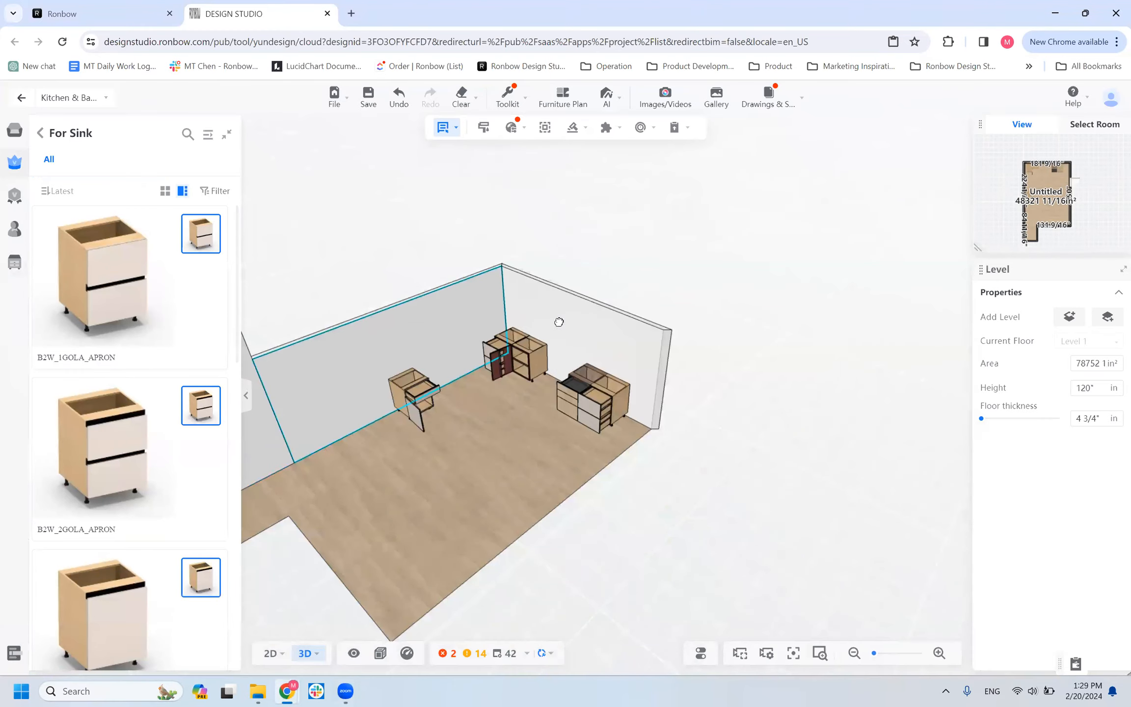
Place a B1D_FARMSINK_APRON sink base cabinet against the long wall, in front of the corner near the doorway.
{"action": "left_click_drag", "start_coordinate": [579, 493], "coordinate": [523, 497]}
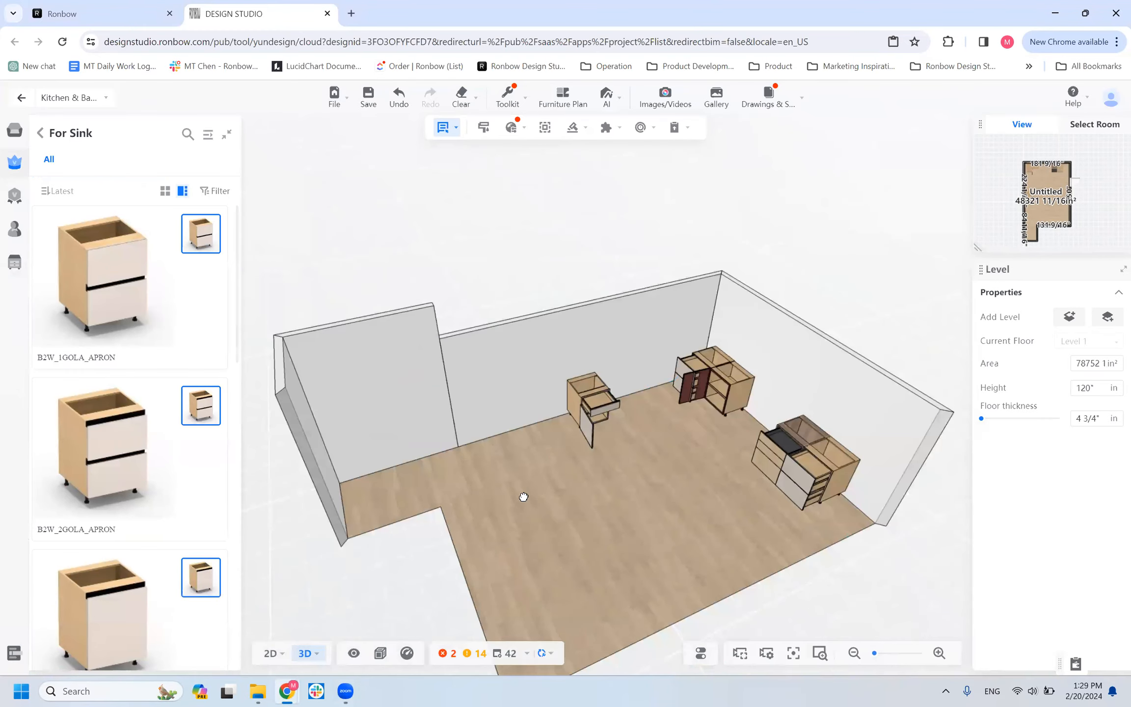
{"action": "scroll", "coordinate": [113, 447], "scroll_direction": "down", "scroll_amount": 5}
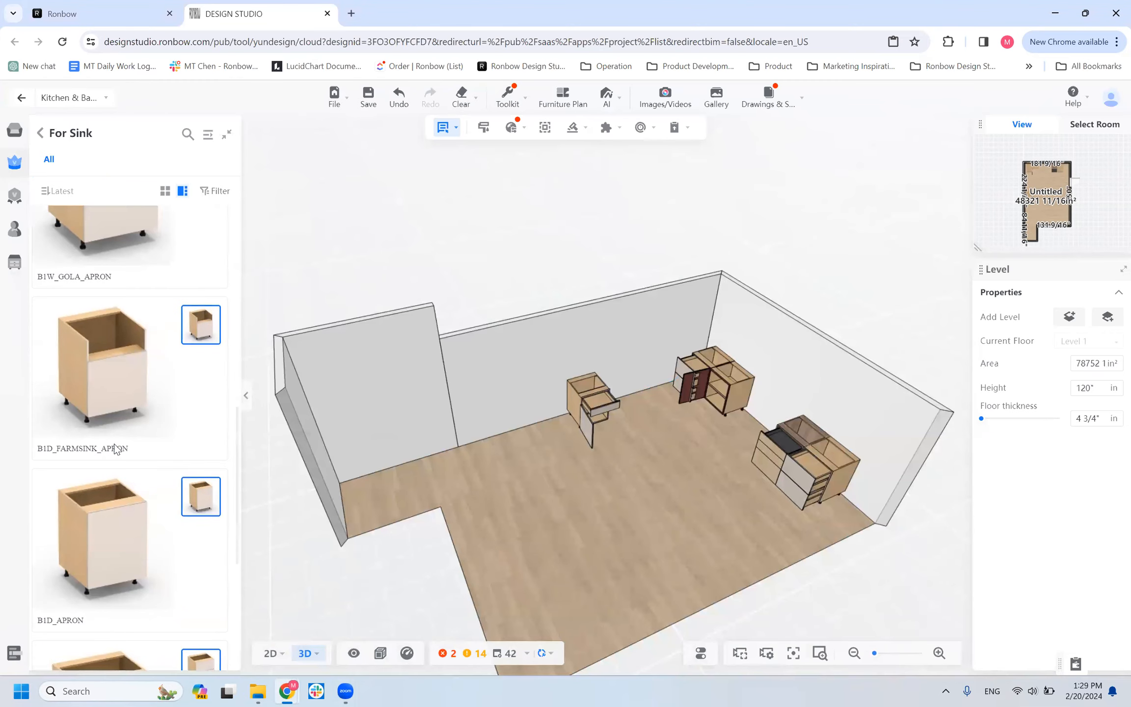
{"action": "scroll", "coordinate": [114, 449], "scroll_direction": "up", "scroll_amount": 2}
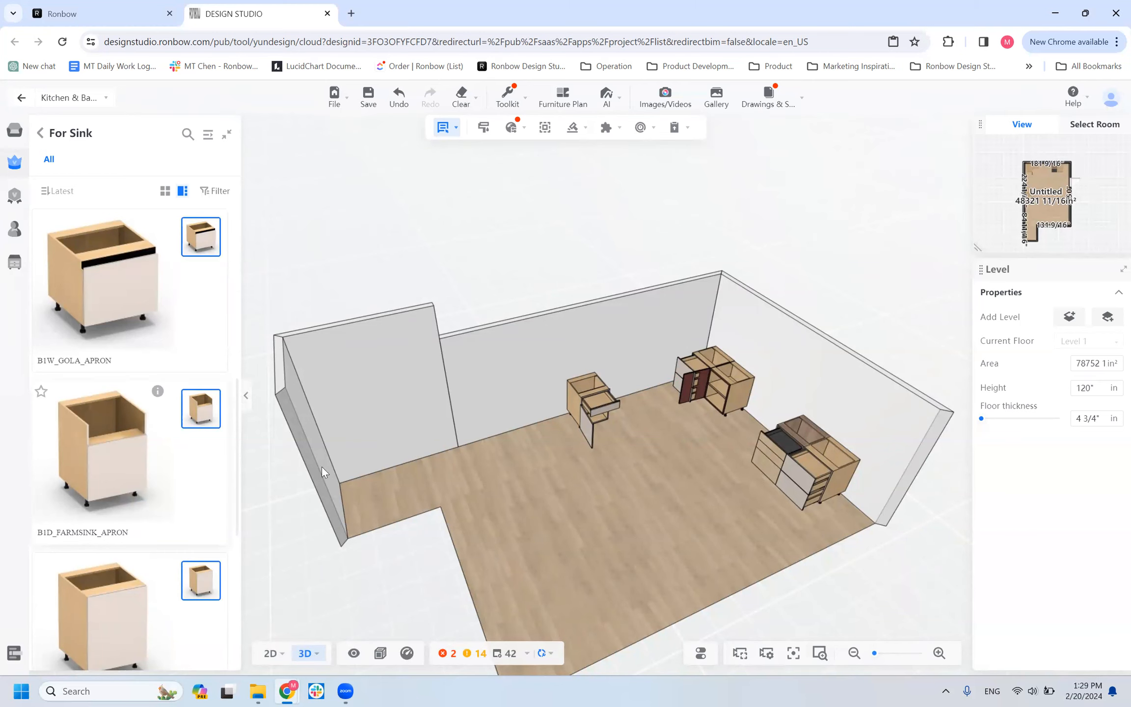
{"action": "left_click", "coordinate": [420, 423]}
{"action": "scroll", "coordinate": [441, 486], "scroll_direction": "up", "scroll_amount": 1}
{"action": "scroll", "coordinate": [441, 487], "scroll_direction": "up", "scroll_amount": 3}
{"action": "left_click_drag", "start_coordinate": [523, 482], "coordinate": [712, 459]}
{"action": "left_click_drag", "start_coordinate": [518, 556], "coordinate": [550, 604]}
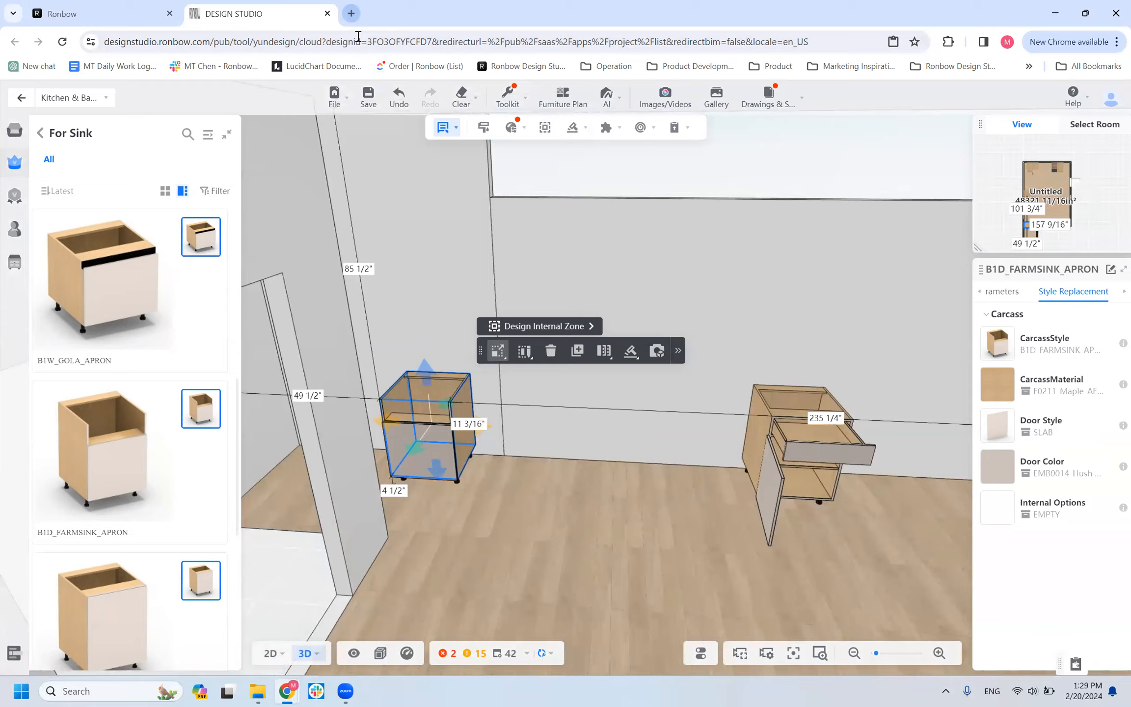
Search the web for "apron sink" in a new browser tab and look through the image results.
{"action": "key", "text": "ctrl+t"}
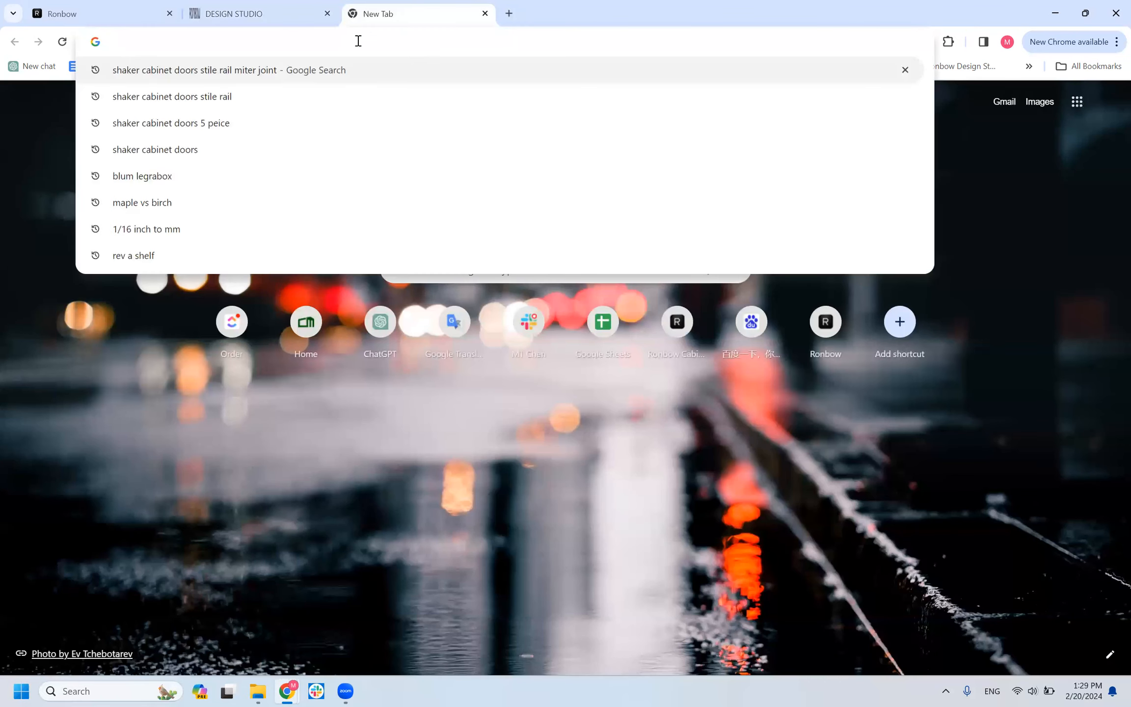
{"action": "type", "text": "apron"}
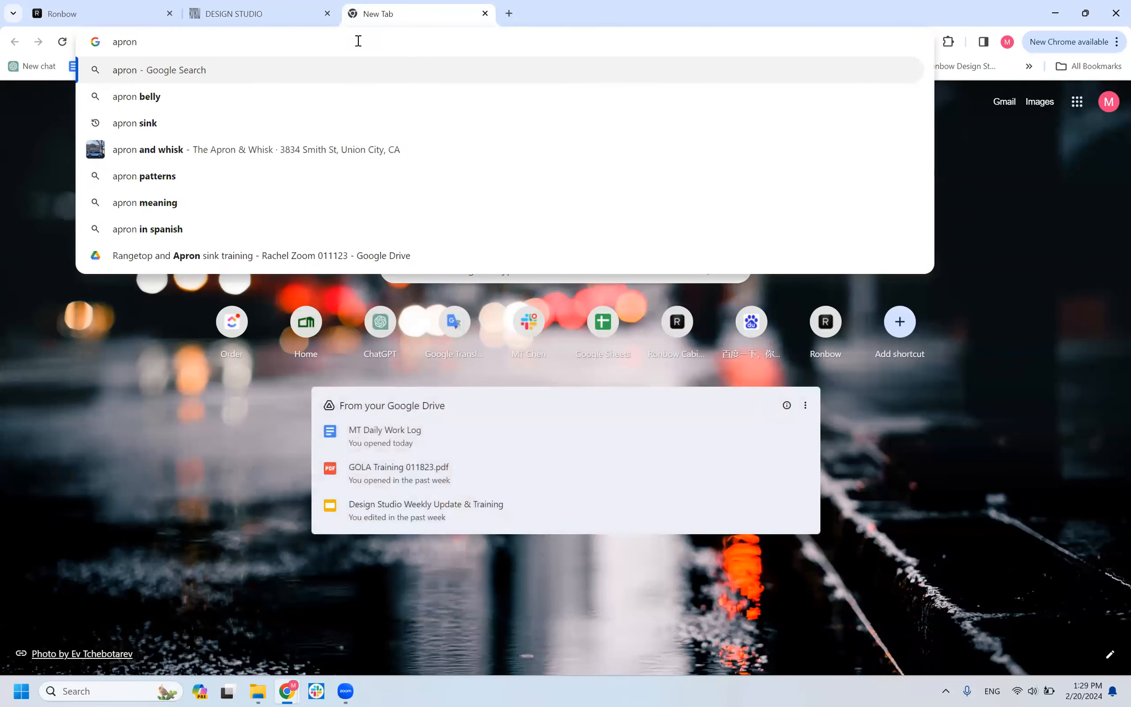
{"action": "type", "text": " skin"}
{"action": "key", "text": "BackSpace"}
{"action": "key", "text": "BackSpace"}
{"action": "key", "text": "BackSpace"}
{"action": "type", "text": "ink"}
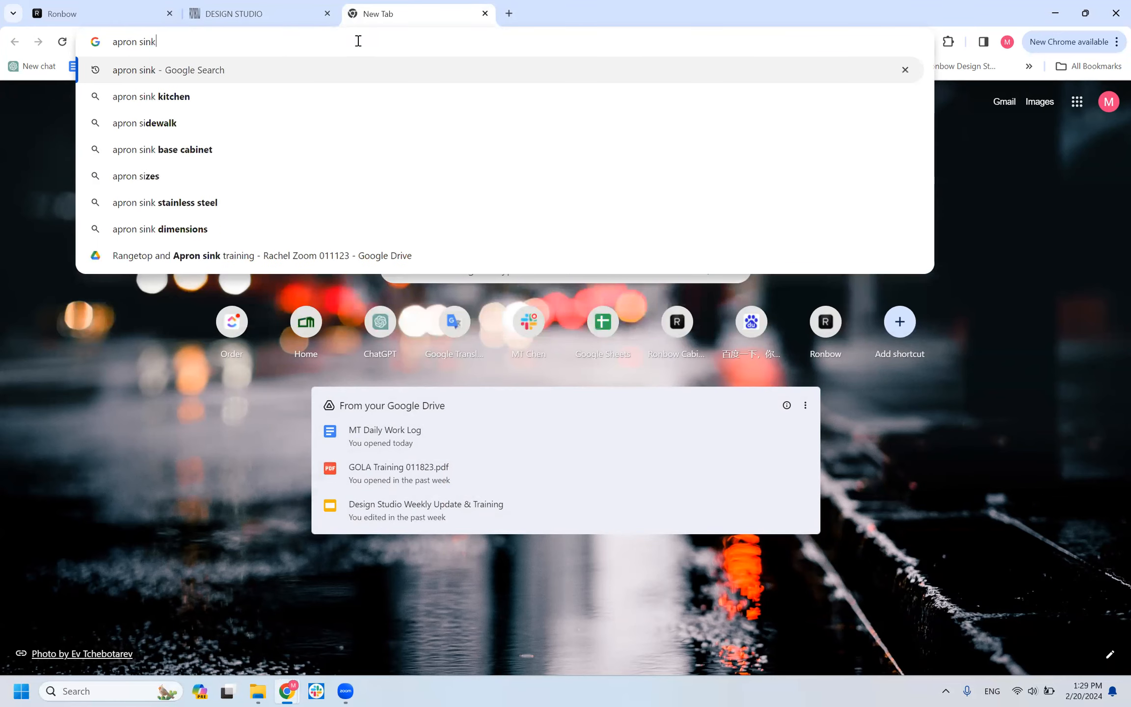
{"action": "key", "text": "Return"}
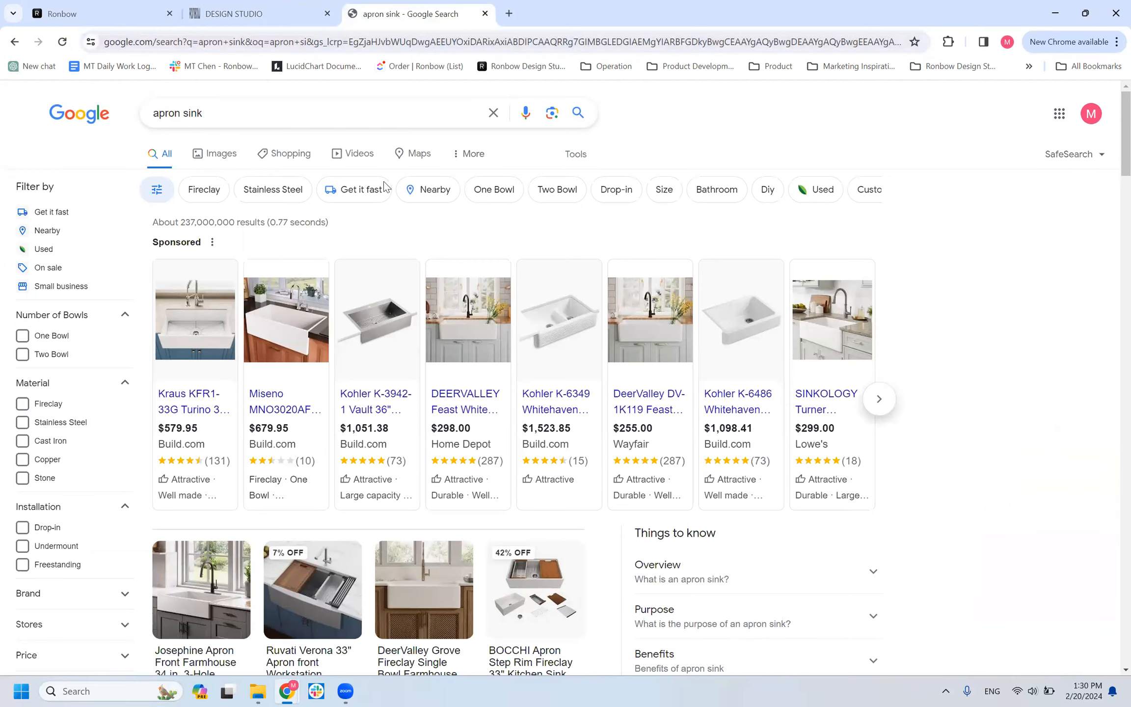
{"action": "left_click", "coordinate": [220, 154]}
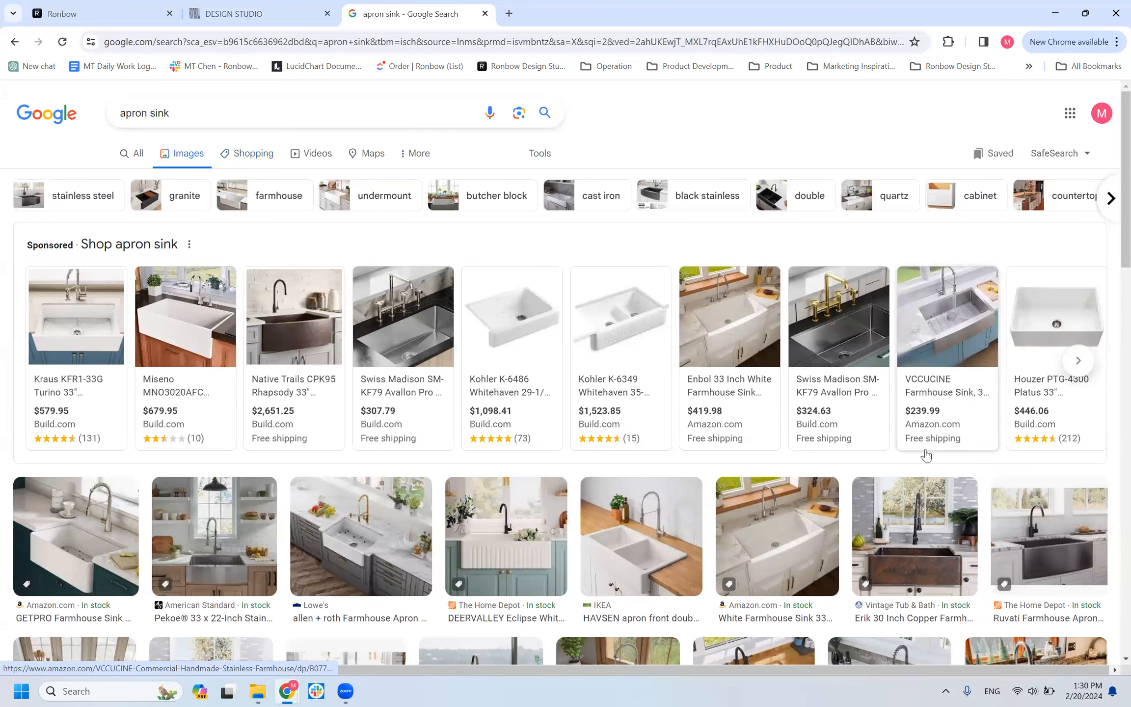
{"action": "scroll", "coordinate": [591, 497], "scroll_direction": "down", "scroll_amount": 3}
{"action": "scroll", "coordinate": [592, 497], "scroll_direction": "up", "scroll_amount": 3}
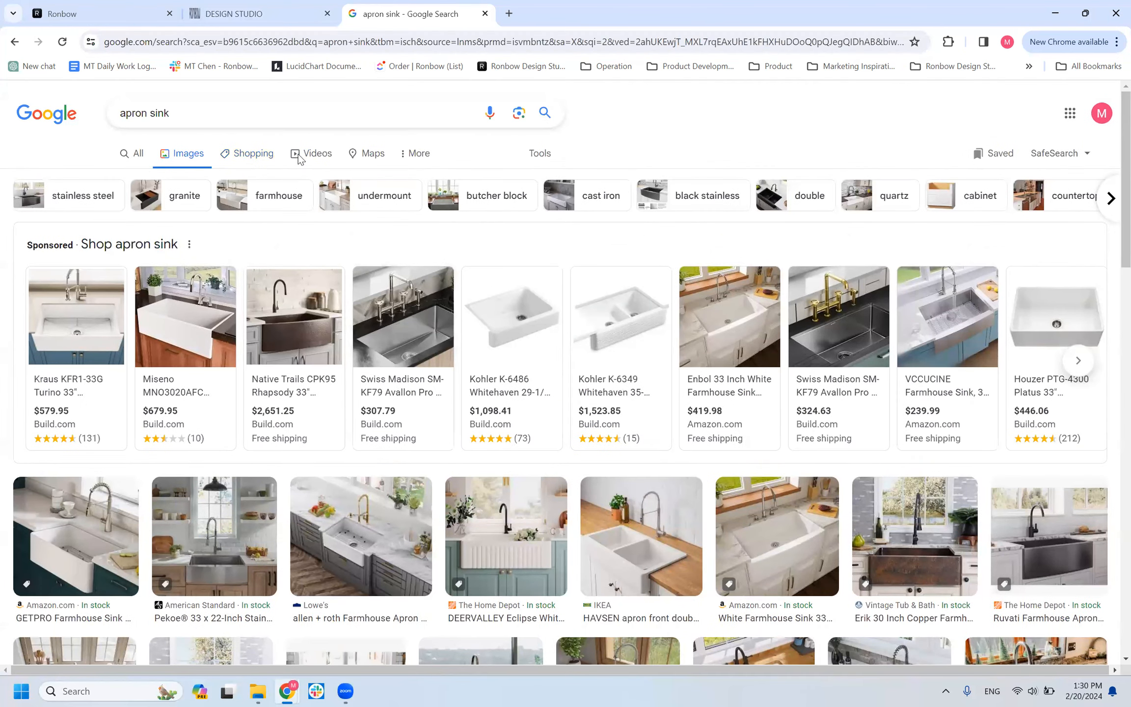
Return to the Design Studio model and view the B1D_FARMSINK_APRON cabinet from its front.
{"action": "left_click", "coordinate": [282, 13]}
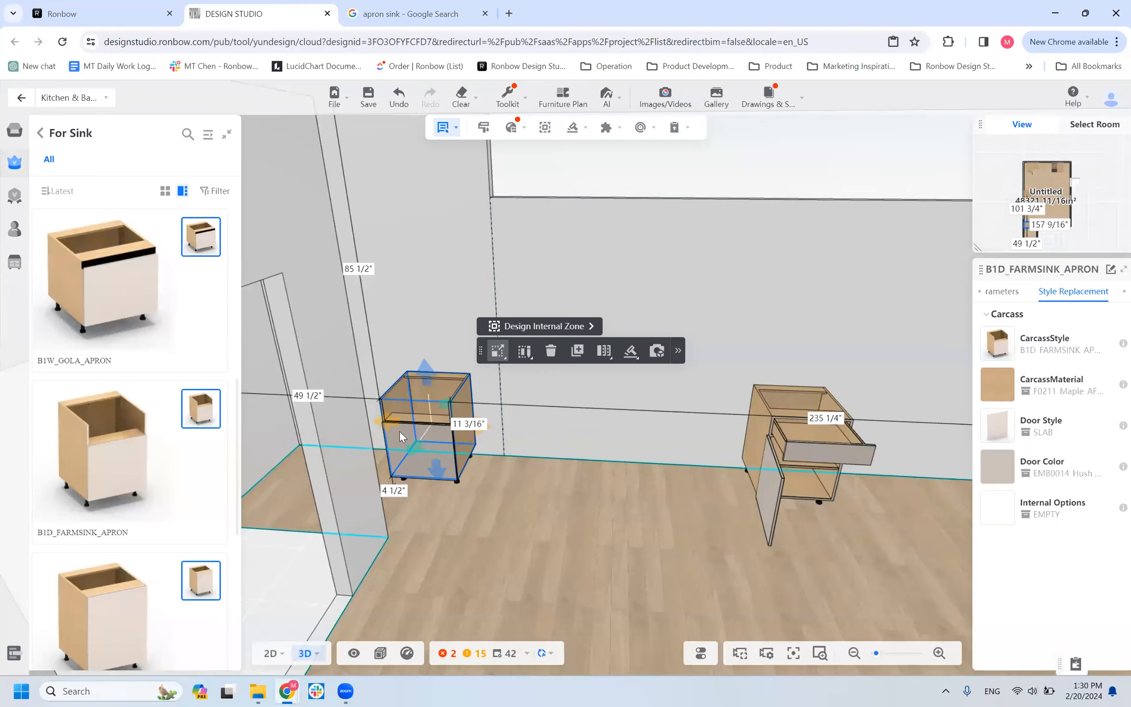
{"action": "right_click_drag", "start_coordinate": [493, 416], "coordinate": [564, 427]}
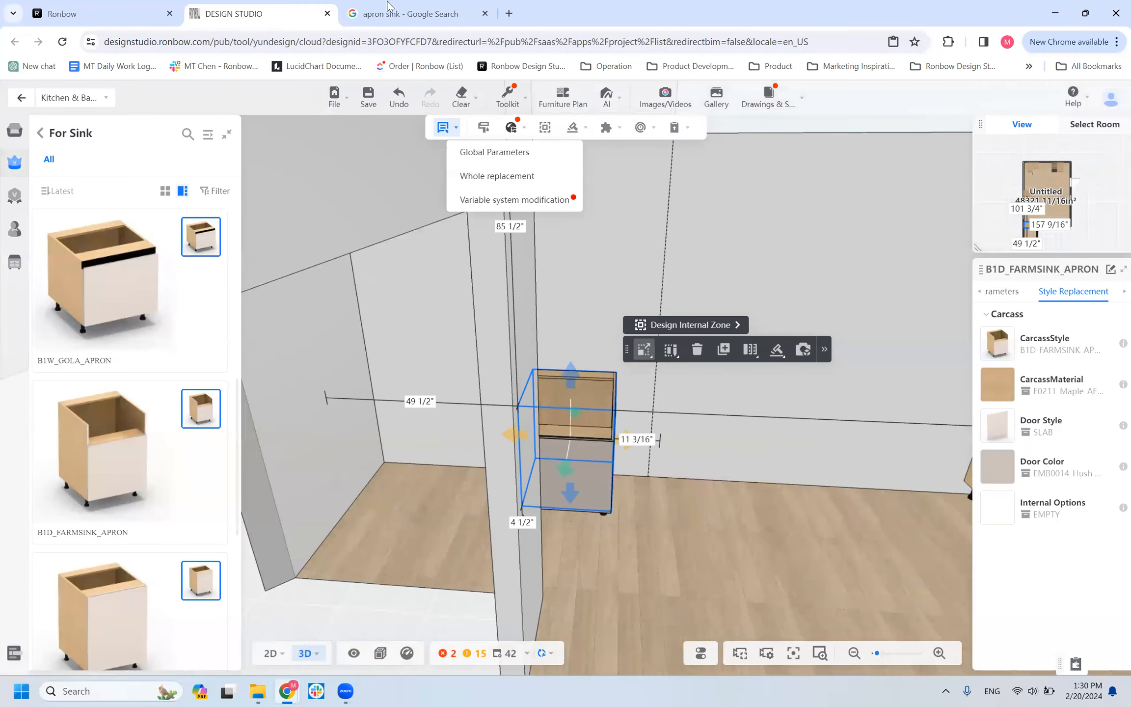
From the apron sink image results, open the Houzer PTG-4300 Platus 33" farmhouse sink product page and view its annotated feature image.
{"action": "key", "text": "ctrl+Tab"}
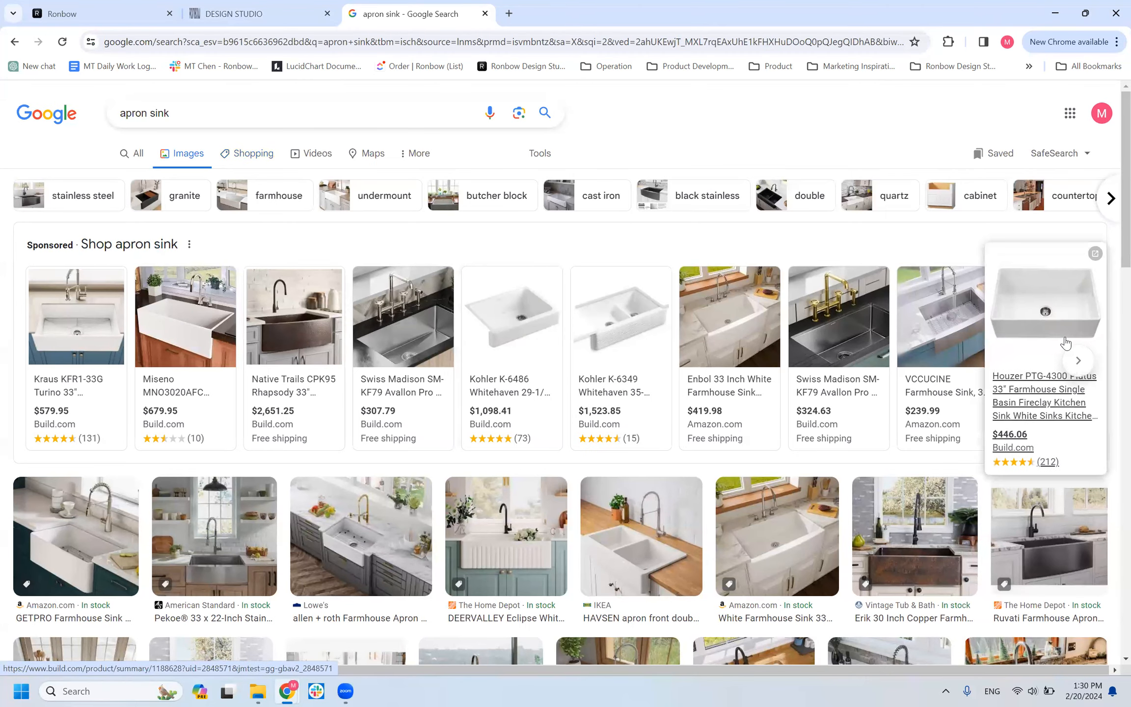
{"action": "right_click", "coordinate": [1044, 354]}
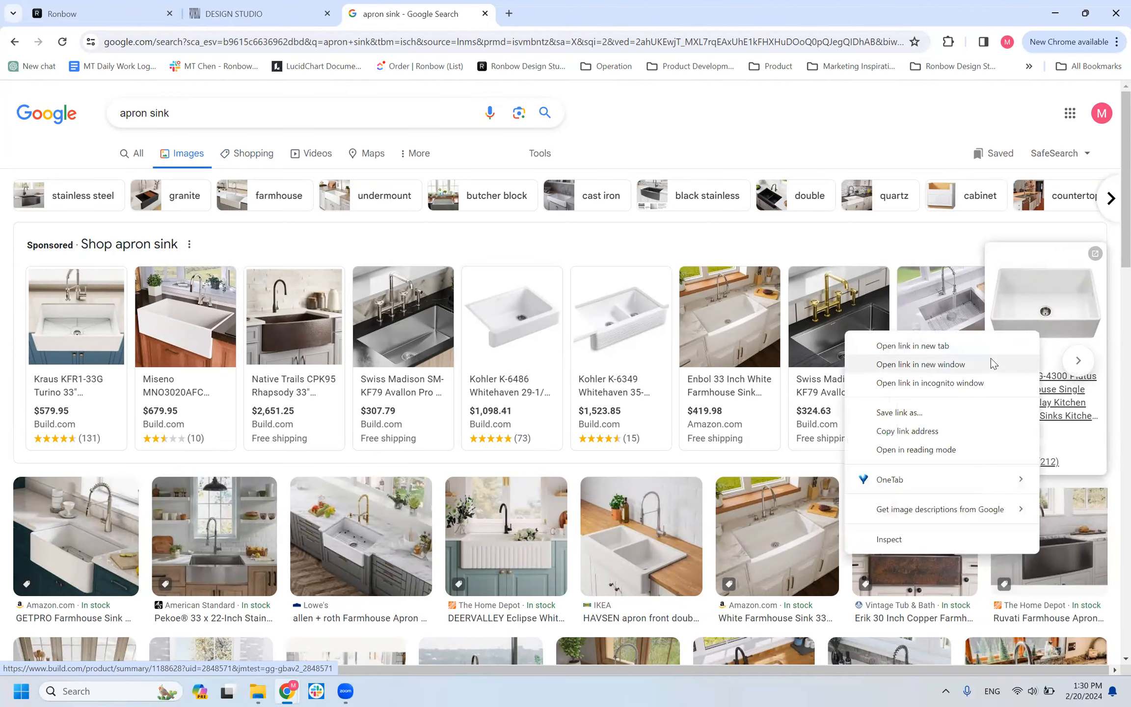
{"action": "left_click", "coordinate": [981, 349]}
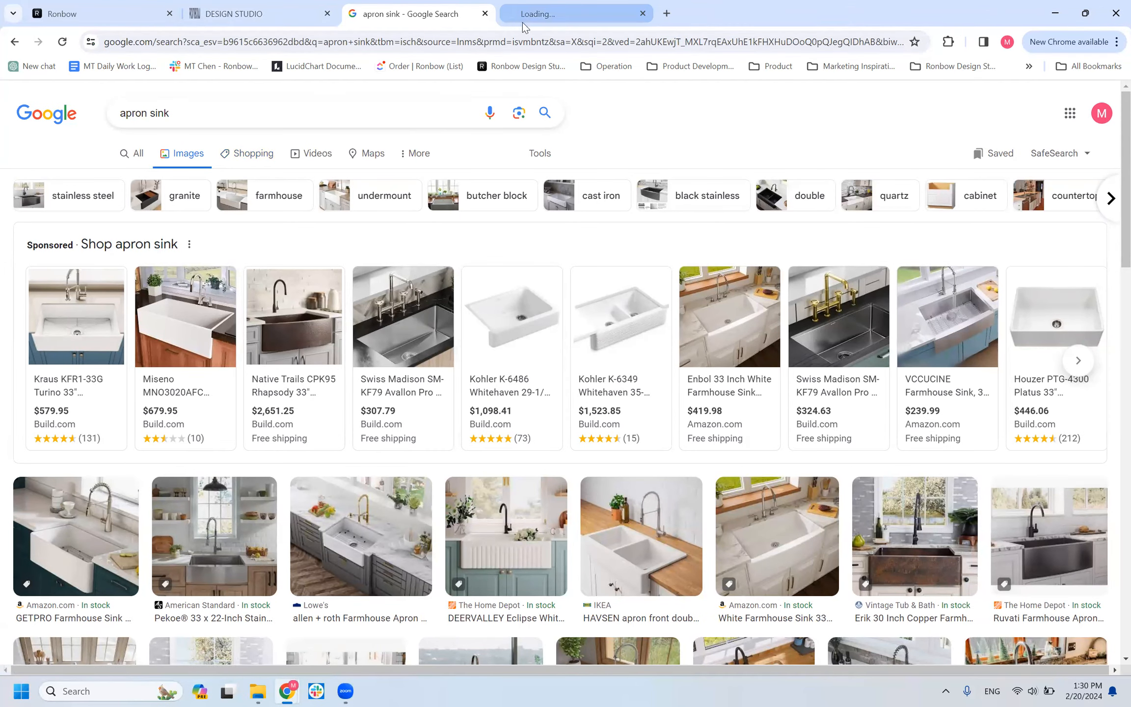
{"action": "left_click", "coordinate": [540, 14]}
{"action": "left_click", "coordinate": [590, 384]}
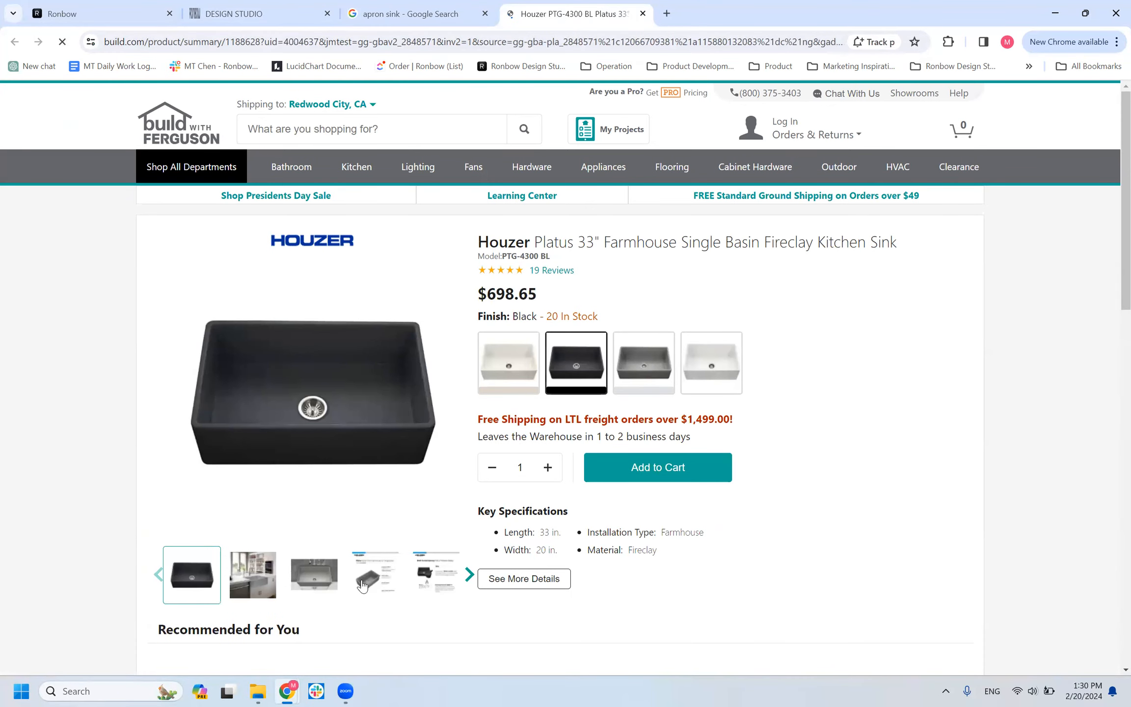
{"action": "left_click", "coordinate": [363, 584]}
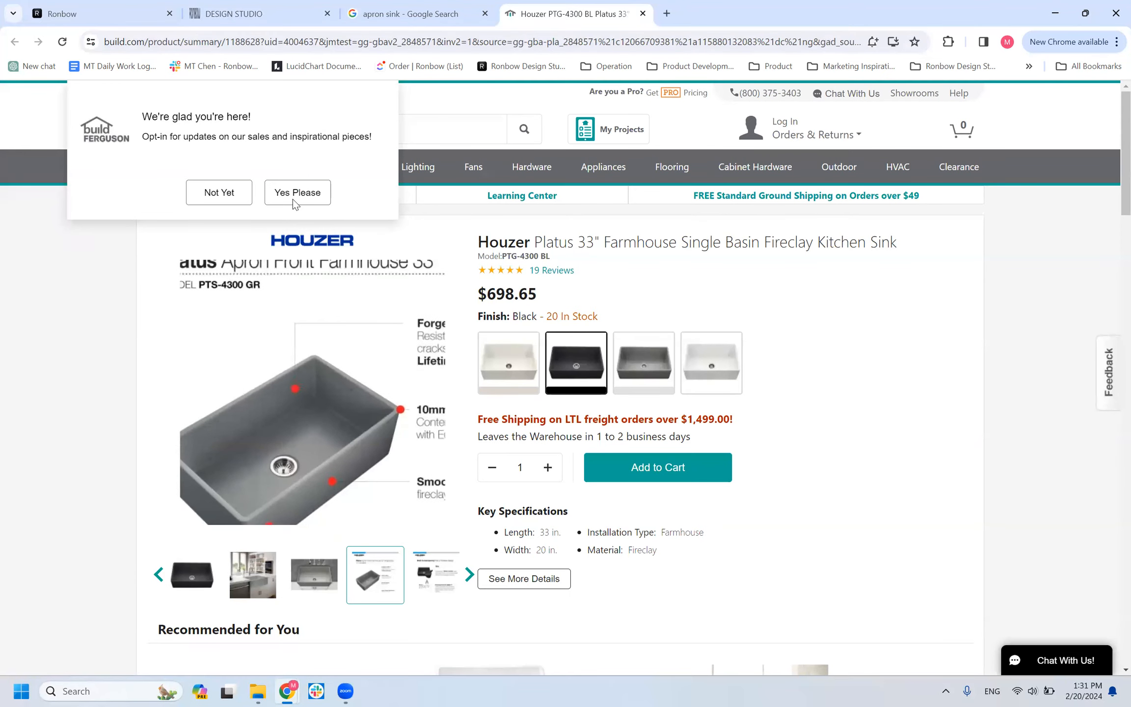
From the apron sink image results, open the Kohler K-6486 Whitehaven 29-1/2" sink product page in a new tab.
{"action": "left_click", "coordinate": [391, 7]}
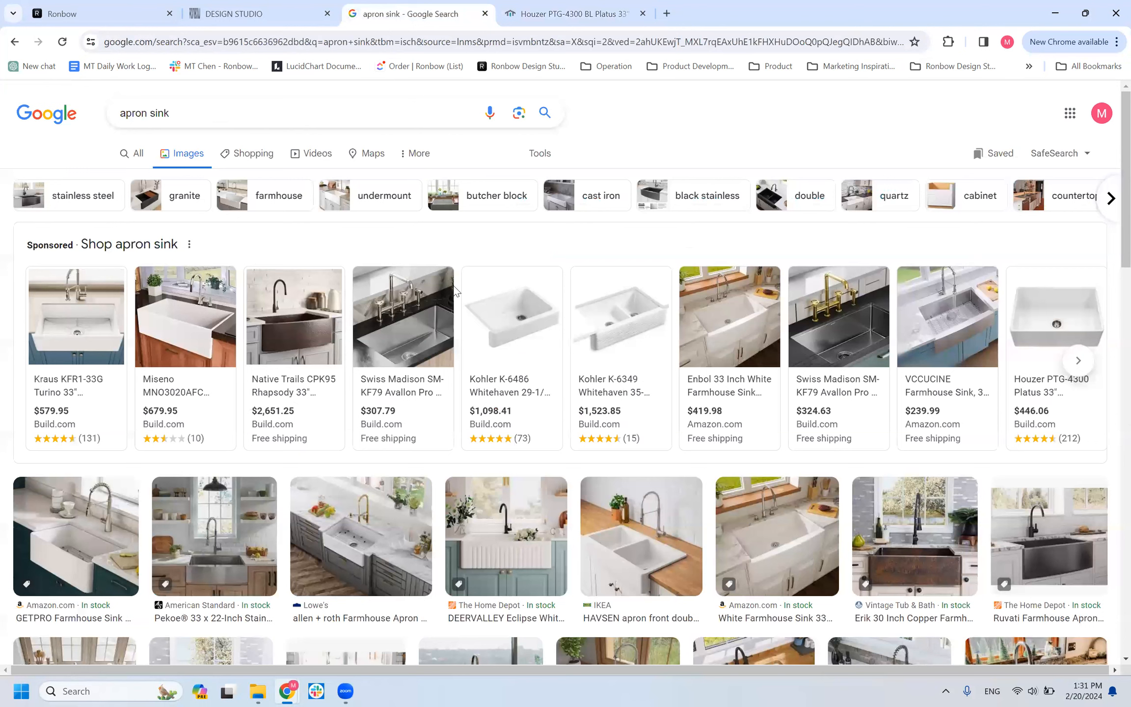
{"action": "right_click", "coordinate": [497, 388]}
{"action": "left_click", "coordinate": [522, 402]}
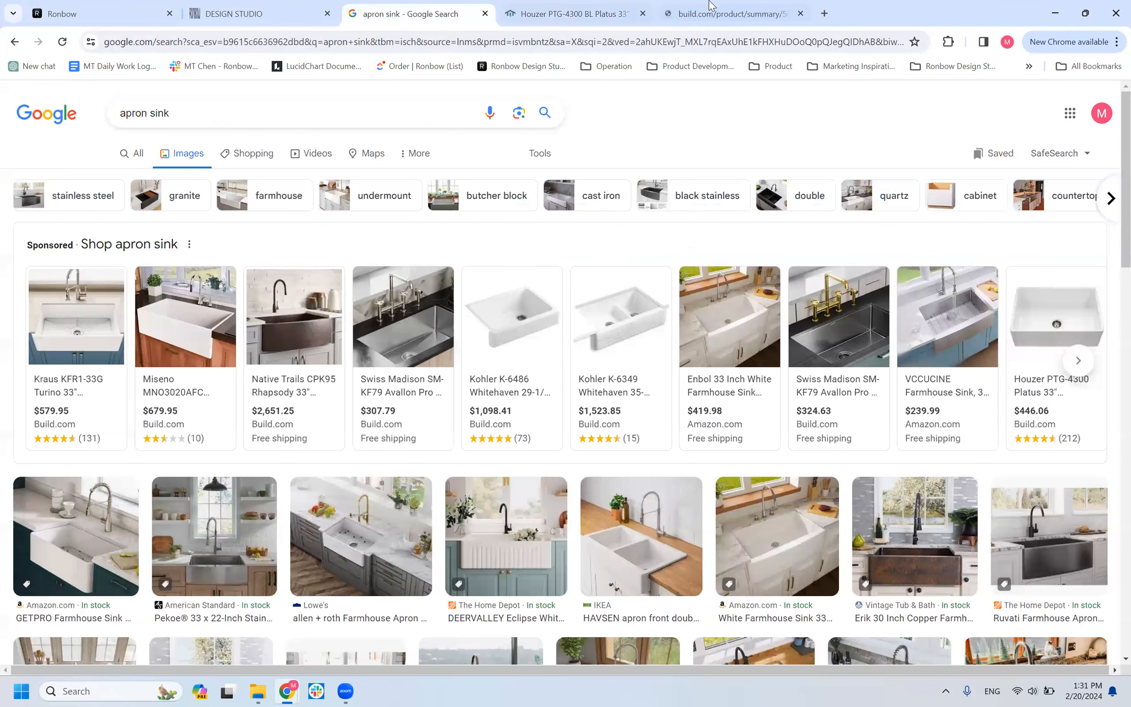
{"action": "left_click", "coordinate": [709, 7]}
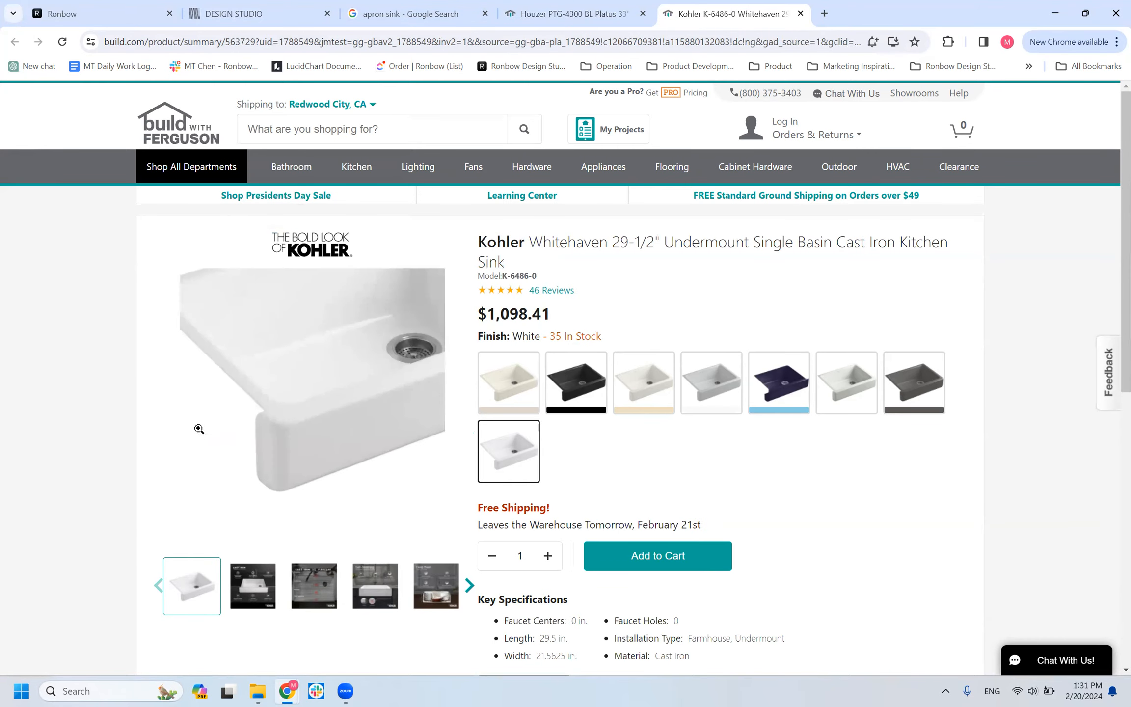
Compare the farm sink cabinet's lowered front in the Design Studio model with the apron front in the Kohler Whitehaven product photo.
{"action": "left_click", "coordinate": [263, 12]}
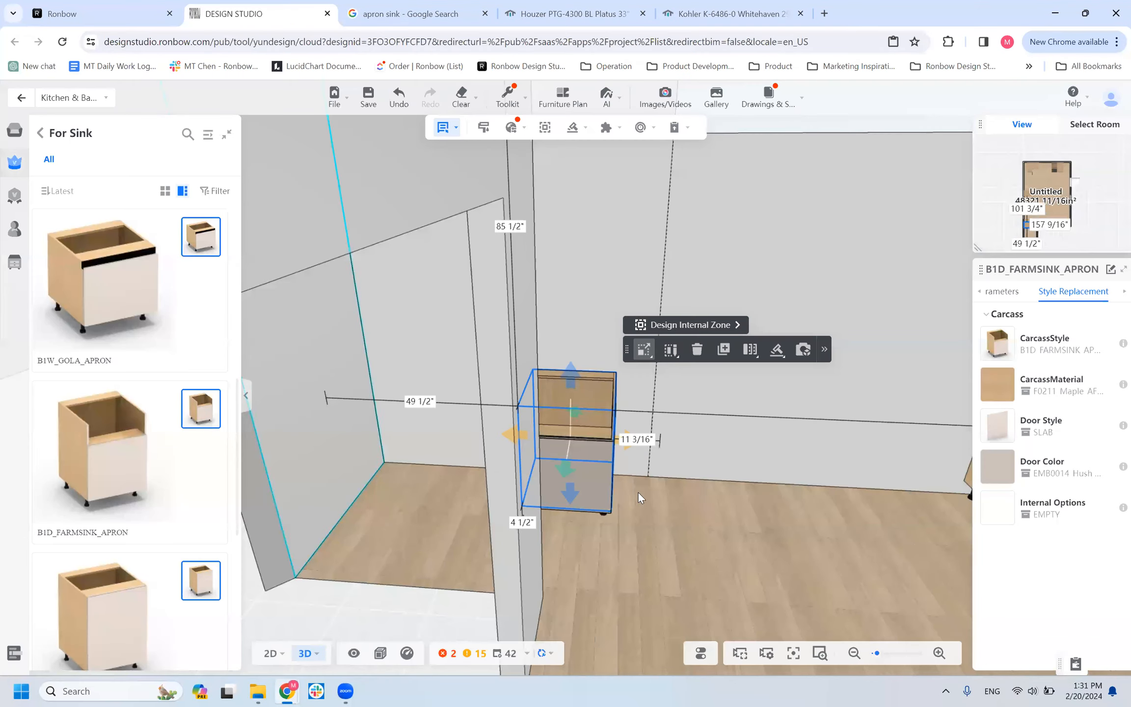
{"action": "left_click_drag", "start_coordinate": [529, 504], "coordinate": [561, 501]}
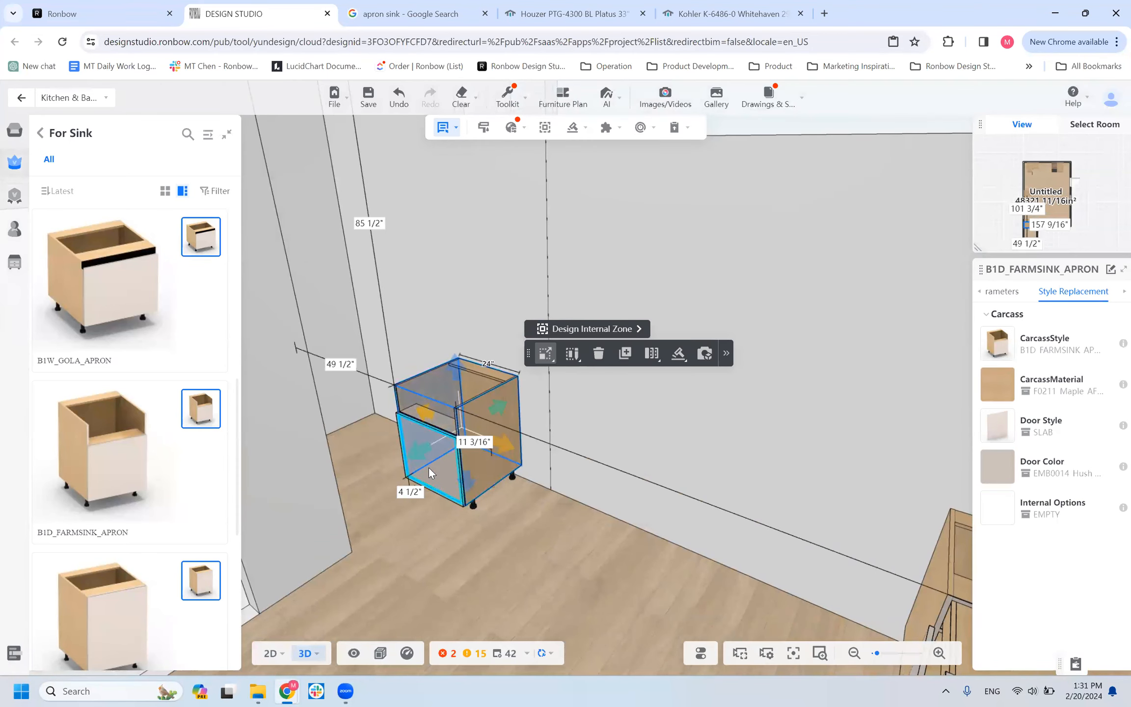
{"action": "left_click_drag", "start_coordinate": [405, 520], "coordinate": [395, 549]}
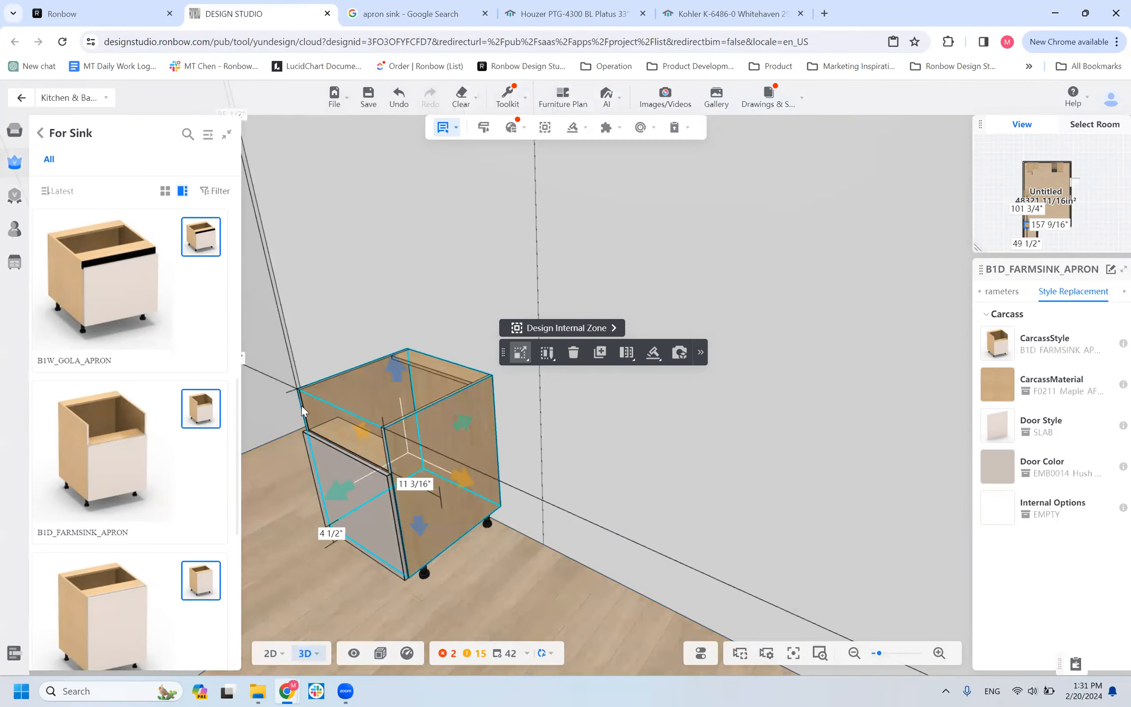
{"action": "left_click_drag", "start_coordinate": [370, 575], "coordinate": [396, 520]}
{"action": "left_click_drag", "start_coordinate": [653, 599], "coordinate": [538, 578]}
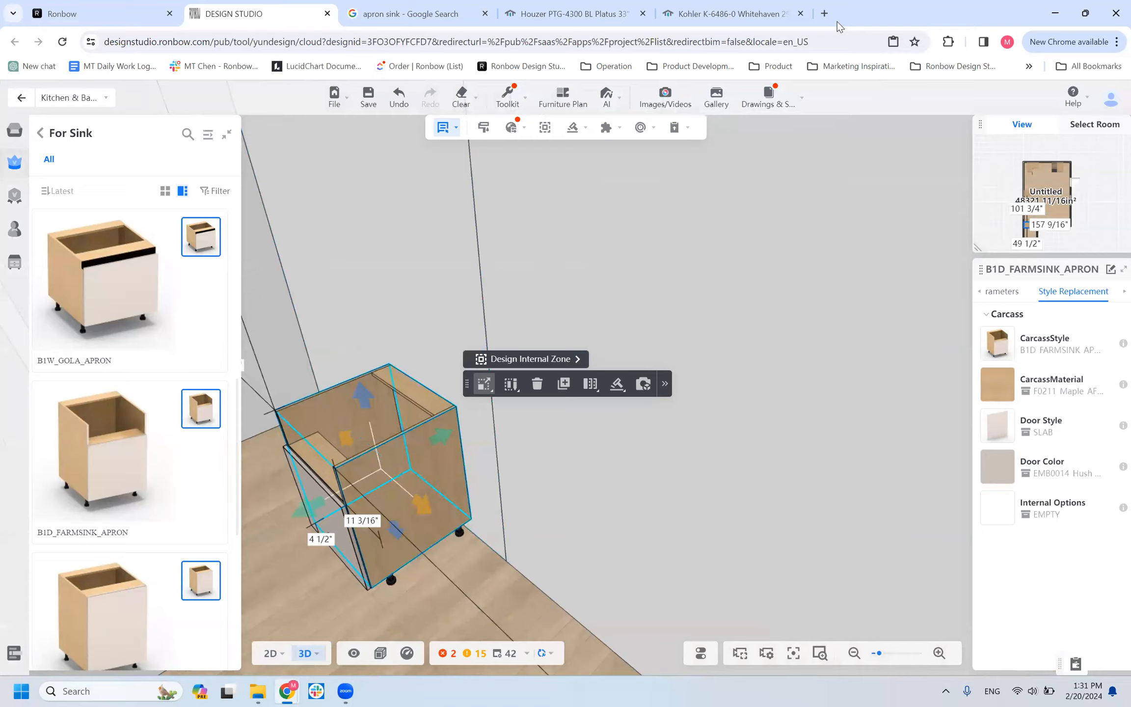
{"action": "left_click", "coordinate": [732, 13]}
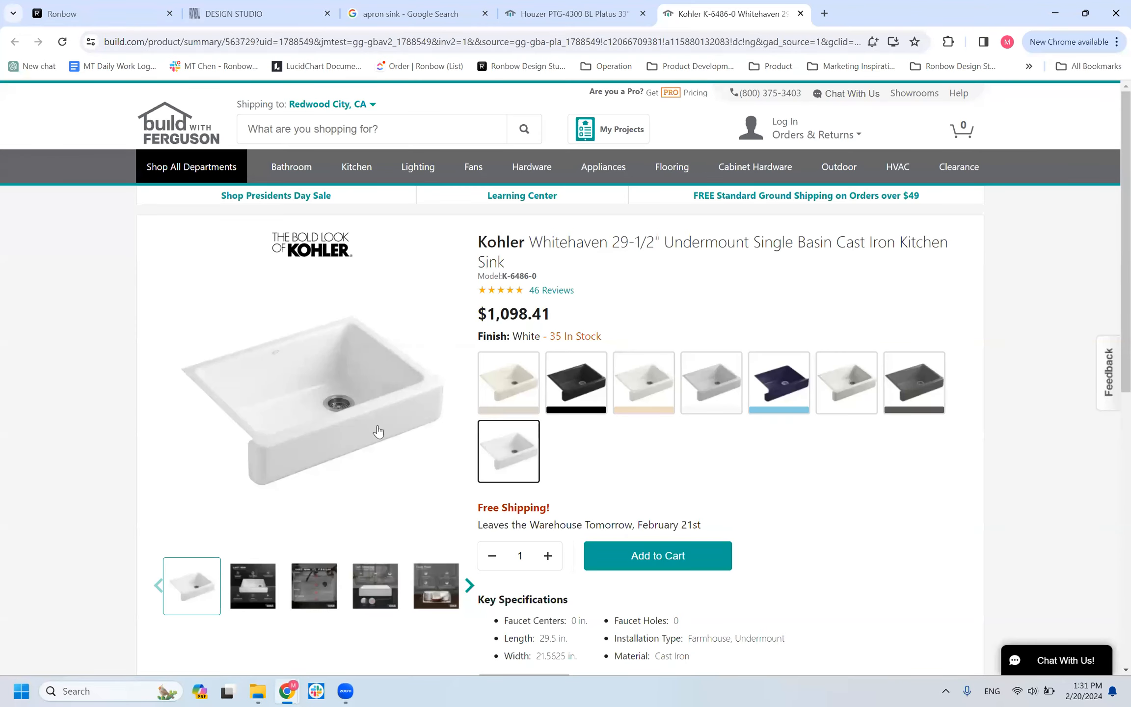
{"action": "mouse_move", "coordinate": [232, 456]}
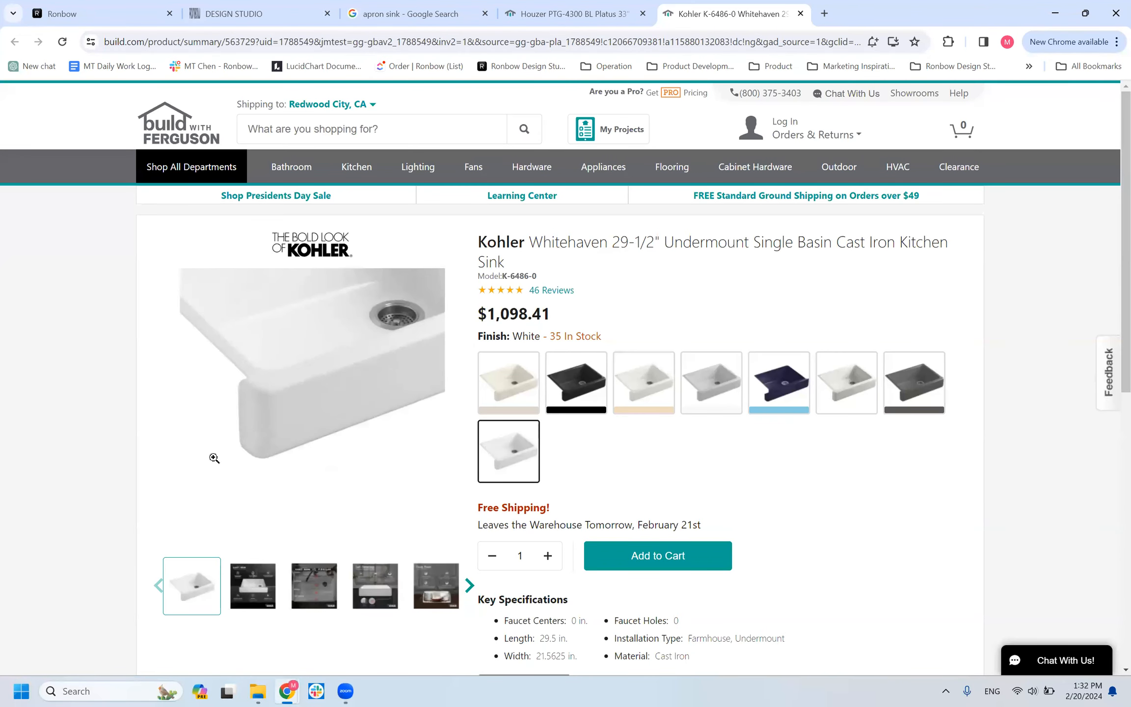
Back in the Design Studio model, place a B1D_APRON sink cabinet along the wall beside the B1D_FARMSINK_APRON cabinet.
{"action": "left_click", "coordinate": [257, 14]}
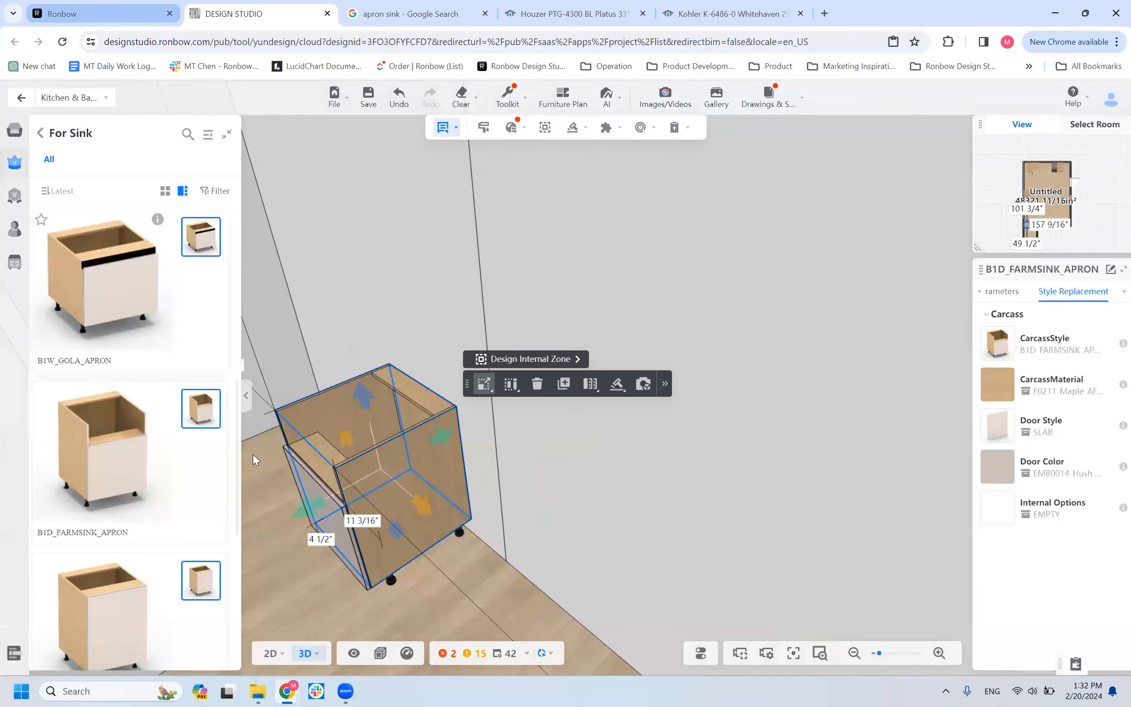
{"action": "scroll", "coordinate": [253, 459], "scroll_direction": "down", "scroll_amount": 2}
{"action": "scroll", "coordinate": [128, 541], "scroll_direction": "down", "scroll_amount": 5}
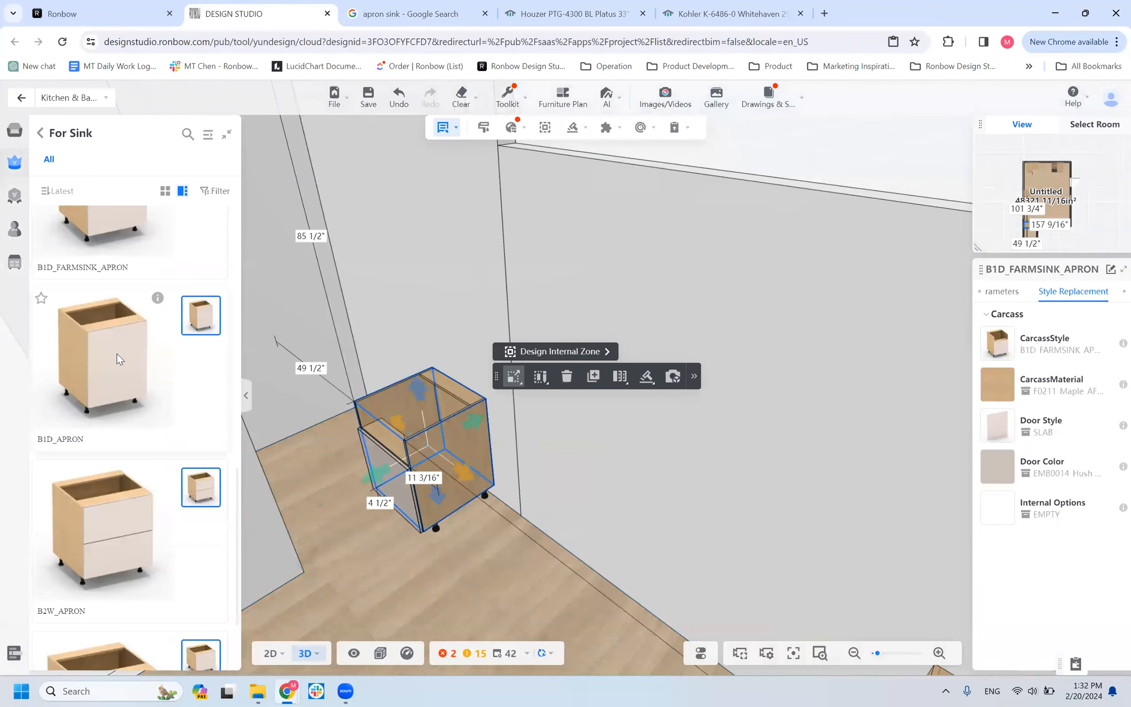
{"action": "left_click", "coordinate": [117, 354]}
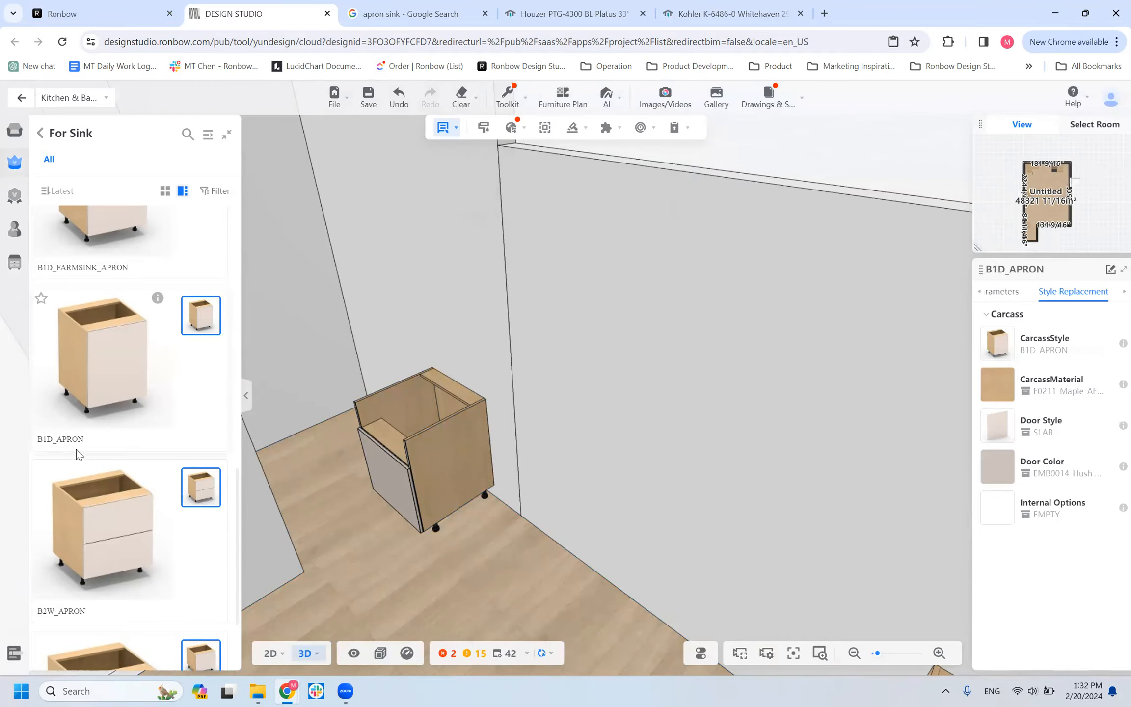
{"action": "left_click", "coordinate": [179, 472]}
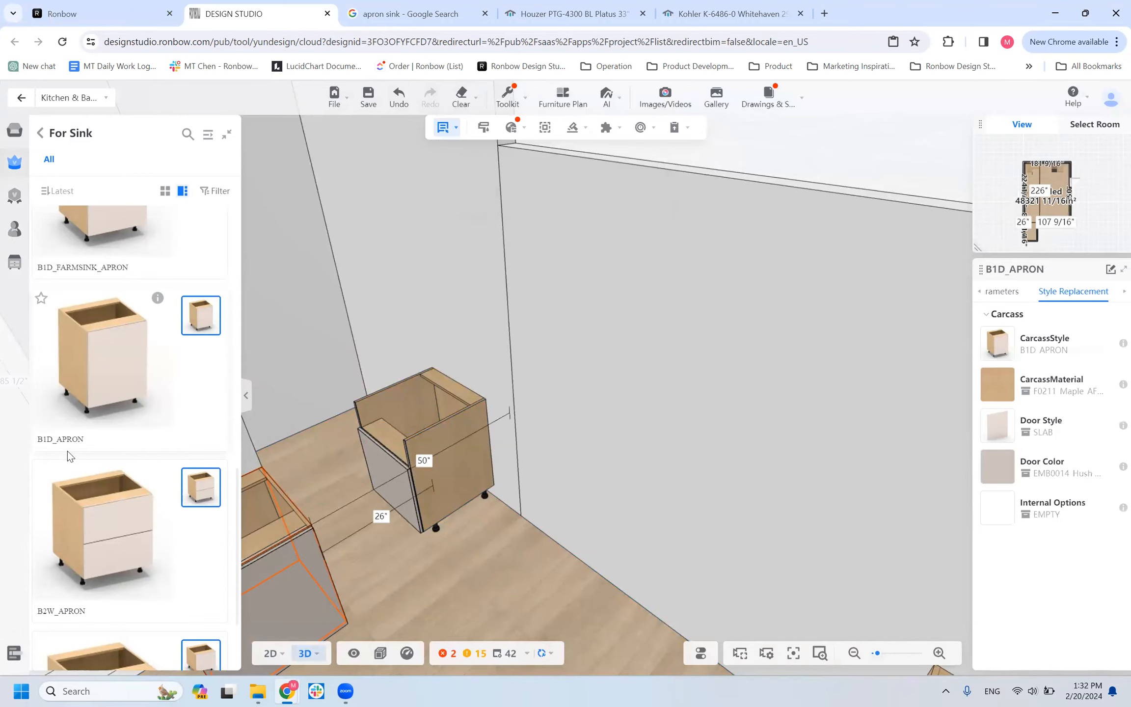
{"action": "left_click", "coordinate": [641, 459]}
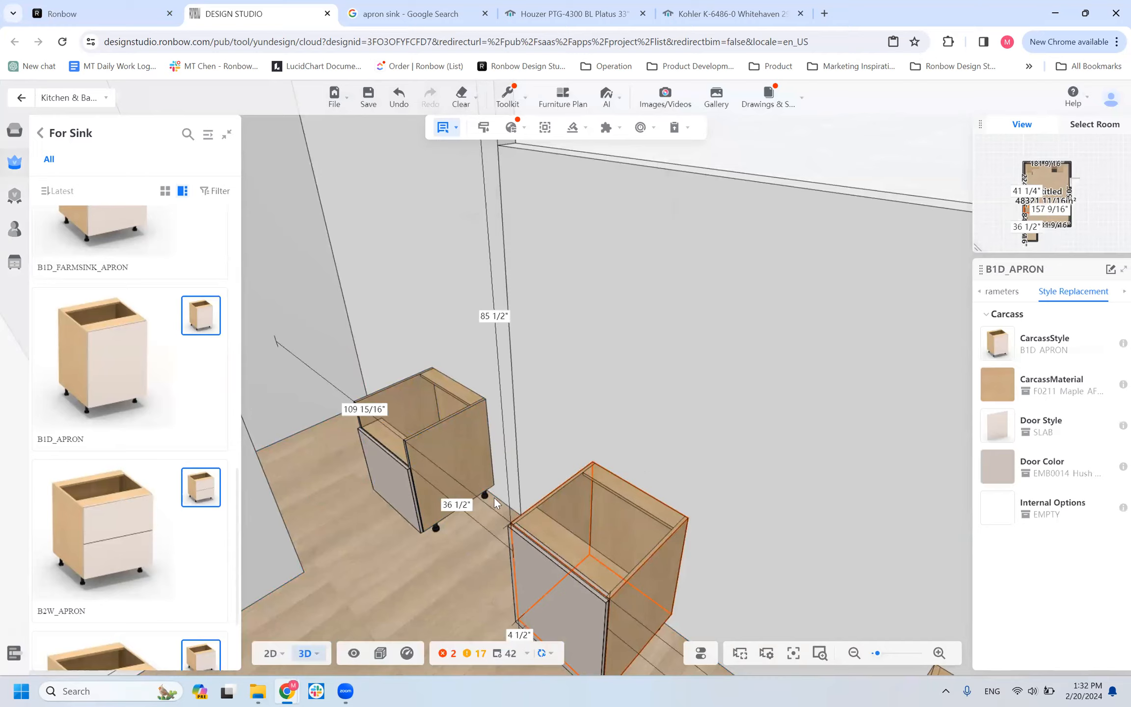
Delete the existing base cabinet with the open drawer and door beside the new B1D_APRON cabinet.
{"action": "scroll", "coordinate": [367, 560], "scroll_direction": "down", "scroll_amount": 5}
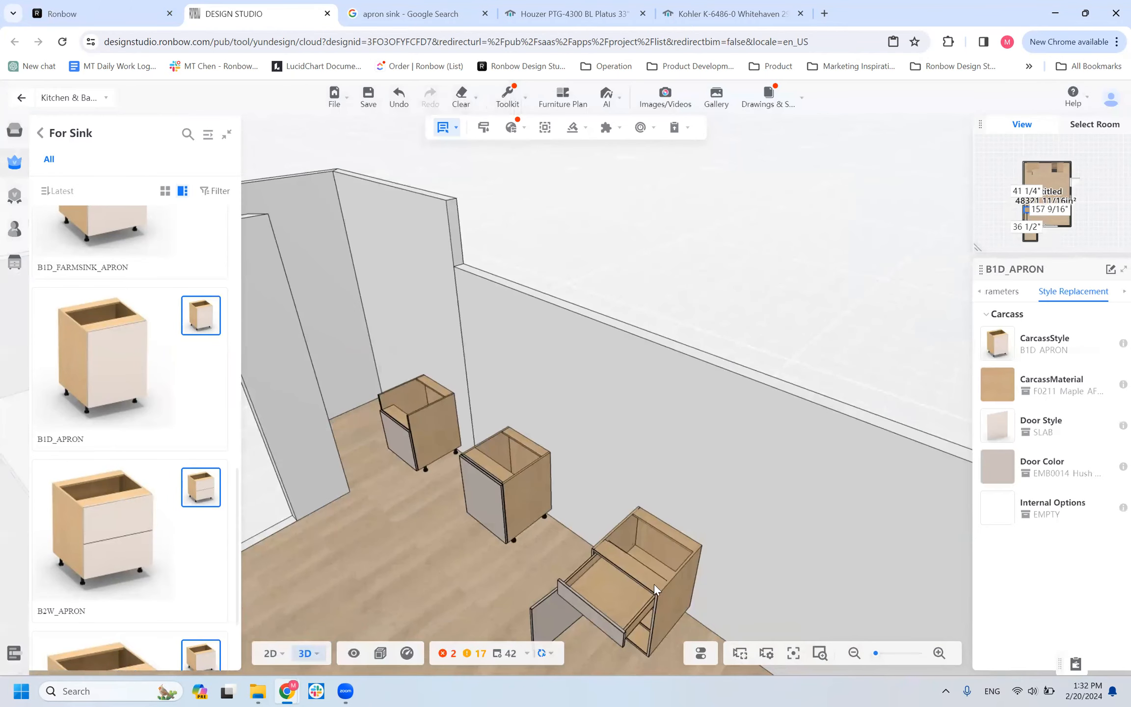
{"action": "left_click", "coordinate": [652, 581]}
{"action": "key", "text": "Delete"}
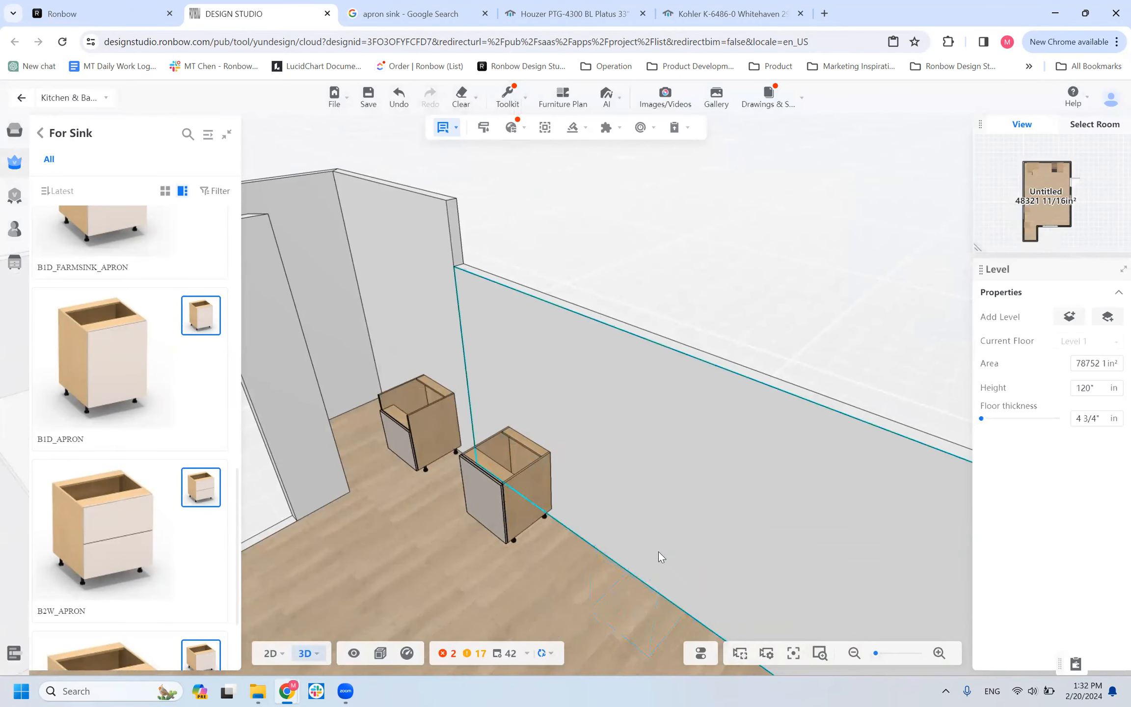
Copy the standard B1D base cabinet from the far end of the room to the spot beside the B1D_APRON cabinet.
{"action": "scroll", "coordinate": [490, 550], "scroll_direction": "down", "scroll_amount": 8}
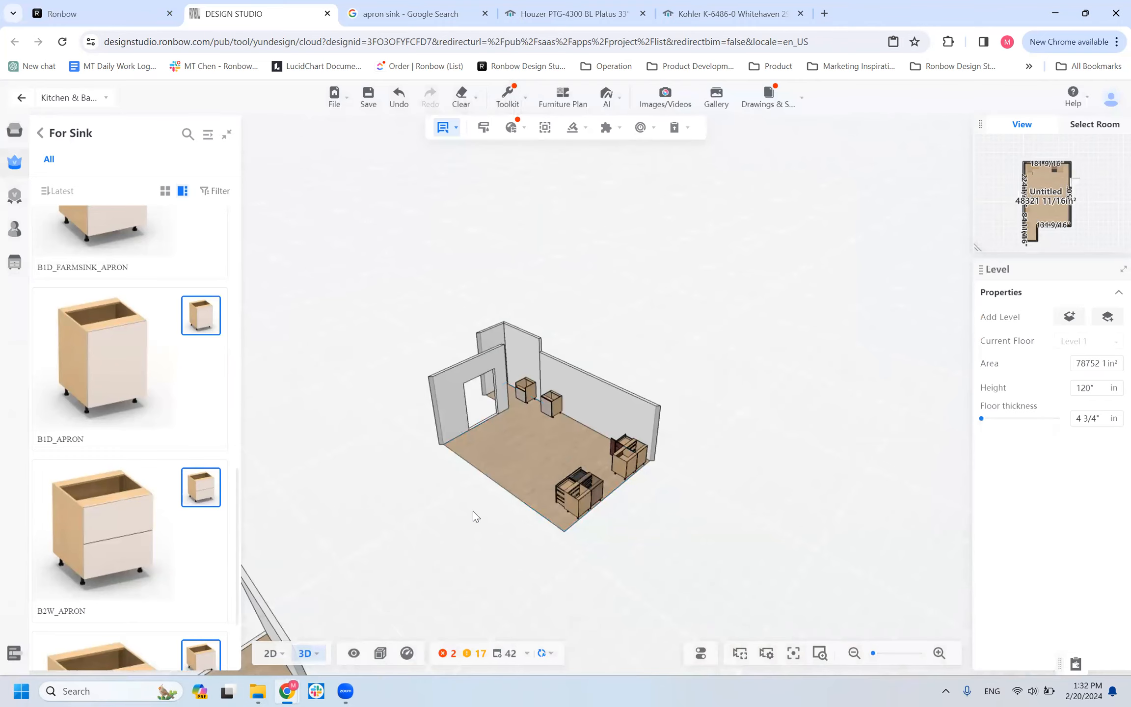
{"action": "scroll", "coordinate": [473, 511], "scroll_direction": "up", "scroll_amount": 2}
{"action": "left_click", "coordinate": [683, 526]}
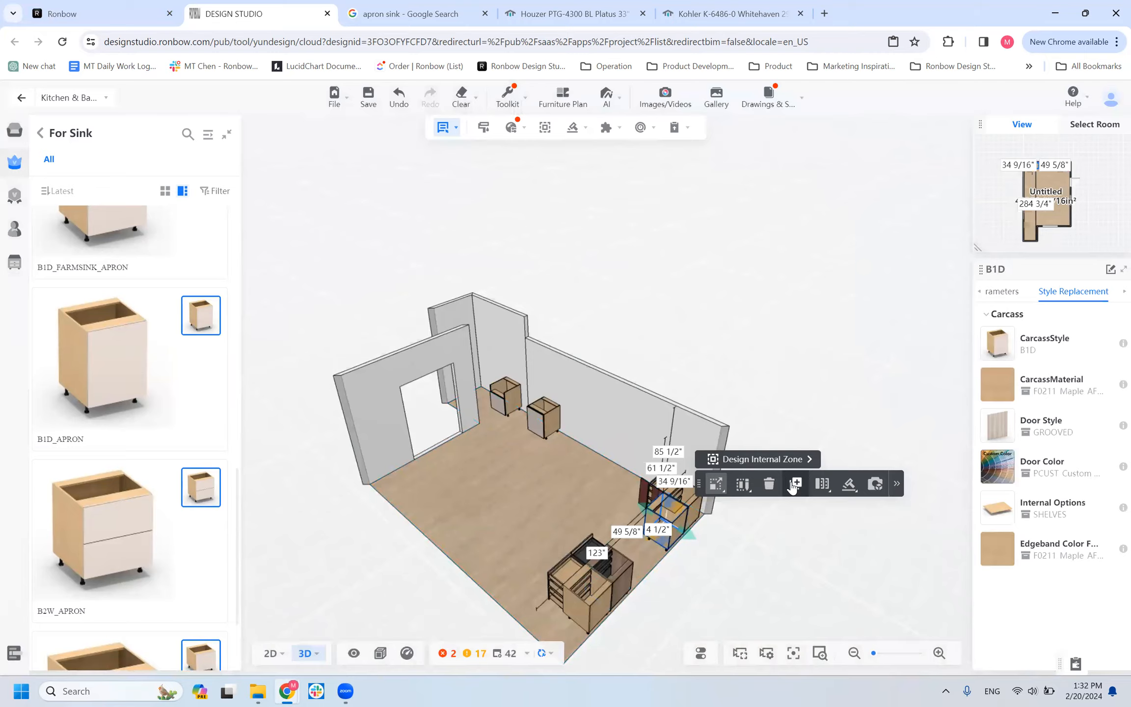
{"action": "key", "text": "ctrl+c"}
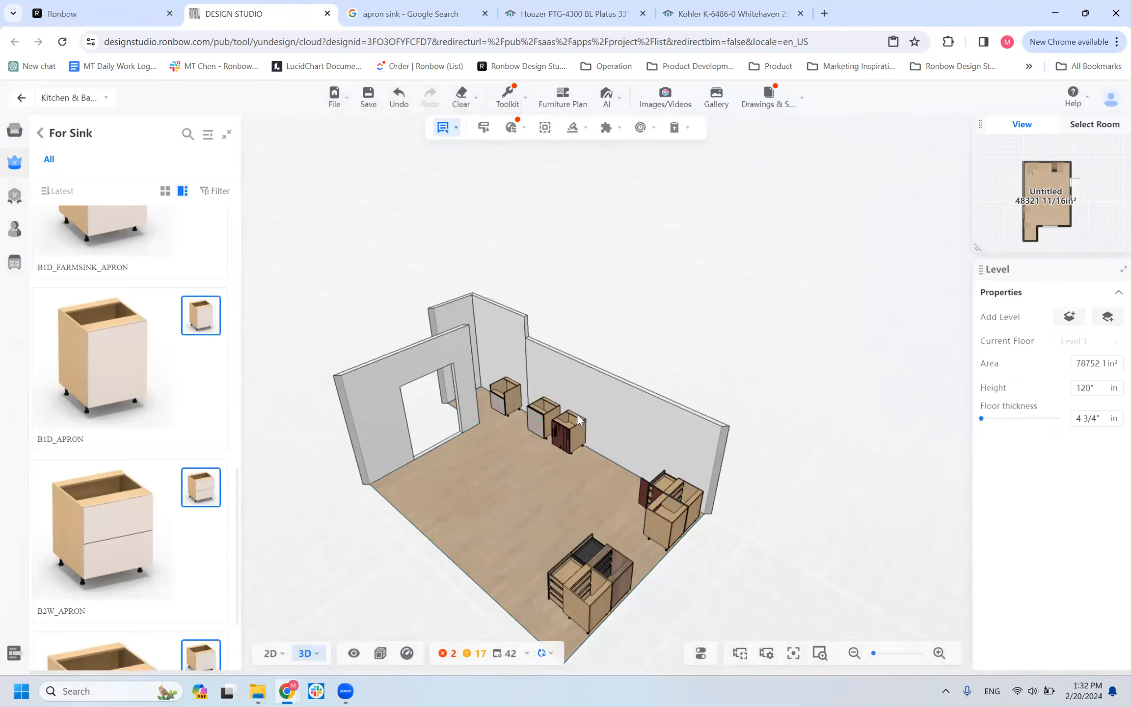
{"action": "left_click", "coordinate": [580, 420]}
Change the door style of the copied B1D cabinet to SLAB from the Ronbow enterprise catalog.
{"action": "scroll", "coordinate": [586, 444], "scroll_direction": "up", "scroll_amount": 10}
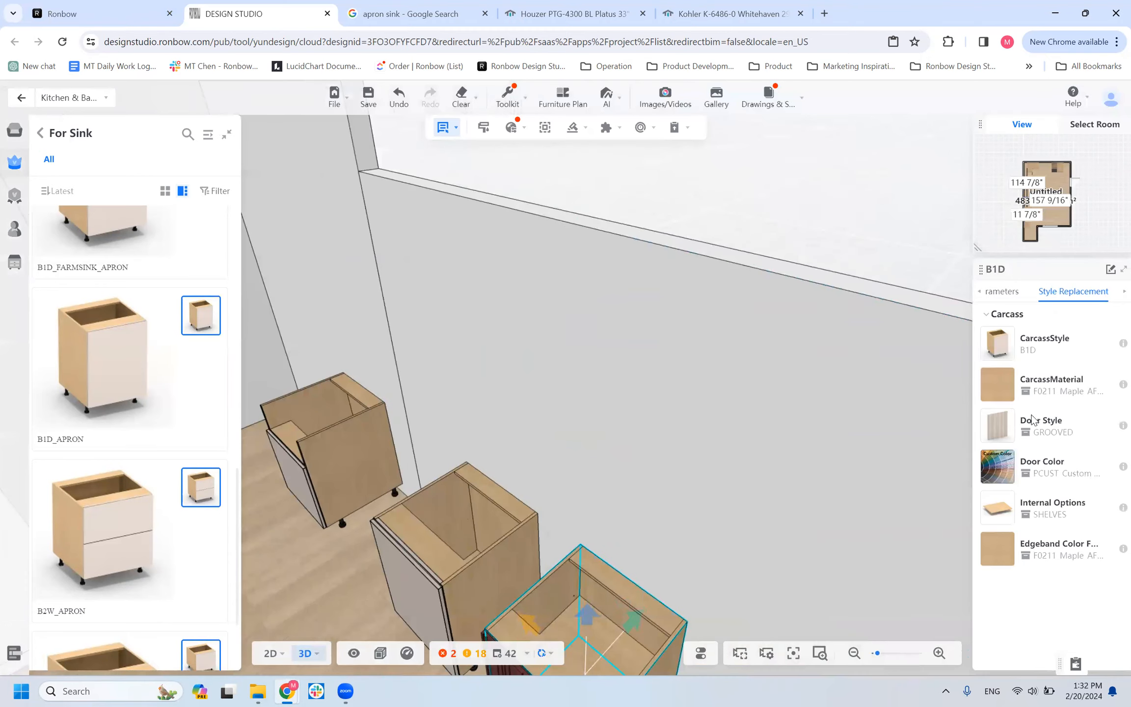
{"action": "left_click", "coordinate": [997, 425]}
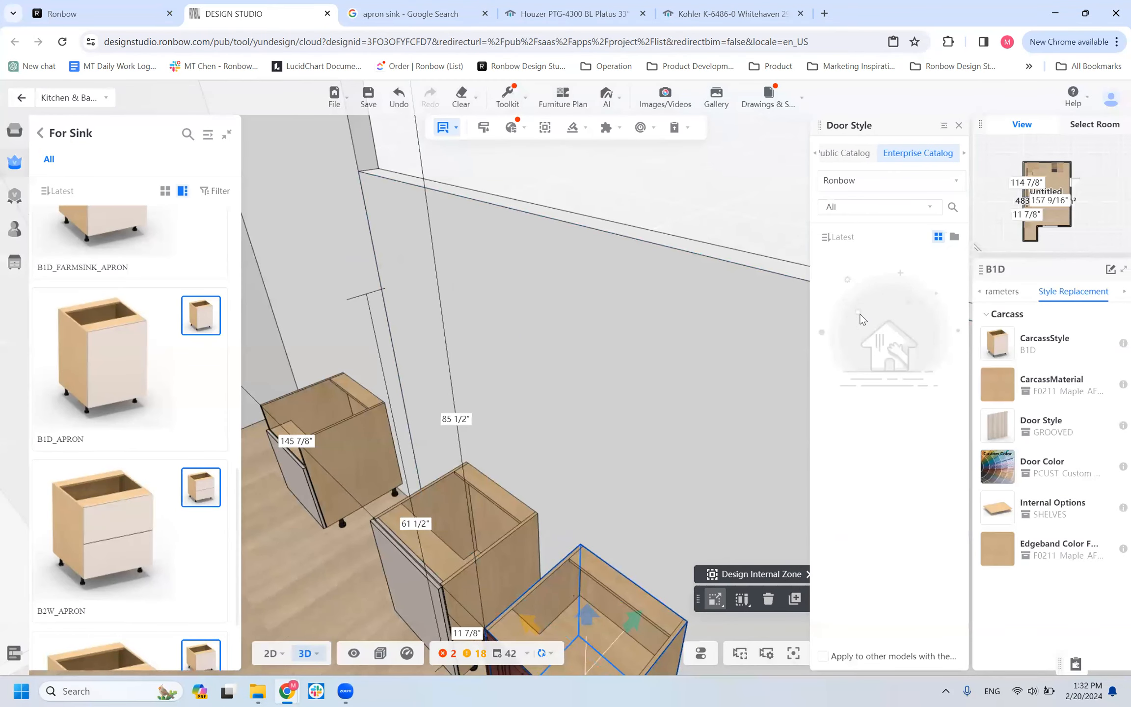
{"action": "scroll", "coordinate": [861, 415], "scroll_direction": "down", "scroll_amount": 5}
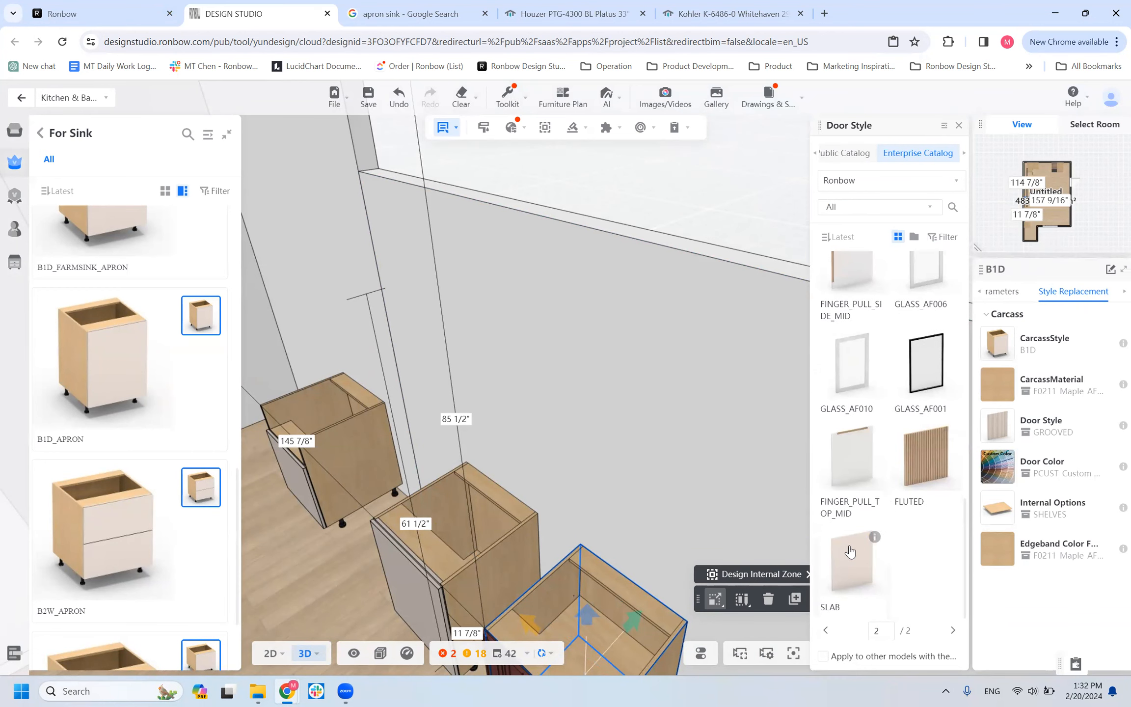
{"action": "left_click", "coordinate": [849, 552]}
{"action": "scroll", "coordinate": [608, 443], "scroll_direction": "down", "scroll_amount": 10}
{"action": "scroll", "coordinate": [548, 554], "scroll_direction": "up", "scroll_amount": 5}
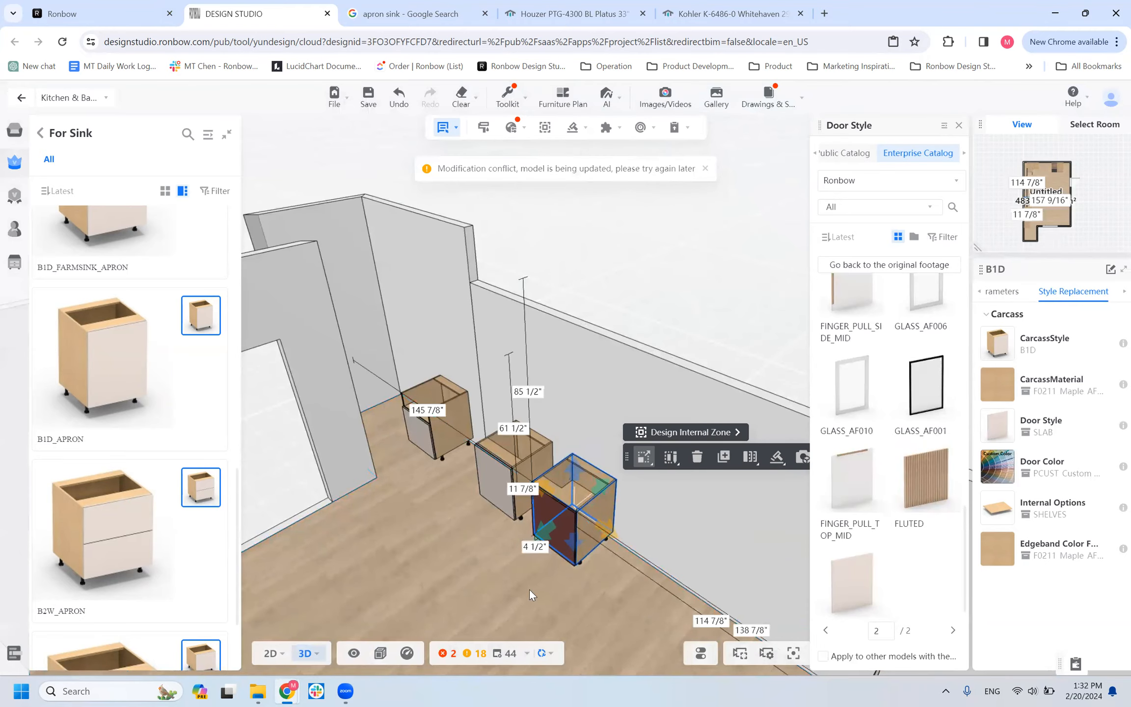
Compare the front of the B1D_APRON cabinet with the standard B1D cabinet beside it.
{"action": "left_click_drag", "start_coordinate": [555, 564], "coordinate": [641, 439]}
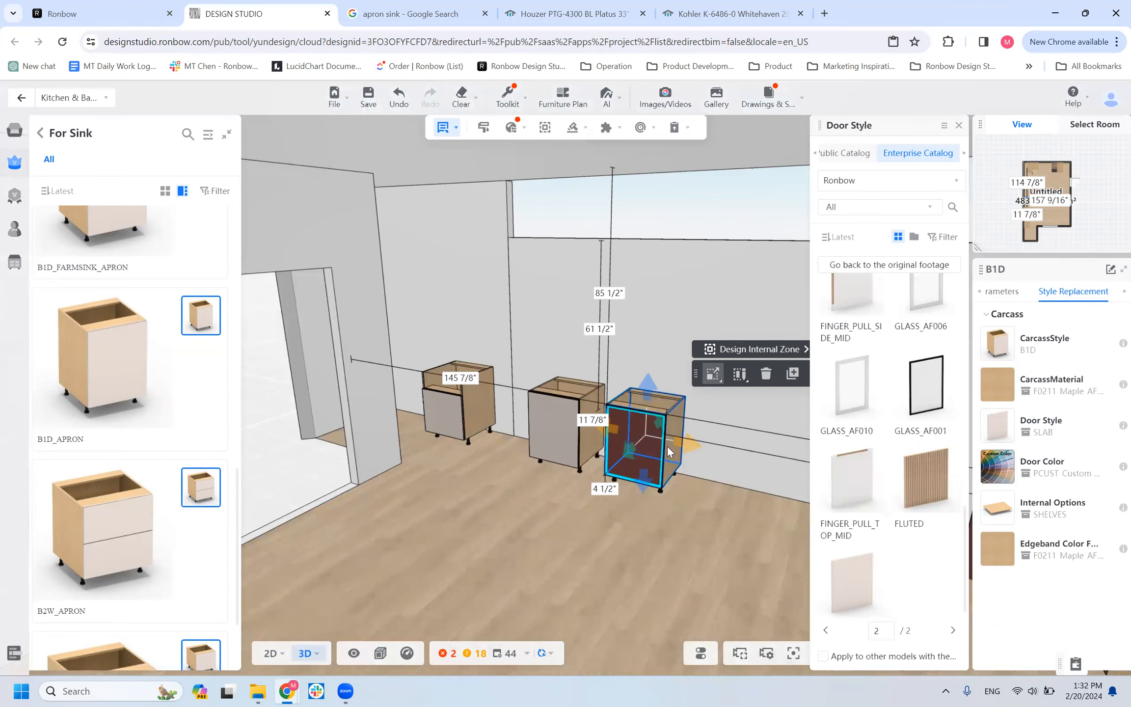
{"action": "left_click_drag", "start_coordinate": [606, 560], "coordinate": [616, 532]}
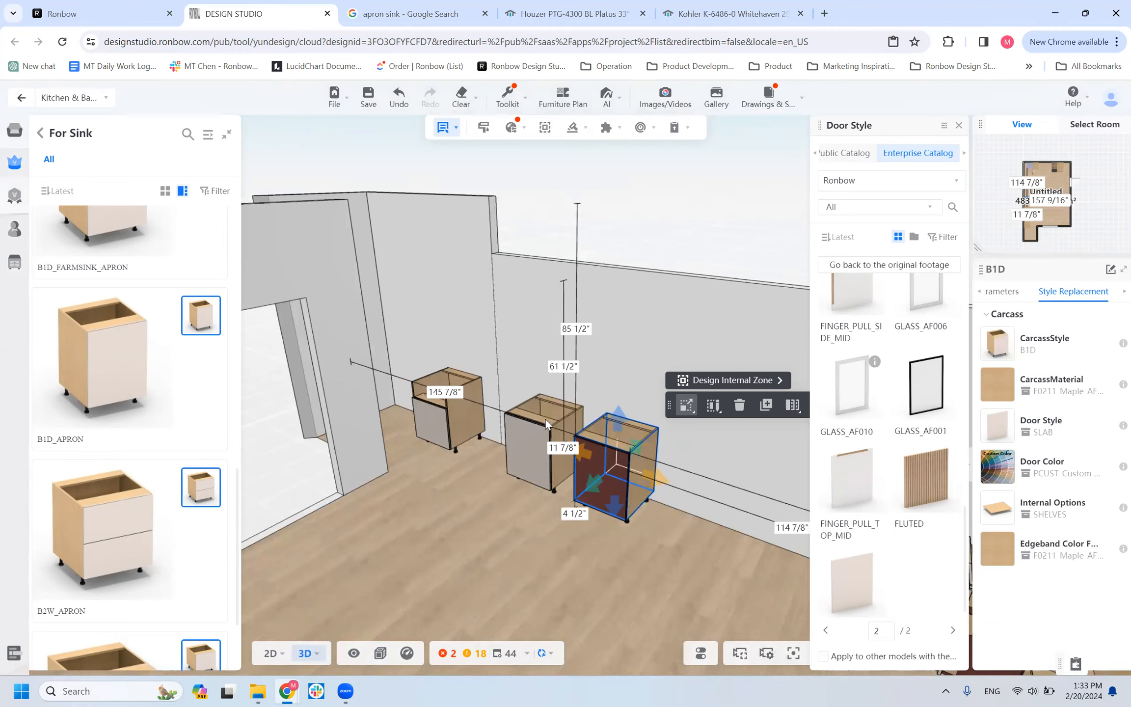
{"action": "left_click", "coordinate": [529, 457]}
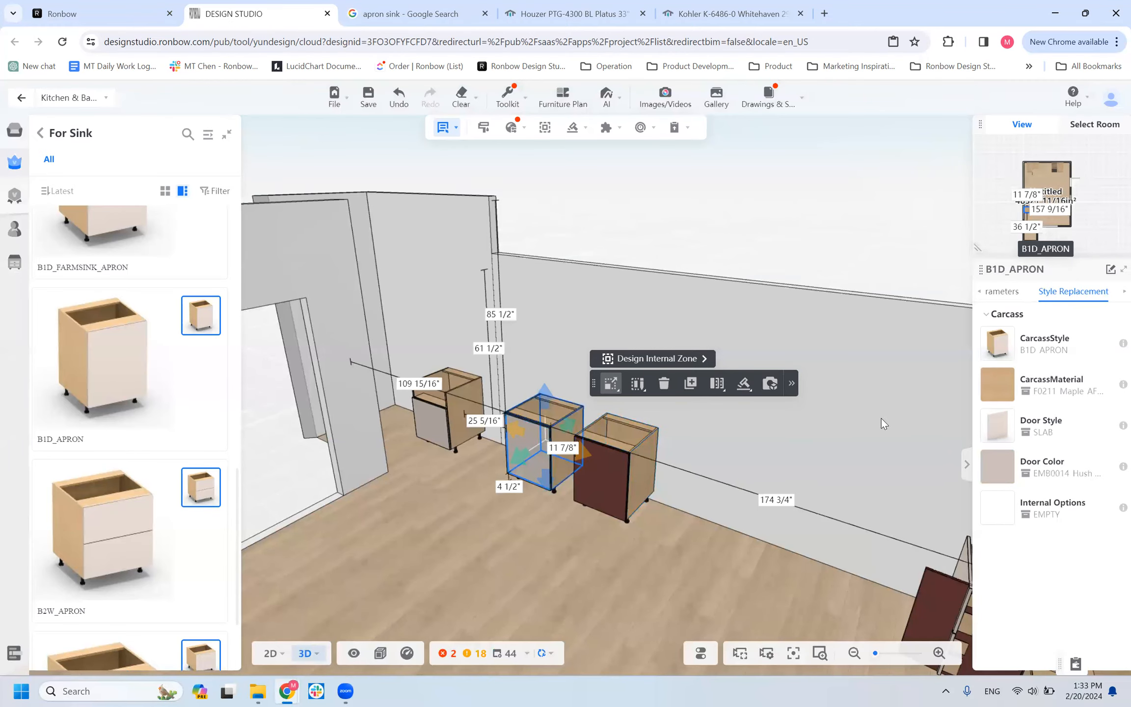
{"action": "scroll", "coordinate": [628, 521], "scroll_direction": "up", "scroll_amount": 3}
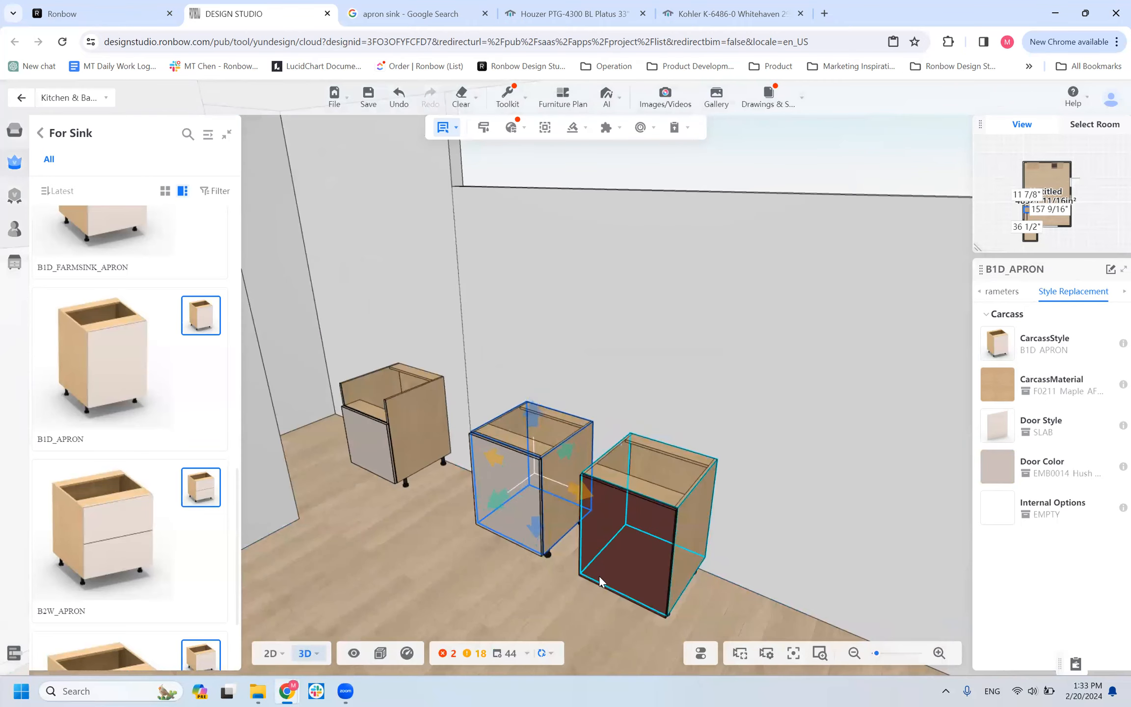
Open the cabinet doors in the model and examine the front construction of the B1D_APRON cabinet against the standard B1D.
{"action": "key", "text": "o"}
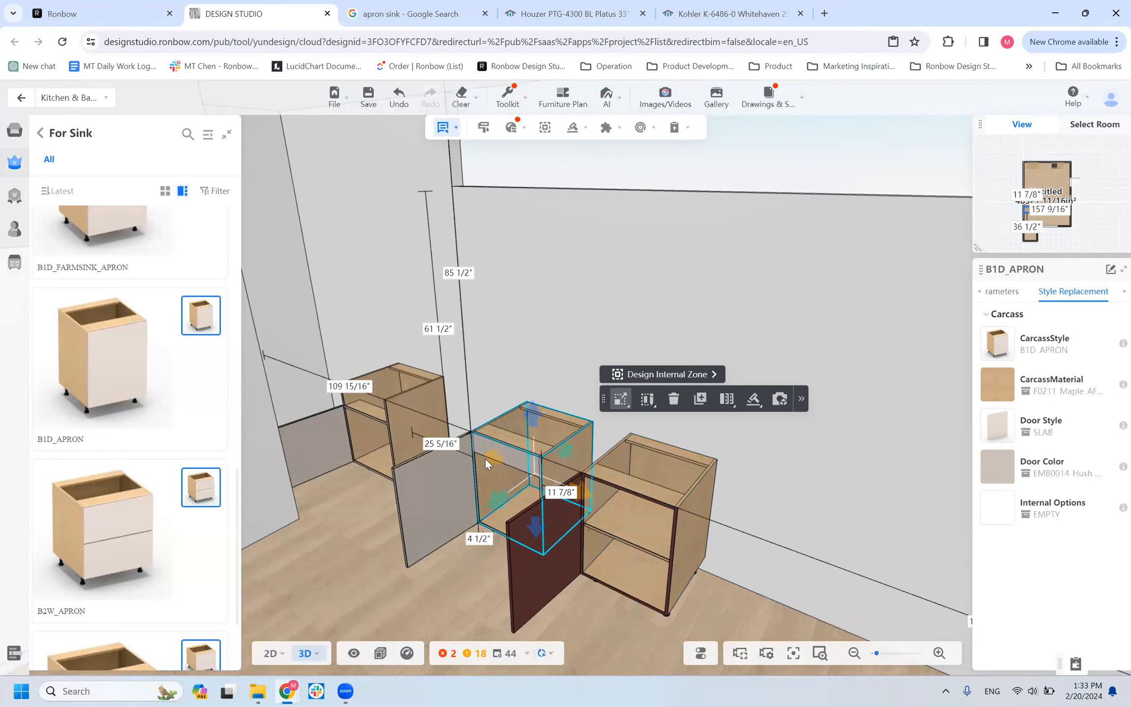
{"action": "scroll", "coordinate": [483, 452], "scroll_direction": "up", "scroll_amount": 2}
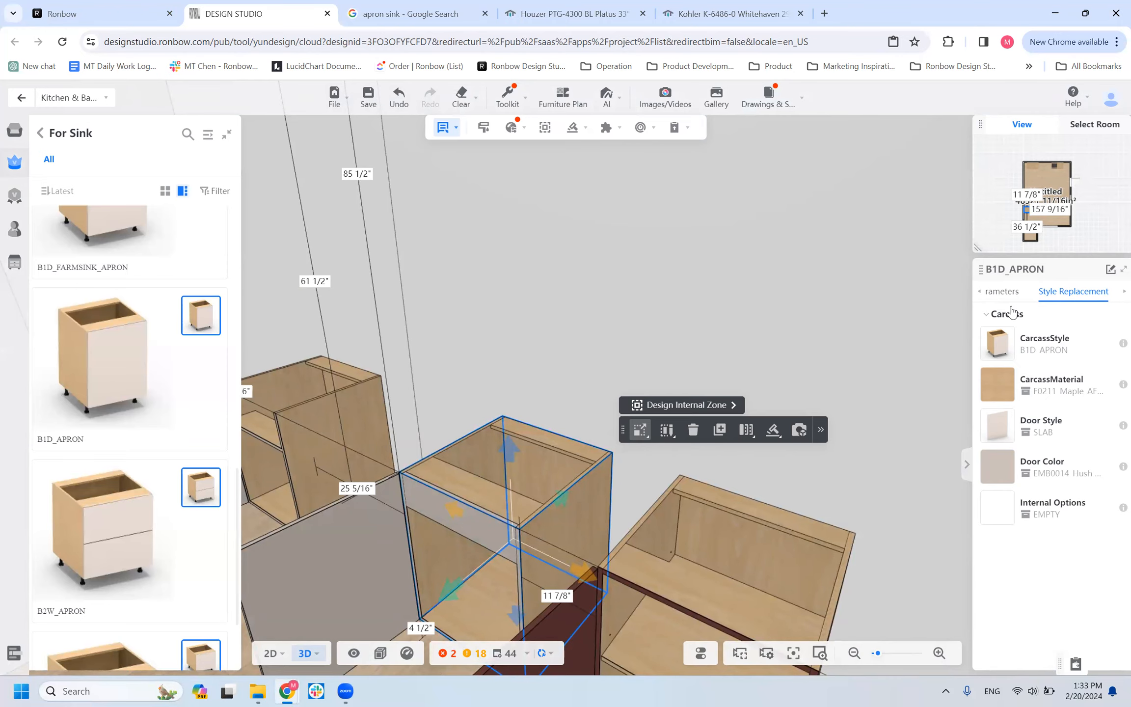
{"action": "scroll", "coordinate": [471, 422], "scroll_direction": "down", "scroll_amount": 5}
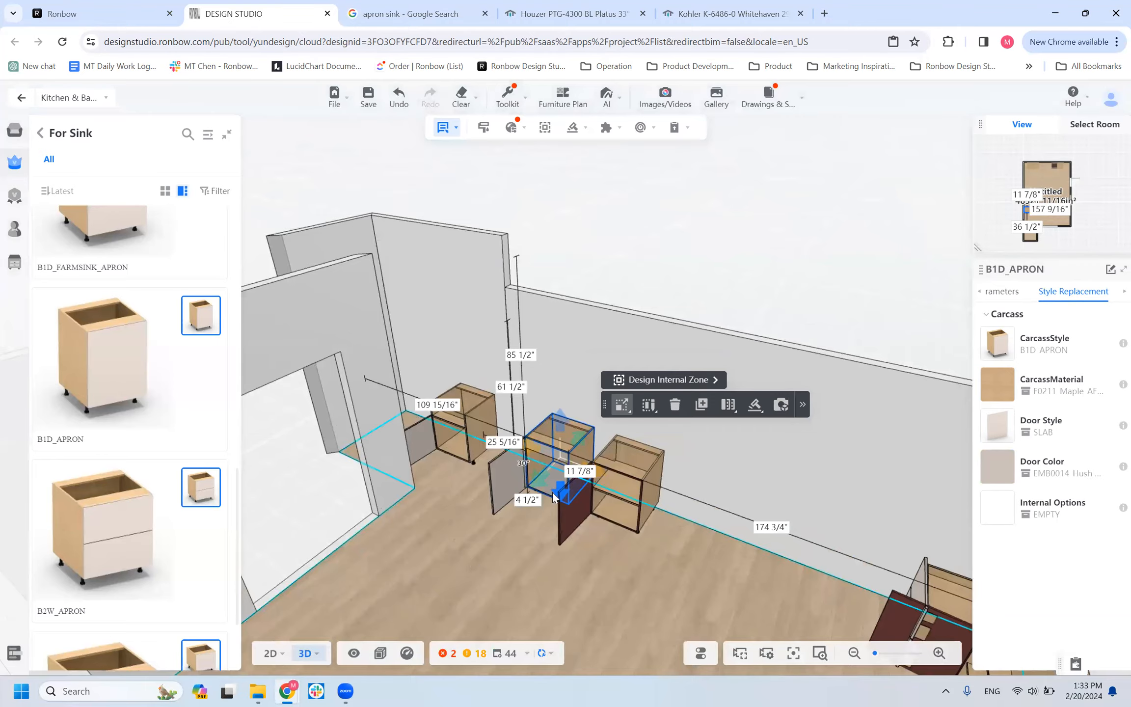
{"action": "scroll", "coordinate": [470, 558], "scroll_direction": "up", "scroll_amount": 5}
{"action": "scroll", "coordinate": [469, 559], "scroll_direction": "down", "scroll_amount": 5}
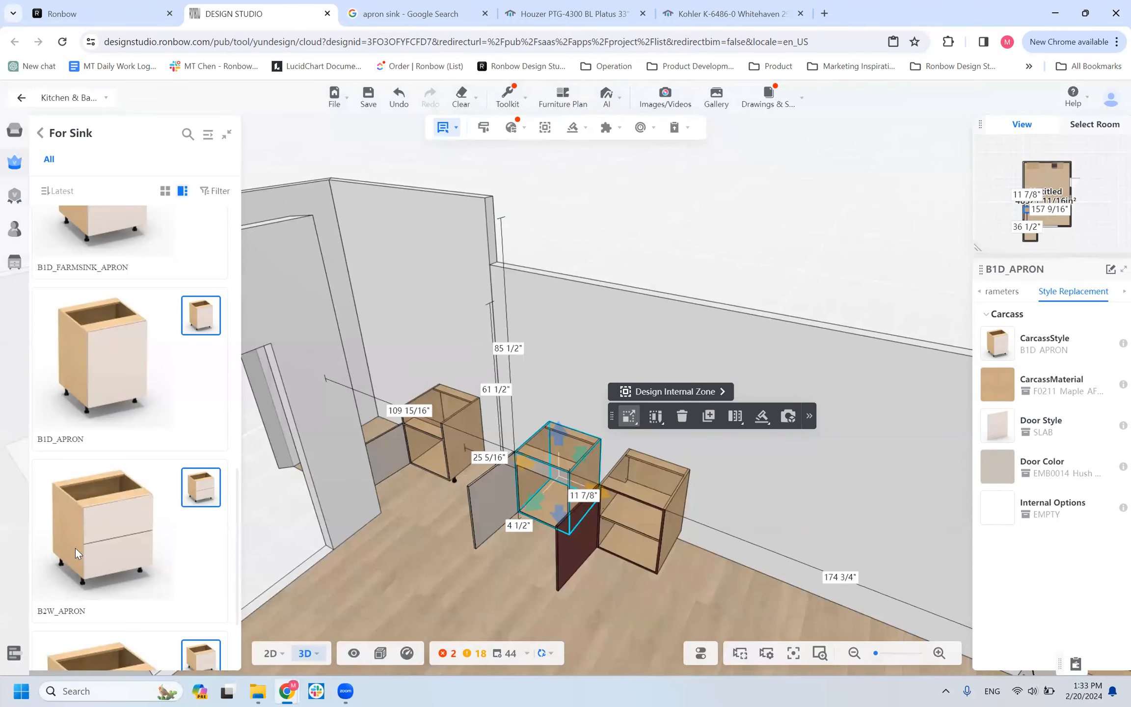
Place a B2W_APRON two-drawer sink cabinet along the wall after the B1D cabinet and add a copy directly beside it.
{"action": "key", "text": "Escape"}
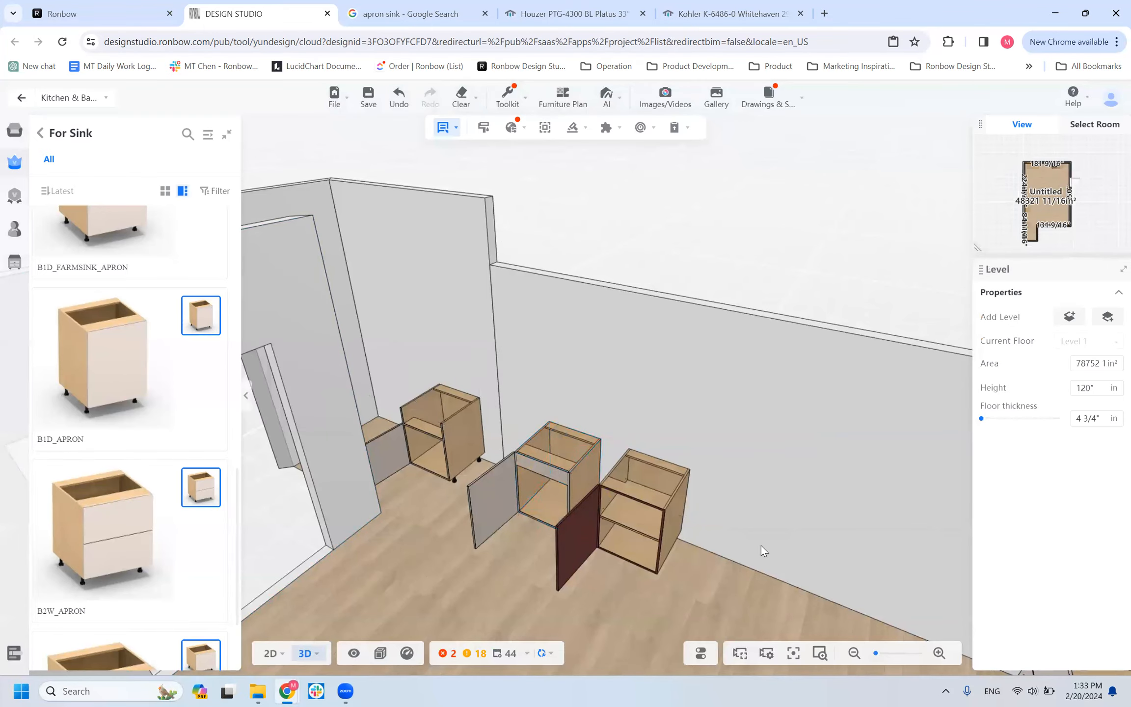
{"action": "left_click", "coordinate": [756, 544]}
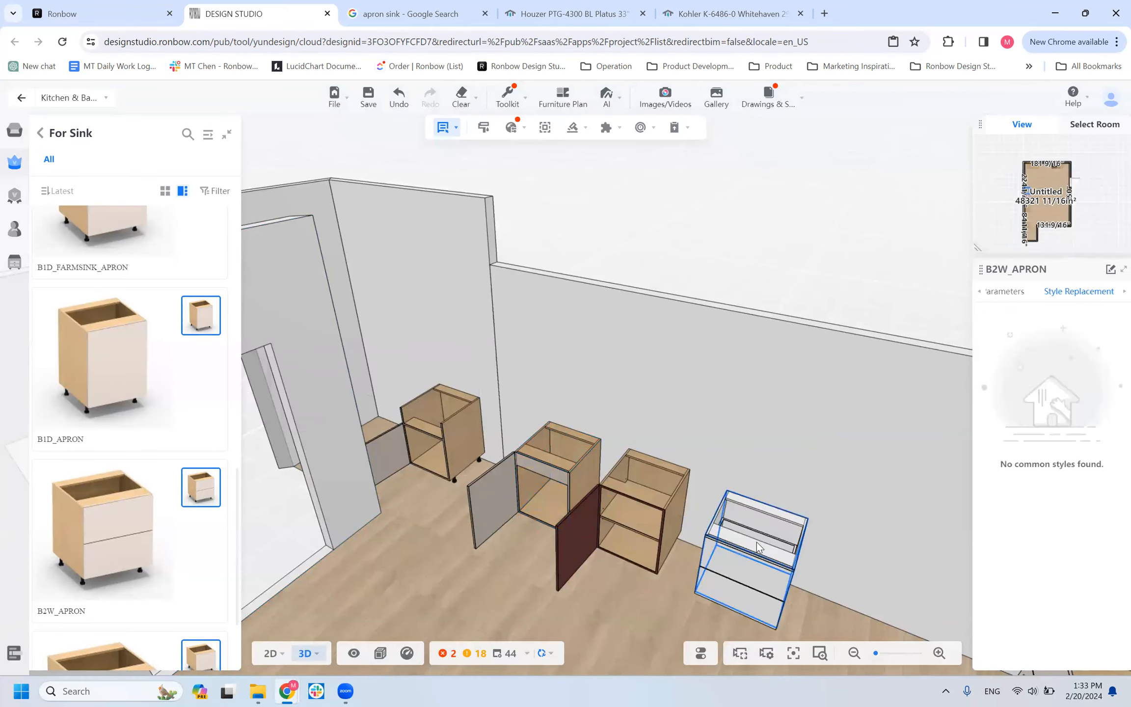
{"action": "left_click_drag", "start_coordinate": [576, 607], "coordinate": [528, 596]}
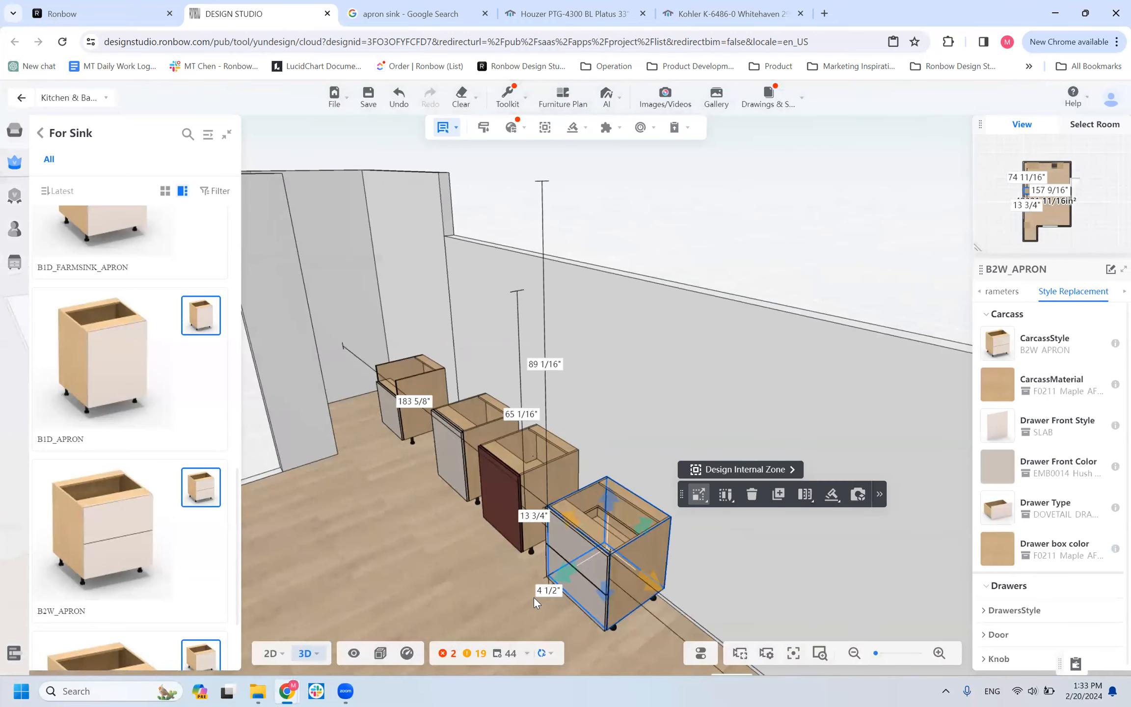
{"action": "scroll", "coordinate": [457, 536], "scroll_direction": "down", "scroll_amount": 3}
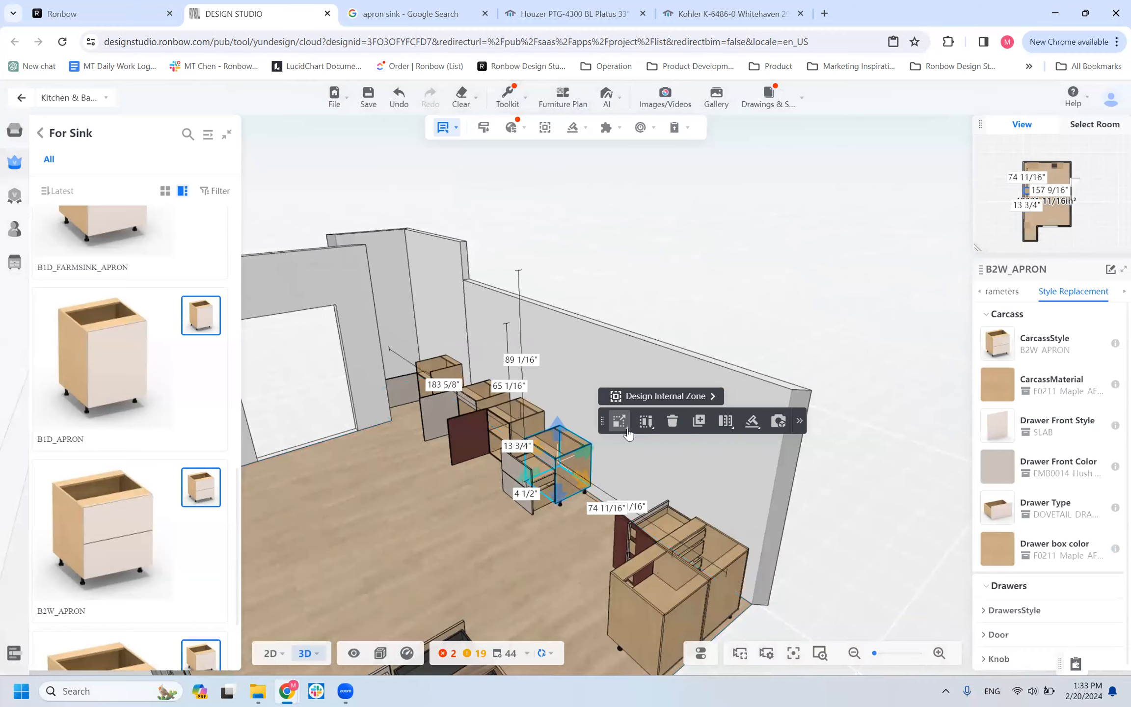
{"action": "left_click", "coordinate": [603, 465]}
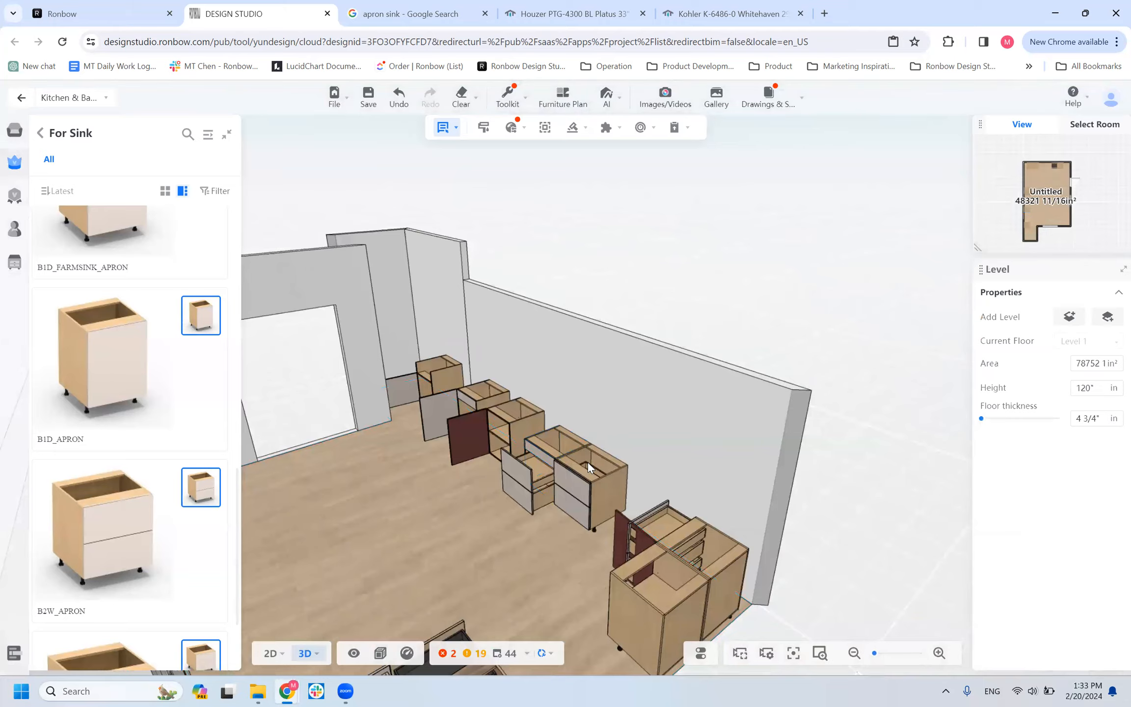
Search the carcass styles for "B2W" and replace the copied B2W_APRON cabinet's carcass style with the standard B2W.
{"action": "left_click", "coordinate": [615, 466]}
{"action": "left_click", "coordinate": [1074, 291]}
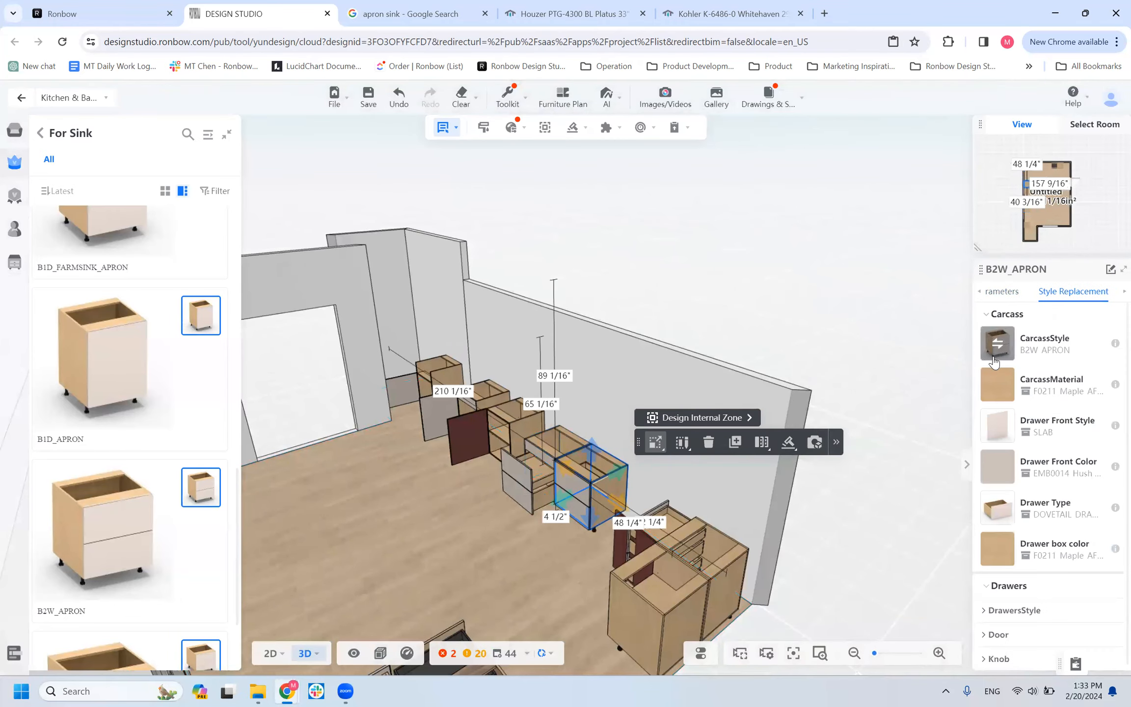
{"action": "left_click", "coordinate": [994, 361]}
{"action": "left_click", "coordinate": [952, 206]}
{"action": "left_click", "coordinate": [934, 207]}
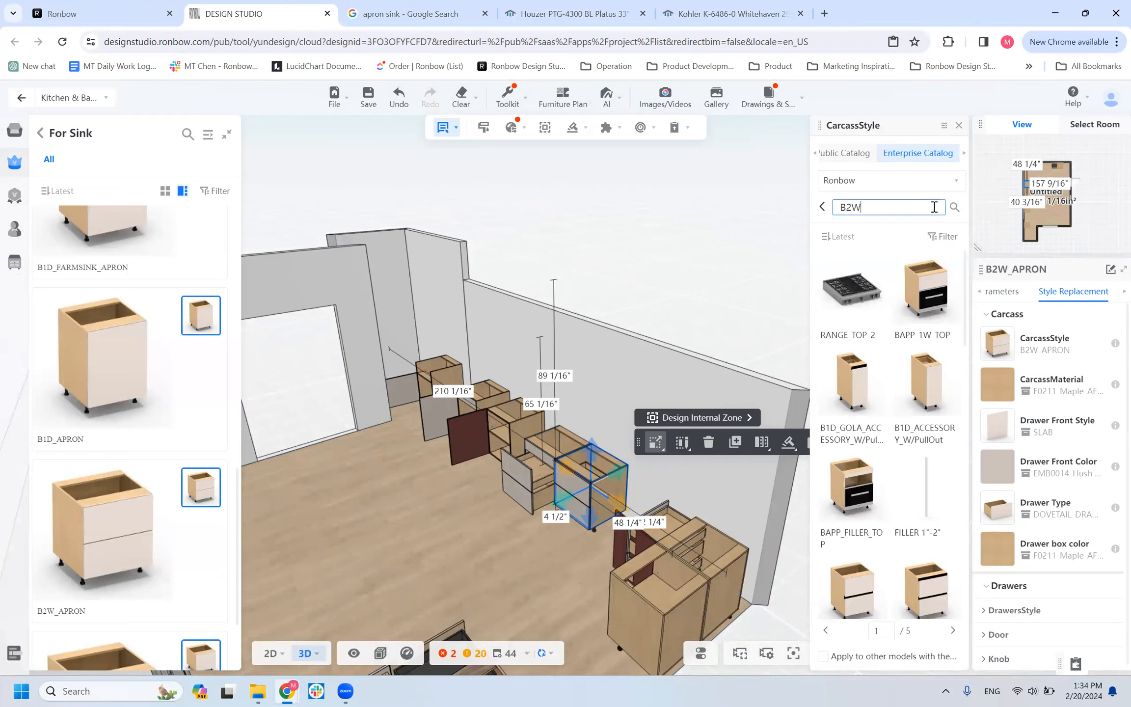
{"action": "type", "text": "B2W"}
{"action": "key", "text": "Return"}
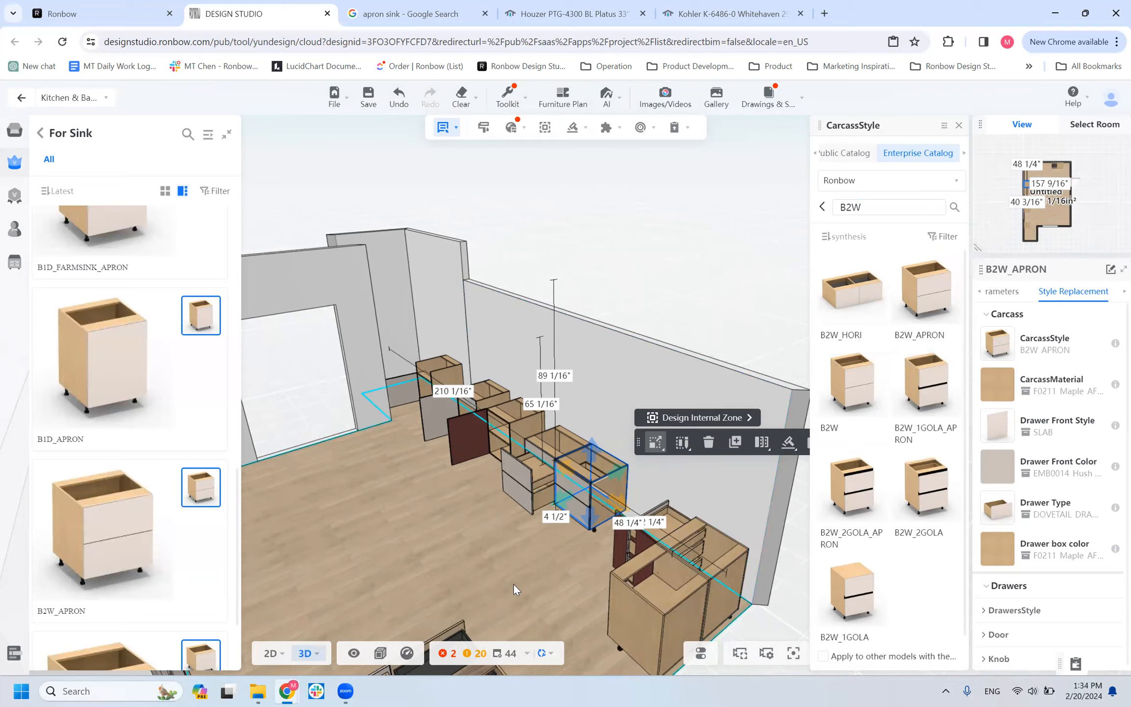
{"action": "left_click", "coordinate": [532, 554]}
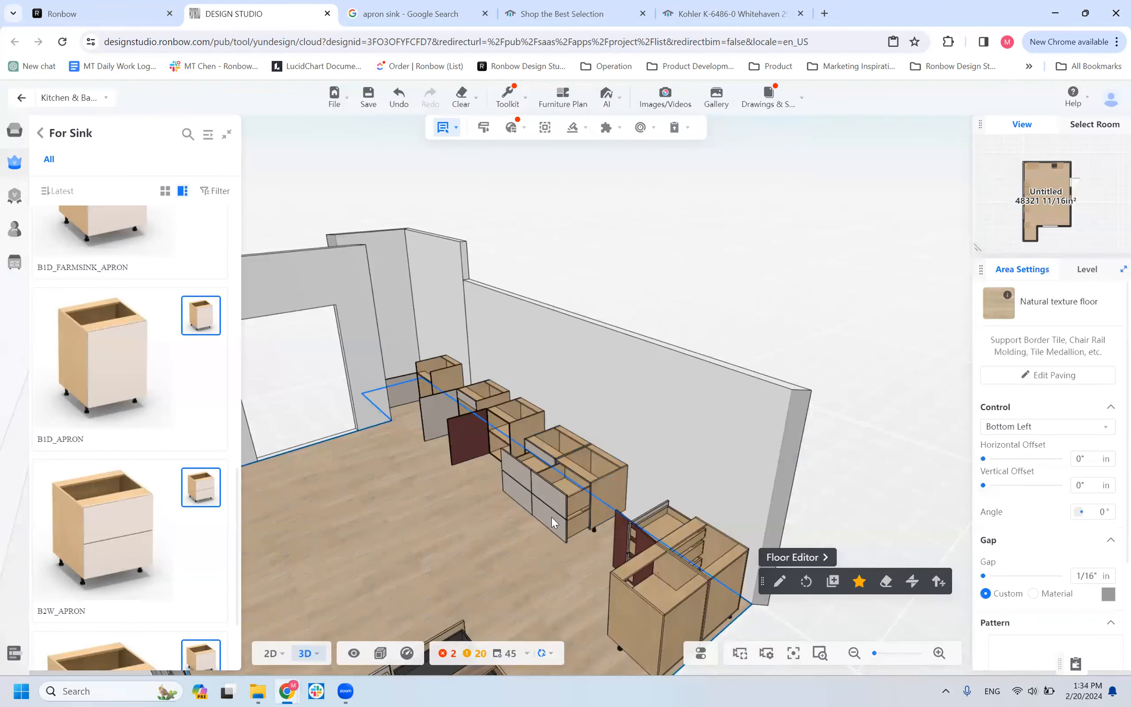
Compare the open drawers and fronts of the B2W_APRON cabinet with the adjoining standard B2W cabinet from several angles.
{"action": "scroll", "coordinate": [552, 518], "scroll_direction": "up", "scroll_amount": 2}
{"action": "scroll", "coordinate": [466, 562], "scroll_direction": "up", "scroll_amount": 2}
{"action": "left_click_drag", "start_coordinate": [460, 563], "coordinate": [661, 473]}
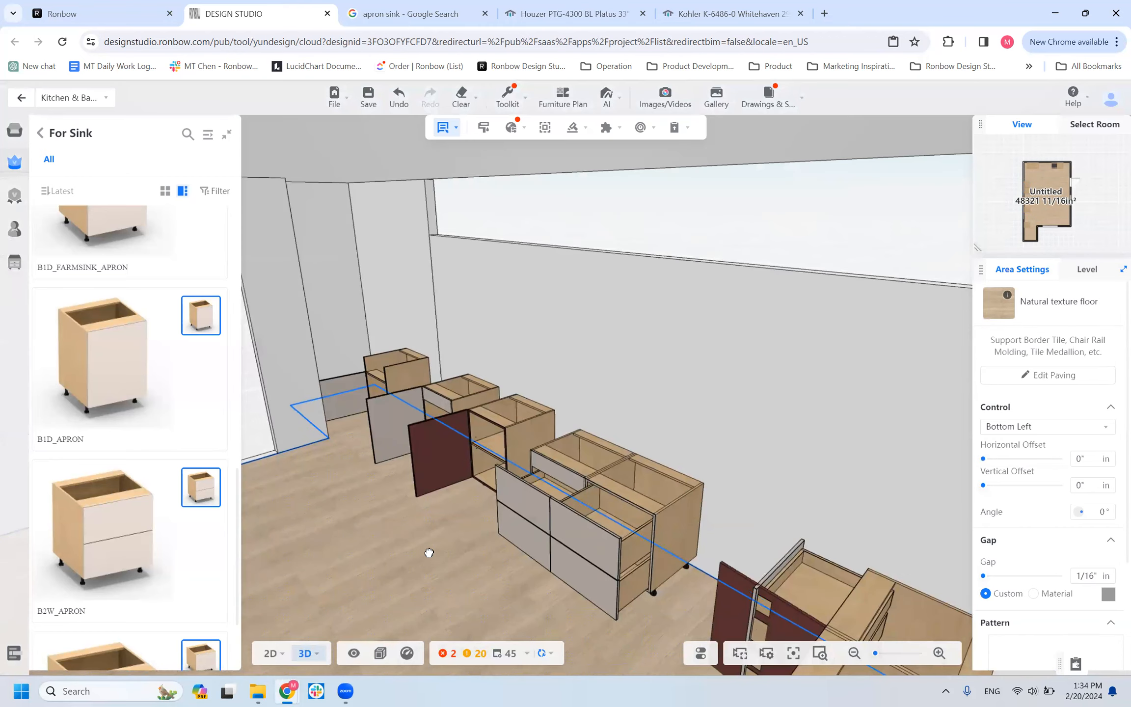
{"action": "left_click", "coordinate": [662, 472]}
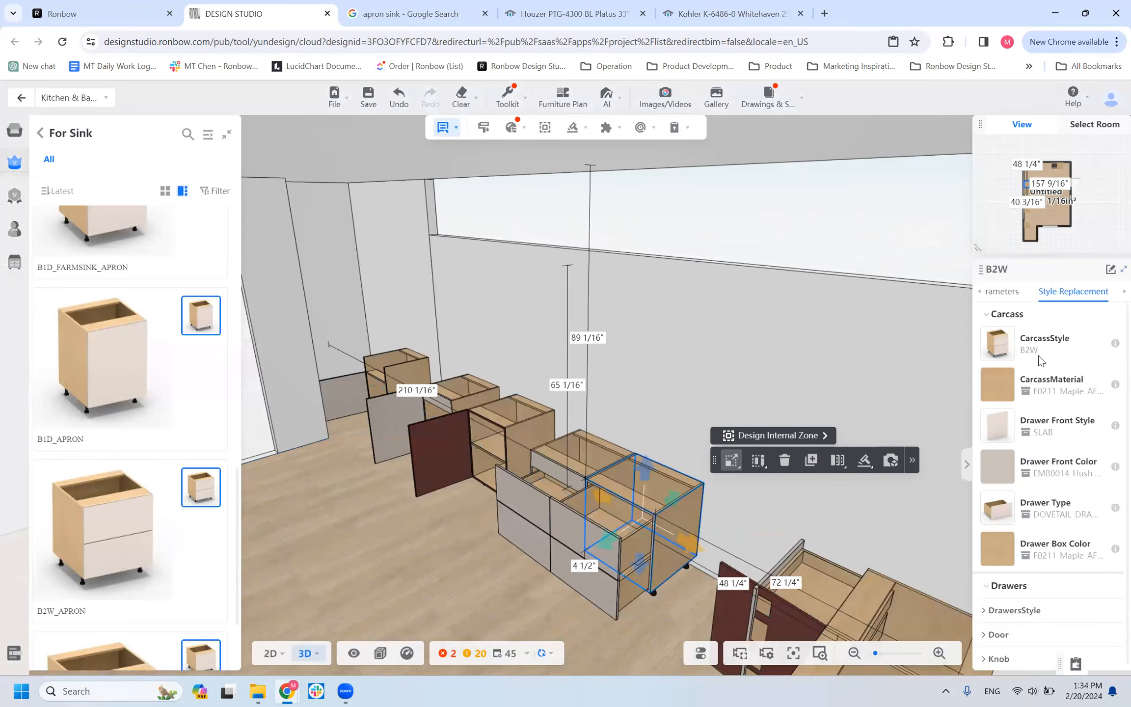
{"action": "left_click", "coordinate": [564, 449]}
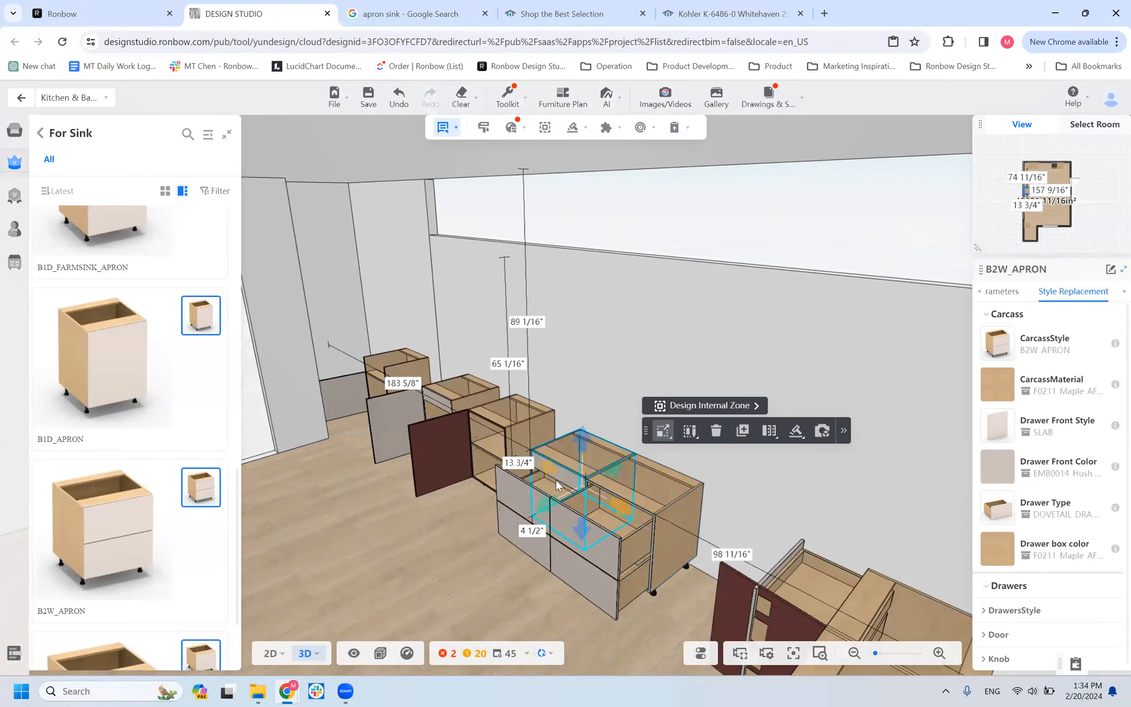
{"action": "left_click_drag", "start_coordinate": [477, 580], "coordinate": [825, 532]}
{"action": "scroll", "coordinate": [621, 522], "scroll_direction": "up", "scroll_amount": 3}
{"action": "left_click_drag", "start_coordinate": [622, 522], "coordinate": [683, 459]}
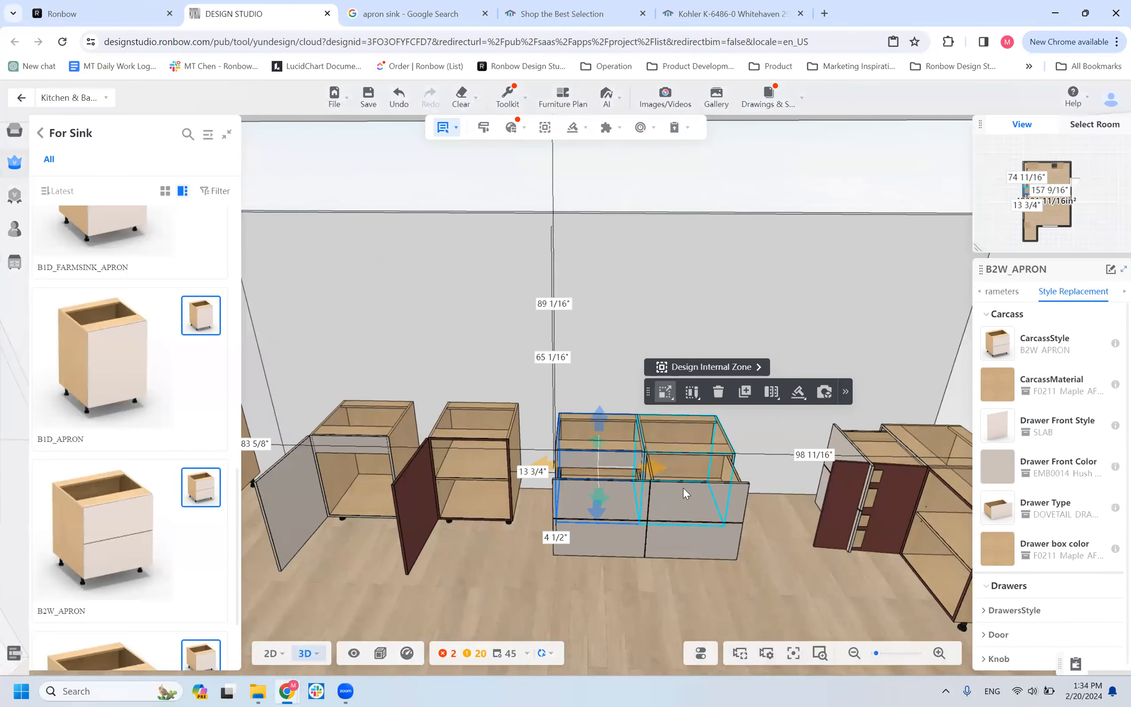
{"action": "left_click_drag", "start_coordinate": [720, 595], "coordinate": [607, 593]}
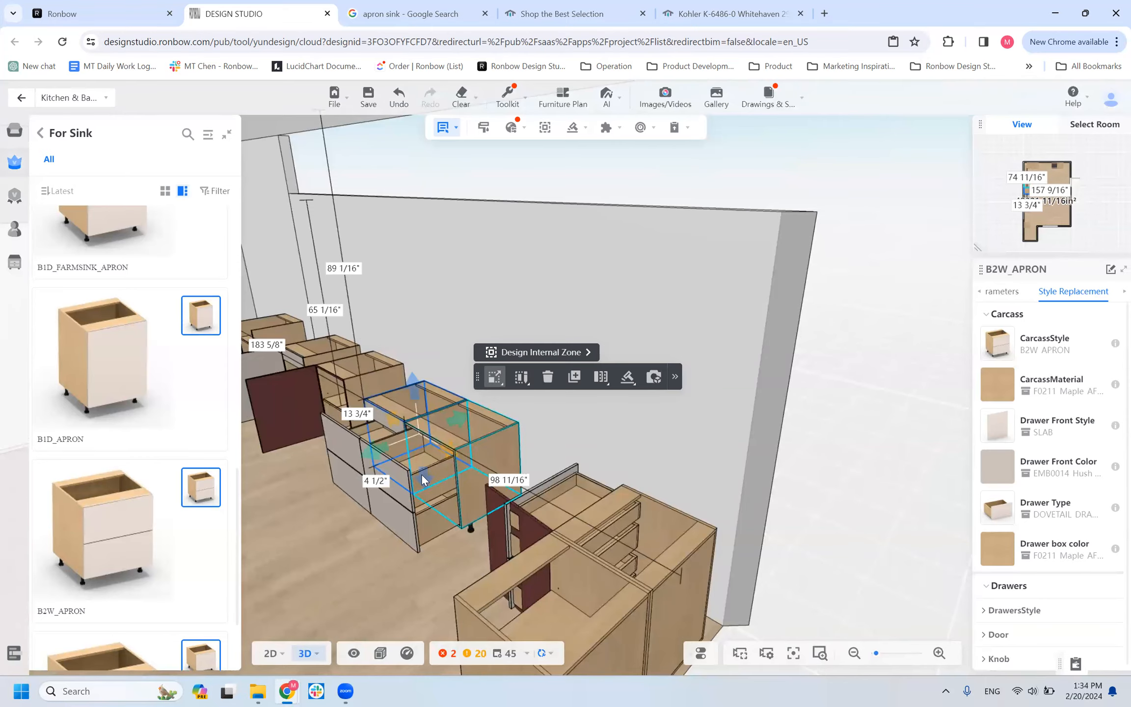
{"action": "left_click", "coordinate": [457, 493]}
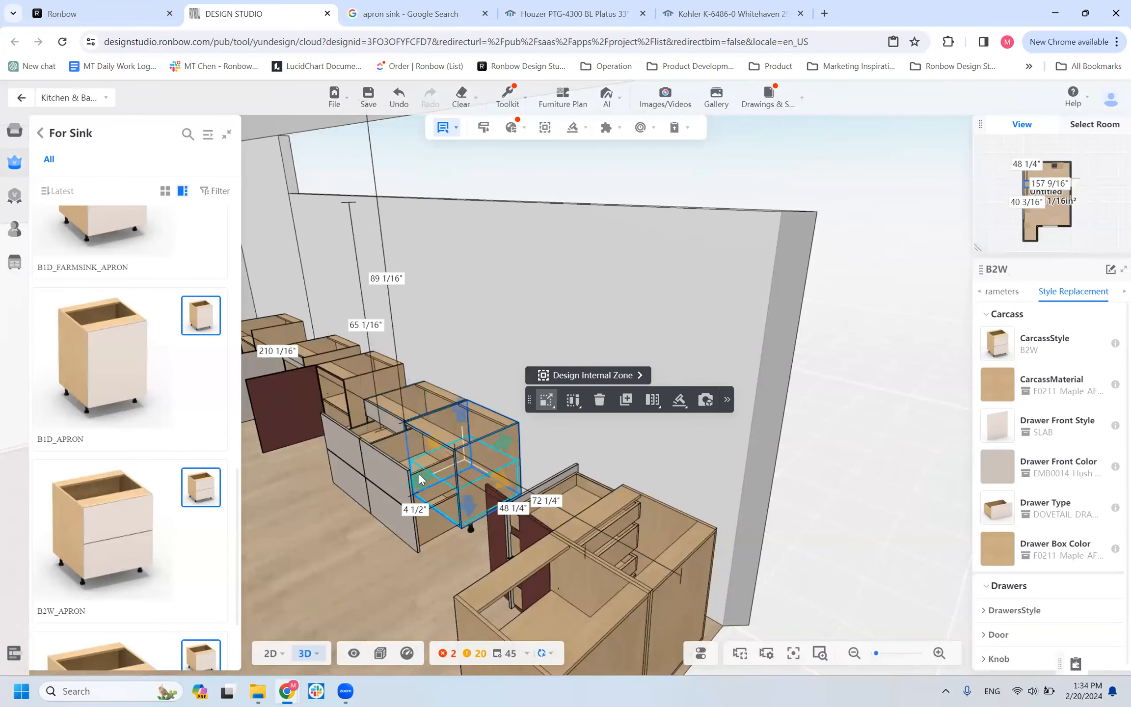
{"action": "left_click", "coordinate": [332, 574]}
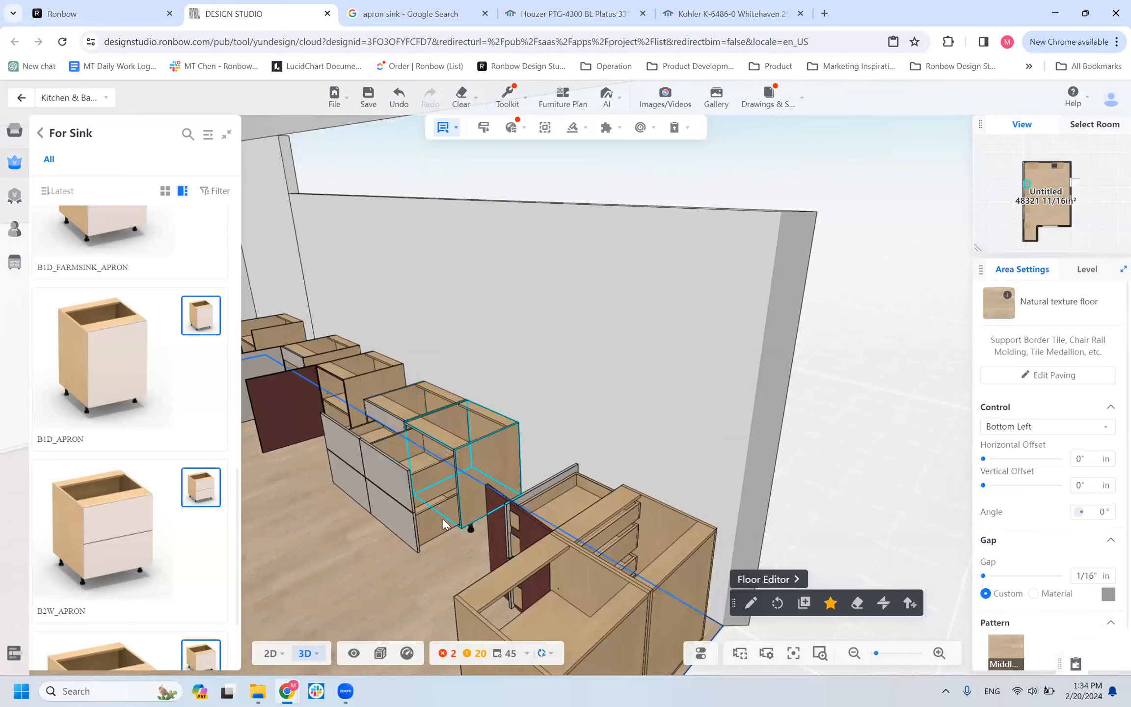
Examine the B2W_APRON cabinet's upper drawer and apron front up close from its exposed side.
{"action": "left_click_drag", "start_coordinate": [397, 580], "coordinate": [456, 567]}
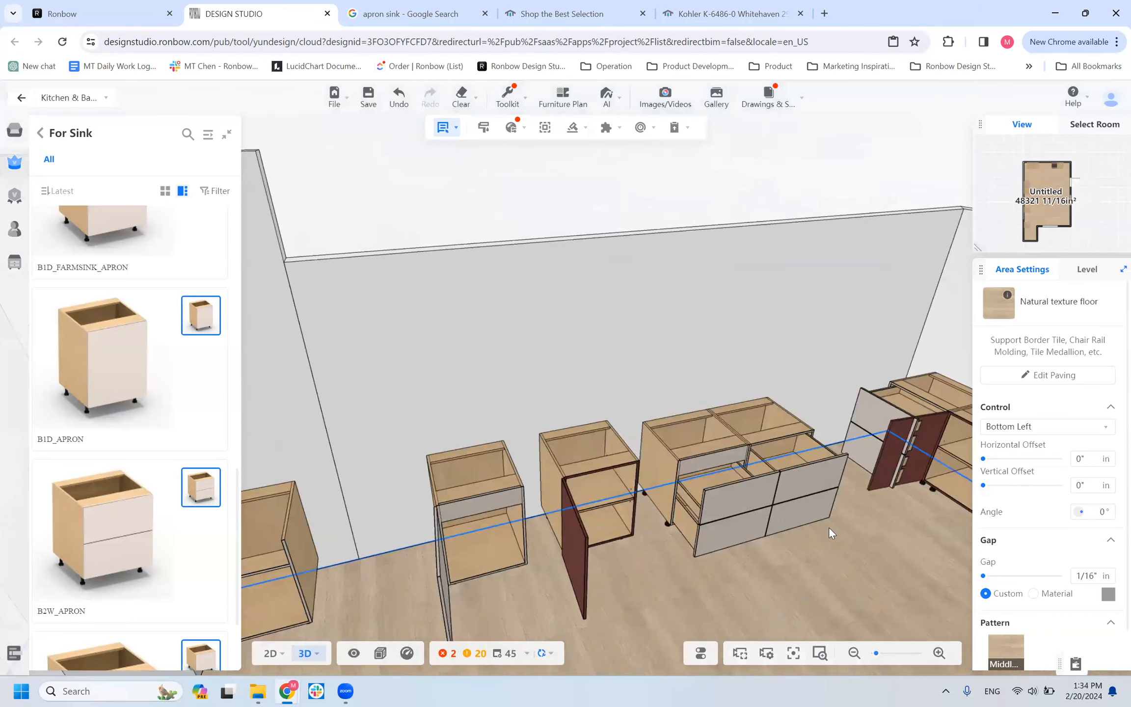
{"action": "left_click", "coordinate": [708, 514]}
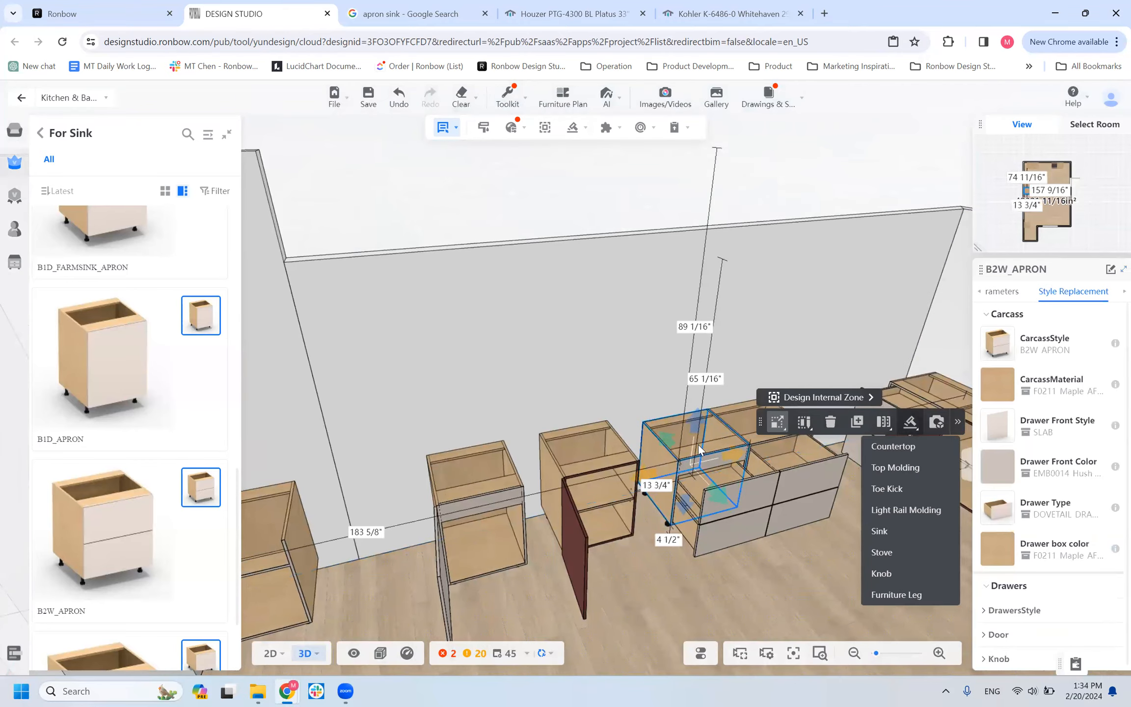
{"action": "scroll", "coordinate": [724, 600], "scroll_direction": "up", "scroll_amount": 2}
{"action": "scroll", "coordinate": [714, 597], "scroll_direction": "up", "scroll_amount": 2}
{"action": "left_click_drag", "start_coordinate": [714, 597], "coordinate": [584, 590]}
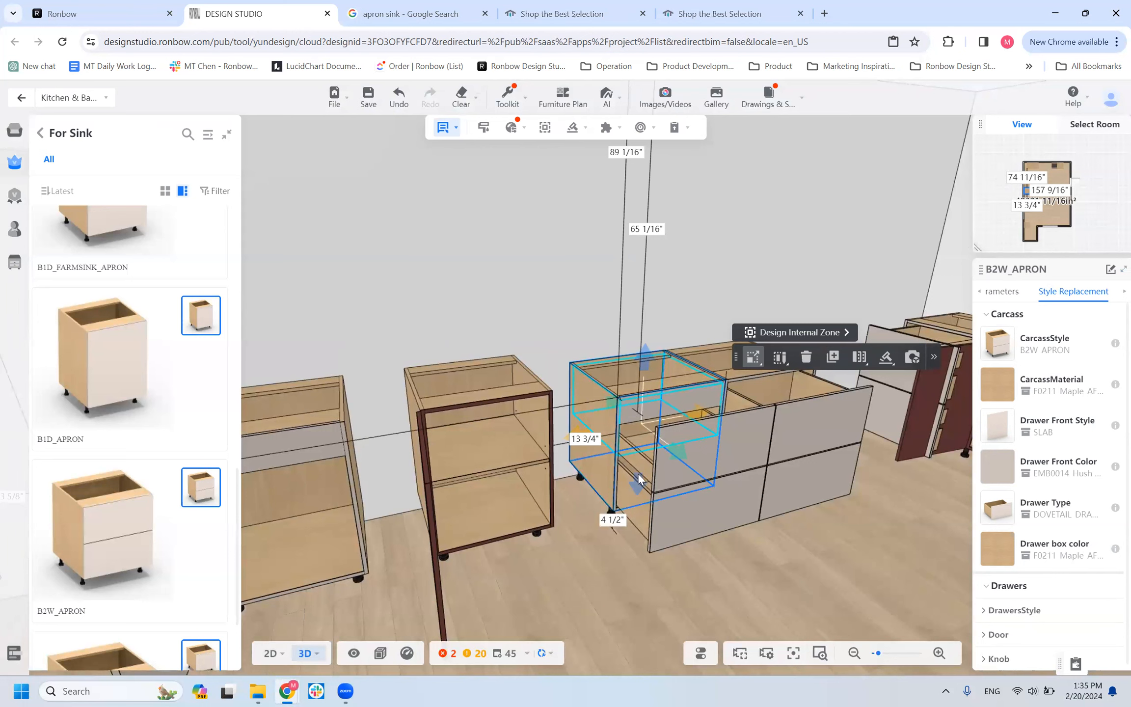
{"action": "left_click_drag", "start_coordinate": [602, 574], "coordinate": [656, 510]}
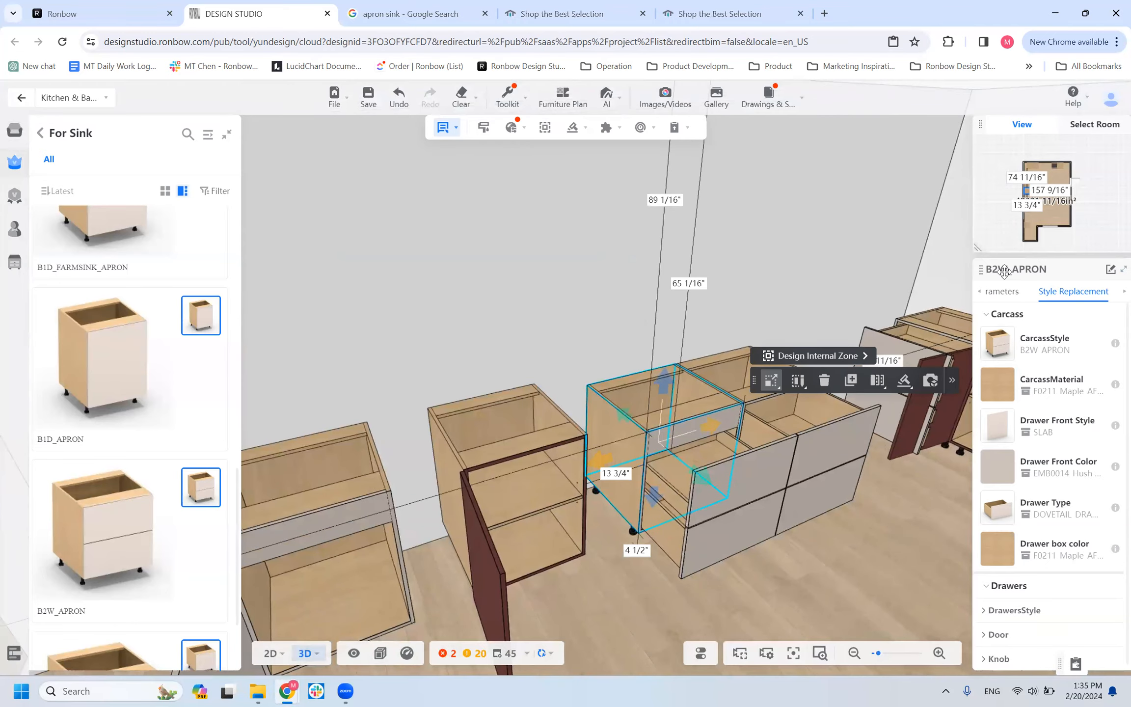
Set the B2W_APRON cabinet's apron height to 4", and try to raise it to 10".
{"action": "left_click", "coordinate": [1004, 292]}
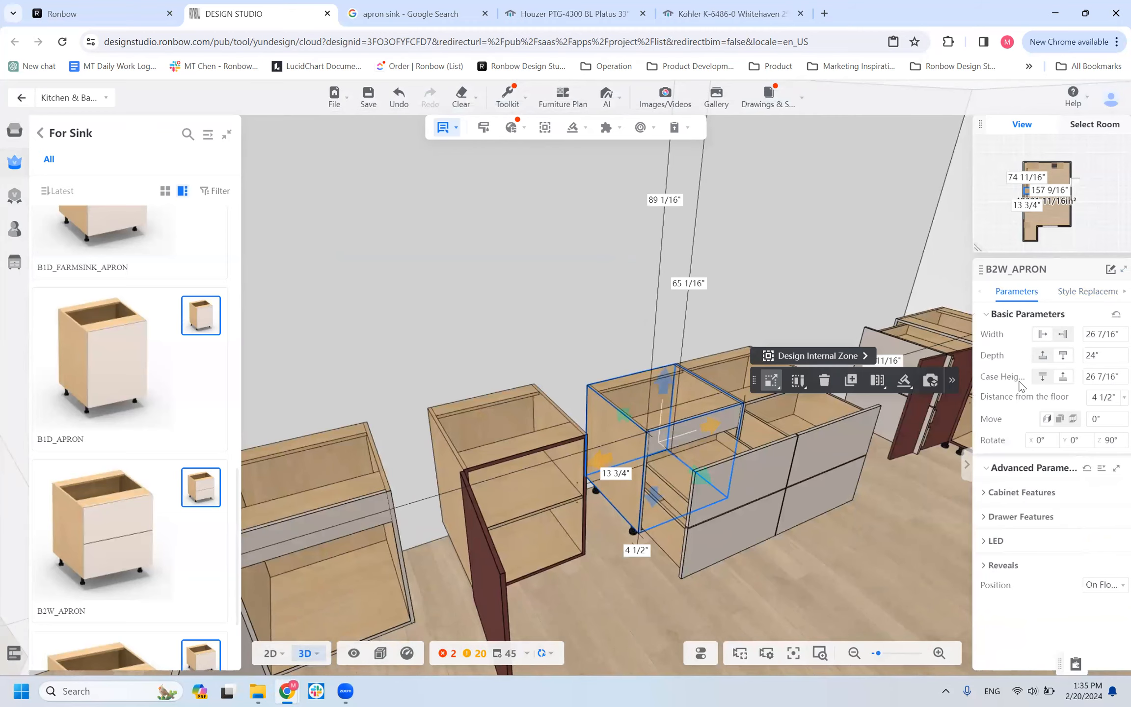
{"action": "left_click", "coordinate": [997, 497]}
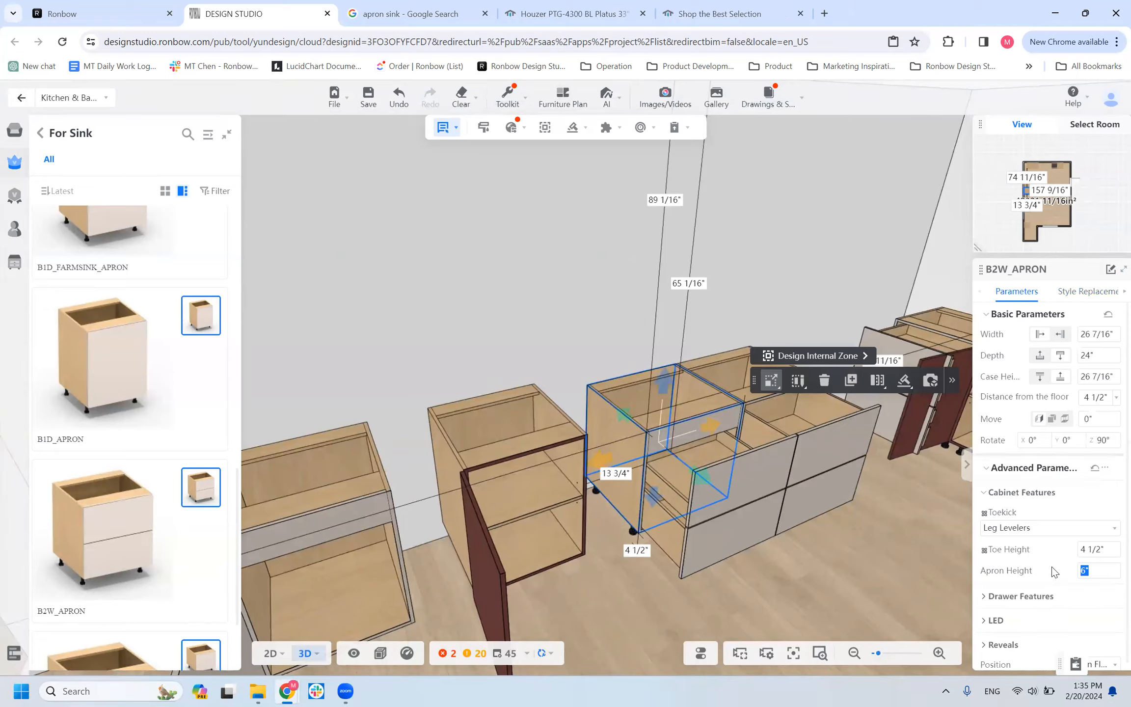
{"action": "key", "text": "Return"}
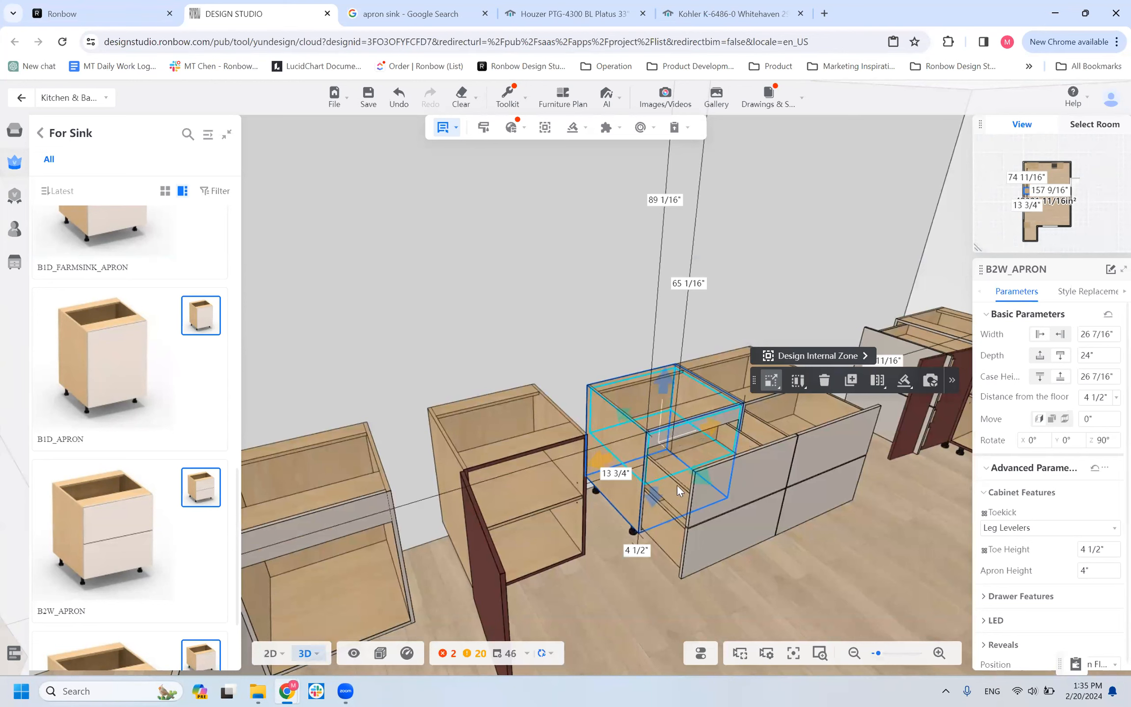
{"action": "left_click", "coordinate": [1087, 571]}
{"action": "type", "text": "10"}
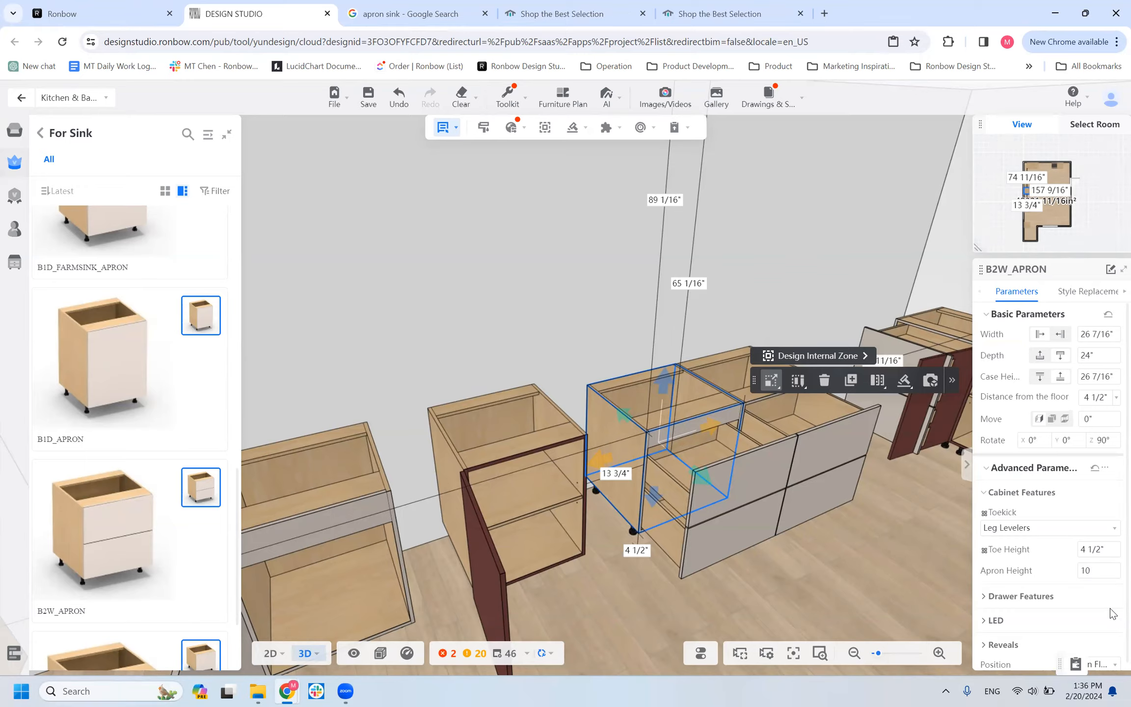
{"action": "key", "text": "Return"}
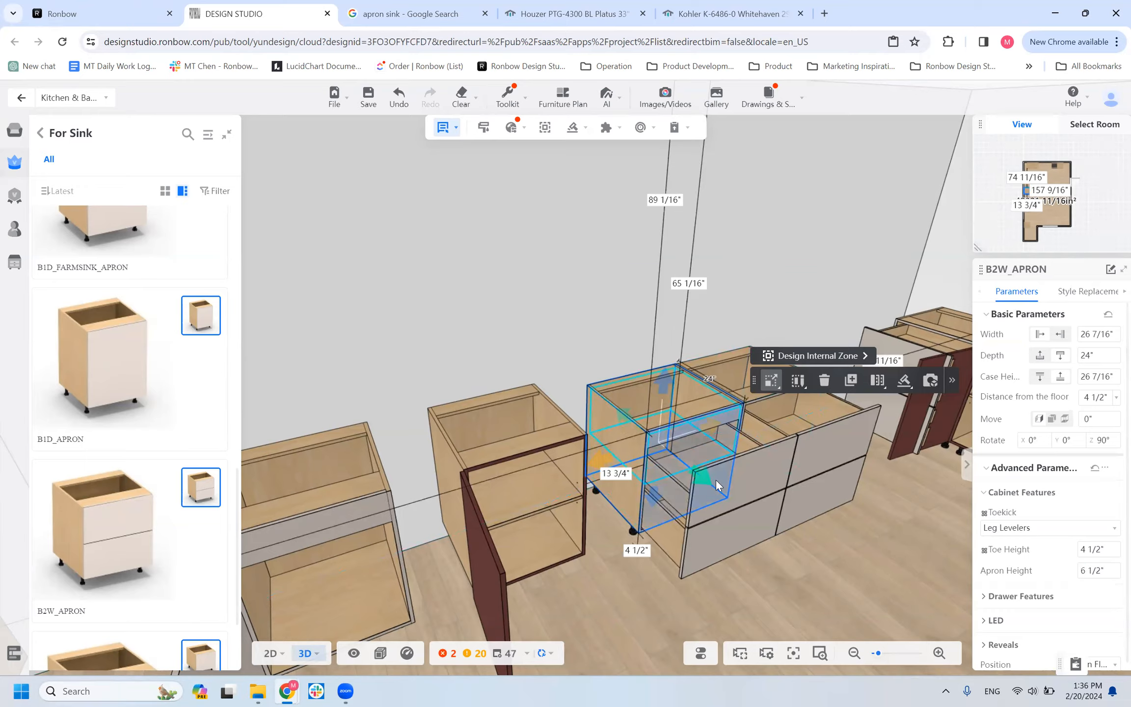
Examine the B2W_APRON cabinet's front from a lower angle and reopen its Apron Height setting.
{"action": "left_click_drag", "start_coordinate": [663, 570], "coordinate": [664, 570]}
{"action": "left_click", "coordinate": [664, 571]}
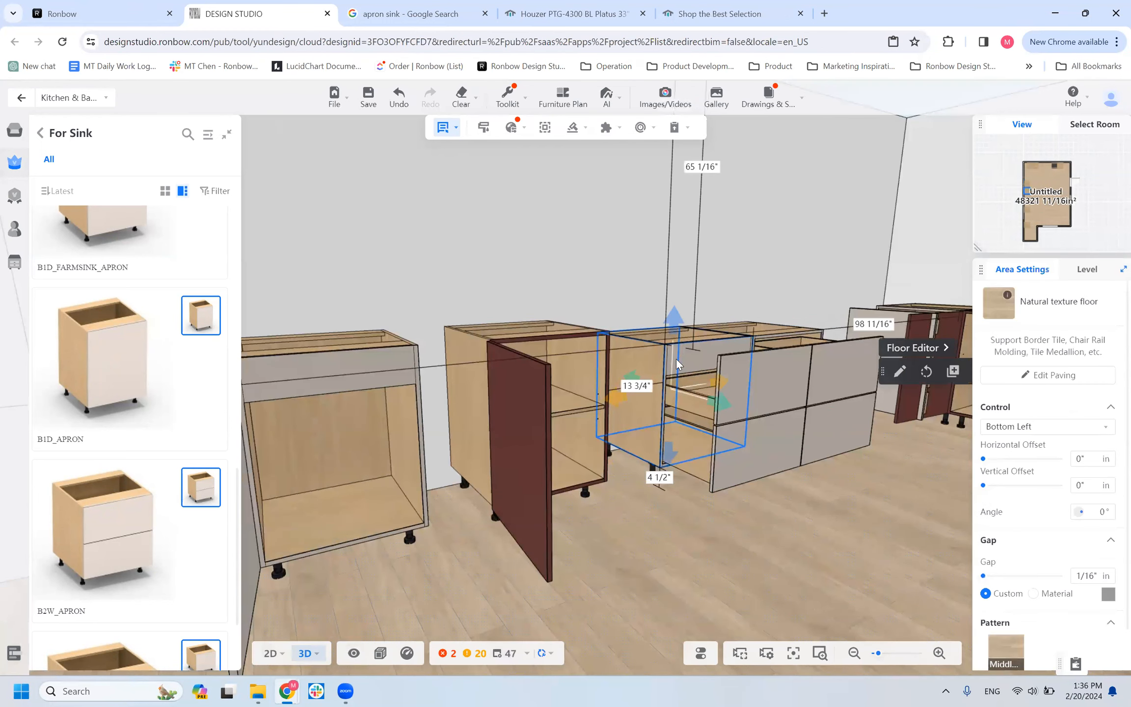
{"action": "left_click", "coordinate": [675, 345]}
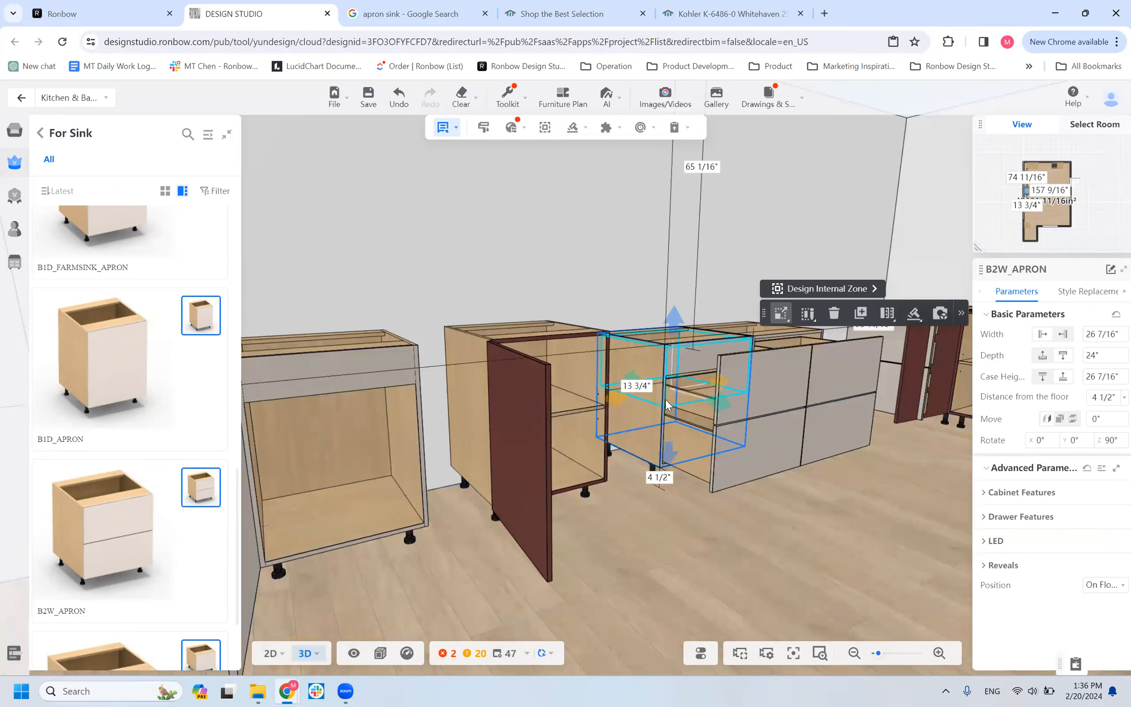
{"action": "left_click", "coordinate": [1010, 500]}
{"action": "left_click", "coordinate": [1105, 569]}
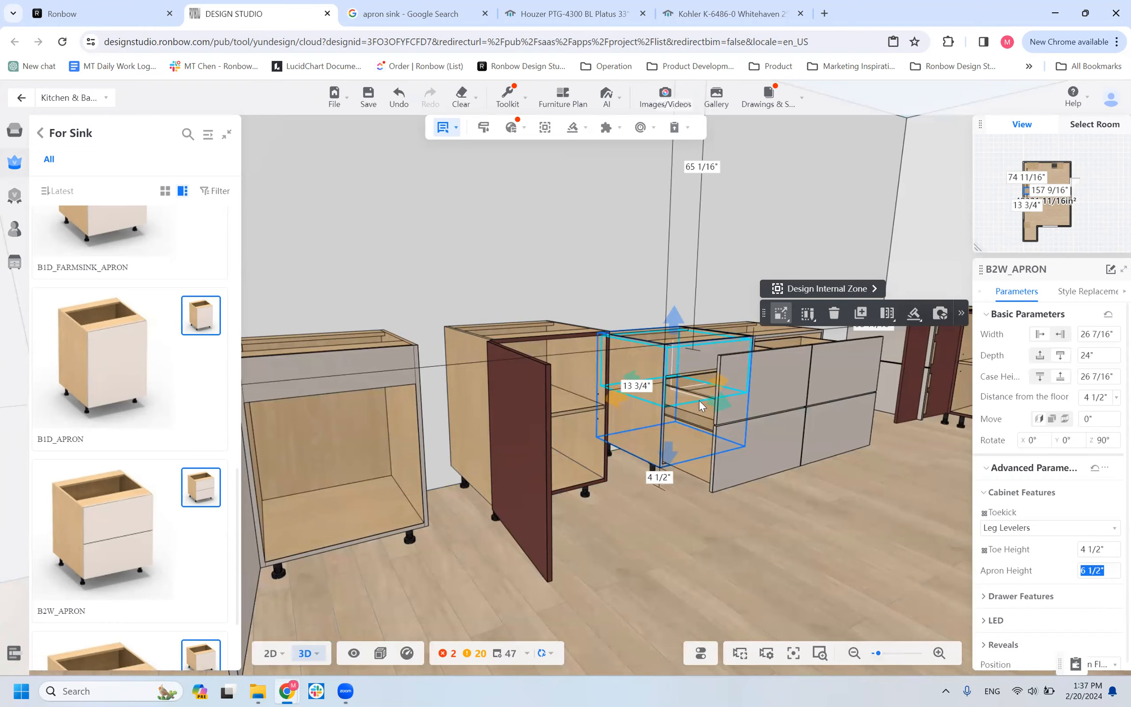
Review the row of sink base cabinets along the wall from several distances and angles.
{"action": "scroll", "coordinate": [687, 423], "scroll_direction": "down", "scroll_amount": 5}
{"action": "left_click_drag", "start_coordinate": [670, 448], "coordinate": [591, 495]}
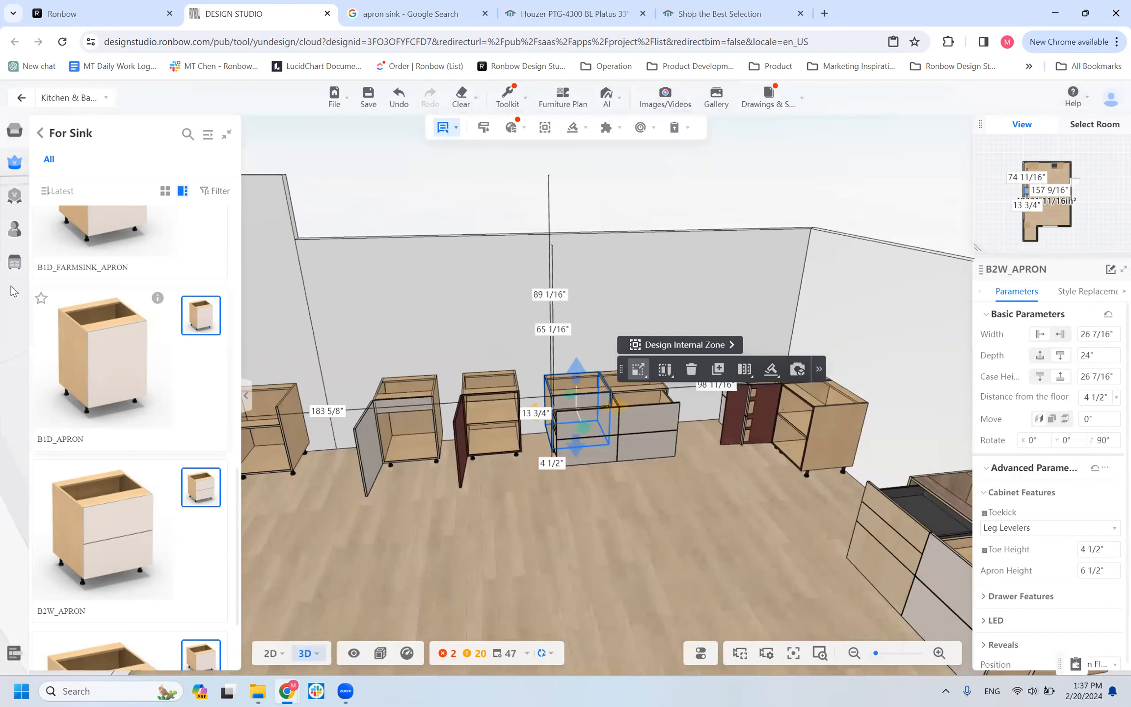
{"action": "scroll", "coordinate": [69, 147], "scroll_direction": "down", "scroll_amount": 3}
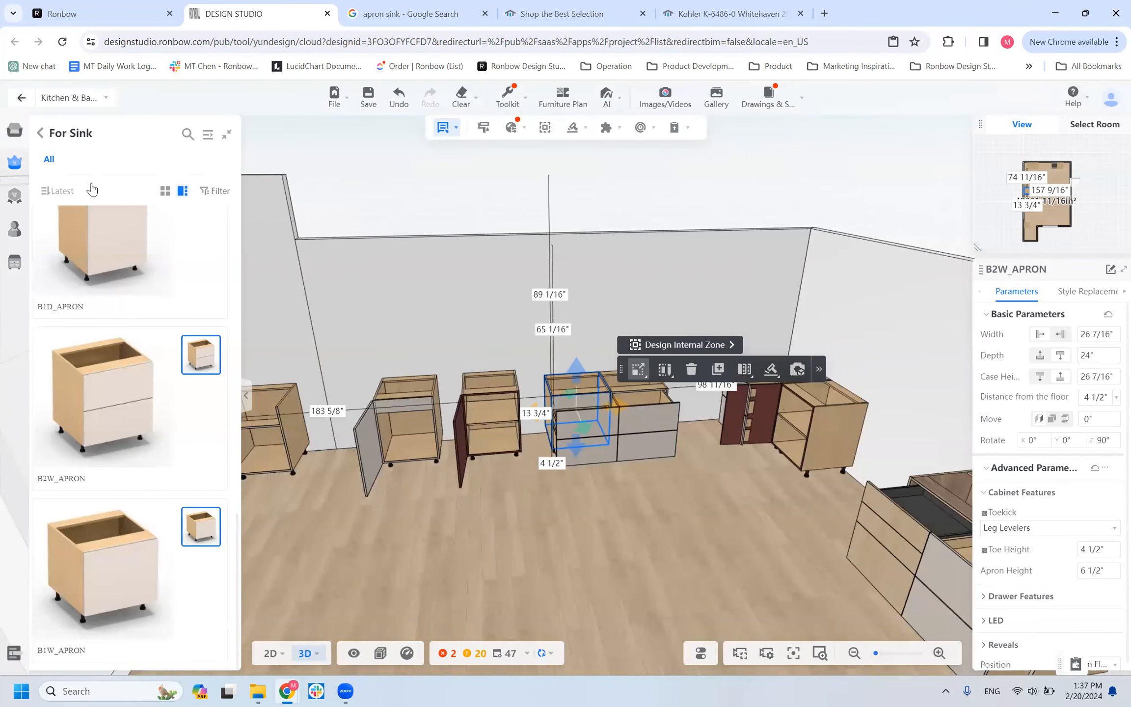
{"action": "scroll", "coordinate": [597, 506], "scroll_direction": "down", "scroll_amount": 4}
{"action": "scroll", "coordinate": [647, 552], "scroll_direction": "down", "scroll_amount": 3}
{"action": "right_click_drag", "start_coordinate": [647, 551], "coordinate": [659, 580]}
{"action": "scroll", "coordinate": [659, 580], "scroll_direction": "up", "scroll_amount": 2}
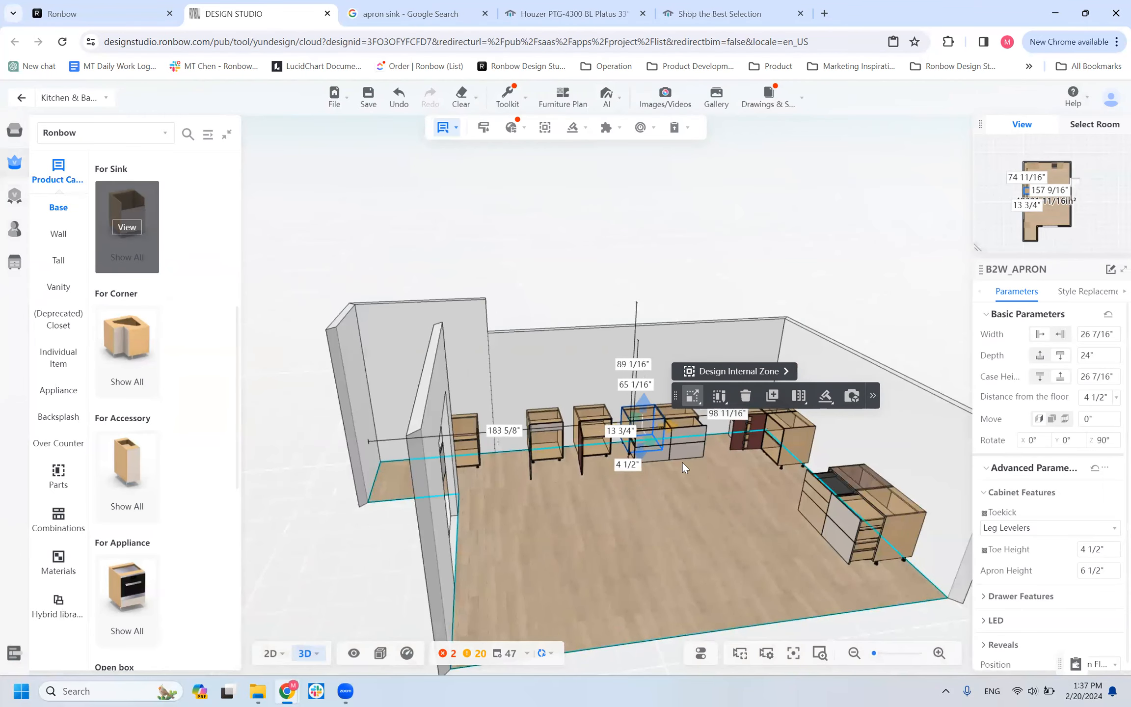
{"action": "scroll", "coordinate": [558, 480], "scroll_direction": "up", "scroll_amount": 2}
{"action": "scroll", "coordinate": [557, 480], "scroll_direction": "up", "scroll_amount": 3}
{"action": "scroll", "coordinate": [534, 584], "scroll_direction": "up", "scroll_amount": 1}
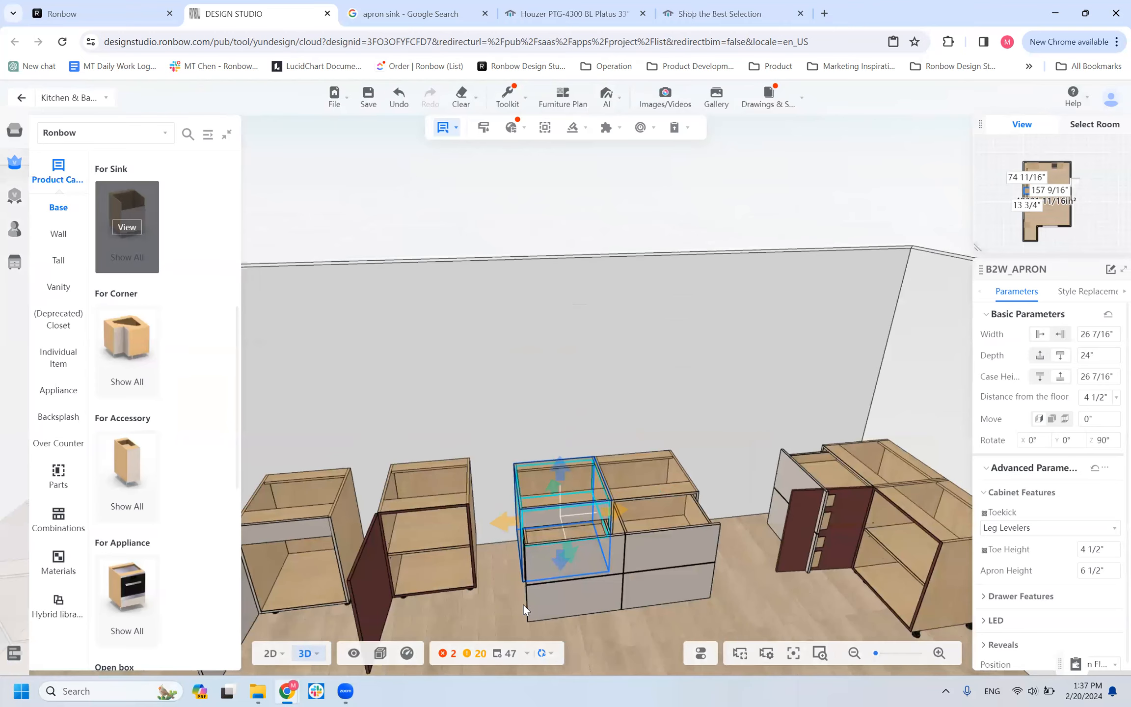
{"action": "scroll", "coordinate": [533, 603], "scroll_direction": "down", "scroll_amount": 4}
{"action": "scroll", "coordinate": [532, 603], "scroll_direction": "up", "scroll_amount": 3}
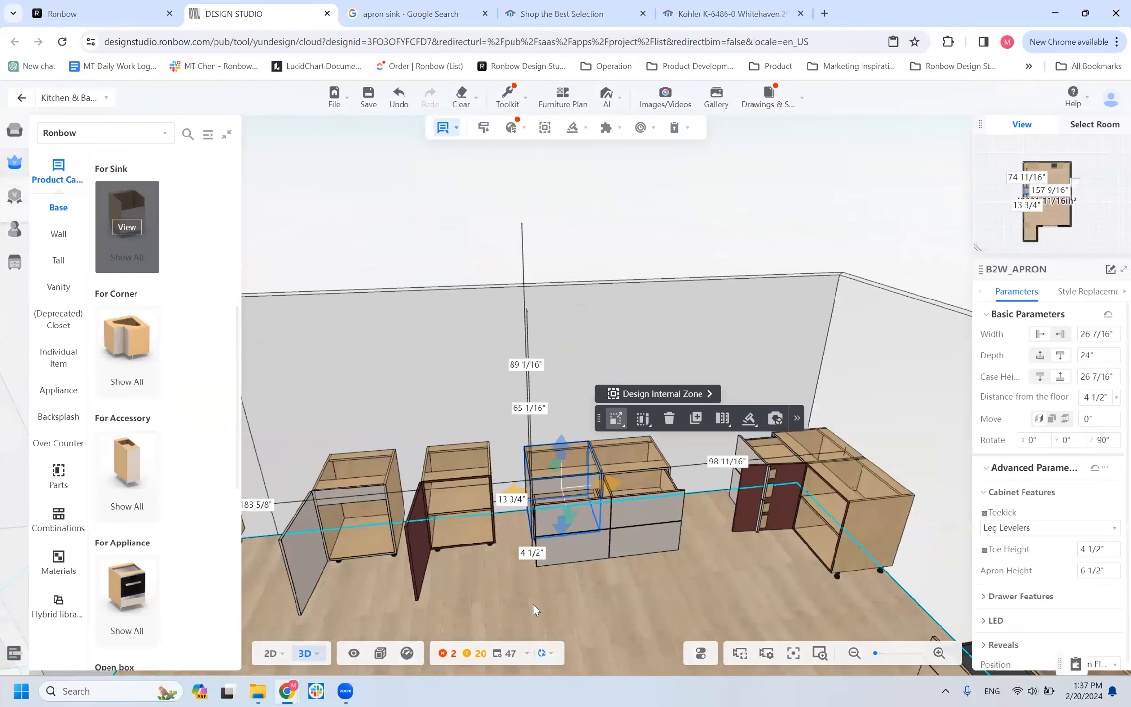
{"action": "left_click_drag", "start_coordinate": [628, 604], "coordinate": [544, 602]}
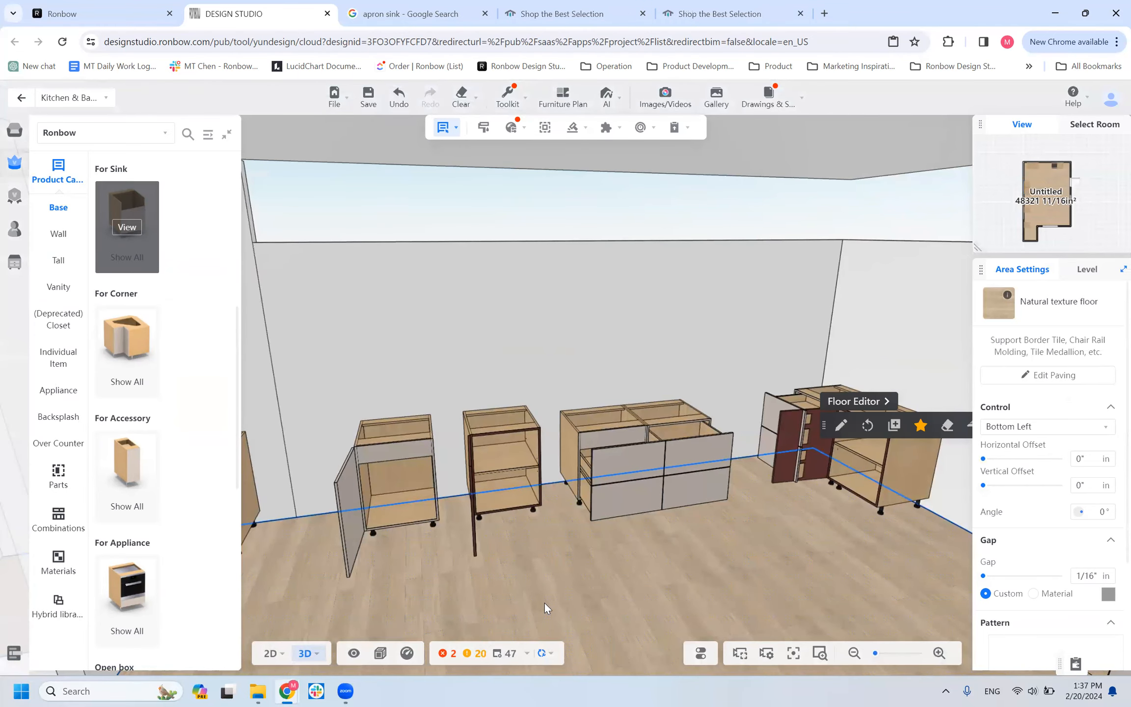
{"action": "mouse_move", "coordinate": [6, 655]}
{"action": "scroll", "coordinate": [573, 554], "scroll_direction": "up", "scroll_amount": 5}
{"action": "scroll", "coordinate": [569, 553], "scroll_direction": "down", "scroll_amount": 6}
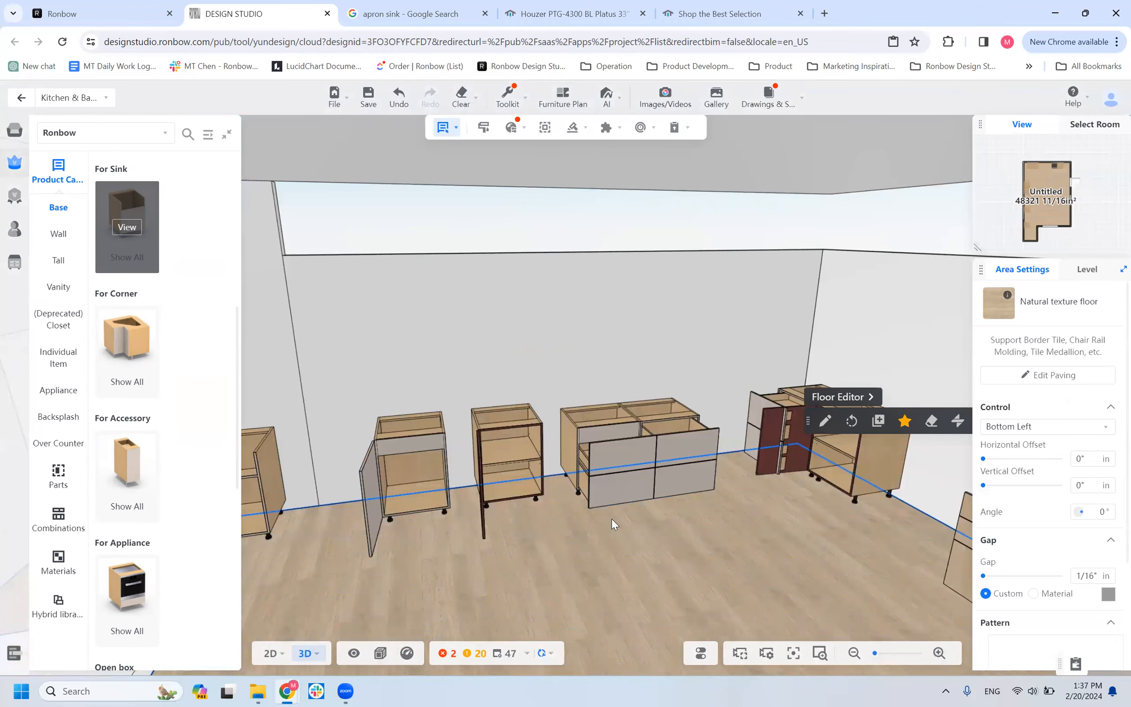
{"action": "left_click", "coordinate": [610, 483]}
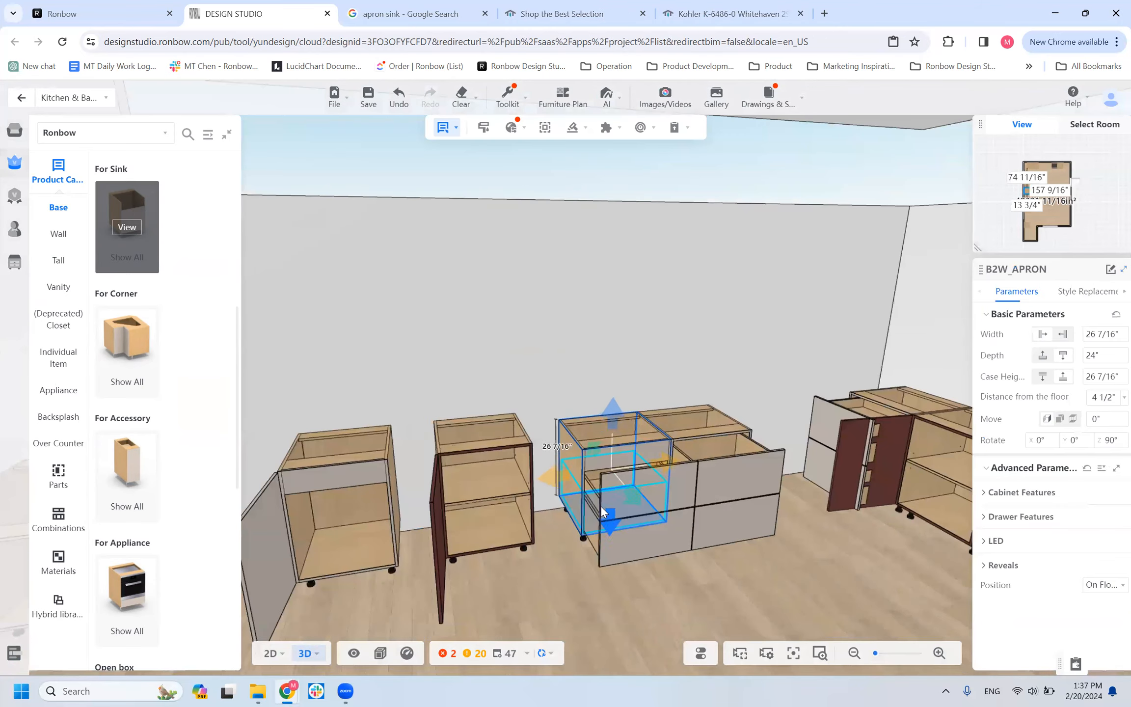
{"action": "scroll", "coordinate": [439, 503], "scroll_direction": "down", "scroll_amount": 5}
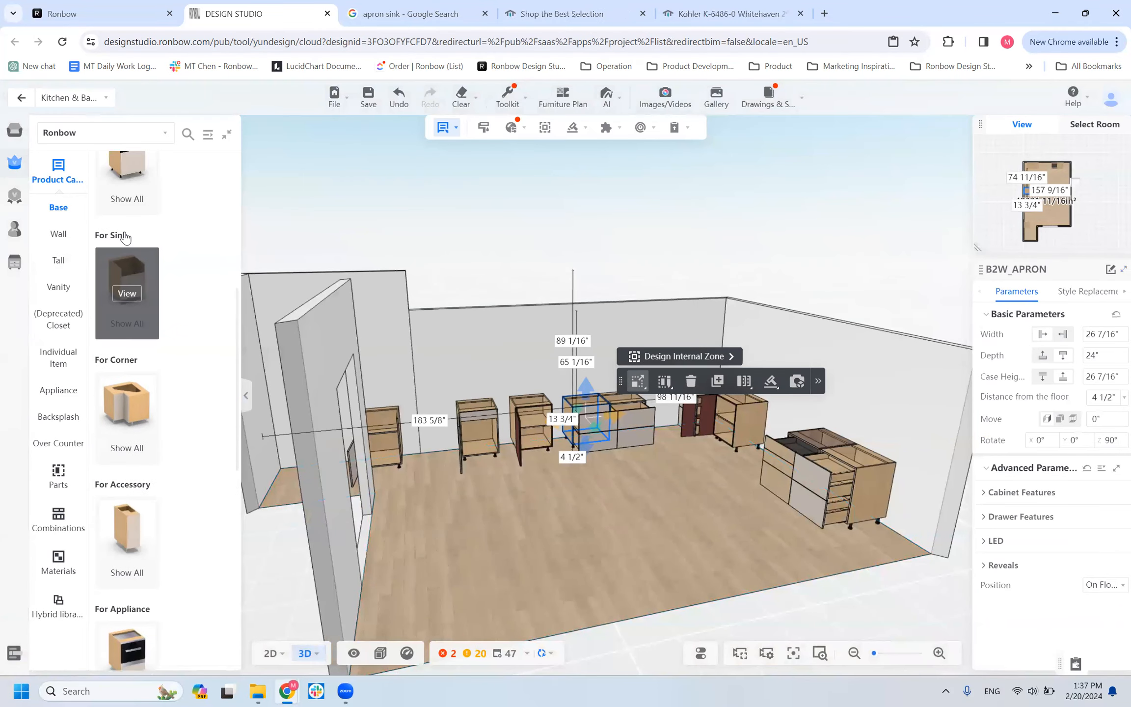
{"action": "left_click", "coordinate": [125, 228]}
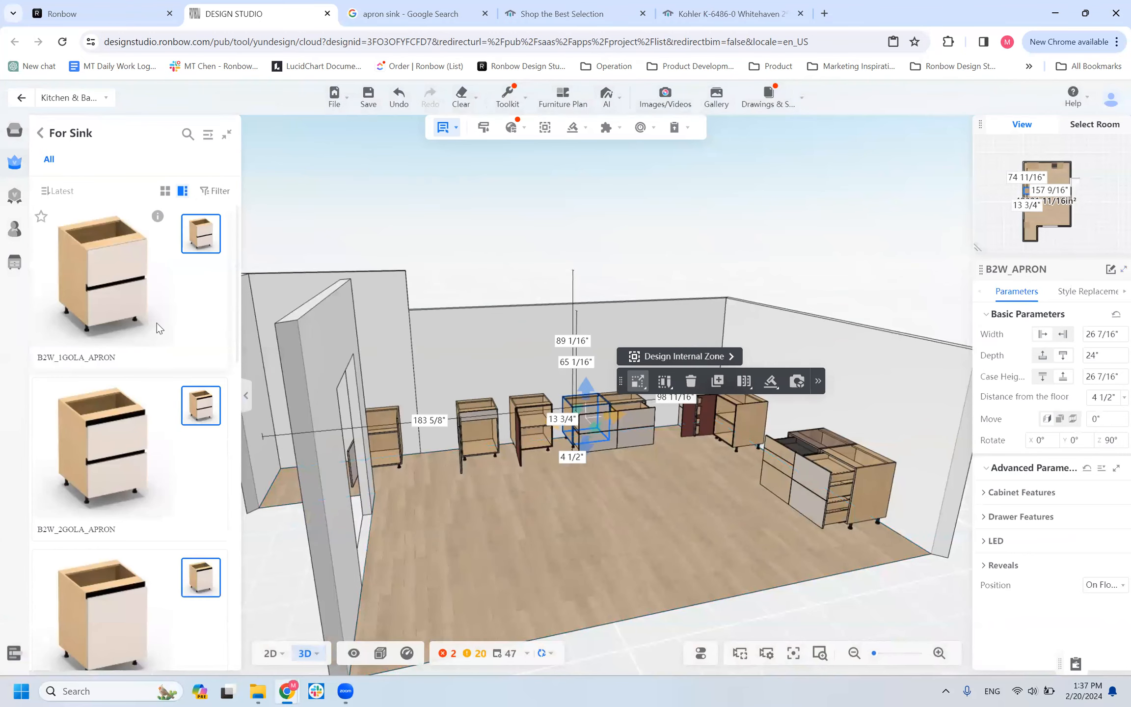
{"action": "scroll", "coordinate": [102, 300], "scroll_direction": "down", "scroll_amount": 6}
{"action": "scroll", "coordinate": [102, 301], "scroll_direction": "down", "scroll_amount": 3}
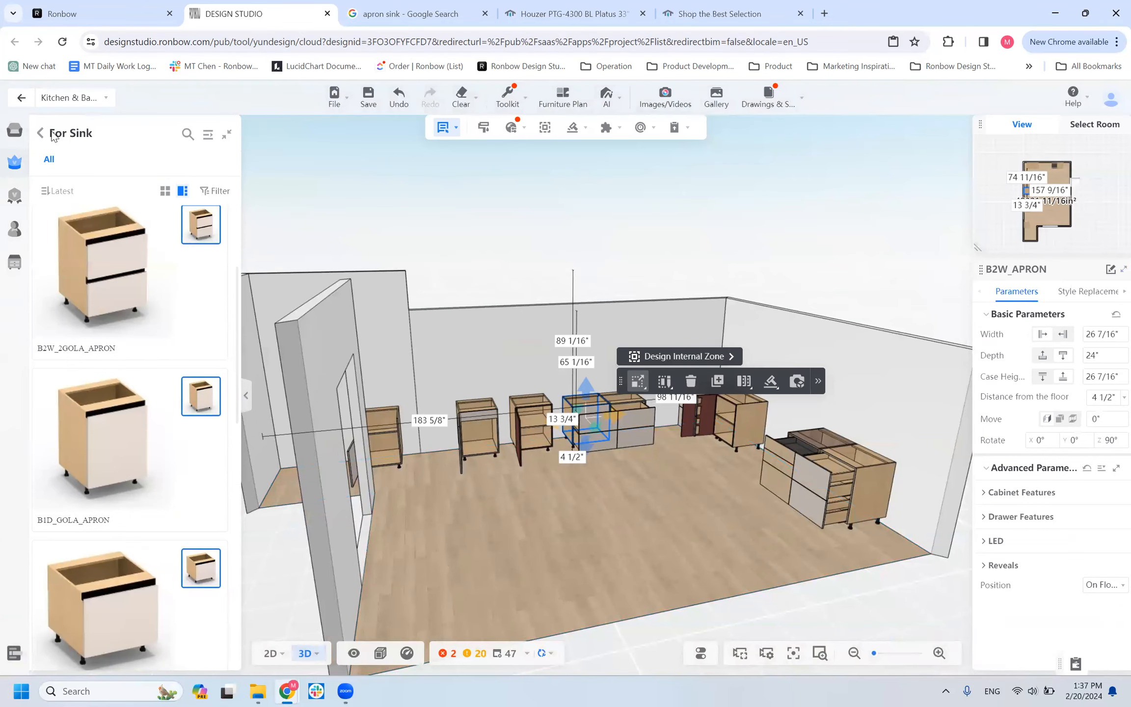
{"action": "left_click", "coordinate": [40, 133]}
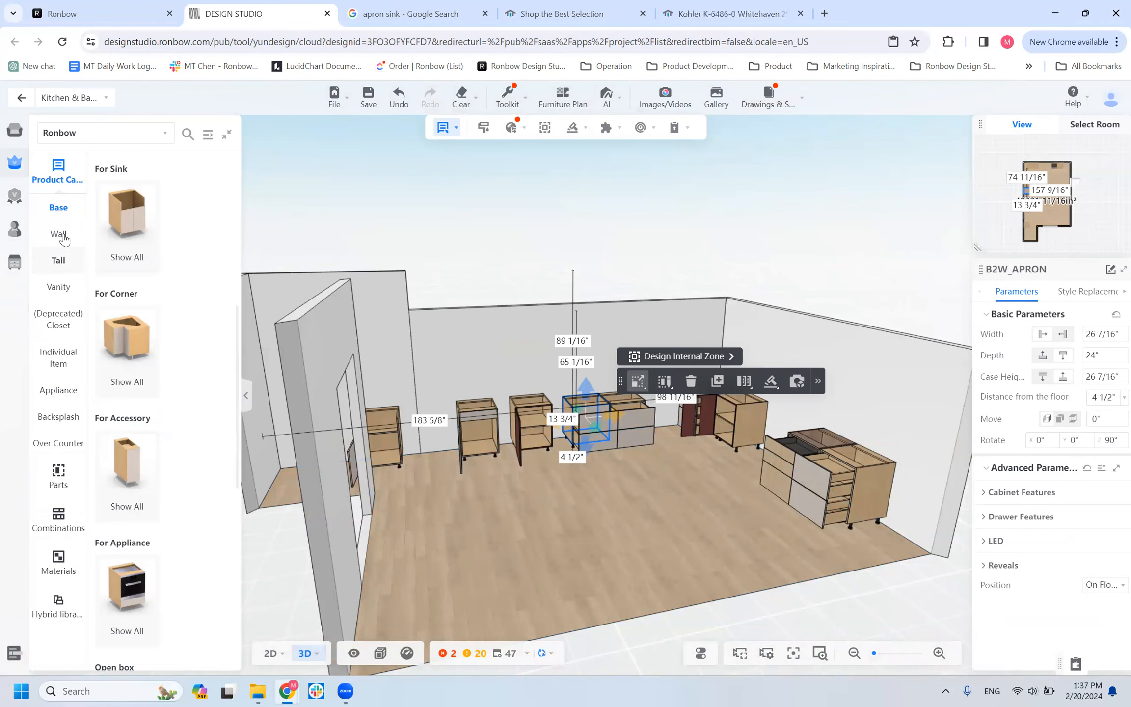
Place a B1W1D cabinet from the Door & Drawer base category on the open floor mid-room.
{"action": "scroll", "coordinate": [196, 265], "scroll_direction": "up", "scroll_amount": 3}
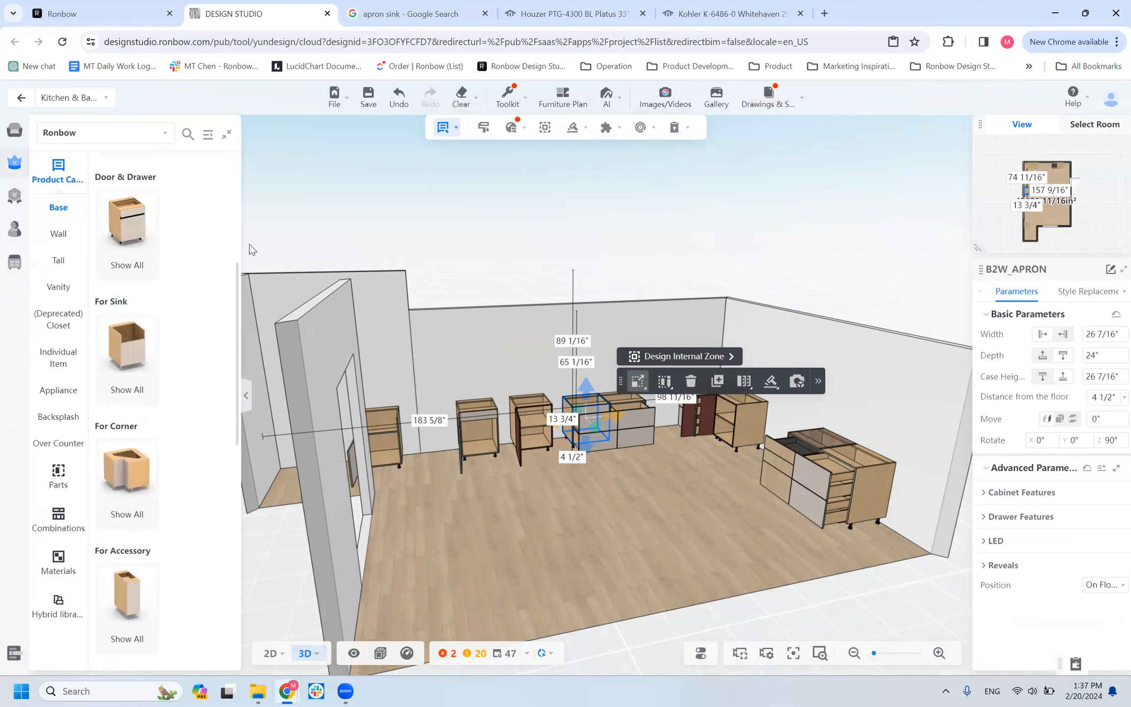
{"action": "left_click", "coordinate": [131, 236]}
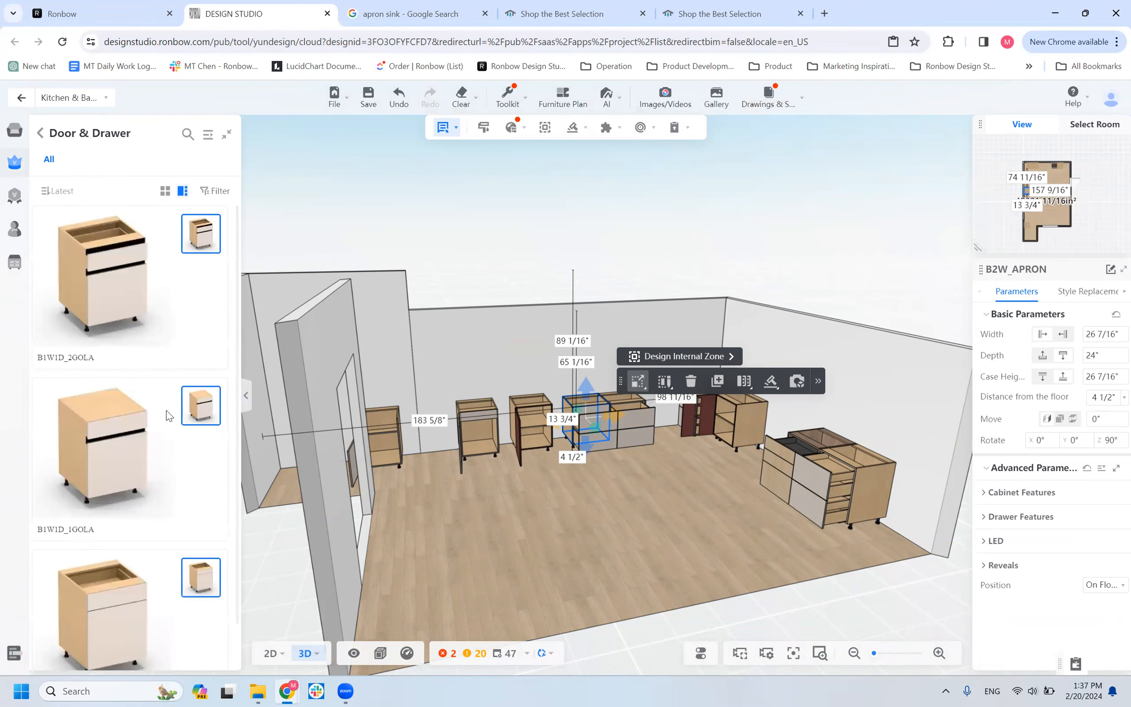
{"action": "scroll", "coordinate": [167, 422], "scroll_direction": "down", "scroll_amount": 1}
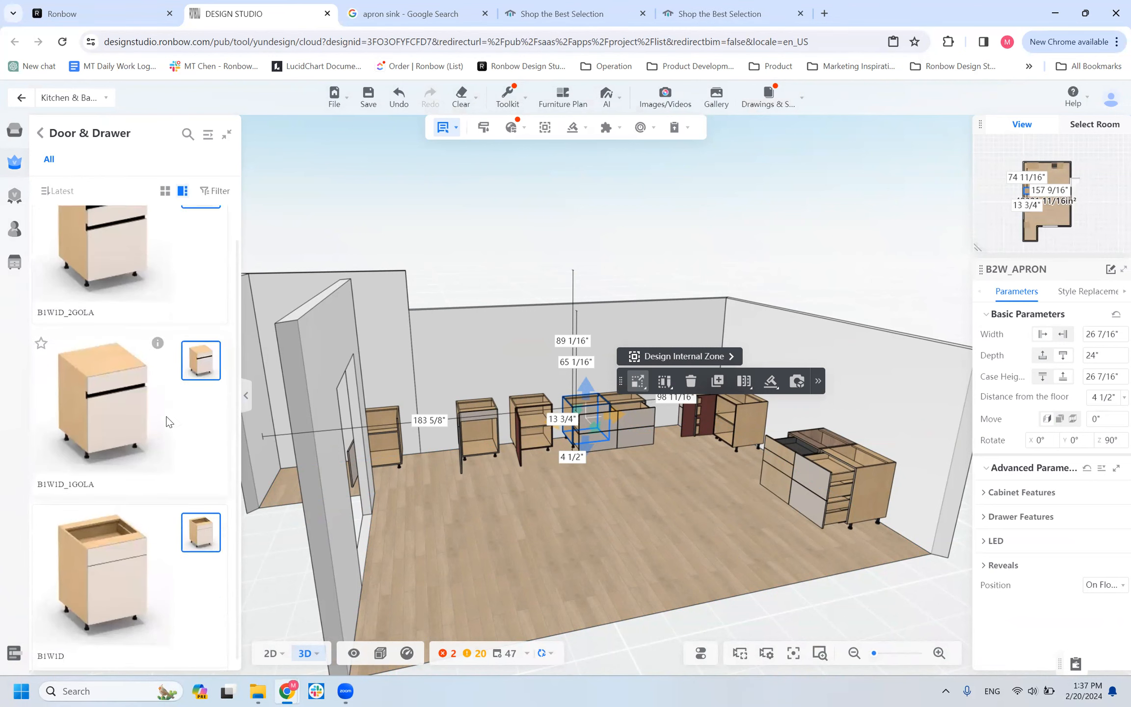
{"action": "left_click", "coordinate": [120, 554]}
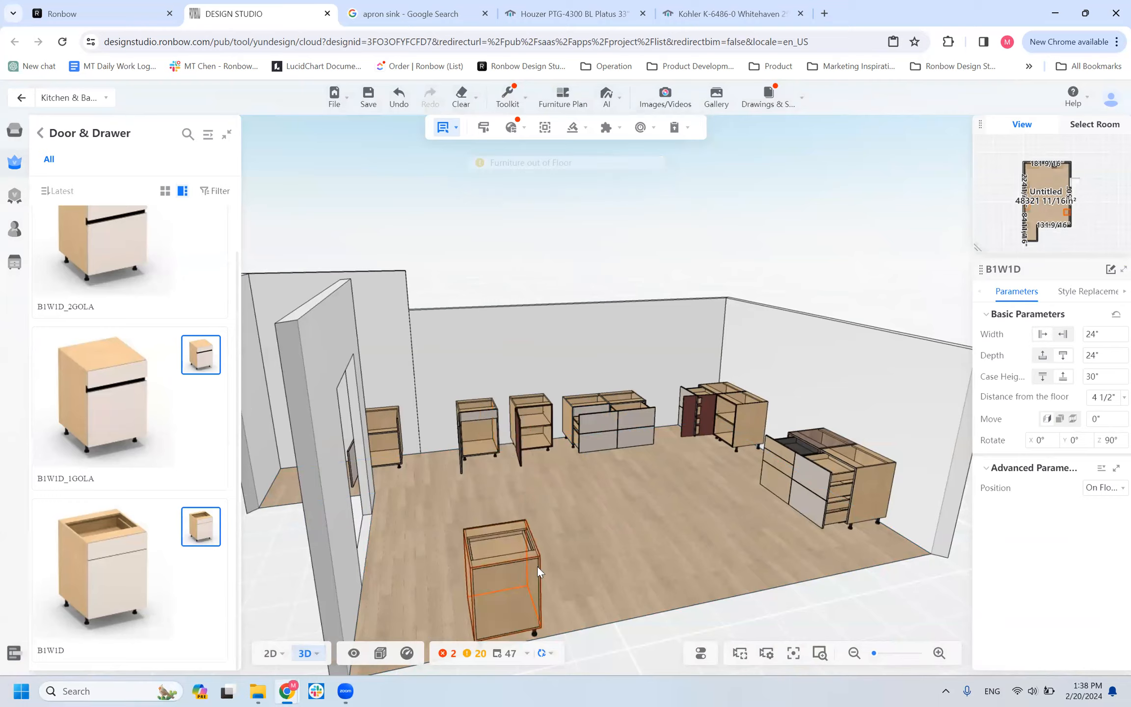
{"action": "left_click", "coordinate": [568, 492]}
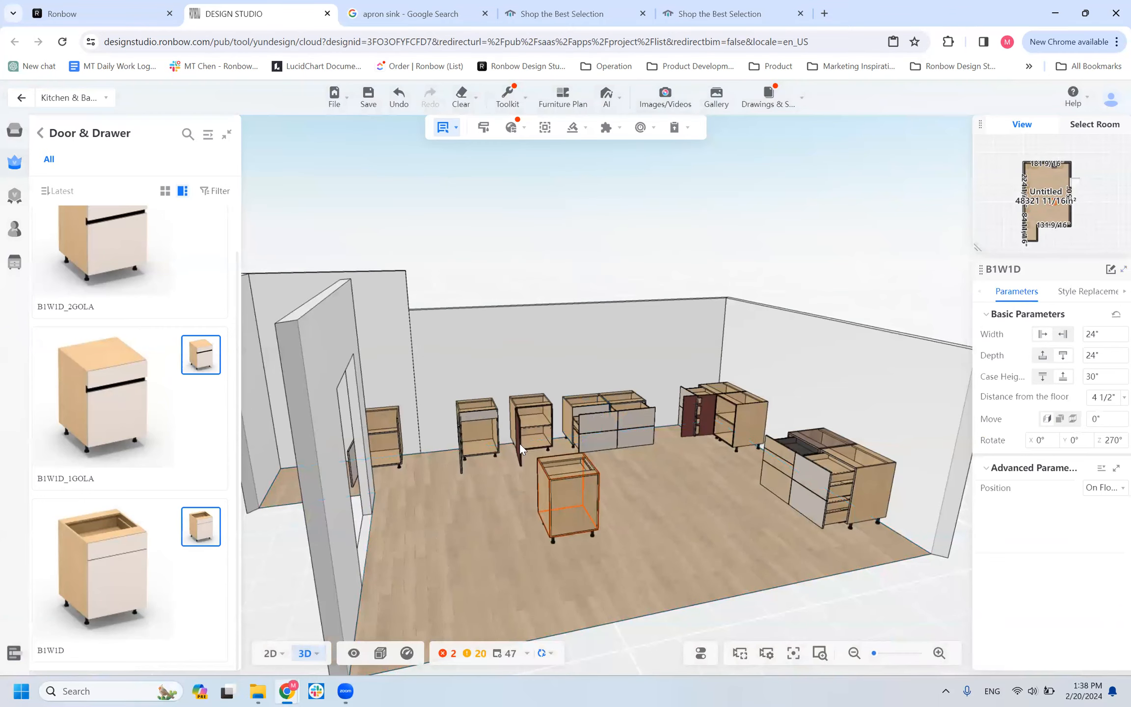
Delete the B1D_APRON and B1D cabinets along the wall, and undo both deletions.
{"action": "left_click", "coordinate": [482, 418]}
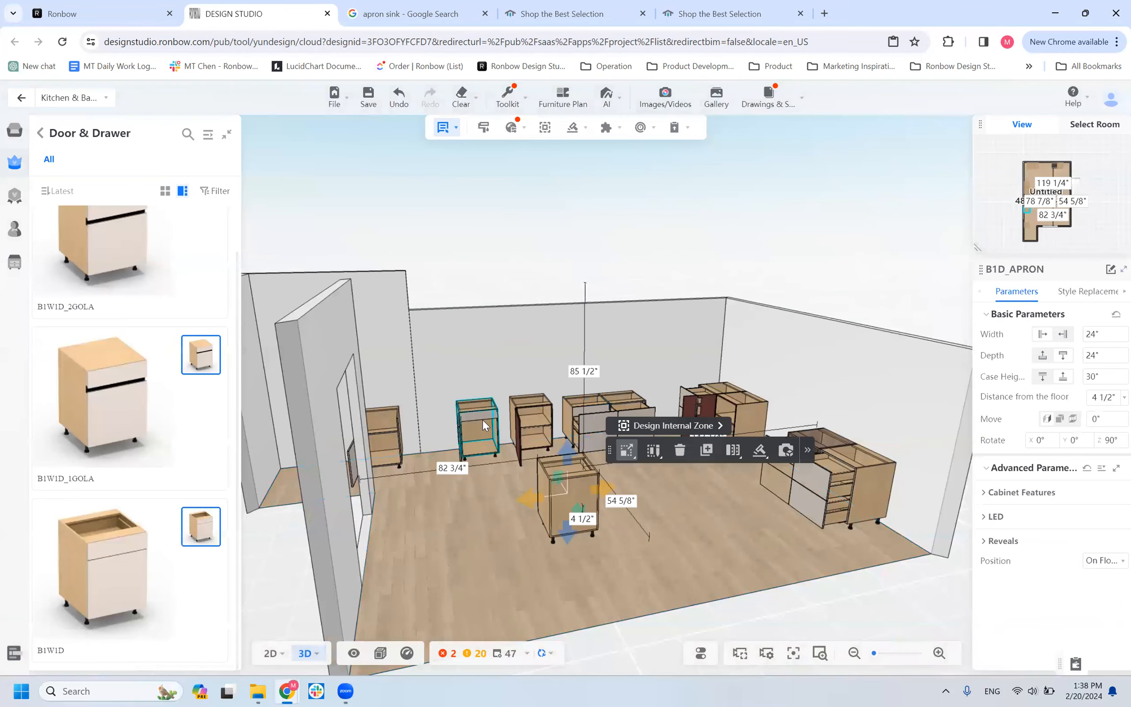
{"action": "key", "text": "Delete"}
{"action": "left_click", "coordinate": [524, 424]}
{"action": "key", "text": "Delete"}
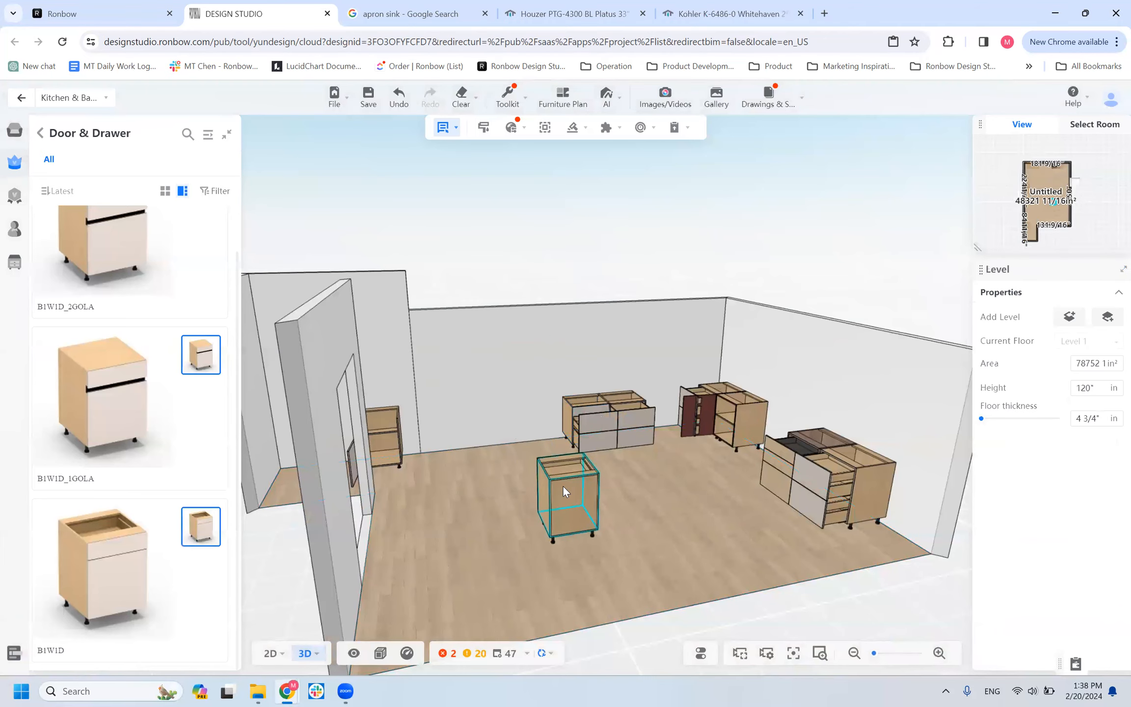
{"action": "left_click", "coordinate": [563, 486]}
{"action": "left_click", "coordinate": [706, 451]}
{"action": "left_click", "coordinate": [567, 472]}
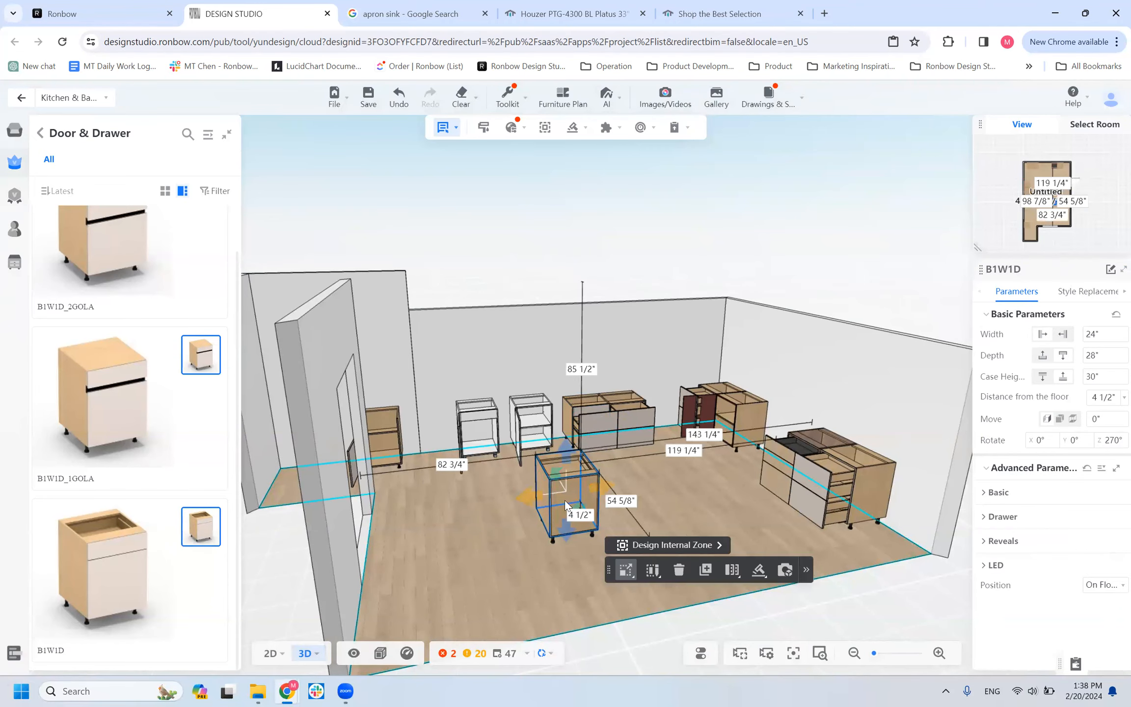
Delete the B1W1D cabinet from the open floor and clear the B1D and B1D_APRON cabinets from the wall.
{"action": "key", "text": "Delete"}
{"action": "left_click", "coordinate": [534, 431]}
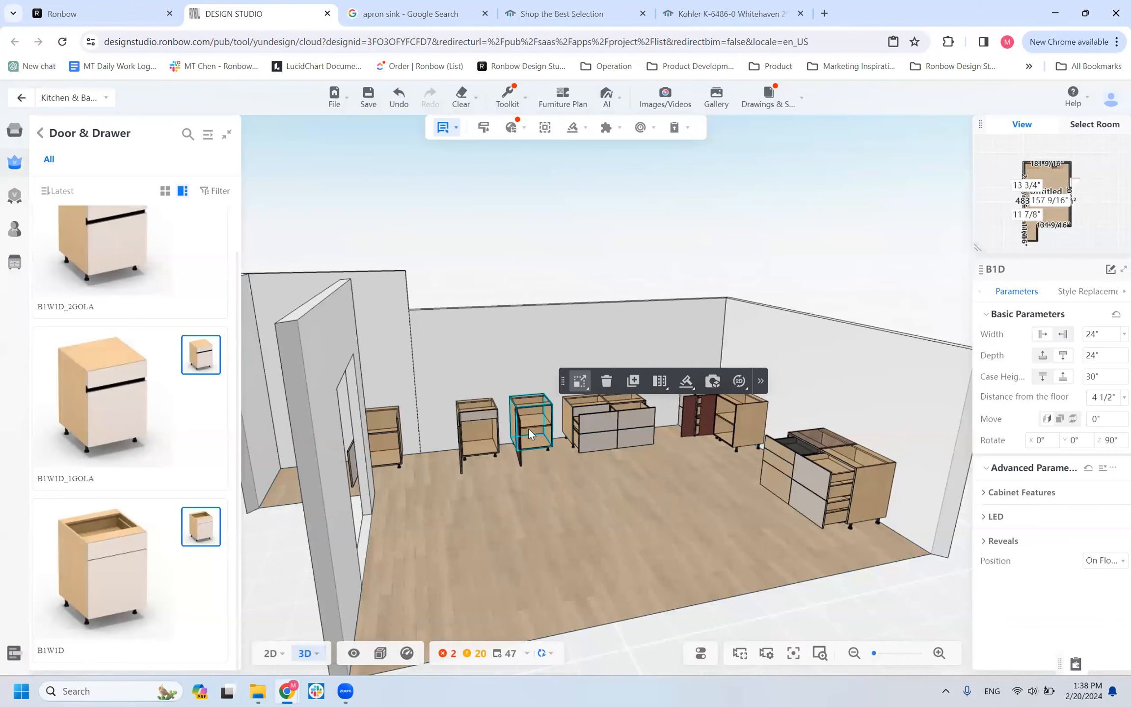
{"action": "key", "text": "Delete"}
{"action": "left_click", "coordinate": [471, 408]}
{"action": "key", "text": "Delete"}
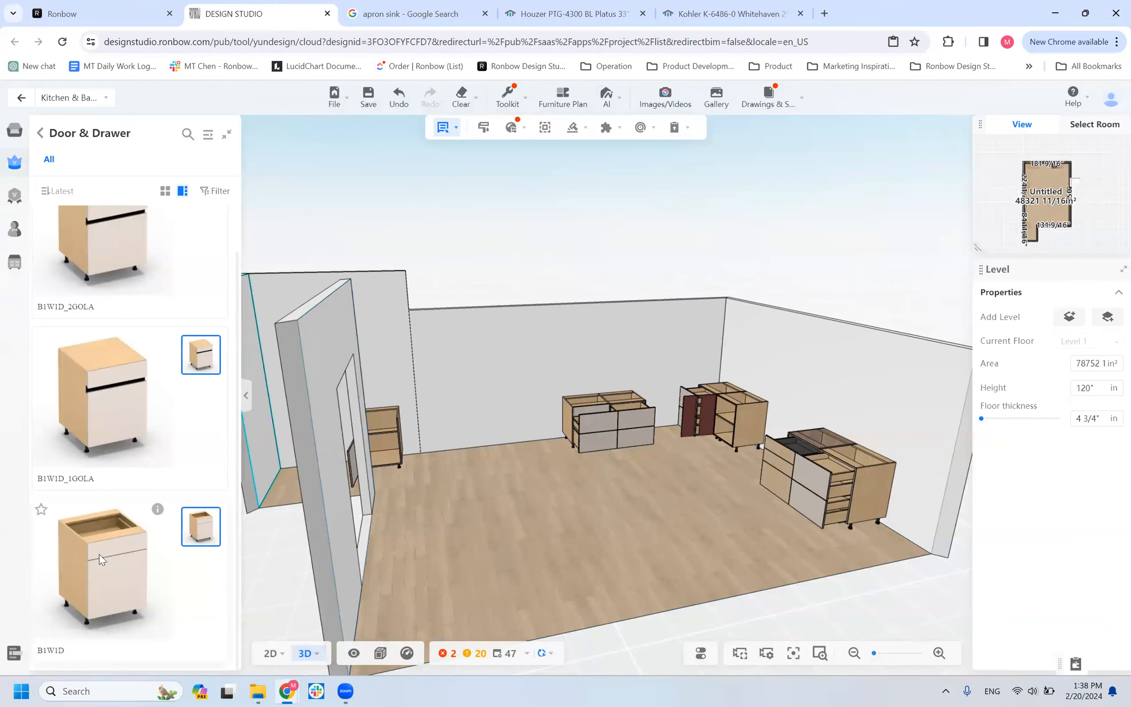
Place a B1W1D cabinet against the wall in the cleared space beside the B2W_APRON and set its width to 36".
{"action": "left_click", "coordinate": [526, 457]}
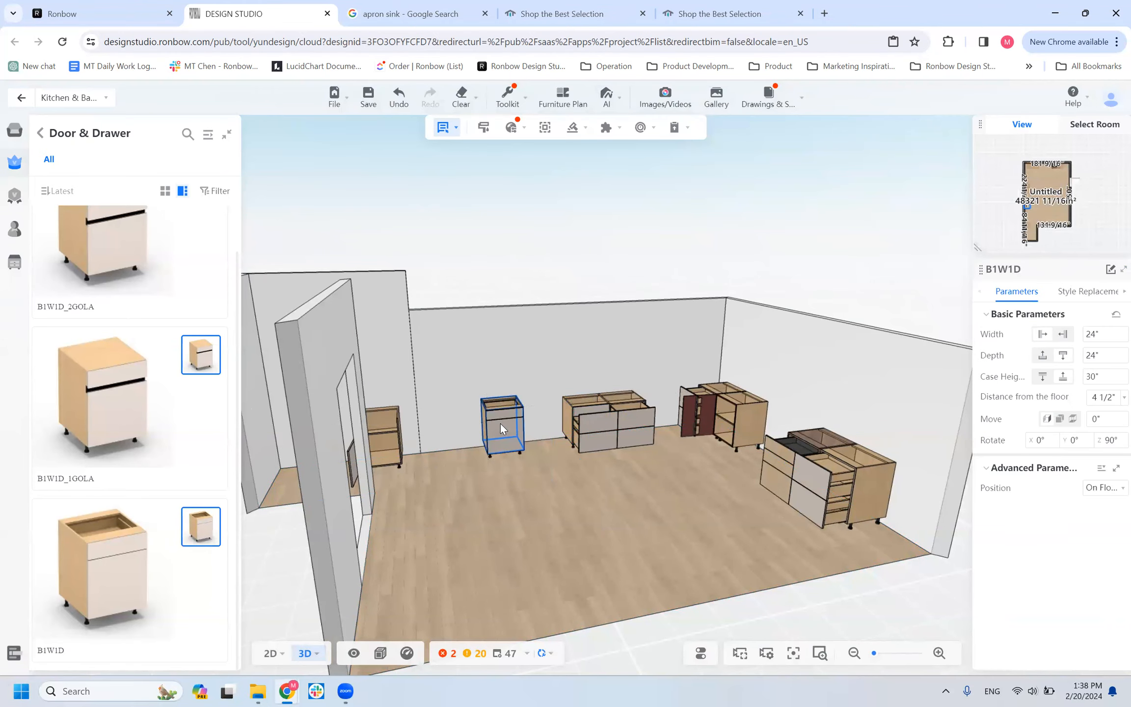
{"action": "left_click", "coordinate": [1109, 335]}
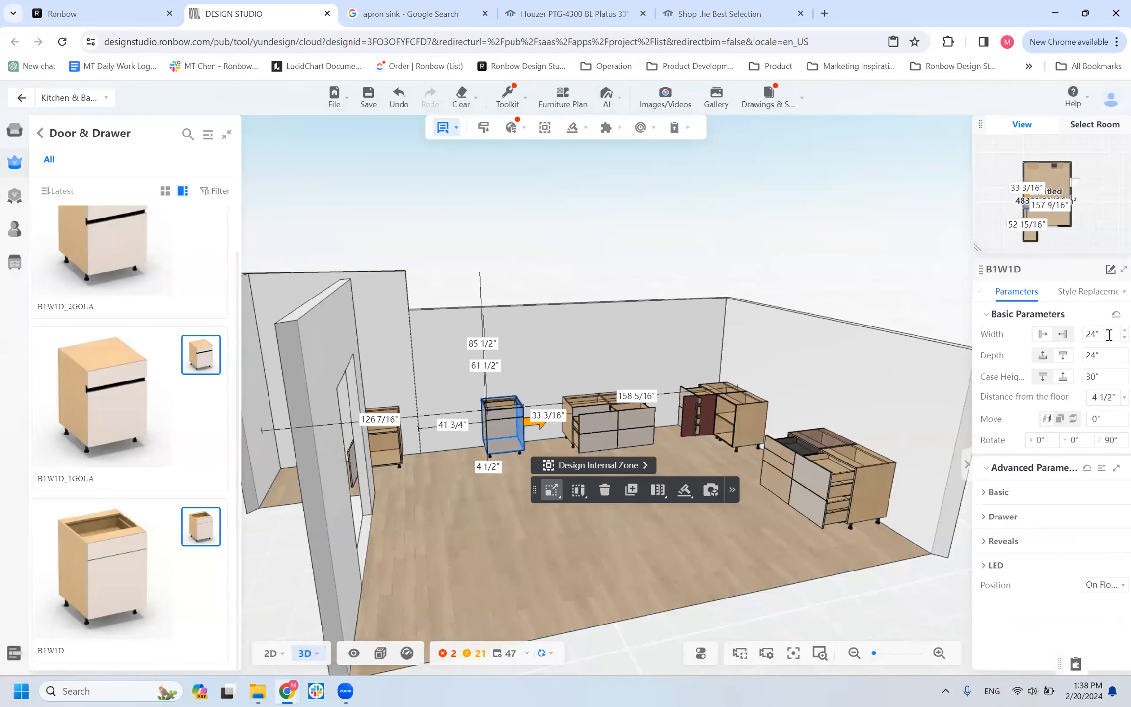
{"action": "type", "text": "36"}
{"action": "key", "text": "Return"}
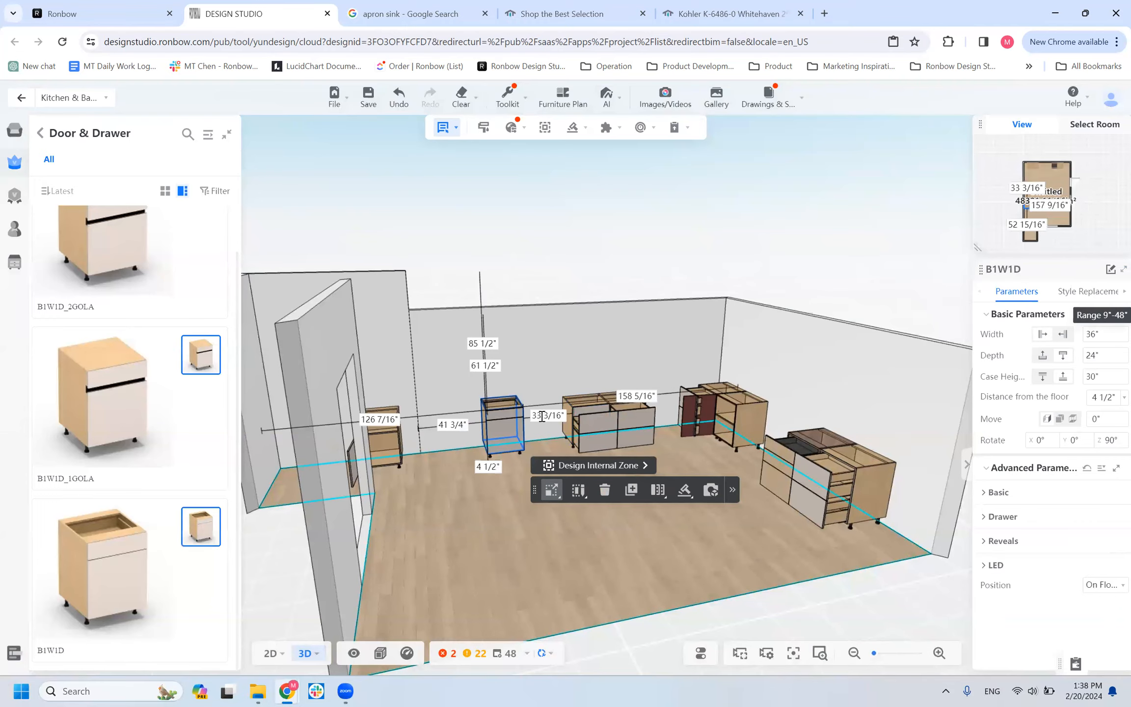
{"action": "scroll", "coordinate": [524, 418], "scroll_direction": "up", "scroll_amount": 5}
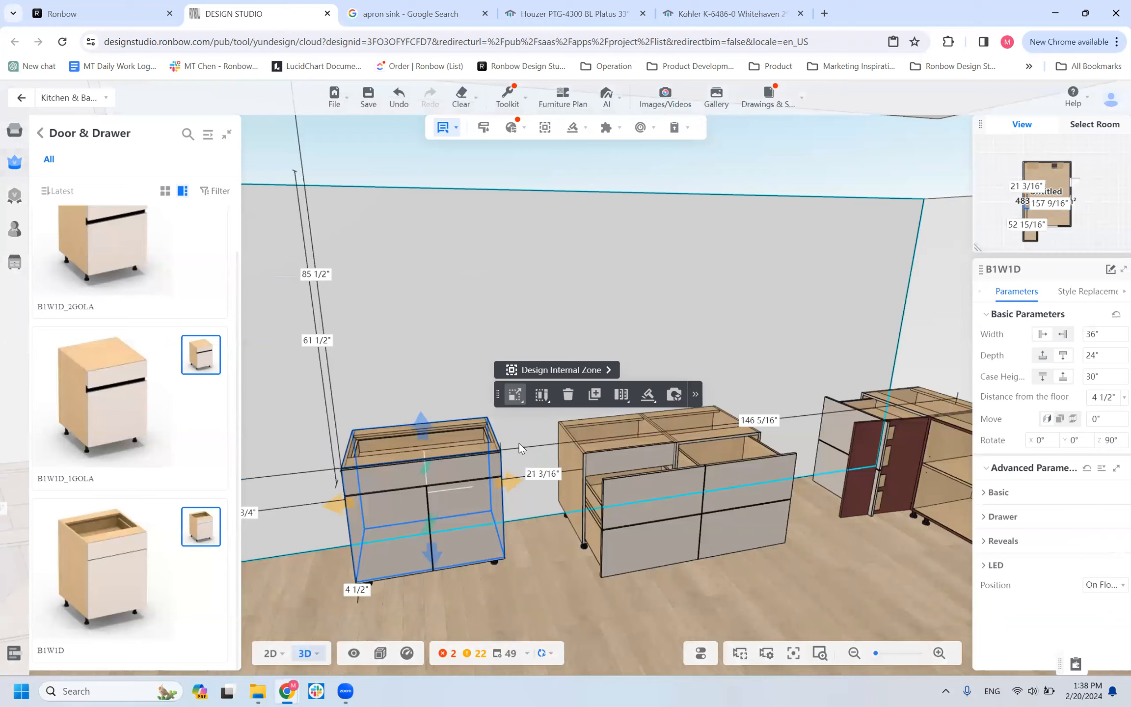
{"action": "scroll", "coordinate": [519, 443], "scroll_direction": "down", "scroll_amount": 4}
{"action": "scroll", "coordinate": [552, 441], "scroll_direction": "down", "scroll_amount": 2}
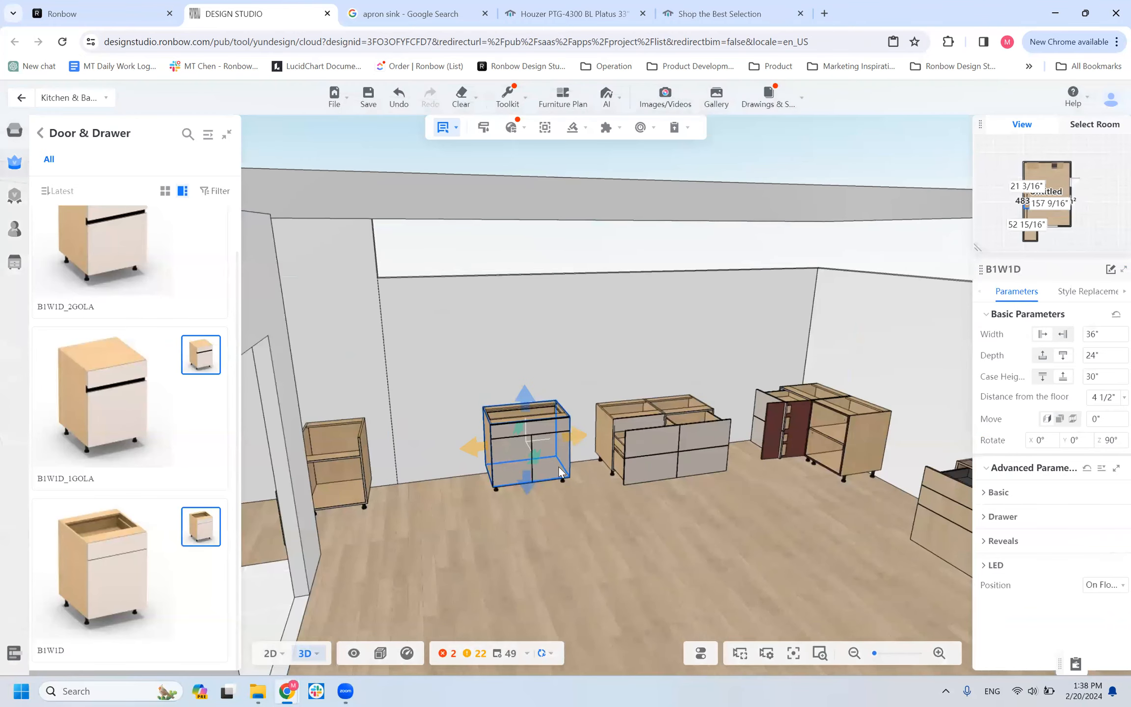
Inspect the B1W1D cabinet against the wall up close and show its style replacement options.
{"action": "left_click", "coordinate": [558, 466]}
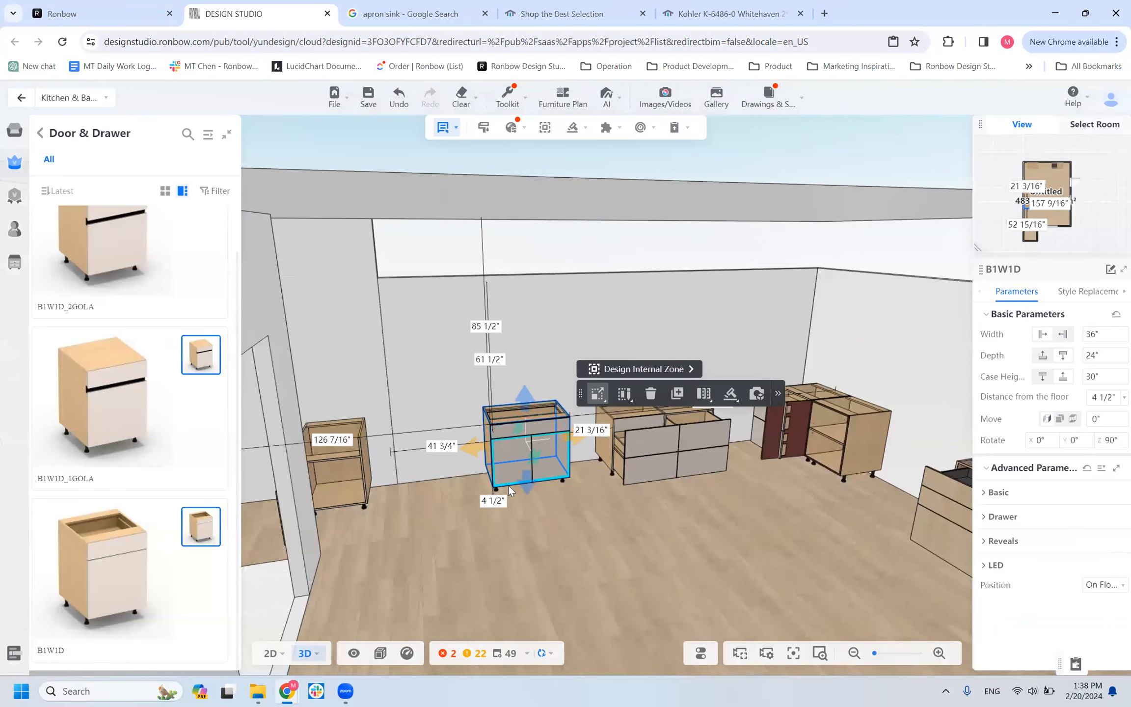
{"action": "scroll", "coordinate": [508, 484], "scroll_direction": "up", "scroll_amount": 5}
{"action": "scroll", "coordinate": [508, 485], "scroll_direction": "down", "scroll_amount": 10}
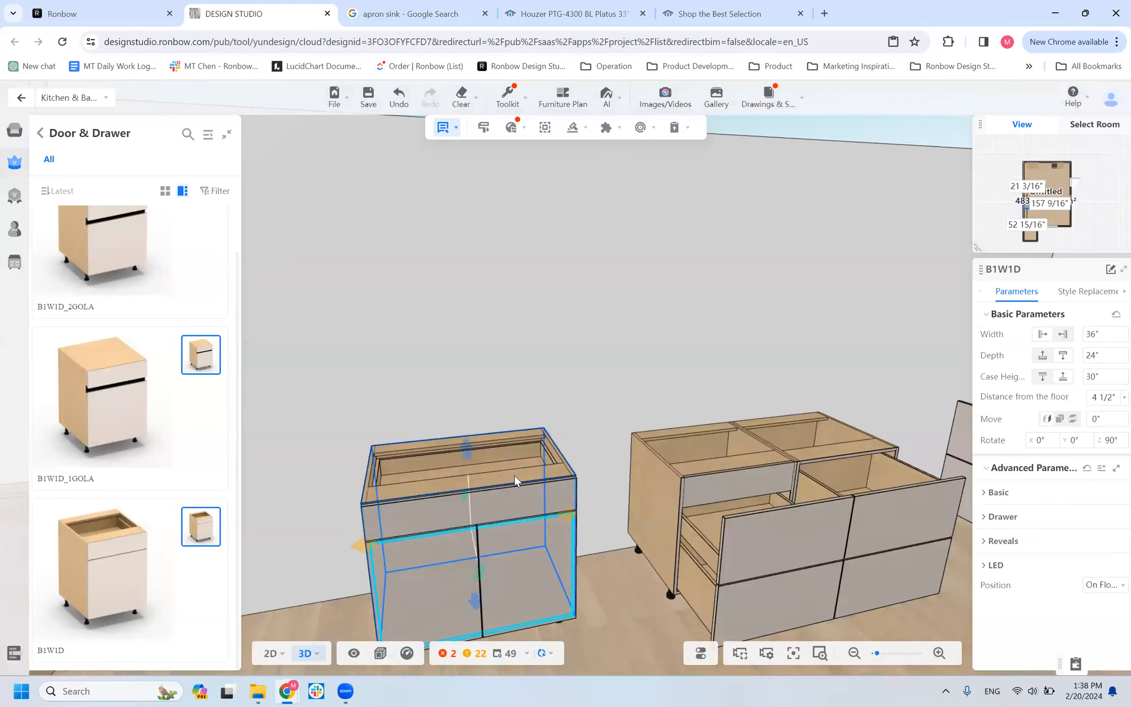
{"action": "left_click_drag", "start_coordinate": [512, 578], "coordinate": [546, 586]}
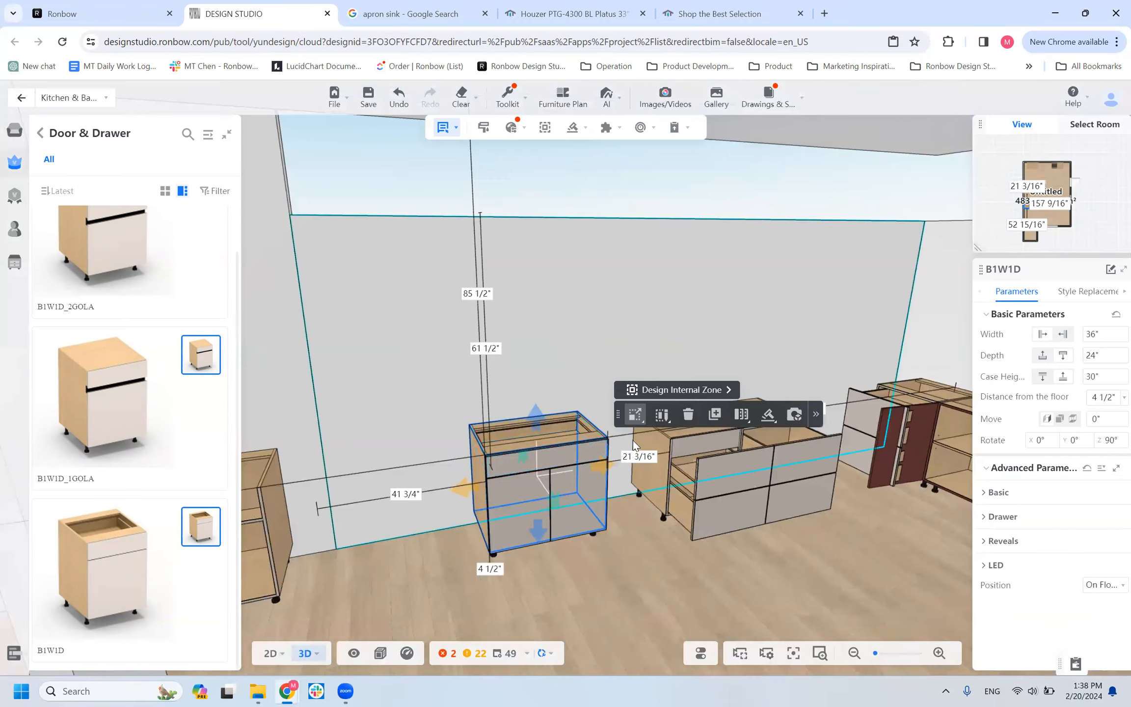
{"action": "left_click", "coordinate": [1087, 292]}
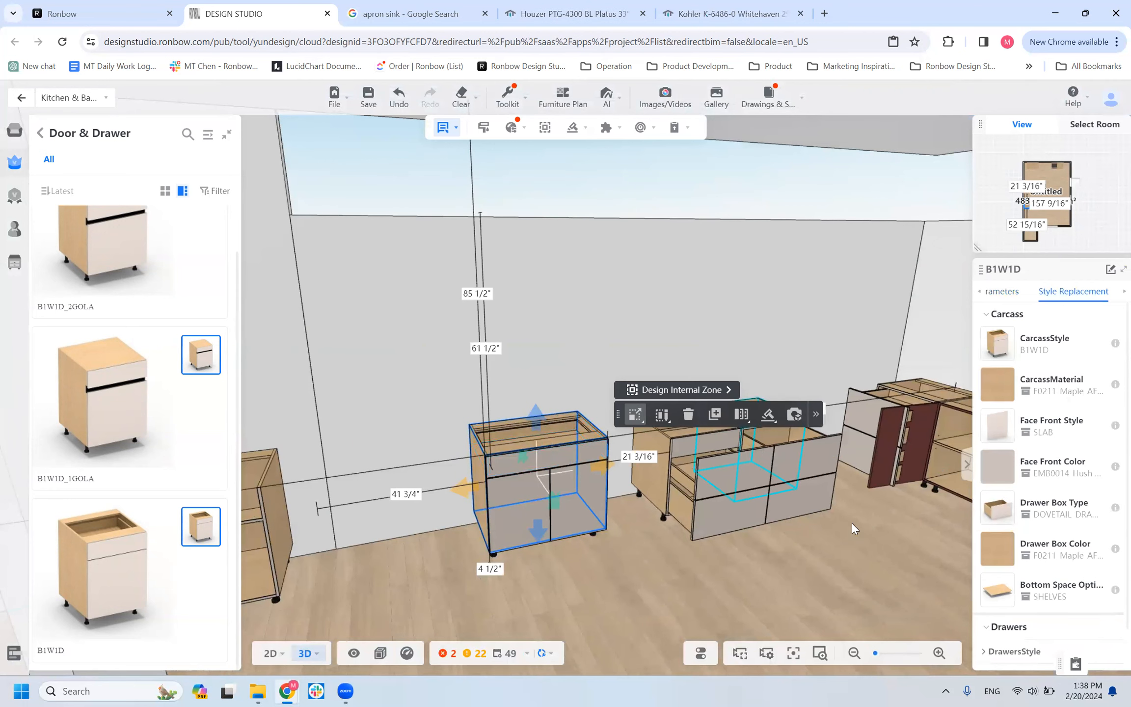
List the design's components in the Resource Manager and expand the B1W1D cabinet and its B_OPEN carcass.
{"action": "mouse_move", "coordinate": [17, 656]}
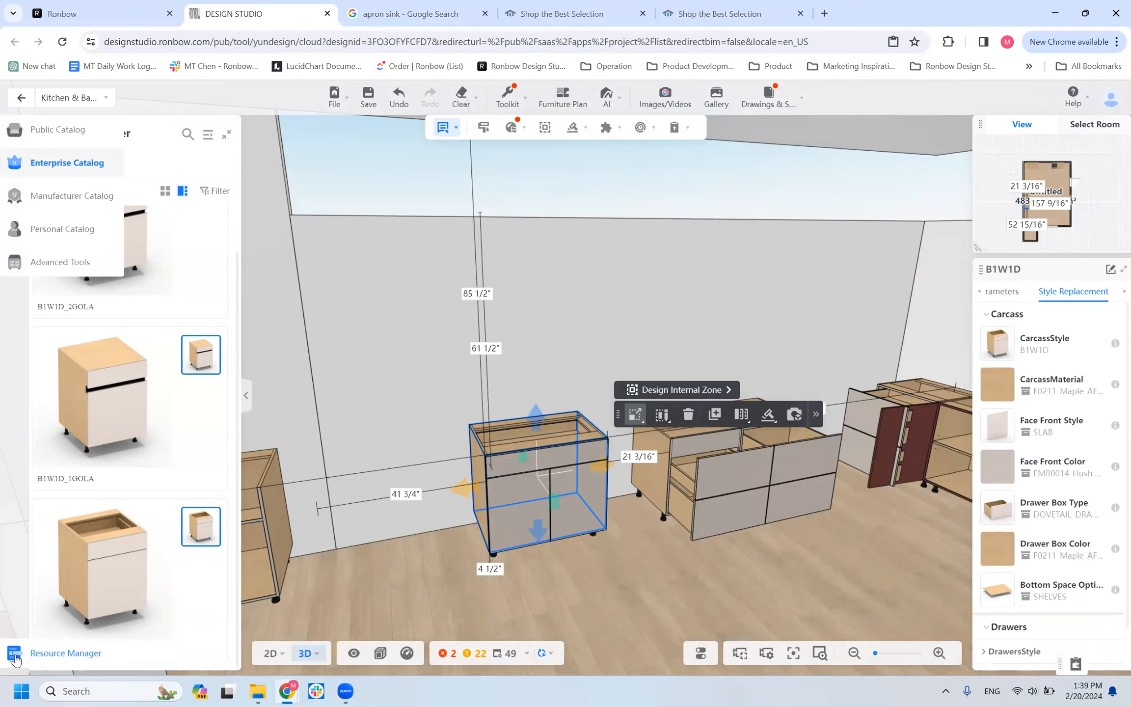
{"action": "left_click", "coordinate": [14, 655]}
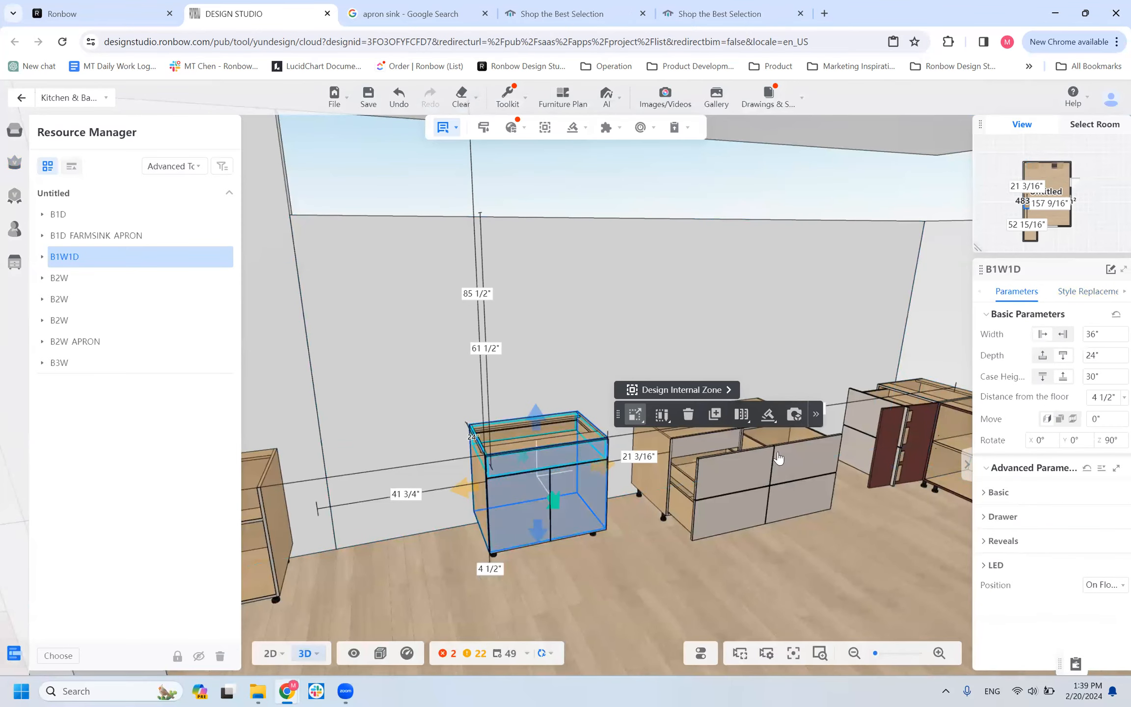
{"action": "left_click", "coordinate": [1041, 294]}
{"action": "left_click", "coordinate": [1012, 294]}
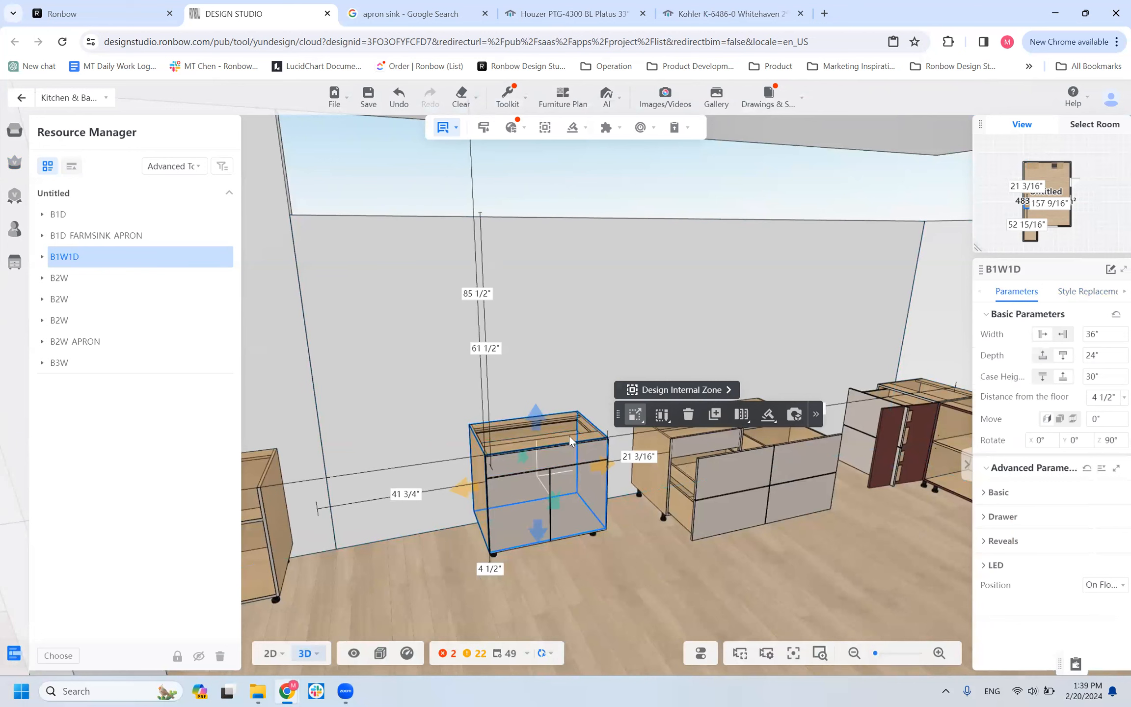
{"action": "mouse_move", "coordinate": [44, 663]}
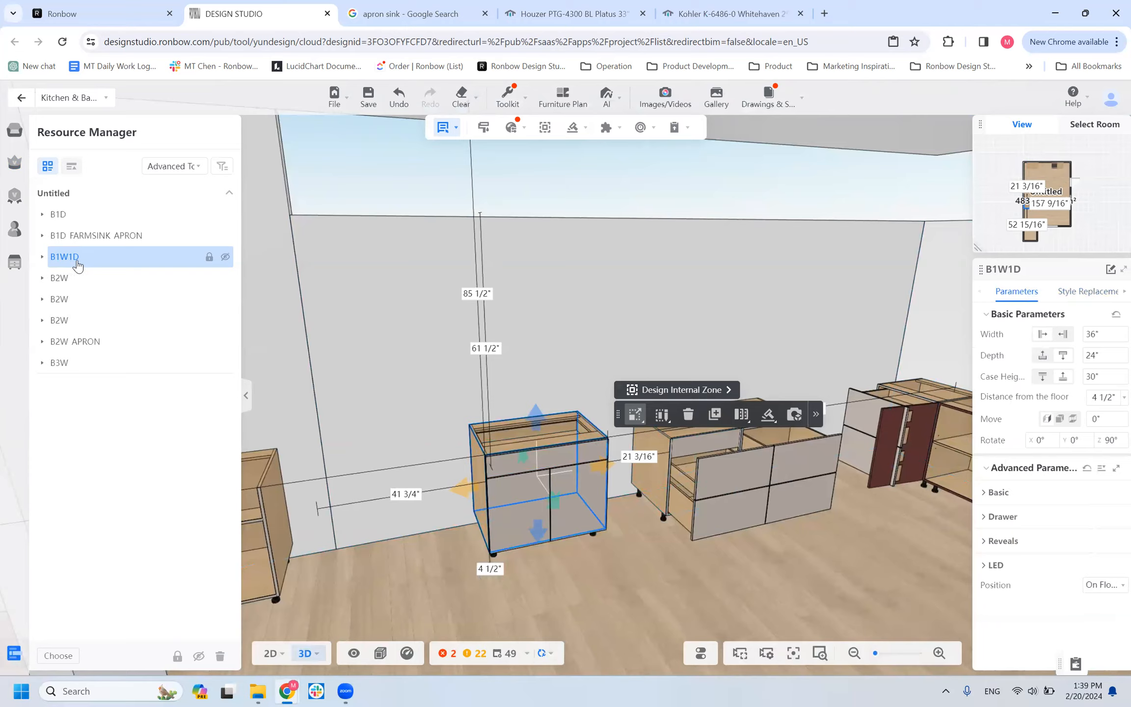
{"action": "left_click", "coordinate": [43, 257]}
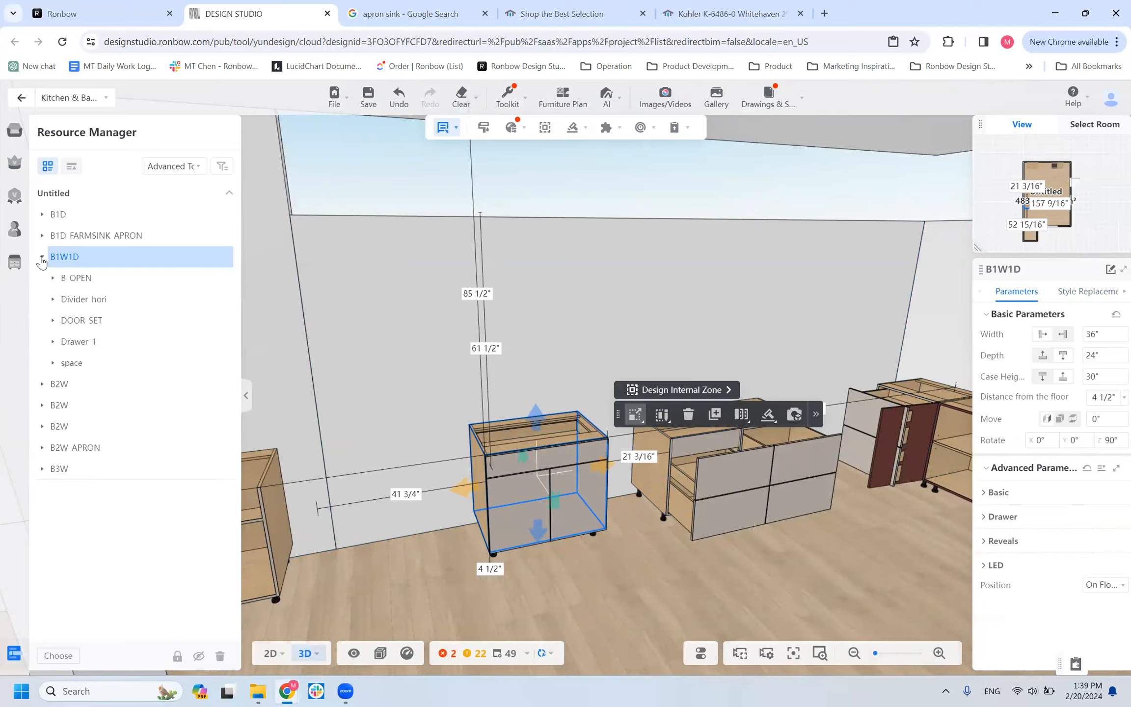
{"action": "left_click", "coordinate": [74, 284]}
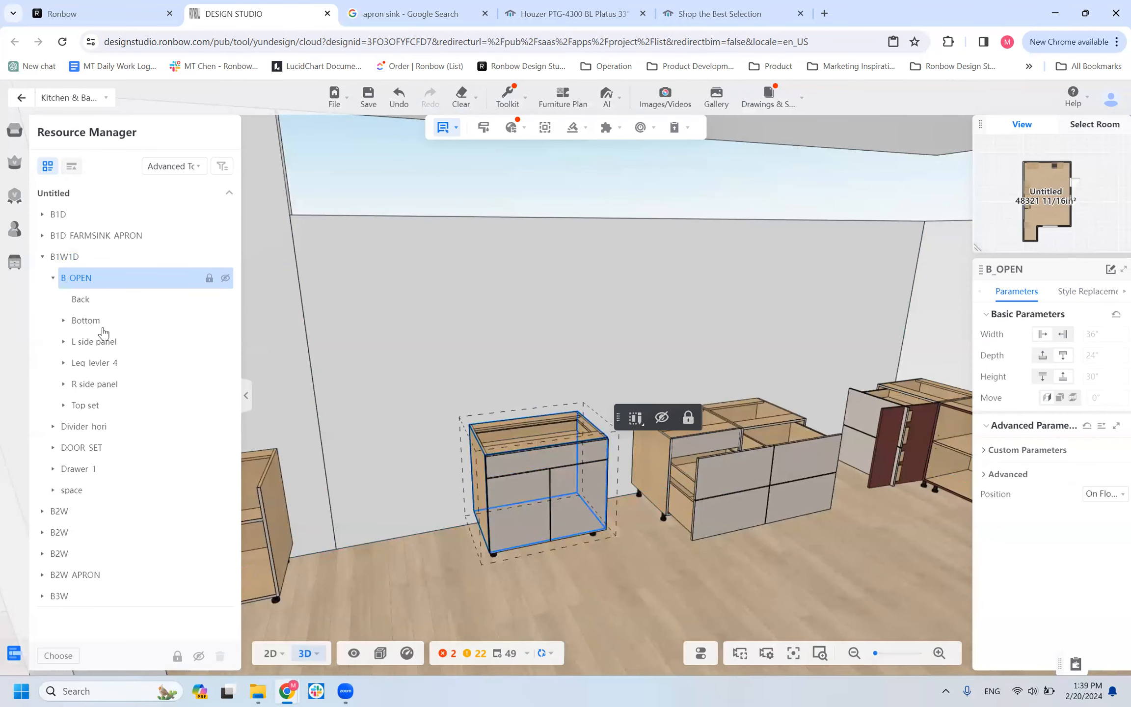
Replace the drawer box shape of the B1W1D cabinet's Drawer_1 with FALSE.
{"action": "left_click", "coordinate": [98, 474]}
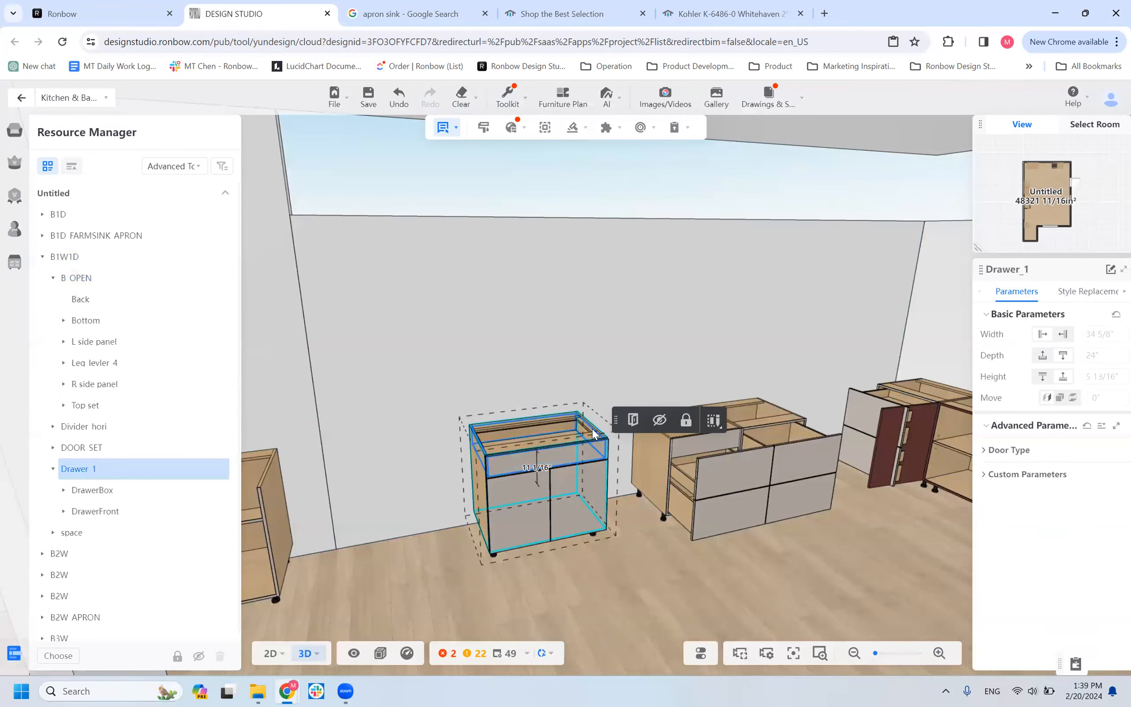
{"action": "left_click", "coordinate": [1105, 290]}
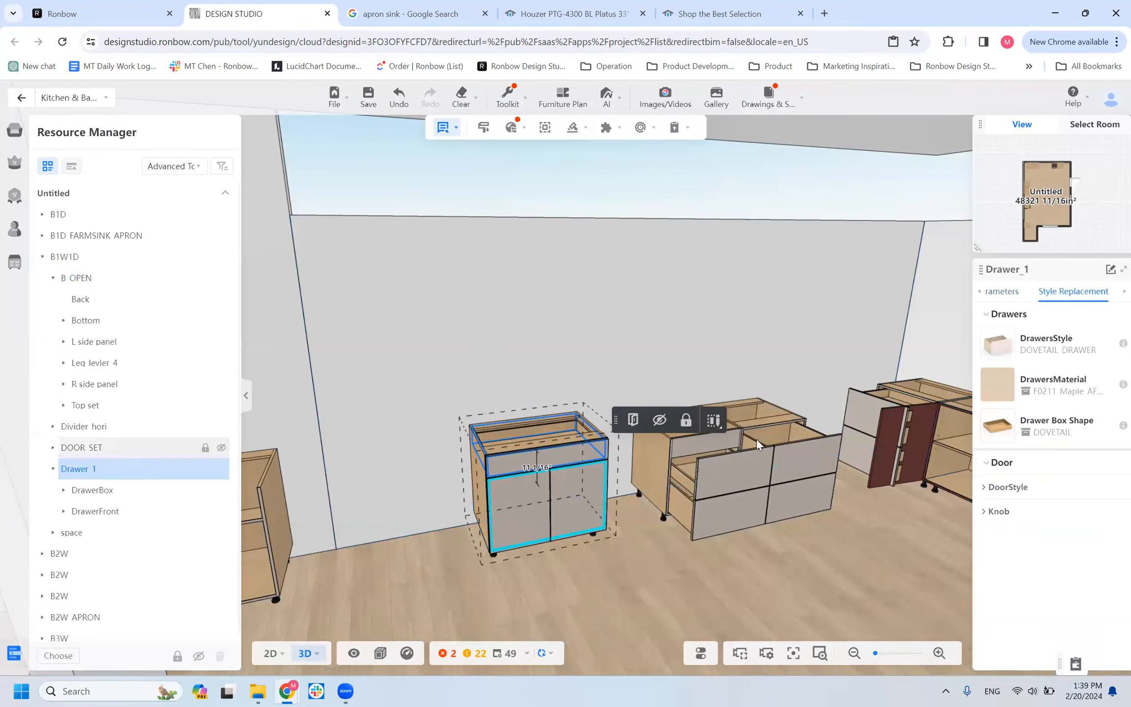
{"action": "left_click", "coordinate": [1000, 425]}
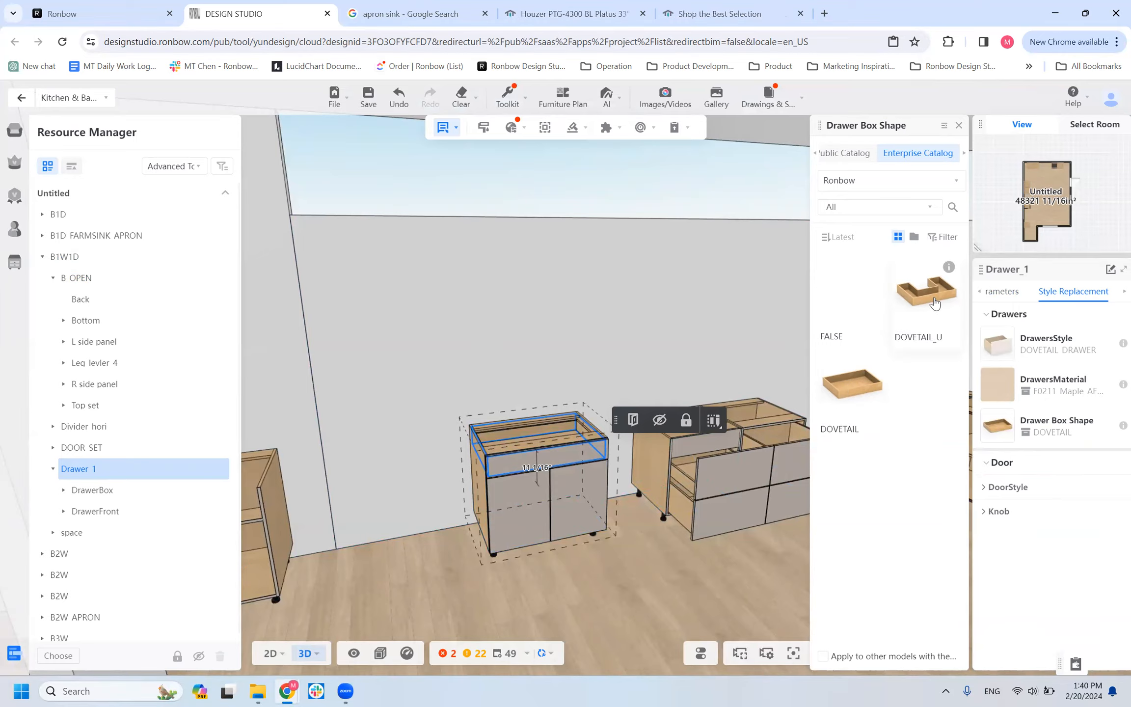
{"action": "left_click", "coordinate": [860, 304]}
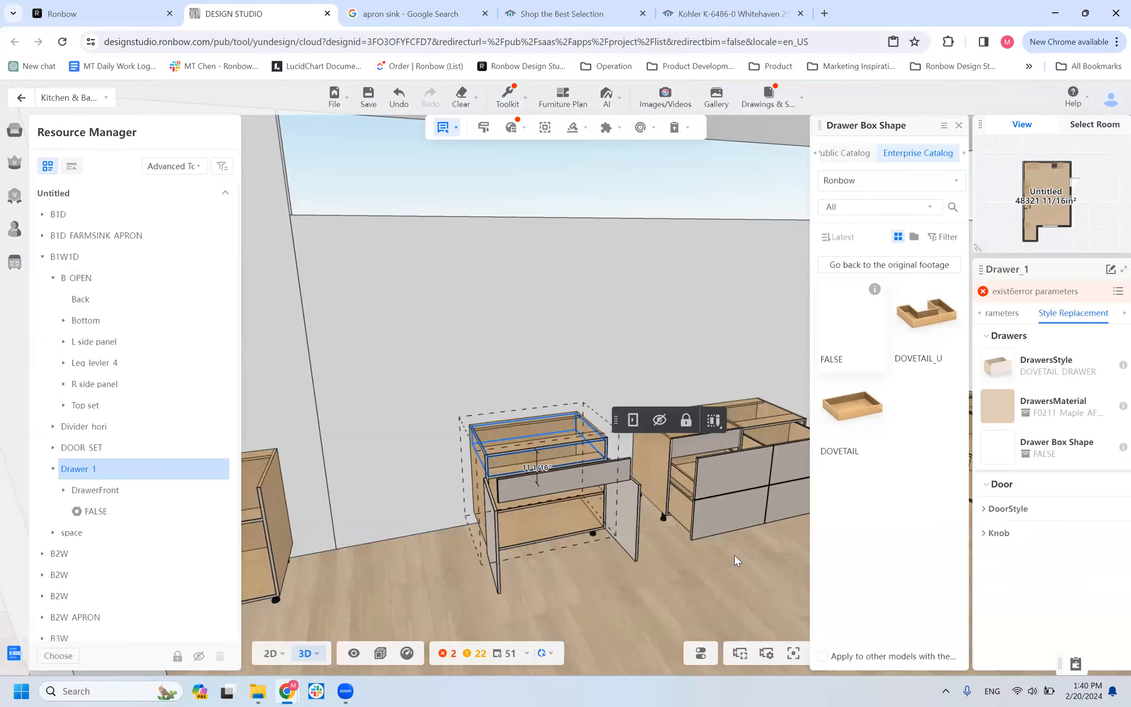
{"action": "left_click_drag", "start_coordinate": [601, 593], "coordinate": [440, 545]}
{"action": "left_click", "coordinate": [423, 515]}
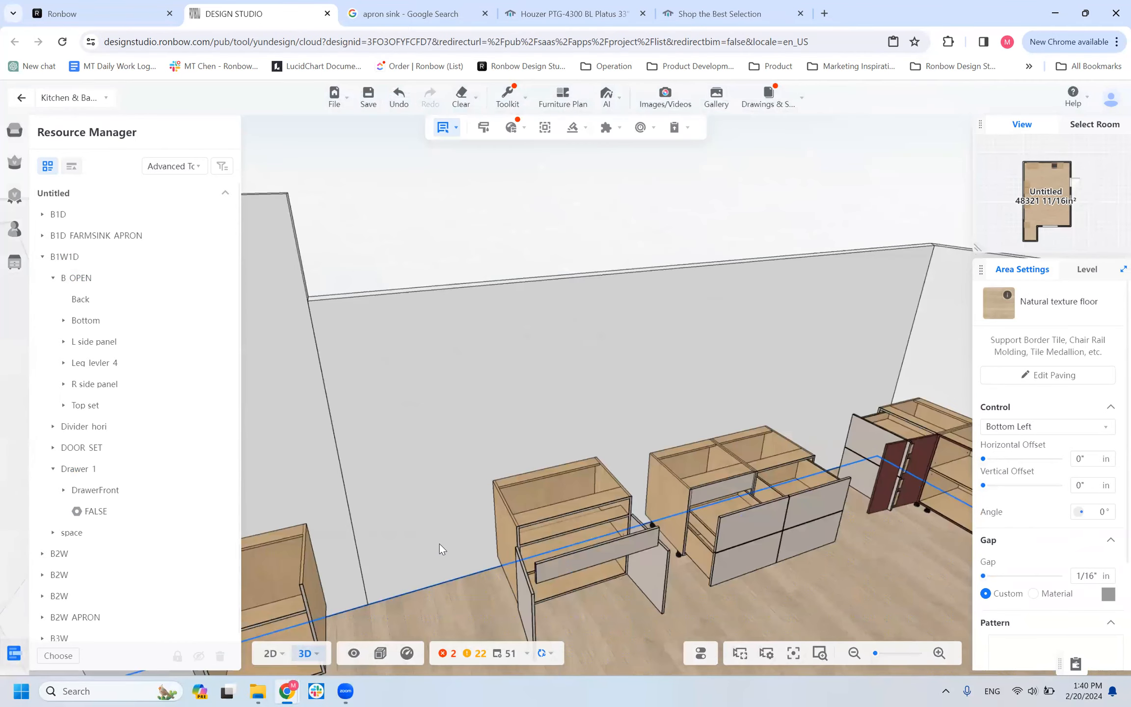
Select the B2W_APRON cabinet beside the B1W1D and review its DrawersStyle replacement options.
{"action": "left_click", "coordinate": [554, 542]}
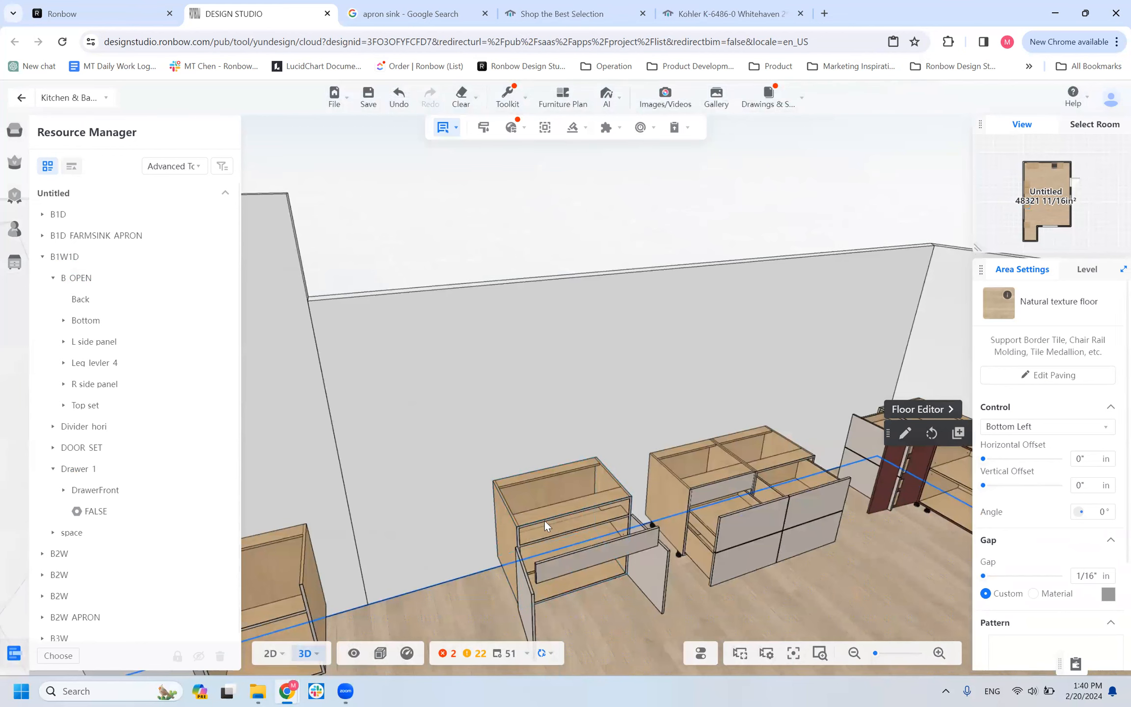
{"action": "scroll", "coordinate": [557, 528], "scroll_direction": "down", "scroll_amount": 5}
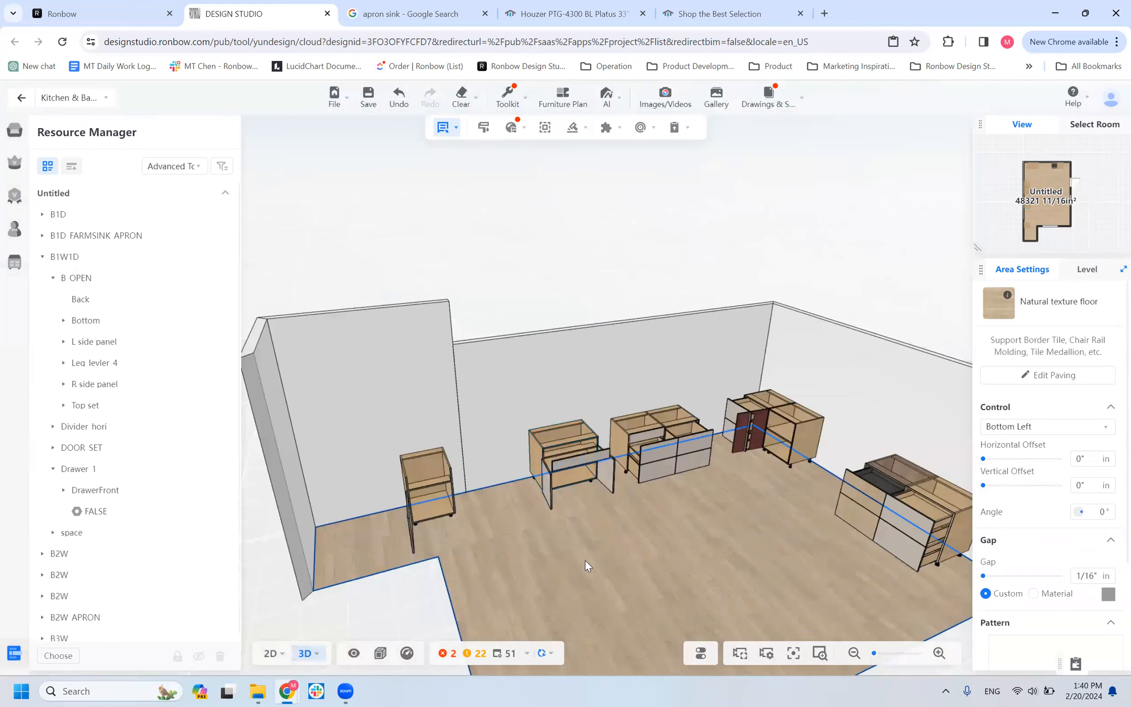
{"action": "scroll", "coordinate": [553, 583], "scroll_direction": "up", "scroll_amount": 5}
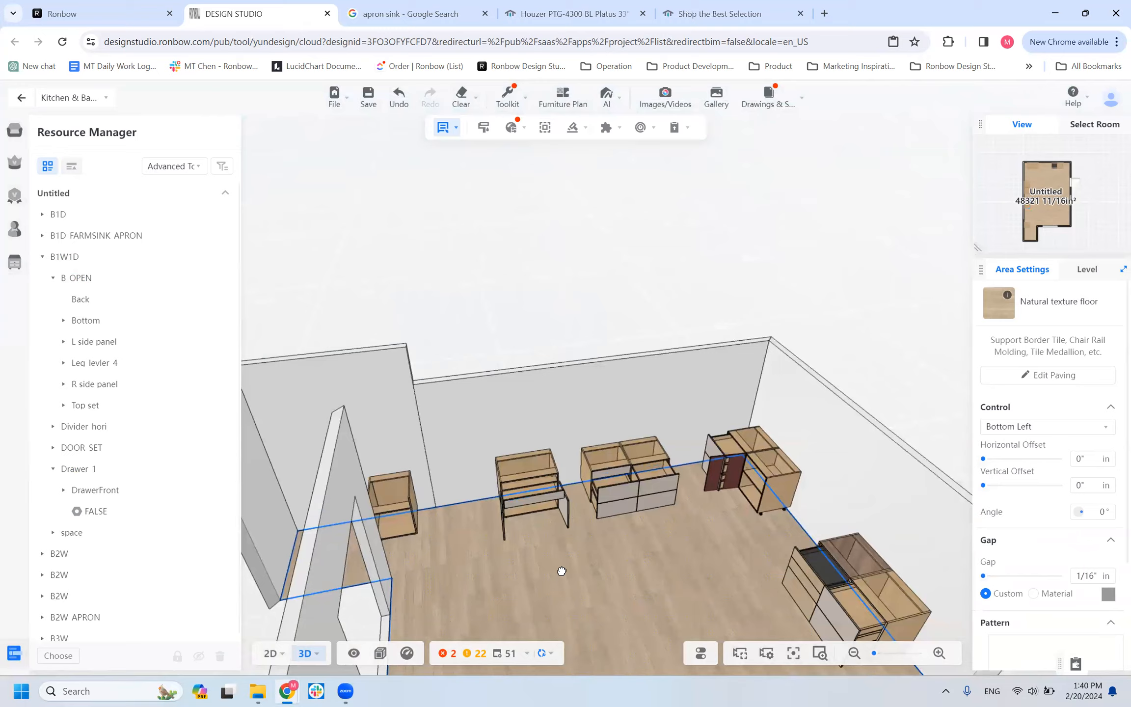
{"action": "scroll", "coordinate": [611, 515], "scroll_direction": "up", "scroll_amount": 3}
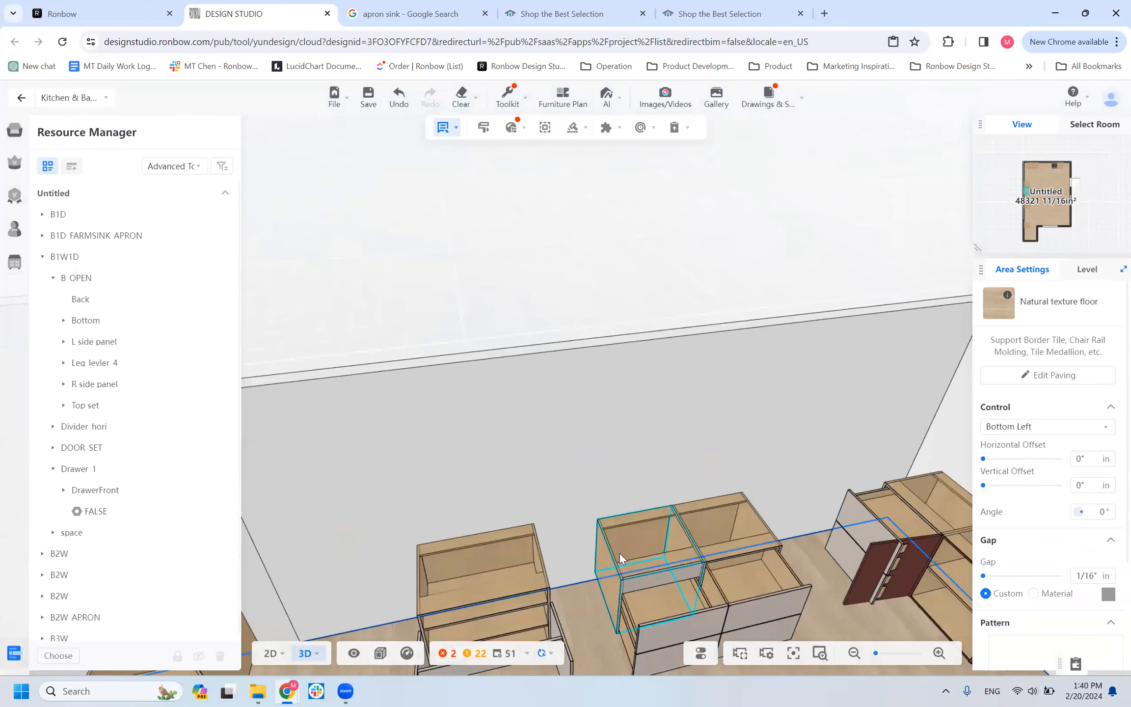
{"action": "left_click", "coordinate": [601, 492]}
{"action": "left_click_drag", "start_coordinate": [640, 552], "coordinate": [621, 572]}
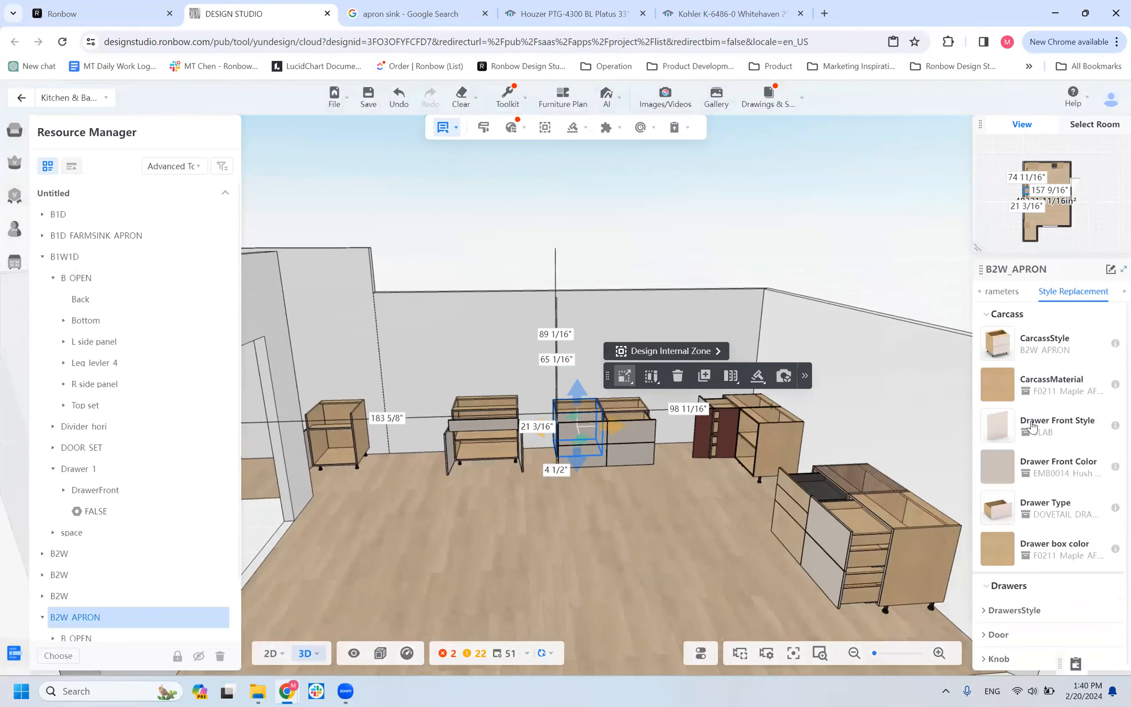
{"action": "left_click", "coordinate": [1007, 611]}
{"action": "scroll", "coordinate": [1008, 608], "scroll_direction": "down", "scroll_amount": 2}
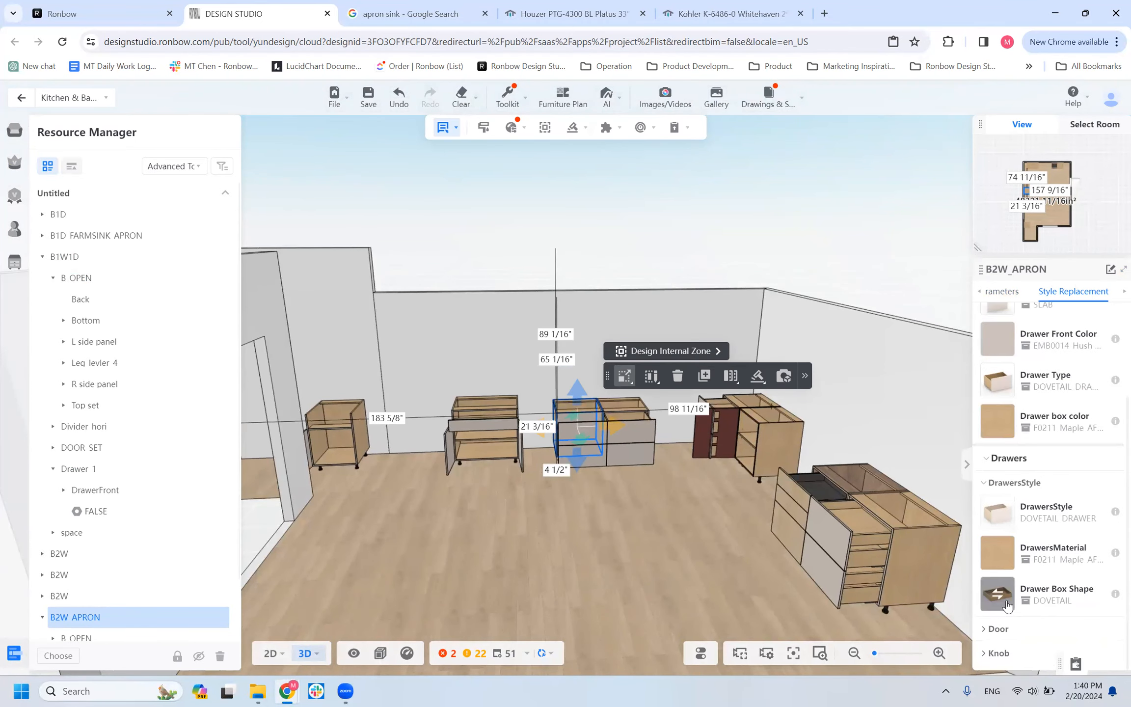
{"action": "scroll", "coordinate": [622, 536], "scroll_direction": "up", "scroll_amount": 5}
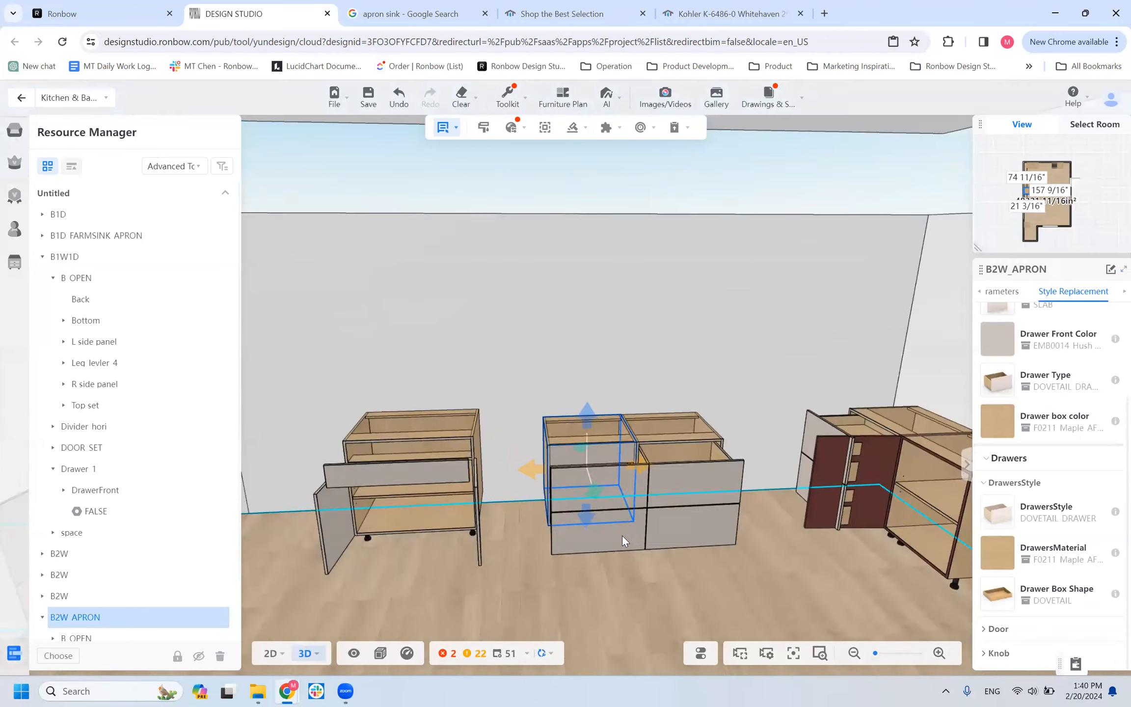
Replace the drawer box shape of the B2W_APRON cabinet's Drawer_1 with FALSE.
{"action": "left_click_drag", "start_coordinate": [616, 532], "coordinate": [638, 563]}
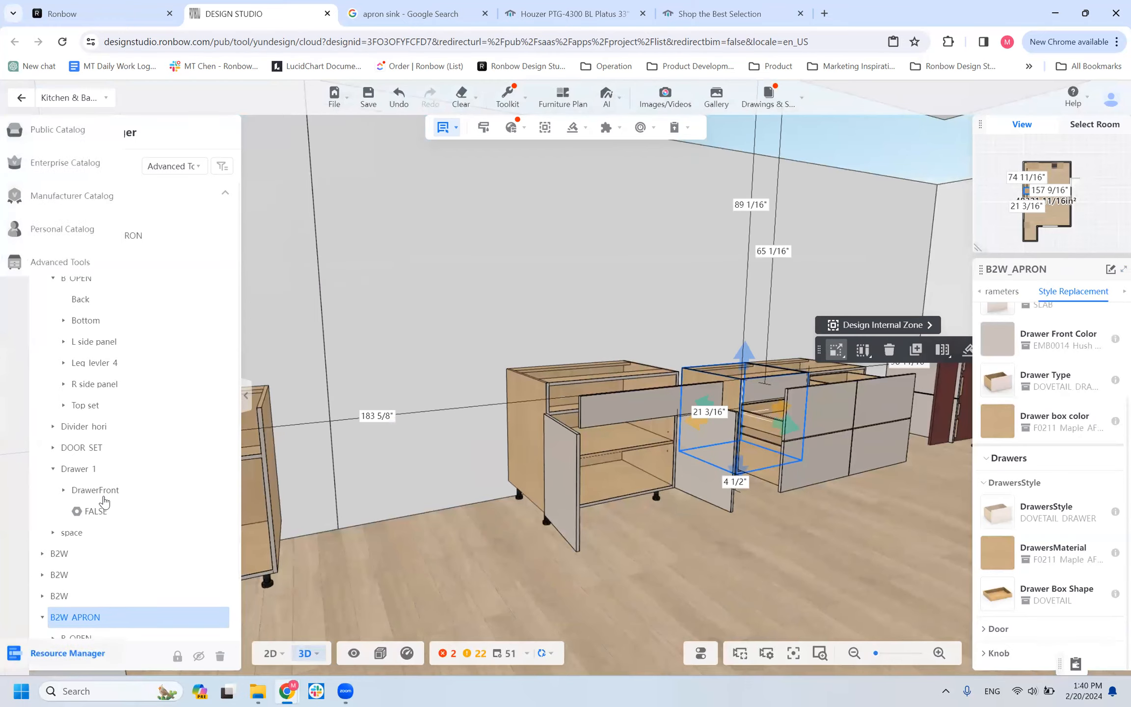
{"action": "scroll", "coordinate": [104, 499], "scroll_direction": "down", "scroll_amount": 1}
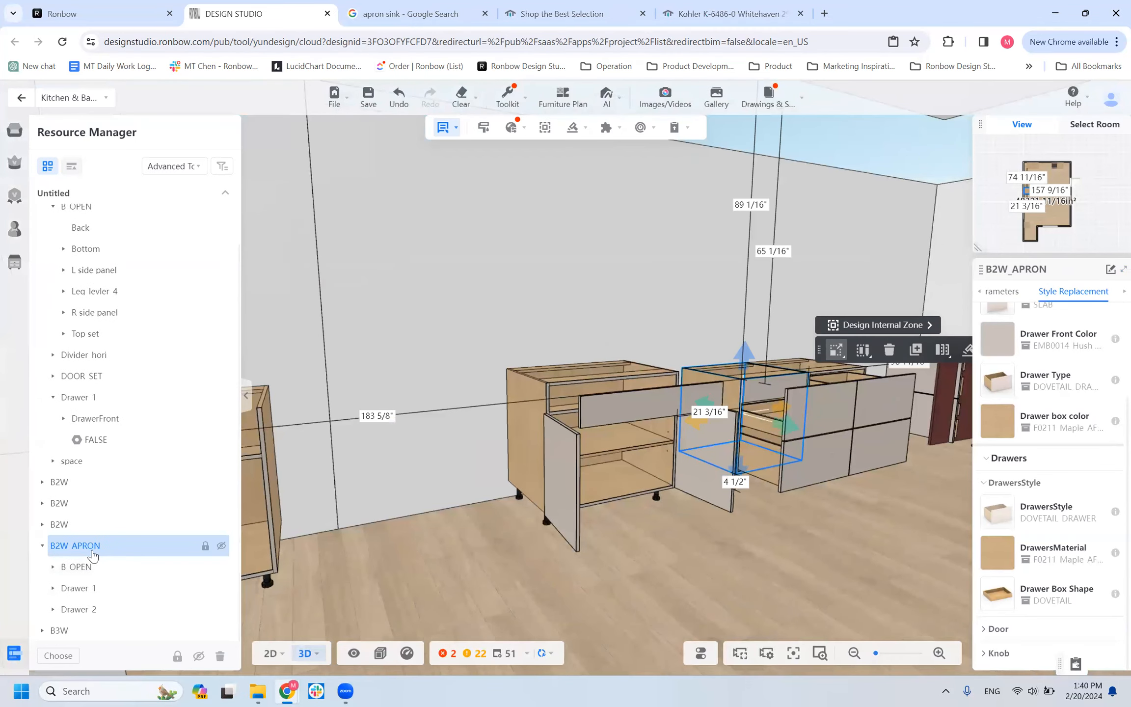
{"action": "left_click", "coordinate": [100, 591]}
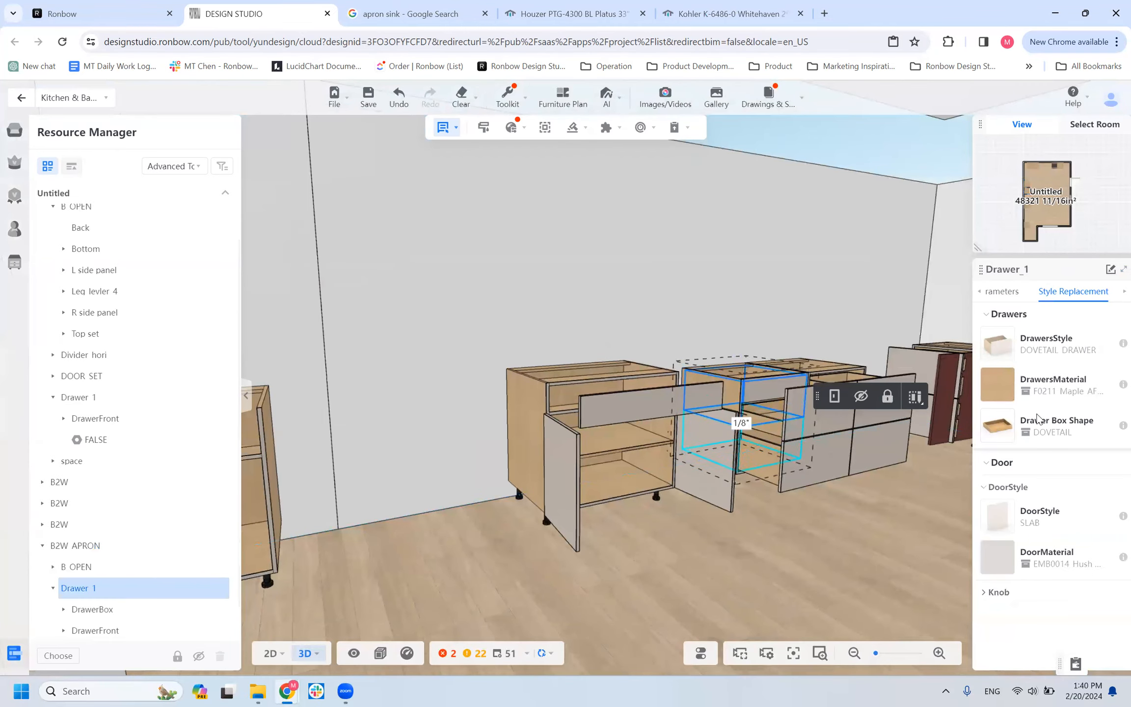
{"action": "left_click", "coordinate": [999, 423]}
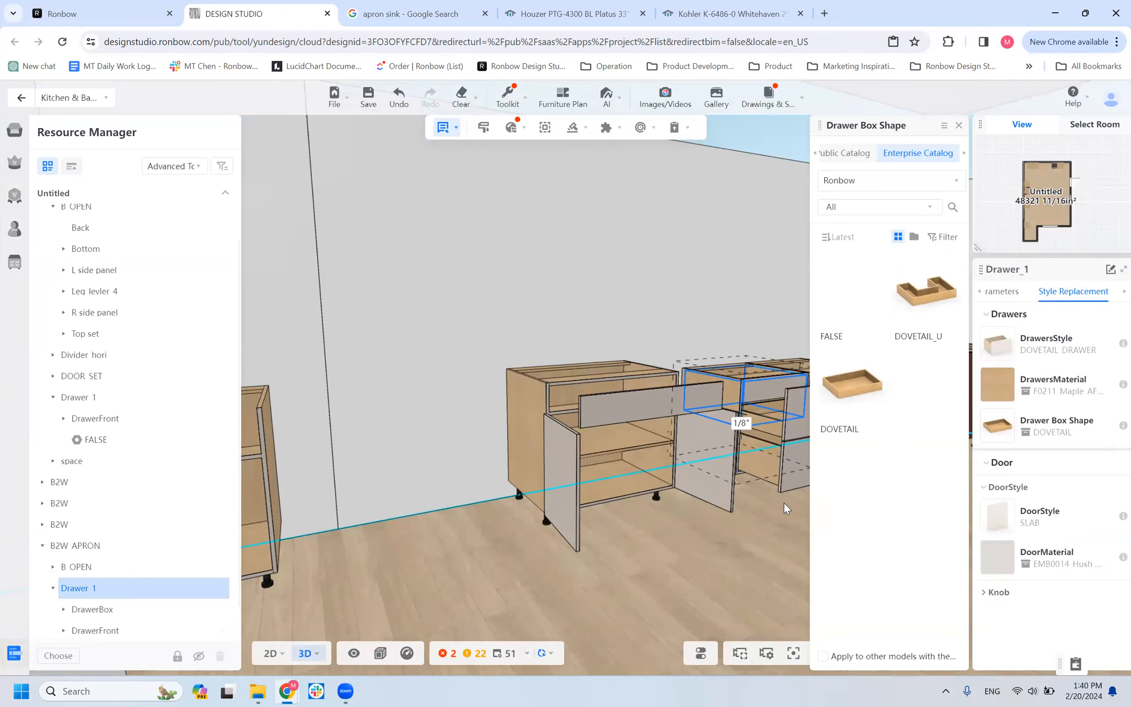
{"action": "left_click_drag", "start_coordinate": [683, 560], "coordinate": [587, 561]}
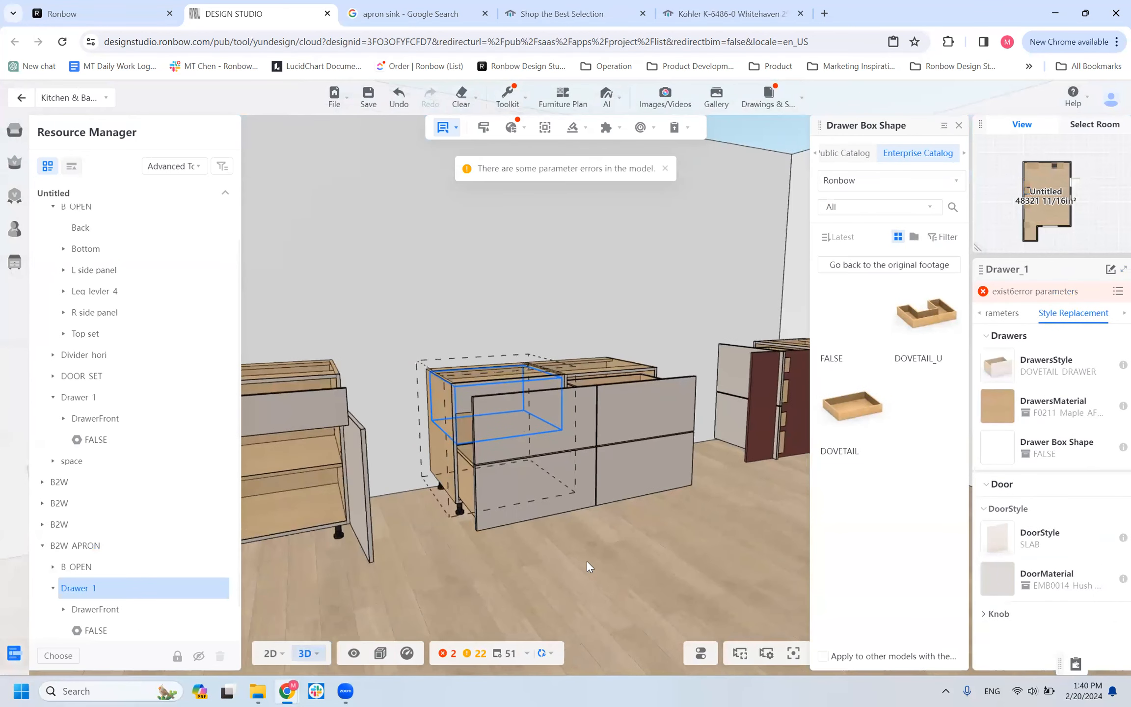
Replace the drawer box shape of the B2W_APRON cabinet's Drawer_2 with DOVETAIL_U.
{"action": "scroll", "coordinate": [85, 589], "scroll_direction": "down", "scroll_amount": 1}
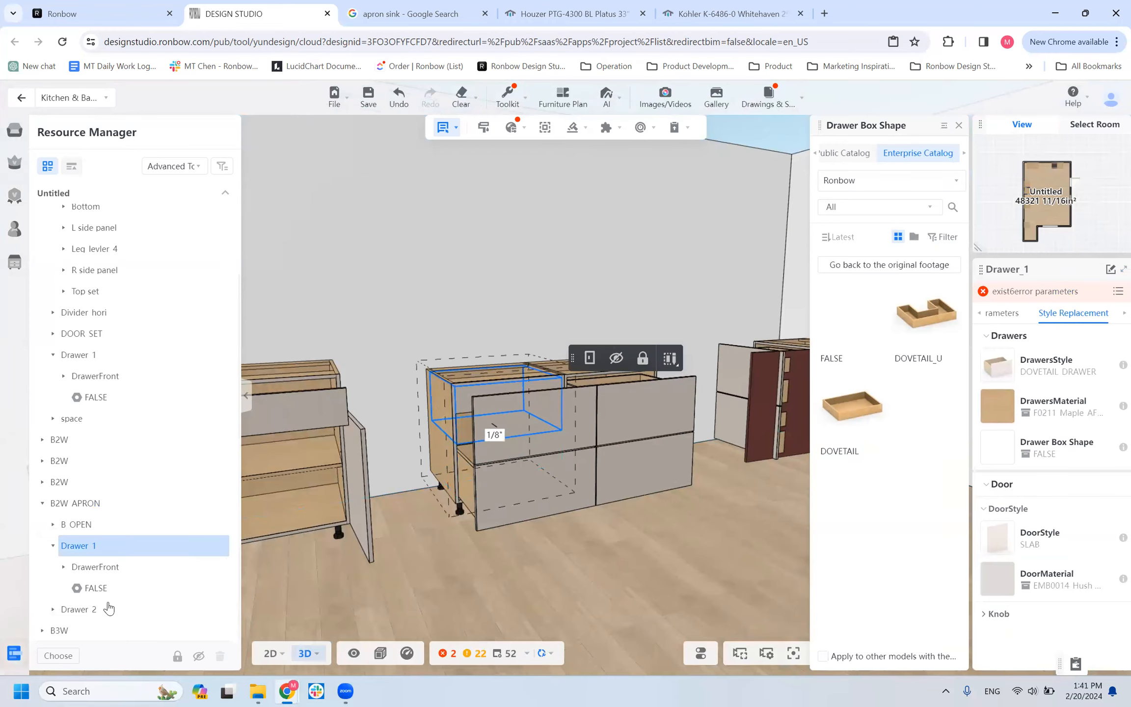
{"action": "left_click", "coordinate": [81, 608]}
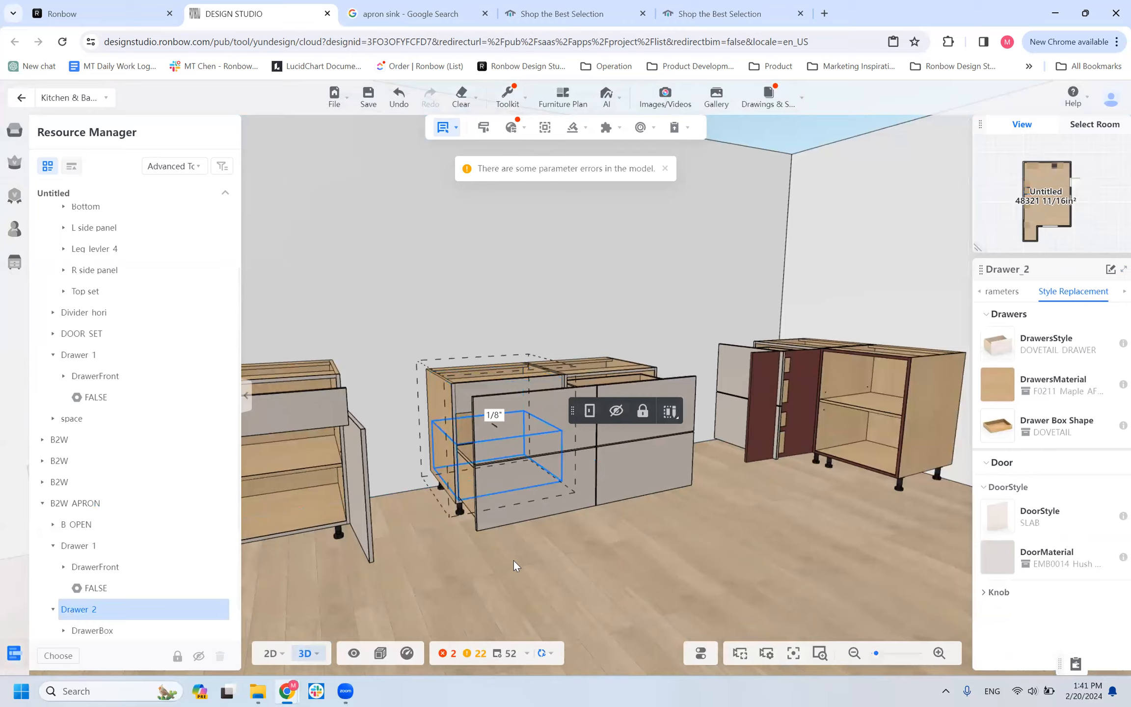
{"action": "left_click", "coordinate": [997, 425]}
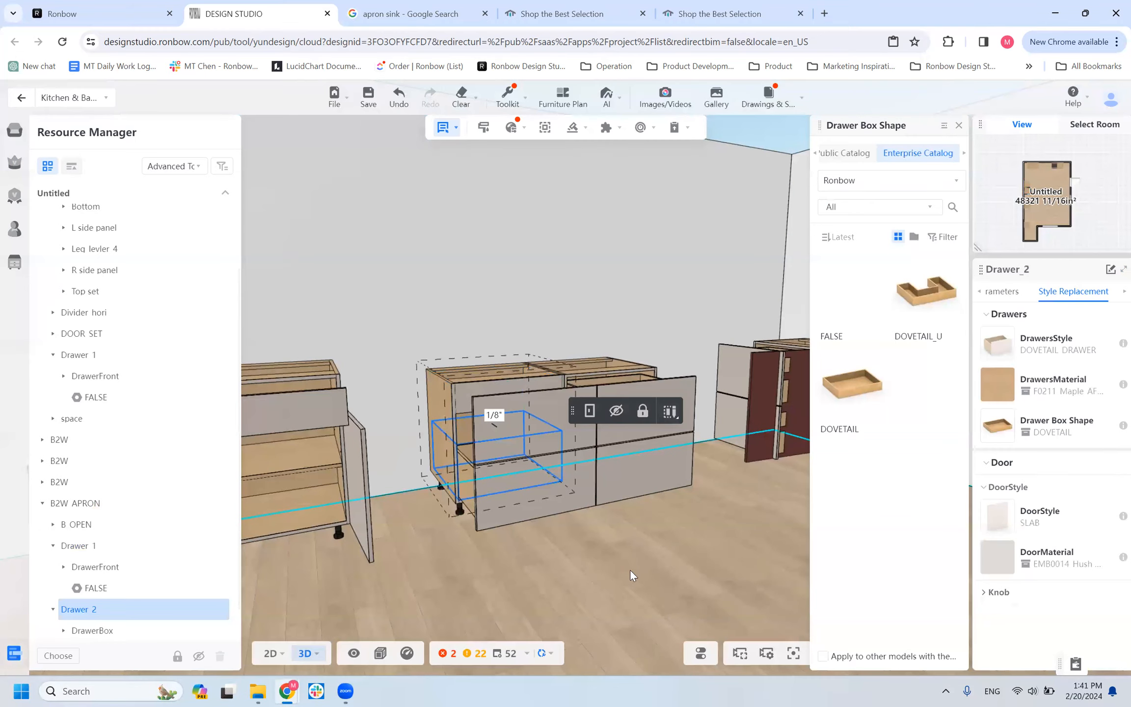
{"action": "left_click_drag", "start_coordinate": [617, 558], "coordinate": [584, 597]}
{"action": "scroll", "coordinate": [620, 563], "scroll_direction": "down", "scroll_amount": 5}
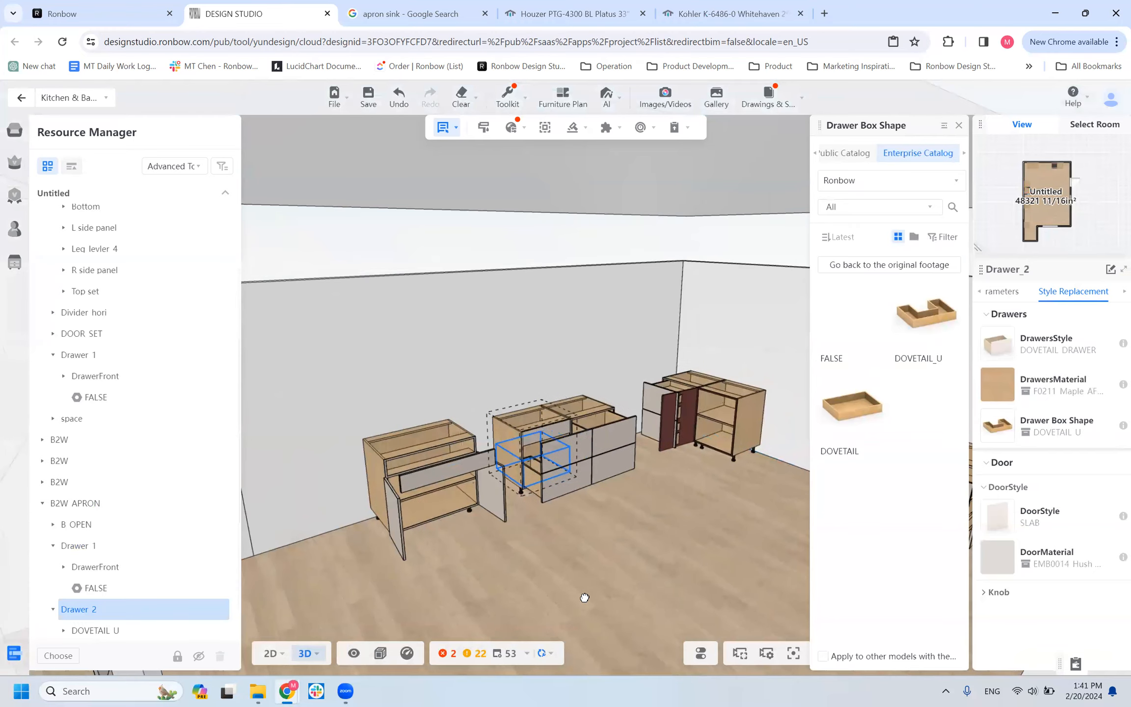
Examine the drawer boxes of the B2W_APRON and B1W1D cabinets from several angles.
{"action": "scroll", "coordinate": [515, 453], "scroll_direction": "up", "scroll_amount": 3}
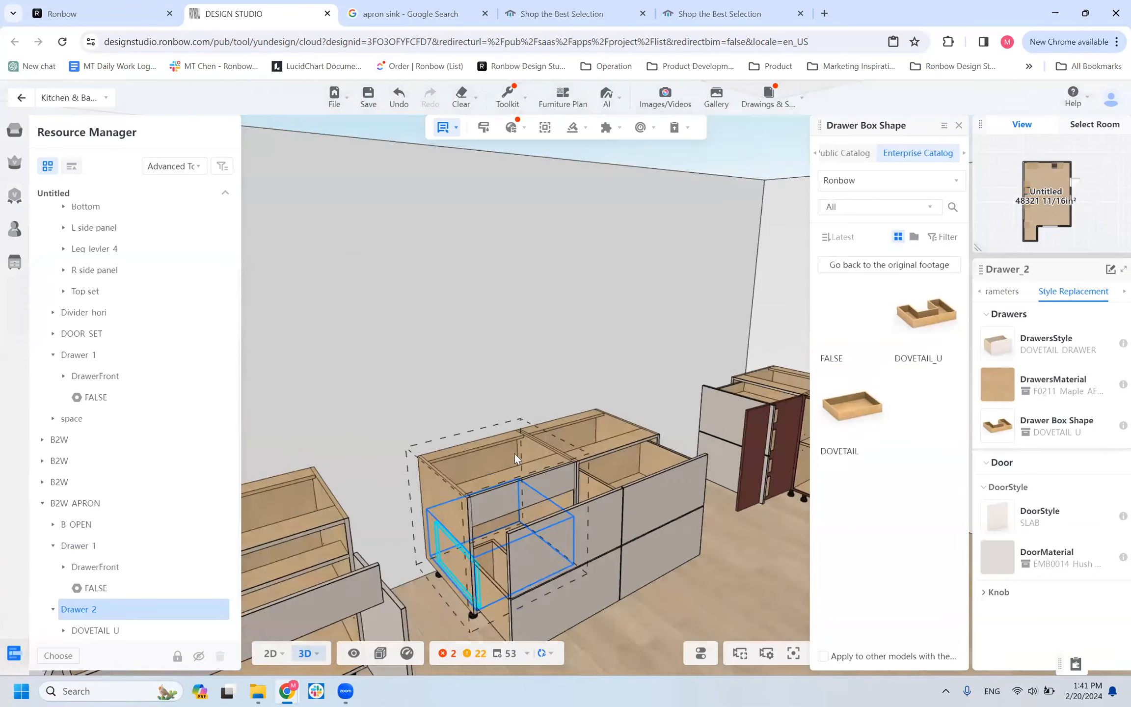
{"action": "scroll", "coordinate": [515, 458], "scroll_direction": "down", "scroll_amount": 2}
{"action": "scroll", "coordinate": [613, 588], "scroll_direction": "down", "scroll_amount": 5}
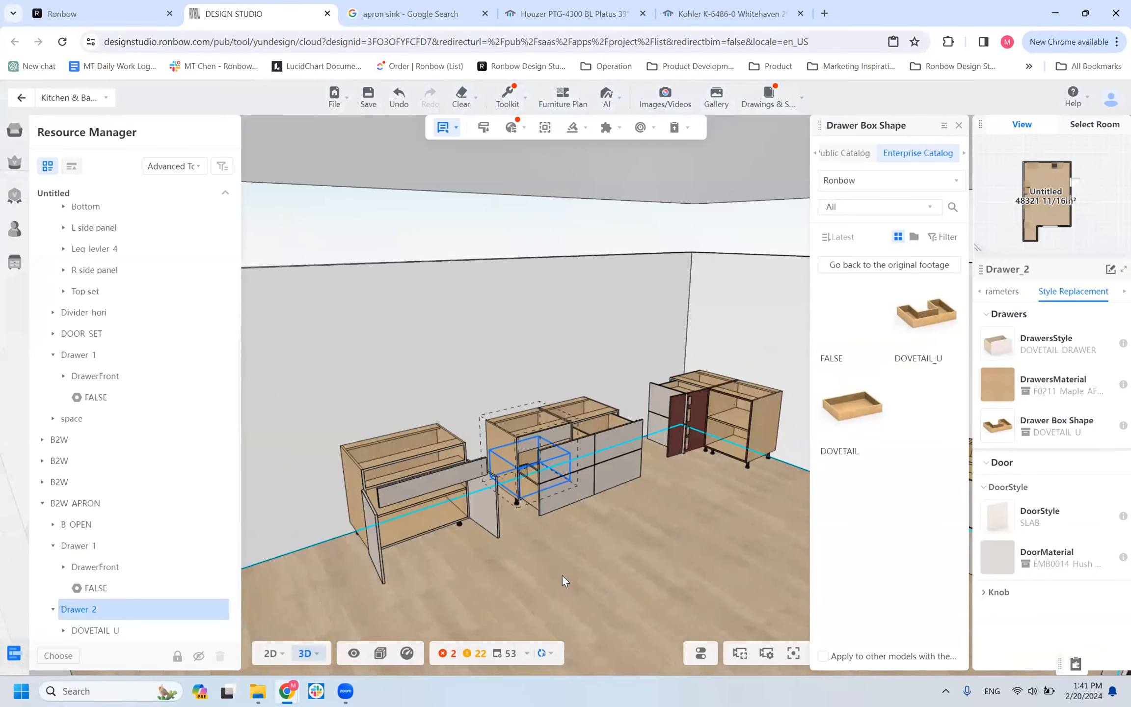
{"action": "mouse_move", "coordinate": [565, 582]}
{"action": "left_mouse_down"}
{"action": "mouse_move", "coordinate": [564, 597]}
{"action": "mouse_move", "coordinate": [554, 581]}
{"action": "mouse_move", "coordinate": [572, 582]}
{"action": "left_mouse_up"}
{"action": "left_click", "coordinate": [575, 582]}
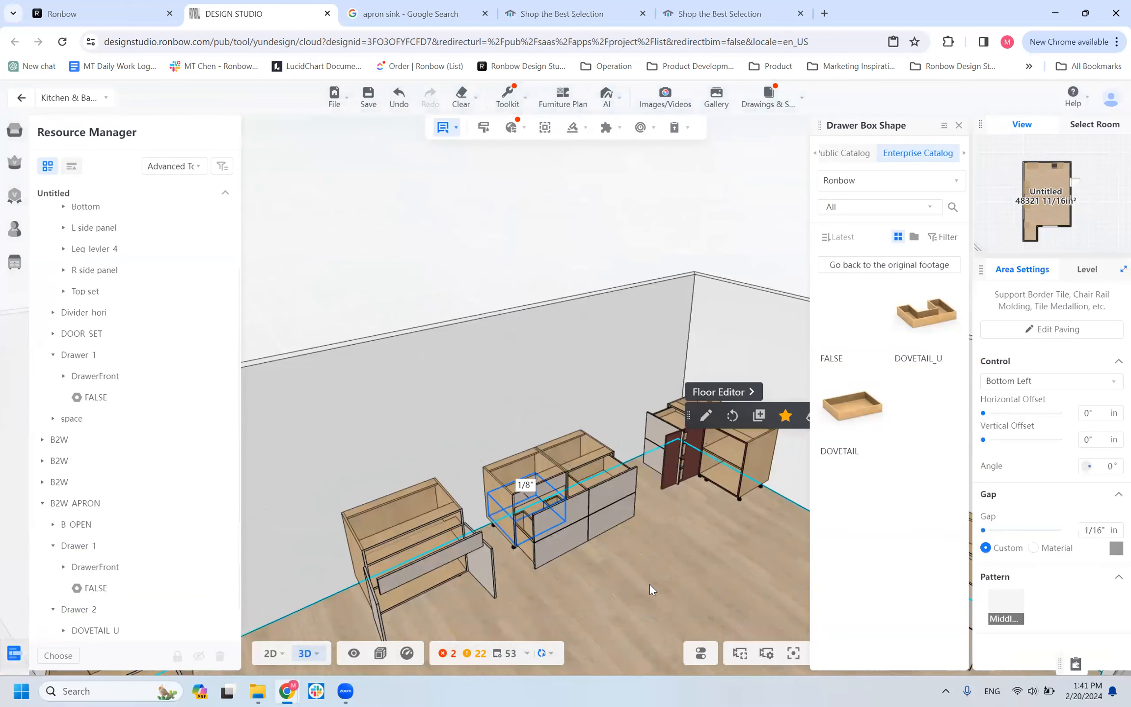
{"action": "scroll", "coordinate": [651, 583], "scroll_direction": "up", "scroll_amount": 2}
{"action": "right_click_drag", "start_coordinate": [651, 582], "coordinate": [709, 510]}
{"action": "scroll", "coordinate": [708, 510], "scroll_direction": "down", "scroll_amount": 1}
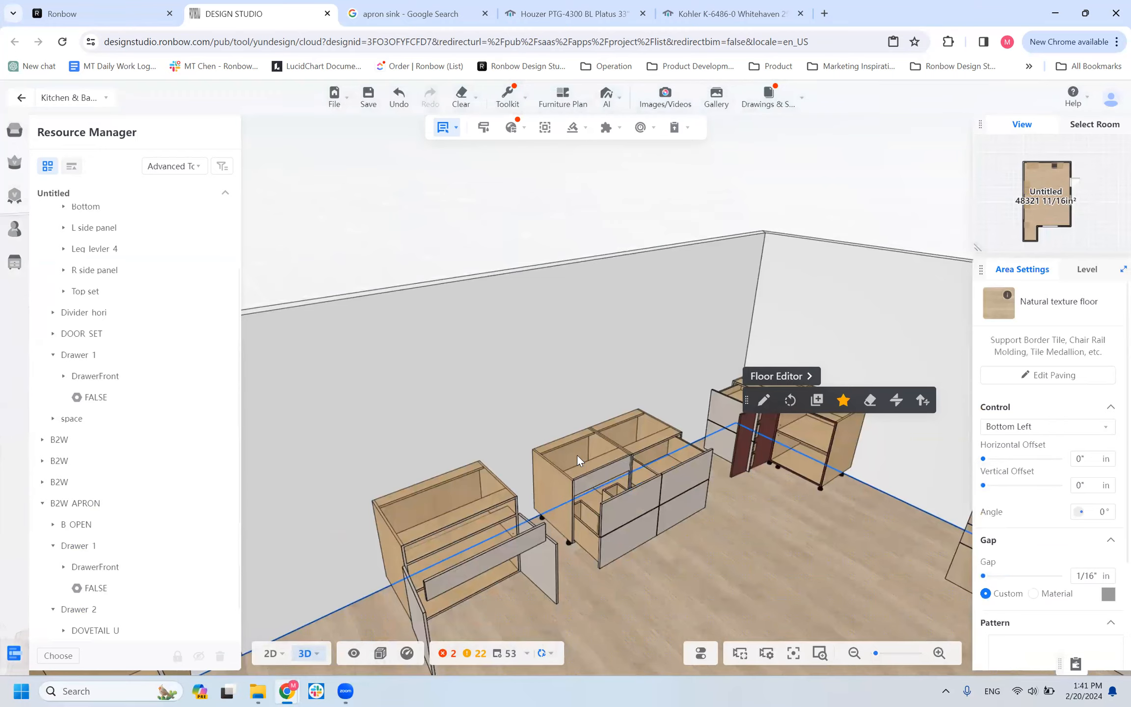
Review the parameters and style replacement options of the B2W_APRON cabinet's Drawer_2 and its DOVETAIL_U drawer box.
{"action": "left_click", "coordinate": [586, 468]}
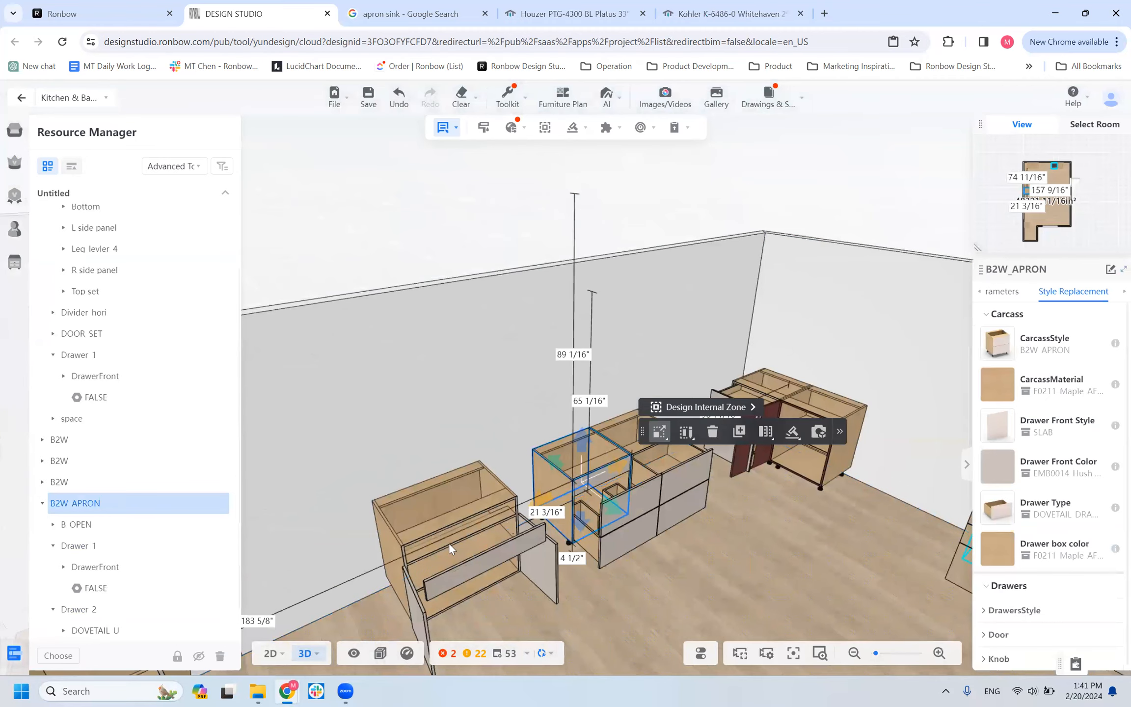
{"action": "scroll", "coordinate": [81, 597], "scroll_direction": "down", "scroll_amount": 1}
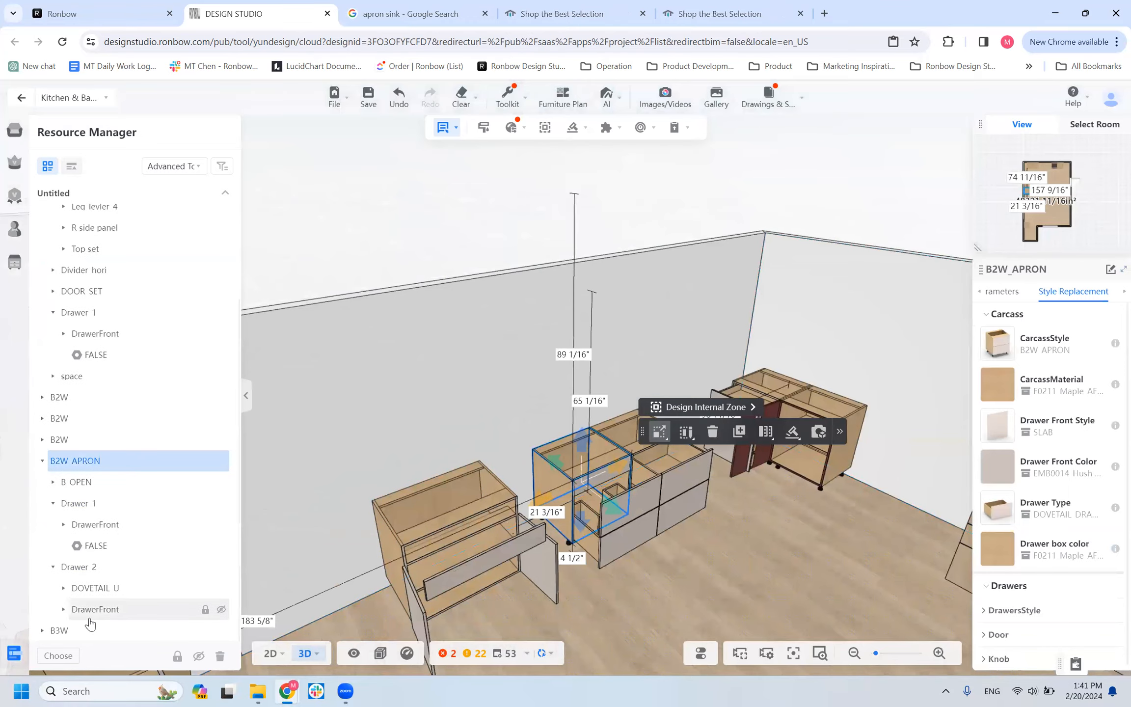
{"action": "left_click", "coordinate": [102, 592]}
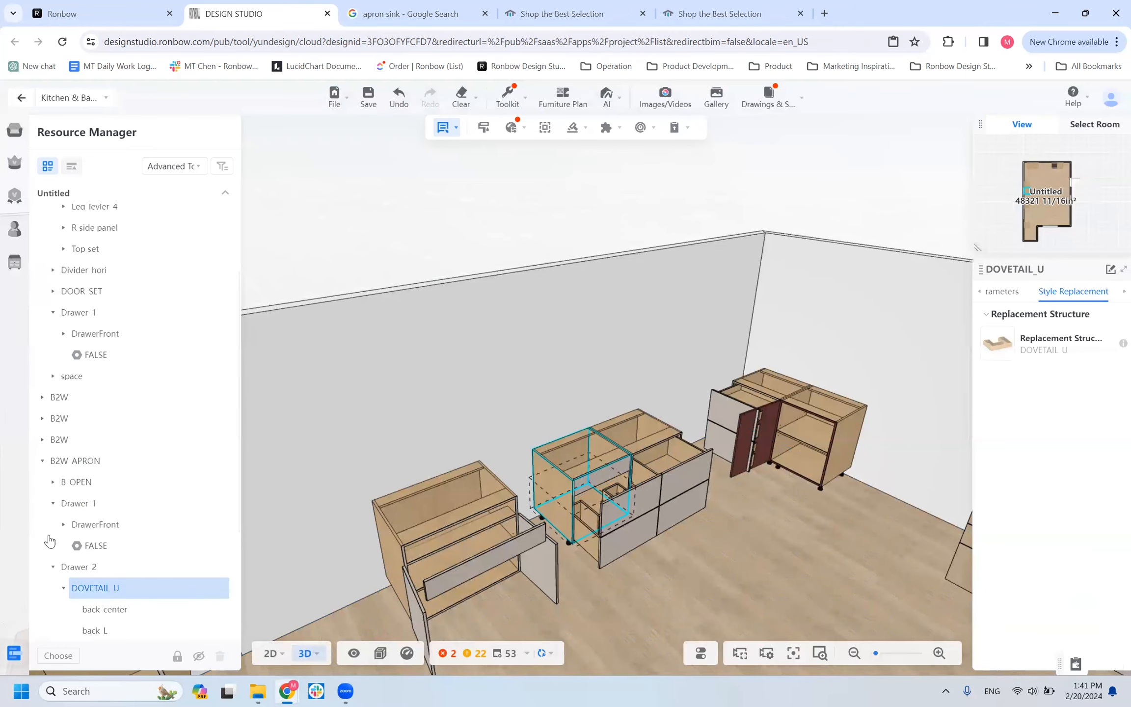
{"action": "left_click", "coordinate": [94, 567]}
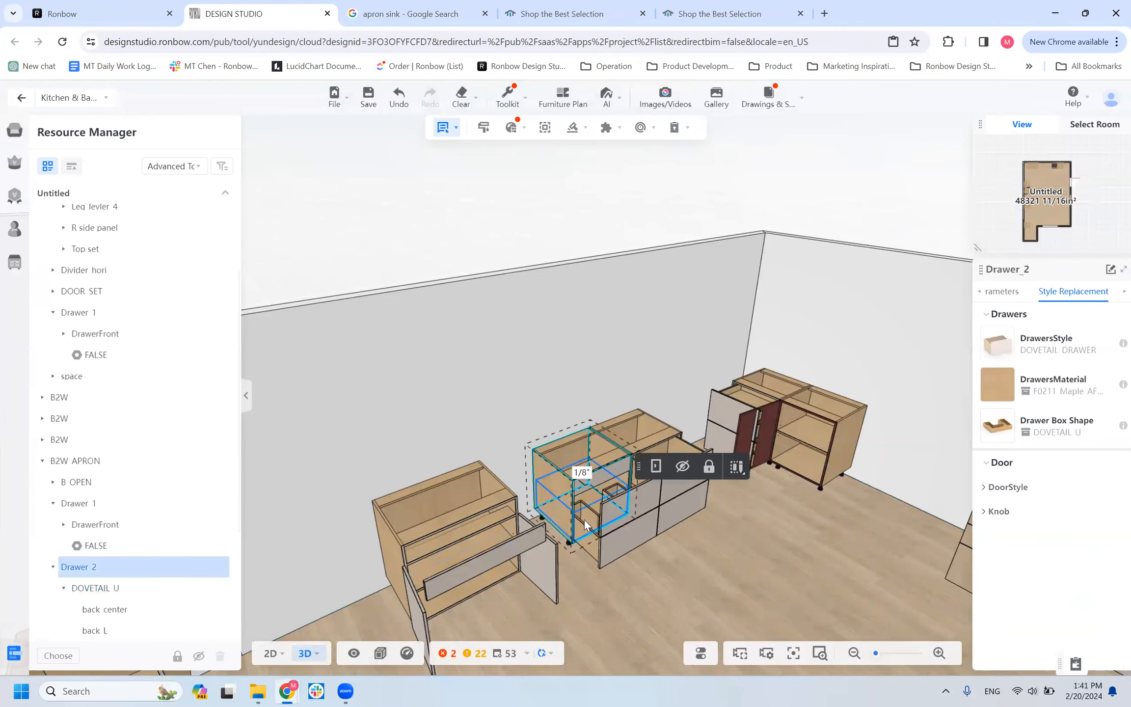
{"action": "left_click", "coordinate": [1012, 293]}
{"action": "left_click", "coordinate": [989, 450]}
{"action": "left_click", "coordinate": [986, 426]}
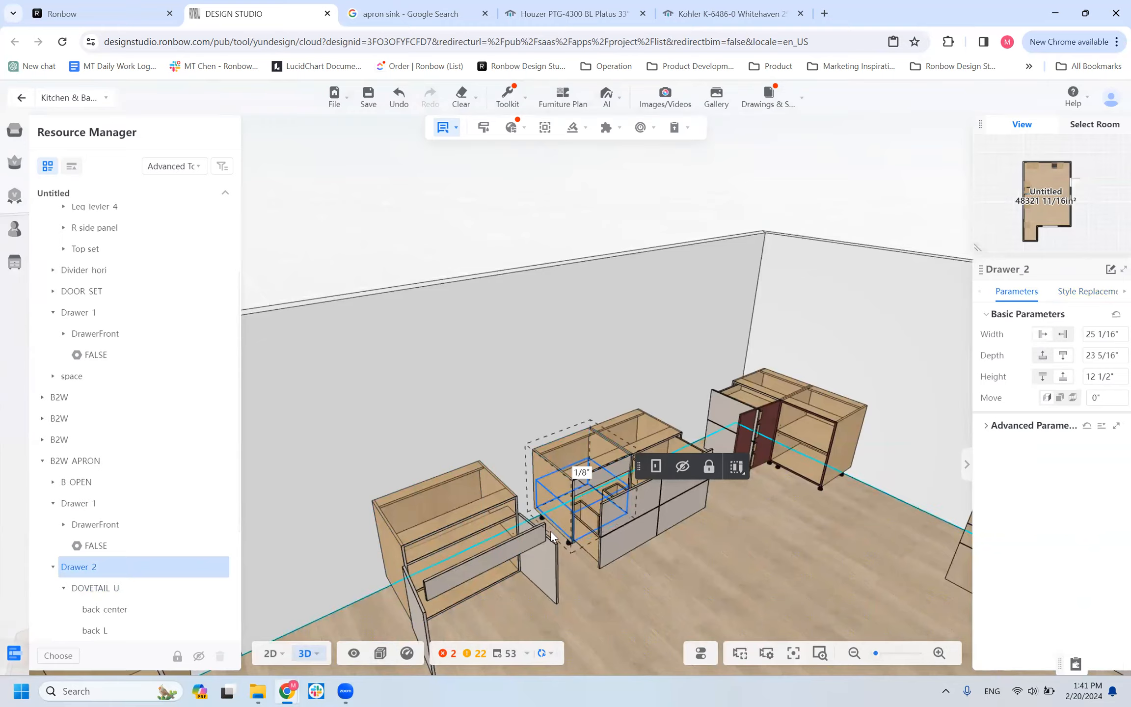
{"action": "left_click", "coordinate": [118, 591]}
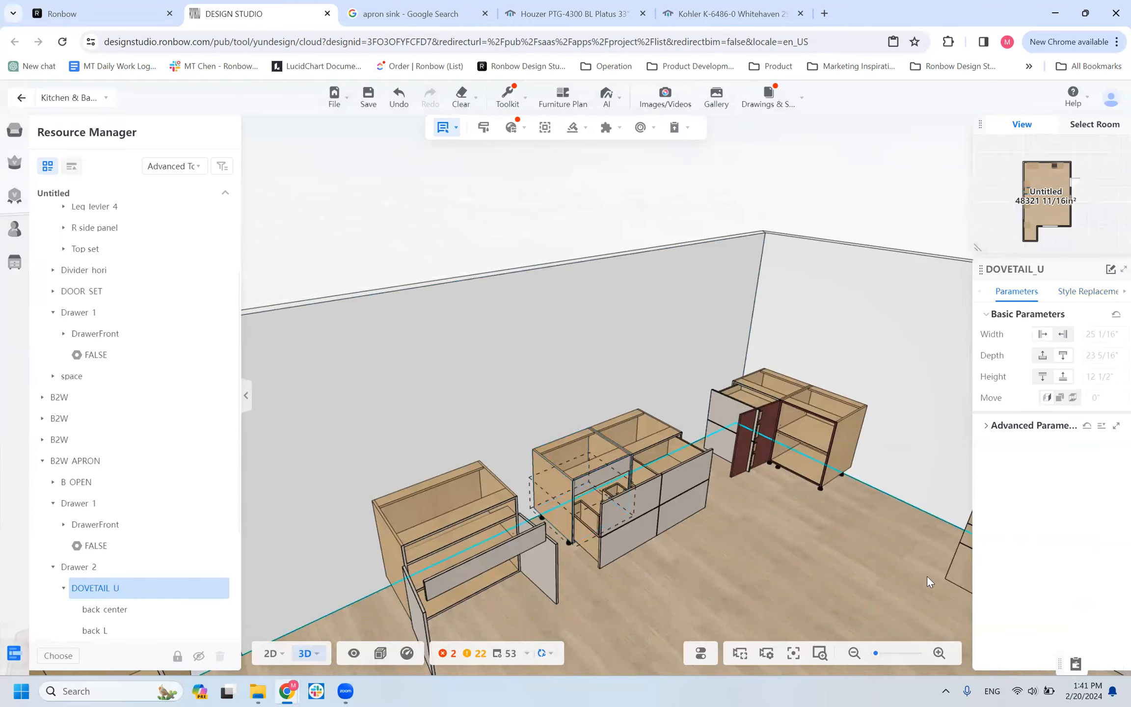
{"action": "scroll", "coordinate": [83, 609], "scroll_direction": "down", "scroll_amount": 4}
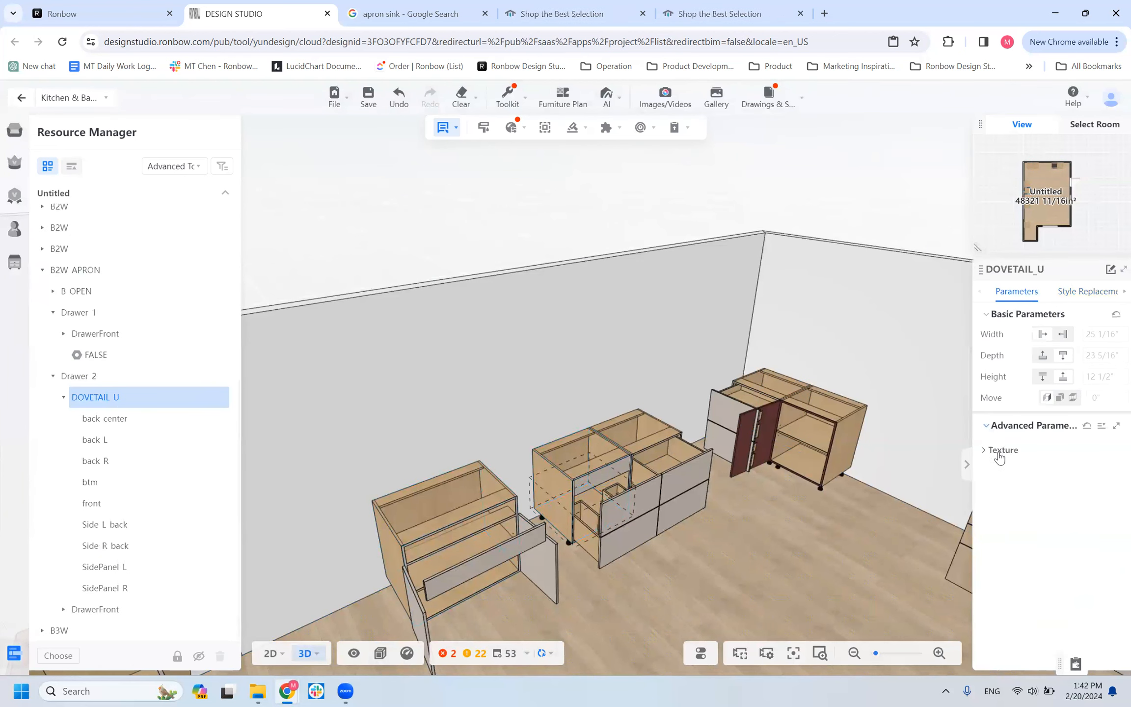
{"action": "left_click", "coordinate": [1088, 291]}
{"action": "left_click", "coordinate": [1017, 292]}
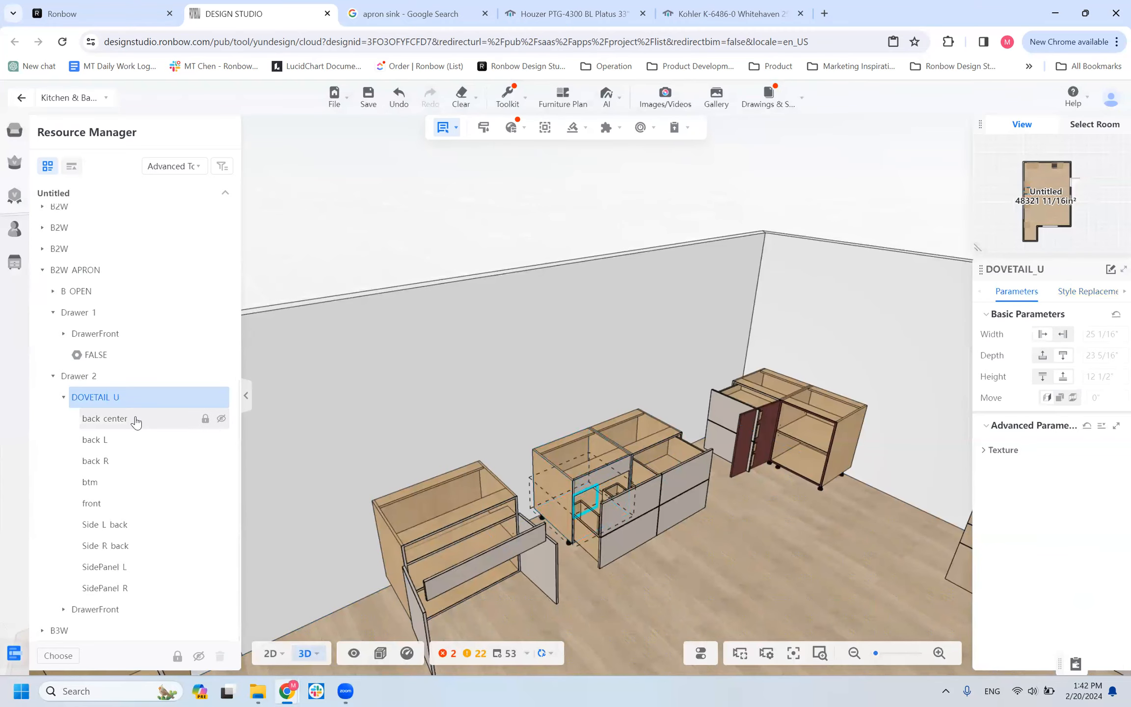
Set the U Shape Cutout of the B2W_APRON cabinet's Drawer_2 to 12".
{"action": "left_click", "coordinate": [87, 379]}
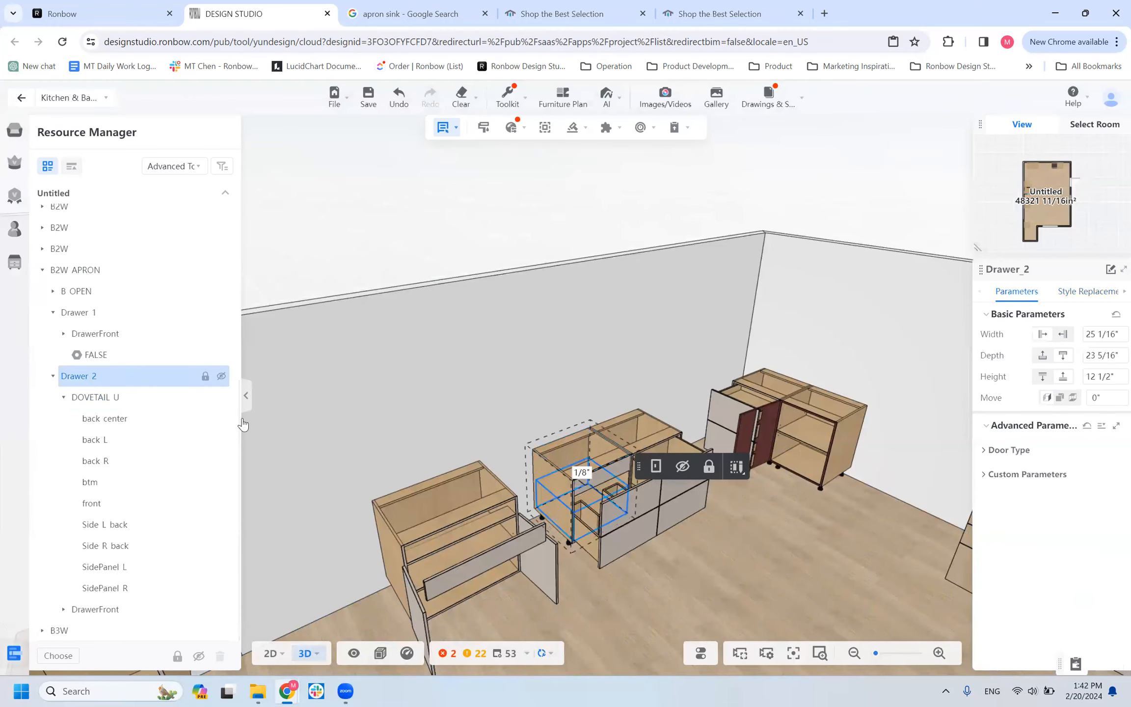
{"action": "left_click", "coordinate": [986, 475]}
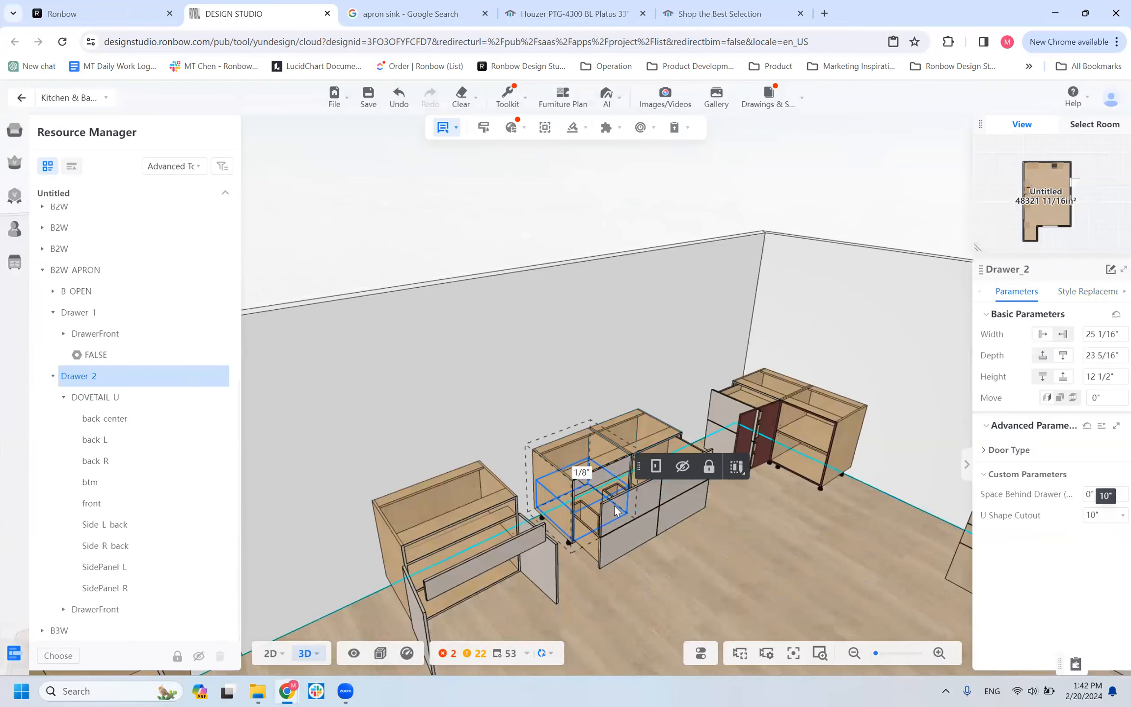
{"action": "mouse_move", "coordinate": [642, 593]}
{"action": "left_mouse_down"}
{"action": "mouse_move", "coordinate": [624, 606]}
{"action": "mouse_move", "coordinate": [639, 583]}
{"action": "left_mouse_up"}
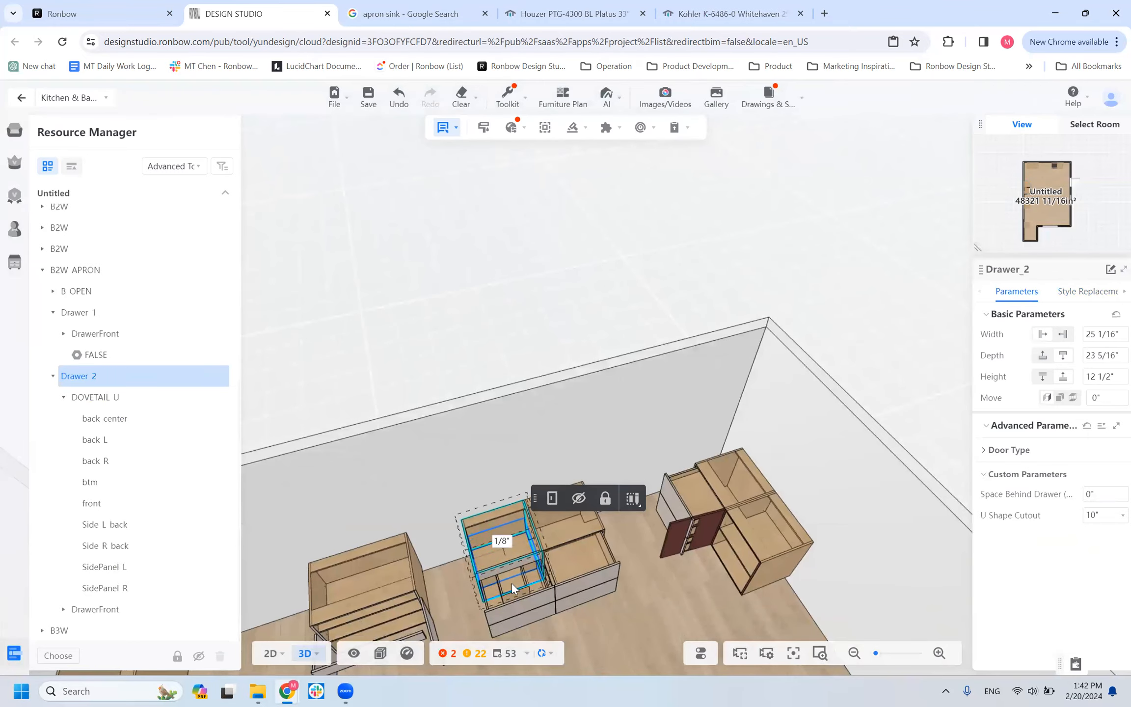
{"action": "left_click", "coordinate": [1115, 518]}
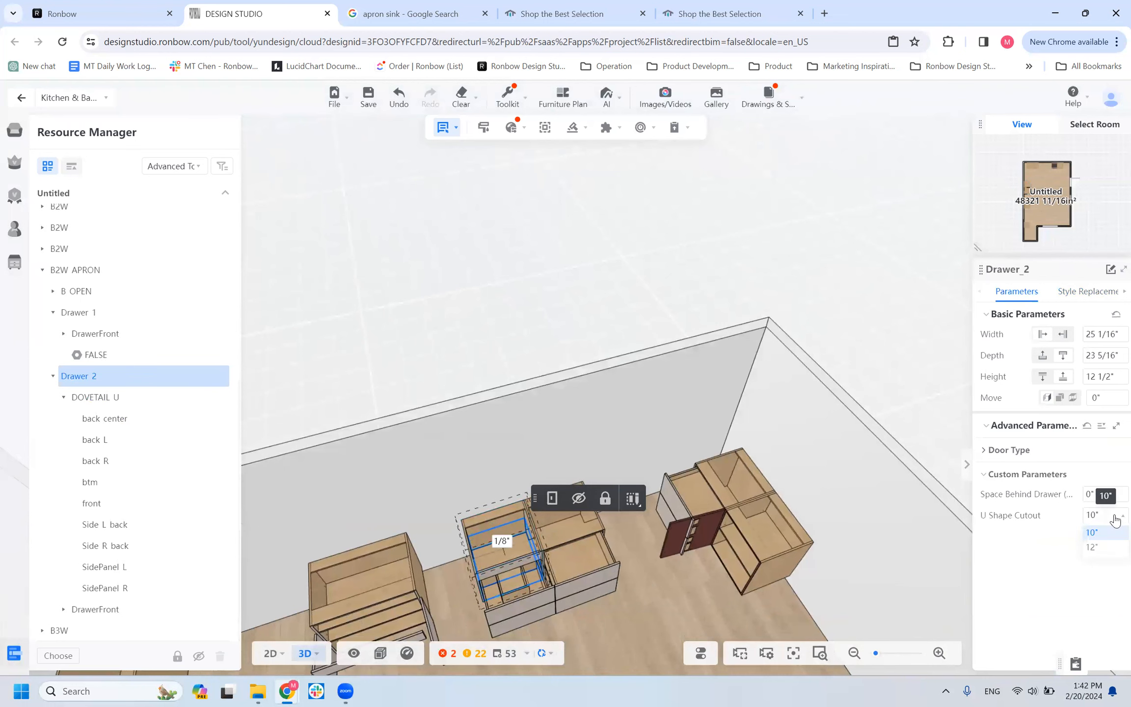
{"action": "left_click", "coordinate": [1113, 548]}
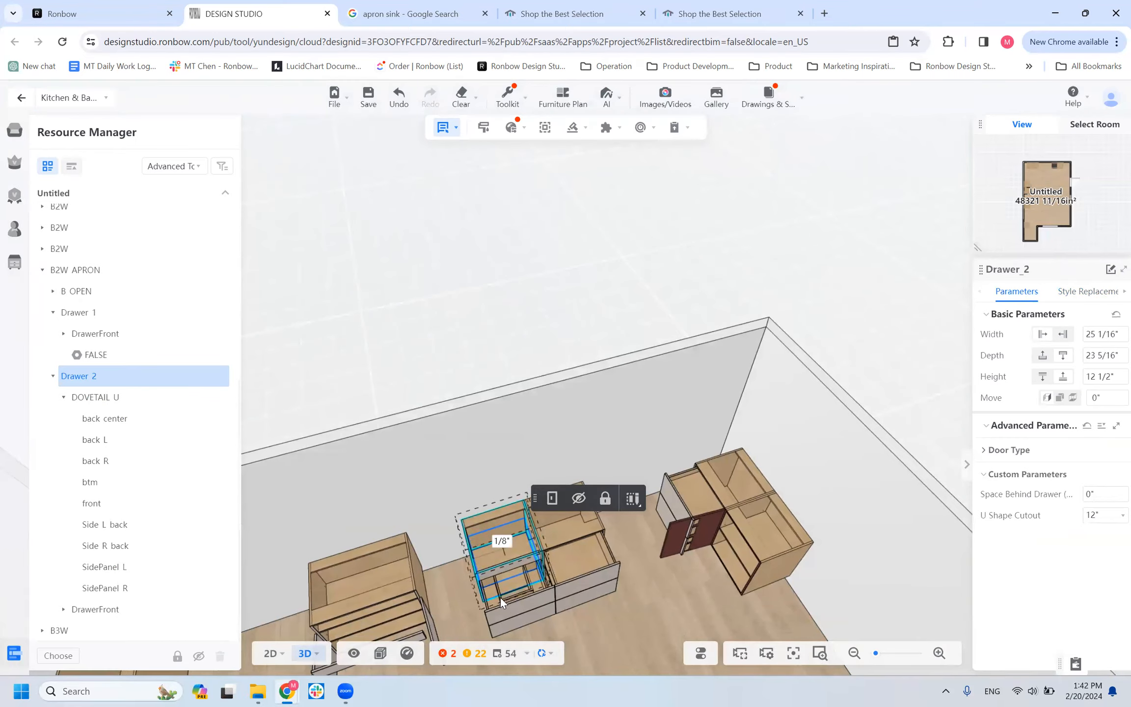
{"action": "scroll", "coordinate": [507, 591], "scroll_direction": "up", "scroll_amount": 5}
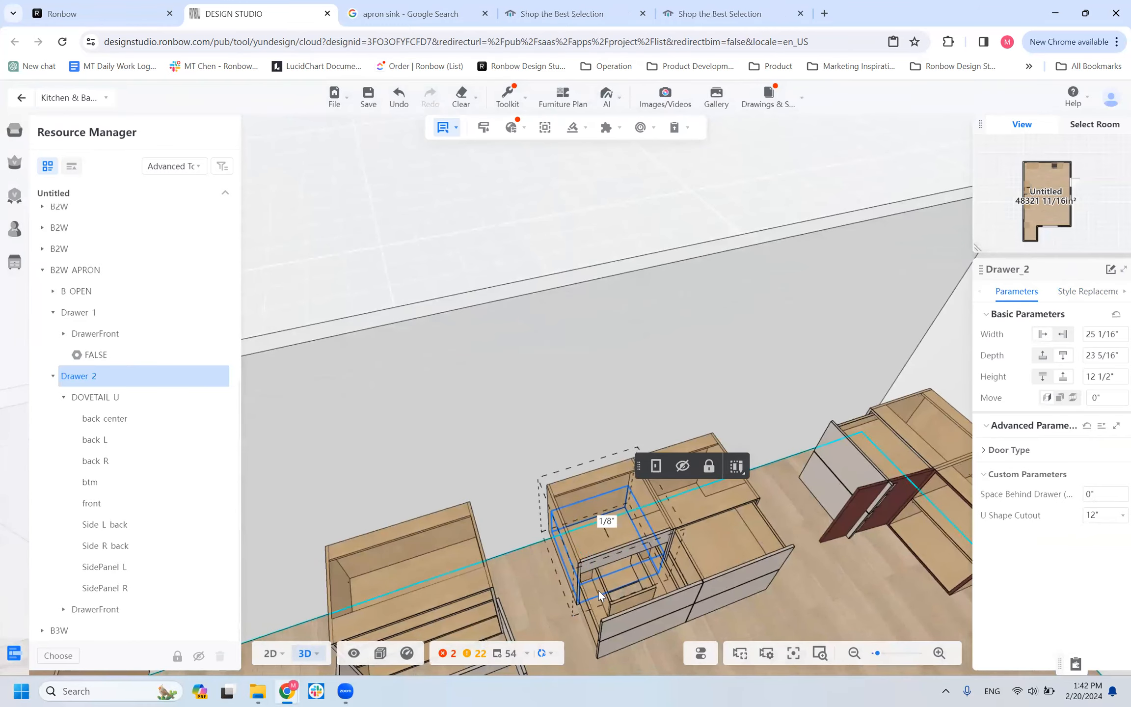
{"action": "left_click", "coordinate": [838, 589]}
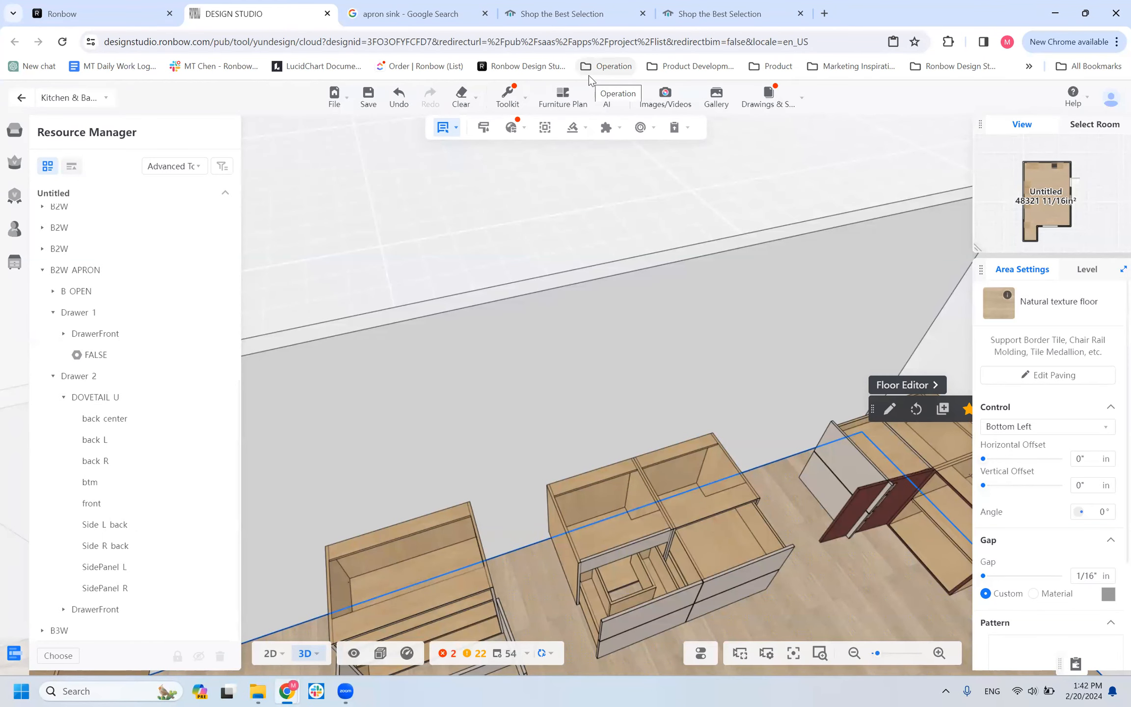
Close the Houzer and Kohler sink product pages and the apron sink Google search.
{"action": "scroll", "coordinate": [611, 378], "scroll_direction": "up", "scroll_amount": 3}
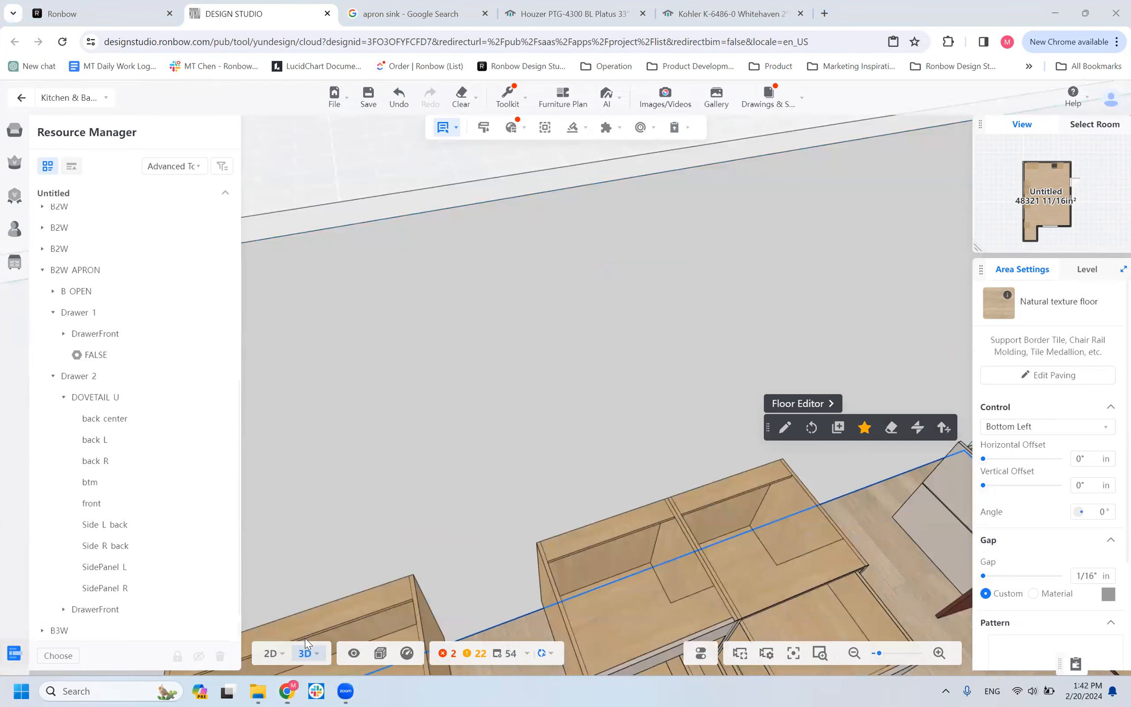
{"action": "mouse_move", "coordinate": [349, 691]}
{"action": "left_click", "coordinate": [642, 14]}
{"action": "left_click", "coordinate": [642, 14]}
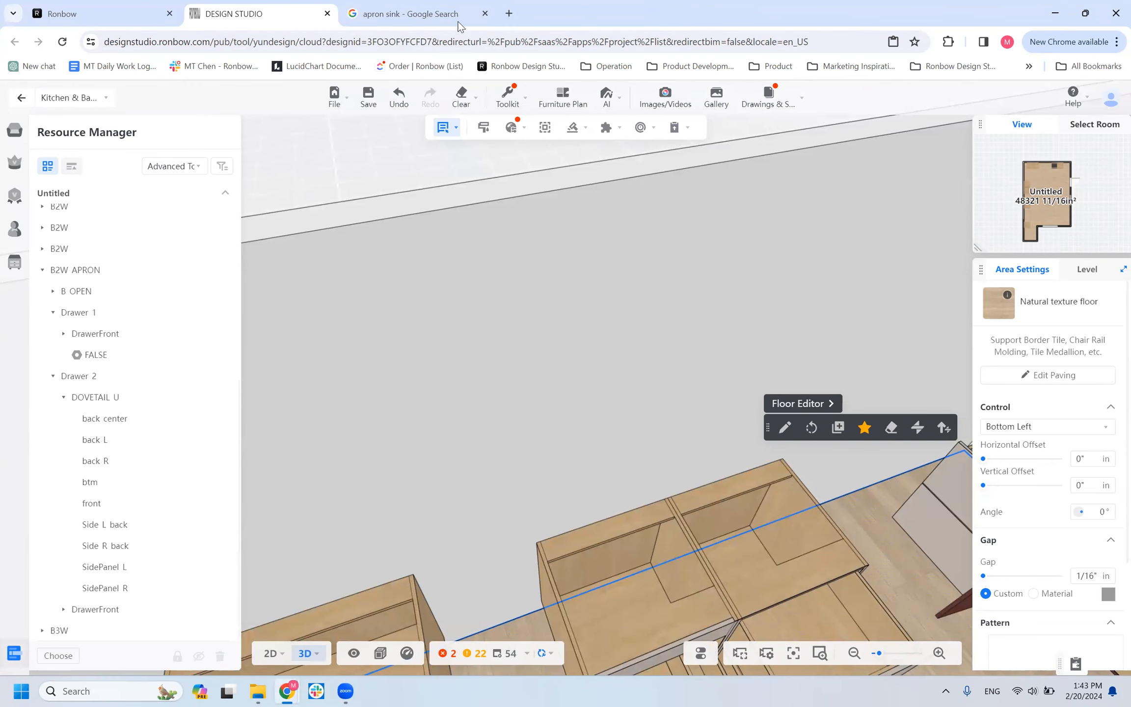
{"action": "left_click", "coordinate": [486, 15]}
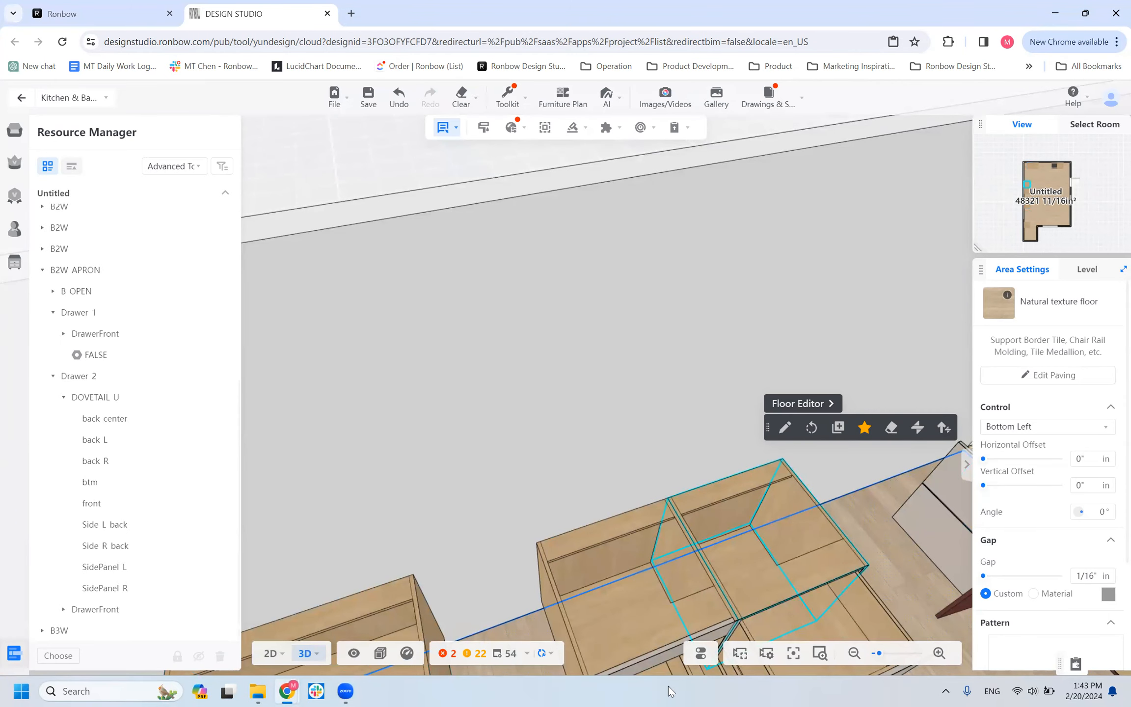
{"action": "left_click", "coordinate": [1055, 14]}
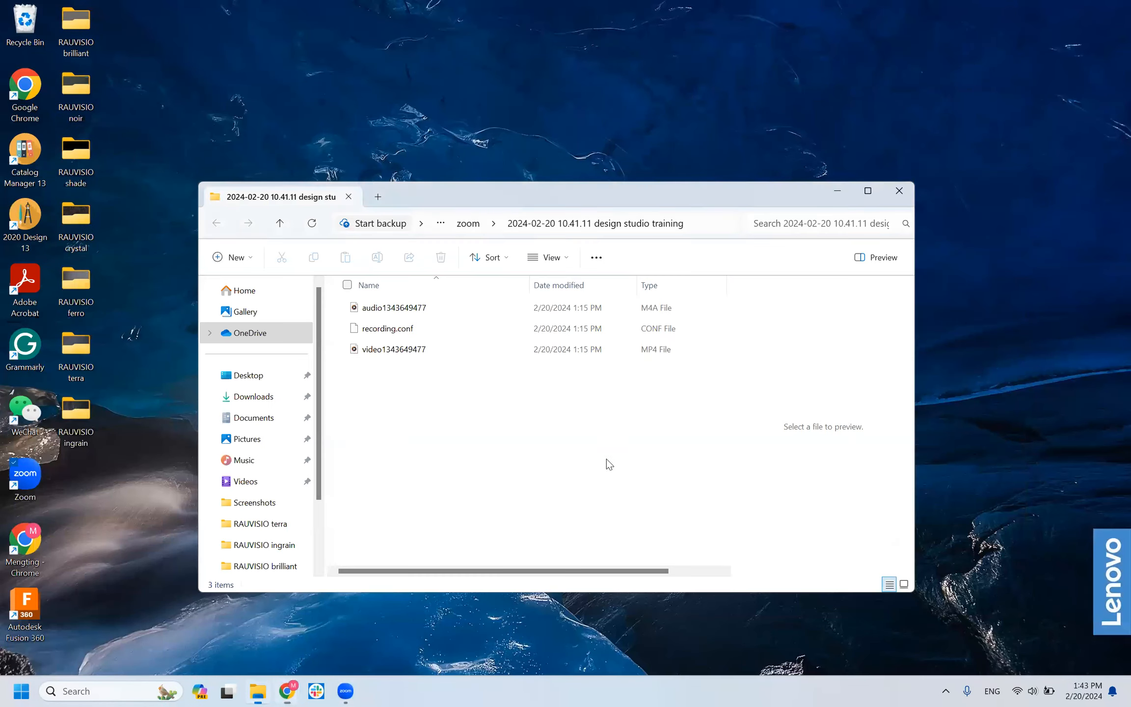
{"action": "left_click", "coordinate": [345, 691]}
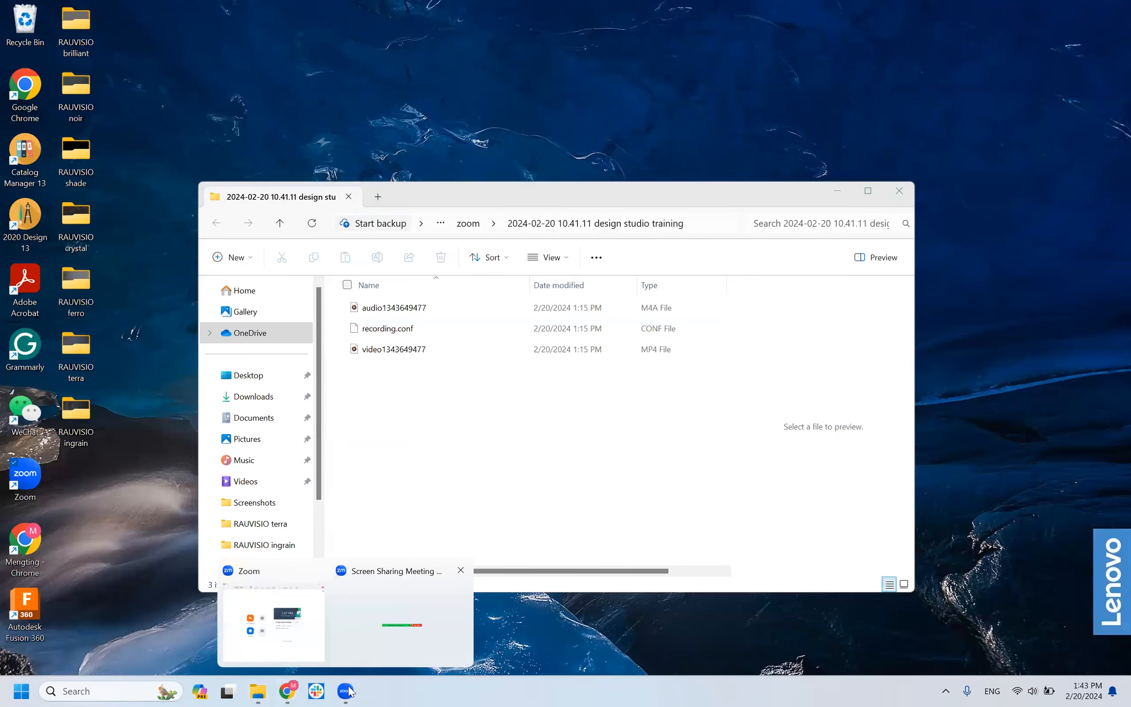
{"action": "mouse_move", "coordinate": [287, 691]}
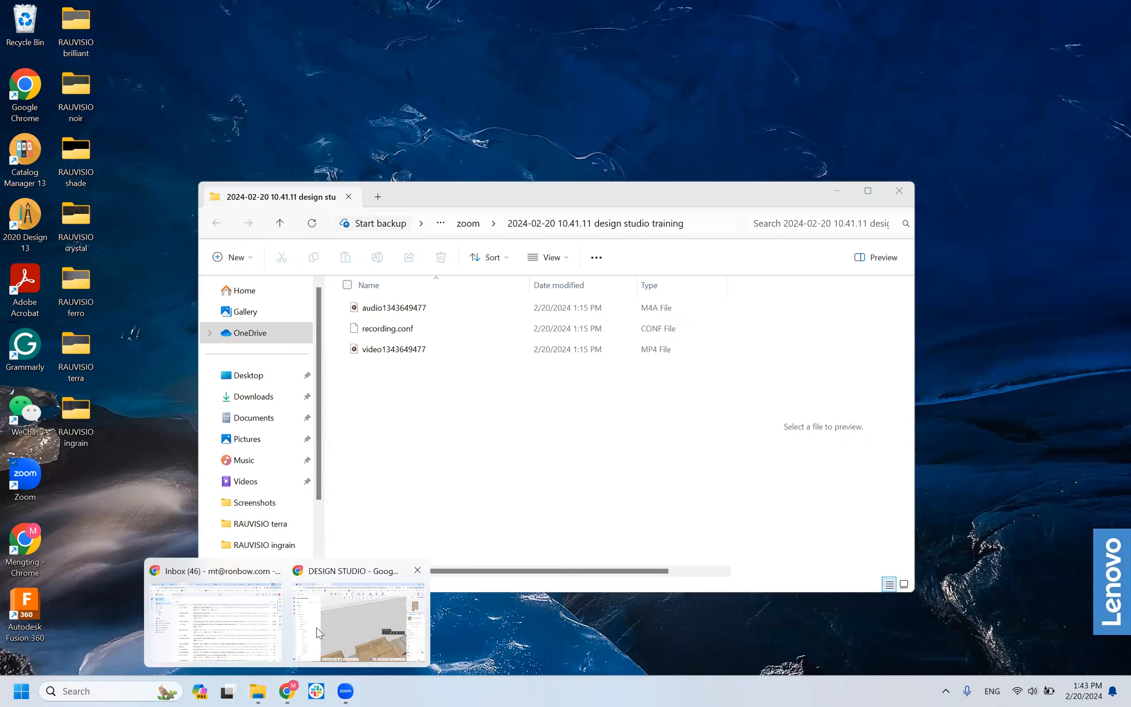
{"action": "left_click", "coordinate": [333, 613]}
Leave and reopen the Kitchen & Bath tool, and bring up the For Sink base cabinets in the product catalog.
{"action": "scroll", "coordinate": [513, 318], "scroll_direction": "down", "scroll_amount": 5}
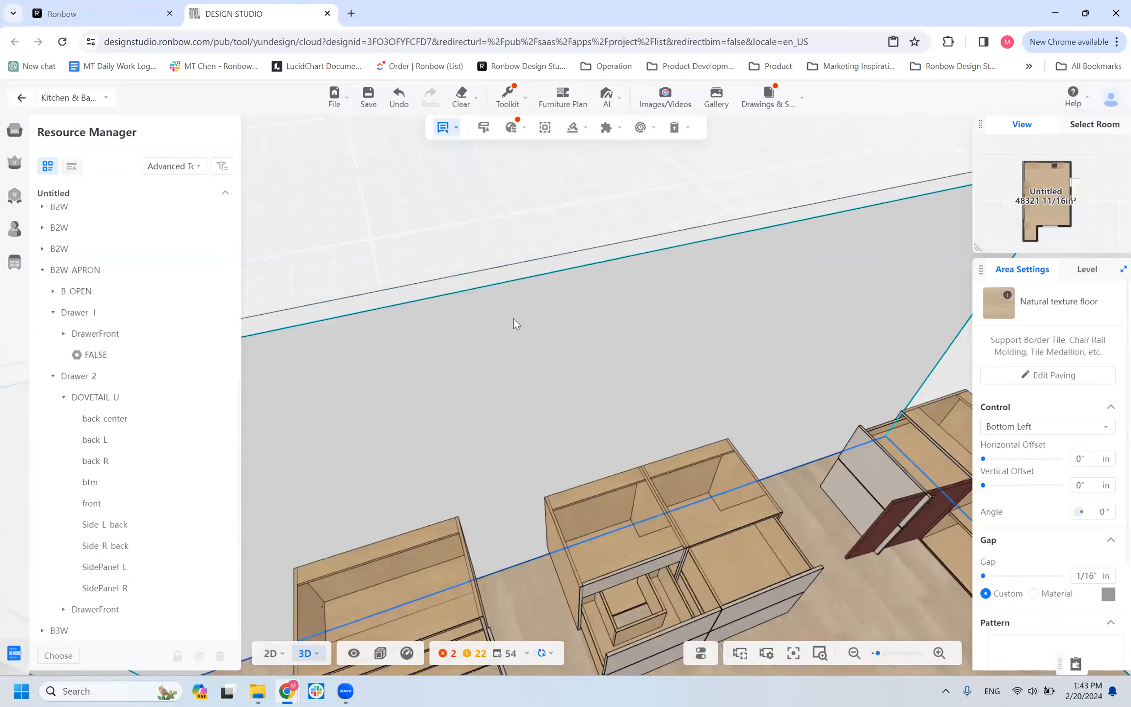
{"action": "left_click_drag", "start_coordinate": [555, 532], "coordinate": [518, 559]}
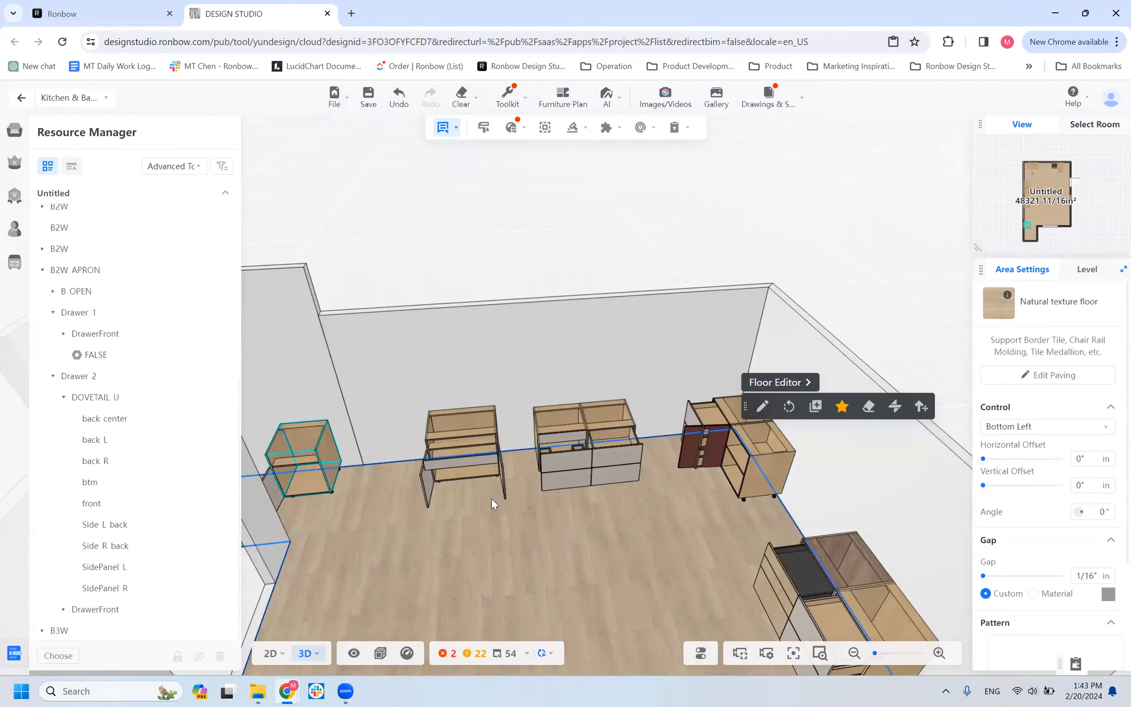
{"action": "scroll", "coordinate": [605, 528], "scroll_direction": "up", "scroll_amount": 2}
{"action": "scroll", "coordinate": [598, 506], "scroll_direction": "down", "scroll_amount": 3}
{"action": "left_click_drag", "start_coordinate": [532, 544], "coordinate": [594, 540]}
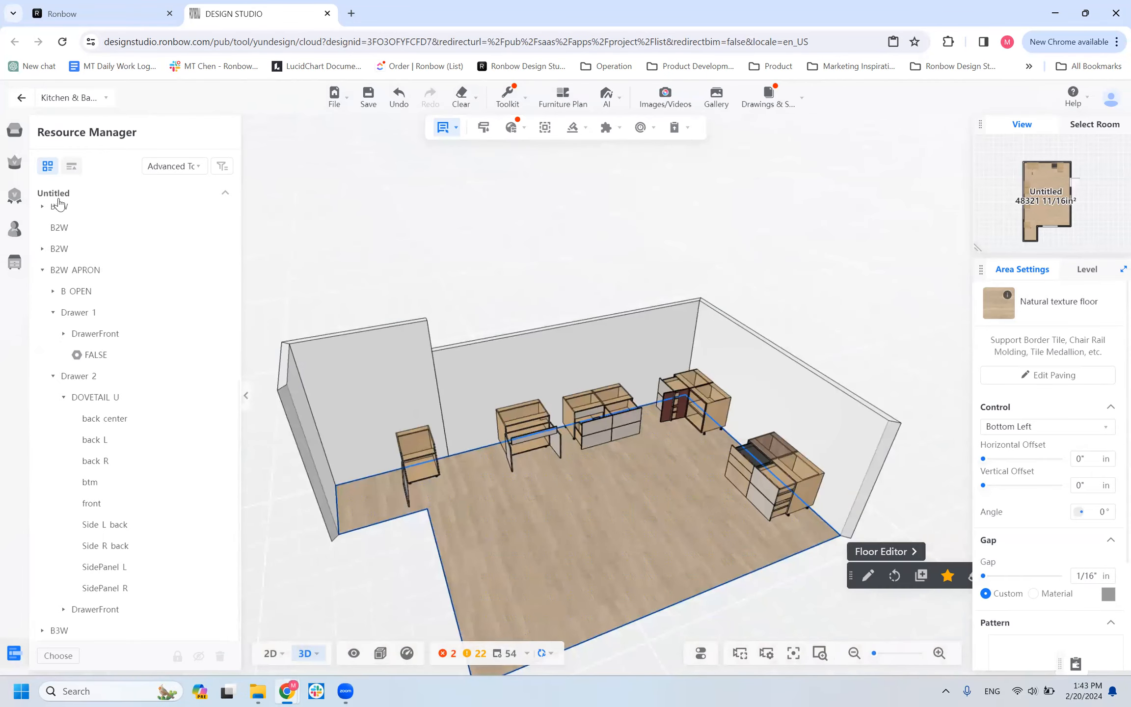
{"action": "left_click", "coordinate": [21, 100]}
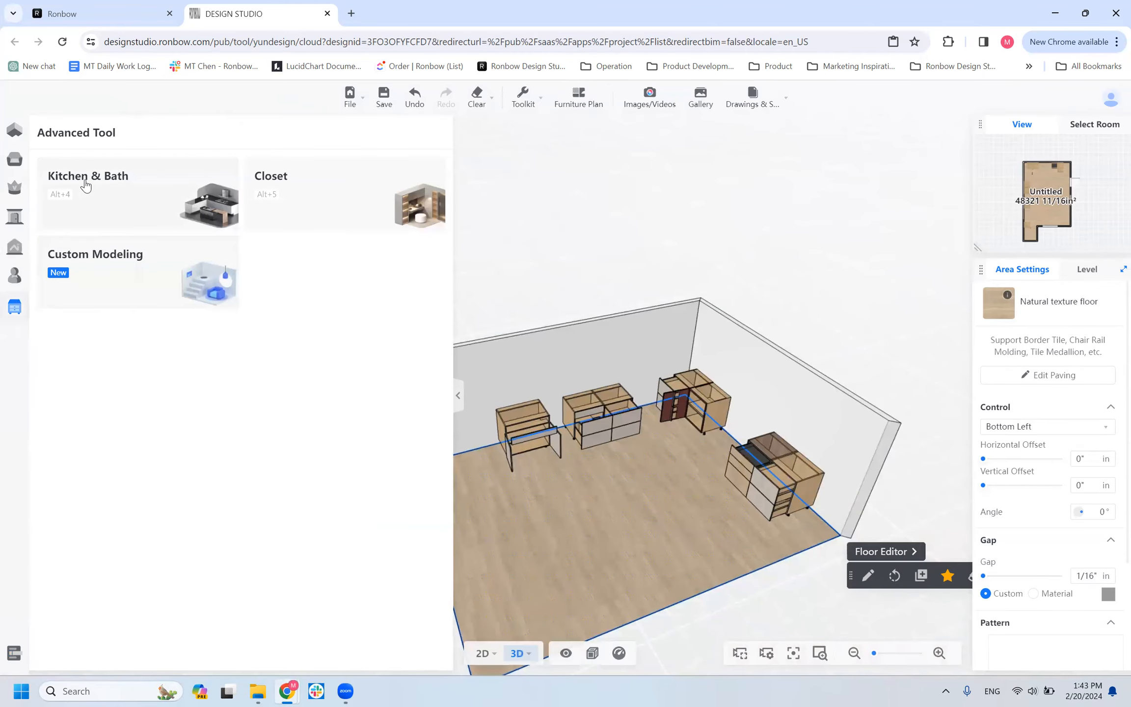
{"action": "left_click", "coordinate": [86, 186]}
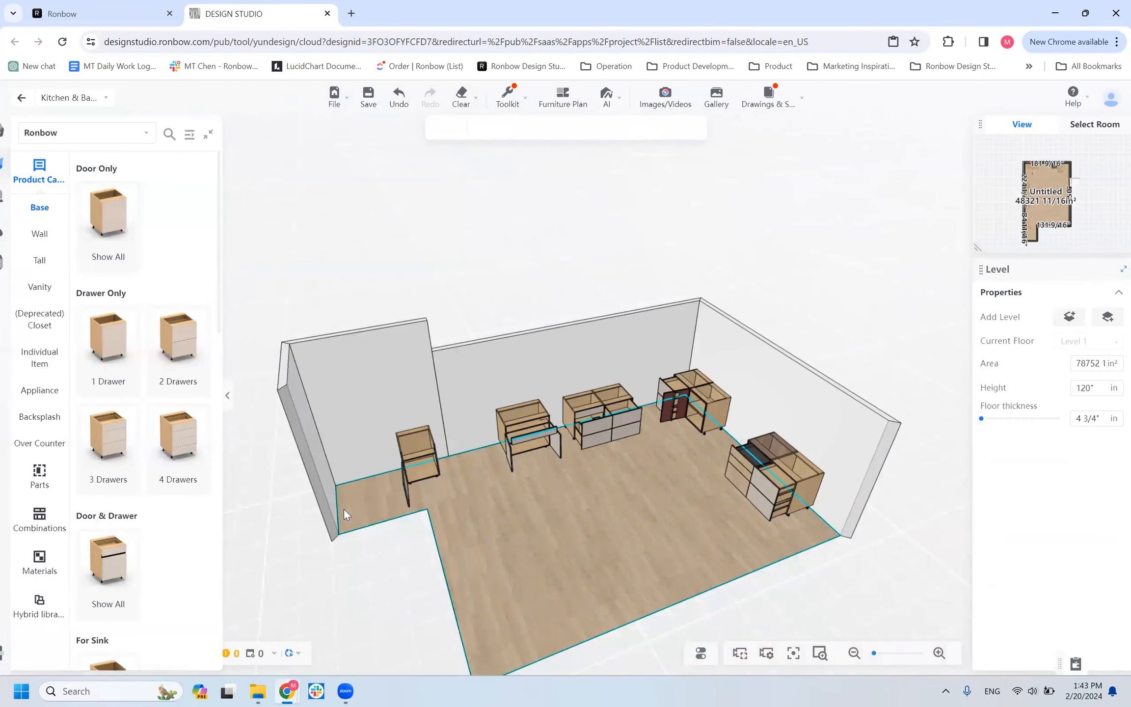
{"action": "scroll", "coordinate": [176, 446], "scroll_direction": "down", "scroll_amount": 8}
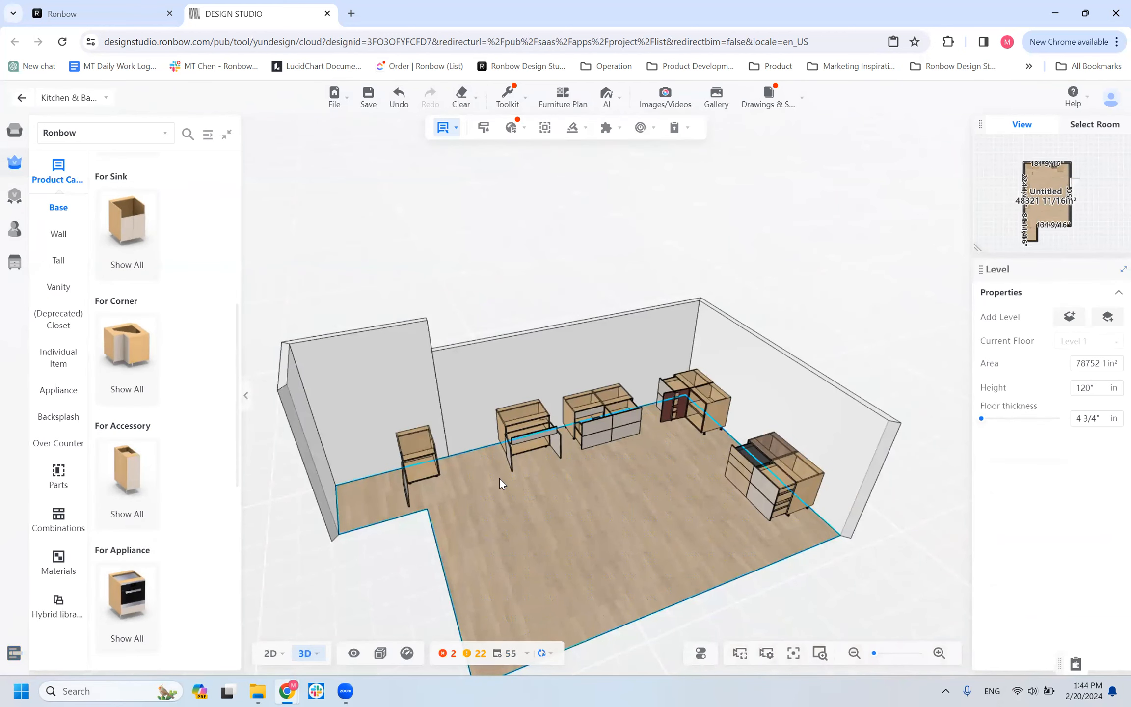
Delete the single base cabinet standing alone at the far end of the long wall, past the apron sink cabinets.
{"action": "scroll", "coordinate": [586, 453], "scroll_direction": "up", "scroll_amount": 4}
{"action": "left_click_drag", "start_coordinate": [588, 540], "coordinate": [484, 558]}
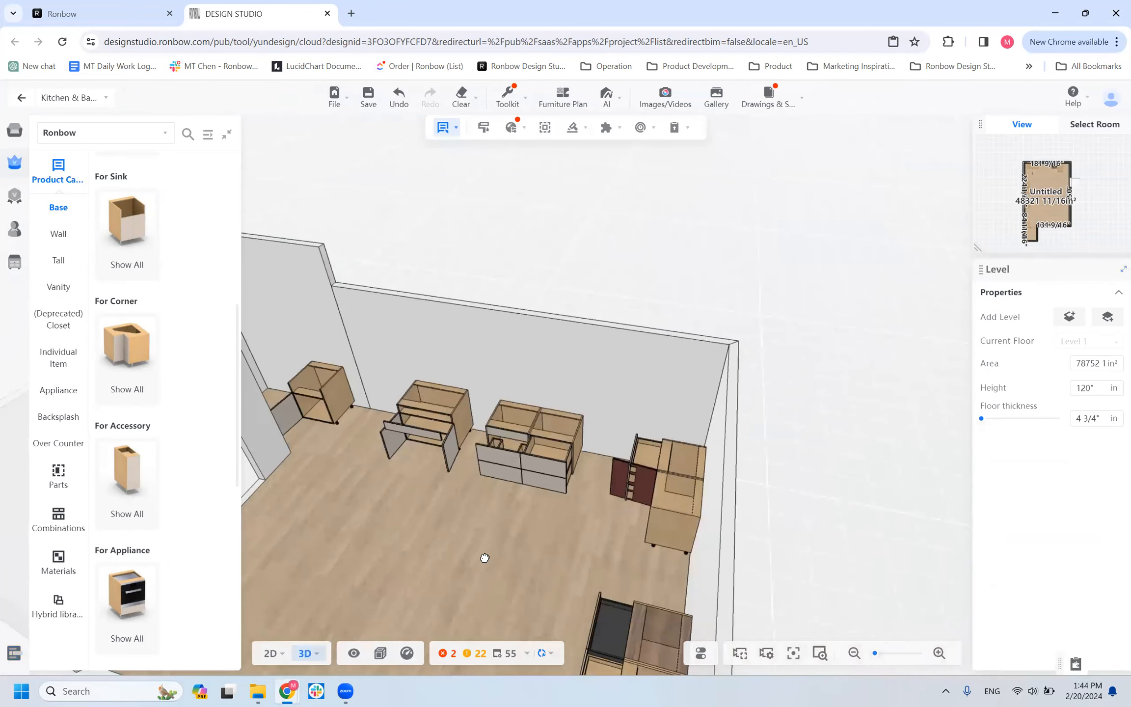
{"action": "left_click", "coordinate": [344, 389]}
{"action": "key", "text": "Delete"}
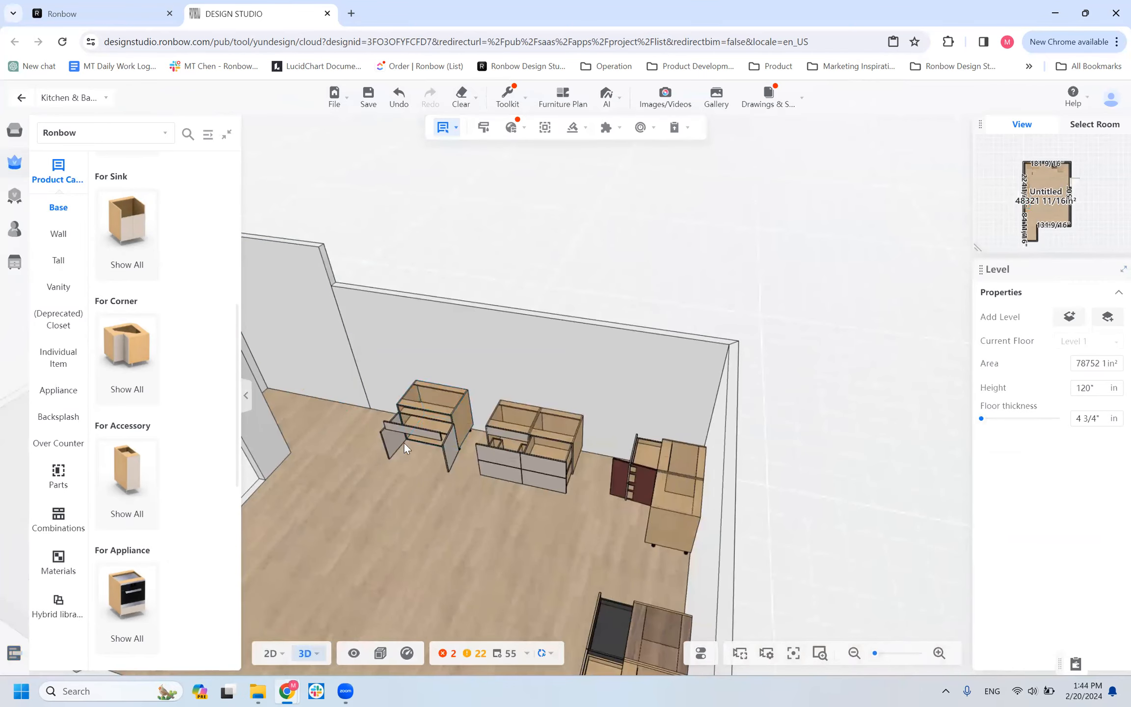
{"action": "scroll", "coordinate": [493, 516], "scroll_direction": "up", "scroll_amount": 3}
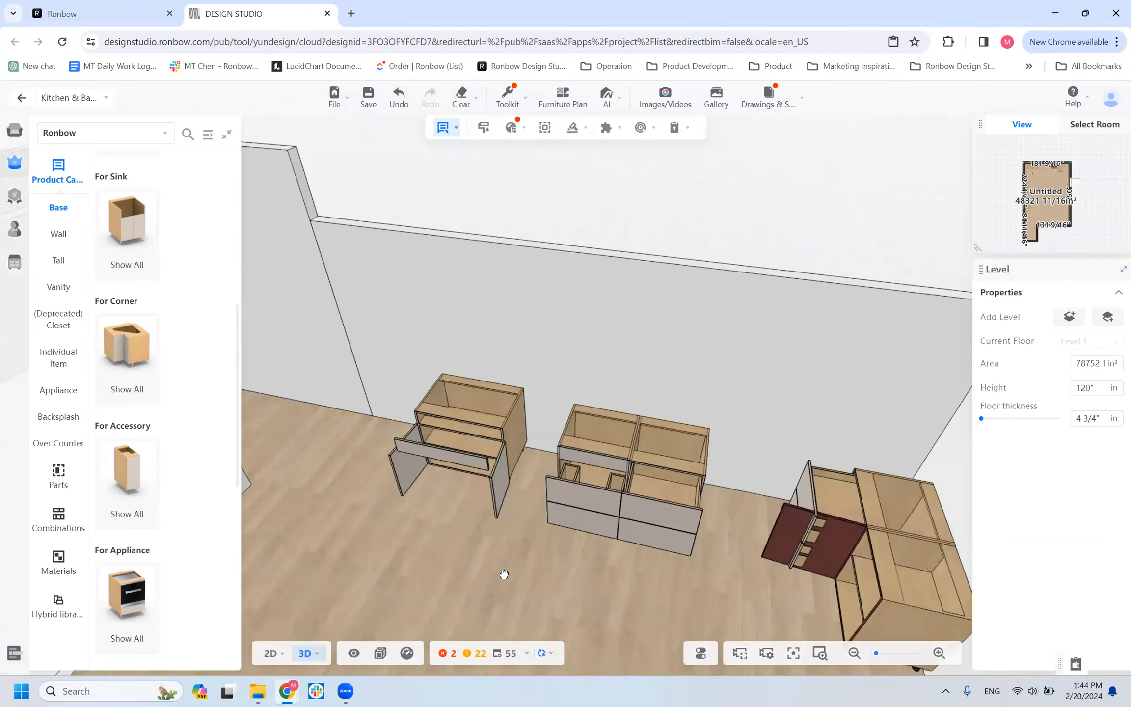
{"action": "scroll", "coordinate": [510, 575], "scroll_direction": "down", "scroll_amount": 1}
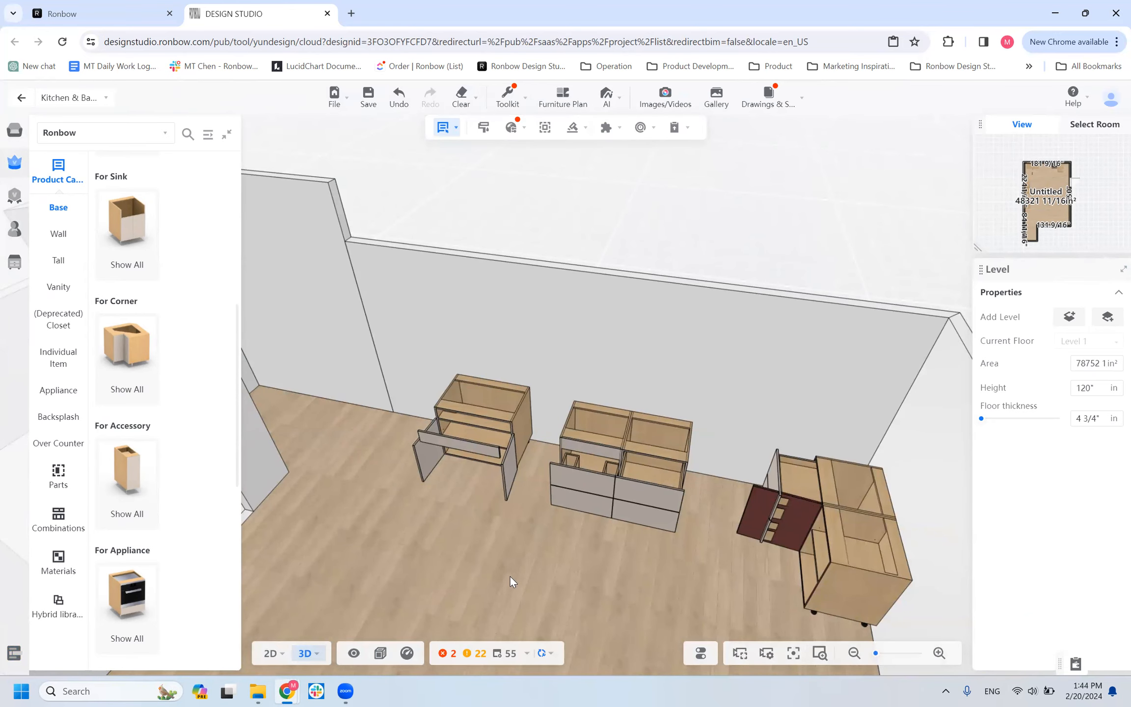
Delete the standard B2W cabinet adjoining the B2W_APRON cabinet and inspect the remaining apron sink cabinets.
{"action": "left_click", "coordinate": [605, 499]}
{"action": "left_click_drag", "start_coordinate": [525, 598], "coordinate": [526, 599]}
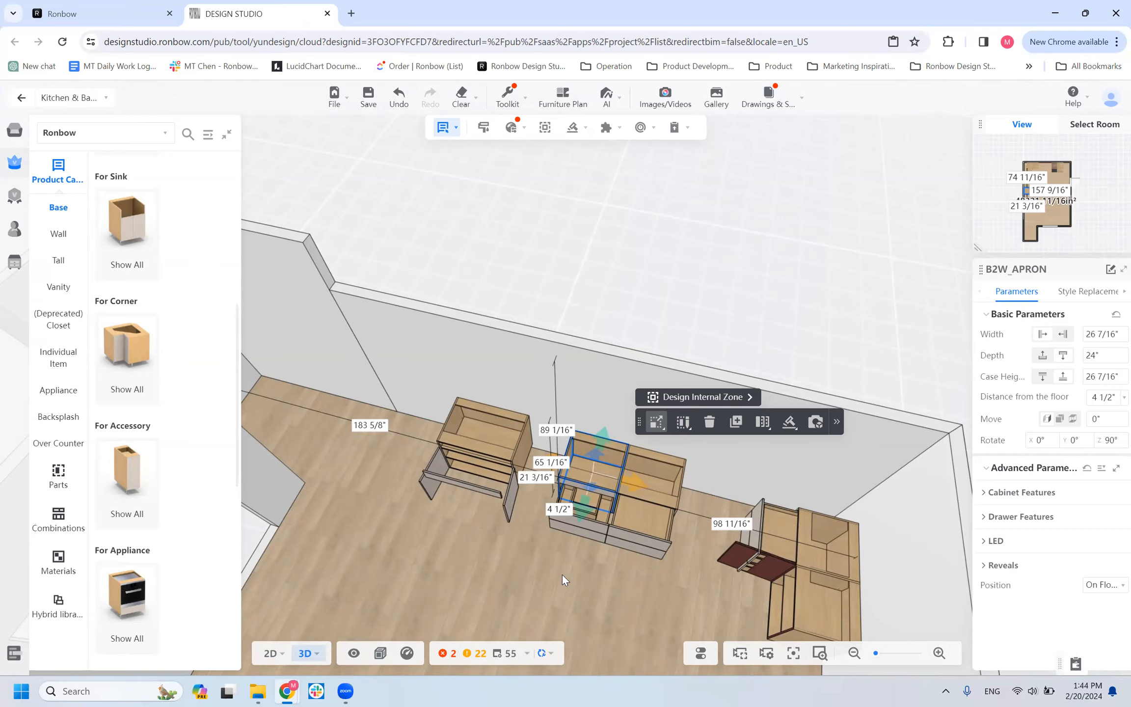
{"action": "left_click", "coordinate": [673, 465]}
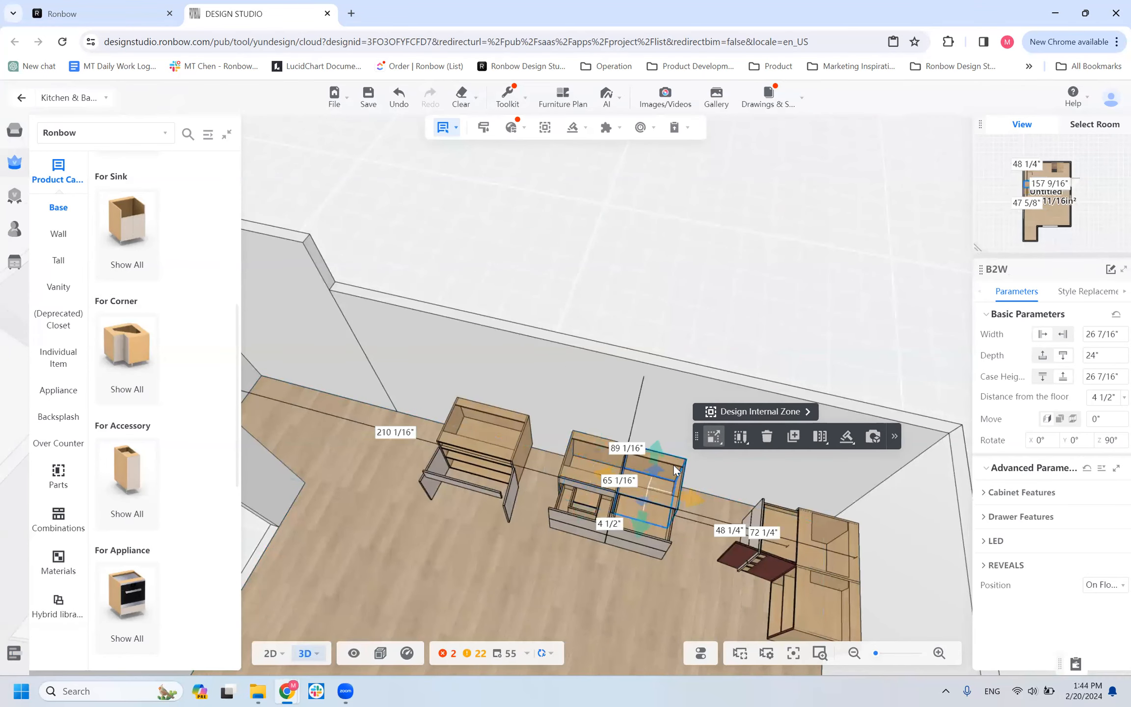
{"action": "key", "text": "Delete"}
{"action": "scroll", "coordinate": [608, 584], "scroll_direction": "up", "scroll_amount": 3}
{"action": "scroll", "coordinate": [607, 584], "scroll_direction": "up", "scroll_amount": 1}
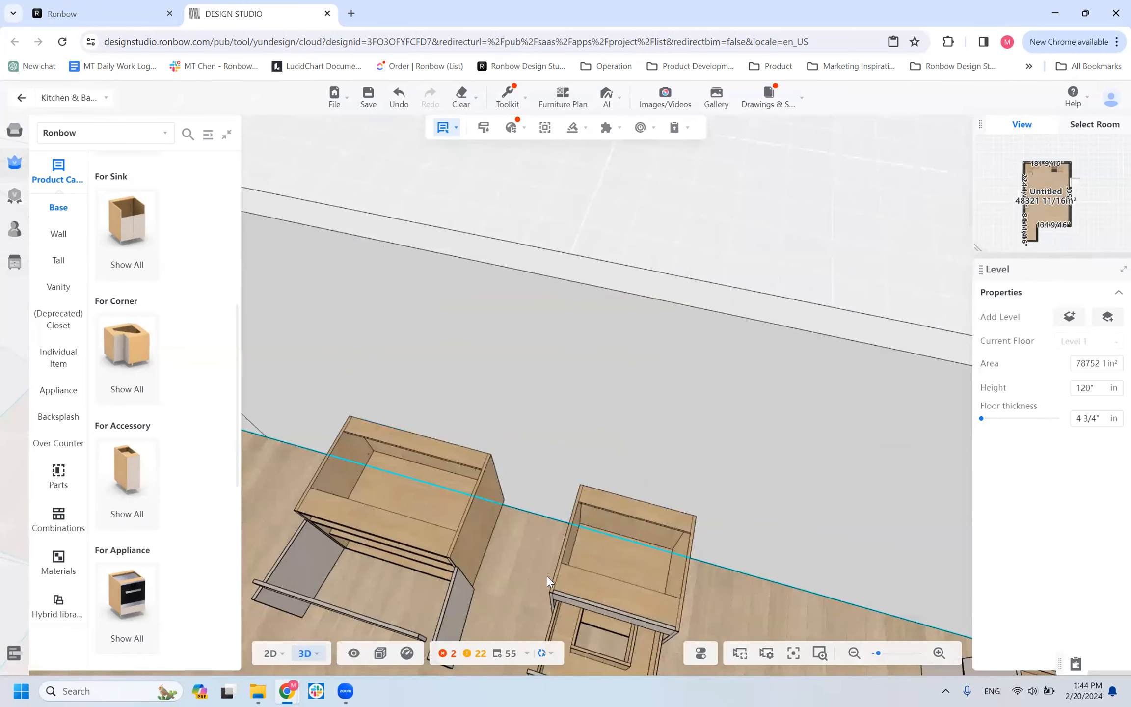
{"action": "scroll", "coordinate": [590, 576], "scroll_direction": "down", "scroll_amount": 5}
{"action": "left_click_drag", "start_coordinate": [589, 576], "coordinate": [546, 531]}
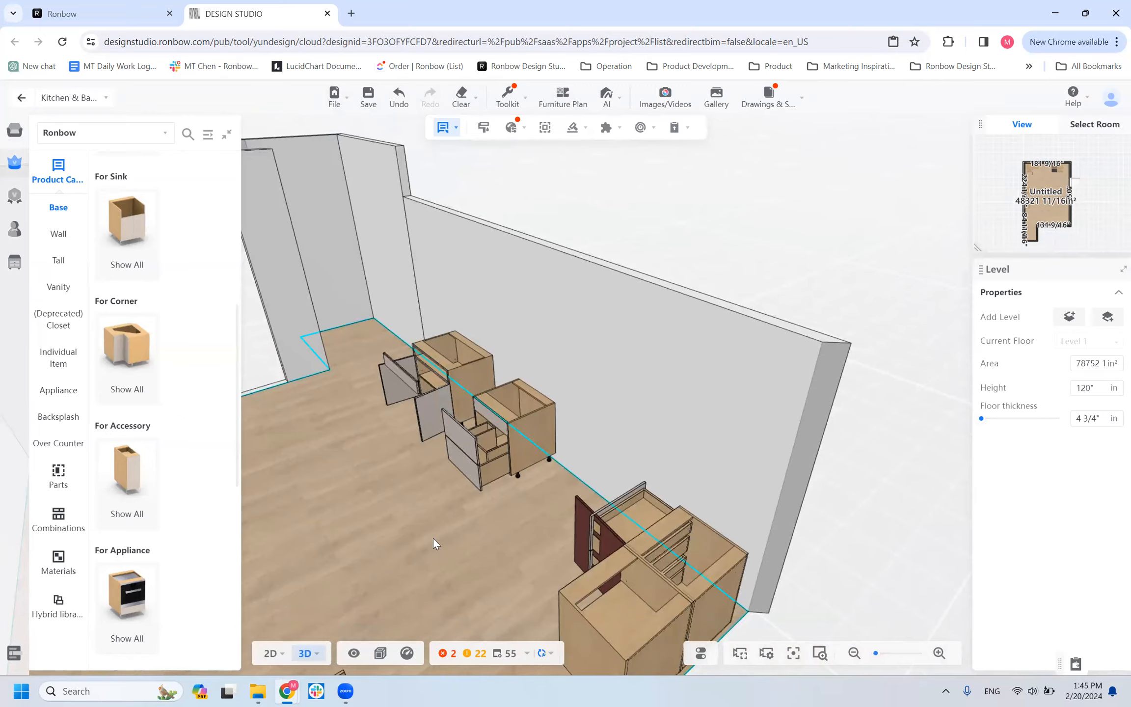
Examine the B2W_APRON cabinet's opened drawers and U-shaped cutout from several angles.
{"action": "scroll", "coordinate": [428, 554], "scroll_direction": "up", "scroll_amount": 5}
{"action": "scroll", "coordinate": [432, 564], "scroll_direction": "down", "scroll_amount": 5}
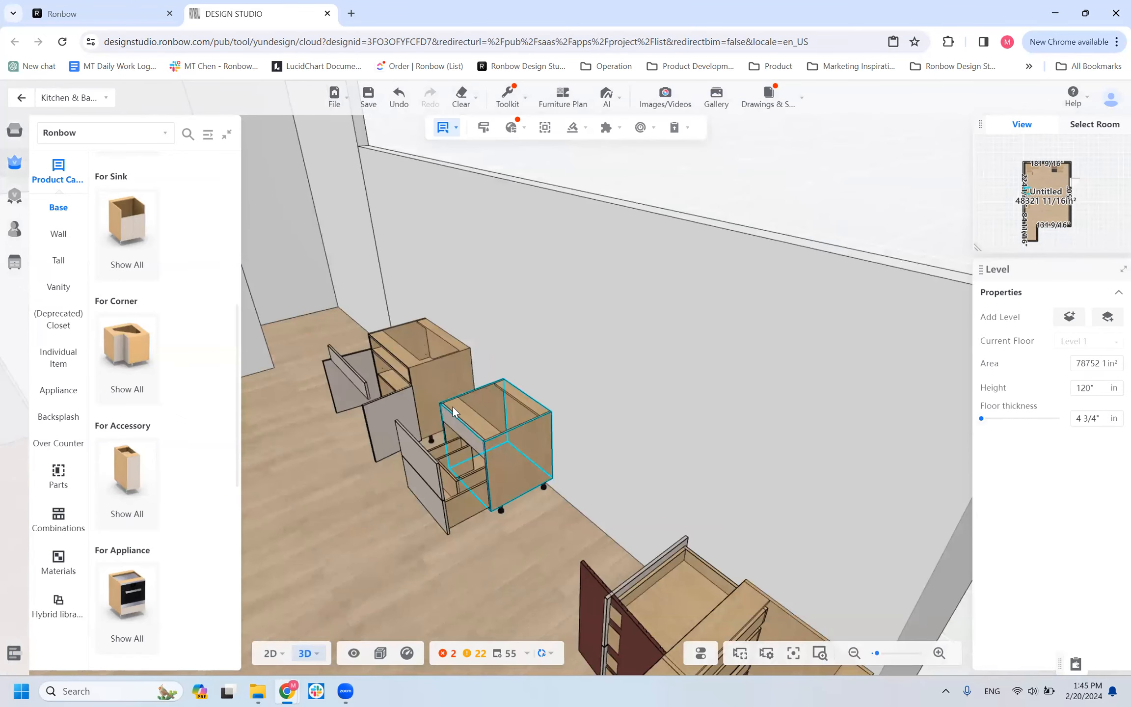
{"action": "left_click", "coordinate": [452, 405]}
{"action": "mouse_move", "coordinate": [422, 586]}
{"action": "left_mouse_down"}
{"action": "mouse_move", "coordinate": [446, 583]}
{"action": "mouse_move", "coordinate": [435, 579]}
{"action": "left_mouse_up"}
{"action": "left_click", "coordinate": [575, 423]}
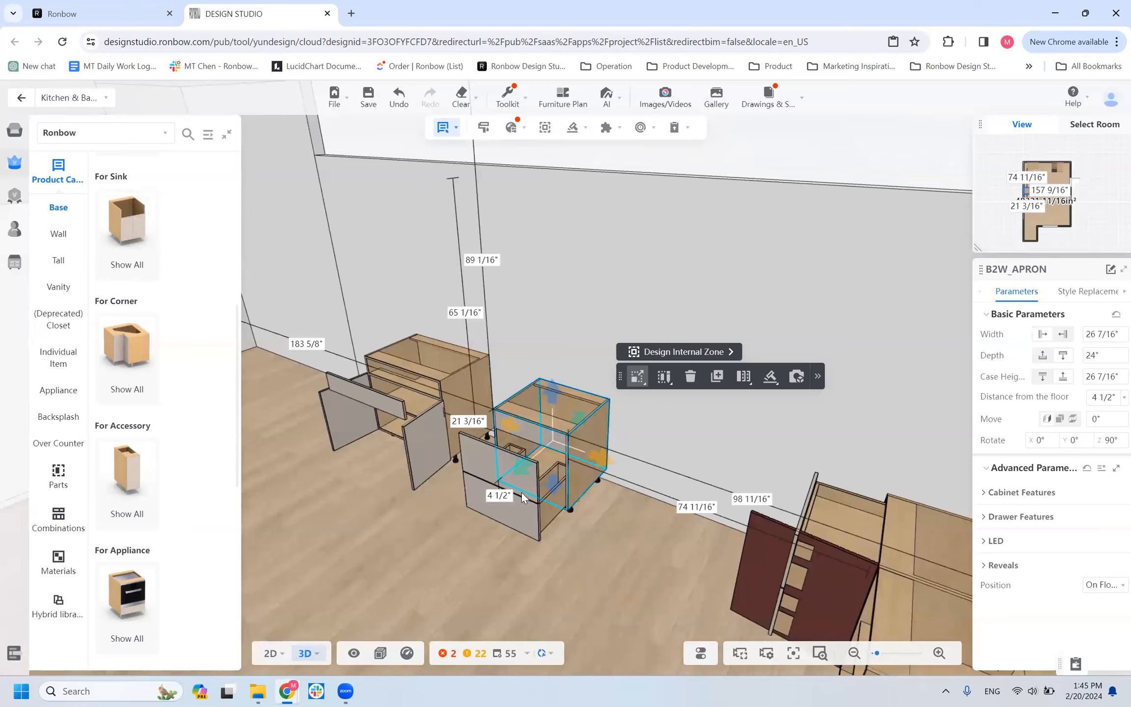
{"action": "left_click_drag", "start_coordinate": [633, 544], "coordinate": [523, 569]}
{"action": "scroll", "coordinate": [524, 569], "scroll_direction": "up", "scroll_amount": 5}
{"action": "right_click_drag", "start_coordinate": [464, 585], "coordinate": [673, 512]}
{"action": "scroll", "coordinate": [526, 493], "scroll_direction": "down", "scroll_amount": 1}
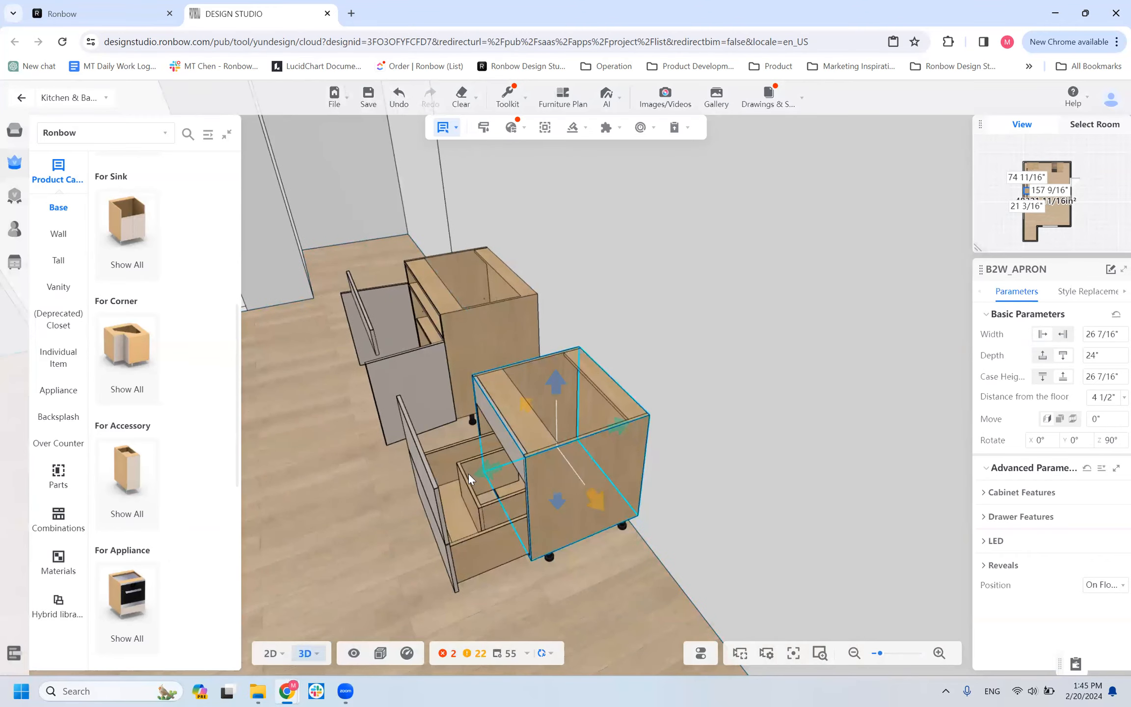
{"action": "left_click_drag", "start_coordinate": [408, 567], "coordinate": [376, 546]}
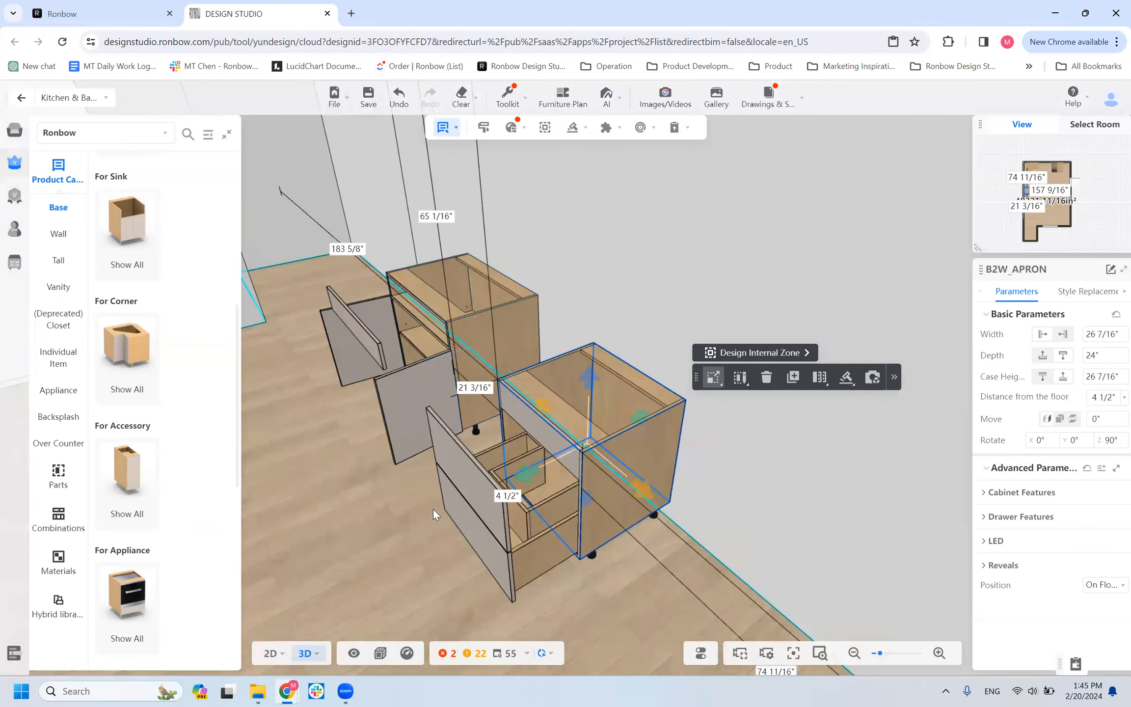
Compare the B1W1D cabinet with the neighbouring B2W_APRON cabinet, checking the parameters of each.
{"action": "scroll", "coordinate": [395, 516], "scroll_direction": "down", "scroll_amount": 4}
{"action": "left_click_drag", "start_coordinate": [394, 515], "coordinate": [496, 541]}
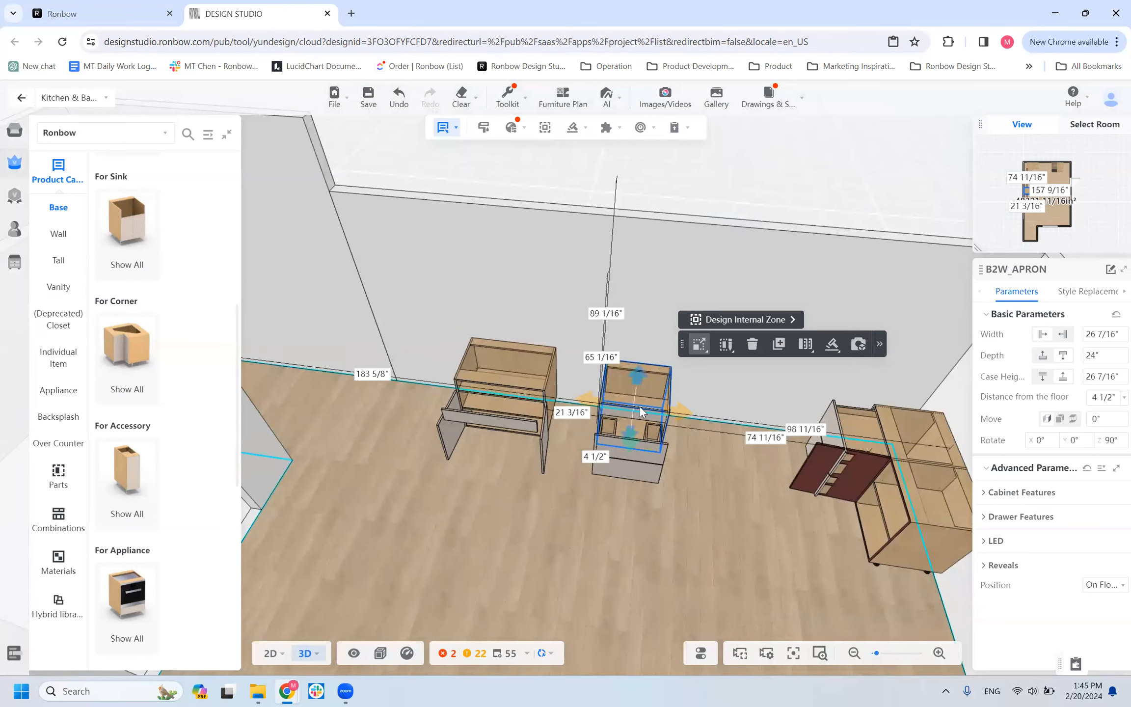
{"action": "left_click", "coordinate": [513, 408]}
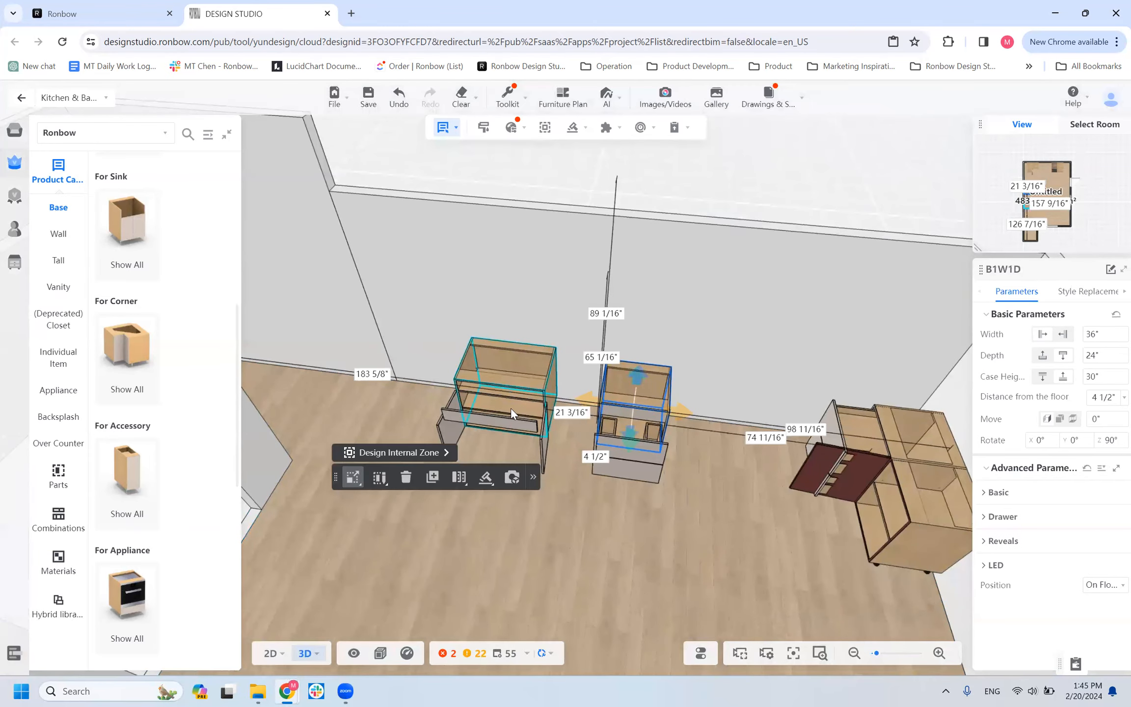
{"action": "scroll", "coordinate": [510, 408], "scroll_direction": "up", "scroll_amount": 3}
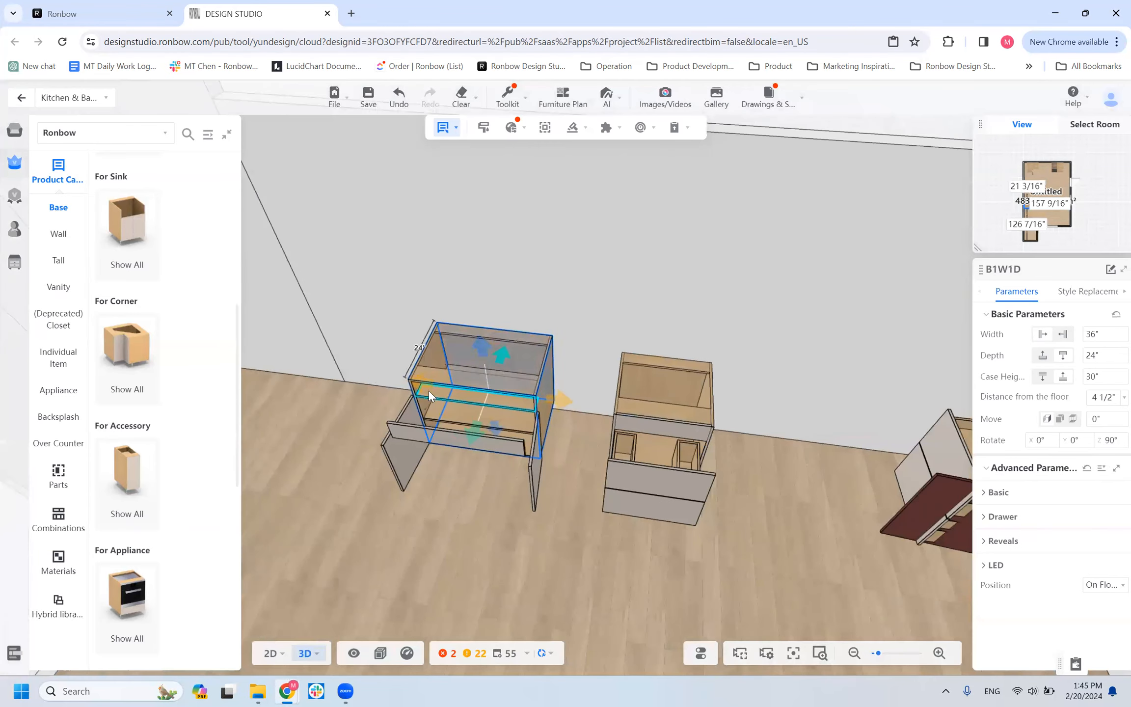
{"action": "left_click", "coordinate": [689, 471]}
{"action": "mouse_move", "coordinate": [22, 655]}
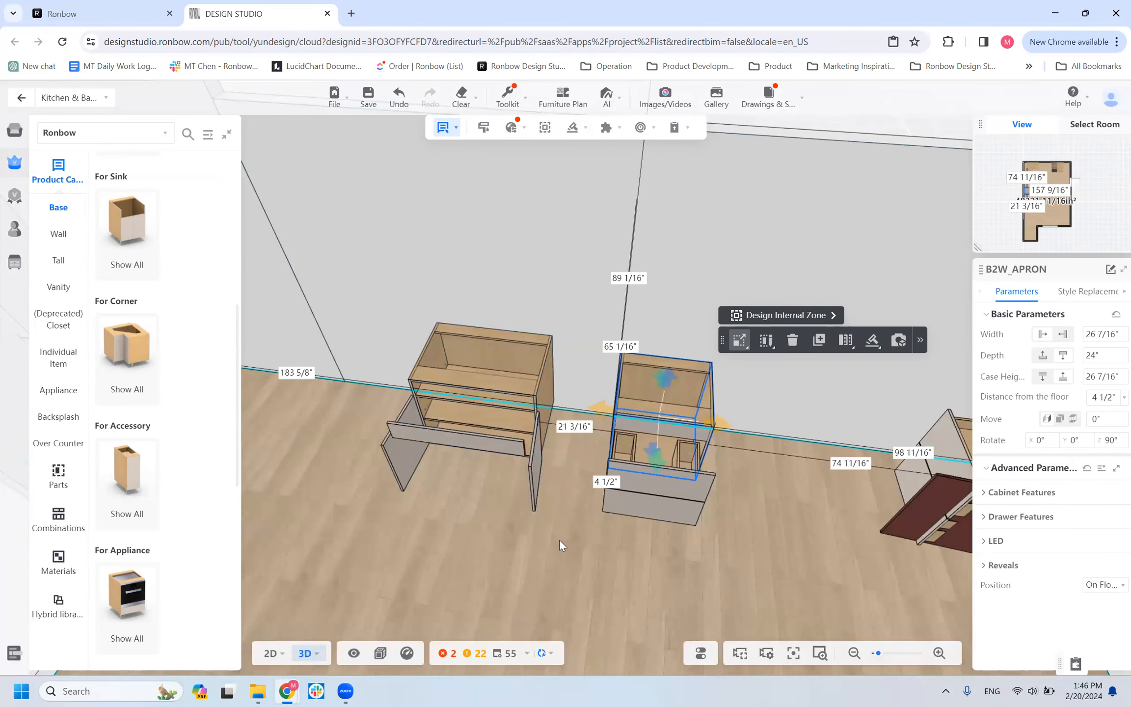
{"action": "left_click_drag", "start_coordinate": [664, 584], "coordinate": [710, 563]}
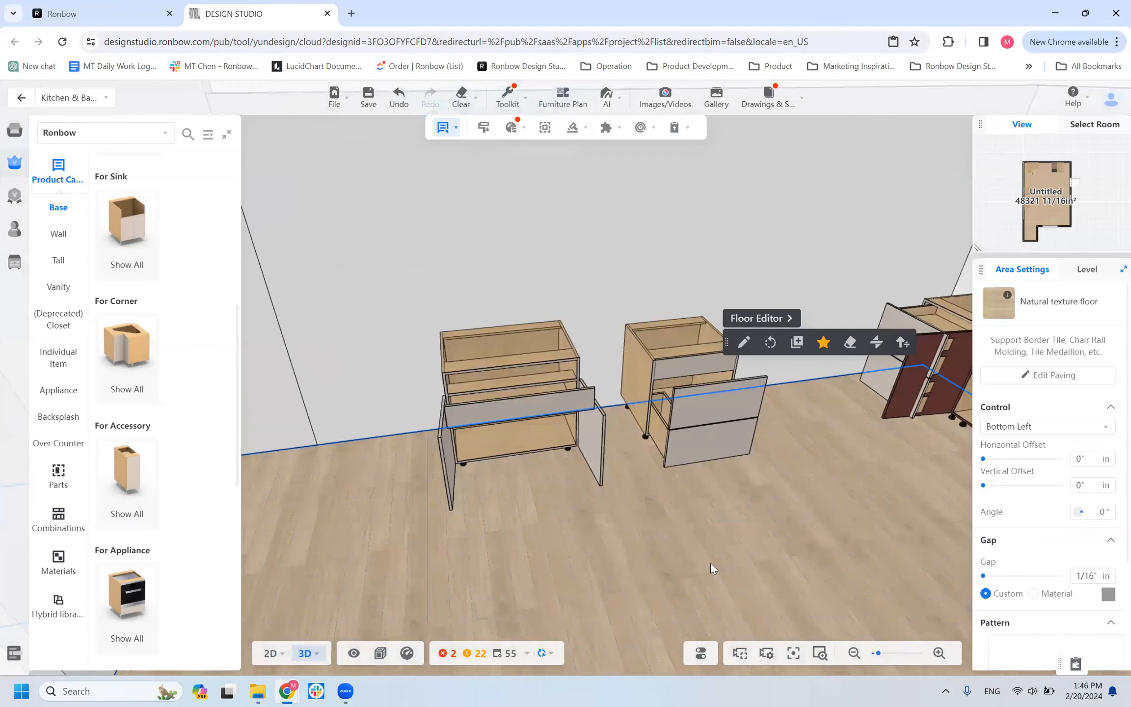
Browse the For Corner base cabinets in the catalog, comparing the box, GOLA, blind left, blind right and BCORSQ corner models.
{"action": "left_click", "coordinate": [127, 359]}
{"action": "scroll", "coordinate": [732, 467], "scroll_direction": "down", "scroll_amount": 2}
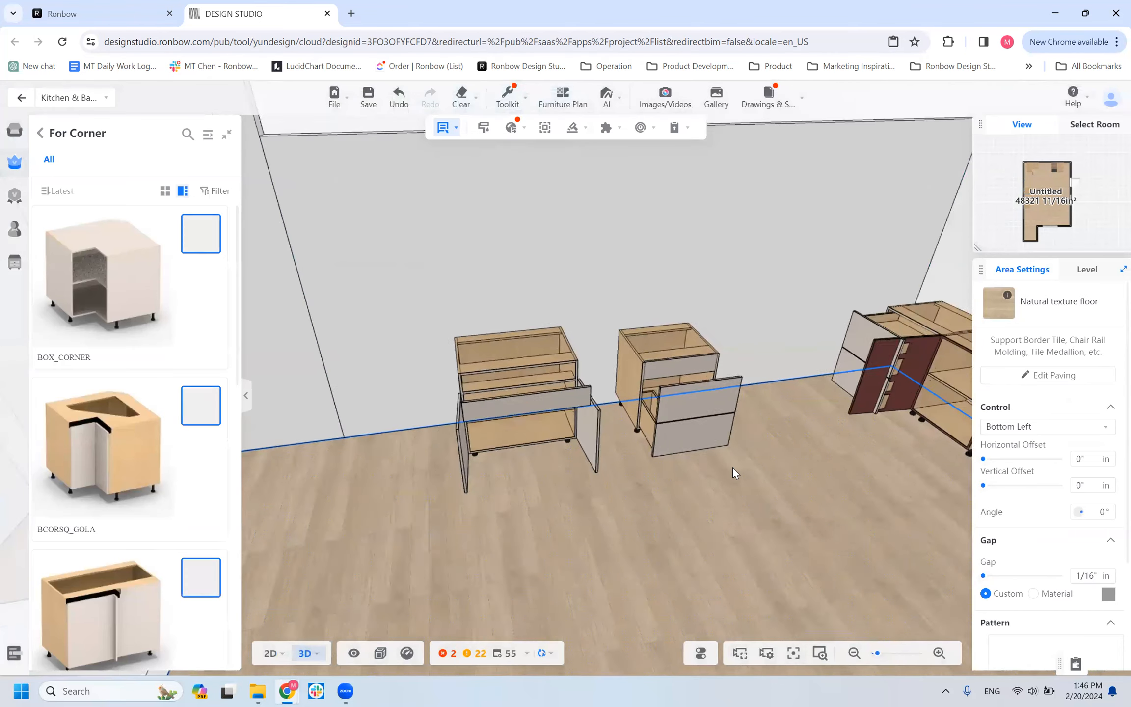
{"action": "scroll", "coordinate": [301, 468], "scroll_direction": "down", "scroll_amount": 2}
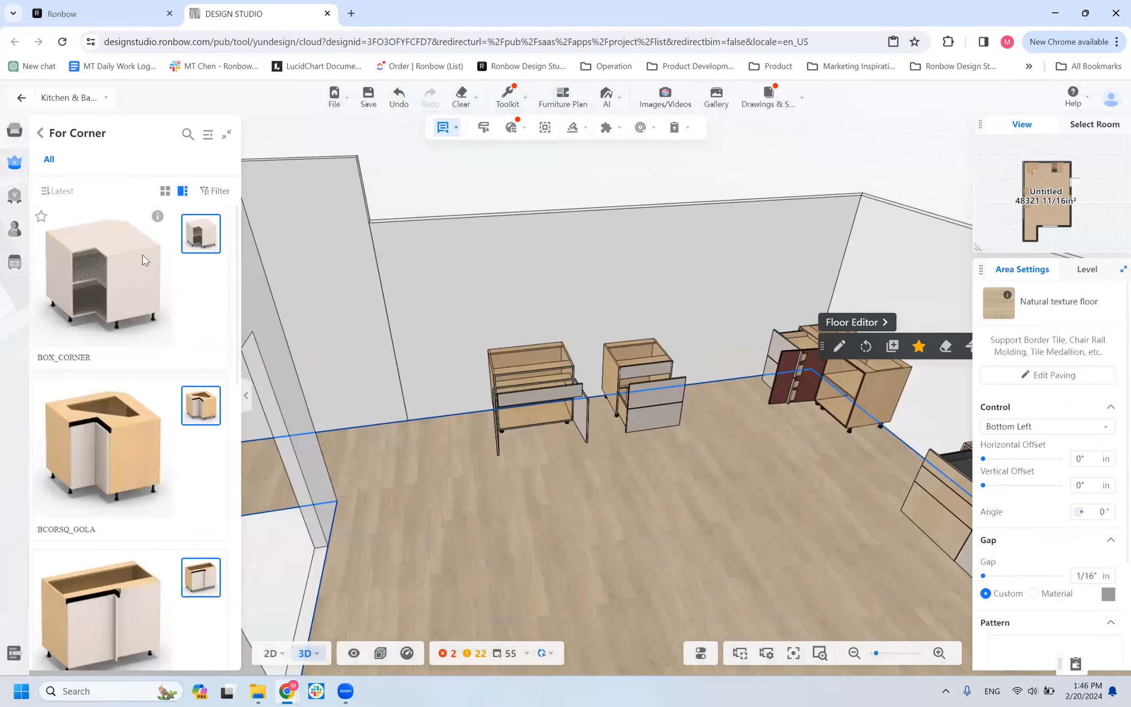
{"action": "scroll", "coordinate": [61, 451], "scroll_direction": "down", "scroll_amount": 4}
{"action": "scroll", "coordinate": [146, 317], "scroll_direction": "up", "scroll_amount": 4}
{"action": "scroll", "coordinate": [147, 454], "scroll_direction": "down", "scroll_amount": 5}
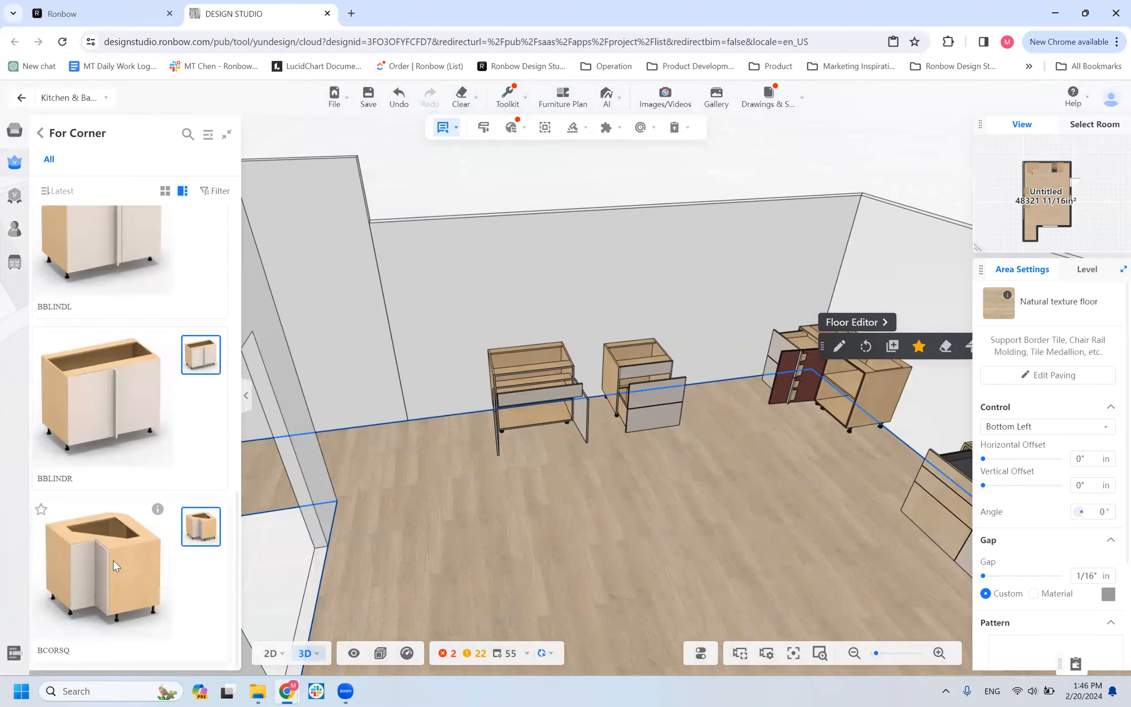
{"action": "scroll", "coordinate": [113, 560], "scroll_direction": "up", "scroll_amount": 5}
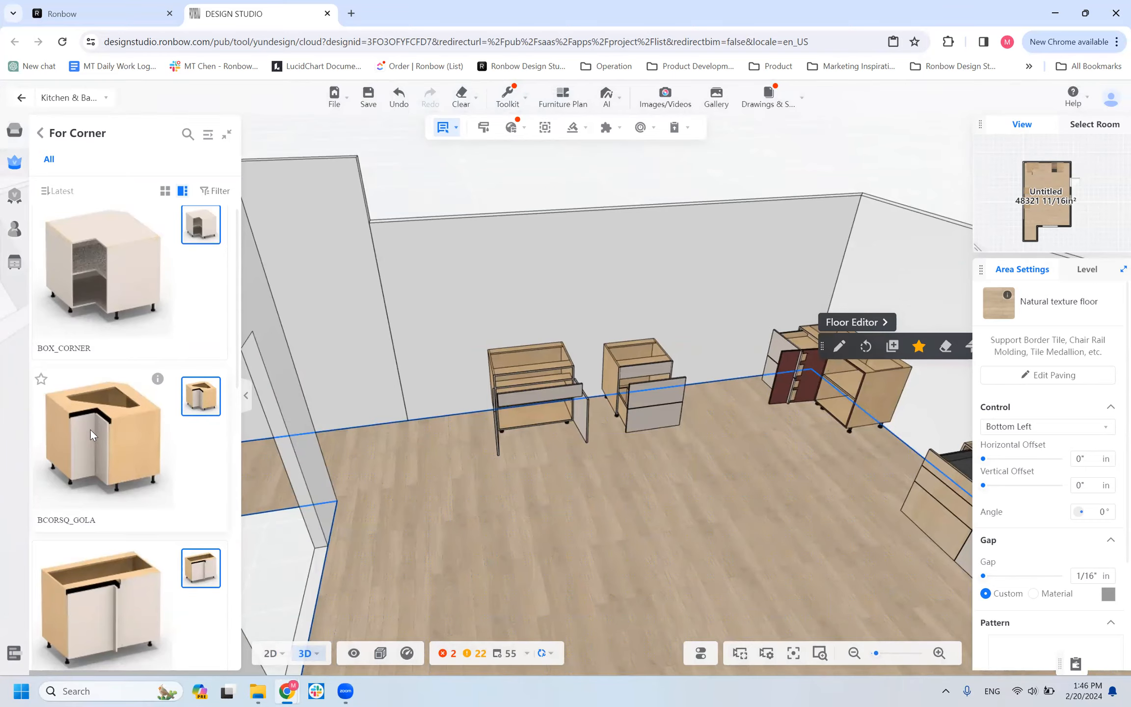
{"action": "scroll", "coordinate": [90, 430], "scroll_direction": "down", "scroll_amount": 1}
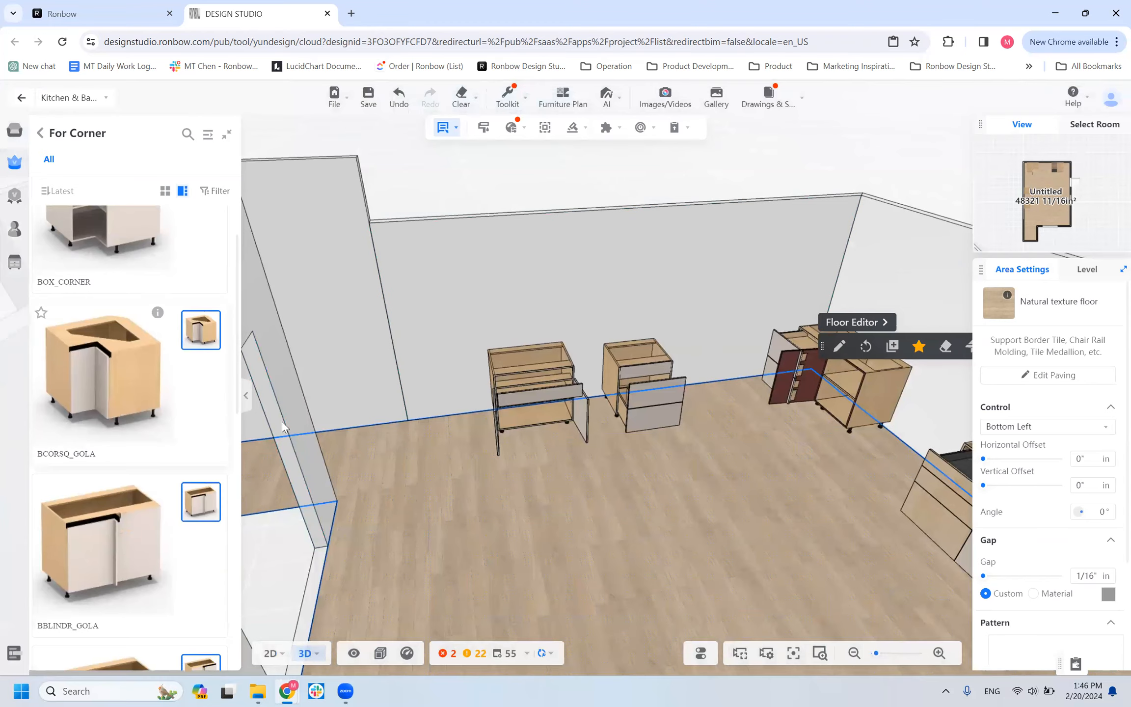
{"action": "scroll", "coordinate": [191, 435], "scroll_direction": "down", "scroll_amount": 5}
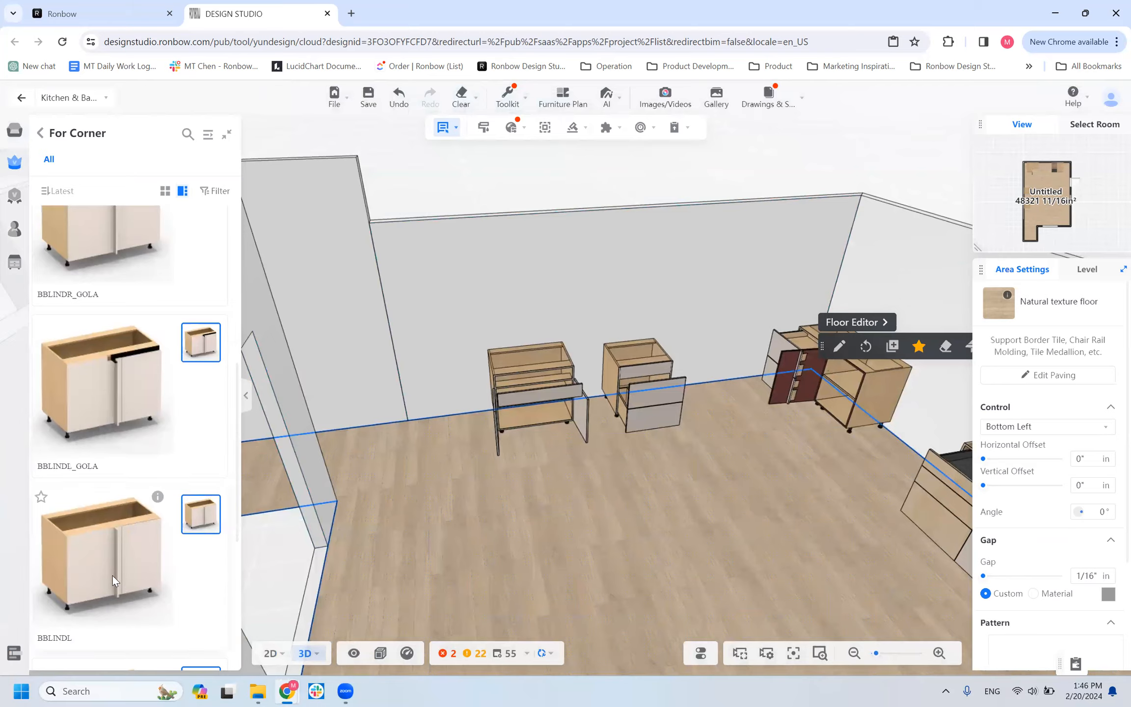
{"action": "scroll", "coordinate": [112, 575], "scroll_direction": "down", "scroll_amount": 4}
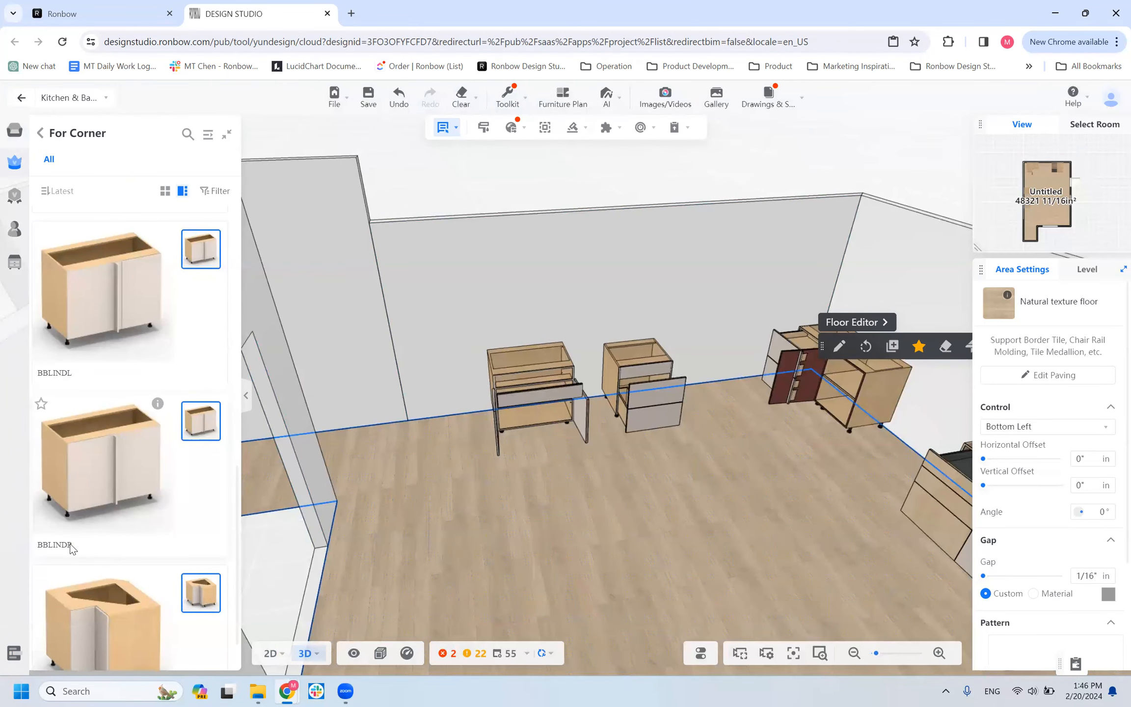
{"action": "scroll", "coordinate": [605, 454], "scroll_direction": "down", "scroll_amount": 10}
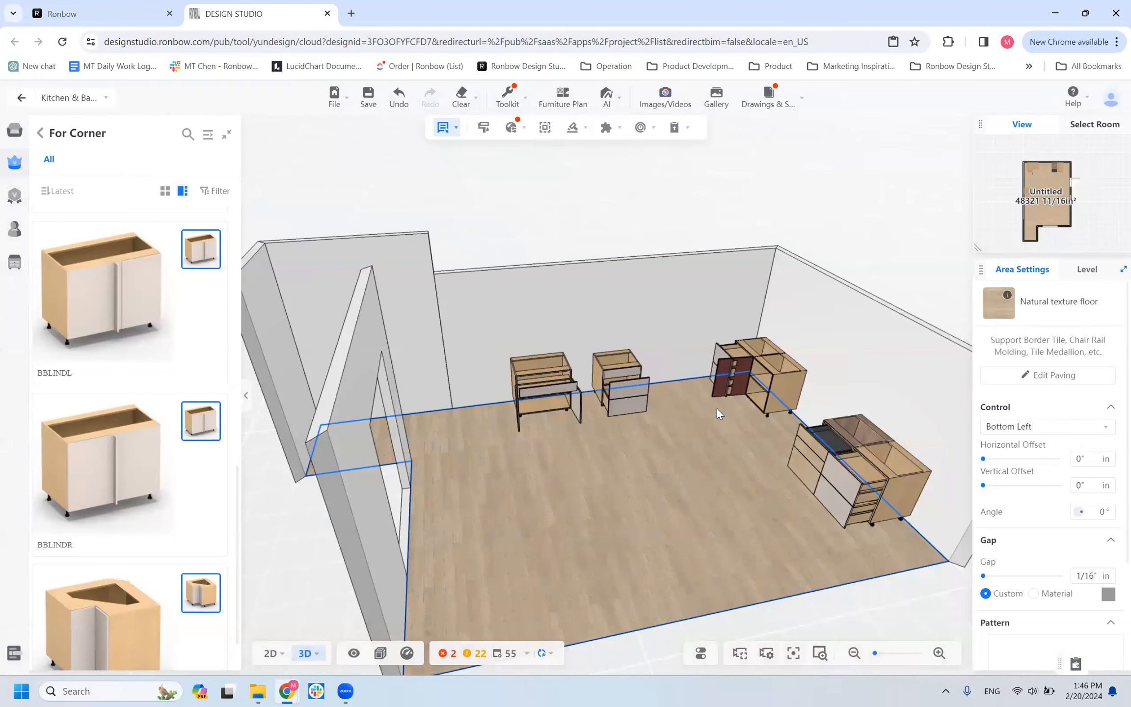
Show the plan in 2D and delete the separate empty rectangular room beside the kitchen.
{"action": "left_click_drag", "start_coordinate": [670, 518], "coordinate": [493, 306]}
{"action": "scroll", "coordinate": [484, 587], "scroll_direction": "down", "scroll_amount": 5}
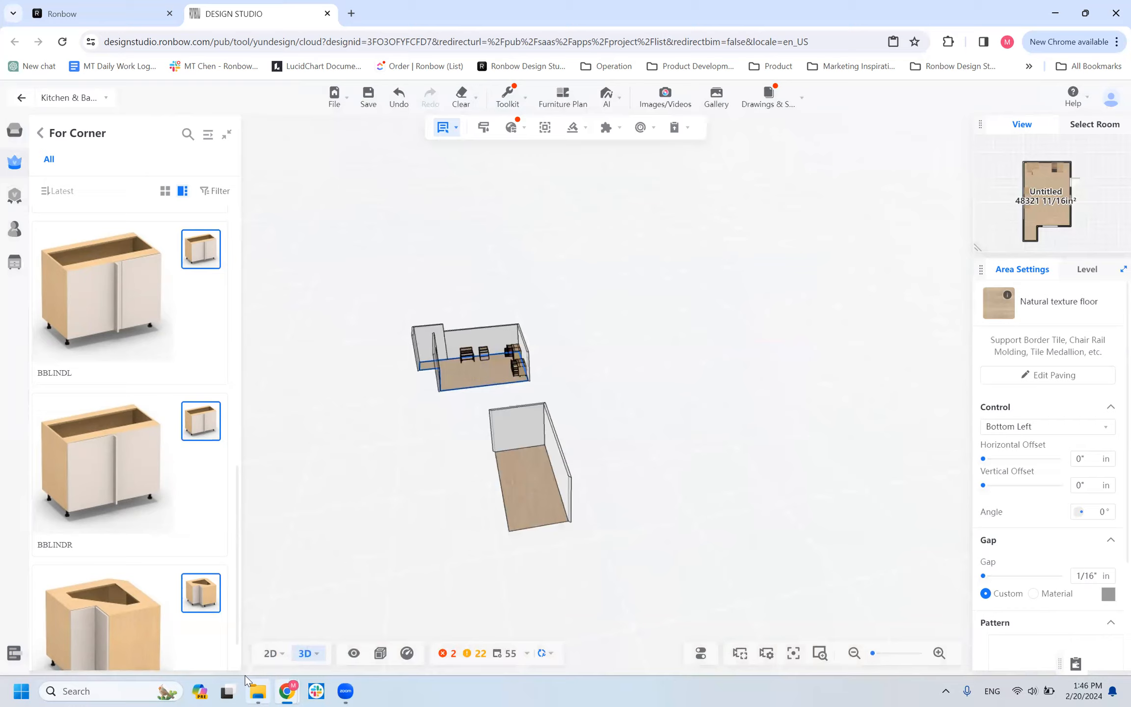
{"action": "mouse_move", "coordinate": [271, 653]}
{"action": "scroll", "coordinate": [624, 391], "scroll_direction": "down", "scroll_amount": 3}
{"action": "scroll", "coordinate": [764, 384], "scroll_direction": "down", "scroll_amount": 5}
{"action": "left_click_drag", "start_coordinate": [764, 384], "coordinate": [208, 508]}
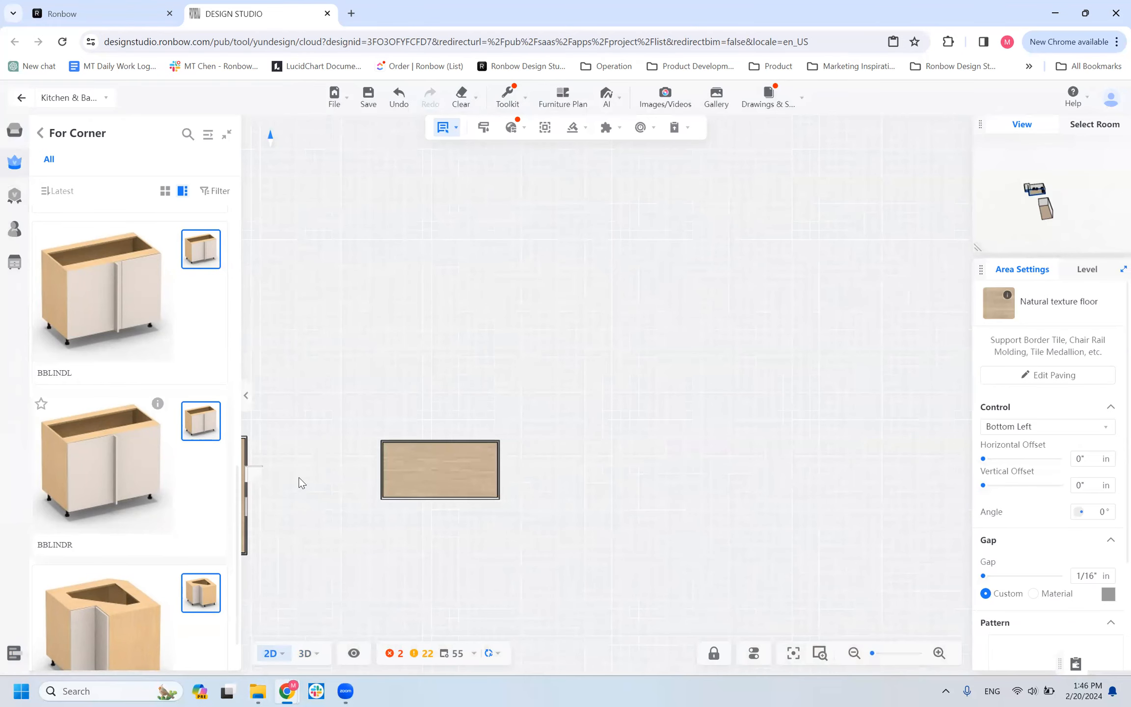
{"action": "scroll", "coordinate": [368, 464], "scroll_direction": "up", "scroll_amount": 2}
{"action": "left_click", "coordinate": [501, 510]}
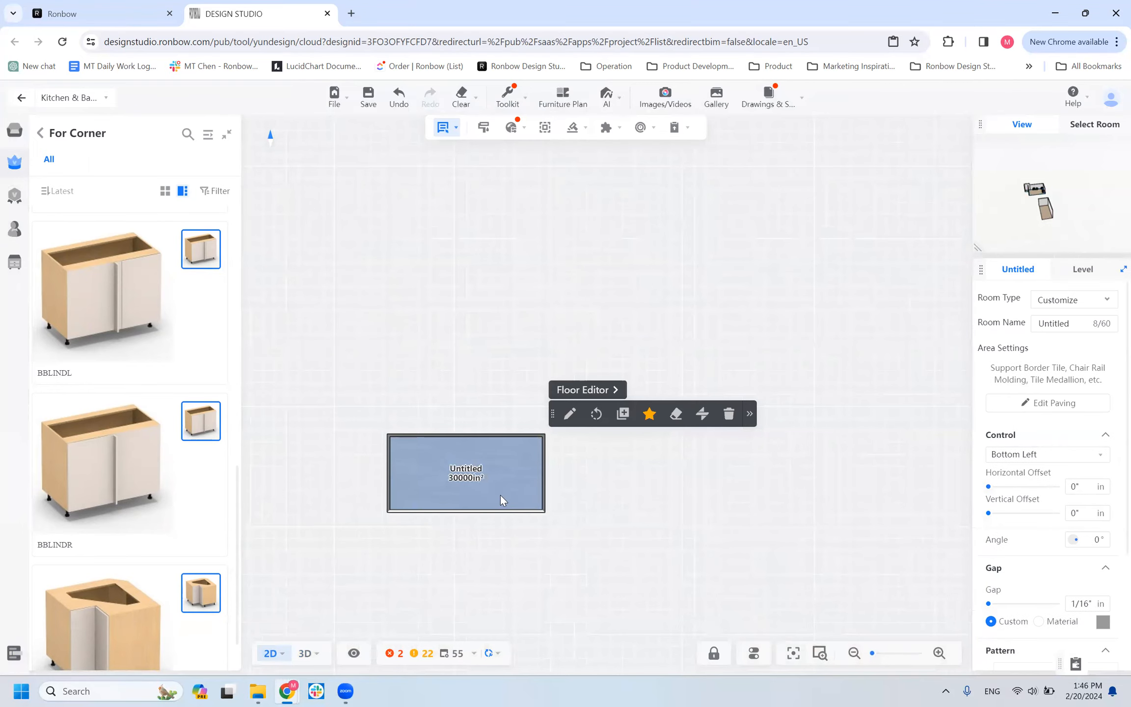
{"action": "key", "text": "Delete"}
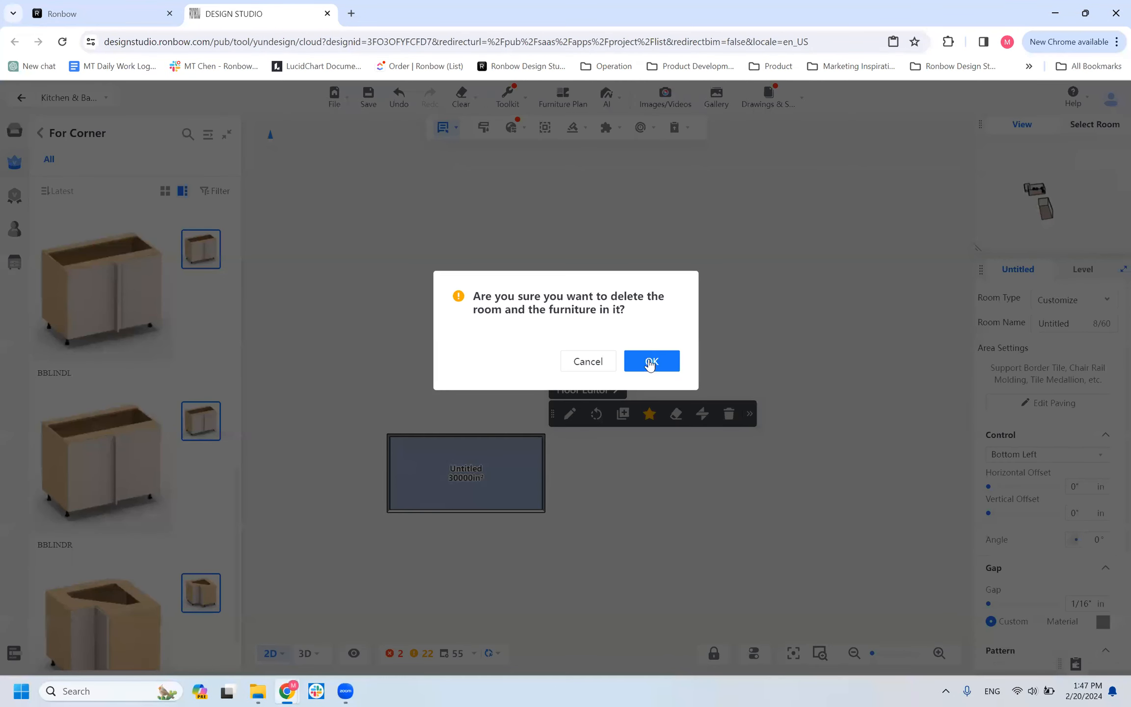
{"action": "left_click", "coordinate": [649, 361]}
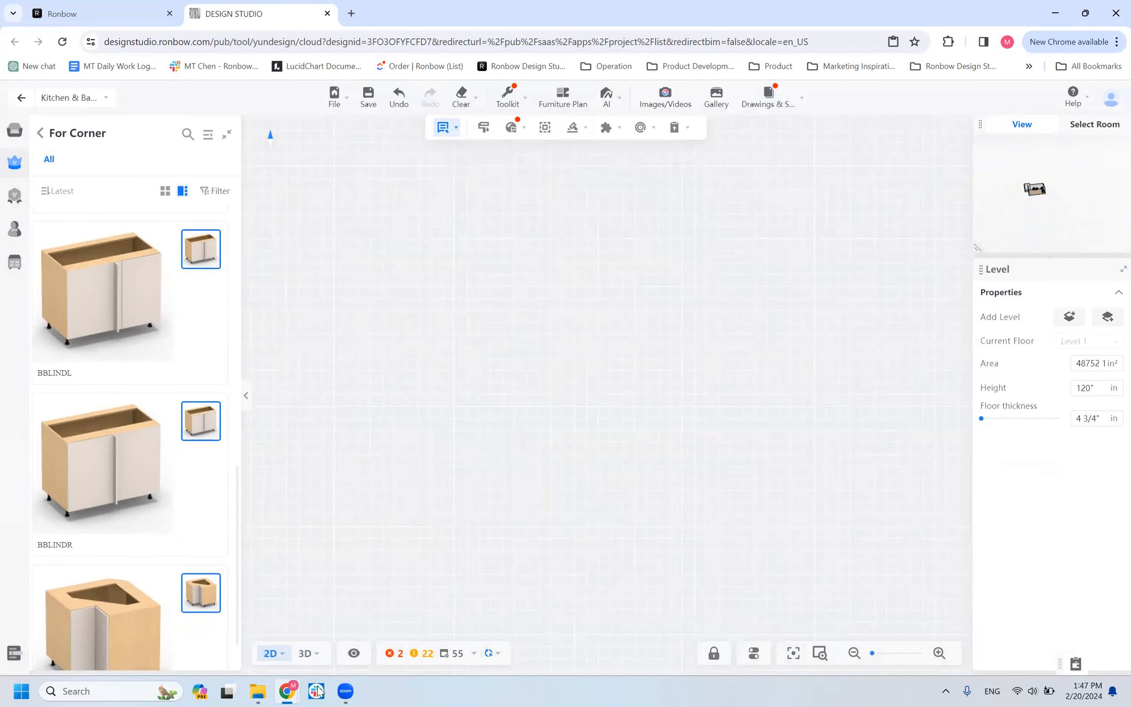
Return to the floor plan tools and draw a new rectangular room about 1037 by 633 inches beside the existing one.
{"action": "left_click", "coordinate": [19, 128]}
{"action": "left_click", "coordinate": [22, 101]}
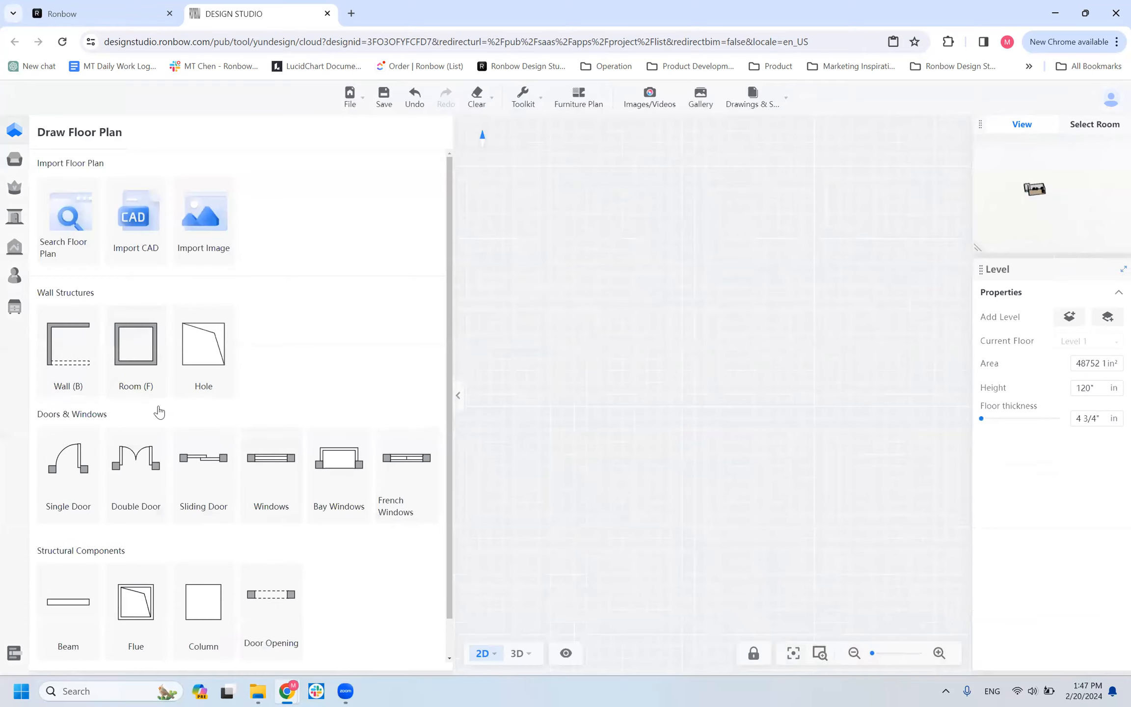
{"action": "left_click", "coordinate": [122, 358]}
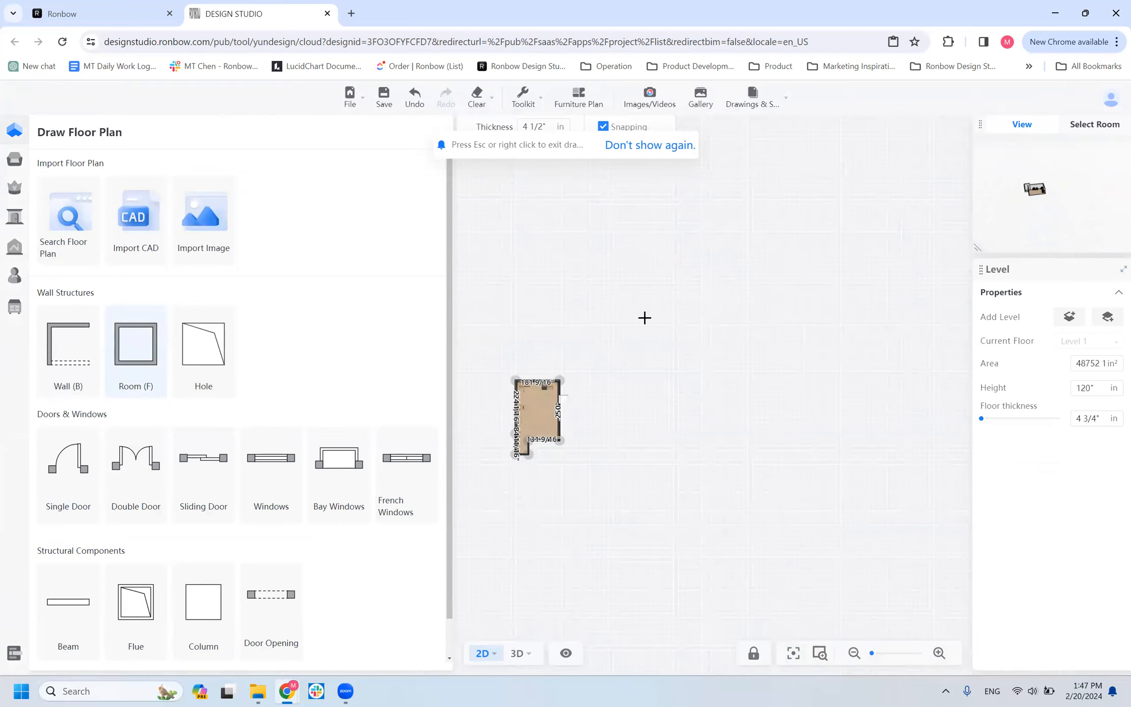
{"action": "left_click", "coordinate": [616, 311]}
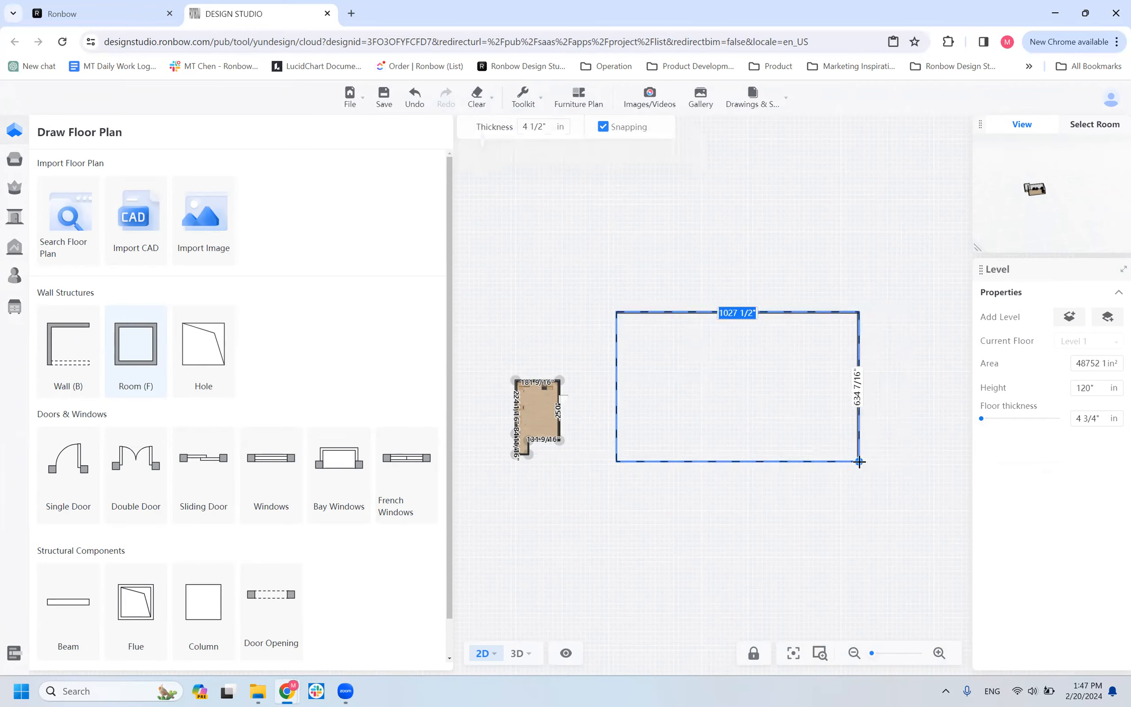
{"action": "left_click", "coordinate": [862, 461]}
{"action": "key", "text": "Escape"}
Reopen the Kitchen & Bath tool and show the corner of the new large room in 3D.
{"action": "left_click", "coordinate": [531, 396]}
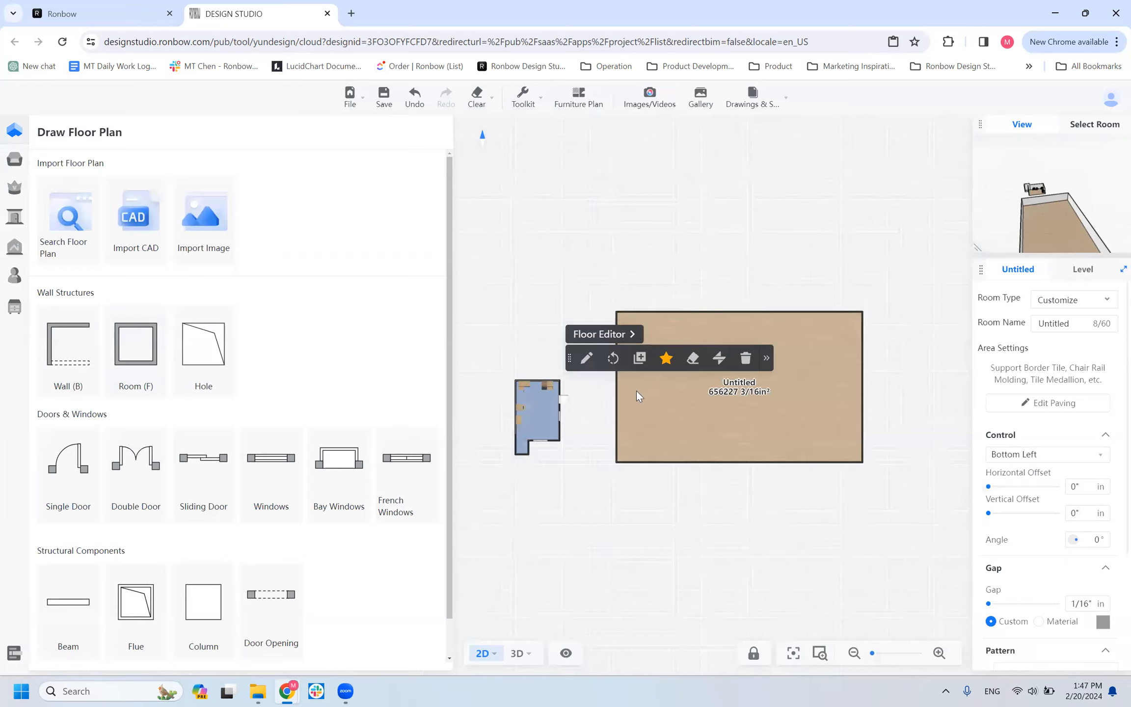
{"action": "scroll", "coordinate": [658, 403], "scroll_direction": "up", "scroll_amount": 5}
{"action": "scroll", "coordinate": [699, 412], "scroll_direction": "up", "scroll_amount": 1}
{"action": "scroll", "coordinate": [702, 415], "scroll_direction": "down", "scroll_amount": 3}
{"action": "left_click_drag", "start_coordinate": [707, 427], "coordinate": [628, 503]}
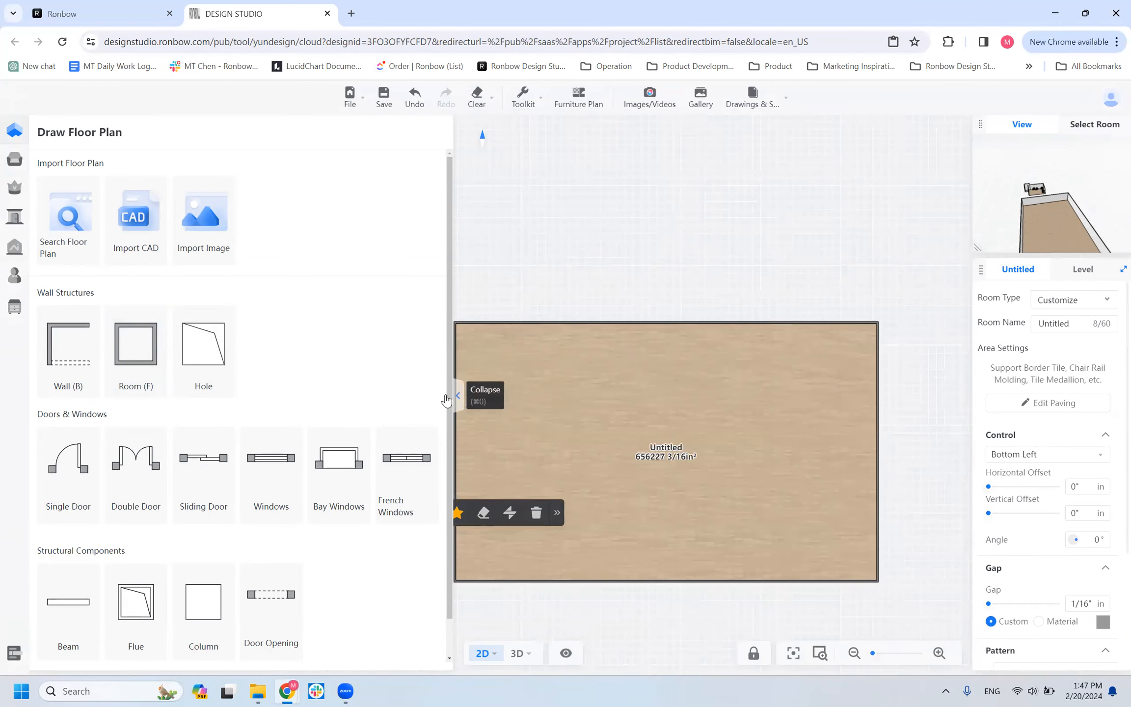
{"action": "left_click", "coordinate": [15, 307]}
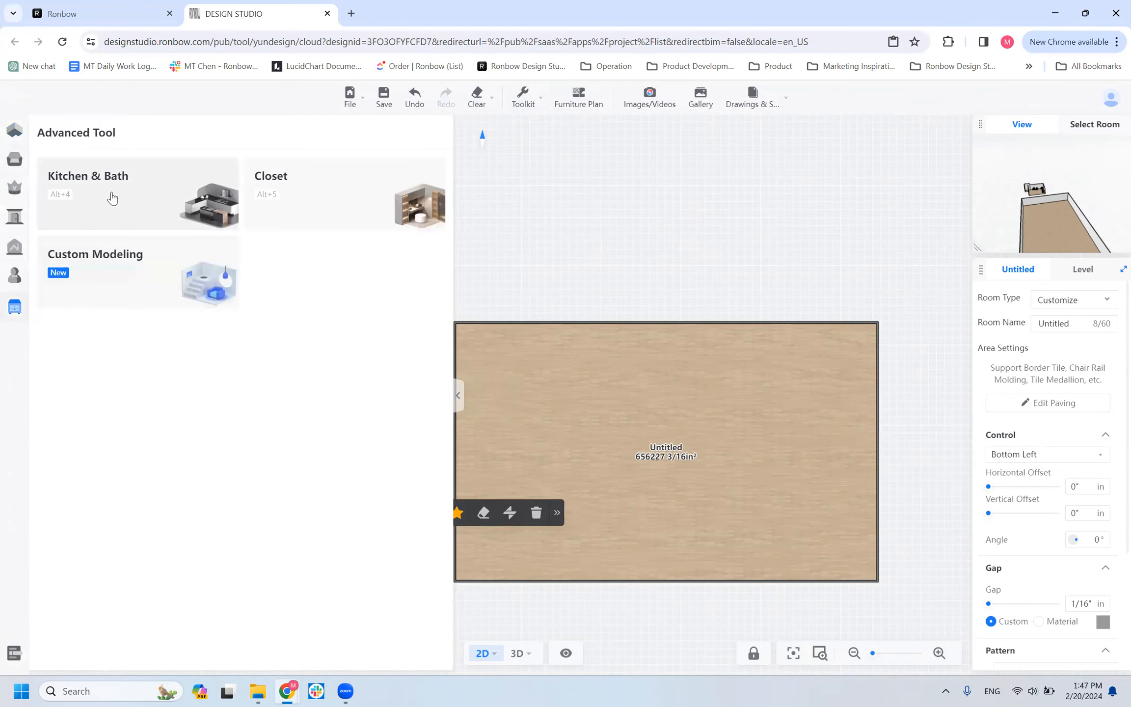
{"action": "left_click", "coordinate": [112, 197]}
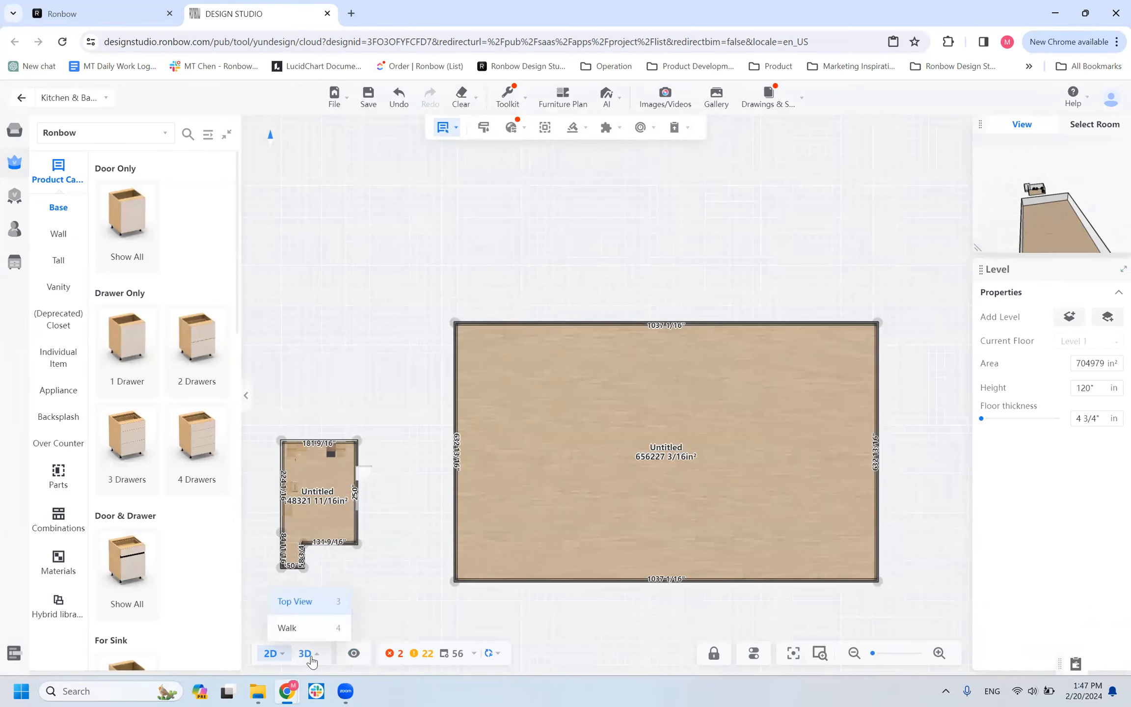
{"action": "left_click", "coordinate": [312, 661]}
{"action": "left_click_drag", "start_coordinate": [517, 460], "coordinate": [457, 439]}
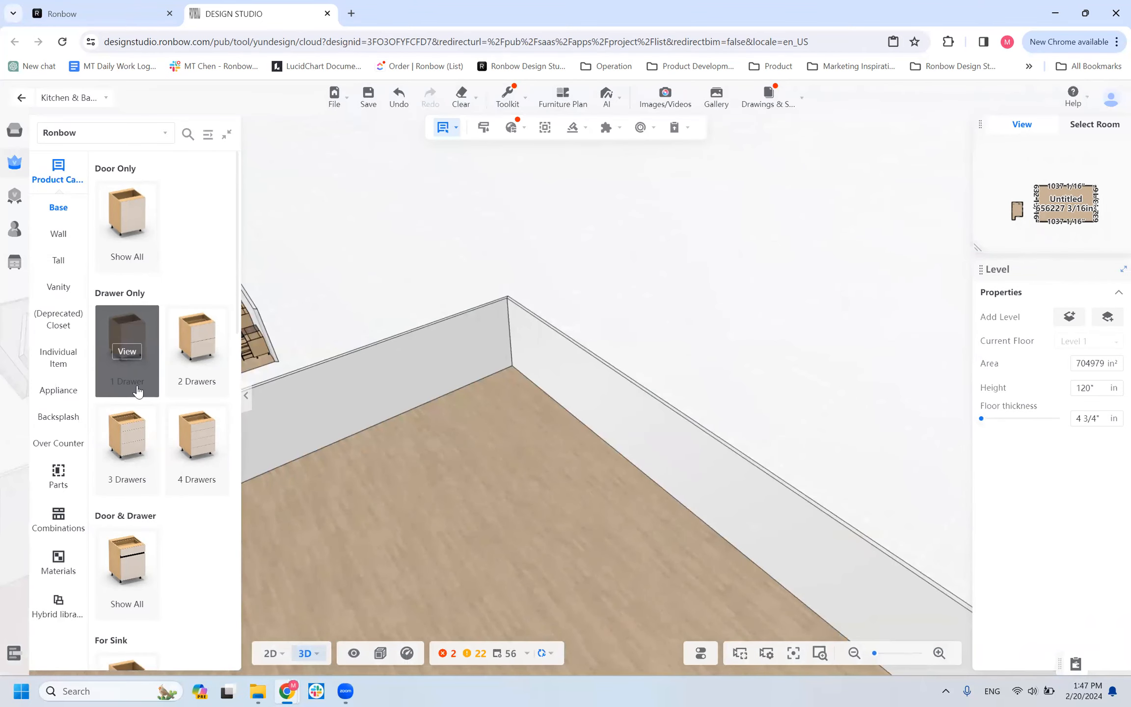
Place a BBLINDR blind corner base cabinet from the For Corner category in the new room's corner.
{"action": "scroll", "coordinate": [137, 390], "scroll_direction": "down", "scroll_amount": 10}
{"action": "scroll", "coordinate": [140, 289], "scroll_direction": "up", "scroll_amount": 1}
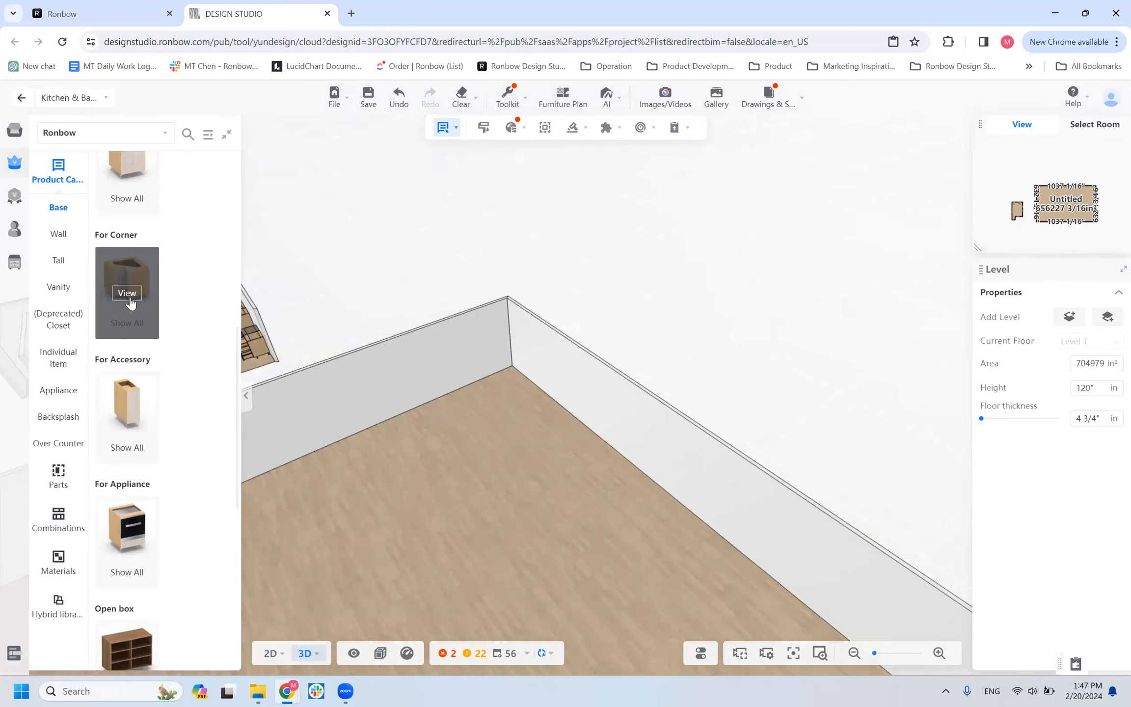
{"action": "left_click", "coordinate": [127, 293]}
{"action": "scroll", "coordinate": [120, 540], "scroll_direction": "down", "scroll_amount": 3}
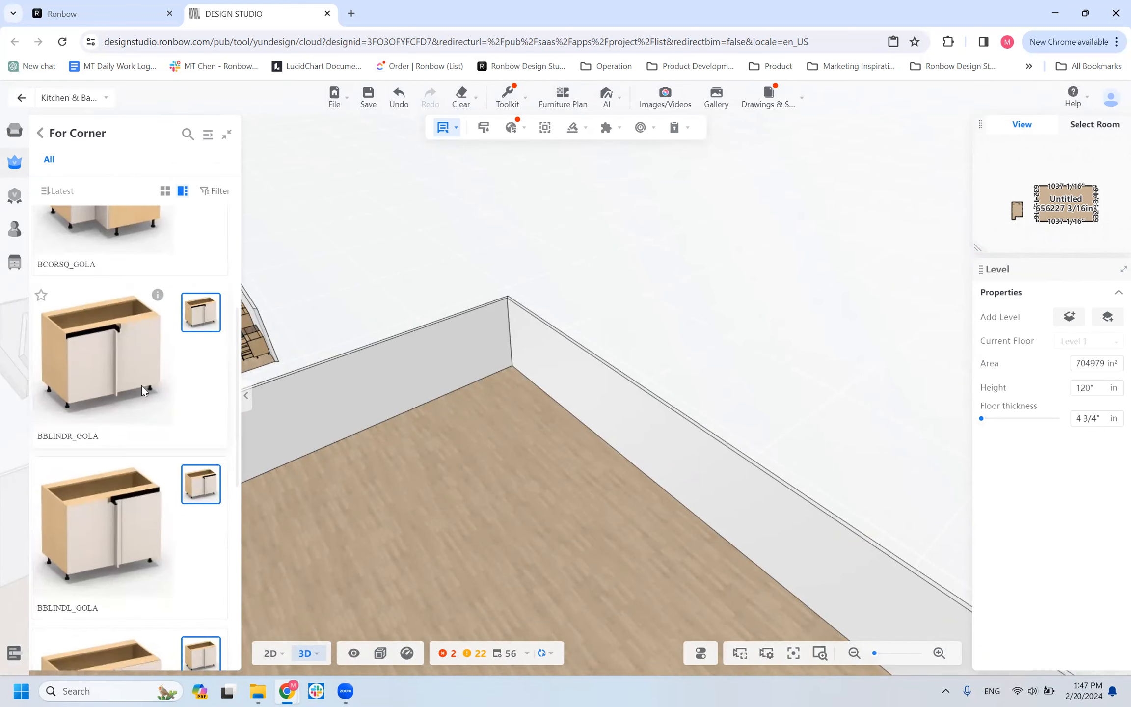
{"action": "scroll", "coordinate": [140, 390], "scroll_direction": "down", "scroll_amount": 7}
{"action": "left_click", "coordinate": [97, 393]}
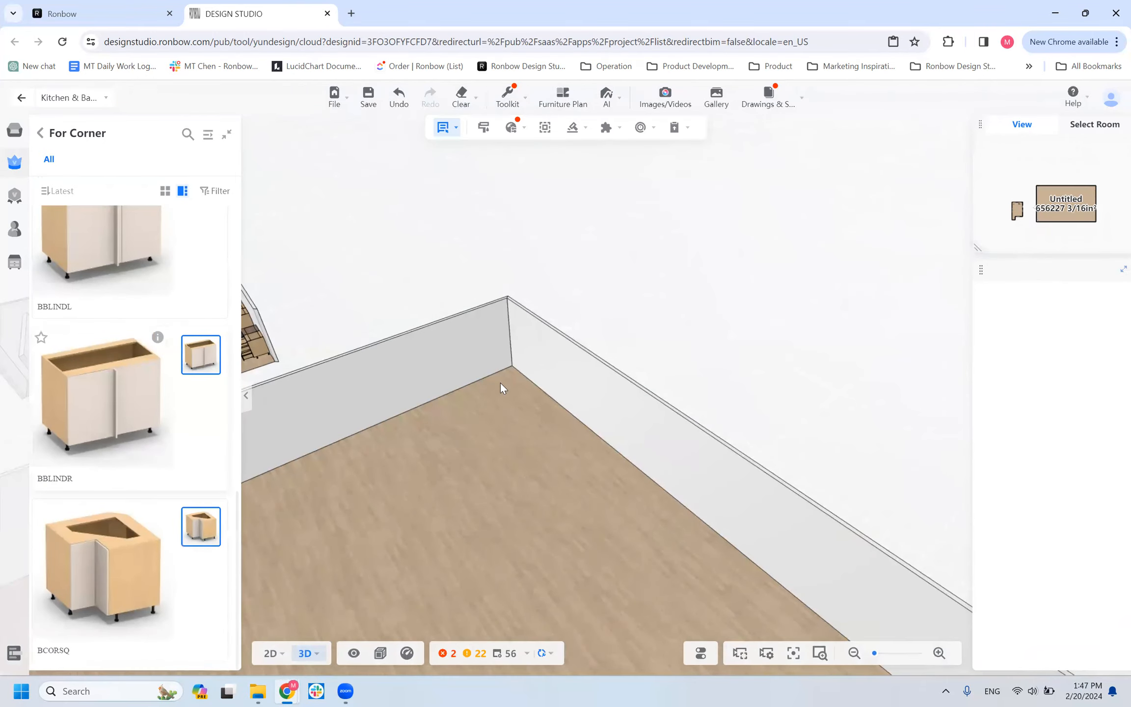
{"action": "left_click", "coordinate": [501, 366]}
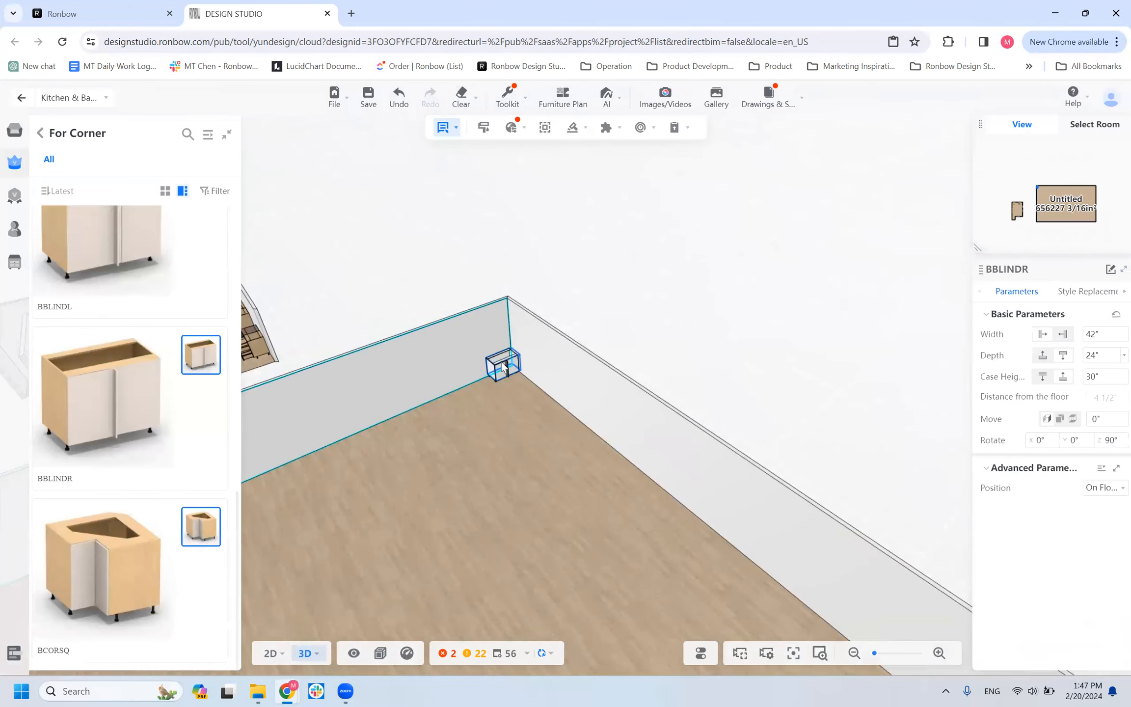
{"action": "left_click", "coordinate": [513, 359]}
{"action": "scroll", "coordinate": [514, 358], "scroll_direction": "up", "scroll_amount": 10}
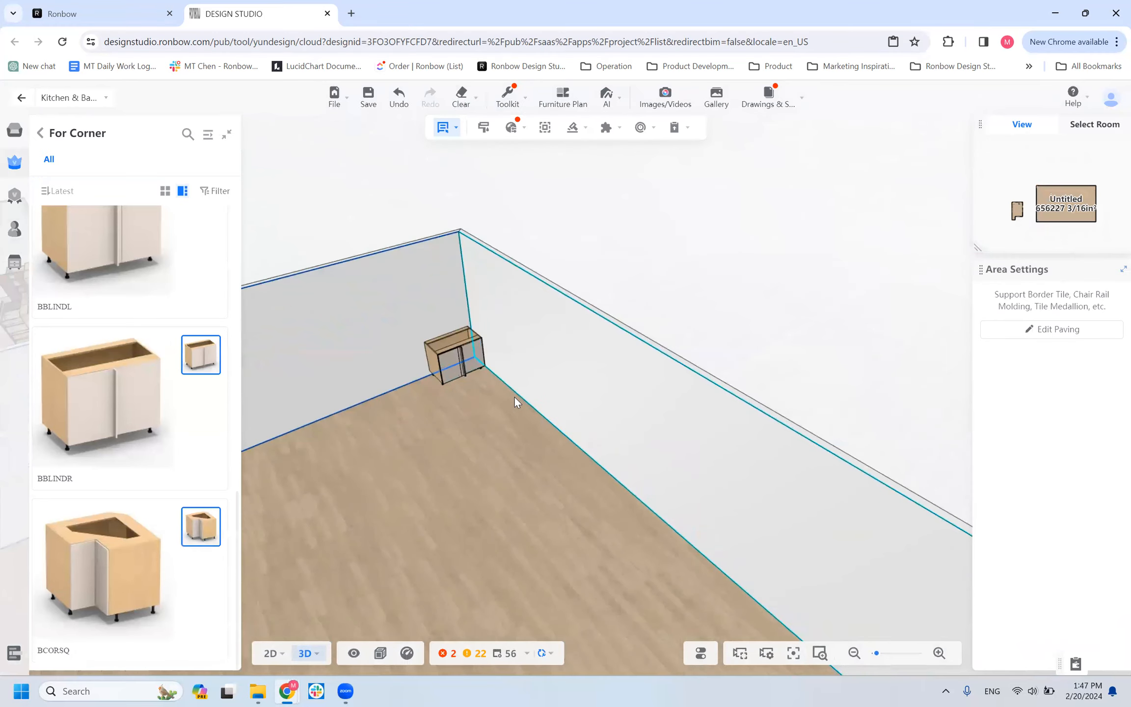
Examine the placed BBLINDR blind corner cabinet in the room corner from the front and from above.
{"action": "right_click_drag", "start_coordinate": [521, 528], "coordinate": [576, 554]}
{"action": "left_click_drag", "start_coordinate": [576, 555], "coordinate": [676, 591]}
{"action": "right_click_drag", "start_coordinate": [558, 592], "coordinate": [521, 547]}
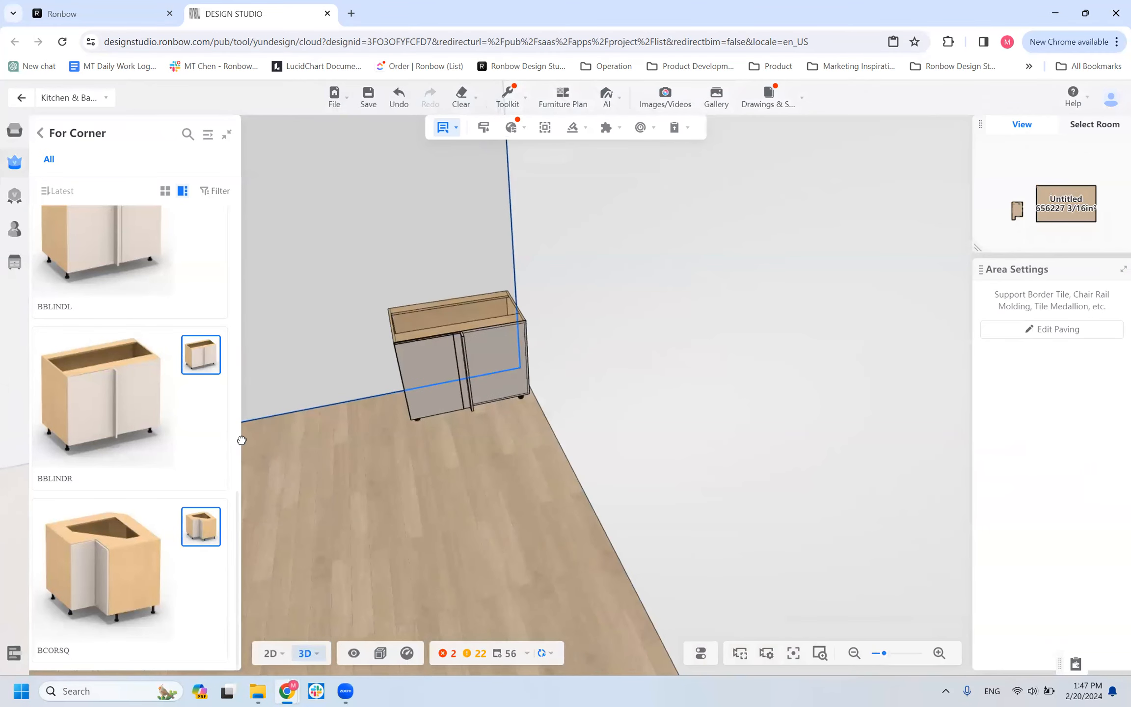
{"action": "left_click", "coordinate": [97, 393]}
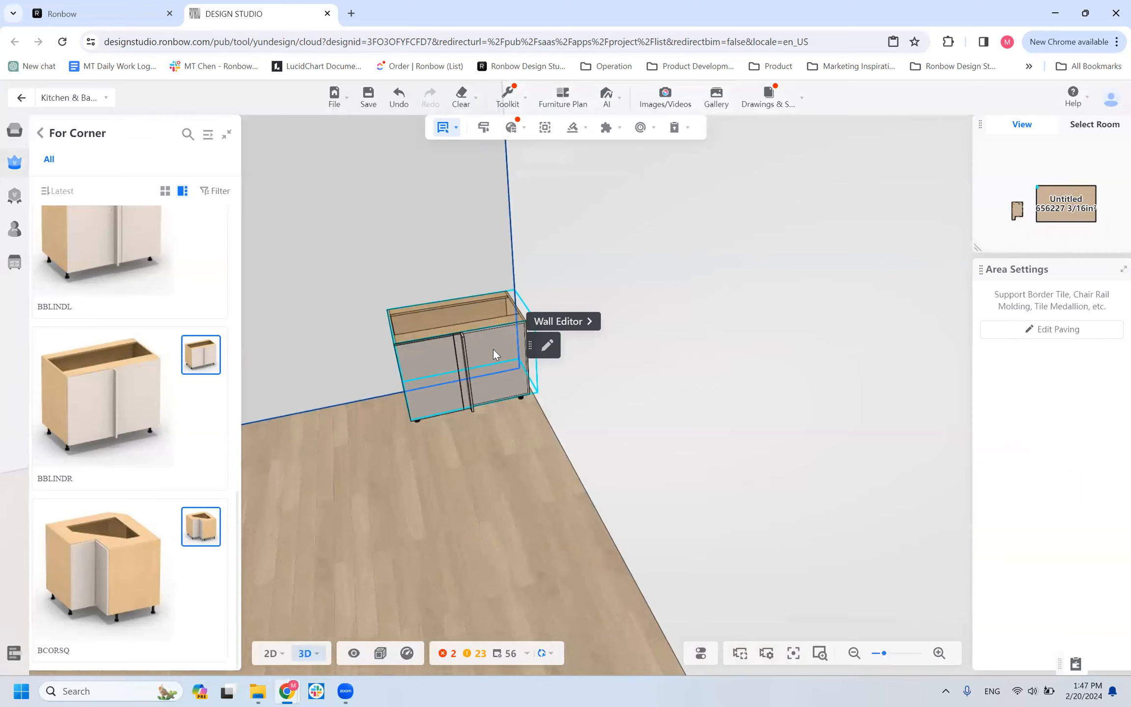
{"action": "mouse_move", "coordinate": [493, 348]}
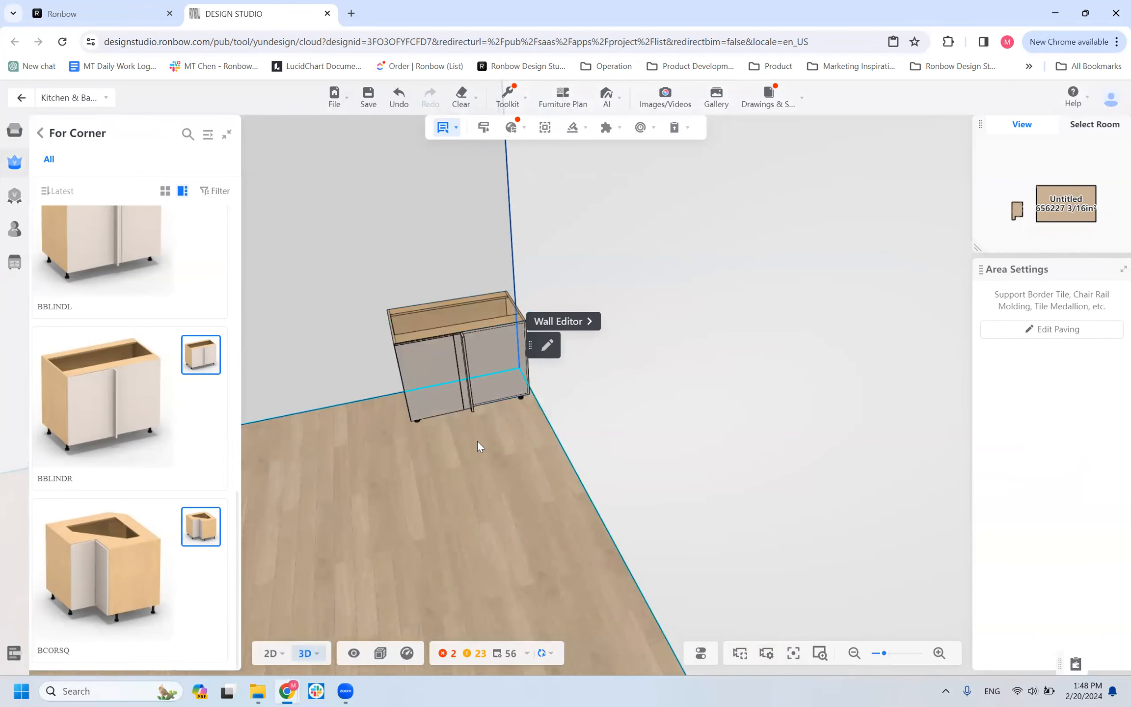
{"action": "left_click_drag", "start_coordinate": [434, 487], "coordinate": [472, 467]}
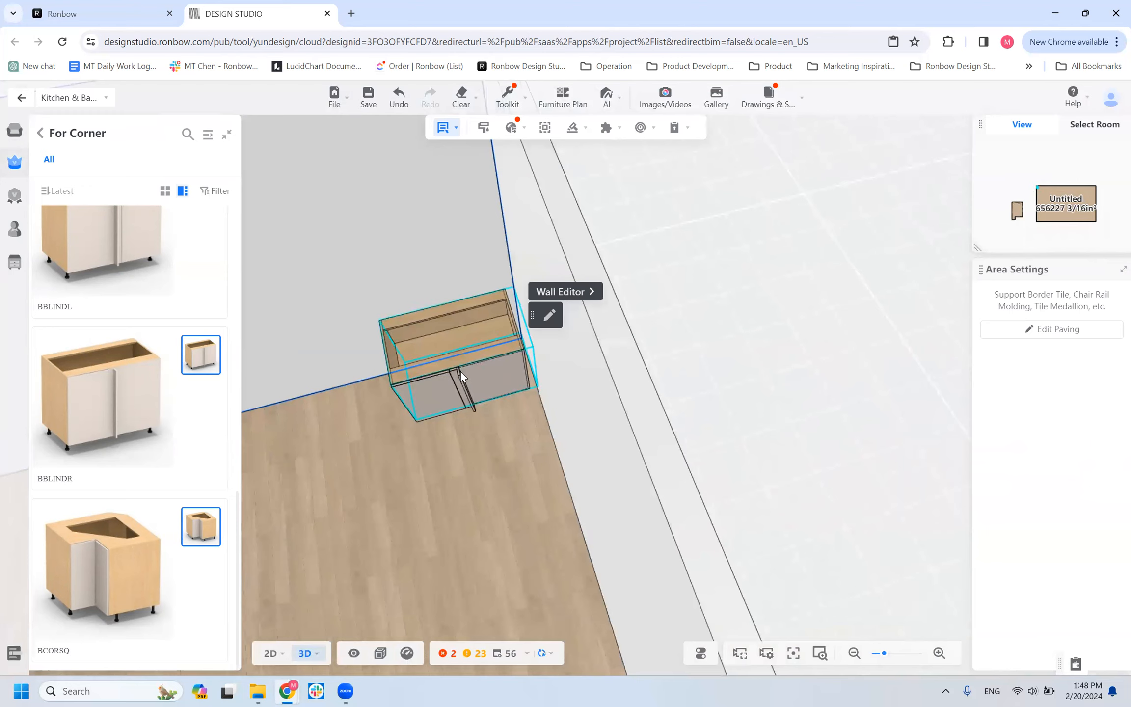
{"action": "scroll", "coordinate": [464, 427], "scroll_direction": "up", "scroll_amount": 5}
{"action": "right_click_drag", "start_coordinate": [549, 481], "coordinate": [692, 444]}
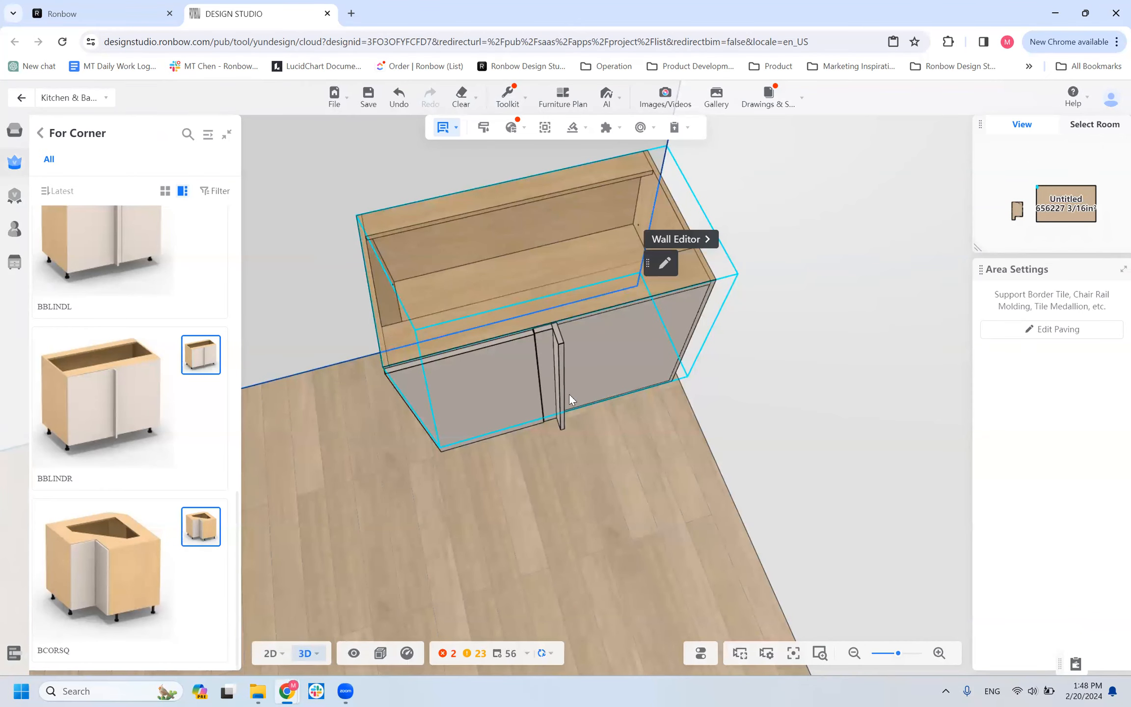
Examine the filler between the door and the blind panel on the front of the BBLINDR cabinet.
{"action": "left_click", "coordinate": [476, 505]}
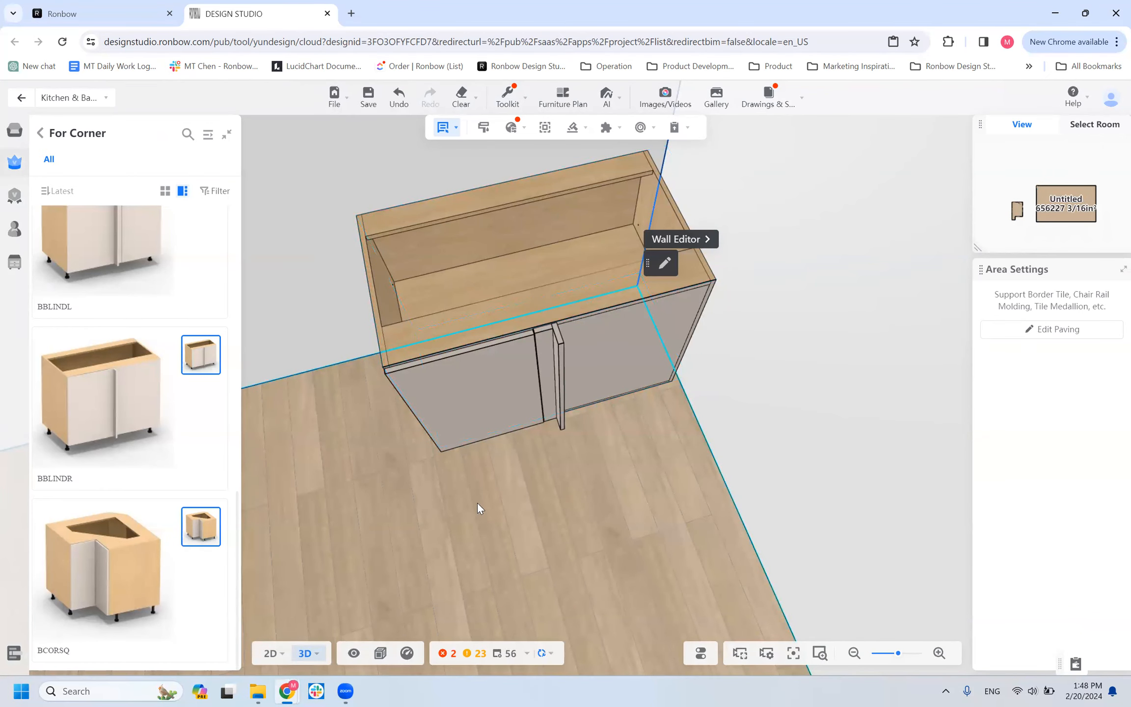
{"action": "left_click_drag", "start_coordinate": [404, 518], "coordinate": [576, 347]}
{"action": "scroll", "coordinate": [524, 364], "scroll_direction": "up", "scroll_amount": 5}
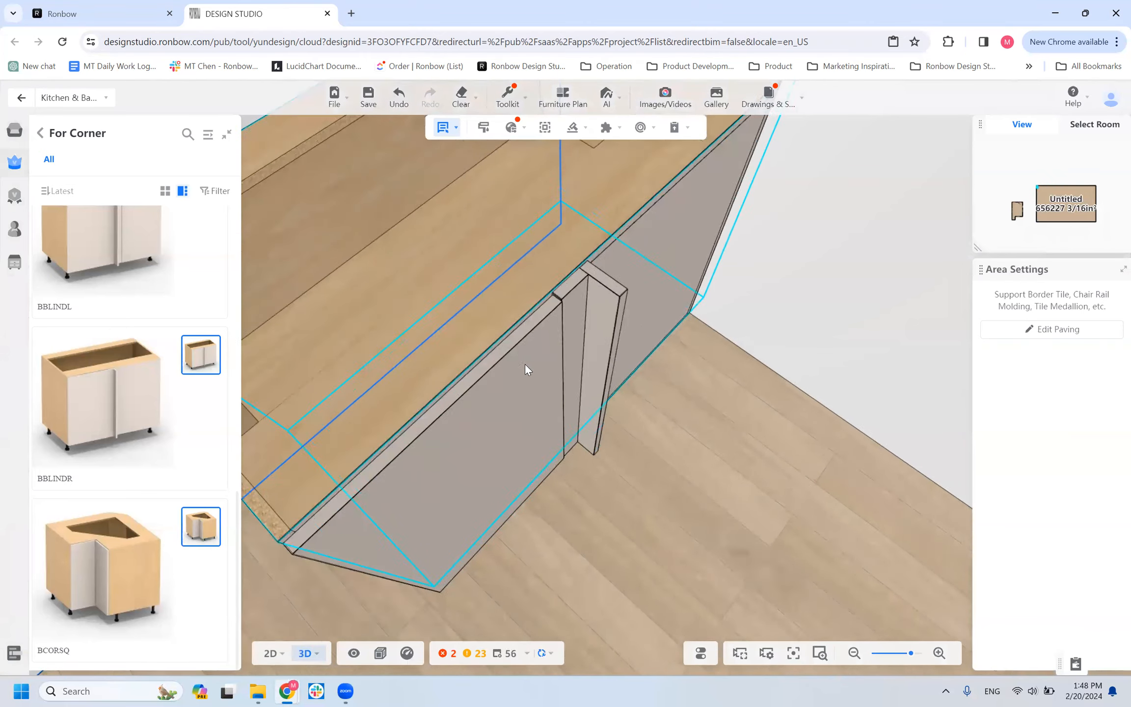
{"action": "scroll", "coordinate": [545, 404], "scroll_direction": "down", "scroll_amount": 4}
{"action": "scroll", "coordinate": [609, 370], "scroll_direction": "down", "scroll_amount": 1}
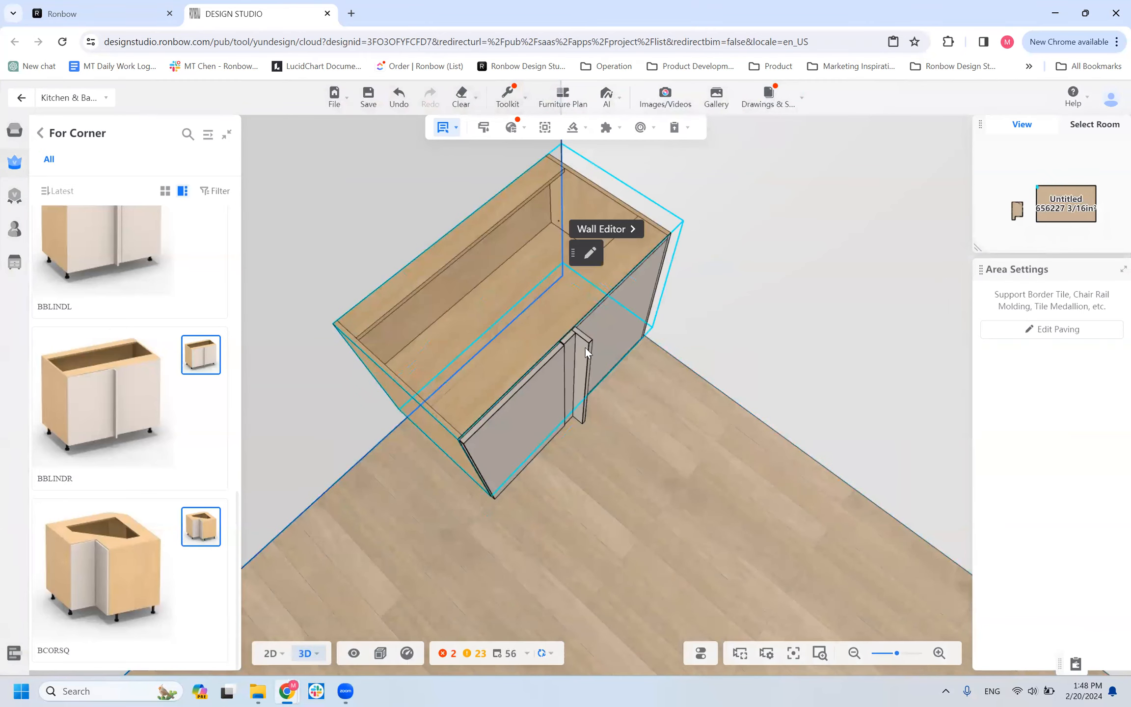
{"action": "left_click_drag", "start_coordinate": [533, 444], "coordinate": [494, 452]}
{"action": "scroll", "coordinate": [540, 499], "scroll_direction": "down", "scroll_amount": 1}
{"action": "left_click_drag", "start_coordinate": [539, 498], "coordinate": [623, 301]}
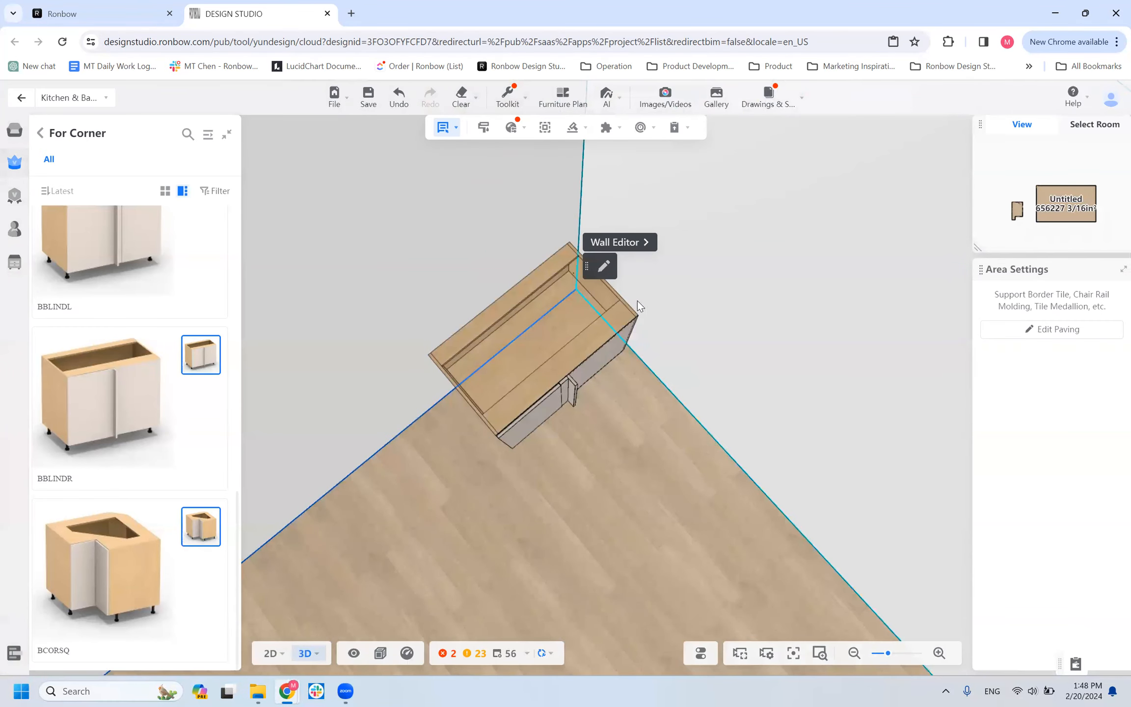
Select the BBLINDR cabinet and examine how its blind side sits against the adjacent wall.
{"action": "left_click_drag", "start_coordinate": [649, 424], "coordinate": [505, 381]}
{"action": "mouse_move", "coordinate": [466, 520]}
{"action": "left_mouse_down"}
{"action": "mouse_move", "coordinate": [492, 513]}
{"action": "mouse_move", "coordinate": [462, 508]}
{"action": "left_mouse_up"}
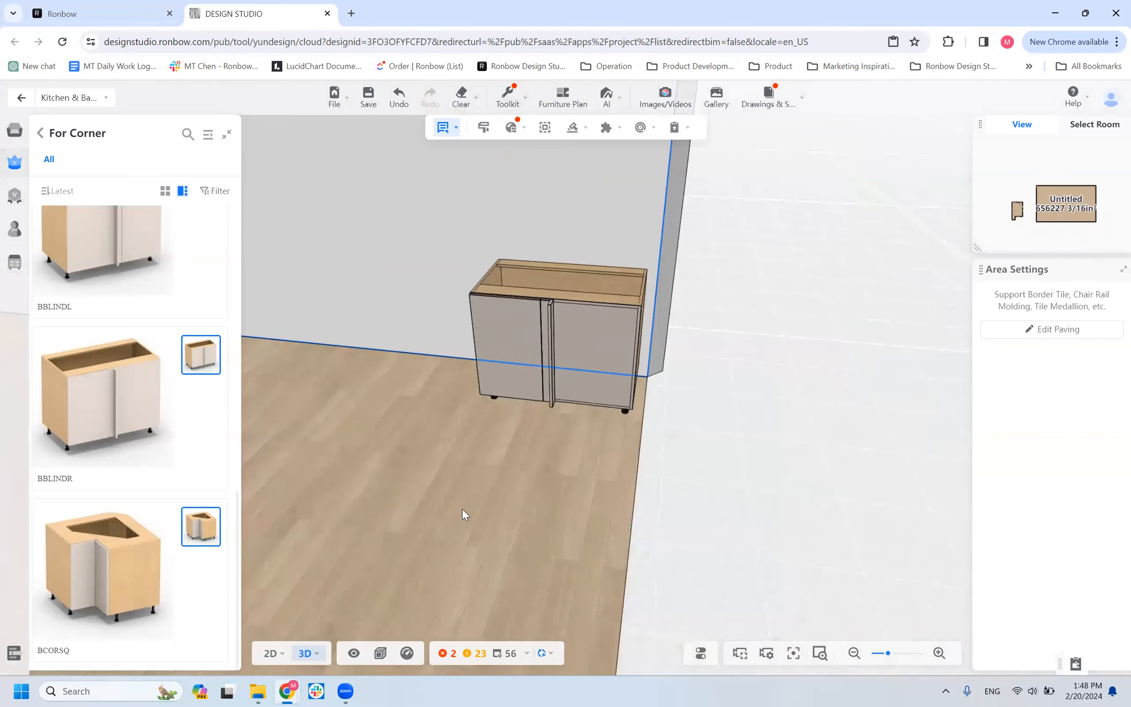
{"action": "left_click", "coordinate": [614, 347]}
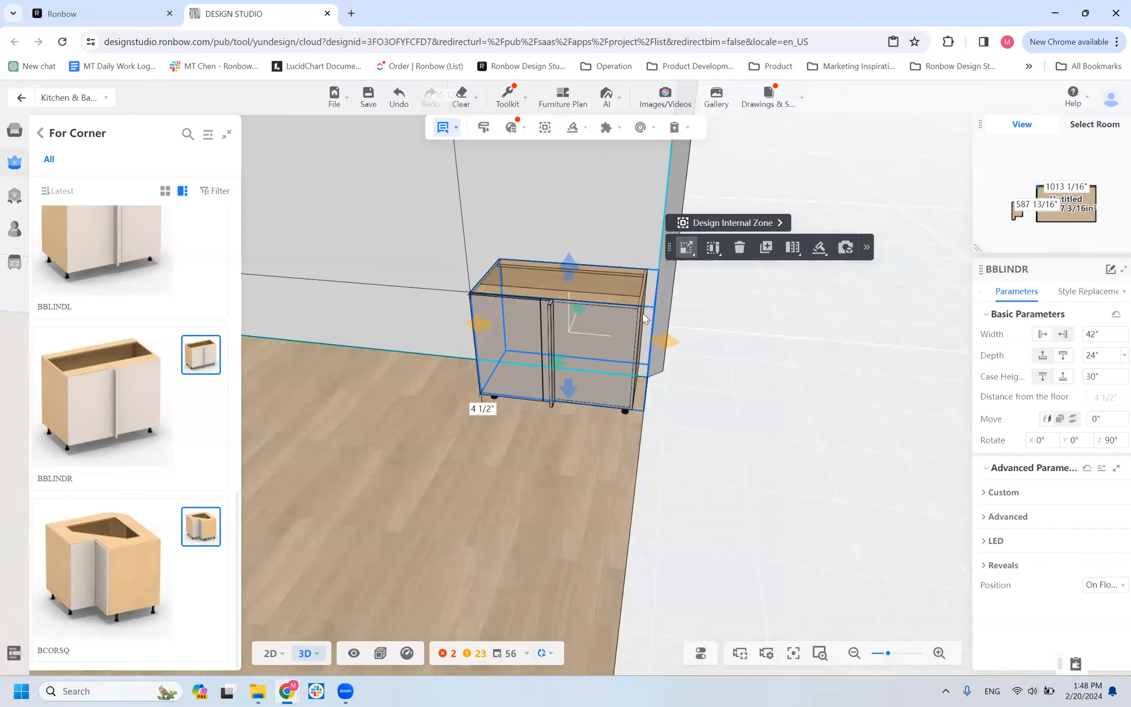
{"action": "left_click_drag", "start_coordinate": [489, 507], "coordinate": [540, 530]}
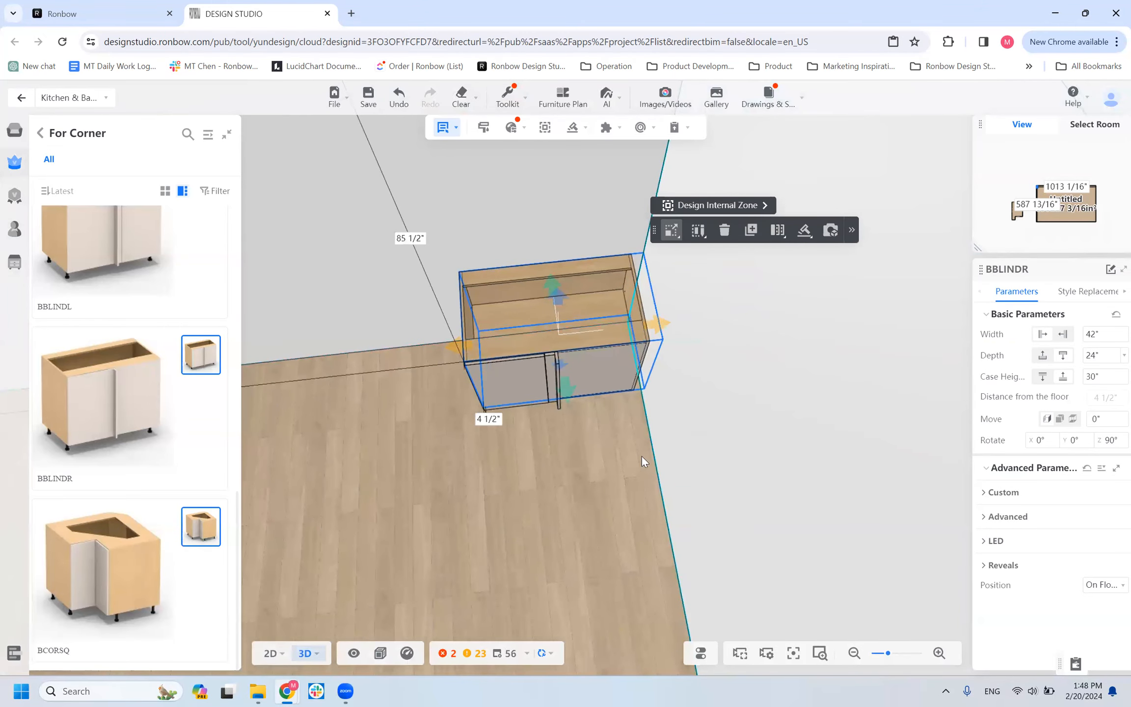
{"action": "left_click_drag", "start_coordinate": [343, 483], "coordinate": [509, 506]}
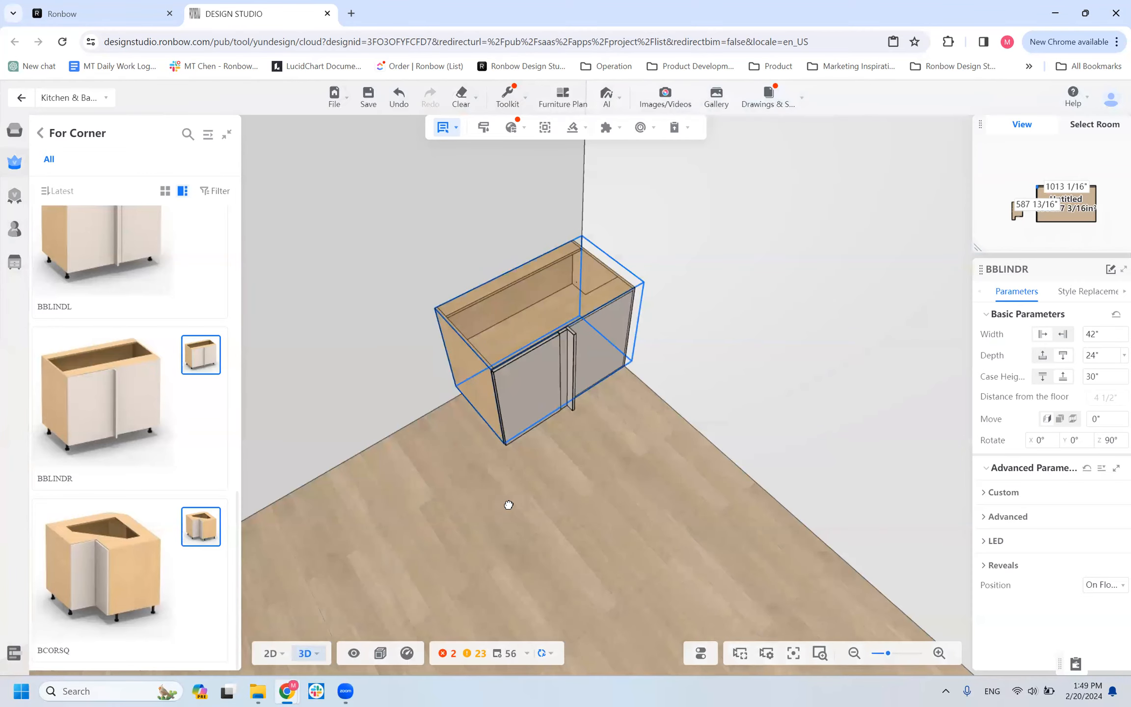
Try a 6" filler width in the BBLINDR cabinet's advanced parameters and set it back to 3".
{"action": "left_click", "coordinate": [581, 261]}
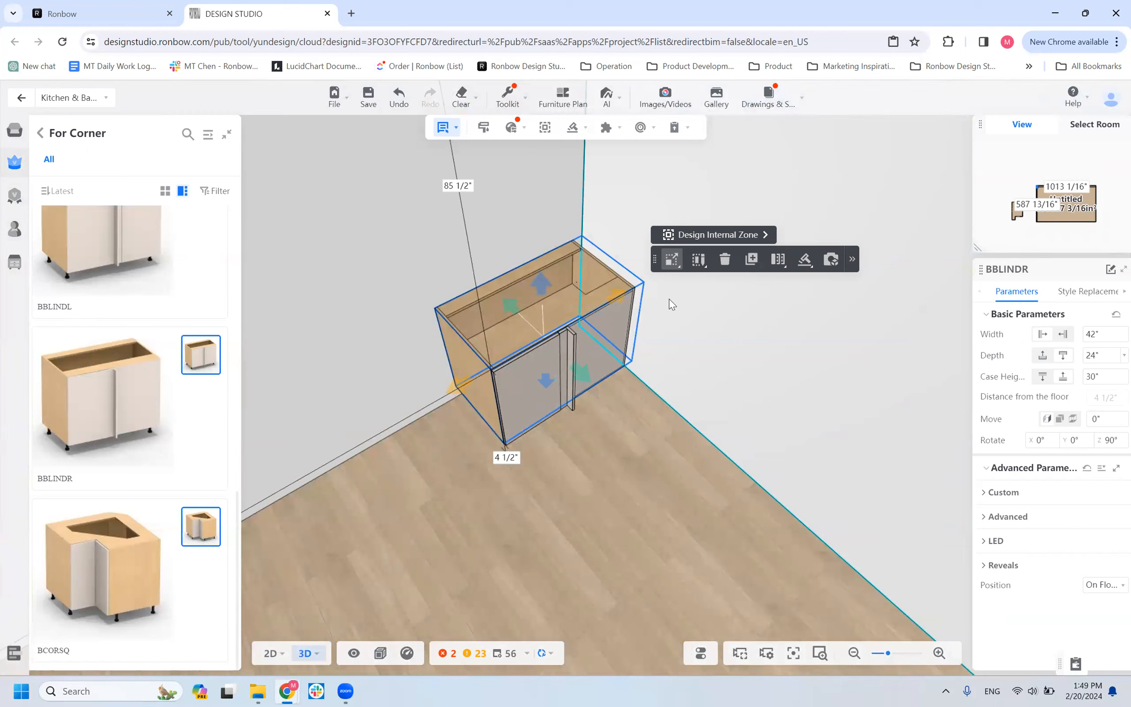
{"action": "left_click", "coordinate": [997, 493]}
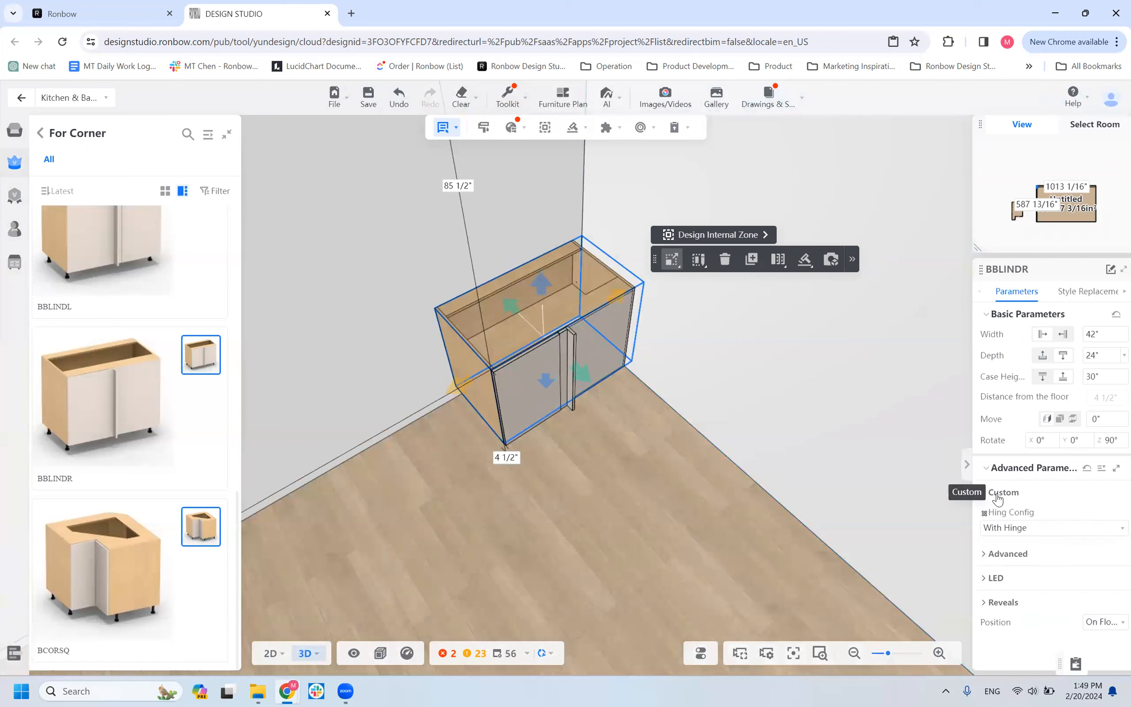
{"action": "left_click", "coordinate": [999, 553]}
{"action": "scroll", "coordinate": [1031, 505], "scroll_direction": "down", "scroll_amount": 2}
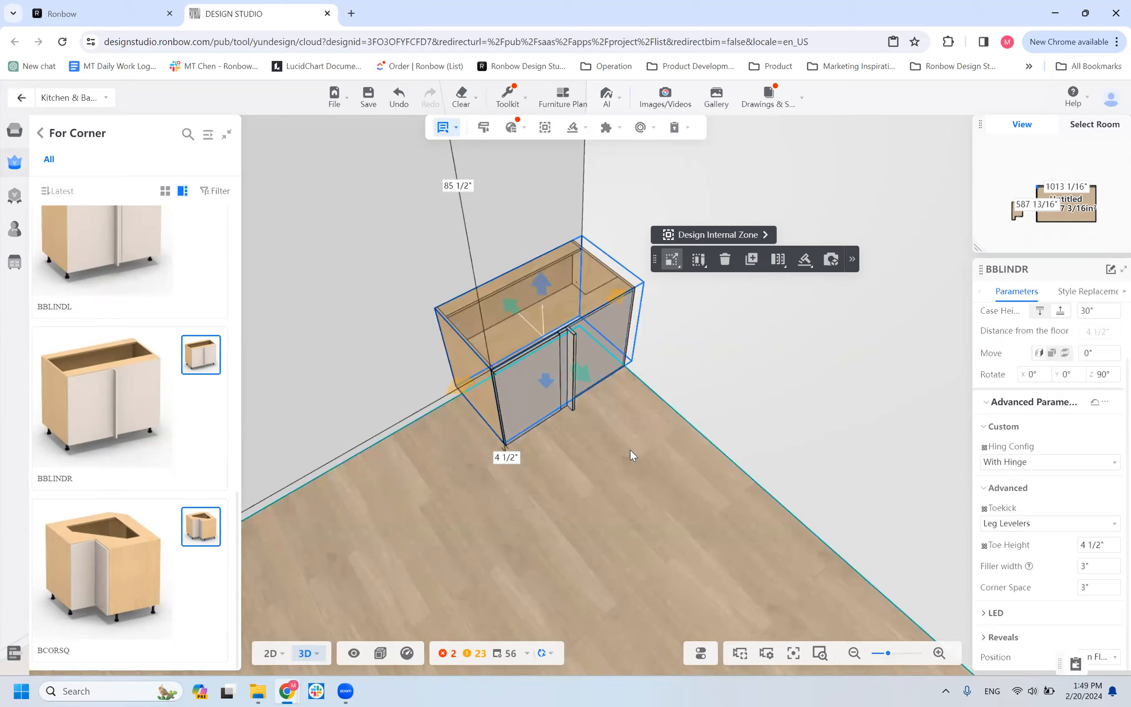
{"action": "left_click", "coordinate": [1097, 567]}
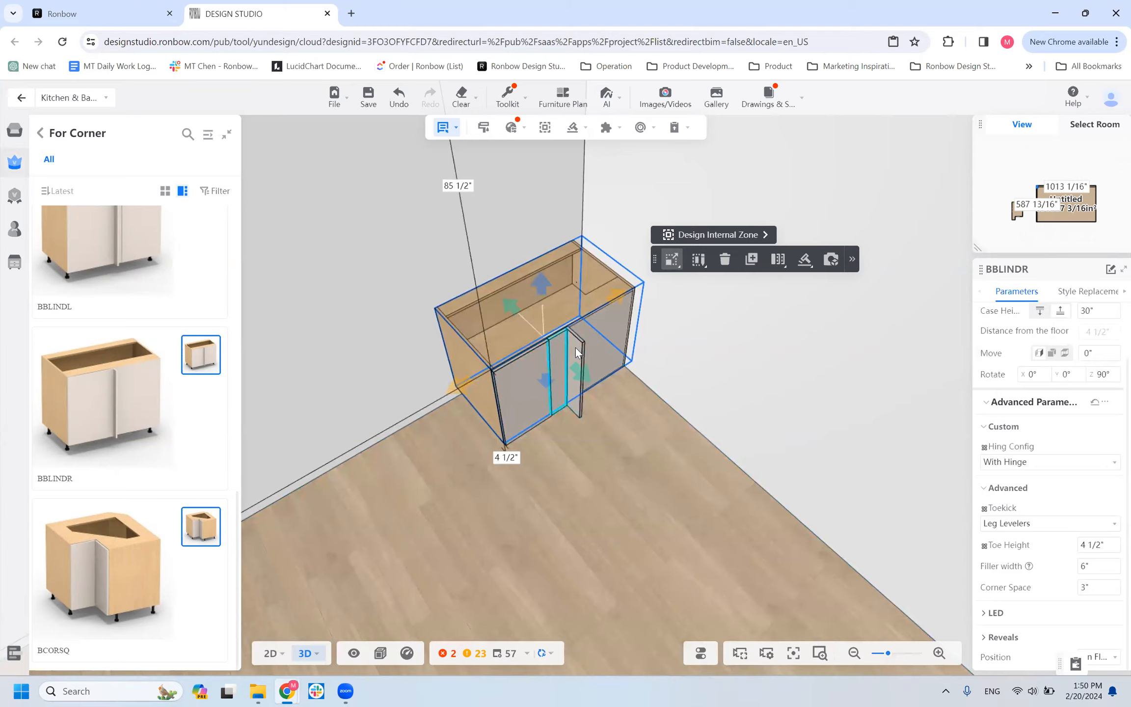
{"action": "left_click", "coordinate": [1080, 568]}
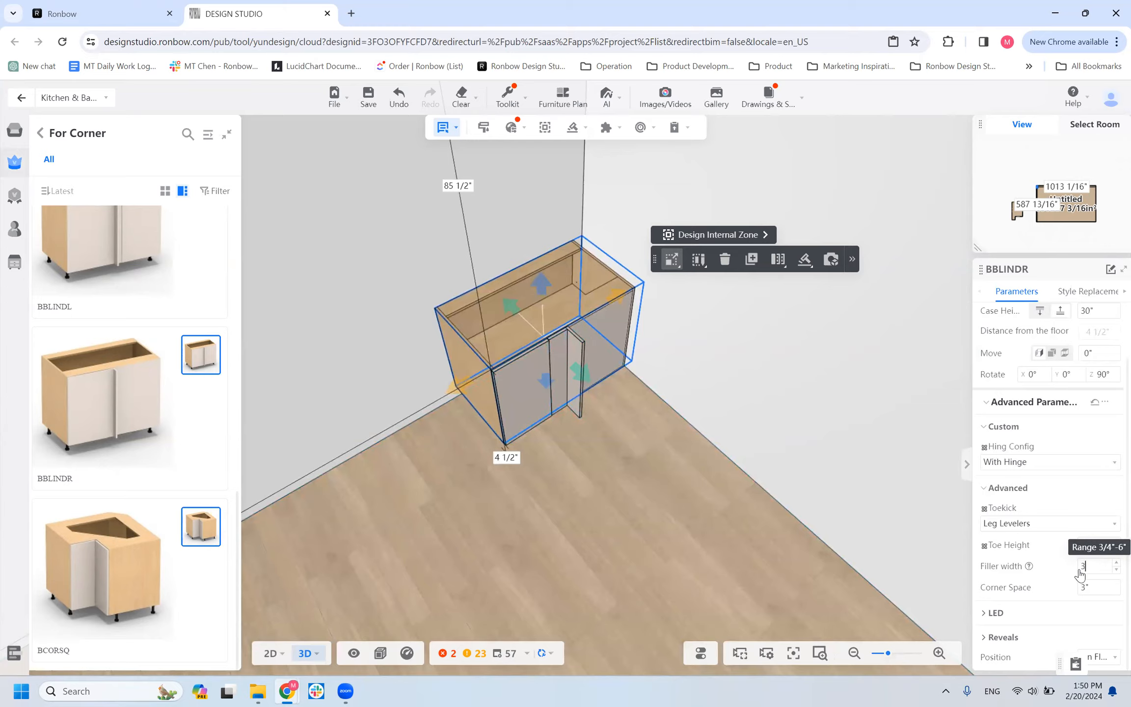
Try a corner space of 3 1/2" on the blind corner cabinet and undo that change.
{"action": "left_click", "coordinate": [1085, 590]}
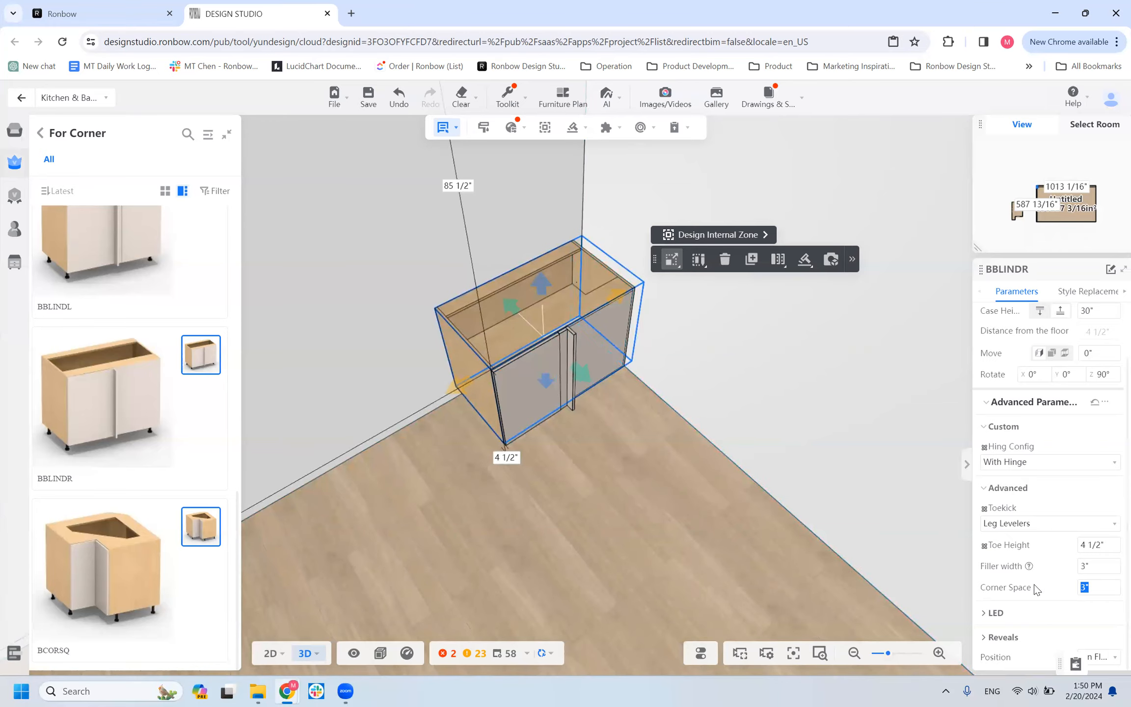
{"action": "mouse_move", "coordinate": [1089, 587]}
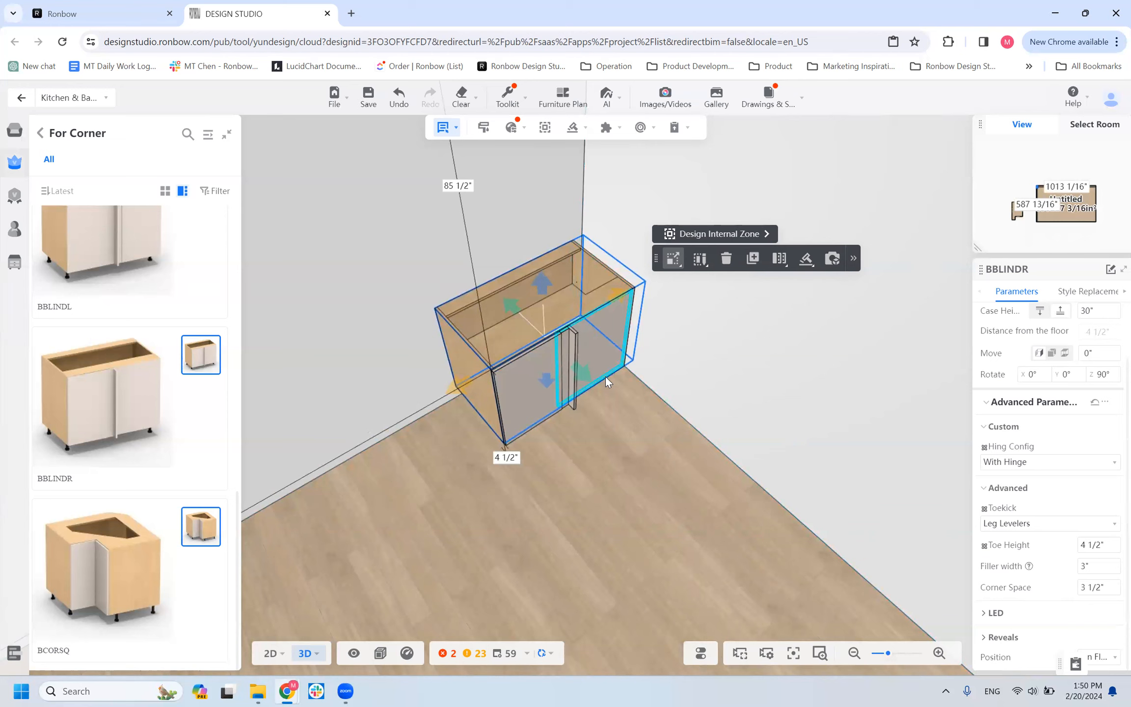
{"action": "key", "text": "ctrl+z"}
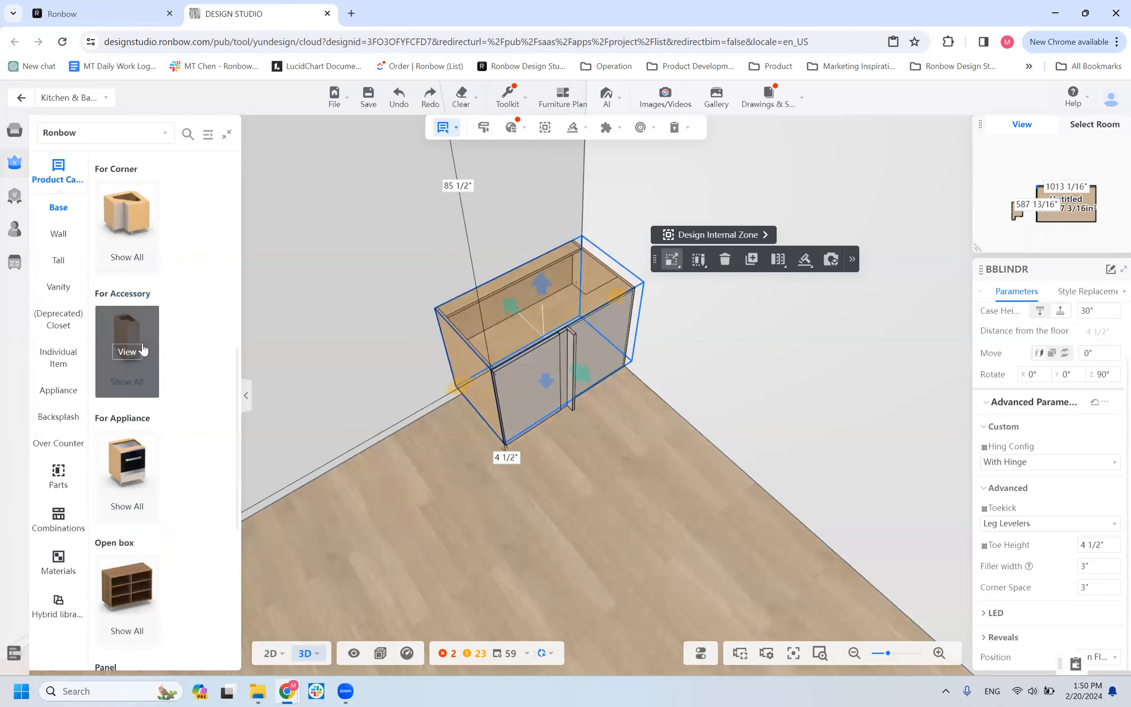
Place a B1D_ACCESSORY_W/PullOut cabinet from the For Accessory category on the adjacent wall, beside the blind corner cabinet's filler.
{"action": "left_click", "coordinate": [141, 347]}
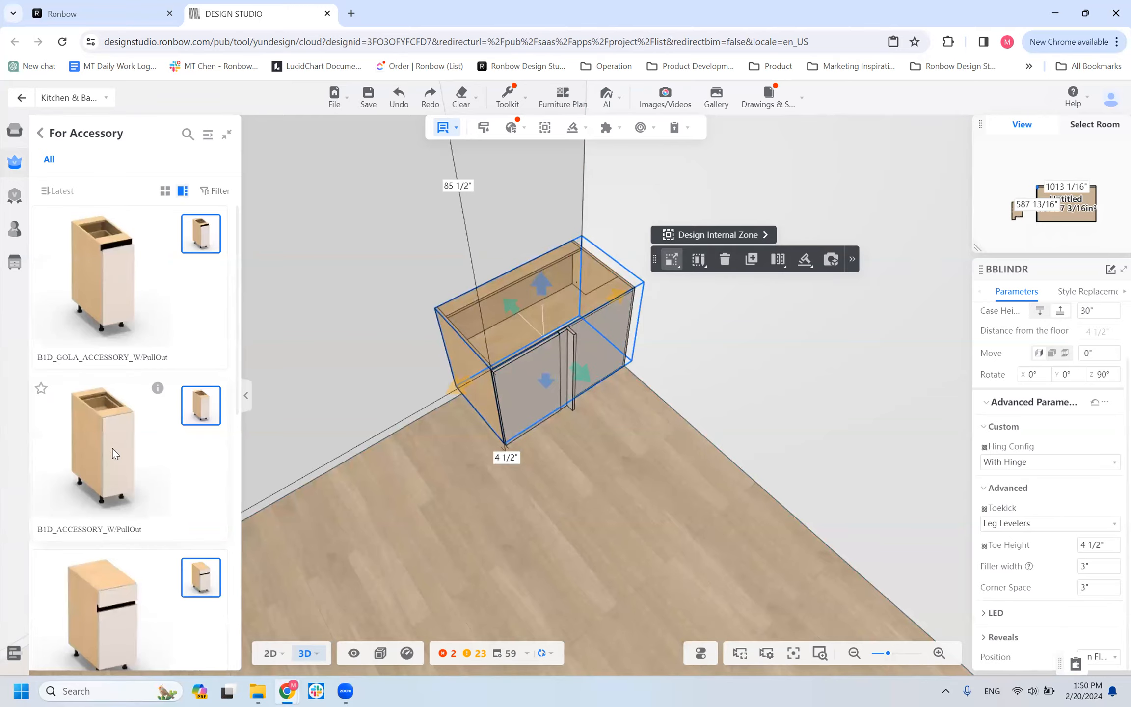
{"action": "left_click", "coordinate": [713, 377]}
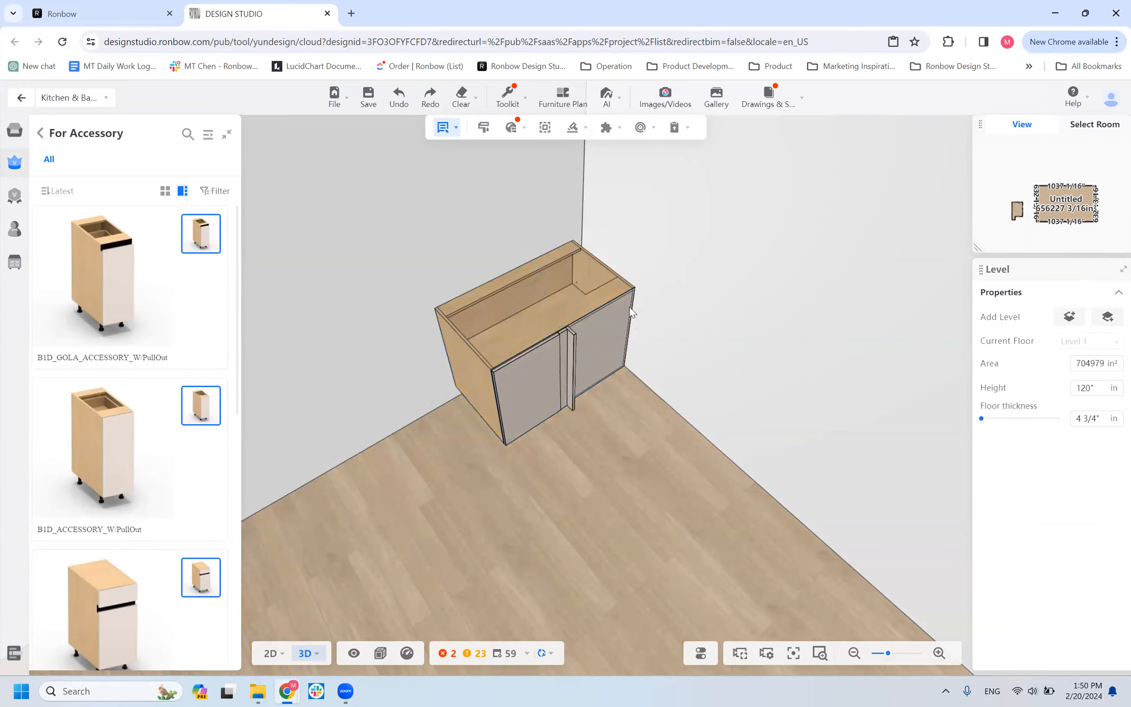
{"action": "left_click", "coordinate": [501, 448]}
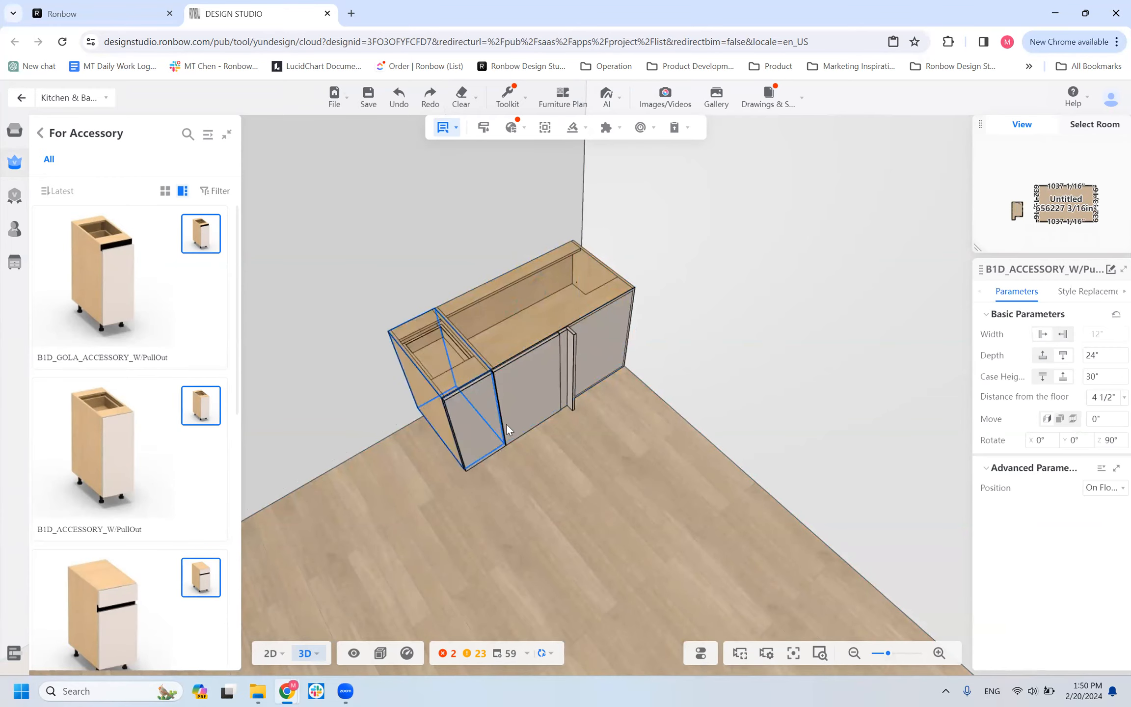
{"action": "scroll", "coordinate": [458, 404], "scroll_direction": "down", "scroll_amount": 3}
{"action": "left_click_drag", "start_coordinate": [498, 405], "coordinate": [582, 380]}
{"action": "scroll", "coordinate": [587, 466], "scroll_direction": "up", "scroll_amount": 5}
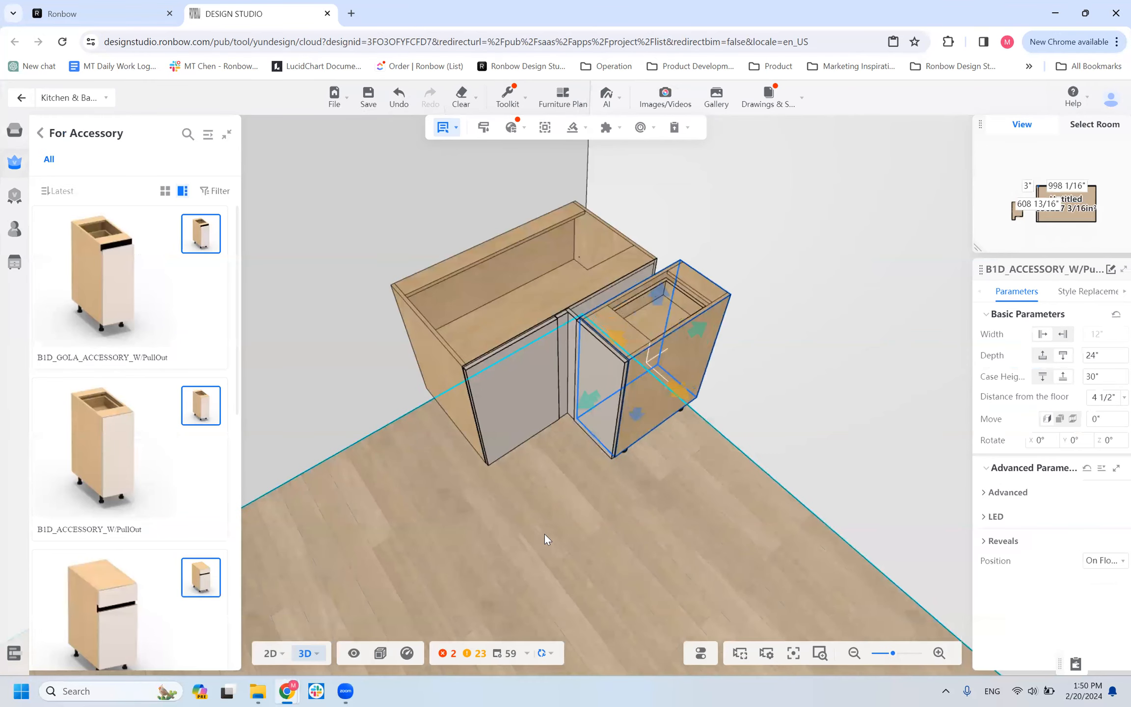
{"action": "left_click", "coordinate": [595, 345]}
Examine how the pull-out cabinet meets the blind corner cabinet's filler, and select the BBLINDR cabinet.
{"action": "left_click_drag", "start_coordinate": [608, 515], "coordinate": [382, 521]}
{"action": "left_click_drag", "start_coordinate": [423, 559], "coordinate": [537, 604]}
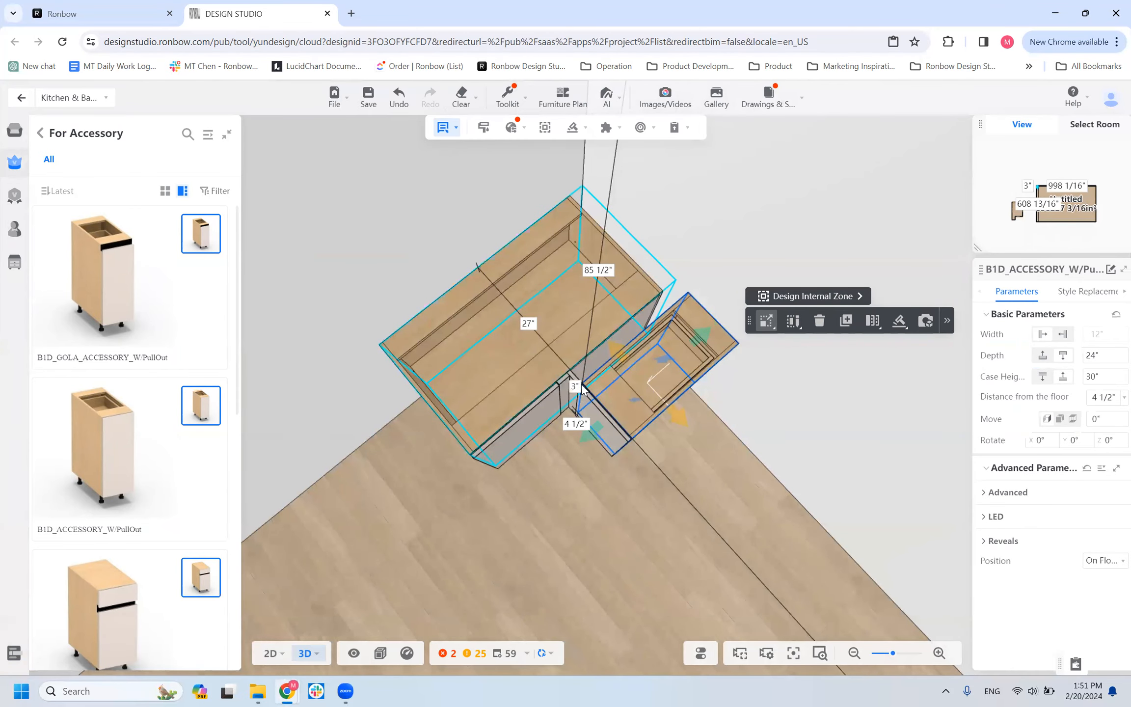
{"action": "scroll", "coordinate": [581, 498], "scroll_direction": "up", "scroll_amount": 2}
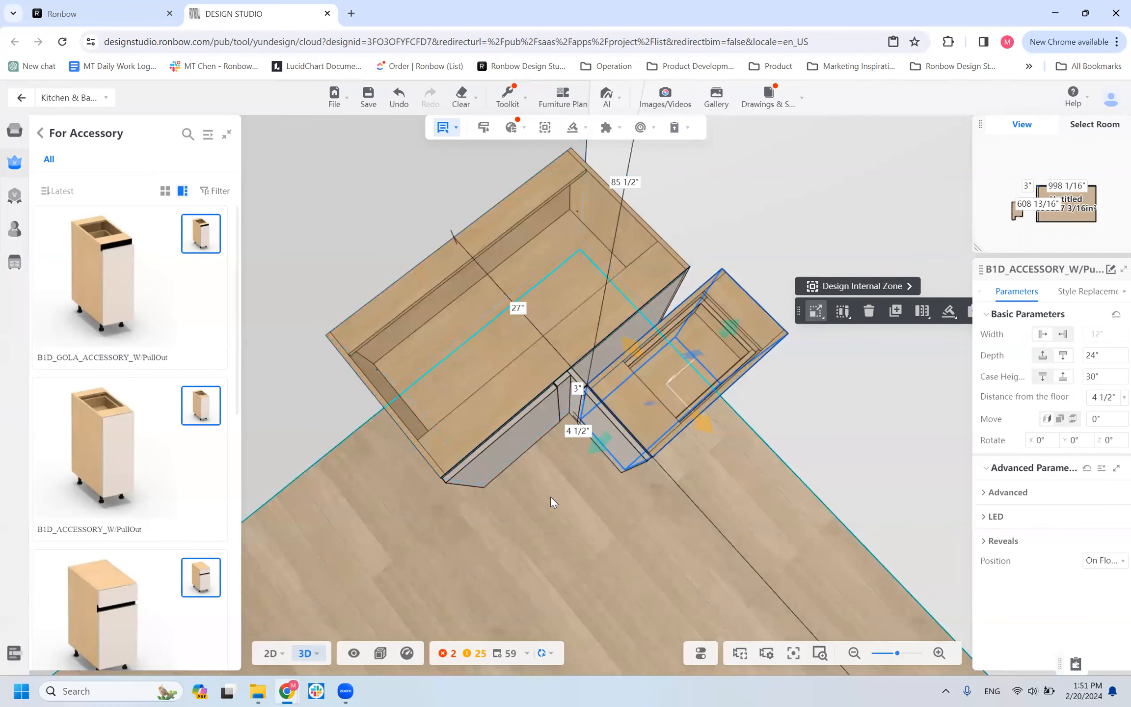
{"action": "left_click_drag", "start_coordinate": [558, 516], "coordinate": [490, 534]}
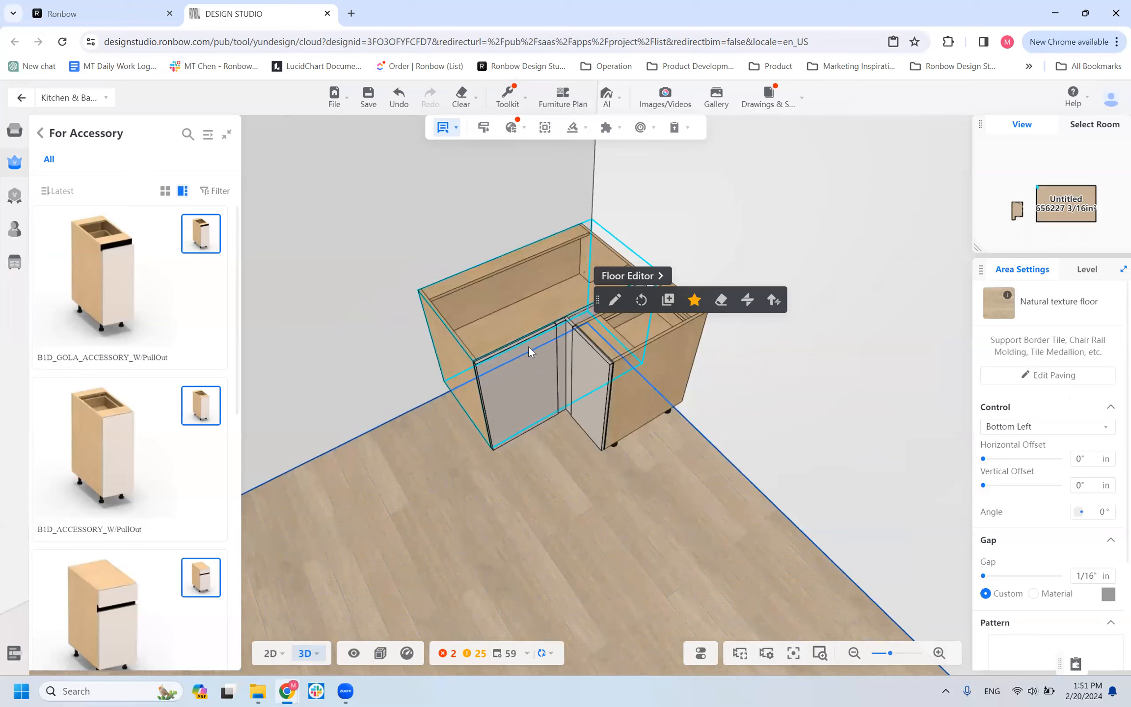
{"action": "left_click", "coordinate": [528, 346]}
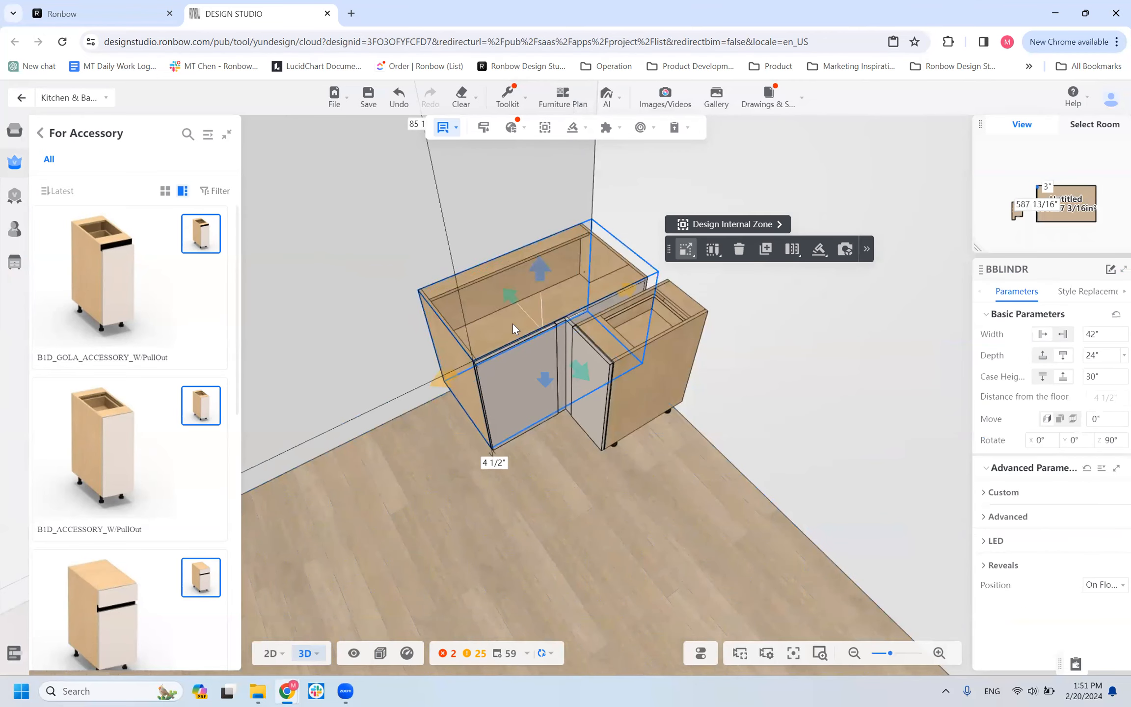
Place a BCORSQ_GOLA cabinet from the For Corner category about 13" from the BBLINDR cabinet along its wall, and select the BBLINDR cabinet.
{"action": "left_click", "coordinate": [40, 136]}
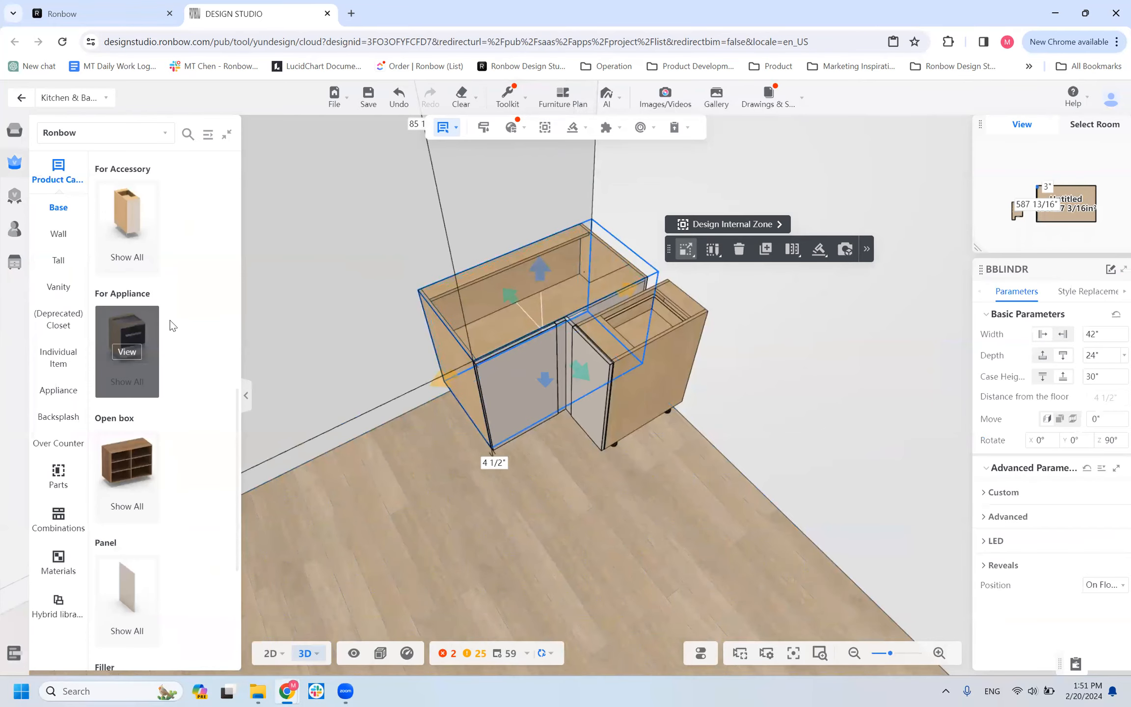
{"action": "scroll", "coordinate": [148, 324], "scroll_direction": "up", "scroll_amount": 10}
{"action": "scroll", "coordinate": [128, 432], "scroll_direction": "down", "scroll_amount": 8}
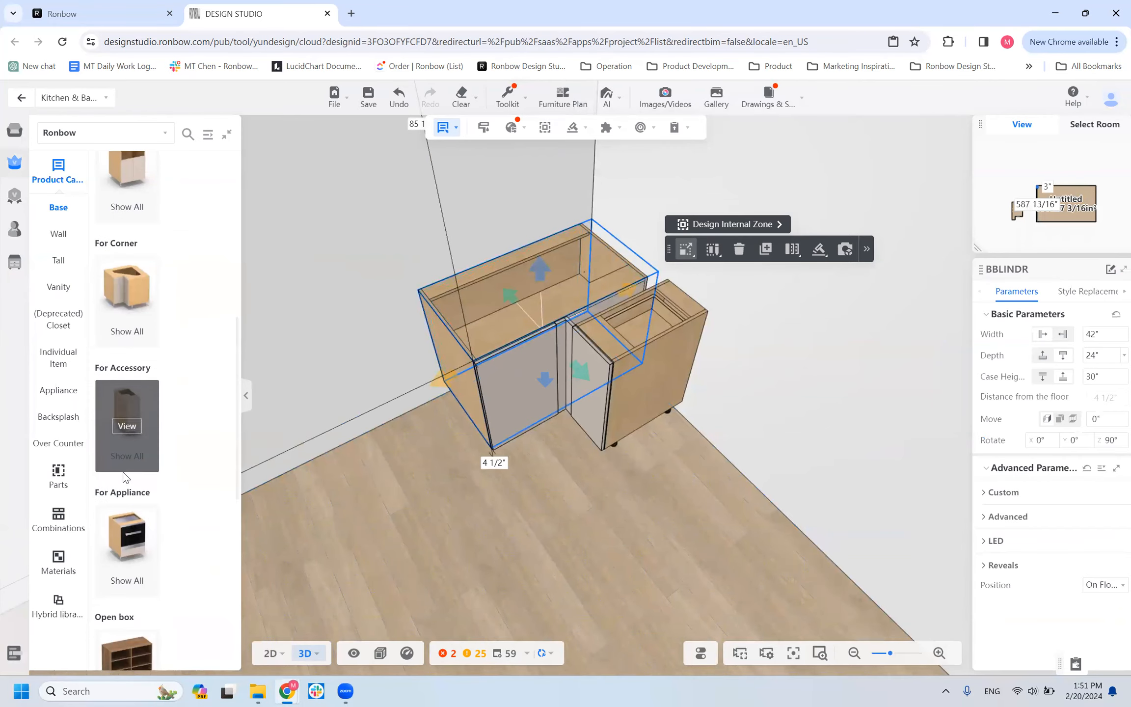
{"action": "left_click", "coordinate": [132, 302]}
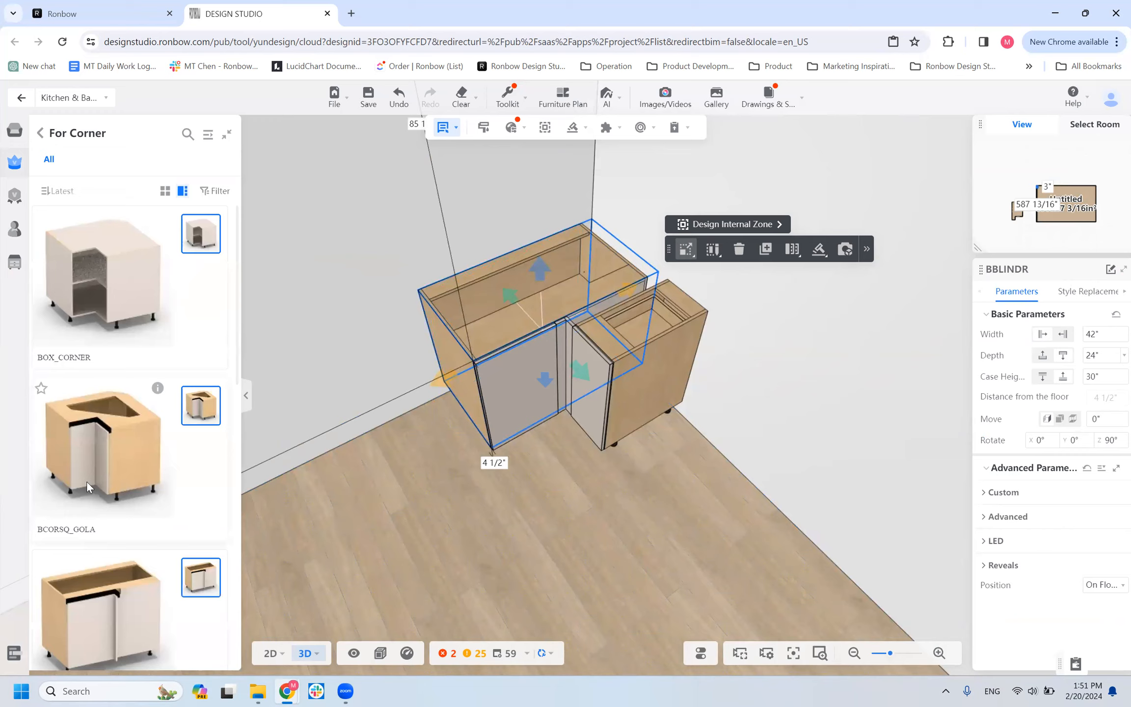
{"action": "left_click", "coordinate": [356, 418]}
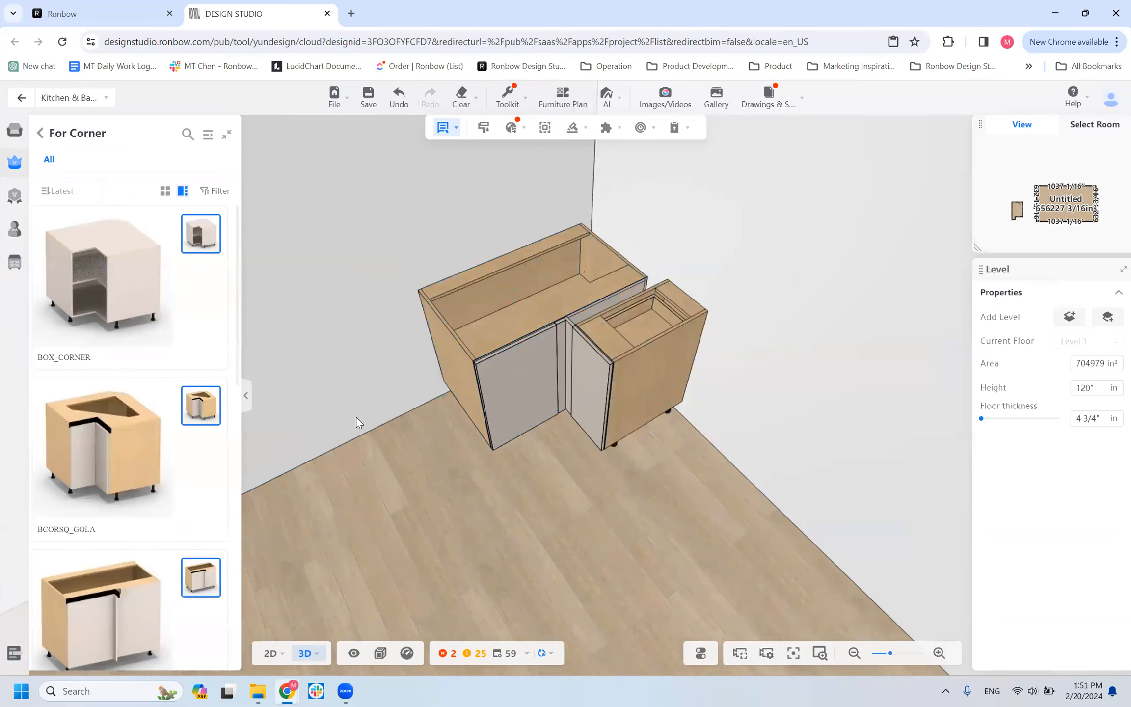
{"action": "left_click", "coordinate": [122, 441]}
{"action": "left_click", "coordinate": [366, 464]}
{"action": "left_click_drag", "start_coordinate": [545, 585], "coordinate": [530, 557]}
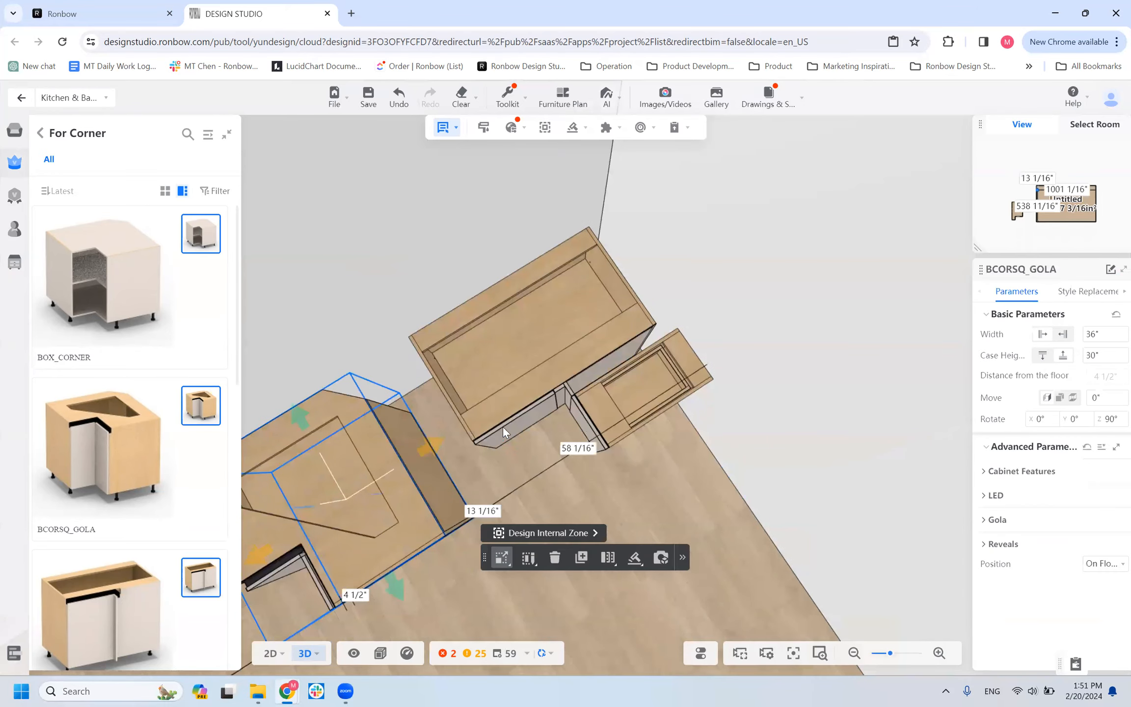
{"action": "left_click", "coordinate": [493, 400]}
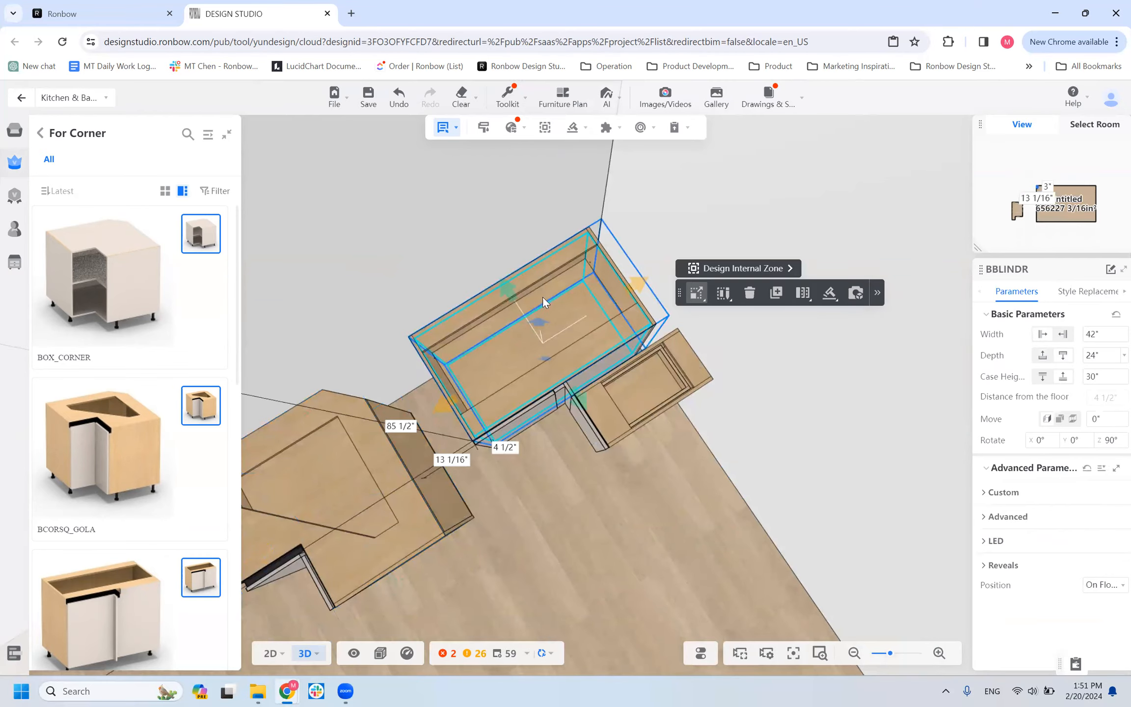
Open the replacement choices for the BBLINDR cabinet's Insert among its carcass style options.
{"action": "left_click", "coordinate": [305, 655]}
{"action": "left_click_drag", "start_coordinate": [522, 538], "coordinate": [530, 282]}
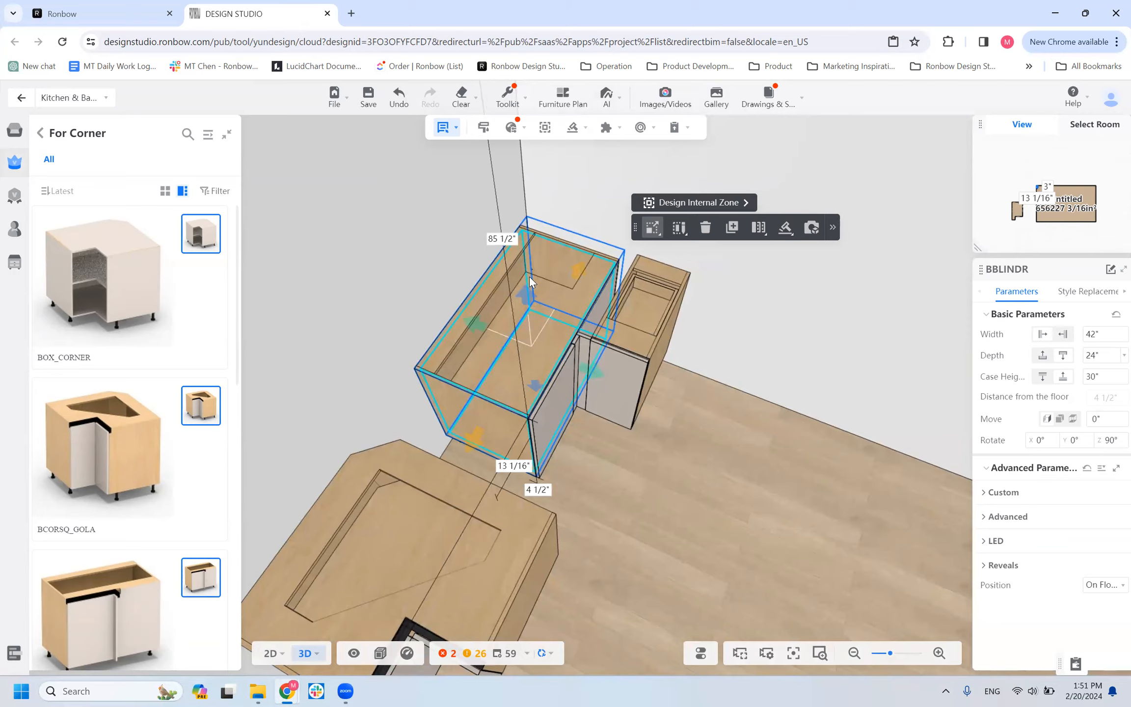
{"action": "left_click", "coordinate": [1080, 292]}
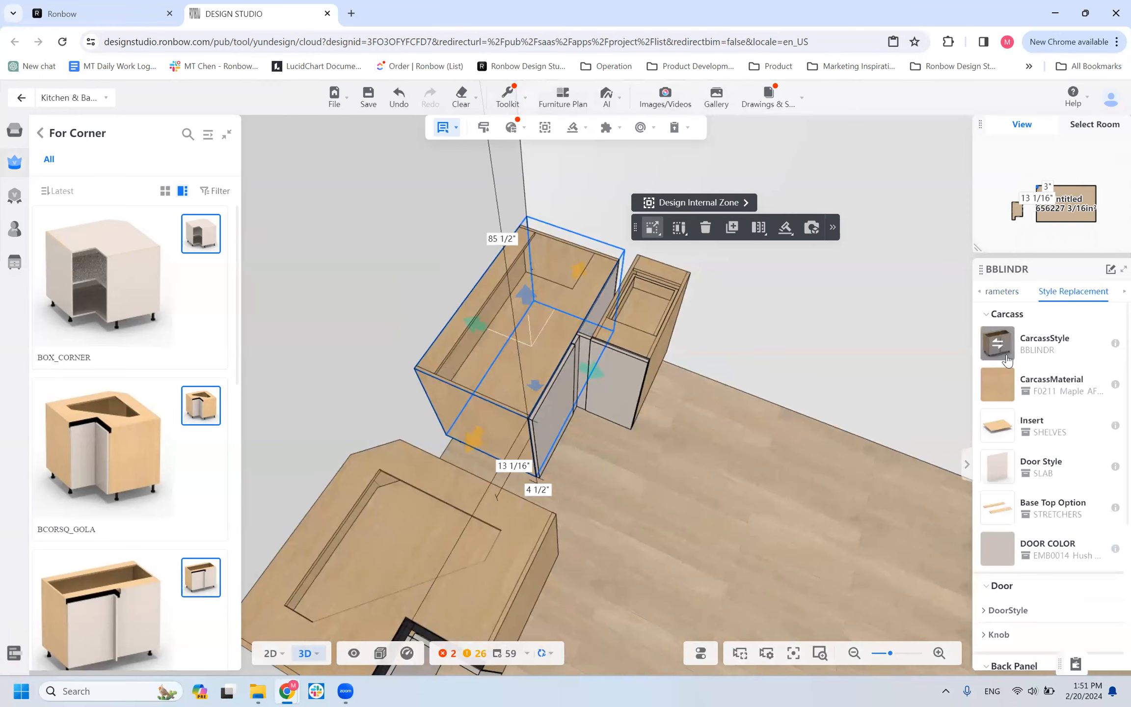
{"action": "mouse_move", "coordinate": [1012, 377]}
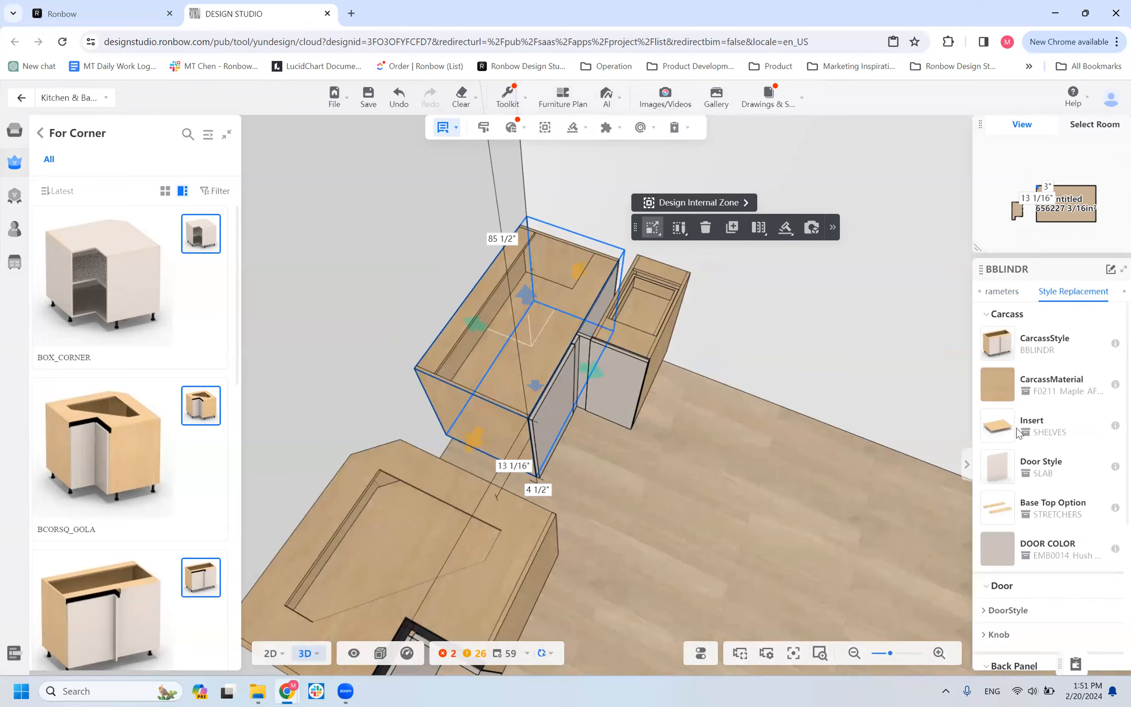
{"action": "mouse_move", "coordinate": [1006, 434]}
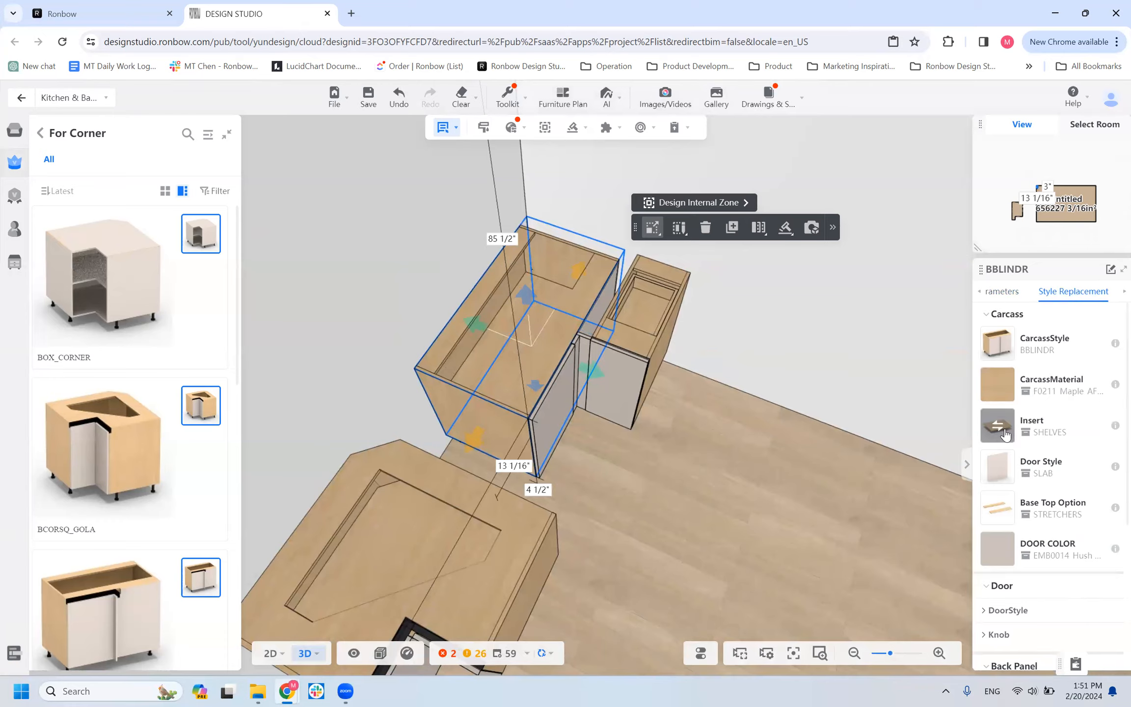
{"action": "left_click", "coordinate": [993, 432]}
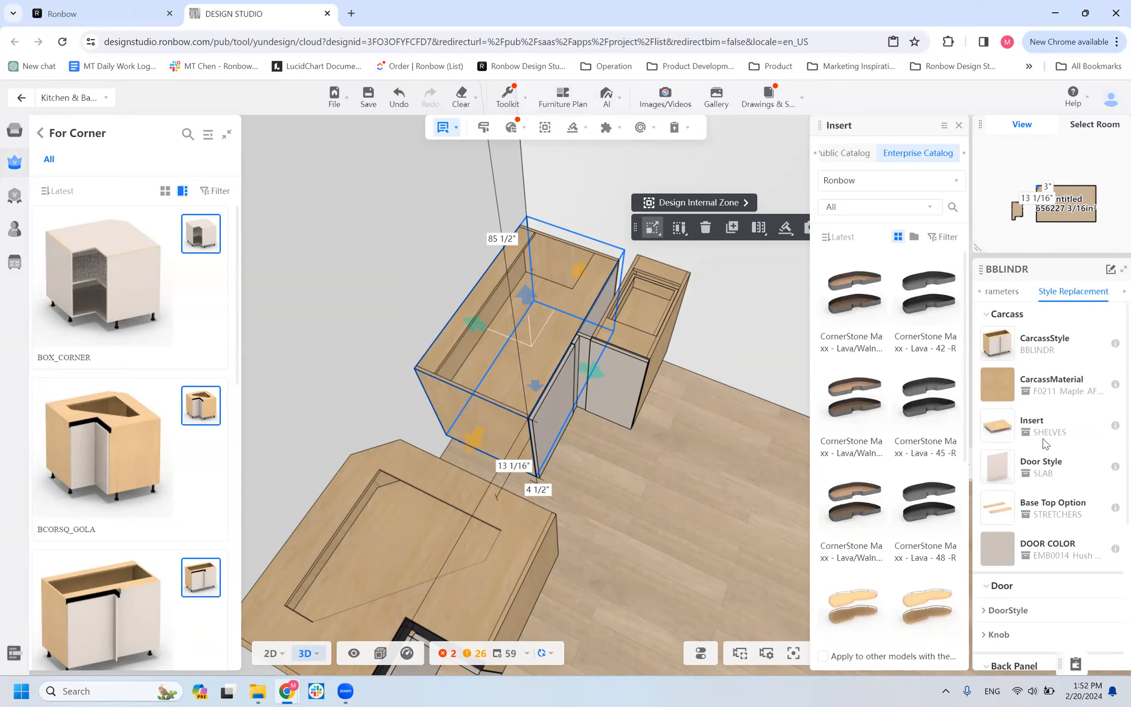
Replace the BBLINDR cabinet's shelves with the KB_LEMANS-42R-CM insert and view it from above.
{"action": "scroll", "coordinate": [845, 415], "scroll_direction": "down", "scroll_amount": 3}
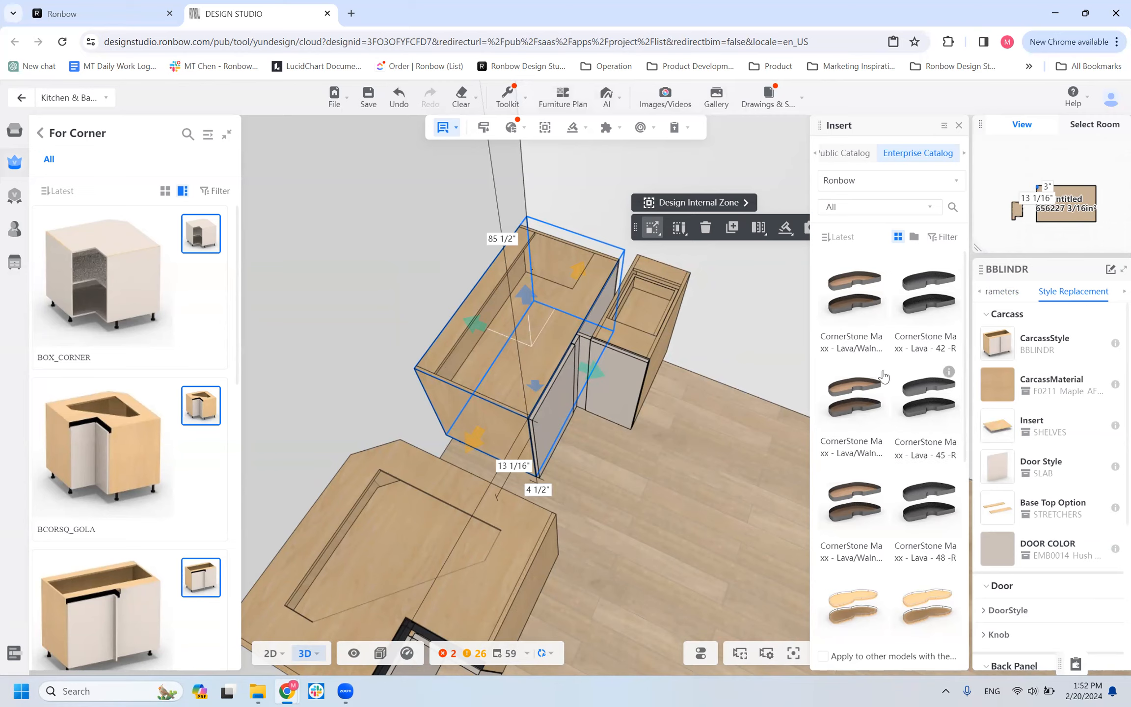
{"action": "scroll", "coordinate": [845, 415], "scroll_direction": "down", "scroll_amount": 3}
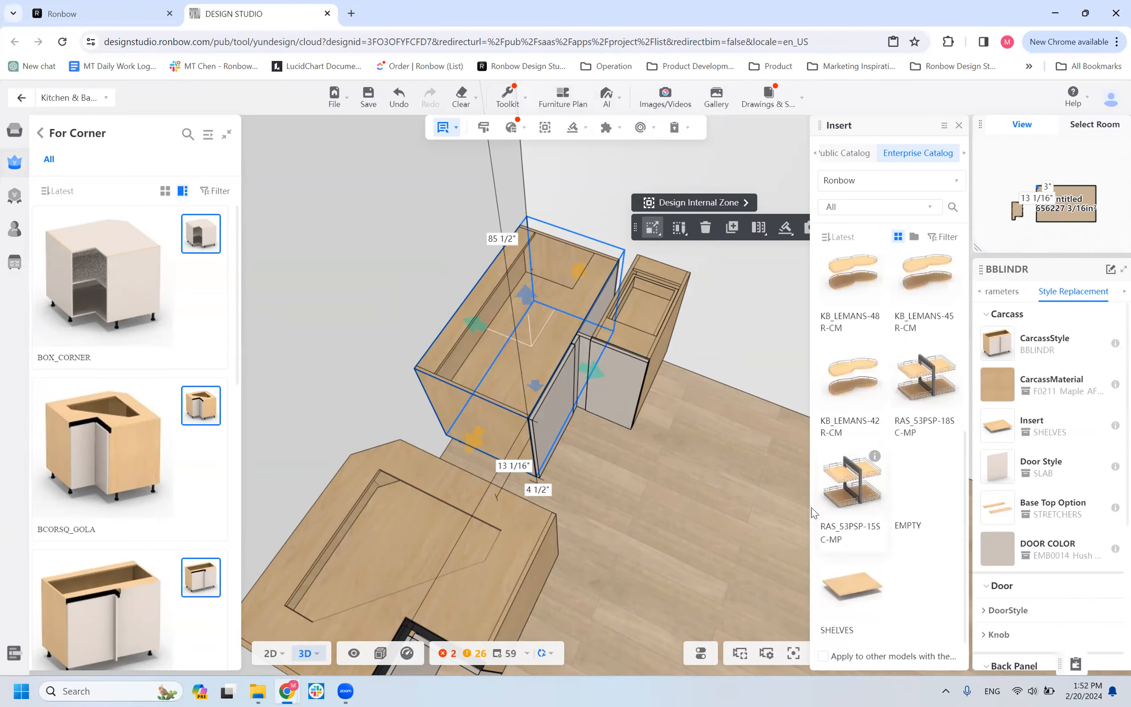
{"action": "scroll", "coordinate": [838, 410], "scroll_direction": "up", "scroll_amount": 5}
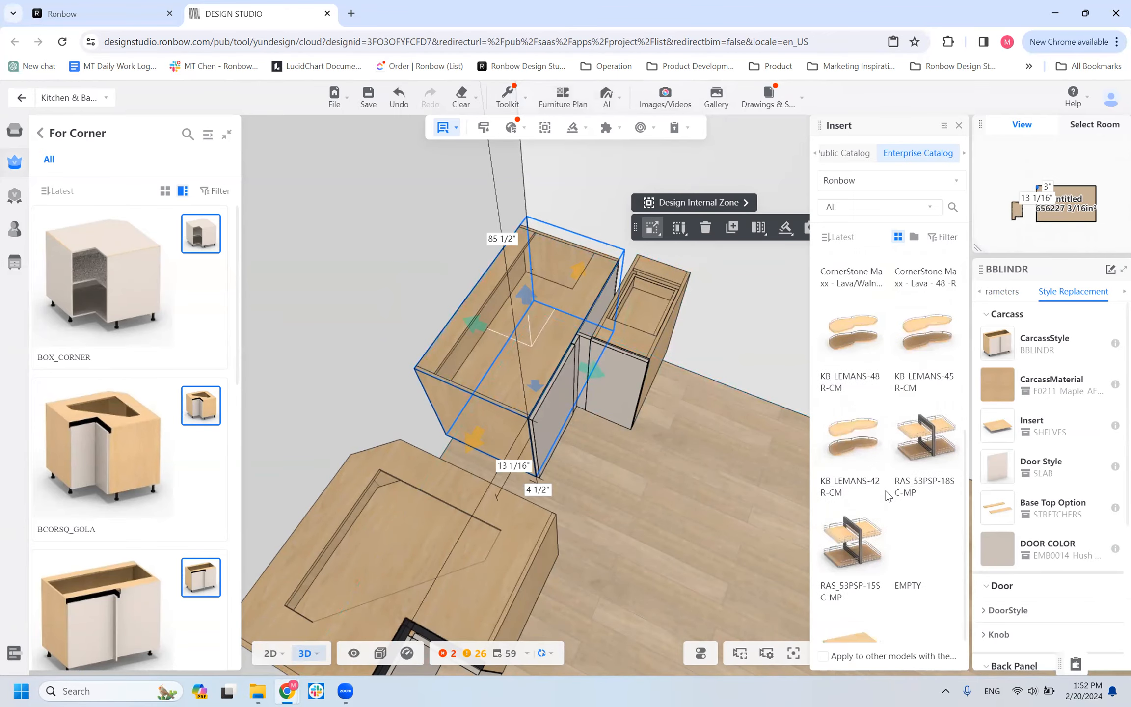
{"action": "scroll", "coordinate": [849, 406], "scroll_direction": "down", "scroll_amount": 4}
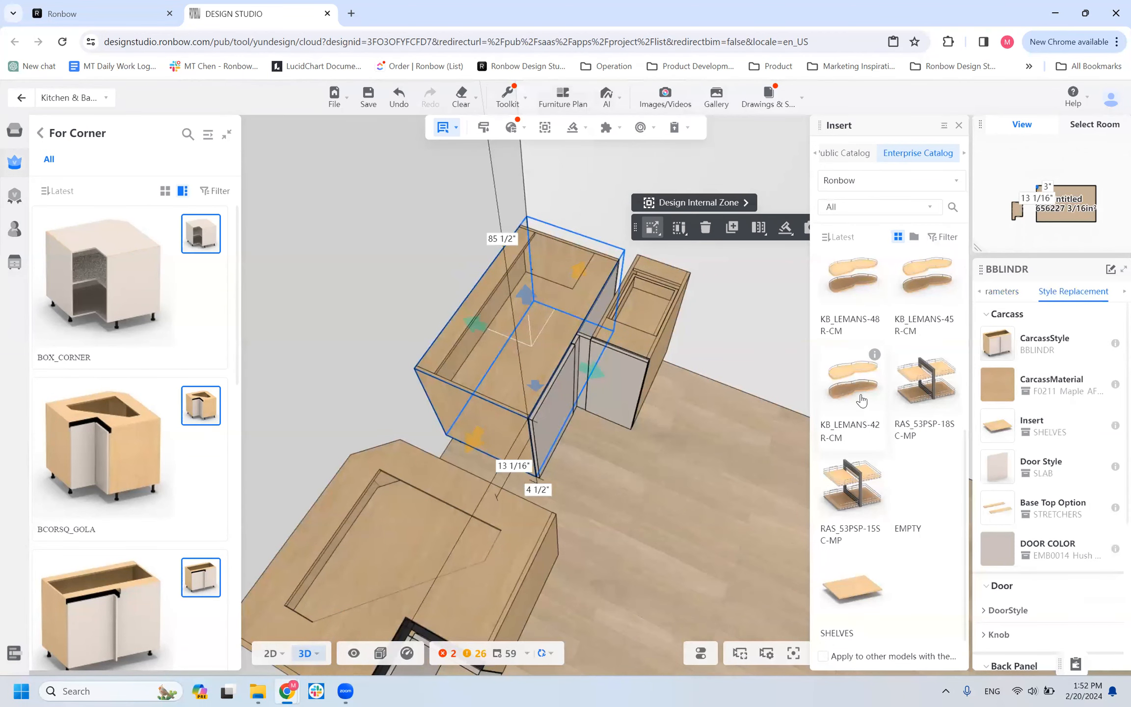
{"action": "left_click_drag", "start_coordinate": [561, 503], "coordinate": [638, 454]}
Change the BBLINDR cabinet's insert to CornerStone Maxx - Lava - 42 -R and inspect it from several angles.
{"action": "scroll", "coordinate": [908, 332], "scroll_direction": "up", "scroll_amount": 4}
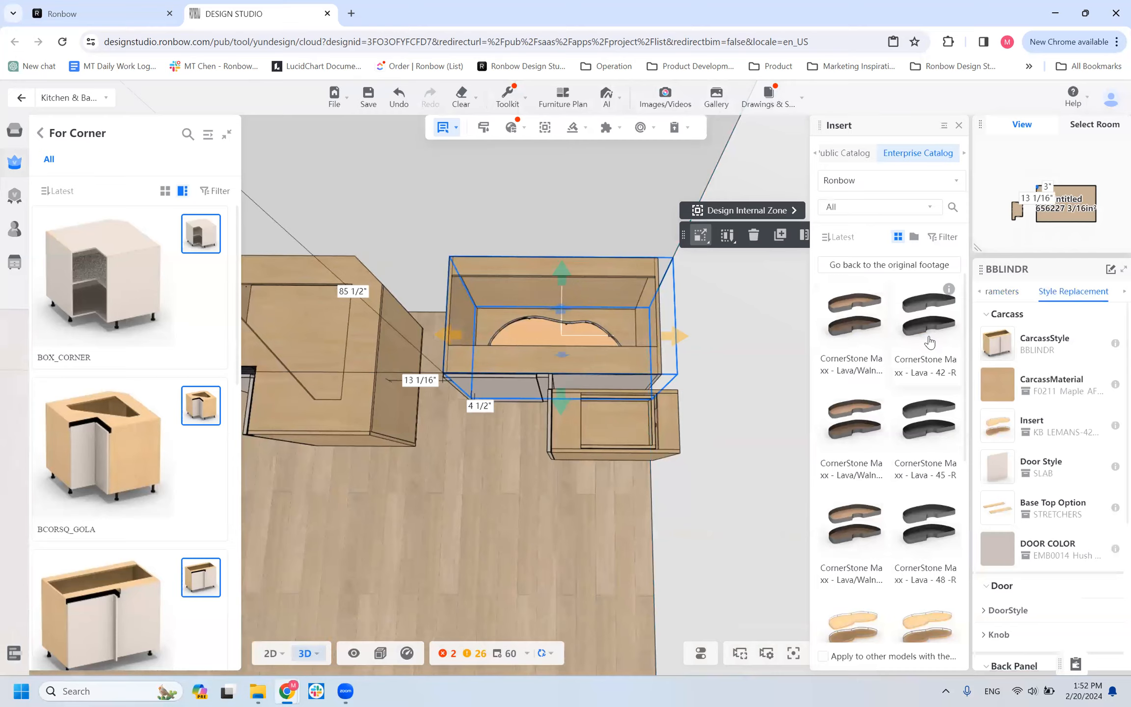
{"action": "scroll", "coordinate": [929, 342], "scroll_direction": "down", "scroll_amount": 1}
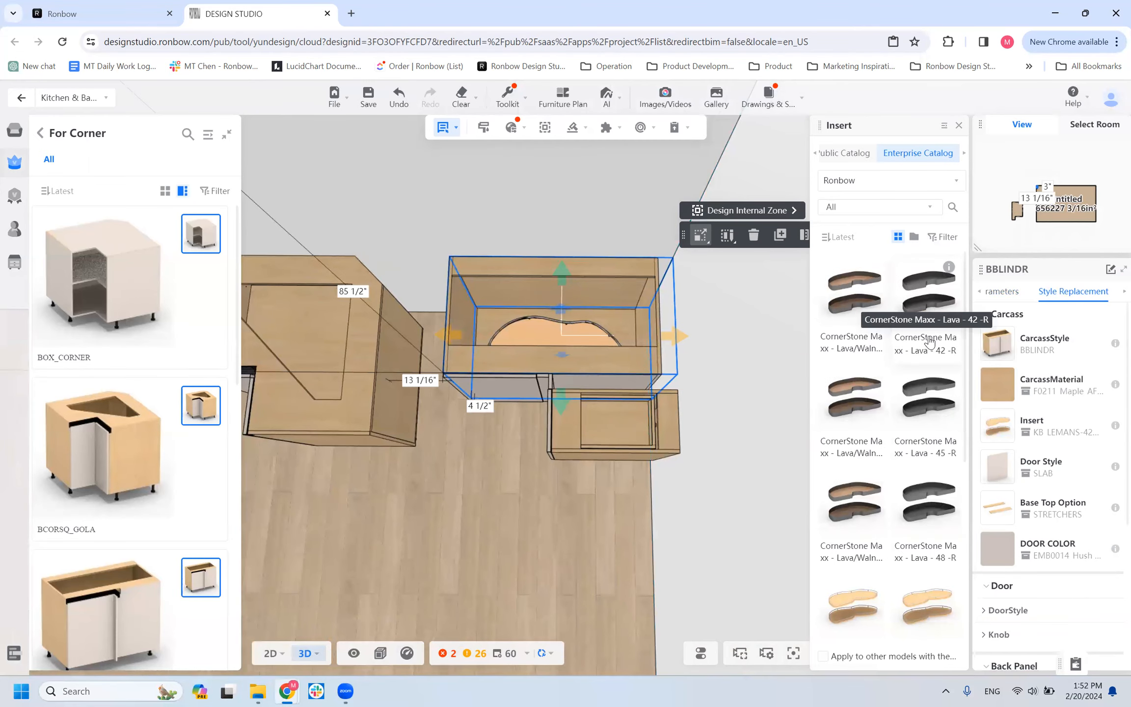
{"action": "left_click", "coordinate": [929, 342]}
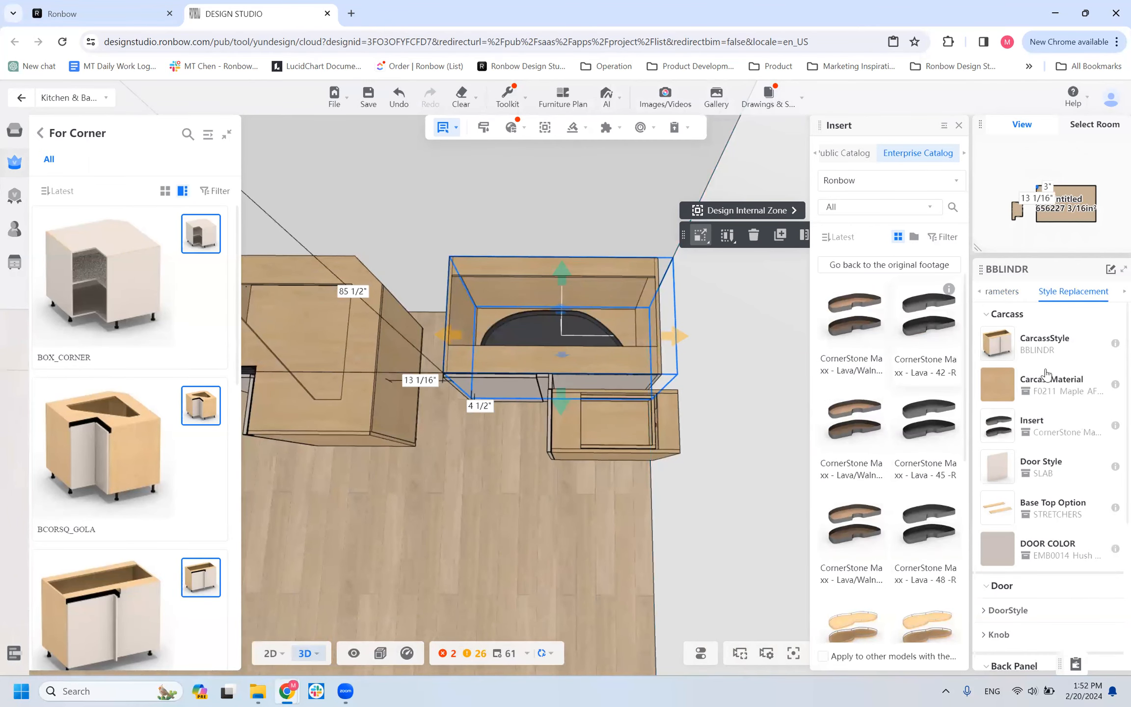
{"action": "scroll", "coordinate": [442, 495], "scroll_direction": "up", "scroll_amount": 5}
{"action": "scroll", "coordinate": [442, 494], "scroll_direction": "down", "scroll_amount": 4}
{"action": "left_click_drag", "start_coordinate": [549, 523], "coordinate": [662, 383]}
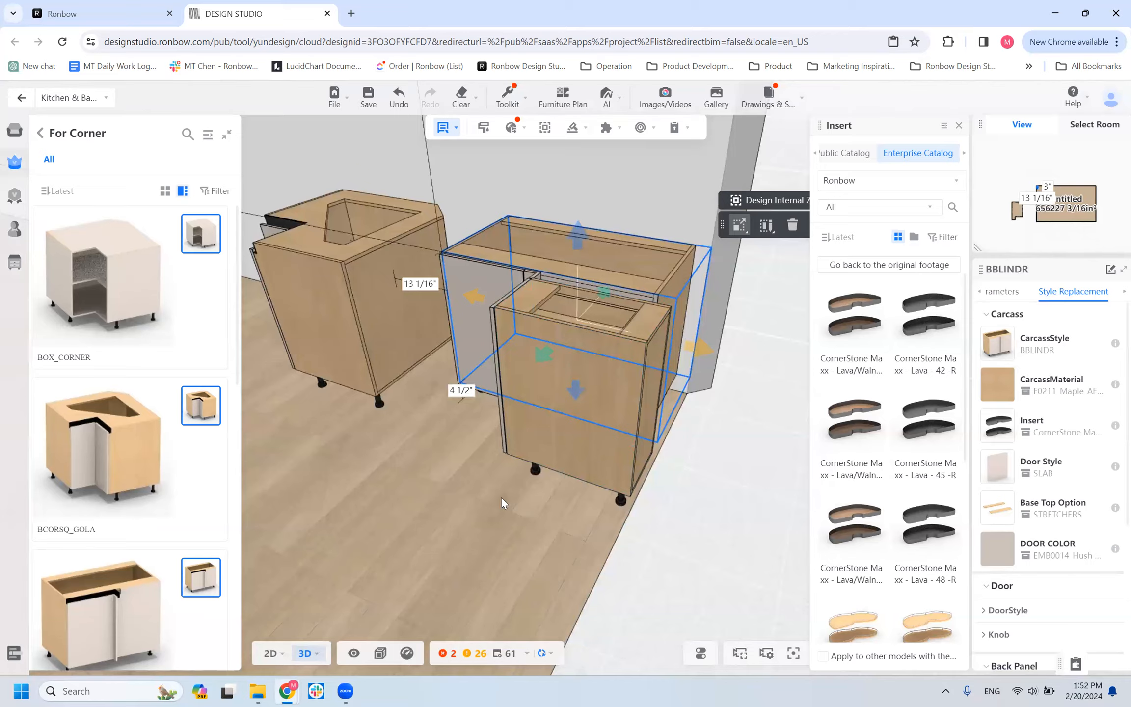
{"action": "left_click_drag", "start_coordinate": [440, 560], "coordinate": [466, 570]}
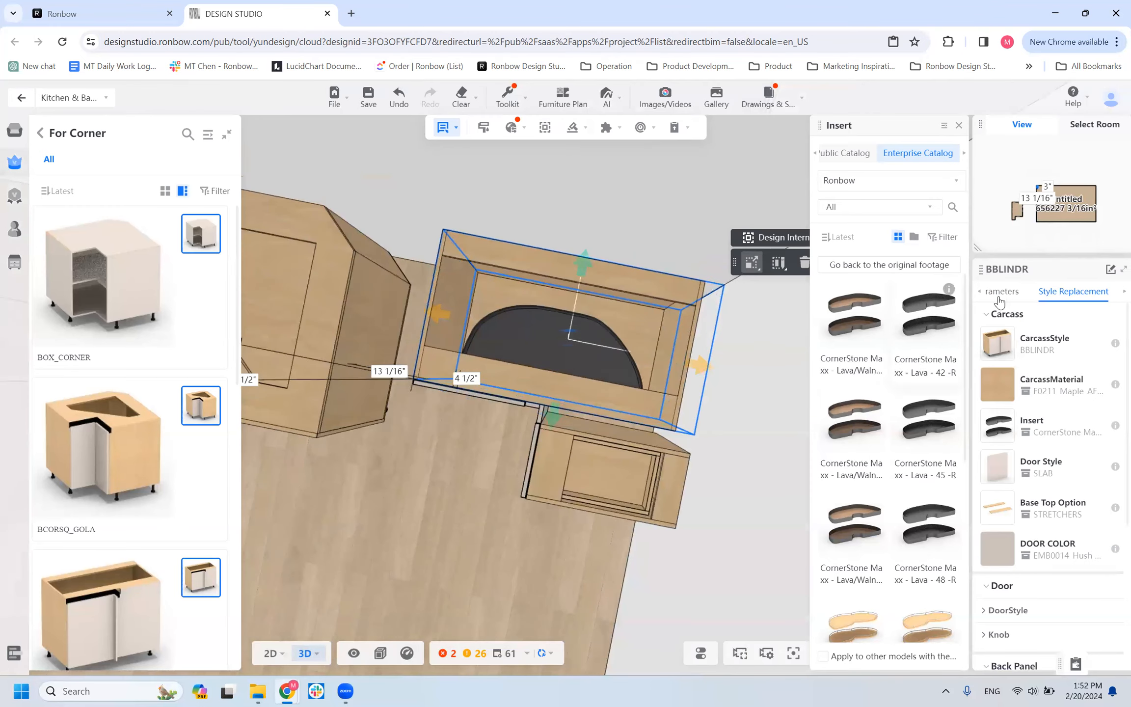
Try the CornerStone Maxx - Lava/Walnut - 48 -R insert in the BBLINDR cabinet and check its parameters.
{"action": "left_click", "coordinate": [1002, 291]}
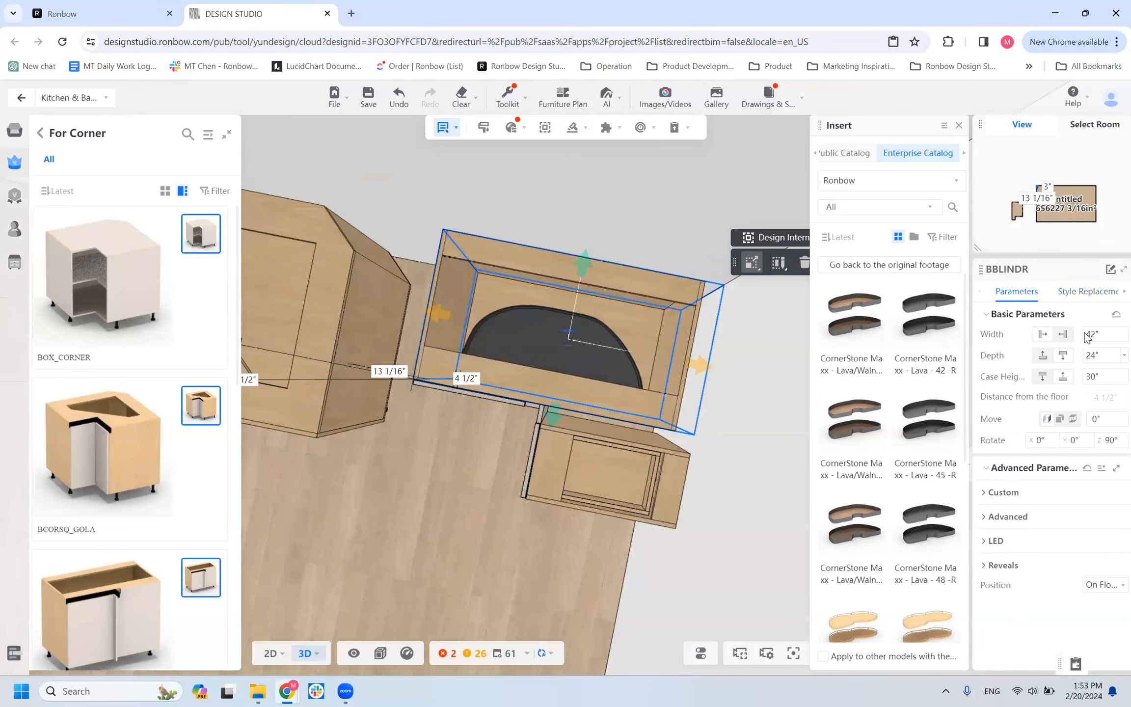
{"action": "scroll", "coordinate": [839, 569], "scroll_direction": "down", "scroll_amount": 1}
{"action": "left_click", "coordinate": [840, 573]}
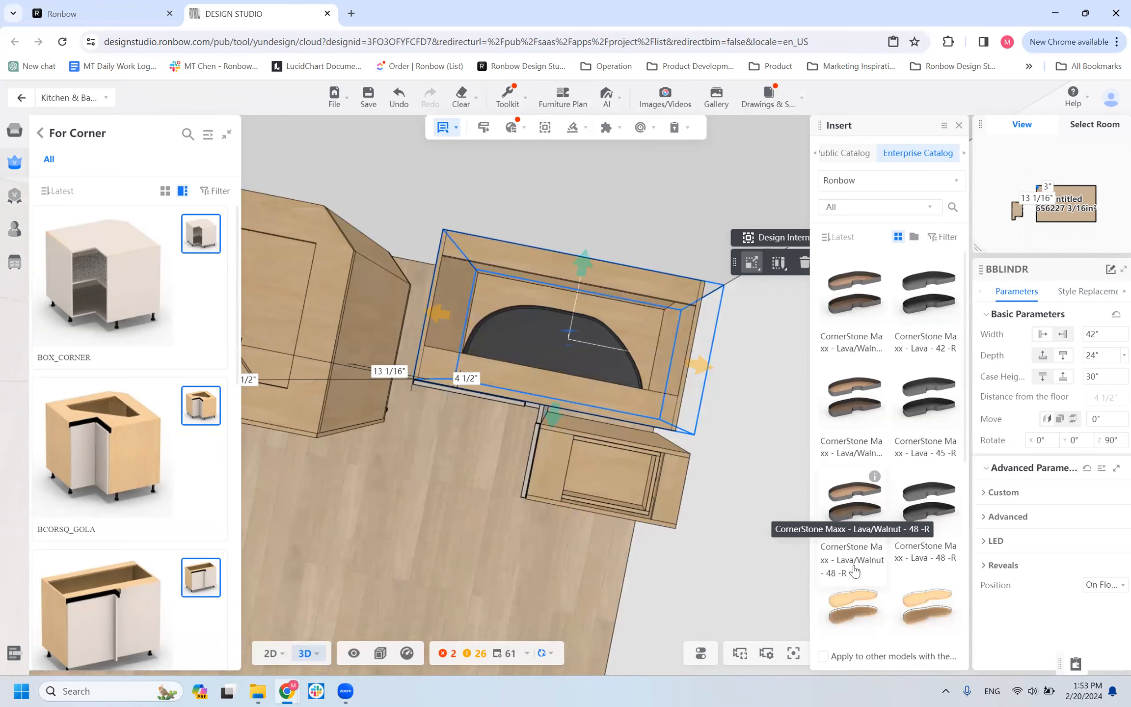
{"action": "left_click", "coordinate": [1086, 292]}
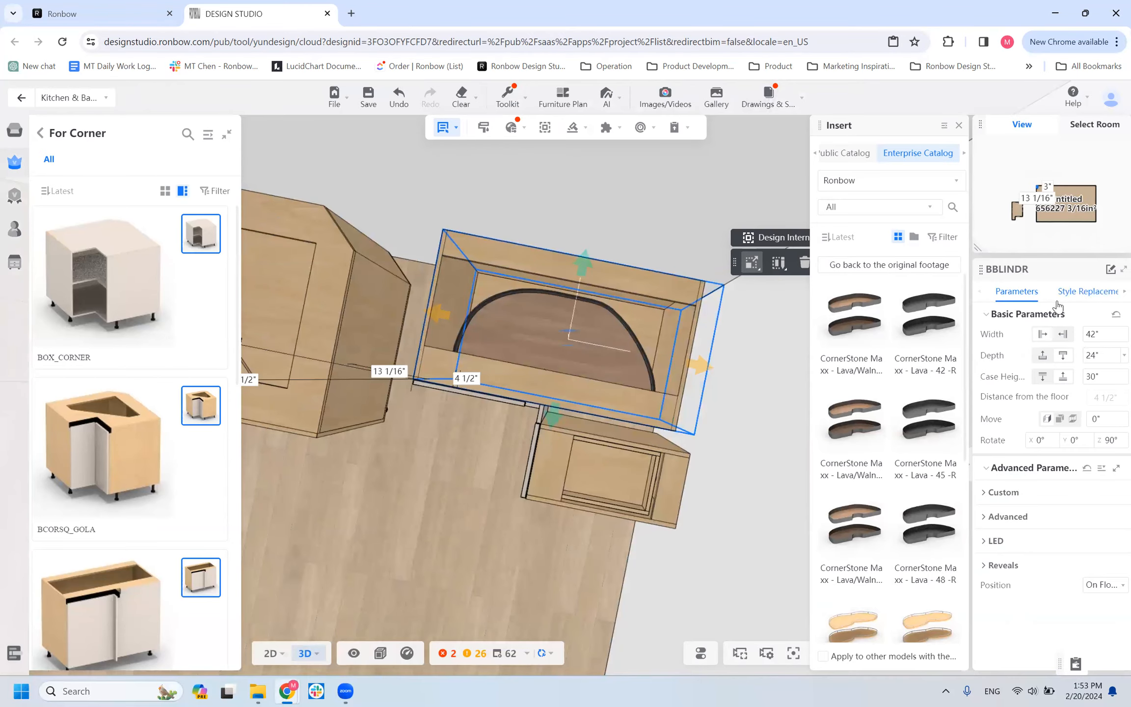
{"action": "left_click", "coordinate": [1010, 298]}
Switch the BBLINDR cabinet's insert back to CornerStone Maxx - Lava - 42 -R and view it from above.
{"action": "left_click_drag", "start_coordinate": [388, 526], "coordinate": [438, 454]}
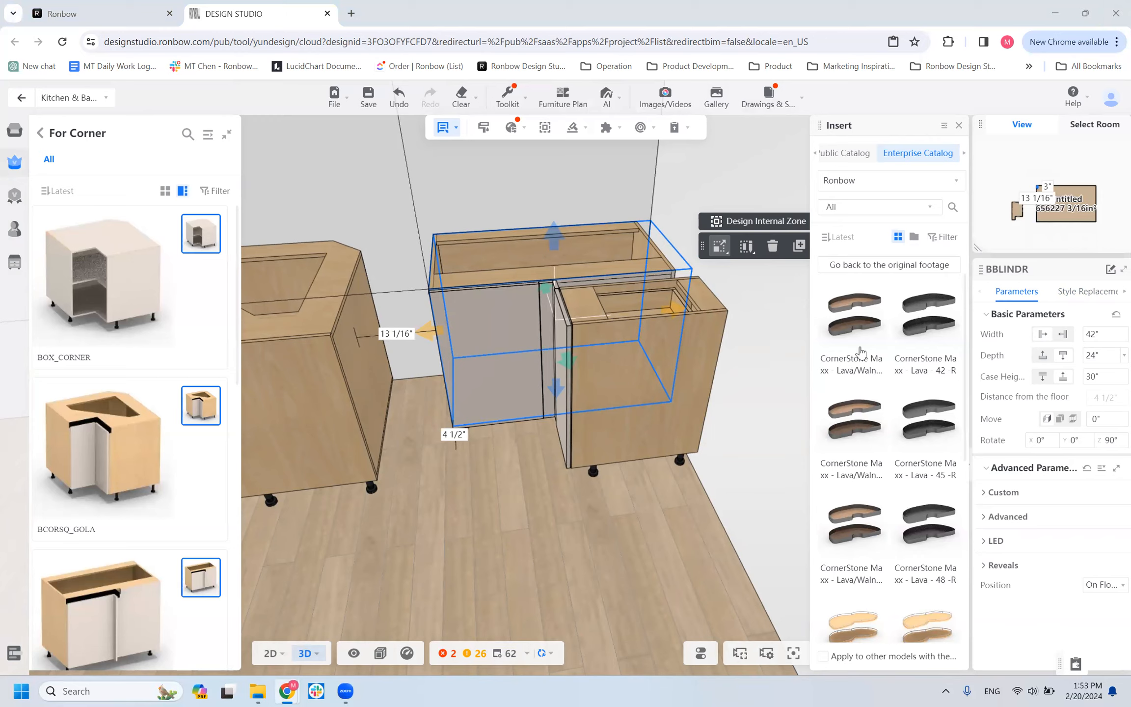
{"action": "scroll", "coordinate": [905, 341], "scroll_direction": "down", "scroll_amount": 1}
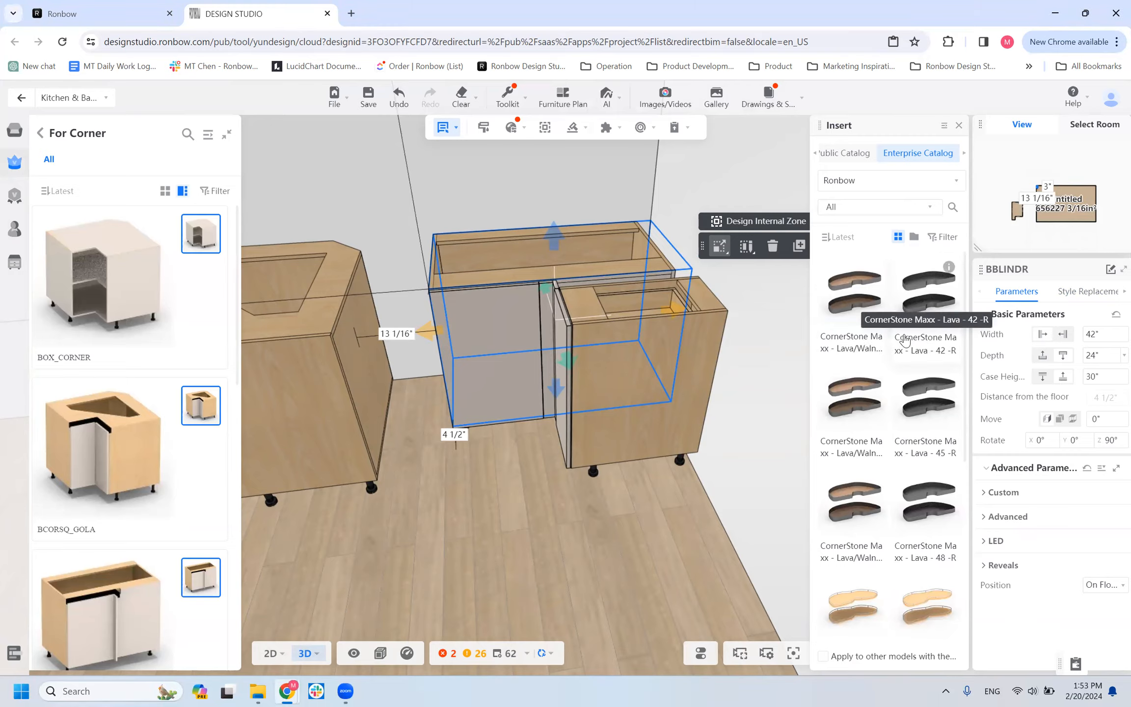
{"action": "left_click", "coordinate": [904, 341]}
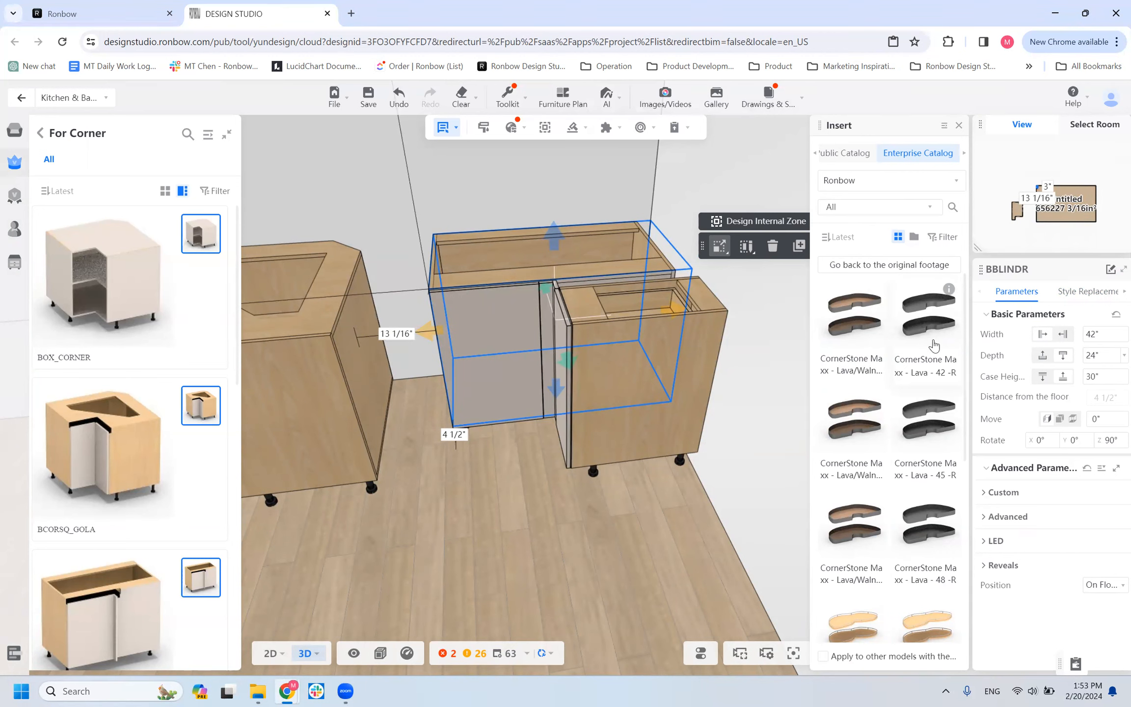
{"action": "scroll", "coordinate": [515, 466], "scroll_direction": "down", "scroll_amount": 2}
{"action": "left_click_drag", "start_coordinate": [522, 514], "coordinate": [541, 579]}
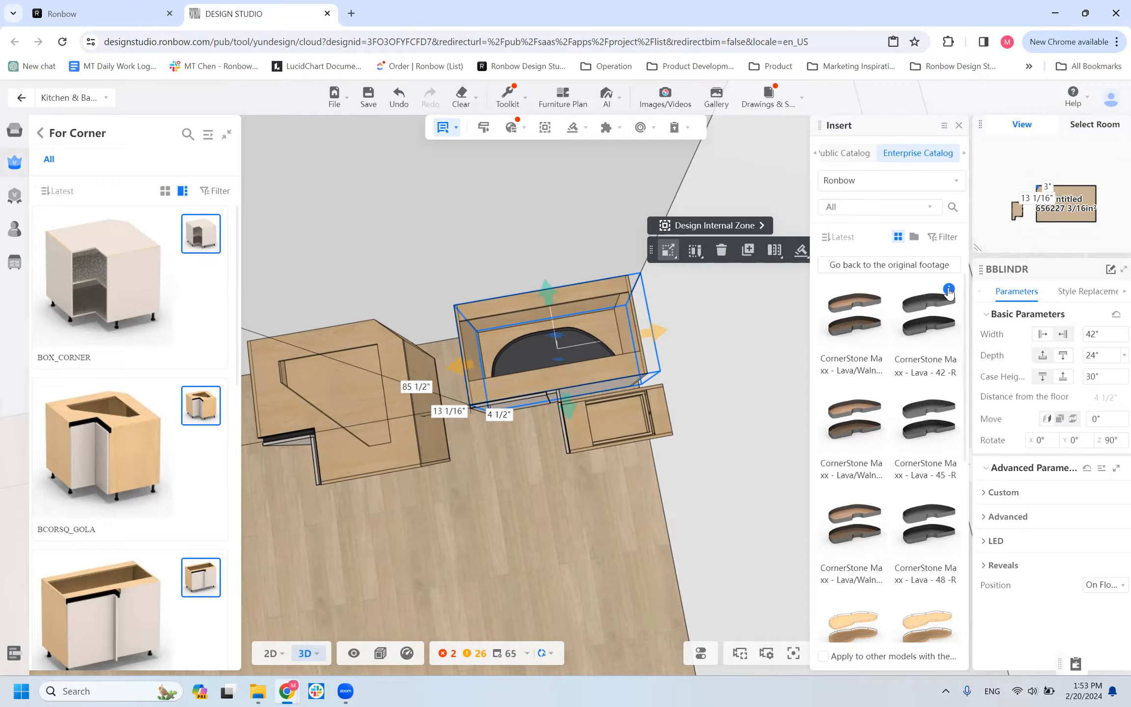
Review the details of the available corner inserts, including the CornerStone Maxx models and KB_LEMANS-48R-CM.
{"action": "mouse_move", "coordinate": [949, 290]}
{"action": "mouse_move", "coordinate": [873, 293]}
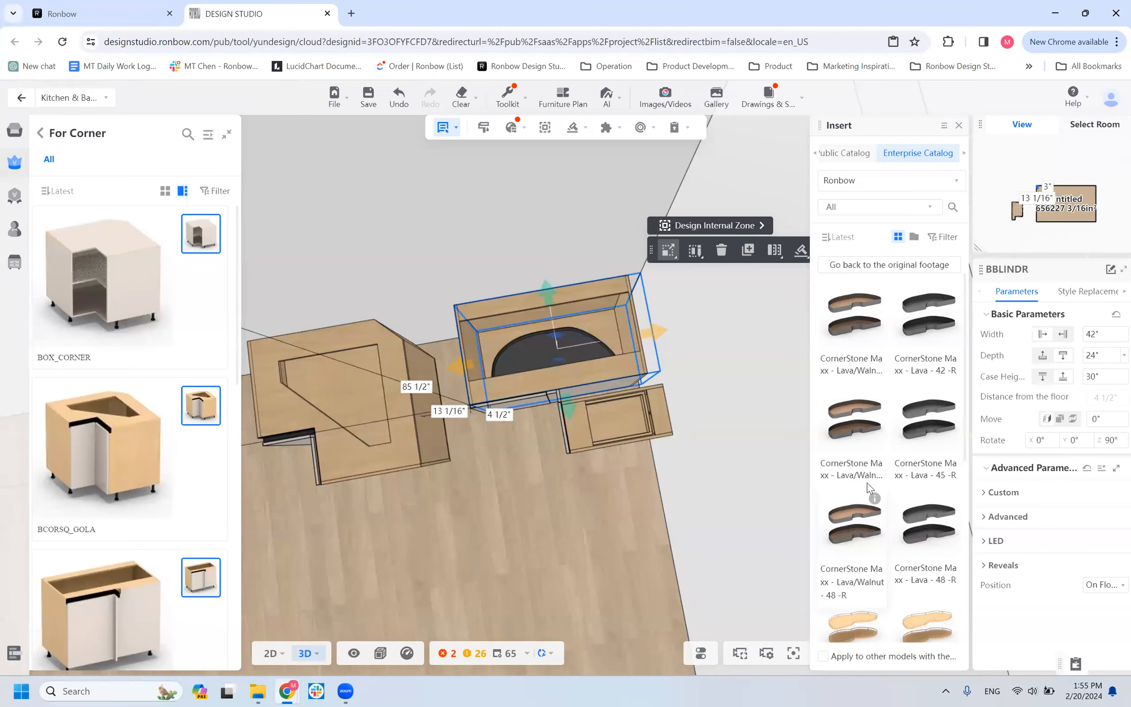
{"action": "scroll", "coordinate": [866, 482], "scroll_direction": "down", "scroll_amount": 5}
{"action": "mouse_move", "coordinate": [875, 339]}
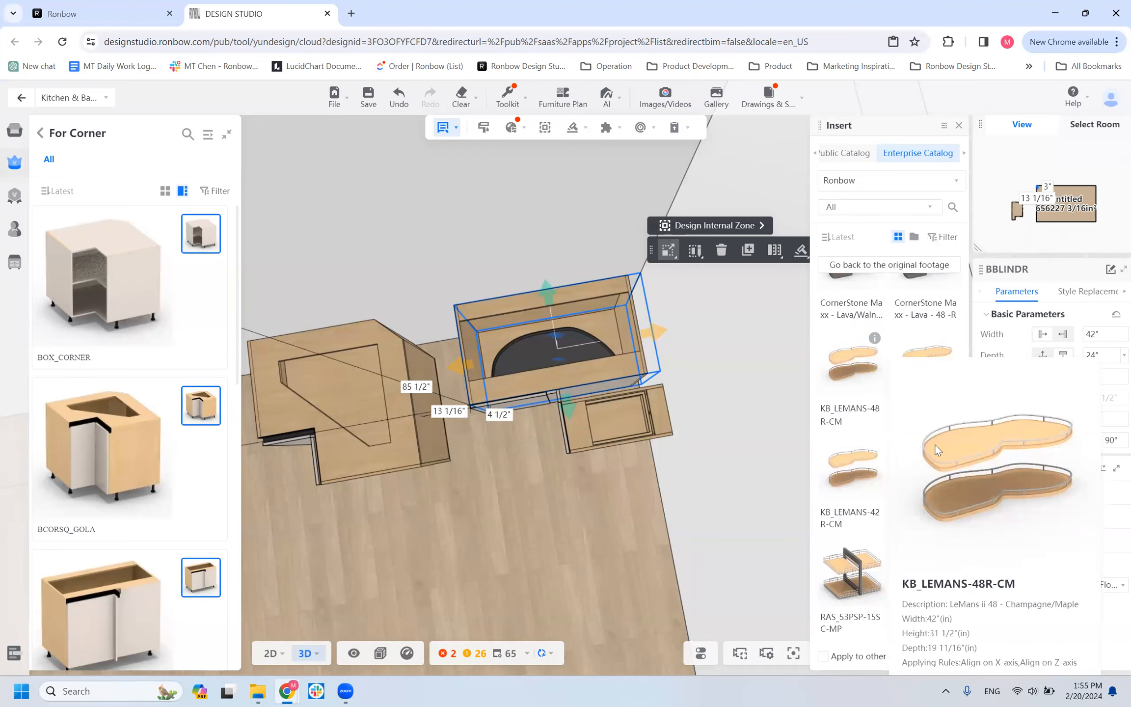
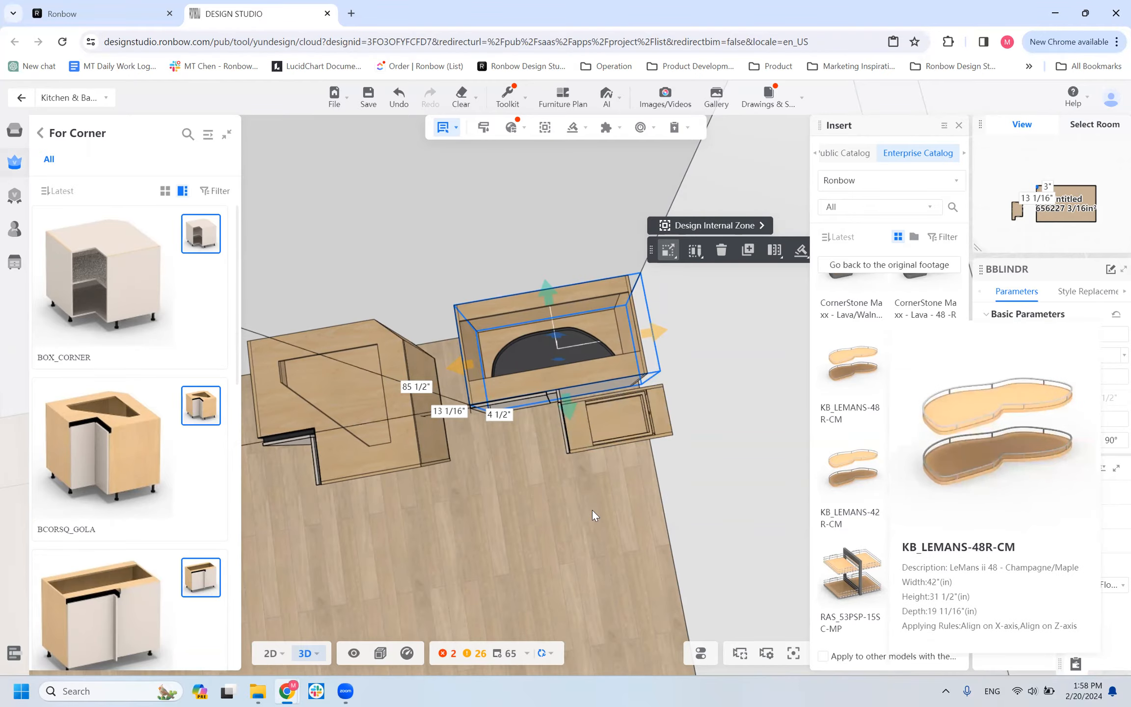
Leave the insert selection and switch the base cabinet catalog from corner cabinets to the For Accessory collection.
{"action": "left_click", "coordinate": [562, 501]}
{"action": "left_click_drag", "start_coordinate": [562, 501], "coordinate": [583, 487]}
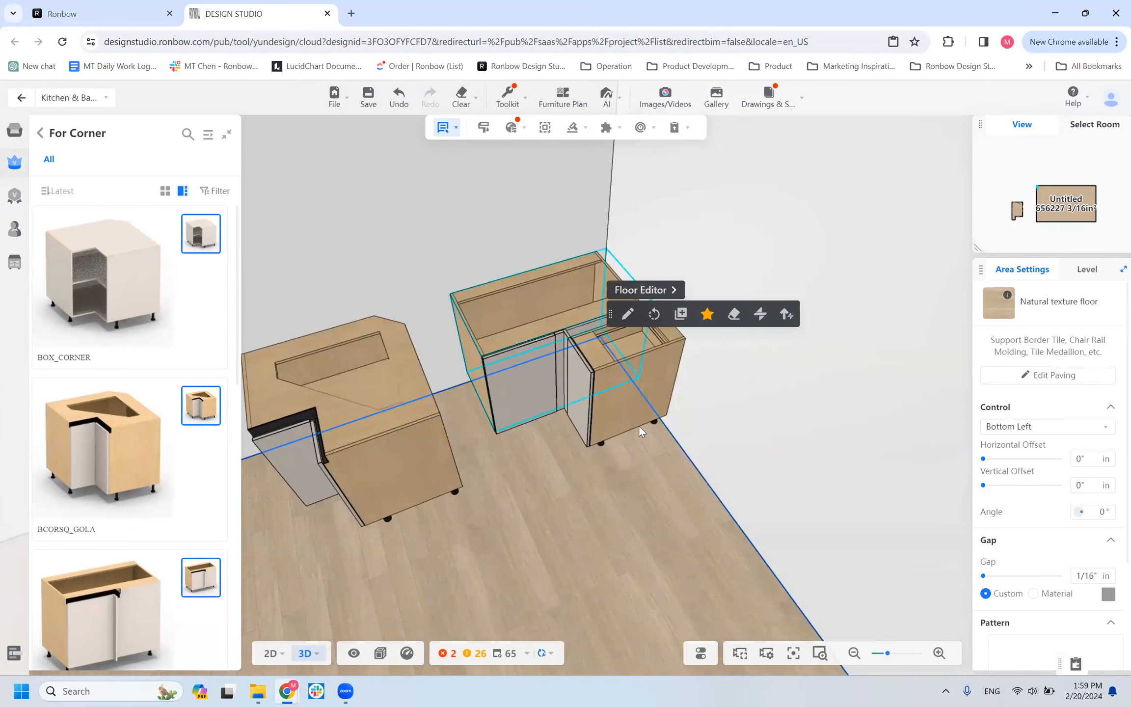
{"action": "scroll", "coordinate": [497, 446], "scroll_direction": "down", "scroll_amount": 3}
{"action": "left_click_drag", "start_coordinate": [505, 466], "coordinate": [495, 501]}
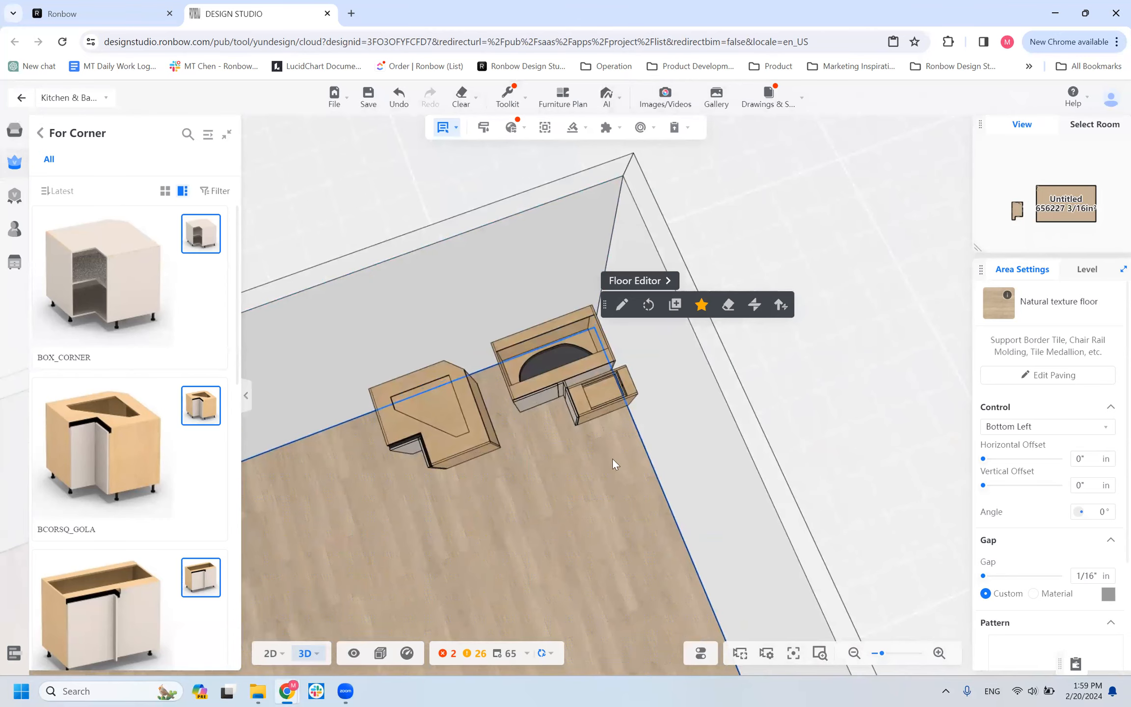
{"action": "left_click", "coordinate": [76, 146]}
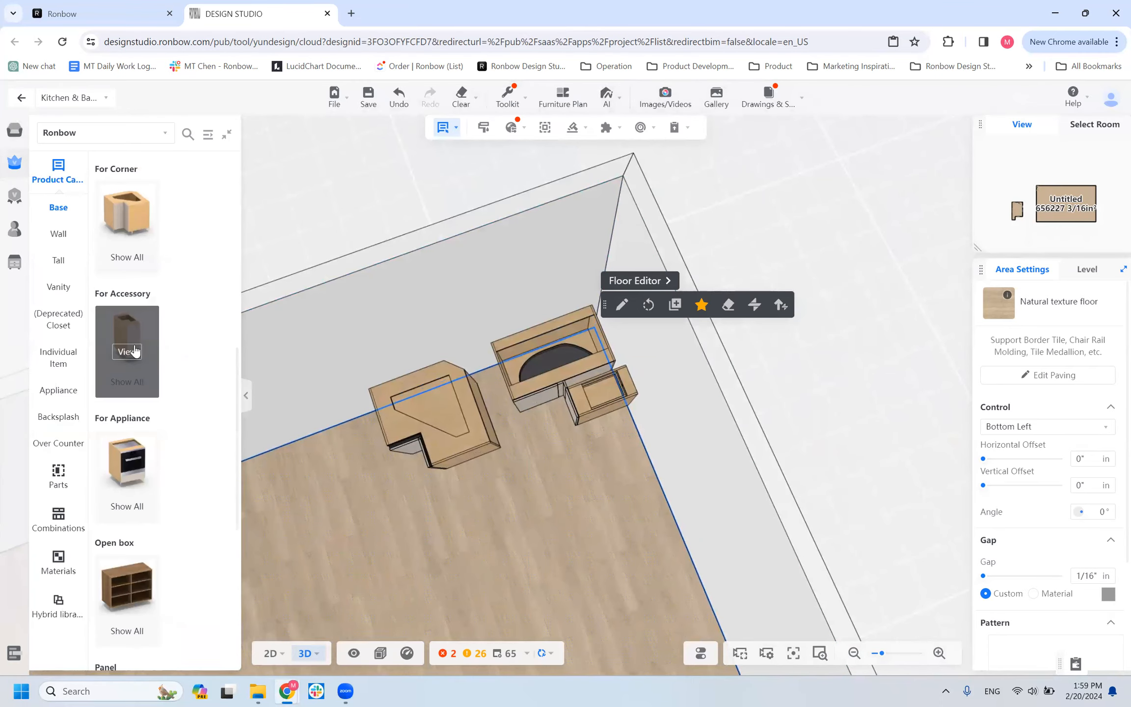
{"action": "left_click", "coordinate": [134, 351]}
Select the B1D_ACCESSORY_W/PullOut cabinet beside the BBLINDR cabinet and inspect it up close and from farther away.
{"action": "mouse_move", "coordinate": [597, 422]}
{"action": "left_mouse_down"}
{"action": "mouse_move", "coordinate": [548, 515]}
{"action": "mouse_move", "coordinate": [598, 450]}
{"action": "mouse_move", "coordinate": [585, 479]}
{"action": "mouse_move", "coordinate": [580, 460]}
{"action": "mouse_move", "coordinate": [598, 417]}
{"action": "left_mouse_up"}
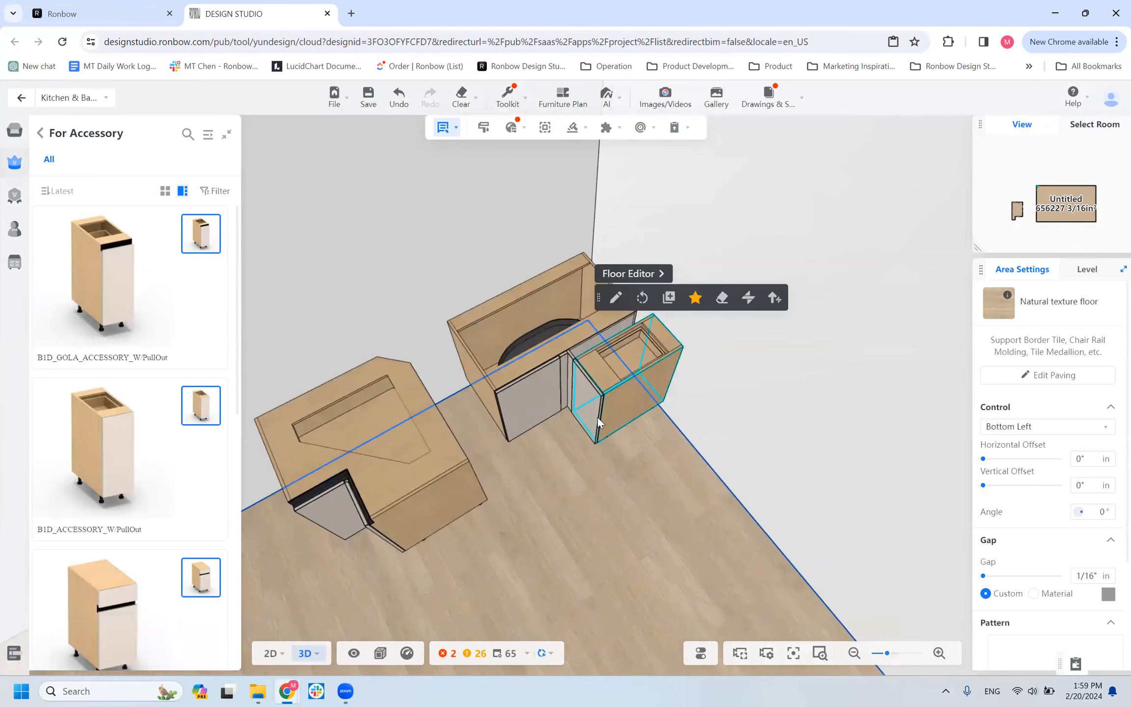
{"action": "left_click", "coordinate": [597, 417]}
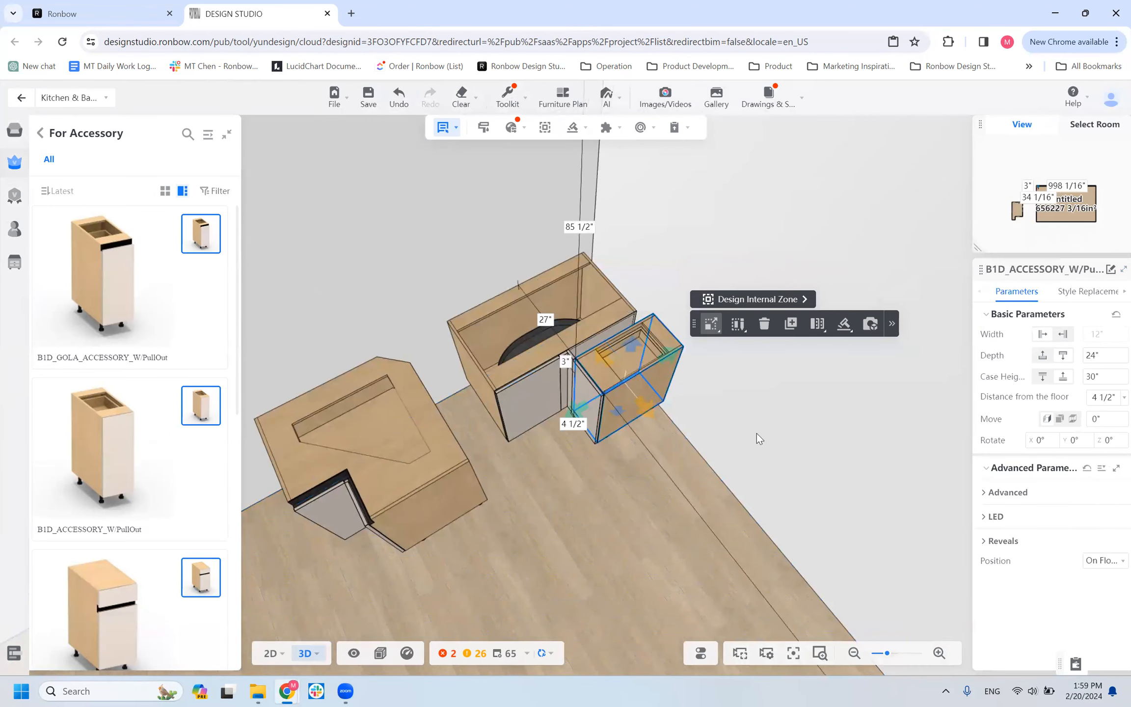
{"action": "left_click_drag", "start_coordinate": [632, 475], "coordinate": [566, 551]}
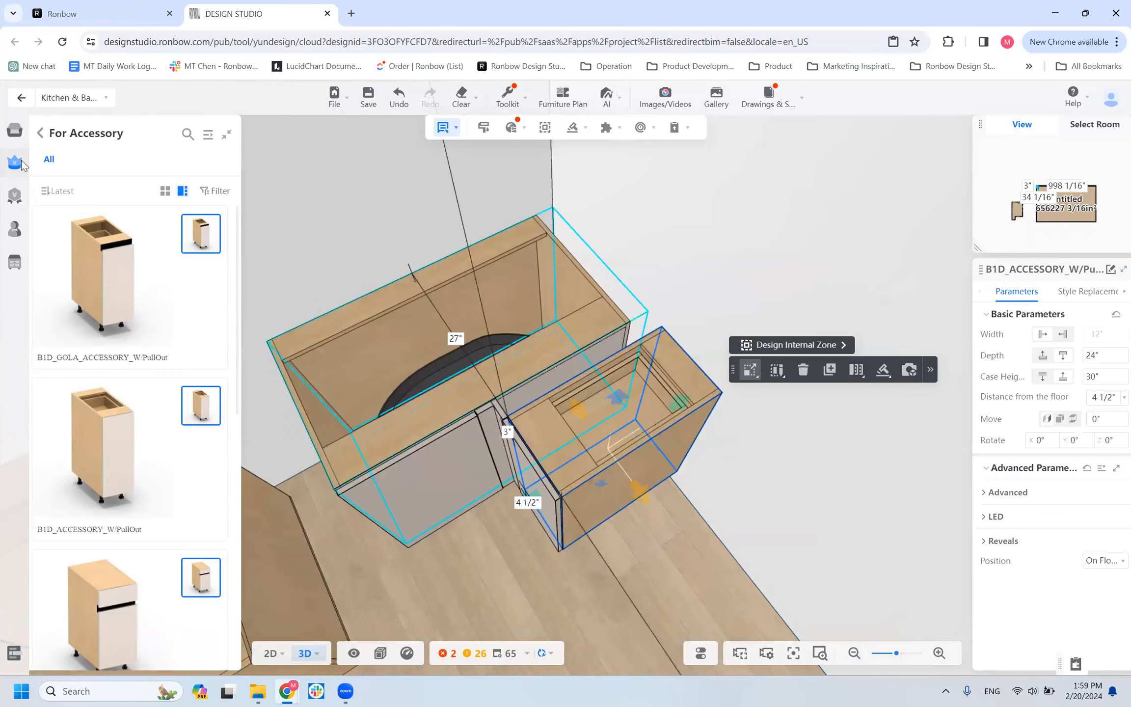
{"action": "mouse_move", "coordinate": [73, 101]}
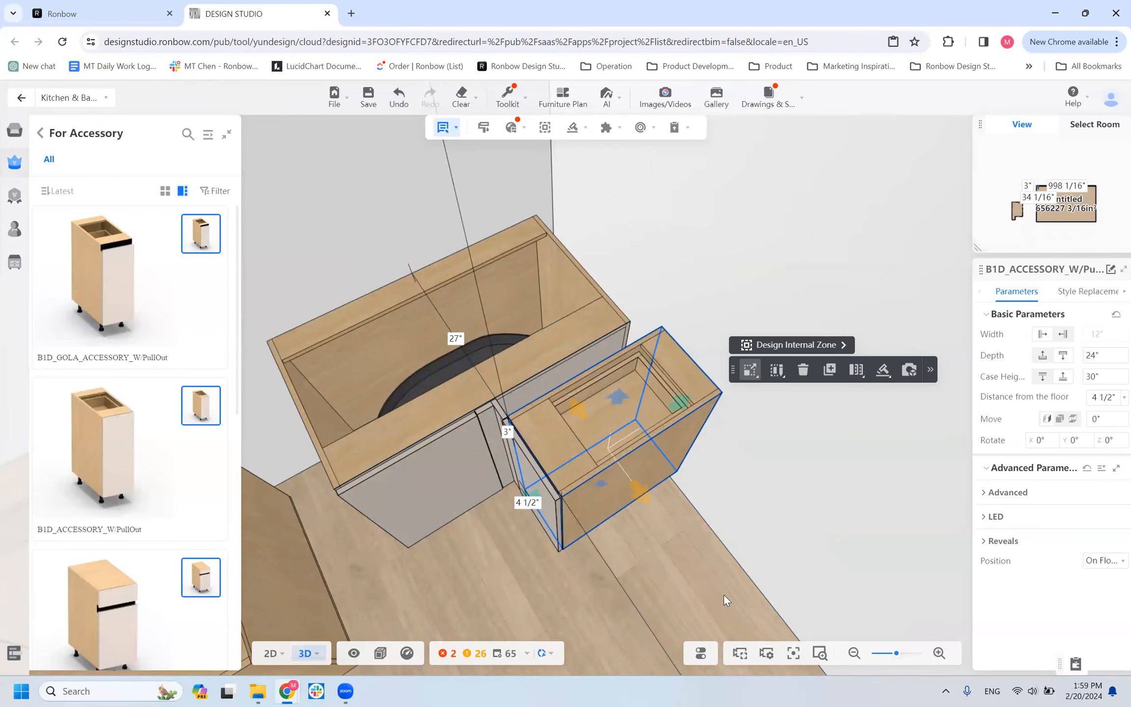
{"action": "scroll", "coordinate": [437, 565], "scroll_direction": "down", "scroll_amount": 4}
{"action": "scroll", "coordinate": [437, 564], "scroll_direction": "down", "scroll_amount": 2}
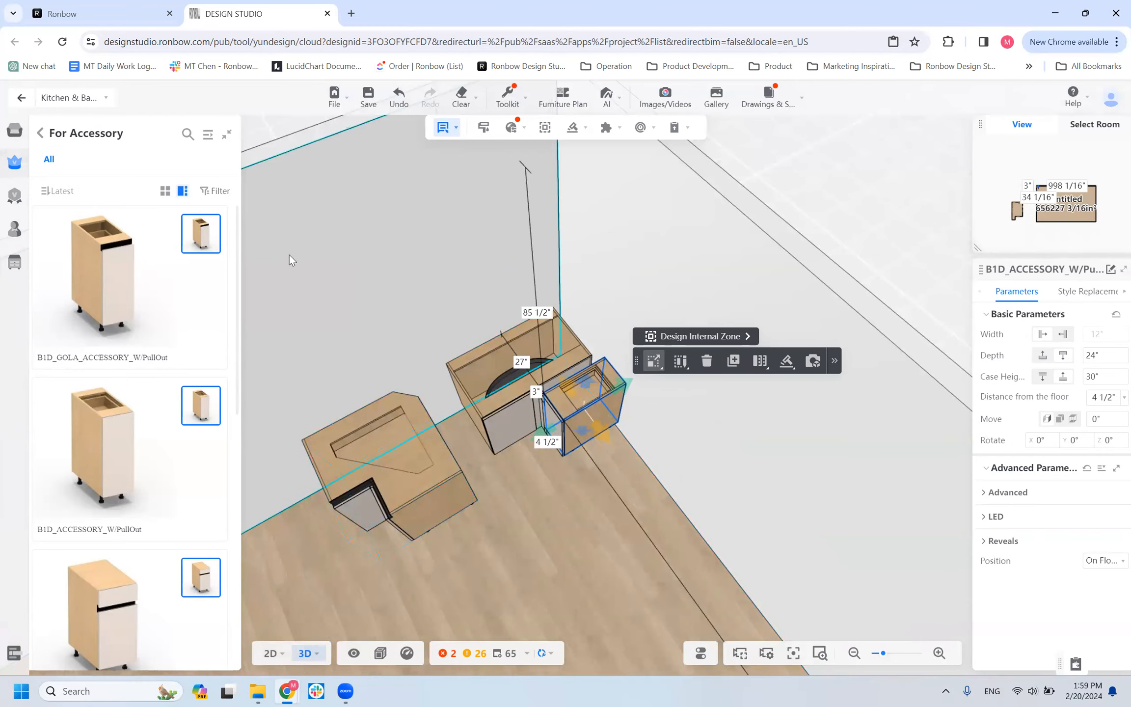
{"action": "scroll", "coordinate": [290, 255], "scroll_direction": "up", "scroll_amount": 1}
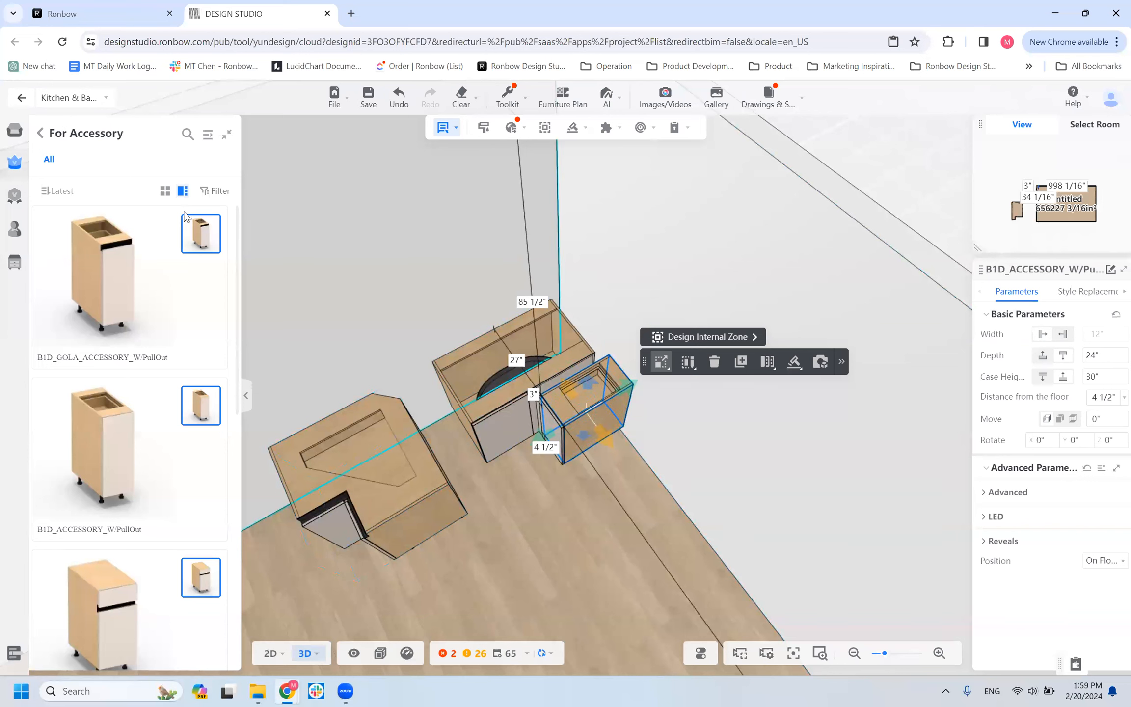
Look through the accessory base cabinets, comparing the Gola, pull-out and plain accessory models.
{"action": "scroll", "coordinate": [155, 391], "scroll_direction": "down", "scroll_amount": 9}
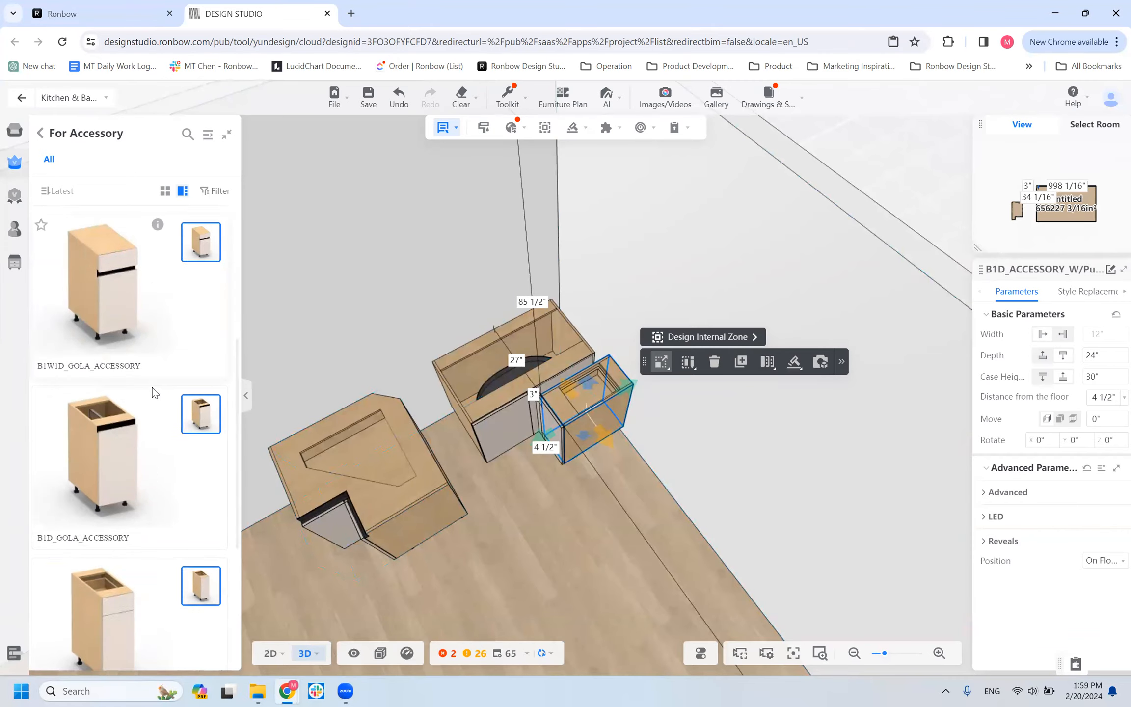
{"action": "scroll", "coordinate": [148, 411], "scroll_direction": "up", "scroll_amount": 9}
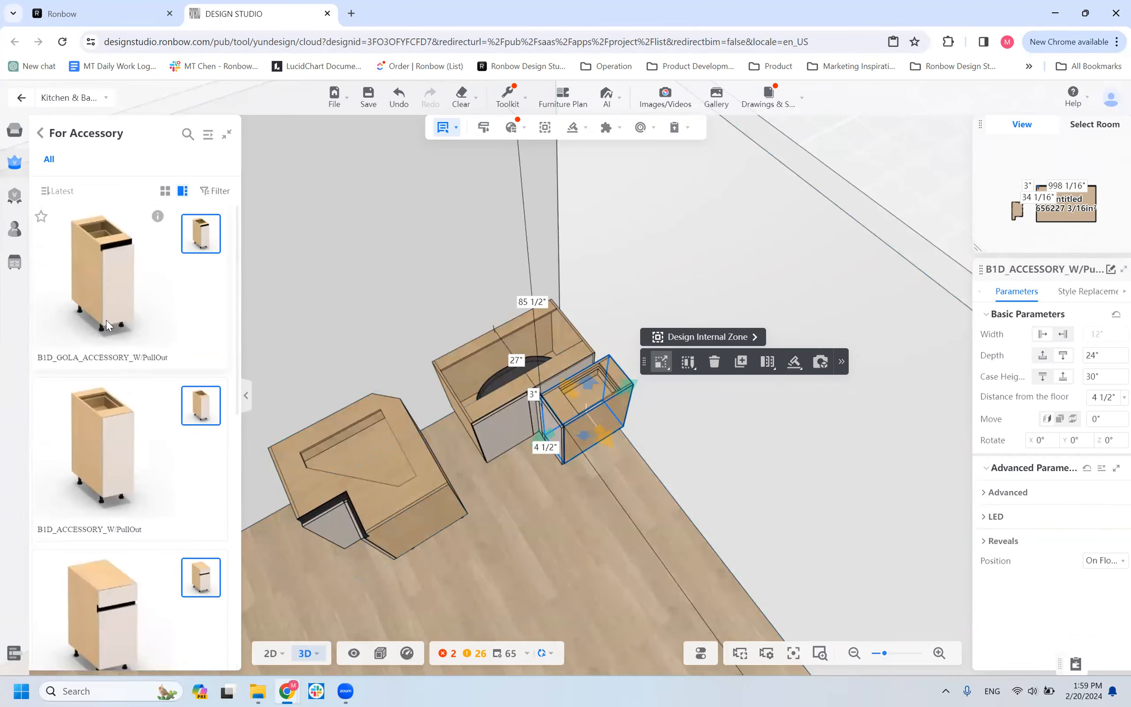
{"action": "scroll", "coordinate": [139, 485], "scroll_direction": "down", "scroll_amount": 5}
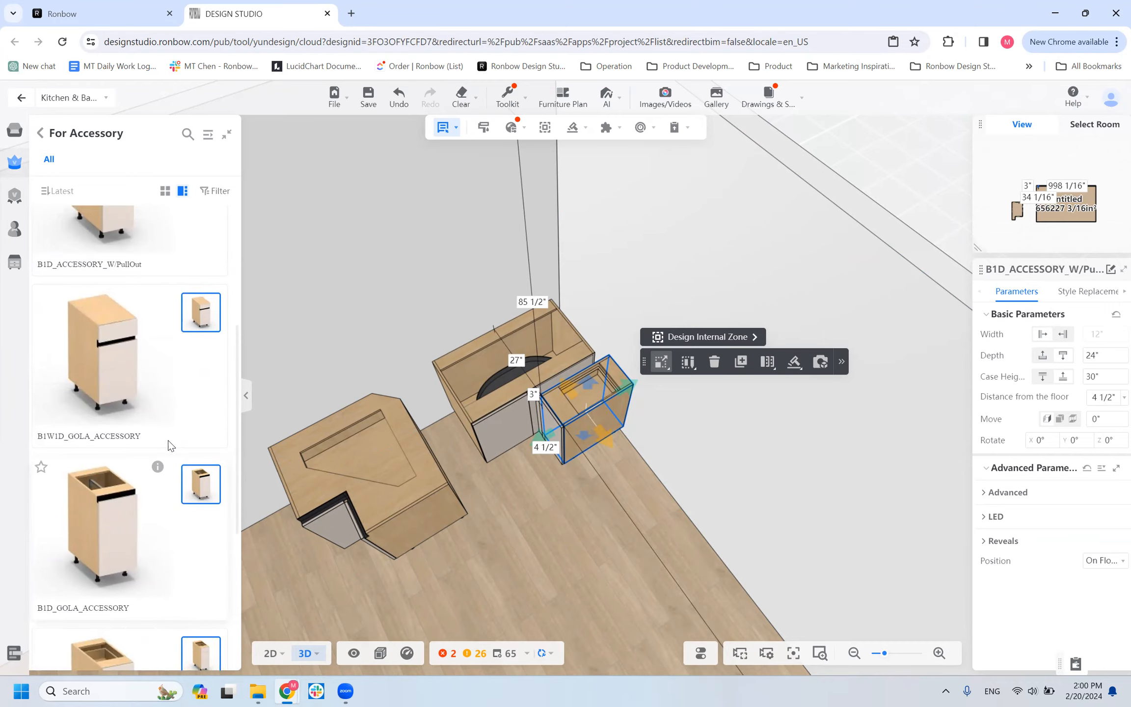
{"action": "scroll", "coordinate": [170, 445], "scroll_direction": "up", "scroll_amount": 5}
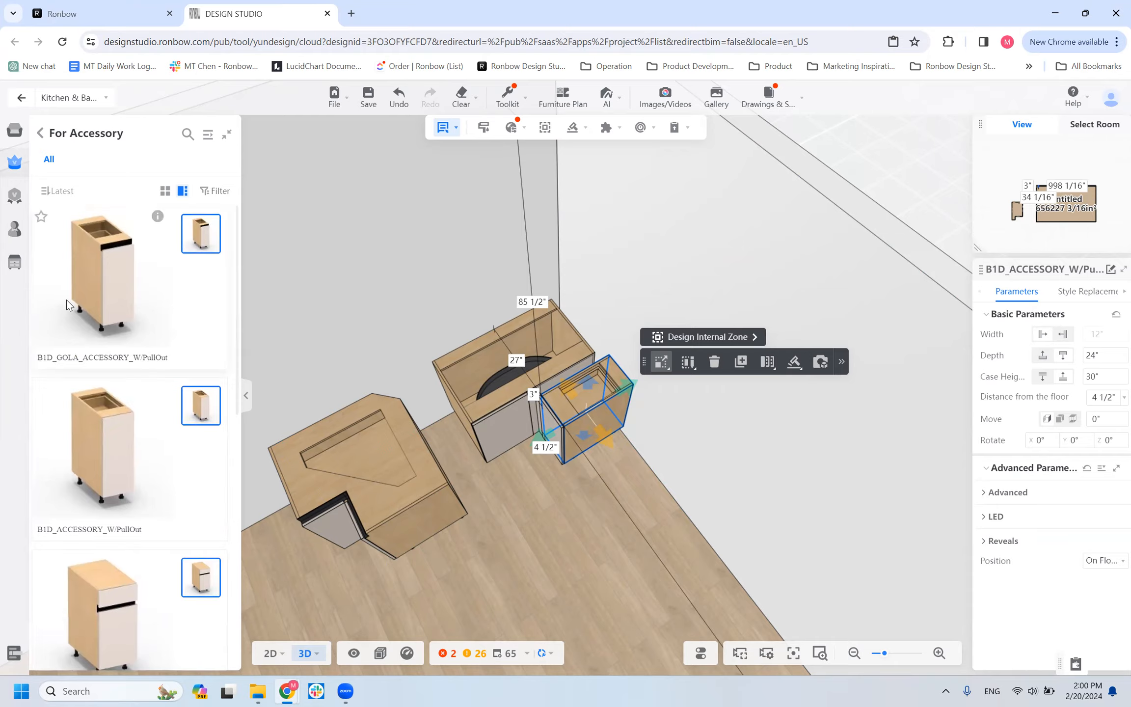
{"action": "scroll", "coordinate": [128, 412], "scroll_direction": "down", "scroll_amount": 5}
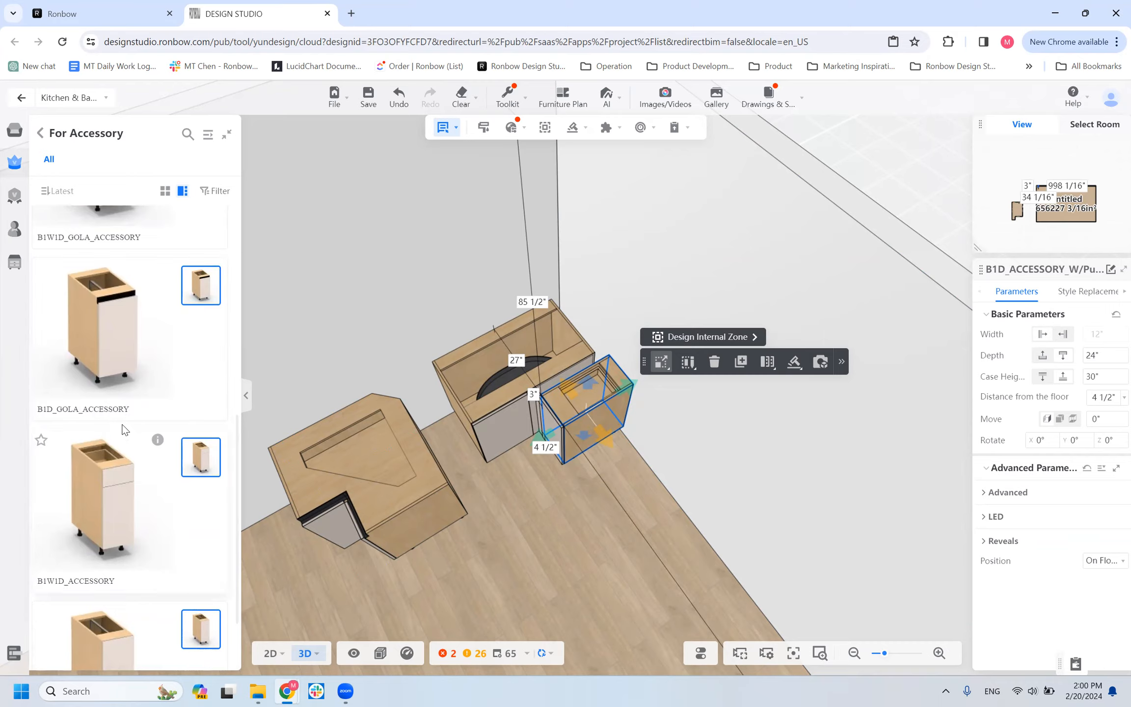
{"action": "scroll", "coordinate": [147, 412], "scroll_direction": "down", "scroll_amount": 2}
Place a B1D_ACCESSORY cabinet next to the pull-out accessory cabinet and open the cabinets' doors and drawers to show their interiors.
{"action": "left_click", "coordinate": [884, 484]}
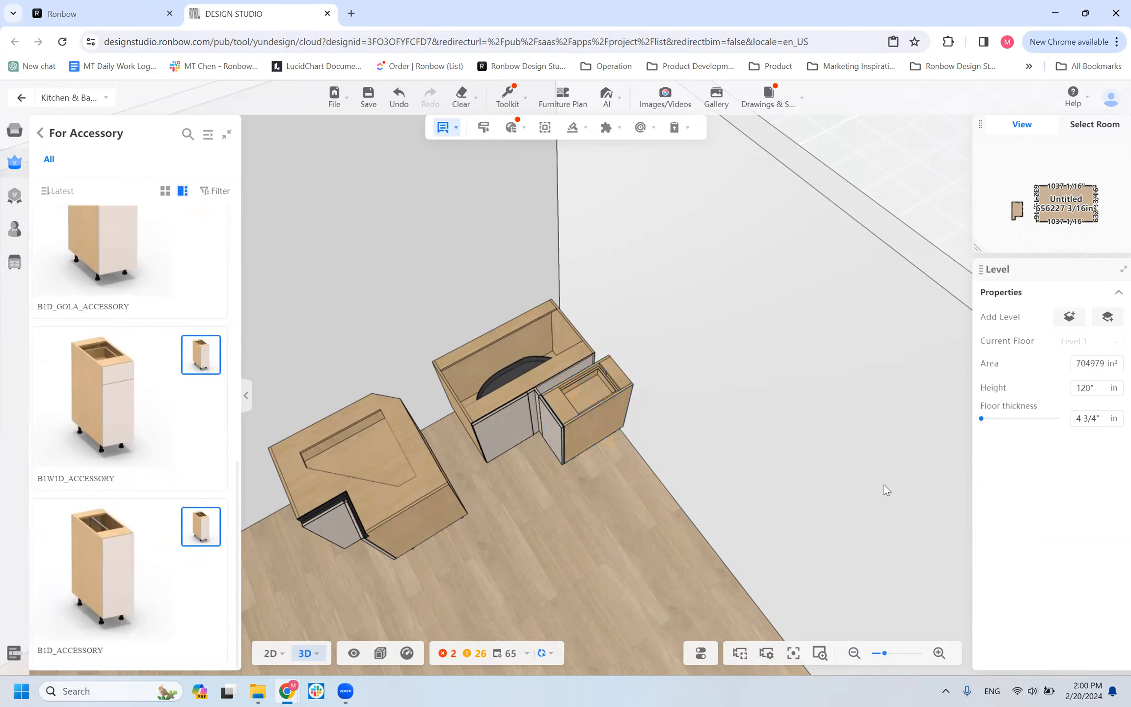
{"action": "left_click", "coordinate": [652, 435]}
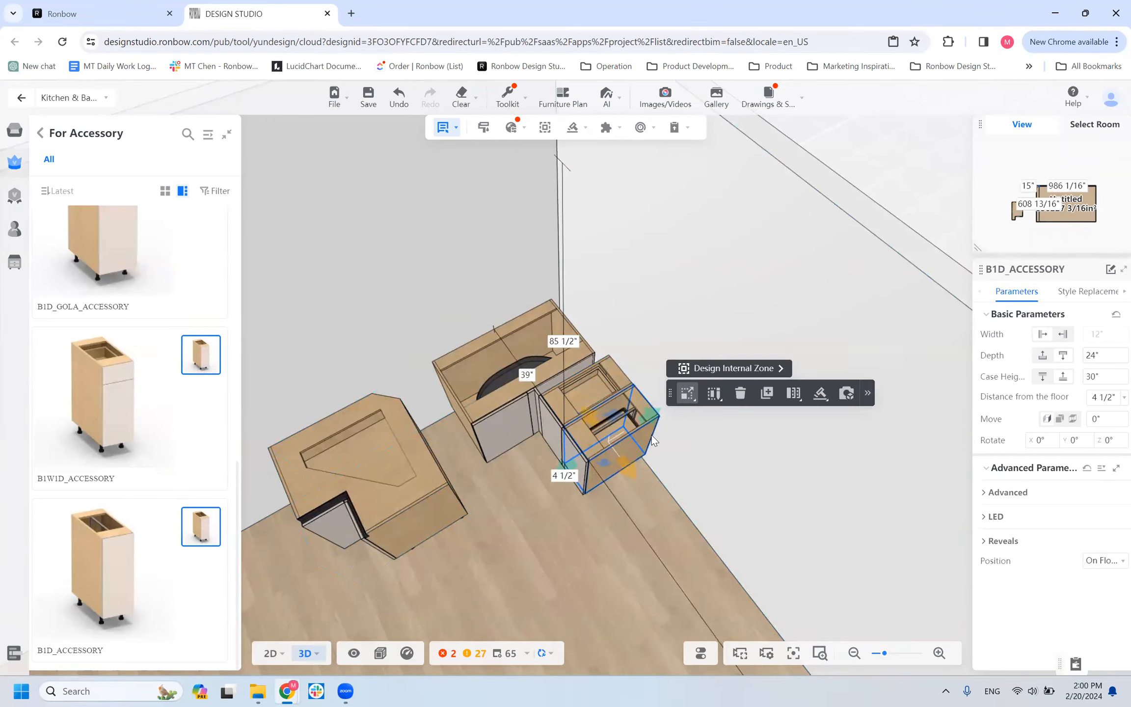
{"action": "key", "text": "o"}
{"action": "left_click", "coordinate": [611, 540]}
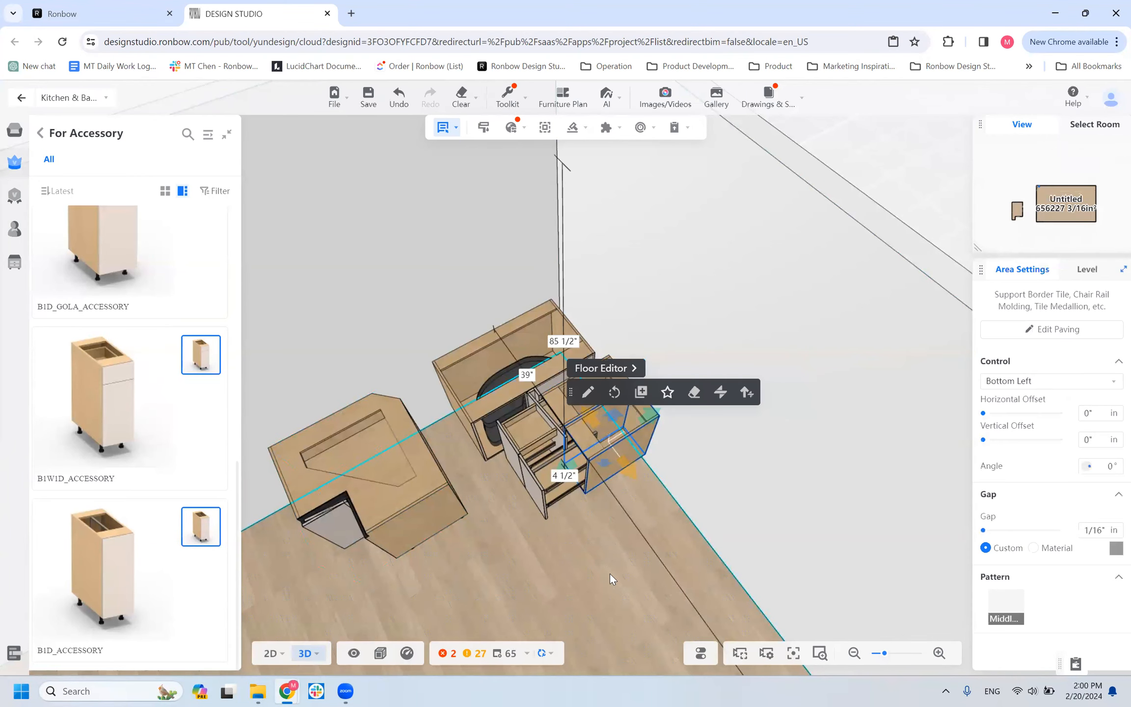
{"action": "scroll", "coordinate": [610, 574], "scroll_direction": "up", "scroll_amount": 3}
{"action": "left_click_drag", "start_coordinate": [625, 531], "coordinate": [605, 557]}
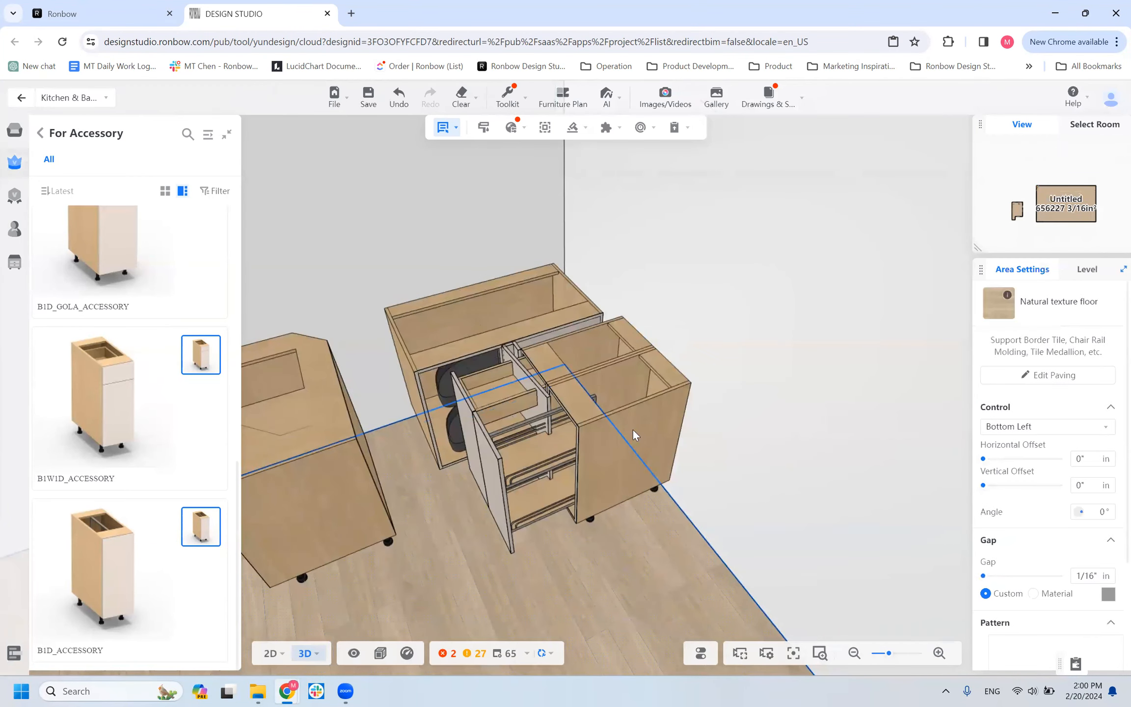
{"action": "scroll", "coordinate": [633, 429], "scroll_direction": "down", "scroll_amount": 3}
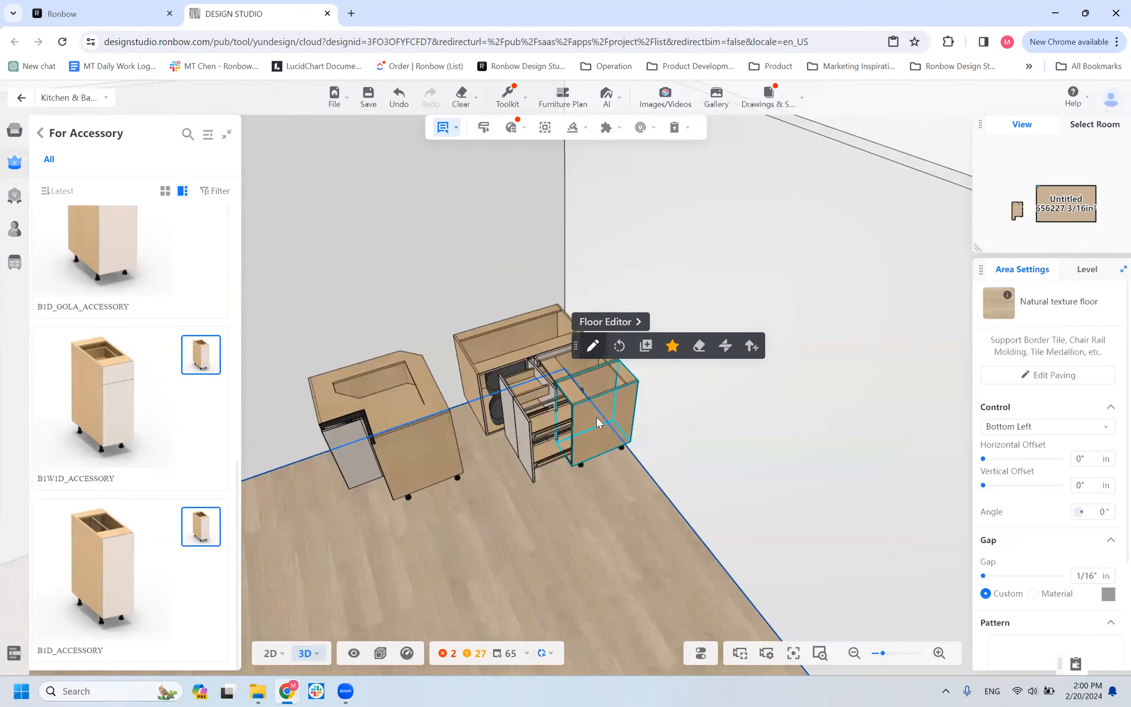
Move the B1D_ACCESSORY cabinet along the wall to about 37" from the pull-out cabinet and view its opened interior.
{"action": "left_click", "coordinate": [595, 442]}
{"action": "left_click_drag", "start_coordinate": [526, 539], "coordinate": [521, 508]}
{"action": "left_click_drag", "start_coordinate": [610, 413], "coordinate": [684, 516]}
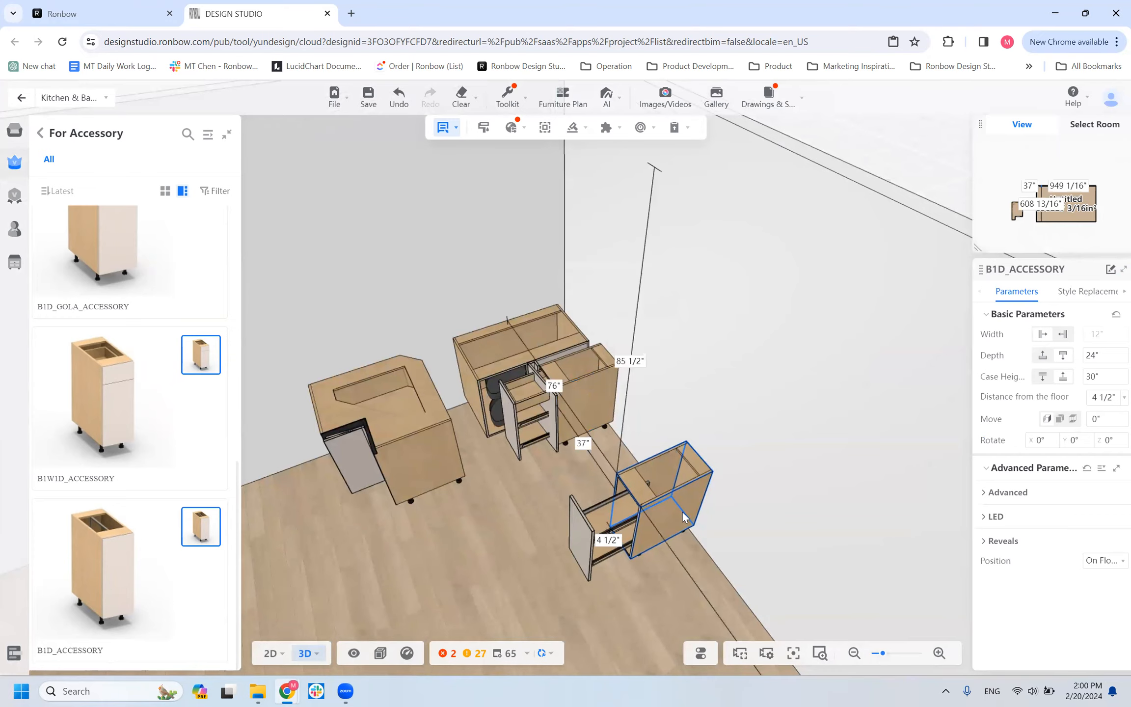
{"action": "left_click_drag", "start_coordinate": [614, 561], "coordinate": [465, 585]}
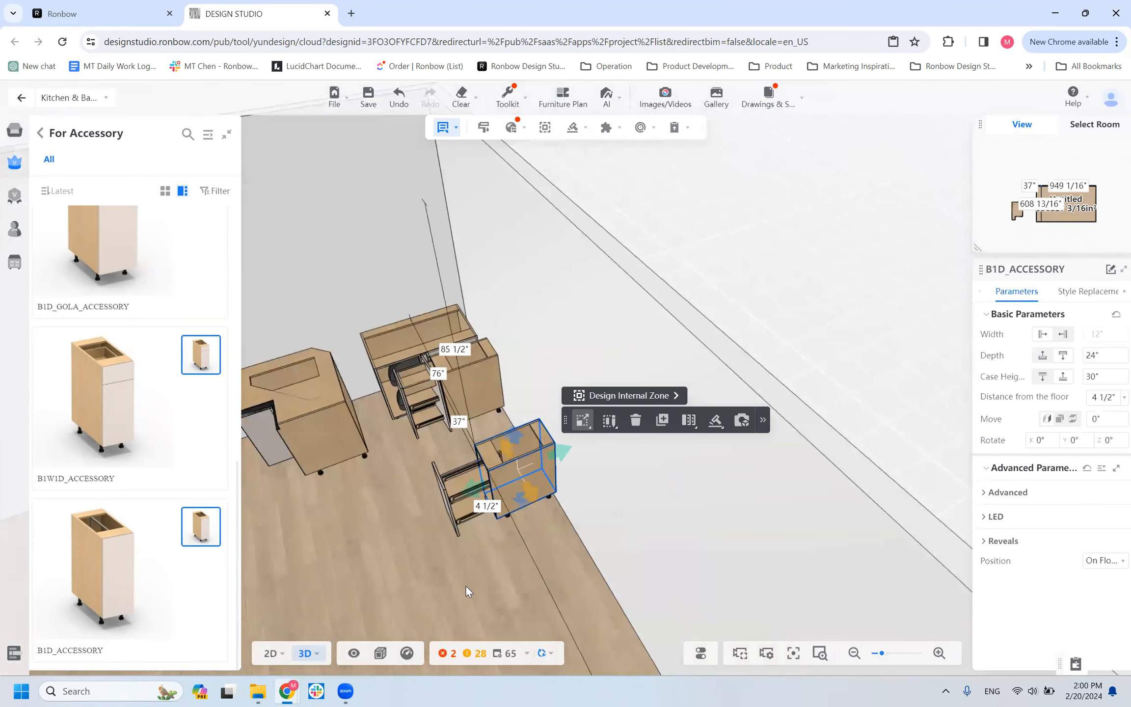
{"action": "scroll", "coordinate": [461, 583], "scroll_direction": "up", "scroll_amount": 3}
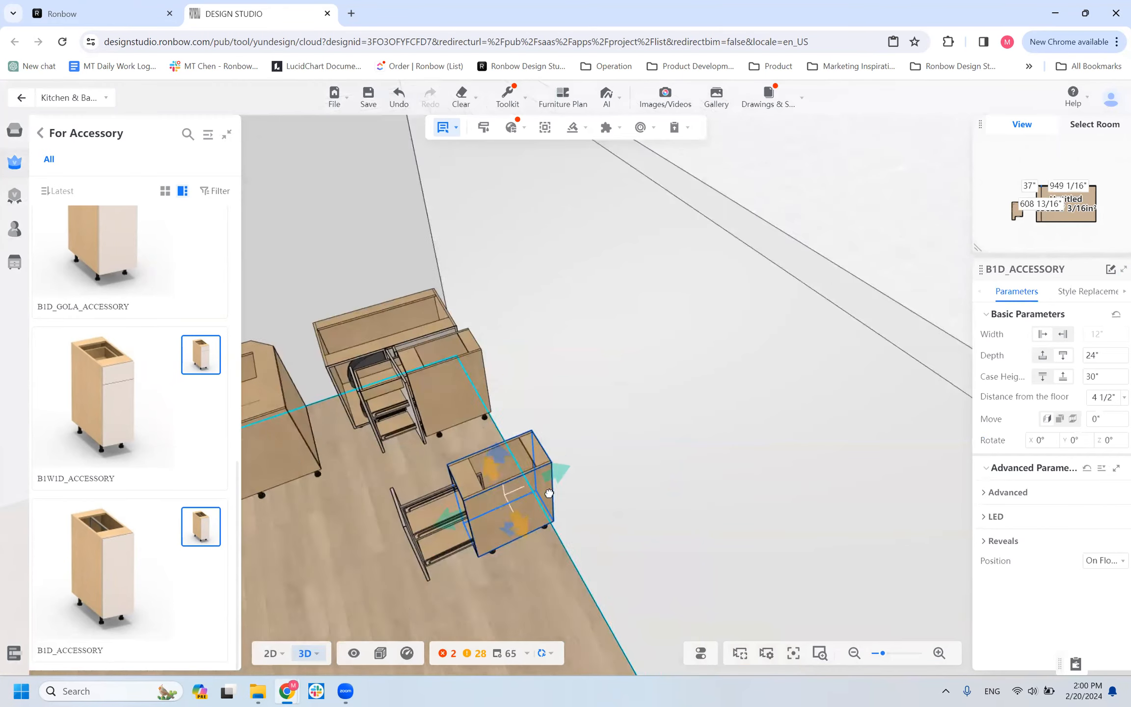
{"action": "right_click_drag", "start_coordinate": [465, 559], "coordinate": [561, 474]}
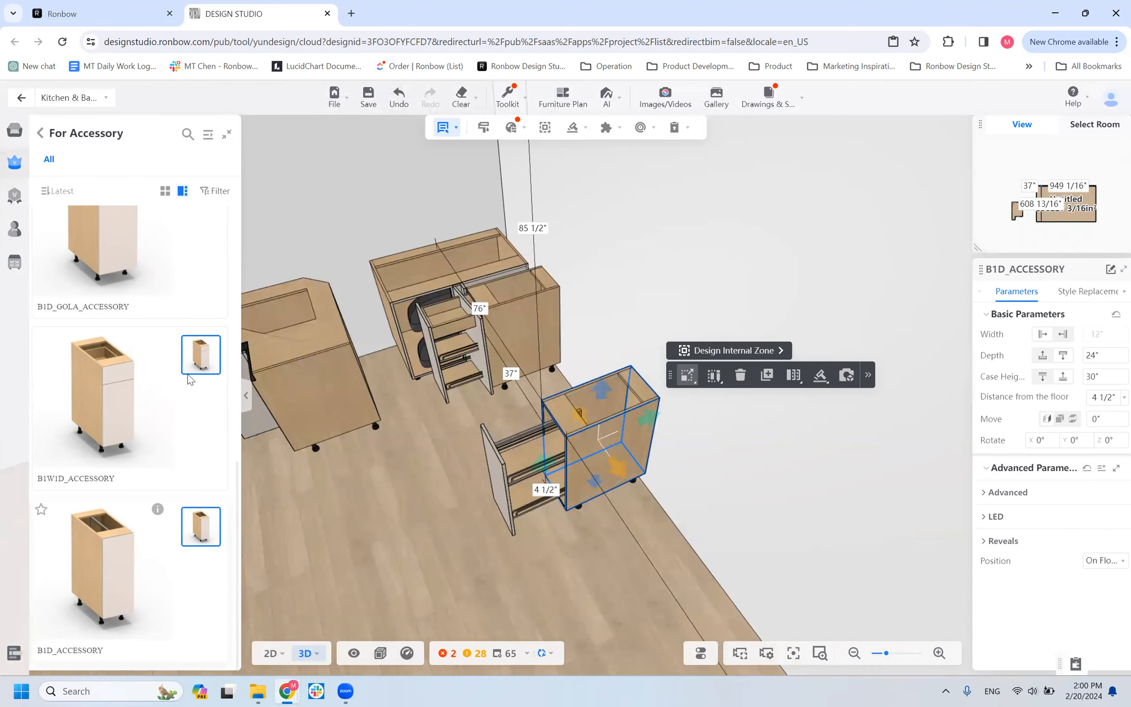
Review the accessory catalog again, comparing the W/PullOut cabinets with the B1D and B1W1D accessory cabinets.
{"action": "scroll", "coordinate": [186, 373], "scroll_direction": "down", "scroll_amount": 5}
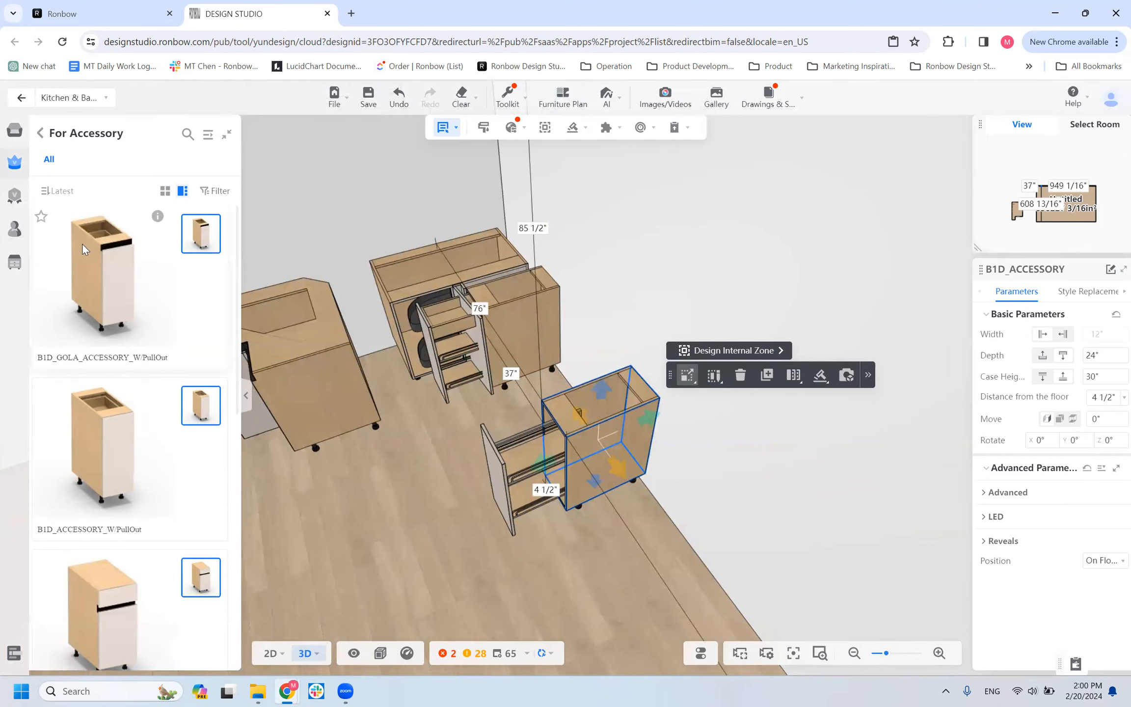
{"action": "scroll", "coordinate": [103, 289], "scroll_direction": "down", "scroll_amount": 5}
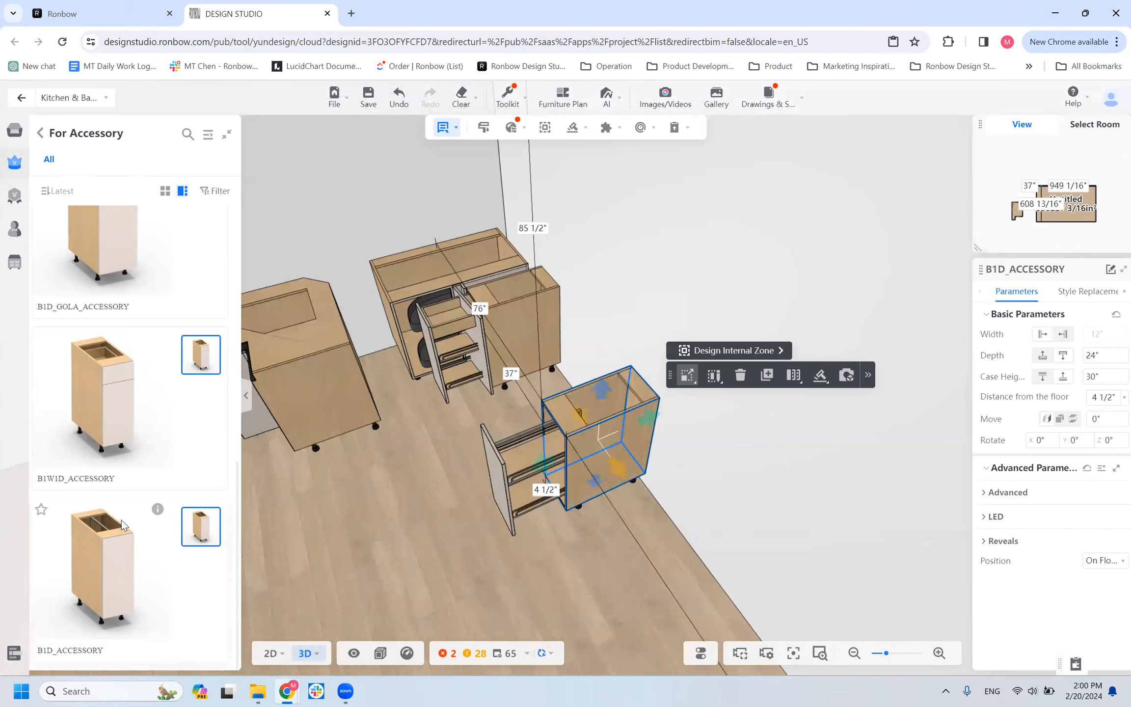
{"action": "scroll", "coordinate": [130, 449], "scroll_direction": "up", "scroll_amount": 1}
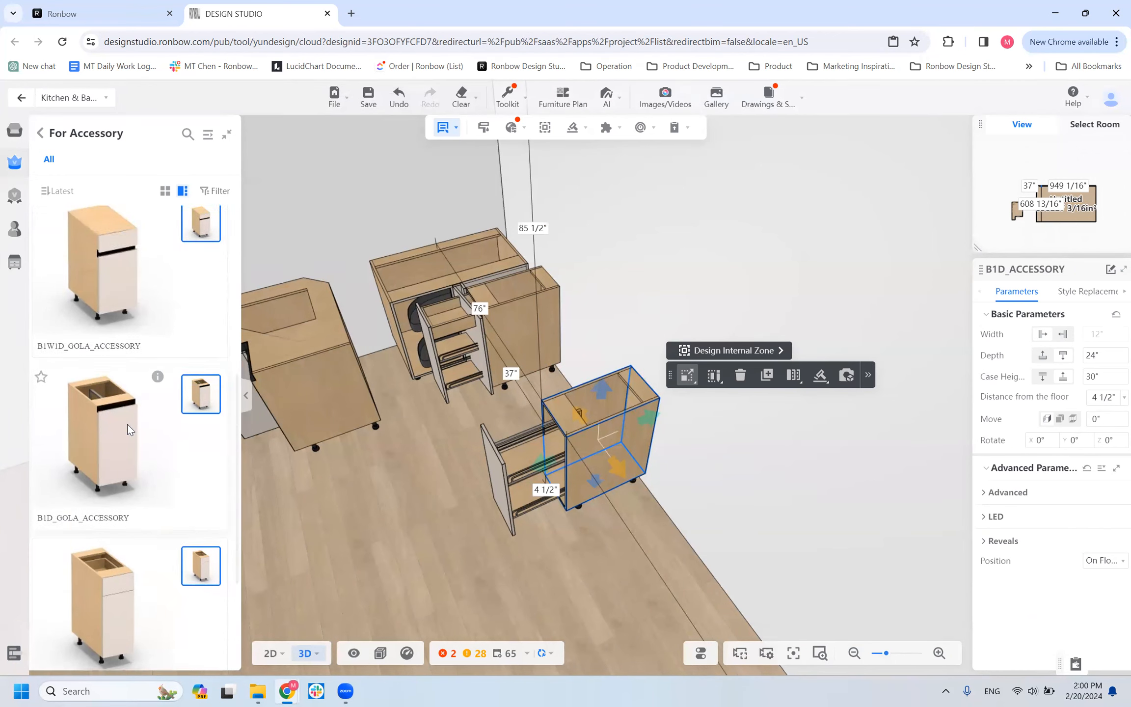
{"action": "scroll", "coordinate": [127, 424], "scroll_direction": "up", "scroll_amount": 3}
{"action": "scroll", "coordinate": [116, 357], "scroll_direction": "up", "scroll_amount": 2}
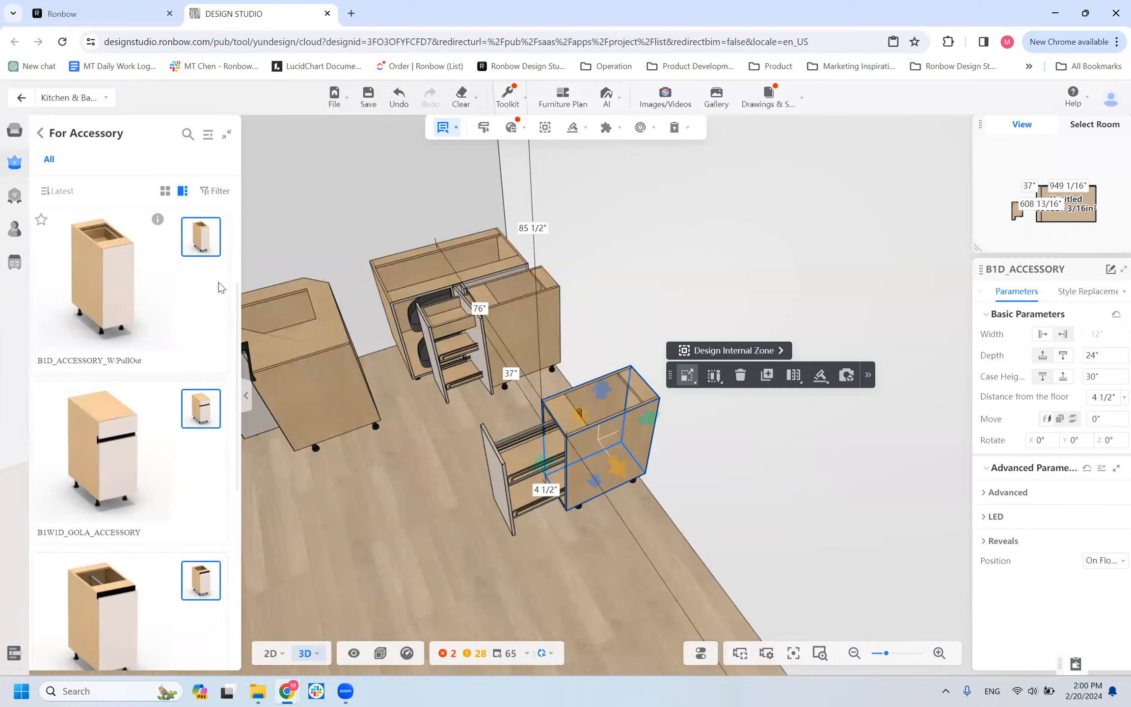
{"action": "scroll", "coordinate": [81, 421], "scroll_direction": "up", "scroll_amount": 3}
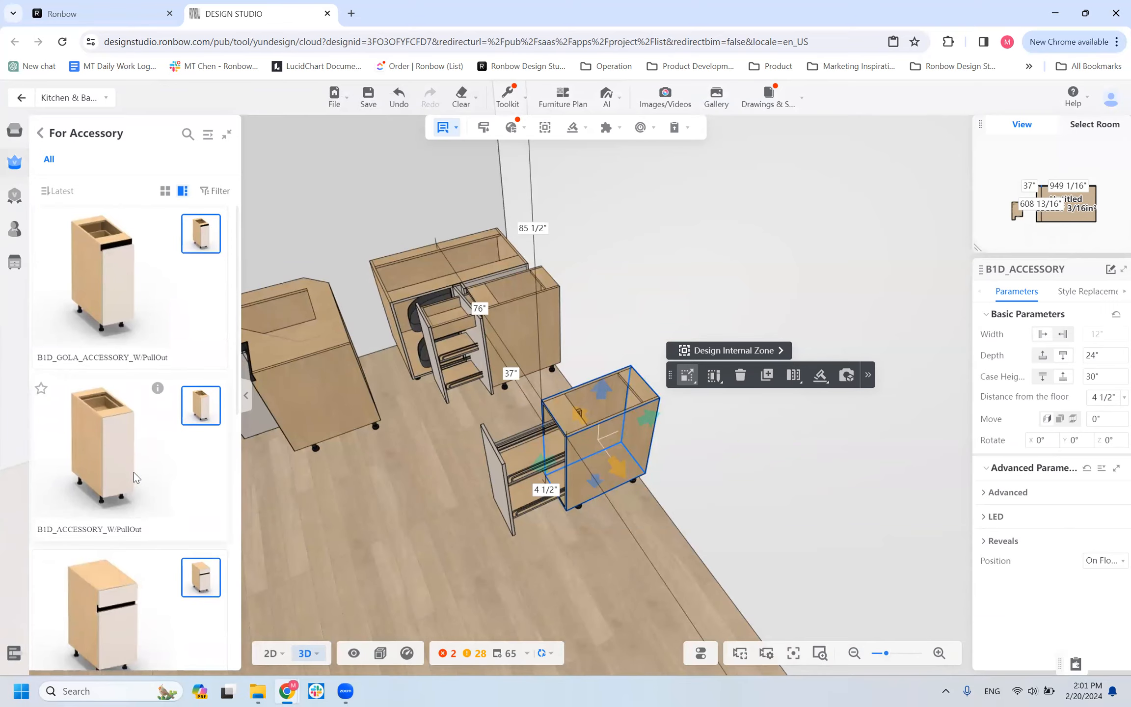
Delete the B1D_ACCESSORY_W/PullOut cabinet standing beside the BBLINDR corner cabinet.
{"action": "left_click", "coordinate": [466, 491]}
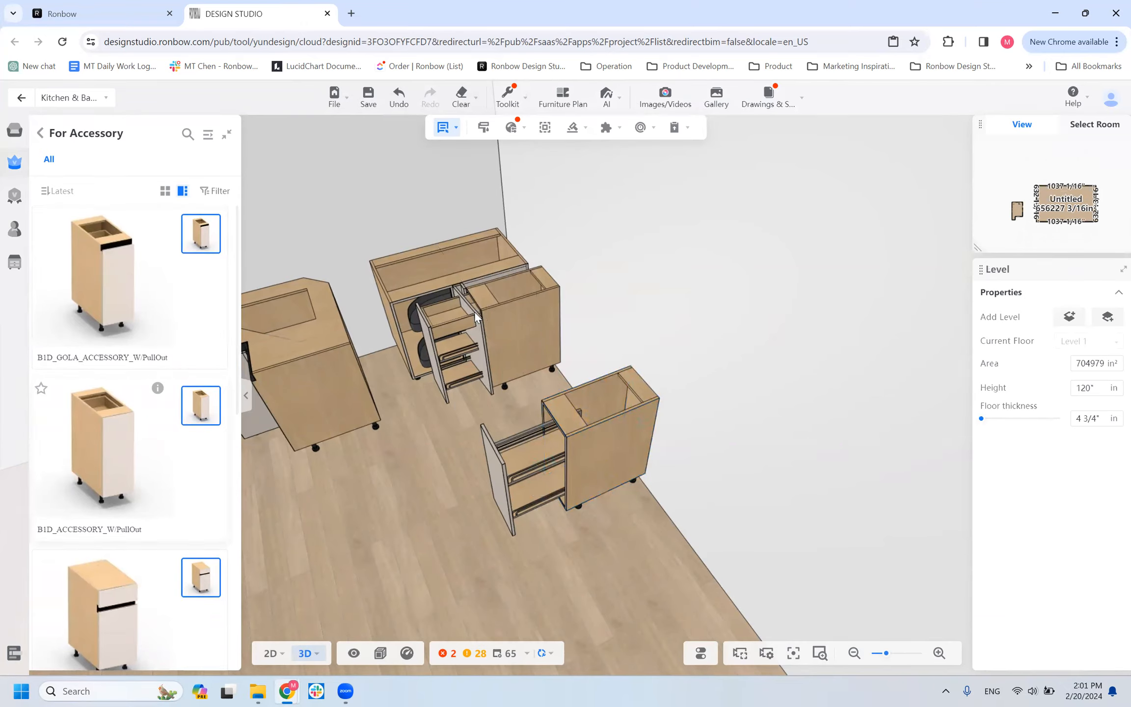
{"action": "left_click_drag", "start_coordinate": [448, 316], "coordinate": [386, 440]}
{"action": "key", "text": "Delete"}
{"action": "right_click_drag", "start_coordinate": [428, 487], "coordinate": [504, 295]}
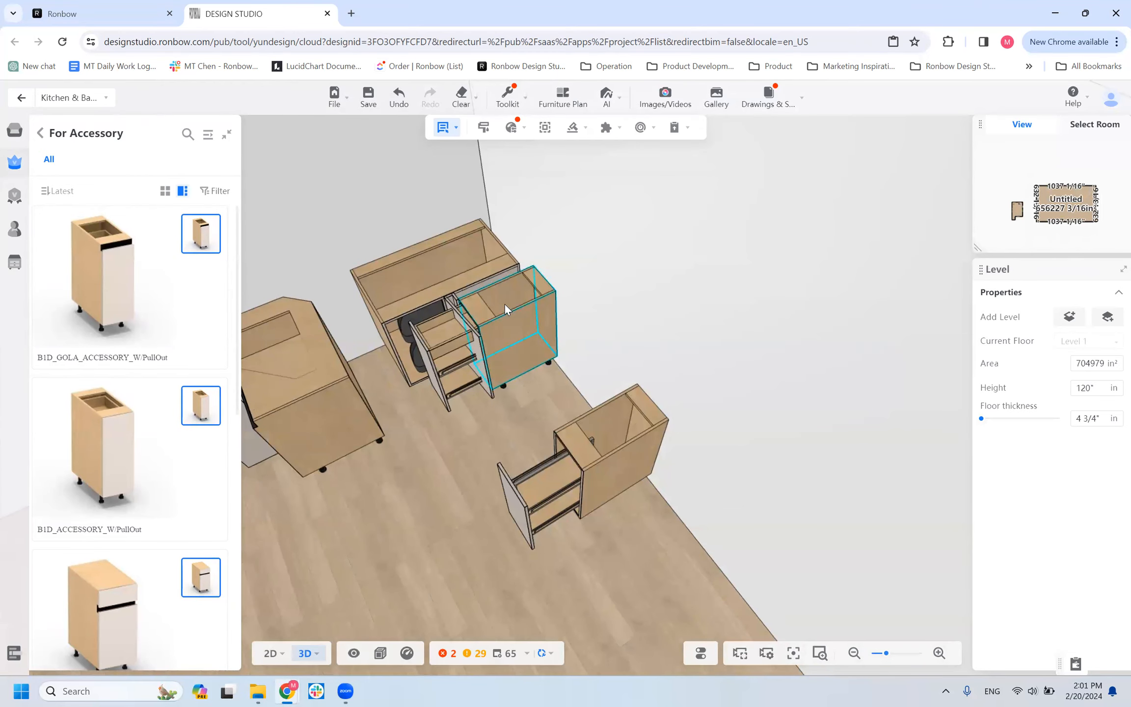
{"action": "left_click", "coordinate": [505, 308]}
{"action": "mouse_move", "coordinate": [591, 396]}
{"action": "right_mouse_down"}
{"action": "mouse_move", "coordinate": [666, 442]}
{"action": "mouse_move", "coordinate": [645, 337]}
{"action": "mouse_move", "coordinate": [656, 404]}
{"action": "mouse_move", "coordinate": [583, 401]}
{"action": "right_mouse_up"}
{"action": "key", "text": "Delete"}
Place a B1D_ACCESSORY_W/PullOut cabinet directly beside the B1D_ACCESSORY cabinet and compare their opened interiors.
{"action": "left_click_drag", "start_coordinate": [105, 450], "coordinate": [629, 523]}
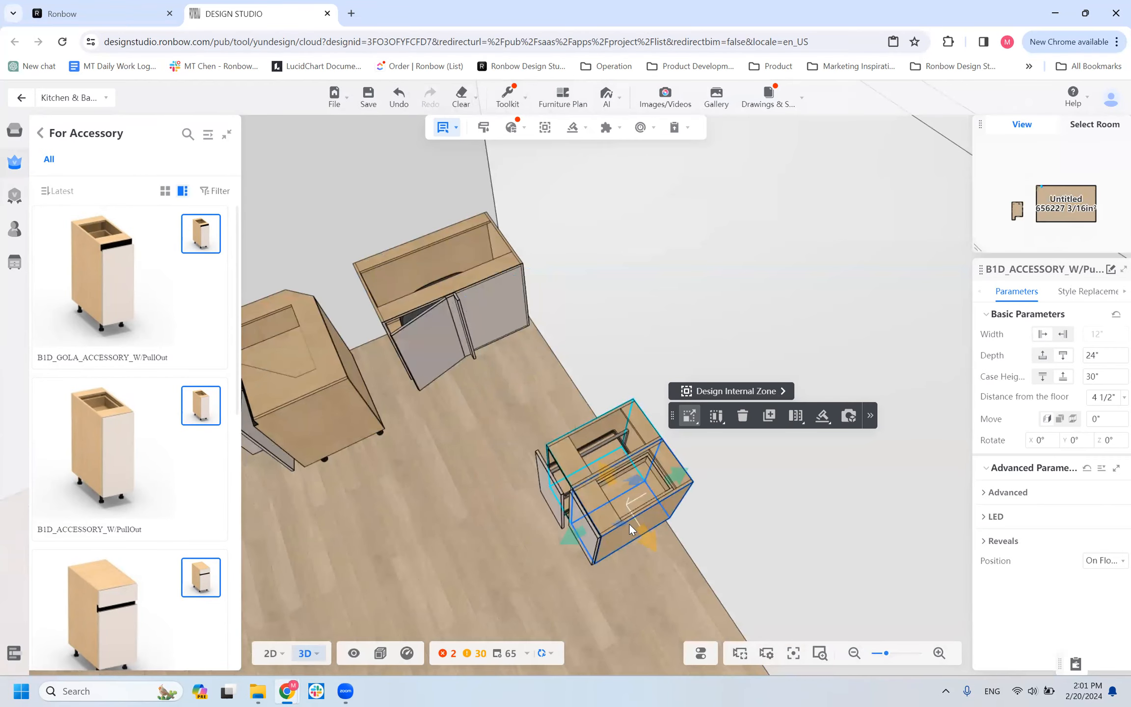
{"action": "left_click_drag", "start_coordinate": [664, 575], "coordinate": [652, 519]}
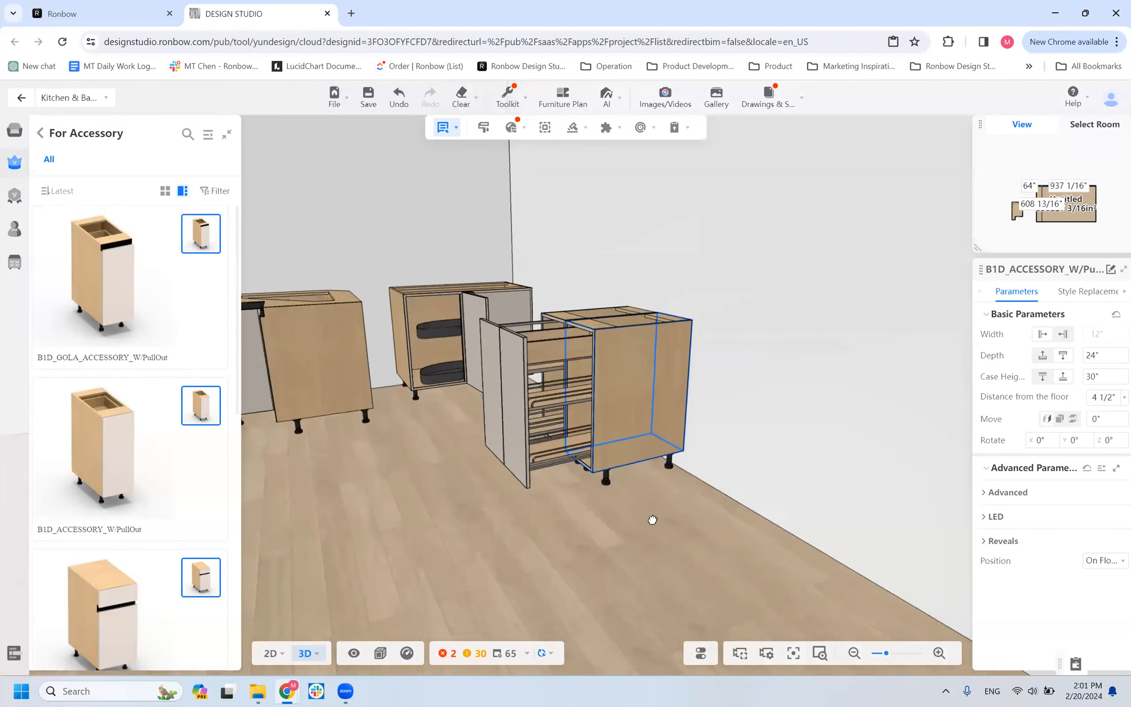
{"action": "left_click", "coordinate": [571, 360]}
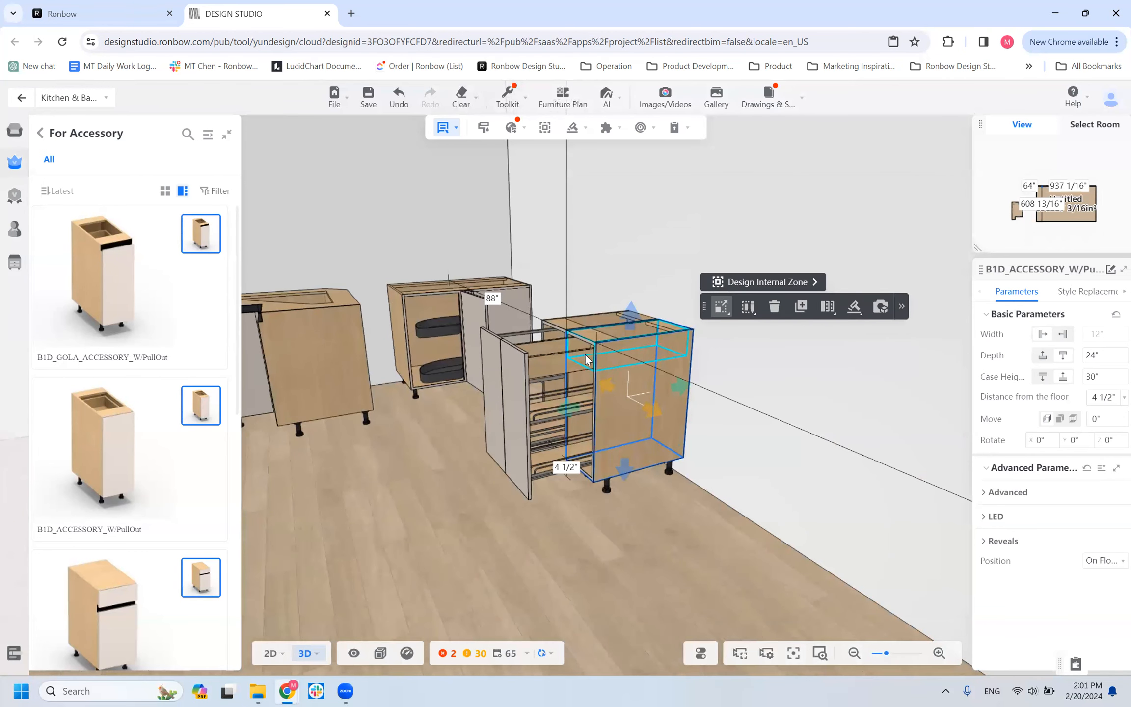
{"action": "left_click_drag", "start_coordinate": [589, 536], "coordinate": [261, 444]}
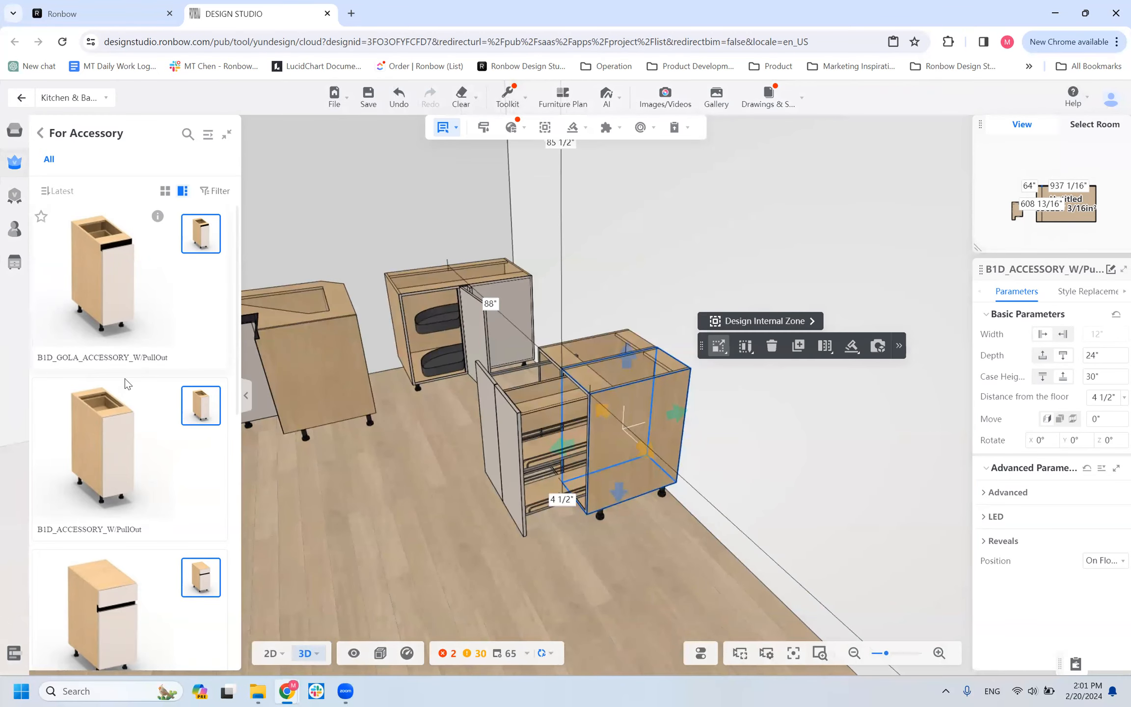
{"action": "scroll", "coordinate": [124, 378], "scroll_direction": "down", "scroll_amount": 5}
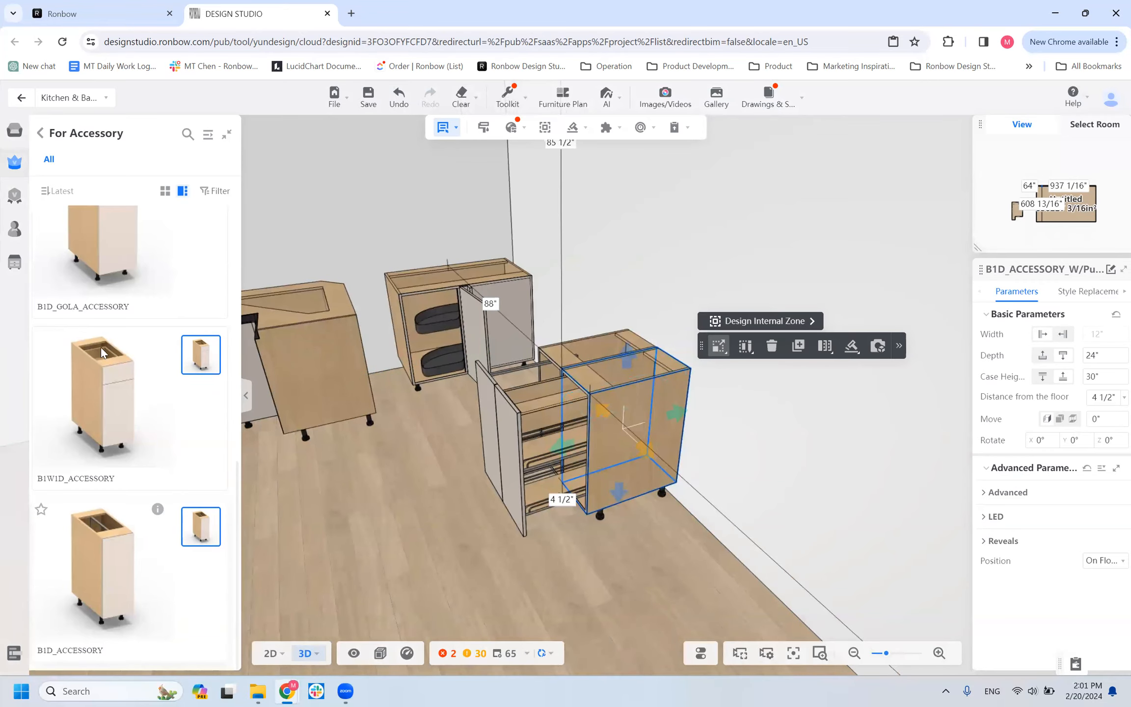
Examine the B1D_ACCESSORY and B1D_ACCESSORY_W/PullOut cabinets from above and from the side to compare their interiors.
{"action": "scroll", "coordinate": [102, 352], "scroll_direction": "down", "scroll_amount": 5}
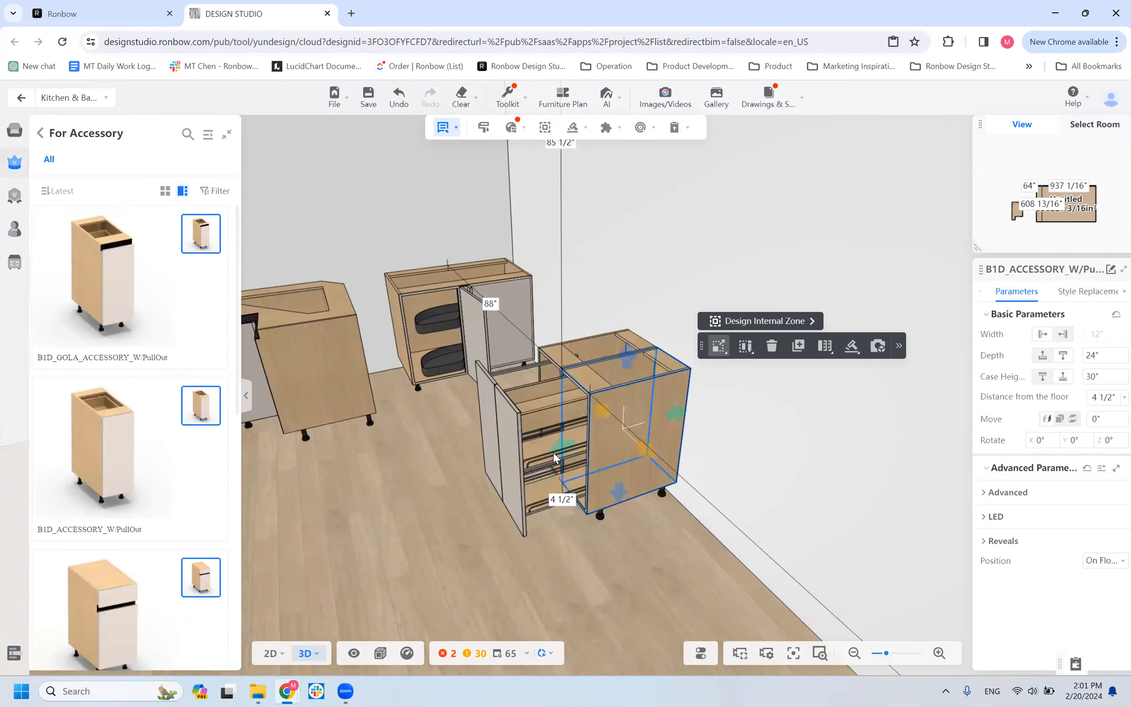
{"action": "left_click_drag", "start_coordinate": [398, 506], "coordinate": [686, 472]}
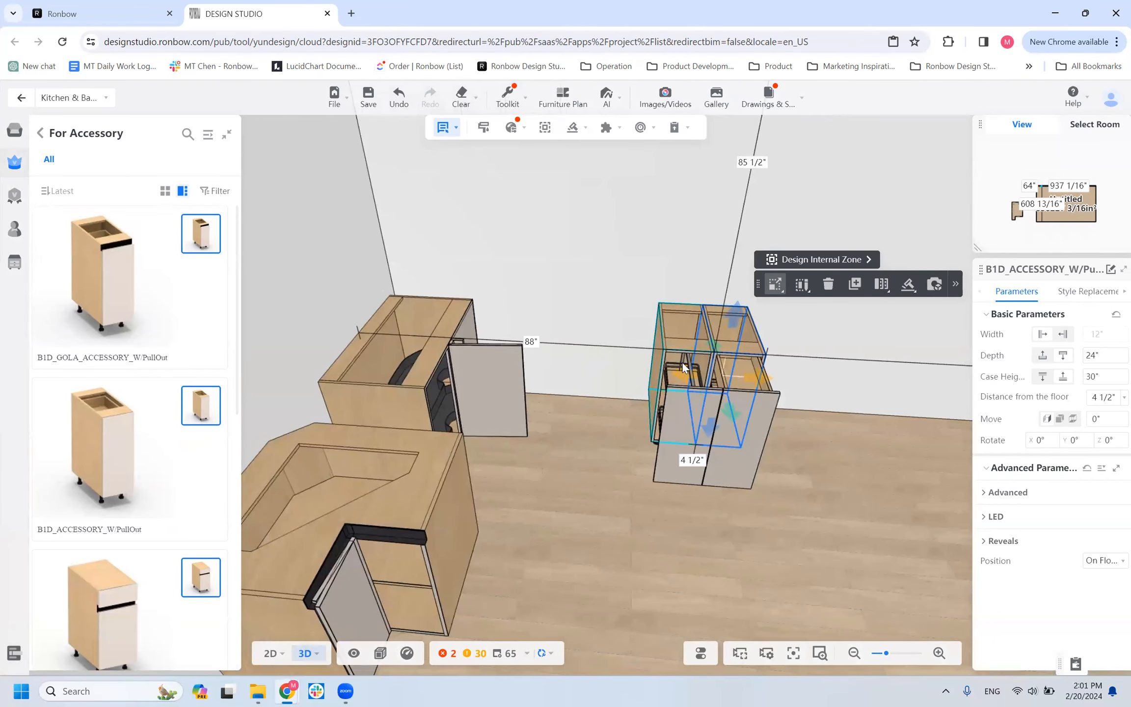
{"action": "left_click_drag", "start_coordinate": [656, 617], "coordinate": [692, 353]}
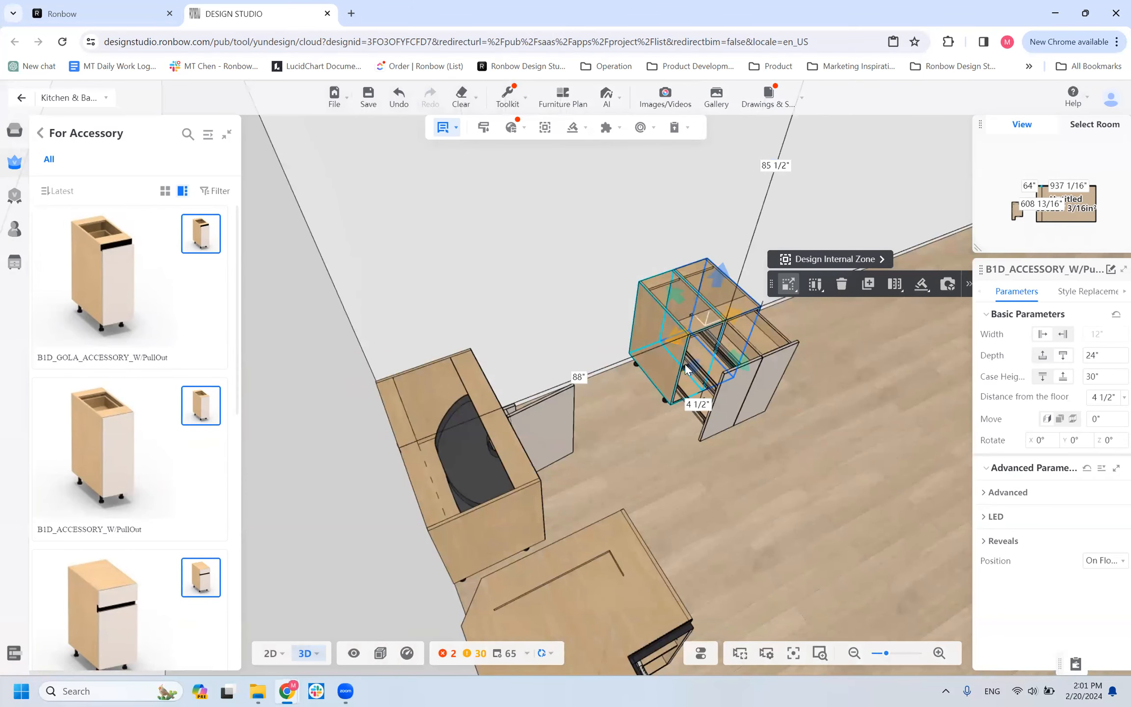
{"action": "left_click_drag", "start_coordinate": [661, 447], "coordinate": [562, 413]}
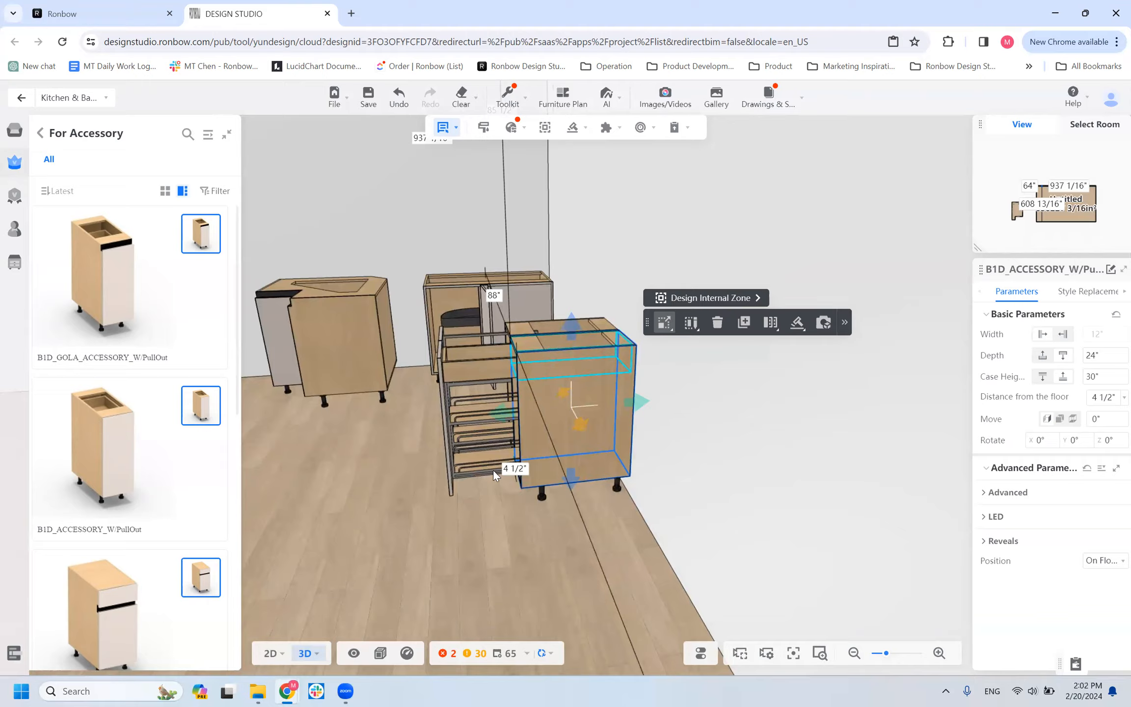
{"action": "left_click_drag", "start_coordinate": [513, 581], "coordinate": [551, 577]}
Replace the B1D_ACCESSORY cabinet's accessory with KB_DISPENSA_CA_24 and check the cabinet's basic parameters.
{"action": "left_click", "coordinate": [665, 336]}
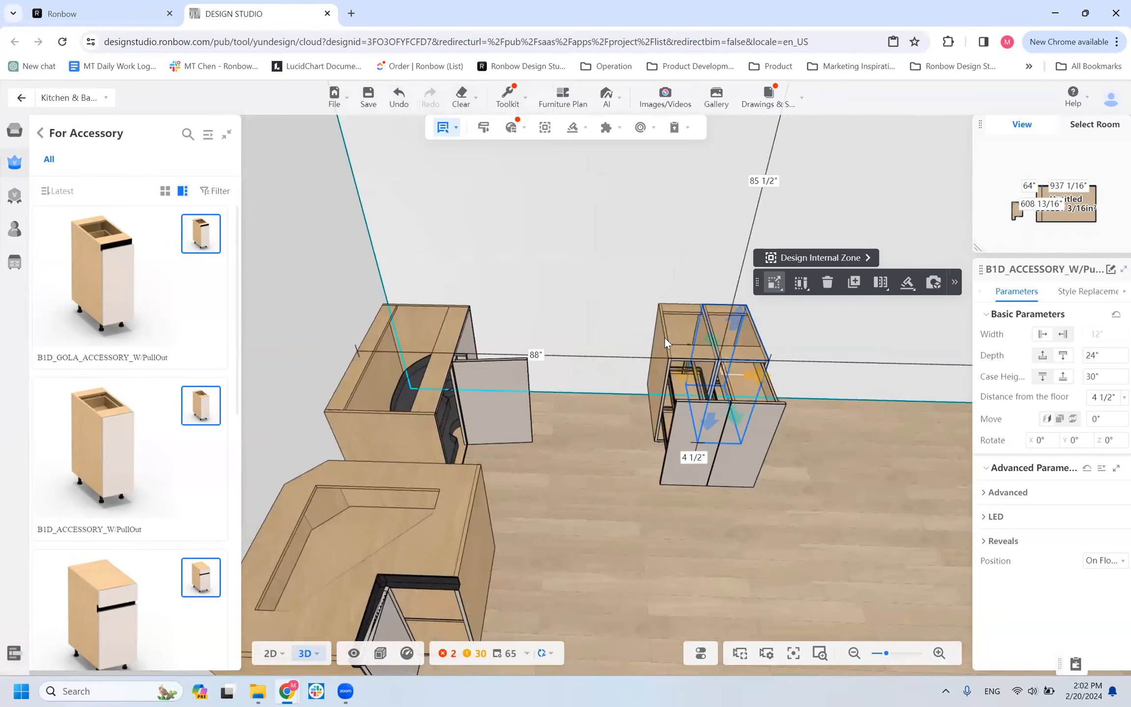
{"action": "left_click", "coordinate": [668, 335]}
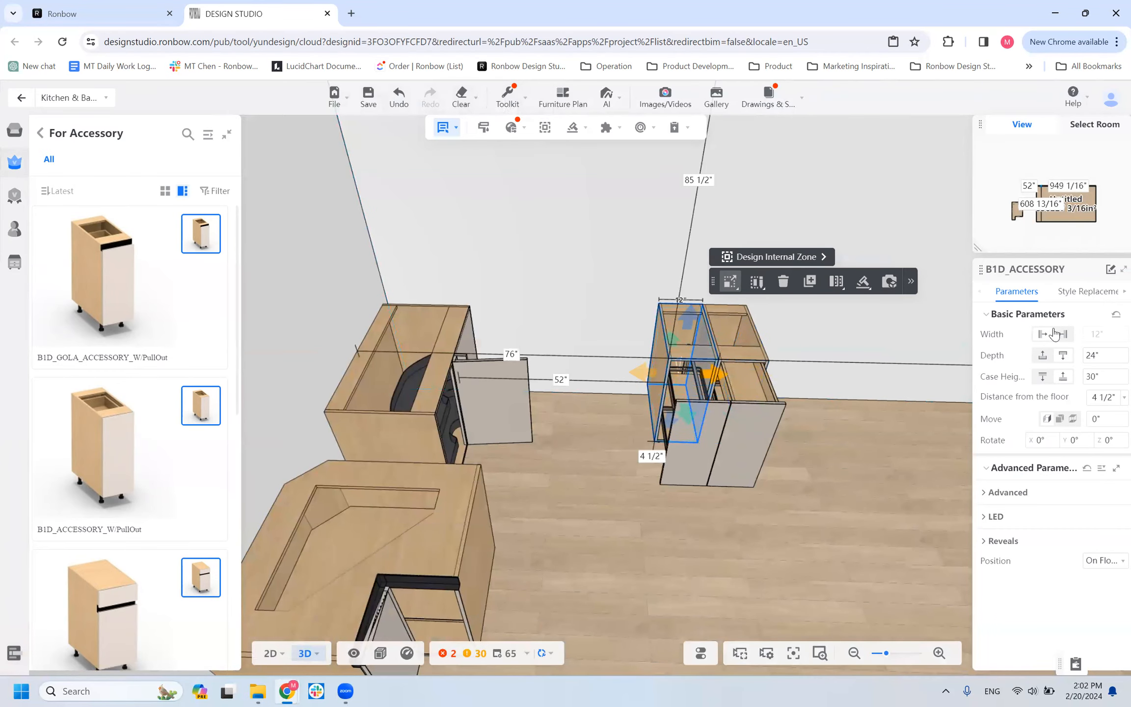
{"action": "left_click", "coordinate": [1077, 292]}
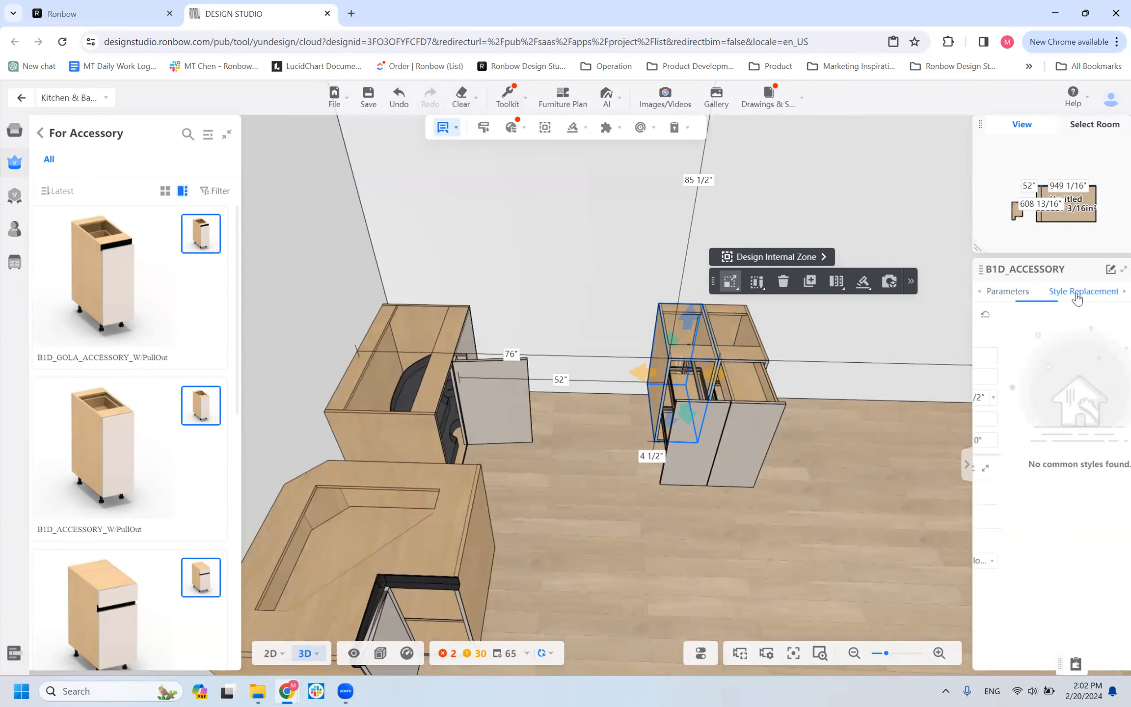
{"action": "mouse_move", "coordinate": [1012, 432]}
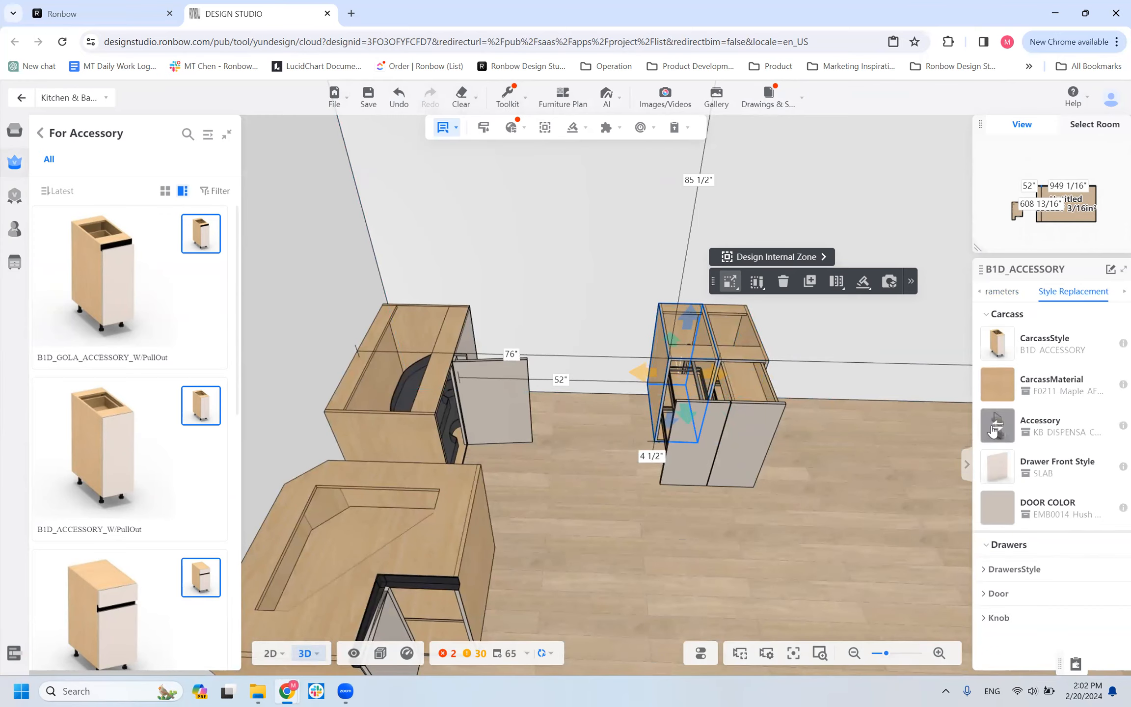
{"action": "left_click", "coordinate": [993, 431]}
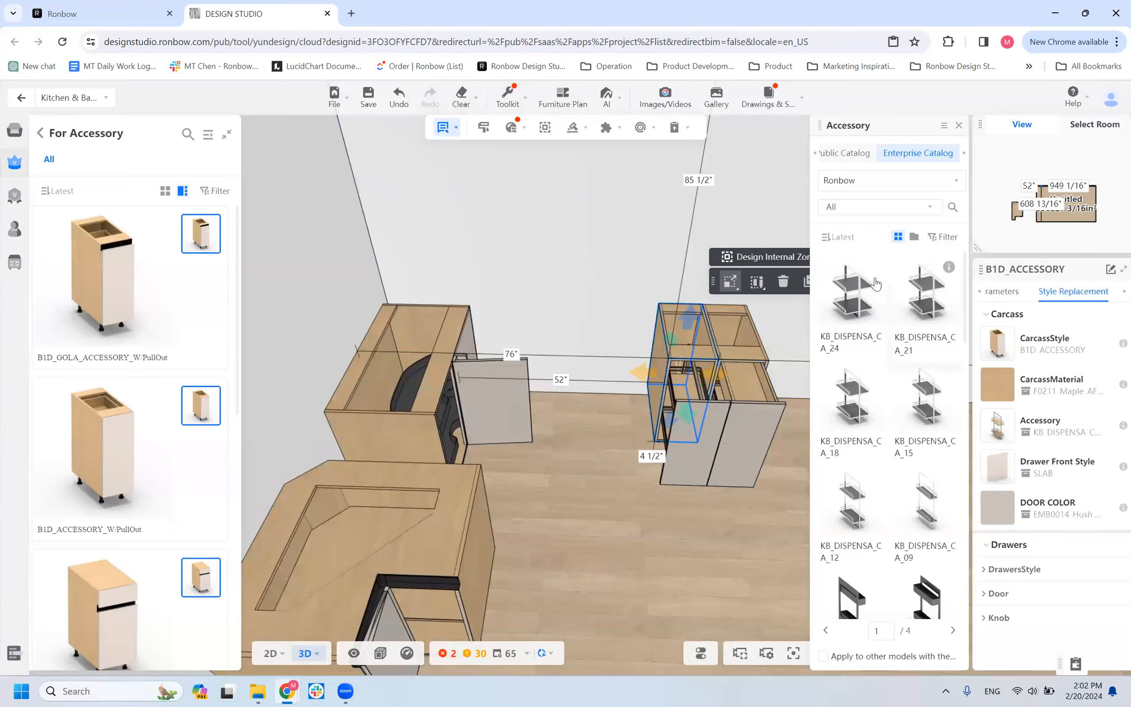
{"action": "mouse_move", "coordinate": [874, 269]}
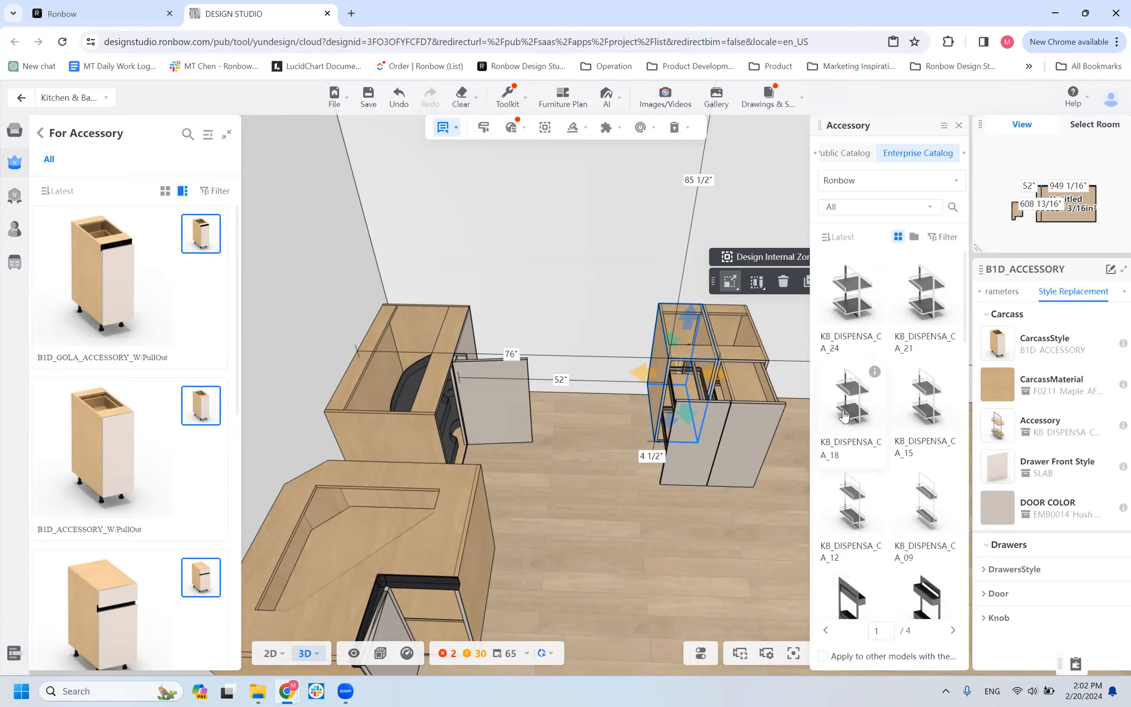
{"action": "left_click", "coordinate": [855, 297]}
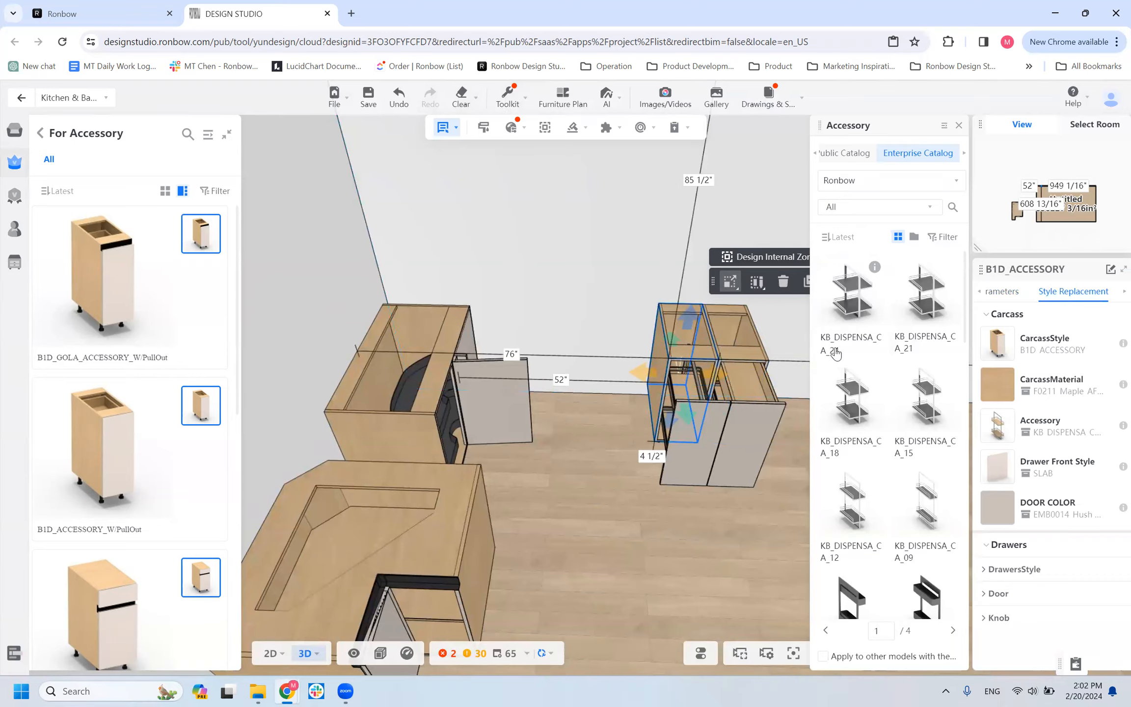
{"action": "left_click_drag", "start_coordinate": [667, 358], "coordinate": [628, 351]}
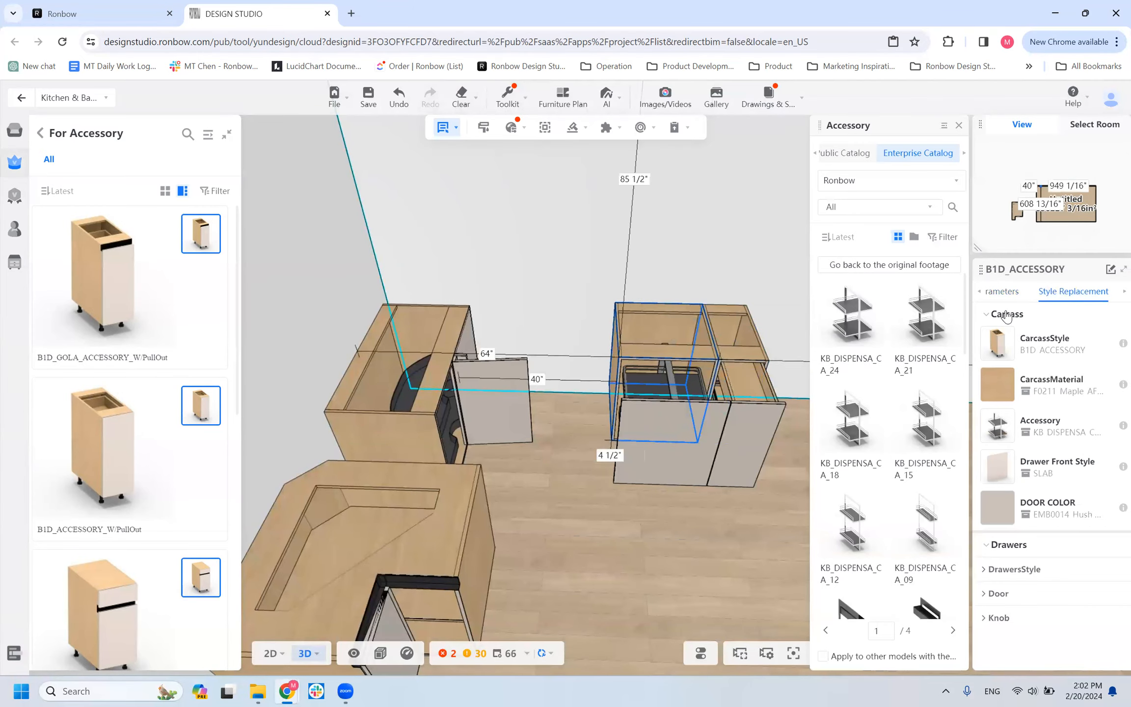
{"action": "left_click", "coordinate": [989, 297]}
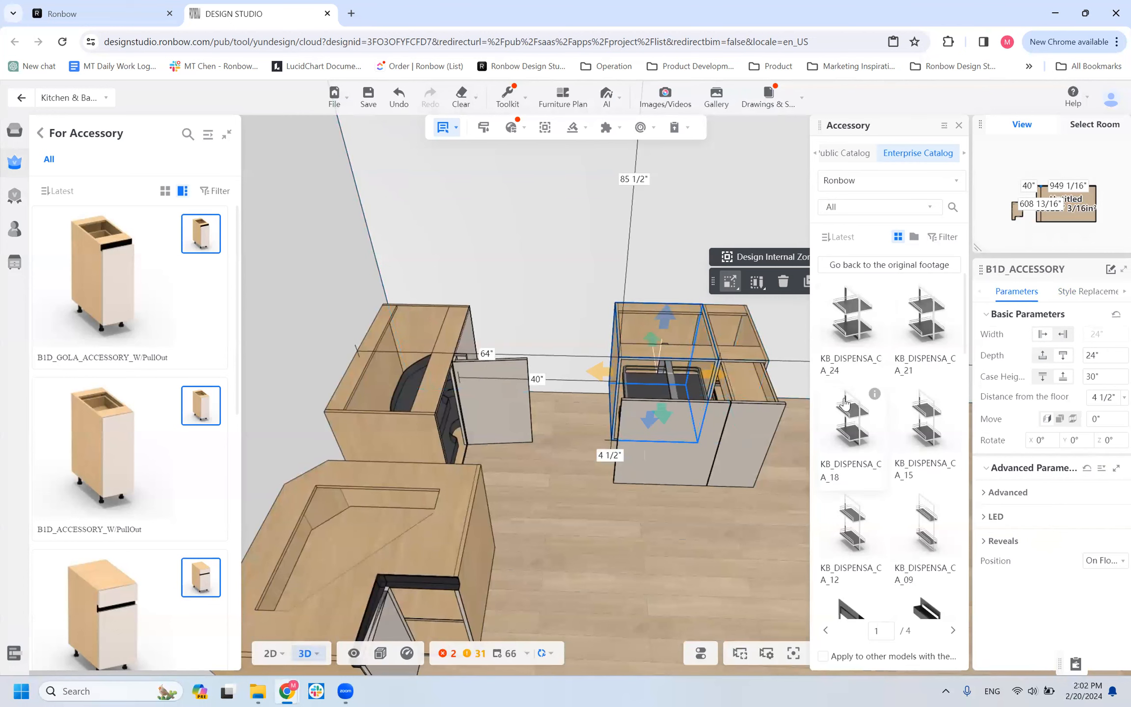
Filter the replacement accessories by the Trash Pull function type, browse the bins, and clear the filter.
{"action": "left_click", "coordinate": [938, 241]}
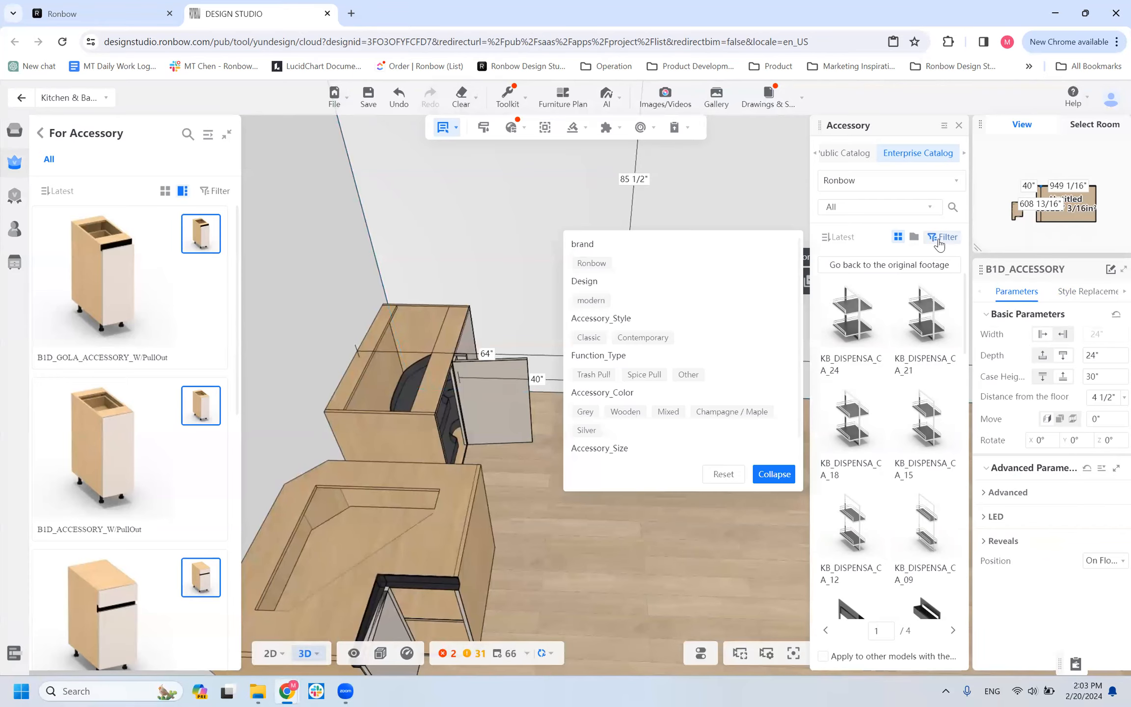
{"action": "scroll", "coordinate": [877, 475], "scroll_direction": "down", "scroll_amount": 10}
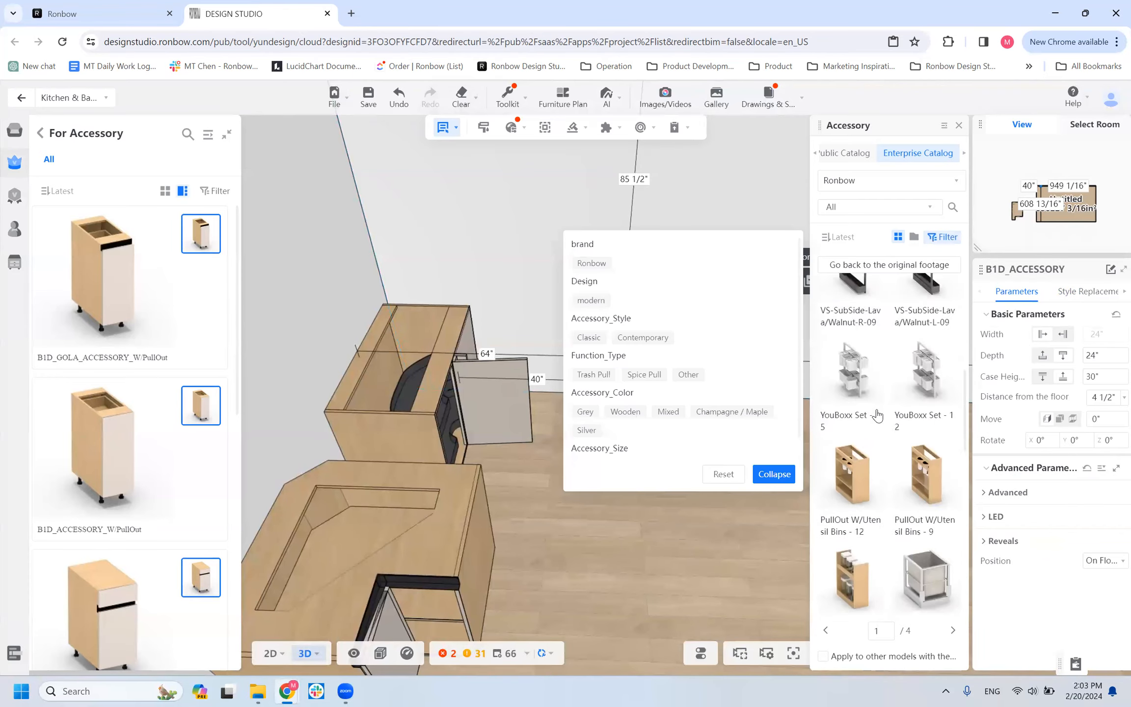
{"action": "scroll", "coordinate": [876, 475], "scroll_direction": "up", "scroll_amount": 10}
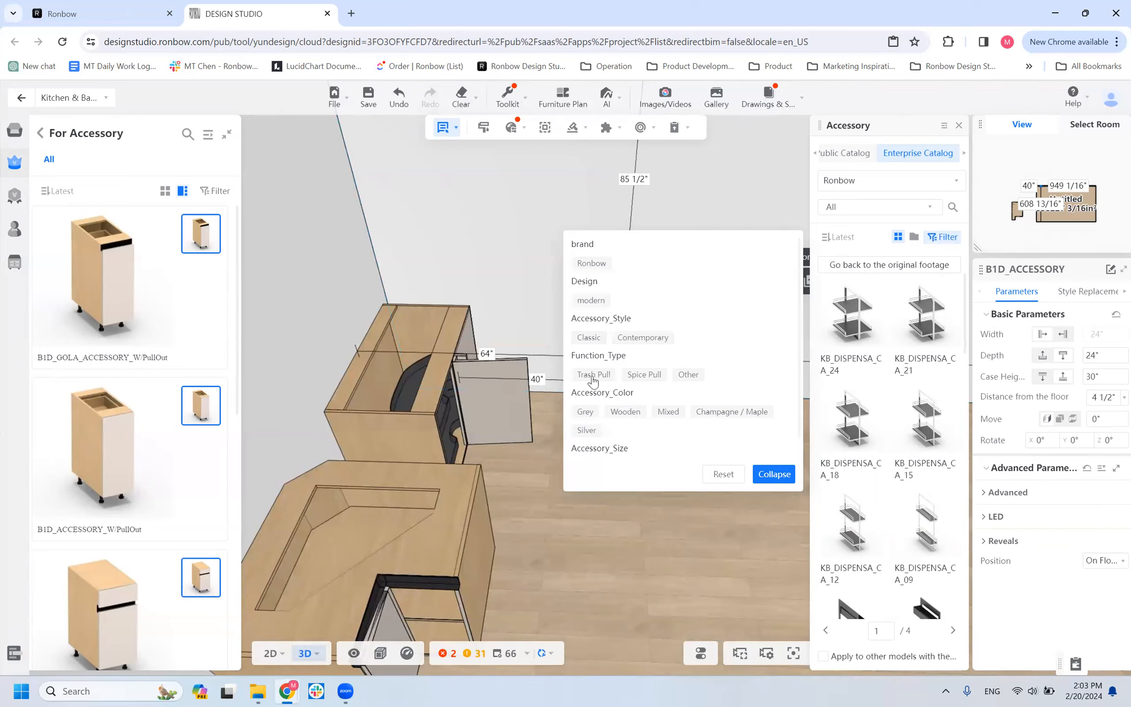
{"action": "left_click", "coordinate": [593, 374]}
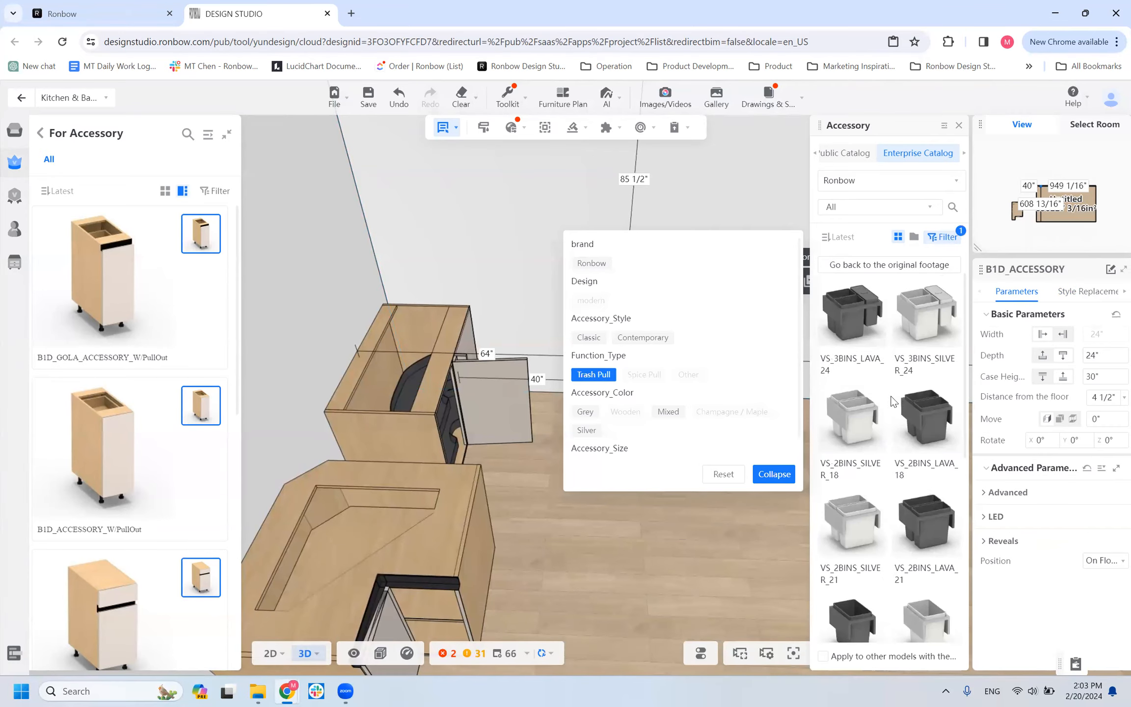
{"action": "scroll", "coordinate": [889, 397], "scroll_direction": "down", "scroll_amount": 1}
{"action": "scroll", "coordinate": [890, 397], "scroll_direction": "up", "scroll_amount": 5}
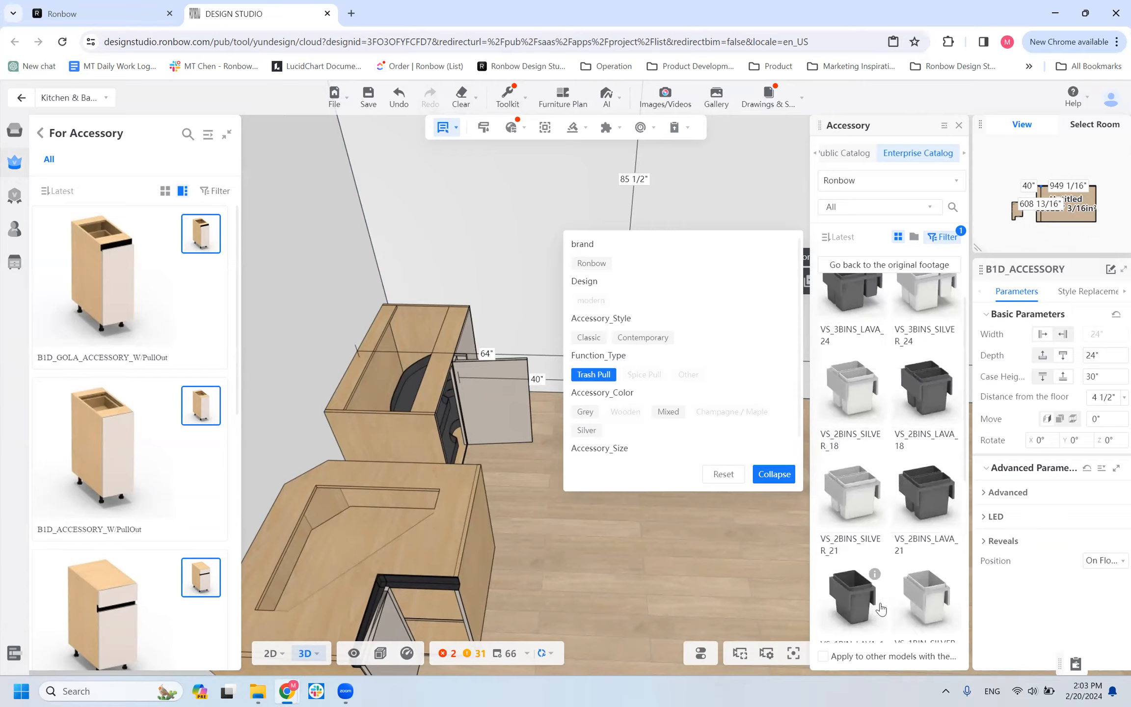
{"action": "left_click", "coordinate": [600, 375]}
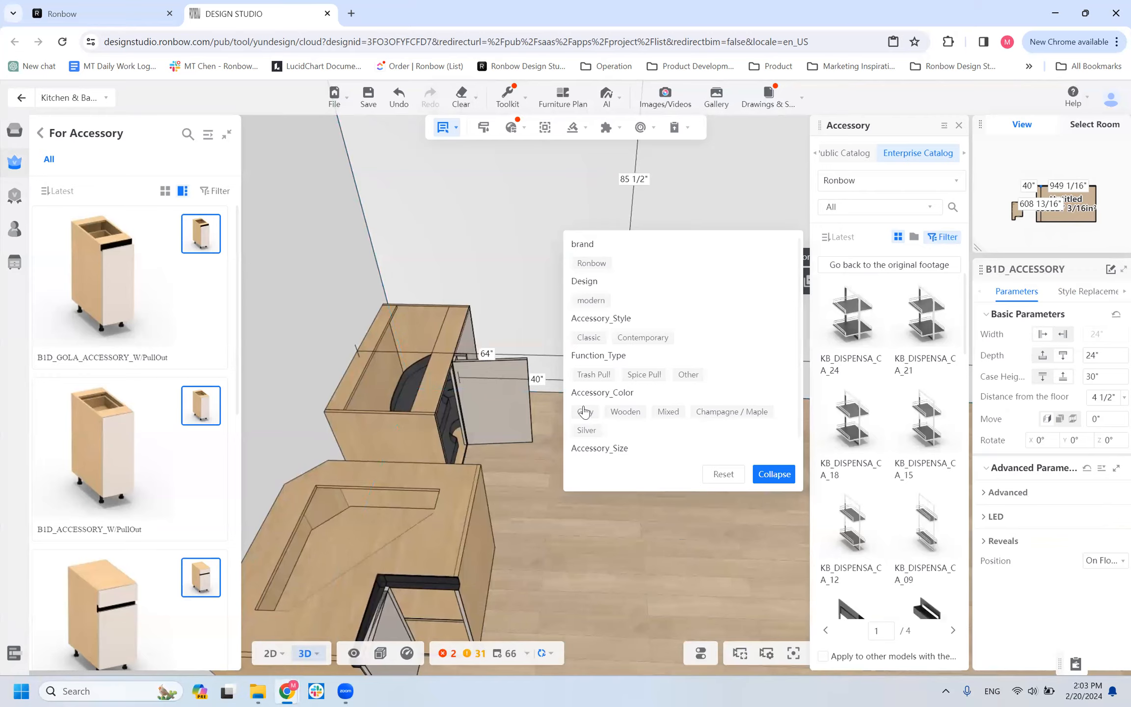
Filter the accessories by the Champagne / Maple color, then by Wooden instead, and review the matching inserts.
{"action": "left_click", "coordinate": [744, 415]}
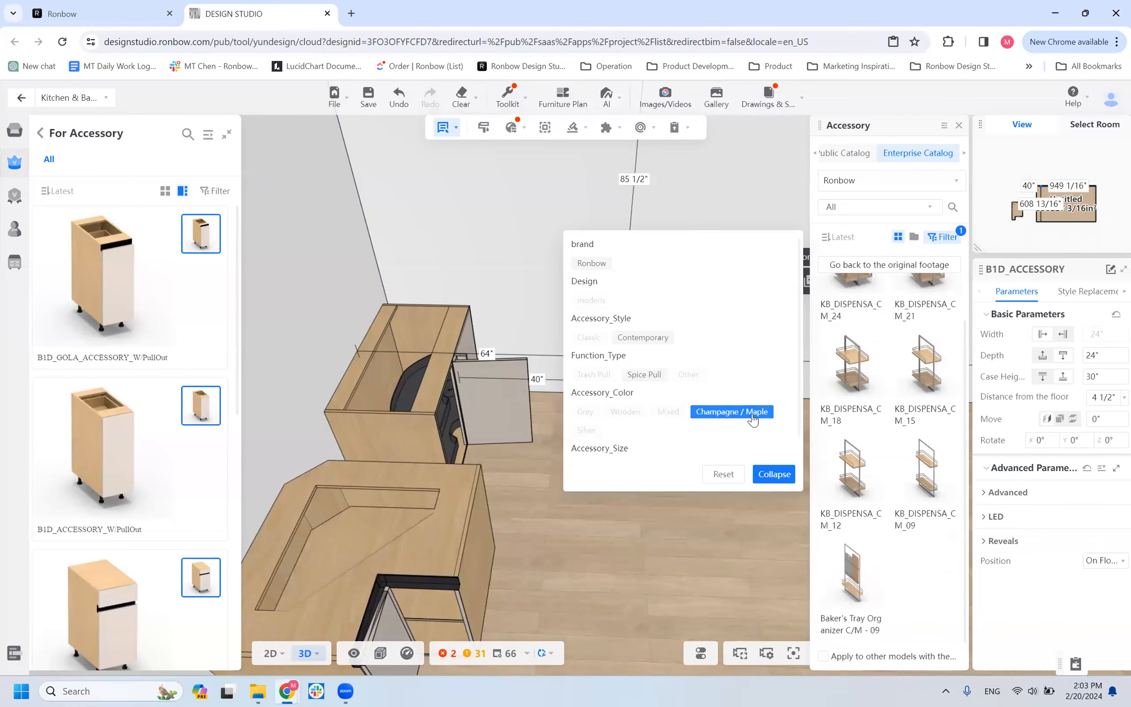
{"action": "left_click", "coordinate": [694, 412]}
{"action": "left_click", "coordinate": [626, 412]}
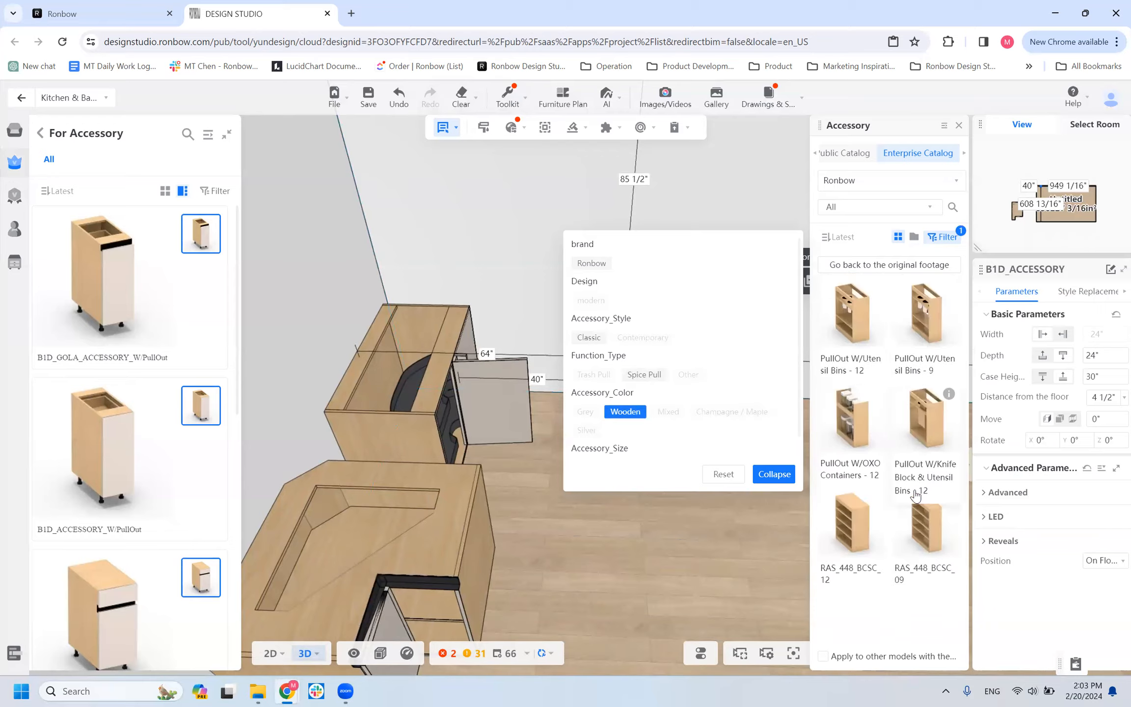
{"action": "left_click", "coordinate": [725, 549]}
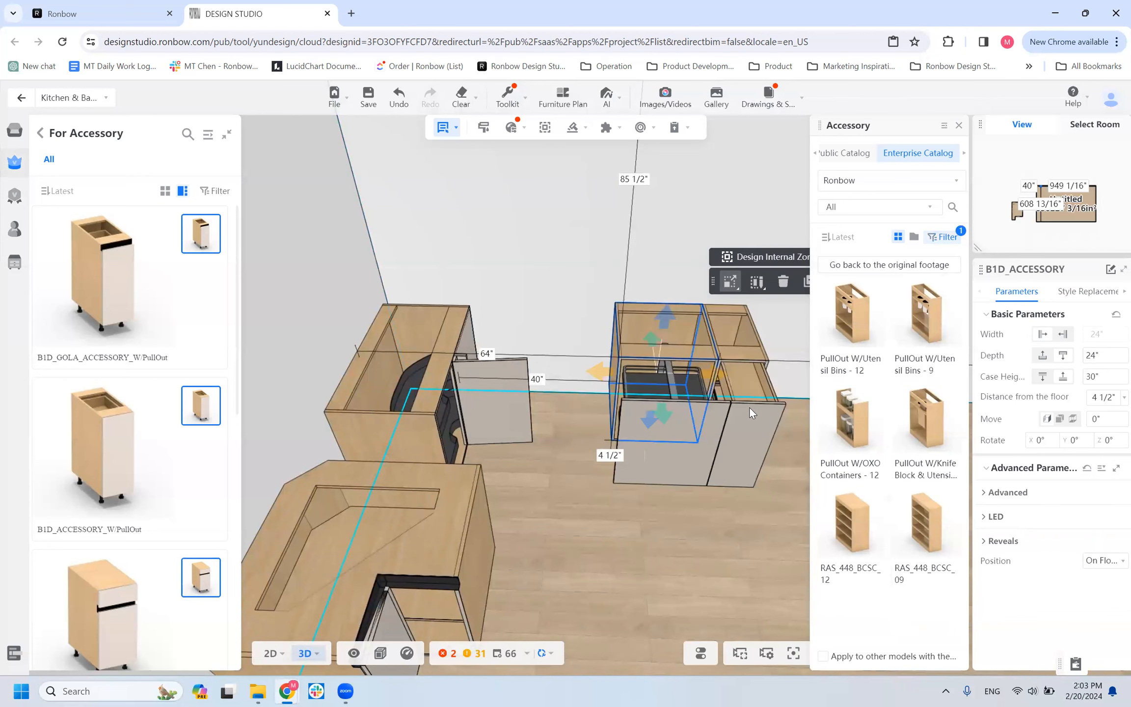
Browse the replacement accessories offered for the B1D_ACCESSORY_W/PullOut cabinet.
{"action": "left_click", "coordinate": [759, 421]}
{"action": "left_click_drag", "start_coordinate": [783, 517], "coordinate": [734, 500]}
{"action": "left_click", "coordinate": [636, 411]}
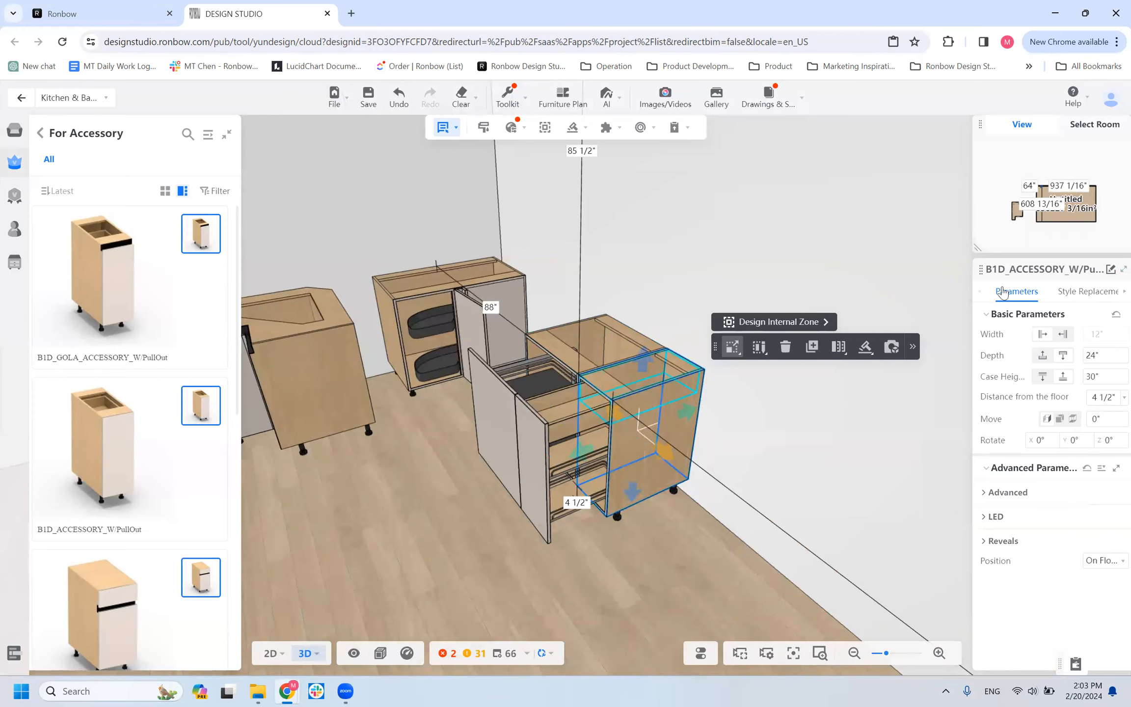
{"action": "left_click", "coordinate": [1088, 291]}
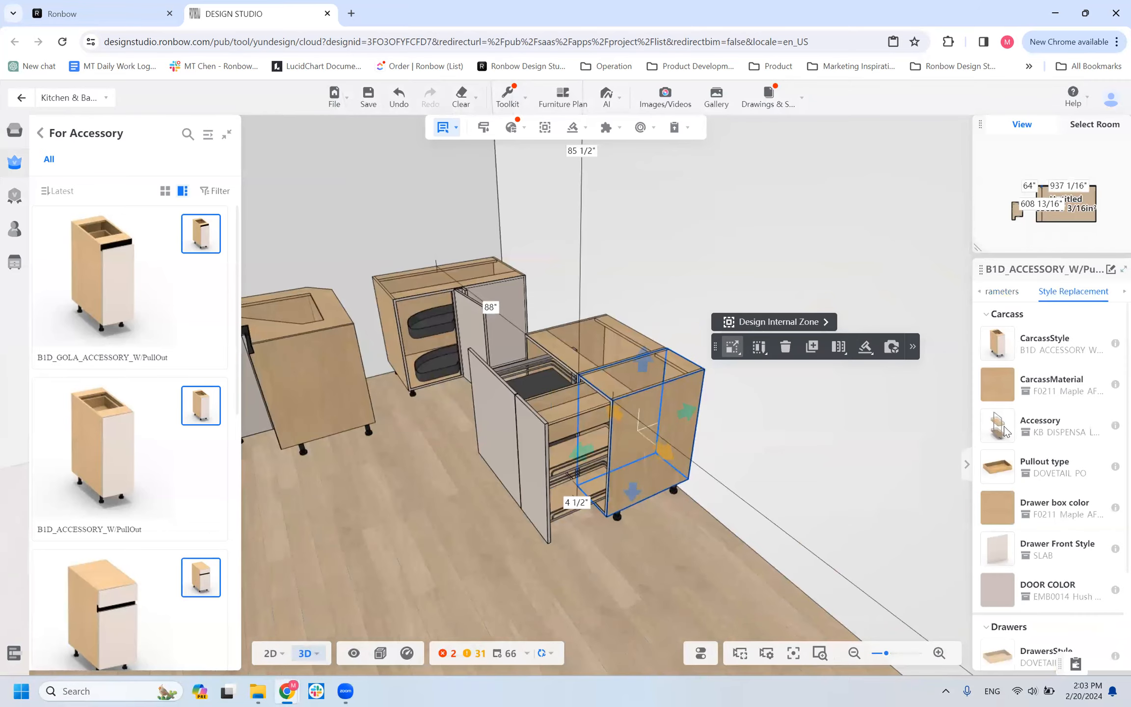
{"action": "left_click", "coordinate": [997, 425]}
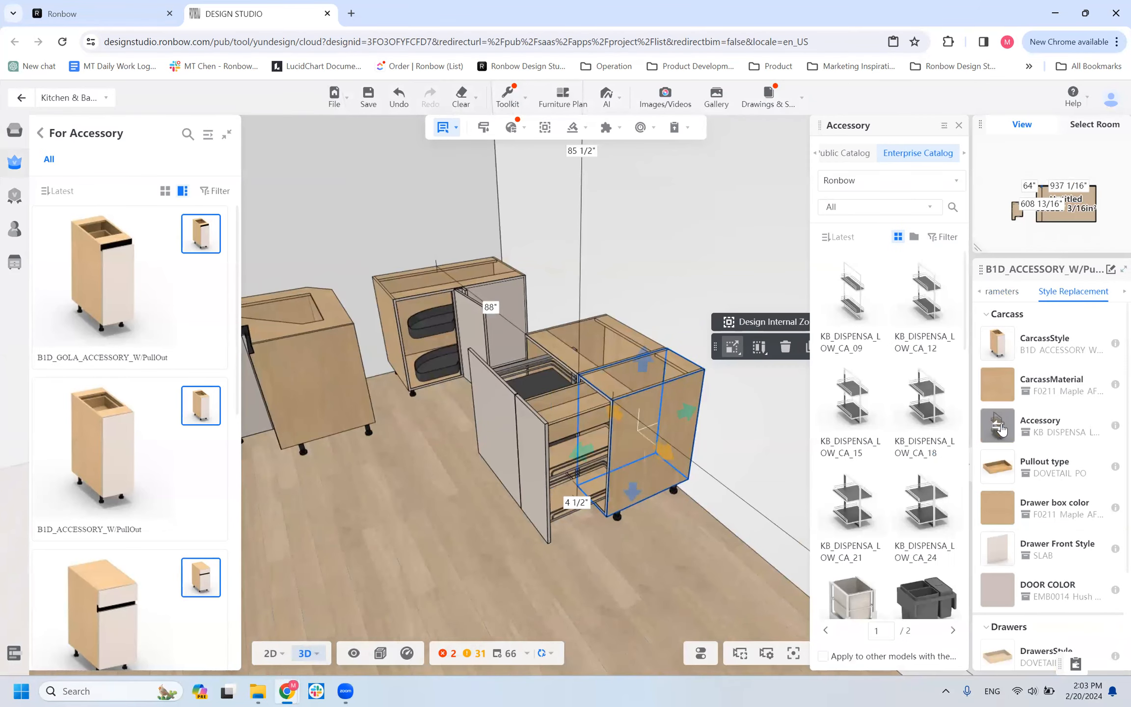
{"action": "scroll", "coordinate": [902, 518], "scroll_direction": "down", "scroll_amount": 3}
{"action": "scroll", "coordinate": [902, 518], "scroll_direction": "up", "scroll_amount": 5}
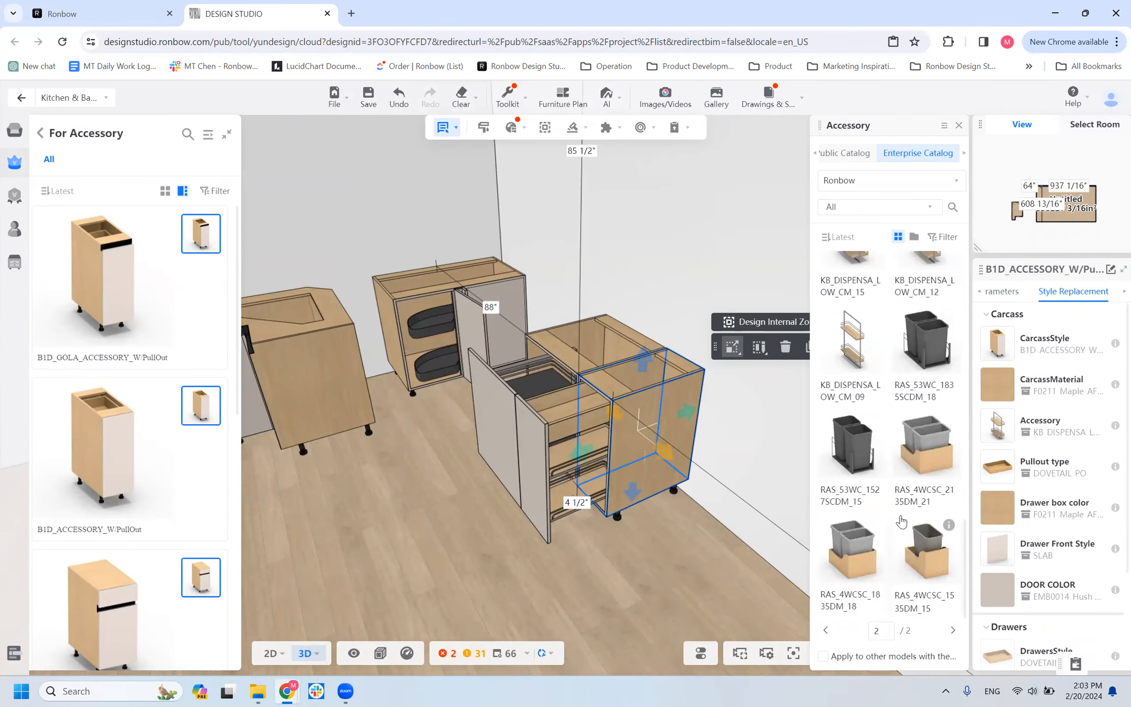
{"action": "scroll", "coordinate": [893, 498], "scroll_direction": "down", "scroll_amount": 10}
{"action": "scroll", "coordinate": [894, 512], "scroll_direction": "up", "scroll_amount": 10}
Browse the replacement accessories offered for the B1D_ACCESSORY cabinet for comparison.
{"action": "left_click", "coordinate": [599, 344]}
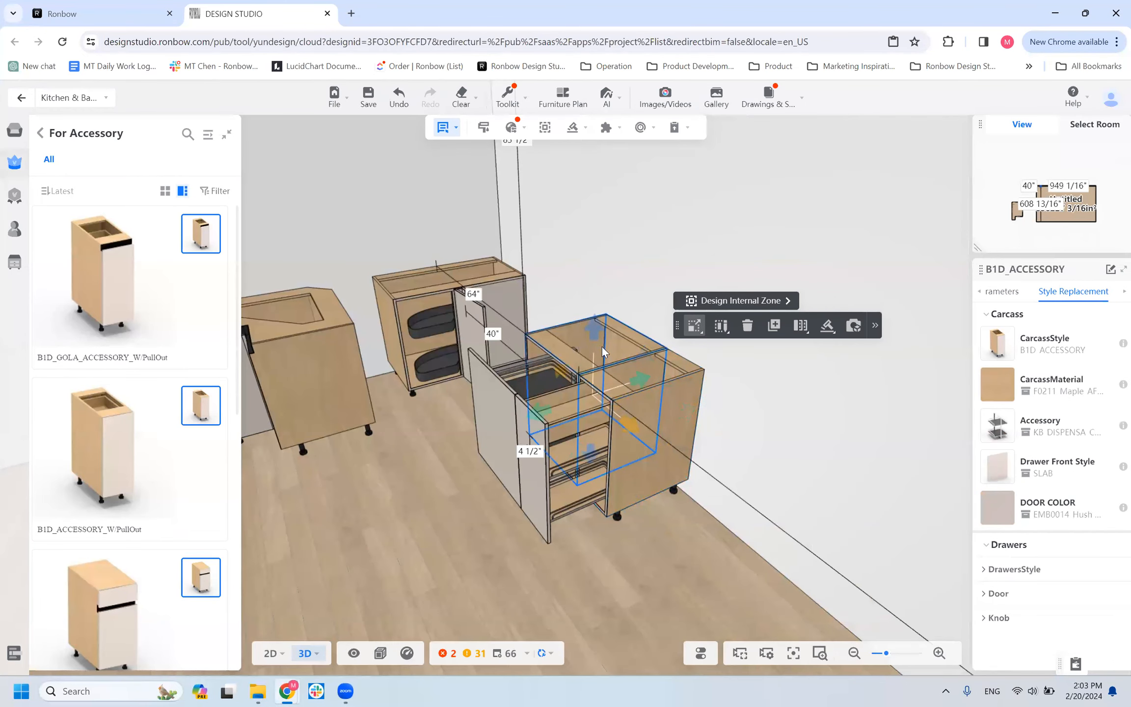
{"action": "left_click", "coordinate": [996, 426]}
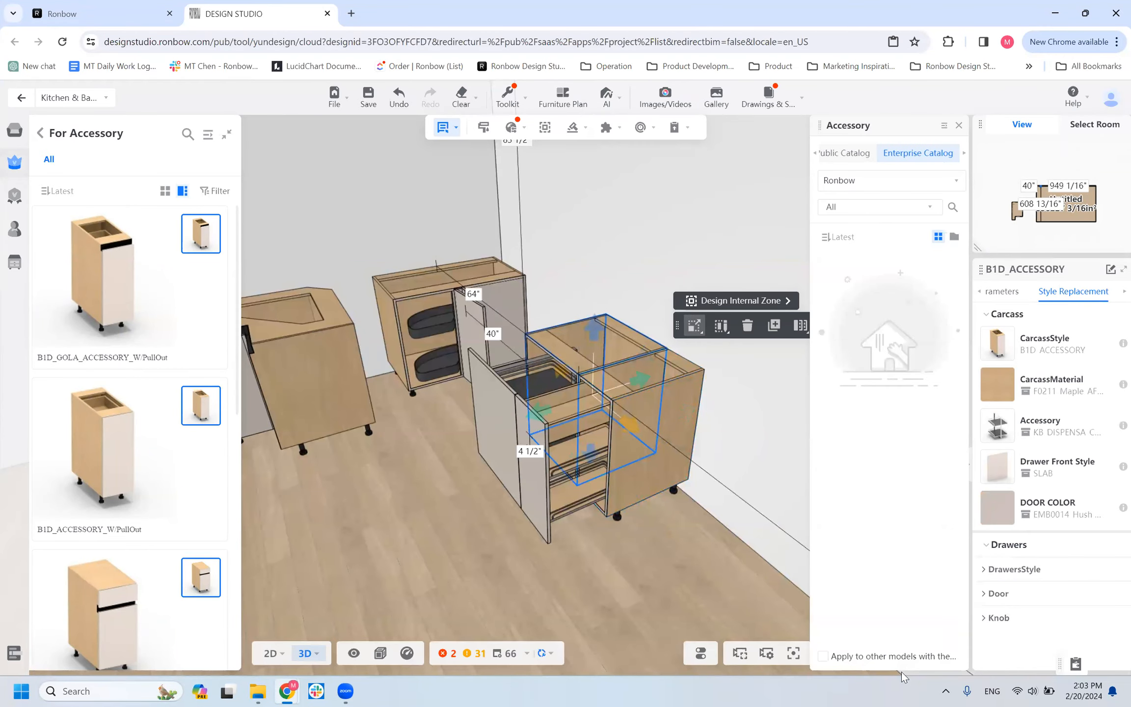
{"action": "scroll", "coordinate": [906, 456], "scroll_direction": "down", "scroll_amount": 10}
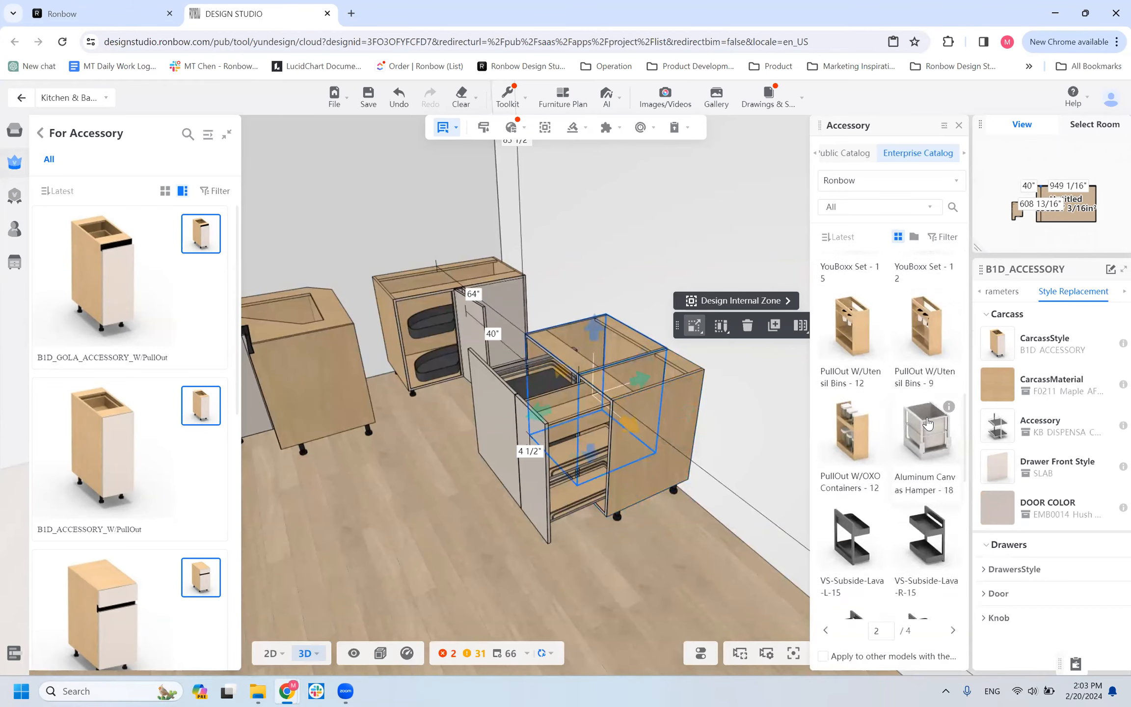
{"action": "scroll", "coordinate": [906, 455], "scroll_direction": "down", "scroll_amount": 5}
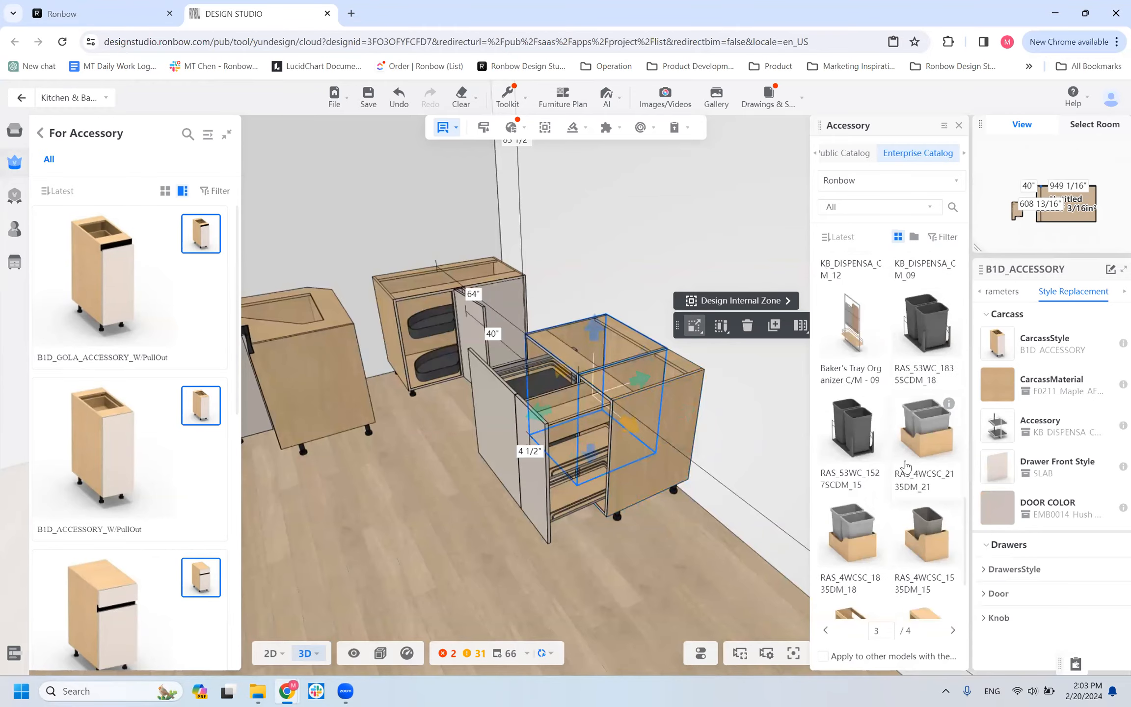
Review the B1D_ACCESSORY_W/PullOut cabinet's accessory options again, including the LOW dispensa units and trash bins.
{"action": "left_click", "coordinate": [620, 453]}
{"action": "left_click", "coordinate": [621, 453]}
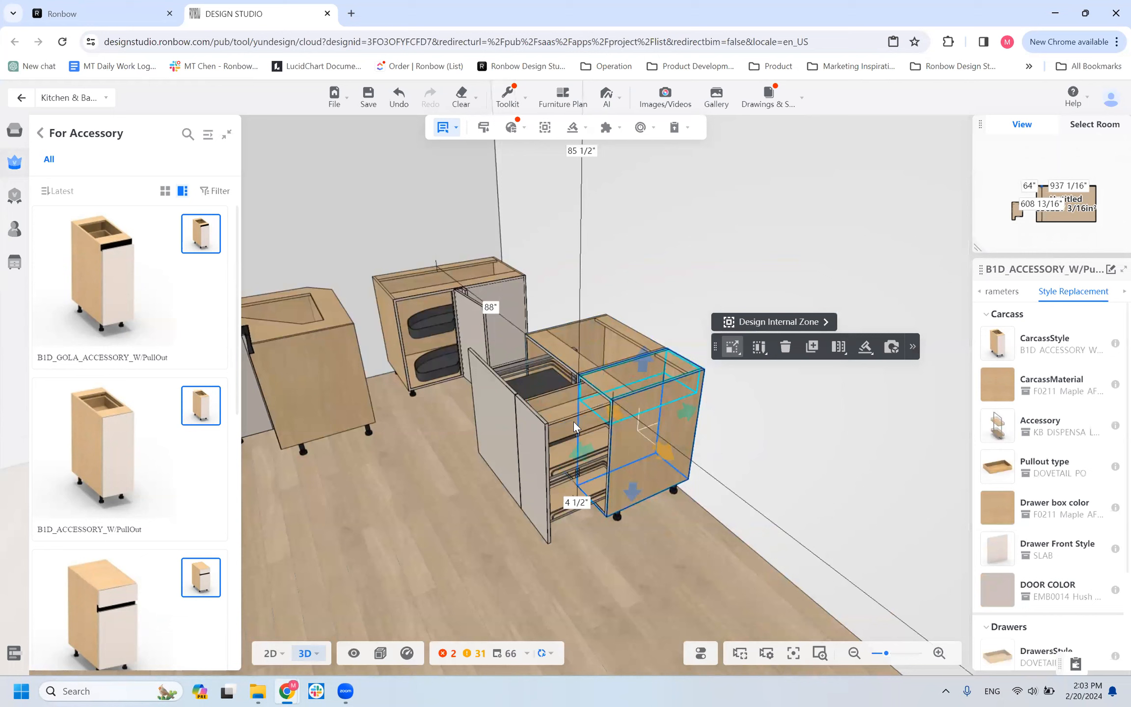
{"action": "left_click", "coordinate": [997, 432]}
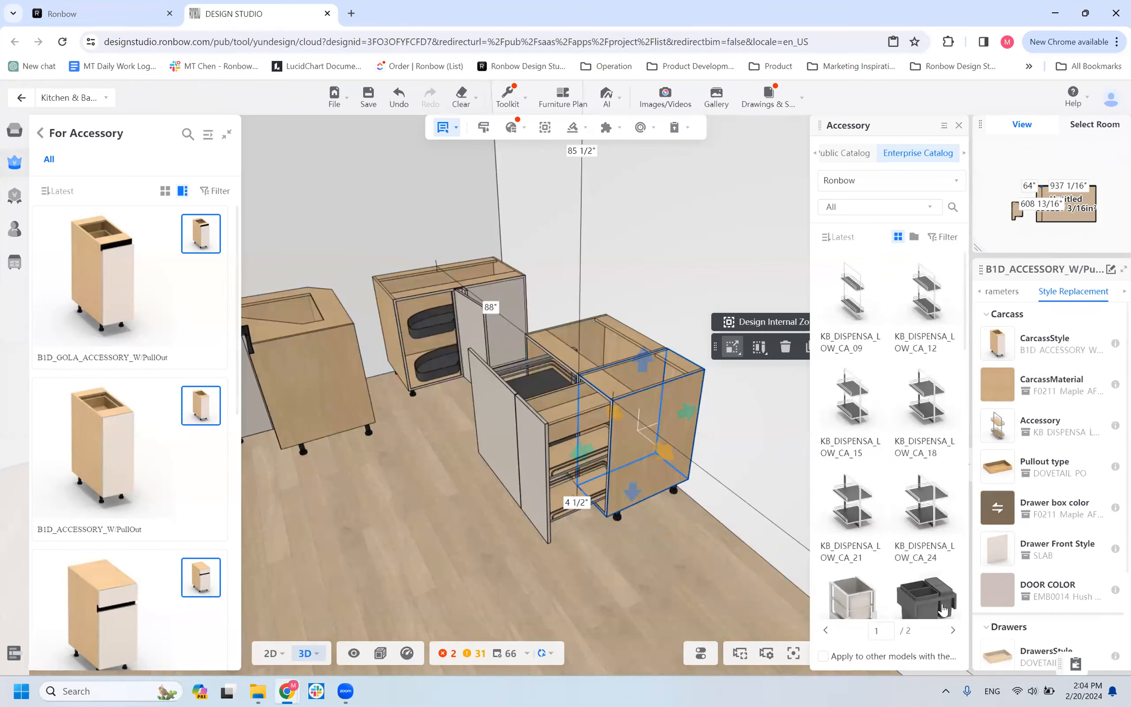
{"action": "scroll", "coordinate": [871, 454], "scroll_direction": "down", "scroll_amount": 5}
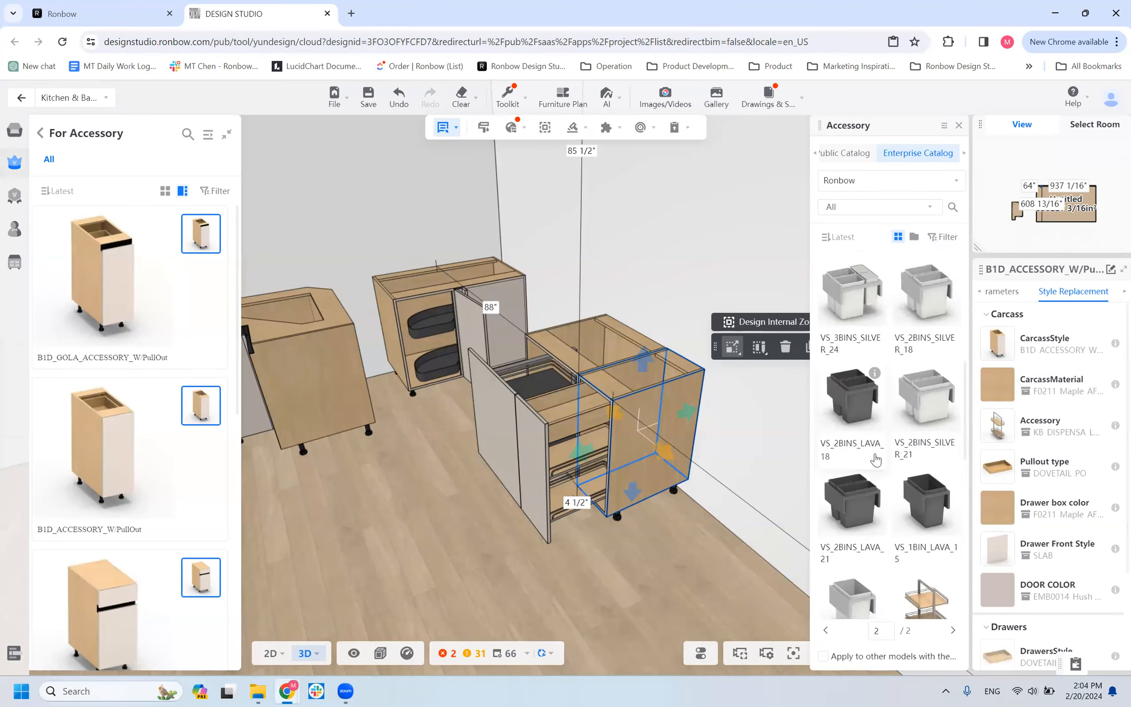
{"action": "scroll", "coordinate": [882, 552], "scroll_direction": "down", "scroll_amount": 5}
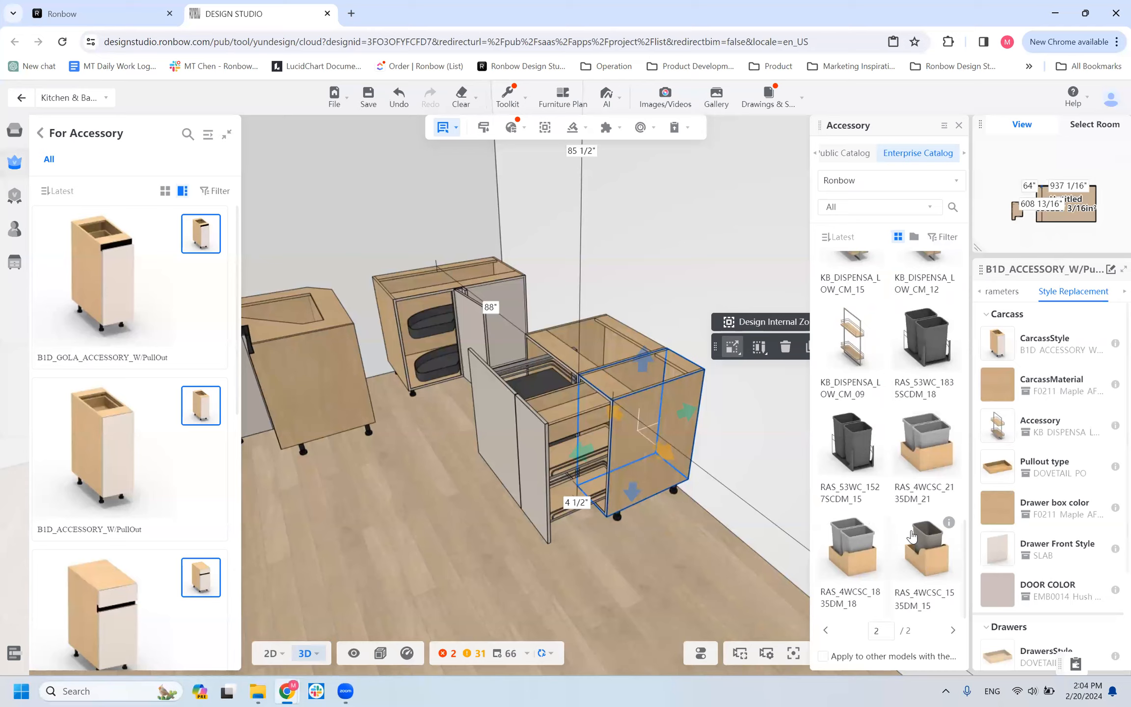
{"action": "scroll", "coordinate": [834, 461], "scroll_direction": "up", "scroll_amount": 8}
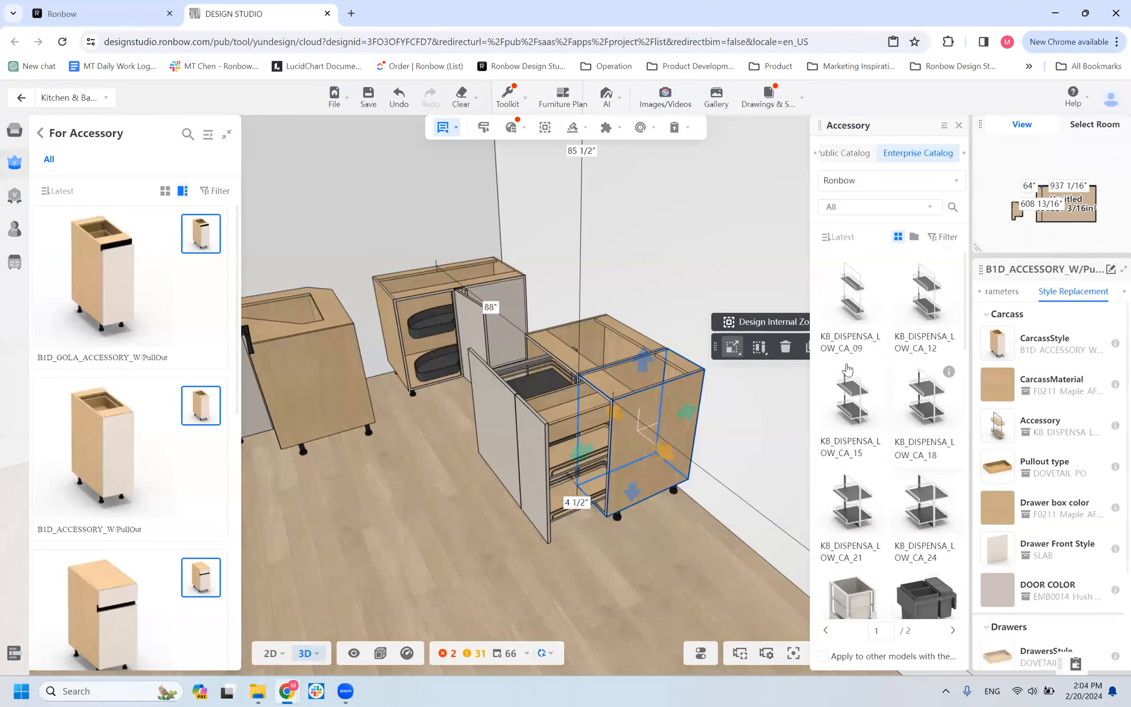
Finish browsing the pull-out accessories, return to the base cabinet categories and open the For Appliance cabinets.
{"action": "scroll", "coordinate": [864, 449], "scroll_direction": "down", "scroll_amount": 5}
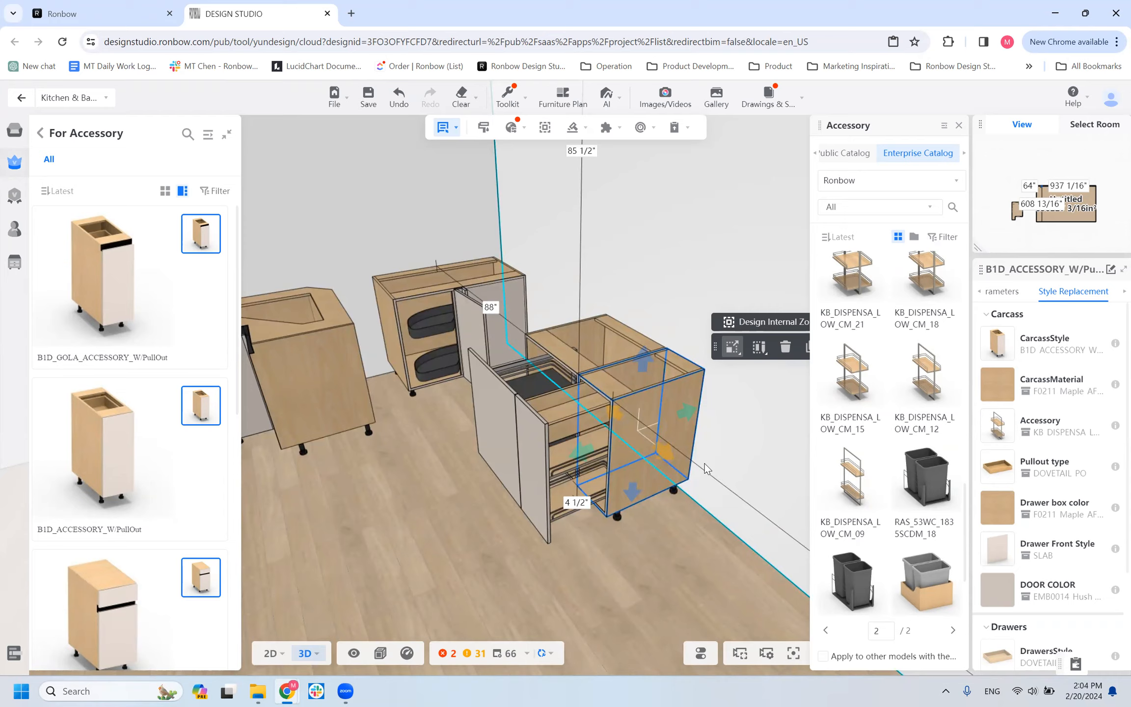
{"action": "left_click", "coordinate": [41, 133]}
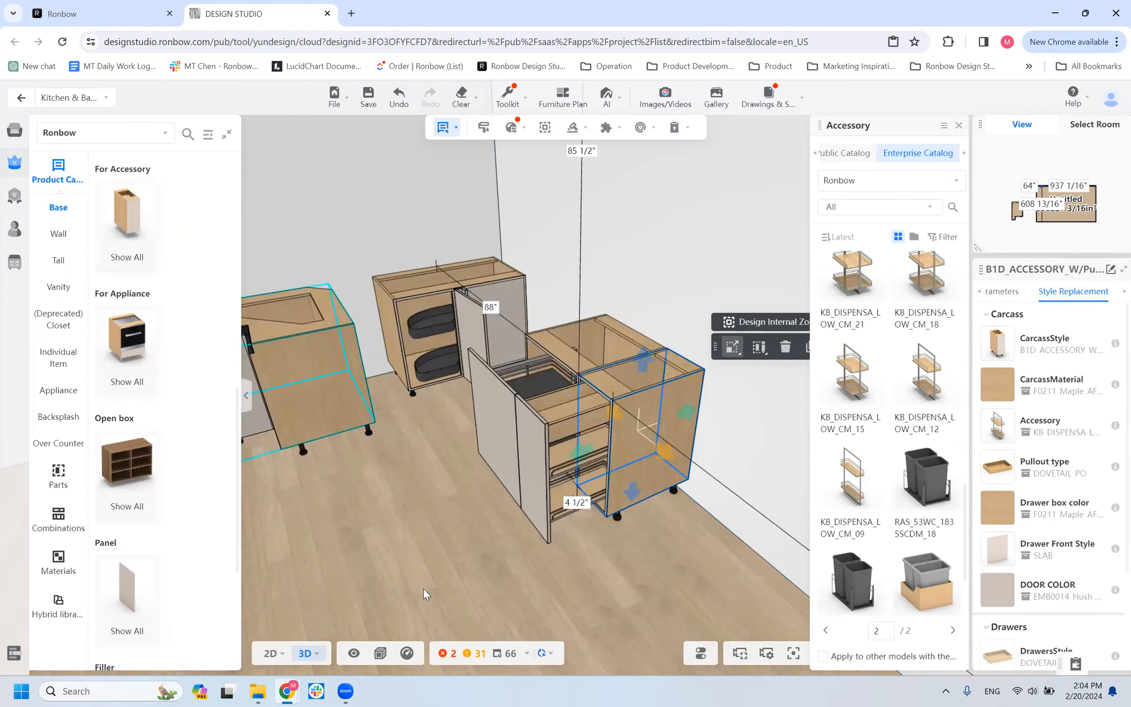
{"action": "scroll", "coordinate": [378, 508], "scroll_direction": "down", "scroll_amount": 4}
{"action": "left_click_drag", "start_coordinate": [419, 584], "coordinate": [475, 482]}
{"action": "left_click", "coordinate": [476, 484]}
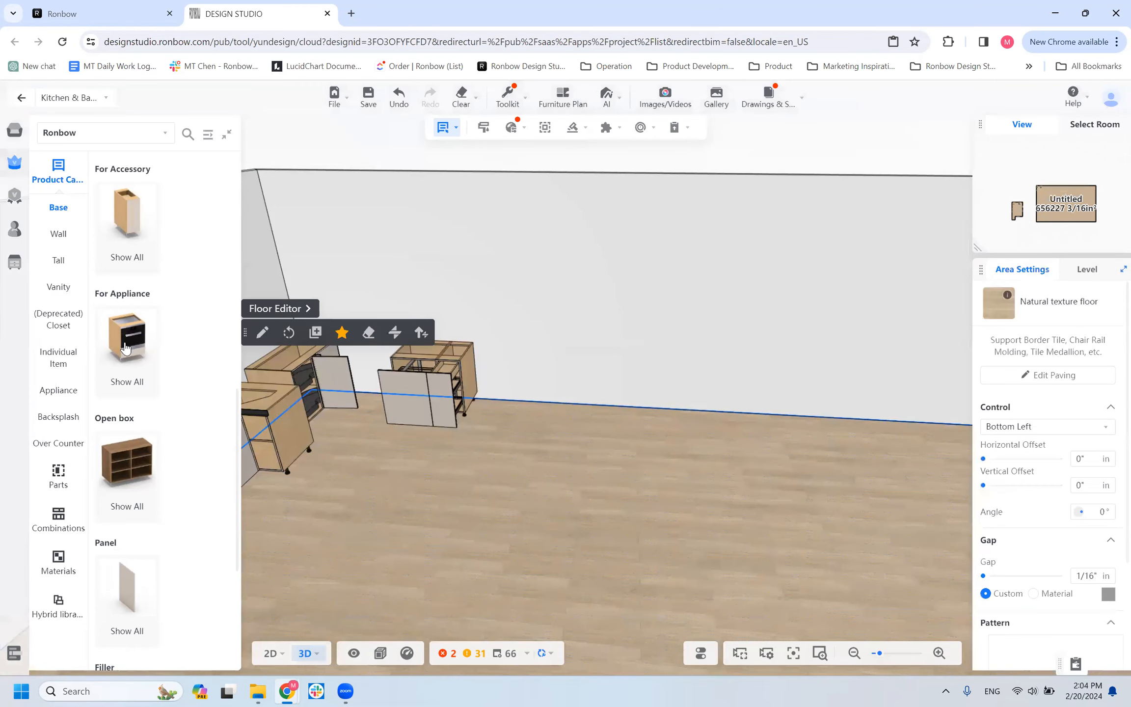
{"action": "left_click", "coordinate": [125, 342]}
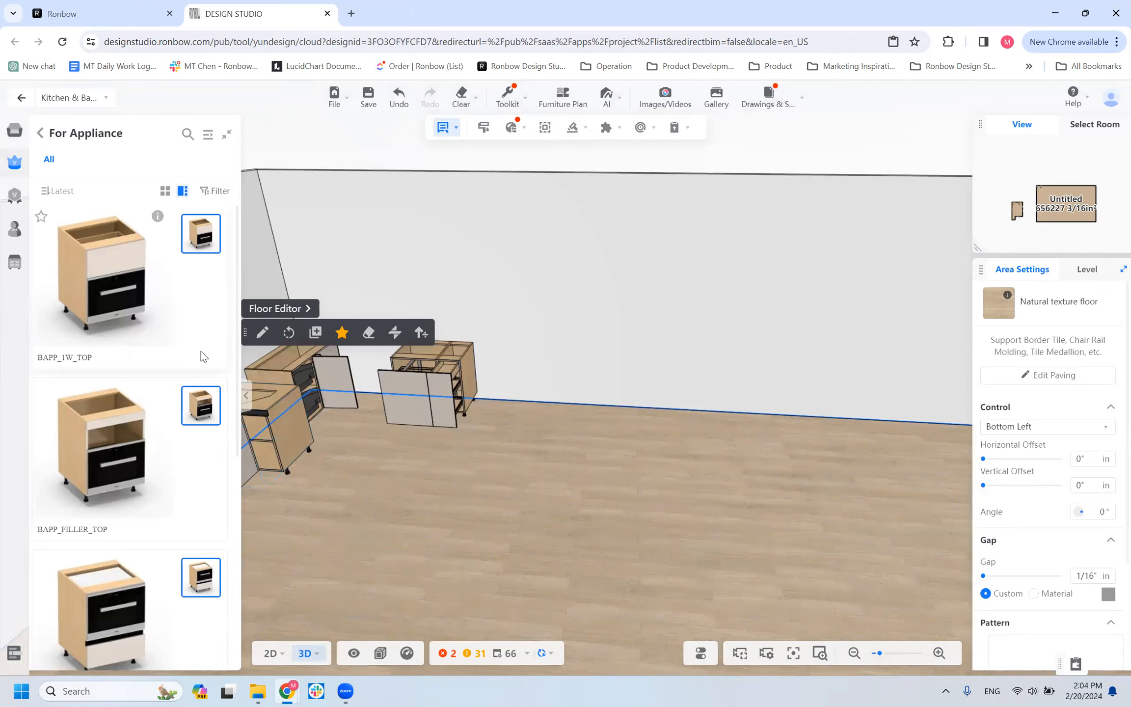
Examine the appliance base cabinets, comparing BAPP_1W_TOP, BAPP_FILLER_TOP, BAPP_GOLA, BAPP_2W and BAPP.
{"action": "scroll", "coordinate": [114, 320], "scroll_direction": "down", "scroll_amount": 8}
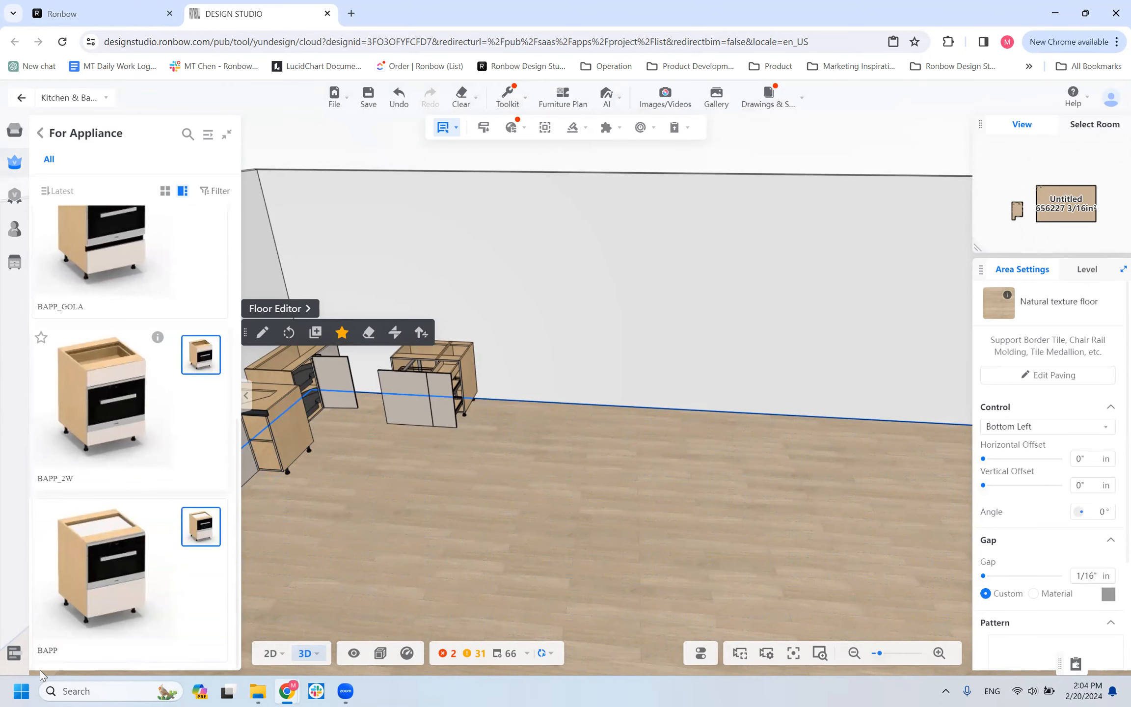
{"action": "scroll", "coordinate": [134, 388], "scroll_direction": "up", "scroll_amount": 6}
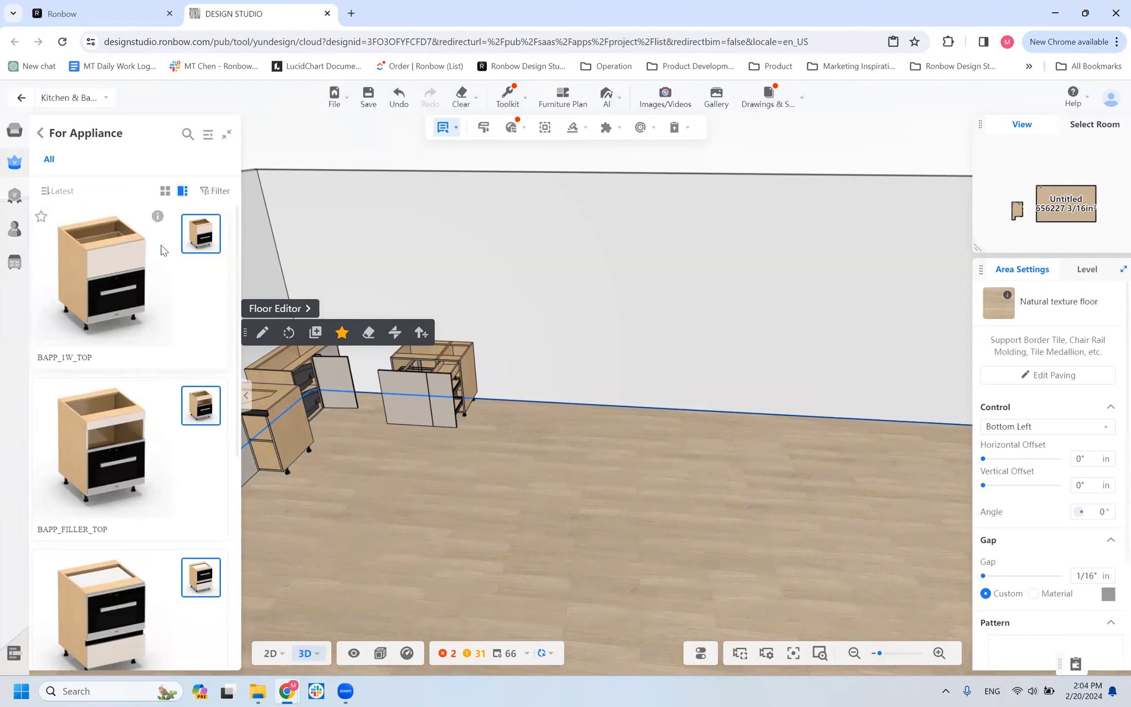
{"action": "scroll", "coordinate": [101, 474], "scroll_direction": "down", "scroll_amount": 6}
{"action": "scroll", "coordinate": [104, 563], "scroll_direction": "up", "scroll_amount": 6}
{"action": "scroll", "coordinate": [114, 507], "scroll_direction": "down", "scroll_amount": 2}
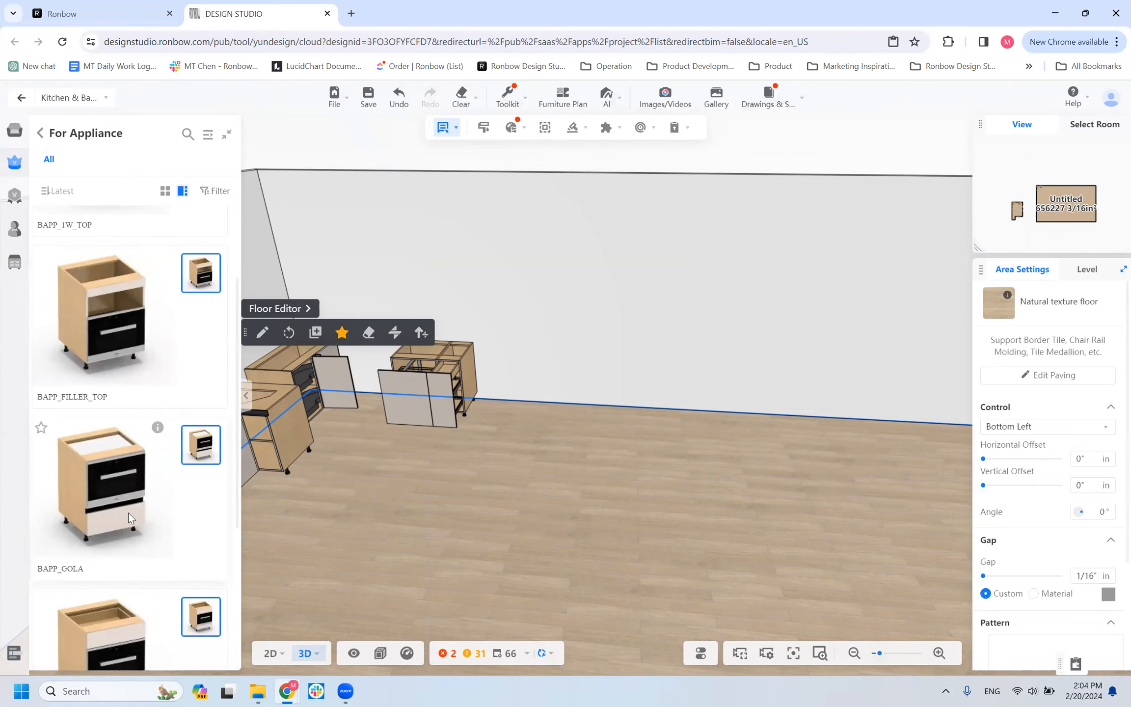
{"action": "scroll", "coordinate": [128, 512], "scroll_direction": "down", "scroll_amount": 3}
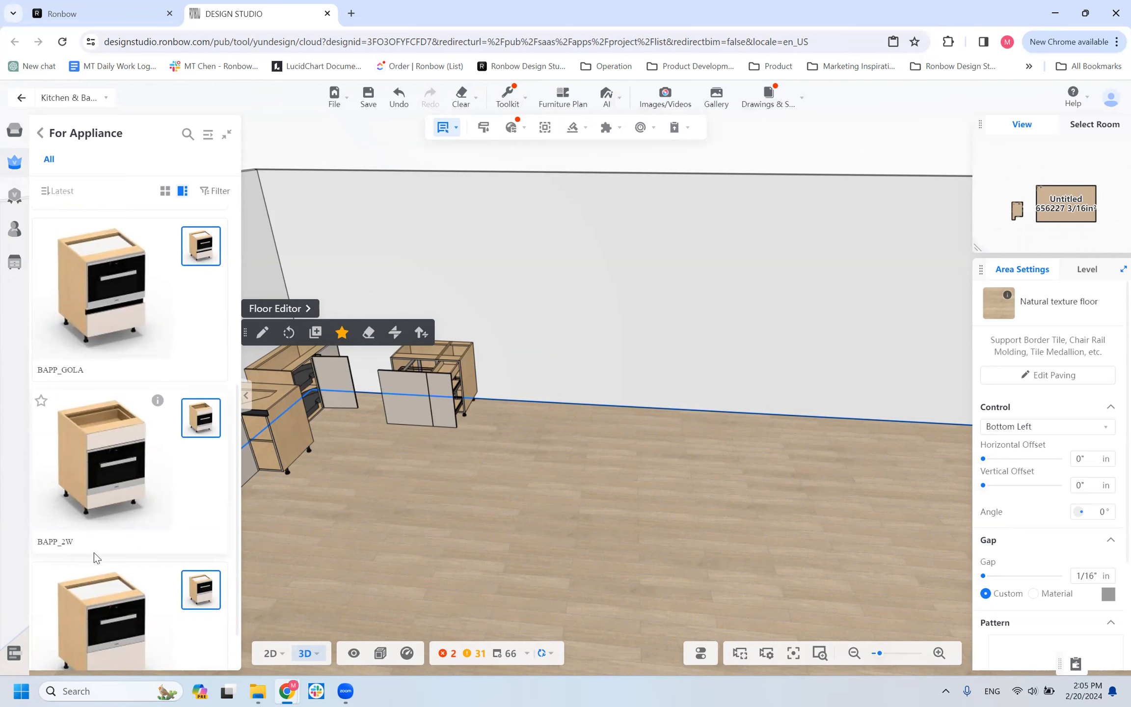
{"action": "scroll", "coordinate": [94, 552], "scroll_direction": "down", "scroll_amount": 1}
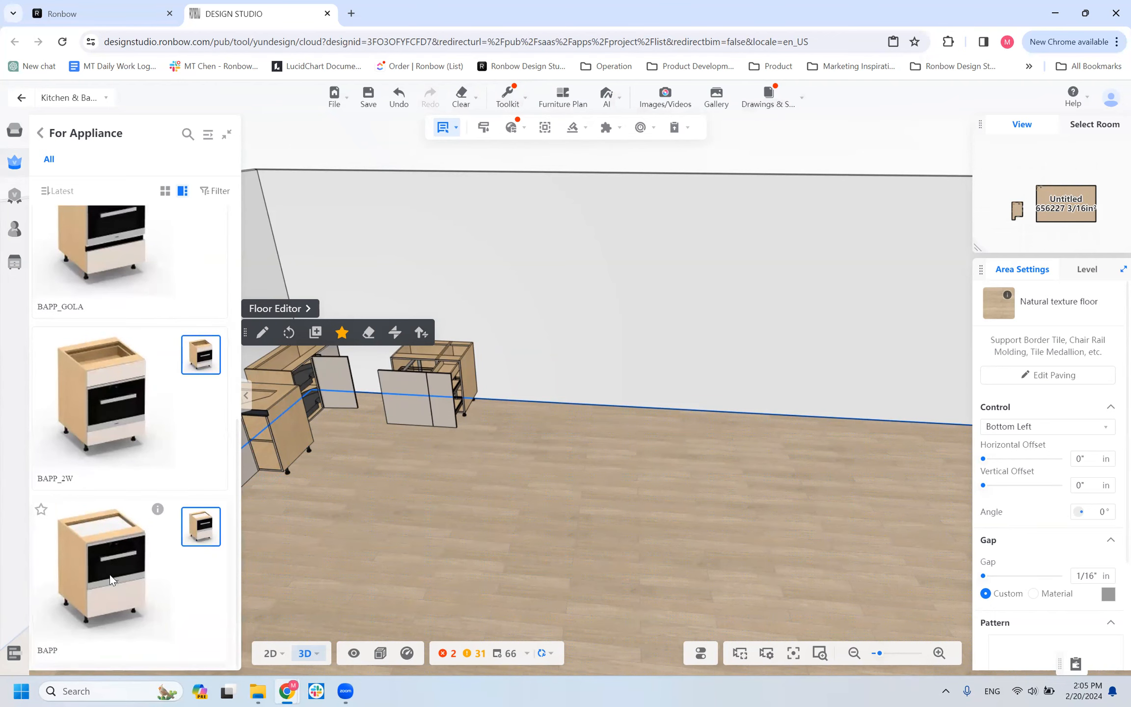
{"action": "scroll", "coordinate": [117, 467], "scroll_direction": "up", "scroll_amount": 6}
{"action": "scroll", "coordinate": [117, 467], "scroll_direction": "down", "scroll_amount": 6}
Place a BAPP appliance base cabinet against the back wall, spaced apart from the accessory cabinets.
{"action": "left_click", "coordinate": [505, 503]}
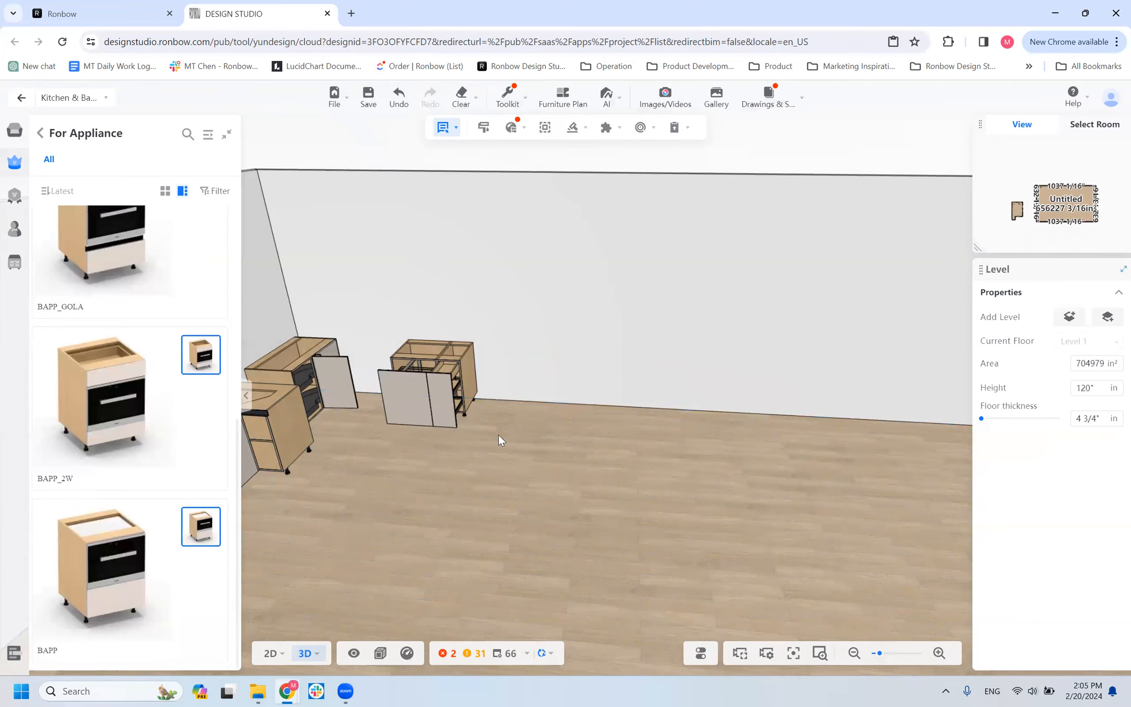
{"action": "left_click", "coordinate": [566, 363]}
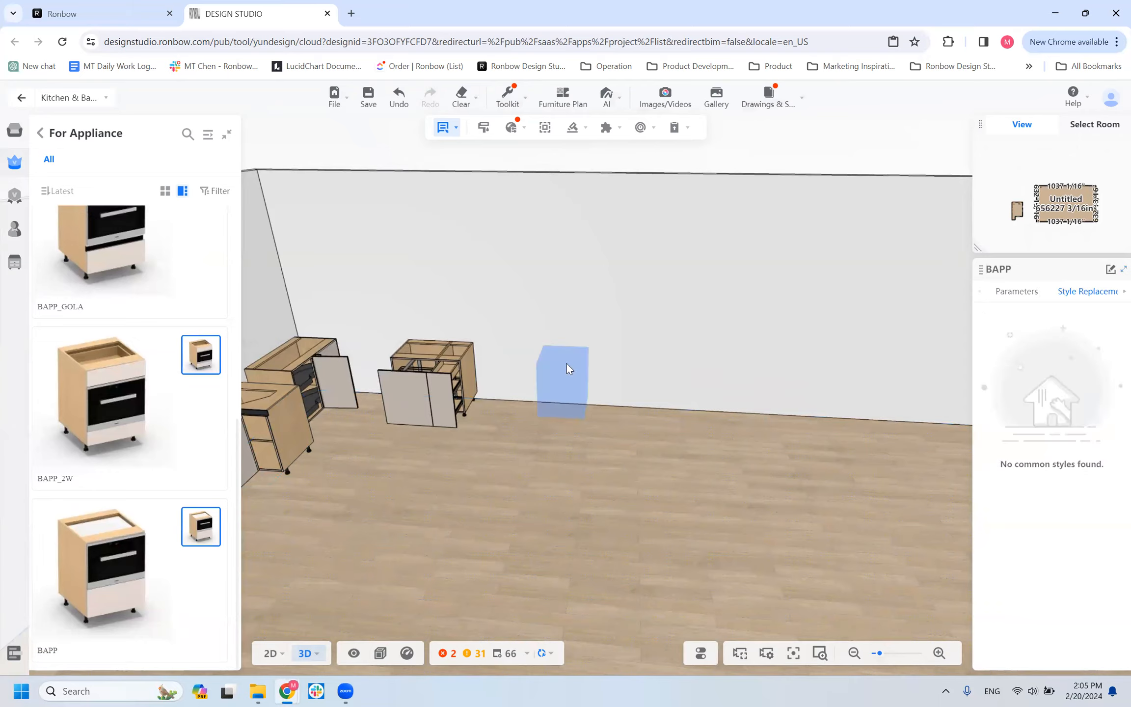
{"action": "scroll", "coordinate": [584, 444], "scroll_direction": "up", "scroll_amount": 2}
{"action": "scroll", "coordinate": [585, 445], "scroll_direction": "up", "scroll_amount": 1}
{"action": "scroll", "coordinate": [641, 512], "scroll_direction": "up", "scroll_amount": 3}
{"action": "left_click_drag", "start_coordinate": [641, 511], "coordinate": [570, 511]}
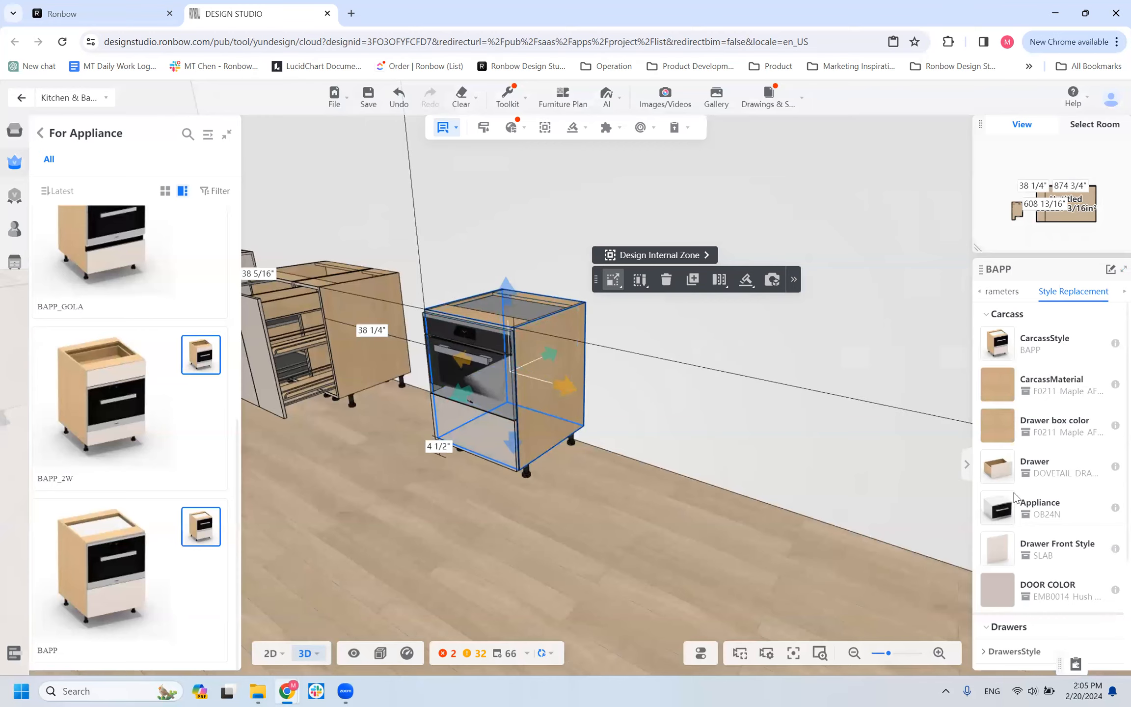
Check the BAPP cabinet's basic parameters and replace its appliance with the Miele CVA7445.
{"action": "left_click", "coordinate": [1001, 292]}
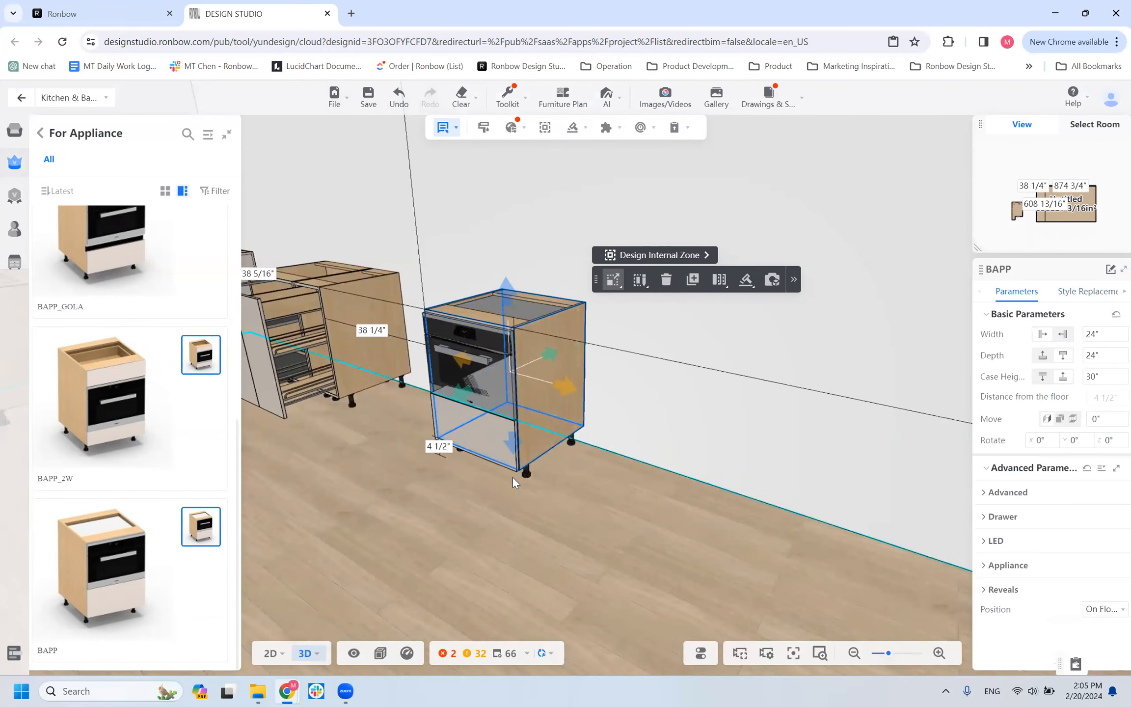
{"action": "scroll", "coordinate": [524, 435], "scroll_direction": "up", "scroll_amount": 3}
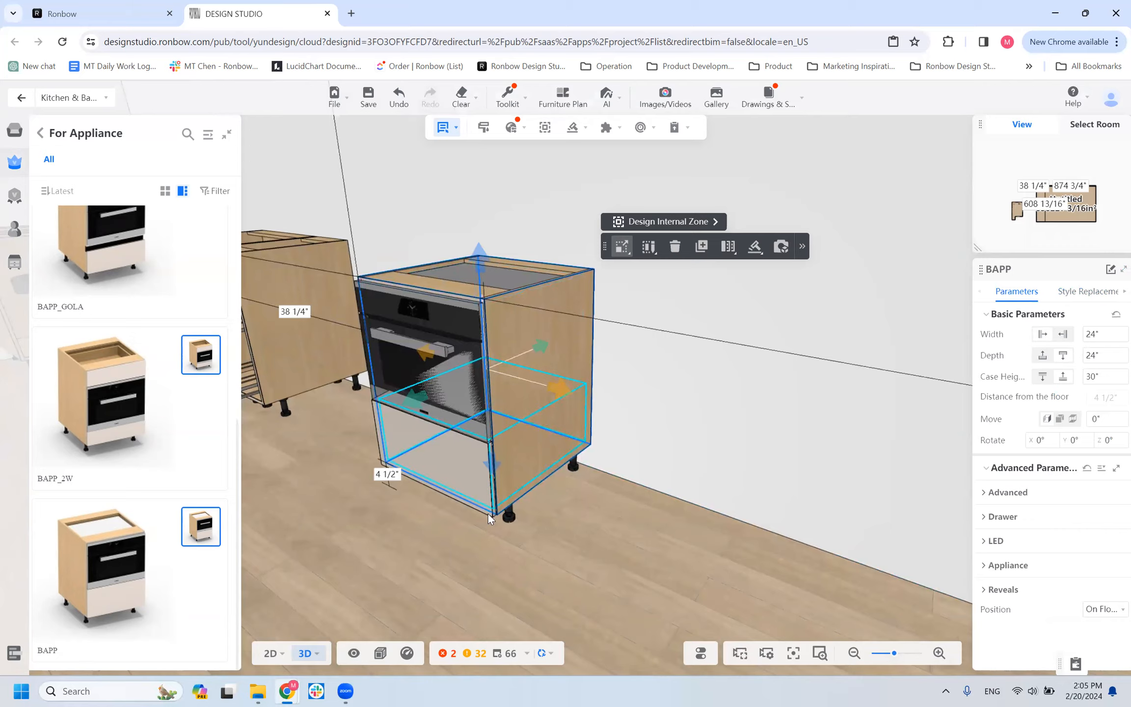
{"action": "left_click", "coordinate": [1080, 291]}
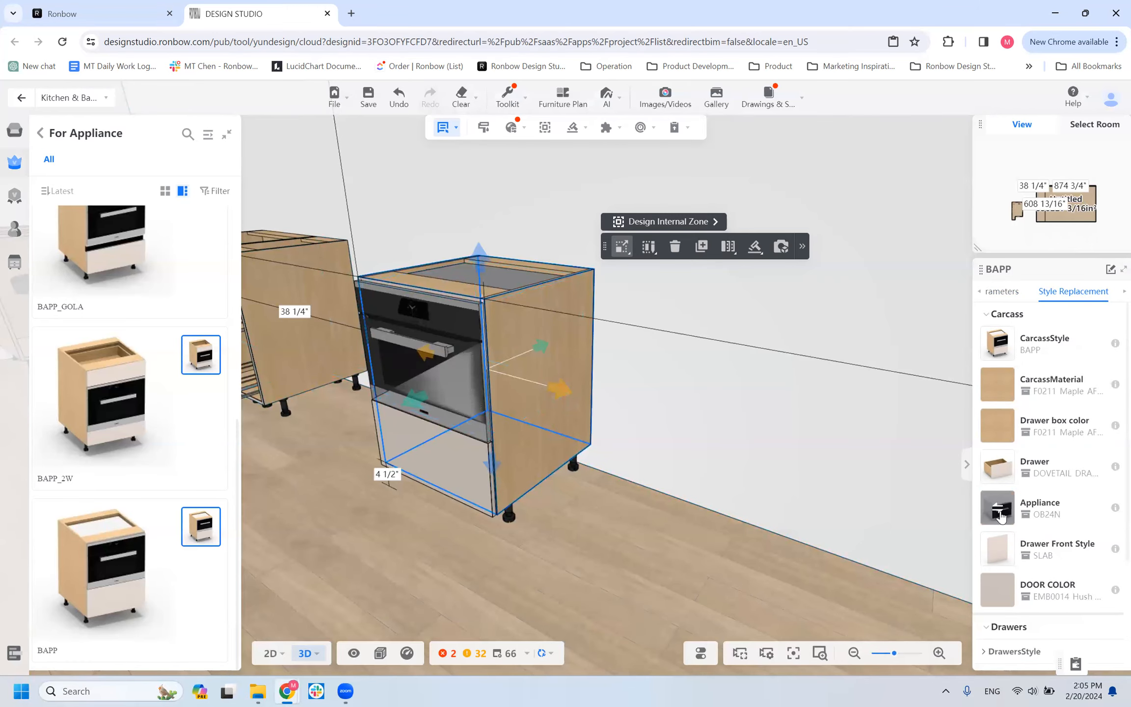
{"action": "left_click", "coordinate": [998, 511]}
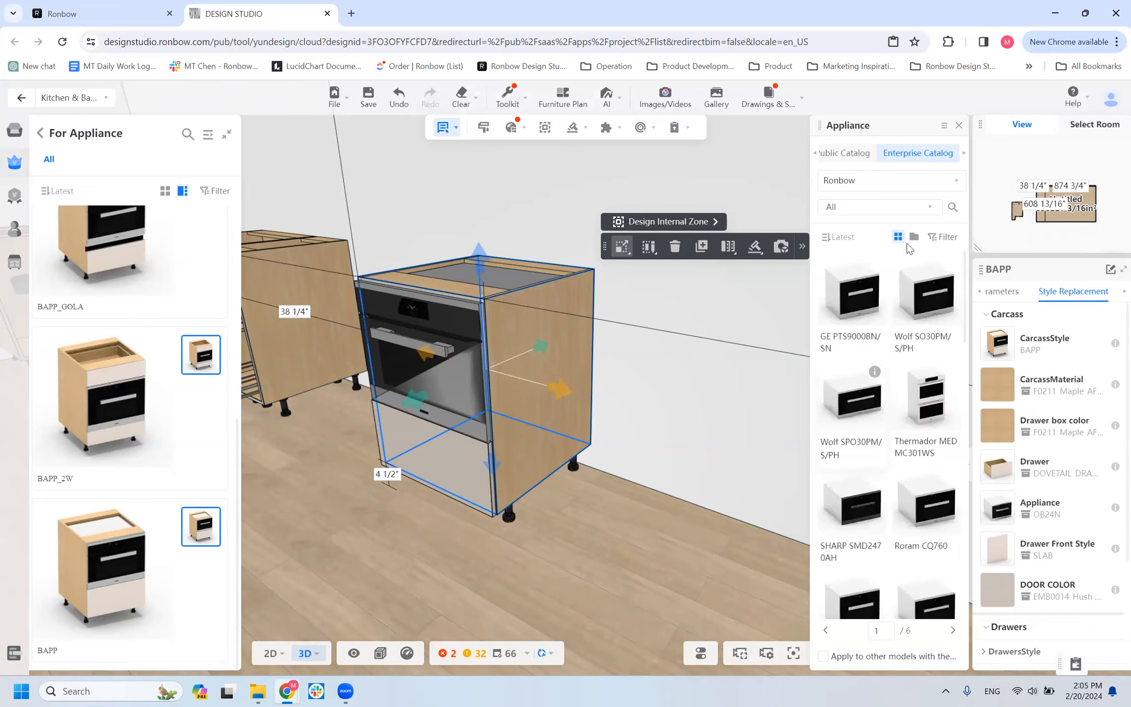
{"action": "scroll", "coordinate": [879, 515], "scroll_direction": "down", "scroll_amount": 6}
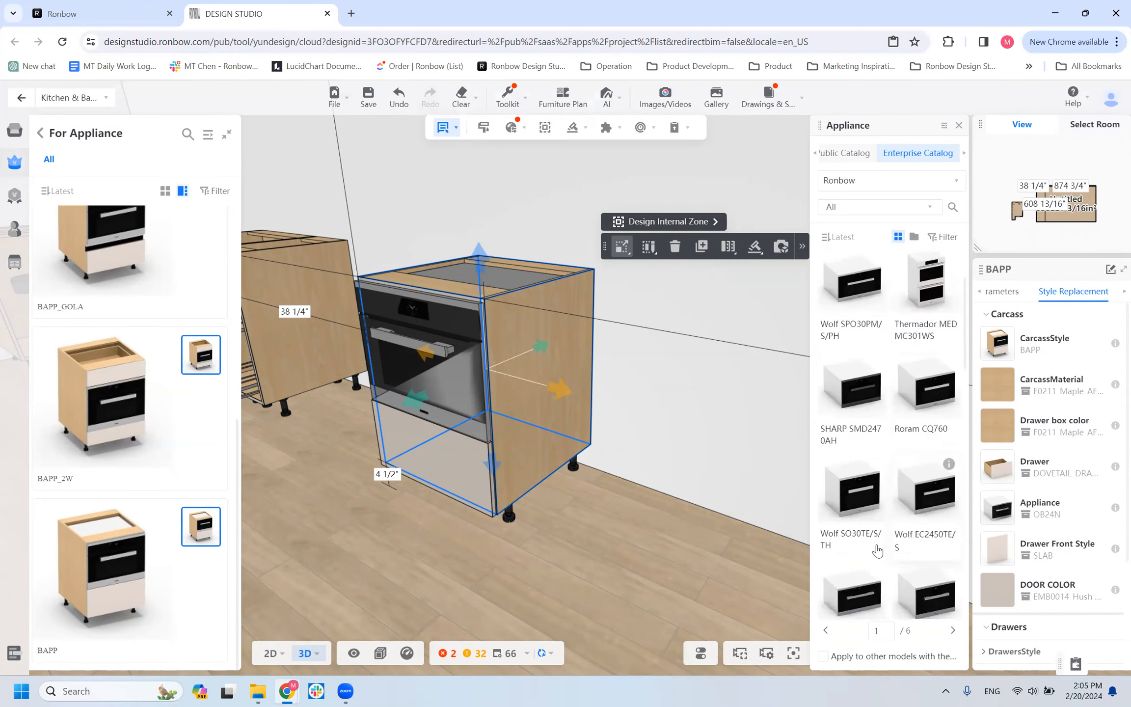
{"action": "scroll", "coordinate": [908, 582], "scroll_direction": "down", "scroll_amount": 5}
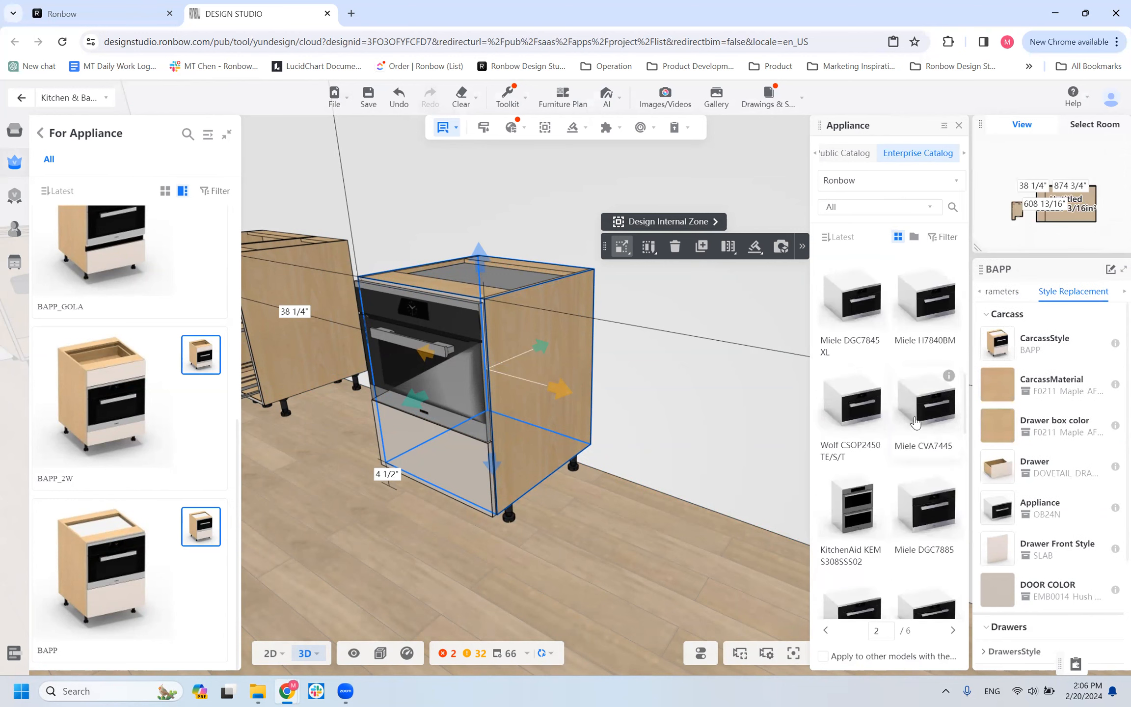
{"action": "left_click_drag", "start_coordinate": [525, 410], "coordinate": [473, 391]}
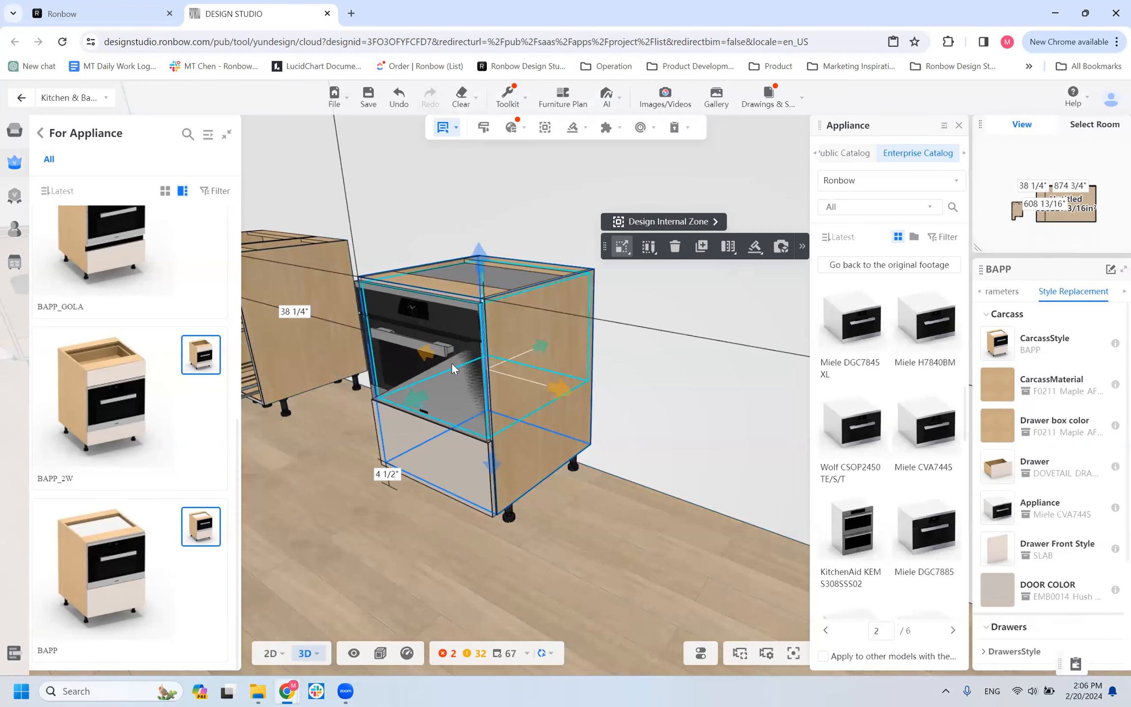
{"action": "left_click_drag", "start_coordinate": [383, 580], "coordinate": [526, 574]}
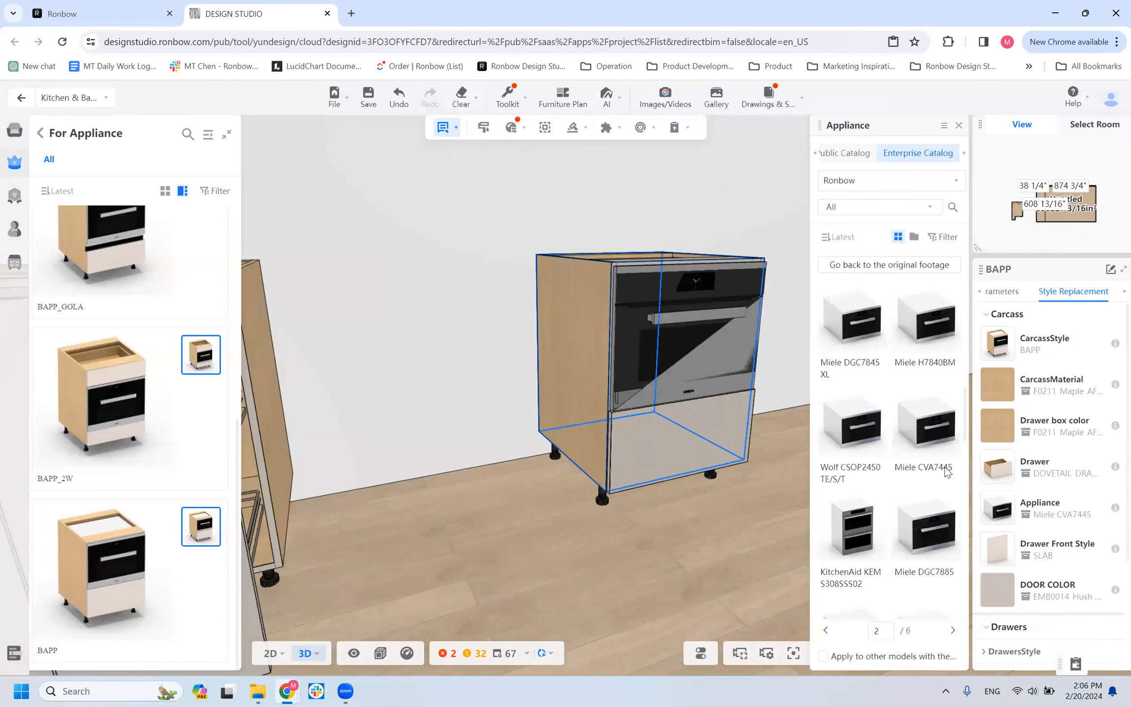
Check the cabinet's width and filter the replacement appliances by the 24" appliance width.
{"action": "left_click", "coordinate": [1013, 291]}
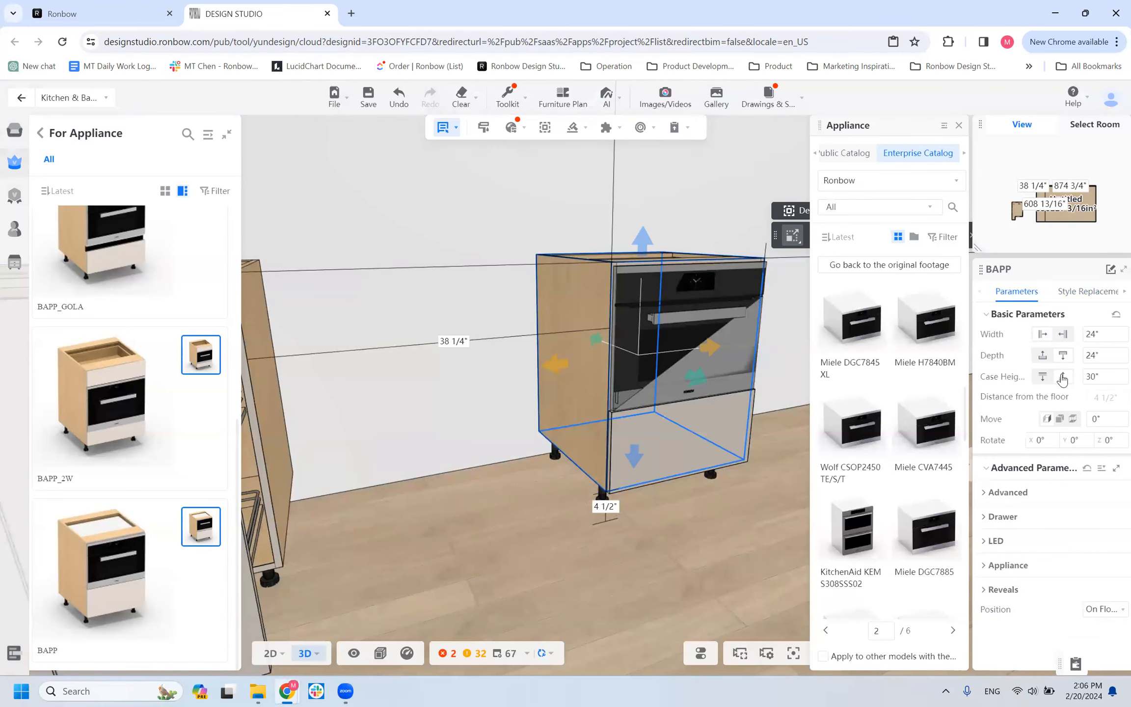
{"action": "left_click", "coordinate": [1074, 291]}
{"action": "left_click", "coordinate": [944, 237]}
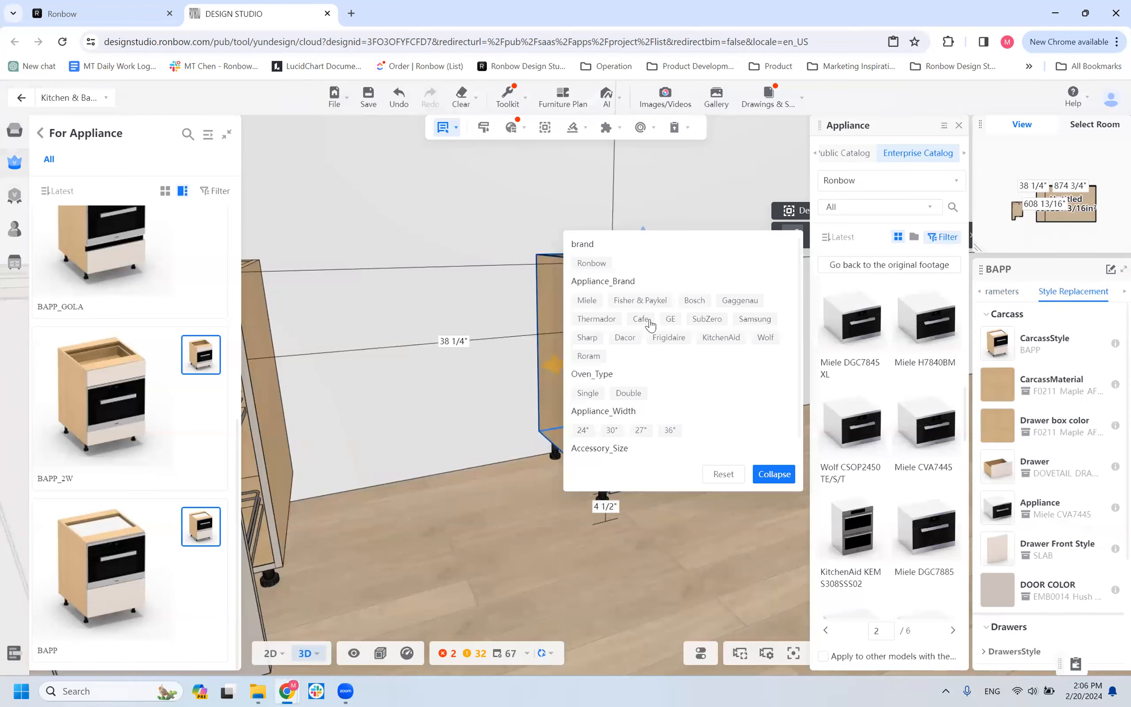
{"action": "left_click", "coordinate": [583, 430]}
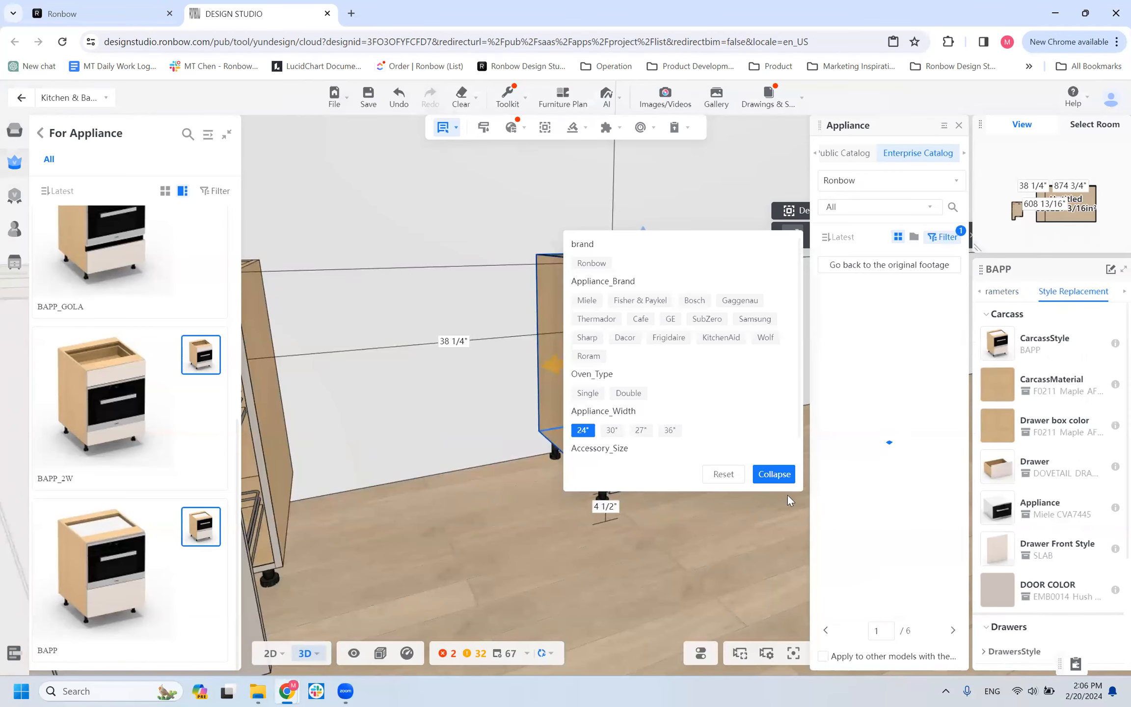
{"action": "left_click", "coordinate": [713, 534]}
{"action": "left_click", "coordinate": [709, 532]}
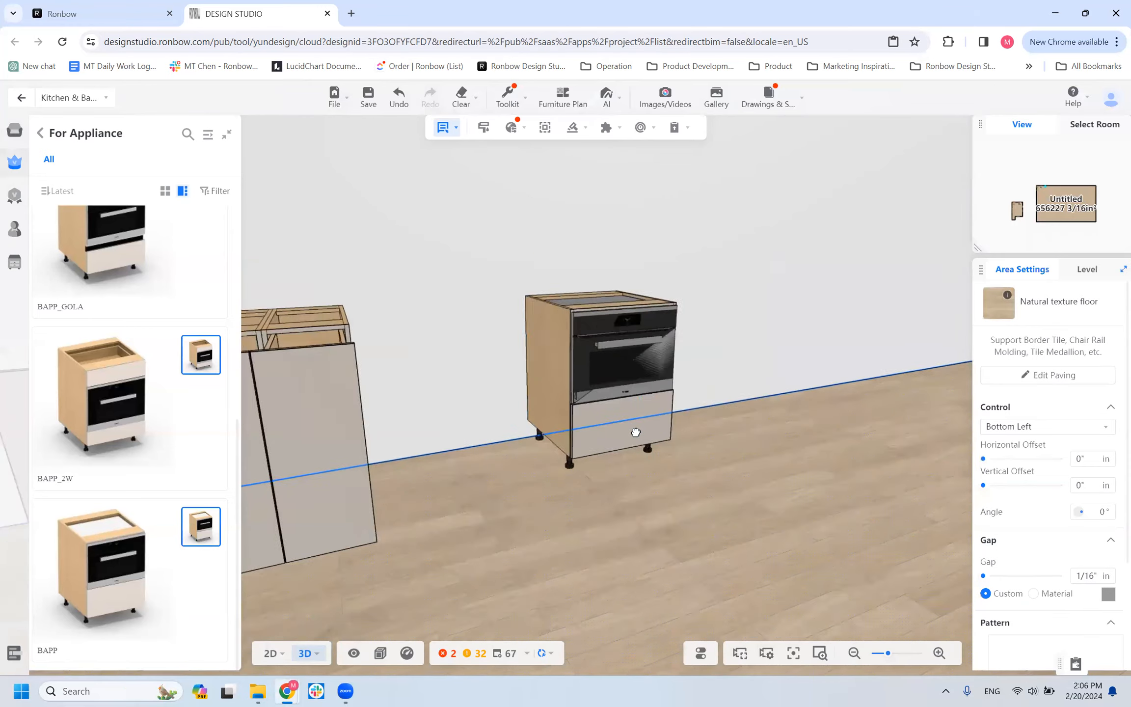
Reselect the BAPP cabinet and replace its appliance with the Wolf SPO30PM/S/PH.
{"action": "left_click_drag", "start_coordinate": [636, 432], "coordinate": [617, 423]}
{"action": "left_click", "coordinate": [617, 423]}
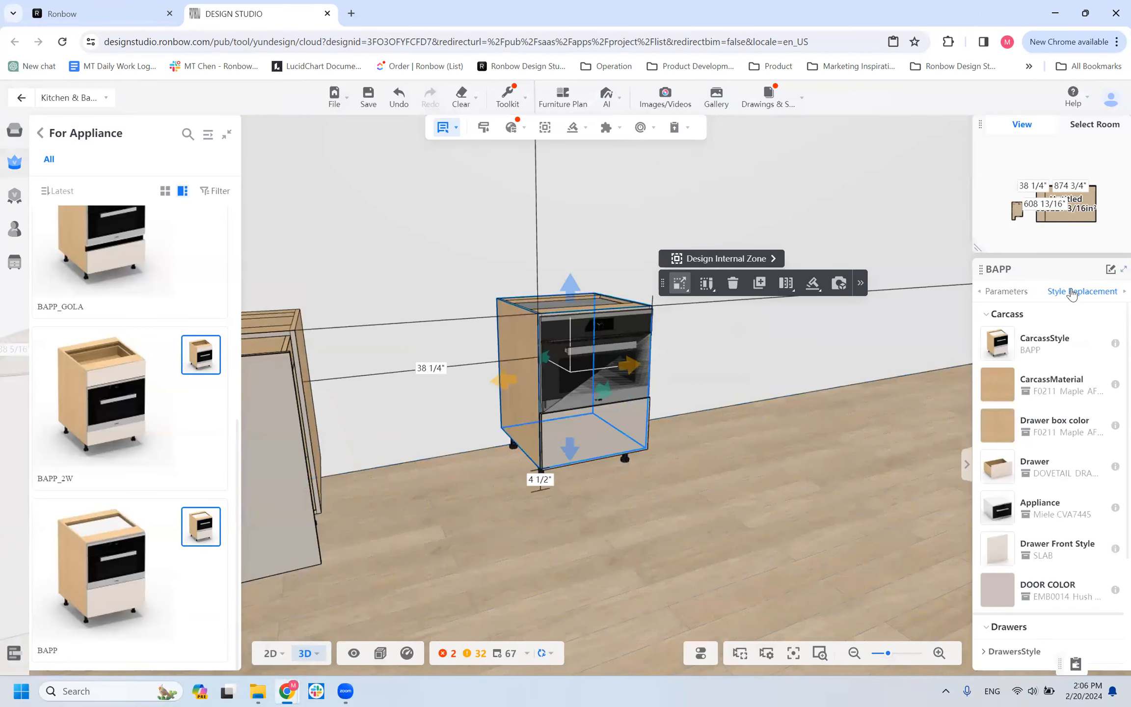
{"action": "left_click", "coordinate": [1072, 292]}
{"action": "left_click", "coordinate": [1010, 511]}
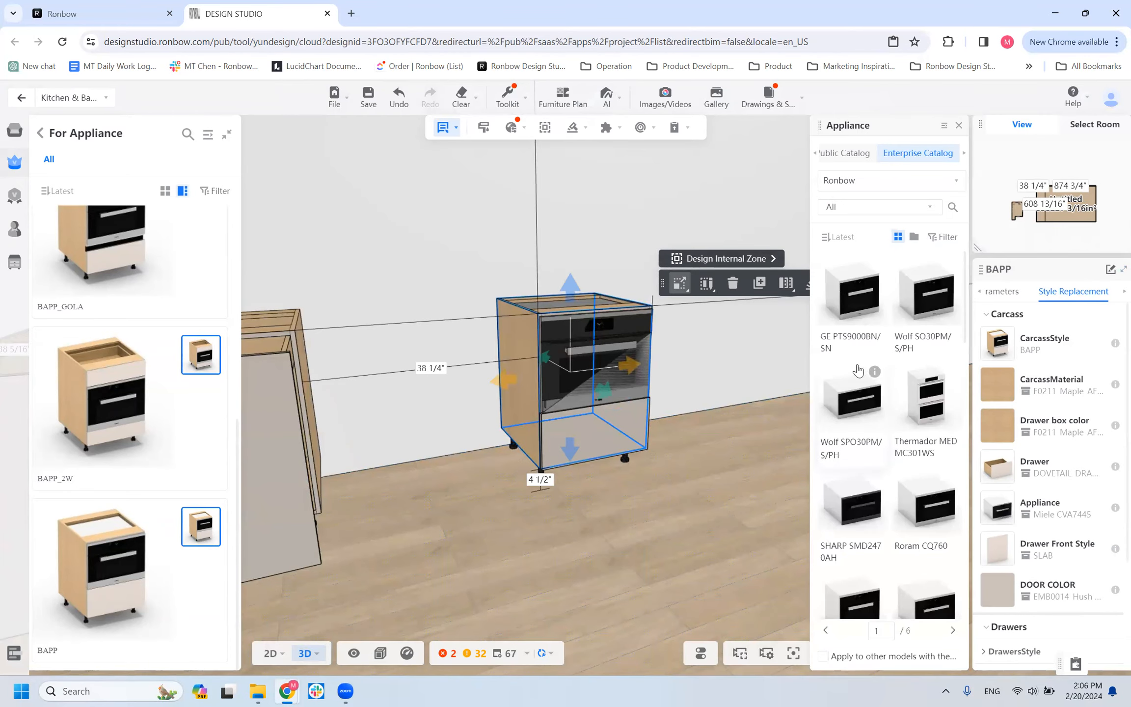
{"action": "left_click", "coordinate": [865, 409]}
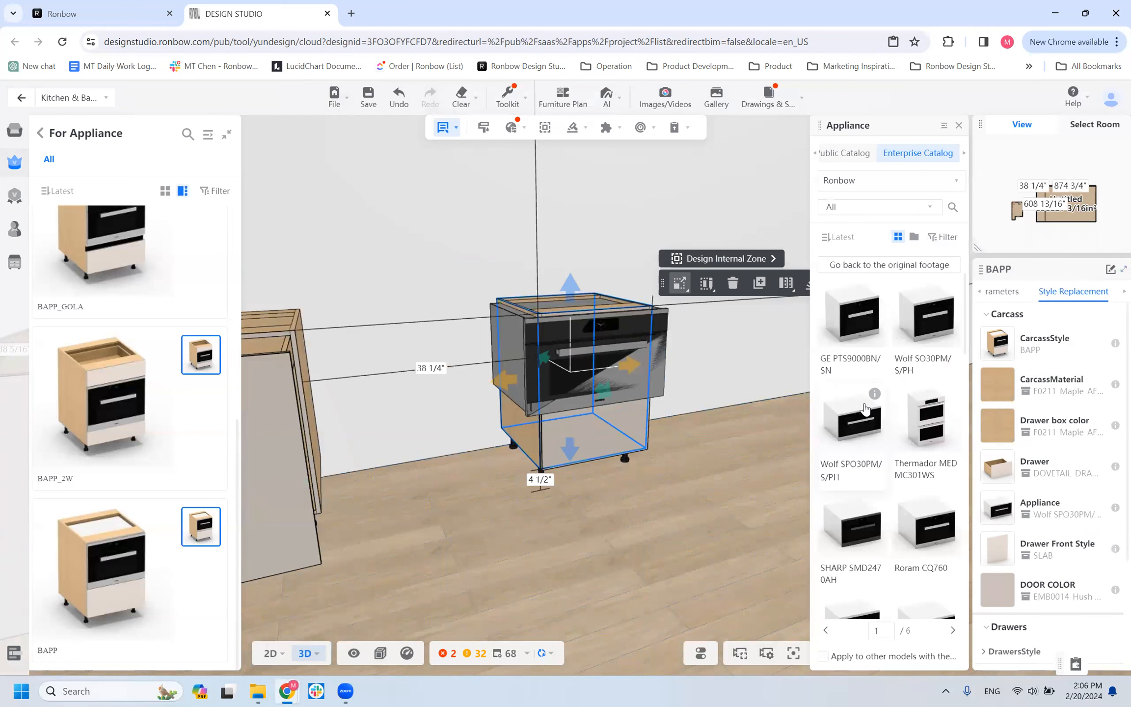
Filter the replacement appliances by the 24" appliance width and fit a Sharp SMD247-series model in the BAPP cabinet.
{"action": "left_click", "coordinate": [943, 235]}
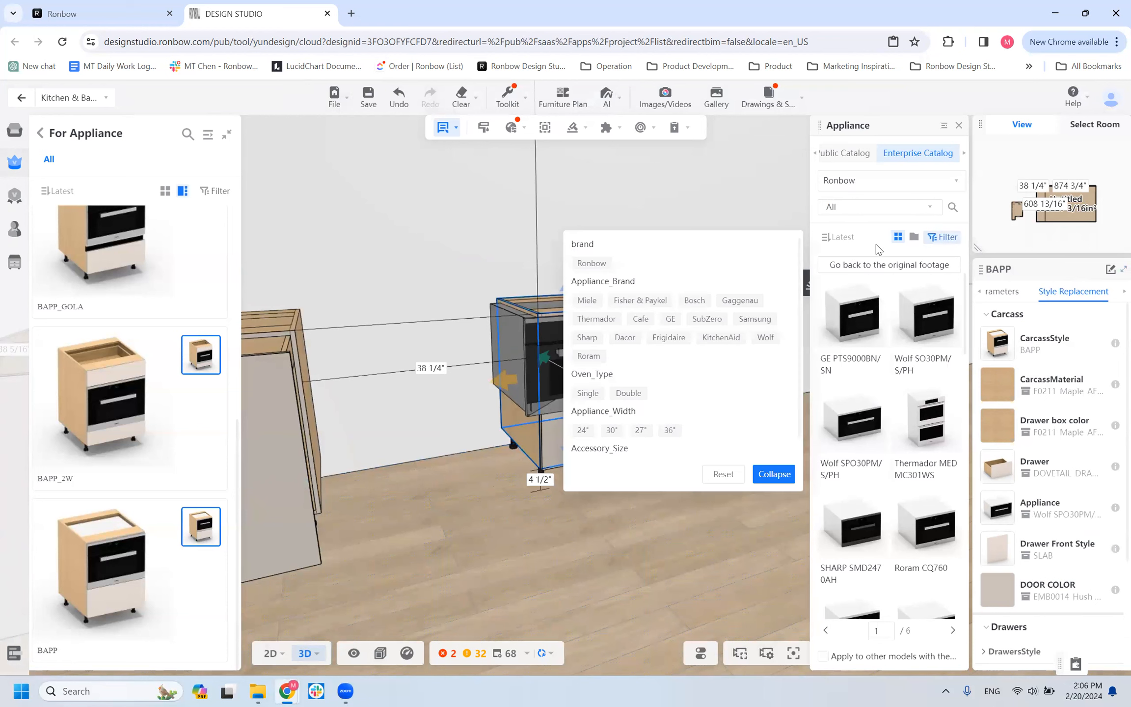
{"action": "left_click", "coordinate": [582, 430]}
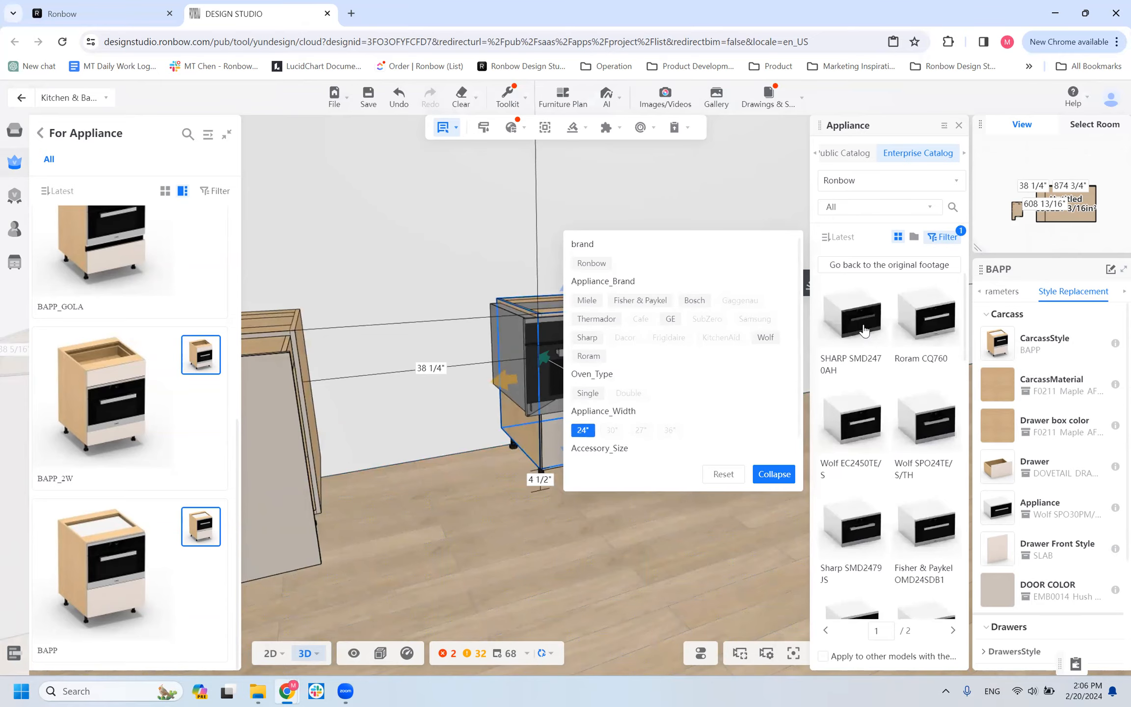
{"action": "scroll", "coordinate": [926, 483], "scroll_direction": "down", "scroll_amount": 3}
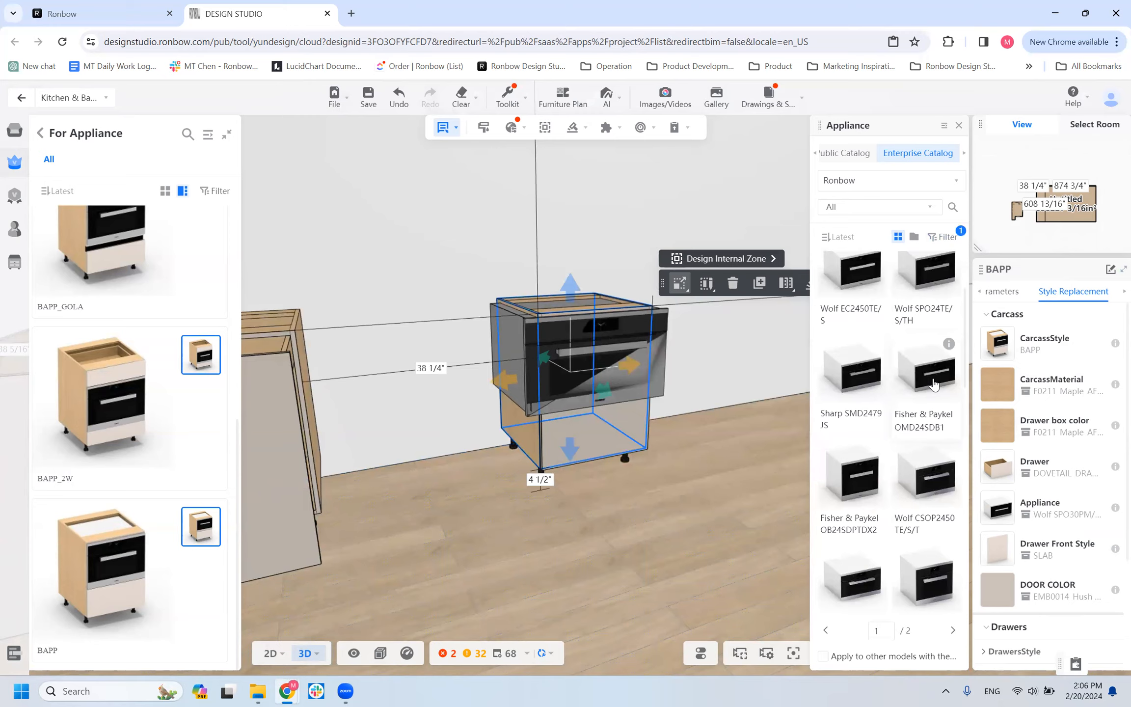
{"action": "left_click", "coordinate": [934, 385]}
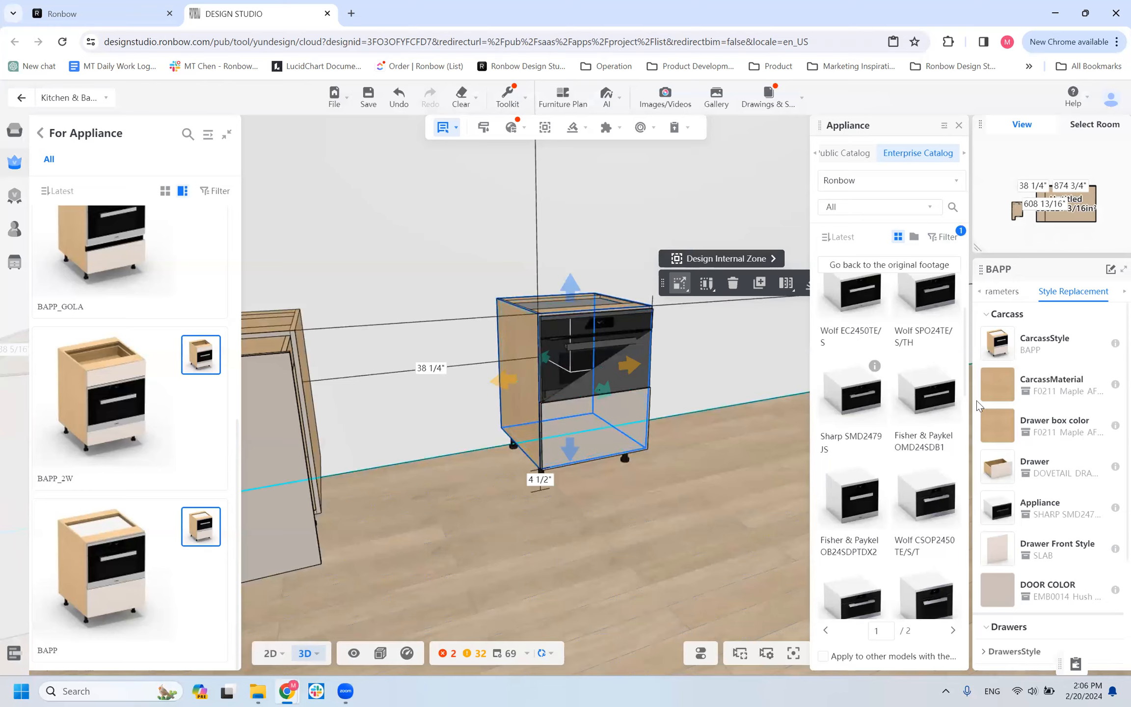
Replace the cabinet's appliance with the Fisher & Paykel OB24SDPTDX2 and open the cabinet's parameters.
{"action": "scroll", "coordinate": [866, 485], "scroll_direction": "down", "scroll_amount": 1}
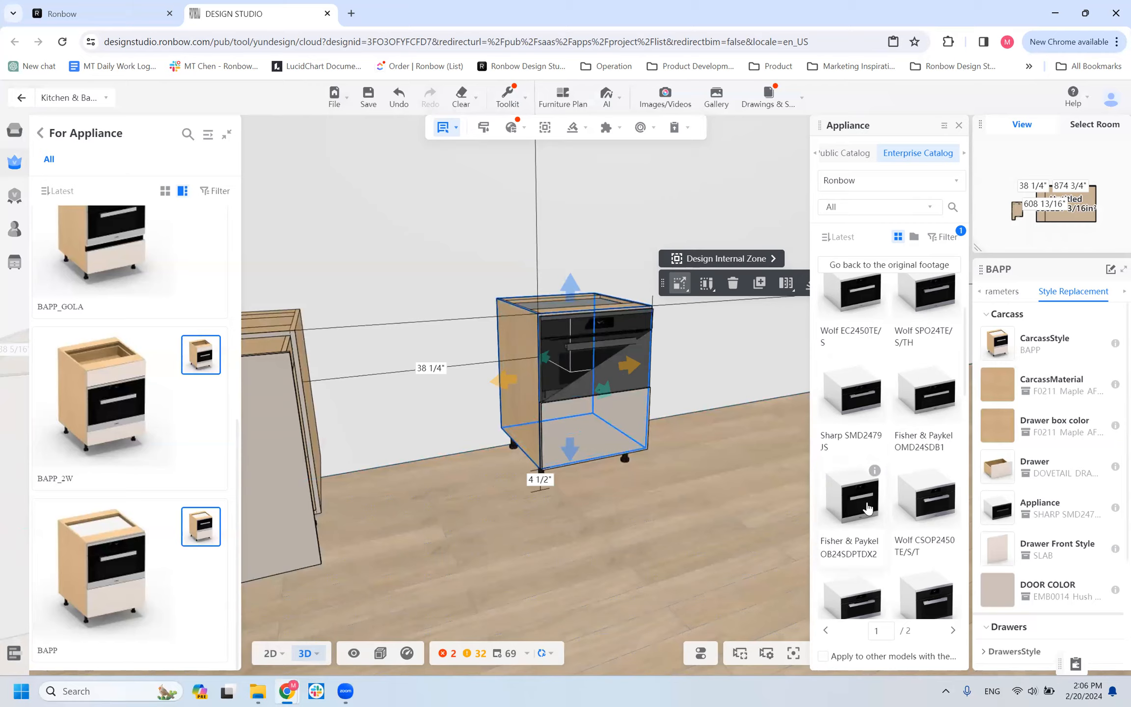
{"action": "left_click", "coordinate": [835, 500]}
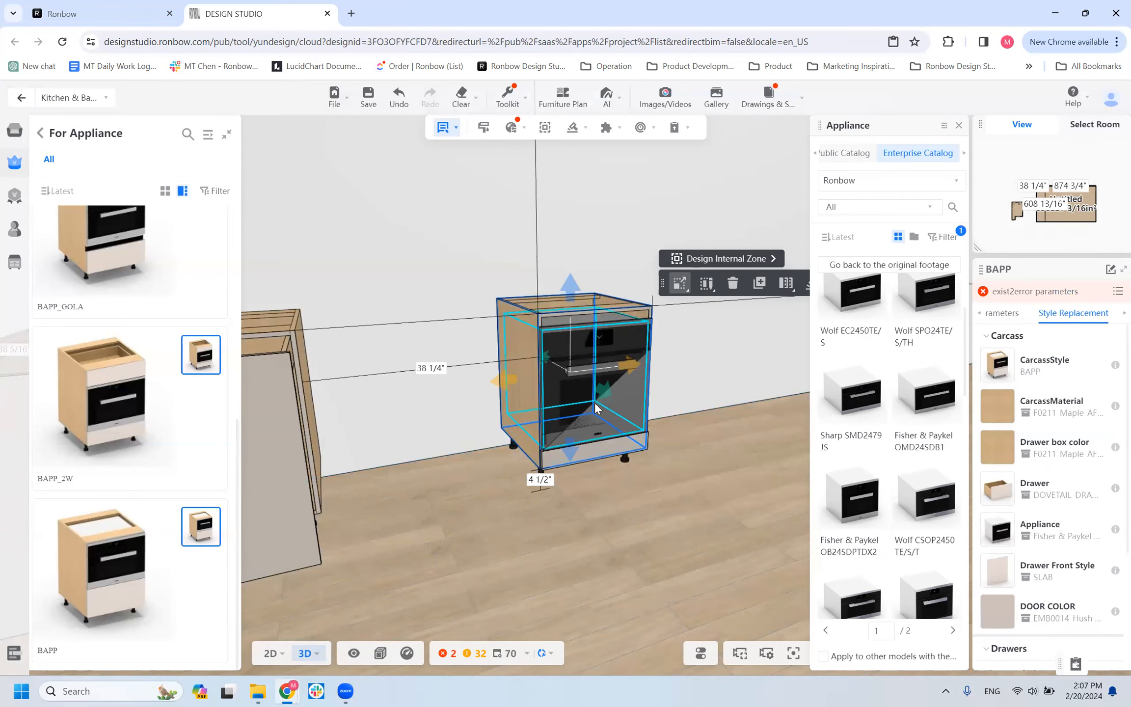
{"action": "left_click_drag", "start_coordinate": [551, 499], "coordinate": [498, 493]}
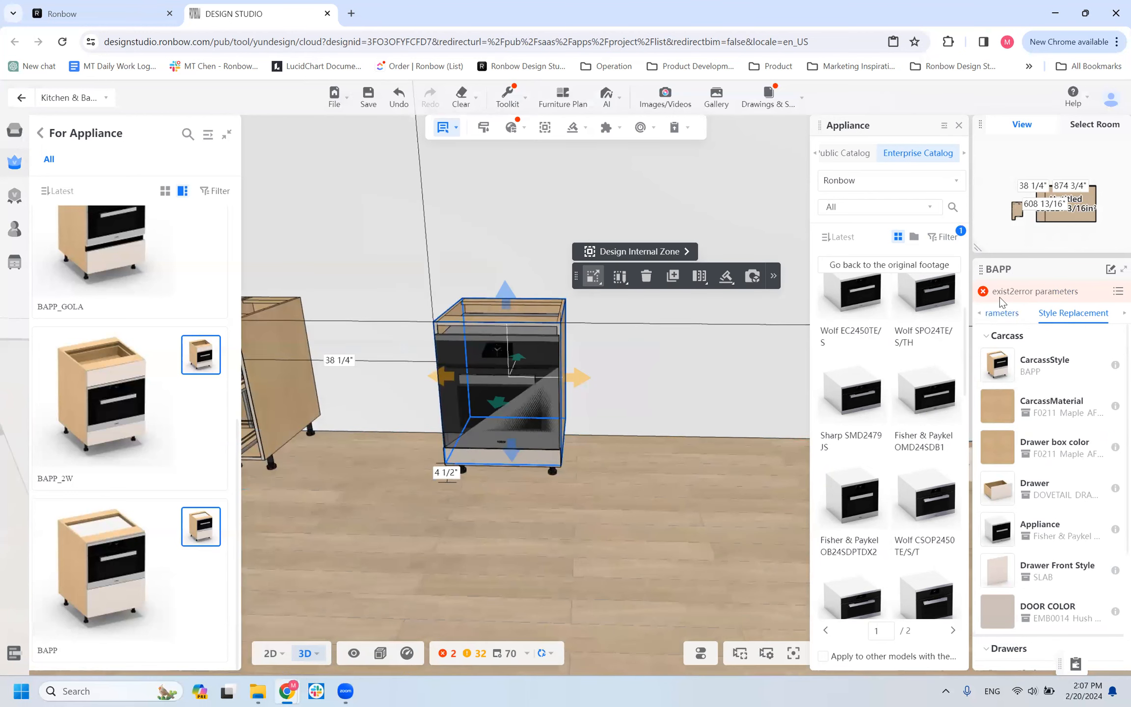
{"action": "left_click", "coordinate": [995, 319]}
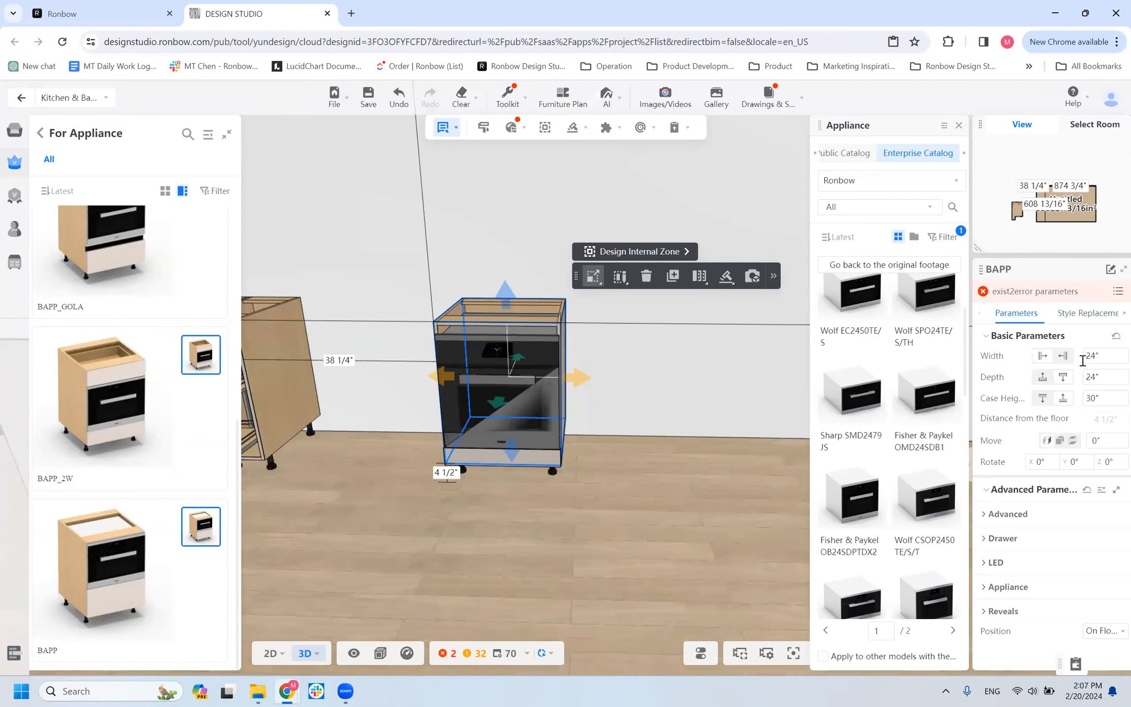
Open the BAPP cabinet's list of submodel error parameters, review the affected parts, and close it.
{"action": "left_click", "coordinate": [1116, 292]}
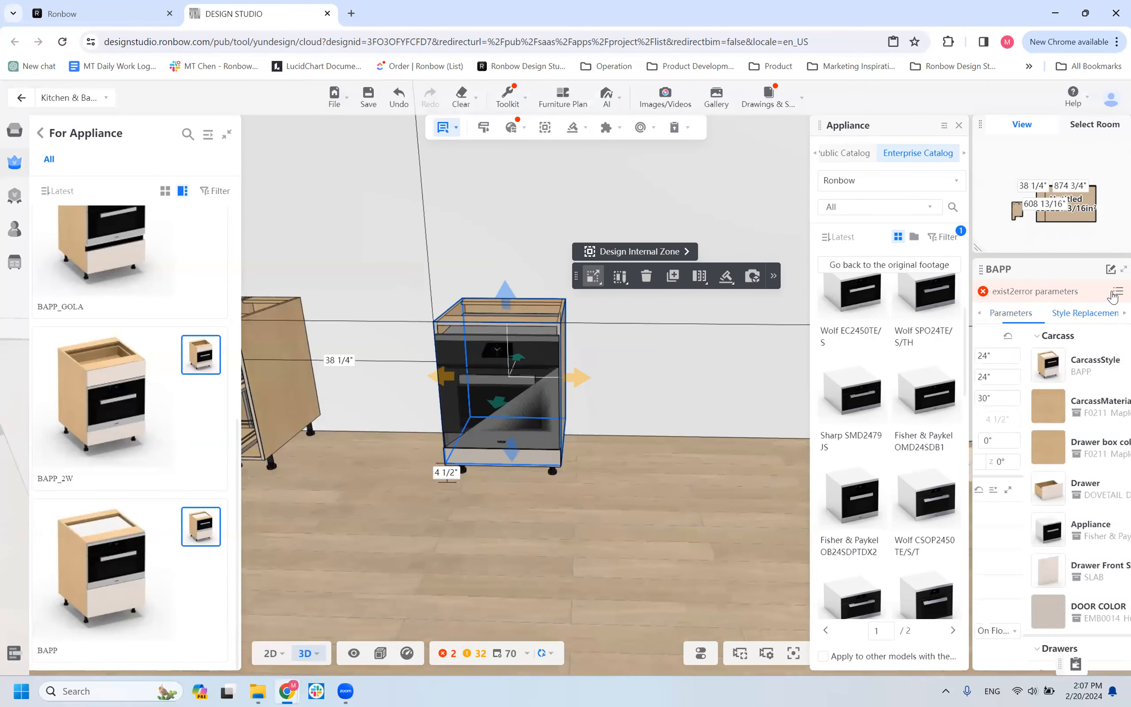
{"action": "left_click_drag", "start_coordinate": [815, 333], "coordinate": [918, 330]}
{"action": "left_click", "coordinate": [913, 334]}
{"action": "left_click", "coordinate": [918, 331]}
{"action": "left_click_drag", "start_coordinate": [539, 521], "coordinate": [455, 413]}
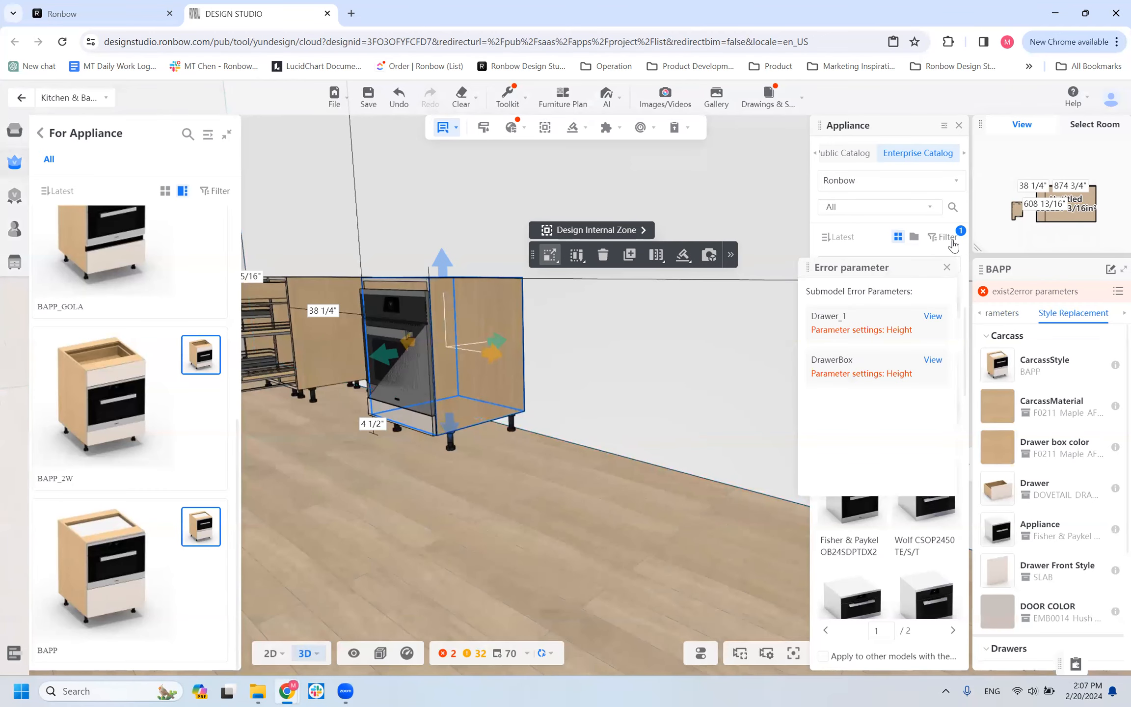
{"action": "left_click", "coordinate": [946, 267]}
Remove the 24" appliance width filter and filter the replacement appliances by the Miele brand.
{"action": "left_click", "coordinate": [945, 237]}
{"action": "left_click", "coordinate": [583, 430]}
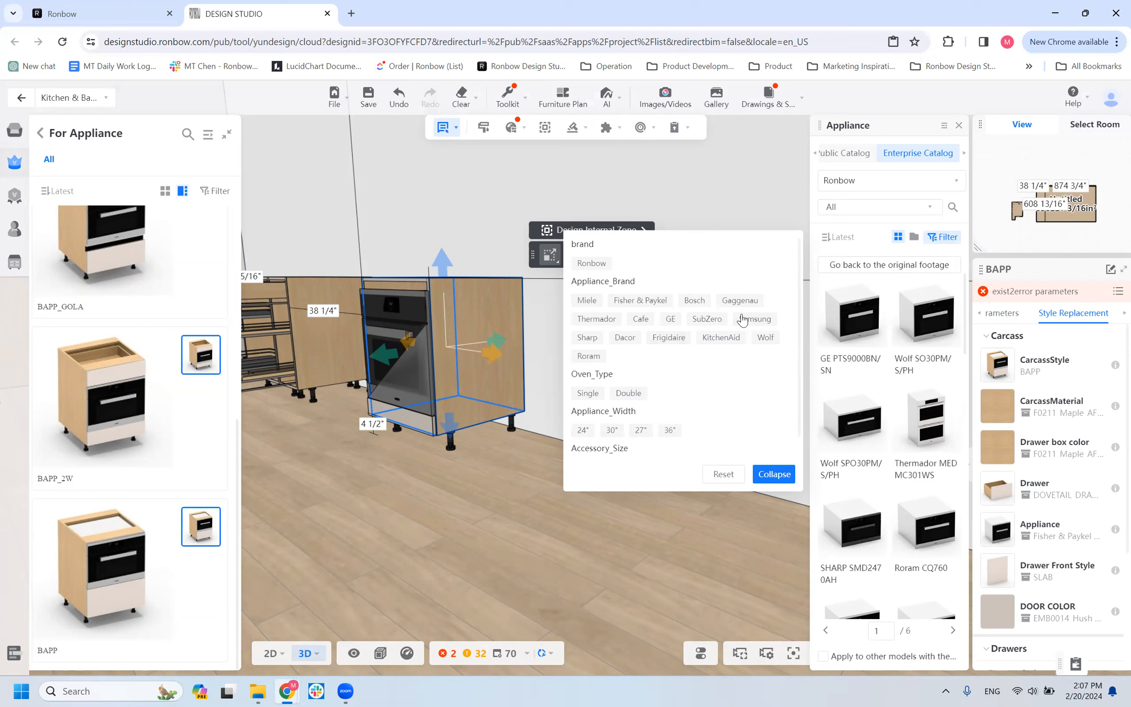
{"action": "left_click", "coordinate": [585, 300]}
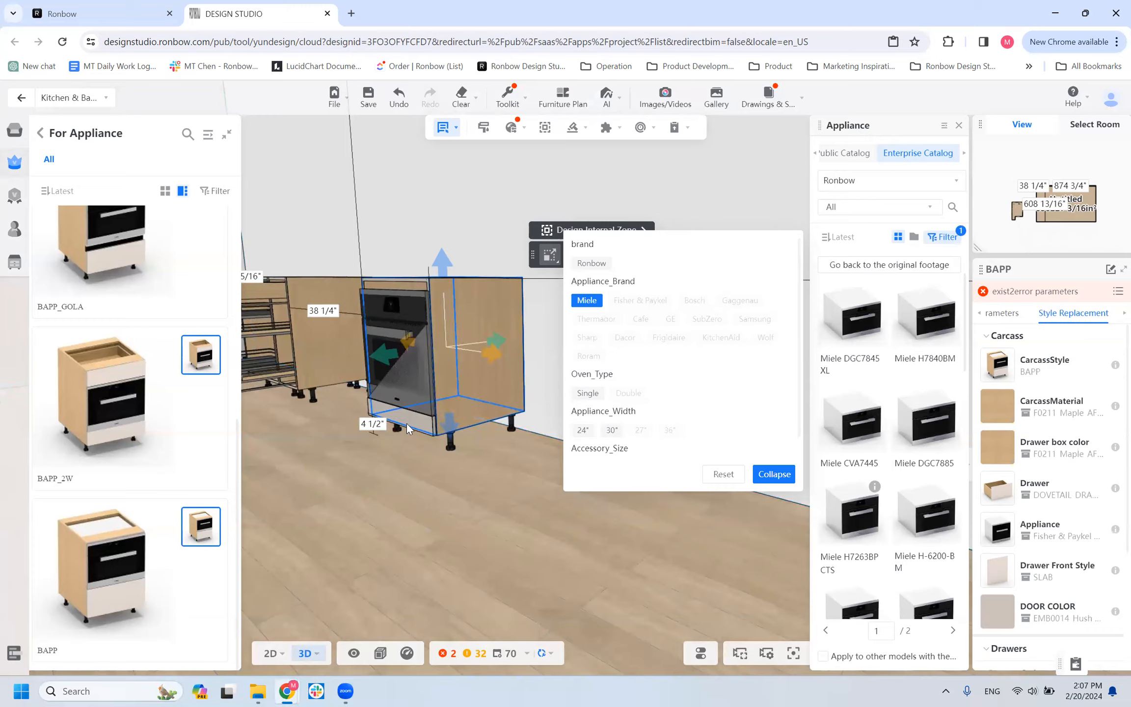
Browse the Miele appliances and fit the Miele CVA7445 in the BAPP cabinet.
{"action": "scroll", "coordinate": [500, 408], "scroll_direction": "down", "scroll_amount": 3}
{"action": "scroll", "coordinate": [520, 483], "scroll_direction": "down", "scroll_amount": 3}
{"action": "scroll", "coordinate": [521, 445], "scroll_direction": "up", "scroll_amount": 4}
{"action": "left_click_drag", "start_coordinate": [521, 445], "coordinate": [493, 475]}
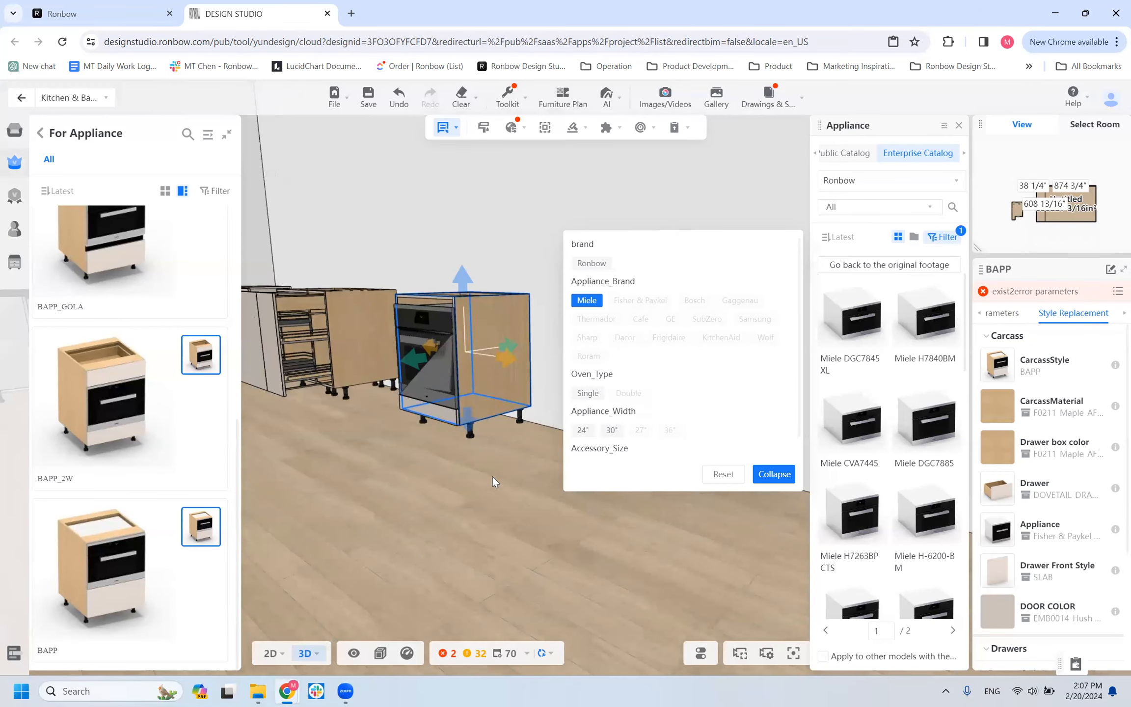
{"action": "scroll", "coordinate": [879, 442], "scroll_direction": "down", "scroll_amount": 10}
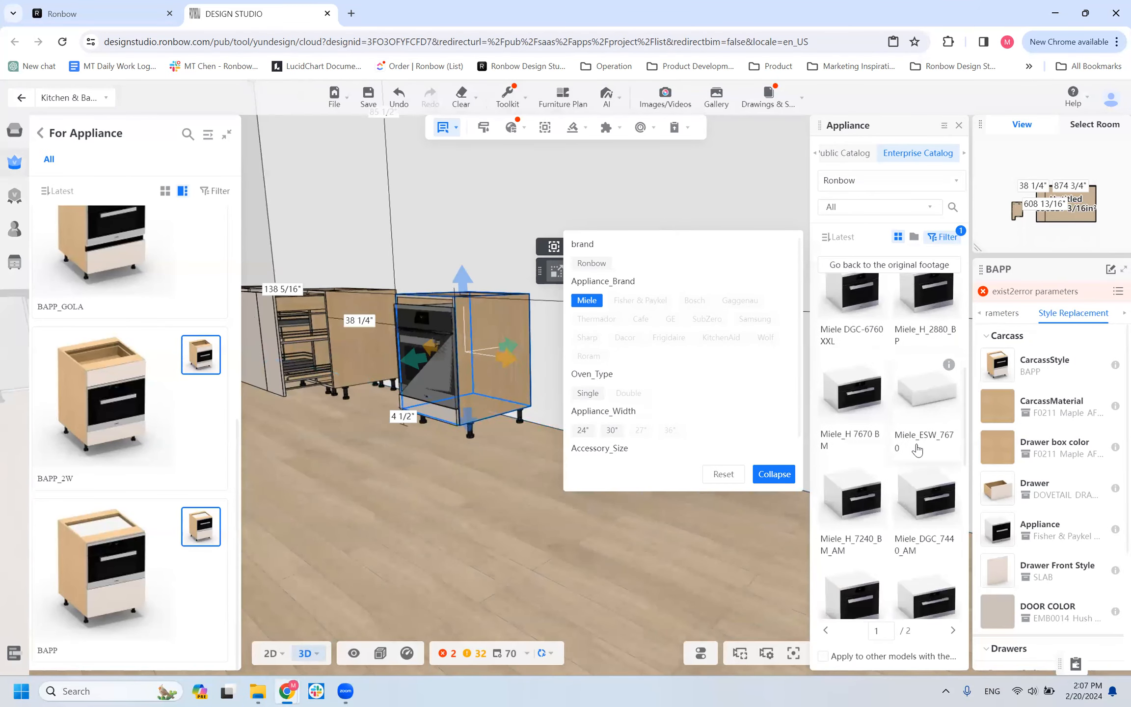
{"action": "scroll", "coordinate": [883, 392], "scroll_direction": "up", "scroll_amount": 8}
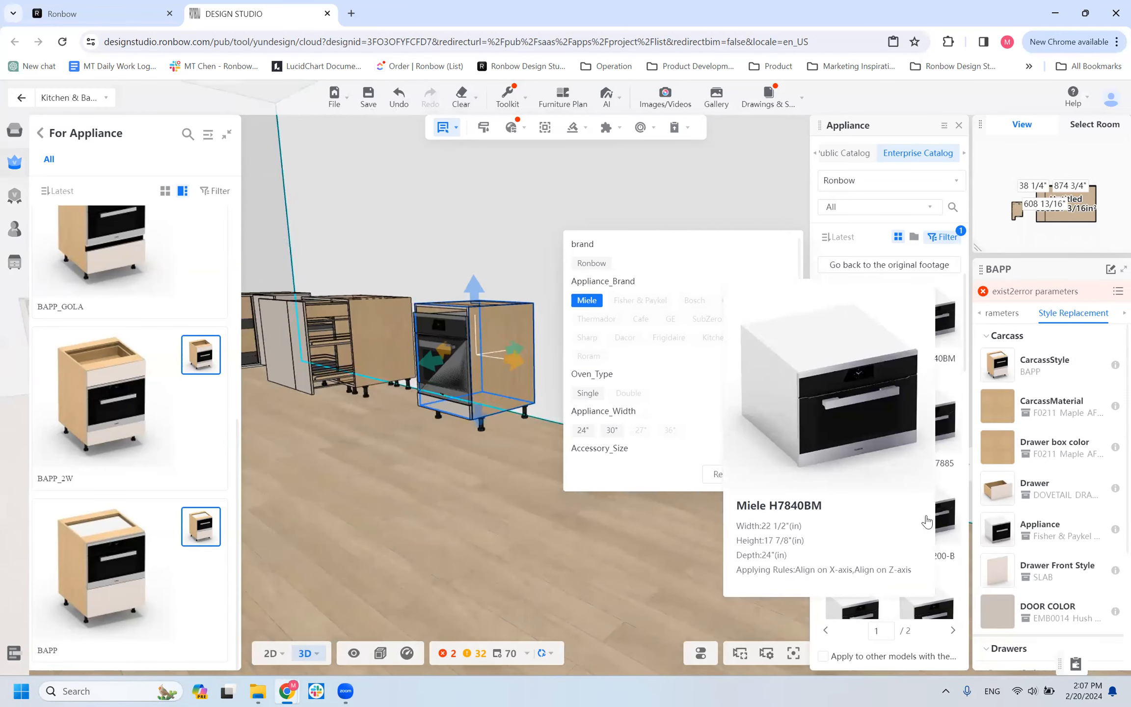
{"action": "scroll", "coordinate": [889, 440], "scroll_direction": "down", "scroll_amount": 5}
{"action": "scroll", "coordinate": [889, 441], "scroll_direction": "down", "scroll_amount": 1}
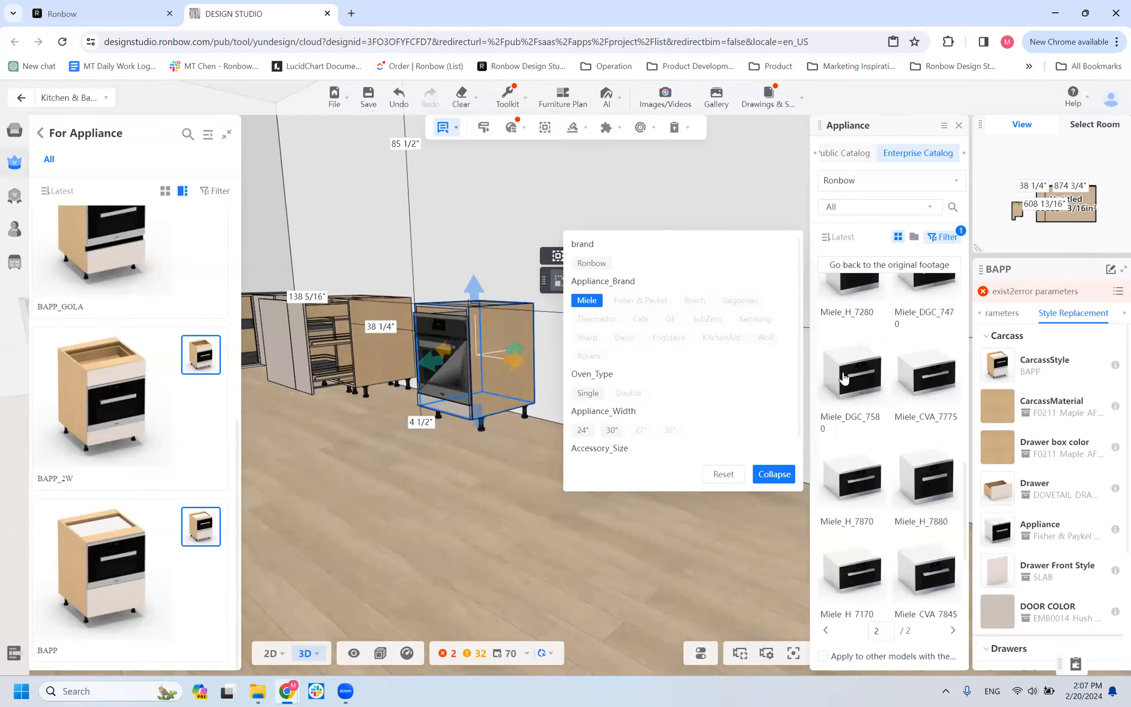
{"action": "scroll", "coordinate": [932, 408], "scroll_direction": "up", "scroll_amount": 3}
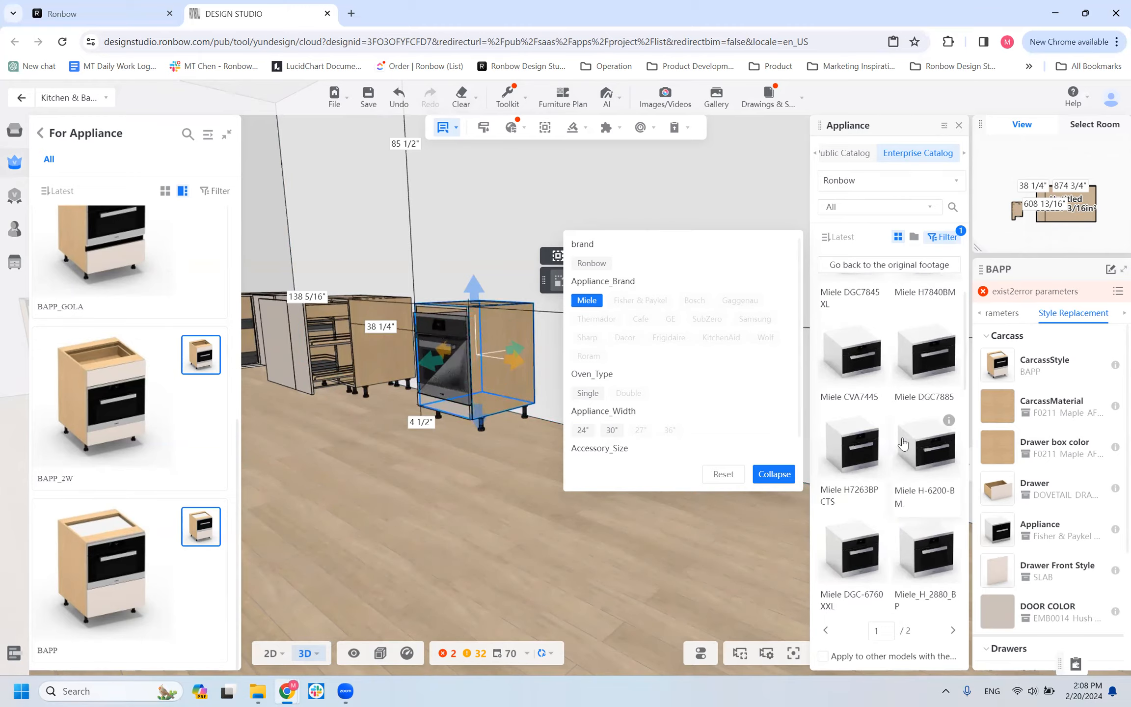
{"action": "scroll", "coordinate": [859, 380], "scroll_direction": "up", "scroll_amount": 1}
{"action": "left_click", "coordinate": [862, 448]}
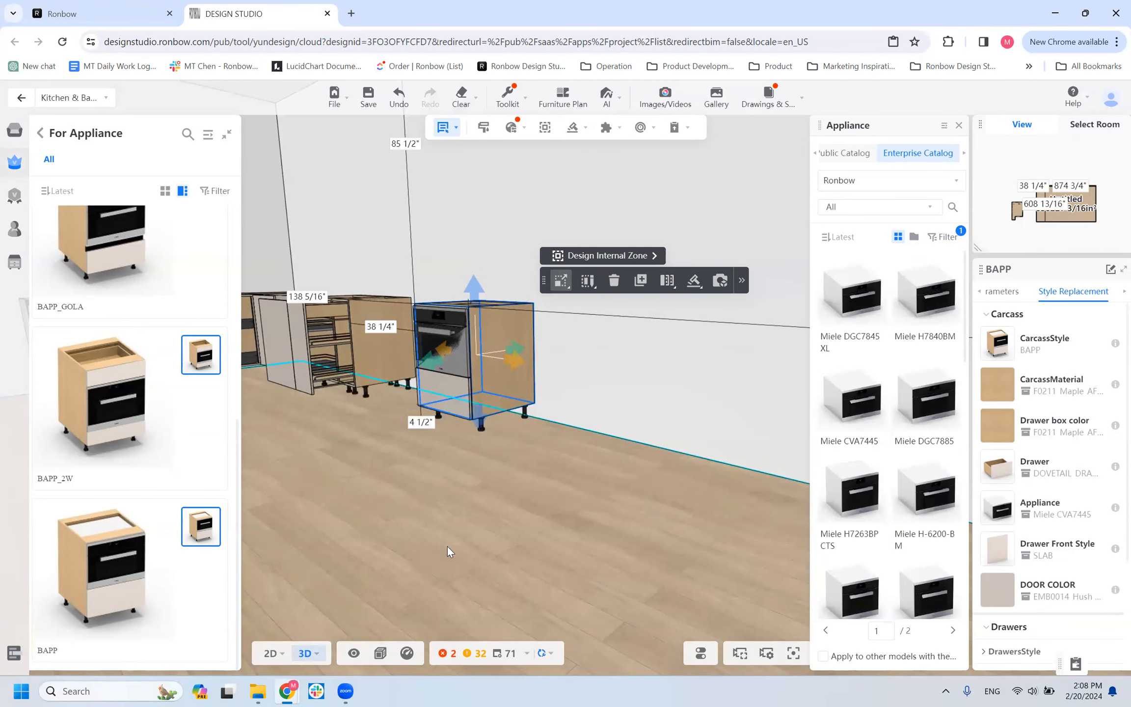
{"action": "left_click_drag", "start_coordinate": [391, 479], "coordinate": [645, 536]}
{"action": "scroll", "coordinate": [643, 535], "scroll_direction": "down", "scroll_amount": 3}
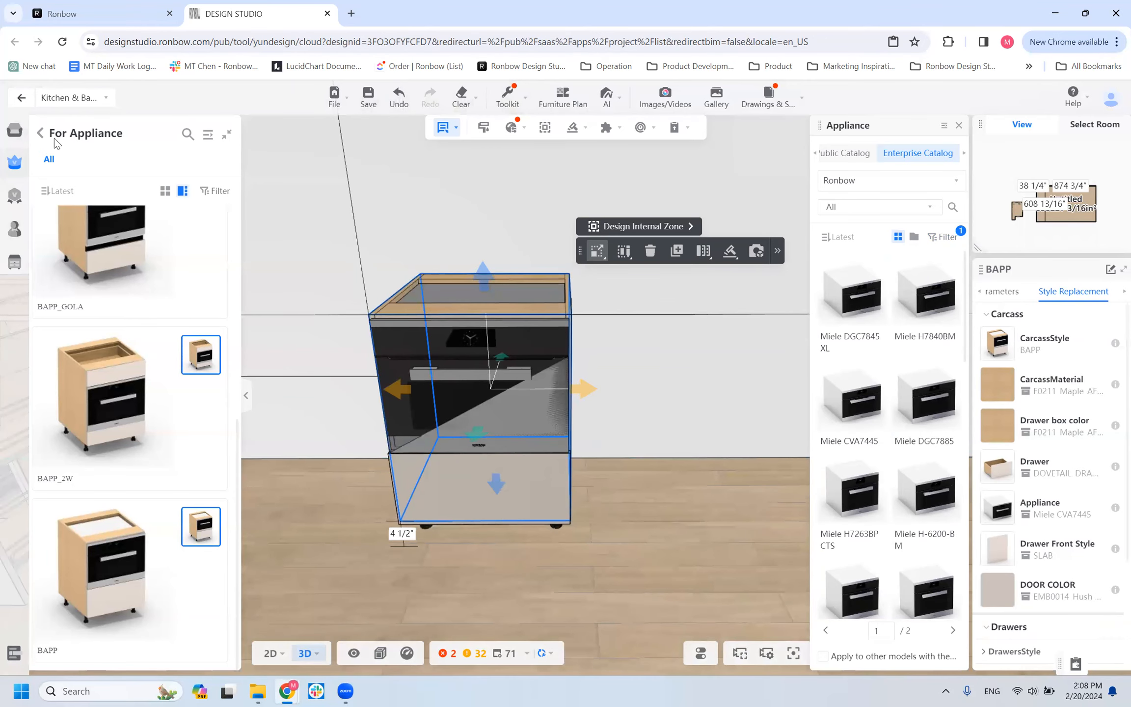
Leave the appliance cabinets and show all models in the base catalog's Open box category.
{"action": "left_click", "coordinate": [40, 133]}
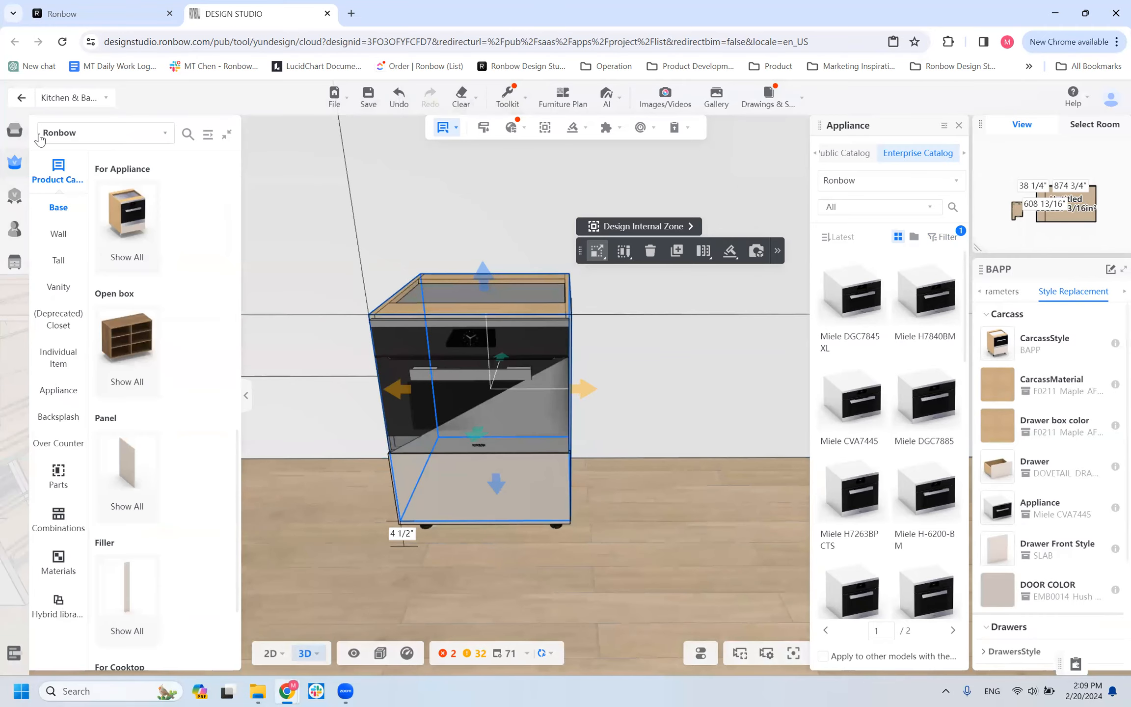
{"action": "scroll", "coordinate": [217, 340], "scroll_direction": "down", "scroll_amount": 5}
{"action": "scroll", "coordinate": [216, 339], "scroll_direction": "up", "scroll_amount": 5}
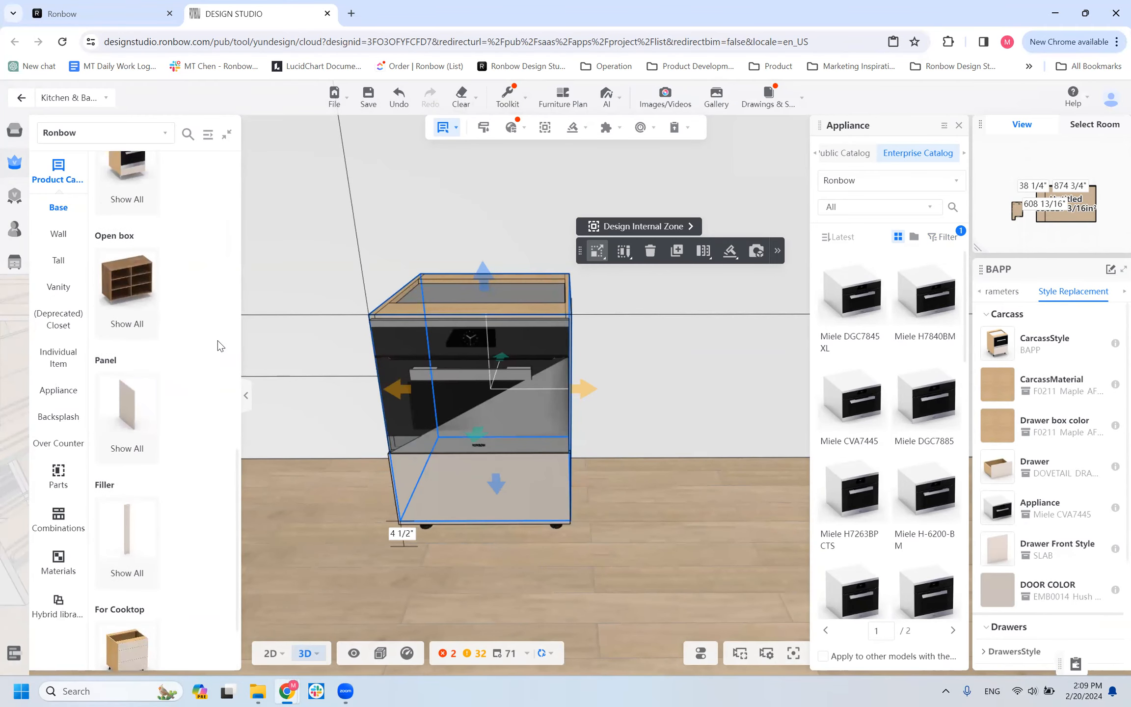
{"action": "left_click", "coordinate": [141, 322]}
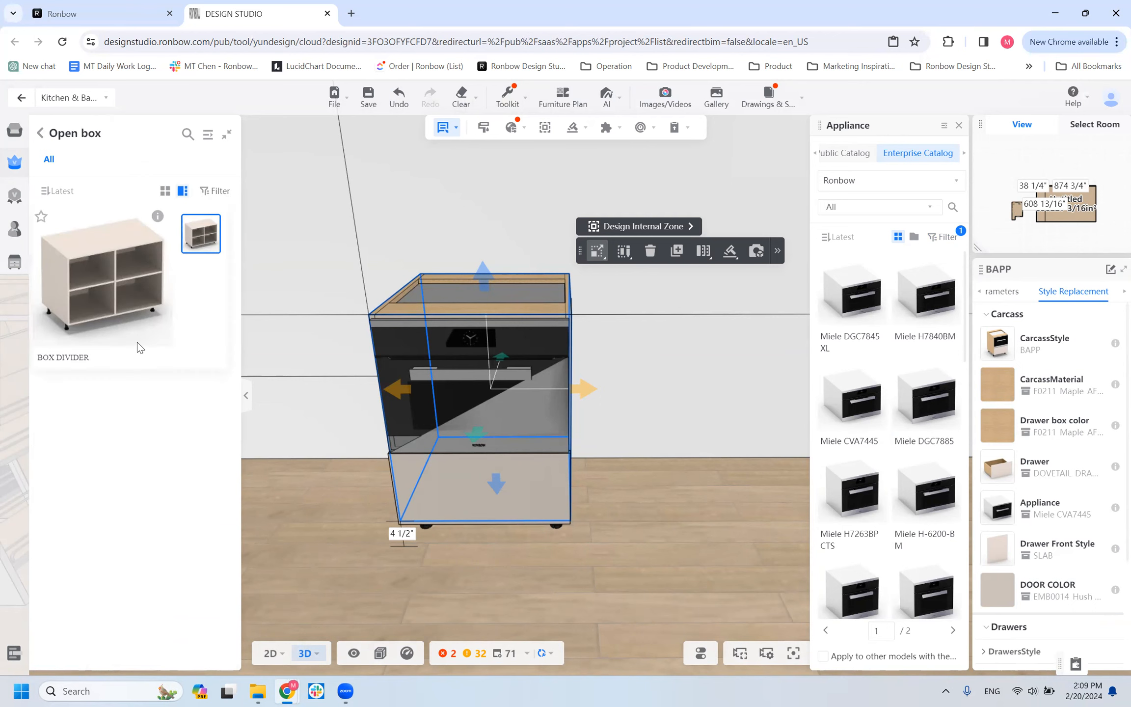
Delete the BAPP appliance cabinet from the wall beside the accessory cabinets.
{"action": "scroll", "coordinate": [561, 598], "scroll_direction": "down", "scroll_amount": 5}
{"action": "left_click_drag", "start_coordinate": [561, 599], "coordinate": [589, 599]}
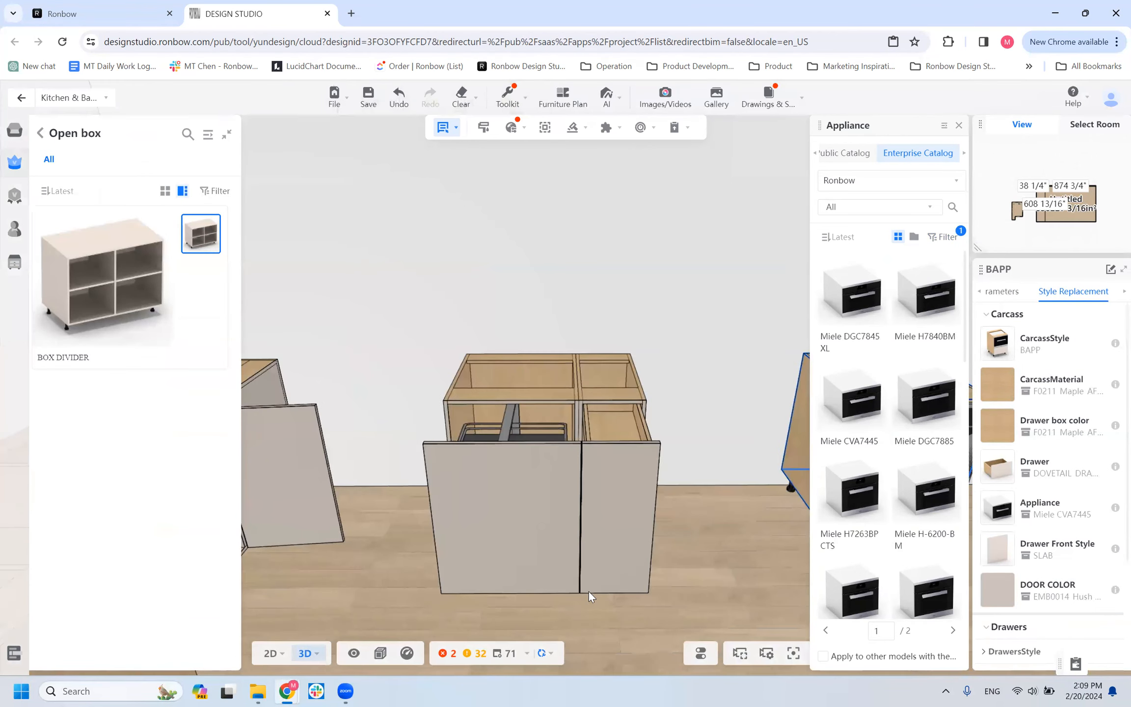
{"action": "scroll", "coordinate": [589, 593], "scroll_direction": "down", "scroll_amount": 3}
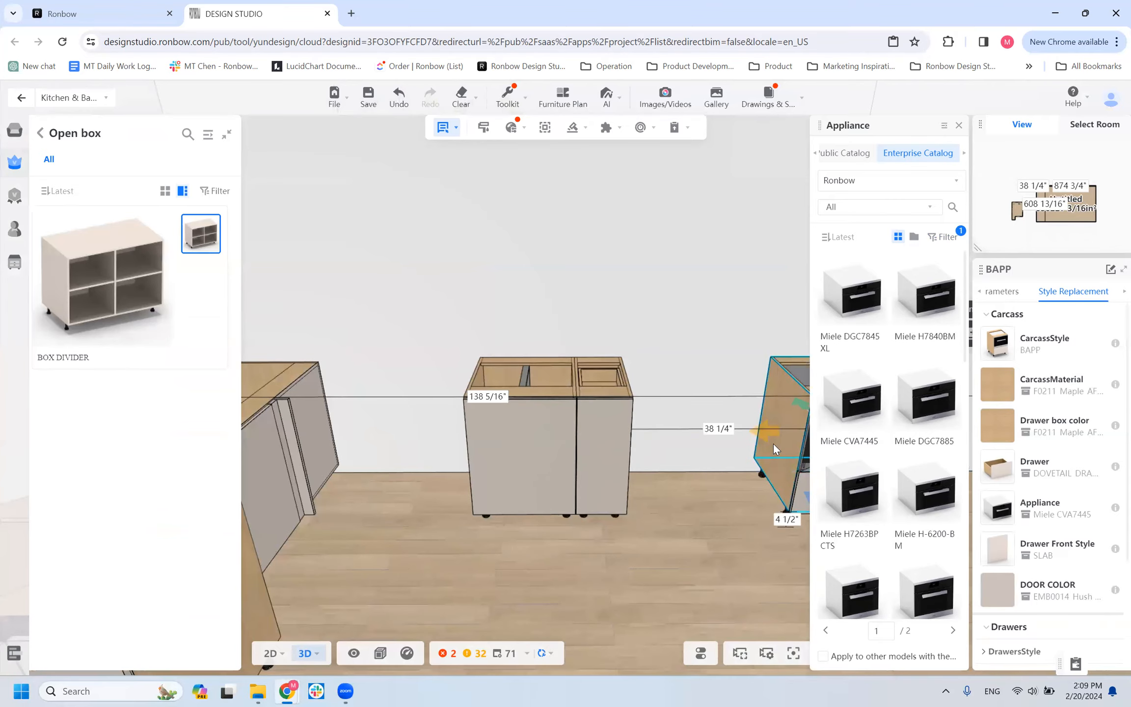
{"action": "left_click", "coordinate": [764, 459]}
{"action": "left_click_drag", "start_coordinate": [764, 459], "coordinate": [605, 548]}
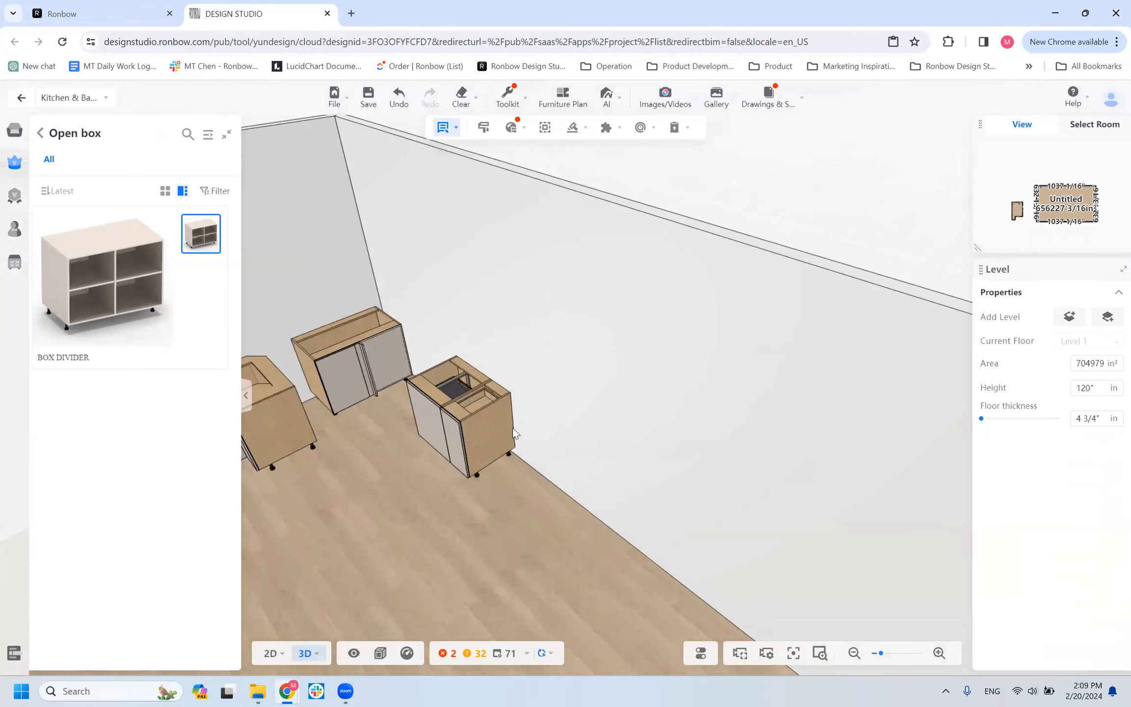
Place a BOX DIVIDER open box against the wall, directly adjoining the accessory cabinet.
{"action": "left_click", "coordinate": [103, 282]}
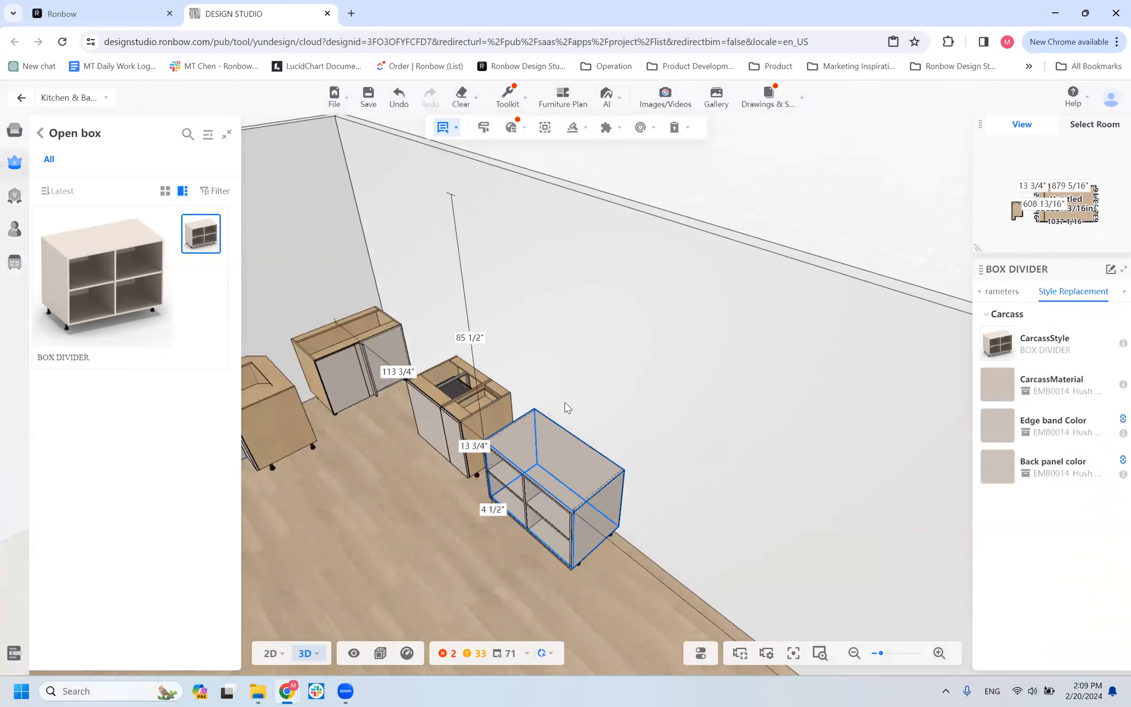
{"action": "left_click", "coordinate": [521, 508]}
{"action": "scroll", "coordinate": [523, 514], "scroll_direction": "up", "scroll_amount": 5}
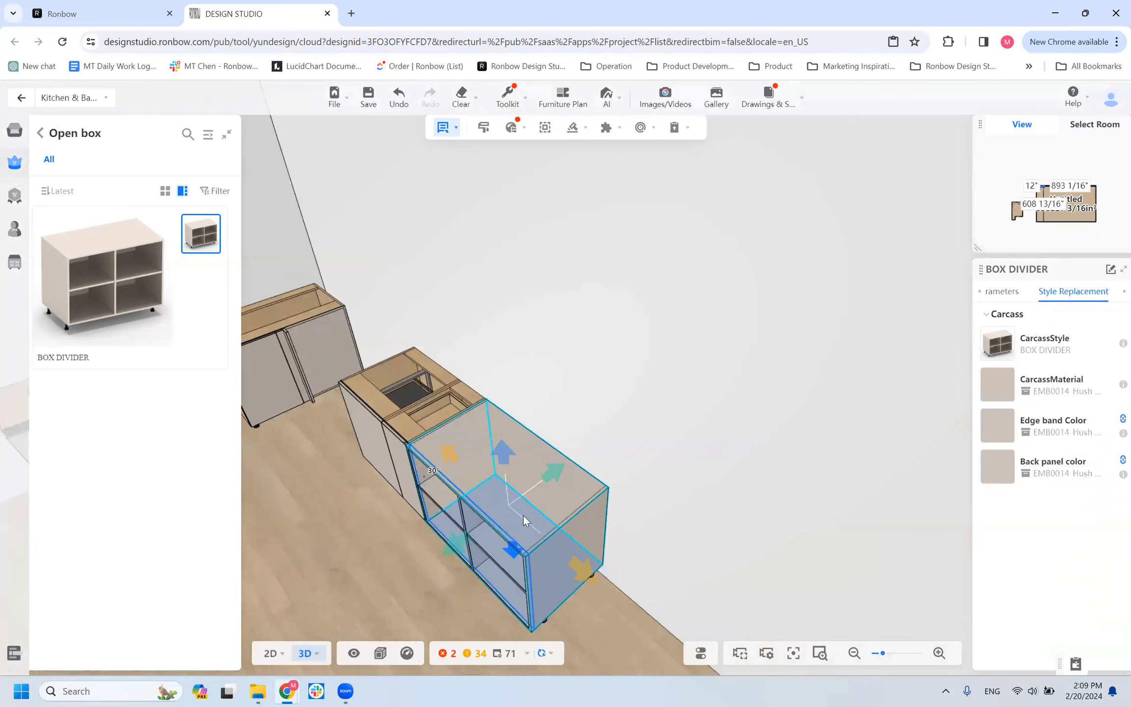
Select the accessory cabinet adjoining the open box and examine its depth and front edge.
{"action": "right_click_drag", "start_coordinate": [415, 444], "coordinate": [420, 516]}
{"action": "scroll", "coordinate": [550, 485], "scroll_direction": "down", "scroll_amount": 2}
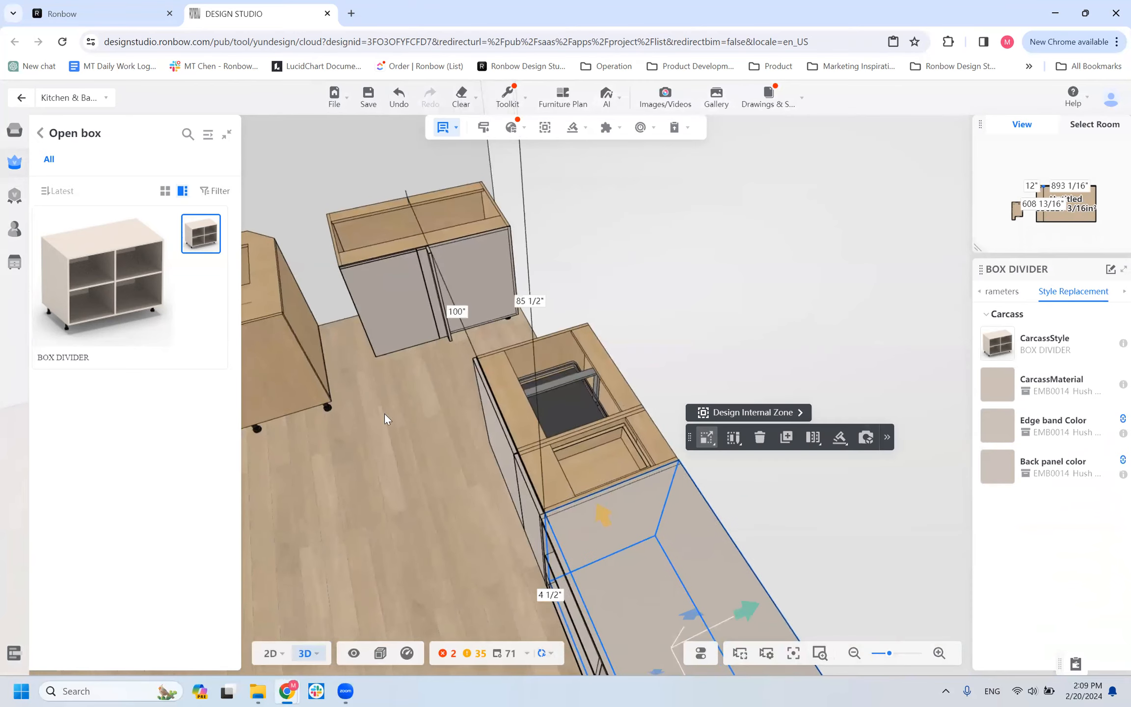
{"action": "left_click_drag", "start_coordinate": [384, 413], "coordinate": [371, 366]}
{"action": "scroll", "coordinate": [378, 381], "scroll_direction": "down", "scroll_amount": 3}
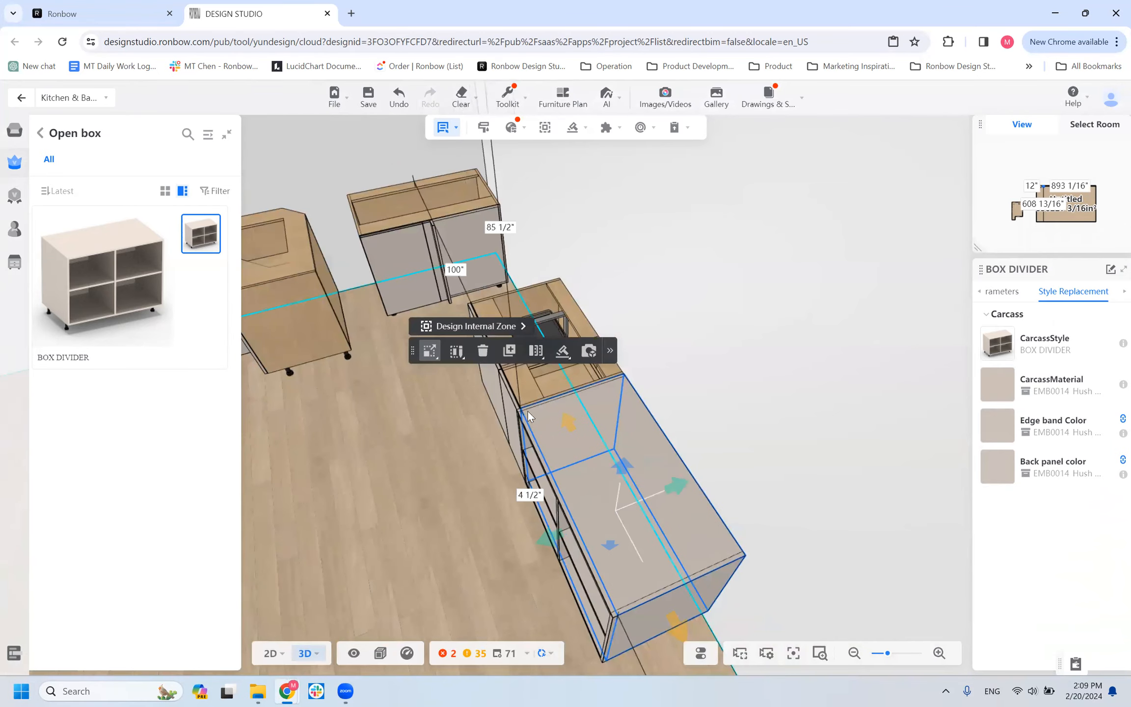
{"action": "left_click", "coordinate": [566, 388]}
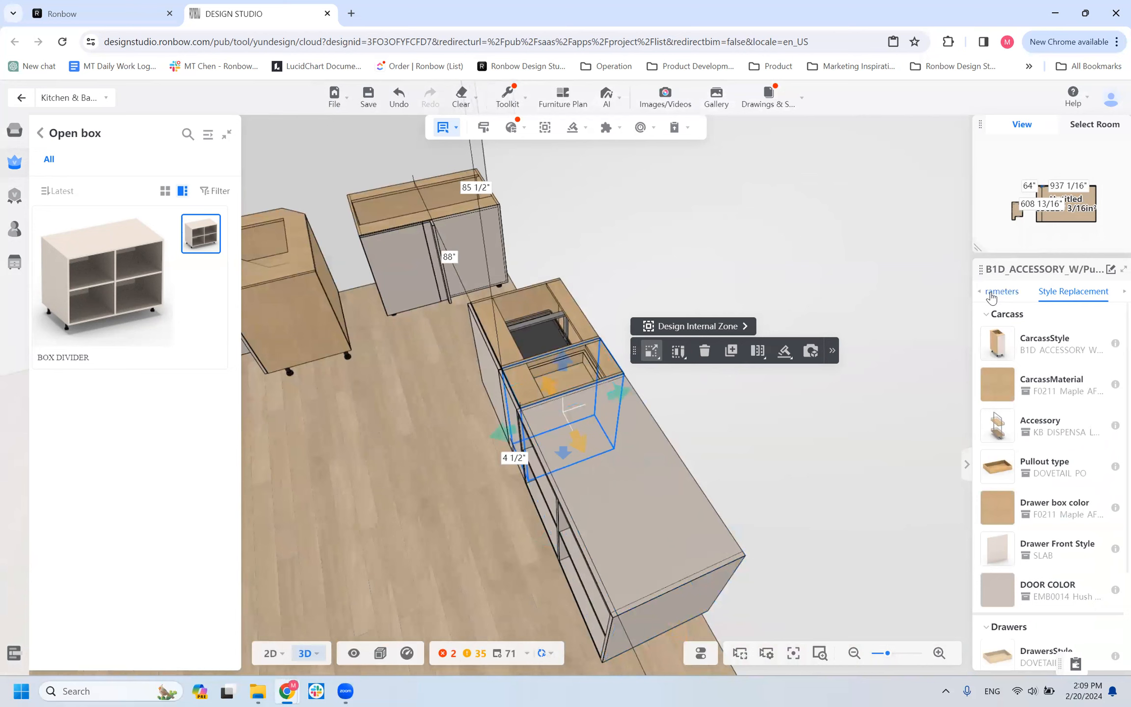
{"action": "left_click", "coordinate": [991, 295]}
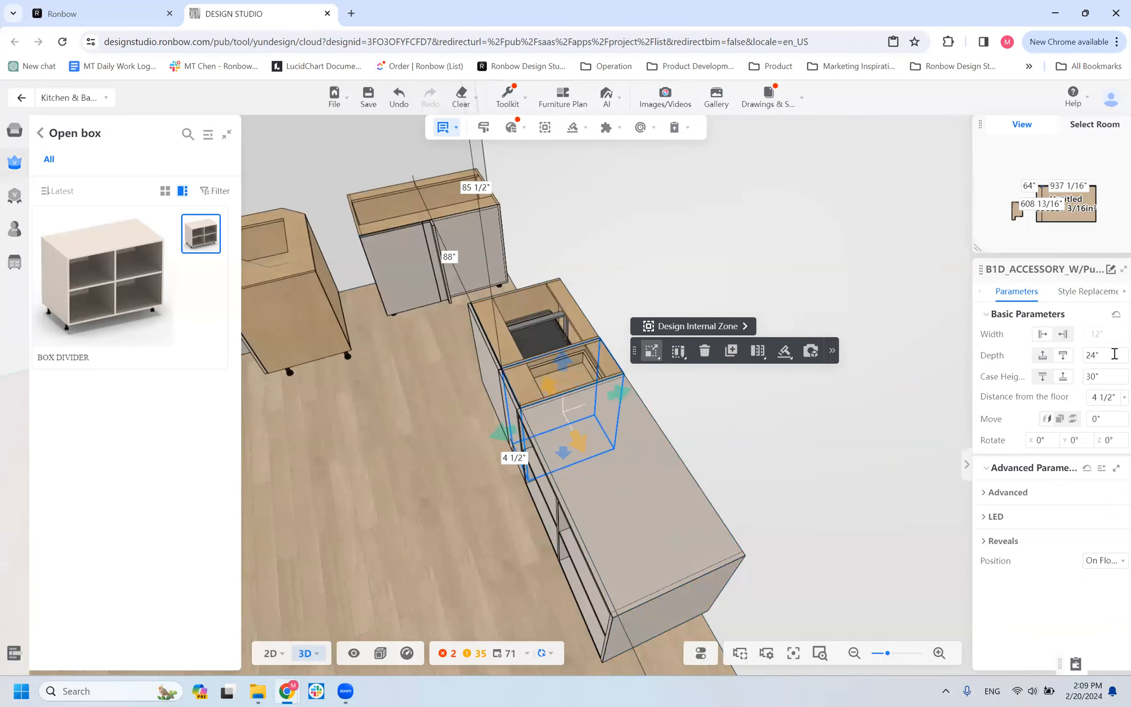
{"action": "scroll", "coordinate": [537, 423], "scroll_direction": "up", "scroll_amount": 5}
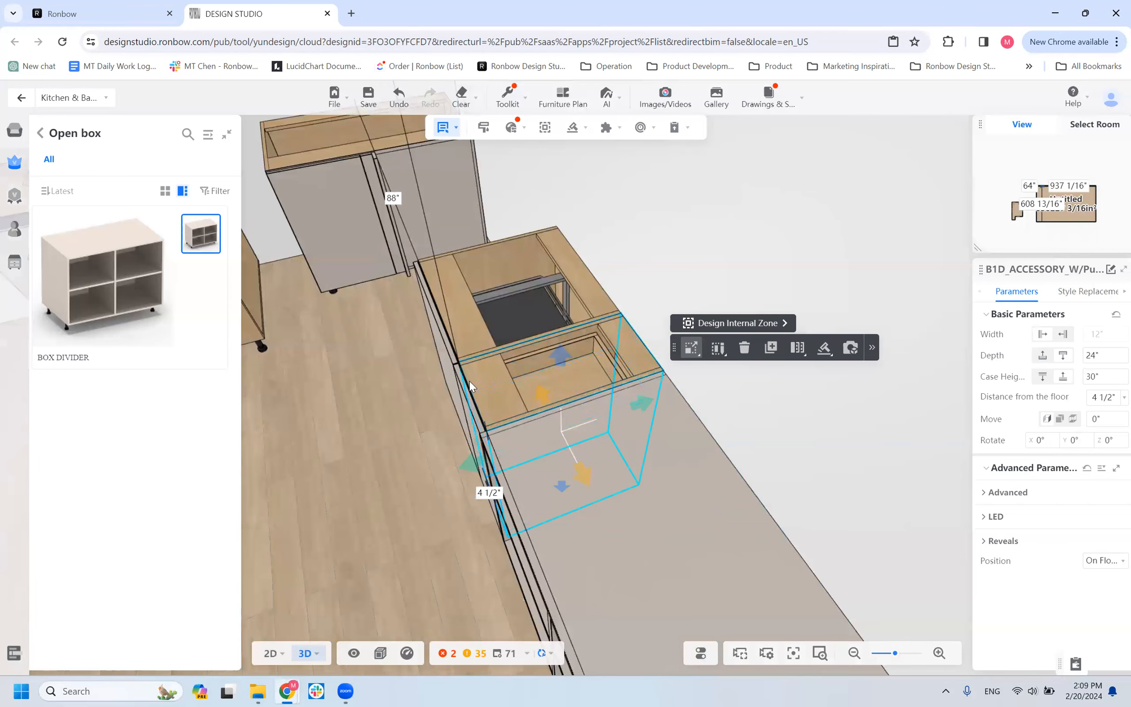
{"action": "scroll", "coordinate": [378, 459], "scroll_direction": "down", "scroll_amount": 3}
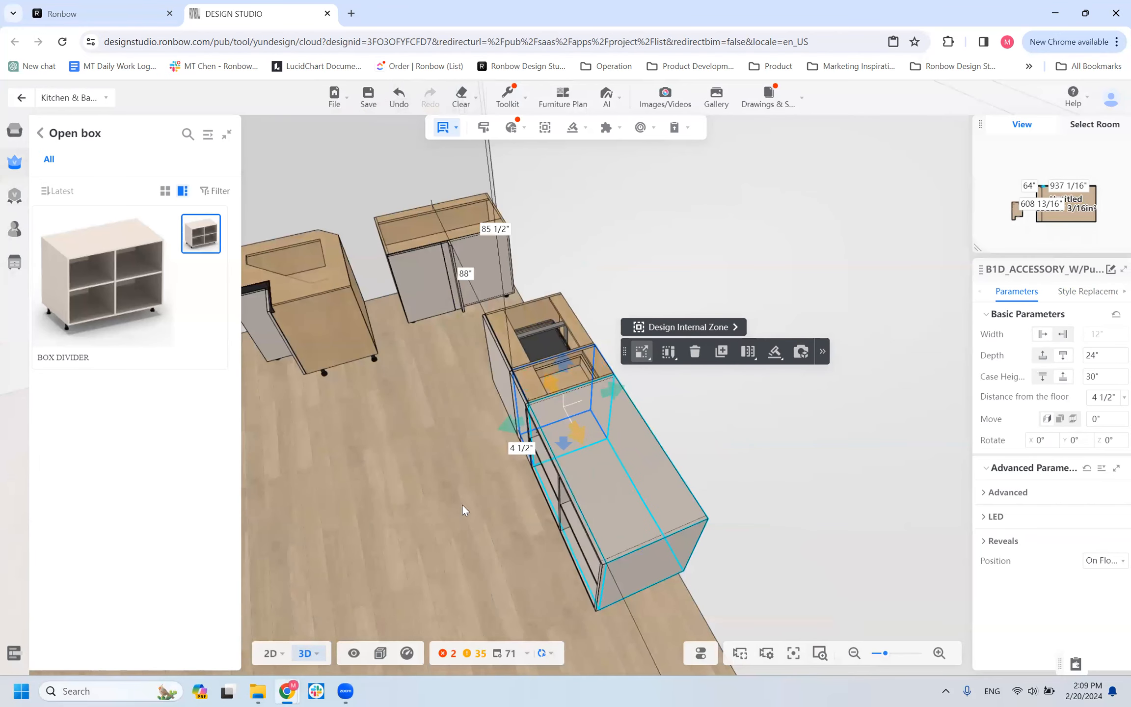
{"action": "scroll", "coordinate": [438, 538], "scroll_direction": "up", "scroll_amount": 3}
Select the BOX DIVIDER and compare its front edge and bonding depth with the adjoining cabinet.
{"action": "left_click_drag", "start_coordinate": [438, 538], "coordinate": [572, 535]}
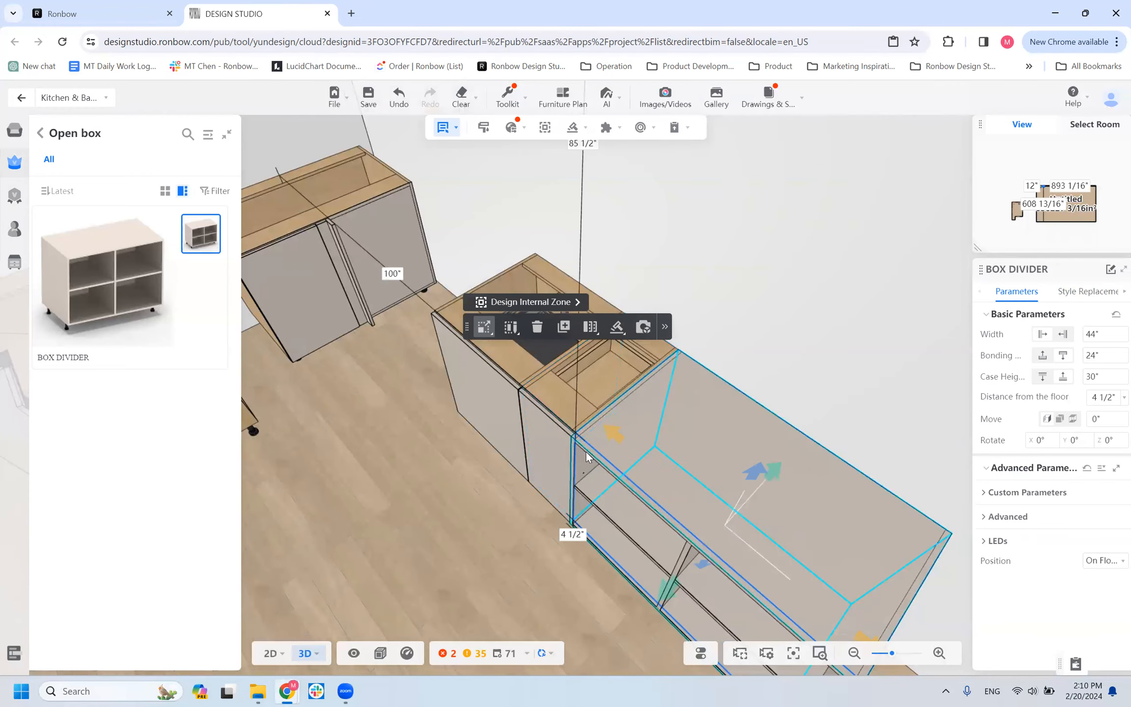
{"action": "left_click_drag", "start_coordinate": [492, 566], "coordinate": [724, 572]}
{"action": "left_click_drag", "start_coordinate": [503, 562], "coordinate": [506, 474]}
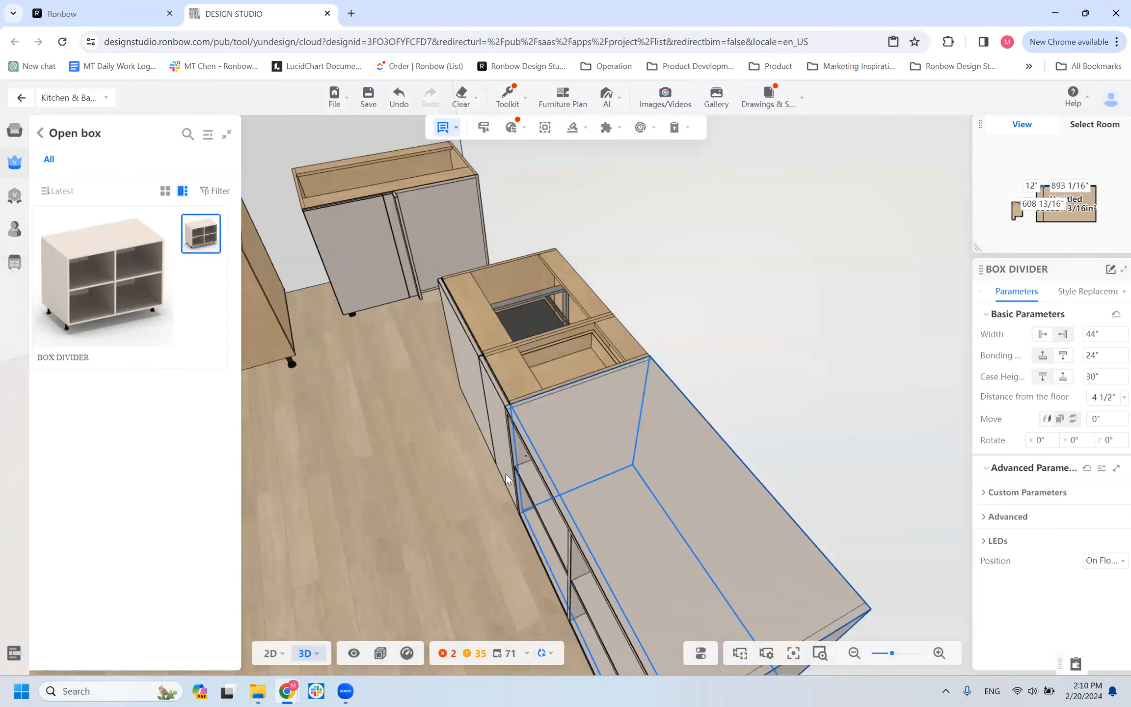
{"action": "left_click", "coordinate": [571, 386]}
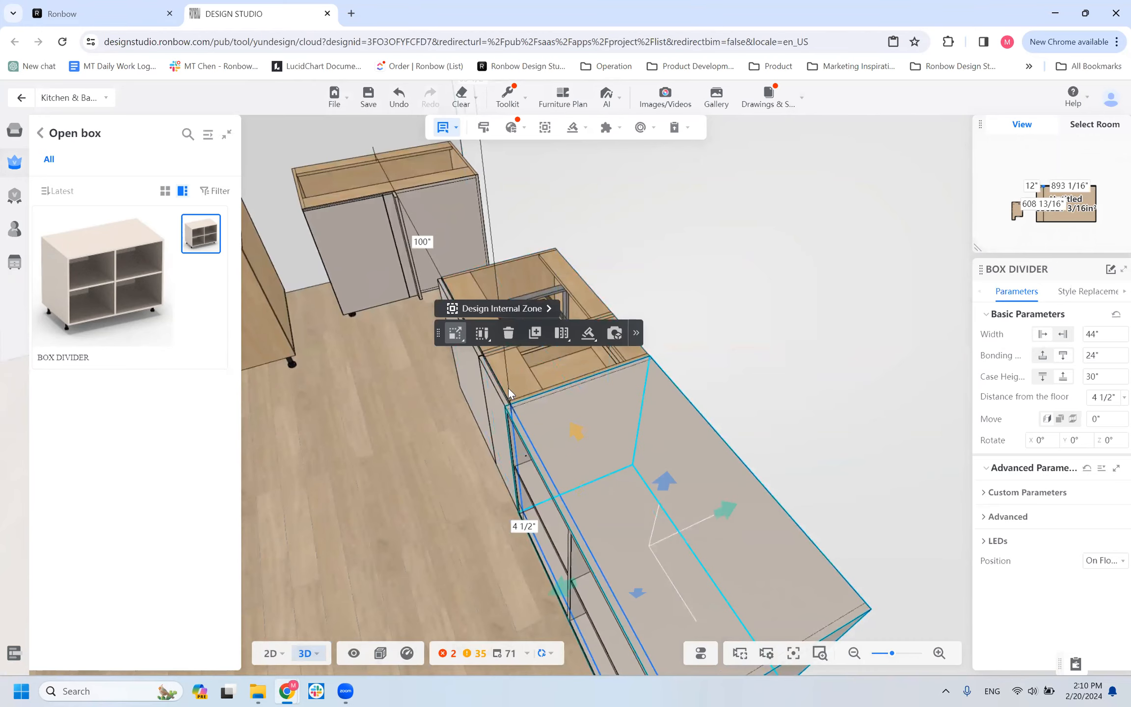
{"action": "scroll", "coordinate": [815, 366], "scroll_direction": "down", "scroll_amount": 5}
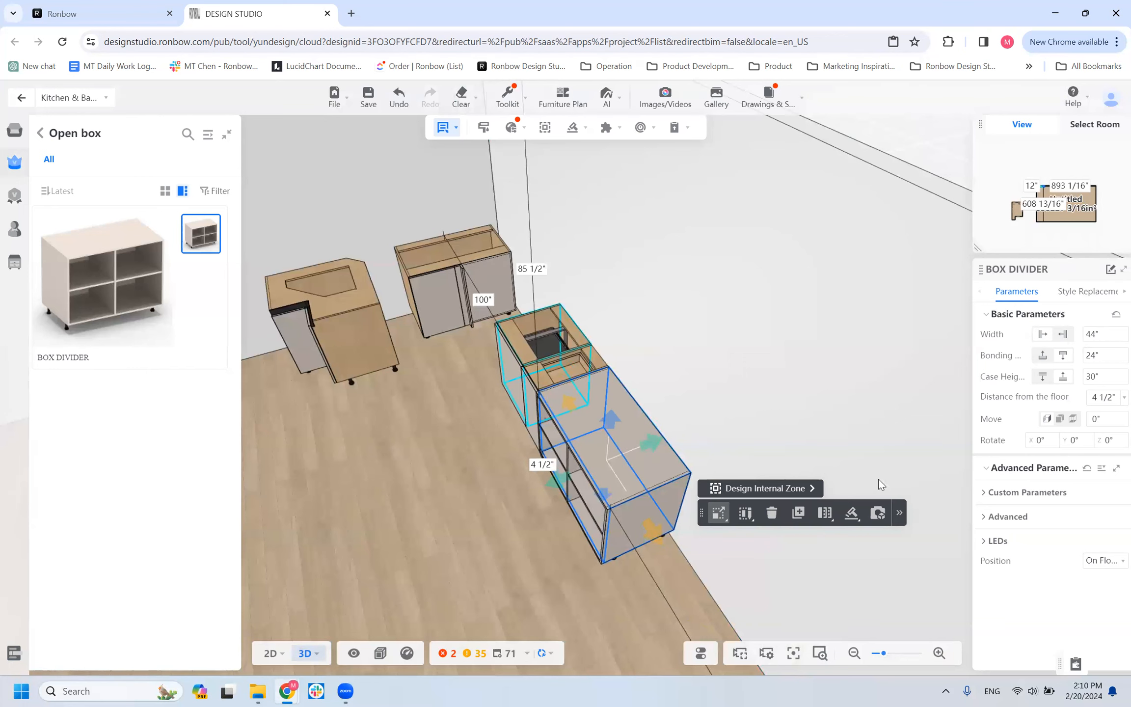
Expand the BOX DIVIDER's custom parameters and examine its actual depth against the neighbouring door fronts.
{"action": "left_click", "coordinate": [981, 493]}
{"action": "mouse_move", "coordinate": [552, 578]}
{"action": "left_mouse_down"}
{"action": "mouse_move", "coordinate": [515, 550]}
{"action": "mouse_move", "coordinate": [581, 552]}
{"action": "mouse_move", "coordinate": [564, 559]}
{"action": "left_mouse_up"}
{"action": "scroll", "coordinate": [529, 497], "scroll_direction": "up", "scroll_amount": 5}
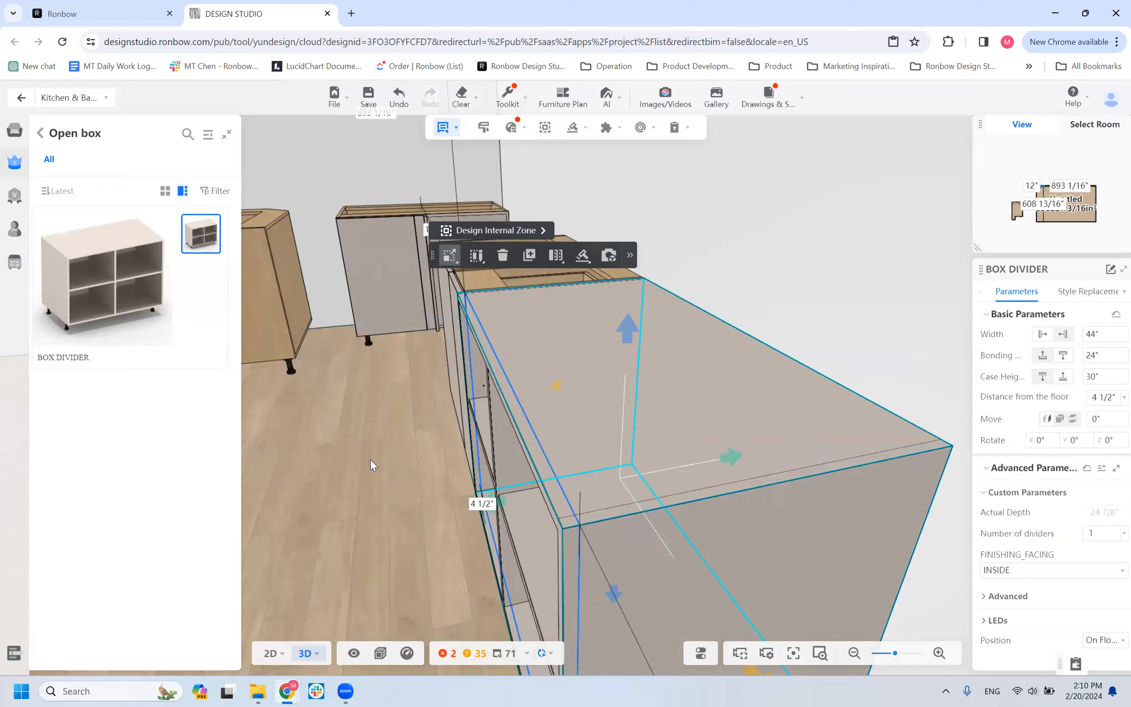
{"action": "left_click_drag", "start_coordinate": [366, 480], "coordinate": [412, 498]}
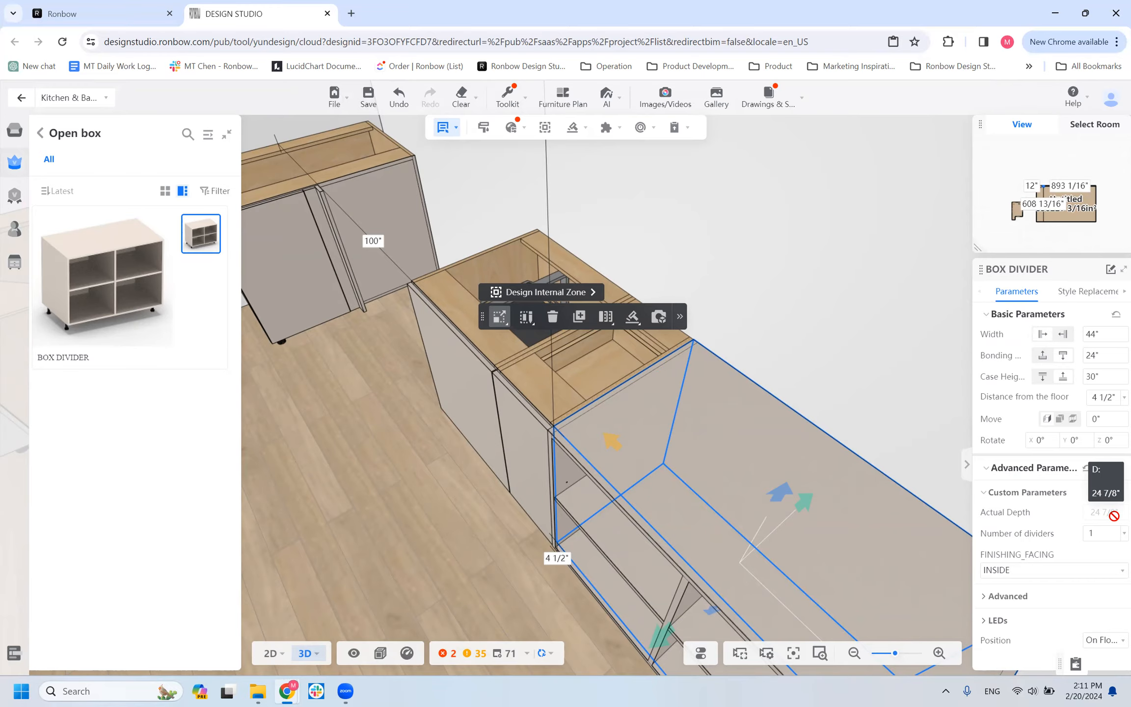
{"action": "scroll", "coordinate": [676, 438], "scroll_direction": "down", "scroll_amount": 3}
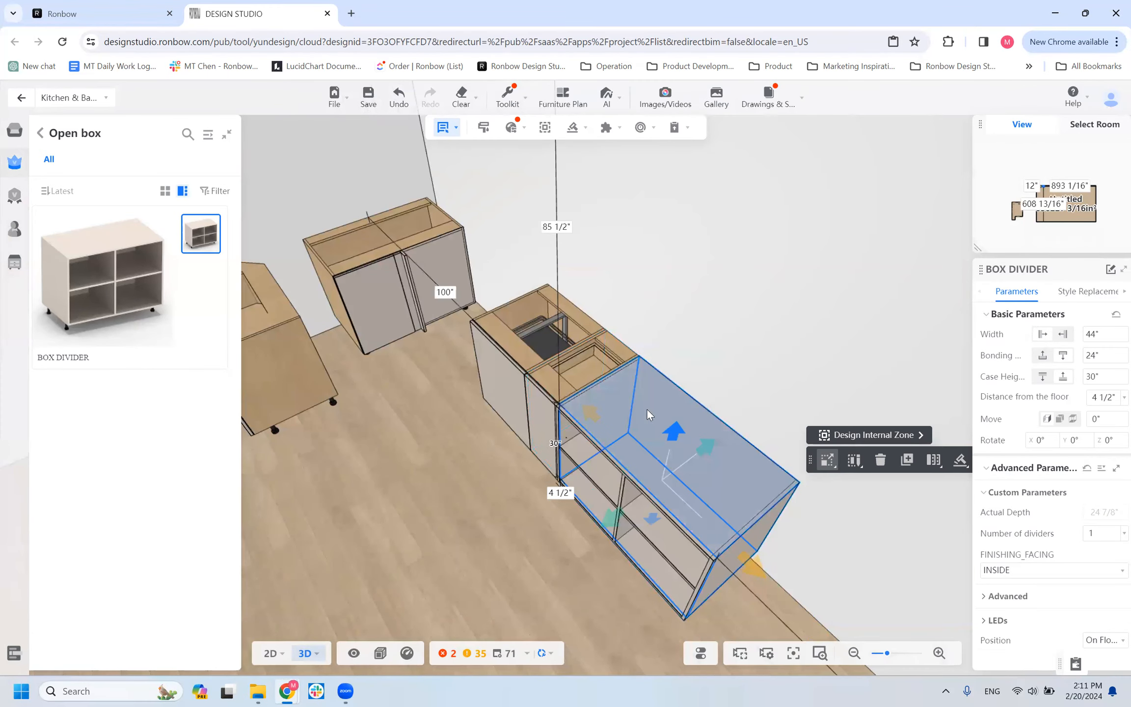
Reselect the adjoining accessory cabinet, check its allowed depth range, and clear the selection.
{"action": "key", "text": "Escape"}
{"action": "scroll", "coordinate": [577, 387], "scroll_direction": "down", "scroll_amount": 5}
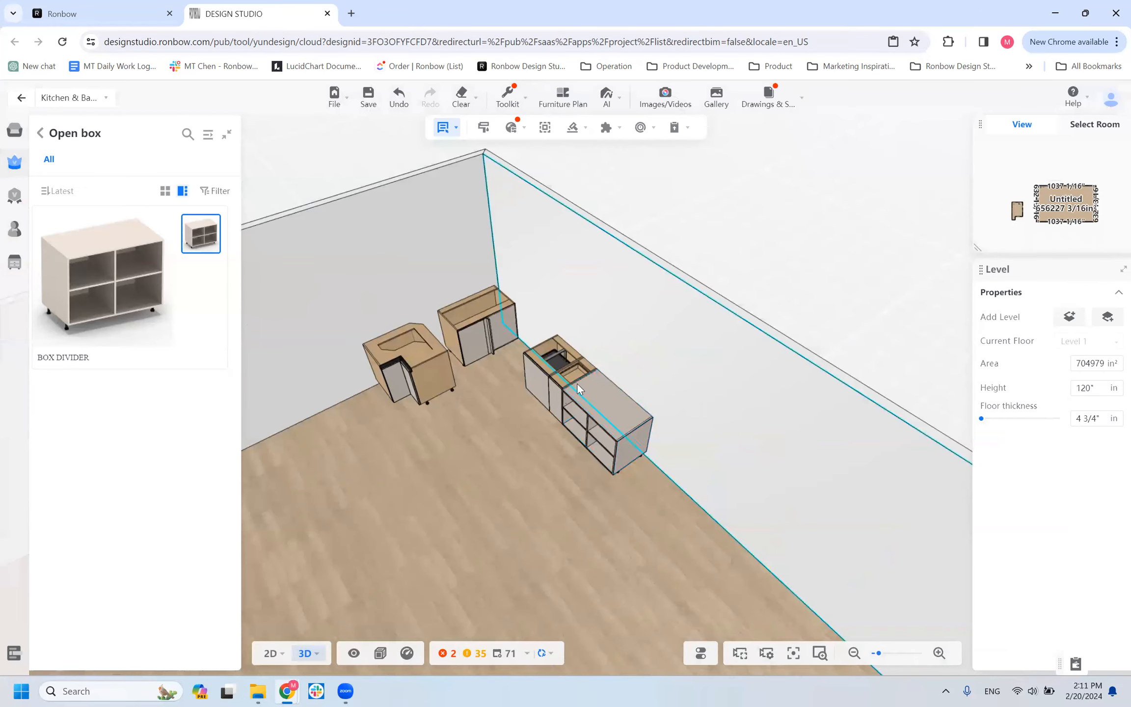
{"action": "left_click", "coordinate": [580, 365]}
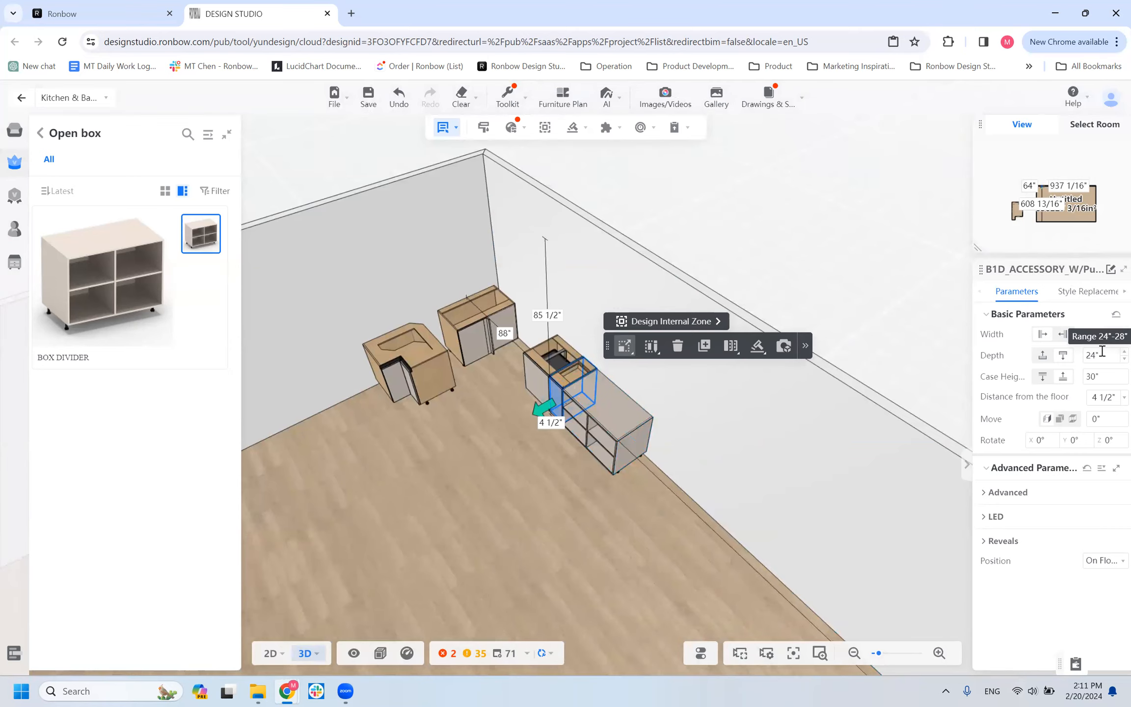
{"action": "left_click", "coordinate": [606, 397]}
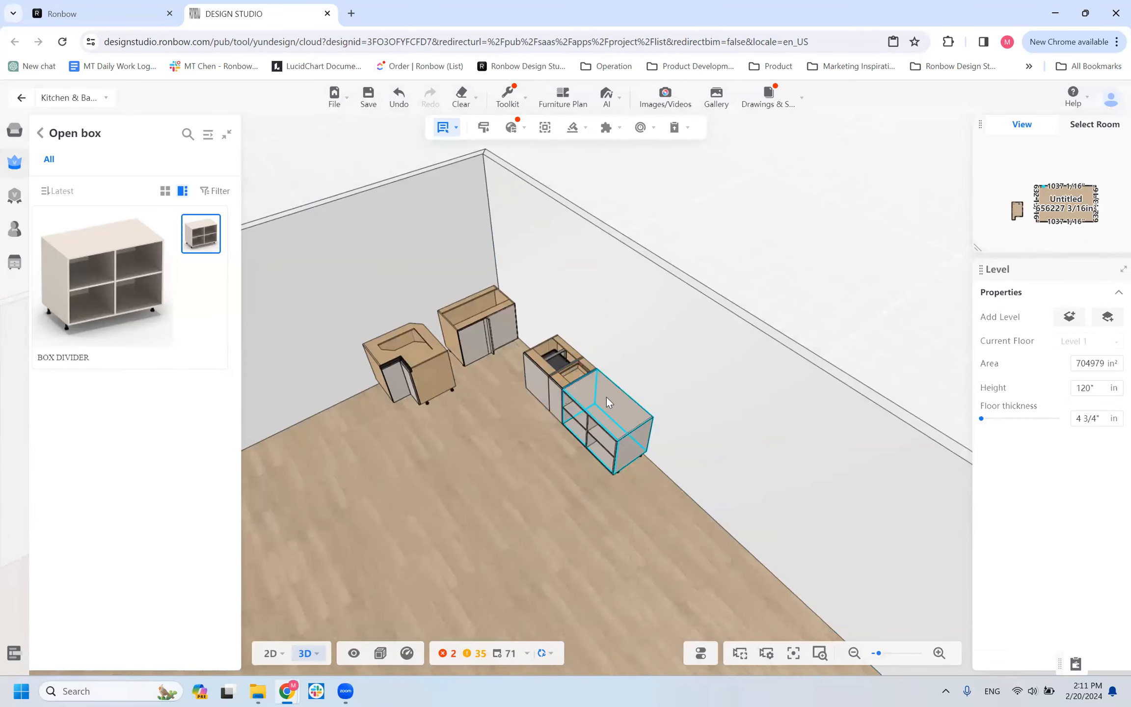
Select the BOX DIVIDER cabinet, expand its custom parameters, and examine its dividers and shelves from the front.
{"action": "left_click", "coordinate": [606, 397]}
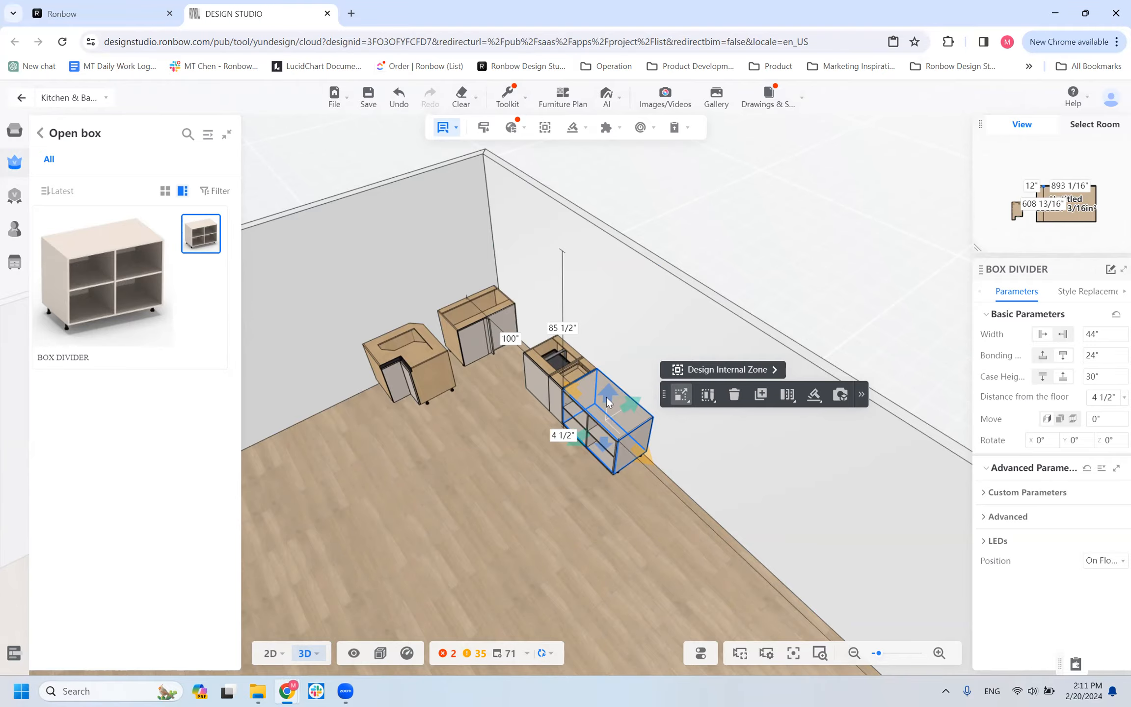
{"action": "scroll", "coordinate": [550, 427], "scroll_direction": "up", "scroll_amount": 5}
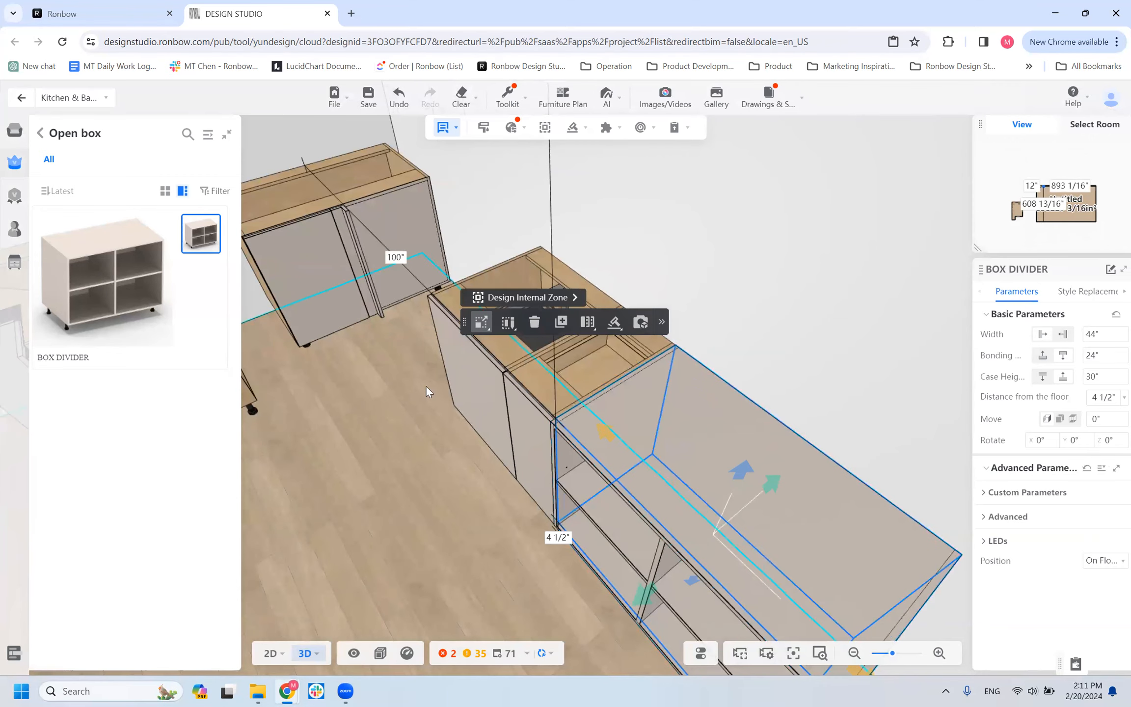
{"action": "scroll", "coordinate": [399, 474], "scroll_direction": "down", "scroll_amount": 4}
{"action": "left_click_drag", "start_coordinate": [397, 475], "coordinate": [411, 427]}
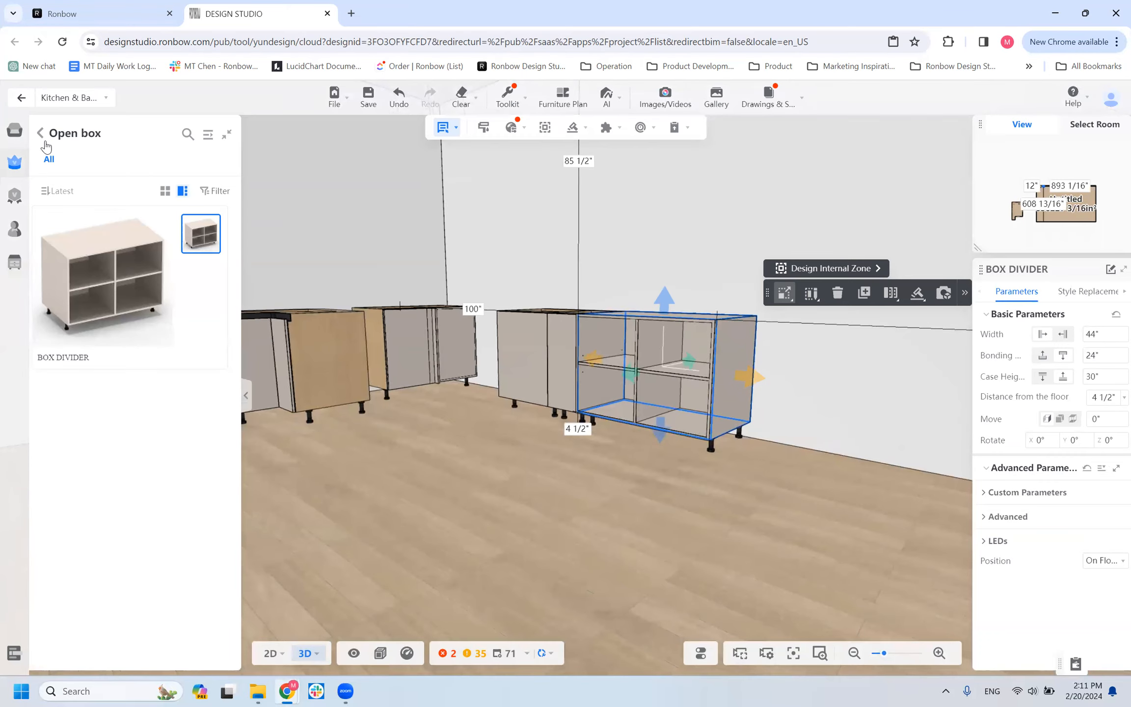
{"action": "left_click", "coordinate": [990, 494]}
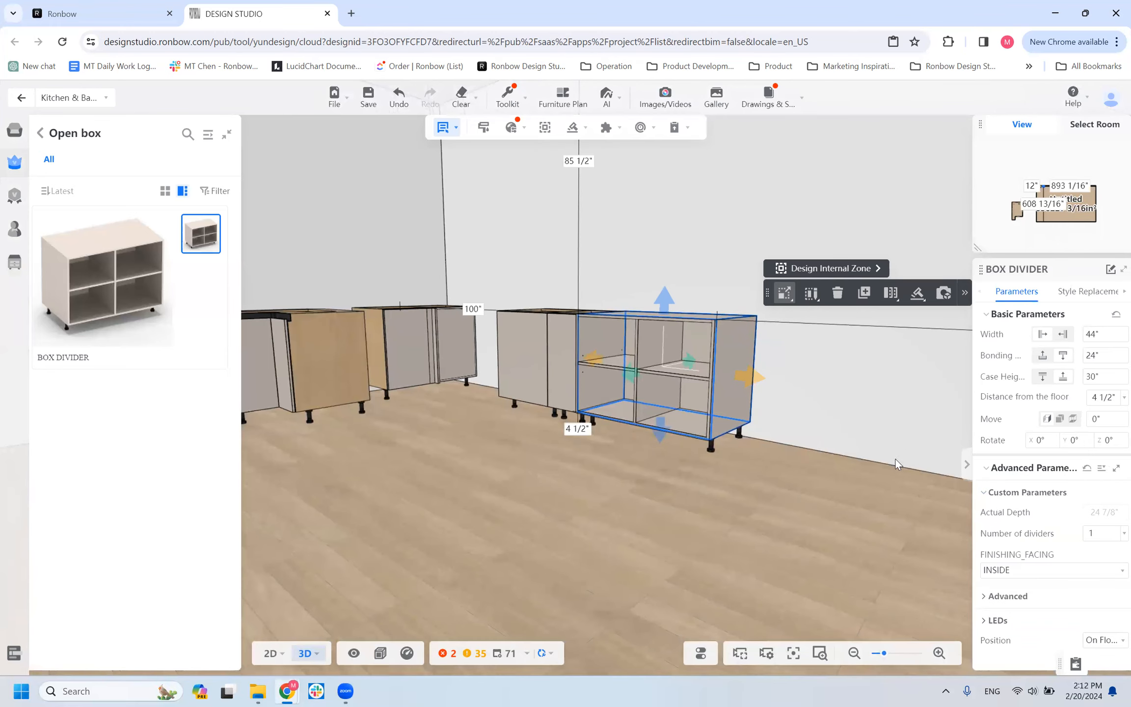
{"action": "scroll", "coordinate": [821, 498], "scroll_direction": "up", "scroll_amount": 5}
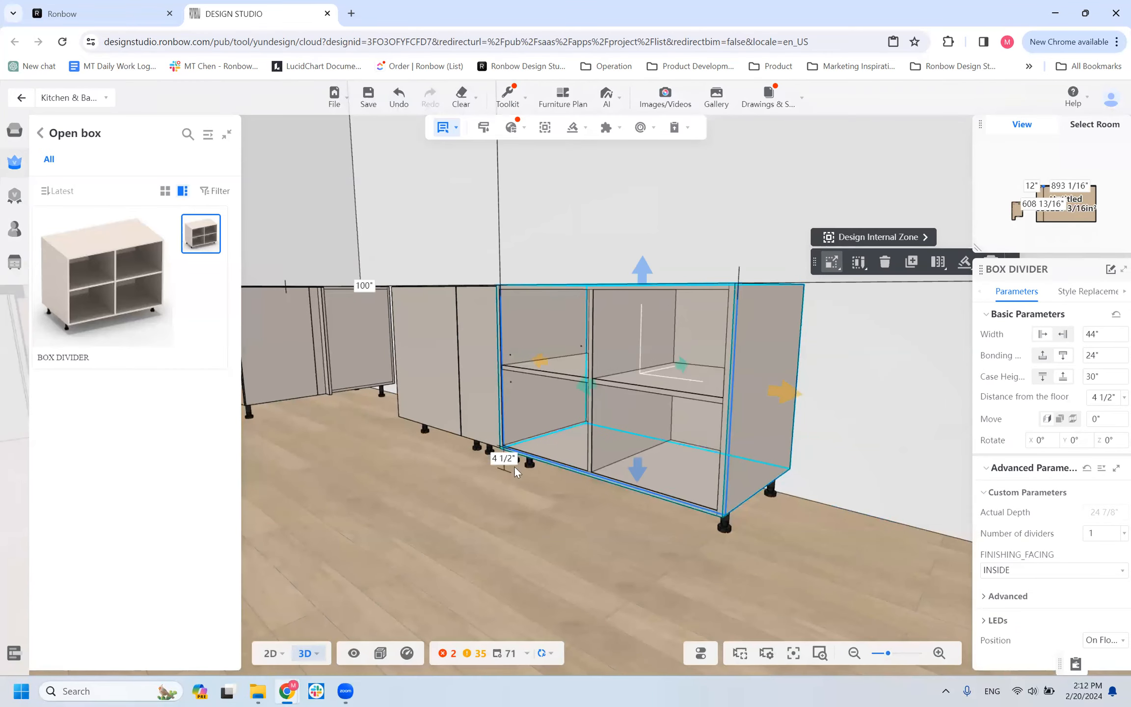
{"action": "left_click_drag", "start_coordinate": [590, 571], "coordinate": [560, 551]}
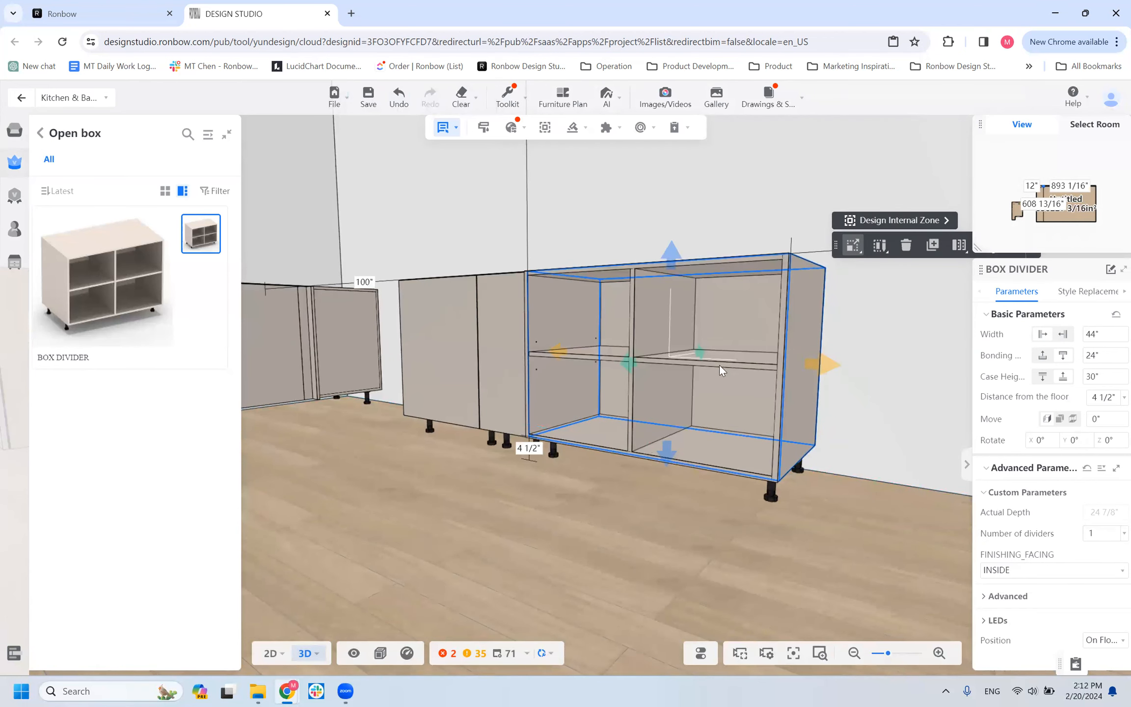
{"action": "left_click_drag", "start_coordinate": [677, 565], "coordinate": [708, 336]}
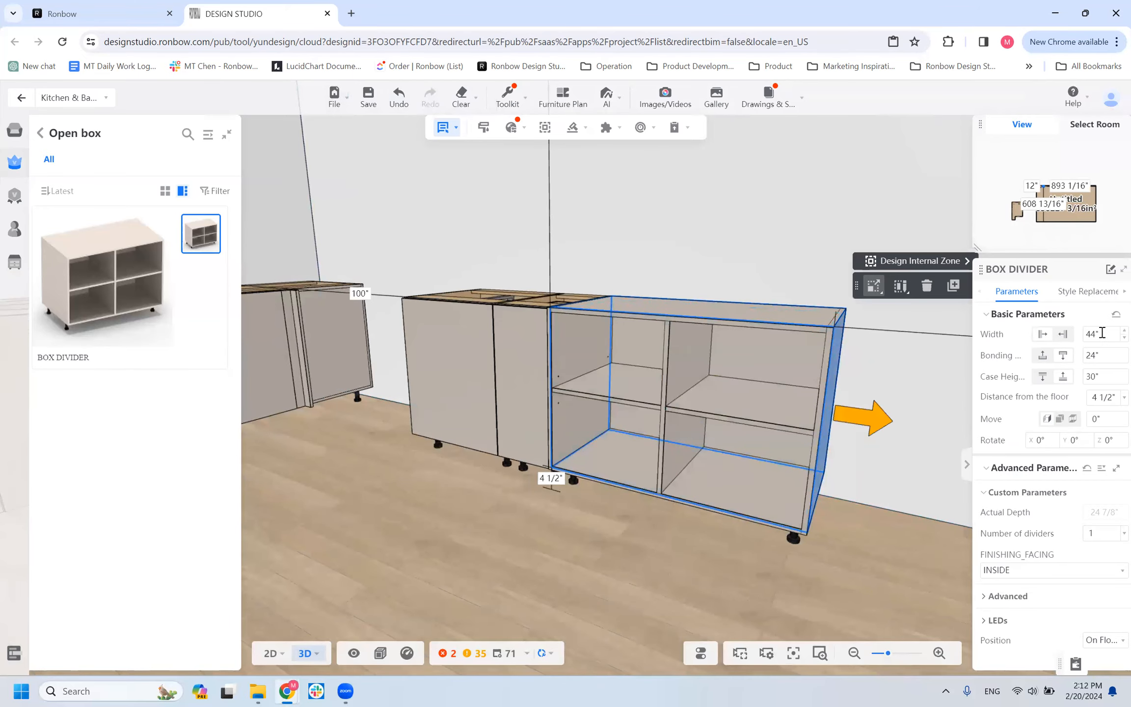
Set the BOX DIVIDER's number of dividers to 4.
{"action": "left_click", "coordinate": [1086, 337]}
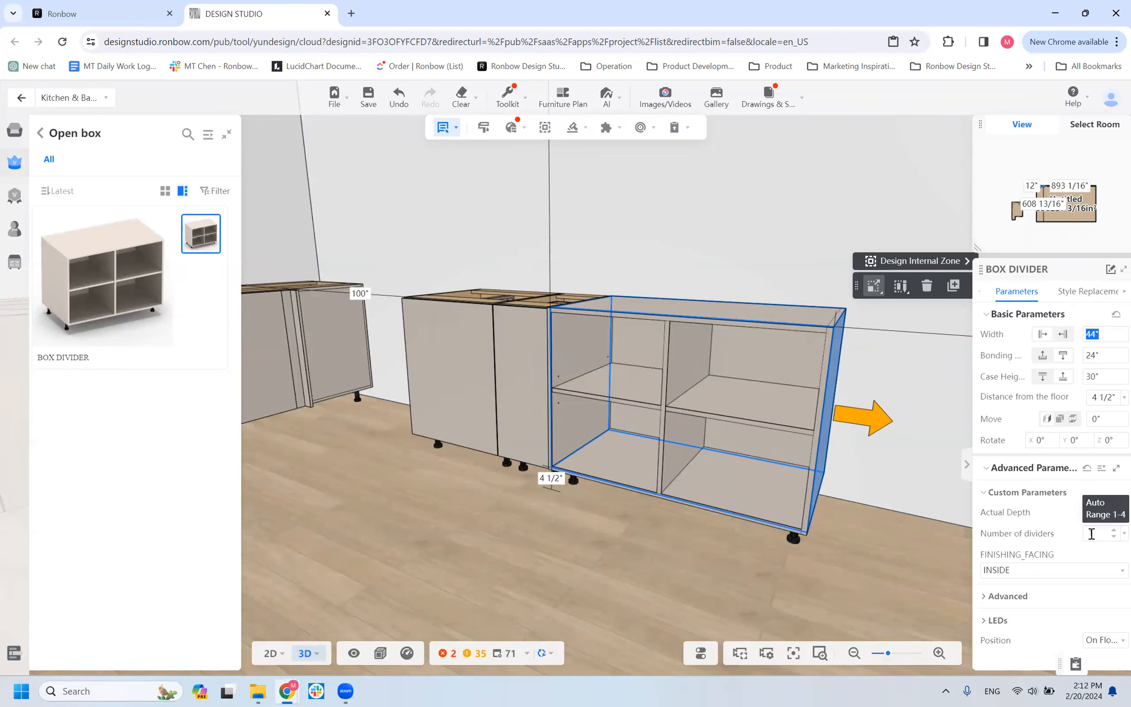
{"action": "left_click", "coordinate": [1057, 527]}
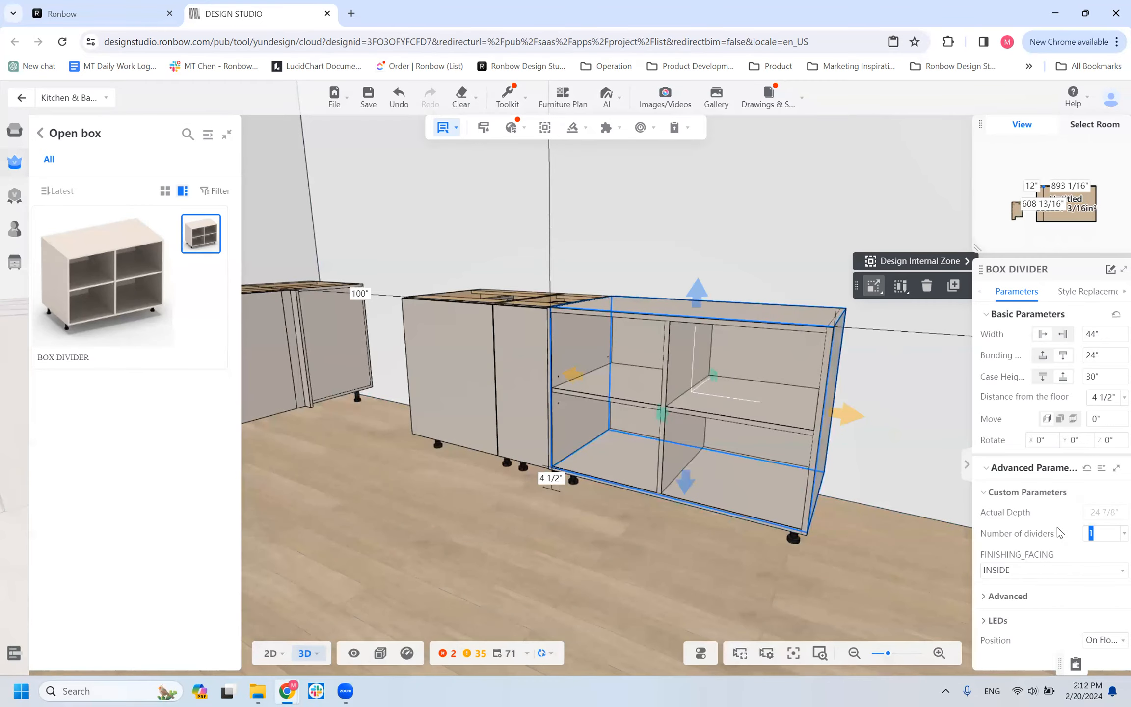
{"action": "type", "text": "4"}
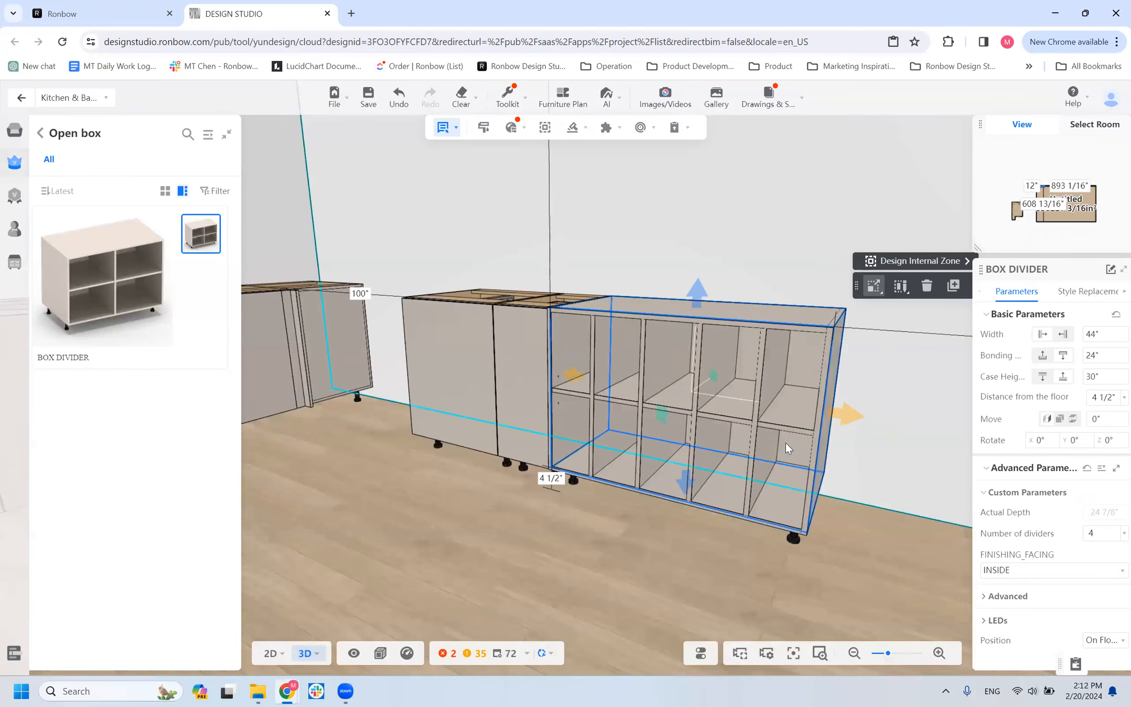
Set the BOX DIVIDER's width to 40" and its number of dividers to 0.
{"action": "left_click_drag", "start_coordinate": [1099, 533], "coordinate": [994, 533]}
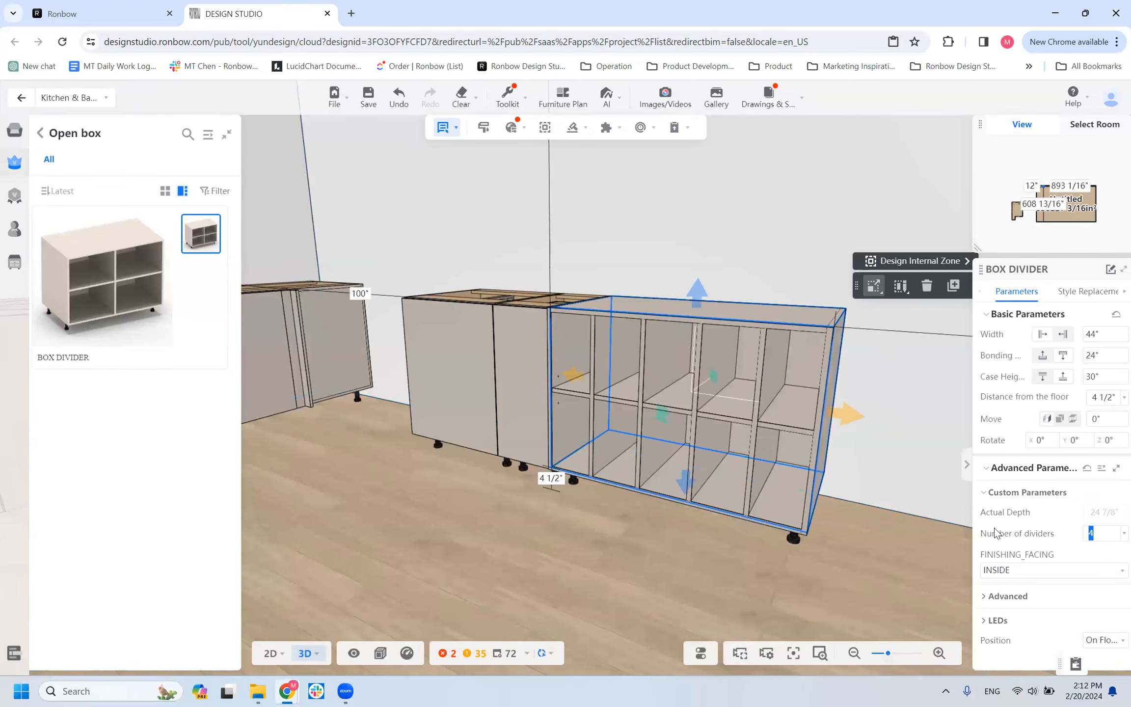
{"action": "left_click", "coordinate": [1096, 332]}
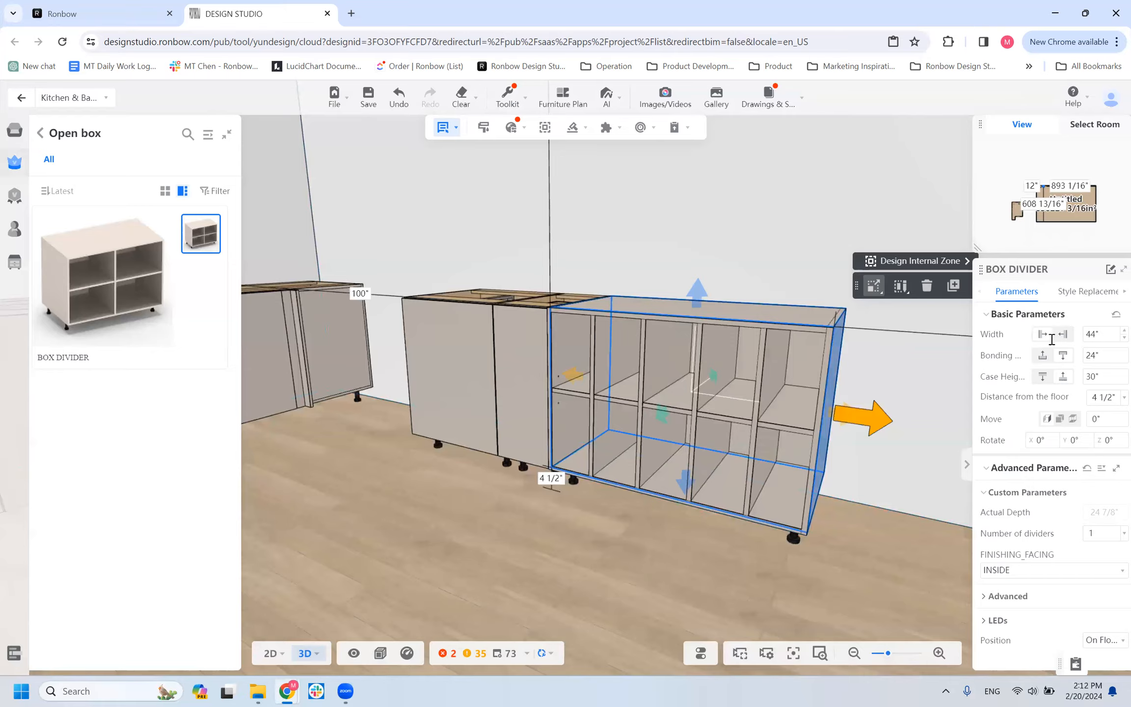
{"action": "left_click", "coordinate": [1104, 332]}
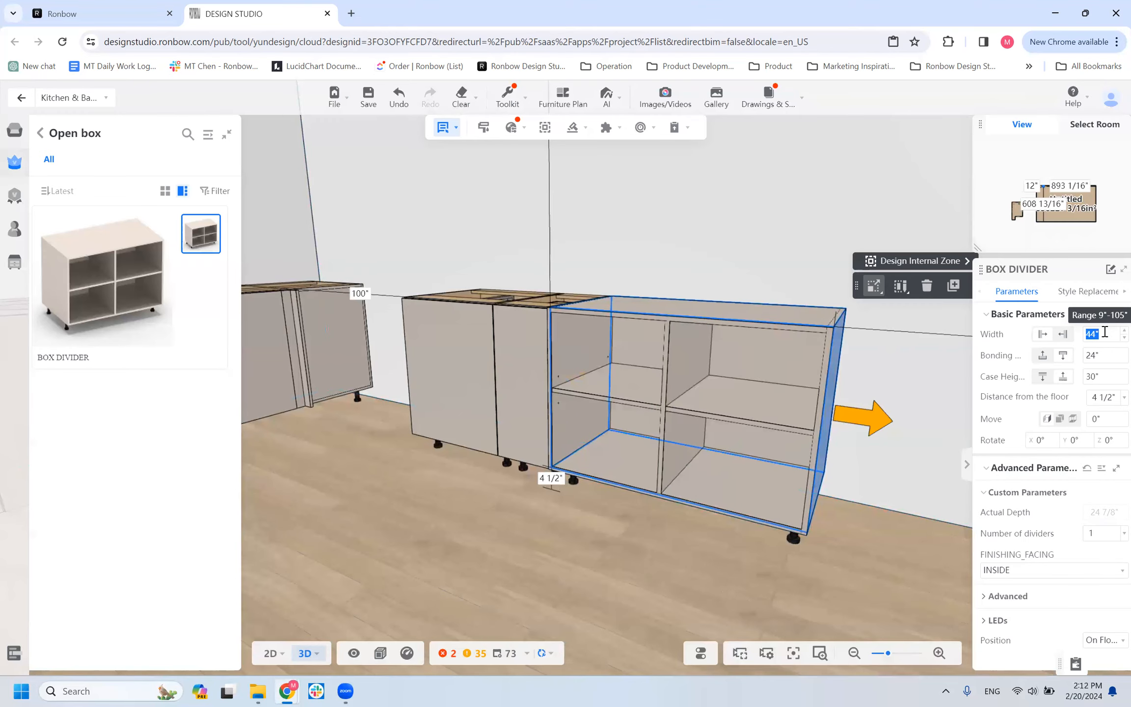
{"action": "key", "text": "Return"}
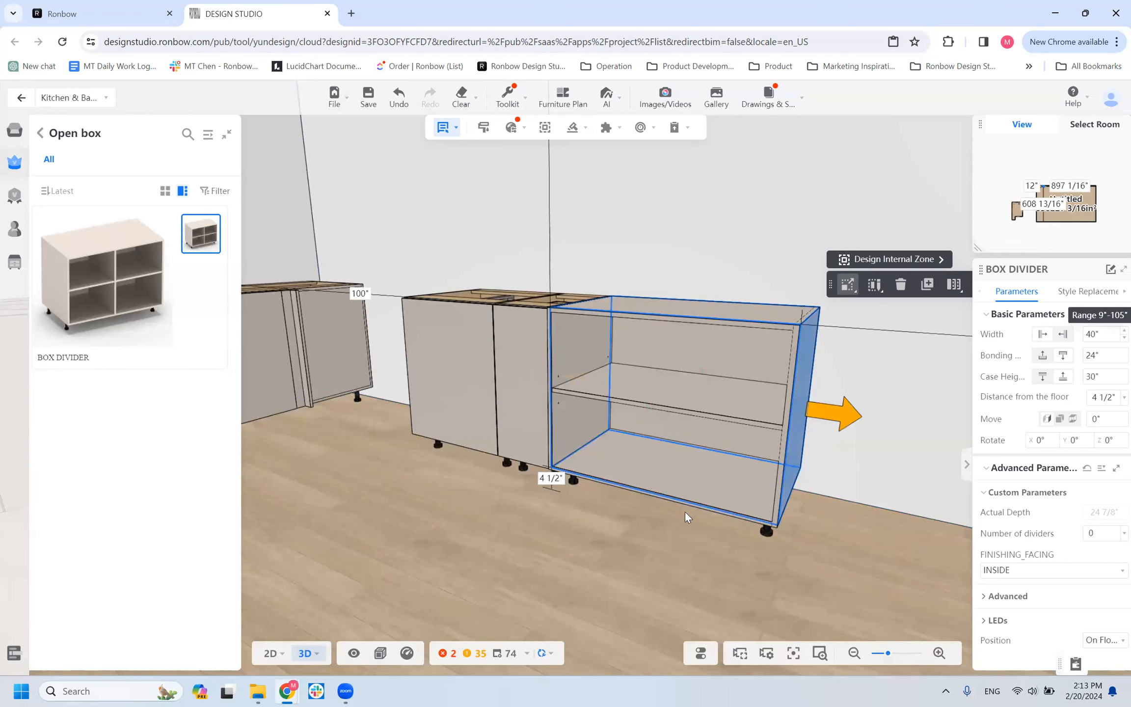
{"action": "left_click_drag", "start_coordinate": [635, 557], "coordinate": [712, 492]}
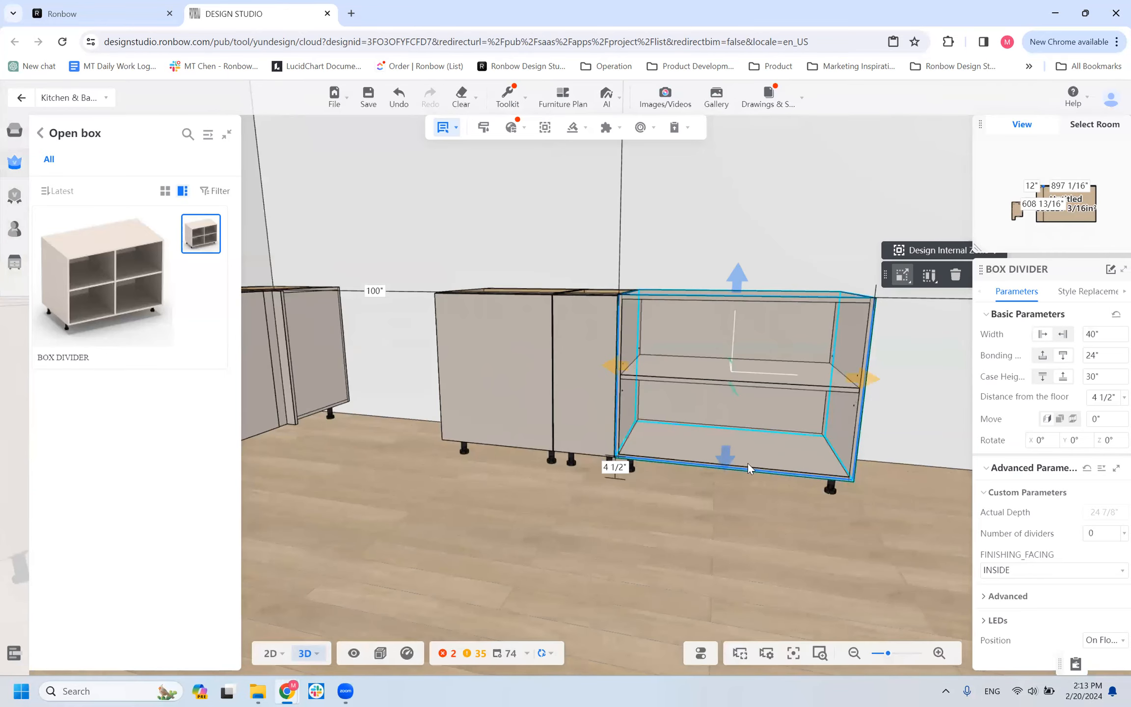
Check the allowed range for the number of dividers and return to the base cabinet catalog.
{"action": "left_click", "coordinate": [1106, 533]}
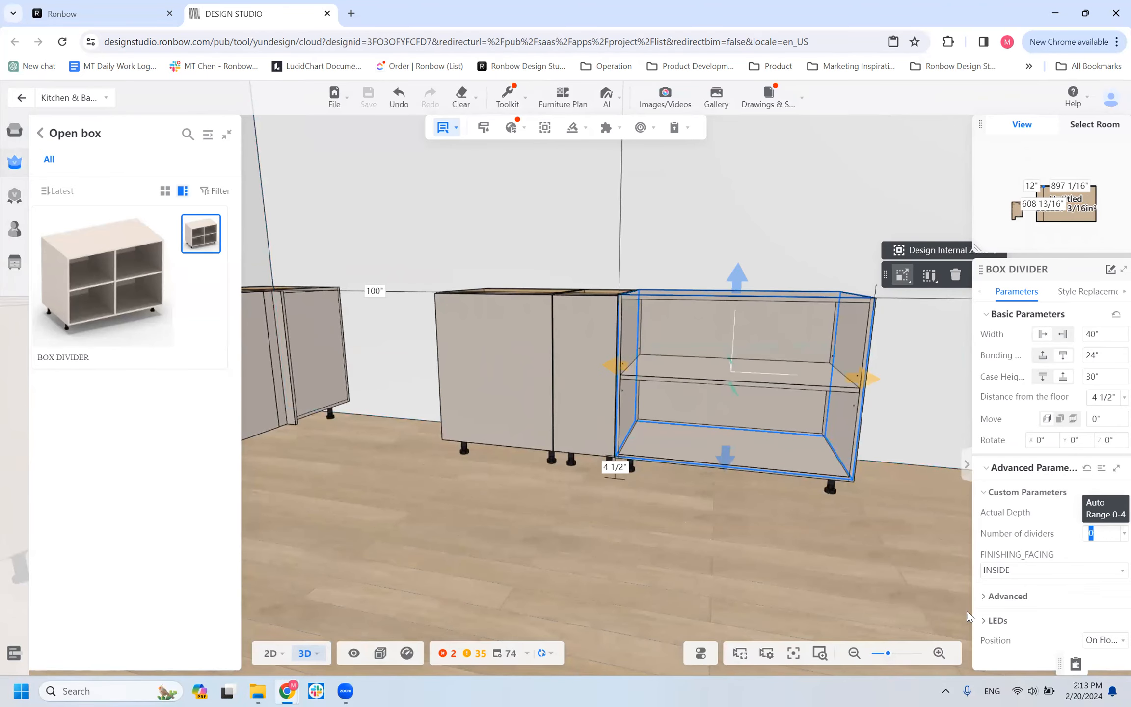
{"action": "left_click", "coordinate": [765, 493]}
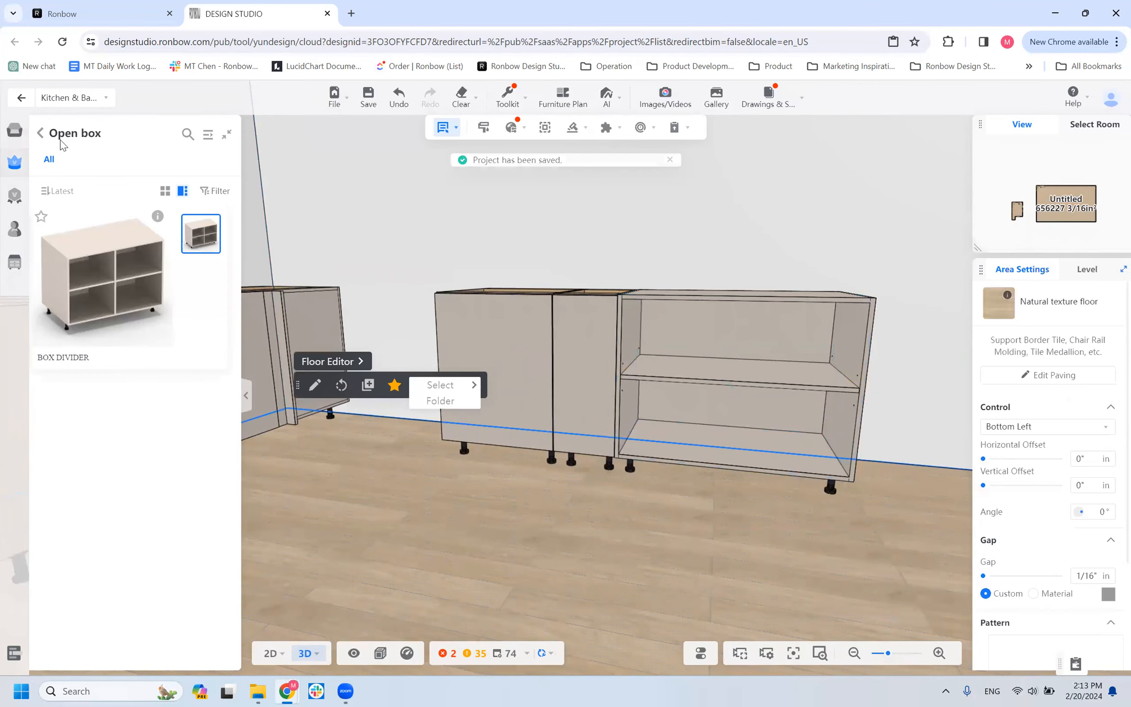
{"action": "left_click", "coordinate": [41, 137]}
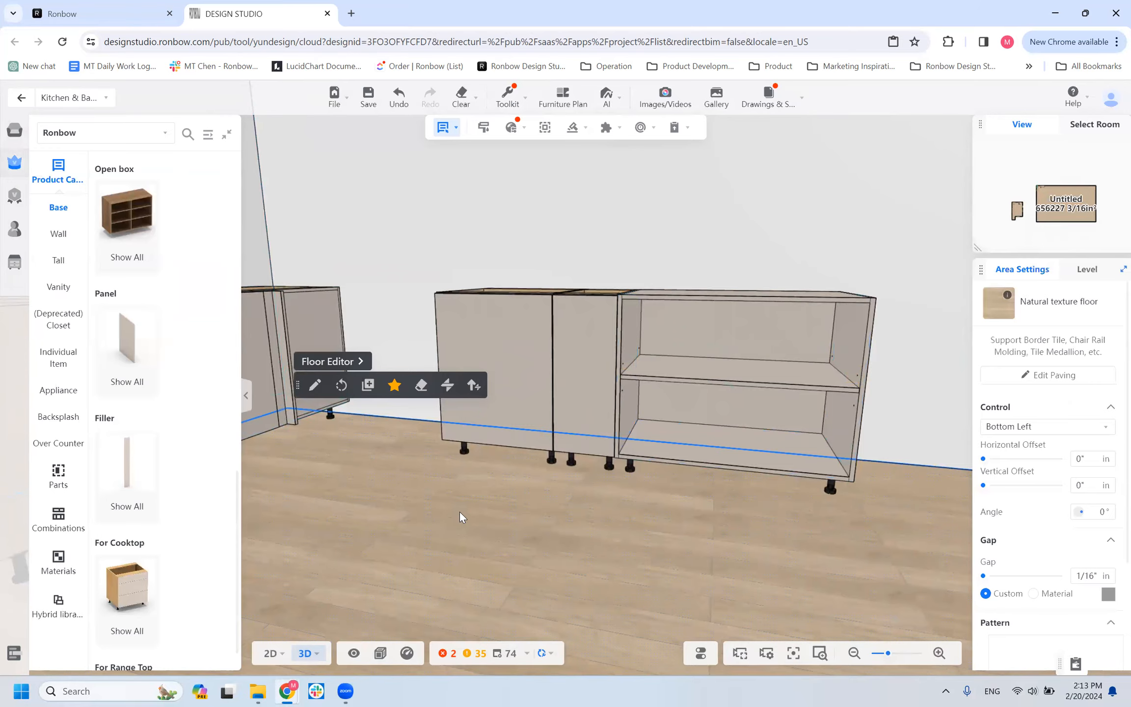
Open the Resource Manager for the BOX DIVIDER, expand its component tree, and select its SHELVES component.
{"action": "left_click", "coordinate": [644, 434]}
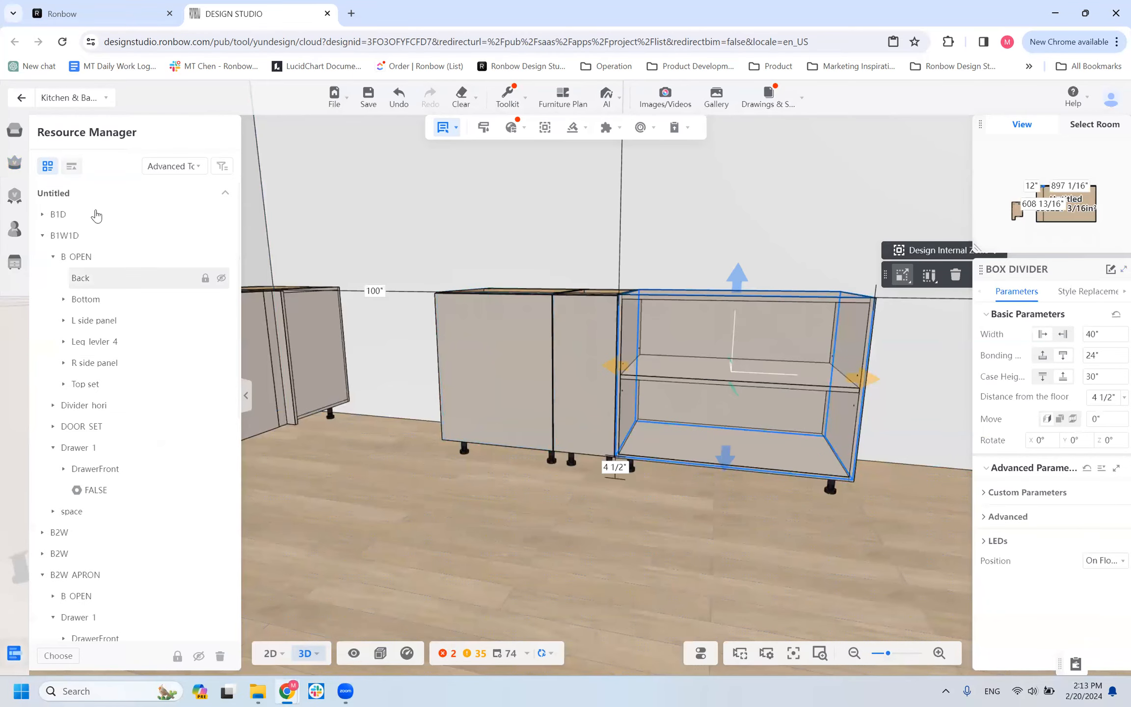
{"action": "scroll", "coordinate": [95, 214], "scroll_direction": "down", "scroll_amount": 2}
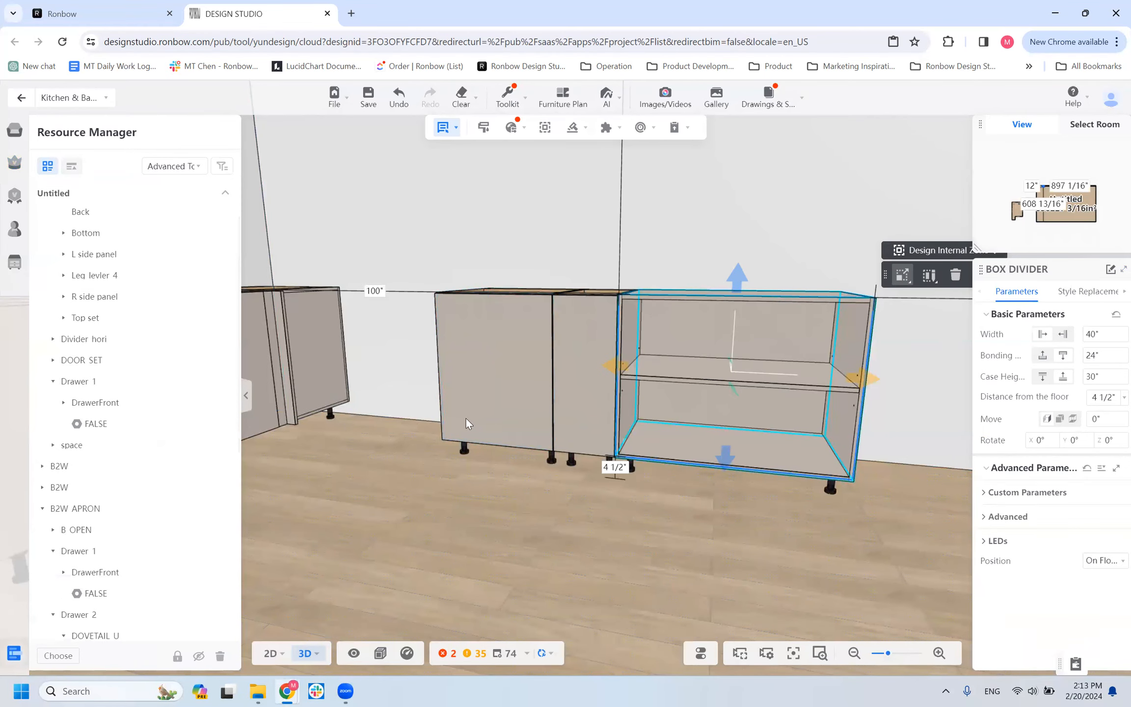
{"action": "mouse_move", "coordinate": [16, 655]}
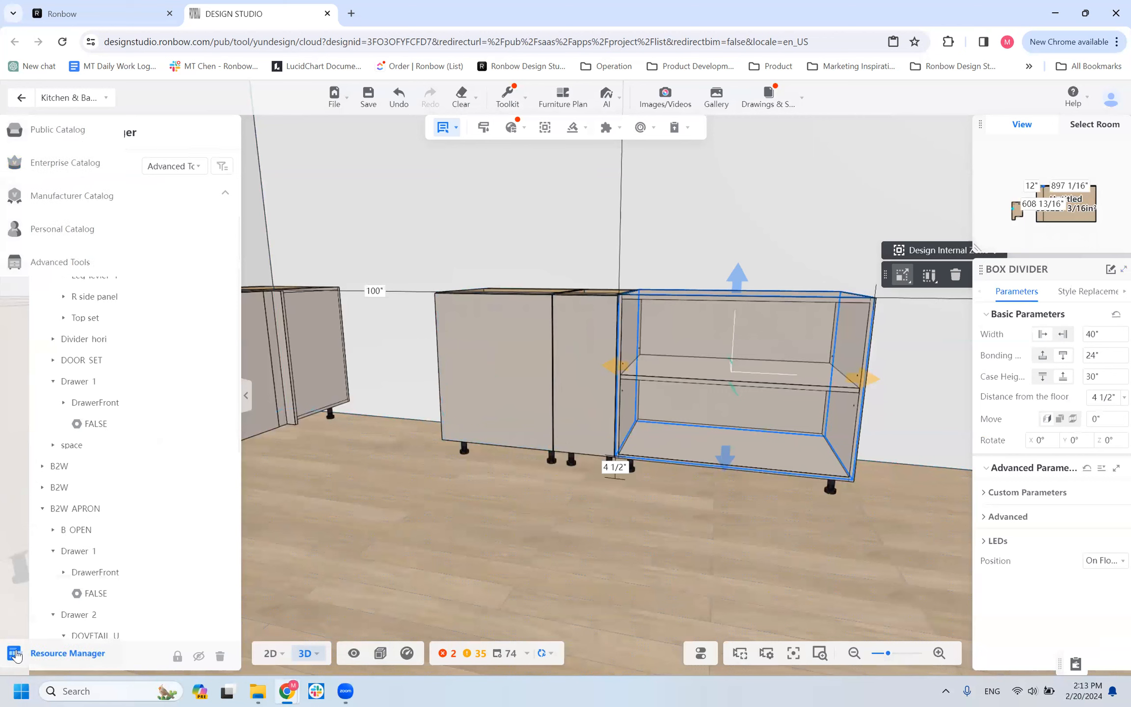
{"action": "scroll", "coordinate": [124, 329], "scroll_direction": "up", "scroll_amount": 2}
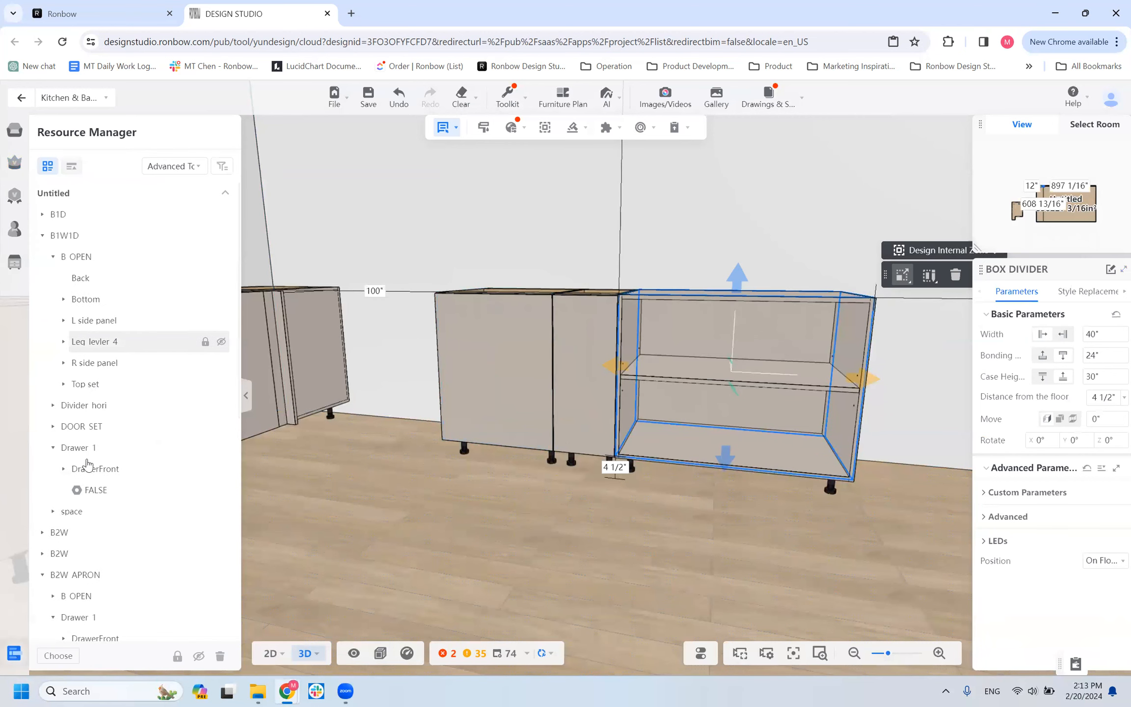
{"action": "scroll", "coordinate": [67, 530], "scroll_direction": "down", "scroll_amount": 7}
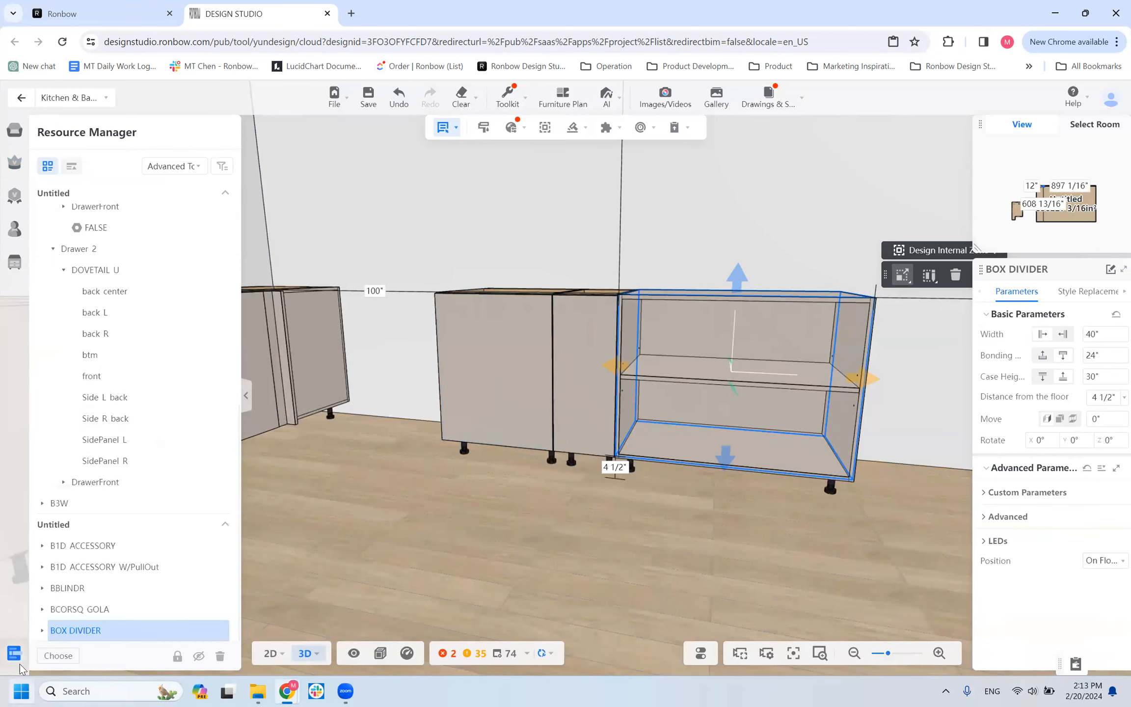
{"action": "left_click", "coordinate": [43, 631]}
{"action": "scroll", "coordinate": [113, 477], "scroll_direction": "down", "scroll_amount": 2}
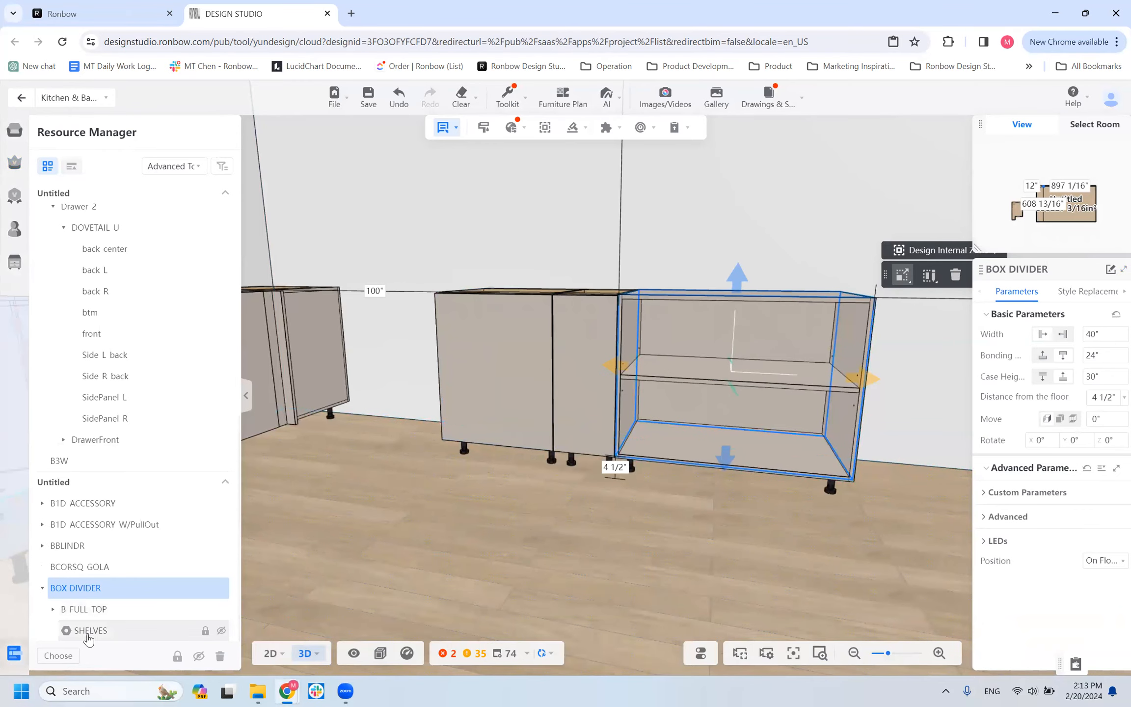
{"action": "left_click", "coordinate": [145, 633]}
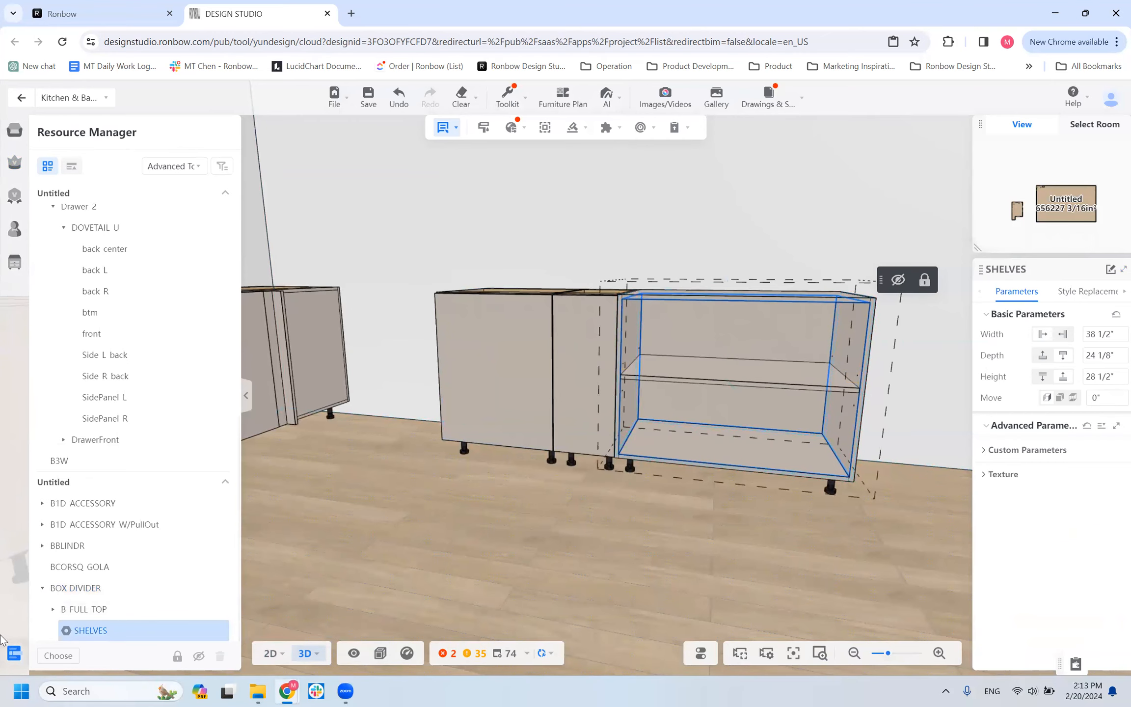
Reselect the BOX DIVIDER's SHELVES component, try a shelf quantity of 0, and give the open box two shelves.
{"action": "mouse_move", "coordinate": [7, 660]}
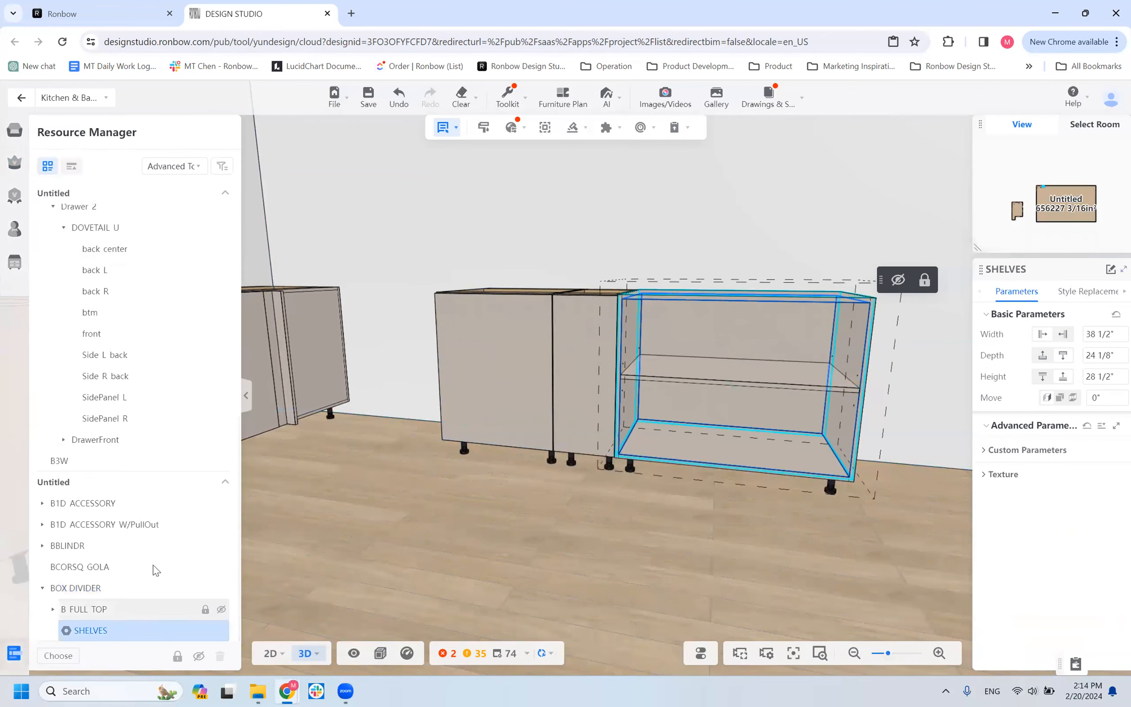
{"action": "left_click", "coordinate": [81, 587]}
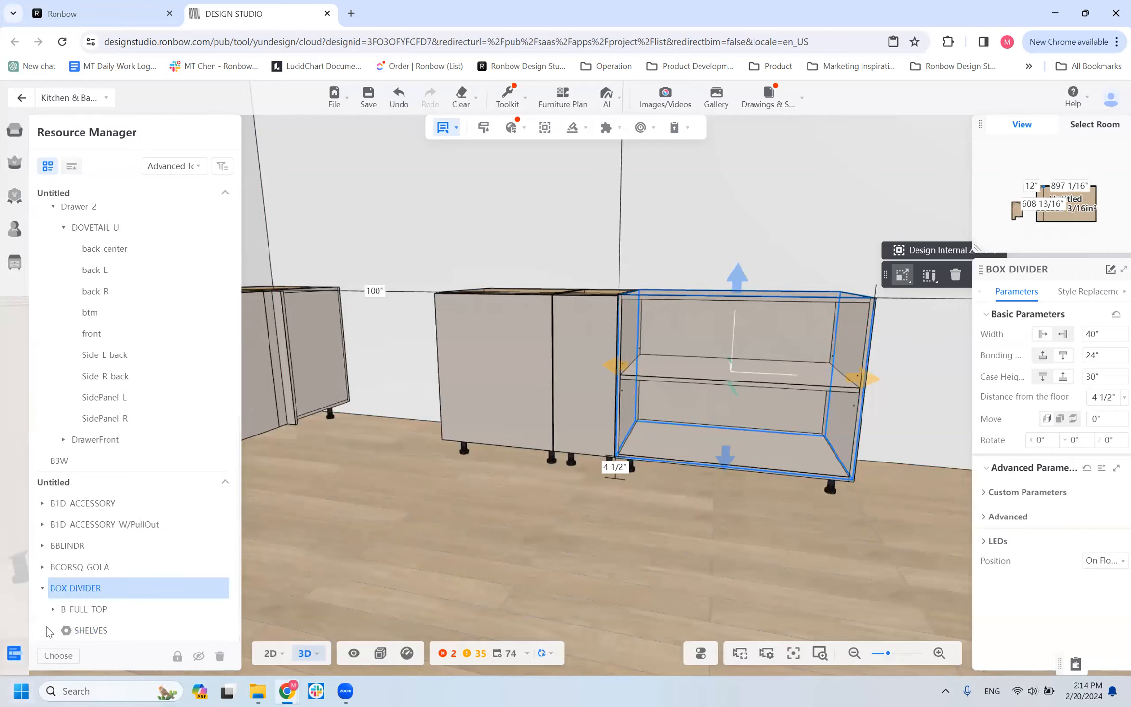
{"action": "left_click", "coordinate": [107, 630]}
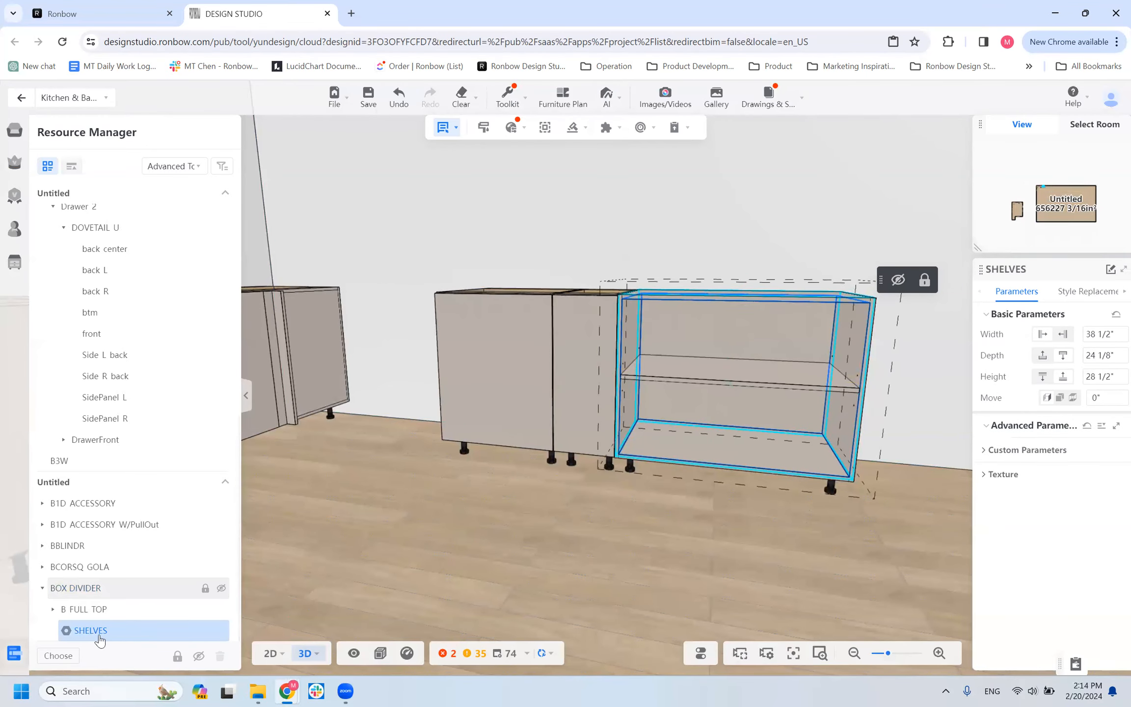
{"action": "left_click", "coordinate": [994, 451]}
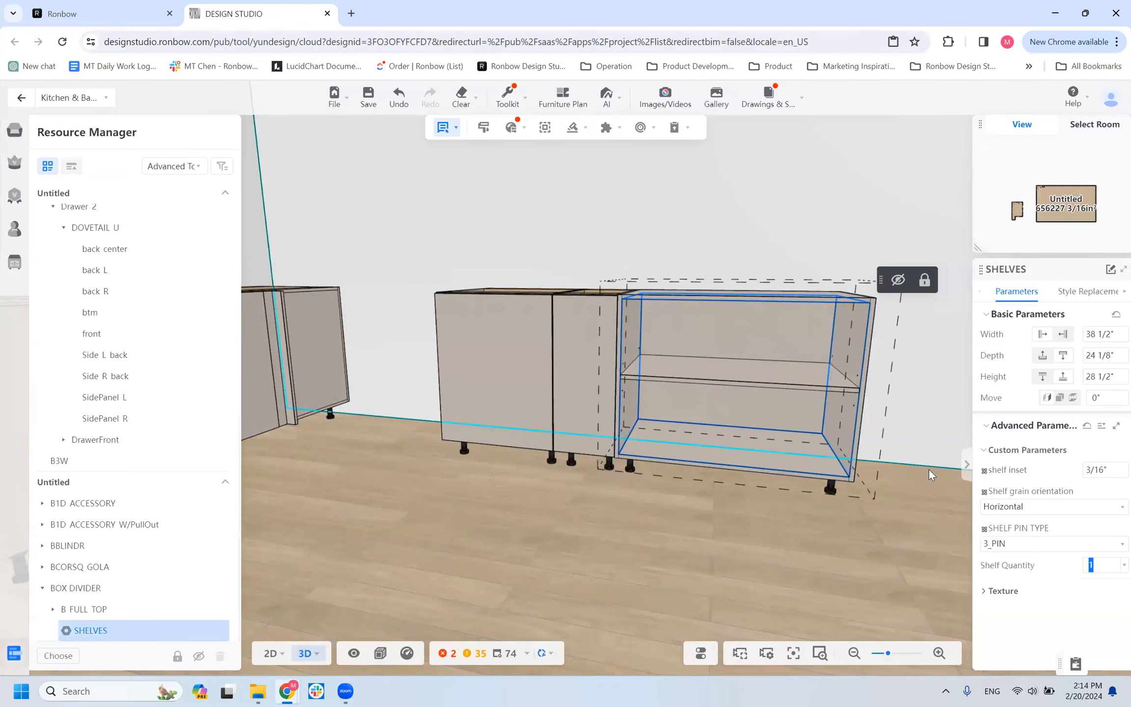
{"action": "type", "text": "0"}
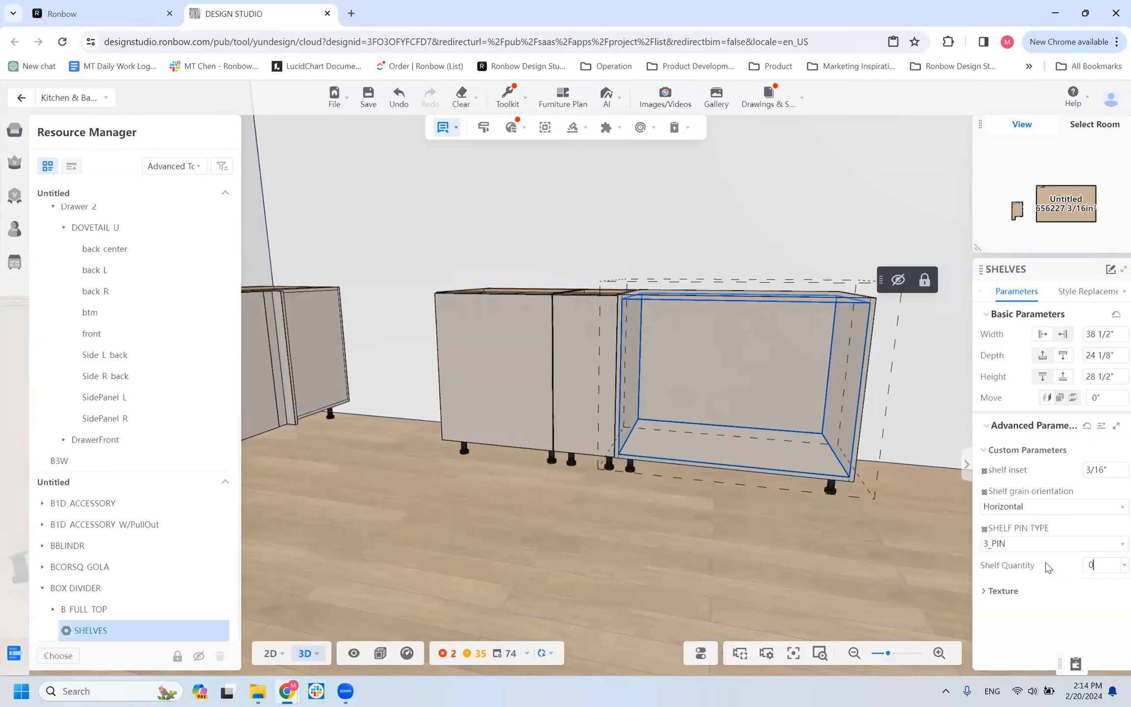
{"action": "left_click", "coordinate": [898, 574]}
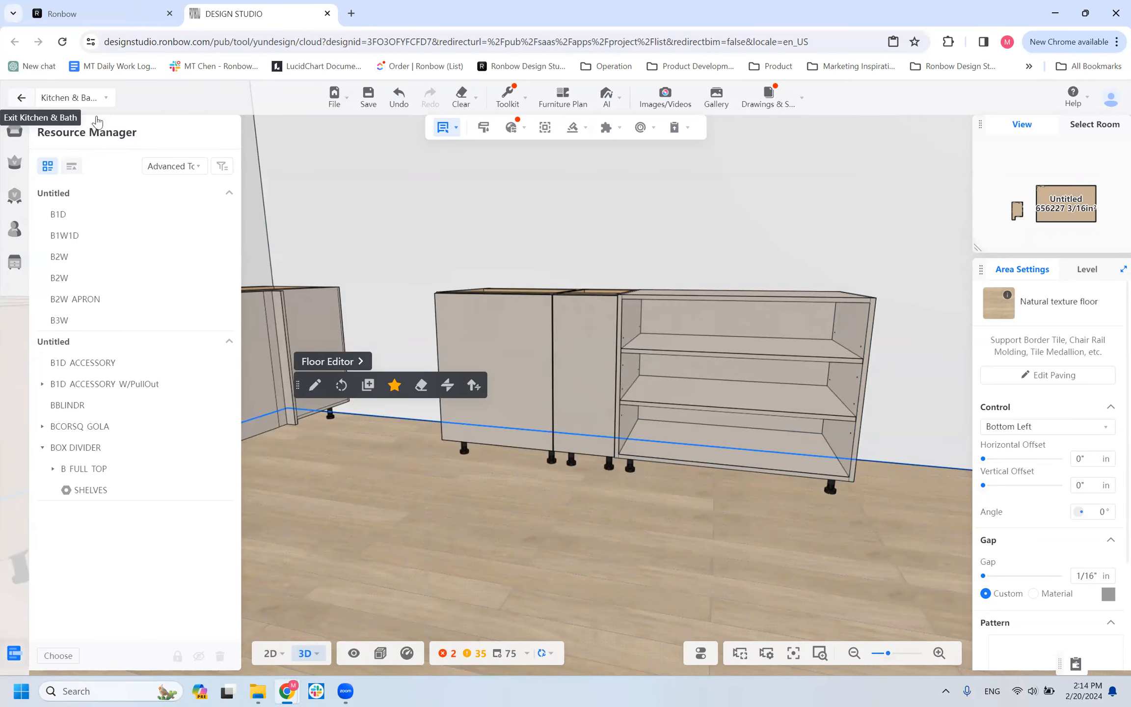
Replace the BOX DIVIDER's carcass material with VTD0121_American Walnut from the enterprise catalog.
{"action": "left_click", "coordinate": [774, 321]}
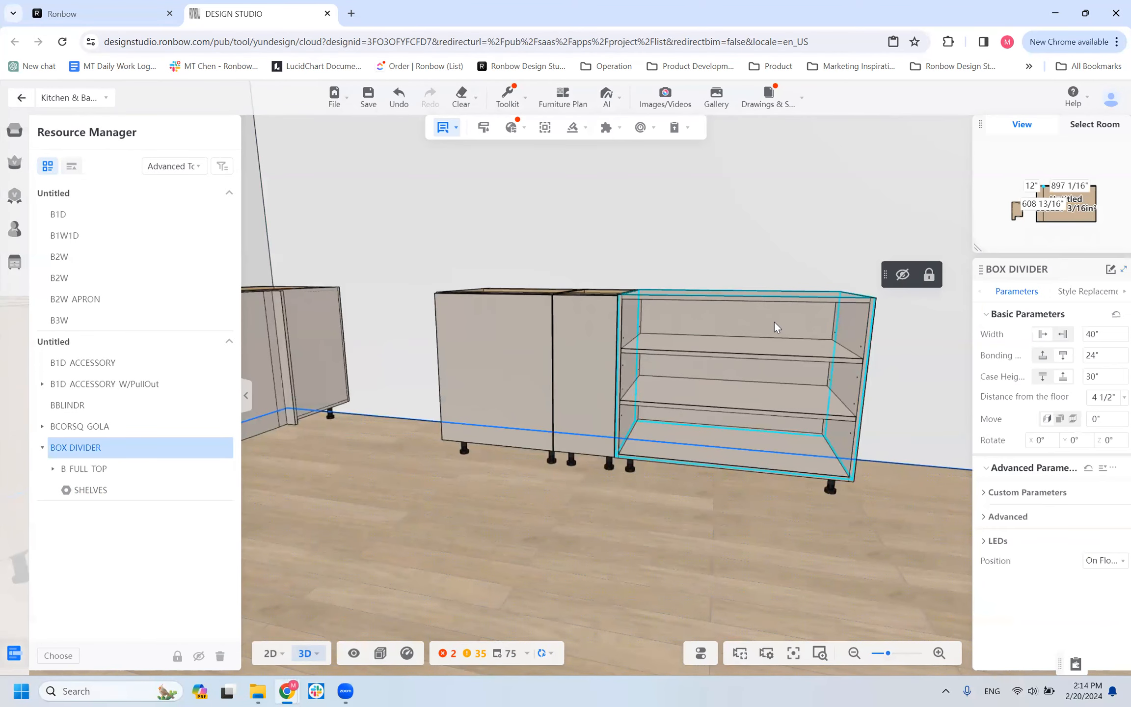
{"action": "left_click_drag", "start_coordinate": [689, 523], "coordinate": [603, 515]}
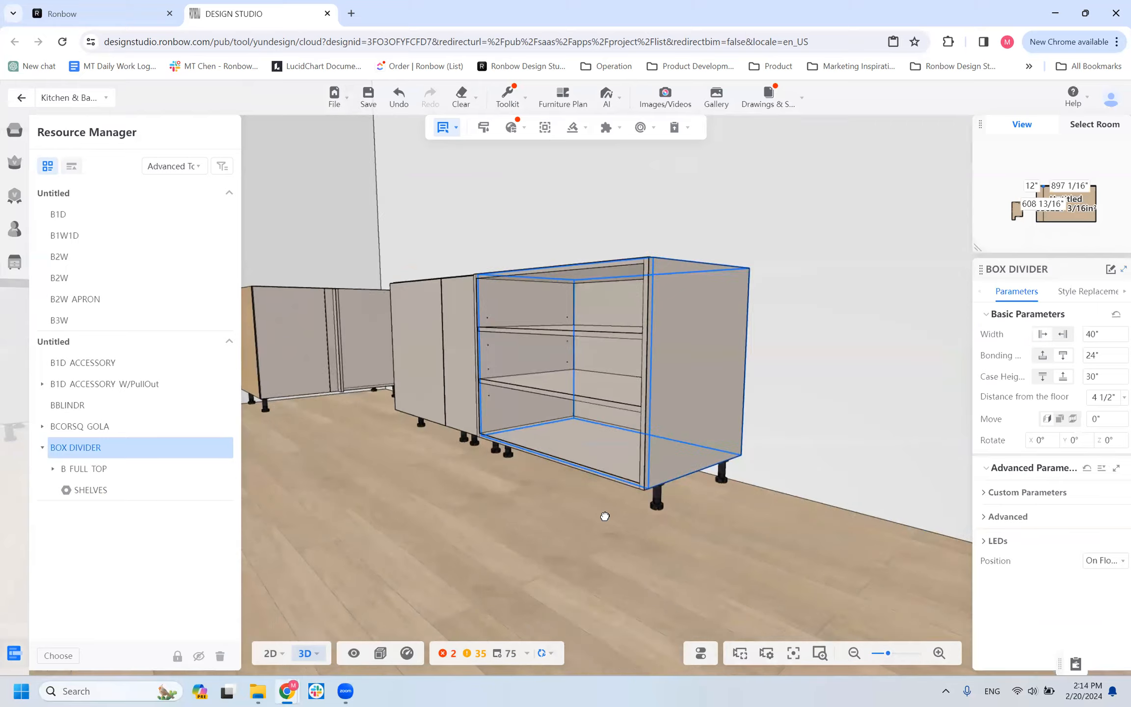
{"action": "left_click", "coordinate": [1100, 296]}
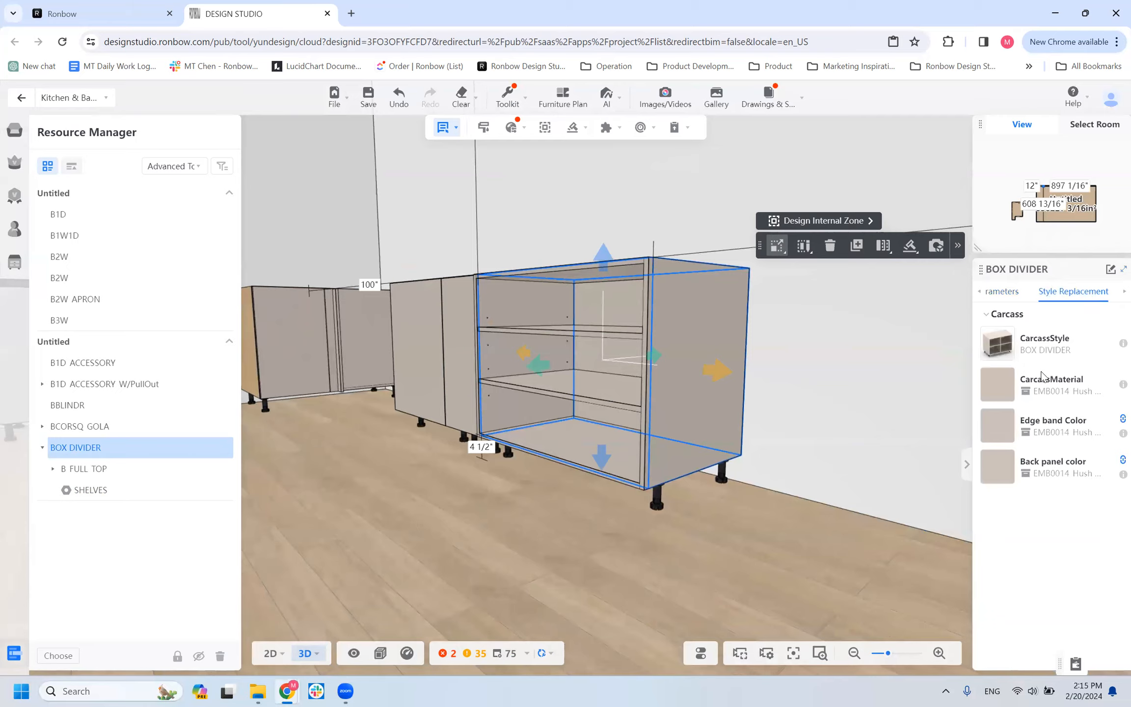
{"action": "left_click", "coordinate": [998, 386]}
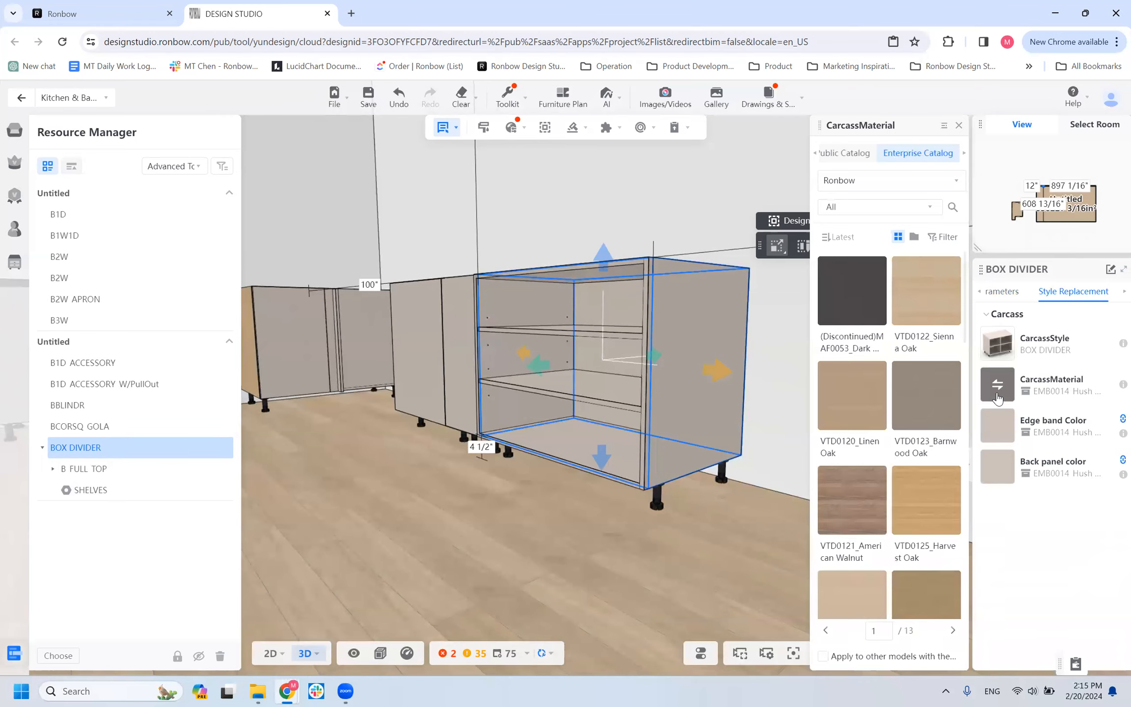
{"action": "left_click", "coordinate": [855, 498]}
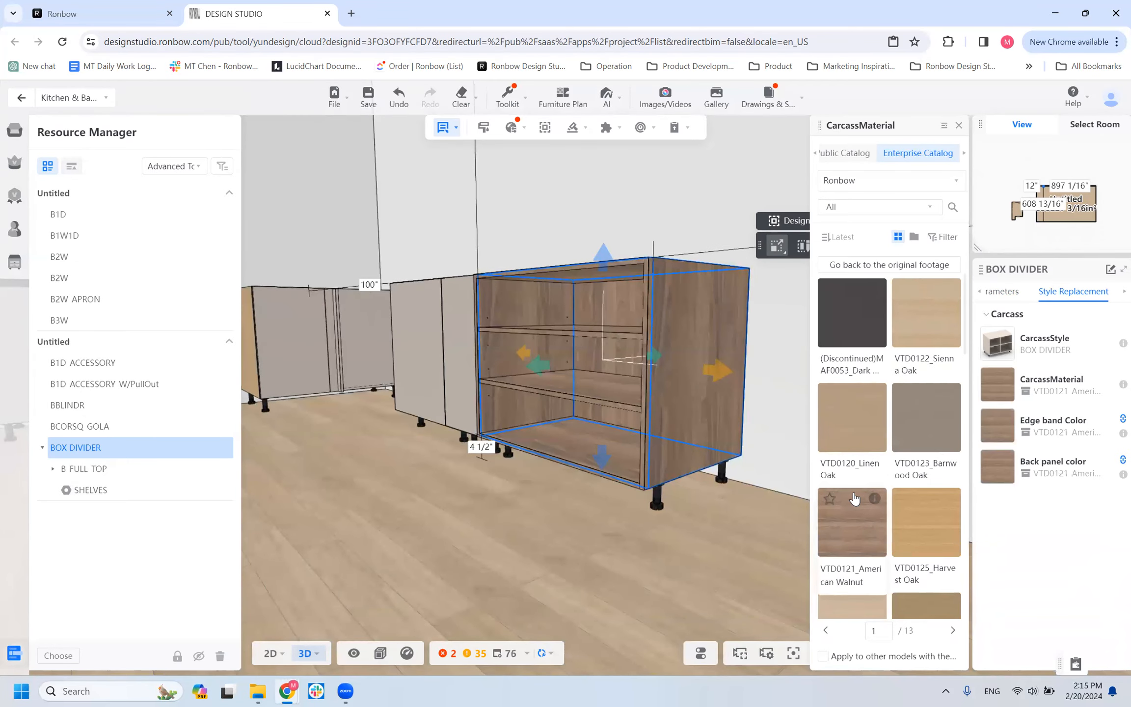
Examine the open box's carcass material on its shelves, sides and top from several angles and distances.
{"action": "left_click_drag", "start_coordinate": [569, 586], "coordinate": [545, 555]}
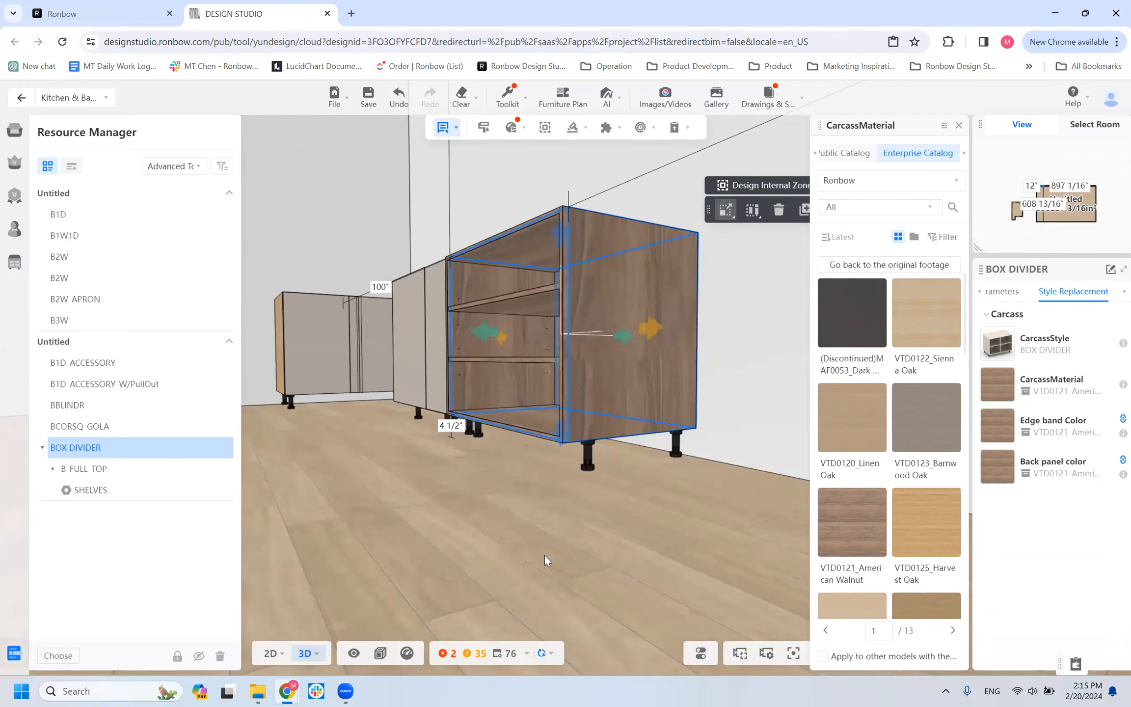
{"action": "left_click_drag", "start_coordinate": [495, 566], "coordinate": [478, 545]}
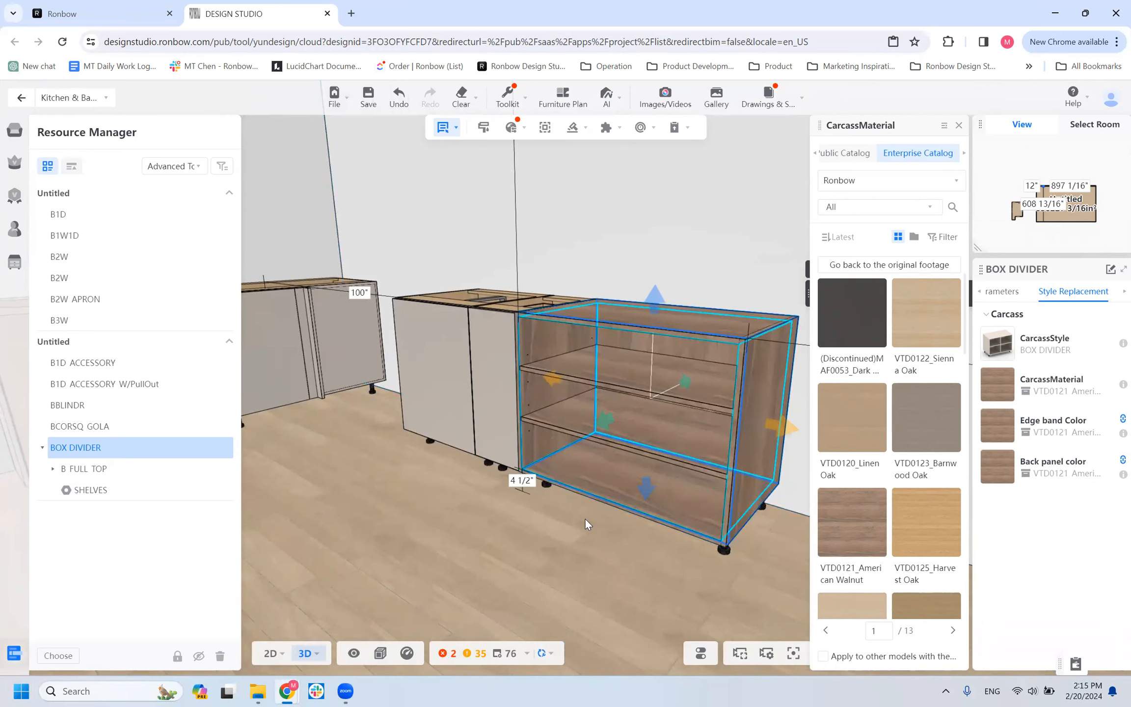
{"action": "scroll", "coordinate": [585, 518], "scroll_direction": "up", "scroll_amount": 5}
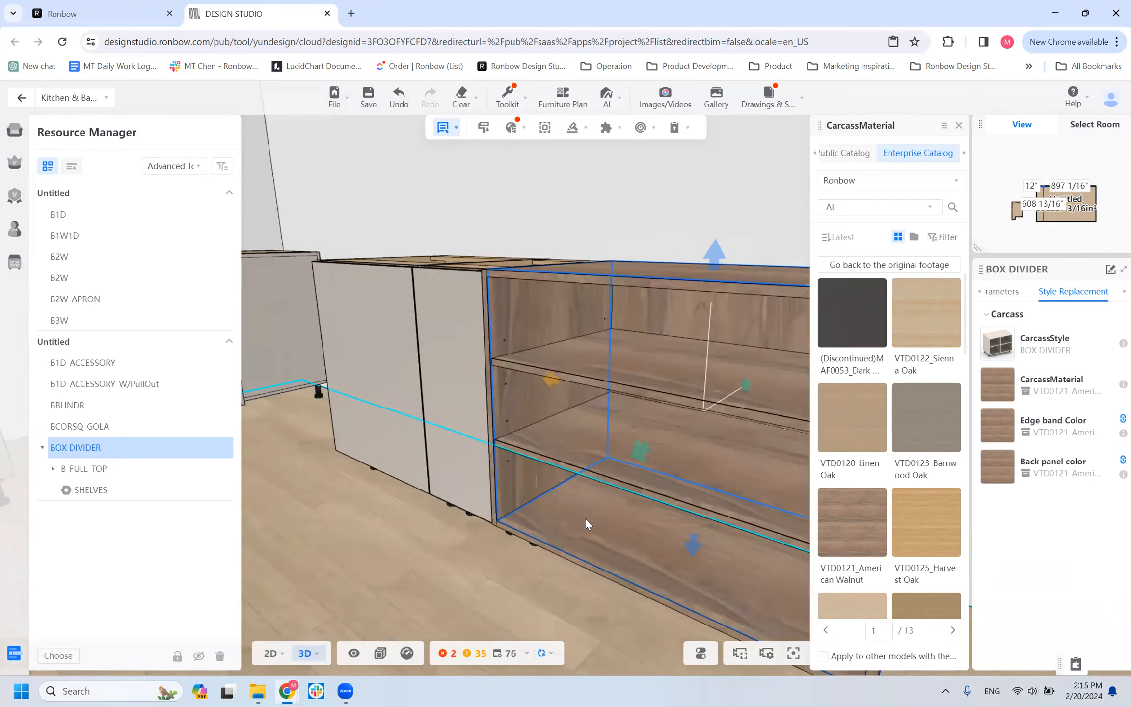
{"action": "scroll", "coordinate": [579, 515], "scroll_direction": "down", "scroll_amount": 8}
{"action": "scroll", "coordinate": [578, 515], "scroll_direction": "down", "scroll_amount": 3}
{"action": "left_click_drag", "start_coordinate": [533, 570], "coordinate": [540, 537]}
{"action": "scroll", "coordinate": [652, 539], "scroll_direction": "up", "scroll_amount": 5}
{"action": "scroll", "coordinate": [353, 561], "scroll_direction": "down", "scroll_amount": 3}
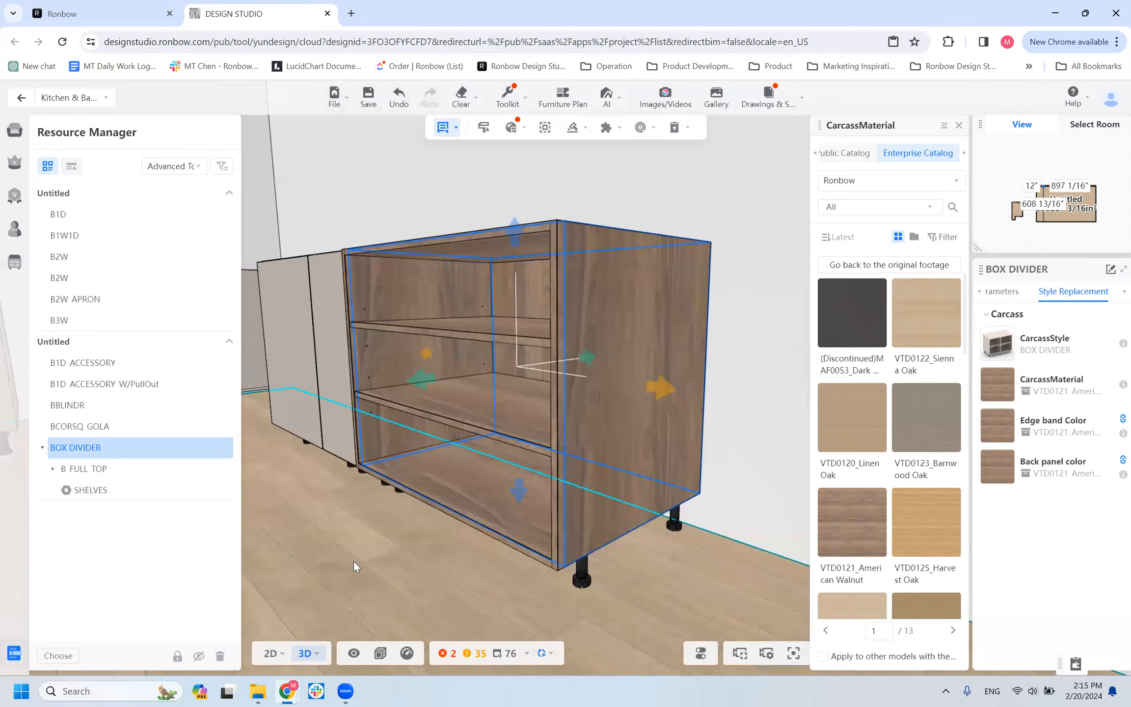
{"action": "left_click_drag", "start_coordinate": [488, 583], "coordinate": [417, 541]}
{"action": "scroll", "coordinate": [603, 572], "scroll_direction": "down", "scroll_amount": 3}
{"action": "left_click_drag", "start_coordinate": [603, 573], "coordinate": [457, 568]}
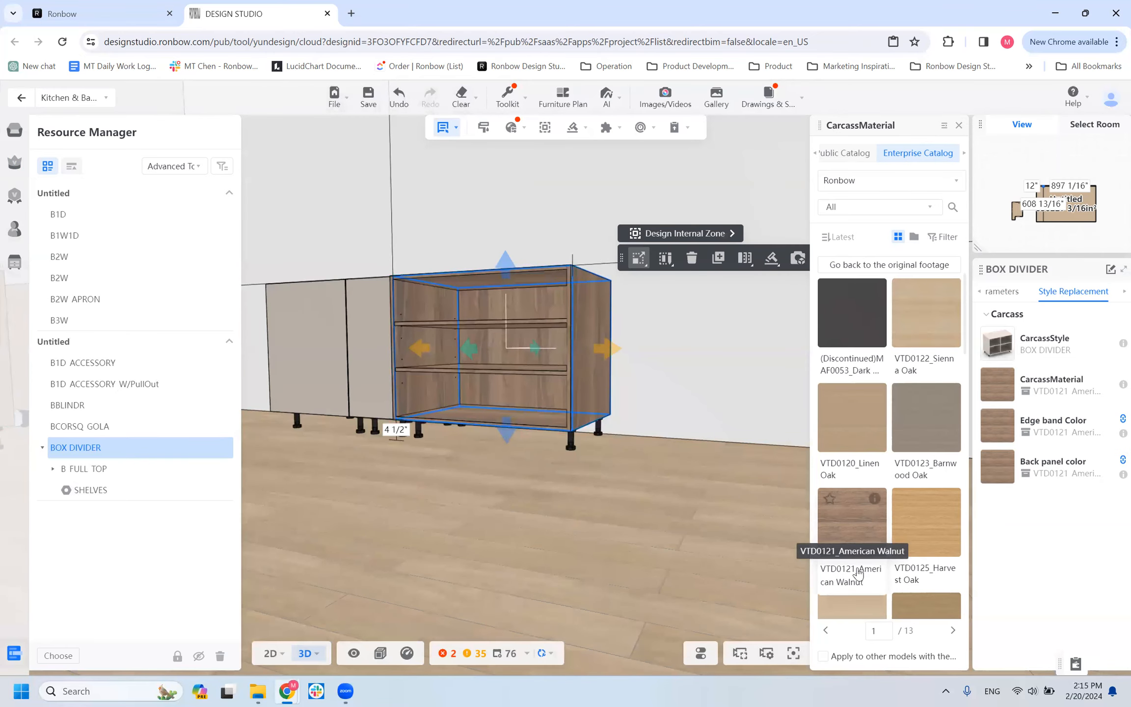
{"action": "left_click_drag", "start_coordinate": [579, 544], "coordinate": [545, 578]}
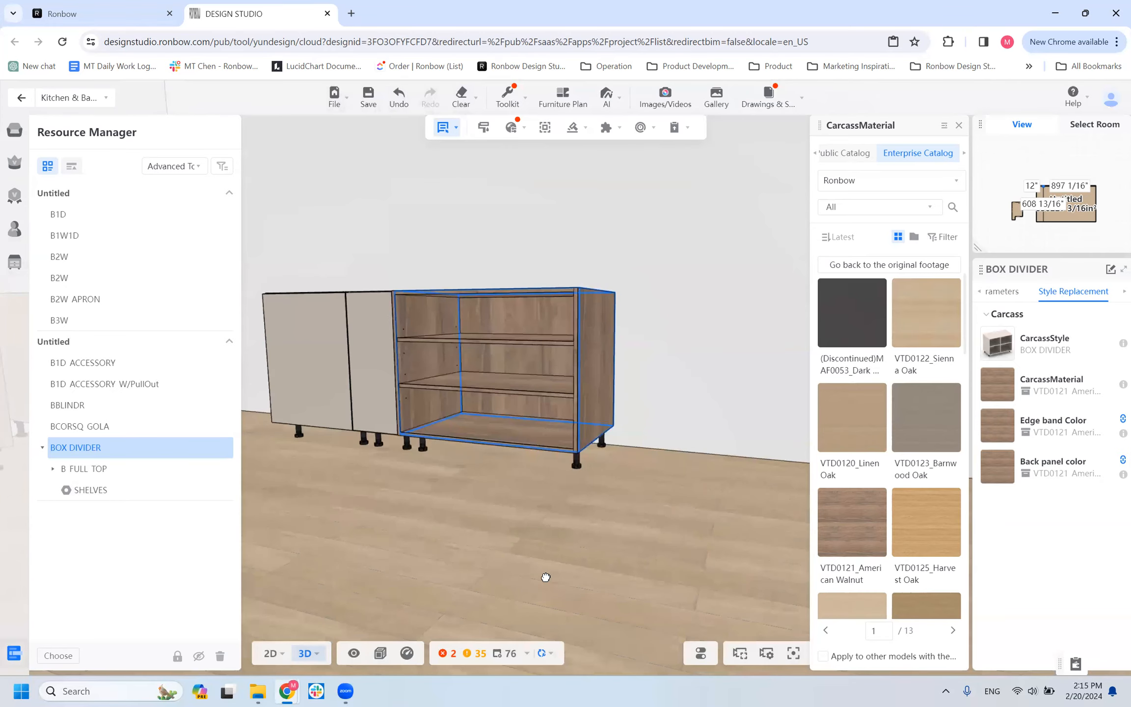
{"action": "scroll", "coordinate": [552, 503], "scroll_direction": "up", "scroll_amount": 5}
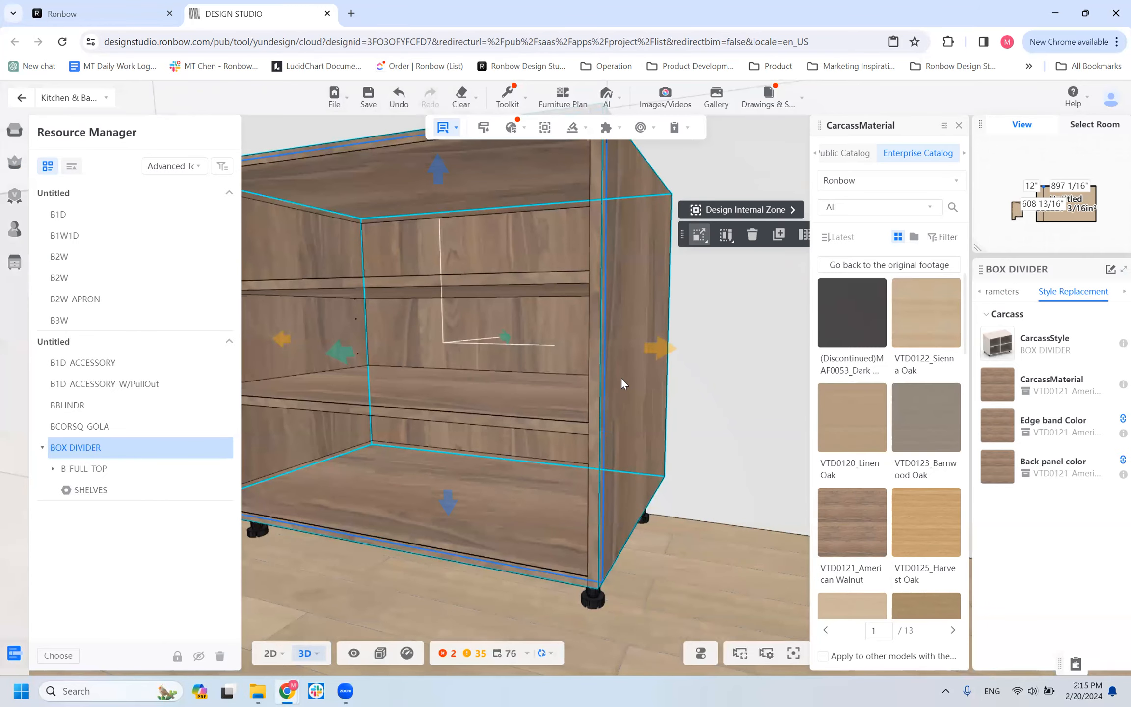
{"action": "left_click_drag", "start_coordinate": [400, 607], "coordinate": [537, 378]}
{"action": "scroll", "coordinate": [550, 382], "scroll_direction": "down", "scroll_amount": 8}
{"action": "left_click_drag", "start_coordinate": [533, 519], "coordinate": [599, 356]}
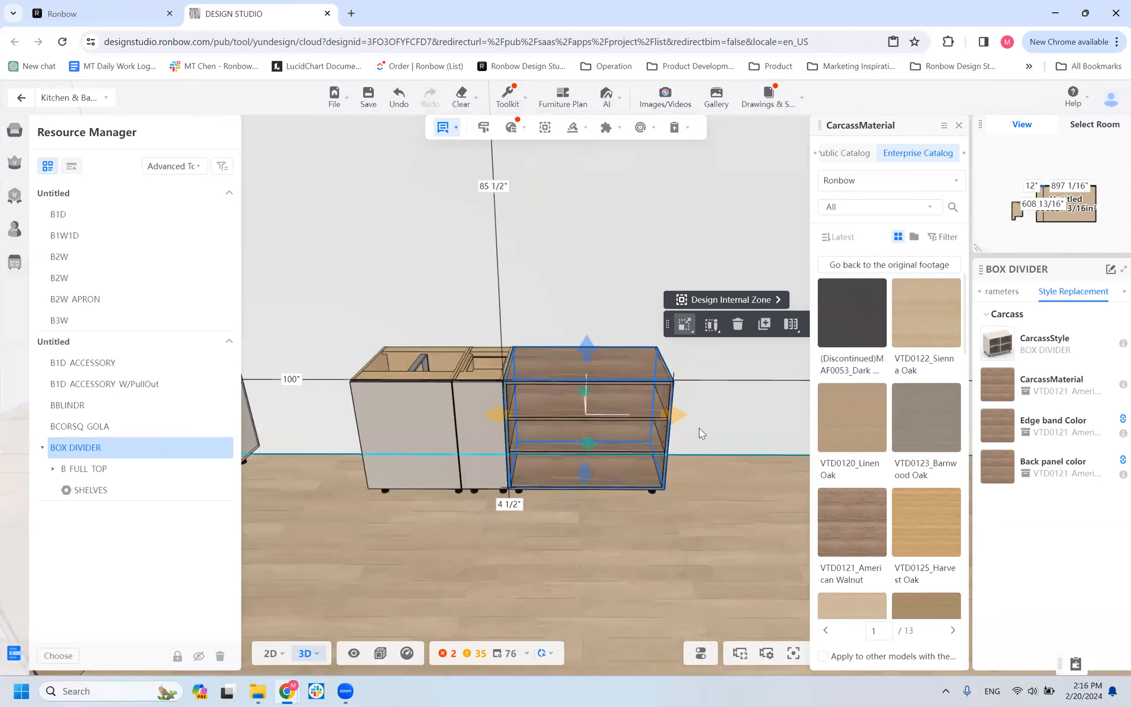
{"action": "left_click_drag", "start_coordinate": [552, 514], "coordinate": [593, 525]}
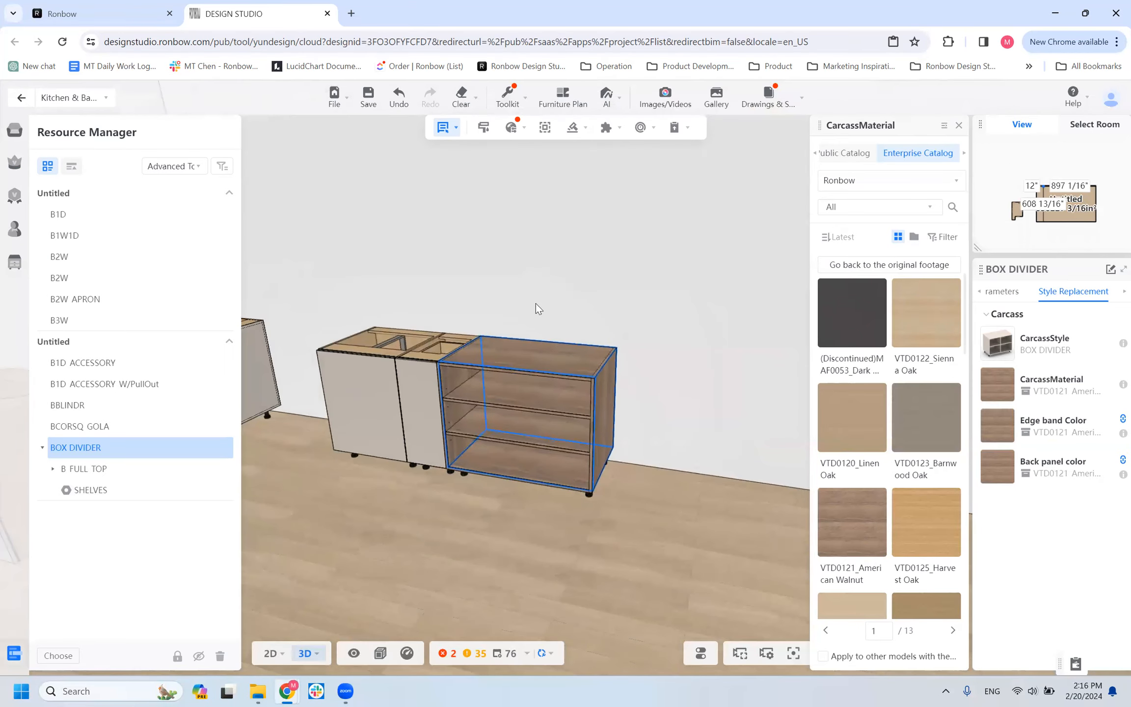
{"action": "scroll", "coordinate": [538, 541], "scroll_direction": "up", "scroll_amount": 6}
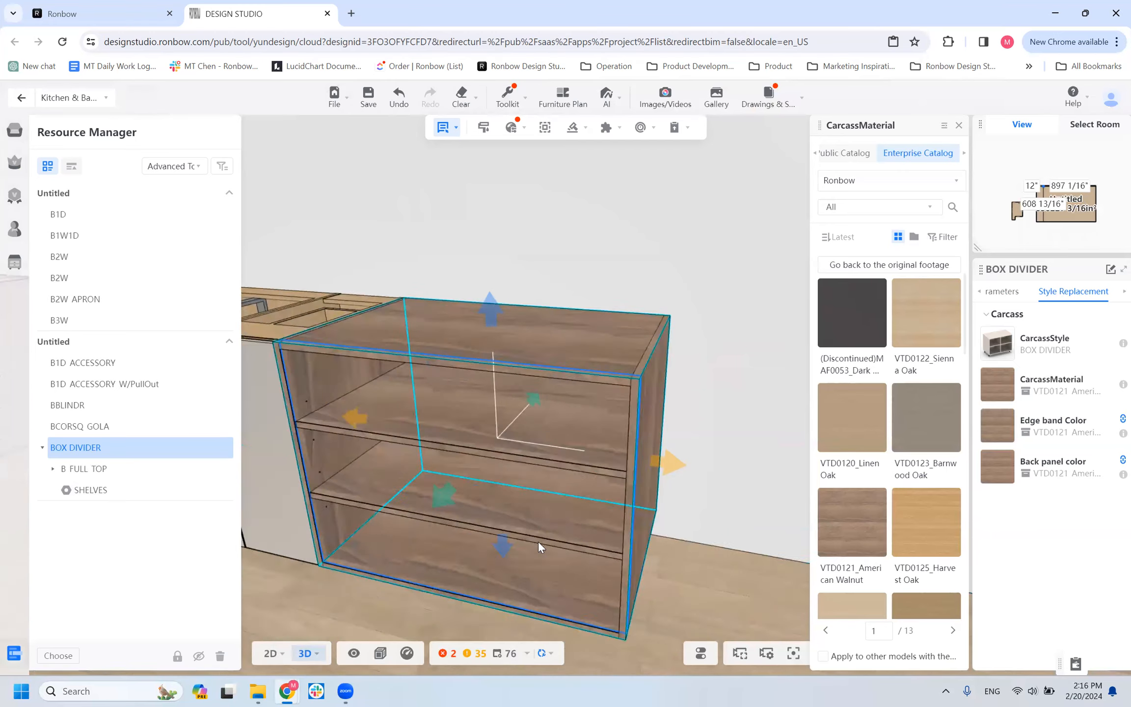
{"action": "scroll", "coordinate": [570, 489], "scroll_direction": "down", "scroll_amount": 5}
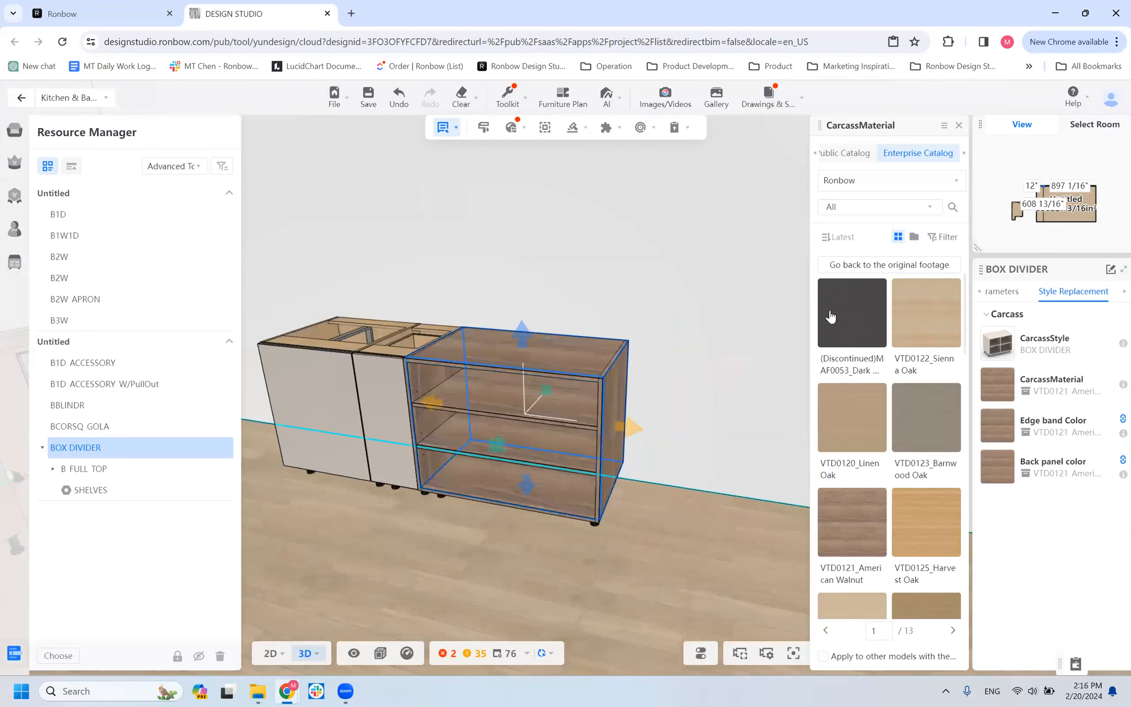
Filter the carcass materials by Matte finish and apply EMB0003 Charcoal Blue to the BOX DIVIDER.
{"action": "left_click", "coordinate": [940, 237]}
{"action": "left_click", "coordinate": [475, 358]}
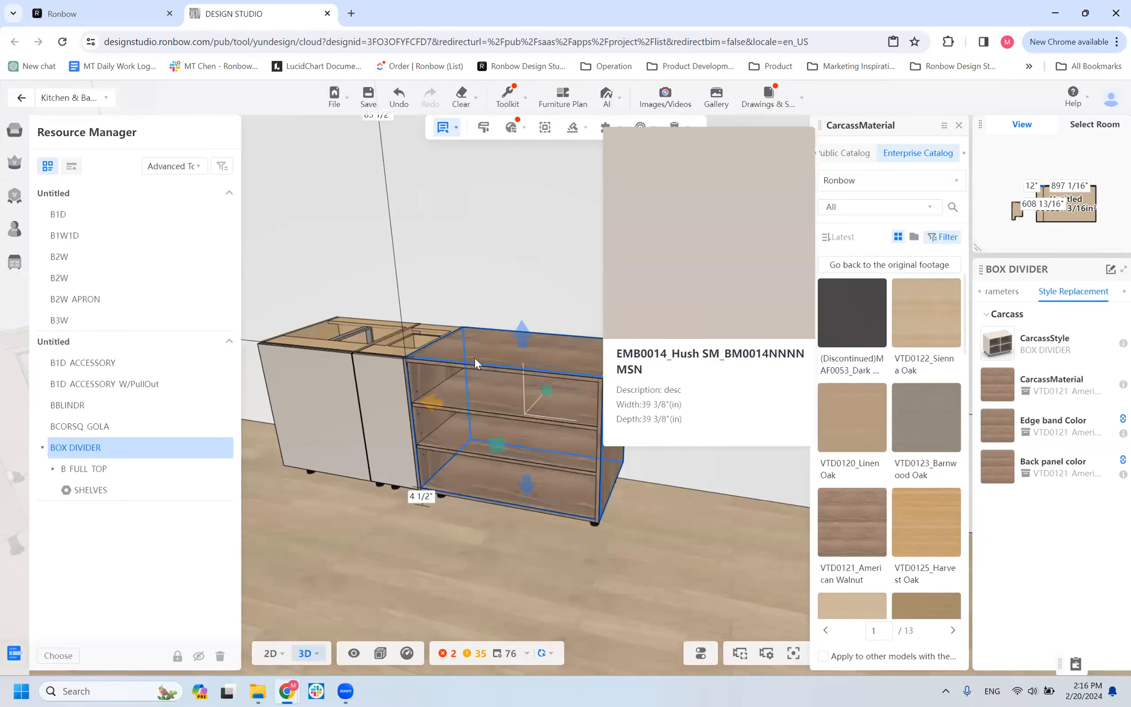
{"action": "left_click", "coordinate": [937, 240]}
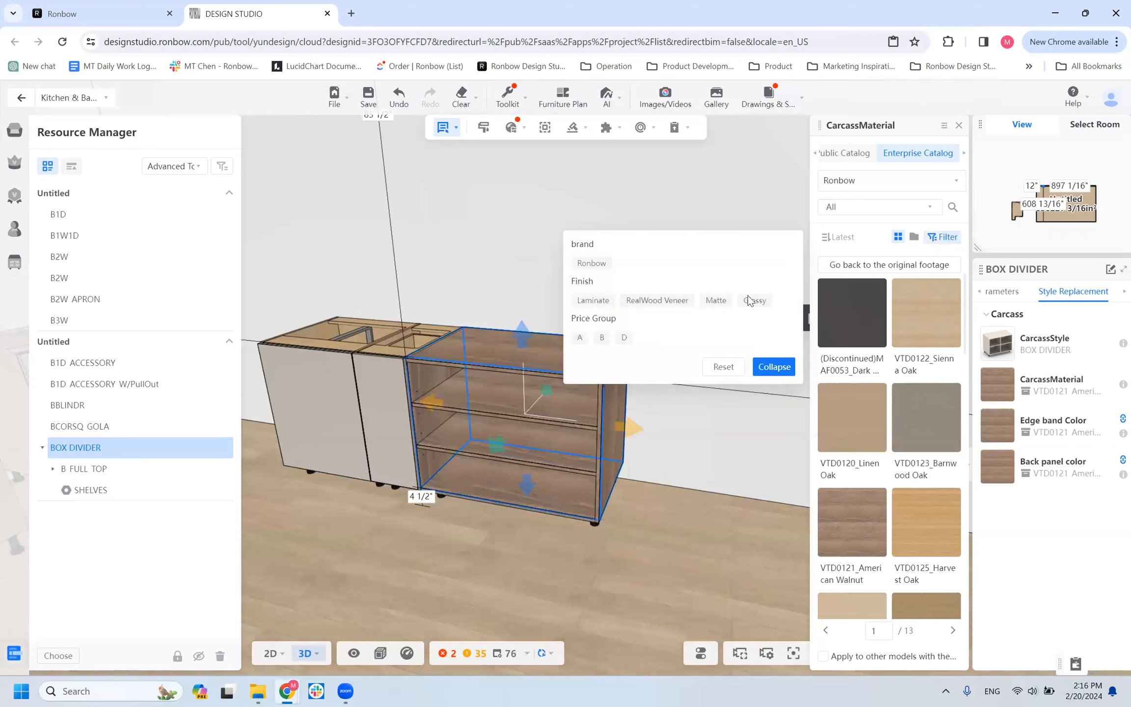
{"action": "left_click", "coordinate": [719, 307]}
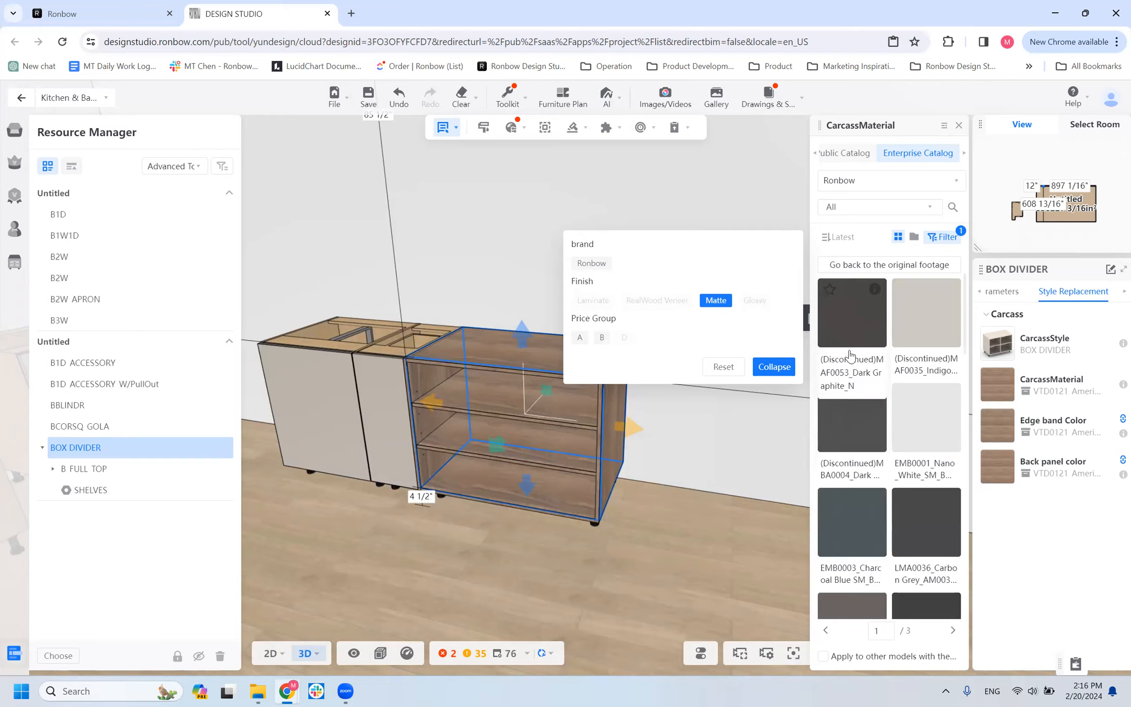
{"action": "scroll", "coordinate": [898, 473], "scroll_direction": "down", "scroll_amount": 4}
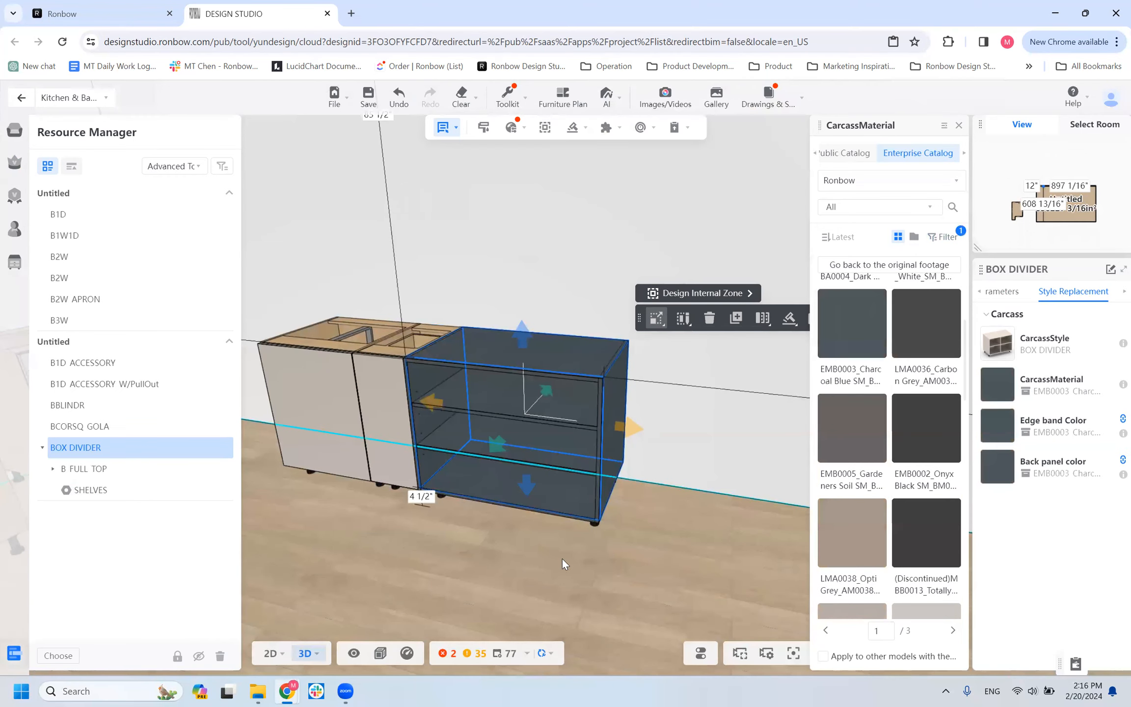
Review the FINISHING_FACING options in the BOX DIVIDER's custom parameters, leaving the choice at INSIDE, and deselect the cabinet.
{"action": "scroll", "coordinate": [562, 559], "scroll_direction": "up", "scroll_amount": 5}
{"action": "scroll", "coordinate": [780, 497], "scroll_direction": "down", "scroll_amount": 5}
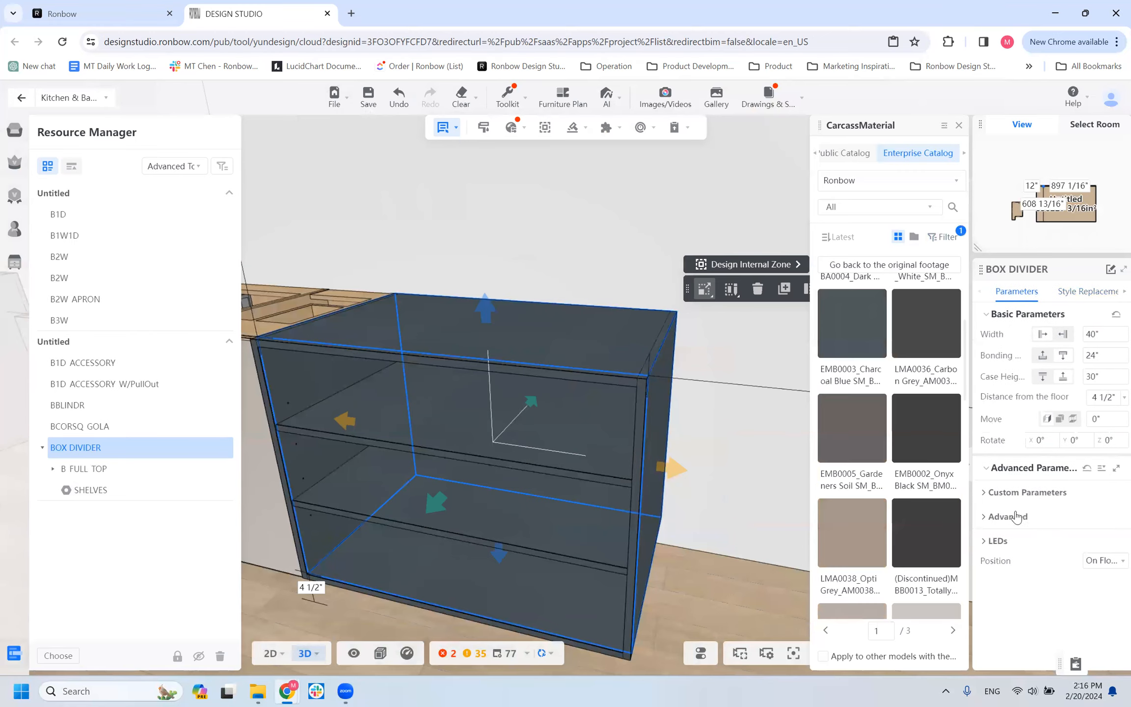
{"action": "left_click", "coordinate": [1016, 493]}
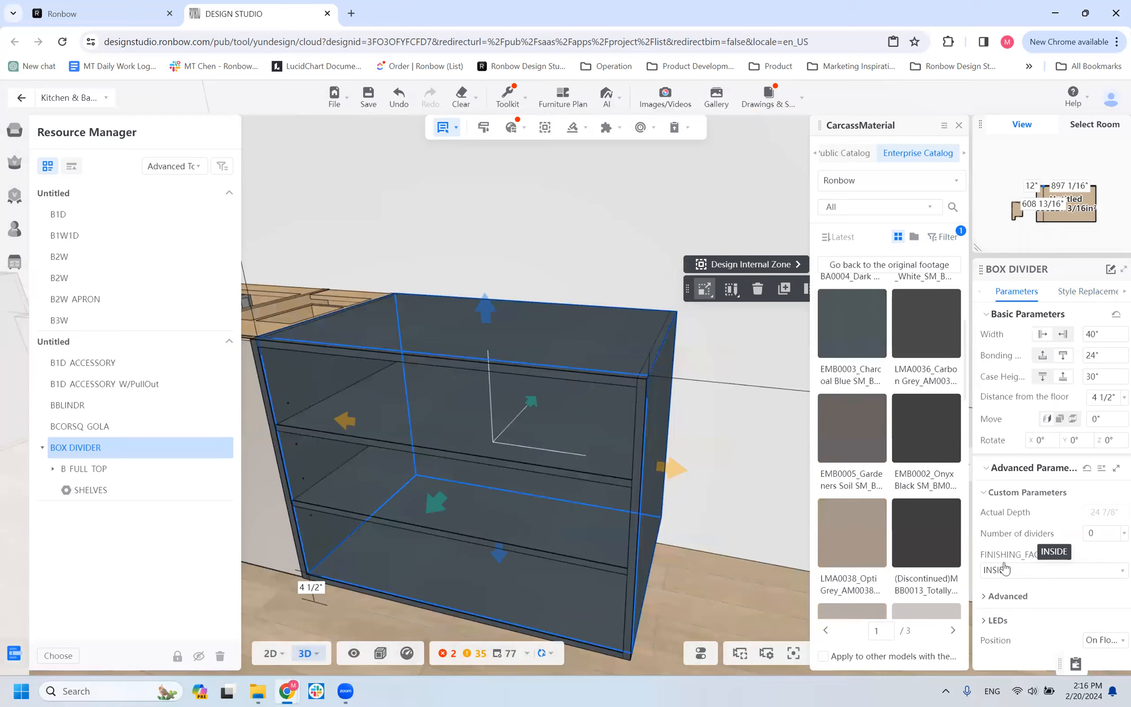
{"action": "left_click", "coordinate": [1012, 580]}
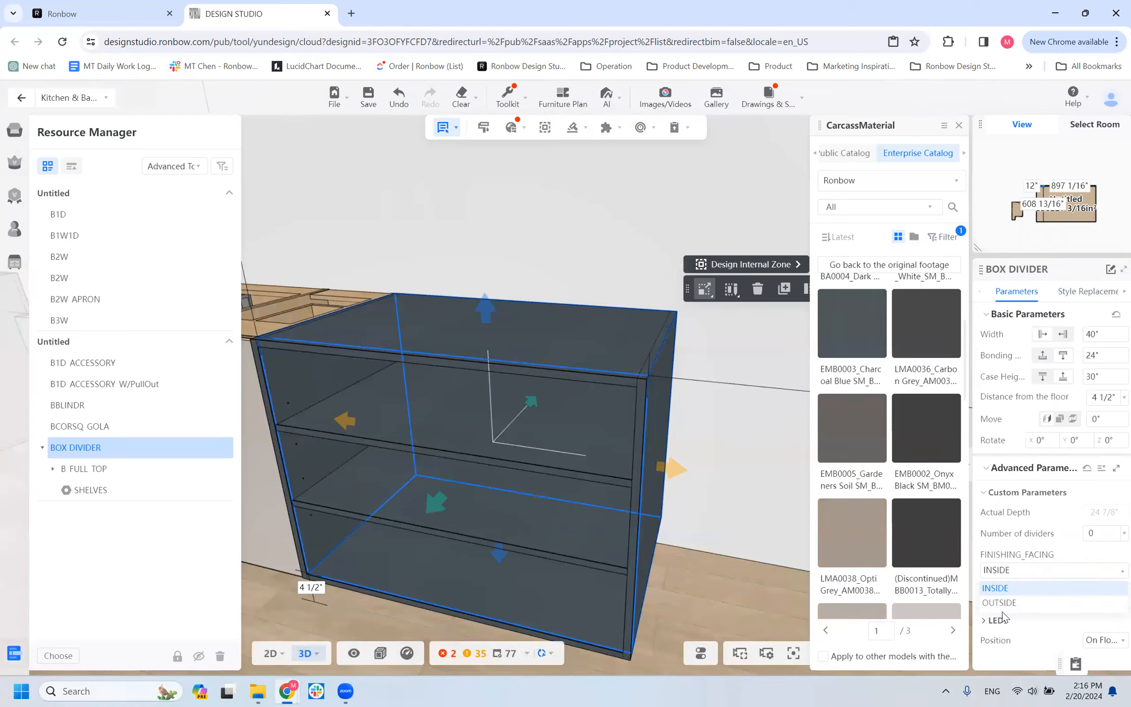
{"action": "left_click", "coordinate": [1017, 571]}
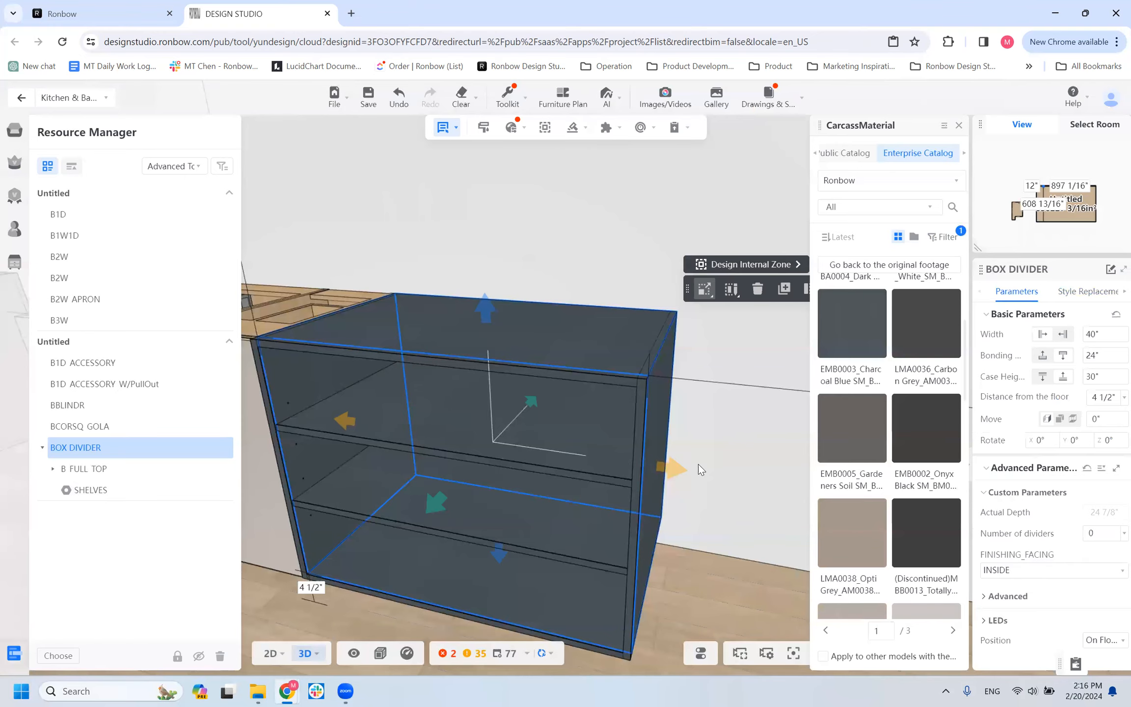
{"action": "scroll", "coordinate": [698, 464], "scroll_direction": "down", "scroll_amount": 5}
{"action": "scroll", "coordinate": [626, 482], "scroll_direction": "up", "scroll_amount": 4}
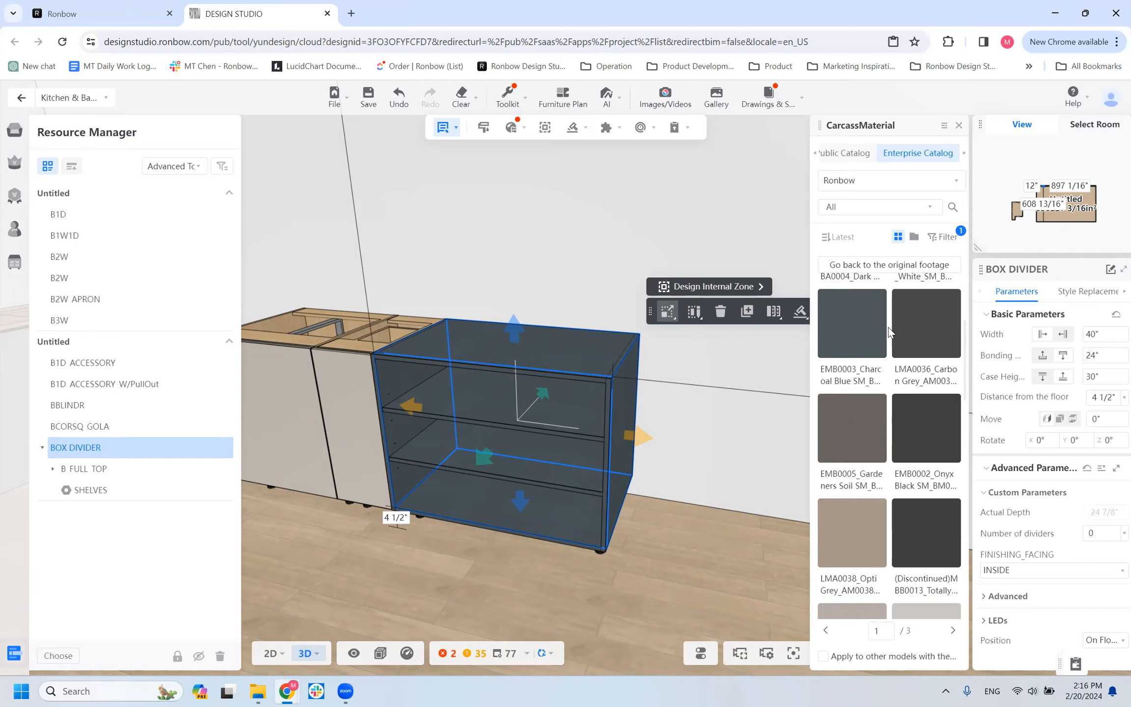
{"action": "left_click", "coordinate": [1034, 572]}
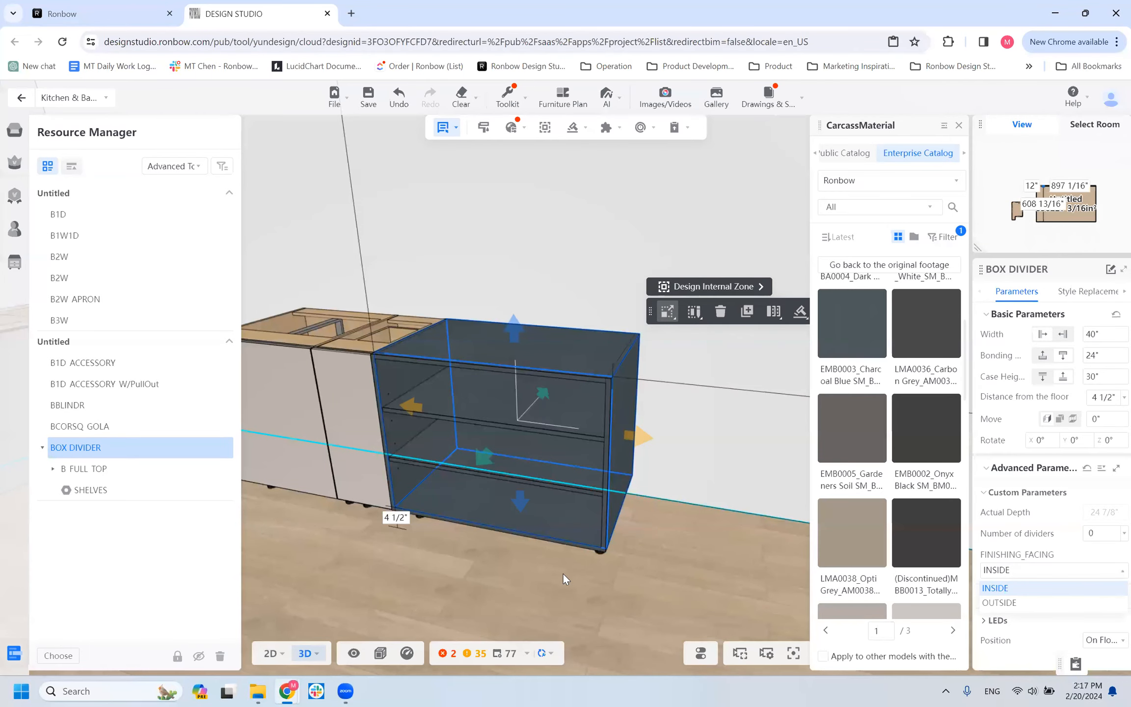
{"action": "left_click", "coordinate": [571, 555]}
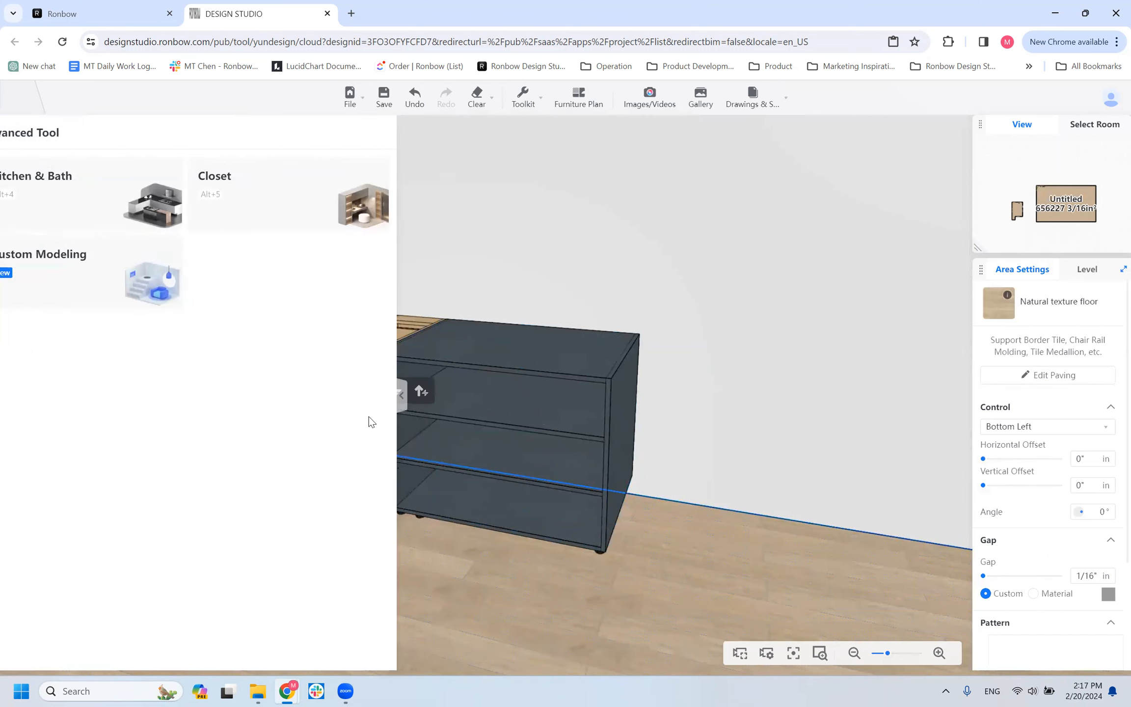
Reopen the Kitchen & Bath tool and browse the panel types in the base catalog's Panel category.
{"action": "left_click", "coordinate": [58, 186]}
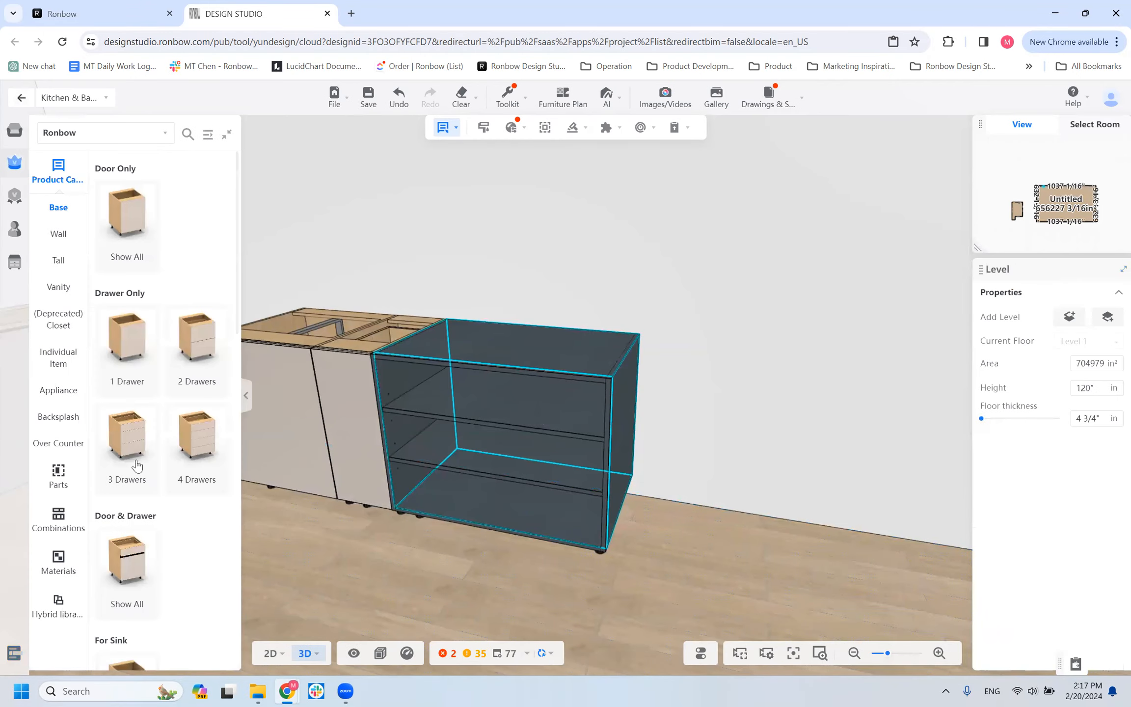
{"action": "scroll", "coordinate": [151, 302], "scroll_direction": "down", "scroll_amount": 10}
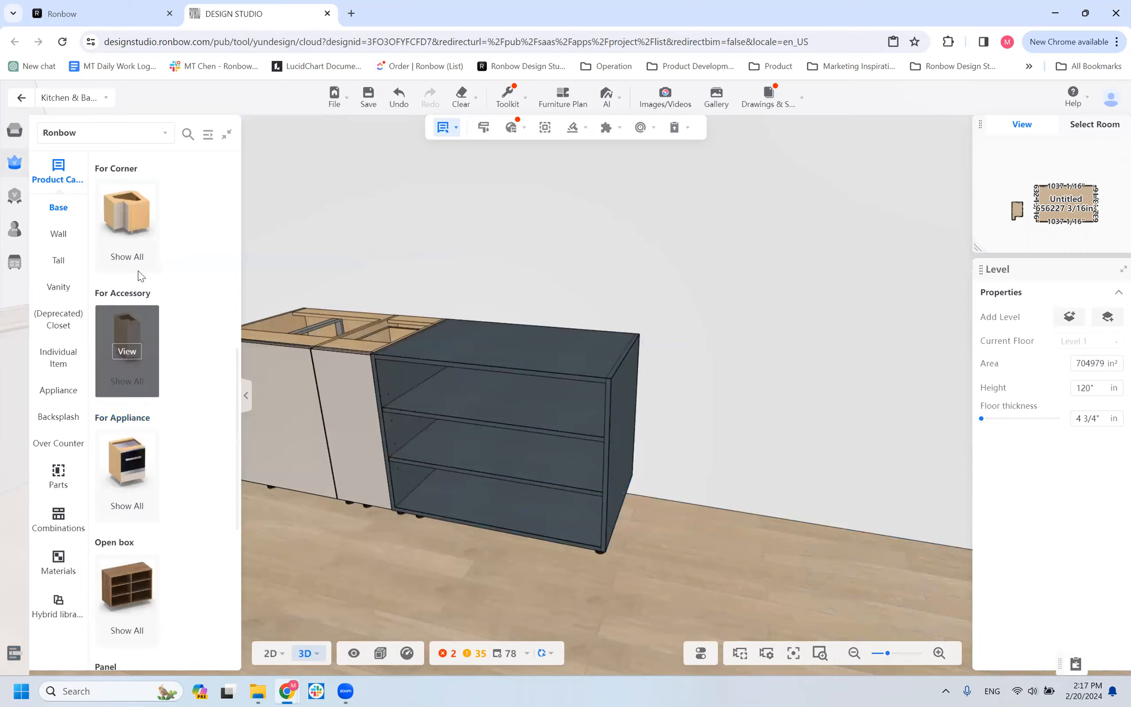
{"action": "scroll", "coordinate": [149, 491], "scroll_direction": "down", "scroll_amount": 4}
{"action": "scroll", "coordinate": [150, 491], "scroll_direction": "down", "scroll_amount": 3}
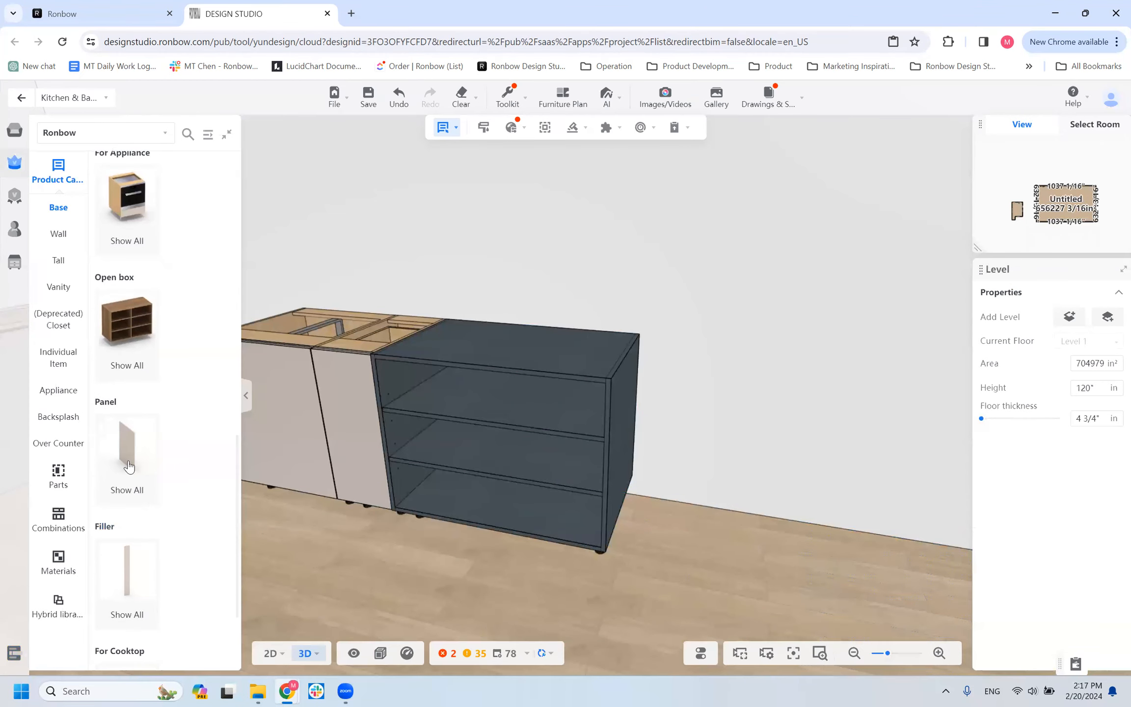
{"action": "left_click", "coordinate": [129, 458]}
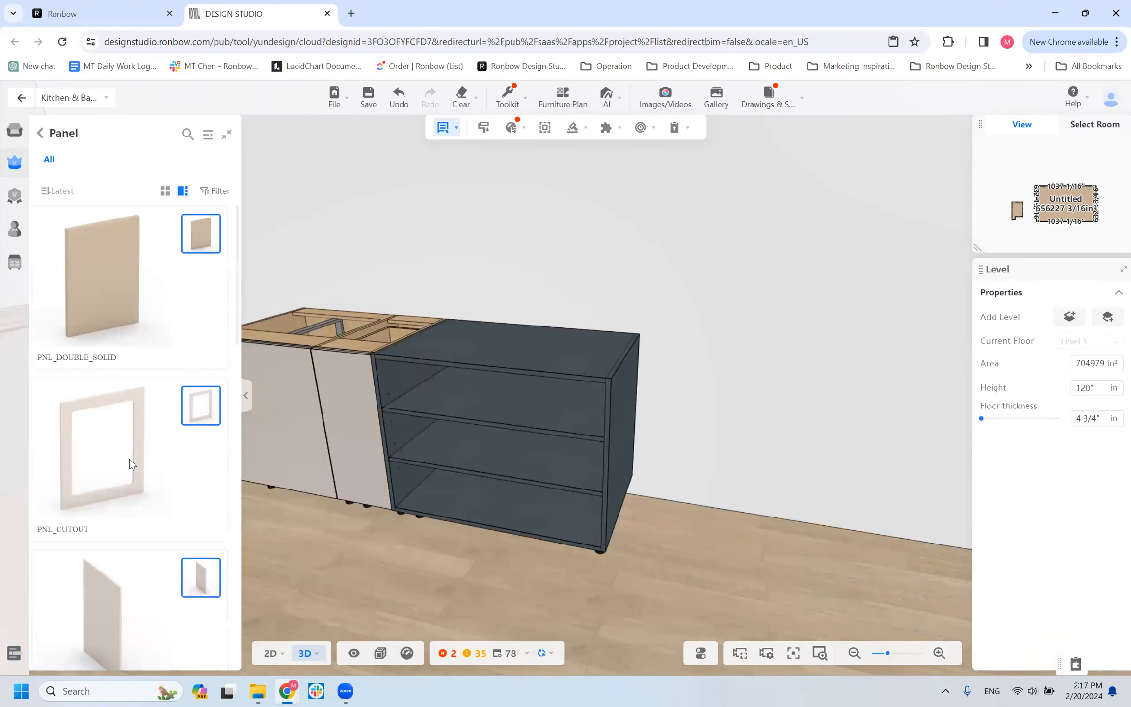
{"action": "scroll", "coordinate": [130, 294], "scroll_direction": "down", "scroll_amount": 3}
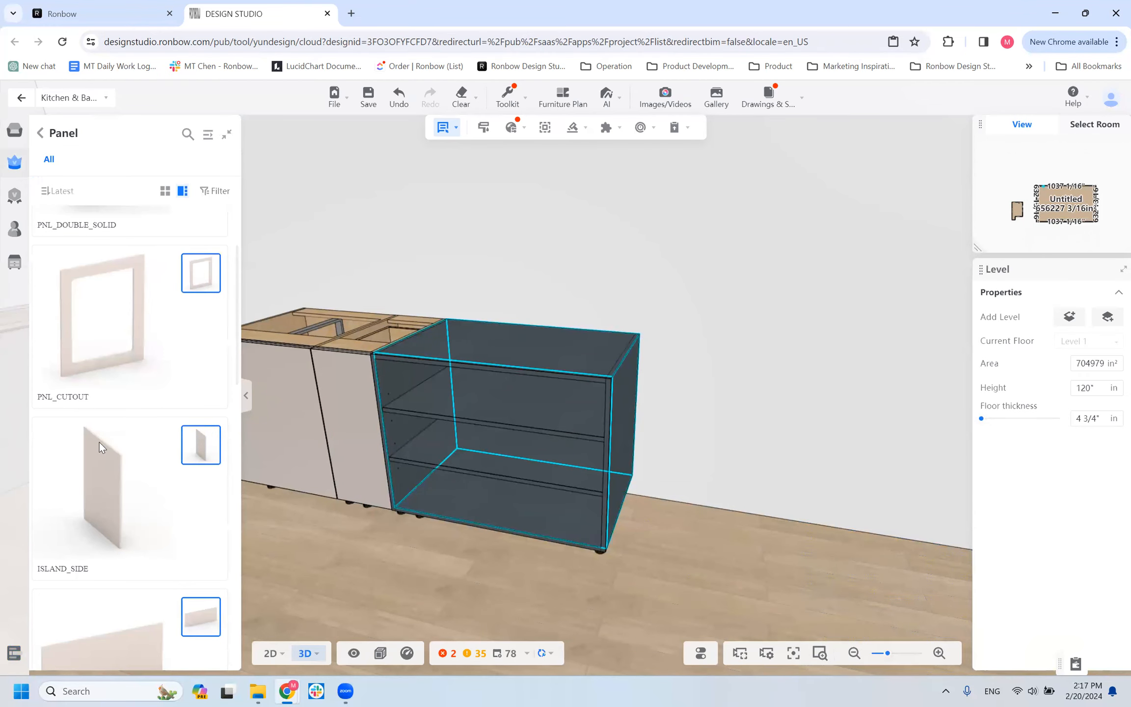
{"action": "scroll", "coordinate": [118, 464], "scroll_direction": "down", "scroll_amount": 8}
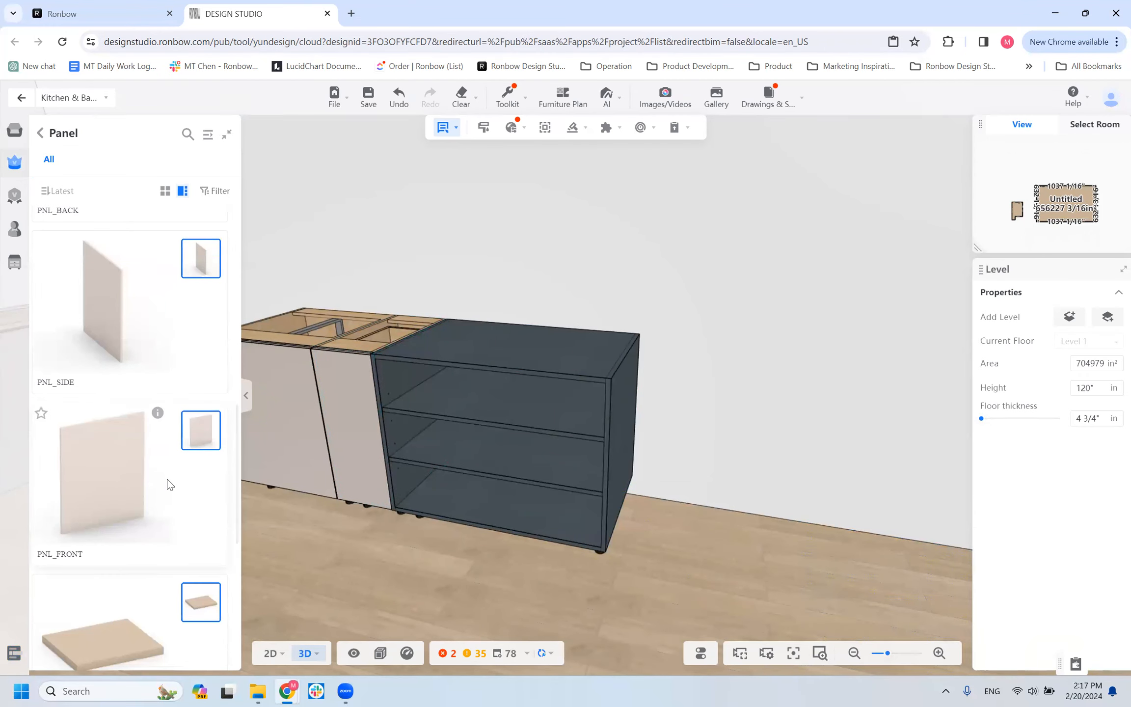
{"action": "scroll", "coordinate": [169, 483], "scroll_direction": "down", "scroll_amount": 4}
{"action": "scroll", "coordinate": [348, 519], "scroll_direction": "down", "scroll_amount": 5}
Select the BCORSQ_GOLA corner cabinet in the room's 3D view.
{"action": "right_click_drag", "start_coordinate": [350, 521], "coordinate": [512, 596]}
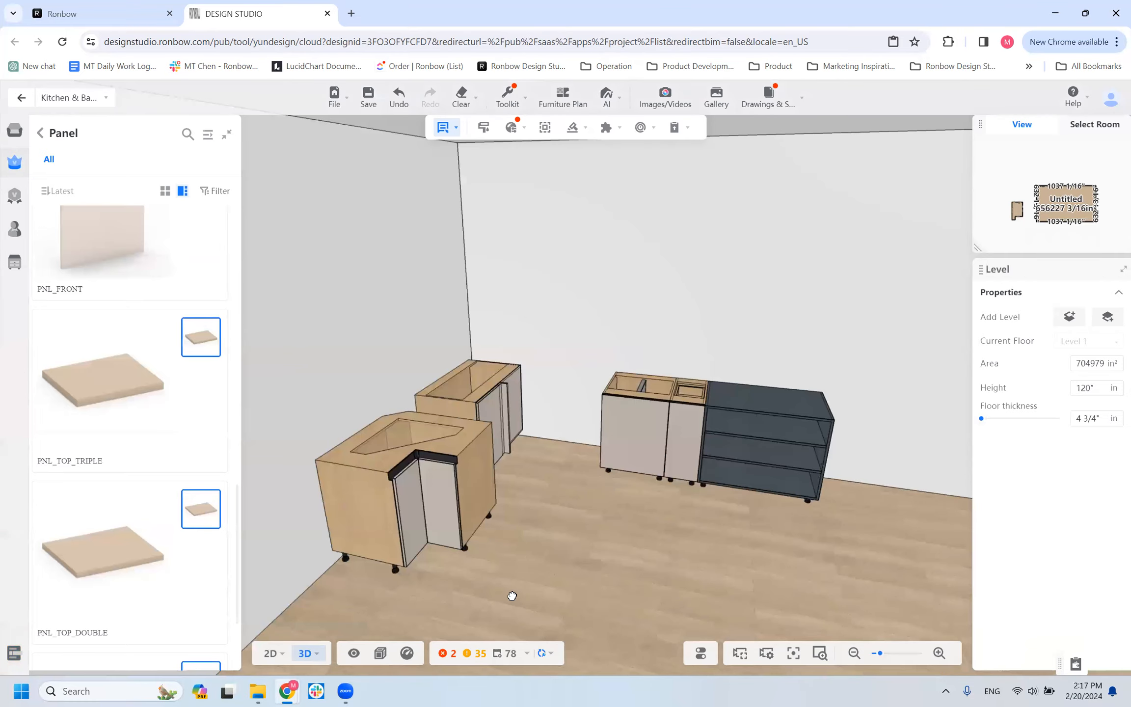
{"action": "left_click", "coordinate": [449, 456]}
{"action": "left_click", "coordinate": [448, 453]}
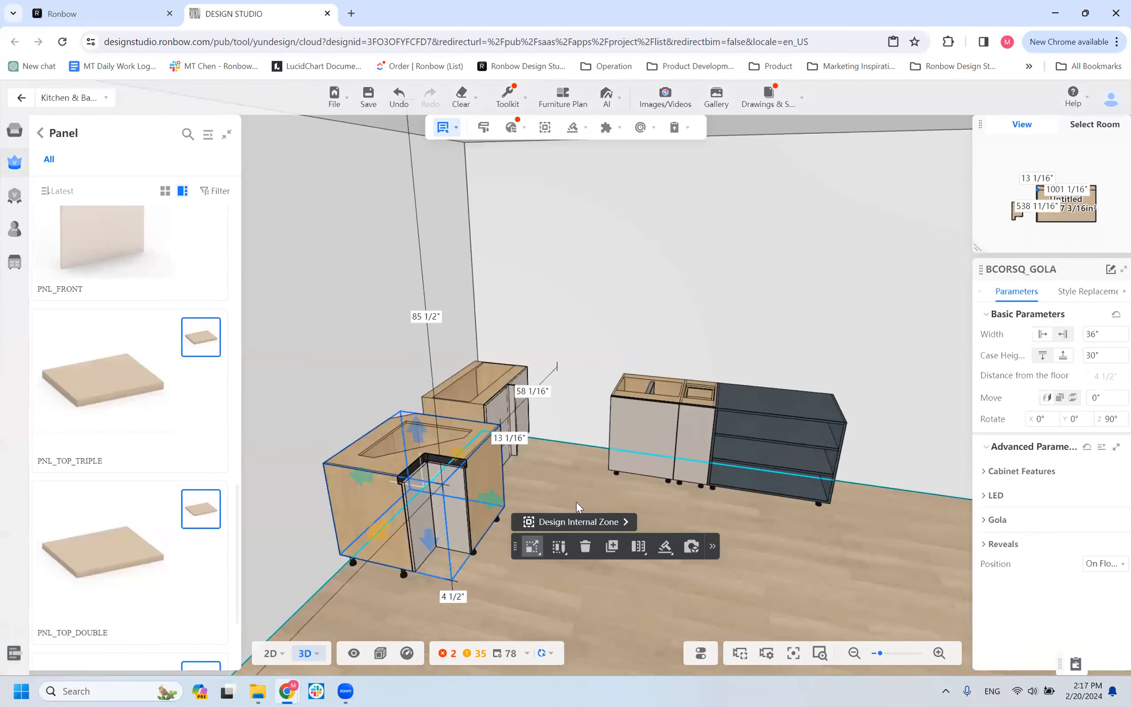
Delete the selected BCORSQ_GOLA corner cabinet from the room and look through the panel types in the Panel category.
{"action": "key", "text": "Delete"}
{"action": "scroll", "coordinate": [147, 314], "scroll_direction": "up", "scroll_amount": 15}
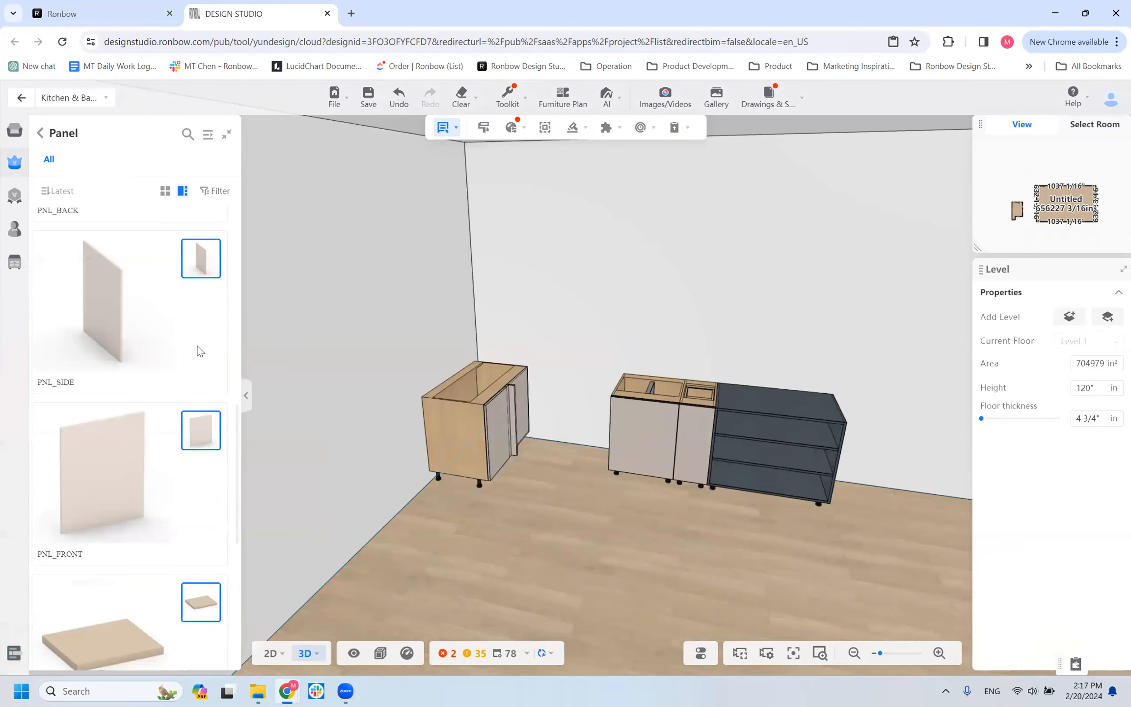
{"action": "scroll", "coordinate": [116, 295], "scroll_direction": "down", "scroll_amount": 15}
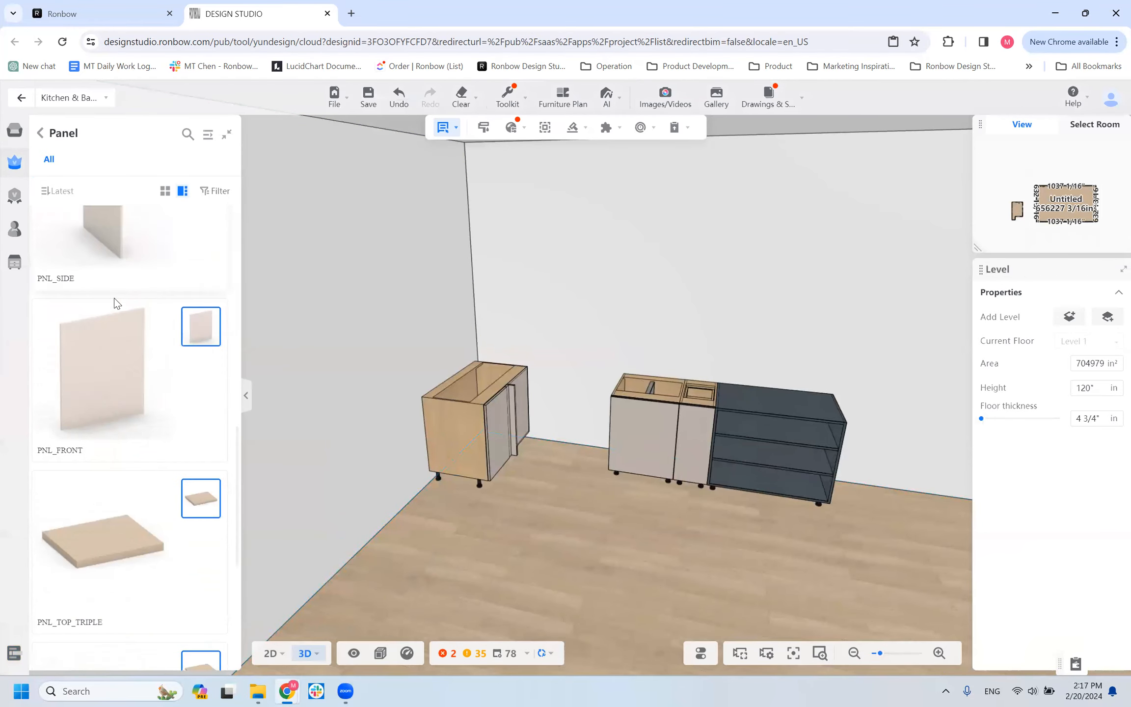
{"action": "scroll", "coordinate": [165, 581], "scroll_direction": "up", "scroll_amount": 15}
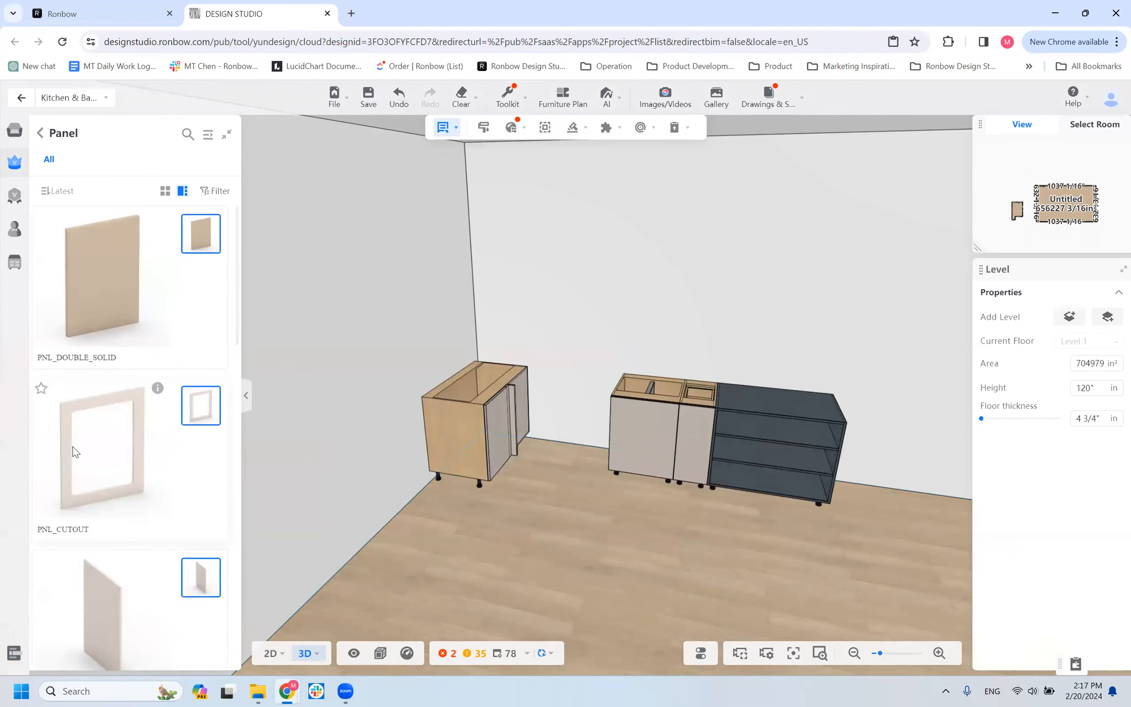
{"action": "scroll", "coordinate": [112, 462], "scroll_direction": "down", "scroll_amount": 10}
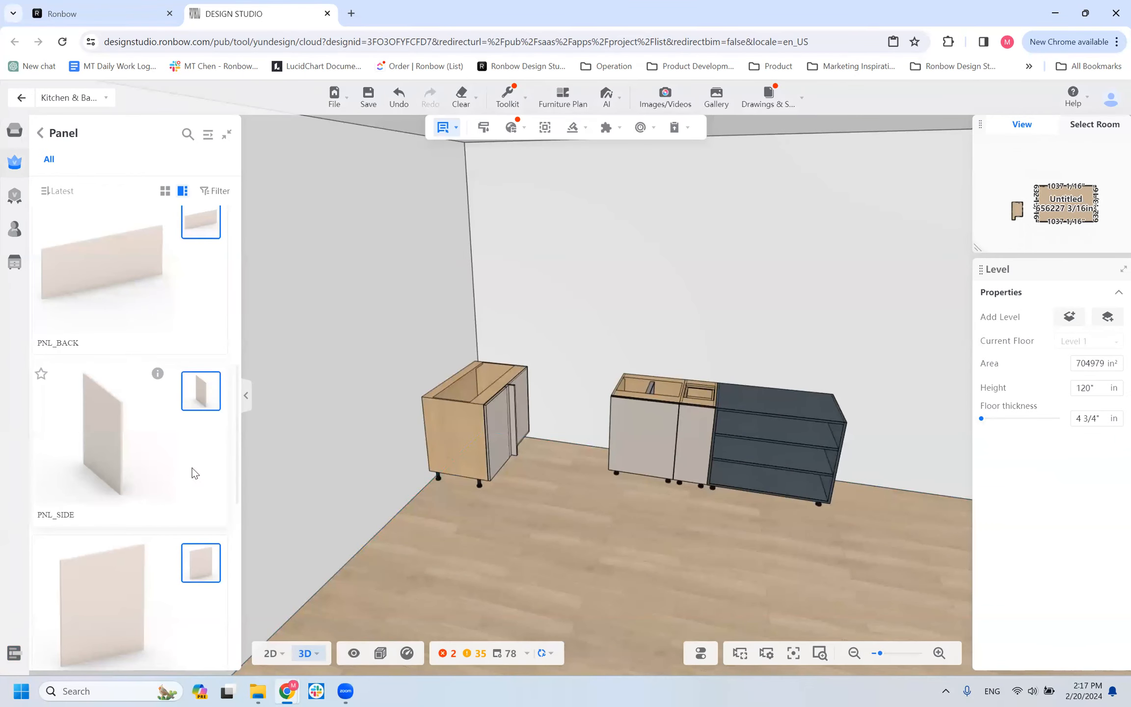
Place a PNL_SIDE panel against the exposed side of the remaining corner cabinet.
{"action": "left_click", "coordinate": [437, 444]}
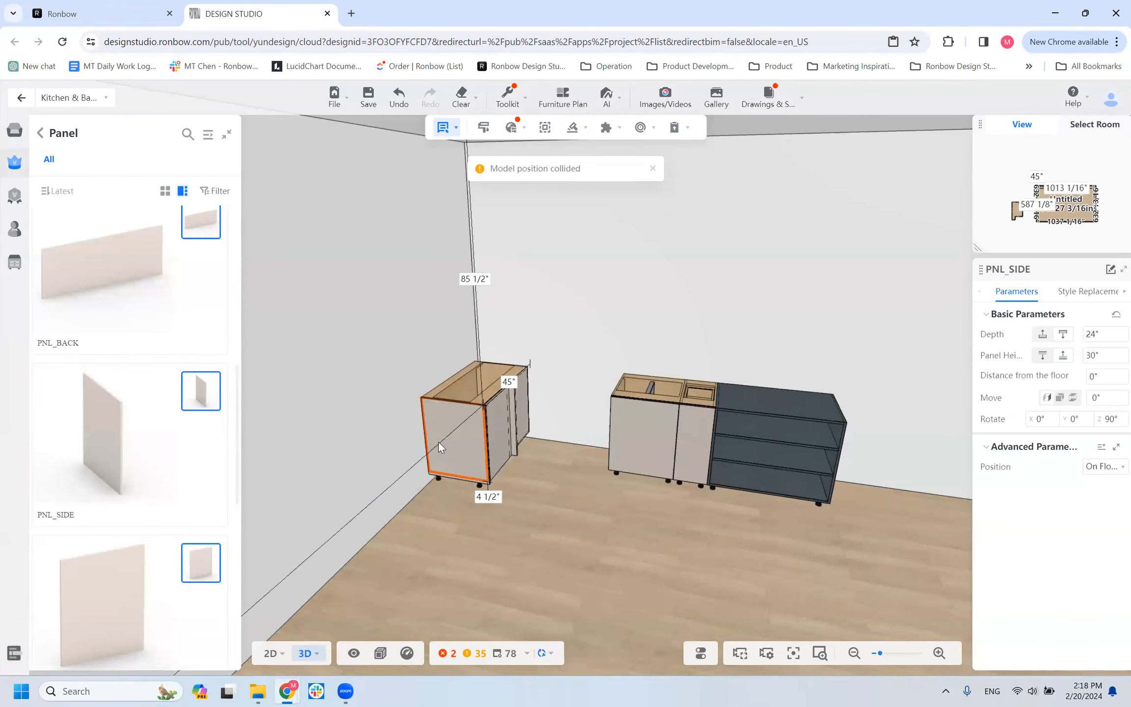
{"action": "scroll", "coordinate": [434, 497], "scroll_direction": "up", "scroll_amount": 5}
{"action": "scroll", "coordinate": [434, 498], "scroll_direction": "up", "scroll_amount": 1}
{"action": "right_click_drag", "start_coordinate": [434, 497], "coordinate": [722, 485]}
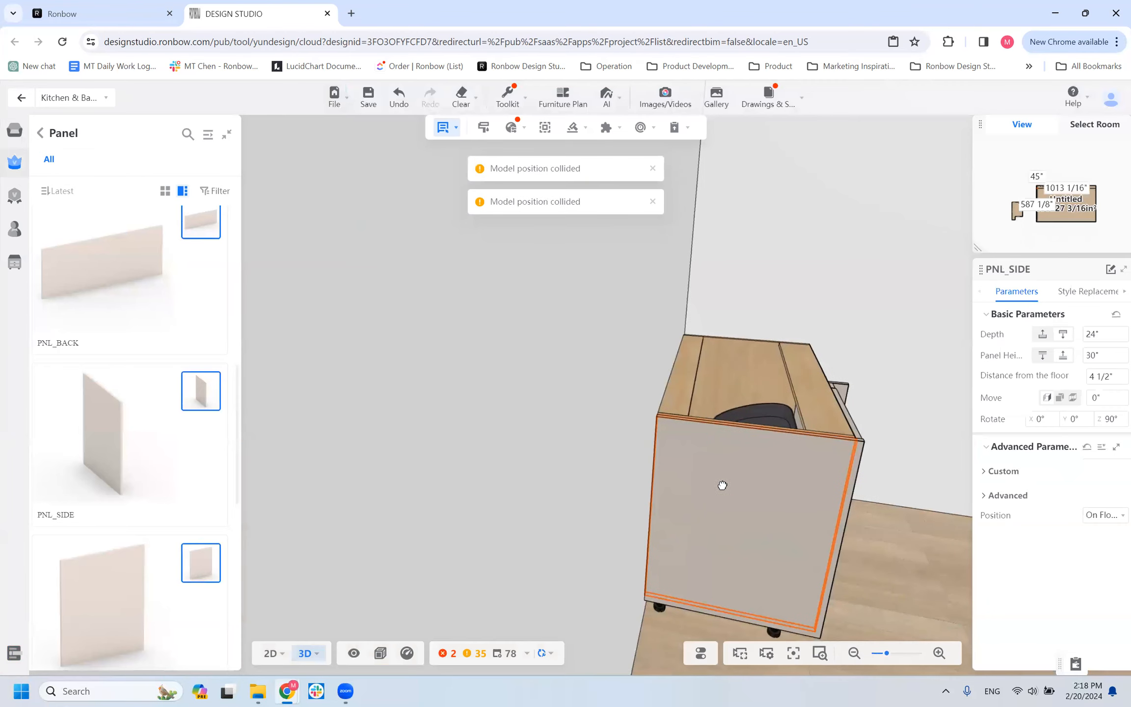
Examine how the side panel fits along the corner cabinet's top and front edges, both up close and from farther away.
{"action": "left_click_drag", "start_coordinate": [868, 582], "coordinate": [806, 573]}
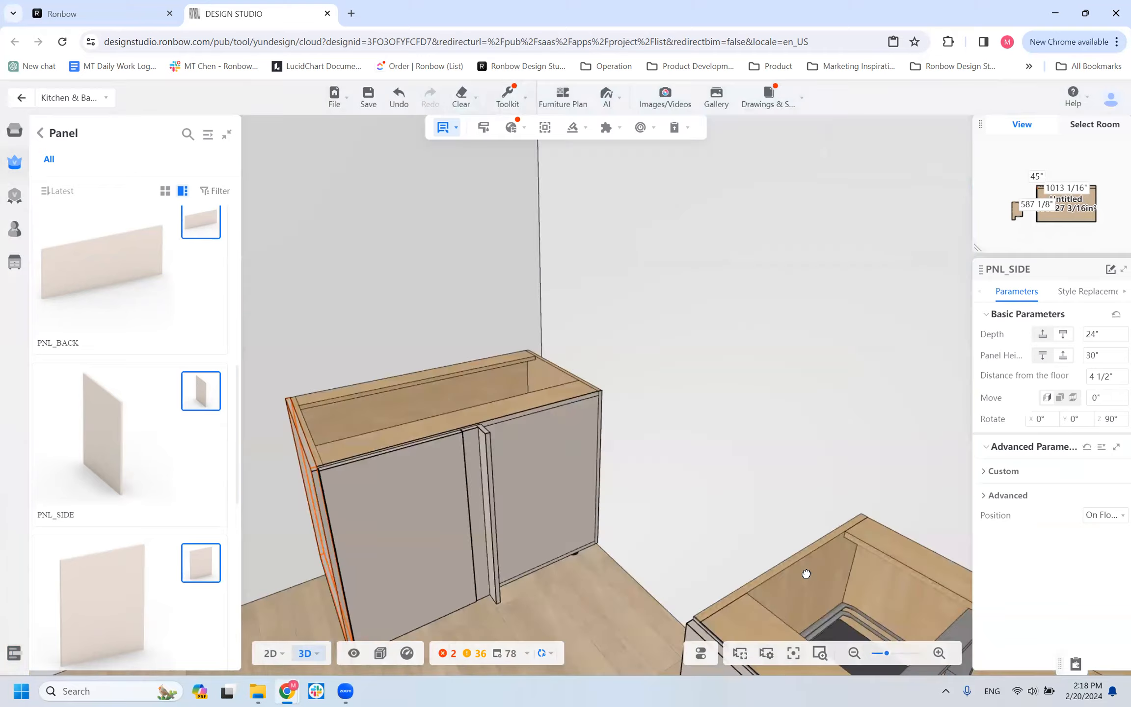
{"action": "scroll", "coordinate": [594, 551], "scroll_direction": "down", "scroll_amount": 5}
{"action": "scroll", "coordinate": [601, 546], "scroll_direction": "up", "scroll_amount": 2}
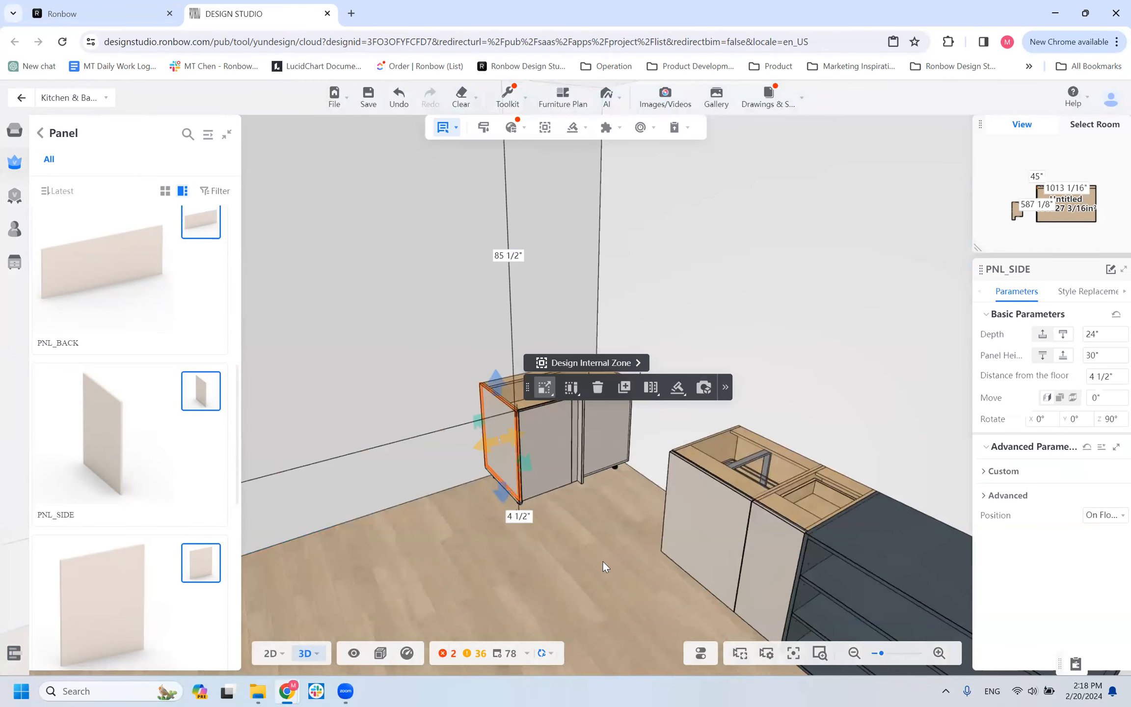
{"action": "scroll", "coordinate": [448, 466], "scroll_direction": "up", "scroll_amount": 3}
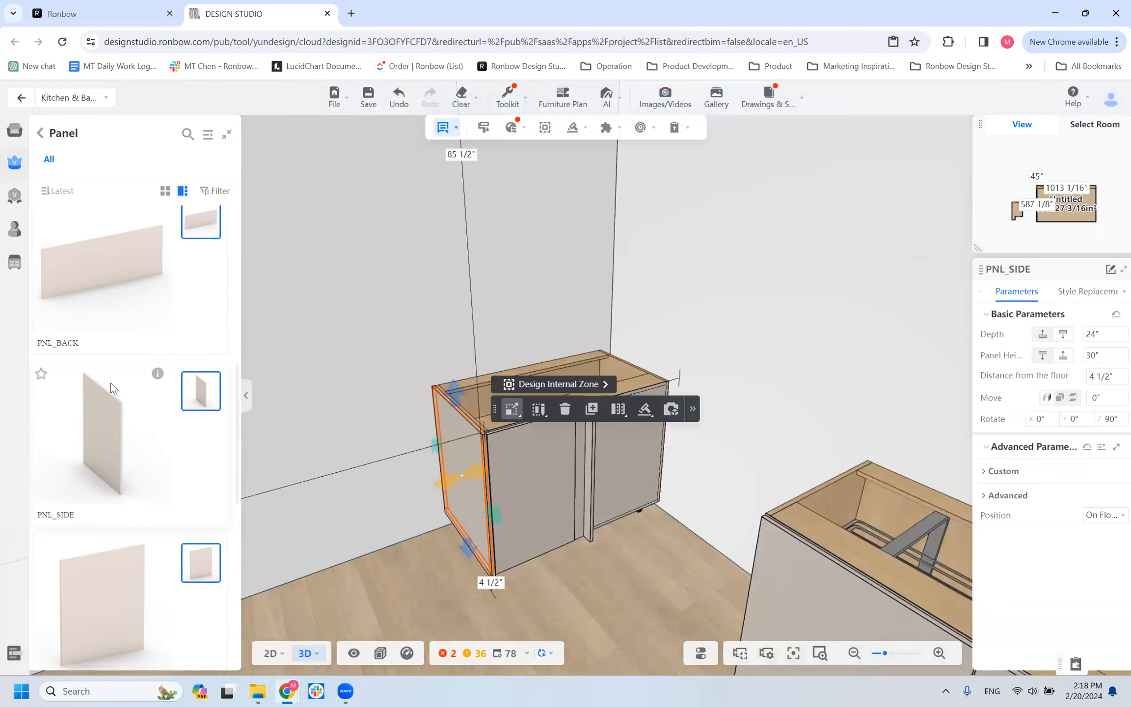
{"action": "left_click_drag", "start_coordinate": [395, 596], "coordinate": [431, 587]}
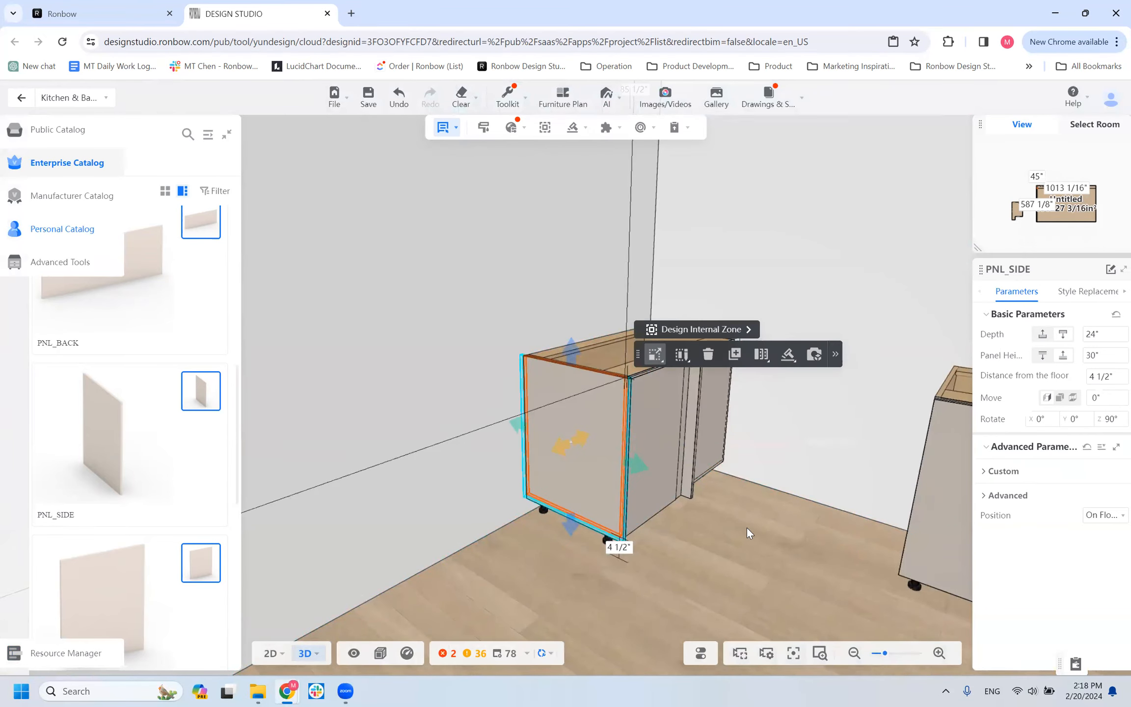
{"action": "scroll", "coordinate": [738, 554], "scroll_direction": "up", "scroll_amount": 2}
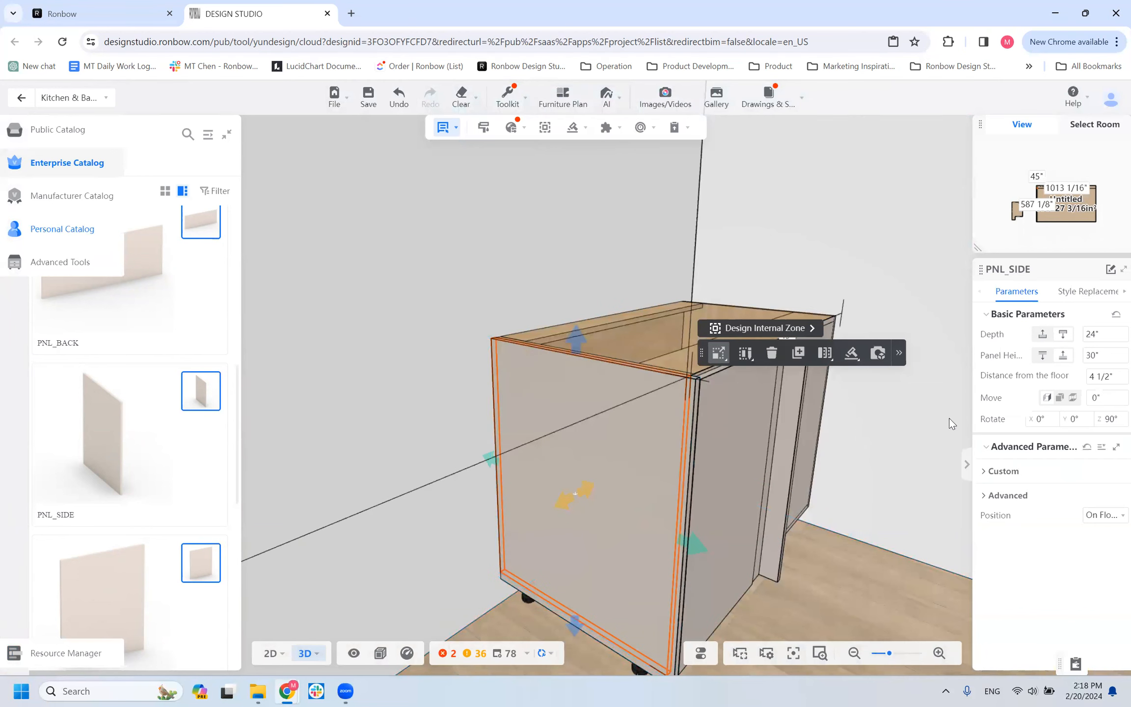
{"action": "scroll", "coordinate": [841, 482], "scroll_direction": "down", "scroll_amount": 3}
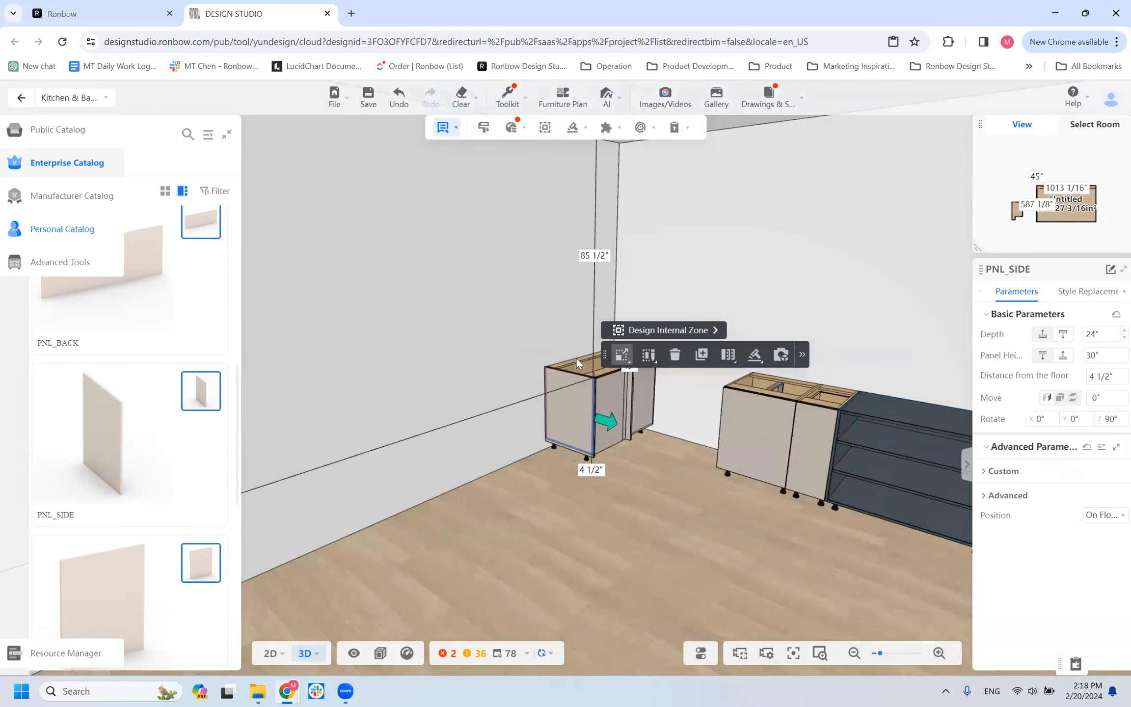
{"action": "scroll", "coordinate": [568, 378], "scroll_direction": "up", "scroll_amount": 3}
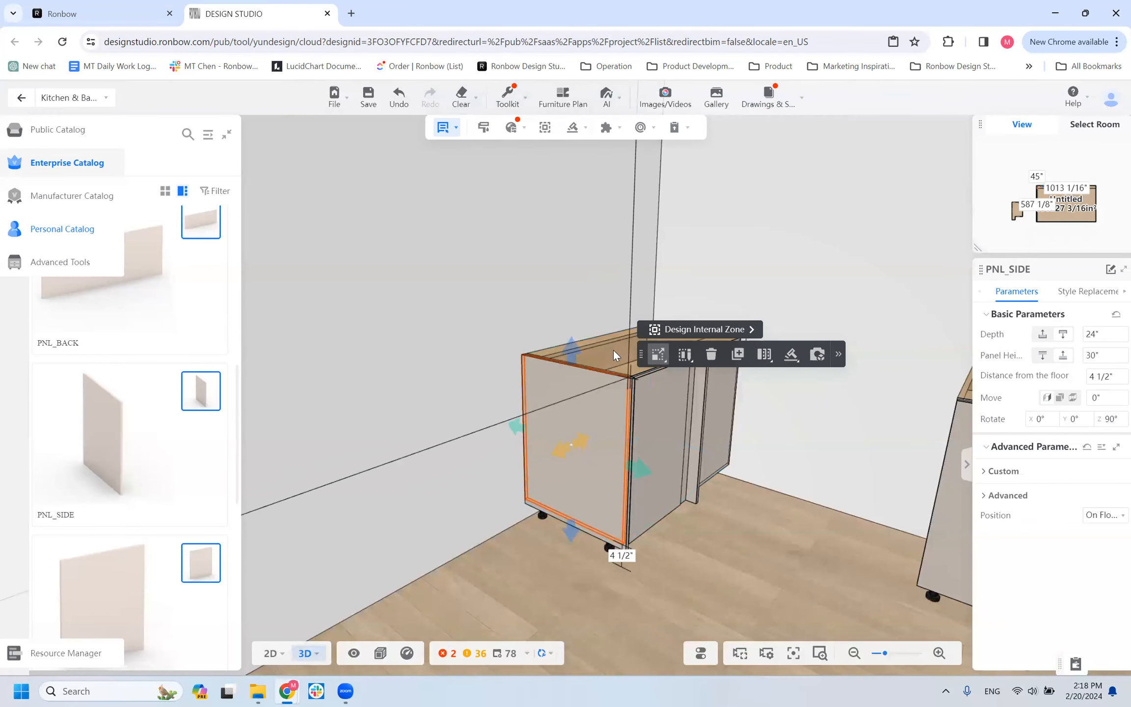
{"action": "scroll", "coordinate": [576, 458], "scroll_direction": "up", "scroll_amount": 5}
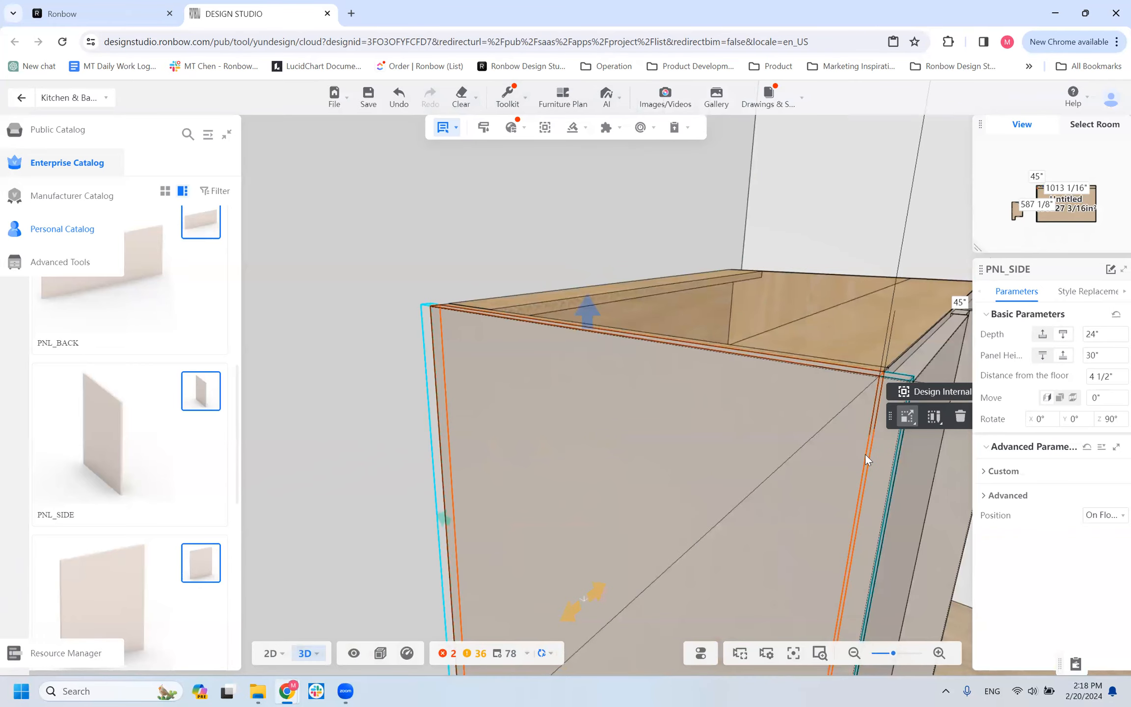
{"action": "scroll", "coordinate": [859, 449], "scroll_direction": "down", "scroll_amount": 5}
{"action": "scroll", "coordinate": [638, 535], "scroll_direction": "up", "scroll_amount": 5}
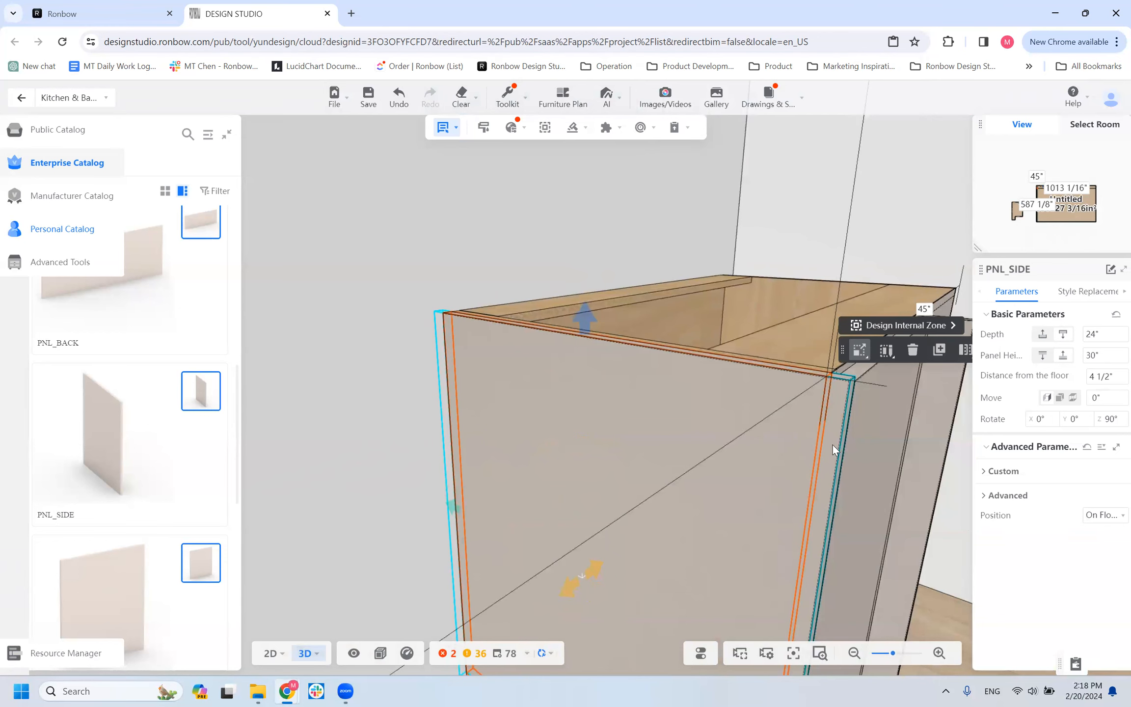
{"action": "scroll", "coordinate": [820, 444], "scroll_direction": "down", "scroll_amount": 5}
{"action": "scroll", "coordinate": [651, 488], "scroll_direction": "up", "scroll_amount": 4}
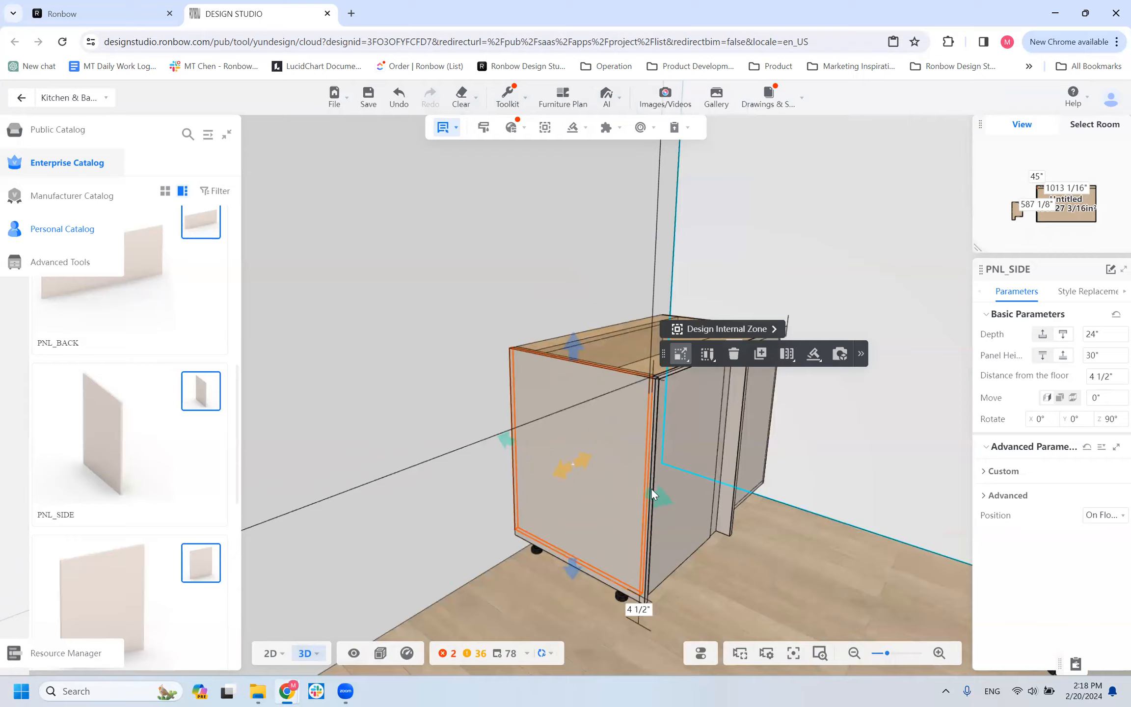
Inspect the side panel's rear and lower edges for how far they extend past the corner cabinet.
{"action": "scroll", "coordinate": [848, 446], "scroll_direction": "down", "scroll_amount": 2}
{"action": "mouse_move", "coordinate": [836, 487]}
{"action": "left_mouse_down"}
{"action": "mouse_move", "coordinate": [852, 472]}
{"action": "mouse_move", "coordinate": [843, 465]}
{"action": "left_mouse_up"}
{"action": "scroll", "coordinate": [505, 430], "scroll_direction": "down", "scroll_amount": 5}
{"action": "left_click_drag", "start_coordinate": [589, 353], "coordinate": [653, 324]}
{"action": "scroll", "coordinate": [636, 500], "scroll_direction": "up", "scroll_amount": 5}
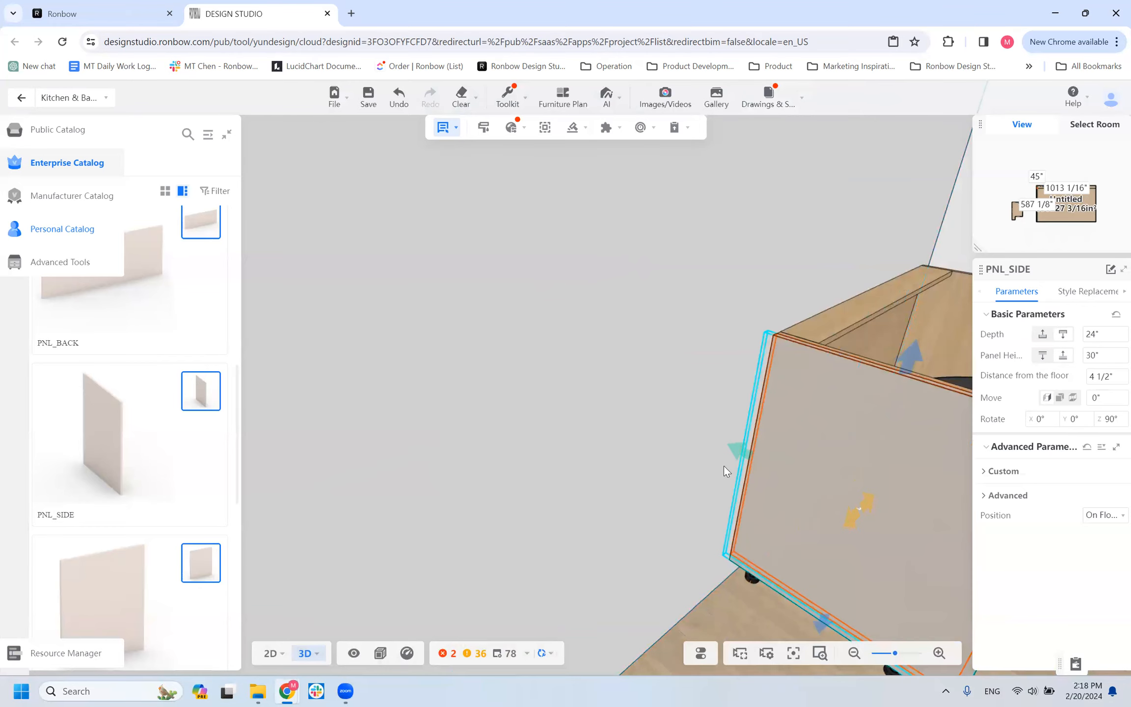
{"action": "scroll", "coordinate": [794, 488], "scroll_direction": "down", "scroll_amount": 3}
{"action": "left_click", "coordinate": [780, 427]}
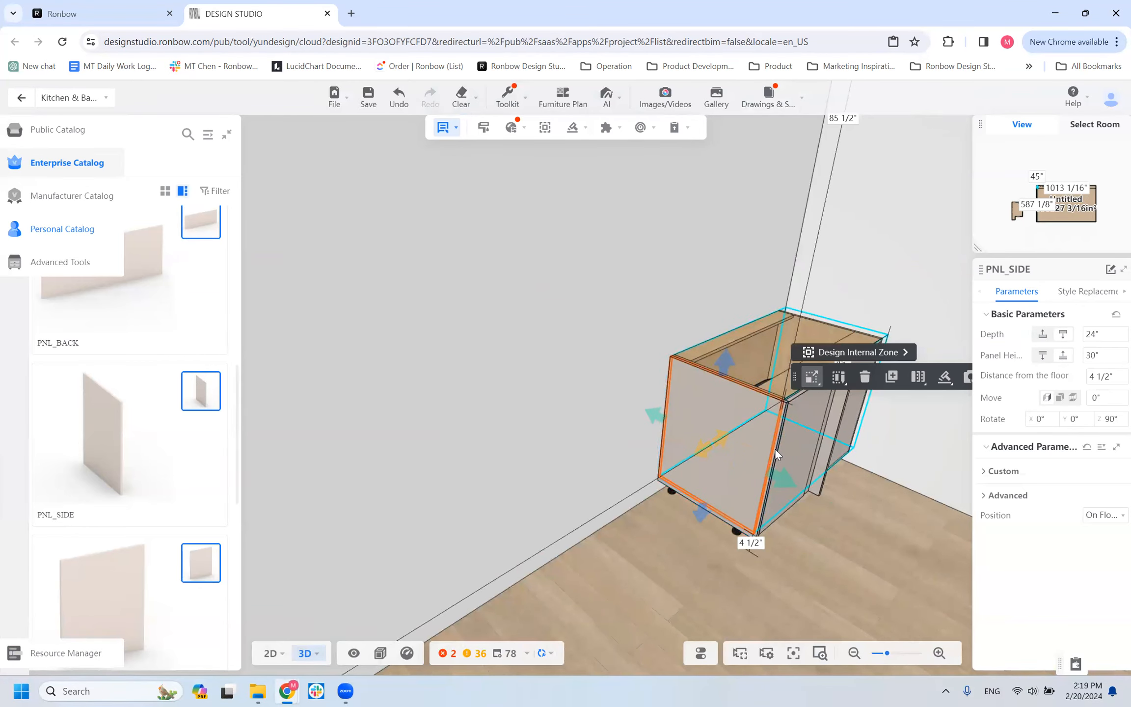
{"action": "scroll", "coordinate": [748, 449], "scroll_direction": "up", "scroll_amount": 3}
{"action": "left_click_drag", "start_coordinate": [711, 435], "coordinate": [565, 383]}
Expand the side panel's Custom and Advanced parameters to review its toe height, toekick, depth oversize and height oversize settings.
{"action": "scroll", "coordinate": [722, 438], "scroll_direction": "down", "scroll_amount": 3}
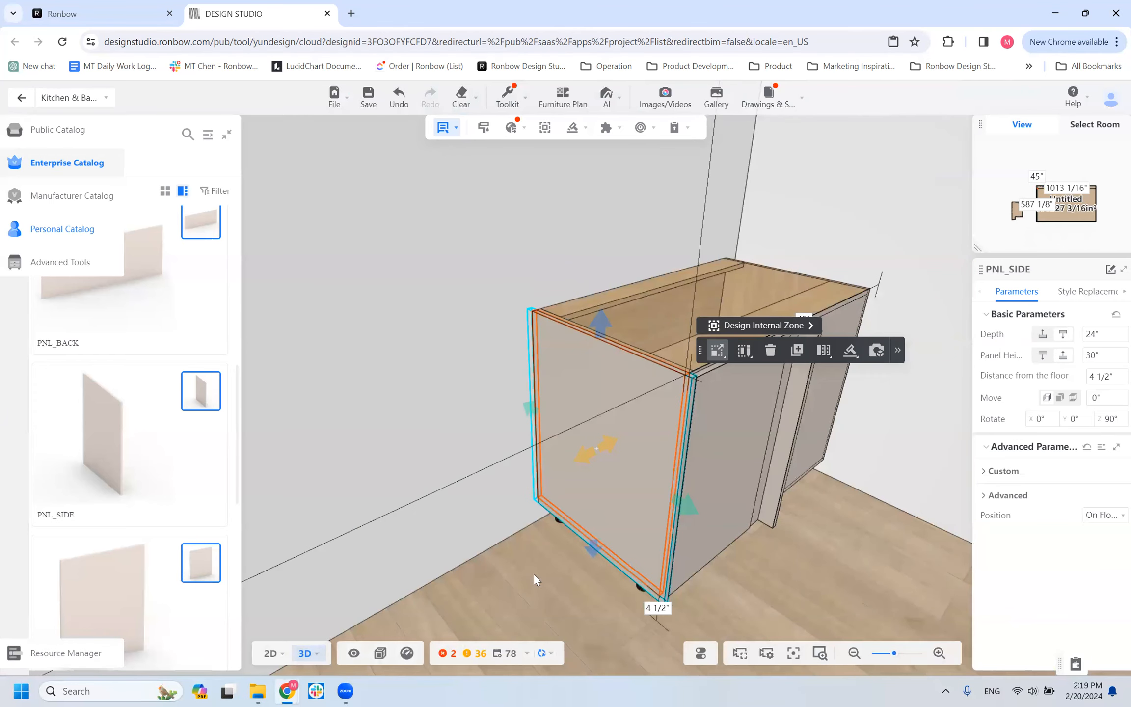
{"action": "scroll", "coordinate": [534, 575], "scroll_direction": "down", "scroll_amount": 5}
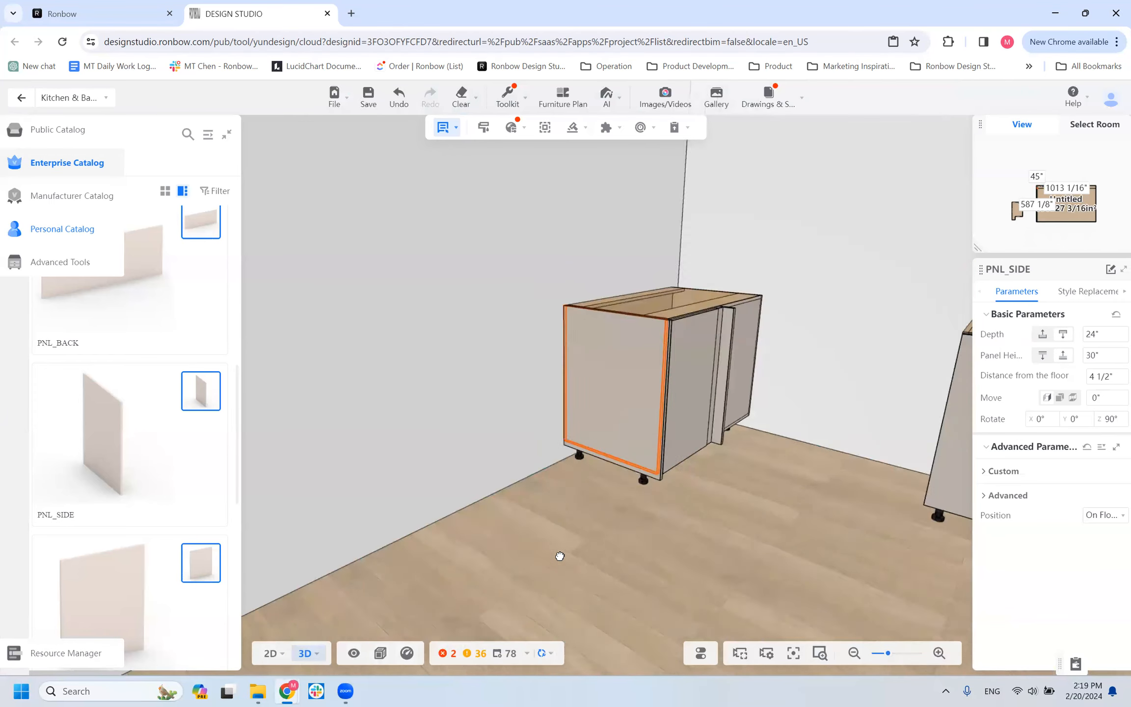
{"action": "left_click", "coordinate": [987, 471]}
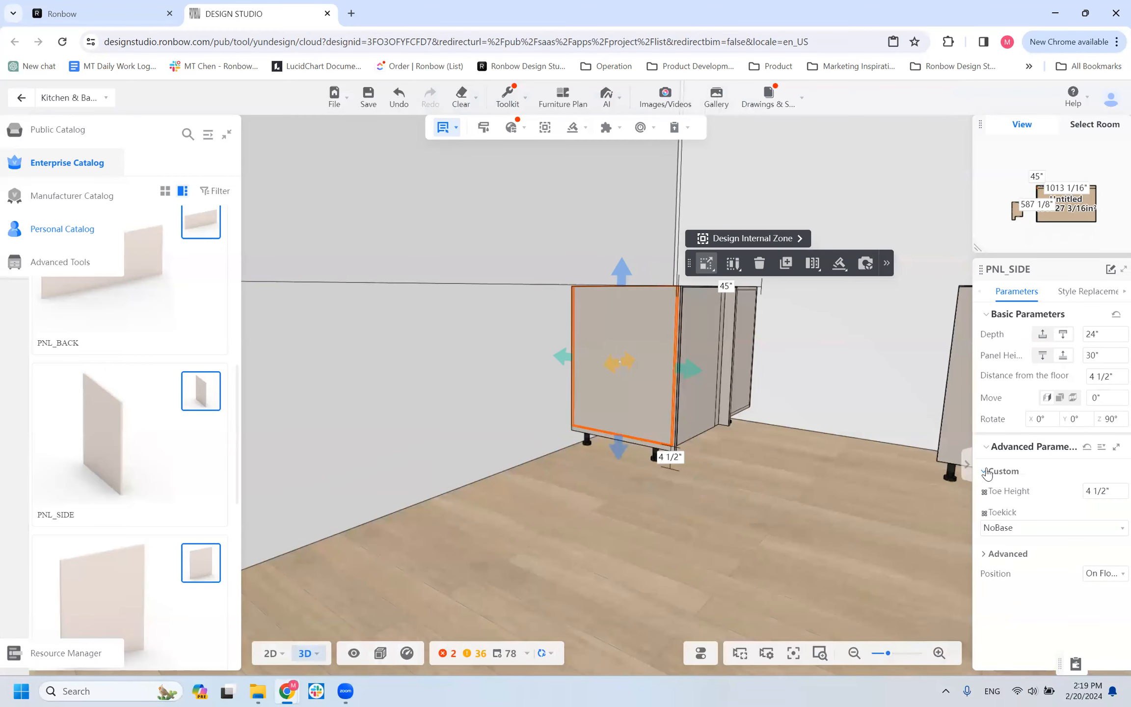
{"action": "left_click", "coordinate": [983, 555]}
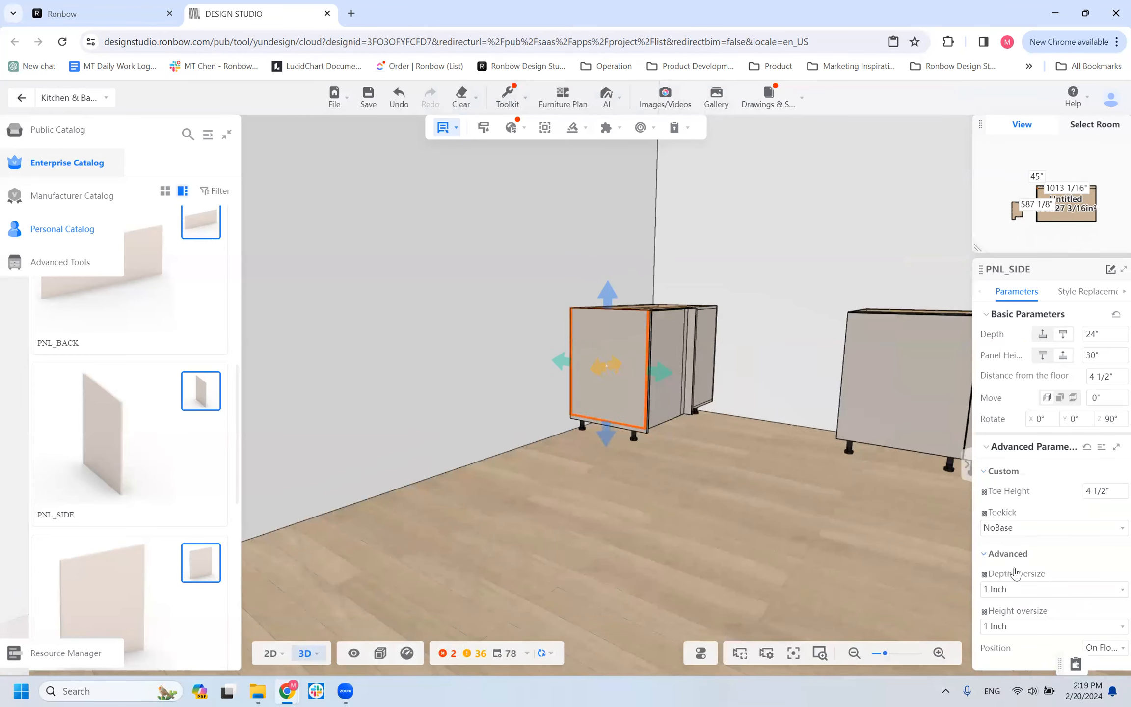
{"action": "left_click_drag", "start_coordinate": [703, 542], "coordinate": [646, 447]}
{"action": "scroll", "coordinate": [620, 421], "scroll_direction": "up", "scroll_amount": 3}
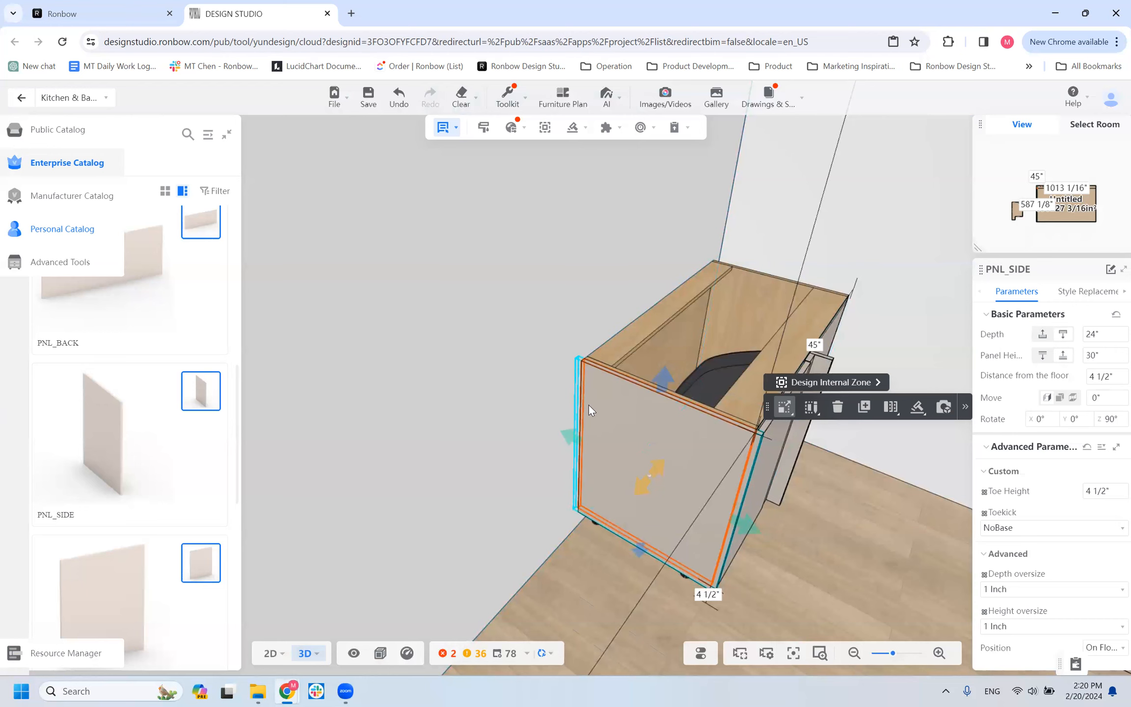
Set the side panel's height to 34 1/2 inches and its distance from the floor to 0.
{"action": "scroll", "coordinate": [617, 543], "scroll_direction": "down", "scroll_amount": 5}
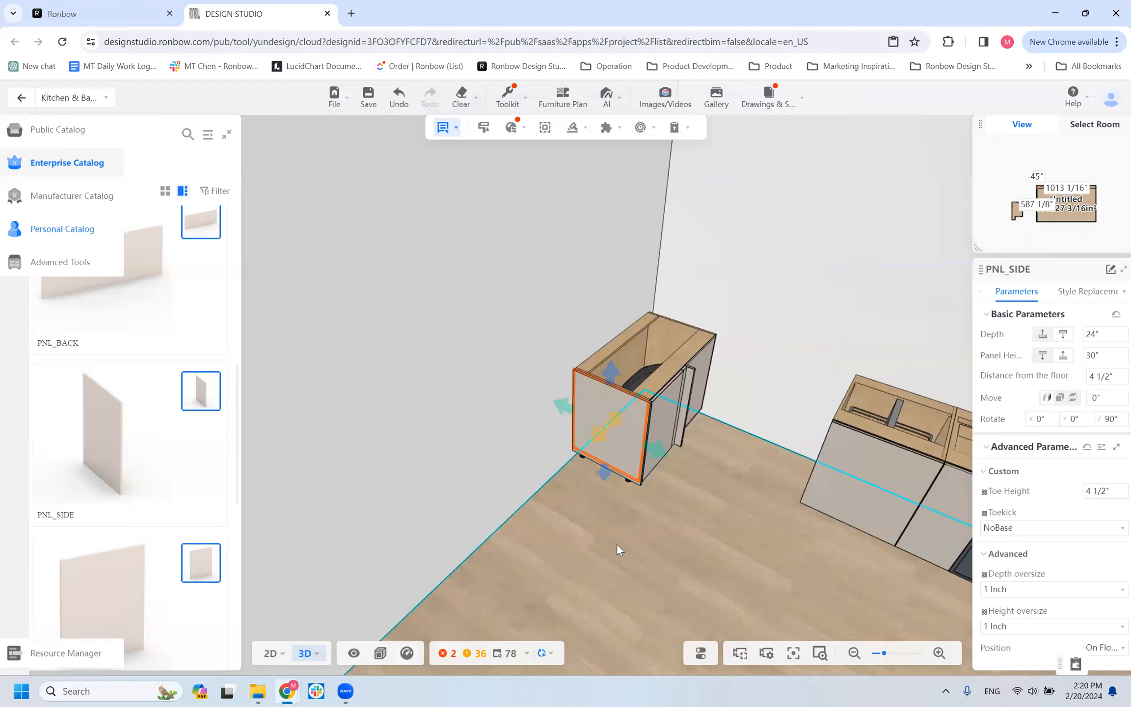
{"action": "left_click_drag", "start_coordinate": [641, 500], "coordinate": [632, 440]}
{"action": "scroll", "coordinate": [621, 437], "scroll_direction": "up", "scroll_amount": 5}
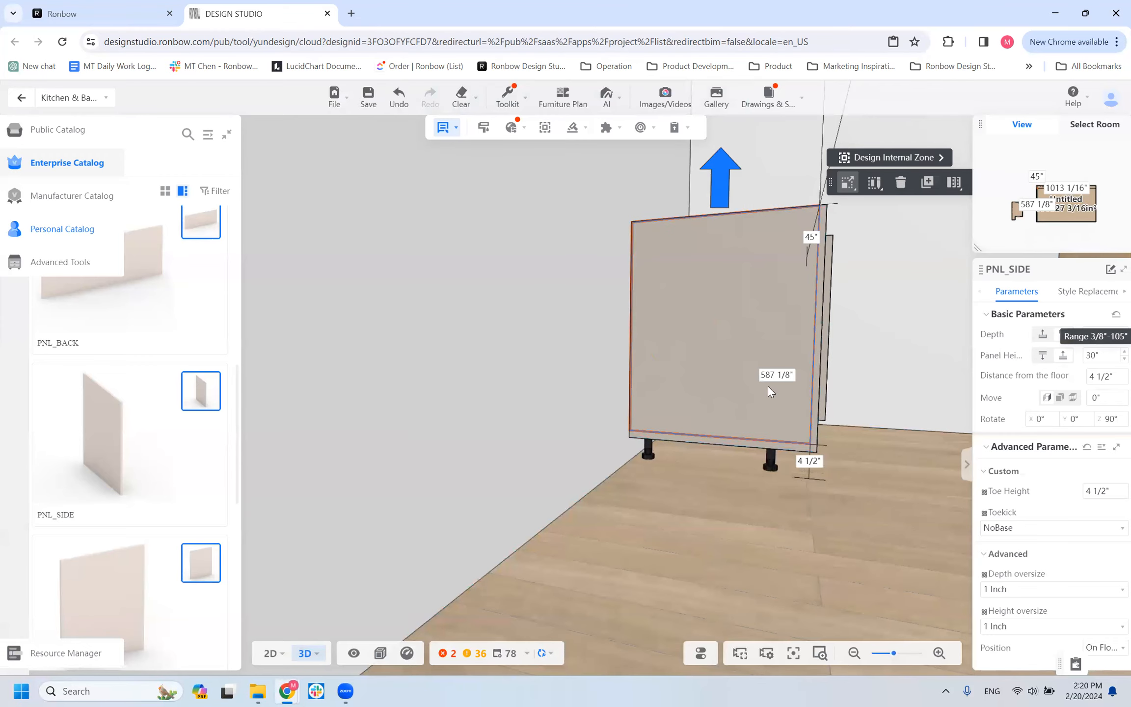
{"action": "left_click_drag", "start_coordinate": [794, 485], "coordinate": [734, 429]}
{"action": "left_click_drag", "start_coordinate": [694, 554], "coordinate": [693, 485]}
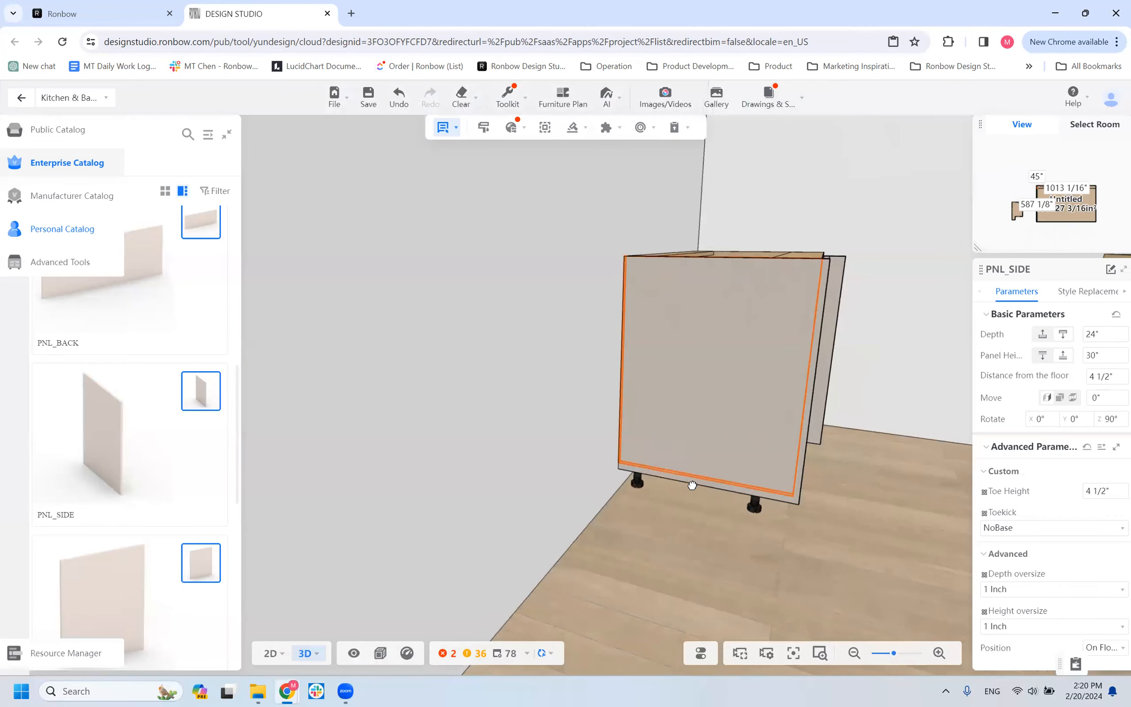
{"action": "left_click", "coordinate": [1099, 354]}
{"action": "type", "text": "34.5"}
{"action": "key", "text": "Return"}
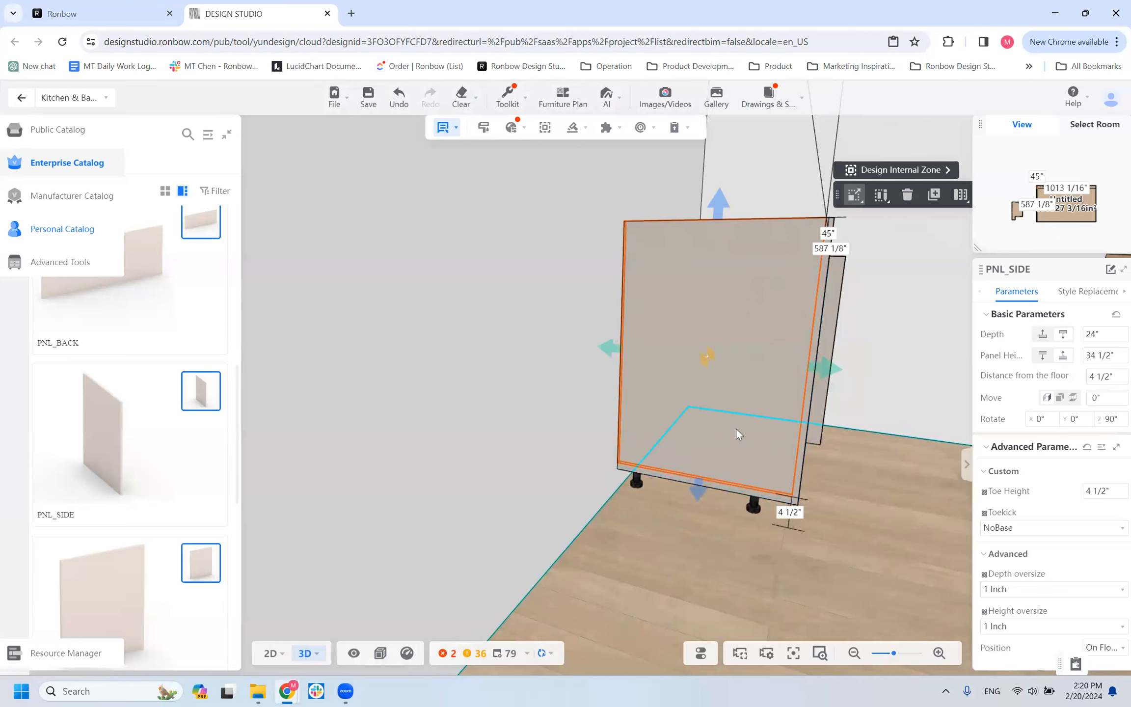
{"action": "left_click", "coordinate": [1105, 376]}
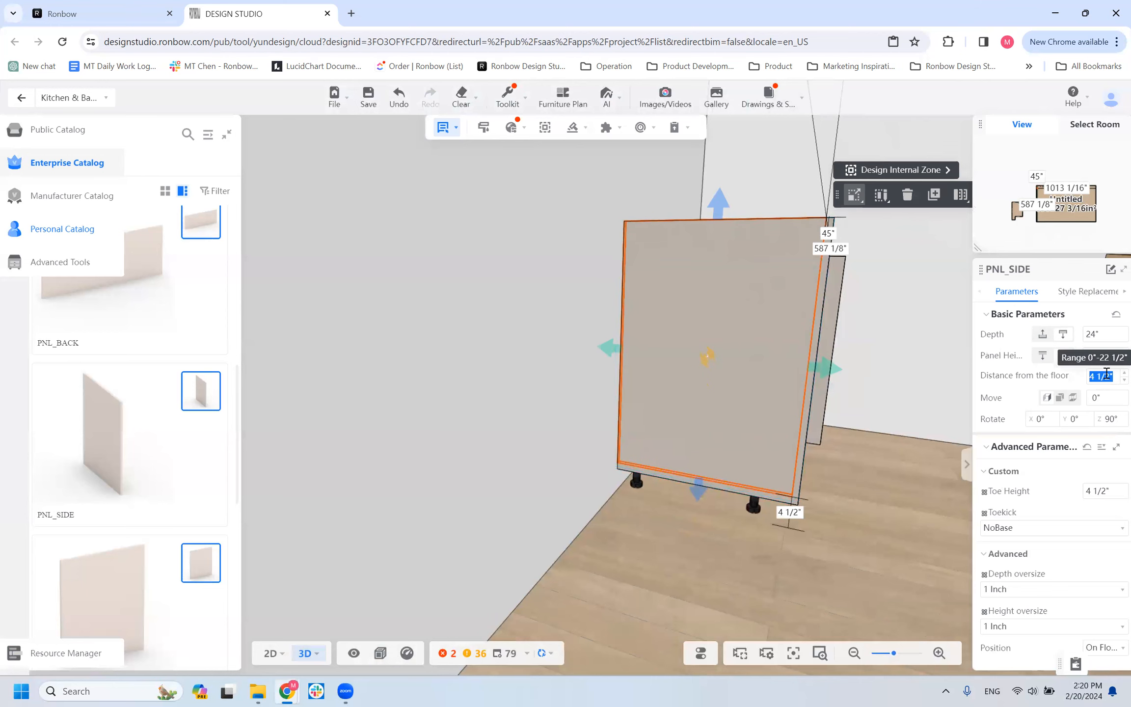
{"action": "type", "text": "0"}
{"action": "key", "text": "Return"}
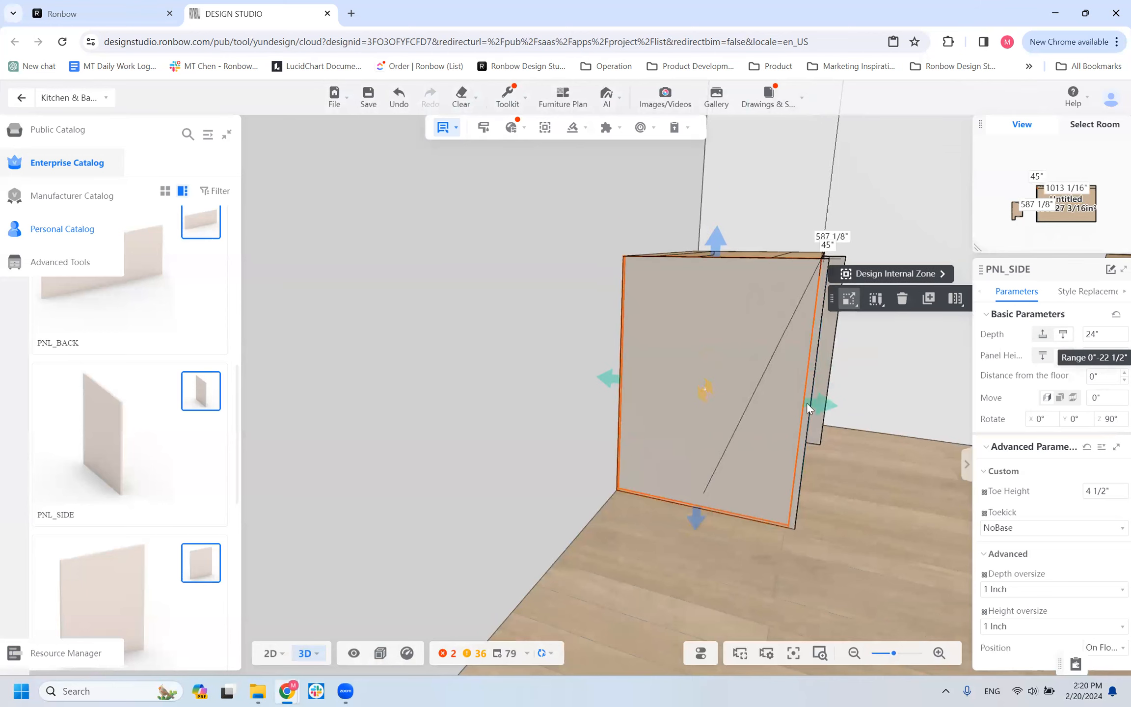
Inspect the resized side panel against the corner cabinet and floor from the front, side and underneath.
{"action": "left_click_drag", "start_coordinate": [805, 519], "coordinate": [765, 514]}
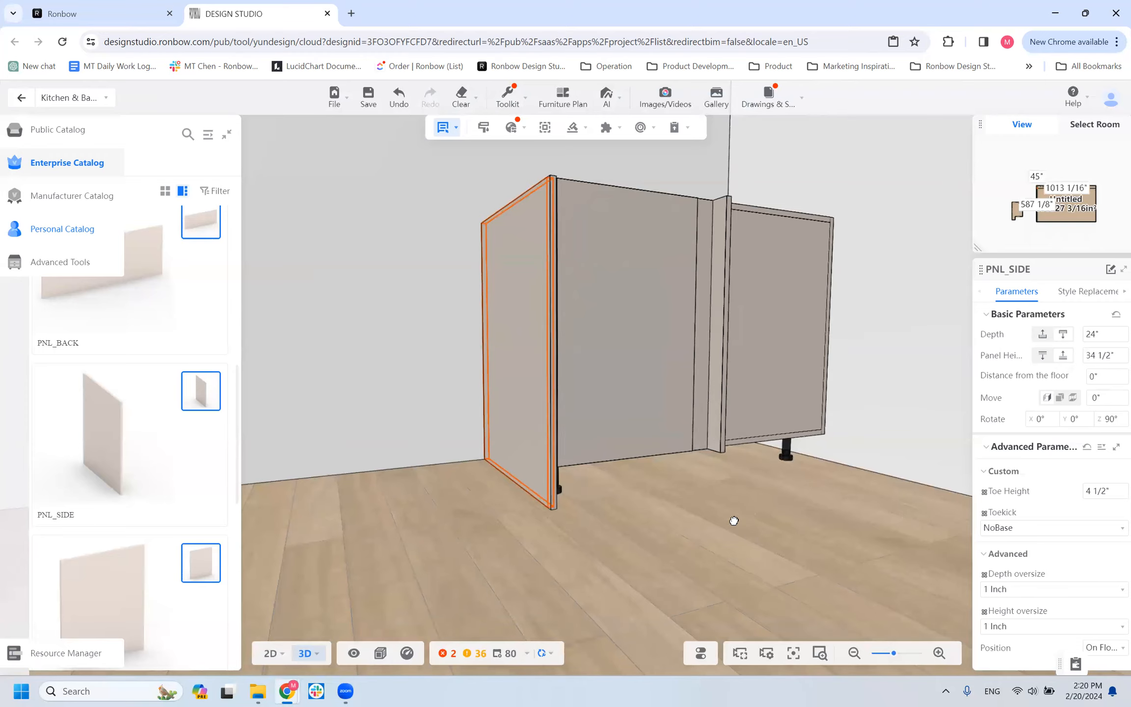
{"action": "left_click", "coordinate": [544, 429]}
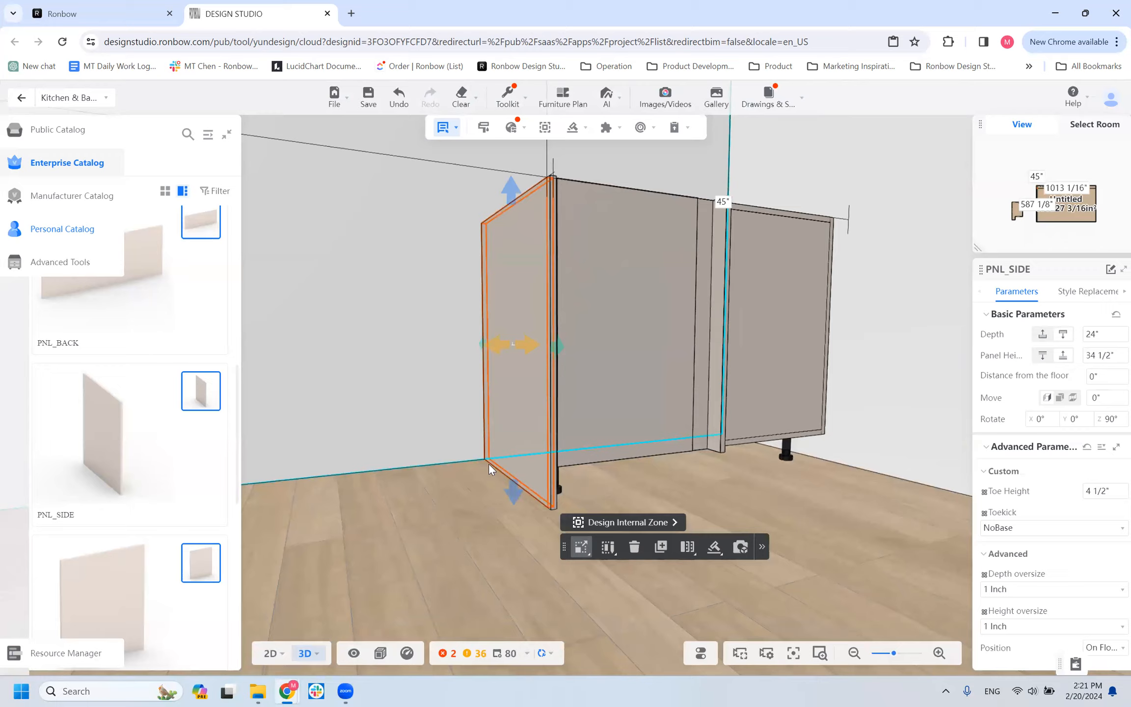
{"action": "left_click_drag", "start_coordinate": [491, 510], "coordinate": [496, 484]}
{"action": "scroll", "coordinate": [525, 421], "scroll_direction": "up", "scroll_amount": 2}
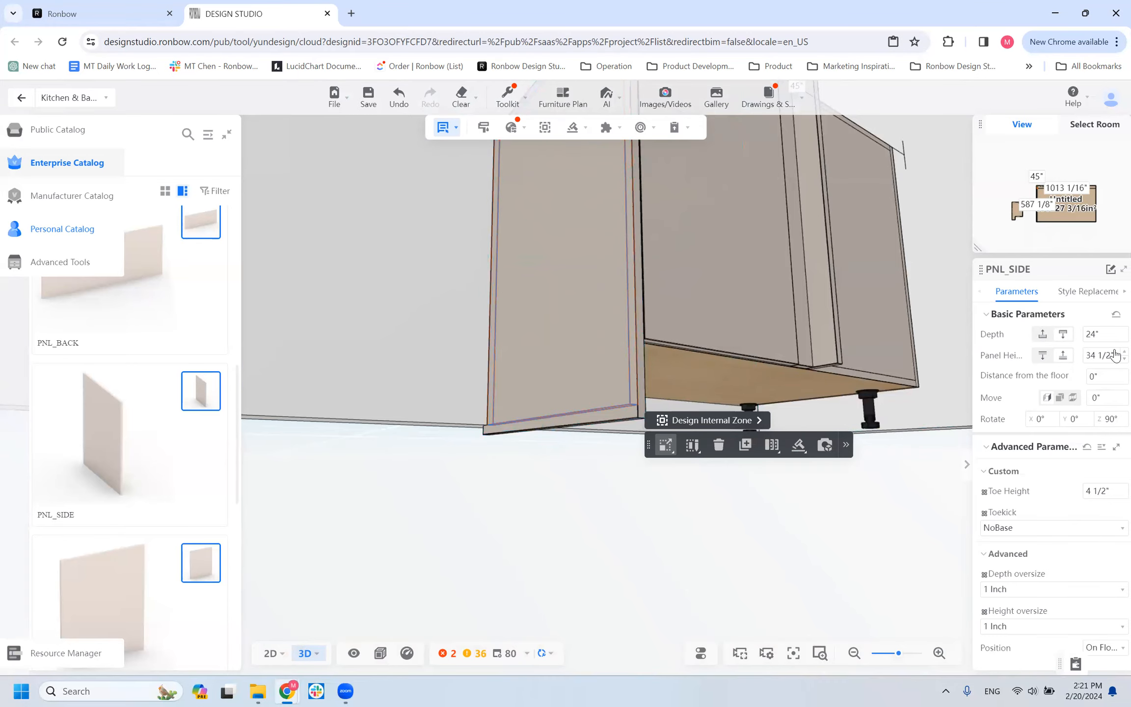
{"action": "mouse_move", "coordinate": [641, 522]}
{"action": "left_mouse_down"}
{"action": "mouse_move", "coordinate": [665, 565]}
{"action": "mouse_move", "coordinate": [659, 529]}
{"action": "left_mouse_up"}
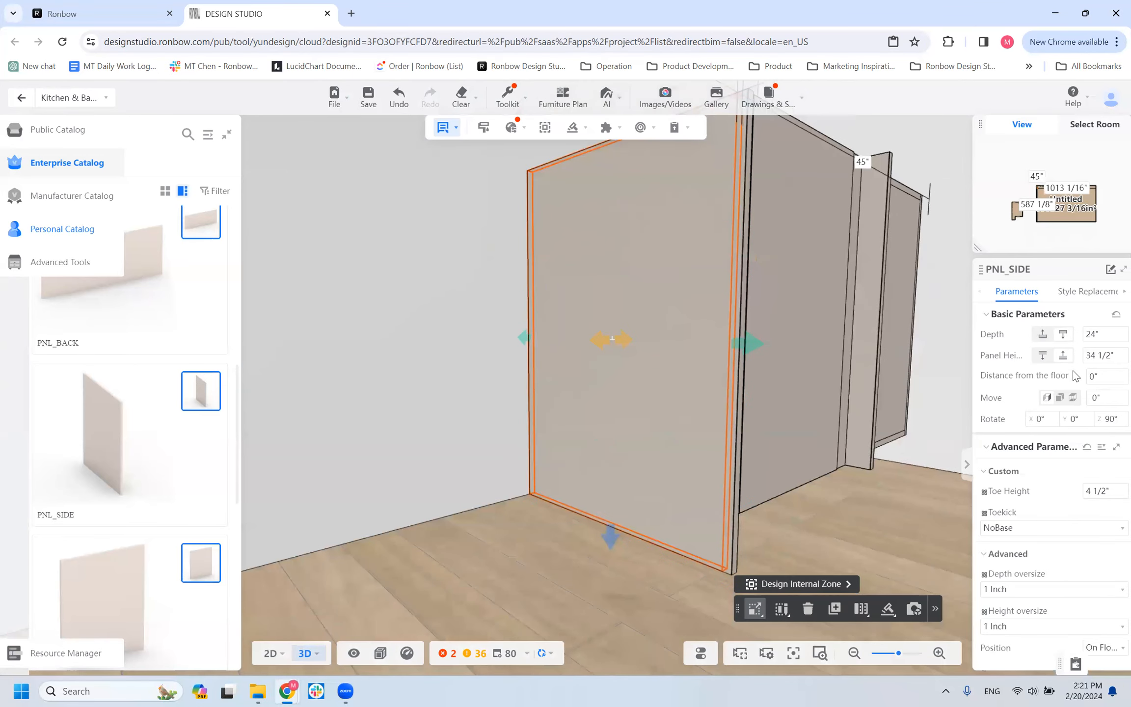
{"action": "left_click_drag", "start_coordinate": [637, 560], "coordinate": [507, 358]}
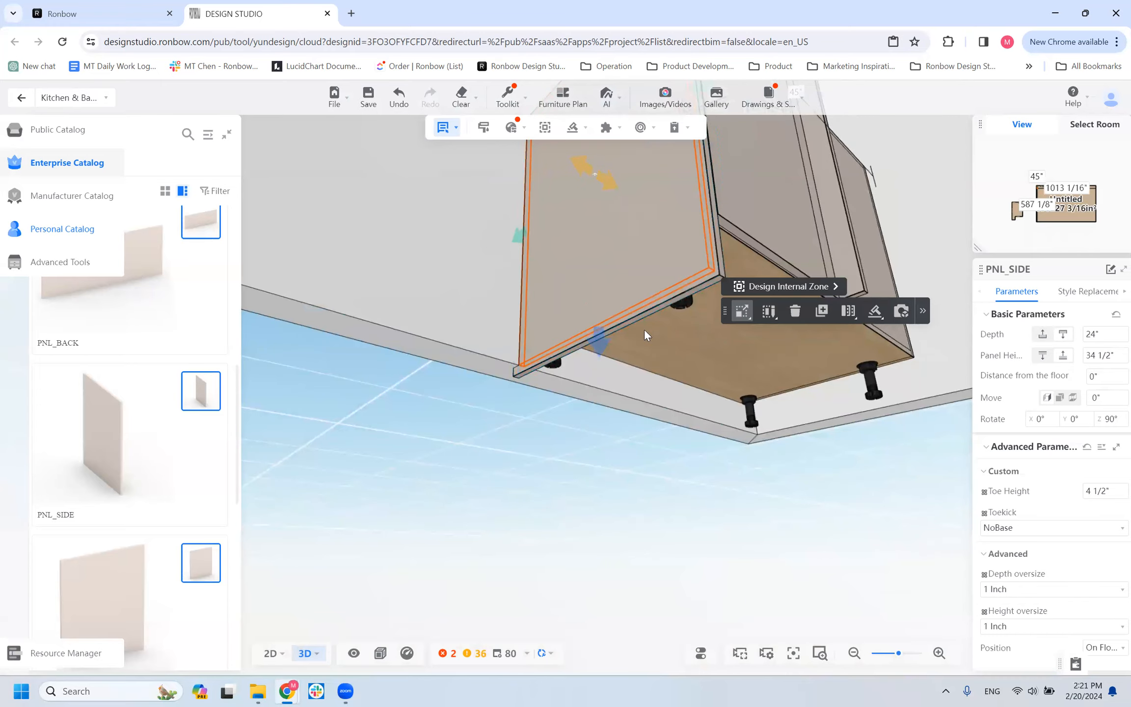
{"action": "left_click_drag", "start_coordinate": [616, 488], "coordinate": [456, 518]}
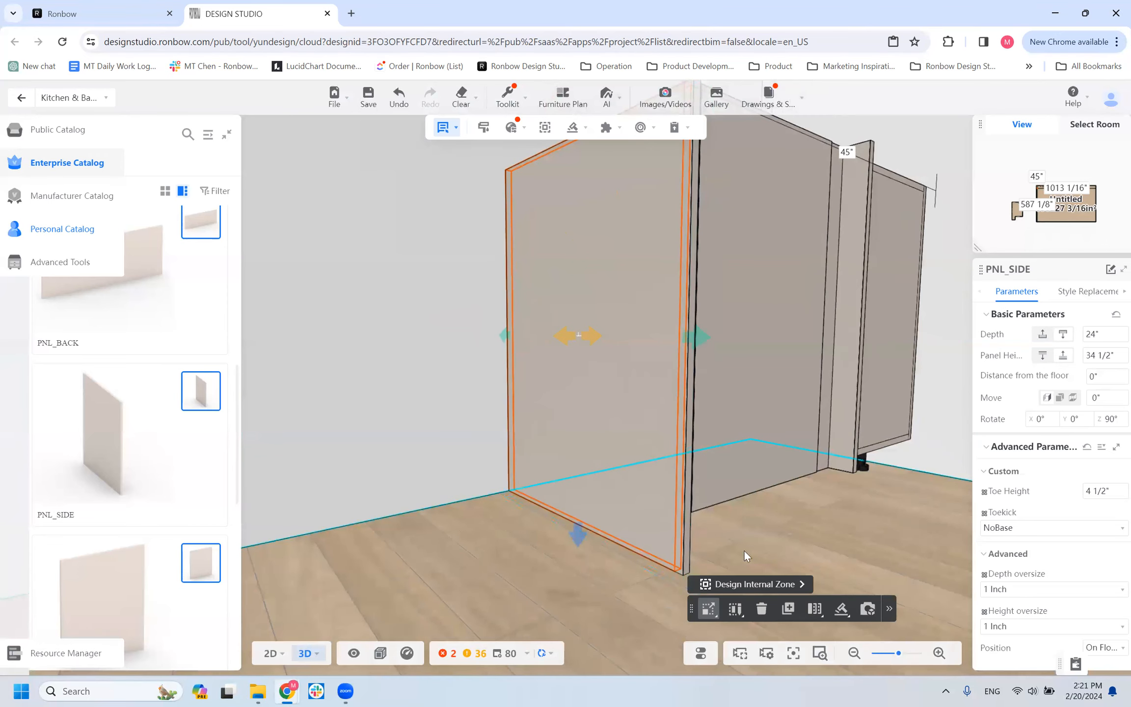
{"action": "left_click_drag", "start_coordinate": [512, 560], "coordinate": [570, 550]}
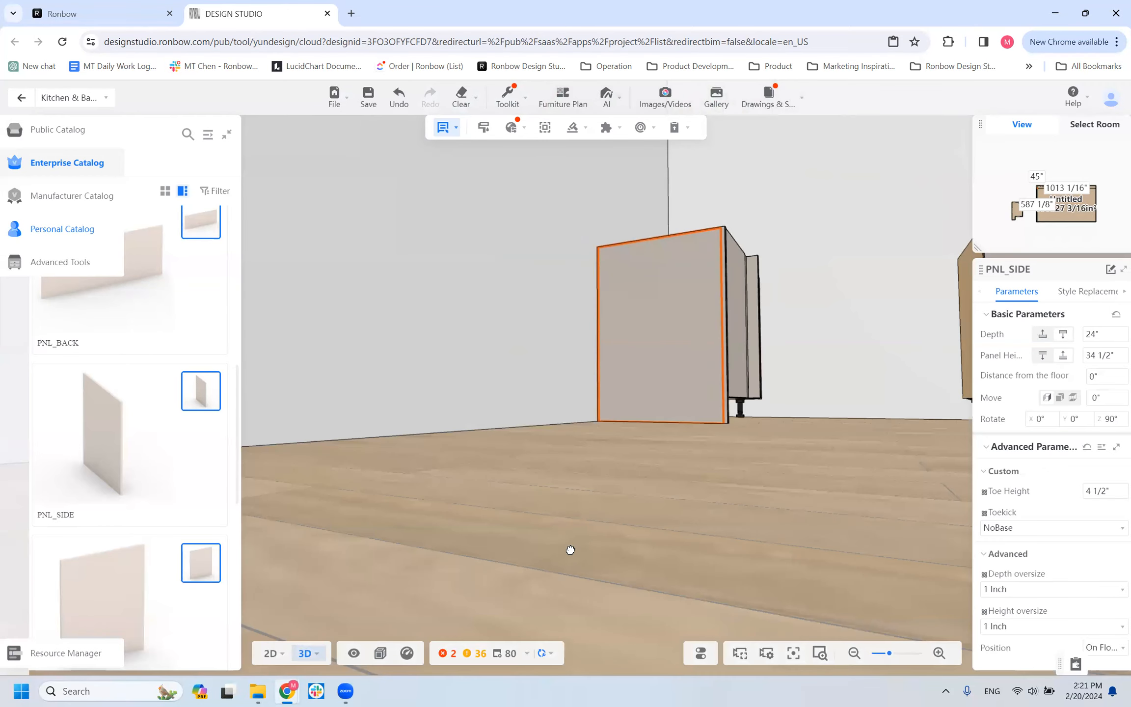
{"action": "left_click_drag", "start_coordinate": [609, 507], "coordinate": [586, 498]}
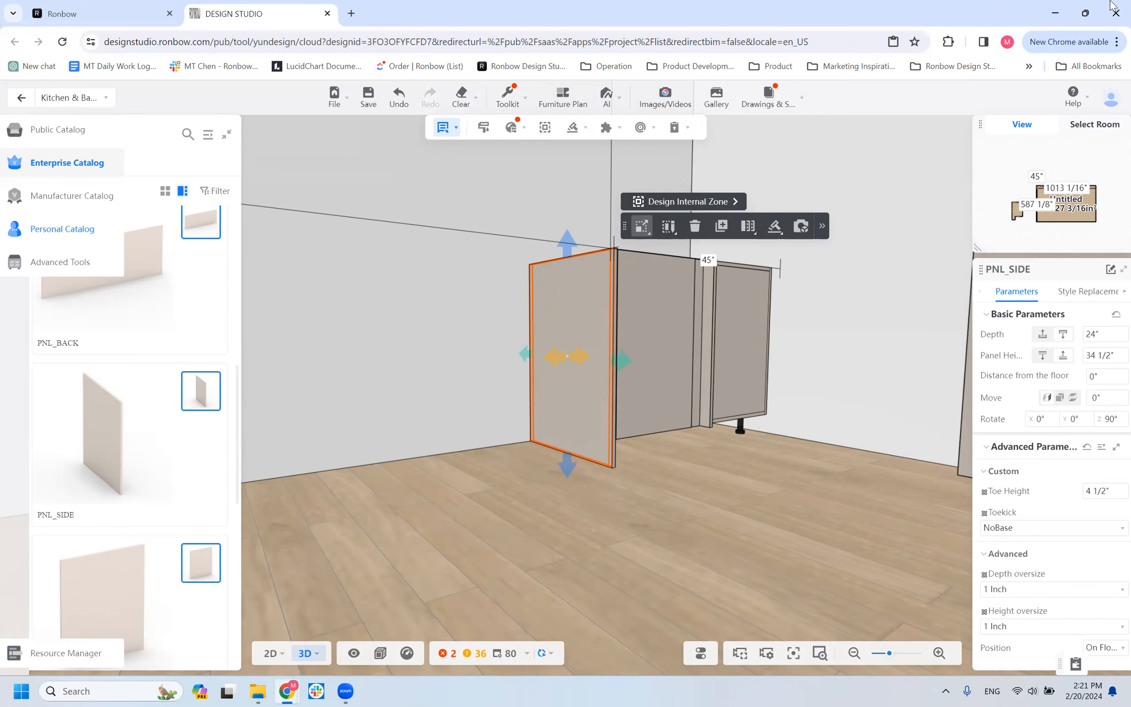
{"action": "scroll", "coordinate": [388, 380], "scroll_direction": "down", "scroll_amount": 2}
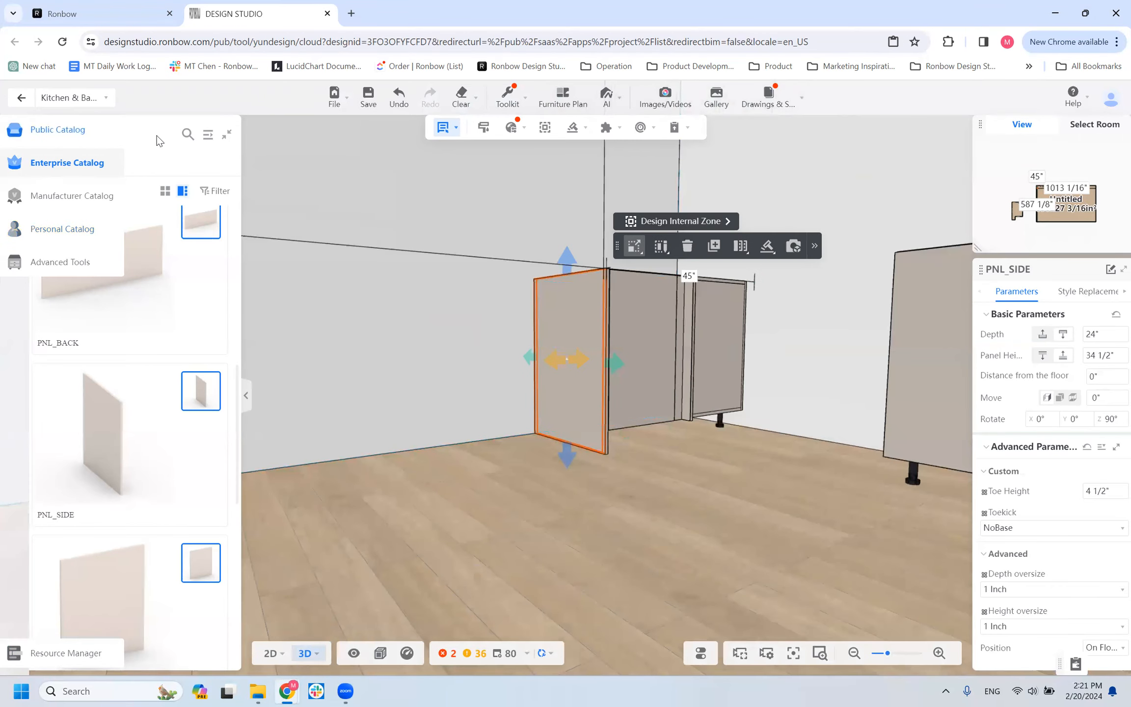
{"action": "scroll", "coordinate": [164, 460], "scroll_direction": "down", "scroll_amount": 6}
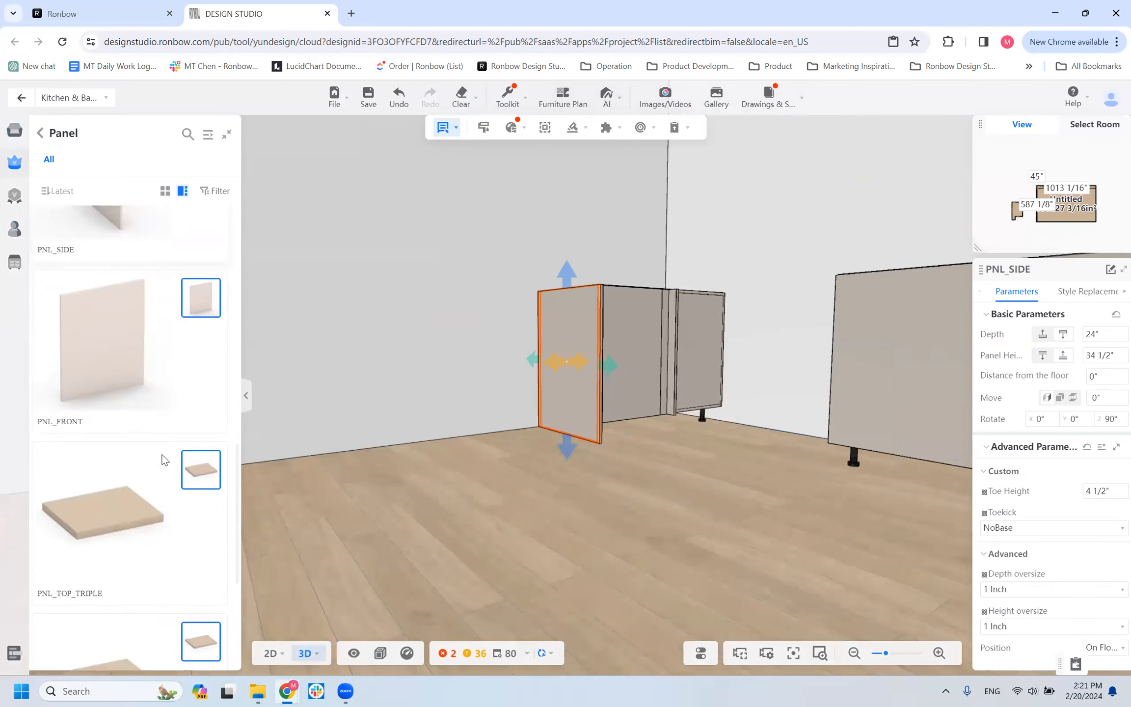
{"action": "scroll", "coordinate": [142, 425], "scroll_direction": "up", "scroll_amount": 5}
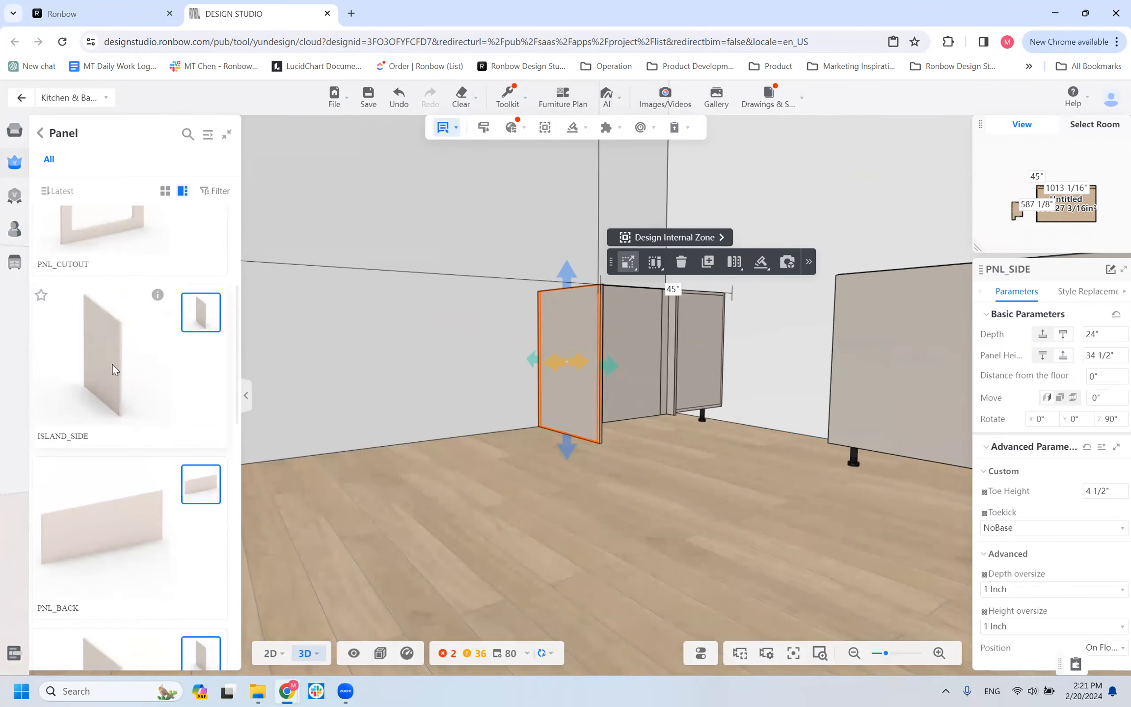
{"action": "left_click", "coordinate": [112, 364]}
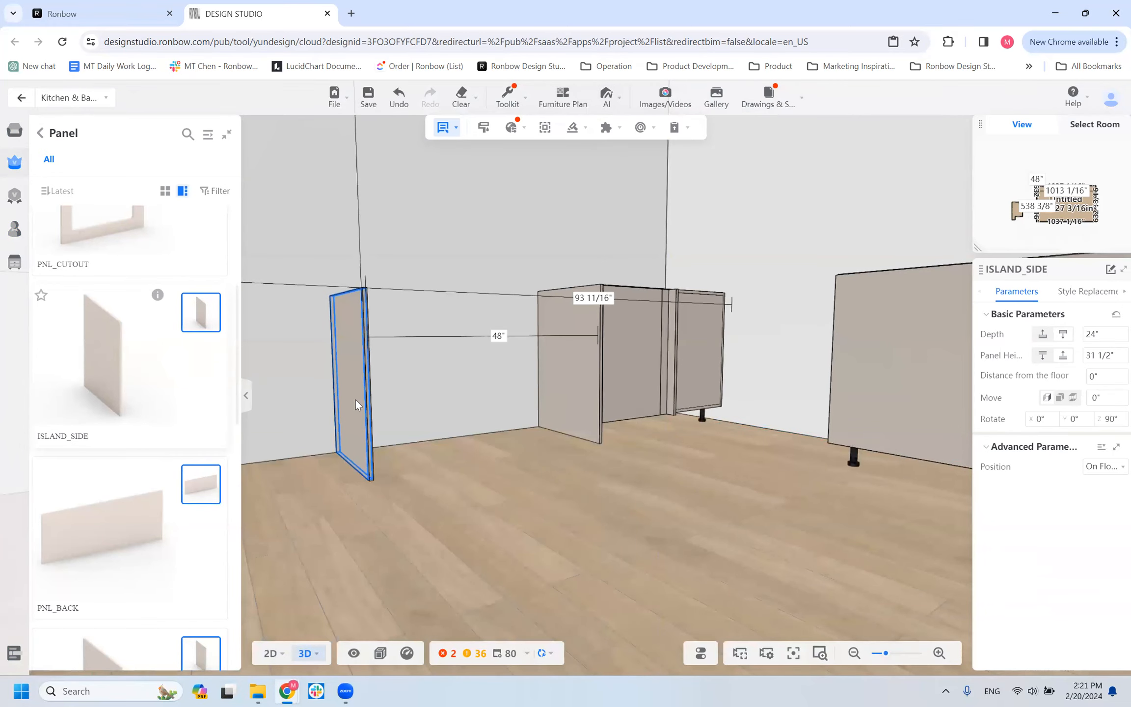
{"action": "key", "text": "Escape"}
Duplicate the B1D_ACCESSORY cabinet and place the copy on the open floor away from the walls.
{"action": "scroll", "coordinate": [385, 412], "scroll_direction": "down", "scroll_amount": 3}
{"action": "left_click_drag", "start_coordinate": [406, 498], "coordinate": [532, 528]}
{"action": "scroll", "coordinate": [346, 417], "scroll_direction": "down", "scroll_amount": 5}
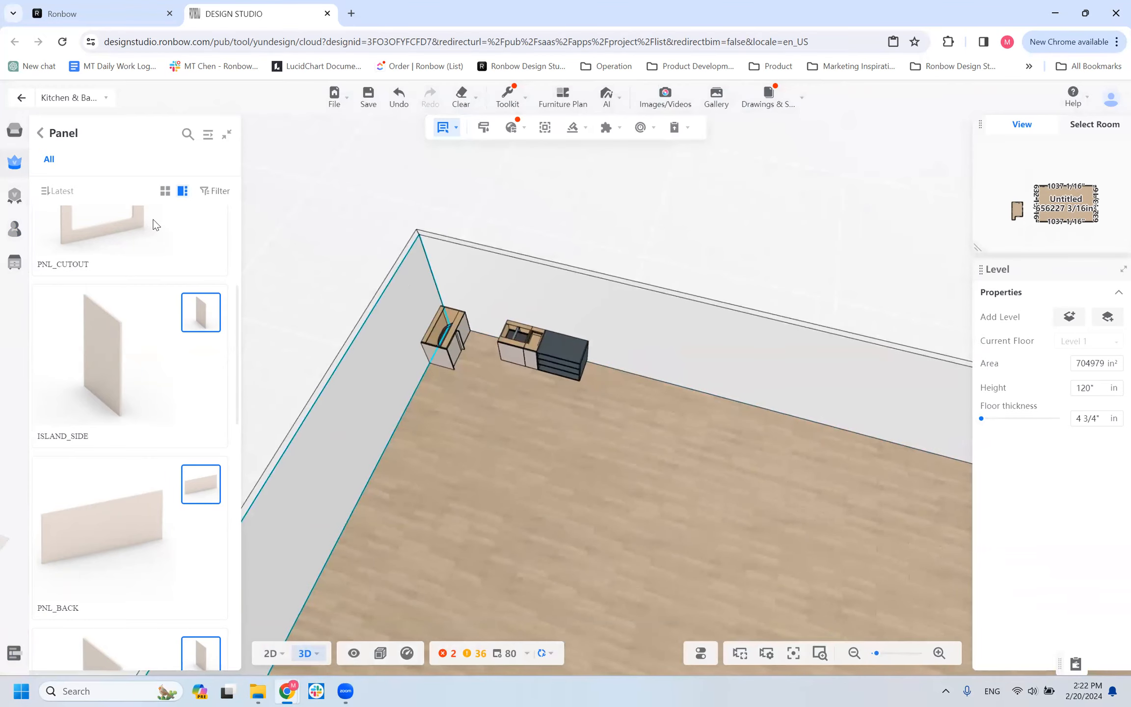
{"action": "left_click", "coordinate": [522, 344]}
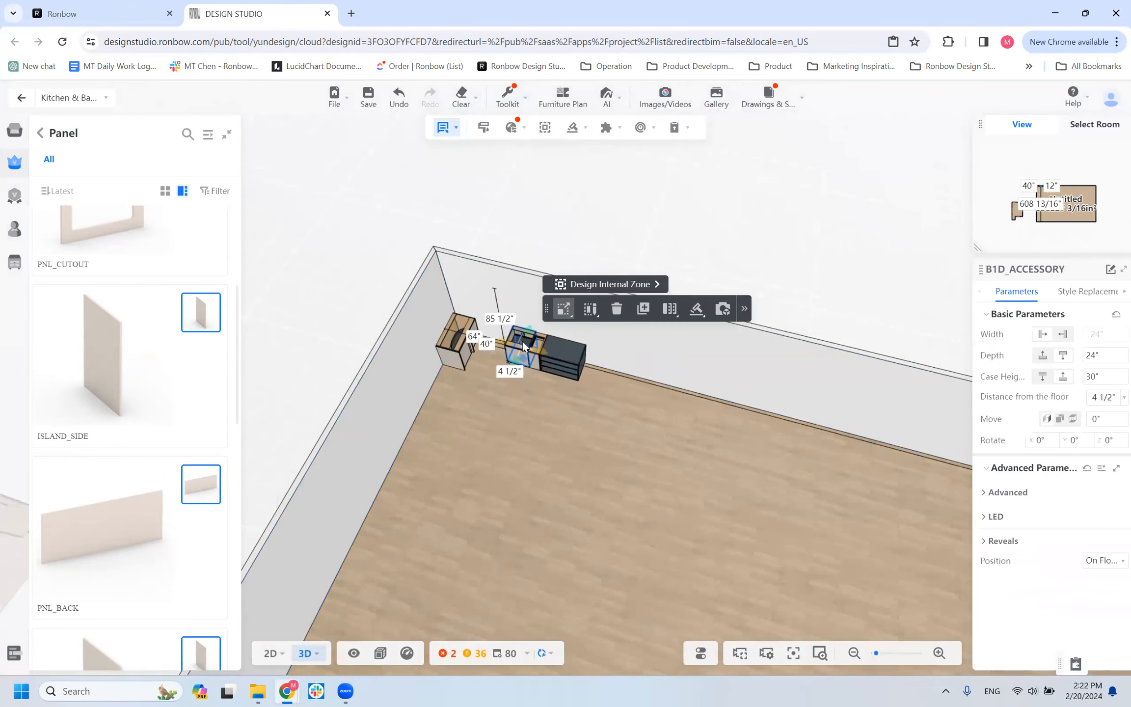
{"action": "left_click", "coordinate": [643, 309]}
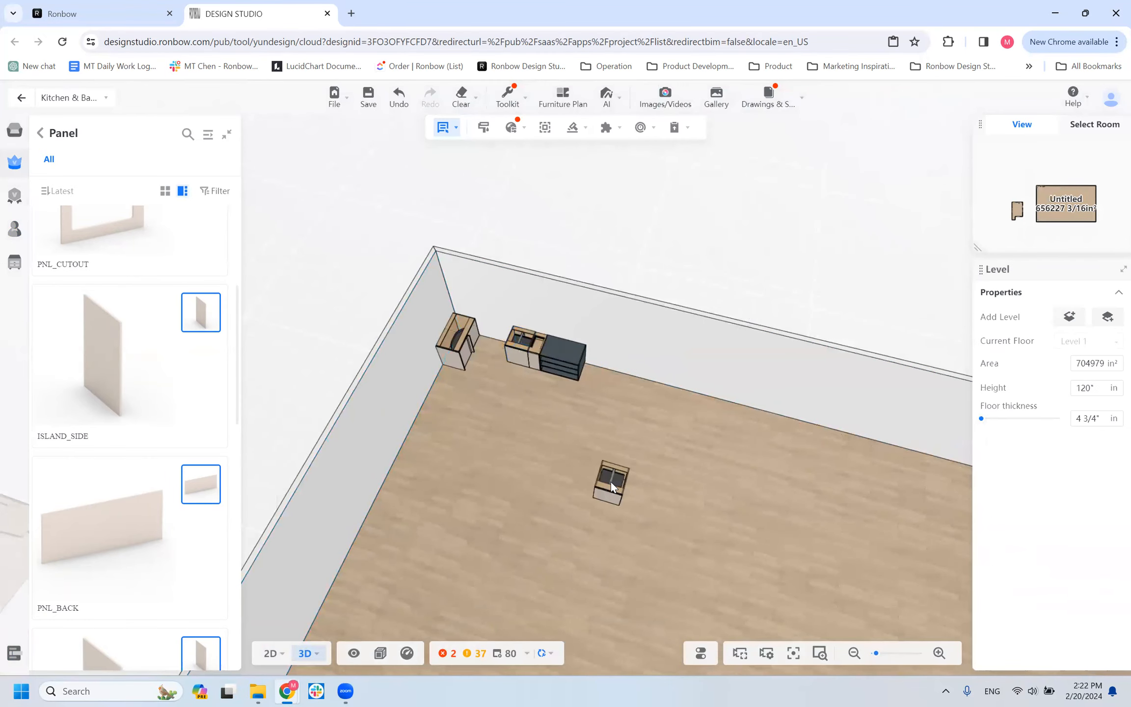
{"action": "left_click", "coordinate": [611, 481]}
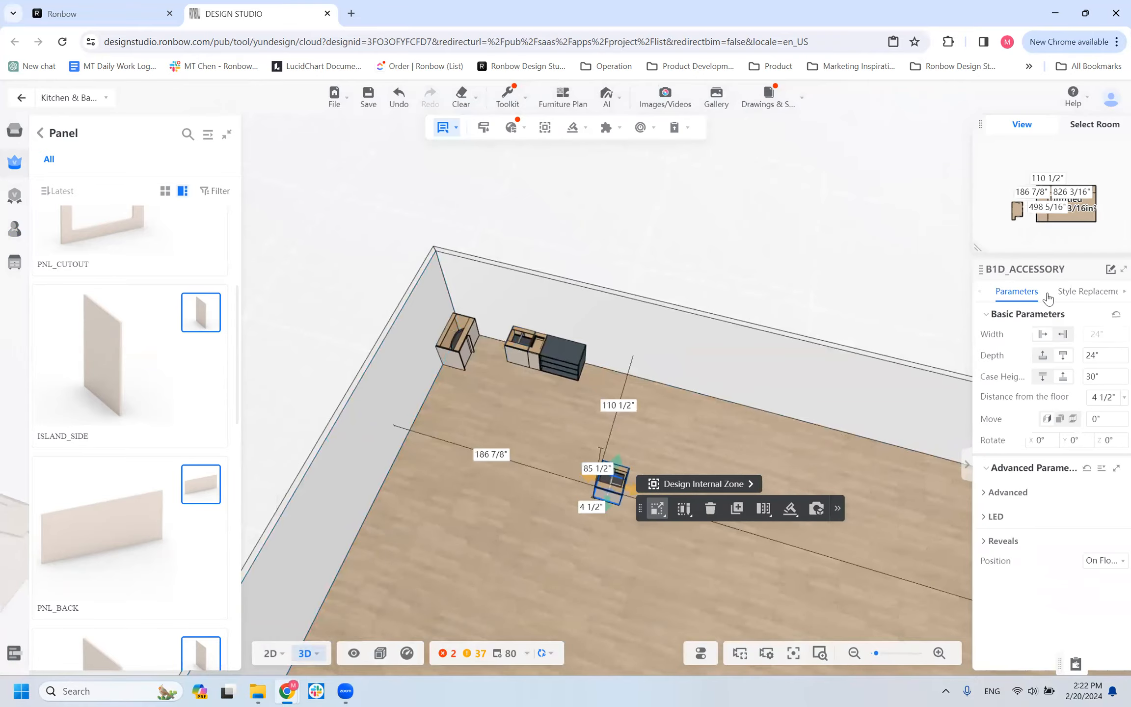
Search the carcass styles for B1D and replace the copied cabinet's carcass with the B1D style.
{"action": "left_click", "coordinate": [1071, 292]}
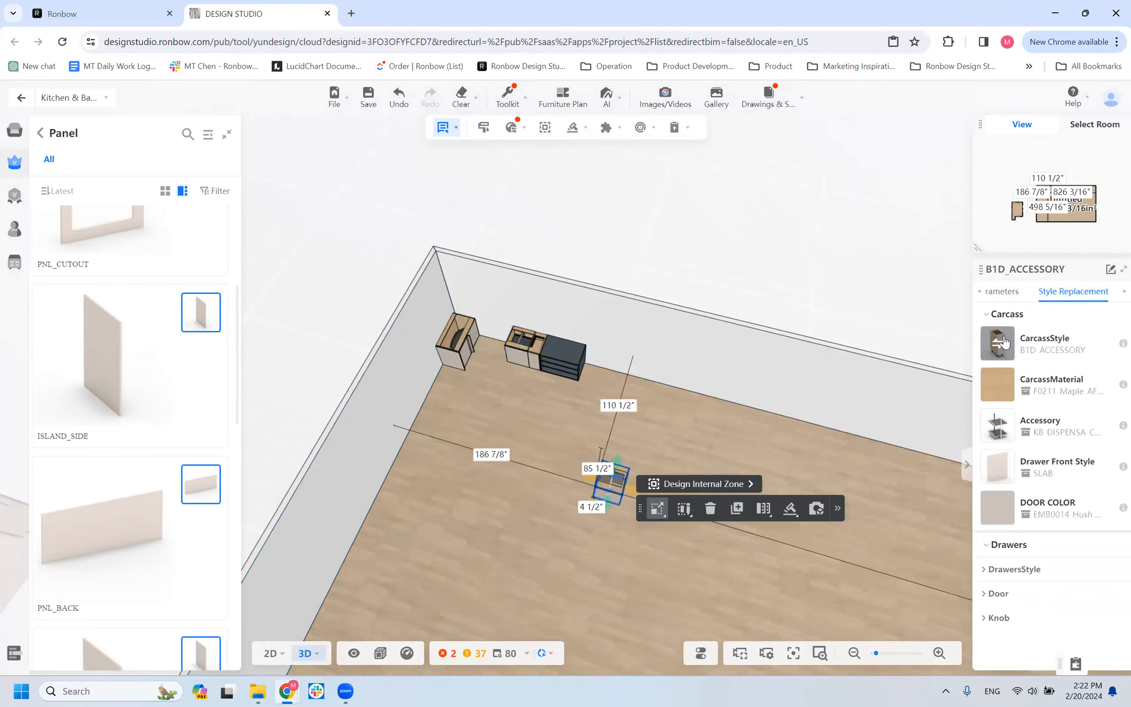
{"action": "left_click", "coordinate": [1003, 342]}
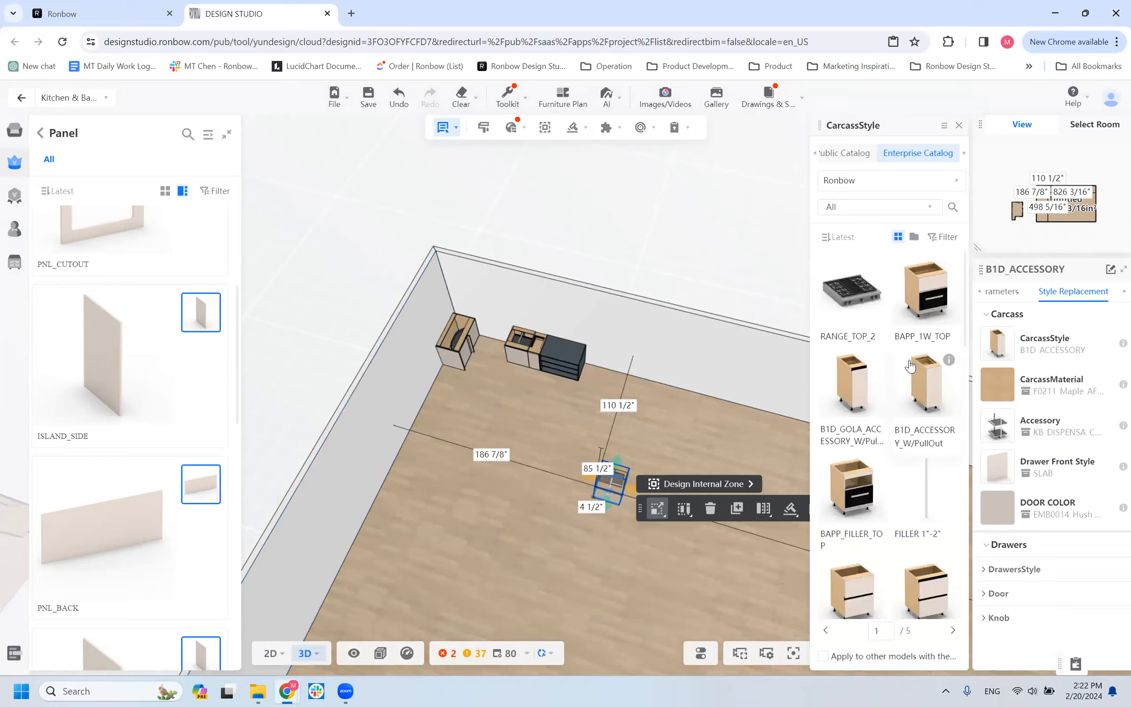
{"action": "left_click", "coordinate": [952, 206]}
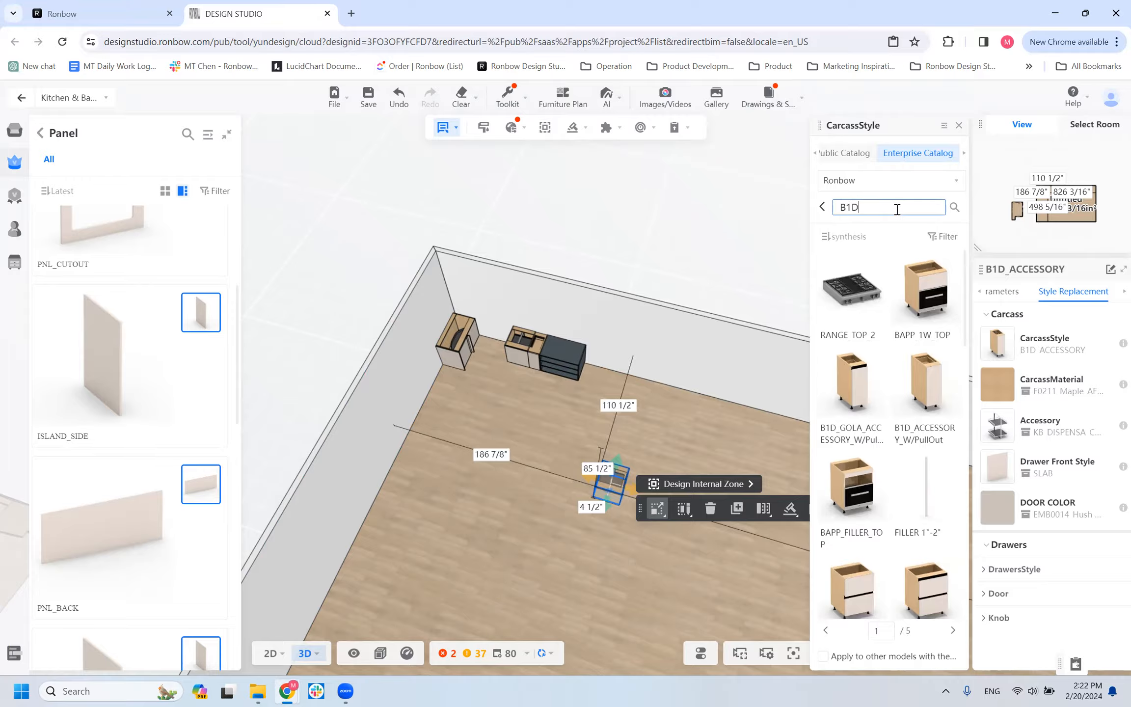
{"action": "type", "text": "B1D"}
{"action": "key", "text": "Return"}
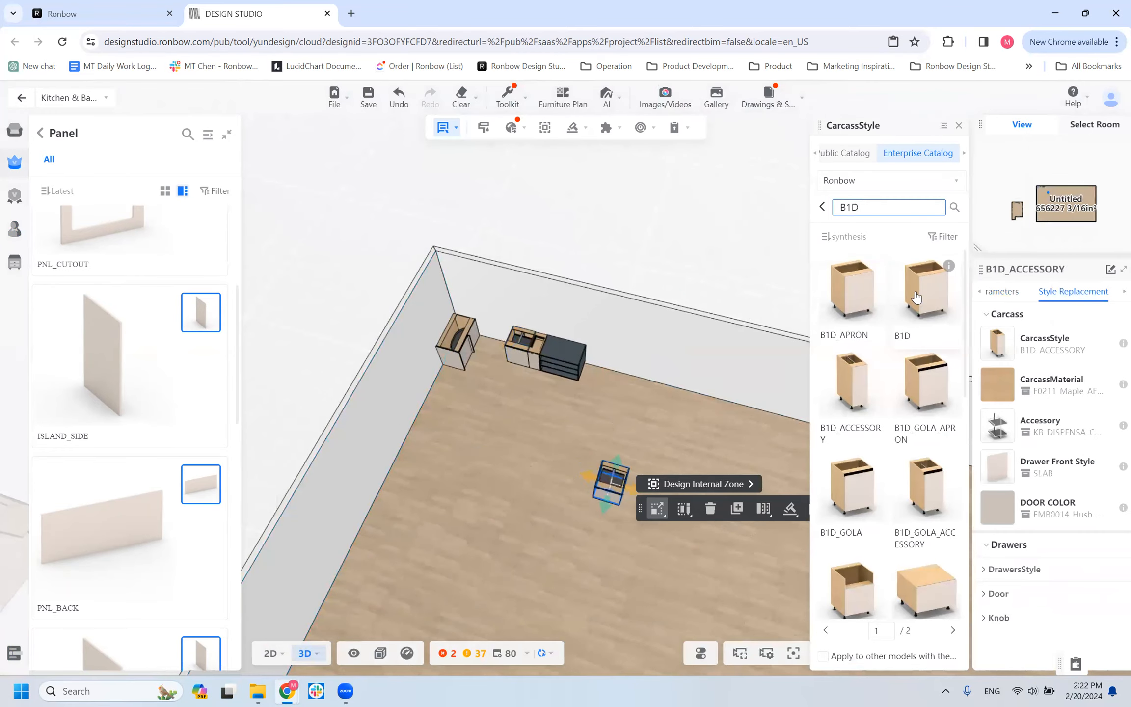
{"action": "mouse_move", "coordinate": [653, 511]}
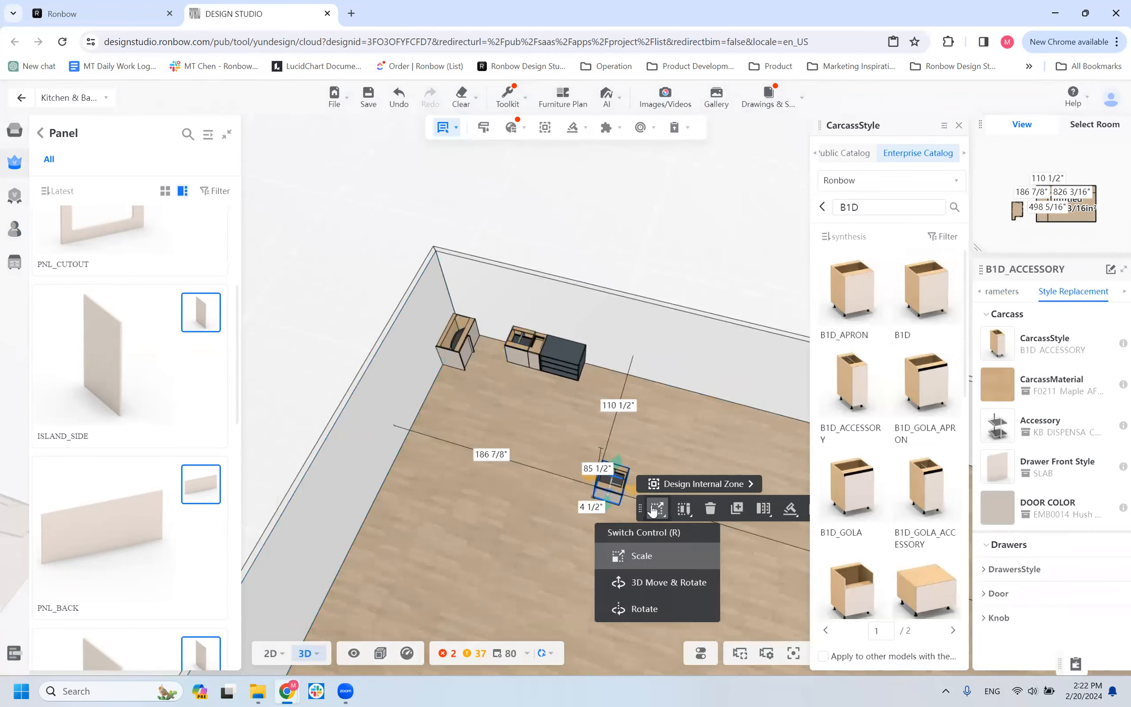
Set the freestanding B1D cabinet's width to 30 inches.
{"action": "left_click", "coordinate": [999, 292]}
{"action": "left_click", "coordinate": [1083, 335]}
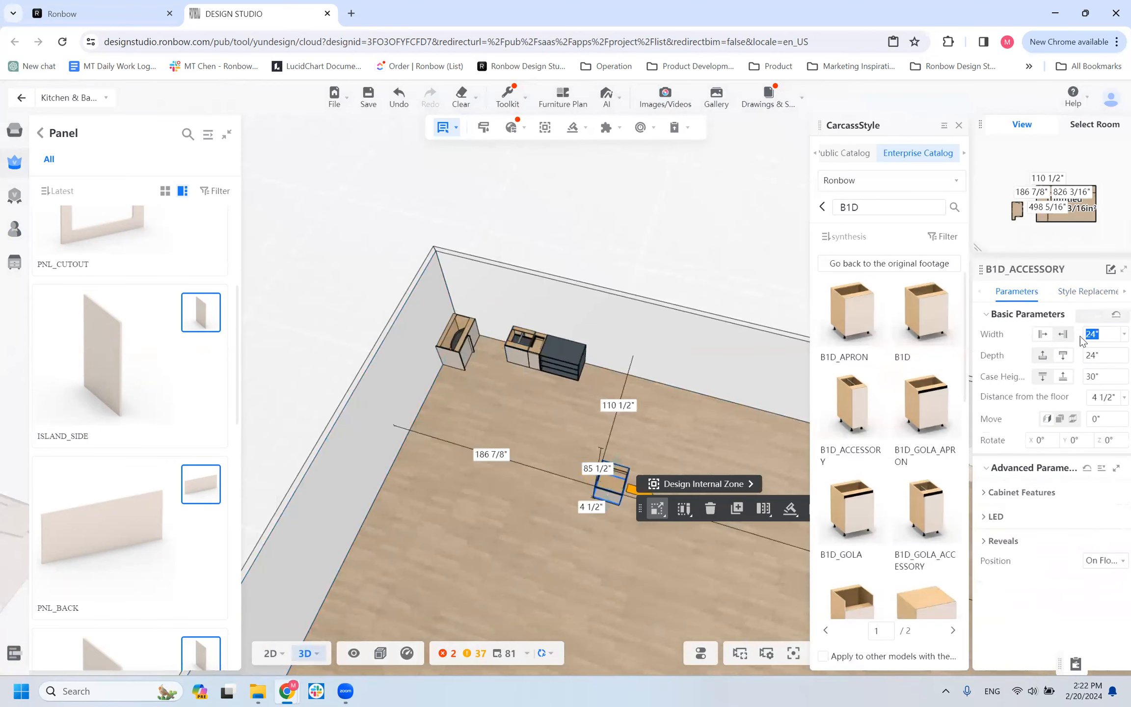
{"action": "type", "text": "30"}
{"action": "key", "text": "Return"}
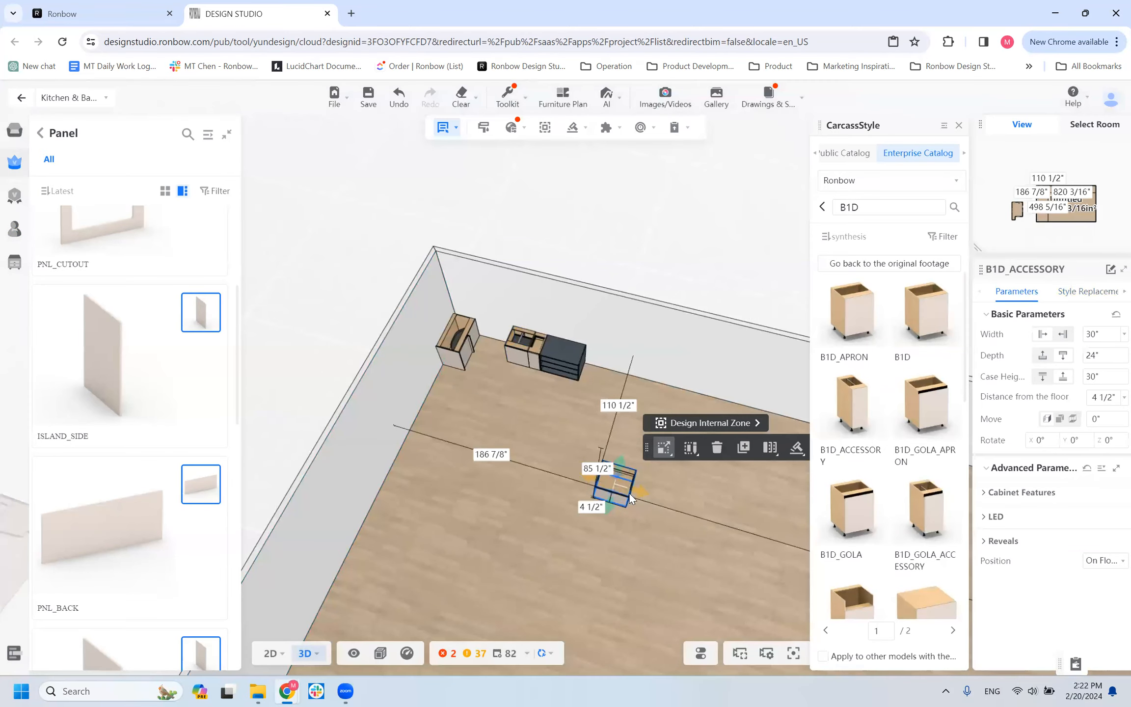
Place two copies of the freestanding B1D cabinet side by side to form a row of three.
{"action": "left_click", "coordinate": [650, 490]}
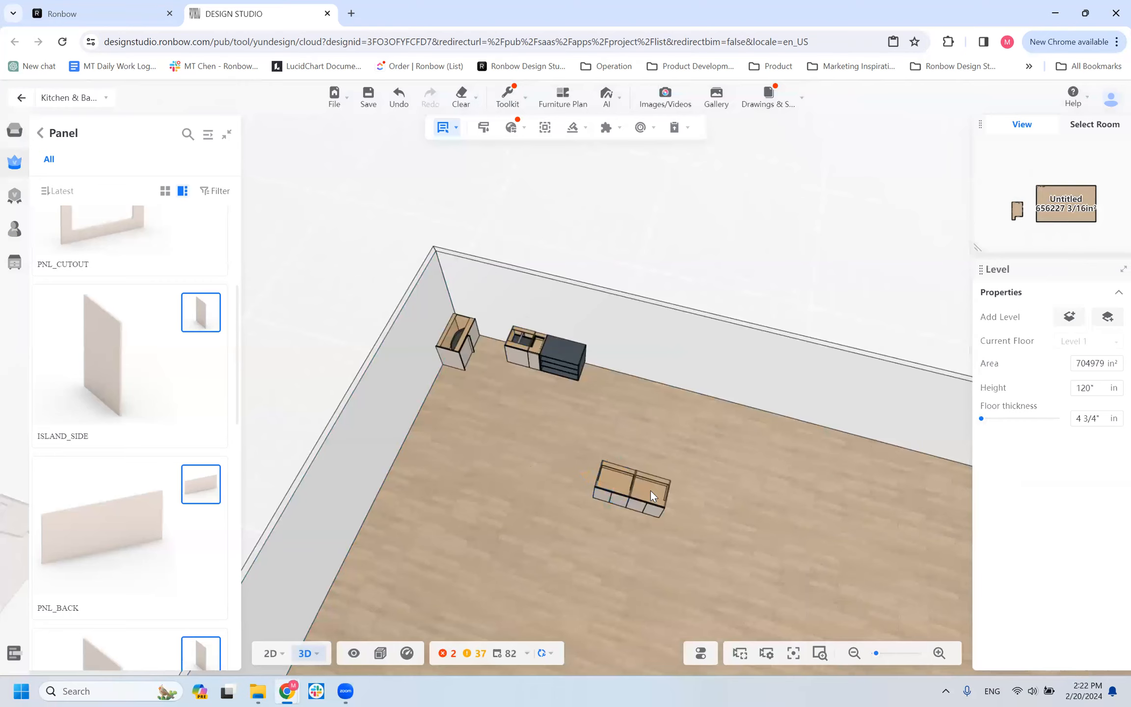
{"action": "scroll", "coordinate": [712, 537], "scroll_direction": "up", "scroll_amount": 3}
{"action": "left_click", "coordinate": [702, 539]}
{"action": "left_click_drag", "start_coordinate": [594, 603], "coordinate": [593, 554]}
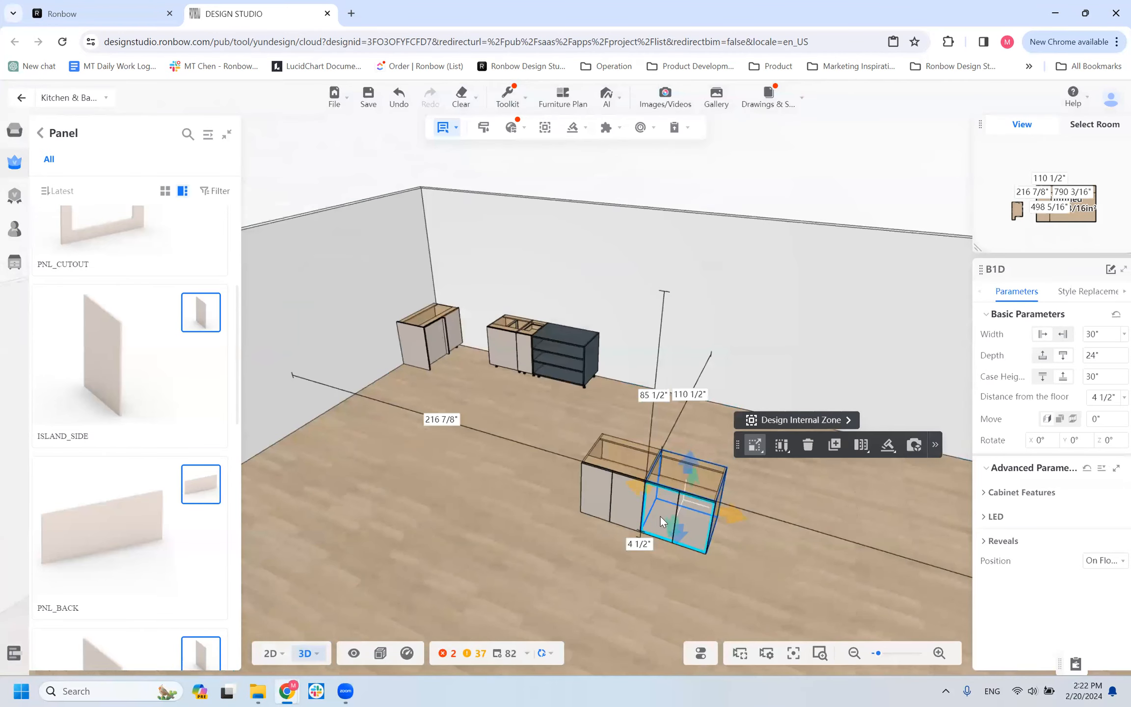
{"action": "left_click", "coordinate": [833, 448]}
{"action": "left_click", "coordinate": [756, 512]}
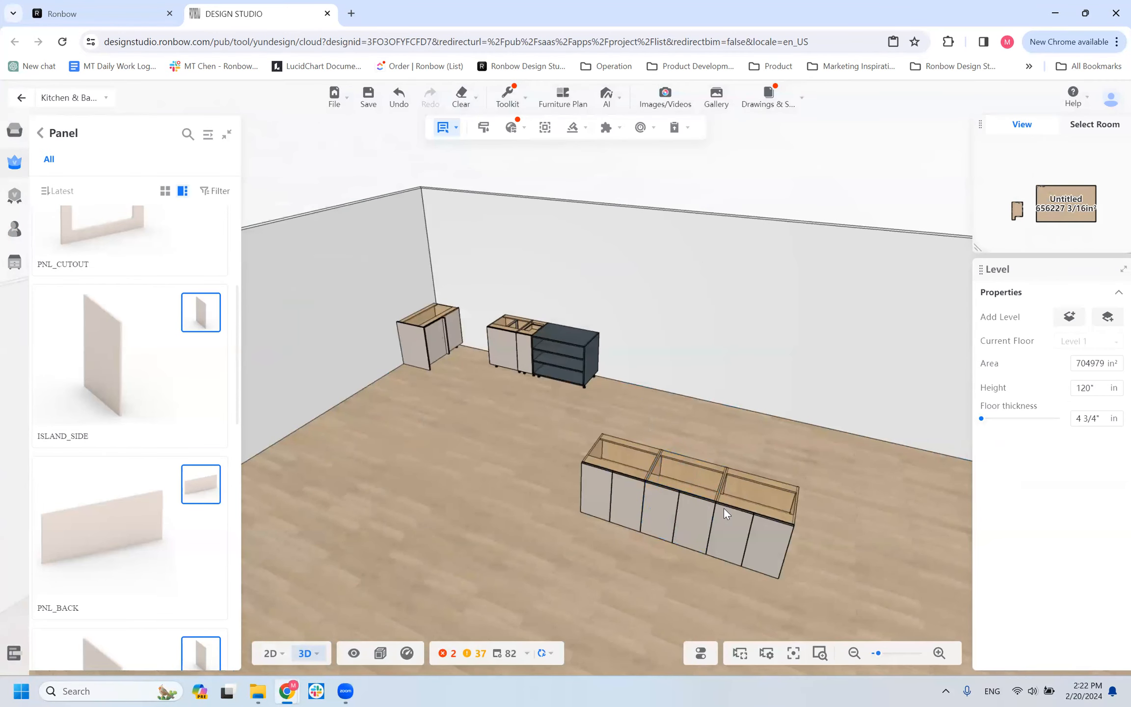
Examine the freestanding row of three B1D cabinets from the front and from above.
{"action": "left_click_drag", "start_coordinate": [555, 574], "coordinate": [538, 527]}
{"action": "scroll", "coordinate": [605, 464], "scroll_direction": "up", "scroll_amount": 3}
{"action": "left_click_drag", "start_coordinate": [471, 460], "coordinate": [402, 449]}
{"action": "scroll", "coordinate": [438, 474], "scroll_direction": "down", "scroll_amount": 4}
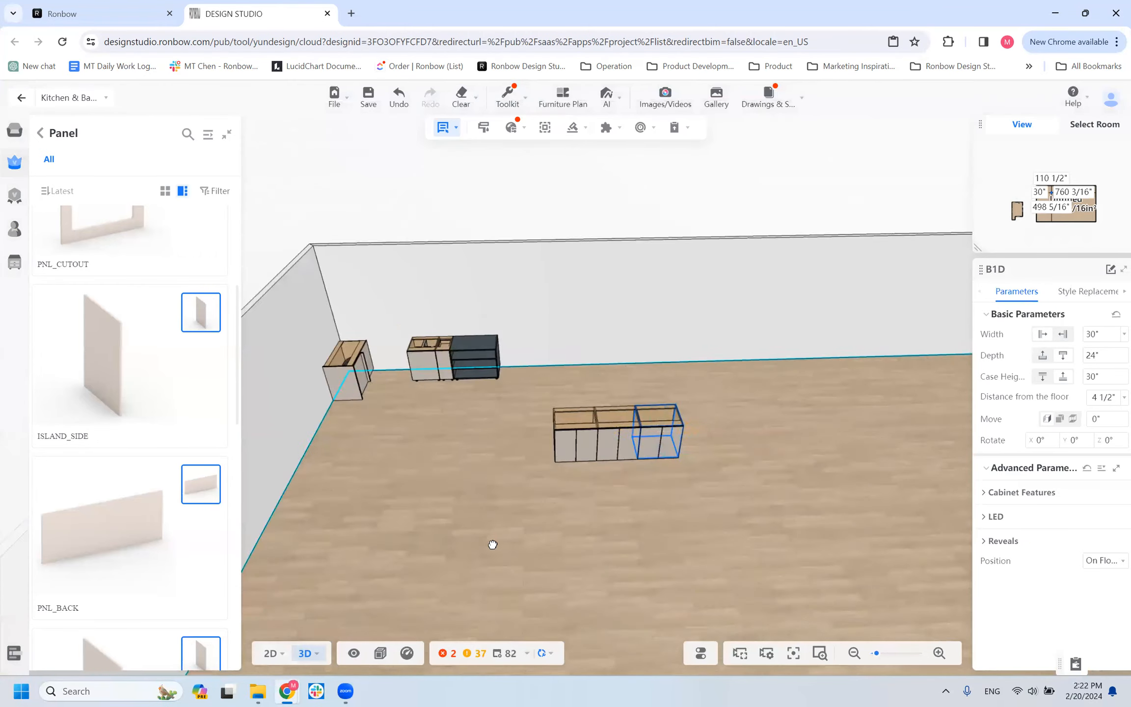
{"action": "left_click_drag", "start_coordinate": [492, 543], "coordinate": [467, 467]}
{"action": "scroll", "coordinate": [512, 517], "scroll_direction": "up", "scroll_amount": 3}
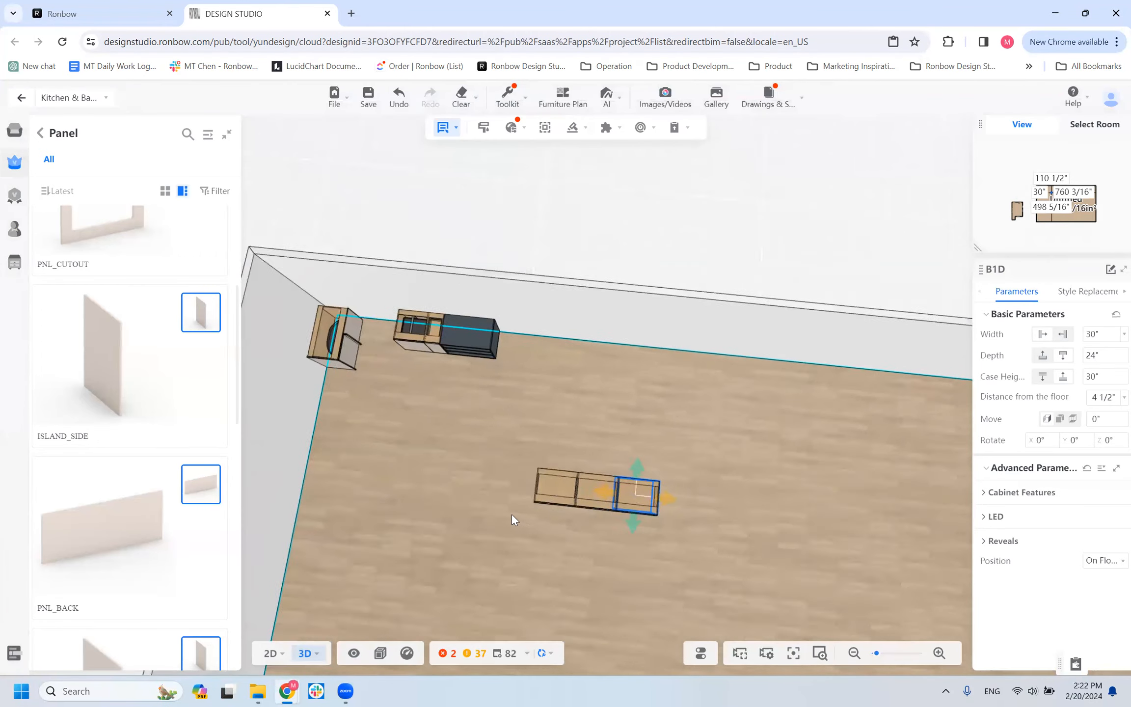
{"action": "left_click_drag", "start_coordinate": [569, 549], "coordinate": [545, 534]}
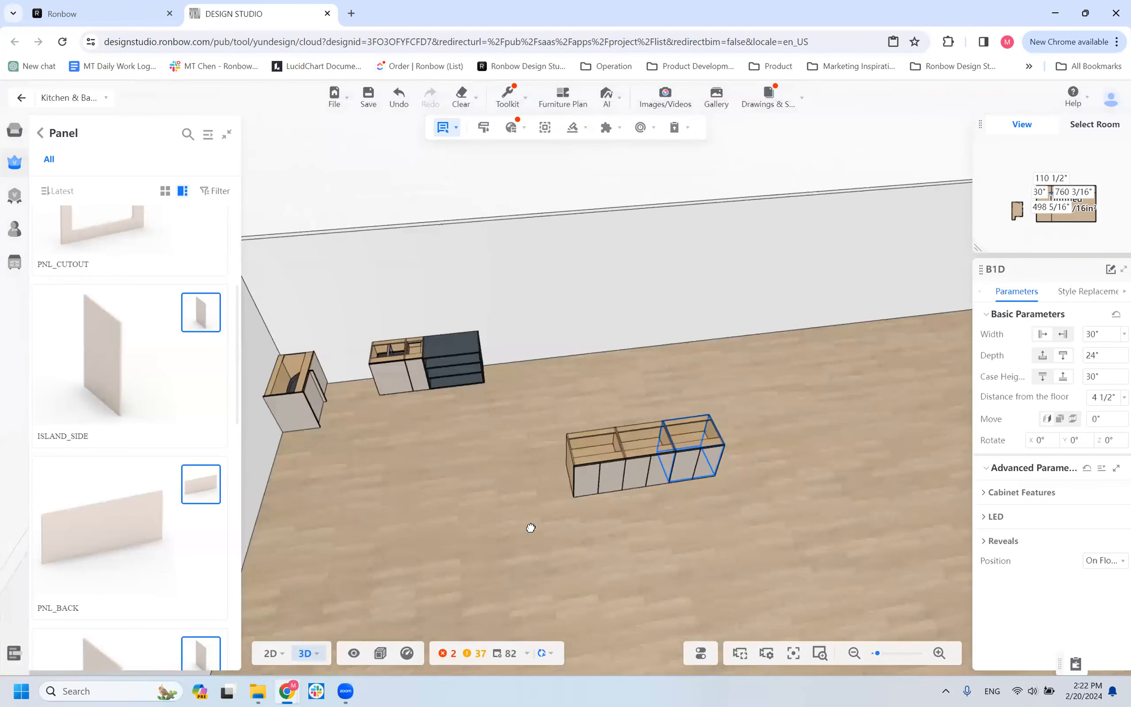
Place an ISLAND_SIDE panel against the open end of the freestanding cabinet row.
{"action": "left_click", "coordinate": [301, 505]}
{"action": "left_click", "coordinate": [87, 355]}
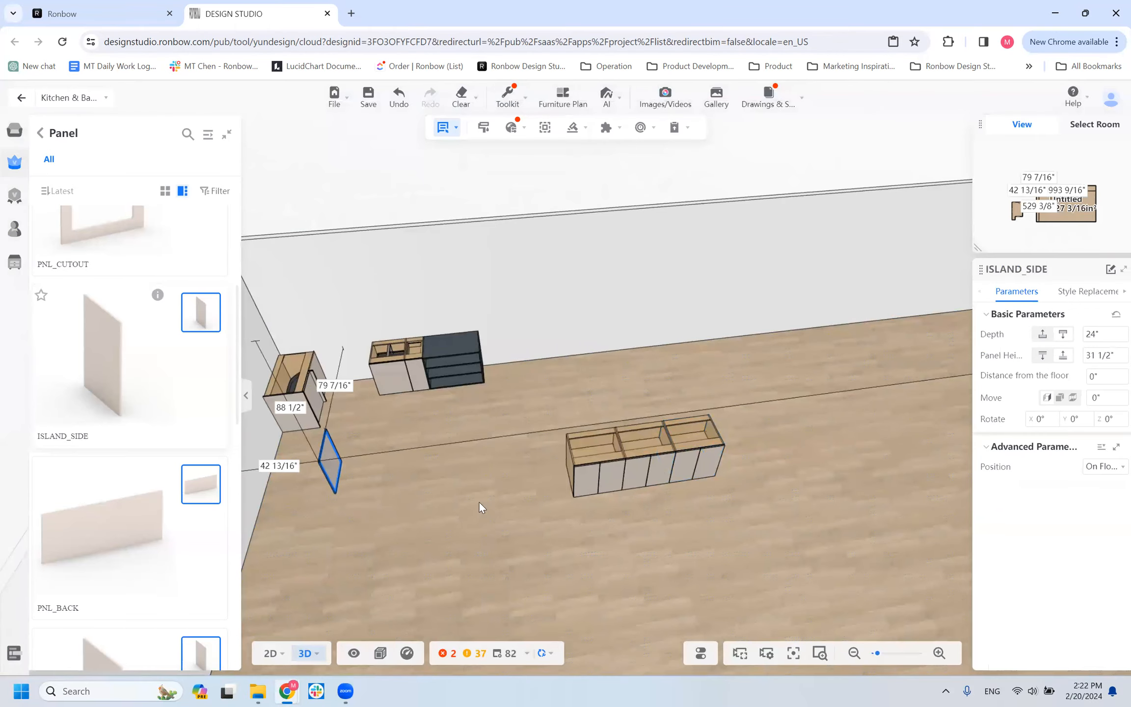
{"action": "left_click", "coordinate": [579, 463]}
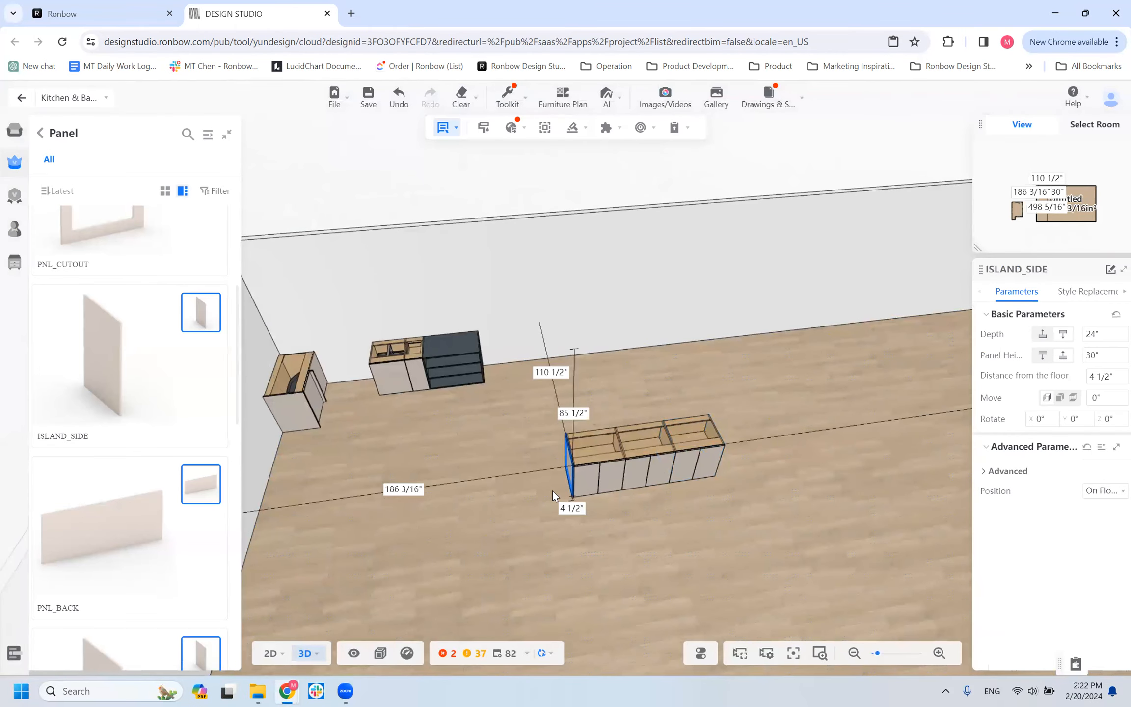
Examine how the island side panel sits on the end of the freestanding row.
{"action": "scroll", "coordinate": [455, 574], "scroll_direction": "up", "scroll_amount": 5}
{"action": "right_click_drag", "start_coordinate": [636, 537], "coordinate": [564, 573]}
{"action": "scroll", "coordinate": [889, 444], "scroll_direction": "up", "scroll_amount": 3}
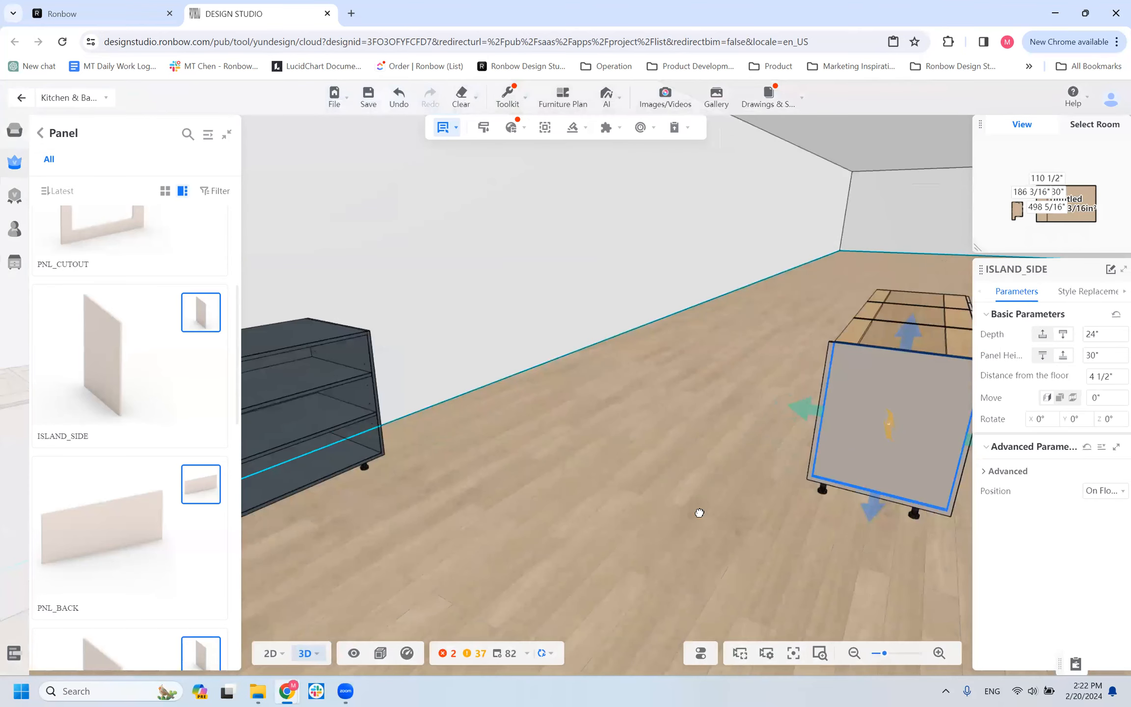
{"action": "left_click_drag", "start_coordinate": [699, 512], "coordinate": [632, 526]}
{"action": "mouse_move", "coordinate": [351, 535]}
{"action": "right_mouse_down"}
{"action": "mouse_move", "coordinate": [431, 556]}
{"action": "mouse_move", "coordinate": [349, 550]}
{"action": "mouse_move", "coordinate": [348, 530]}
{"action": "right_mouse_up"}
{"action": "scroll", "coordinate": [348, 529], "scroll_direction": "down", "scroll_amount": 3}
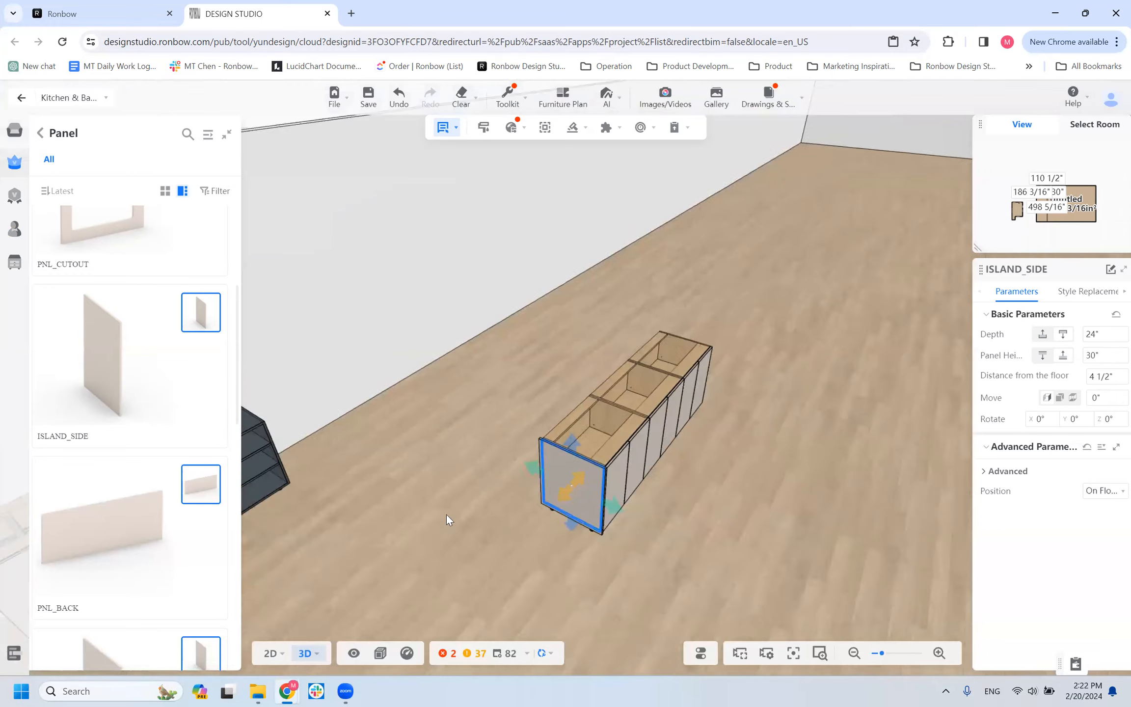
{"action": "left_click_drag", "start_coordinate": [446, 514], "coordinate": [610, 464]}
{"action": "scroll", "coordinate": [608, 459], "scroll_direction": "down", "scroll_amount": 3}
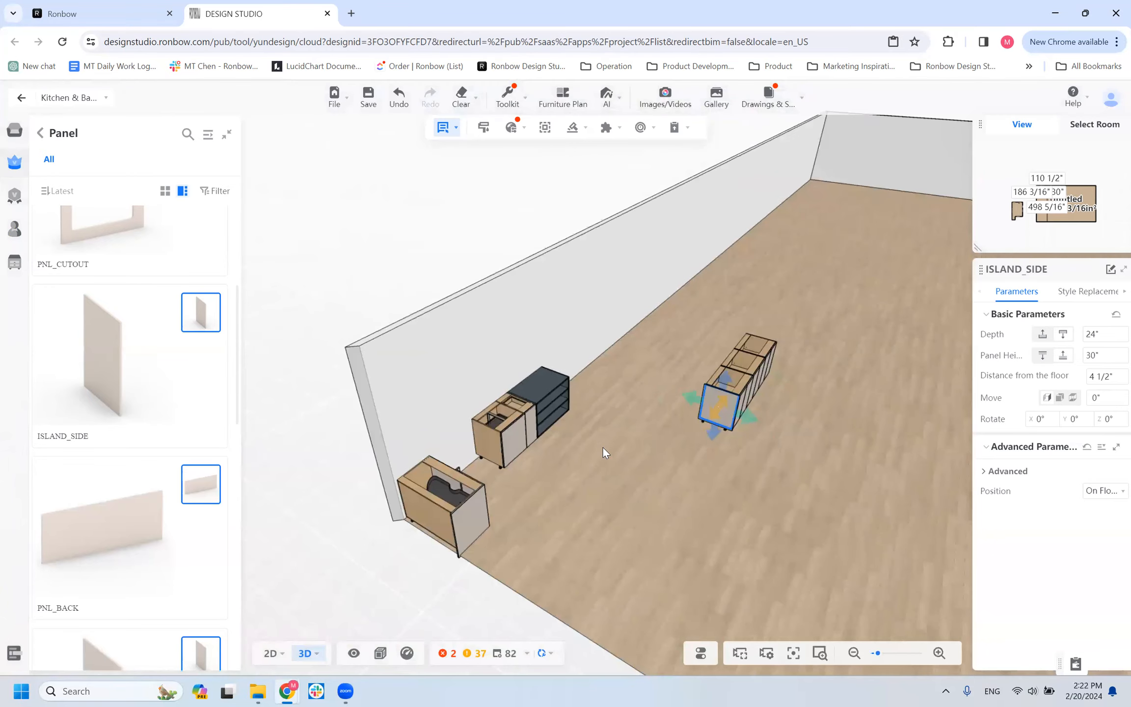
Compare the island side panel with the floor-length PNL_SIDE panel on the corner cabinet.
{"action": "left_click", "coordinate": [463, 514]}
{"action": "left_click", "coordinate": [726, 409]}
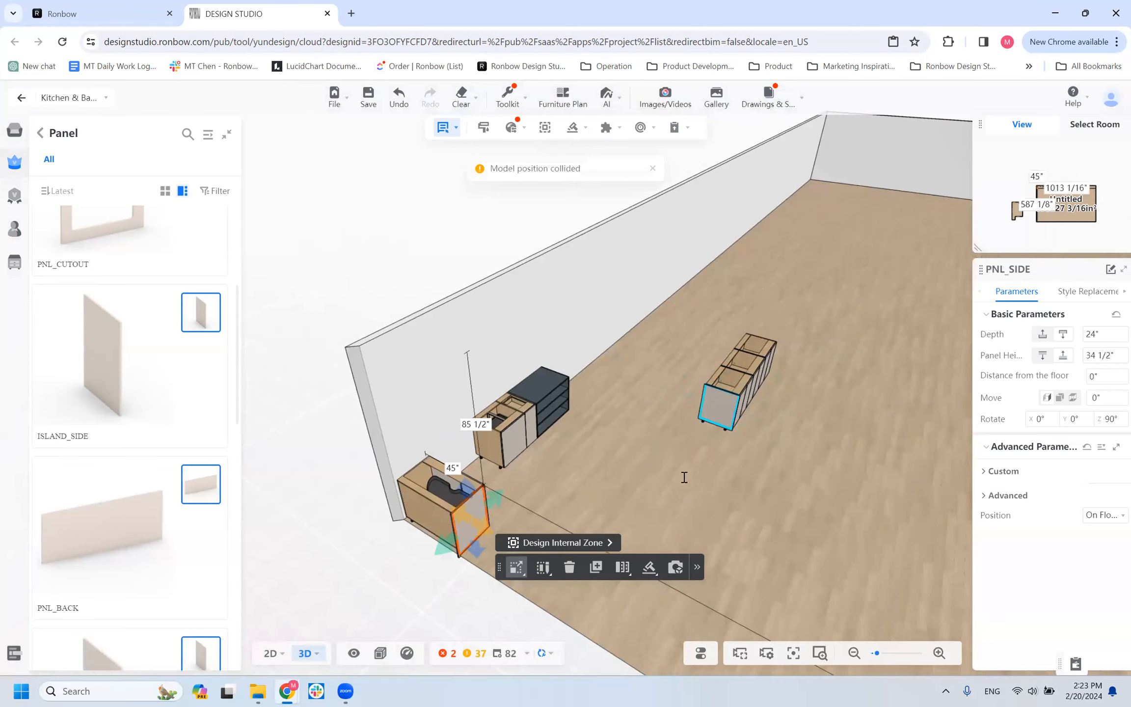
{"action": "scroll", "coordinate": [647, 472], "scroll_direction": "up", "scroll_amount": 4}
{"action": "scroll", "coordinate": [648, 474], "scroll_direction": "down", "scroll_amount": 4}
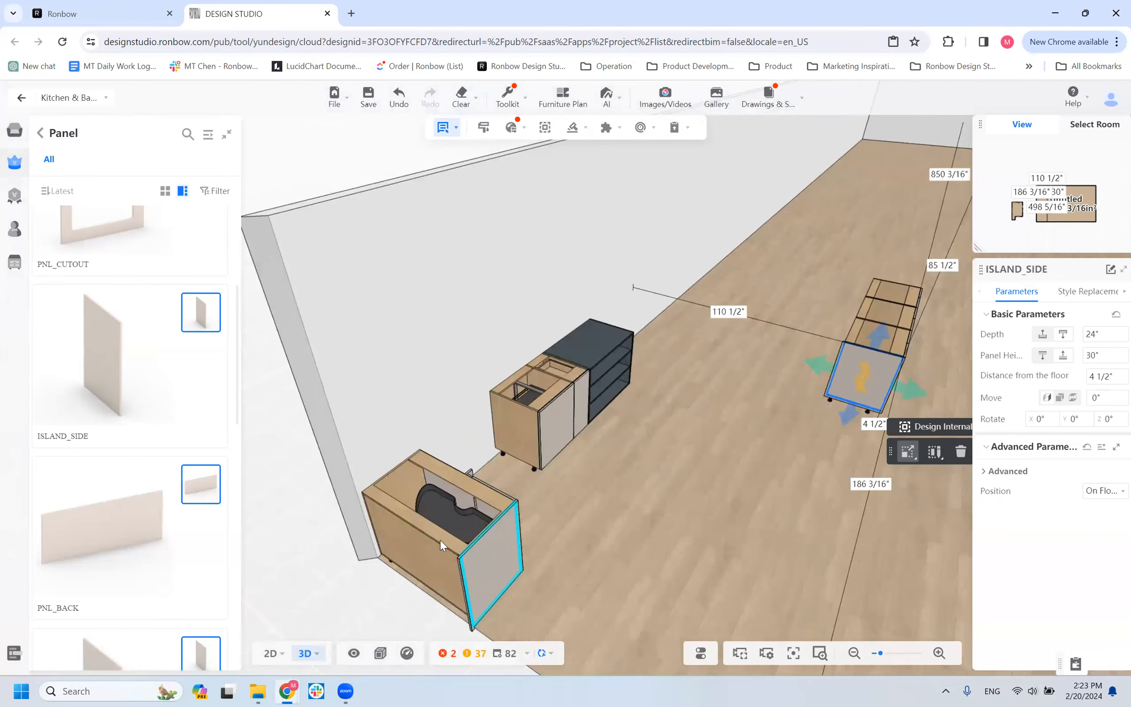
{"action": "left_click", "coordinate": [457, 587]}
{"action": "left_click_drag", "start_coordinate": [607, 595], "coordinate": [418, 612]}
{"action": "left_click", "coordinate": [291, 361]}
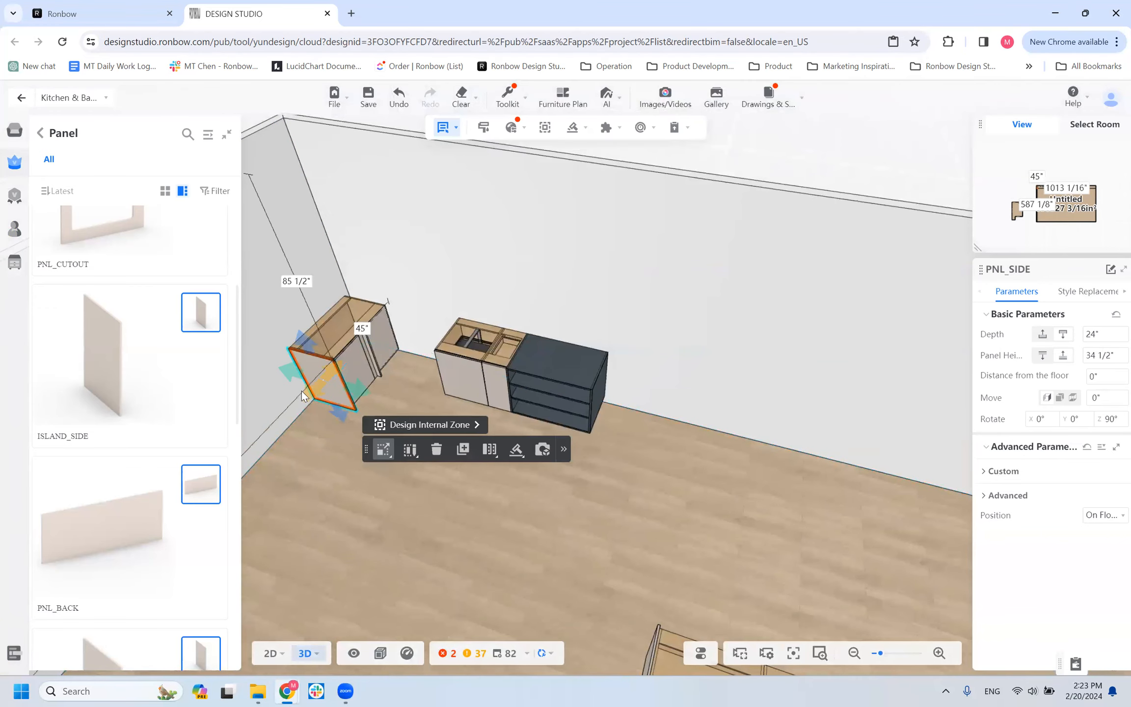
{"action": "left_click_drag", "start_coordinate": [310, 485], "coordinate": [408, 449]}
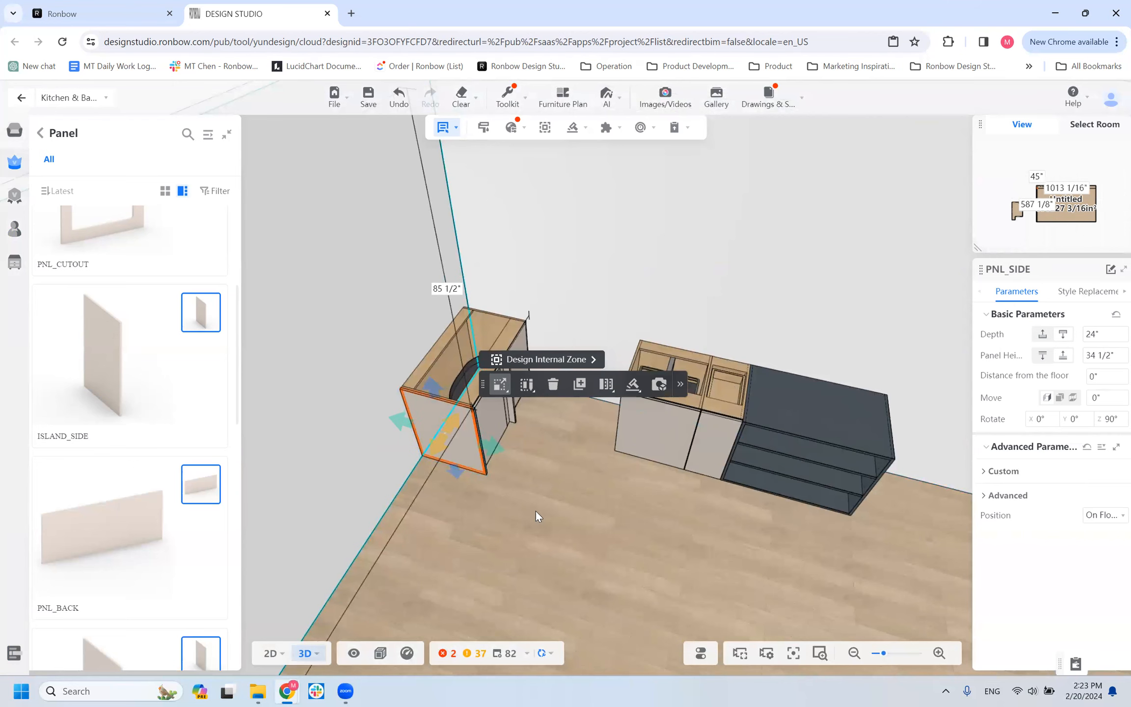
Select the ISLAND_SIDE panel on the freestanding row and inspect its bottom edge and the cabinet feet.
{"action": "scroll", "coordinate": [457, 582], "scroll_direction": "down", "scroll_amount": 2}
{"action": "left_click_drag", "start_coordinate": [457, 582], "coordinate": [805, 232]}
{"action": "scroll", "coordinate": [804, 232], "scroll_direction": "up", "scroll_amount": 3}
{"action": "right_click_drag", "start_coordinate": [804, 232], "coordinate": [622, 481]}
{"action": "scroll", "coordinate": [735, 288], "scroll_direction": "up", "scroll_amount": 2}
{"action": "right_click_drag", "start_coordinate": [735, 288], "coordinate": [615, 543]}
{"action": "scroll", "coordinate": [615, 544], "scroll_direction": "up", "scroll_amount": 2}
{"action": "left_click_drag", "start_coordinate": [444, 555], "coordinate": [557, 507]}
{"action": "left_click", "coordinate": [587, 481]}
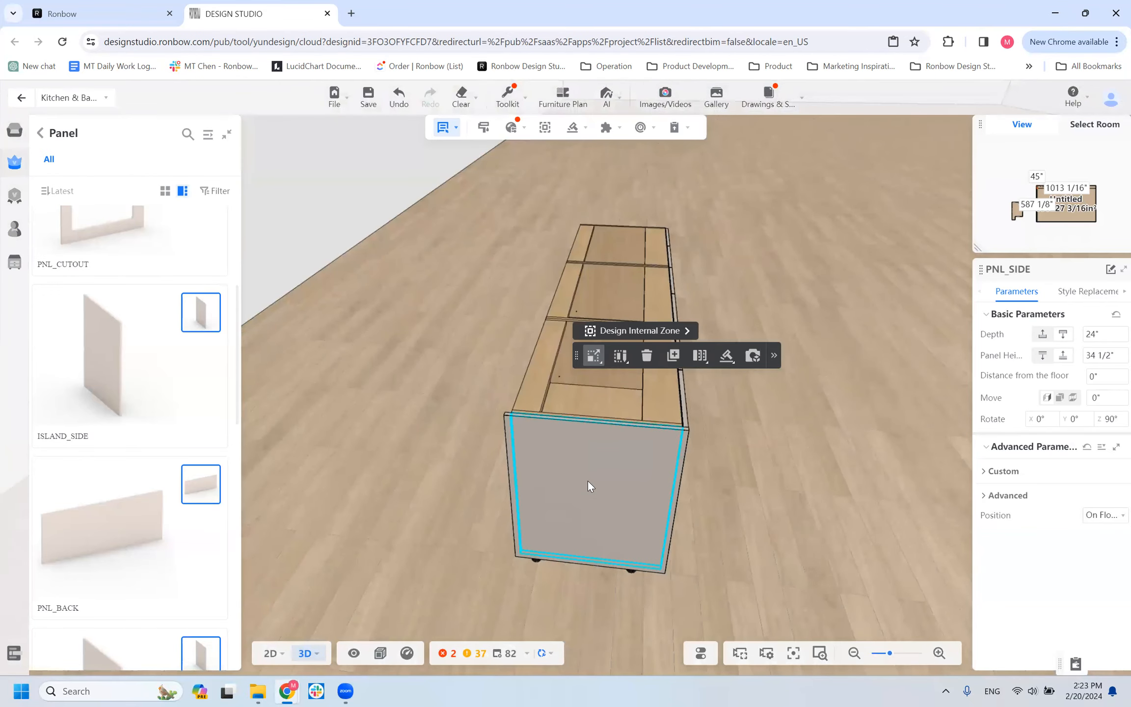
{"action": "mouse_move", "coordinate": [410, 519]}
{"action": "left_mouse_down"}
{"action": "mouse_move", "coordinate": [494, 550]}
{"action": "mouse_move", "coordinate": [336, 525]}
{"action": "mouse_move", "coordinate": [550, 543]}
{"action": "mouse_move", "coordinate": [437, 535]}
{"action": "mouse_move", "coordinate": [412, 509]}
{"action": "mouse_move", "coordinate": [412, 521]}
{"action": "left_mouse_up"}
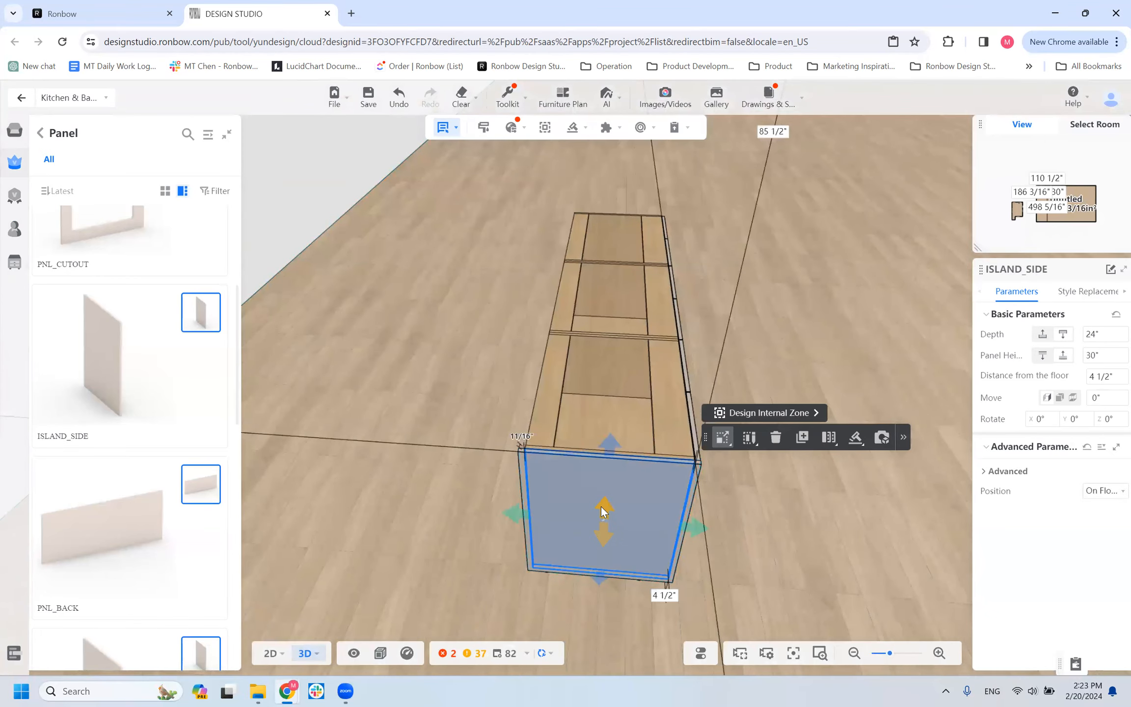
{"action": "left_click_drag", "start_coordinate": [736, 497], "coordinate": [706, 514]}
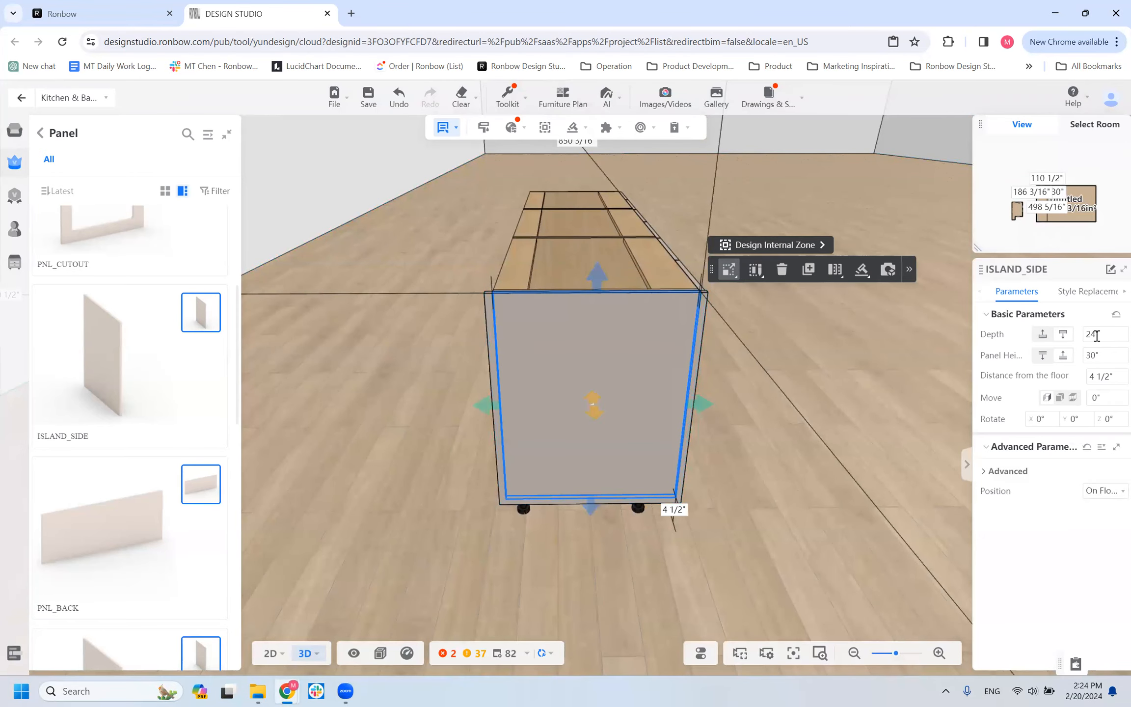
Inspect the island side panel's depth and its edges where it meets the cabinet doors and back.
{"action": "left_click", "coordinate": [614, 293]}
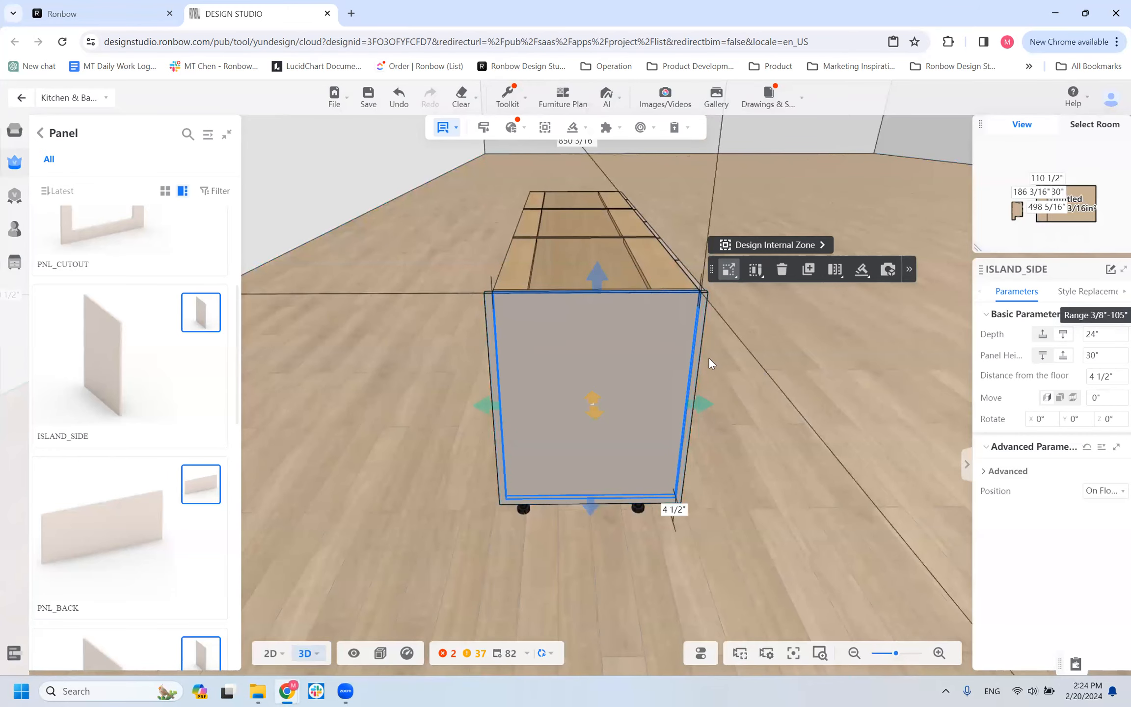
{"action": "scroll", "coordinate": [696, 349], "scroll_direction": "up", "scroll_amount": 1}
{"action": "left_click", "coordinate": [719, 313]}
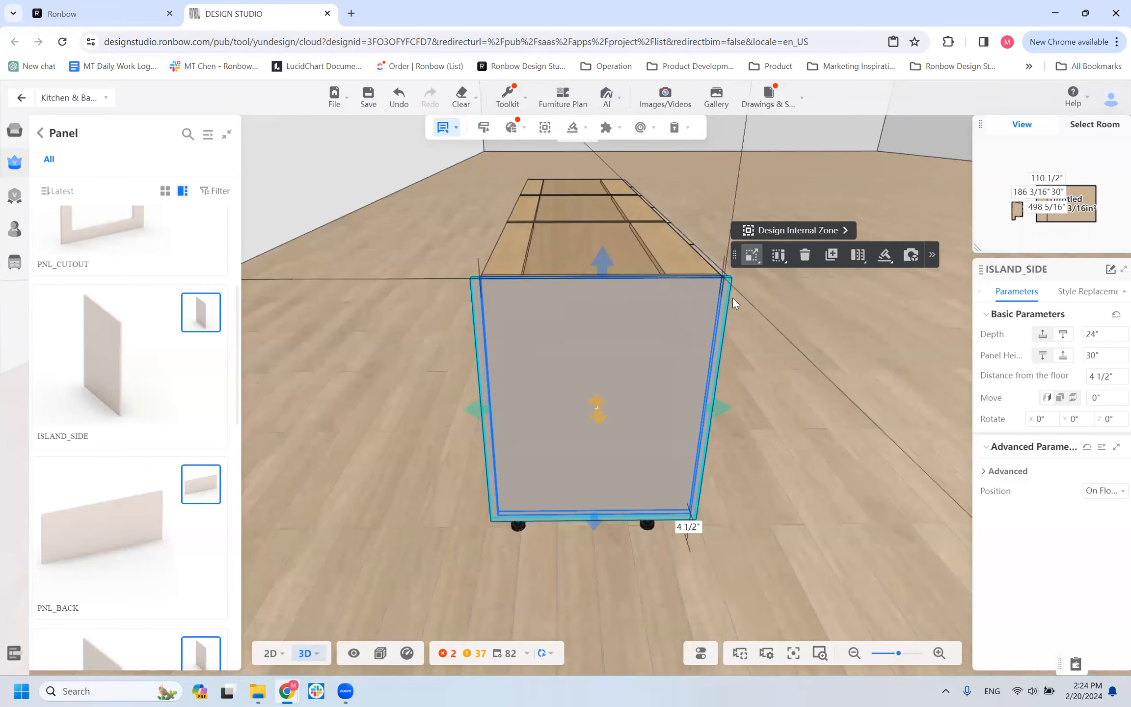
{"action": "scroll", "coordinate": [776, 358], "scroll_direction": "up", "scroll_amount": 4}
{"action": "right_click_drag", "start_coordinate": [701, 373], "coordinate": [767, 375]}
{"action": "right_click_drag", "start_coordinate": [750, 421], "coordinate": [757, 400]}
{"action": "left_click", "coordinate": [647, 406]}
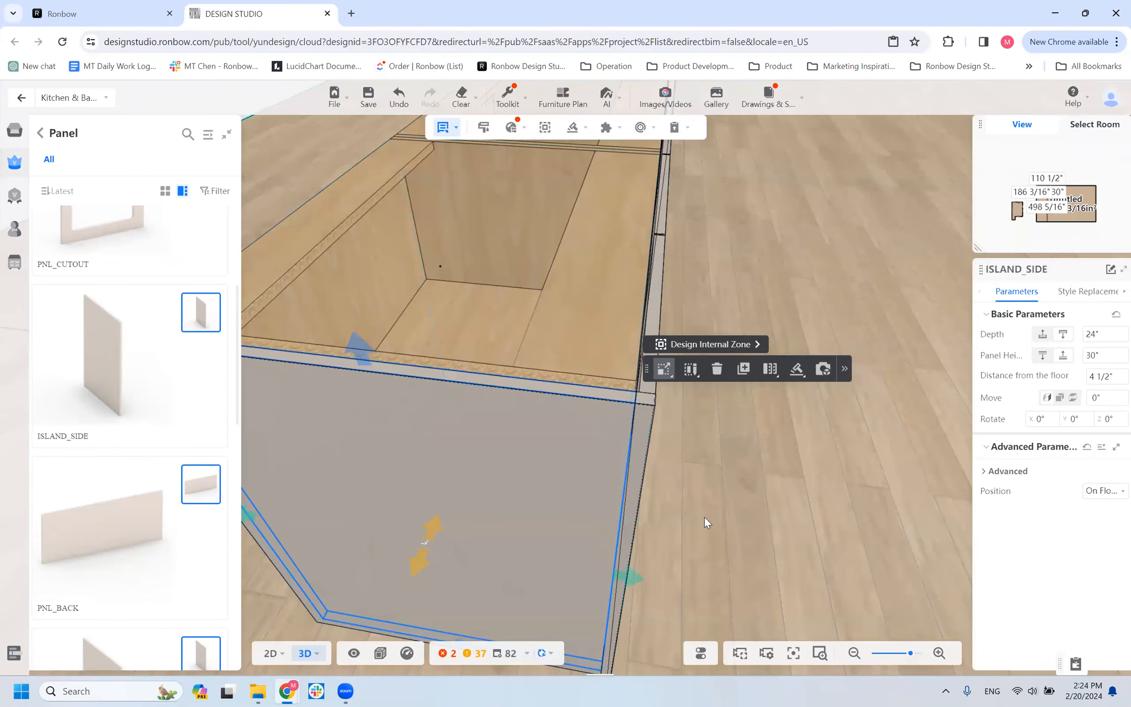
{"action": "scroll", "coordinate": [705, 515], "scroll_direction": "down", "scroll_amount": 4}
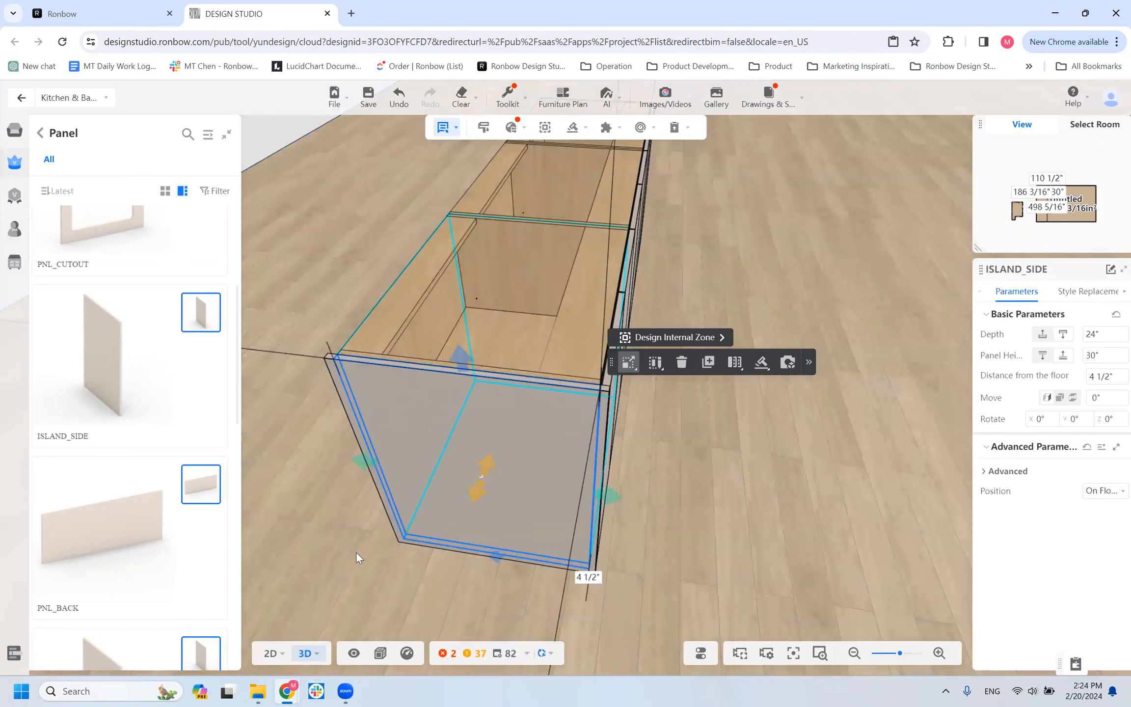
{"action": "left_click_drag", "start_coordinate": [492, 560], "coordinate": [483, 463]}
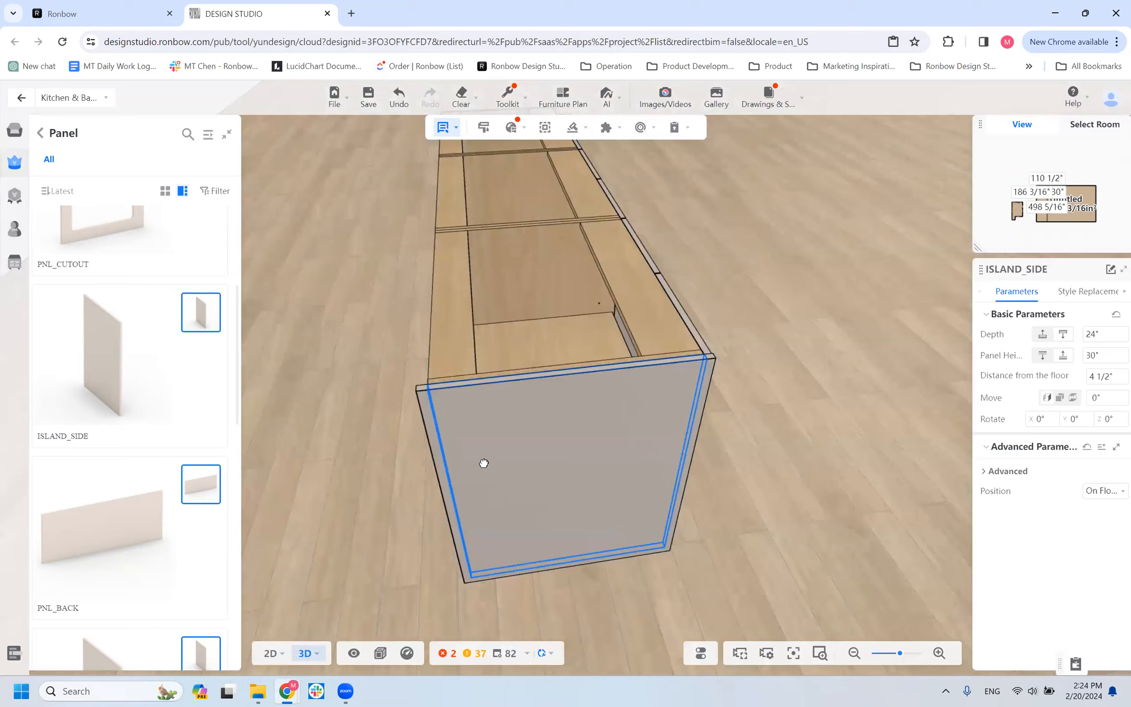
{"action": "scroll", "coordinate": [354, 518], "scroll_direction": "down", "scroll_amount": 4}
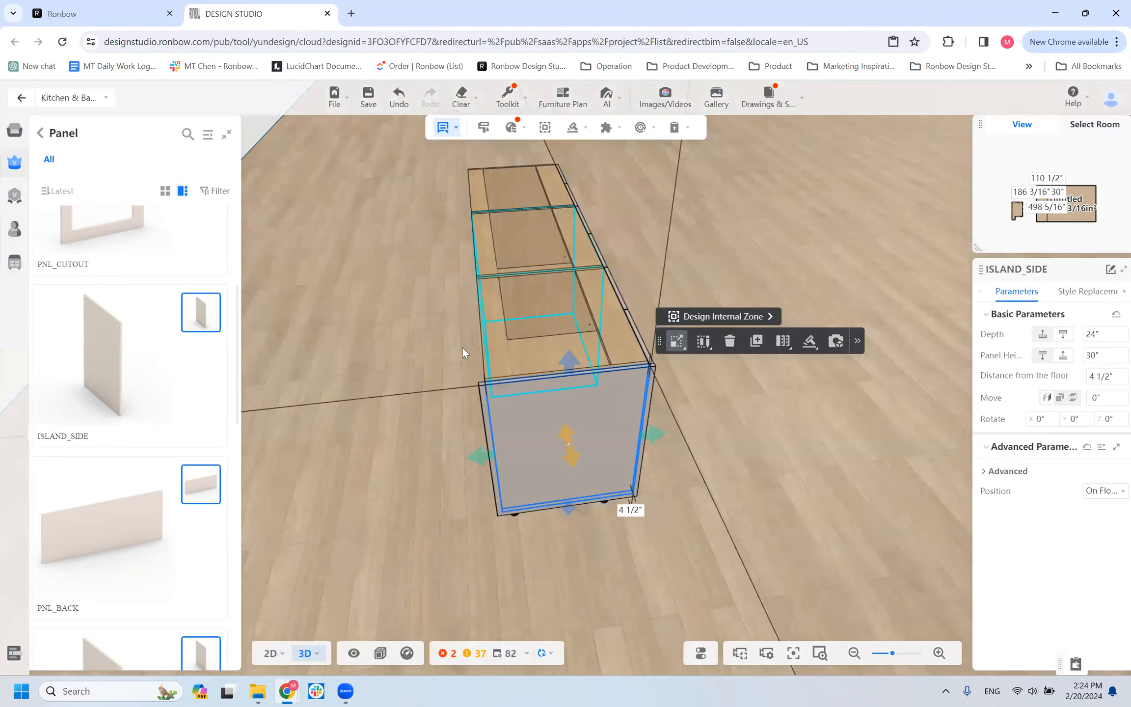
Copy the B1D cabinet at the panelled end and place the copy freestanding behind the row.
{"action": "left_click", "coordinate": [555, 321]}
{"action": "left_click_drag", "start_coordinate": [816, 395], "coordinate": [754, 343]}
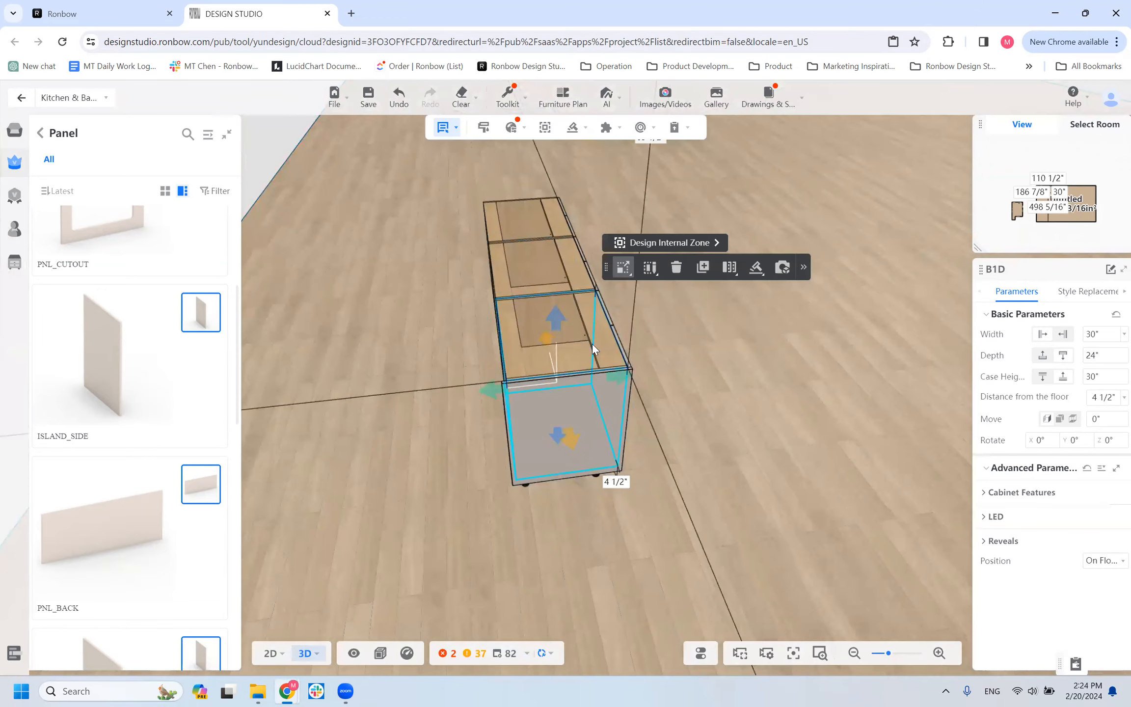
{"action": "left_click", "coordinate": [457, 341]}
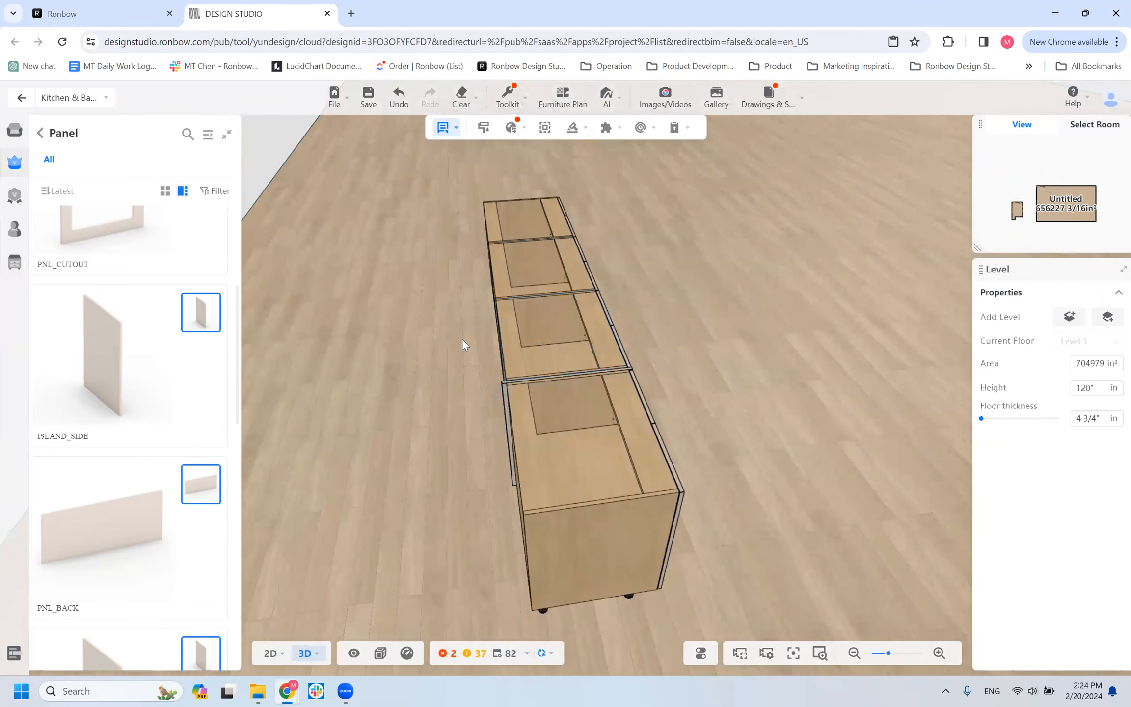
{"action": "left_click_drag", "start_coordinate": [587, 505], "coordinate": [407, 400]}
{"action": "right_click_drag", "start_coordinate": [407, 400], "coordinate": [393, 454]}
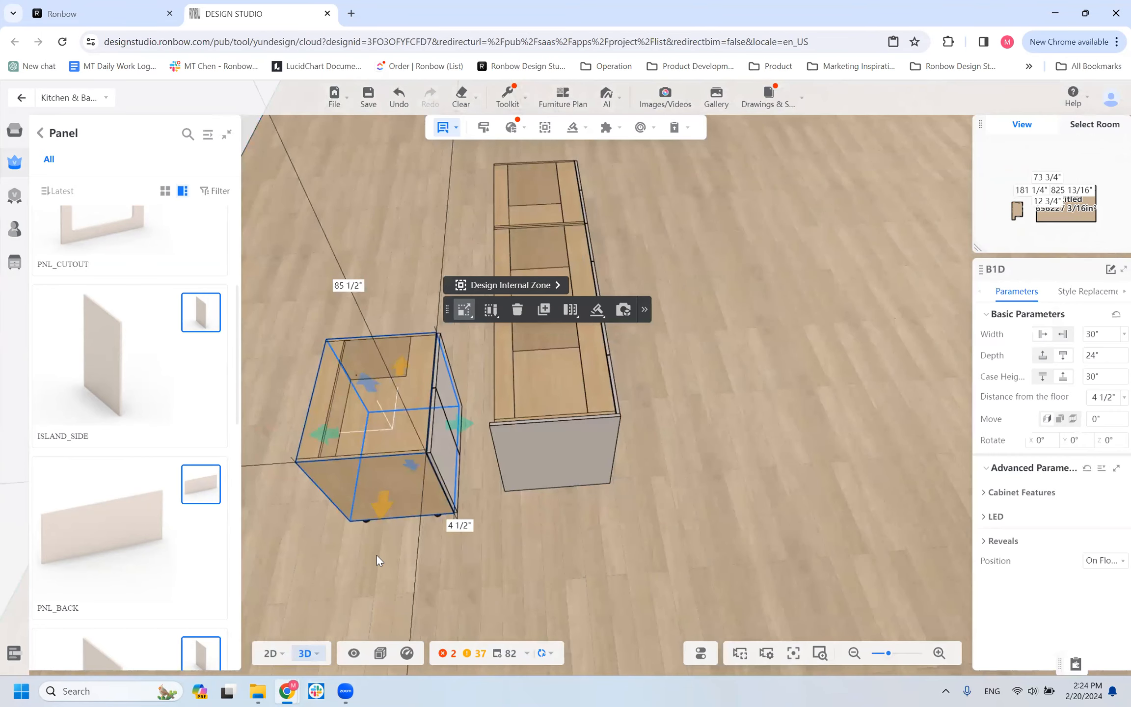
Switch to the 2D floor plan and rotate the copied B1D cabinet 180° about the Z axis.
{"action": "left_click", "coordinate": [283, 654]}
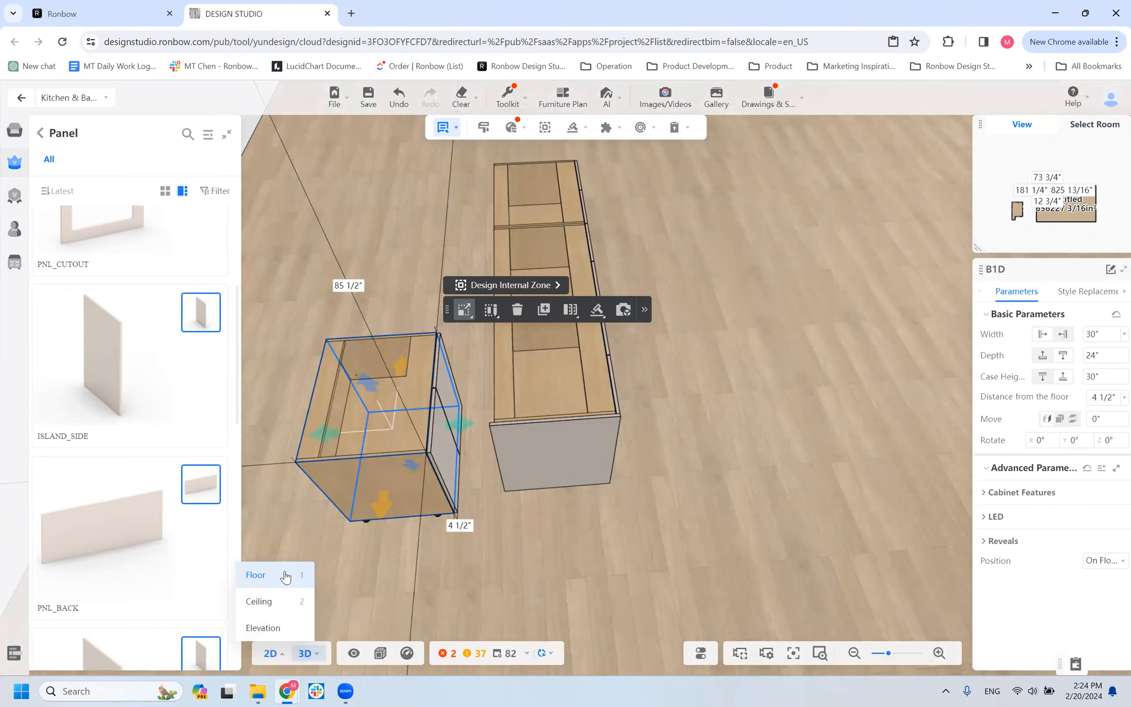
{"action": "left_click", "coordinate": [285, 575]}
{"action": "scroll", "coordinate": [550, 364], "scroll_direction": "up", "scroll_amount": 5}
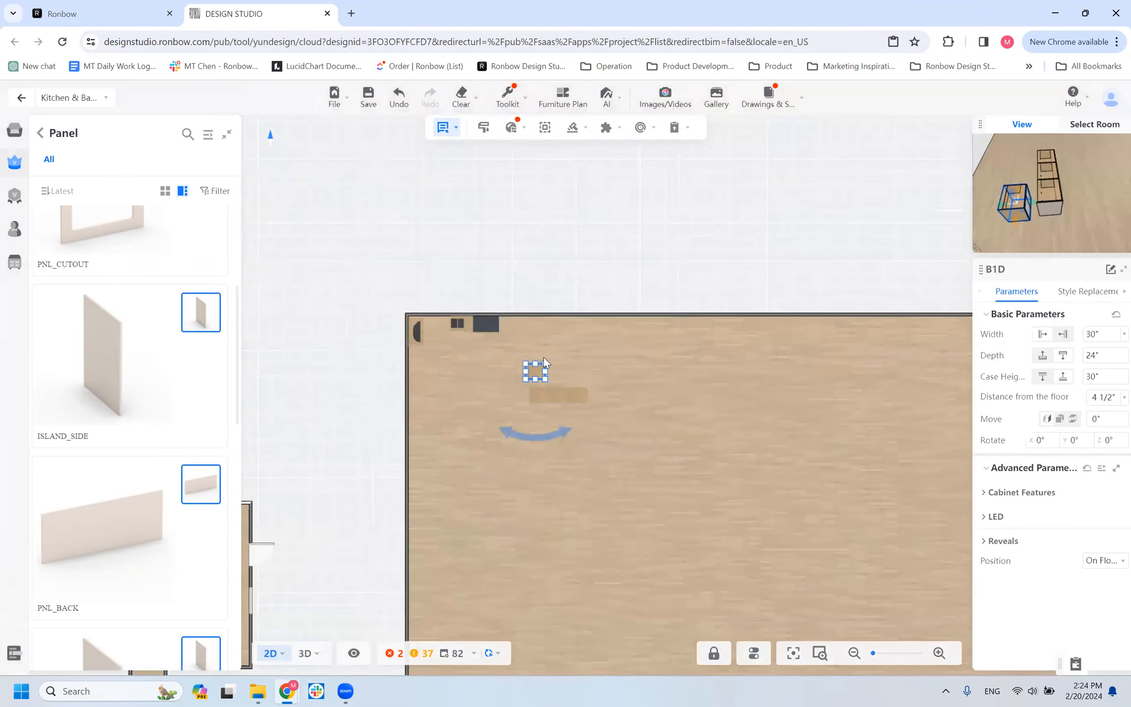
{"action": "scroll", "coordinate": [545, 362], "scroll_direction": "up", "scroll_amount": 10}
{"action": "left_click_drag", "start_coordinate": [641, 376], "coordinate": [562, 418]}
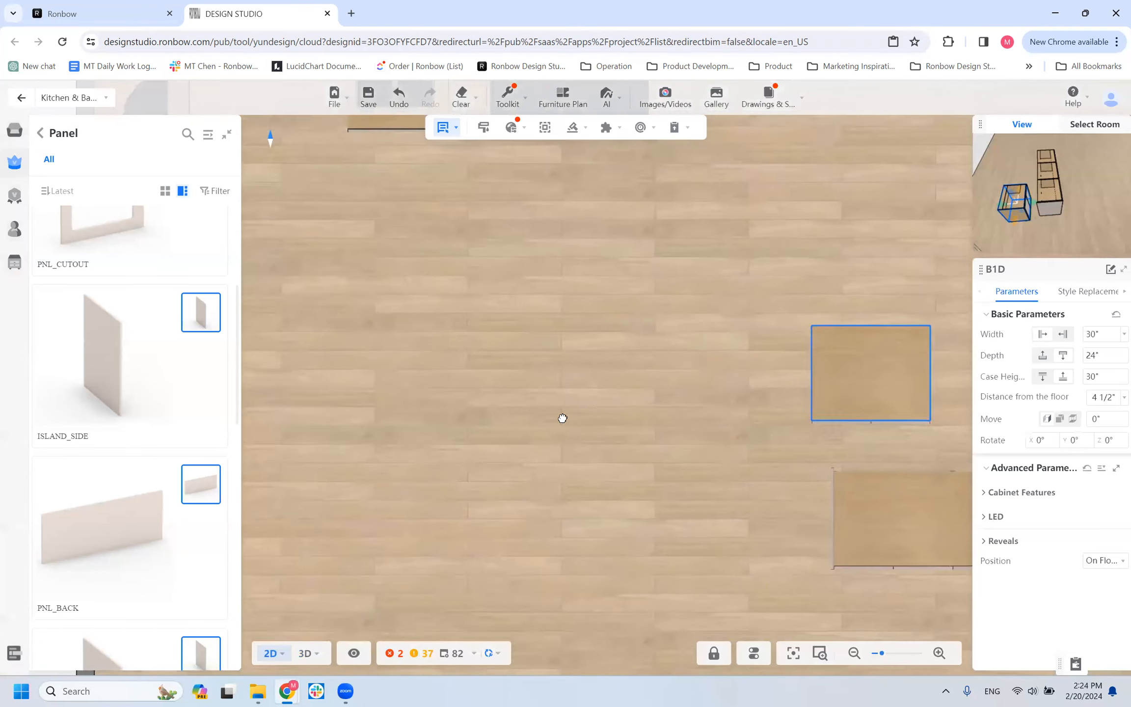
{"action": "left_click", "coordinate": [552, 415]}
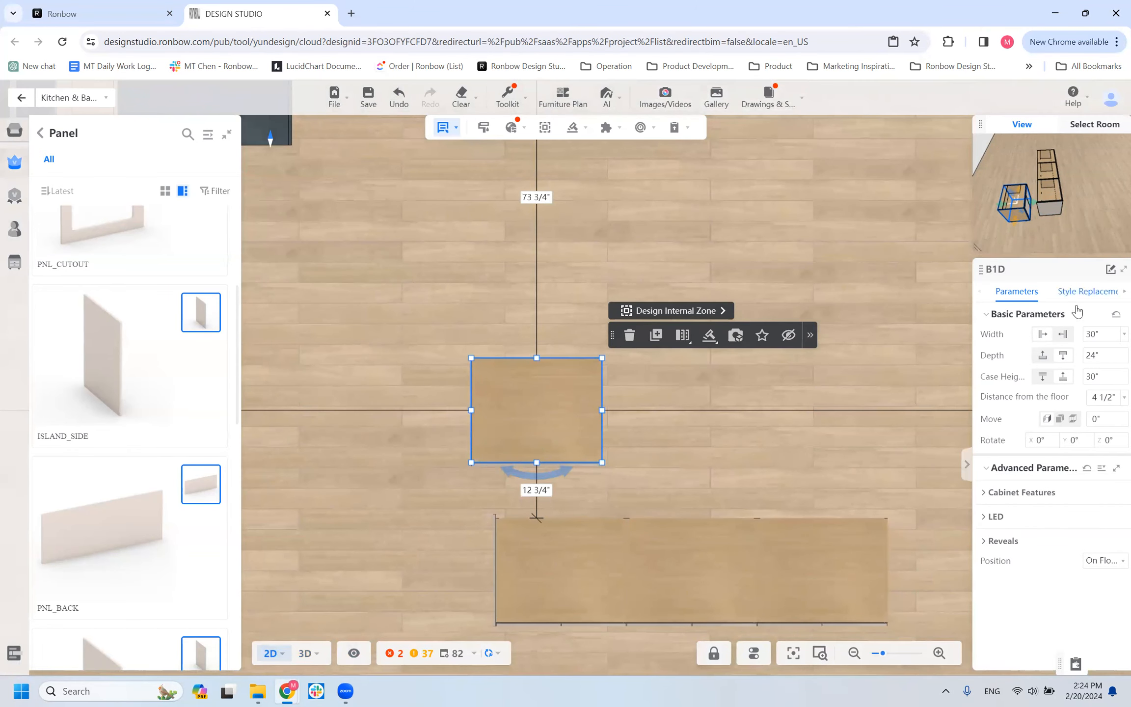
{"action": "left_click_drag", "start_coordinate": [1114, 441], "coordinate": [1093, 441]}
{"action": "type", "text": "180"}
{"action": "key", "text": "Return"}
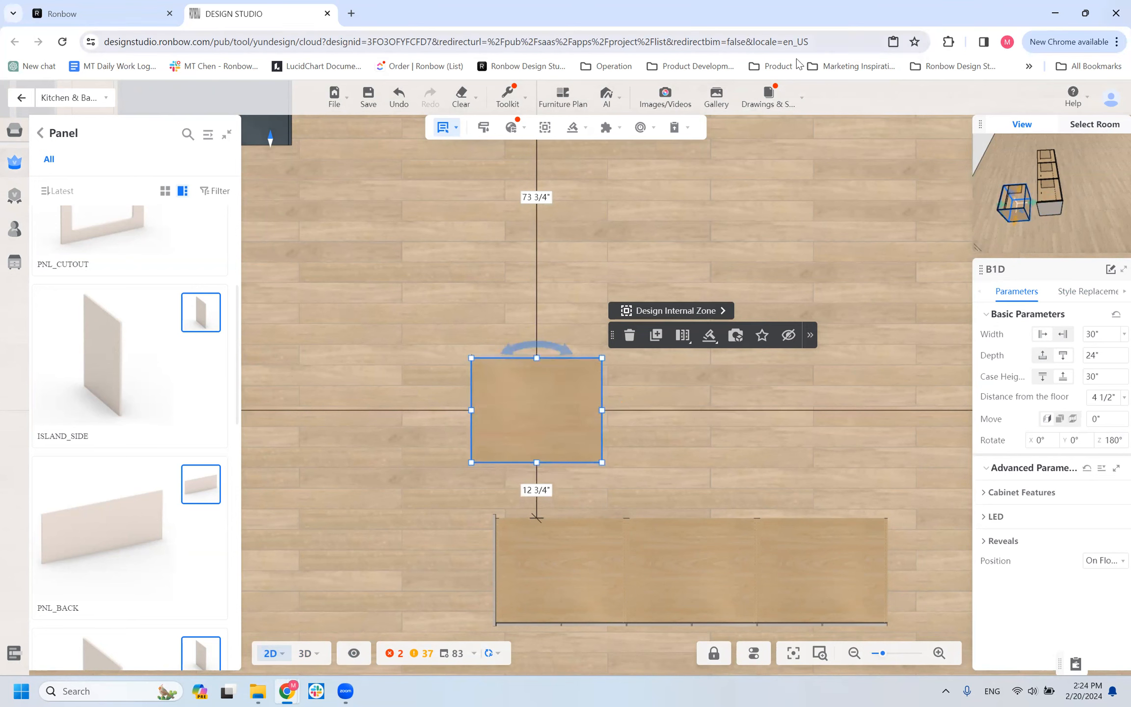
Set the gap between the rotated cabinet and the row to 0 so they stand back to back.
{"action": "left_click", "coordinate": [542, 492]}
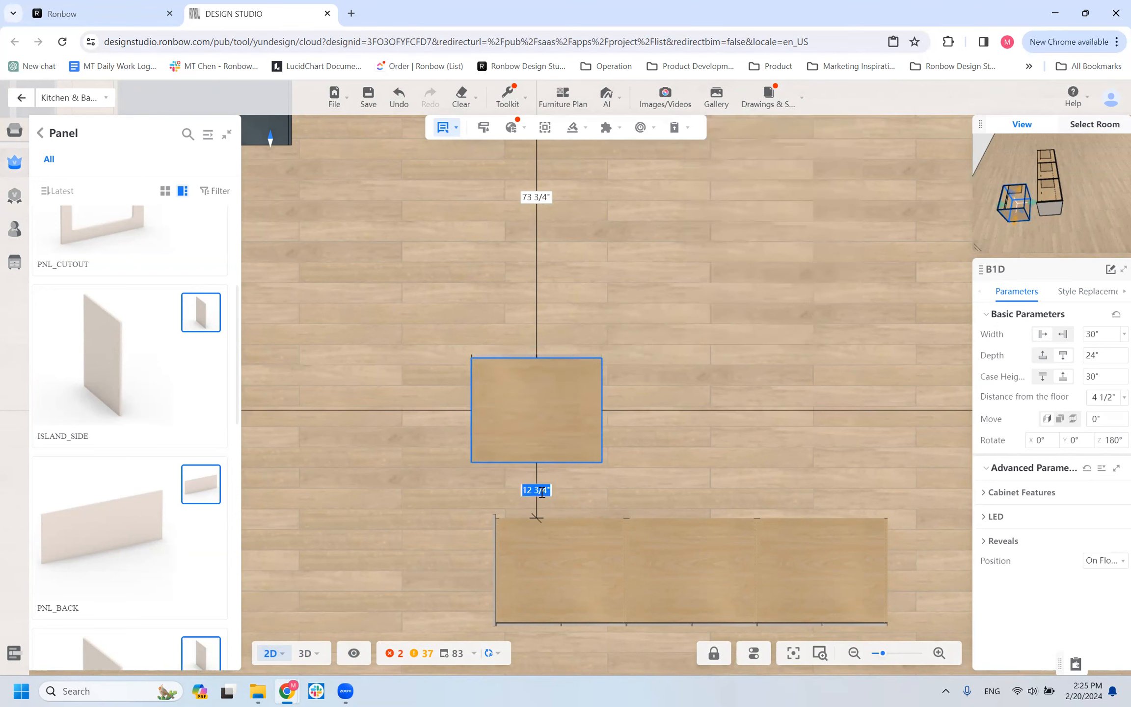
{"action": "type", "text": "0"}
{"action": "key", "text": "Return"}
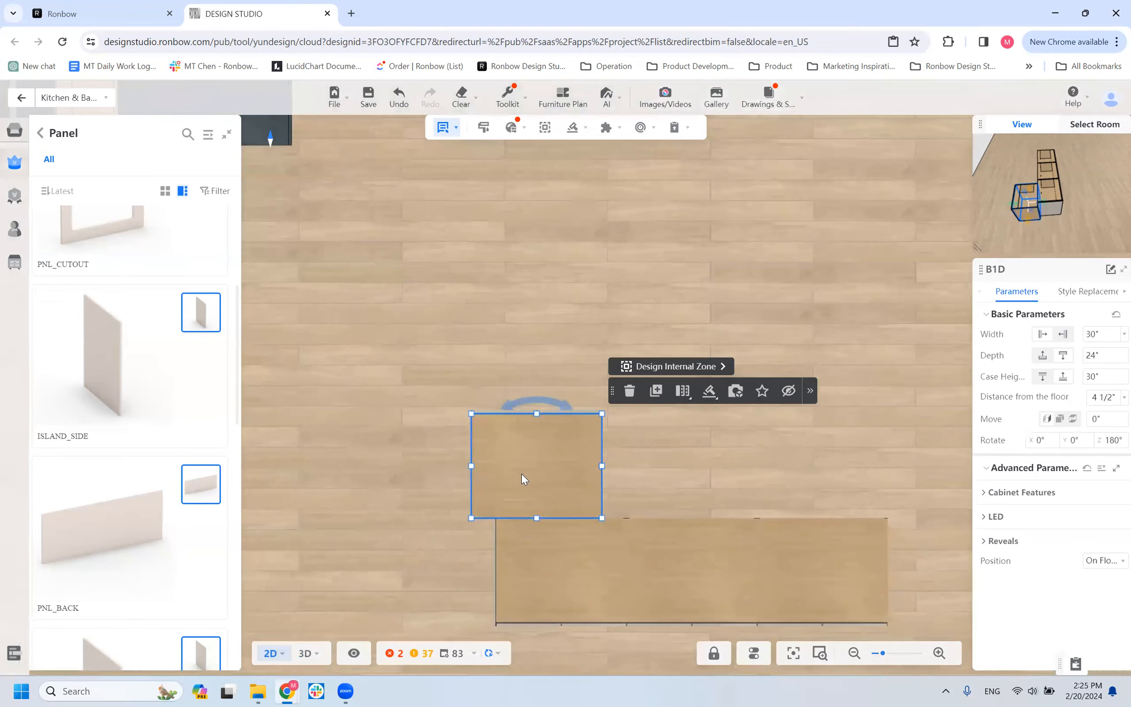
Set the rotated cabinet's distance from the side wall to 186 7/8 inches, matching the row's end cabinet.
{"action": "scroll", "coordinate": [445, 494], "scroll_direction": "down", "scroll_amount": 8}
{"action": "left_click_drag", "start_coordinate": [656, 435], "coordinate": [1037, 349]}
{"action": "scroll", "coordinate": [652, 500], "scroll_direction": "down", "scroll_amount": 3}
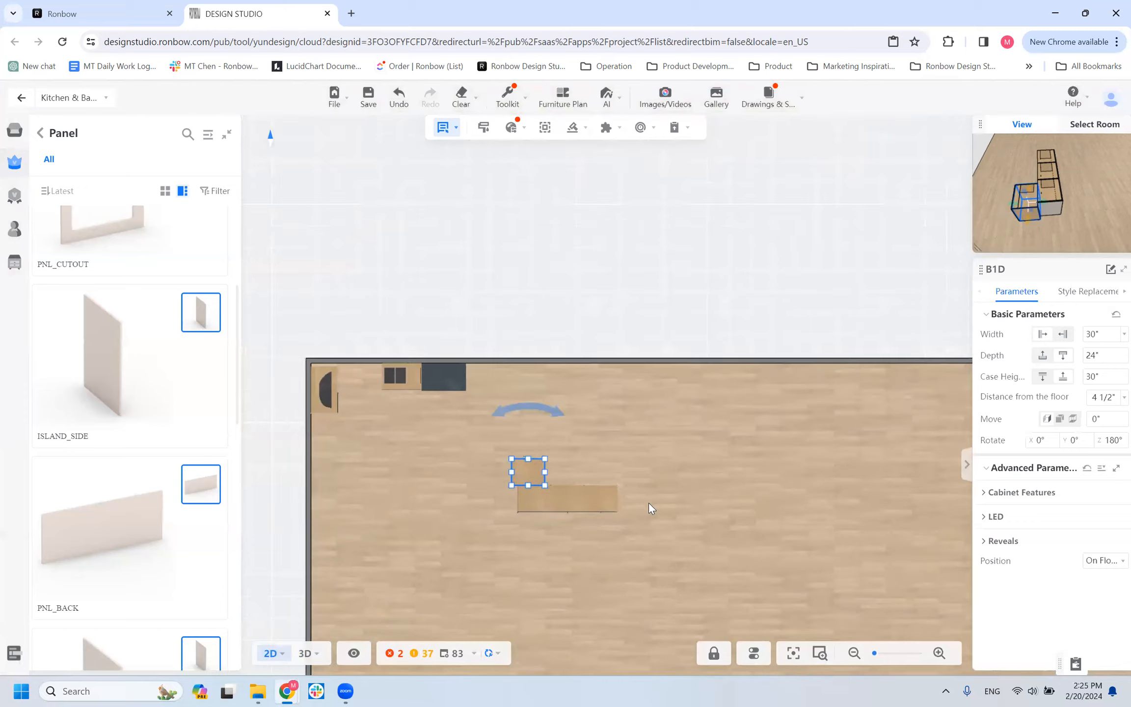
{"action": "left_click", "coordinate": [538, 498]}
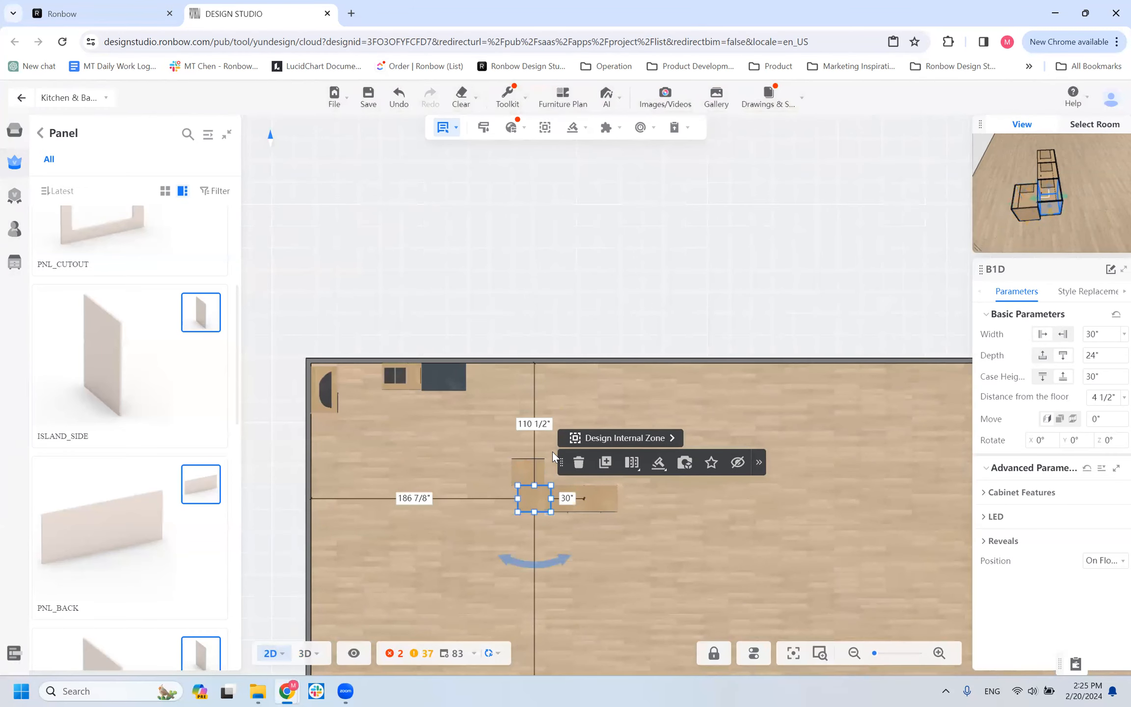
{"action": "scroll", "coordinate": [489, 497], "scroll_direction": "up", "scroll_amount": 3}
{"action": "scroll", "coordinate": [490, 502], "scroll_direction": "down", "scroll_amount": 1}
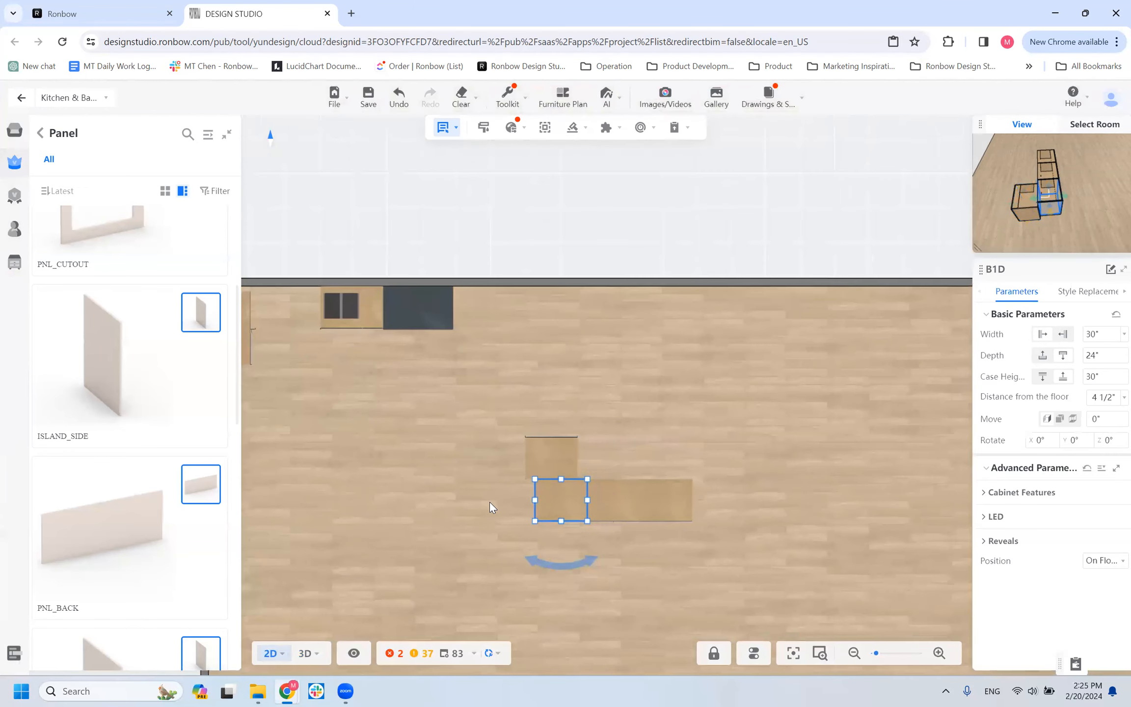
{"action": "left_click", "coordinate": [559, 466]}
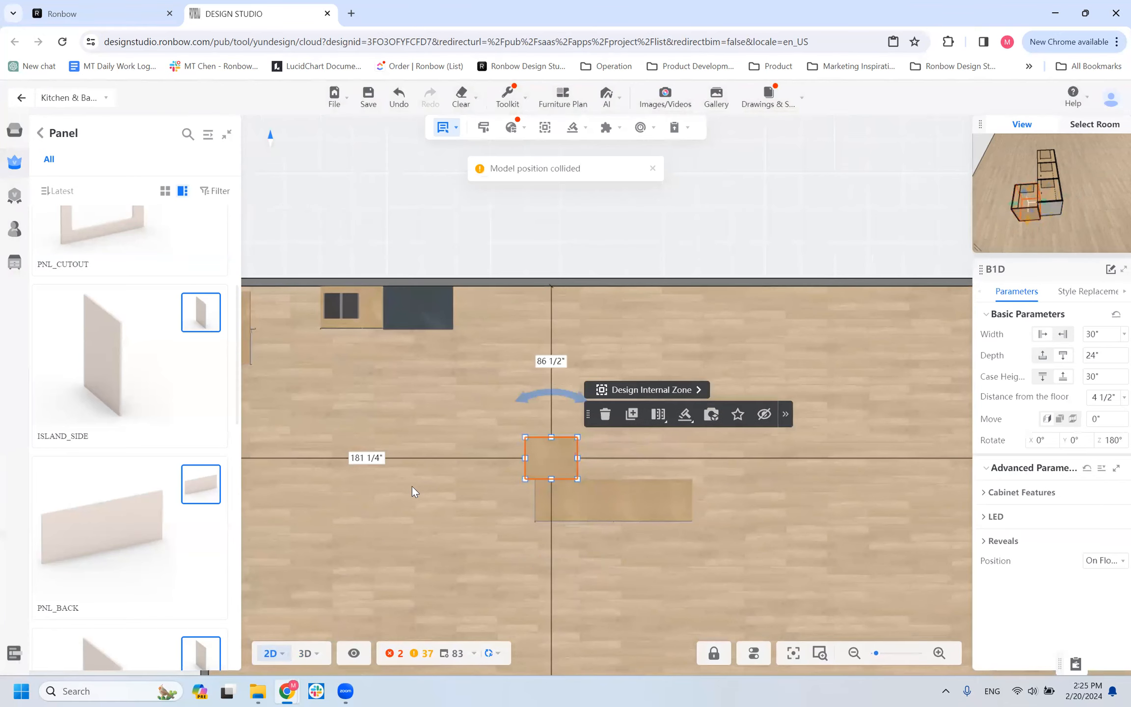
{"action": "left_click", "coordinate": [366, 457]}
{"action": "type", "text": "186 7/8"}
{"action": "key", "text": "Return"}
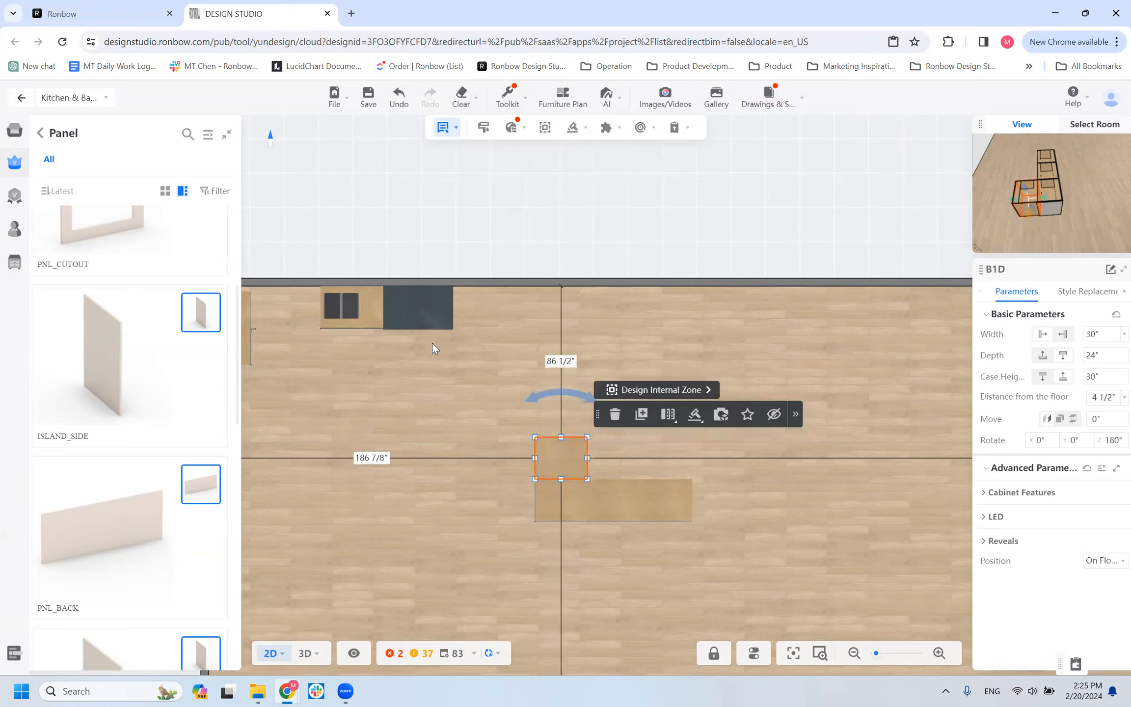
Add two side-by-side copies of the rotated B1D cabinet to complete a rear row matching the three front cabinets.
{"action": "scroll", "coordinate": [643, 465], "scroll_direction": "up", "scroll_amount": 5}
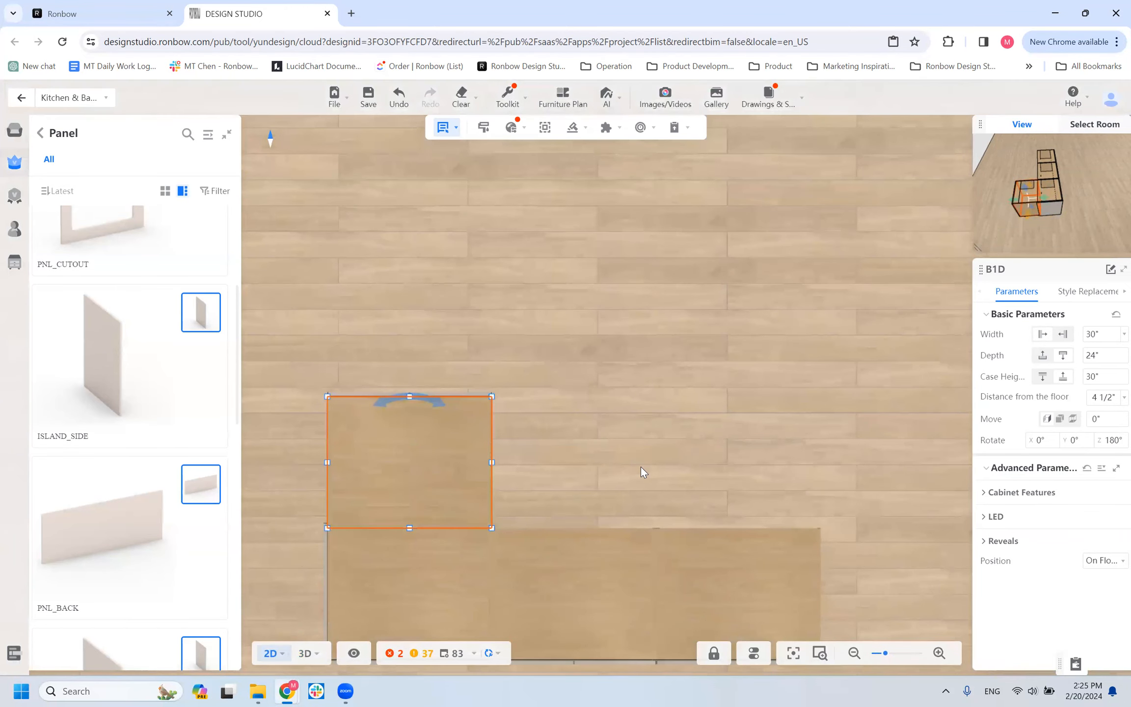
{"action": "left_click", "coordinate": [641, 468]}
{"action": "left_click", "coordinate": [472, 467]}
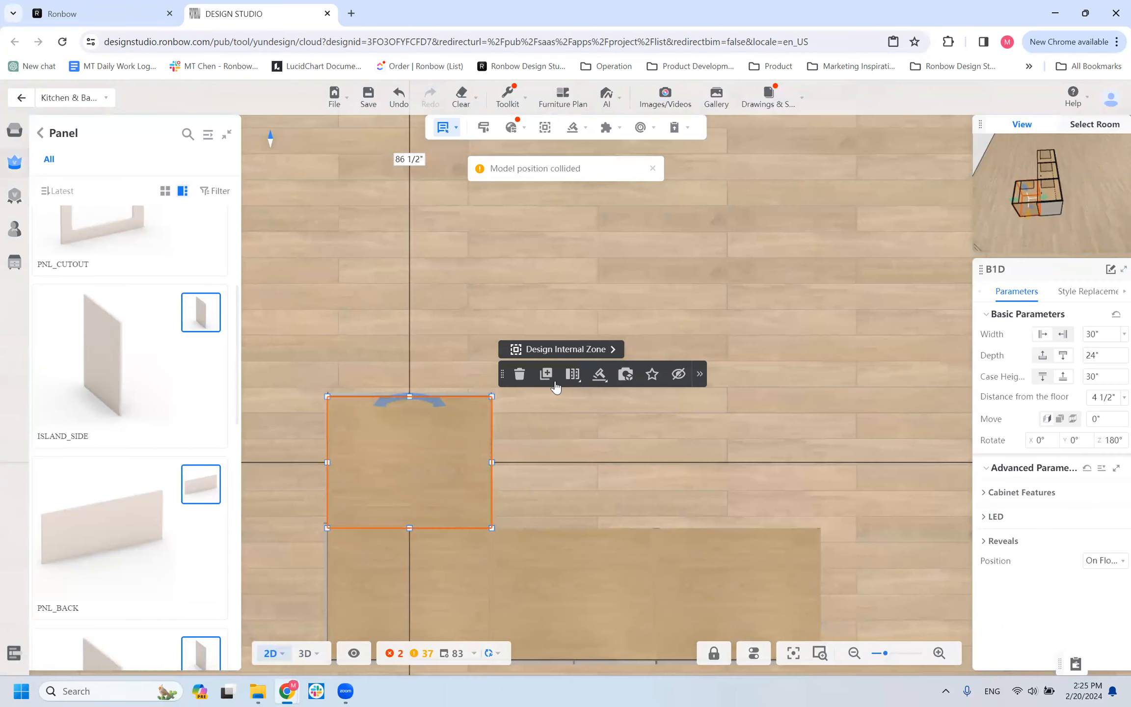
{"action": "left_click", "coordinate": [546, 376]}
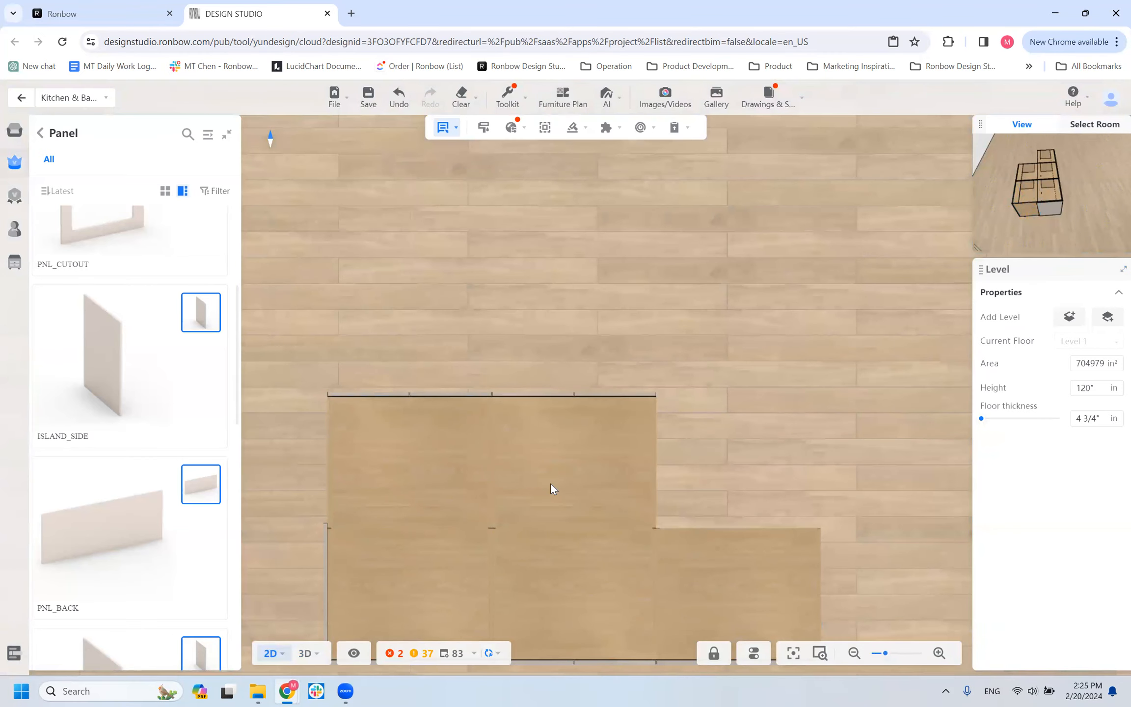
{"action": "left_click", "coordinate": [547, 487]}
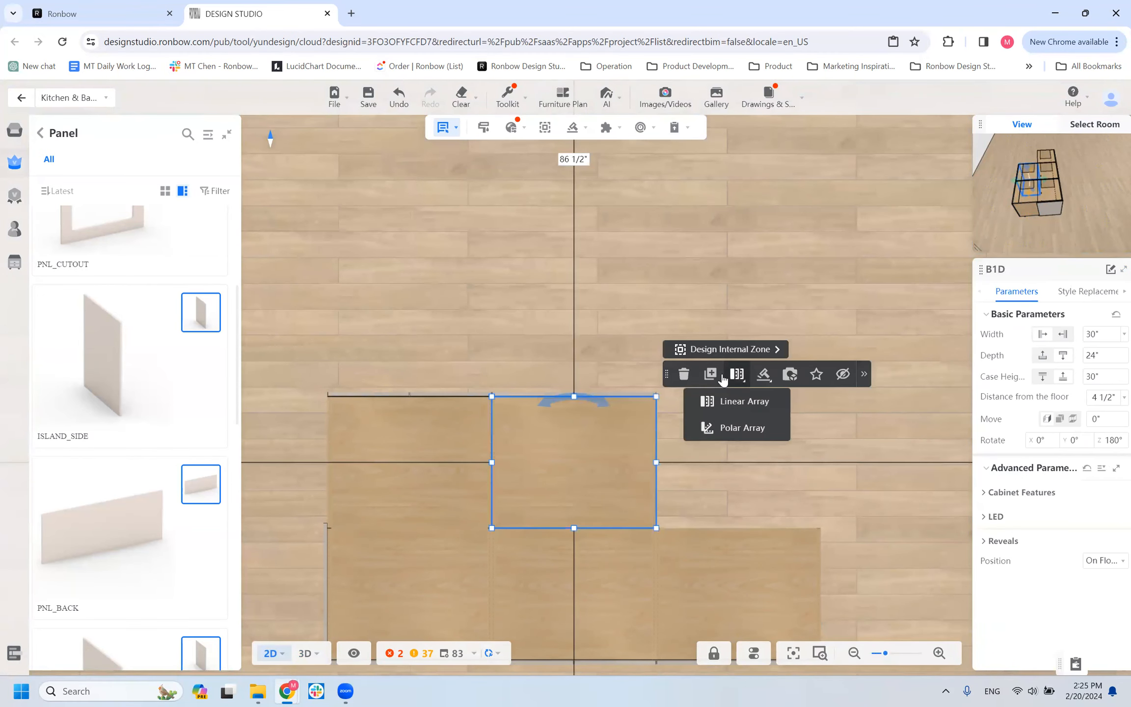
{"action": "left_click", "coordinate": [704, 462]}
{"action": "left_click", "coordinate": [705, 462]}
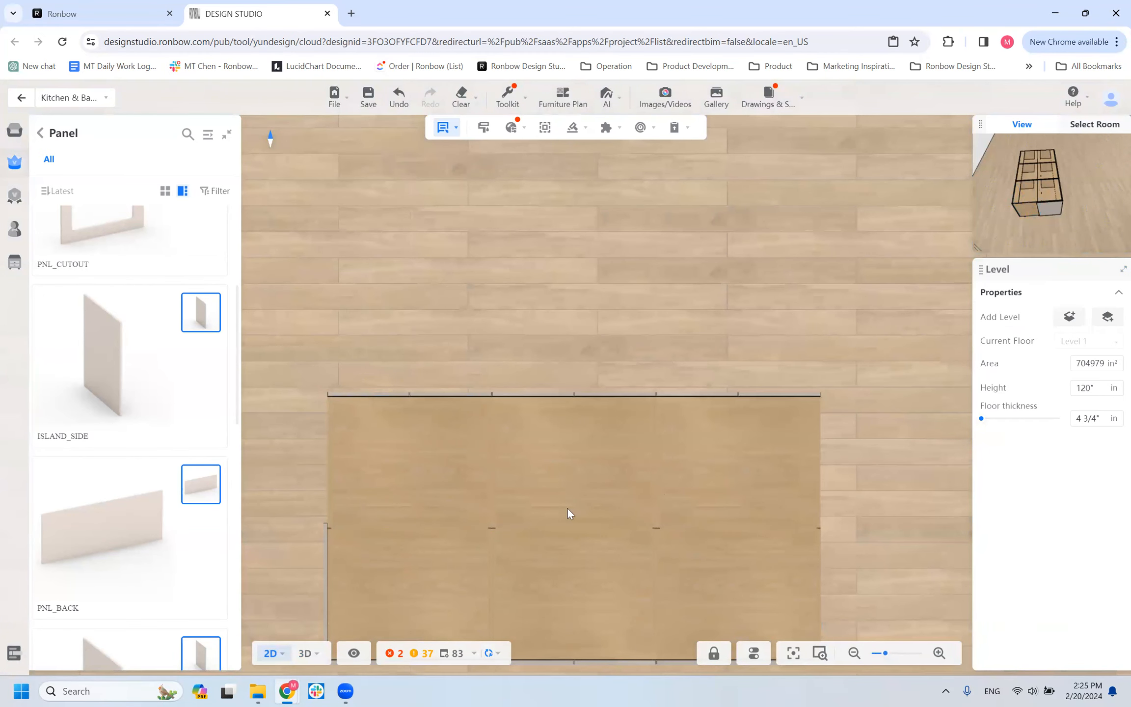
Switch to the 3D view and set the depth of the ISLAND_SIDE panel on the island's end to 48 inches.
{"action": "scroll", "coordinate": [300, 571], "scroll_direction": "down", "scroll_amount": 3}
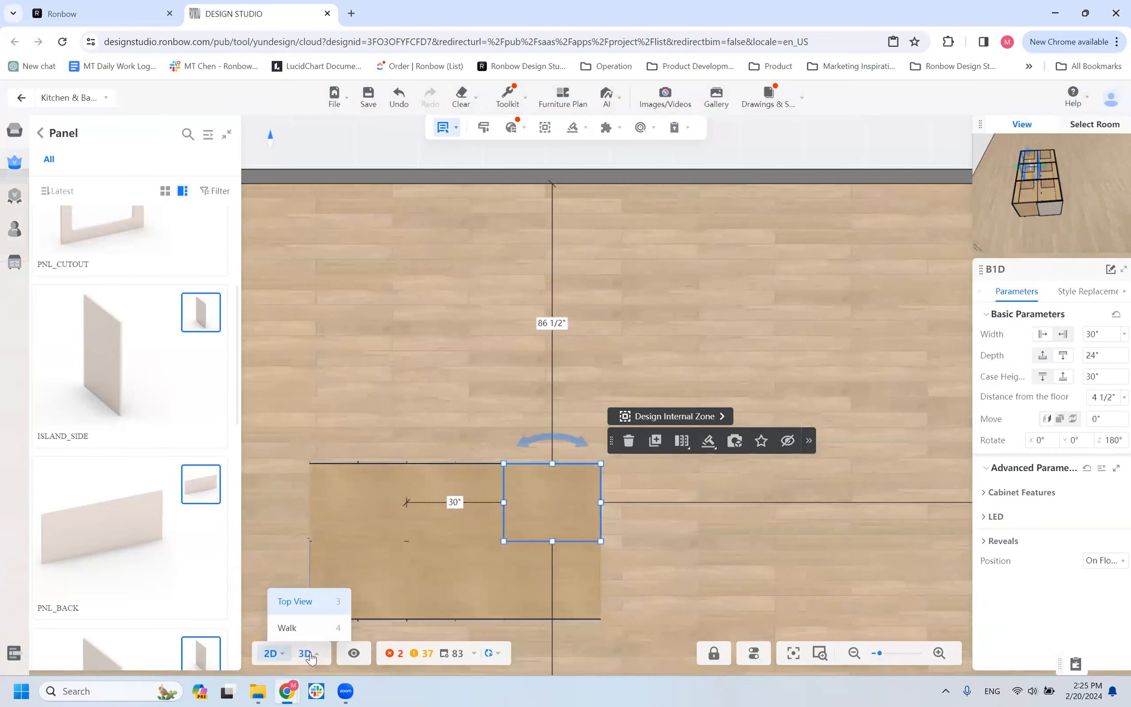
{"action": "left_click", "coordinate": [305, 654]}
{"action": "left_click_drag", "start_coordinate": [576, 526], "coordinate": [548, 366]}
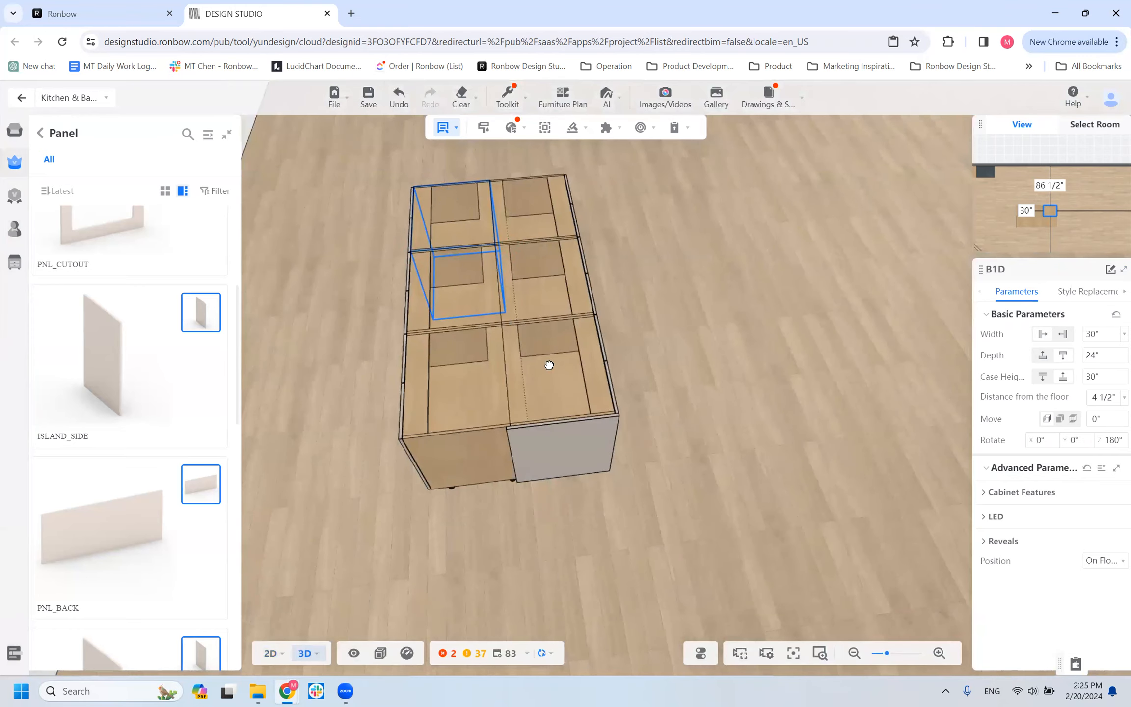
{"action": "left_click", "coordinate": [506, 503]}
{"action": "left_click_drag", "start_coordinate": [399, 469], "coordinate": [481, 428]}
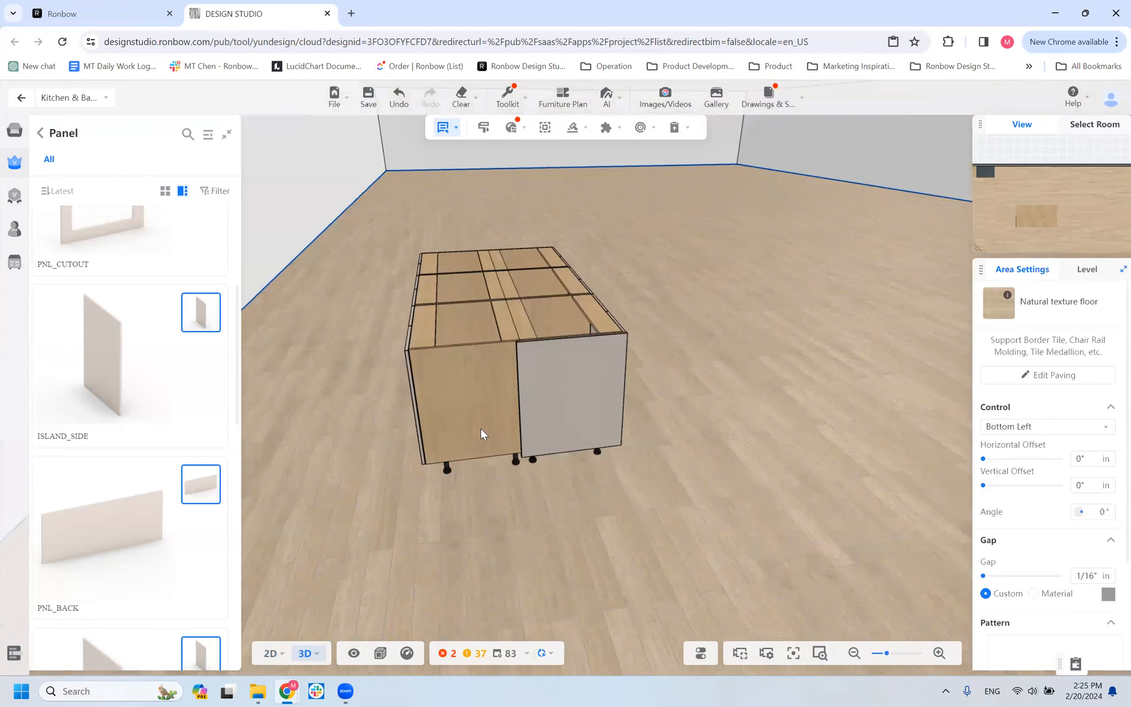
{"action": "left_click", "coordinate": [551, 415]}
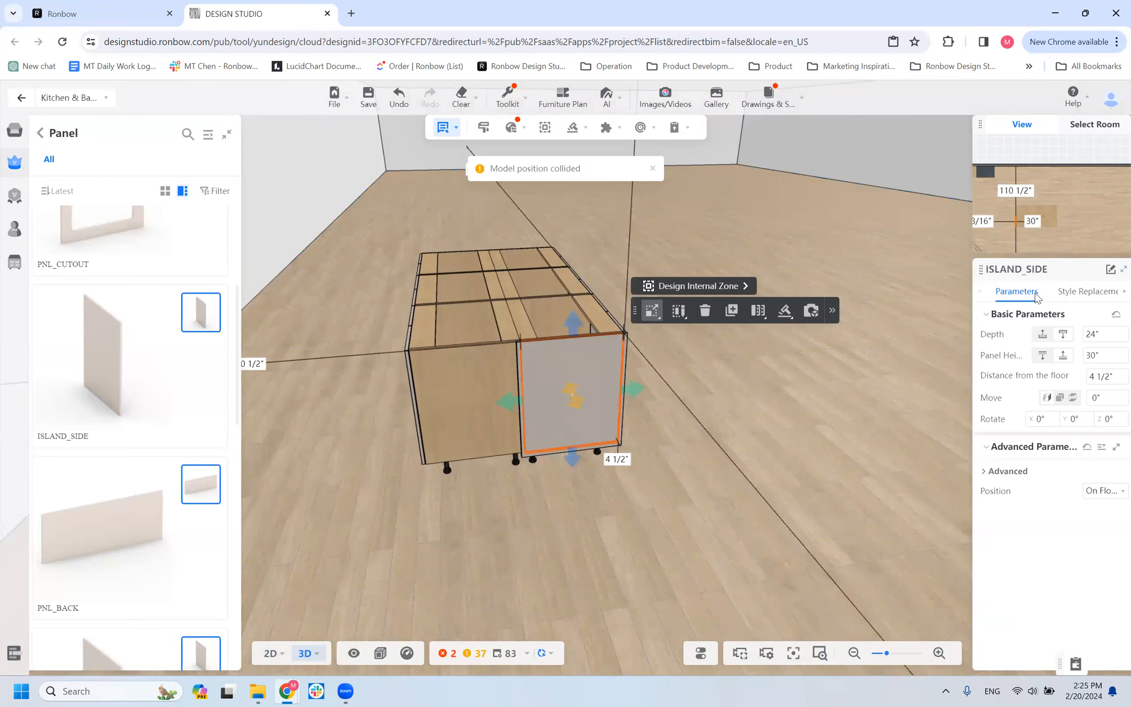
{"action": "left_click", "coordinate": [1078, 336]}
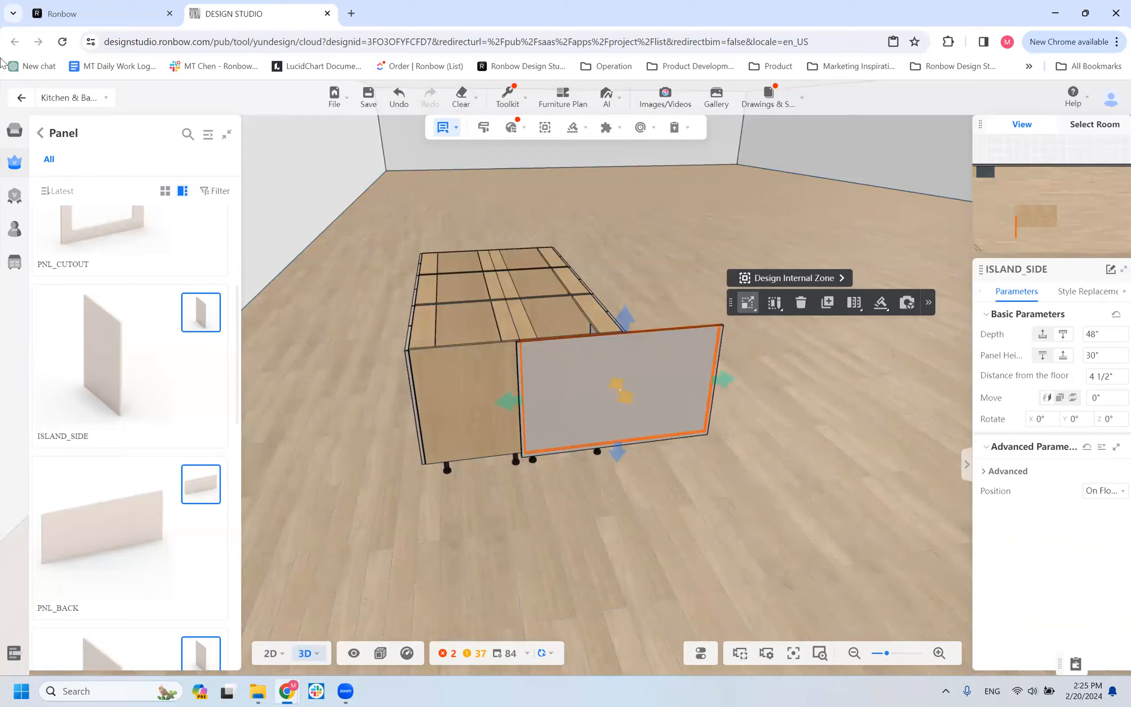
{"action": "key", "text": "Return"}
Switch to the 2D floor plan and check the rear end cabinet's distance from the back wall.
{"action": "scroll", "coordinate": [527, 419], "scroll_direction": "down", "scroll_amount": 5}
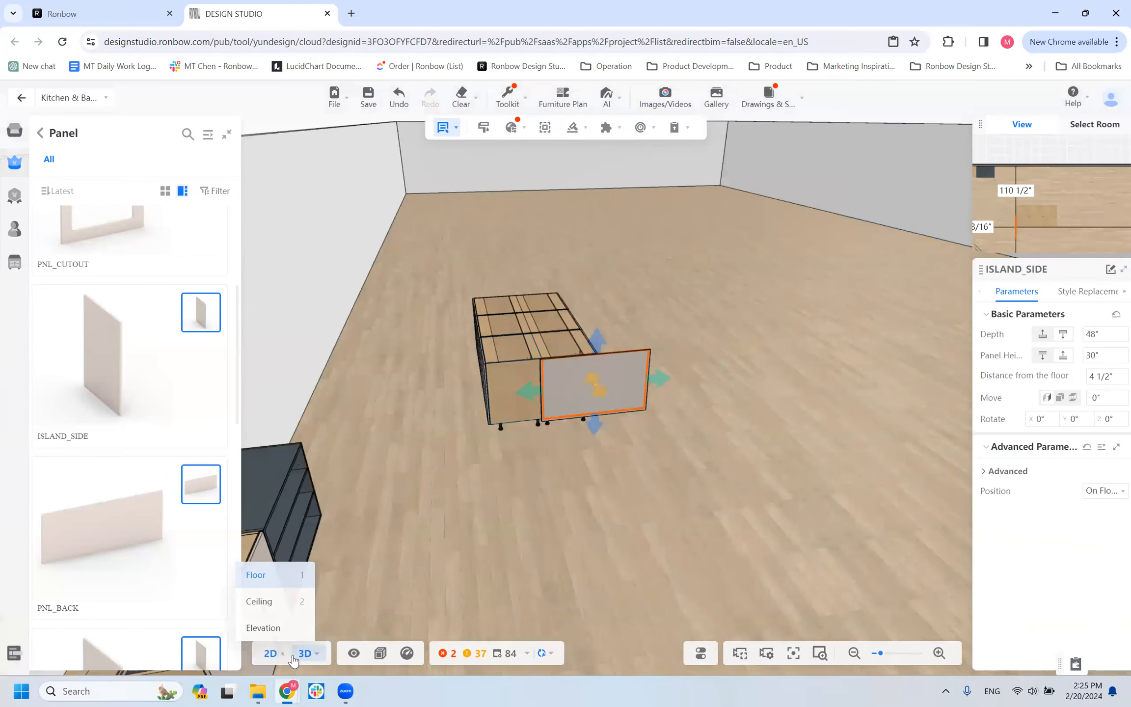
{"action": "left_click", "coordinate": [274, 654]}
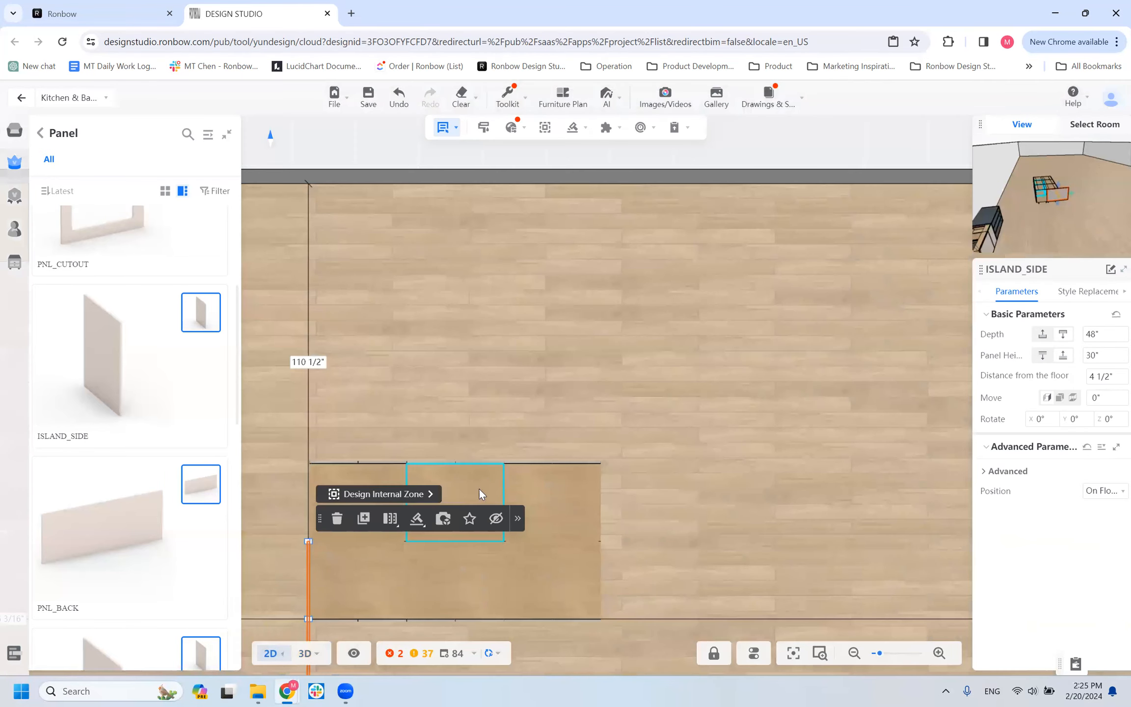
{"action": "left_click_drag", "start_coordinate": [369, 474], "coordinate": [742, 411]}
{"action": "scroll", "coordinate": [434, 414], "scroll_direction": "down", "scroll_amount": 2}
{"action": "scroll", "coordinate": [742, 411], "scroll_direction": "up", "scroll_amount": 1}
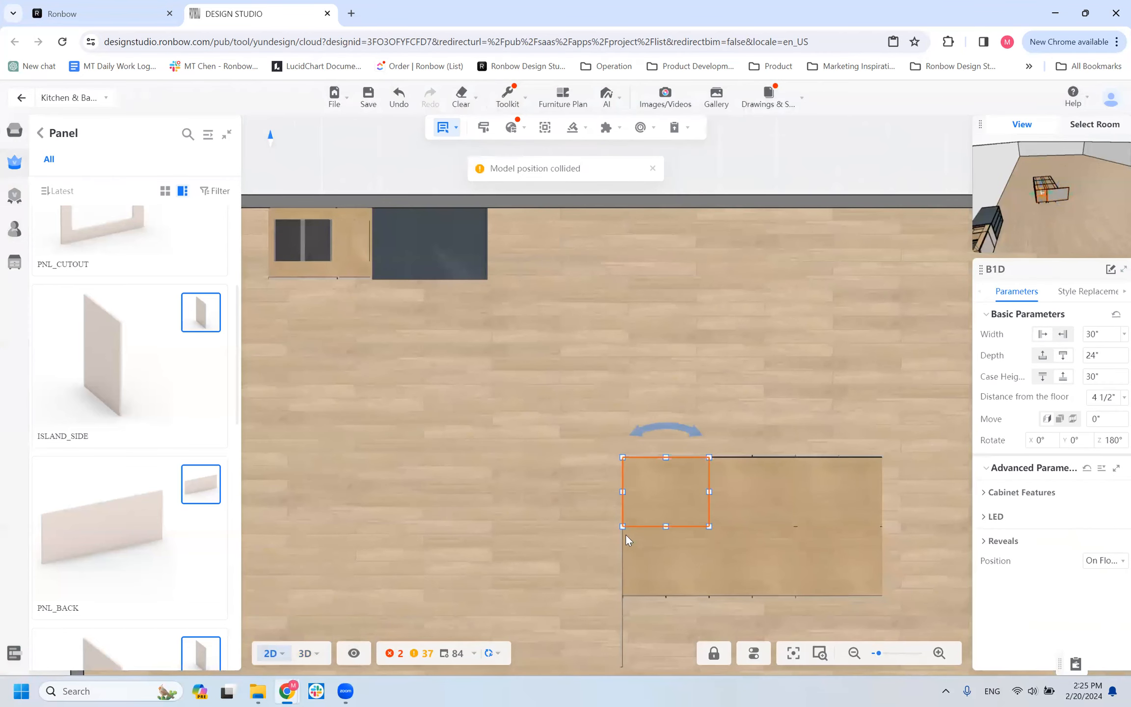
{"action": "left_click", "coordinate": [622, 613]}
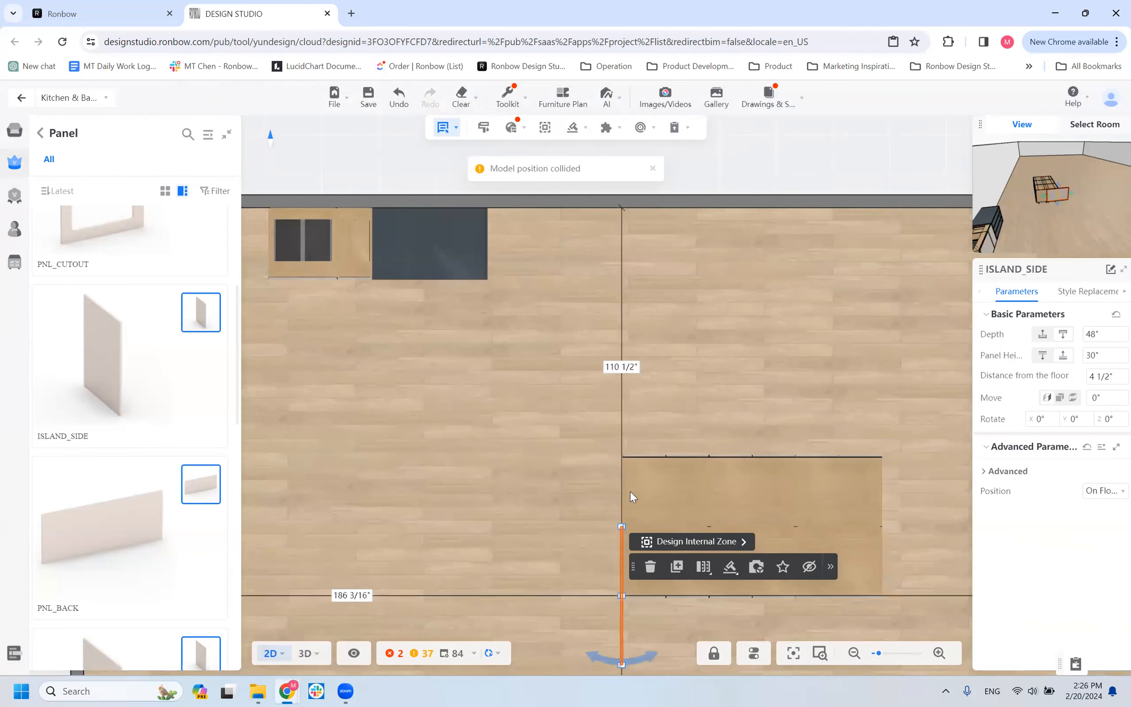
{"action": "left_click", "coordinate": [621, 366]}
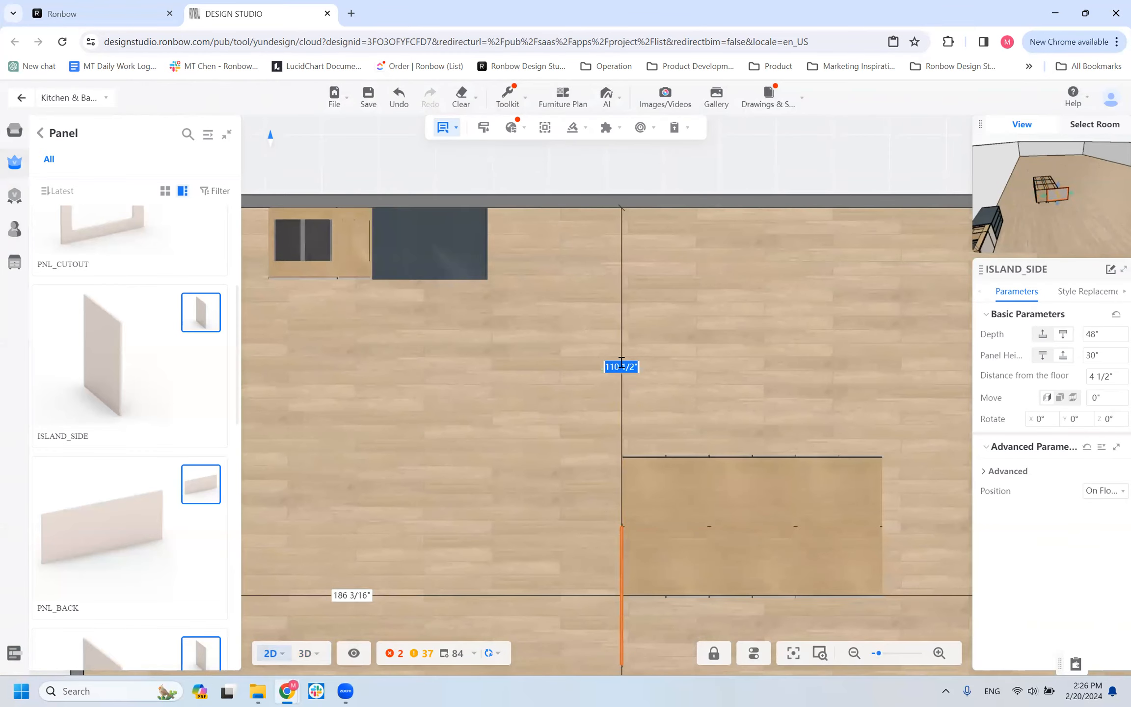
{"action": "left_click", "coordinate": [626, 607]}
{"action": "left_click_drag", "start_coordinate": [654, 620], "coordinate": [527, 451]}
{"action": "scroll", "coordinate": [528, 449], "scroll_direction": "up", "scroll_amount": 2}
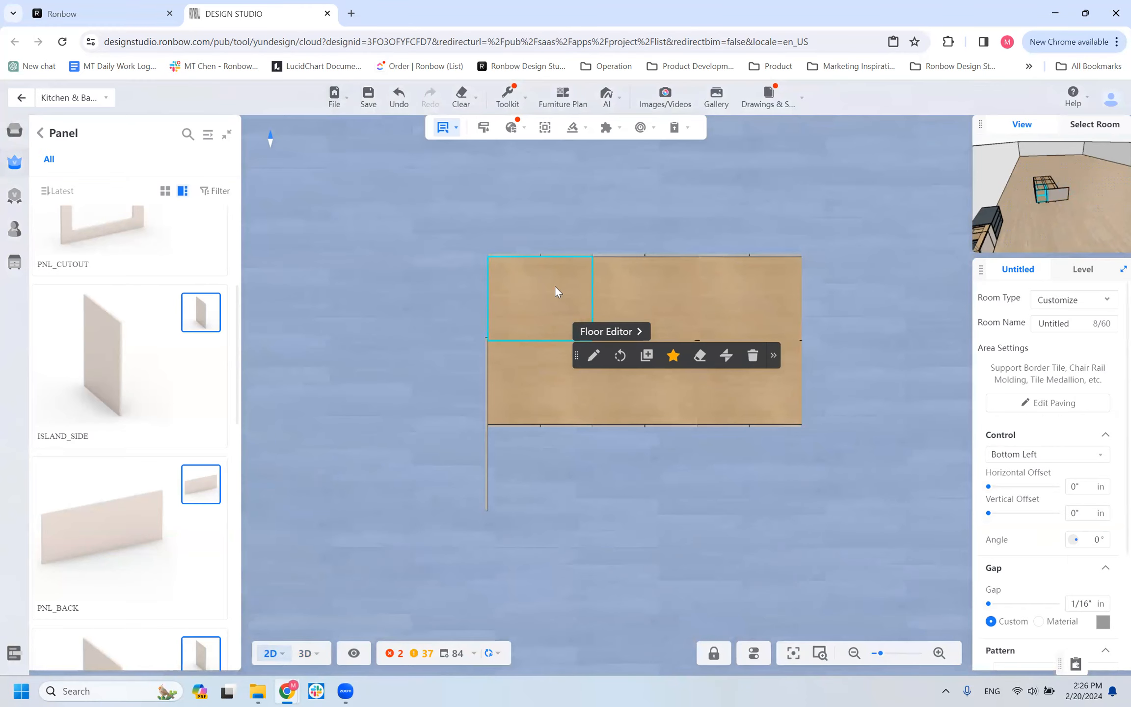
{"action": "left_click", "coordinate": [495, 319]}
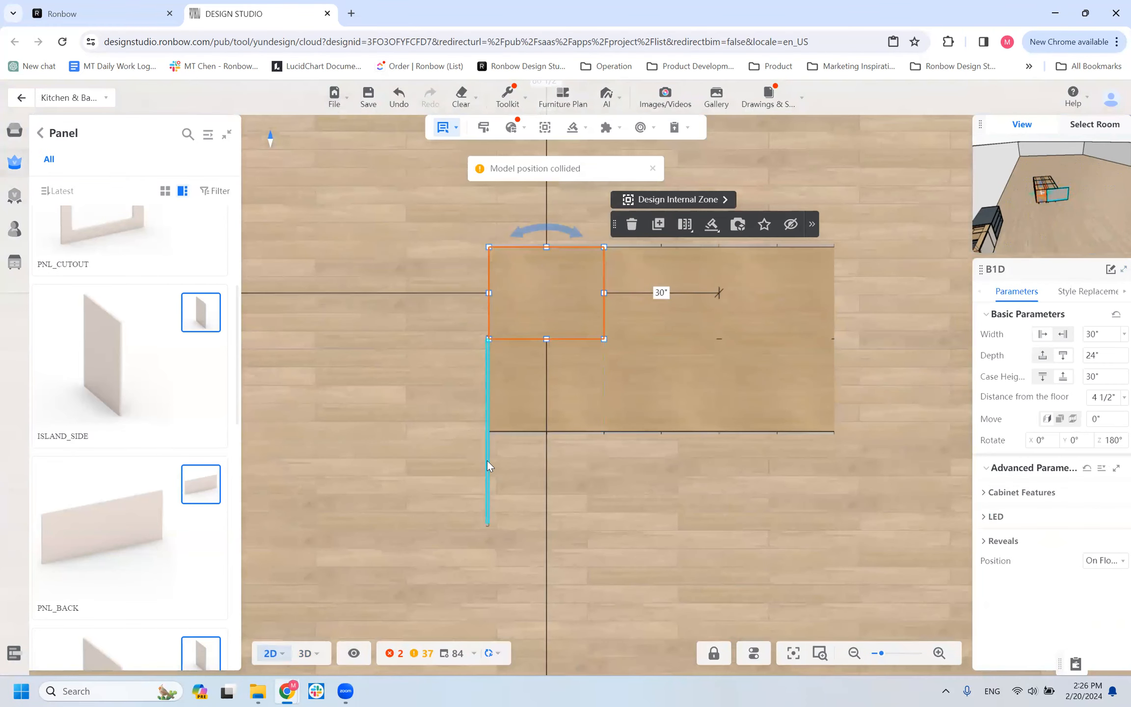
{"action": "scroll", "coordinate": [315, 227], "scroll_direction": "down", "scroll_amount": 2}
{"action": "left_click_drag", "start_coordinate": [371, 331], "coordinate": [454, 514]}
{"action": "scroll", "coordinate": [496, 482], "scroll_direction": "up", "scroll_amount": 1}
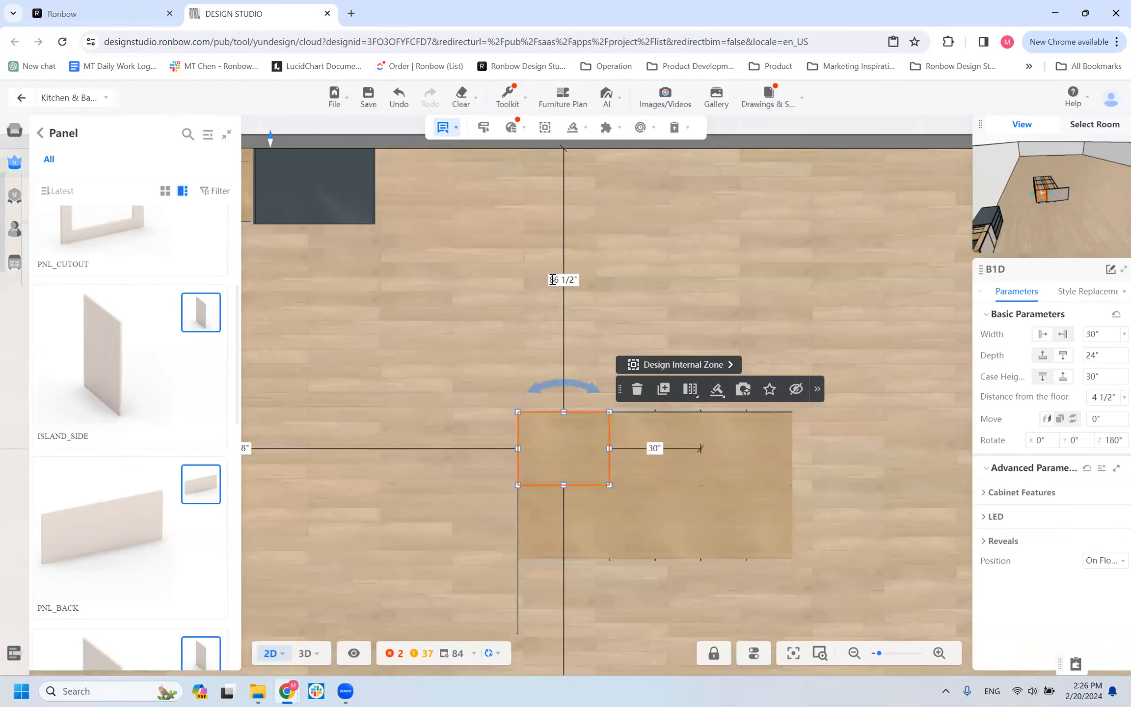
Set the ISLAND_SIDE panel's distance from the back wall to 86.5 inches, aligning it with the rear cabinets.
{"action": "left_click", "coordinate": [517, 582]}
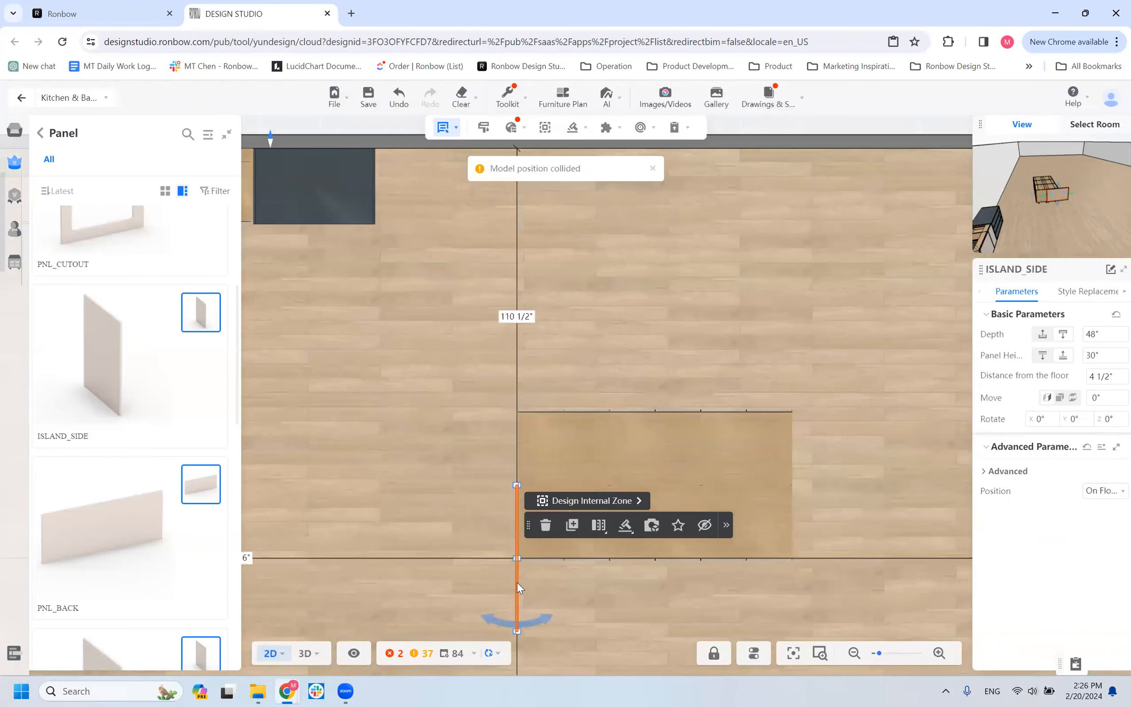
{"action": "left_click", "coordinate": [514, 314]}
{"action": "type", "text": "86.5"}
{"action": "key", "text": "Return"}
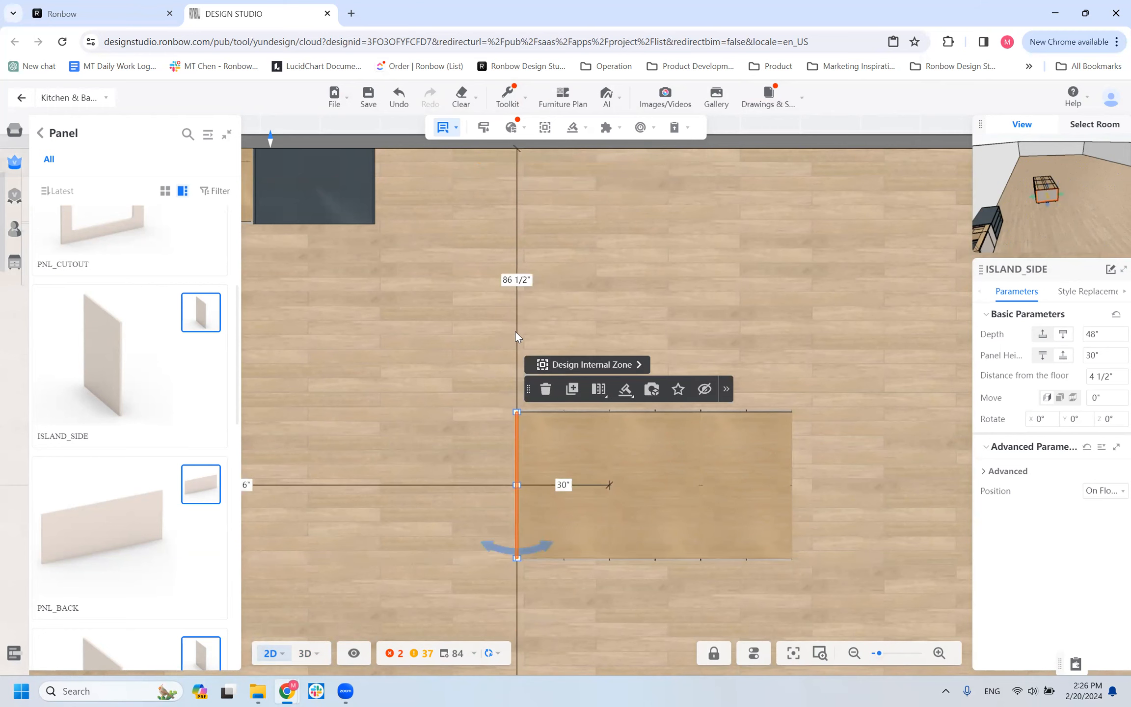
{"action": "left_click", "coordinate": [434, 422]}
Switch to the 3D view and examine how the ISLAND_SIDE panel covers the ends of both cabinet rows.
{"action": "scroll", "coordinate": [502, 503], "scroll_direction": "up", "scroll_amount": 2}
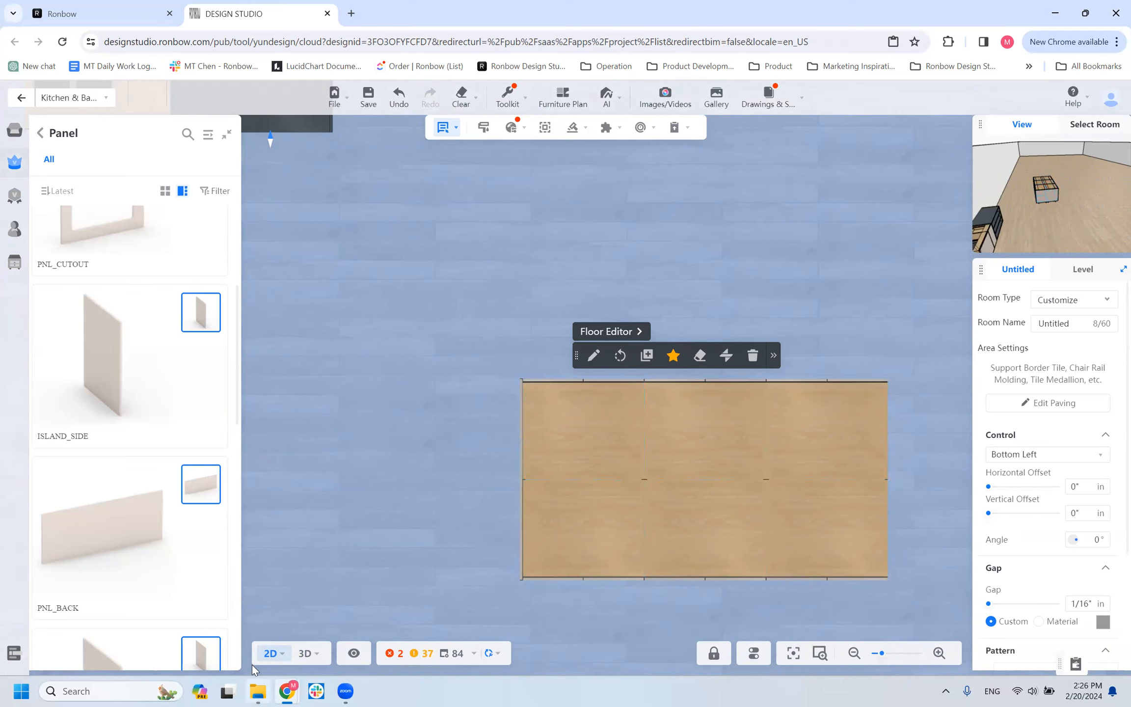
{"action": "left_click", "coordinate": [305, 653]}
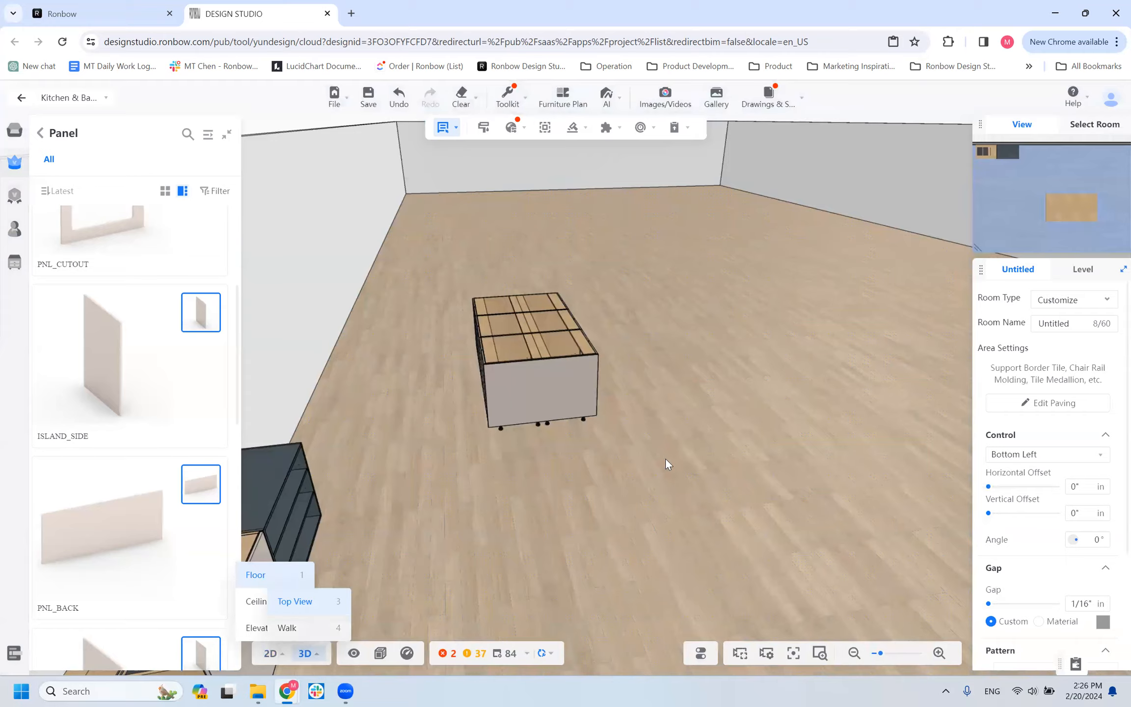
{"action": "scroll", "coordinate": [683, 457], "scroll_direction": "up", "scroll_amount": 5}
{"action": "left_click_drag", "start_coordinate": [650, 491], "coordinate": [604, 485]}
{"action": "scroll", "coordinate": [495, 559], "scroll_direction": "up", "scroll_amount": 3}
{"action": "left_click_drag", "start_coordinate": [616, 568], "coordinate": [626, 432]}
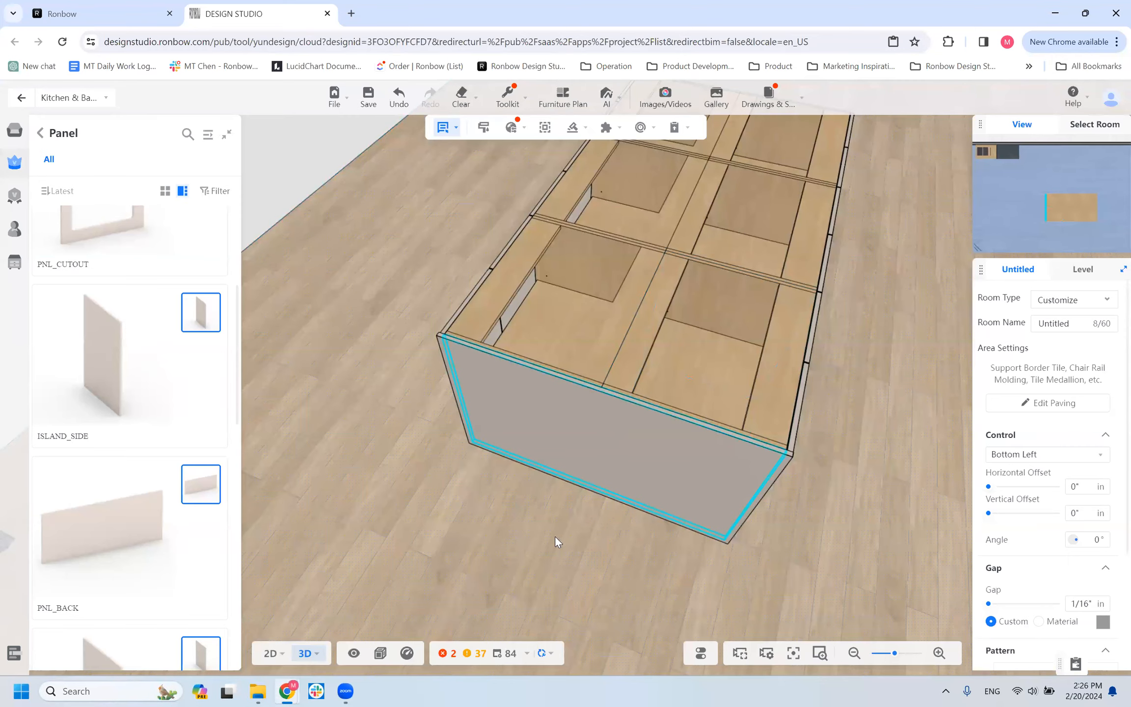
{"action": "left_click_drag", "start_coordinate": [634, 561], "coordinate": [576, 574]}
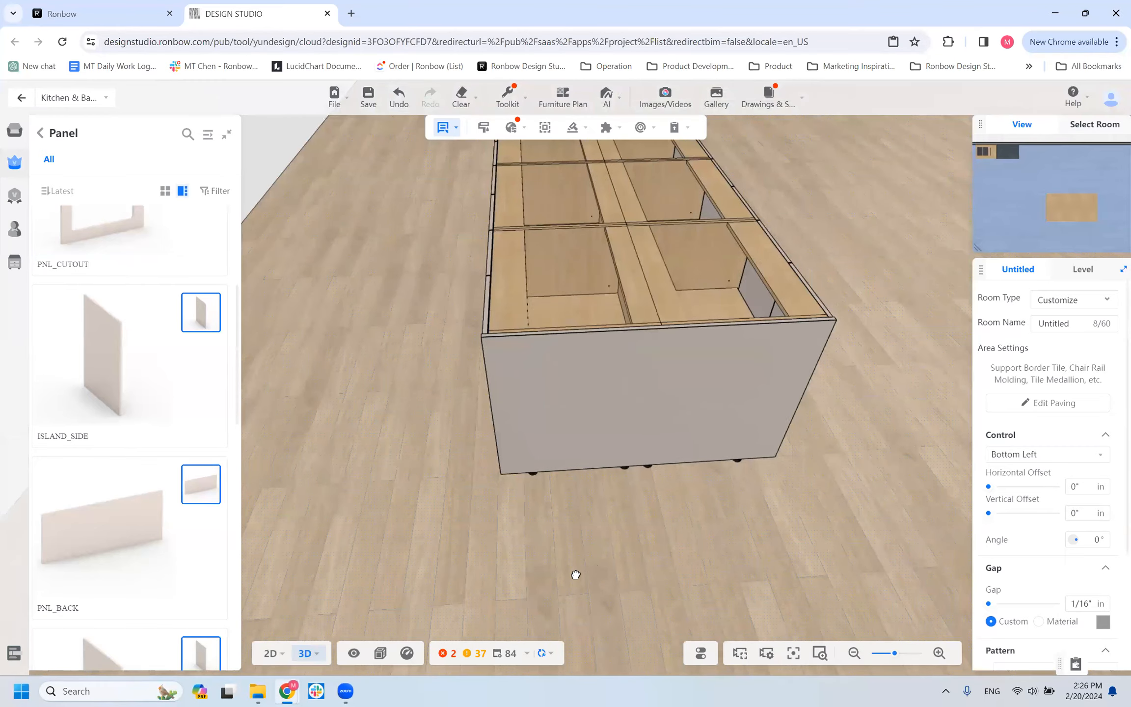
{"action": "left_click", "coordinate": [653, 382]}
{"action": "left_click_drag", "start_coordinate": [627, 506], "coordinate": [617, 530]}
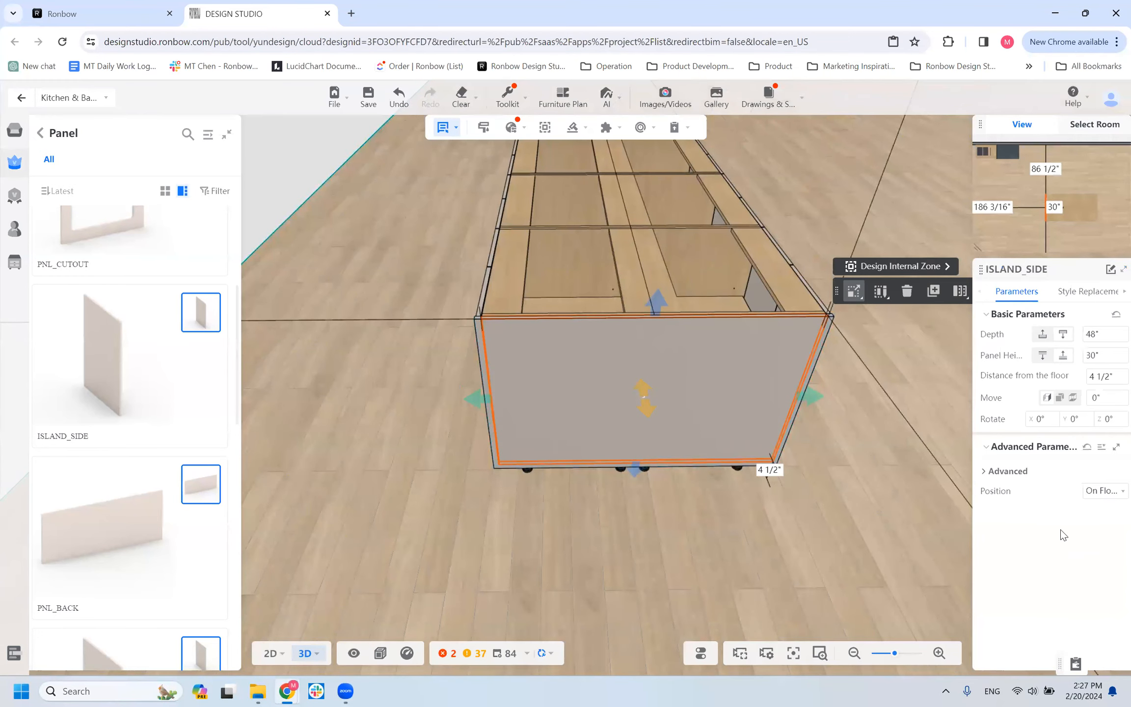
Show the ISLAND_SIDE panel's advanced parameters and examine its height oversize option against the island's end and front.
{"action": "left_click", "coordinate": [986, 471]}
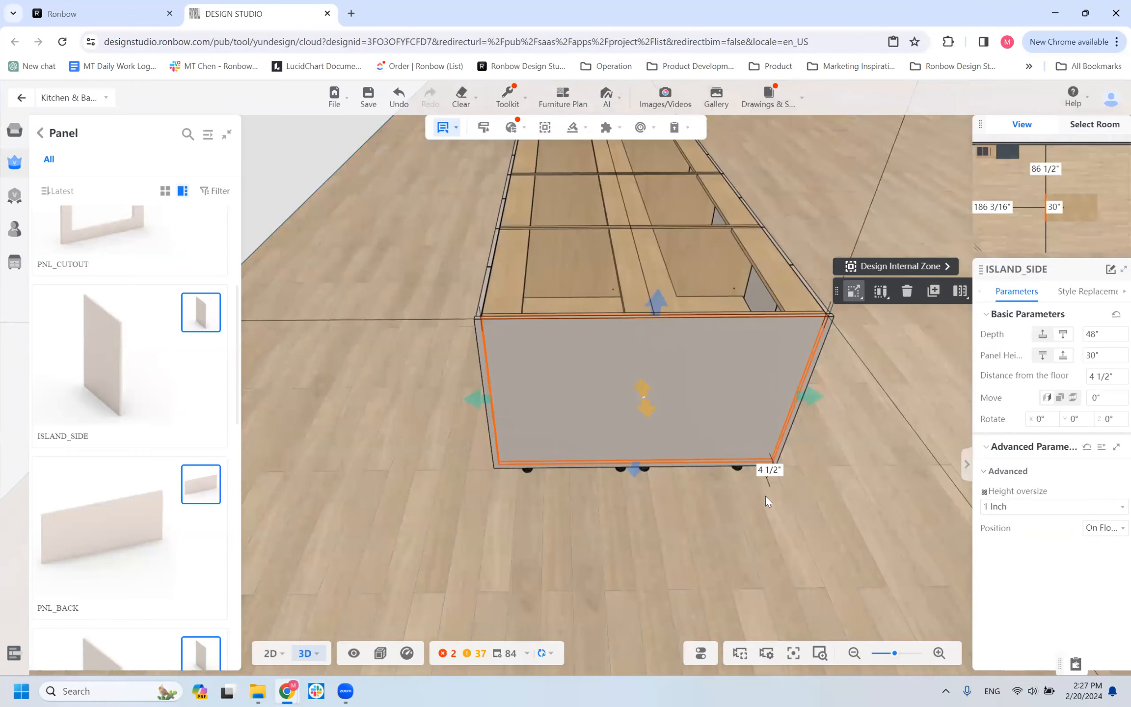
{"action": "left_click_drag", "start_coordinate": [656, 574], "coordinate": [673, 614]}
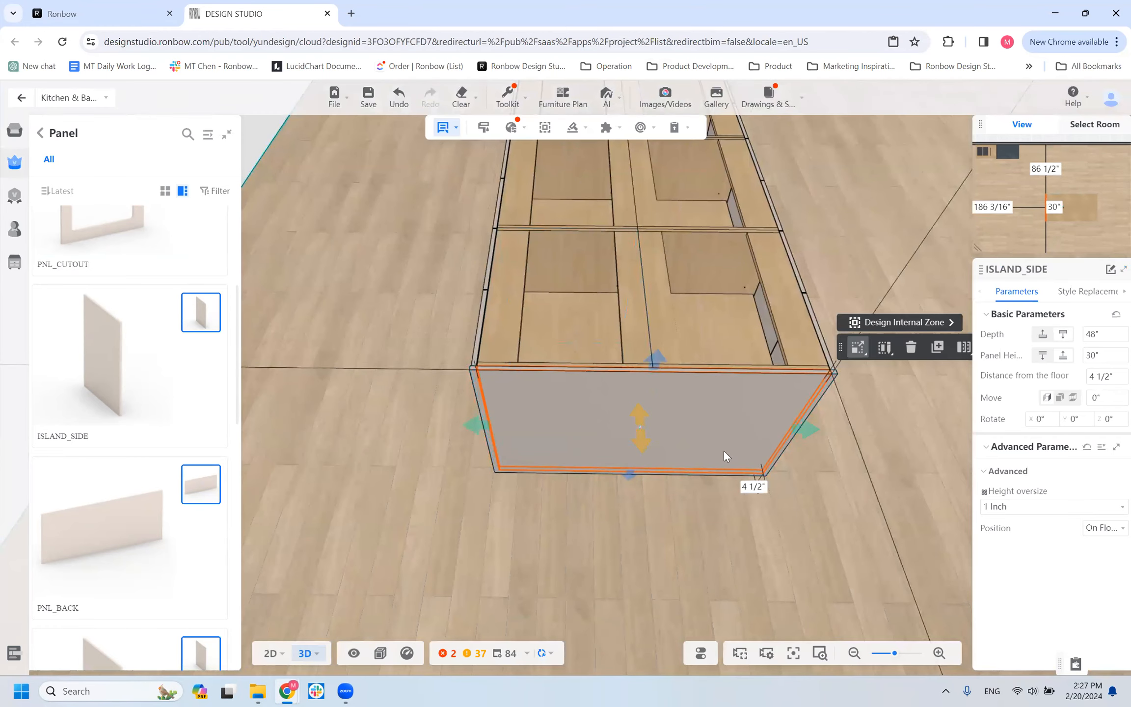
{"action": "left_click_drag", "start_coordinate": [705, 539], "coordinate": [283, 479]}
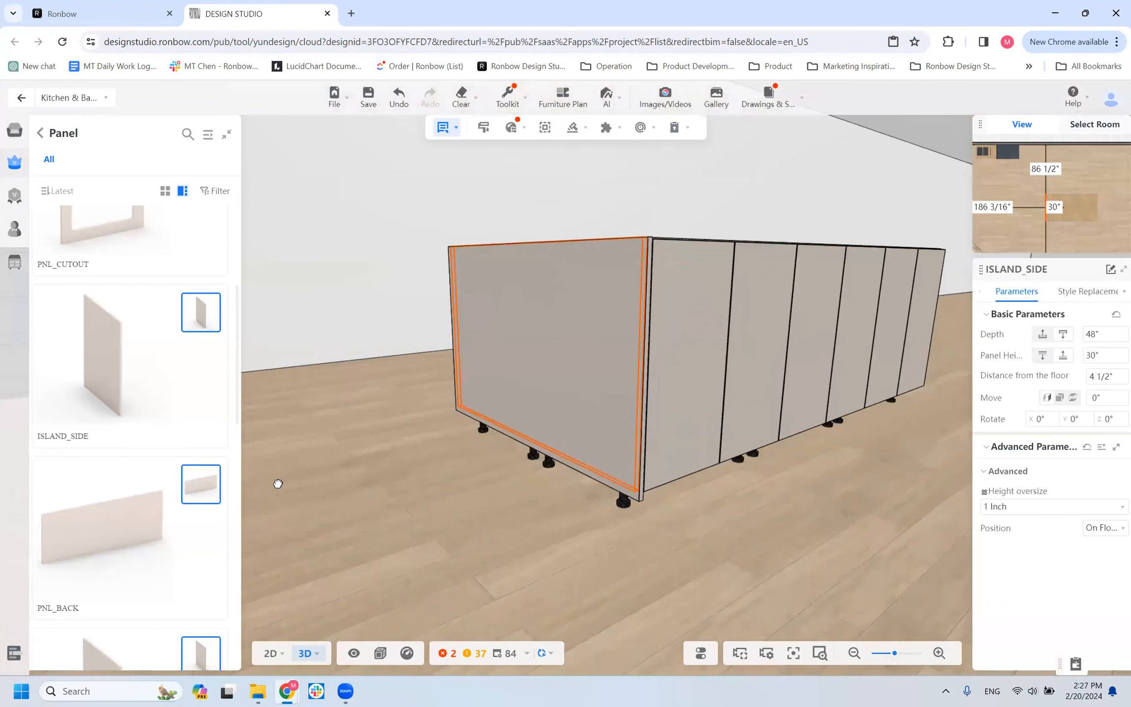
{"action": "left_click_drag", "start_coordinate": [331, 537], "coordinate": [479, 522]}
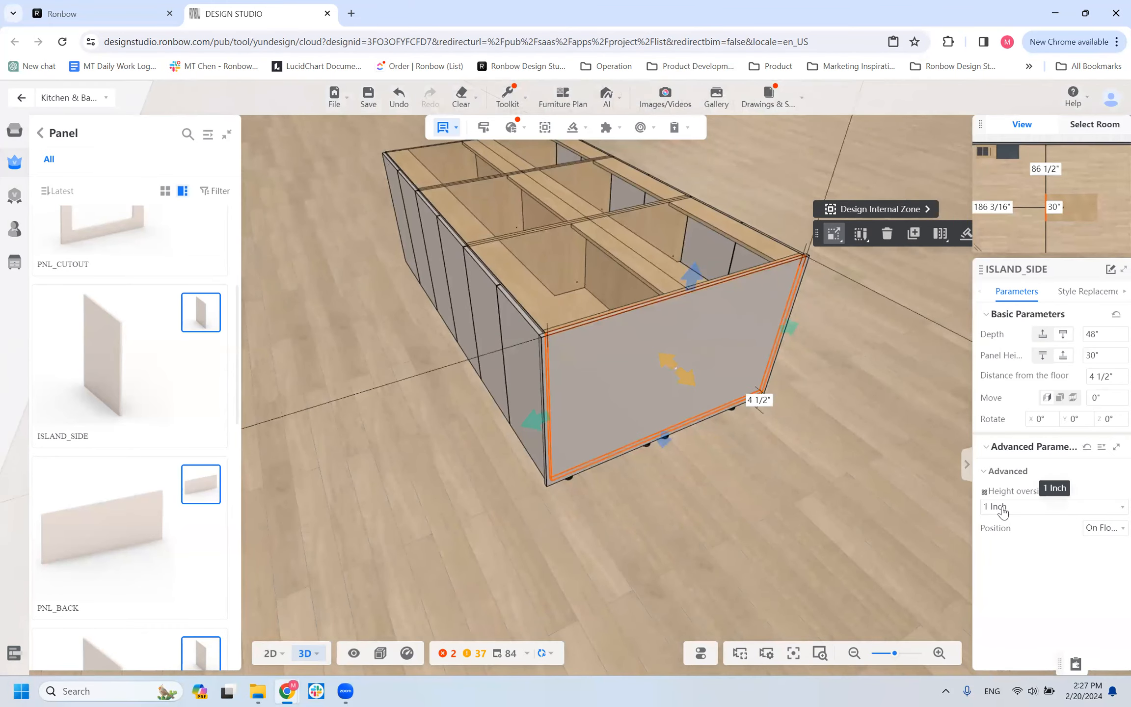
{"action": "left_click_drag", "start_coordinate": [709, 484], "coordinate": [972, 526]}
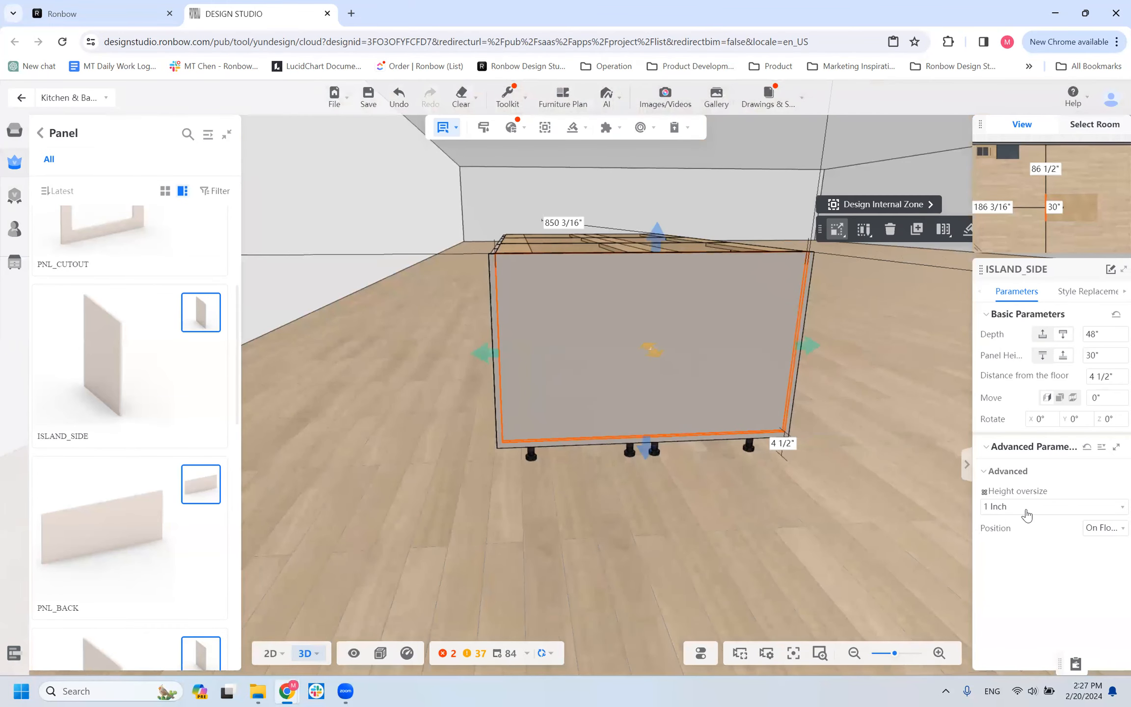
{"action": "left_click_drag", "start_coordinate": [513, 521], "coordinate": [662, 507]}
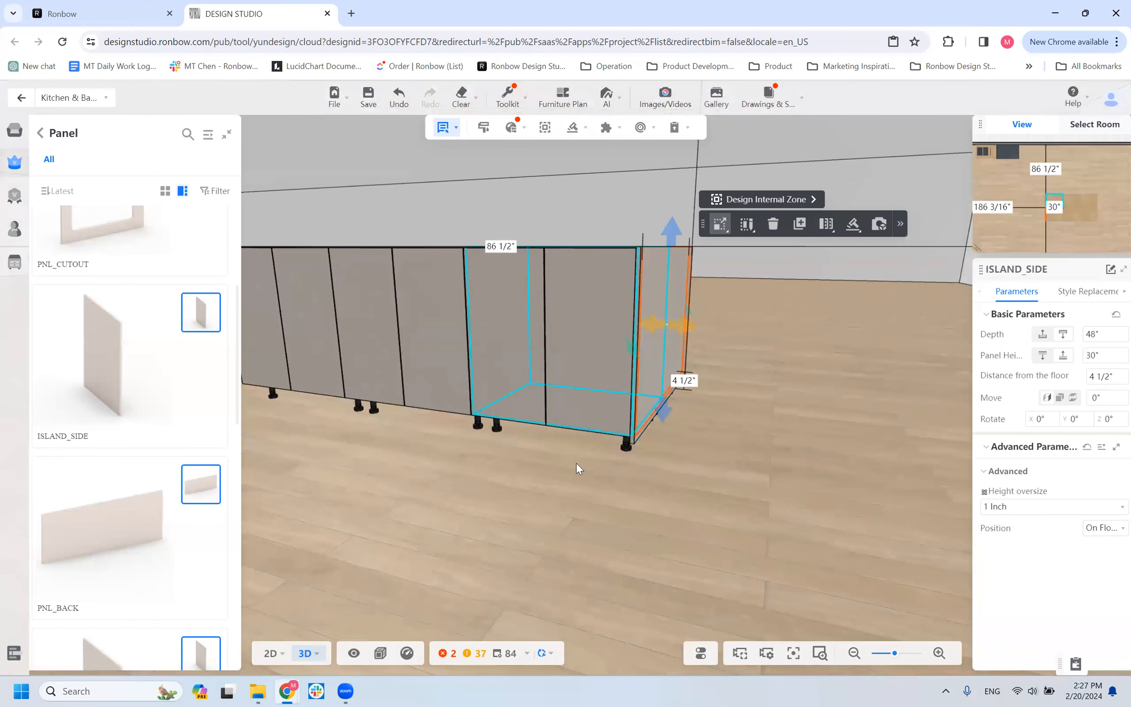
{"action": "left_click_drag", "start_coordinate": [457, 505], "coordinate": [455, 507]}
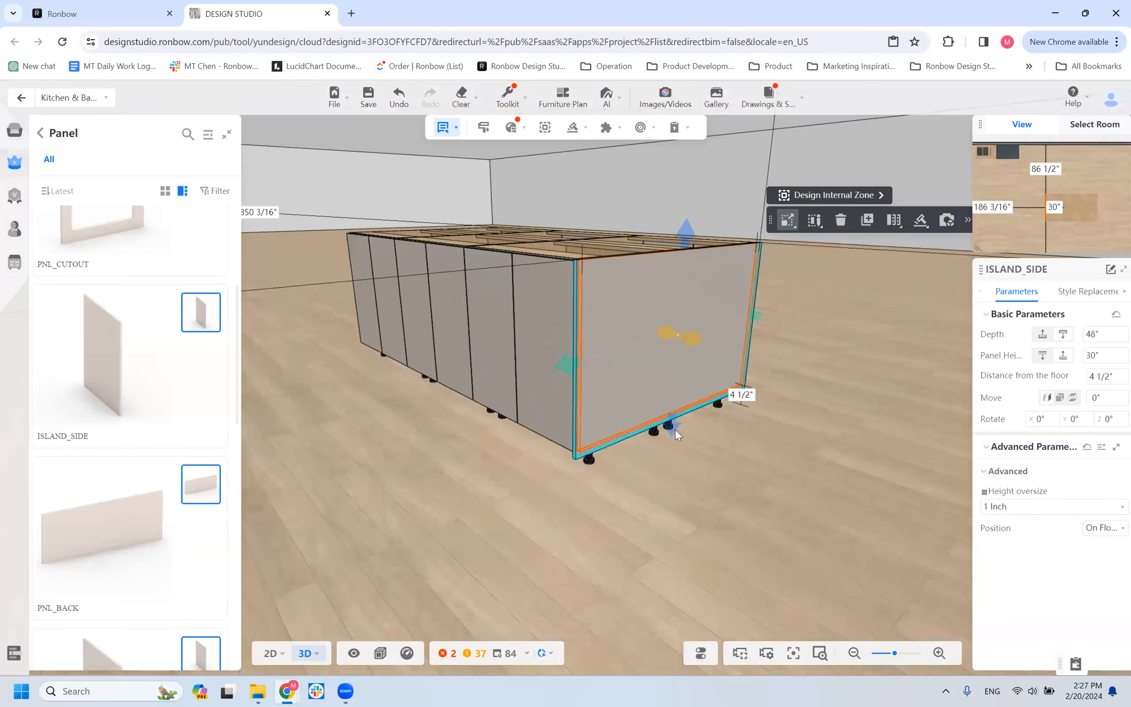
Set the ISLAND_SIDE panel's height to 34.5 inches and its distance from the floor to 0.
{"action": "left_click_drag", "start_coordinate": [674, 432], "coordinate": [673, 445]}
{"action": "left_click_drag", "start_coordinate": [1108, 354], "coordinate": [1022, 366]}
{"action": "type", "text": "34.5"}
{"action": "key", "text": "Return"}
{"action": "left_click", "coordinate": [1096, 380]}
{"action": "type", "text": "0"}
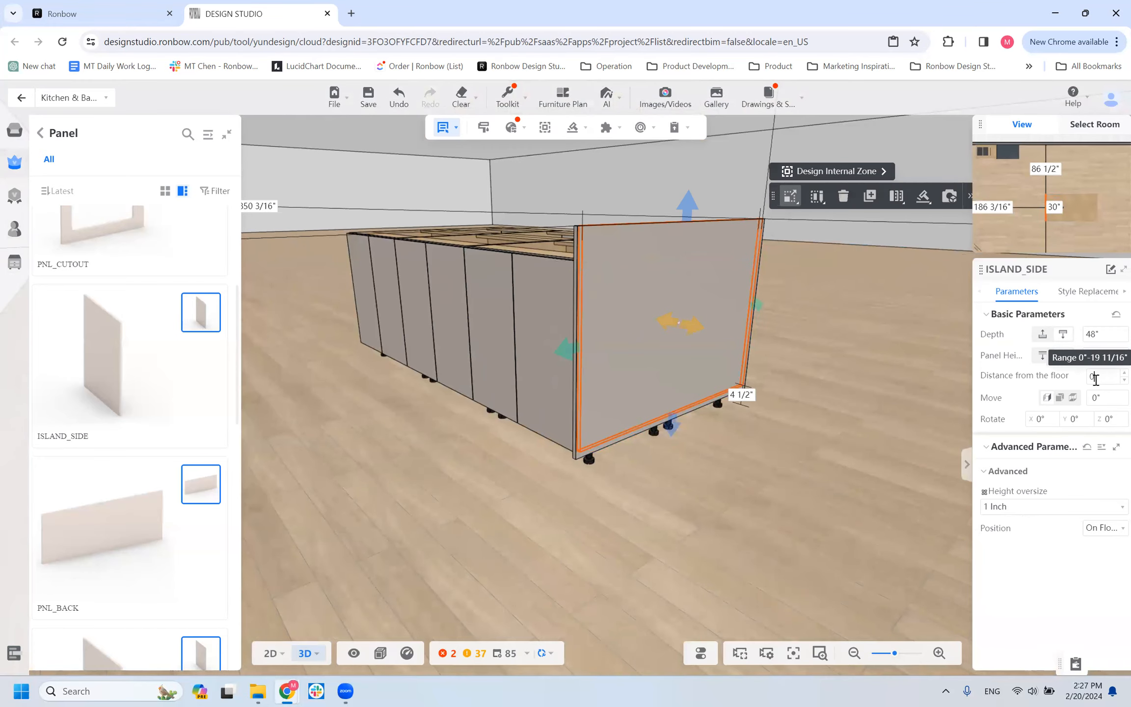
{"action": "key", "text": "Return"}
{"action": "left_click_drag", "start_coordinate": [759, 521], "coordinate": [752, 489]}
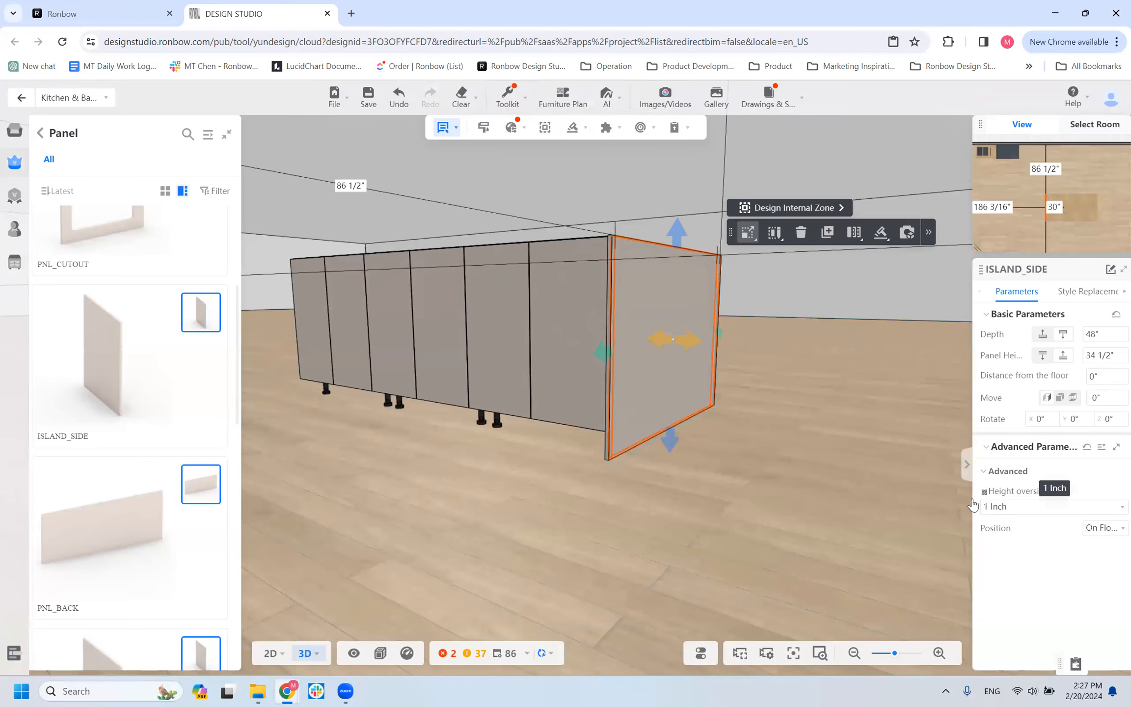
{"action": "left_click_drag", "start_coordinate": [602, 532], "coordinate": [755, 538]}
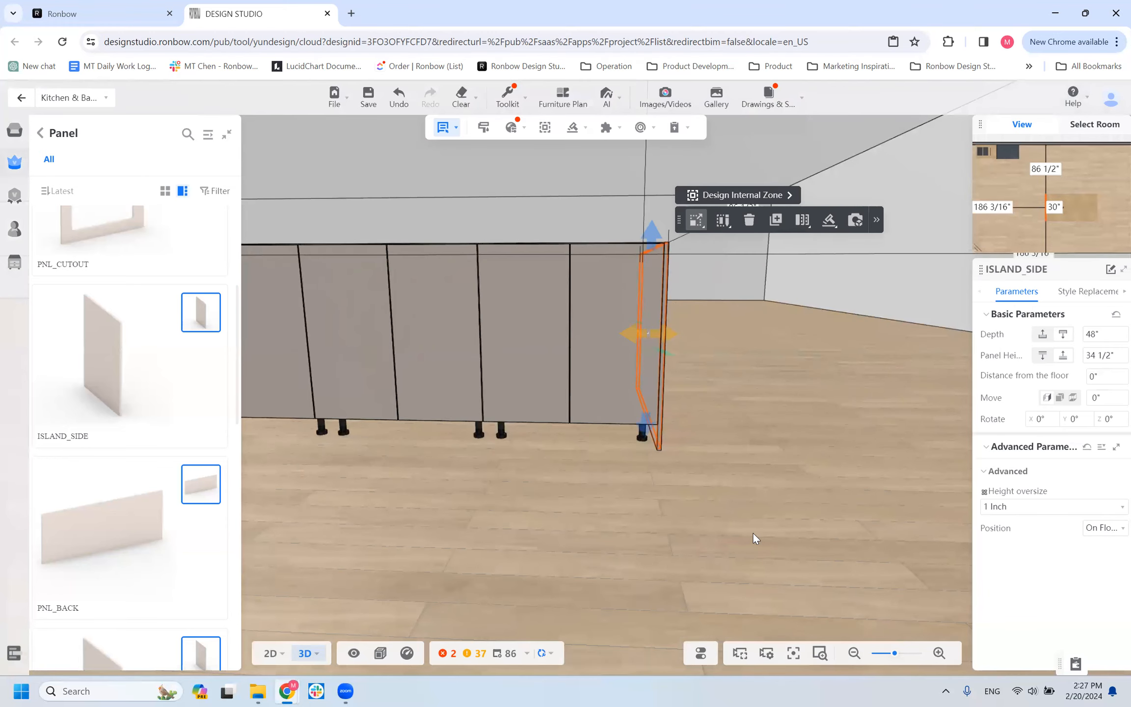
Duplicate the ISLAND_SIDE panel and place the copy on the open floor beyond the island's end.
{"action": "left_click_drag", "start_coordinate": [746, 438], "coordinate": [789, 410]}
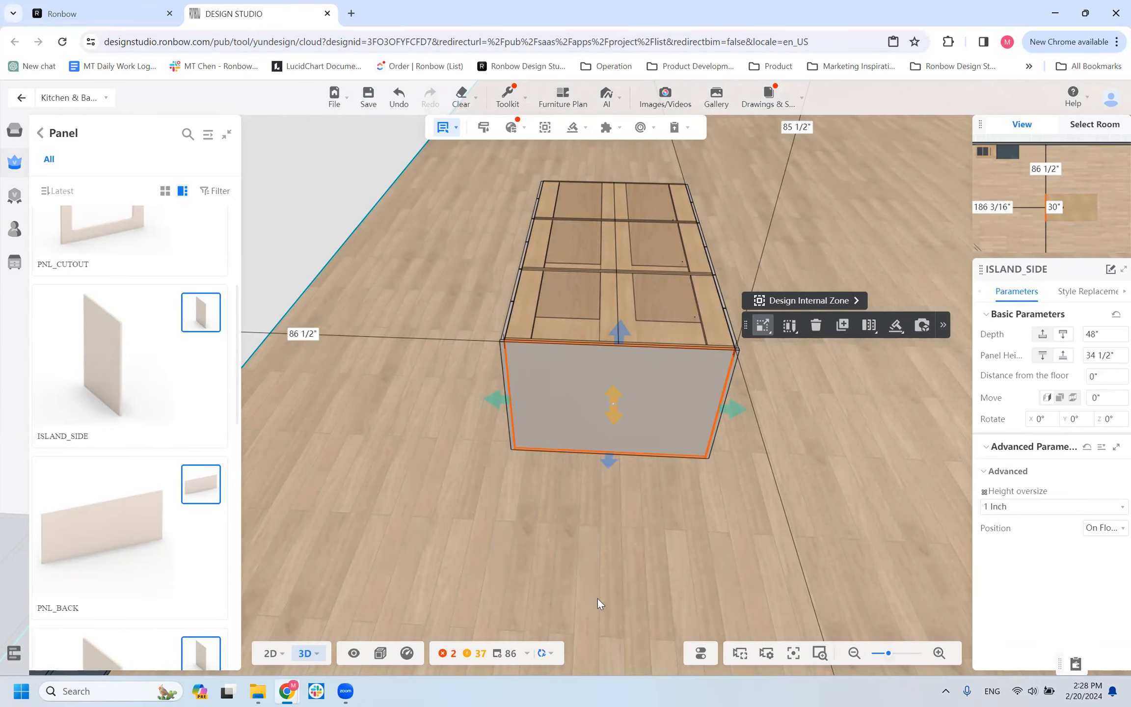
{"action": "left_click_drag", "start_coordinate": [400, 417], "coordinate": [728, 419]}
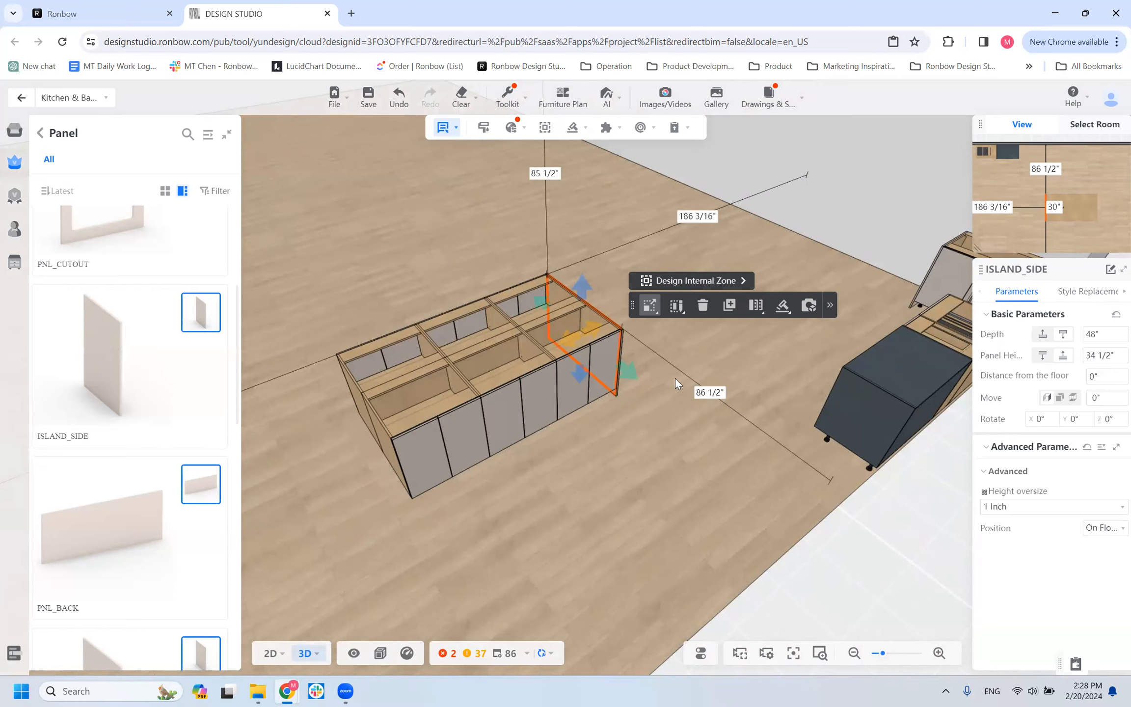
{"action": "left_click_drag", "start_coordinate": [439, 533], "coordinate": [242, 461]}
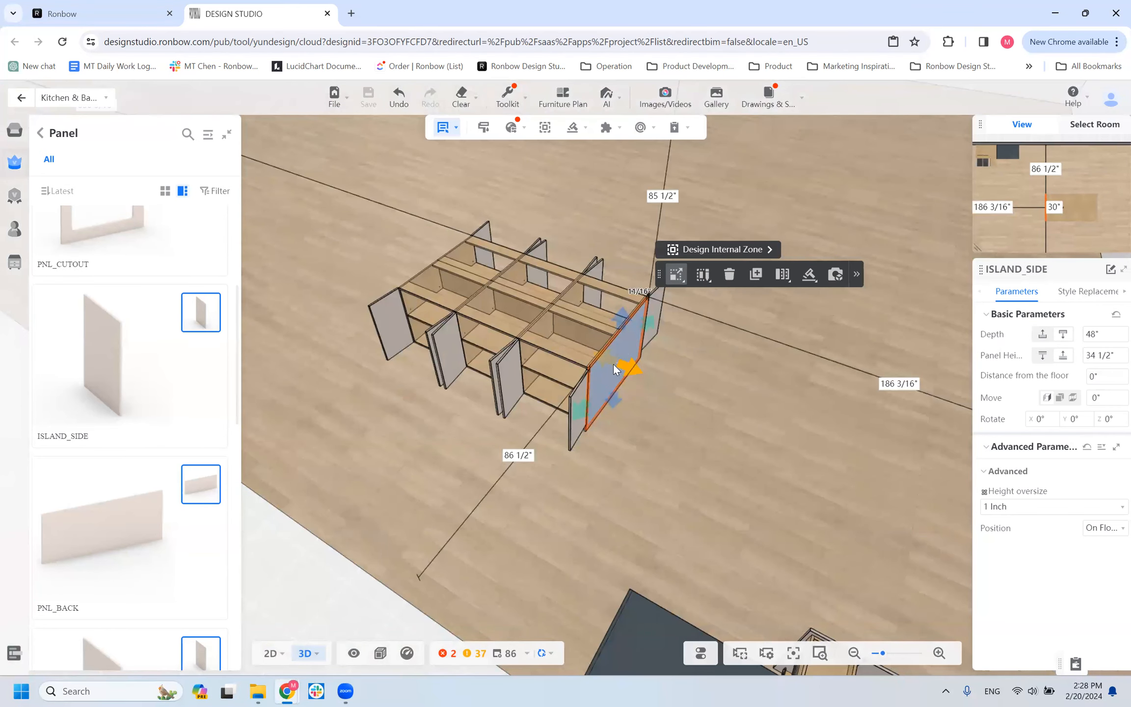
{"action": "left_click", "coordinate": [668, 302]}
{"action": "scroll", "coordinate": [630, 365], "scroll_direction": "up", "scroll_amount": 2}
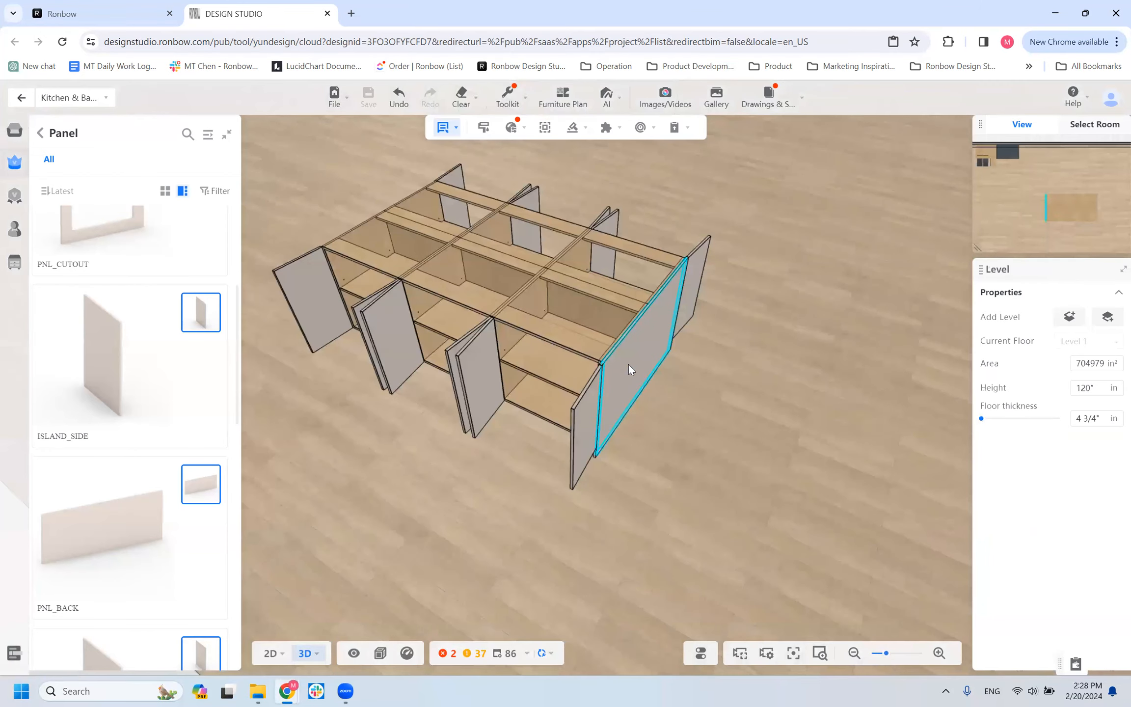
{"action": "left_click", "coordinate": [628, 364]}
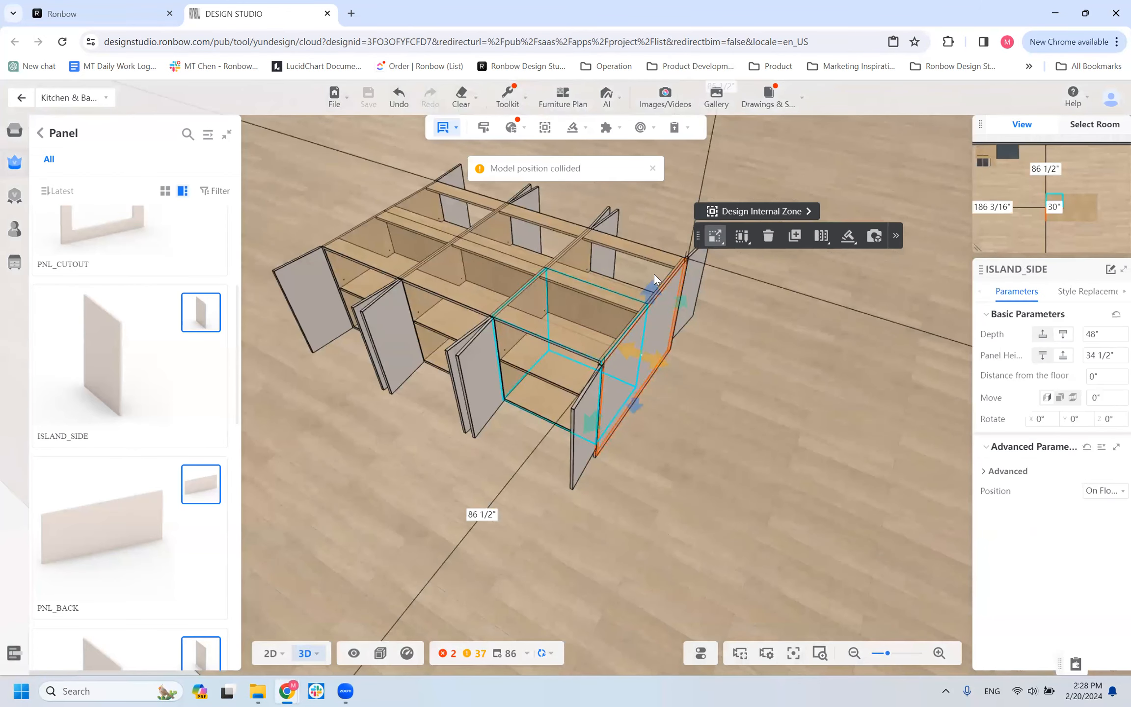
{"action": "left_click", "coordinate": [795, 236]}
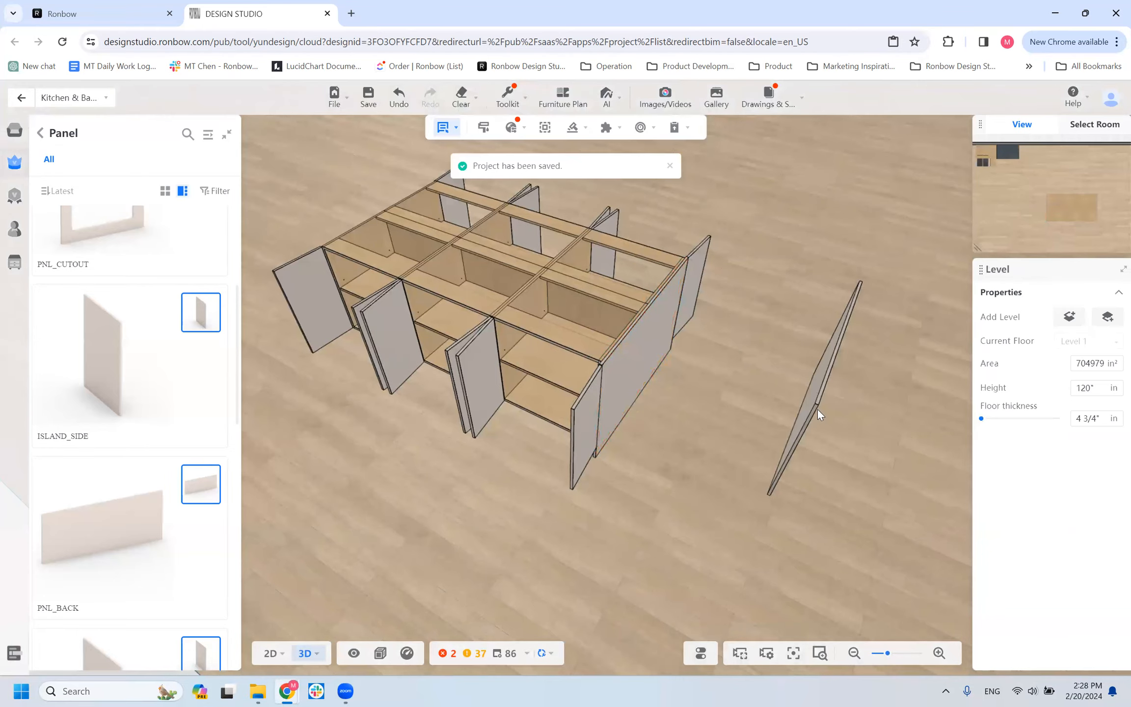
{"action": "left_click", "coordinate": [822, 428]}
Inspect the duplicated ISLAND_SIDE panel standing apart from the island and delete it.
{"action": "left_click_drag", "start_coordinate": [755, 451], "coordinate": [914, 479]}
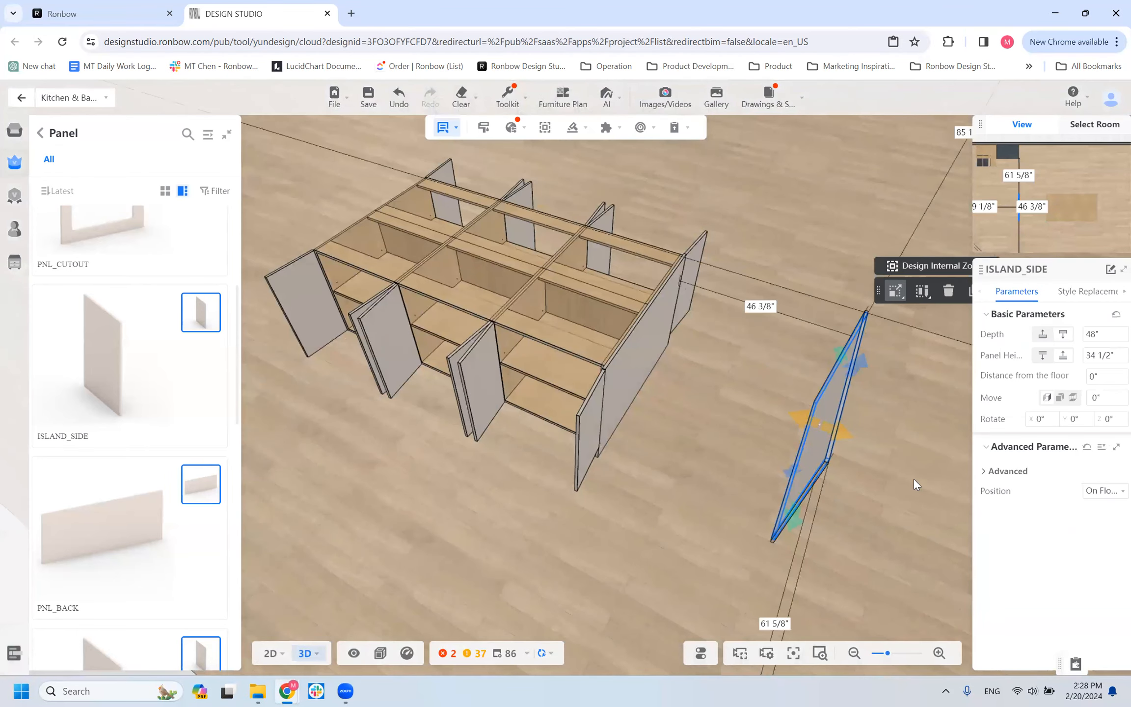
{"action": "scroll", "coordinate": [854, 445], "scroll_direction": "up", "scroll_amount": 2}
{"action": "right_click_drag", "start_coordinate": [854, 445], "coordinate": [787, 418]}
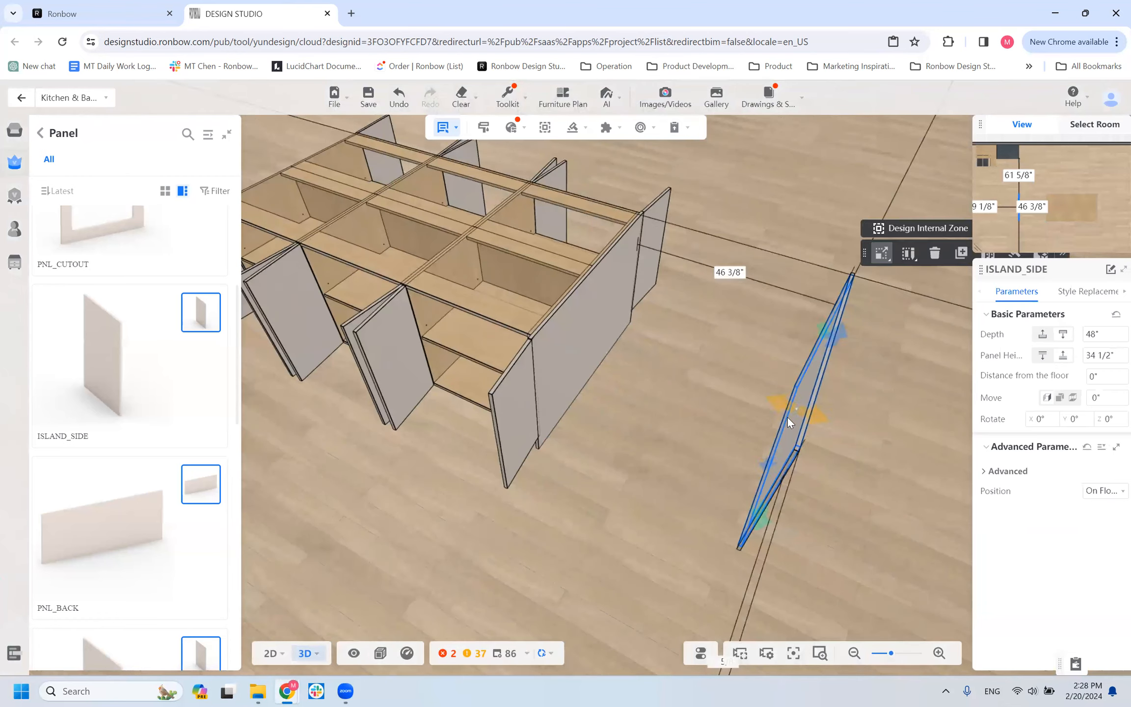
{"action": "scroll", "coordinate": [787, 418], "scroll_direction": "down", "scroll_amount": 1}
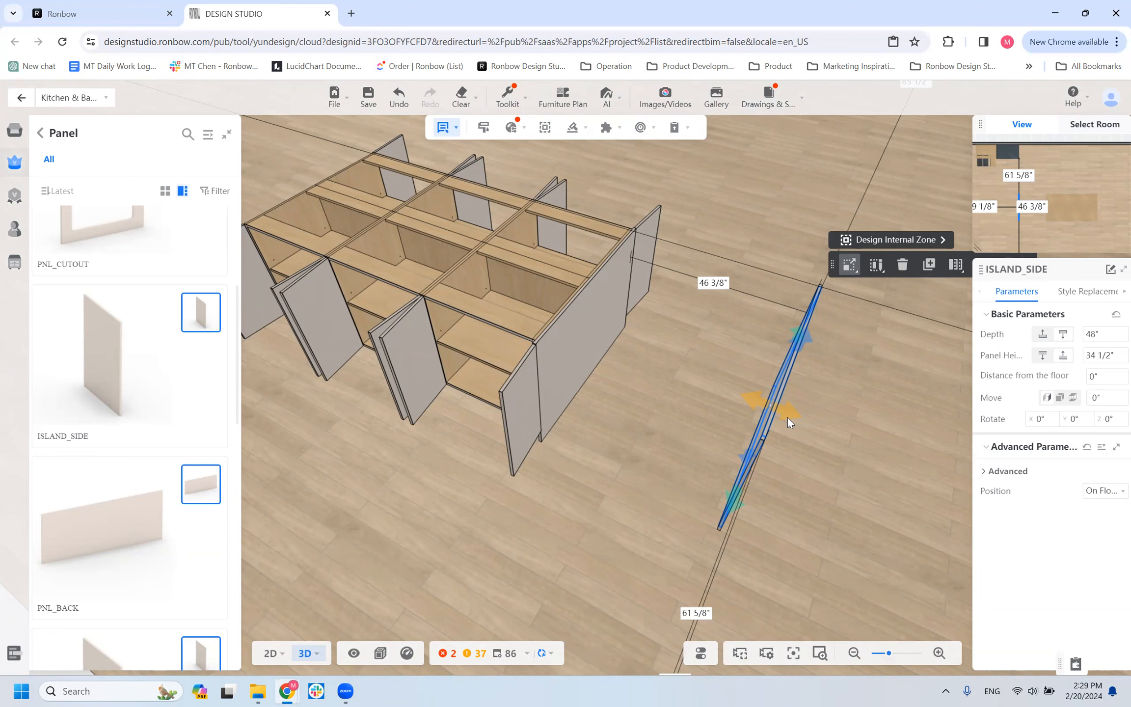
{"action": "key", "text": "Delete"}
Delete the 48-inch-deep ISLAND_SIDE panel from the end of the two back-to-back cabinet rows.
{"action": "left_click", "coordinate": [493, 529]}
{"action": "left_click_drag", "start_coordinate": [342, 511], "coordinate": [696, 544]}
{"action": "scroll", "coordinate": [721, 495], "scroll_direction": "down", "scroll_amount": 3}
{"action": "left_click", "coordinate": [669, 522]}
{"action": "left_click", "coordinate": [696, 544]}
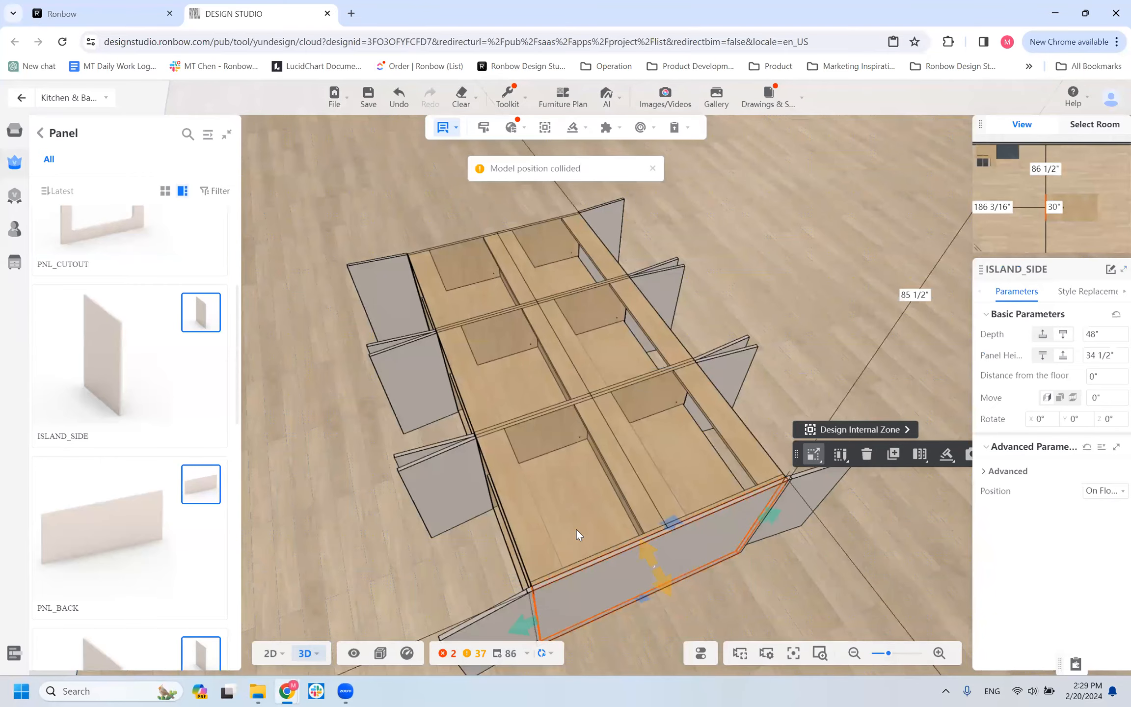
{"action": "key", "text": "Delete"}
Delete the three B1D cabinets of the rear row, keeping only the front row of the island.
{"action": "left_click", "coordinate": [563, 417]}
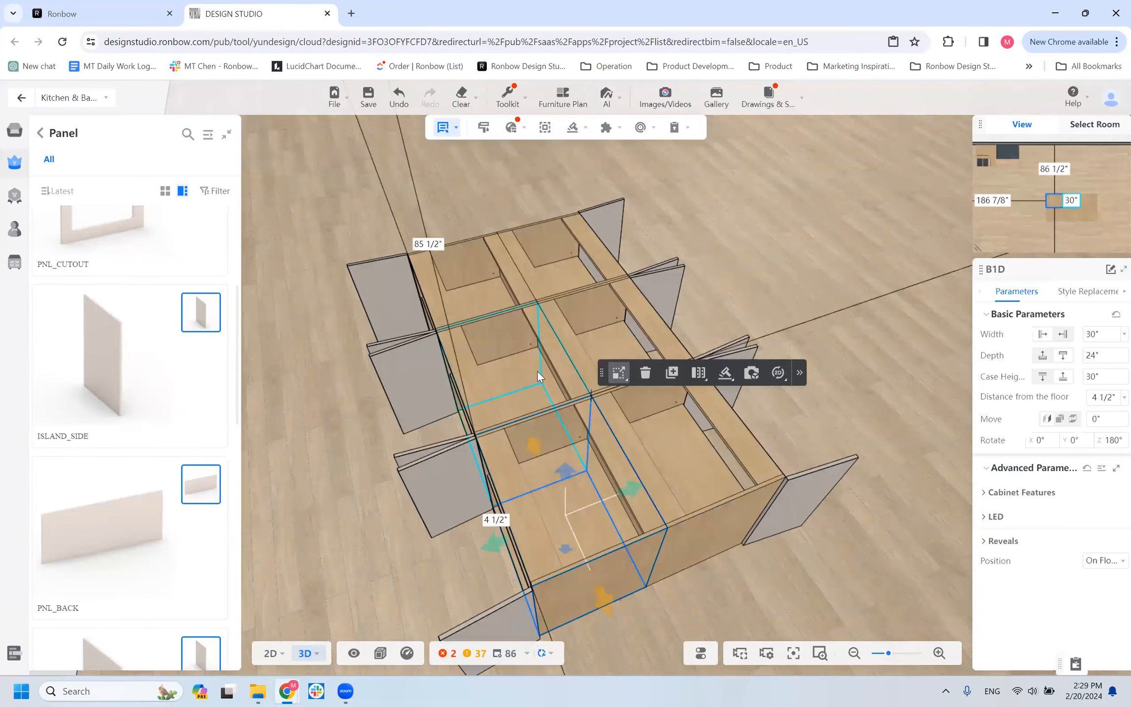
{"action": "key", "text": "Delete"}
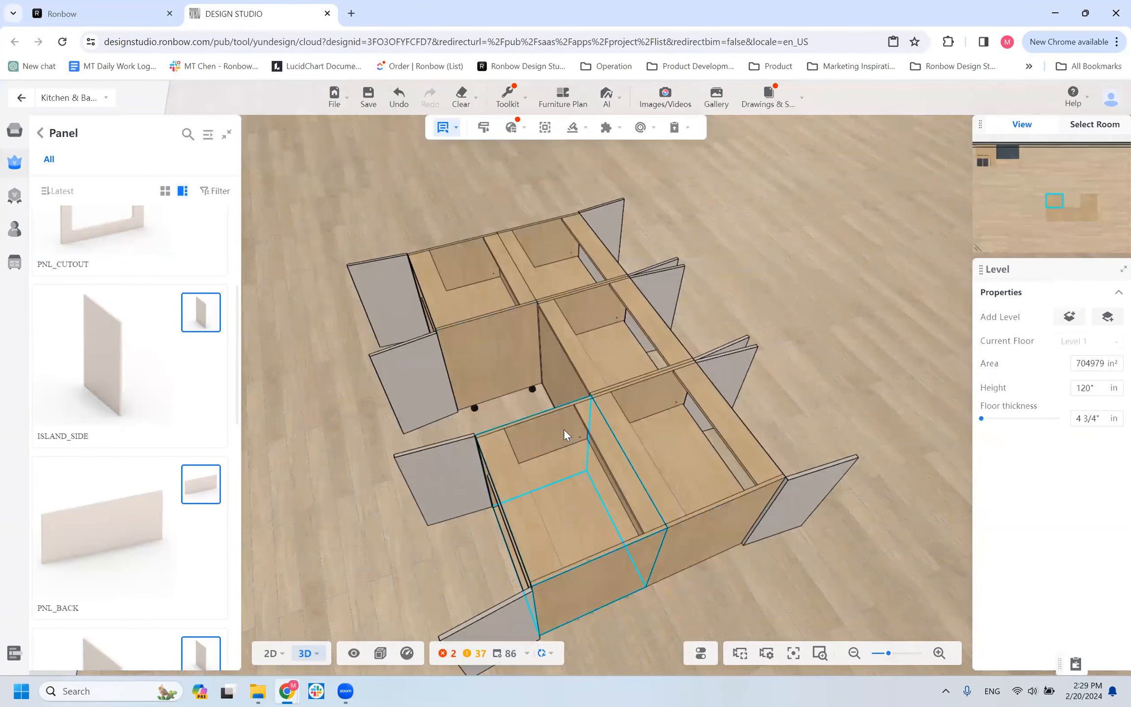
{"action": "key", "text": "ctrl+z"}
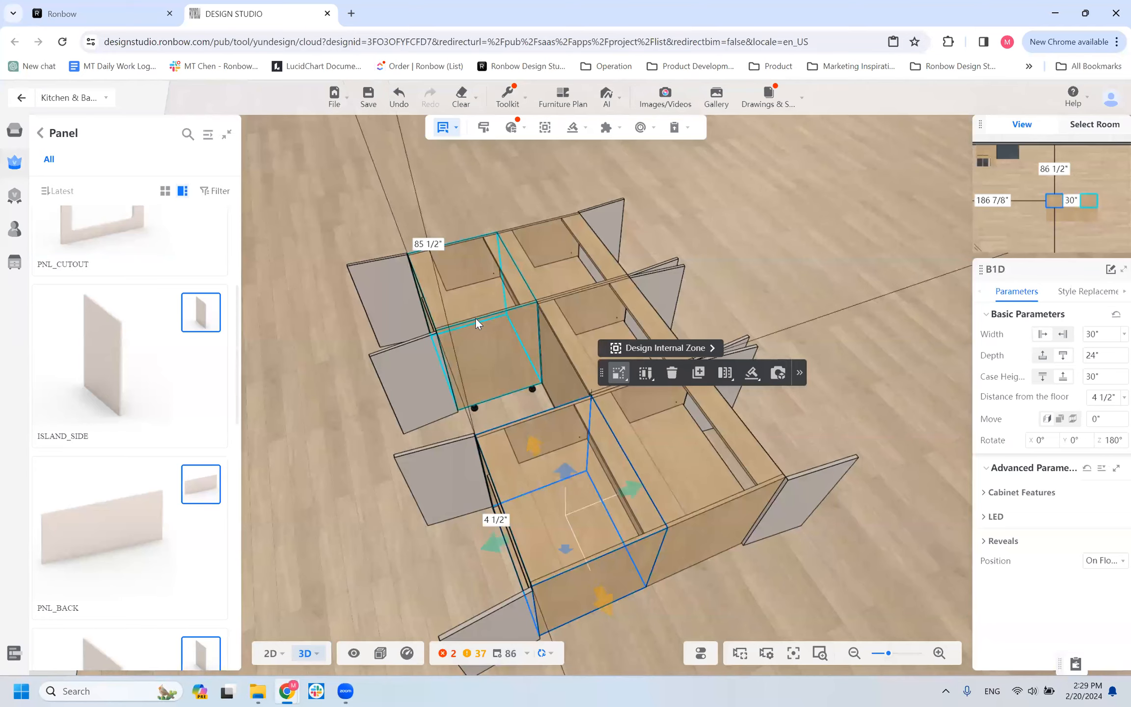
{"action": "key", "text": "Delete"}
{"action": "left_click", "coordinate": [486, 311]}
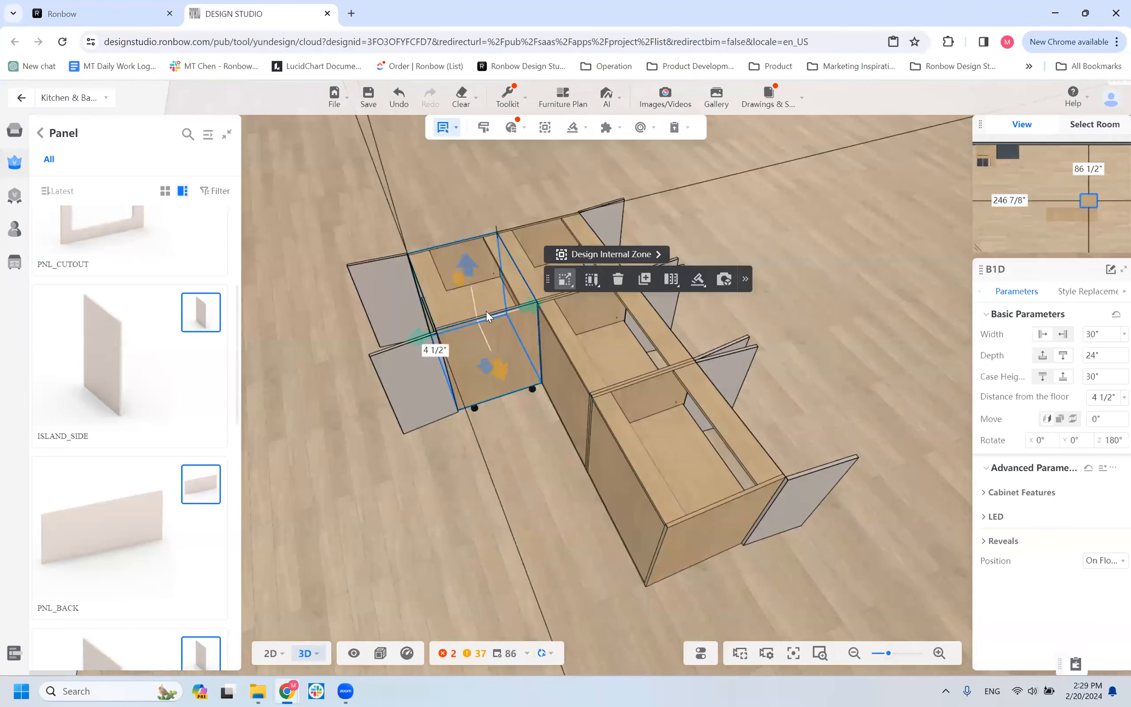
{"action": "key", "text": "Delete"}
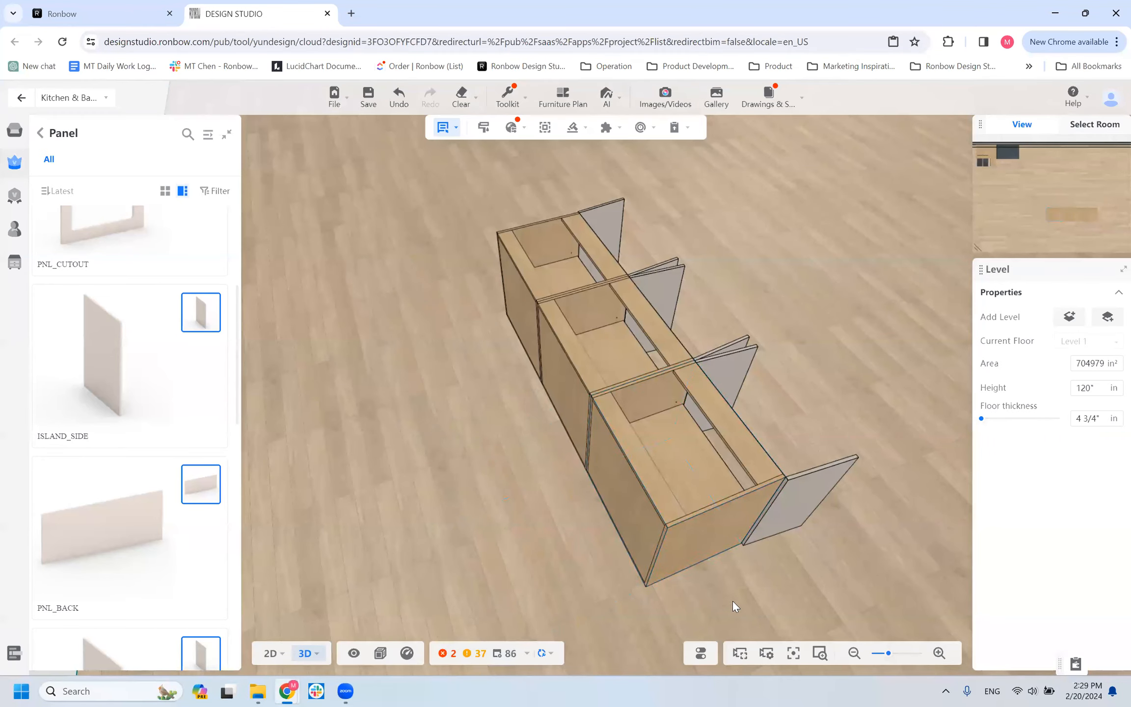
Place an ISLAND_SIDE panel on one end of the remaining cabinet row and duplicate it onto the opposite end.
{"action": "left_click", "coordinate": [146, 362]}
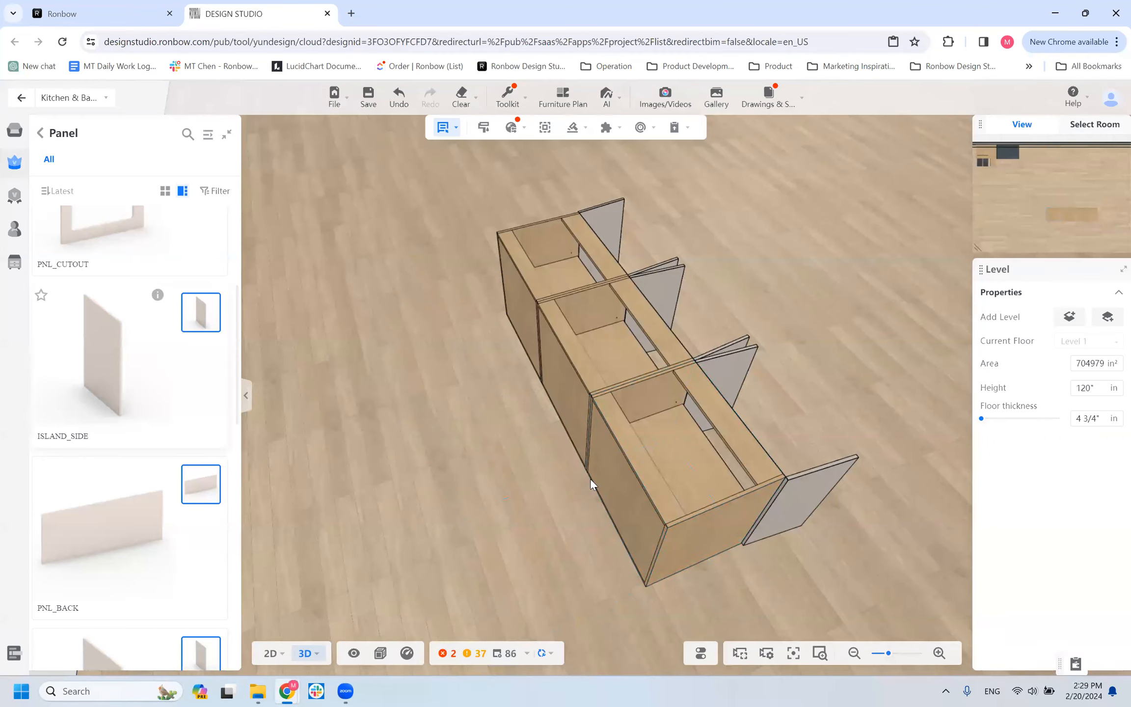
{"action": "left_click", "coordinate": [697, 538]}
{"action": "left_click_drag", "start_coordinate": [807, 551], "coordinate": [777, 429]}
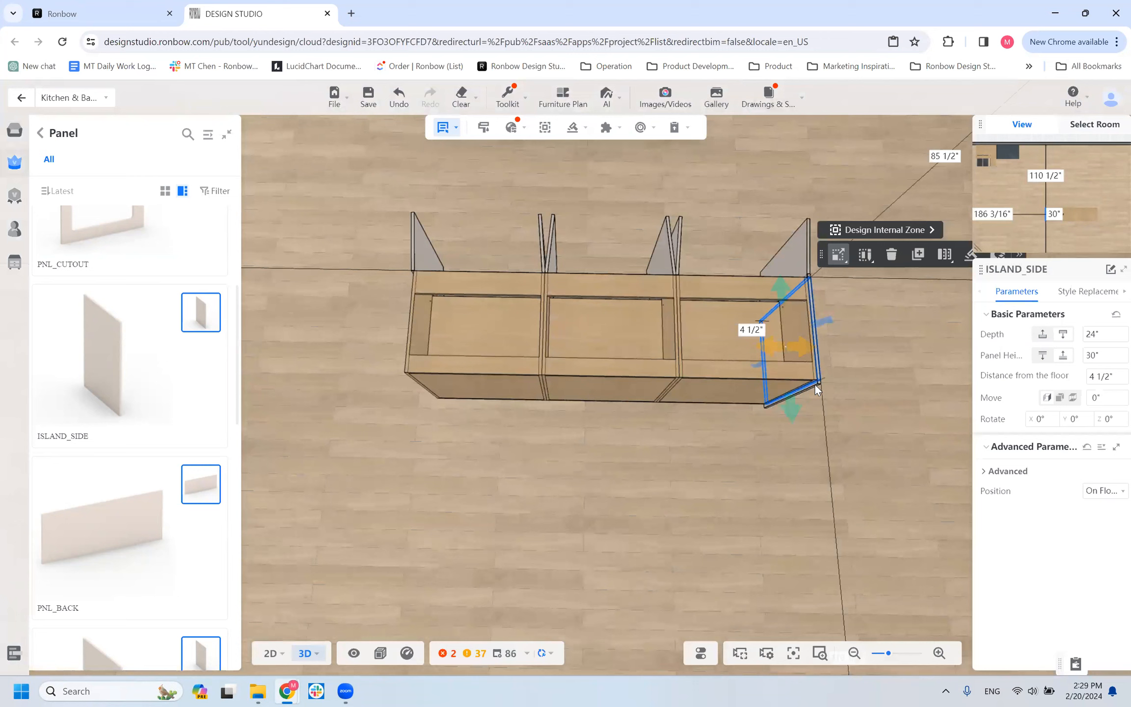
{"action": "left_click", "coordinate": [918, 256]}
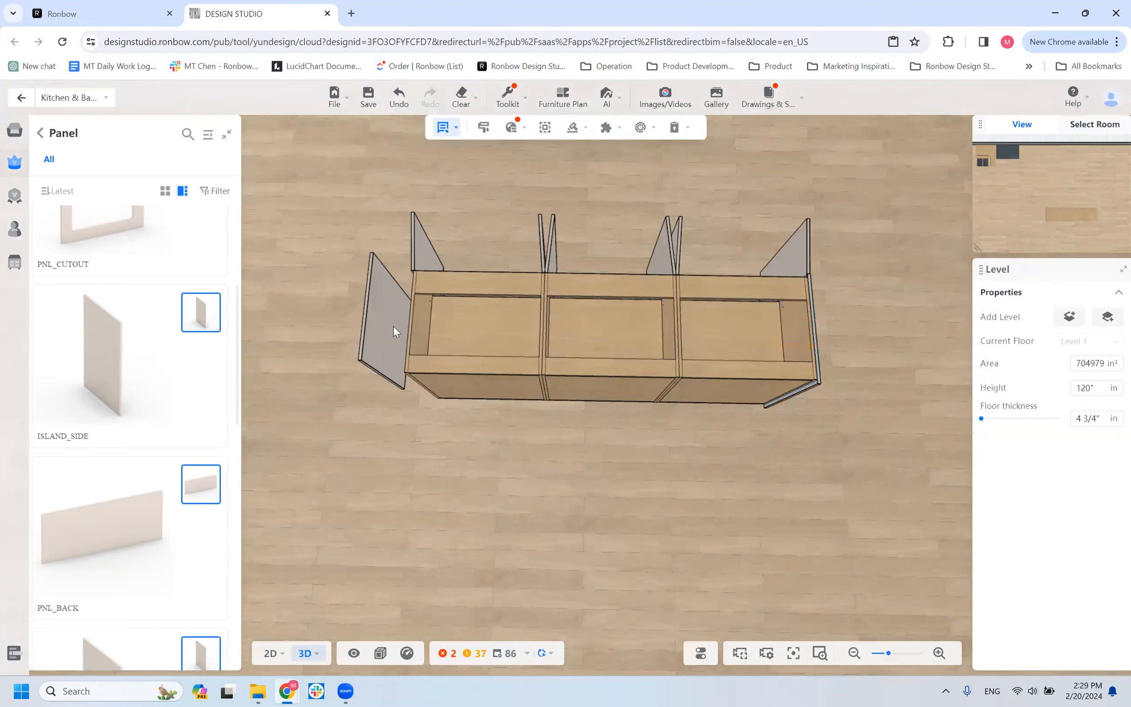
{"action": "left_click", "coordinate": [426, 335]}
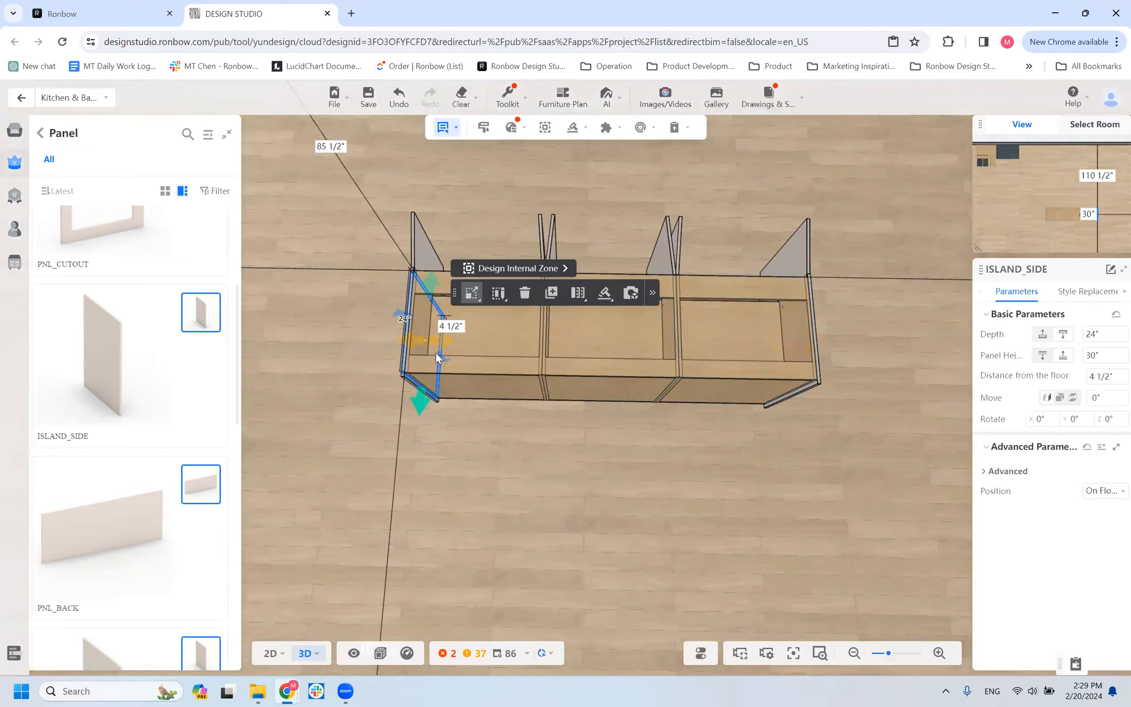
{"action": "left_click_drag", "start_coordinate": [643, 531], "coordinate": [631, 570]}
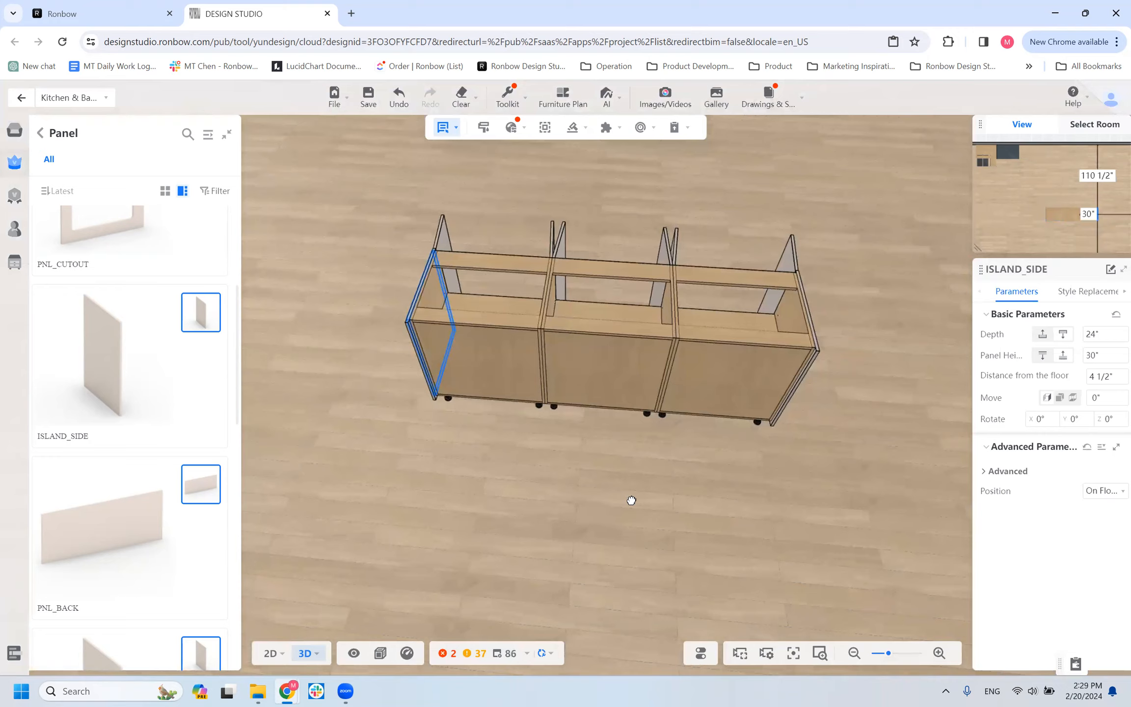
Place a 90-inch-wide, 36-inch-high PNL_BACK panel on the floor behind the cabinet row.
{"action": "left_click", "coordinate": [117, 534]}
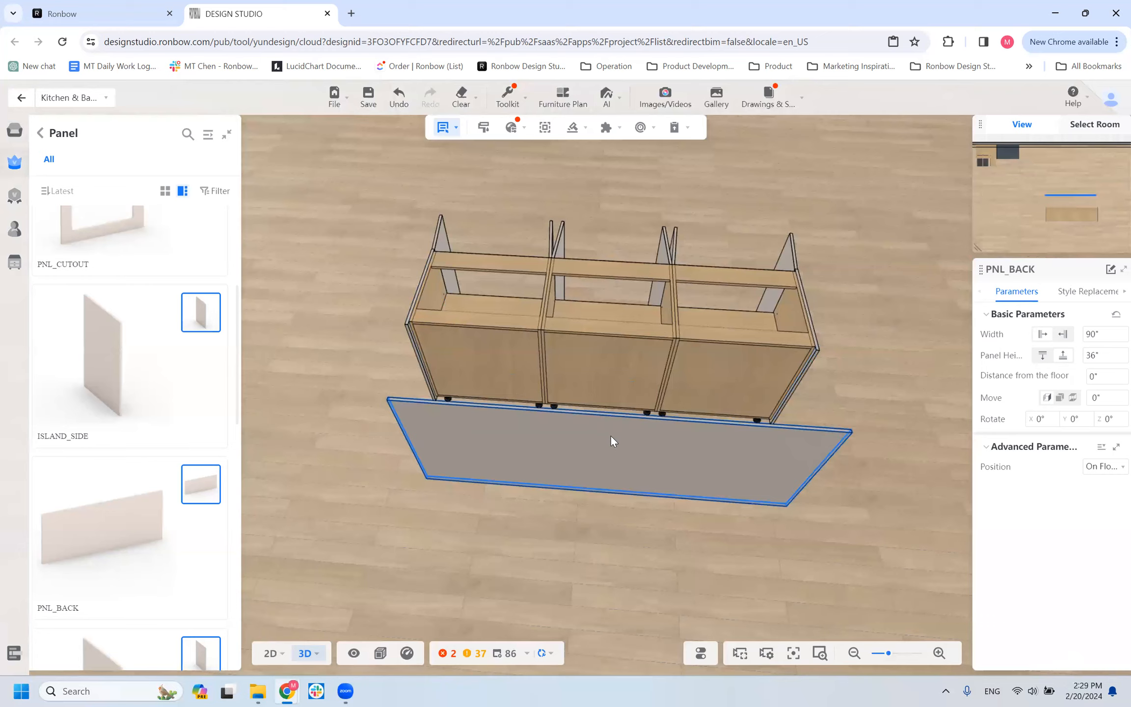
{"action": "left_click", "coordinate": [600, 445]}
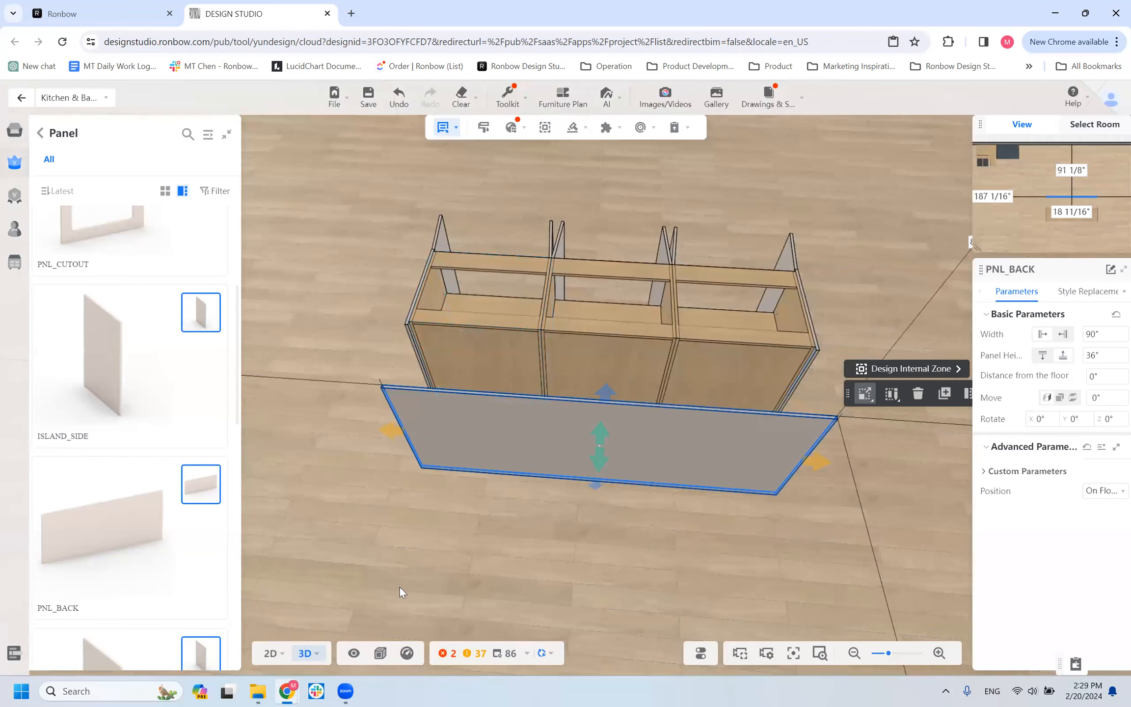
{"action": "left_click_drag", "start_coordinate": [435, 603], "coordinate": [560, 453]}
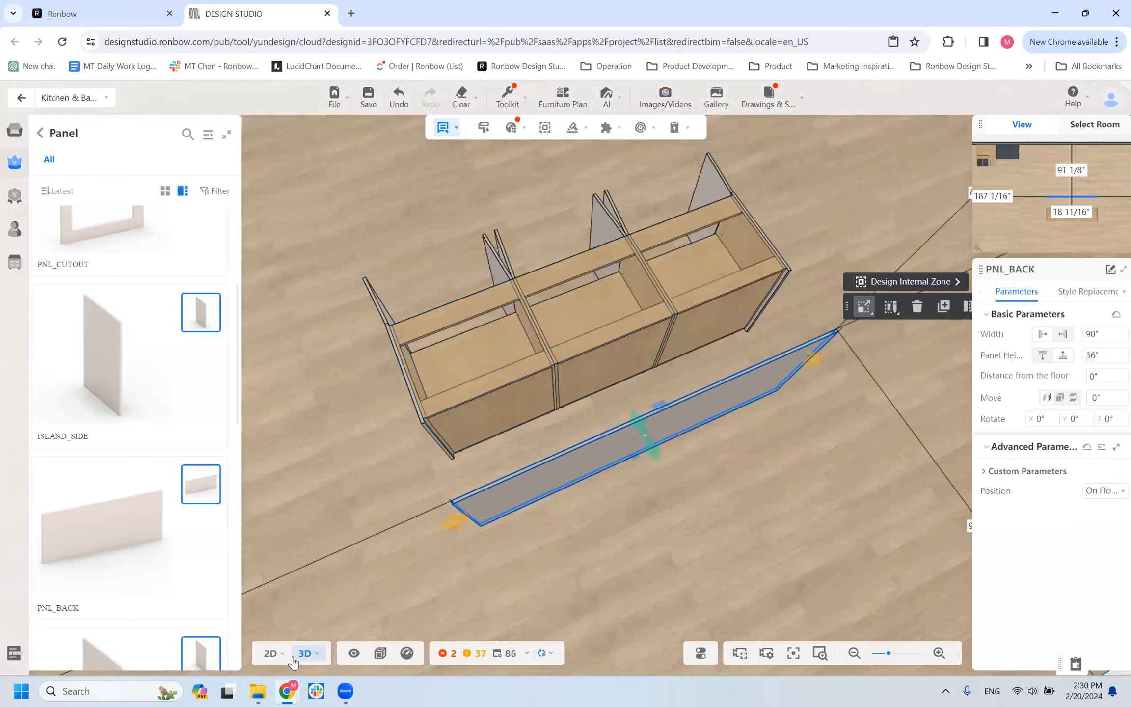
Switch to the 2D floor view and set the PNL_BACK panel's distance to the cabinet backs to 0.
{"action": "mouse_move", "coordinate": [271, 654]}
{"action": "left_click", "coordinate": [272, 580]}
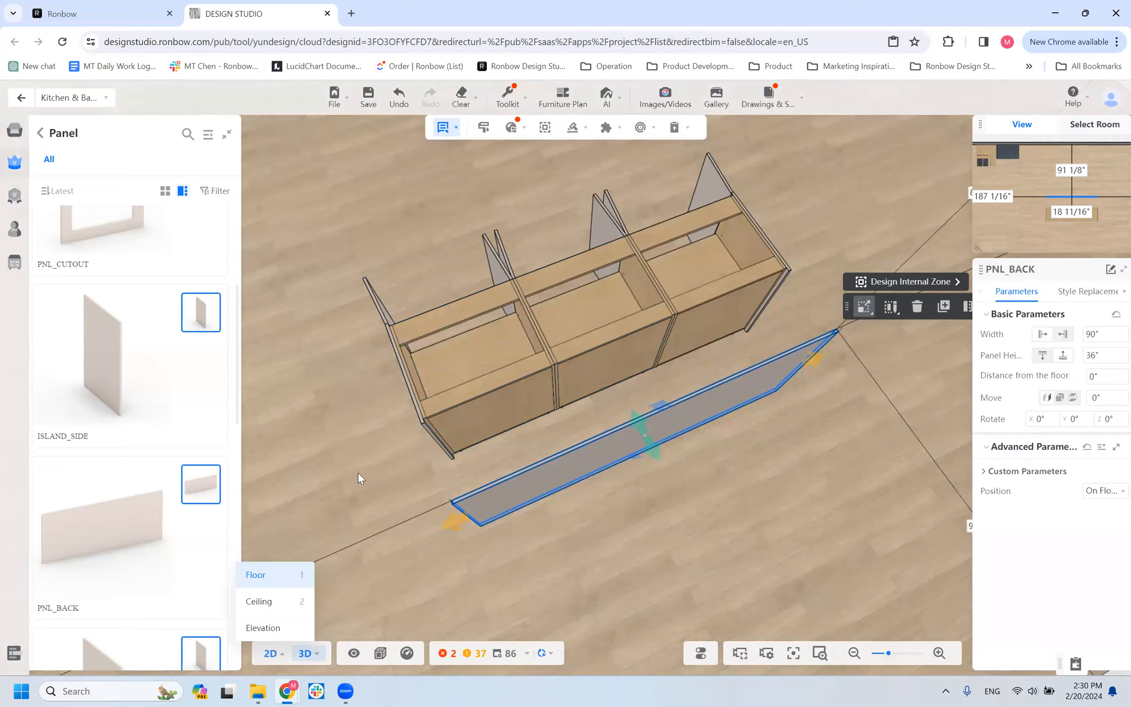
{"action": "scroll", "coordinate": [655, 467], "scroll_direction": "down", "scroll_amount": 4}
{"action": "scroll", "coordinate": [603, 445], "scroll_direction": "up", "scroll_amount": 6}
{"action": "left_click_drag", "start_coordinate": [472, 449], "coordinate": [404, 479]}
{"action": "scroll", "coordinate": [612, 398], "scroll_direction": "down", "scroll_amount": 1}
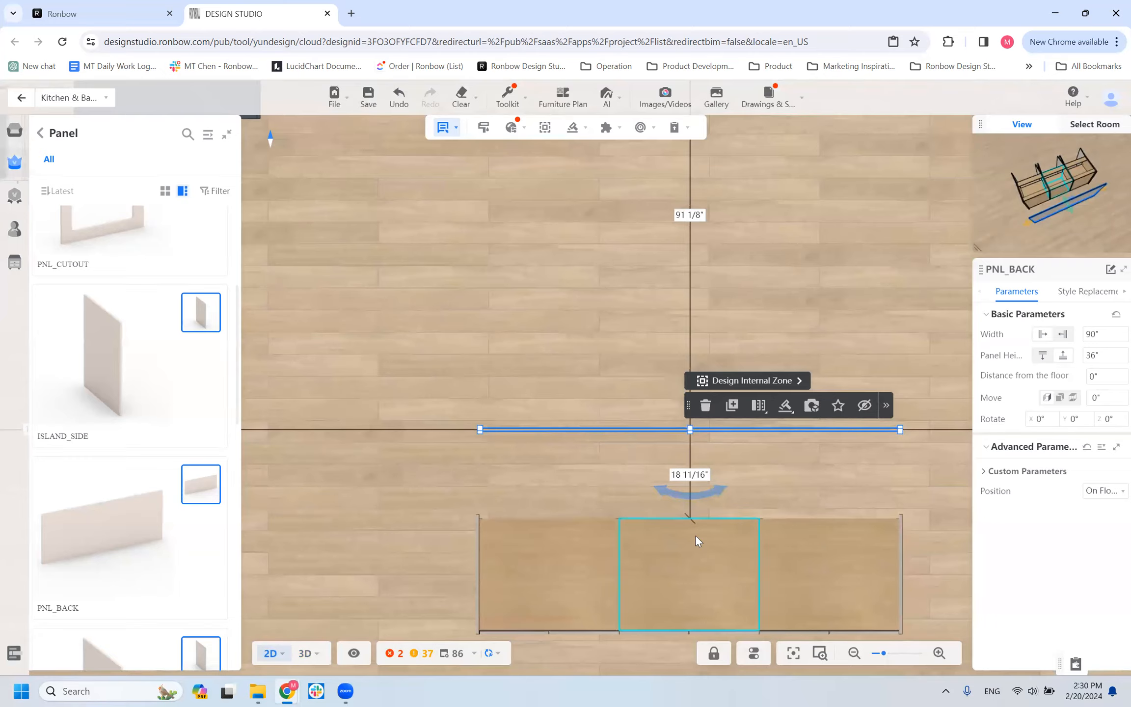
{"action": "left_click", "coordinate": [696, 474]}
{"action": "type", "text": "0"}
{"action": "key", "text": "Return"}
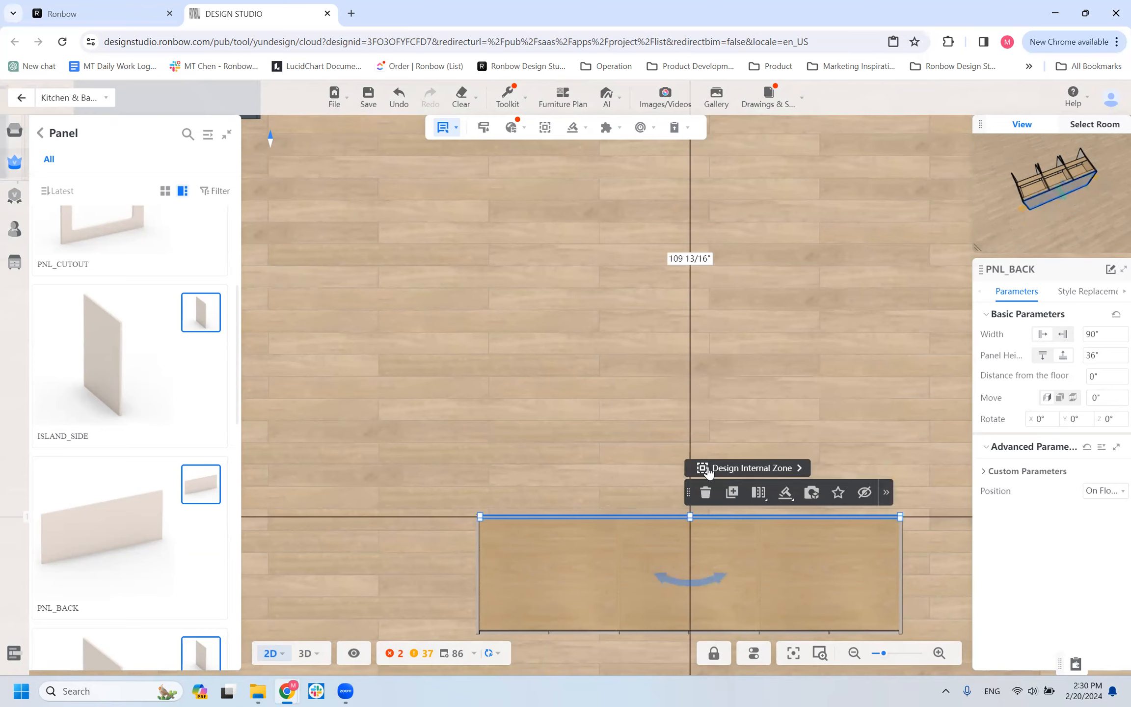
Examine in plan how the PNL_BACK panel meets the ISLAND_SIDE panels at the corners, and select the row's end B1D cabinet.
{"action": "scroll", "coordinate": [552, 388], "scroll_direction": "up", "scroll_amount": 3}
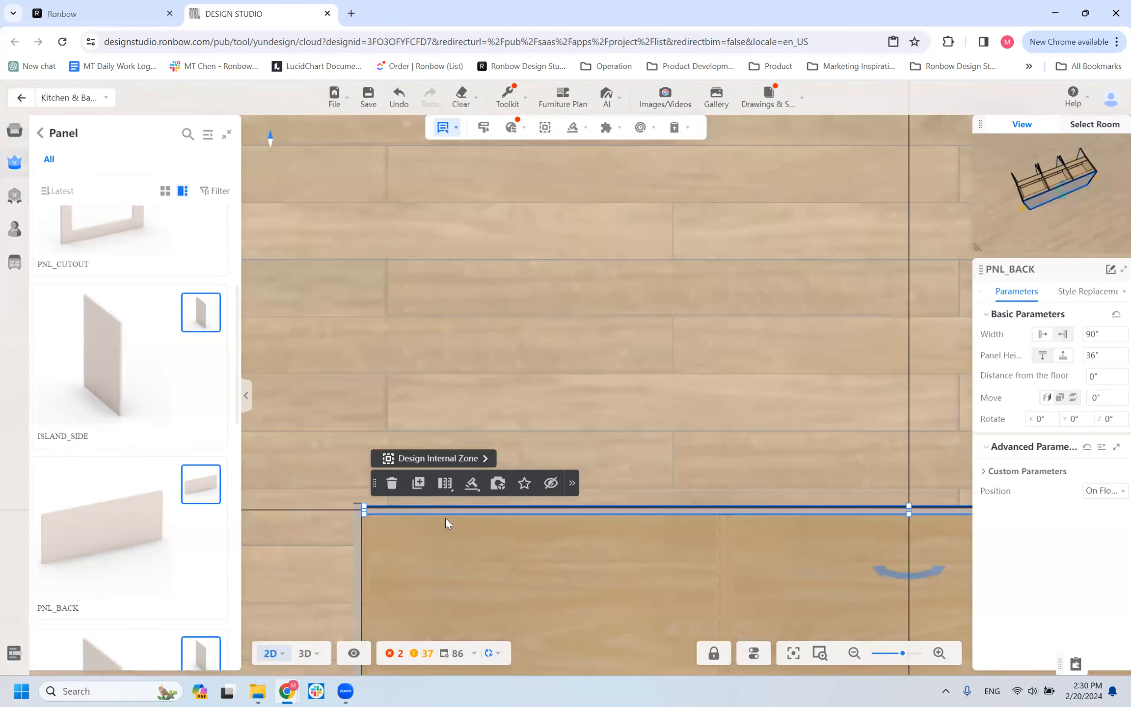
{"action": "left_click", "coordinate": [717, 216]}
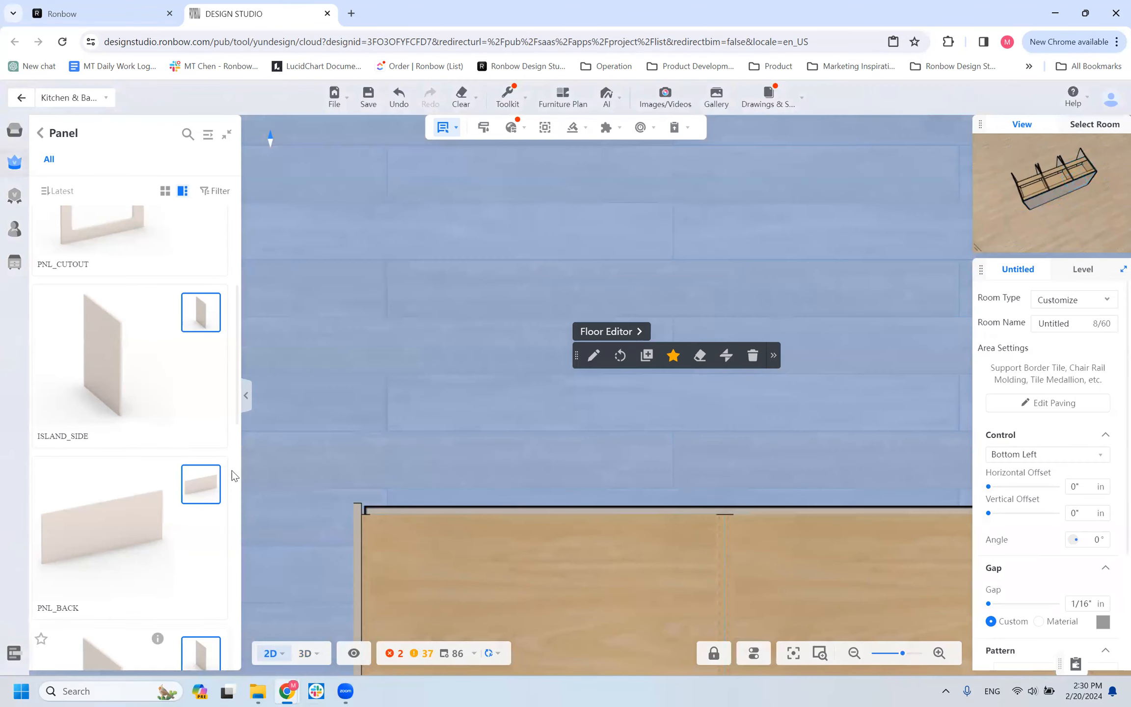
{"action": "scroll", "coordinate": [248, 392], "scroll_direction": "down", "scroll_amount": 3}
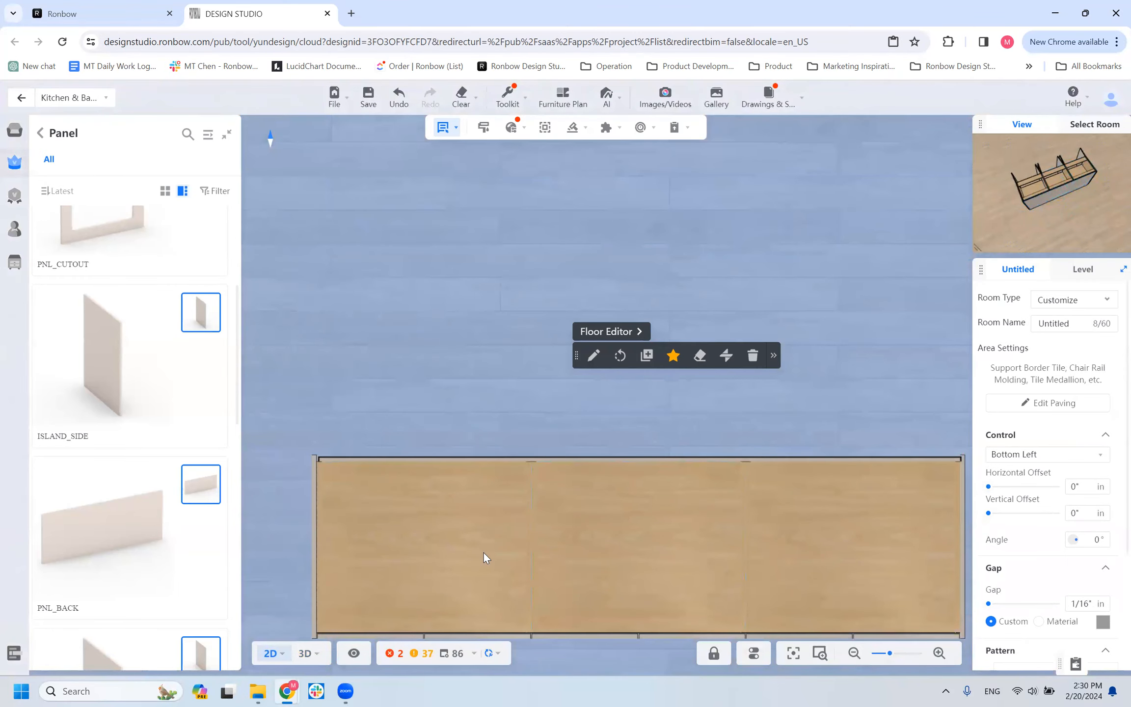
{"action": "scroll", "coordinate": [352, 511], "scroll_direction": "down", "scroll_amount": 5}
{"action": "left_click_drag", "start_coordinate": [511, 518], "coordinate": [905, 483]}
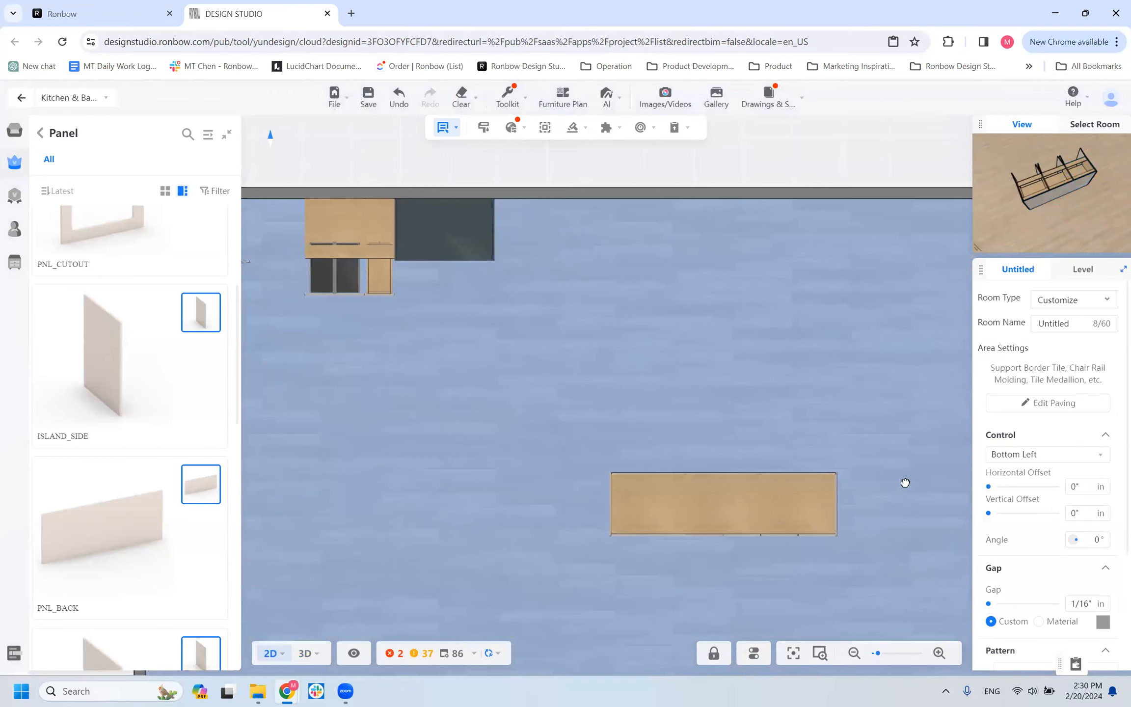
{"action": "scroll", "coordinate": [909, 484], "scroll_direction": "down", "scroll_amount": 1}
{"action": "scroll", "coordinate": [635, 519], "scroll_direction": "up", "scroll_amount": 5}
{"action": "scroll", "coordinate": [634, 519], "scroll_direction": "down", "scroll_amount": 1}
{"action": "left_click_drag", "start_coordinate": [834, 475], "coordinate": [550, 529]}
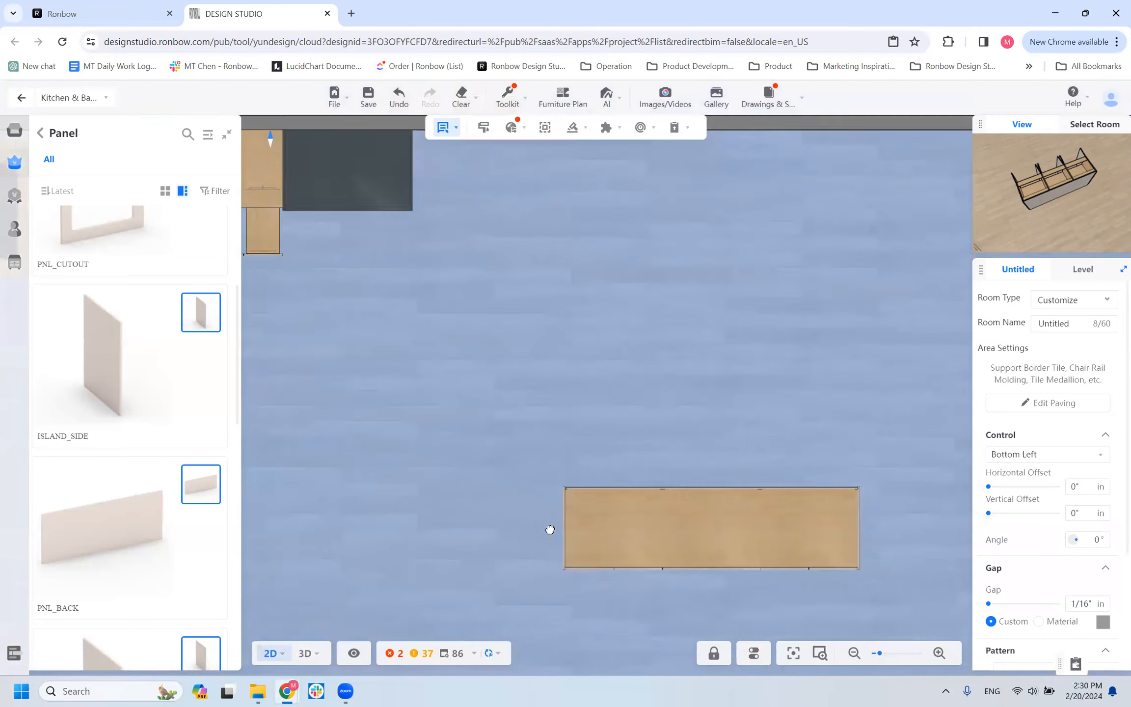
{"action": "scroll", "coordinate": [542, 527], "scroll_direction": "up", "scroll_amount": 3}
{"action": "scroll", "coordinate": [543, 506], "scroll_direction": "up", "scroll_amount": 2}
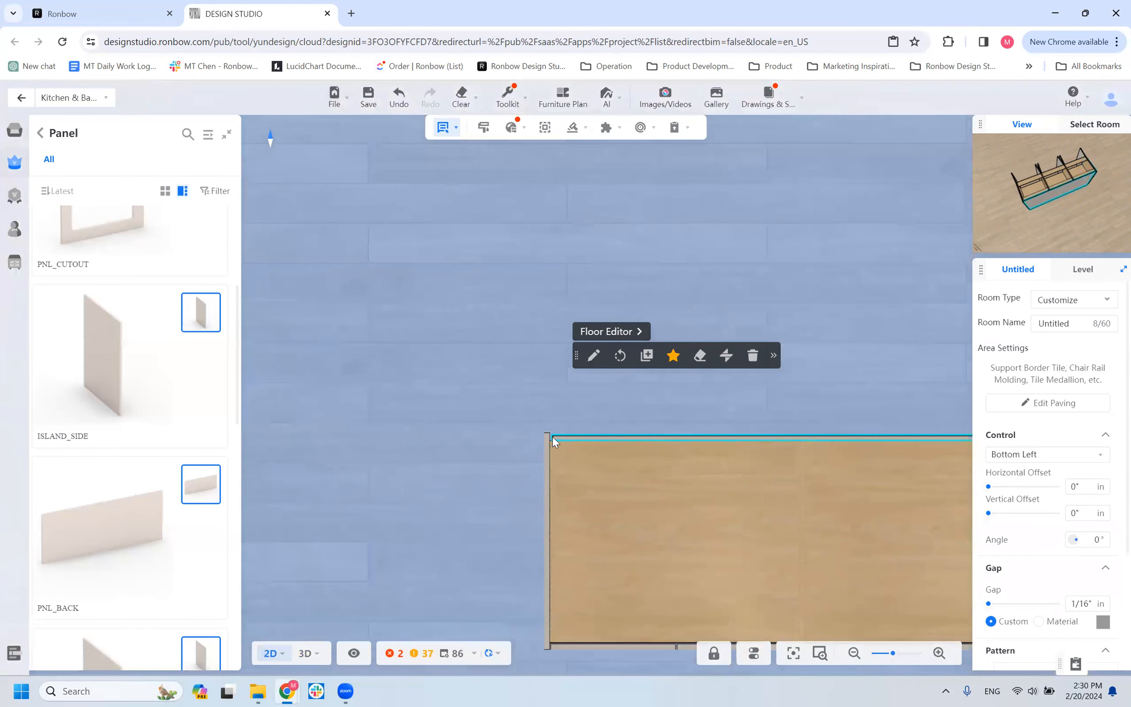
{"action": "scroll", "coordinate": [555, 459], "scroll_direction": "up", "scroll_amount": 2}
{"action": "scroll", "coordinate": [440, 480], "scroll_direction": "down", "scroll_amount": 1}
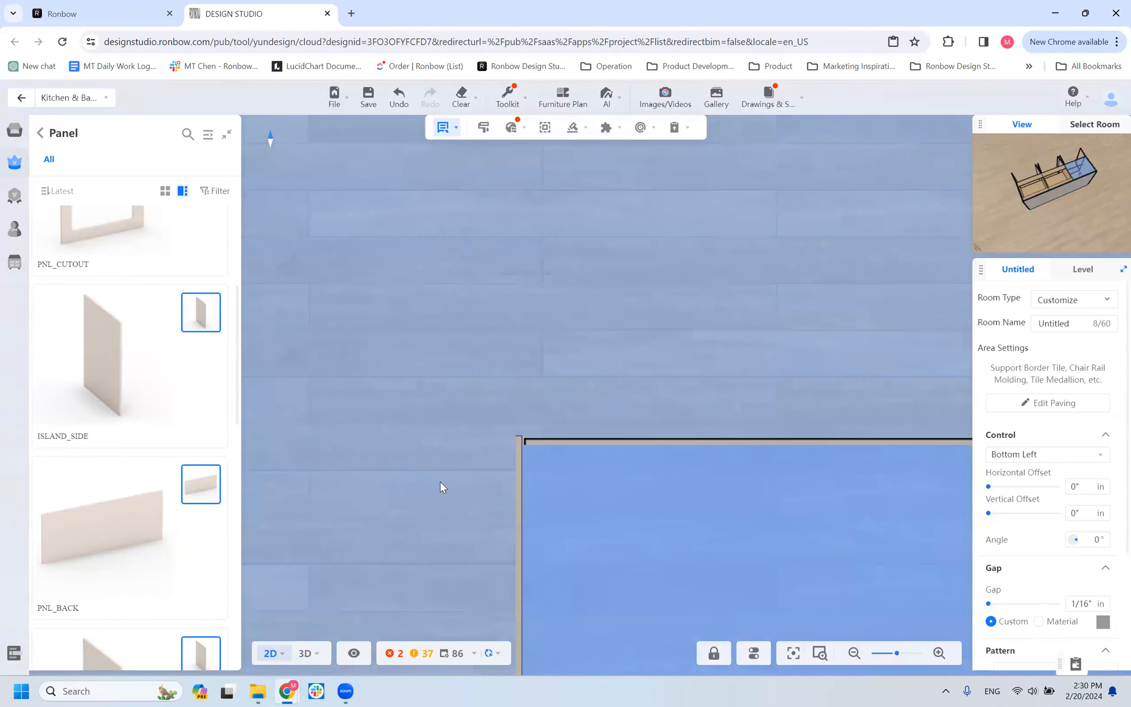
{"action": "scroll", "coordinate": [440, 481], "scroll_direction": "down", "scroll_amount": 4}
{"action": "left_click_drag", "start_coordinate": [669, 456], "coordinate": [879, 427]}
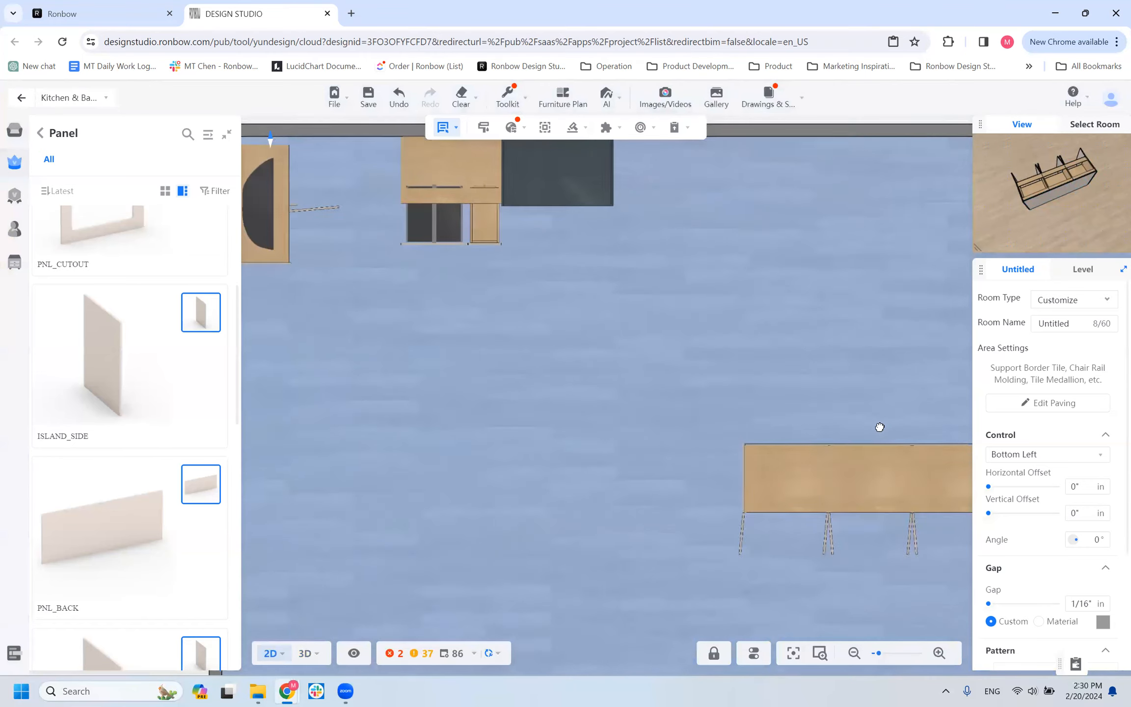
{"action": "scroll", "coordinate": [786, 448], "scroll_direction": "down", "scroll_amount": 4}
{"action": "left_click", "coordinate": [822, 459]}
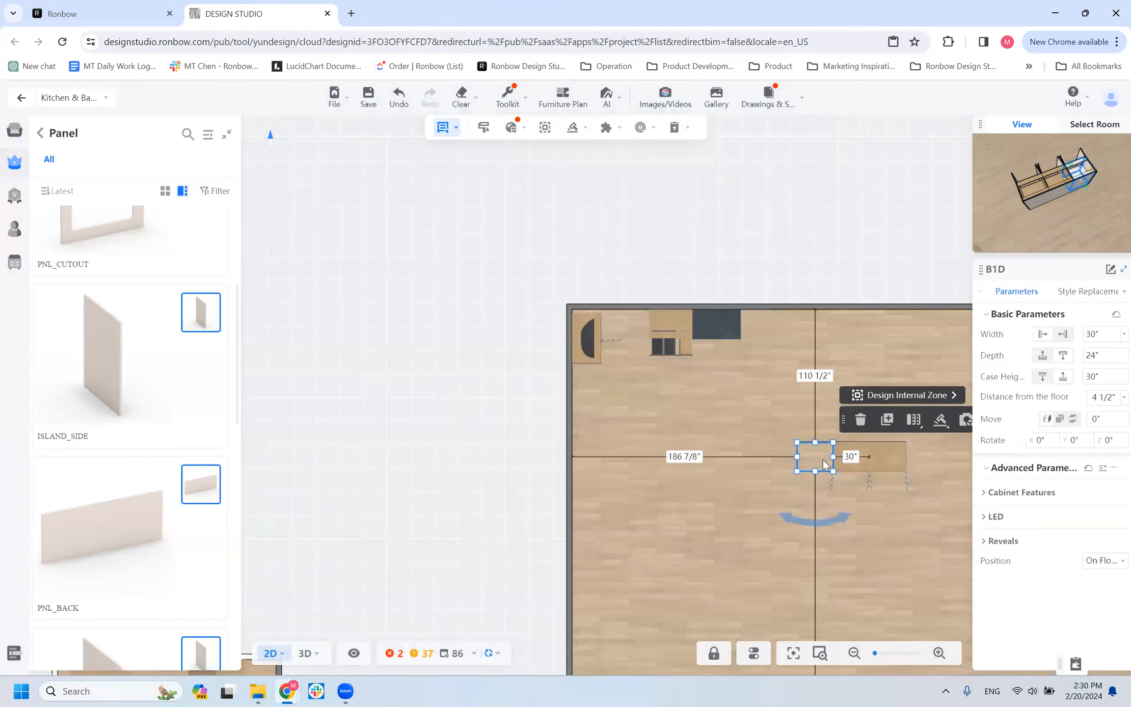
Set the PNL_BACK panel's distance to the side wall to 186 7/8", matching the end B1D cabinet's wall distance.
{"action": "scroll", "coordinate": [823, 459], "scroll_direction": "up", "scroll_amount": 2}
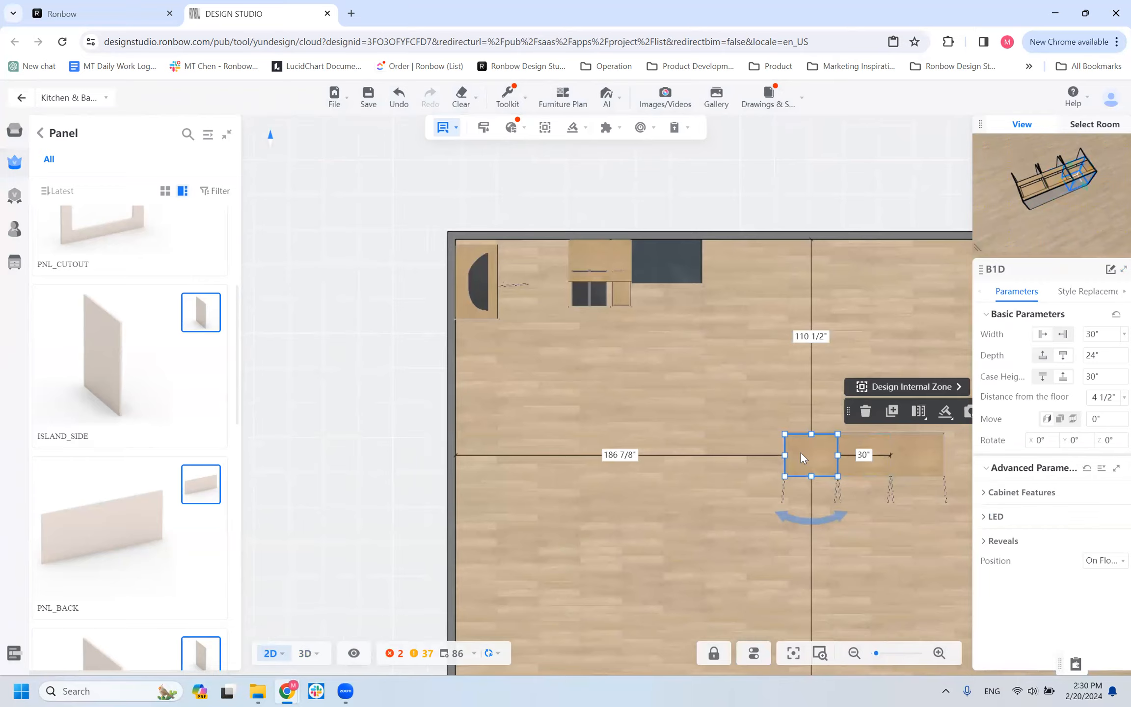
{"action": "left_click", "coordinate": [628, 455]}
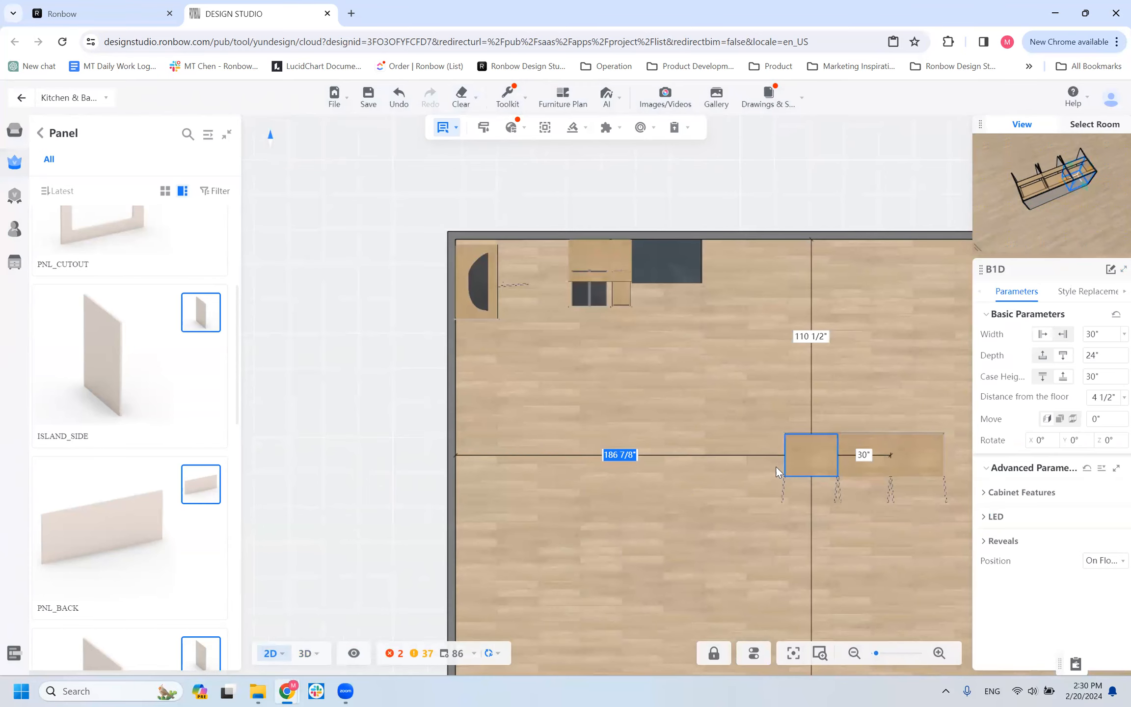
{"action": "scroll", "coordinate": [831, 413], "scroll_direction": "up", "scroll_amount": 2}
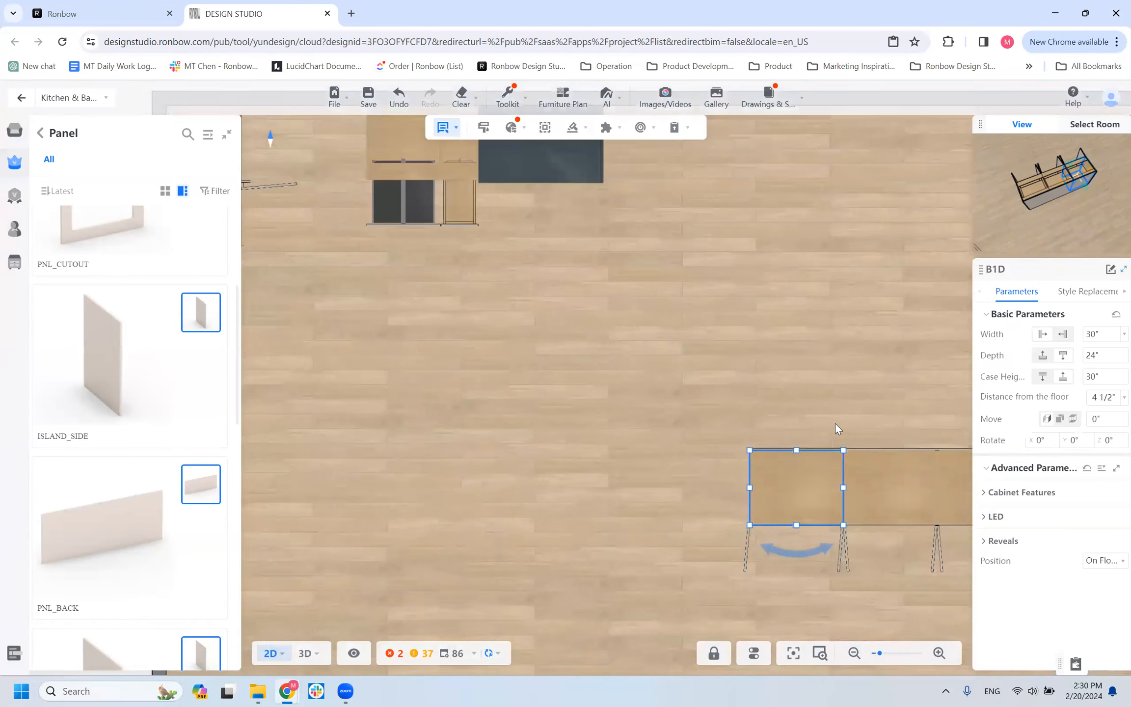
{"action": "left_click", "coordinate": [852, 451]}
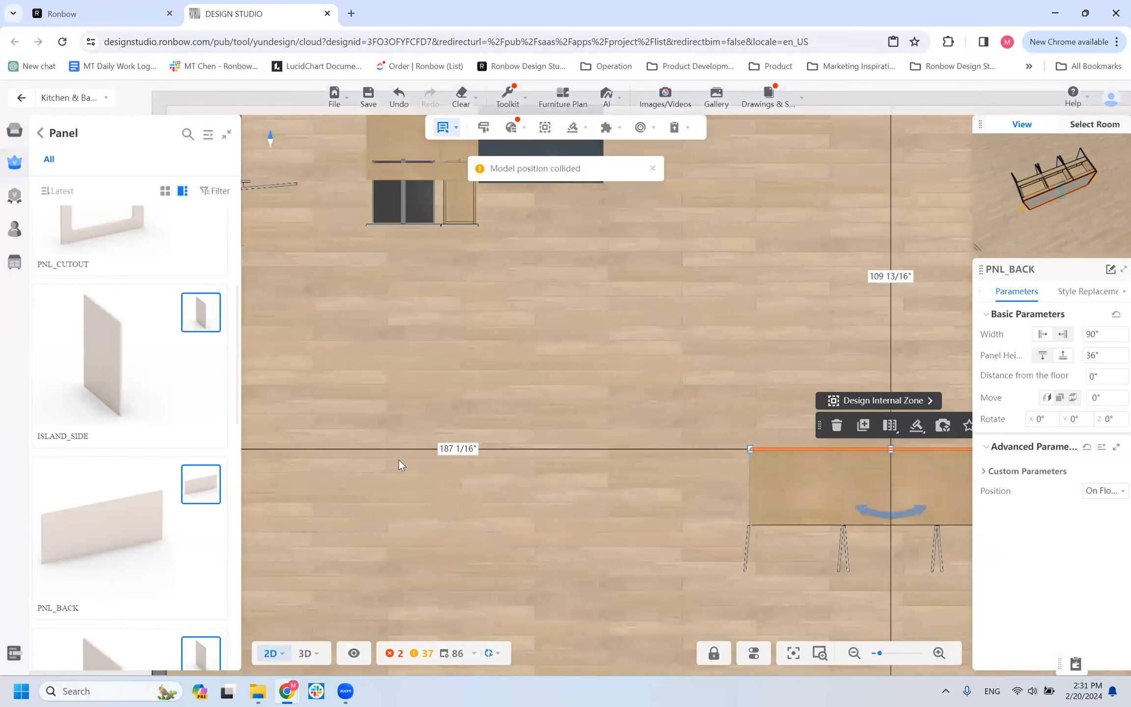
{"action": "left_click", "coordinate": [457, 448]}
{"action": "type", "text": "186 7/8"}
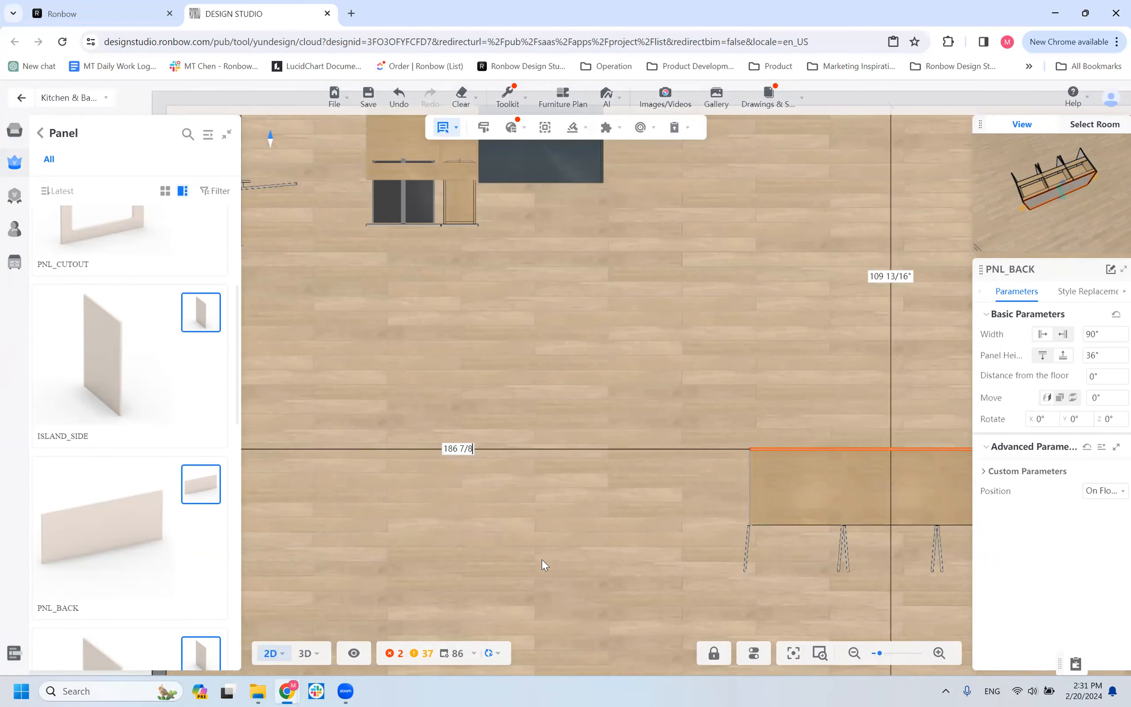
{"action": "key", "text": "Return"}
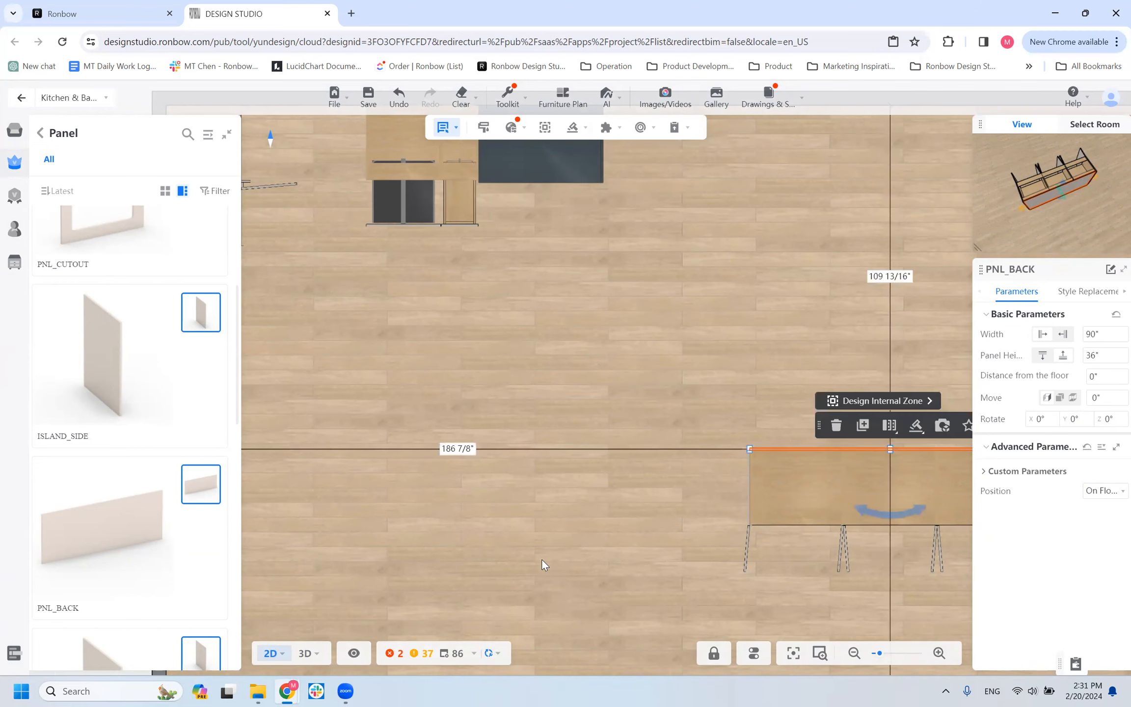
Examine in plan how both ends of the PNL_BACK panel line up with the cabinet row and the ISLAND_SIDE panels.
{"action": "left_click", "coordinate": [763, 452]}
{"action": "scroll", "coordinate": [762, 451], "scroll_direction": "up", "scroll_amount": 5}
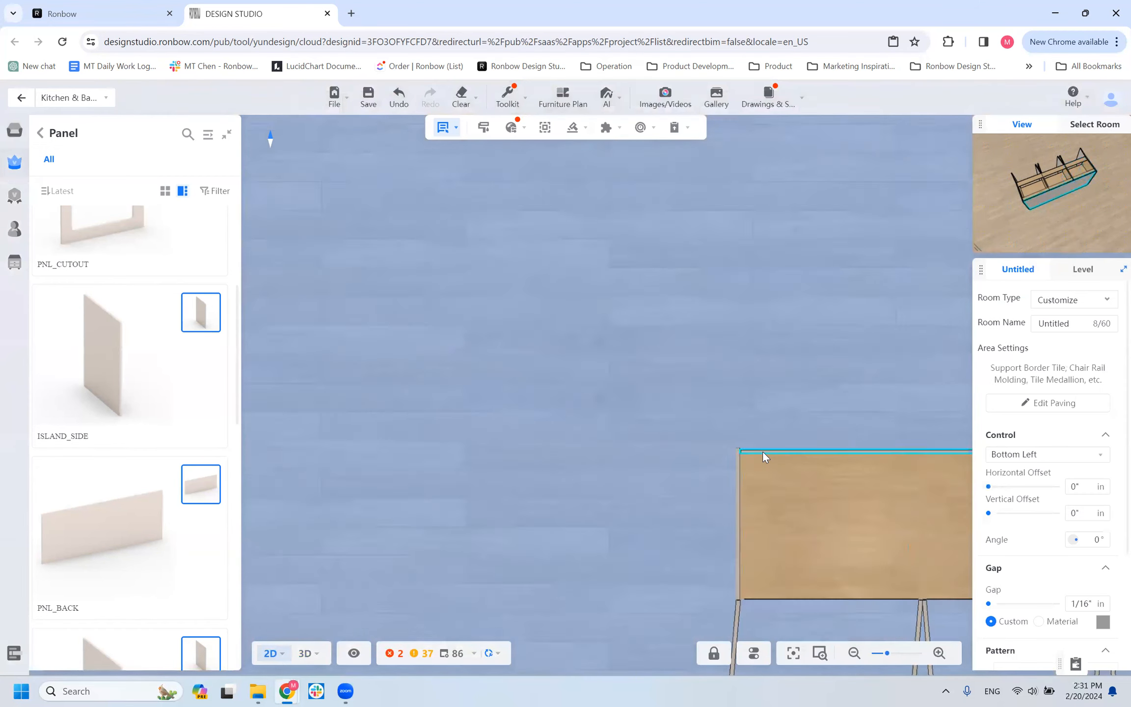
{"action": "left_click_drag", "start_coordinate": [697, 240], "coordinate": [570, 154]}
{"action": "scroll", "coordinate": [564, 305], "scroll_direction": "down", "scroll_amount": 1}
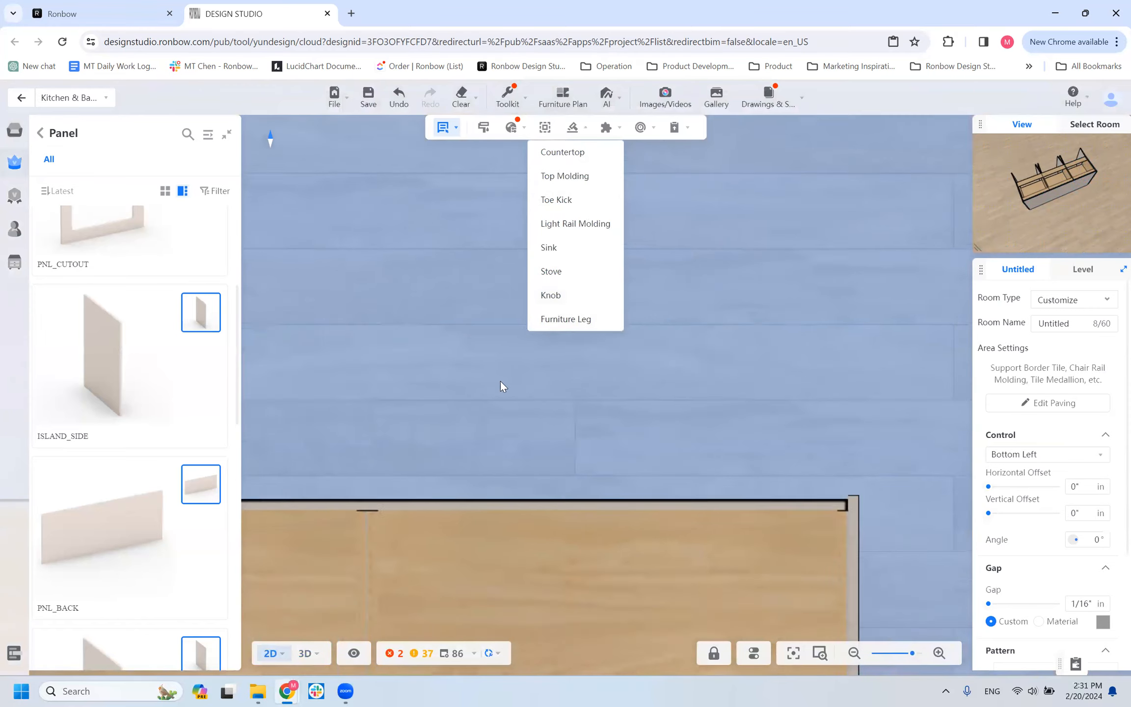
{"action": "left_click_drag", "start_coordinate": [653, 369], "coordinate": [952, 237]}
{"action": "scroll", "coordinate": [883, 289], "scroll_direction": "down", "scroll_amount": 6}
{"action": "scroll", "coordinate": [600, 412], "scroll_direction": "down", "scroll_amount": 4}
{"action": "left_click_drag", "start_coordinate": [631, 438], "coordinate": [839, 470]}
{"action": "scroll", "coordinate": [838, 470], "scroll_direction": "up", "scroll_amount": 3}
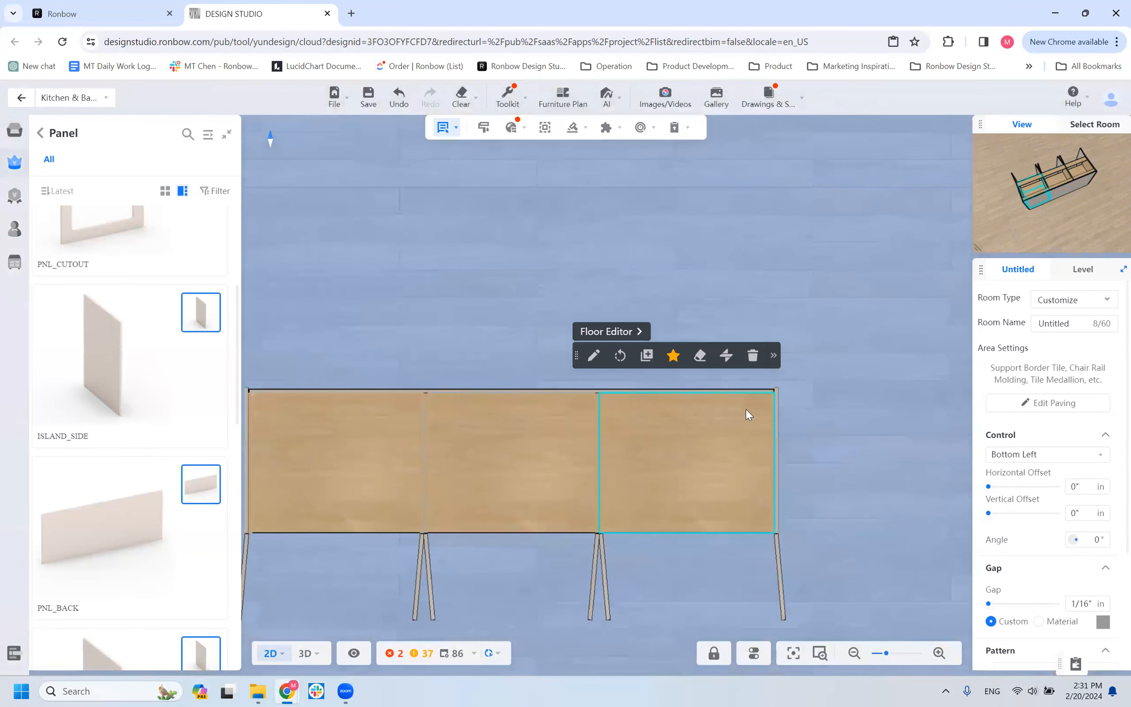
Switch to the 3D view and set the PNL_BACK panel's height to 34.5 inches.
{"action": "left_click", "coordinate": [307, 658]}
{"action": "left_click_drag", "start_coordinate": [492, 435], "coordinate": [636, 363]}
{"action": "left_click", "coordinate": [636, 363]}
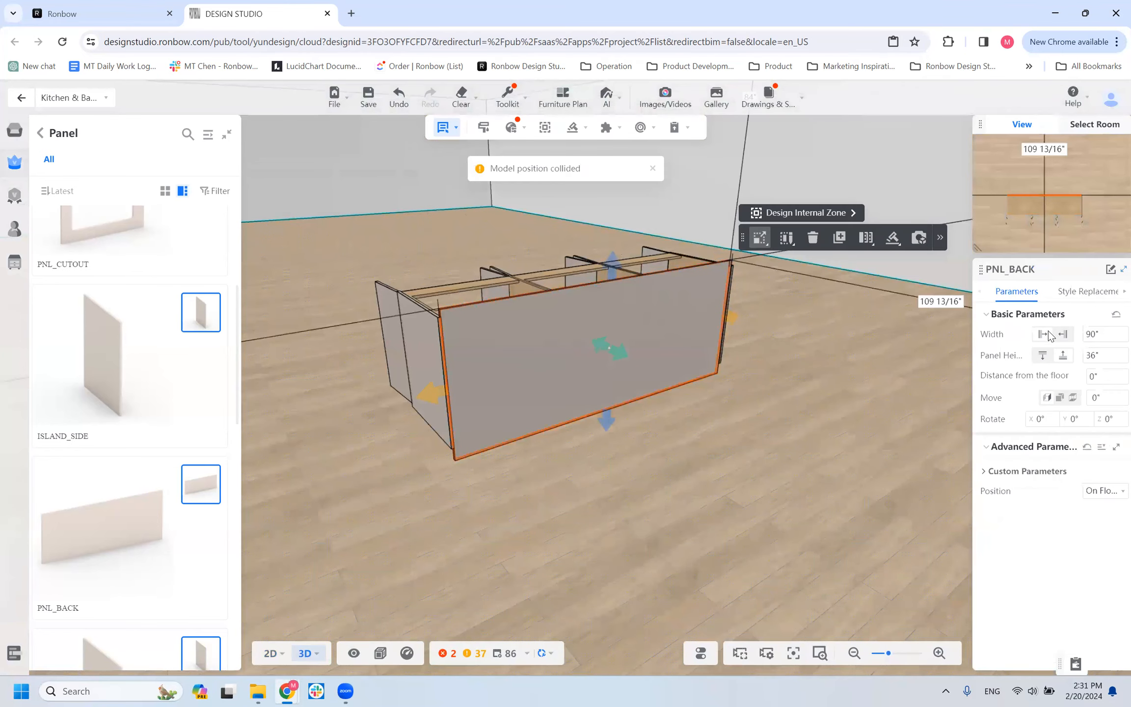
{"action": "left_click", "coordinate": [1105, 354]}
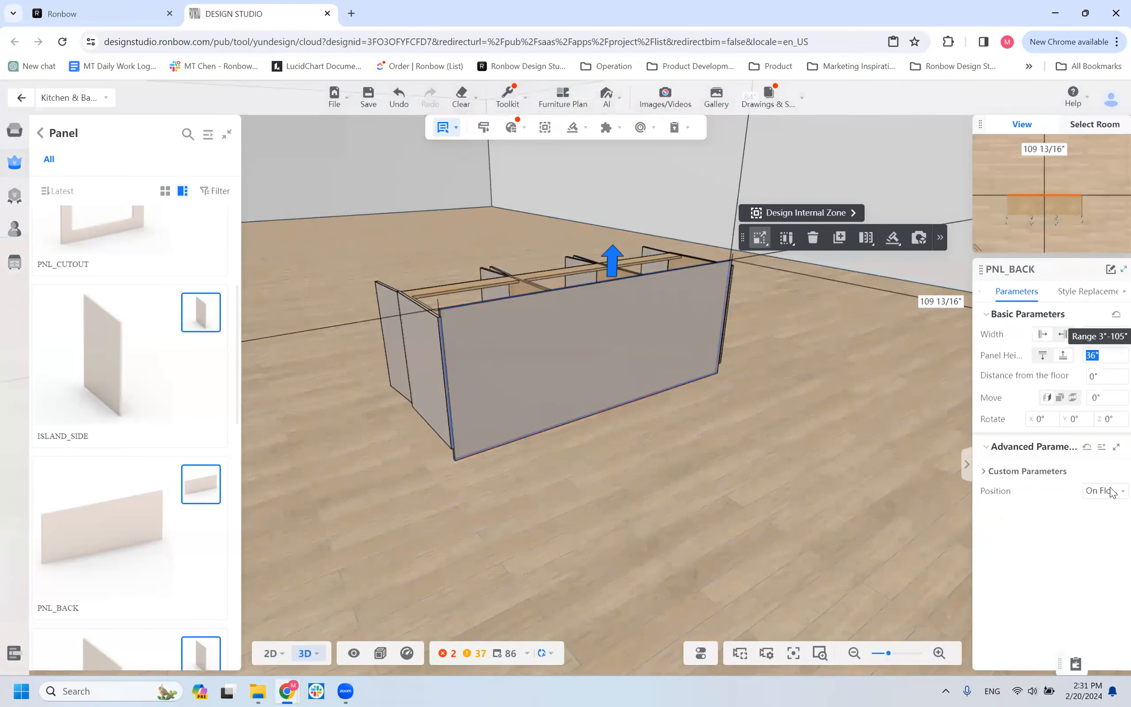
{"action": "type", "text": "35"}
{"action": "key", "text": "BackSpace"}
{"action": "type", "text": "4.5"}
{"action": "key", "text": "Return"}
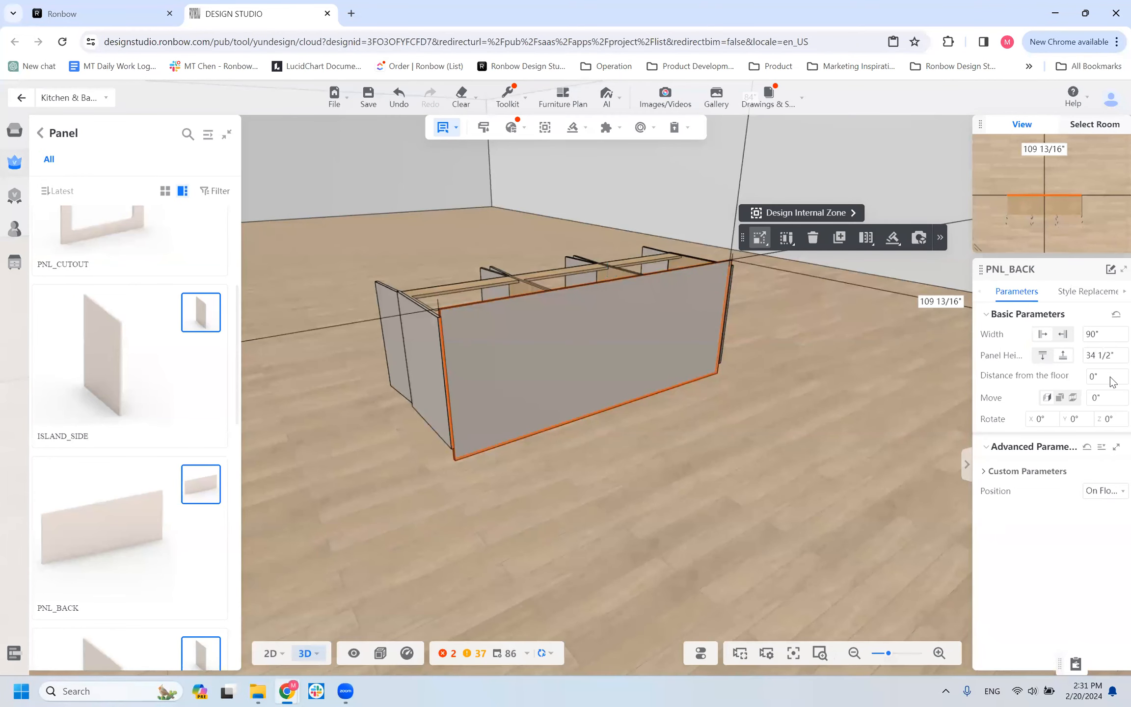
Examine in 3D how the PNL_BACK panel meets the row's end, and inspect the ISLAND_SIDE panel's parameters.
{"action": "left_click_drag", "start_coordinate": [590, 519], "coordinate": [739, 454]}
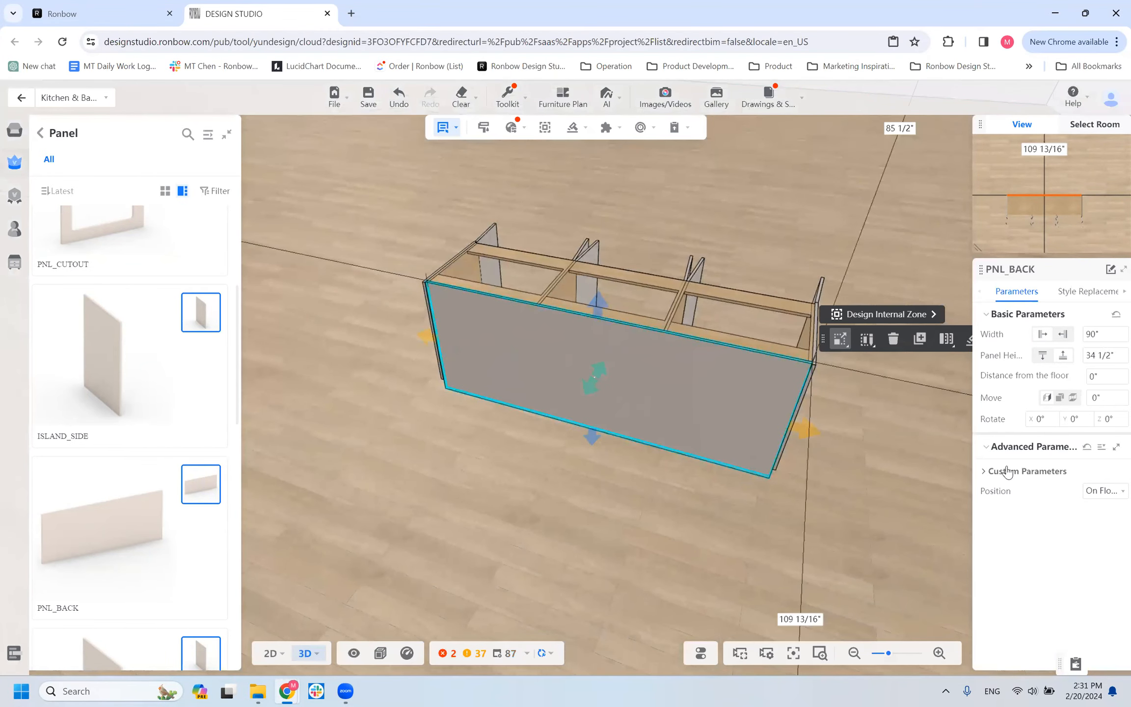
{"action": "left_click_drag", "start_coordinate": [706, 563], "coordinate": [645, 560]}
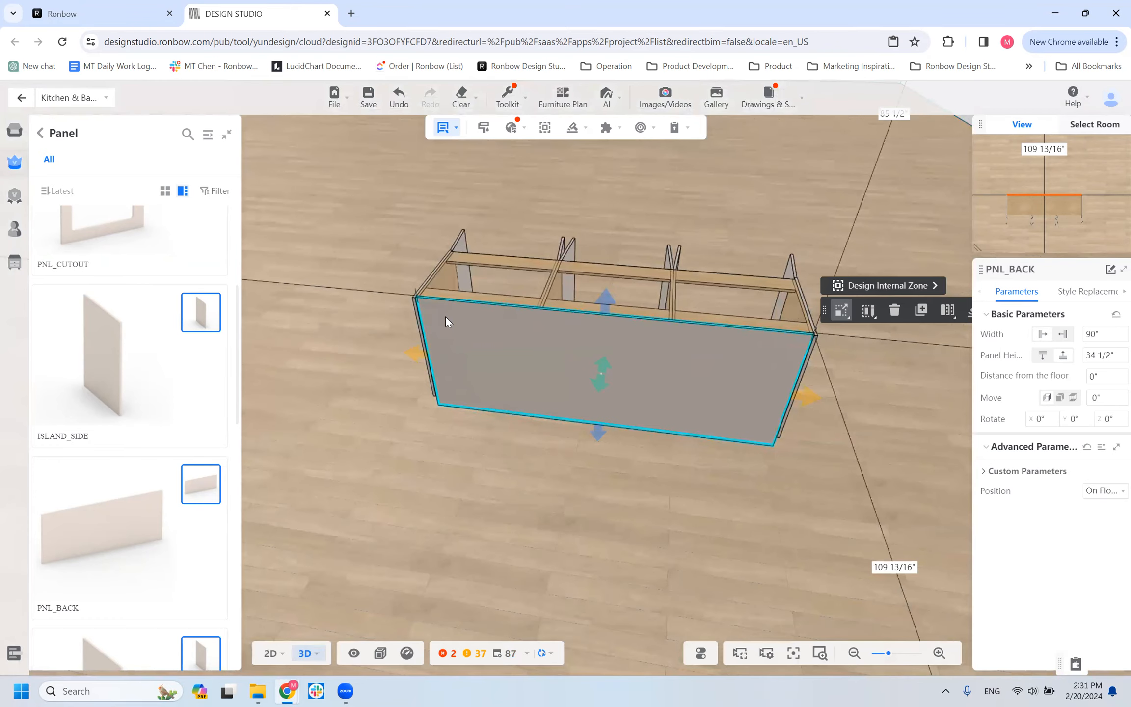
{"action": "left_click", "coordinate": [734, 303]}
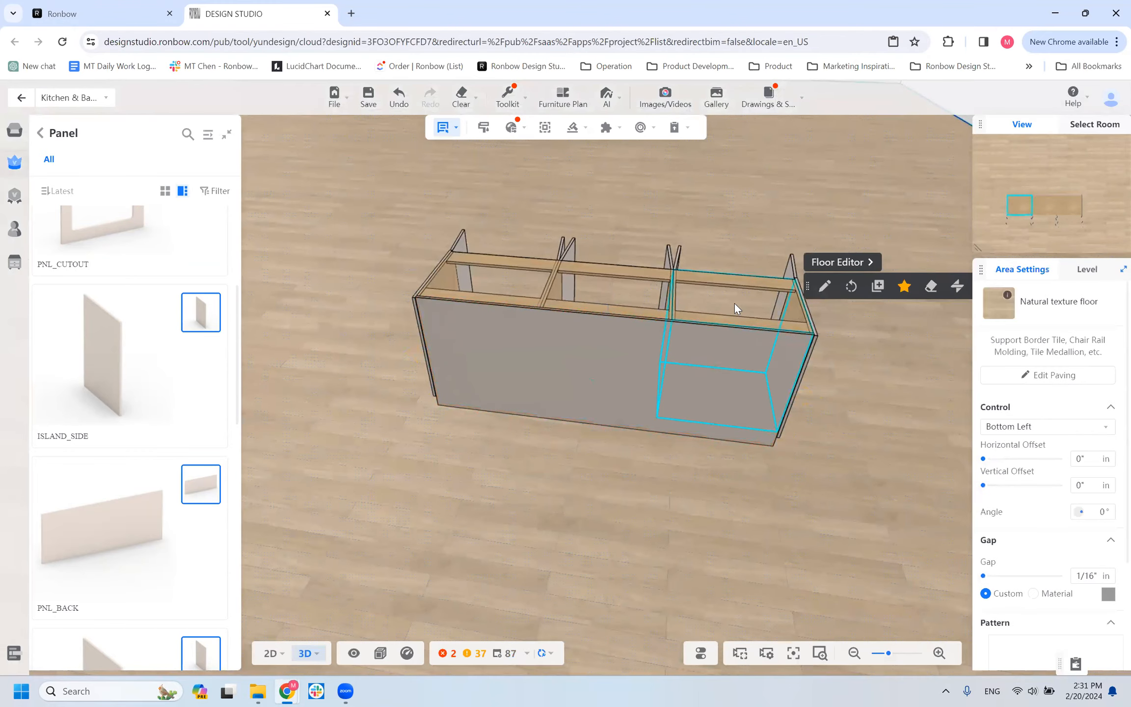
{"action": "left_click", "coordinate": [735, 411]}
{"action": "left_click_drag", "start_coordinate": [839, 478], "coordinate": [648, 459]}
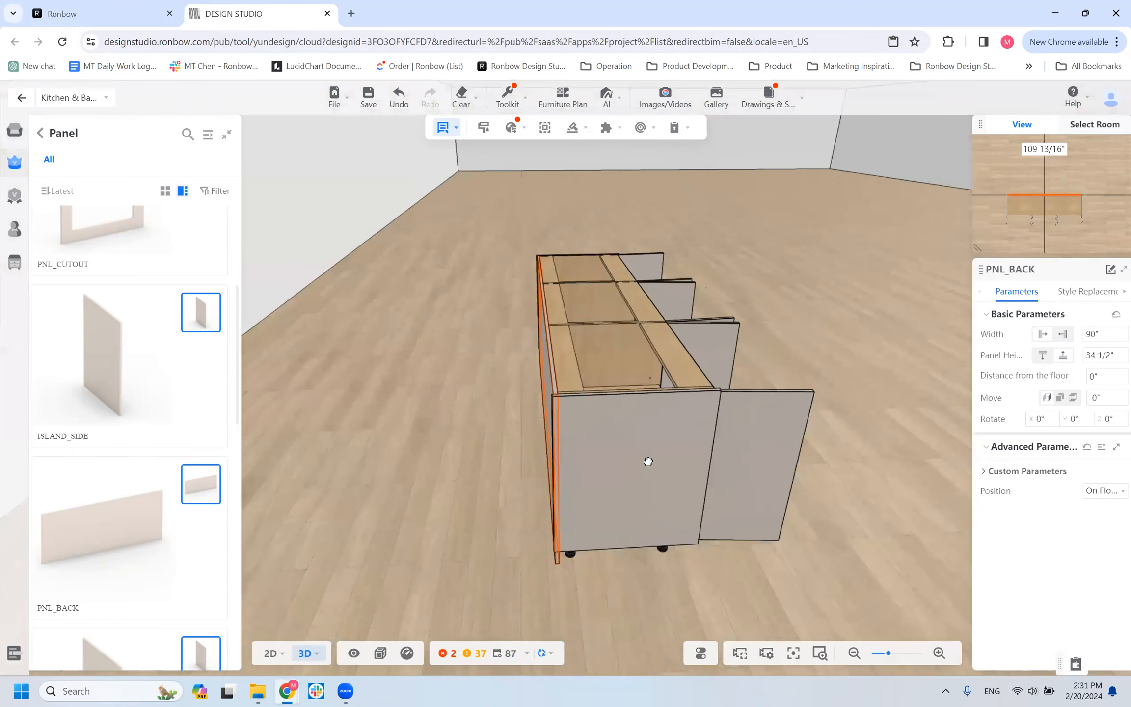
{"action": "left_click", "coordinate": [676, 402]}
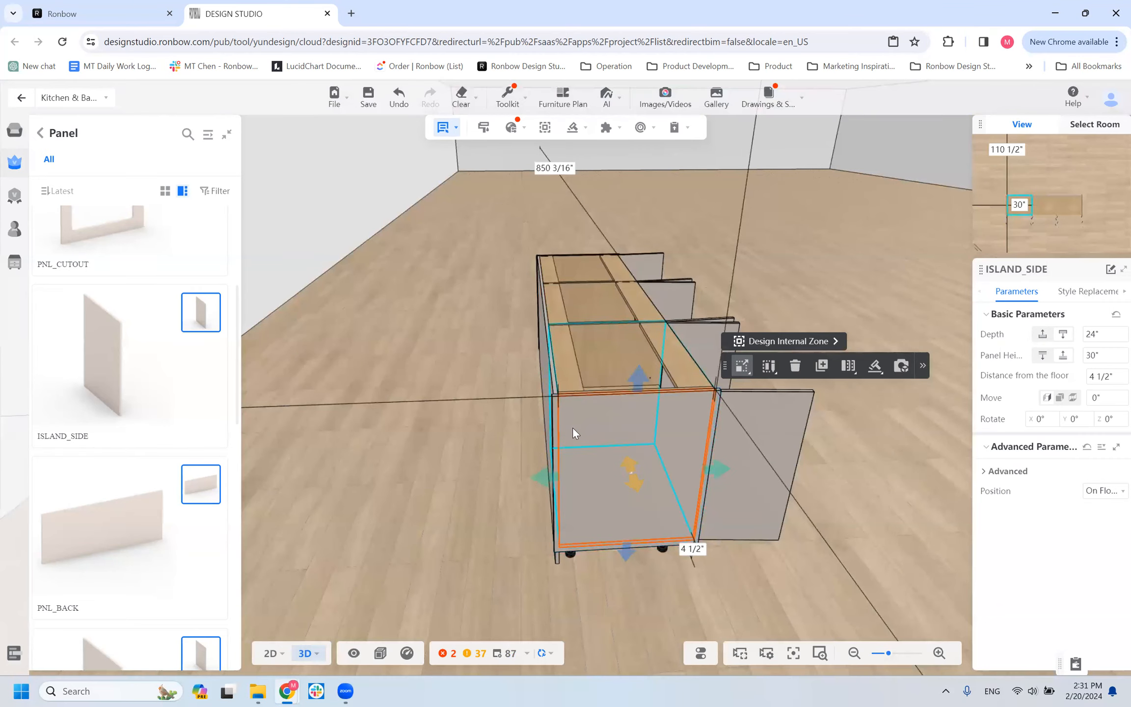
{"action": "left_click_drag", "start_coordinate": [596, 574], "coordinate": [613, 386]}
{"action": "left_click", "coordinate": [613, 386]}
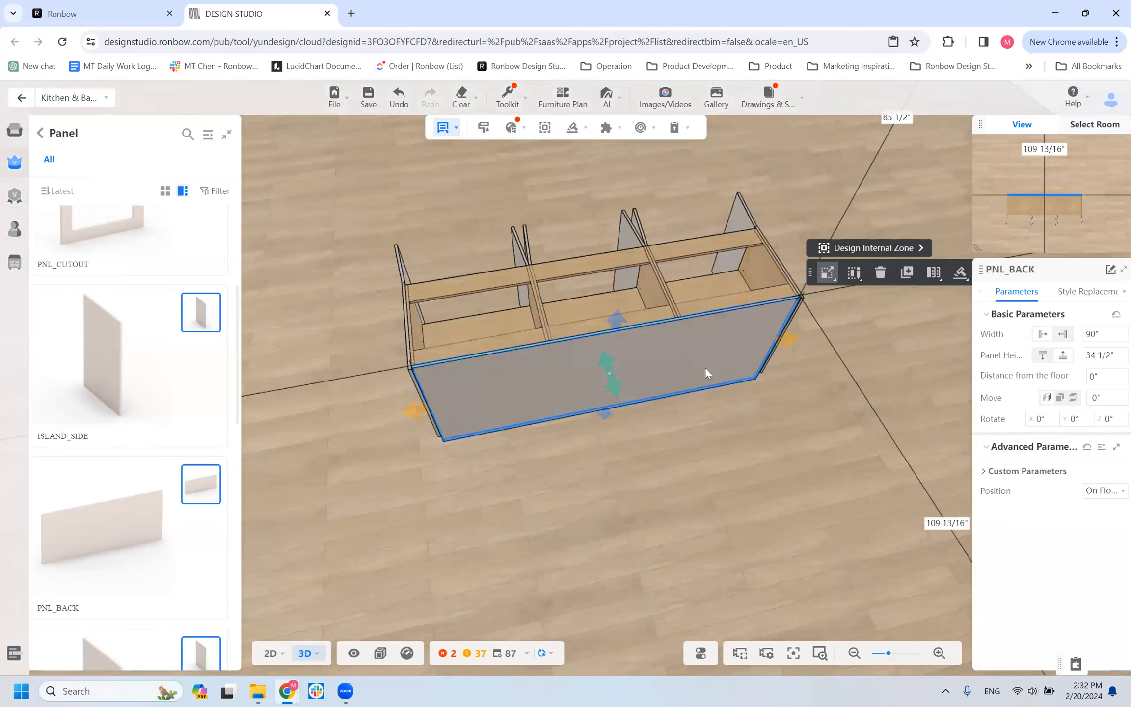
{"action": "left_click_drag", "start_coordinate": [529, 484], "coordinate": [962, 454]}
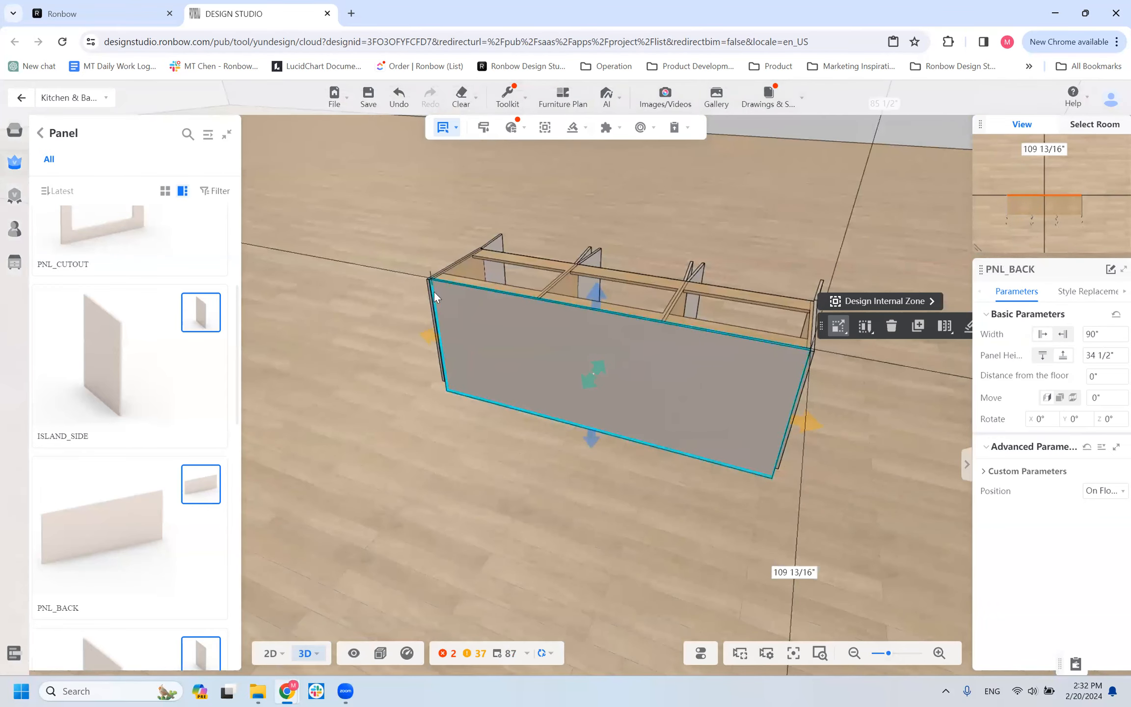
Inspect the three B1D cabinets from above together with the PNL_BACK panel that spans their backs.
{"action": "left_click", "coordinate": [798, 573]}
{"action": "left_click_drag", "start_coordinate": [587, 503], "coordinate": [637, 549]}
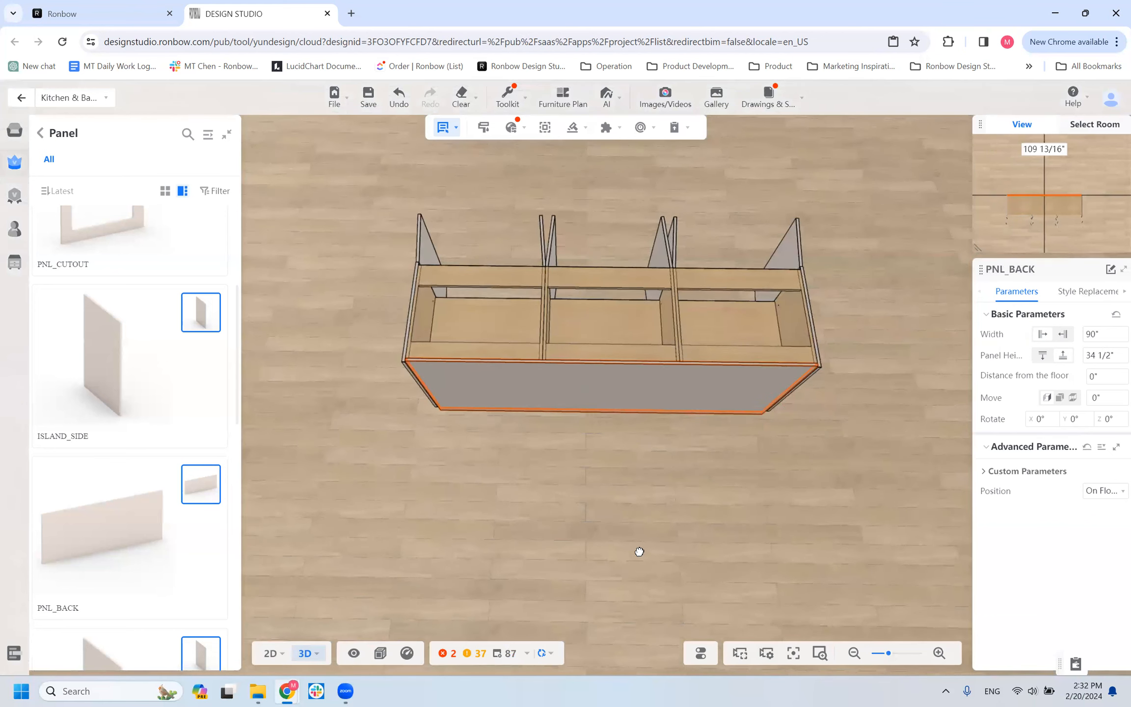
{"action": "left_click", "coordinate": [506, 298]}
{"action": "left_click", "coordinate": [624, 293]}
{"action": "left_click", "coordinate": [705, 305]}
{"action": "left_click", "coordinate": [659, 386]}
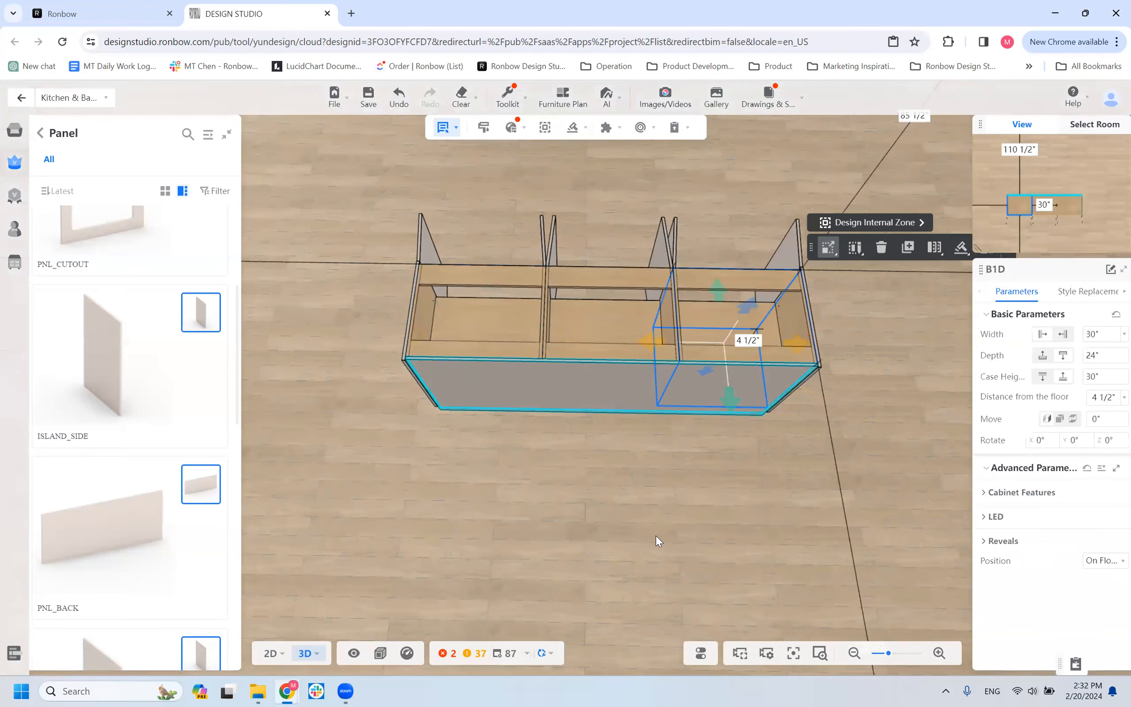
{"action": "left_click_drag", "start_coordinate": [611, 496], "coordinate": [571, 494]}
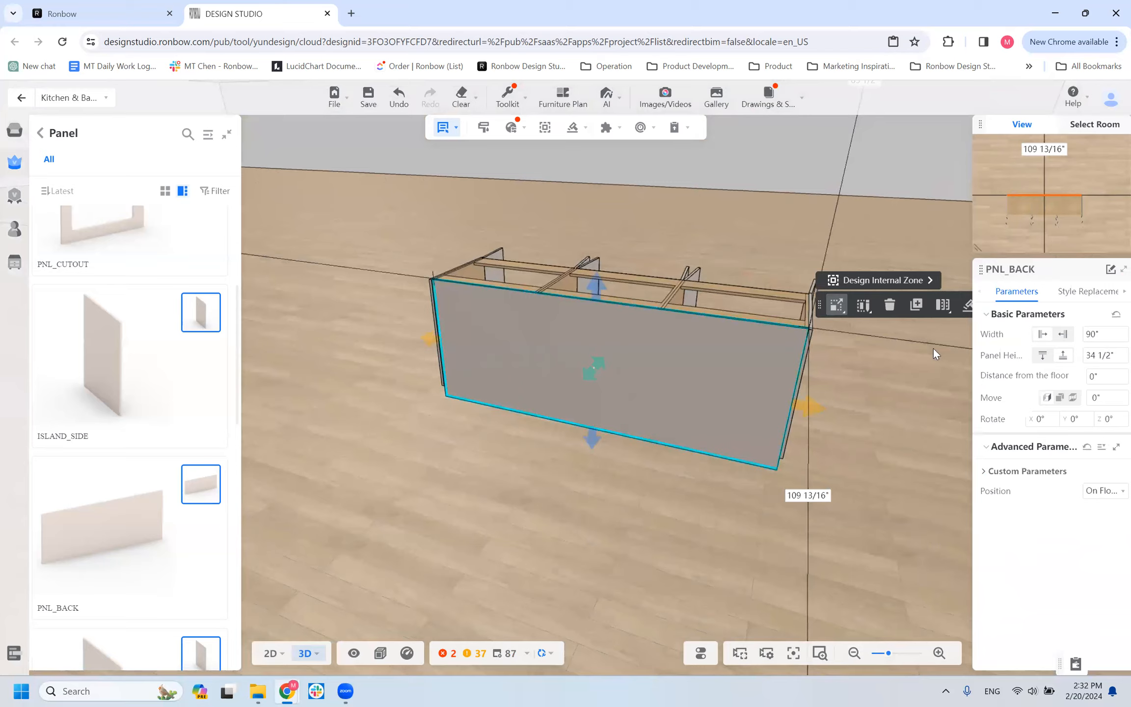
Set both the height oversize and the width oversize of the PNL_BACK panel to 1 Inch.
{"action": "left_click", "coordinate": [984, 471]}
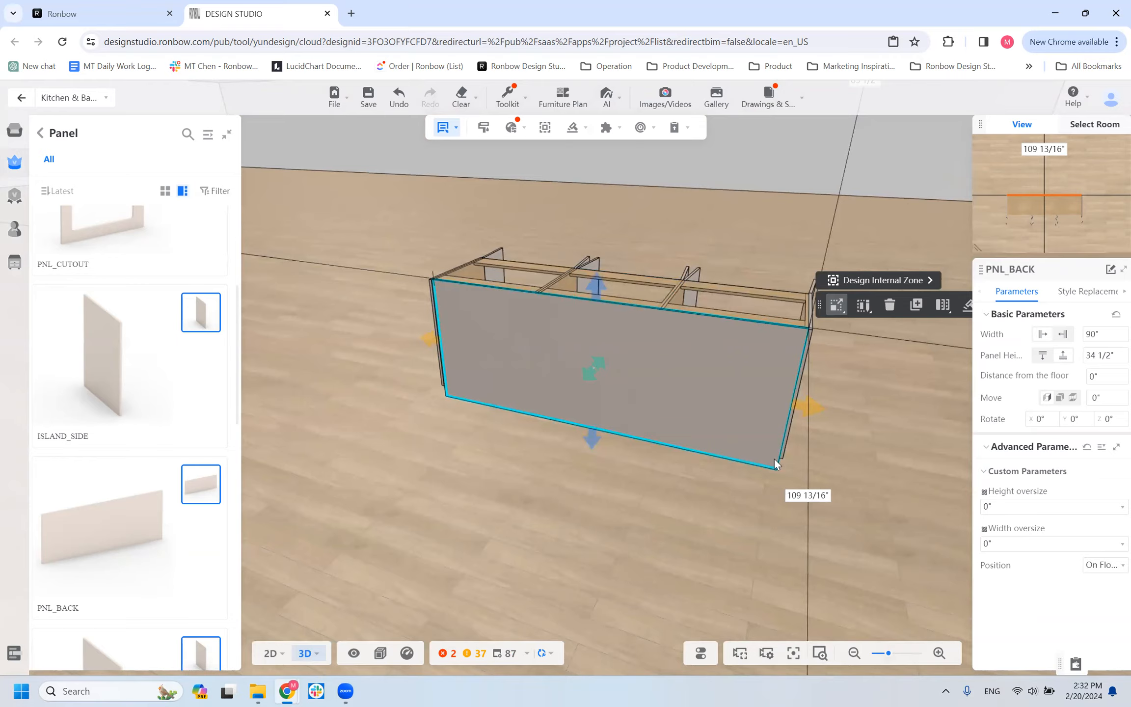
{"action": "left_click", "coordinate": [1023, 511]}
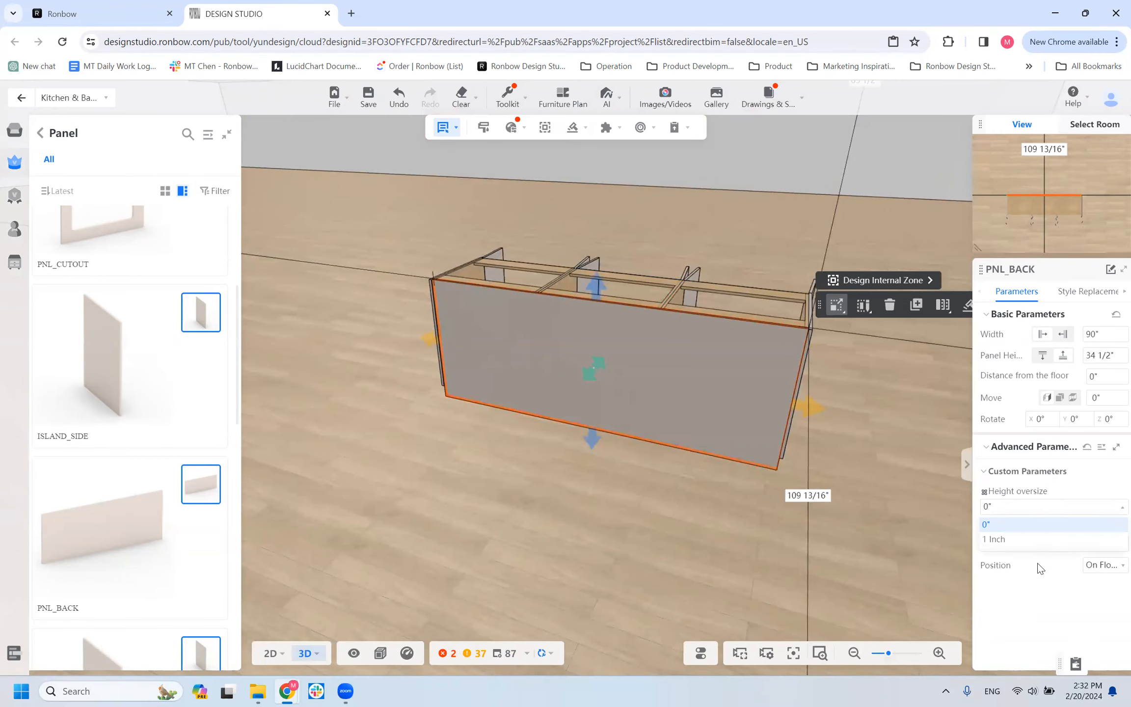
{"action": "left_click", "coordinate": [1033, 564]}
{"action": "left_click", "coordinate": [1034, 513]}
{"action": "left_click", "coordinate": [1028, 540]}
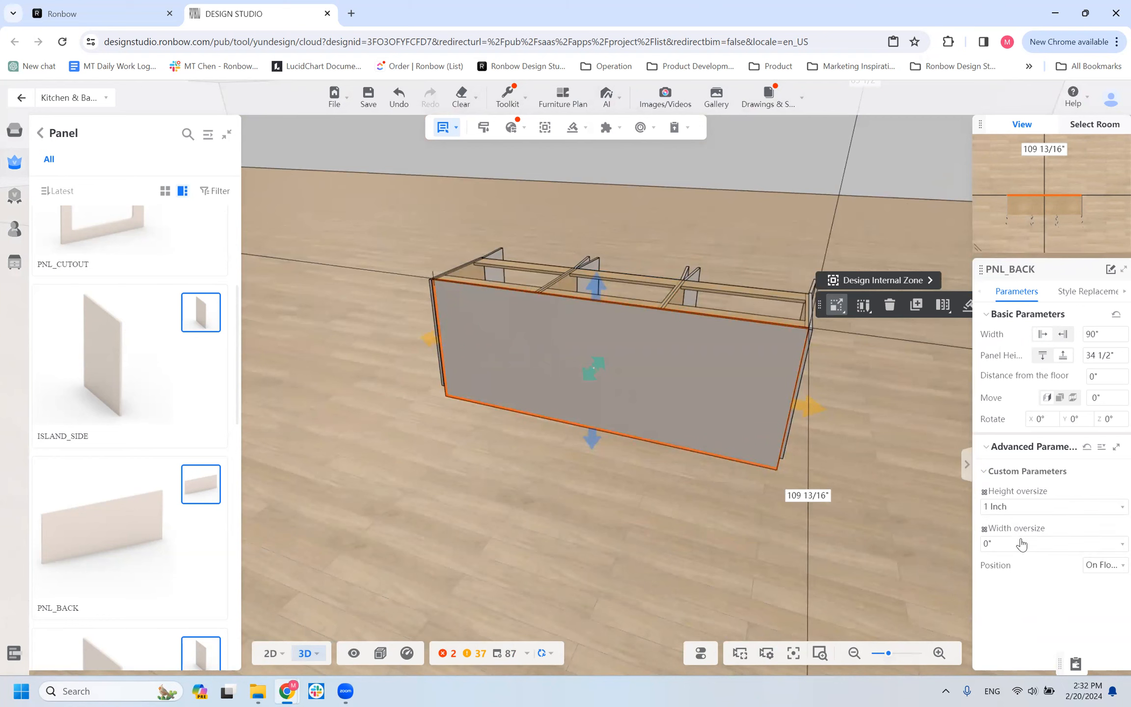
{"action": "left_click", "coordinate": [1021, 543]}
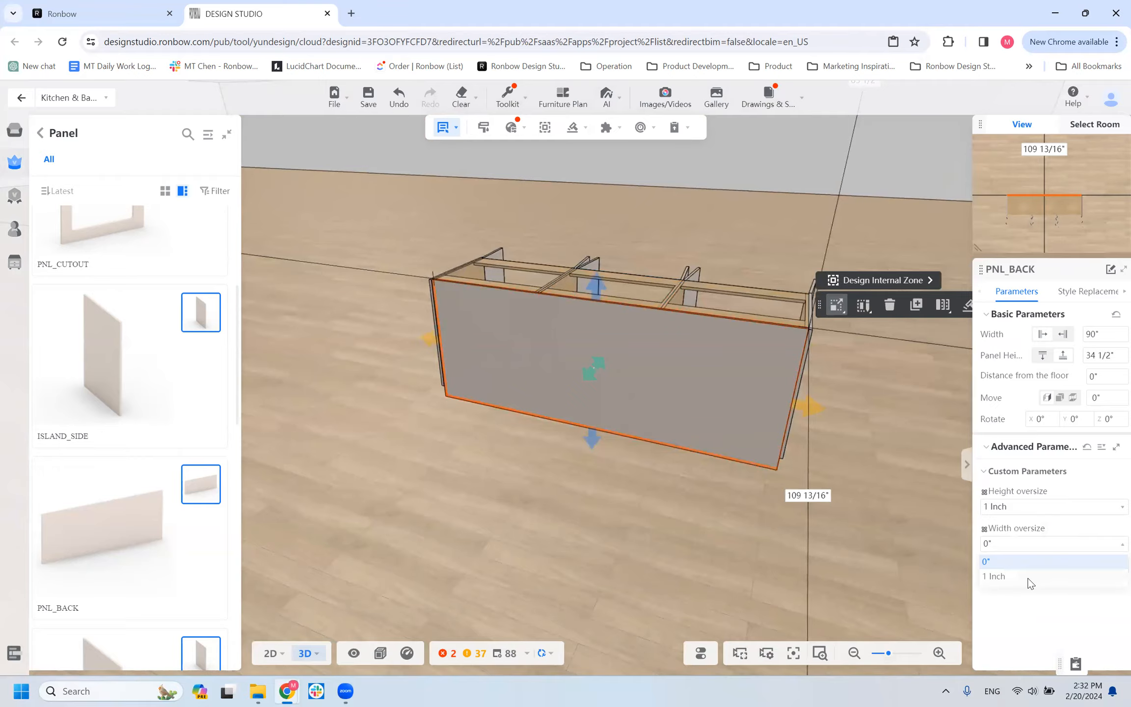
{"action": "left_click", "coordinate": [1029, 576]}
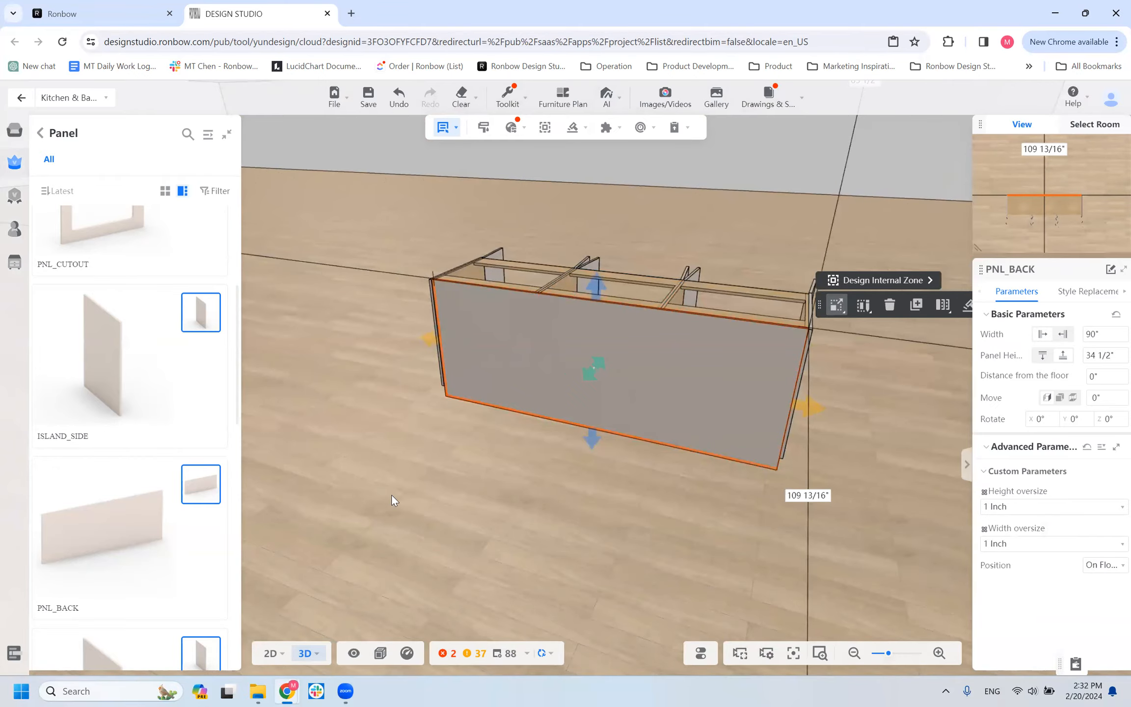
Replace the PNL_BACK panel's carcass material with VTD0121_American Walnut from the Ronbow enterprise catalog.
{"action": "left_click_drag", "start_coordinate": [461, 572], "coordinate": [471, 513]}
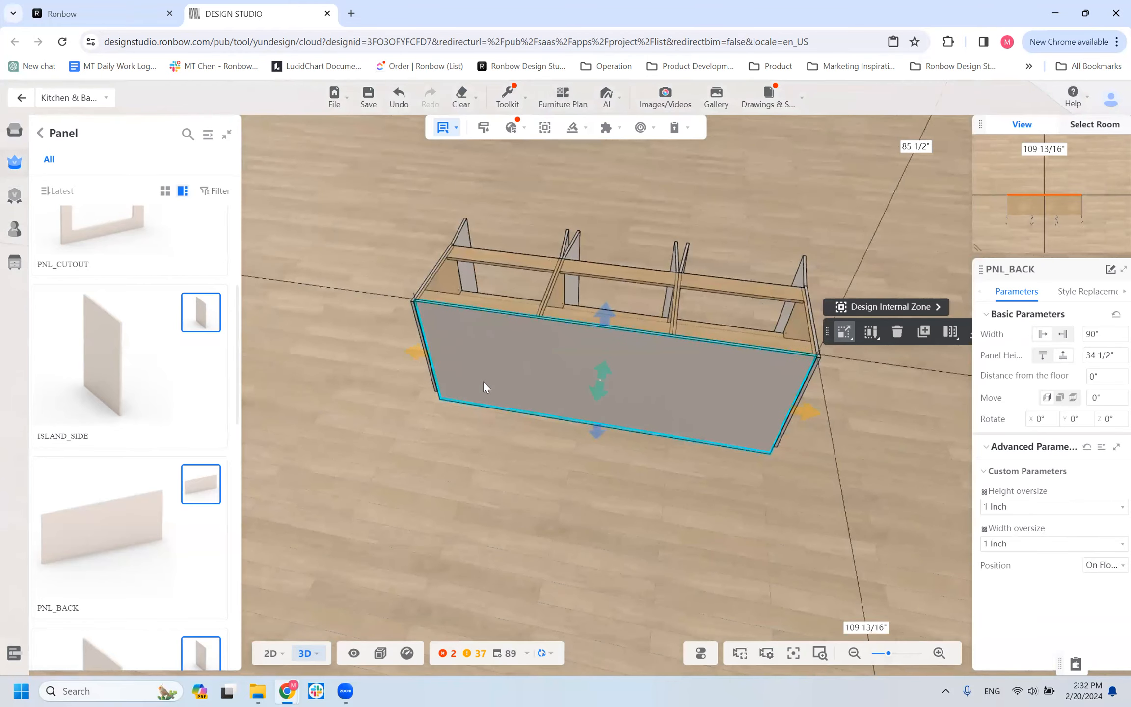
{"action": "left_click", "coordinate": [1088, 293]}
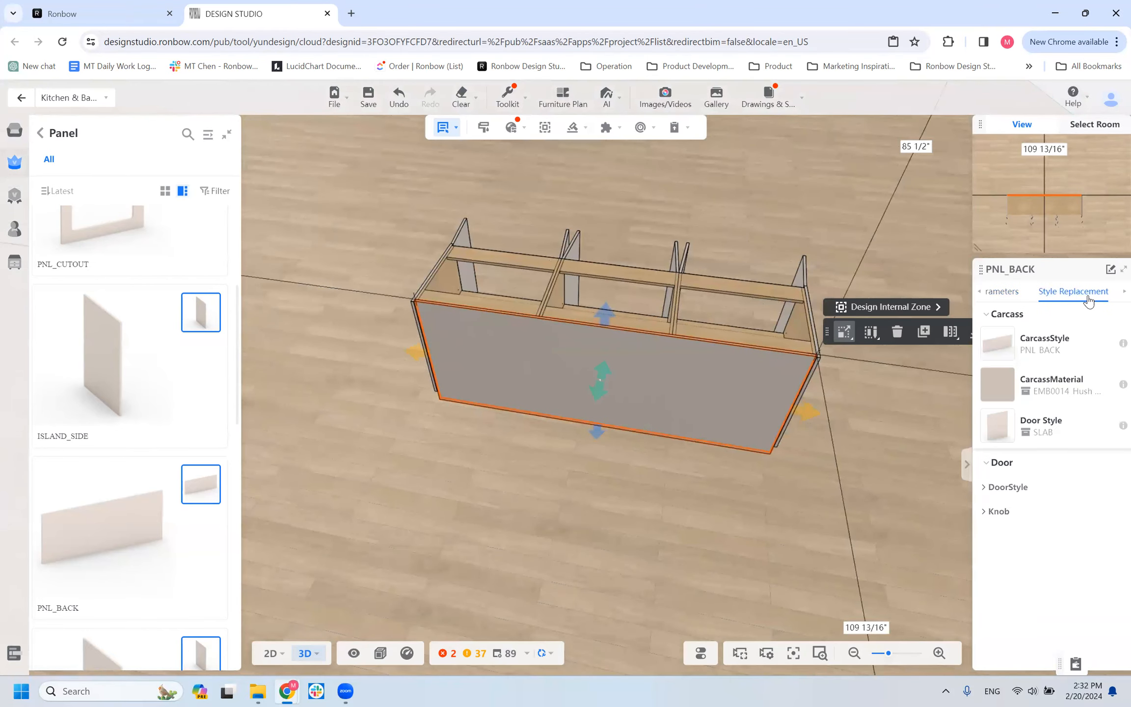
{"action": "left_click", "coordinate": [997, 387]}
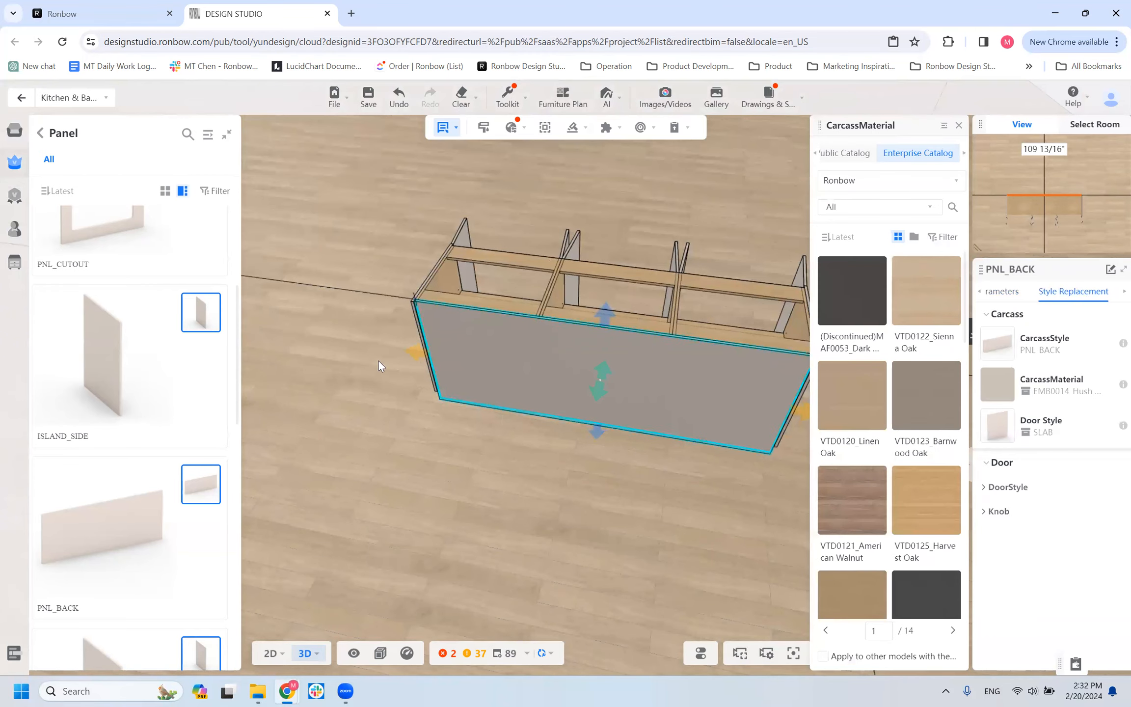
{"action": "scroll", "coordinate": [600, 476], "scroll_direction": "down", "scroll_amount": 3}
{"action": "left_click_drag", "start_coordinate": [589, 482], "coordinate": [430, 522]}
{"action": "right_click_drag", "start_coordinate": [430, 522], "coordinate": [418, 518]}
{"action": "mouse_move", "coordinate": [545, 507]}
{"action": "left_mouse_down"}
{"action": "mouse_move", "coordinate": [561, 497]}
{"action": "mouse_move", "coordinate": [550, 499]}
{"action": "left_mouse_up"}
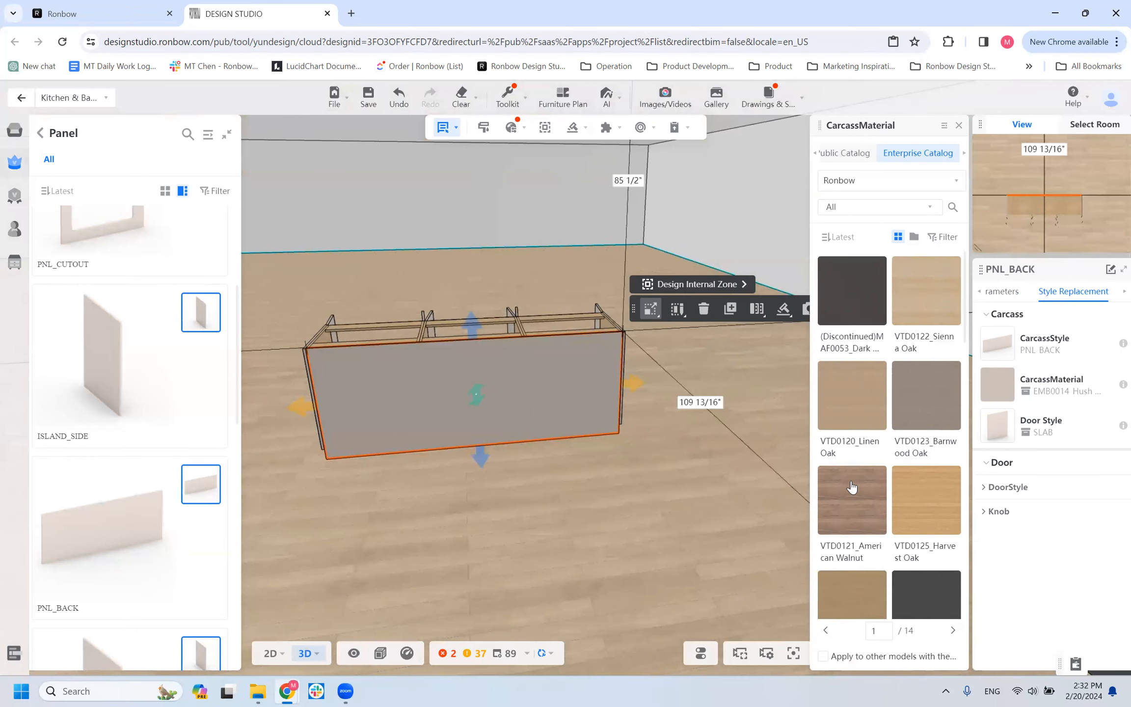
{"action": "left_click", "coordinate": [868, 518]}
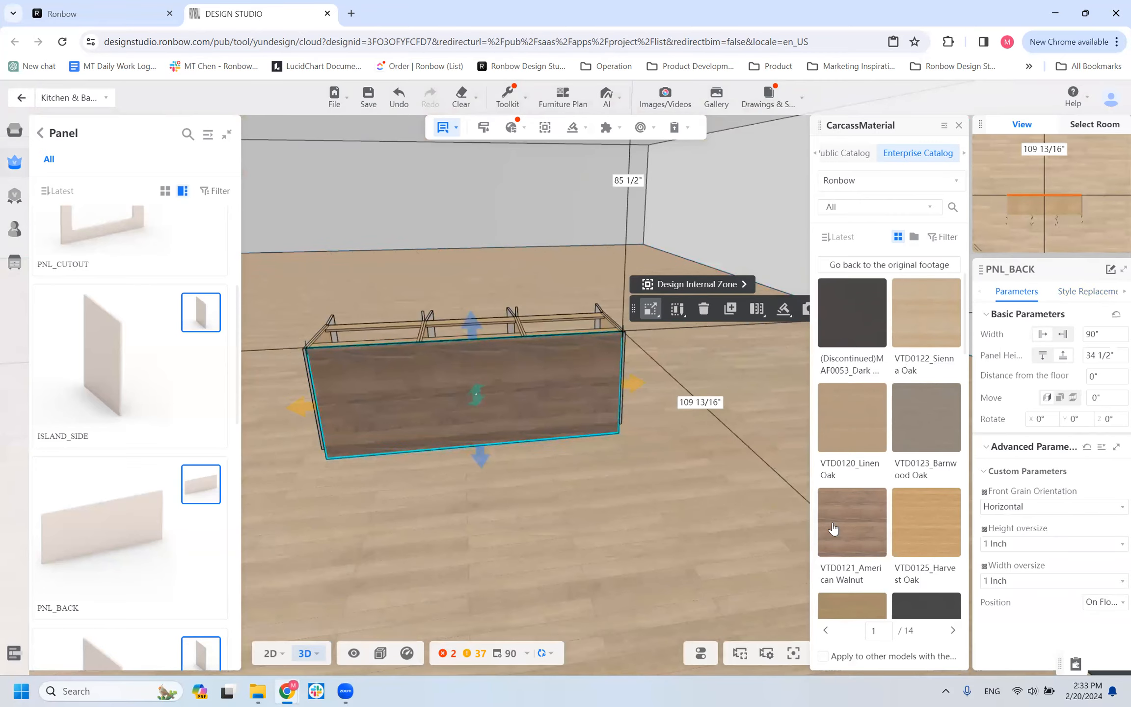
Set the PNL_BACK panel's front grain orientation to Vertical and preview the VTD0121_American Walnut sheet's details.
{"action": "left_click", "coordinate": [999, 510]}
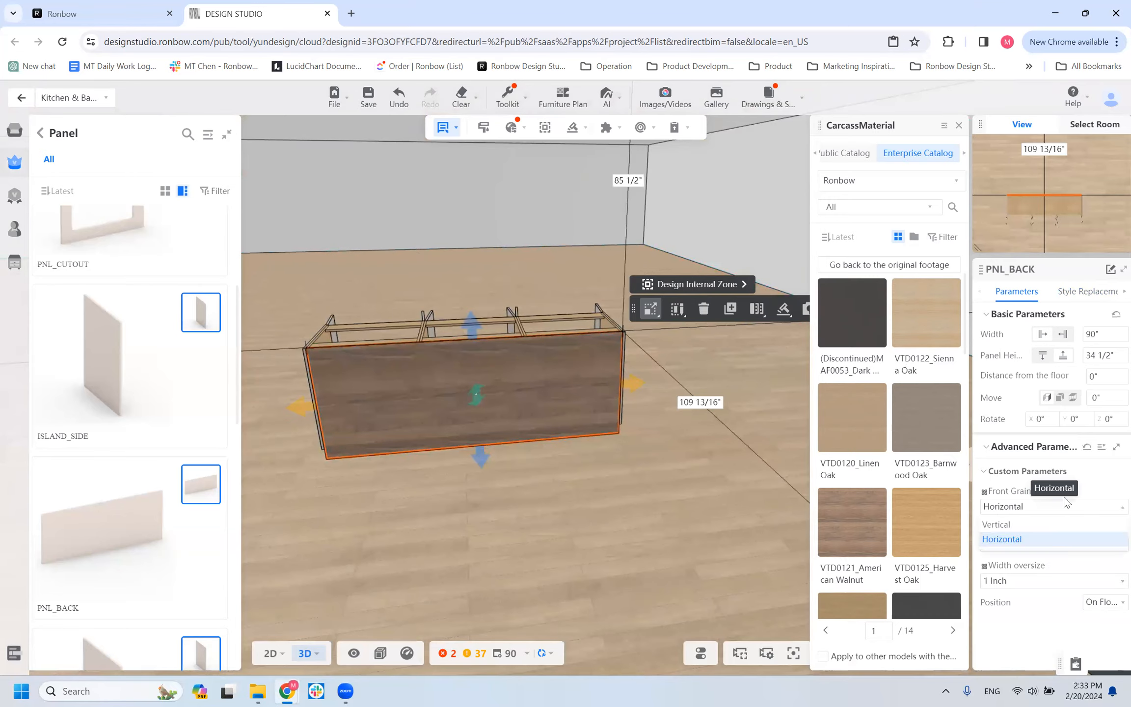
{"action": "left_click", "coordinate": [1030, 540]}
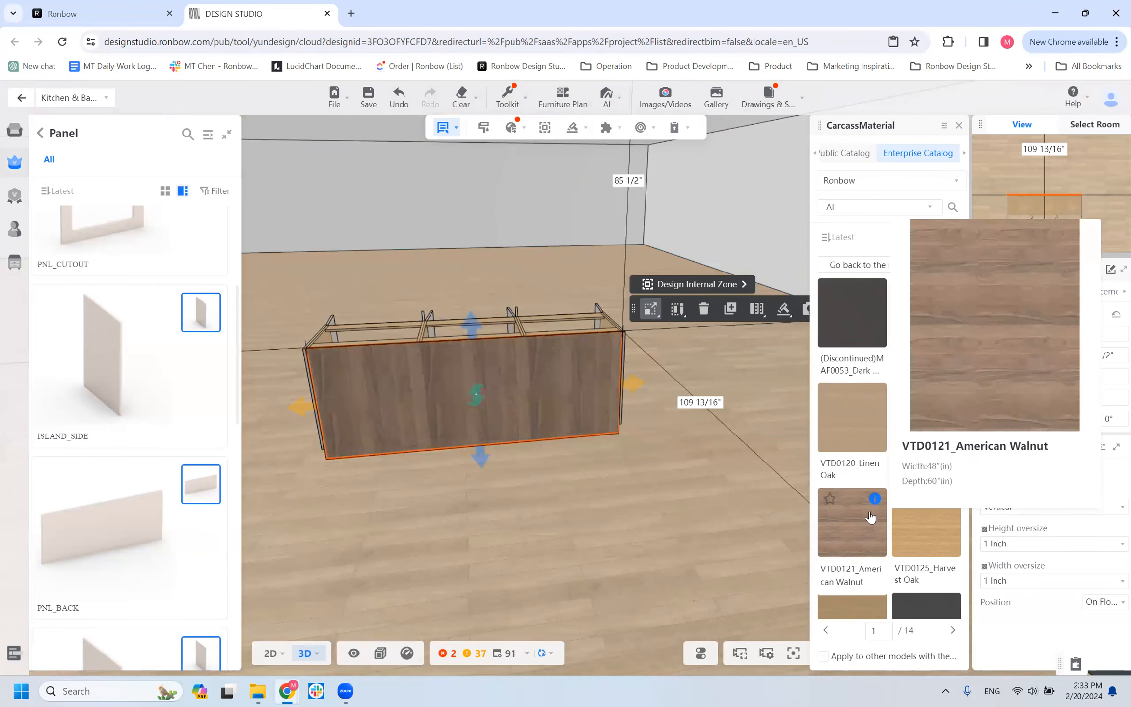
{"action": "mouse_move", "coordinate": [874, 503]}
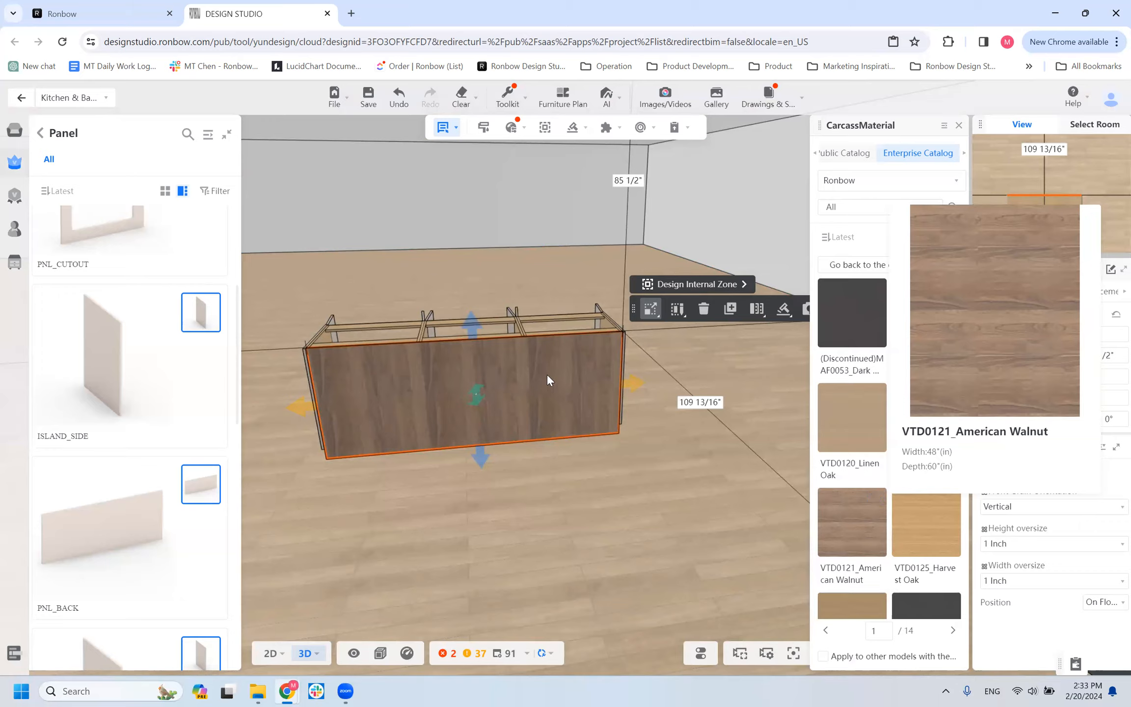
Check the walnut PNL_BACK panel's style replacement settings and the allowed range for its width.
{"action": "left_click", "coordinate": [771, 455]}
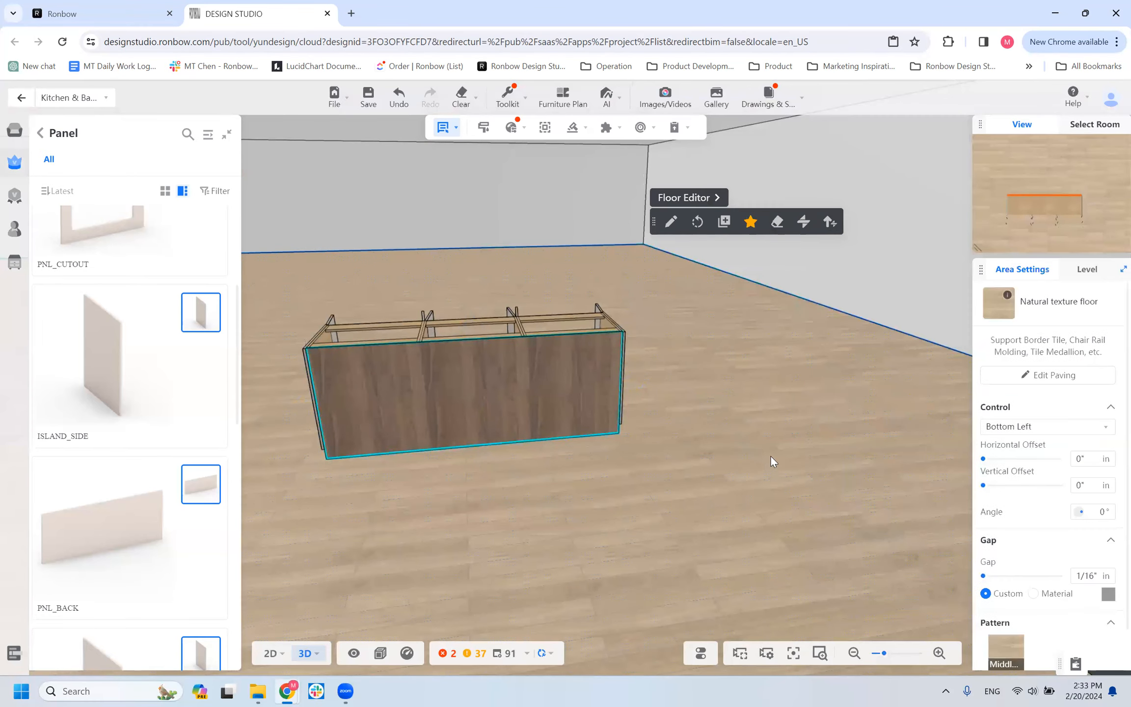
{"action": "left_click", "coordinate": [581, 350]}
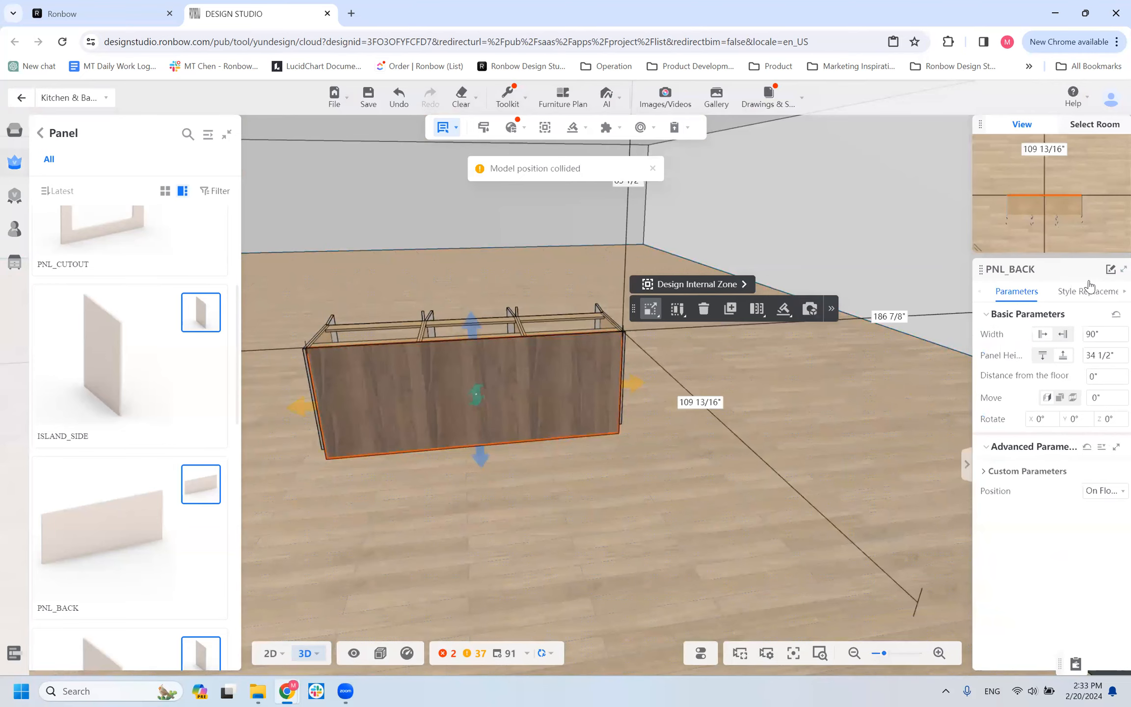
{"action": "left_click", "coordinate": [1088, 294]}
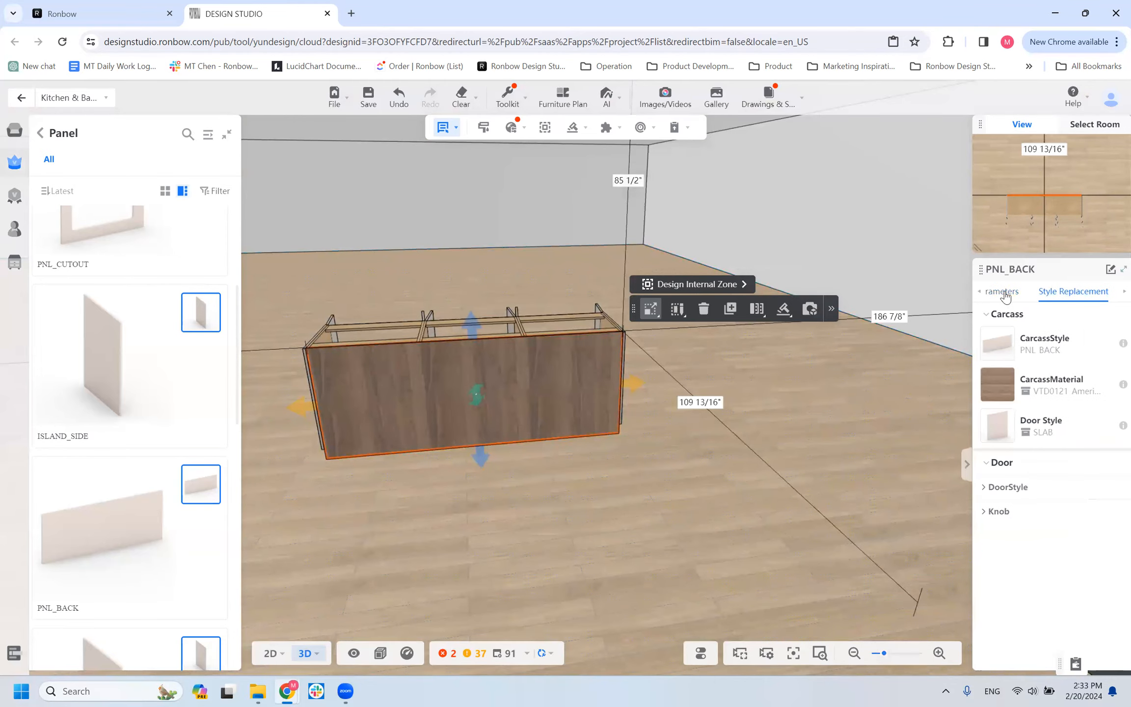
{"action": "left_click", "coordinate": [1006, 293]}
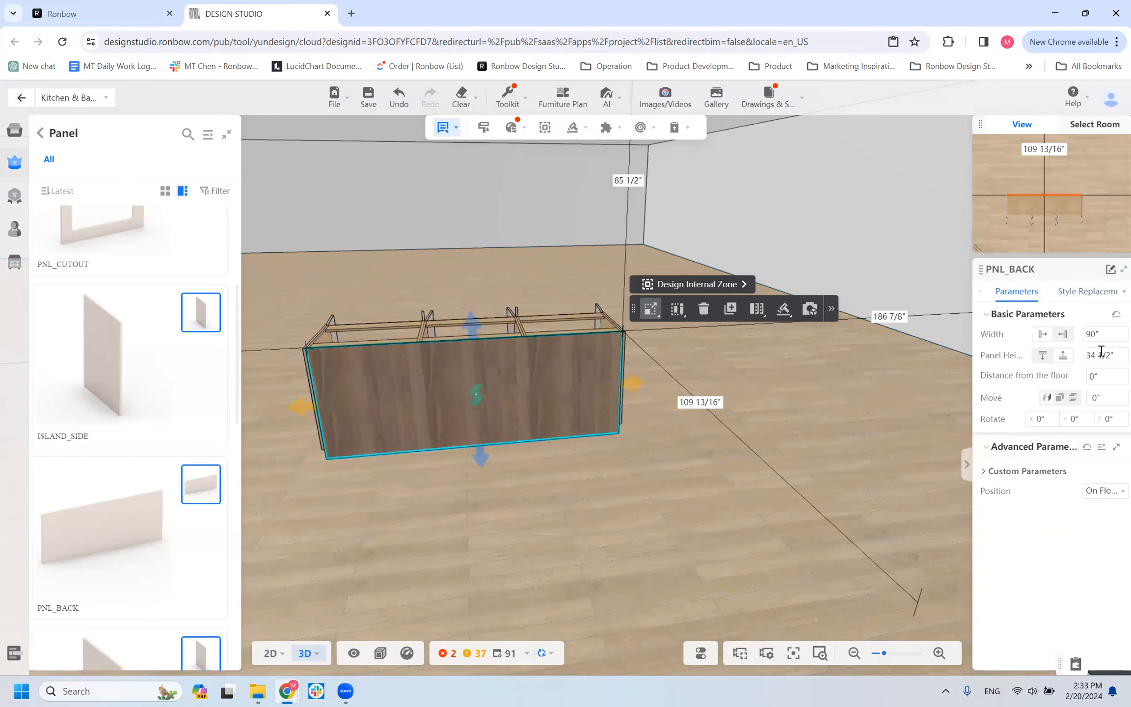
{"action": "left_click", "coordinate": [1088, 334]}
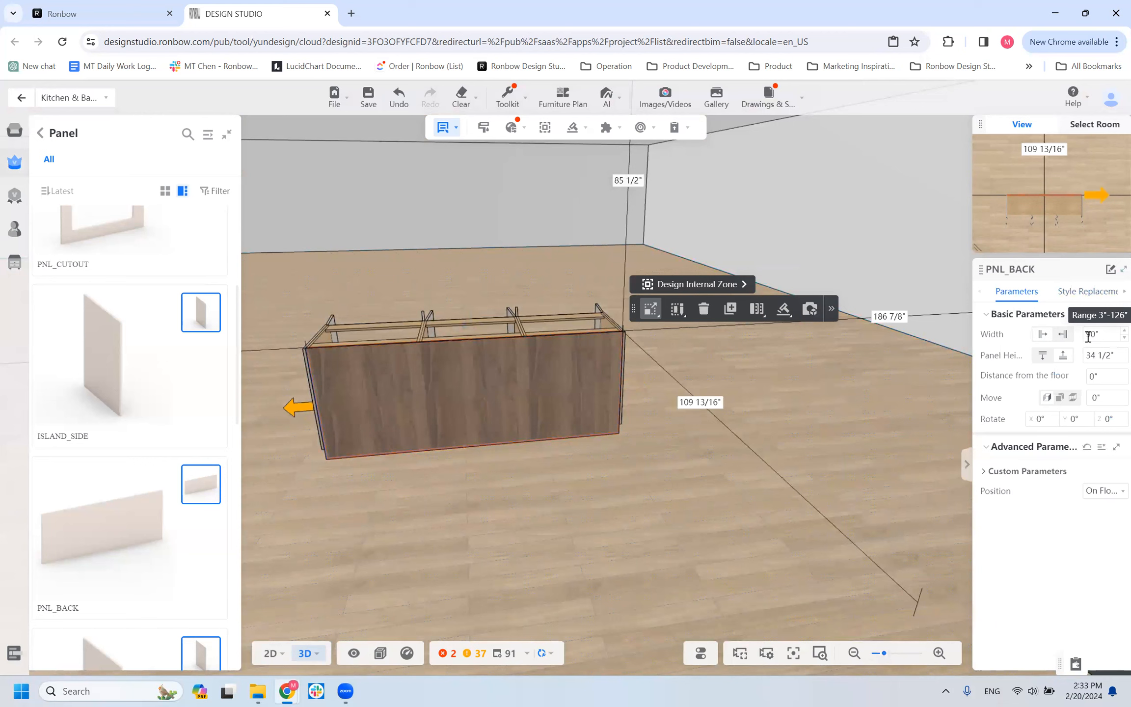
{"action": "left_click", "coordinate": [602, 336]}
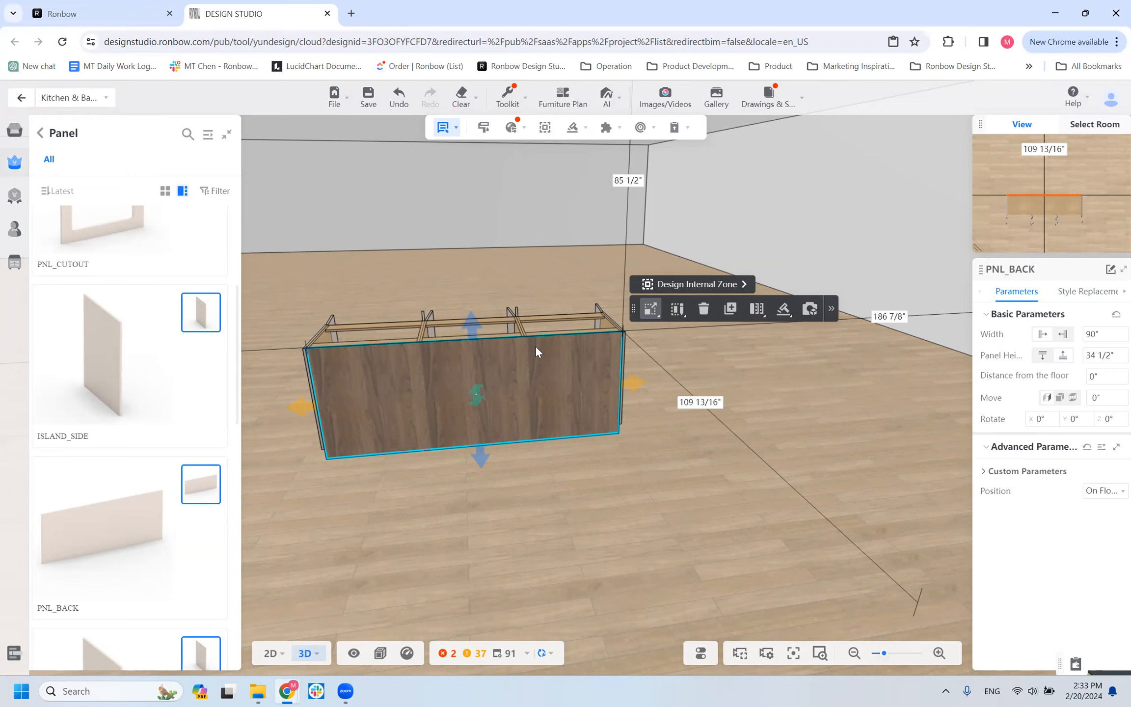
Filter the Ronbow enterprise catalog by Laminate finish and replace the PNL_BACK panel's carcass material with LTA0107_Mochatini.
{"action": "left_click", "coordinate": [676, 440]}
{"action": "left_click", "coordinate": [495, 392]}
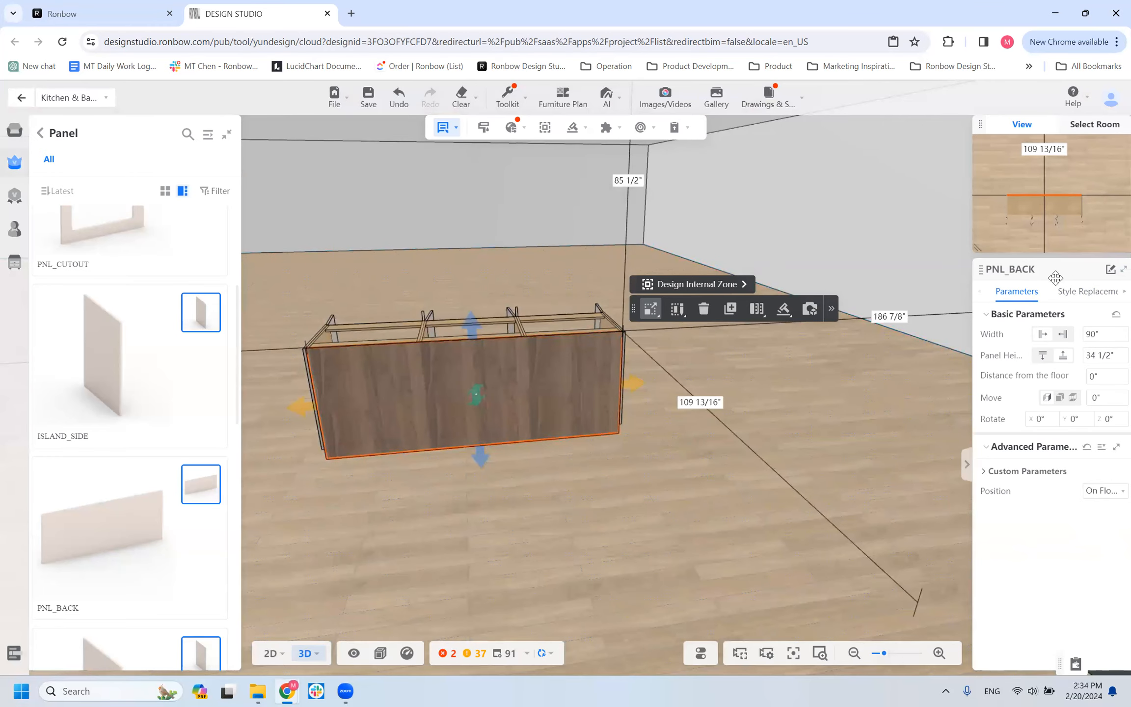
{"action": "left_click", "coordinate": [1077, 293]}
{"action": "left_click", "coordinate": [998, 384]}
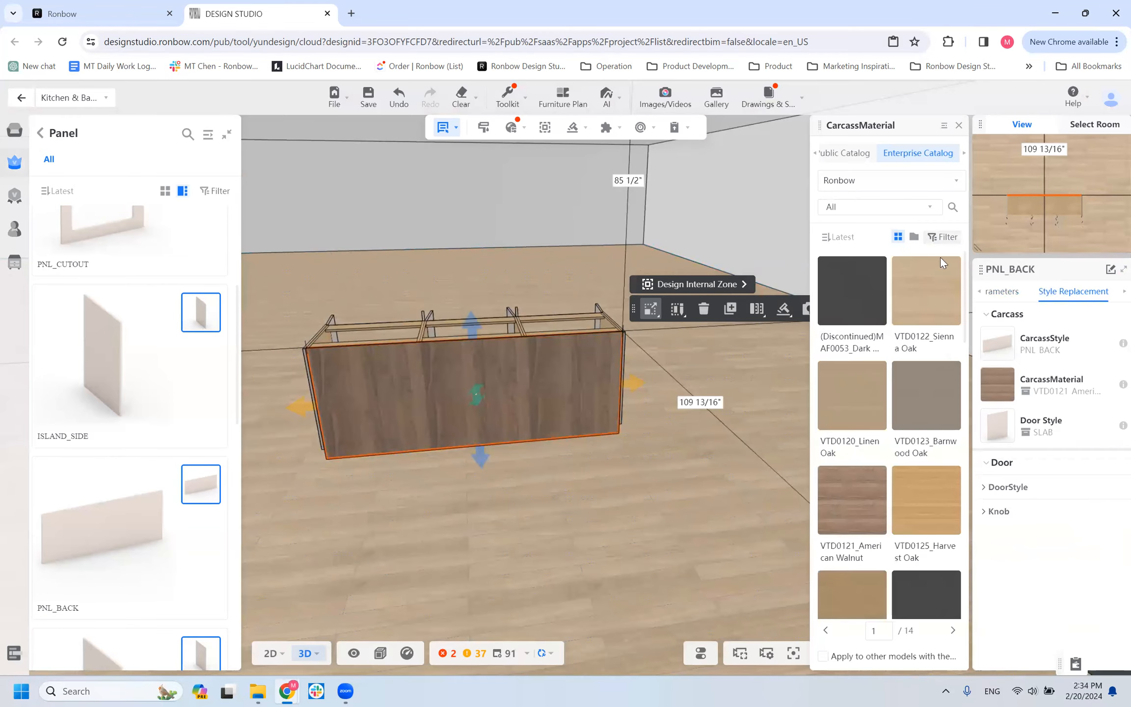
{"action": "left_click", "coordinate": [942, 238]}
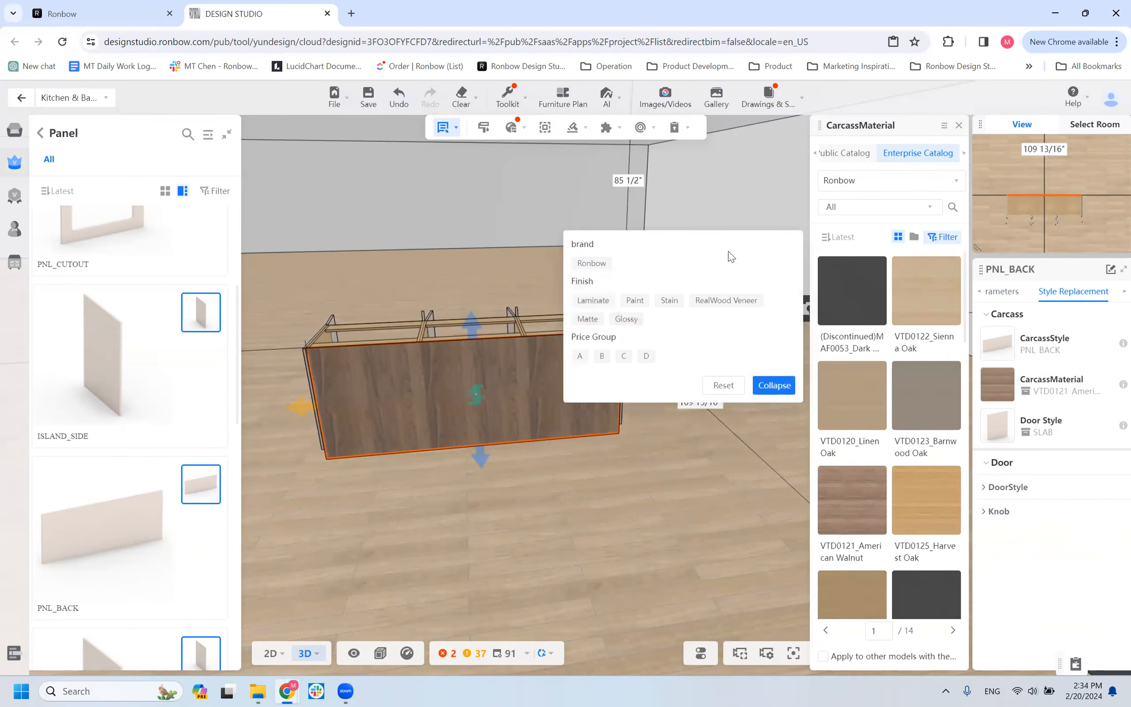
{"action": "left_click", "coordinate": [589, 303]}
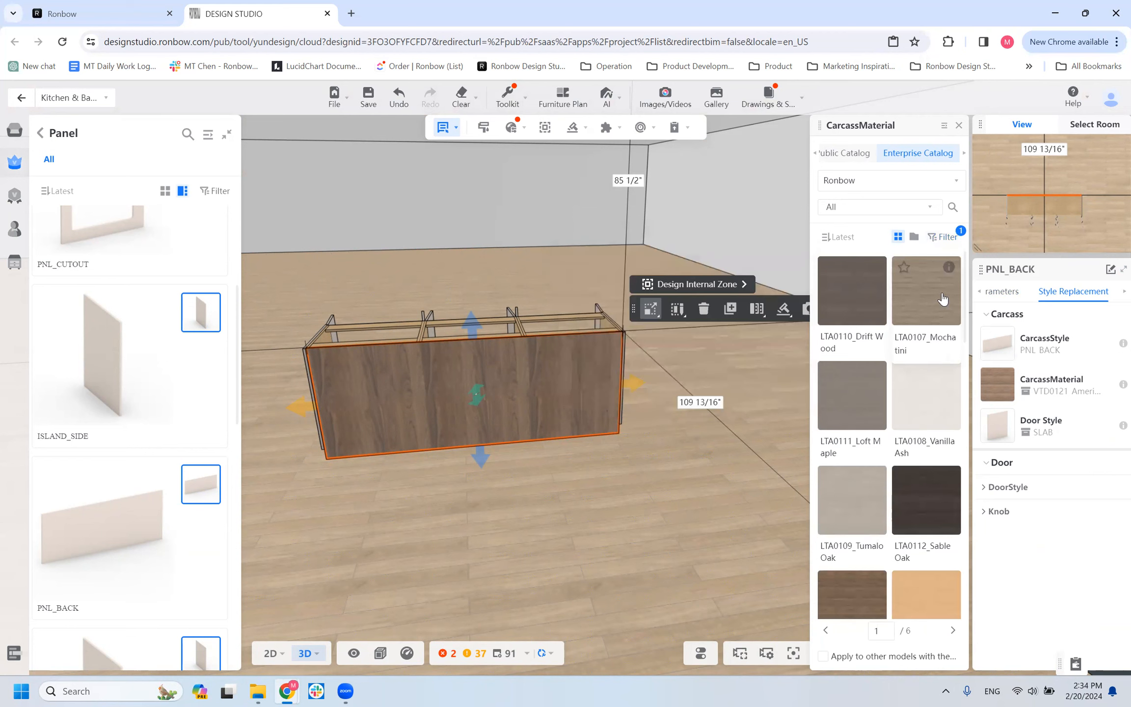
{"action": "left_click", "coordinate": [943, 298]}
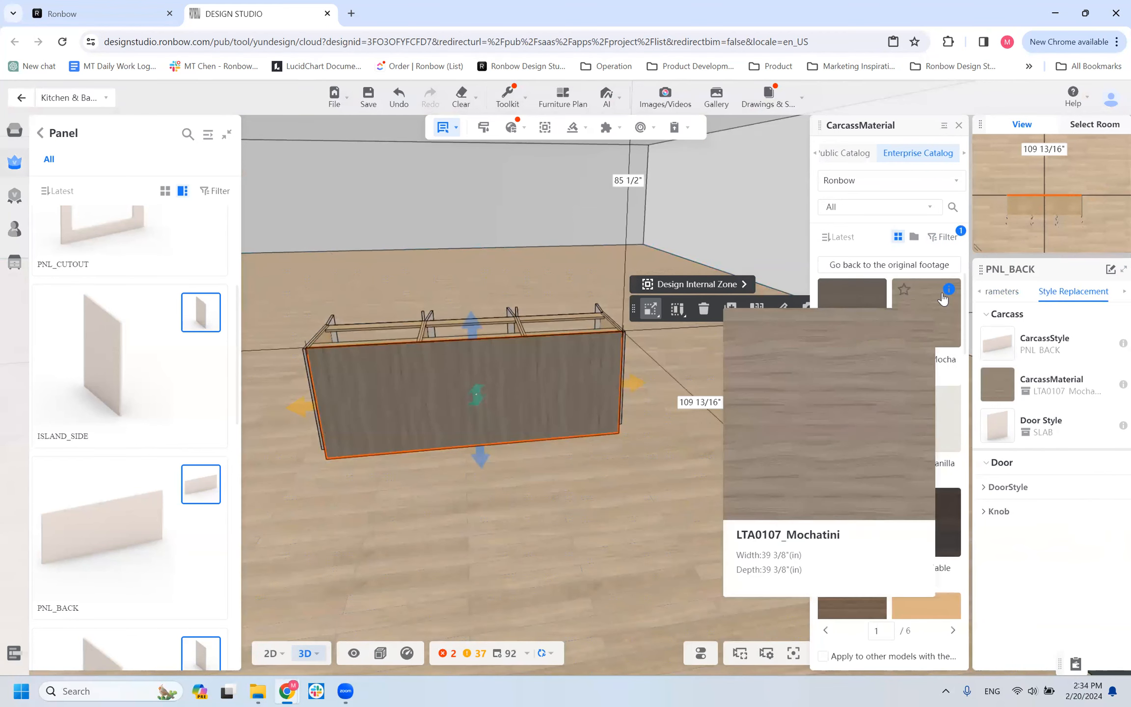
Examine the laminate PNL_BACK panel's width parameter and its vertical grain from several angles around the island row.
{"action": "left_click", "coordinate": [997, 290]}
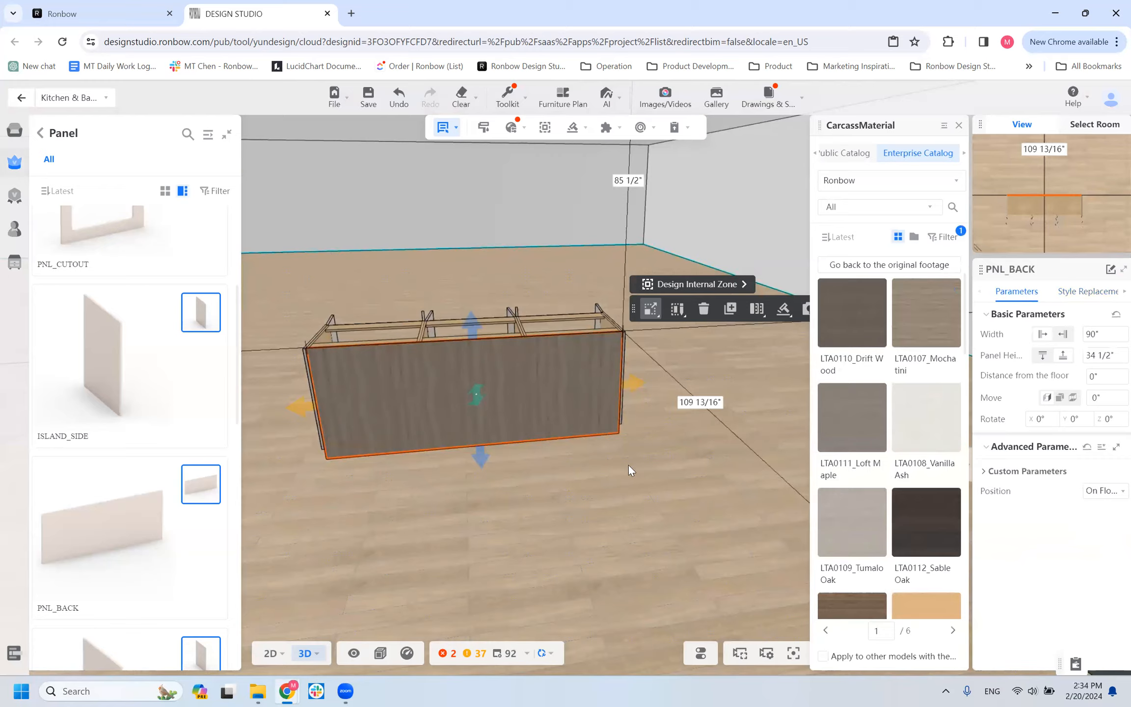
{"action": "scroll", "coordinate": [628, 465], "scroll_direction": "down", "scroll_amount": 2}
{"action": "scroll", "coordinate": [628, 465], "scroll_direction": "down", "scroll_amount": 1}
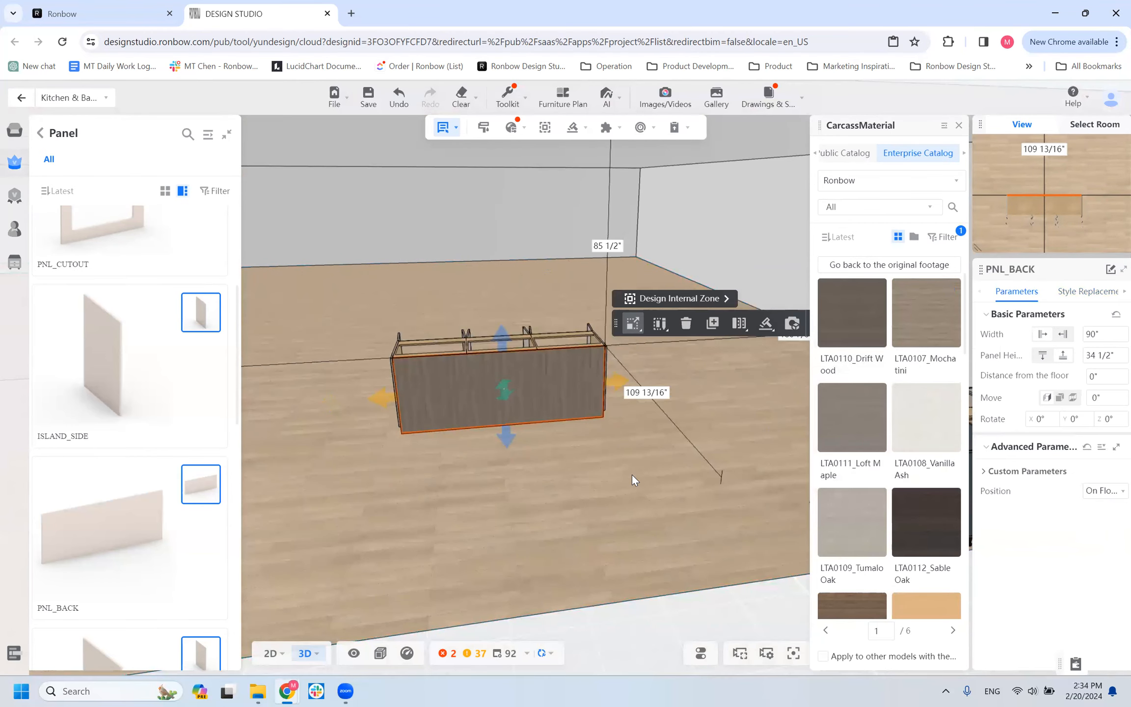
{"action": "left_click", "coordinate": [1099, 333]}
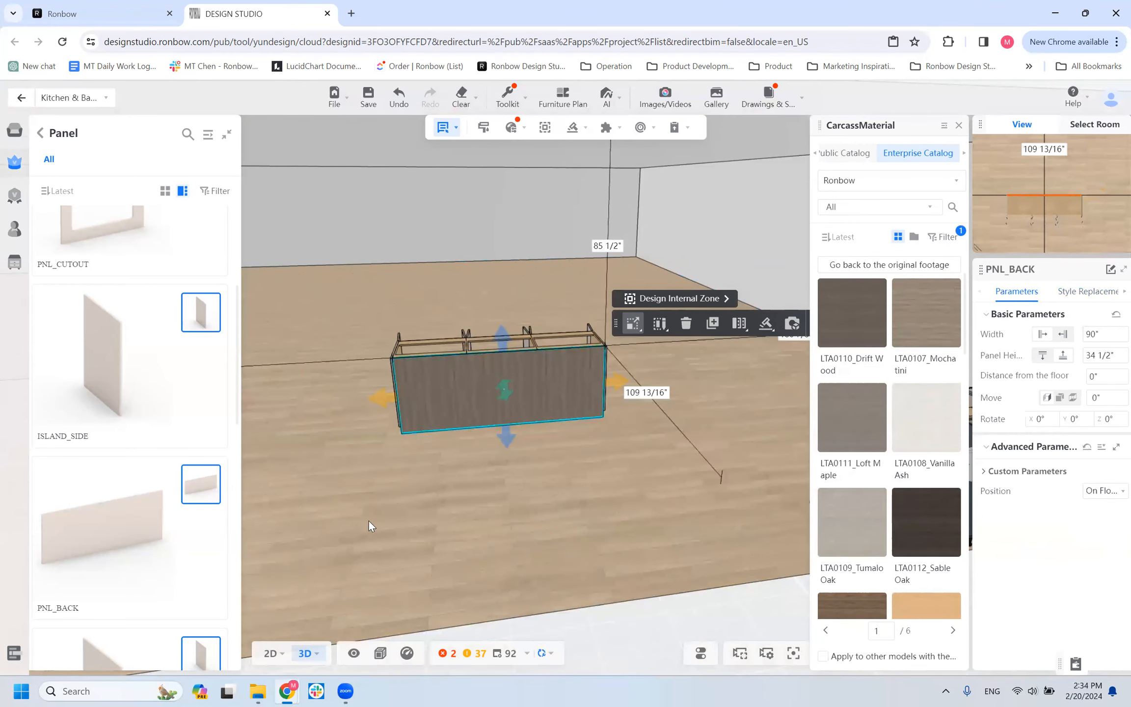
{"action": "scroll", "coordinate": [372, 520], "scroll_direction": "up", "scroll_amount": 3}
{"action": "left_click_drag", "start_coordinate": [669, 552], "coordinate": [689, 543]}
{"action": "left_click_drag", "start_coordinate": [613, 584], "coordinate": [526, 531]}
{"action": "scroll", "coordinate": [526, 531], "scroll_direction": "down", "scroll_amount": 6}
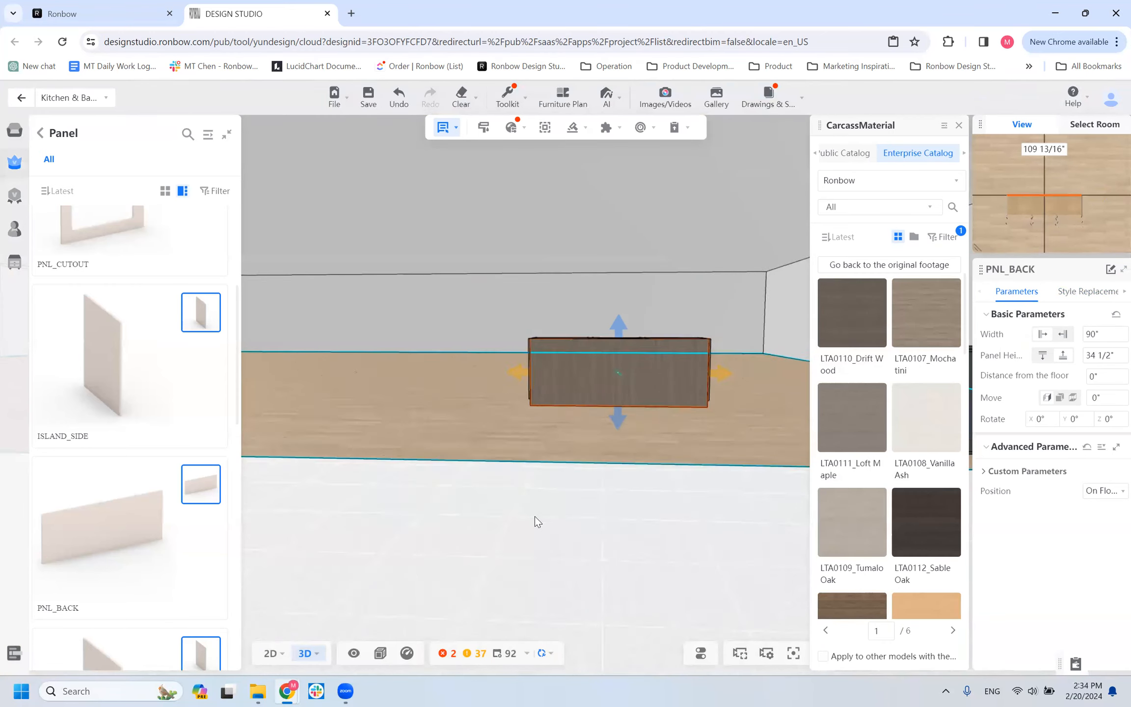
{"action": "left_click_drag", "start_coordinate": [511, 415], "coordinate": [513, 456]}
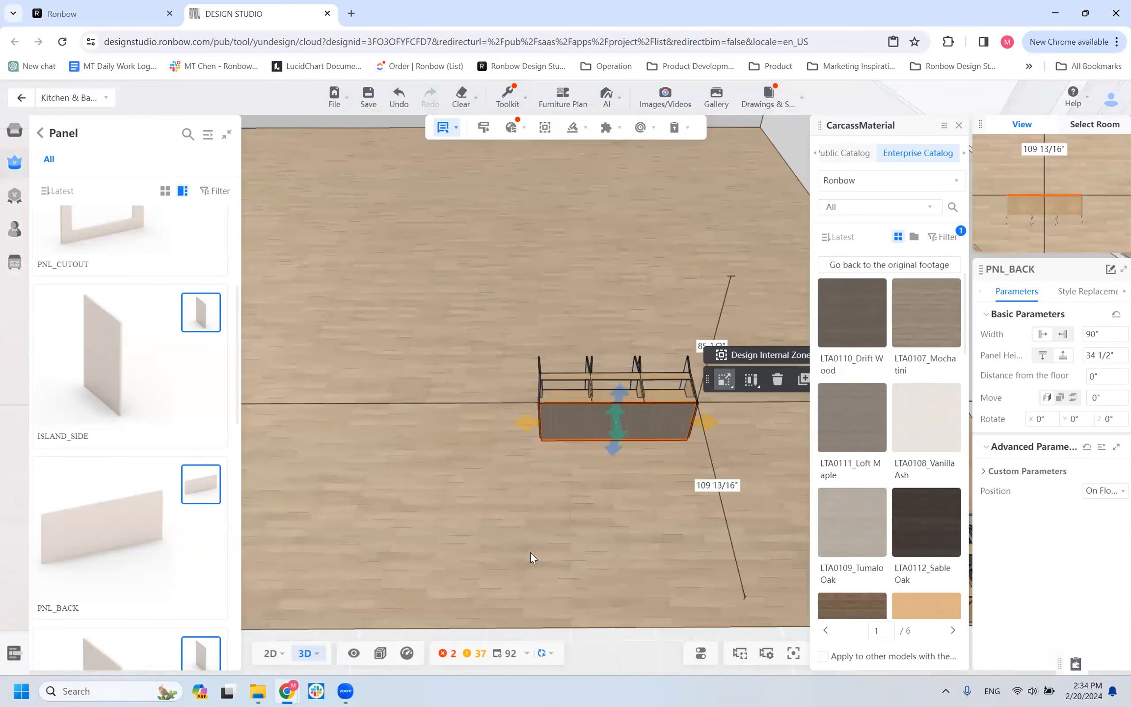
{"action": "scroll", "coordinate": [529, 551], "scroll_direction": "up", "scroll_amount": 3}
{"action": "left_click_drag", "start_coordinate": [447, 531], "coordinate": [534, 503]}
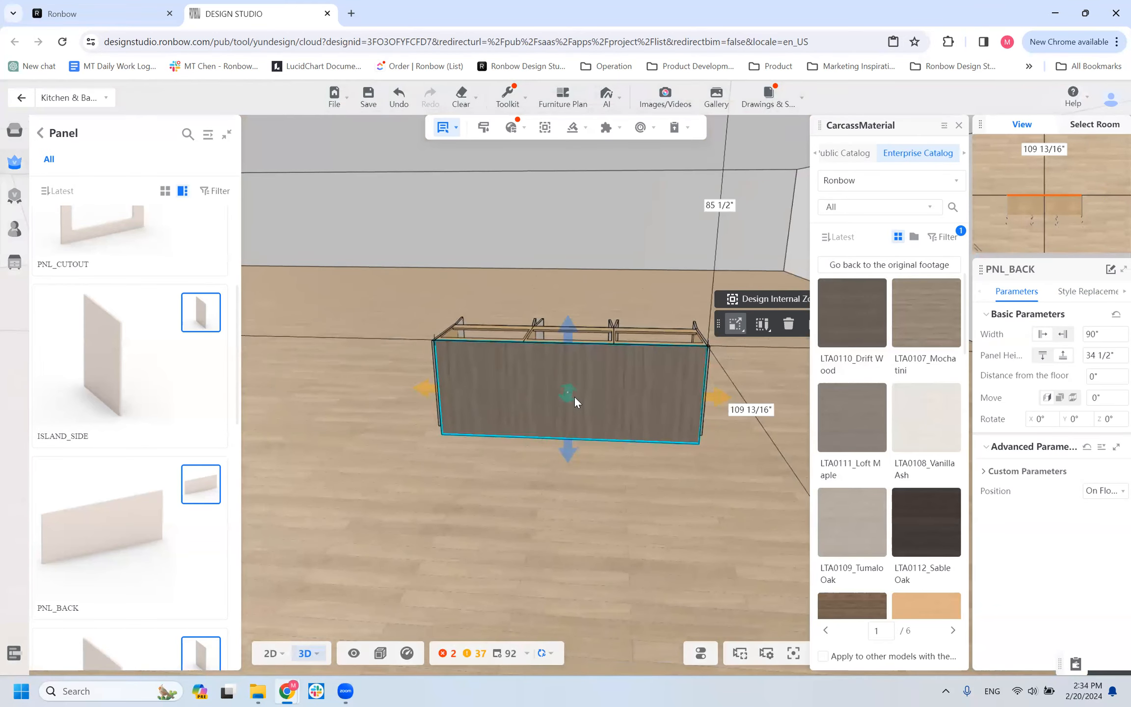
{"action": "left_click_drag", "start_coordinate": [512, 517], "coordinate": [427, 511]}
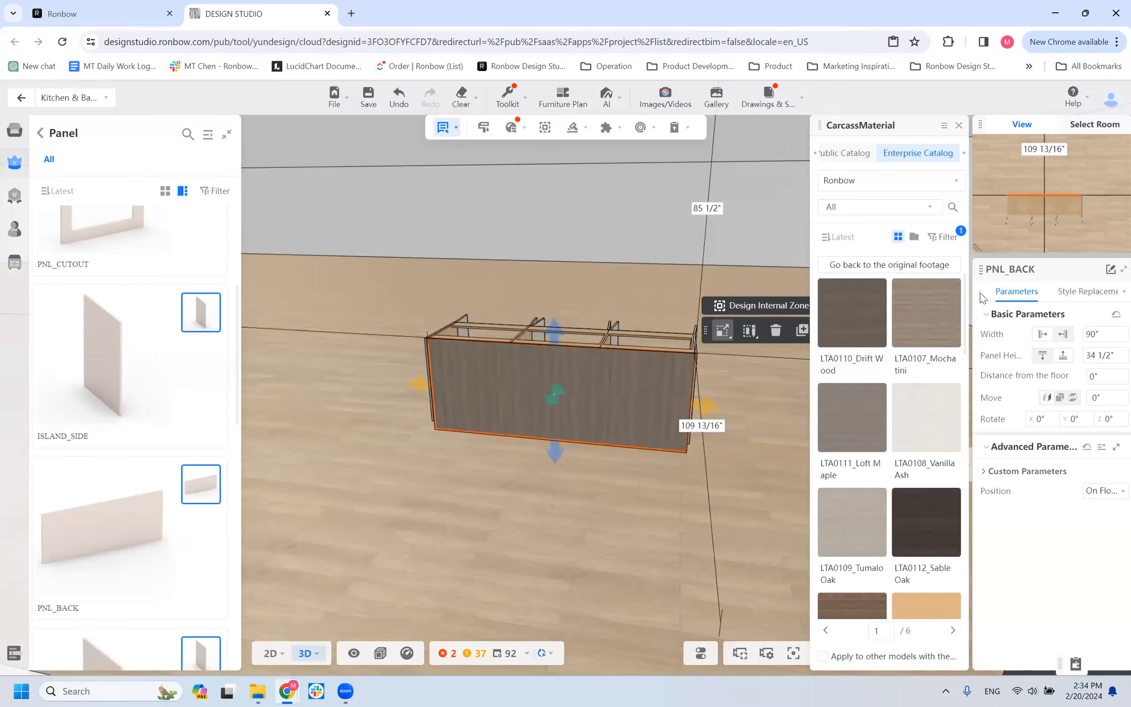
Set the PNL_BACK panel's front grain orientation to Horizontal in its custom parameters.
{"action": "left_click", "coordinate": [984, 471]}
{"action": "left_click", "coordinate": [1011, 507]}
{"action": "left_click", "coordinate": [1002, 539]}
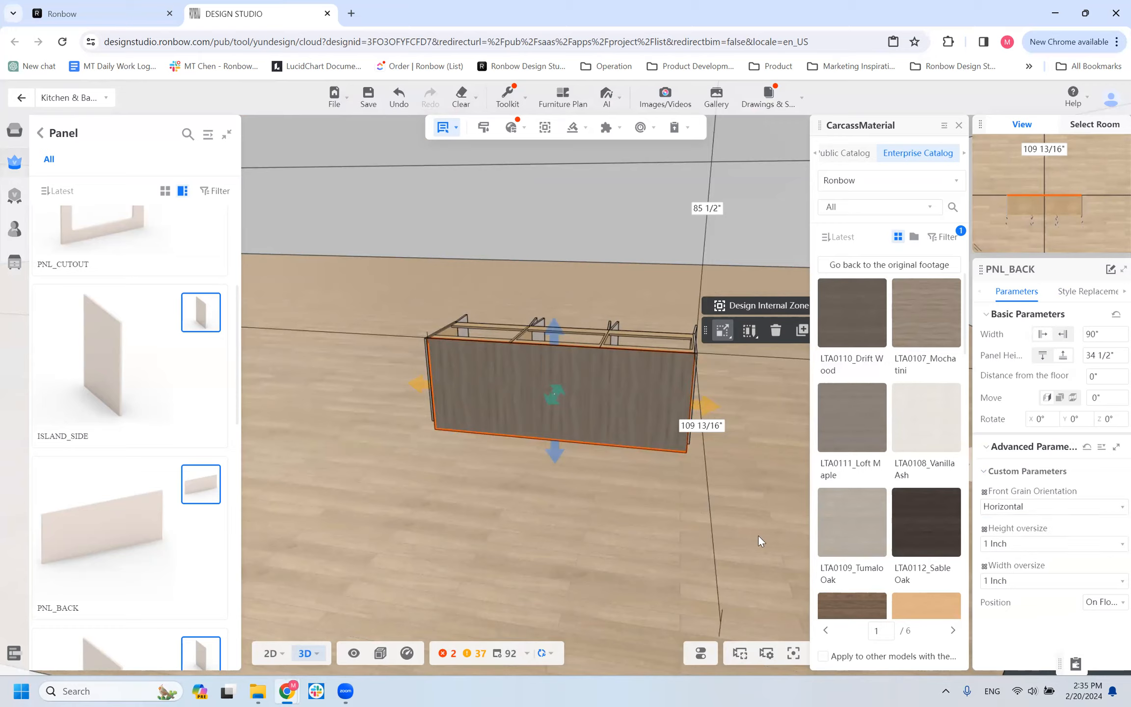
{"action": "left_click", "coordinate": [612, 512]}
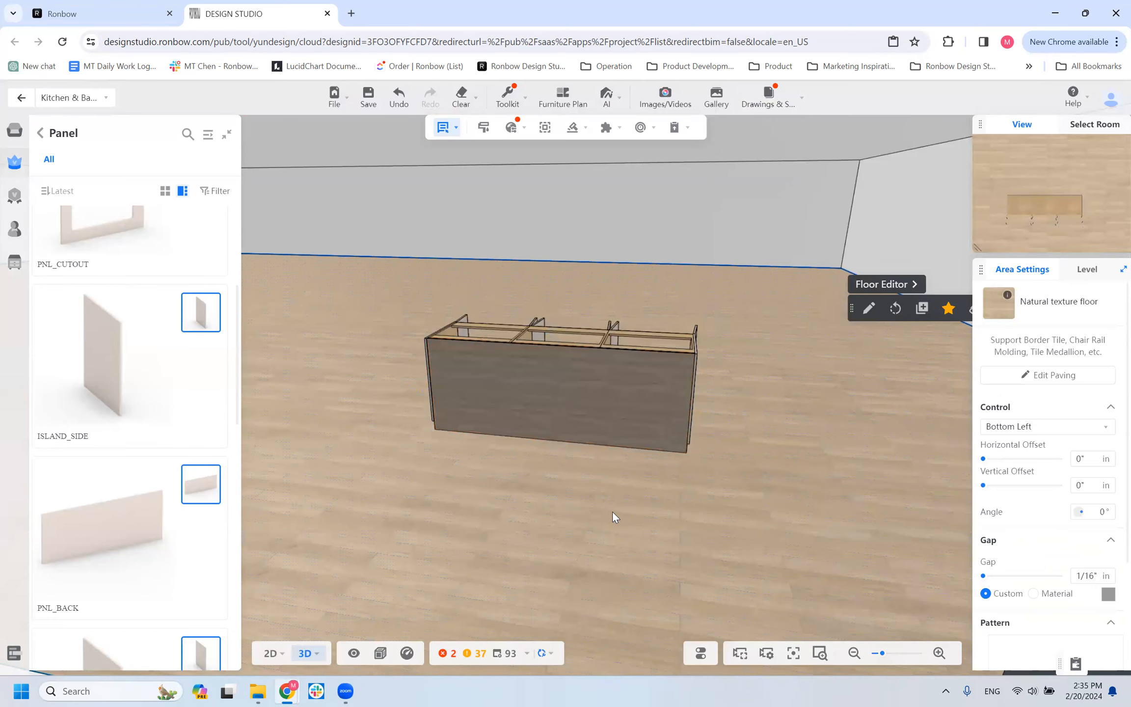
Set the PNL_BACK panel's width to 45" so it covers half of the island row's back.
{"action": "left_click", "coordinate": [631, 416]}
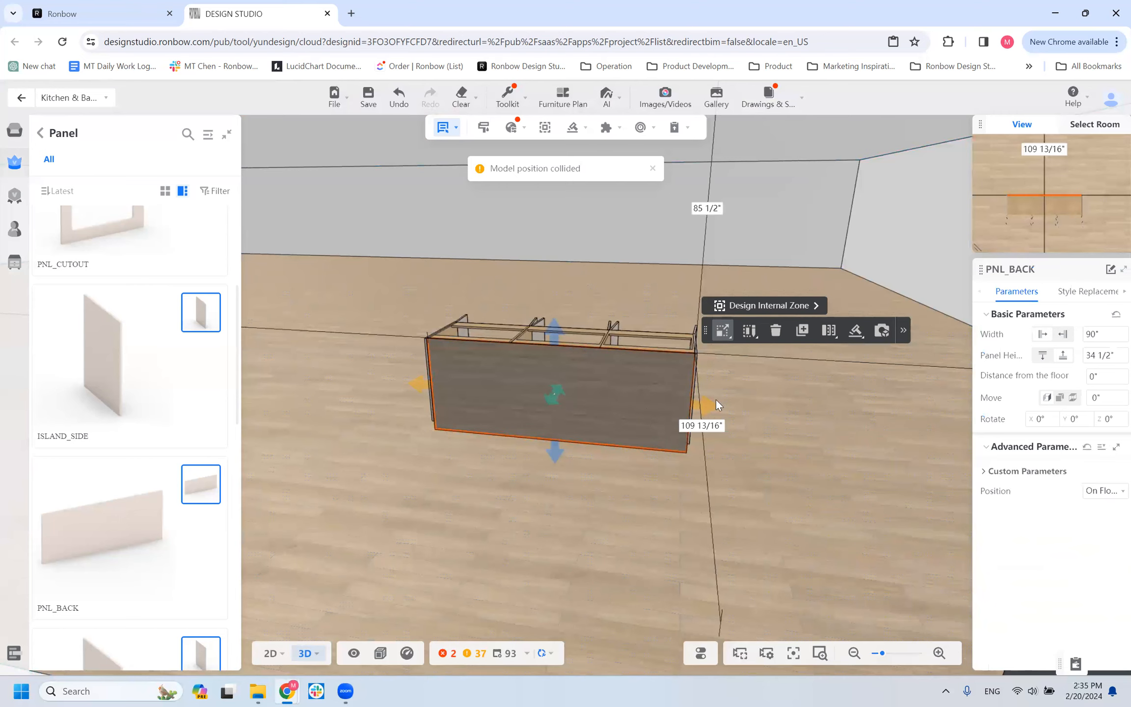
{"action": "left_click_drag", "start_coordinate": [519, 532], "coordinate": [727, 384]}
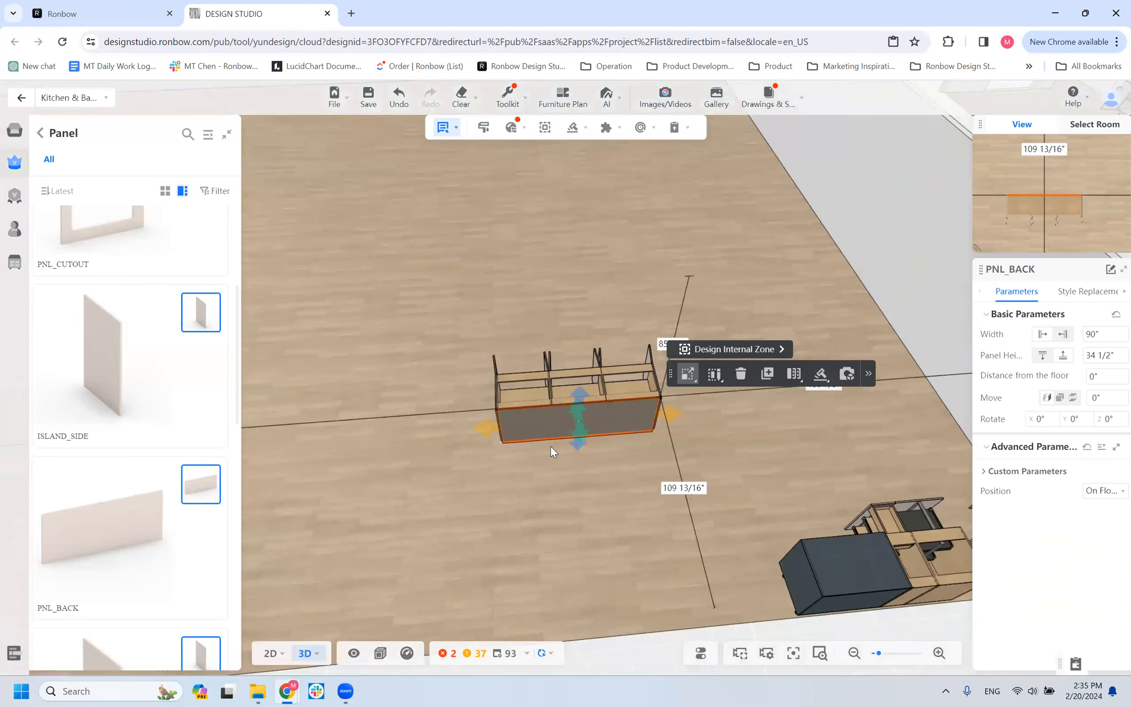
{"action": "scroll", "coordinate": [551, 447], "scroll_direction": "up", "scroll_amount": 2}
{"action": "left_click_drag", "start_coordinate": [1104, 335], "coordinate": [1002, 356]}
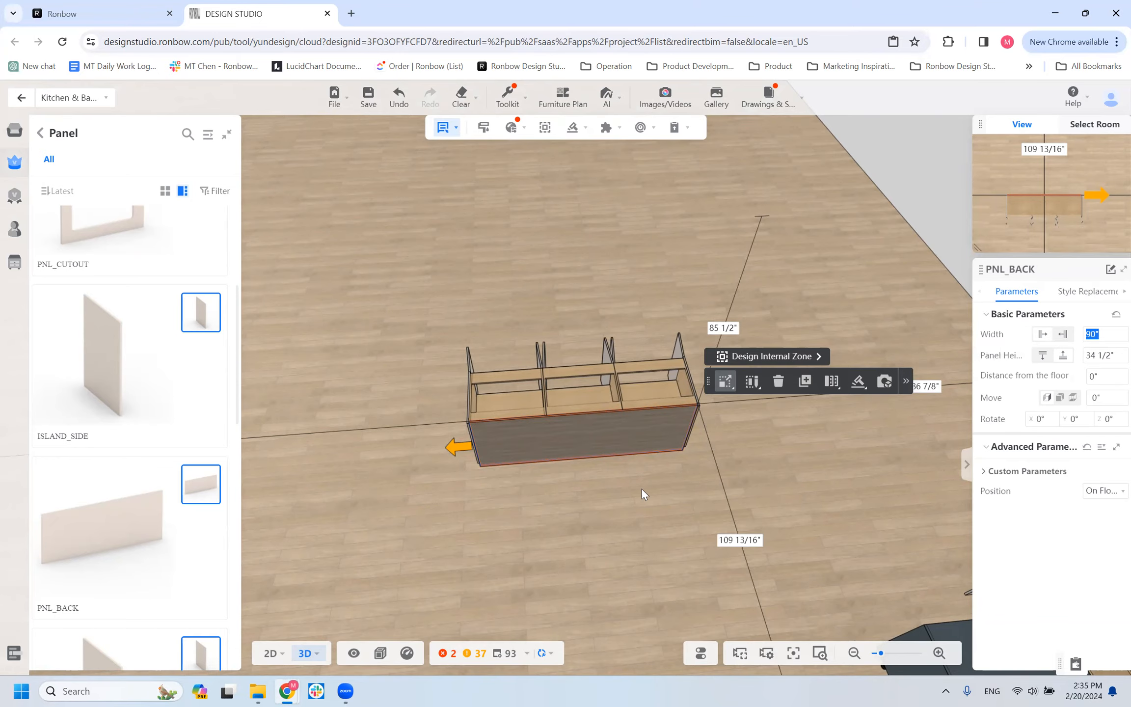
{"action": "left_click", "coordinate": [570, 448]}
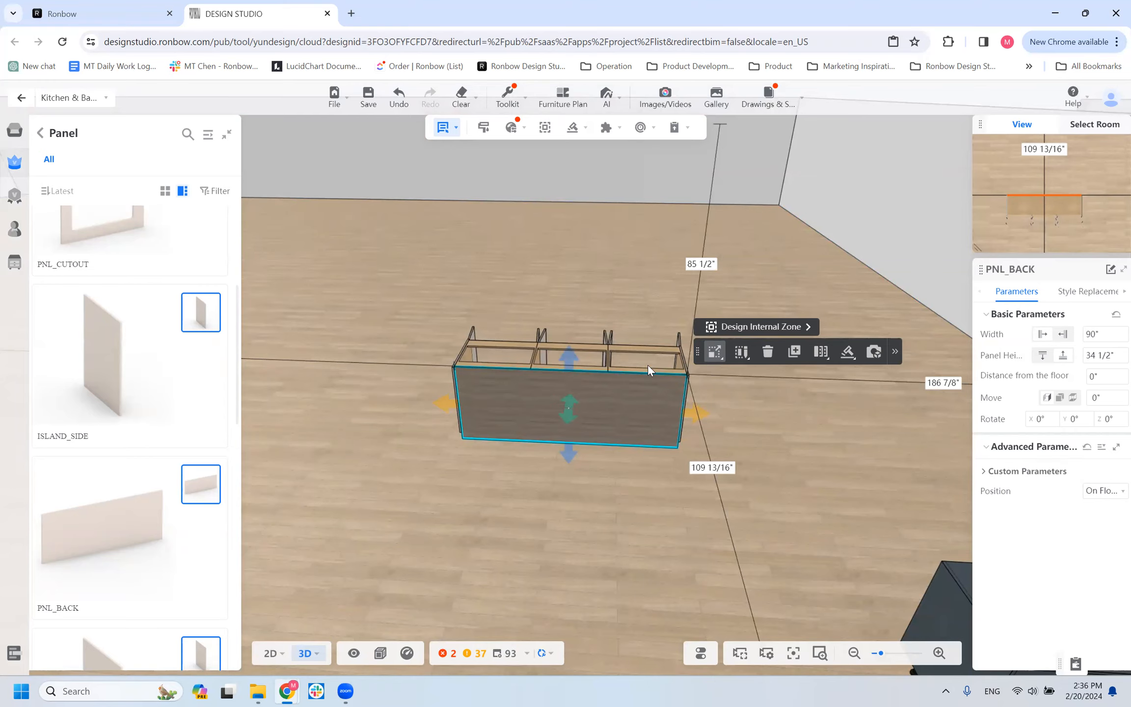
{"action": "left_click", "coordinate": [1110, 334]}
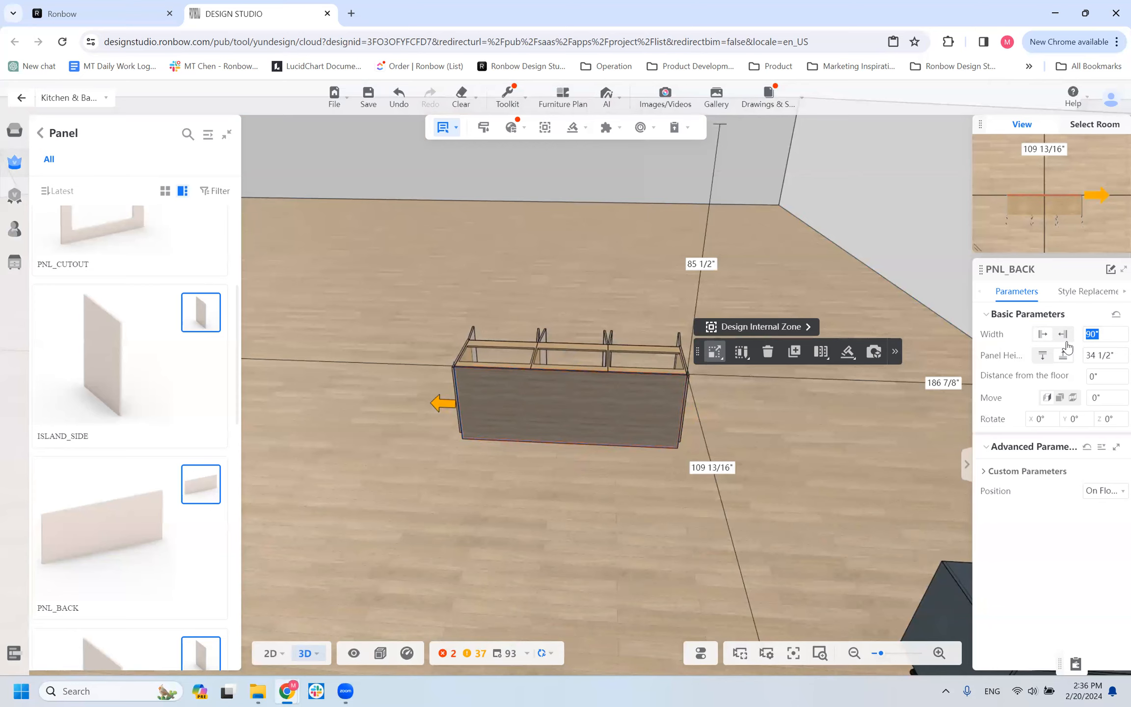
{"action": "type", "text": "45"}
{"action": "left_click", "coordinate": [642, 449]}
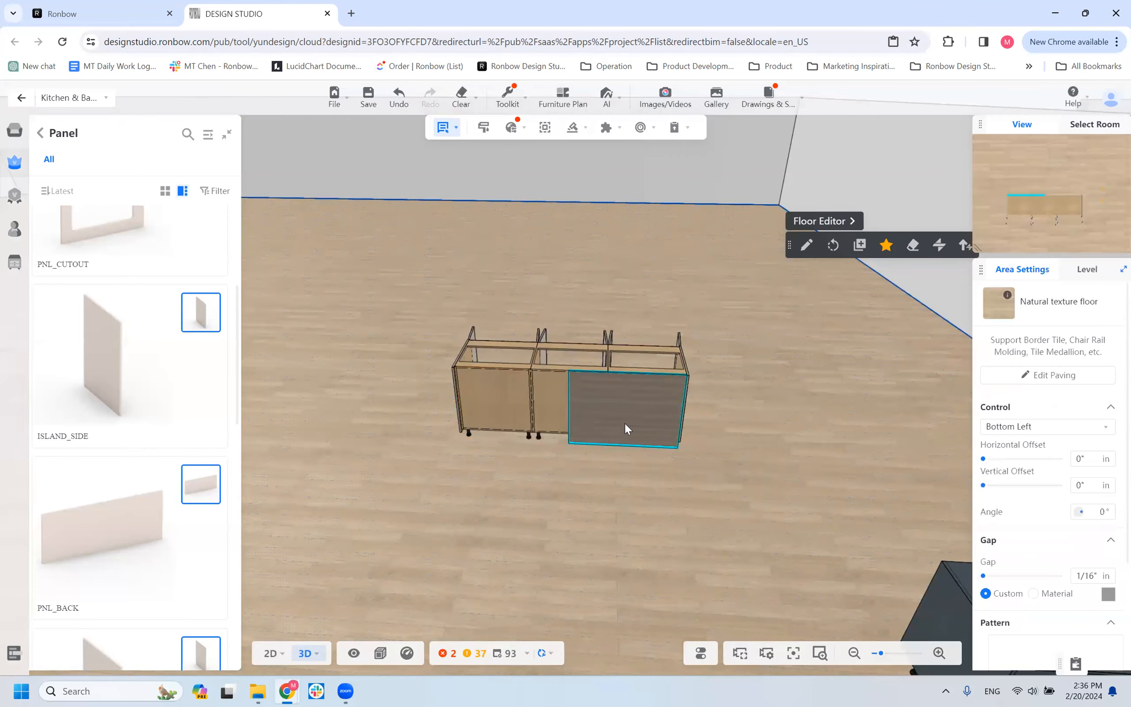
Set the 45" PNL_BACK panel's front grain orientation to Vertical.
{"action": "left_click", "coordinate": [647, 412]}
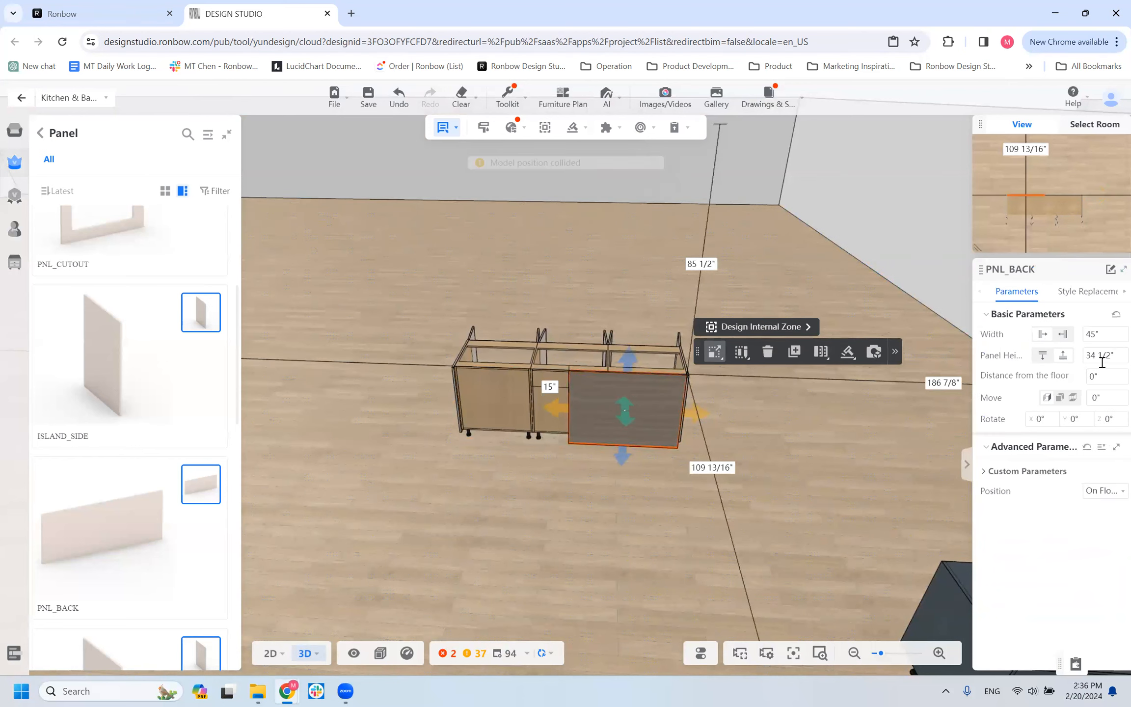
{"action": "left_click", "coordinate": [1009, 472]}
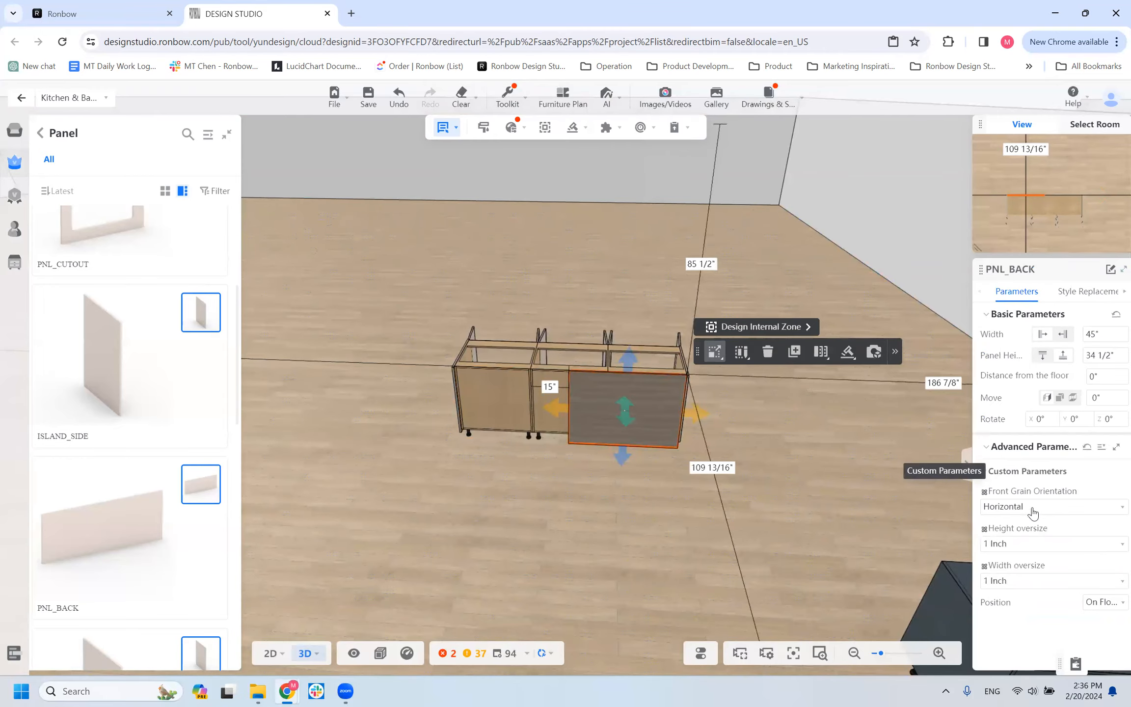
{"action": "left_click", "coordinate": [1032, 509]}
{"action": "left_click", "coordinate": [1031, 524]}
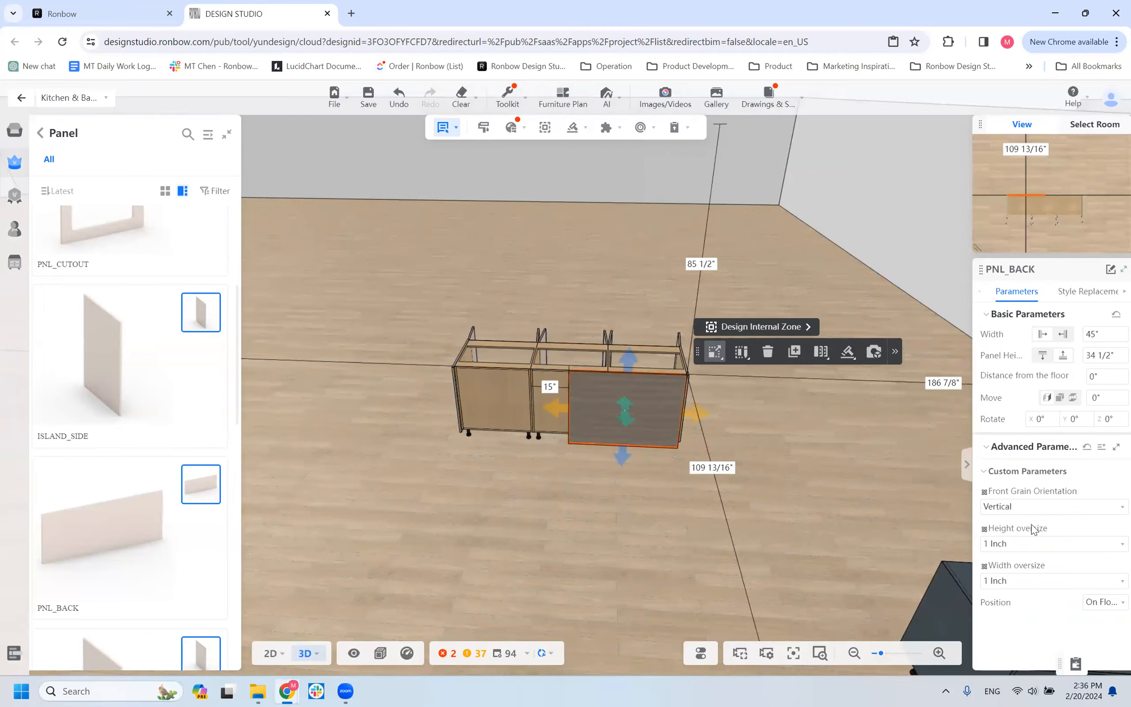
Duplicate the 45" PNL_BACK panel and, in the 2D floor view, set the copy's distance from the back of the cabinets to 0.
{"action": "scroll", "coordinate": [656, 484], "scroll_direction": "up", "scroll_amount": 2}
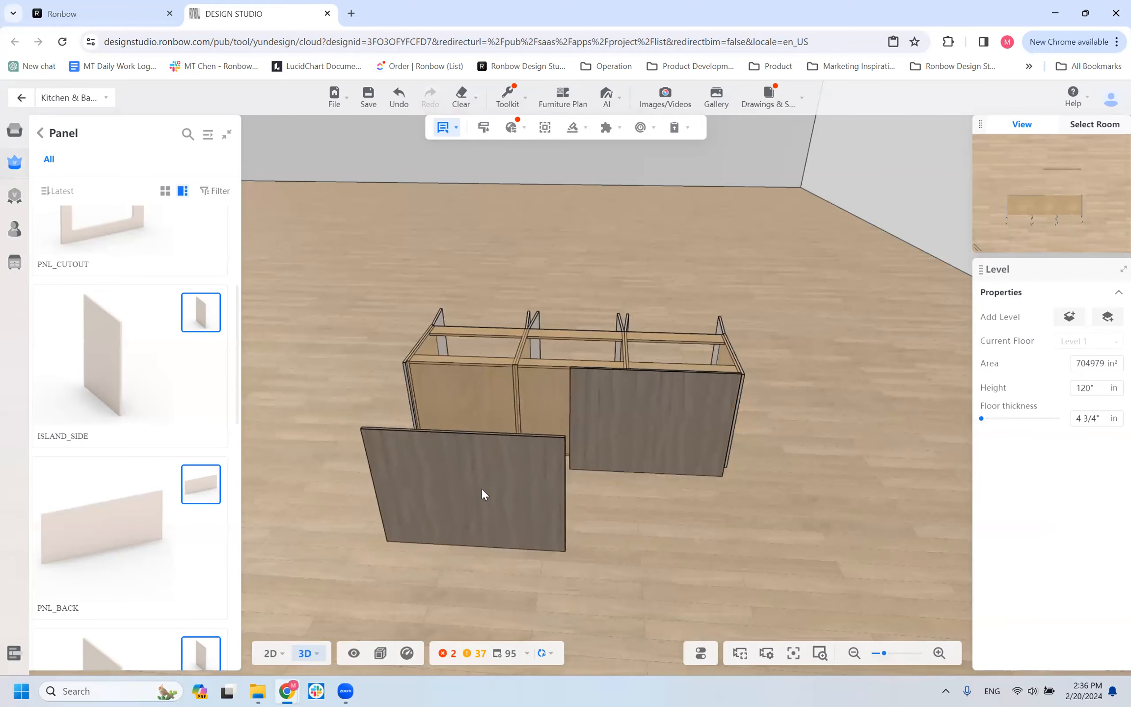
{"action": "left_click", "coordinate": [481, 489]}
{"action": "scroll", "coordinate": [614, 482], "scroll_direction": "down", "scroll_amount": 2}
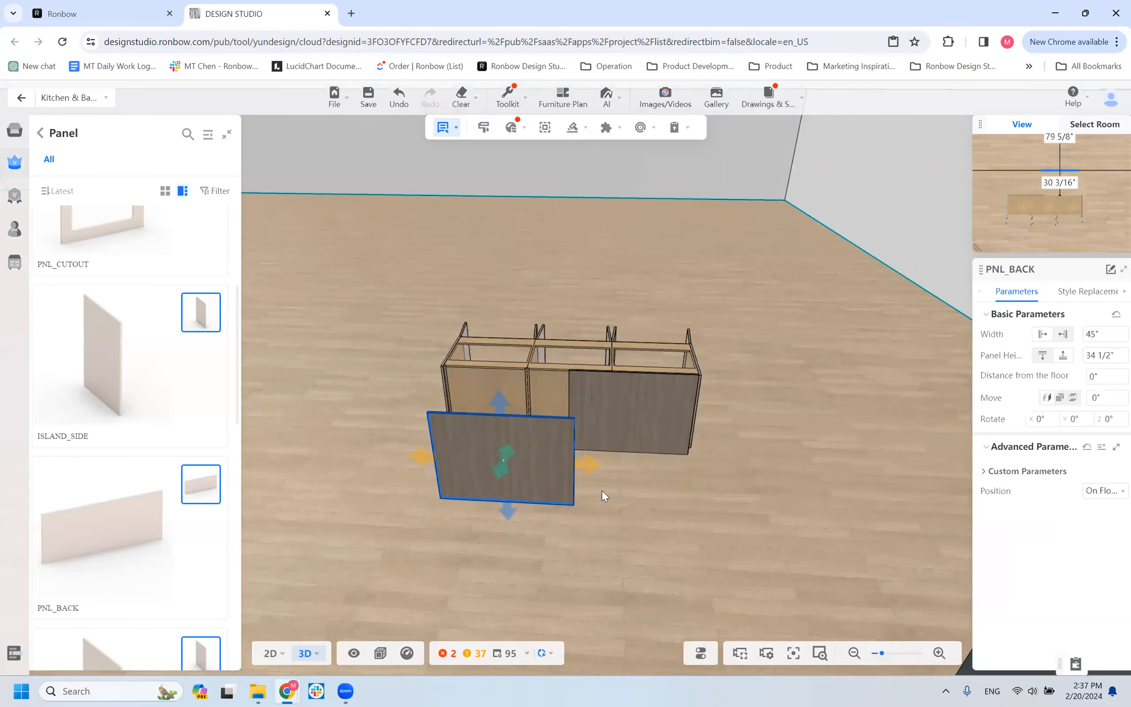
{"action": "left_click", "coordinate": [271, 654]}
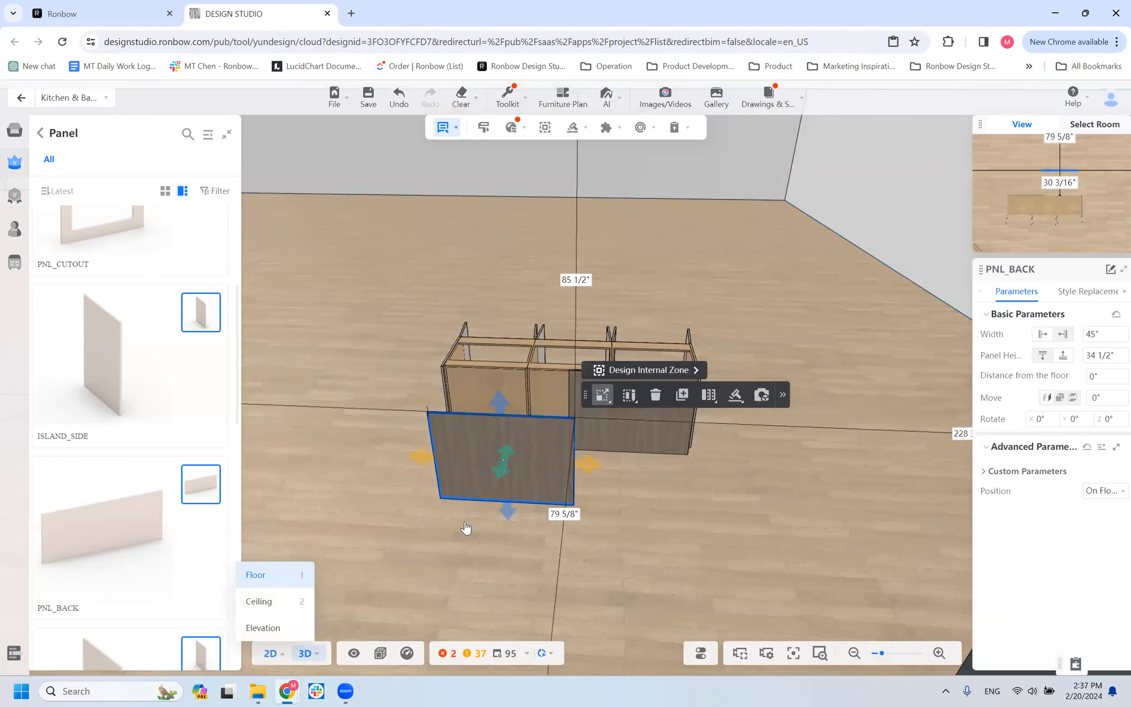
{"action": "scroll", "coordinate": [637, 157], "scroll_direction": "down", "scroll_amount": 2}
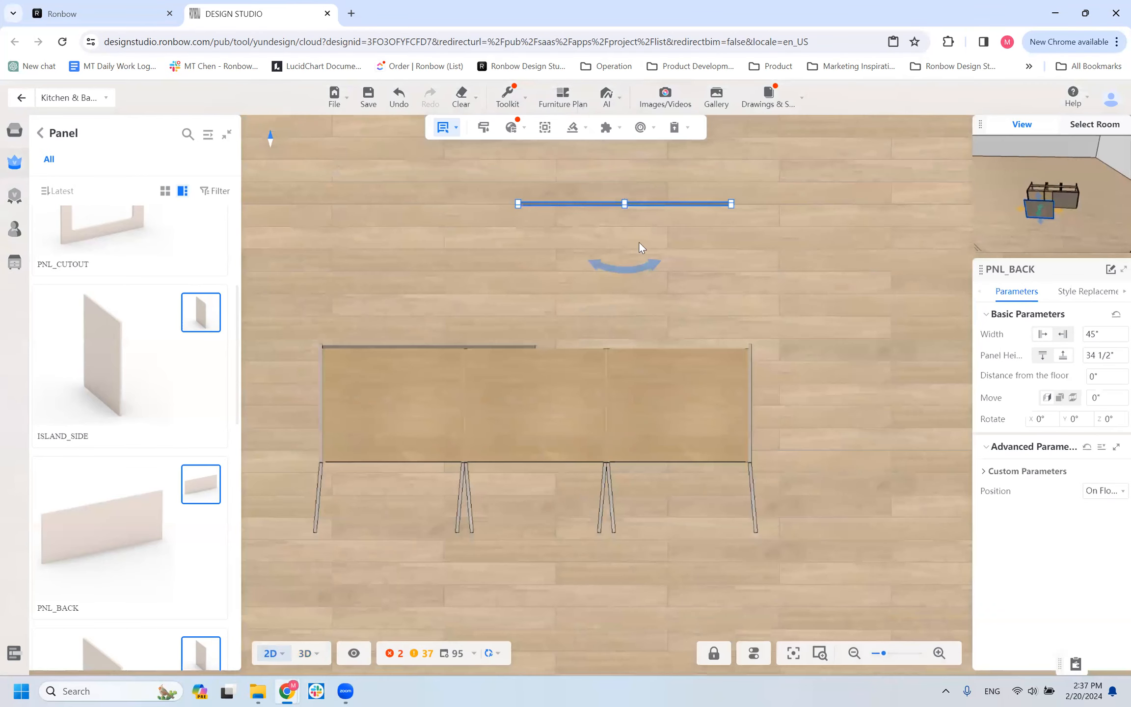
{"action": "left_click", "coordinate": [625, 278]}
{"action": "type", "text": "0"}
{"action": "key", "text": "Return"}
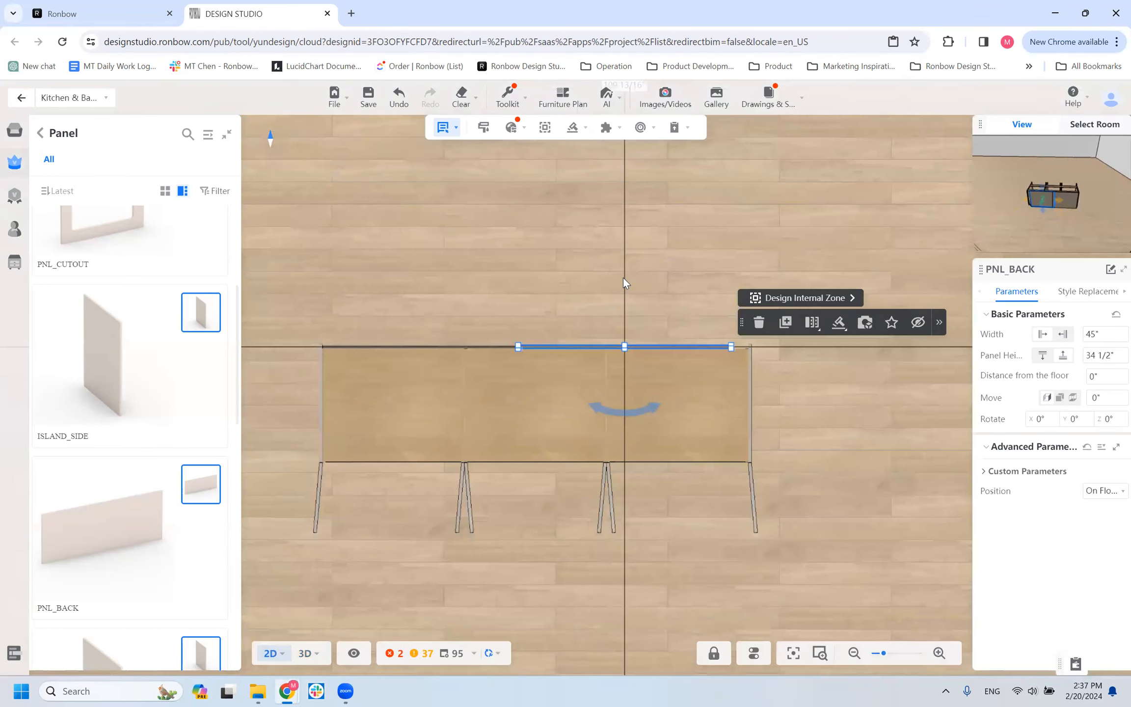
Examine the island row's two back panels in plan and select the B1D cabinet behind the copied panel.
{"action": "scroll", "coordinate": [623, 277], "scroll_direction": "down", "scroll_amount": 5}
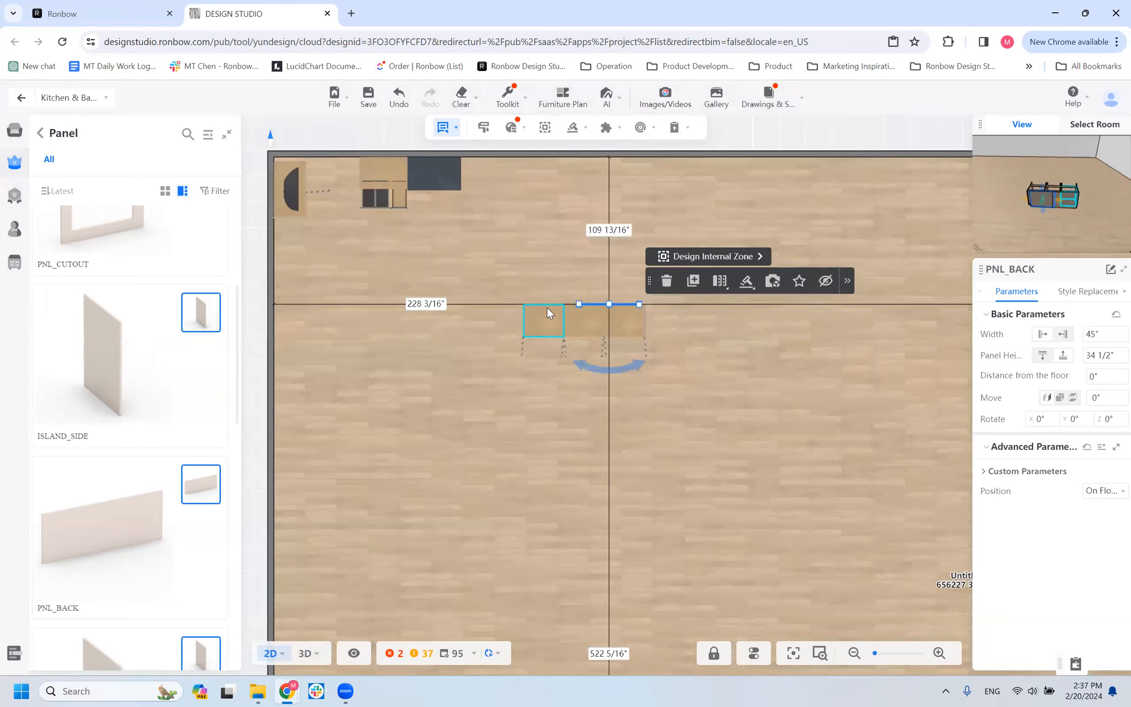
{"action": "scroll", "coordinate": [557, 357], "scroll_direction": "up", "scroll_amount": 2}
{"action": "scroll", "coordinate": [564, 398], "scroll_direction": "down", "scroll_amount": 1}
{"action": "left_click_drag", "start_coordinate": [381, 450], "coordinate": [591, 577]}
{"action": "scroll", "coordinate": [543, 491], "scroll_direction": "up", "scroll_amount": 3}
{"action": "scroll", "coordinate": [482, 512], "scroll_direction": "down", "scroll_amount": 1}
{"action": "left_click_drag", "start_coordinate": [676, 546], "coordinate": [286, 535]}
{"action": "left_click", "coordinate": [545, 428]}
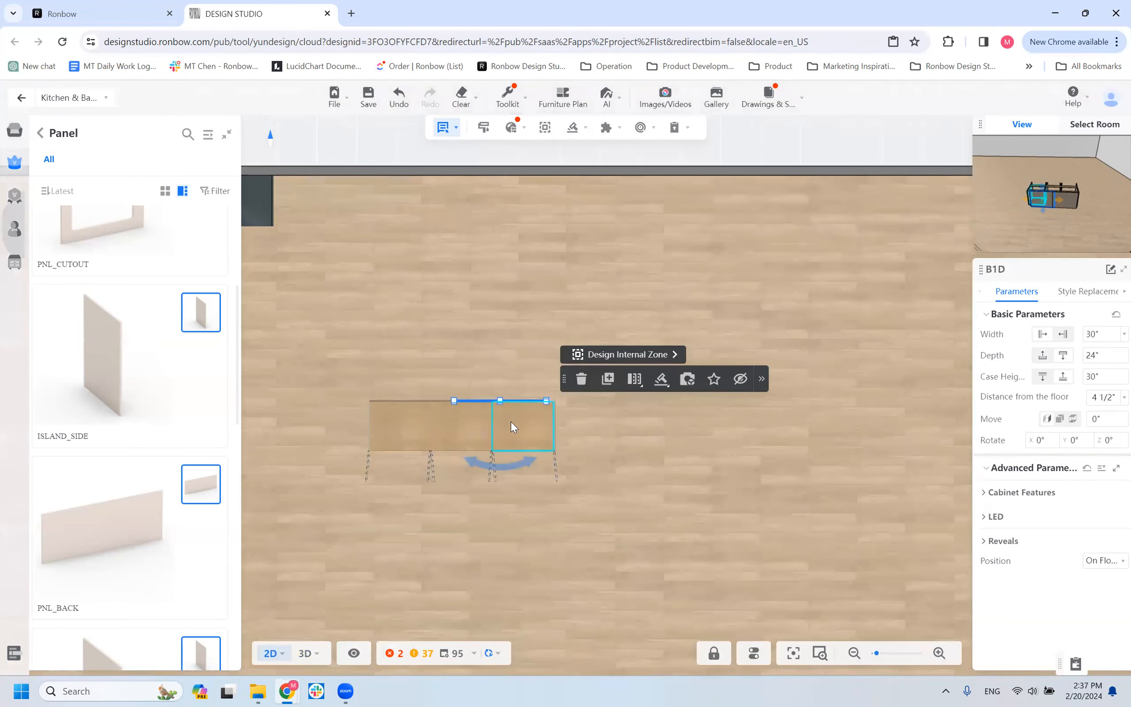
Look up the end B1D cabinet's distance to the room's right wall in the 2D floor plan.
{"action": "scroll", "coordinate": [475, 410], "scroll_direction": "down", "scroll_amount": 4}
{"action": "scroll", "coordinate": [456, 400], "scroll_direction": "down", "scroll_amount": 3}
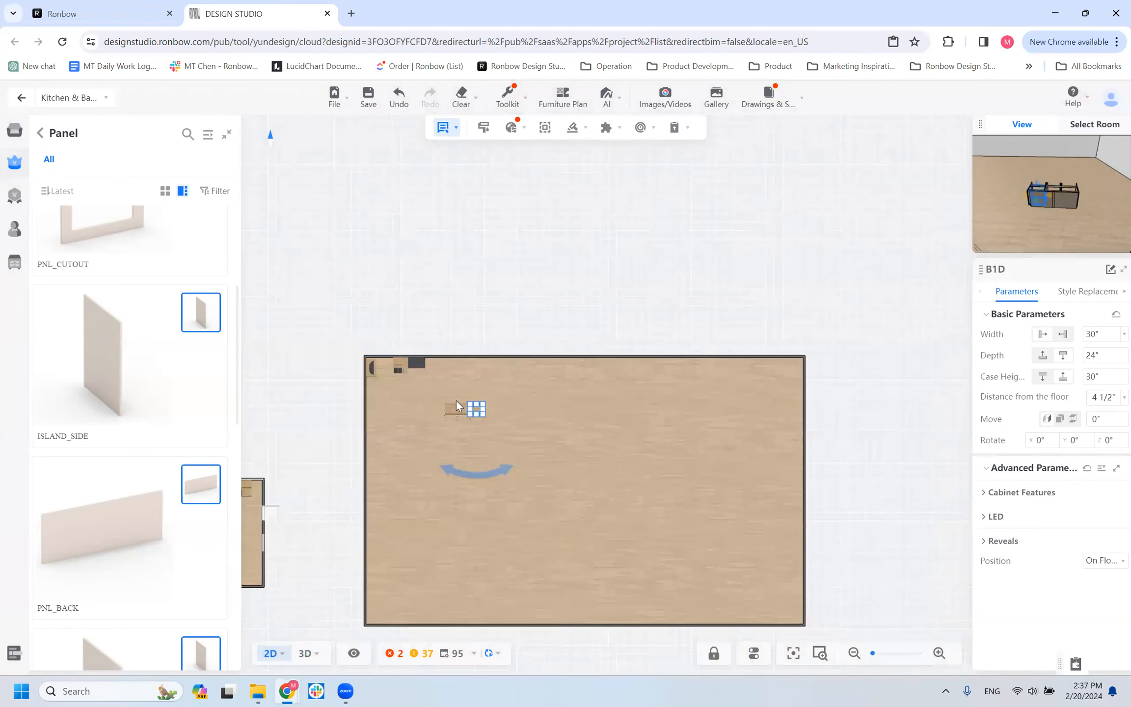
{"action": "left_click", "coordinate": [648, 409]}
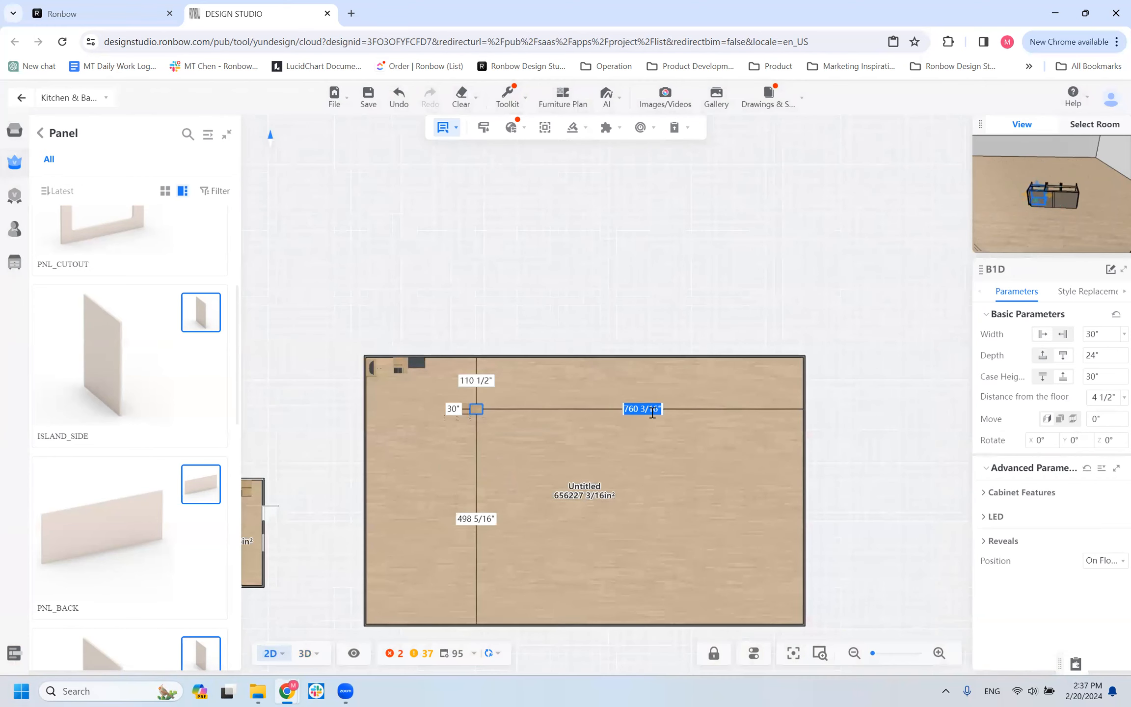
{"action": "scroll", "coordinate": [496, 397], "scroll_direction": "up", "scroll_amount": 4}
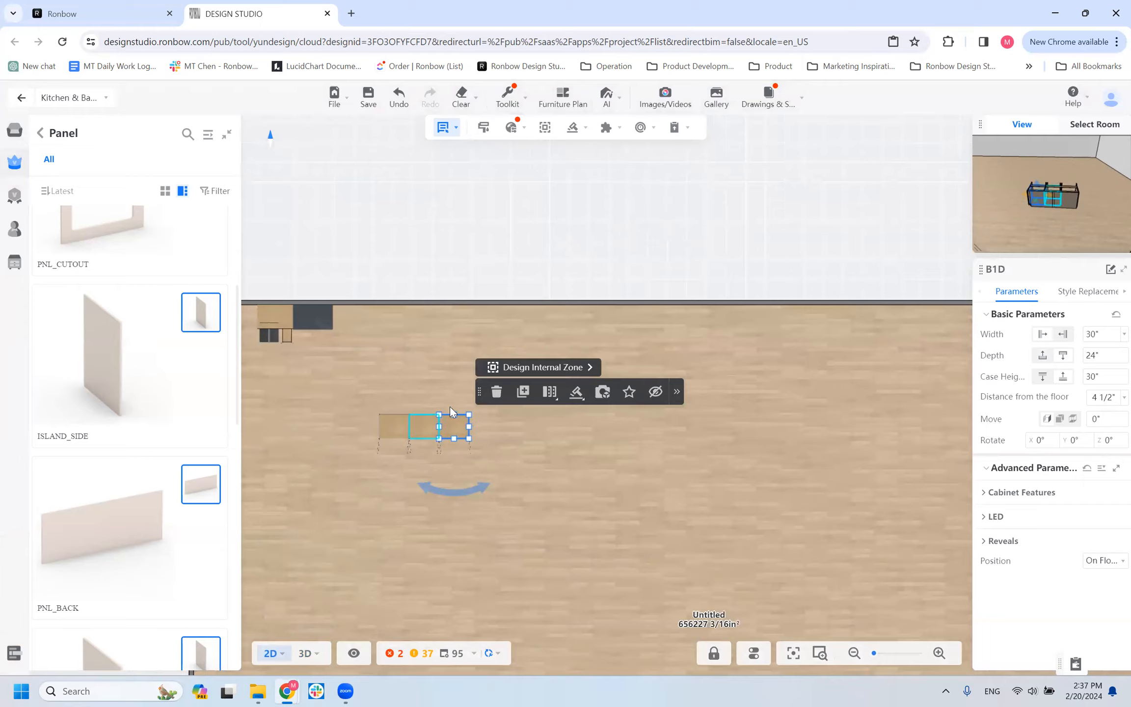
Set the copied PNL_BACK panel's distance to the room's right wall to 760 3/16" to align it with the end cabinet.
{"action": "left_click", "coordinate": [449, 413]}
{"action": "scroll", "coordinate": [448, 415], "scroll_direction": "up", "scroll_amount": 5}
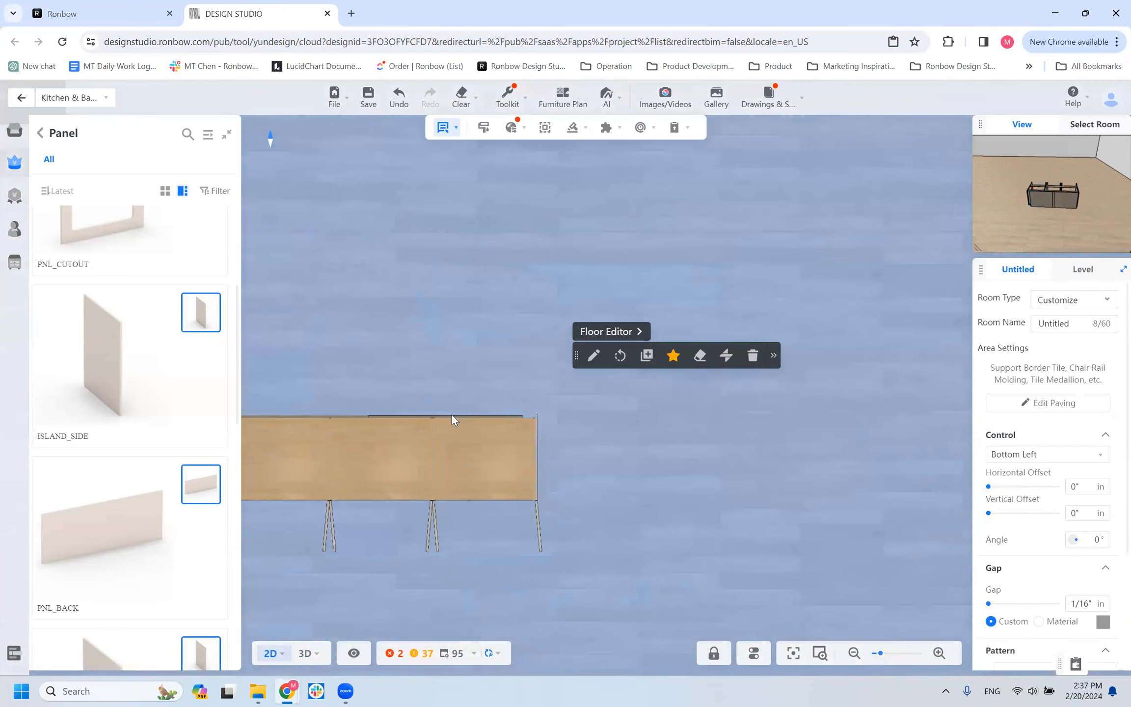
{"action": "left_click", "coordinate": [451, 416]}
{"action": "scroll", "coordinate": [451, 416], "scroll_direction": "down", "scroll_amount": 6}
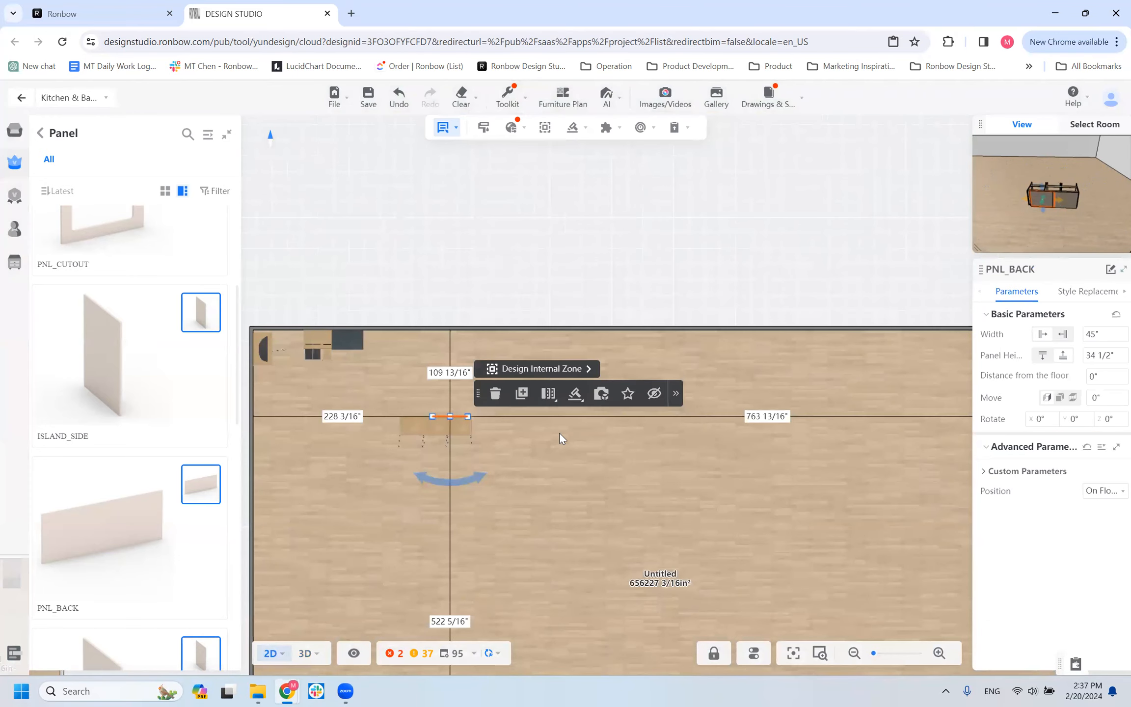
{"action": "left_click", "coordinate": [767, 416]}
{"action": "type", "text": "760 3/16"}
{"action": "key", "text": "Return"}
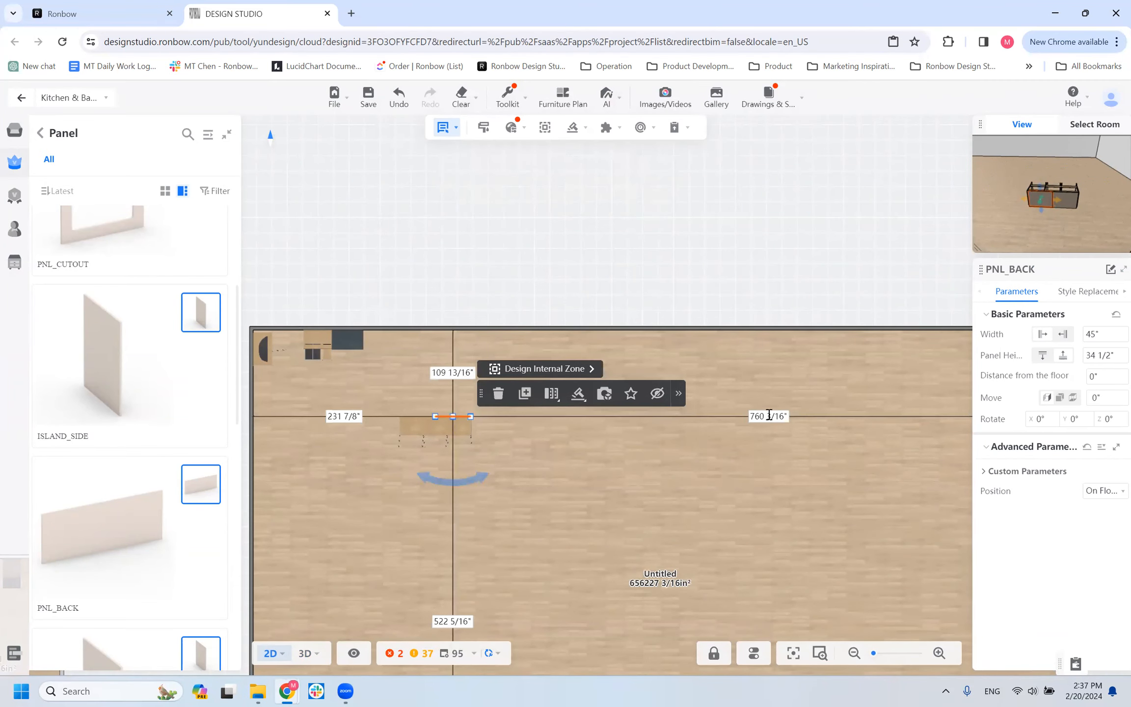
{"action": "scroll", "coordinate": [436, 517], "scroll_direction": "up", "scroll_amount": 5}
{"action": "scroll", "coordinate": [466, 519], "scroll_direction": "up", "scroll_amount": 3}
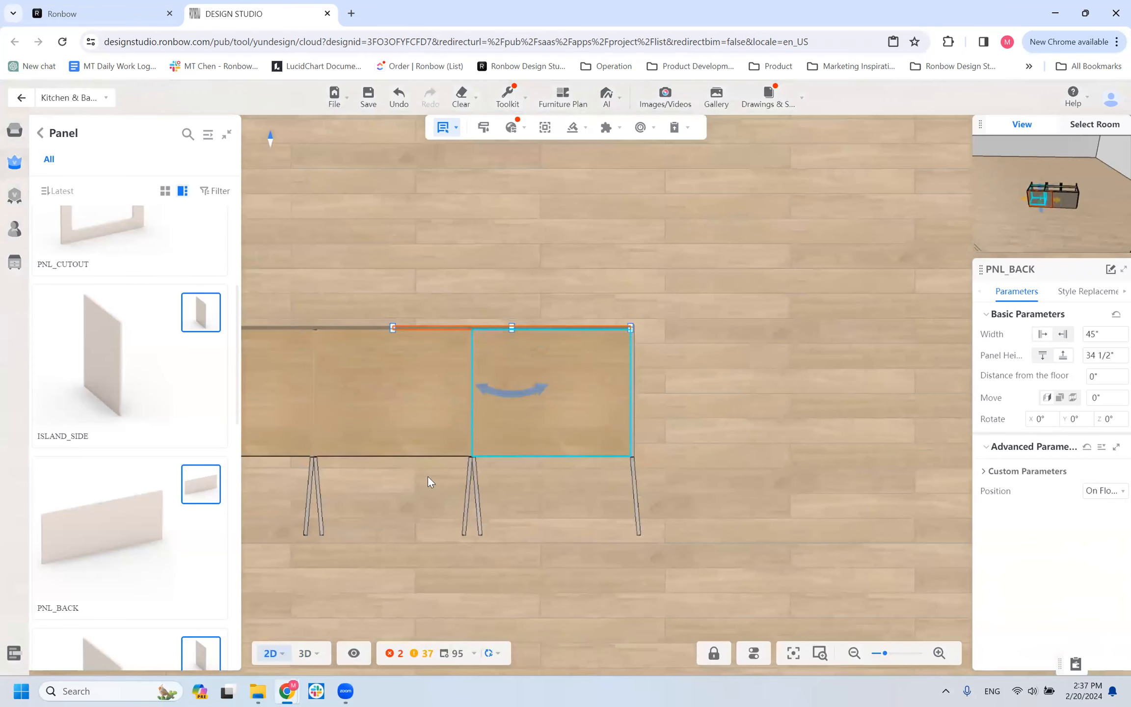
Inspect the island's two 45" back panels in the 3D view, selecting each one and examining the seam between them up close.
{"action": "left_click", "coordinate": [421, 553]}
{"action": "left_click", "coordinate": [305, 653]}
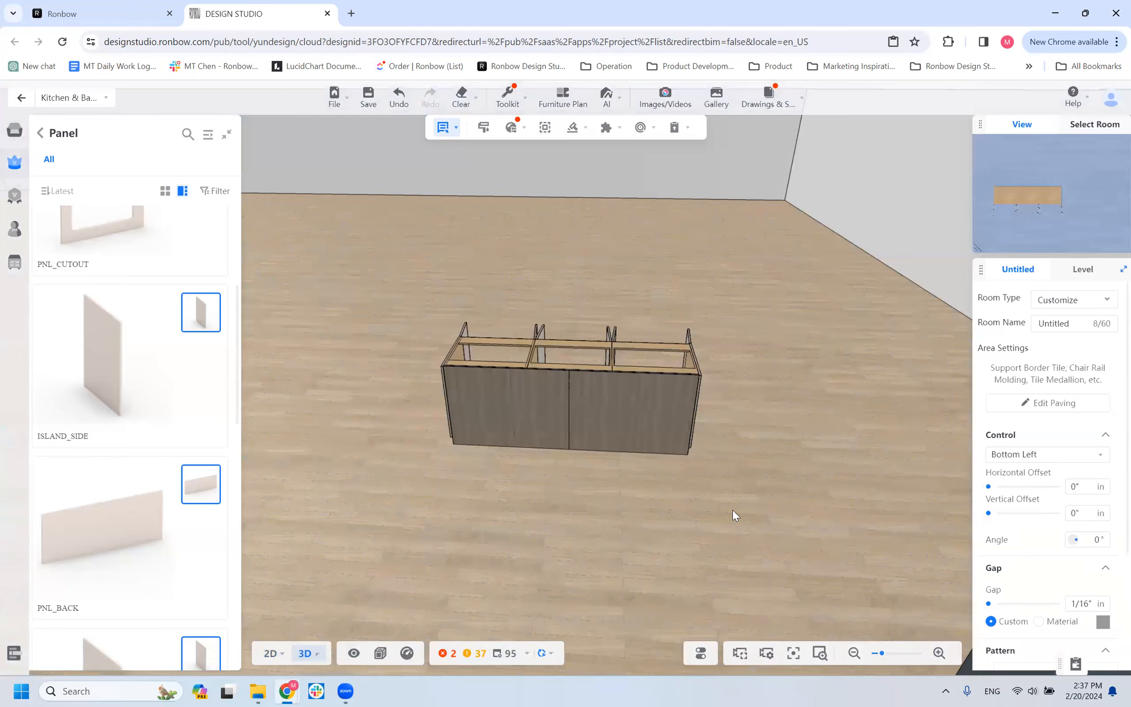
{"action": "scroll", "coordinate": [614, 559], "scroll_direction": "up", "scroll_amount": 5}
{"action": "scroll", "coordinate": [604, 551], "scroll_direction": "down", "scroll_amount": 5}
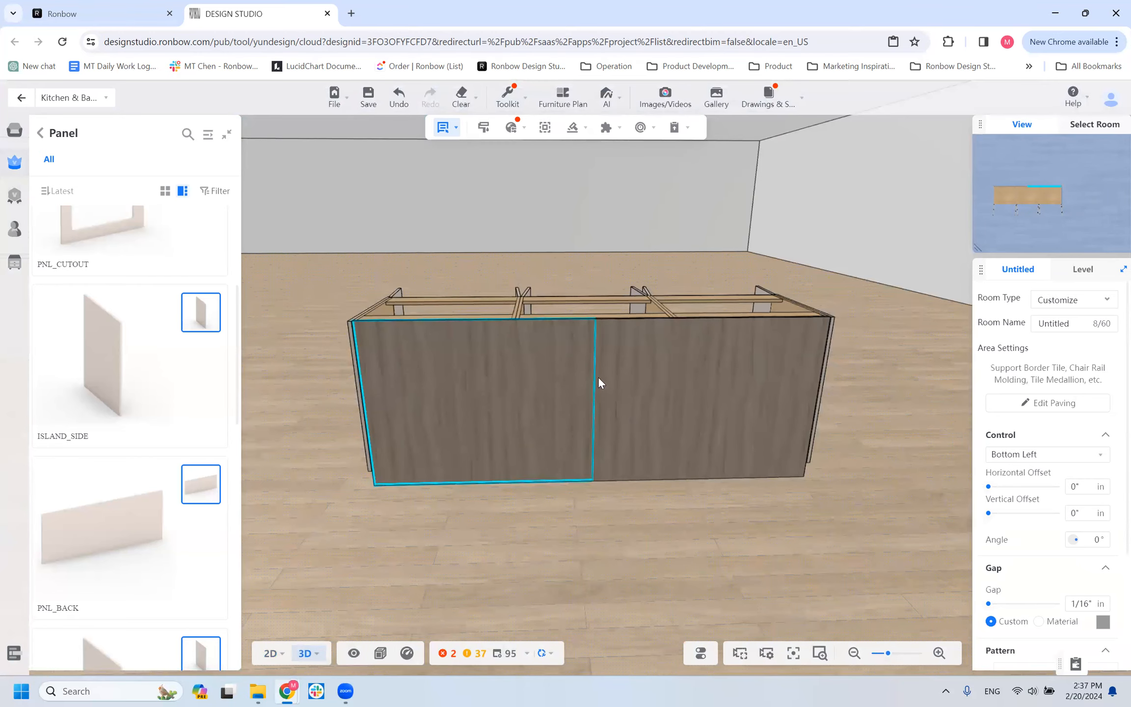
{"action": "left_click", "coordinate": [586, 524]}
{"action": "left_click", "coordinate": [674, 429]}
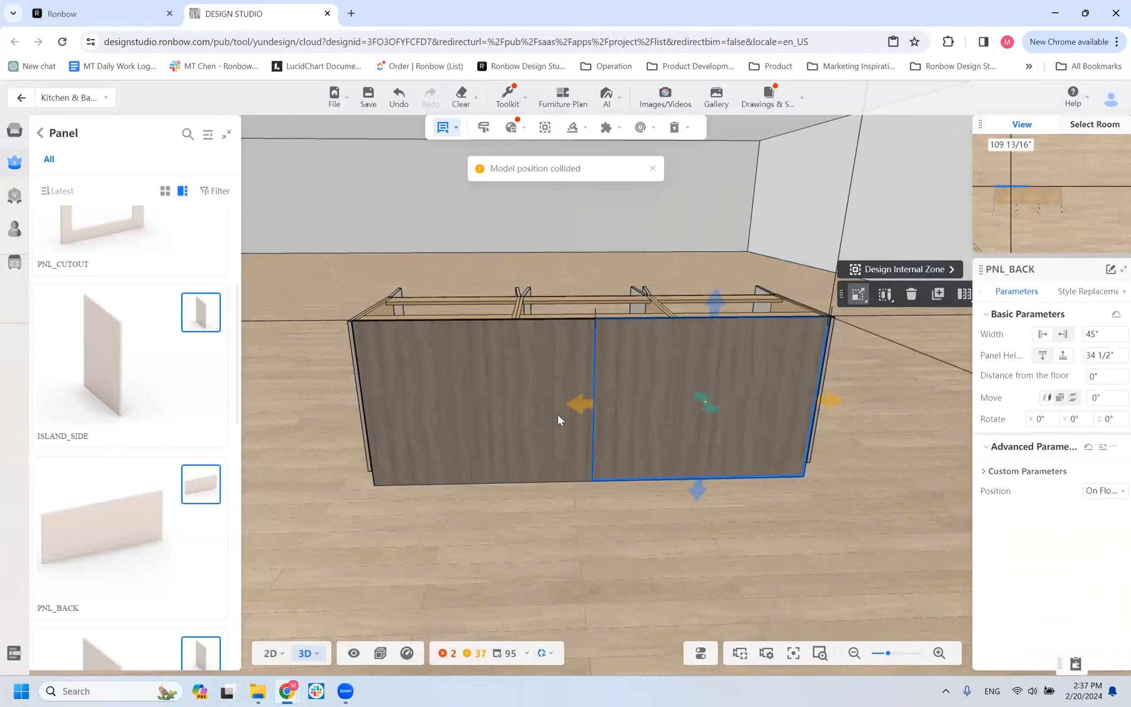
{"action": "left_click", "coordinate": [440, 406]}
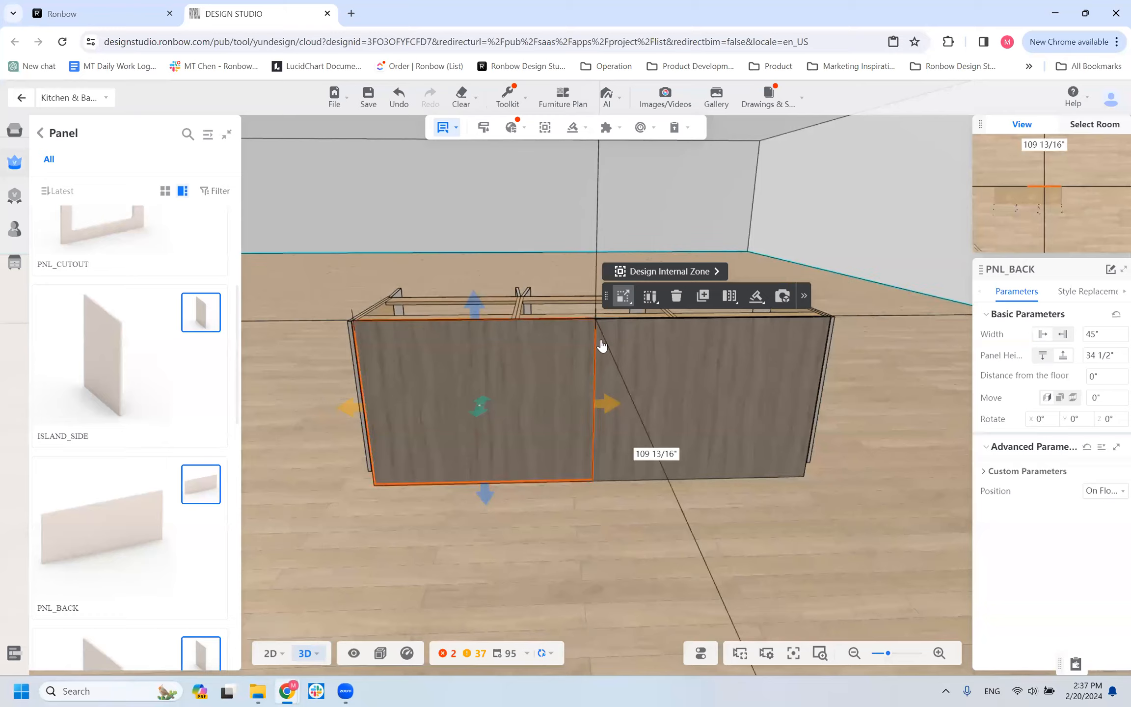
{"action": "left_click", "coordinate": [590, 548]}
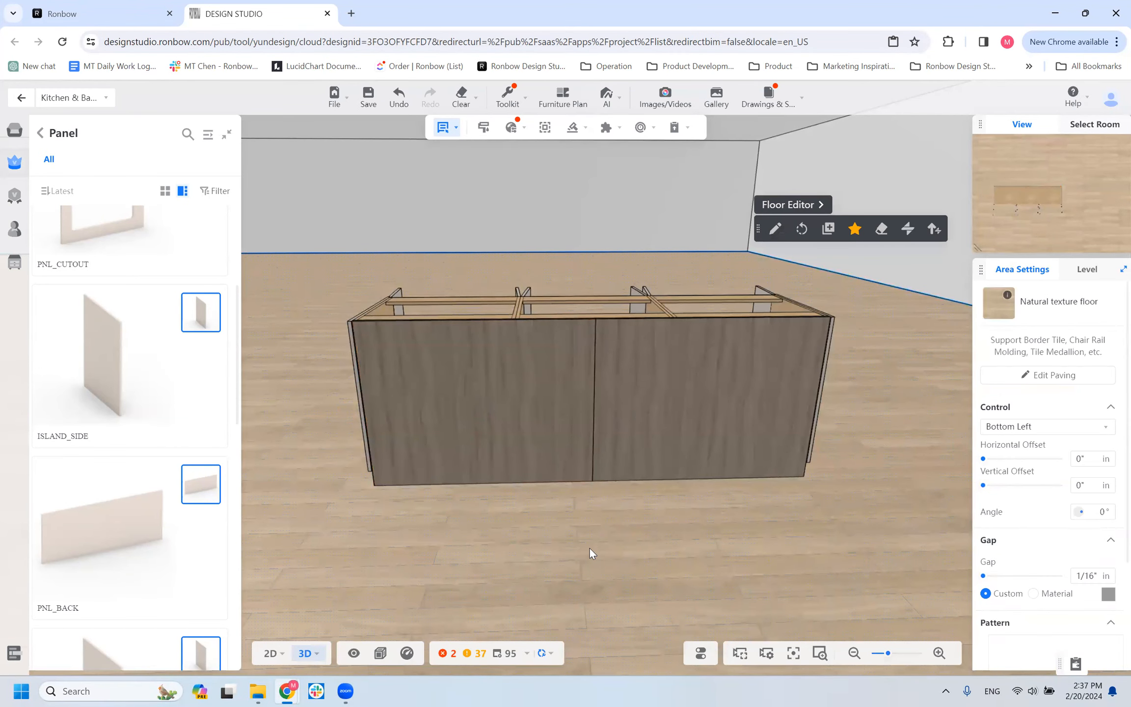
{"action": "scroll", "coordinate": [618, 337], "scroll_direction": "up", "scroll_amount": 5}
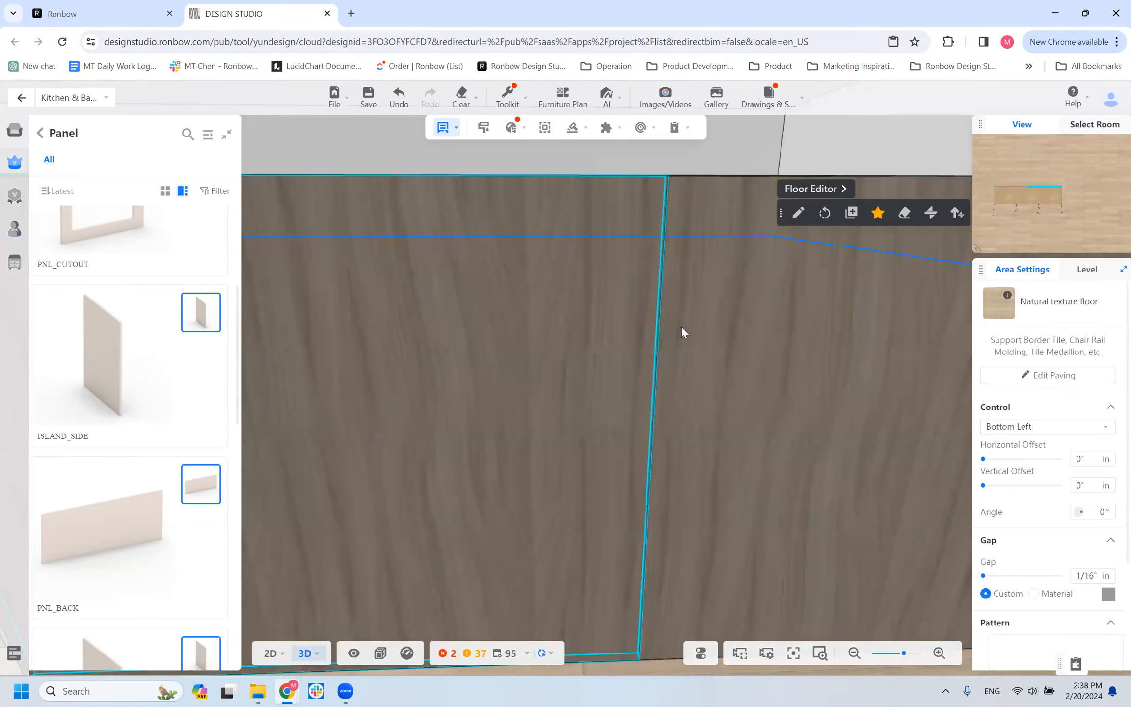
{"action": "scroll", "coordinate": [638, 388], "scroll_direction": "down", "scroll_amount": 5}
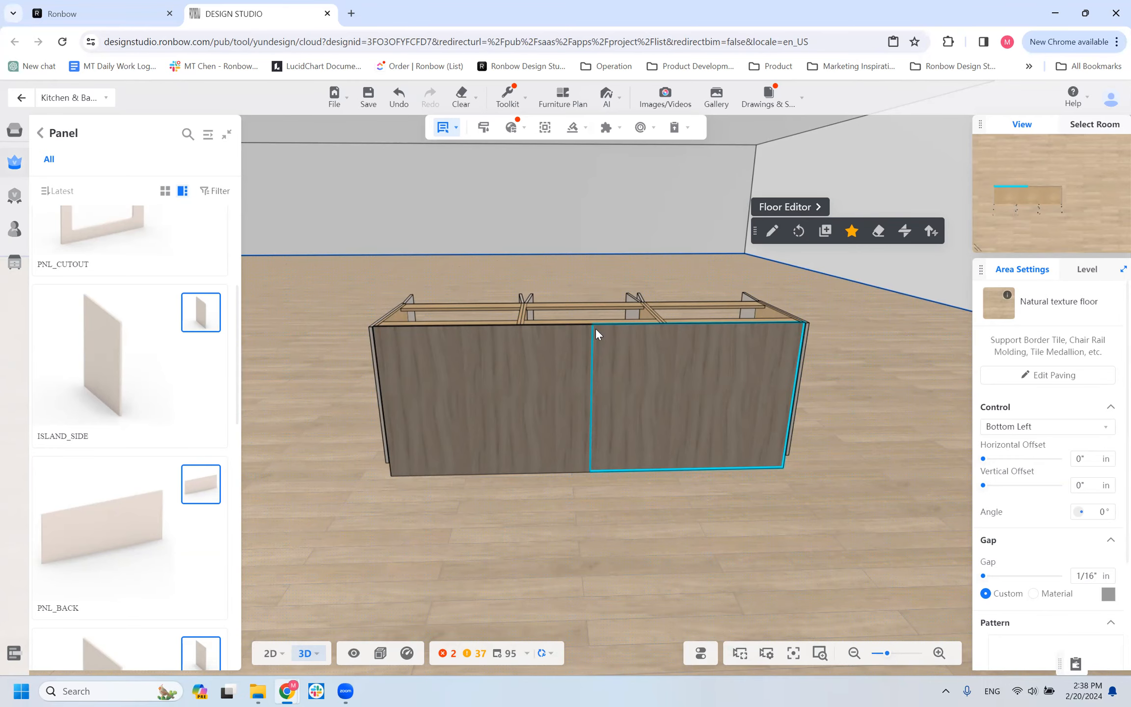
Examine the finished island row from its back and both ends, checking the join between the back panels and the side panels.
{"action": "scroll", "coordinate": [617, 362], "scroll_direction": "up", "scroll_amount": 6}
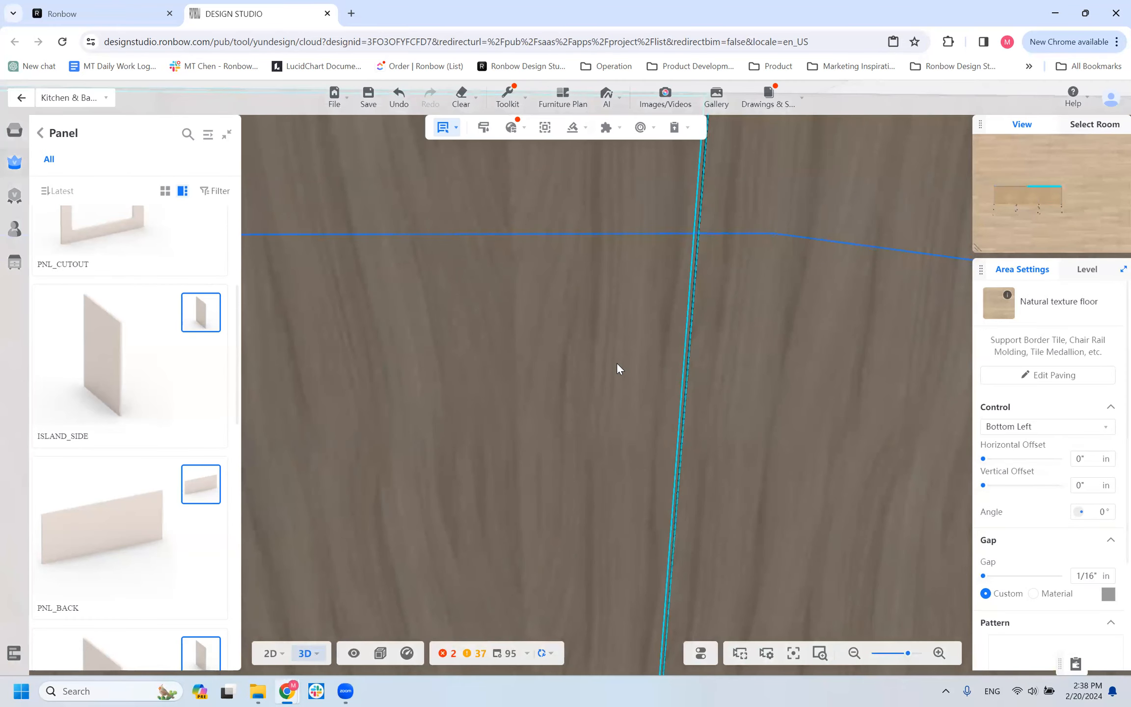
{"action": "scroll", "coordinate": [617, 362], "scroll_direction": "down", "scroll_amount": 6}
{"action": "left_click_drag", "start_coordinate": [487, 593], "coordinate": [604, 558]}
{"action": "scroll", "coordinate": [604, 560], "scroll_direction": "up", "scroll_amount": 5}
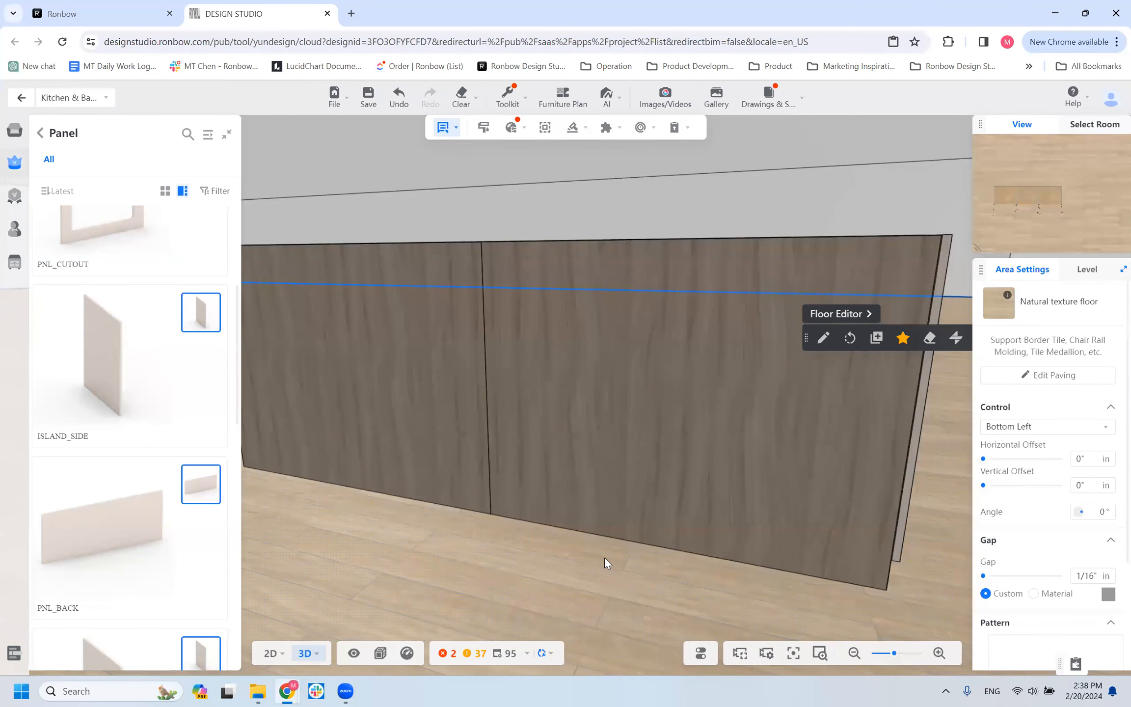
{"action": "scroll", "coordinate": [604, 558], "scroll_direction": "down", "scroll_amount": 5}
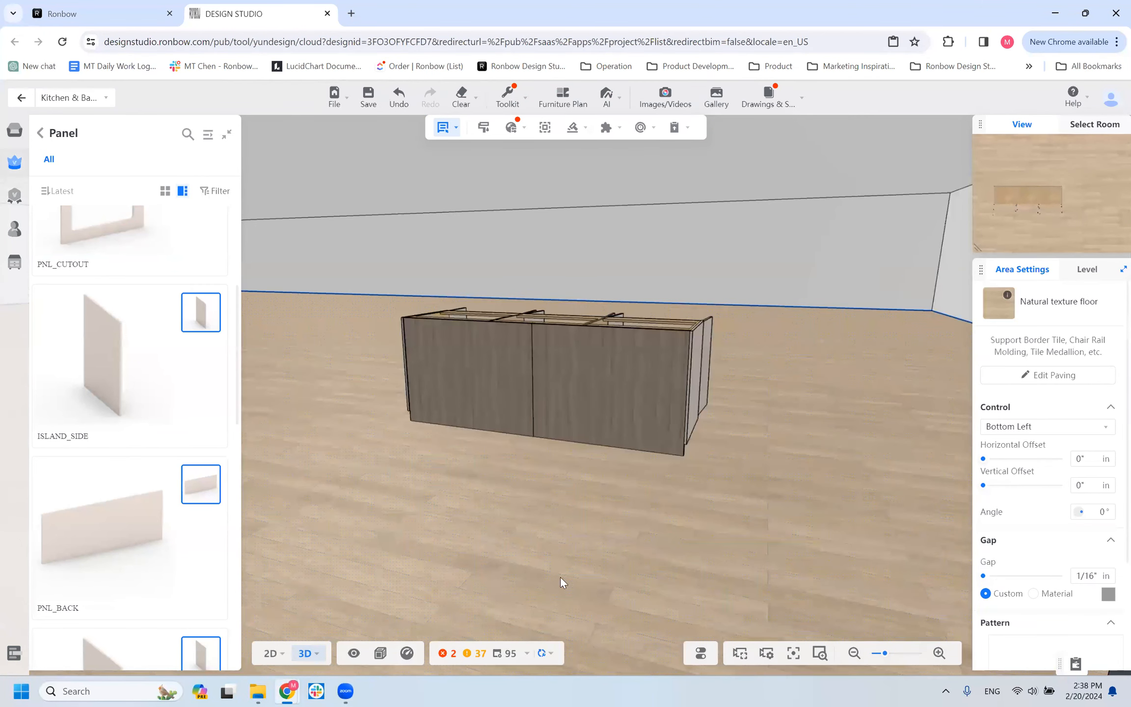
{"action": "left_click_drag", "start_coordinate": [578, 582], "coordinate": [616, 568]}
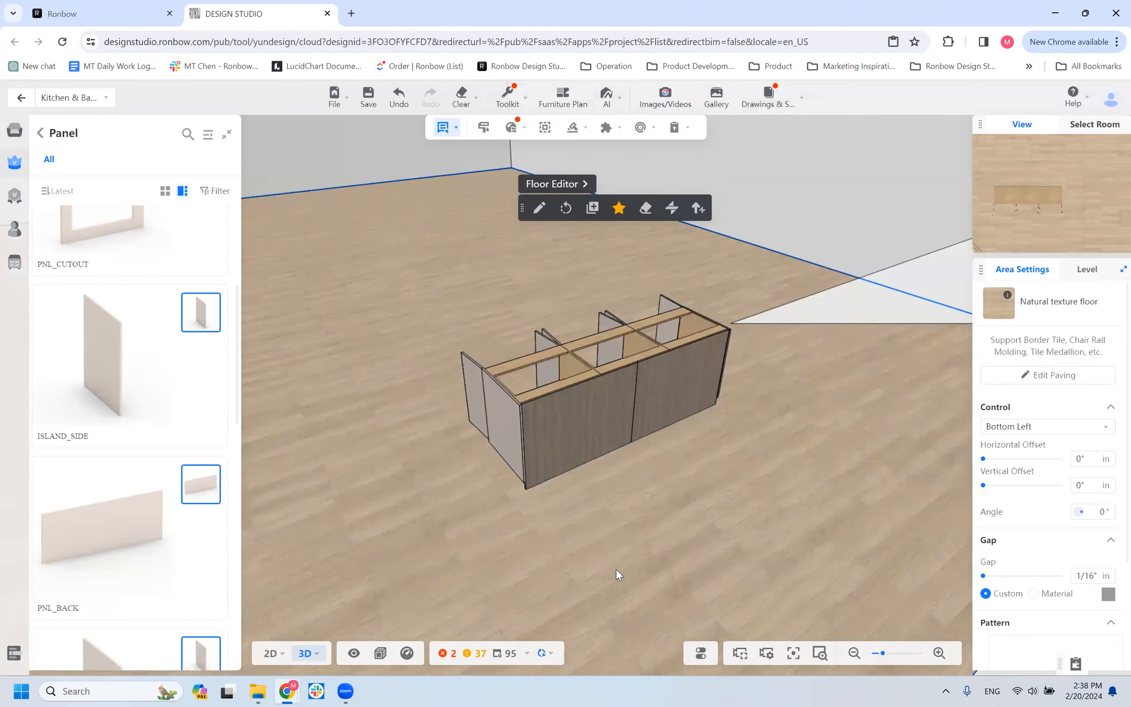
{"action": "scroll", "coordinate": [354, 419], "scroll_direction": "down", "scroll_amount": 1}
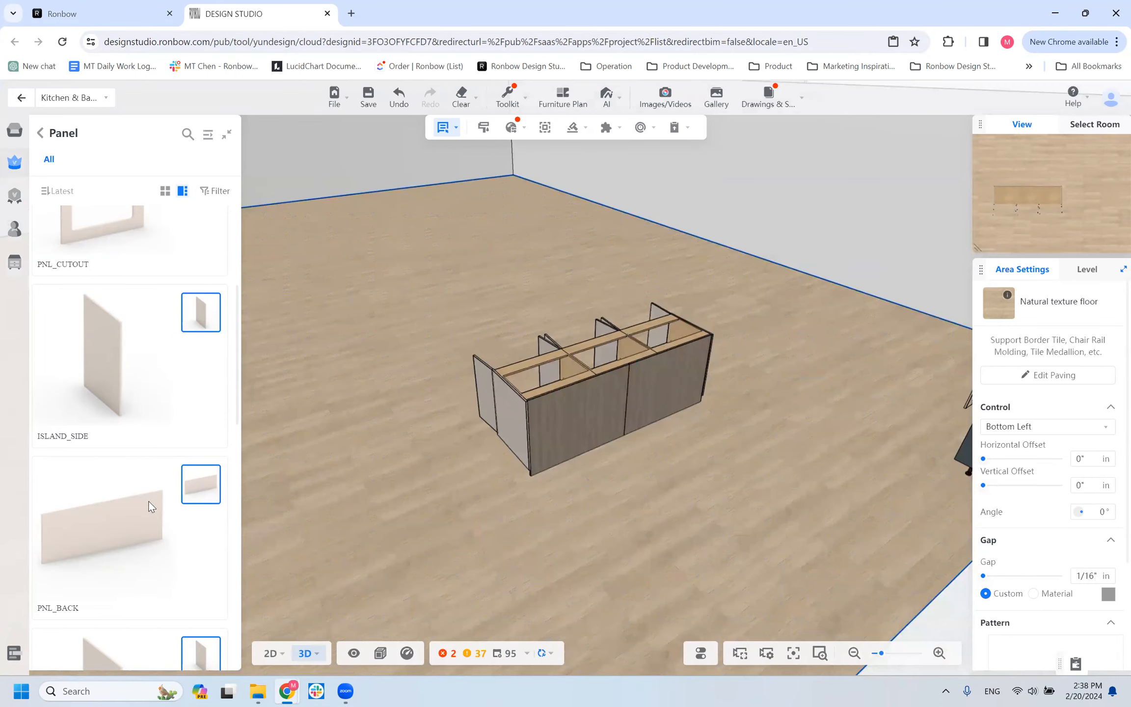
Find the PNL_FRONT panel in the Panel catalog and place one against the room's empty wall.
{"action": "scroll", "coordinate": [131, 515], "scroll_direction": "down", "scroll_amount": 8}
{"action": "scroll", "coordinate": [146, 484], "scroll_direction": "up", "scroll_amount": 8}
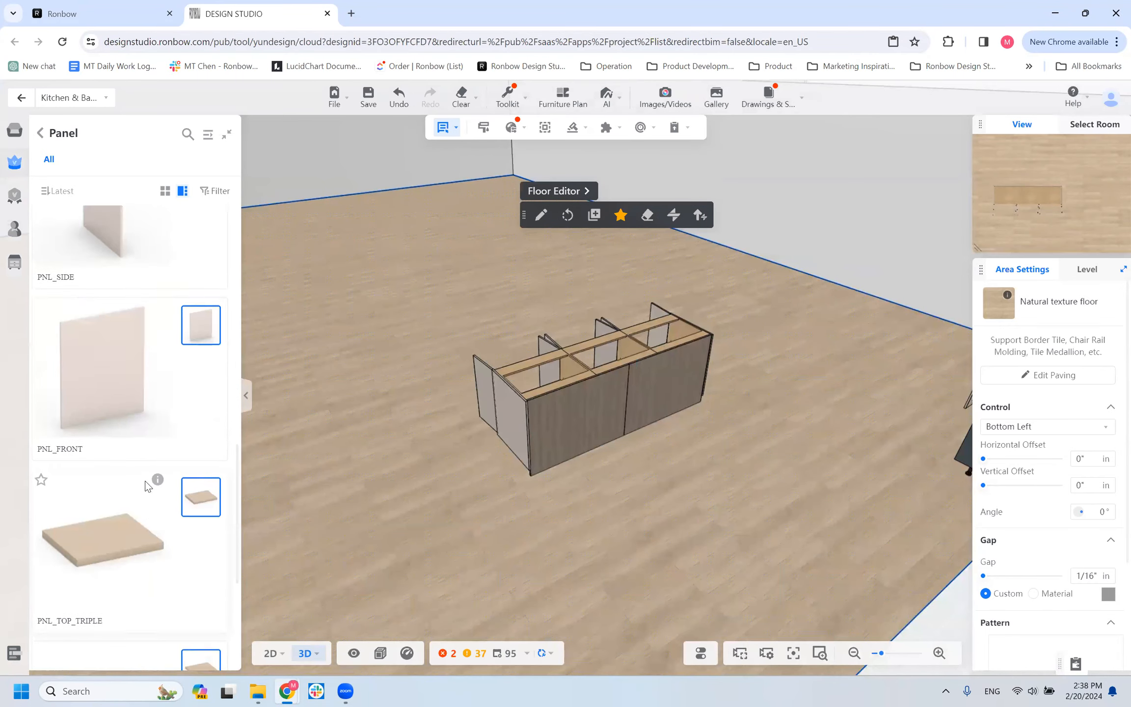
{"action": "scroll", "coordinate": [199, 423], "scroll_direction": "up", "scroll_amount": 2}
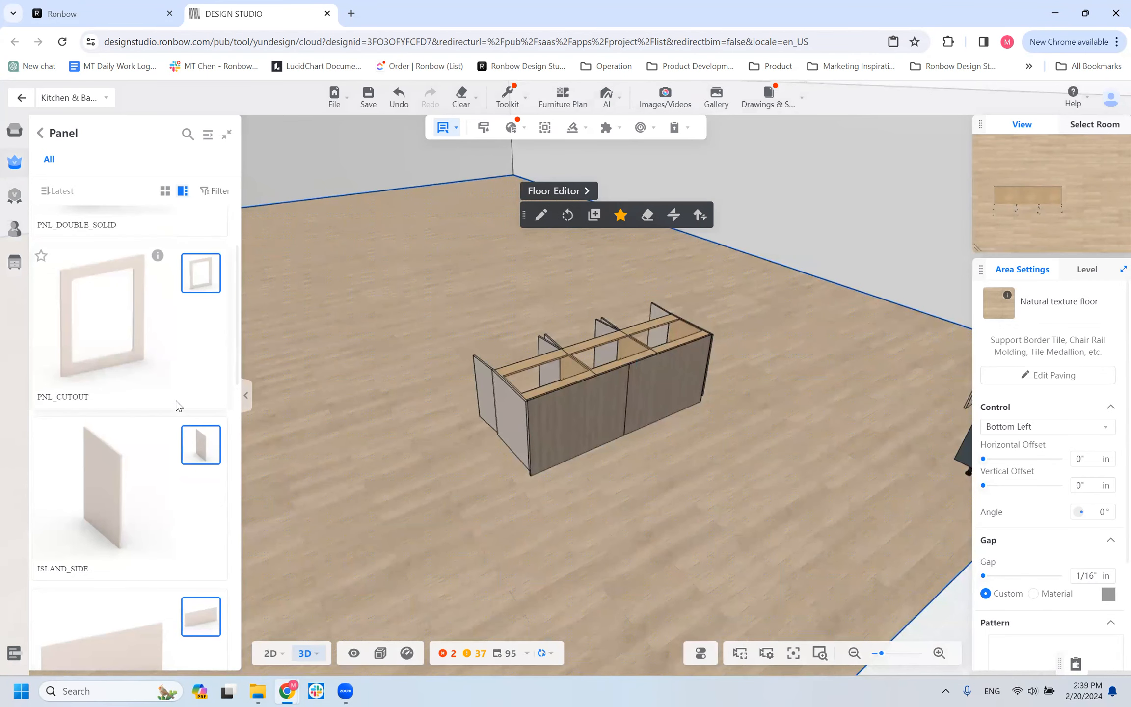
{"action": "scroll", "coordinate": [156, 347], "scroll_direction": "up", "scroll_amount": 2}
{"action": "scroll", "coordinate": [157, 347], "scroll_direction": "down", "scroll_amount": 5}
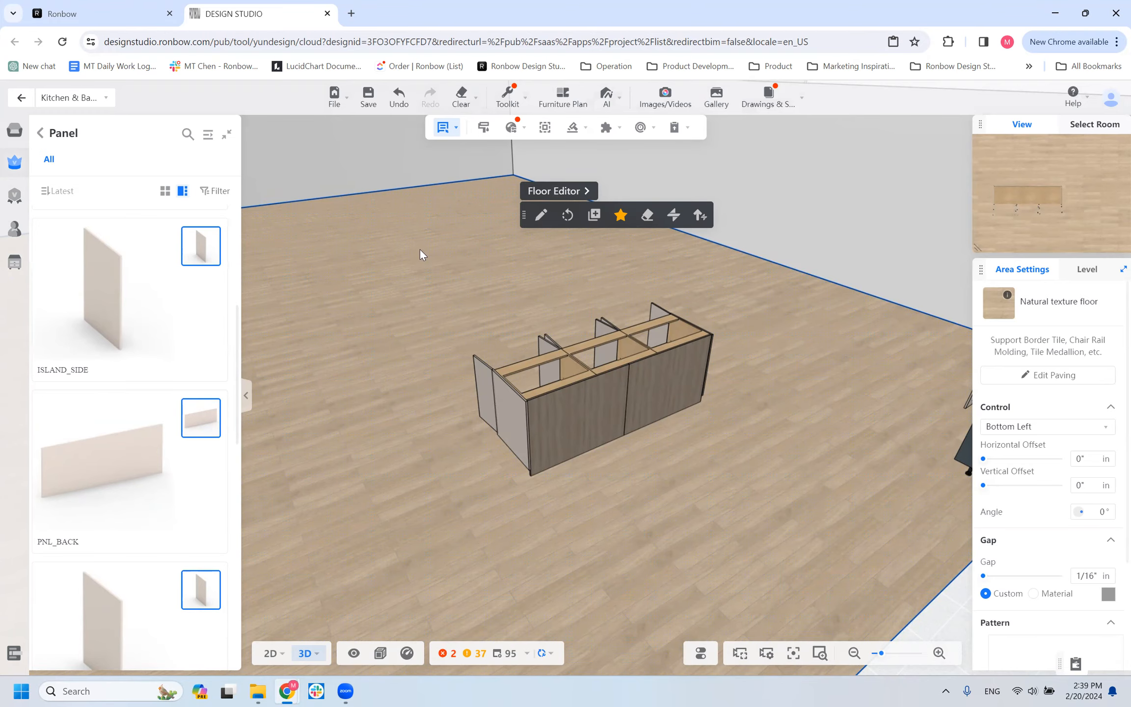
{"action": "scroll", "coordinate": [420, 249], "scroll_direction": "down", "scroll_amount": 3}
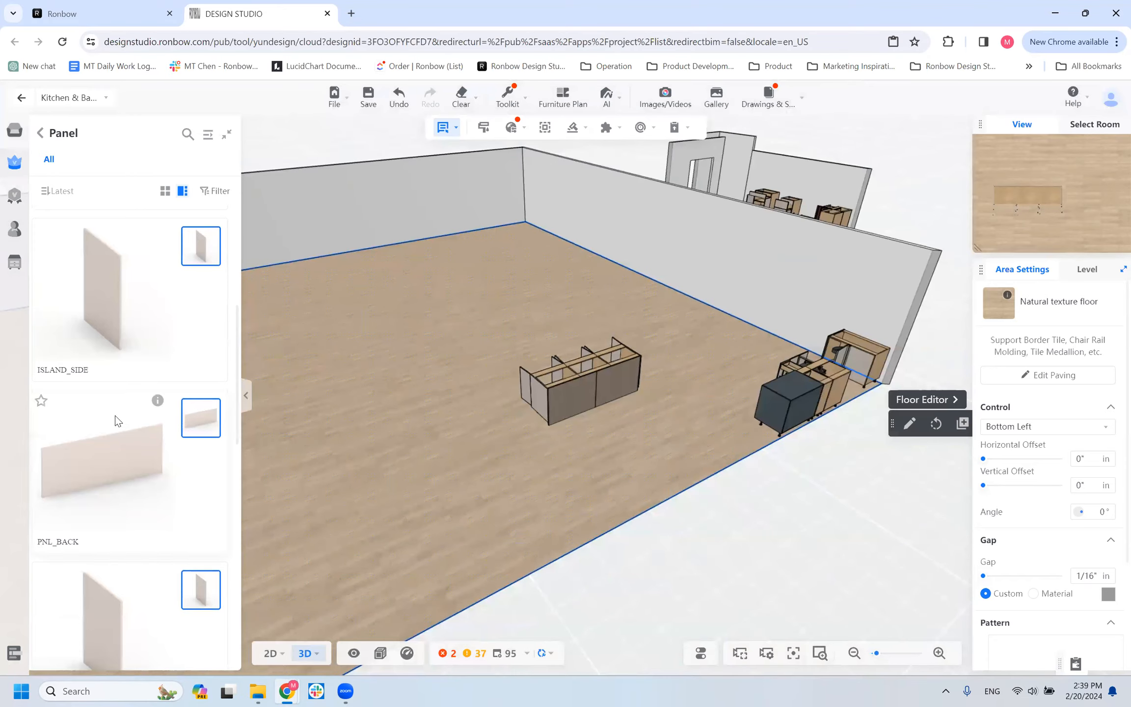
{"action": "scroll", "coordinate": [117, 409], "scroll_direction": "down", "scroll_amount": 3}
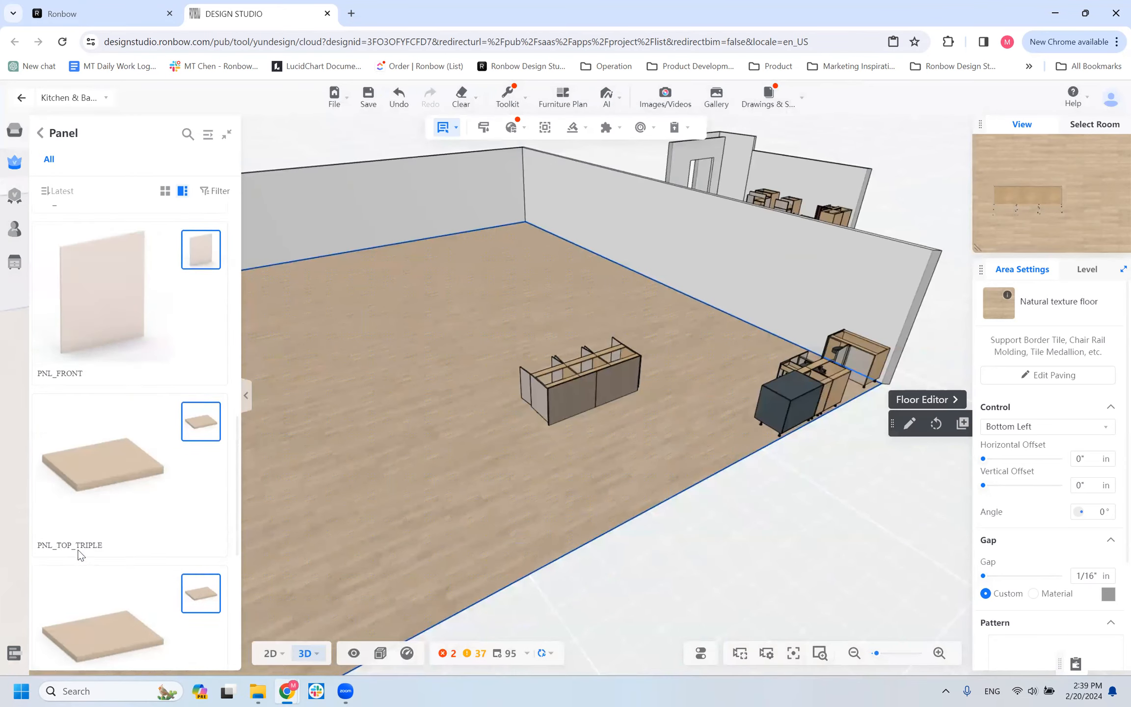
{"action": "left_click", "coordinate": [124, 281]}
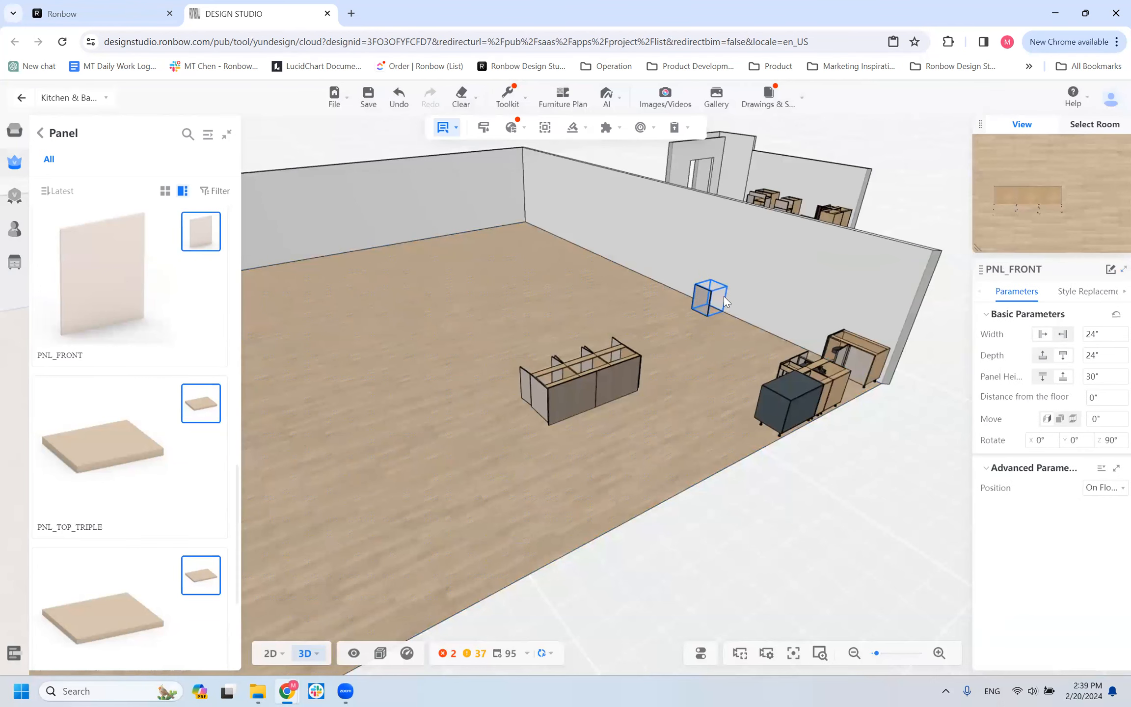
Examine the PNL_FRONT panel at the wall from its side and front, together with the nearby cabinets.
{"action": "scroll", "coordinate": [724, 336], "scroll_direction": "up", "scroll_amount": 5}
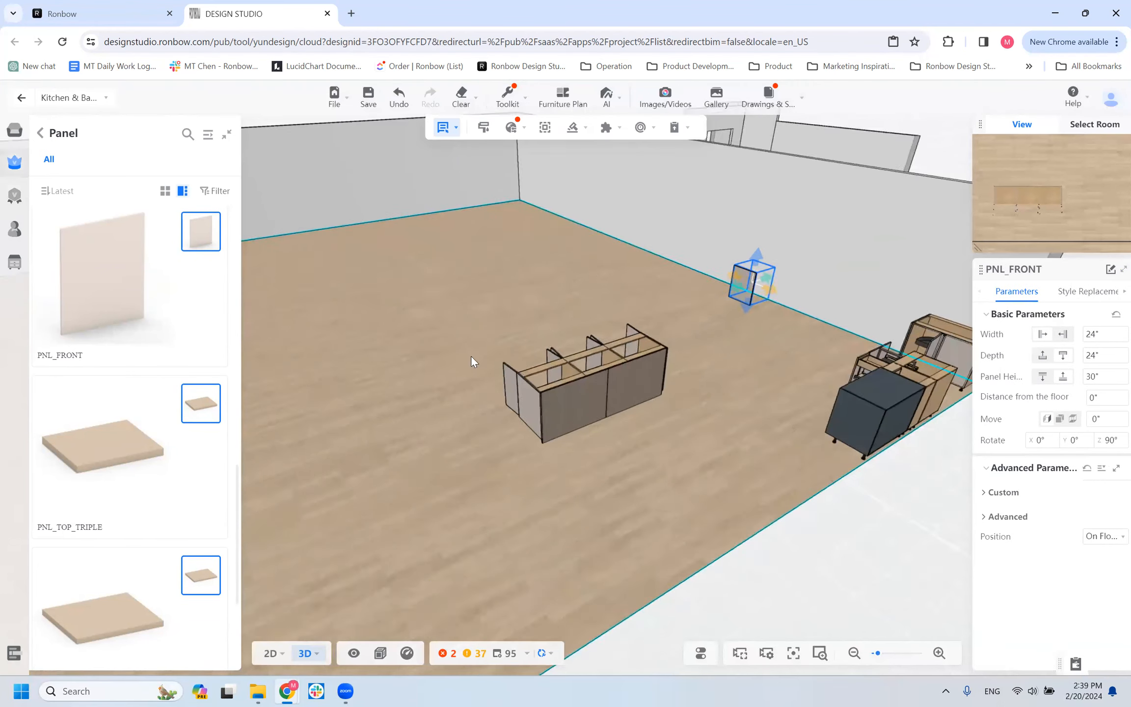
{"action": "scroll", "coordinate": [595, 268], "scroll_direction": "up", "scroll_amount": 2}
{"action": "right_click_drag", "start_coordinate": [595, 268], "coordinate": [124, 695]}
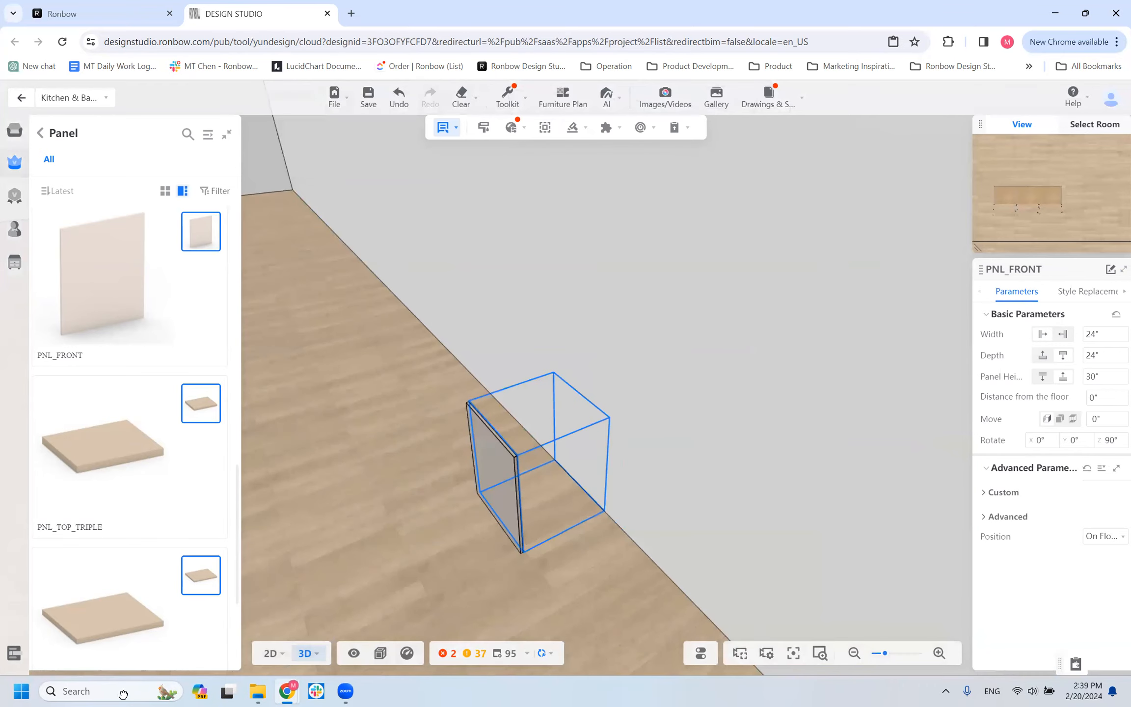
{"action": "left_click_drag", "start_coordinate": [358, 589], "coordinate": [576, 406]}
{"action": "right_click_drag", "start_coordinate": [575, 406], "coordinate": [351, 500]}
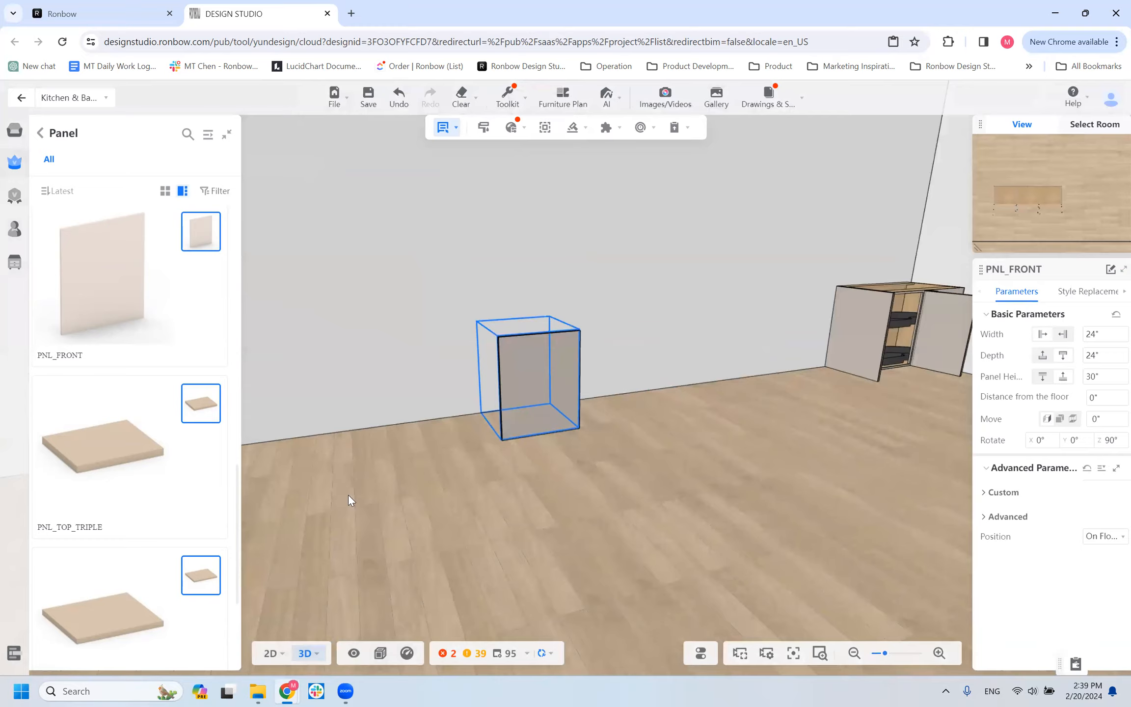
{"action": "scroll", "coordinate": [588, 407], "scroll_direction": "down", "scroll_amount": 2}
{"action": "scroll", "coordinate": [816, 386], "scroll_direction": "down", "scroll_amount": 3}
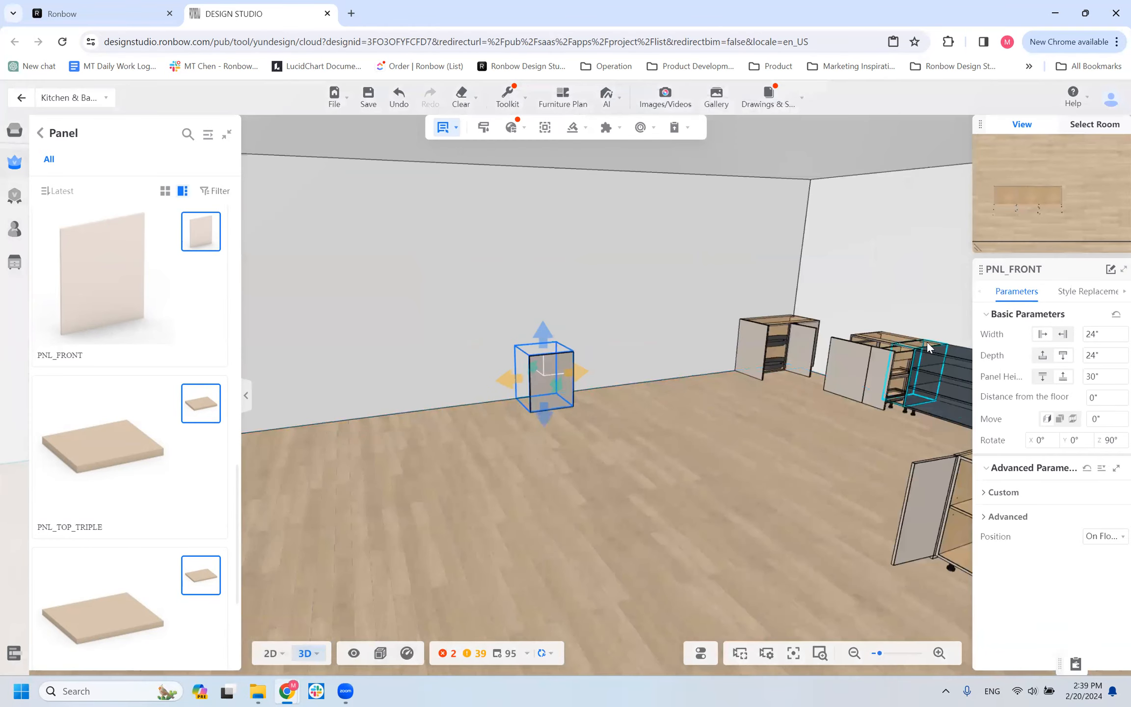
Delete the freestanding PNL_FRONT panel from the wall.
{"action": "left_click", "coordinate": [867, 334]}
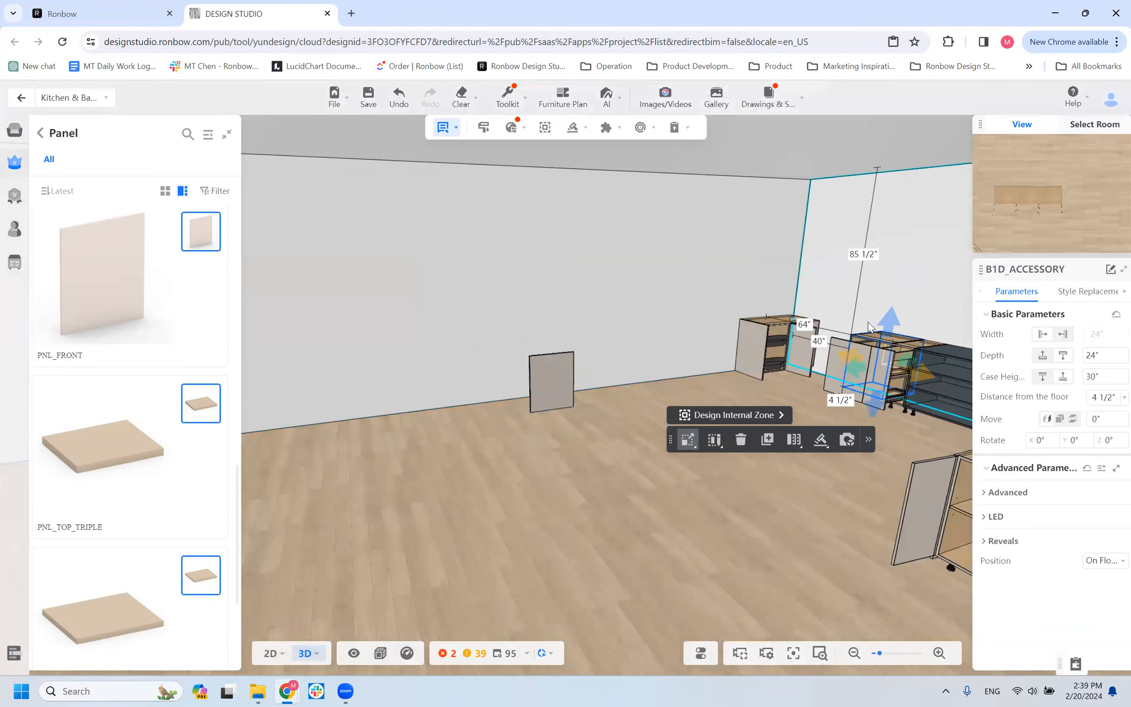
{"action": "left_click", "coordinate": [554, 378]}
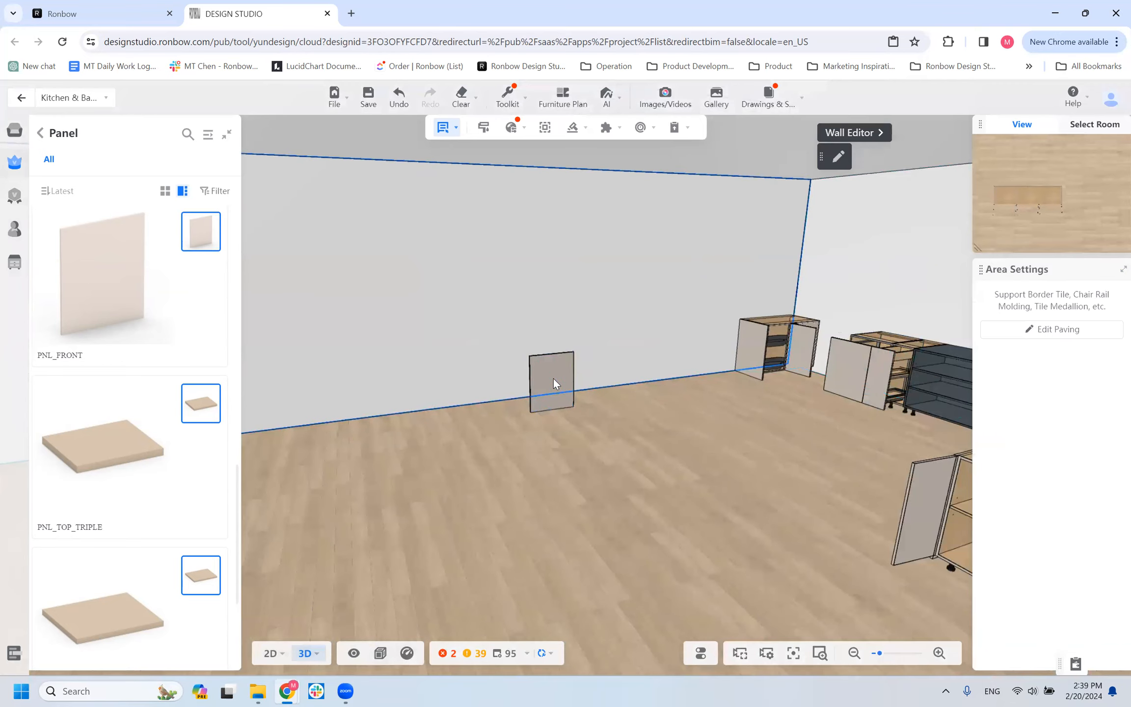
{"action": "left_click", "coordinate": [553, 378]}
{"action": "key", "text": "Delete"}
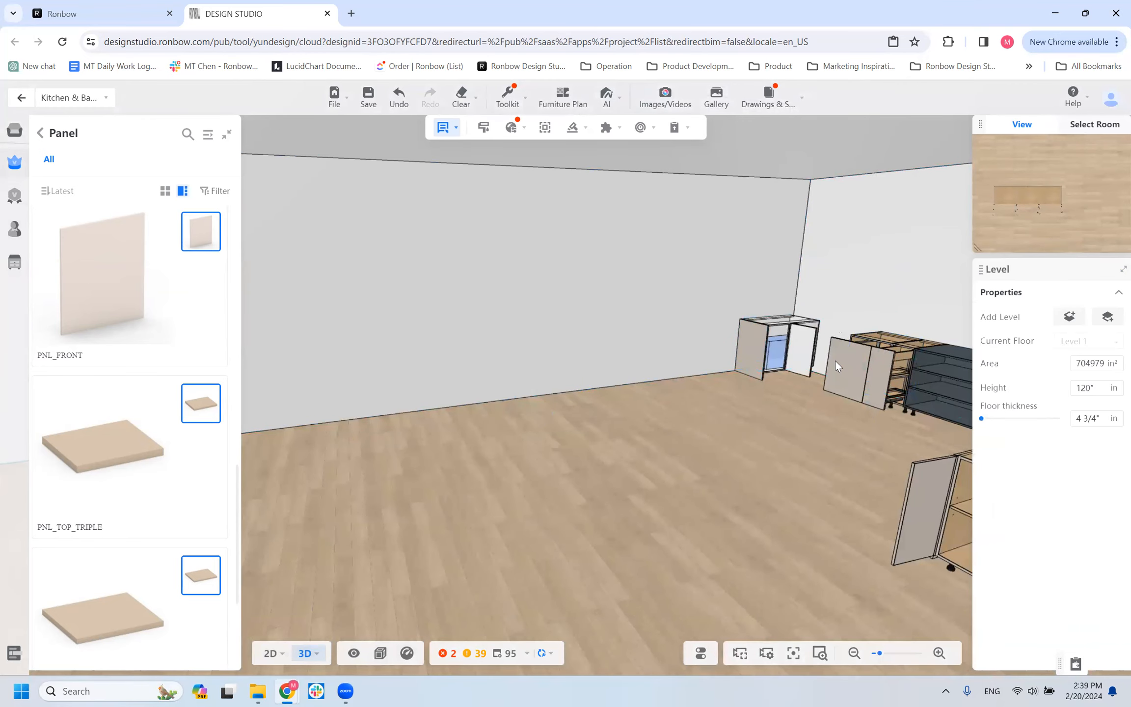
Copy the B1D_ACCESSORY cabinet and place the duplicate against the adjoining empty wall.
{"action": "left_click", "coordinate": [835, 360]}
{"action": "left_click", "coordinate": [767, 438]}
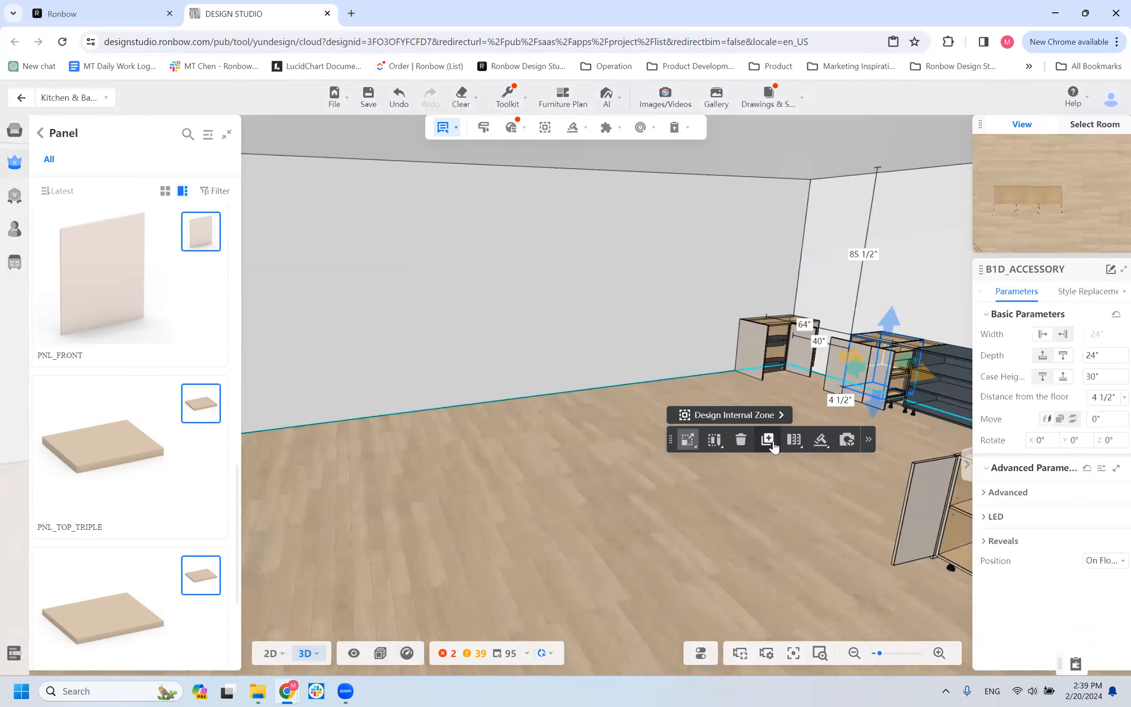
{"action": "left_click", "coordinate": [564, 345]}
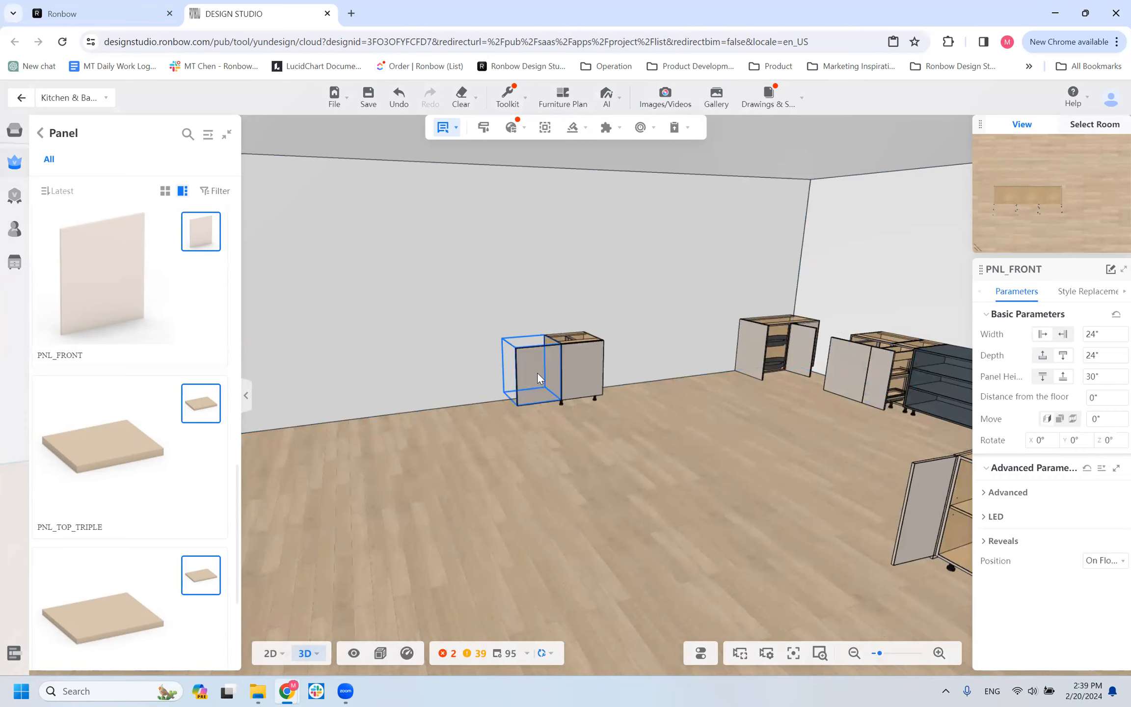
Place a PNL_FRONT panel directly beside the copied B1D_ACCESSORY cabinet, level with its door and 4 1/2" above the floor.
{"action": "left_click", "coordinate": [537, 373]}
{"action": "scroll", "coordinate": [413, 457], "scroll_direction": "up", "scroll_amount": 4}
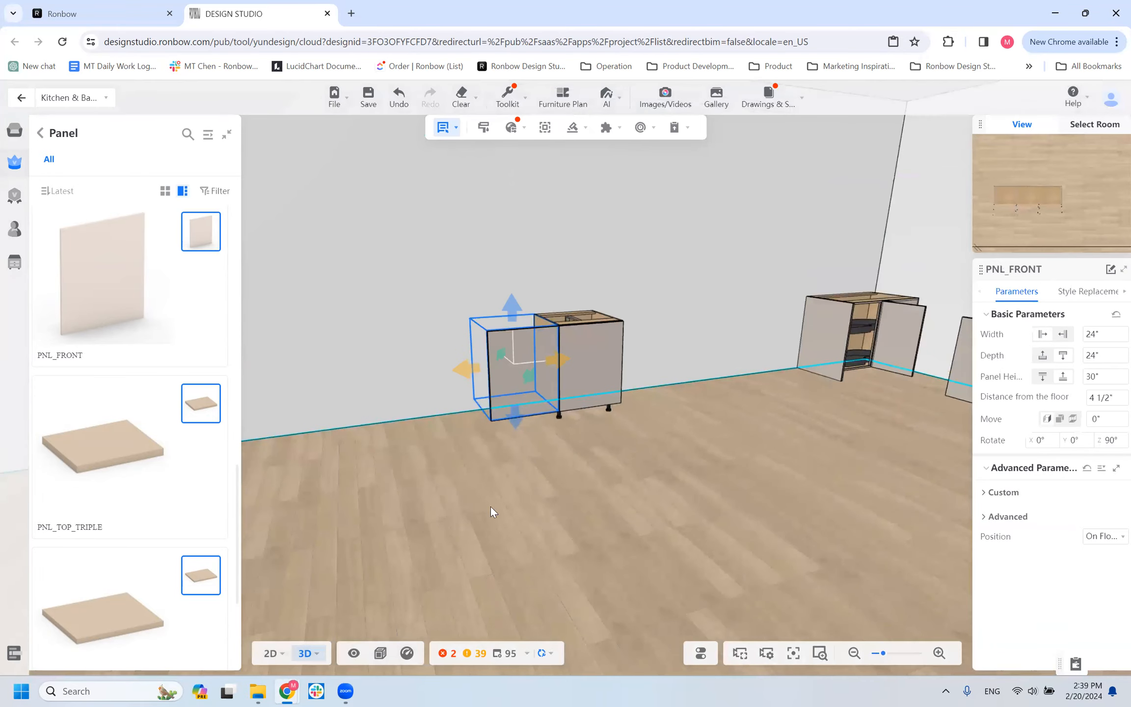
{"action": "left_click_drag", "start_coordinate": [490, 507], "coordinate": [372, 531]}
{"action": "left_click_drag", "start_coordinate": [460, 535], "coordinate": [574, 497]}
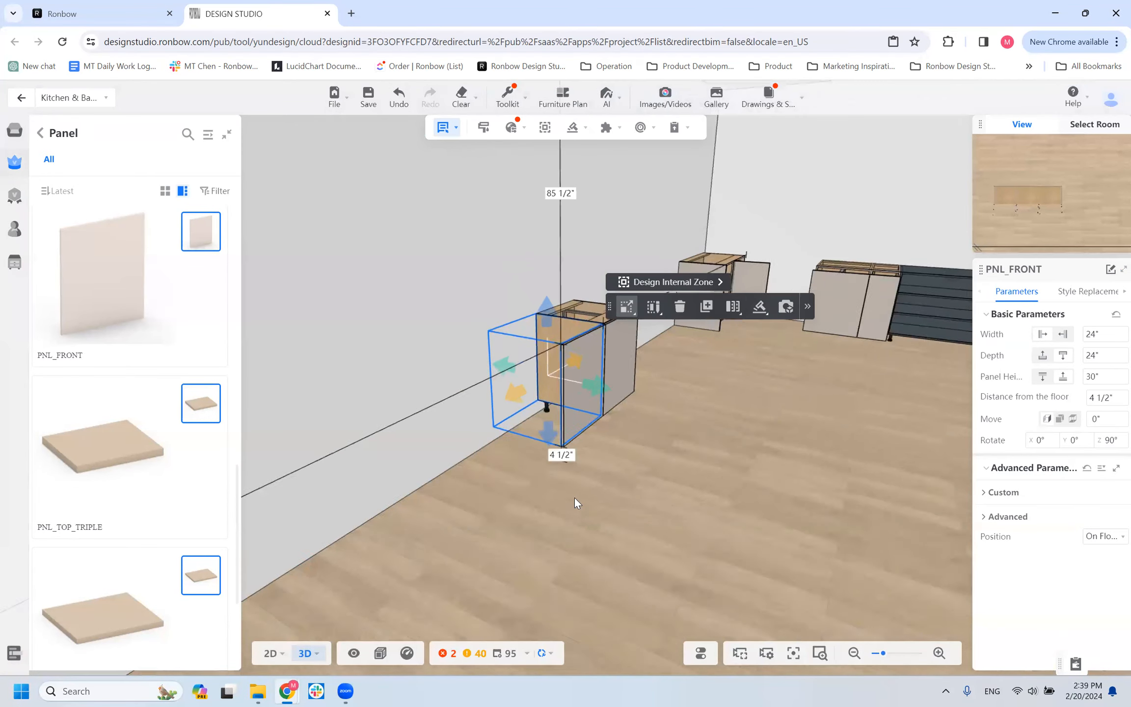
Examine how the PNL_FRONT panel lines up with the cabinet's door, viewing the pair from the front and the open end.
{"action": "scroll", "coordinate": [640, 510], "scroll_direction": "up", "scroll_amount": 3}
{"action": "left_click_drag", "start_coordinate": [499, 504], "coordinate": [540, 531]}
{"action": "left_click", "coordinate": [442, 455]}
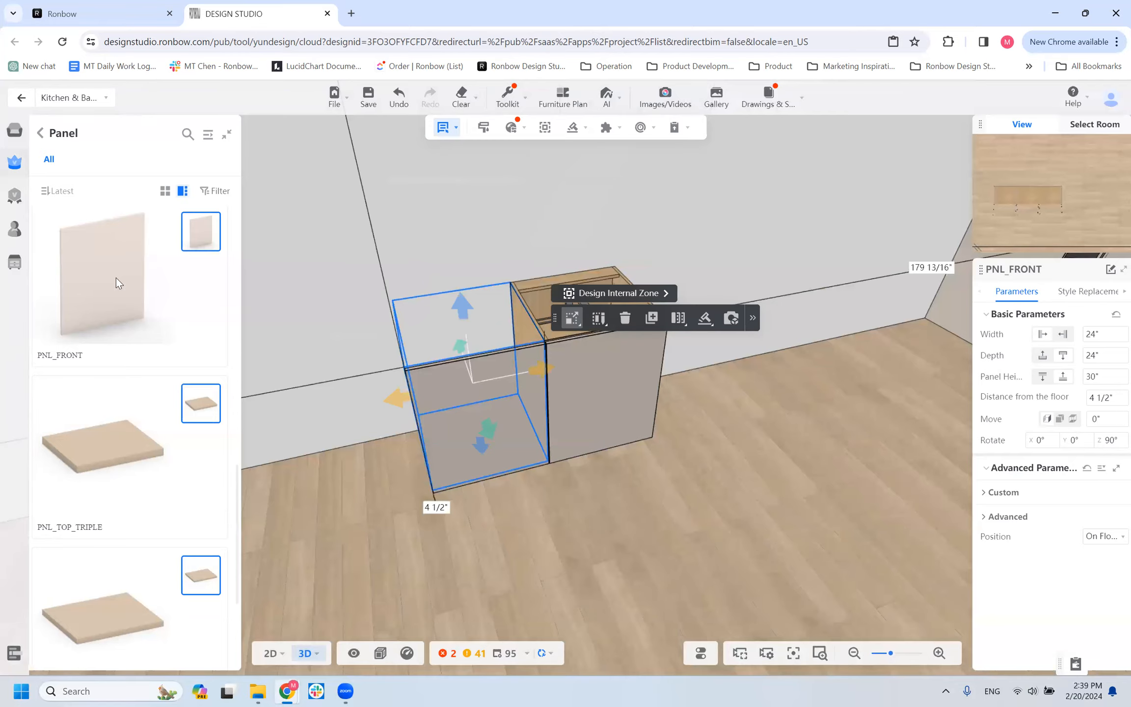
{"action": "scroll", "coordinate": [485, 531], "scroll_direction": "down", "scroll_amount": 3}
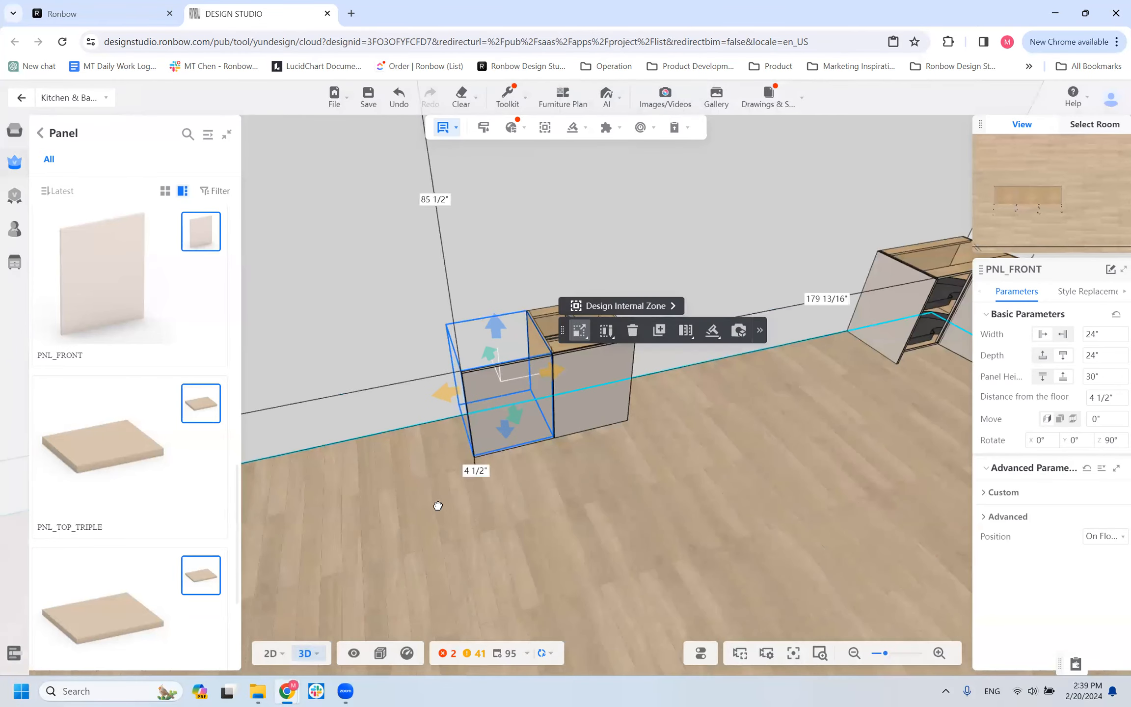
{"action": "left_click_drag", "start_coordinate": [436, 500], "coordinate": [438, 506]}
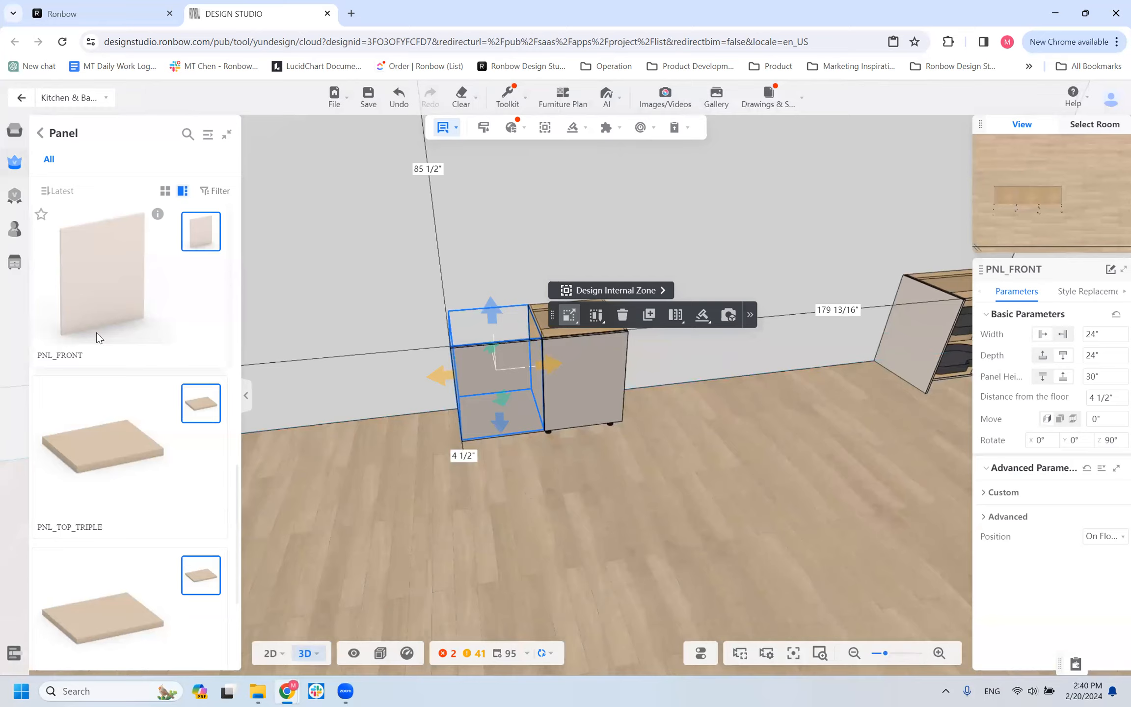
{"action": "left_click_drag", "start_coordinate": [534, 496], "coordinate": [629, 483]}
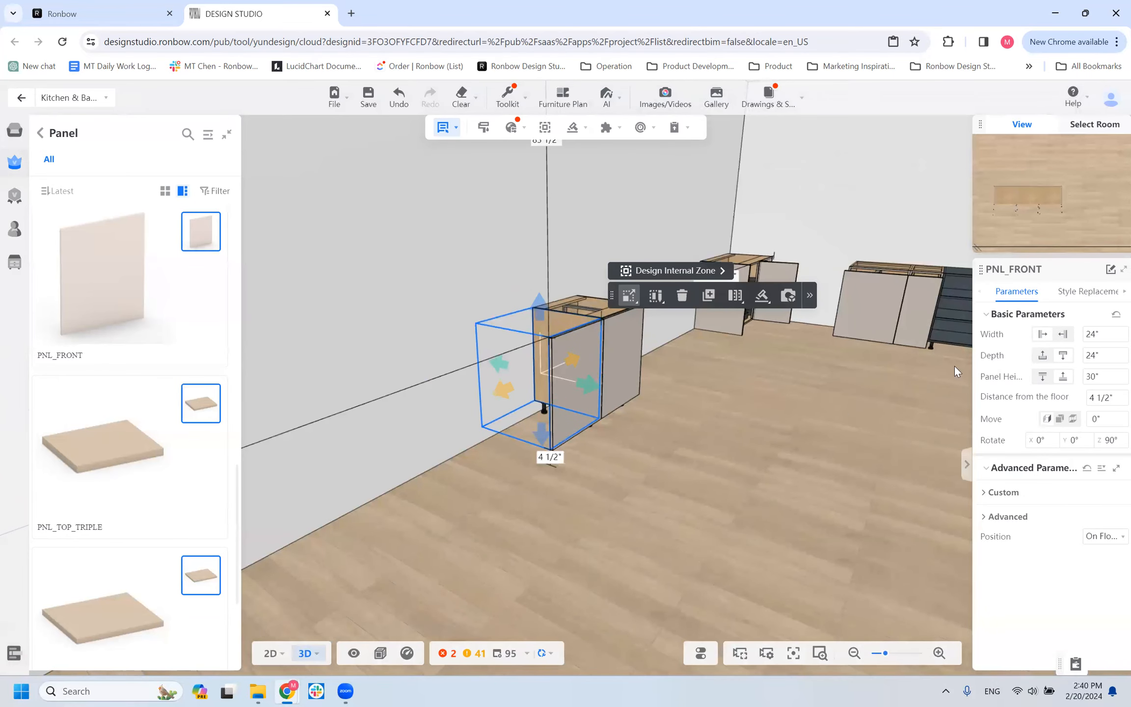
{"action": "left_click_drag", "start_coordinate": [650, 444], "coordinate": [591, 494]}
{"action": "scroll", "coordinate": [644, 460], "scroll_direction": "up", "scroll_amount": 3}
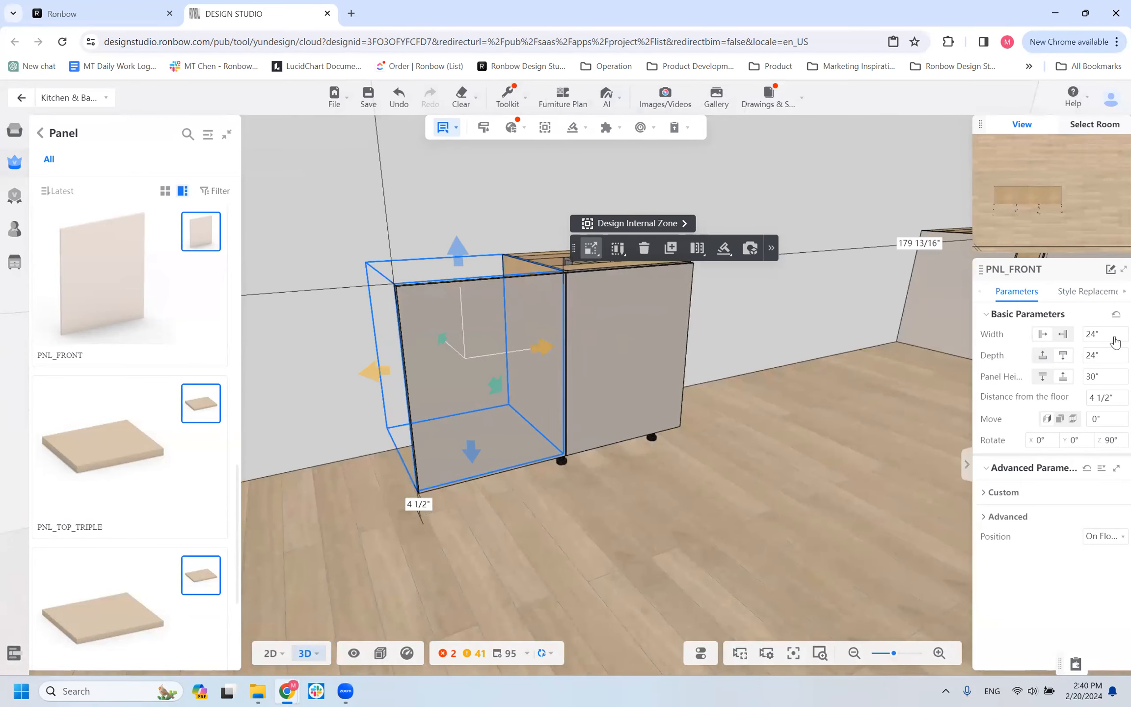
Check the copied B1D_ACCESSORY cabinet's toekick and reveal settings in its advanced parameters.
{"action": "left_click", "coordinate": [628, 319]}
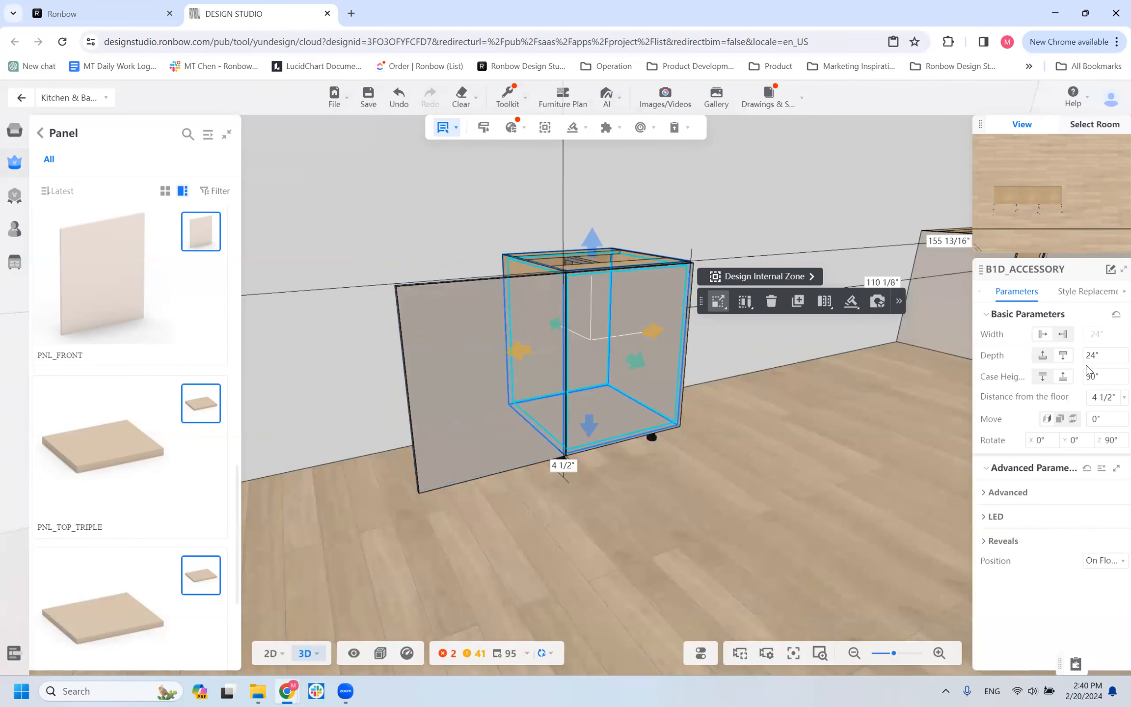
{"action": "left_click", "coordinate": [986, 493]}
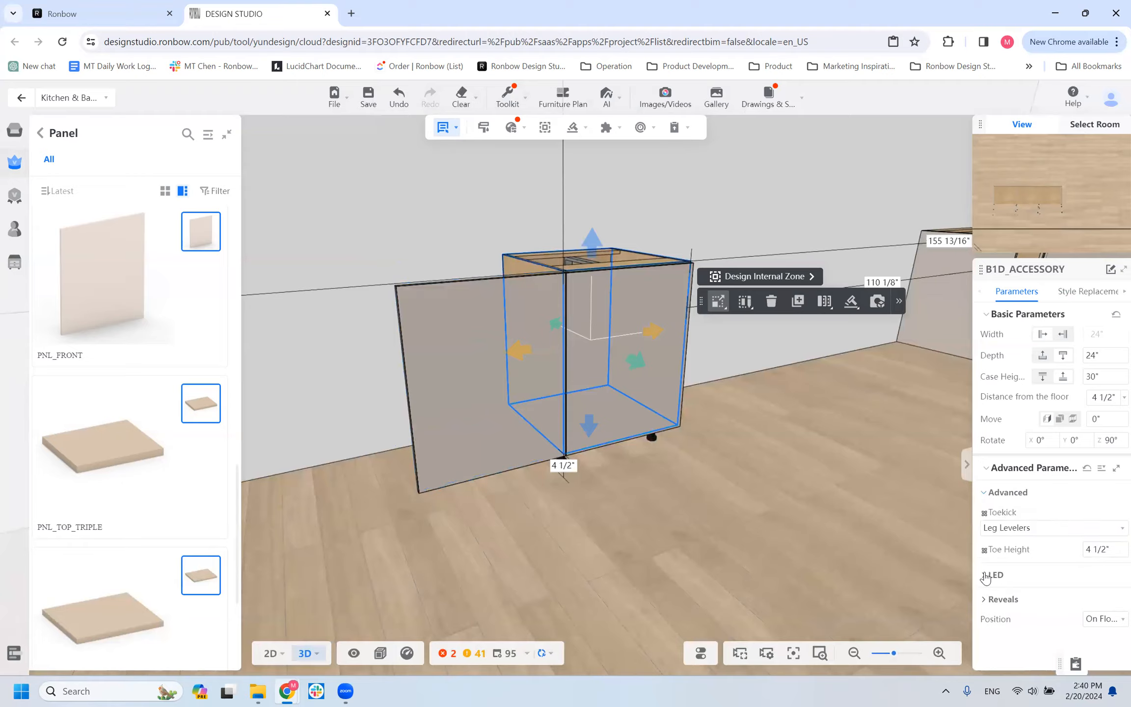
{"action": "left_click", "coordinate": [992, 599]}
{"action": "scroll", "coordinate": [1056, 558], "scroll_direction": "down", "scroll_amount": 1}
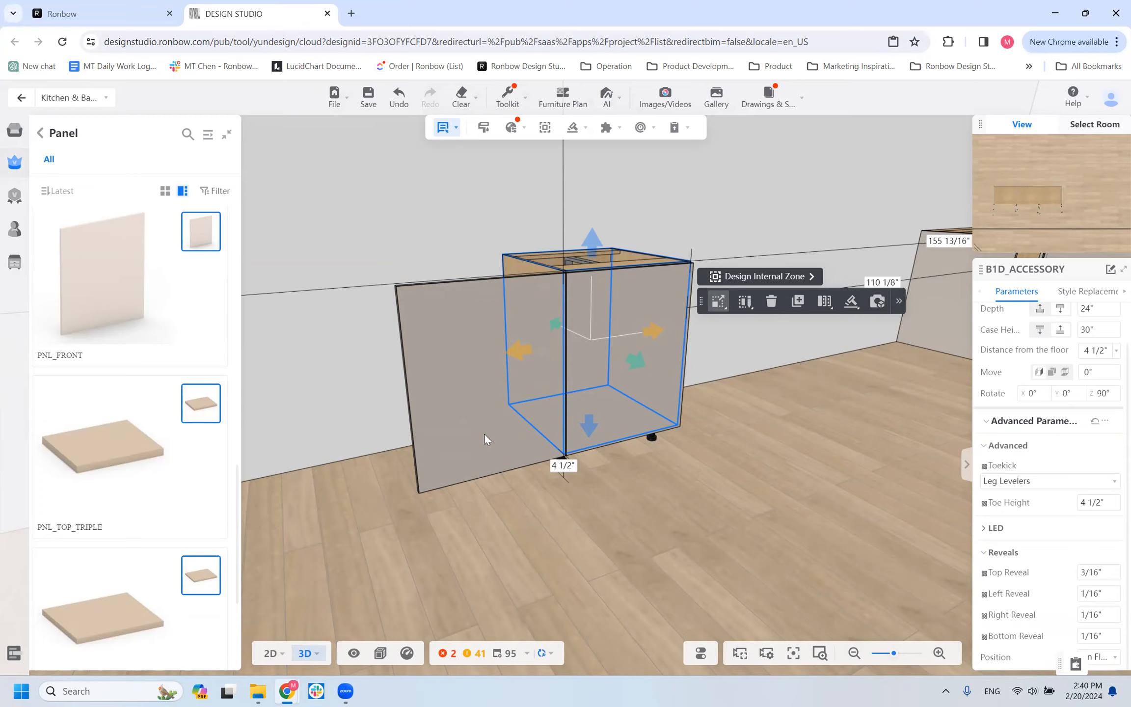
Compare the PNL_FRONT panel's top, bottom, left and right reveals with those of the adjacent cabinet, and clear the selection.
{"action": "left_click", "coordinate": [456, 383]}
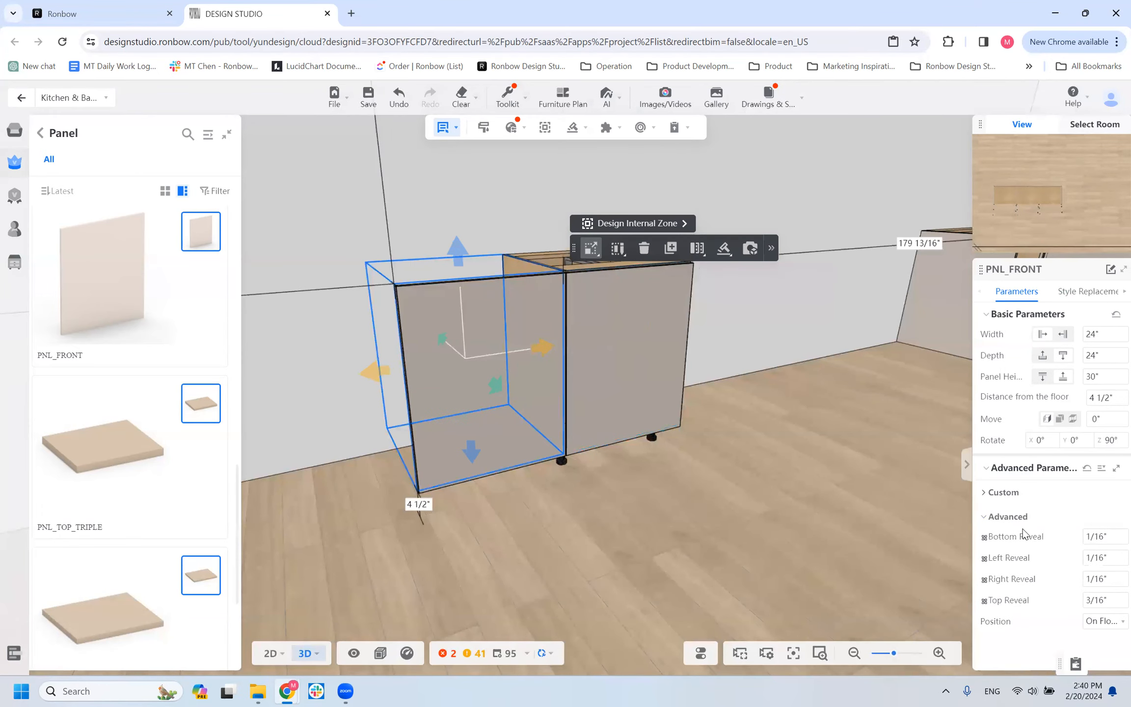
{"action": "left_click", "coordinate": [609, 358]}
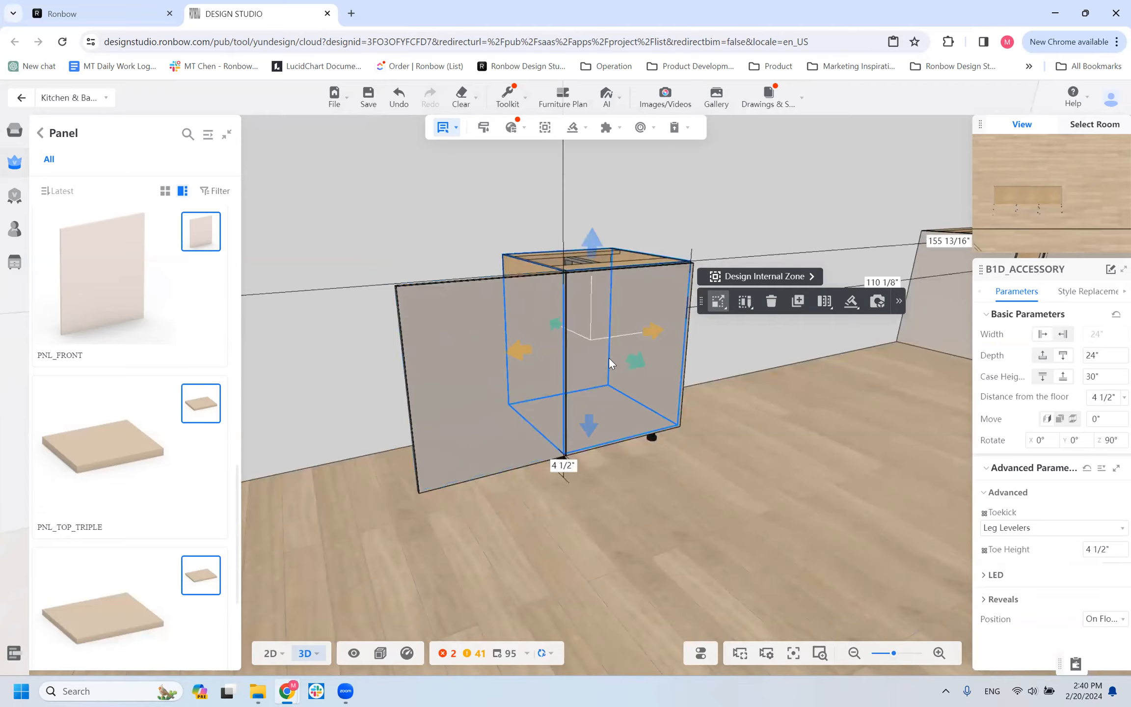
{"action": "left_click", "coordinate": [1004, 598]}
{"action": "scroll", "coordinate": [1016, 589], "scroll_direction": "down", "scroll_amount": 1}
{"action": "scroll", "coordinate": [1019, 594], "scroll_direction": "down", "scroll_amount": 1}
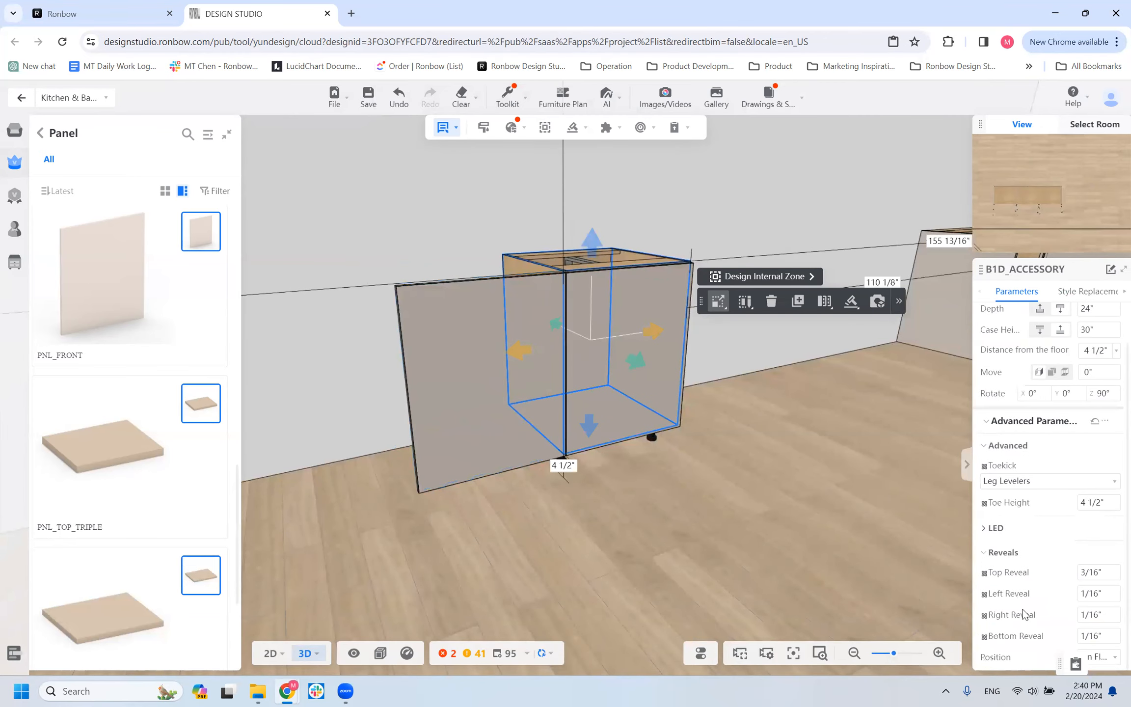
{"action": "scroll", "coordinate": [665, 448], "scroll_direction": "down", "scroll_amount": 6}
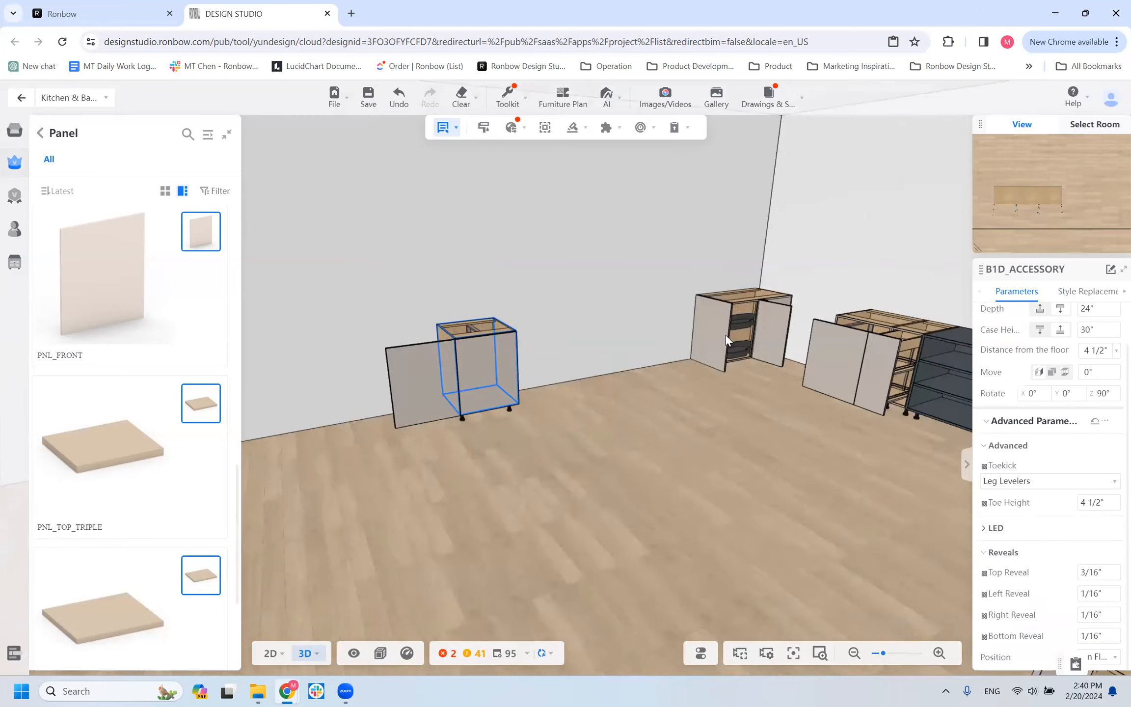
{"action": "left_click", "coordinate": [725, 335]}
{"action": "key", "text": "Escape"}
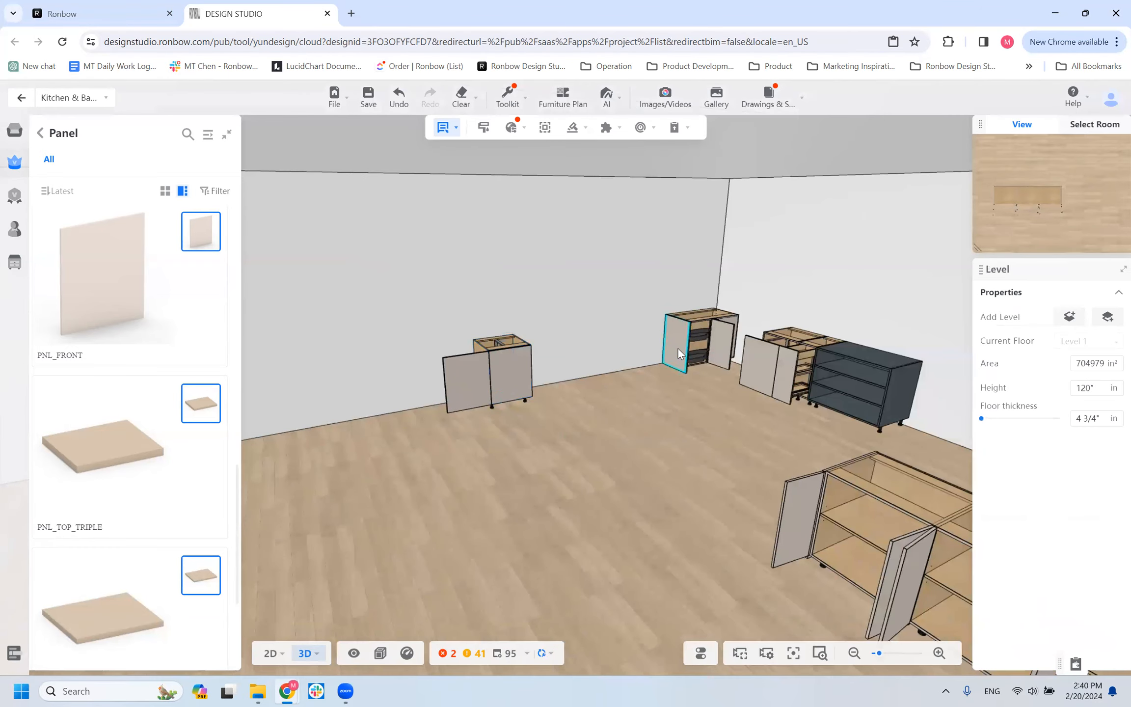
Check the PNL_SIDE panel's toekick settings and its depth and height oversize options in the advanced parameters.
{"action": "left_click", "coordinate": [678, 348]}
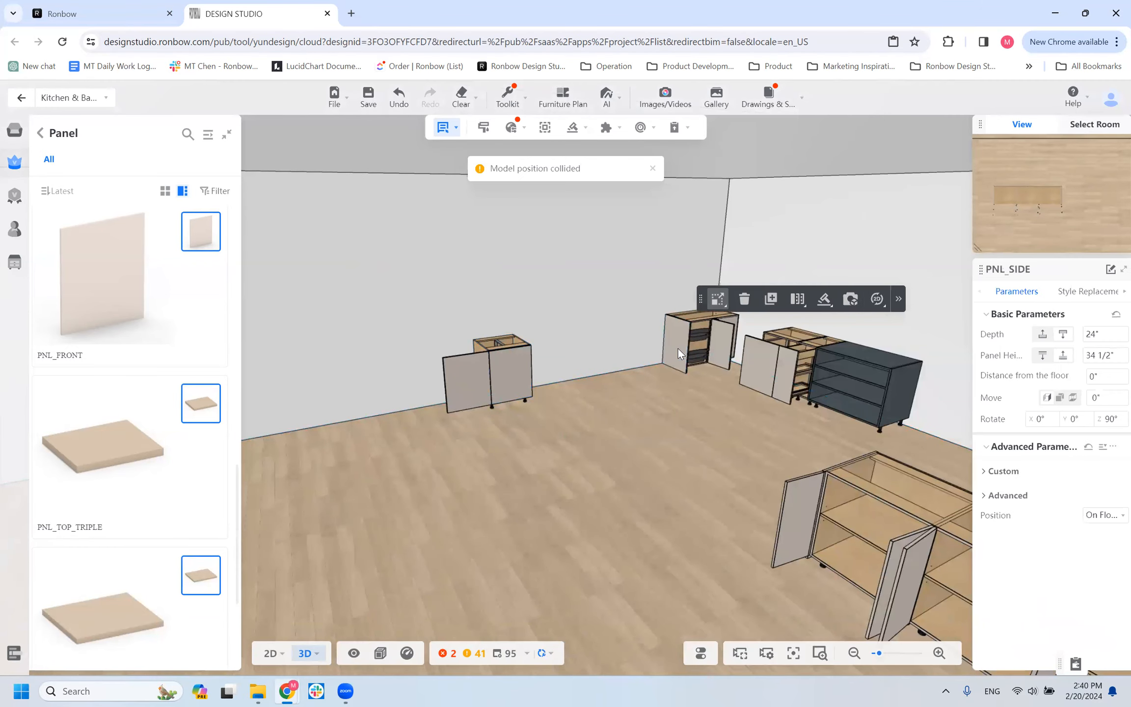
{"action": "left_click", "coordinate": [987, 496]}
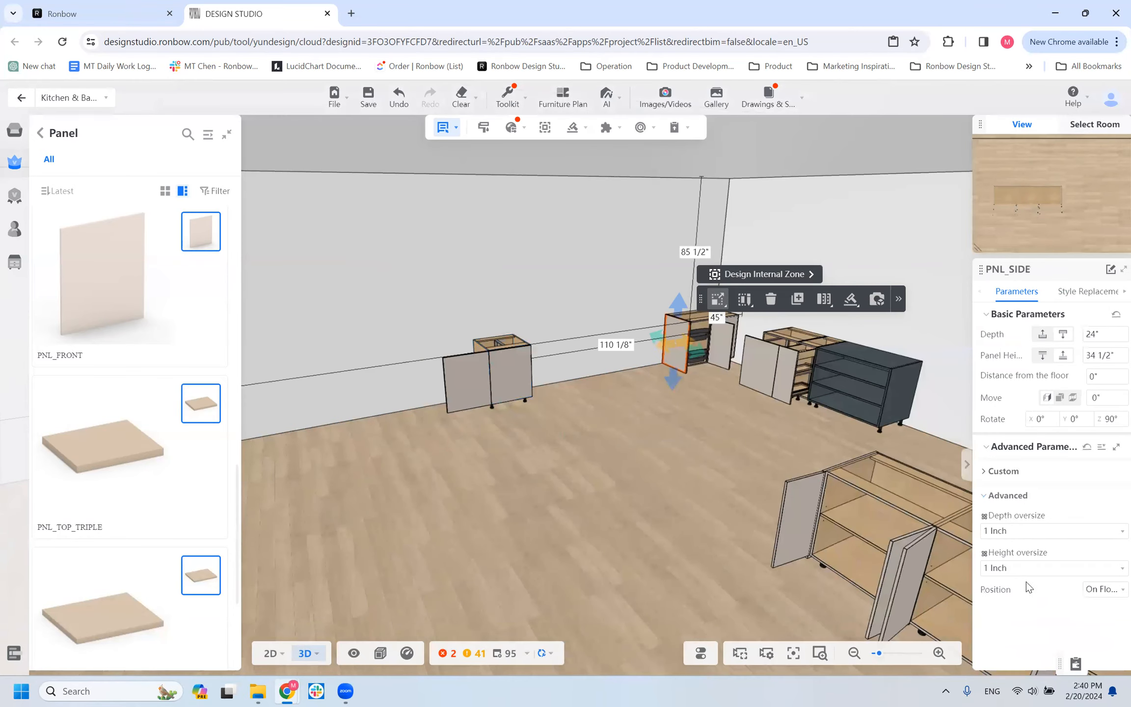
{"action": "left_click", "coordinate": [987, 472]}
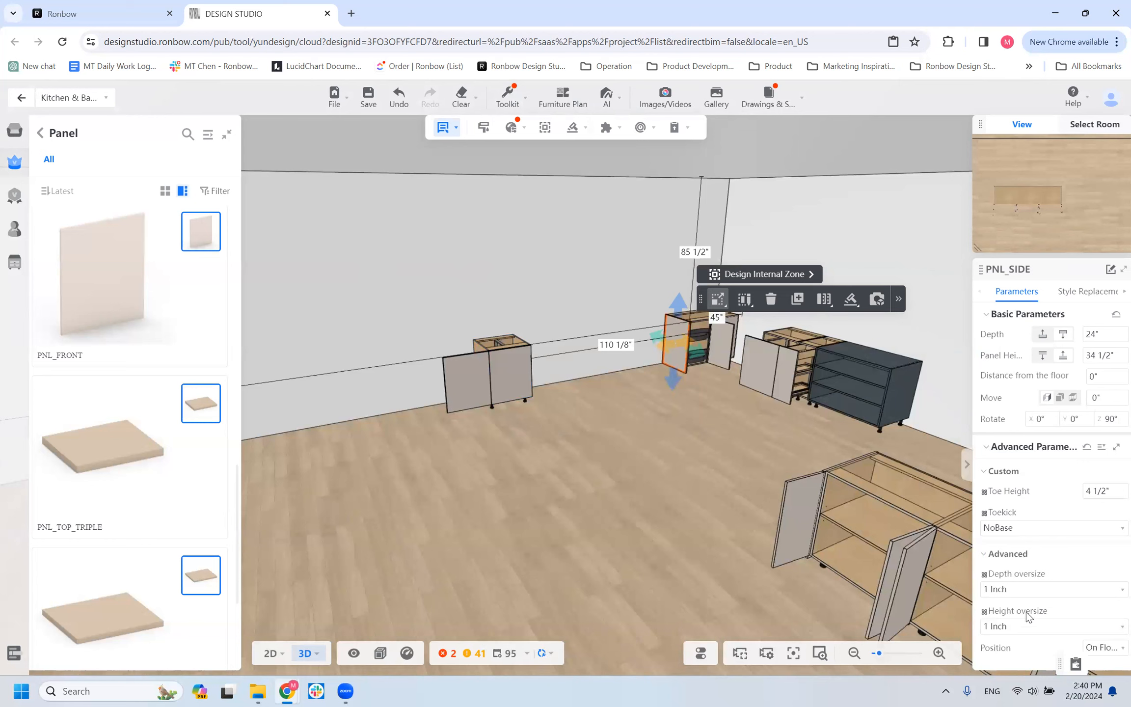
Examine the PNL_FRONT panel's open direction and reveal settings while viewing it beside the cabinet from several angles.
{"action": "left_click", "coordinate": [452, 407]}
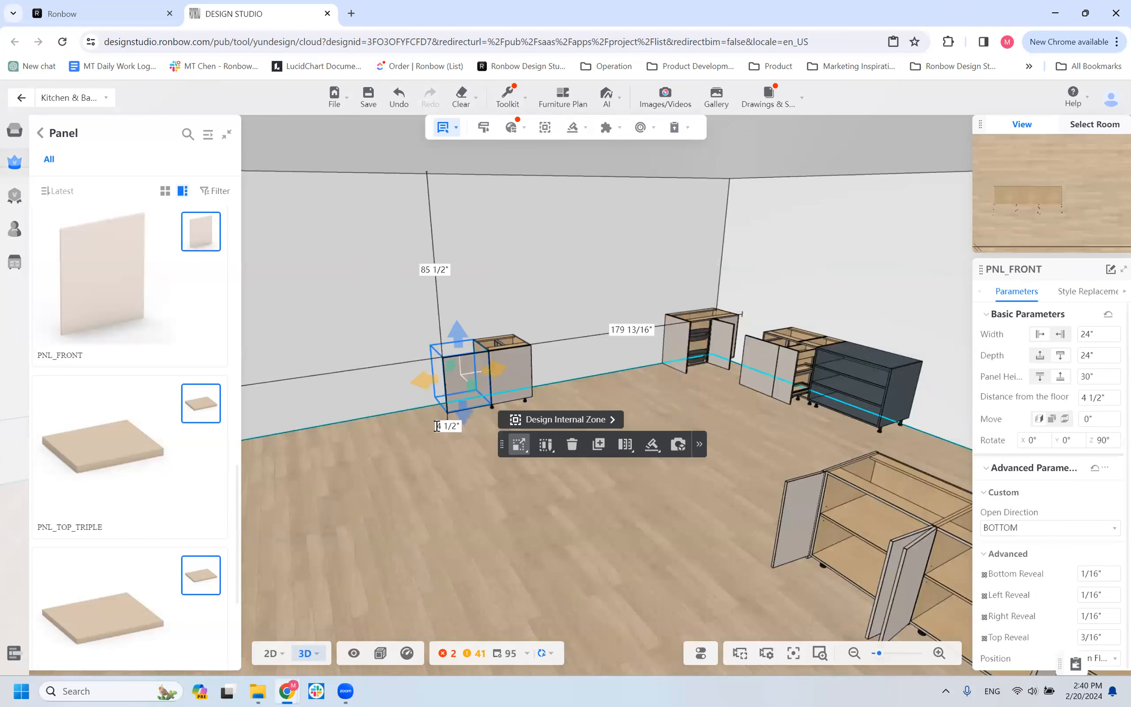
{"action": "scroll", "coordinate": [394, 422], "scroll_direction": "up", "scroll_amount": 5}
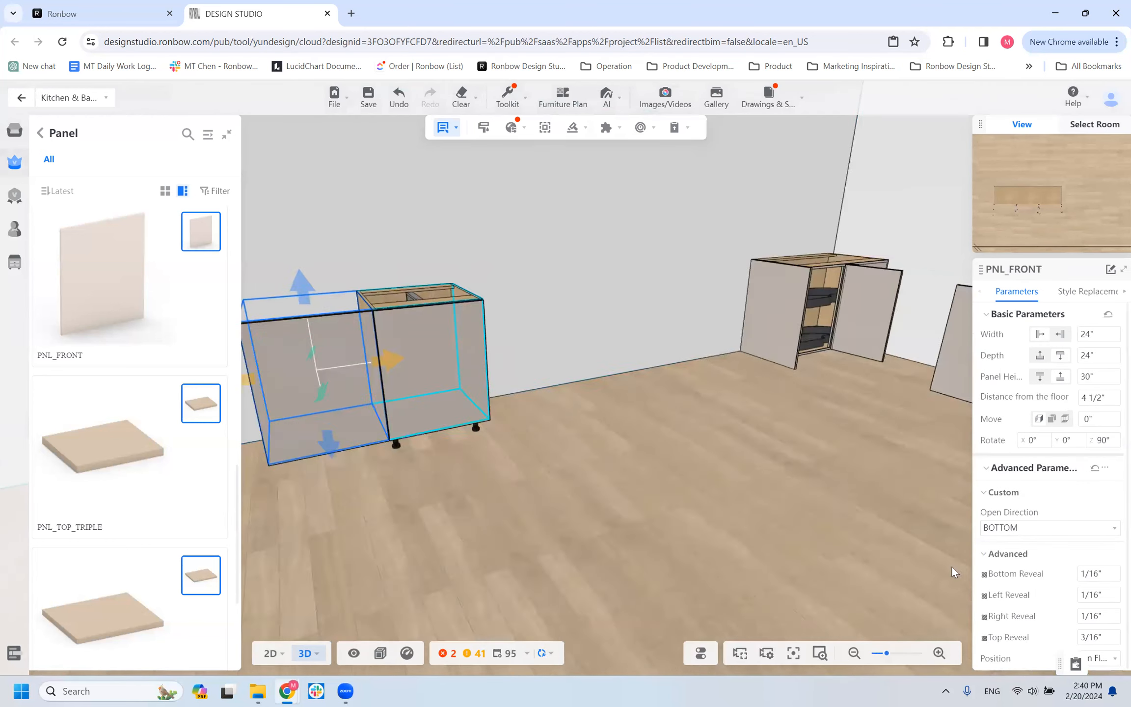
{"action": "scroll", "coordinate": [532, 464], "scroll_direction": "down", "scroll_amount": 3}
{"action": "scroll", "coordinate": [504, 483], "scroll_direction": "down", "scroll_amount": 3}
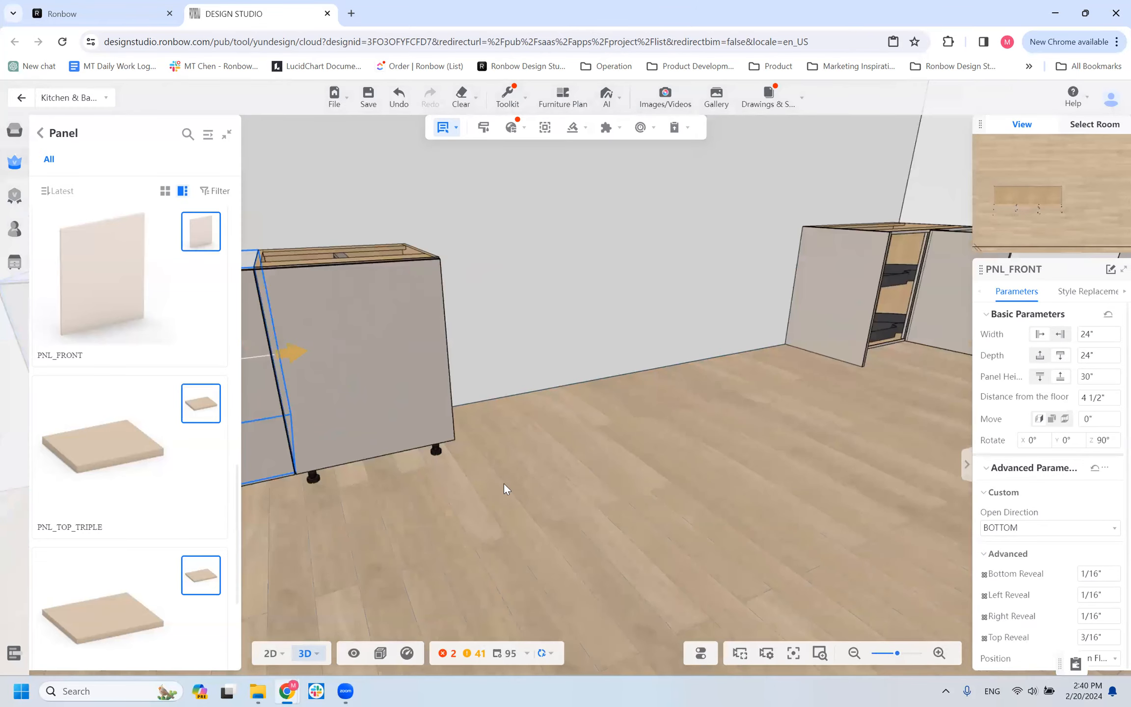
{"action": "left_click_drag", "start_coordinate": [655, 507], "coordinate": [795, 584]}
{"action": "scroll", "coordinate": [908, 609], "scroll_direction": "down", "scroll_amount": 1}
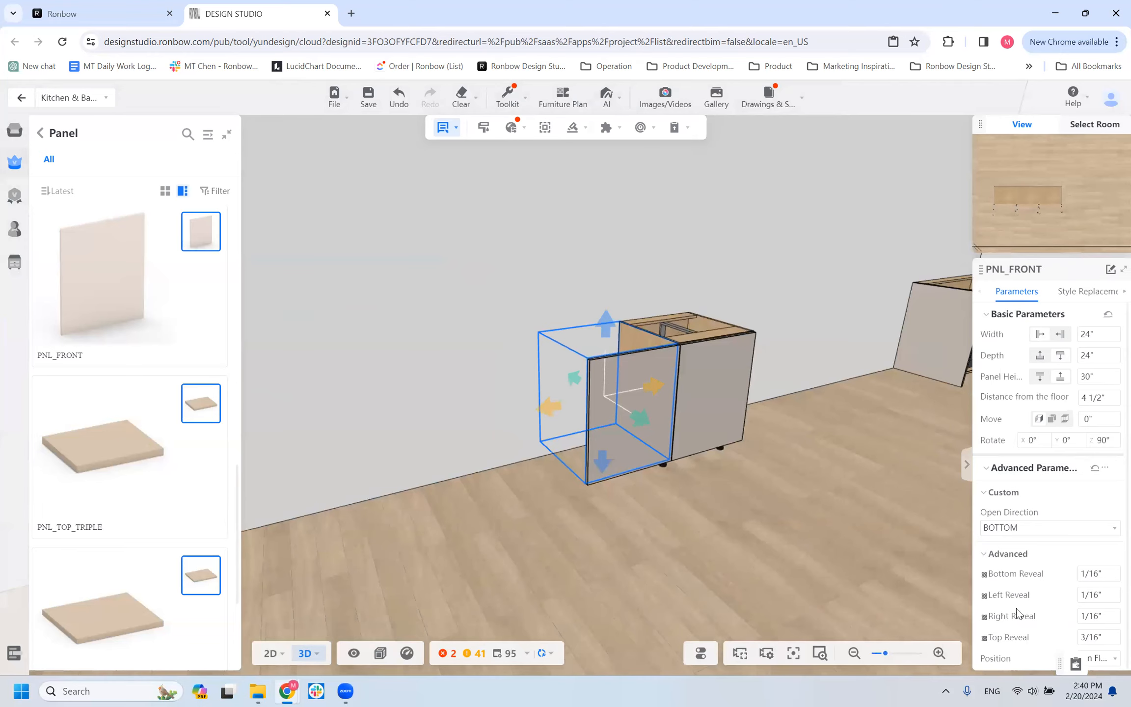
{"action": "scroll", "coordinate": [771, 568], "scroll_direction": "up", "scroll_amount": 3}
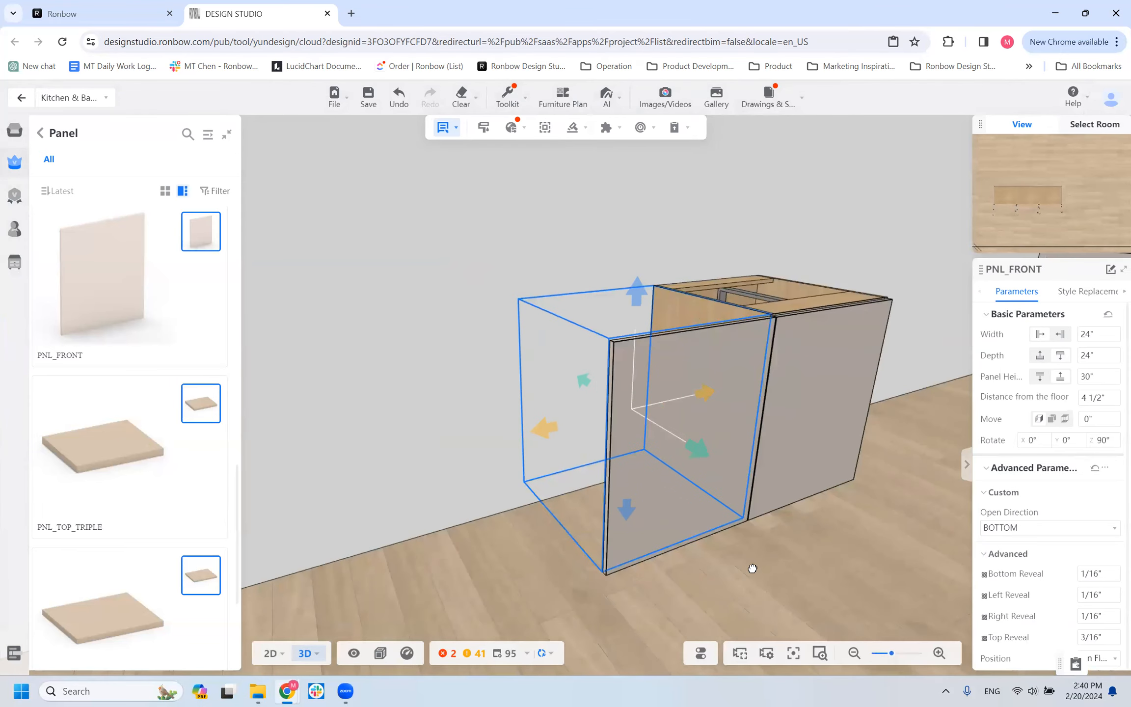
{"action": "left_click_drag", "start_coordinate": [741, 564], "coordinate": [743, 560]}
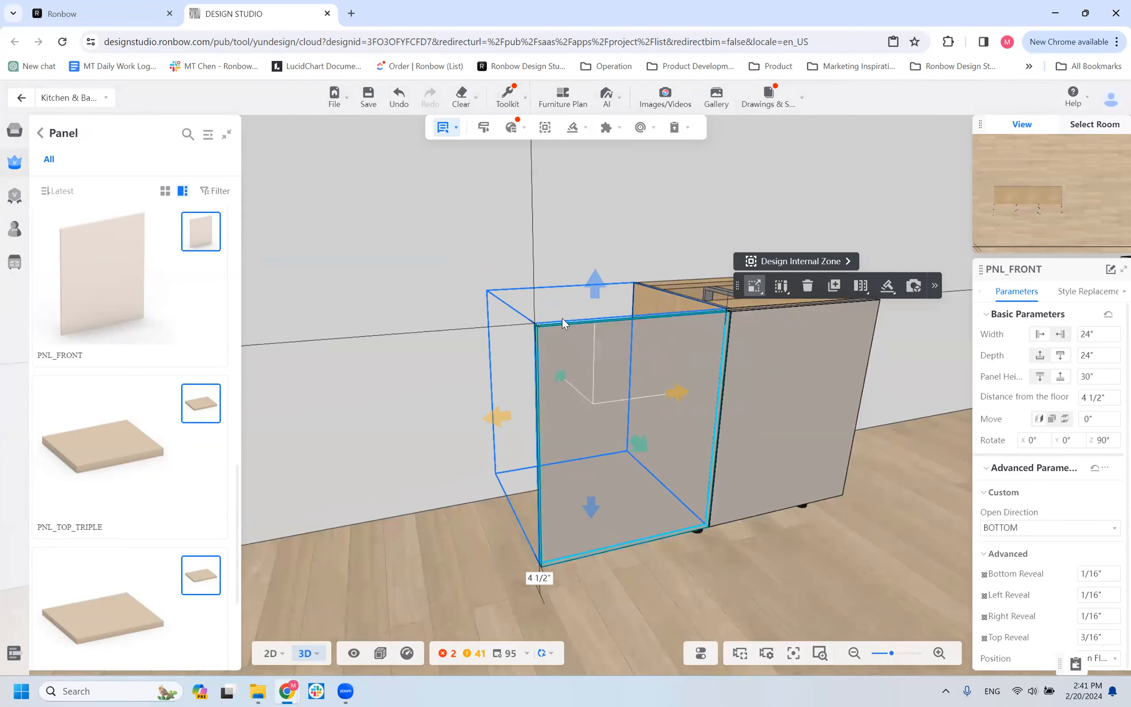
Compare the PNL_FRONT panel's height and floor distance with those of the adjacent B1D_ACCESSORY cabinet.
{"action": "left_click", "coordinate": [793, 400]}
{"action": "left_click_drag", "start_coordinate": [760, 558], "coordinate": [712, 544]}
{"action": "left_click", "coordinate": [517, 443]}
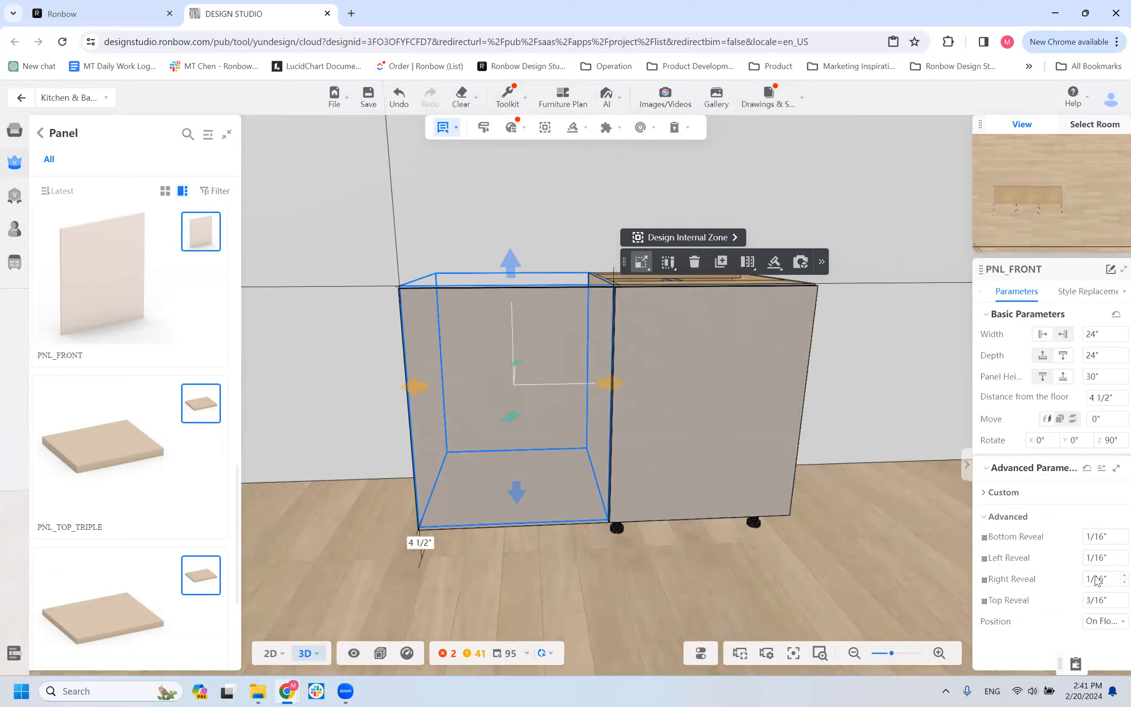
{"action": "left_click", "coordinate": [690, 365]}
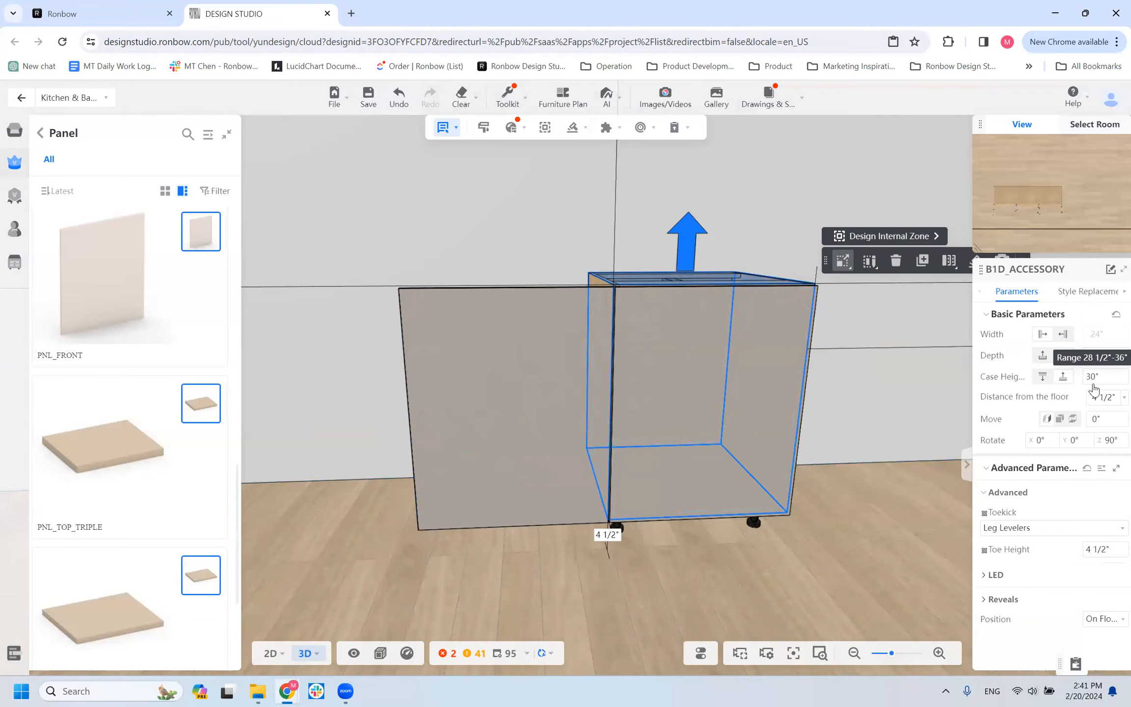
{"action": "left_click", "coordinate": [573, 365]}
Inspect the seam and edge alignment between the PNL_FRONT panel and the cabinet door, up close and from farther away.
{"action": "scroll", "coordinate": [685, 583], "scroll_direction": "up", "scroll_amount": 5}
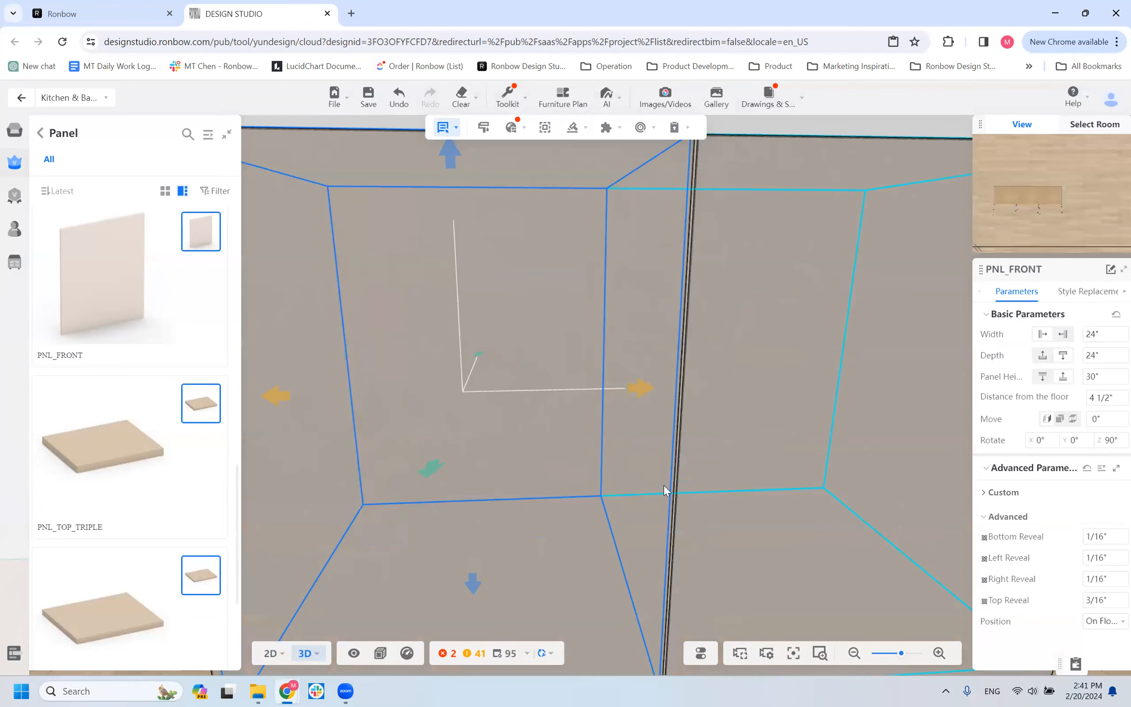
{"action": "scroll", "coordinate": [609, 452], "scroll_direction": "down", "scroll_amount": 5}
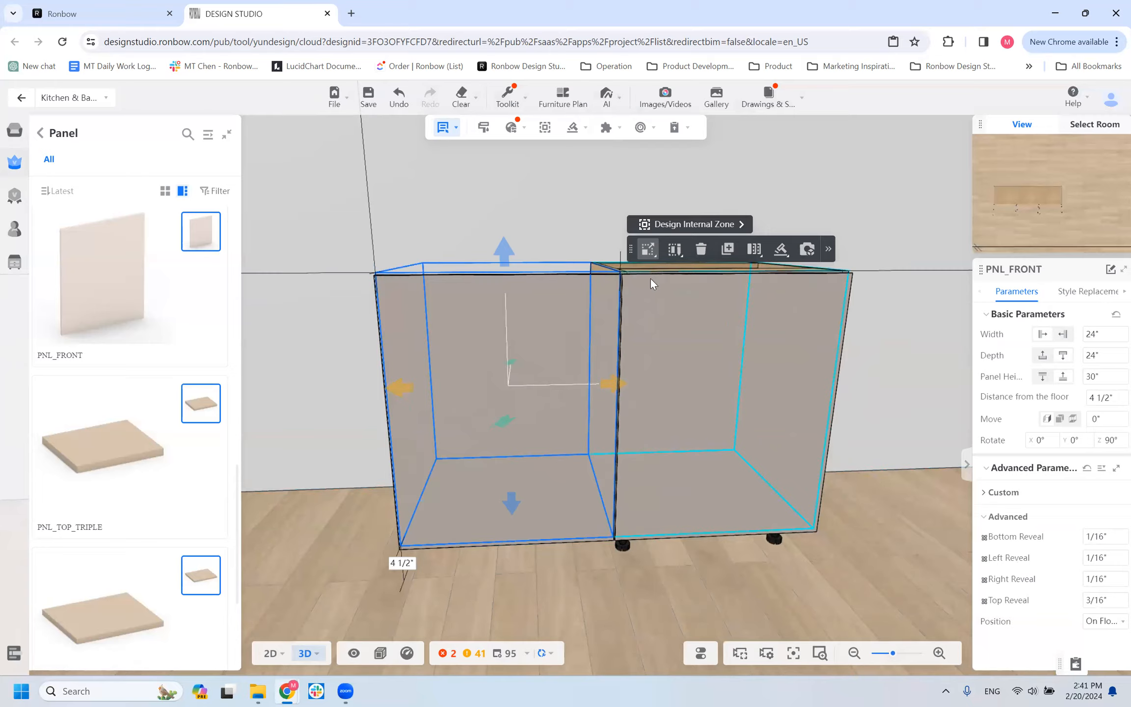
{"action": "scroll", "coordinate": [649, 275], "scroll_direction": "up", "scroll_amount": 4}
{"action": "scroll", "coordinate": [638, 308], "scroll_direction": "down", "scroll_amount": 4}
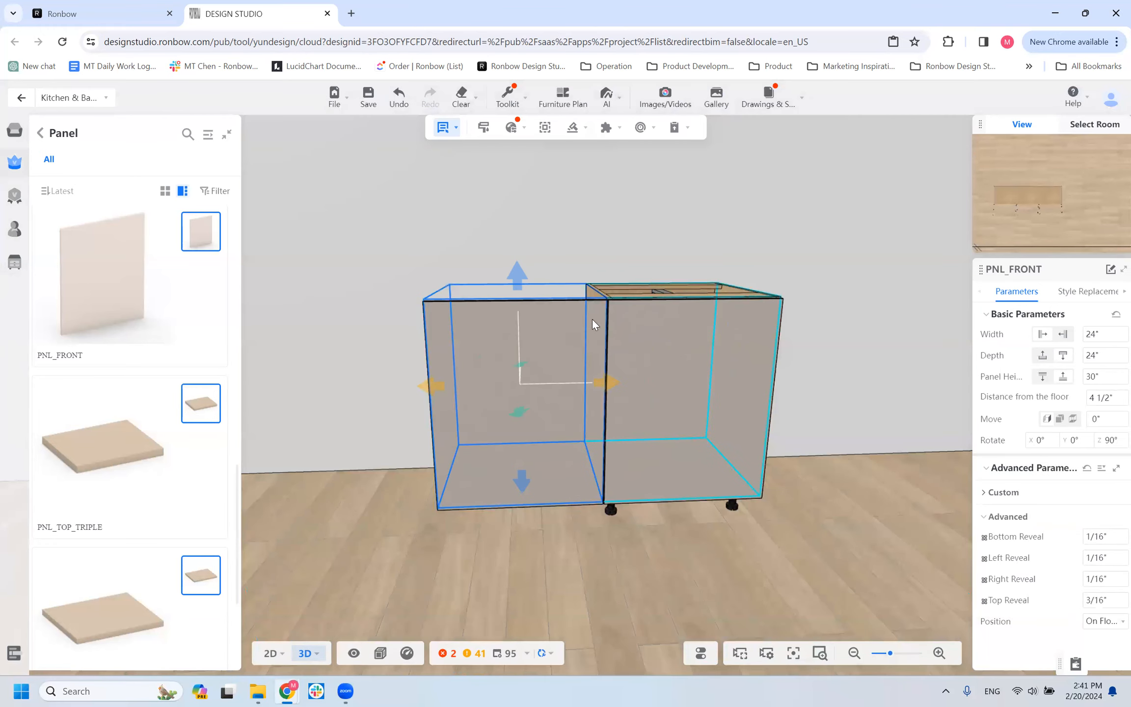
{"action": "scroll", "coordinate": [594, 309], "scroll_direction": "up", "scroll_amount": 1}
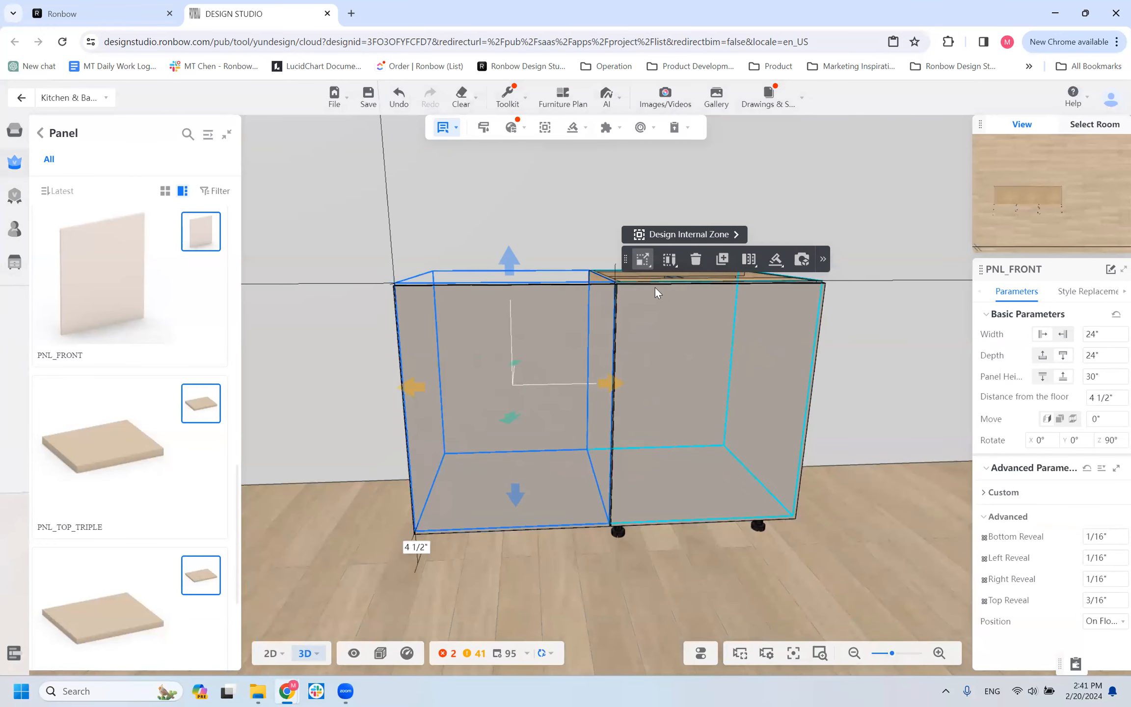
{"action": "scroll", "coordinate": [655, 287], "scroll_direction": "up", "scroll_amount": 2}
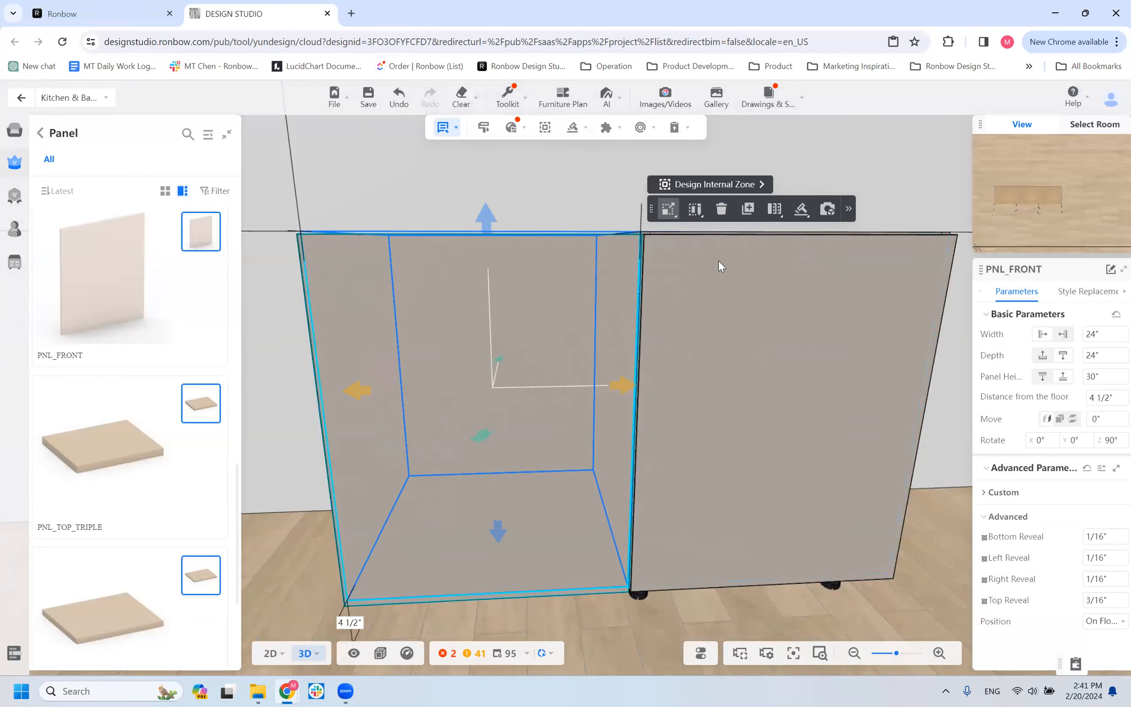
{"action": "left_click", "coordinate": [653, 238]}
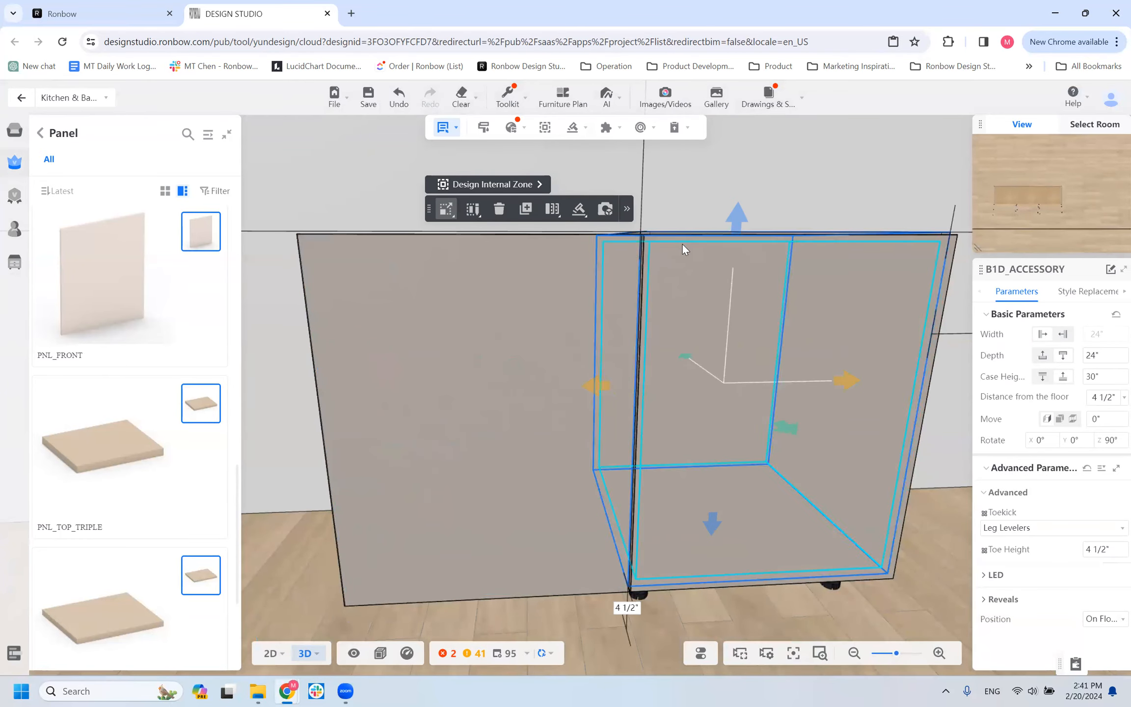
{"action": "left_click", "coordinate": [636, 375]}
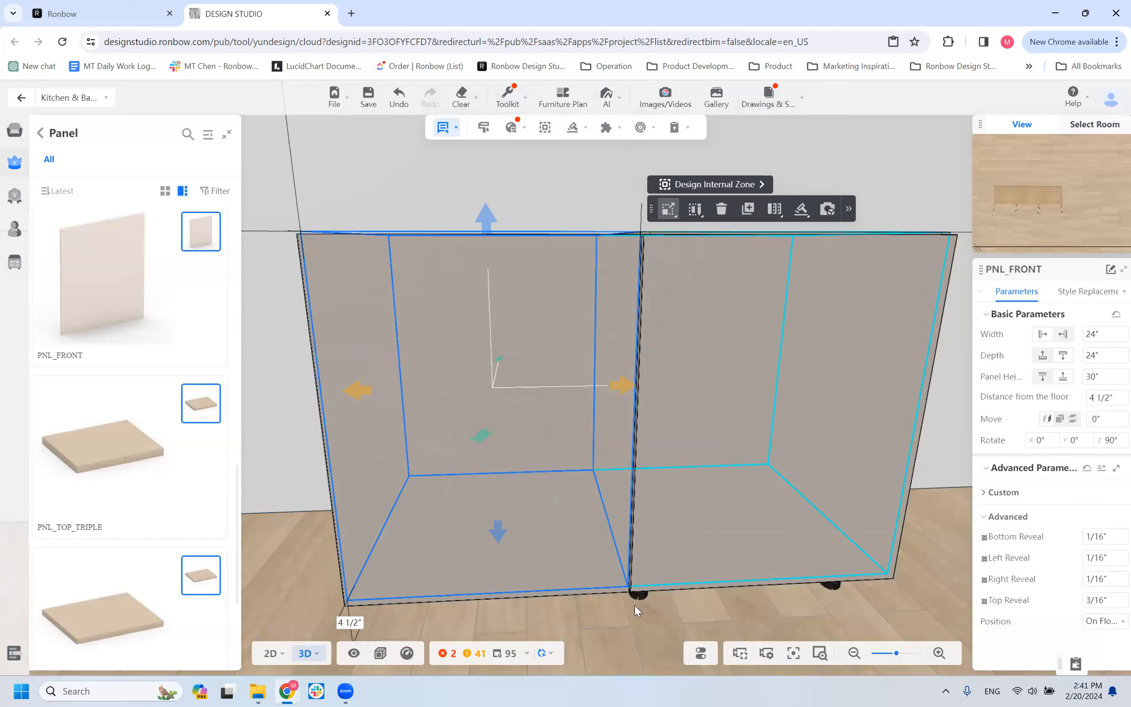
{"action": "scroll", "coordinate": [573, 578], "scroll_direction": "down", "scroll_amount": 5}
{"action": "mouse_move", "coordinate": [546, 588]}
{"action": "left_mouse_down"}
{"action": "mouse_move", "coordinate": [518, 580]}
{"action": "mouse_move", "coordinate": [558, 600]}
{"action": "left_mouse_up"}
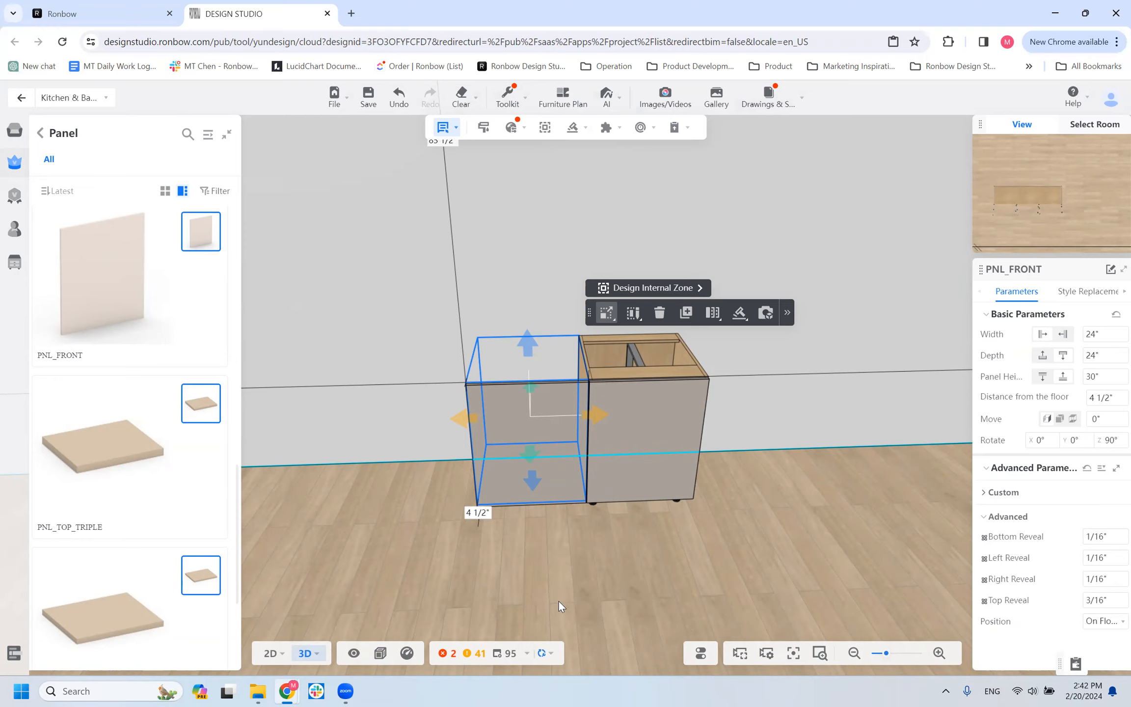
Review the parameters of the B1D_ACCESSORY cabinet and the PNL_FRONT panel in alternation, ending on the panel's reveals.
{"action": "left_click", "coordinate": [630, 458]}
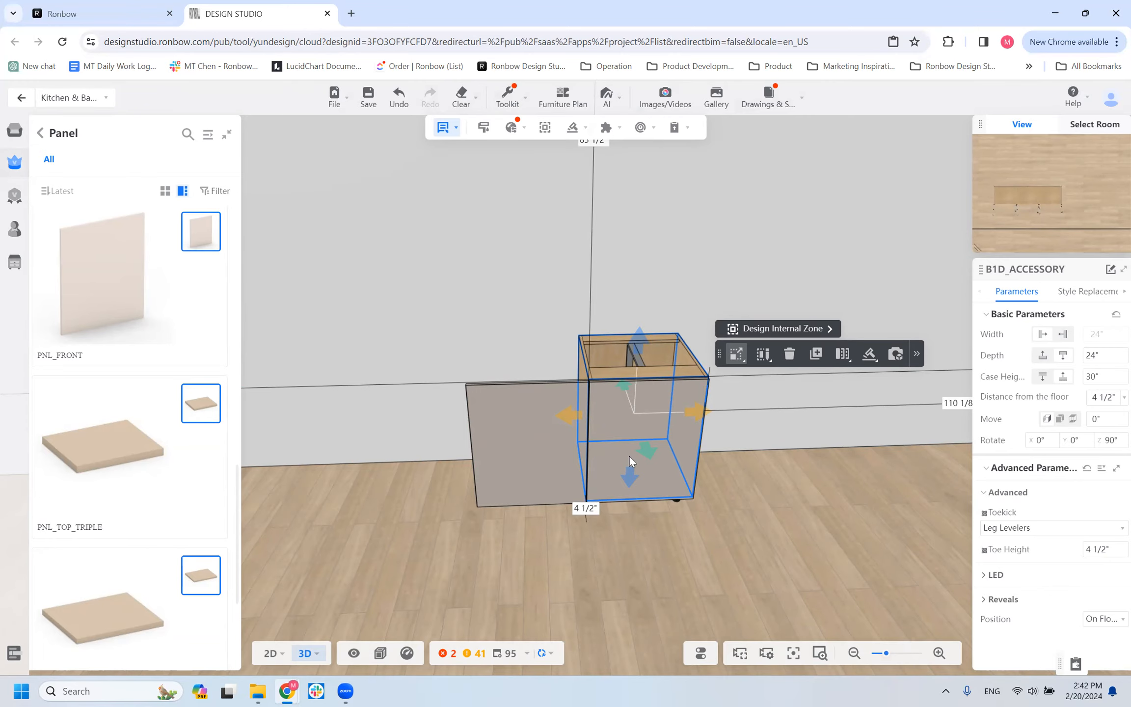
{"action": "left_click", "coordinate": [553, 441]}
{"action": "left_click_drag", "start_coordinate": [484, 576], "coordinate": [573, 457]}
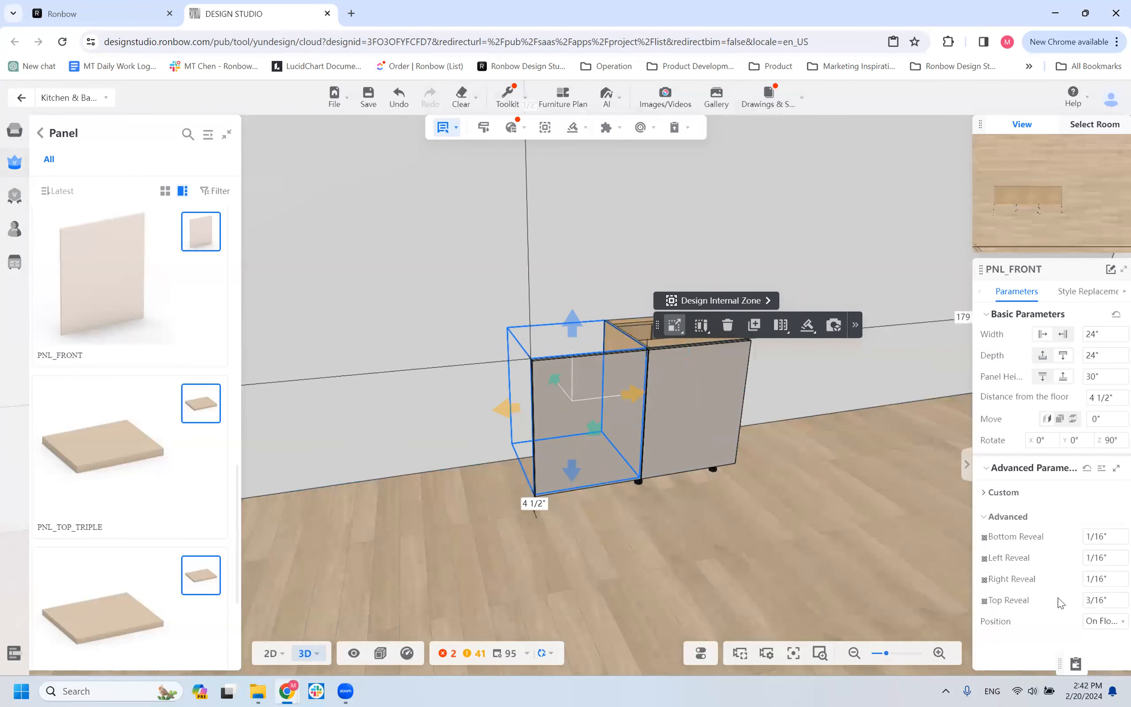
{"action": "left_click", "coordinate": [672, 374]}
{"action": "left_click", "coordinate": [586, 392]}
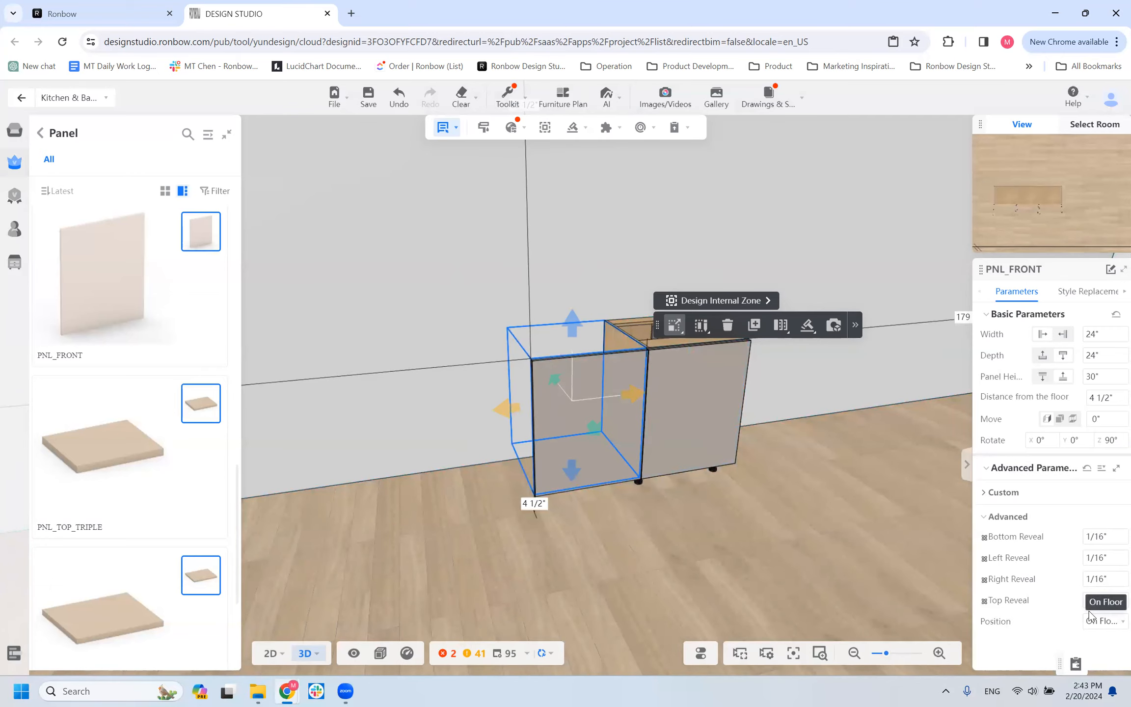
Place a PNL_CUTOUT panel from the panel catalog directly beside the PNL_FRONT panel's free edge, 4 1/2" above the floor.
{"action": "scroll", "coordinate": [669, 581], "scroll_direction": "down", "scroll_amount": 2}
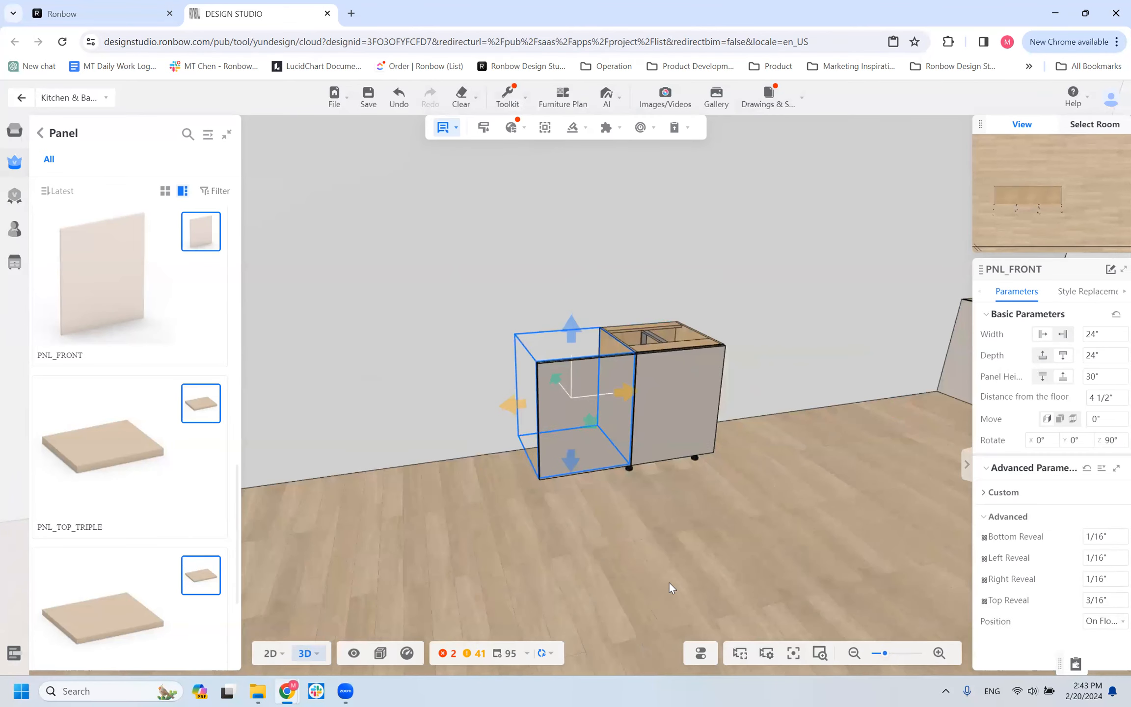
{"action": "scroll", "coordinate": [595, 540], "scroll_direction": "up", "scroll_amount": 3}
{"action": "left_click_drag", "start_coordinate": [594, 556], "coordinate": [676, 584]}
{"action": "scroll", "coordinate": [329, 498], "scroll_direction": "down", "scroll_amount": 3}
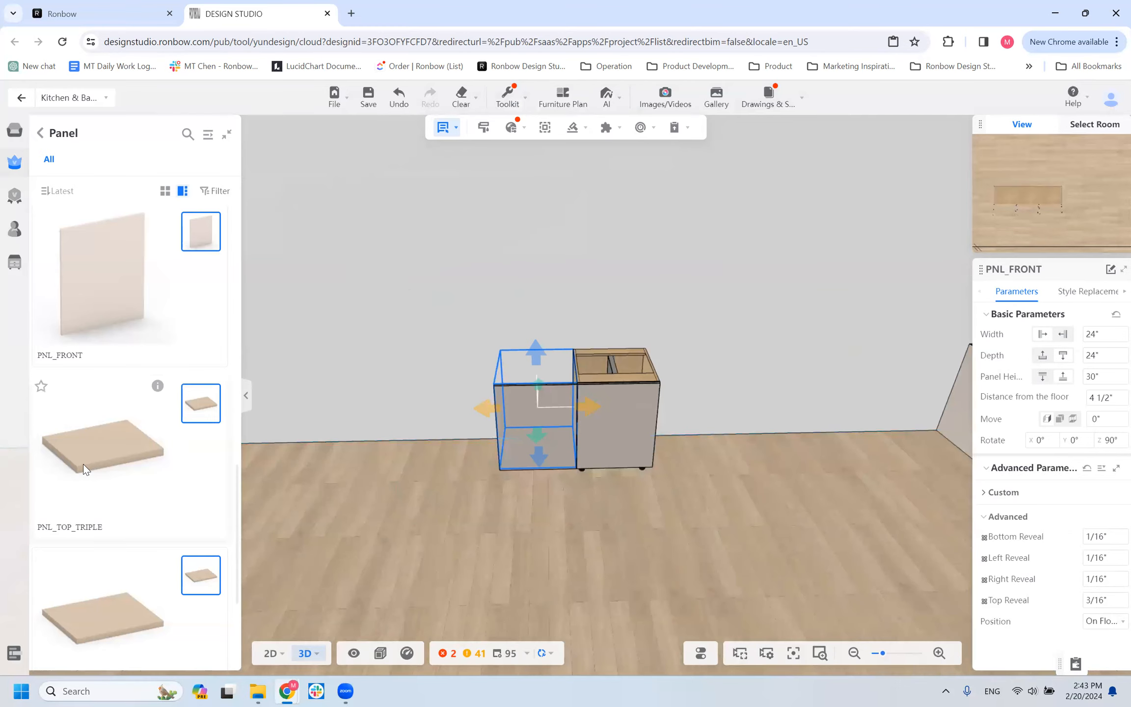
{"action": "scroll", "coordinate": [83, 464], "scroll_direction": "down", "scroll_amount": 3}
{"action": "scroll", "coordinate": [83, 464], "scroll_direction": "down", "scroll_amount": 1}
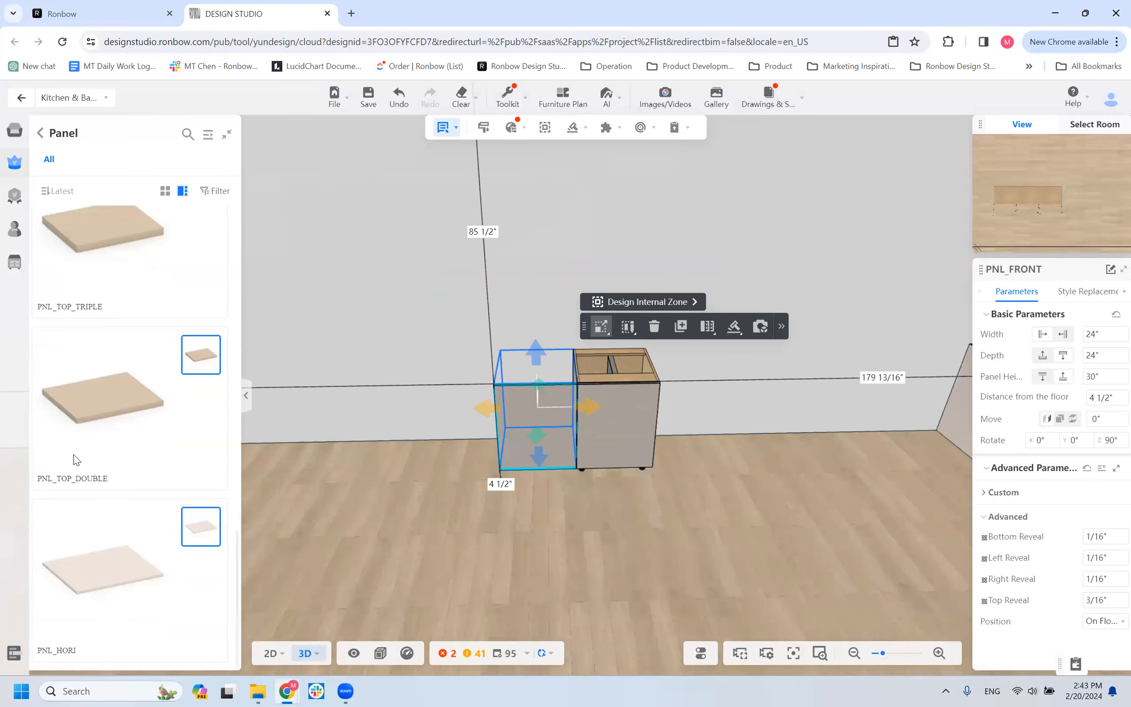
{"action": "scroll", "coordinate": [110, 558], "scroll_direction": "down", "scroll_amount": 6}
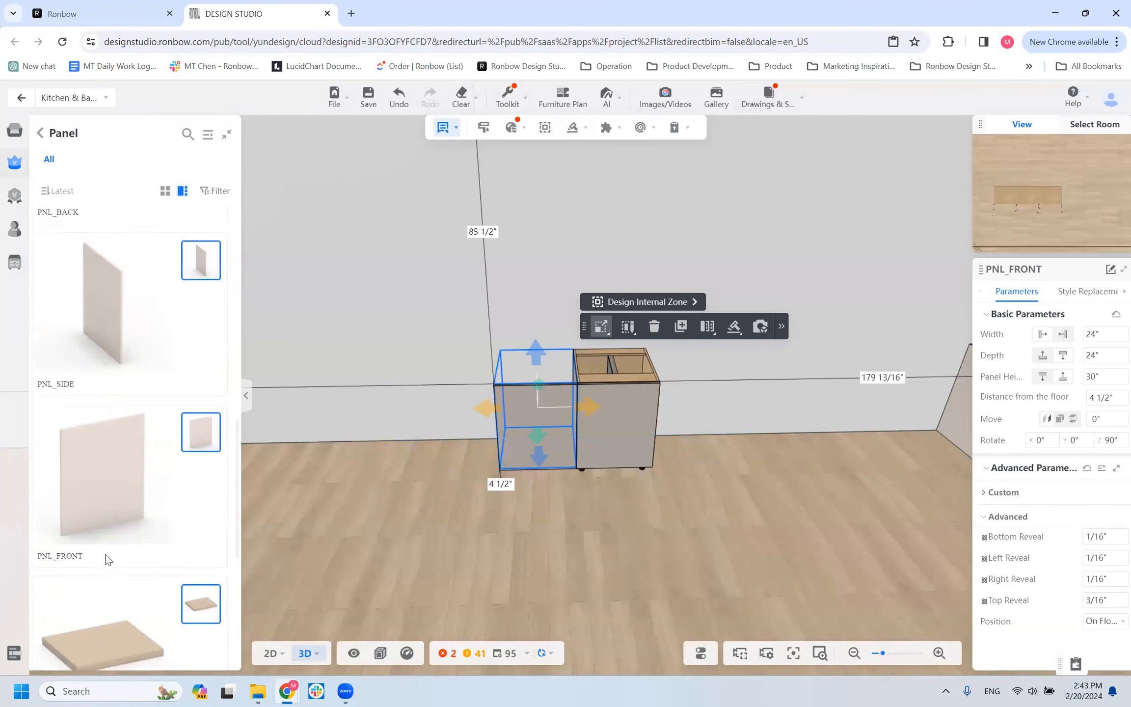
{"action": "scroll", "coordinate": [108, 560], "scroll_direction": "up", "scroll_amount": 5}
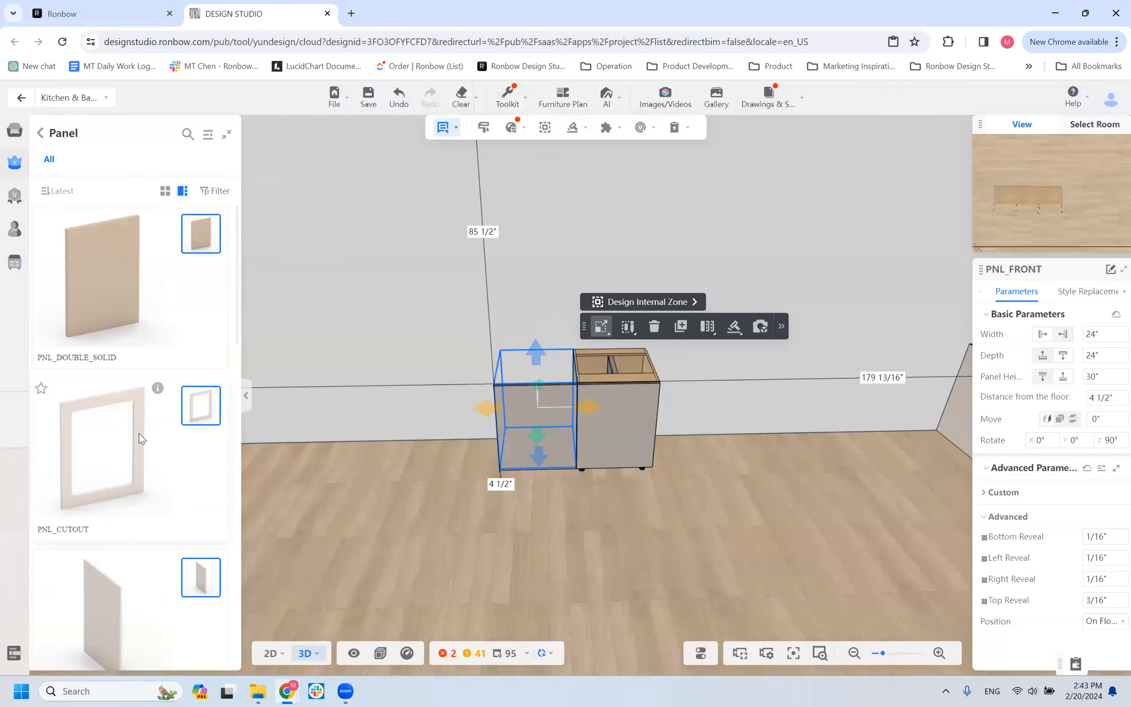
{"action": "key", "text": "Escape"}
{"action": "left_click_drag", "start_coordinate": [226, 493], "coordinate": [474, 432]}
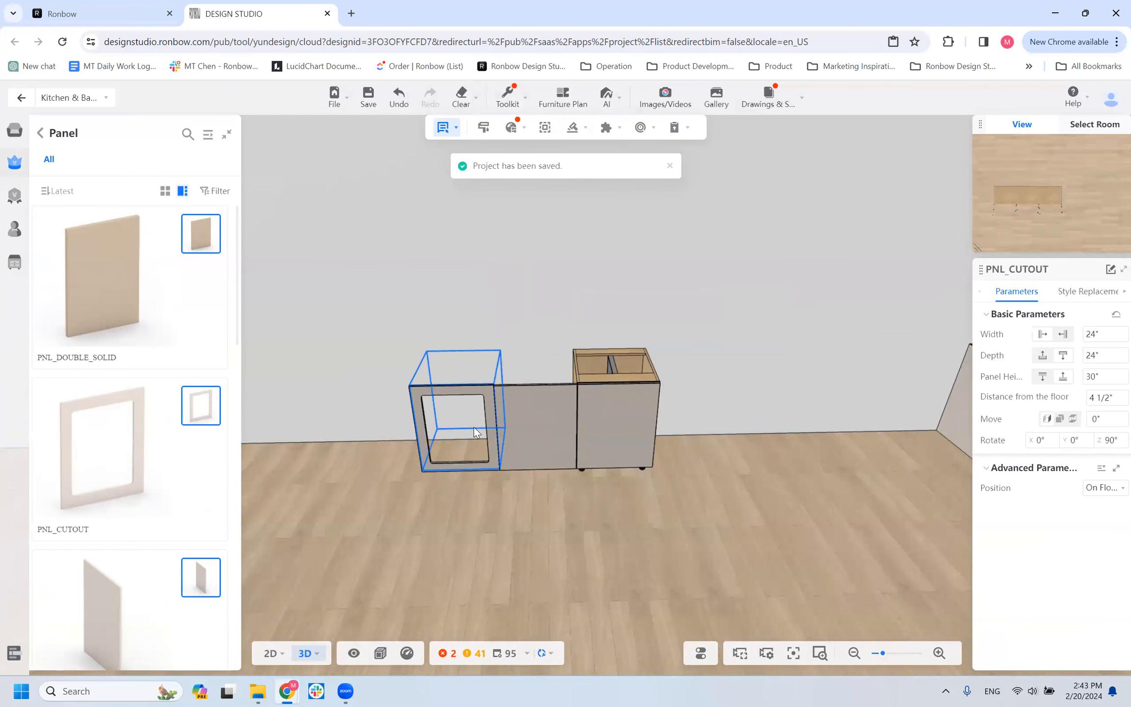
Check the PNL_CUTOUT panel's custom cutout distances and its advanced reveal settings.
{"action": "left_click_drag", "start_coordinate": [456, 535], "coordinate": [537, 530]}
{"action": "left_click", "coordinate": [583, 384]}
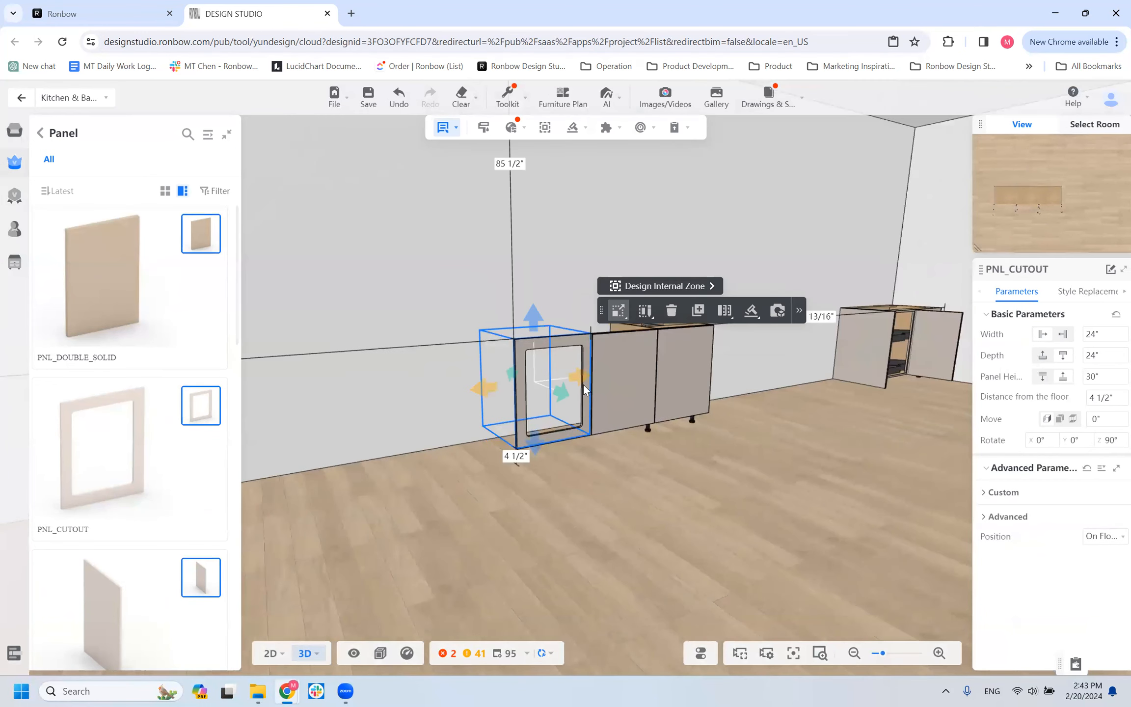
{"action": "scroll", "coordinate": [554, 368], "scroll_direction": "up", "scroll_amount": 3}
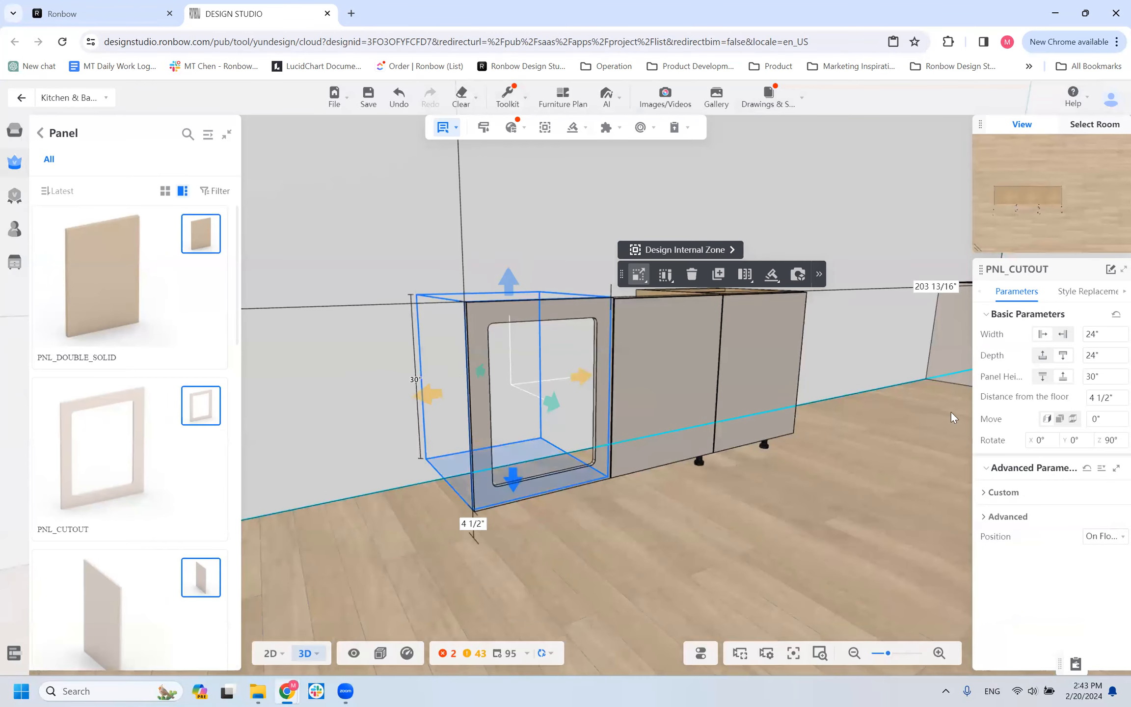
{"action": "left_click", "coordinate": [1001, 492]}
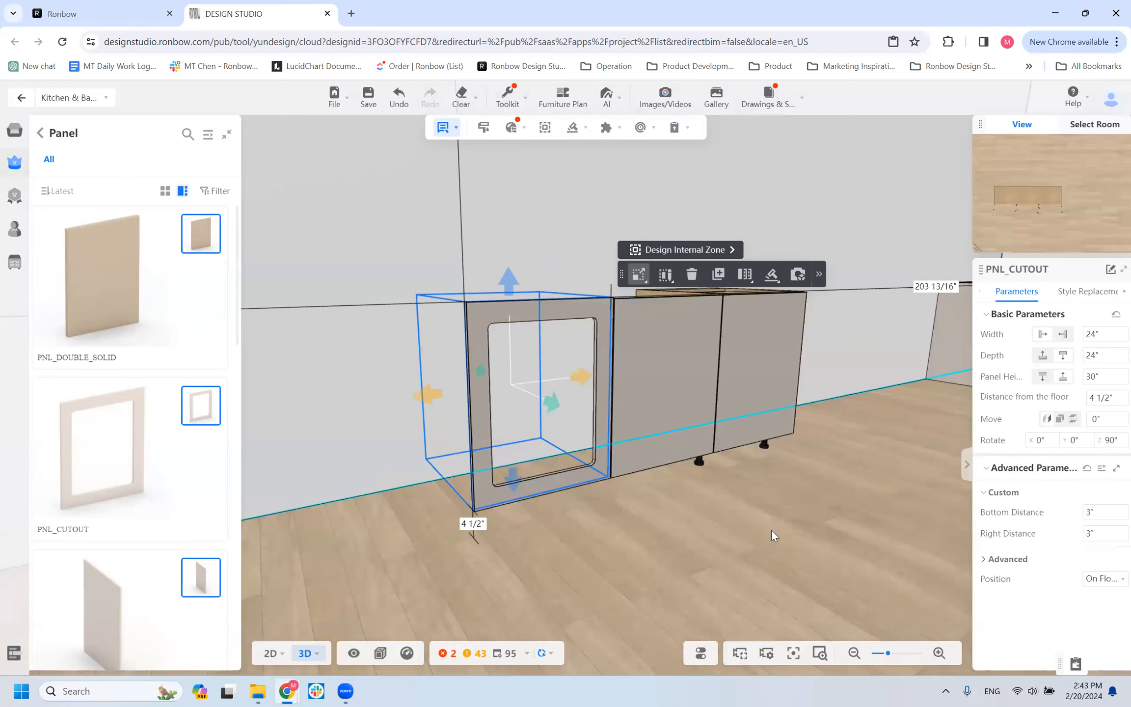
{"action": "left_click", "coordinate": [984, 563]}
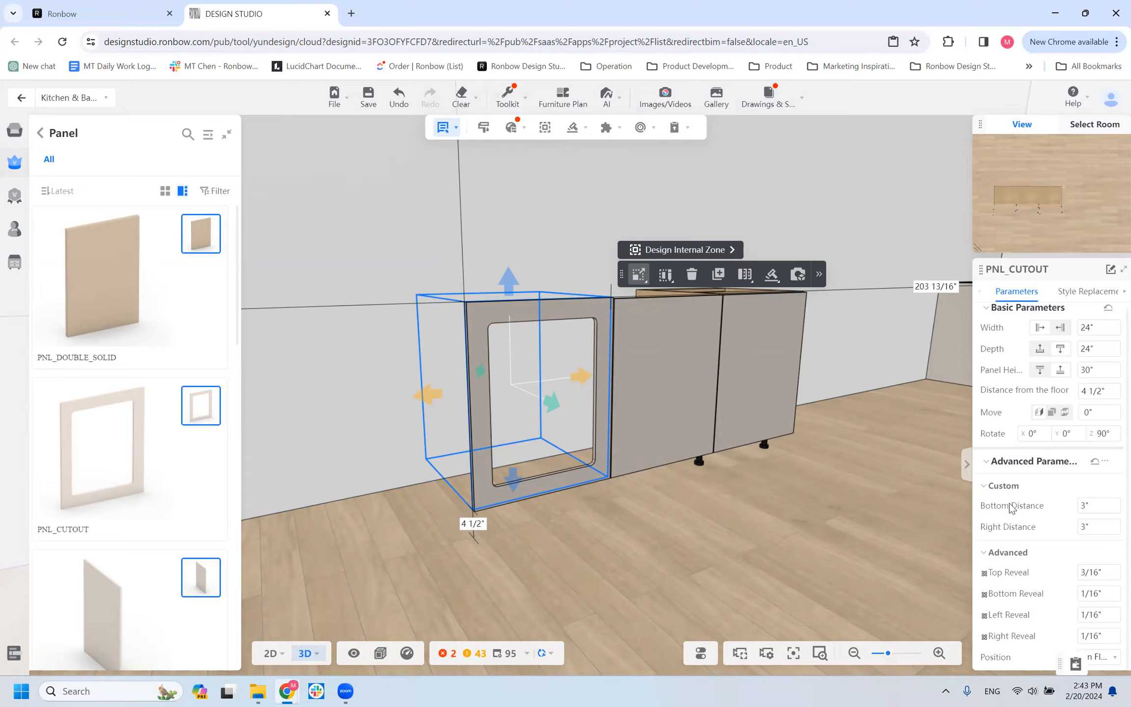
Examine the PNL_CUTOUT panel's opening against its bottom and right distances, and check its carcass style and material options.
{"action": "left_click", "coordinate": [1082, 506]}
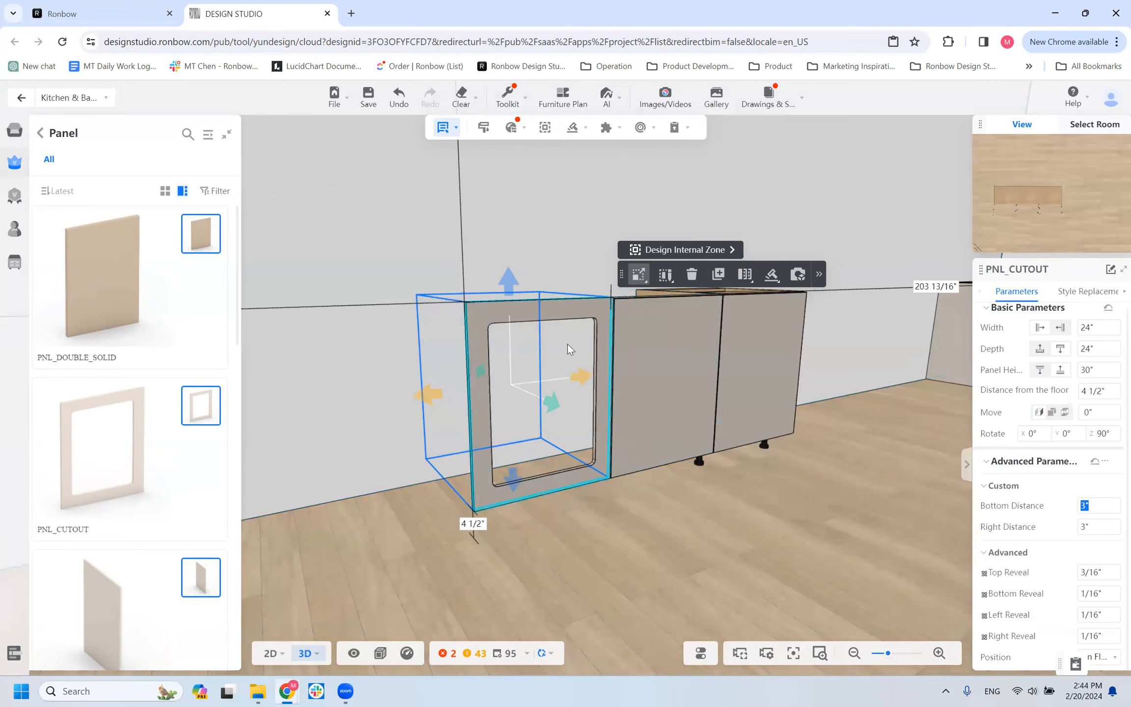
{"action": "scroll", "coordinate": [572, 348], "scroll_direction": "up", "scroll_amount": 2}
{"action": "scroll", "coordinate": [573, 348], "scroll_direction": "up", "scroll_amount": 2}
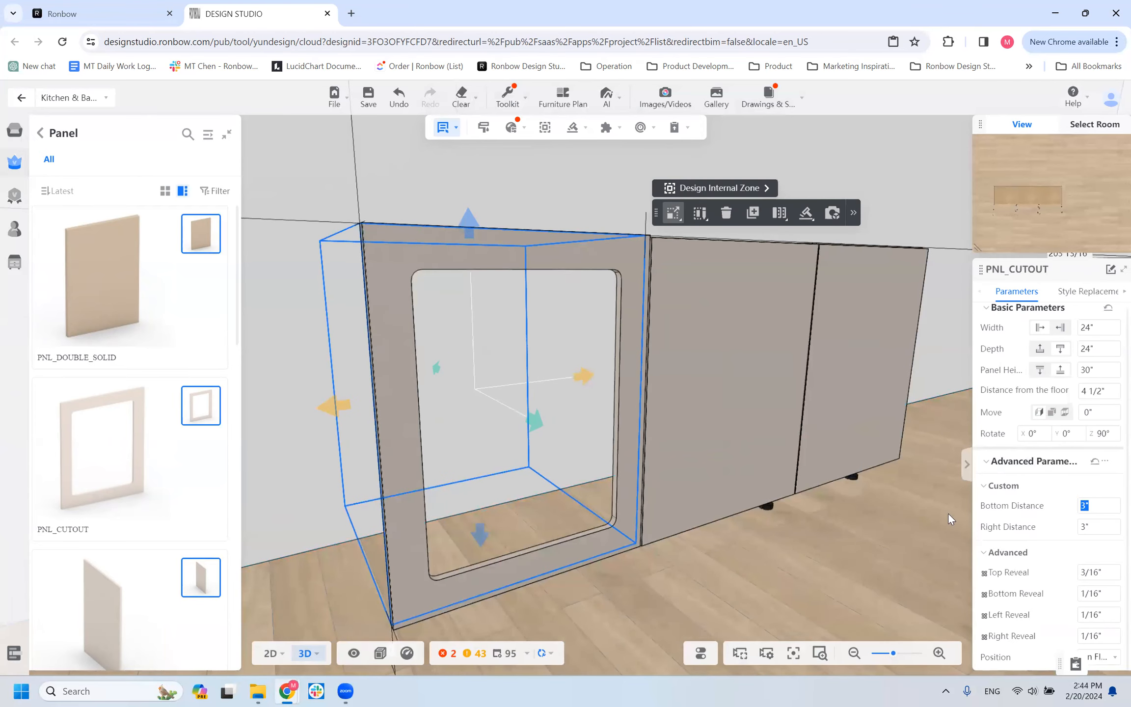
{"action": "scroll", "coordinate": [589, 537], "scroll_direction": "down", "scroll_amount": 3}
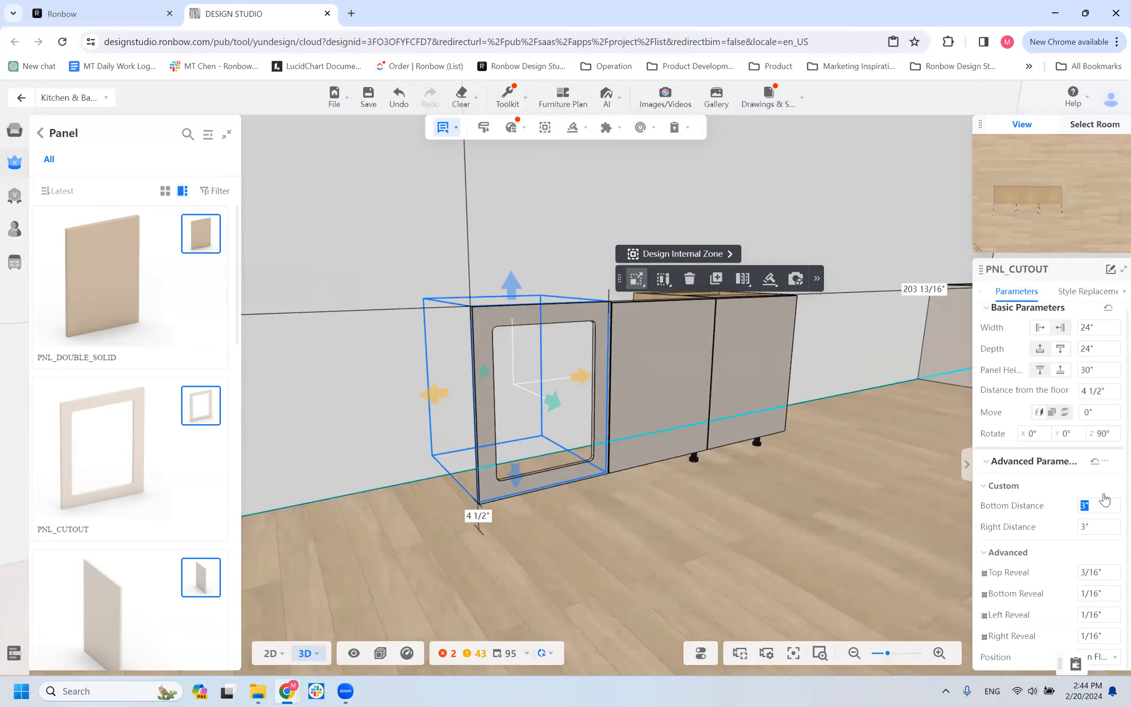
{"action": "scroll", "coordinate": [553, 471], "scroll_direction": "up", "scroll_amount": 5}
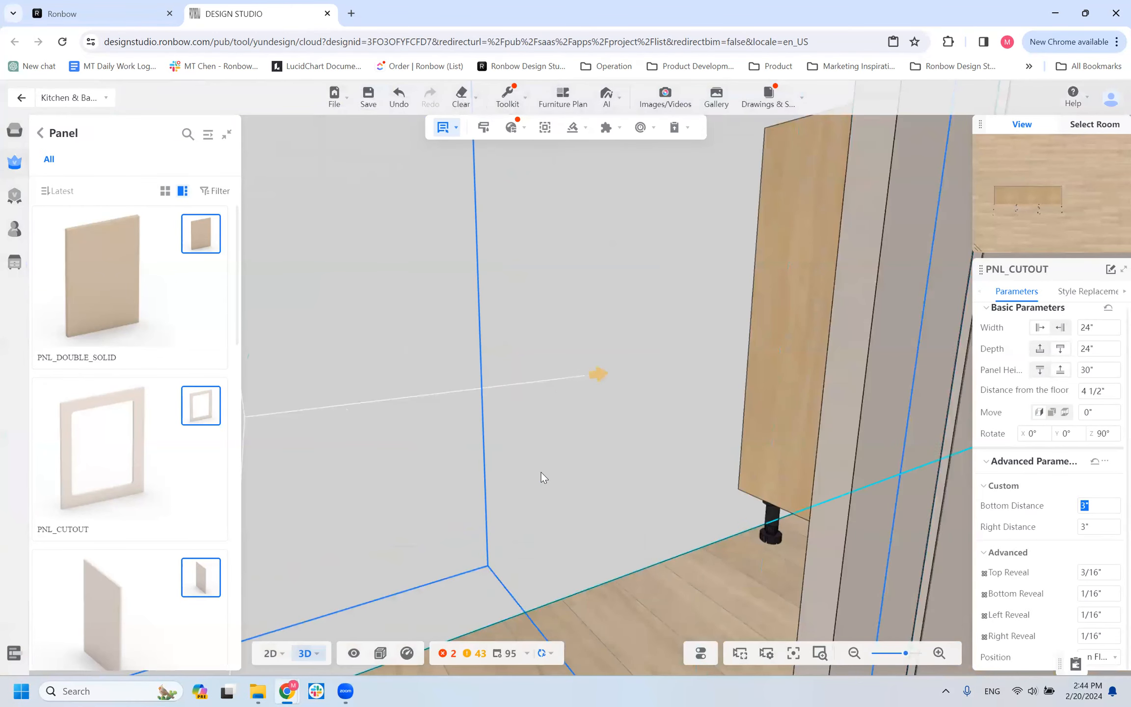
{"action": "scroll", "coordinate": [541, 471], "scroll_direction": "down", "scroll_amount": 5}
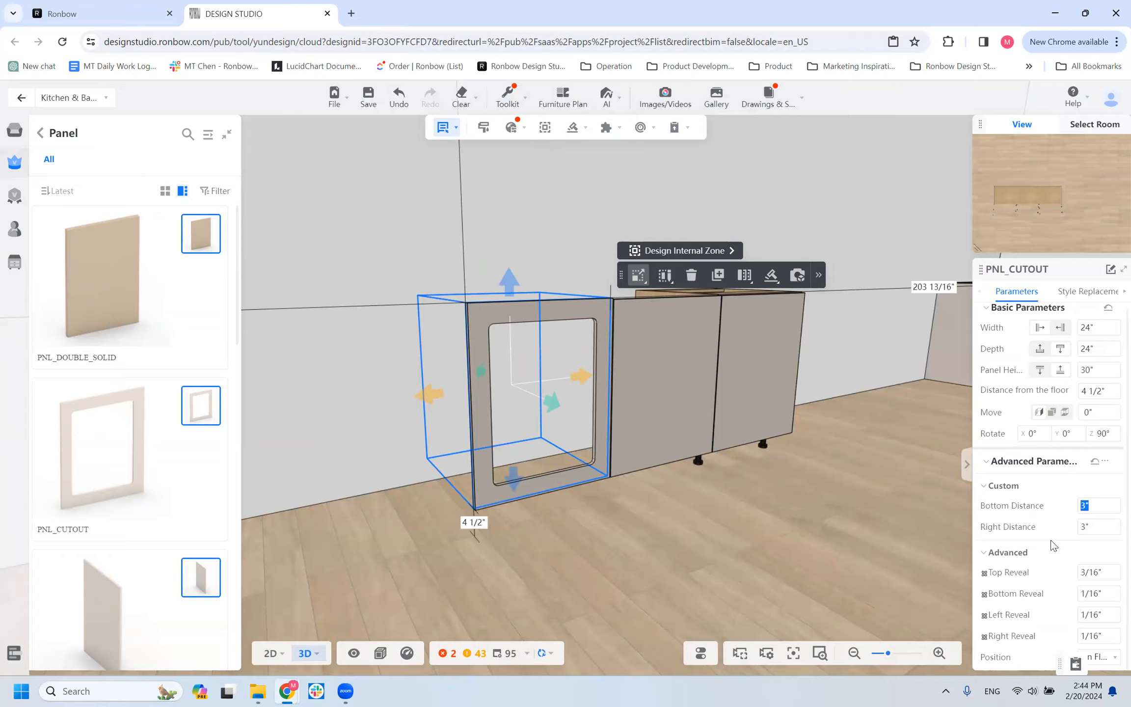
{"action": "scroll", "coordinate": [1039, 608], "scroll_direction": "up", "scroll_amount": 1}
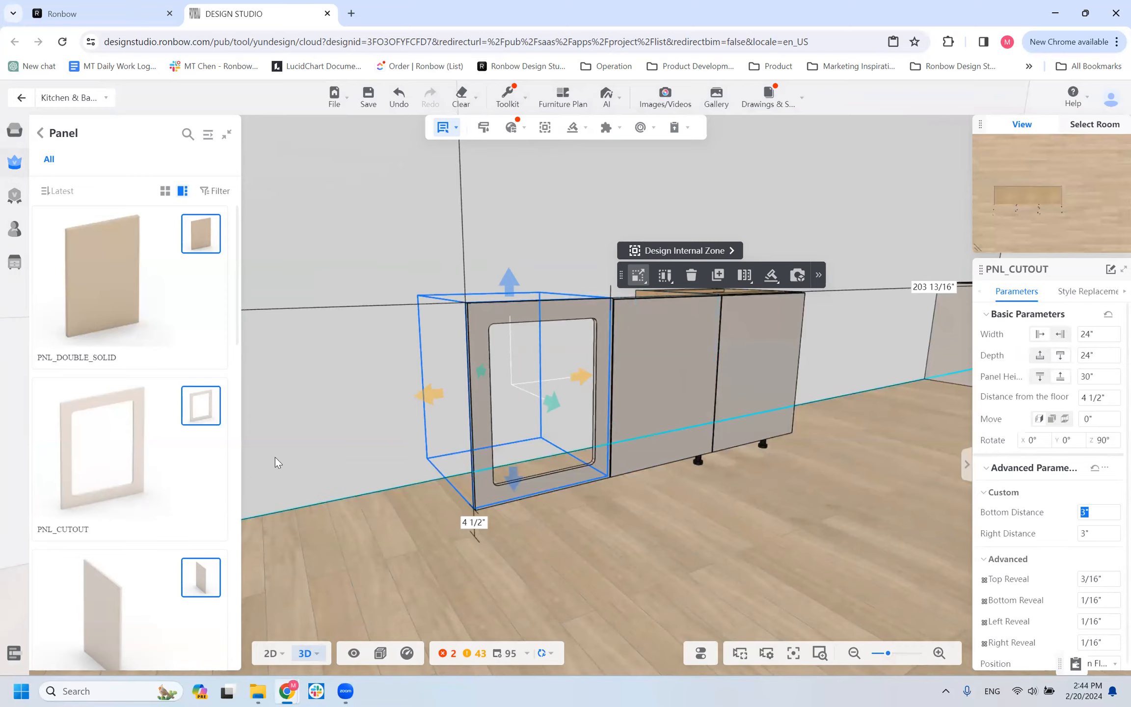
{"action": "left_click", "coordinate": [1083, 293]}
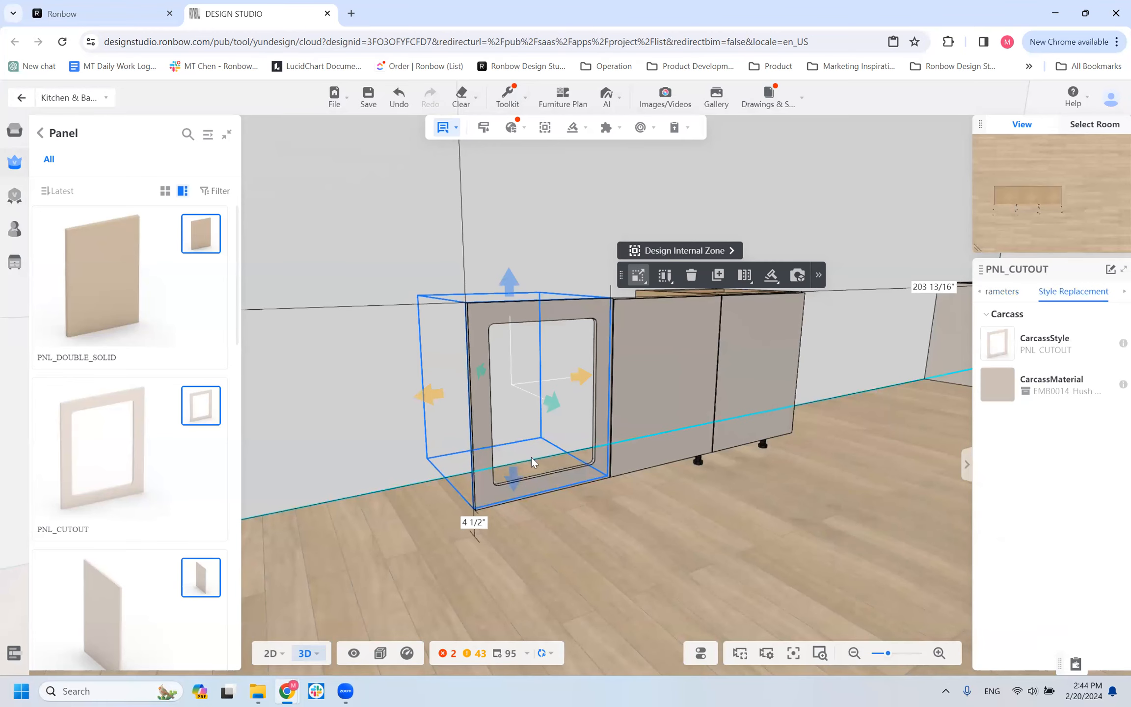
{"action": "left_click", "coordinate": [537, 472]}
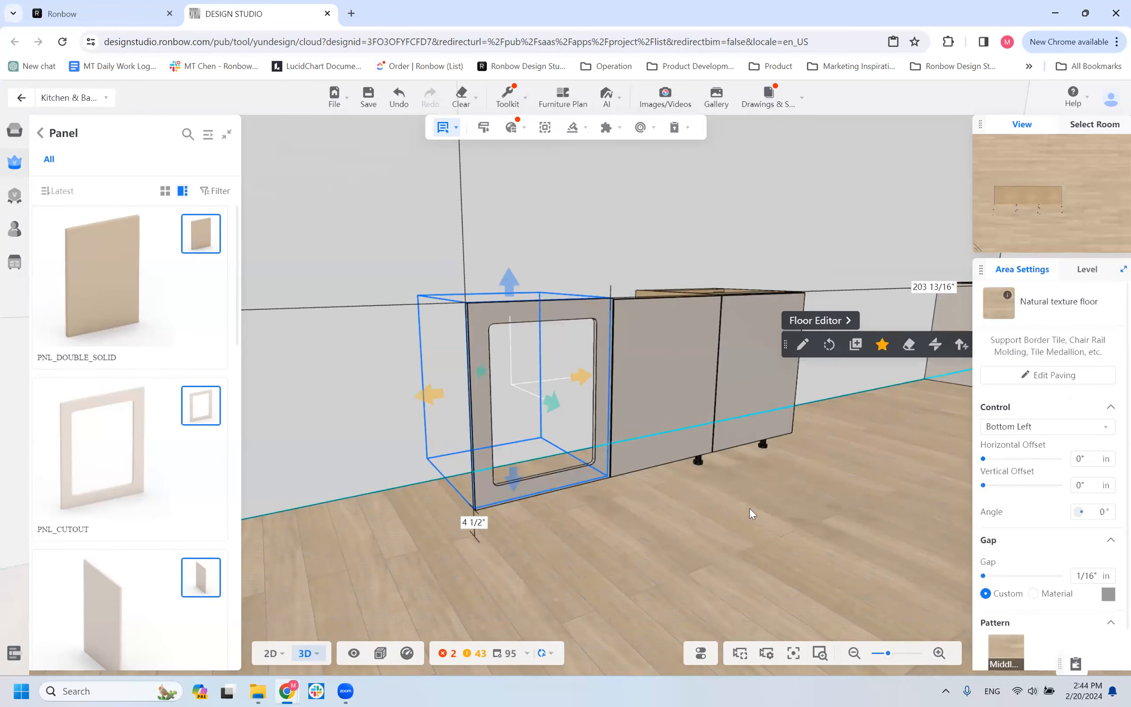
Place a PNL_HORI panel from the panel catalog on the empty wall well away from the cutout panel, 34 1/2" above the floor.
{"action": "scroll", "coordinate": [749, 509], "scroll_direction": "down", "scroll_amount": 3}
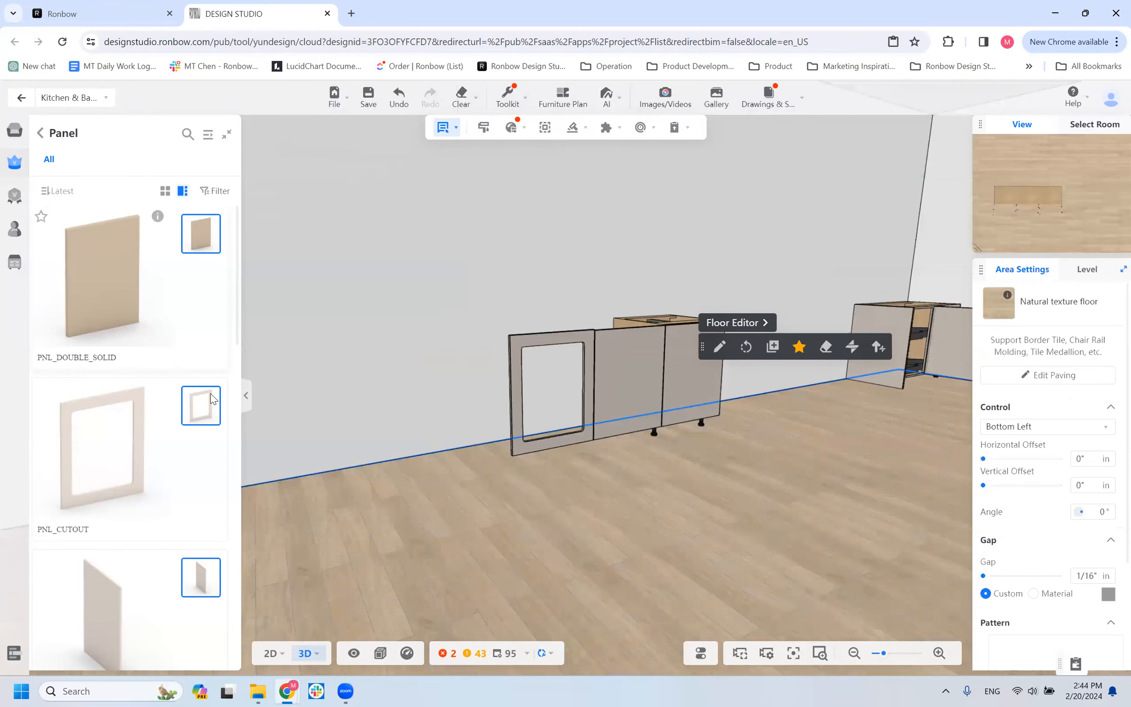
{"action": "scroll", "coordinate": [98, 456], "scroll_direction": "down", "scroll_amount": 5}
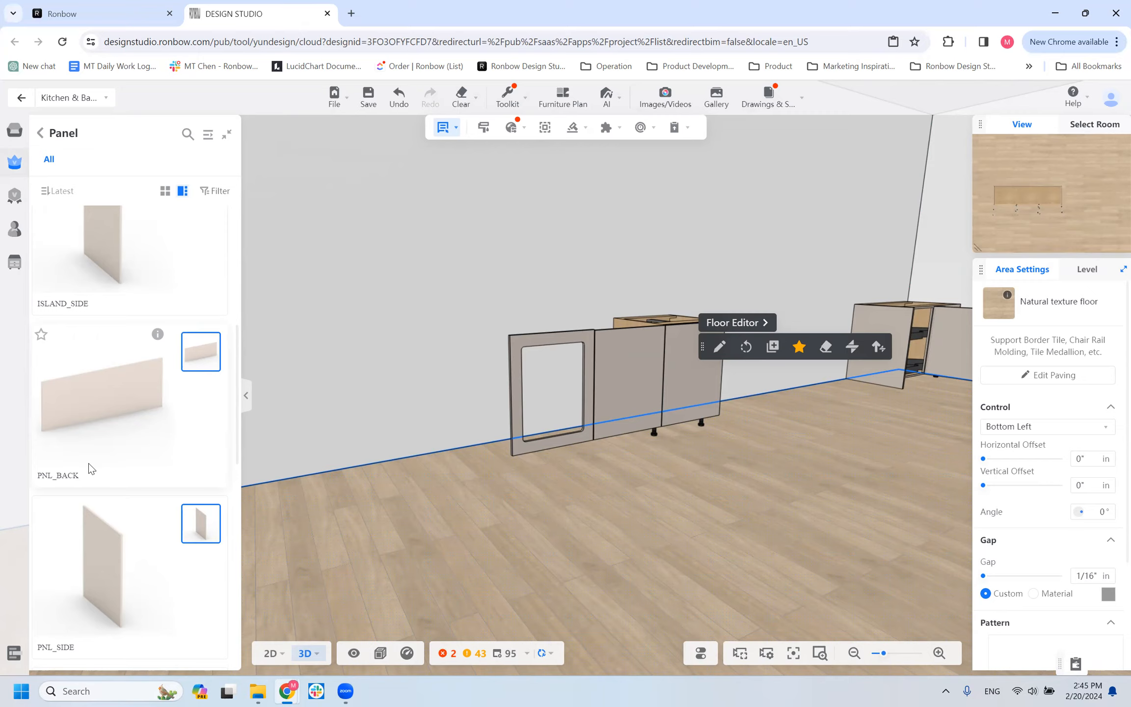
{"action": "scroll", "coordinate": [147, 452], "scroll_direction": "down", "scroll_amount": 10}
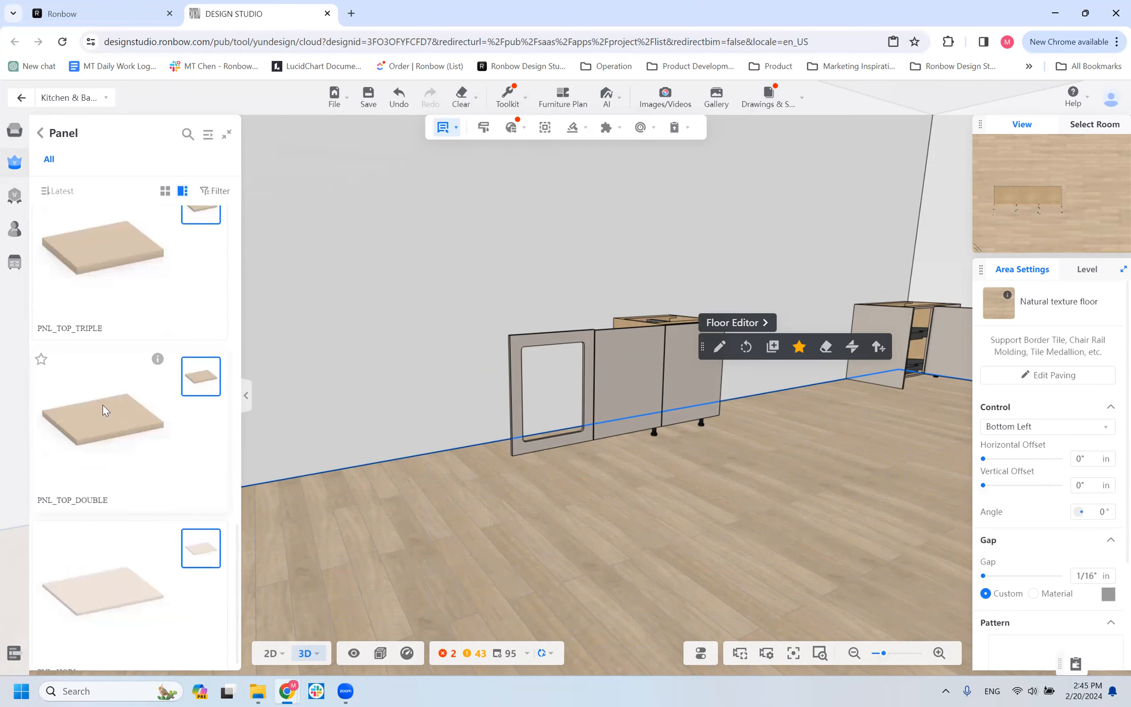
{"action": "scroll", "coordinate": [118, 443], "scroll_direction": "down", "scroll_amount": 1}
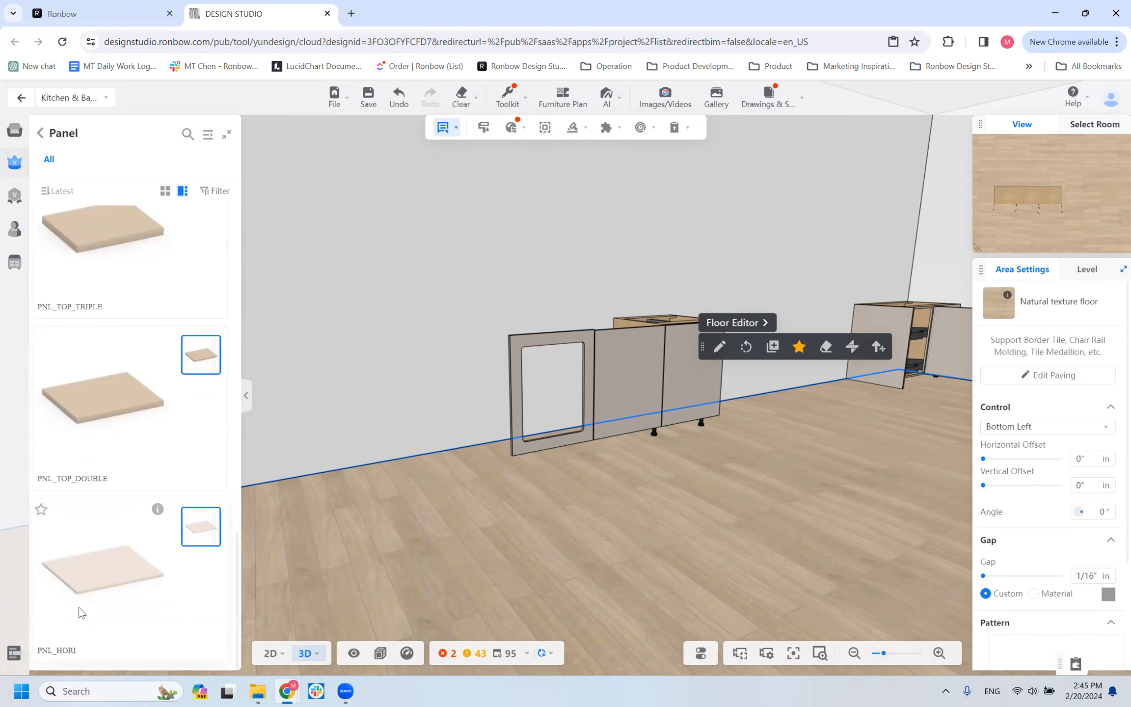
{"action": "left_click", "coordinate": [139, 532]}
{"action": "scroll", "coordinate": [437, 394], "scroll_direction": "down", "scroll_amount": 5}
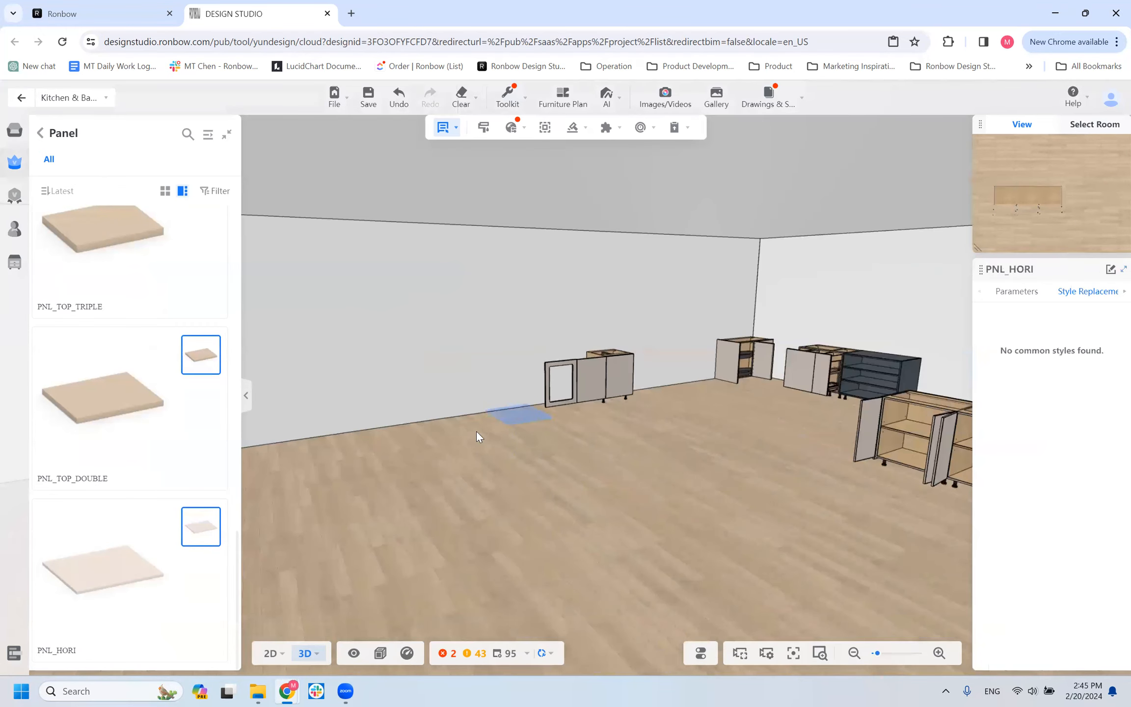
{"action": "scroll", "coordinate": [370, 394], "scroll_direction": "down", "scroll_amount": 3}
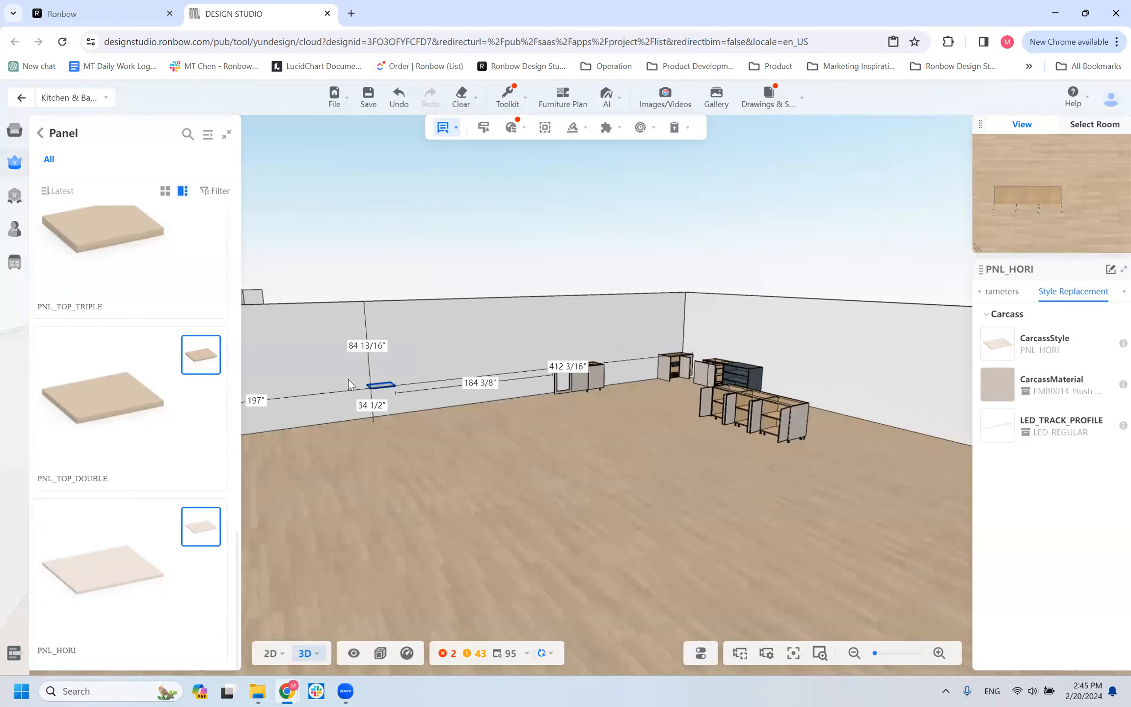
{"action": "scroll", "coordinate": [348, 379], "scroll_direction": "up", "scroll_amount": 4}
{"action": "left_click", "coordinate": [352, 382]}
{"action": "scroll", "coordinate": [352, 382], "scroll_direction": "down", "scroll_amount": 3}
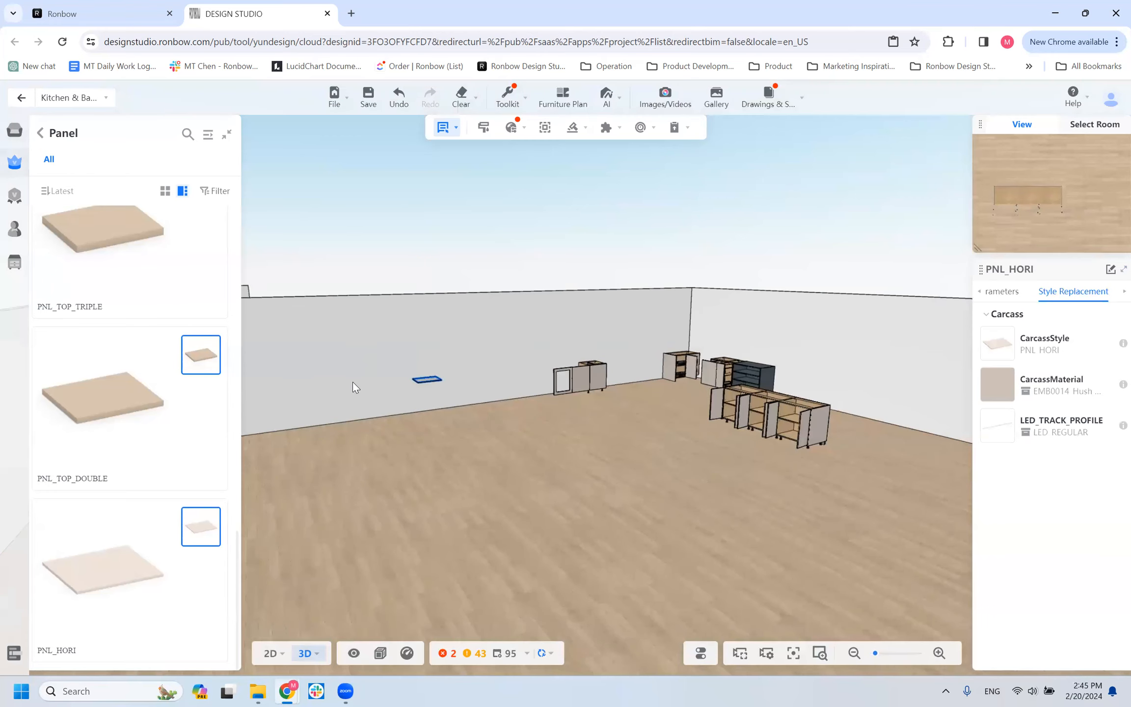
{"action": "scroll", "coordinate": [345, 417], "scroll_direction": "up", "scroll_amount": 4}
{"action": "left_click_drag", "start_coordinate": [616, 524], "coordinate": [677, 556]}
{"action": "mouse_move", "coordinate": [579, 523]}
{"action": "left_mouse_down"}
{"action": "mouse_move", "coordinate": [540, 519]}
{"action": "mouse_move", "coordinate": [566, 512]}
{"action": "left_mouse_up"}
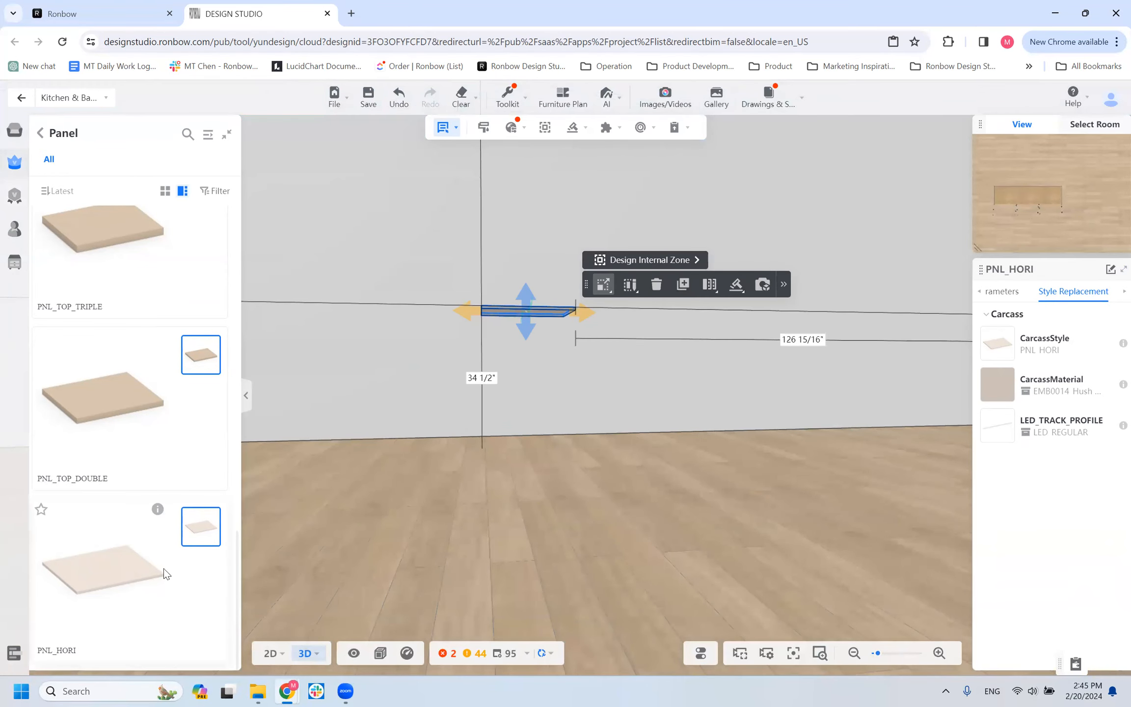
Inspect the wall-mounted PNL_HORI panel and its front edge from close up and at an angle.
{"action": "scroll", "coordinate": [524, 313], "scroll_direction": "up", "scroll_amount": 3}
{"action": "scroll", "coordinate": [524, 311], "scroll_direction": "down", "scroll_amount": 5}
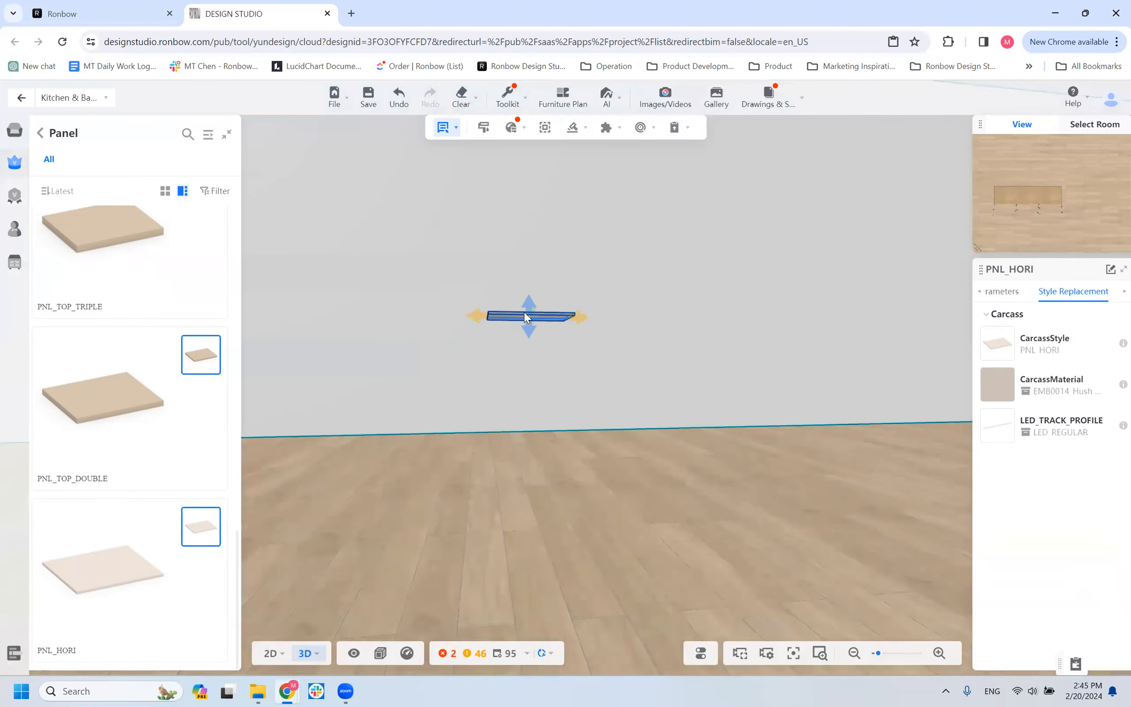
{"action": "mouse_move", "coordinate": [482, 363]}
{"action": "left_mouse_down"}
{"action": "mouse_move", "coordinate": [484, 376]}
{"action": "mouse_move", "coordinate": [492, 356]}
{"action": "mouse_move", "coordinate": [495, 366]}
{"action": "left_mouse_up"}
{"action": "scroll", "coordinate": [530, 373], "scroll_direction": "up", "scroll_amount": 3}
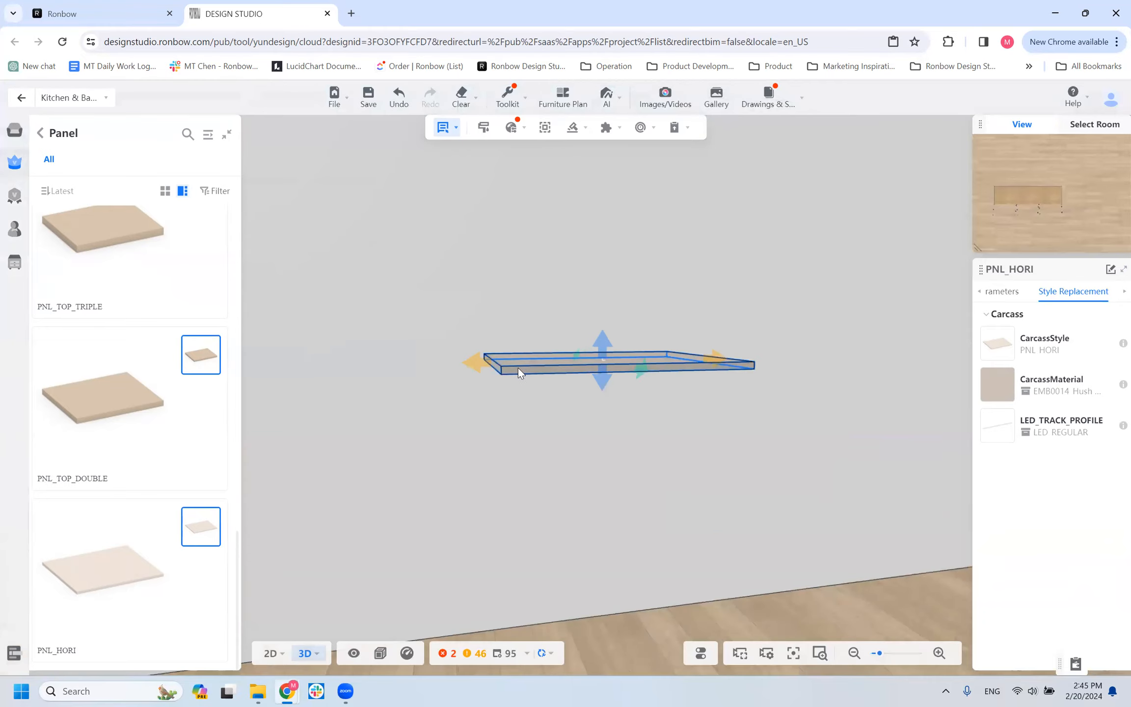
{"action": "left_click", "coordinate": [518, 367]}
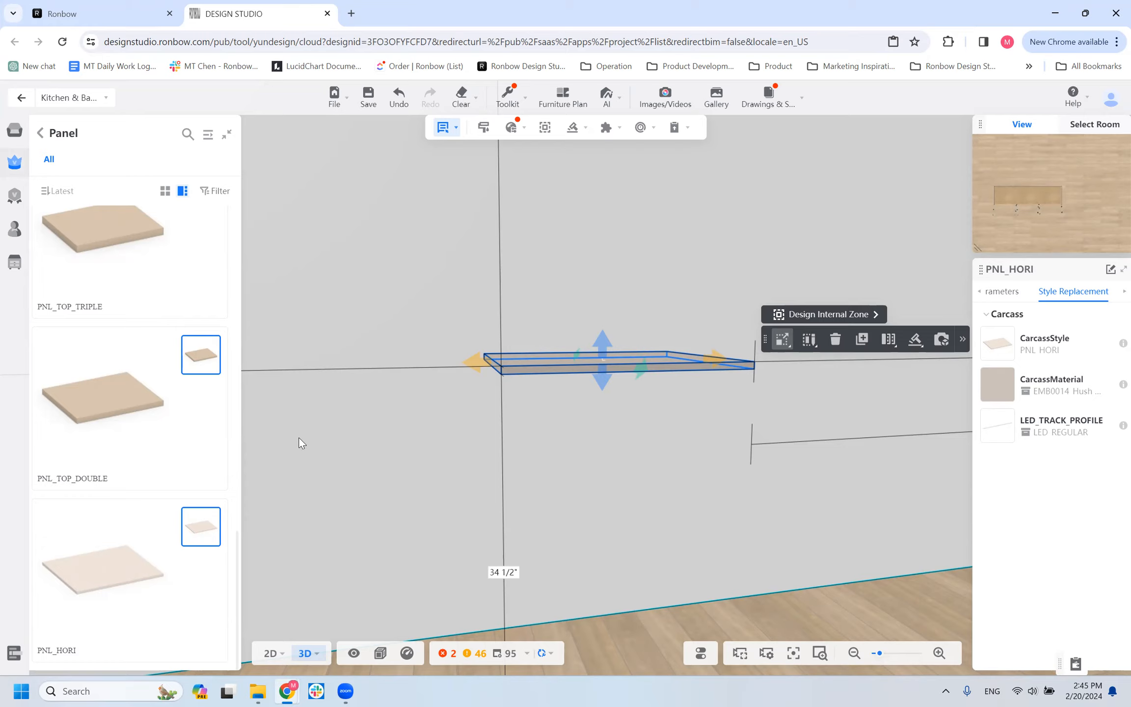
{"action": "scroll", "coordinate": [387, 413], "scroll_direction": "down", "scroll_amount": 4}
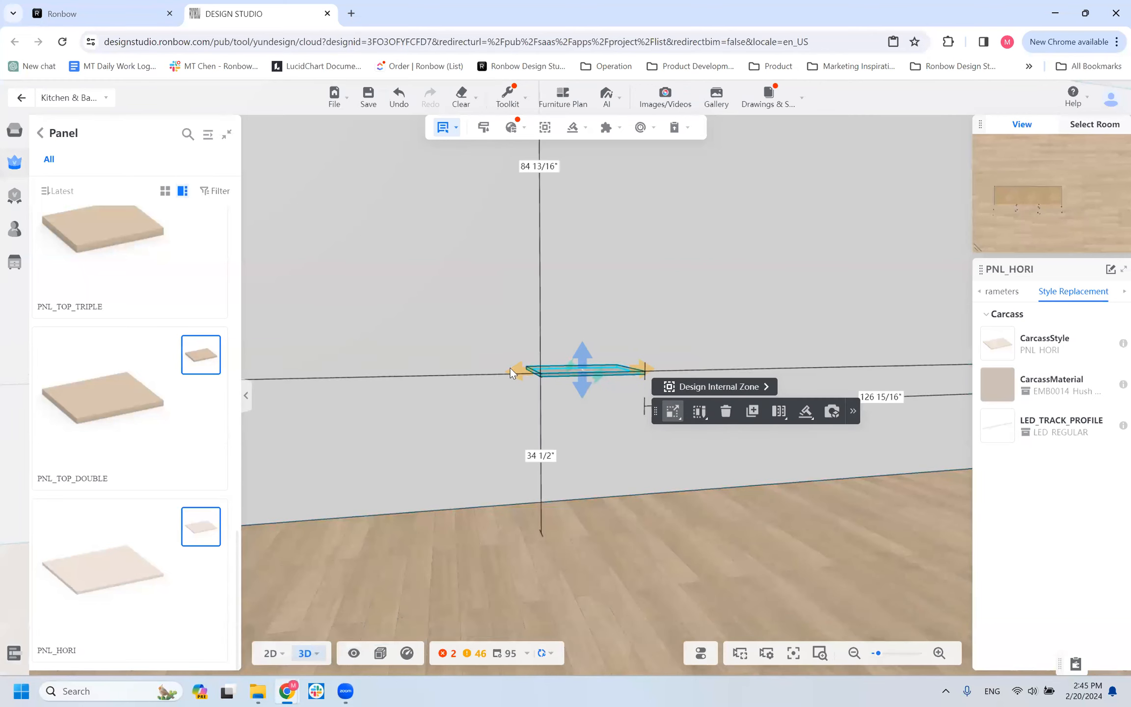
Place a PNL_TOP_DOUBLE panel and a PNL_TOP_TRIPLE panel on the wall, 28 1/2" above the floor with a 2" gap between them.
{"action": "left_click", "coordinate": [95, 386]}
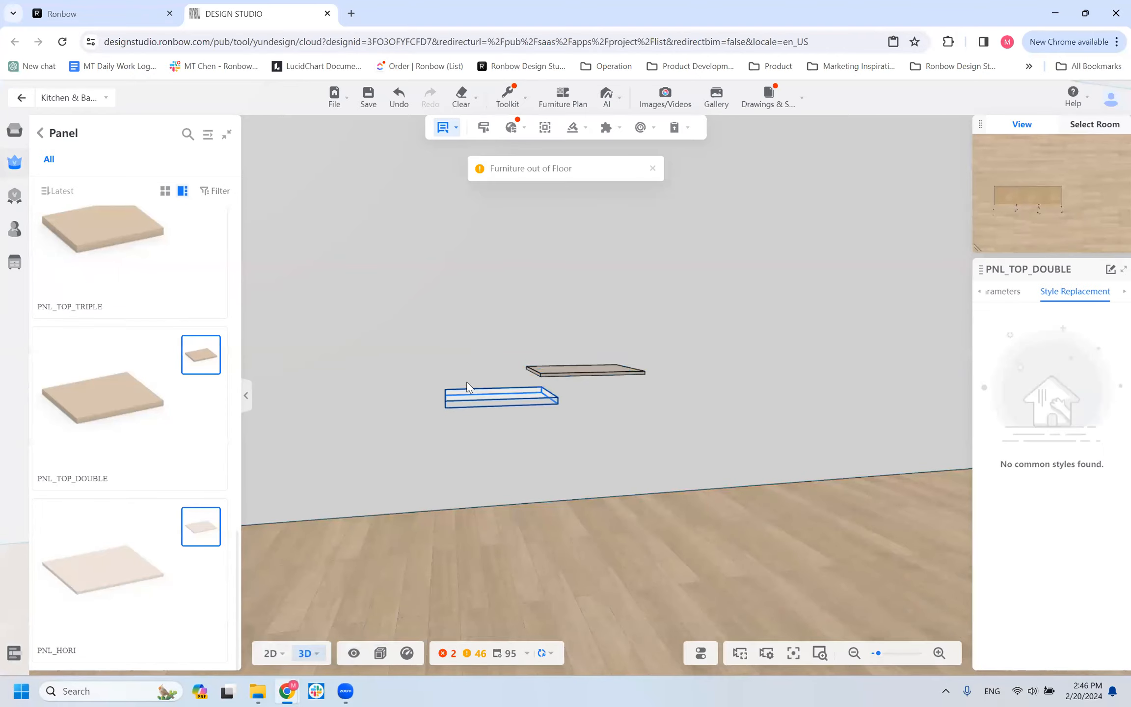
{"action": "left_click", "coordinate": [437, 370]}
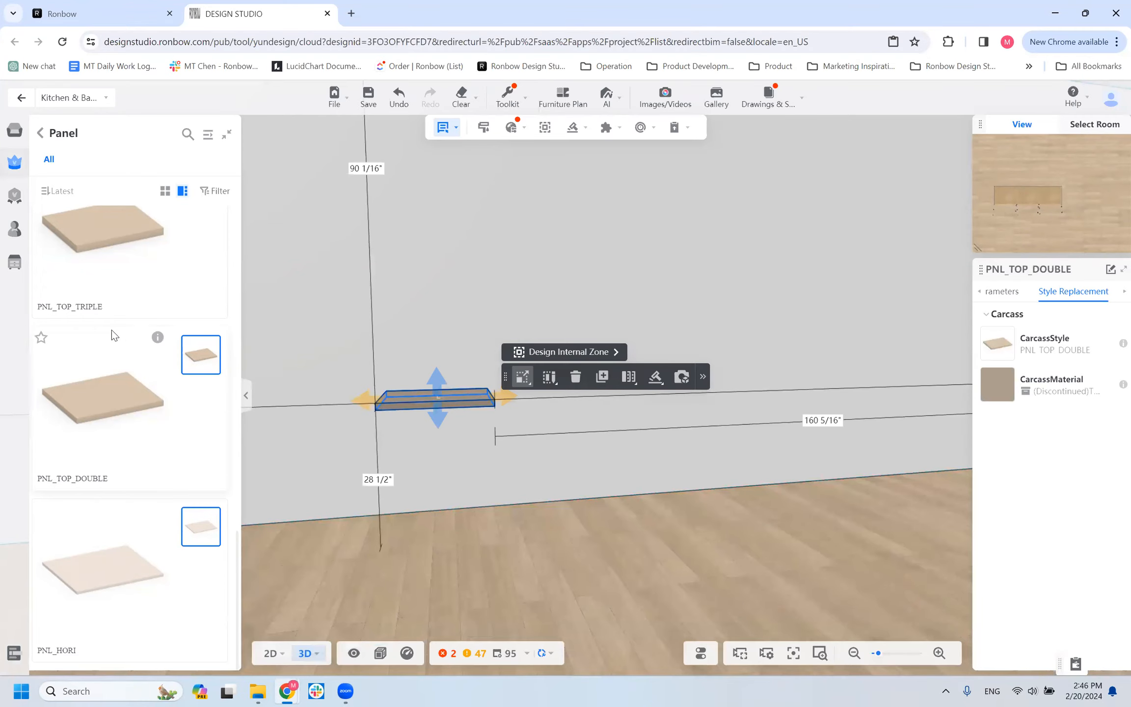
{"action": "left_click_drag", "start_coordinate": [118, 311], "coordinate": [324, 400]}
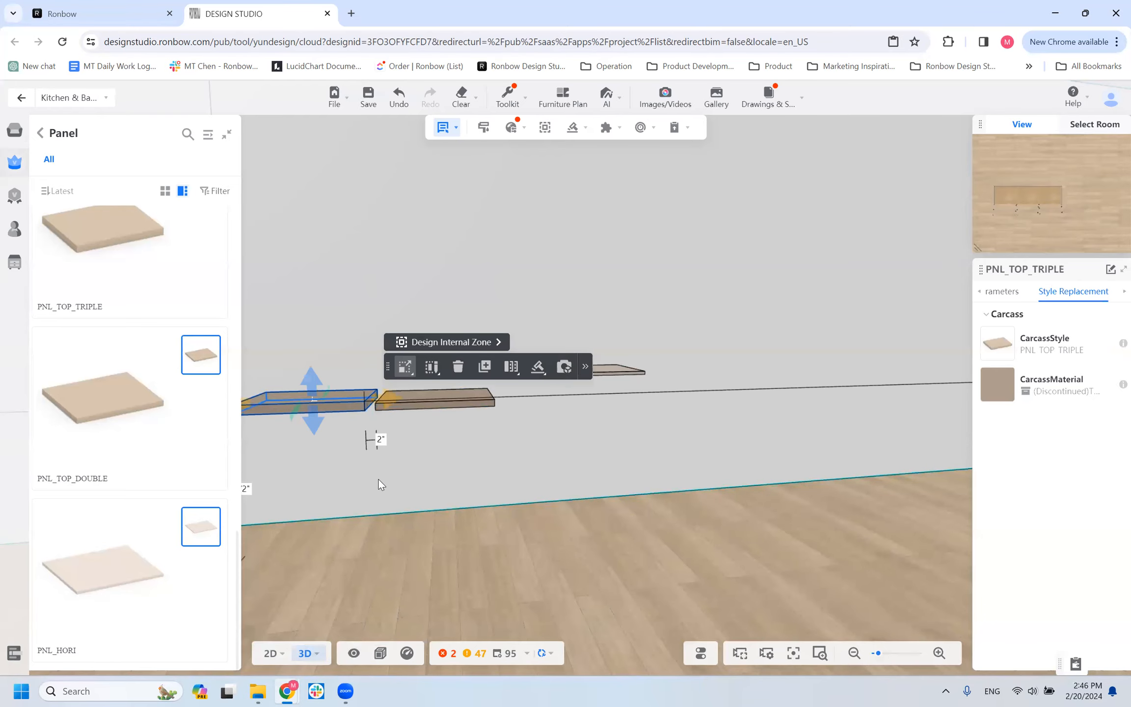
Review the PNL_TOP_DOUBLE panel's thickness in the model and its basic and advanced parameters.
{"action": "scroll", "coordinate": [444, 406], "scroll_direction": "down", "scroll_amount": 3}
{"action": "left_click", "coordinate": [488, 392]}
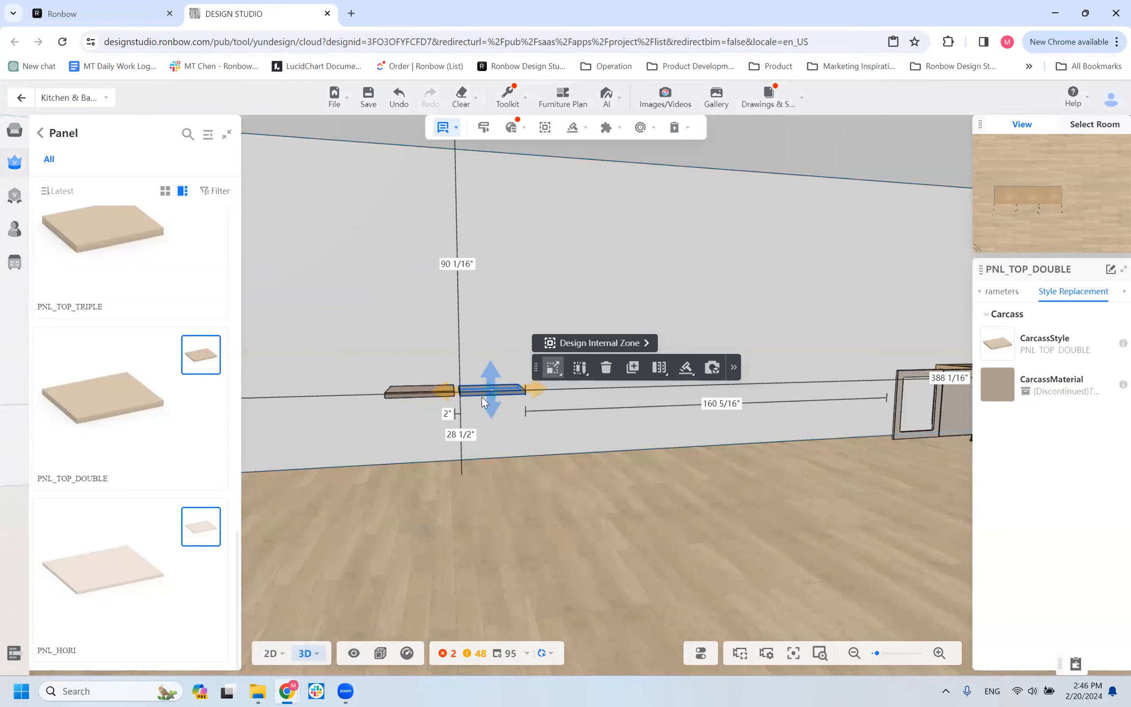
{"action": "scroll", "coordinate": [482, 396], "scroll_direction": "up", "scroll_amount": 5}
{"action": "scroll", "coordinate": [478, 411], "scroll_direction": "down", "scroll_amount": 5}
{"action": "left_click_drag", "start_coordinate": [474, 414], "coordinate": [619, 439]}
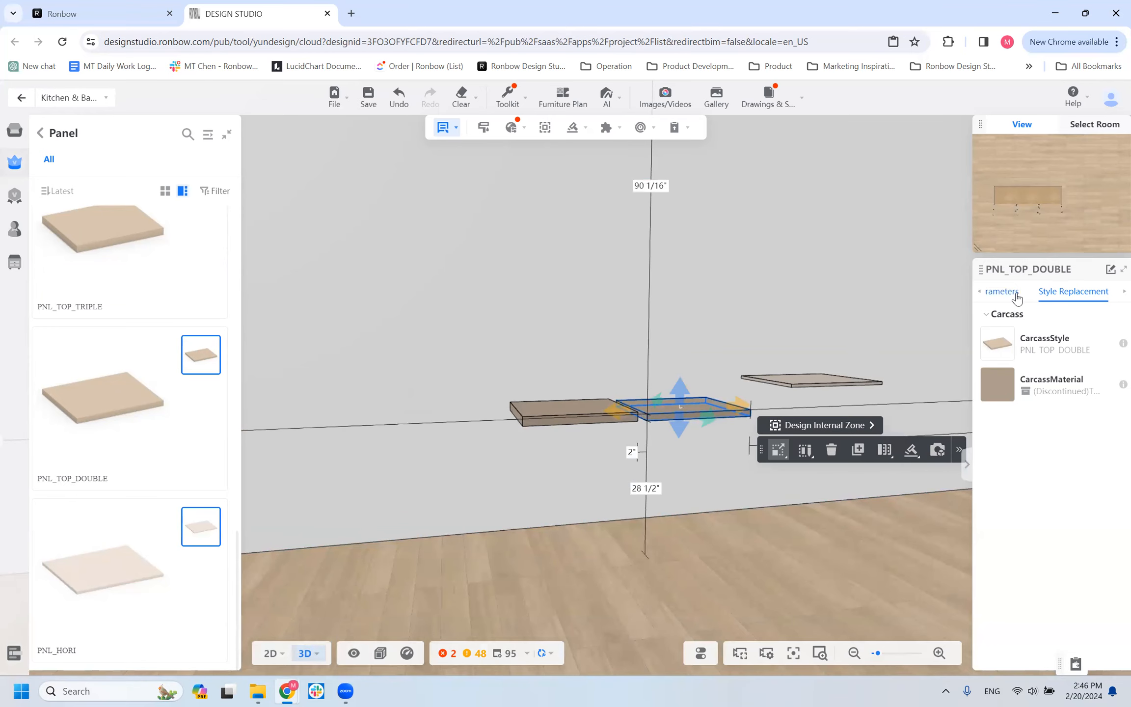
{"action": "left_click", "coordinate": [1002, 291]}
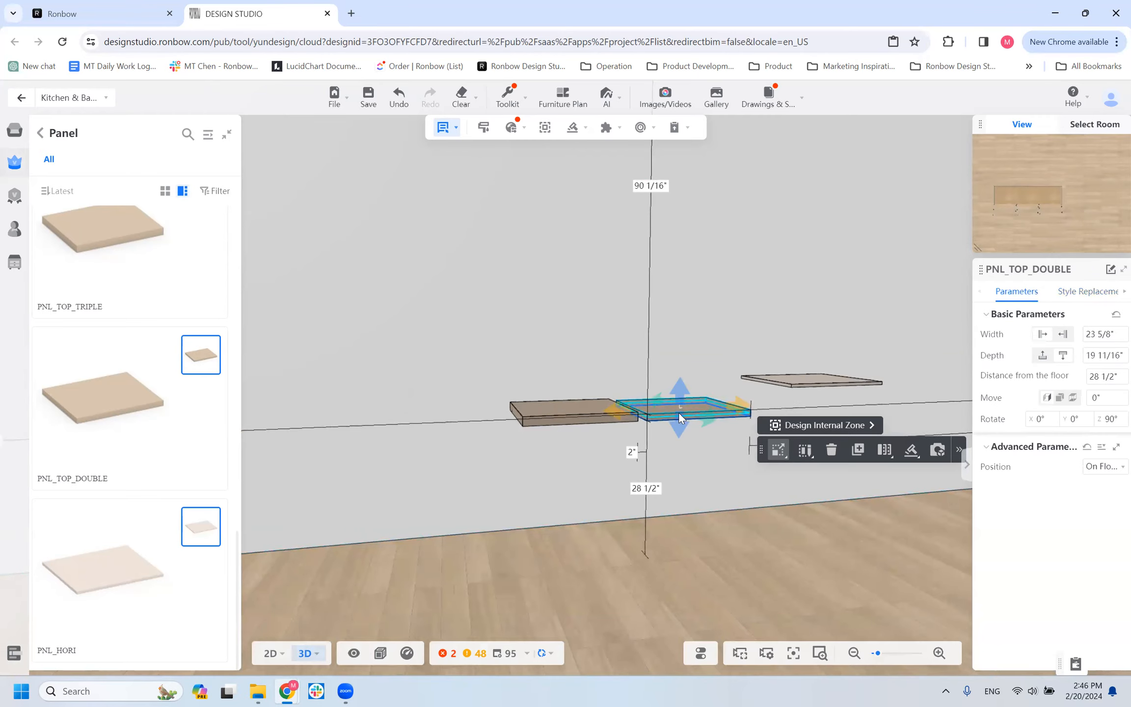
Review the PNL_TOP_TRIPLE panel's parameters and compare its thickness with the neighboring double panel.
{"action": "left_click", "coordinate": [551, 416]}
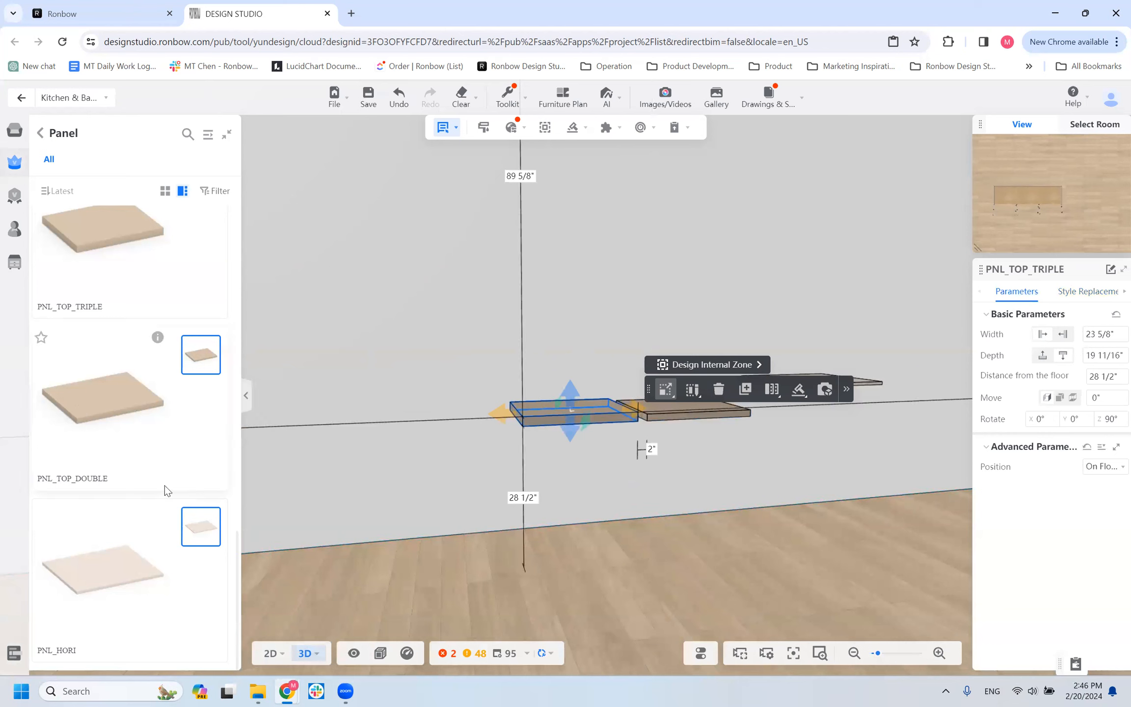
{"action": "scroll", "coordinate": [530, 448], "scroll_direction": "up", "scroll_amount": 5}
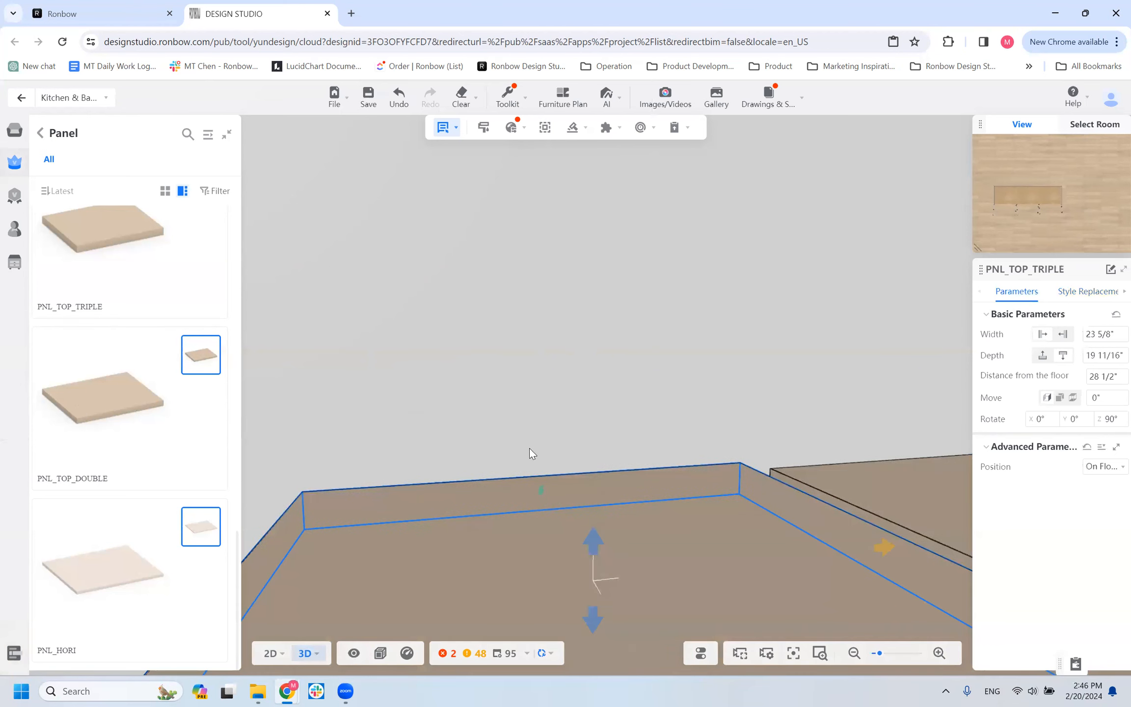
{"action": "scroll", "coordinate": [525, 454], "scroll_direction": "down", "scroll_amount": 4}
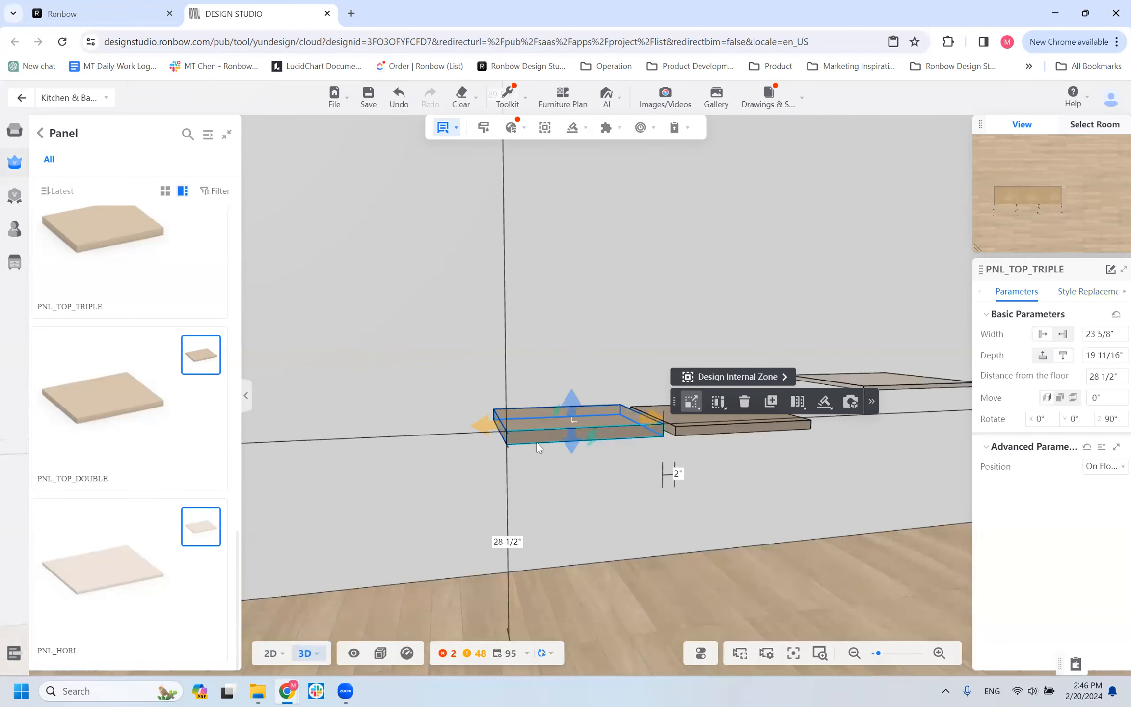
{"action": "scroll", "coordinate": [674, 497], "scroll_direction": "down", "scroll_amount": 4}
{"action": "left_click_drag", "start_coordinate": [718, 448], "coordinate": [664, 471]}
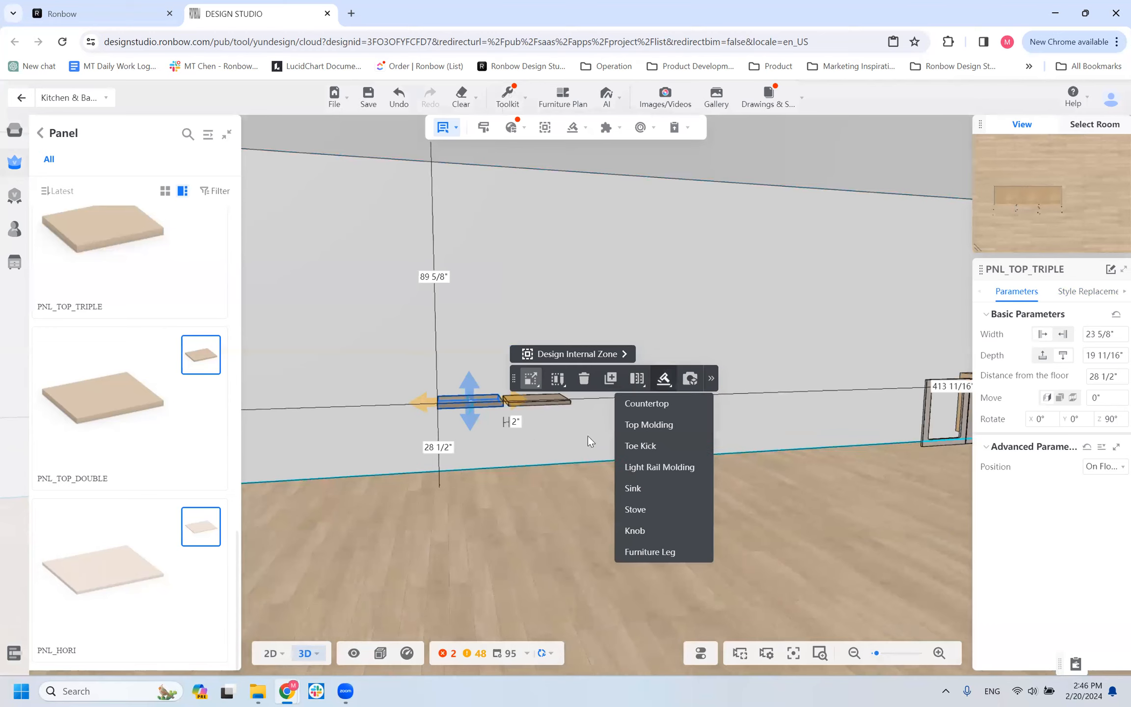
{"action": "left_click", "coordinate": [455, 417]}
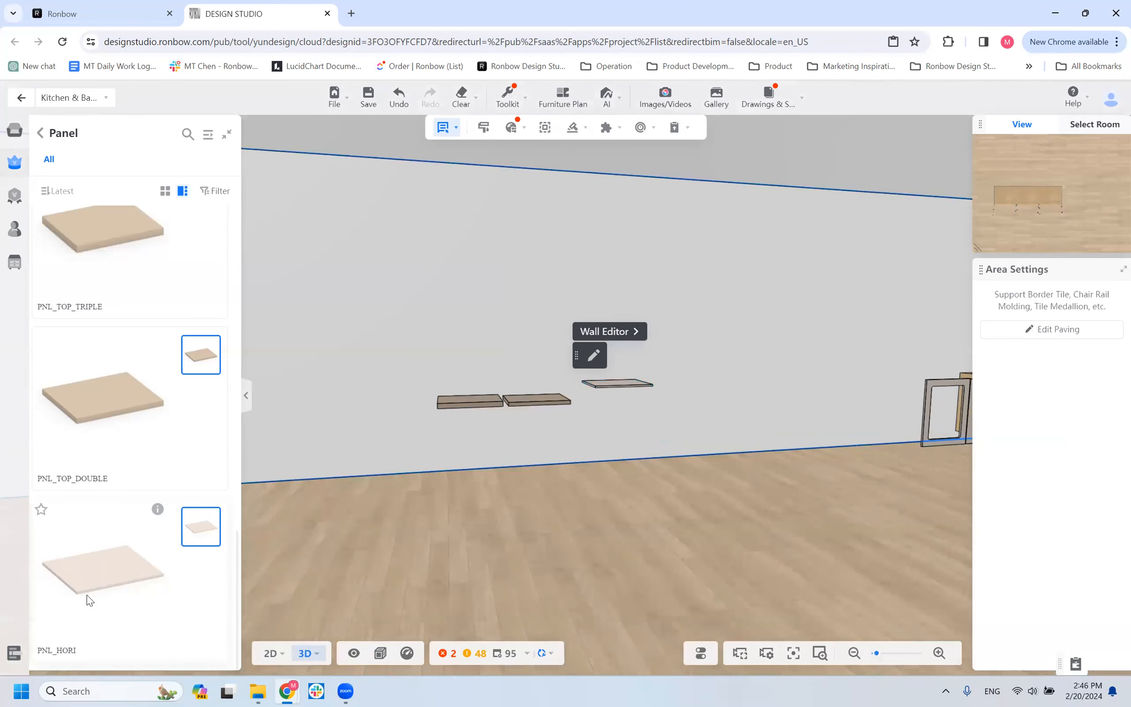
Browse the Ronbow carcass materials available for the PNL_HORI panel and view the panel beside the two thicker ones.
{"action": "left_click", "coordinate": [636, 382]}
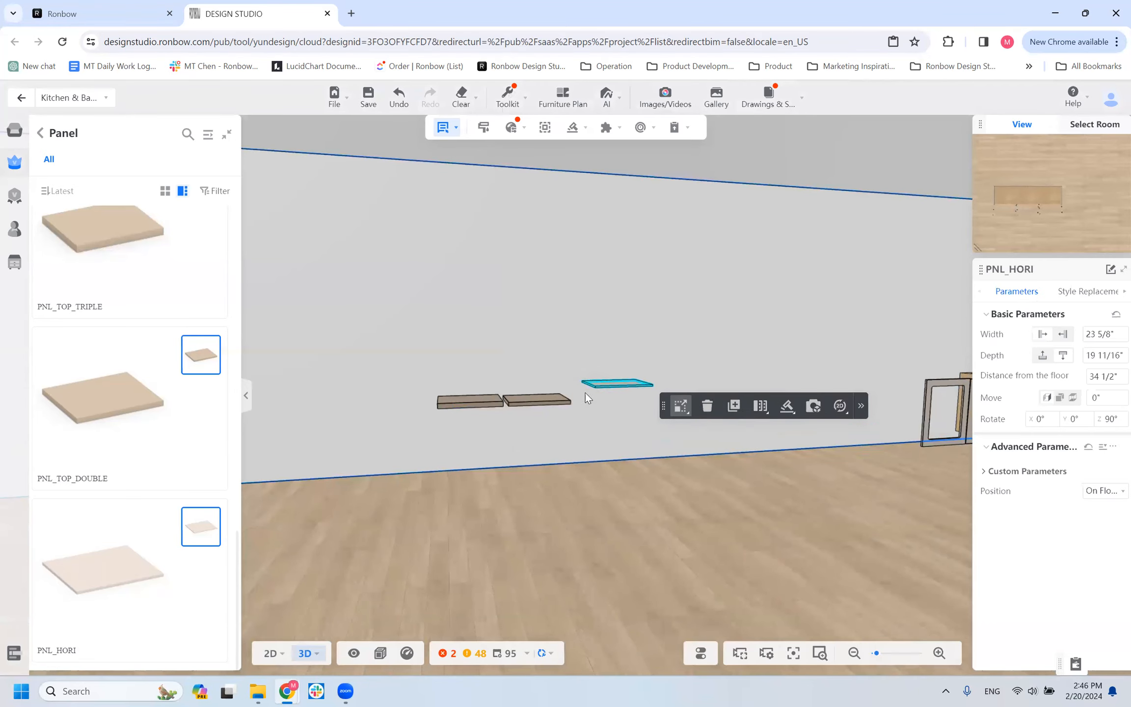
{"action": "left_click", "coordinate": [1101, 291]}
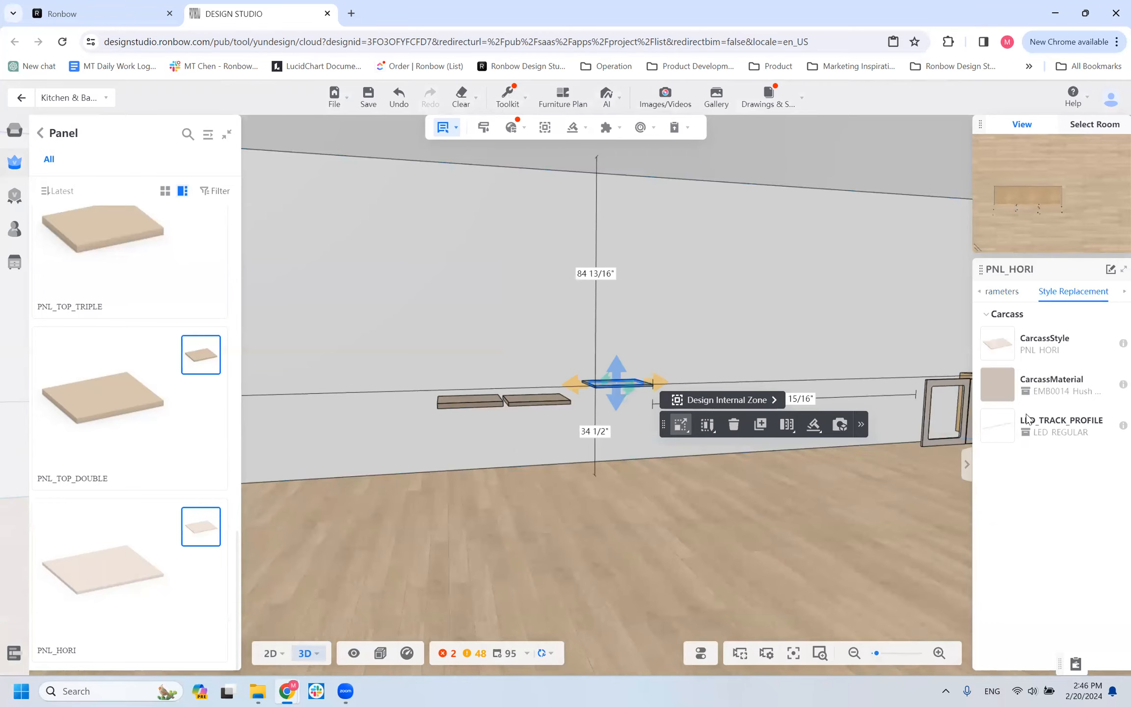
{"action": "left_click", "coordinate": [997, 384]}
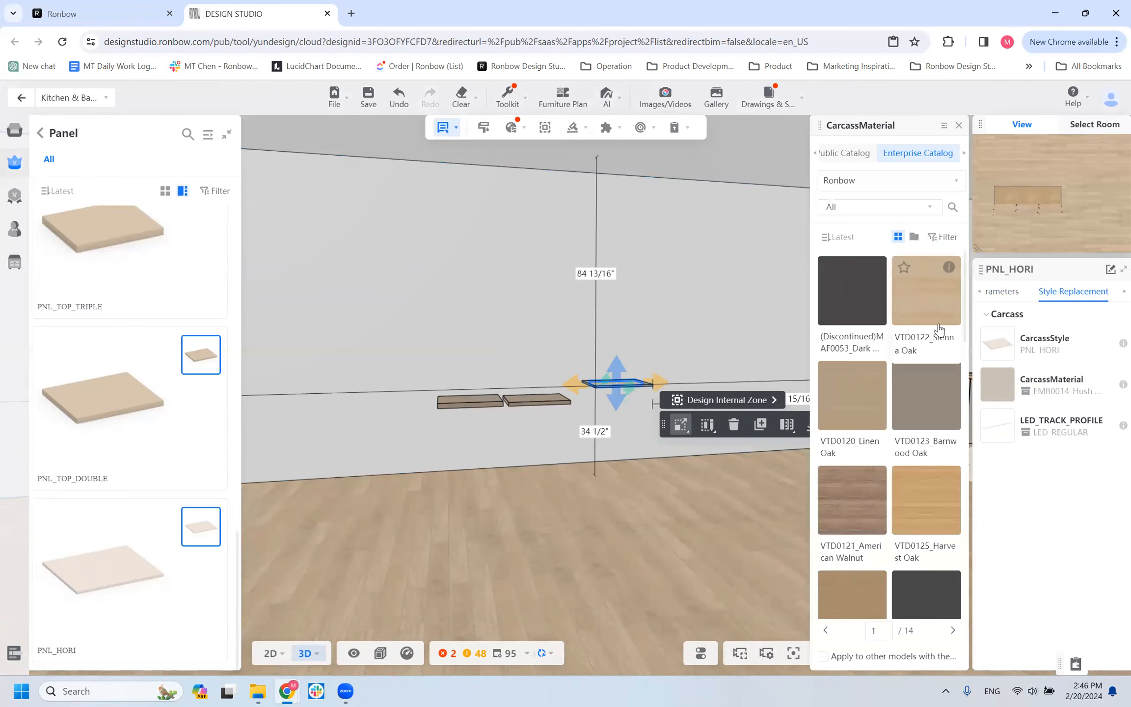
{"action": "scroll", "coordinate": [921, 497], "scroll_direction": "down", "scroll_amount": 5}
{"action": "scroll", "coordinate": [921, 497], "scroll_direction": "down", "scroll_amount": 6}
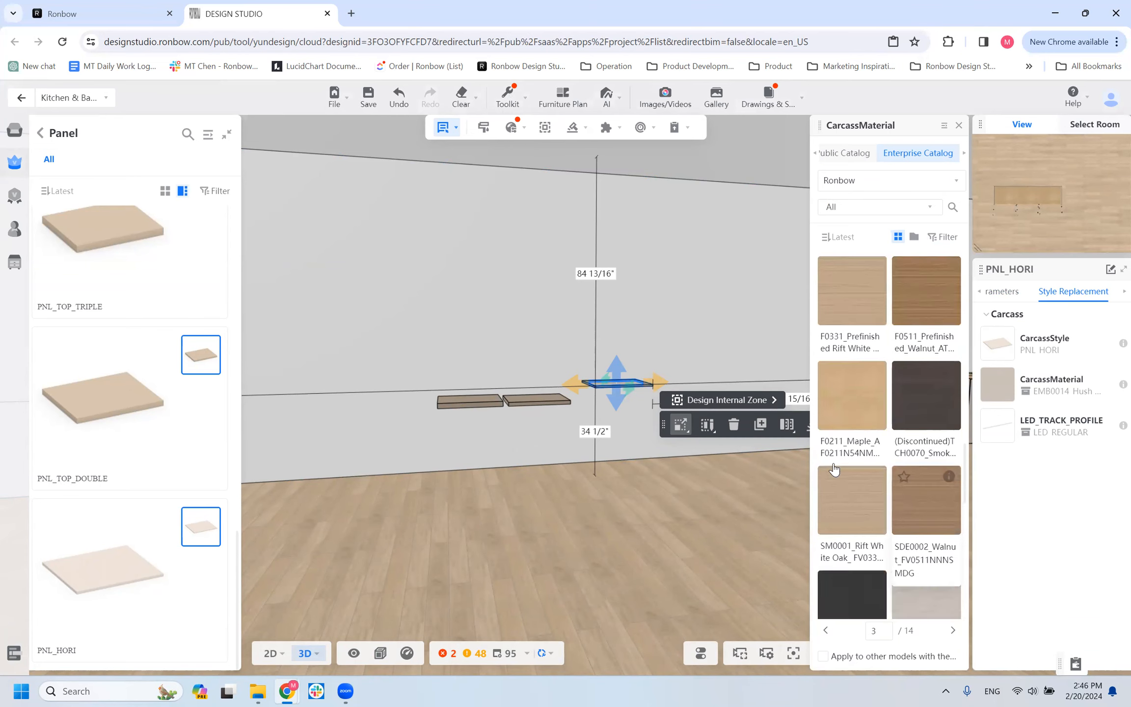
{"action": "scroll", "coordinate": [833, 468], "scroll_direction": "down", "scroll_amount": 4}
{"action": "scroll", "coordinate": [638, 387], "scroll_direction": "up", "scroll_amount": 2}
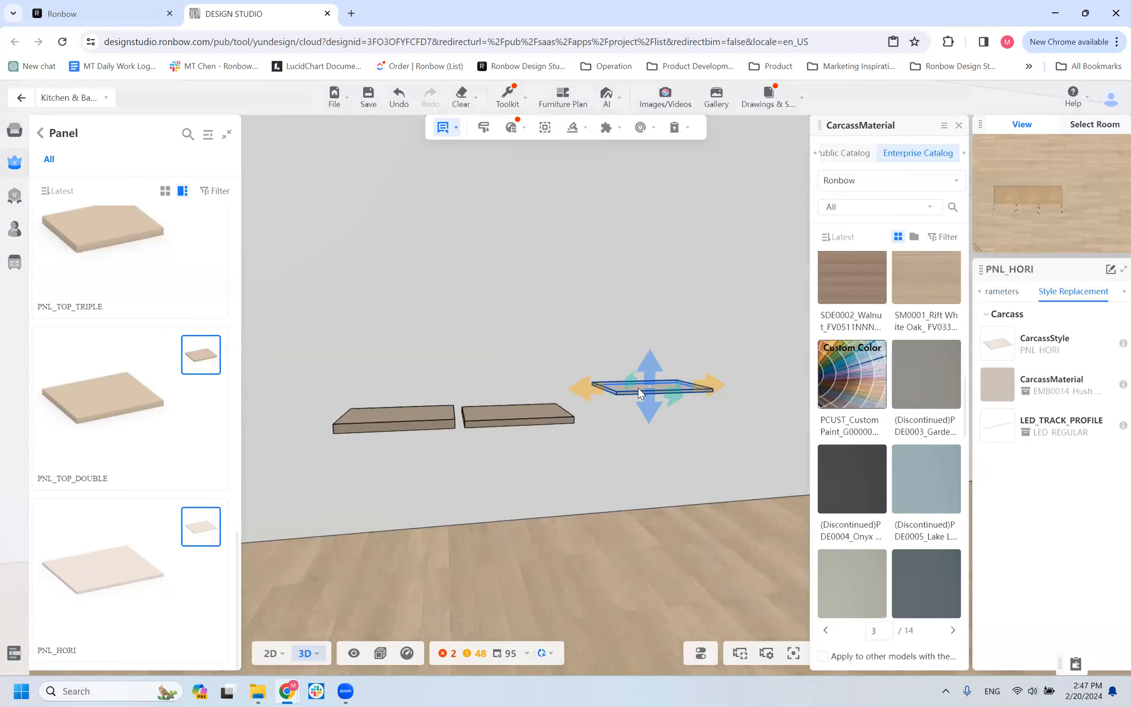
{"action": "scroll", "coordinate": [638, 388], "scroll_direction": "up", "scroll_amount": 3}
{"action": "scroll", "coordinate": [643, 404], "scroll_direction": "down", "scroll_amount": 4}
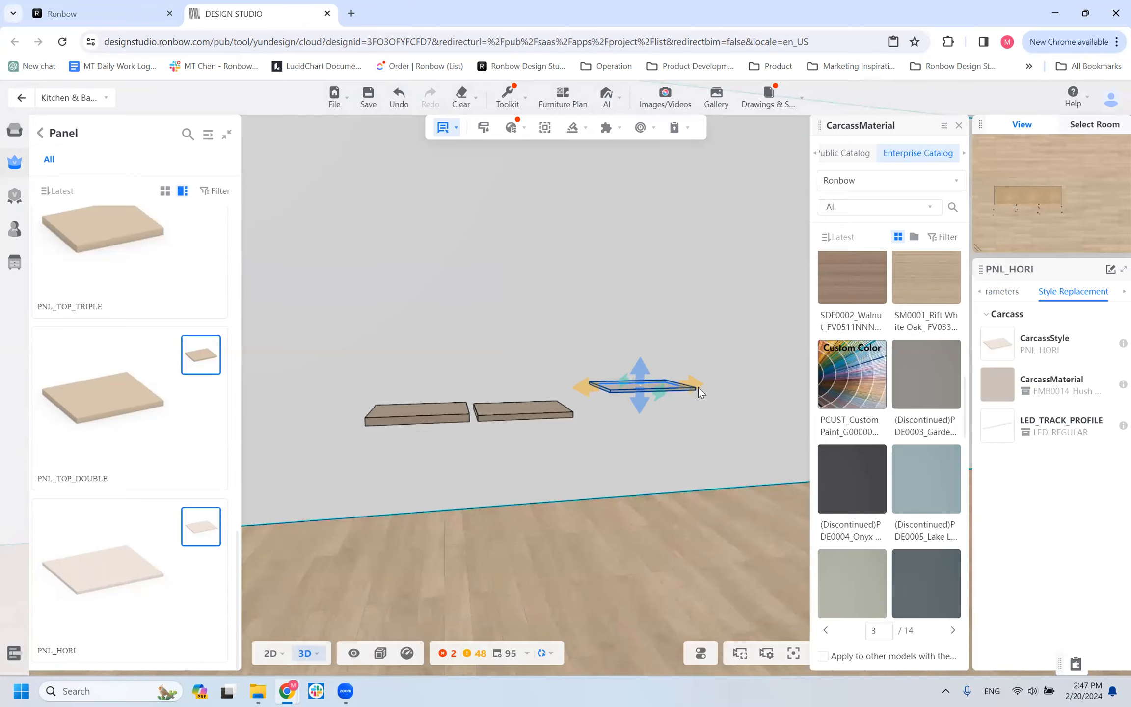
{"action": "left_click", "coordinate": [697, 387]}
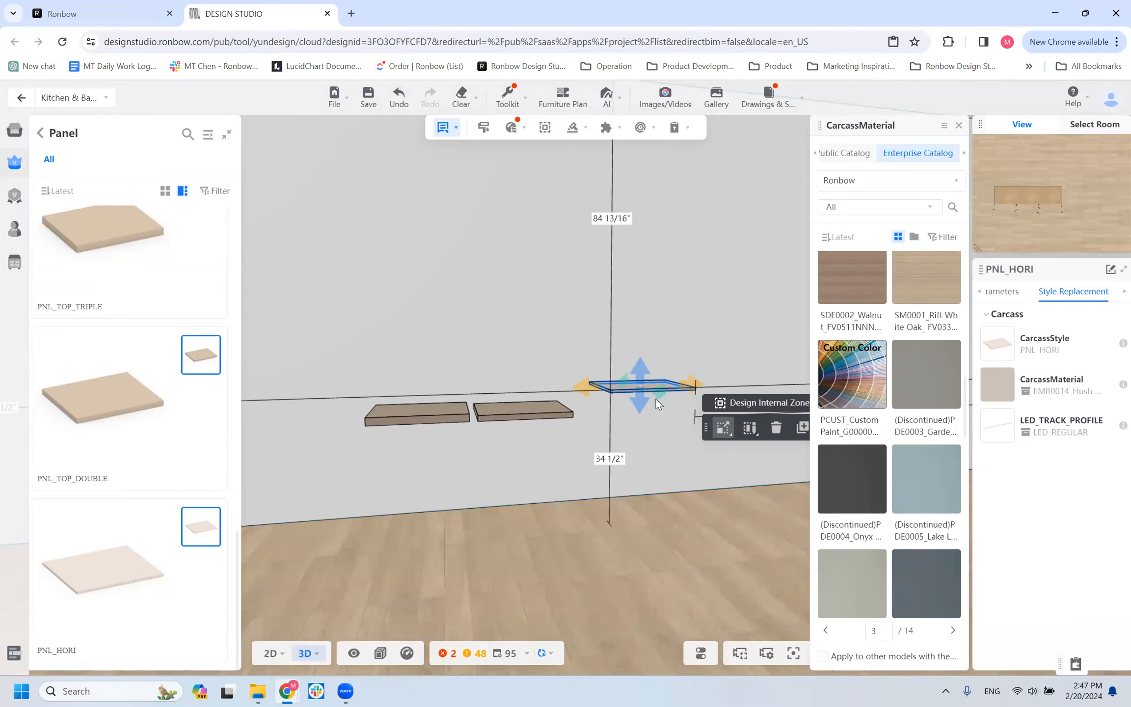
Change the carcass material of the PNL_TOP_DOUBLE panel to VTD0121_American Walnut.
{"action": "left_click", "coordinate": [496, 406]}
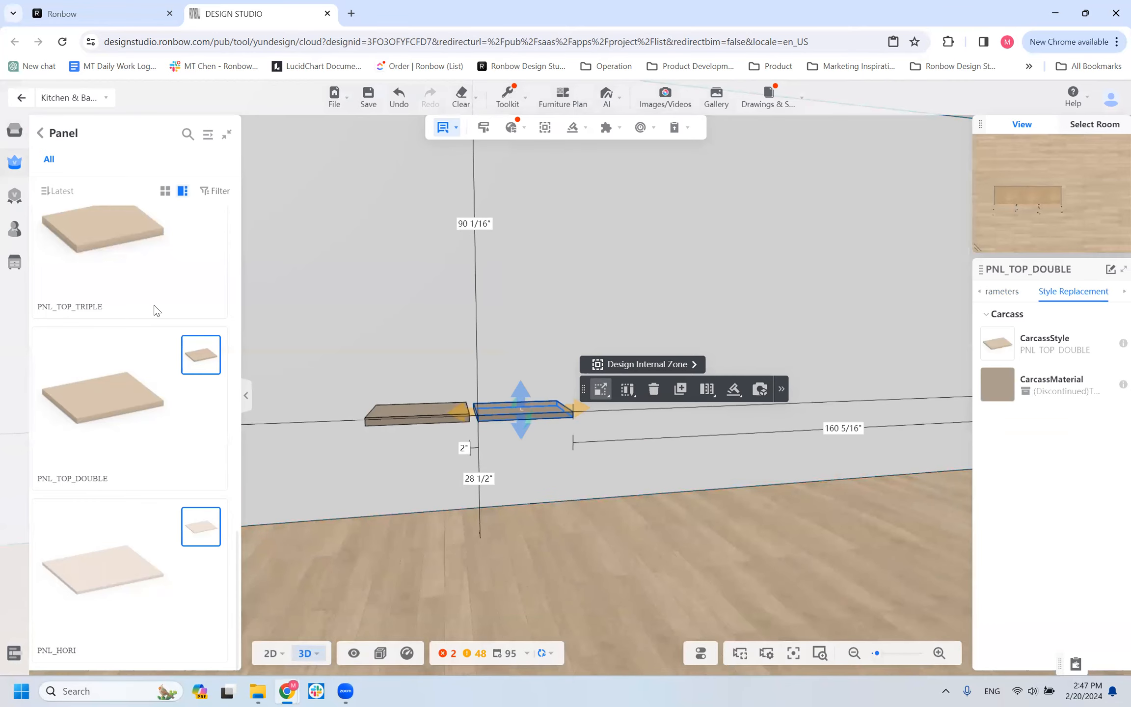
{"action": "scroll", "coordinate": [491, 445], "scroll_direction": "up", "scroll_amount": 6}
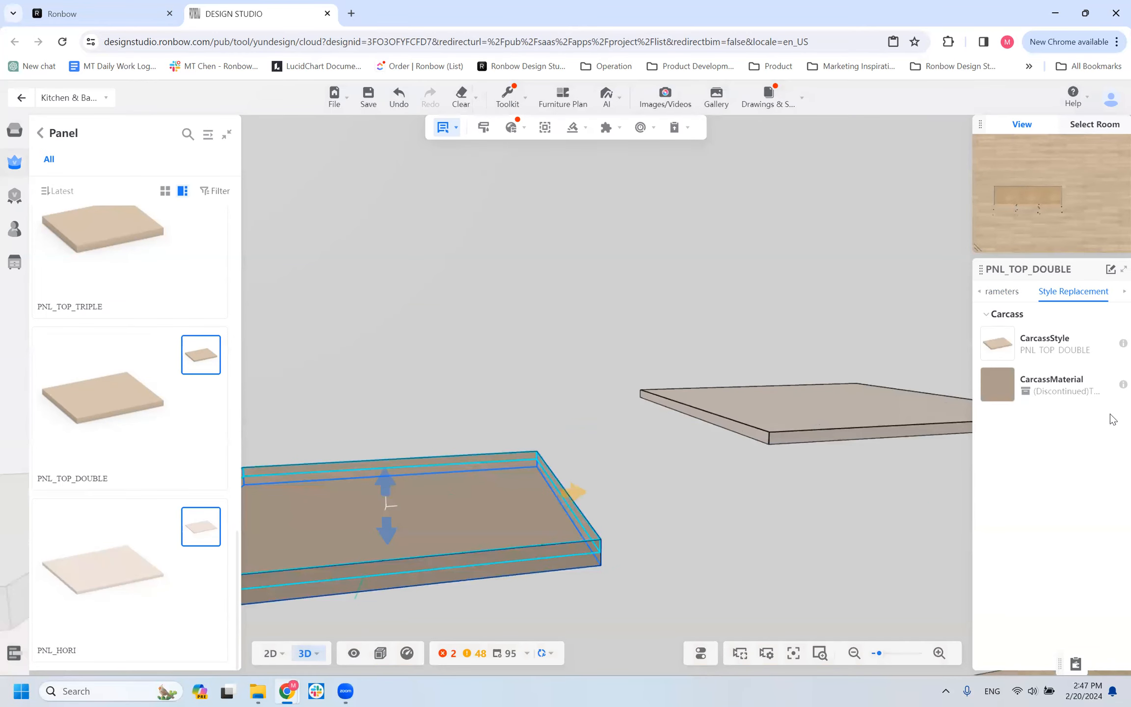
{"action": "left_click", "coordinate": [1001, 387]}
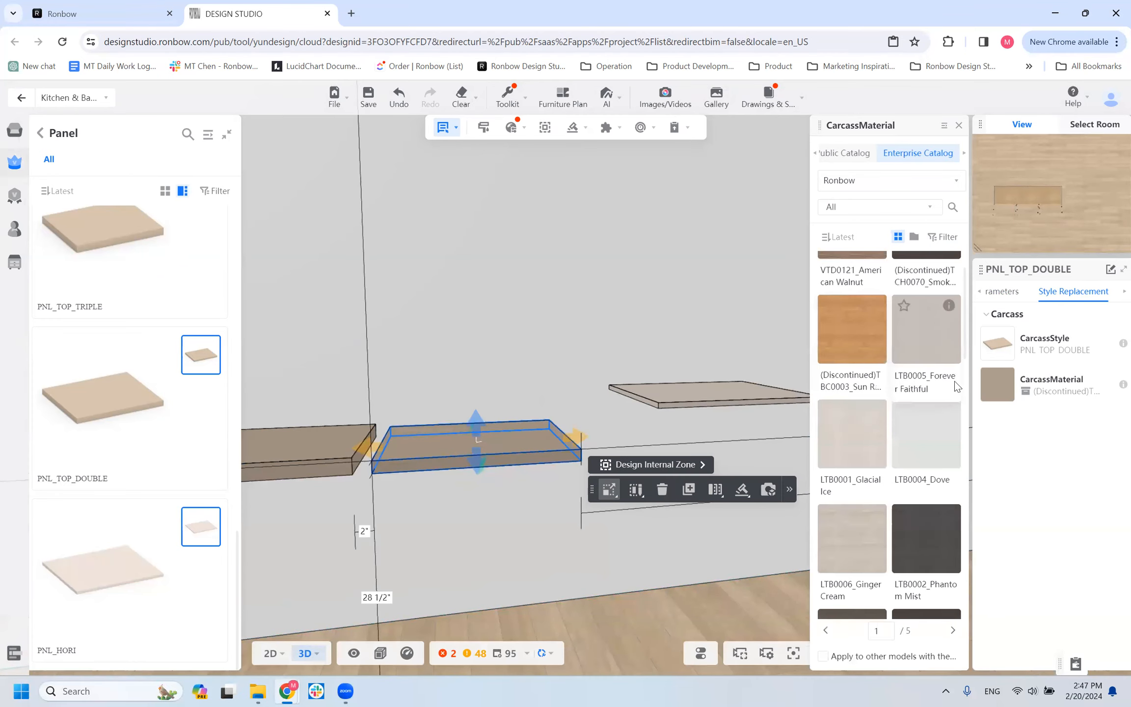
{"action": "scroll", "coordinate": [912, 592], "scroll_direction": "up", "scroll_amount": 2}
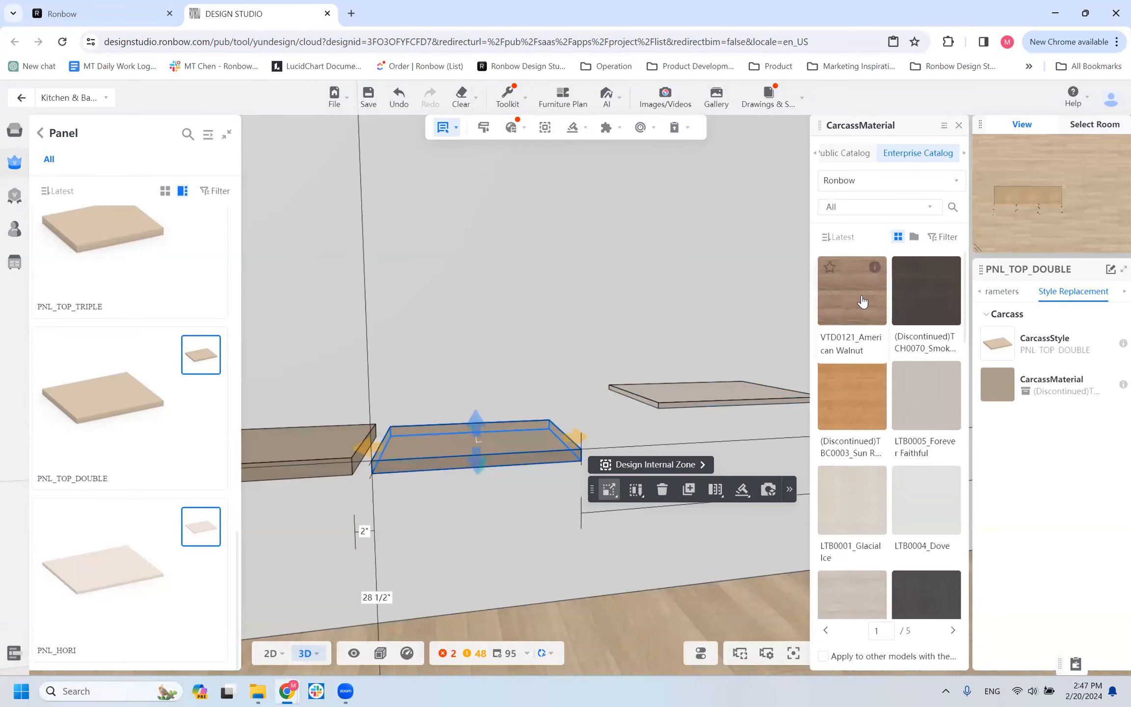
{"action": "left_click_drag", "start_coordinate": [774, 321], "coordinate": [482, 435]}
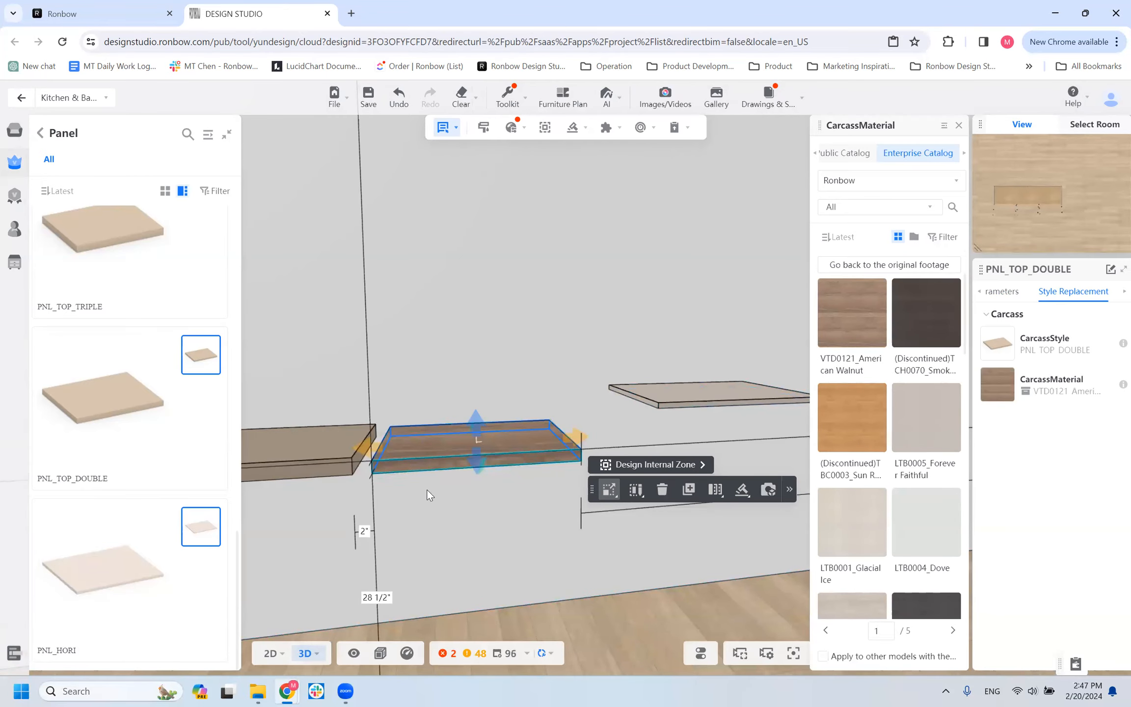
Inspect the walnut PNL_TOP_DOUBLE panel from above, below and close up, including its edges and underside.
{"action": "left_click_drag", "start_coordinate": [393, 528], "coordinate": [554, 522]}
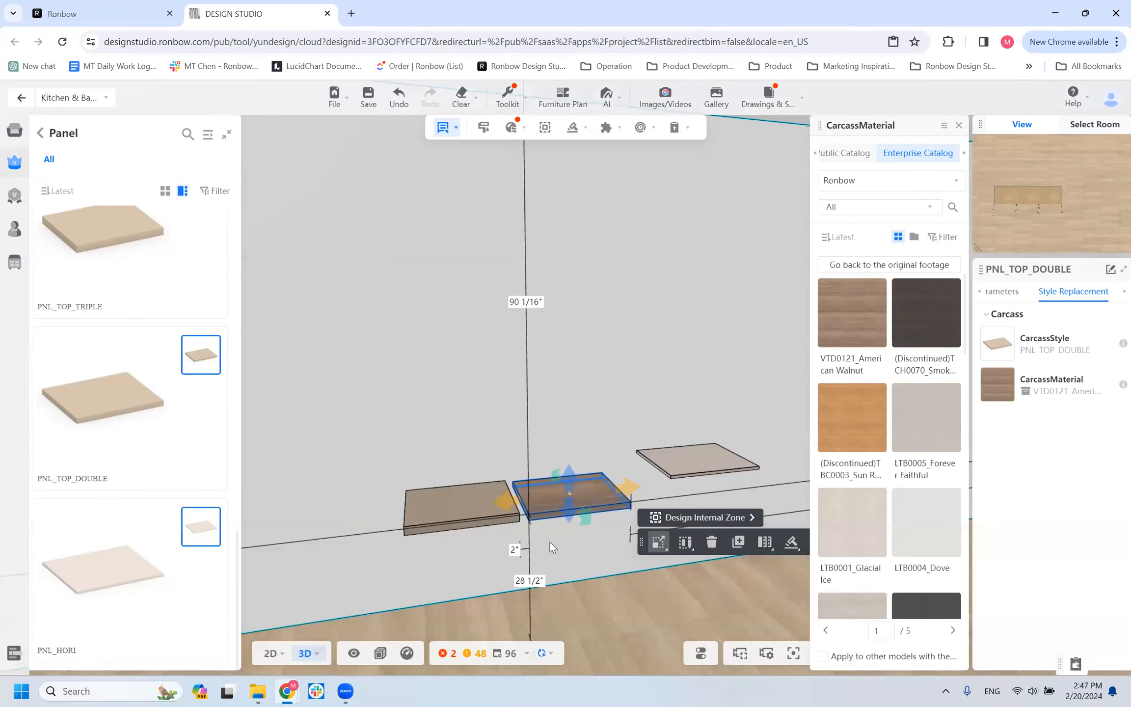
{"action": "scroll", "coordinate": [553, 558], "scroll_direction": "up", "scroll_amount": 2}
{"action": "scroll", "coordinate": [553, 558], "scroll_direction": "up", "scroll_amount": 2}
{"action": "left_click_drag", "start_coordinate": [553, 557], "coordinate": [553, 539]}
{"action": "scroll", "coordinate": [530, 526], "scroll_direction": "down", "scroll_amount": 4}
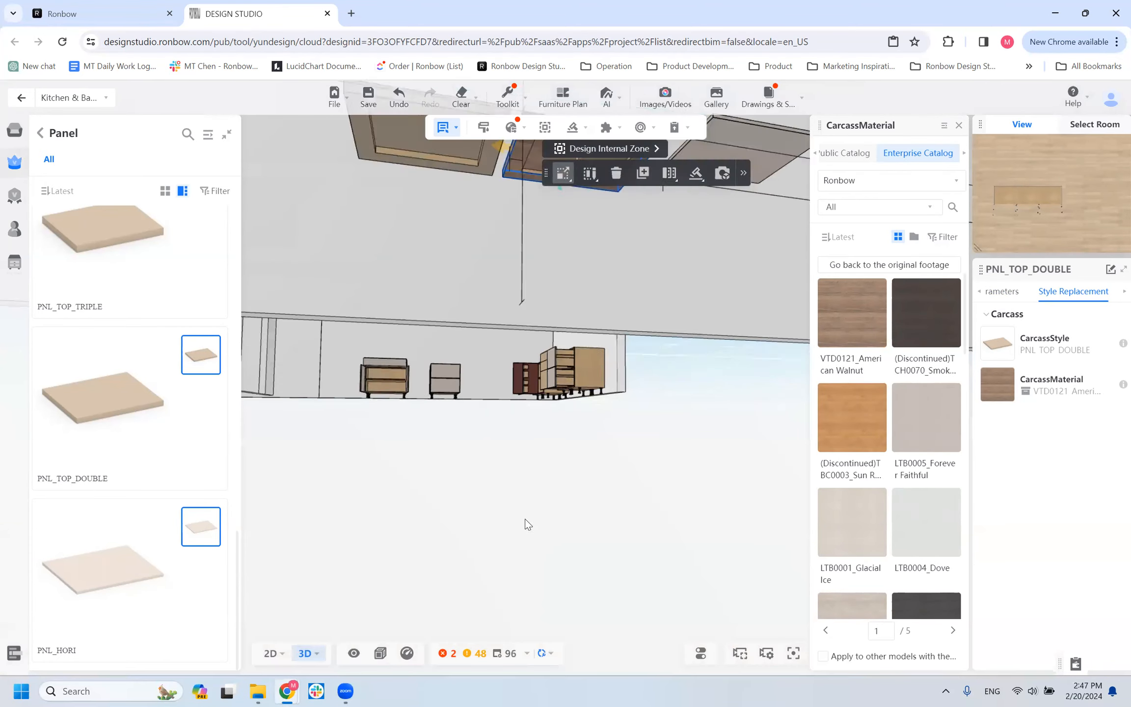
{"action": "scroll", "coordinate": [570, 271], "scroll_direction": "down", "scroll_amount": 2}
{"action": "left_click_drag", "start_coordinate": [570, 293], "coordinate": [563, 303]}
{"action": "scroll", "coordinate": [558, 470], "scroll_direction": "up", "scroll_amount": 4}
{"action": "scroll", "coordinate": [545, 559], "scroll_direction": "down", "scroll_amount": 2}
{"action": "scroll", "coordinate": [544, 559], "scroll_direction": "down", "scroll_amount": 2}
{"action": "left_click", "coordinate": [528, 452]}
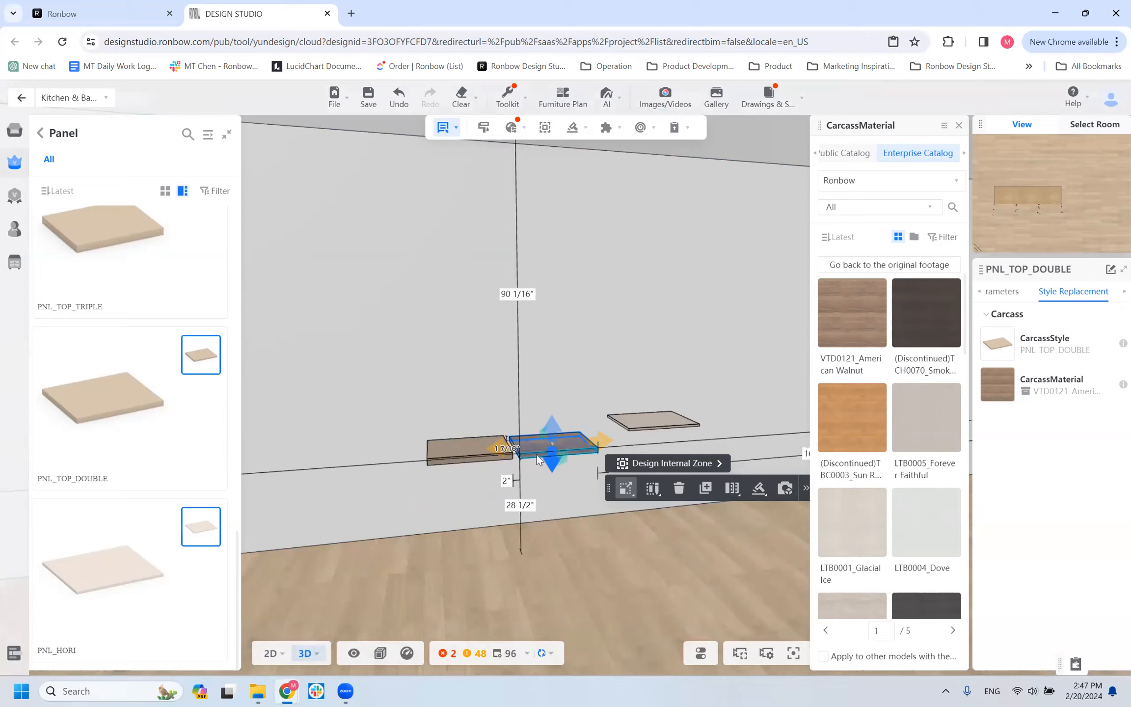
{"action": "scroll", "coordinate": [542, 462], "scroll_direction": "up", "scroll_amount": 3}
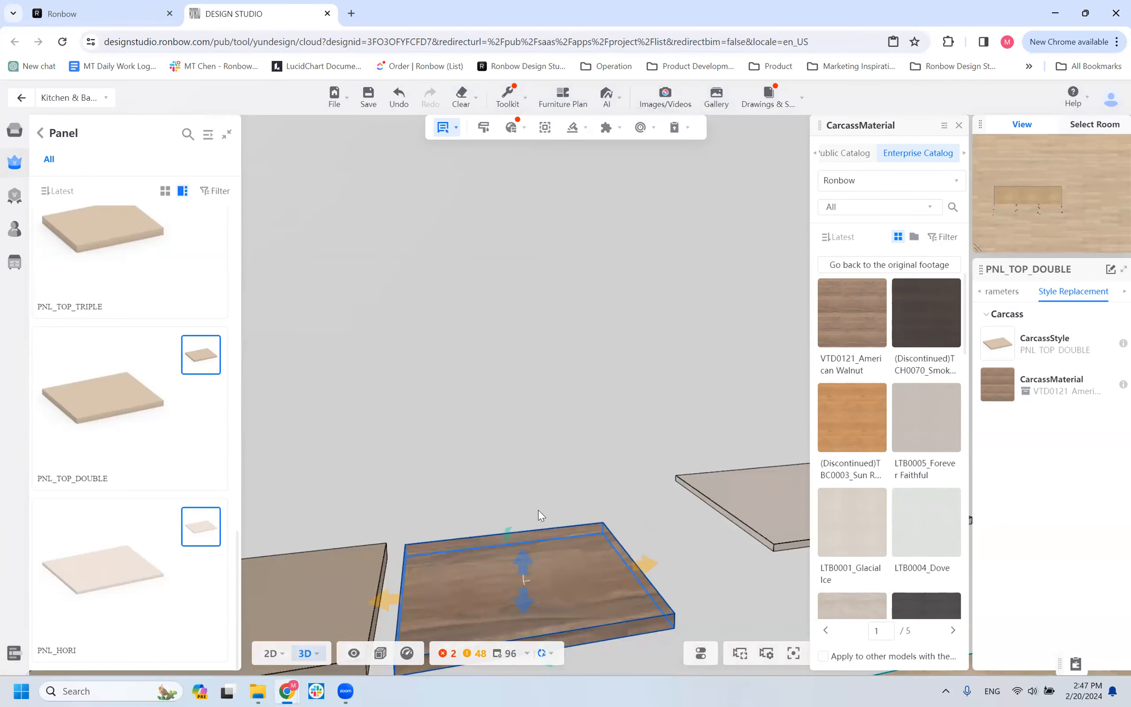
{"action": "scroll", "coordinate": [538, 510], "scroll_direction": "down", "scroll_amount": 3}
{"action": "left_click", "coordinate": [561, 522]}
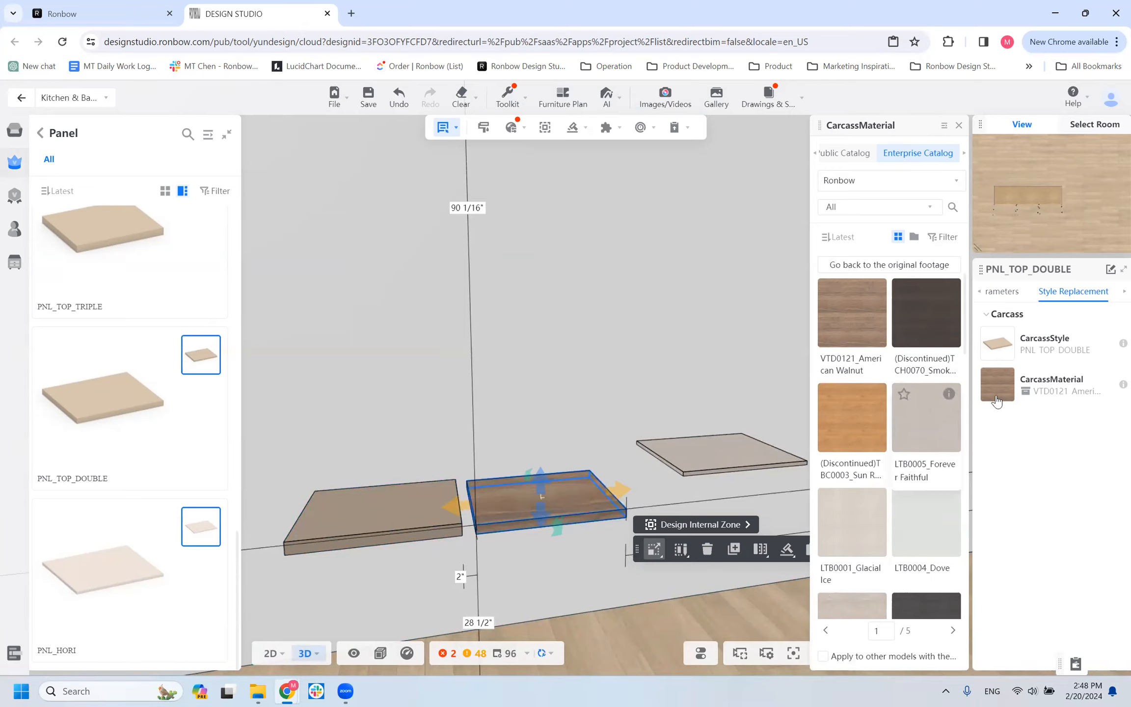
Browse the further pages of carcass materials offered for the PNL_TOP_DOUBLE panel.
{"action": "scroll", "coordinate": [884, 353], "scroll_direction": "down", "scroll_amount": 10}
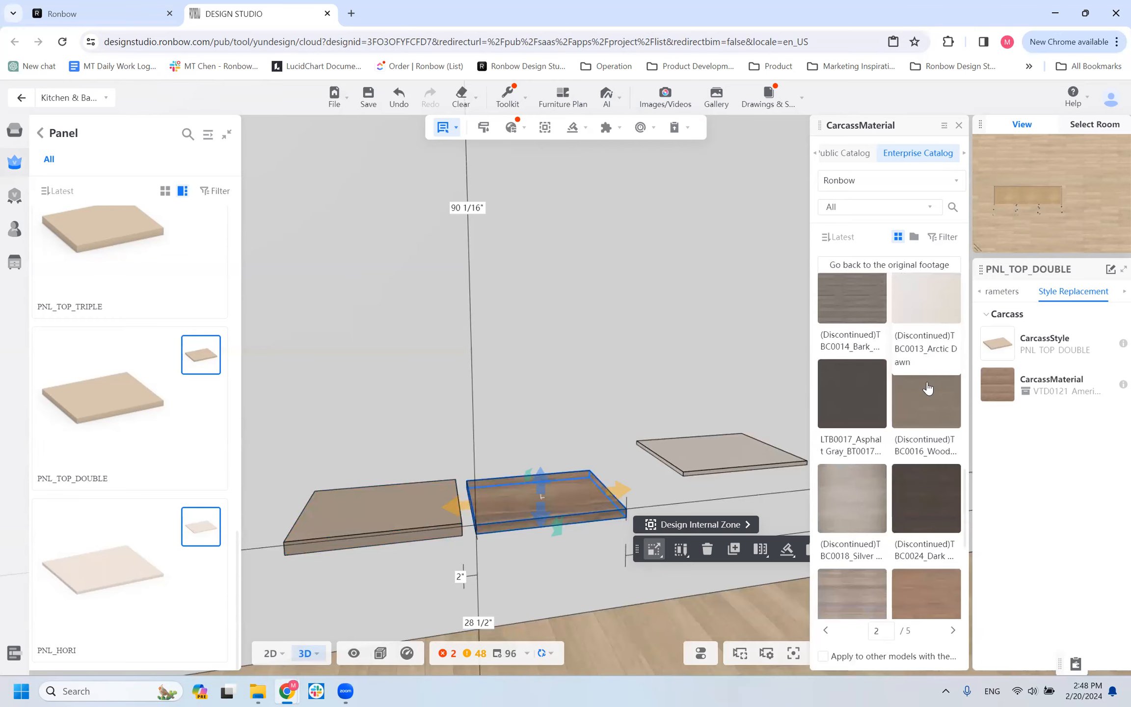
{"action": "scroll", "coordinate": [888, 466], "scroll_direction": "down", "scroll_amount": 6}
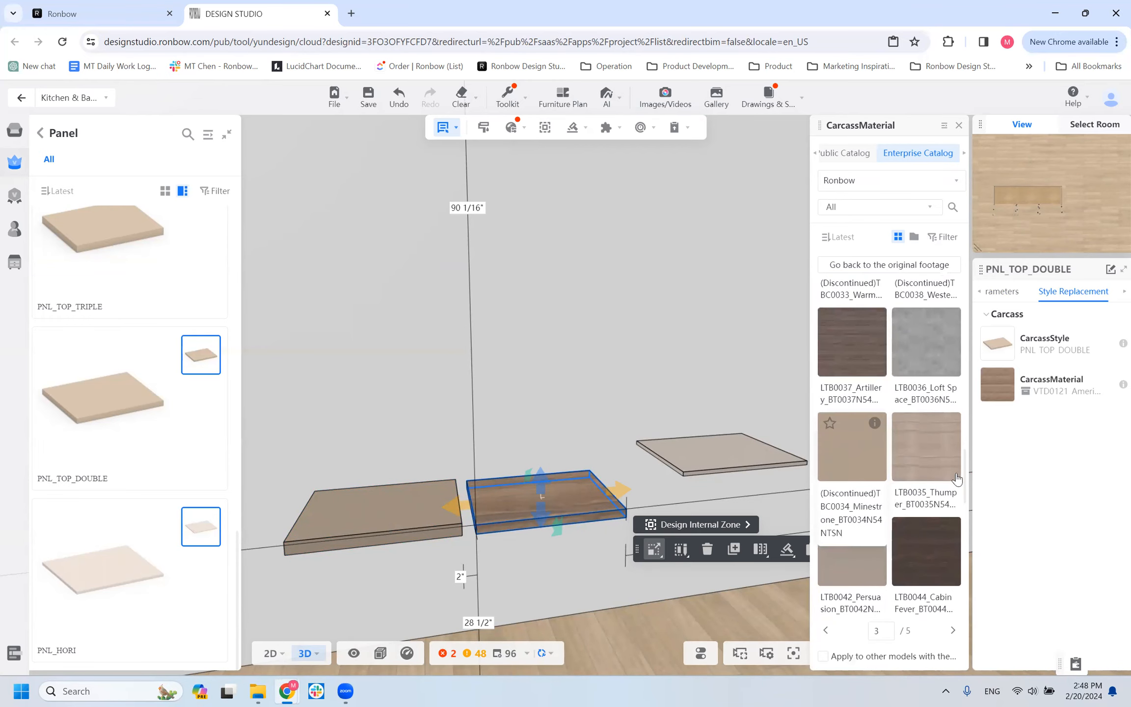
{"action": "scroll", "coordinate": [843, 526], "scroll_direction": "down", "scroll_amount": 5}
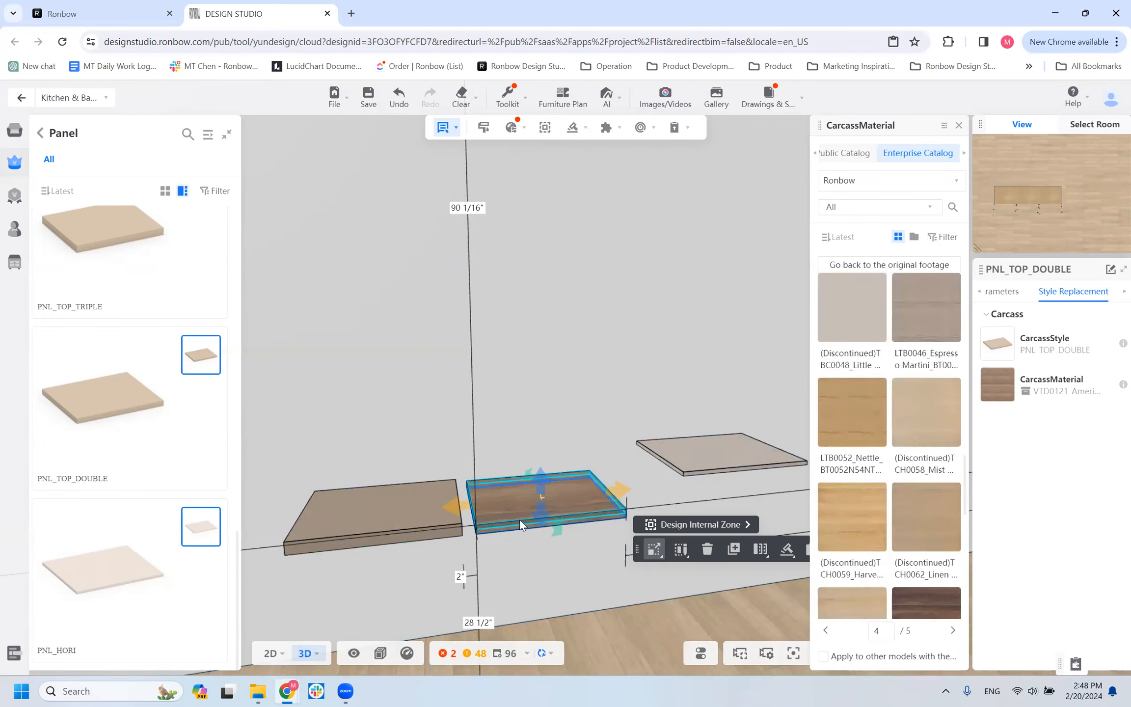
{"action": "scroll", "coordinate": [908, 447], "scroll_direction": "down", "scroll_amount": 5}
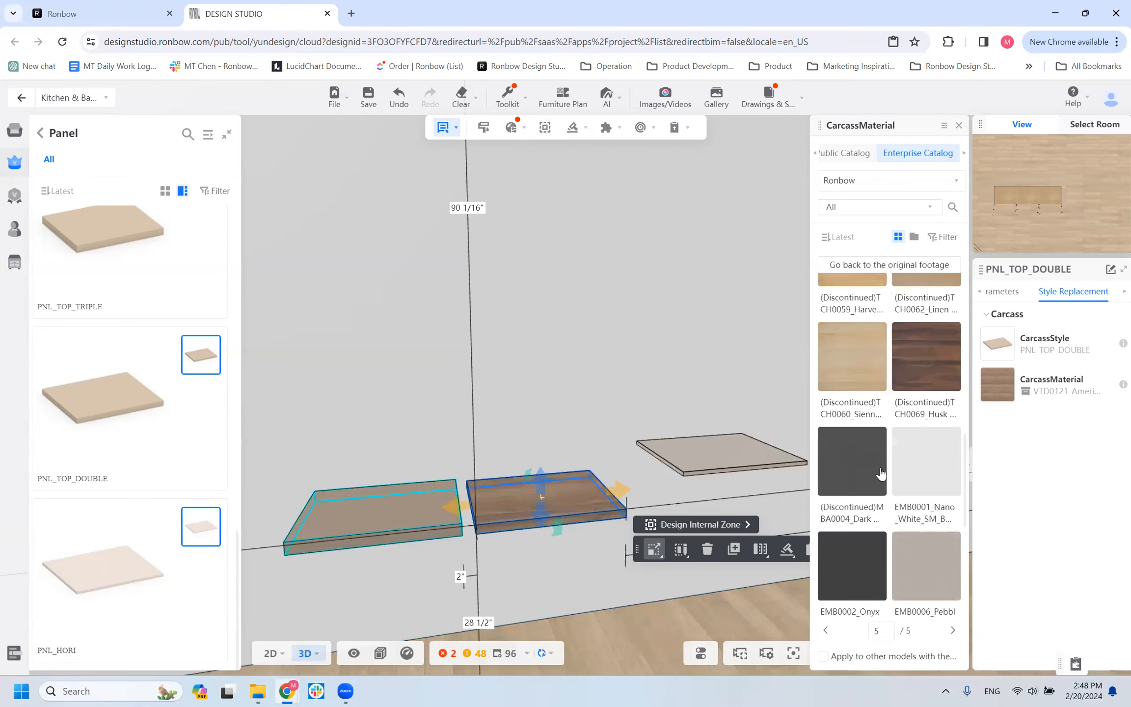
{"action": "scroll", "coordinate": [945, 441], "scroll_direction": "up", "scroll_amount": 10}
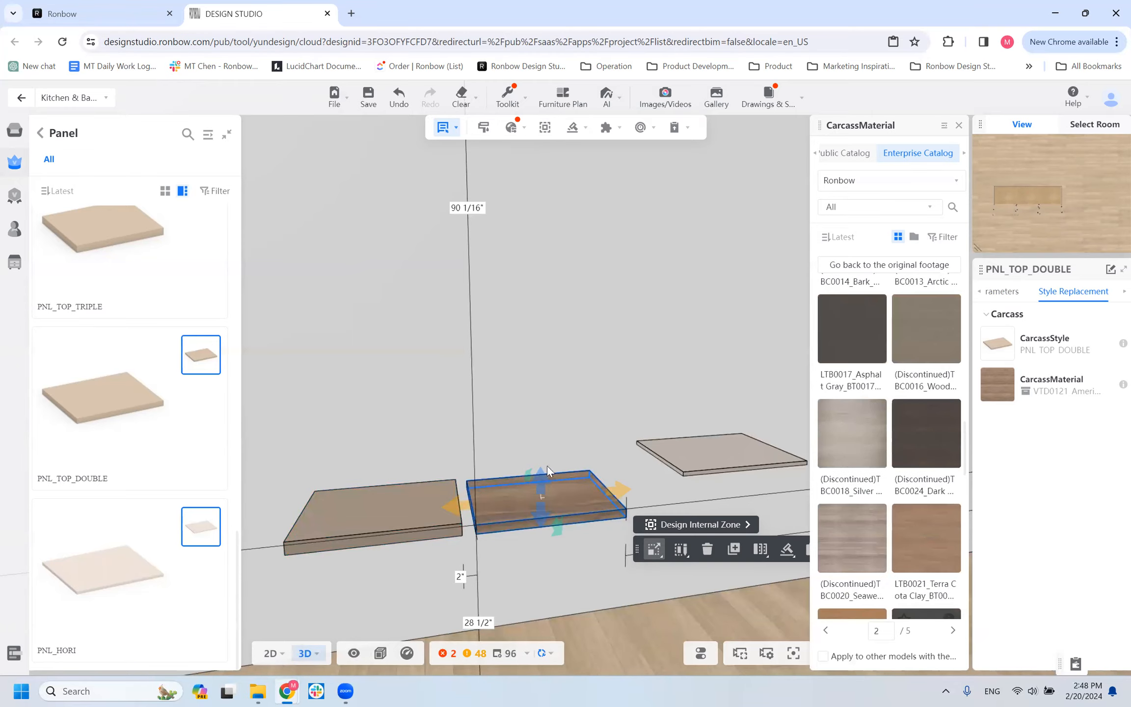
Change the carcass material of the PNL_TOP_TRIPLE panel to VTD0121_American Walnut.
{"action": "left_click", "coordinate": [396, 505]}
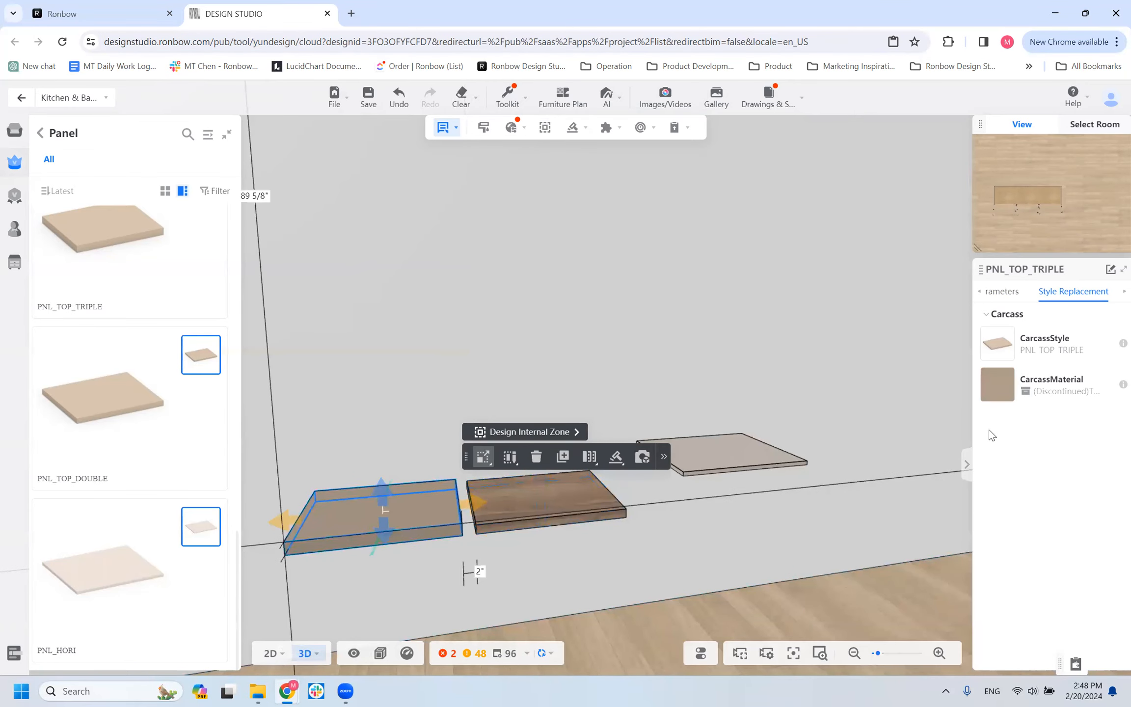
{"action": "left_click", "coordinate": [997, 384]}
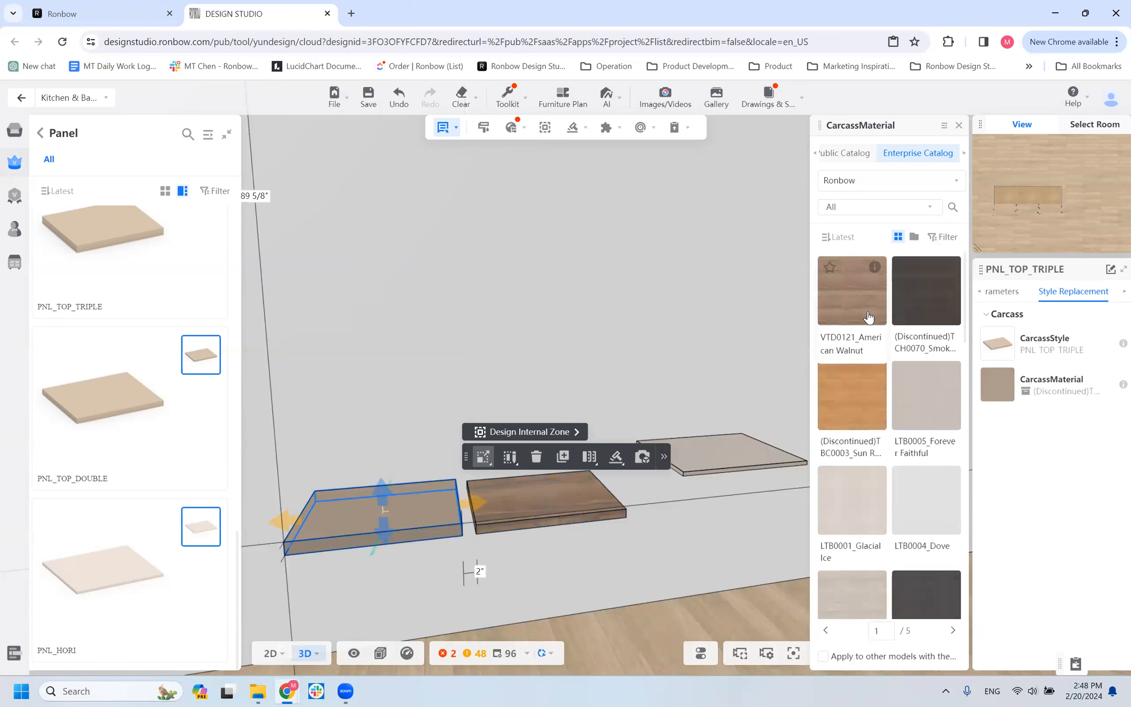
{"action": "left_click", "coordinate": [868, 317]}
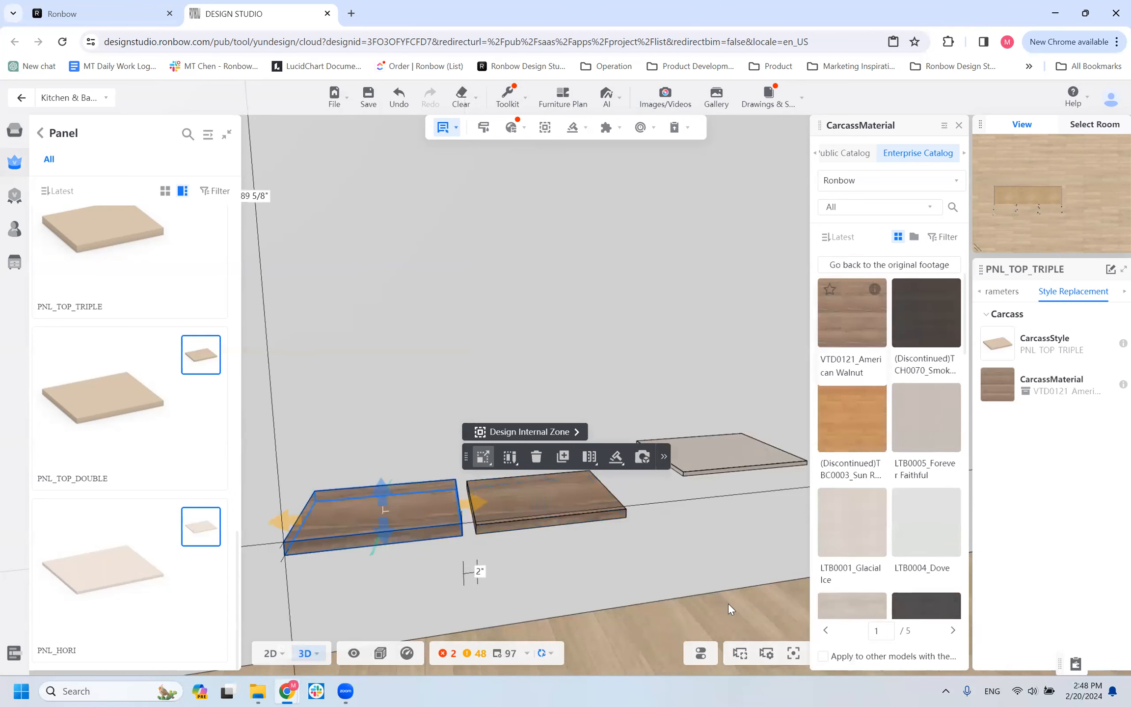
Compare the undersides of the PNL_TOP_TRIPLE, PNL_TOP_DOUBLE and PNL_HORI panels, selecting each one from below.
{"action": "left_click_drag", "start_coordinate": [543, 536], "coordinate": [550, 535]}
{"action": "scroll", "coordinate": [492, 276], "scroll_direction": "up", "scroll_amount": 3}
{"action": "left_click_drag", "start_coordinate": [493, 277], "coordinate": [484, 280]}
{"action": "scroll", "coordinate": [486, 274], "scroll_direction": "down", "scroll_amount": 5}
{"action": "scroll", "coordinate": [502, 276], "scroll_direction": "up", "scroll_amount": 2}
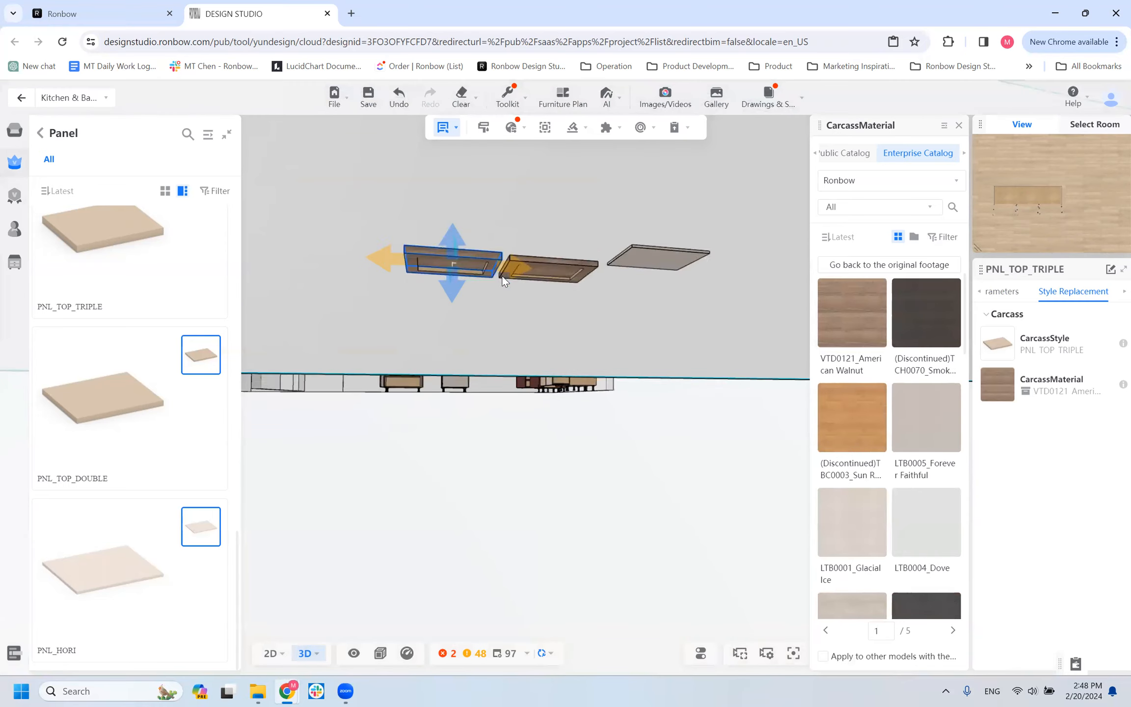
{"action": "scroll", "coordinate": [502, 276], "scroll_direction": "up", "scroll_amount": 3}
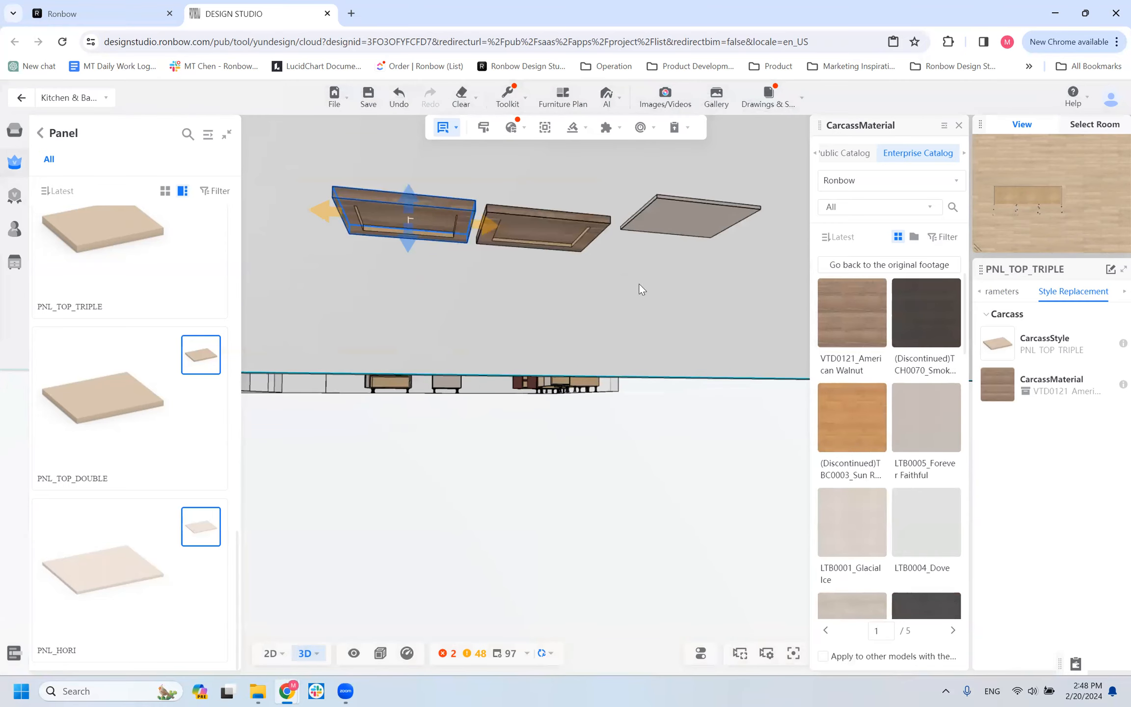
{"action": "left_click", "coordinate": [700, 223]}
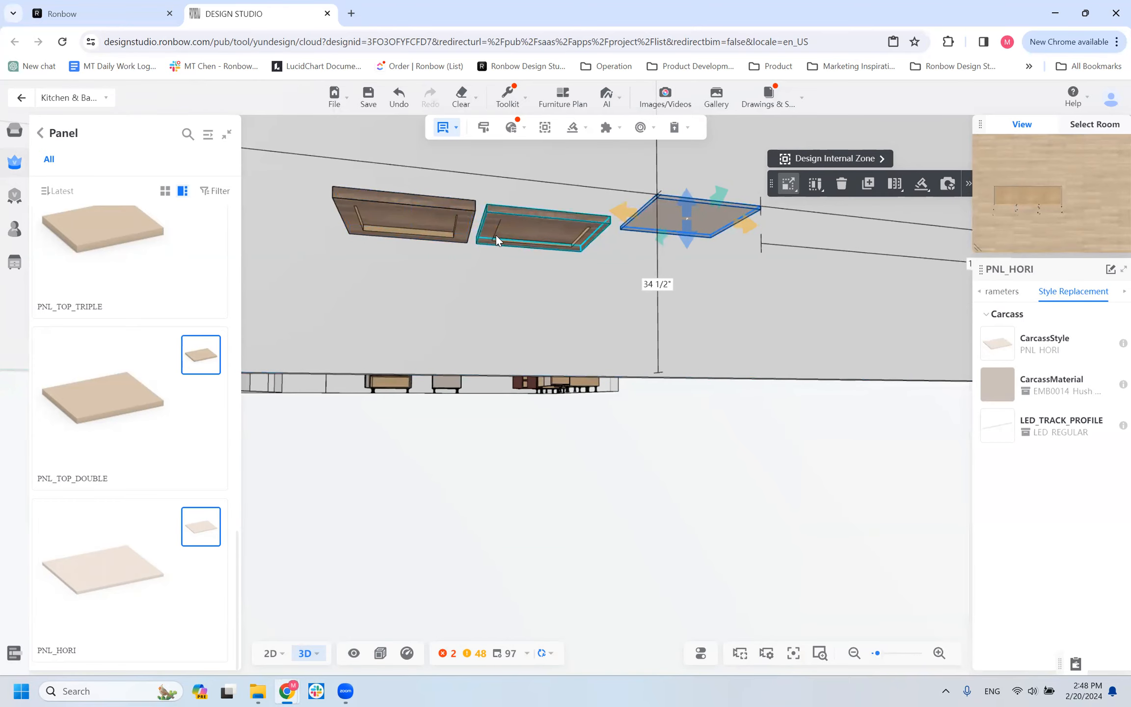
{"action": "left_click", "coordinate": [453, 227]}
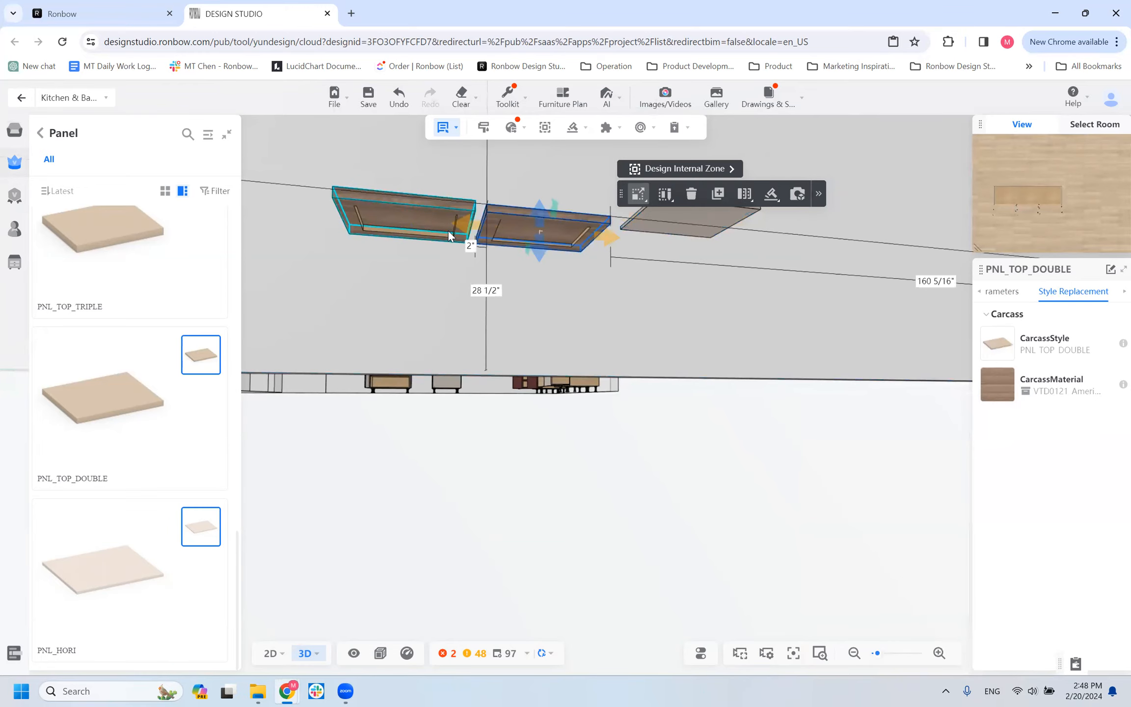
{"action": "left_click", "coordinate": [448, 231]}
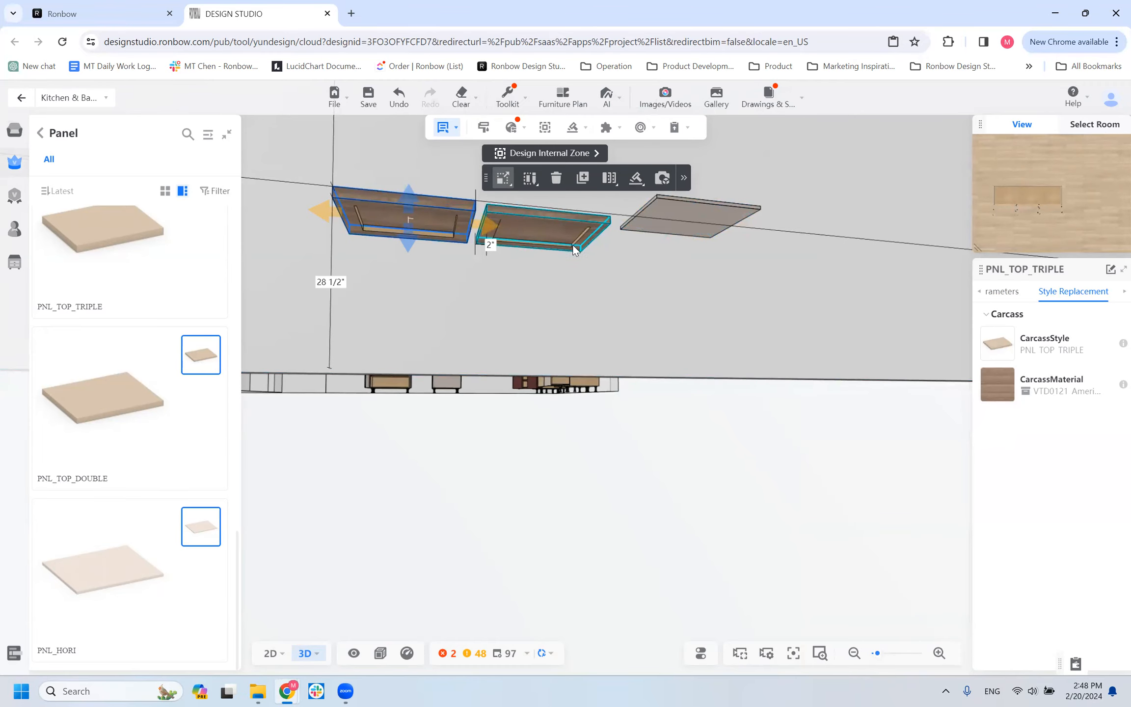
Examine the build-up strips on the underside of the PNL_TOP_TRIPLE panel and its double neighbor from close up.
{"action": "scroll", "coordinate": [578, 251], "scroll_direction": "up", "scroll_amount": 3}
{"action": "left_click", "coordinate": [560, 184]}
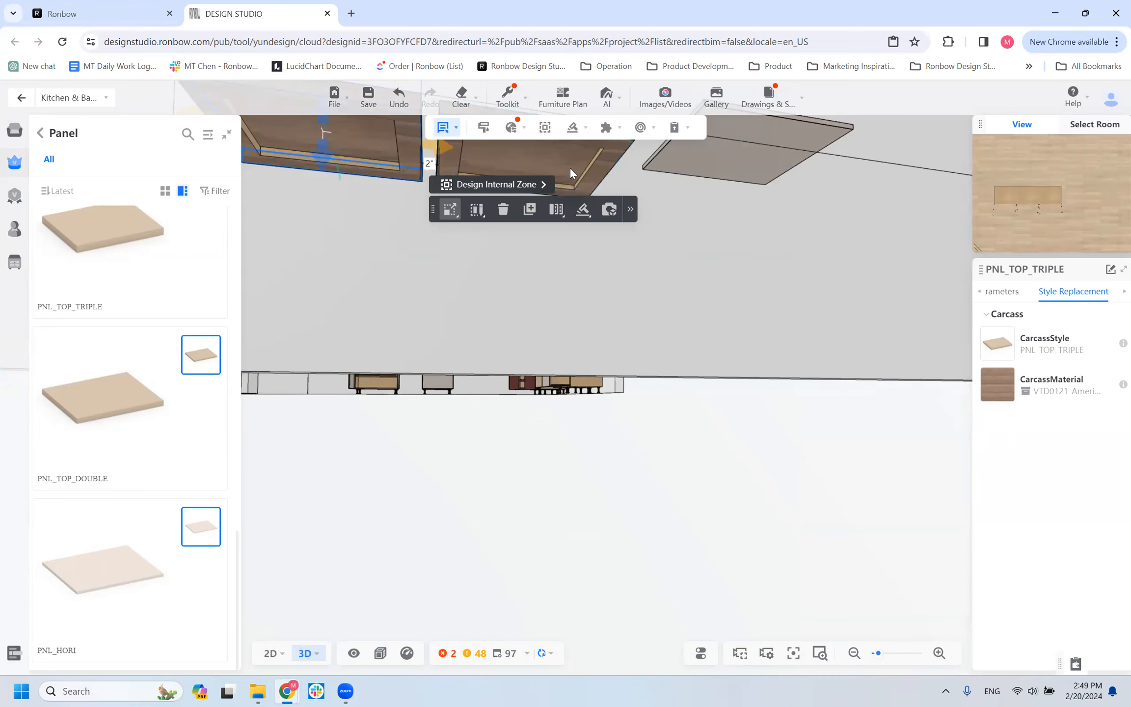
{"action": "scroll", "coordinate": [610, 157], "scroll_direction": "down", "scroll_amount": 4}
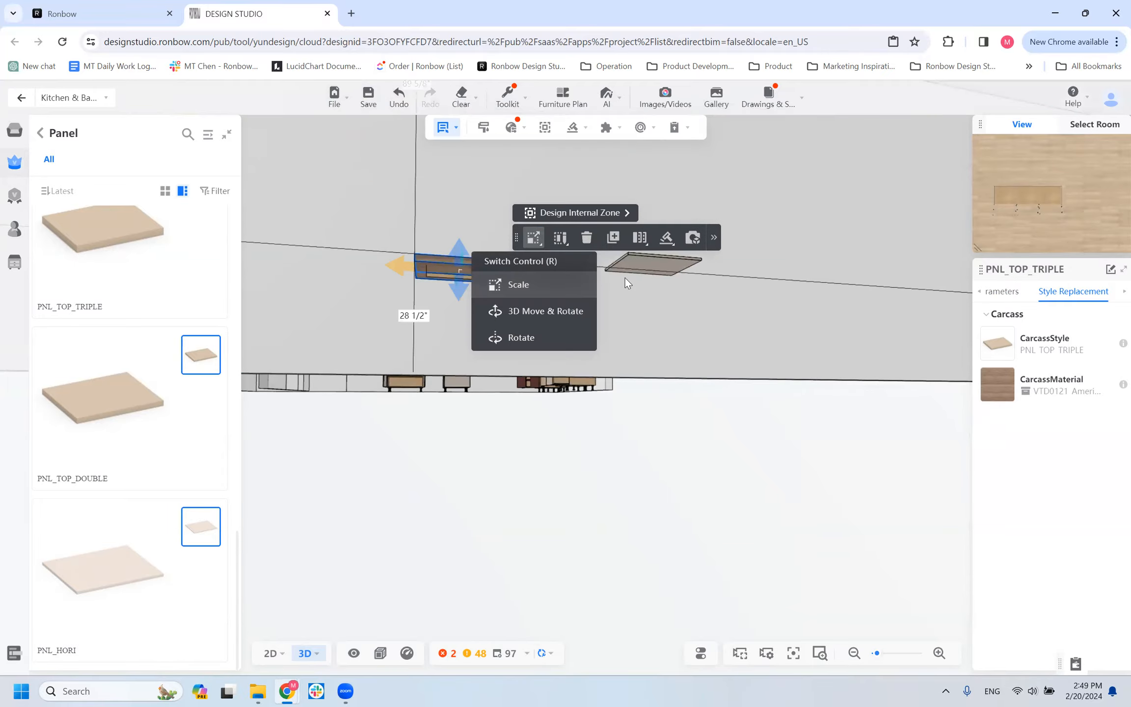
{"action": "scroll", "coordinate": [421, 253], "scroll_direction": "up", "scroll_amount": 3}
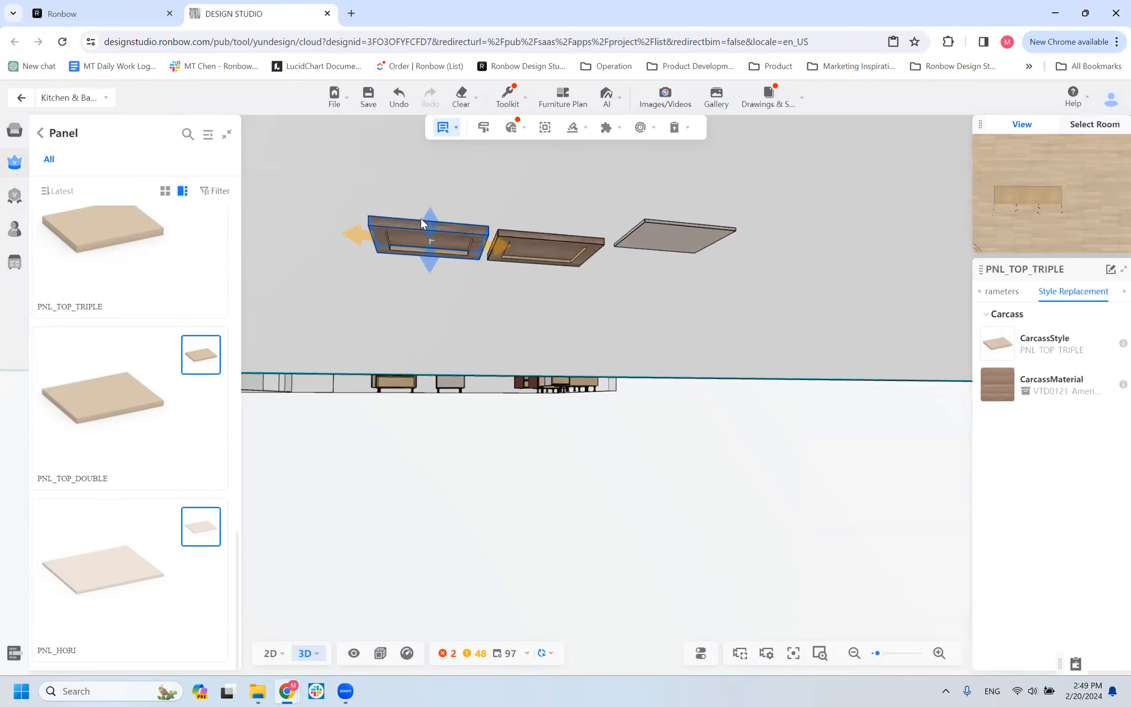
{"action": "left_click", "coordinate": [388, 235]}
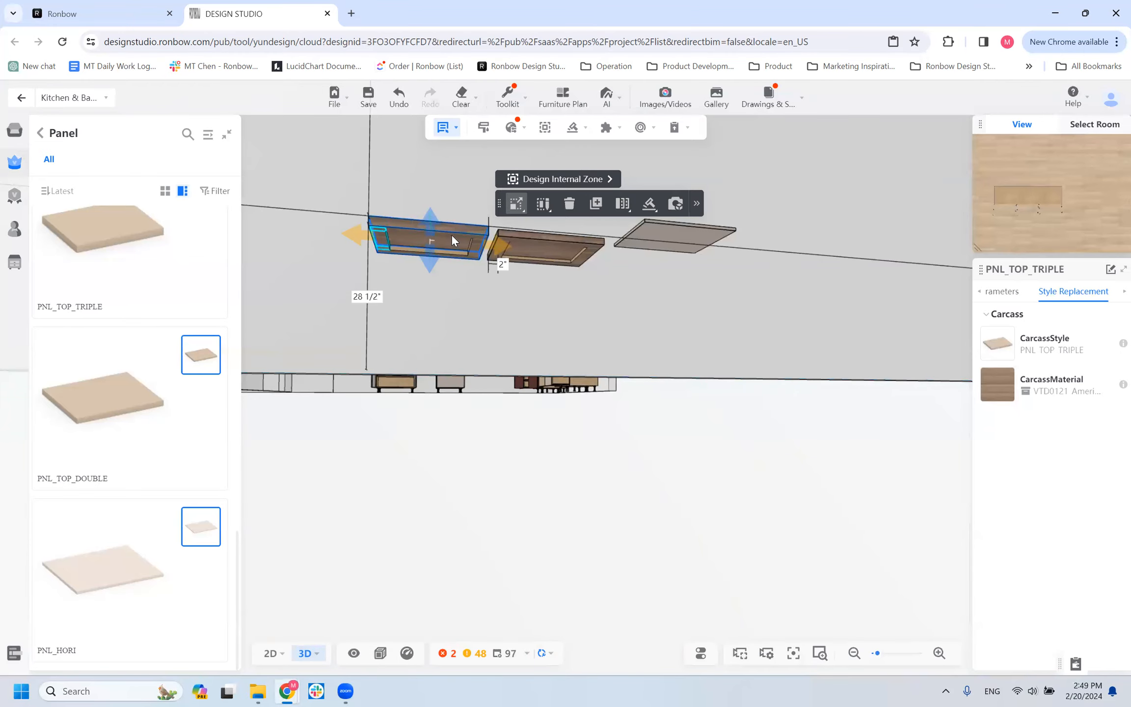
{"action": "scroll", "coordinate": [452, 253], "scroll_direction": "up", "scroll_amount": 3}
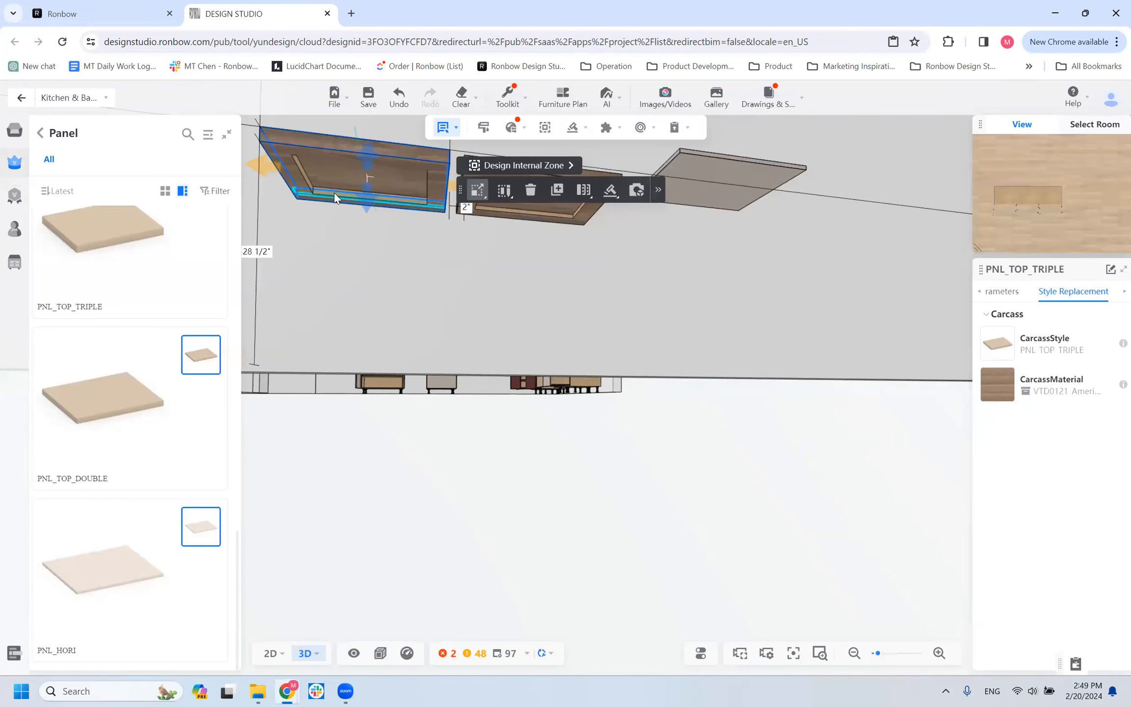
Compare the undersides of the PNL_TOP_TRIPLE and PNL_TOP_DOUBLE panels, selecting the double panel from below.
{"action": "scroll", "coordinate": [408, 254], "scroll_direction": "down", "scroll_amount": 5}
{"action": "scroll", "coordinate": [504, 267], "scroll_direction": "up", "scroll_amount": 2}
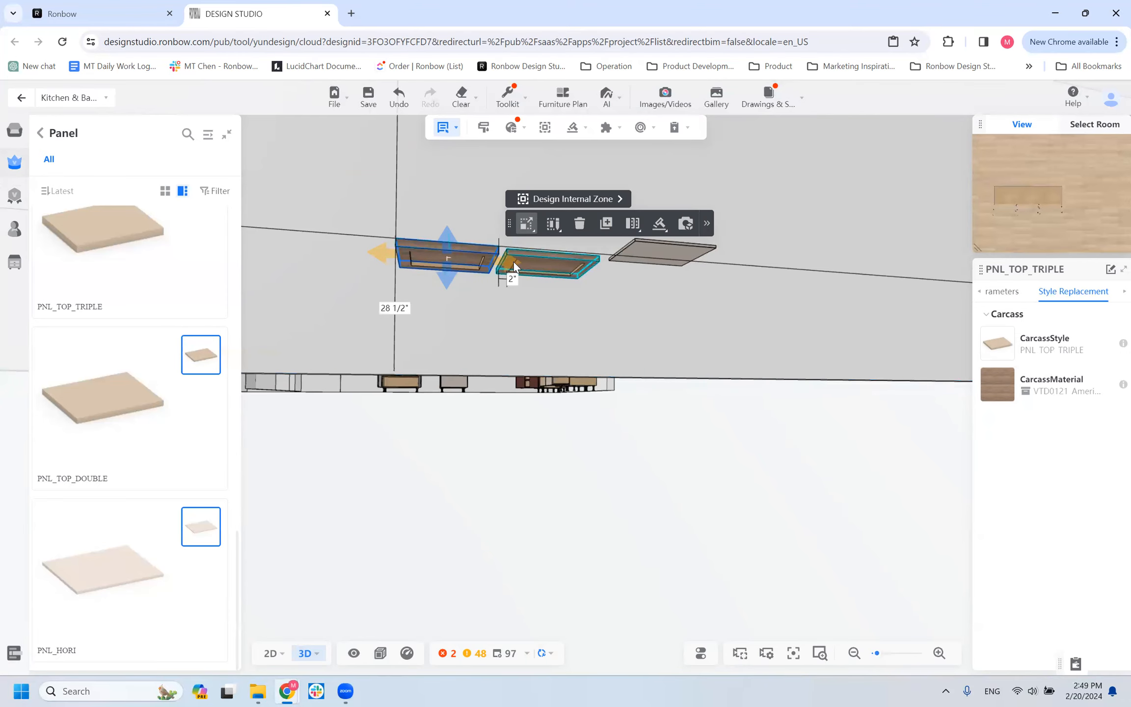
{"action": "left_click", "coordinate": [535, 263]}
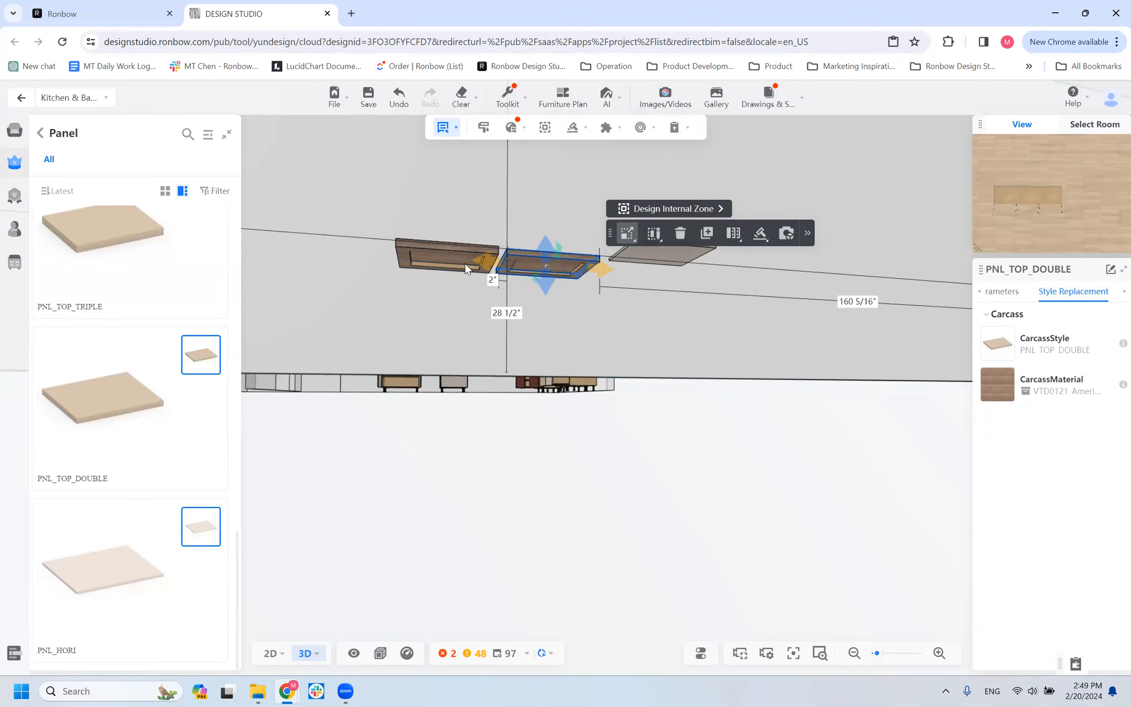
{"action": "scroll", "coordinate": [532, 258], "scroll_direction": "up", "scroll_amount": 3}
{"action": "left_click", "coordinate": [548, 259]}
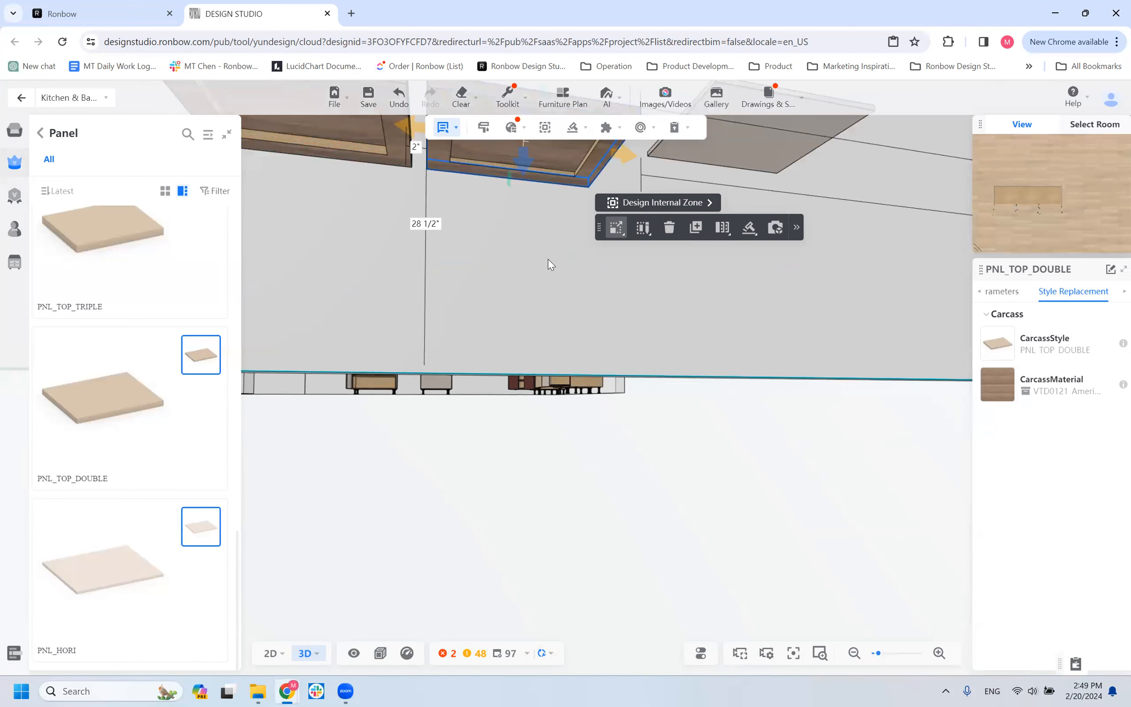
{"action": "scroll", "coordinate": [548, 259], "scroll_direction": "down", "scroll_amount": 2}
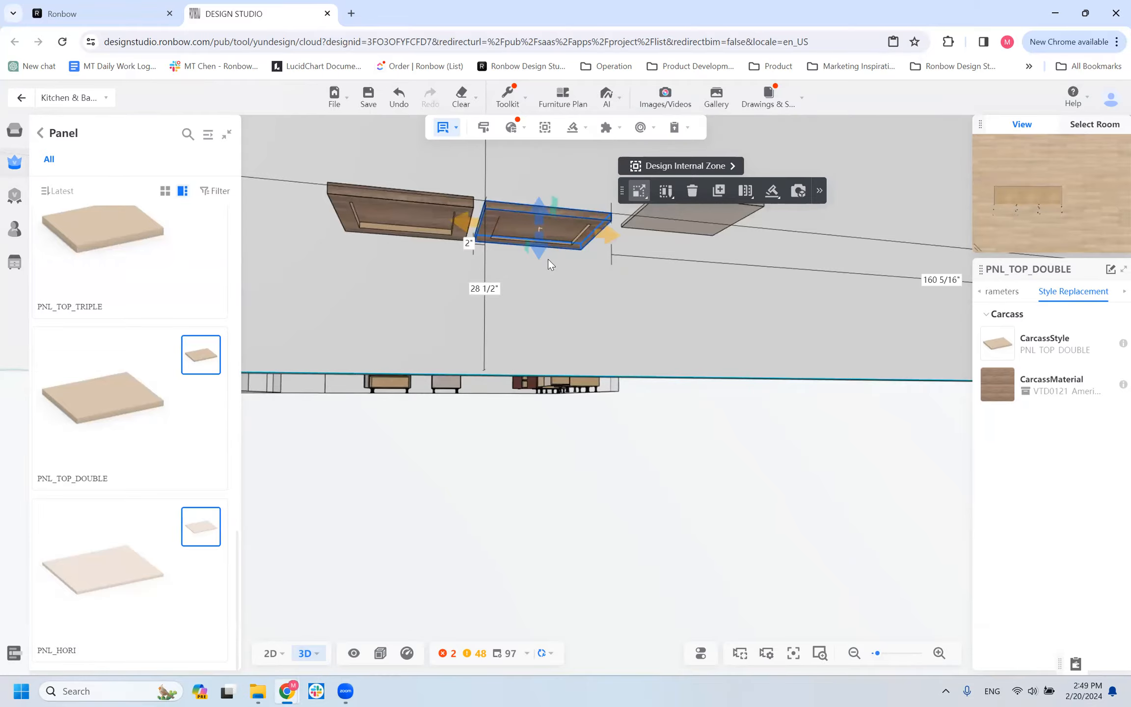
{"action": "scroll", "coordinate": [550, 261], "scroll_direction": "down", "scroll_amount": 3}
{"action": "left_click_drag", "start_coordinate": [579, 324], "coordinate": [576, 390]}
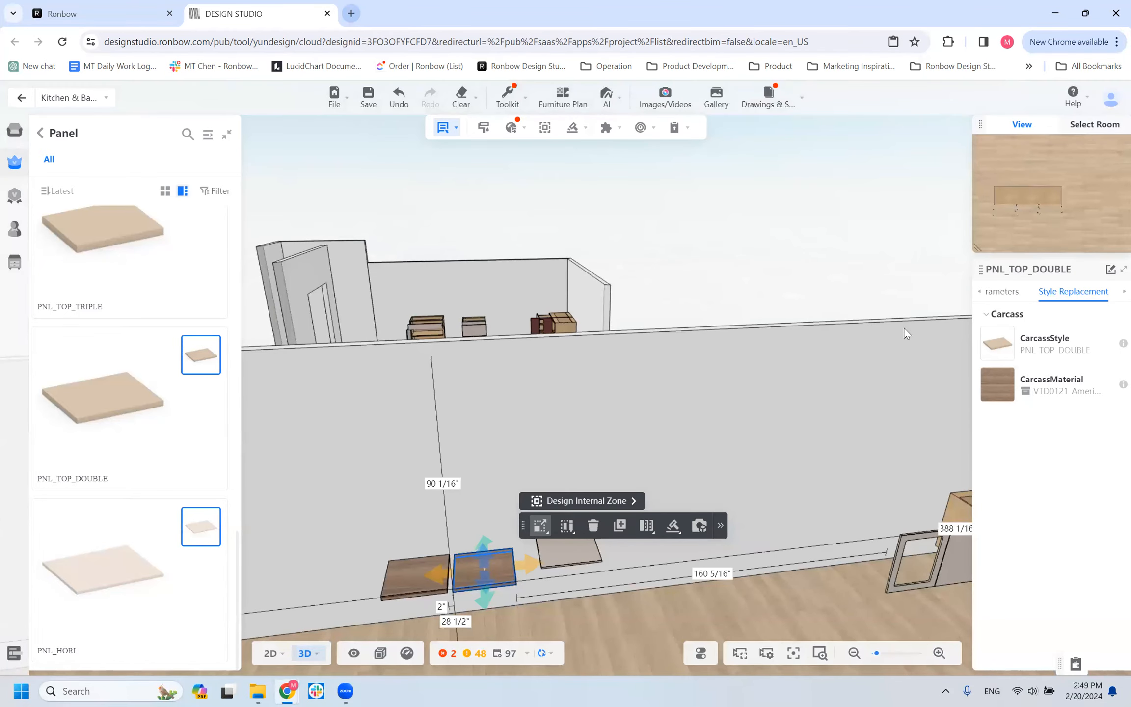
{"action": "key", "text": "ctrl+t"}
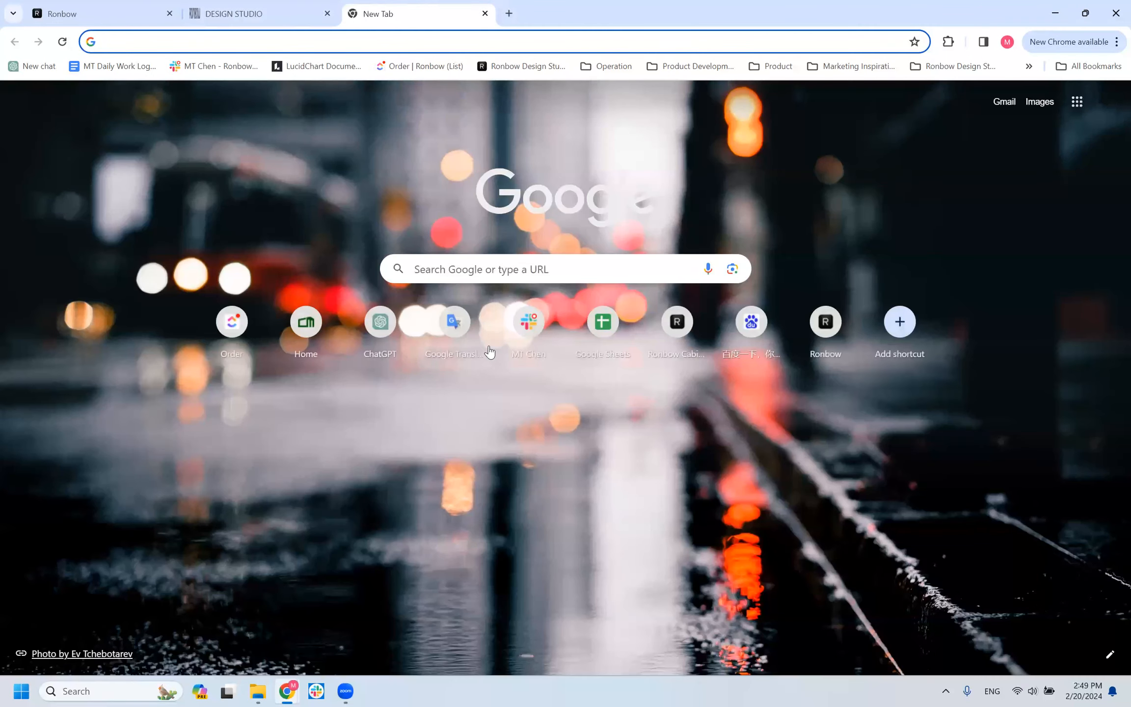
{"action": "left_click", "coordinate": [818, 329]}
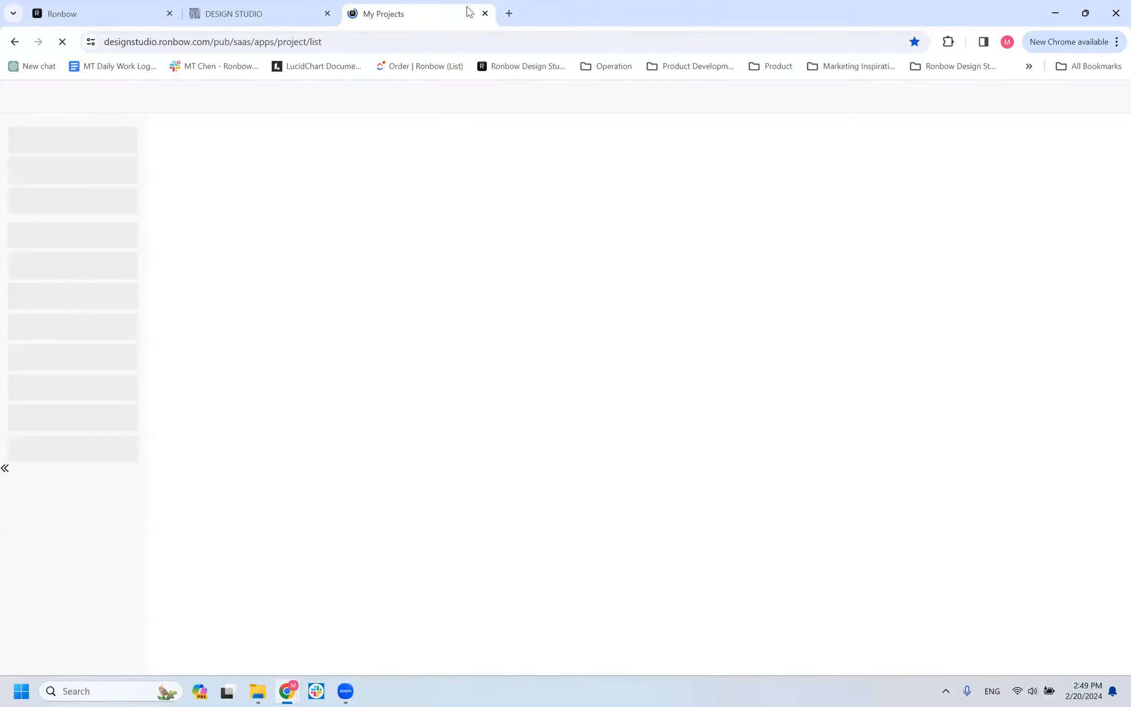
{"action": "left_click", "coordinate": [485, 13]}
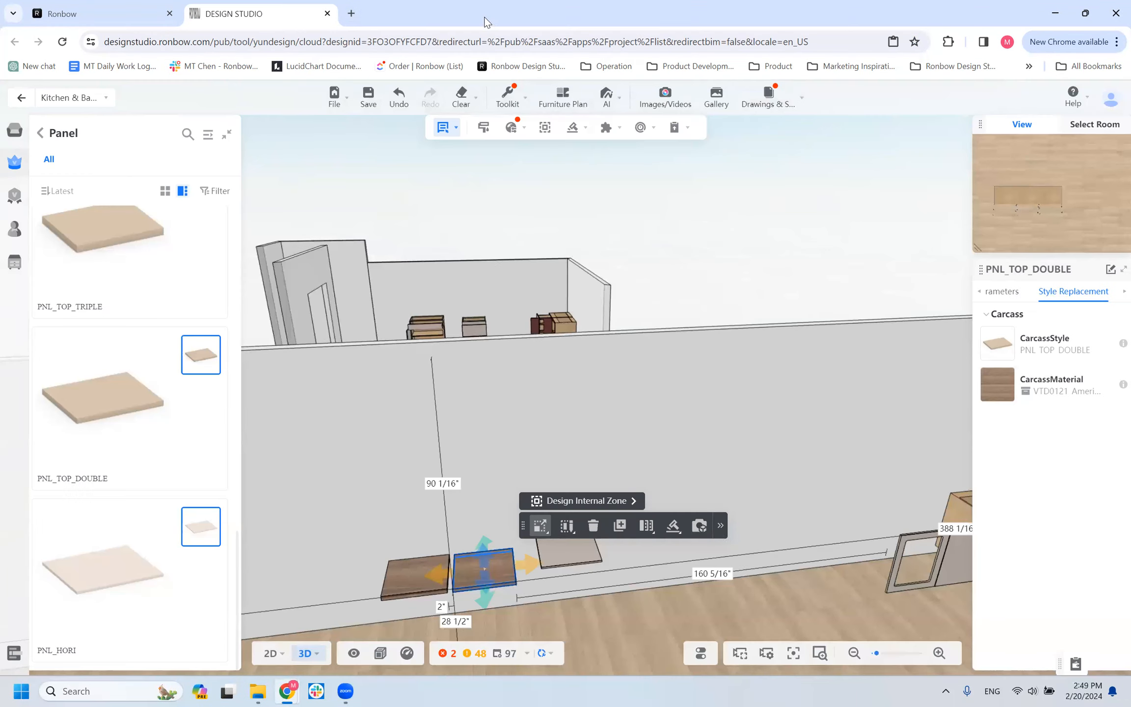
Open the Ronbow website in a new browser tab, dismiss its chat assistant and go to the Showrooms page.
{"action": "left_click", "coordinate": [352, 13]}
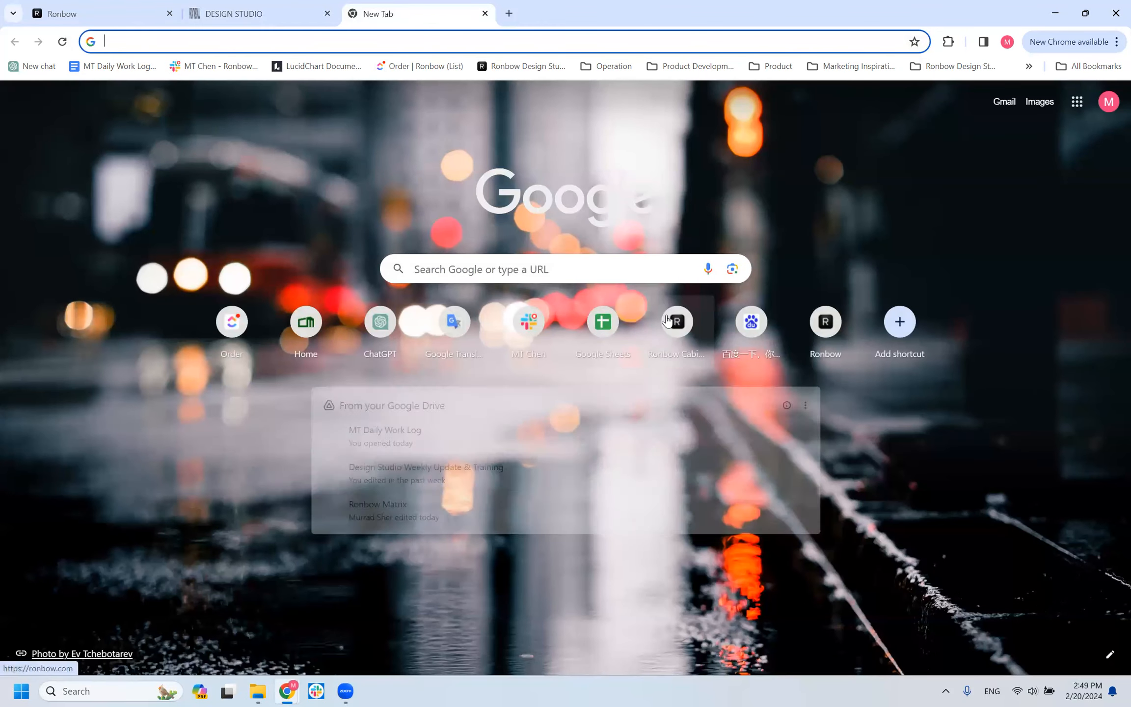
{"action": "left_click", "coordinate": [667, 320]}
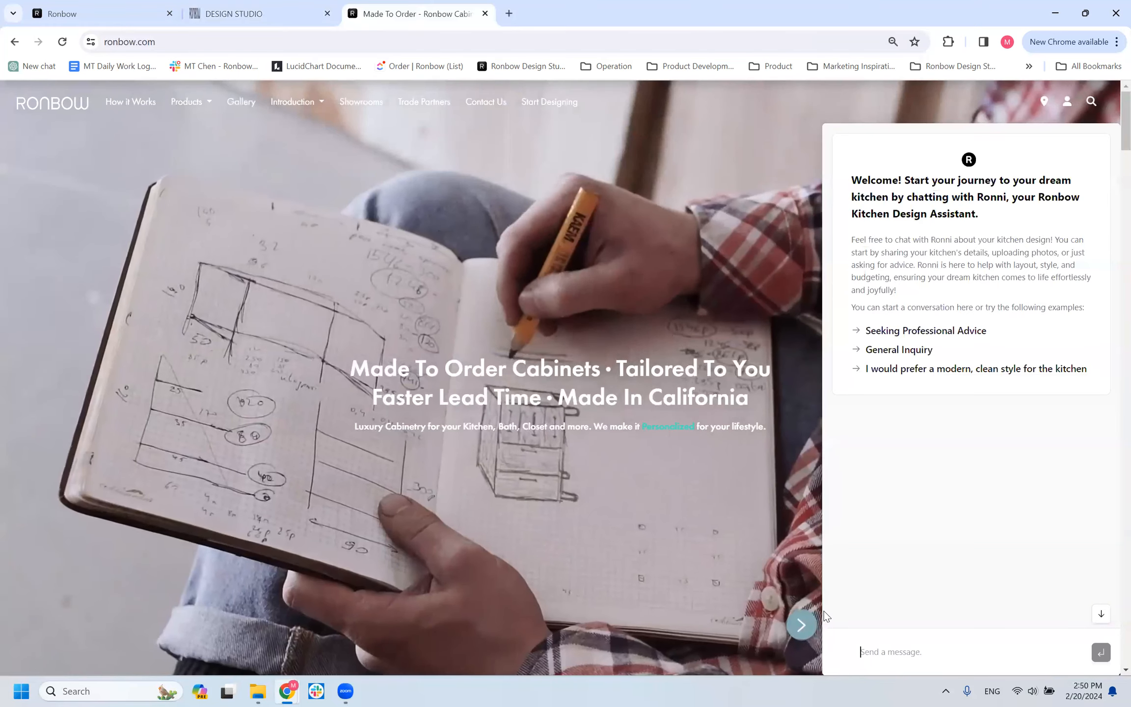
{"action": "left_click", "coordinate": [810, 621]}
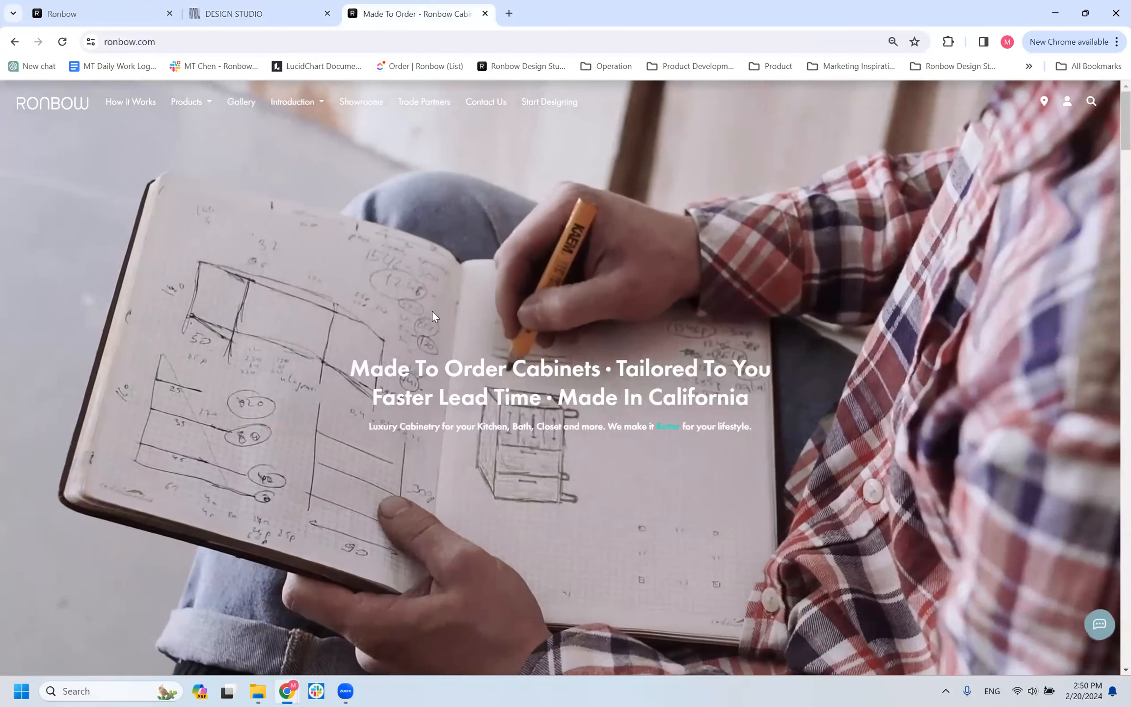
{"action": "left_click", "coordinate": [361, 103]}
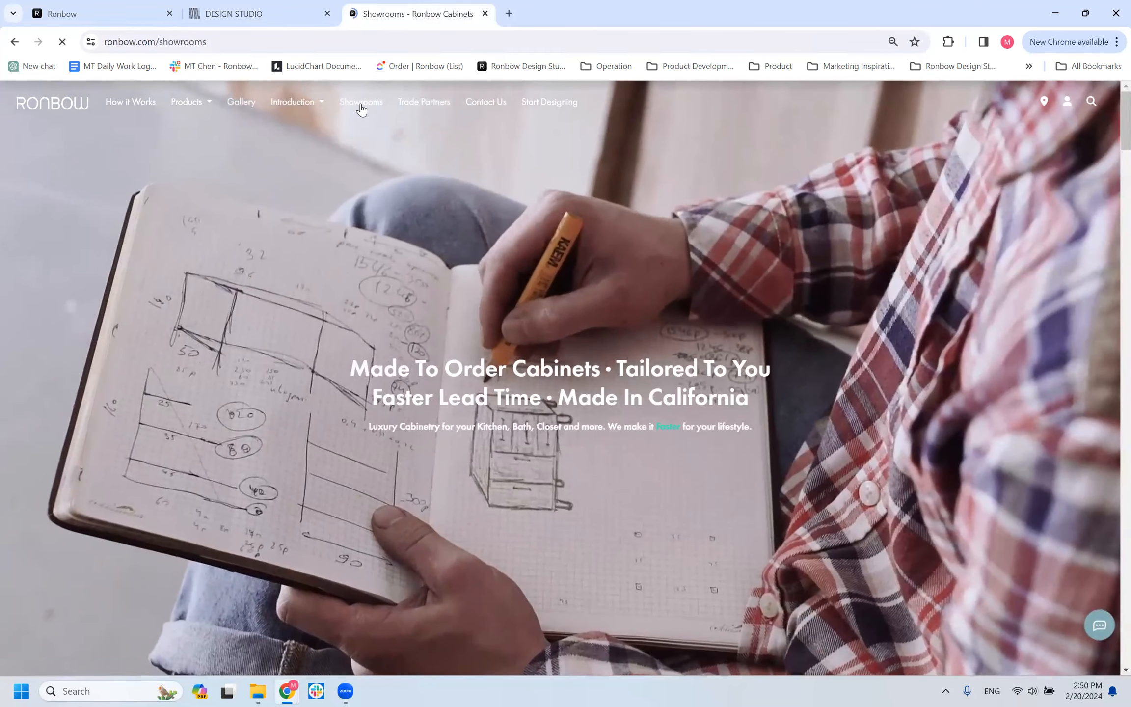
Look through the showroom listings and view an enlarged showroom photo, then close it and the e-mail sign-up popup.
{"action": "scroll", "coordinate": [441, 272], "scroll_direction": "down", "scroll_amount": 15}
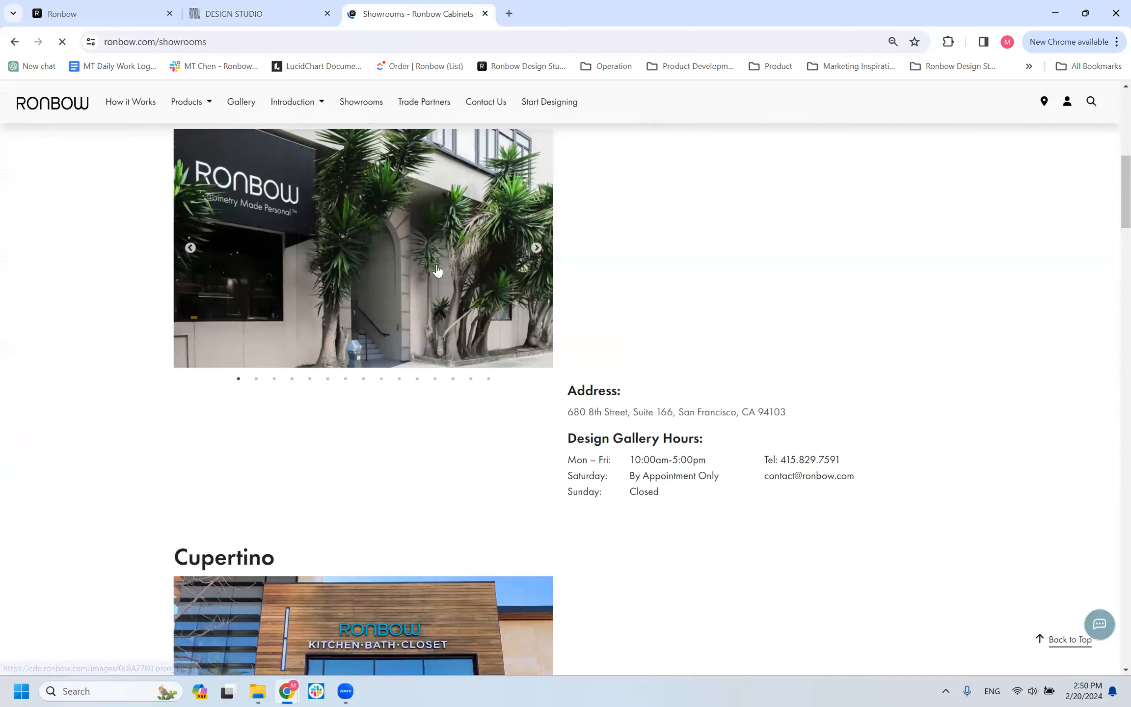
{"action": "scroll", "coordinate": [441, 265], "scroll_direction": "down", "scroll_amount": 15}
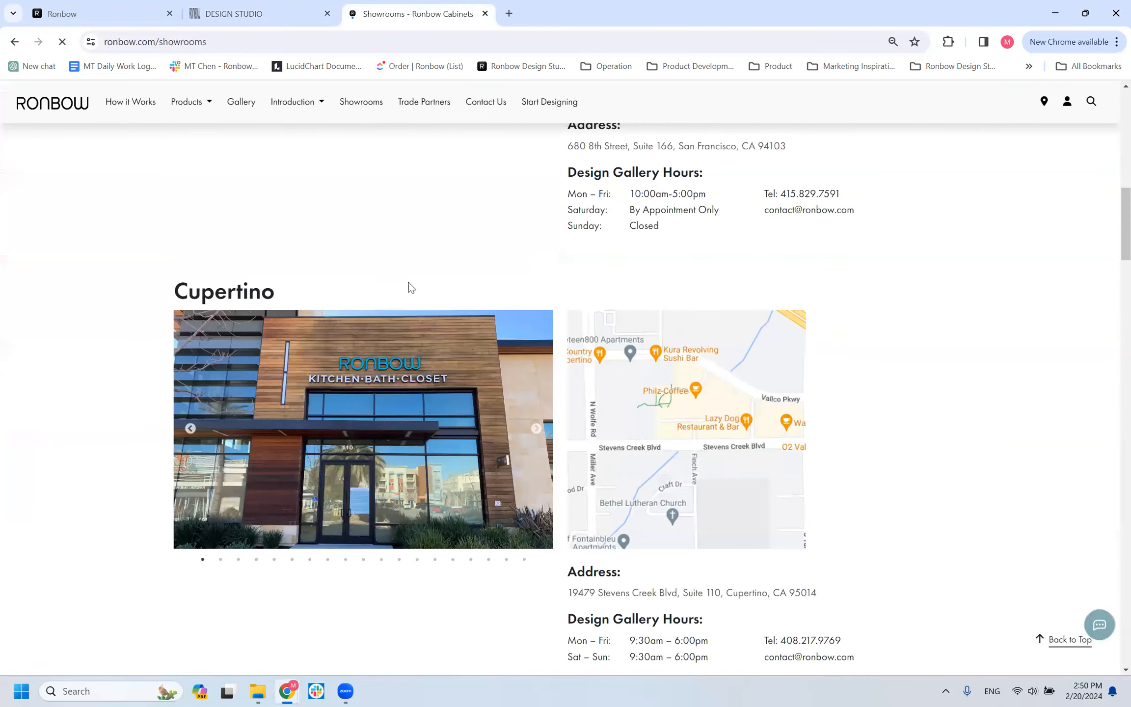
{"action": "scroll", "coordinate": [353, 434], "scroll_direction": "down", "scroll_amount": 8}
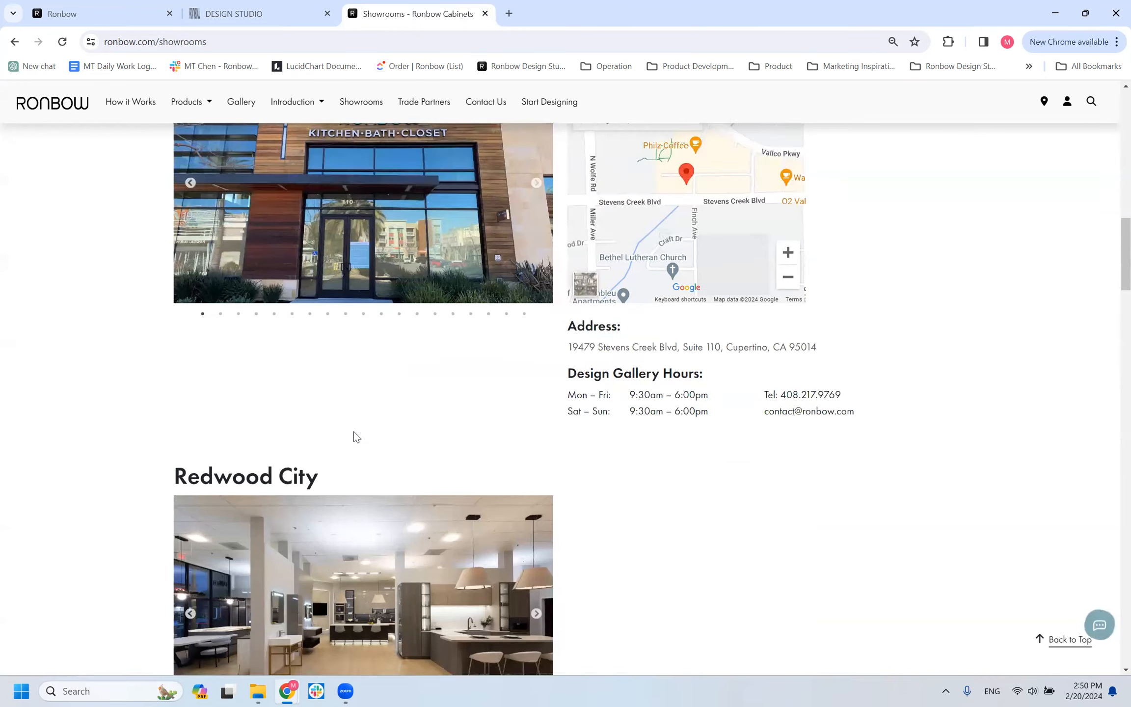
{"action": "left_click", "coordinate": [357, 536]}
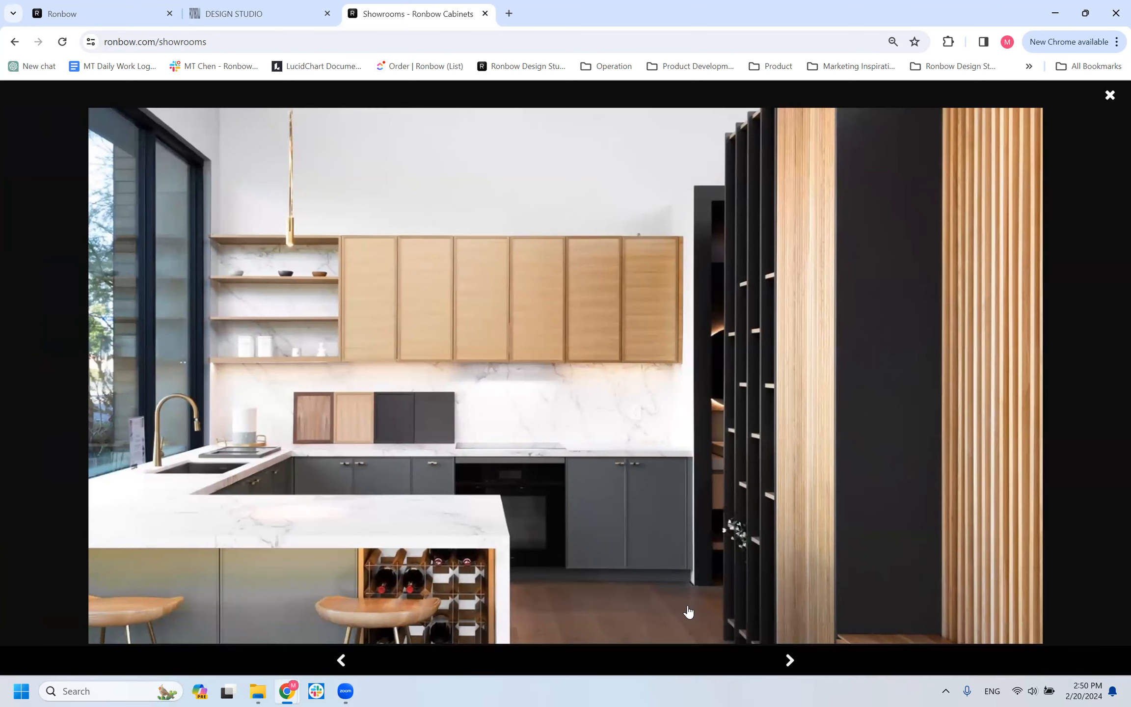
{"action": "left_click", "coordinate": [1110, 95]}
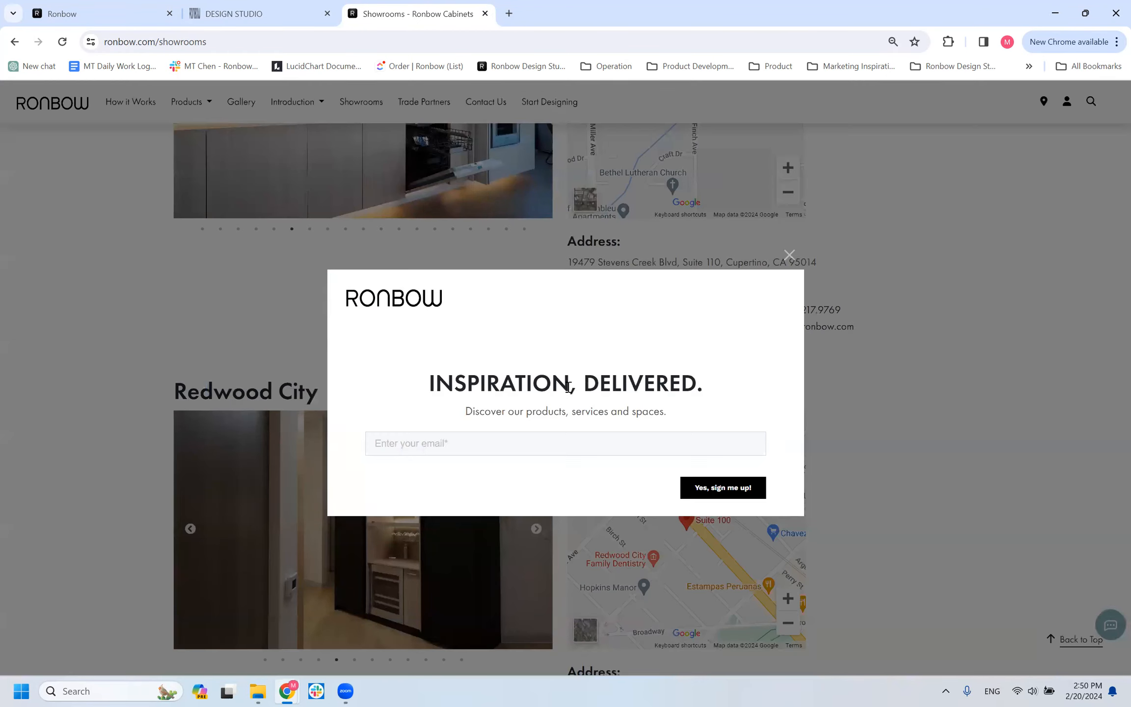
{"action": "left_click", "coordinate": [788, 255]}
Browse back through the Redwood City showroom photos and enlarge the one with the tall lit glass cabinet.
{"action": "scroll", "coordinate": [232, 316], "scroll_direction": "down", "scroll_amount": 5}
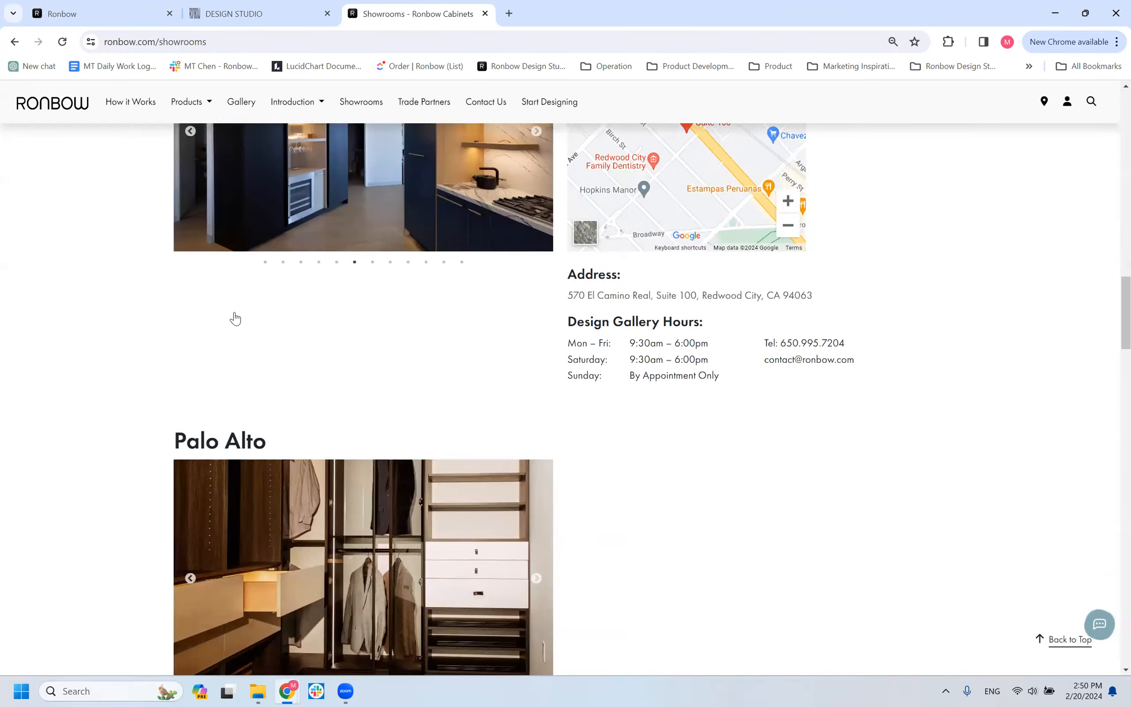
{"action": "scroll", "coordinate": [350, 314], "scroll_direction": "up", "scroll_amount": 1}
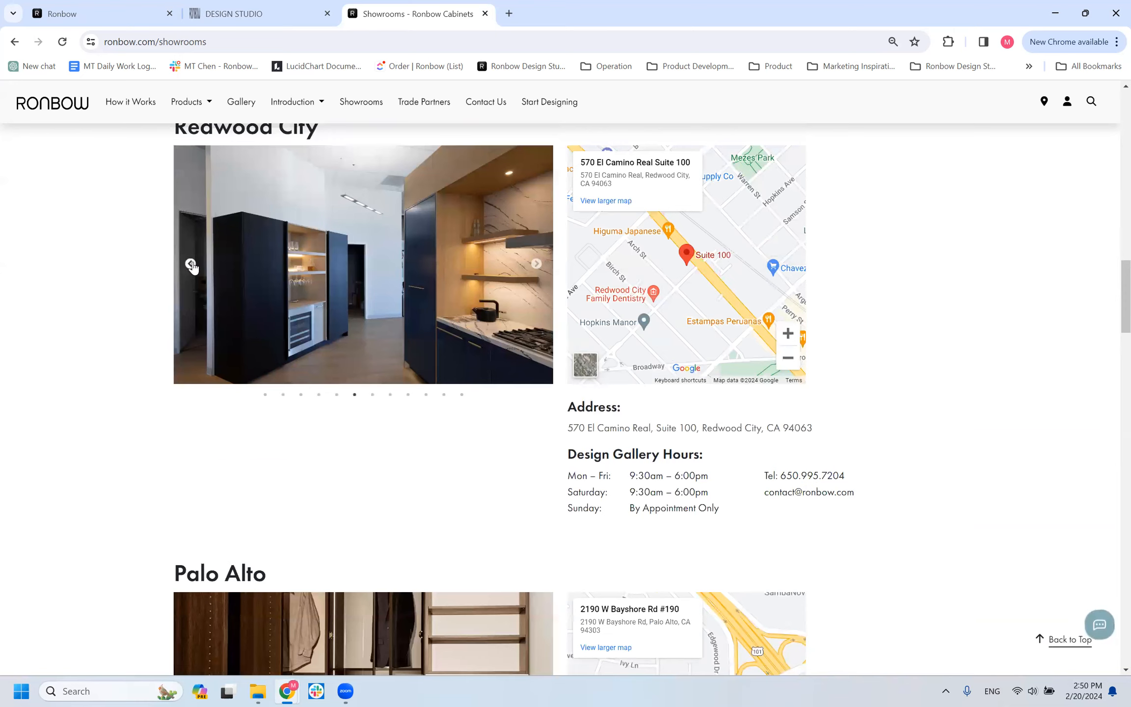
{"action": "left_click", "coordinate": [191, 265]}
{"action": "left_click", "coordinate": [190, 265]}
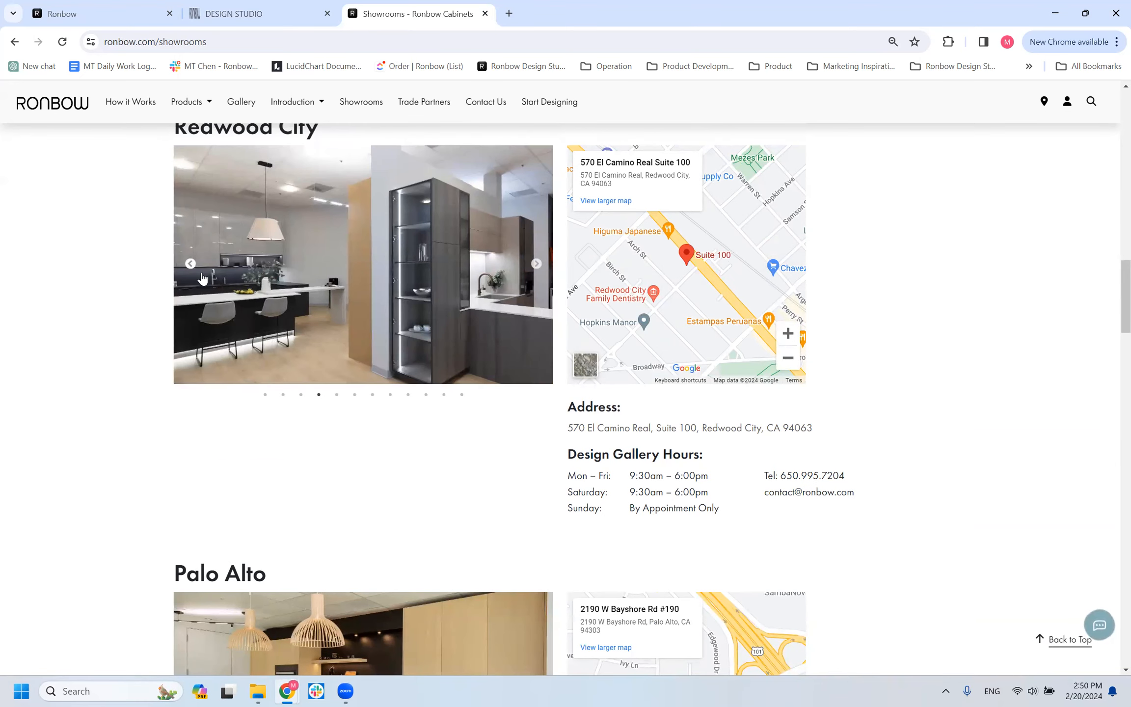
{"action": "left_click", "coordinate": [319, 330]}
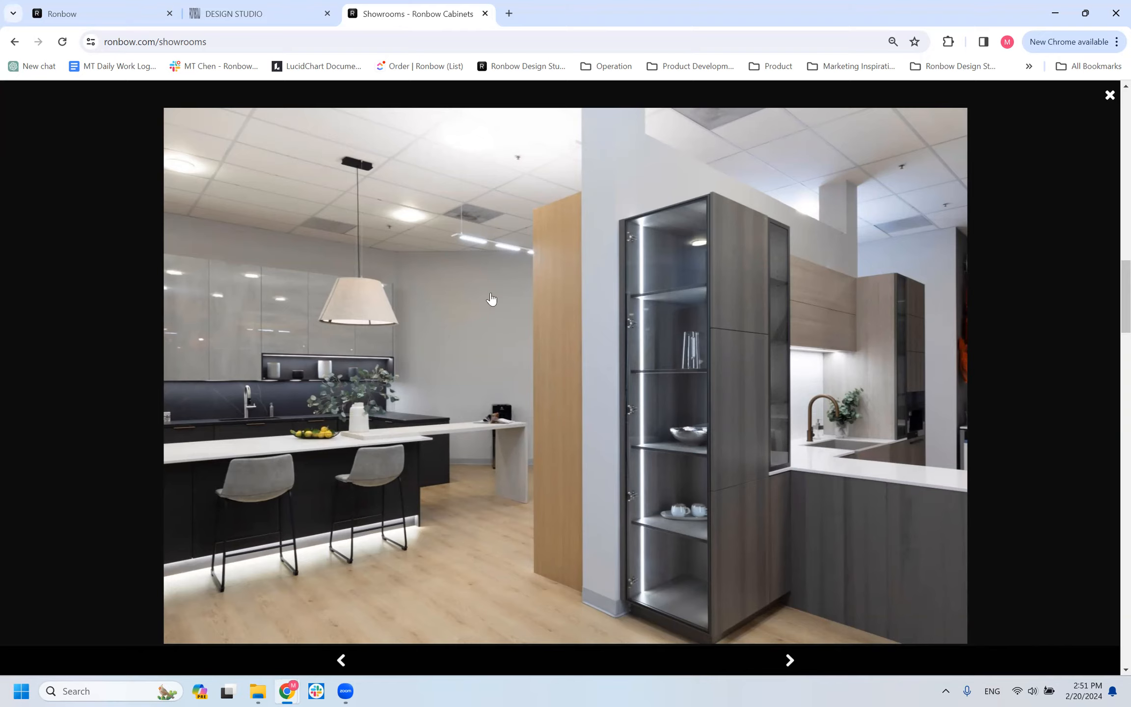
Return to the DESIGN STUDIO tab and place a PNL_DOUBLE_SOLID panel on the floor in front of the three horizontal panels.
{"action": "left_click", "coordinate": [251, 14]}
{"action": "left_click_drag", "start_coordinate": [512, 545], "coordinate": [498, 462]}
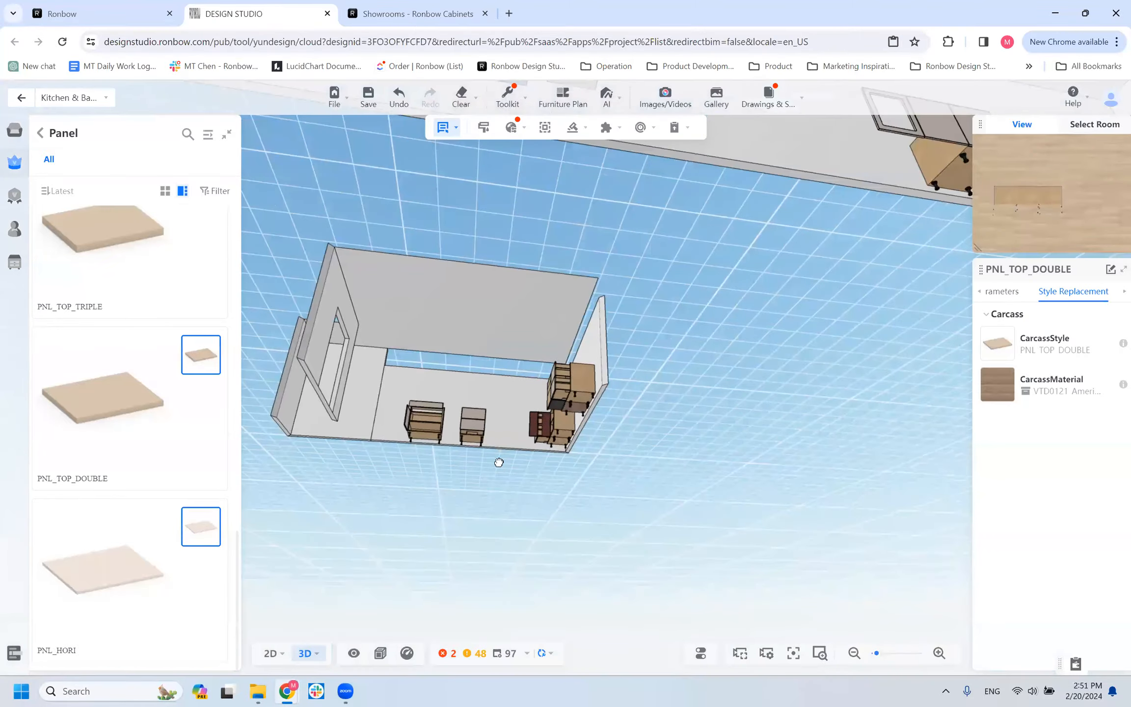
{"action": "scroll", "coordinate": [528, 334], "scroll_direction": "down", "scroll_amount": 5}
{"action": "scroll", "coordinate": [533, 212], "scroll_direction": "up", "scroll_amount": 1}
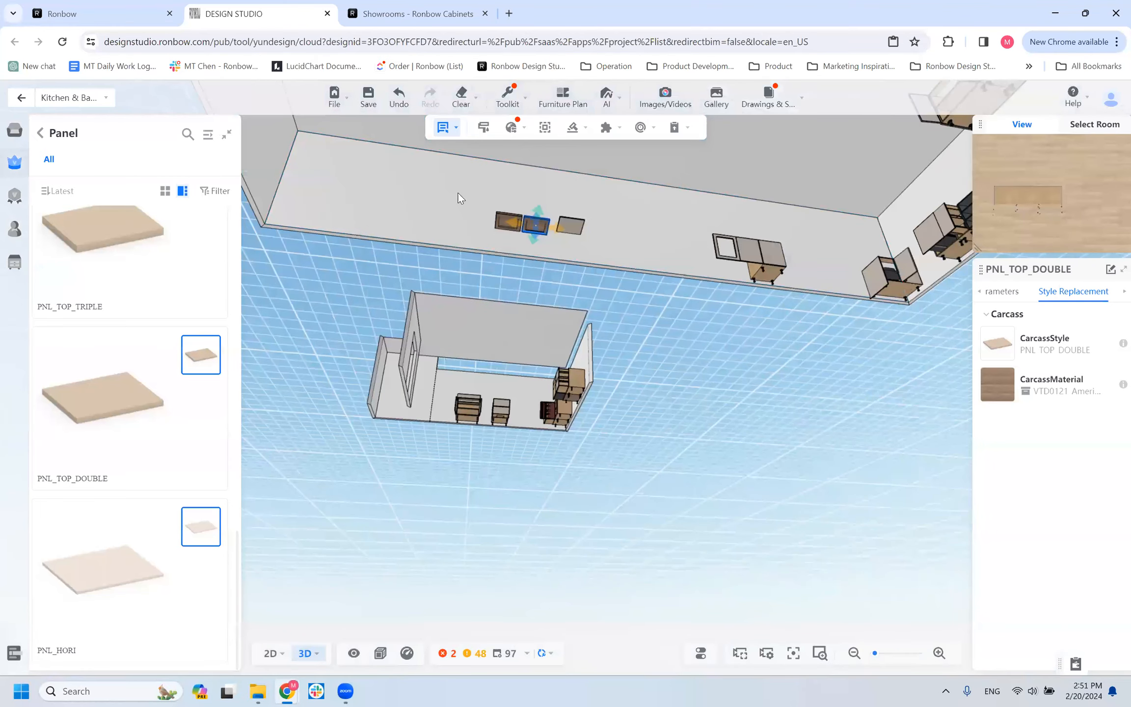
{"action": "left_click_drag", "start_coordinate": [437, 250], "coordinate": [314, 319]}
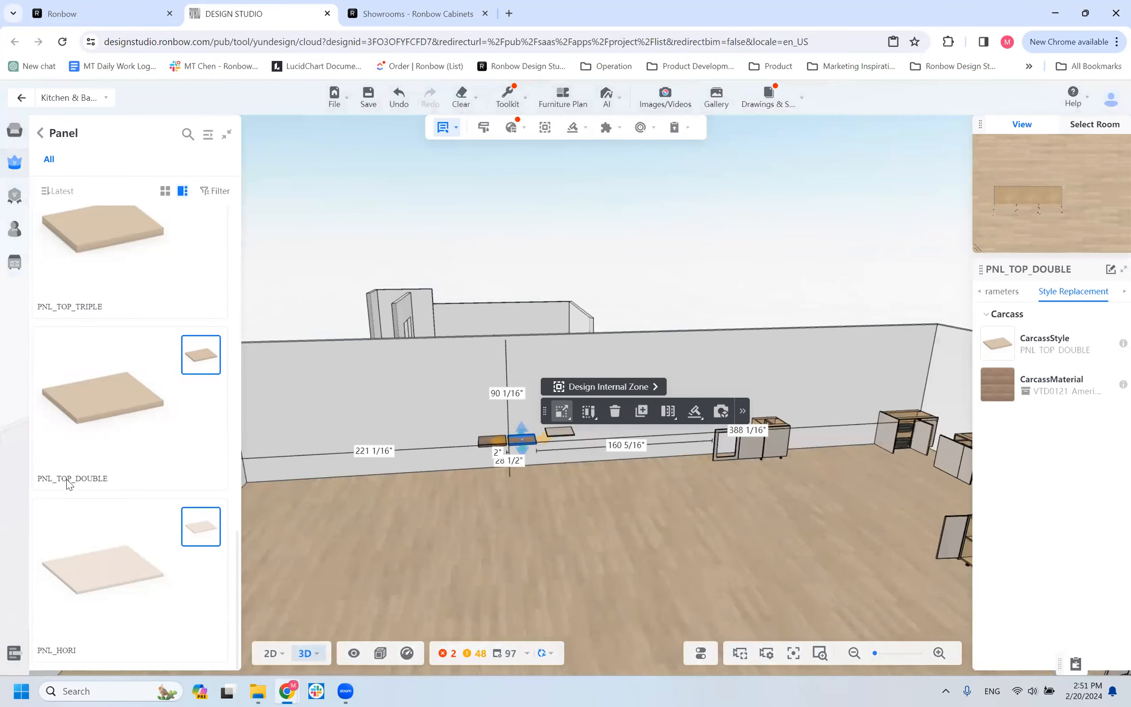
{"action": "scroll", "coordinate": [100, 431], "scroll_direction": "up", "scroll_amount": 10}
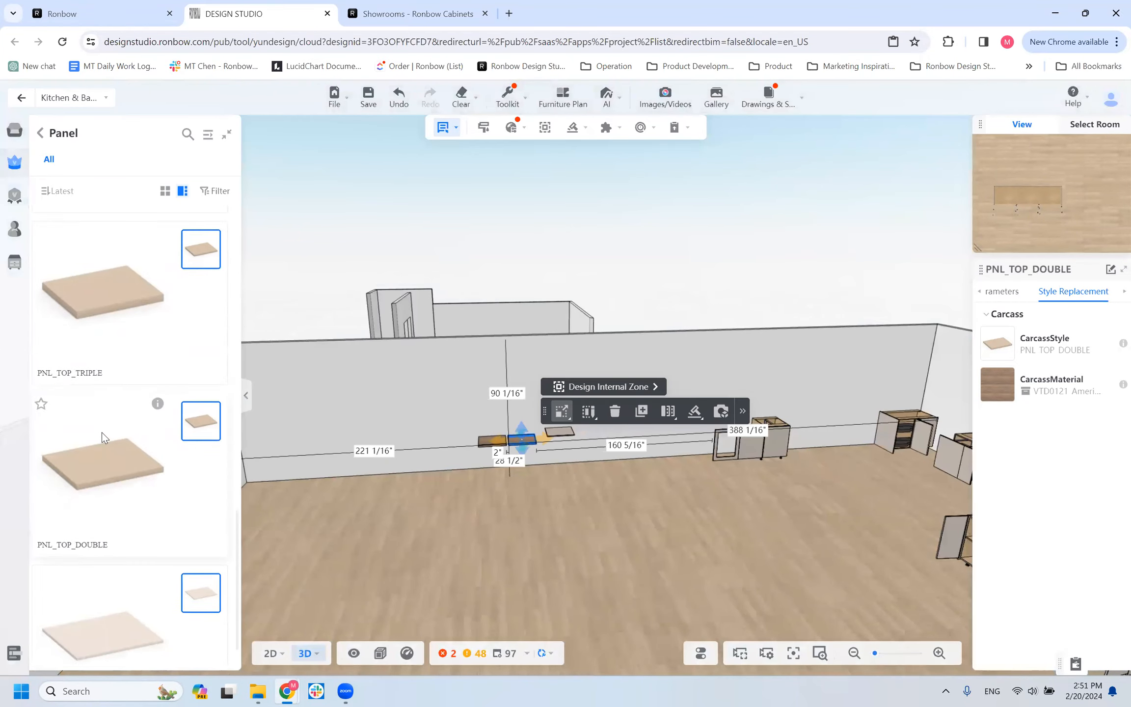
{"action": "left_click", "coordinate": [130, 267]}
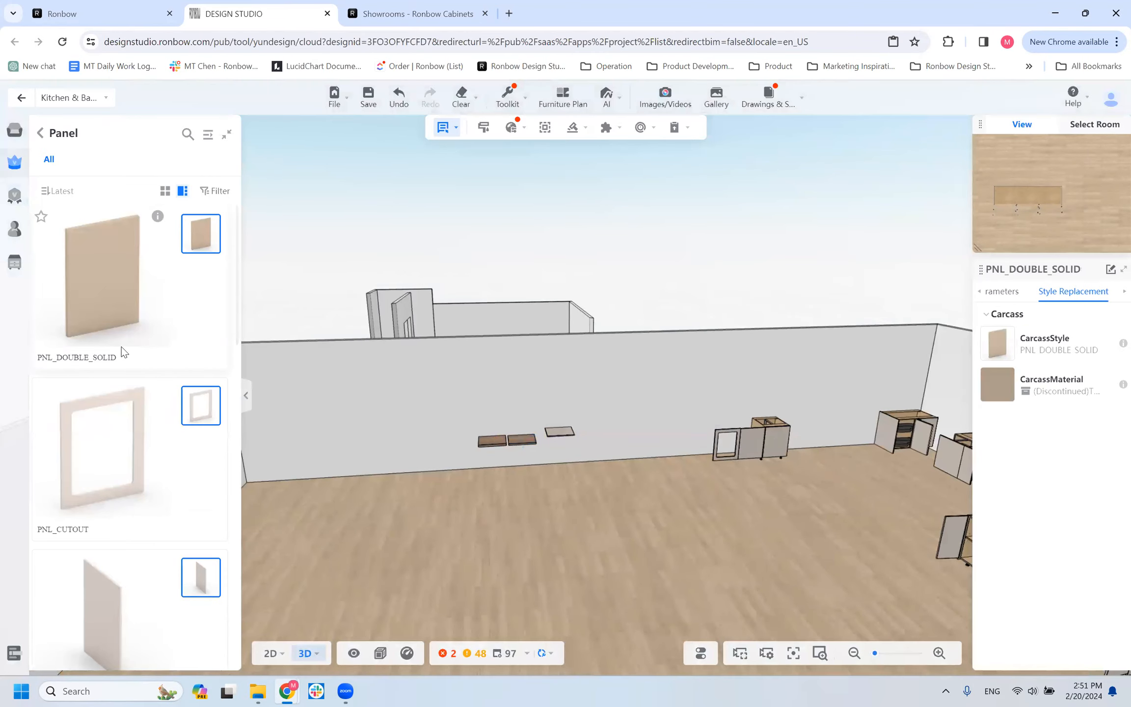
{"action": "left_click", "coordinate": [442, 473]}
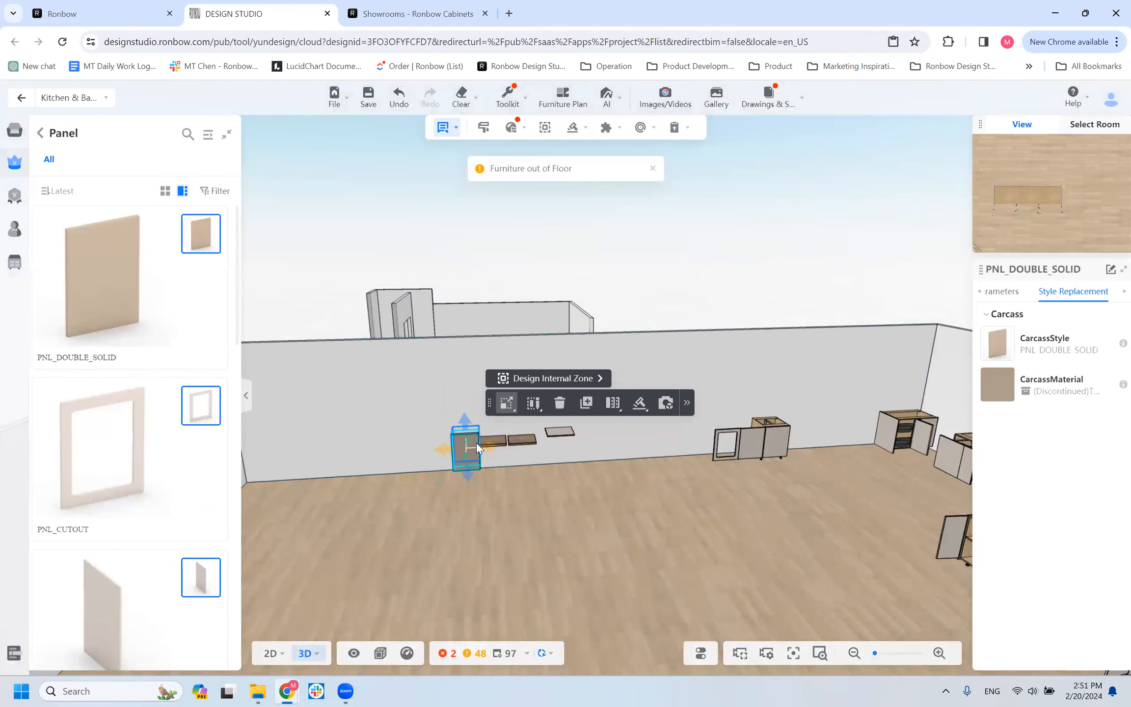
{"action": "left_click_drag", "start_coordinate": [432, 472], "coordinate": [433, 509]}
{"action": "left_click_drag", "start_coordinate": [510, 520], "coordinate": [724, 523]}
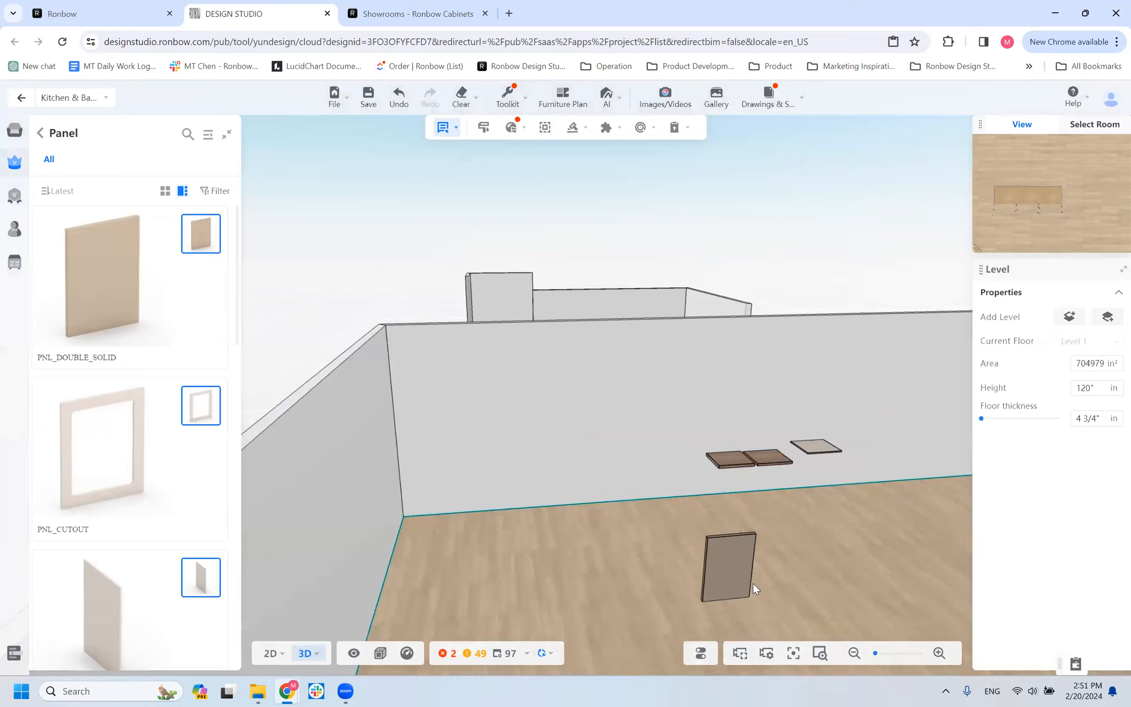
Select the PNL_DOUBLE_SOLID panel and inspect it with the nearby horizontal panels from above and below.
{"action": "left_click", "coordinate": [719, 578]}
{"action": "left_click_drag", "start_coordinate": [798, 584], "coordinate": [519, 548]}
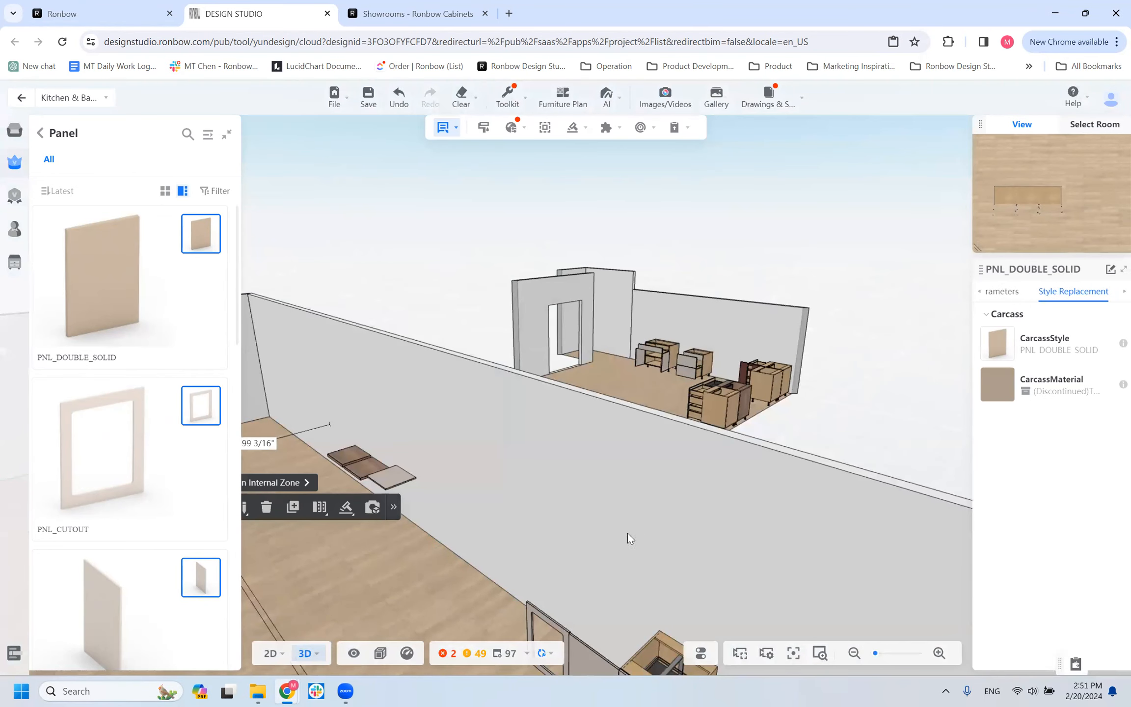
{"action": "scroll", "coordinate": [627, 533], "scroll_direction": "down", "scroll_amount": 7}
{"action": "scroll", "coordinate": [550, 551], "scroll_direction": "up", "scroll_amount": 5}
{"action": "left_click_drag", "start_coordinate": [551, 552], "coordinate": [585, 559]}
{"action": "scroll", "coordinate": [683, 512], "scroll_direction": "up", "scroll_amount": 5}
{"action": "scroll", "coordinate": [786, 561], "scroll_direction": "down", "scroll_amount": 5}
{"action": "left_click_drag", "start_coordinate": [723, 512], "coordinate": [702, 490]}
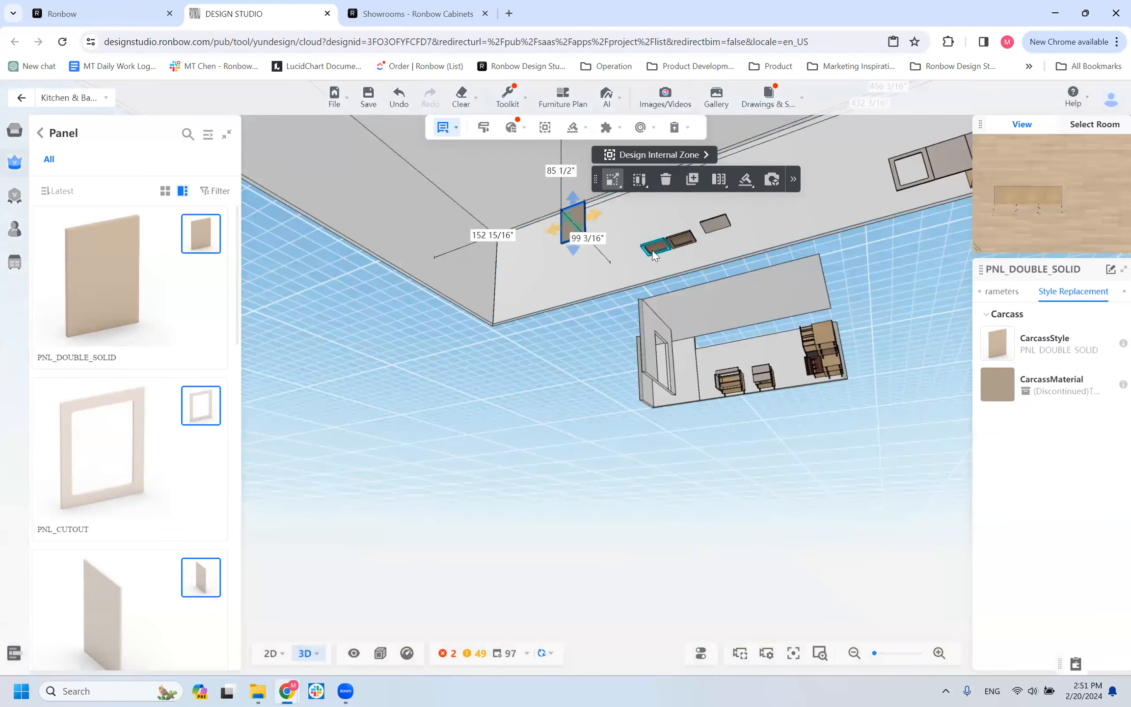
Examine the strips beneath the PNL_TOP_TRIPLE and PNL_TOP_DOUBLE panels up close, then return to an overview of the room.
{"action": "scroll", "coordinate": [647, 249], "scroll_direction": "up", "scroll_amount": 4}
{"action": "scroll", "coordinate": [505, 485], "scroll_direction": "down", "scroll_amount": 2}
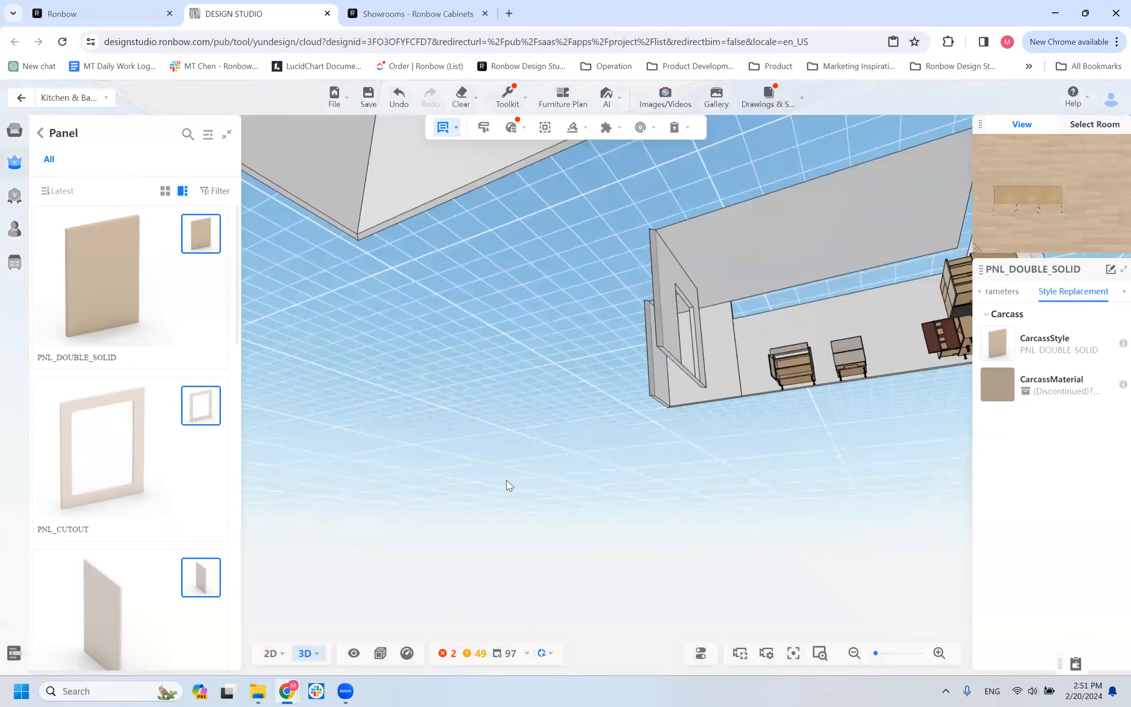
{"action": "scroll", "coordinate": [522, 391], "scroll_direction": "down", "scroll_amount": 4}
{"action": "scroll", "coordinate": [579, 260], "scroll_direction": "down", "scroll_amount": 3}
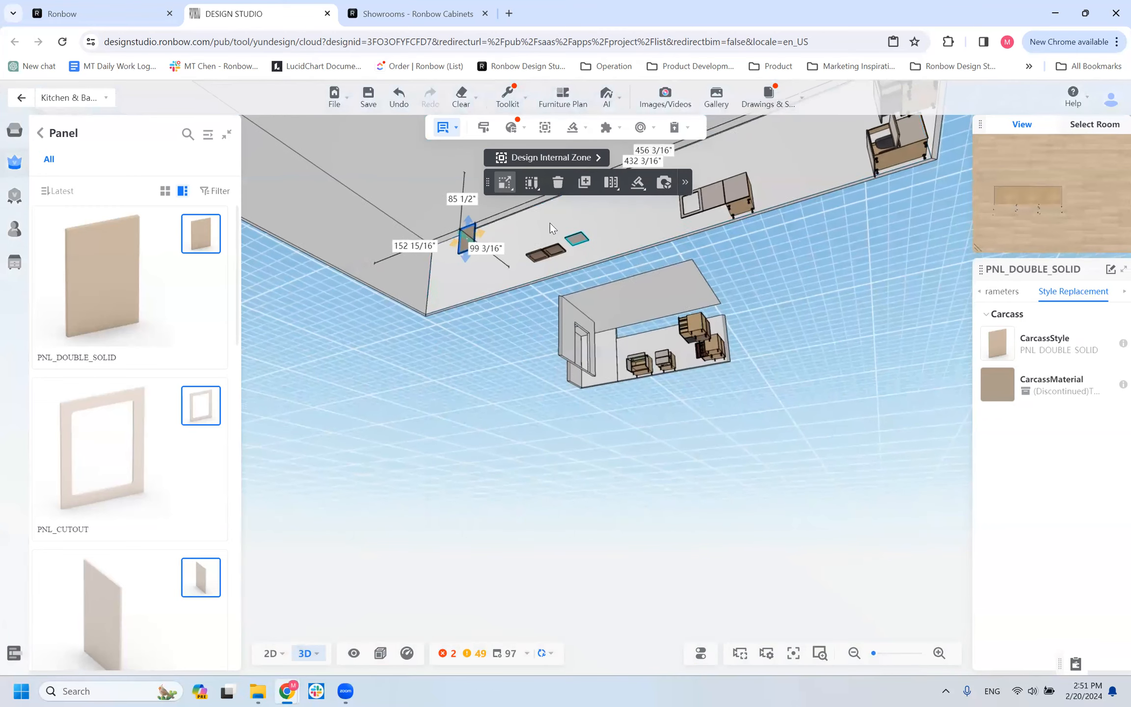
{"action": "scroll", "coordinate": [550, 223], "scroll_direction": "up", "scroll_amount": 4}
{"action": "key", "text": "q"}
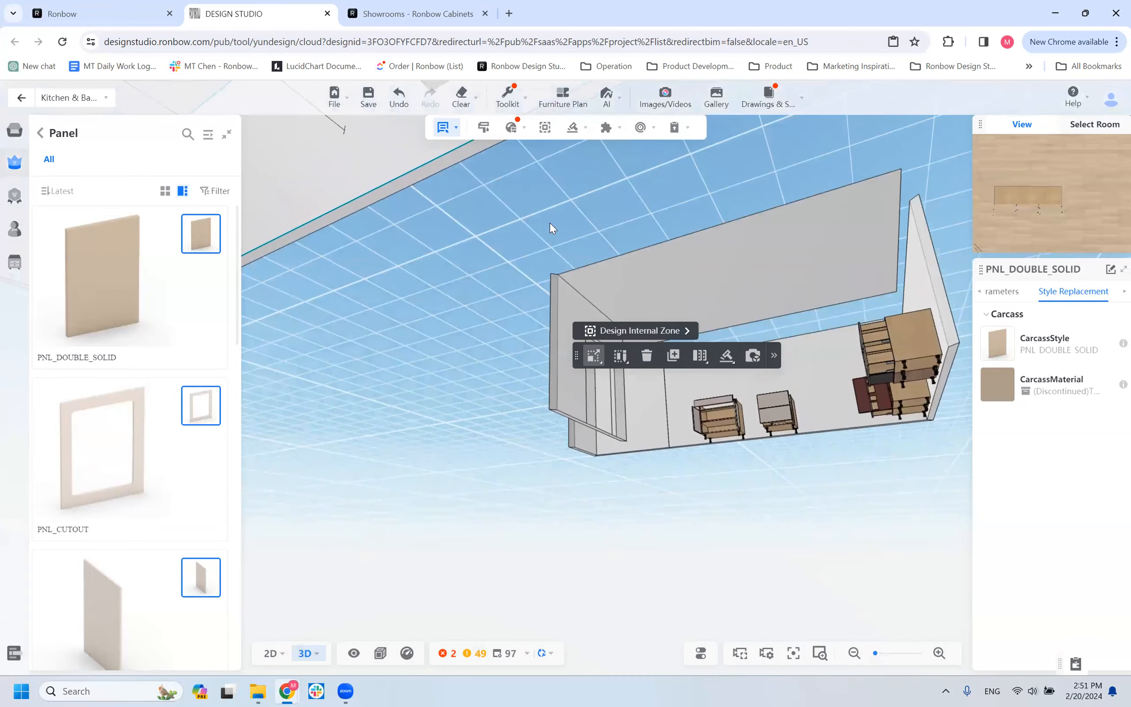
{"action": "key", "text": "q"}
{"action": "key", "text": "q"}
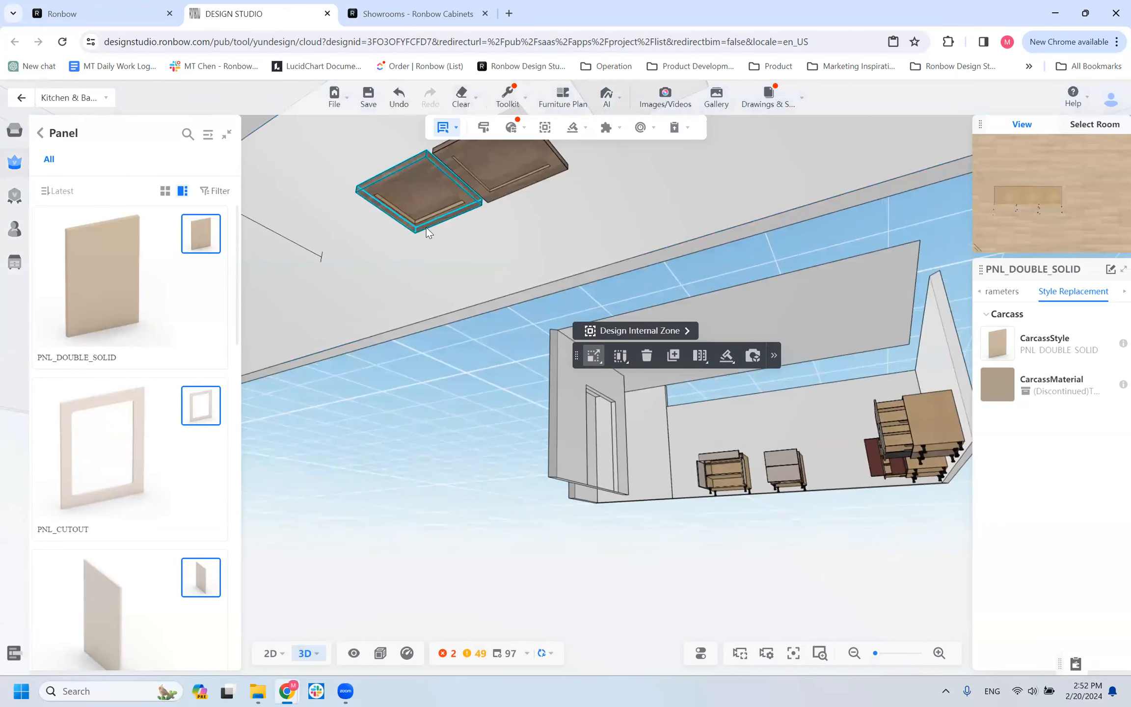
{"action": "scroll", "coordinate": [437, 242], "scroll_direction": "down", "scroll_amount": 5}
{"action": "left_click_drag", "start_coordinate": [498, 486], "coordinate": [504, 452]}
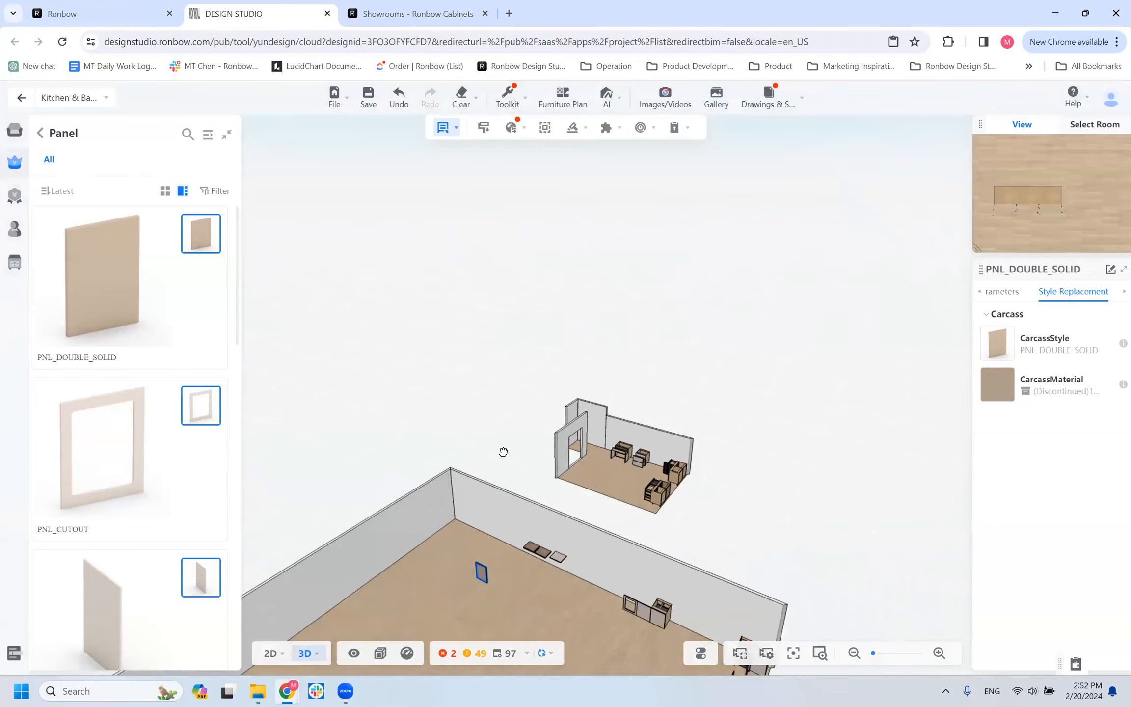
Look over the room and browse the Panel catalog from PNL_DOUBLE_SOLID down to PNL_HORI and back.
{"action": "left_click_drag", "start_coordinate": [488, 590], "coordinate": [611, 472]}
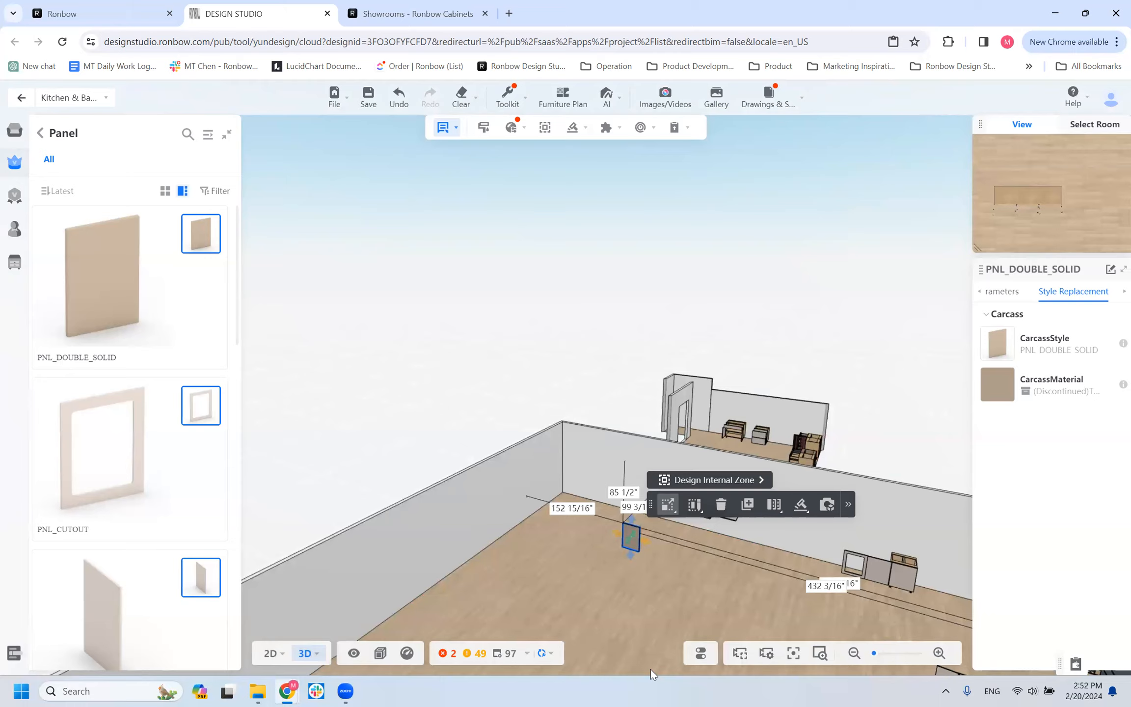
{"action": "left_click", "coordinate": [568, 572]}
{"action": "left_click_drag", "start_coordinate": [568, 572], "coordinate": [539, 605]}
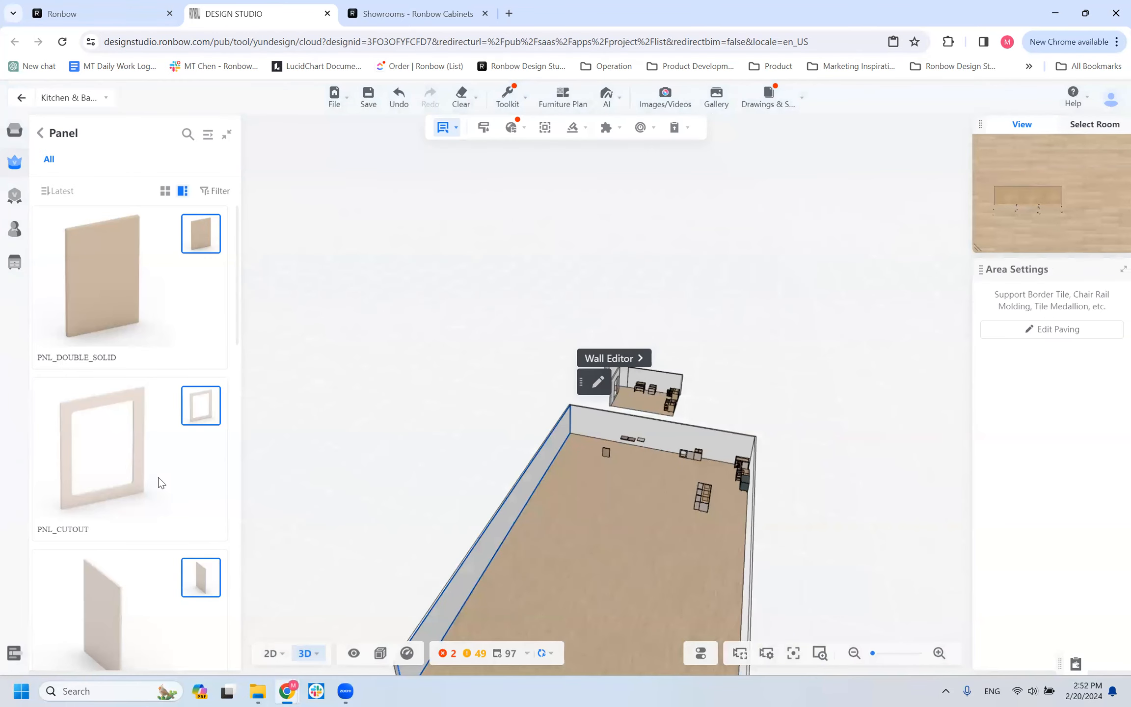
{"action": "scroll", "coordinate": [162, 491], "scroll_direction": "down", "scroll_amount": 5}
{"action": "scroll", "coordinate": [157, 511], "scroll_direction": "down", "scroll_amount": 3}
{"action": "scroll", "coordinate": [158, 501], "scroll_direction": "up", "scroll_amount": 8}
{"action": "scroll", "coordinate": [73, 372], "scroll_direction": "down", "scroll_amount": 6}
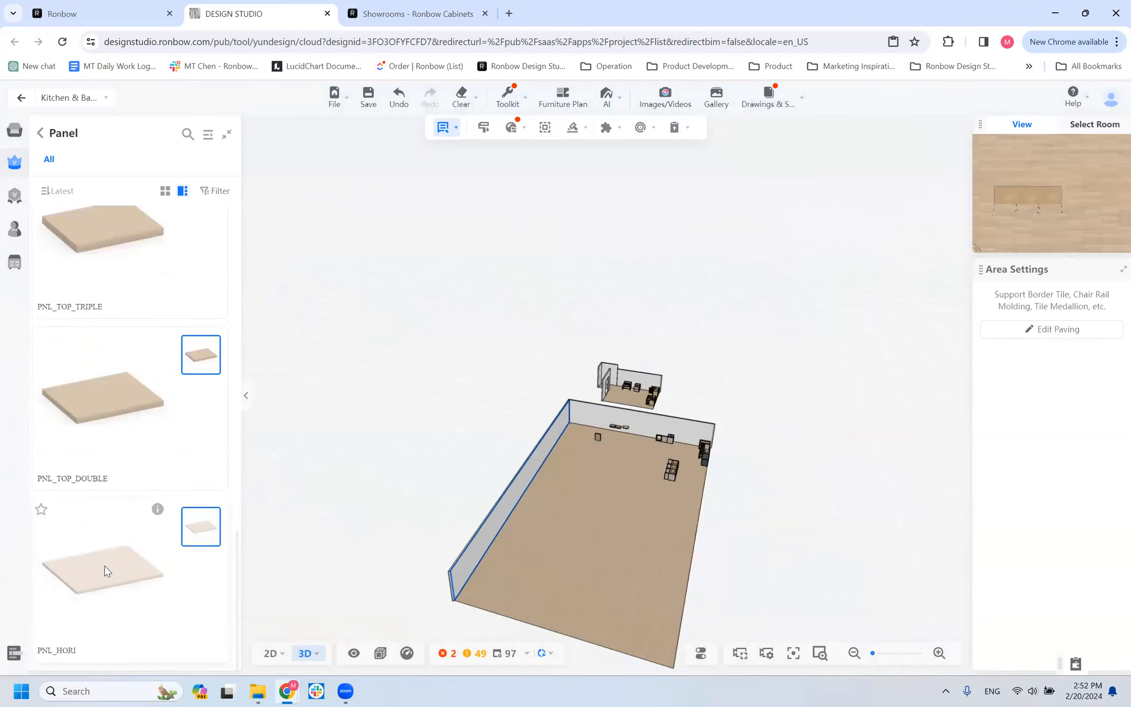
{"action": "scroll", "coordinate": [107, 571], "scroll_direction": "up", "scroll_amount": 6}
{"action": "scroll", "coordinate": [132, 285], "scroll_direction": "up", "scroll_amount": 1}
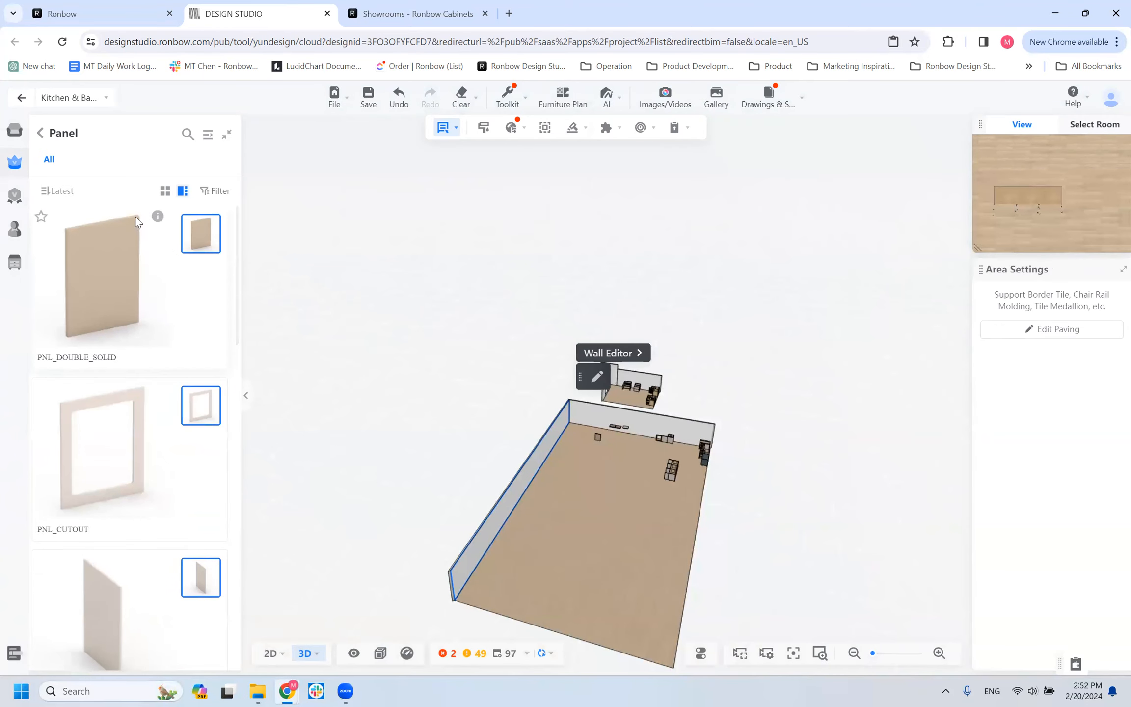
Leave the Panel catalog and open the full list of Filler products in the Base category.
{"action": "left_click", "coordinate": [40, 136]}
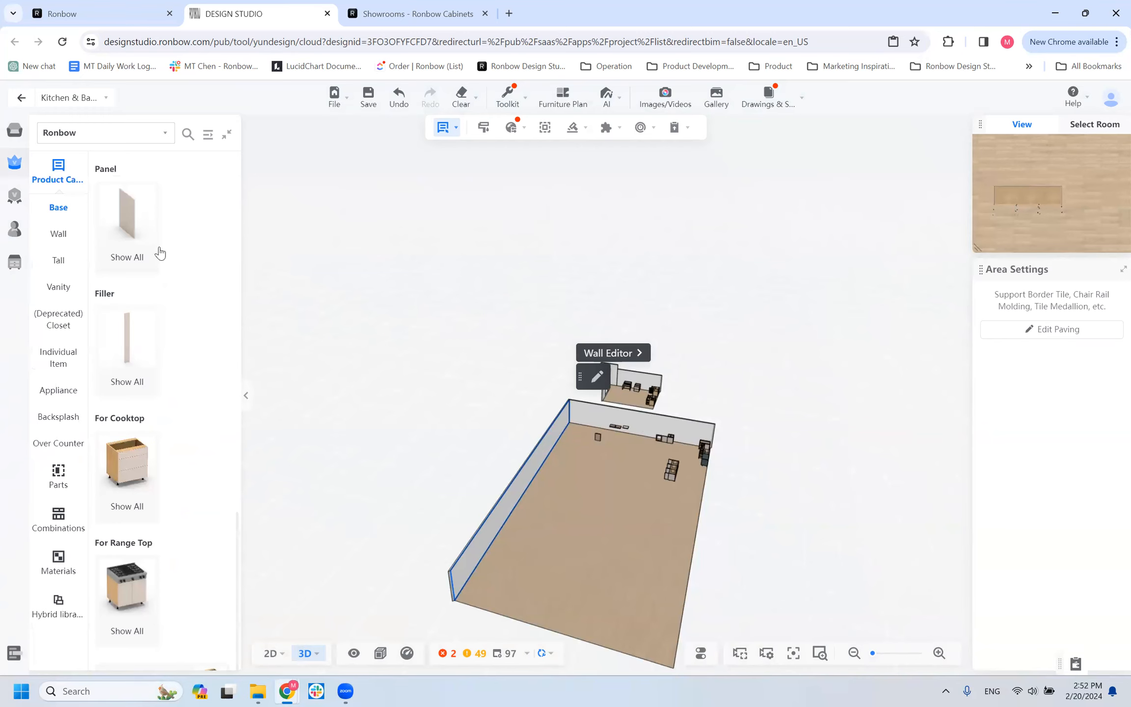
{"action": "scroll", "coordinate": [580, 470], "scroll_direction": "up", "scroll_amount": 4}
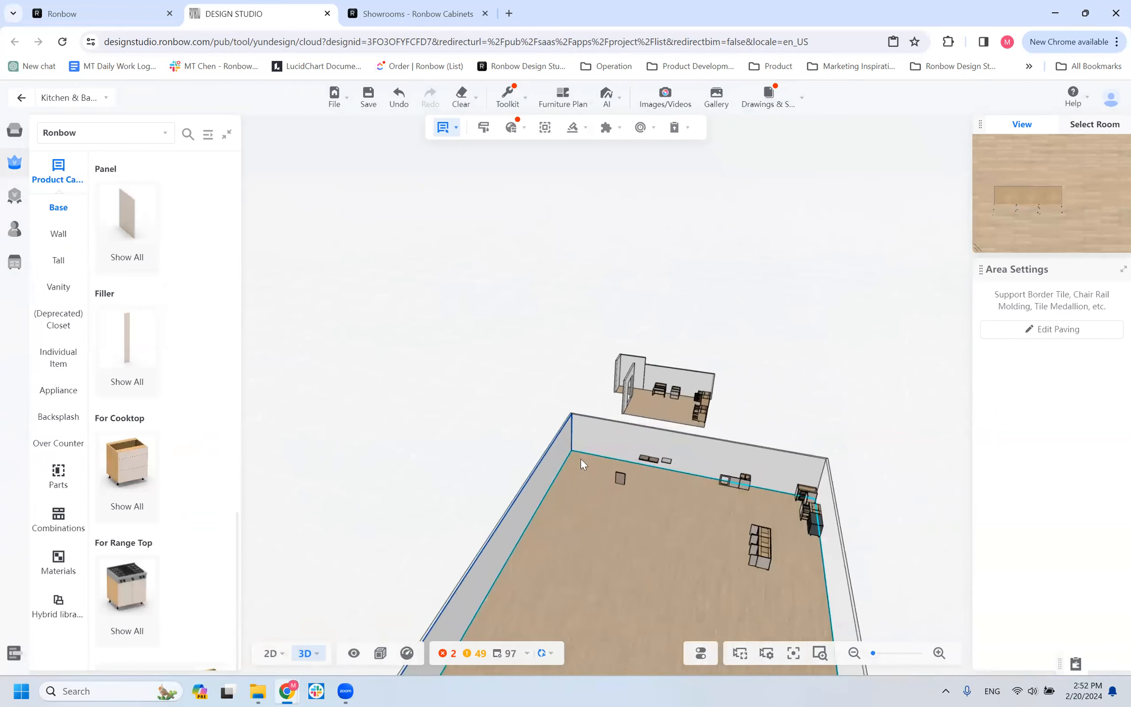
{"action": "left_click_drag", "start_coordinate": [598, 539], "coordinate": [560, 571]}
{"action": "scroll", "coordinate": [554, 567], "scroll_direction": "up", "scroll_amount": 3}
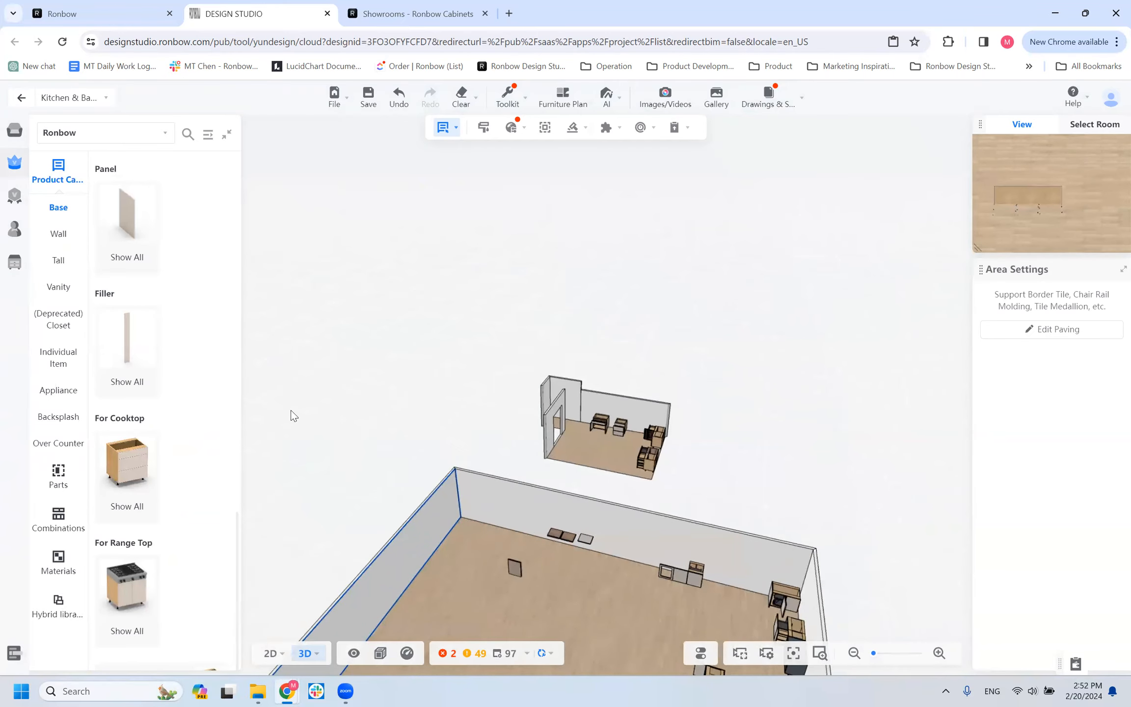
{"action": "left_click", "coordinate": [127, 351]}
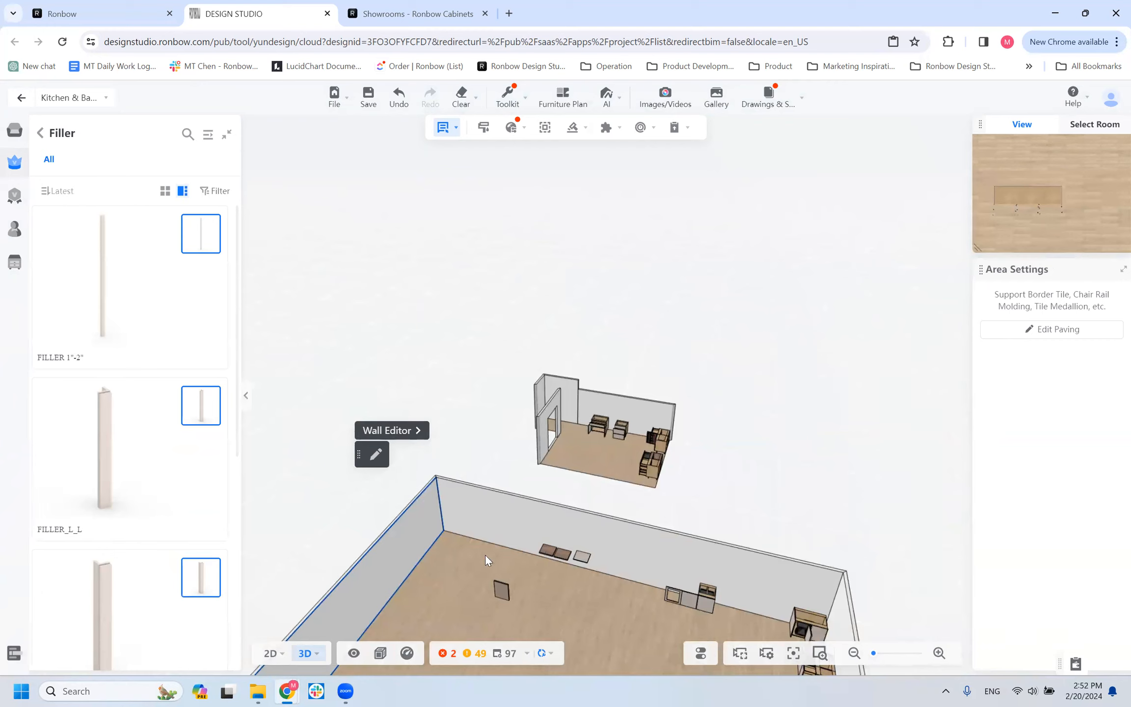
Delete the PNL_DOUBLE_SOLID panel standing on the floor in front of the horizontal panels.
{"action": "scroll", "coordinate": [437, 540], "scroll_direction": "down", "scroll_amount": 4}
{"action": "scroll", "coordinate": [528, 497], "scroll_direction": "up", "scroll_amount": 2}
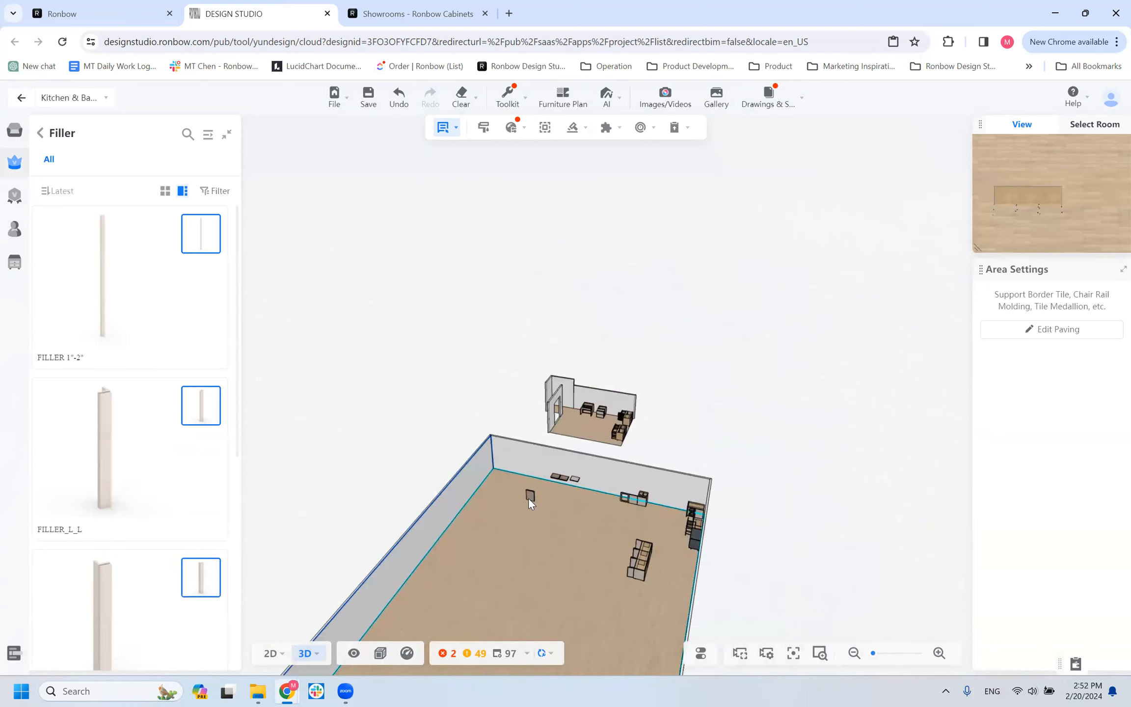
{"action": "left_click", "coordinate": [530, 495]}
{"action": "key", "text": "Delete"}
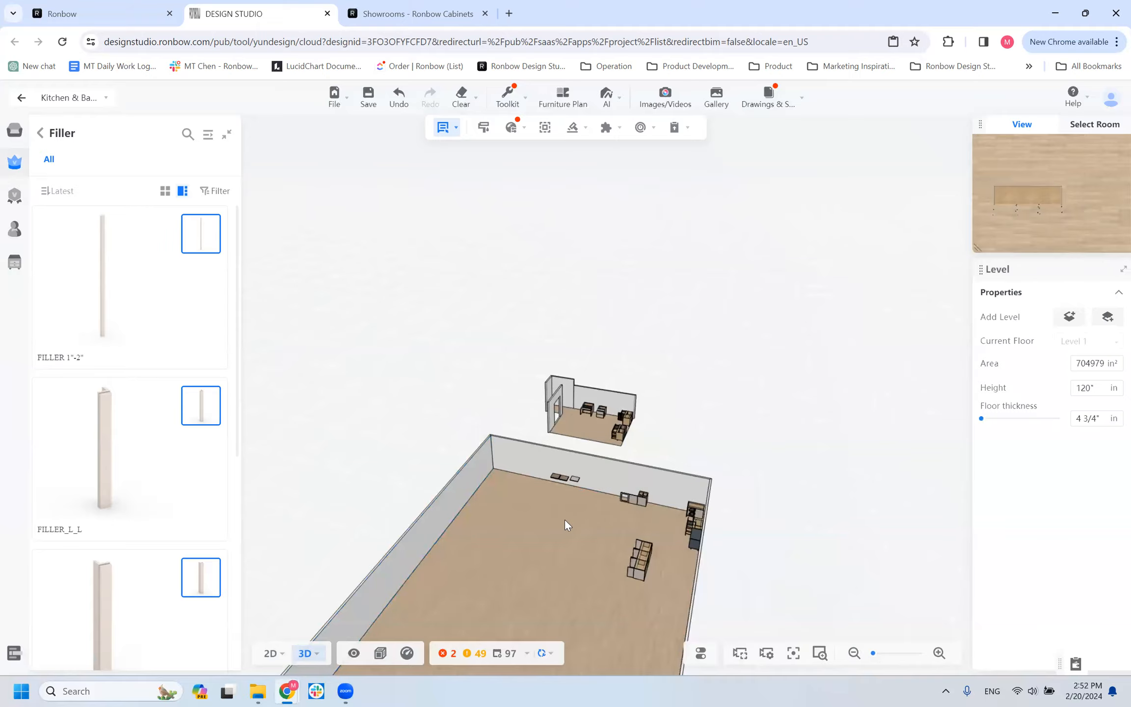
Place a FILLER 3/4" from the Filler catalog against the exposed side of the base cabinet beside the cutout panel.
{"action": "scroll", "coordinate": [503, 603], "scroll_direction": "up", "scroll_amount": 3}
{"action": "left_click_drag", "start_coordinate": [544, 598], "coordinate": [545, 594]}
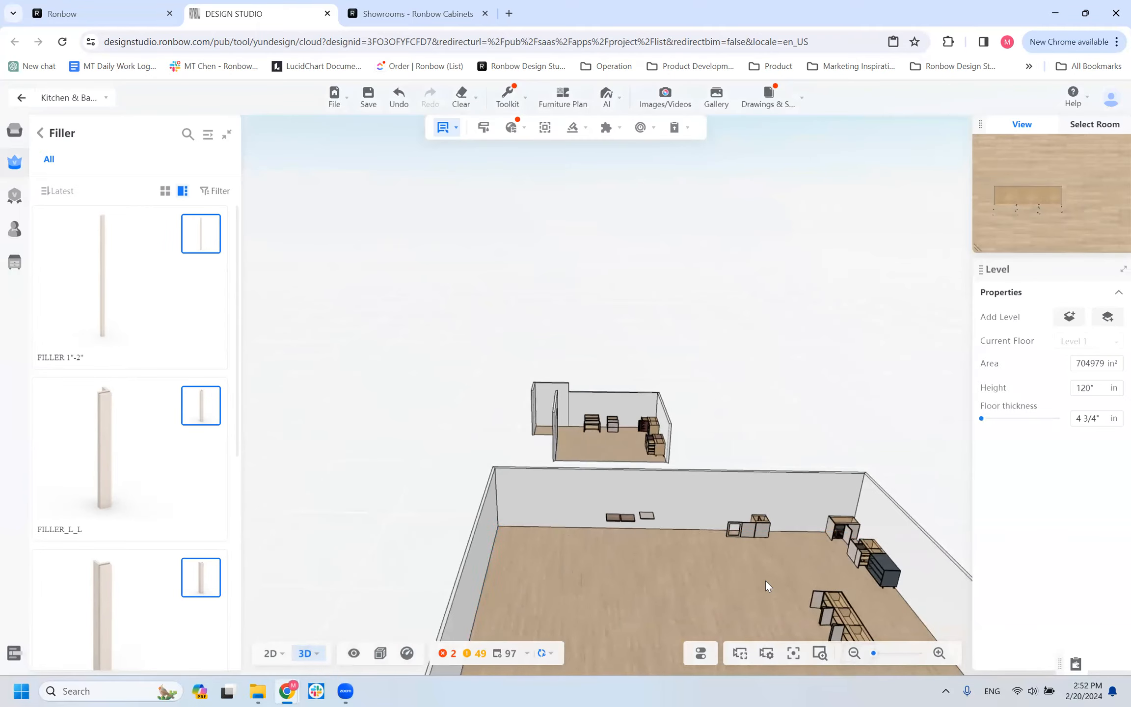
{"action": "scroll", "coordinate": [679, 566], "scroll_direction": "up", "scroll_amount": 3}
{"action": "right_click_drag", "start_coordinate": [565, 556], "coordinate": [541, 551]}
{"action": "scroll", "coordinate": [656, 597], "scroll_direction": "up", "scroll_amount": 5}
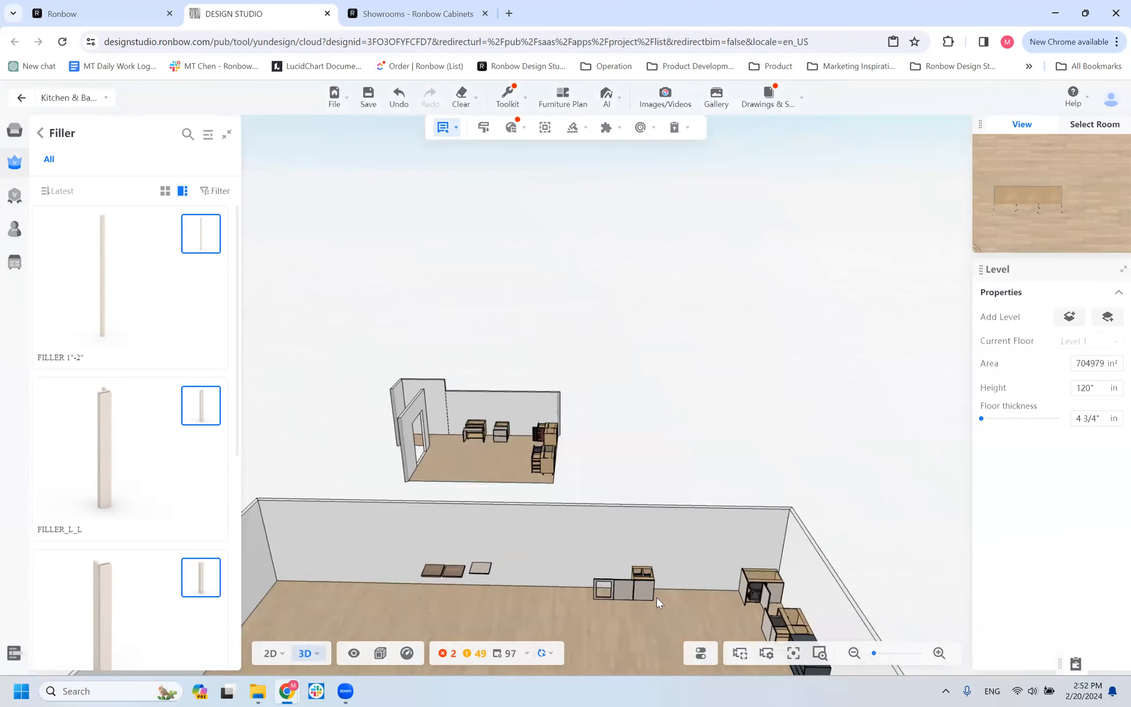
{"action": "right_click_drag", "start_coordinate": [561, 507], "coordinate": [524, 307]}
{"action": "scroll", "coordinate": [524, 307], "scroll_direction": "down", "scroll_amount": 5}
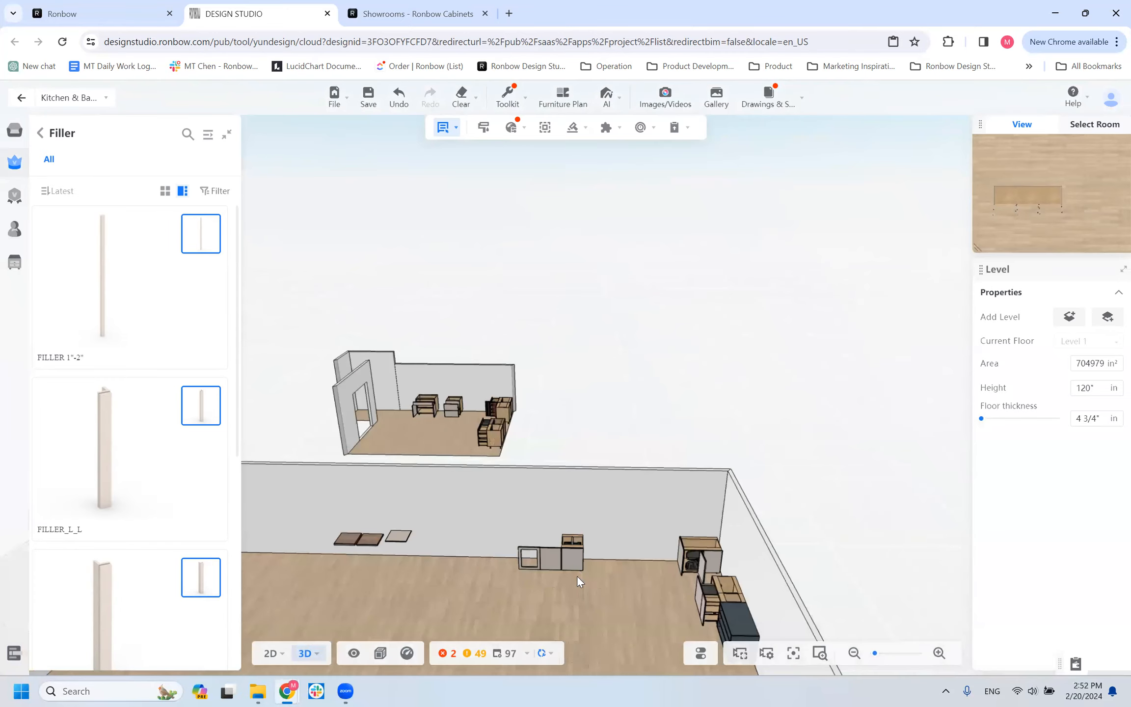
{"action": "scroll", "coordinate": [1053, 189], "scroll_direction": "down", "scroll_amount": 5}
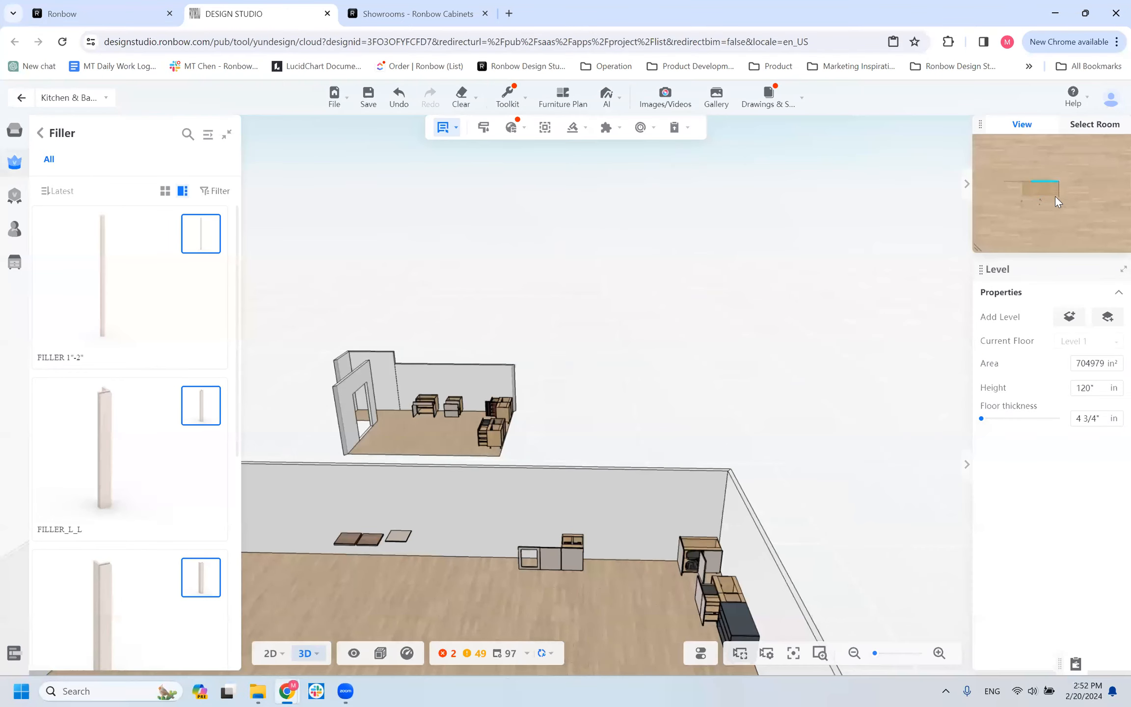
{"action": "scroll", "coordinate": [619, 555], "scroll_direction": "down", "scroll_amount": 2}
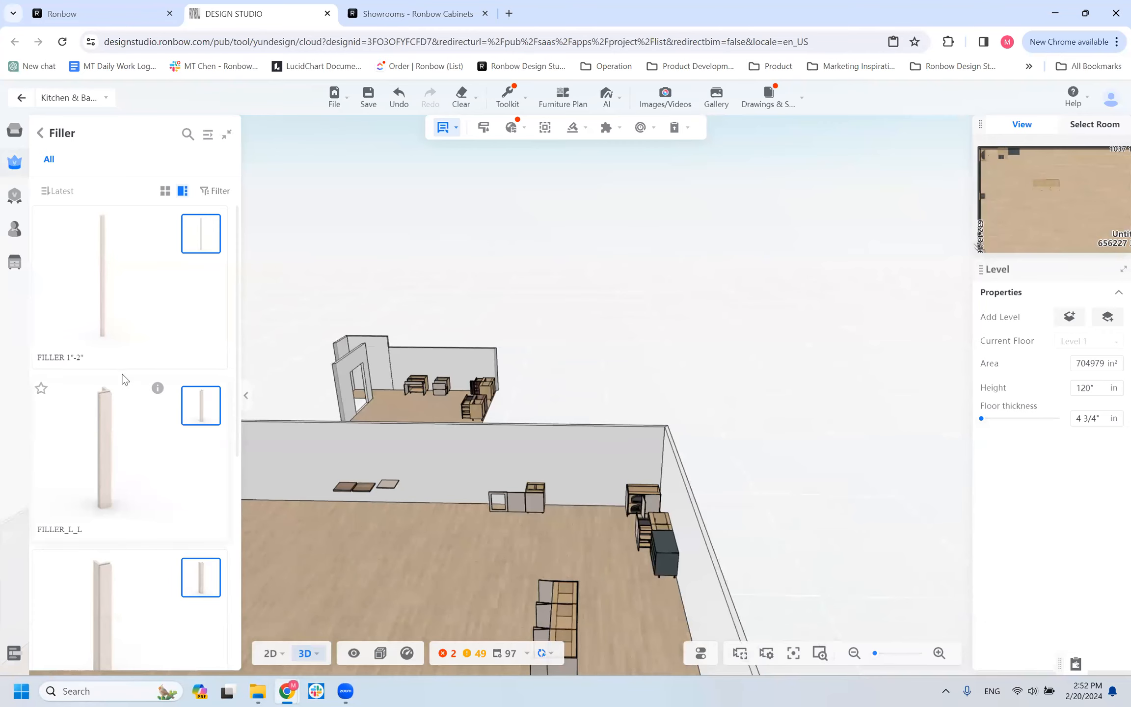
{"action": "scroll", "coordinate": [103, 368], "scroll_direction": "down", "scroll_amount": 6}
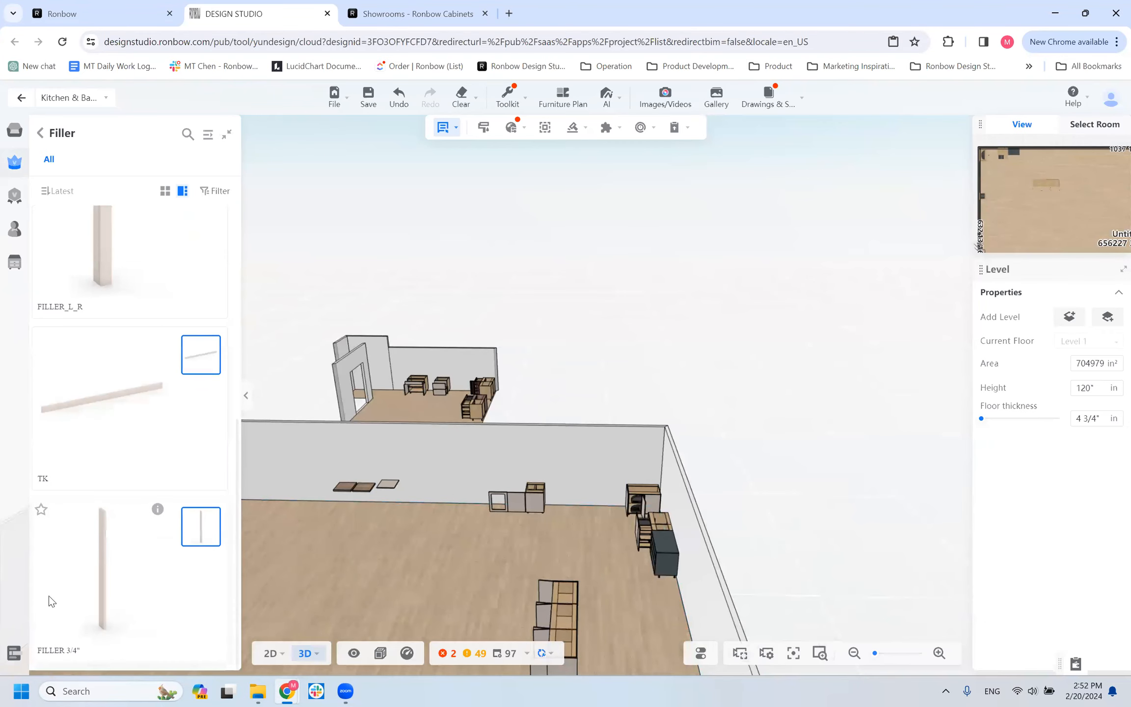
{"action": "scroll", "coordinate": [136, 432], "scroll_direction": "up", "scroll_amount": 6}
{"action": "scroll", "coordinate": [90, 317], "scroll_direction": "down", "scroll_amount": 6}
{"action": "left_click", "coordinate": [549, 496]}
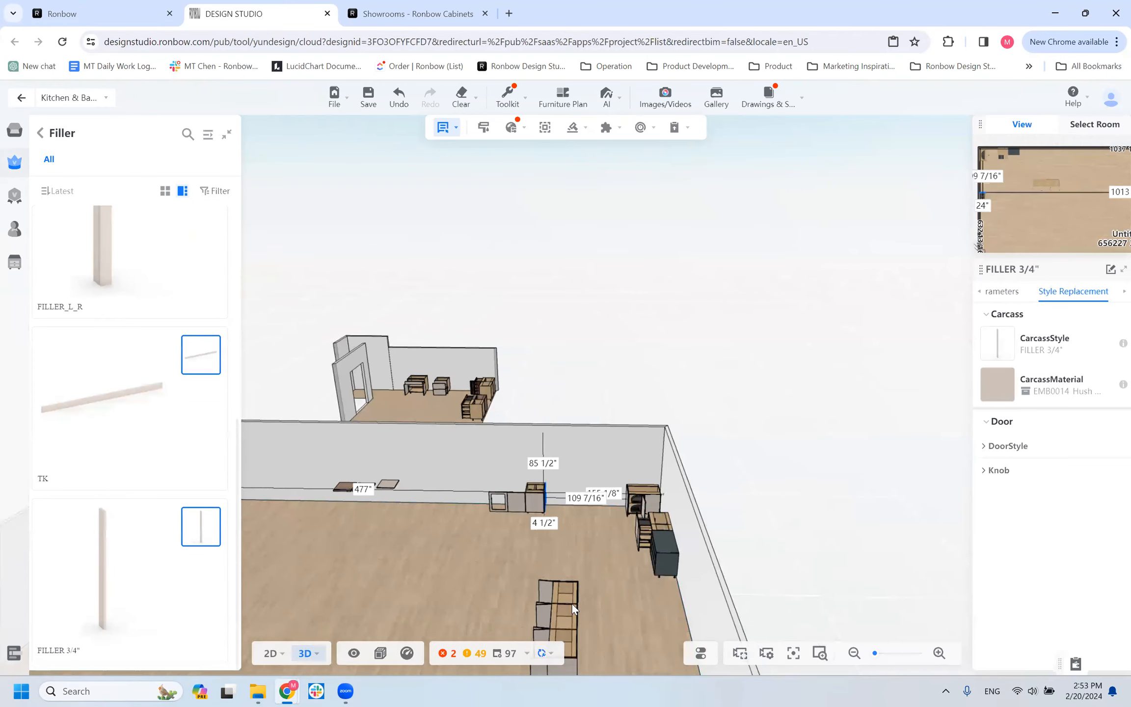
Examine the FILLER 3/4" against the base cabinet up close, from the front and from its exposed side.
{"action": "scroll", "coordinate": [565, 602], "scroll_direction": "up", "scroll_amount": 3}
{"action": "scroll", "coordinate": [558, 602], "scroll_direction": "up", "scroll_amount": 2}
{"action": "right_click_drag", "start_coordinate": [558, 602], "coordinate": [646, 416]}
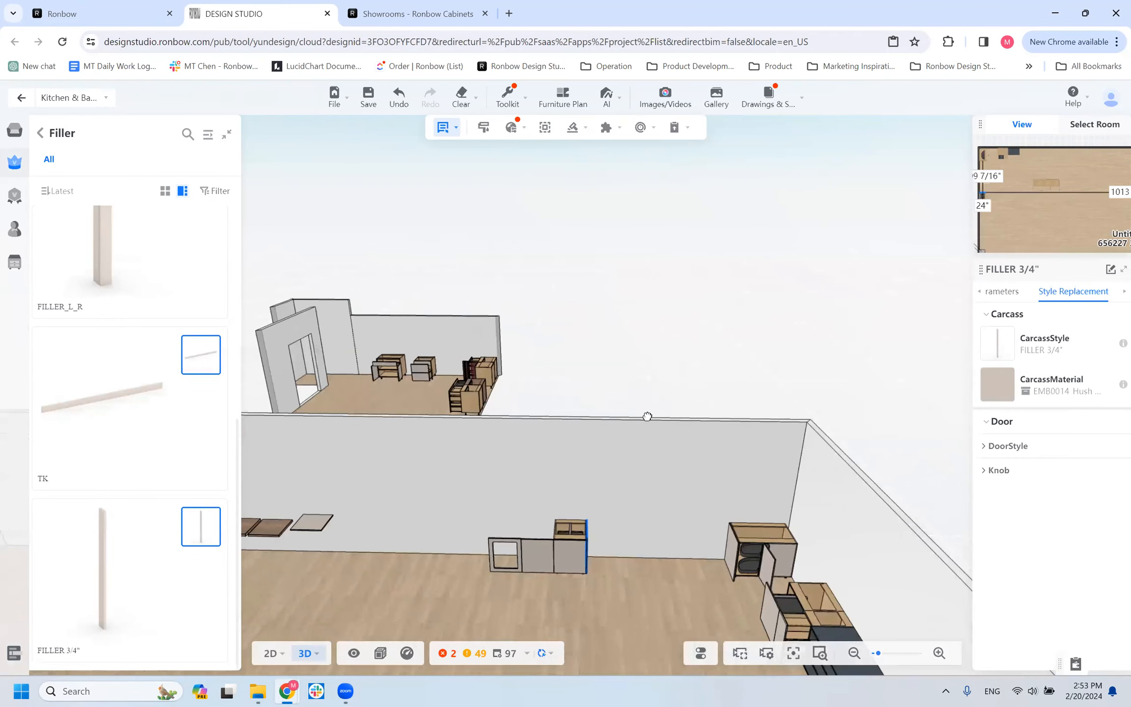
{"action": "scroll", "coordinate": [639, 595], "scroll_direction": "up", "scroll_amount": 4}
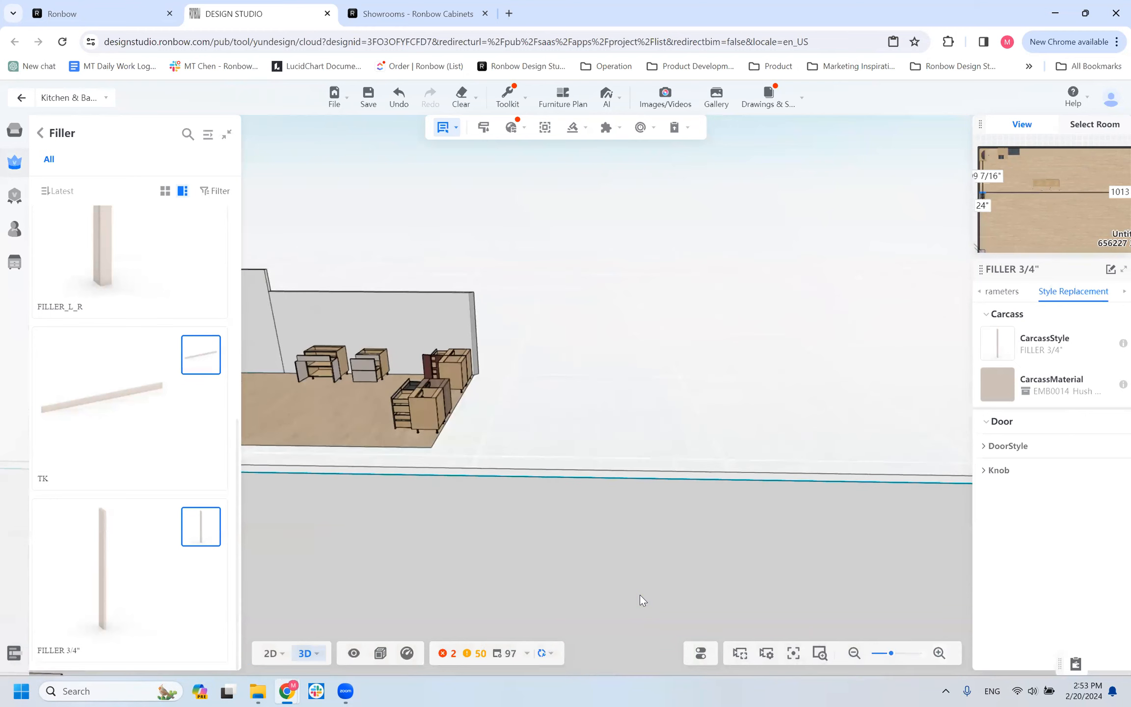
{"action": "key", "text": "Up"}
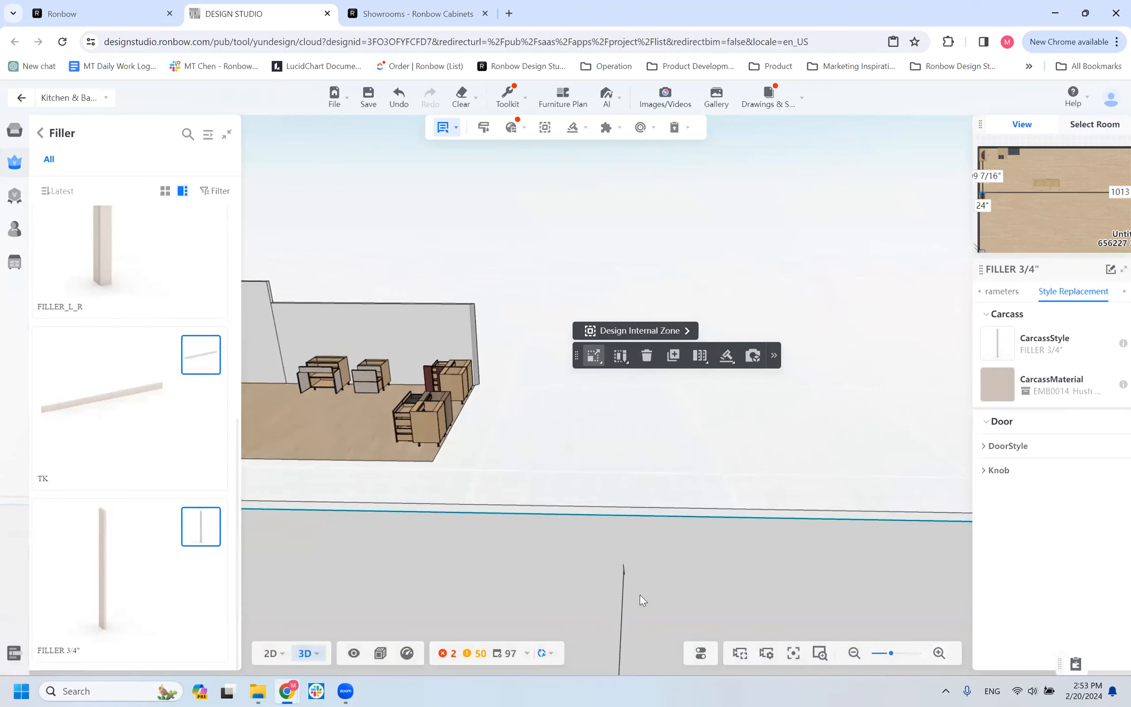
{"action": "key", "text": "Down"}
{"action": "key", "text": "Down"}
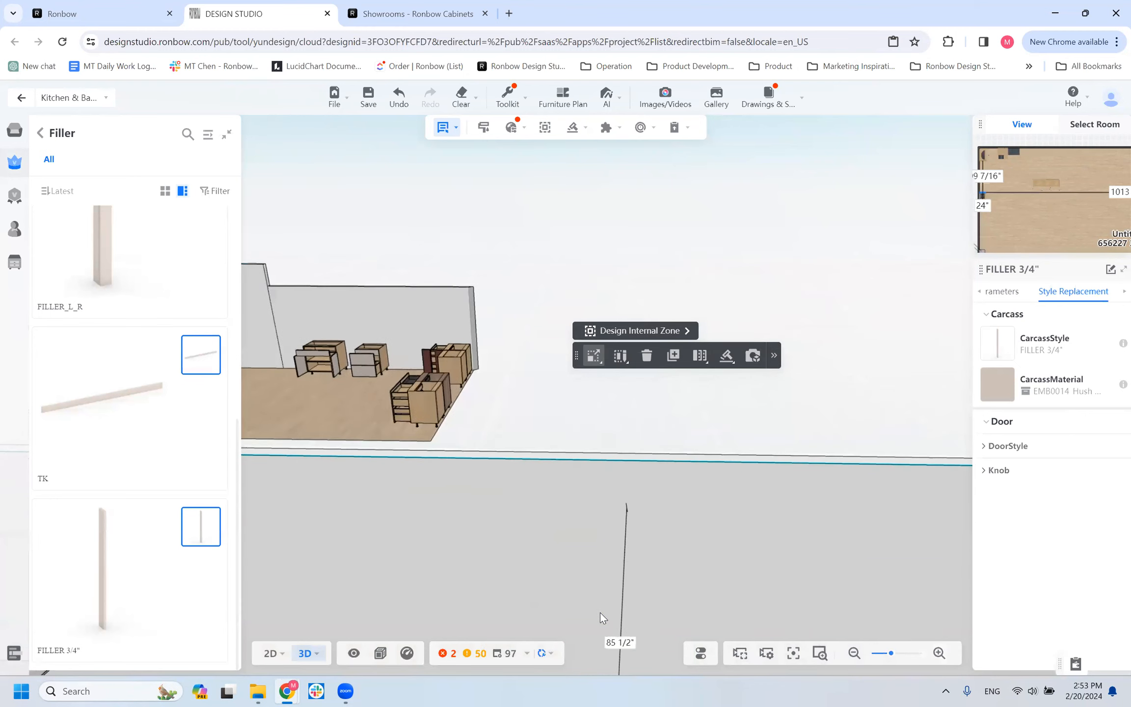
{"action": "scroll", "coordinate": [599, 579], "scroll_direction": "down", "scroll_amount": 1}
{"action": "key", "text": "Down"}
{"action": "scroll", "coordinate": [598, 578], "scroll_direction": "down", "scroll_amount": 2}
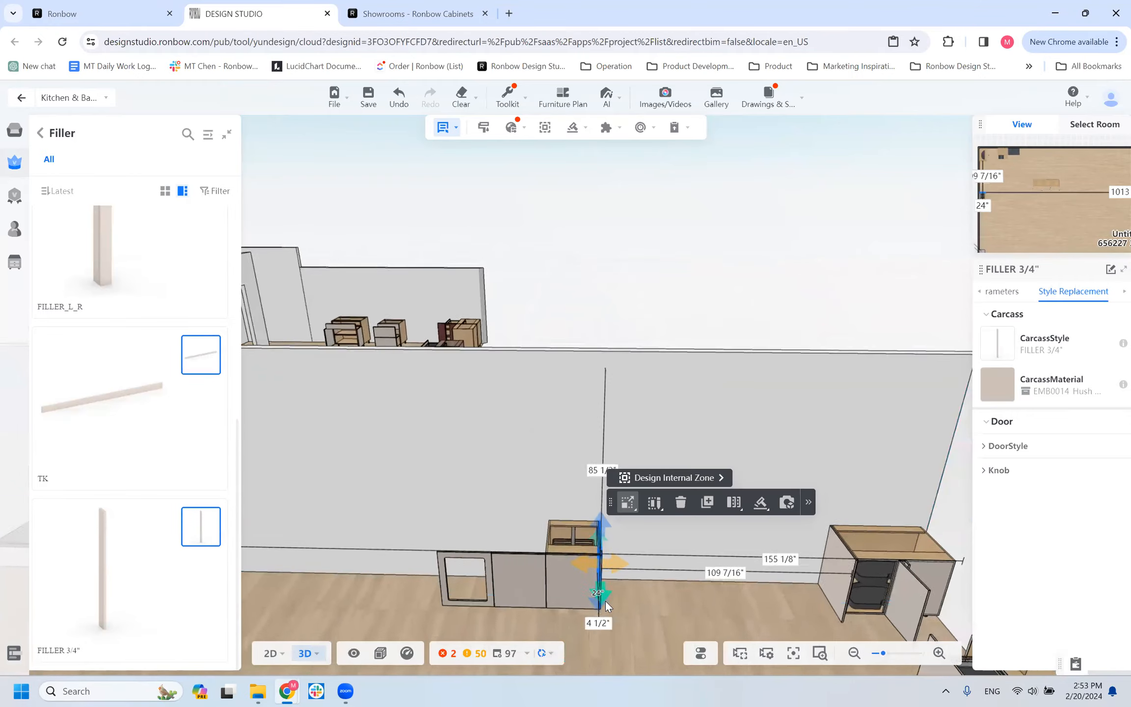
{"action": "scroll", "coordinate": [606, 601], "scroll_direction": "up", "scroll_amount": 2}
{"action": "key", "text": "Down"}
{"action": "scroll", "coordinate": [606, 613], "scroll_direction": "up", "scroll_amount": 1}
{"action": "key", "text": "Down"}
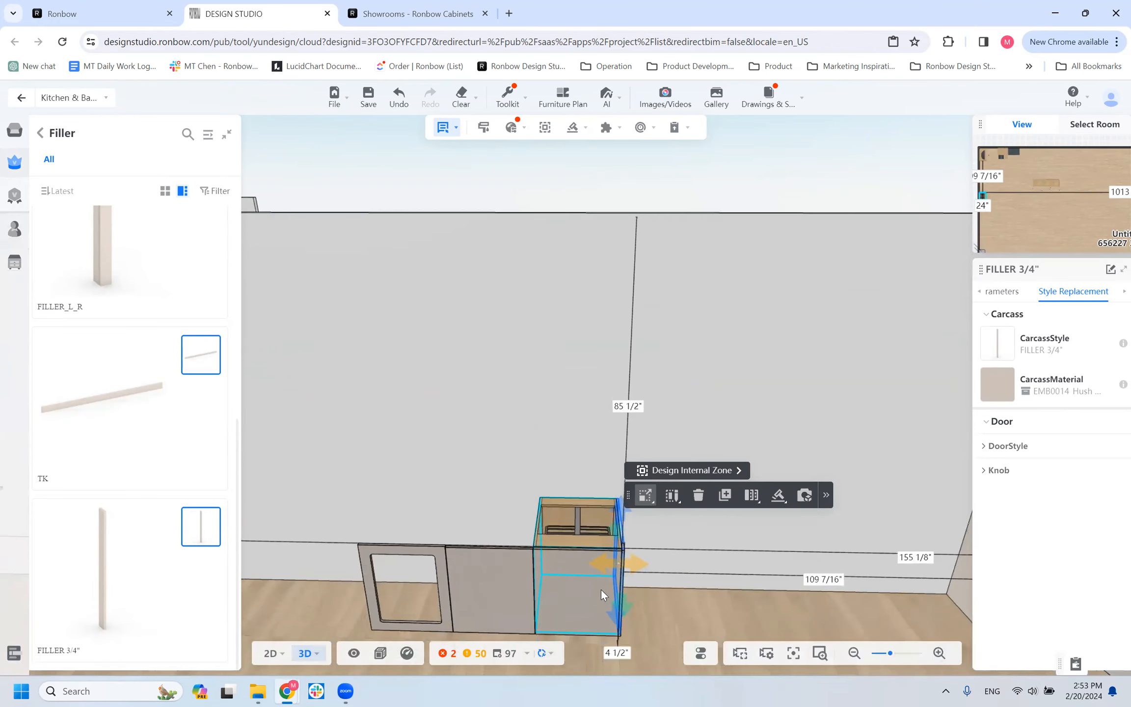
{"action": "key", "text": "Down"}
{"action": "left_click_drag", "start_coordinate": [666, 575], "coordinate": [616, 570]}
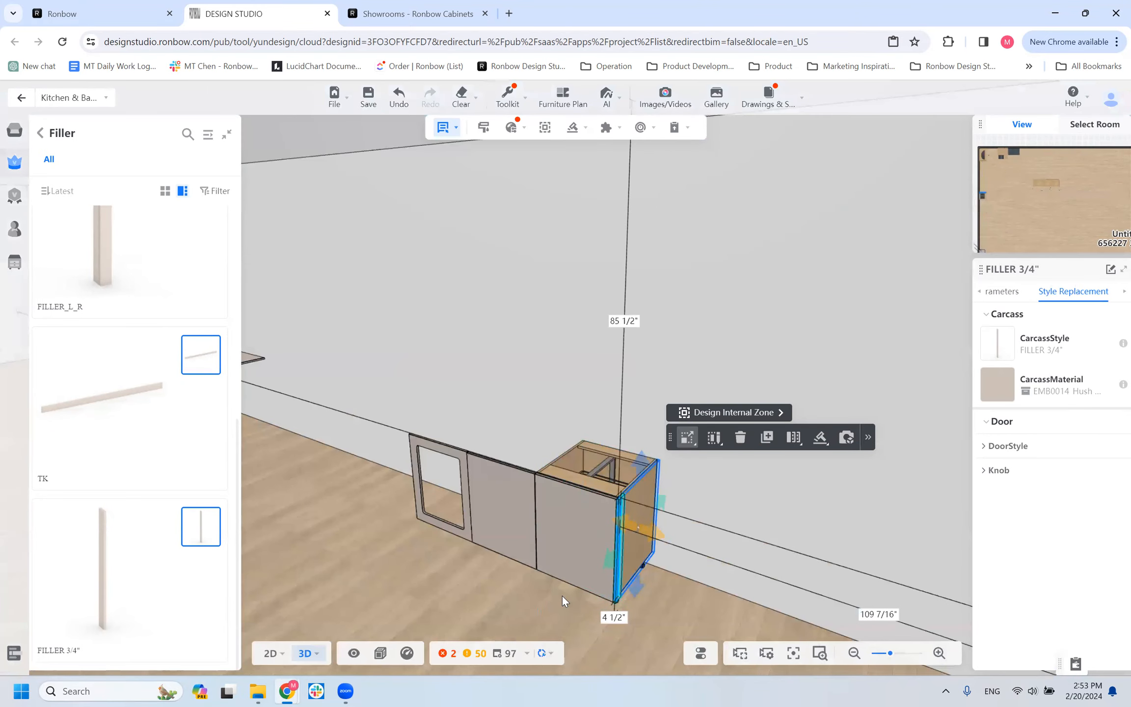
Reselect the FILLER 3/4" and inspect its thin front edge next to the cabinet door.
{"action": "scroll", "coordinate": [550, 612], "scroll_direction": "down", "scroll_amount": 2}
{"action": "left_click", "coordinate": [551, 612]}
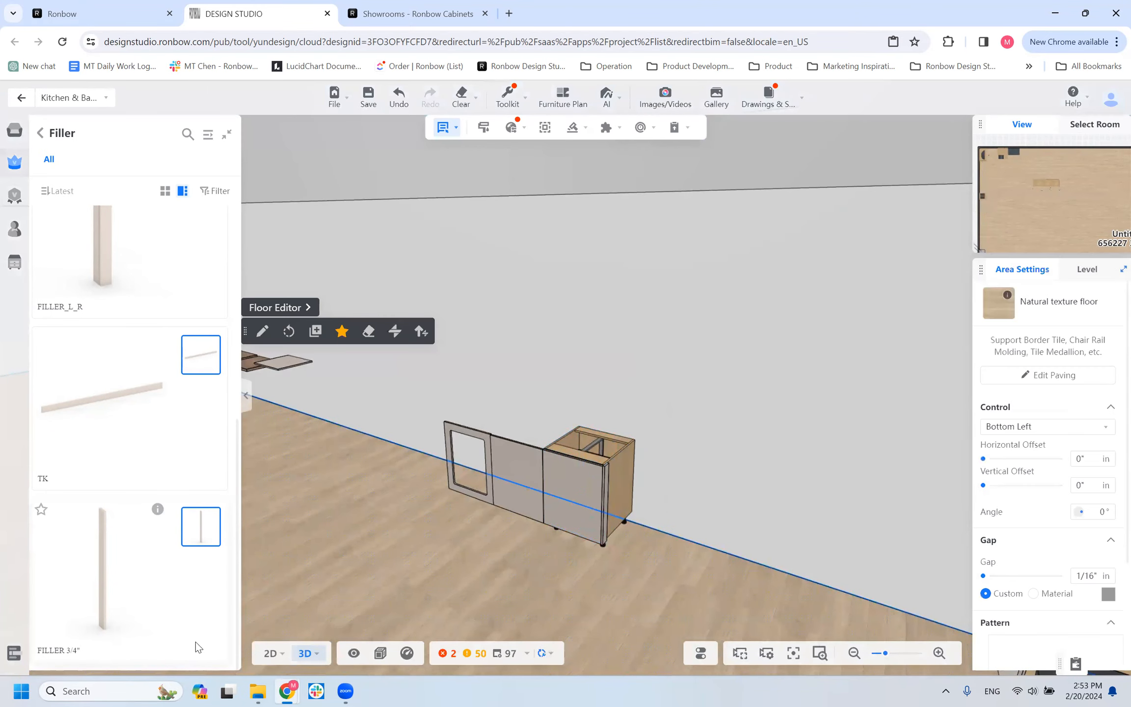
{"action": "left_click", "coordinate": [608, 483]}
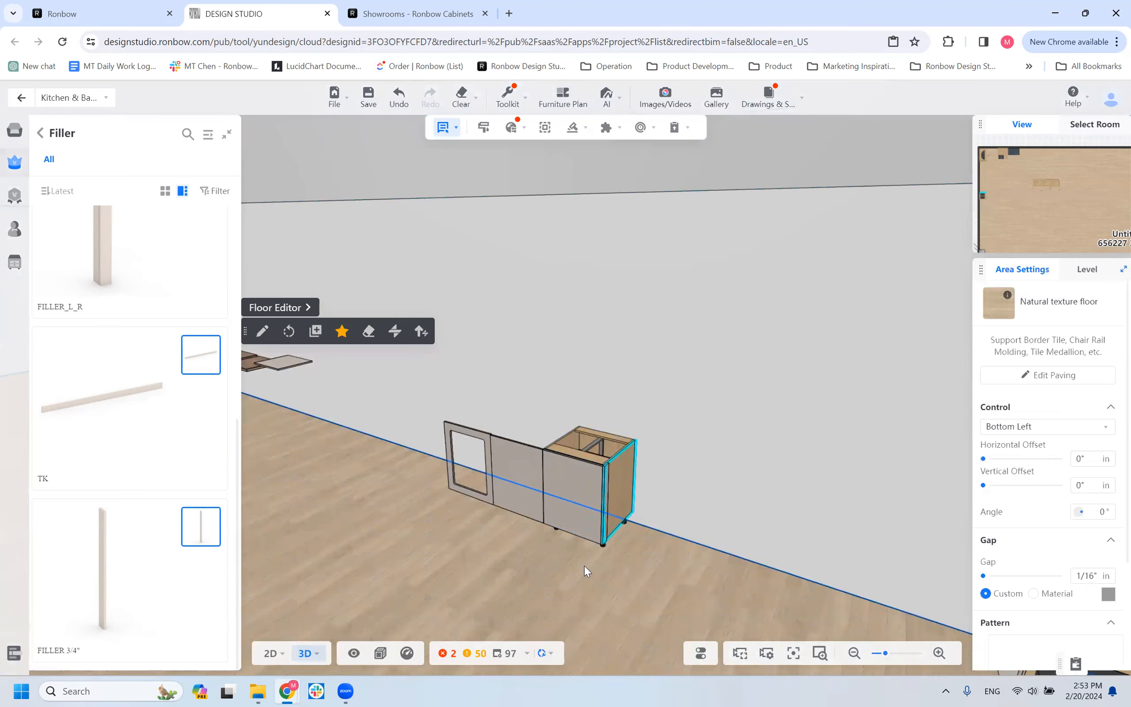
{"action": "scroll", "coordinate": [584, 565], "scroll_direction": "up", "scroll_amount": 2}
{"action": "right_click_drag", "start_coordinate": [584, 565], "coordinate": [616, 469]}
{"action": "scroll", "coordinate": [543, 593], "scroll_direction": "down", "scroll_amount": 1}
{"action": "left_click_drag", "start_coordinate": [622, 595], "coordinate": [603, 552]}
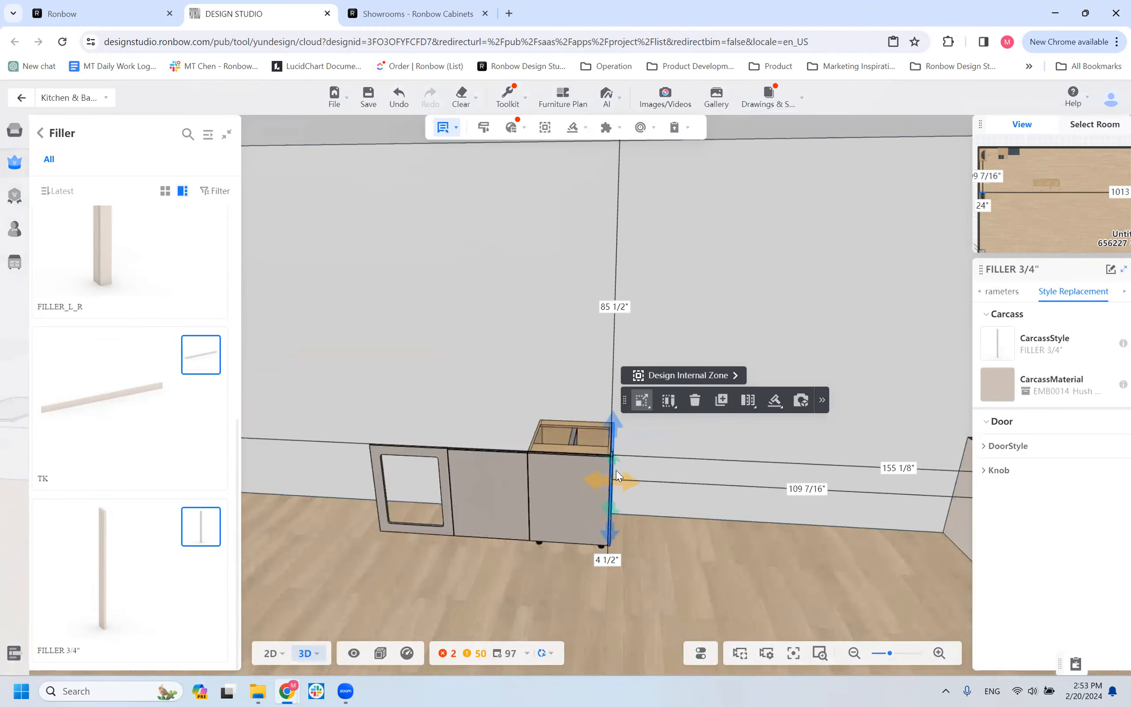
{"action": "left_click", "coordinate": [658, 572]}
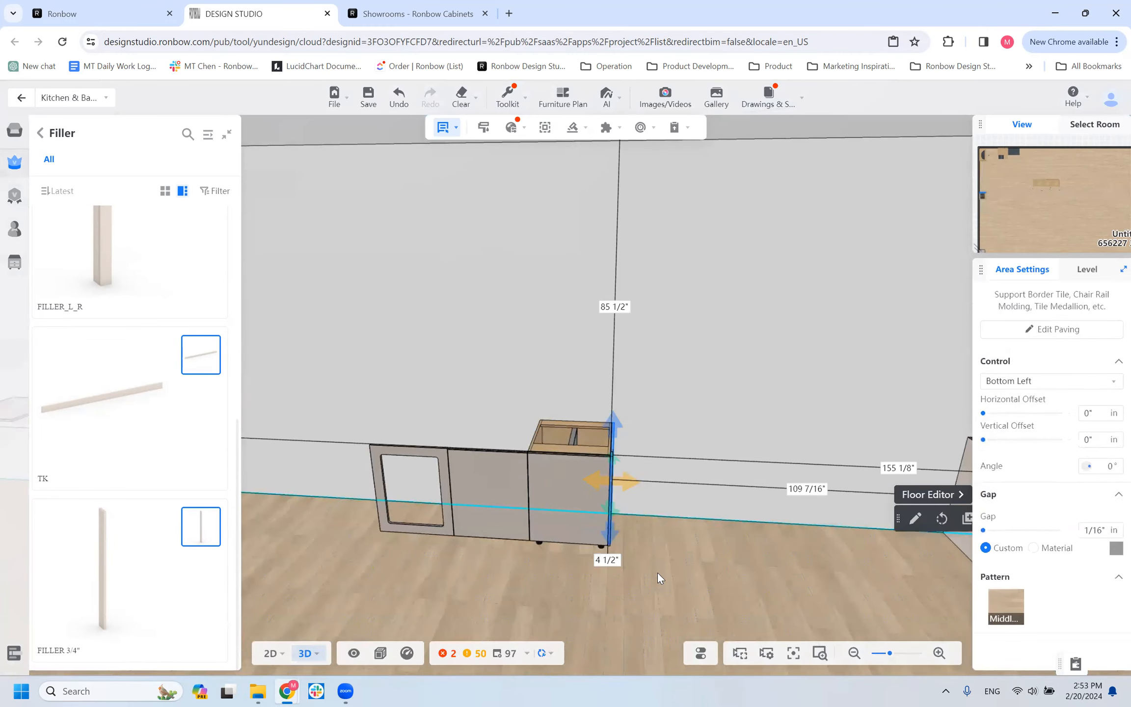
{"action": "left_click", "coordinate": [612, 506]}
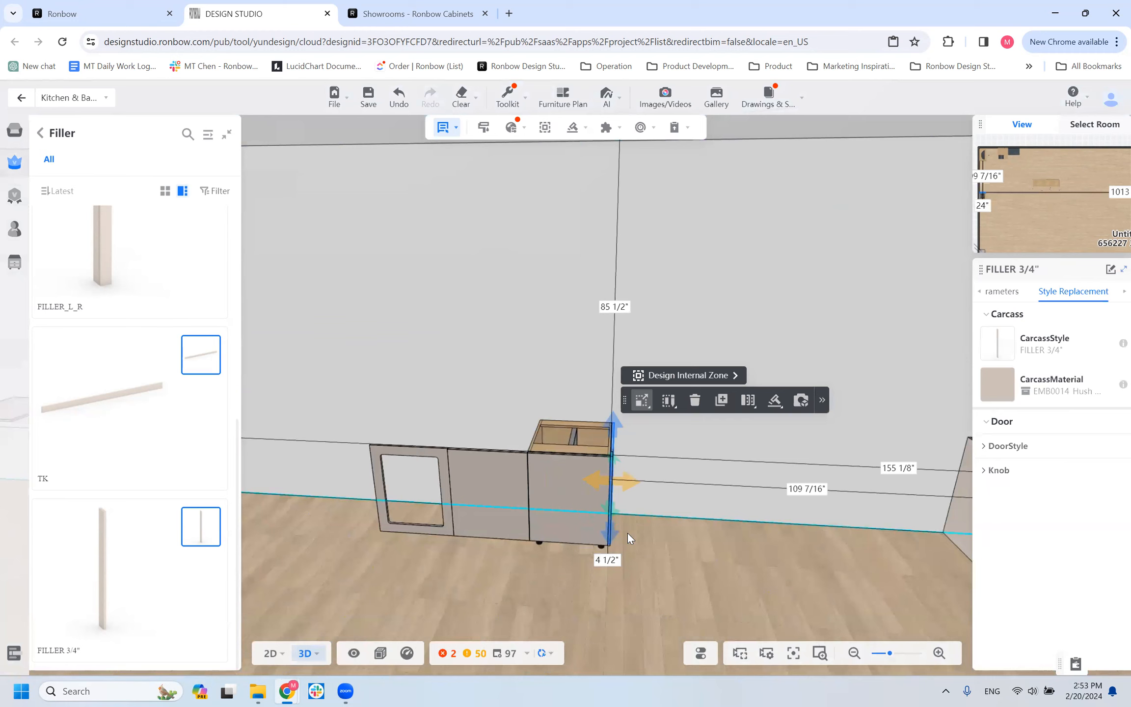
{"action": "scroll", "coordinate": [621, 532], "scroll_direction": "up", "scroll_amount": 1}
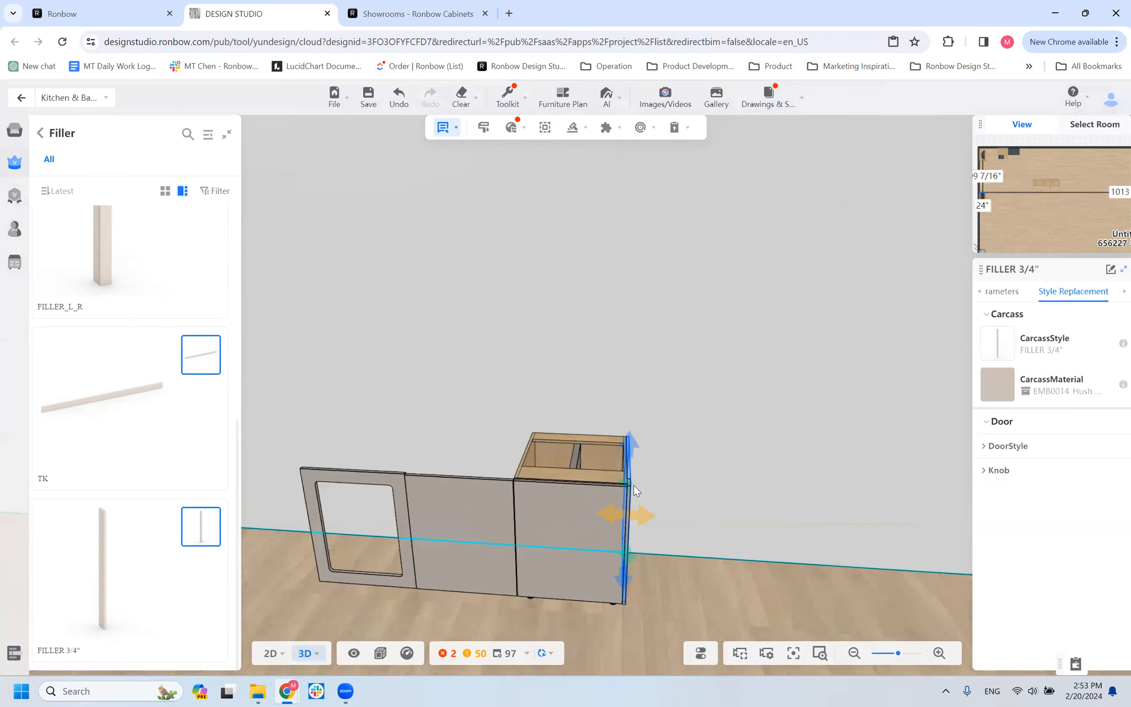
Set the FILLER 3/4" custom Filler Depth to 6" and check it from the side and front.
{"action": "left_click", "coordinate": [991, 297]}
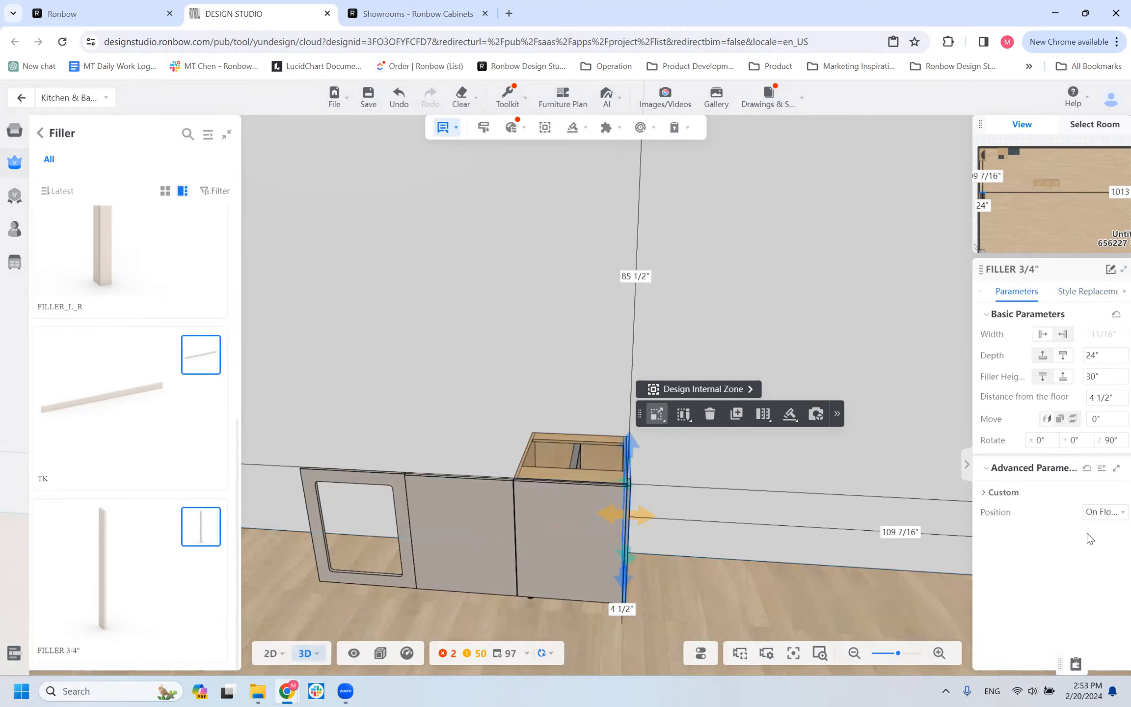
{"action": "left_click", "coordinate": [999, 492]}
{"action": "left_click_drag", "start_coordinate": [717, 610], "coordinate": [686, 585]}
{"action": "scroll", "coordinate": [655, 533], "scroll_direction": "down", "scroll_amount": 2}
{"action": "left_click", "coordinate": [637, 506]}
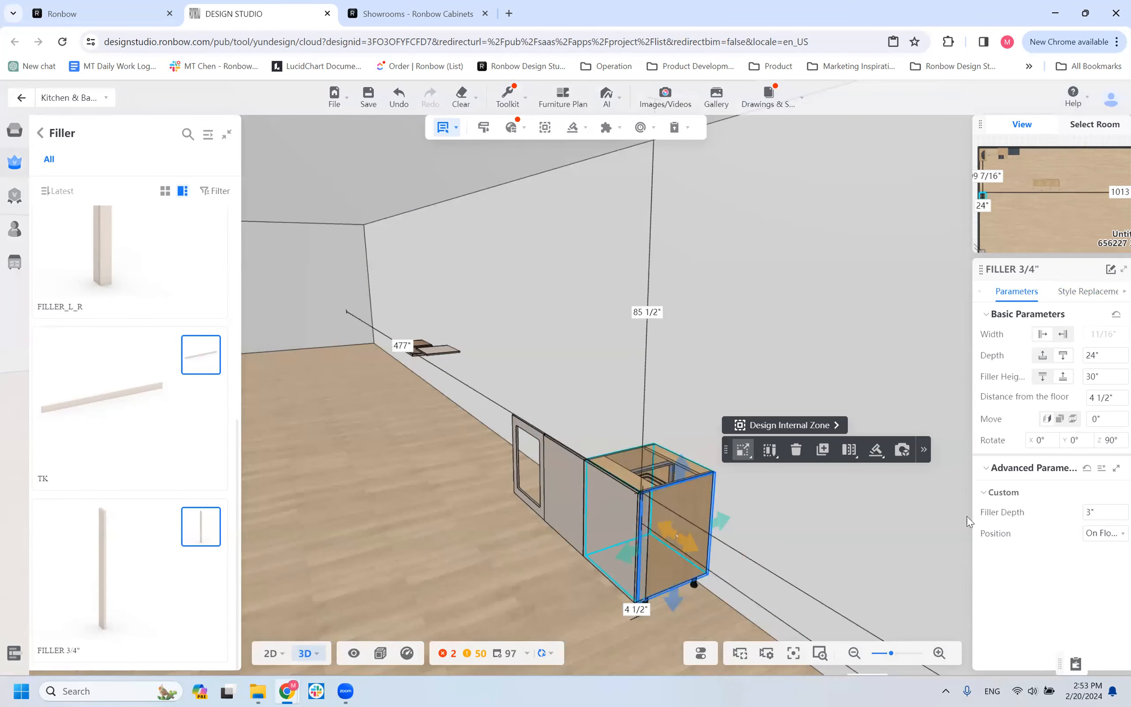
{"action": "double_click", "coordinate": [1090, 510]}
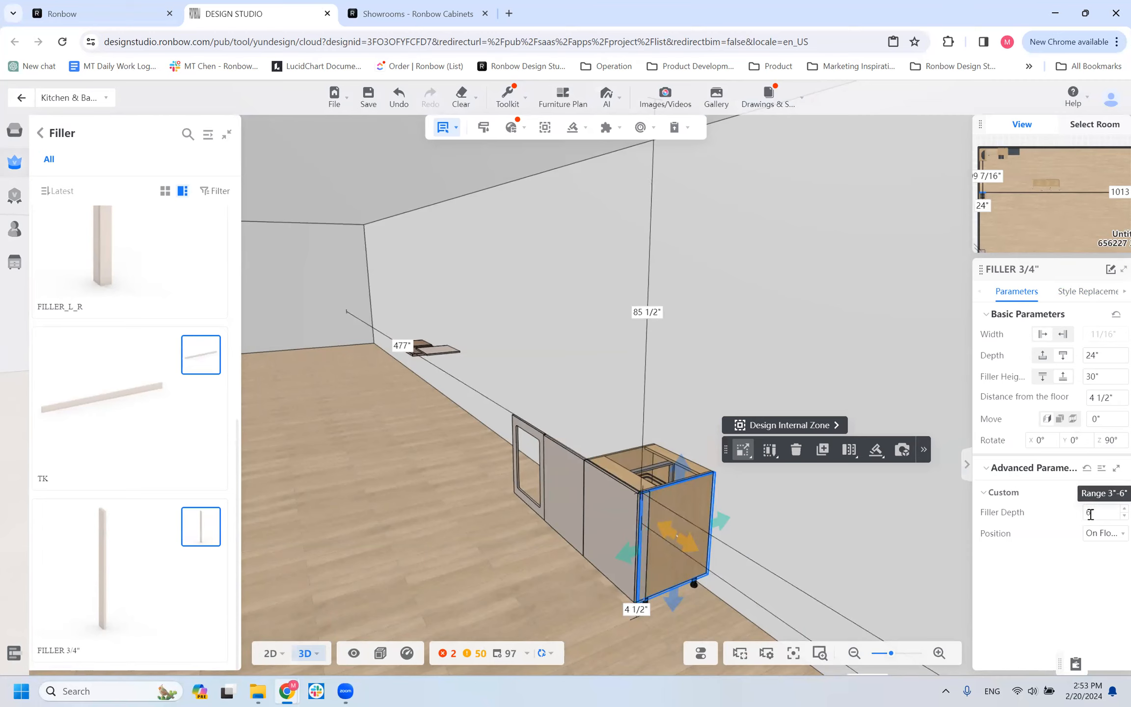
{"action": "key", "text": "Return"}
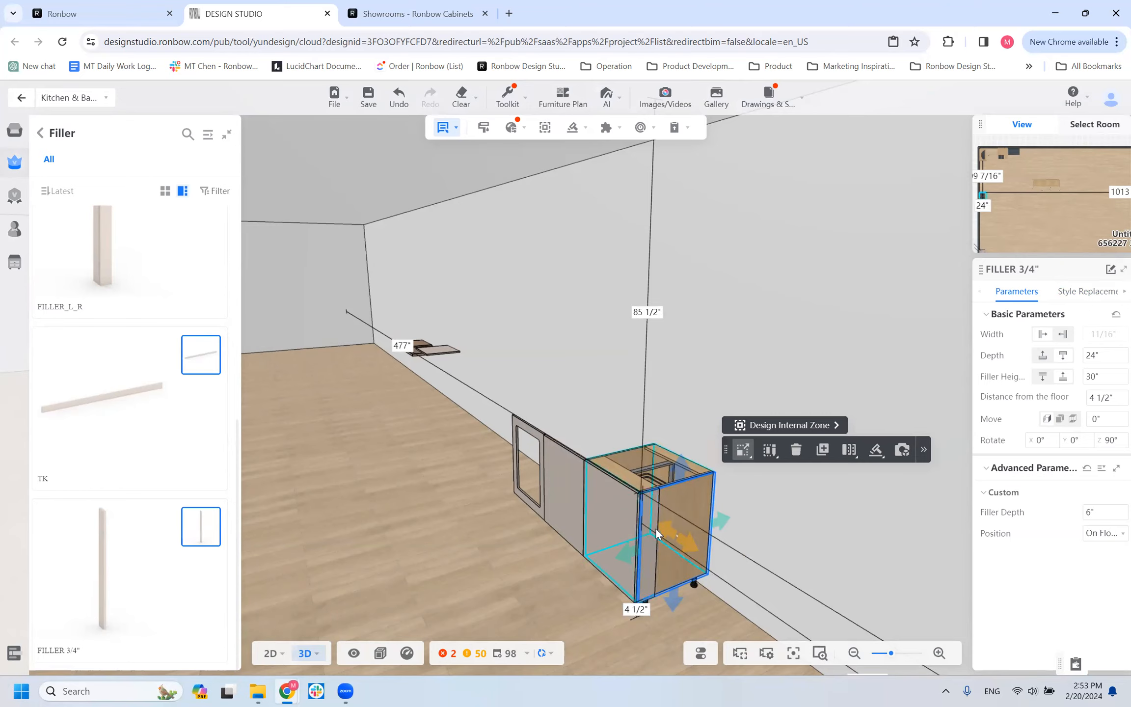
{"action": "left_click_drag", "start_coordinate": [586, 595], "coordinate": [618, 586]}
{"action": "left_click", "coordinate": [629, 496]}
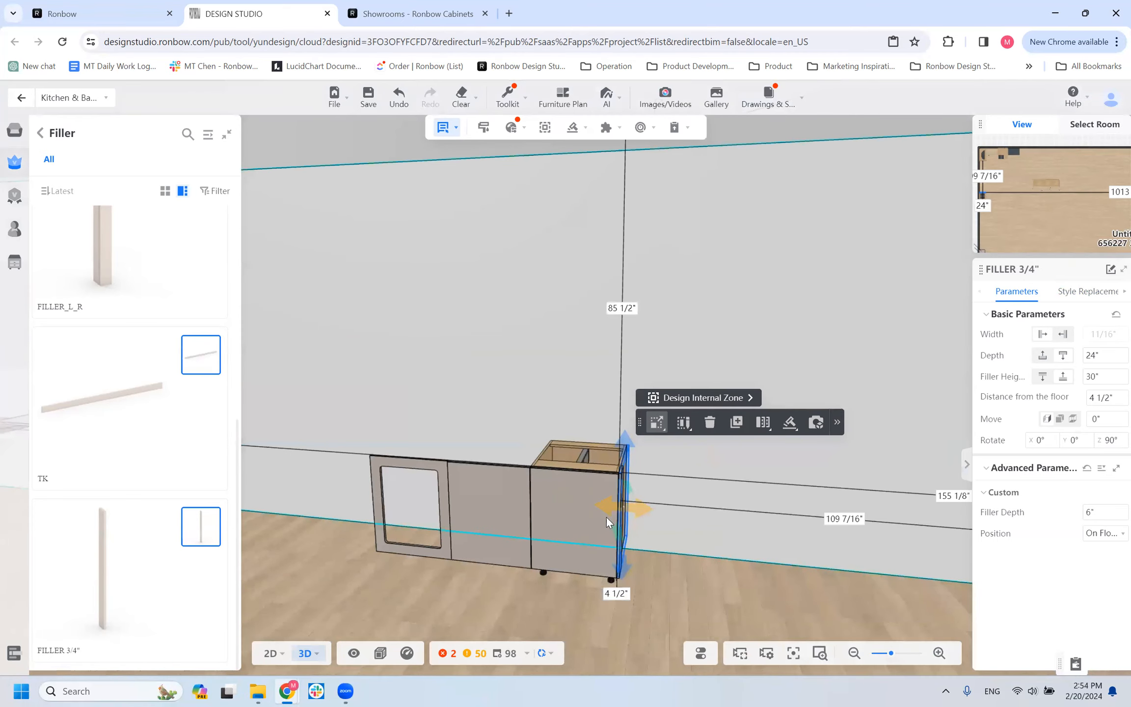
Replace the FILLER 3/4" on the base cabinet's exposed side with a FILLER 1"-2" from the Filler catalog.
{"action": "left_click", "coordinate": [494, 593]}
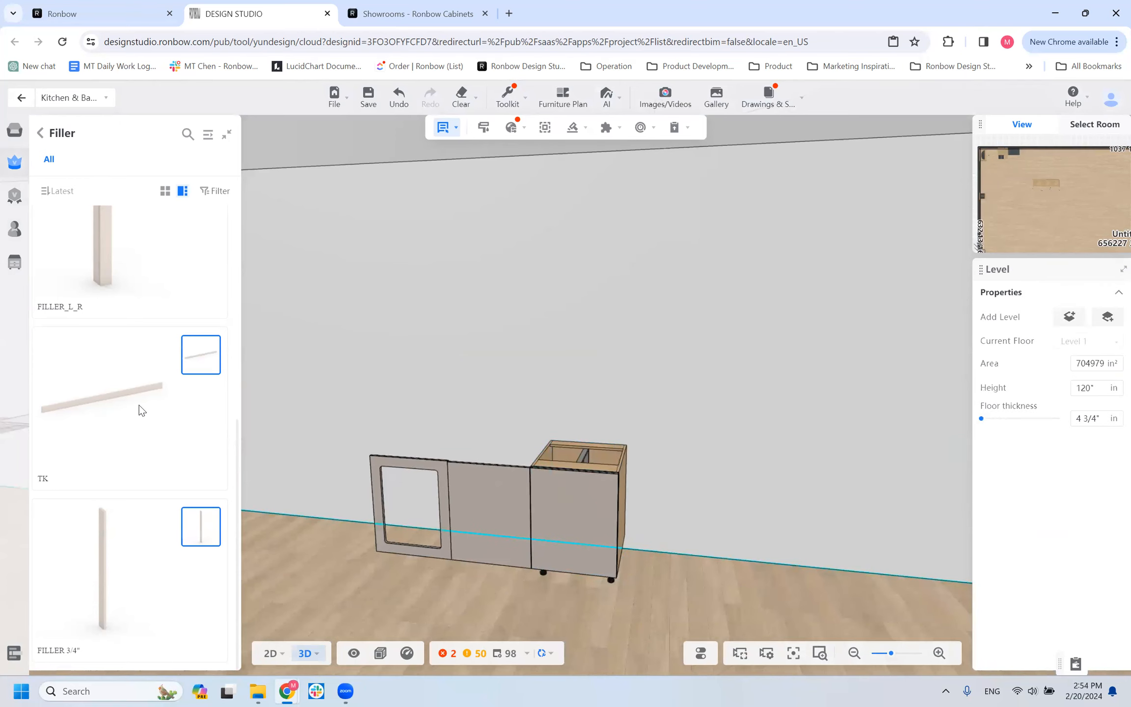
{"action": "scroll", "coordinate": [148, 403], "scroll_direction": "up", "scroll_amount": 5}
{"action": "left_click_drag", "start_coordinate": [107, 276], "coordinate": [624, 520]}
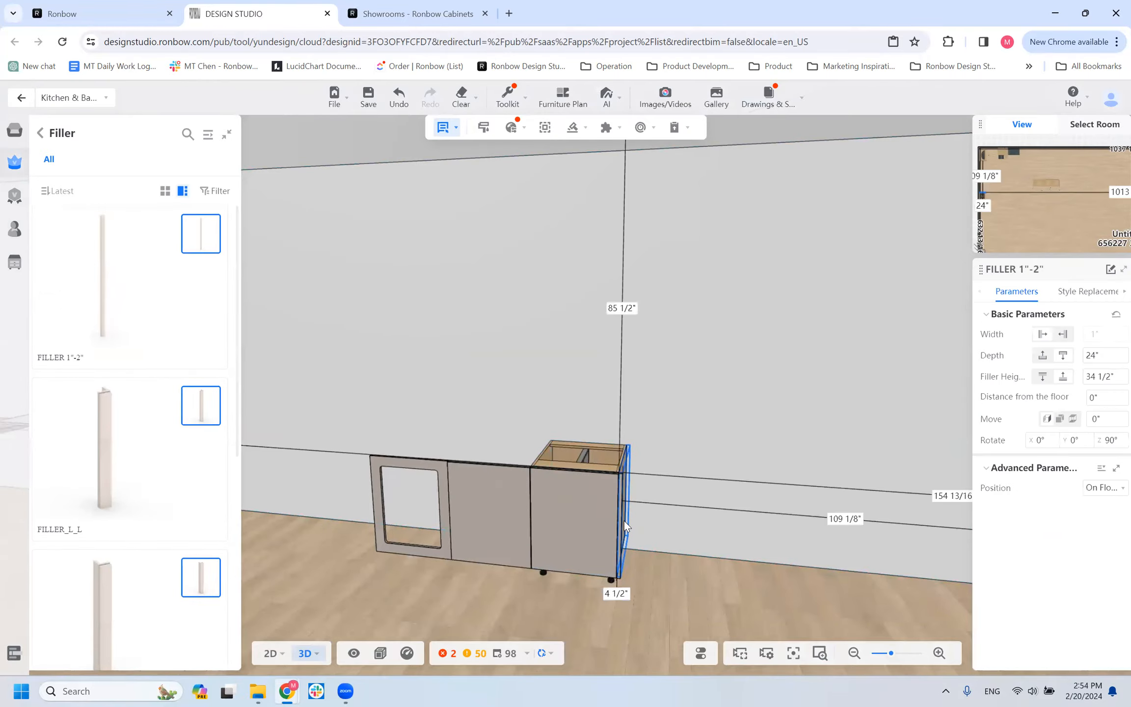
{"action": "scroll", "coordinate": [654, 548], "scroll_direction": "up", "scroll_amount": 2}
{"action": "middle_click_drag", "start_coordinate": [629, 544], "coordinate": [596, 540]}
{"action": "right_click_drag", "start_coordinate": [648, 611], "coordinate": [649, 615]}
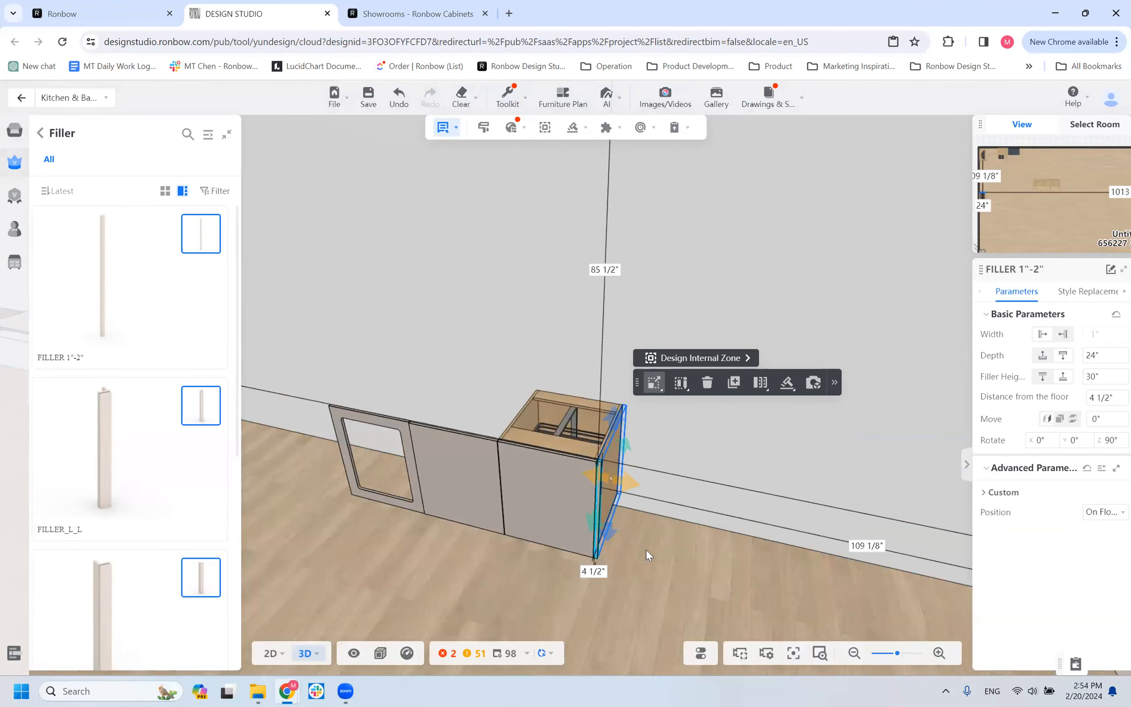
Set the FILLER 1"-2" custom Filler width to 2" and check it against the cabinet.
{"action": "scroll", "coordinate": [608, 519], "scroll_direction": "up", "scroll_amount": 5}
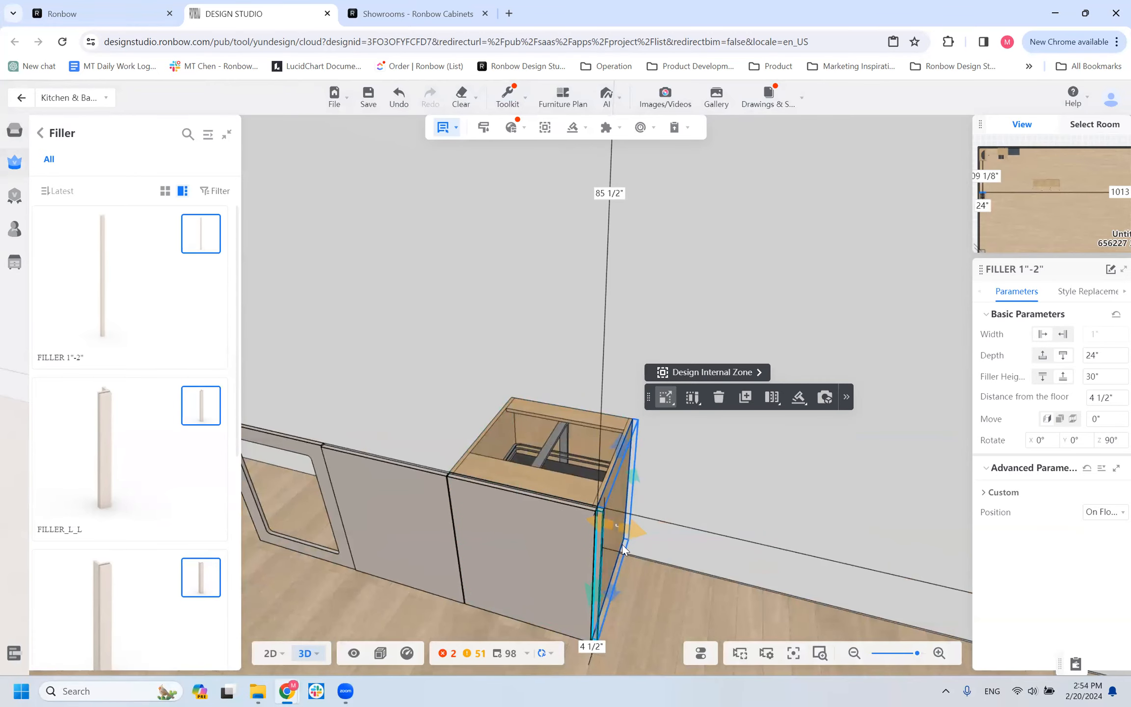
{"action": "left_click", "coordinate": [988, 469]}
{"action": "left_click", "coordinate": [986, 468]}
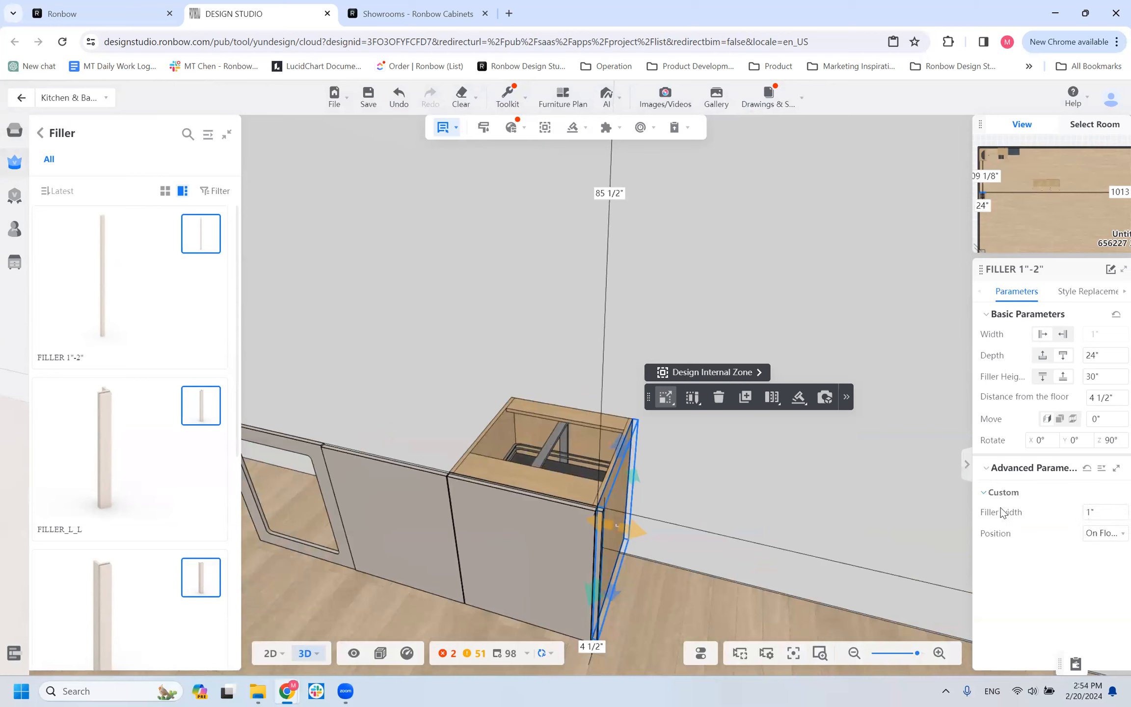
{"action": "left_click", "coordinate": [1101, 512]}
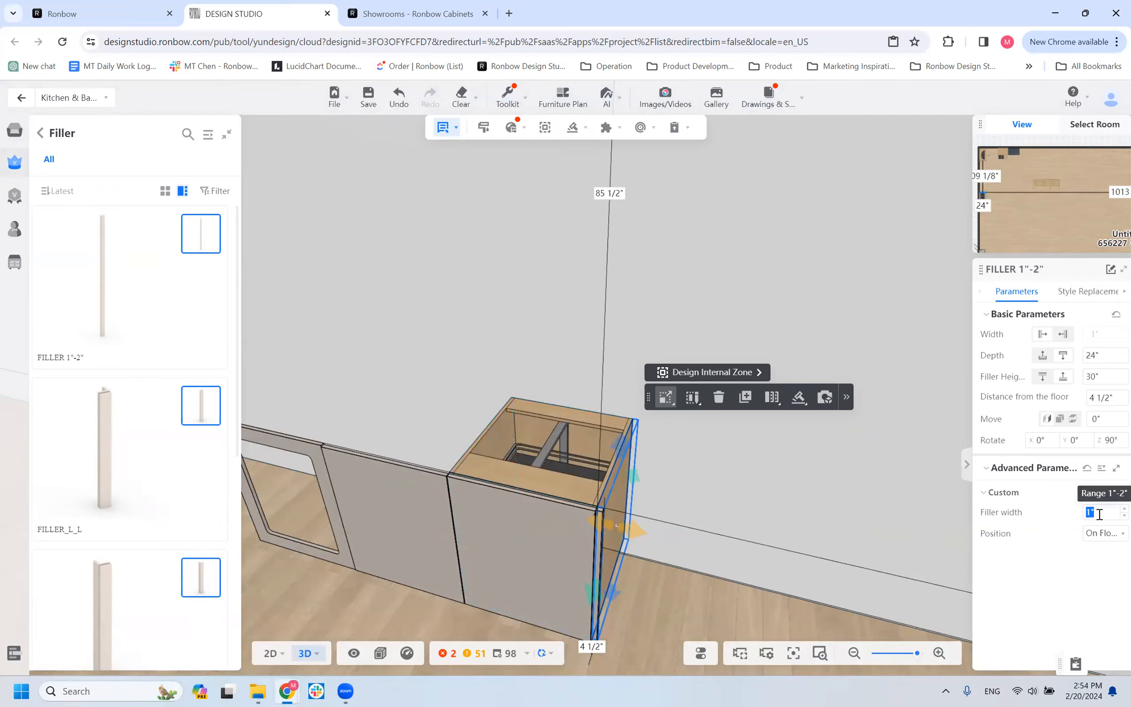
{"action": "key", "text": "Return"}
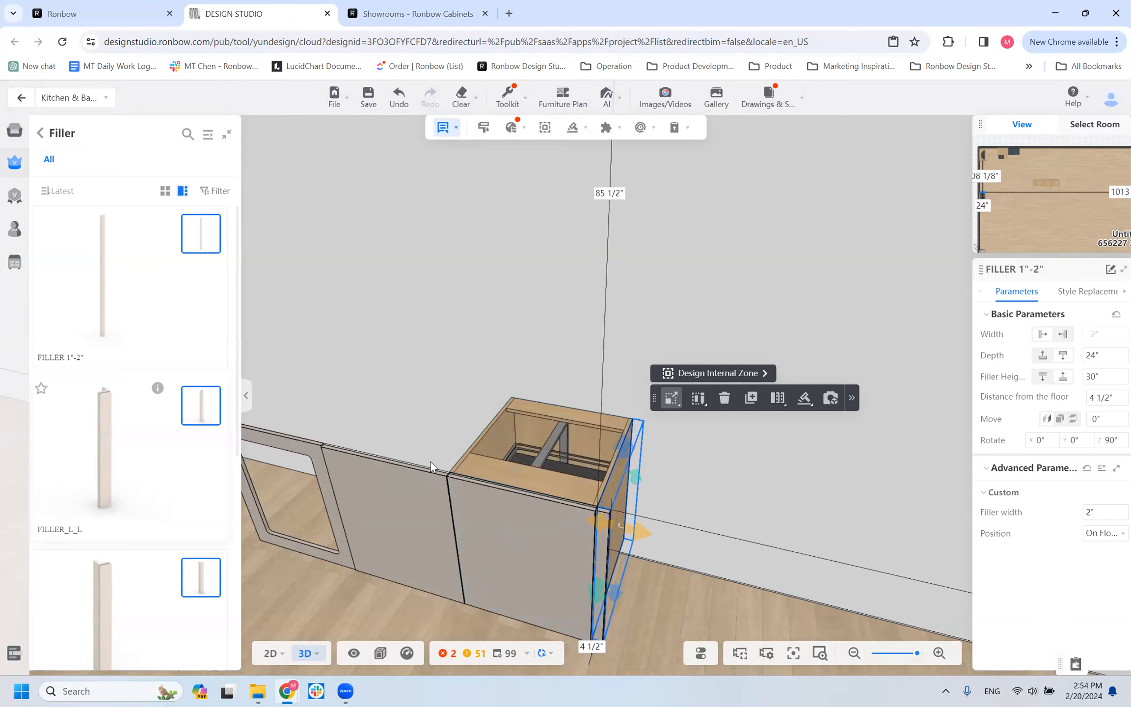
{"action": "scroll", "coordinate": [607, 511], "scroll_direction": "down", "scroll_amount": 5}
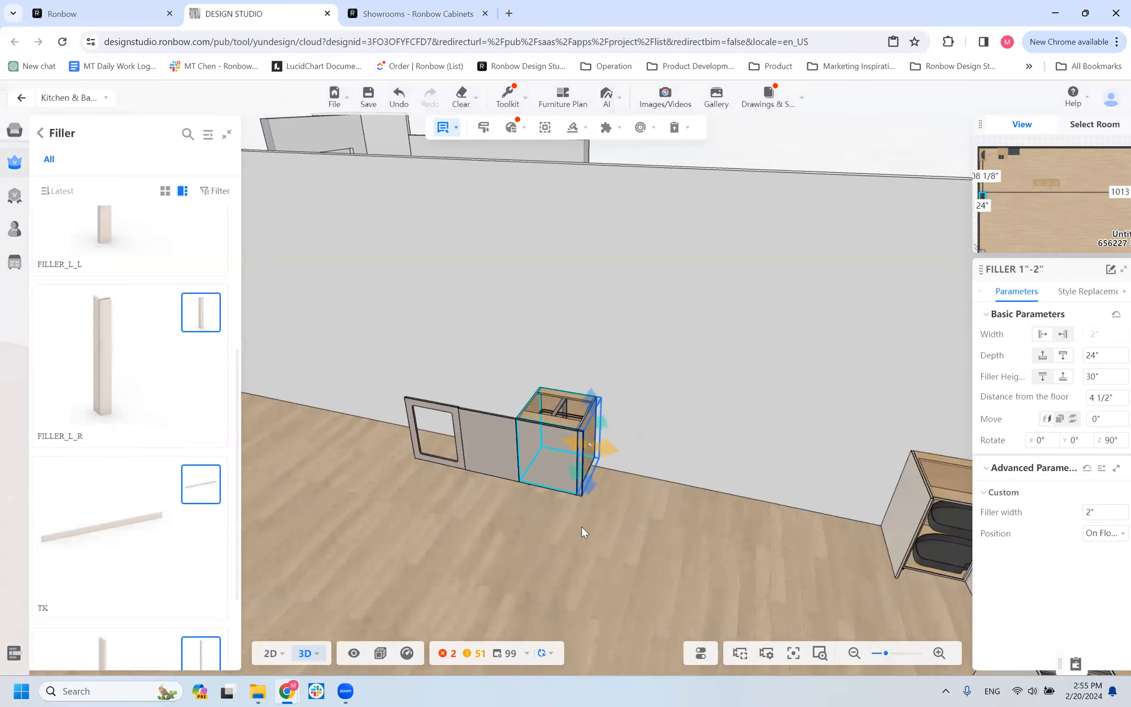
{"action": "left_click_drag", "start_coordinate": [596, 556], "coordinate": [557, 530]}
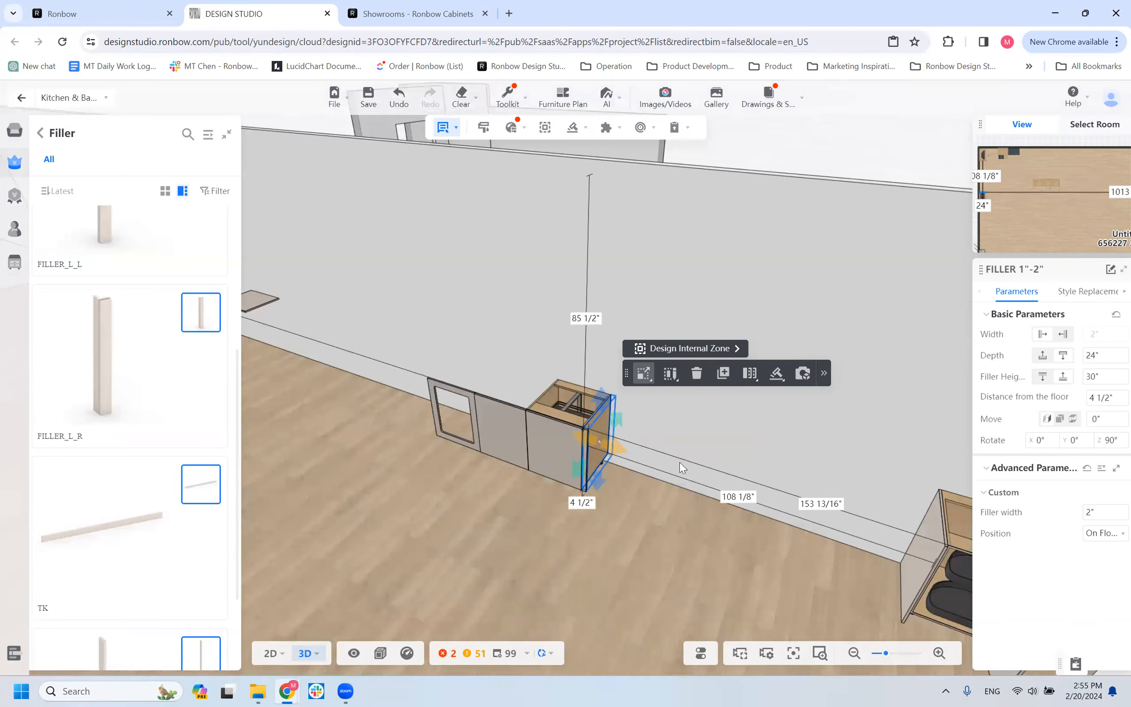
Remove the FILLER 1"-2", the PNL_FRONT panel and the cutout panel so only the base cabinet stays along that wall.
{"action": "left_click", "coordinate": [675, 460]}
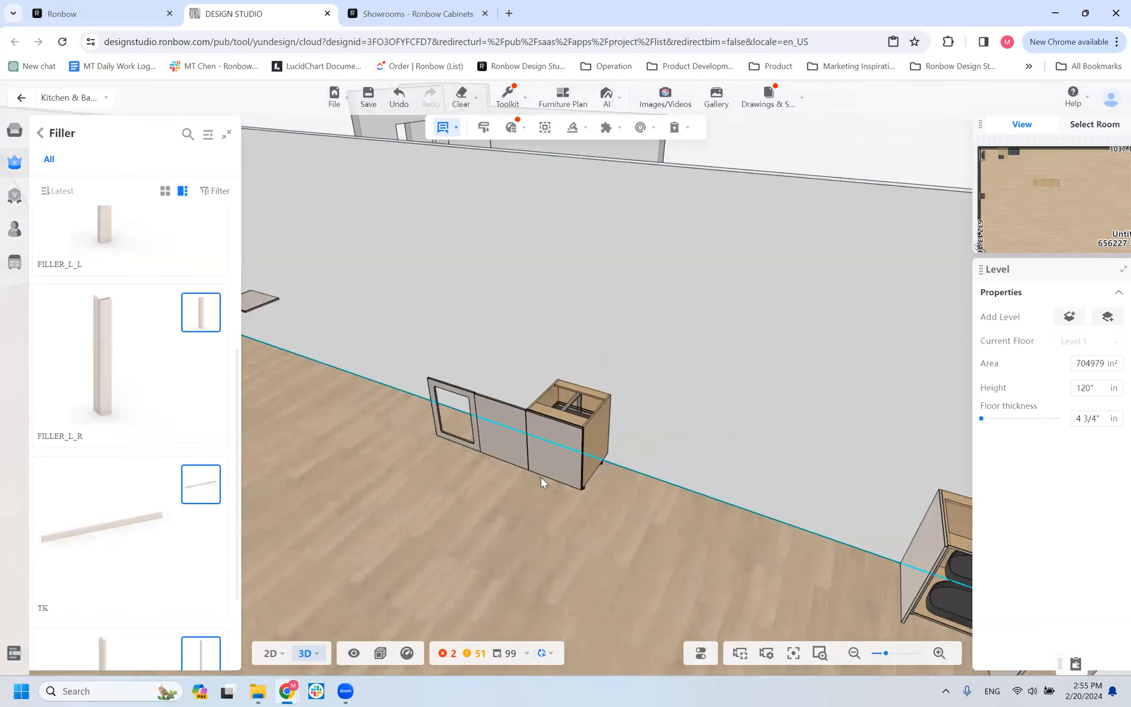
{"action": "scroll", "coordinate": [449, 511], "scroll_direction": "down", "scroll_amount": 5}
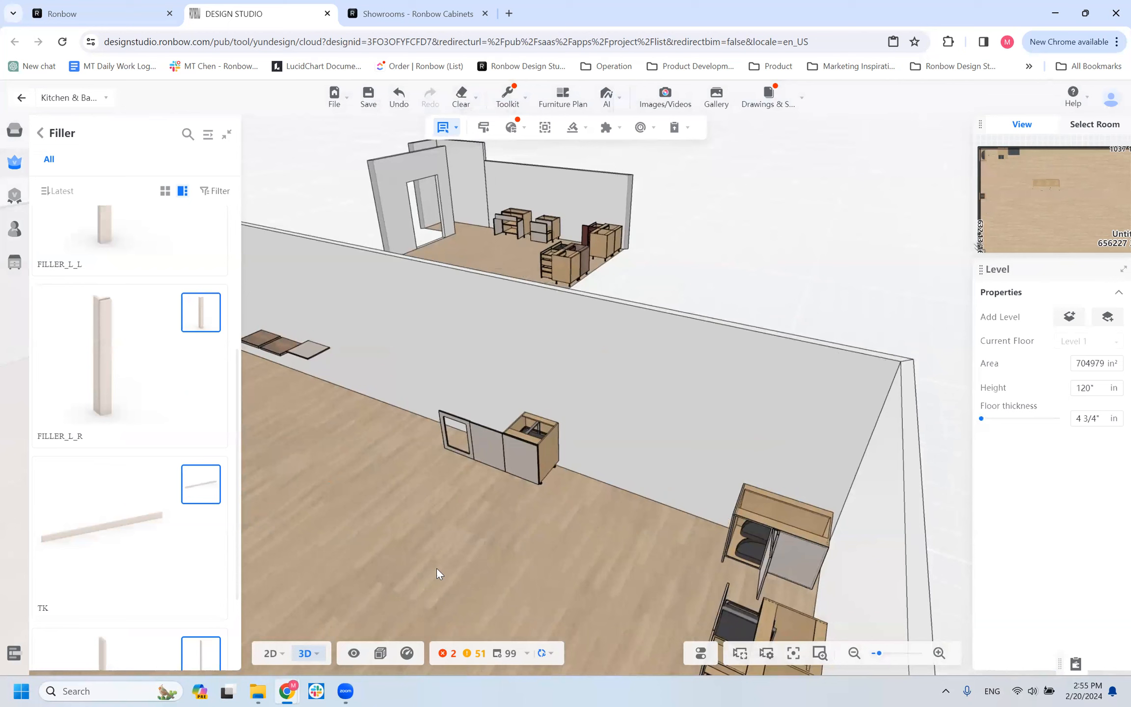
{"action": "left_click_drag", "start_coordinate": [396, 566], "coordinate": [486, 555]}
{"action": "scroll", "coordinate": [174, 400], "scroll_direction": "up", "scroll_amount": 4}
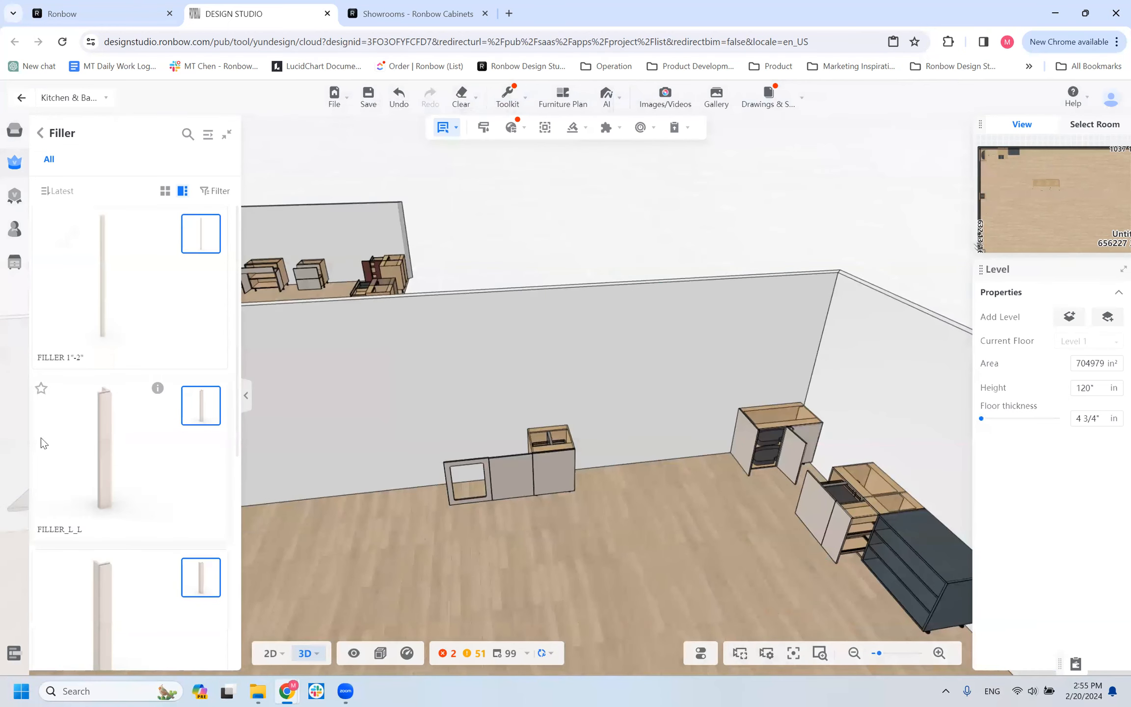
{"action": "scroll", "coordinate": [94, 528], "scroll_direction": "down", "scroll_amount": 3}
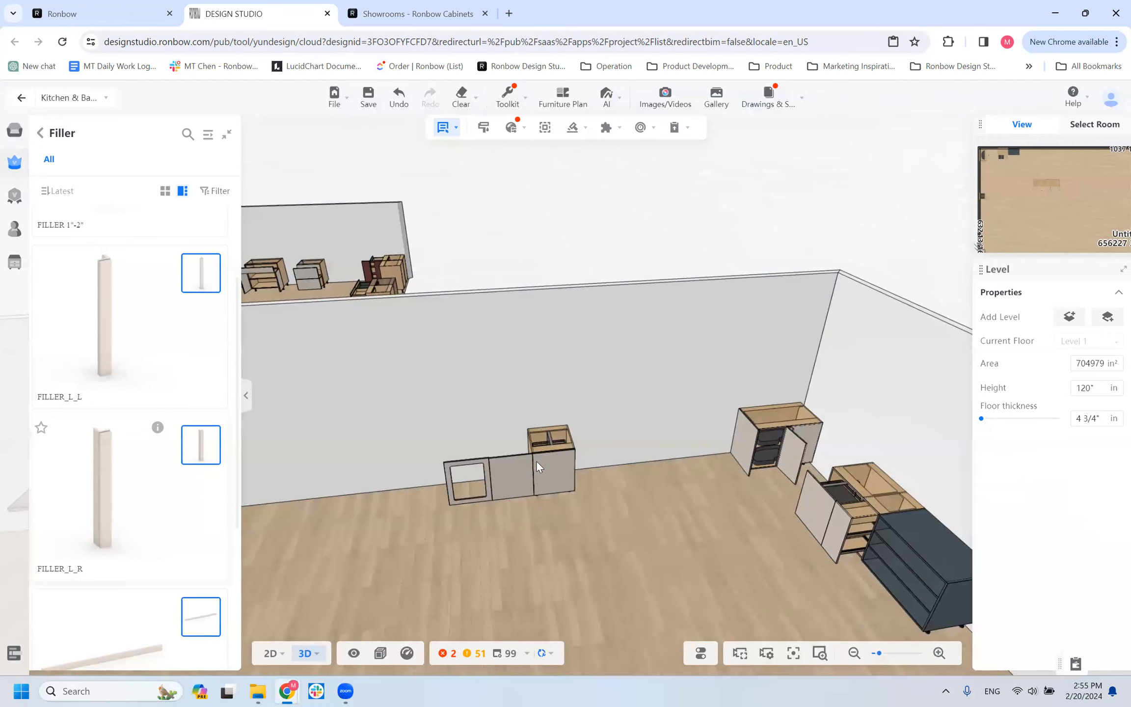
{"action": "double_click", "coordinate": [516, 476]}
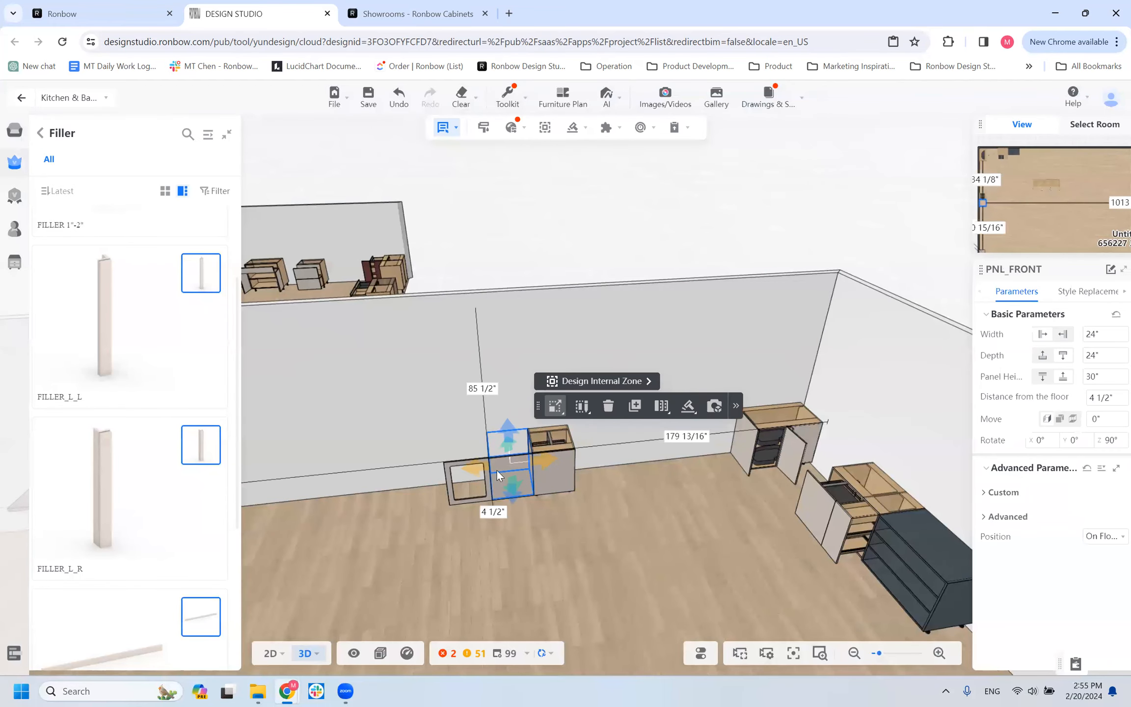
{"action": "key", "text": "Delete"}
{"action": "left_click", "coordinate": [469, 471]}
{"action": "key", "text": "Delete"}
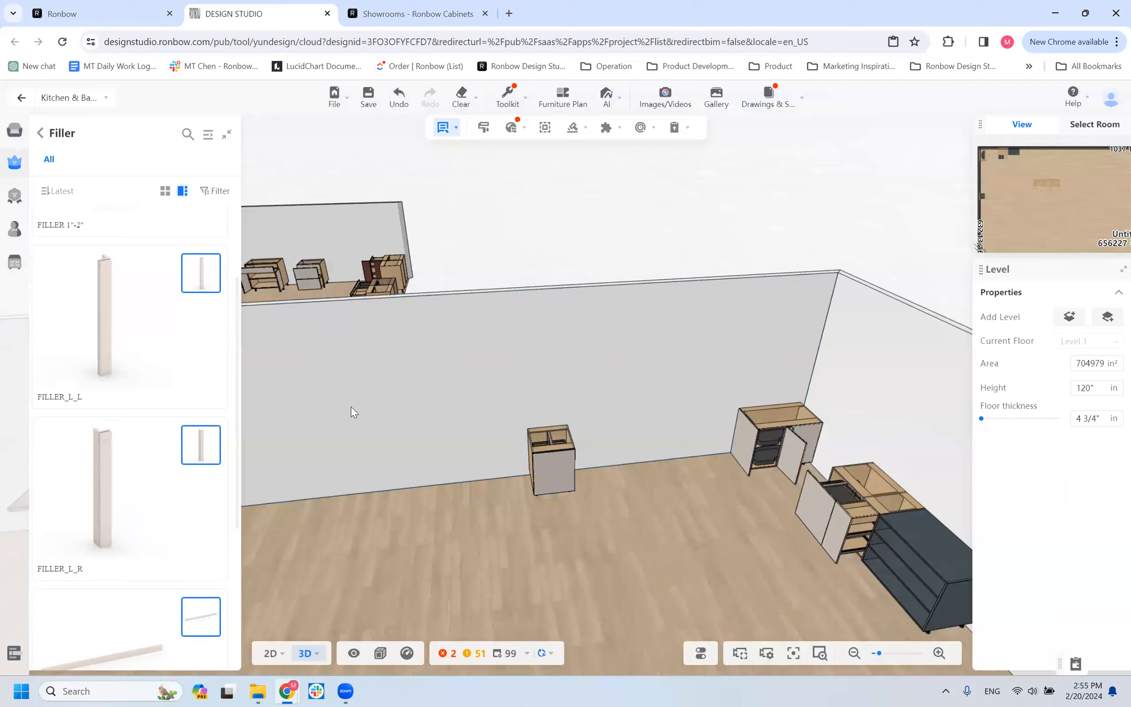
Place a FILLER_L_L on the base cabinet's left side and a FILLER_L_R on its right side.
{"action": "left_click", "coordinate": [81, 400]}
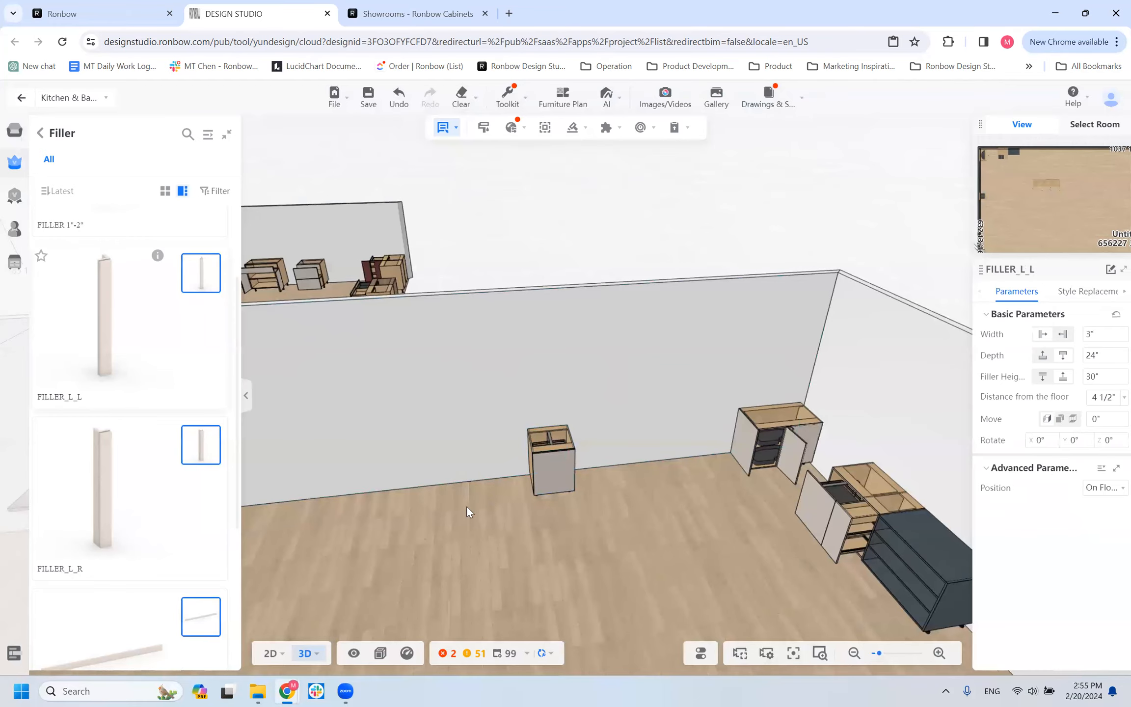
{"action": "left_click", "coordinate": [532, 457]}
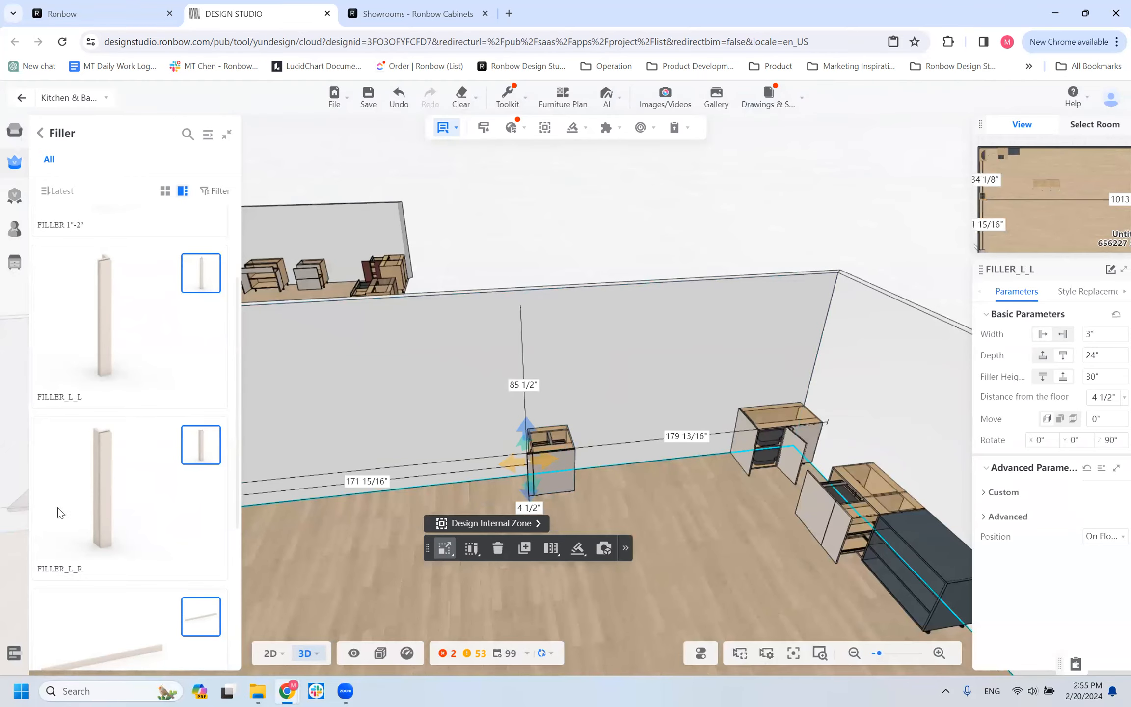
{"action": "left_click", "coordinate": [79, 564]}
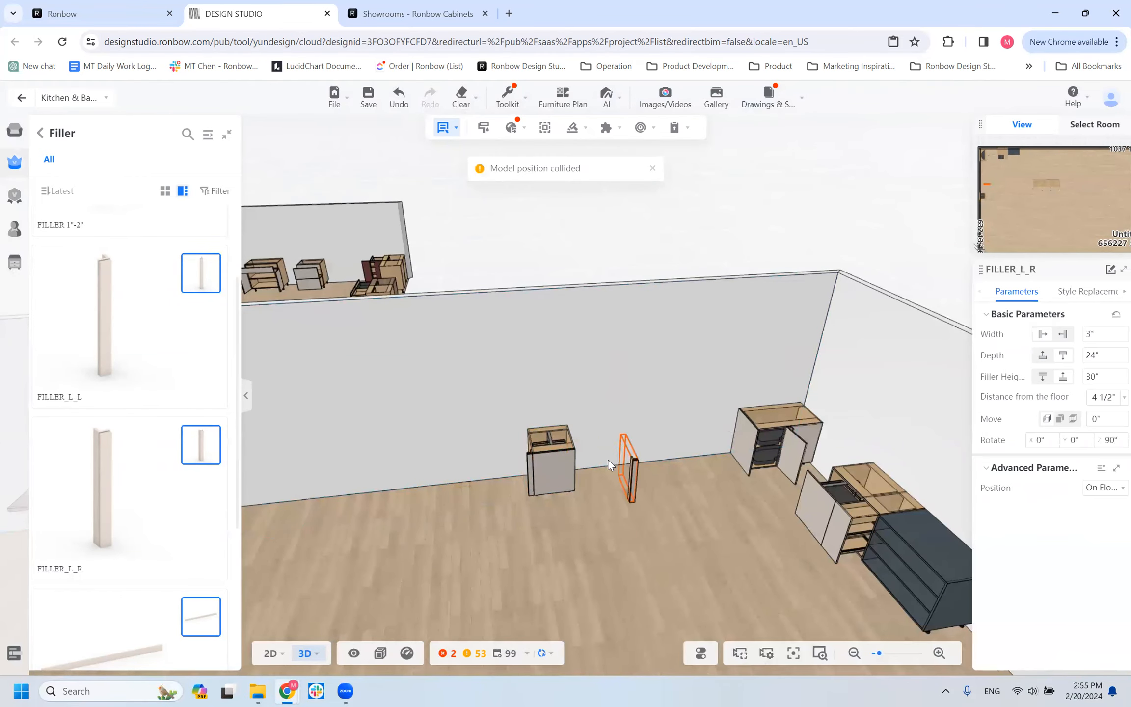
{"action": "left_click", "coordinate": [572, 457]}
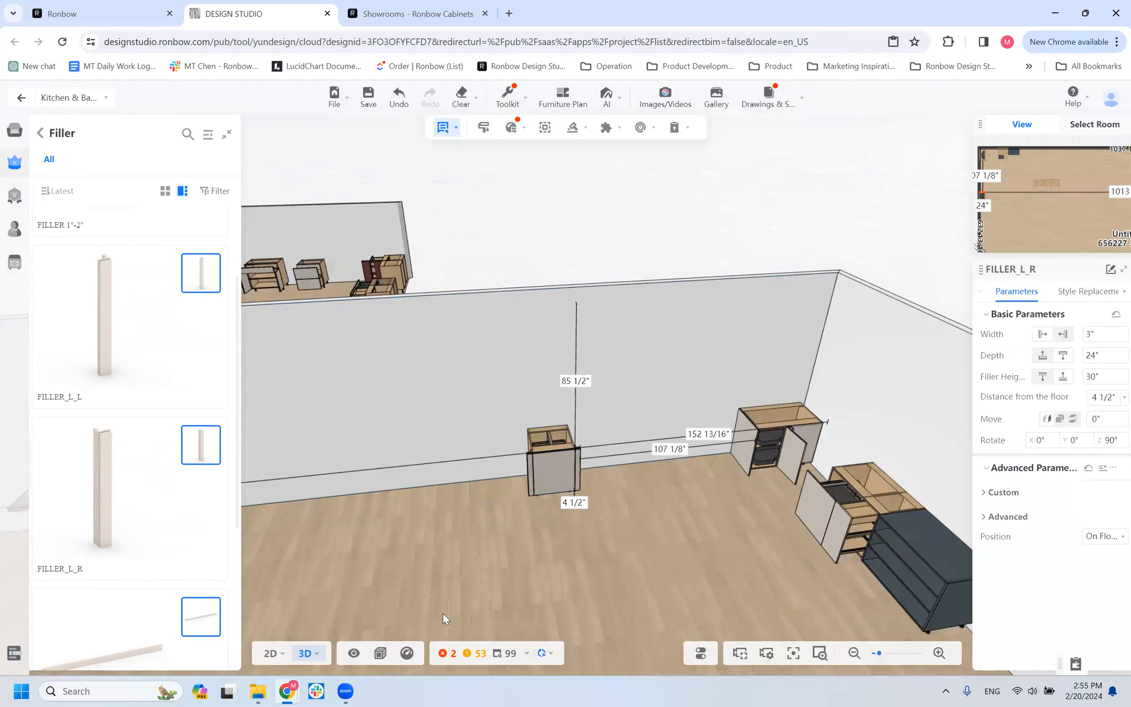
Inspect both L-shaped fillers from each side and the front, and check the allowed width range of FILLER_L_R.
{"action": "scroll", "coordinate": [585, 516], "scroll_direction": "up", "scroll_amount": 5}
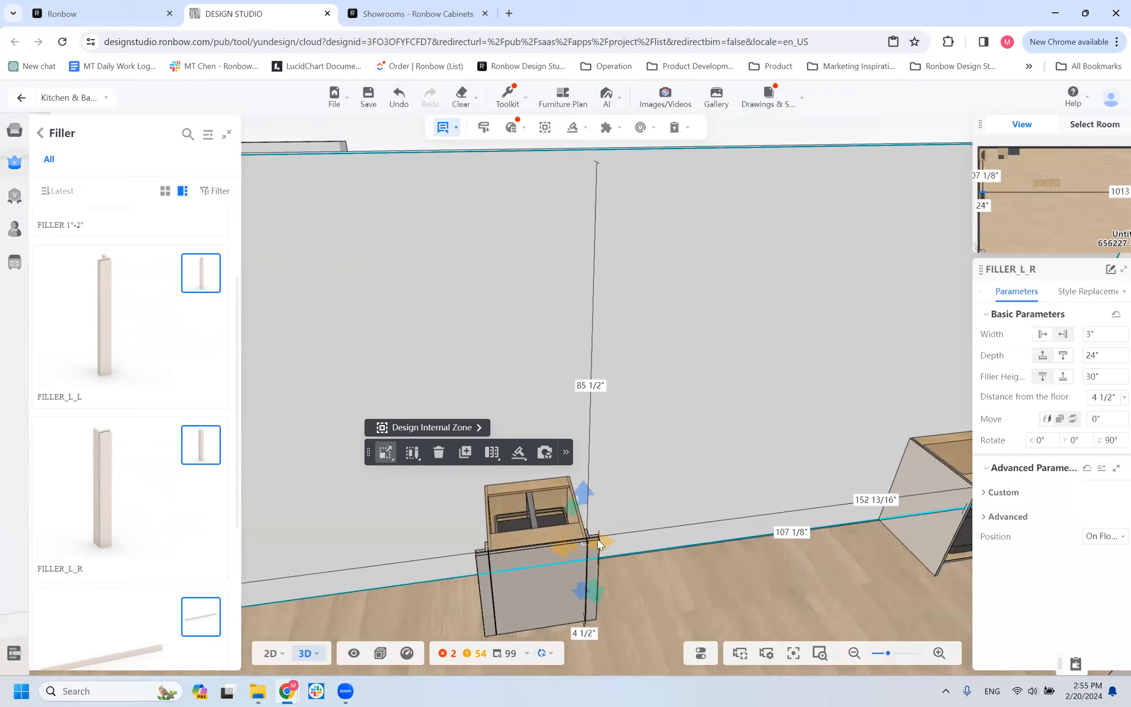
{"action": "right_click_drag", "start_coordinate": [638, 609], "coordinate": [519, 525]}
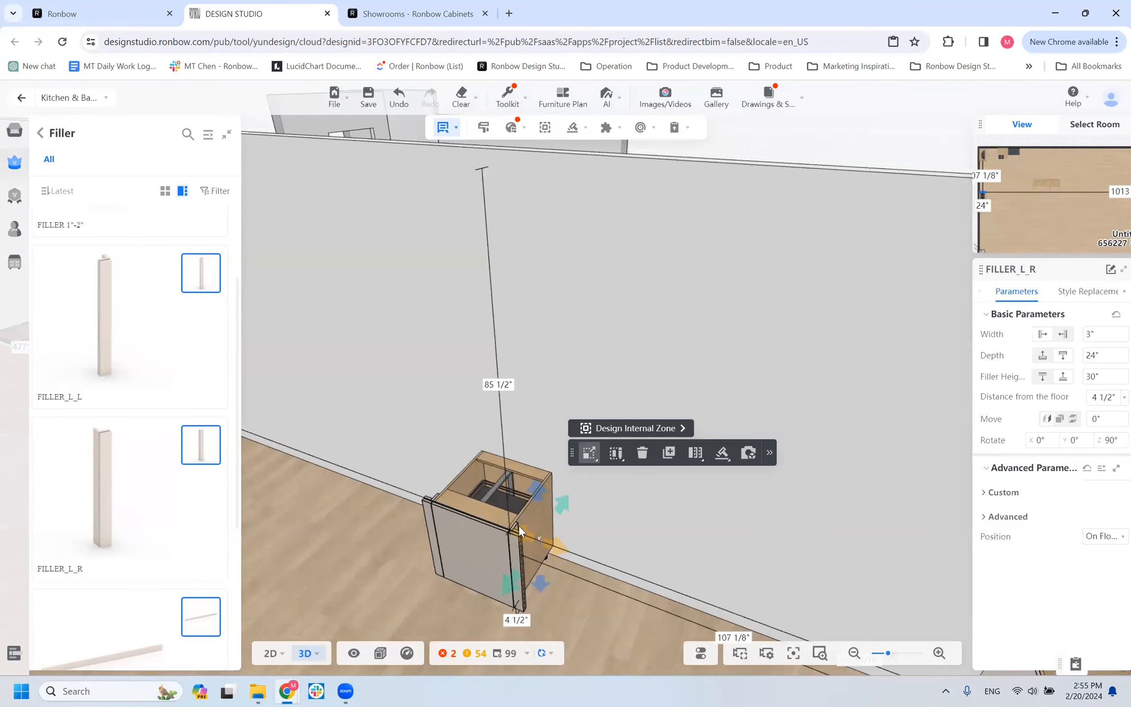
{"action": "right_click_drag", "start_coordinate": [376, 556], "coordinate": [608, 567]}
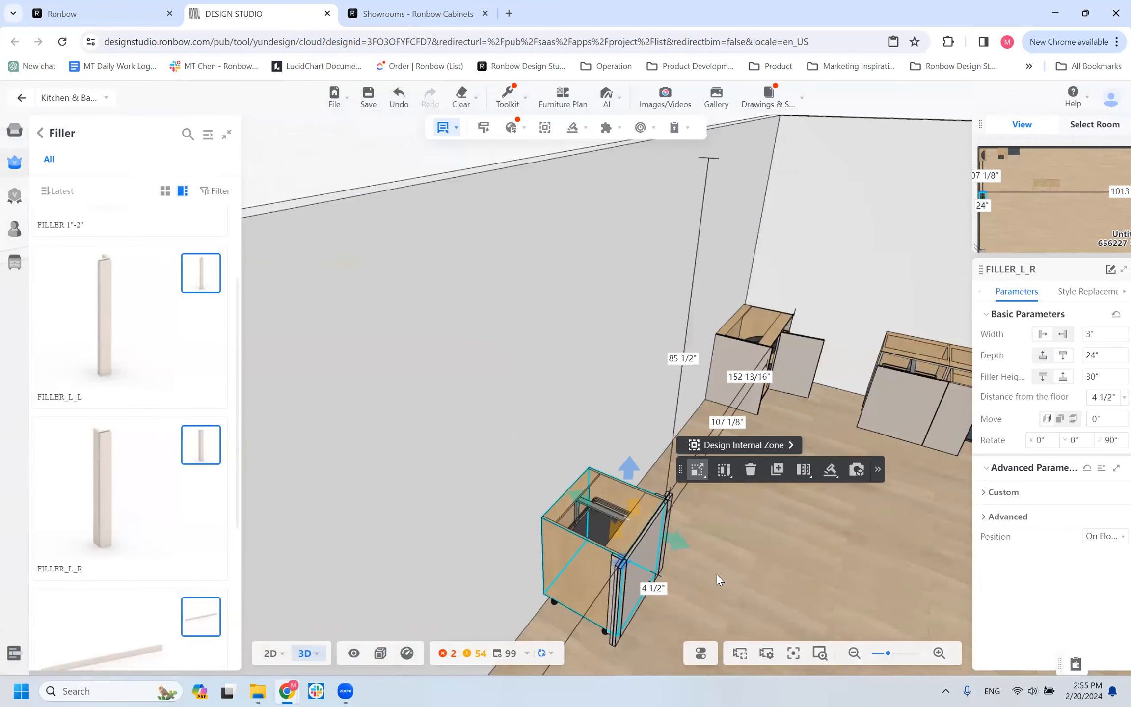
{"action": "right_click_drag", "start_coordinate": [663, 533], "coordinate": [586, 525]}
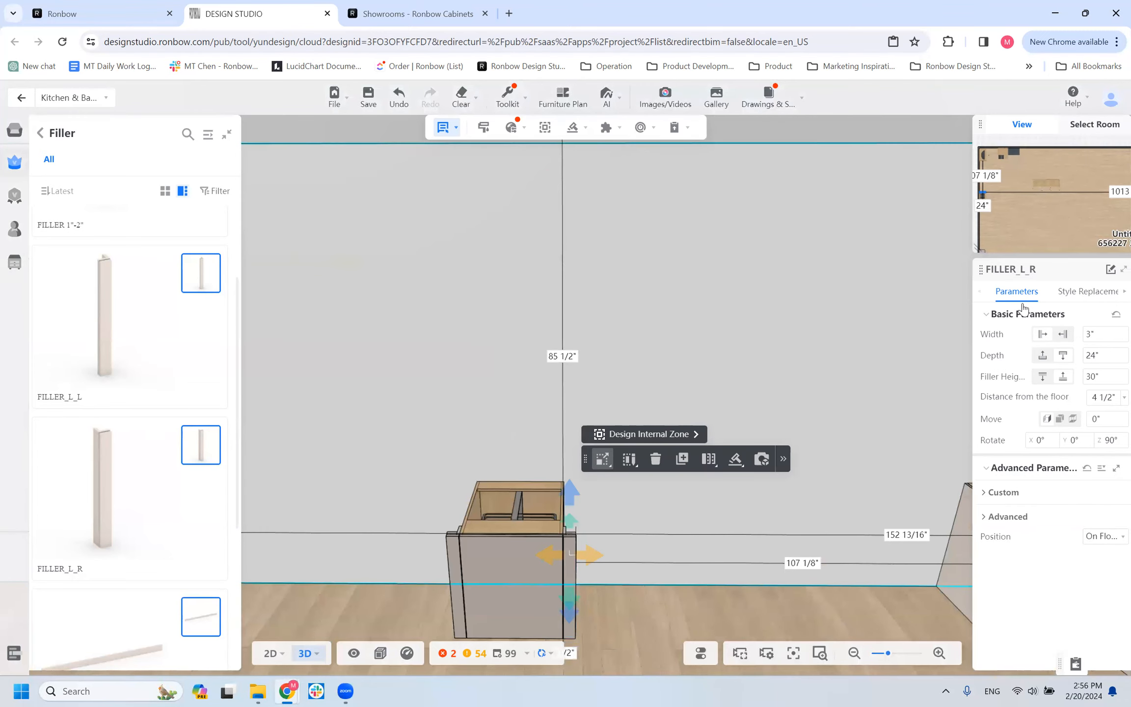
{"action": "left_click", "coordinate": [1092, 331]}
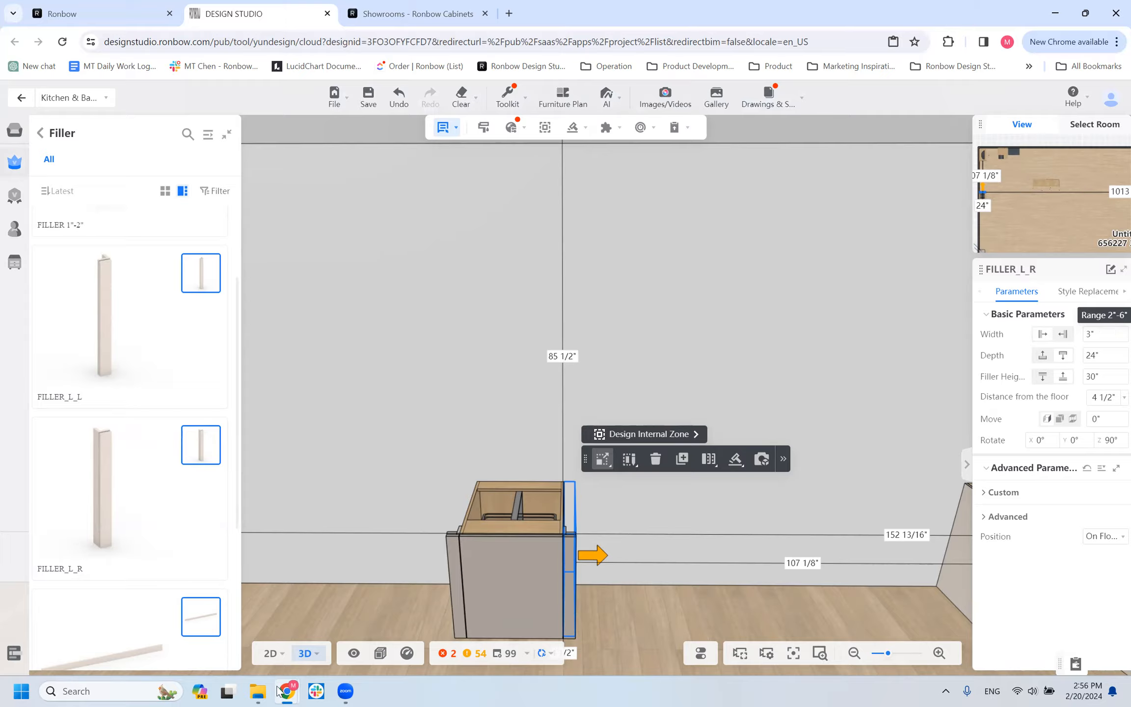
{"action": "mouse_move", "coordinate": [278, 690]}
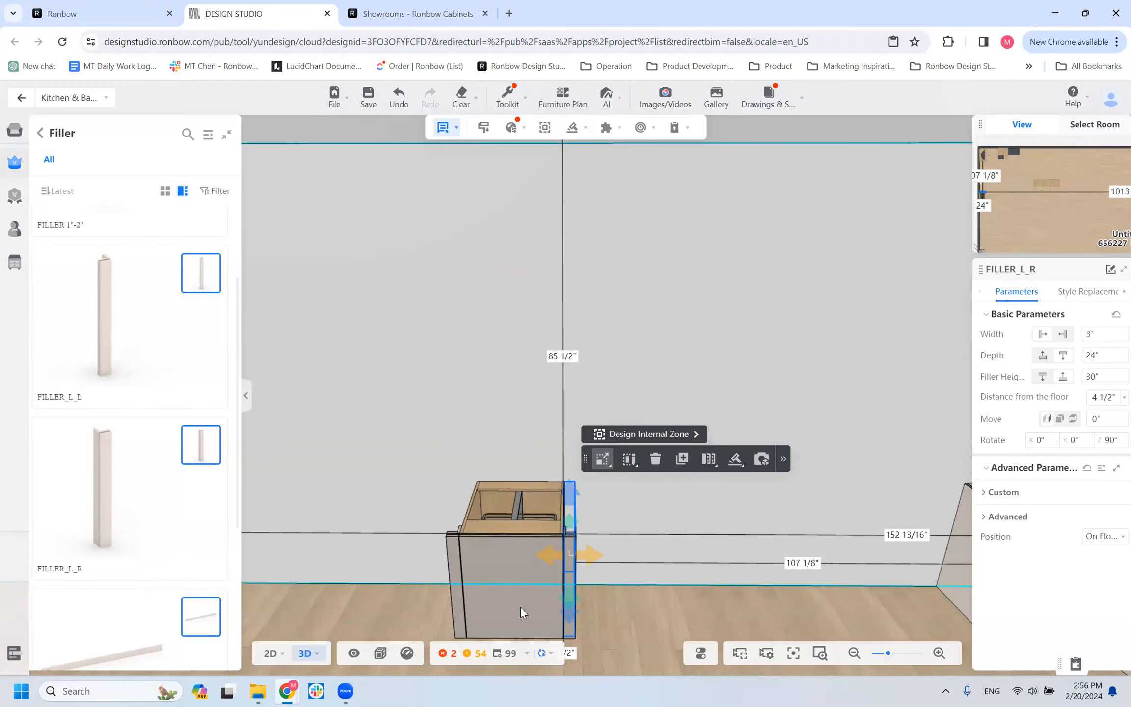
Examine up close how the L-shaped profile of FILLER_L_R meets the cabinet's front corner and exposed side.
{"action": "left_click_drag", "start_coordinate": [646, 608], "coordinate": [517, 613]}
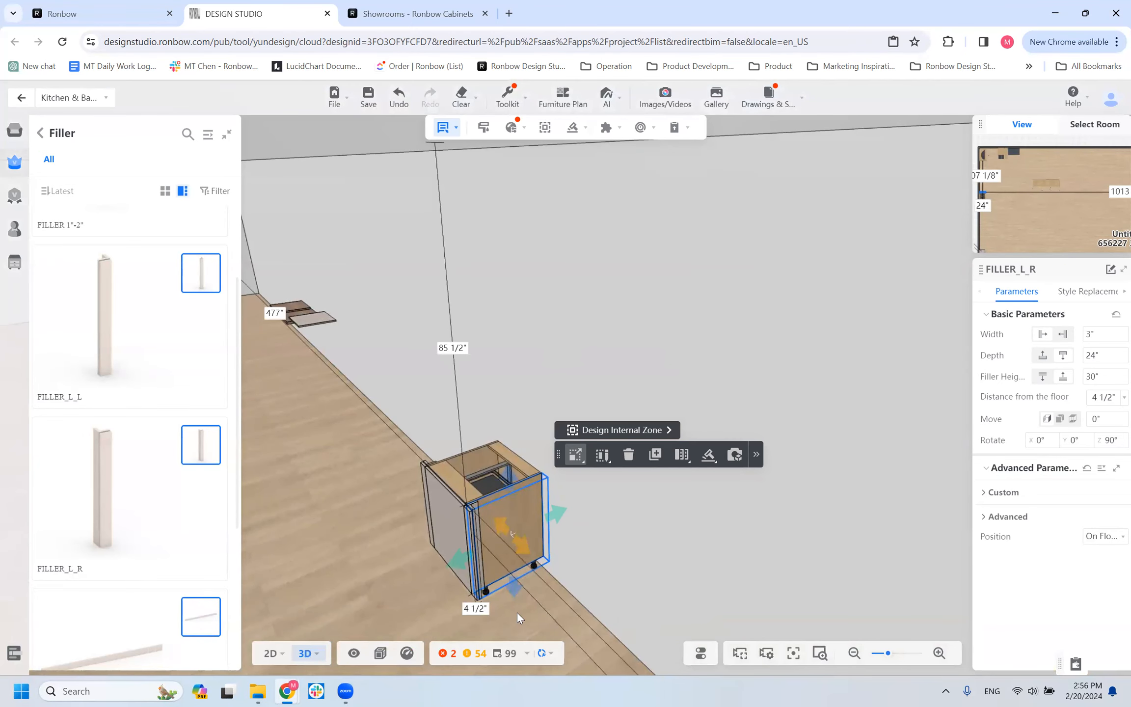
{"action": "scroll", "coordinate": [511, 563], "scroll_direction": "up", "scroll_amount": 5}
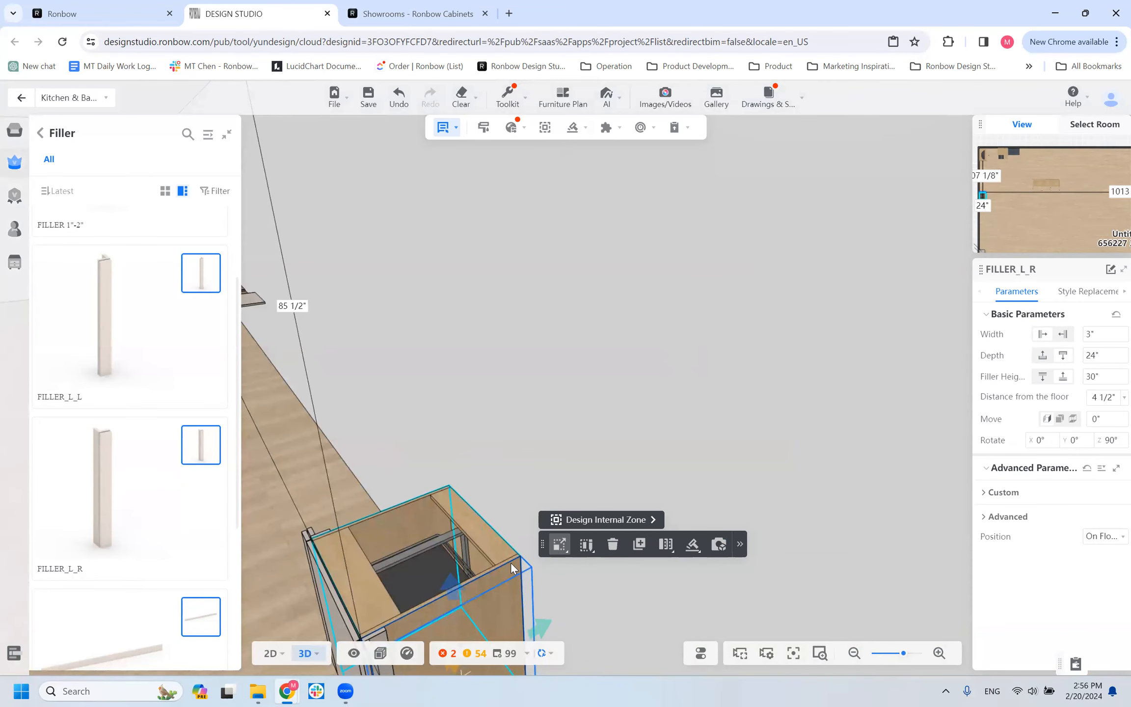
{"action": "left_click_drag", "start_coordinate": [596, 454], "coordinate": [714, 389]}
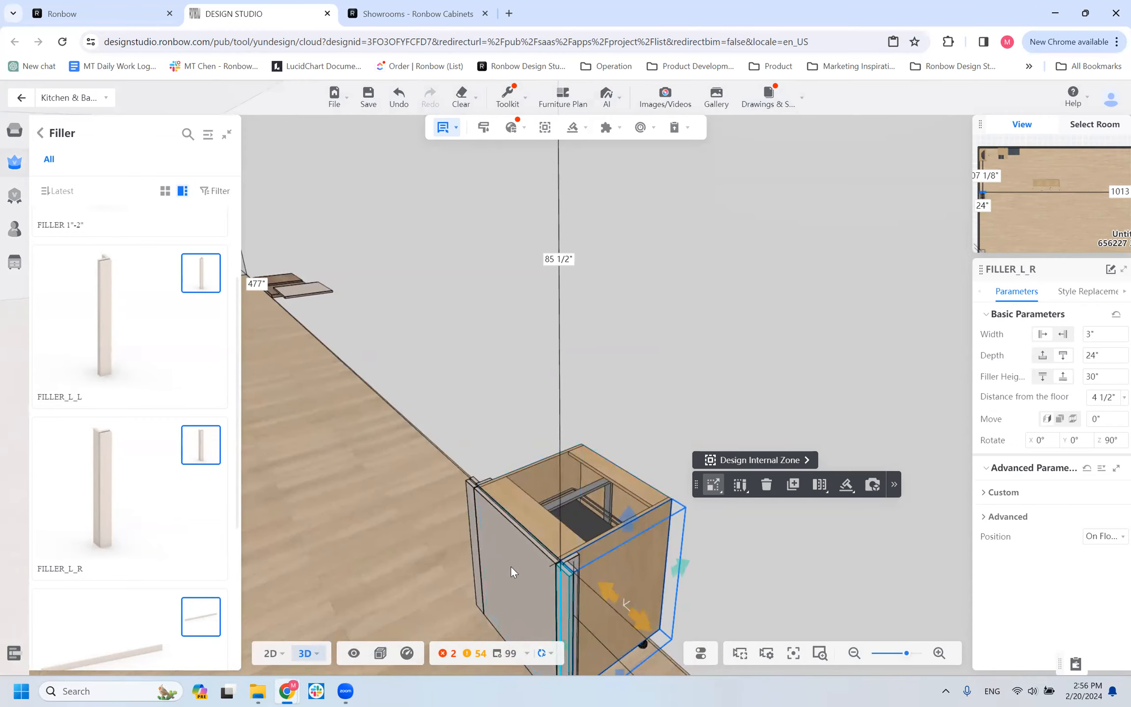
{"action": "scroll", "coordinate": [510, 565], "scroll_direction": "down", "scroll_amount": 3}
{"action": "left_click_drag", "start_coordinate": [623, 611], "coordinate": [574, 564]}
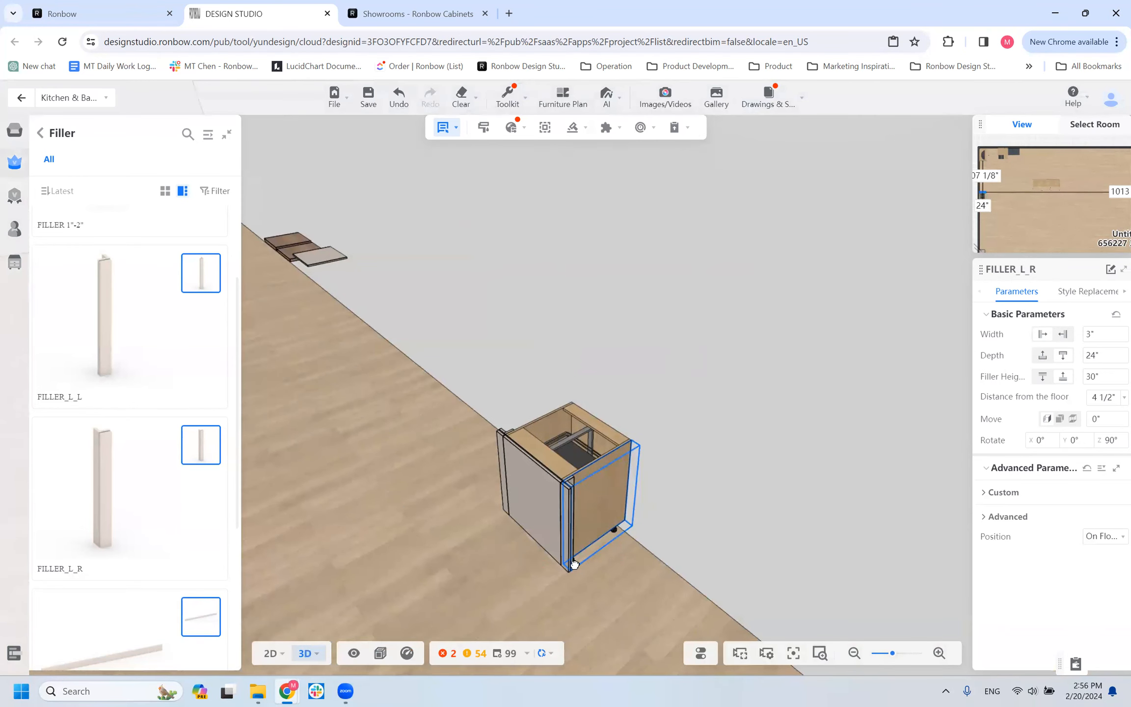
{"action": "scroll", "coordinate": [571, 586], "scroll_direction": "up", "scroll_amount": 3}
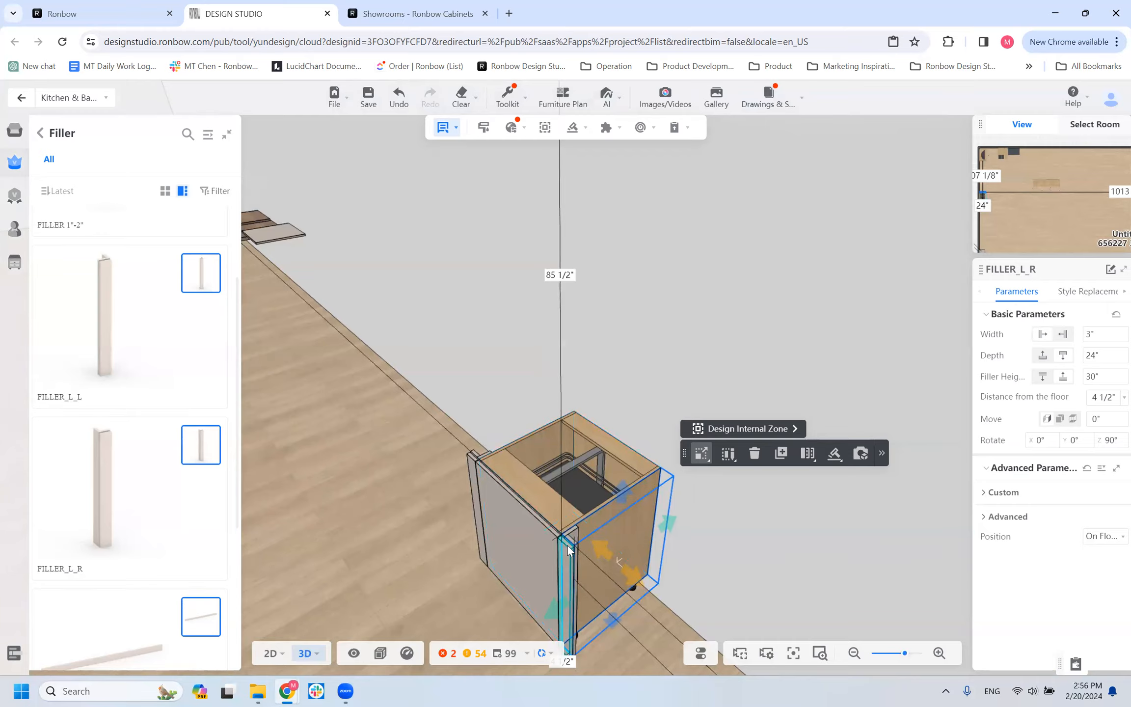
{"action": "scroll", "coordinate": [577, 570], "scroll_direction": "up", "scroll_amount": 2}
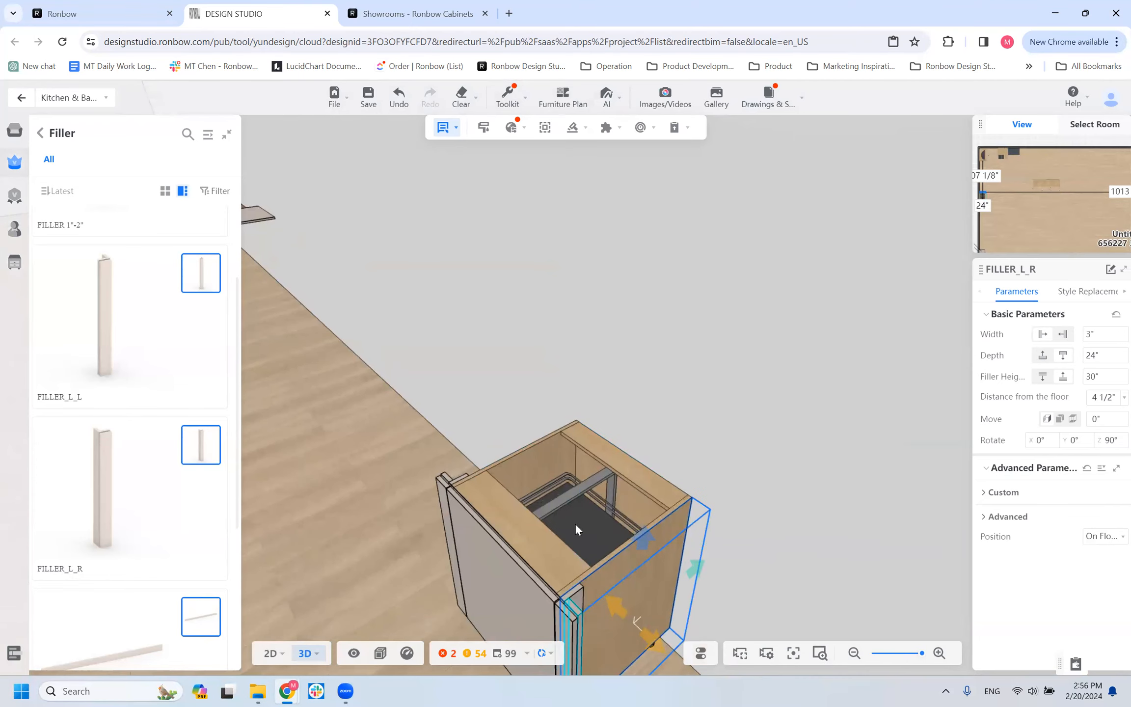
{"action": "right_click_drag", "start_coordinate": [576, 520], "coordinate": [602, 333]}
{"action": "left_click", "coordinate": [593, 519]}
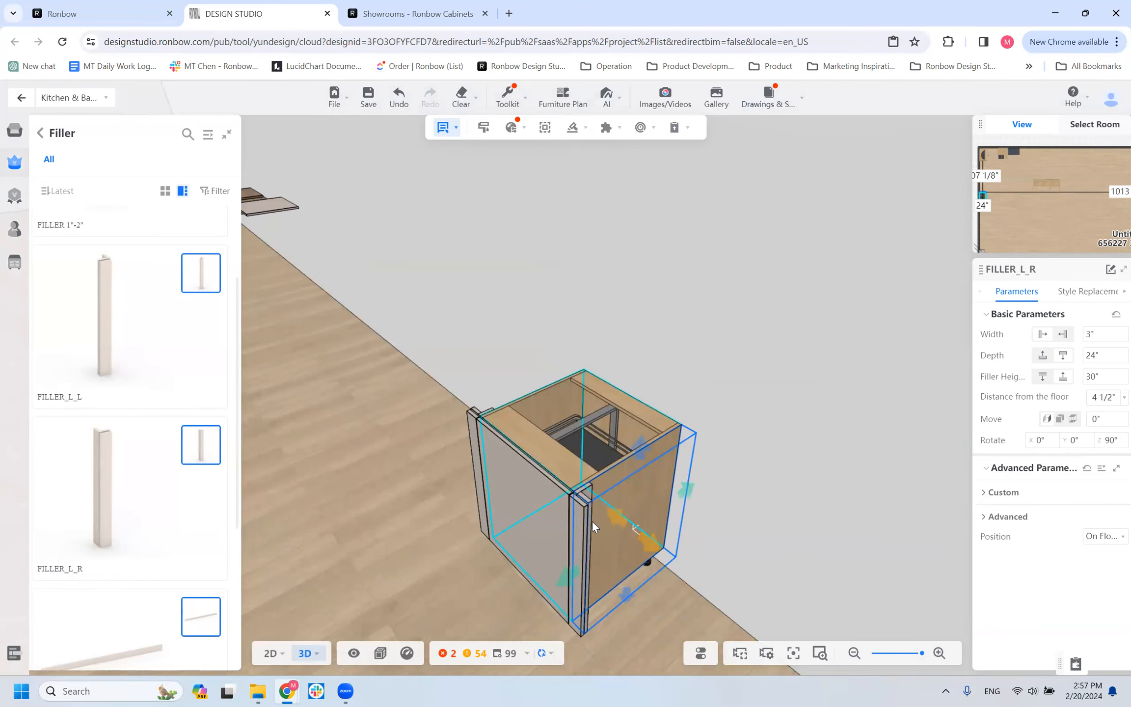
{"action": "left_click", "coordinate": [590, 510]}
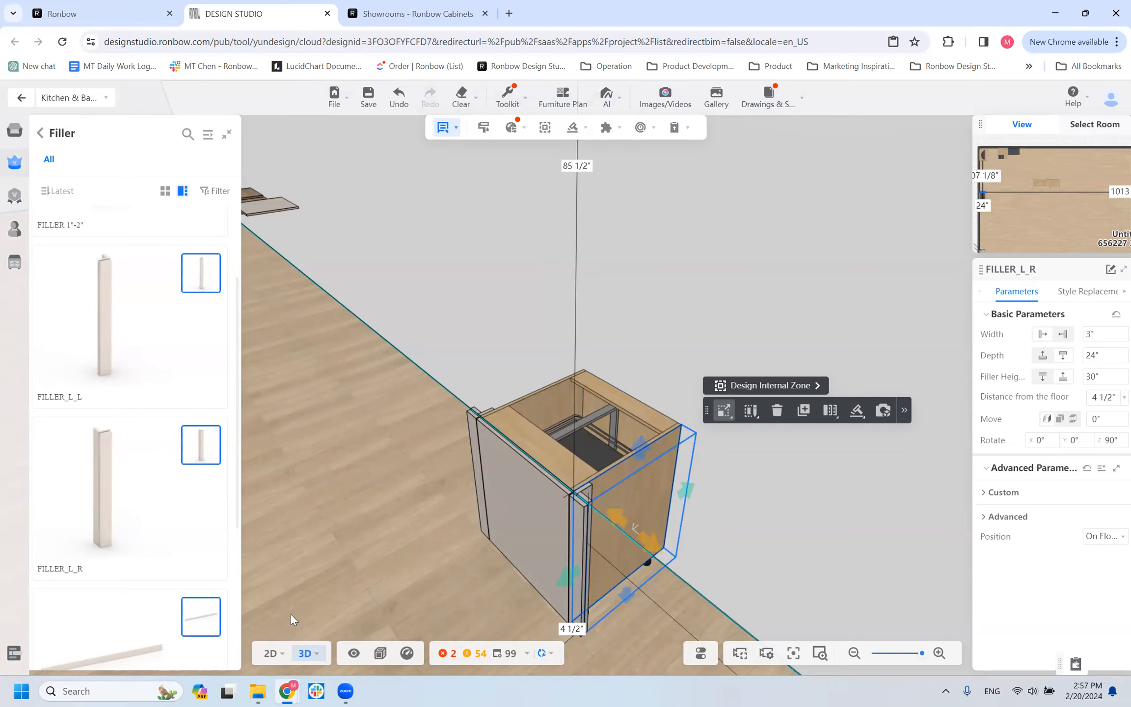
{"action": "scroll", "coordinate": [520, 541], "scroll_direction": "down", "scroll_amount": 2}
{"action": "scroll", "coordinate": [522, 551], "scroll_direction": "up", "scroll_amount": 2}
{"action": "left_click_drag", "start_coordinate": [420, 579], "coordinate": [383, 566]}
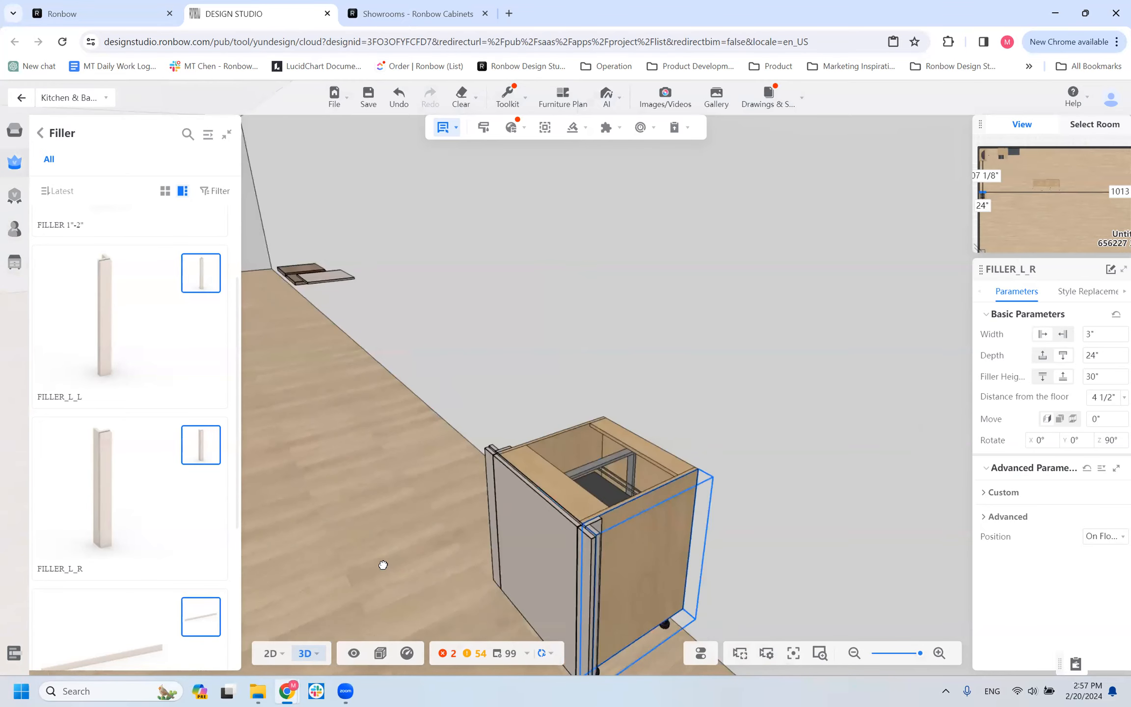
{"action": "left_click", "coordinate": [599, 521]}
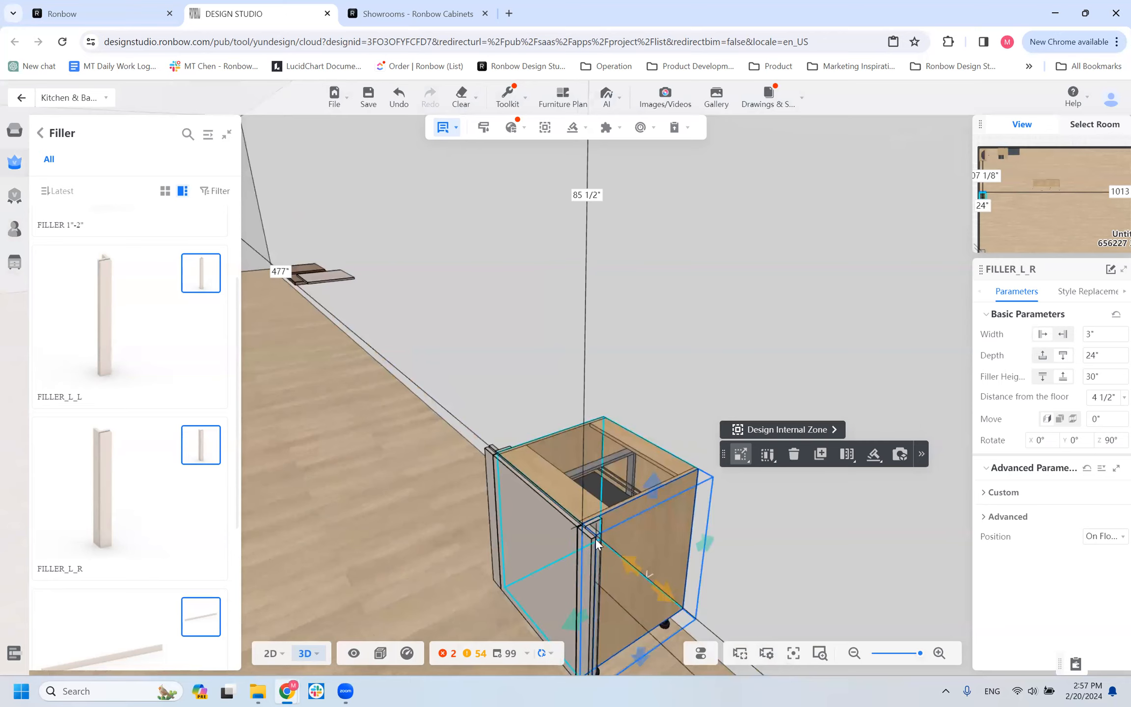
Examine the base cabinet with both L-shaped fillers from the front, the right side and above, focusing on FILLER_L_R's return behind the front edge.
{"action": "scroll", "coordinate": [378, 515], "scroll_direction": "down", "scroll_amount": 4}
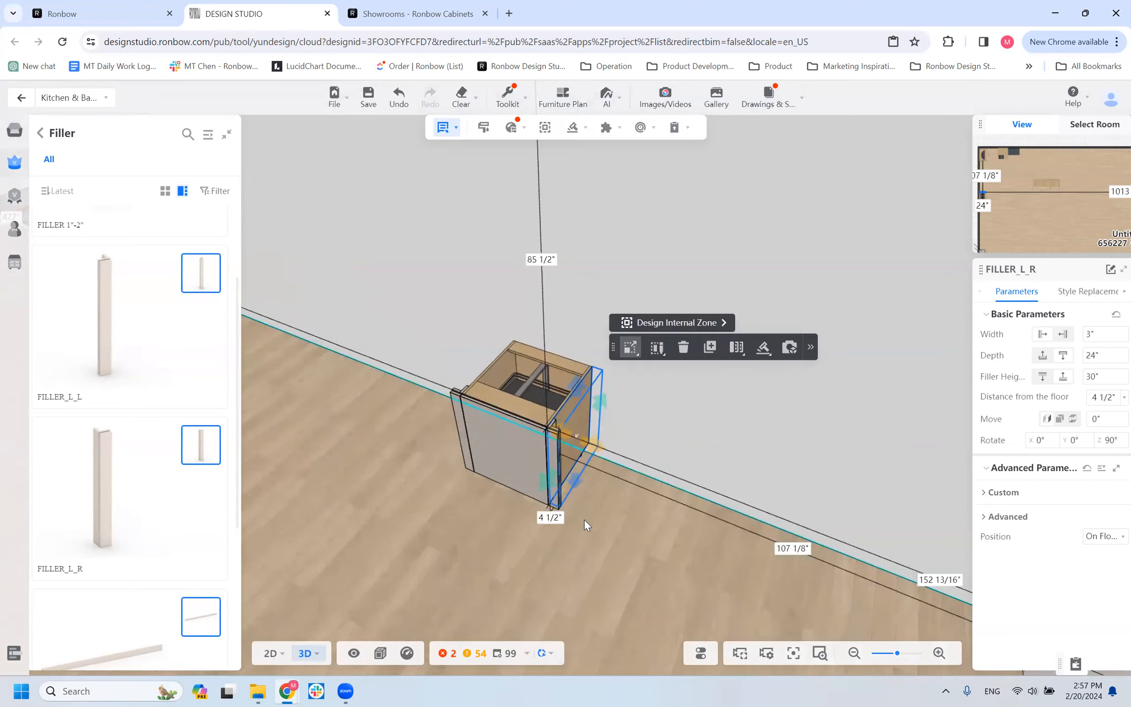
{"action": "scroll", "coordinate": [529, 446], "scroll_direction": "up", "scroll_amount": 3}
{"action": "scroll", "coordinate": [529, 446], "scroll_direction": "up", "scroll_amount": 2}
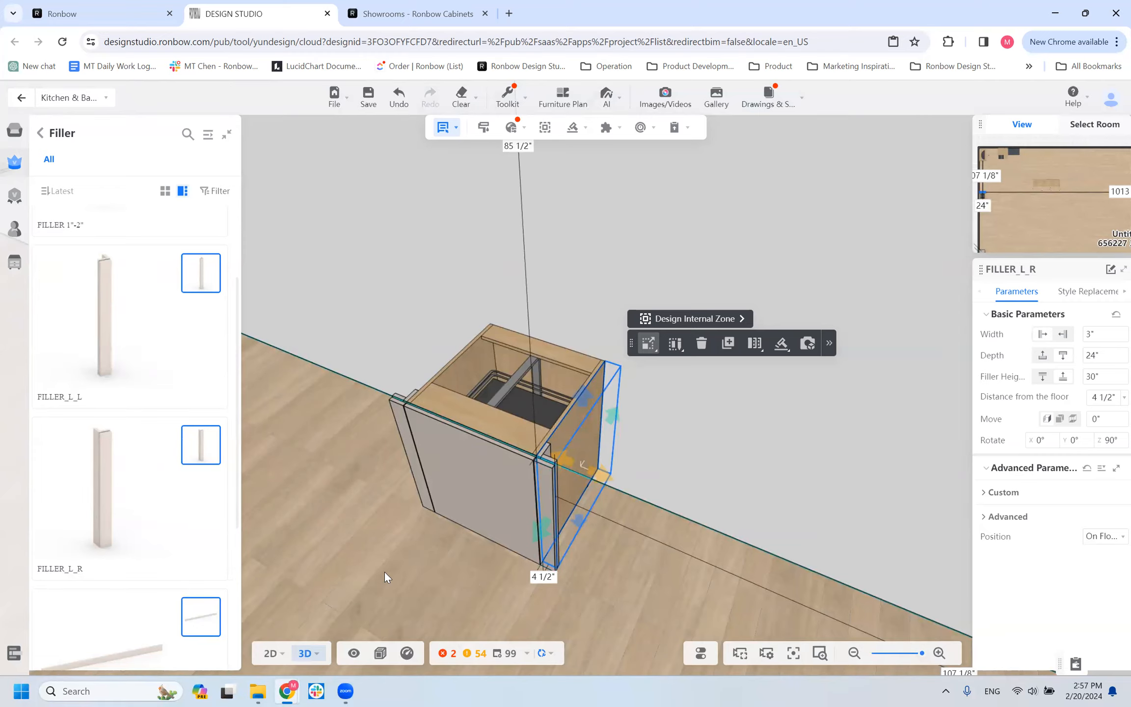
{"action": "left_click_drag", "start_coordinate": [438, 547], "coordinate": [643, 539]}
{"action": "scroll", "coordinate": [656, 528], "scroll_direction": "down", "scroll_amount": 3}
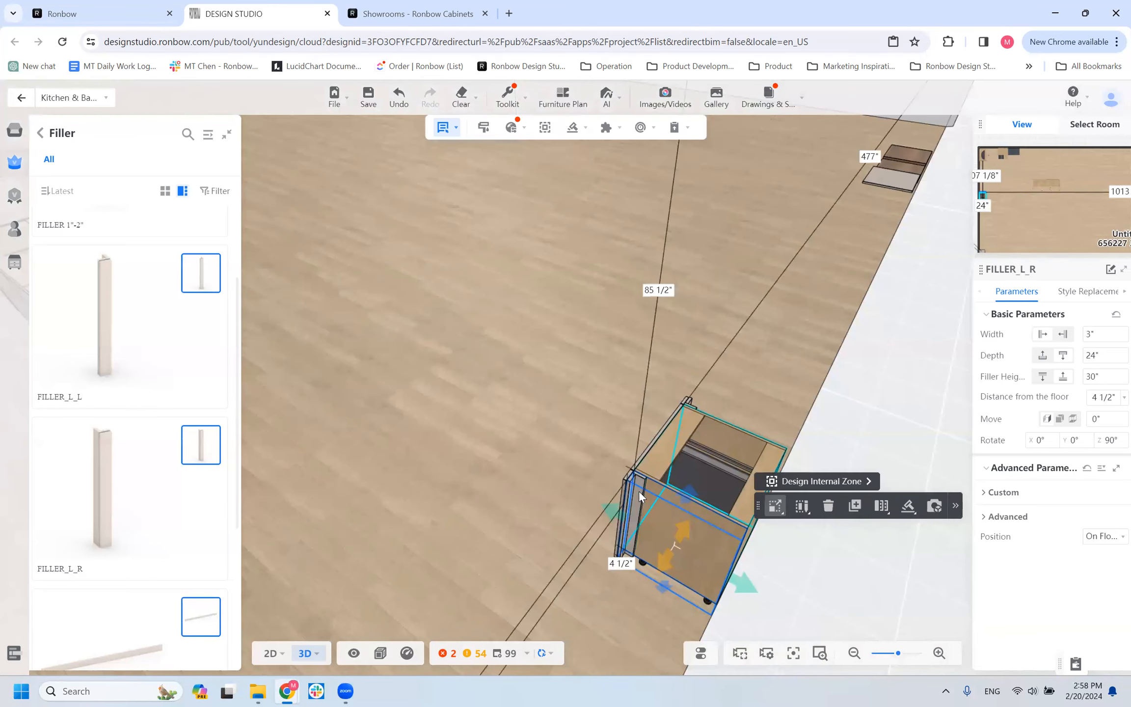
{"action": "scroll", "coordinate": [641, 506], "scroll_direction": "up", "scroll_amount": 1}
{"action": "scroll", "coordinate": [643, 514], "scroll_direction": "up", "scroll_amount": 1}
{"action": "left_click", "coordinate": [663, 517]}
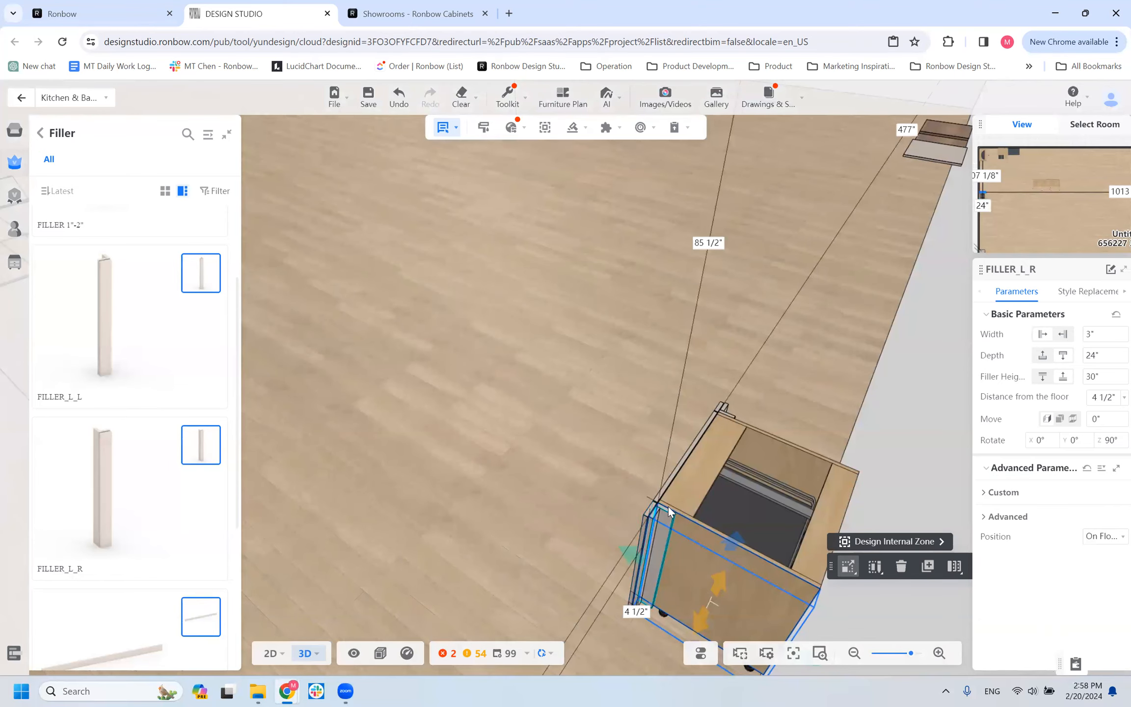
{"action": "left_click_drag", "start_coordinate": [467, 575], "coordinate": [631, 589]}
{"action": "left_click", "coordinate": [663, 575]}
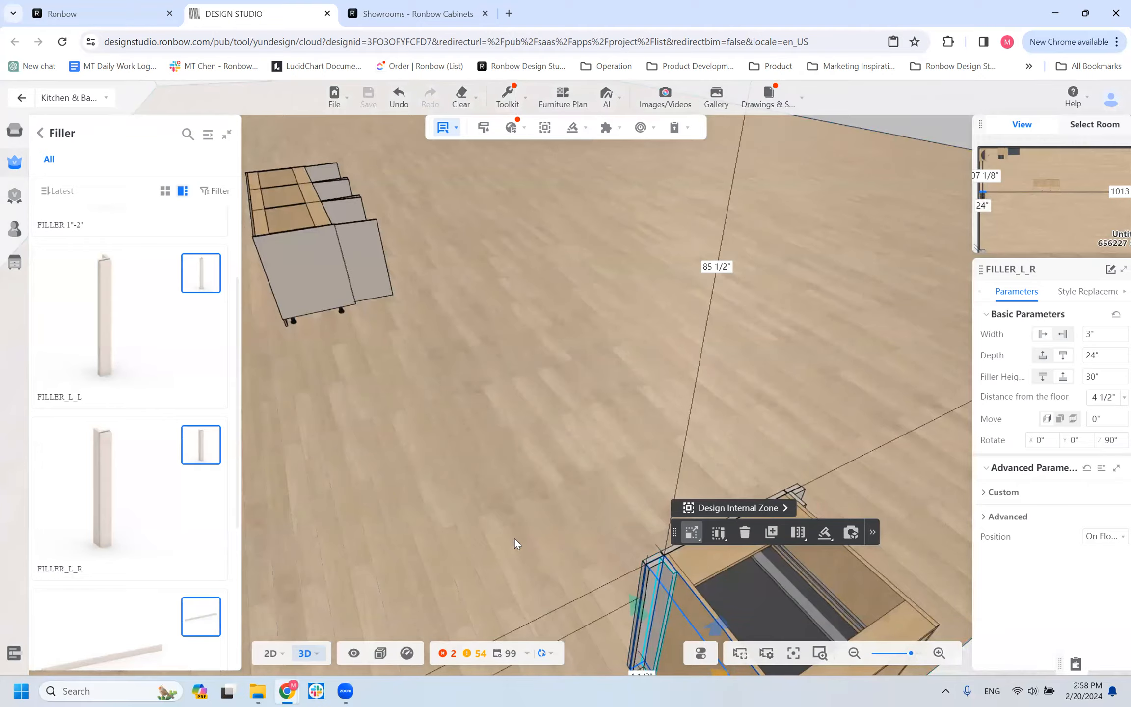
{"action": "scroll", "coordinate": [516, 542], "scroll_direction": "down", "scroll_amount": 4}
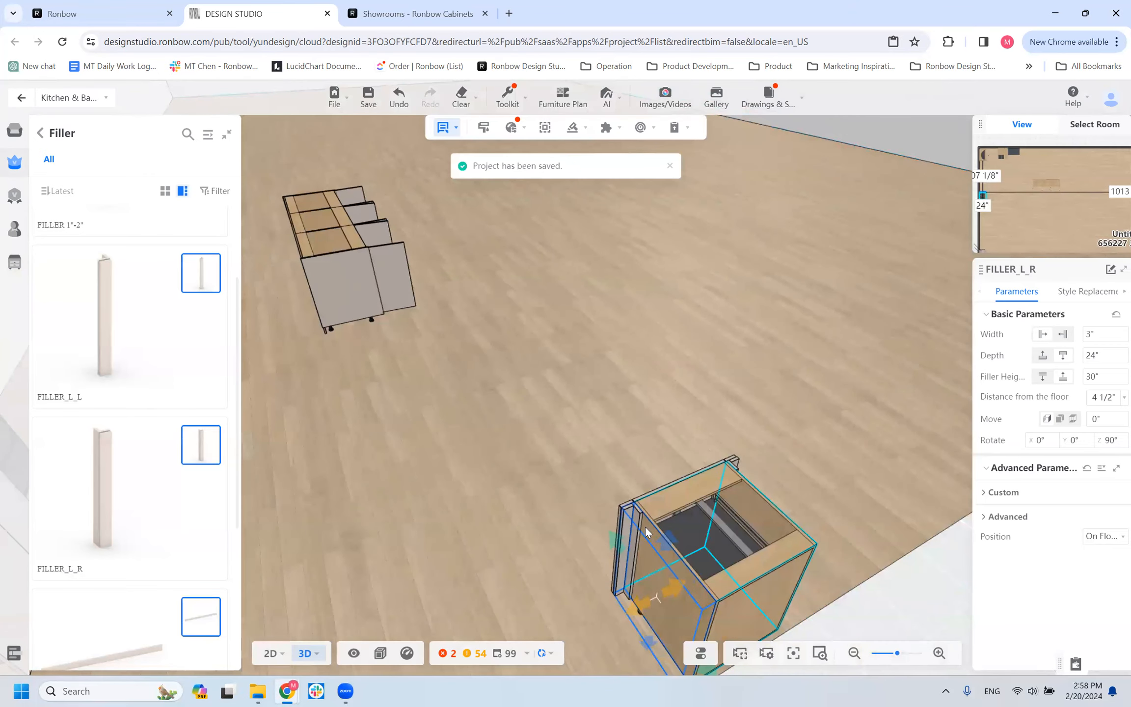
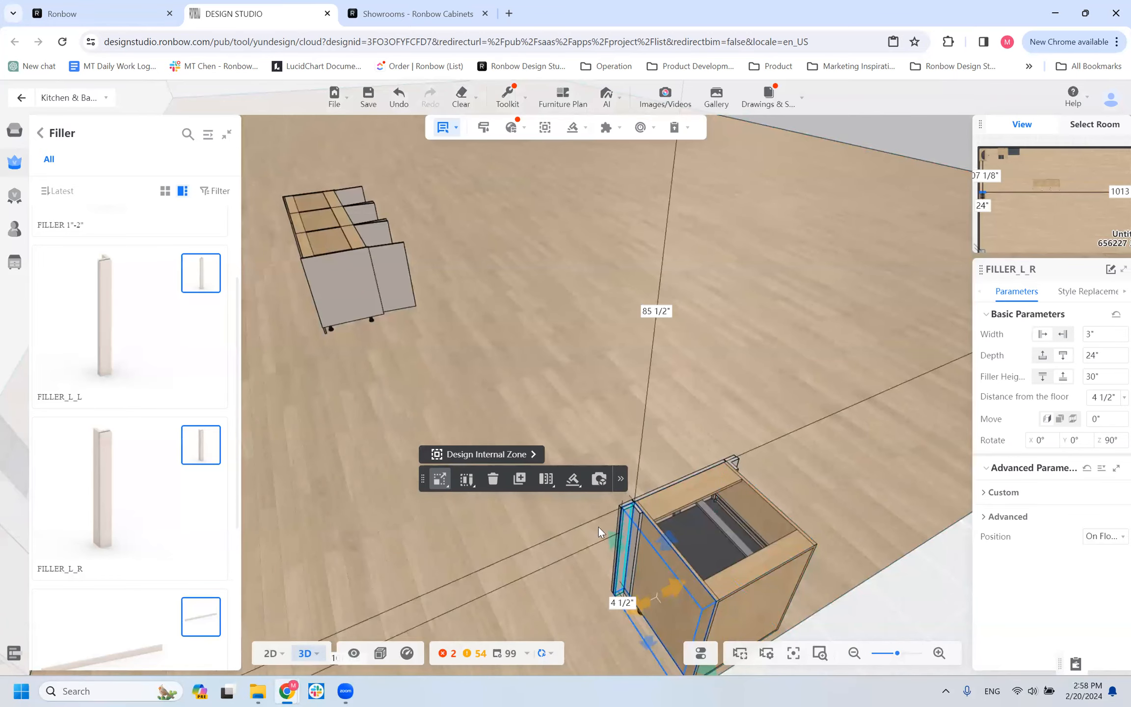
Select the FILLER_L_R beside the base cabinet, view its width setting, and look through the filler models in the library.
{"action": "left_click_drag", "start_coordinate": [805, 585], "coordinate": [495, 507]}
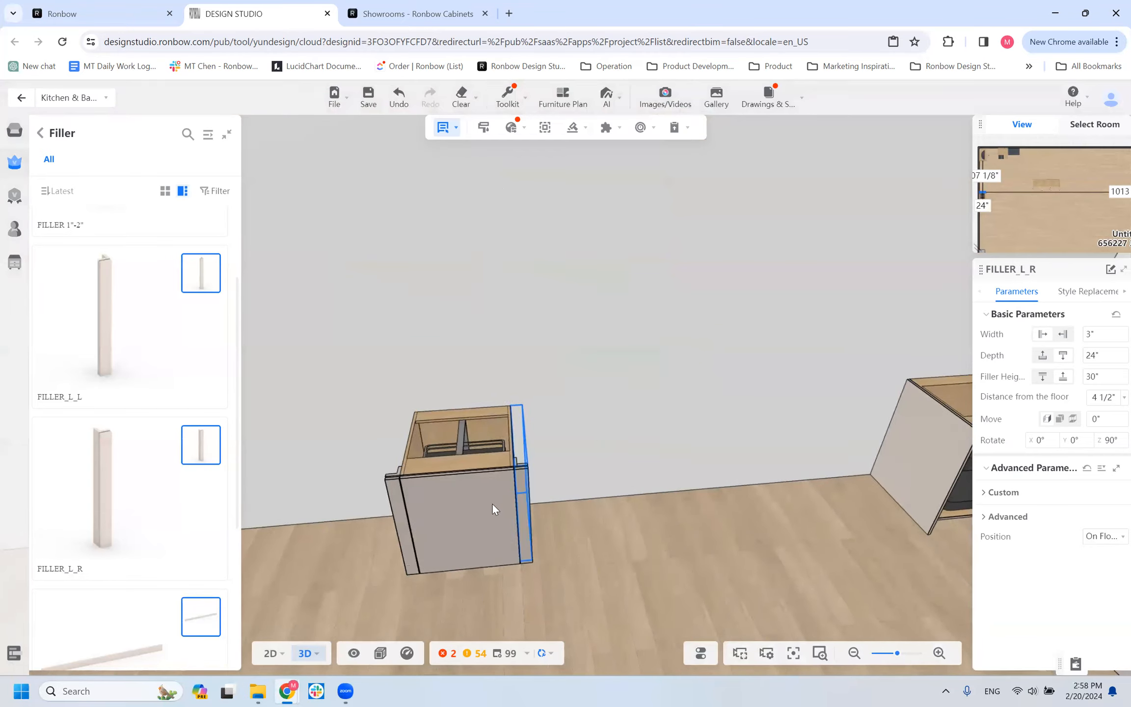
{"action": "left_click", "coordinate": [521, 489]}
{"action": "left_click", "coordinate": [1094, 334]}
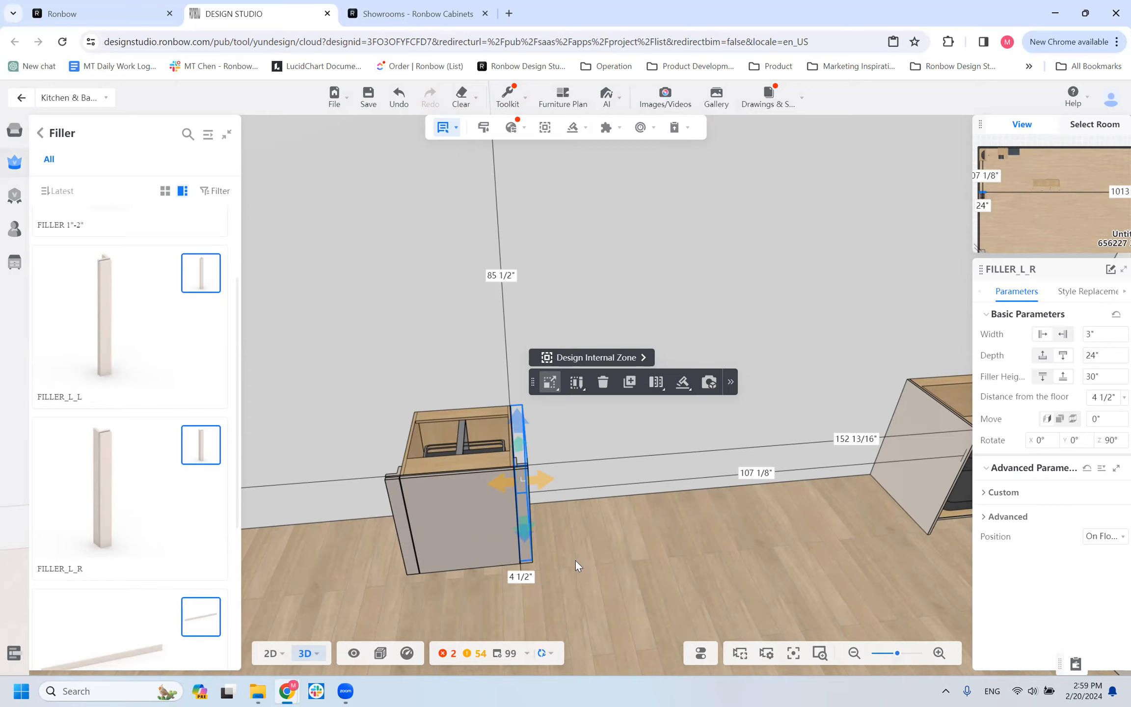
{"action": "scroll", "coordinate": [104, 540], "scroll_direction": "down", "scroll_amount": 5}
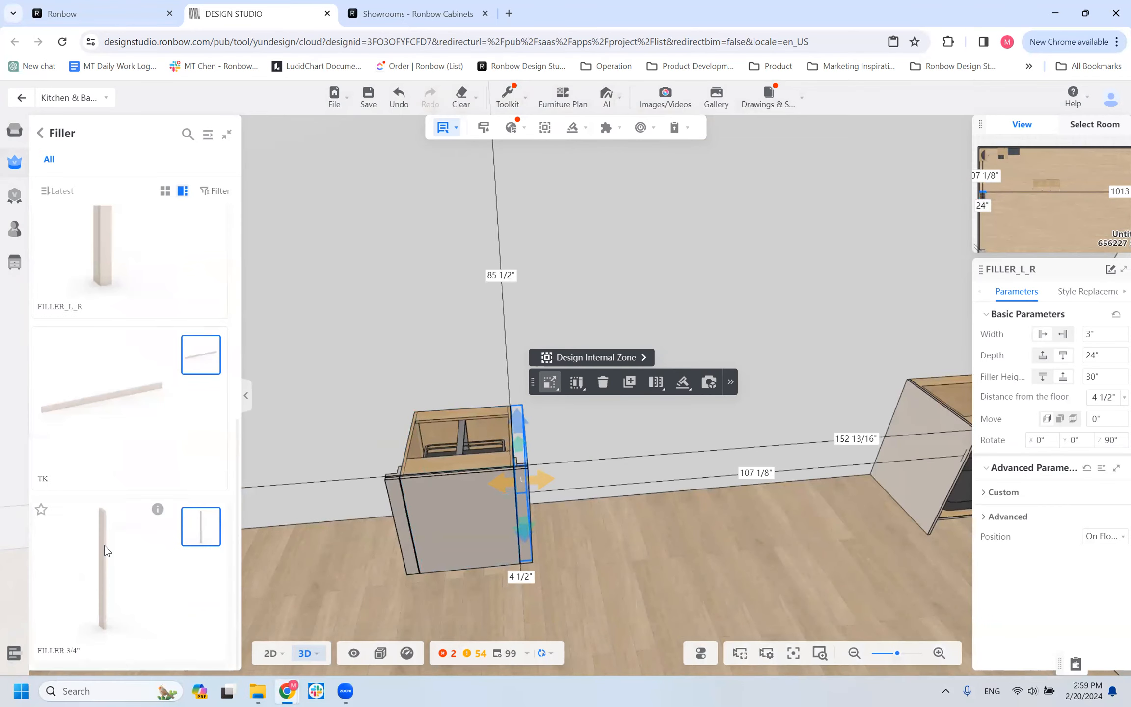
{"action": "scroll", "coordinate": [106, 560], "scroll_direction": "down", "scroll_amount": 5}
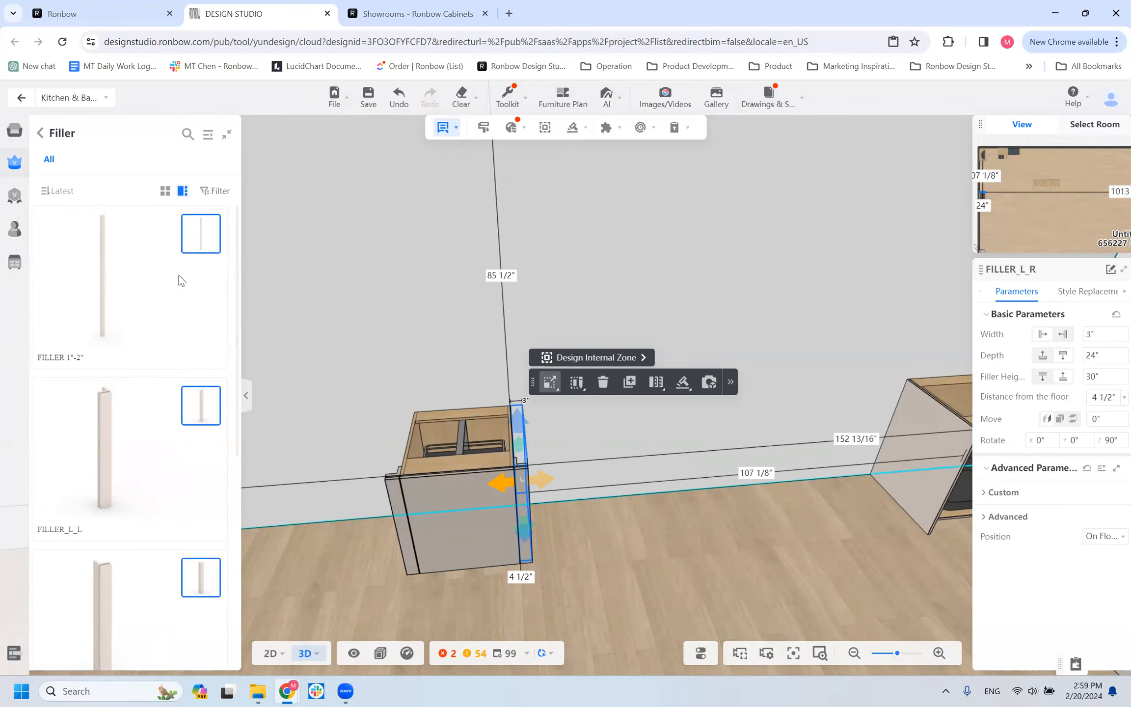
{"action": "scroll", "coordinate": [146, 423], "scroll_direction": "down", "scroll_amount": 8}
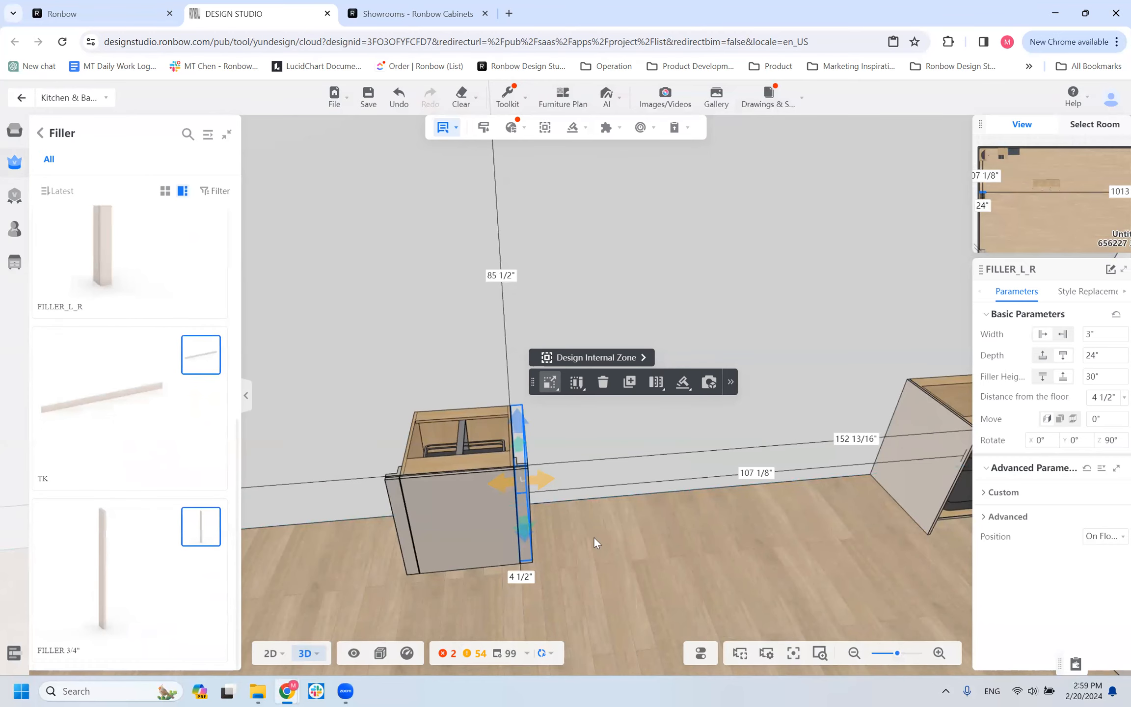
Examine the FILLER_L_R's fit against the base cabinet from several sides, and view its carcass style and material options.
{"action": "left_click_drag", "start_coordinate": [550, 582], "coordinate": [543, 518]}
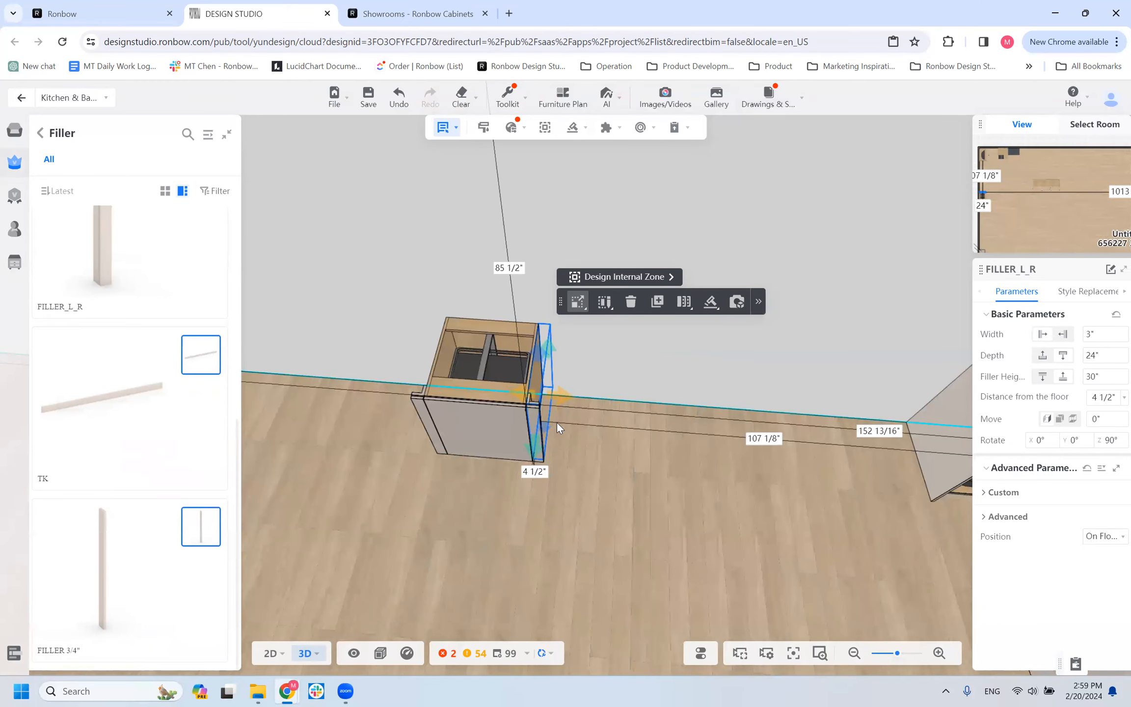
{"action": "scroll", "coordinate": [638, 496], "scroll_direction": "up", "scroll_amount": 3}
{"action": "left_click_drag", "start_coordinate": [635, 516], "coordinate": [560, 608]}
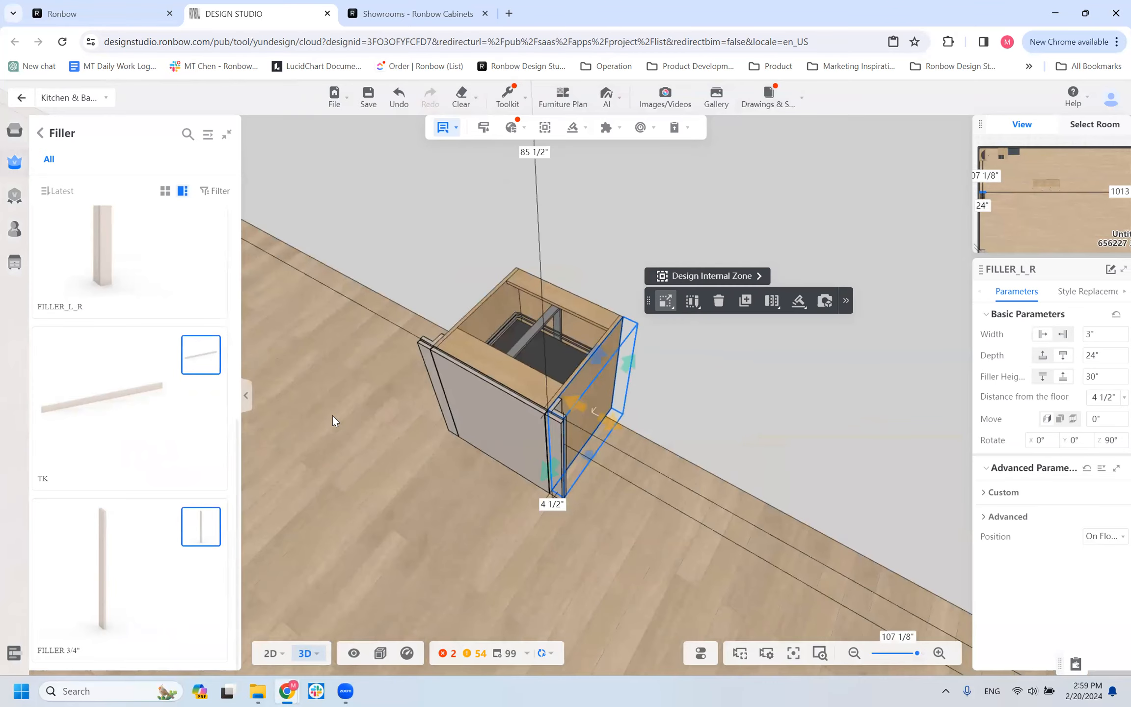
{"action": "scroll", "coordinate": [395, 506], "scroll_direction": "down", "scroll_amount": 3}
{"action": "left_click_drag", "start_coordinate": [323, 493], "coordinate": [544, 486]}
{"action": "scroll", "coordinate": [537, 526], "scroll_direction": "up", "scroll_amount": 2}
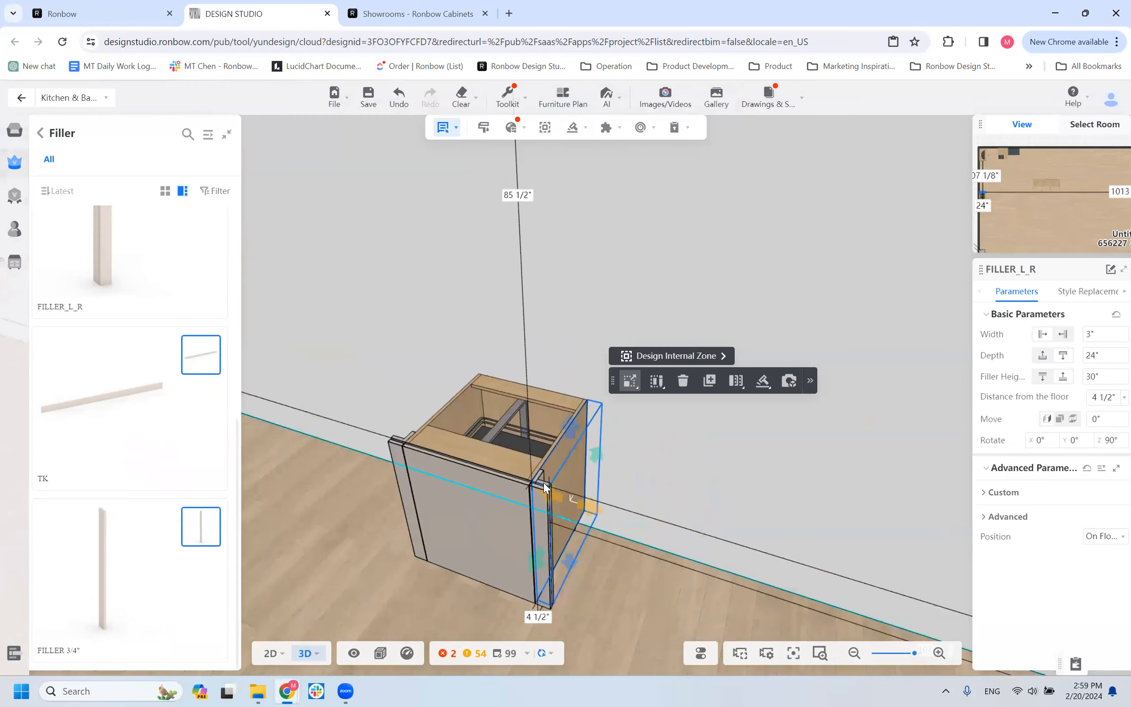
{"action": "left_click_drag", "start_coordinate": [359, 545], "coordinate": [559, 434]}
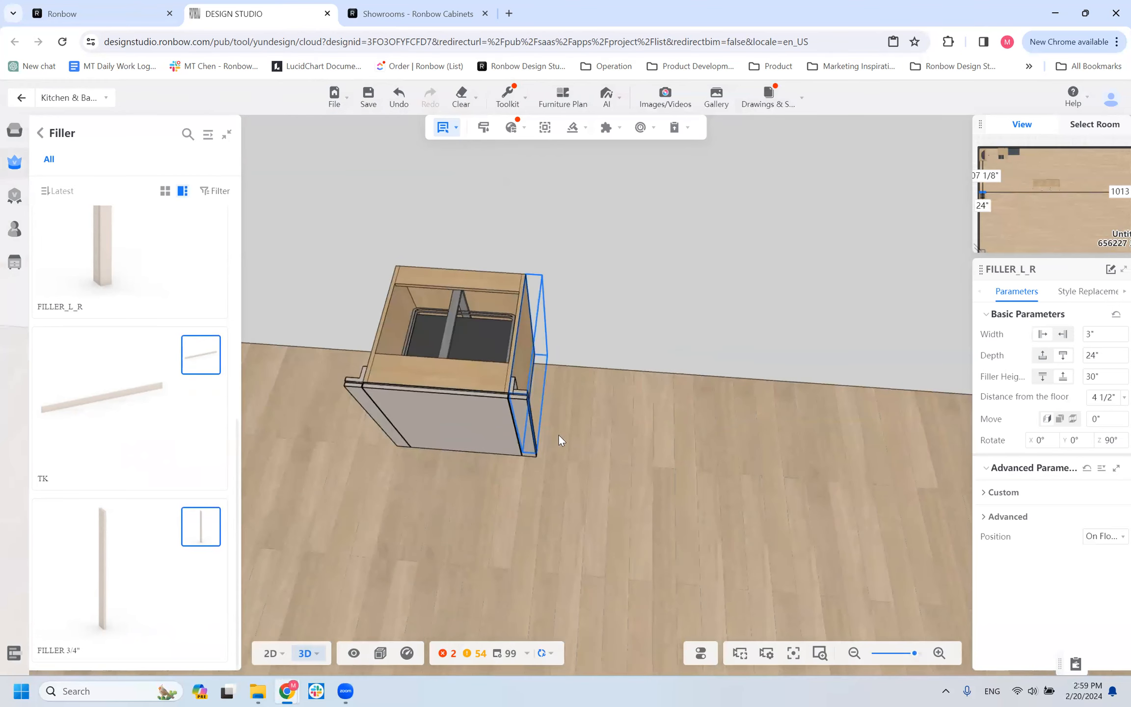
{"action": "mouse_move", "coordinate": [517, 487]}
{"action": "left_mouse_down"}
{"action": "mouse_move", "coordinate": [537, 475]}
{"action": "mouse_move", "coordinate": [502, 528]}
{"action": "mouse_move", "coordinate": [508, 503]}
{"action": "left_mouse_up"}
{"action": "scroll", "coordinate": [534, 529], "scroll_direction": "down", "scroll_amount": 3}
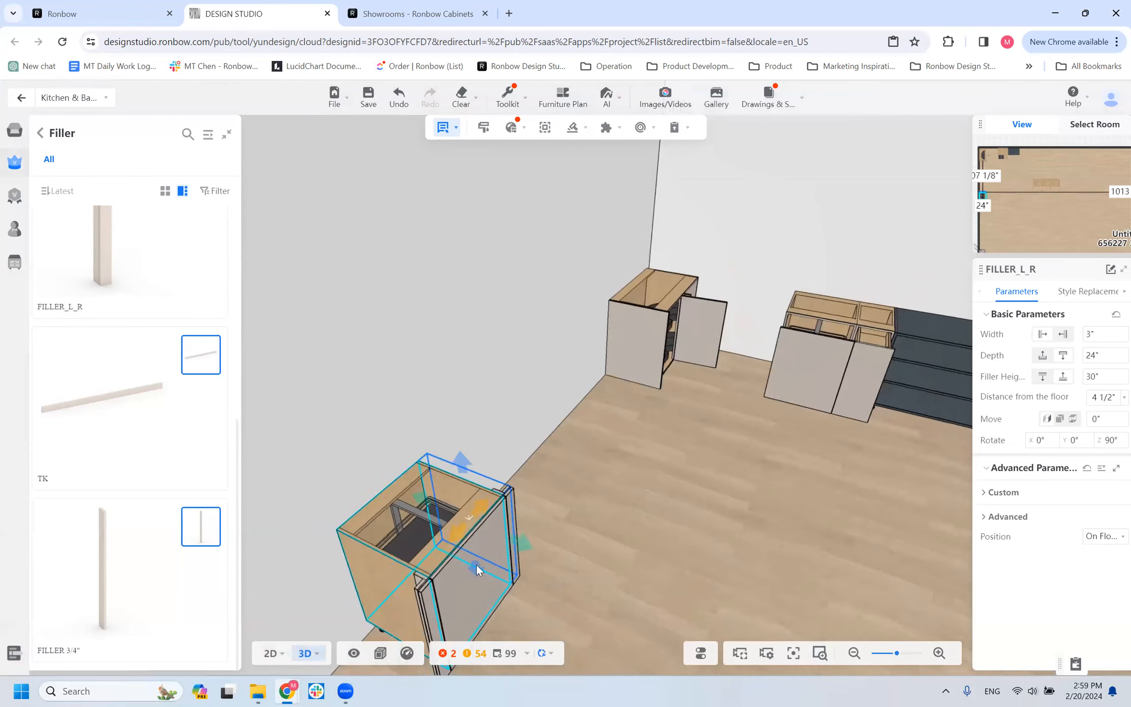
{"action": "scroll", "coordinate": [476, 566], "scroll_direction": "down", "scroll_amount": 3}
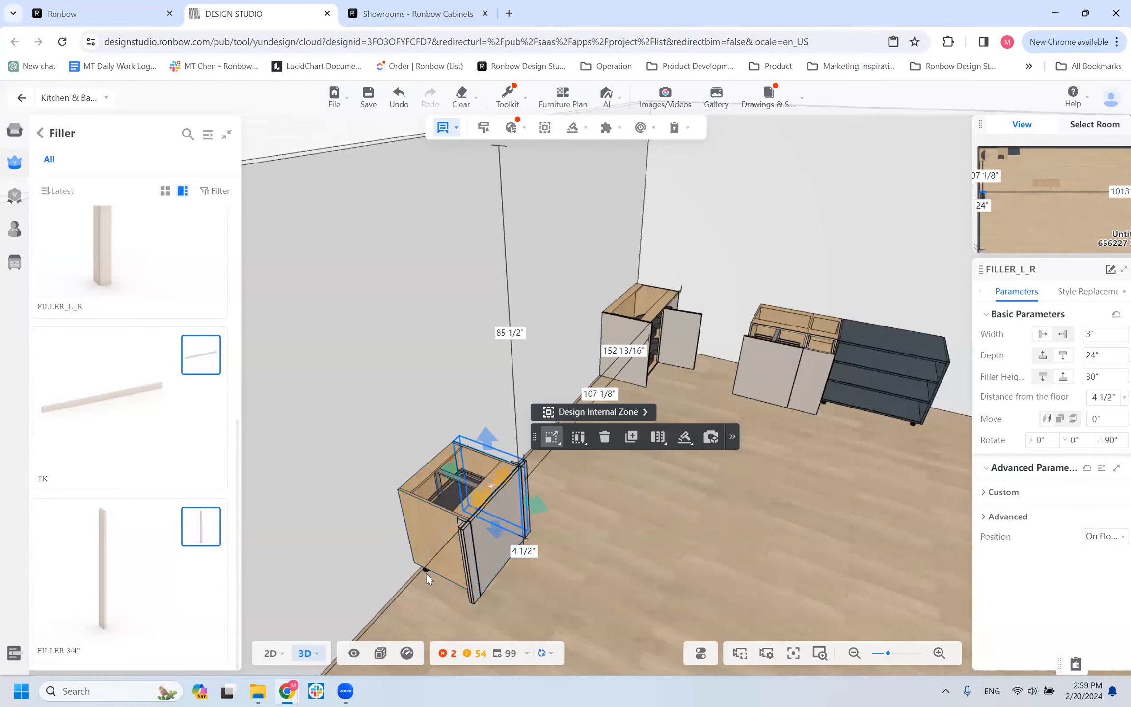
{"action": "left_click_drag", "start_coordinate": [601, 604], "coordinate": [517, 611]}
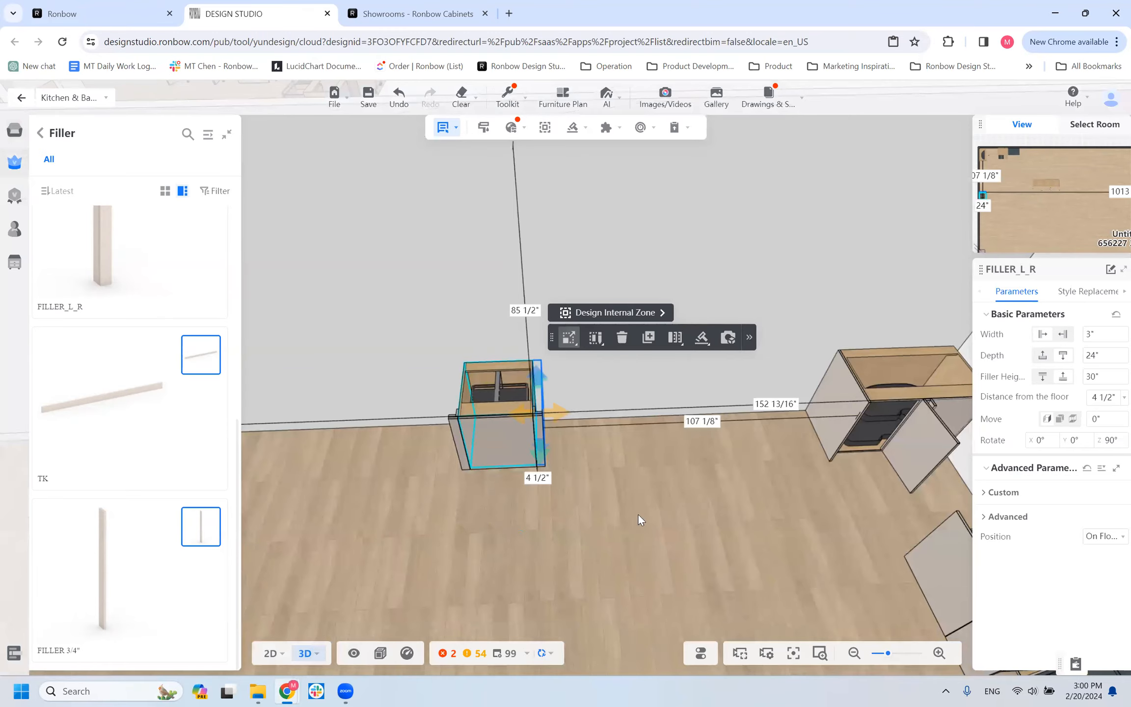
{"action": "left_click", "coordinate": [1071, 296]}
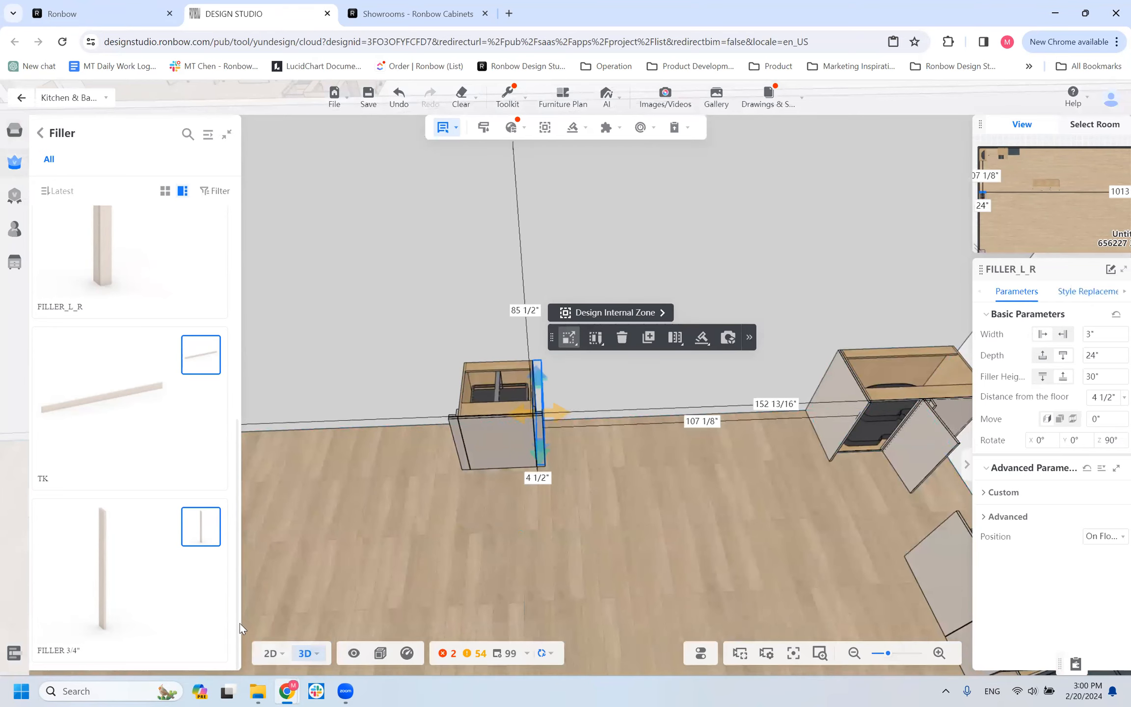
{"action": "left_click", "coordinate": [327, 547]}
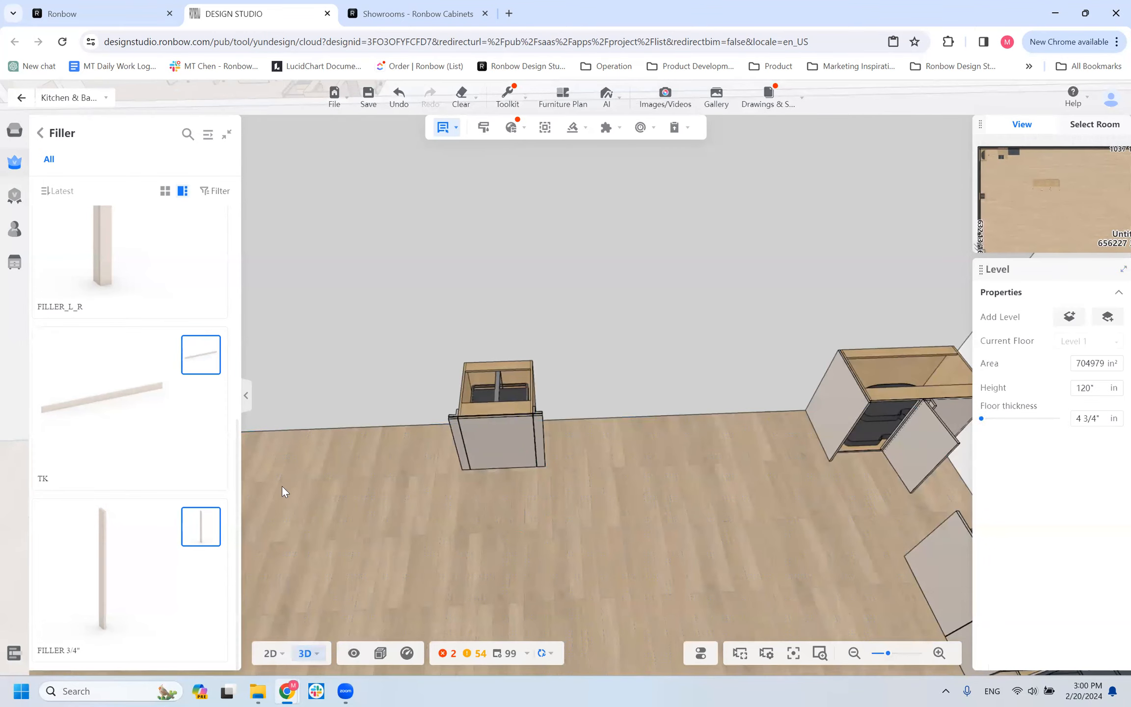
Try a TK toe kick on the floor in front of the base cabinet, view it there, and delete it.
{"action": "left_click", "coordinate": [438, 502]}
{"action": "mouse_move", "coordinate": [388, 562]}
{"action": "left_mouse_down"}
{"action": "mouse_move", "coordinate": [451, 497]}
{"action": "mouse_move", "coordinate": [468, 505]}
{"action": "mouse_move", "coordinate": [402, 508]}
{"action": "mouse_move", "coordinate": [372, 561]}
{"action": "left_mouse_up"}
{"action": "scroll", "coordinate": [527, 520], "scroll_direction": "up", "scroll_amount": 5}
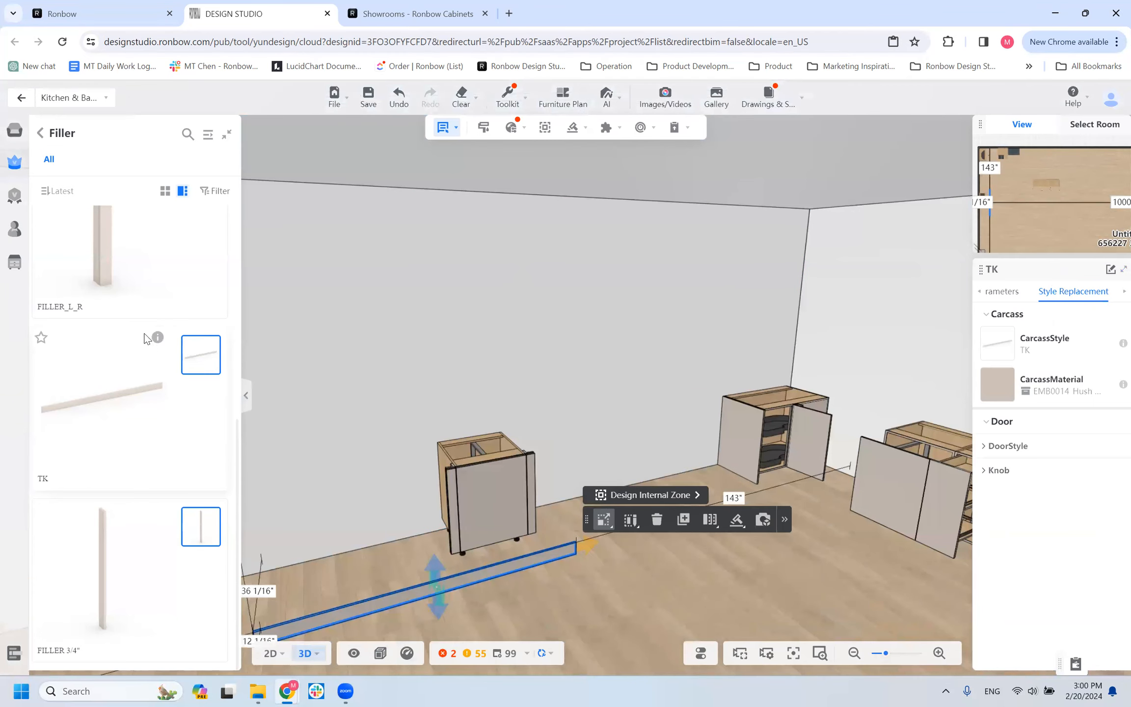
{"action": "scroll", "coordinate": [481, 392], "scroll_direction": "down", "scroll_amount": 5}
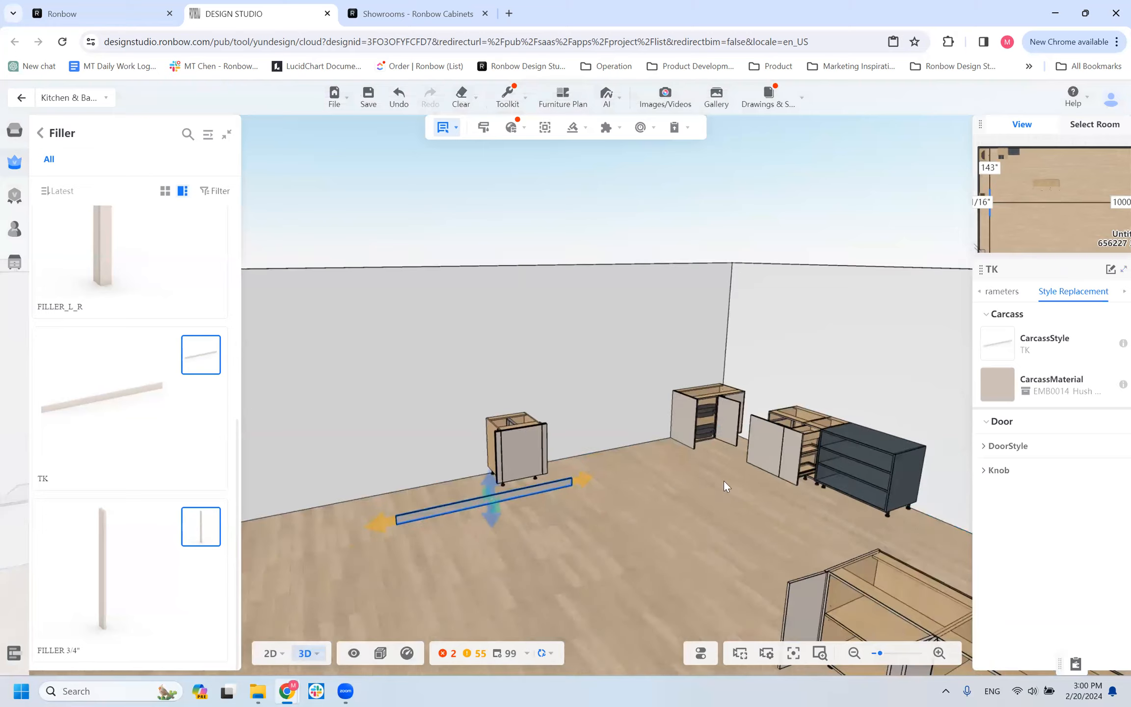
{"action": "scroll", "coordinate": [446, 537], "scroll_direction": "up", "scroll_amount": 1}
{"action": "scroll", "coordinate": [417, 593], "scroll_direction": "down", "scroll_amount": 3}
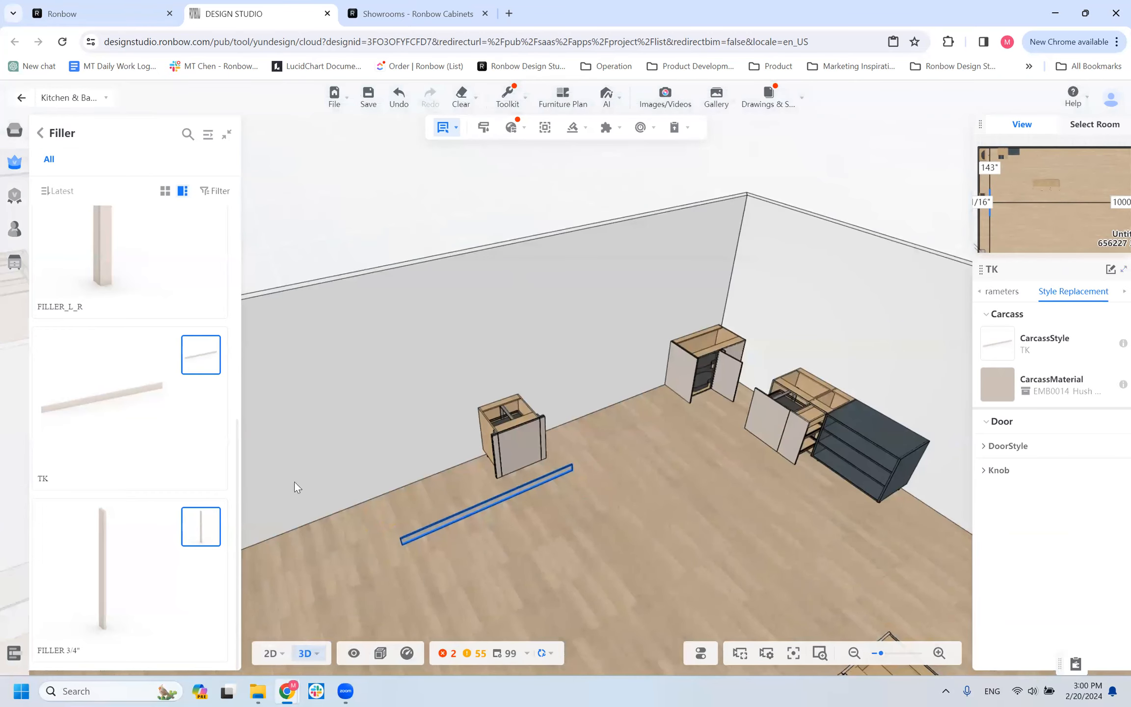
{"action": "scroll", "coordinate": [515, 442], "scroll_direction": "up", "scroll_amount": 3}
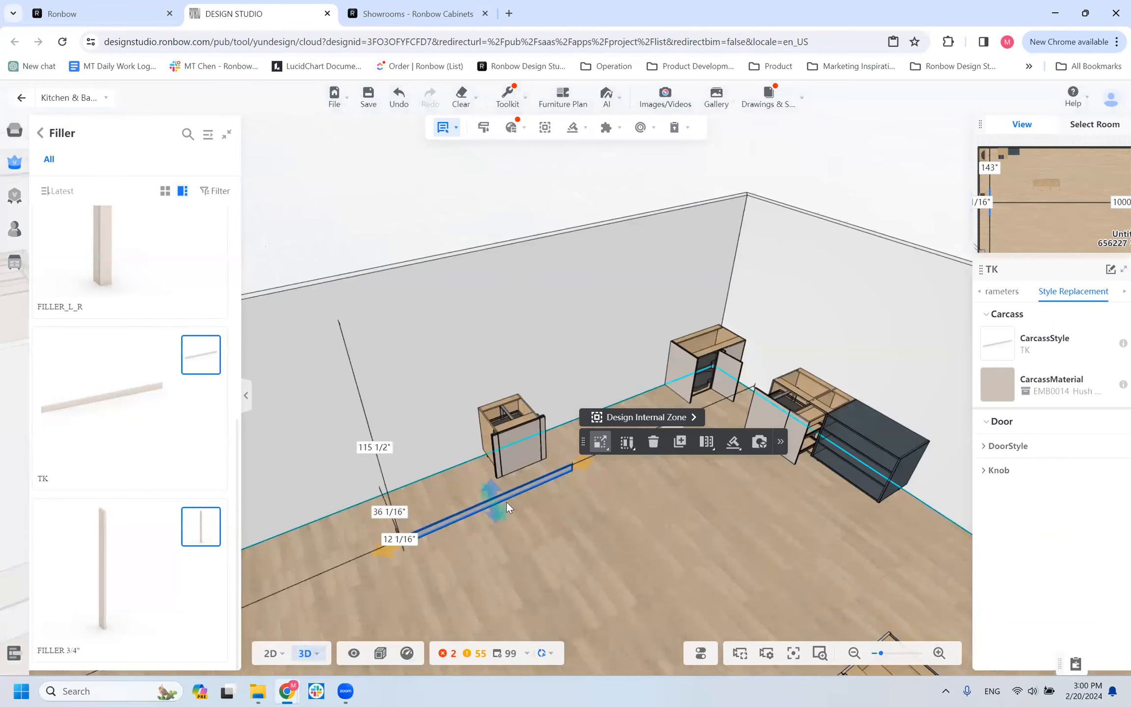
{"action": "mouse_move", "coordinate": [500, 475]}
{"action": "right_mouse_down"}
{"action": "mouse_move", "coordinate": [455, 507]}
{"action": "mouse_move", "coordinate": [506, 471]}
{"action": "right_mouse_up"}
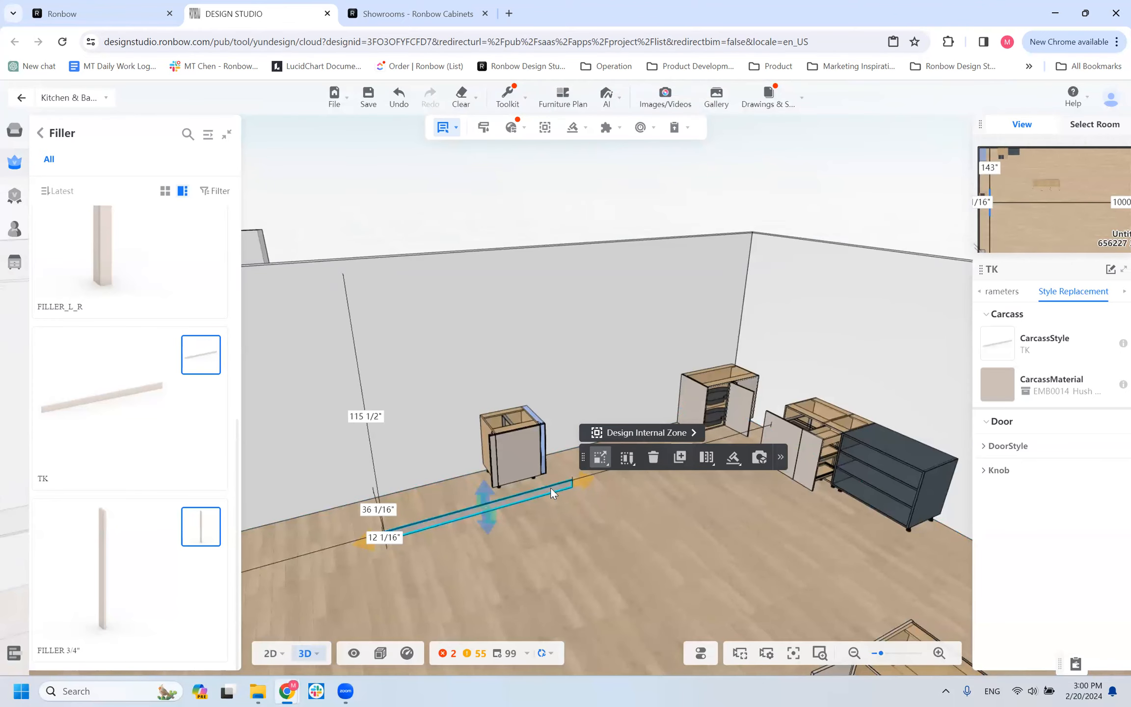
{"action": "key", "text": "Delete"}
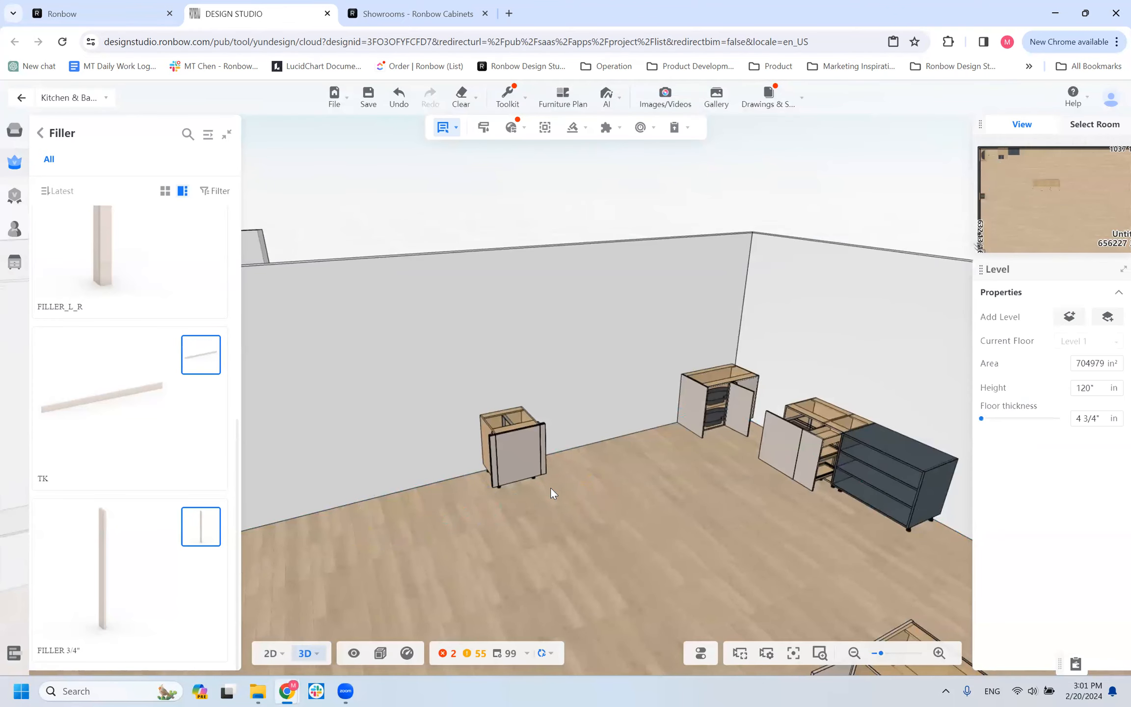
Leave the fillers and open the For Cooktop models among the base cabinets.
{"action": "left_click", "coordinate": [40, 137]}
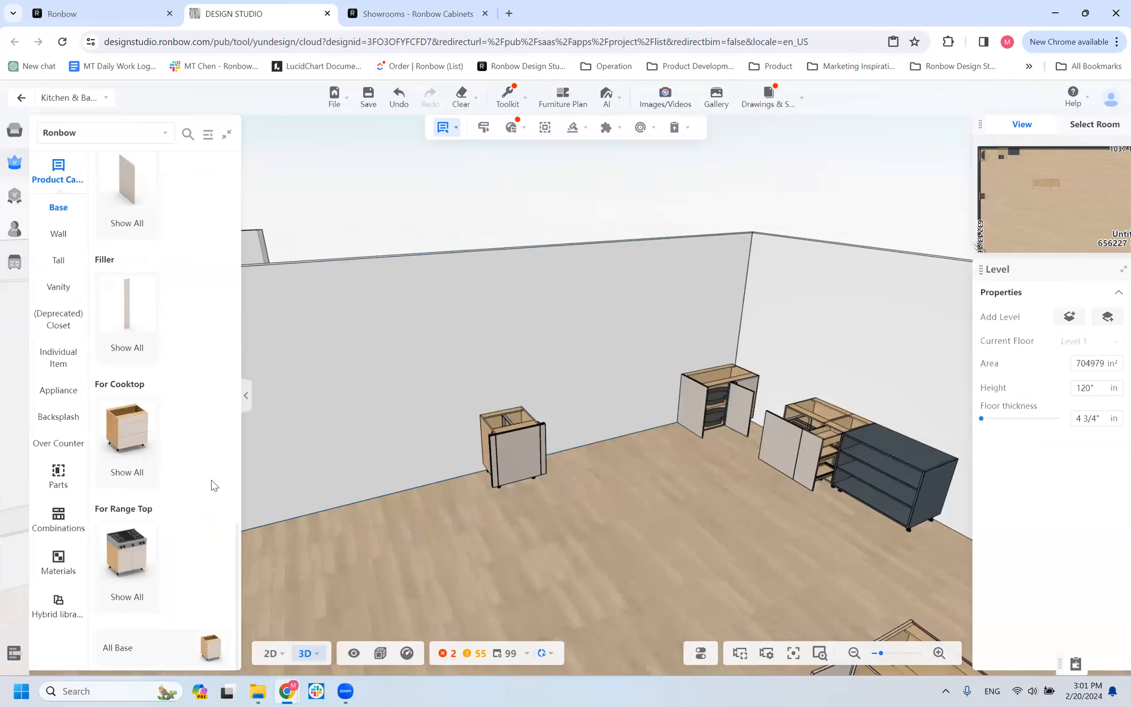
{"action": "mouse_move", "coordinate": [150, 446]}
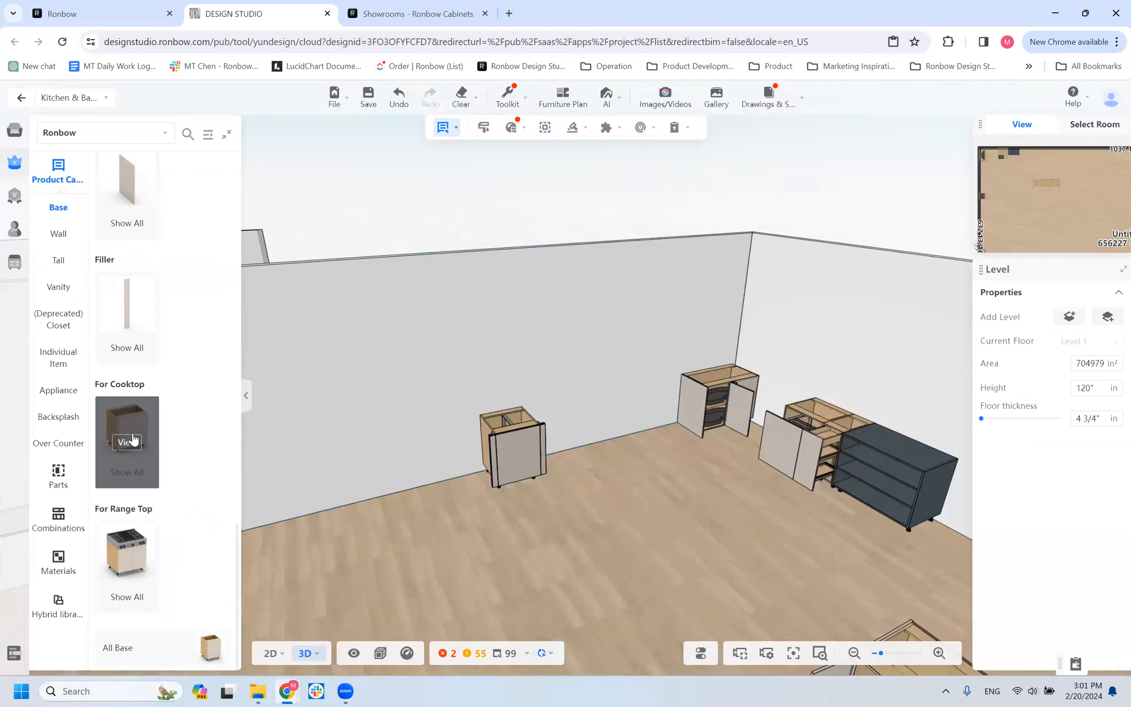
{"action": "left_click", "coordinate": [129, 442]}
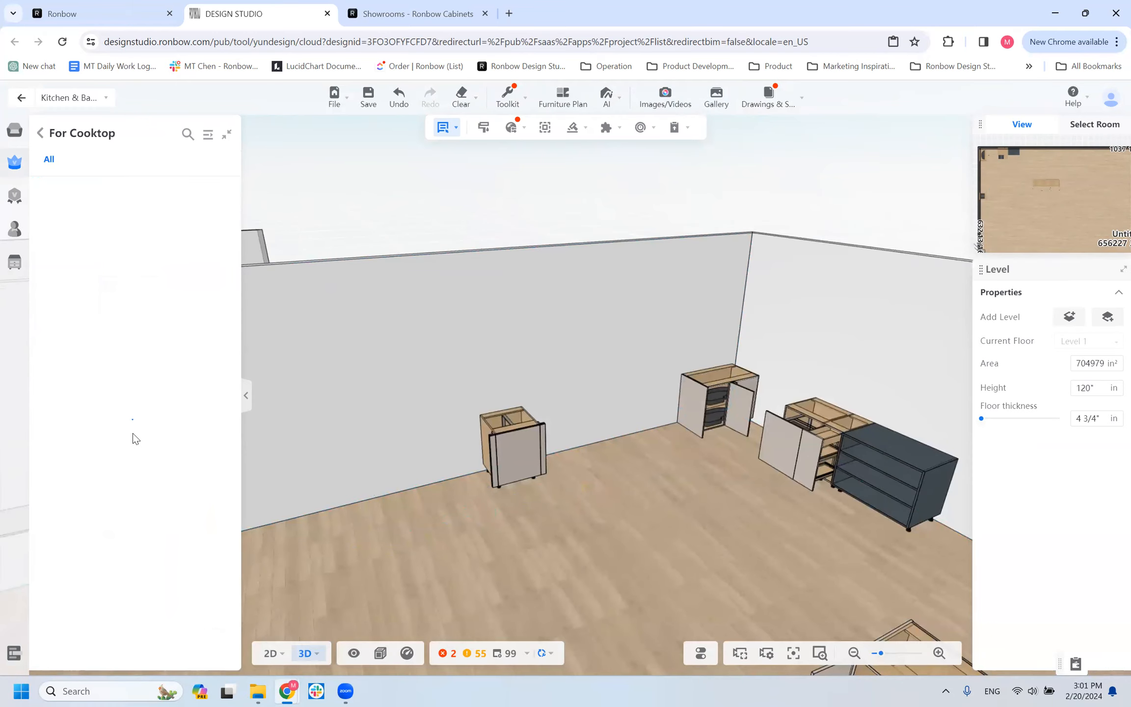
{"action": "scroll", "coordinate": [352, 374], "scroll_direction": "down", "scroll_amount": 2}
{"action": "scroll", "coordinate": [600, 423], "scroll_direction": "down", "scroll_amount": 3}
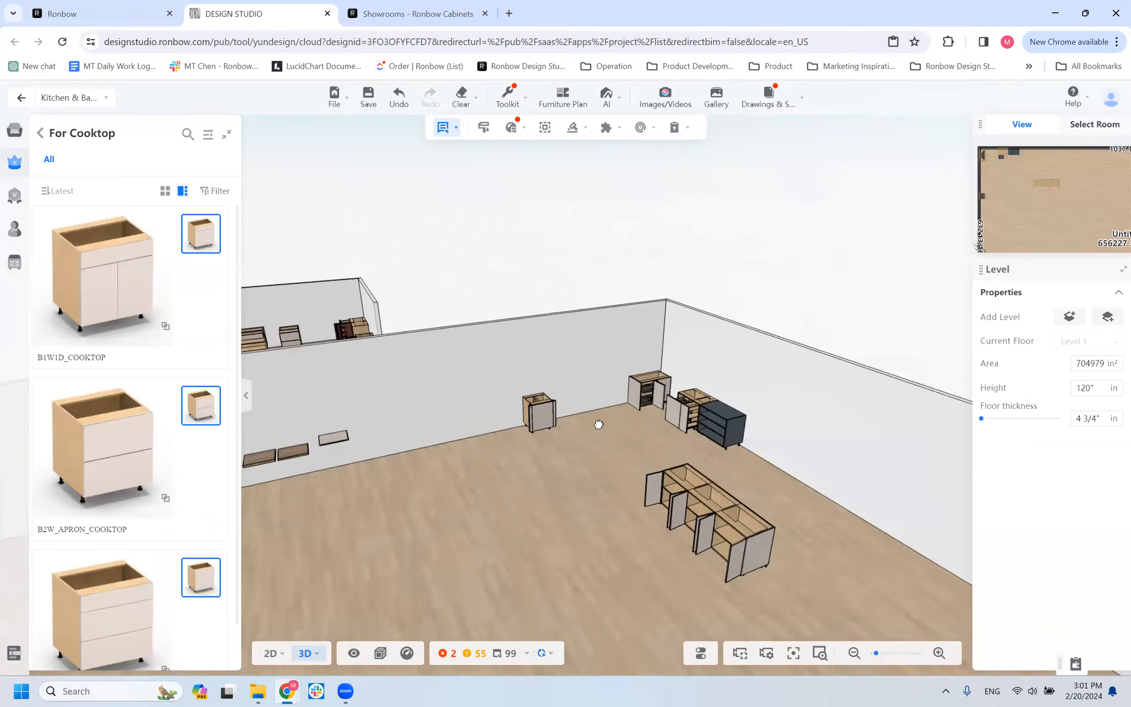
Place a B1W1D_COOKTOP cabinet against the wall with the loose panels, about 93 1/2" from the room corner.
{"action": "mouse_move", "coordinate": [32, 223]}
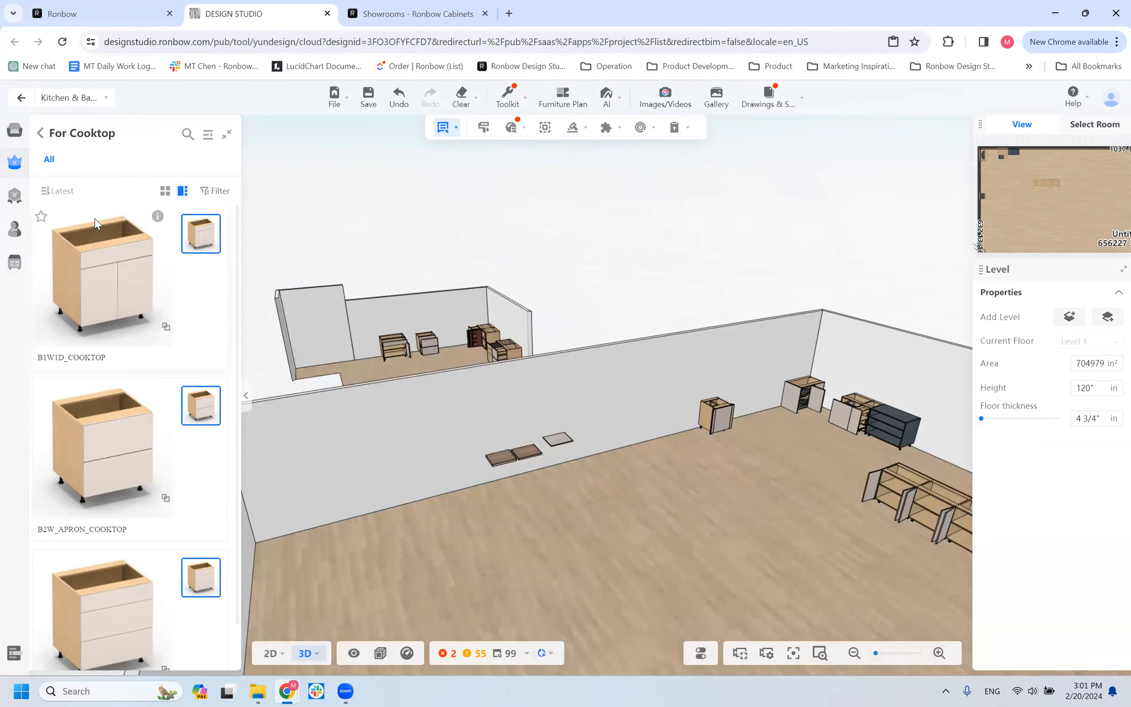
{"action": "left_click", "coordinate": [96, 263]}
{"action": "left_click", "coordinate": [392, 489]}
{"action": "scroll", "coordinate": [323, 556], "scroll_direction": "up", "scroll_amount": 4}
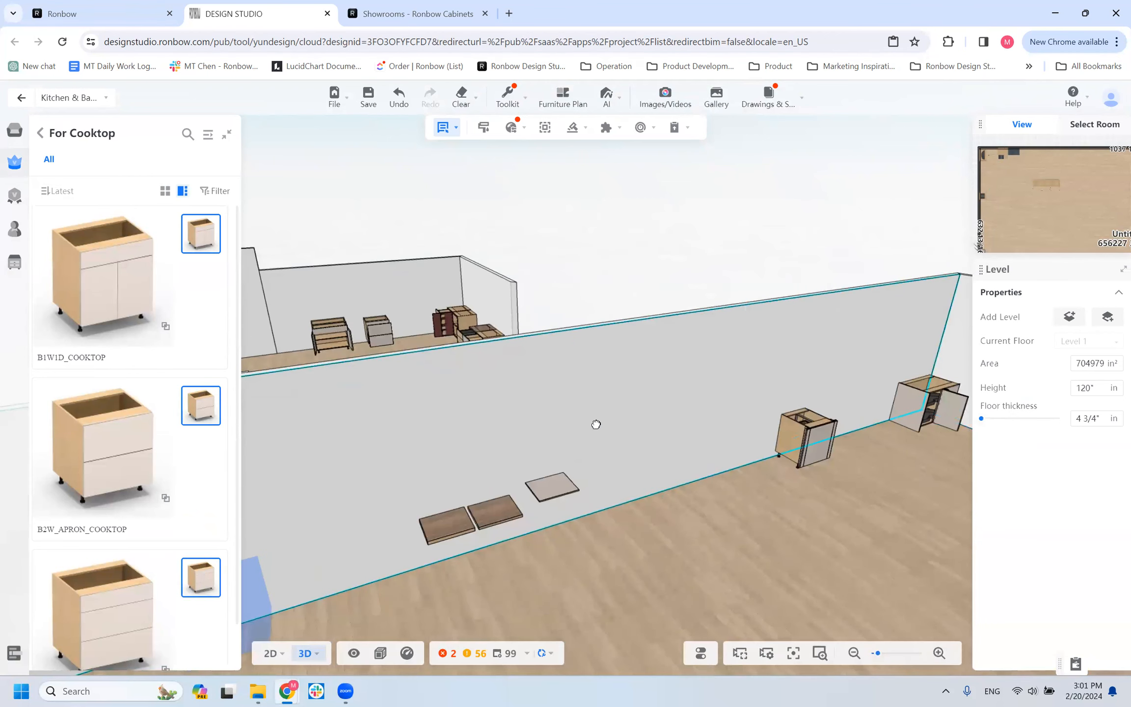
{"action": "scroll", "coordinate": [595, 424], "scroll_direction": "down", "scroll_amount": 4}
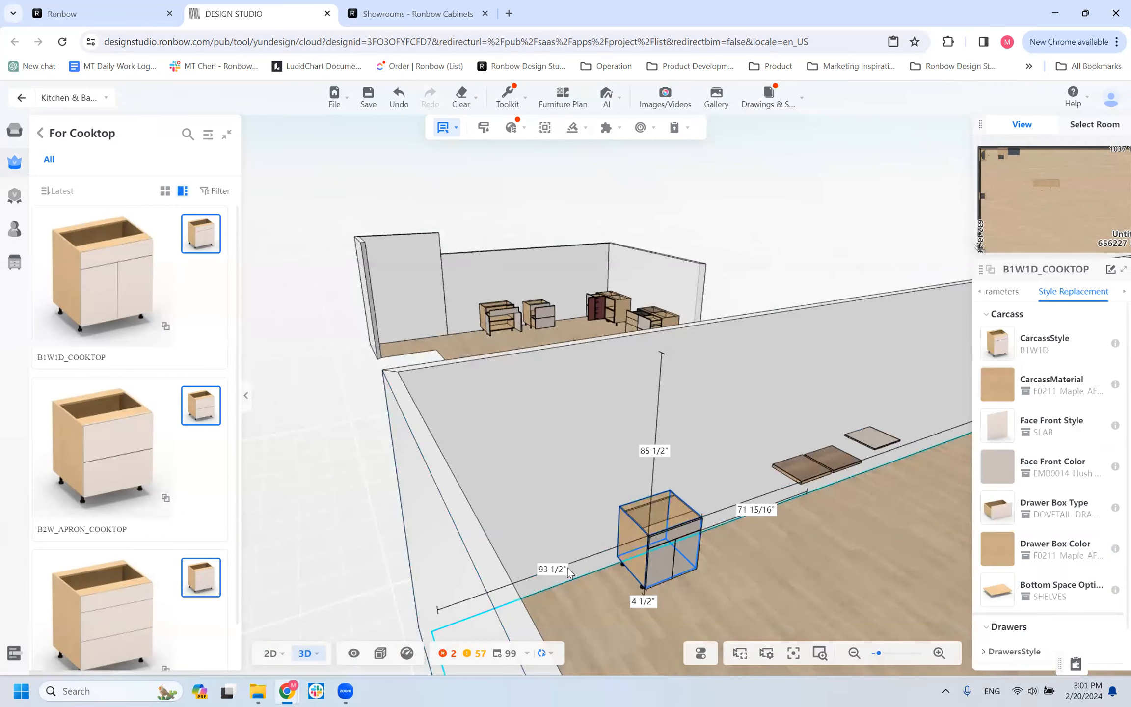
{"action": "scroll", "coordinate": [408, 565], "scroll_direction": "up", "scroll_amount": 4}
{"action": "left_click_drag", "start_coordinate": [444, 574], "coordinate": [476, 491]}
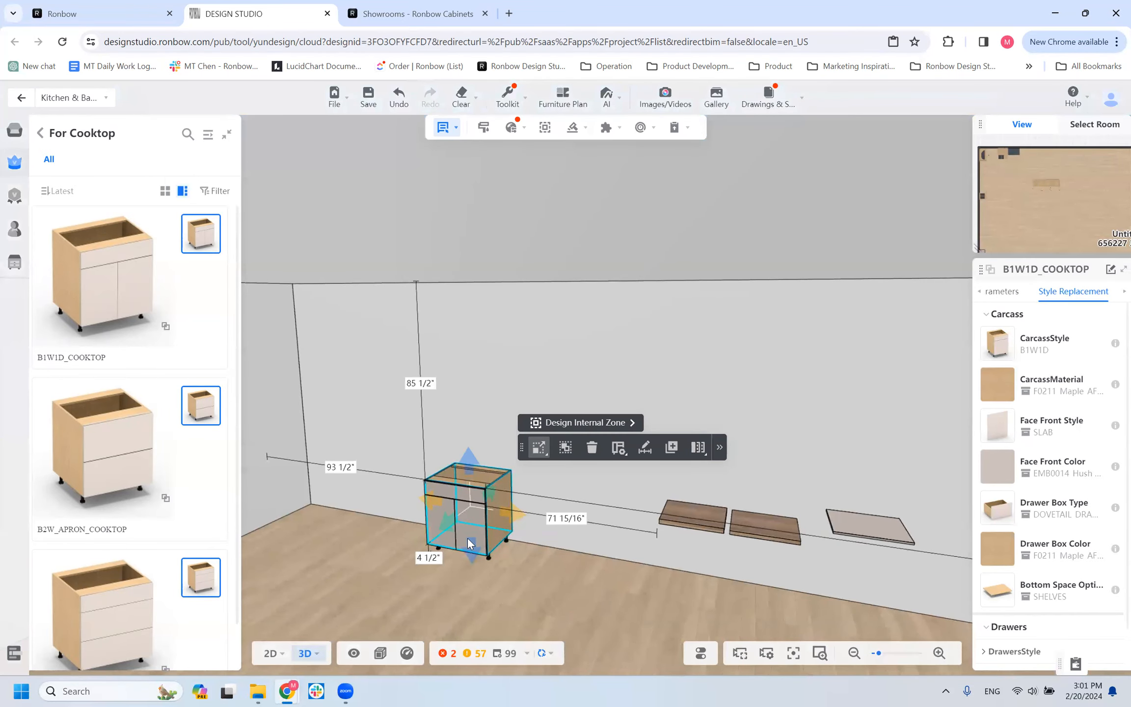
Open the doors and drawer of the B1W1D_COOKTOP cabinet and examine its interior from several angles.
{"action": "scroll", "coordinate": [468, 543], "scroll_direction": "up", "scroll_amount": 4}
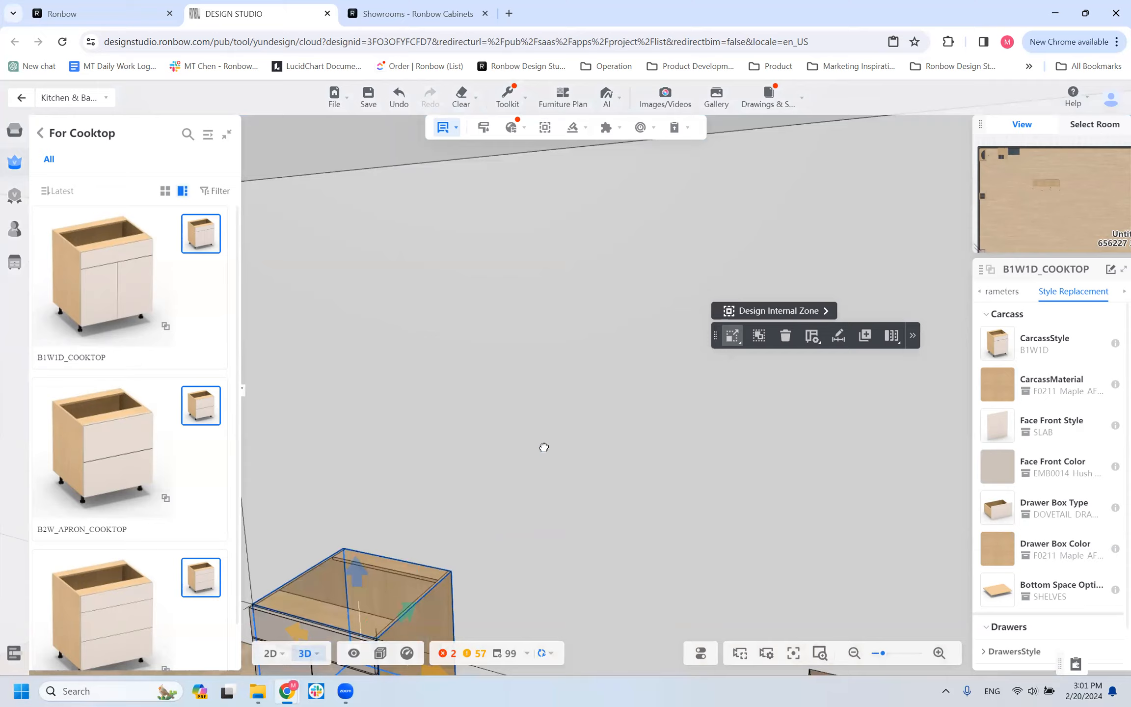
{"action": "scroll", "coordinate": [543, 447], "scroll_direction": "down", "scroll_amount": 4}
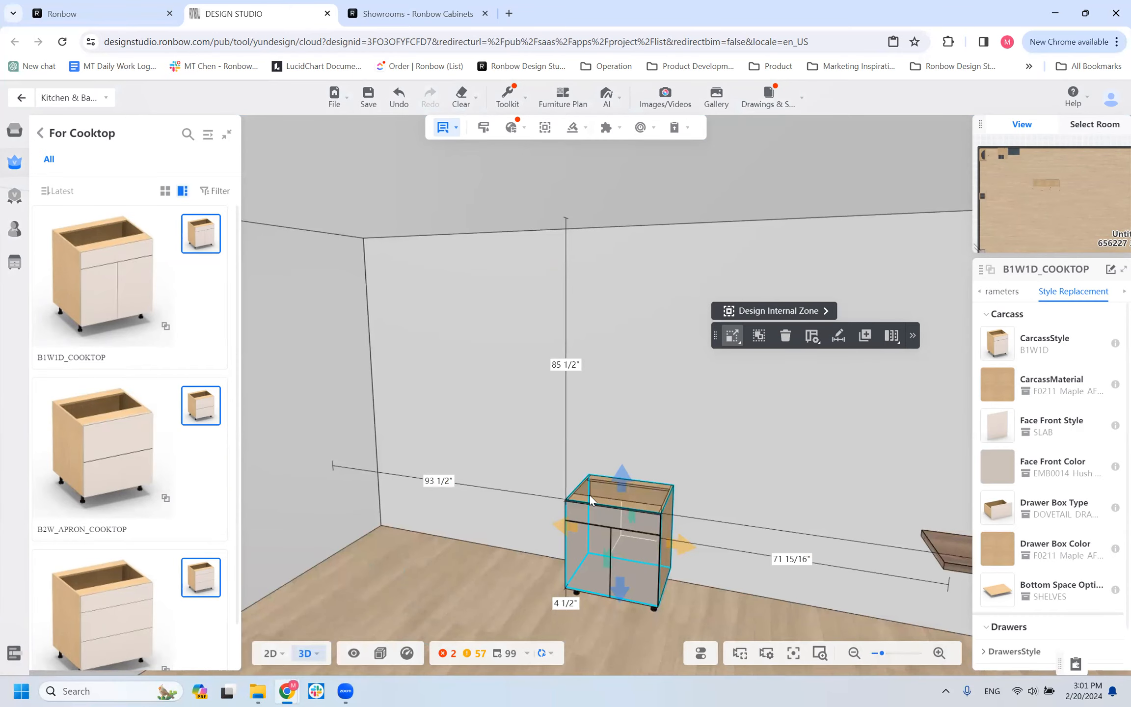
{"action": "left_click", "coordinate": [629, 513]}
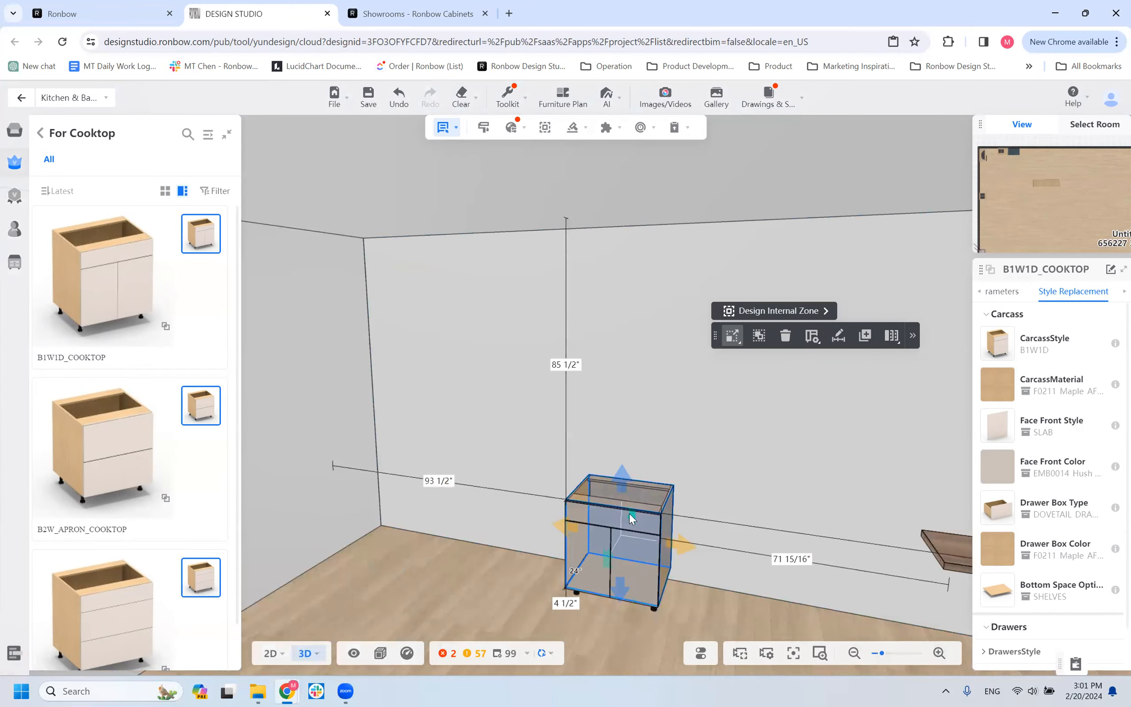
{"action": "double_click", "coordinate": [635, 519]}
{"action": "left_click_drag", "start_coordinate": [687, 605], "coordinate": [758, 604]}
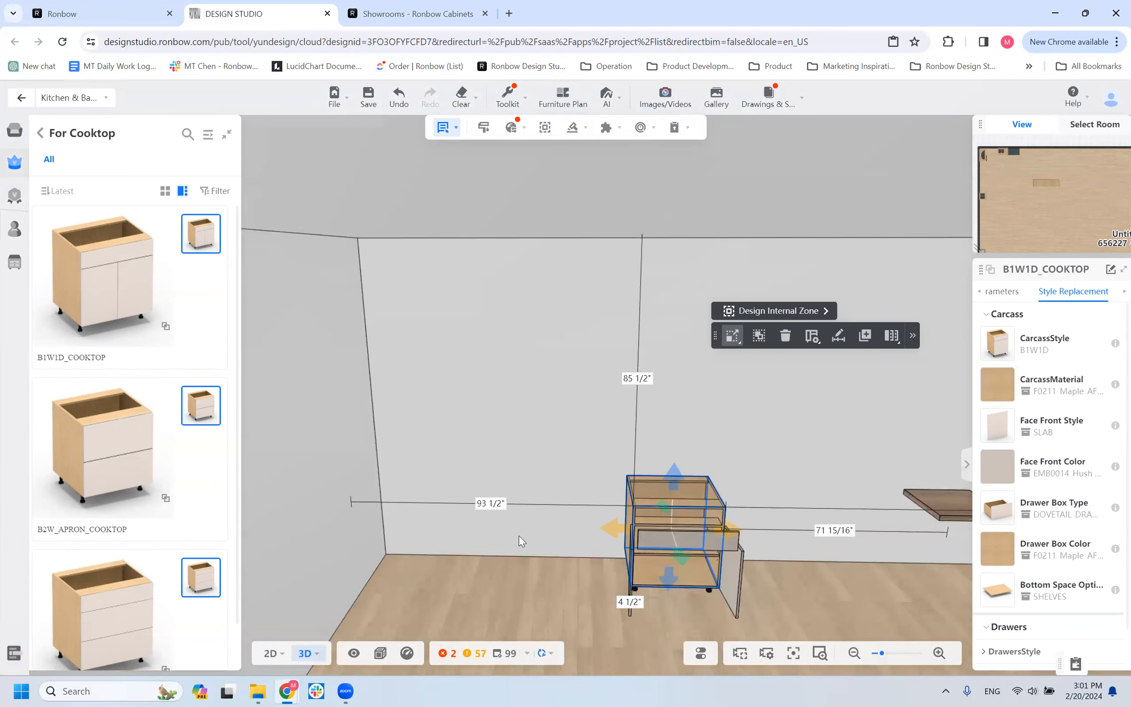
{"action": "scroll", "coordinate": [651, 530], "scroll_direction": "down", "scroll_amount": 6}
{"action": "left_click_drag", "start_coordinate": [614, 544], "coordinate": [568, 550]}
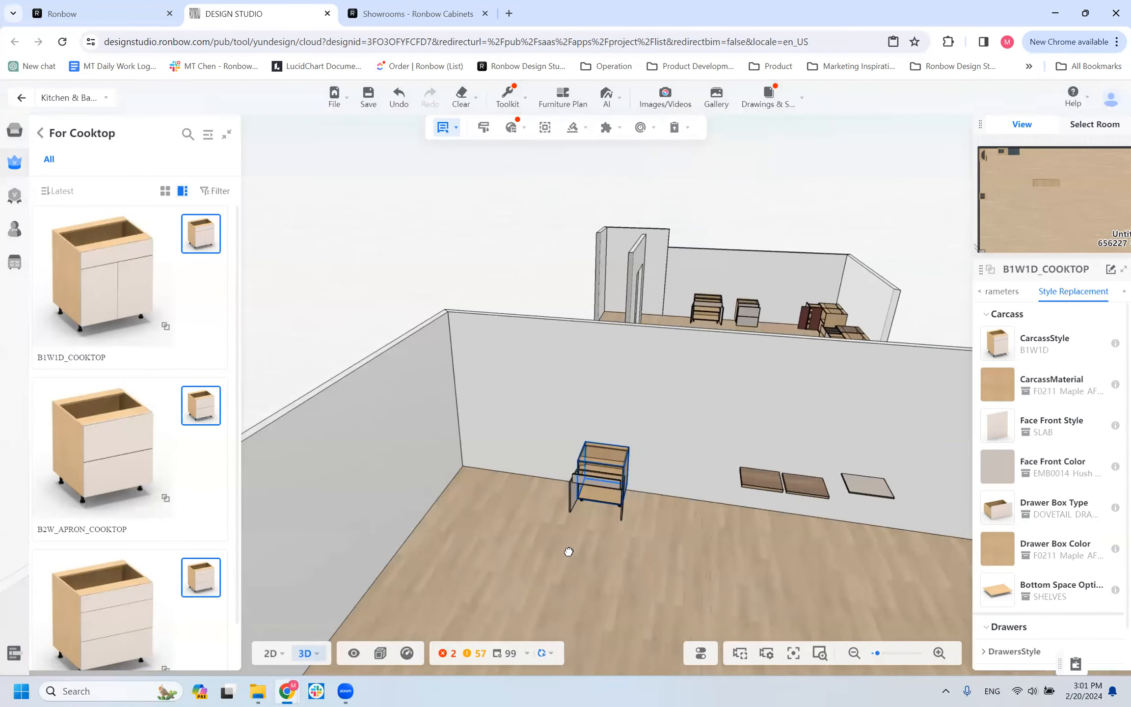
{"action": "scroll", "coordinate": [568, 540], "scroll_direction": "up", "scroll_amount": 5}
{"action": "scroll", "coordinate": [438, 561], "scroll_direction": "down", "scroll_amount": 2}
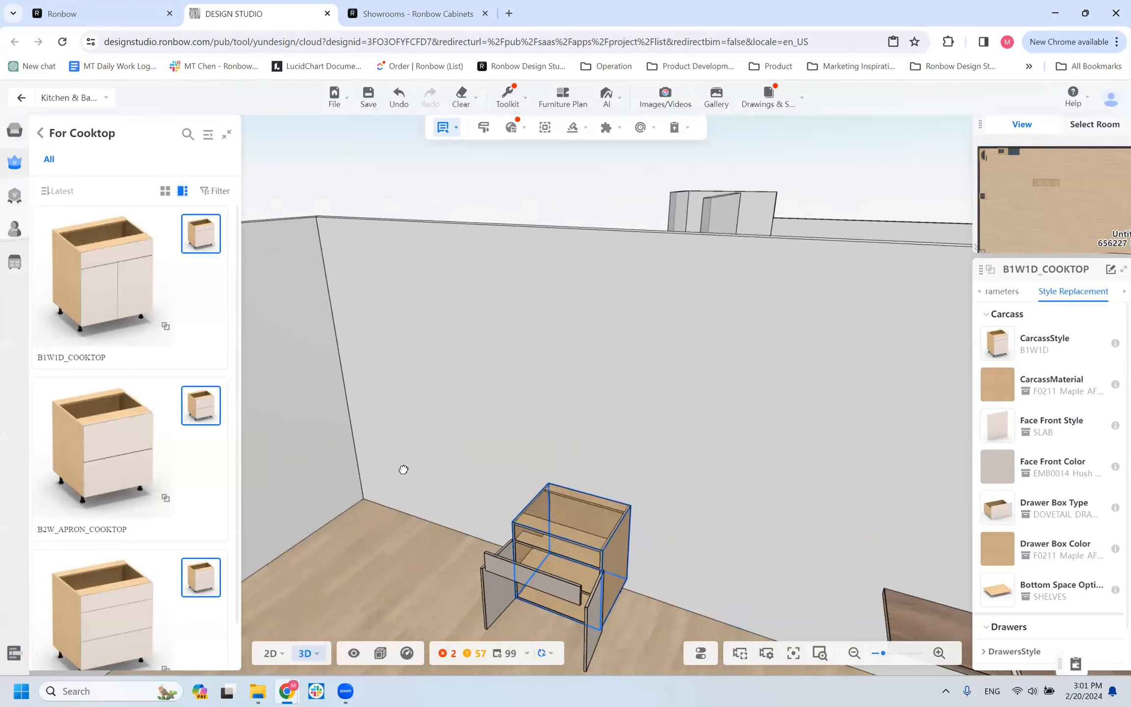
{"action": "left_click", "coordinate": [595, 587]}
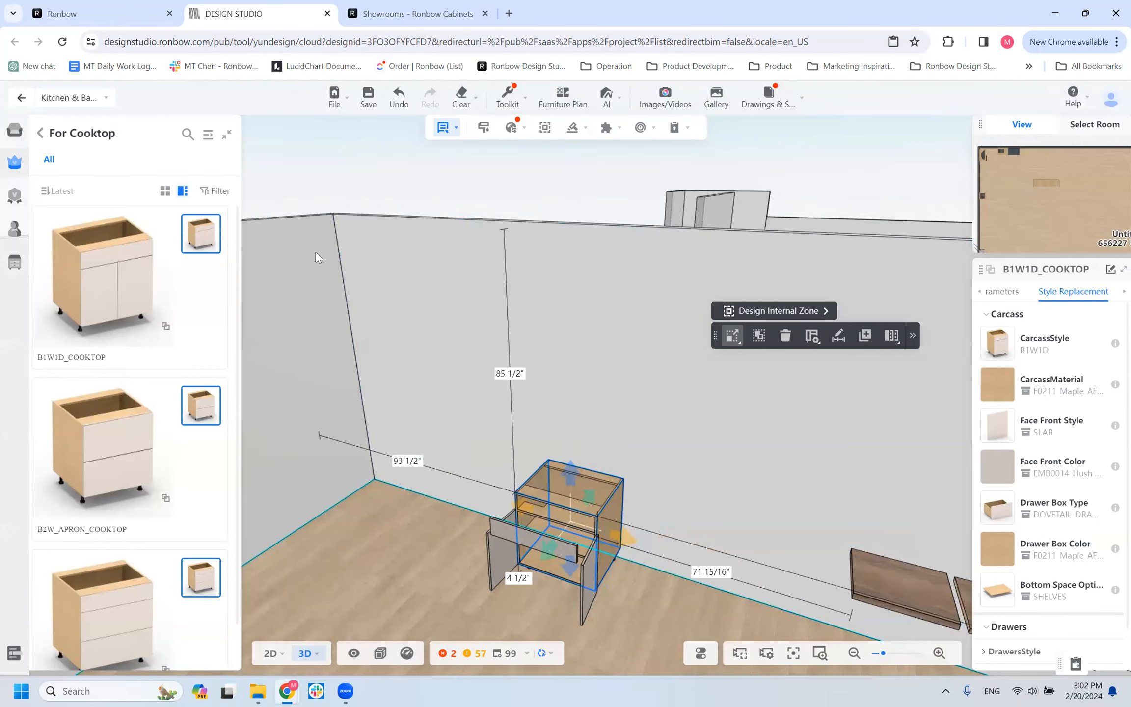
Compare the Parameters and Style Replacement settings of the B1W1D_COOKTOP cabinet.
{"action": "left_click_drag", "start_coordinate": [410, 566], "coordinate": [513, 566]}
{"action": "left_click", "coordinate": [656, 535]}
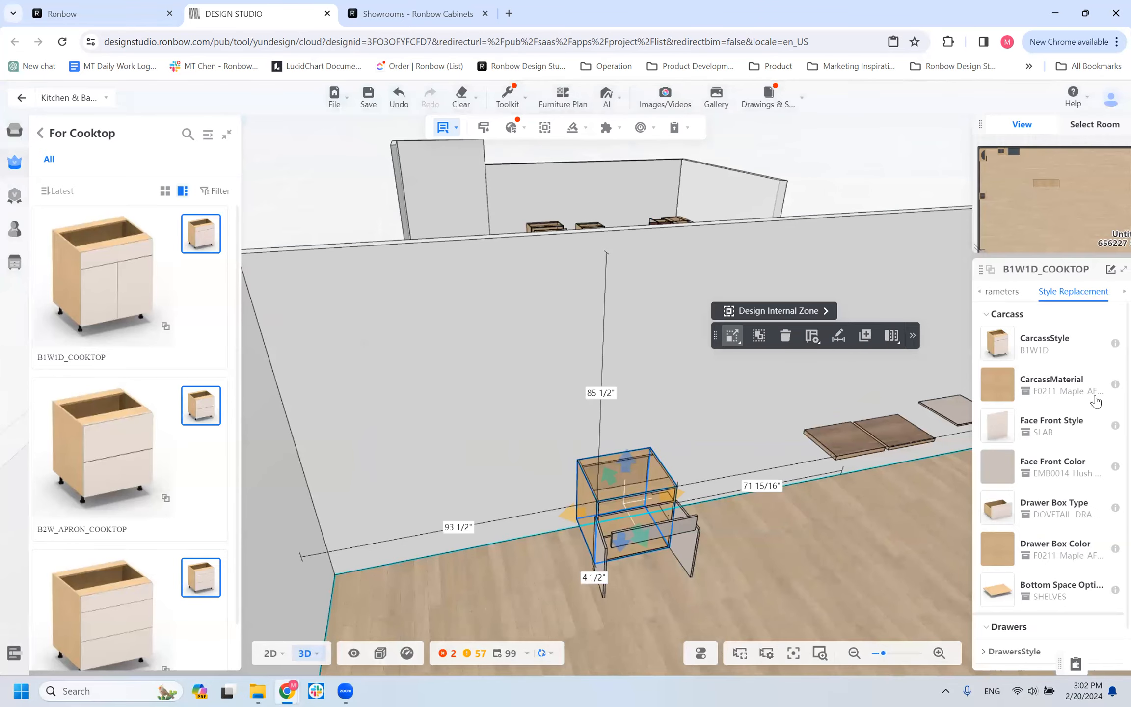
{"action": "left_click", "coordinate": [1001, 292]}
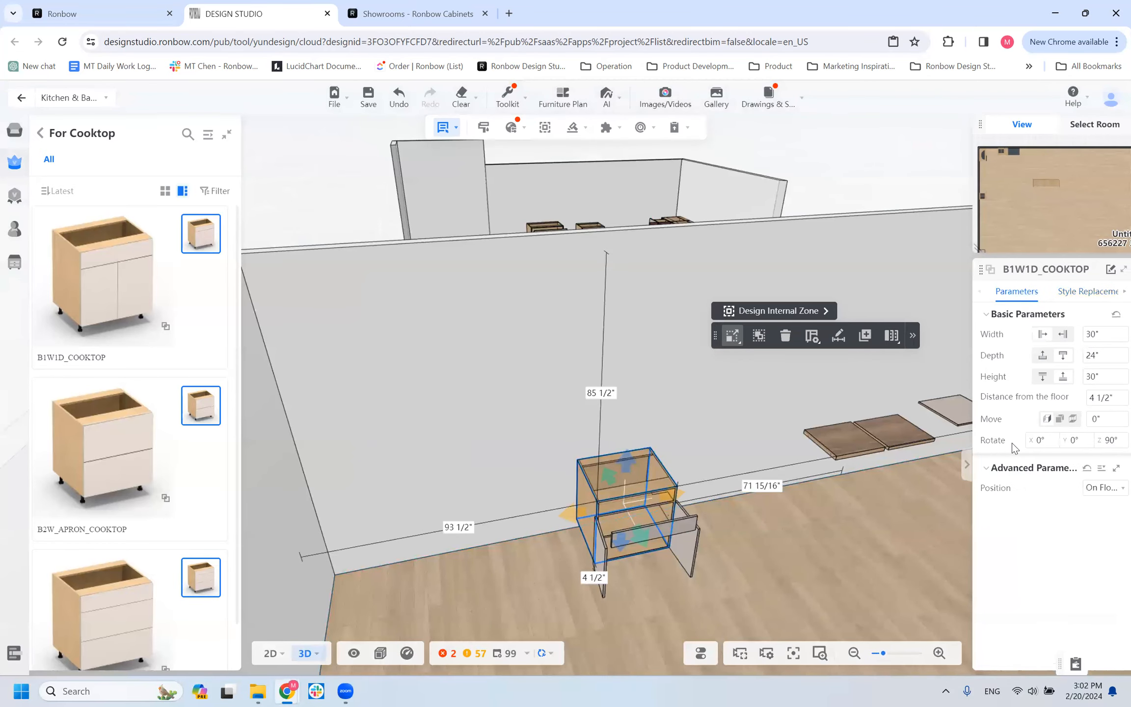
{"action": "left_click", "coordinate": [767, 538]}
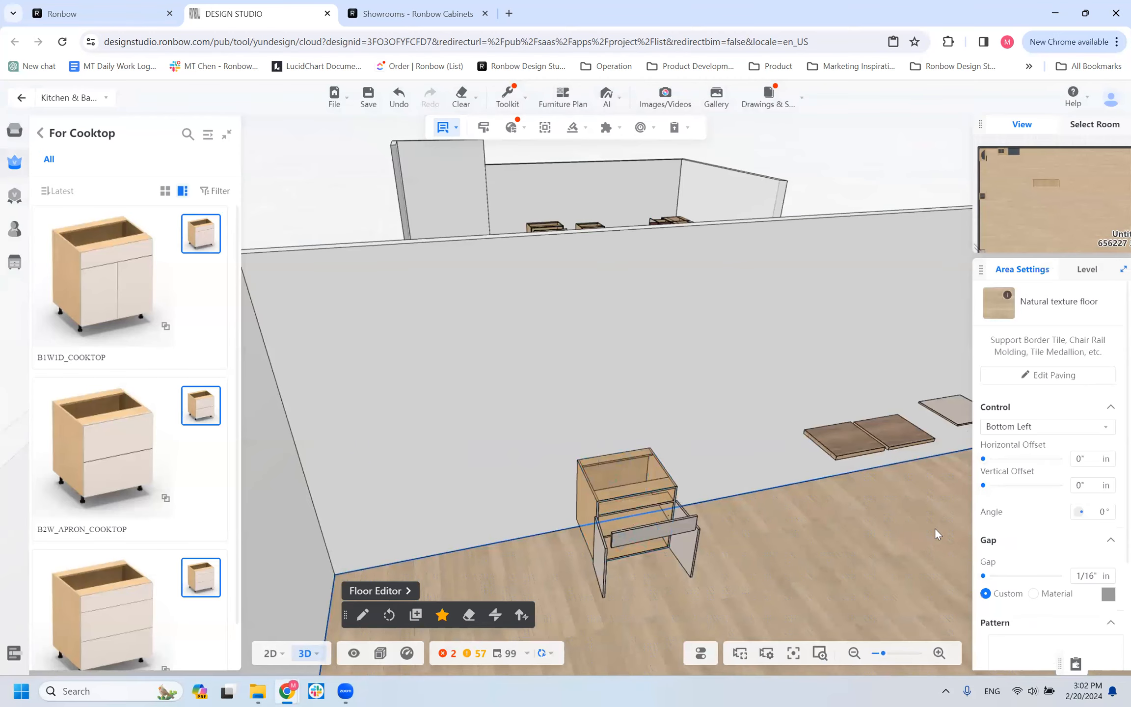
{"action": "left_click", "coordinate": [631, 503]}
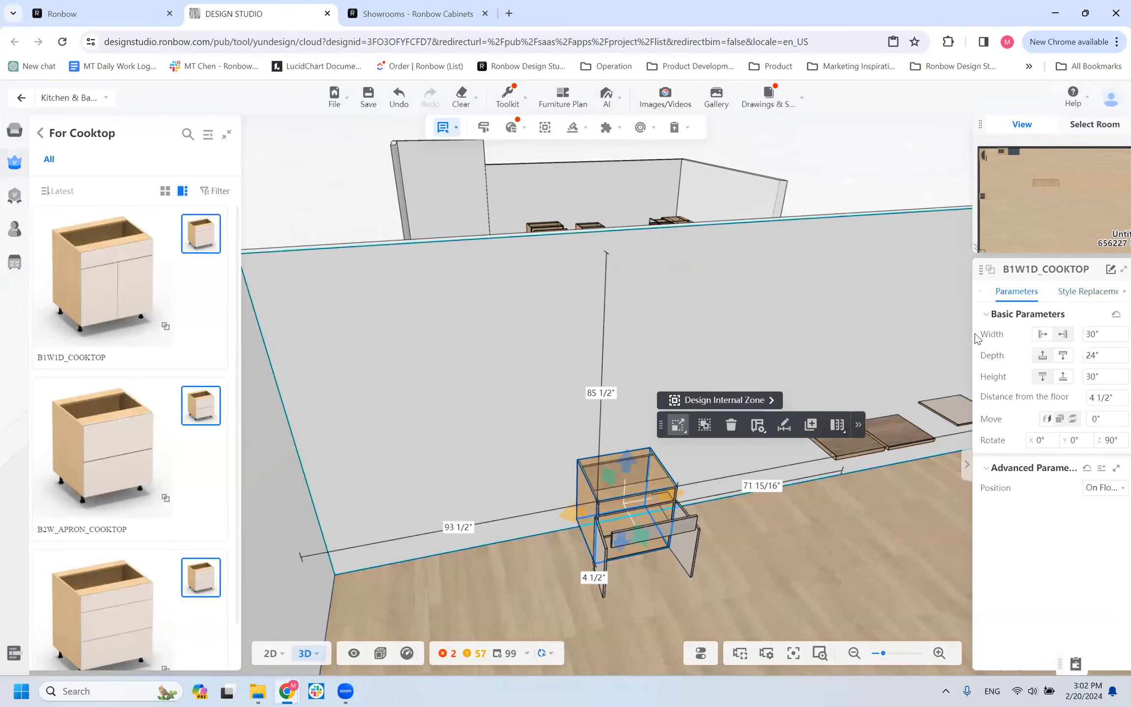
{"action": "left_click", "coordinate": [1091, 294]}
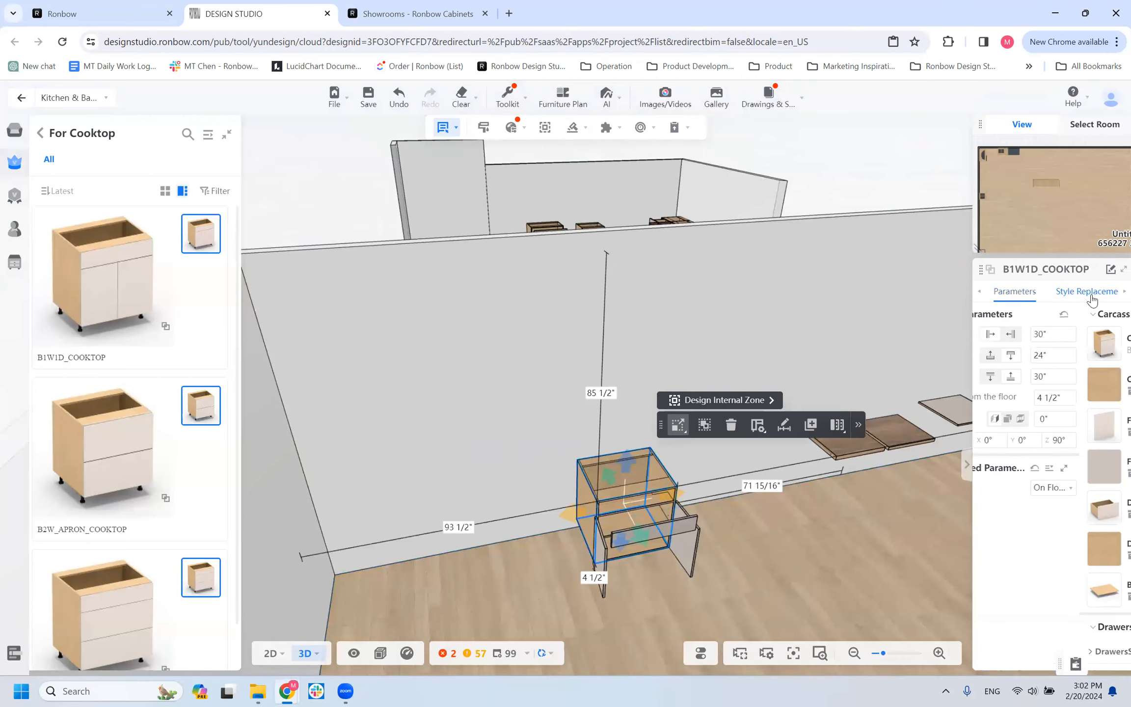
{"action": "left_click", "coordinate": [1004, 291]}
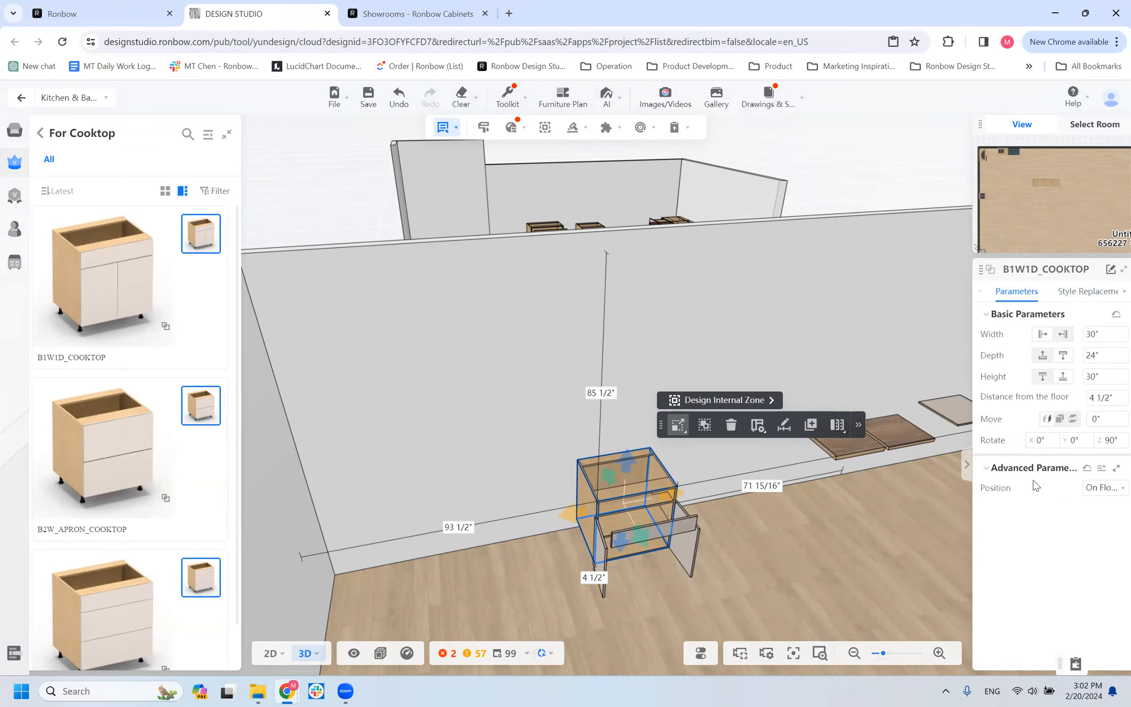
Enter the B1W1D carcass inside the cooktop cabinet and review its Basic, Drawer and Reveals parameters.
{"action": "left_click_drag", "start_coordinate": [608, 582], "coordinate": [551, 549]}
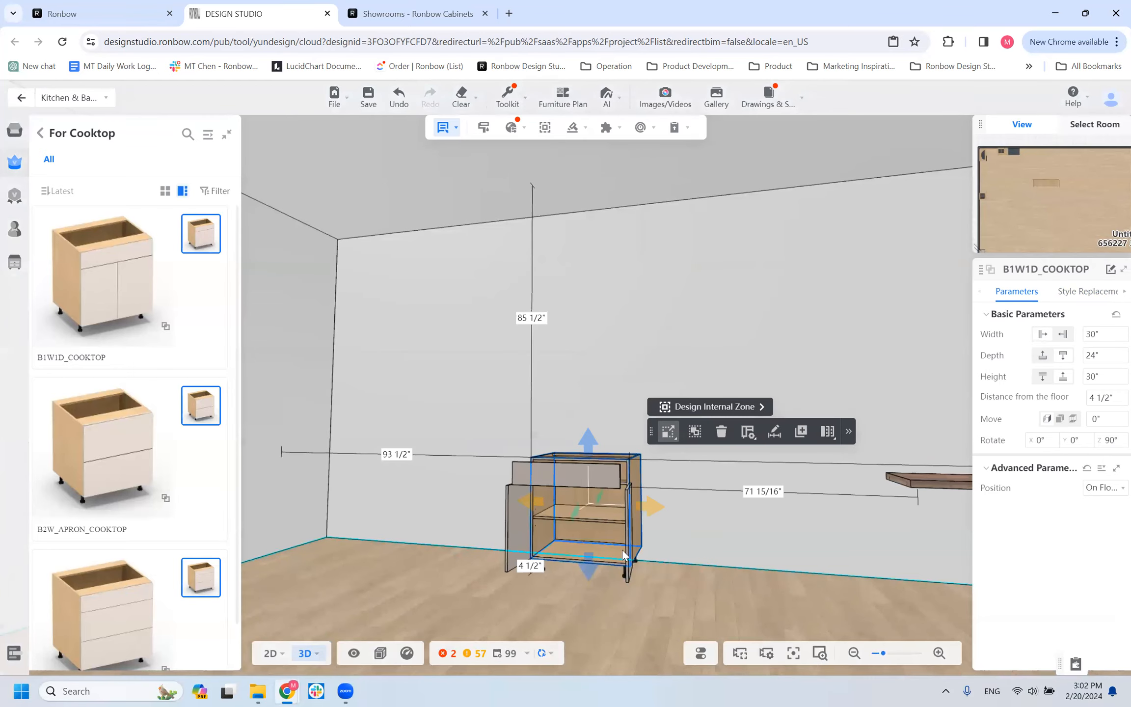
{"action": "double_click", "coordinate": [591, 513]}
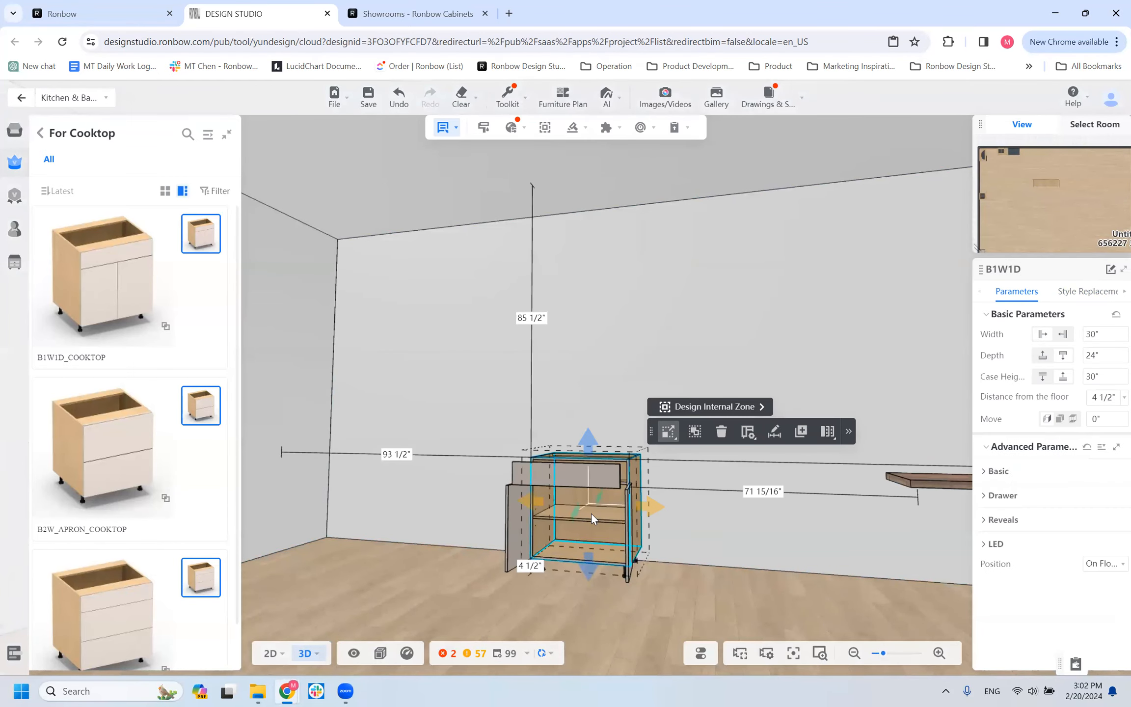
{"action": "left_click", "coordinate": [988, 472]}
{"action": "scroll", "coordinate": [987, 559], "scroll_direction": "down", "scroll_amount": 1}
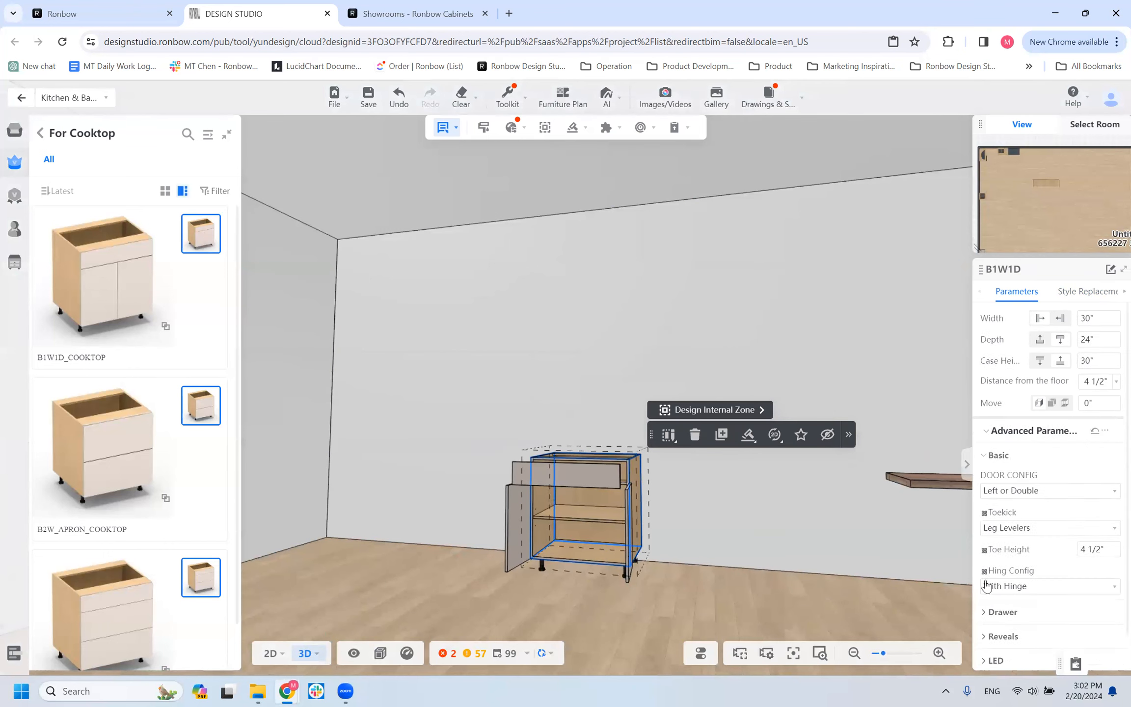
{"action": "left_click", "coordinate": [988, 591]}
{"action": "scroll", "coordinate": [988, 591], "scroll_direction": "down", "scroll_amount": 1}
{"action": "left_click", "coordinate": [988, 614]}
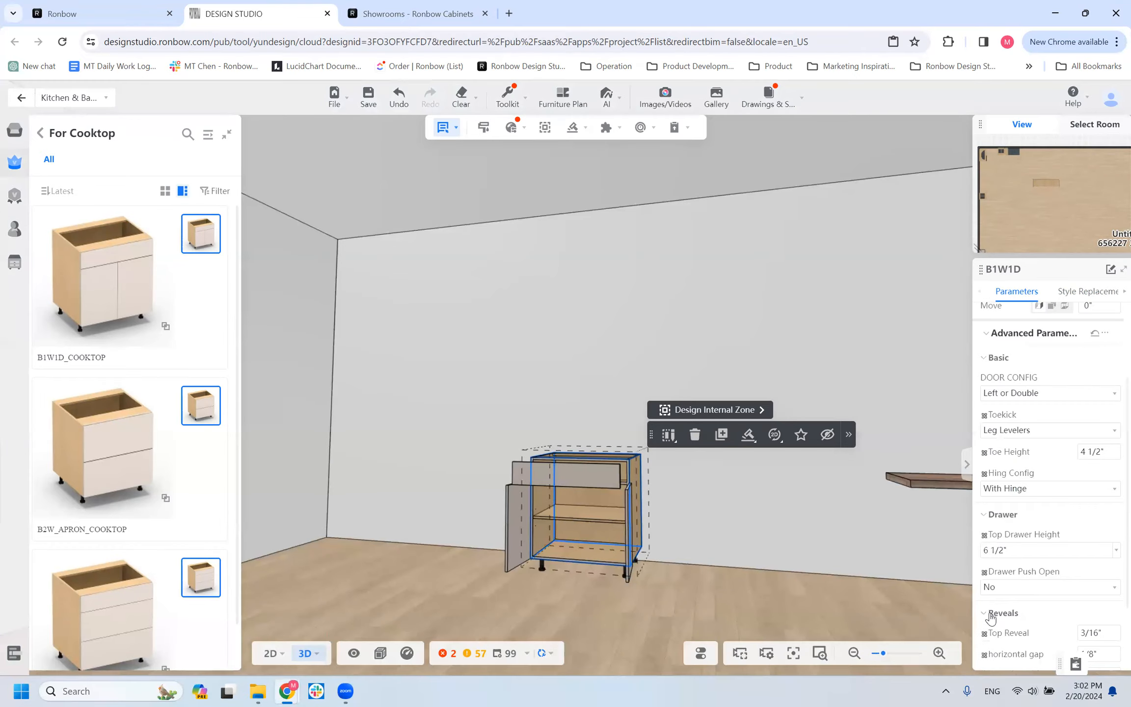
{"action": "left_click", "coordinate": [690, 594]}
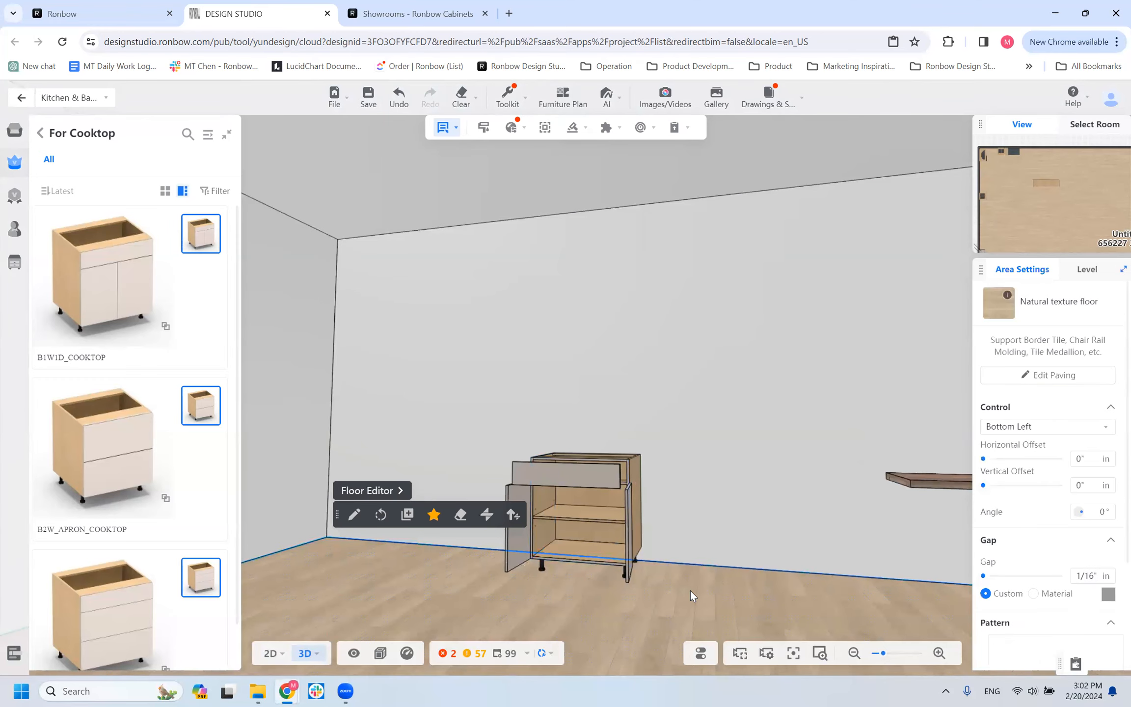
View the cooktop cabinet from above, reopen its inner B1W1D carcass and check the Basic parameter group.
{"action": "left_click", "coordinate": [630, 486]}
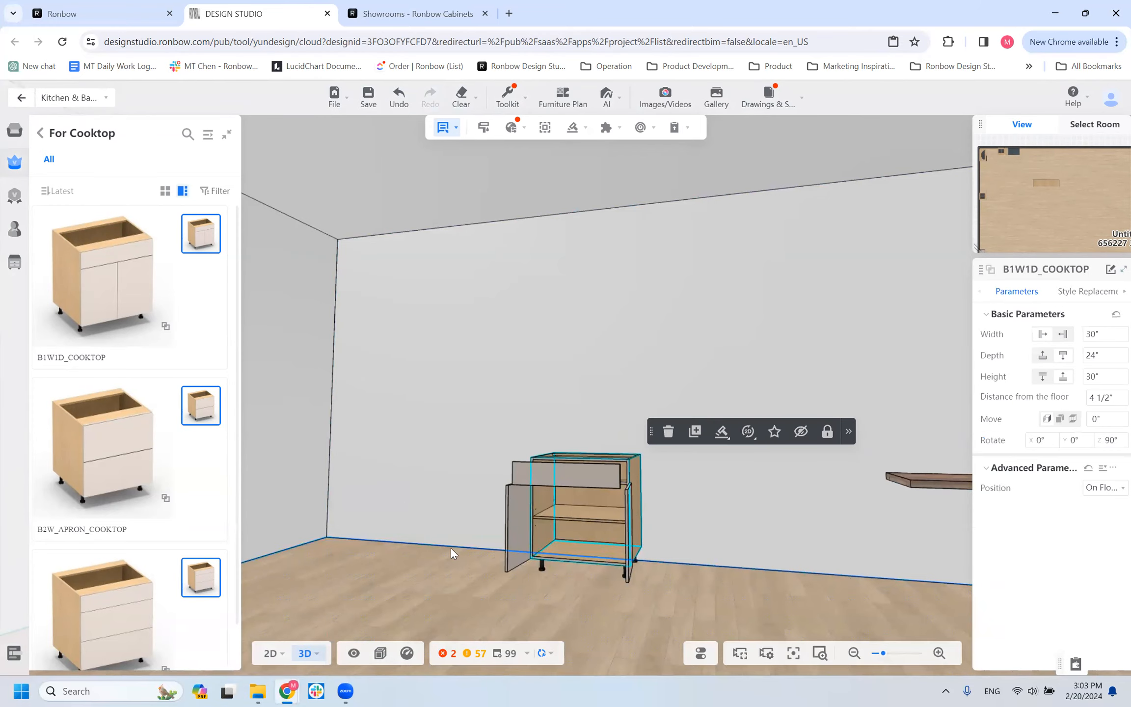
{"action": "left_click_drag", "start_coordinate": [451, 547], "coordinate": [482, 555]}
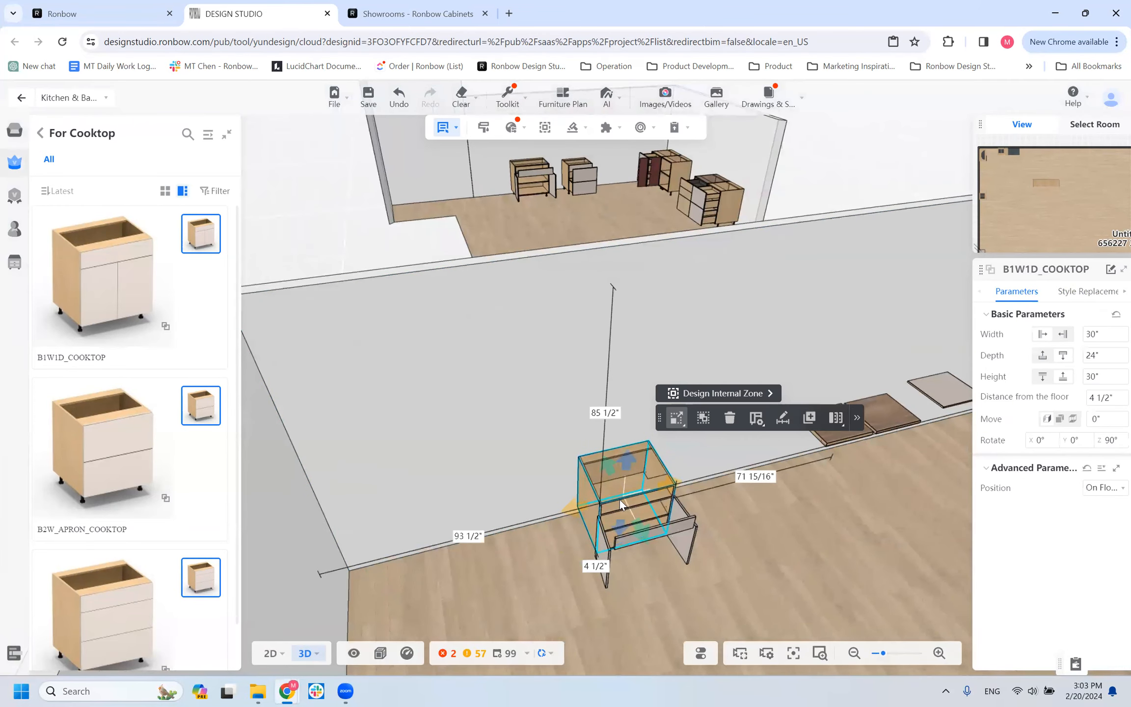
{"action": "double_click", "coordinate": [640, 475]}
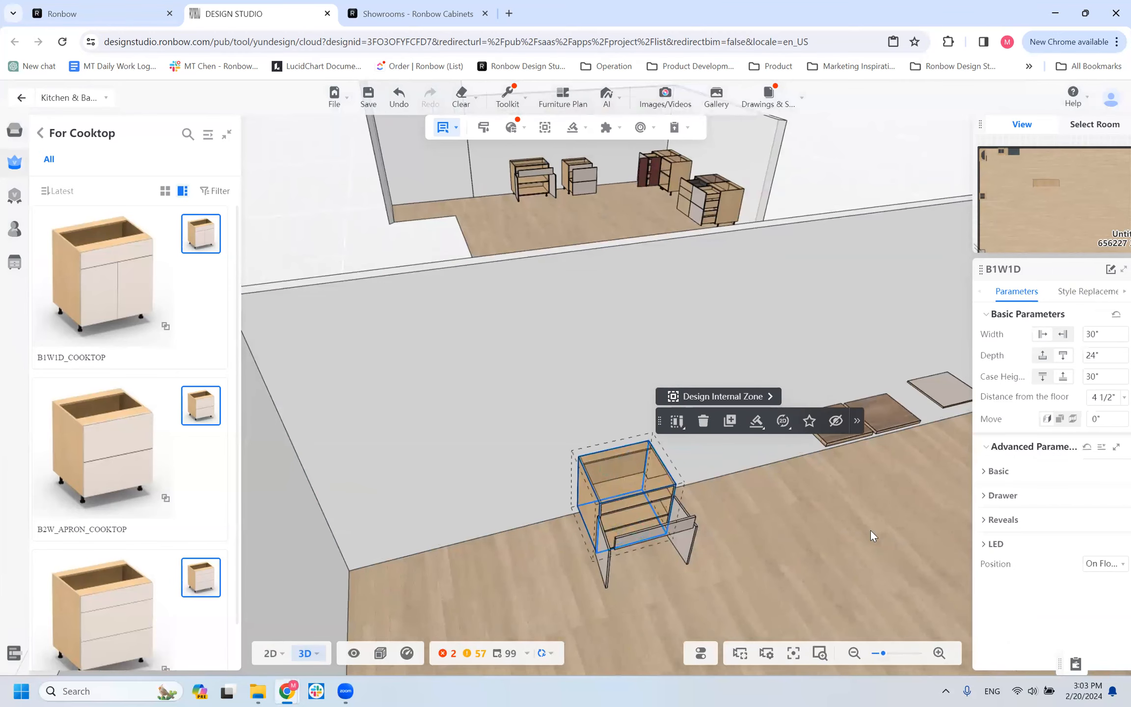
{"action": "left_click", "coordinate": [996, 471]}
{"action": "left_click", "coordinate": [994, 472]}
{"action": "left_click", "coordinate": [640, 487]}
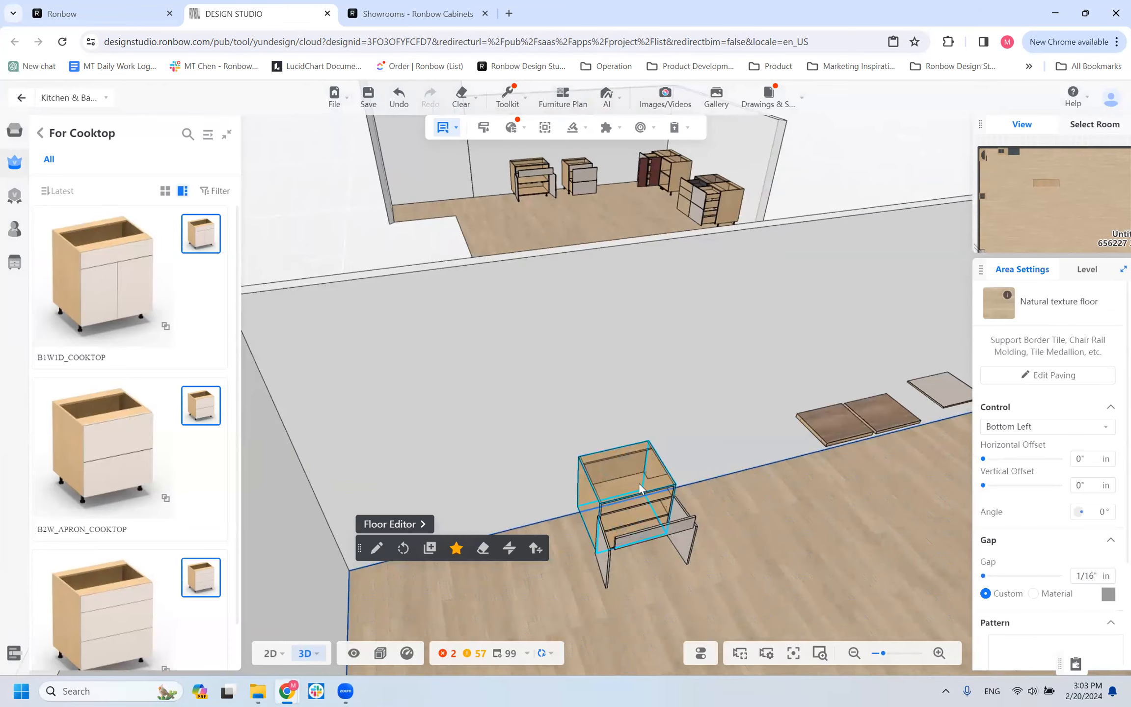
Ungroup the B1W1D_COOKTOP parametric combination.
{"action": "left_click", "coordinate": [640, 487]}
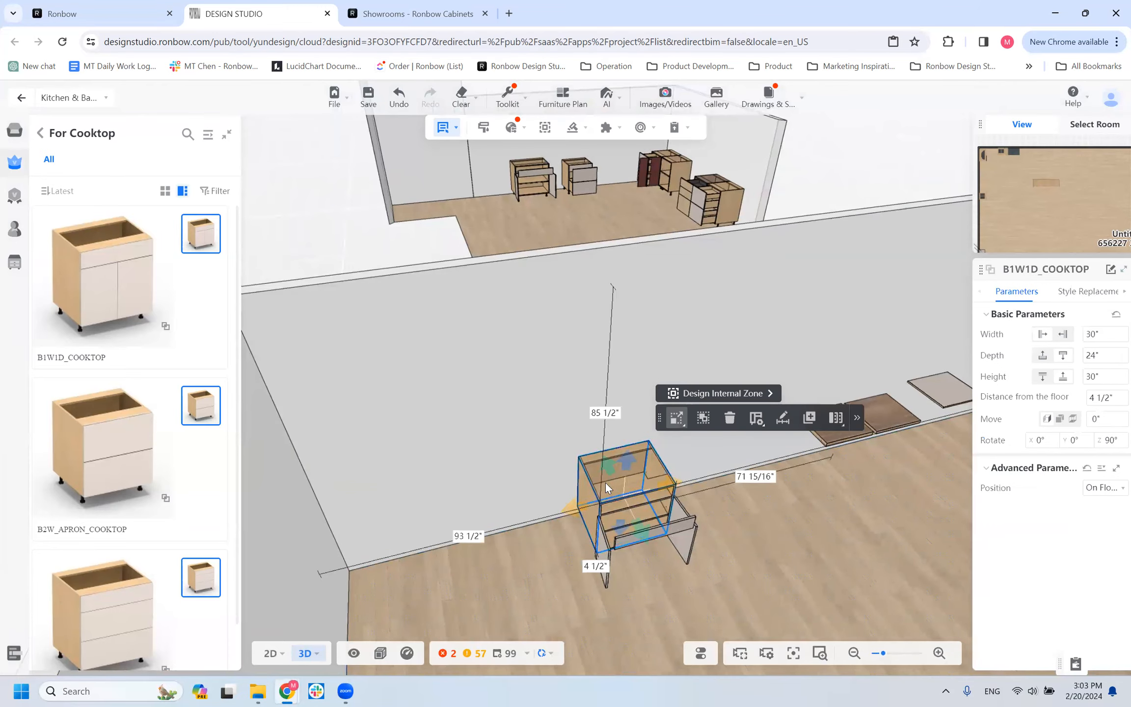
{"action": "left_click", "coordinate": [703, 418]}
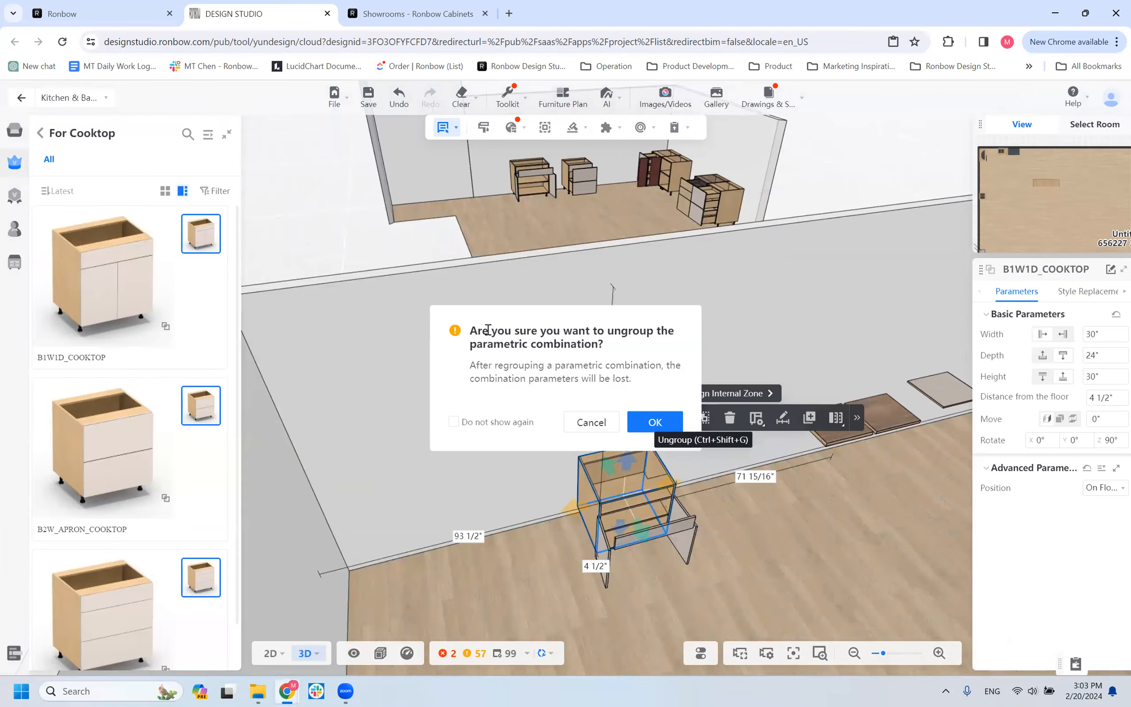
{"action": "left_click", "coordinate": [645, 426]}
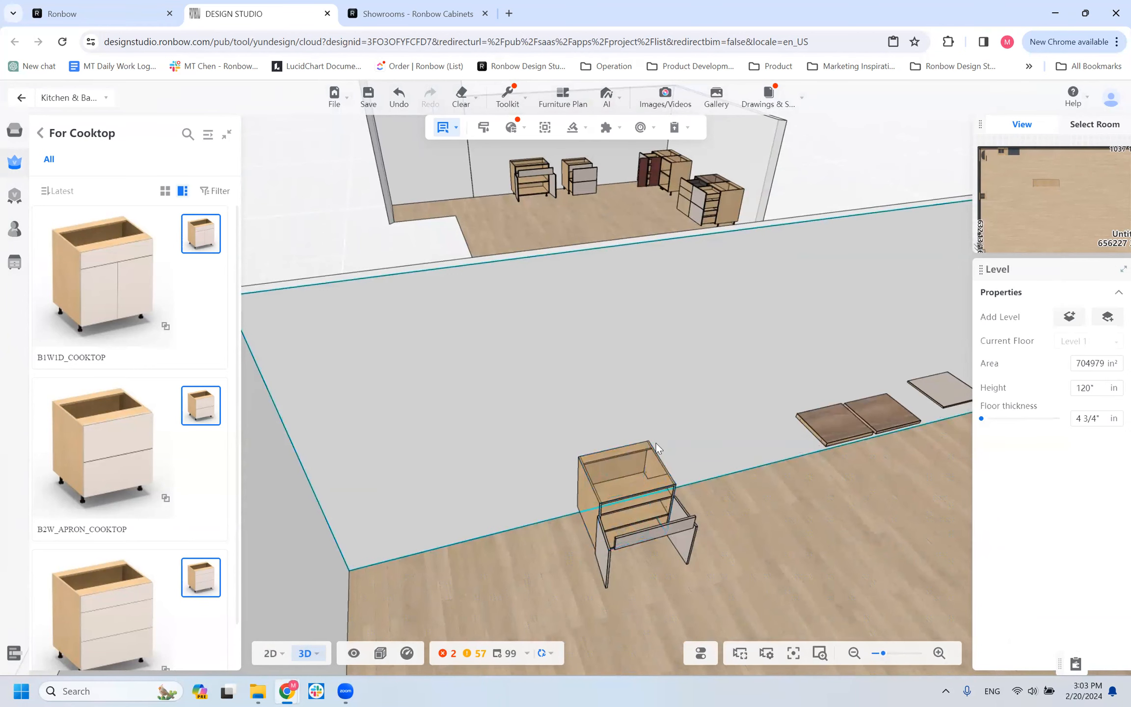
Review the Basic and Drawer parameters of the ungrouped B1W1D cabinet.
{"action": "left_click", "coordinate": [658, 510]}
{"action": "left_click", "coordinate": [658, 511]}
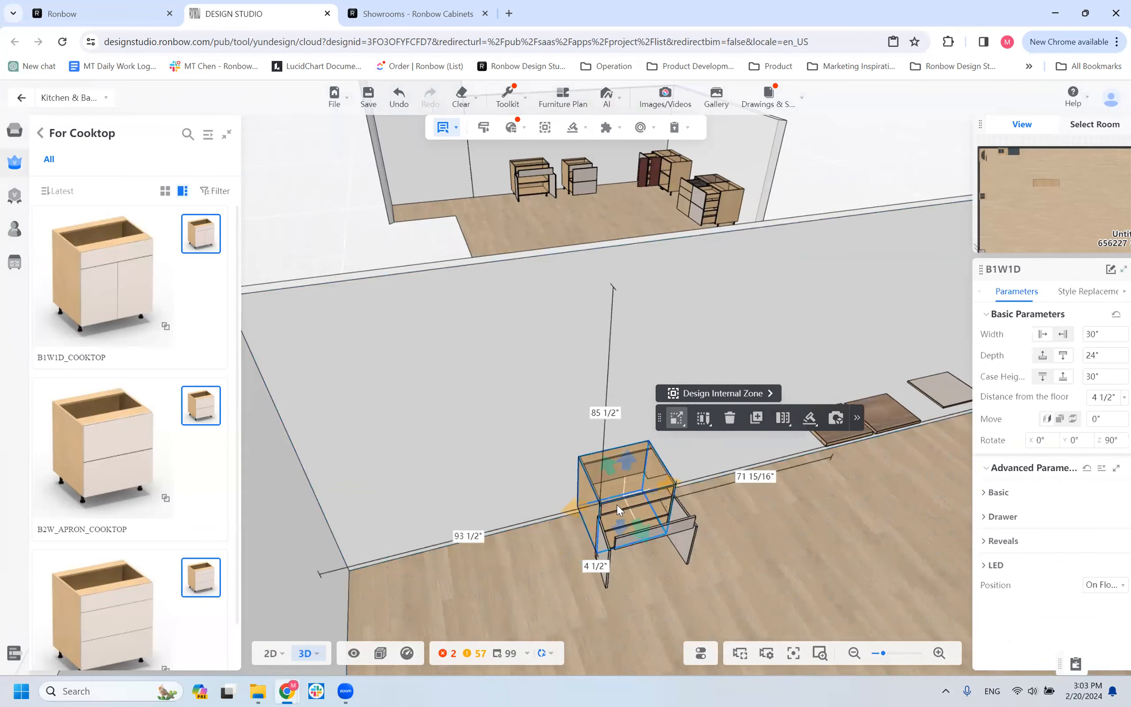
{"action": "left_click", "coordinate": [992, 493]}
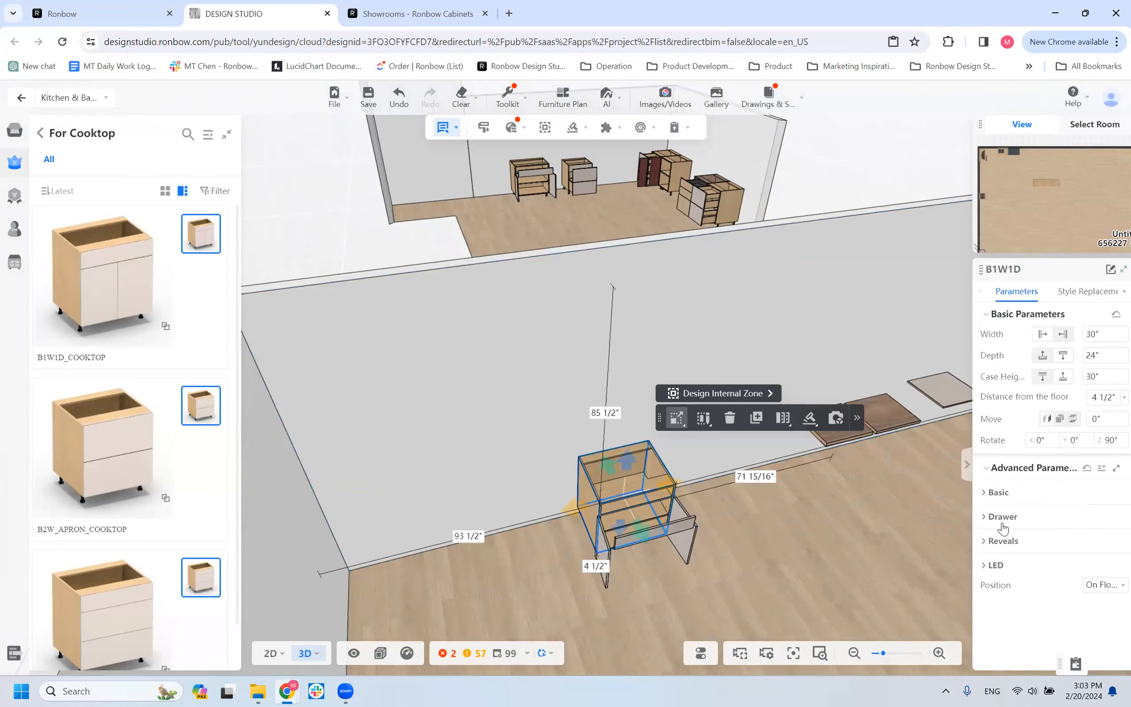
{"action": "scroll", "coordinate": [1011, 570], "scroll_direction": "down", "scroll_amount": 2}
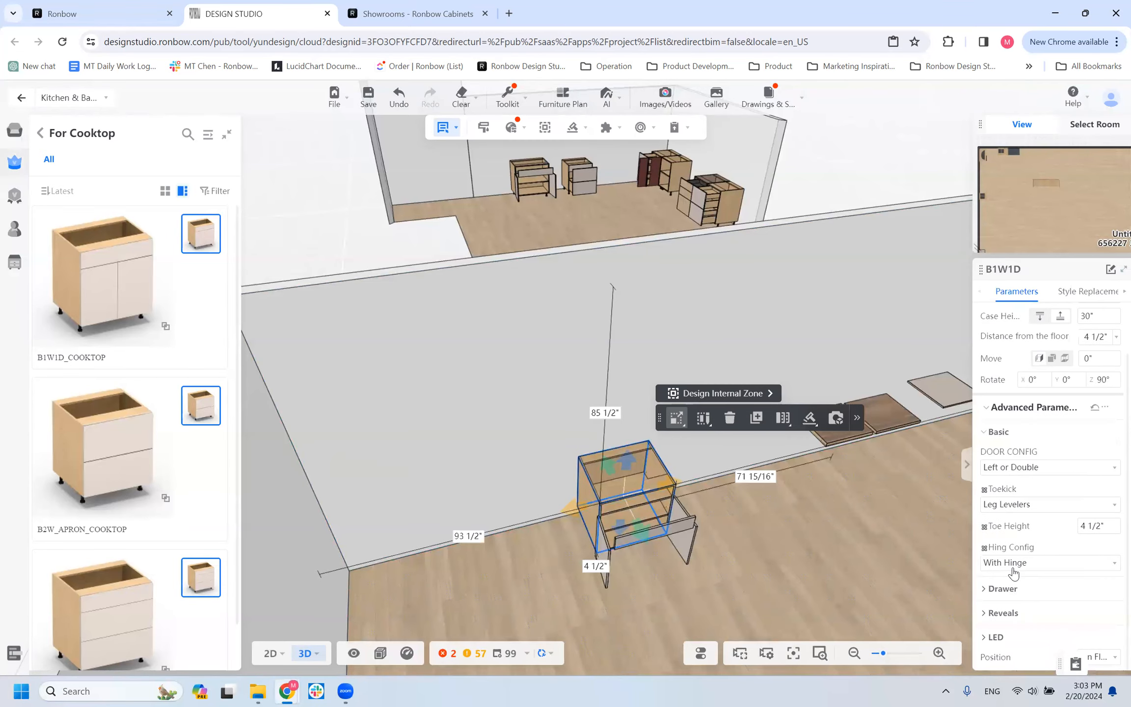
{"action": "left_click", "coordinate": [1007, 589]}
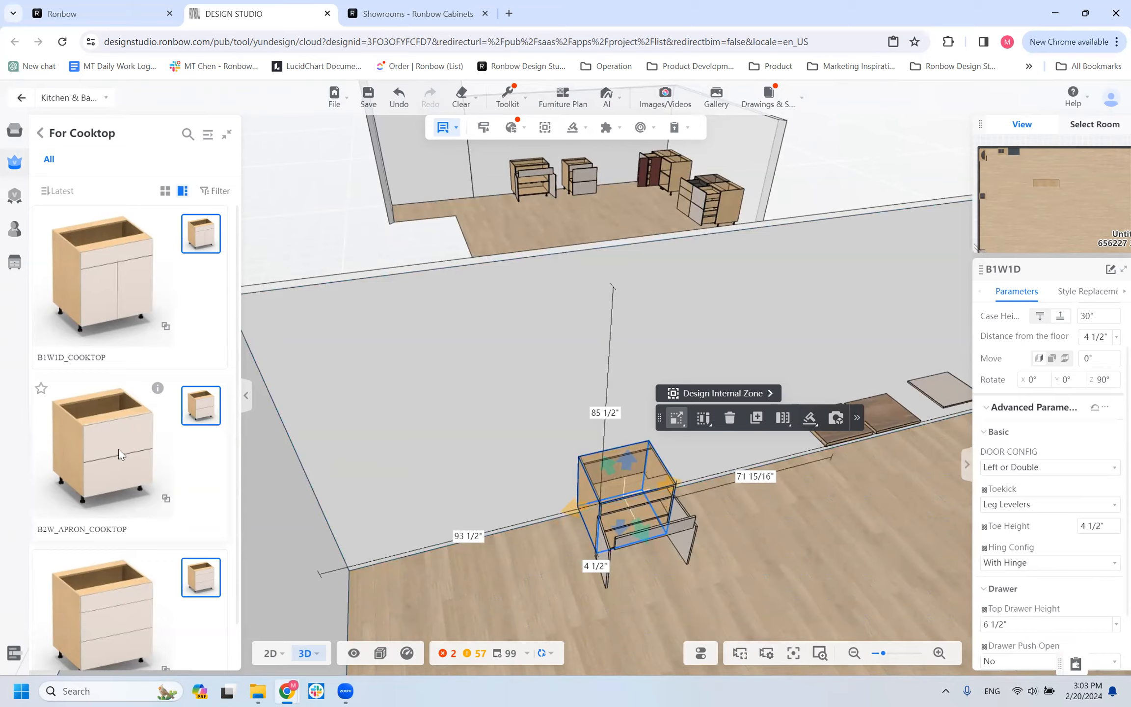
{"action": "key", "text": "Escape"}
Place a B2W_APRON_COOKTOP and a B3W_COOKTOP side by side against the wall between the room corner and the B1W1D cabinet.
{"action": "scroll", "coordinate": [137, 482], "scroll_direction": "down", "scroll_amount": 2}
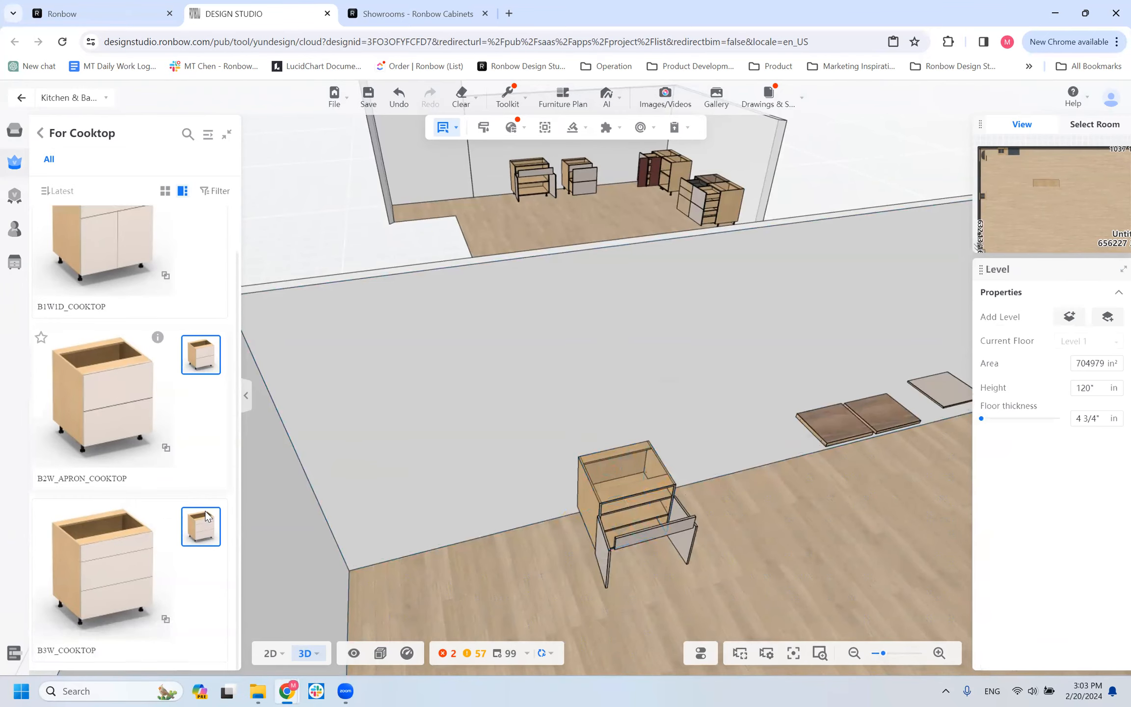
{"action": "left_click", "coordinate": [136, 395]}
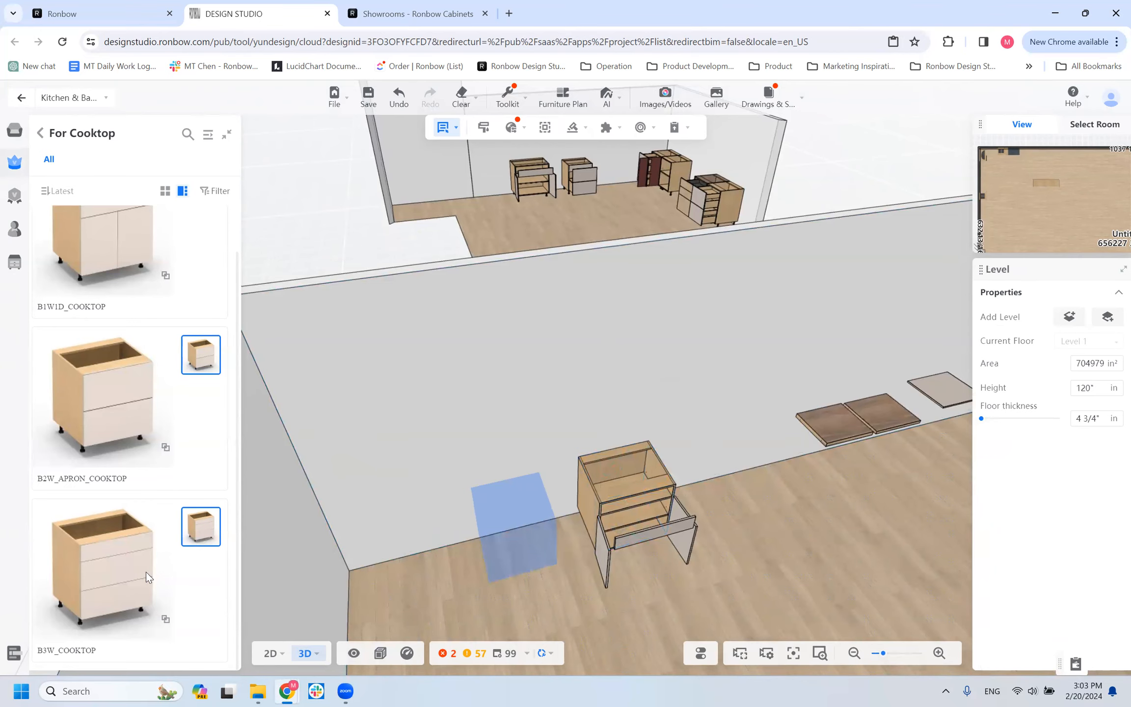
{"action": "left_click", "coordinate": [444, 502]}
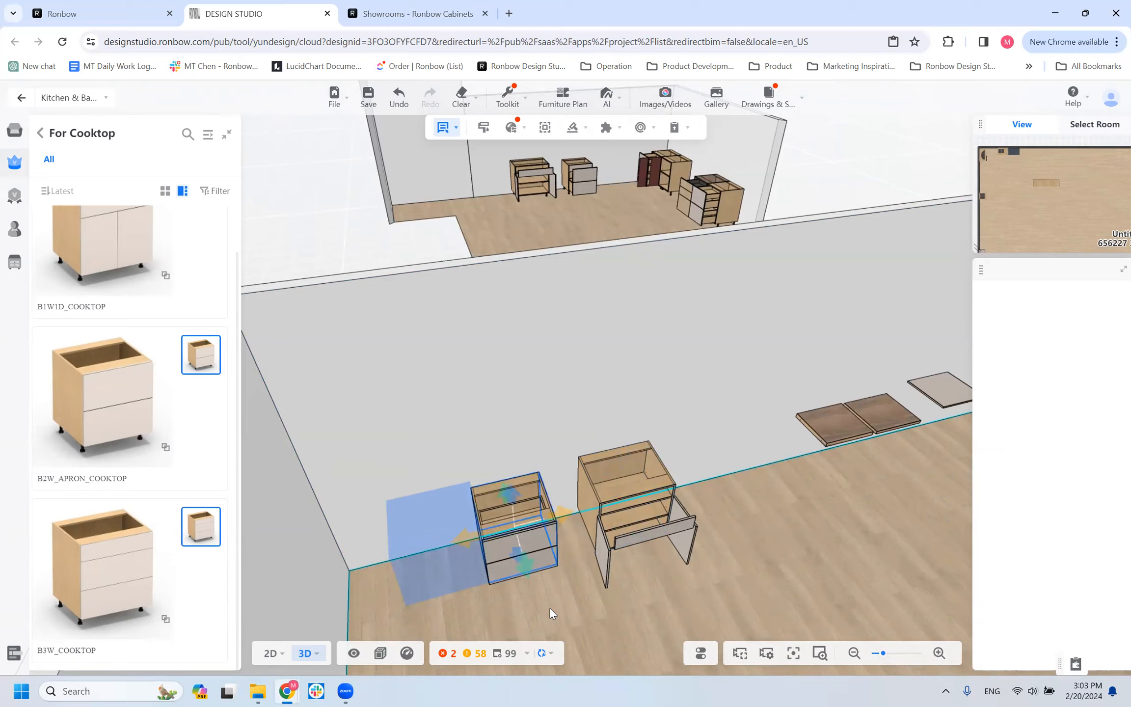
{"action": "scroll", "coordinate": [616, 564], "scroll_direction": "down", "scroll_amount": 5}
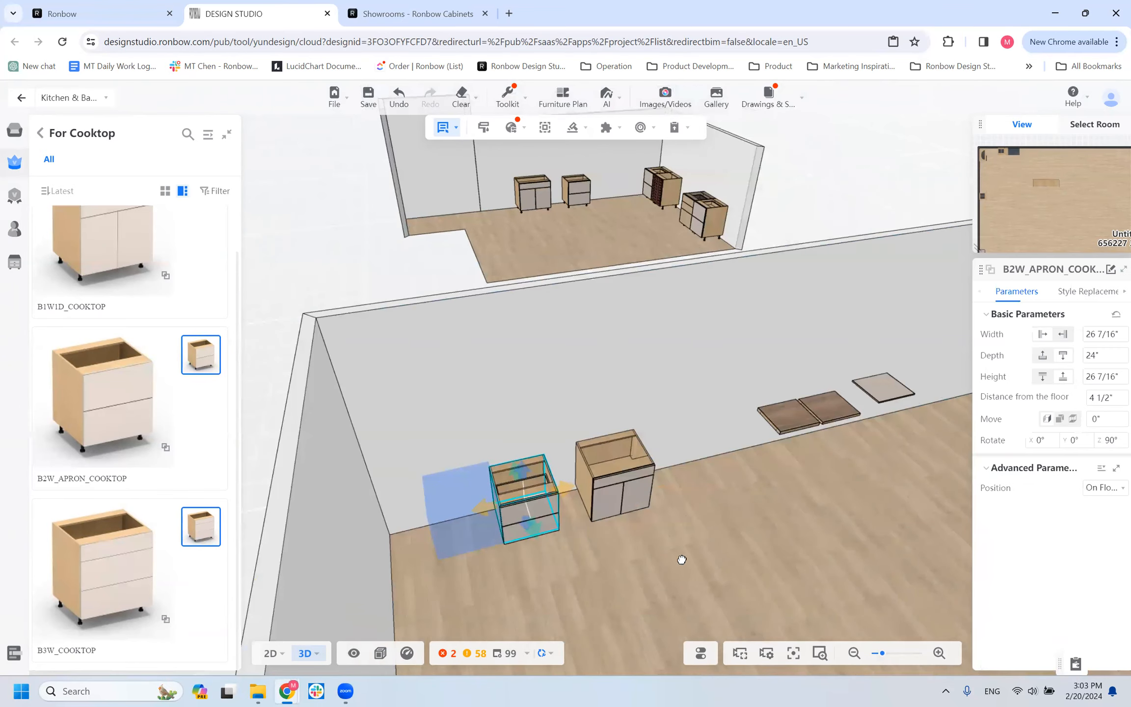
{"action": "left_click_drag", "start_coordinate": [544, 559], "coordinate": [608, 561]}
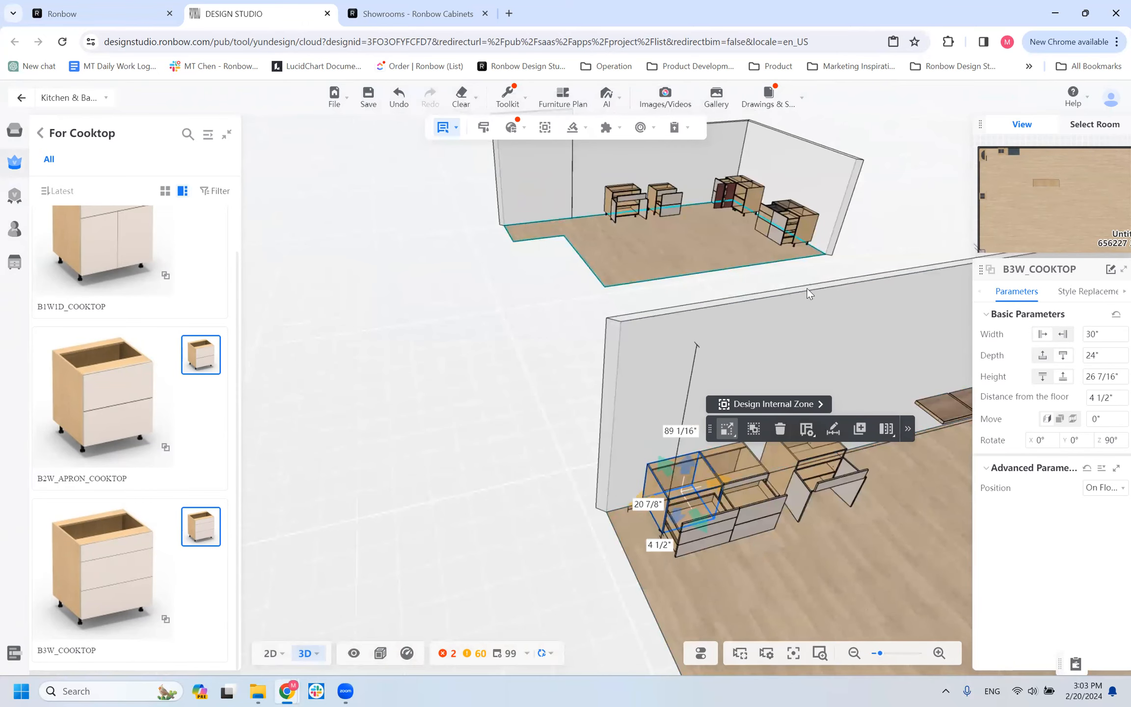
Pull the B1W1D cabinet about 11 11/16" off the wall, about 94" from the room corner.
{"action": "scroll", "coordinate": [772, 572], "scroll_direction": "up", "scroll_amount": 3}
{"action": "left_click_drag", "start_coordinate": [772, 572], "coordinate": [626, 481]}
{"action": "right_click_drag", "start_coordinate": [626, 481], "coordinate": [568, 420]}
{"action": "mouse_move", "coordinate": [677, 575]}
{"action": "left_mouse_down"}
{"action": "mouse_move", "coordinate": [653, 547]}
{"action": "mouse_move", "coordinate": [662, 582]}
{"action": "left_mouse_up"}
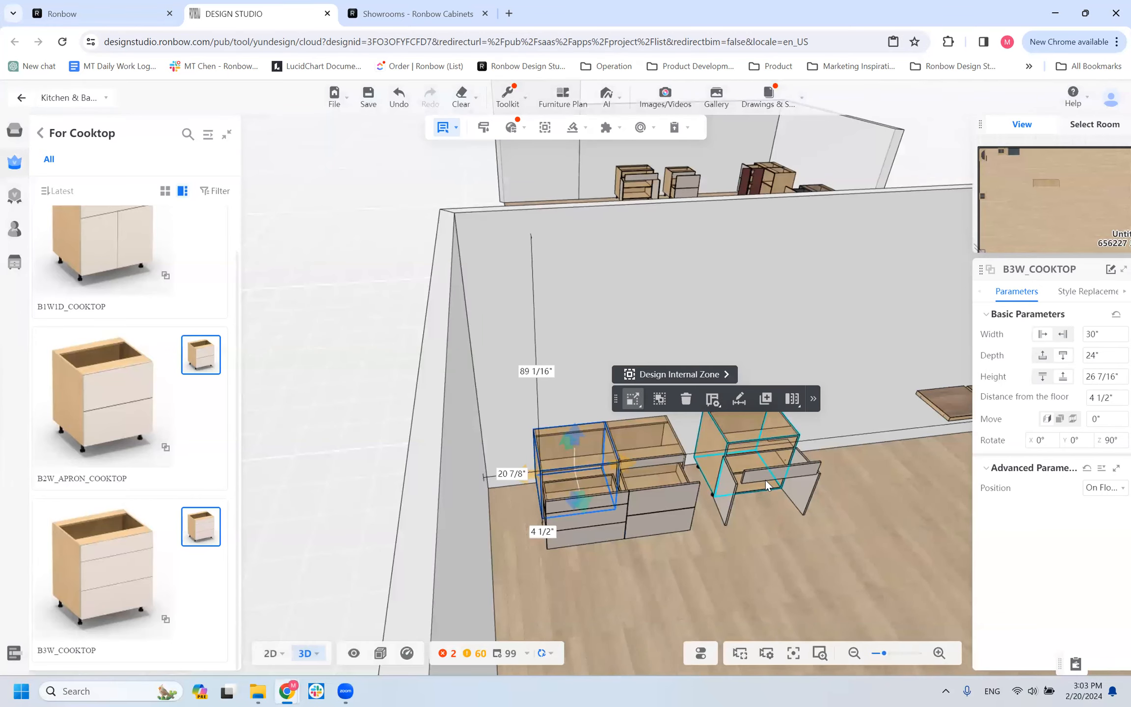
{"action": "left_click", "coordinate": [762, 465]}
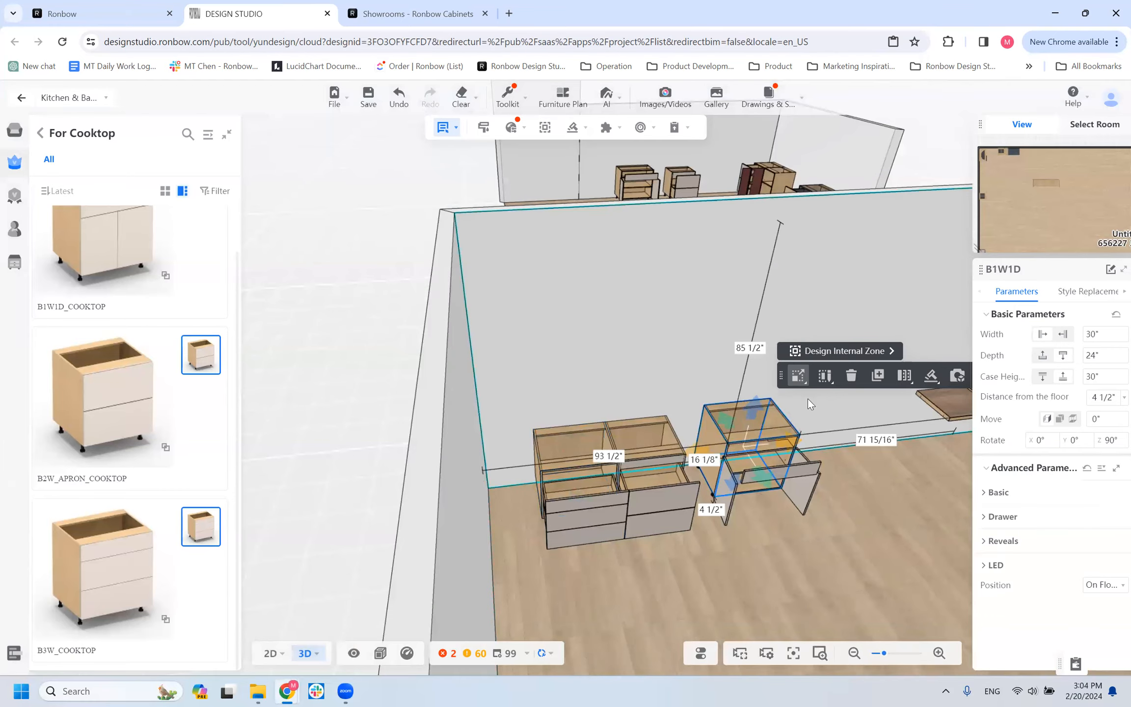
{"action": "left_click_drag", "start_coordinate": [749, 475], "coordinate": [794, 507]}
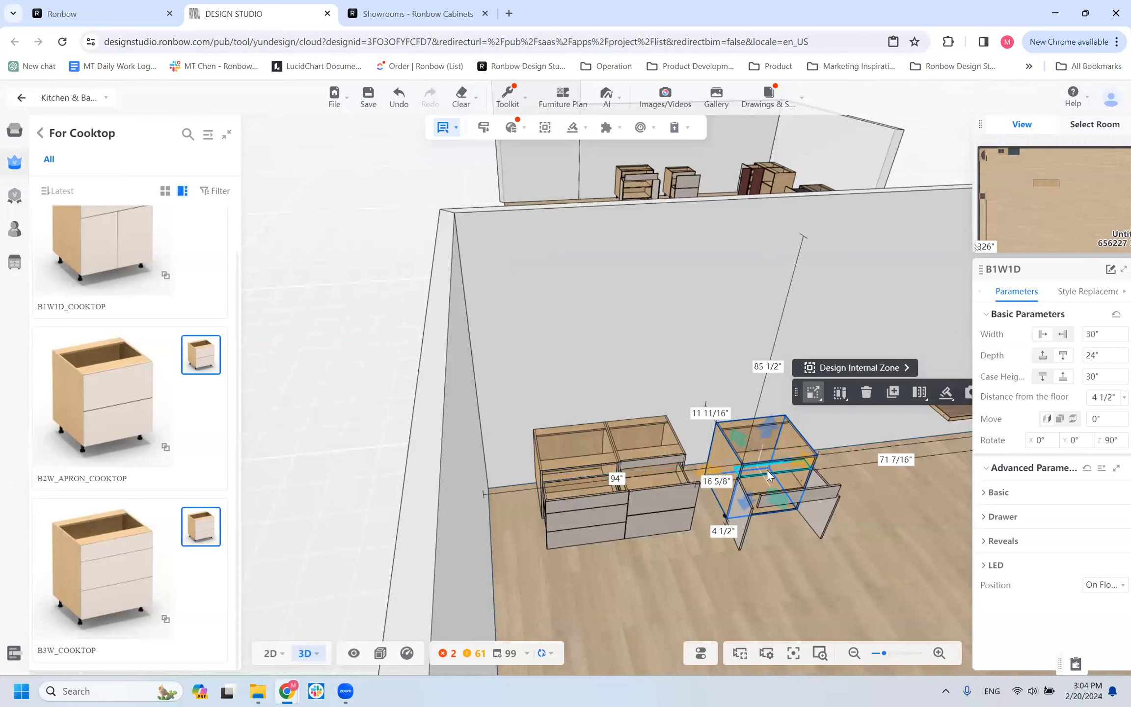
Examine the B3W_COOKTOP, B2W_APRON_COOKTOP and B1W1D cabinets and their open drawers from the side, front and above.
{"action": "left_click_drag", "start_coordinate": [577, 599], "coordinate": [659, 576]}
{"action": "left_click_drag", "start_coordinate": [565, 593], "coordinate": [515, 604]}
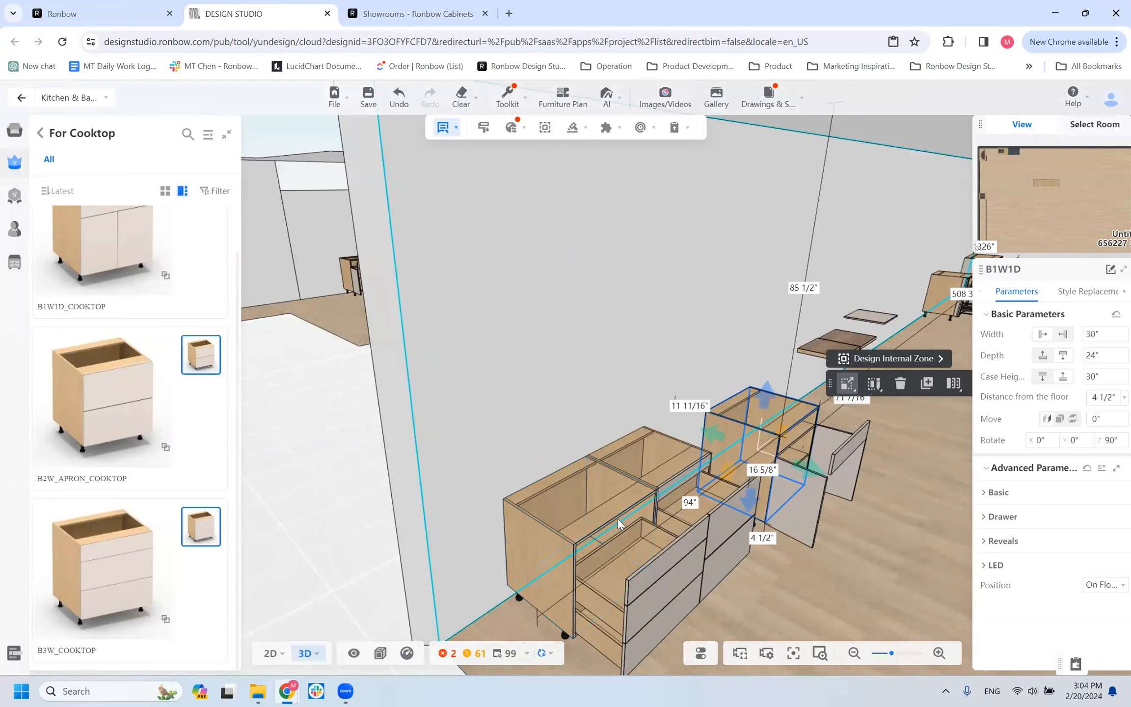
{"action": "left_click_drag", "start_coordinate": [724, 597], "coordinate": [525, 557]}
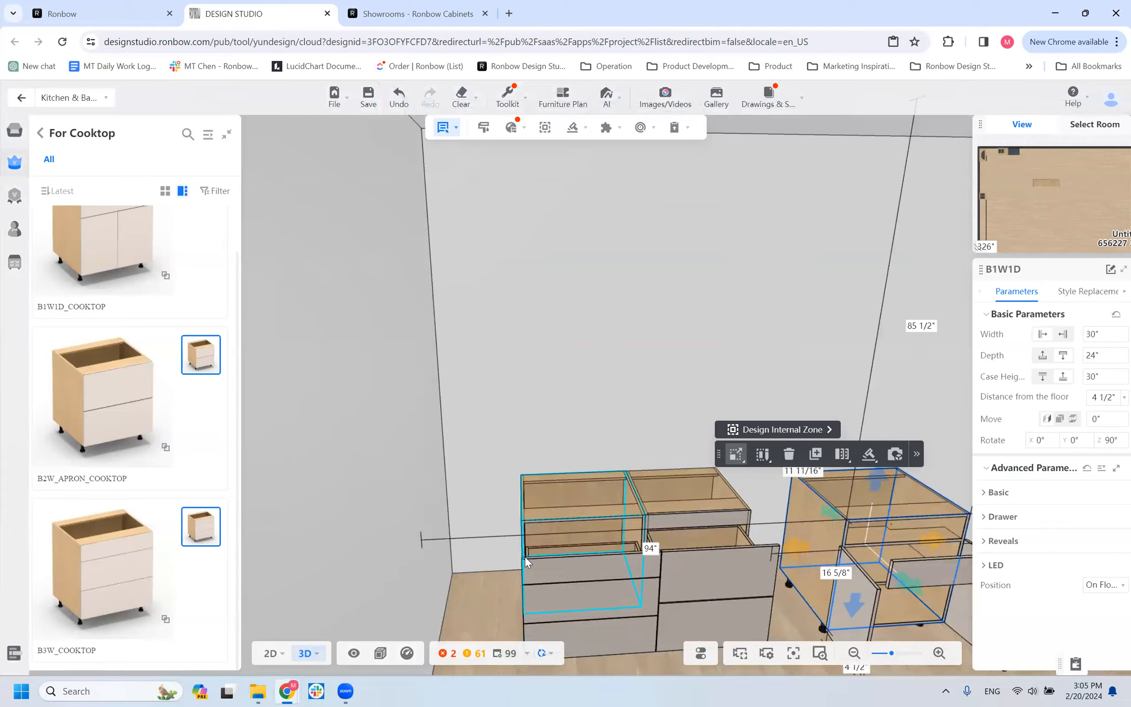
{"action": "scroll", "coordinate": [525, 557], "scroll_direction": "down", "scroll_amount": 5}
{"action": "scroll", "coordinate": [547, 564], "scroll_direction": "up", "scroll_amount": 3}
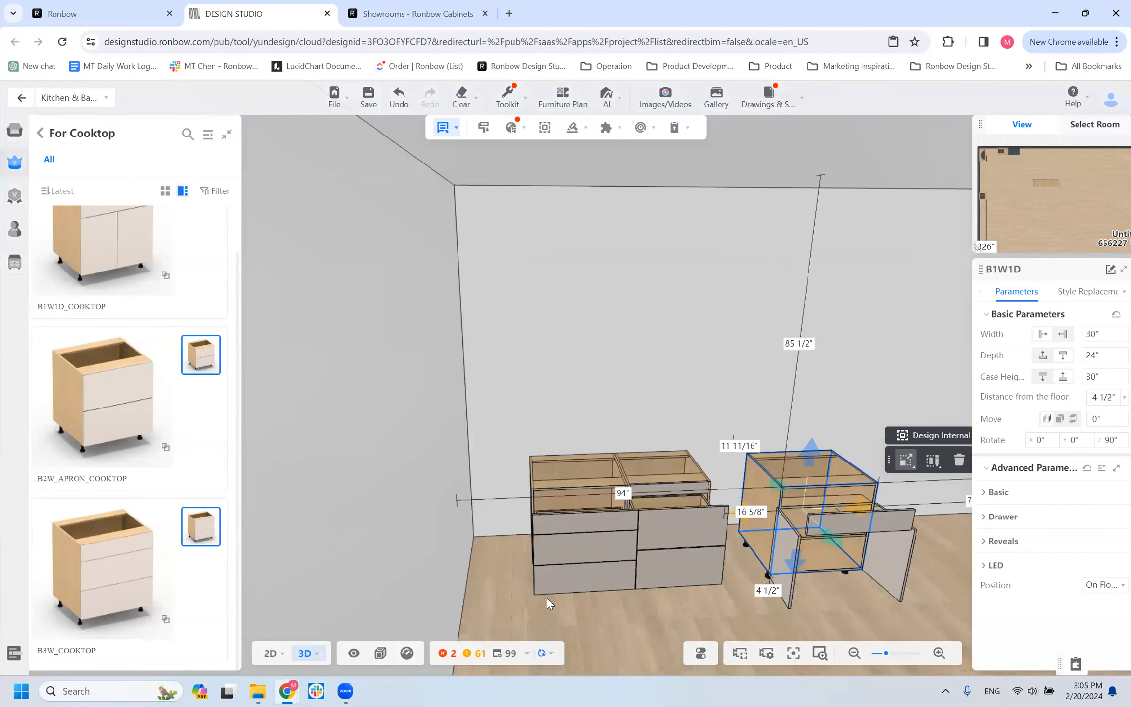
{"action": "scroll", "coordinate": [512, 581], "scroll_direction": "down", "scroll_amount": 3}
{"action": "left_click_drag", "start_coordinate": [513, 583], "coordinate": [626, 565]}
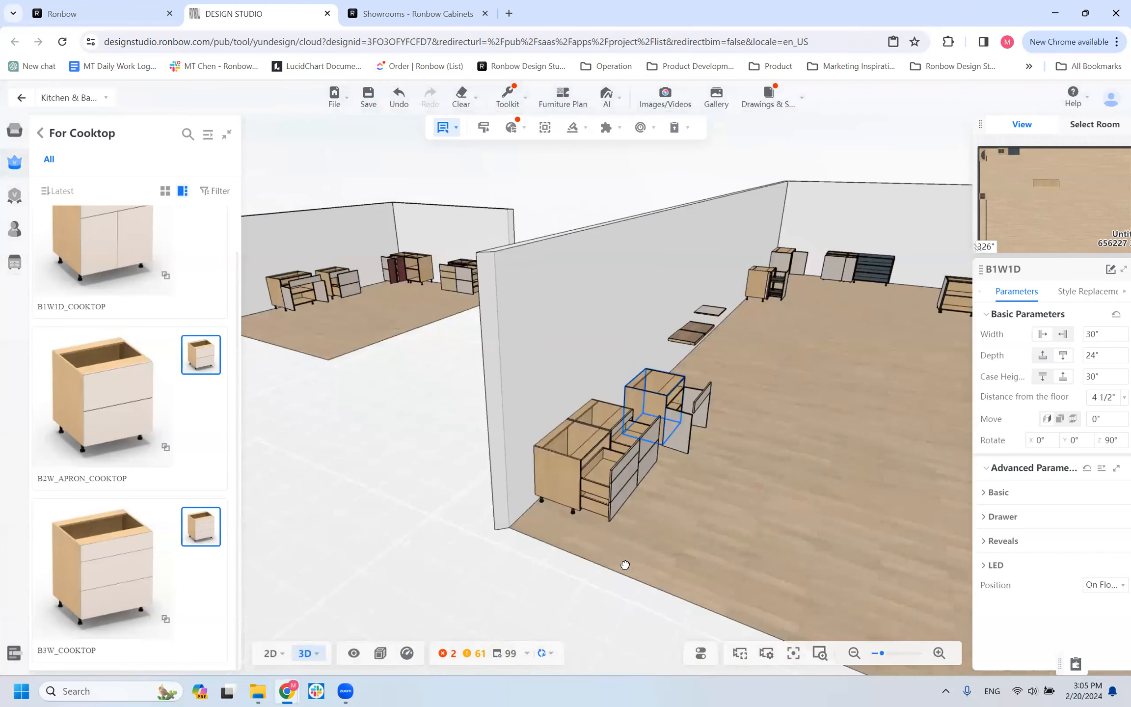
{"action": "scroll", "coordinate": [609, 491], "scroll_direction": "up", "scroll_amount": 2}
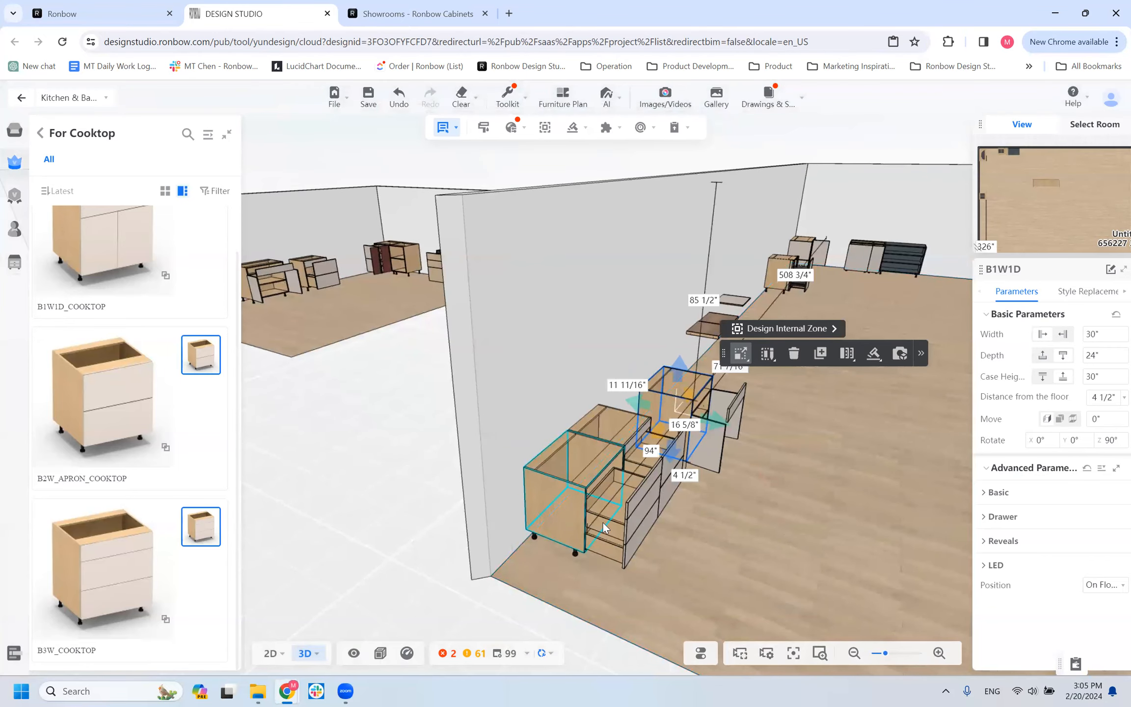
Select the inner B3W cabinet of the B3W_COOKTOP group and review its Hidden Parameters.
{"action": "left_click", "coordinate": [611, 557]}
{"action": "left_click", "coordinate": [606, 545]}
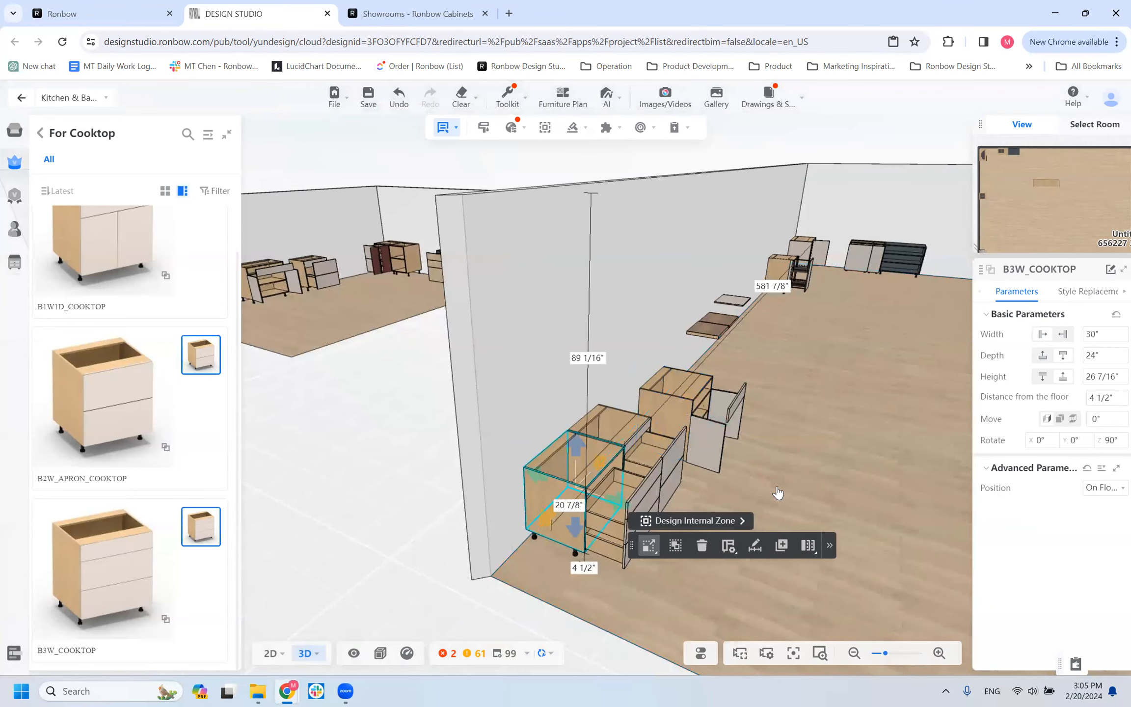
{"action": "left_click", "coordinate": [589, 523]}
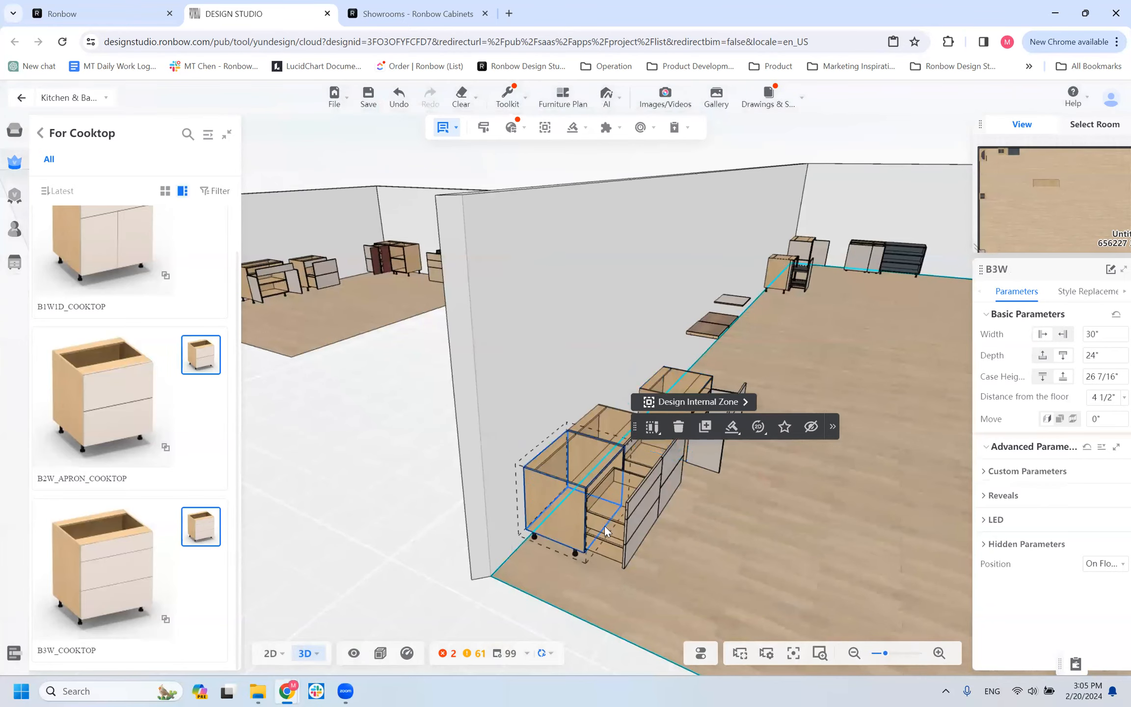
{"action": "left_click", "coordinate": [987, 546]}
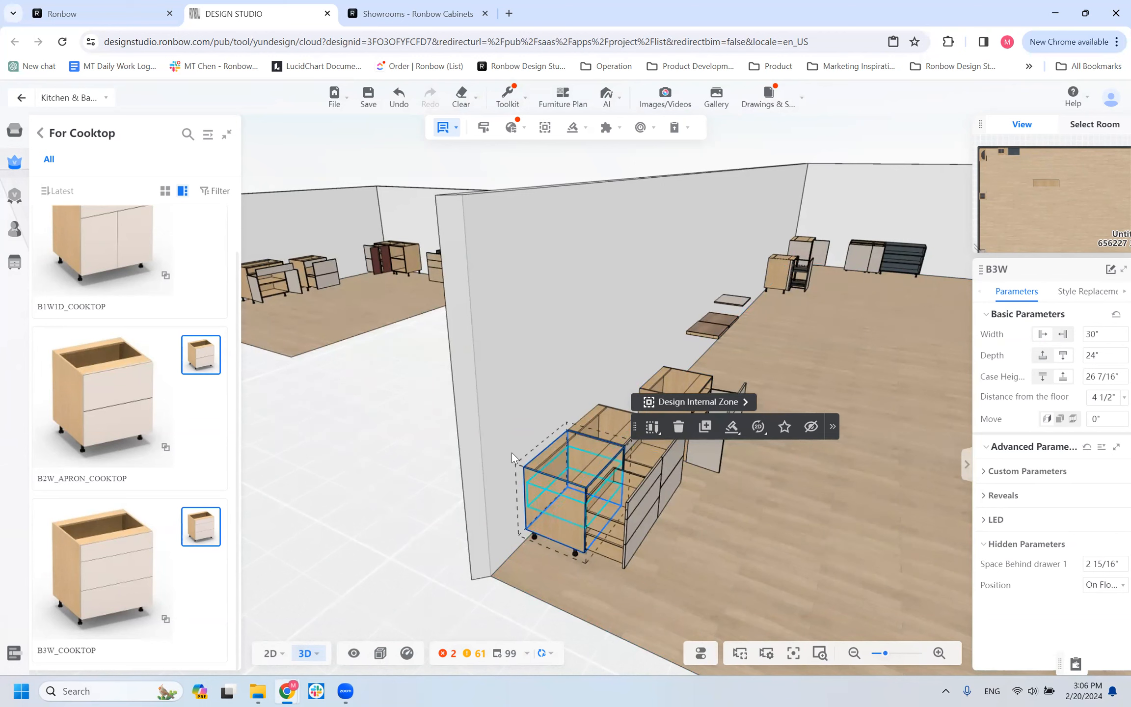
Place a B1D_RANGE_TOP from the For Range Top base cabinets directly beside the B1W1D cabinet.
{"action": "left_click", "coordinate": [41, 144]}
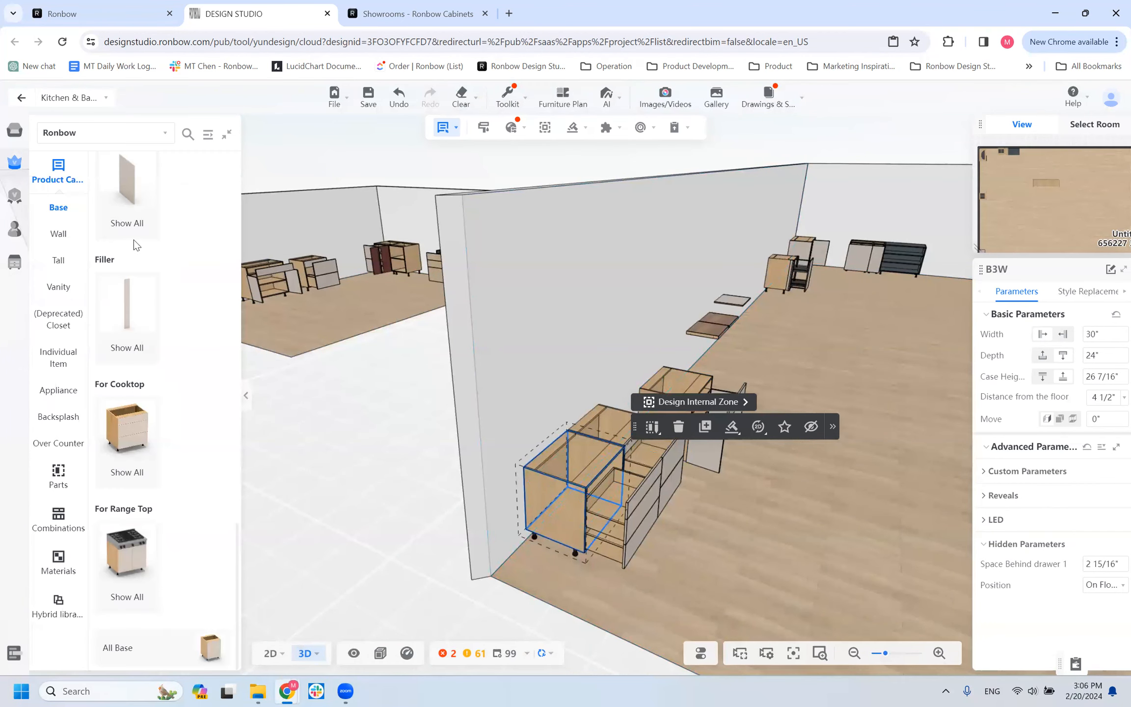
{"action": "left_click", "coordinate": [142, 543]}
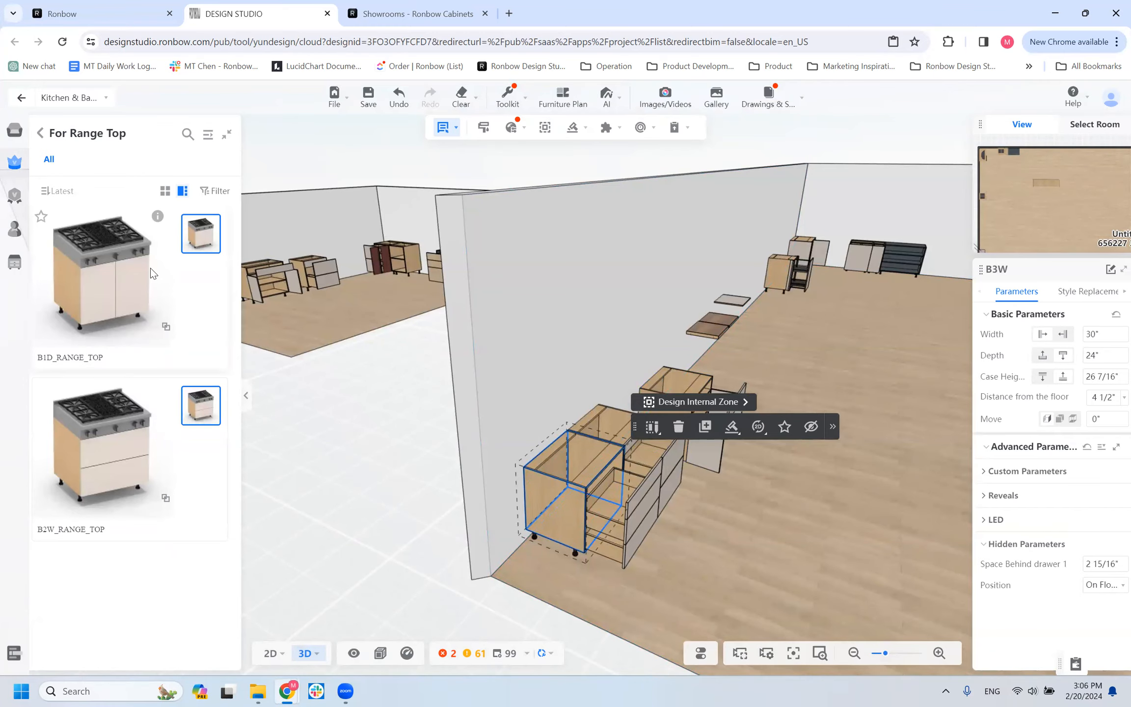
{"action": "left_click", "coordinate": [138, 283]}
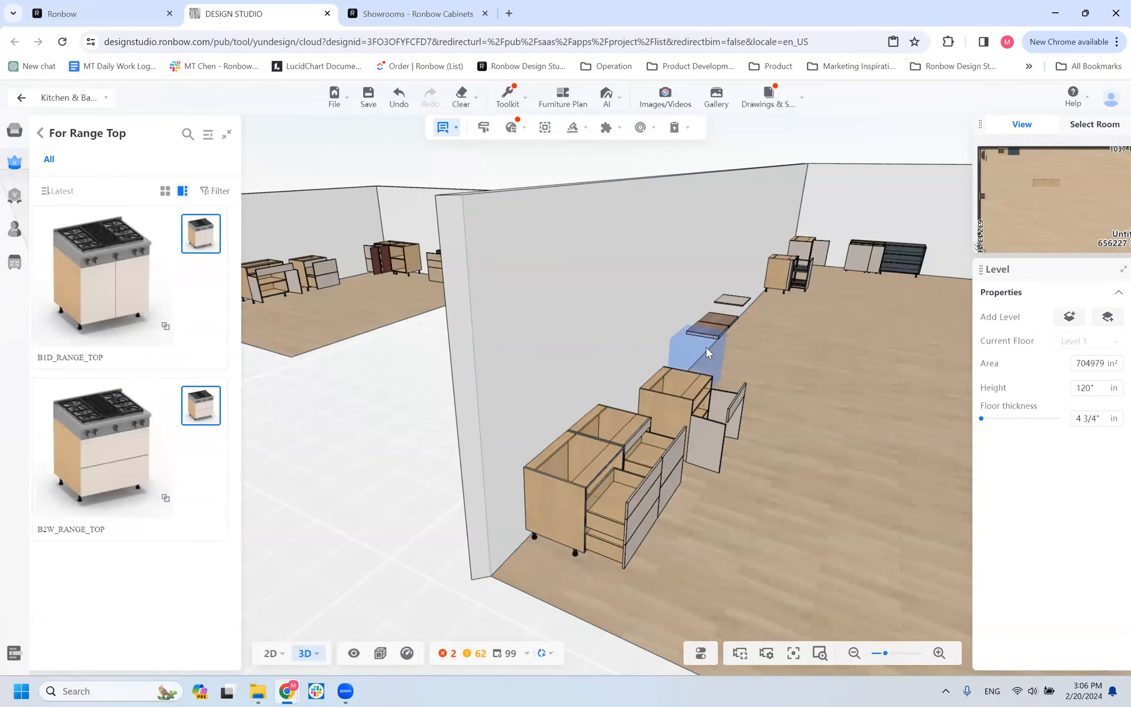
{"action": "left_click", "coordinate": [660, 369]}
Examine the B1D_RANGE_TOP from the front and review its Custom Parameters.
{"action": "left_click_drag", "start_coordinate": [696, 524], "coordinate": [489, 454]}
{"action": "scroll", "coordinate": [806, 581], "scroll_direction": "down", "scroll_amount": 2}
{"action": "scroll", "coordinate": [806, 580], "scroll_direction": "down", "scroll_amount": 2}
{"action": "right_click_drag", "start_coordinate": [805, 581], "coordinate": [555, 565]}
{"action": "left_click_drag", "start_coordinate": [689, 511], "coordinate": [523, 502]}
{"action": "scroll", "coordinate": [650, 570], "scroll_direction": "up", "scroll_amount": 3}
{"action": "left_click_drag", "start_coordinate": [651, 570], "coordinate": [540, 558]}
{"action": "scroll", "coordinate": [548, 536], "scroll_direction": "up", "scroll_amount": 3}
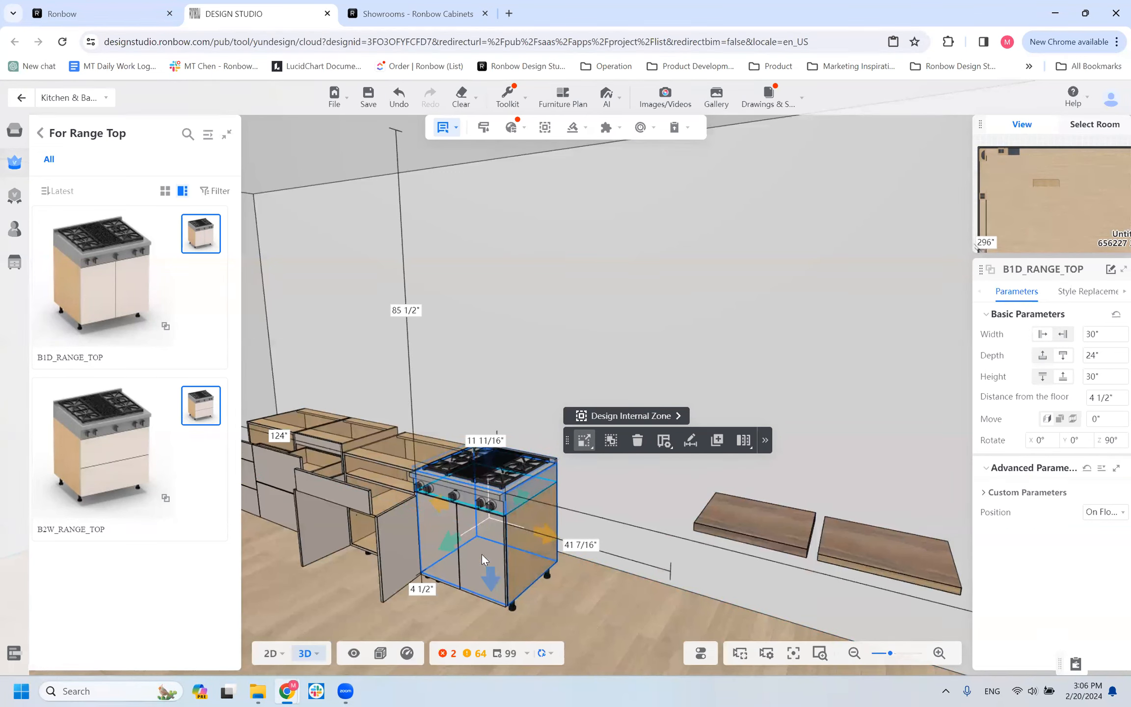
{"action": "left_click", "coordinate": [987, 493]}
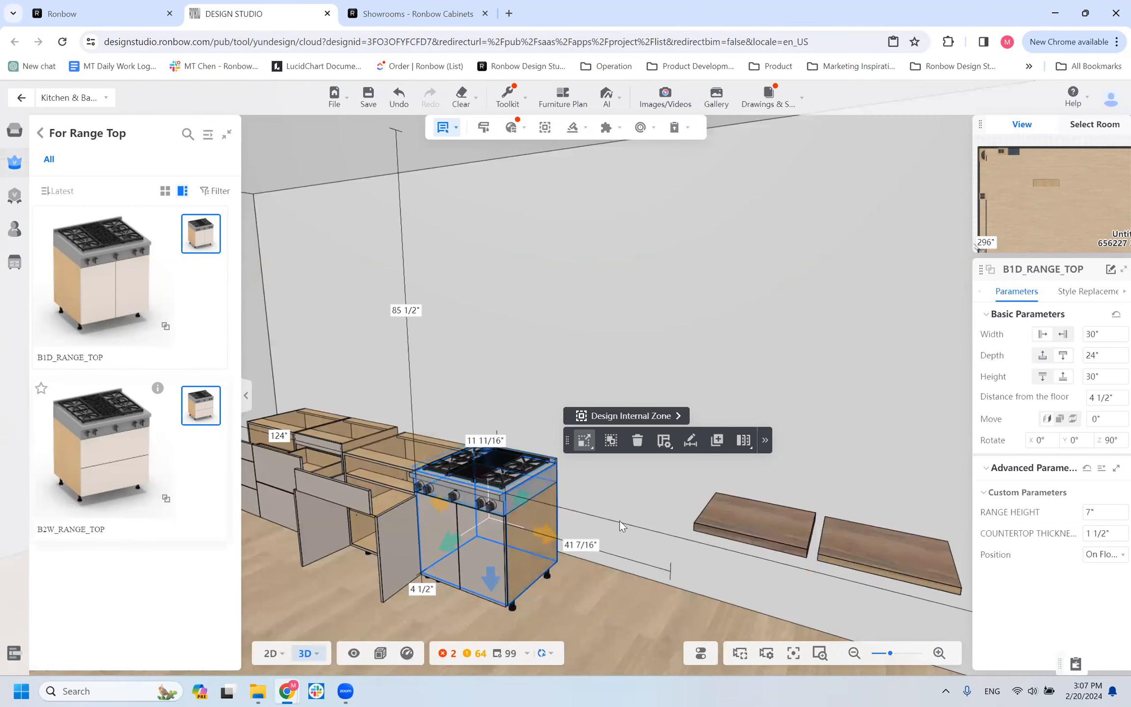
{"action": "left_click", "coordinate": [601, 517]}
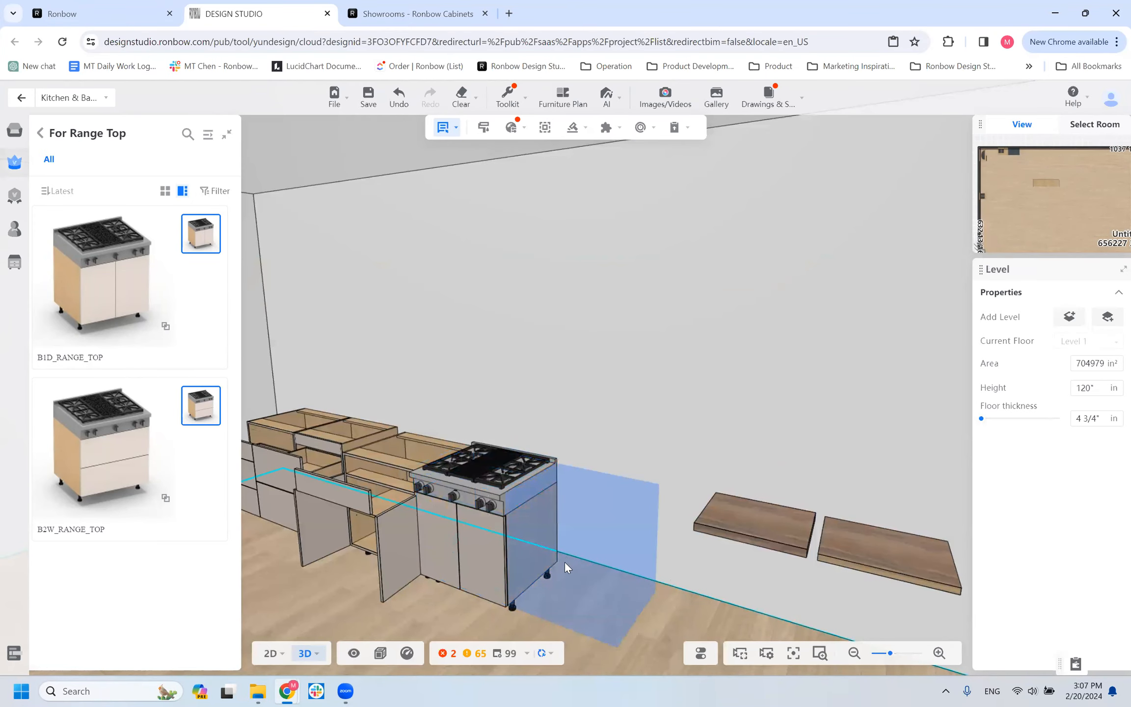
{"action": "left_click", "coordinate": [479, 489]}
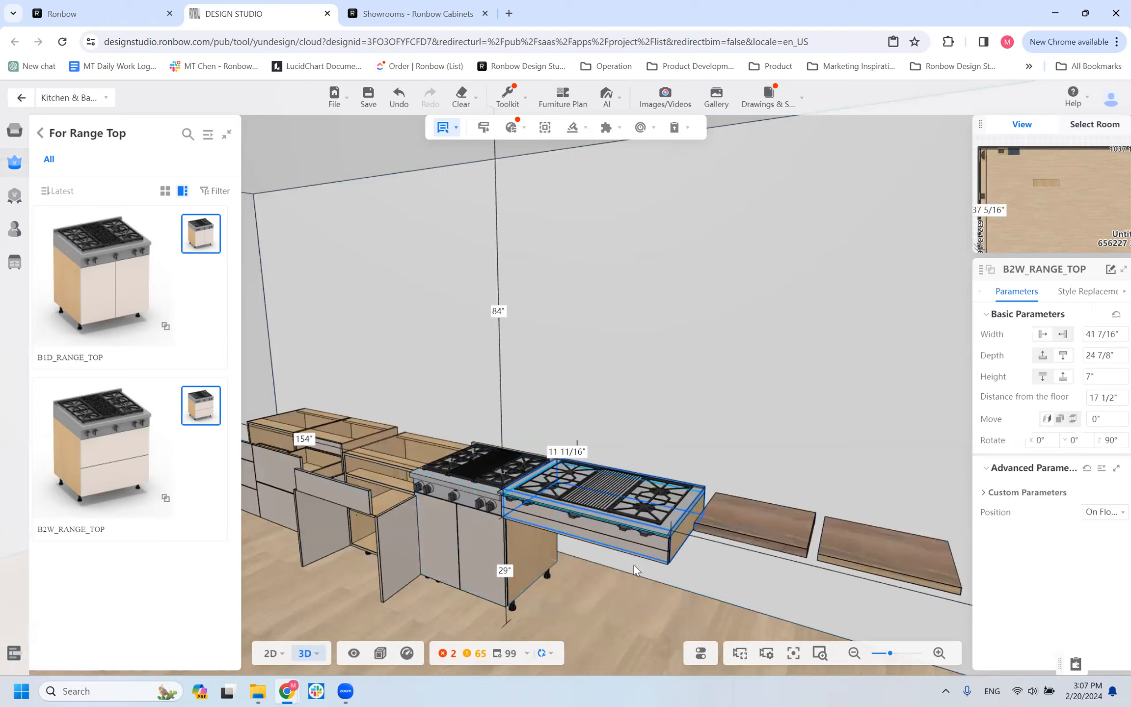
{"action": "left_click", "coordinate": [659, 530]}
{"action": "key", "text": "Delete"}
Delete the PNL_TOP_TRIPLE panel nearest the range top and place a B2W_RANGE_TOP against the wall, 17" from the B1D_RANGE_TOP.
{"action": "left_click", "coordinate": [733, 516]}
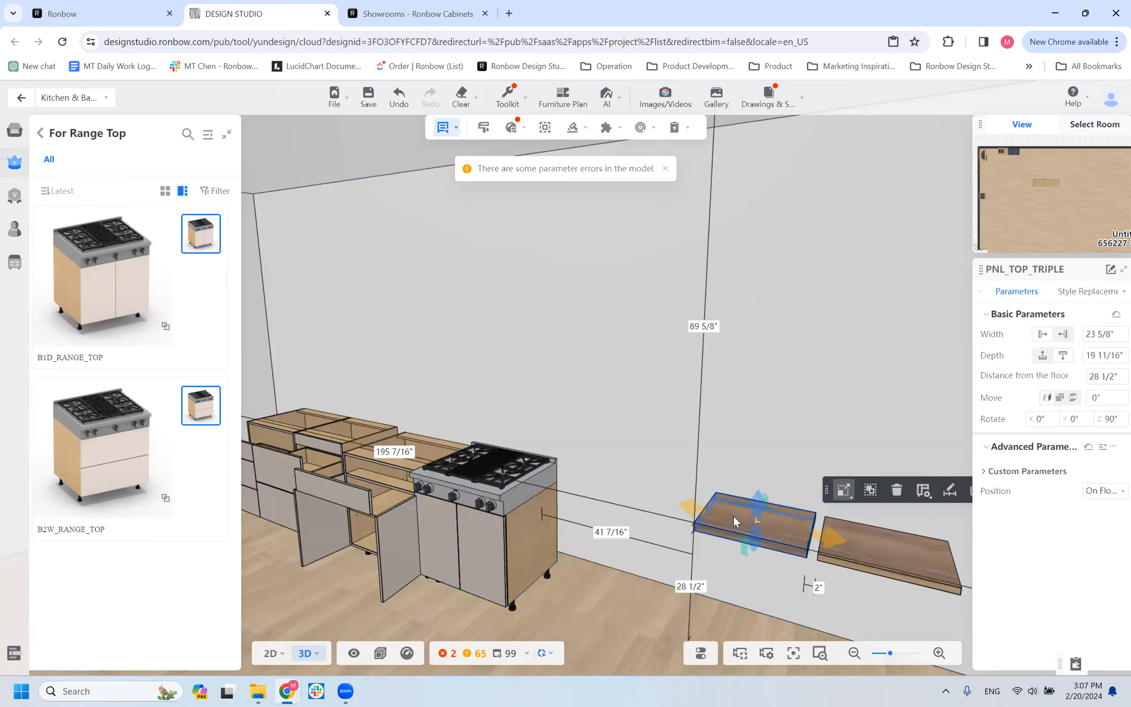
{"action": "key", "text": "Delete"}
{"action": "left_click", "coordinate": [44, 472]}
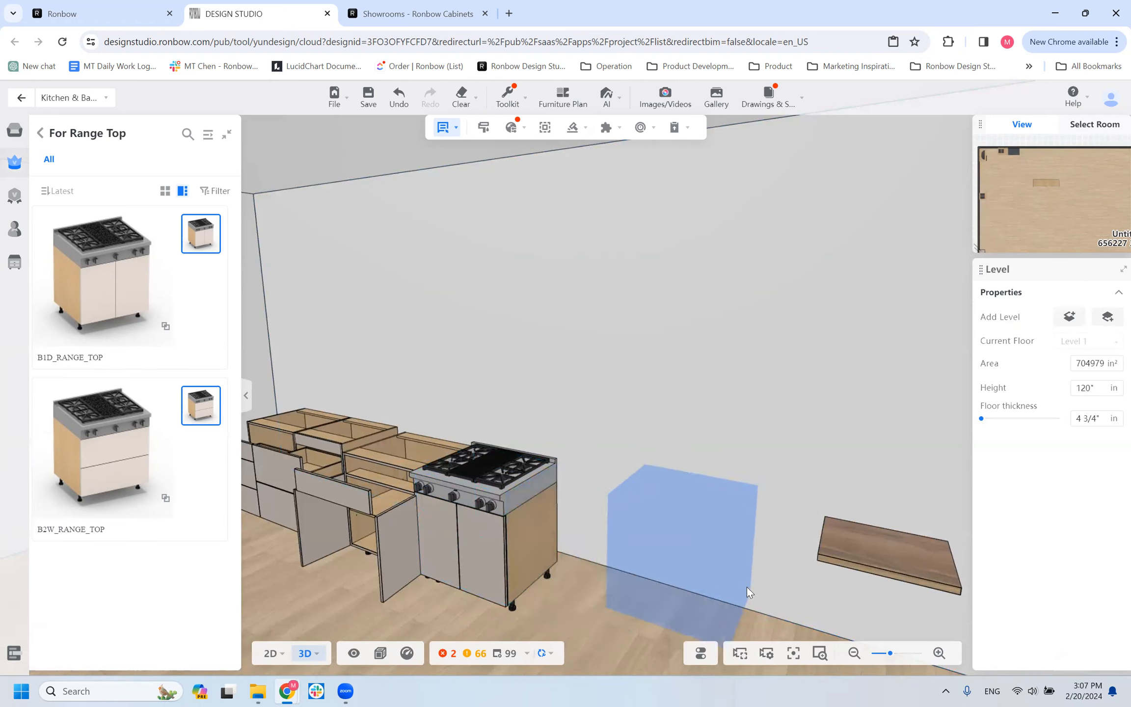
{"action": "left_click", "coordinate": [679, 532]}
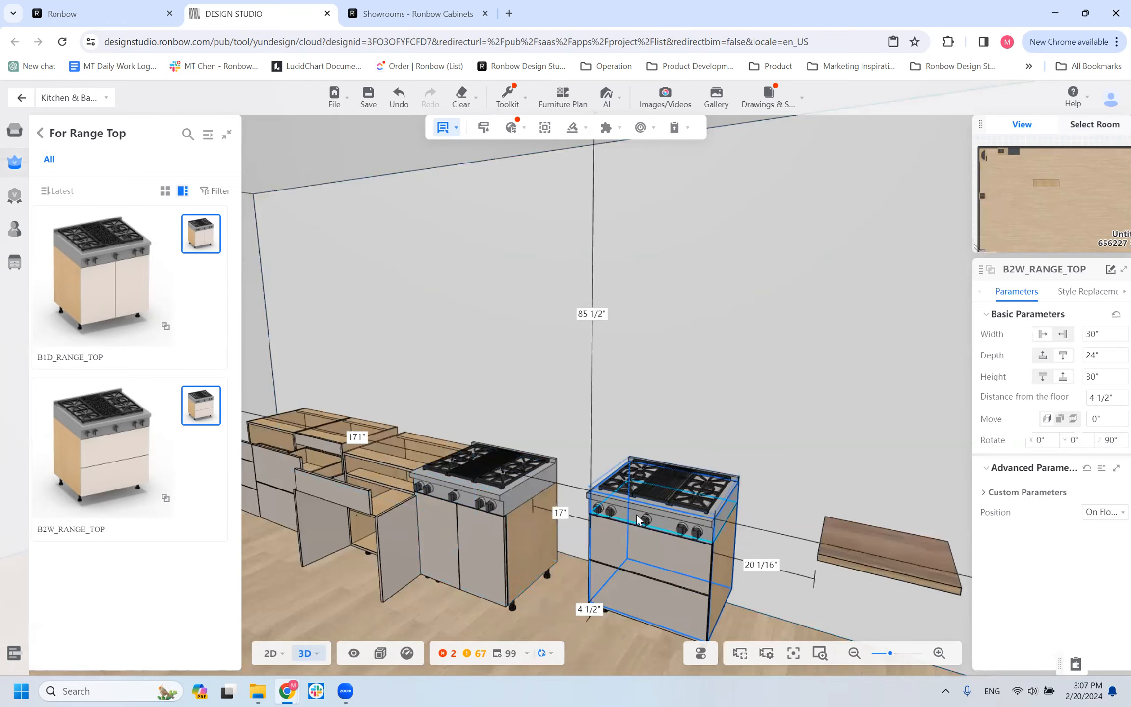
{"action": "left_click", "coordinate": [623, 560]}
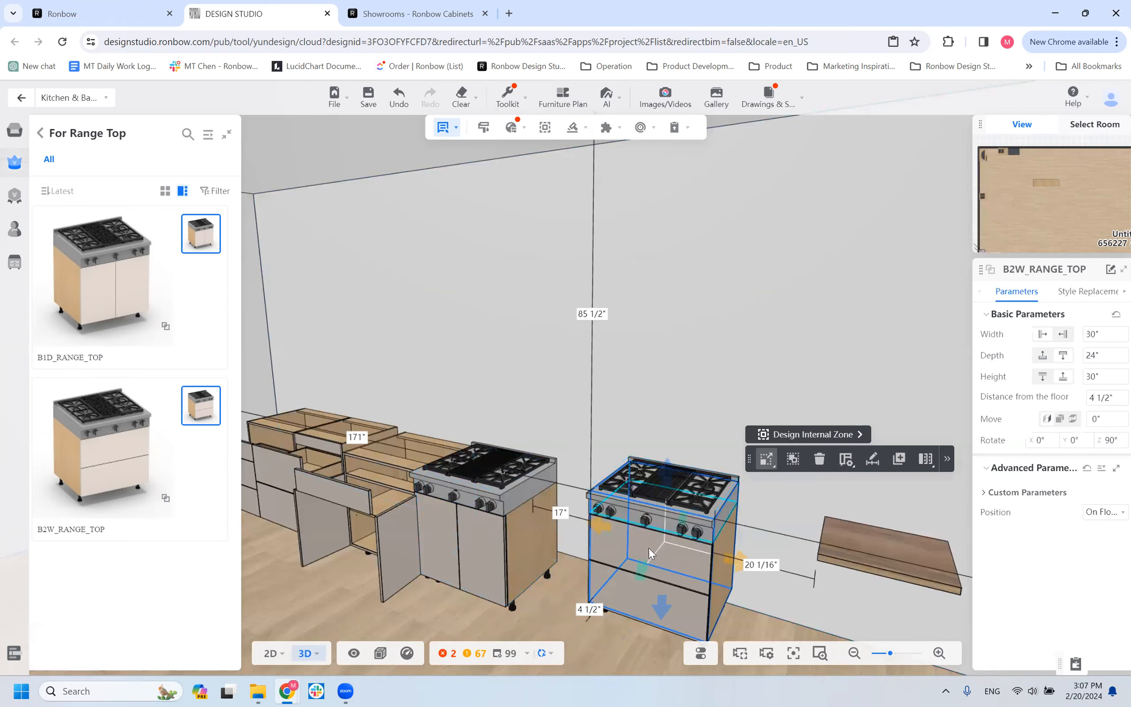
{"action": "right_click_drag", "start_coordinate": [645, 582], "coordinate": [603, 500]}
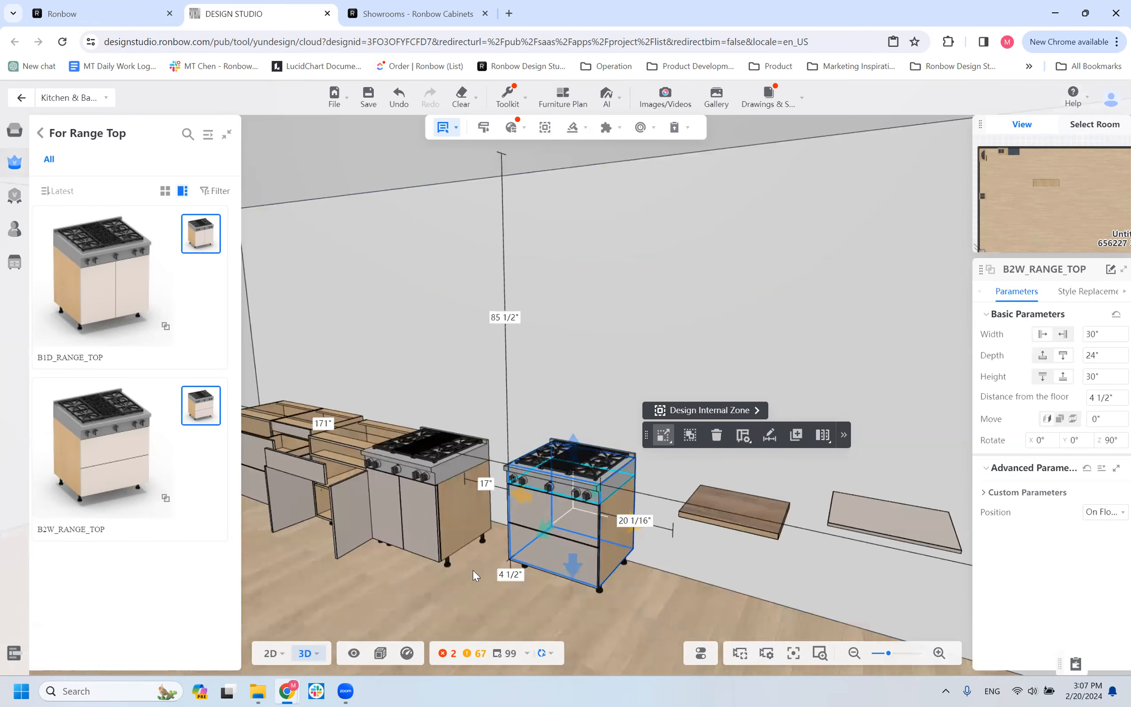
Set the RANGE HEIGHT of the B1D_RANGE_TOP to 8".
{"action": "left_click", "coordinate": [454, 491]}
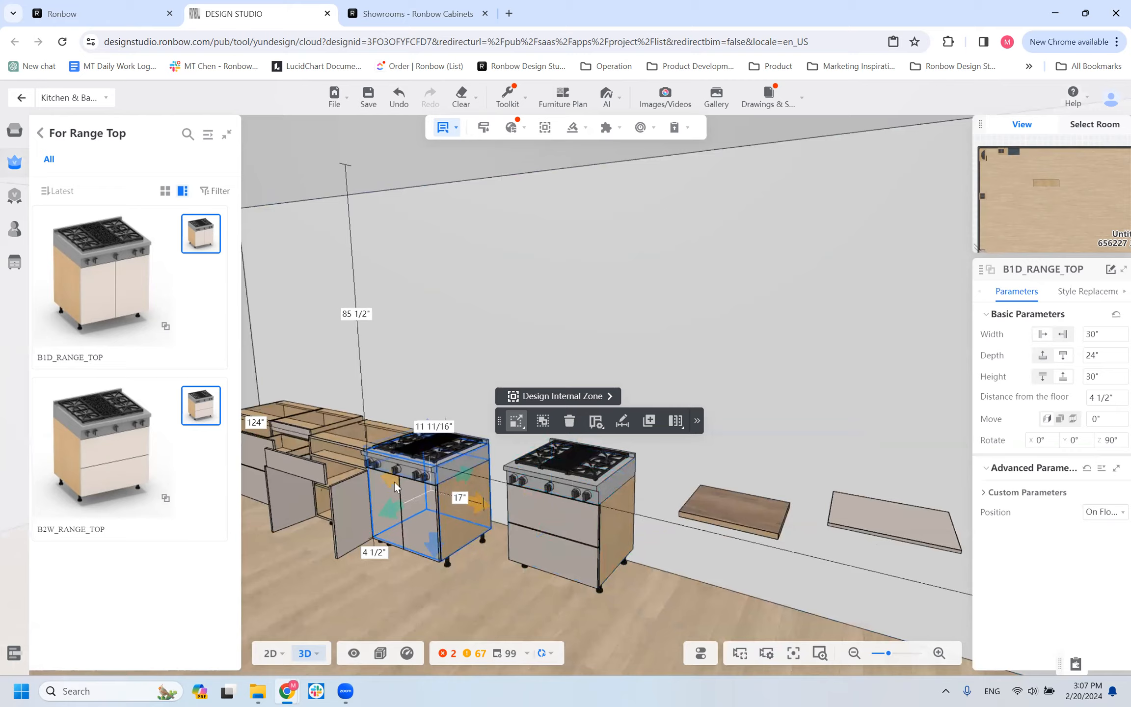
{"action": "left_click", "coordinate": [998, 499]}
{"action": "left_click", "coordinate": [1000, 501]}
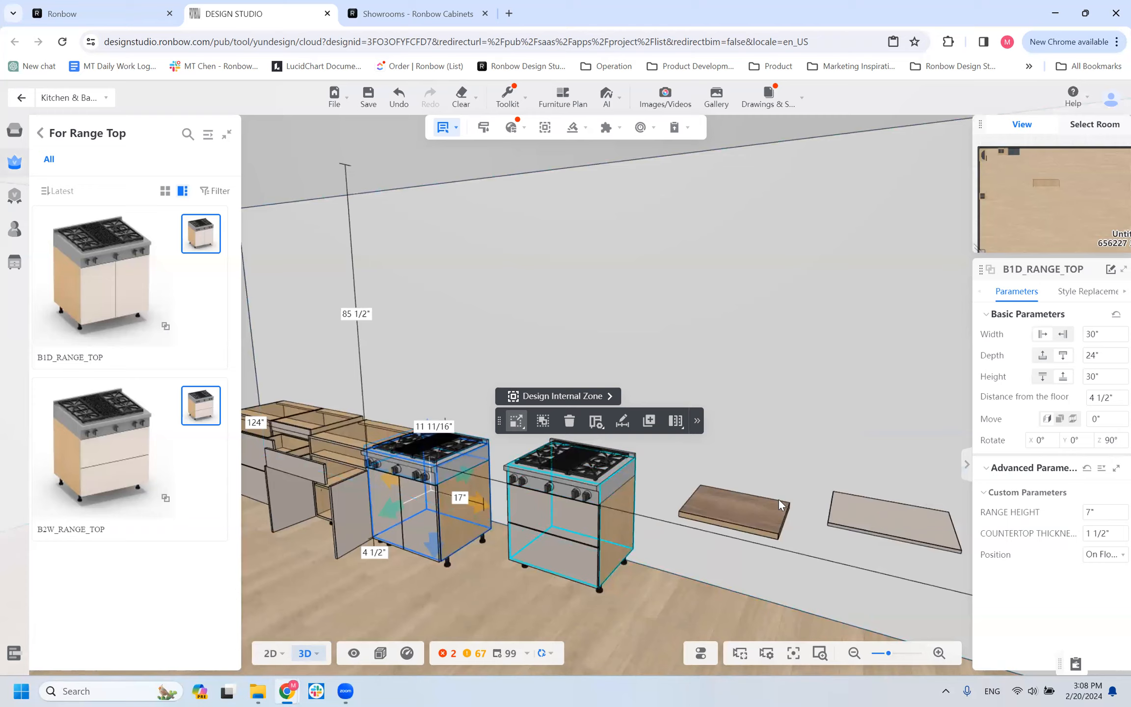
{"action": "left_click", "coordinate": [1092, 515]}
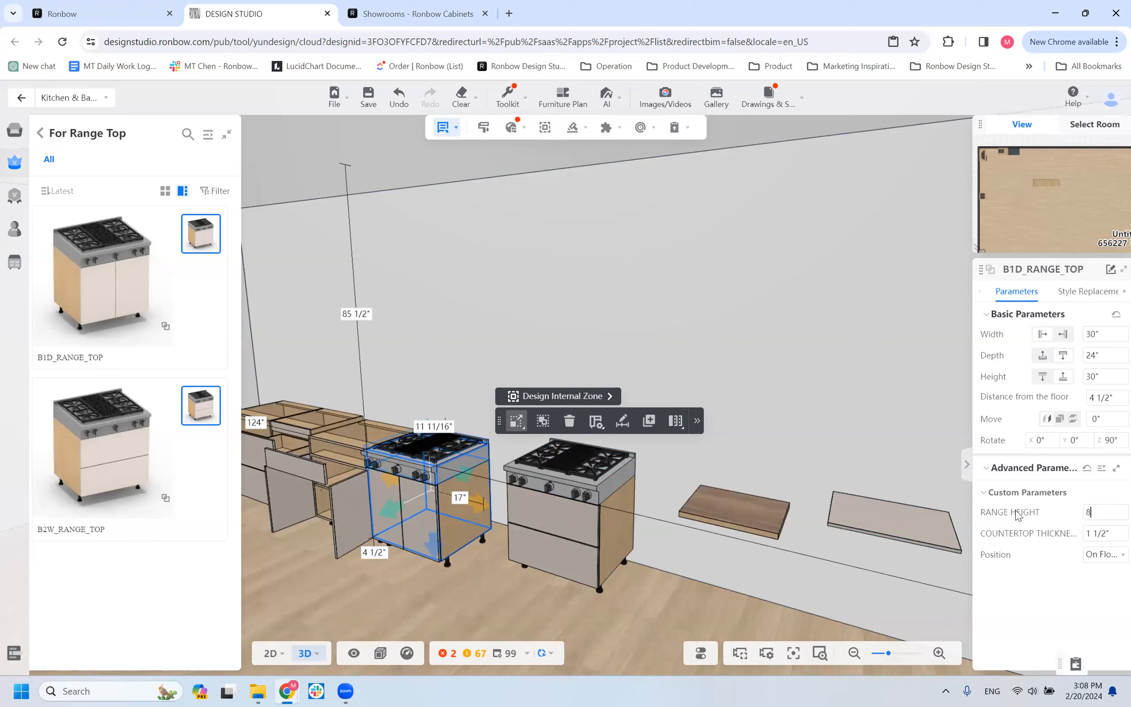
{"action": "key", "text": "Return"}
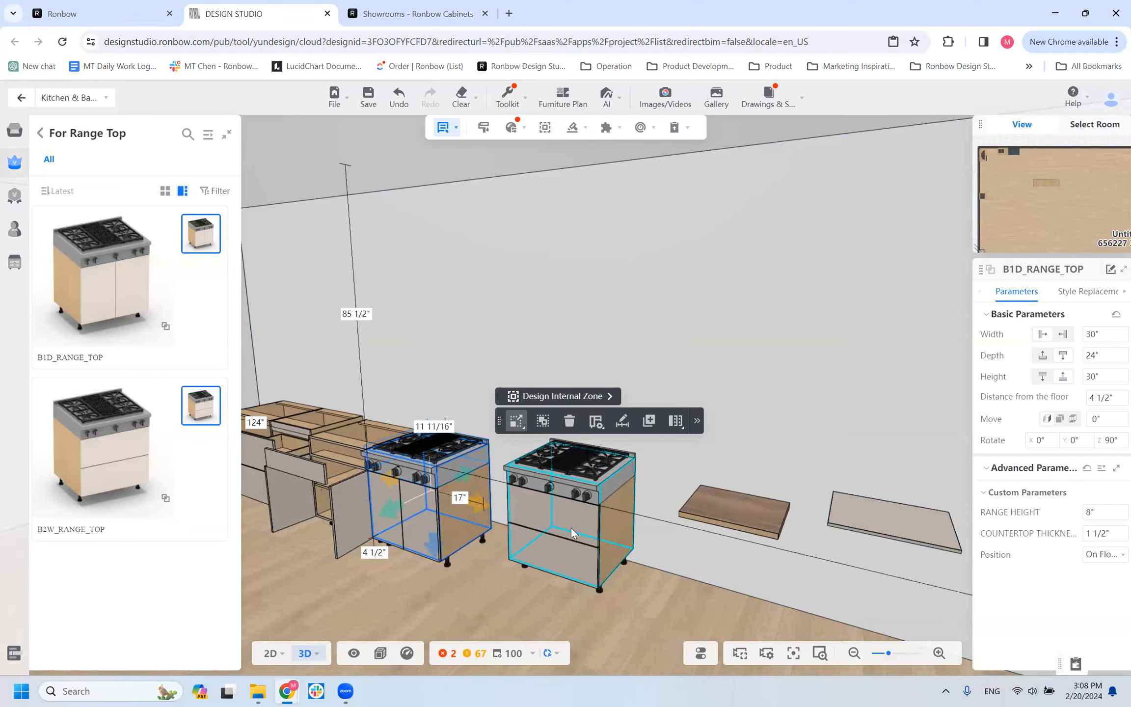
{"action": "scroll", "coordinate": [314, 566], "scroll_direction": "down", "scroll_amount": 2}
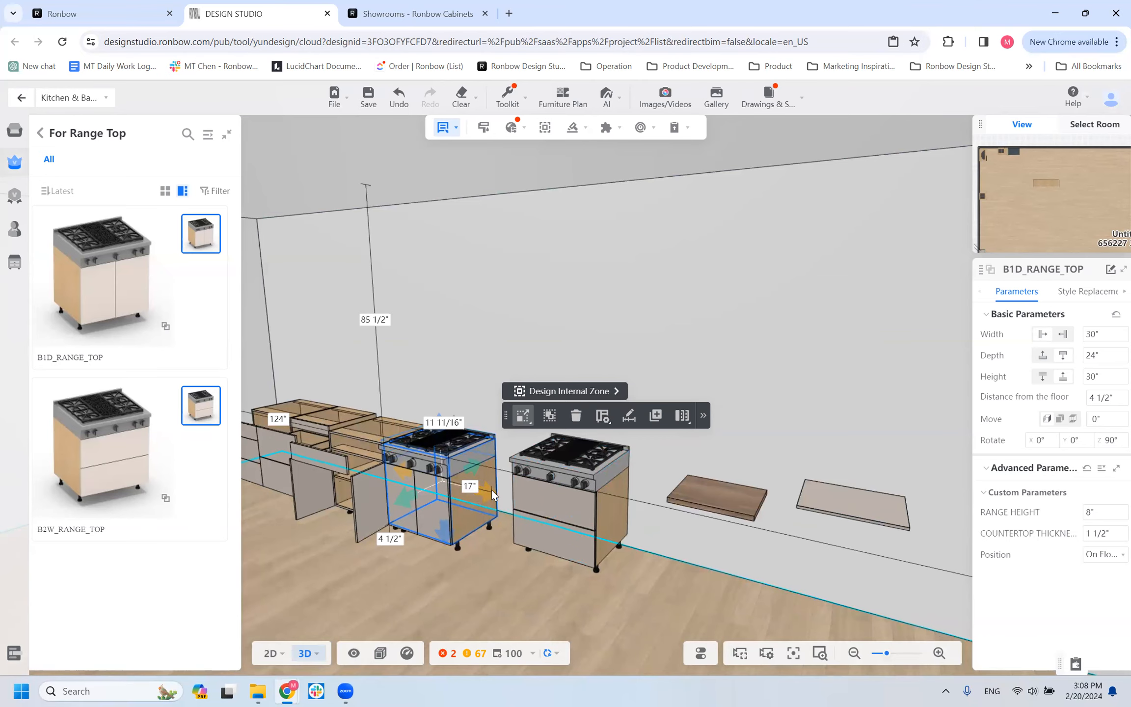
Place a WALL cabinet from the With Door wall cabinets on the adjacent empty wall, about 154" from the room corner.
{"action": "left_click", "coordinate": [42, 132]}
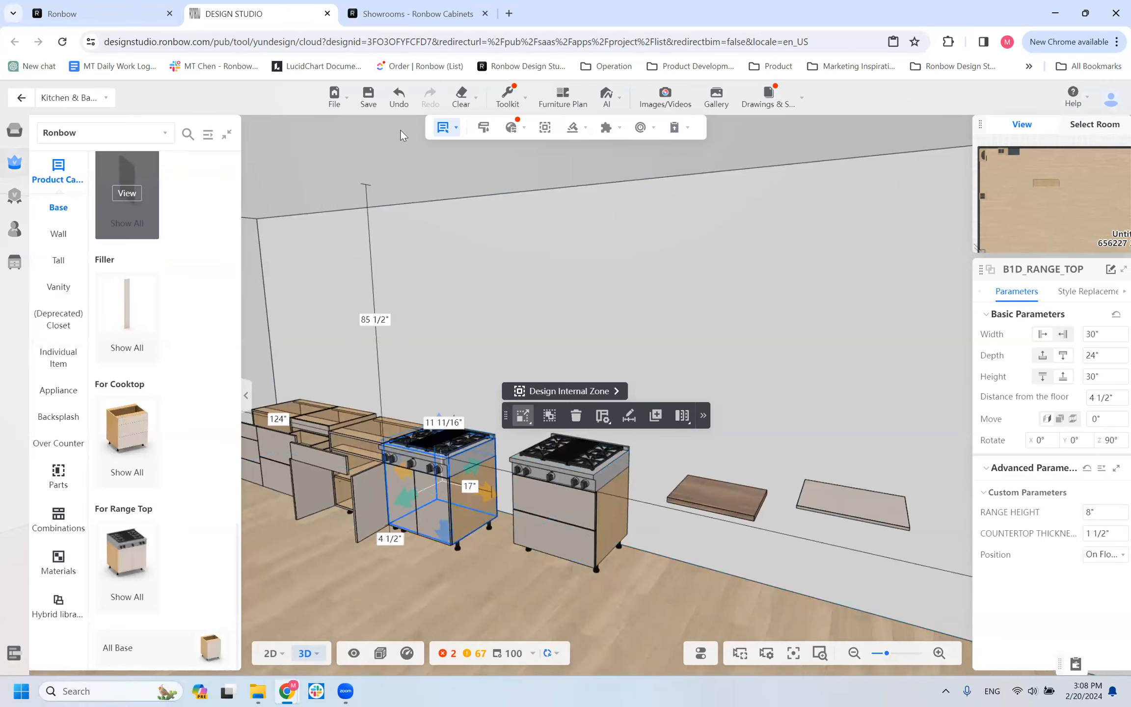
{"action": "scroll", "coordinate": [772, 398], "scroll_direction": "down", "scroll_amount": 8}
{"action": "scroll", "coordinate": [565, 539], "scroll_direction": "up", "scroll_amount": 6}
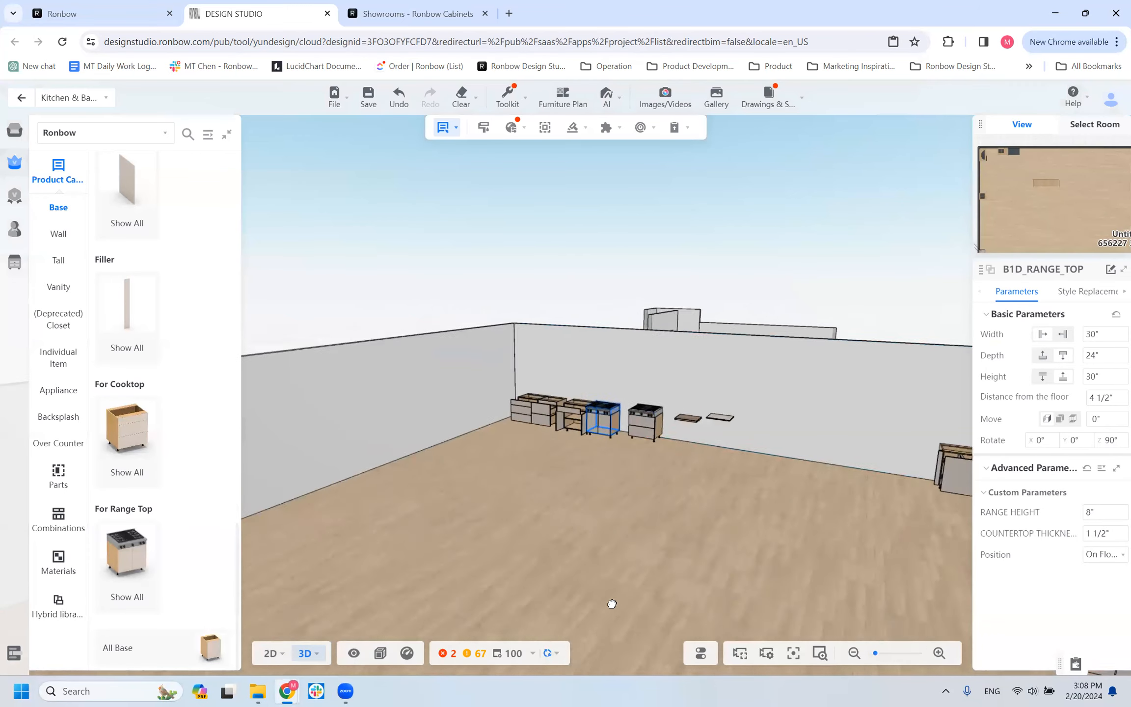
{"action": "left_click_drag", "start_coordinate": [483, 560], "coordinate": [530, 550]}
{"action": "left_click", "coordinate": [59, 234]}
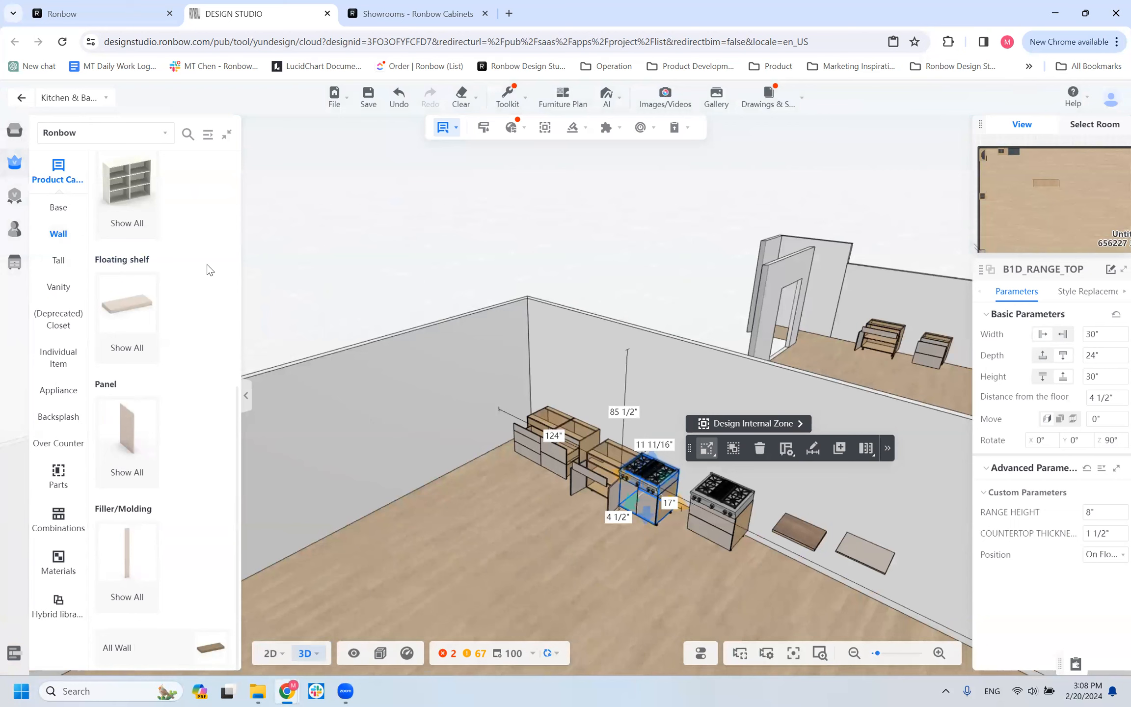
{"action": "scroll", "coordinate": [141, 273], "scroll_direction": "up", "scroll_amount": 8}
{"action": "left_click", "coordinate": [141, 273]}
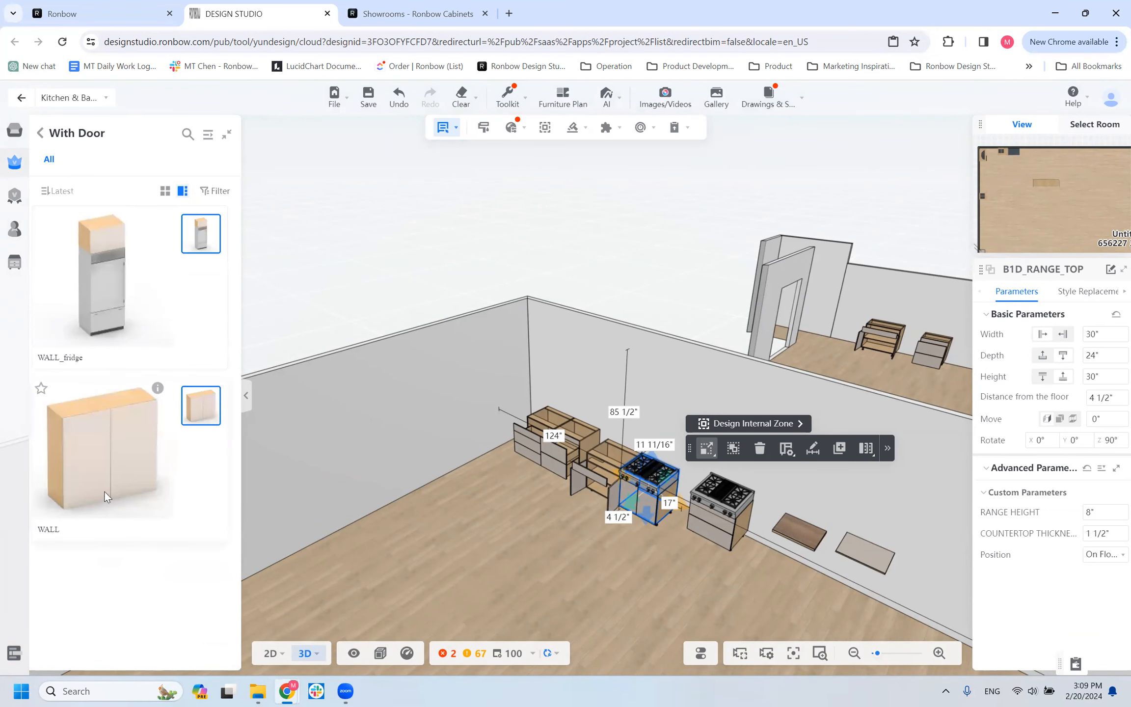
{"action": "left_click", "coordinate": [105, 491]}
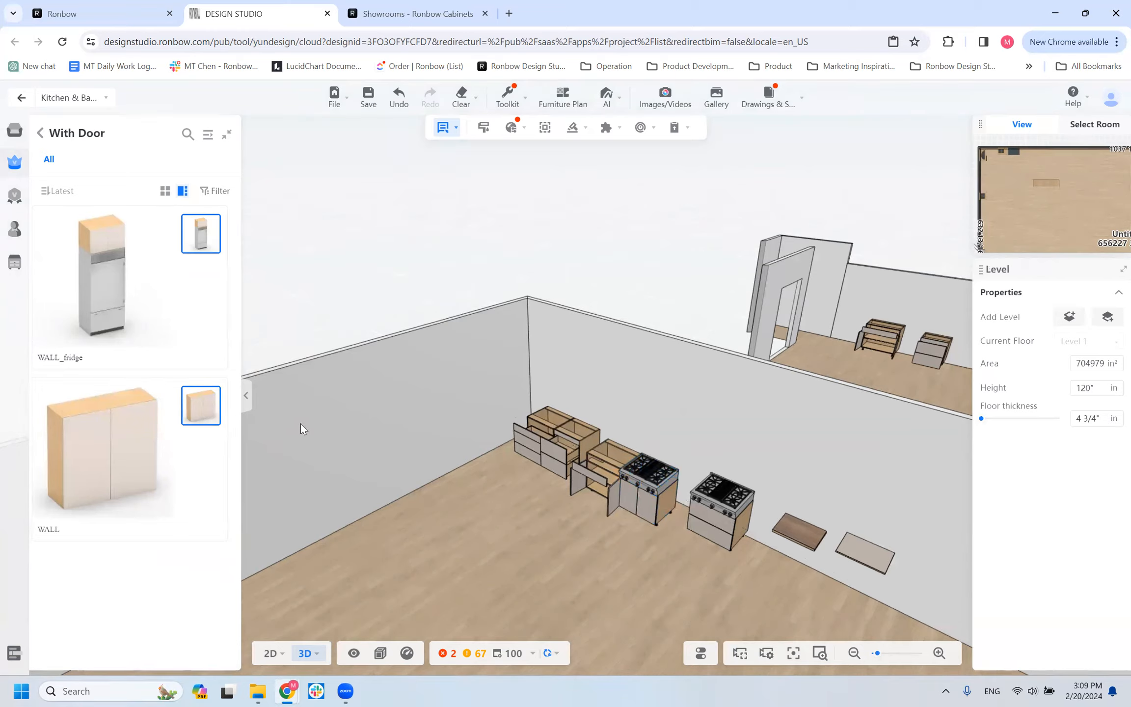
{"action": "left_click", "coordinate": [282, 458]}
Set the WALL cabinet's distance from the floor to 60".
{"action": "scroll", "coordinate": [518, 479], "scroll_direction": "up", "scroll_amount": 1}
{"action": "left_click_drag", "start_coordinate": [517, 480], "coordinate": [582, 484]}
{"action": "left_click_drag", "start_coordinate": [373, 572], "coordinate": [384, 572]}
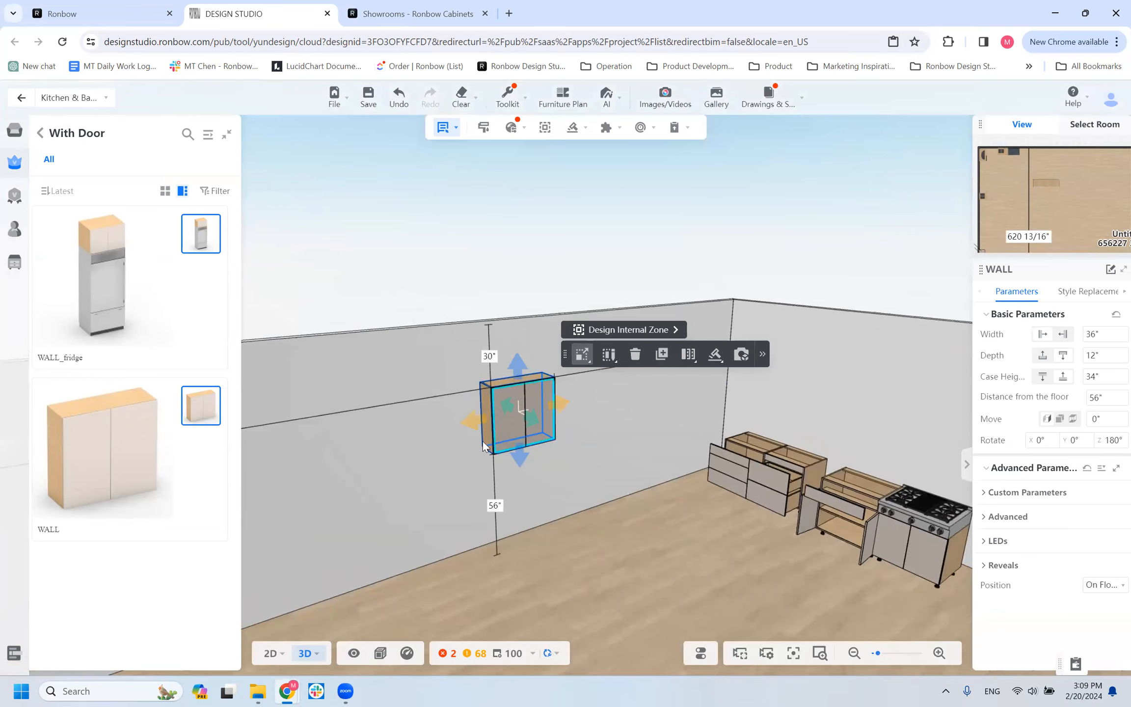
{"action": "scroll", "coordinate": [401, 457], "scroll_direction": "up", "scroll_amount": 4}
{"action": "right_click_drag", "start_coordinate": [568, 466], "coordinate": [775, 474]}
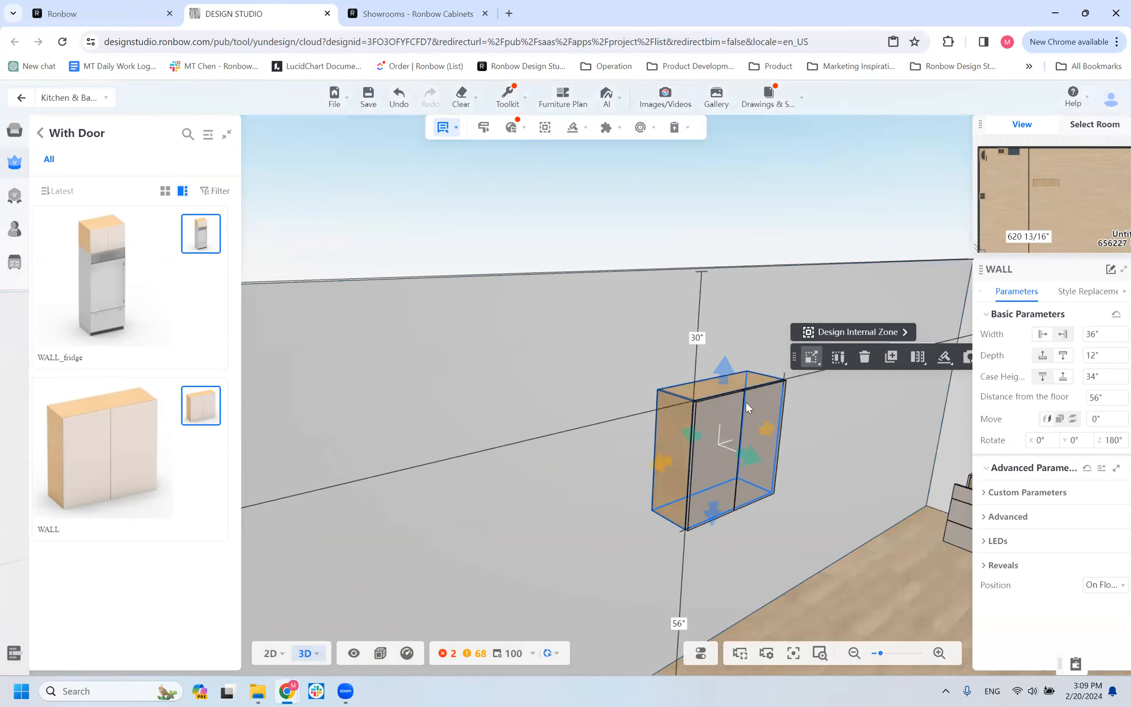
{"action": "scroll", "coordinate": [746, 402], "scroll_direction": "down", "scroll_amount": 2}
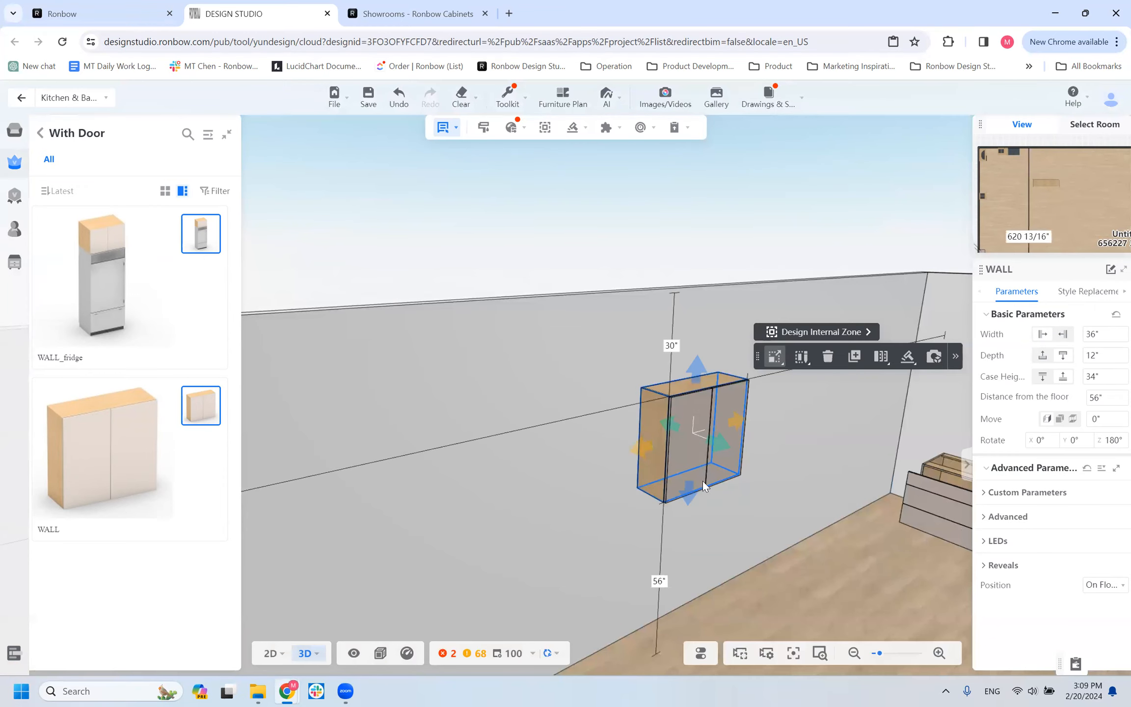
{"action": "left_click_drag", "start_coordinate": [672, 508], "coordinate": [737, 514]}
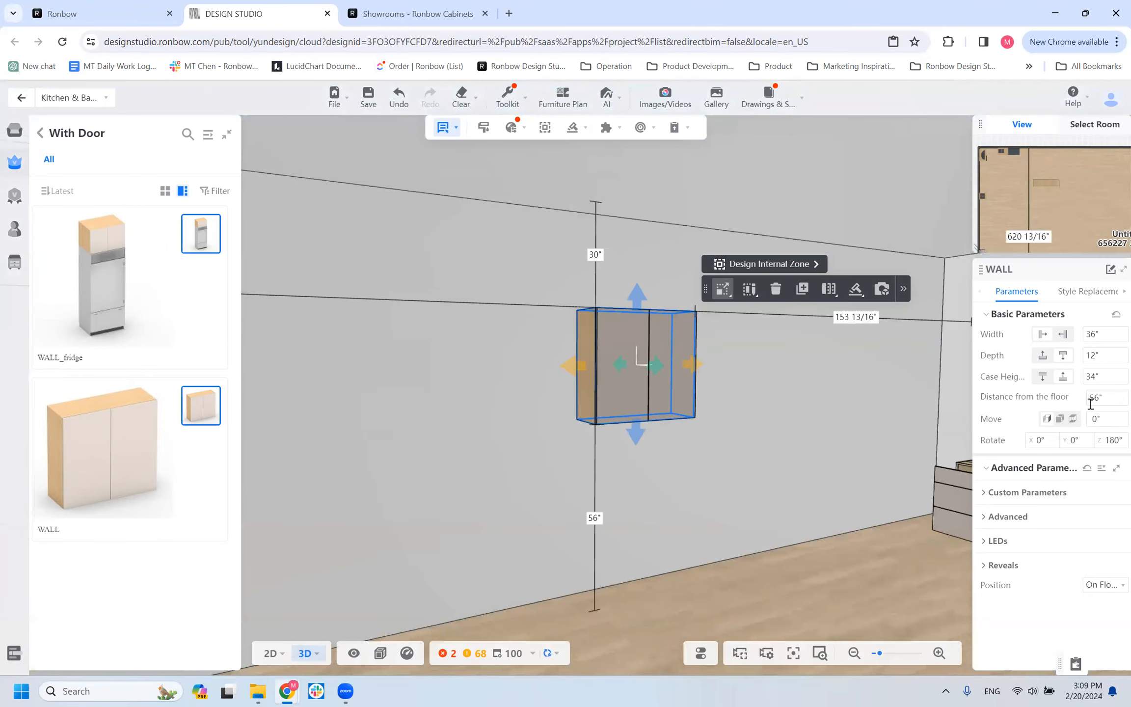
{"action": "left_click", "coordinate": [1098, 398]}
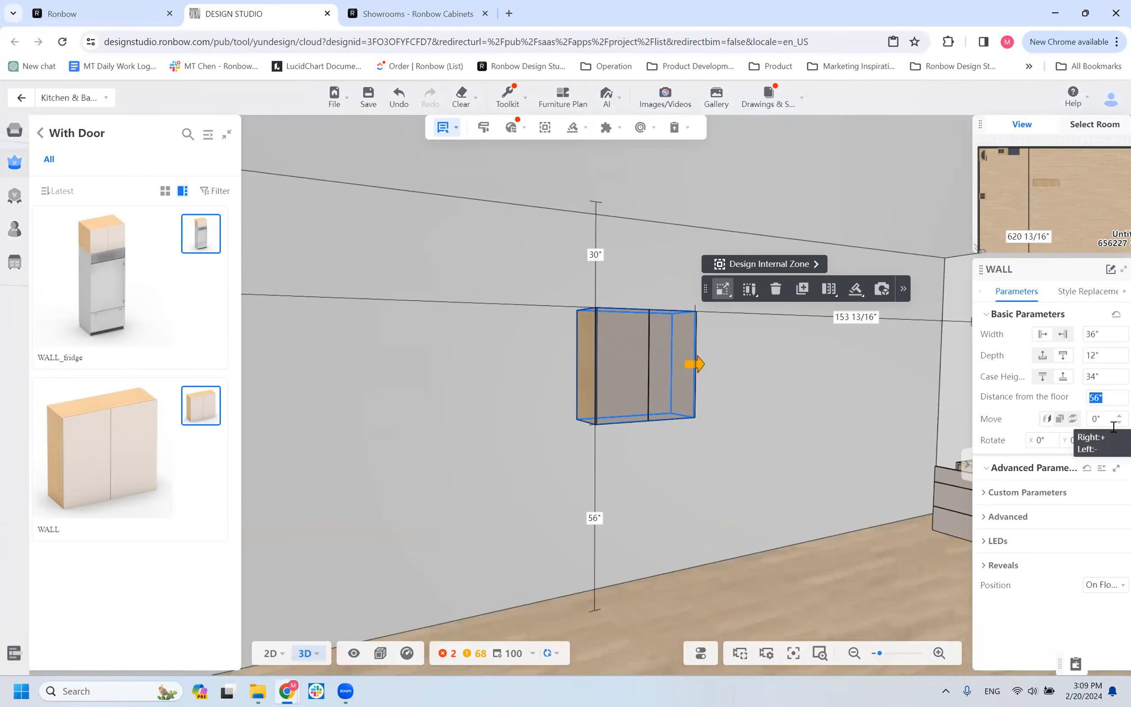
{"action": "key", "text": "Return"}
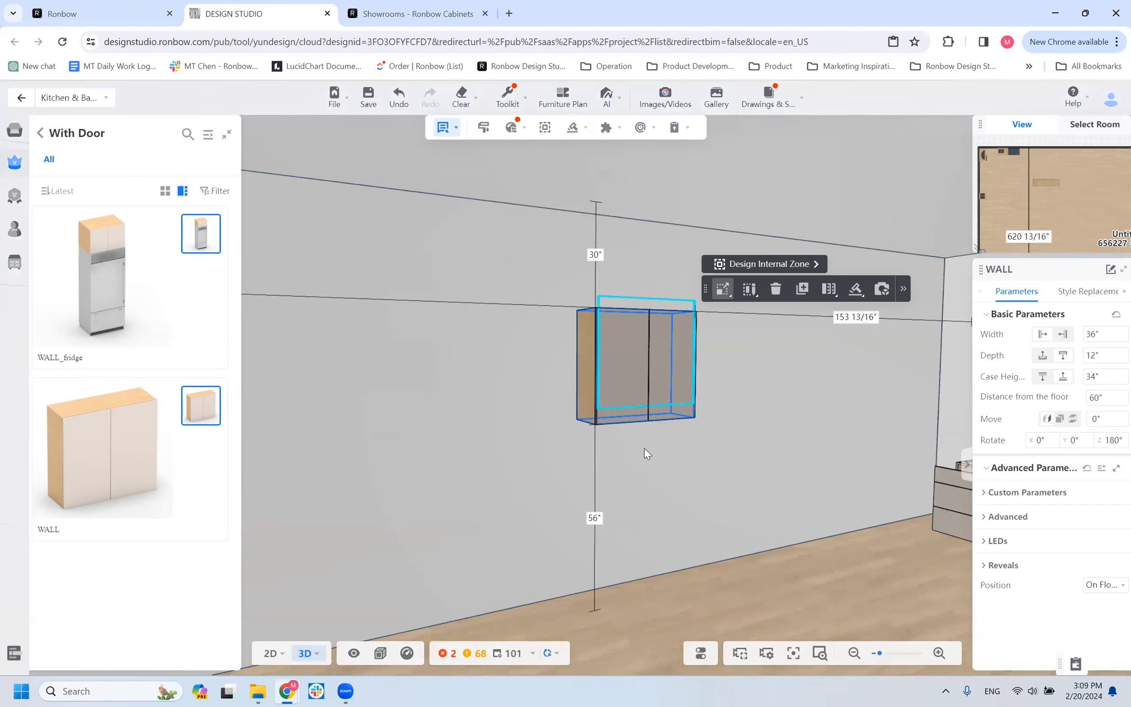
Place a second WALL cabinet 60" above the floor beside the first and move it toward the room corner onto the first one.
{"action": "scroll", "coordinate": [644, 448], "scroll_direction": "down", "scroll_amount": 4}
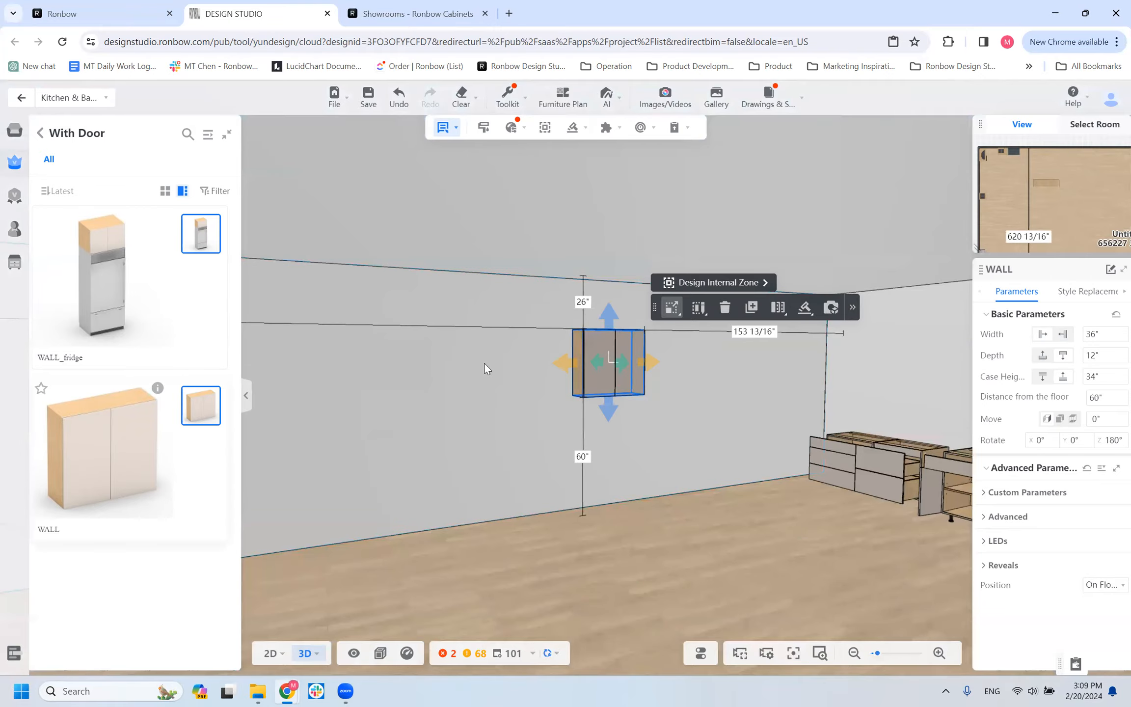
{"action": "left_click", "coordinate": [556, 361]}
{"action": "left_click_drag", "start_coordinate": [474, 366], "coordinate": [575, 362]}
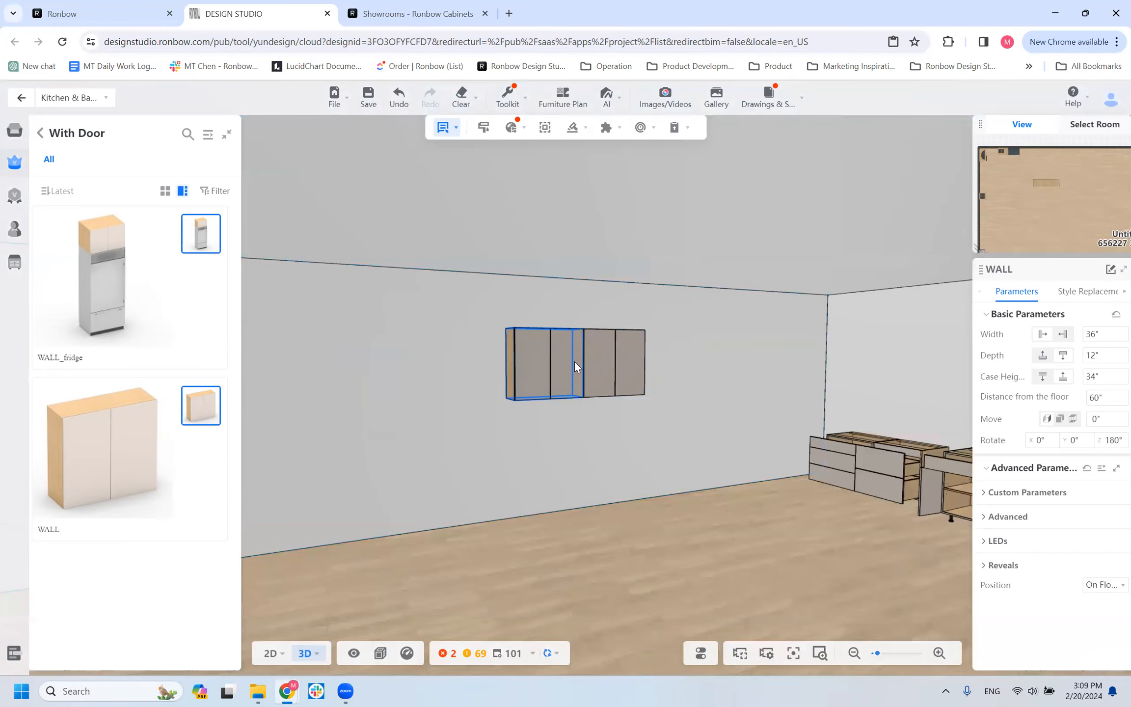
{"action": "left_click_drag", "start_coordinate": [426, 470], "coordinate": [497, 442]}
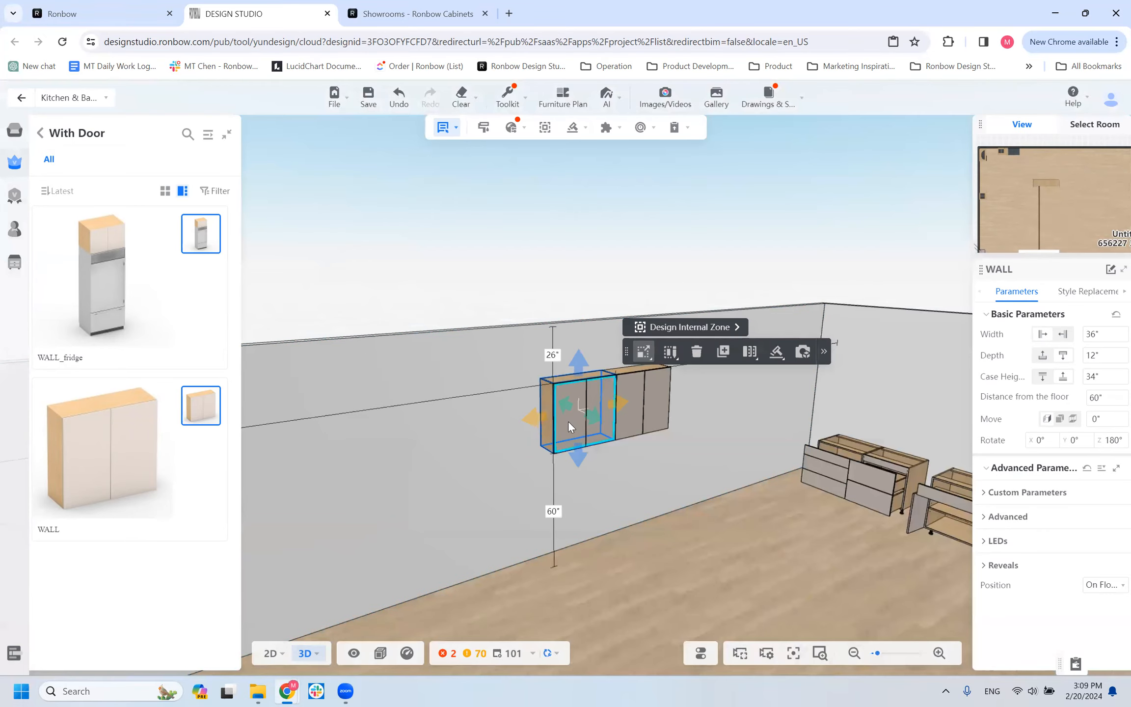
{"action": "left_click_drag", "start_coordinate": [568, 421], "coordinate": [627, 407]}
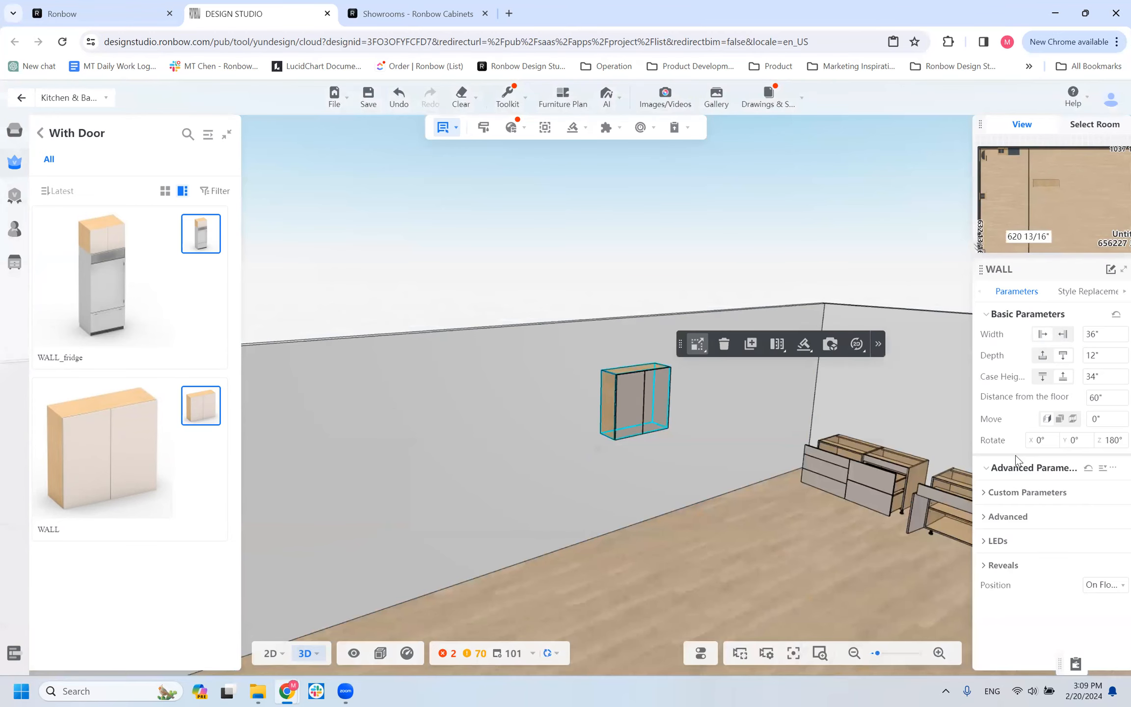
Set the WALL cabinet's WALL BOTTOM UP to 1" under Custom Parameters and examine the cabinet's underside.
{"action": "left_click", "coordinate": [988, 491]}
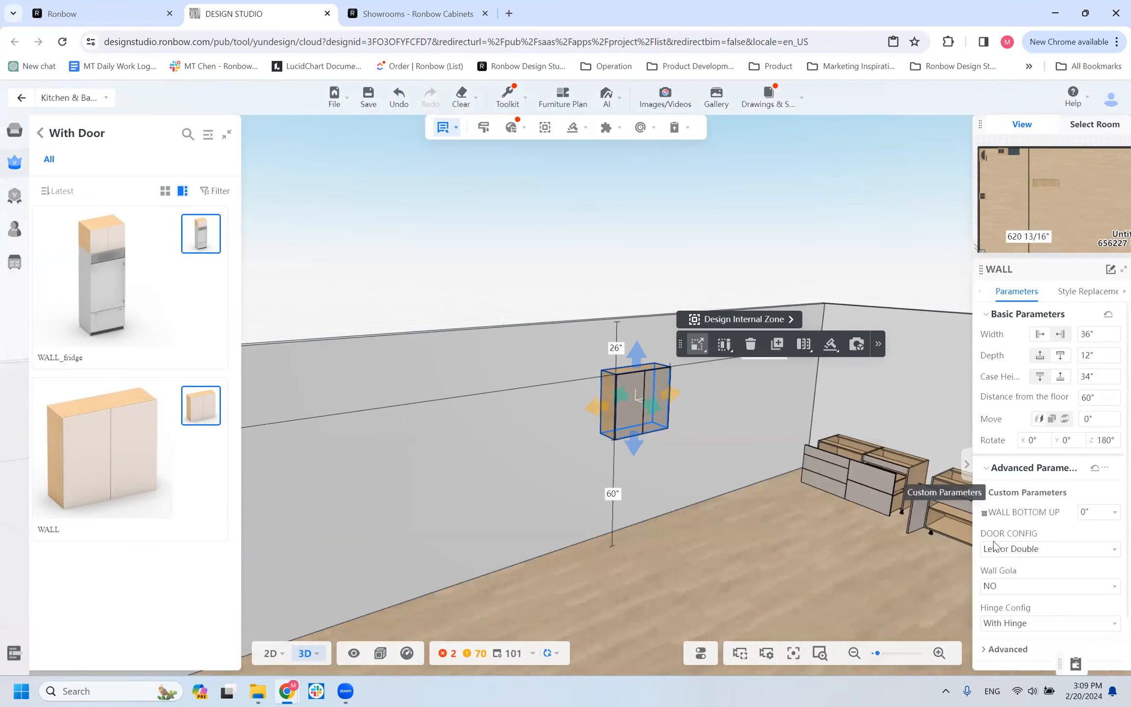
{"action": "scroll", "coordinate": [715, 442], "scroll_direction": "up", "scroll_amount": 3}
{"action": "left_click_drag", "start_coordinate": [770, 511], "coordinate": [710, 453]}
{"action": "scroll", "coordinate": [499, 447], "scroll_direction": "up", "scroll_amount": 3}
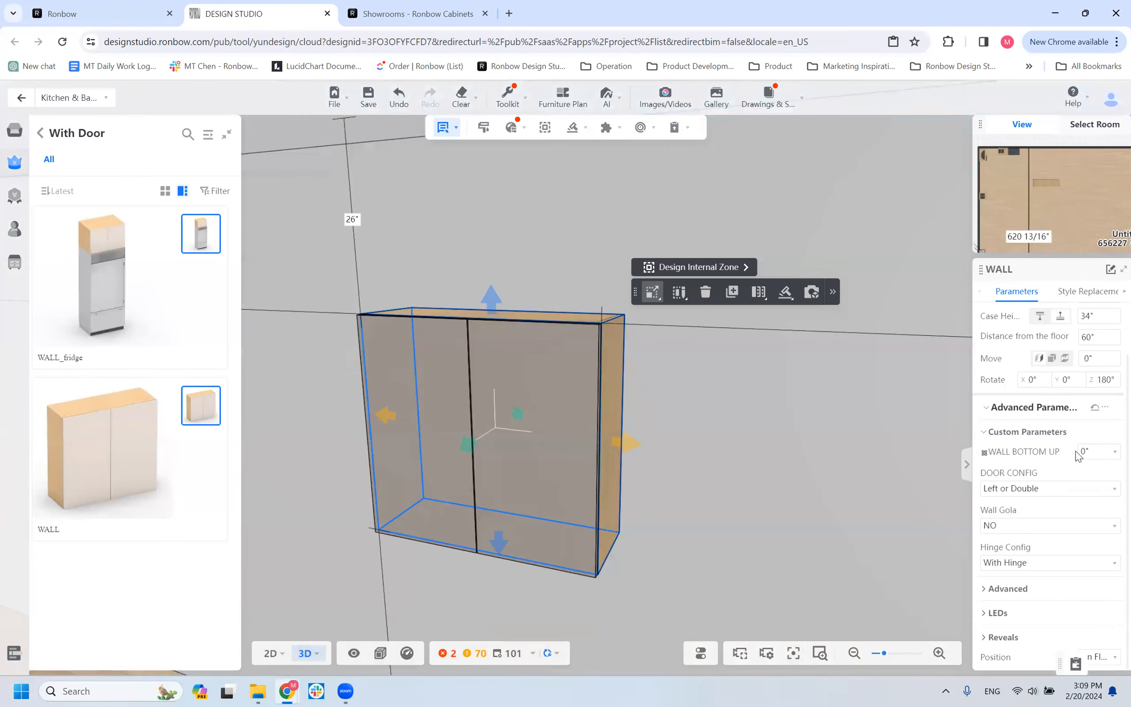
{"action": "left_click_drag", "start_coordinate": [720, 518], "coordinate": [709, 507]}
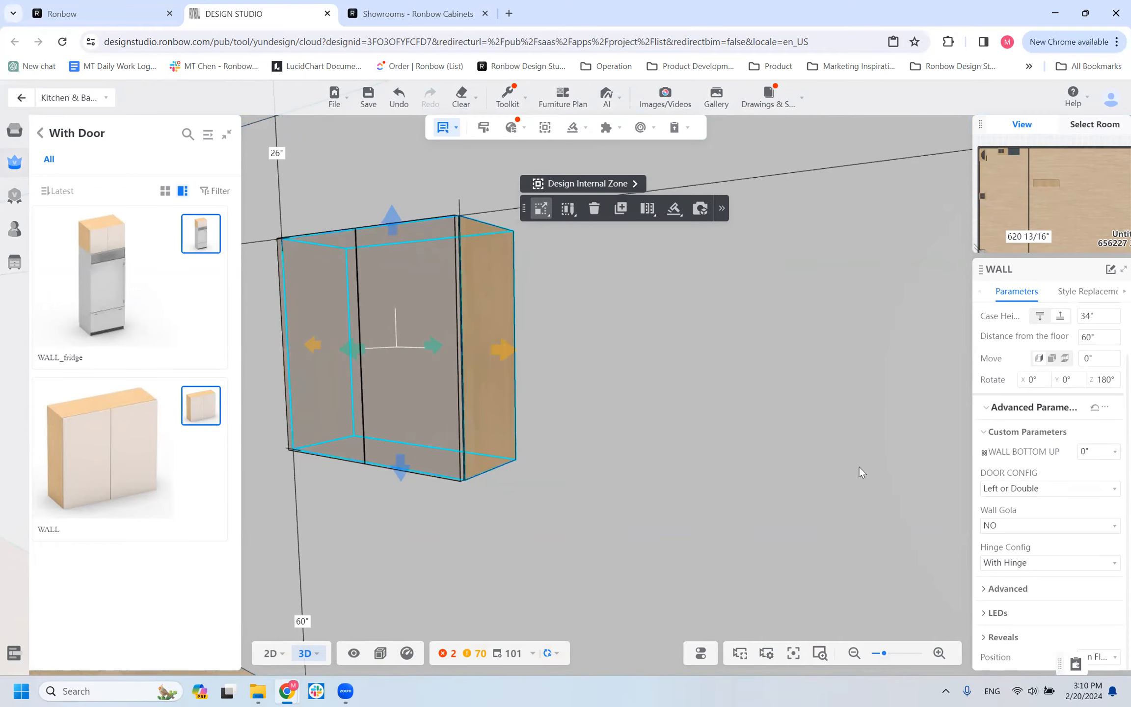
{"action": "left_click", "coordinate": [1094, 452]}
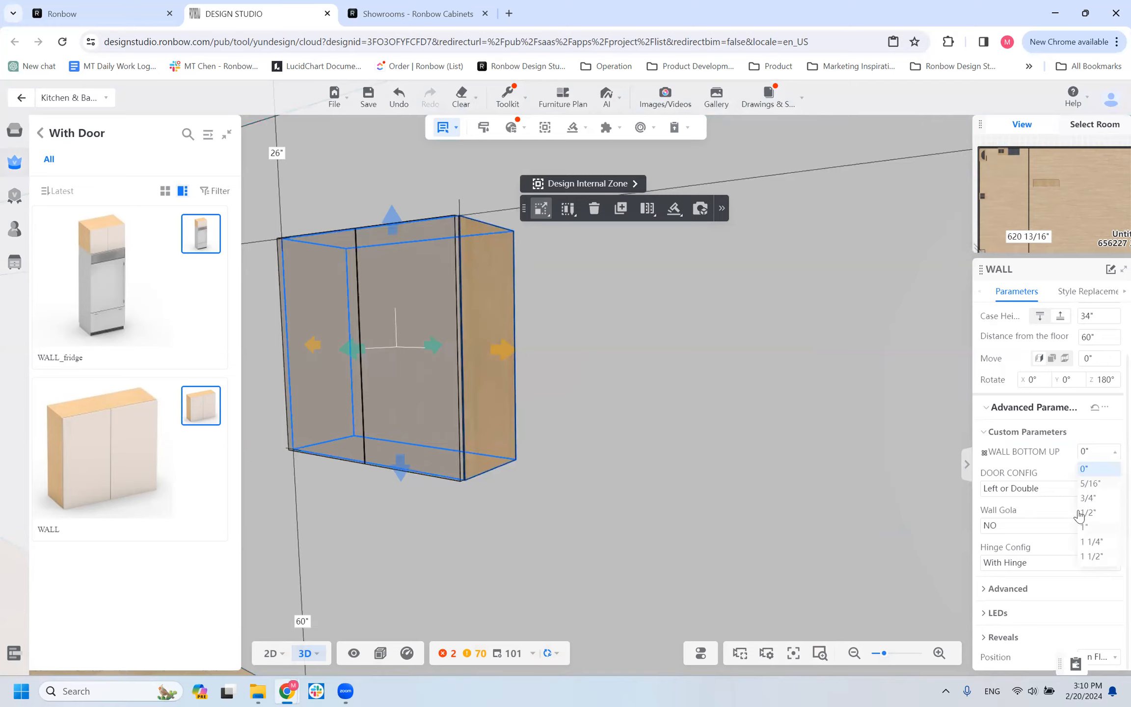
{"action": "left_click", "coordinate": [1100, 527]}
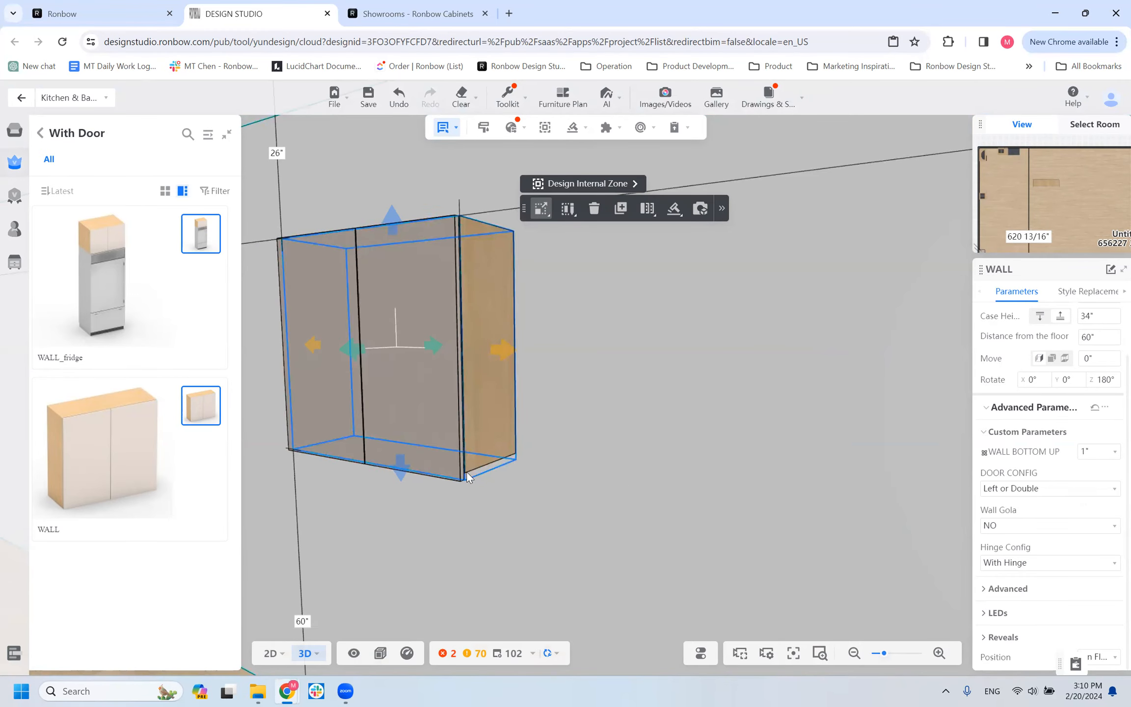
{"action": "mouse_move", "coordinate": [486, 491]}
{"action": "left_mouse_down"}
{"action": "mouse_move", "coordinate": [482, 482]}
{"action": "mouse_move", "coordinate": [489, 502]}
{"action": "left_mouse_up"}
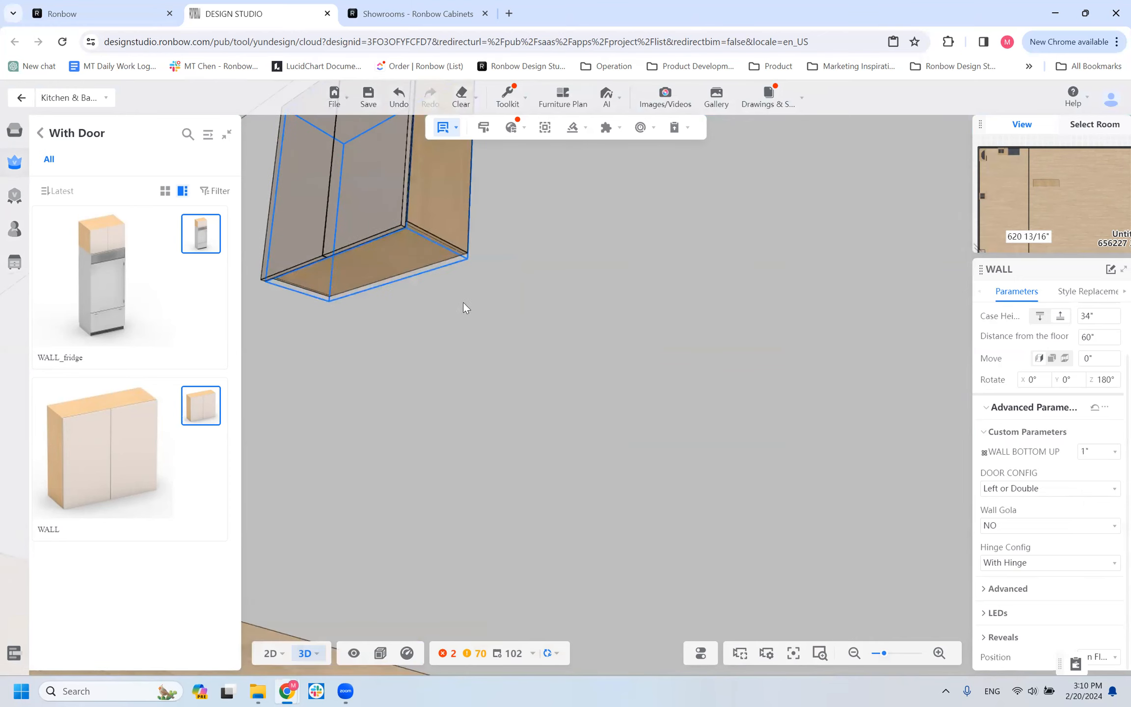
{"action": "left_click_drag", "start_coordinate": [432, 293], "coordinate": [430, 387]}
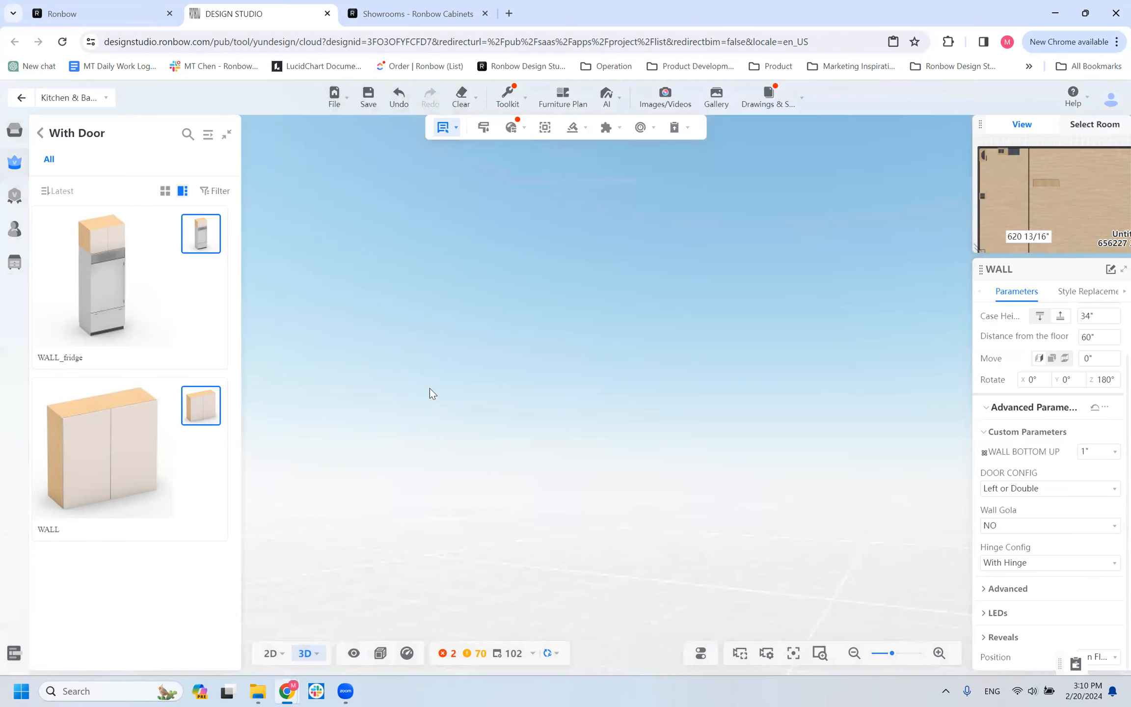
{"action": "left_click_drag", "start_coordinate": [543, 384], "coordinate": [535, 525]}
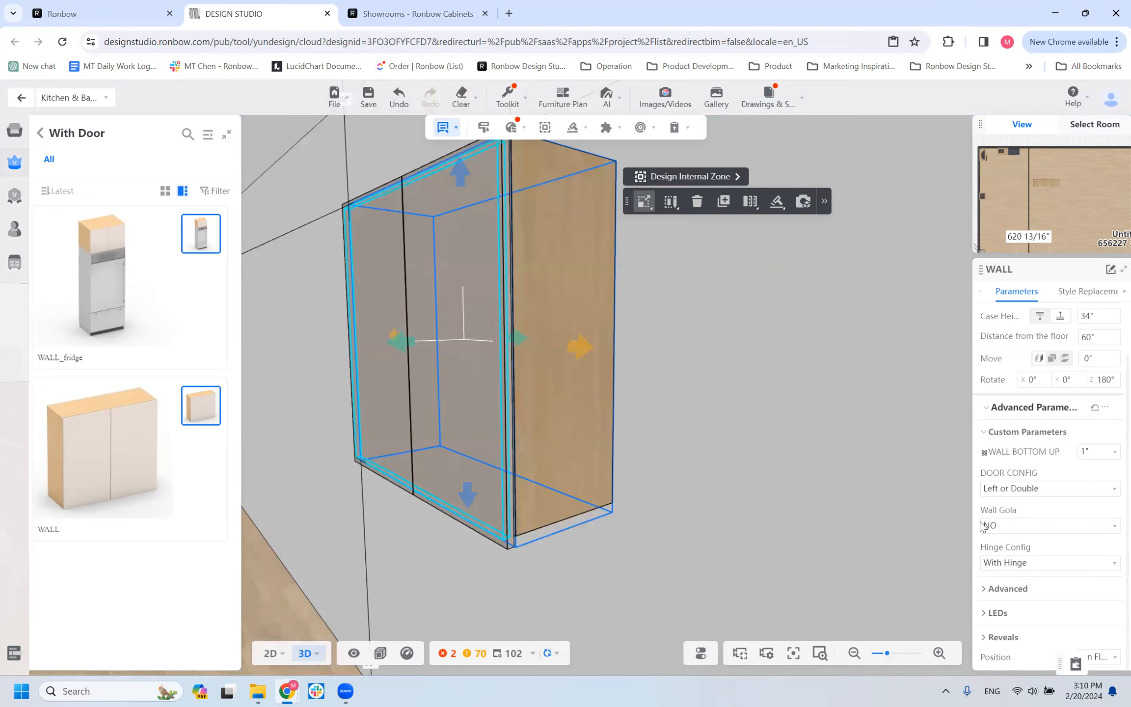
Try a WALL BOTTOM UP of 1 1/2" on the WALL cabinet and return it to 0".
{"action": "left_click", "coordinate": [1102, 451]}
{"action": "left_click", "coordinate": [1111, 555]}
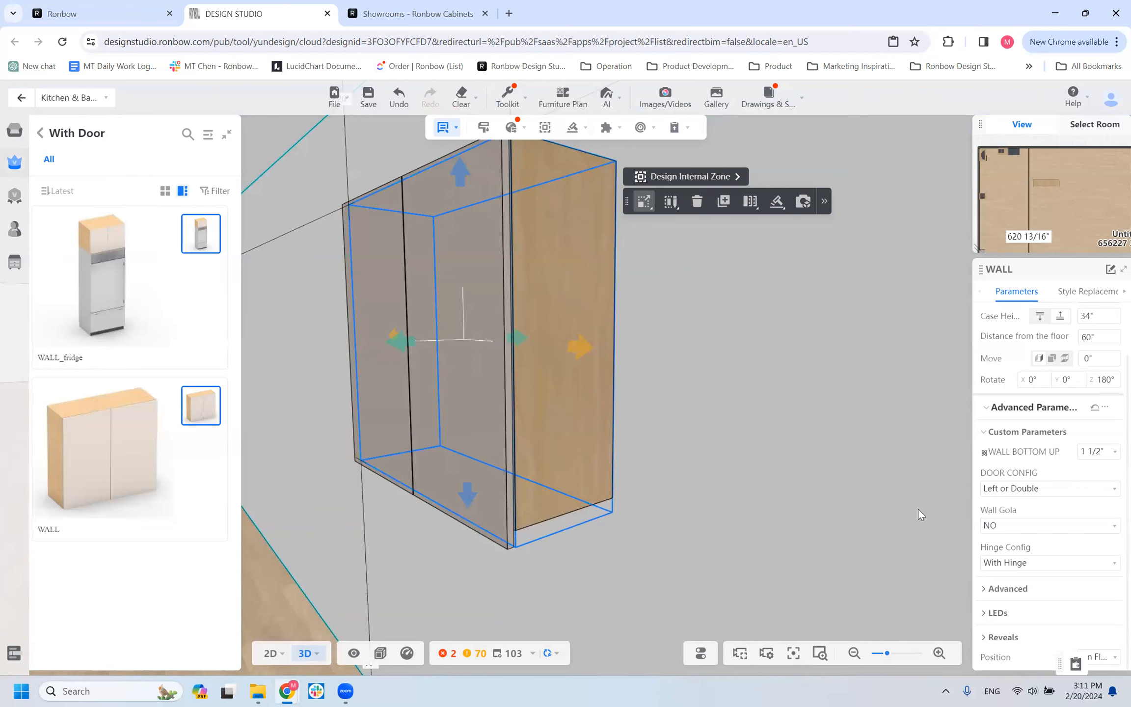
{"action": "left_click", "coordinate": [1102, 455]}
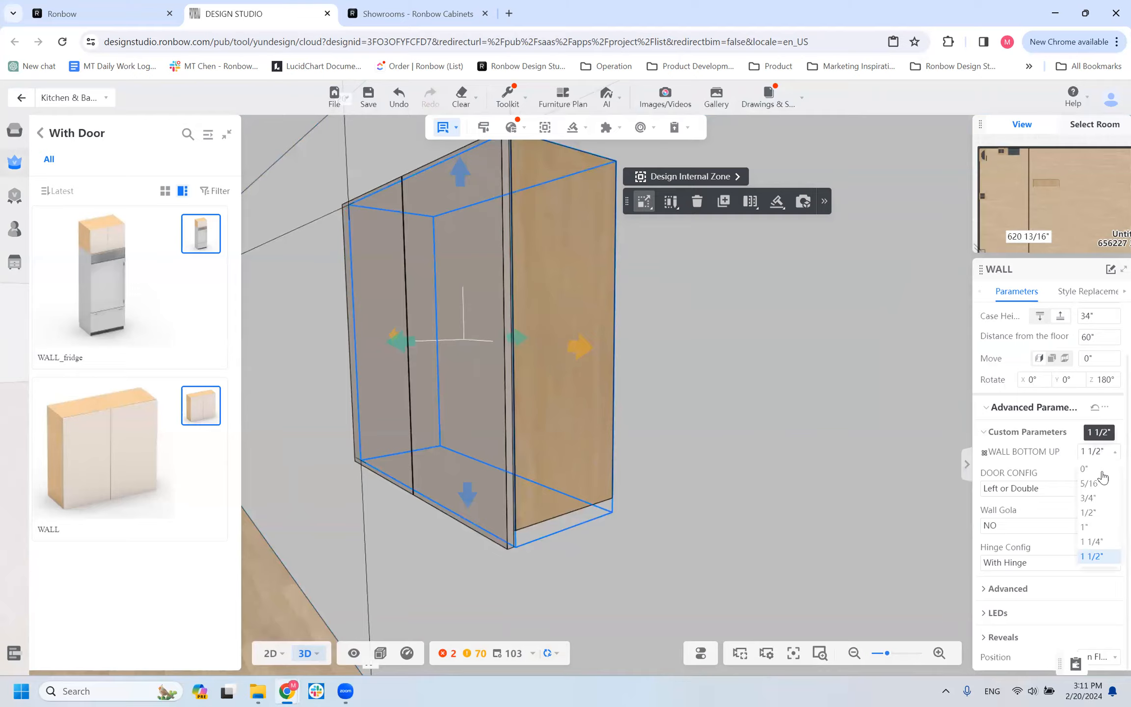
{"action": "left_click", "coordinate": [1102, 472]}
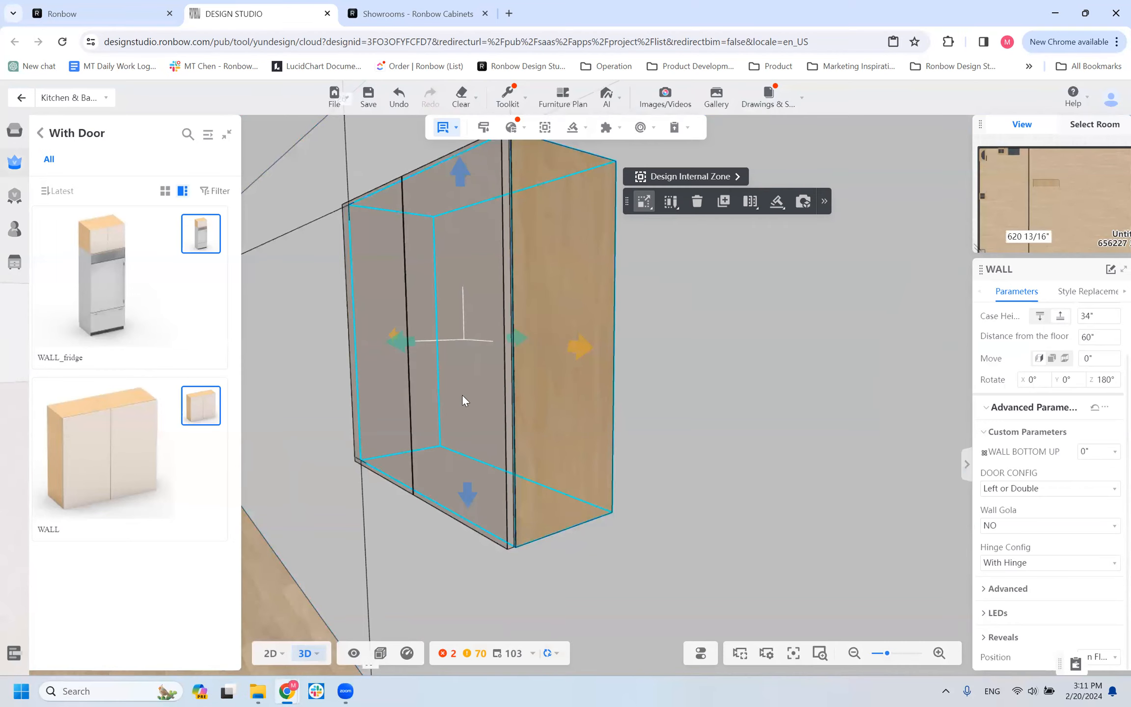
Look through the two-drawer base cabinets in the library to compare their gola versions.
{"action": "left_click", "coordinate": [1008, 530]}
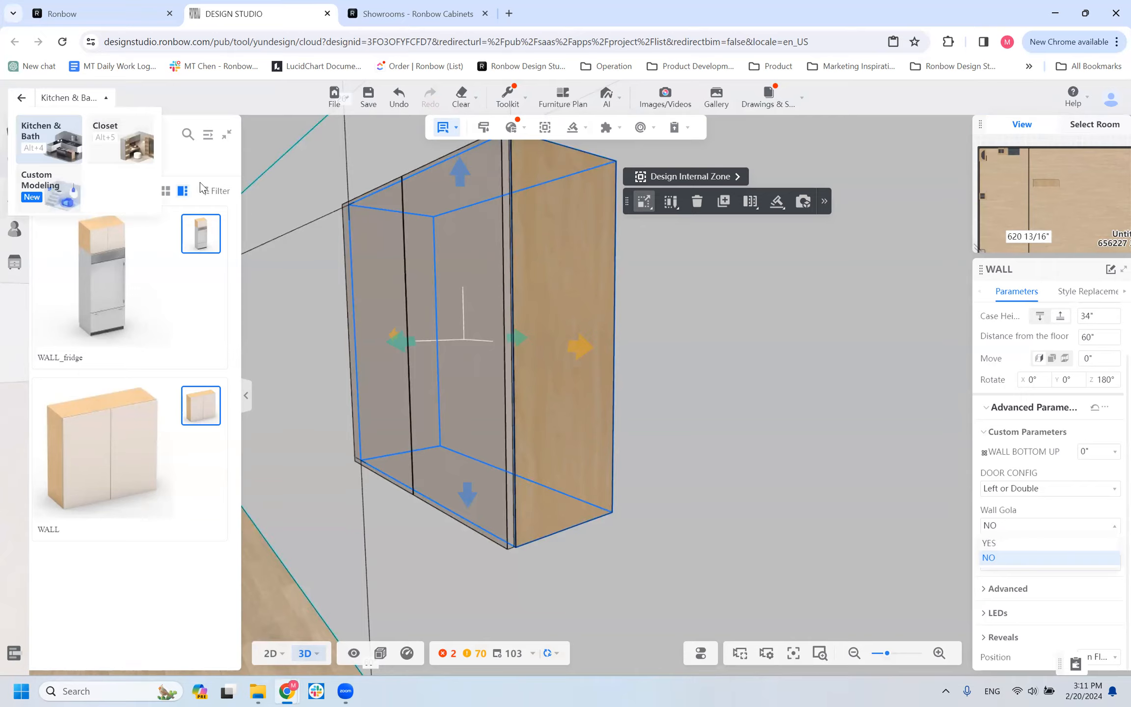
{"action": "left_click", "coordinate": [41, 133]}
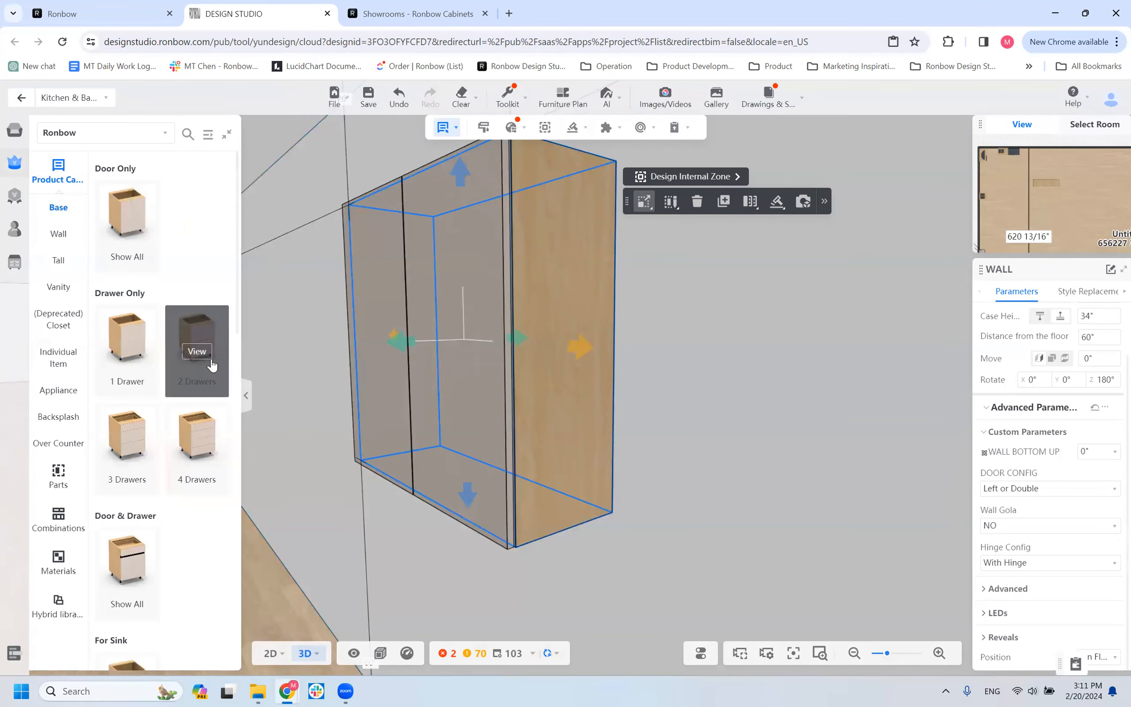
{"action": "left_click", "coordinate": [210, 357]}
{"action": "scroll", "coordinate": [142, 523], "scroll_direction": "down", "scroll_amount": 2}
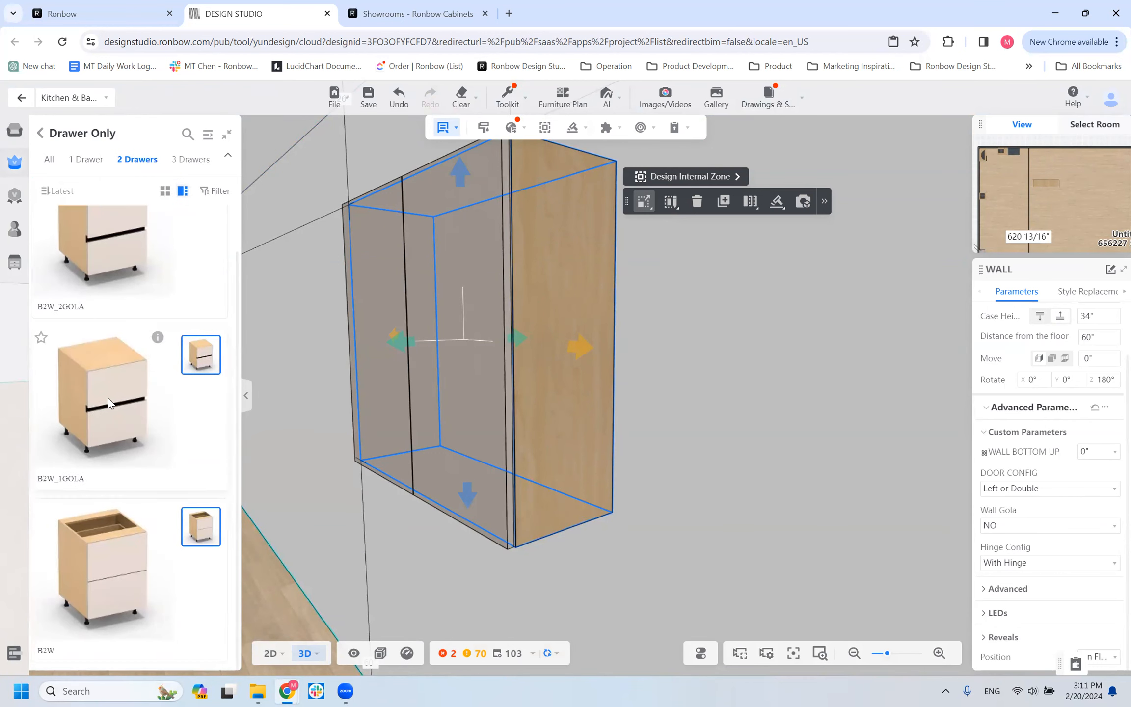
{"action": "scroll", "coordinate": [141, 409], "scroll_direction": "up", "scroll_amount": 1}
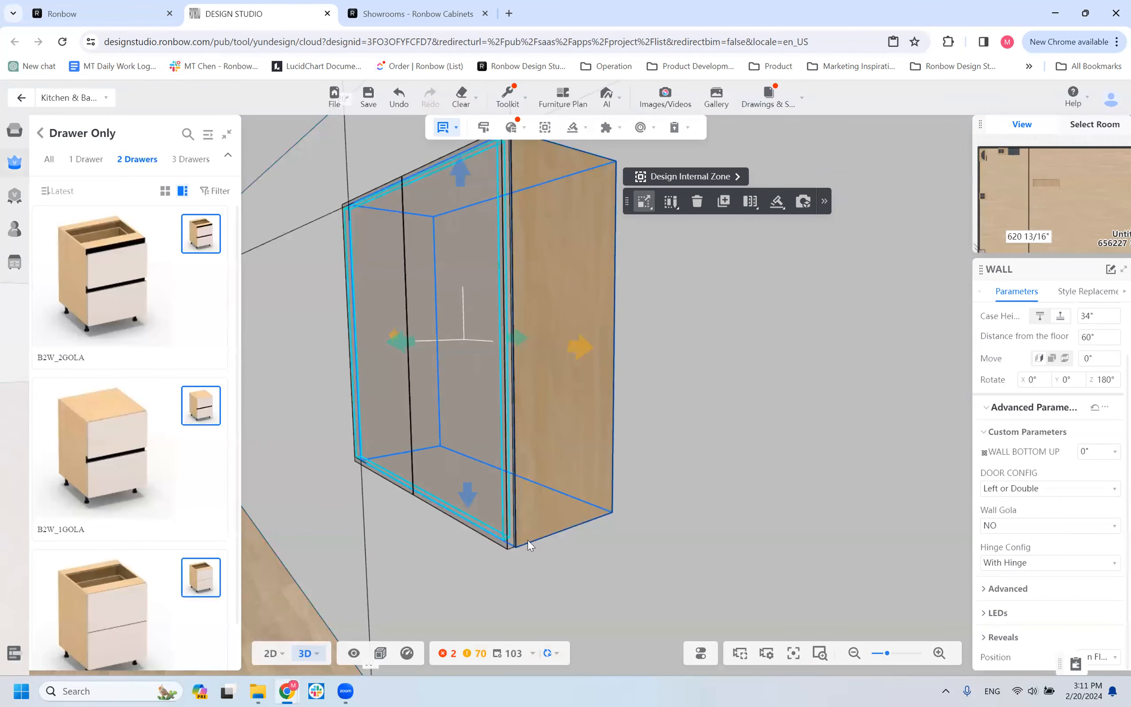
Set the WALL cabinet's Wall Gola to YES and examine the front of its bottom panel with the doors open.
{"action": "left_click", "coordinate": [1034, 526]}
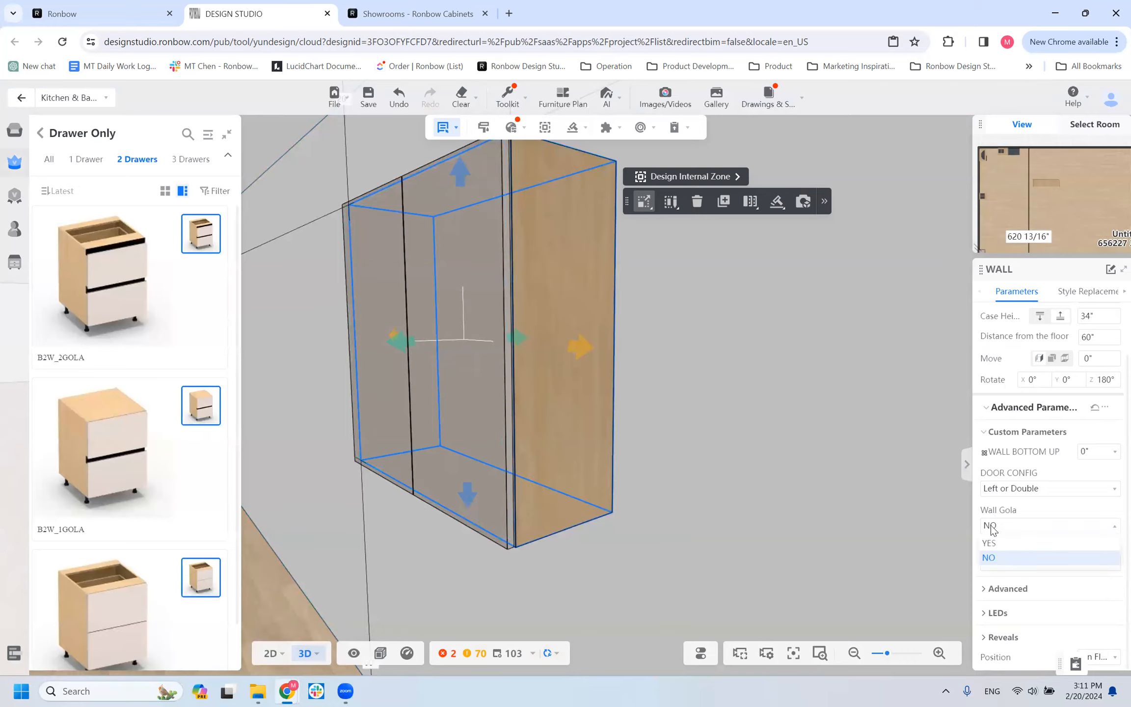
{"action": "left_click", "coordinate": [991, 543]}
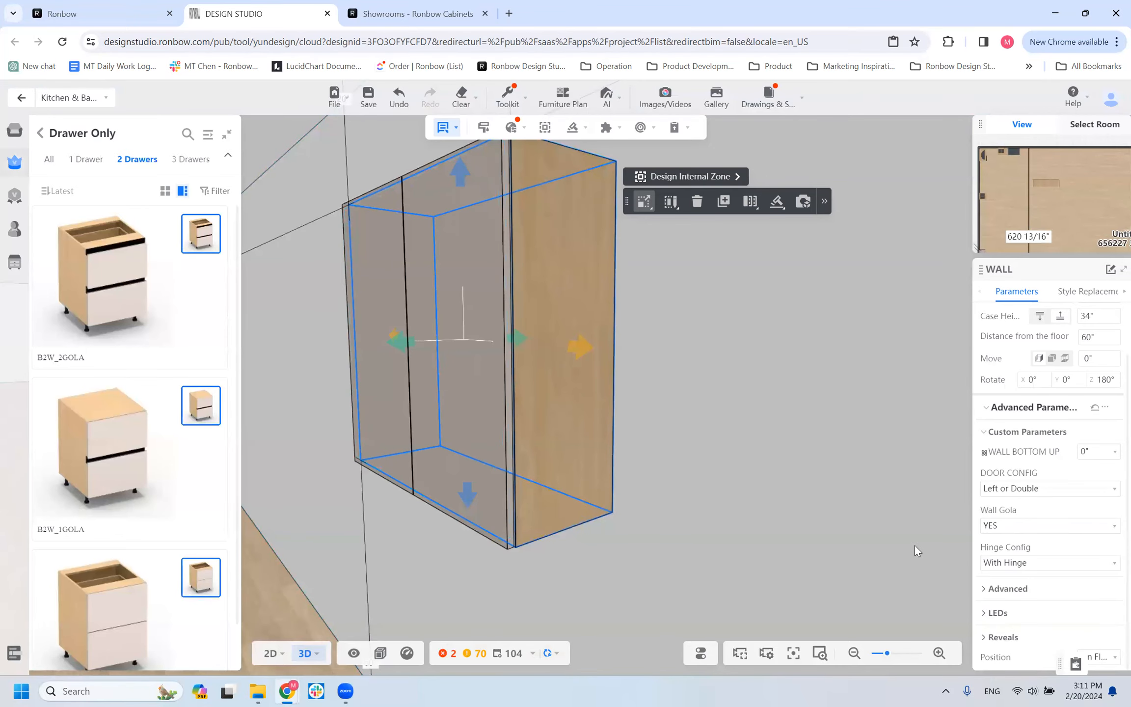
{"action": "scroll", "coordinate": [711, 530], "scroll_direction": "down", "scroll_amount": 3}
{"action": "left_click_drag", "start_coordinate": [710, 530], "coordinate": [459, 421]}
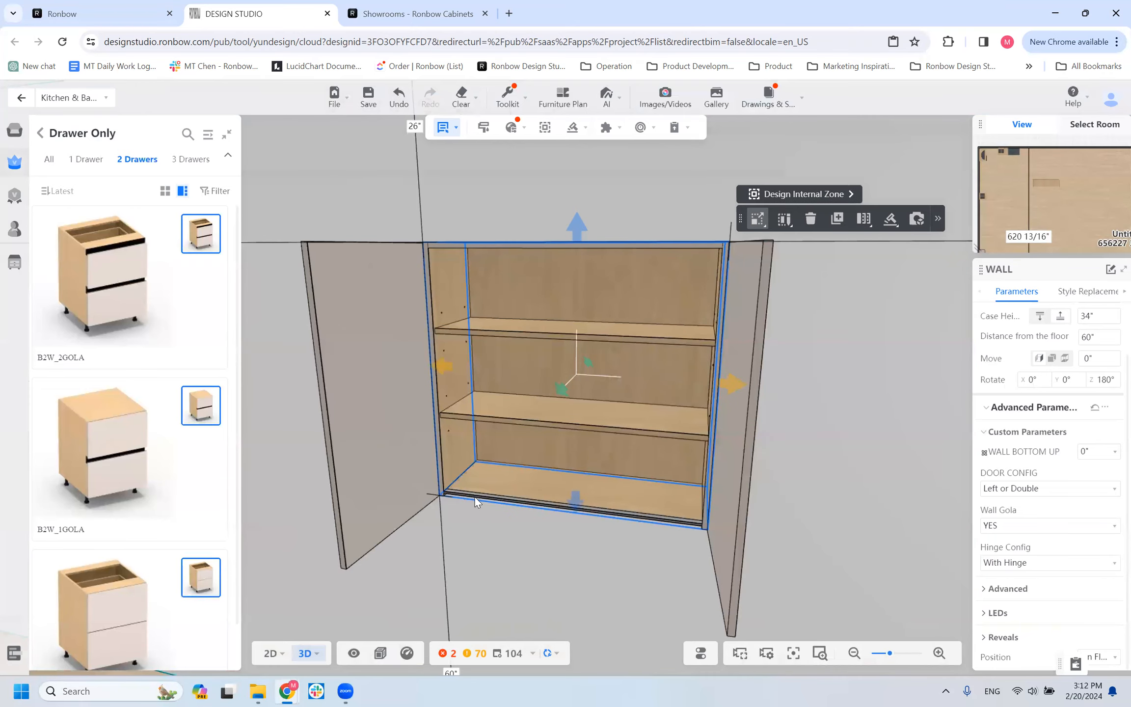
{"action": "left_click_drag", "start_coordinate": [463, 541], "coordinate": [480, 515]}
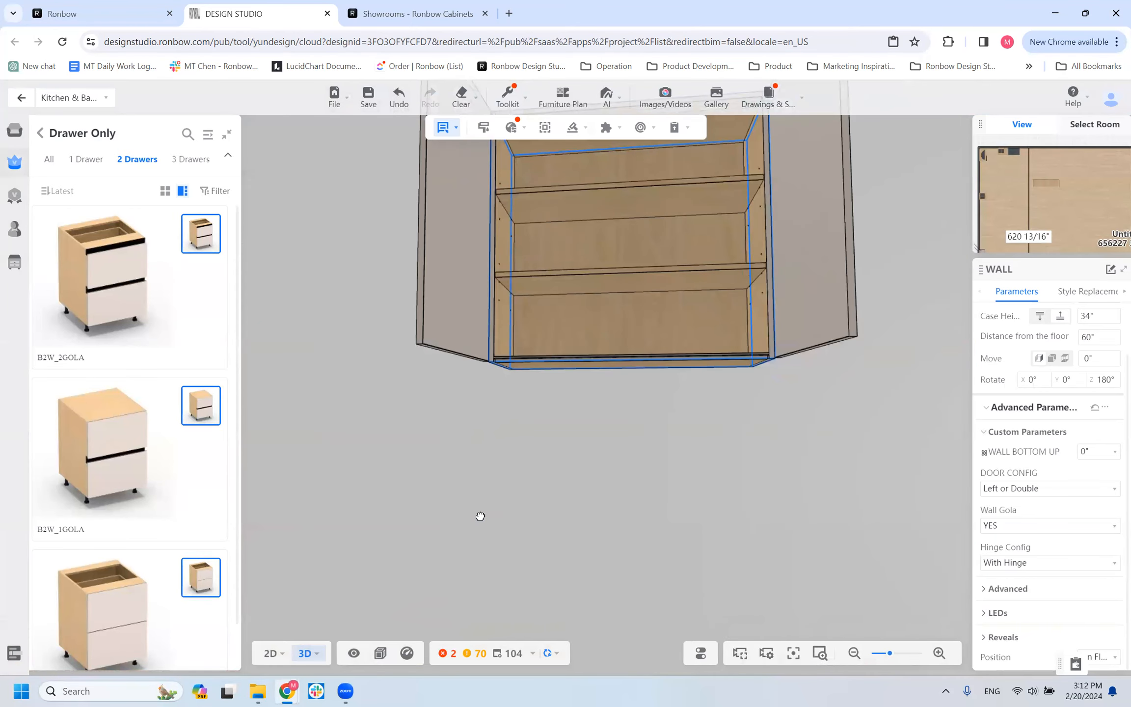
{"action": "scroll", "coordinate": [579, 375], "scroll_direction": "up", "scroll_amount": 5}
{"action": "left_click", "coordinate": [340, 311]}
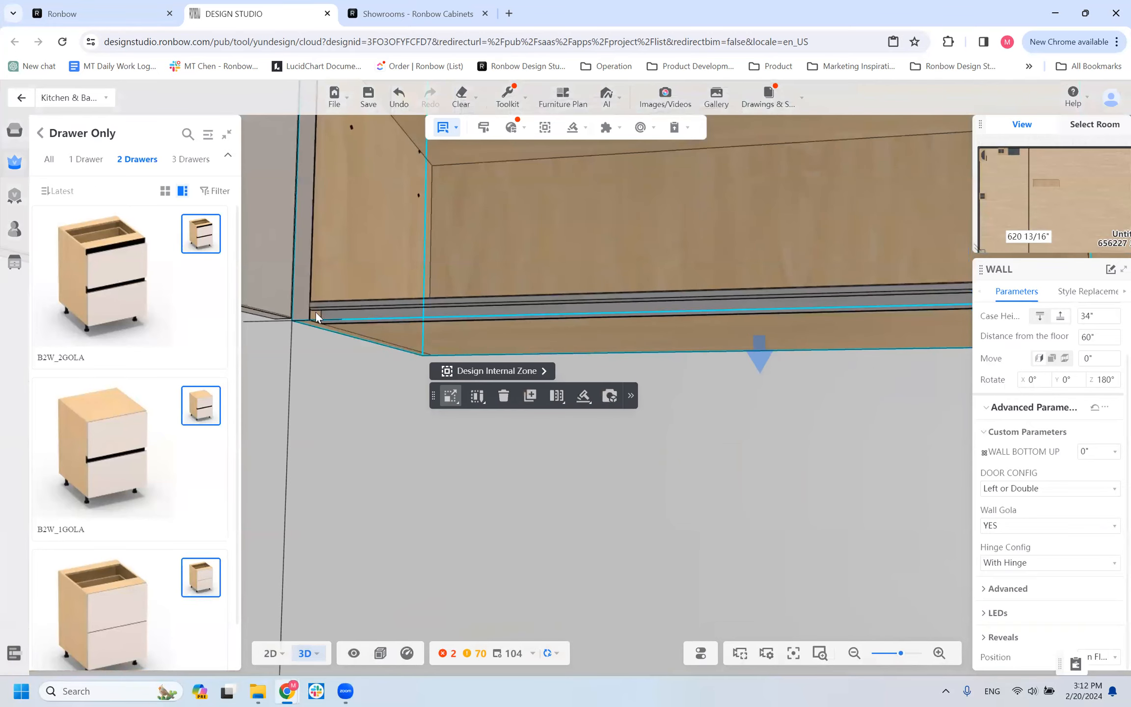
Switch Wall Gola to NO to compare the cabinet's bottom edge, and set it back to YES.
{"action": "left_click", "coordinate": [1010, 527]}
{"action": "left_click", "coordinate": [1004, 559]}
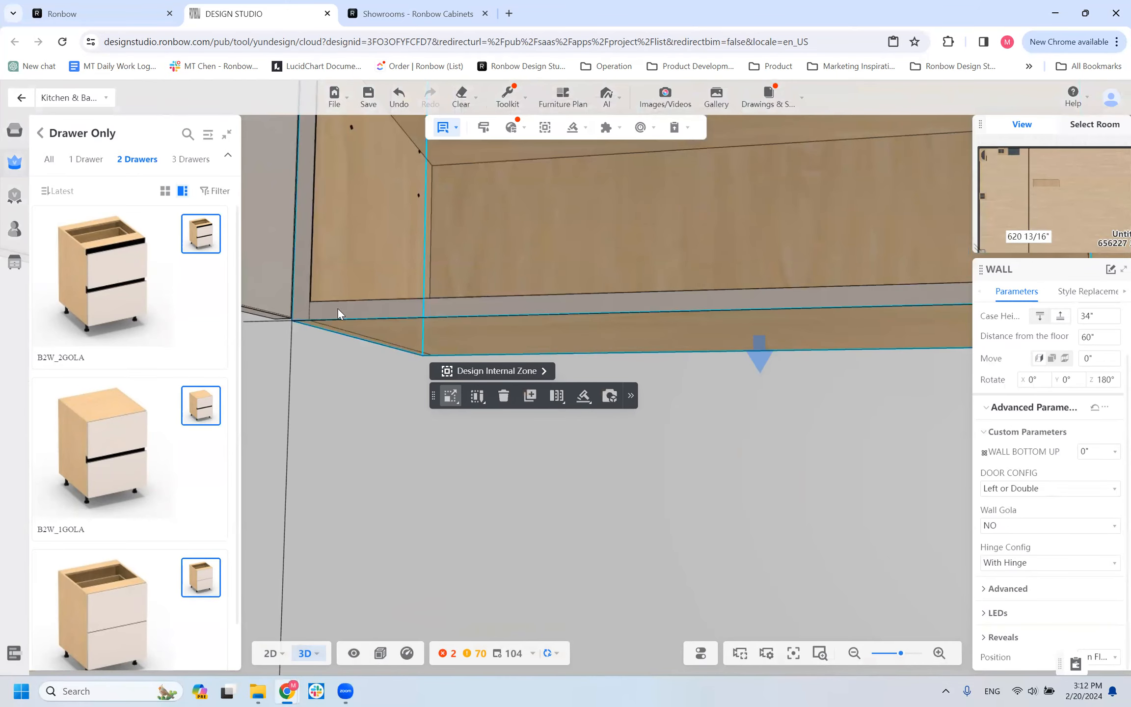
{"action": "mouse_move", "coordinate": [349, 400]}
{"action": "left_mouse_down"}
{"action": "mouse_move", "coordinate": [331, 445]}
{"action": "mouse_move", "coordinate": [340, 419]}
{"action": "left_mouse_up"}
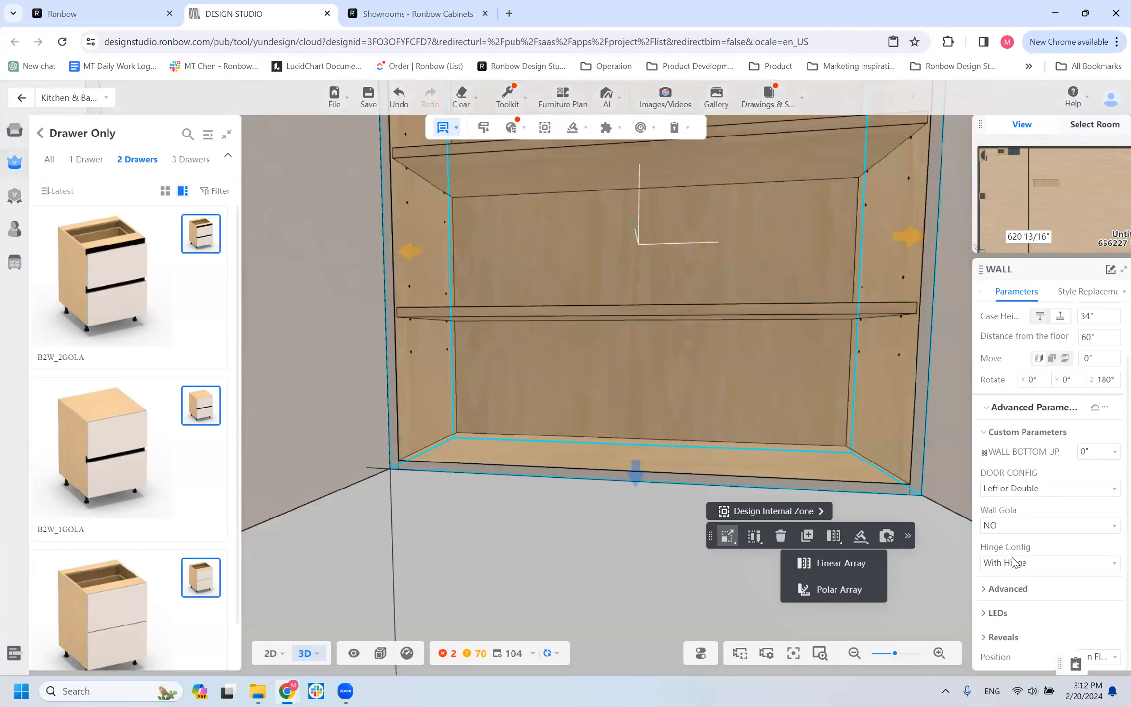
{"action": "left_click", "coordinate": [996, 526]}
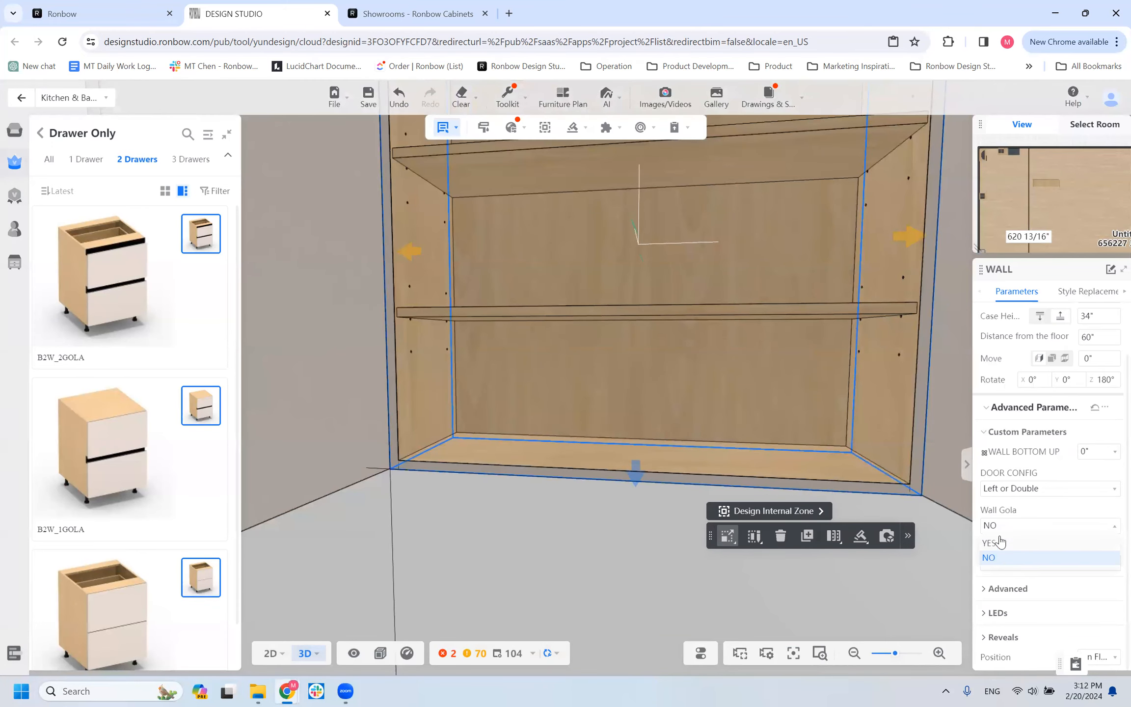
{"action": "left_click", "coordinate": [996, 543]}
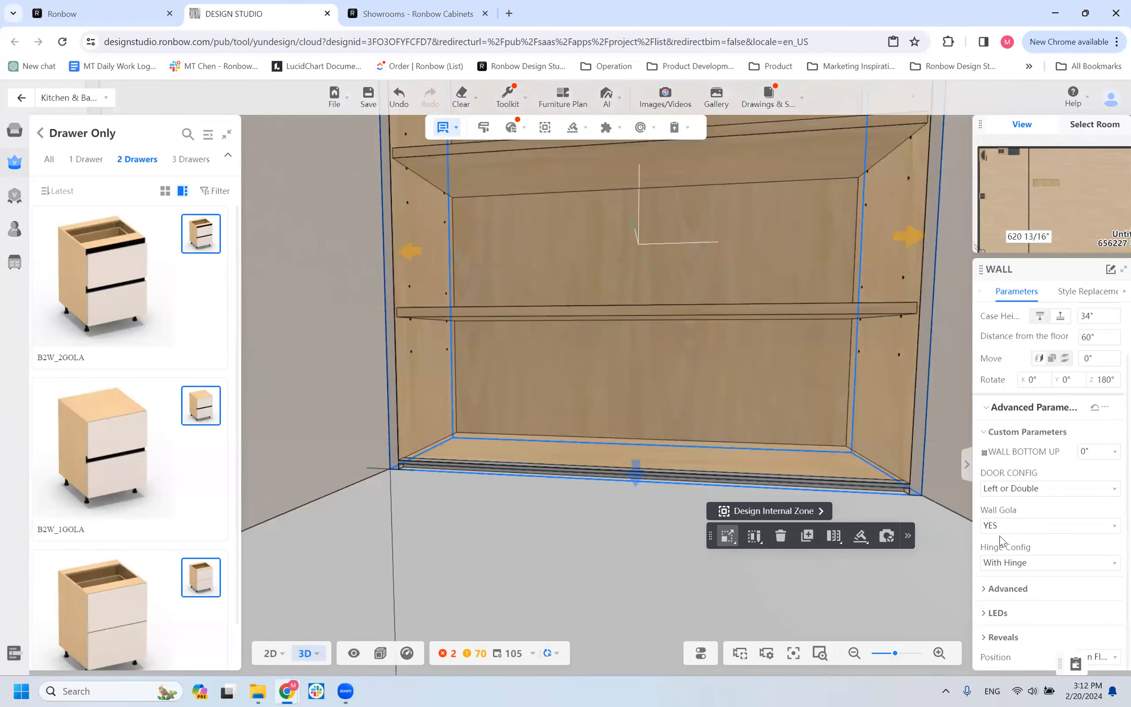
Try a WALL BOTTOM UP of 1" together with the Wall Gola and restore it to 0".
{"action": "left_click", "coordinate": [1099, 451]}
{"action": "left_click", "coordinate": [1088, 535]}
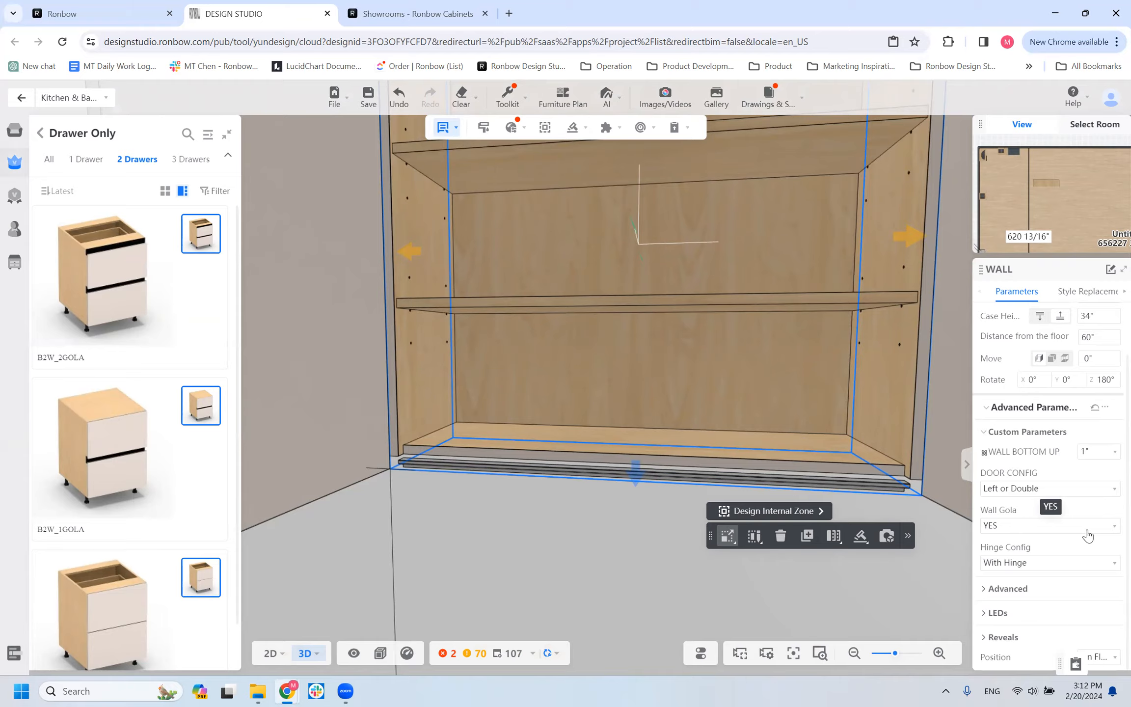
{"action": "left_click", "coordinate": [1106, 452]}
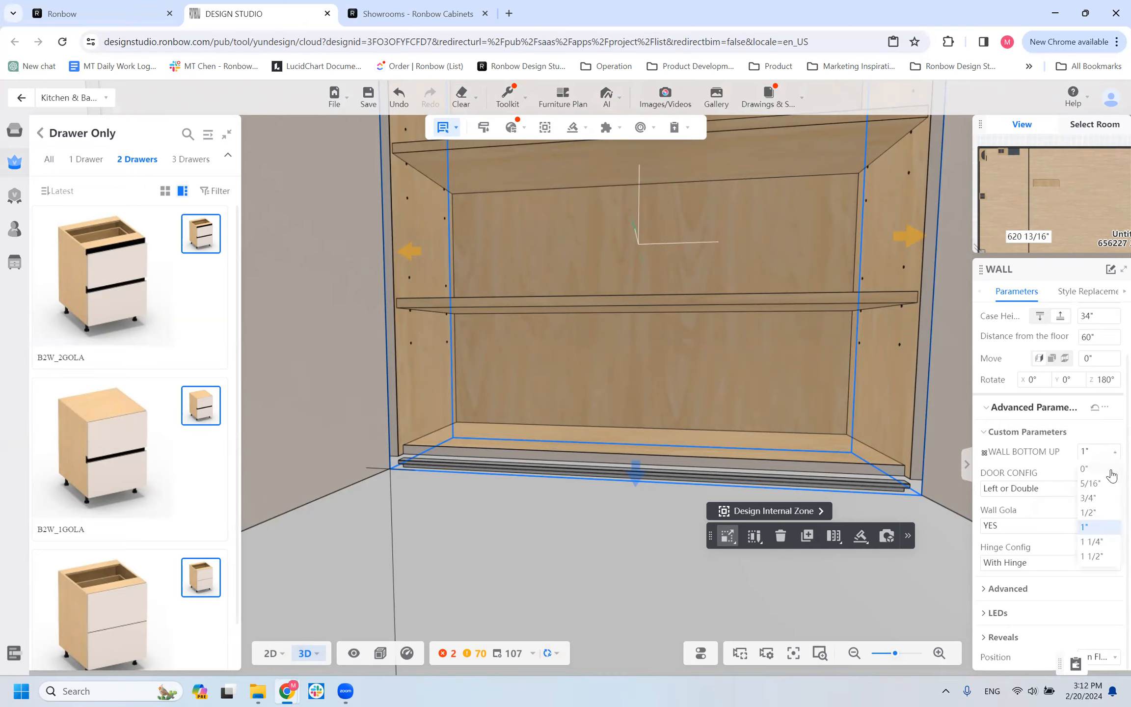
{"action": "left_click", "coordinate": [1086, 468]}
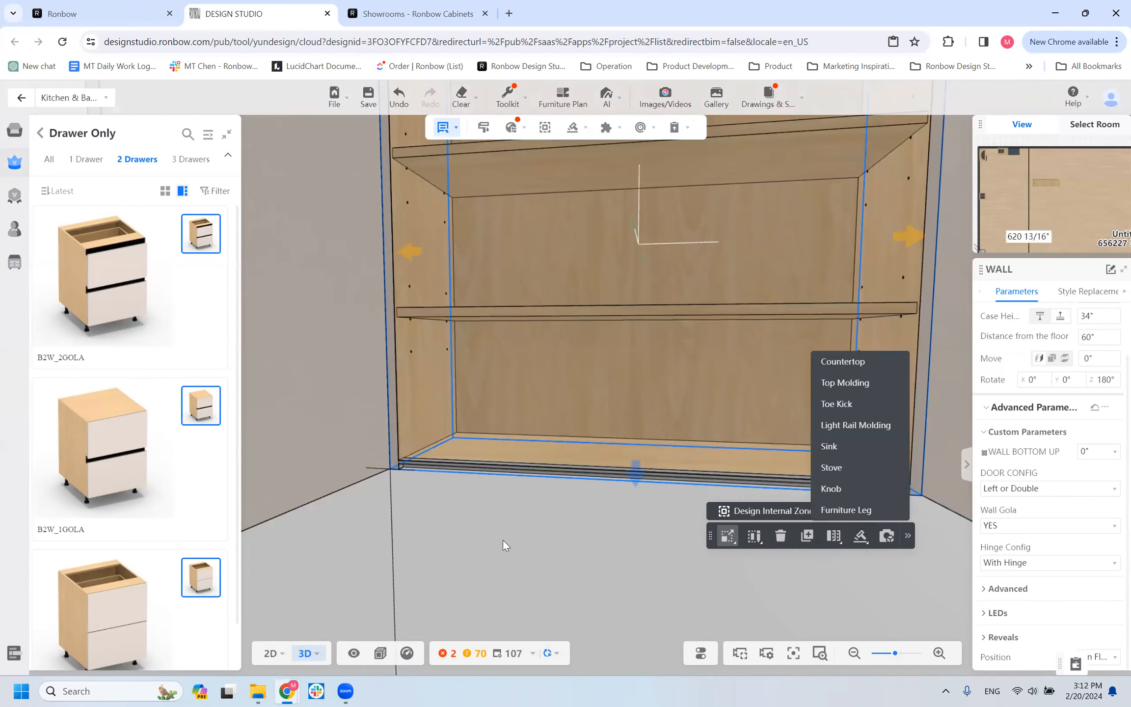
Examine the WALL cabinet's Advanced and LEDs parameters, including the choices for the Top LED option.
{"action": "scroll", "coordinate": [503, 540], "scroll_direction": "down", "scroll_amount": 5}
{"action": "left_click_drag", "start_coordinate": [513, 538], "coordinate": [543, 530]}
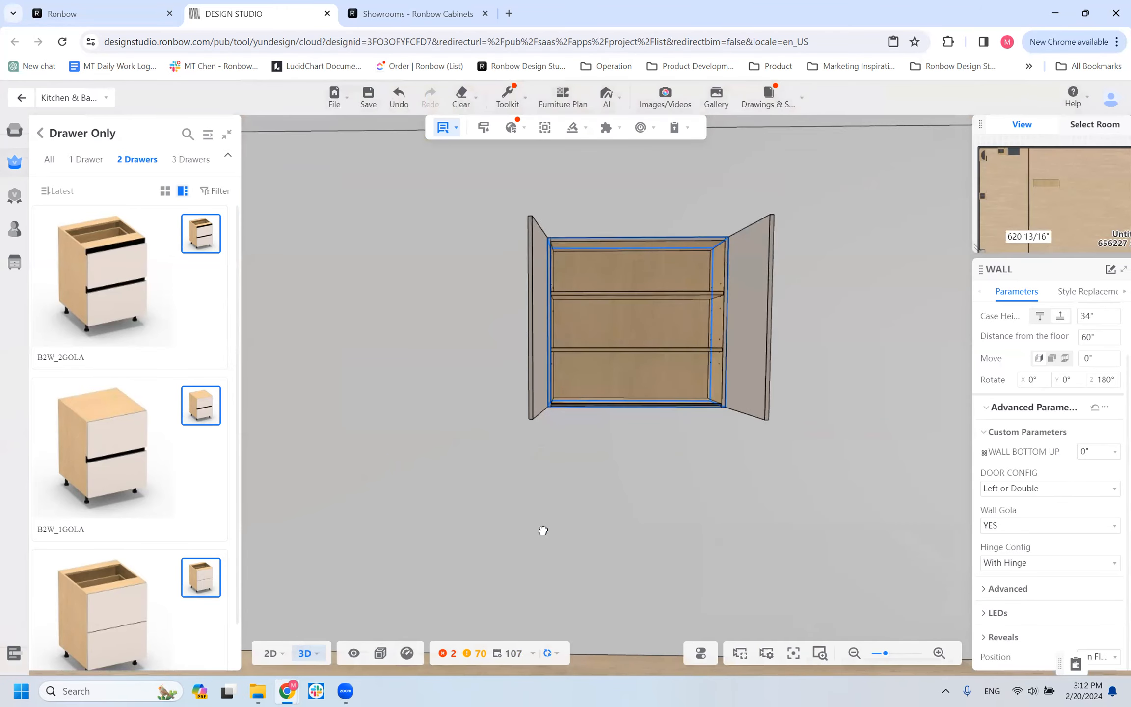
{"action": "left_click", "coordinate": [1002, 589]}
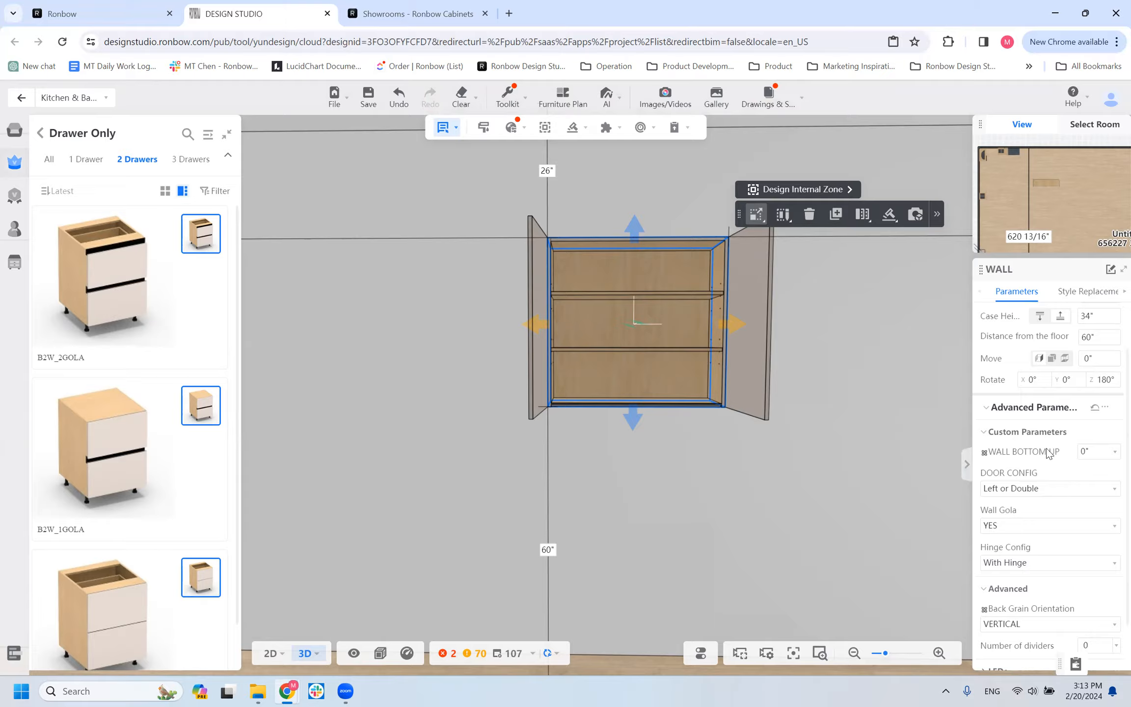
{"action": "scroll", "coordinate": [1063, 454], "scroll_direction": "down", "scroll_amount": 1}
{"action": "left_click", "coordinate": [1006, 611]}
{"action": "scroll", "coordinate": [1035, 515], "scroll_direction": "down", "scroll_amount": 2}
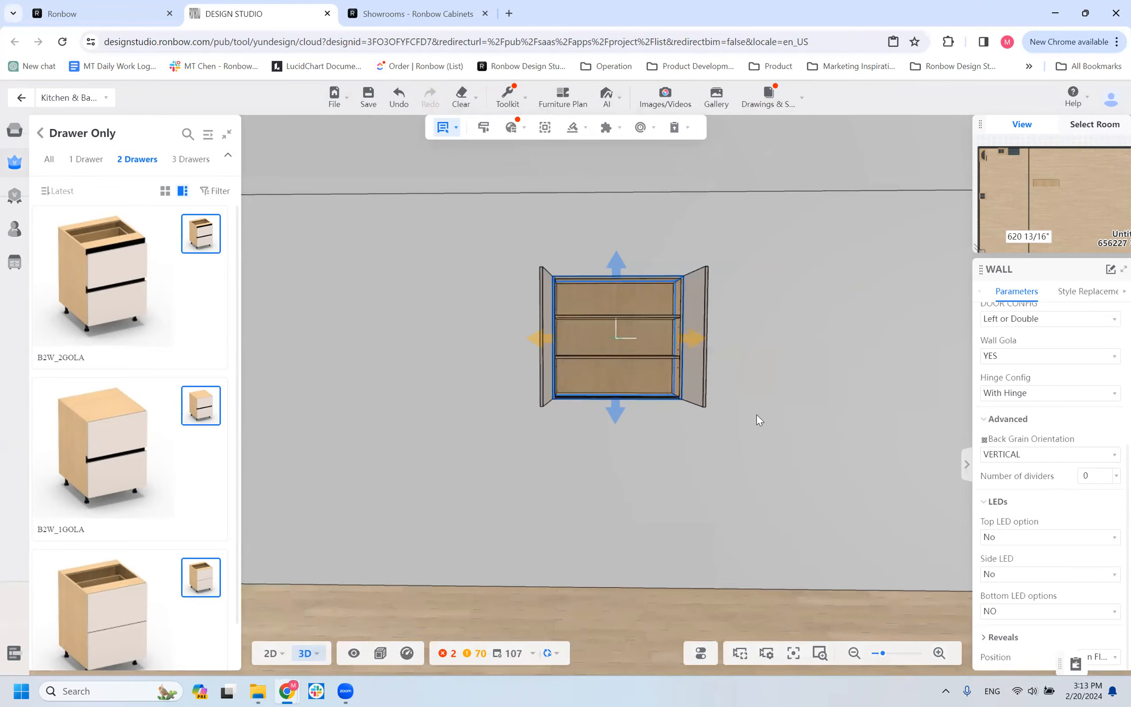
{"action": "scroll", "coordinate": [734, 442], "scroll_direction": "up", "scroll_amount": 3}
{"action": "scroll", "coordinate": [697, 543], "scroll_direction": "down", "scroll_amount": 3}
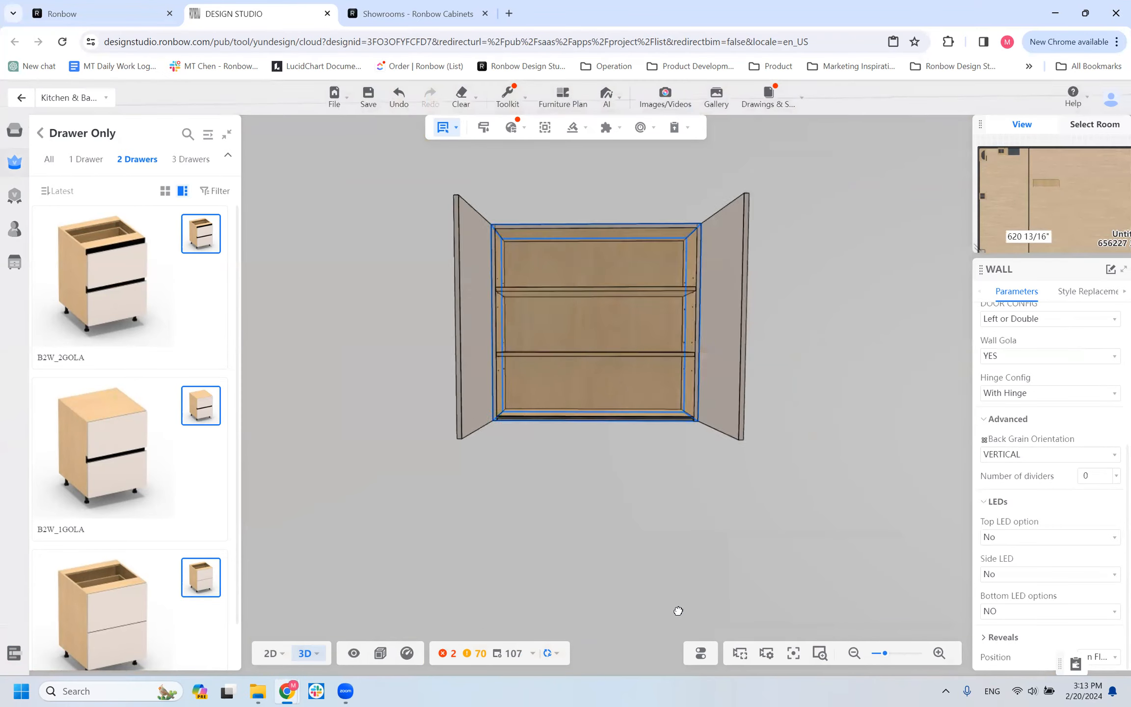
{"action": "mouse_move", "coordinate": [708, 505]}
{"action": "left_mouse_down"}
{"action": "mouse_move", "coordinate": [737, 545]}
{"action": "mouse_move", "coordinate": [718, 507]}
{"action": "left_mouse_up"}
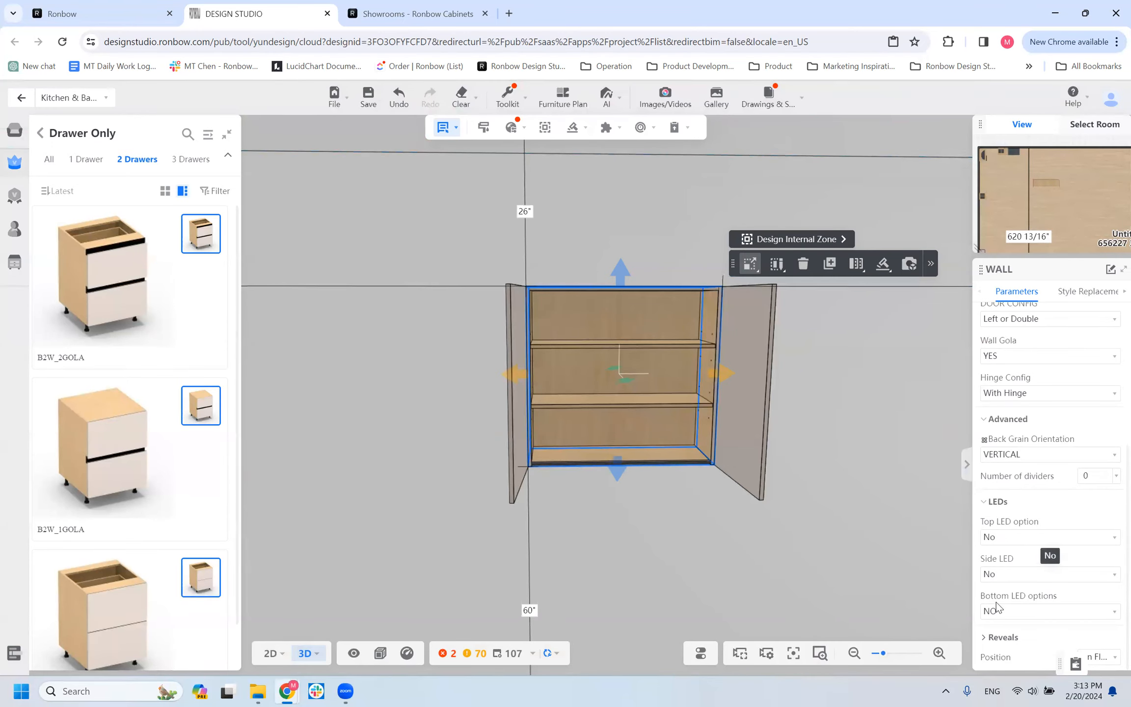
{"action": "left_click", "coordinate": [990, 539]}
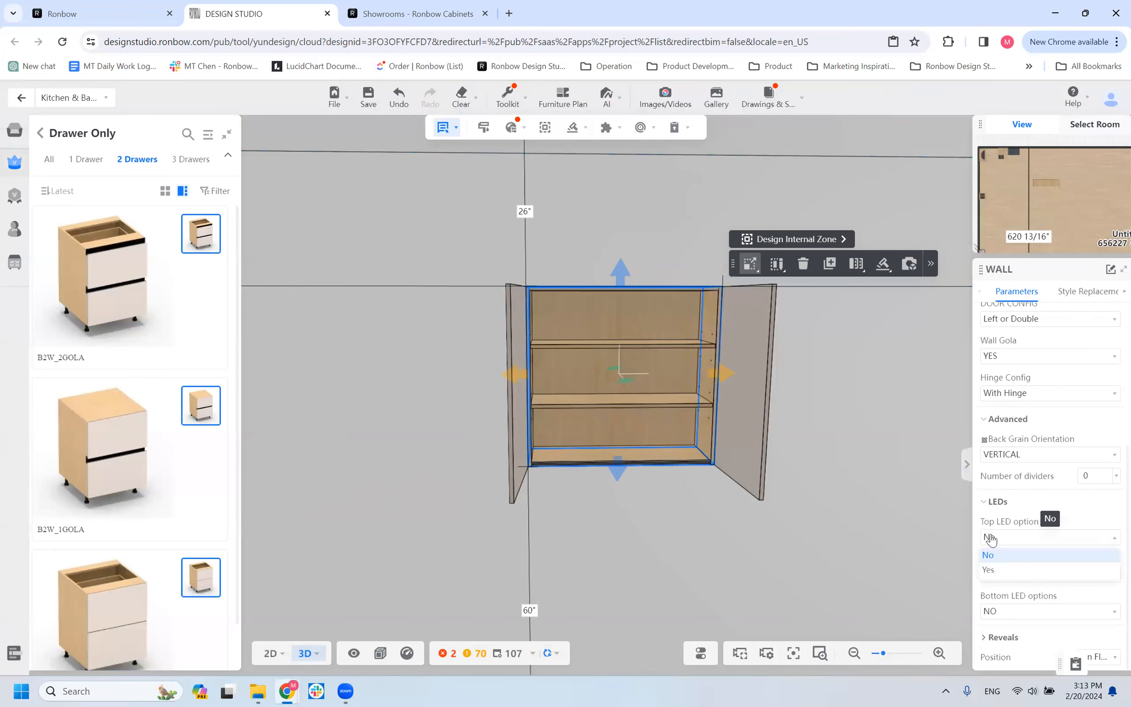
{"action": "scroll", "coordinate": [626, 533], "scroll_direction": "up", "scroll_amount": 5}
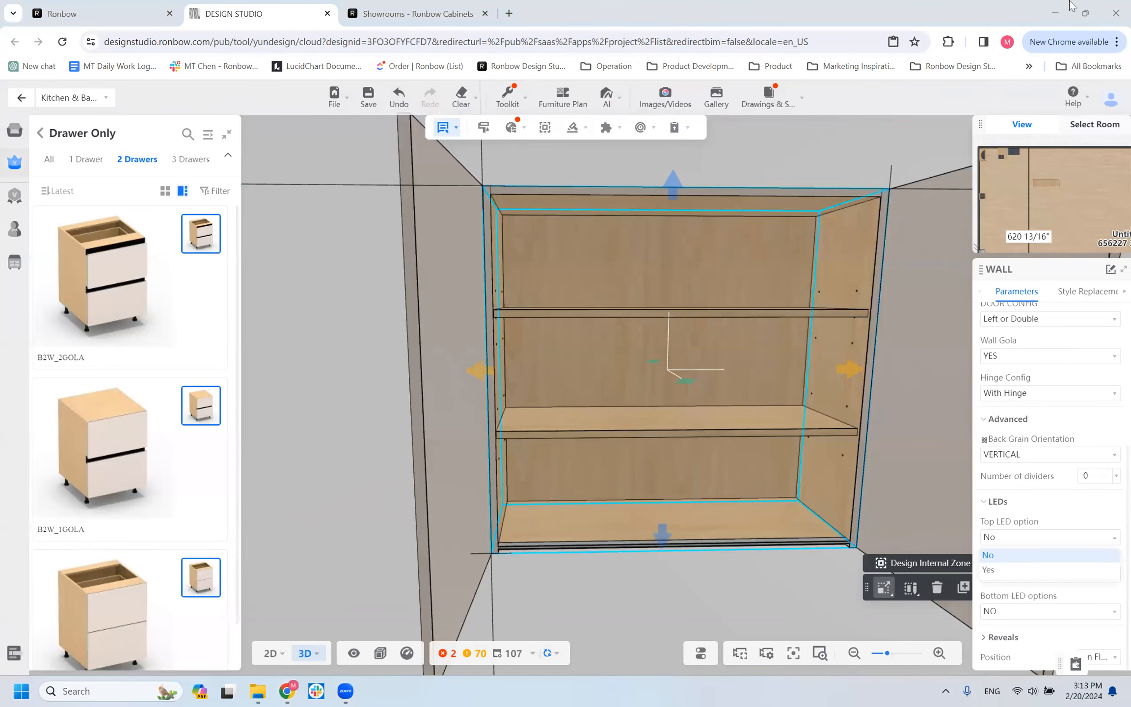
Minimize the browser window to reach the desktop.
{"action": "left_click", "coordinate": [1055, 14]}
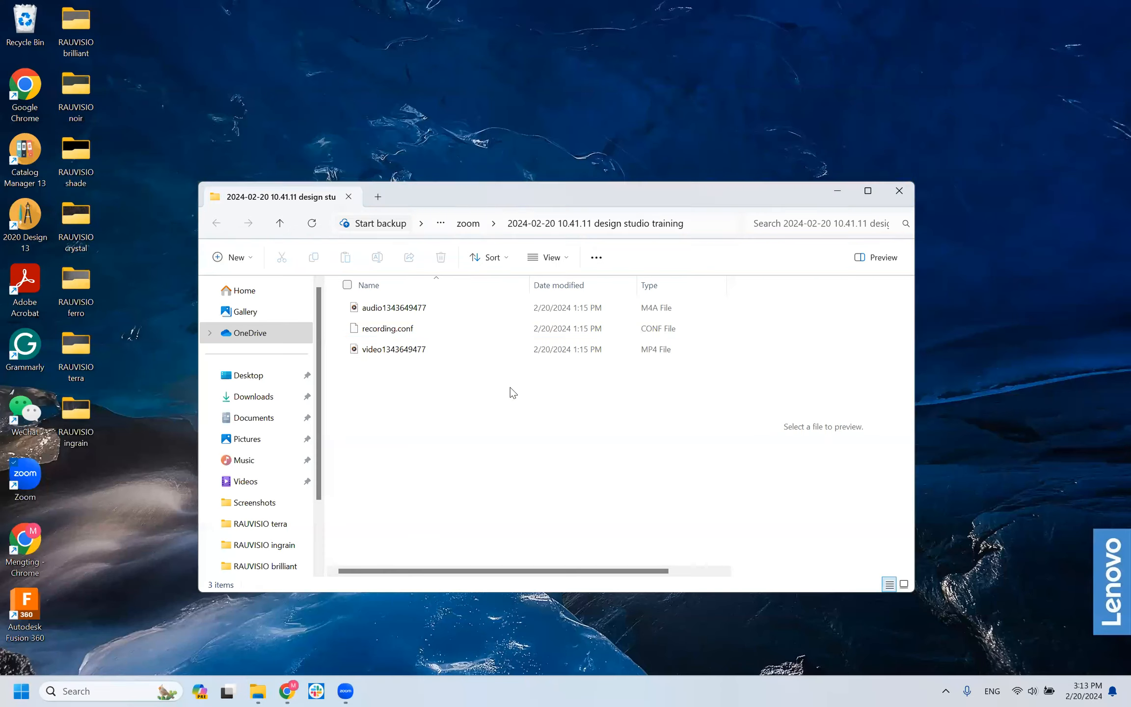
Switch back to the Chrome window with the Design Studio project.
{"action": "left_click", "coordinate": [352, 686]}
{"action": "mouse_move", "coordinate": [342, 690]}
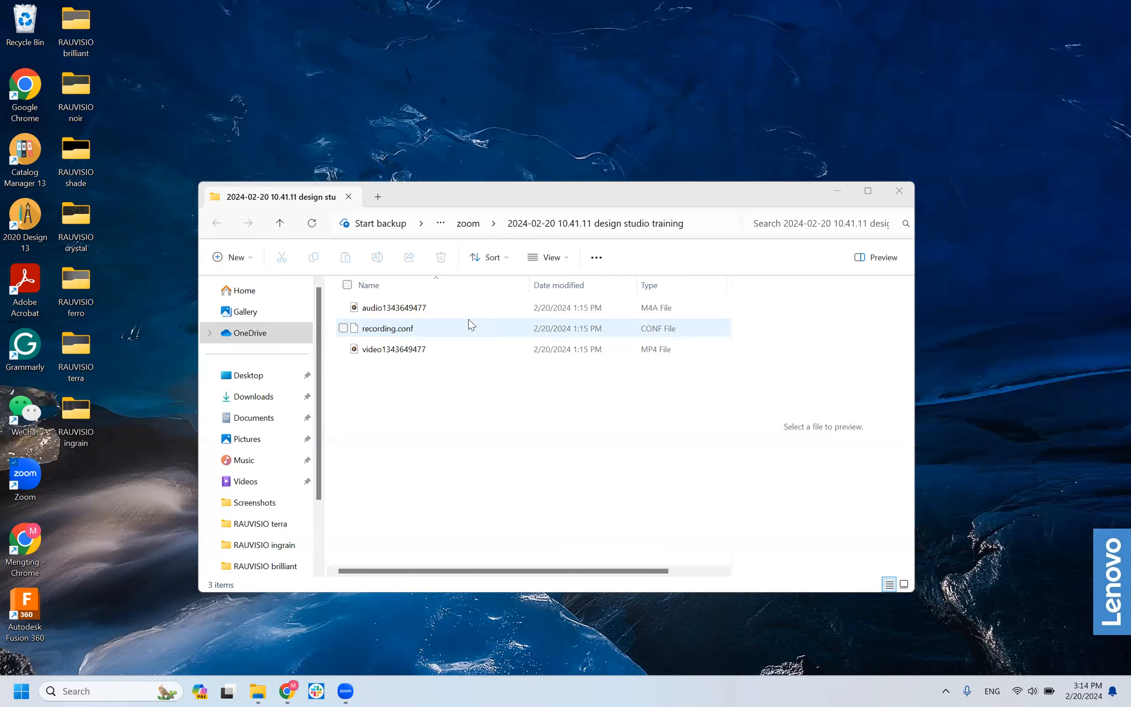
{"action": "scroll", "coordinate": [461, 488], "scroll_direction": "right", "scroll_amount": 1}
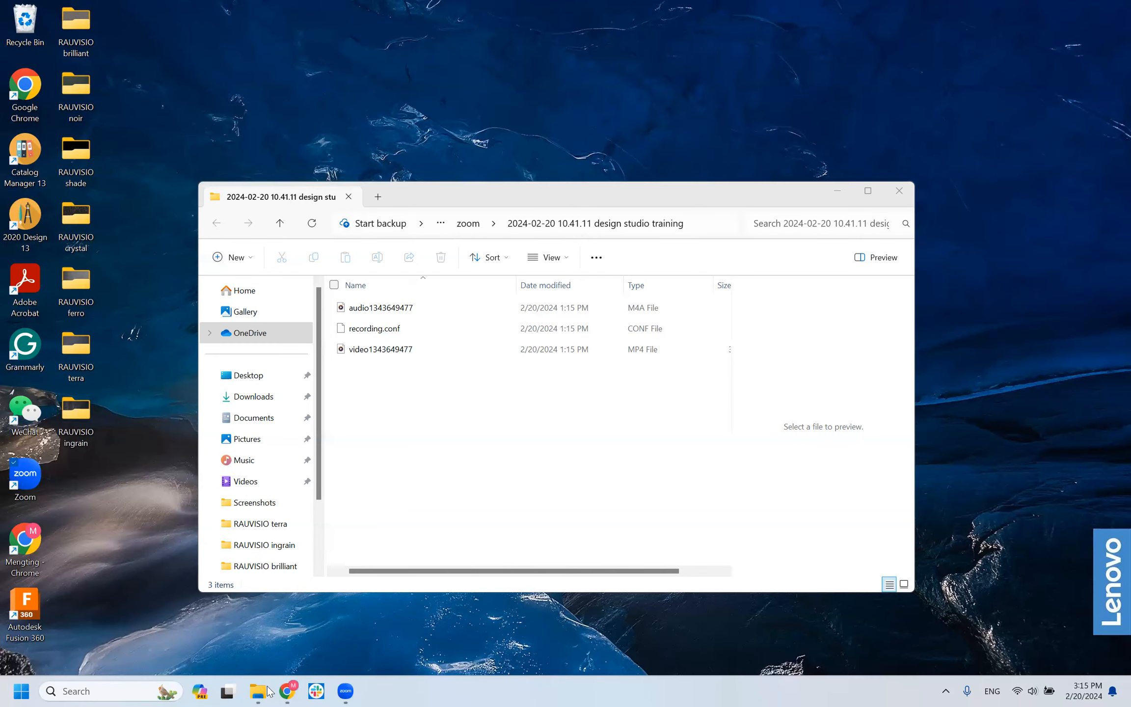
{"action": "mouse_move", "coordinate": [287, 691]}
{"action": "left_click", "coordinate": [386, 603]}
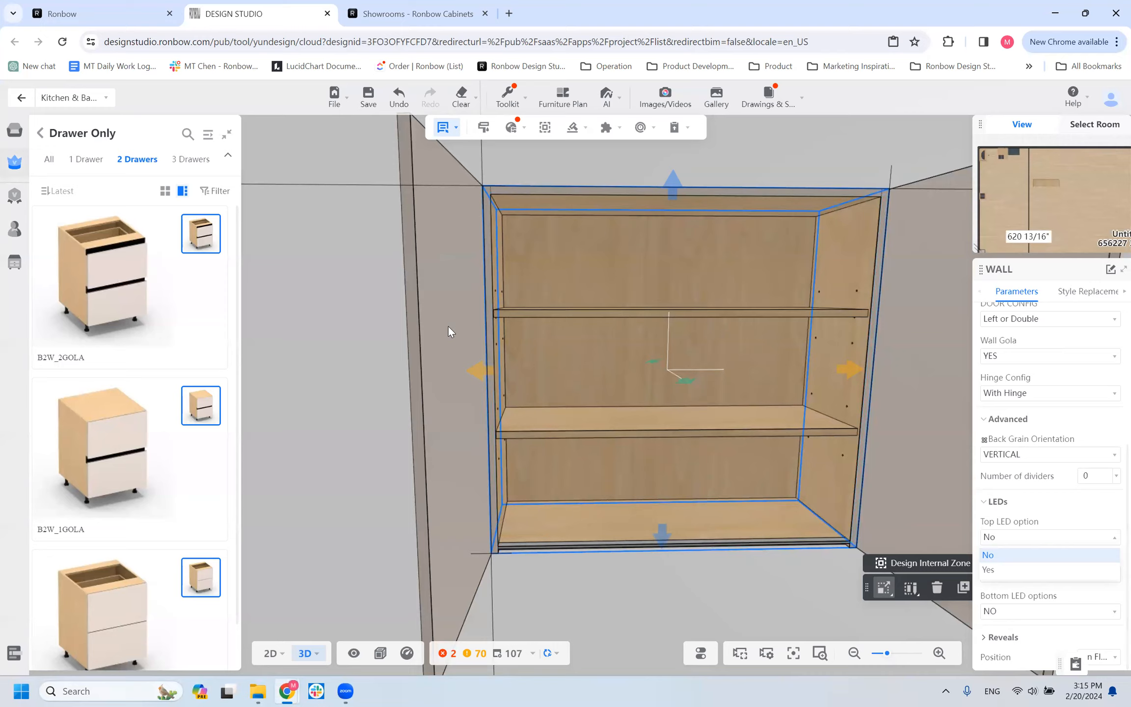
Set the WALL cabinet's Top LED option to Yes in its LEDs parameters and check the cabinet interior.
{"action": "left_click", "coordinate": [1015, 575]}
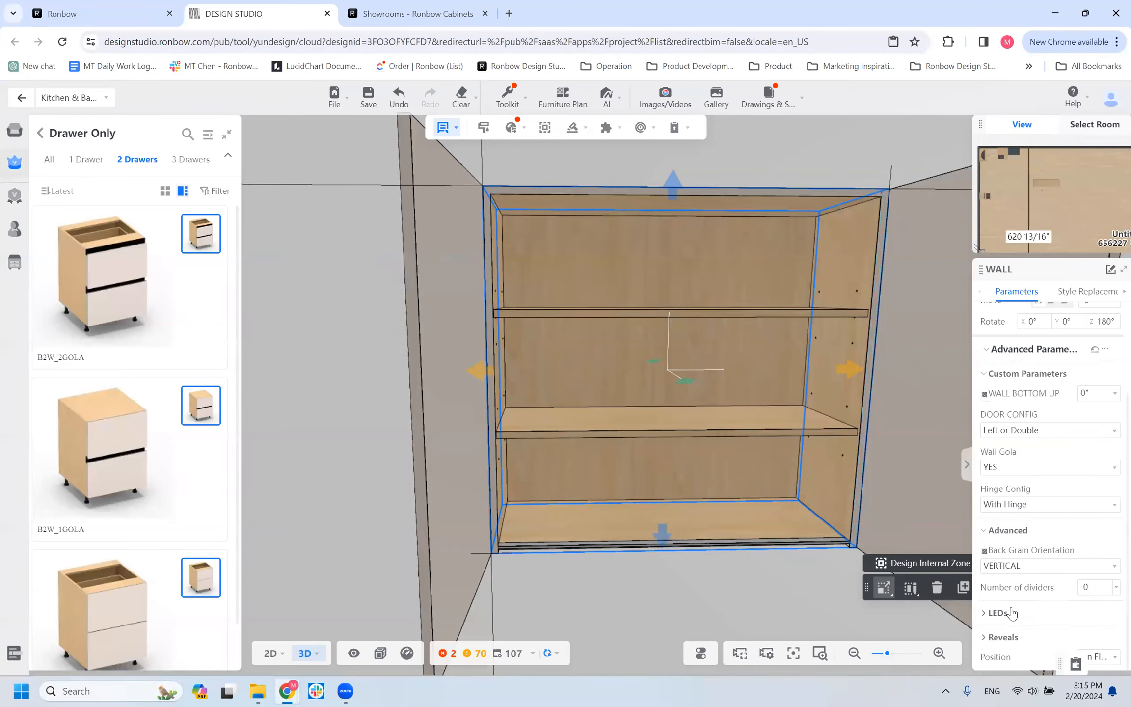
{"action": "left_click", "coordinate": [1000, 612]}
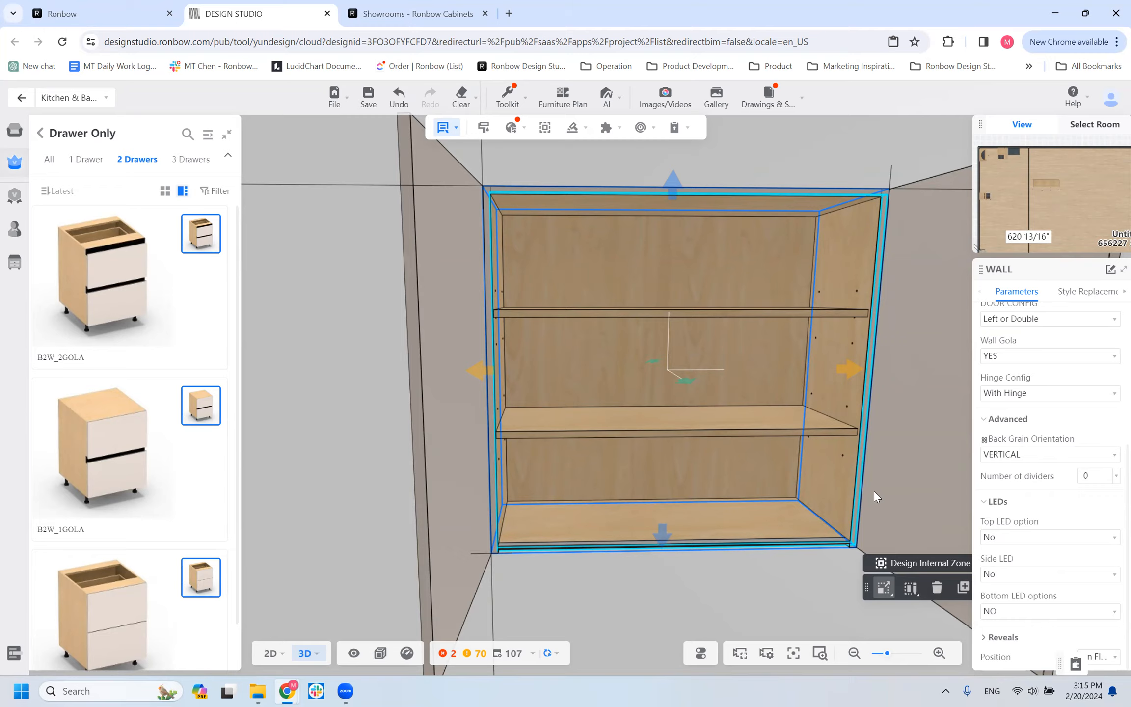
{"action": "left_click", "coordinate": [1050, 538]}
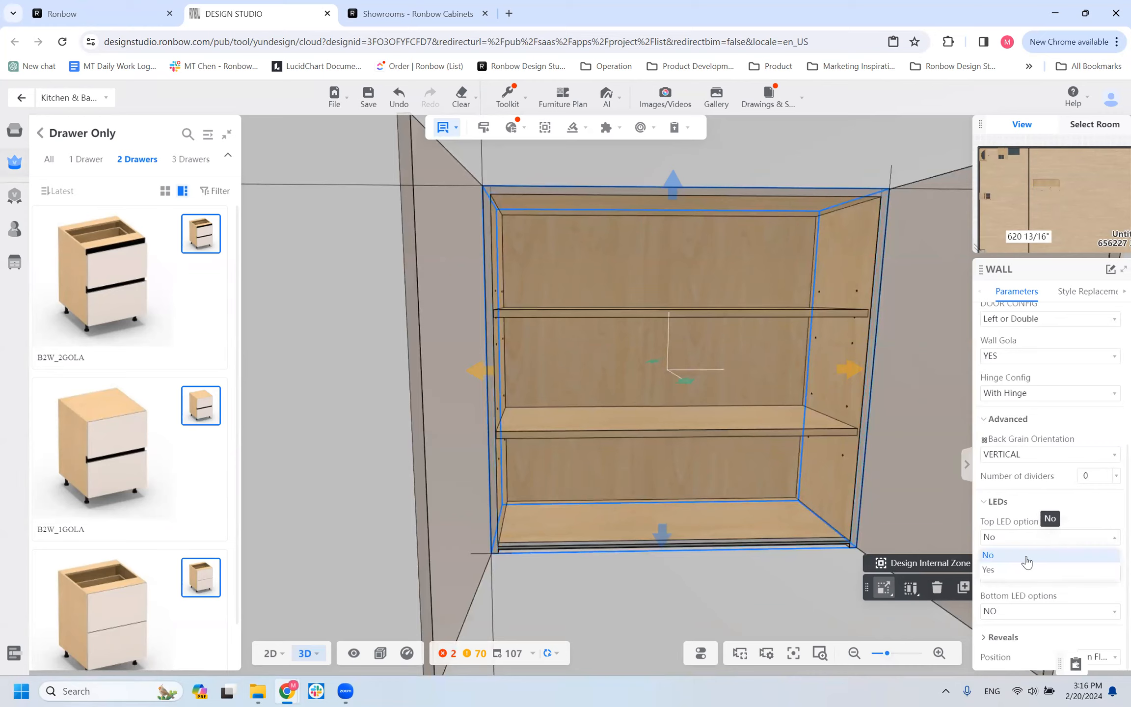
{"action": "left_click", "coordinate": [1034, 572]}
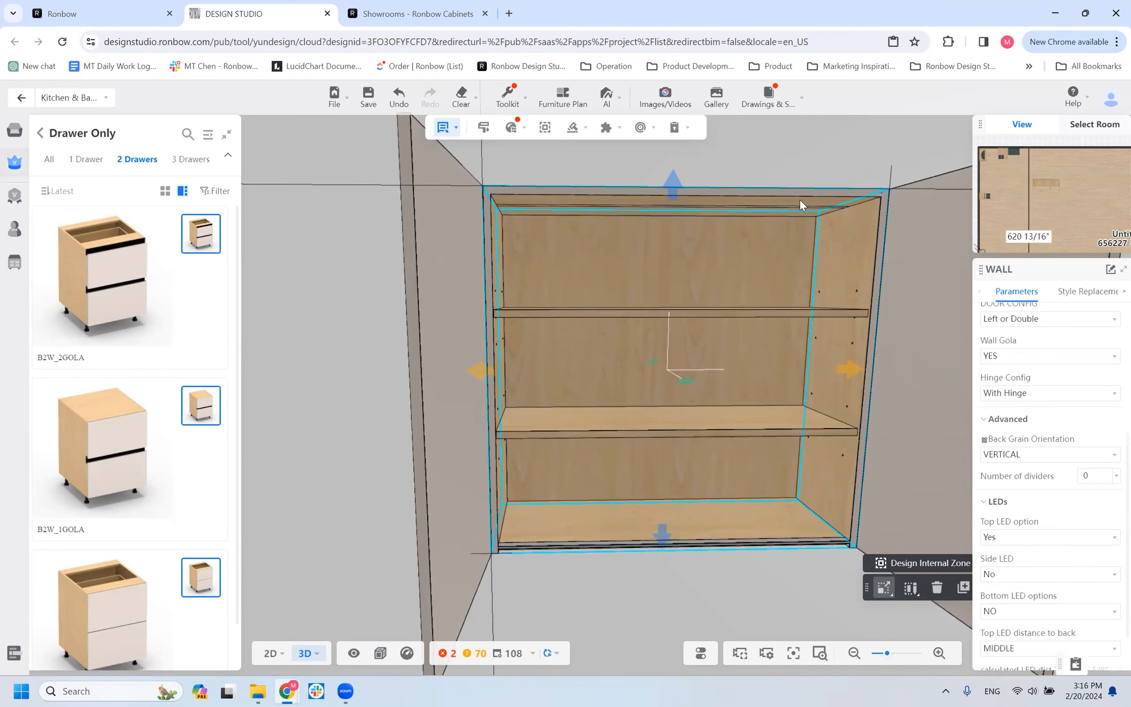
{"action": "mouse_move", "coordinate": [623, 579]}
{"action": "left_mouse_down"}
{"action": "mouse_move", "coordinate": [604, 606]}
{"action": "mouse_move", "coordinate": [616, 582]}
{"action": "left_mouse_up"}
{"action": "scroll", "coordinate": [616, 581], "scroll_direction": "down", "scroll_amount": 2}
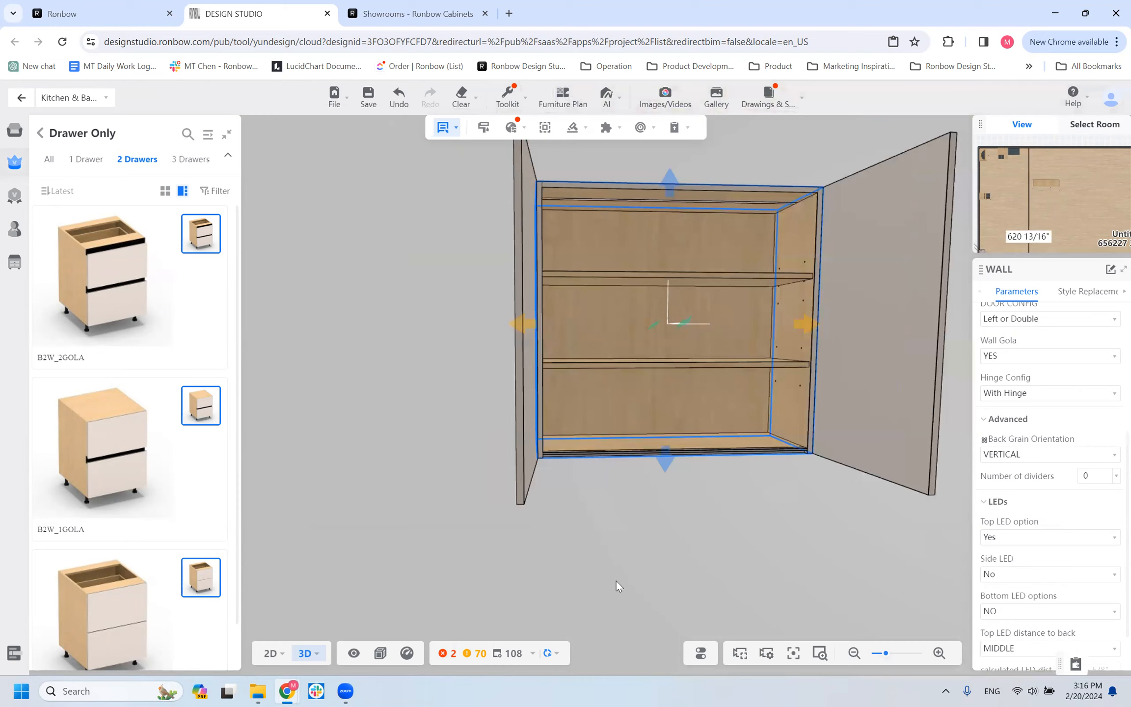
{"action": "left_click", "coordinate": [770, 275]}
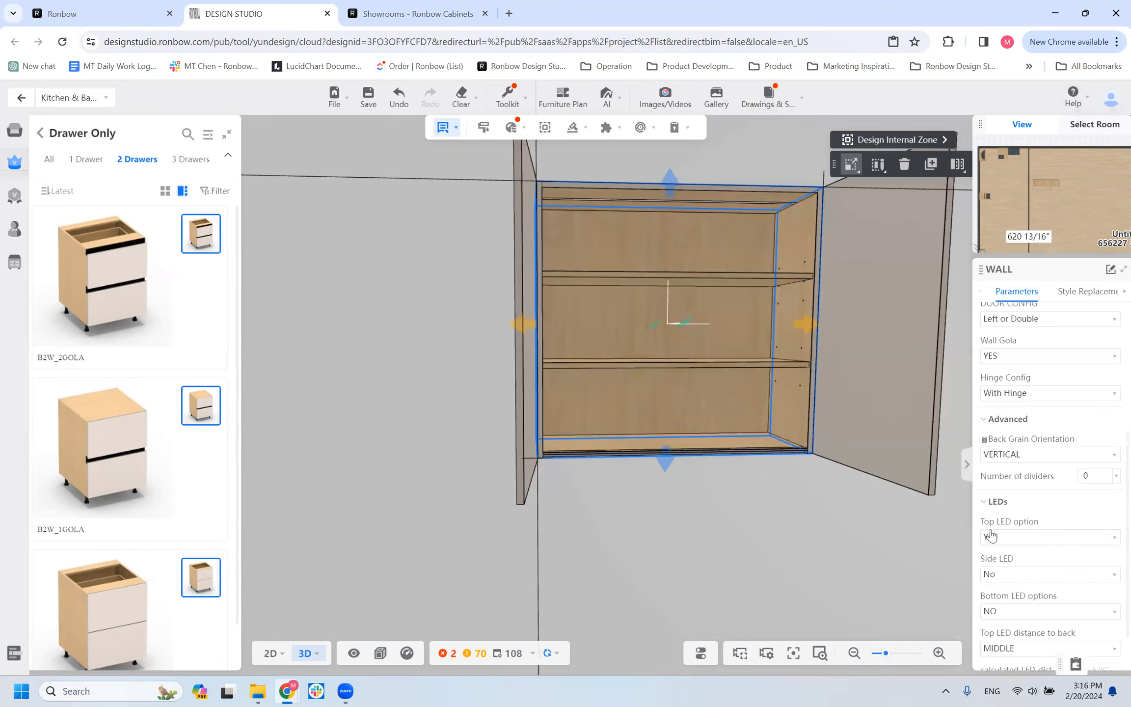
Try FRONT and BACK as the Top LED distance to back and check the calculated LED dist TOP value.
{"action": "scroll", "coordinate": [1009, 591], "scroll_direction": "down", "scroll_amount": 1}
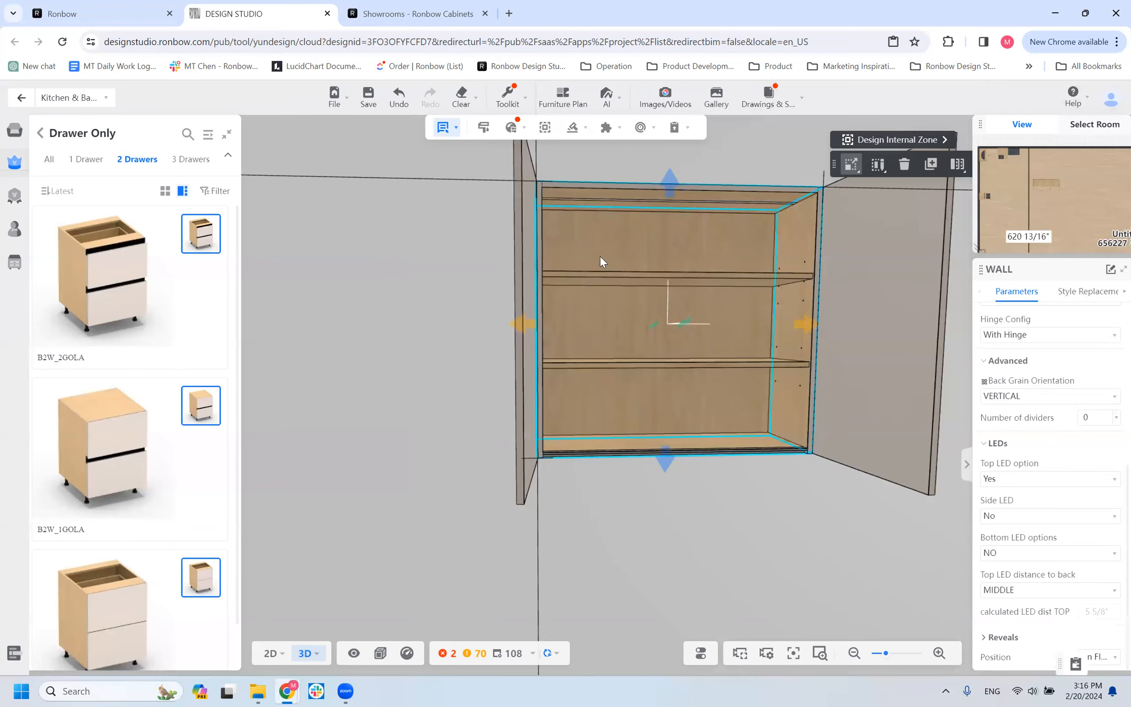
{"action": "left_click", "coordinate": [1018, 594]}
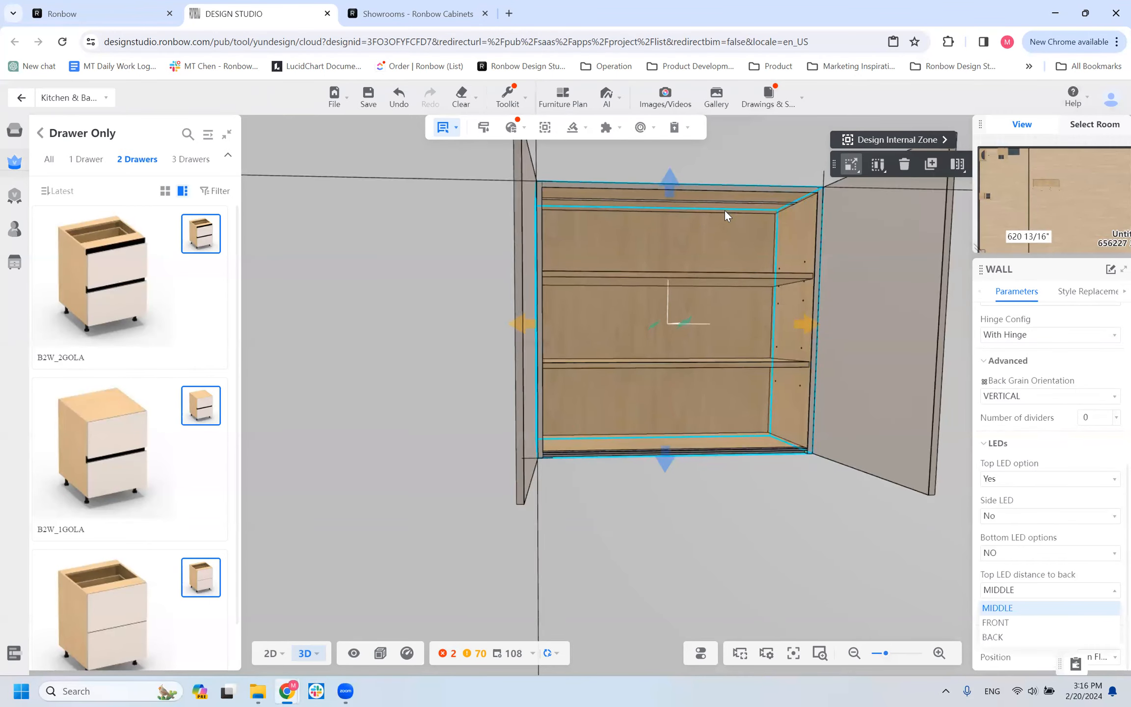
{"action": "left_click", "coordinate": [1020, 623]}
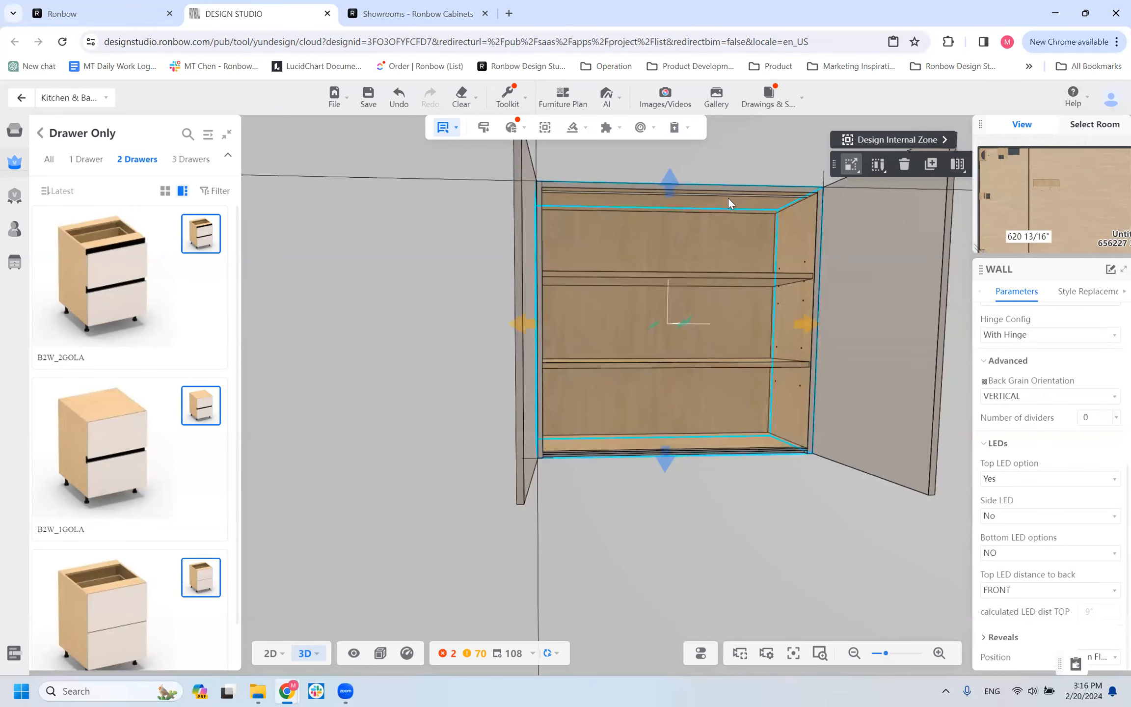
{"action": "left_click", "coordinate": [1012, 593]}
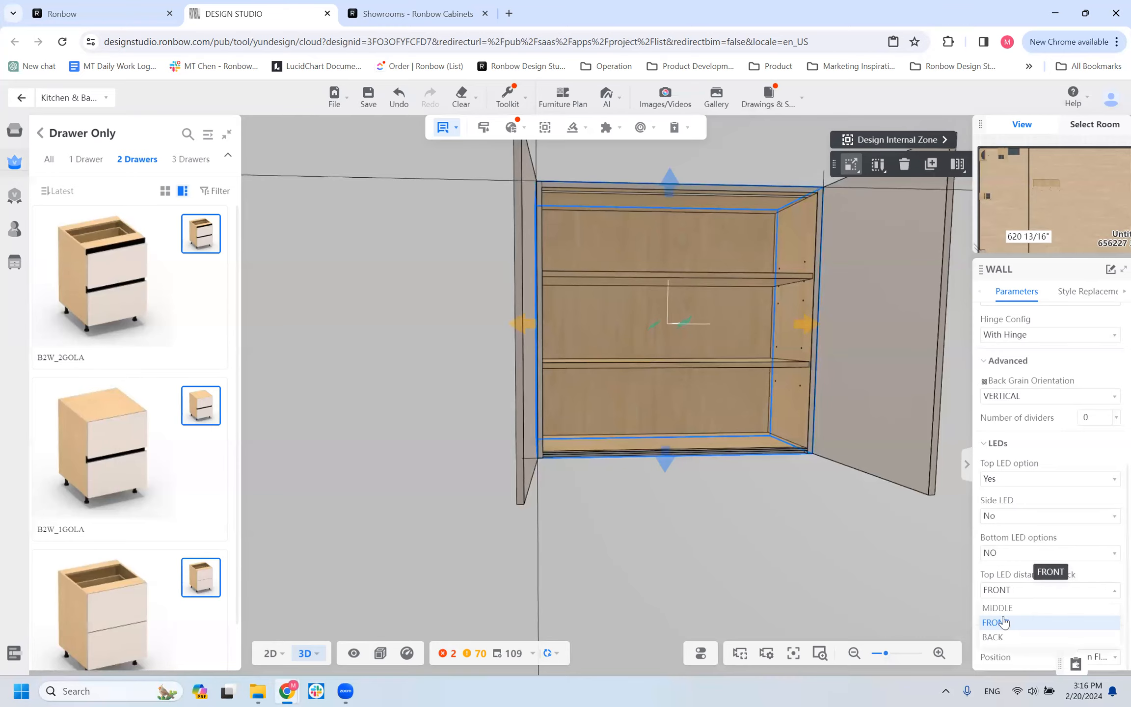
{"action": "left_click", "coordinate": [1004, 625]}
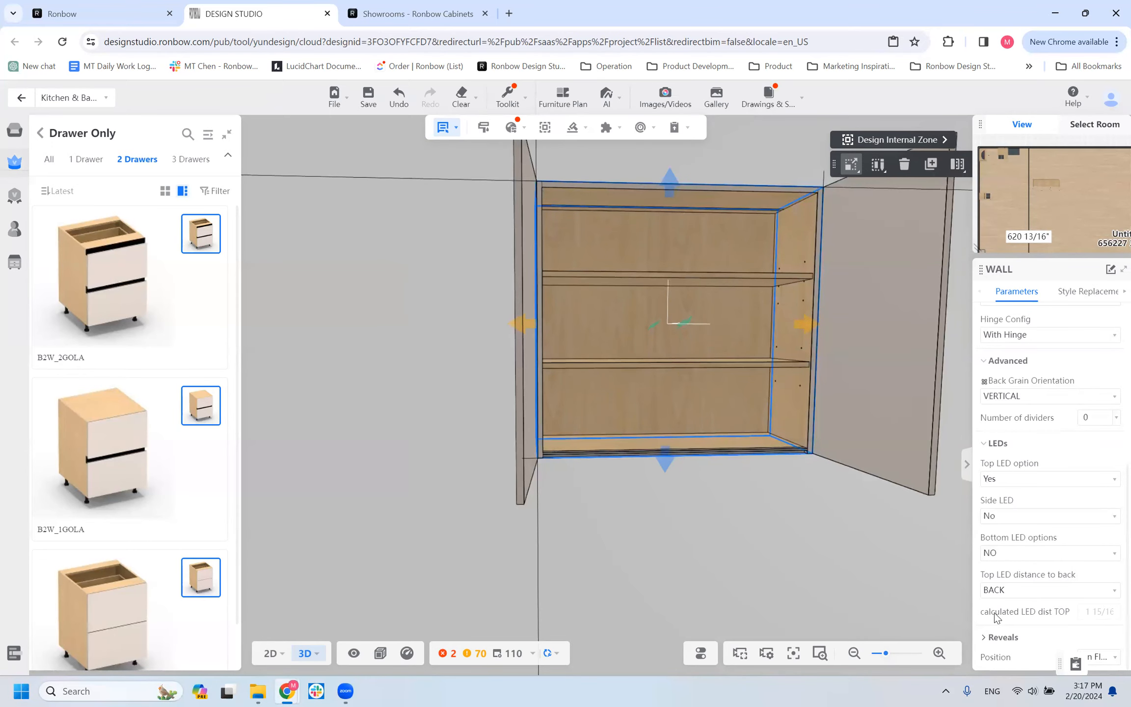
{"action": "left_click_drag", "start_coordinate": [1092, 611], "coordinate": [1100, 610]}
{"action": "left_click", "coordinate": [1100, 609]}
{"action": "triple_click", "coordinate": [1097, 612]}
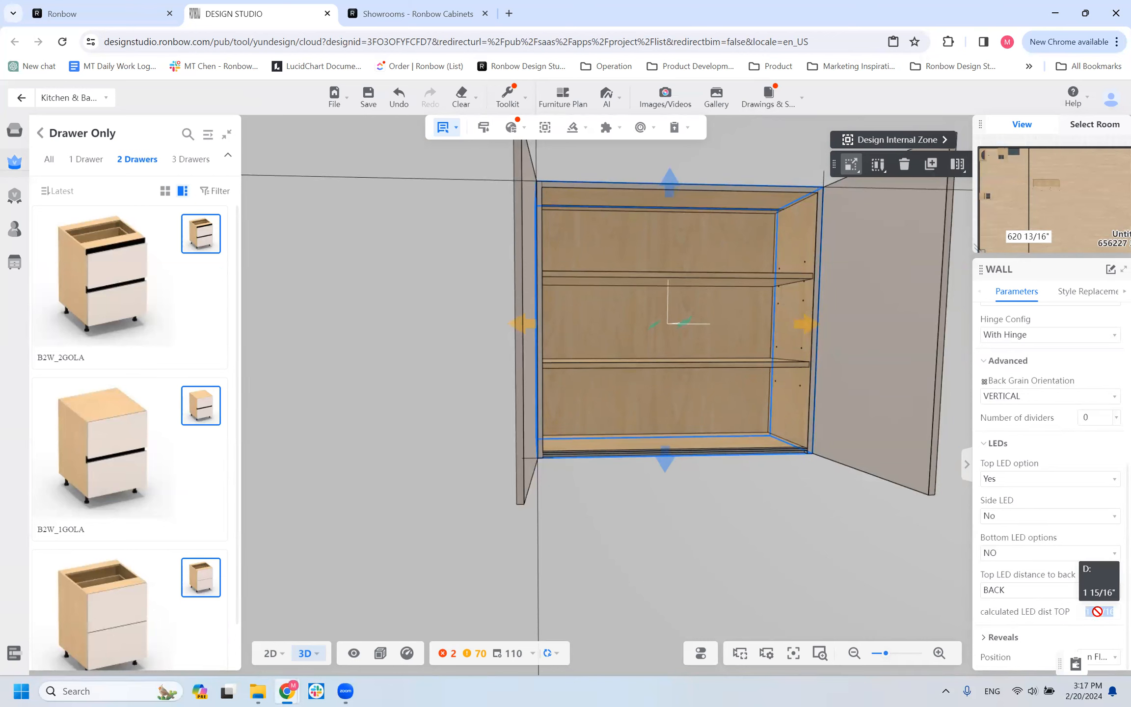
{"action": "left_click", "coordinate": [1093, 615]}
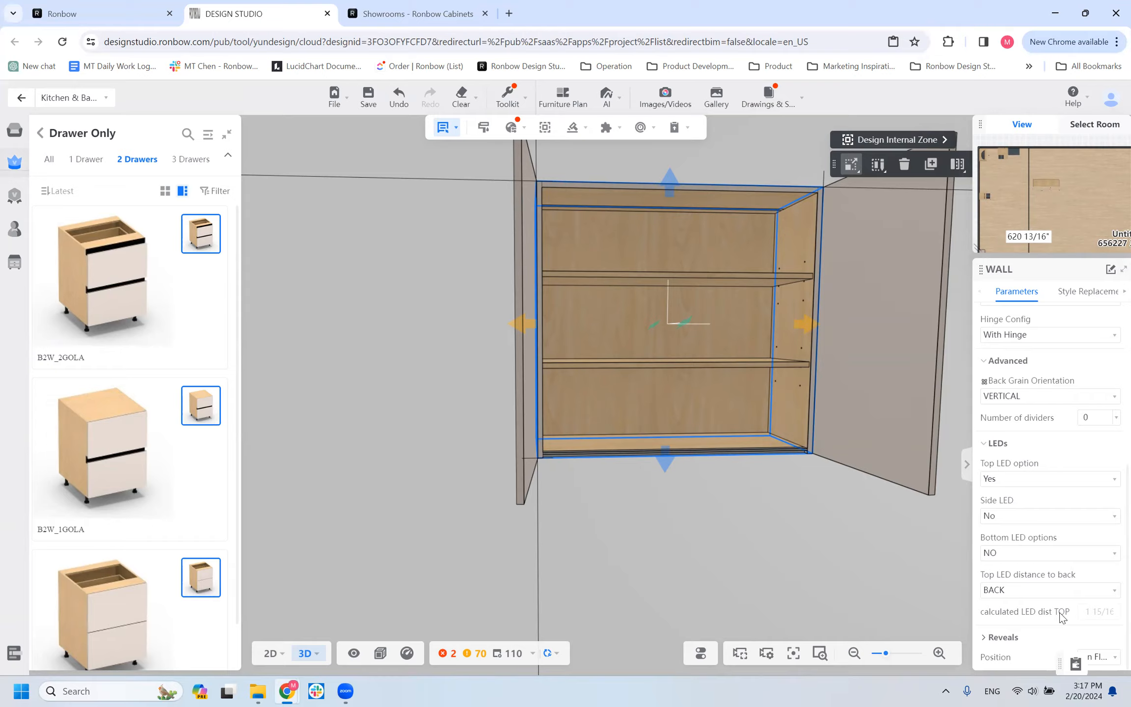
Switch the Top LED distance to back to MIDDLE for comparison, and set it to FRONT.
{"action": "left_click", "coordinate": [1027, 593]}
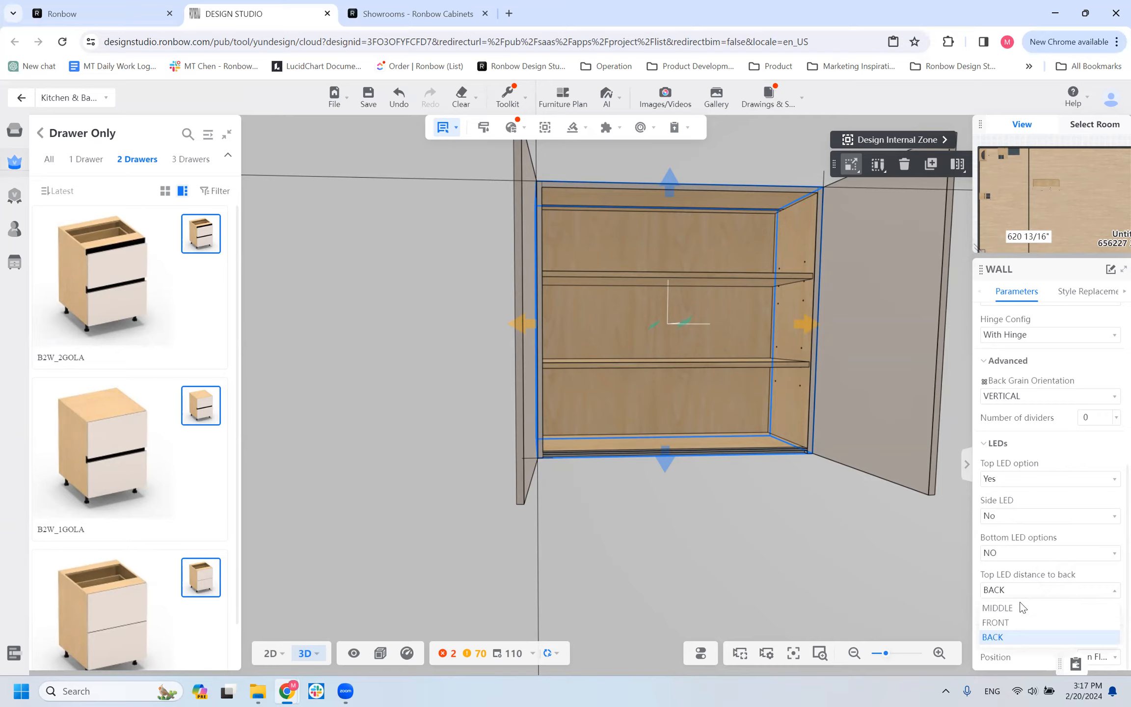
{"action": "left_click", "coordinate": [1020, 607]}
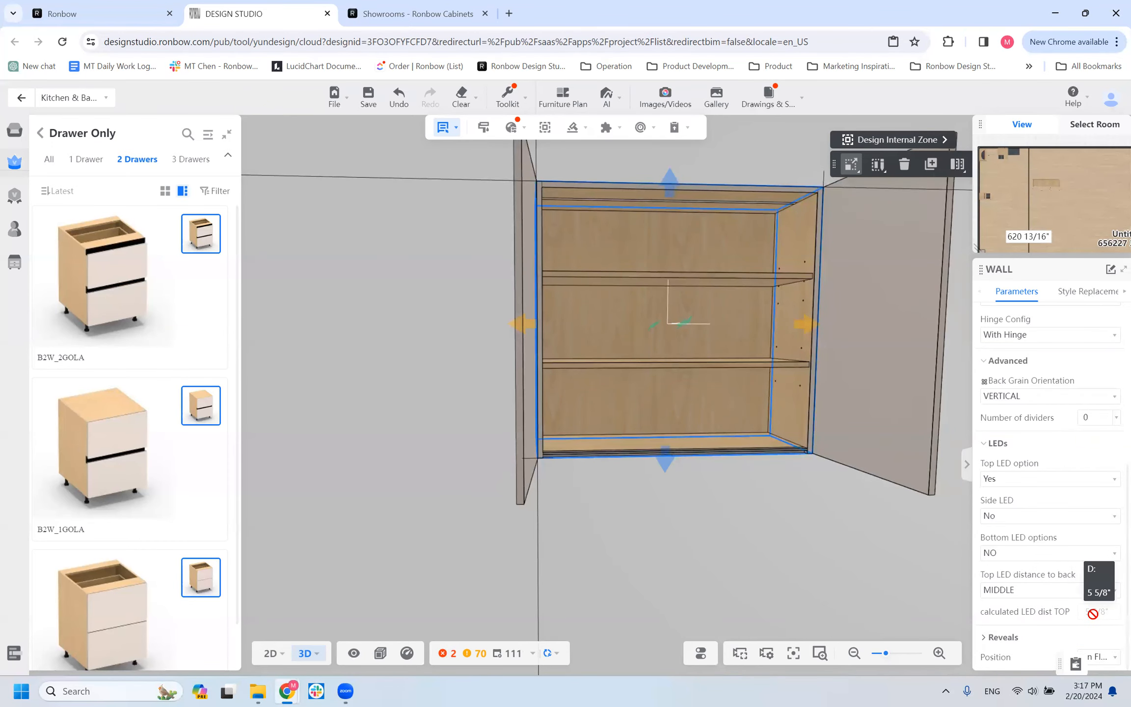
{"action": "left_click_drag", "start_coordinate": [636, 531], "coordinate": [663, 262]}
{"action": "scroll", "coordinate": [663, 263], "scroll_direction": "down", "scroll_amount": 3}
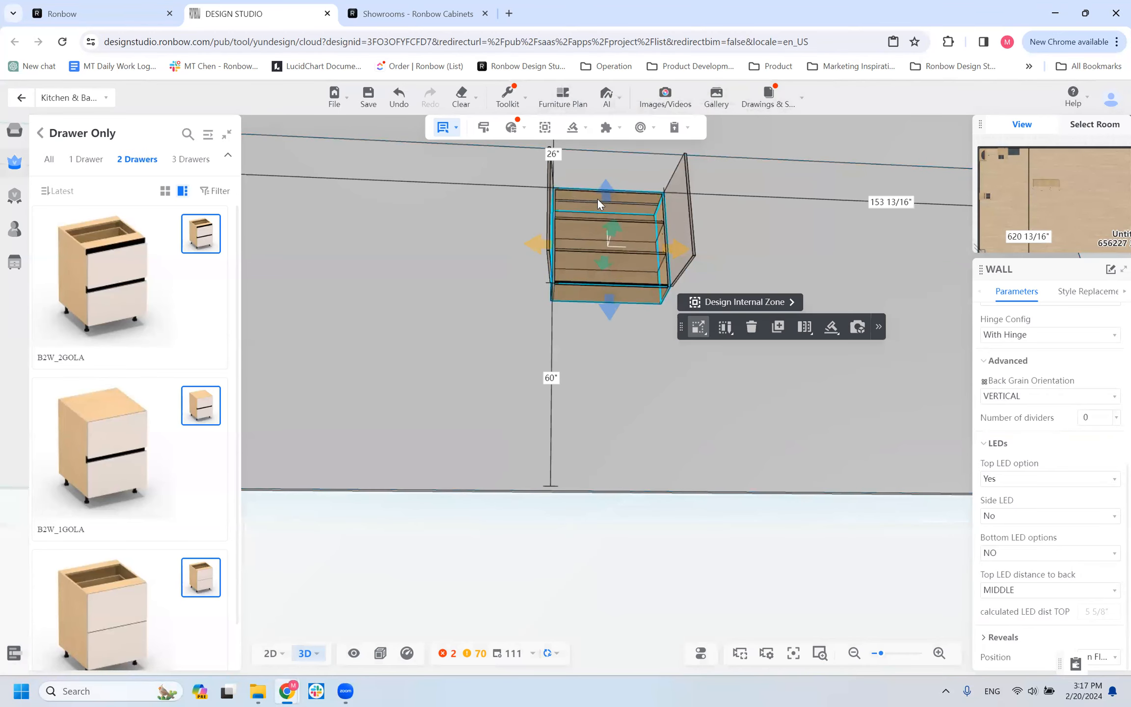
{"action": "left_click_drag", "start_coordinate": [624, 444], "coordinate": [645, 422]}
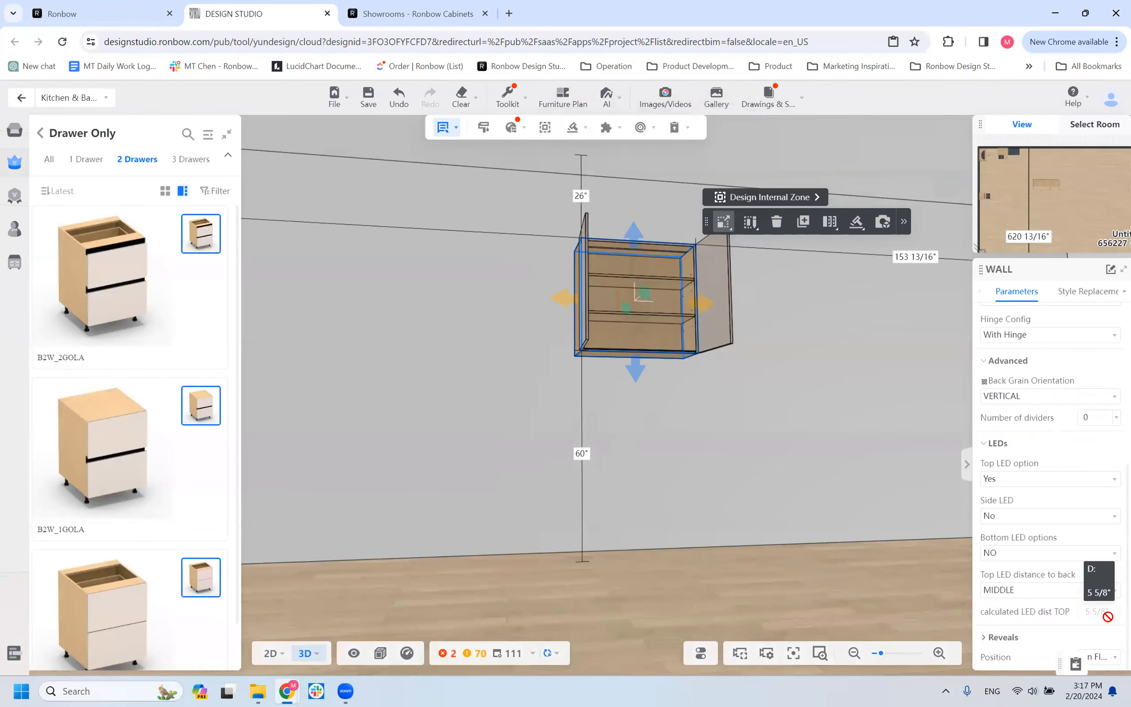
{"action": "scroll", "coordinate": [633, 252], "scroll_direction": "up", "scroll_amount": 2}
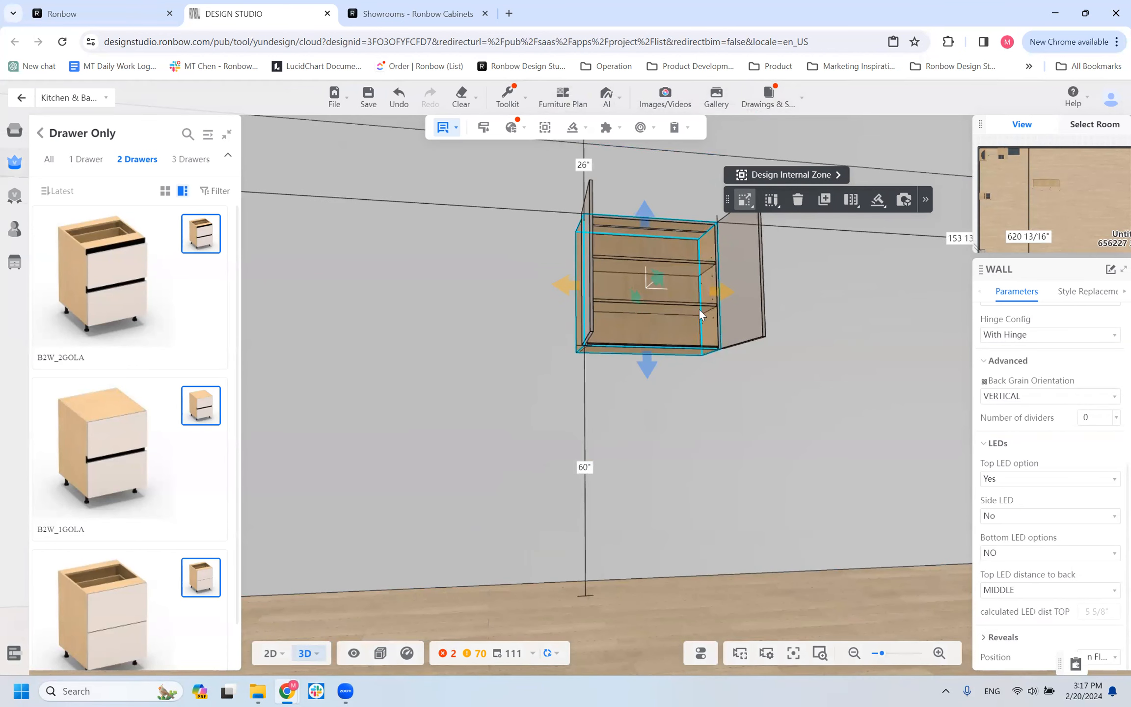
{"action": "left_click", "coordinate": [987, 590]}
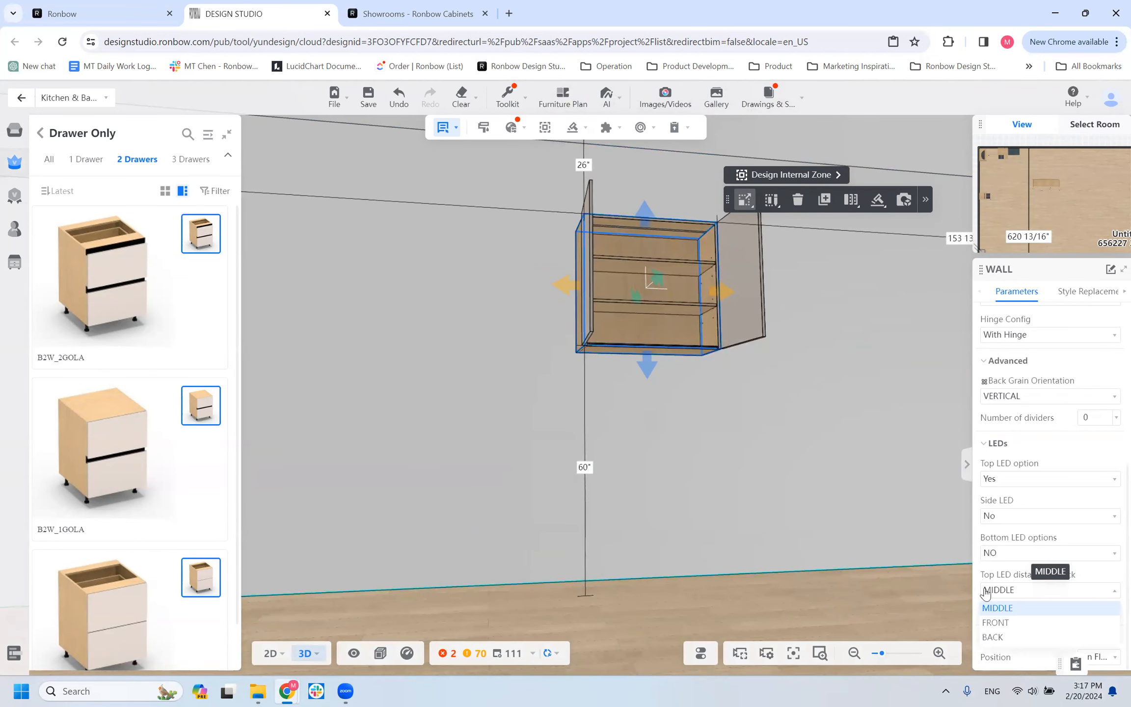
{"action": "left_click", "coordinate": [1013, 622]}
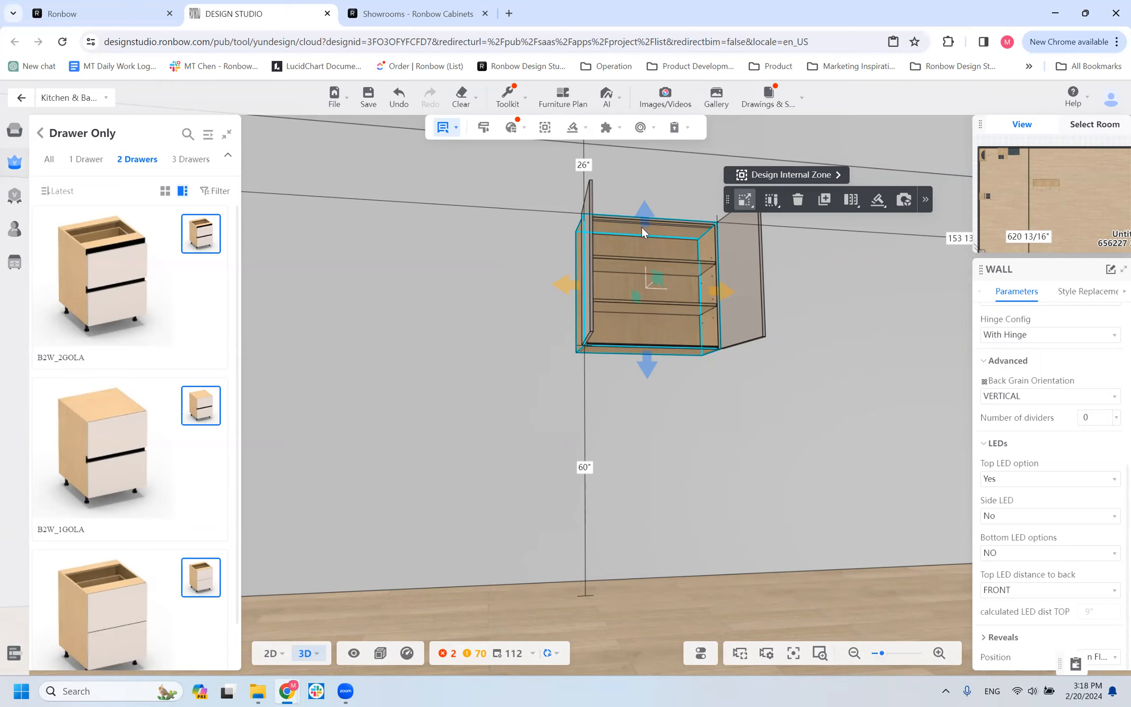
Examine the front position of the top LED inside the open wall cabinet from several viewpoints.
{"action": "scroll", "coordinate": [734, 292], "scroll_direction": "up", "scroll_amount": 3}
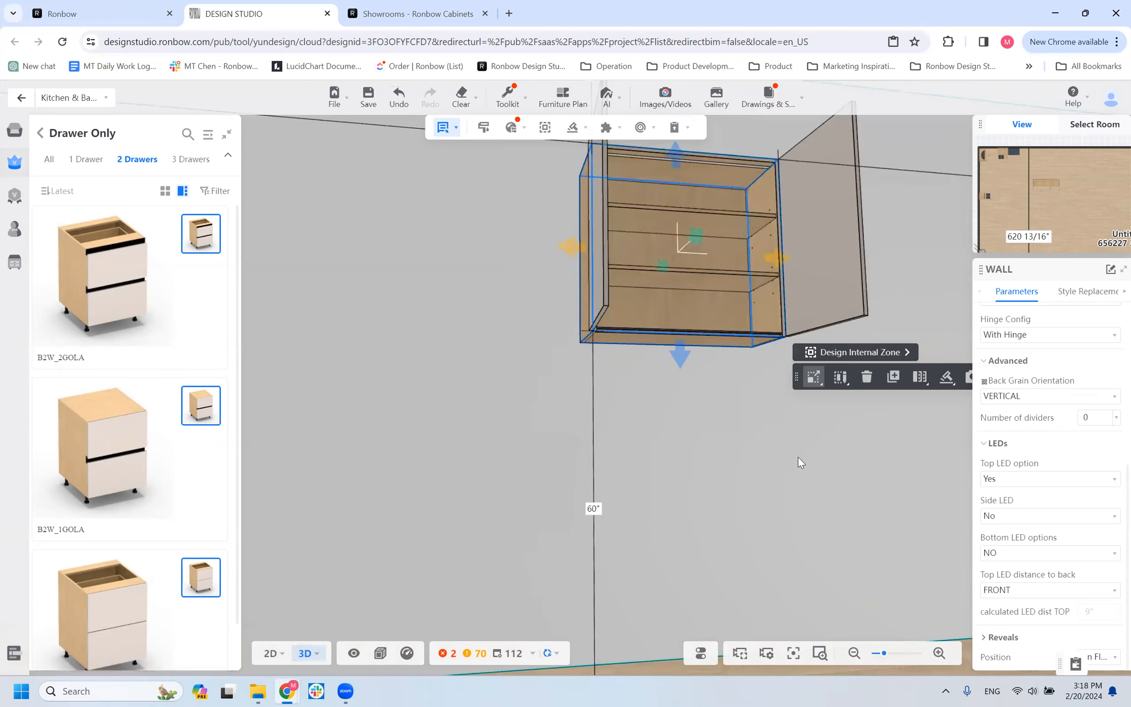
{"action": "scroll", "coordinate": [736, 458], "scroll_direction": "down", "scroll_amount": 2}
{"action": "scroll", "coordinate": [738, 461], "scroll_direction": "down", "scroll_amount": 2}
{"action": "scroll", "coordinate": [749, 459], "scroll_direction": "up", "scroll_amount": 2}
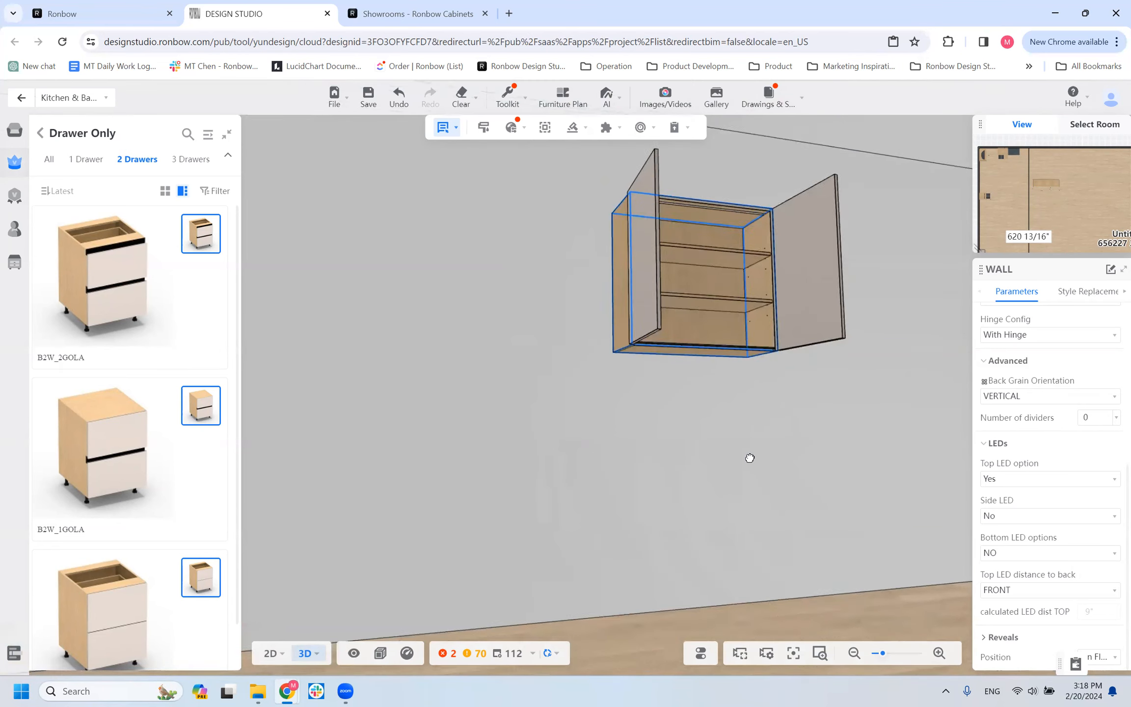
{"action": "scroll", "coordinate": [691, 282], "scroll_direction": "up", "scroll_amount": 3}
{"action": "left_click_drag", "start_coordinate": [634, 482], "coordinate": [628, 447]}
{"action": "scroll", "coordinate": [637, 373], "scroll_direction": "down", "scroll_amount": 4}
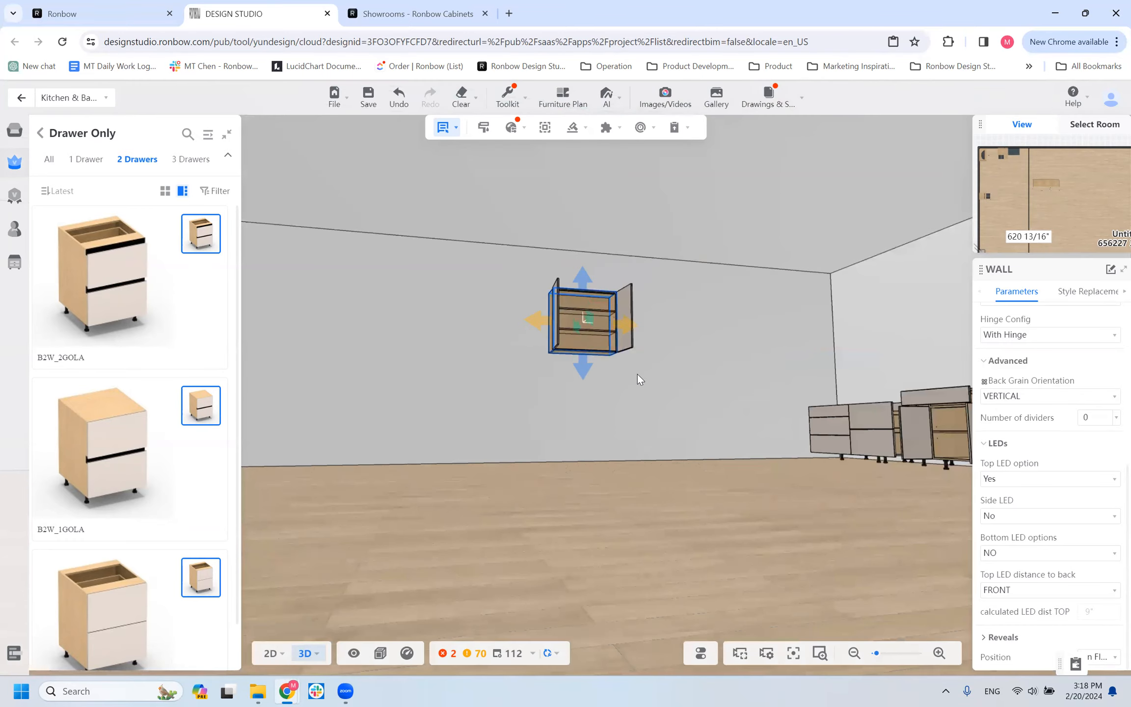
{"action": "scroll", "coordinate": [637, 374], "scroll_direction": "up", "scroll_amount": 3}
{"action": "scroll", "coordinate": [637, 373], "scroll_direction": "up", "scroll_amount": 1}
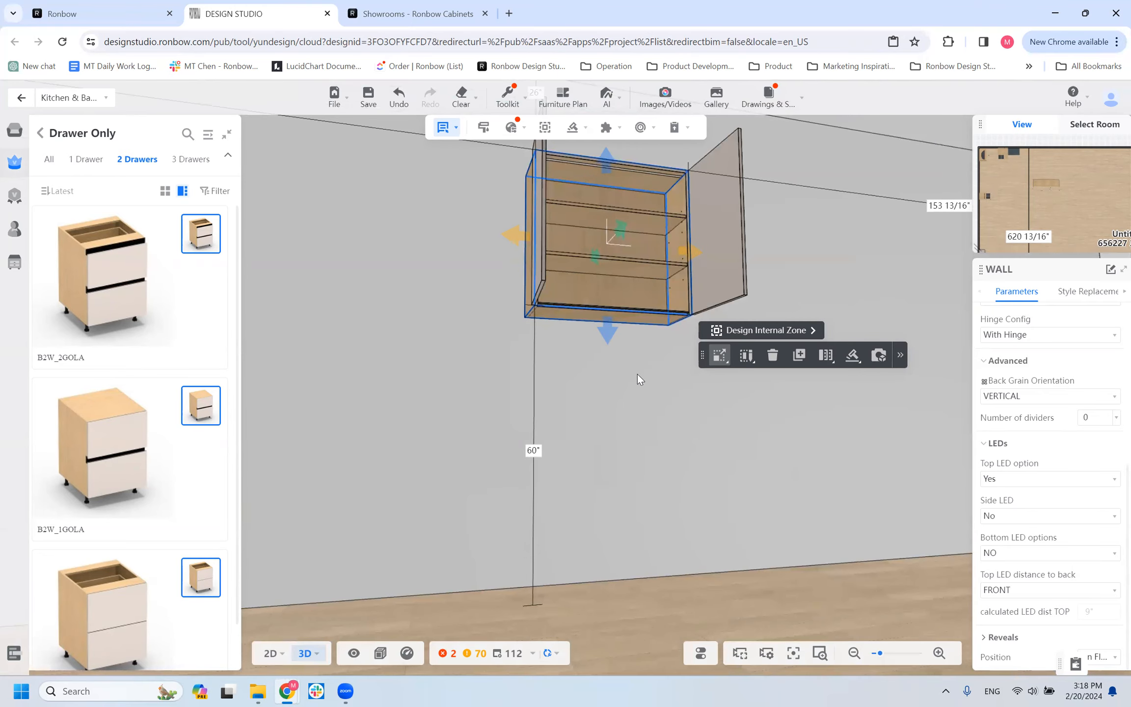
{"action": "scroll", "coordinate": [637, 374], "scroll_direction": "up", "scroll_amount": 2}
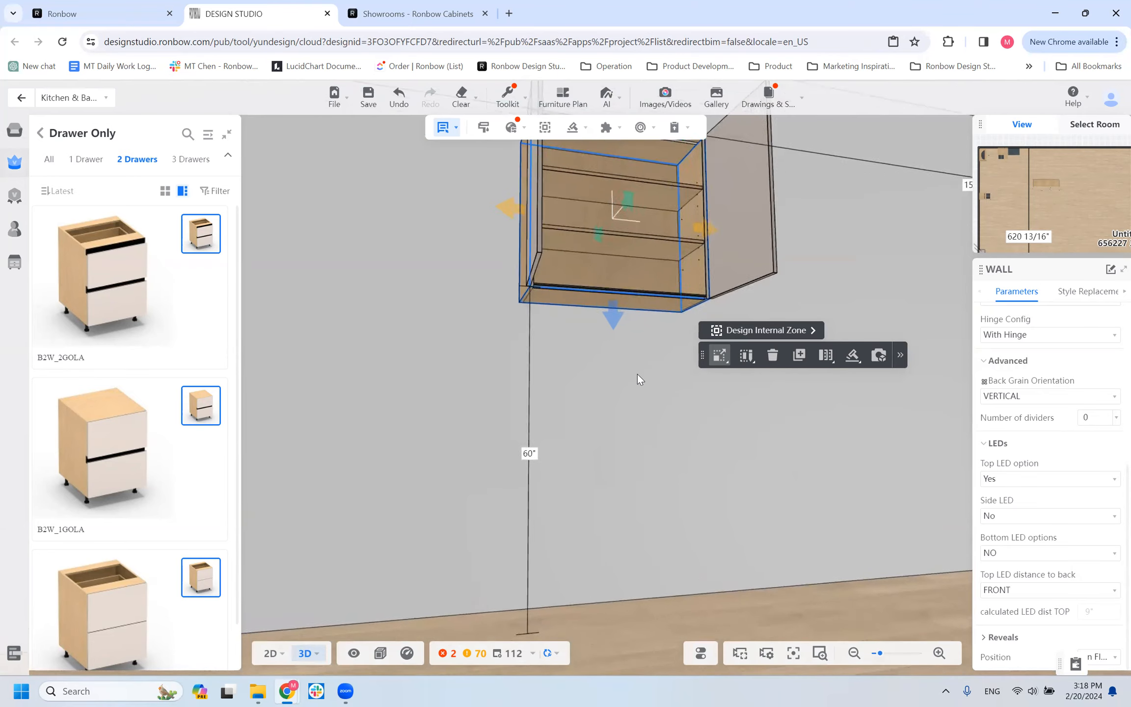
{"action": "key", "text": "q"}
{"action": "key", "text": "q"}
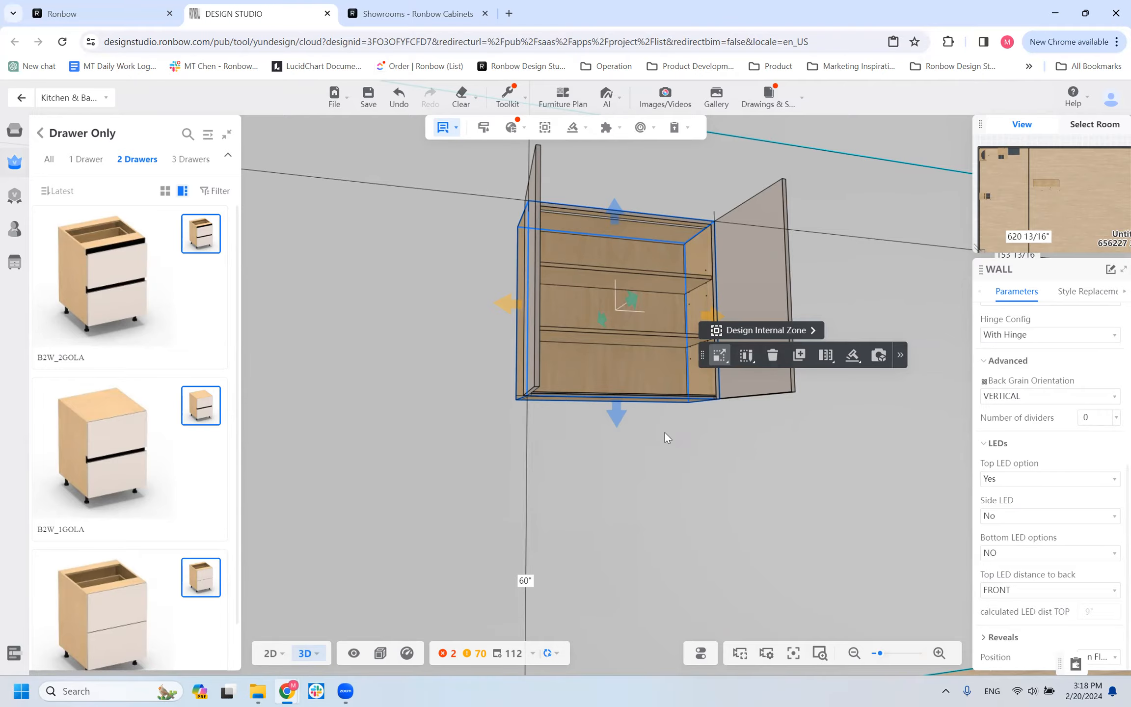
Set the WALL cabinet's Bottom LED options to YES and inspect its underside.
{"action": "left_click_drag", "start_coordinate": [626, 430], "coordinate": [621, 427]}
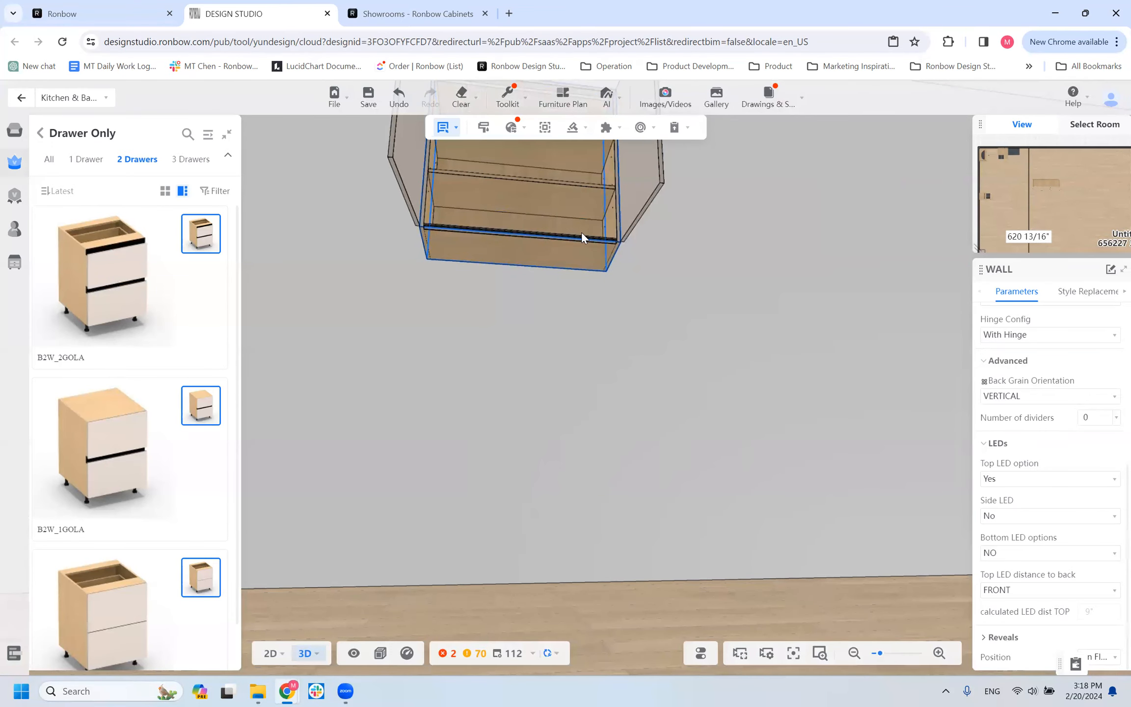
{"action": "left_click", "coordinate": [581, 231]}
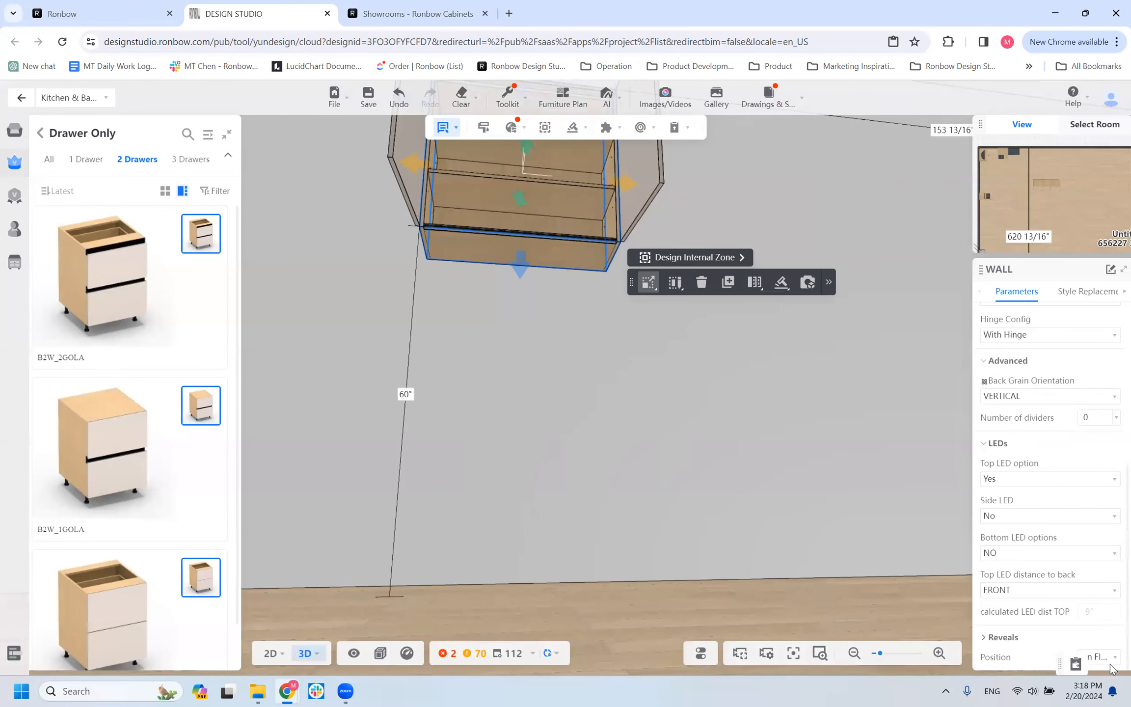
{"action": "left_click", "coordinate": [1014, 552]}
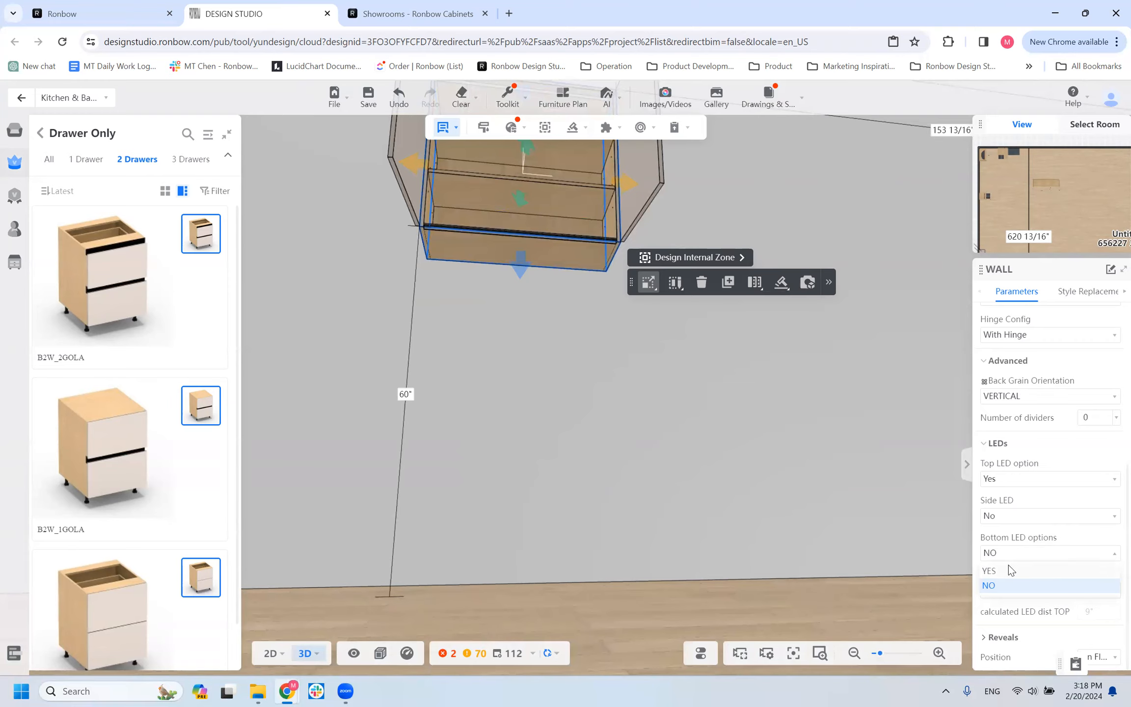
{"action": "left_click", "coordinate": [1010, 570]}
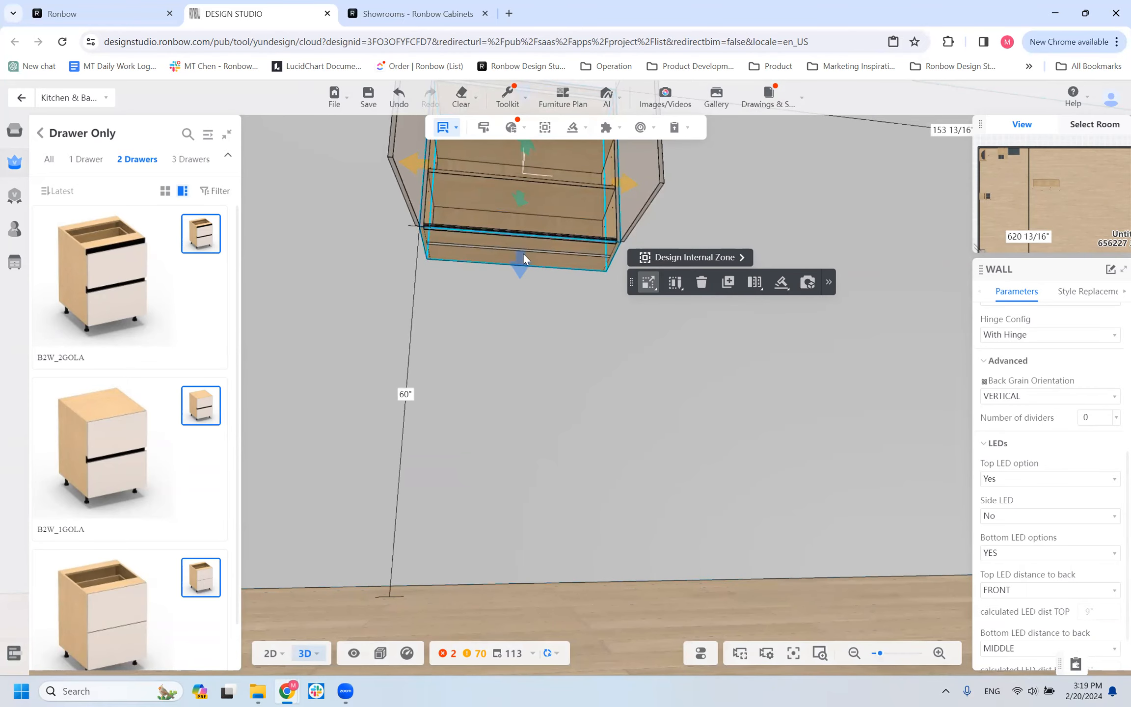
{"action": "left_click", "coordinate": [708, 278]}
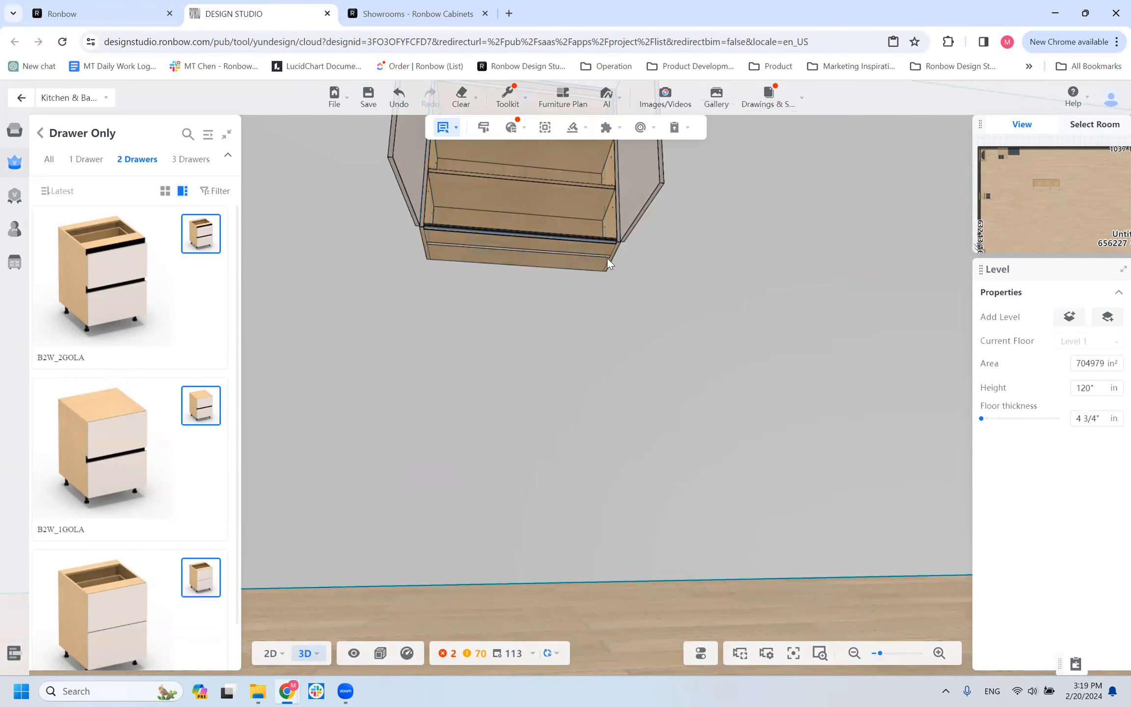
{"action": "left_click", "coordinate": [538, 224]}
{"action": "scroll", "coordinate": [536, 240], "scroll_direction": "down", "scroll_amount": 5}
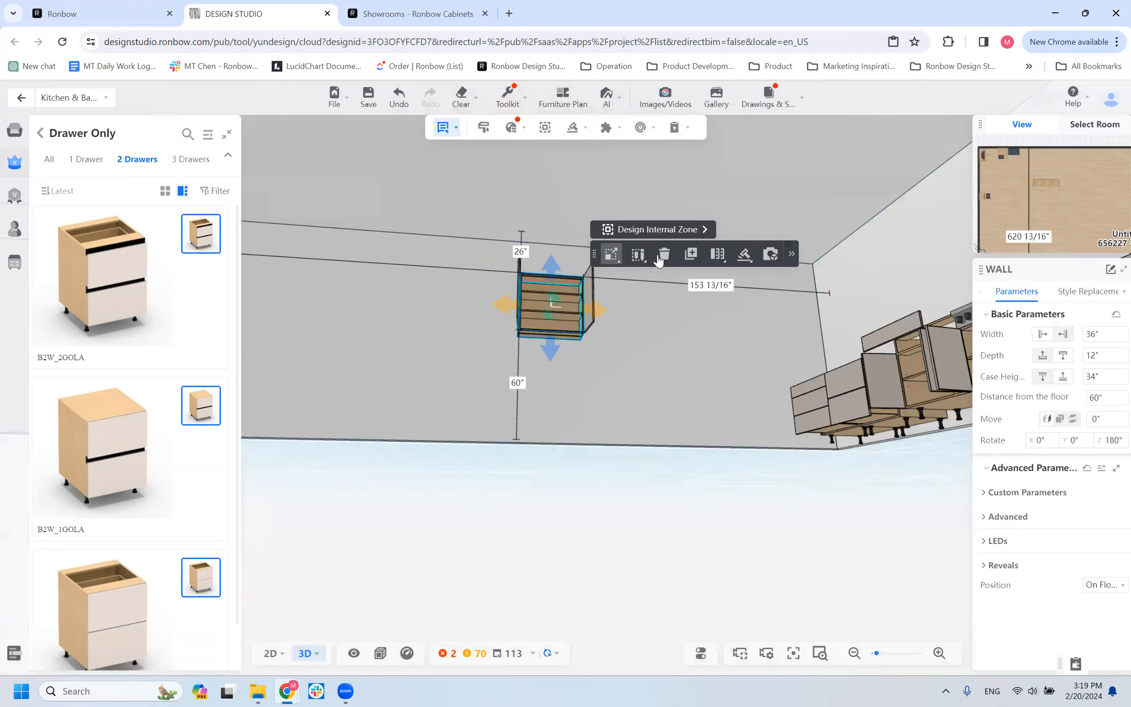
Examine the two adjoining wall cabinets and their undersides from several viewpoints.
{"action": "left_click", "coordinate": [595, 303]}
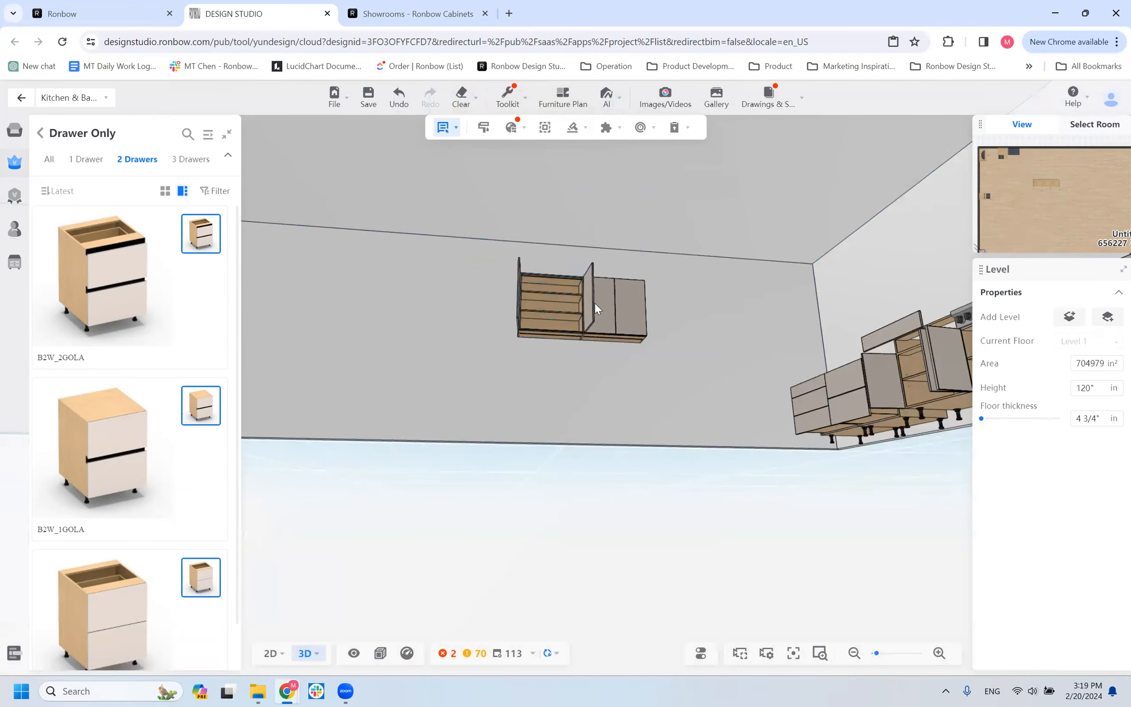
{"action": "scroll", "coordinate": [587, 390], "scroll_direction": "up", "scroll_amount": 8}
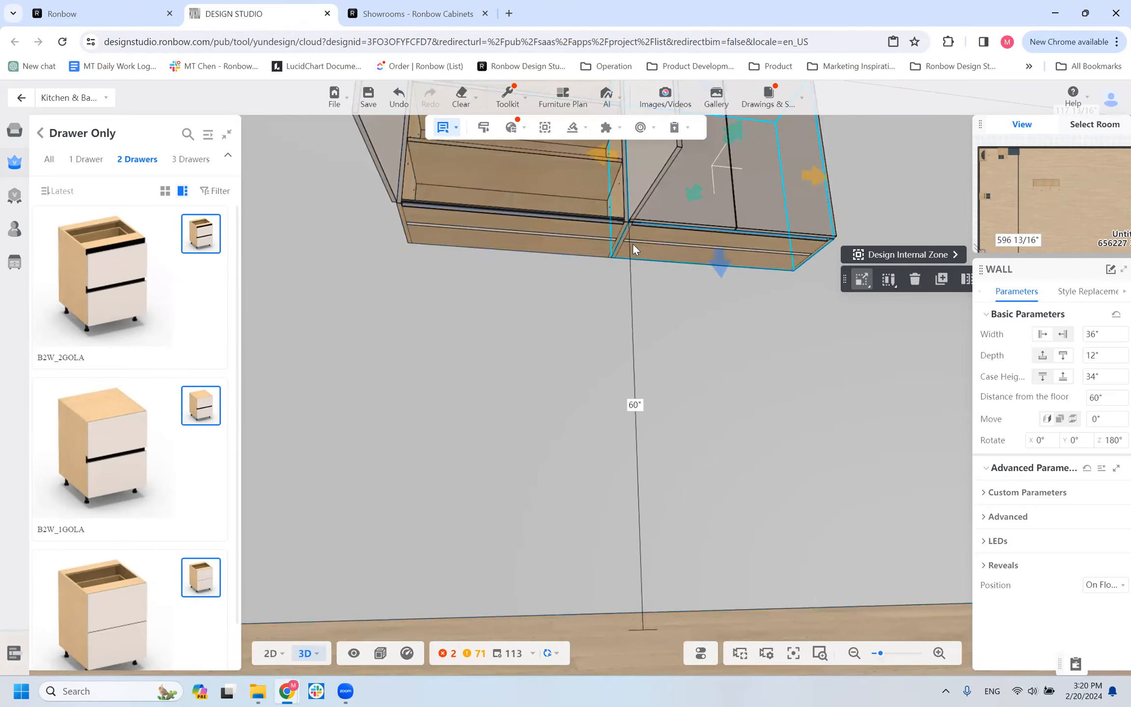
{"action": "left_click_drag", "start_coordinate": [596, 311], "coordinate": [586, 440]}
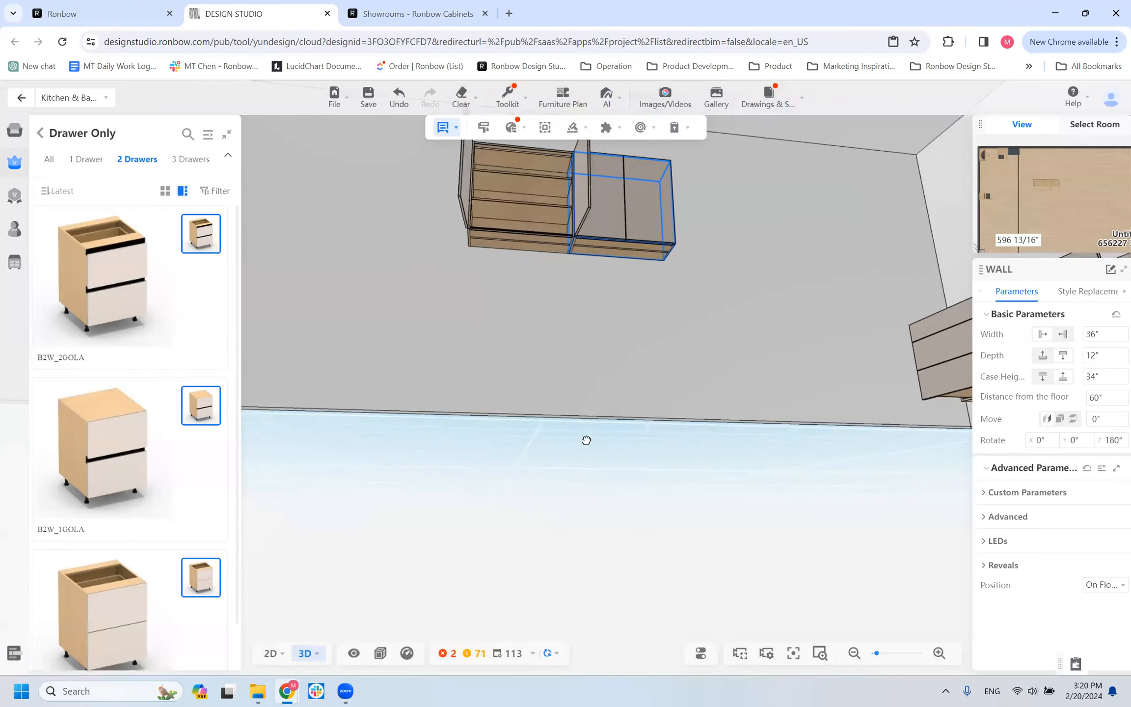
{"action": "scroll", "coordinate": [563, 202], "scroll_direction": "down", "scroll_amount": 1}
{"action": "scroll", "coordinate": [535, 216], "scroll_direction": "down", "scroll_amount": 4}
{"action": "scroll", "coordinate": [550, 267], "scroll_direction": "up", "scroll_amount": 2}
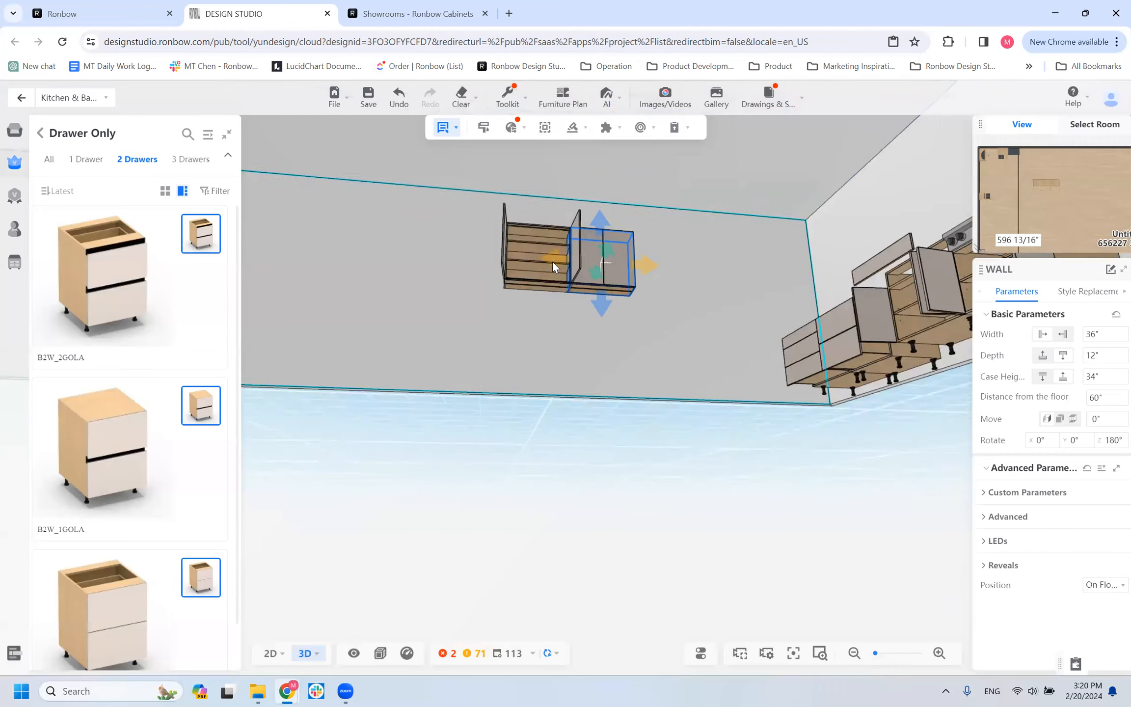
{"action": "scroll", "coordinate": [552, 262], "scroll_direction": "up", "scroll_amount": 3}
{"action": "left_click_drag", "start_coordinate": [593, 510], "coordinate": [607, 394]}
{"action": "scroll", "coordinate": [599, 323], "scroll_direction": "up", "scroll_amount": 2}
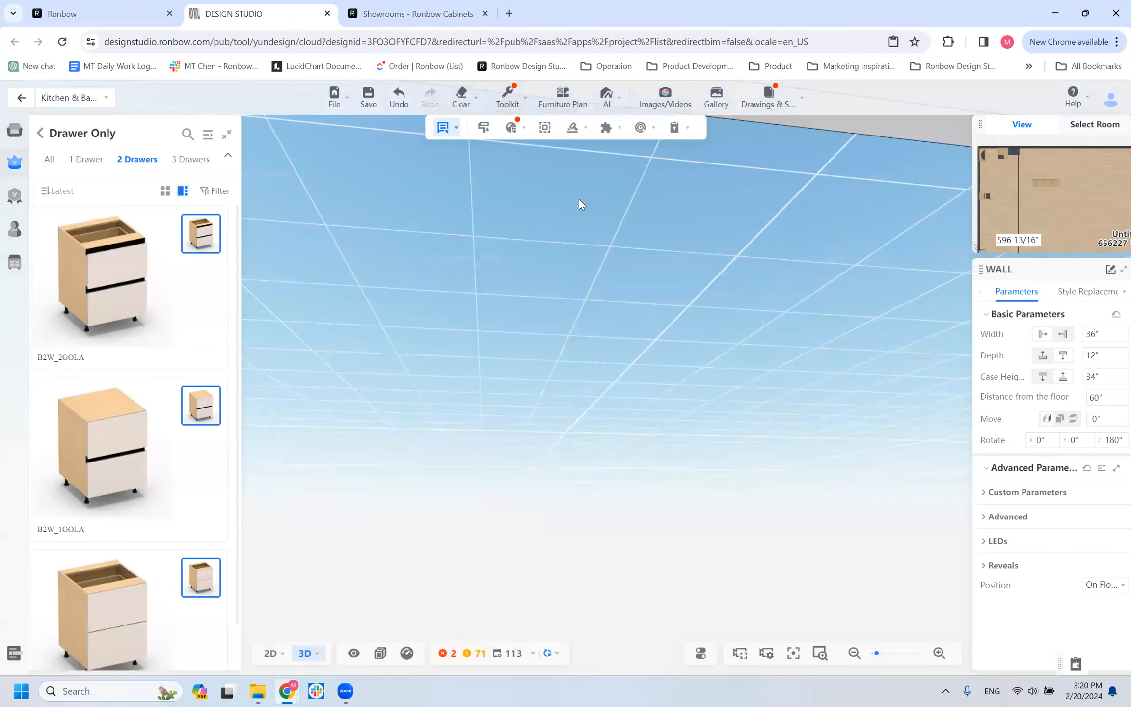
{"action": "scroll", "coordinate": [582, 206], "scroll_direction": "down", "scroll_amount": 5}
{"action": "scroll", "coordinate": [592, 284], "scroll_direction": "up", "scroll_amount": 3}
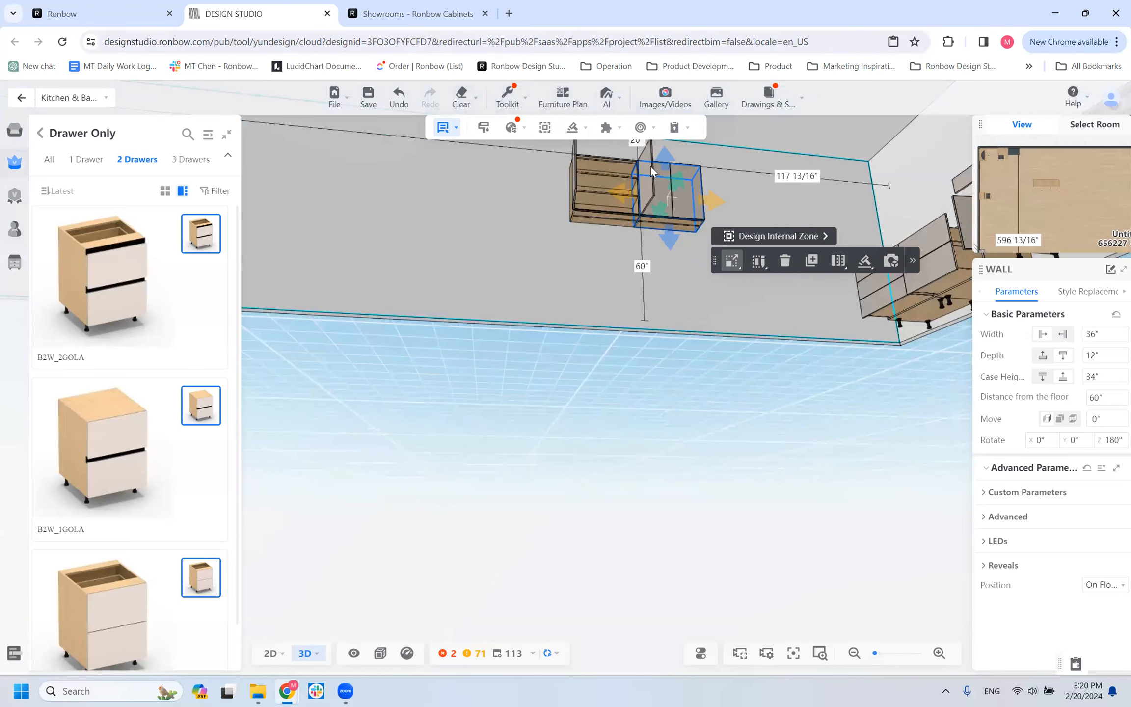
{"action": "key", "text": "w"}
{"action": "key", "text": "q"}
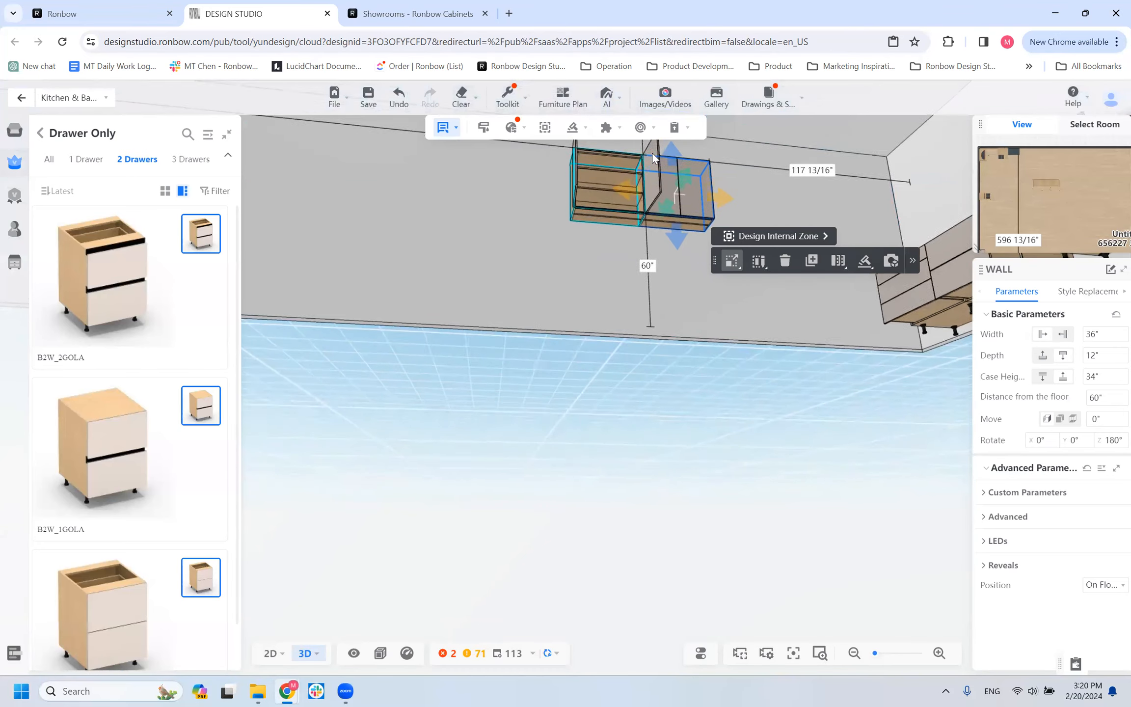
{"action": "scroll", "coordinate": [619, 162], "scroll_direction": "up", "scroll_amount": 3}
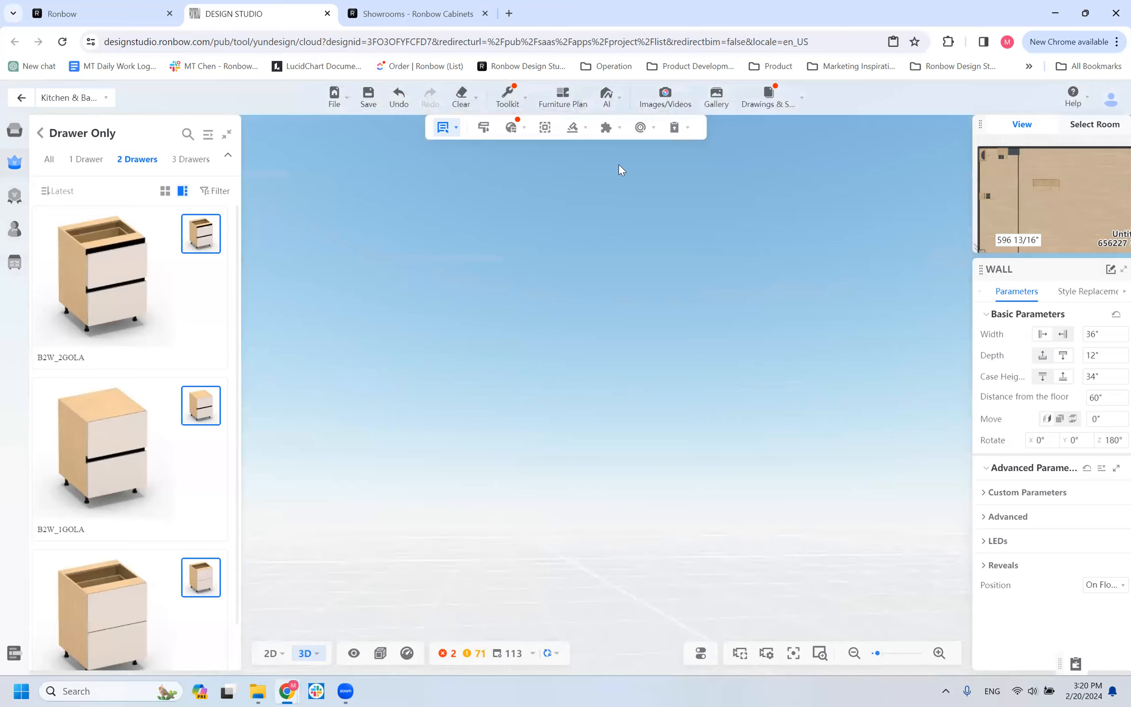
{"action": "scroll", "coordinate": [619, 164], "scroll_direction": "down", "scroll_amount": 3}
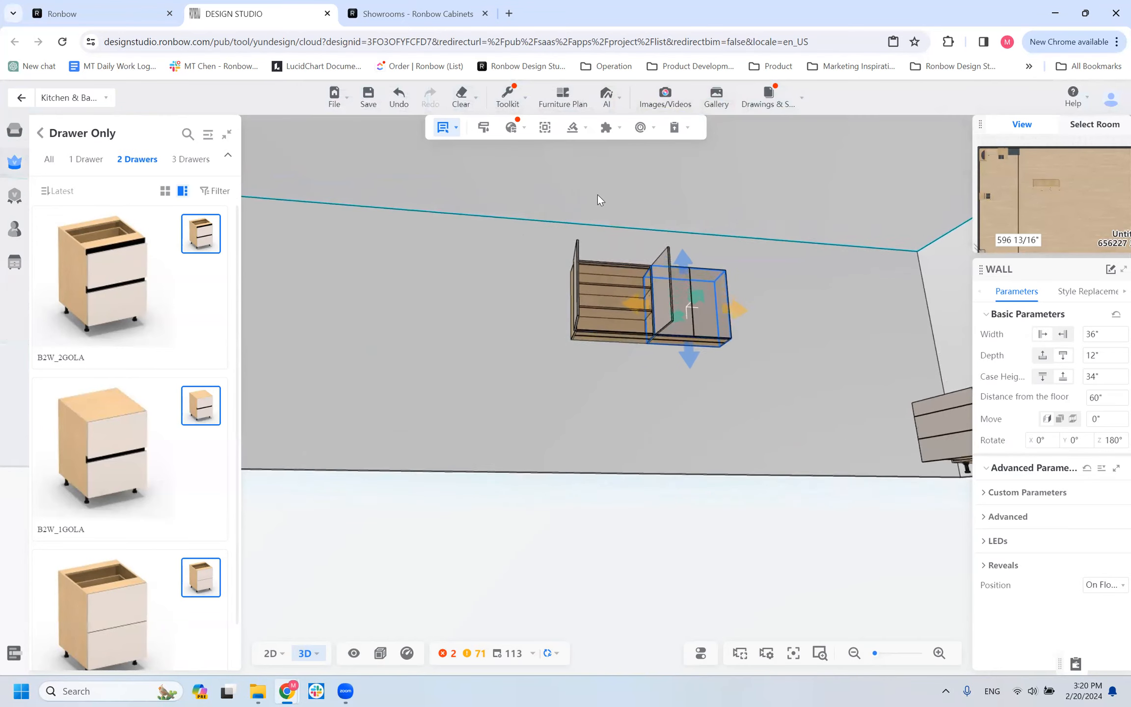
{"action": "scroll", "coordinate": [597, 196], "scroll_direction": "up", "scroll_amount": 3}
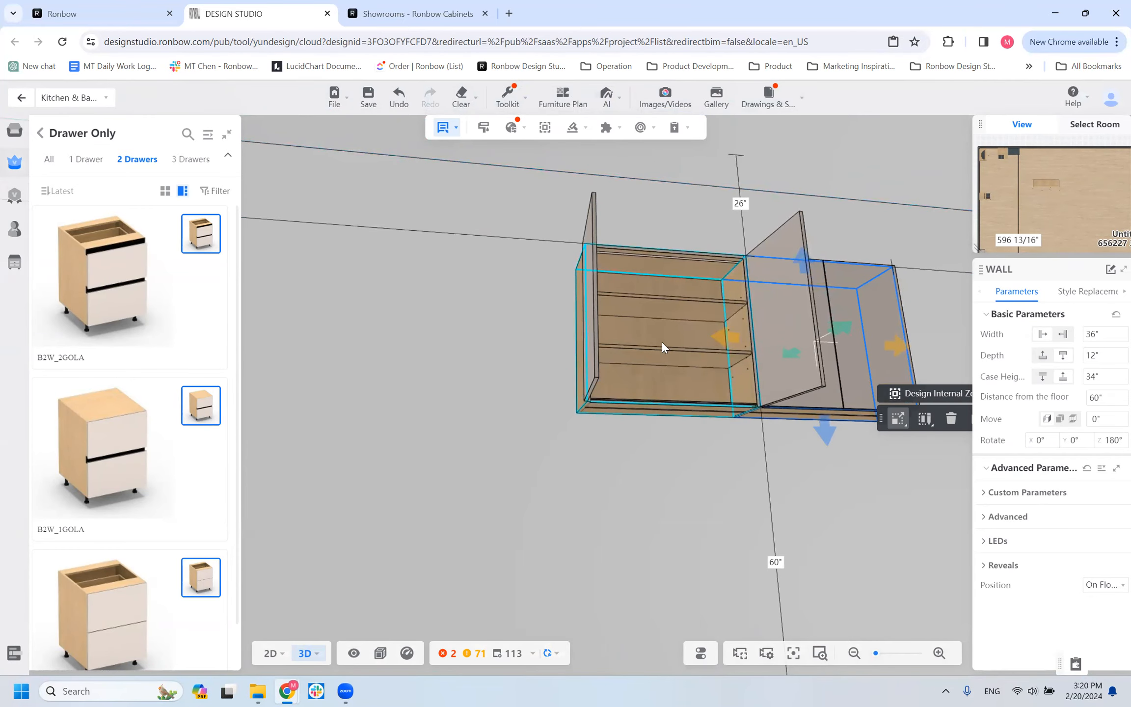
Set the Side LED of the open WALL cabinet to Both side and inspect its inner side panels.
{"action": "left_click", "coordinate": [714, 385]}
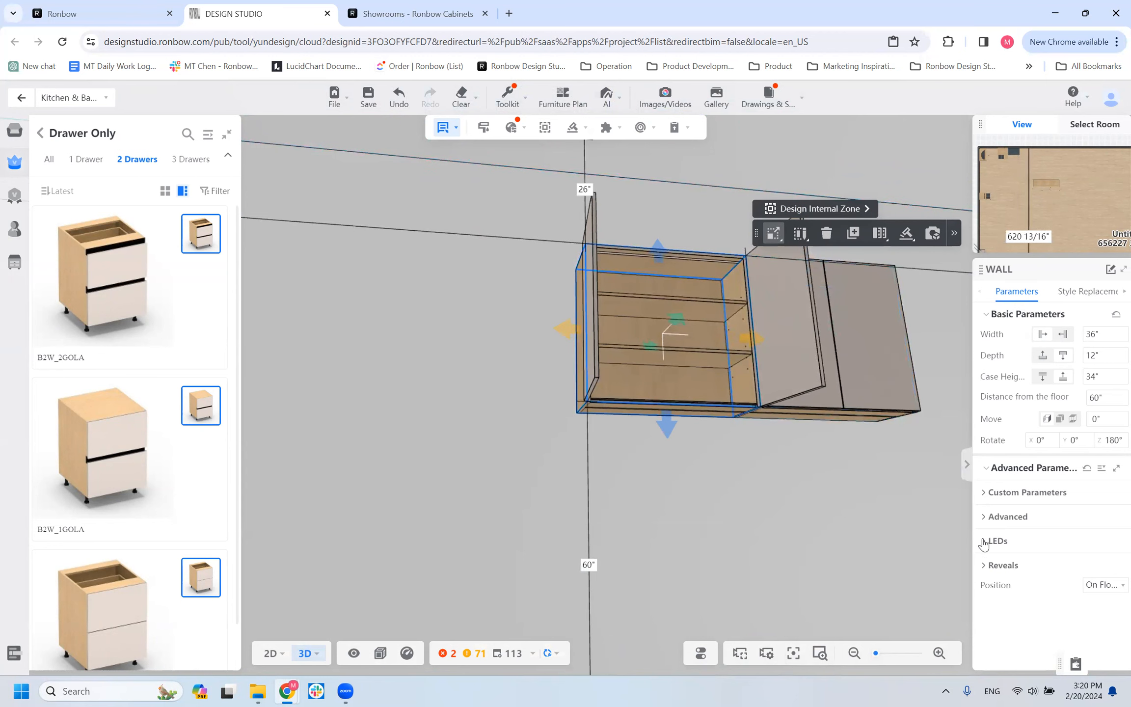
{"action": "left_click", "coordinate": [1016, 540]}
{"action": "scroll", "coordinate": [1016, 538], "scroll_direction": "down", "scroll_amount": 3}
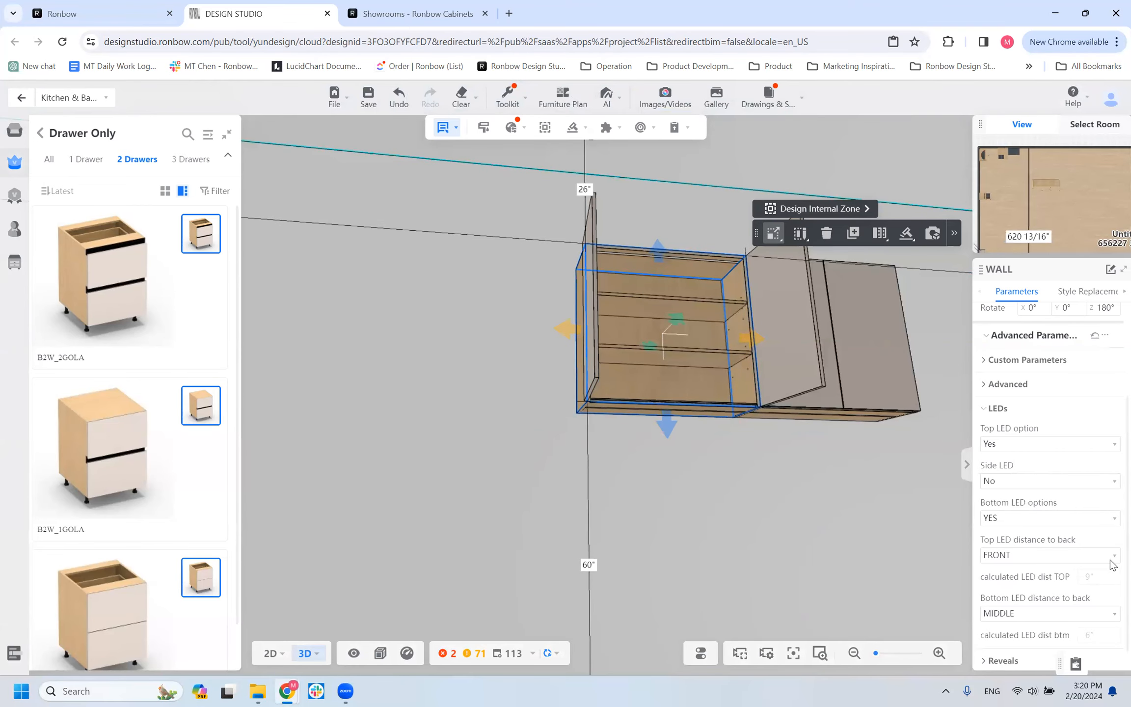
{"action": "left_click", "coordinate": [1012, 485]}
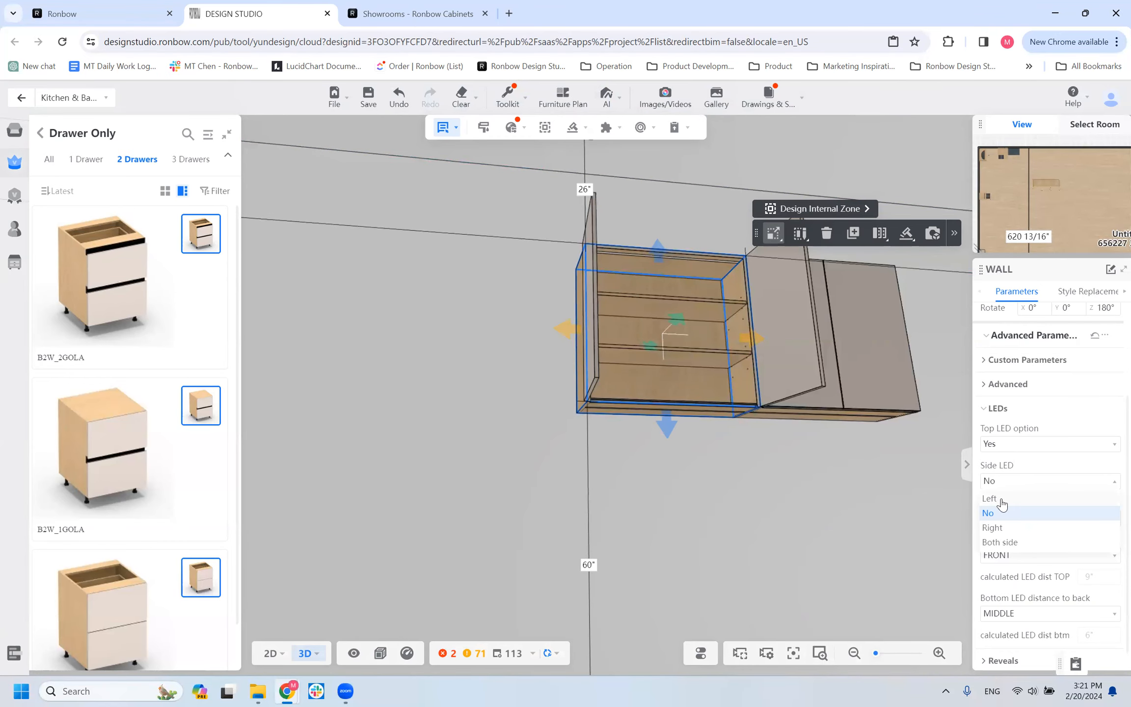
{"action": "left_click", "coordinate": [1011, 542]}
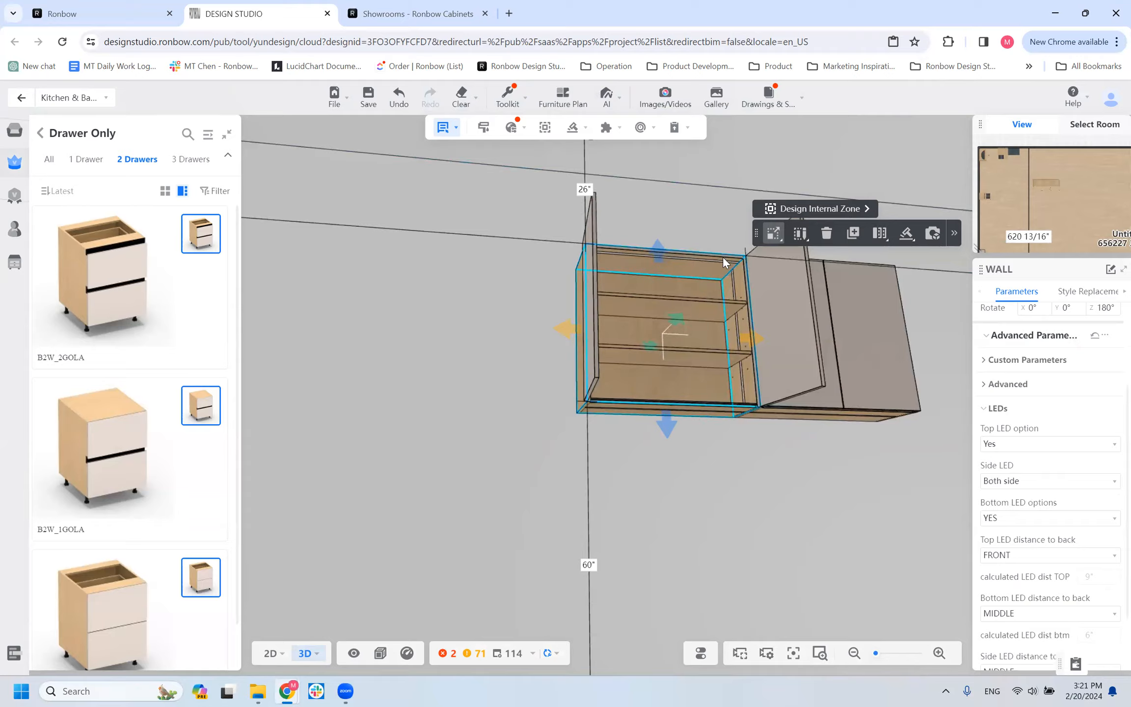
{"action": "scroll", "coordinate": [864, 199], "scroll_direction": "up", "scroll_amount": 3}
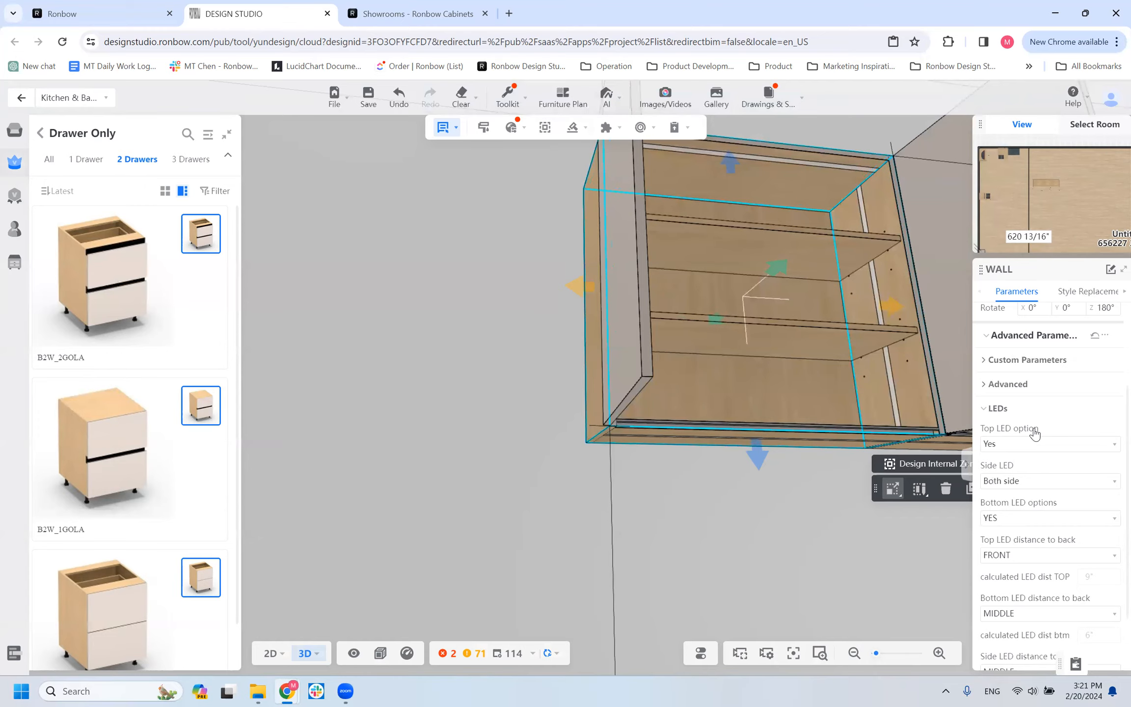
Set the open WALL cabinet's Top LED distance to back to MIDDLE and view the cabinet from other angles.
{"action": "left_click", "coordinate": [1018, 560]}
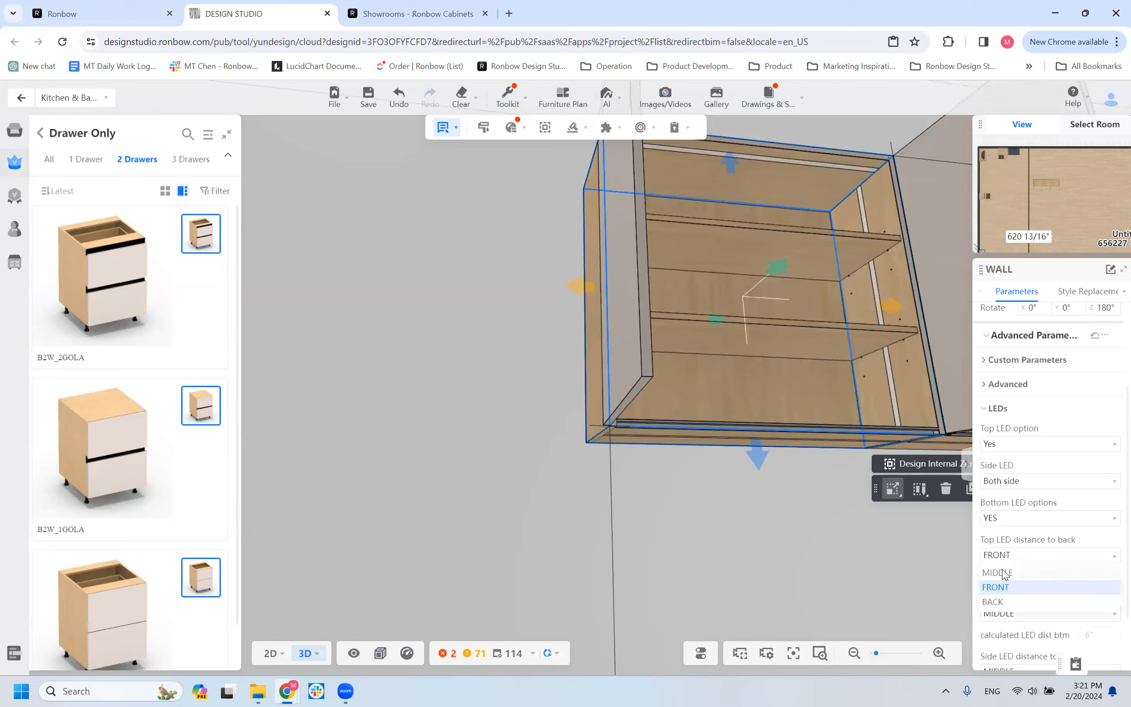
{"action": "left_click", "coordinate": [1000, 572]}
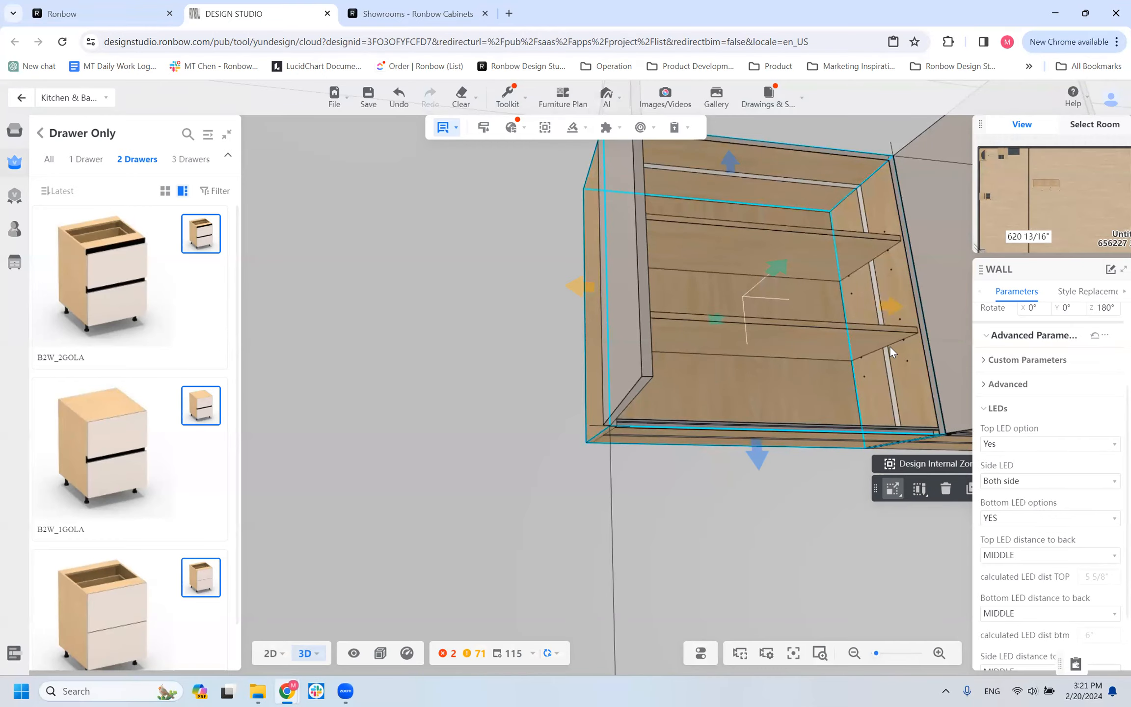
{"action": "scroll", "coordinate": [216, 385], "scroll_direction": "down", "scroll_amount": 1}
{"action": "scroll", "coordinate": [461, 338], "scroll_direction": "down", "scroll_amount": 10}
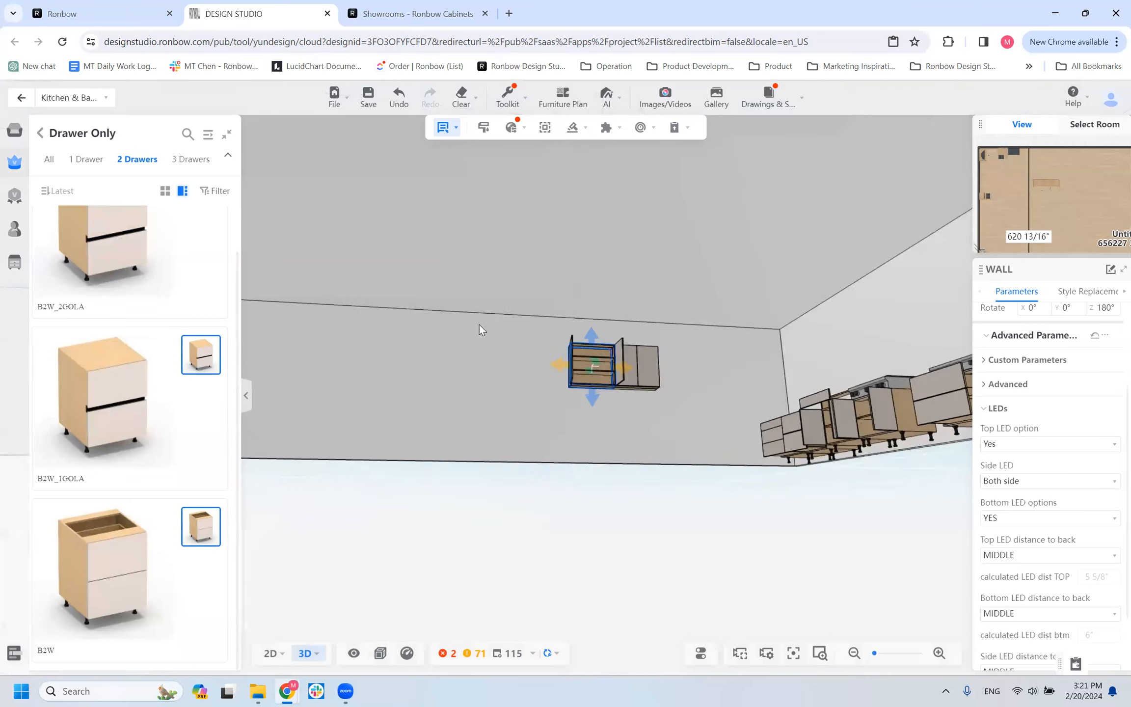
{"action": "left_click_drag", "start_coordinate": [469, 400], "coordinate": [528, 475]}
{"action": "scroll", "coordinate": [530, 429], "scroll_direction": "up", "scroll_amount": 10}
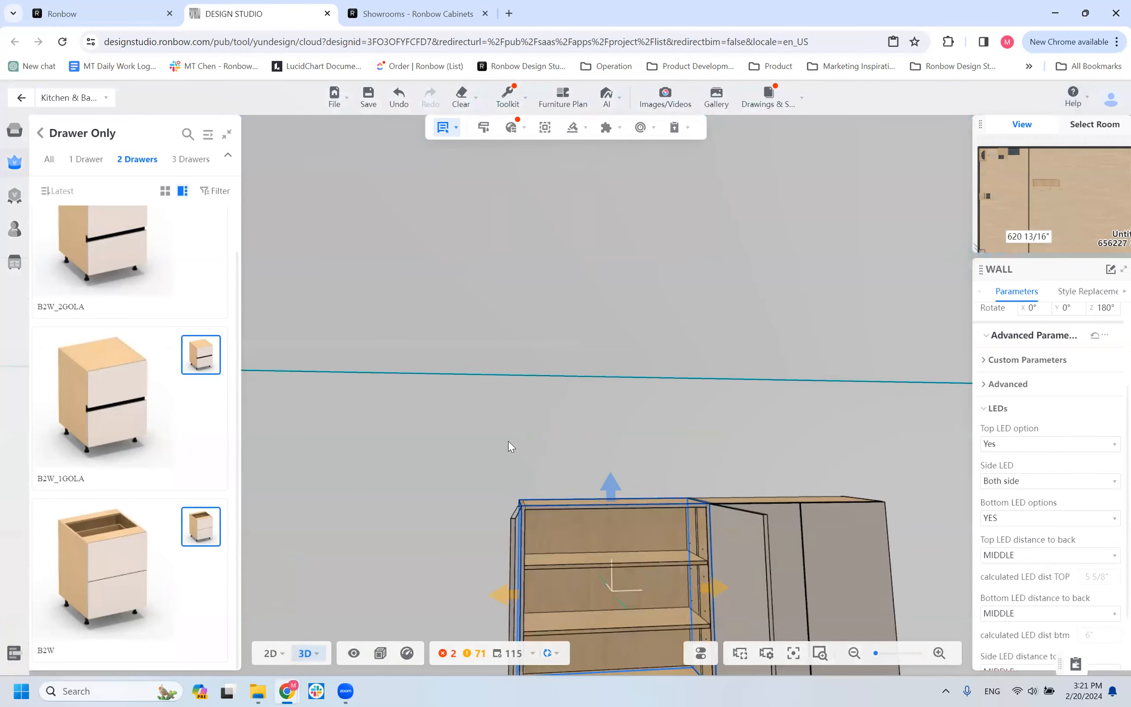
{"action": "scroll", "coordinate": [594, 372], "scroll_direction": "up", "scroll_amount": 2}
{"action": "scroll", "coordinate": [594, 372], "scroll_direction": "down", "scroll_amount": 4}
{"action": "right_click_drag", "start_coordinate": [594, 372], "coordinate": [456, 332]}
{"action": "scroll", "coordinate": [456, 334], "scroll_direction": "down", "scroll_amount": 3}
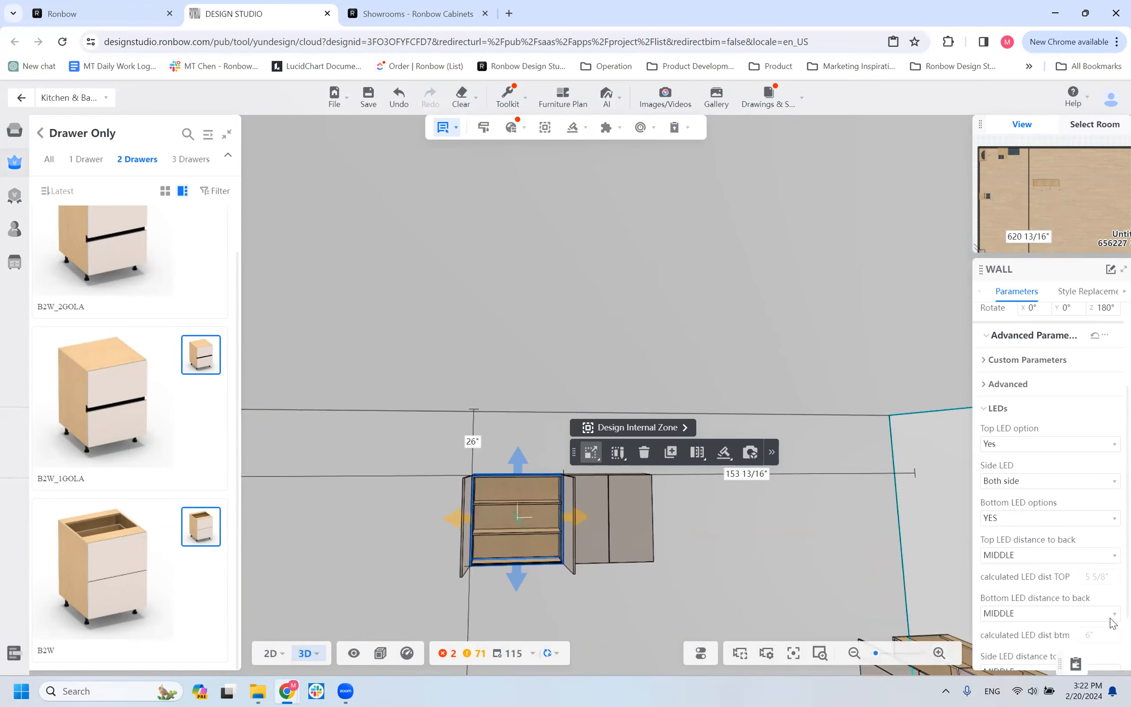
Review the WALL cabinet's bottom and side LED distance settings and its style replacement options, including LED color and track profile.
{"action": "scroll", "coordinate": [1081, 550], "scroll_direction": "down", "scroll_amount": 2}
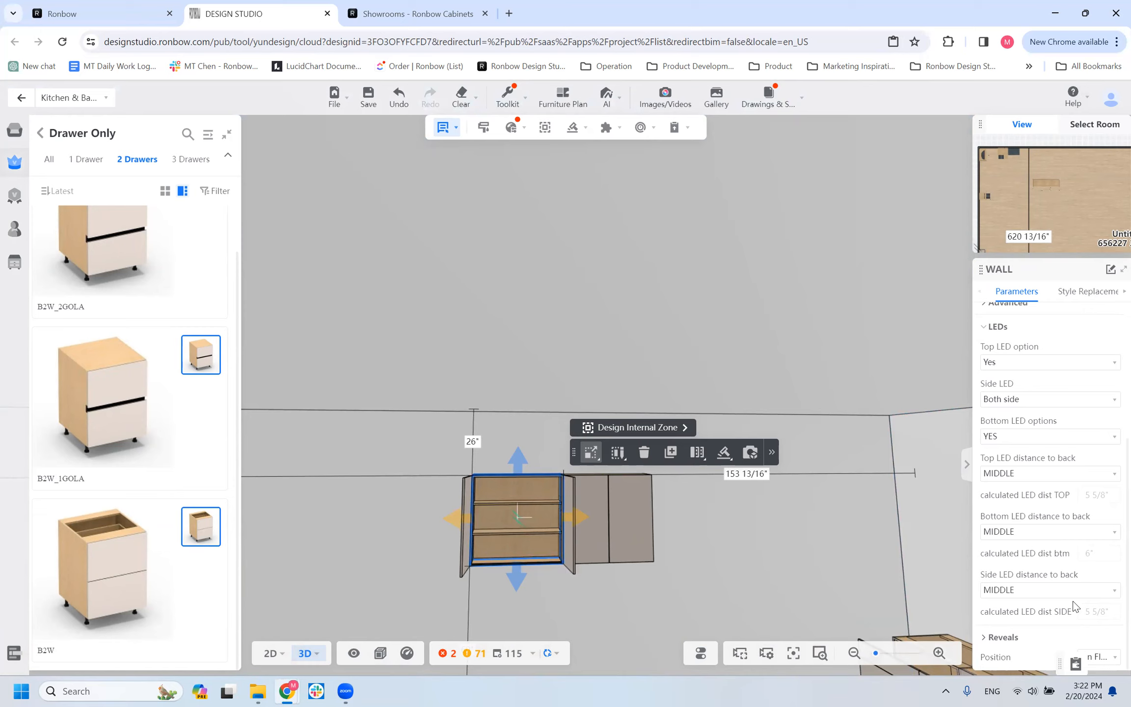
{"action": "left_click", "coordinate": [1088, 292]}
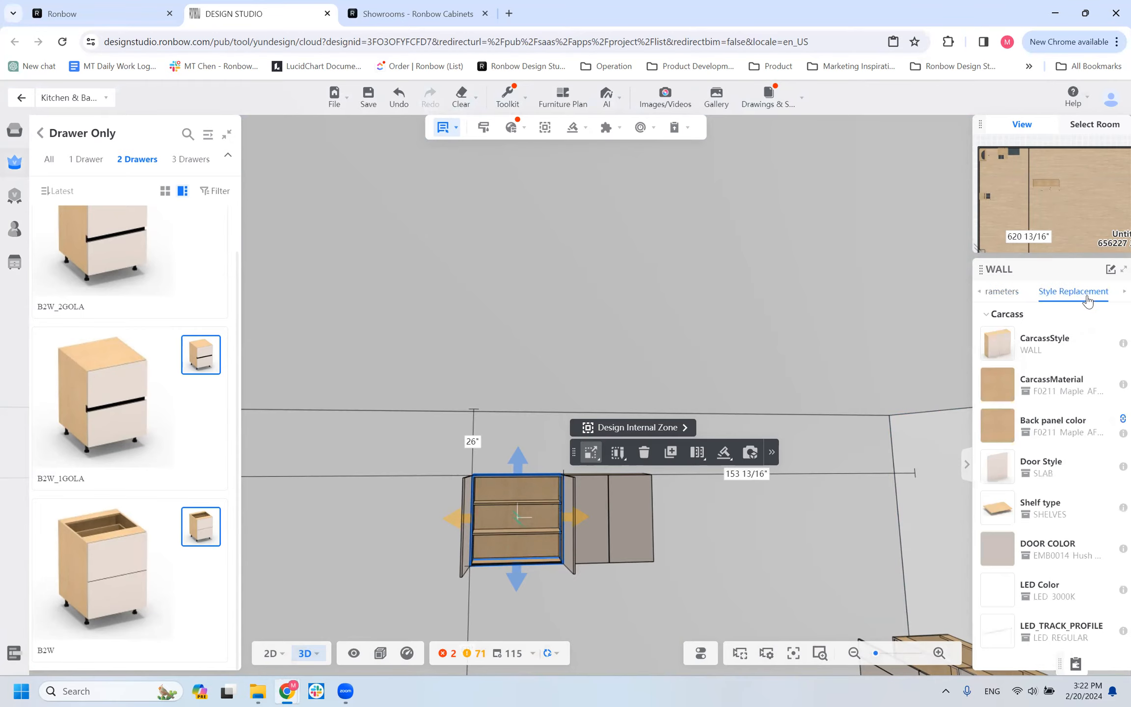
{"action": "left_click", "coordinate": [1011, 292]}
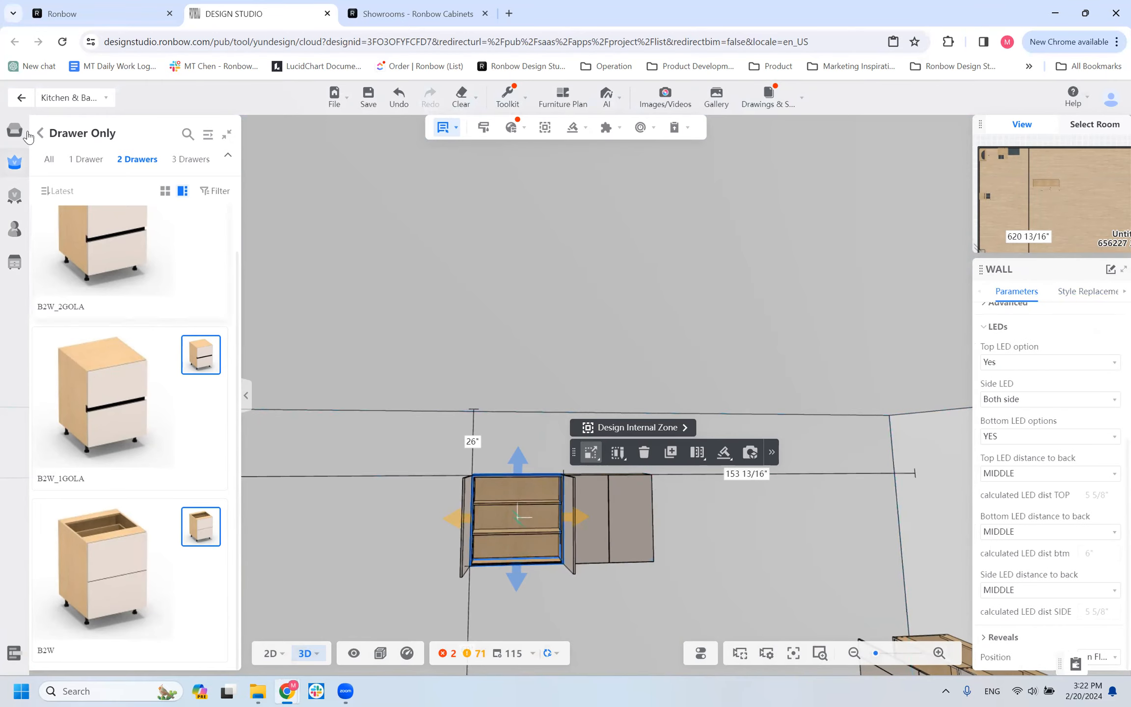
Leave the Kitchen & Bath tool and reopen it to return to the main Ronbow product catalog.
{"action": "left_click", "coordinate": [16, 133]}
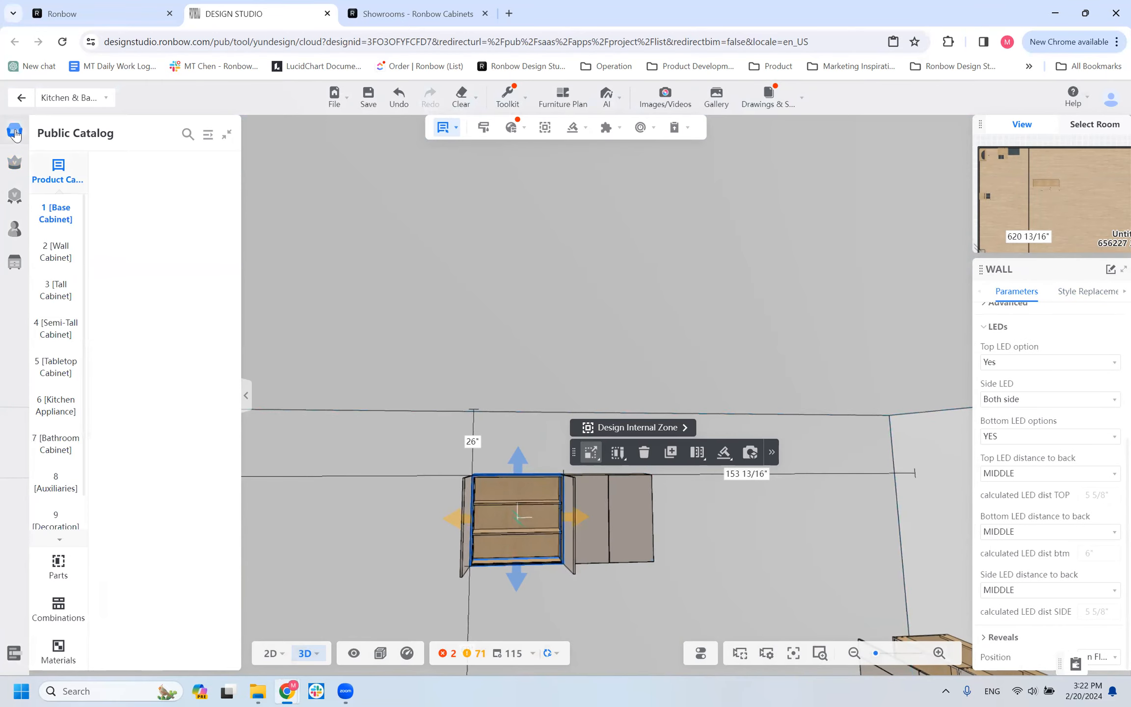
{"action": "left_click", "coordinate": [21, 98]}
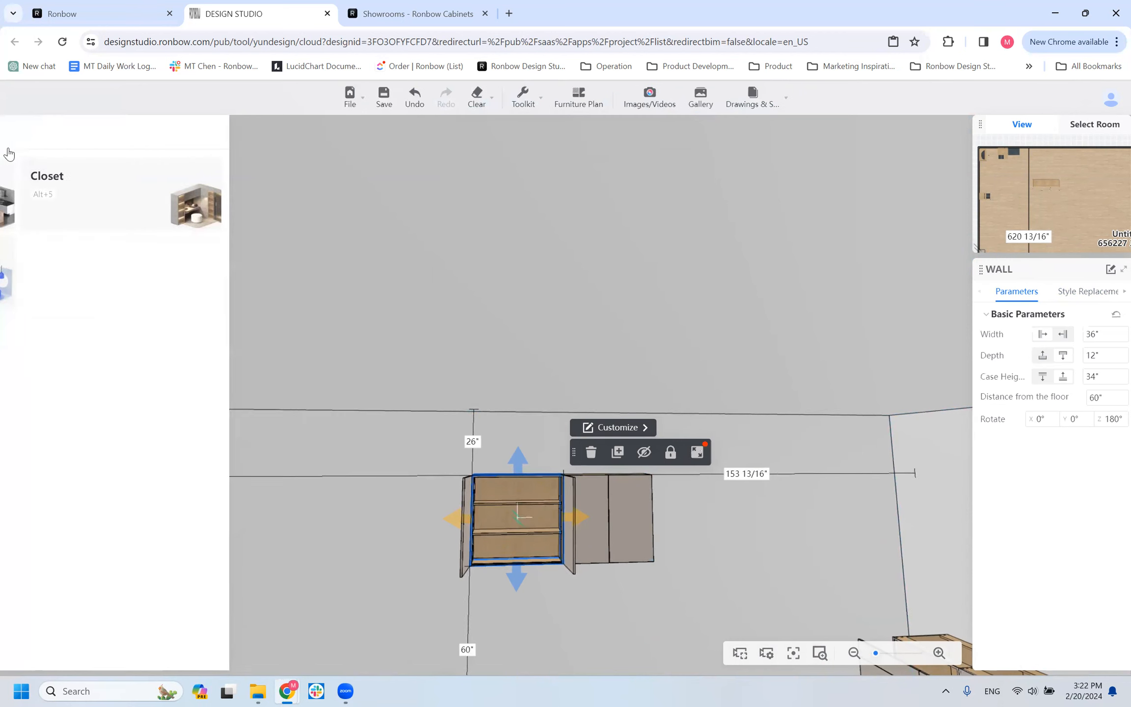
{"action": "mouse_move", "coordinate": [76, 196]}
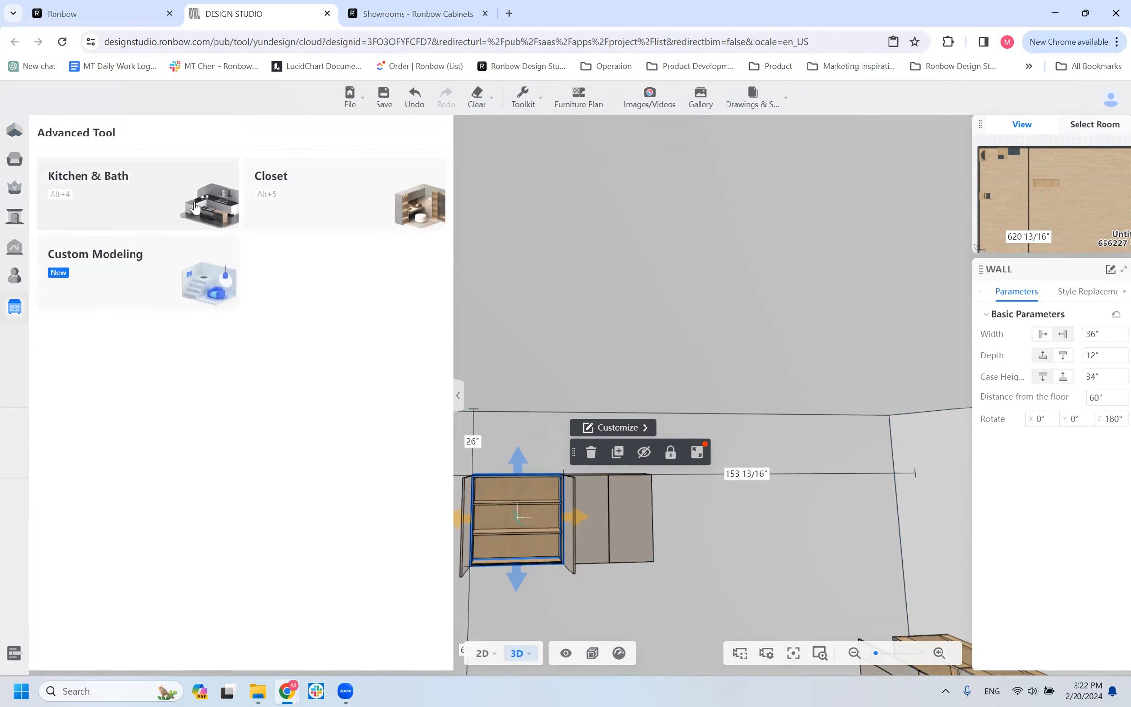
{"action": "left_click", "coordinate": [195, 207]}
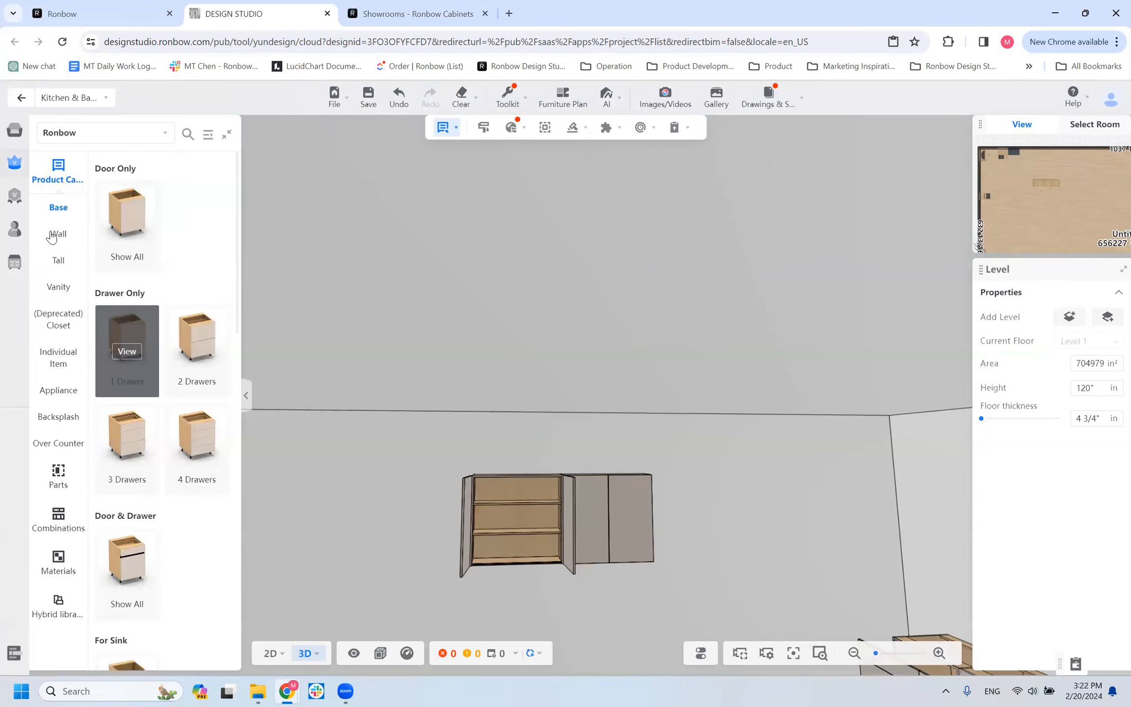
Open the With Lift Door group of wall cabinets in the Ronbow catalog and browse its models.
{"action": "left_click", "coordinate": [58, 234]}
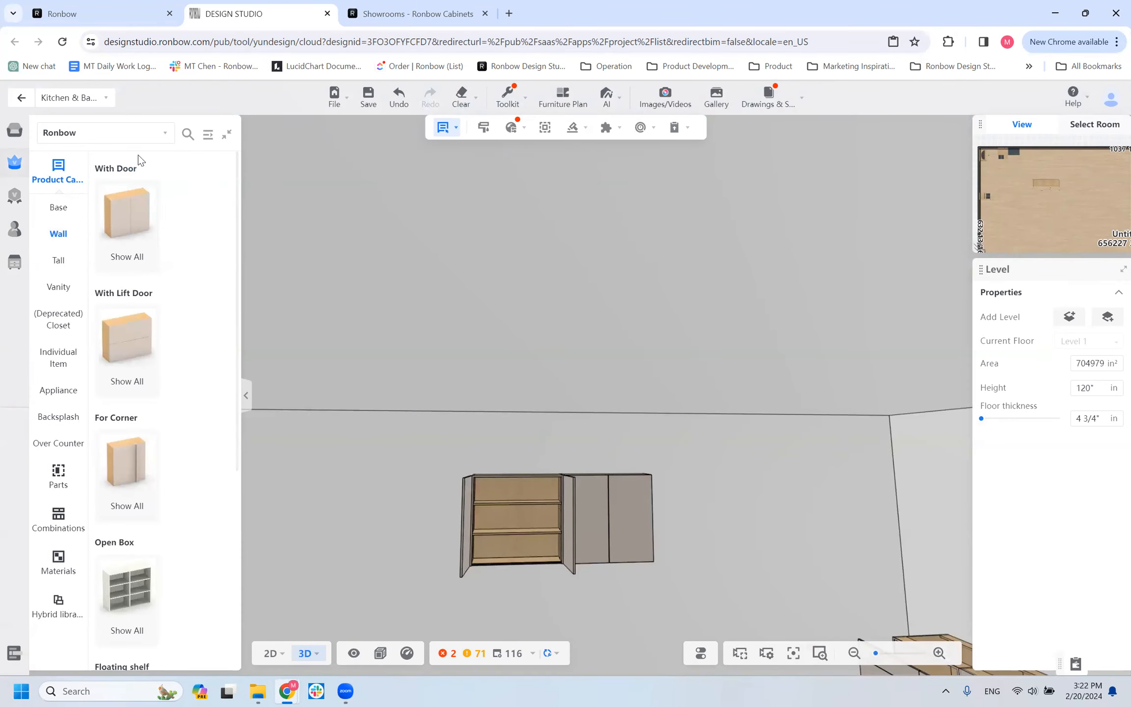
{"action": "left_click", "coordinate": [147, 344]}
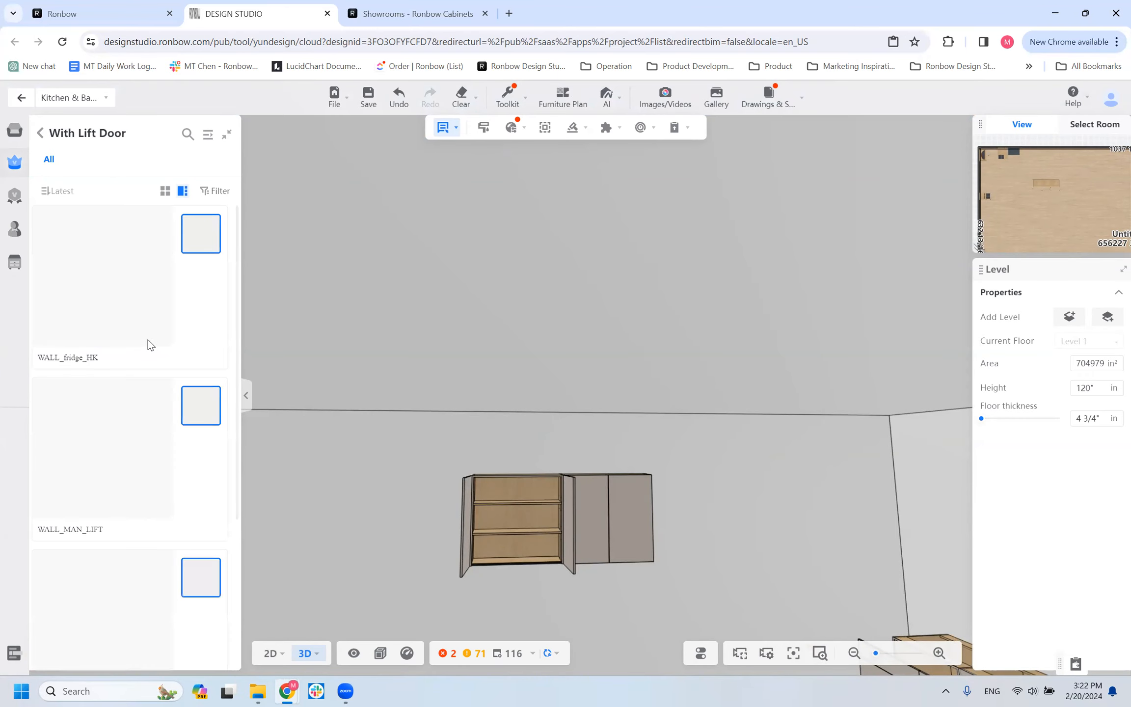
{"action": "scroll", "coordinate": [139, 454], "scroll_direction": "down", "scroll_amount": 5}
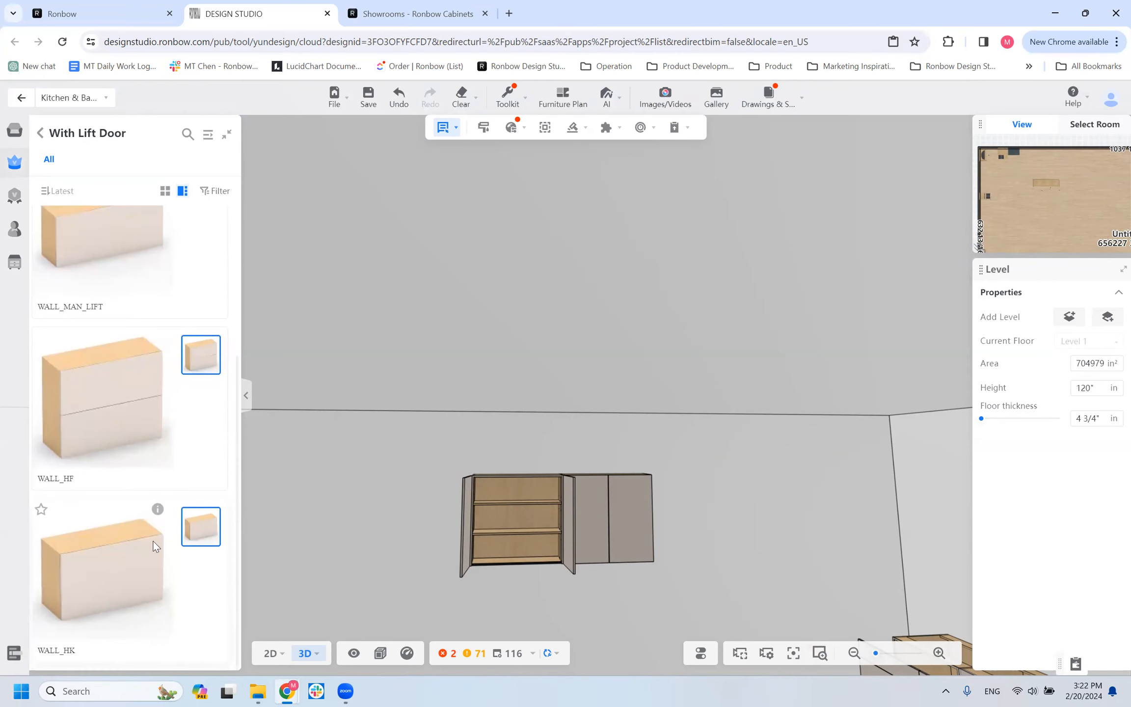
{"action": "scroll", "coordinate": [105, 346], "scroll_direction": "up", "scroll_amount": 4}
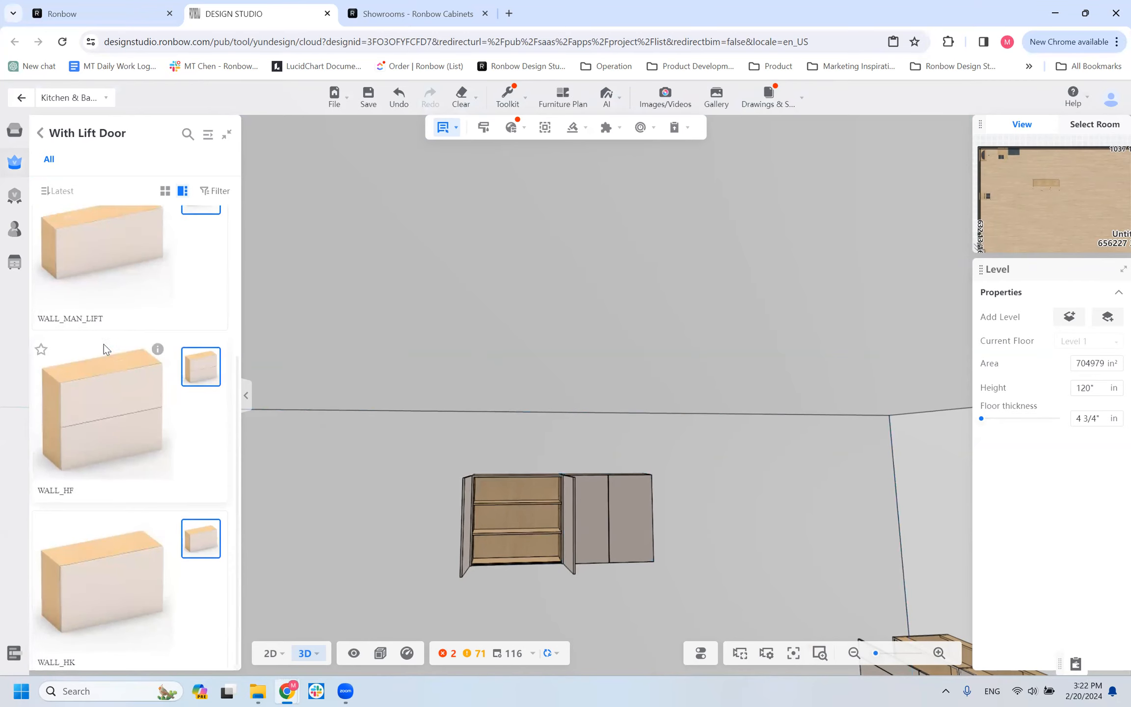
{"action": "scroll", "coordinate": [74, 408], "scroll_direction": "down", "scroll_amount": 4}
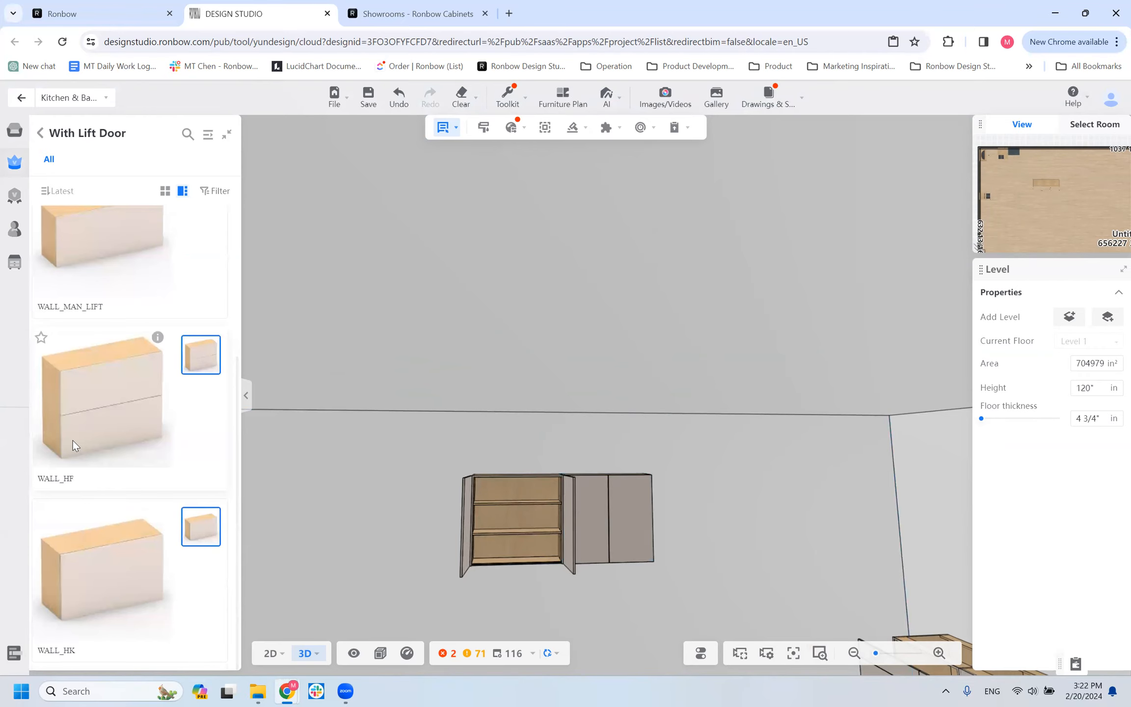
{"action": "scroll", "coordinate": [73, 442], "scroll_direction": "up", "scroll_amount": 4}
{"action": "scroll", "coordinate": [74, 439], "scroll_direction": "down", "scroll_amount": 4}
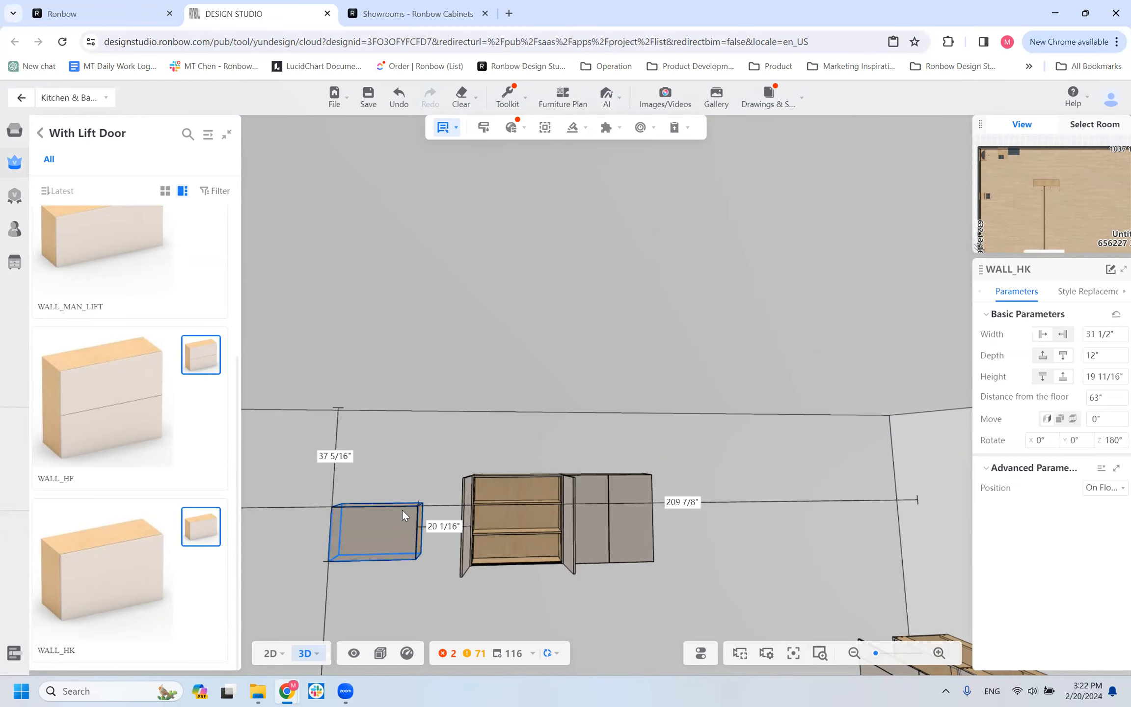
Place a WALL_HK lift-door cabinet on the wall beside the open wall cabinet and view it from above.
{"action": "left_click", "coordinate": [402, 509]}
{"action": "left_click_drag", "start_coordinate": [302, 567], "coordinate": [342, 603]}
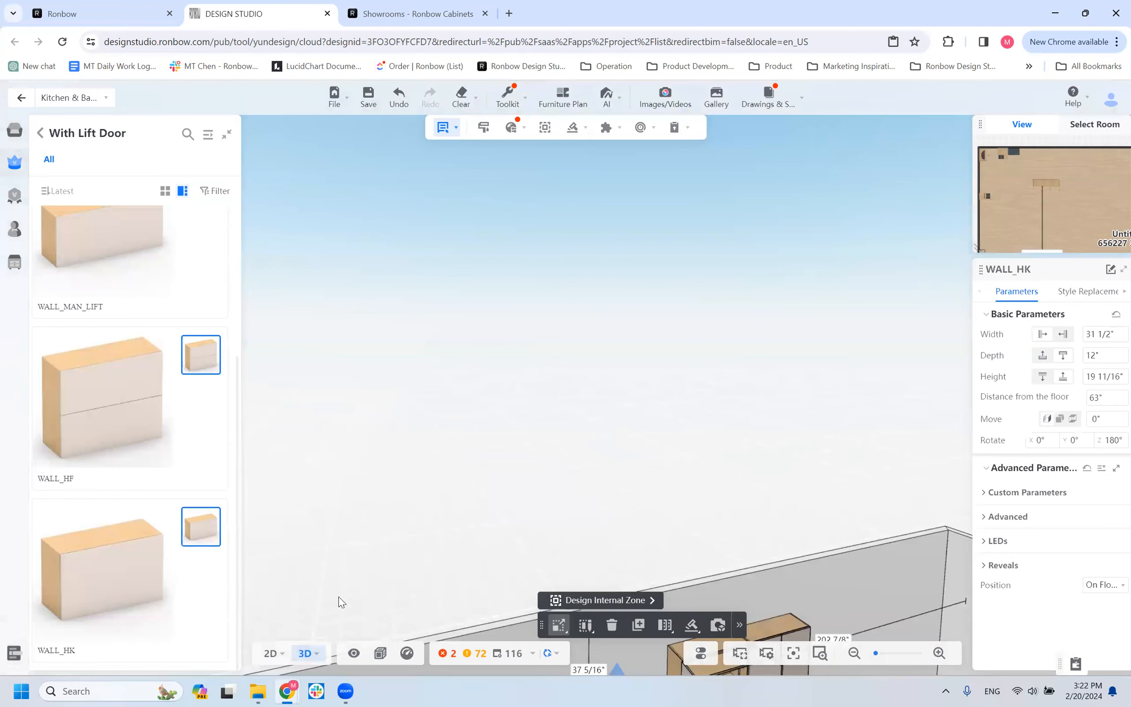
{"action": "left_click_drag", "start_coordinate": [429, 433], "coordinate": [540, 401]}
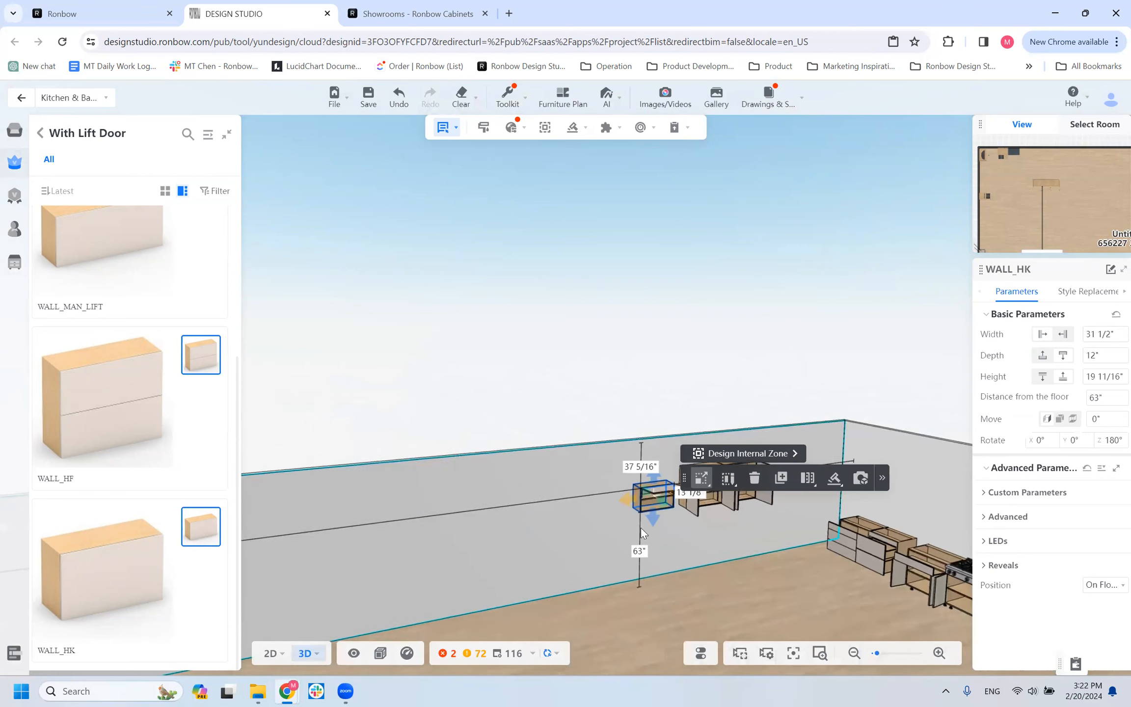
Expand the WALL_HK cabinet's custom parameters and set the adjacent WALL cabinet's hinge configuration to Hinge With Tipon.
{"action": "scroll", "coordinate": [632, 546], "scroll_direction": "up", "scroll_amount": 3}
{"action": "left_click_drag", "start_coordinate": [633, 546], "coordinate": [558, 543]}
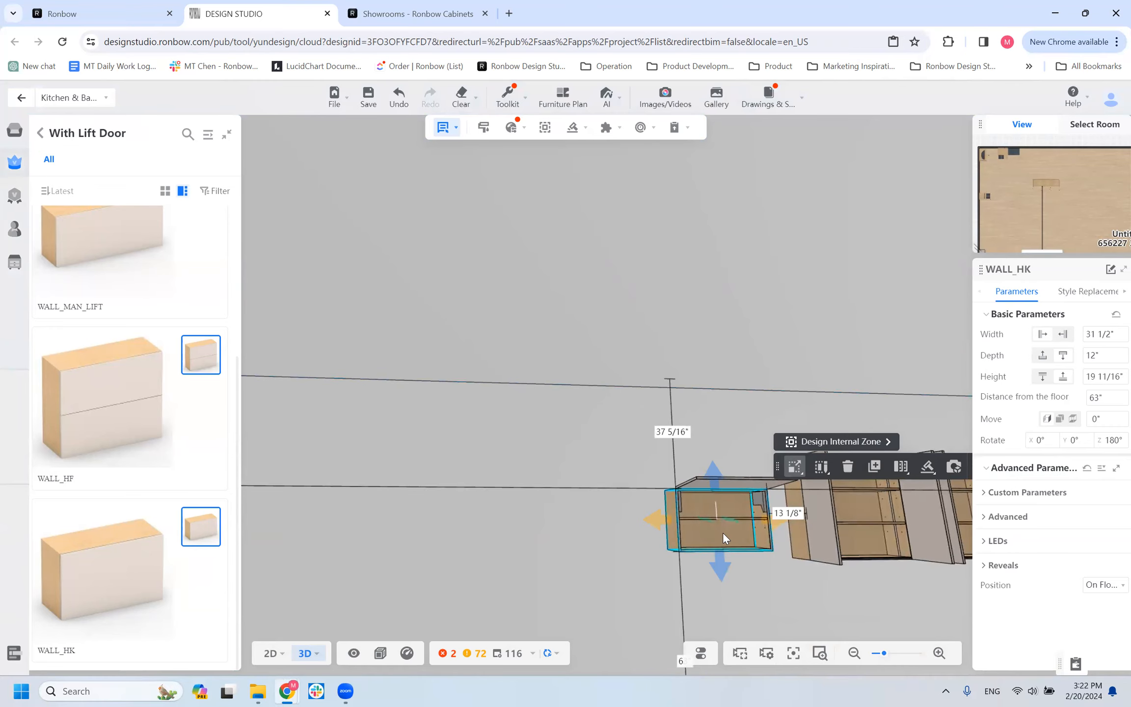
{"action": "left_click", "coordinate": [1032, 492]}
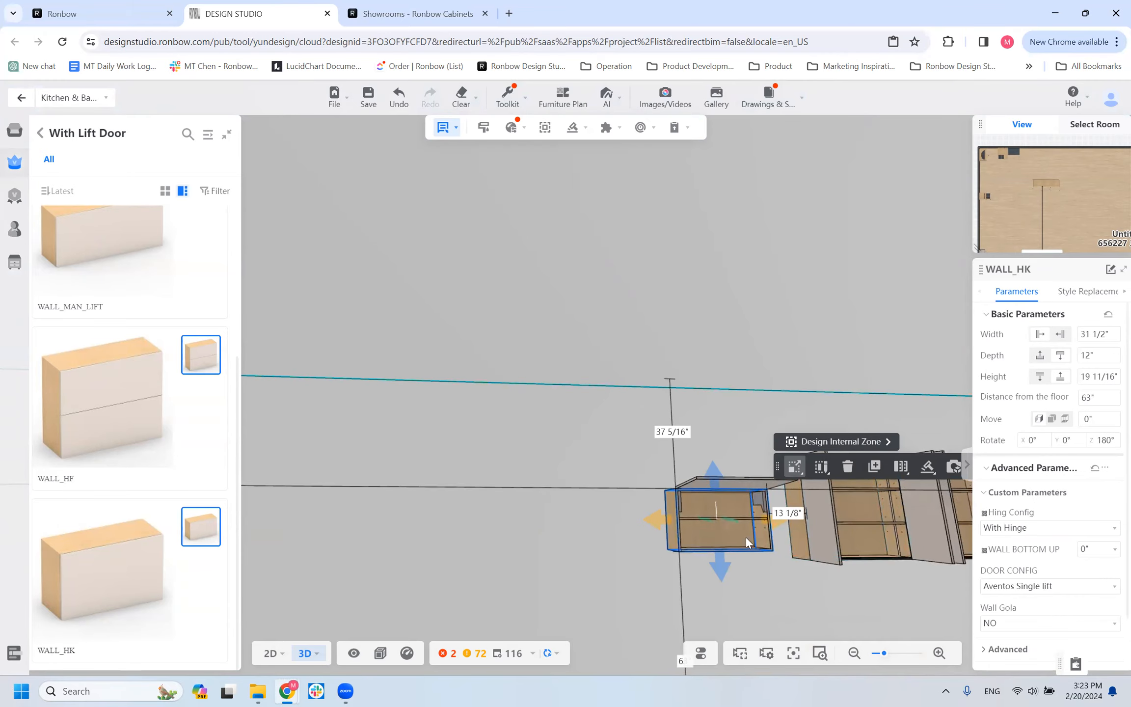
{"action": "left_click", "coordinate": [872, 531]}
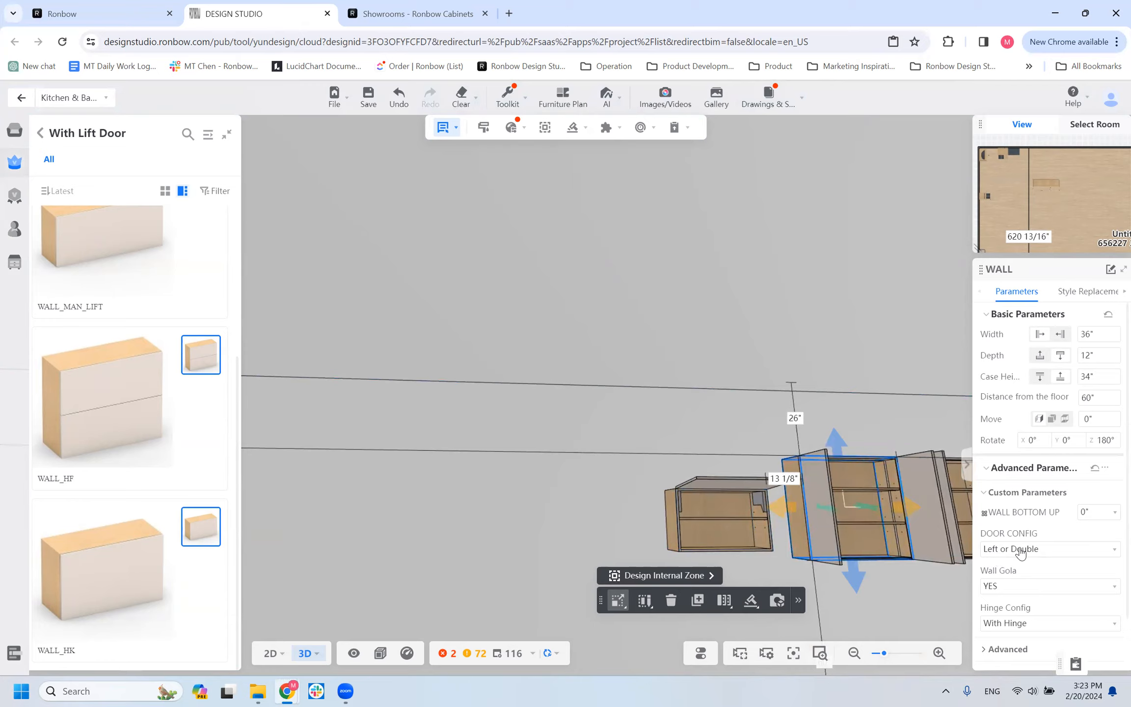
{"action": "left_click", "coordinate": [1014, 628]}
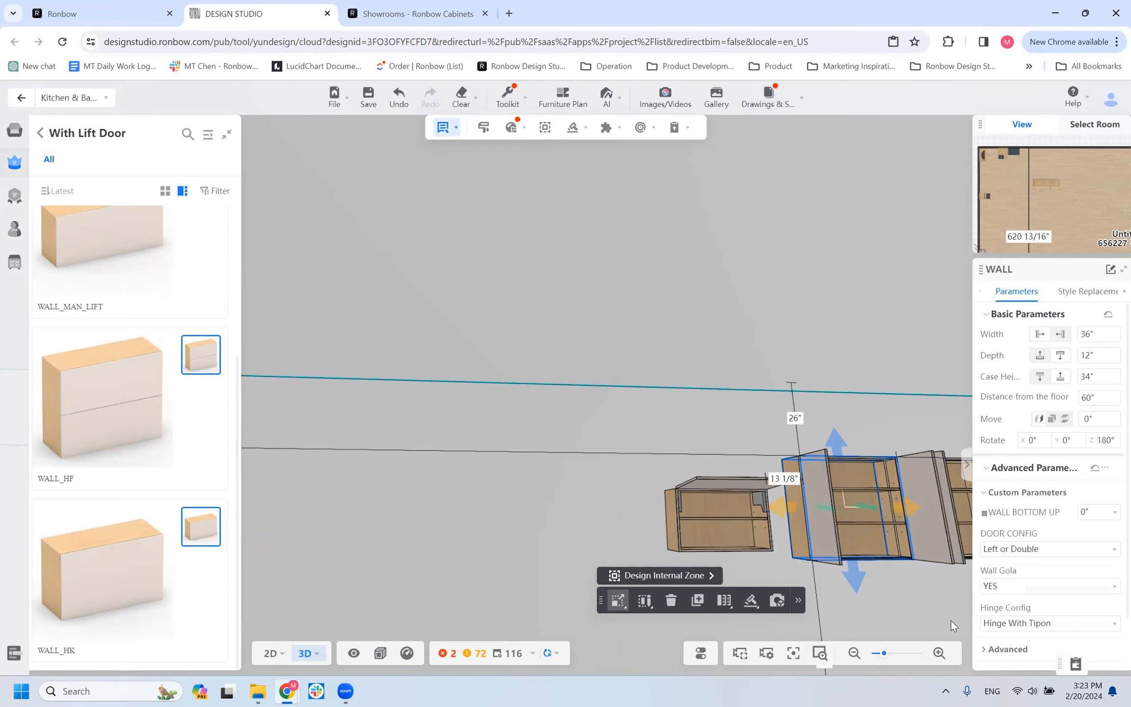
{"action": "right_click", "coordinate": [726, 536]}
{"action": "left_click", "coordinate": [726, 512]}
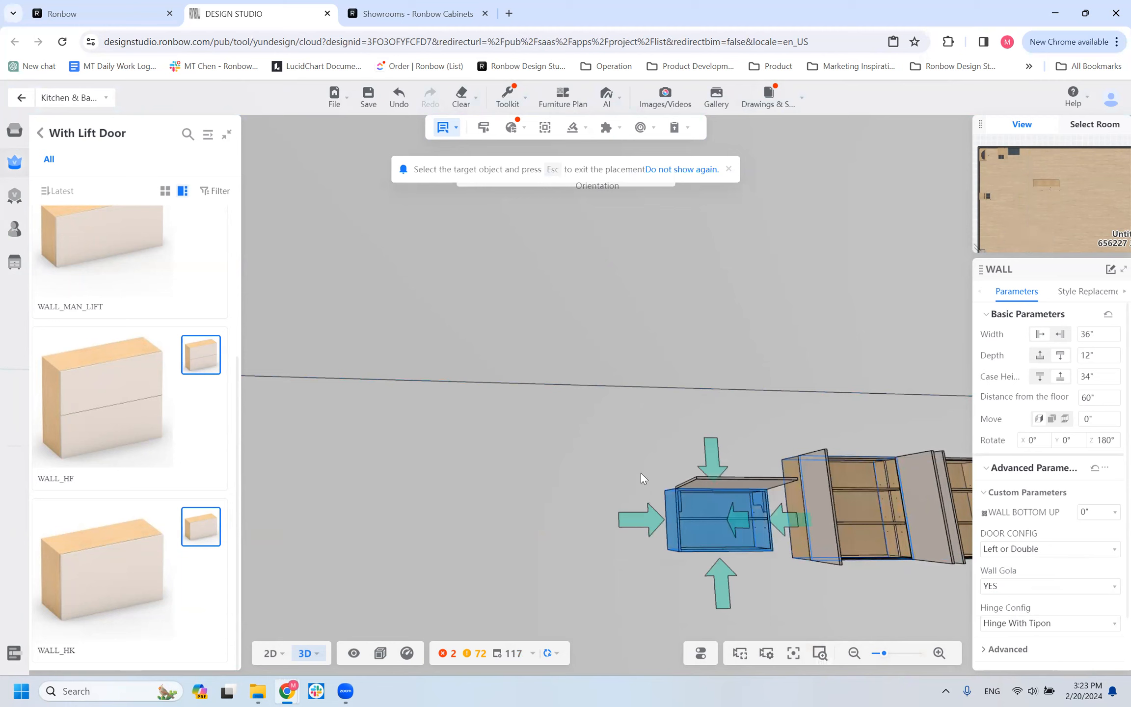
{"action": "left_click", "coordinate": [729, 170]}
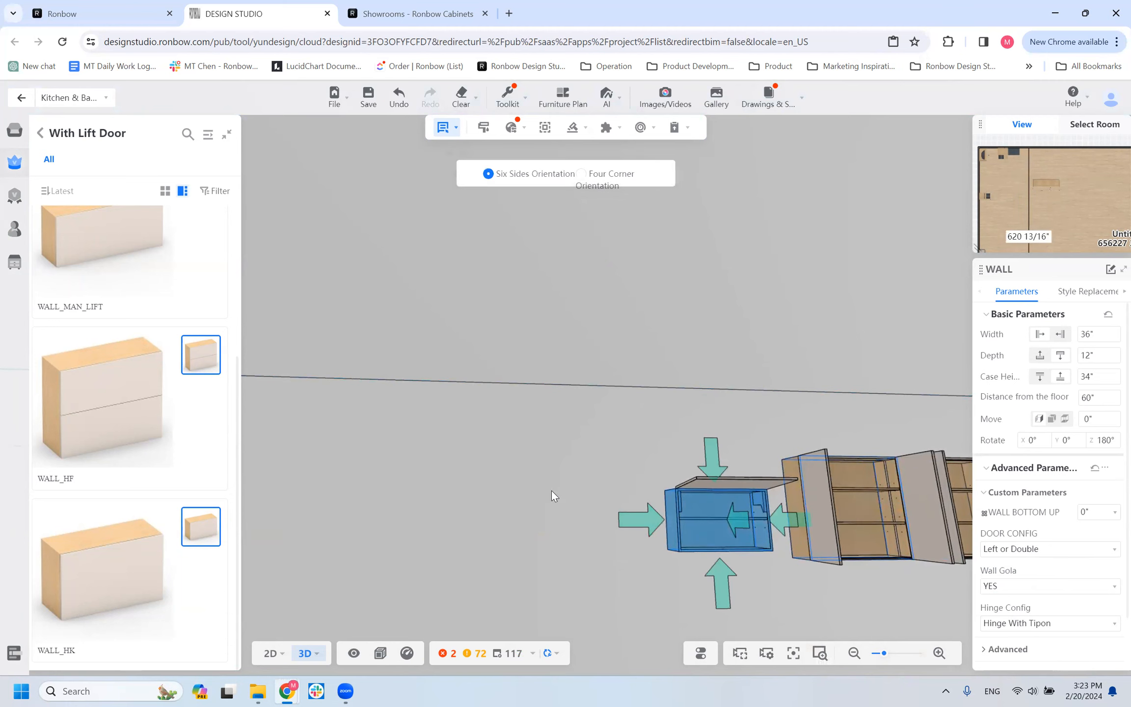
{"action": "left_click", "coordinate": [551, 490]}
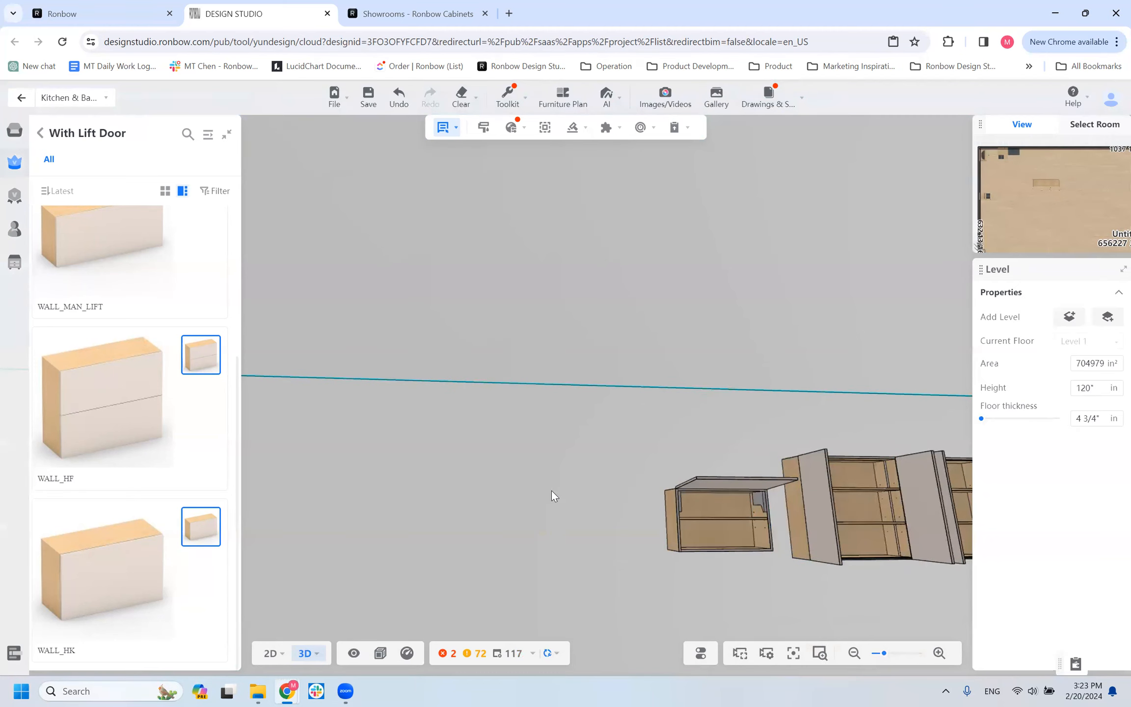
Review the WALL_HK cabinet's hinge options and set its door configuration to Aventos Single lift W/ servo.
{"action": "left_click", "coordinate": [692, 515]}
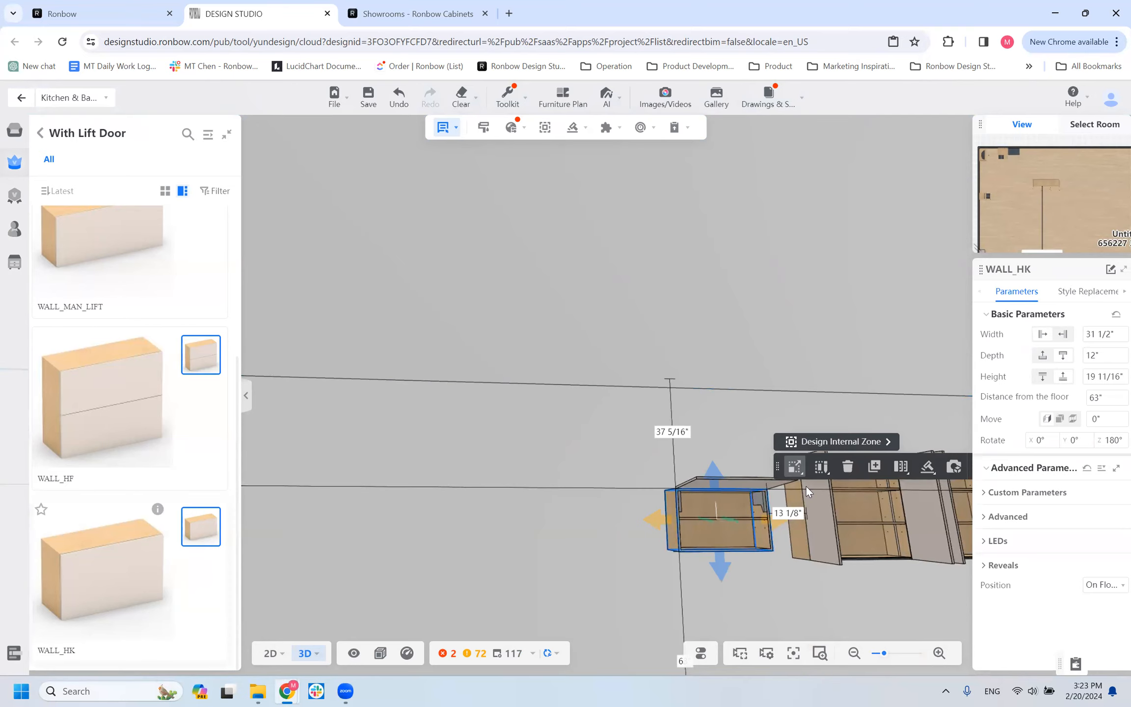
{"action": "left_click", "coordinate": [984, 494]}
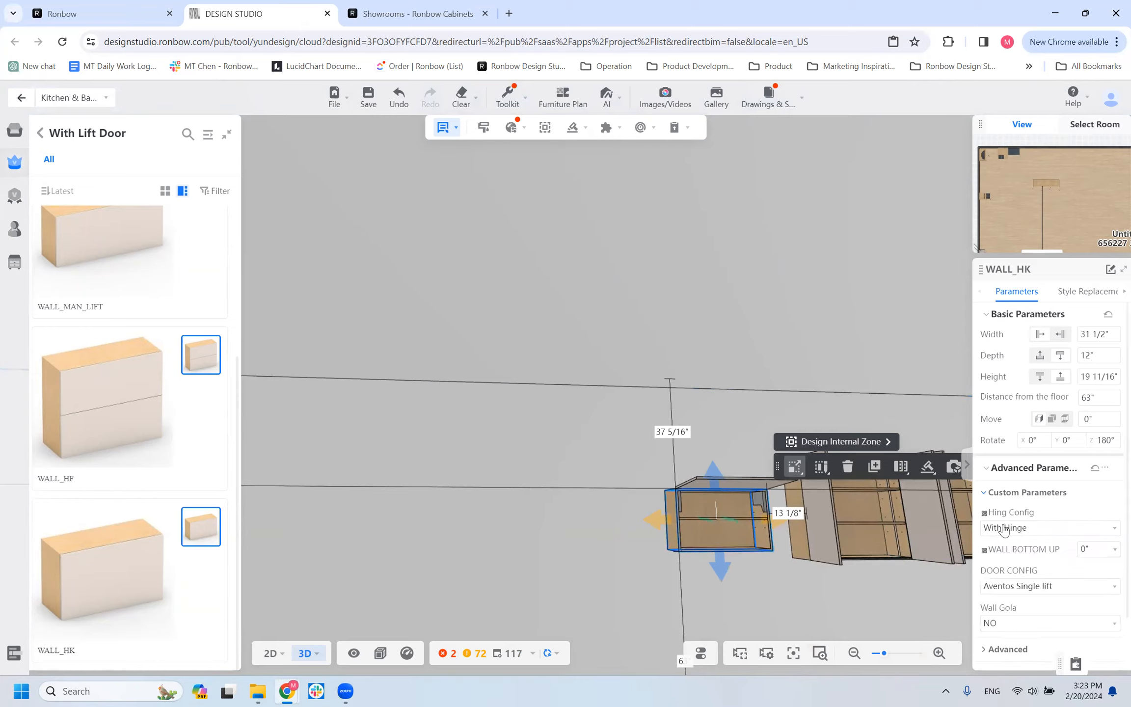
{"action": "left_click", "coordinate": [1029, 592]}
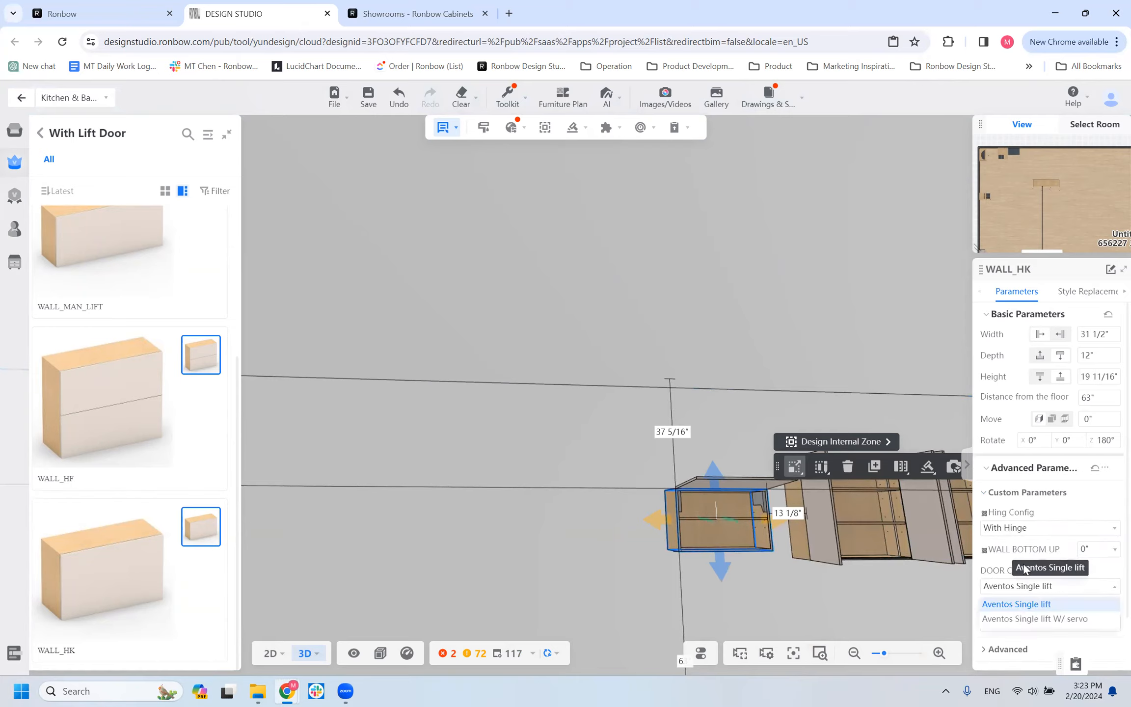
{"action": "left_click", "coordinate": [1005, 526]}
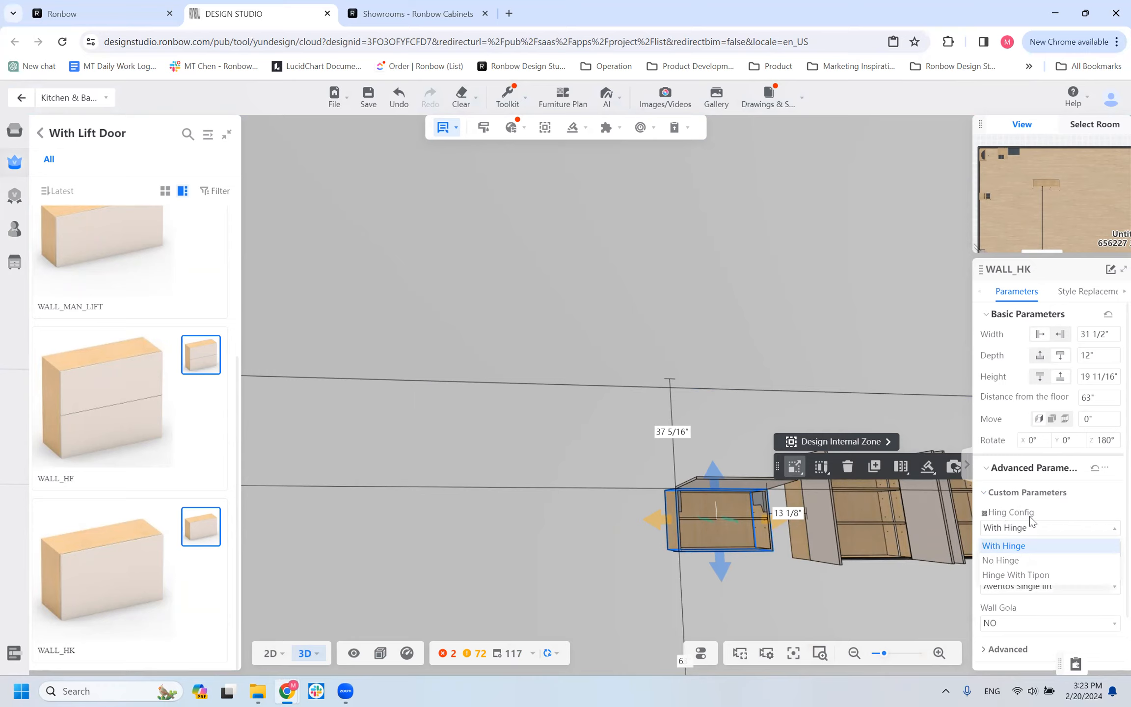
{"action": "left_click", "coordinate": [1006, 583]}
{"action": "left_click", "coordinate": [1004, 589]}
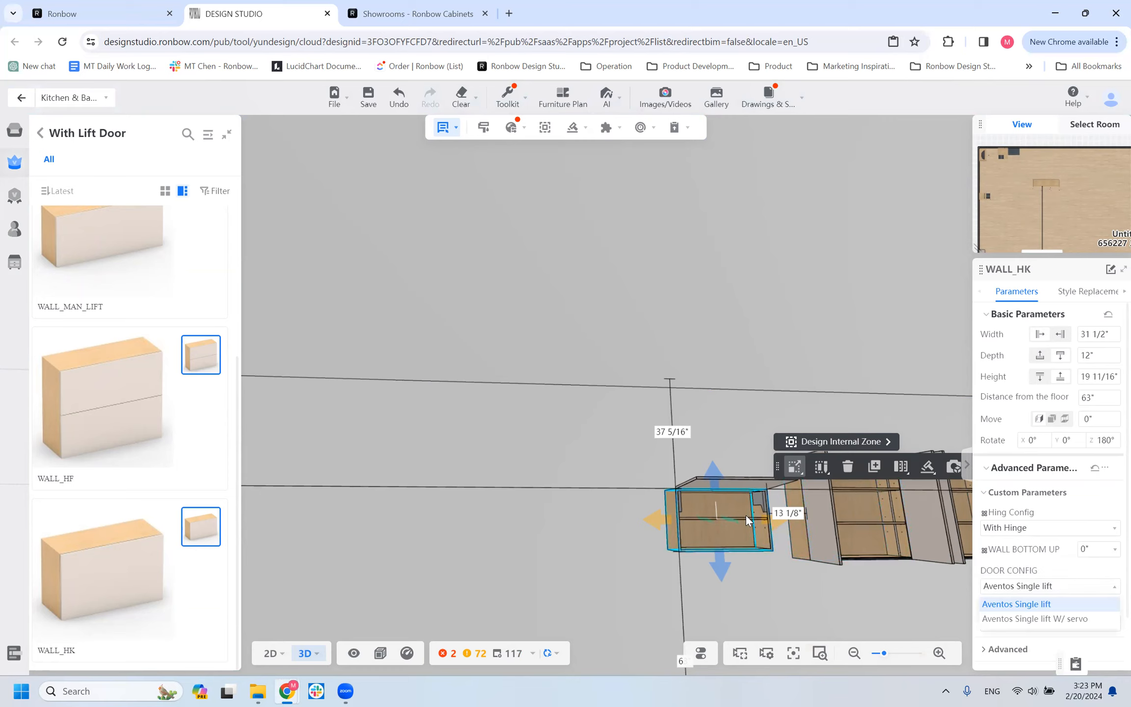
{"action": "scroll", "coordinate": [746, 521], "scroll_direction": "up", "scroll_amount": 3}
{"action": "scroll", "coordinate": [738, 546], "scroll_direction": "down", "scroll_amount": 4}
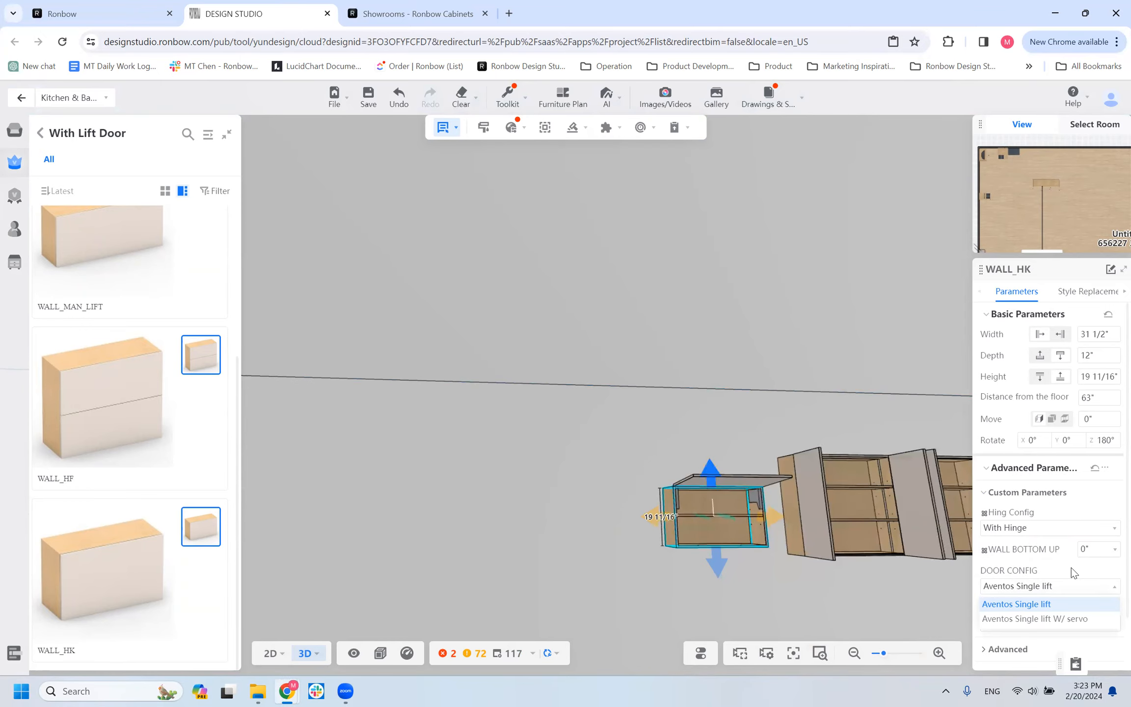
{"action": "left_click", "coordinate": [1021, 619]}
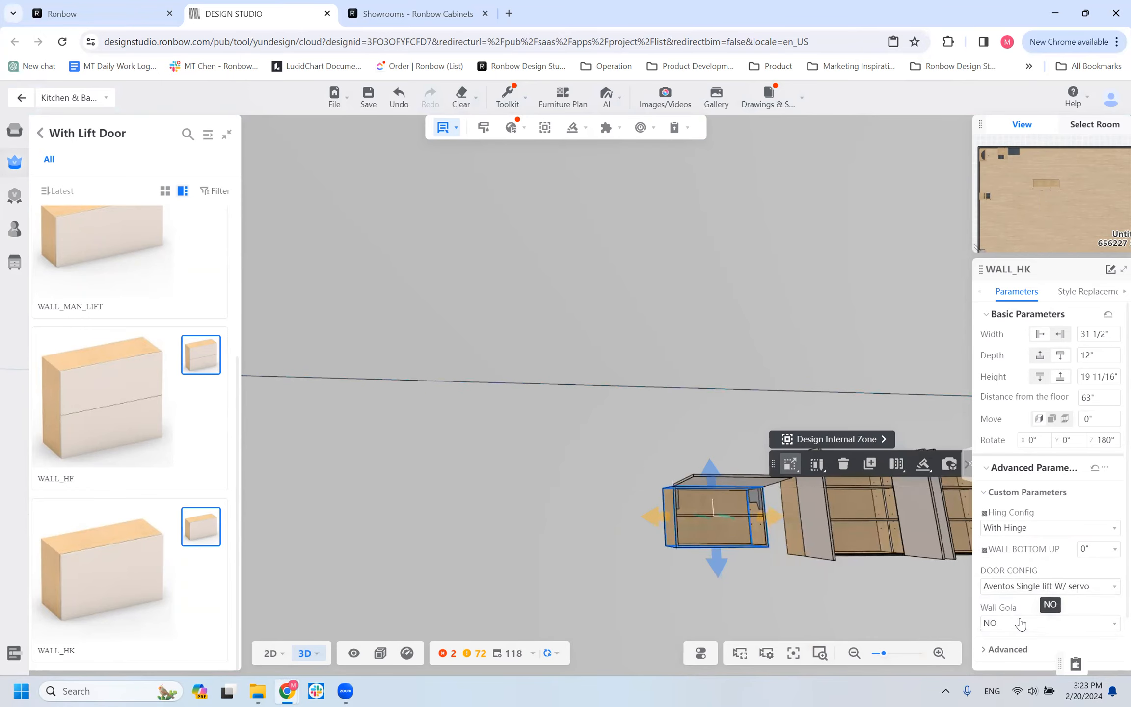
Examine the WALL_HK cabinet's raised lift door from several angles and review its hinge and door configuration options.
{"action": "scroll", "coordinate": [727, 563], "scroll_direction": "up", "scroll_amount": 3}
{"action": "left_click_drag", "start_coordinate": [667, 548], "coordinate": [607, 527]}
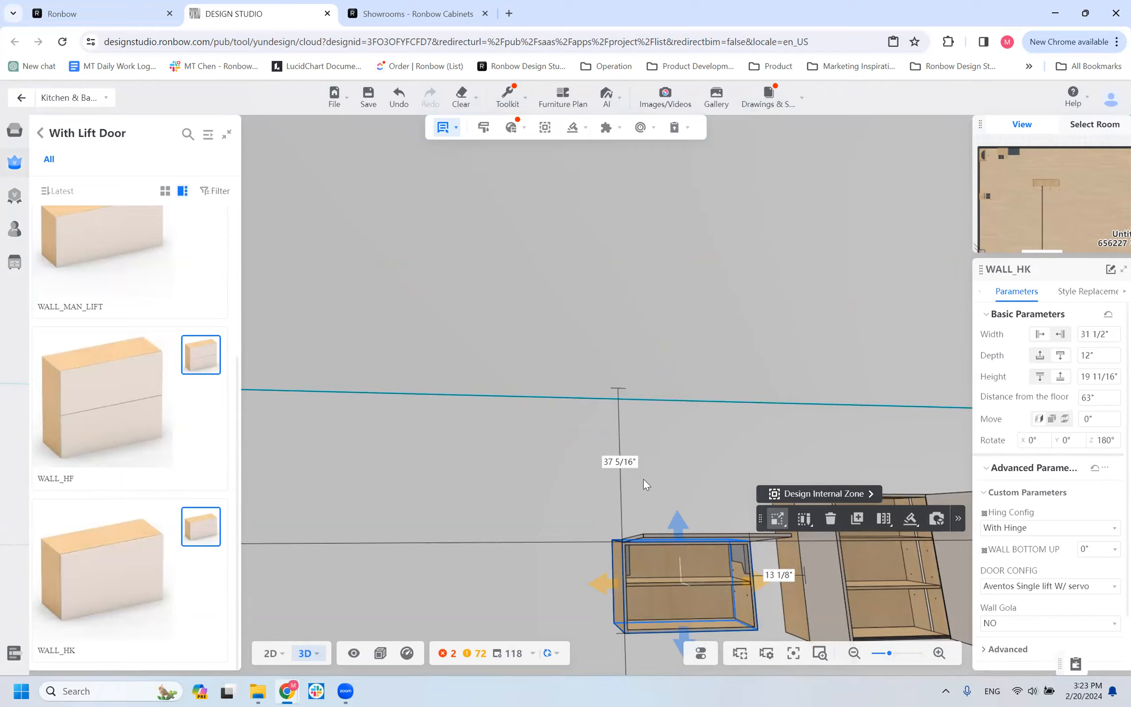
{"action": "left_click", "coordinate": [1020, 537]}
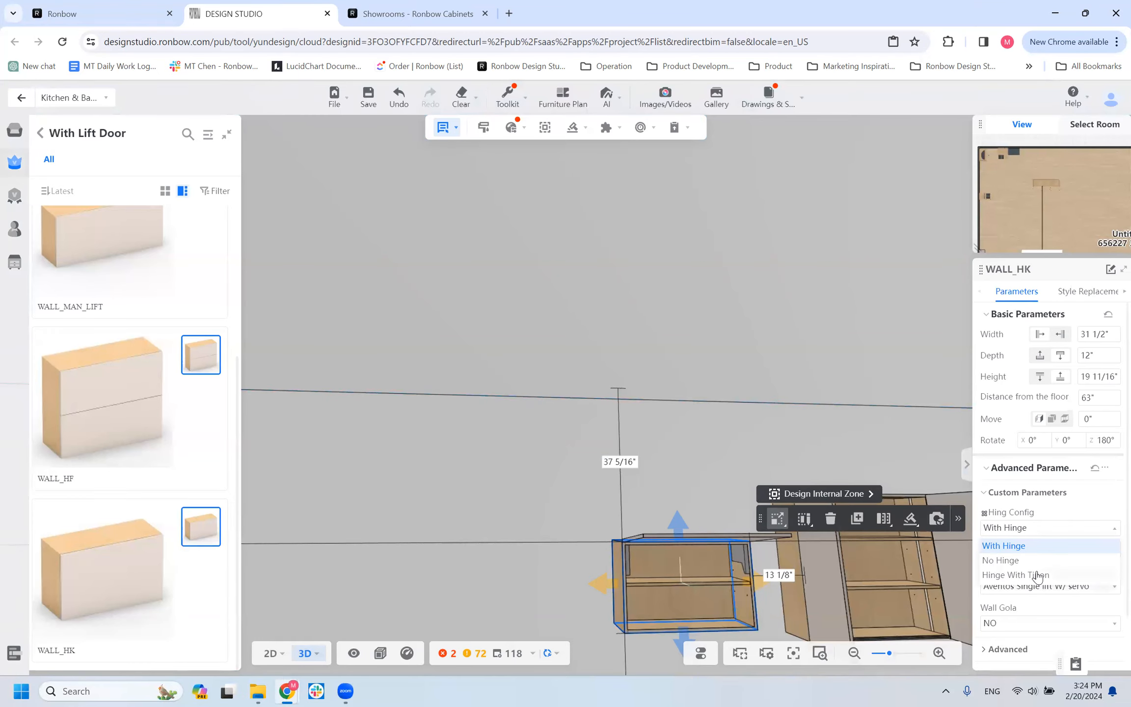
{"action": "left_click", "coordinate": [1030, 608]}
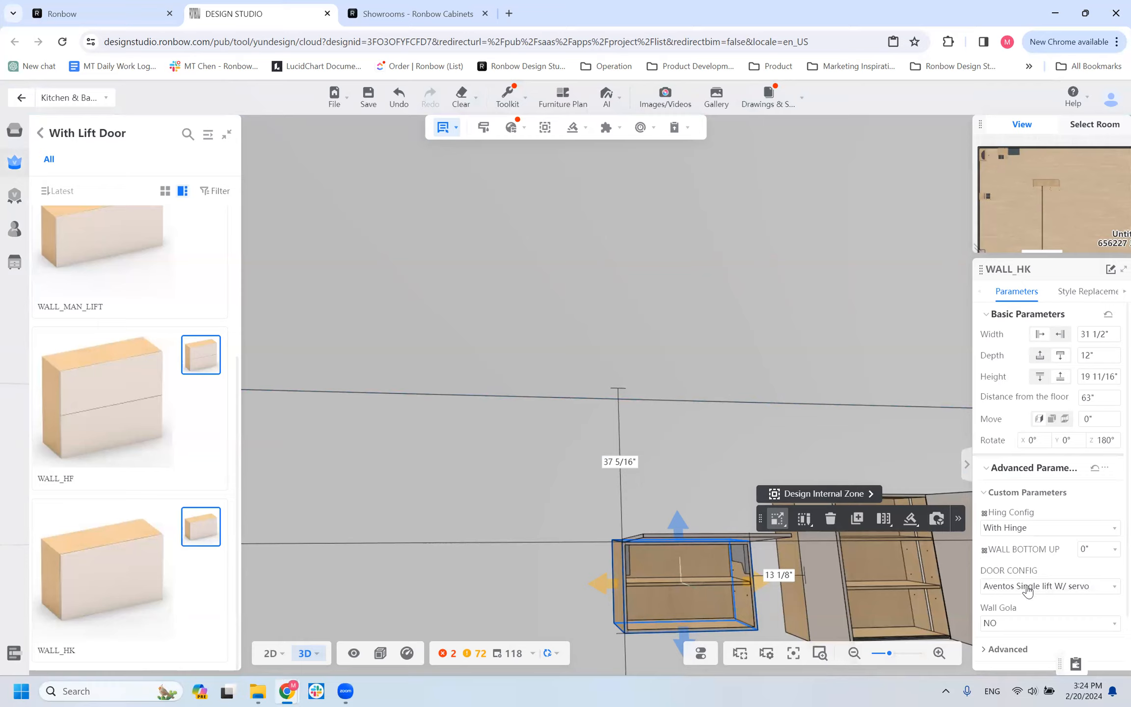
{"action": "left_click", "coordinate": [1028, 590]}
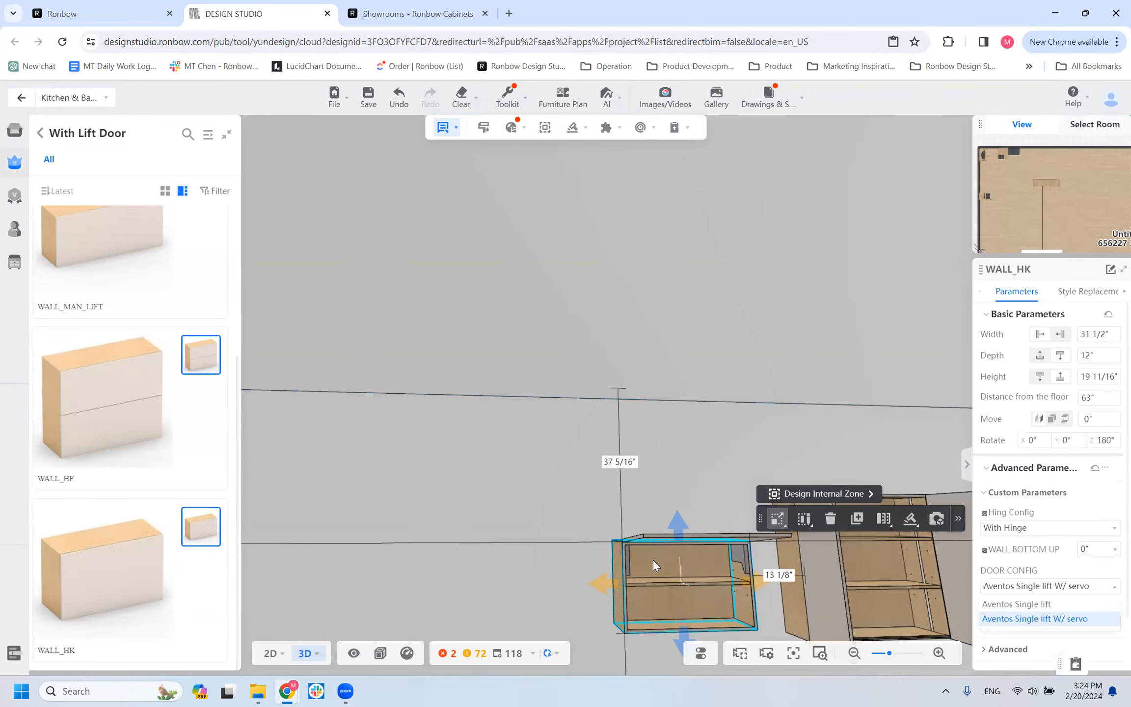
{"action": "left_click_drag", "start_coordinate": [703, 448], "coordinate": [641, 457]}
{"action": "left_click", "coordinate": [666, 591]}
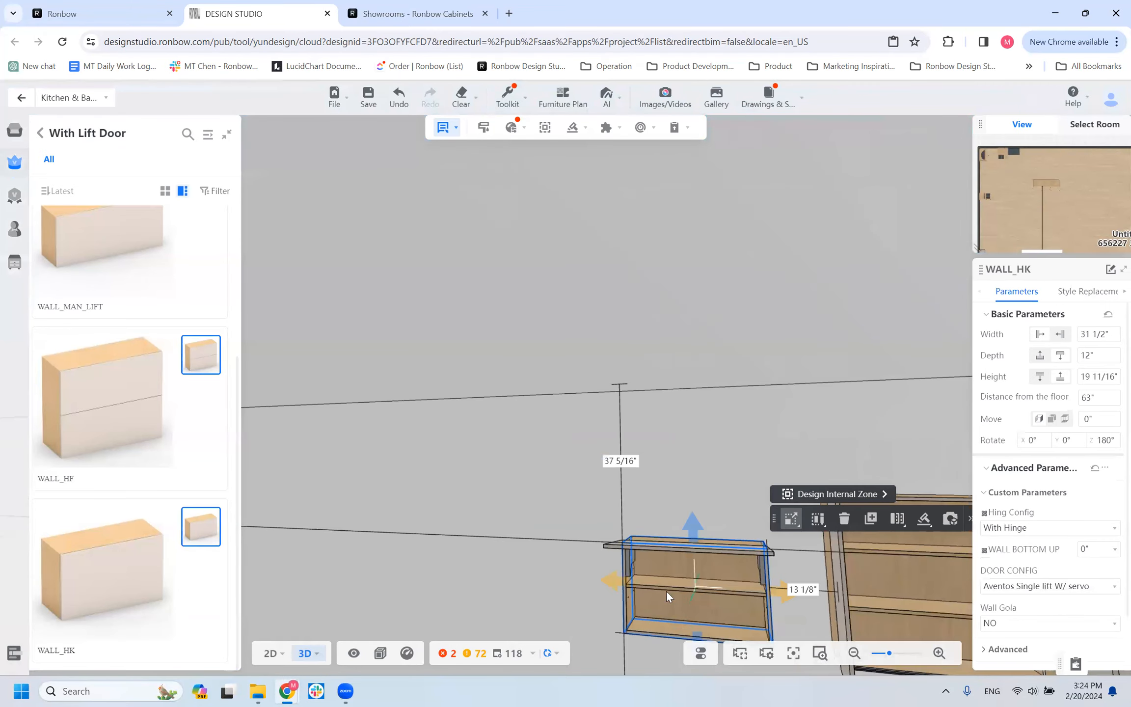
{"action": "scroll", "coordinate": [535, 610], "scroll_direction": "down", "scroll_amount": 3}
{"action": "left_click_drag", "start_coordinate": [536, 609], "coordinate": [556, 596]}
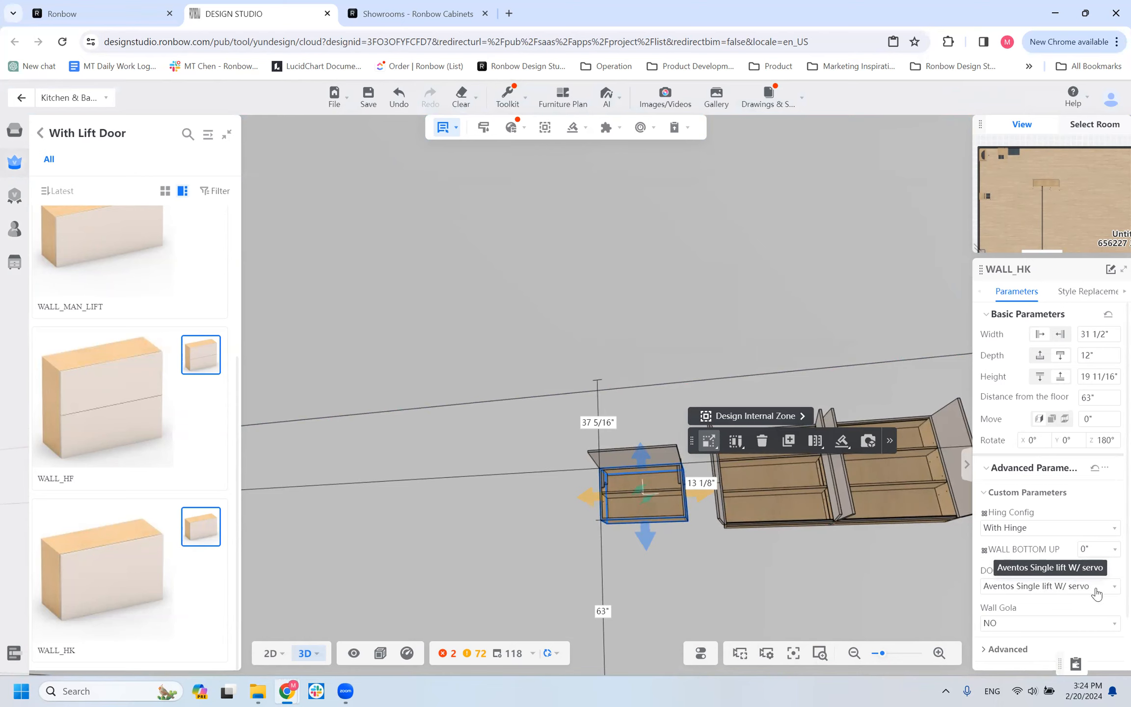
{"action": "left_click_drag", "start_coordinate": [548, 485], "coordinate": [571, 479]}
{"action": "left_click_drag", "start_coordinate": [494, 491], "coordinate": [499, 457]}
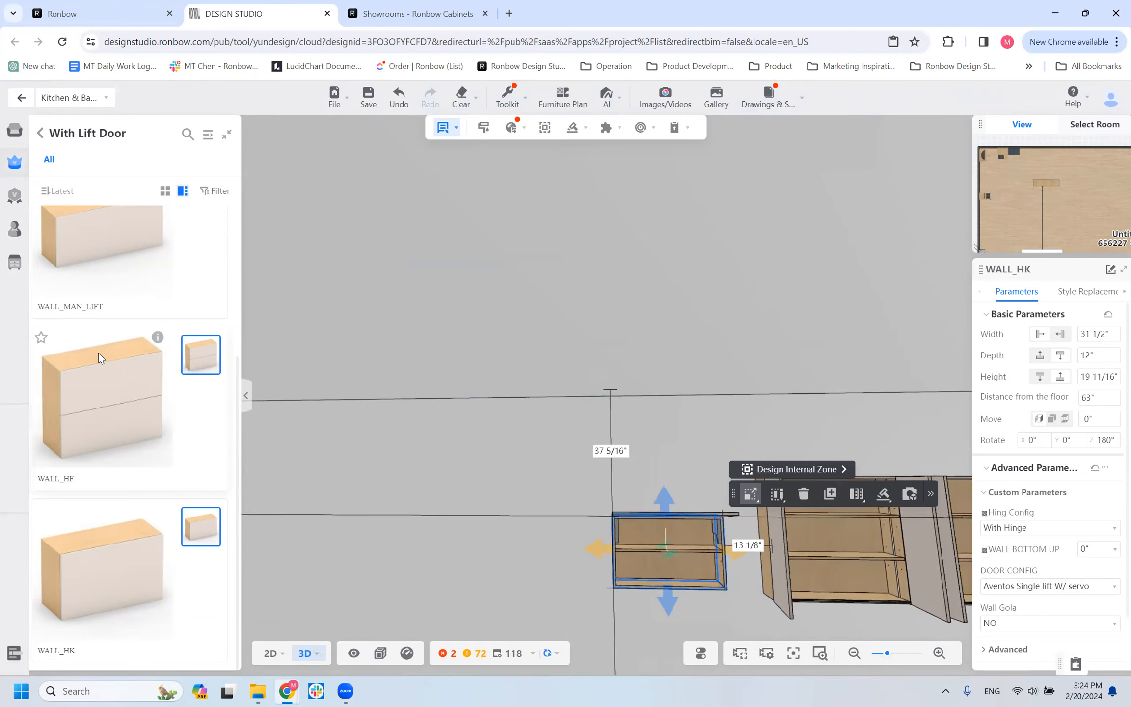
Place a WALL_HF double-lift cabinet on the wall beside the WALL_HK cabinet and inspect its folding door.
{"action": "left_click", "coordinate": [281, 514]}
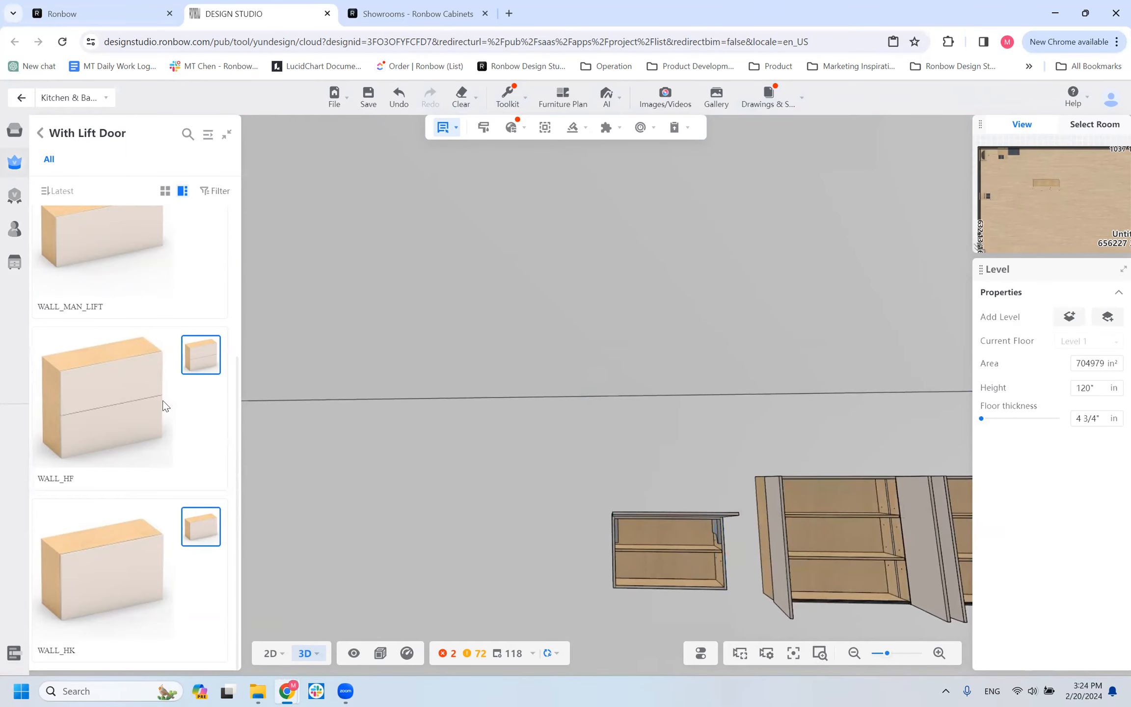
{"action": "left_click", "coordinate": [89, 425]}
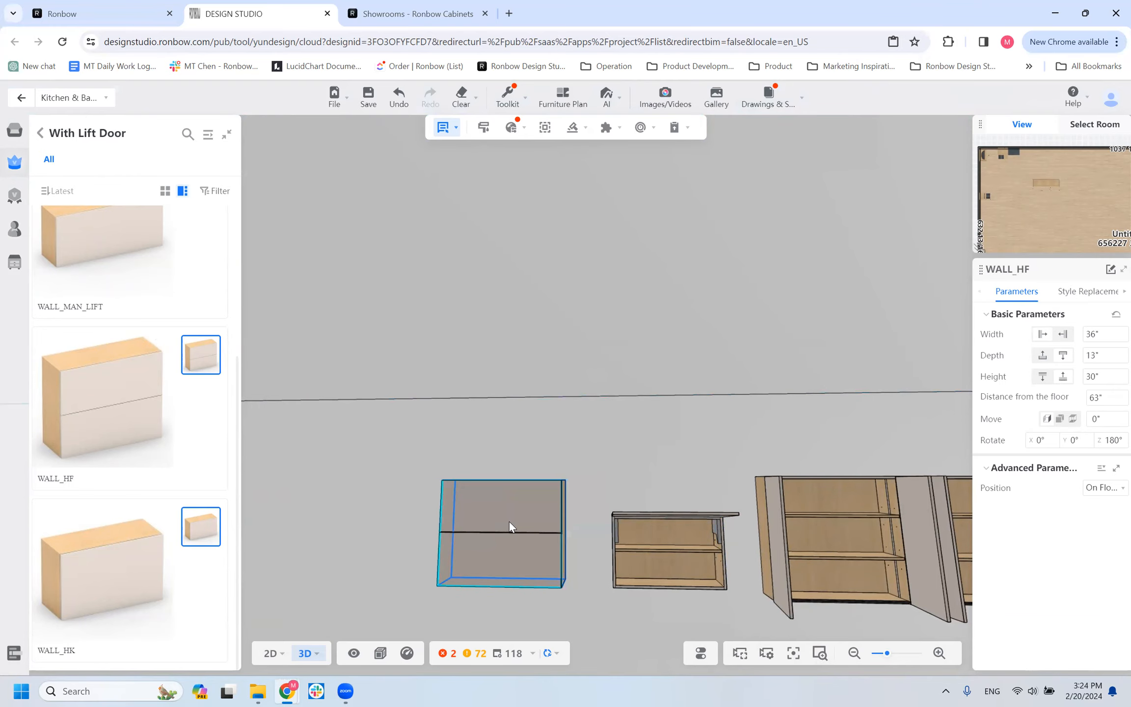
{"action": "left_click", "coordinate": [530, 530]}
{"action": "left_click_drag", "start_coordinate": [310, 531], "coordinate": [454, 544]}
{"action": "left_click", "coordinate": [454, 544]}
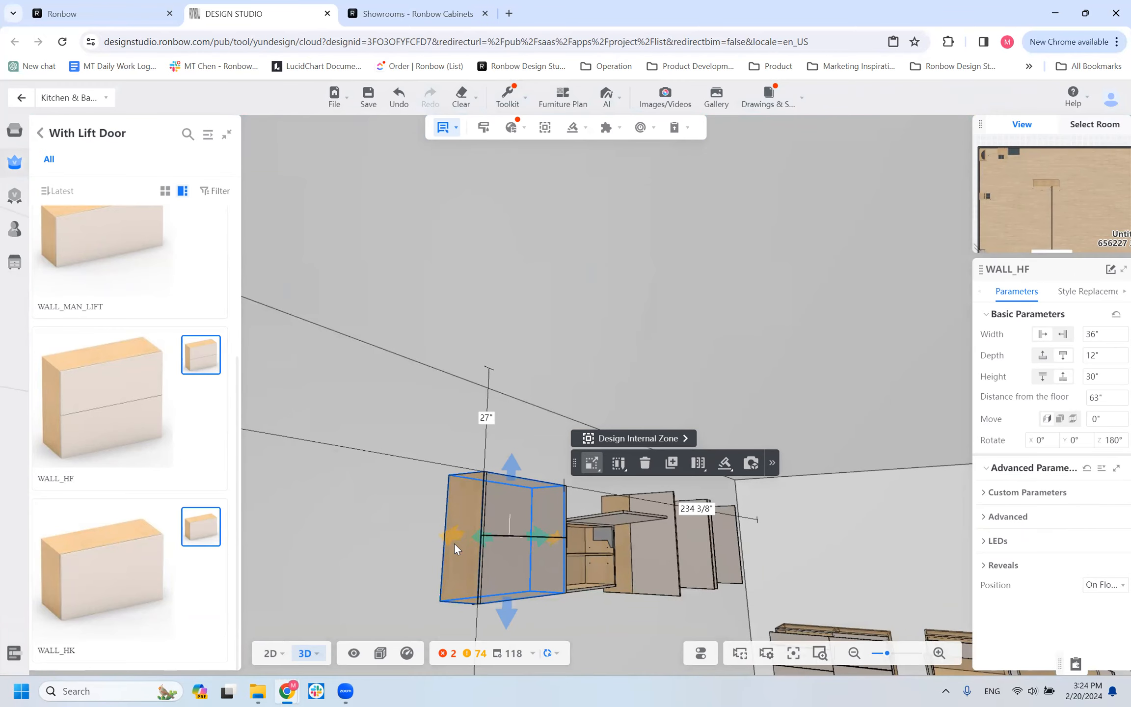
{"action": "left_click_drag", "start_coordinate": [356, 492], "coordinate": [367, 533]}
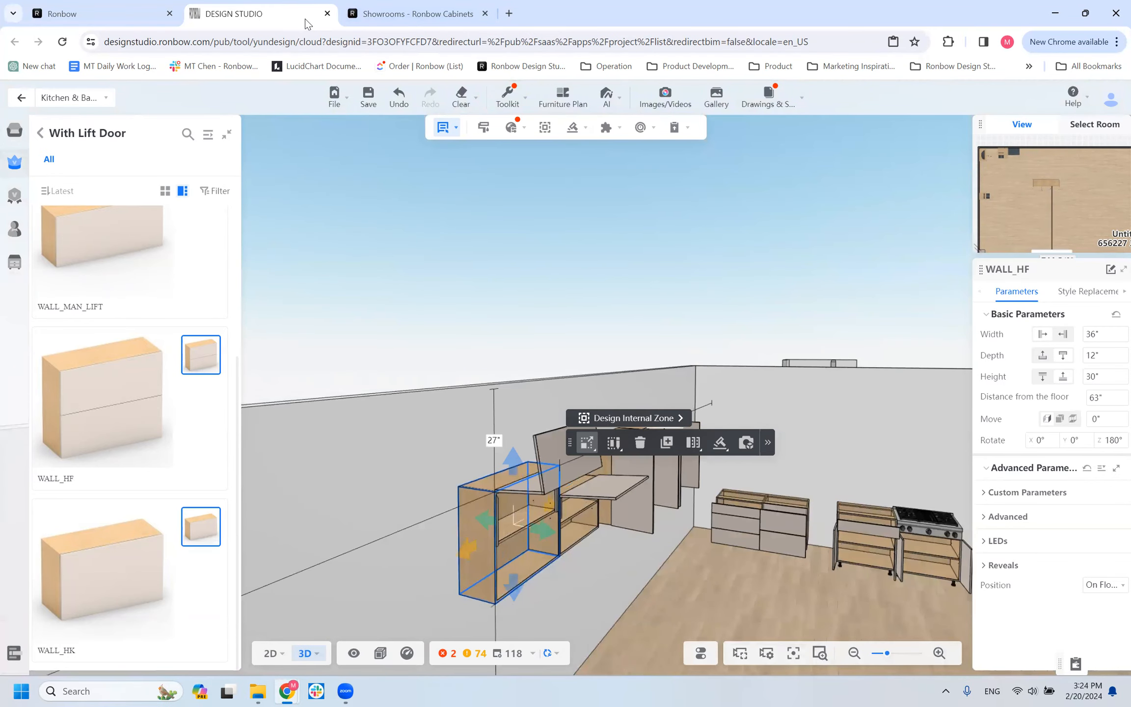
Search Google in a new browser tab for "avento Bi-fold".
{"action": "left_click", "coordinate": [509, 13]}
{"action": "left_click", "coordinate": [480, 41]}
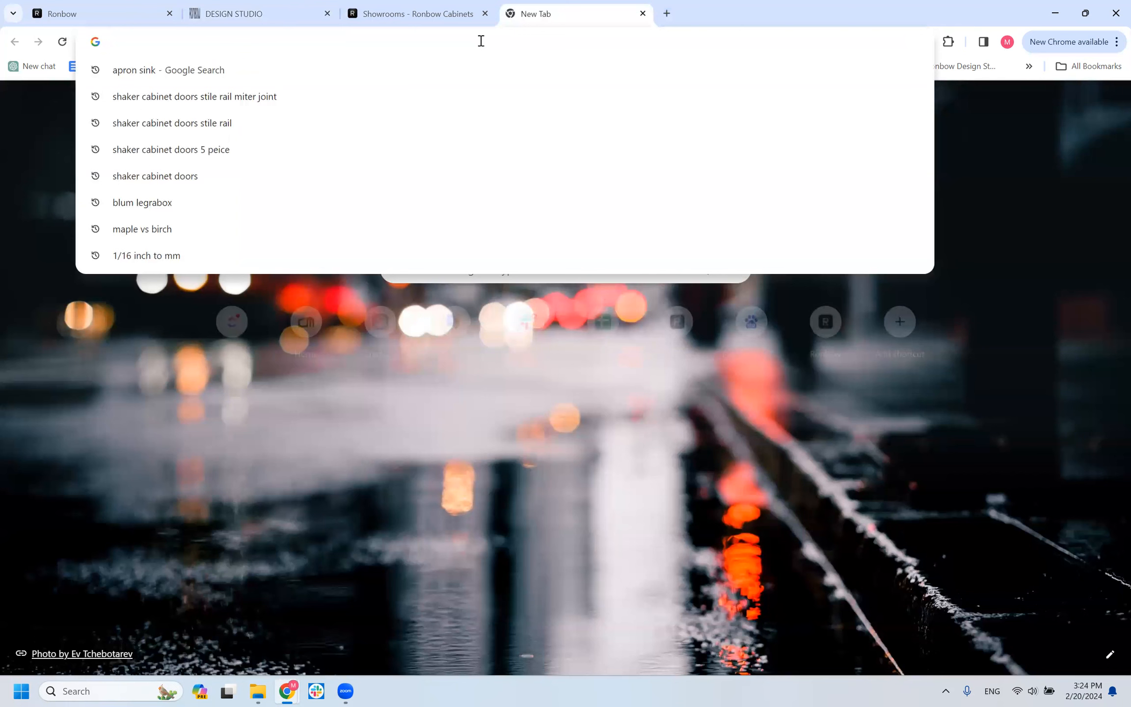
{"action": "type", "text": "avento Bi-"}
{"action": "key", "text": "Num_Lock"}
{"action": "type", "text": "fold"}
{"action": "key", "text": "Return"}
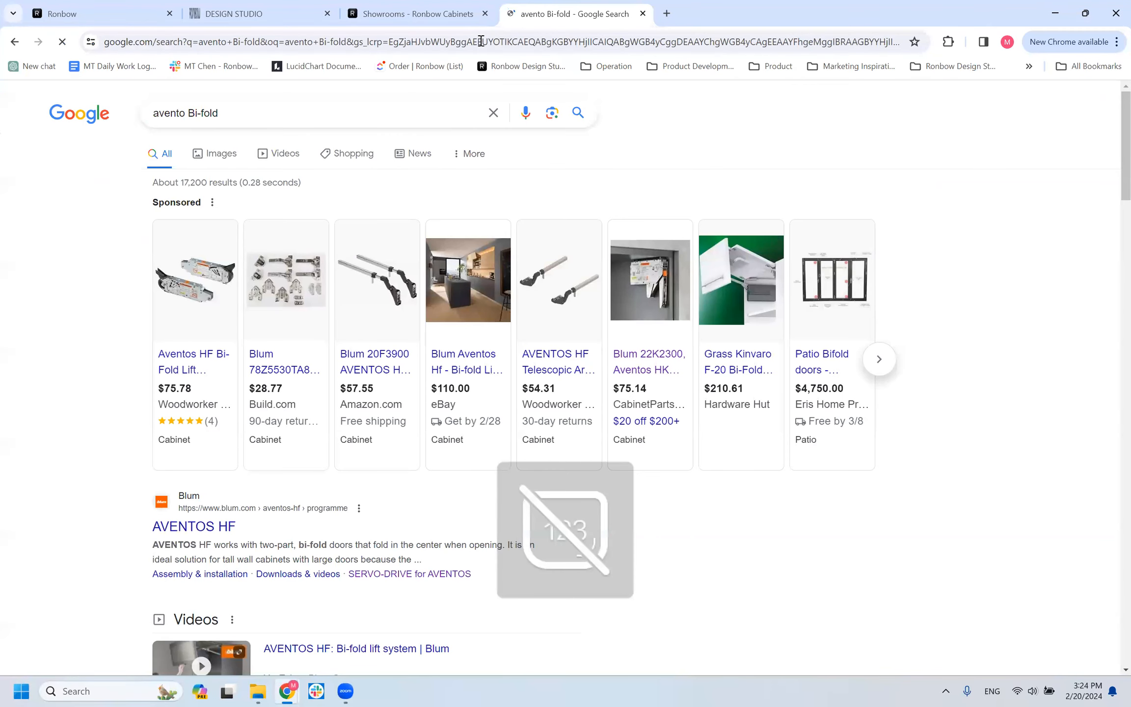
{"action": "key", "text": "Num_Lock"}
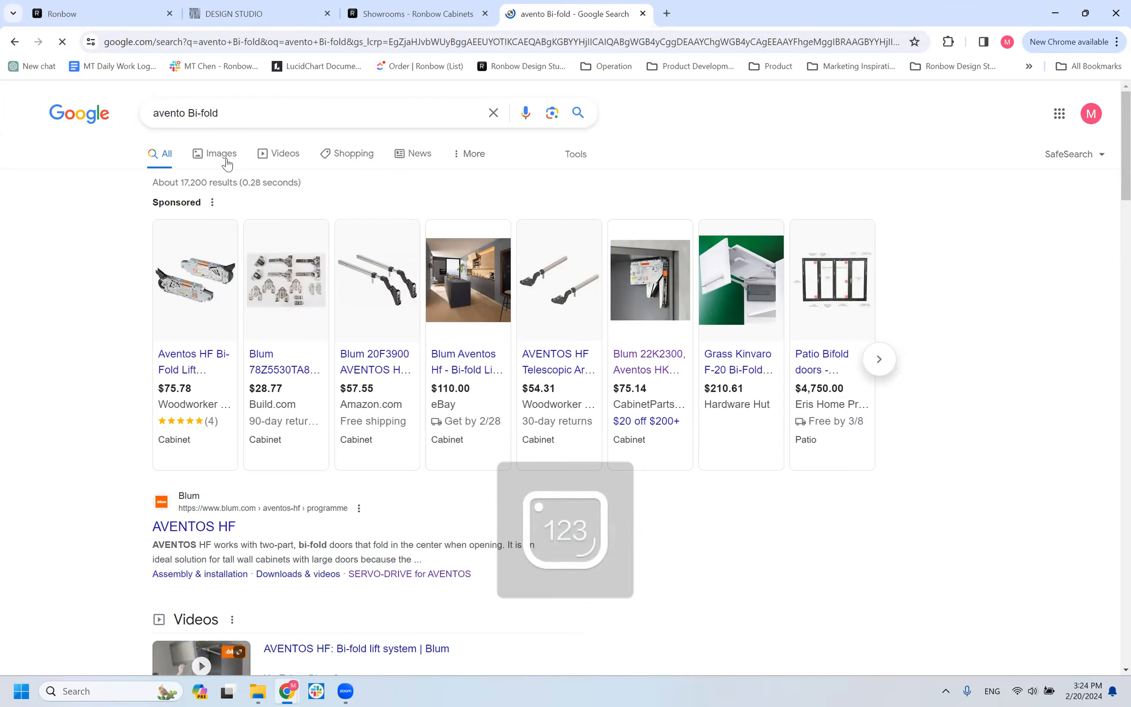
Show the image results and preview the YouTube result for the Blum AVENTOS HF bi-fold lift system.
{"action": "left_click", "coordinate": [221, 153]}
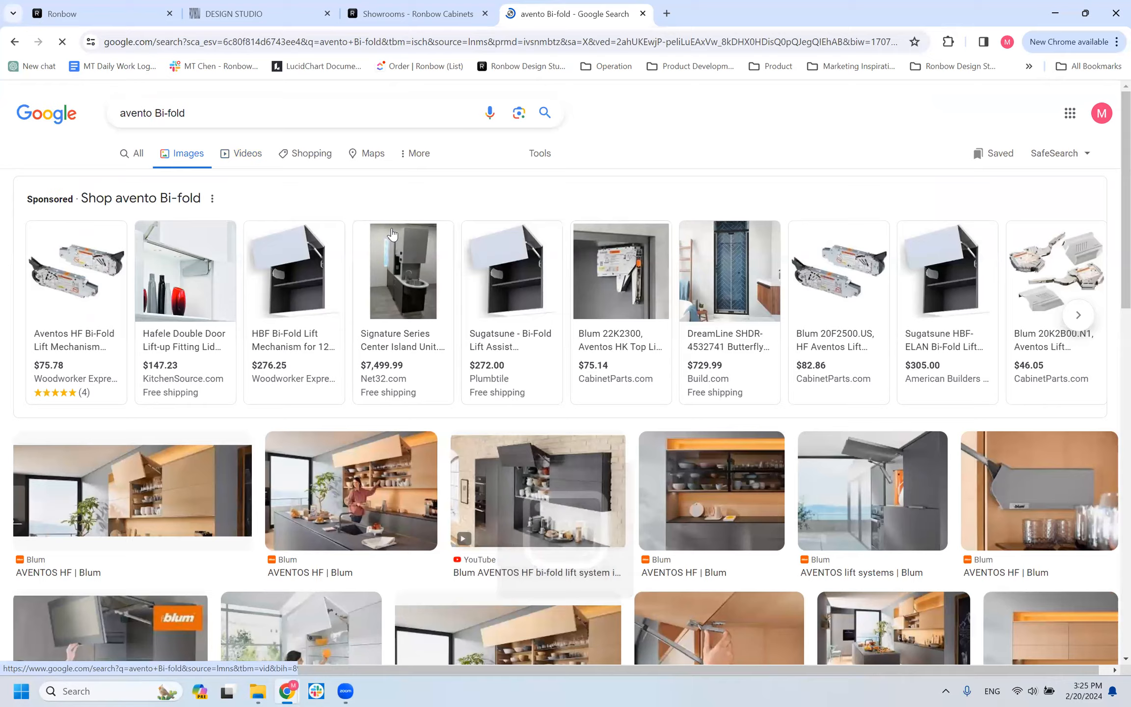
{"action": "scroll", "coordinate": [203, 498], "scroll_direction": "down", "scroll_amount": 1}
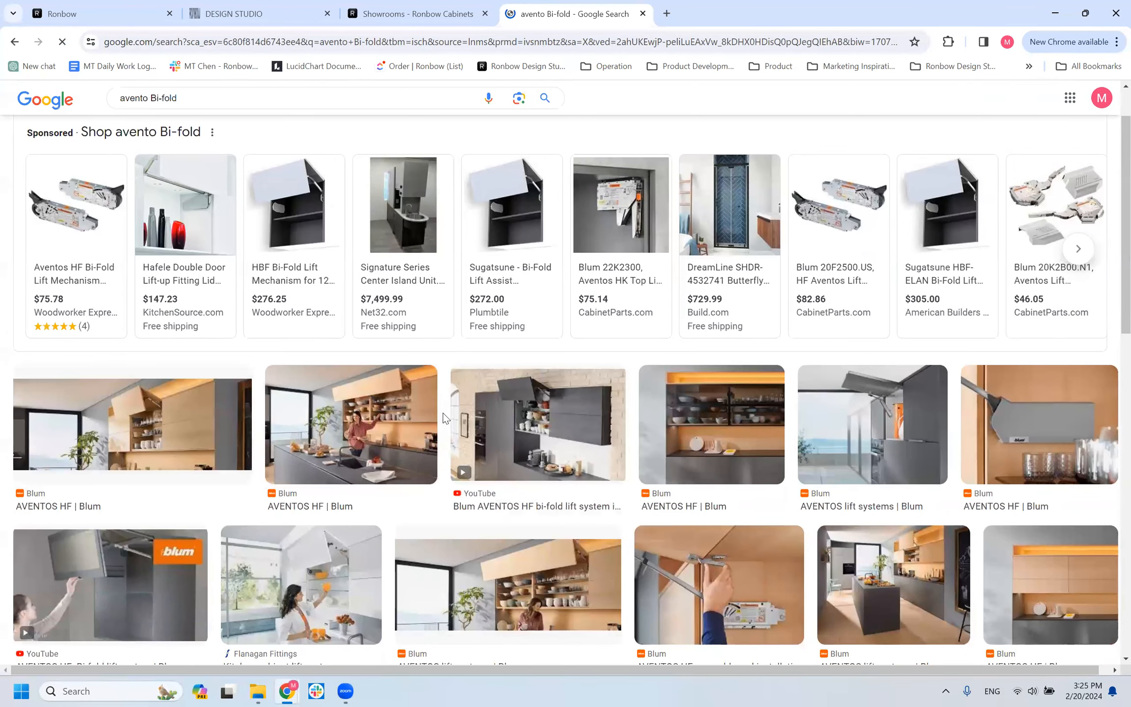
{"action": "left_click", "coordinate": [575, 414]}
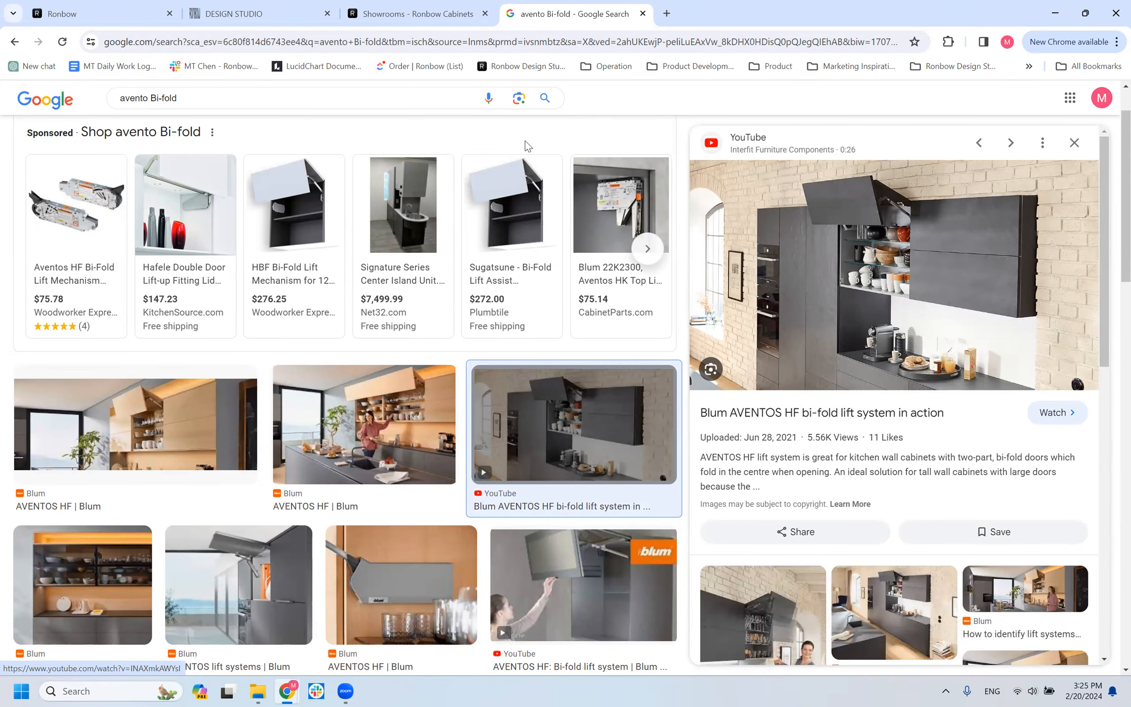
Return to the kitchen design and set the WALL_HF cabinet's door configuration to Aventos Double lift W/servo.
{"action": "left_click", "coordinate": [235, 14]}
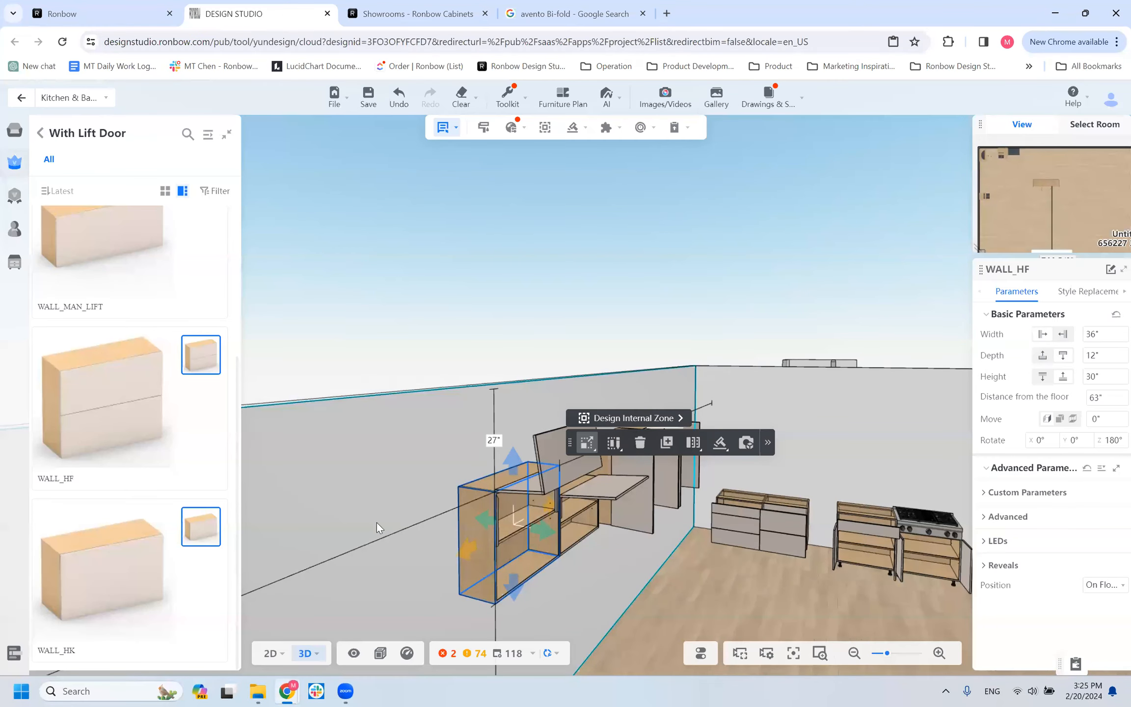
{"action": "left_click", "coordinate": [983, 498]}
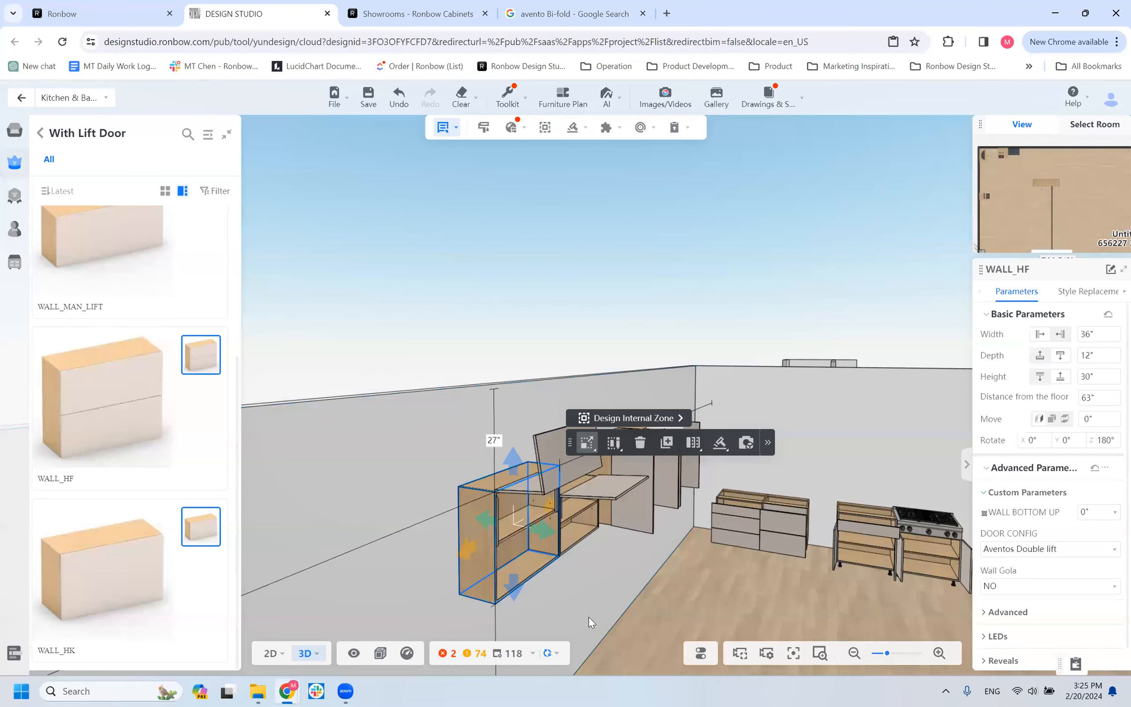
{"action": "left_click_drag", "start_coordinate": [589, 617], "coordinate": [500, 587]}
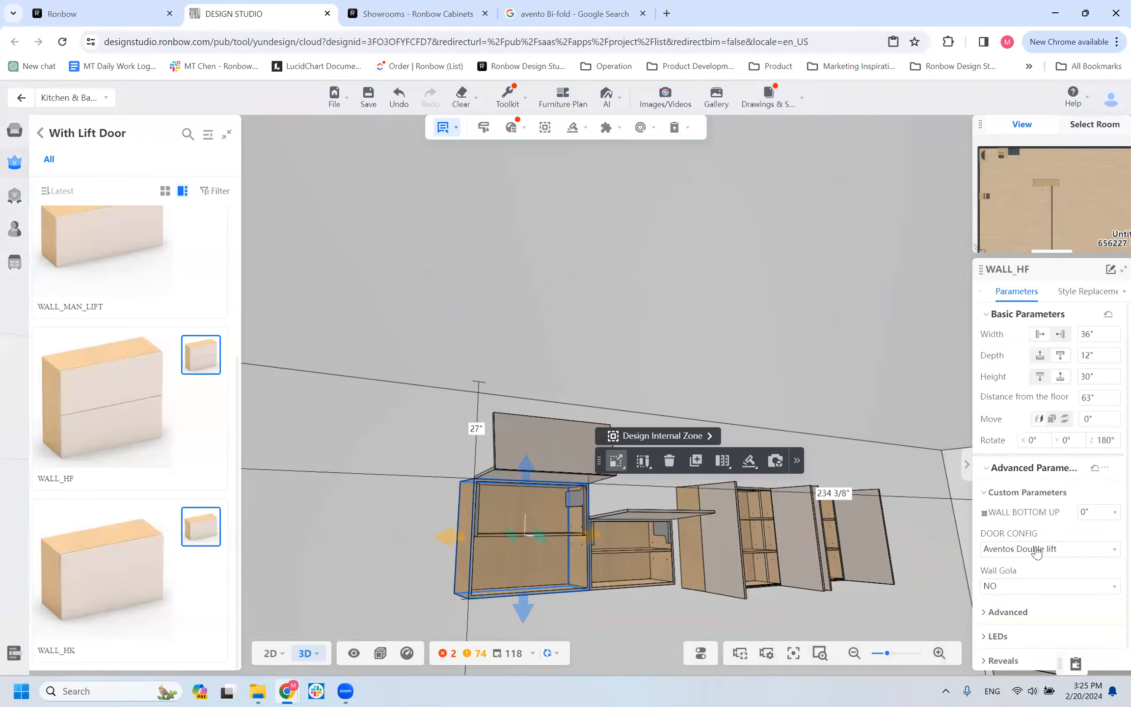
{"action": "left_click", "coordinate": [1006, 550]}
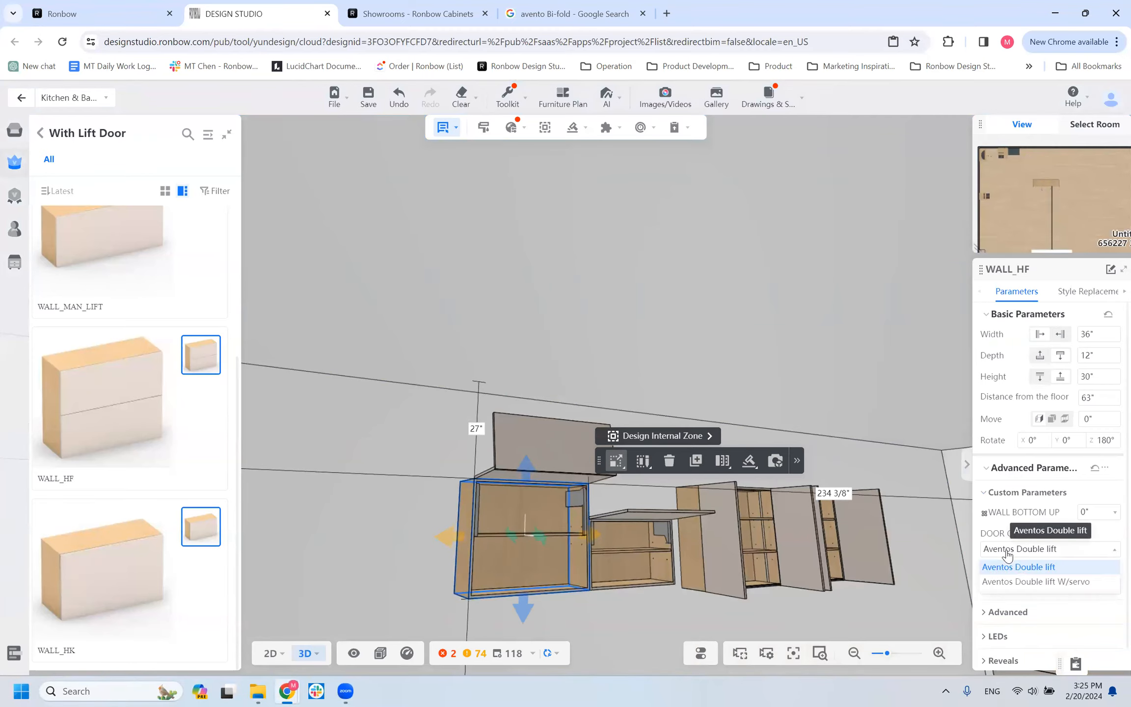
{"action": "left_click", "coordinate": [1011, 567]}
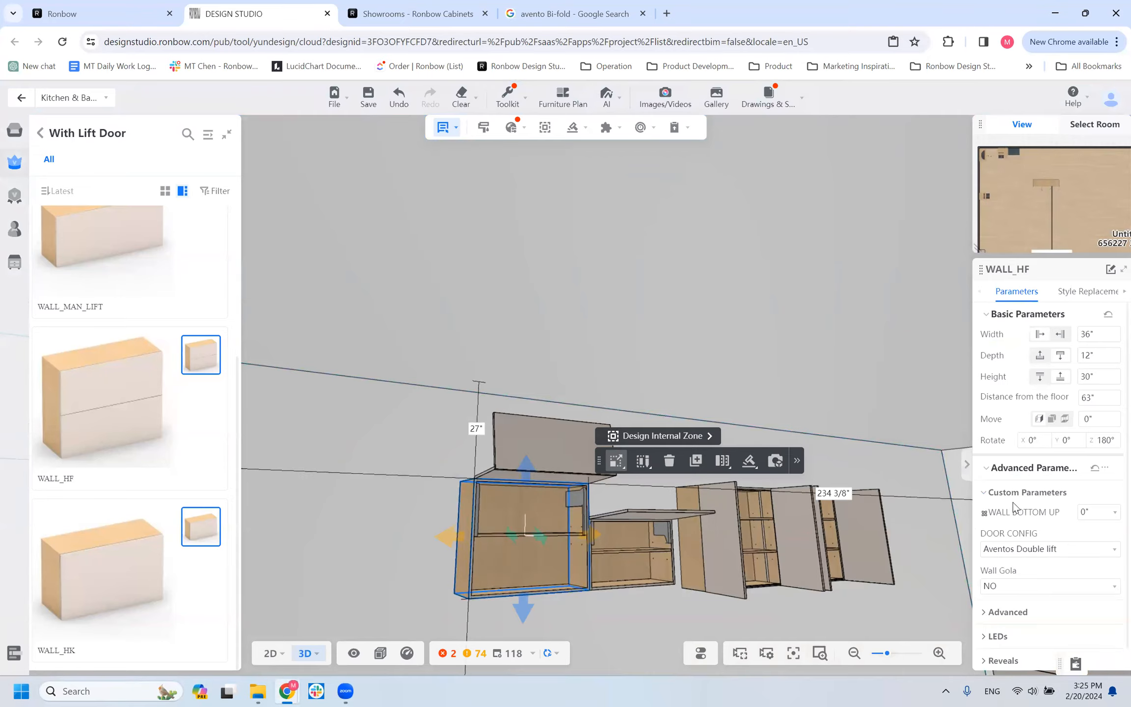
{"action": "left_click", "coordinate": [1044, 548]}
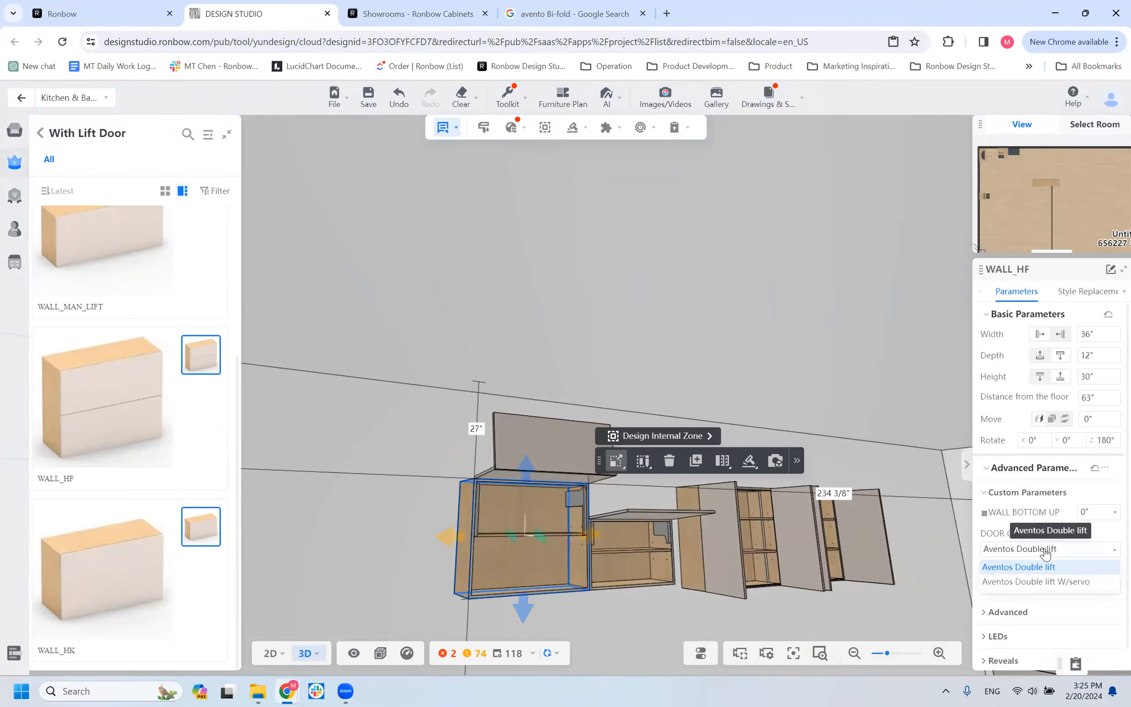
{"action": "left_click", "coordinate": [1032, 582]}
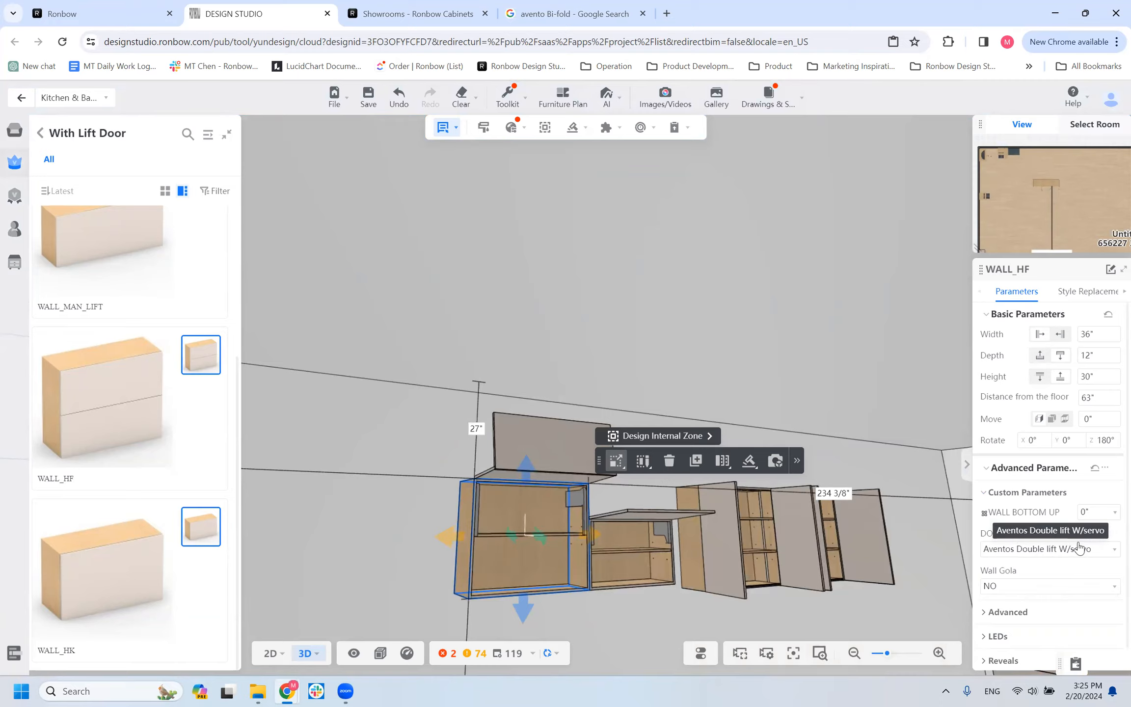
Compare the basic size parameters of the WALL_HK lift-door cabinet with those of the neighbouring WALL cabinet.
{"action": "scroll", "coordinate": [374, 473], "scroll_direction": "down", "scroll_amount": 3}
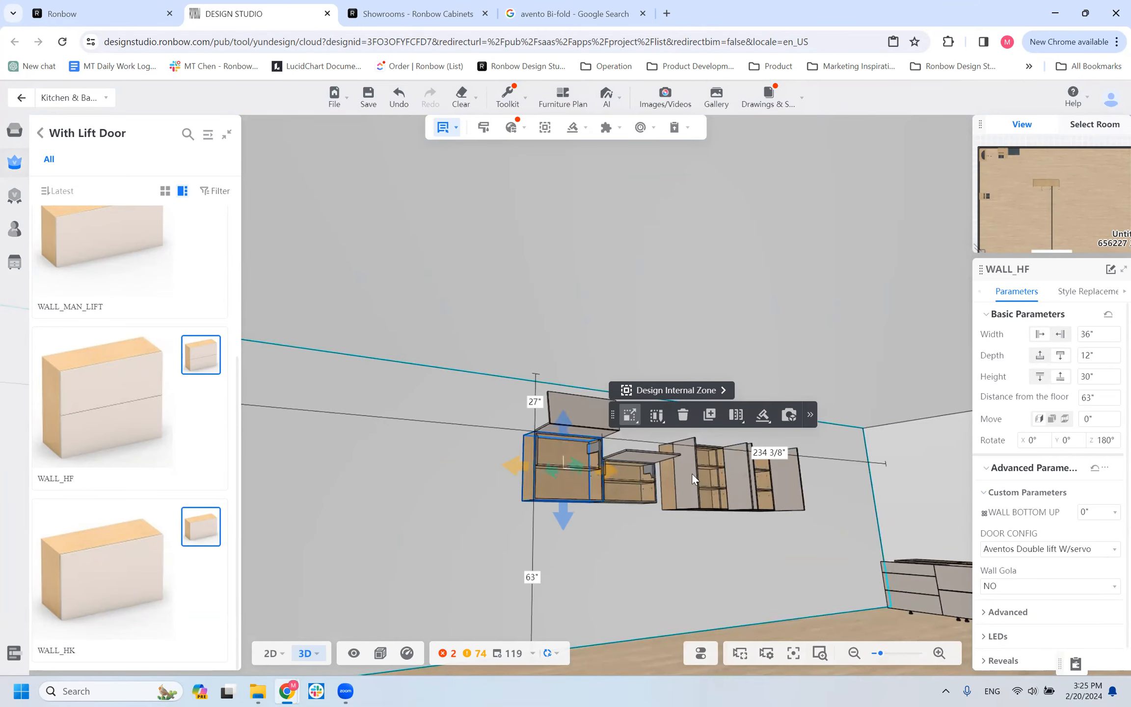
{"action": "right_click_drag", "start_coordinate": [492, 584], "coordinate": [497, 591]}
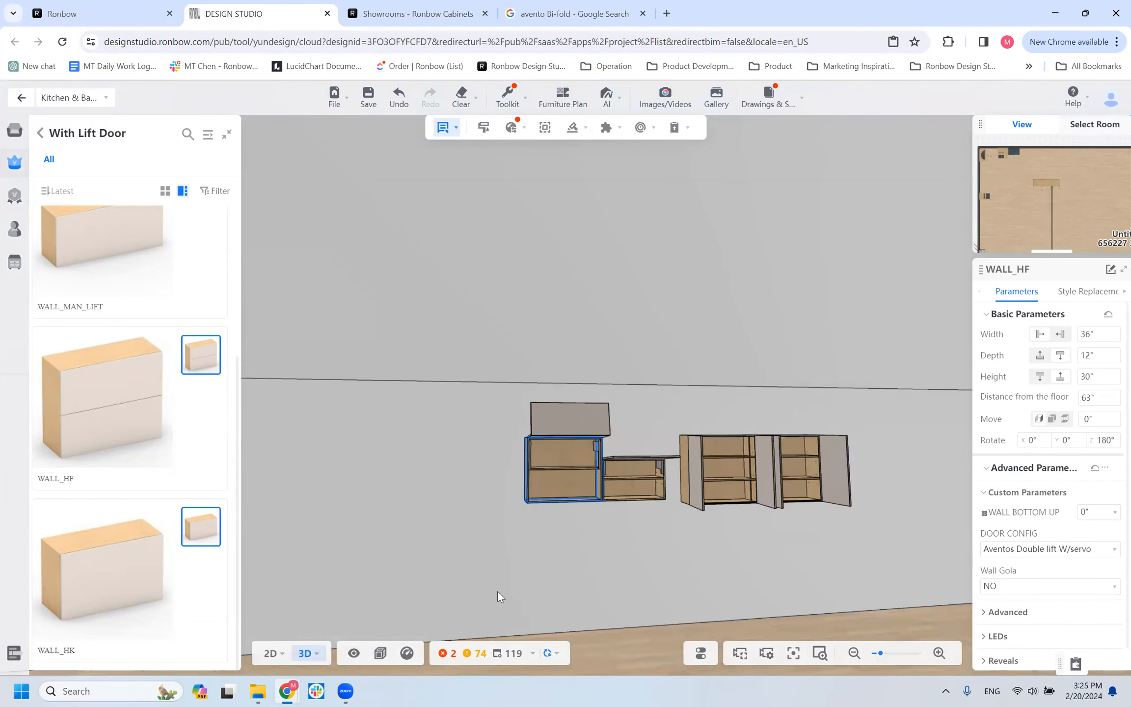
{"action": "scroll", "coordinate": [156, 342], "scroll_direction": "up", "scroll_amount": 3}
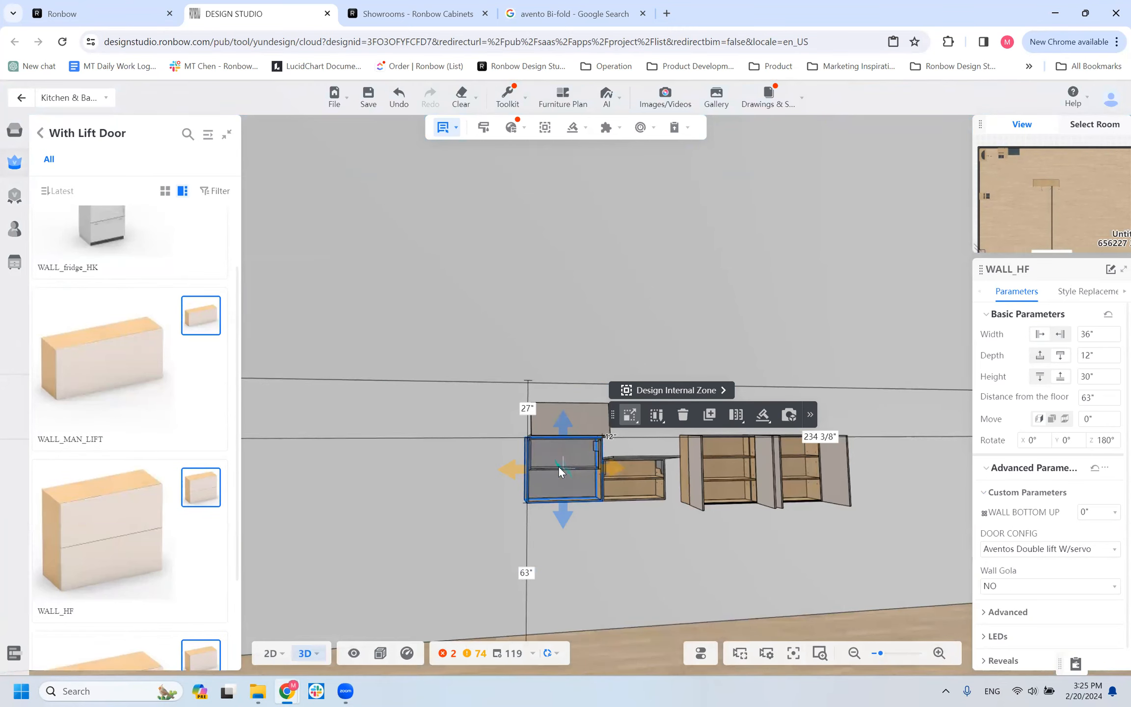
{"action": "left_click", "coordinate": [639, 493]}
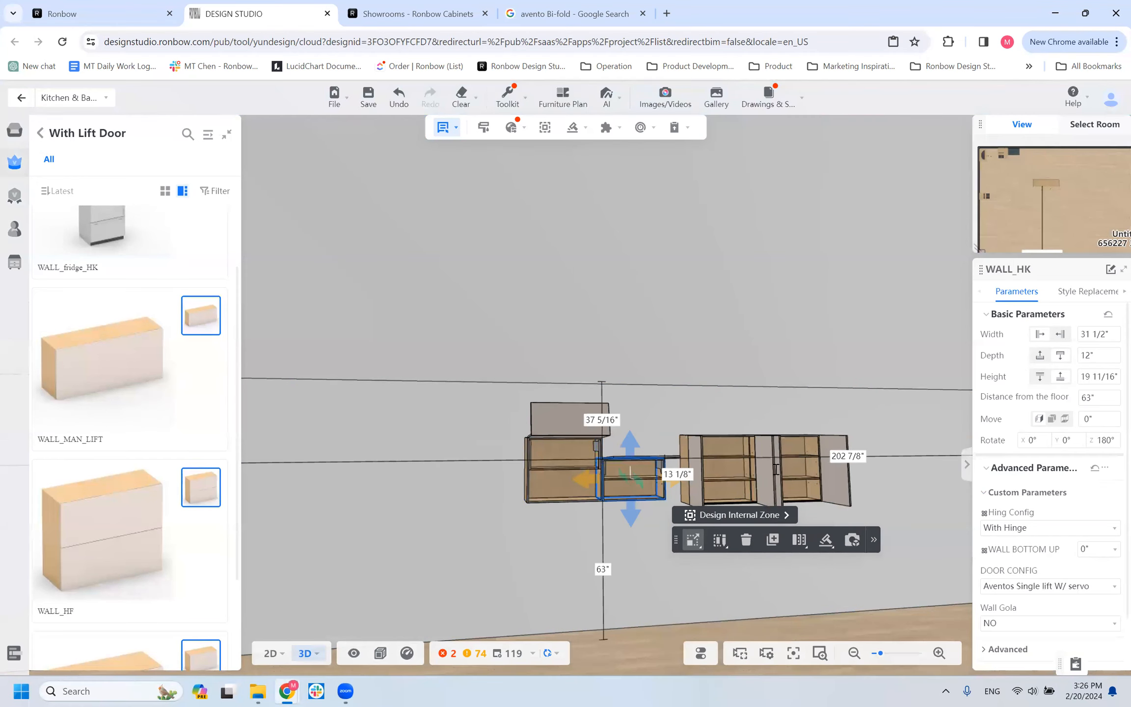
{"action": "left_click", "coordinate": [727, 462]}
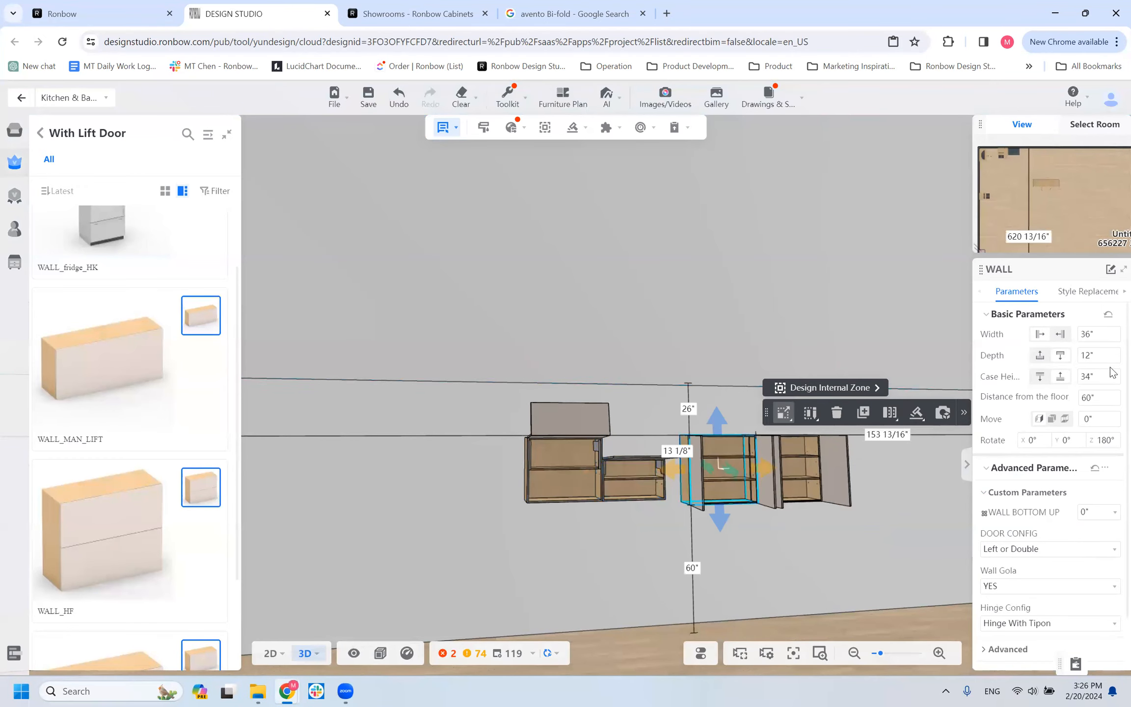
{"action": "left_click", "coordinate": [1090, 335]}
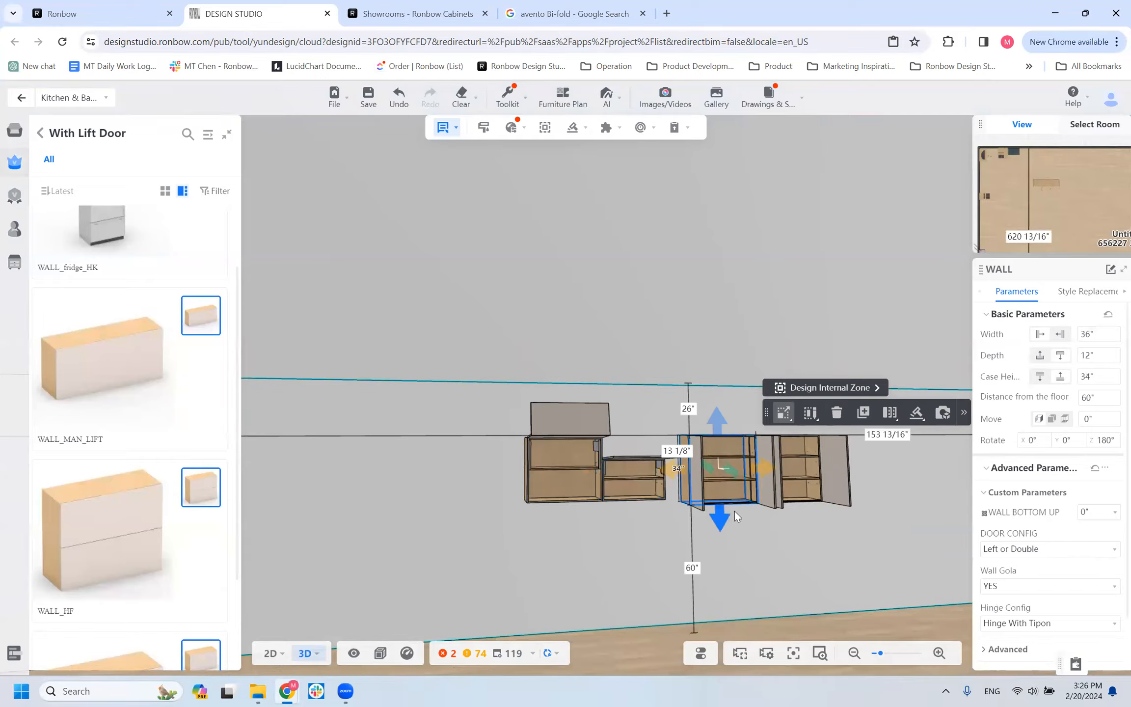
{"action": "left_click", "coordinate": [638, 487]}
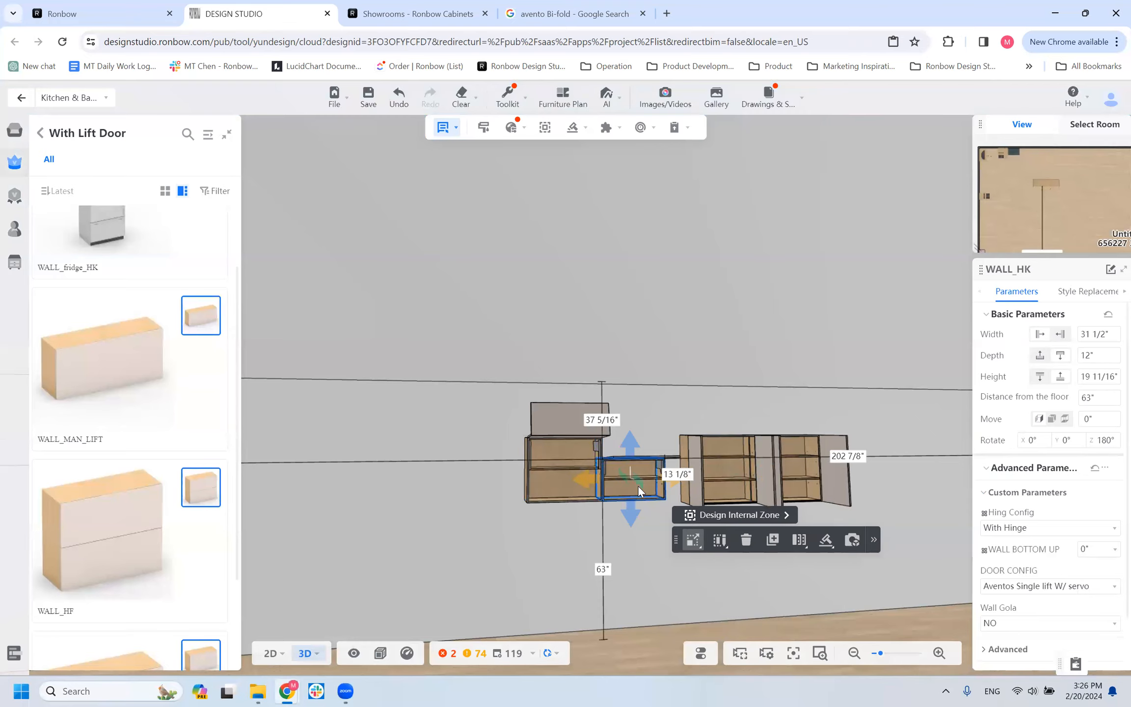
{"action": "left_click", "coordinate": [721, 481]}
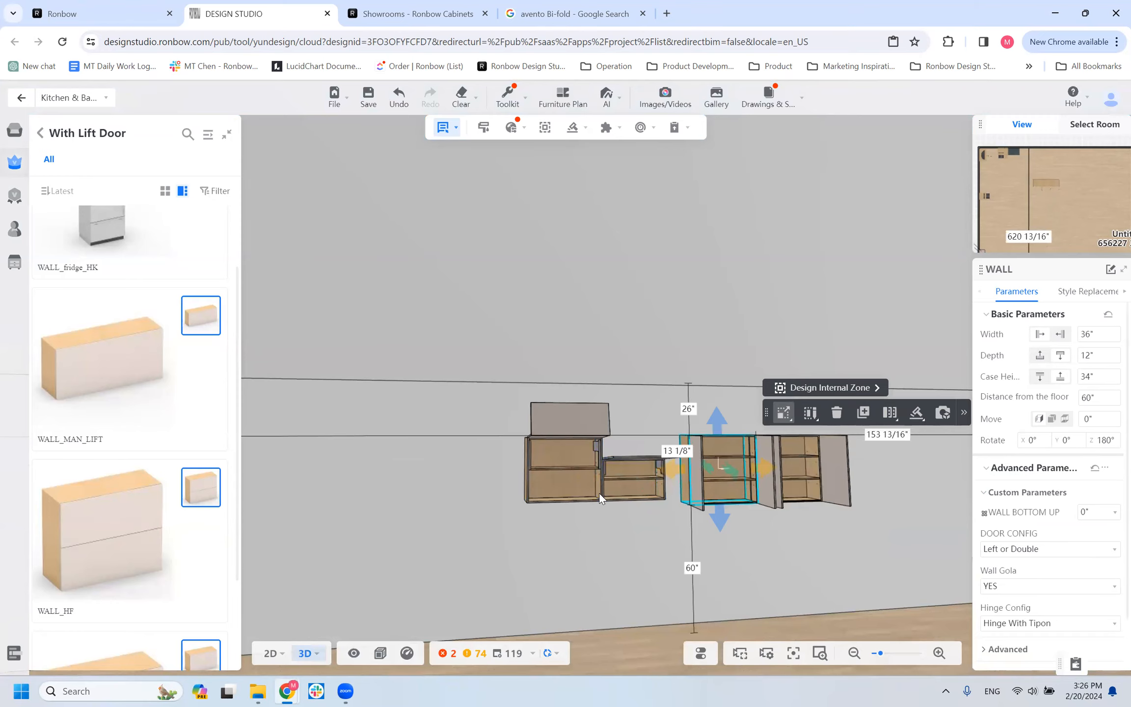
{"action": "left_click", "coordinate": [623, 486]}
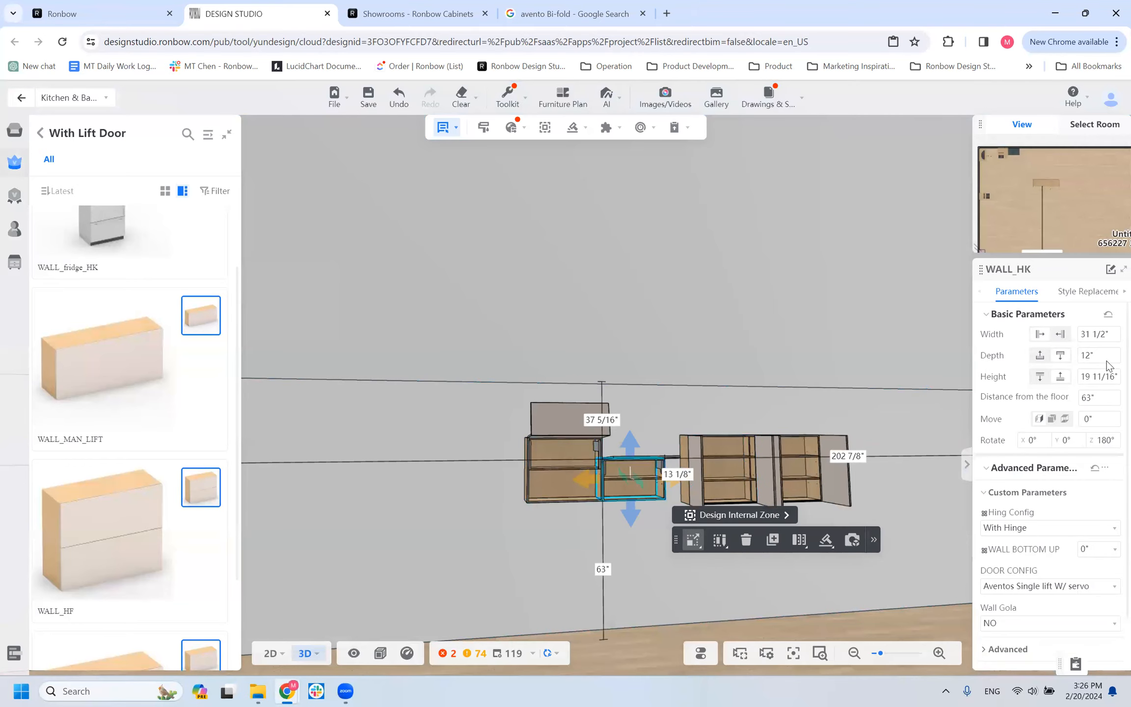
Check the allowed dimension ranges of the WALL_HK cabinet and the height and width ranges of the WALL_HF cabinet.
{"action": "mouse_move", "coordinate": [1089, 372]}
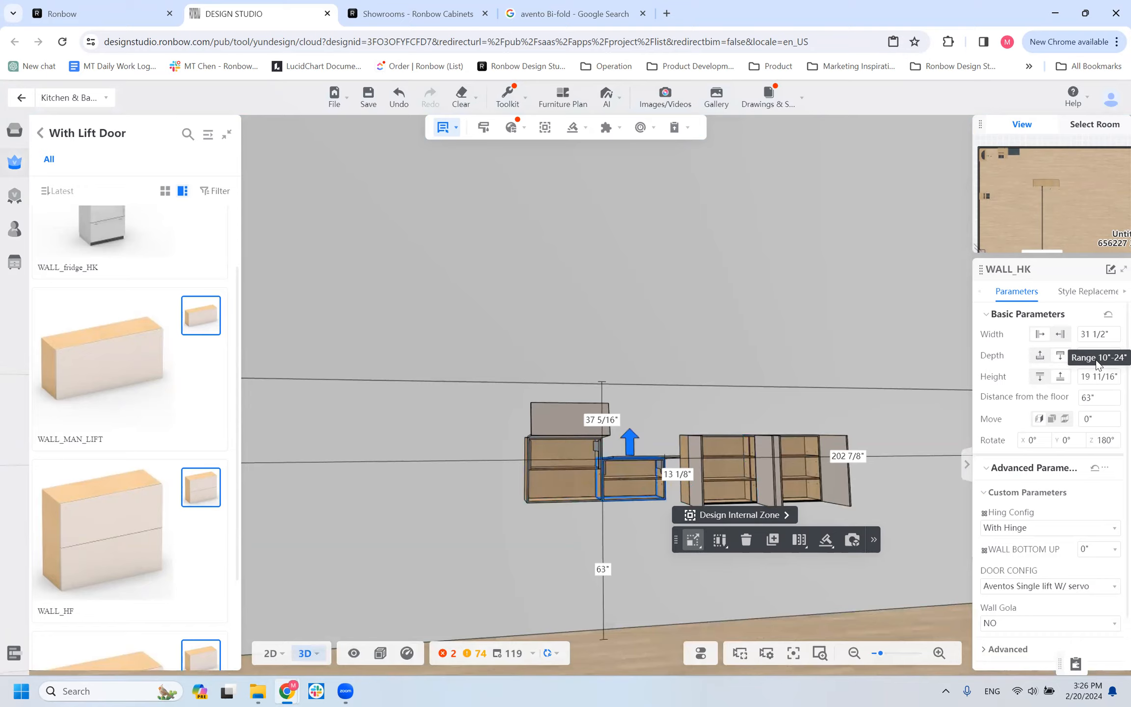
{"action": "mouse_move", "coordinate": [1088, 335]}
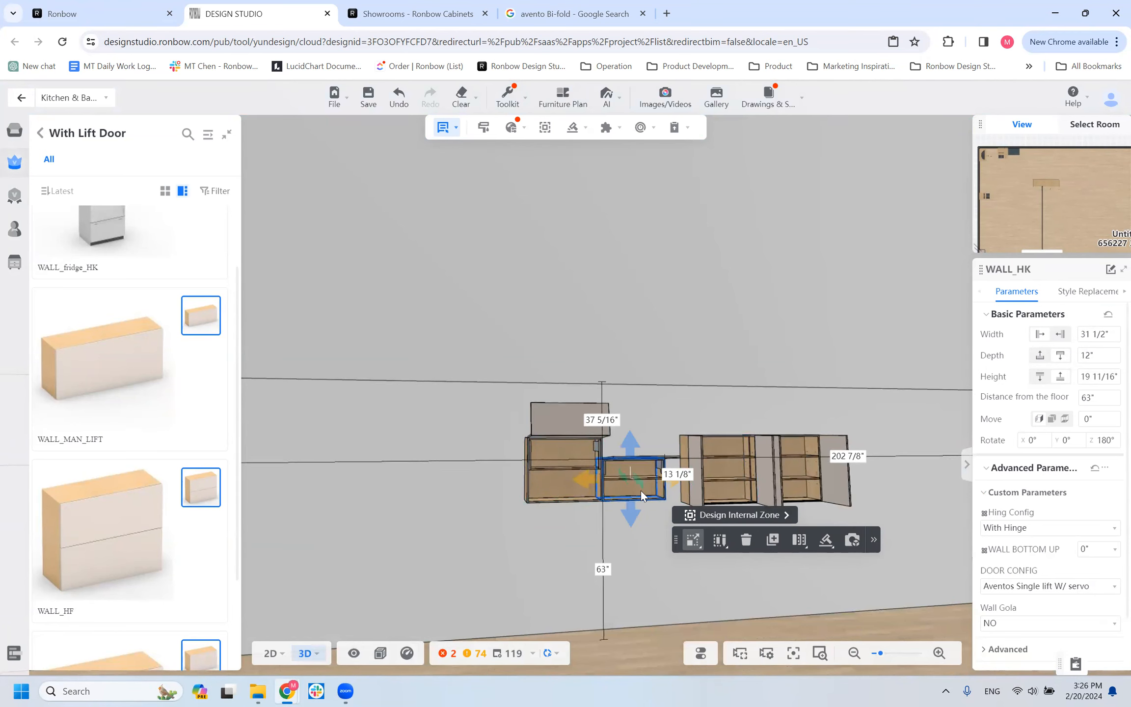
{"action": "left_click_drag", "start_coordinate": [640, 535], "coordinate": [657, 463]}
{"action": "left_click_drag", "start_coordinate": [638, 586], "coordinate": [736, 519]}
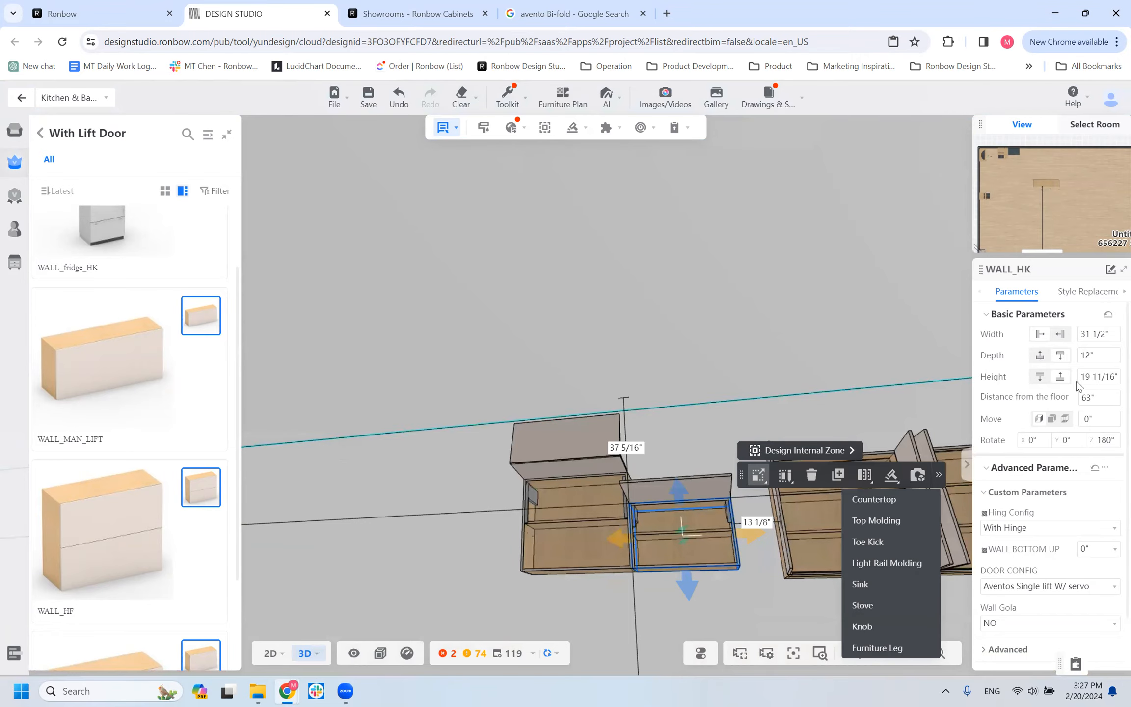
{"action": "left_click", "coordinate": [1093, 375]}
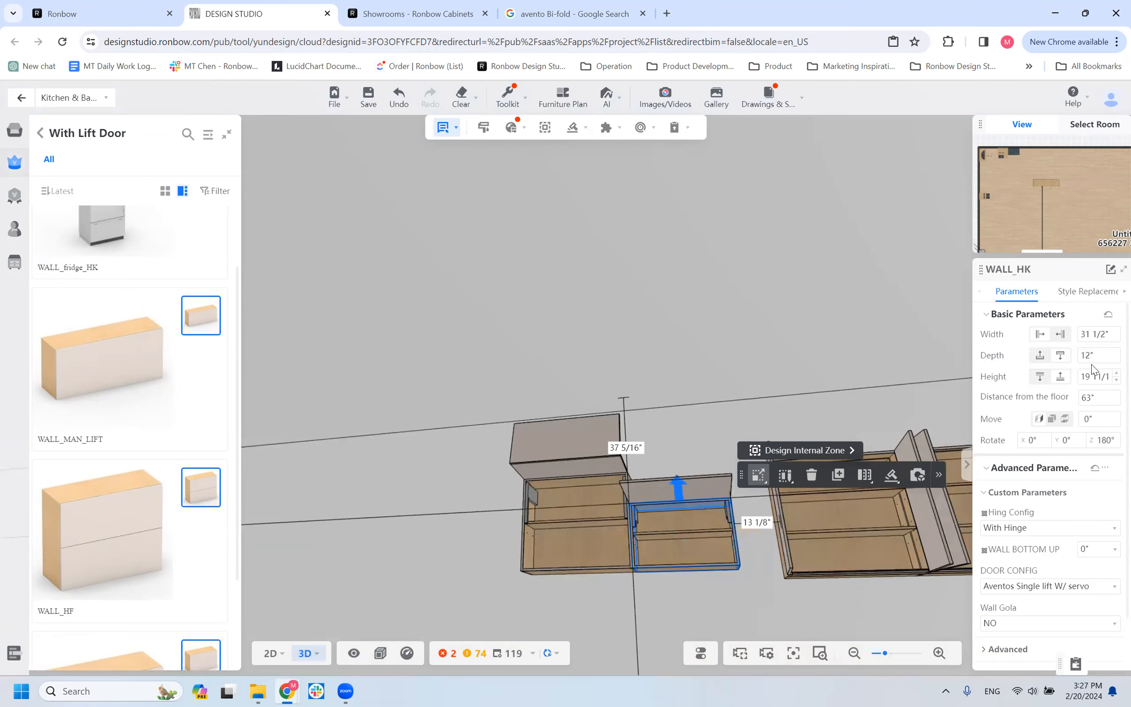
{"action": "right_click_drag", "start_coordinate": [716, 451], "coordinate": [536, 500]}
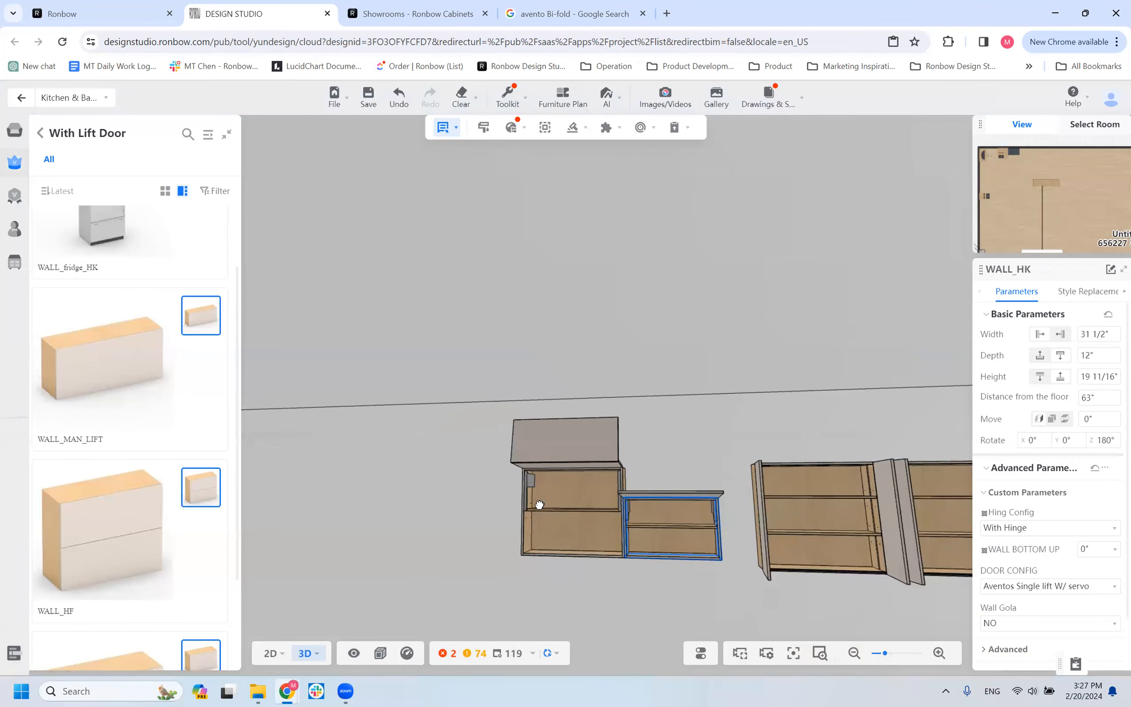
{"action": "left_click", "coordinate": [540, 502]}
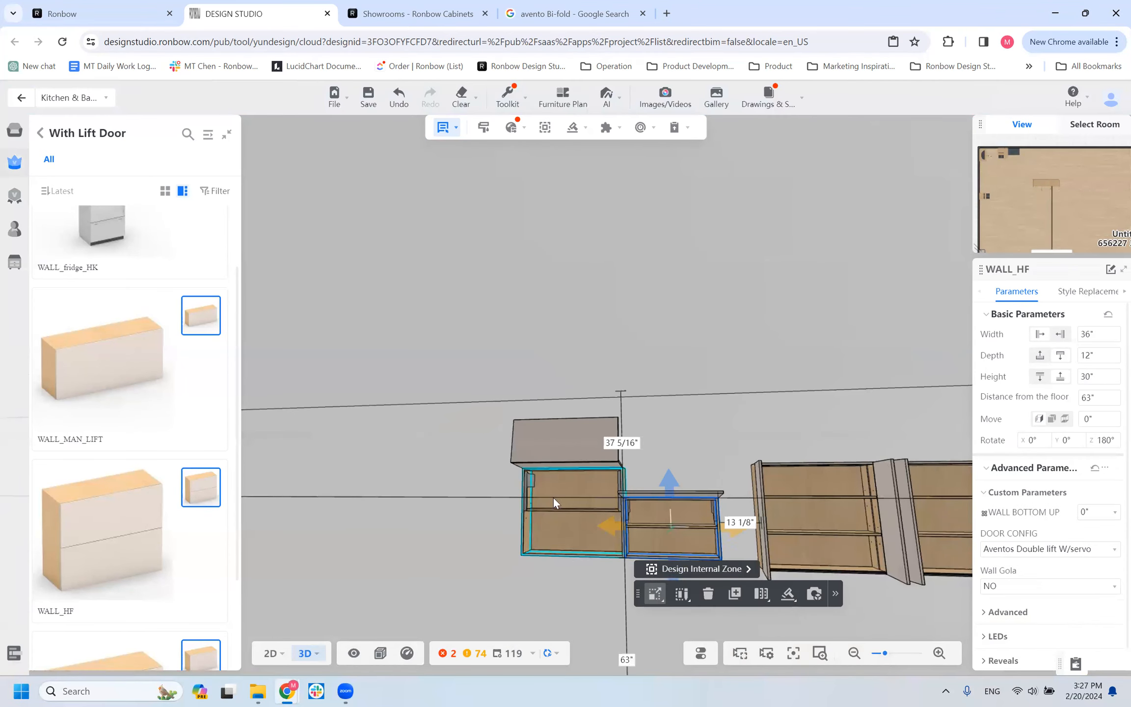
{"action": "left_click", "coordinate": [1098, 376]}
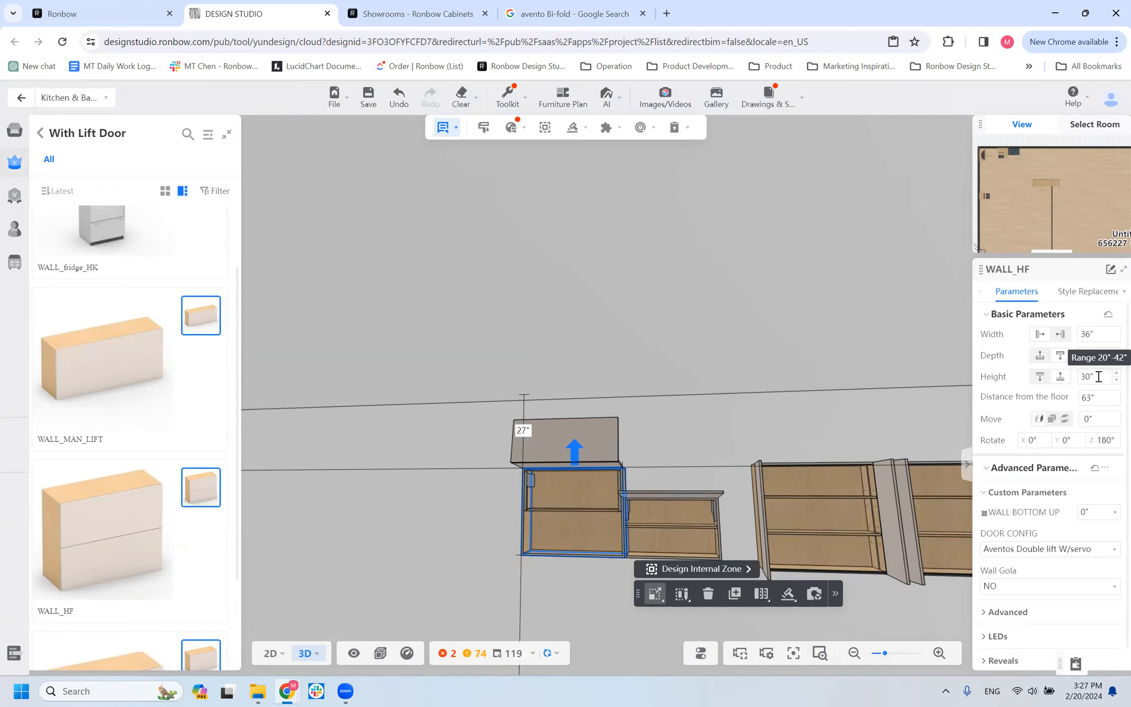
{"action": "left_click", "coordinate": [1098, 336]}
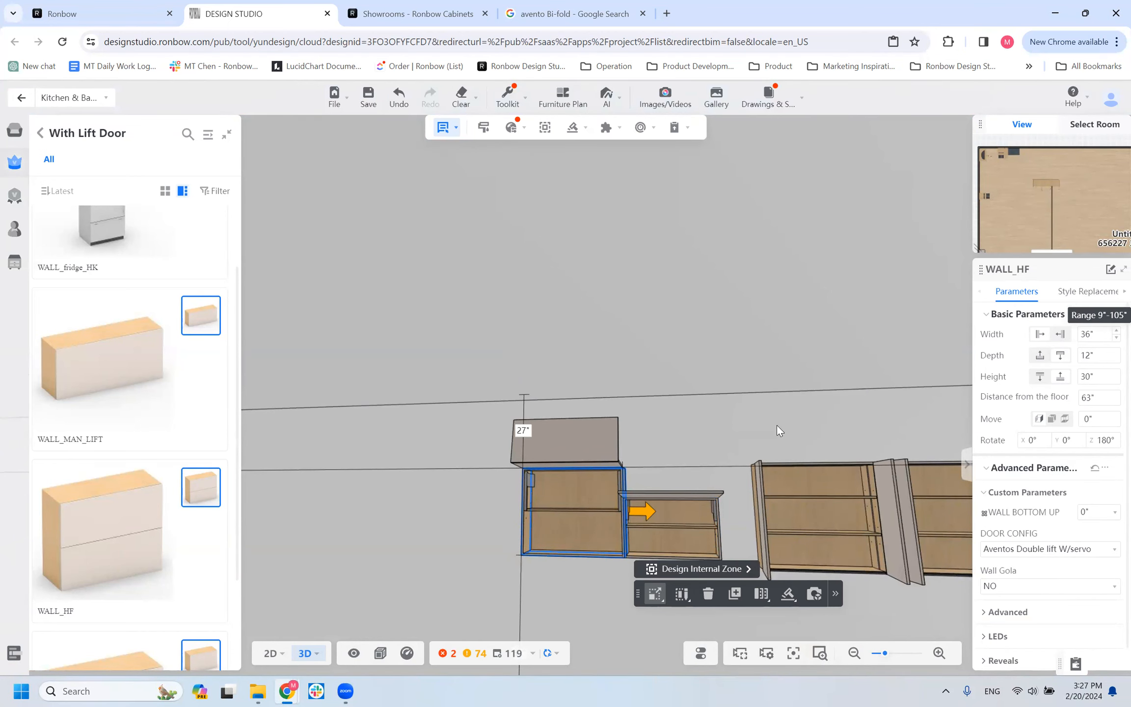
Delete the WALL_HF double-lift cabinet beside the WALL_HK cabinet.
{"action": "scroll", "coordinate": [486, 508], "scroll_direction": "down", "scroll_amount": 2}
{"action": "mouse_move", "coordinate": [492, 525]}
{"action": "left_mouse_down"}
{"action": "mouse_move", "coordinate": [577, 547]}
{"action": "mouse_move", "coordinate": [500, 548]}
{"action": "left_mouse_up"}
{"action": "left_click_drag", "start_coordinate": [476, 466], "coordinate": [480, 458]}
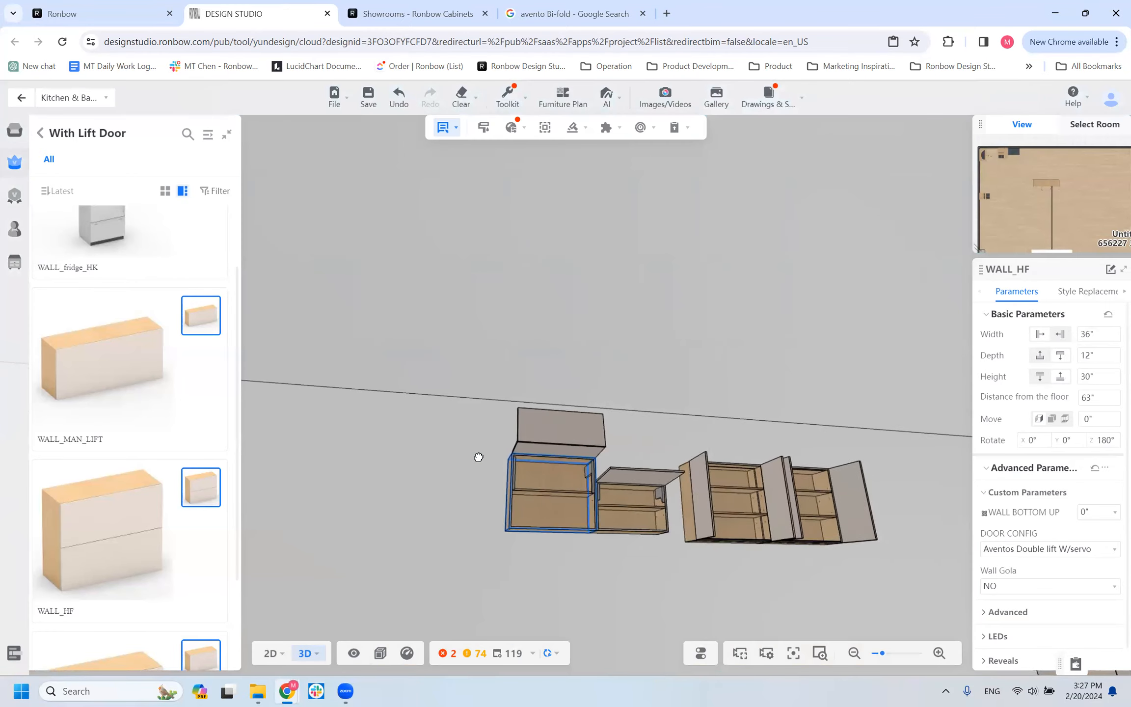
{"action": "left_click", "coordinate": [674, 471]}
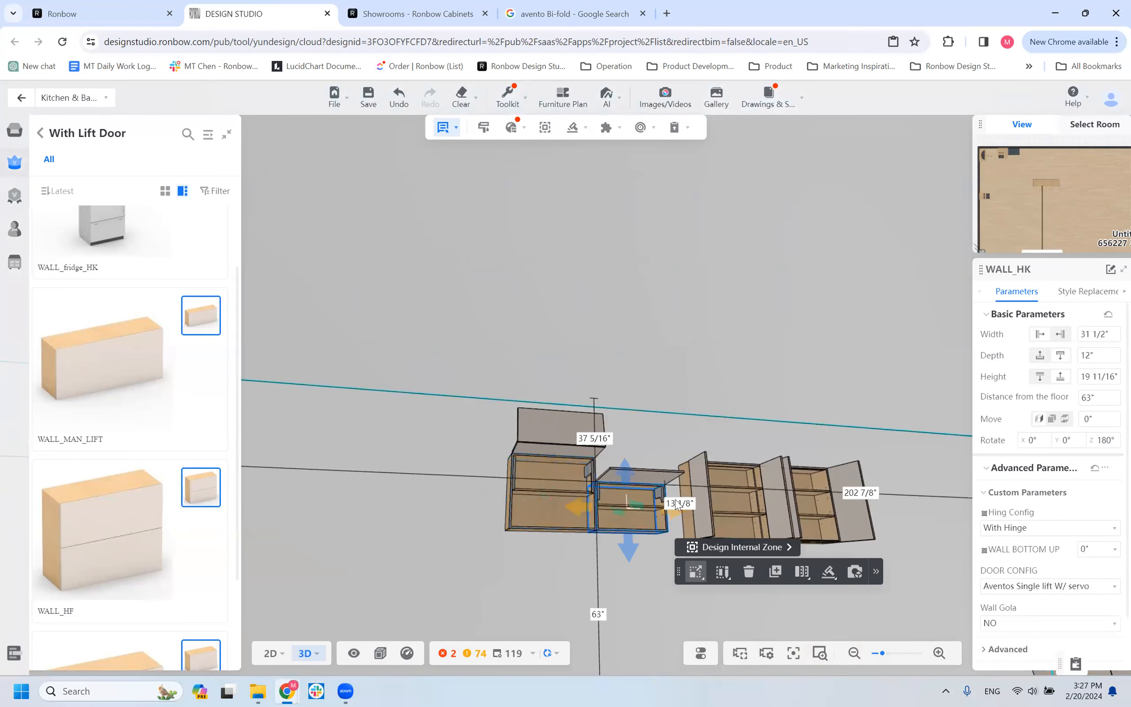
{"action": "left_click", "coordinate": [361, 490]}
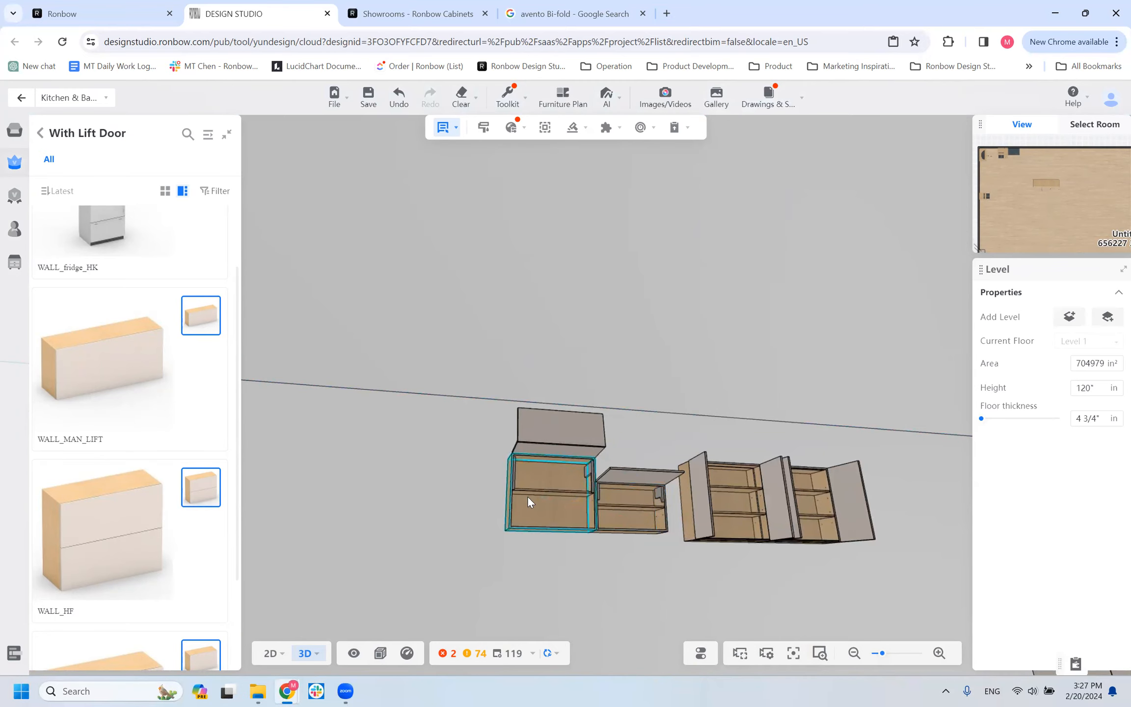
{"action": "left_click", "coordinate": [553, 507]}
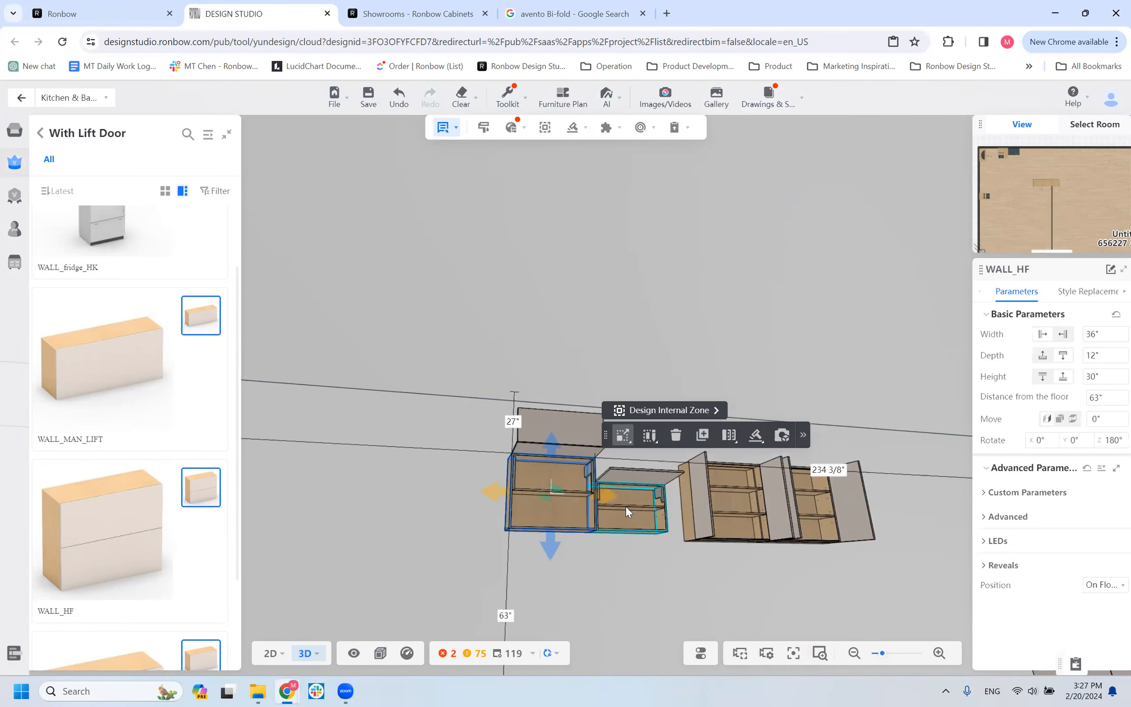
{"action": "key", "text": "Delete"}
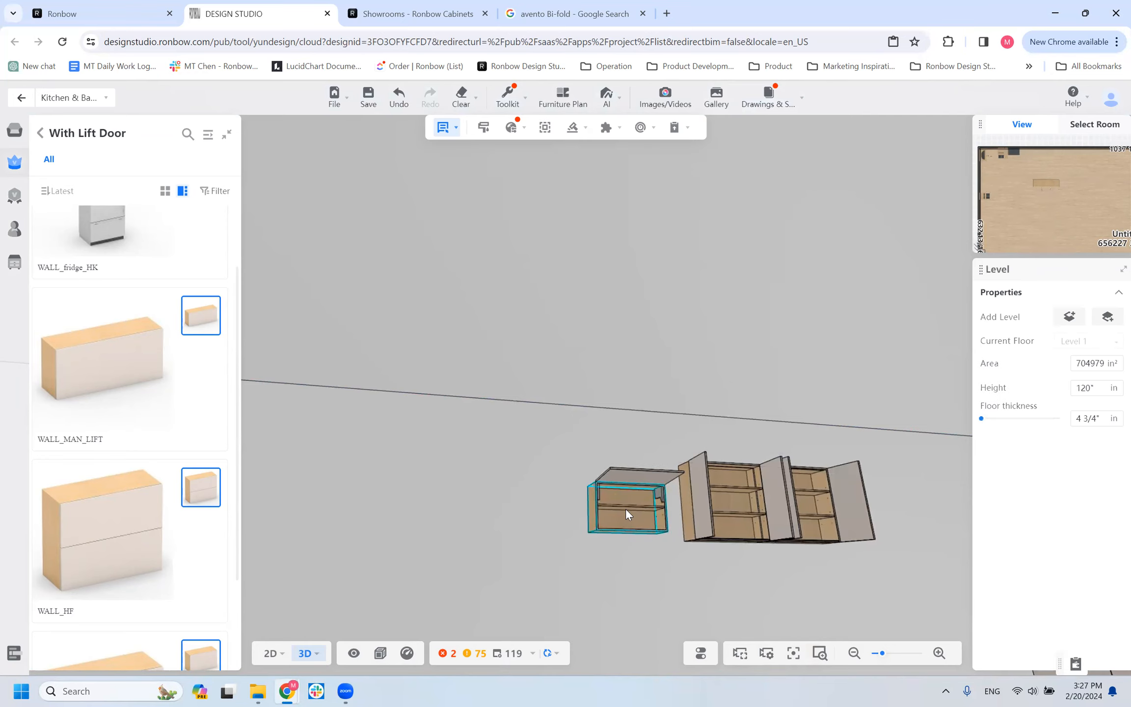
Check the basic size parameters of the WALL_HK lift-door cabinet against the adjacent WALL cabinet.
{"action": "left_click", "coordinate": [625, 508]}
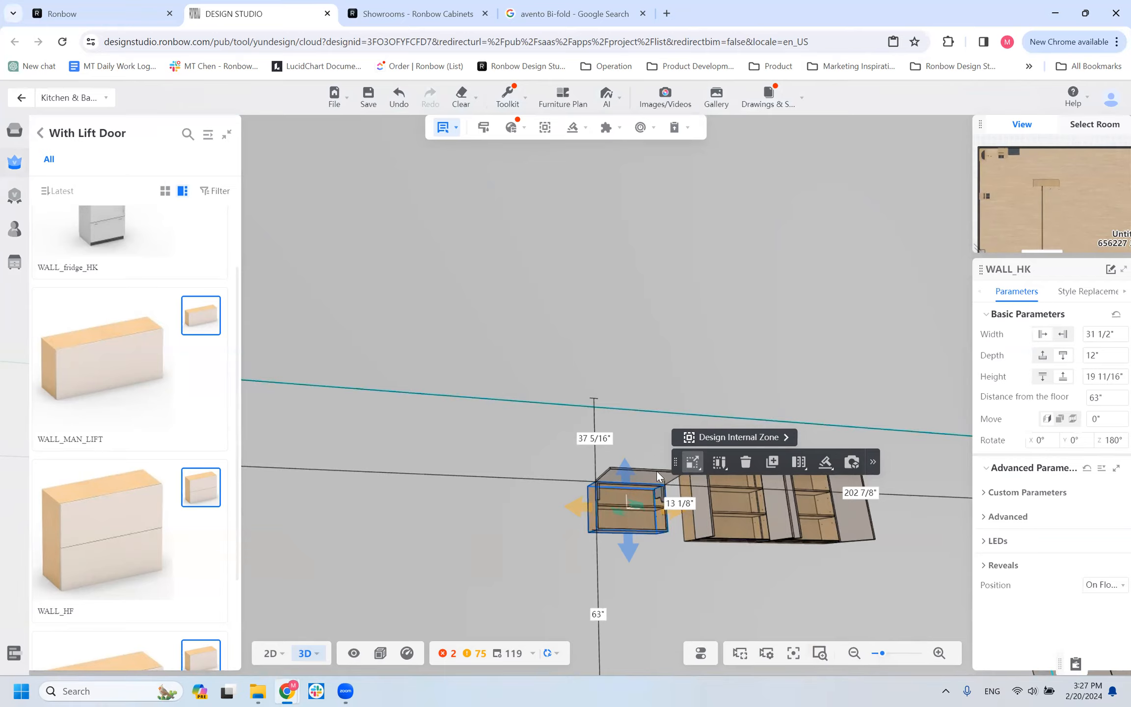
{"action": "scroll", "coordinate": [639, 519], "scroll_direction": "up", "scroll_amount": 5}
{"action": "left_click_drag", "start_coordinate": [522, 396], "coordinate": [485, 399]}
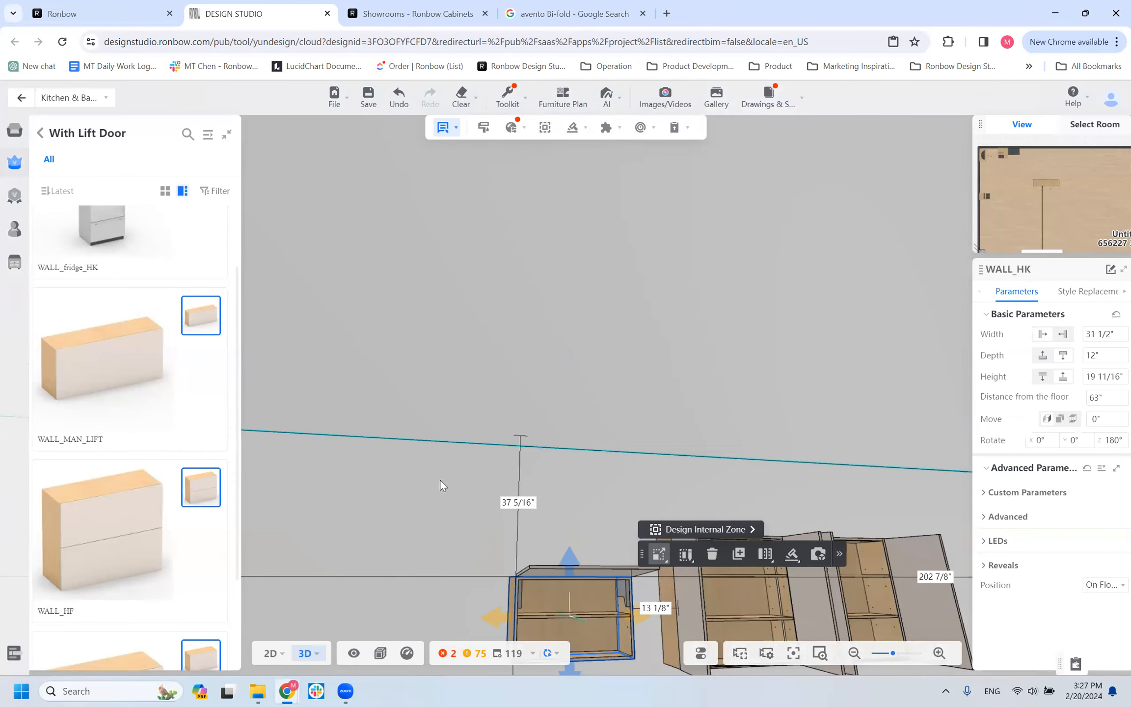
{"action": "scroll", "coordinate": [436, 577], "scroll_direction": "down", "scroll_amount": 3}
{"action": "left_click_drag", "start_coordinate": [438, 575], "coordinate": [447, 557]}
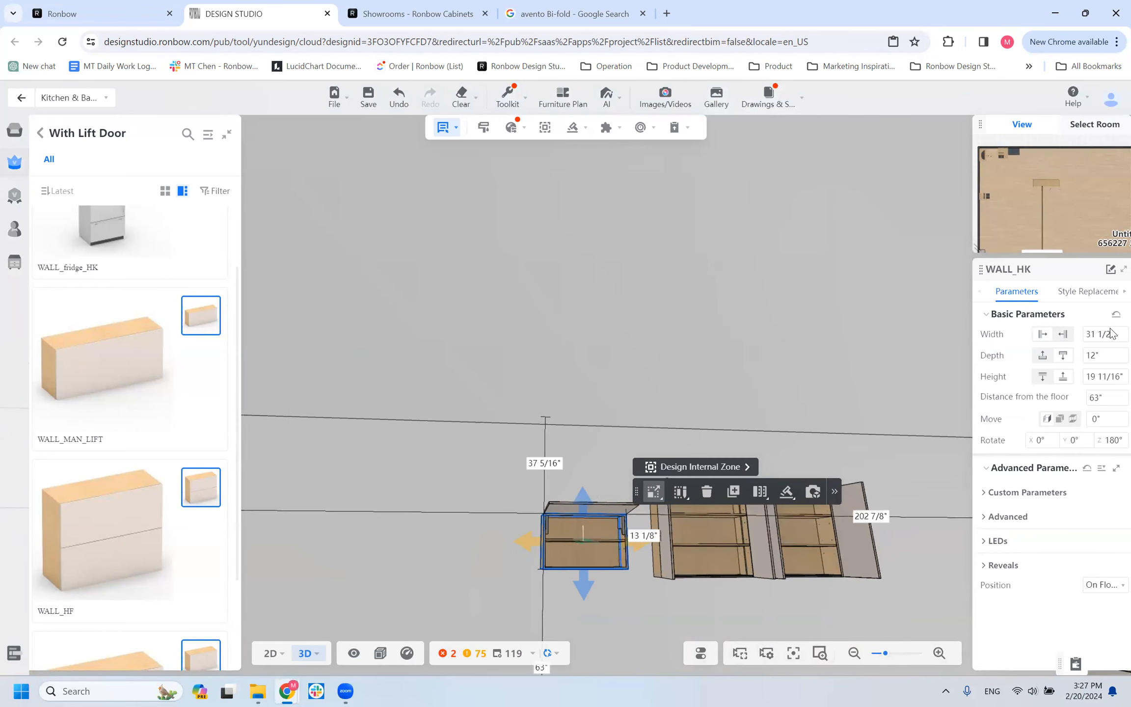
{"action": "left_click", "coordinate": [697, 564]}
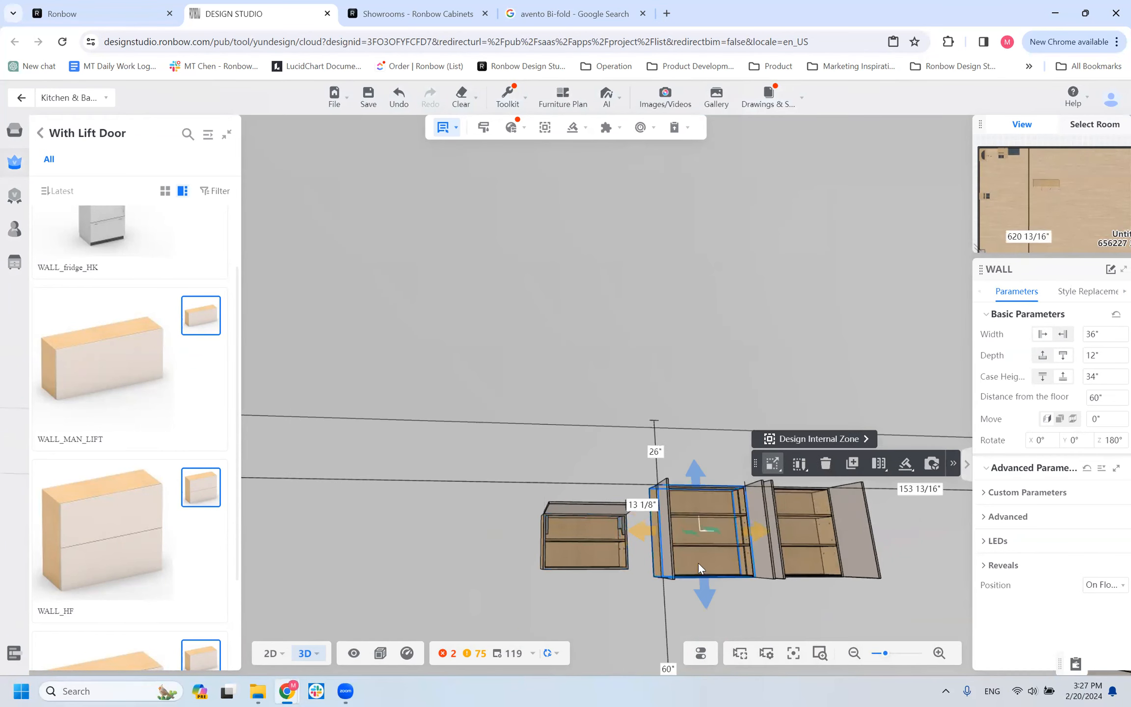
Set the WALL_HK lift-door cabinet's width to 42".
{"action": "left_click", "coordinate": [592, 537]}
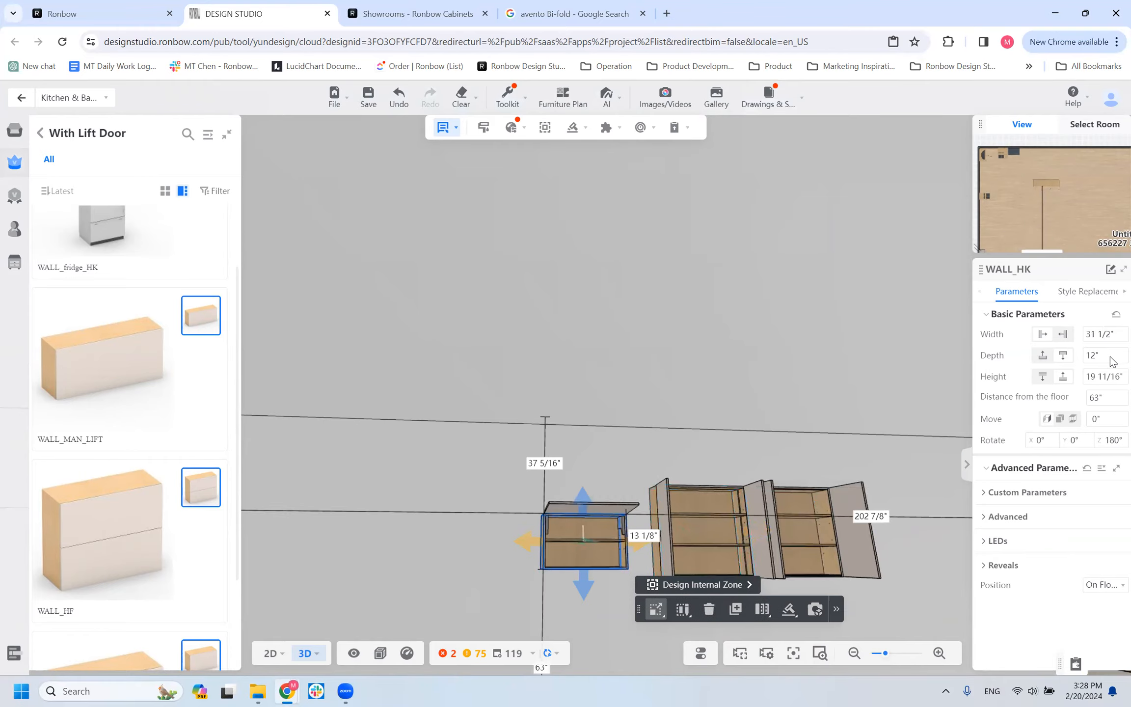
{"action": "left_click", "coordinate": [1099, 338]}
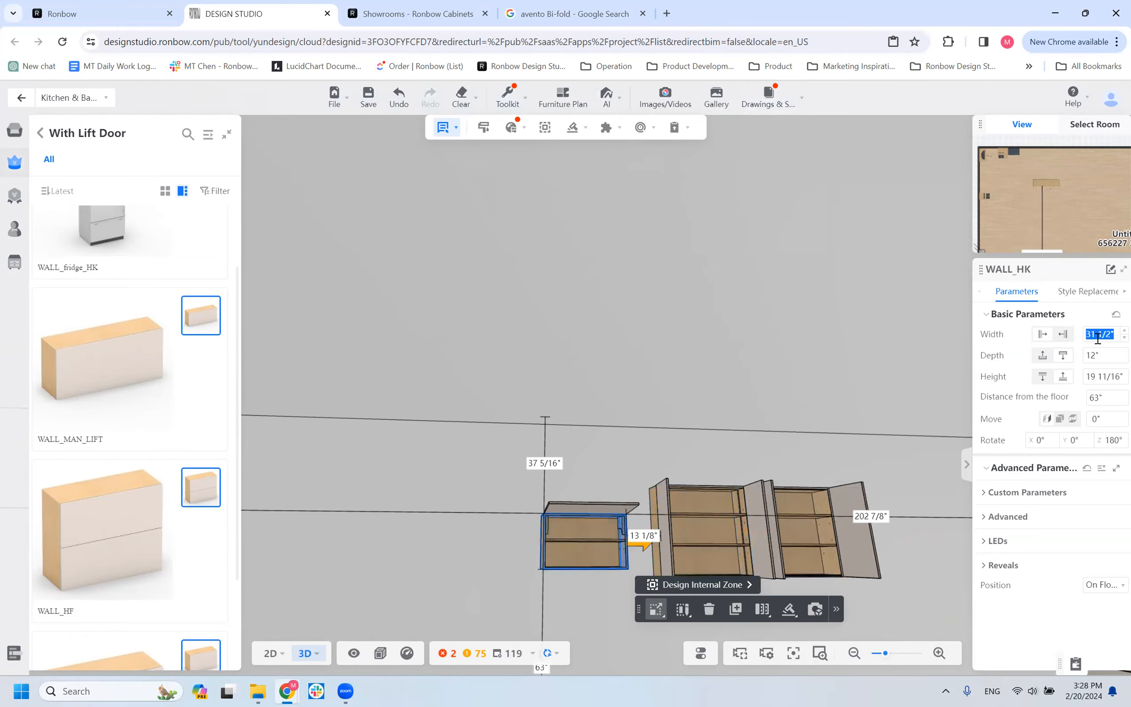
{"action": "type", "text": "42"}
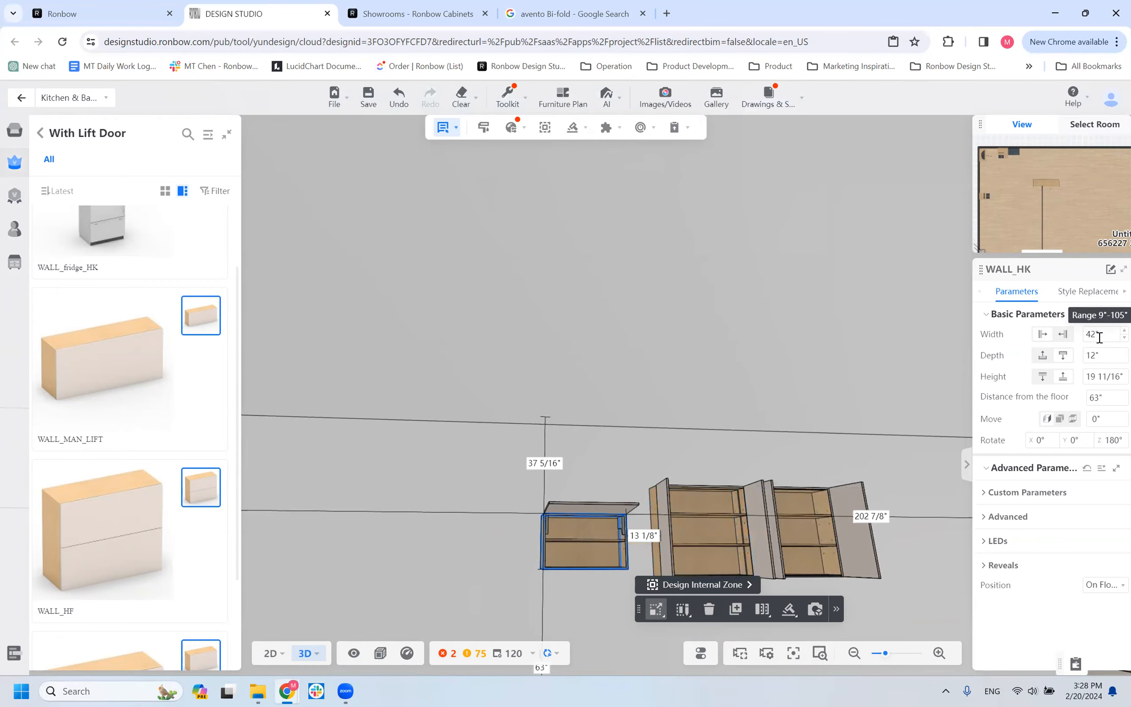
Examine the interior layout and lift door of the widened WALL_HK cabinet close up from several angles.
{"action": "scroll", "coordinate": [505, 572], "scroll_direction": "up", "scroll_amount": 2}
{"action": "left_click_drag", "start_coordinate": [504, 572], "coordinate": [484, 395]}
{"action": "left_click", "coordinate": [584, 601]}
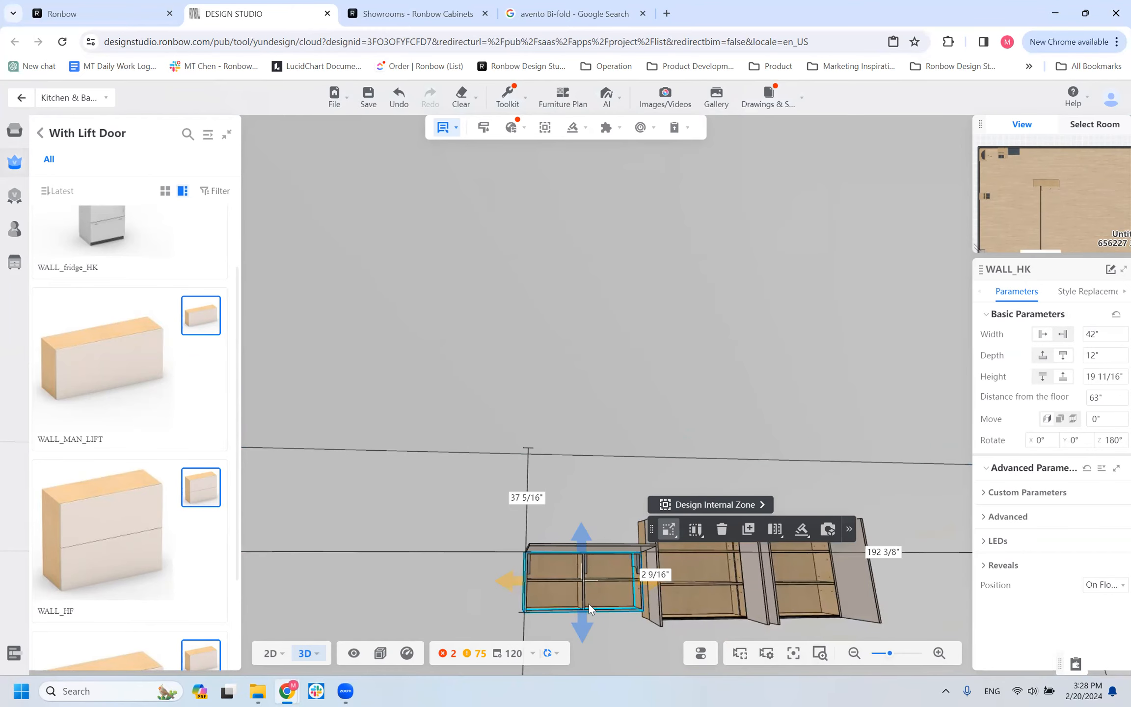
{"action": "left_click_drag", "start_coordinate": [511, 581], "coordinate": [538, 605]}
{"action": "left_click", "coordinate": [658, 577]}
{"action": "left_click_drag", "start_coordinate": [623, 576], "coordinate": [468, 408]}
{"action": "left_click", "coordinate": [584, 575]}
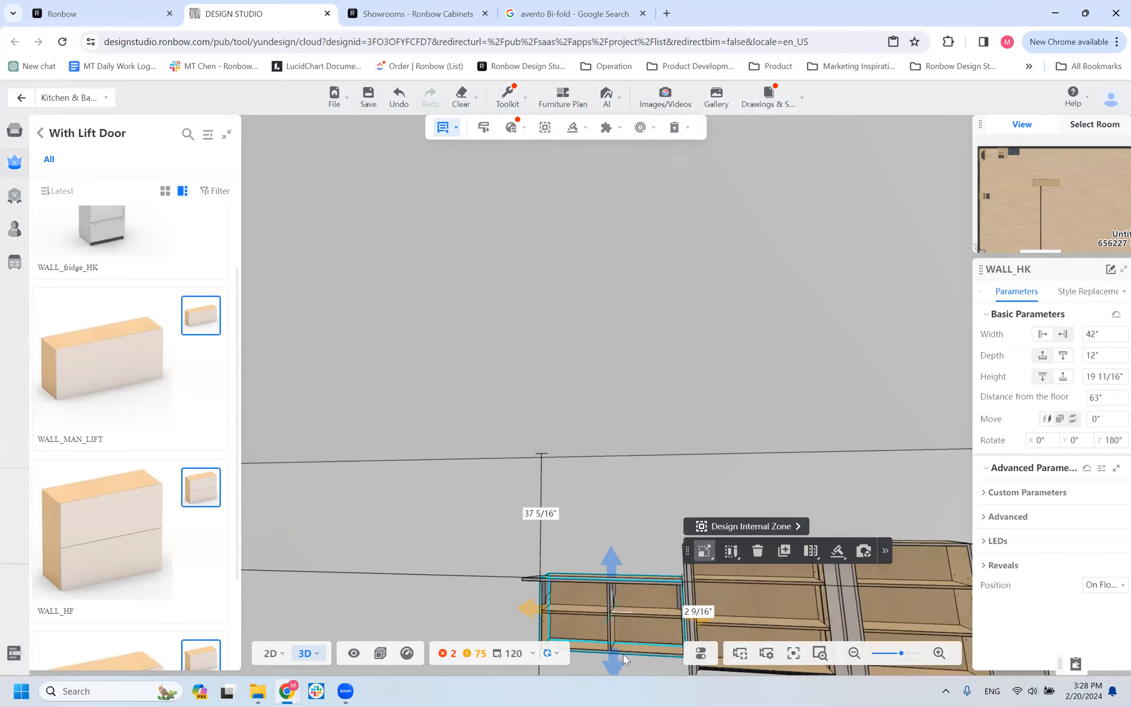
{"action": "scroll", "coordinate": [623, 654], "scroll_direction": "up", "scroll_amount": 2}
{"action": "key", "text": "e"}
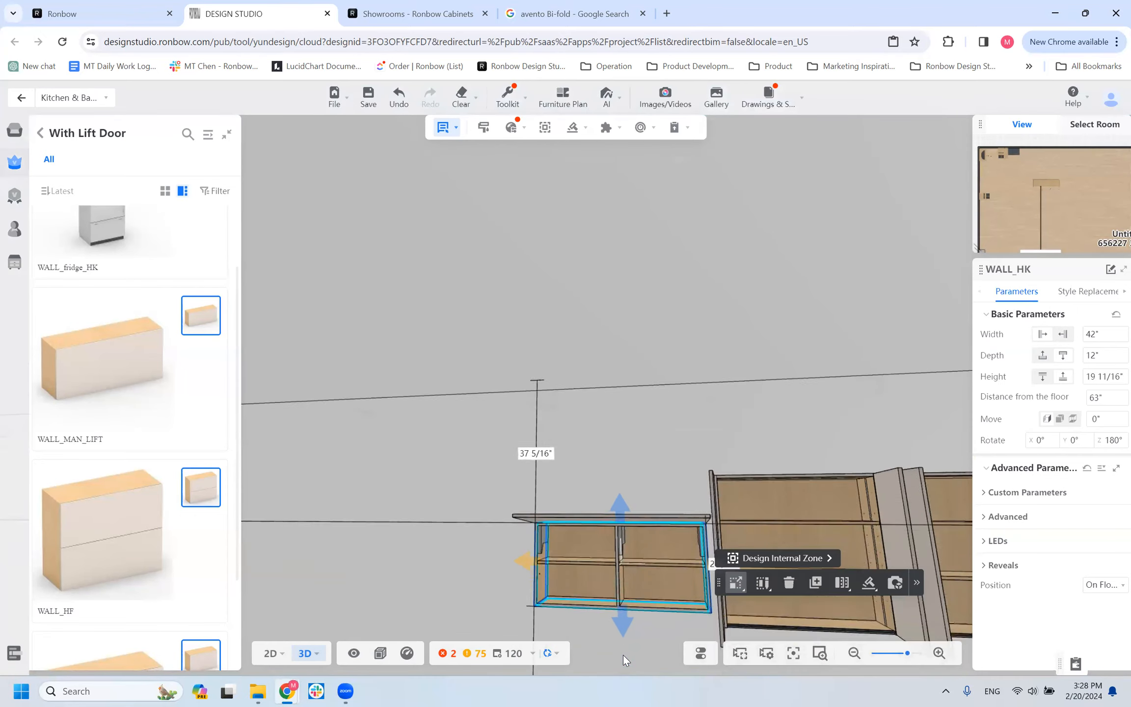
{"action": "key", "text": "e"}
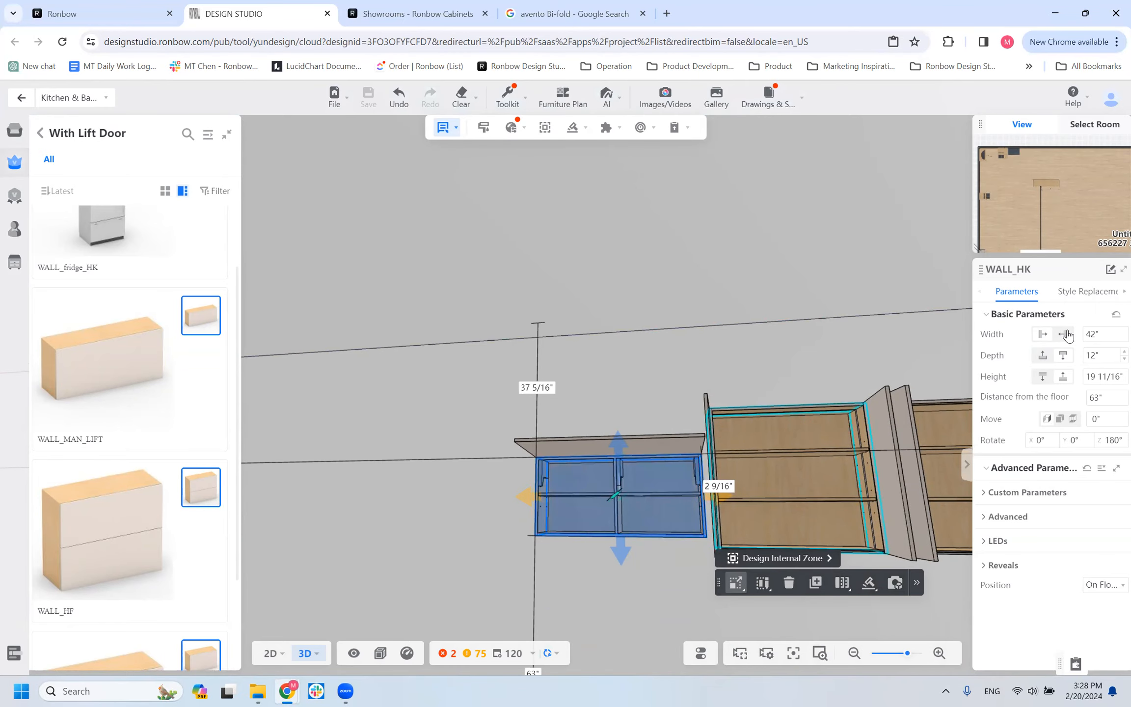
{"action": "left_click", "coordinate": [636, 434]}
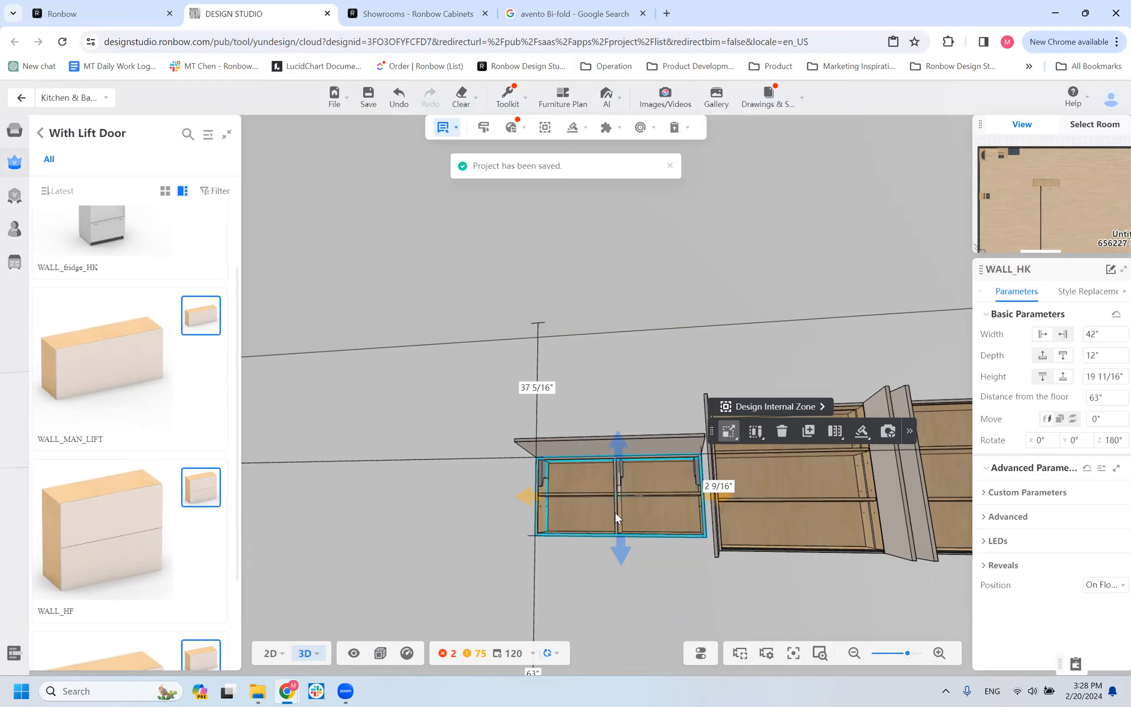
{"action": "left_click_drag", "start_coordinate": [614, 576], "coordinate": [606, 570]}
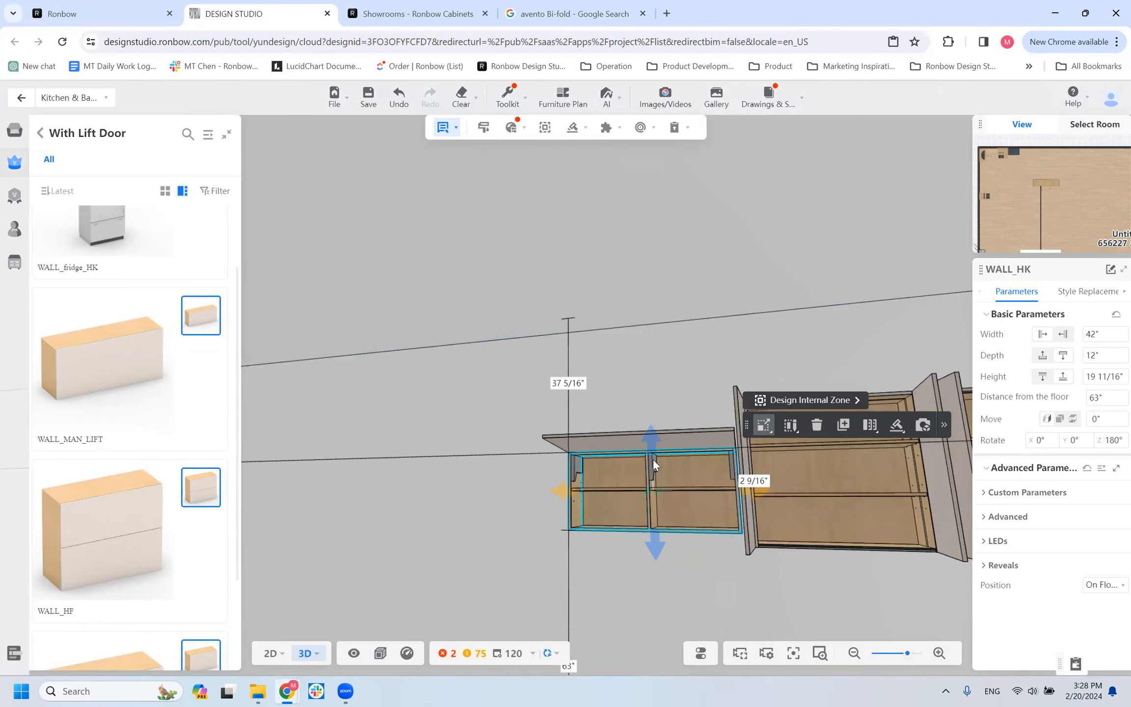
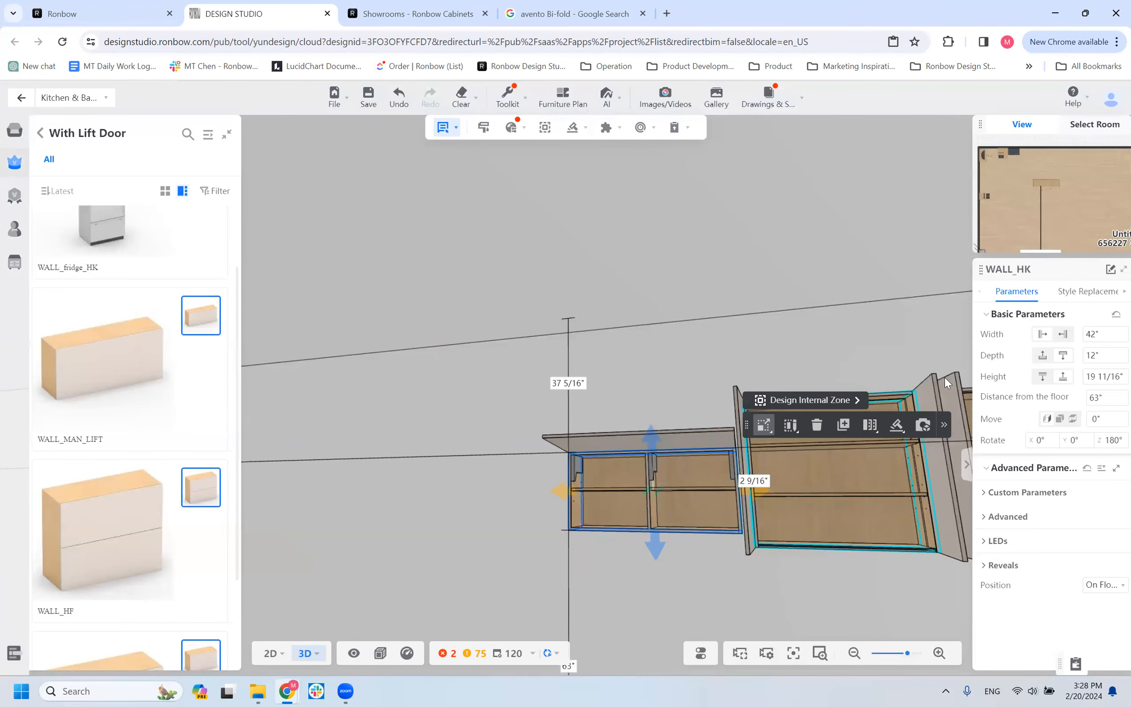
Place a WALL_MAN_LIFT cabinet on the wall about 14 1/4" from the free side of the WALL_HK cabinet.
{"action": "key", "text": "Escape"}
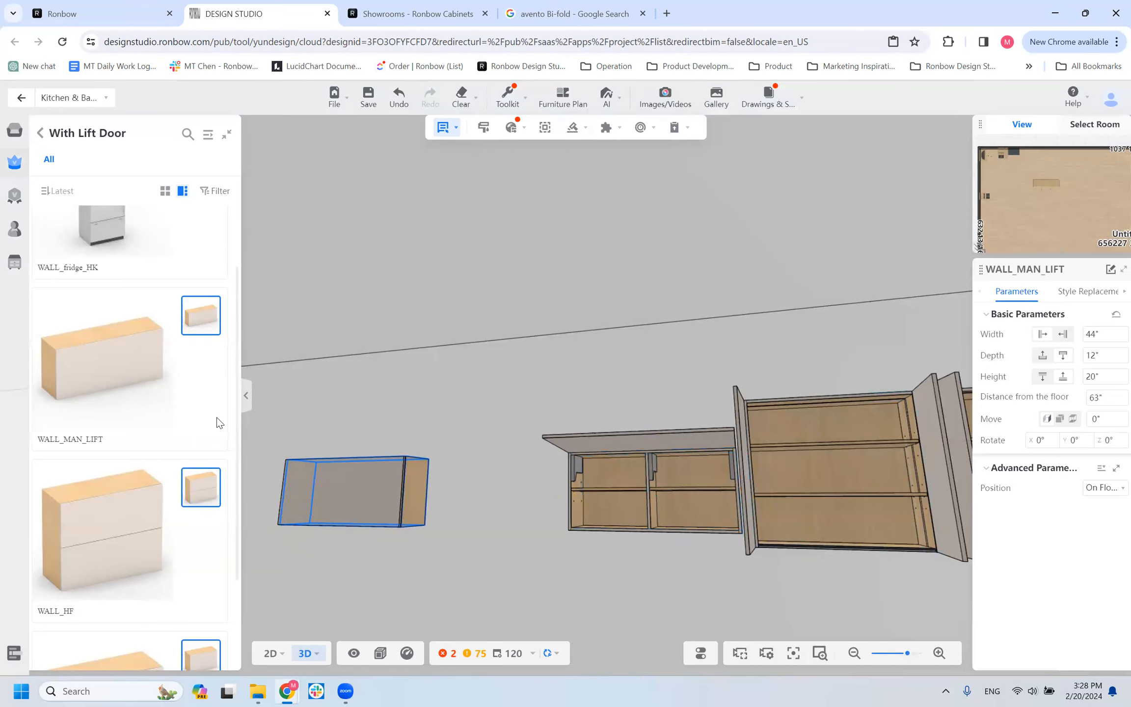
{"action": "left_click", "coordinate": [466, 489]}
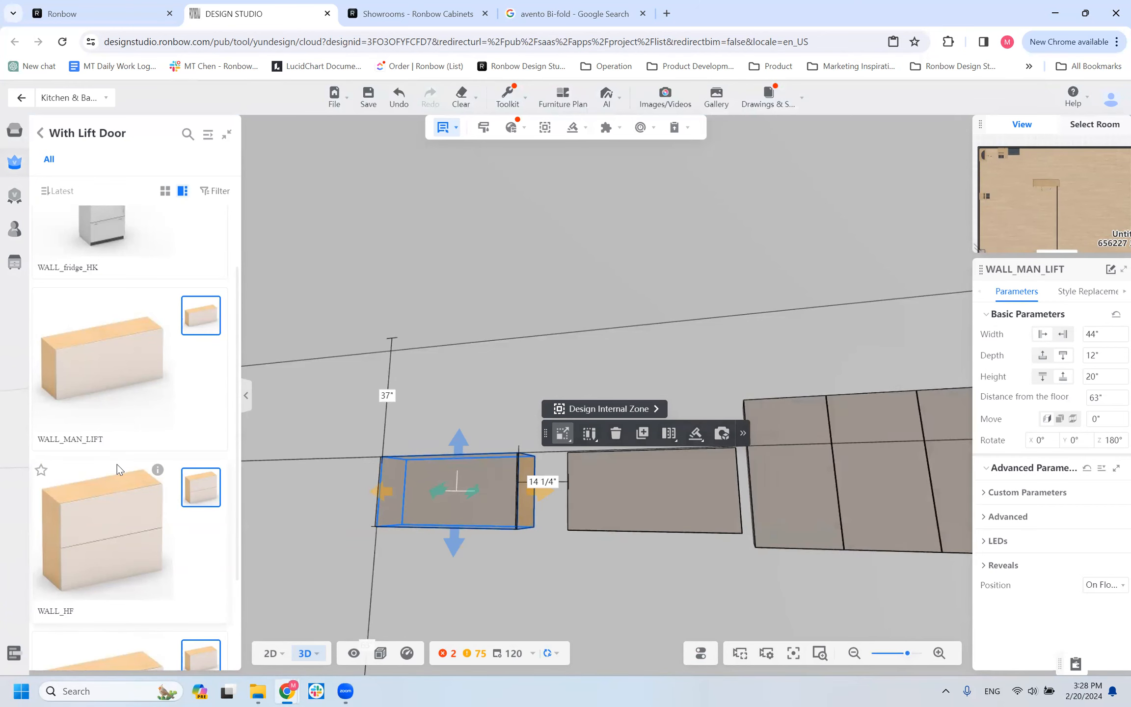
{"action": "scroll", "coordinate": [117, 465], "scroll_direction": "down", "scroll_amount": 1}
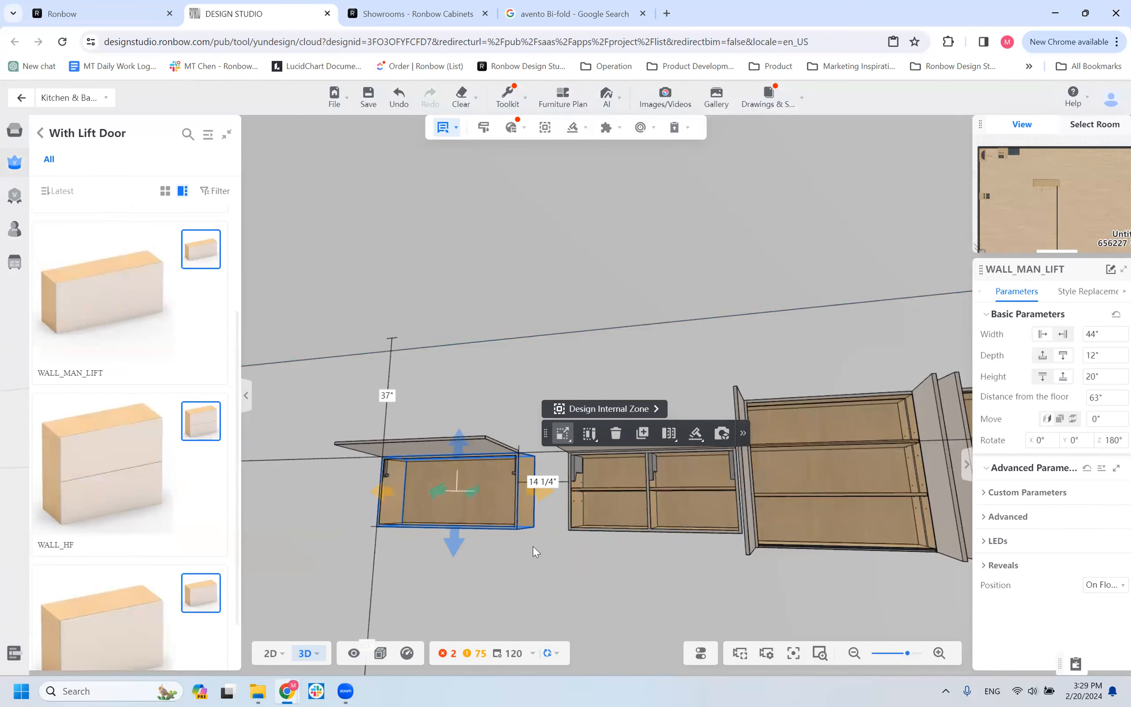
{"action": "scroll", "coordinate": [533, 545], "scroll_direction": "down", "scroll_amount": 1}
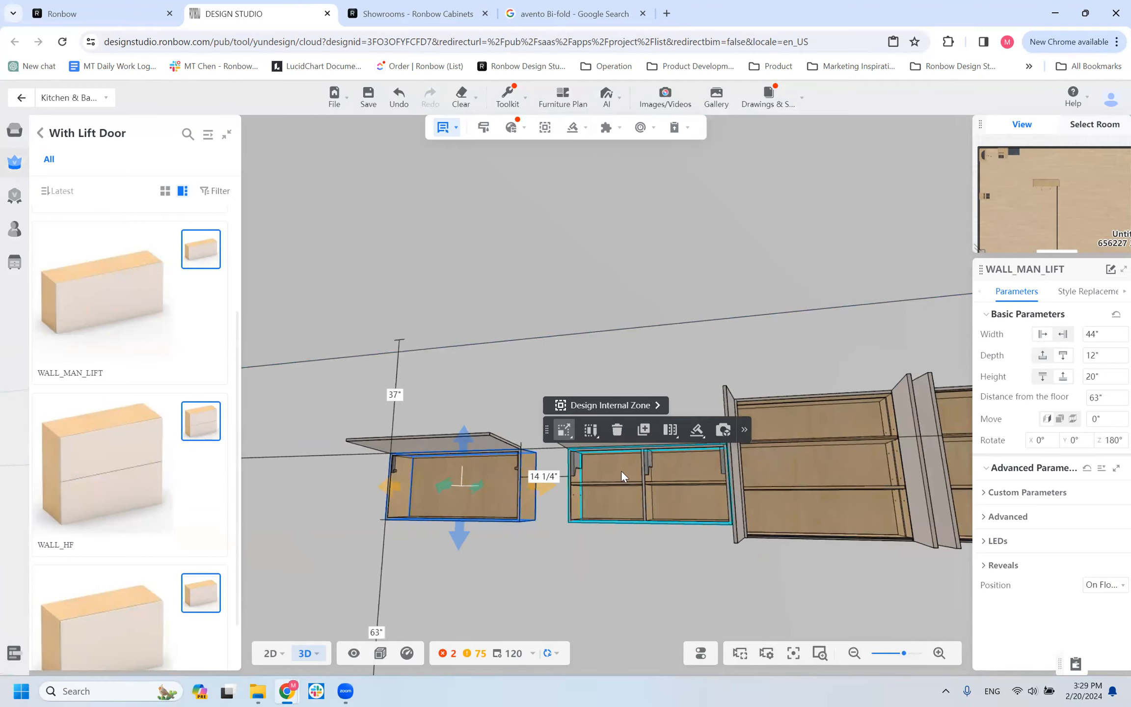
Examine the interior and lift hardware of the WALL_MAN_LIFT cabinet close up beside the WALL_HK cabinet.
{"action": "mouse_move", "coordinate": [559, 431]}
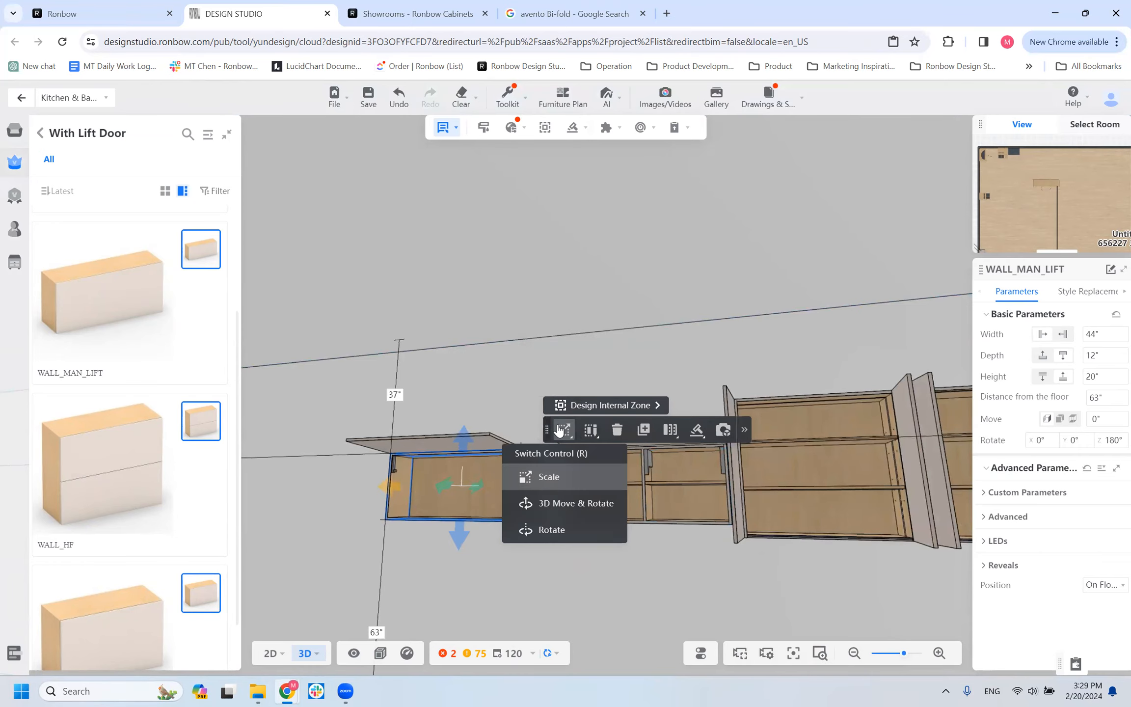
{"action": "left_click_drag", "start_coordinate": [614, 390], "coordinate": [598, 462]}
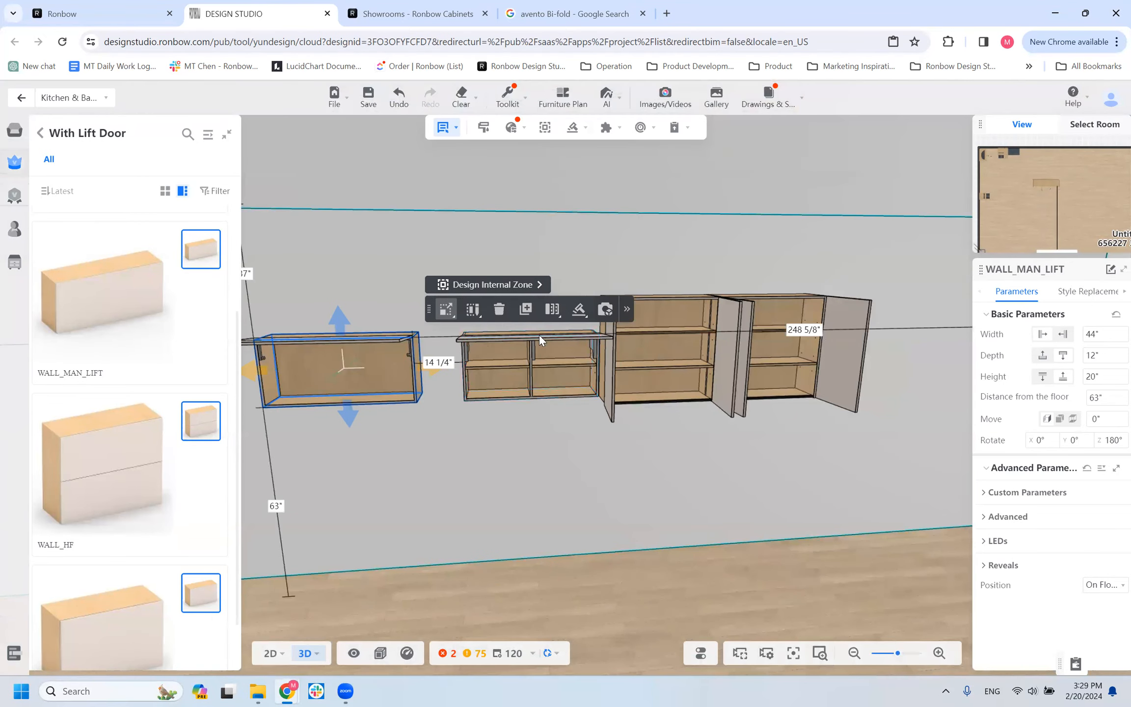
{"action": "left_click_drag", "start_coordinate": [482, 502], "coordinate": [353, 350]}
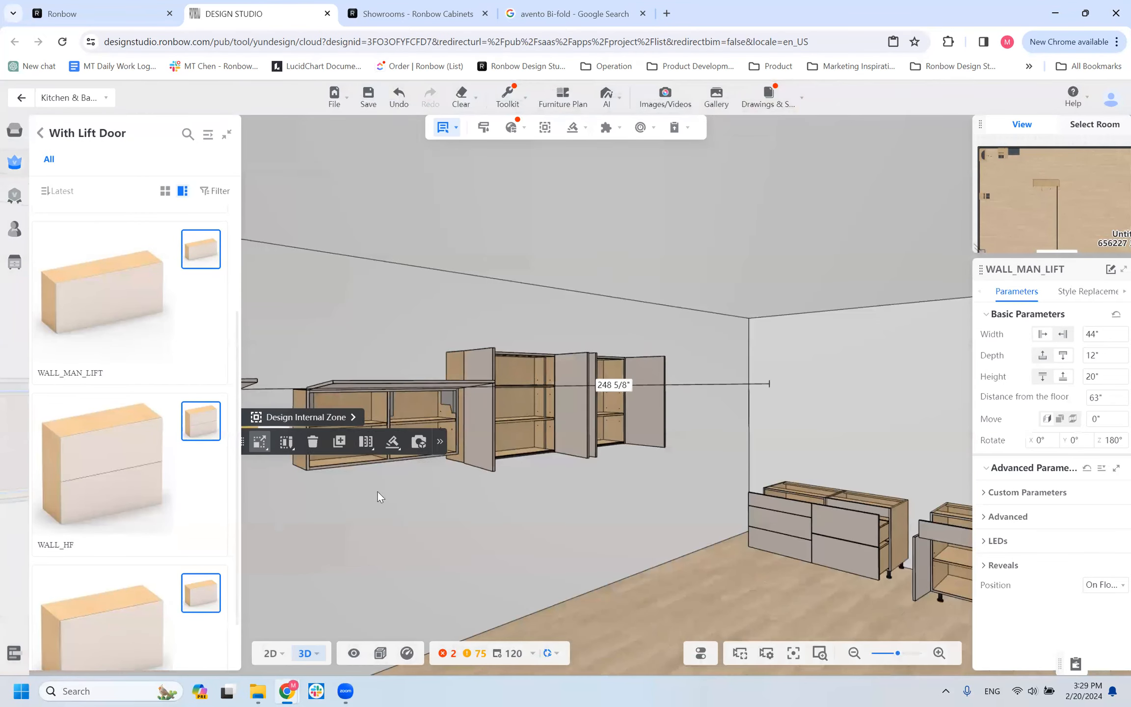
{"action": "left_click", "coordinate": [366, 441]}
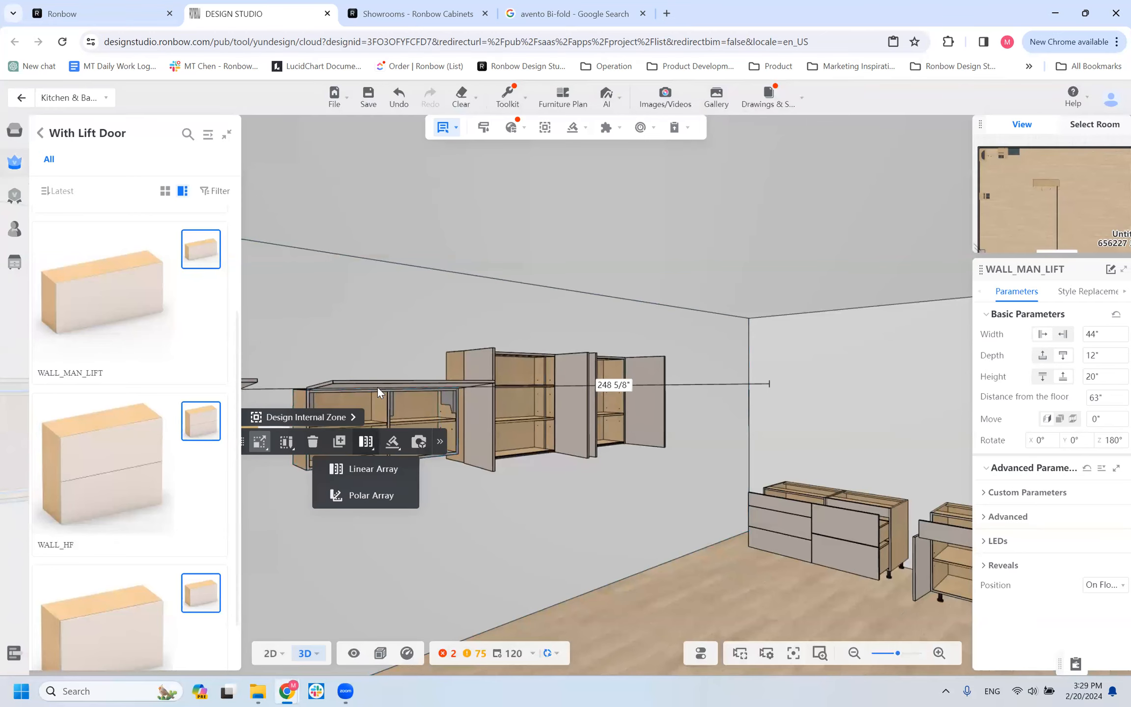
{"action": "left_click_drag", "start_coordinate": [402, 526], "coordinate": [737, 596]}
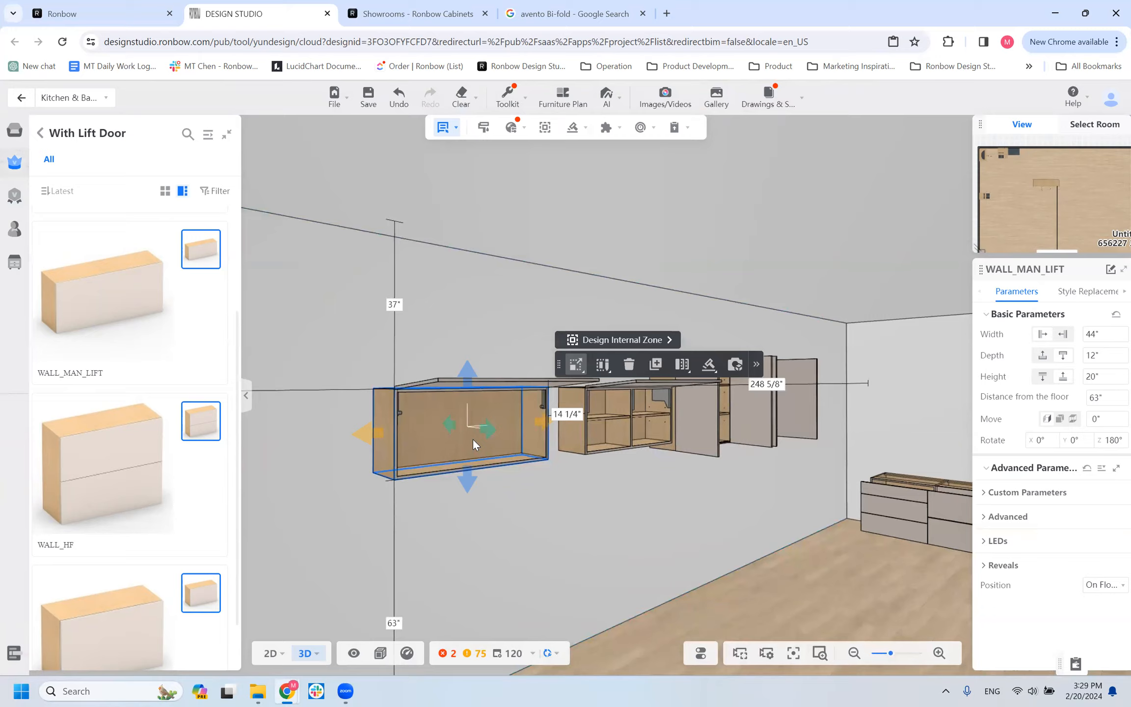
{"action": "scroll", "coordinate": [563, 429], "scroll_direction": "up", "scroll_amount": 3}
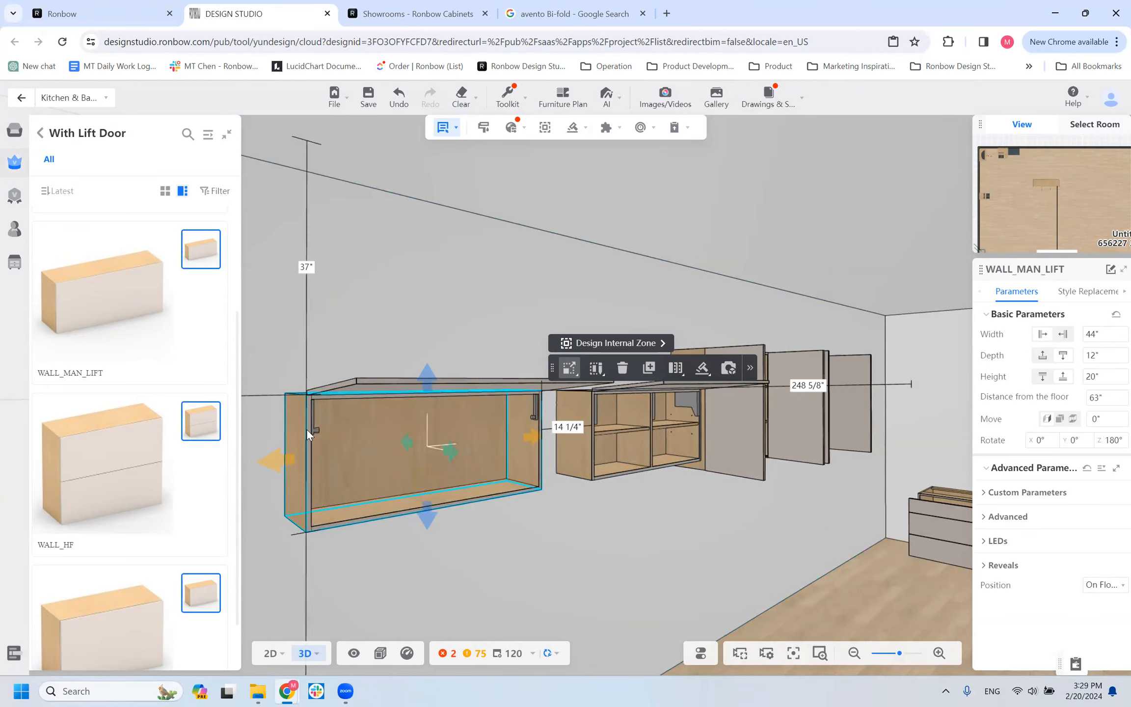
{"action": "scroll", "coordinate": [307, 428], "scroll_direction": "up", "scroll_amount": 1}
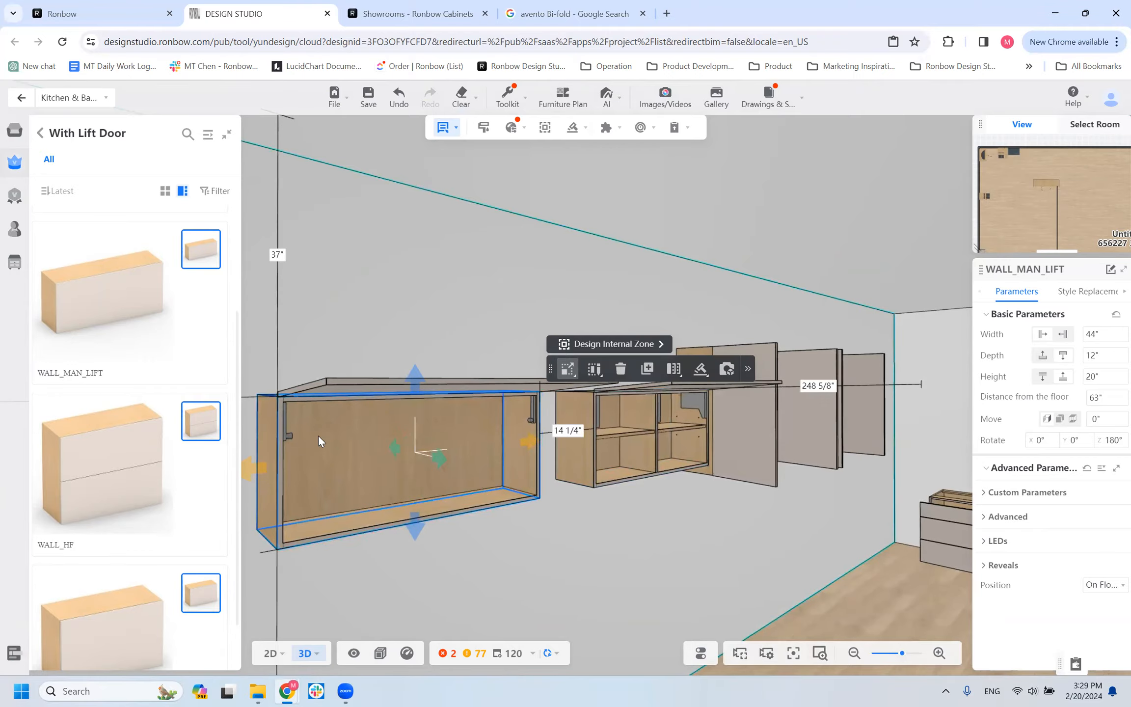
{"action": "scroll", "coordinate": [529, 432], "scroll_direction": "up", "scroll_amount": 2}
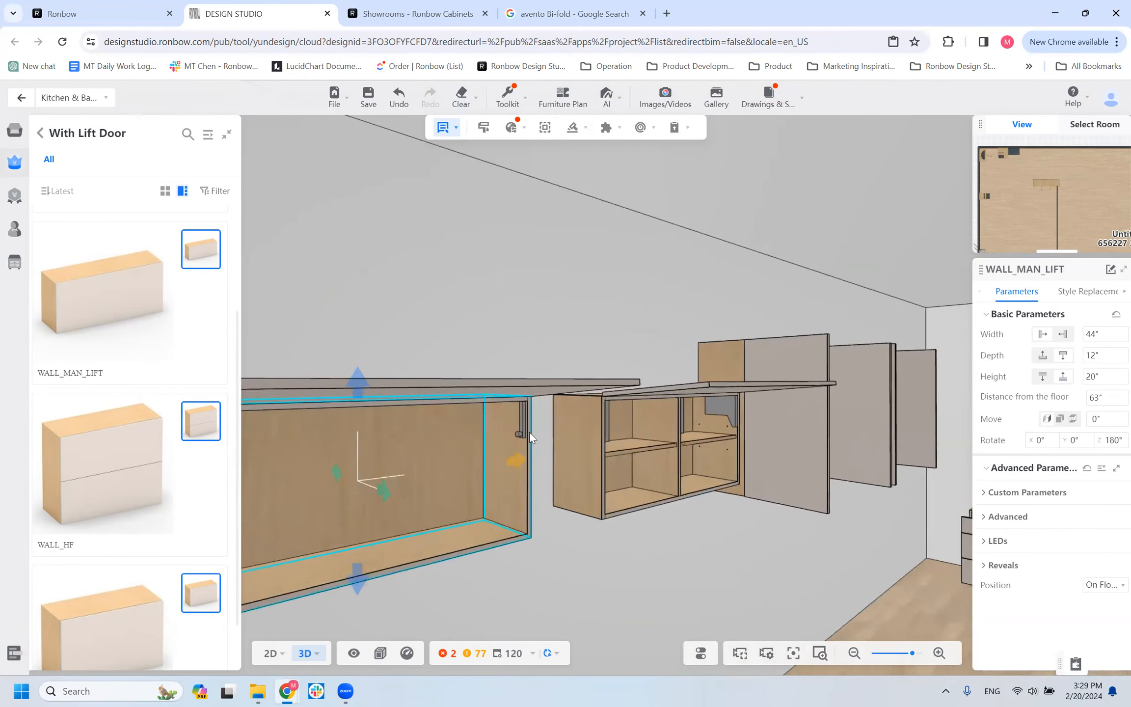
{"action": "scroll", "coordinate": [525, 436], "scroll_direction": "up", "scroll_amount": 1}
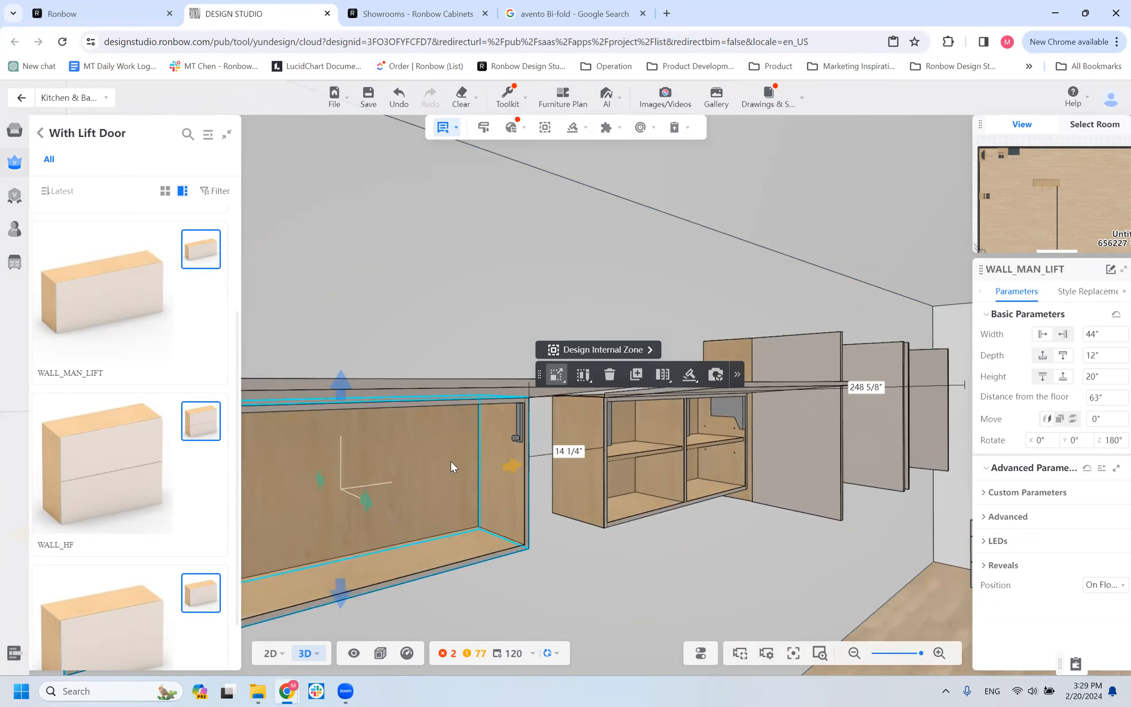
{"action": "scroll", "coordinate": [331, 480], "scroll_direction": "down", "scroll_amount": 2}
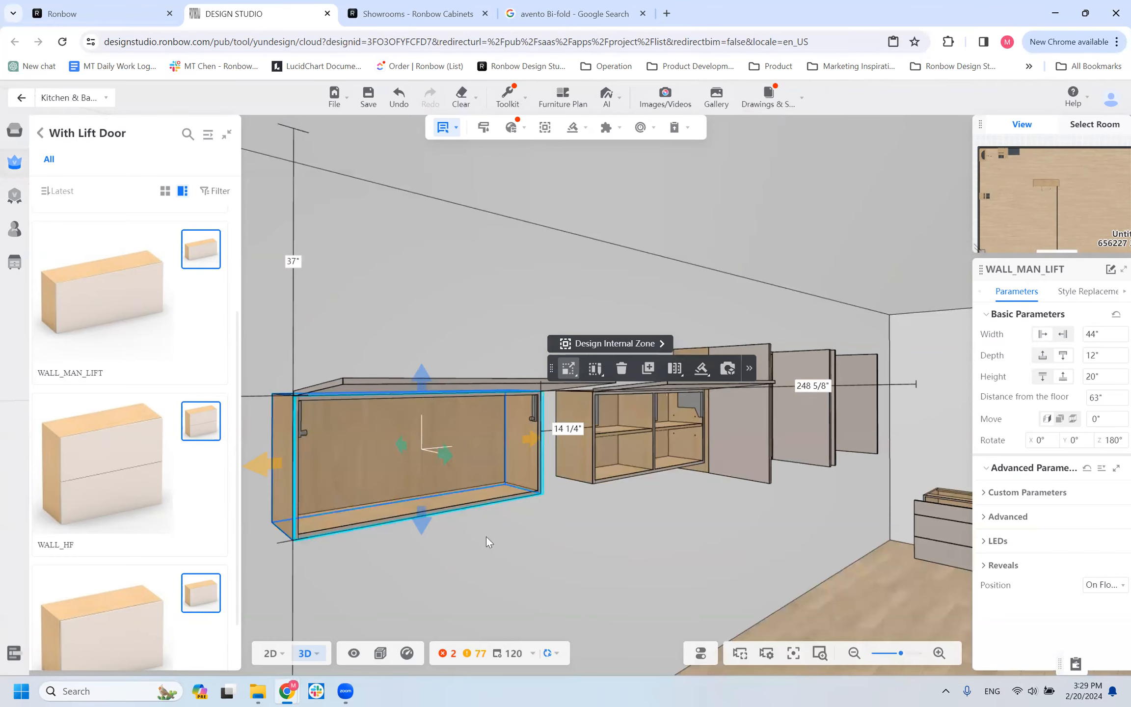
{"action": "left_click_drag", "start_coordinate": [423, 557], "coordinate": [441, 554]}
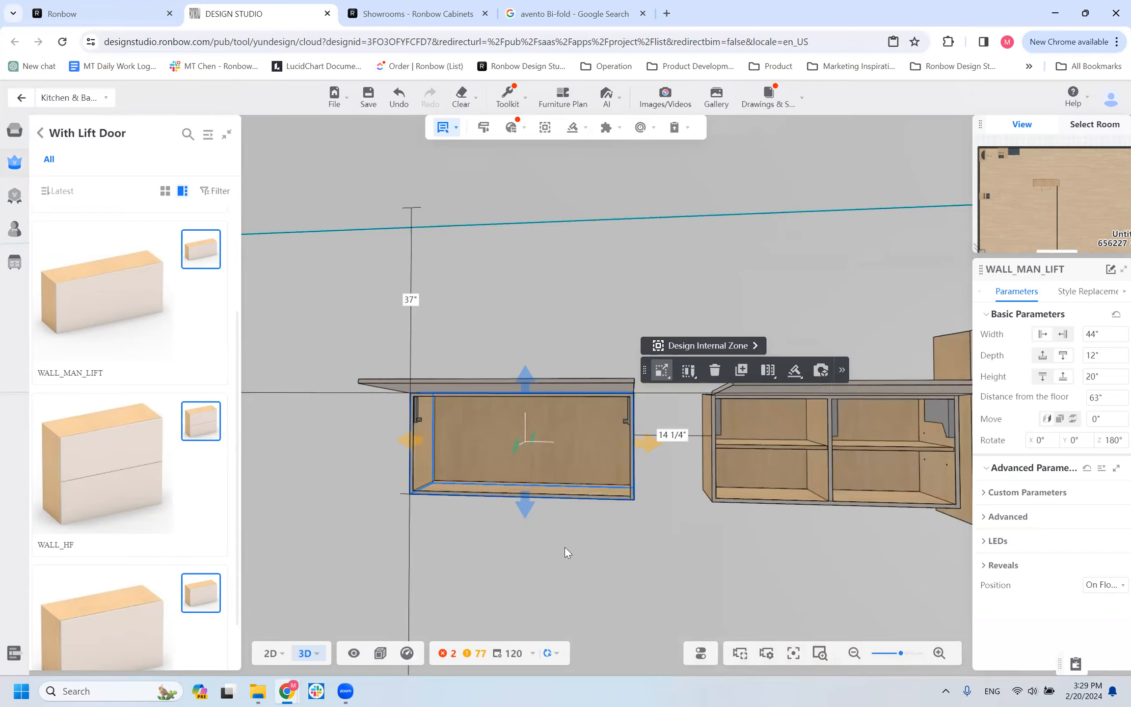
{"action": "scroll", "coordinate": [564, 547], "scroll_direction": "down", "scroll_amount": 3}
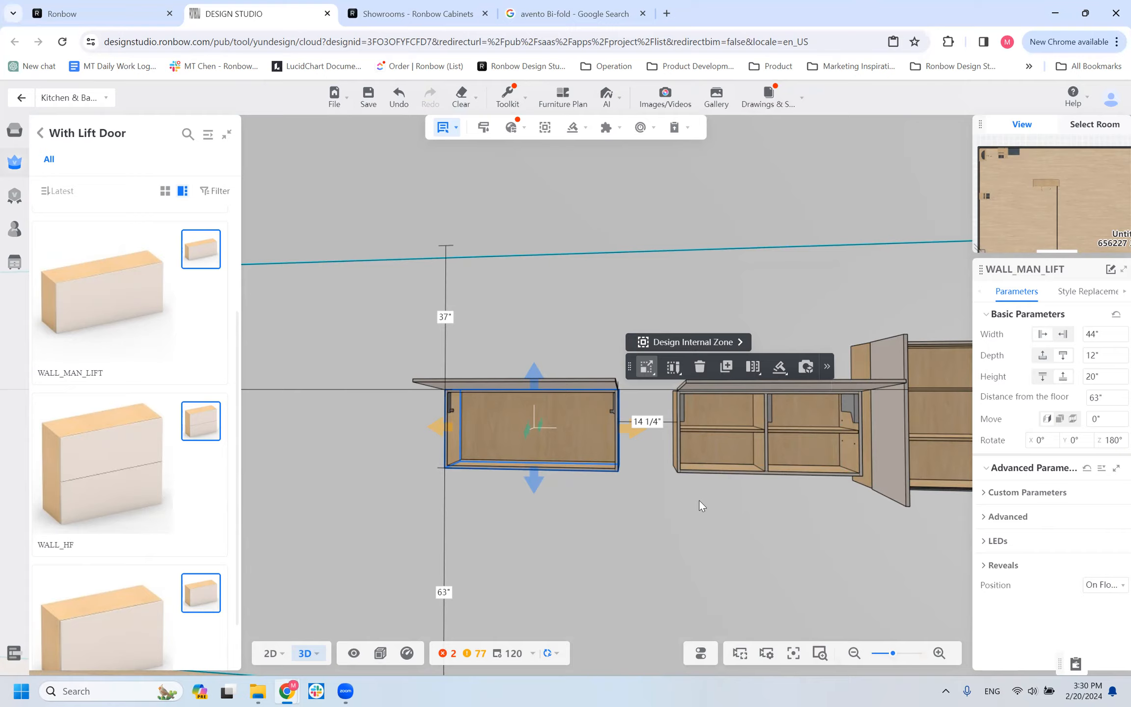
Set the WALL_HK lift-door cabinet's width to 48".
{"action": "left_click", "coordinate": [794, 433]}
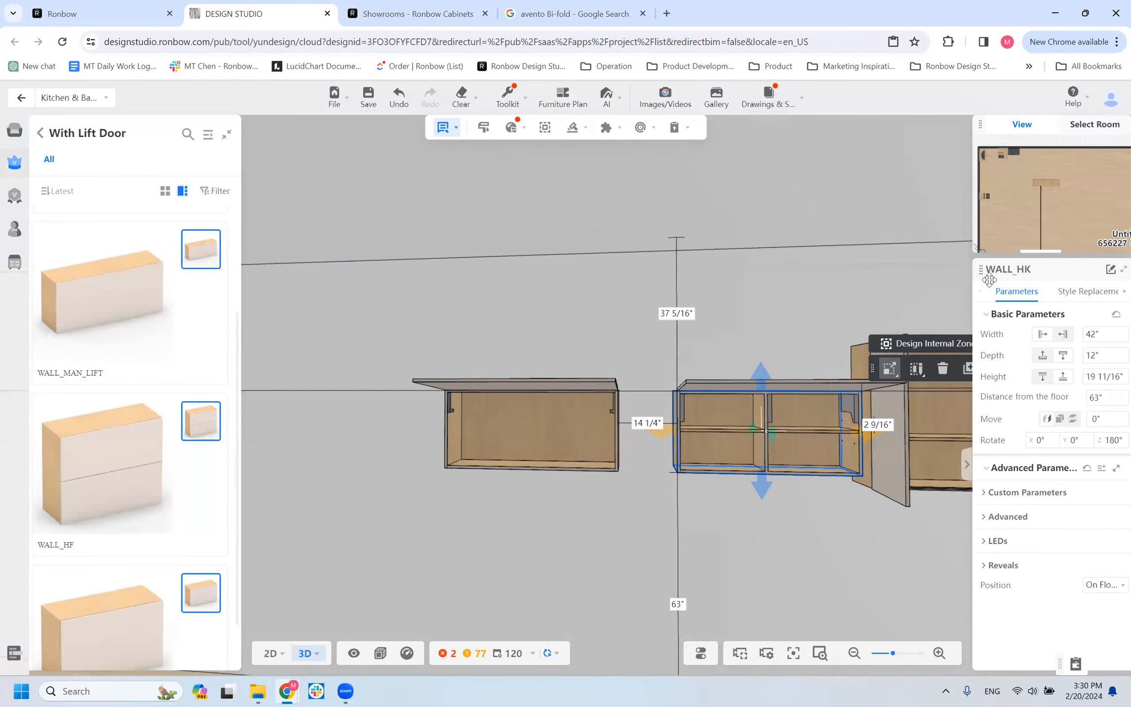
{"action": "left_click", "coordinate": [1073, 339]}
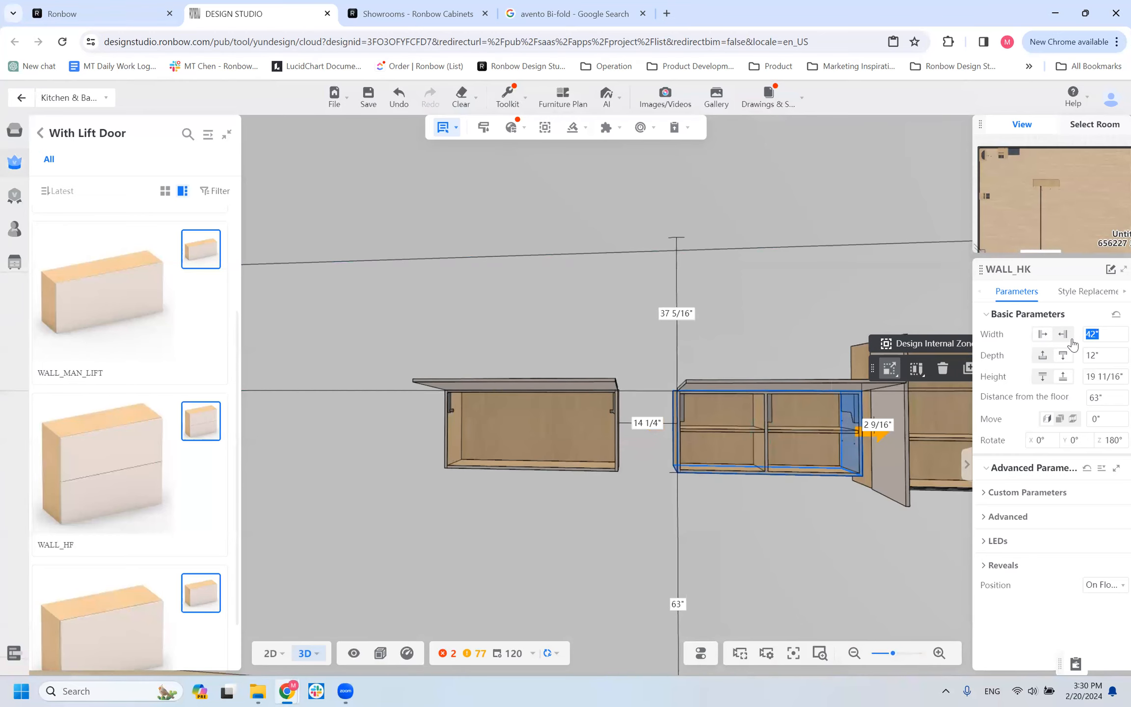
{"action": "type", "text": "7"}
{"action": "type", "text": "48"}
{"action": "key", "text": "Return"}
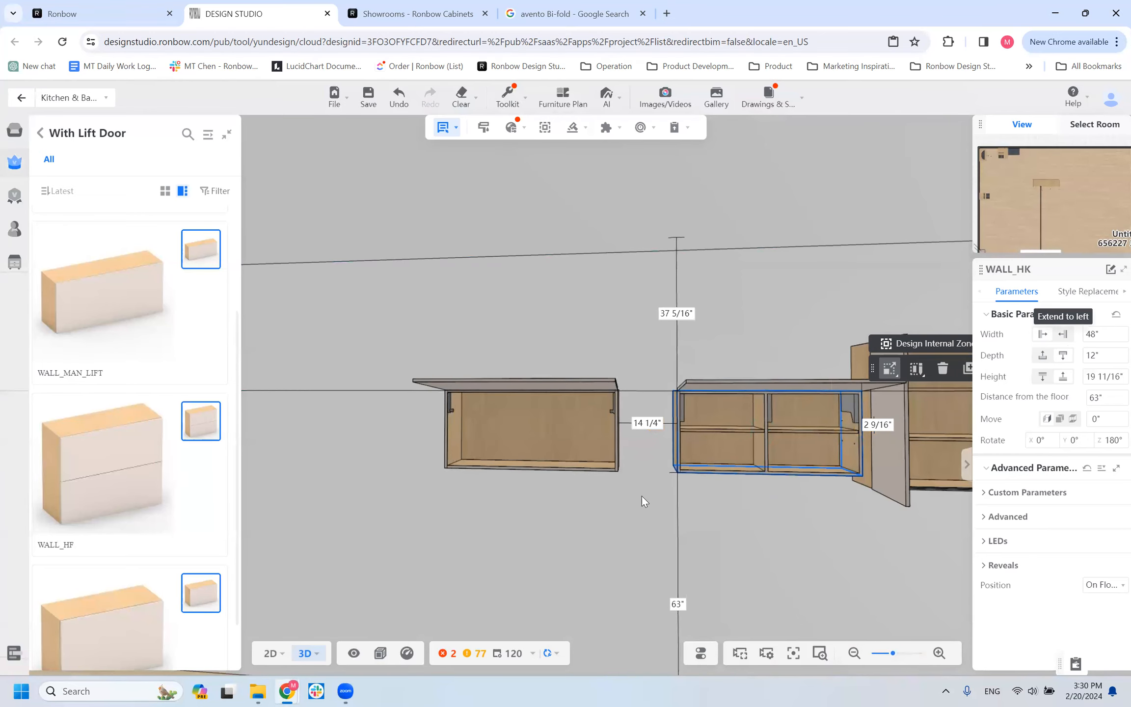
Delete the hinged-door WALL cabinet directly beside the widened WALL_HK cabinet.
{"action": "right_click_drag", "start_coordinate": [684, 409], "coordinate": [820, 395]}
{"action": "right_click_drag", "start_coordinate": [823, 457], "coordinate": [772, 428]}
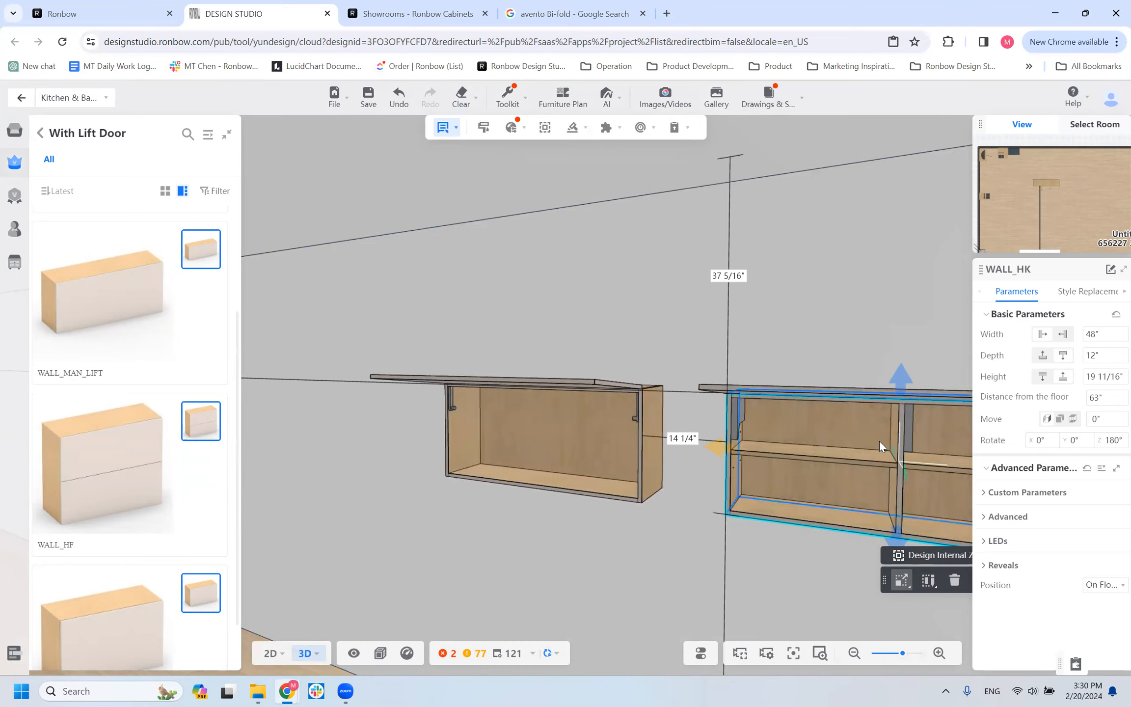
{"action": "scroll", "coordinate": [868, 408], "scroll_direction": "down", "scroll_amount": 1}
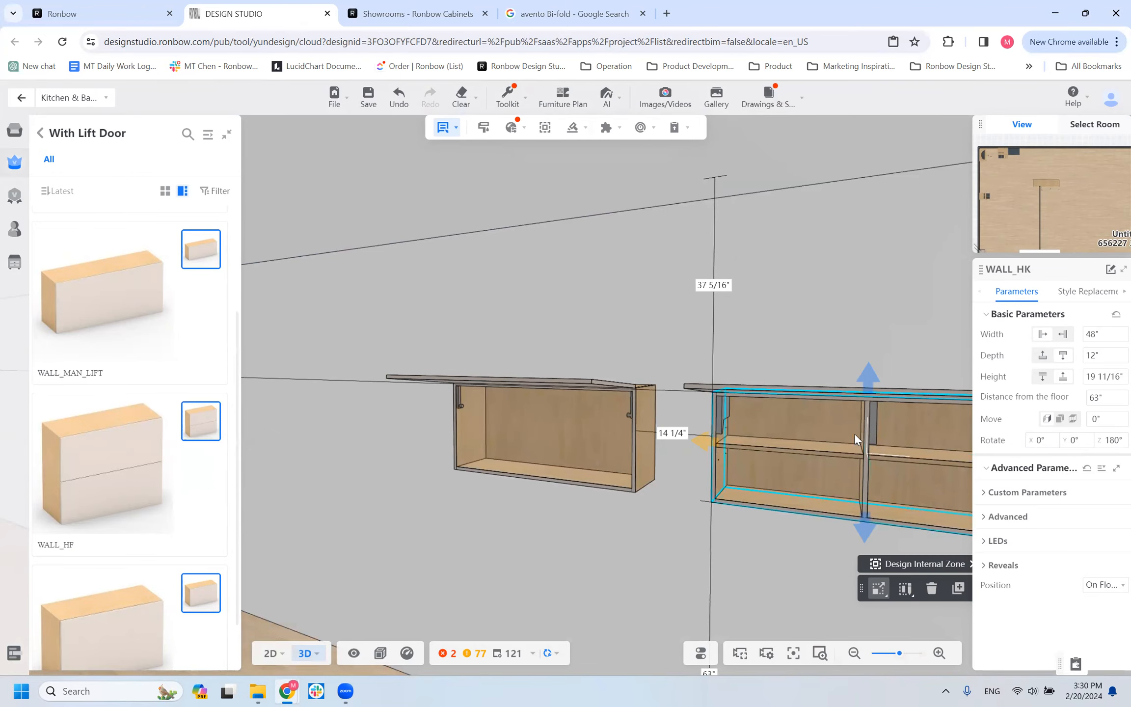
{"action": "scroll", "coordinate": [745, 423], "scroll_direction": "down", "scroll_amount": 1}
{"action": "left_click", "coordinate": [693, 396]}
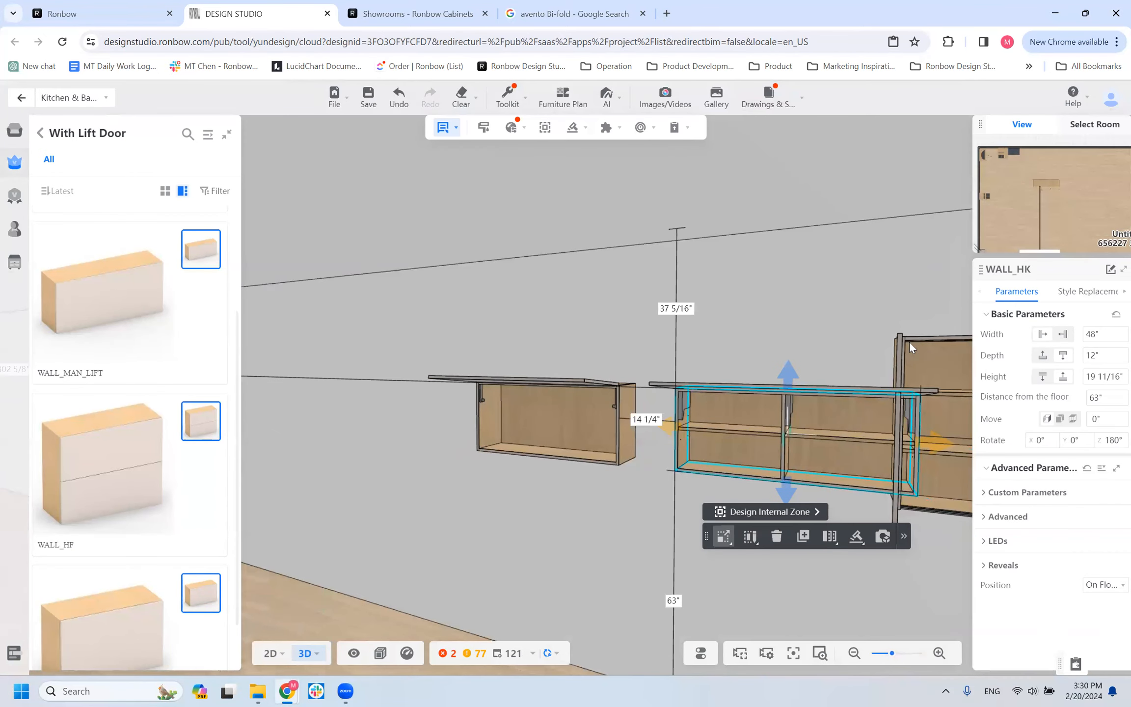
{"action": "left_click", "coordinate": [940, 340]}
{"action": "key", "text": "Delete"}
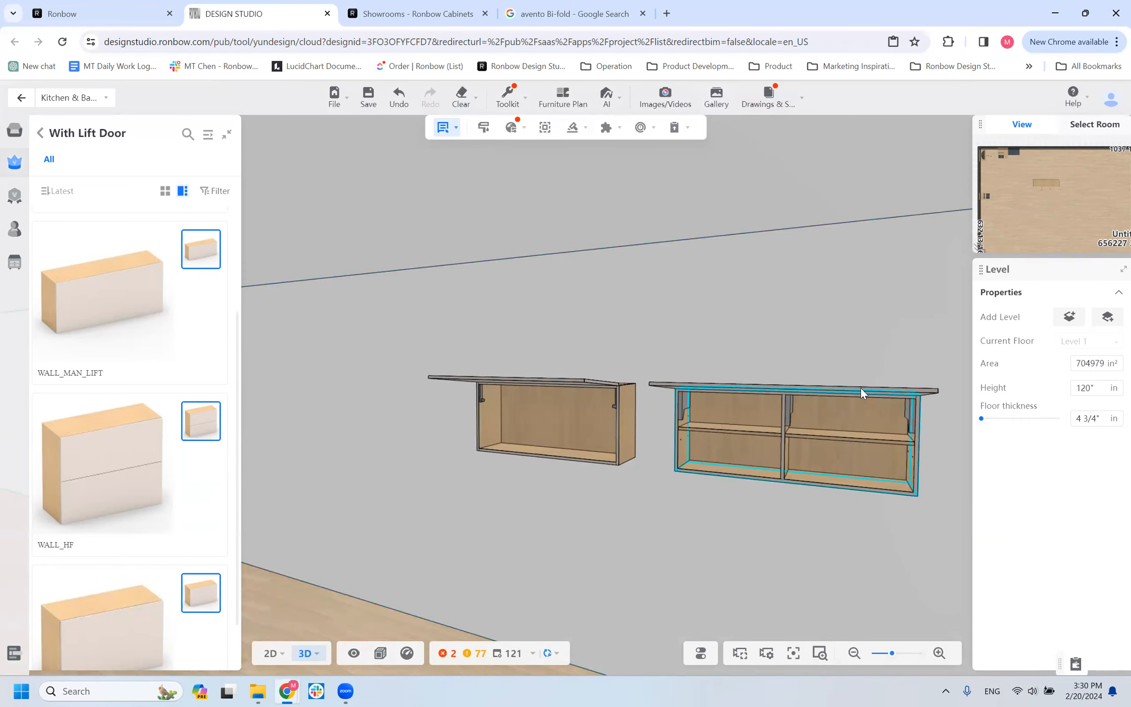
Check the basic size parameters of the widened WALL_HK cabinet.
{"action": "left_click", "coordinate": [777, 413]}
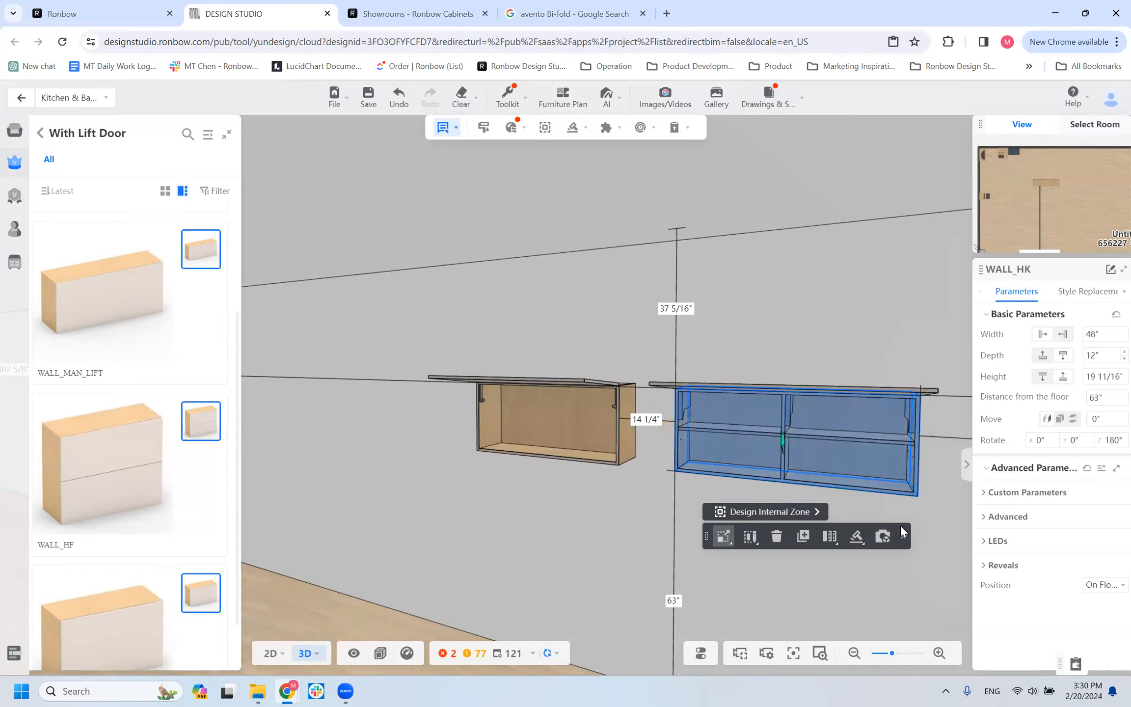
{"action": "right_click", "coordinate": [787, 404]}
{"action": "left_click", "coordinate": [749, 461]}
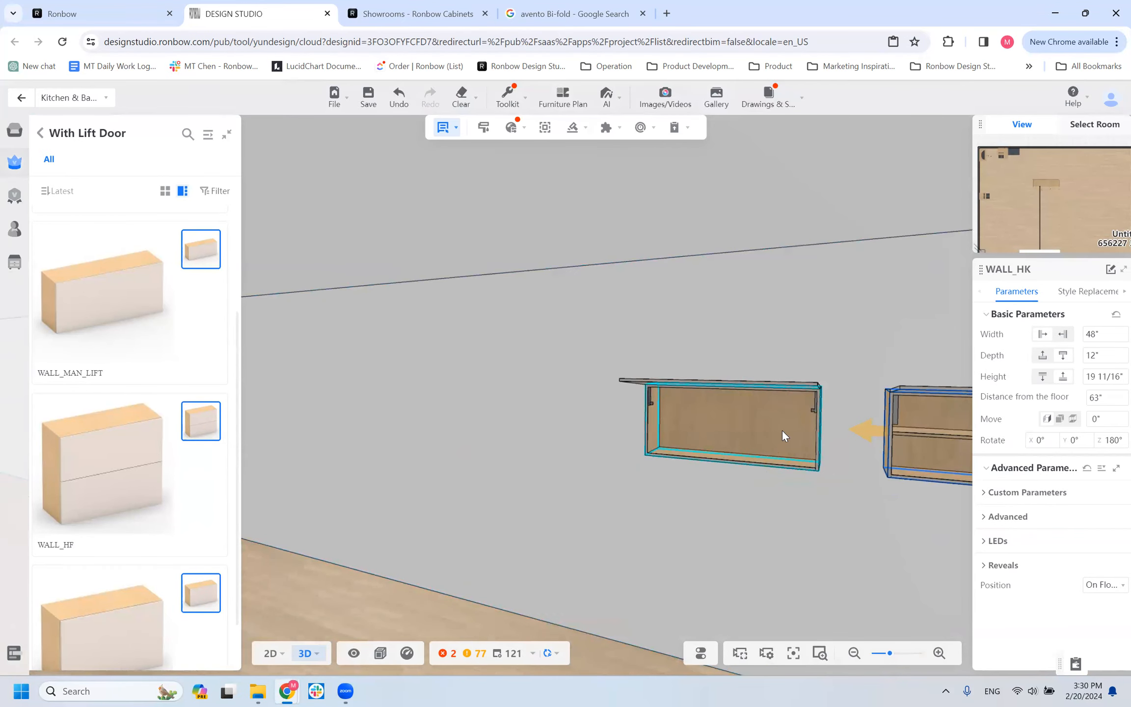
{"action": "left_click", "coordinate": [781, 429]}
Set the WALL_MAN_LIFT cabinet's width to 48".
{"action": "right_click_drag", "start_coordinate": [504, 451], "coordinate": [573, 438]}
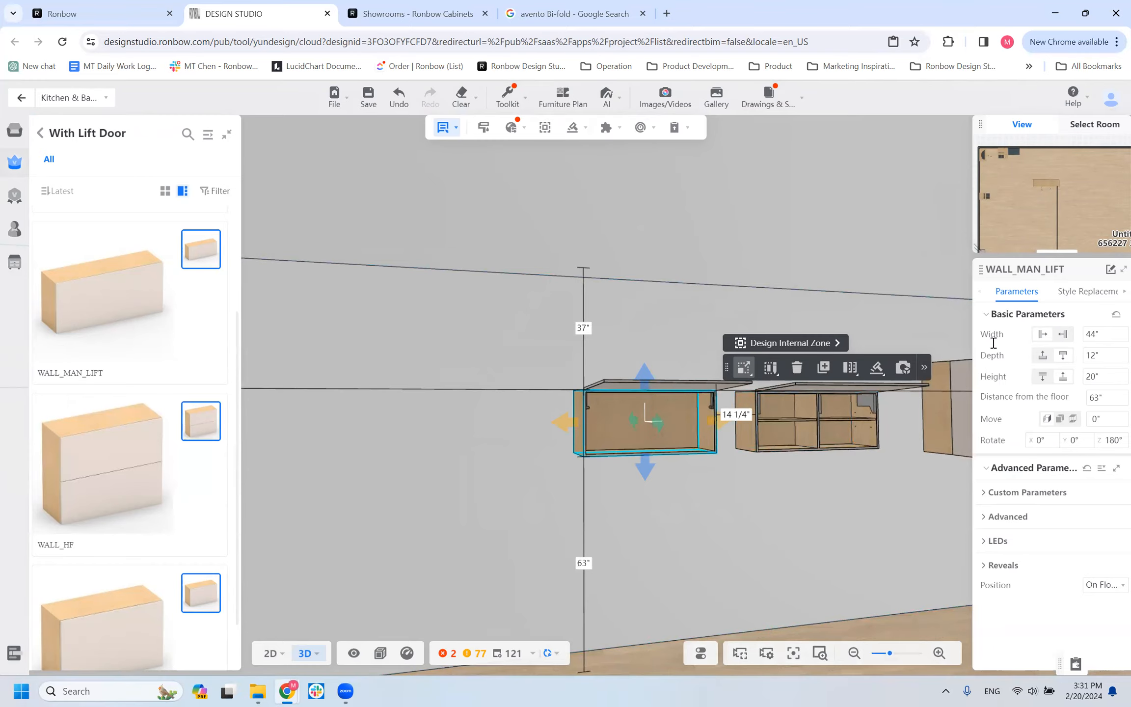
{"action": "left_click", "coordinate": [1096, 334]}
{"action": "type", "text": "48"}
{"action": "key", "text": "Return"}
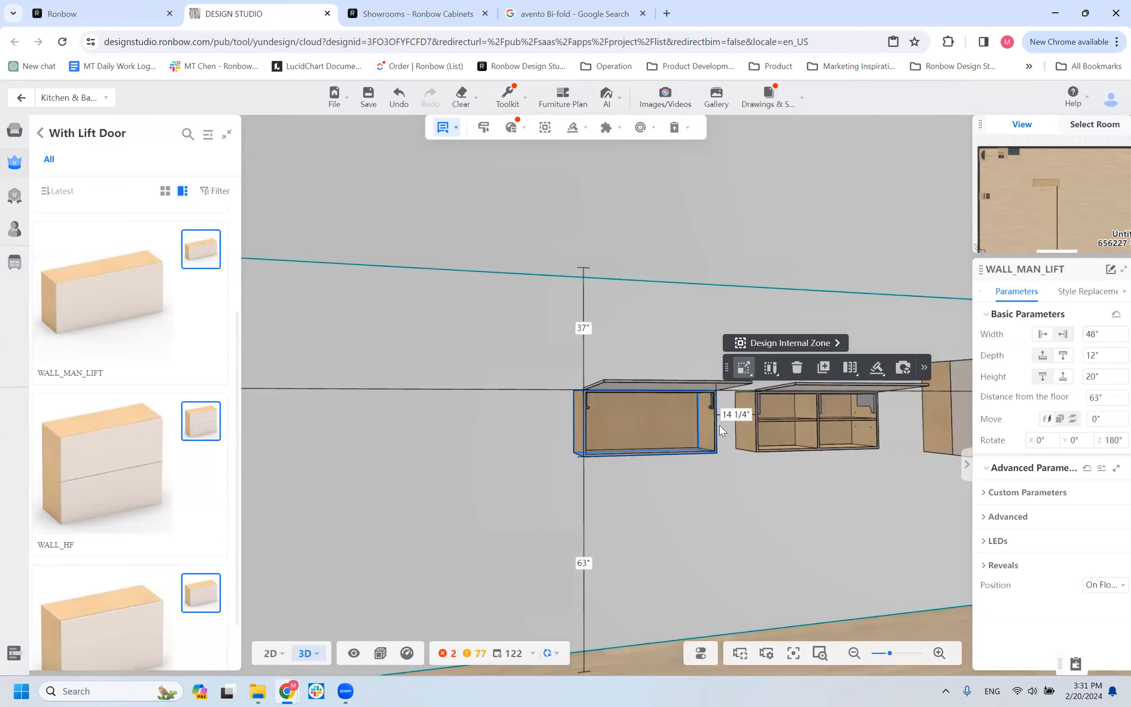
Compare the interior layout, lift hardware and size parameters of the WALL_MAN_LIFT and WALL_HK cabinets from several angles.
{"action": "left_click_drag", "start_coordinate": [686, 500], "coordinate": [656, 492]}
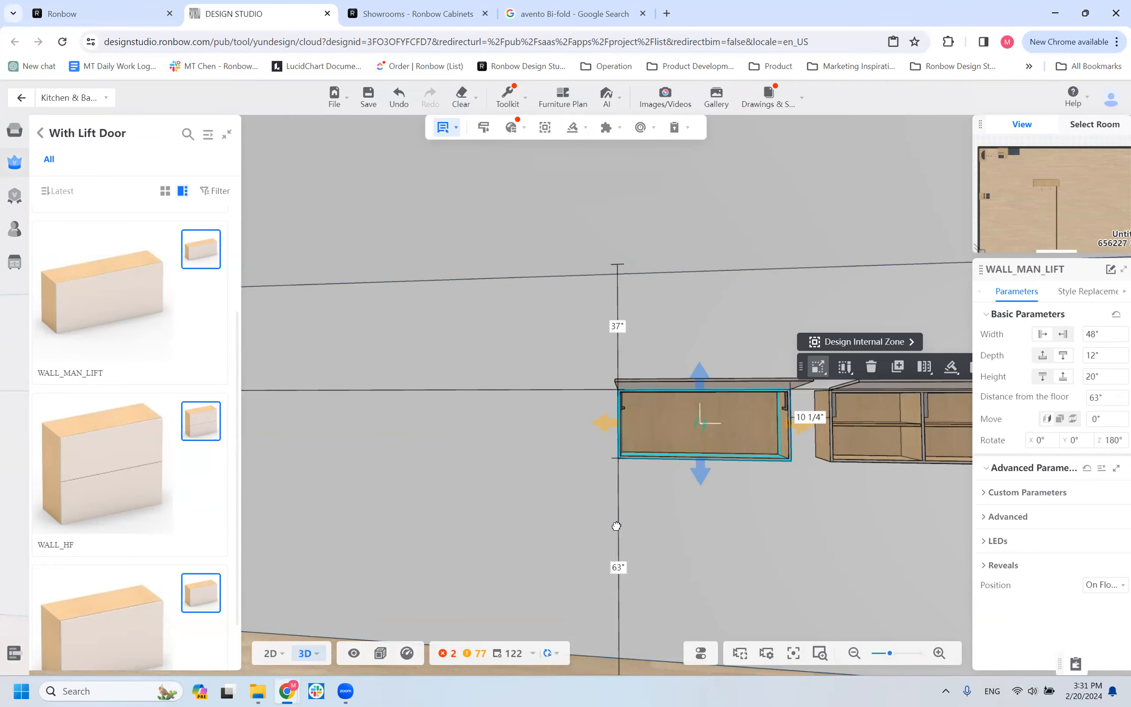
{"action": "left_click_drag", "start_coordinate": [614, 524], "coordinate": [609, 526]}
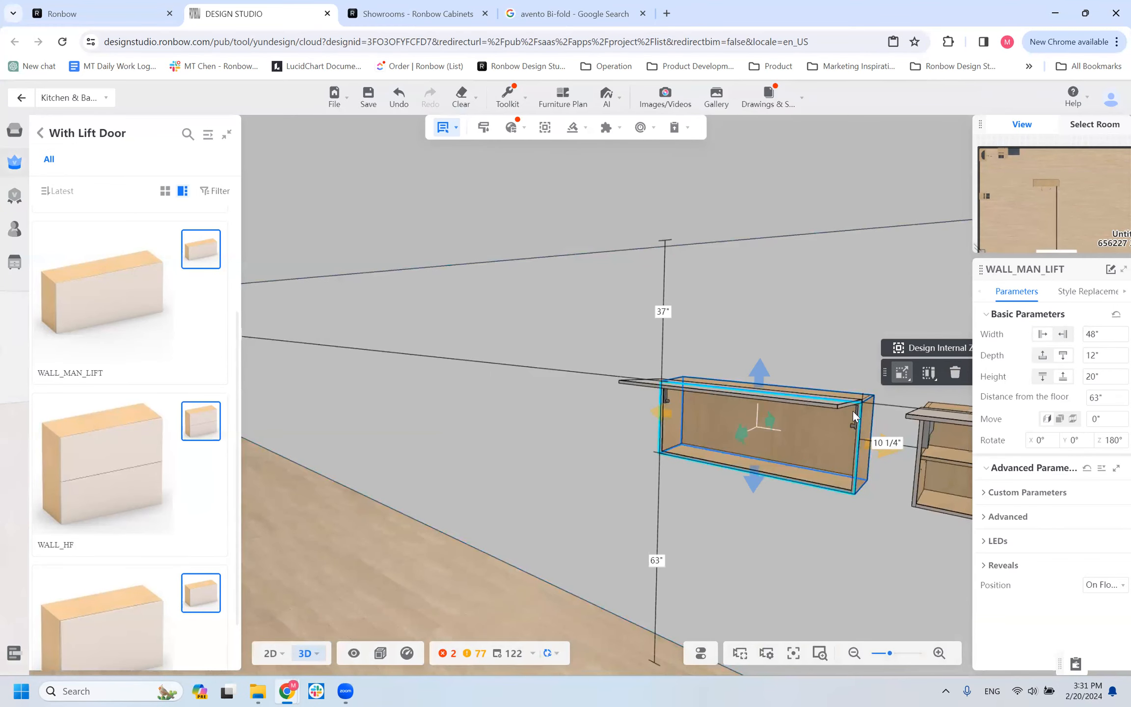
{"action": "left_click_drag", "start_coordinate": [742, 510], "coordinate": [541, 373]}
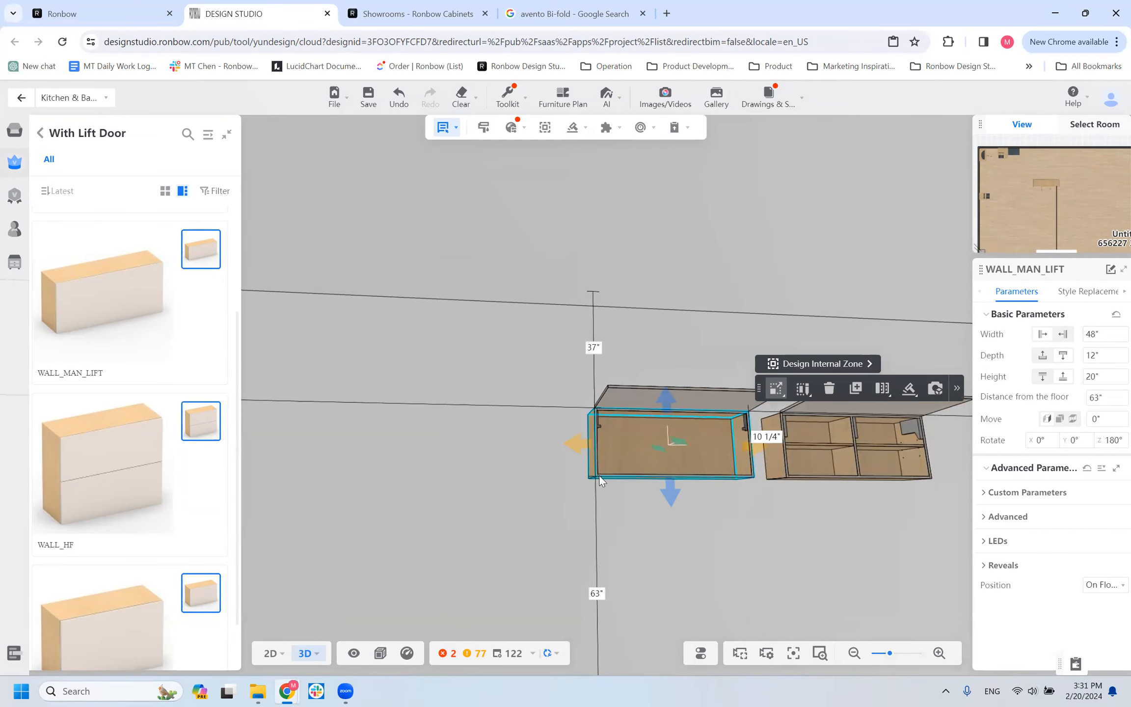
{"action": "mouse_move", "coordinate": [658, 532]}
{"action": "left_mouse_down"}
{"action": "mouse_move", "coordinate": [635, 555]}
{"action": "mouse_move", "coordinate": [648, 524]}
{"action": "left_mouse_up"}
{"action": "scroll", "coordinate": [671, 466], "scroll_direction": "up", "scroll_amount": 3}
{"action": "left_click", "coordinate": [675, 416]}
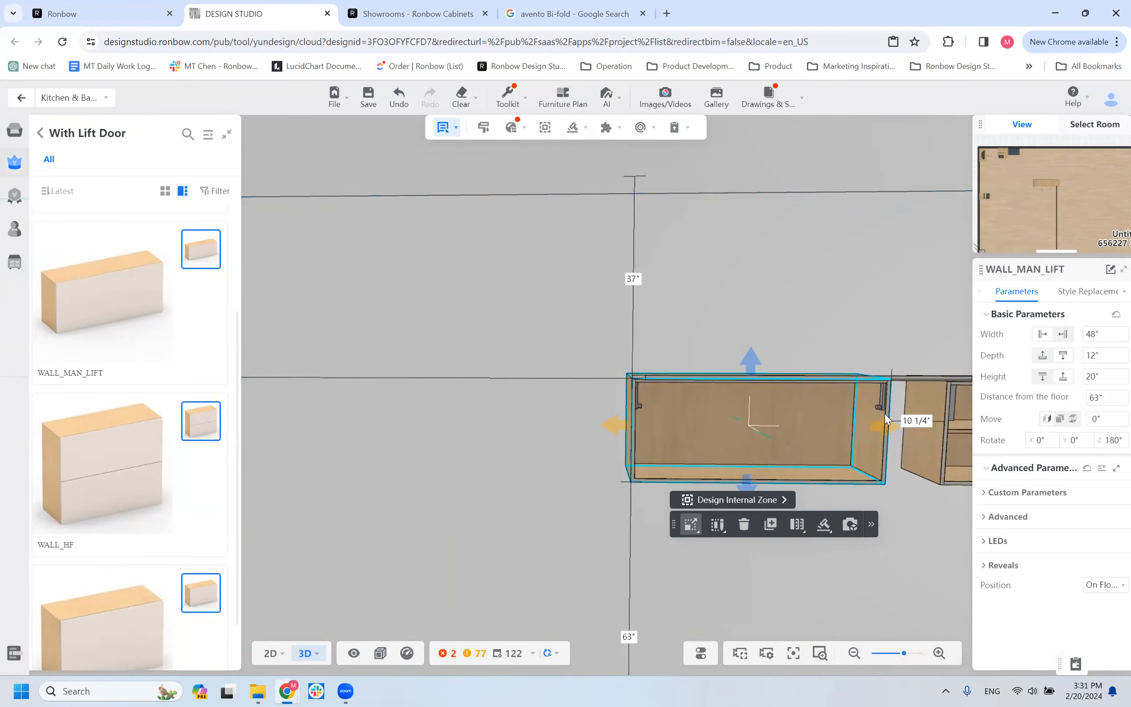
{"action": "scroll", "coordinate": [835, 412], "scroll_direction": "down", "scroll_amount": 3}
{"action": "left_click", "coordinate": [710, 398]}
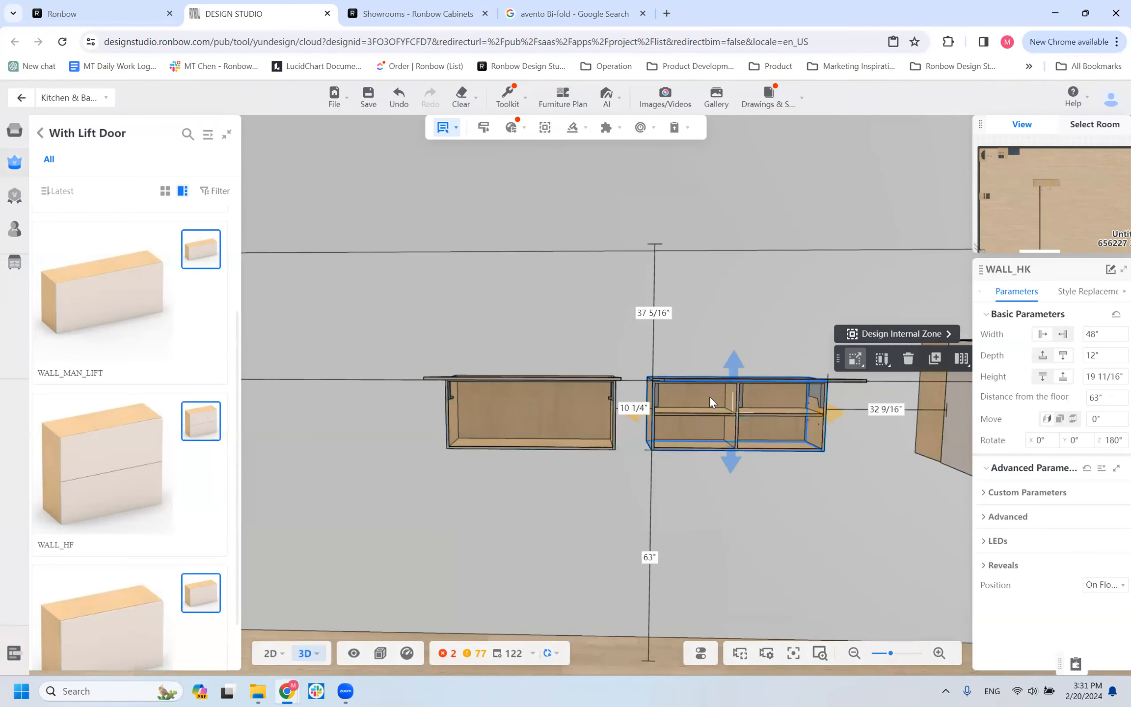
{"action": "left_click", "coordinate": [518, 419]}
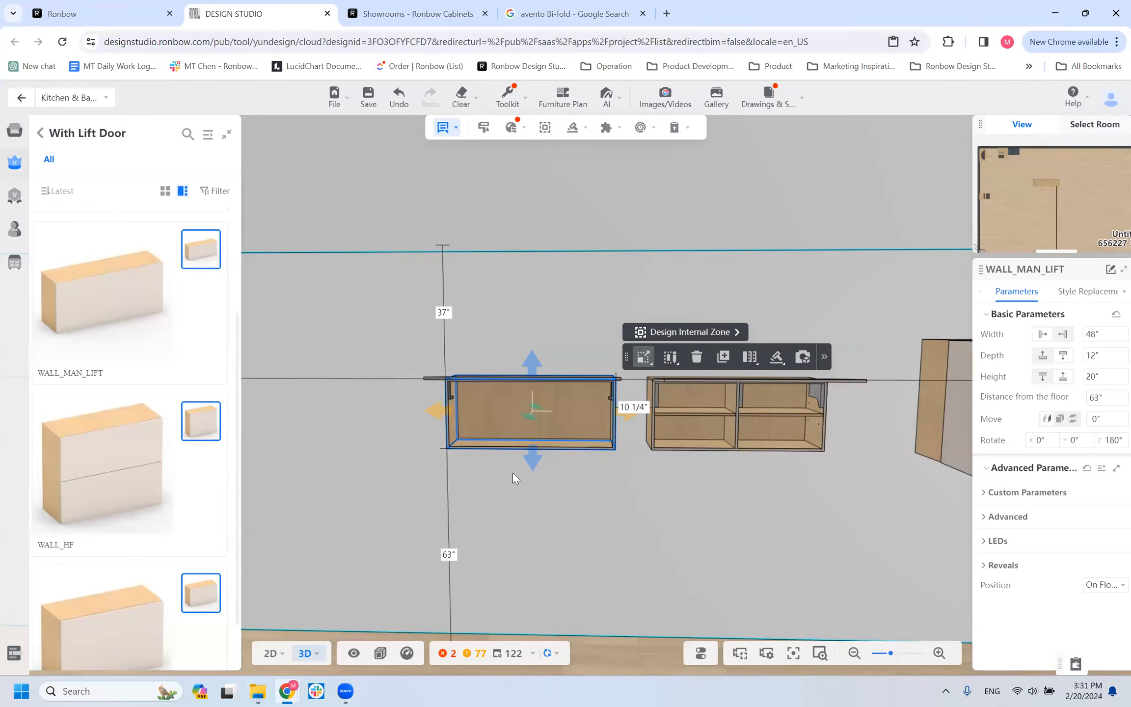
{"action": "scroll", "coordinate": [543, 505], "scroll_direction": "up", "scroll_amount": 3}
{"action": "left_click_drag", "start_coordinate": [593, 539], "coordinate": [674, 539]}
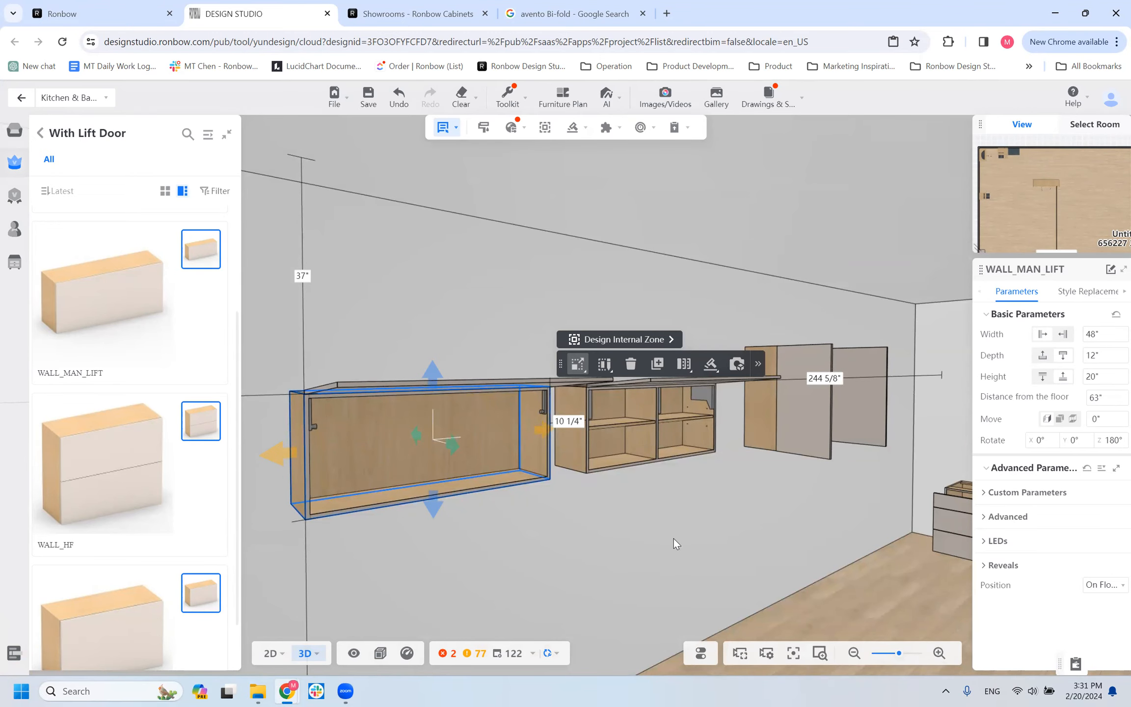
{"action": "scroll", "coordinate": [207, 461], "scroll_direction": "down", "scroll_amount": 1}
{"action": "scroll", "coordinate": [386, 457], "scroll_direction": "down", "scroll_amount": 2}
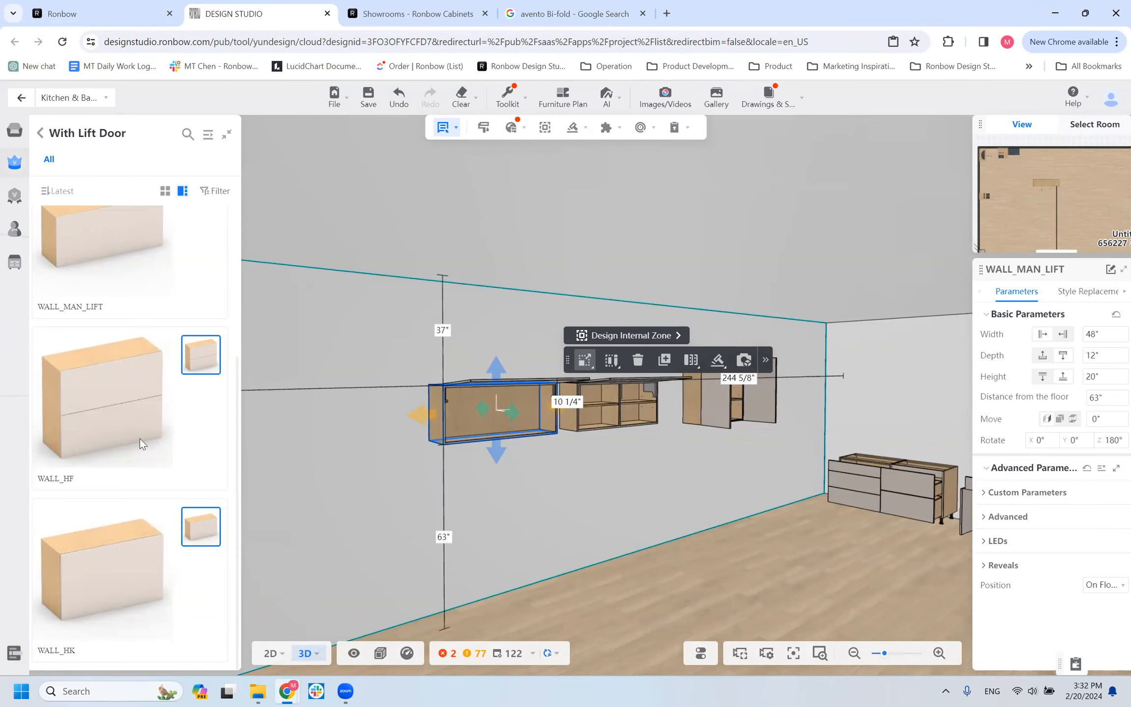
Place a WALL_HF cabinet on the wall beside the WALL_MAN_LIFT cabinet.
{"action": "left_click_drag", "start_coordinate": [346, 408], "coordinate": [350, 395]}
{"action": "scroll", "coordinate": [564, 477], "scroll_direction": "up", "scroll_amount": 2}
{"action": "left_click_drag", "start_coordinate": [564, 477], "coordinate": [437, 456]}
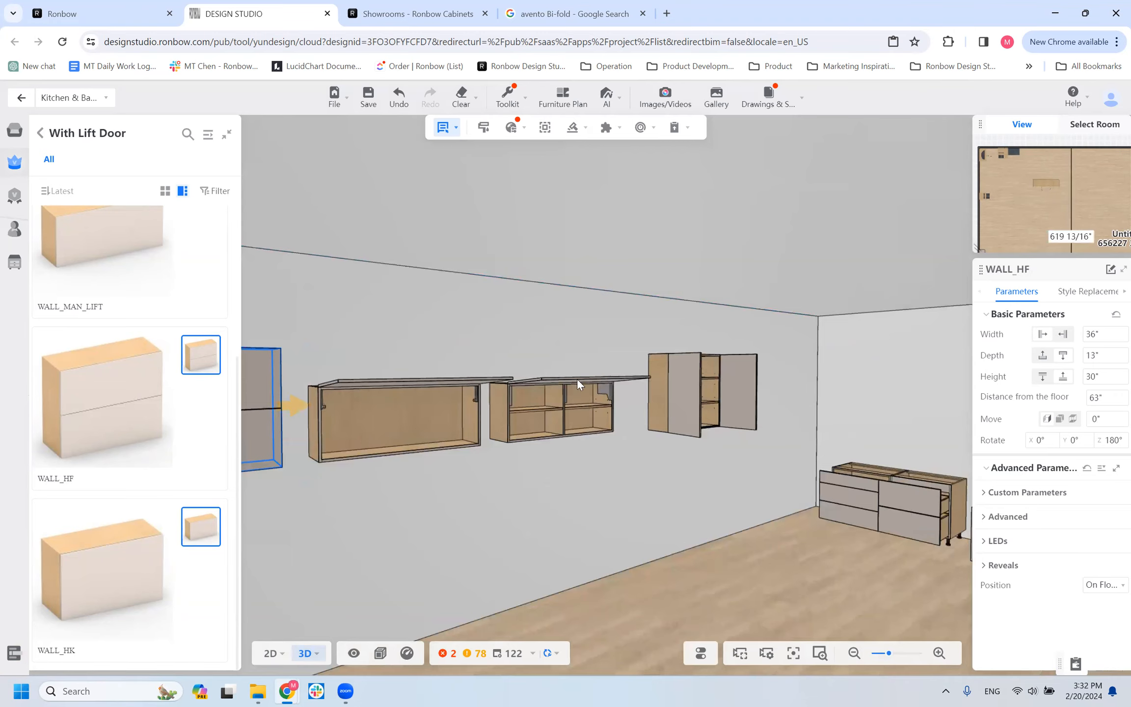
Compare the size parameters and interior layouts of the WALL_HK and WALL_MAN_LIFT cabinets.
{"action": "scroll", "coordinate": [577, 378], "scroll_direction": "up", "scroll_amount": 1}
{"action": "left_click", "coordinate": [543, 402]}
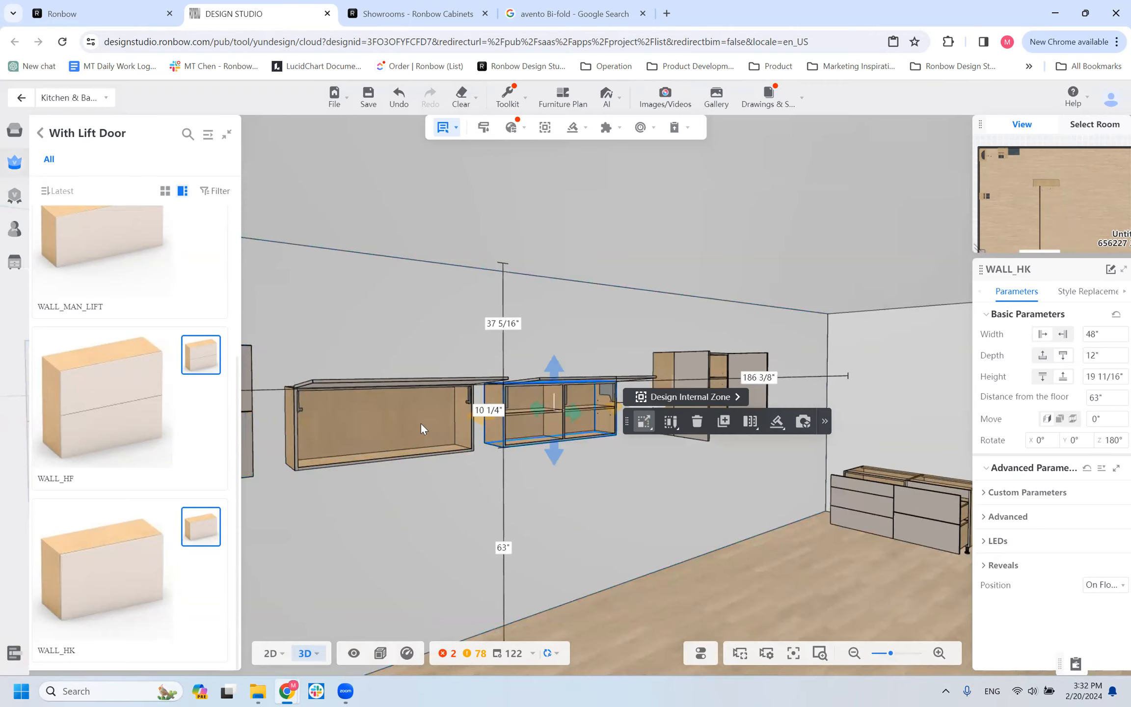
{"action": "left_click", "coordinate": [397, 427]}
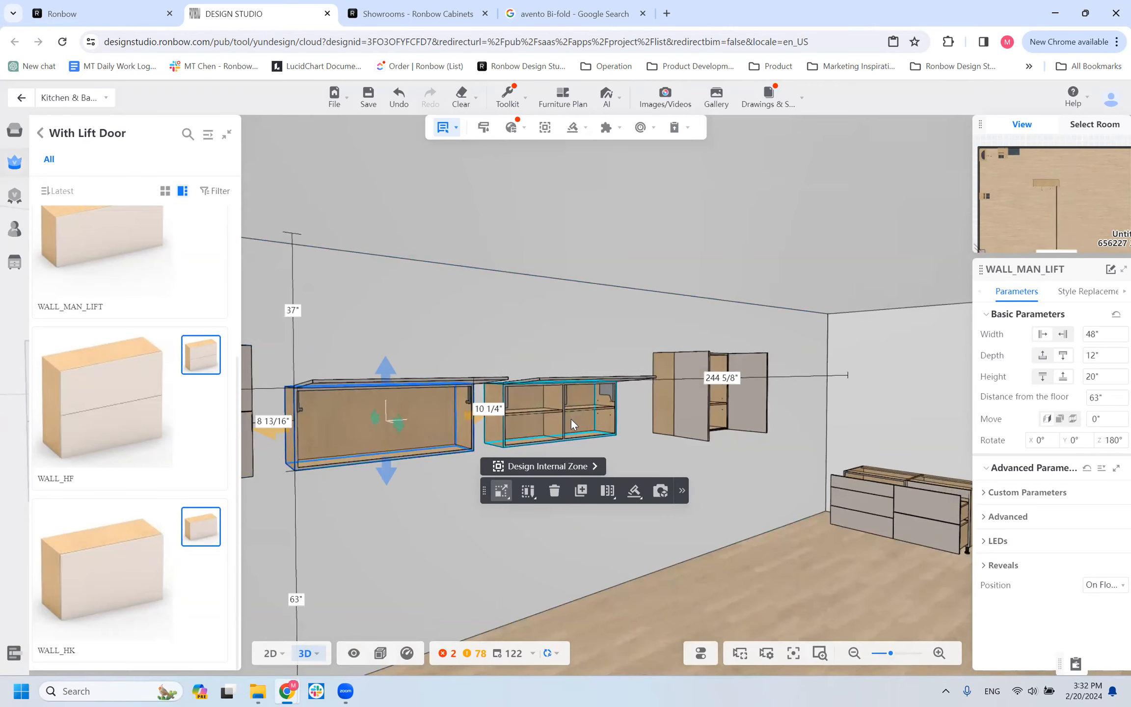
{"action": "left_click", "coordinate": [540, 417]}
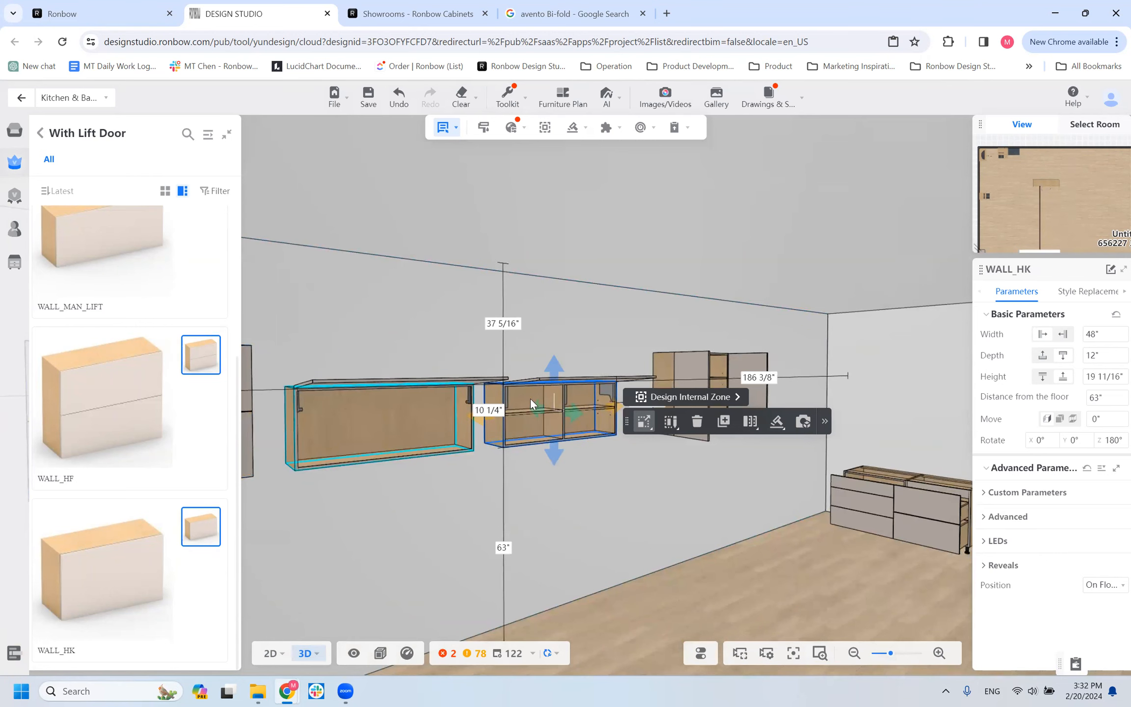
{"action": "scroll", "coordinate": [549, 422], "scroll_direction": "up", "scroll_amount": 3}
{"action": "left_click", "coordinate": [597, 424]}
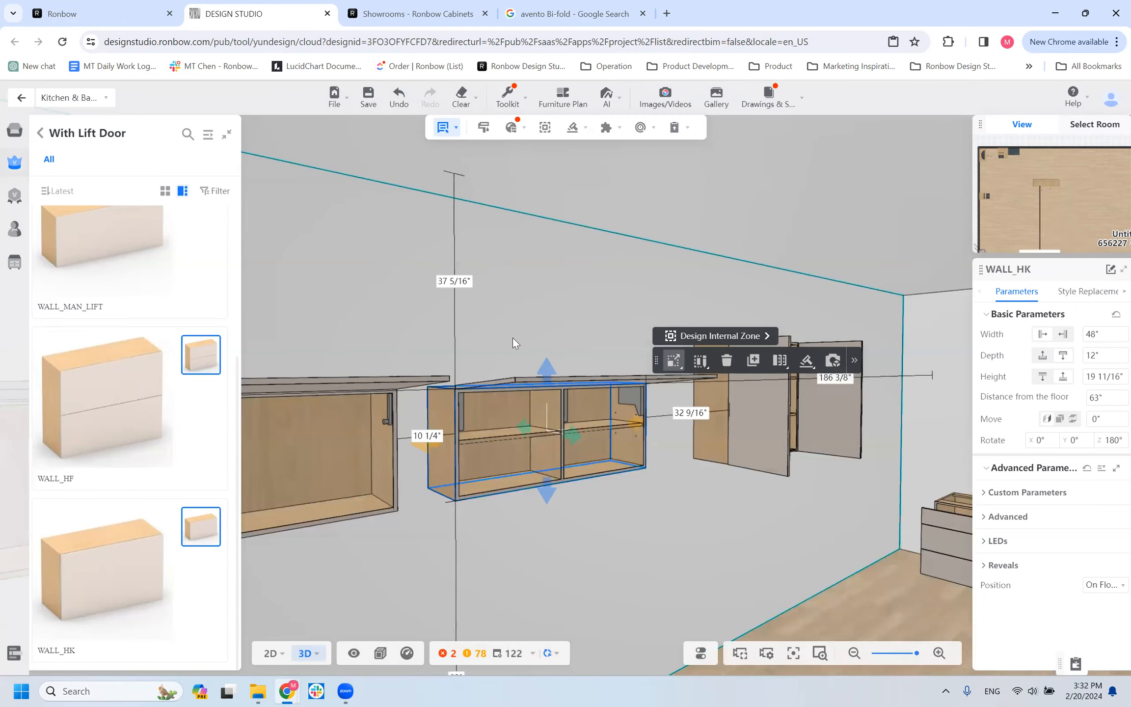
Check the WALL_HF cabinet's two-part front against the bi-fold lift photo in the Google image results, returning to the design.
{"action": "left_click_drag", "start_coordinate": [479, 350], "coordinate": [526, 429]}
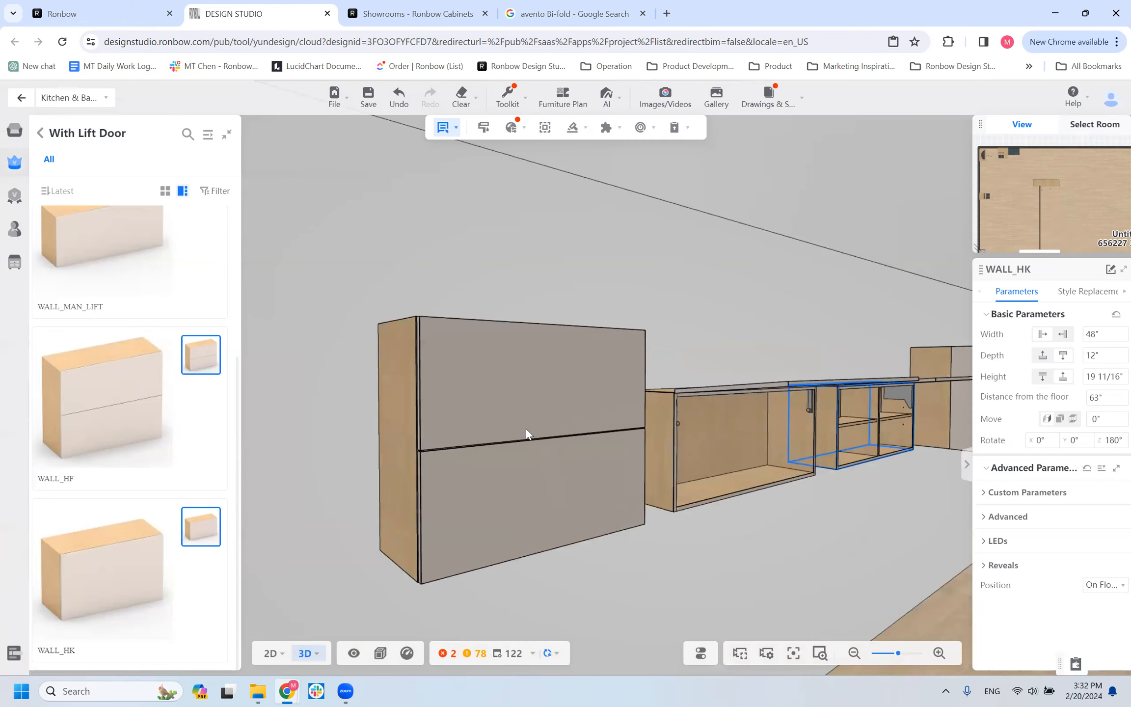
{"action": "left_click", "coordinate": [570, 14]}
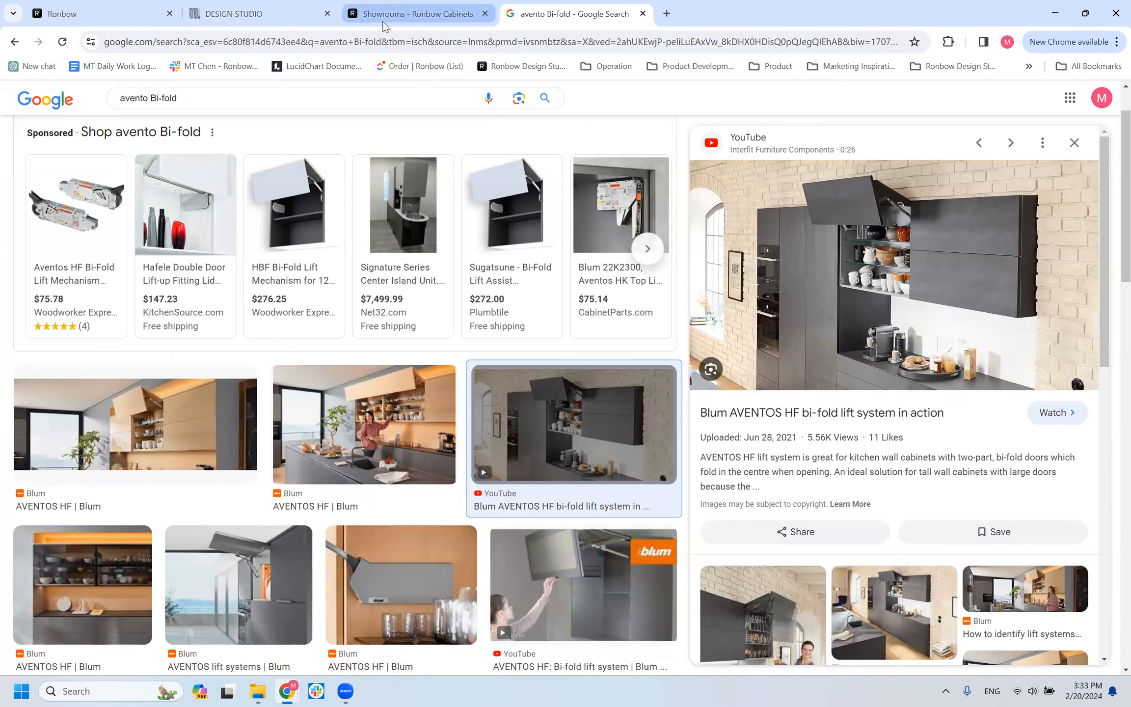
{"action": "left_click", "coordinate": [305, 21]}
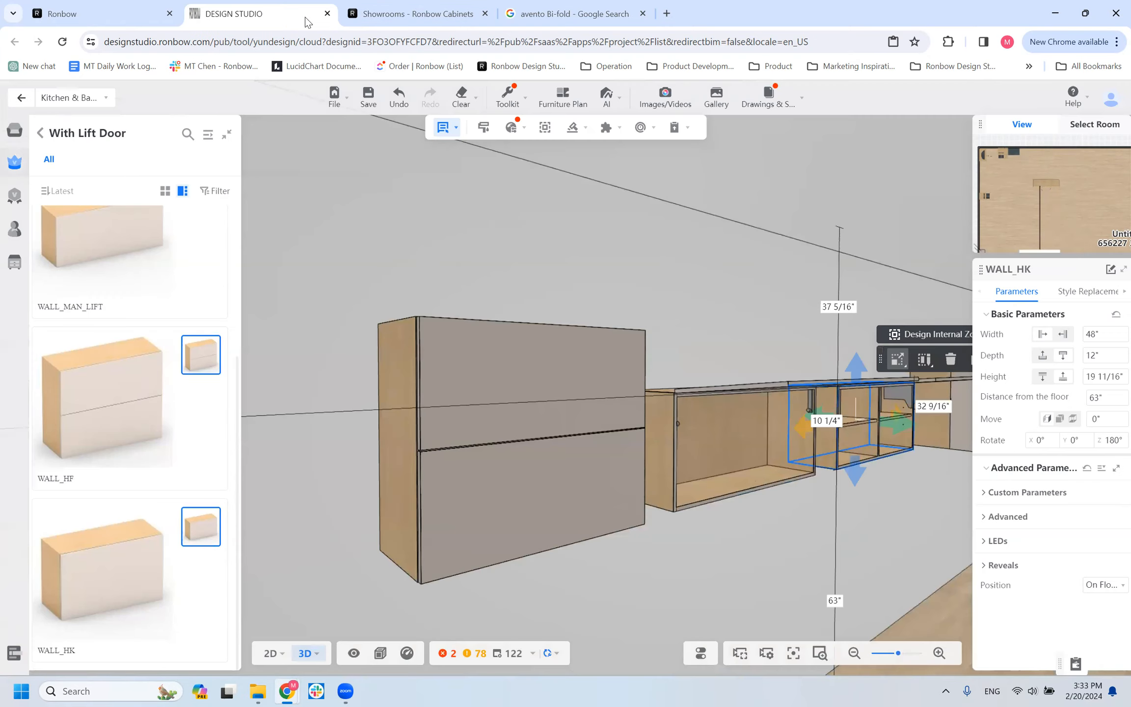
{"action": "left_click", "coordinate": [550, 409]}
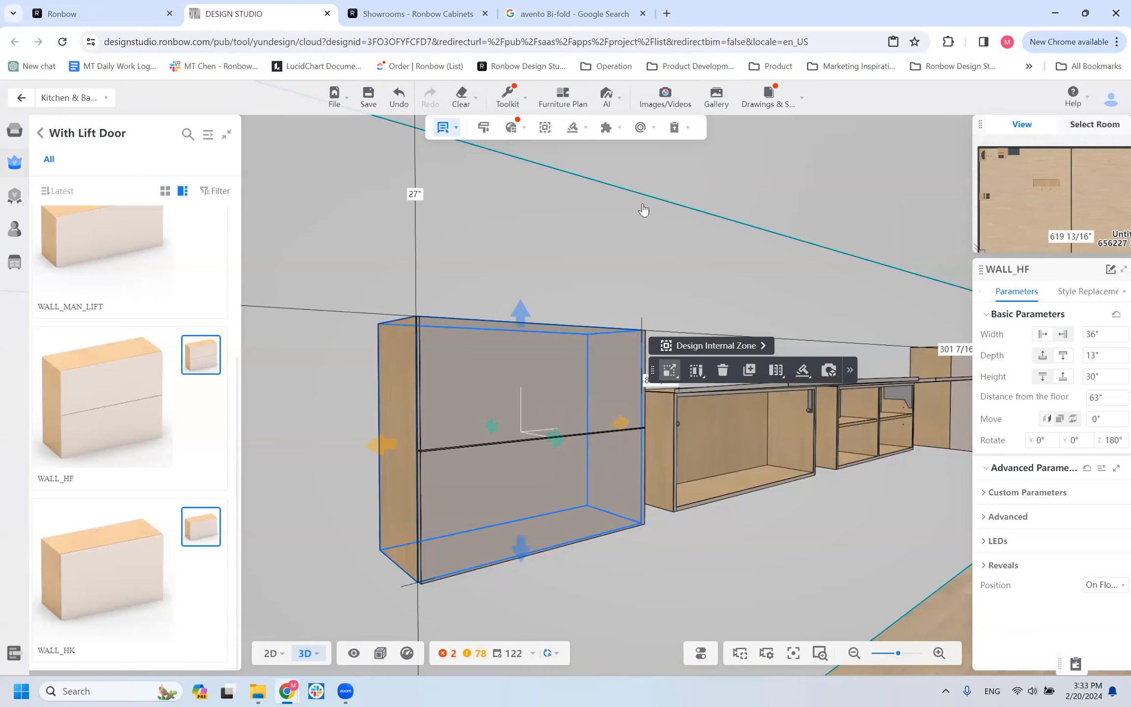
Browse the Google image results for "avento Bi-fold" to examine how the Blum AVENTOS HF lift doors fold and mount.
{"action": "left_click", "coordinate": [570, 13]}
{"action": "scroll", "coordinate": [377, 394], "scroll_direction": "down", "scroll_amount": 4}
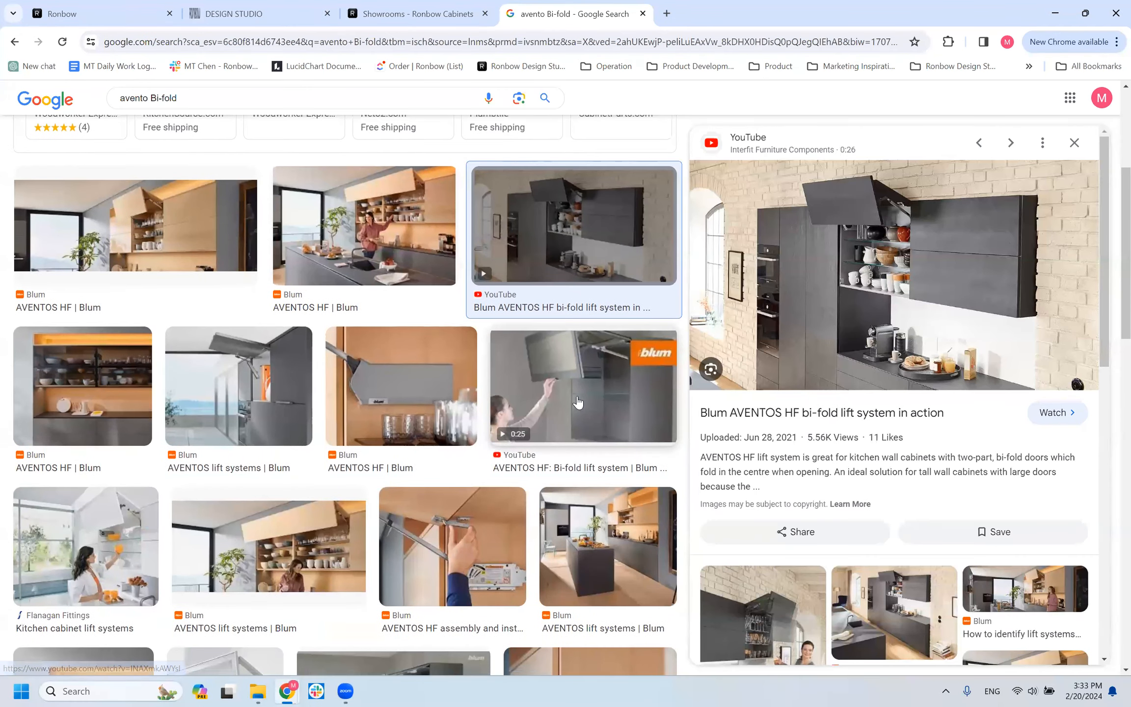
{"action": "scroll", "coordinate": [320, 480], "scroll_direction": "down", "scroll_amount": 1}
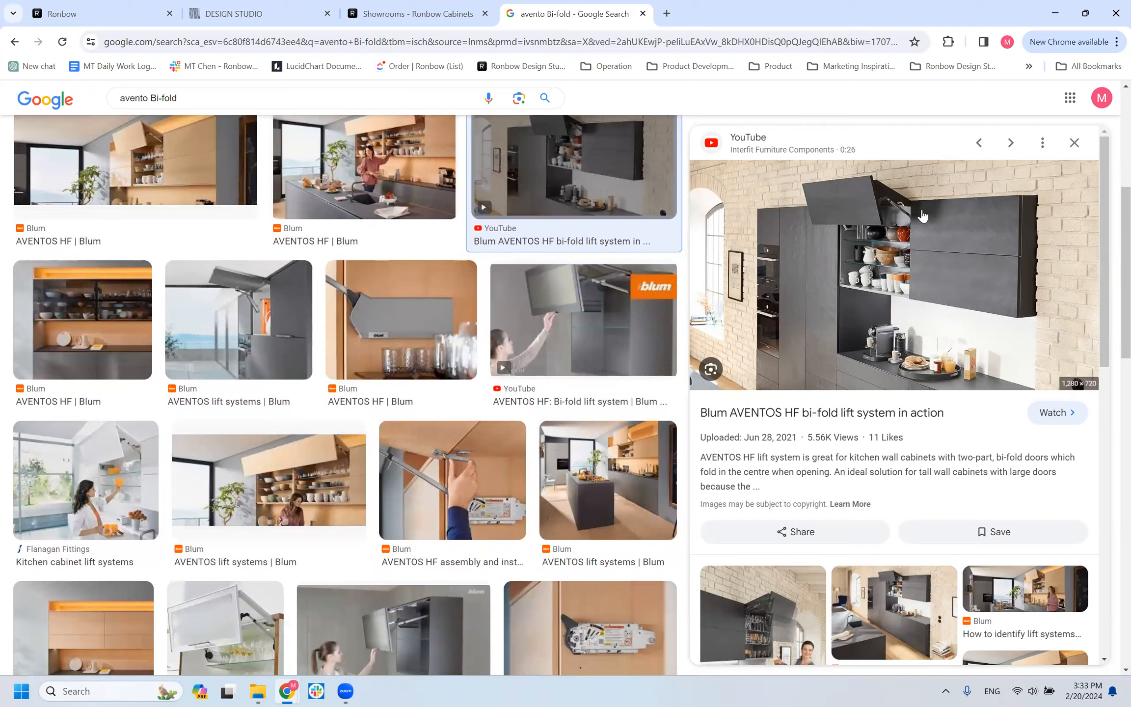
{"action": "scroll", "coordinate": [890, 362], "scroll_direction": "down", "scroll_amount": 2}
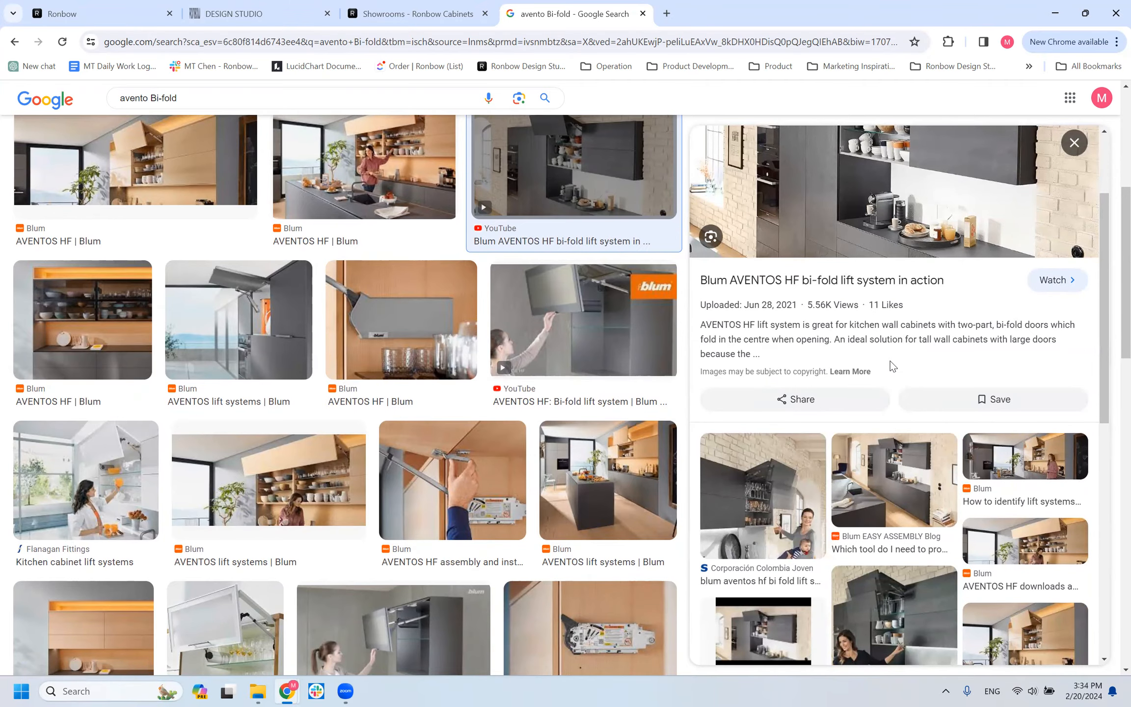
{"action": "scroll", "coordinate": [353, 367], "scroll_direction": "down", "scroll_amount": 2}
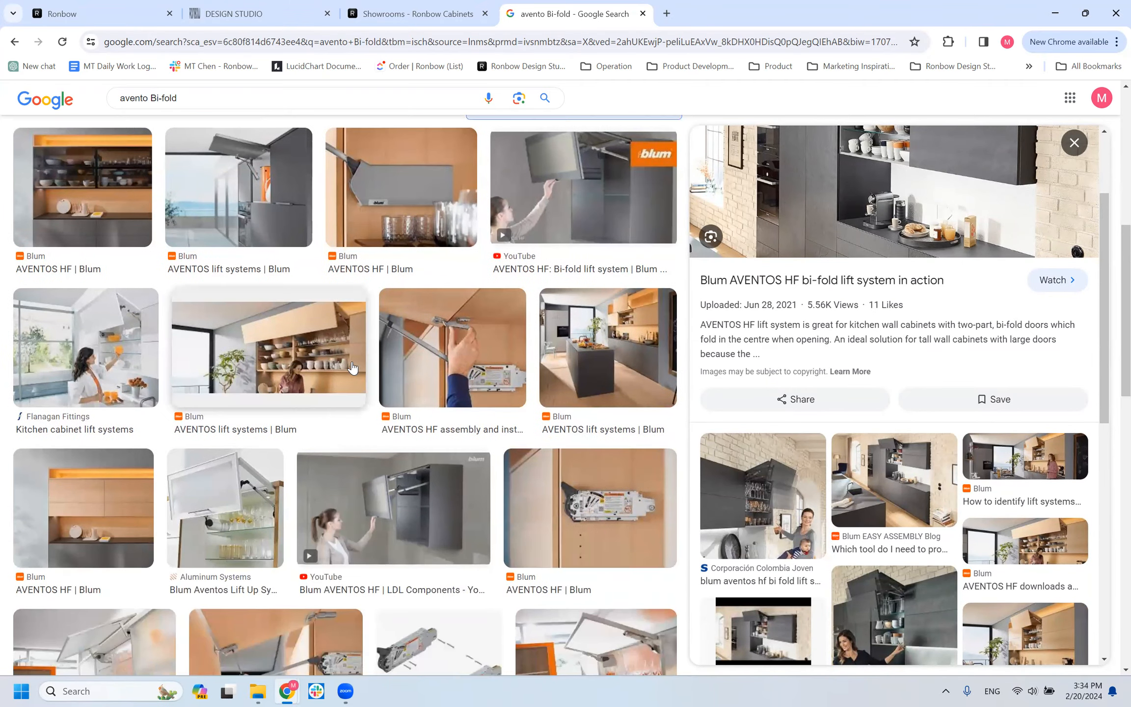
{"action": "scroll", "coordinate": [353, 367], "scroll_direction": "down", "scroll_amount": 2}
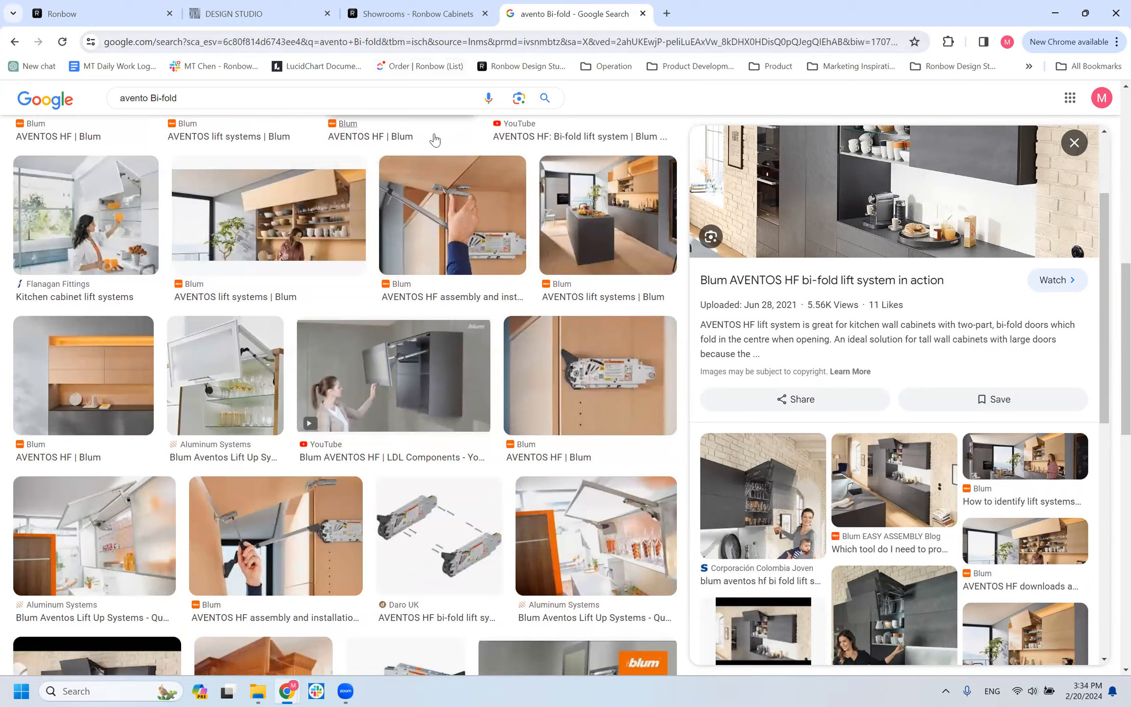
{"action": "scroll", "coordinate": [496, 221], "scroll_direction": "down", "scroll_amount": 1}
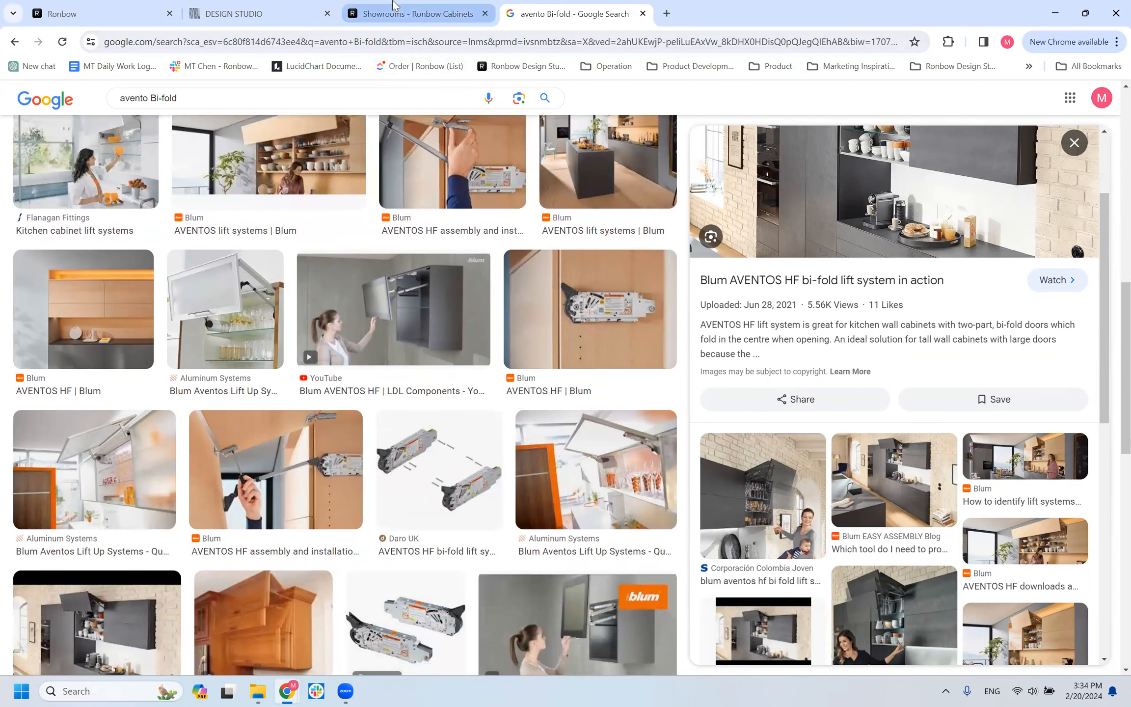
Return to the design and inspect the WALL_HF, WALL_MAN_LIFT and WALL_HK cabinets with their open lift doors from above and below.
{"action": "left_click", "coordinate": [303, 7]}
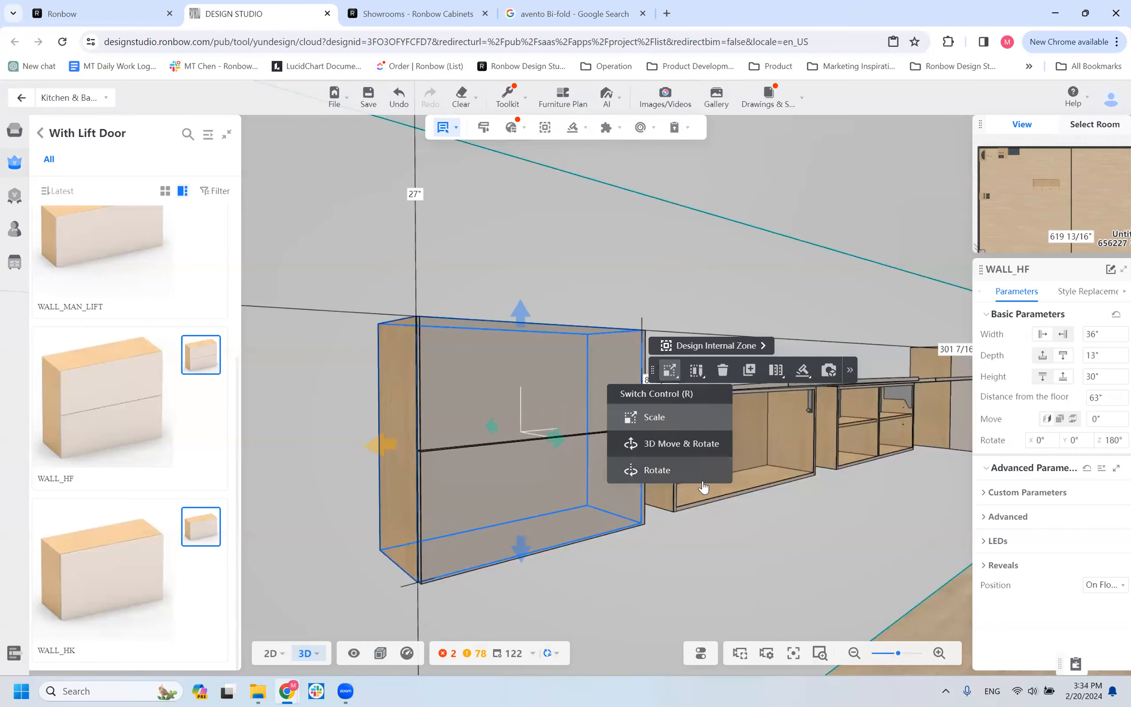
{"action": "left_click", "coordinate": [731, 447]}
{"action": "scroll", "coordinate": [731, 448], "scroll_direction": "down", "scroll_amount": 5}
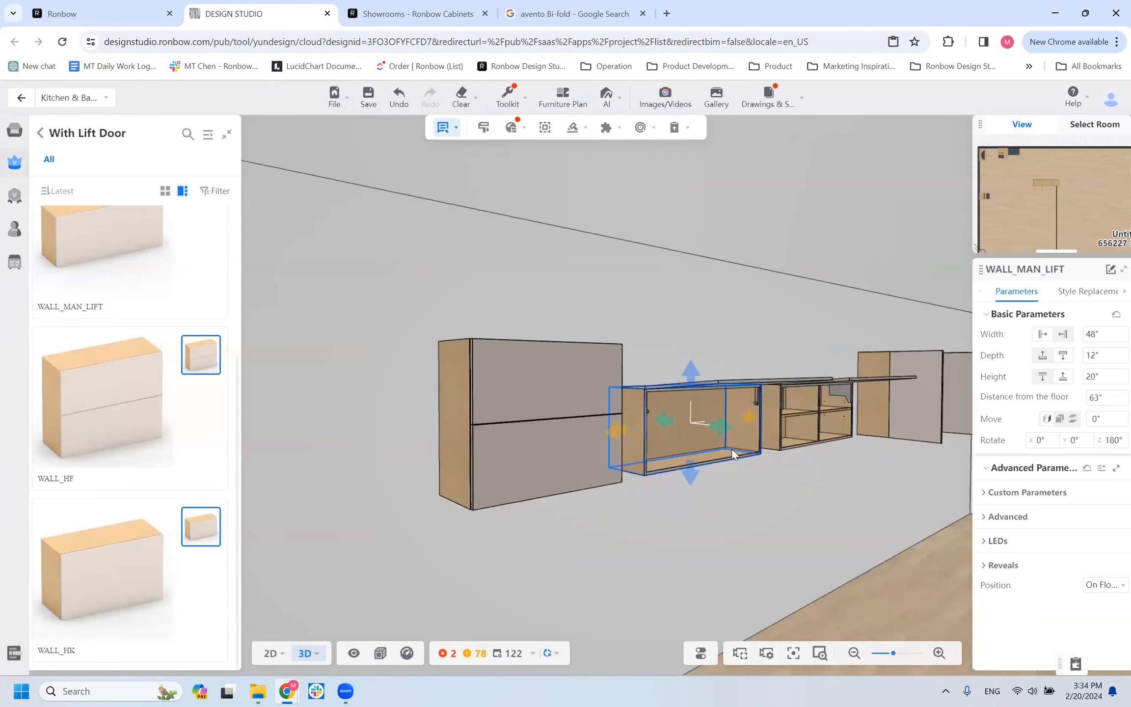
{"action": "left_click_drag", "start_coordinate": [726, 512], "coordinate": [673, 529]}
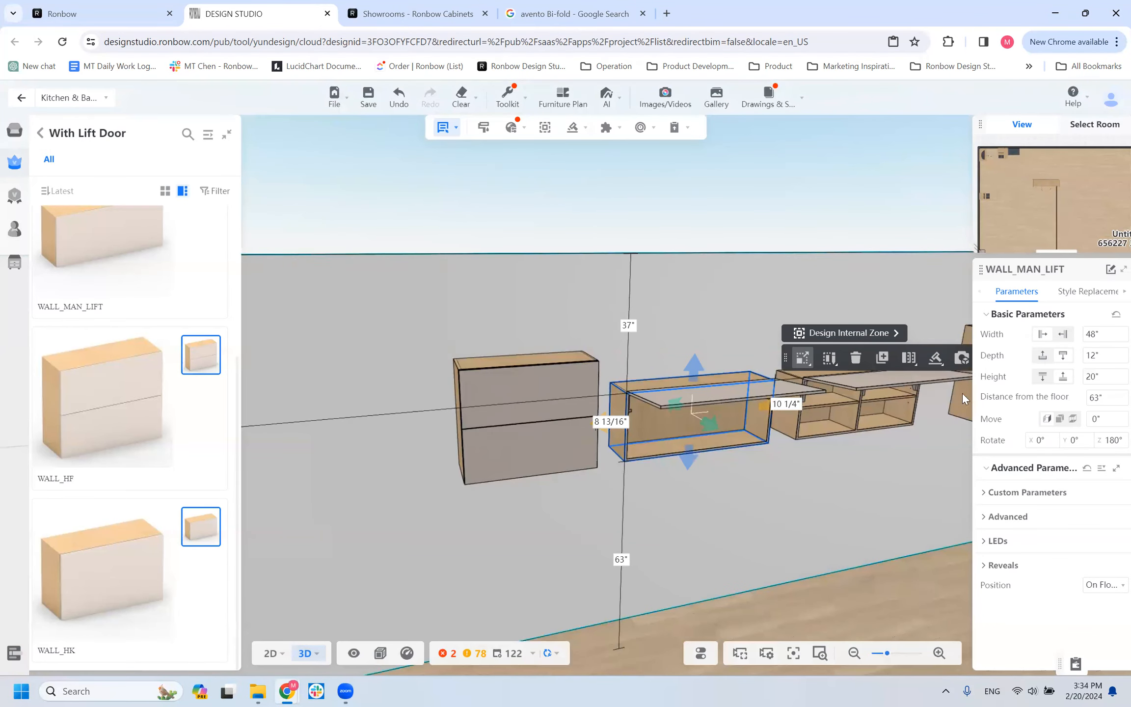
{"action": "left_click", "coordinate": [881, 400]}
{"action": "left_click_drag", "start_coordinate": [882, 400], "coordinate": [718, 423]}
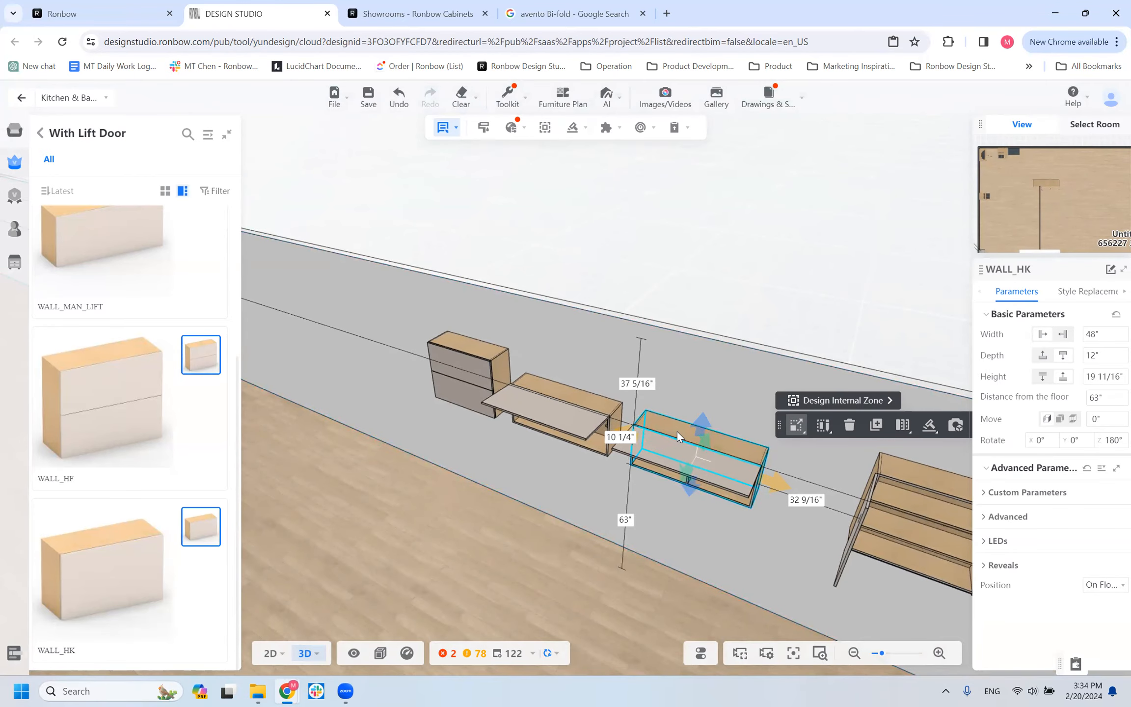
{"action": "left_click_drag", "start_coordinate": [673, 510], "coordinate": [766, 456]}
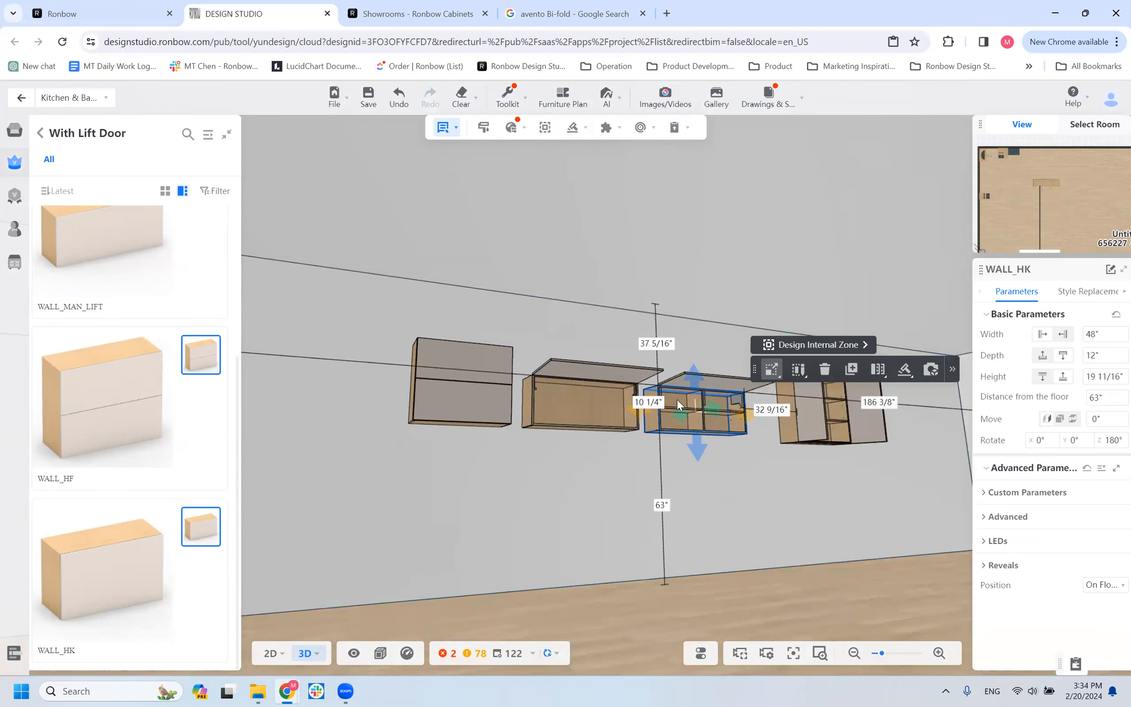
{"action": "left_click_drag", "start_coordinate": [511, 542], "coordinate": [727, 439]}
{"action": "left_click", "coordinate": [881, 380]}
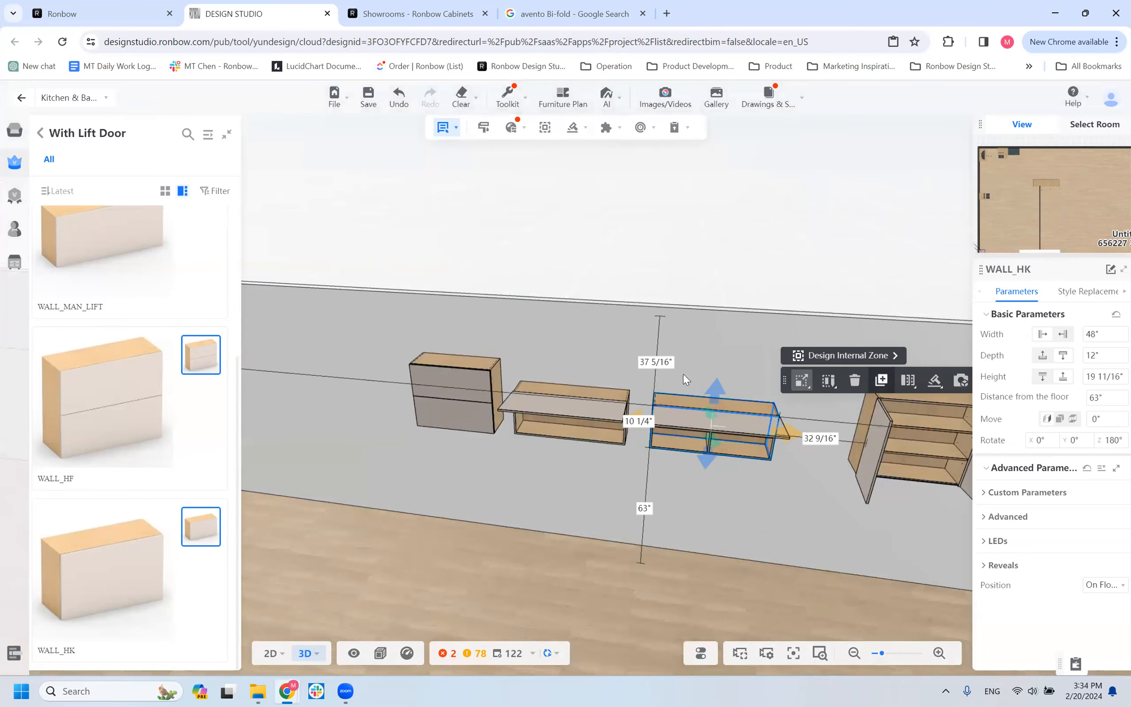
{"action": "left_click", "coordinate": [681, 355]}
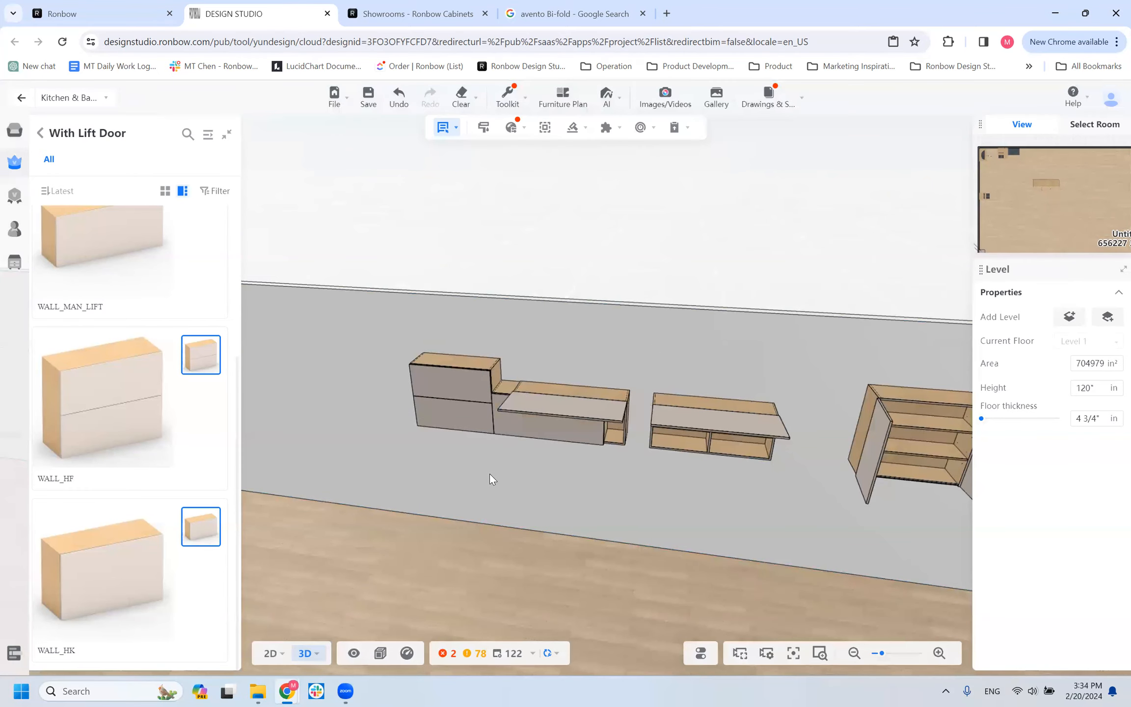
{"action": "left_click", "coordinate": [613, 391]}
{"action": "left_click", "coordinate": [613, 392]}
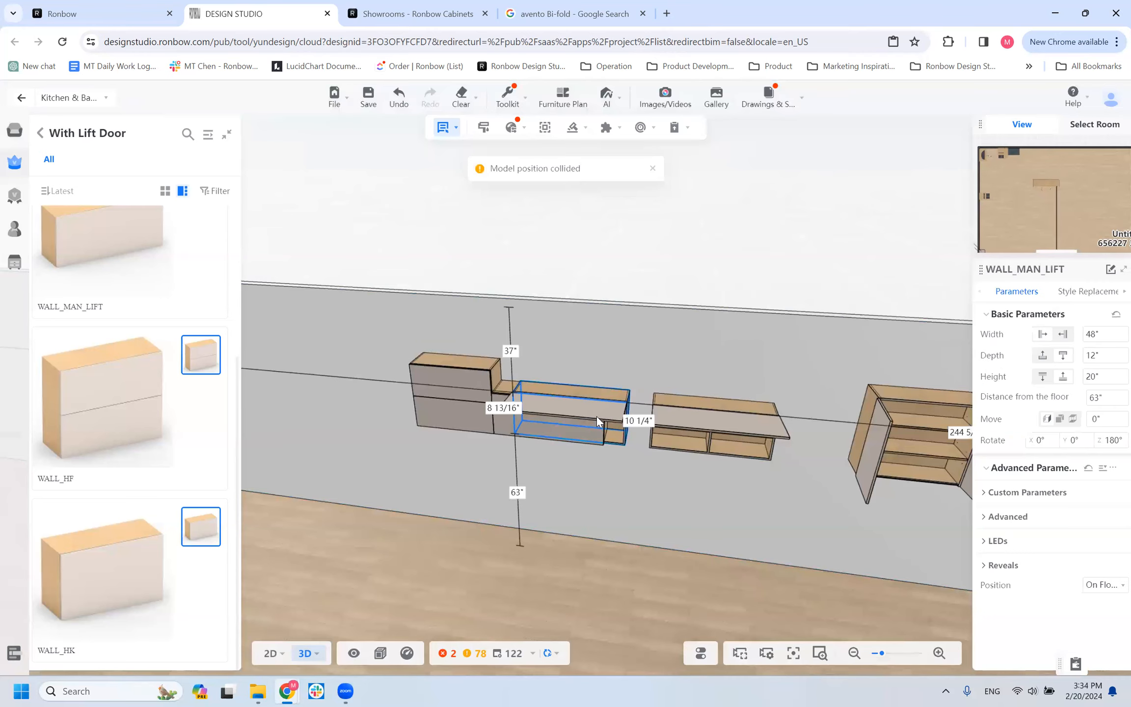
{"action": "left_click", "coordinate": [591, 420]}
{"action": "key", "text": "Delete"}
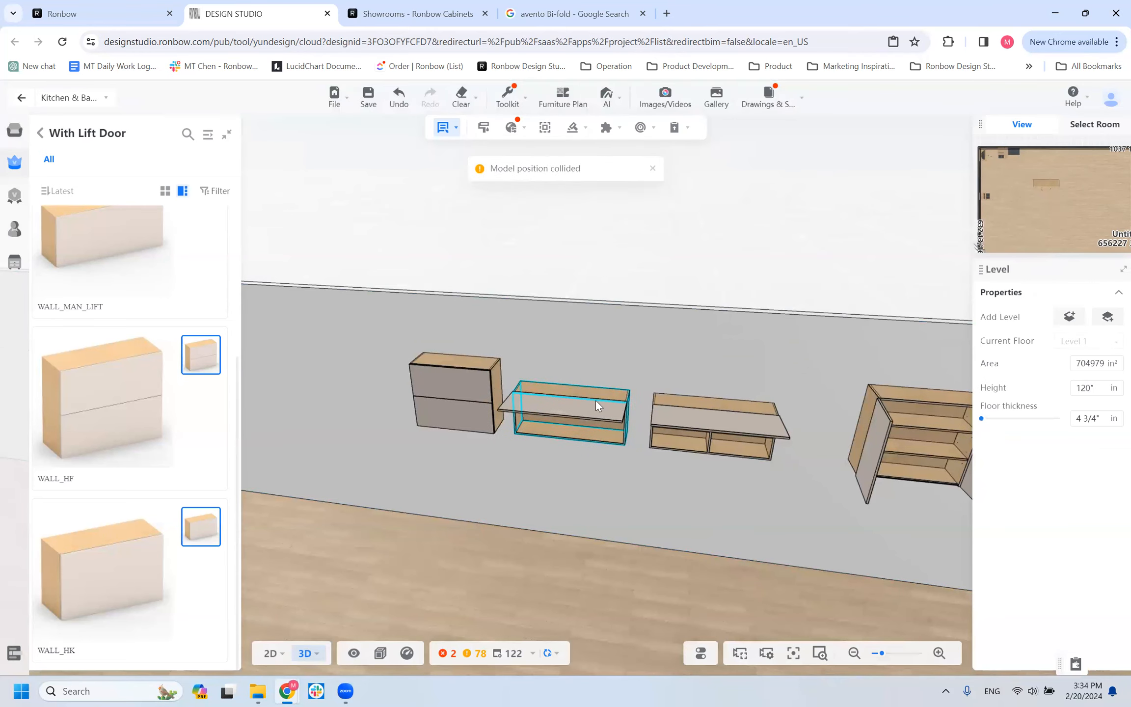
Set the WALL_MAN_LIFT cabinet's distance from the floor to 83".
{"action": "left_click", "coordinate": [624, 441]}
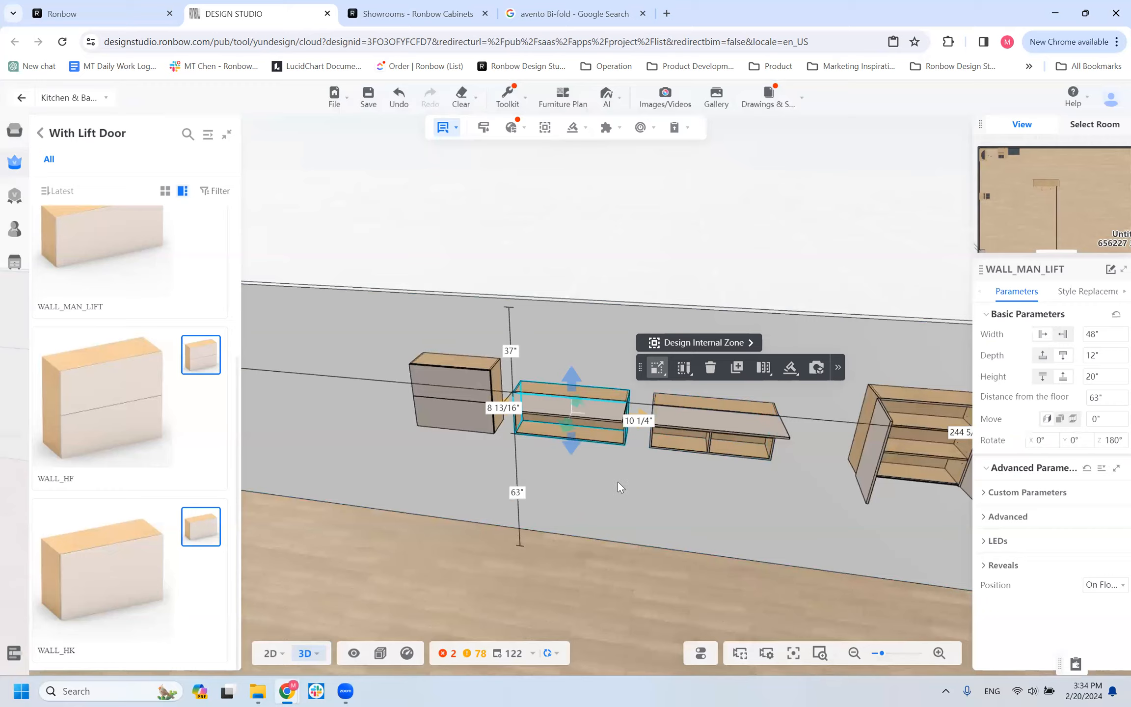
{"action": "left_click_drag", "start_coordinate": [666, 457], "coordinate": [578, 422]}
{"action": "left_click", "coordinate": [523, 511]}
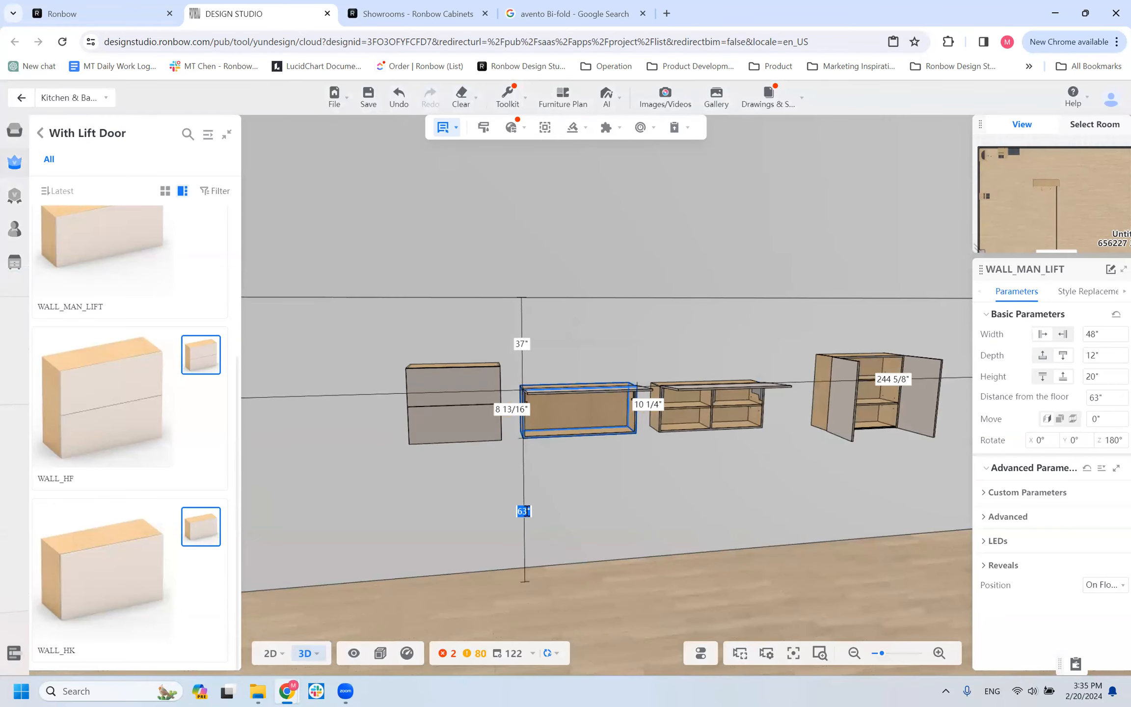
{"action": "type", "text": "83"}
{"action": "key", "text": "Return"}
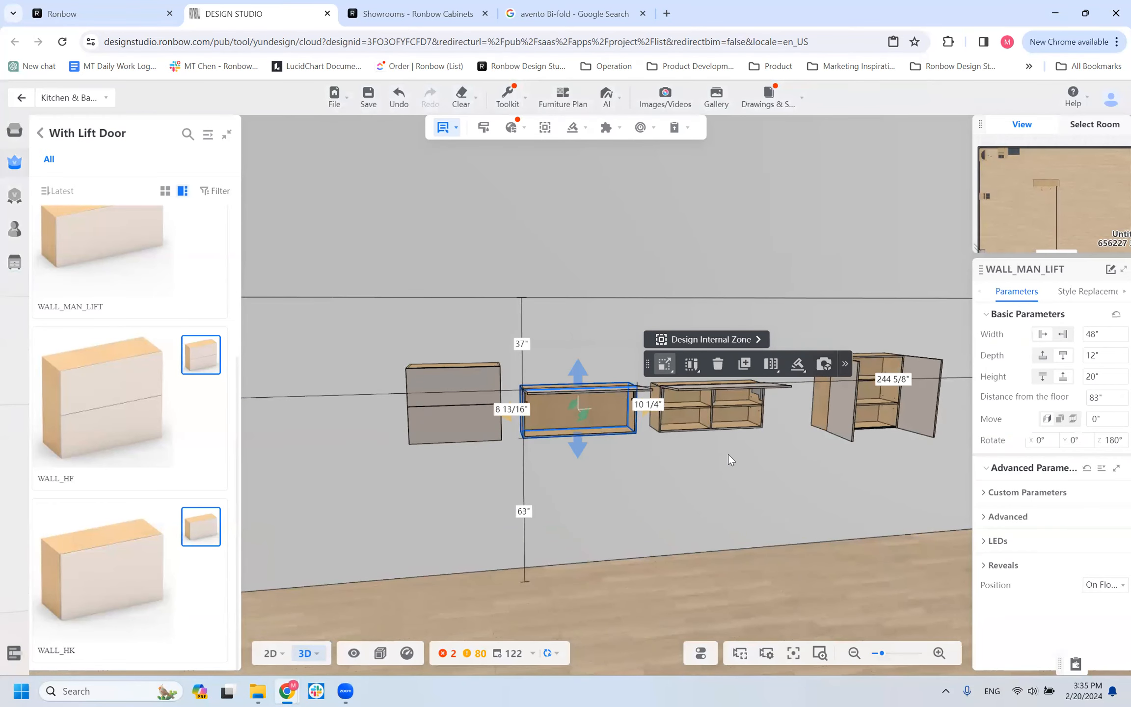
Delete the hinged-door WALL cabinet beside the WALL_HK cabinet.
{"action": "left_click", "coordinate": [679, 402]}
{"action": "scroll", "coordinate": [691, 434], "scroll_direction": "down", "scroll_amount": 10}
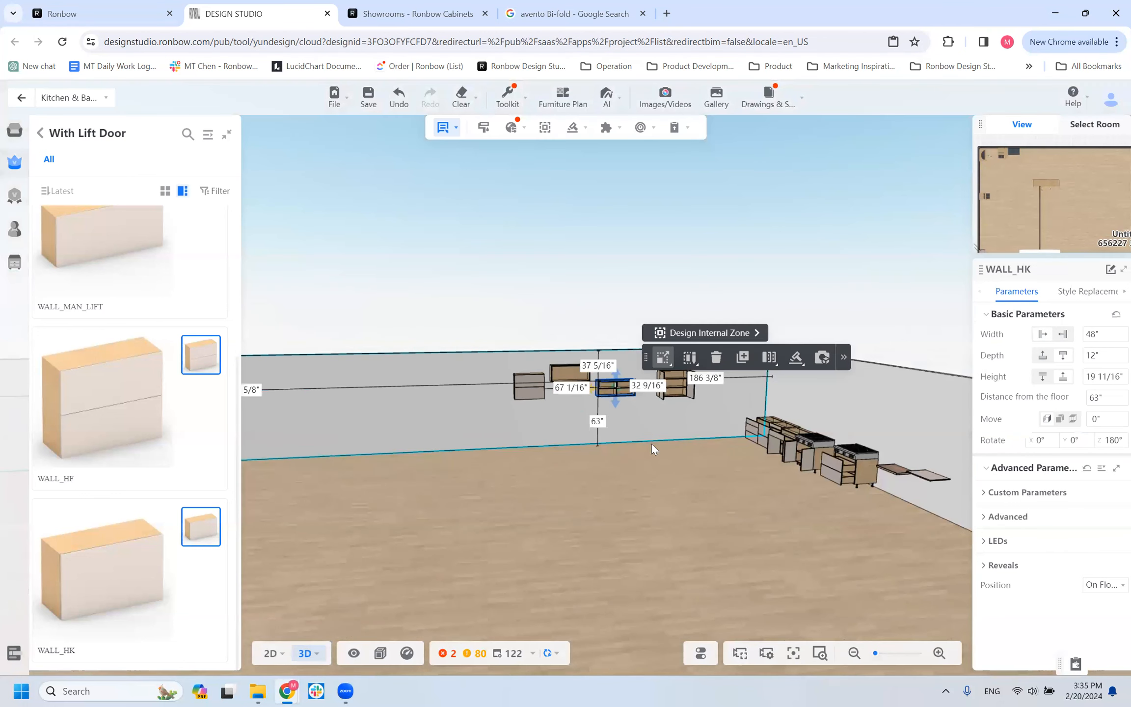
{"action": "left_click", "coordinate": [678, 390]}
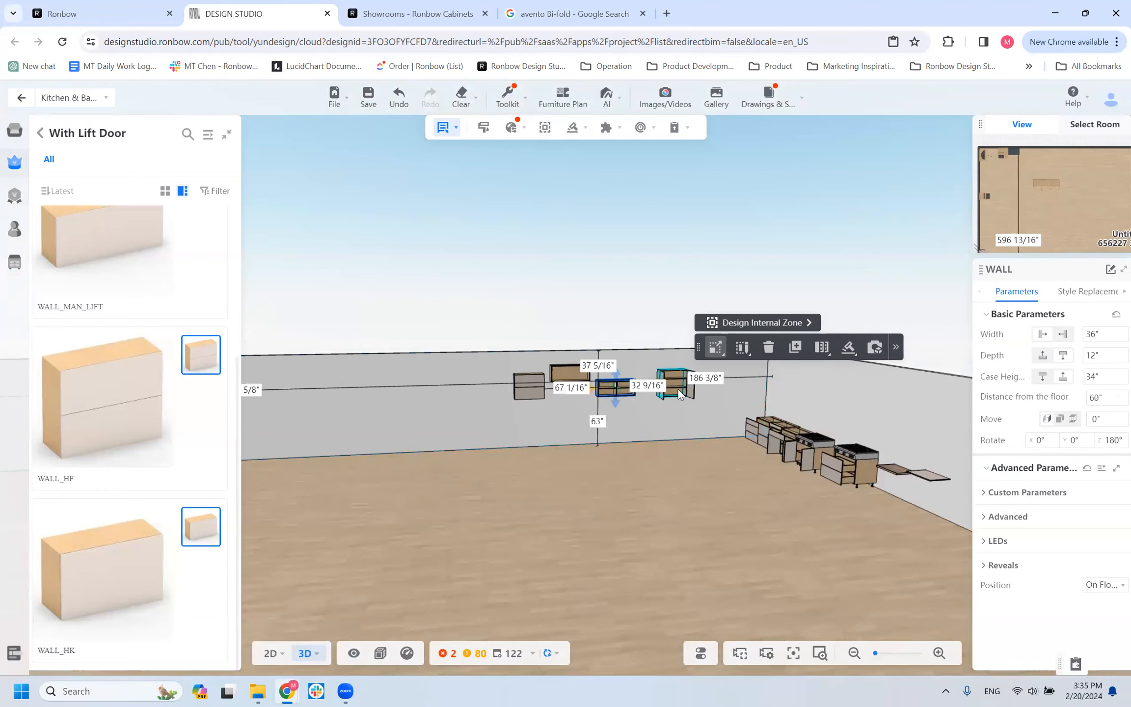
{"action": "key", "text": "Delete"}
{"action": "scroll", "coordinate": [658, 395], "scroll_direction": "up", "scroll_amount": 3}
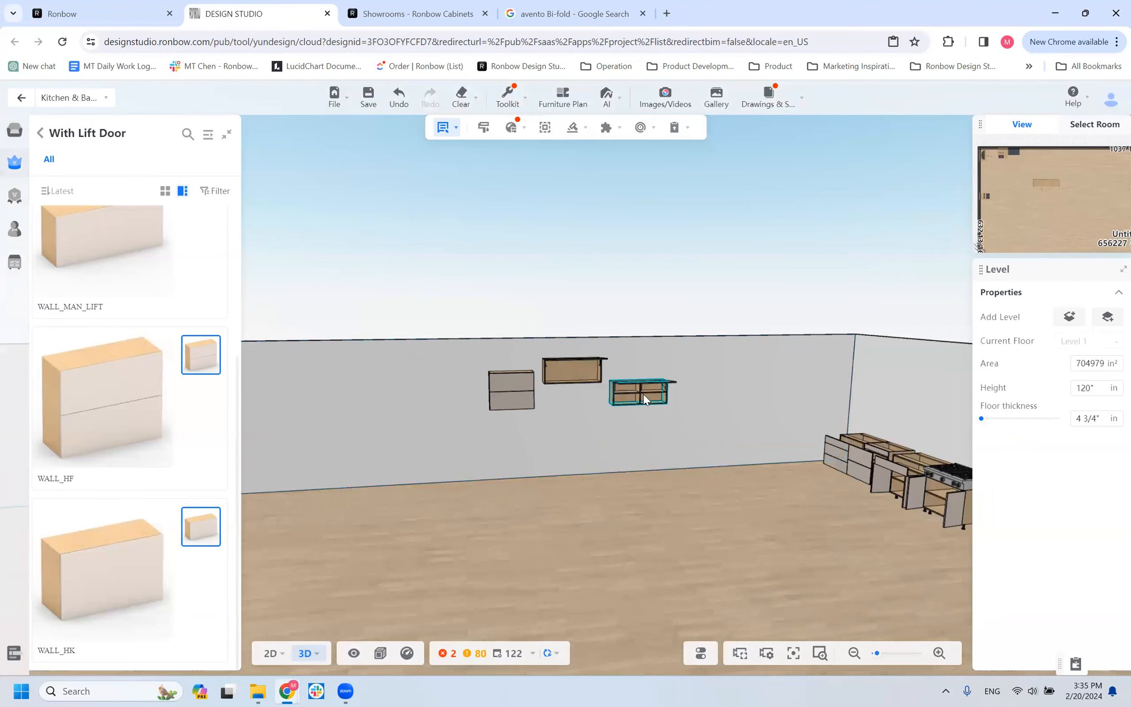
Stack the WALL_MAN_LIFT cabinet directly above the WALL_HK cabinet by setting its distance to the side wall to 186".
{"action": "left_click", "coordinate": [644, 397]}
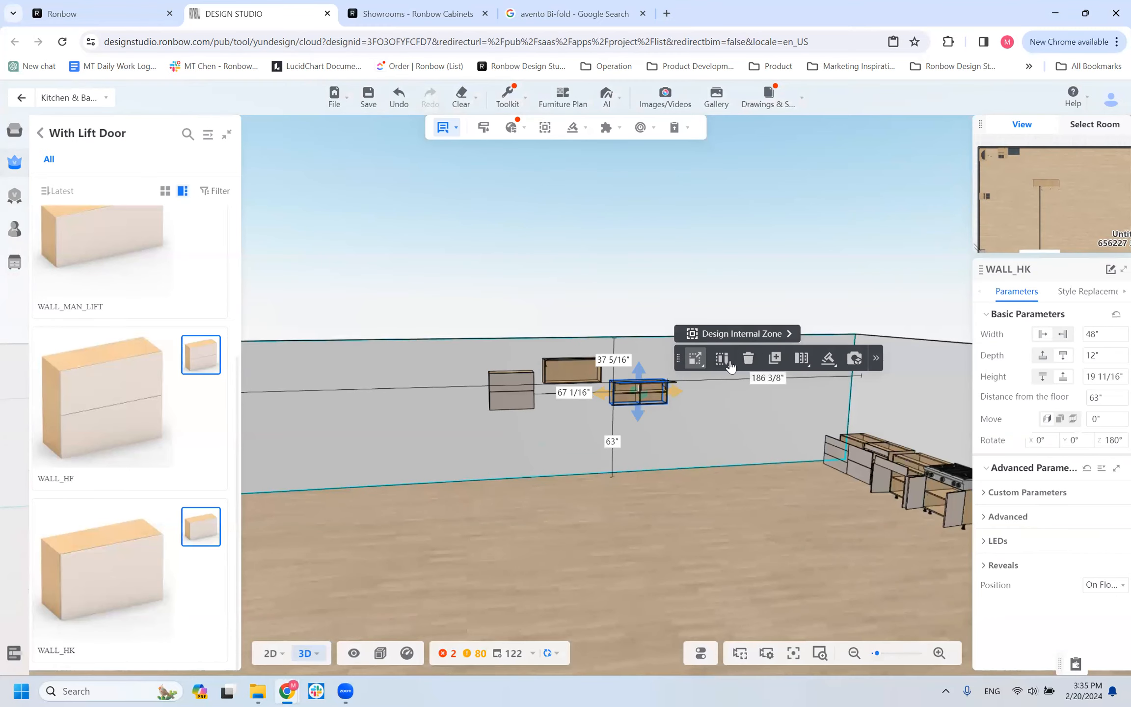
{"action": "left_click", "coordinate": [577, 369]}
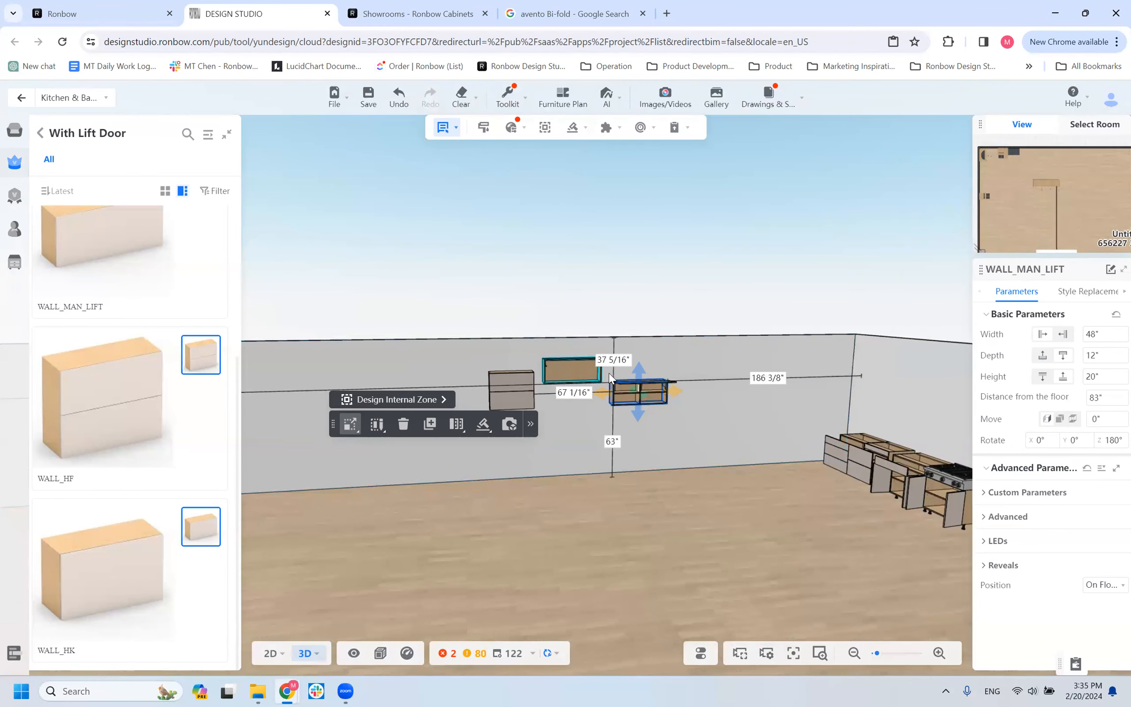
{"action": "left_click", "coordinate": [730, 353]}
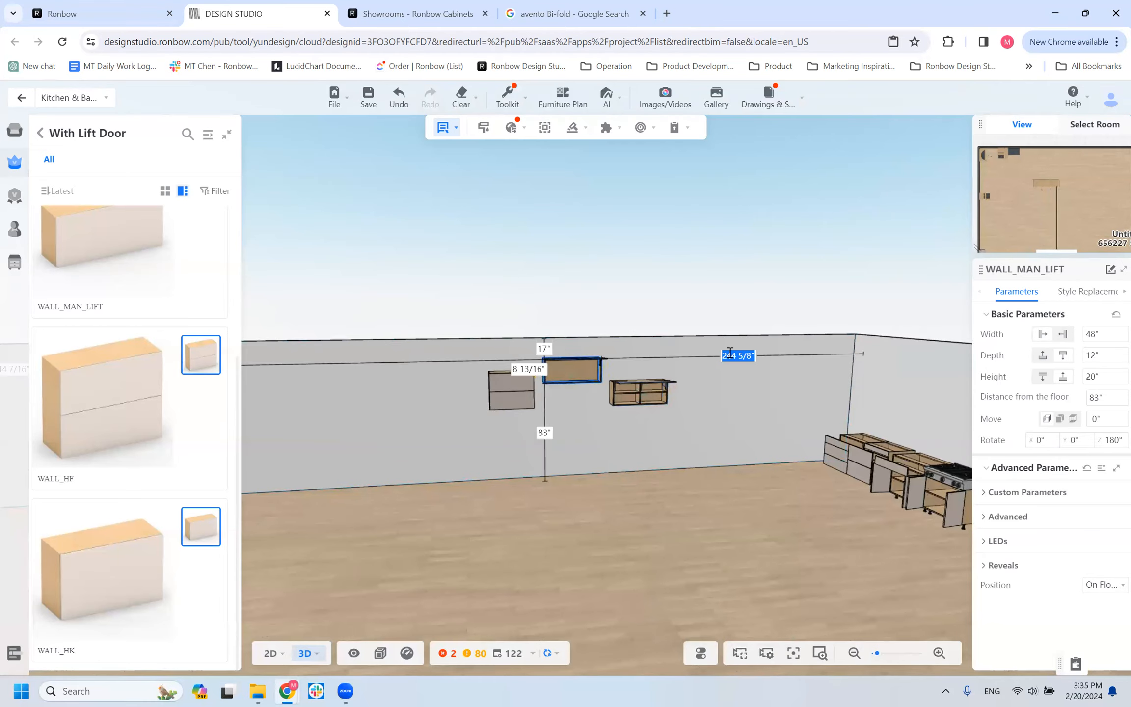
{"action": "type", "text": "186"}
{"action": "key", "text": "Escape"}
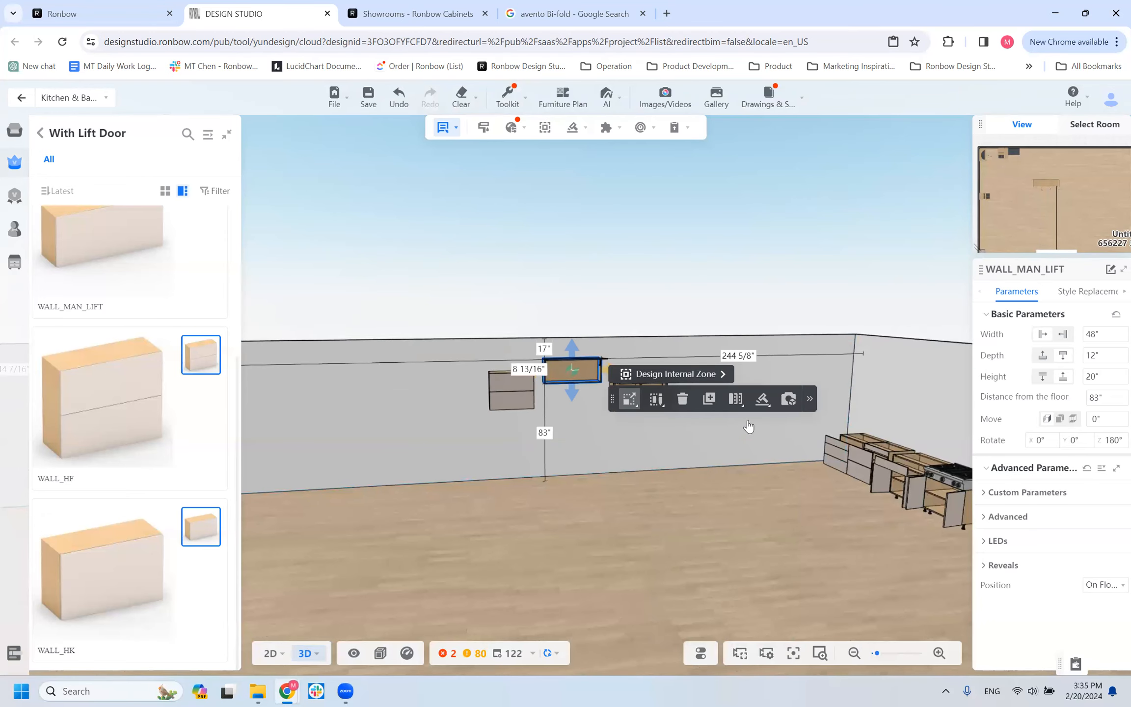
{"action": "scroll", "coordinate": [675, 474], "scroll_direction": "up", "scroll_amount": 4}
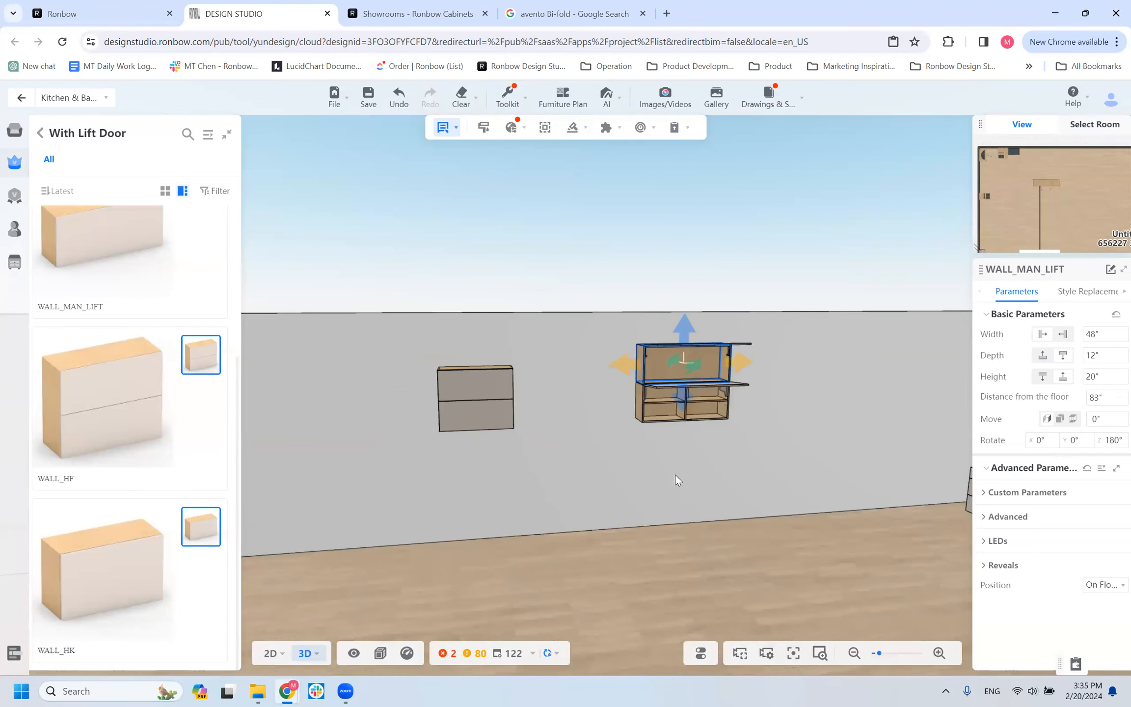
Set the width of the lower WALL_HK cabinet to 72".
{"action": "left_click", "coordinate": [706, 385]}
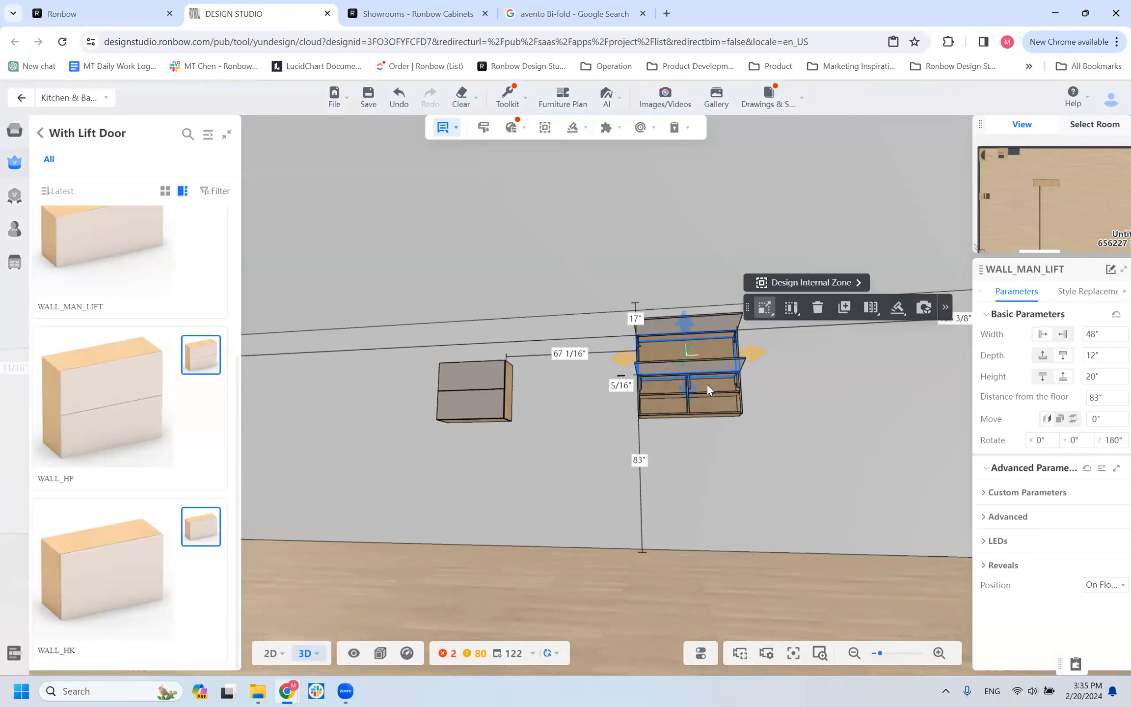
{"action": "left_click", "coordinate": [708, 384]}
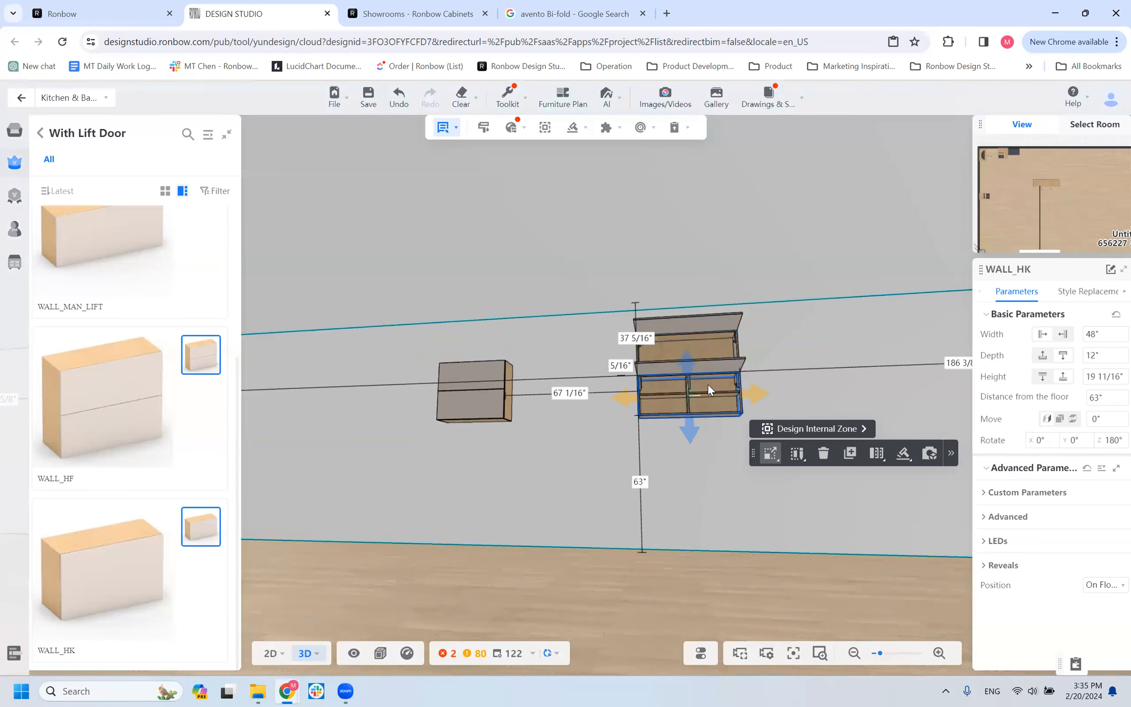
{"action": "left_click", "coordinate": [1105, 335]}
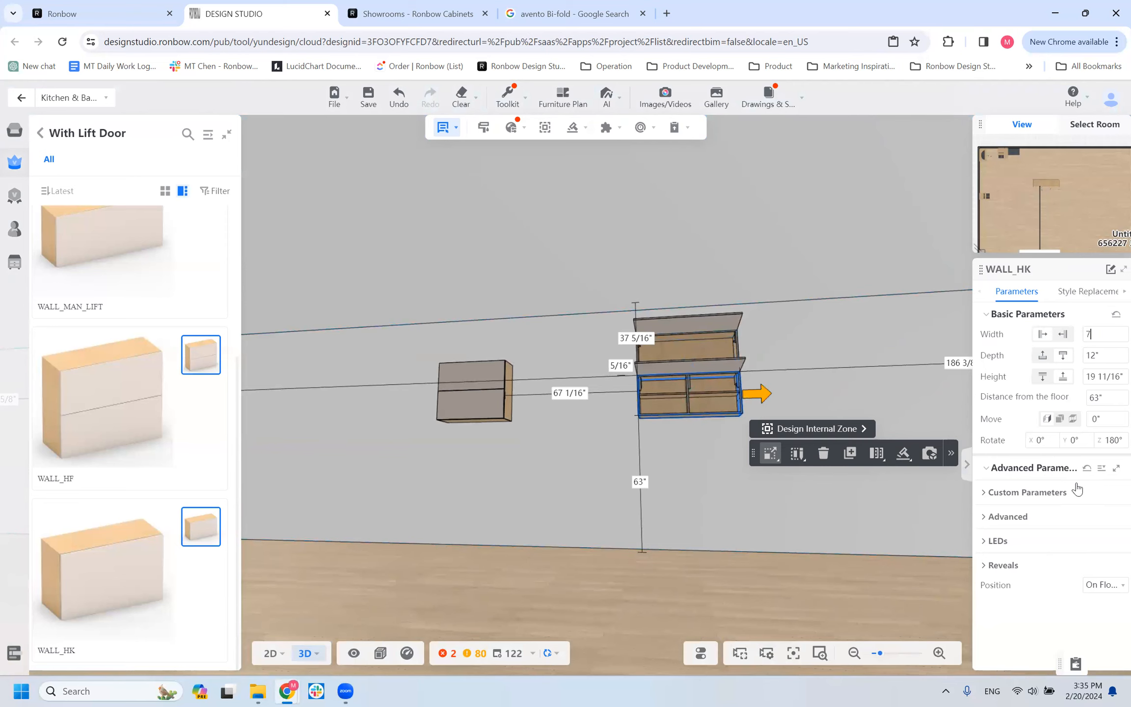
{"action": "type", "text": "72"}
{"action": "key", "text": "Return"}
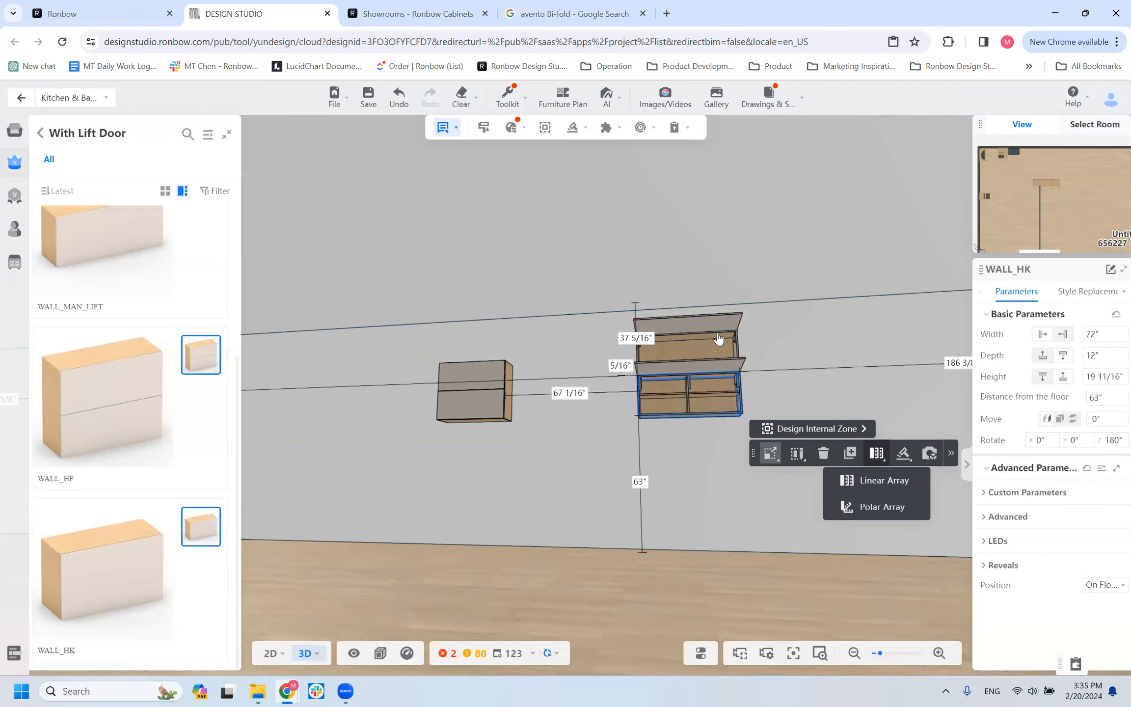
Delete the WALL_MAN_LIFT cabinet stacked above the WALL_HK cabinet.
{"action": "left_click", "coordinate": [718, 332]}
{"action": "key", "text": "Delete"}
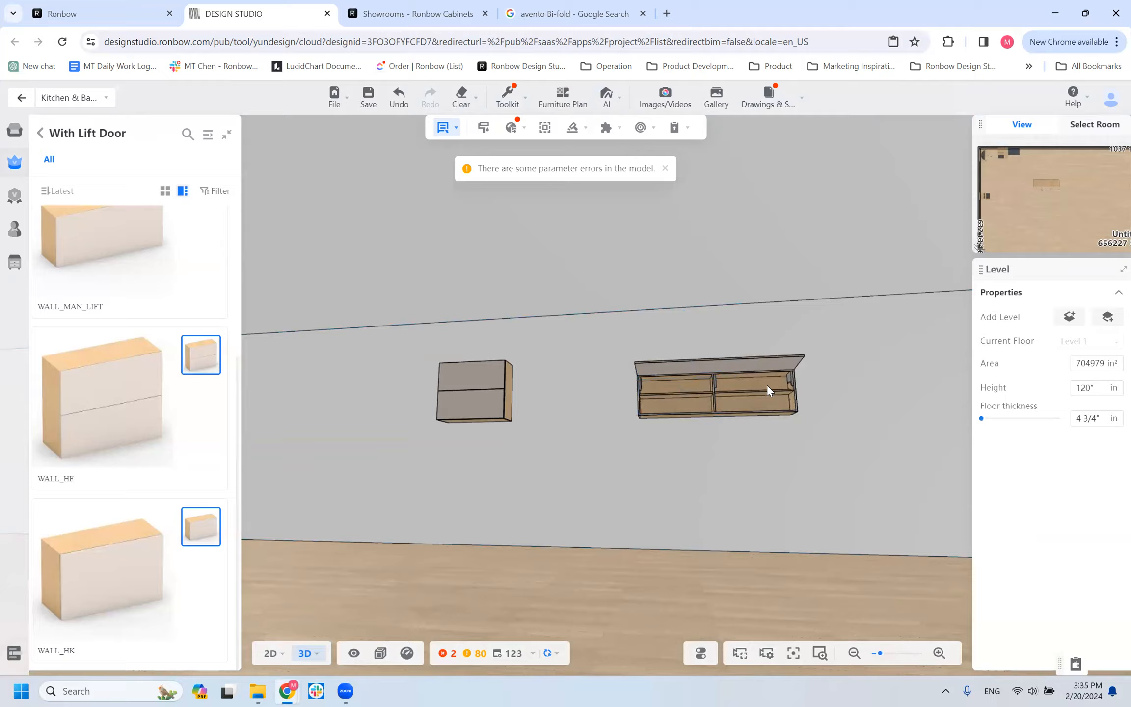
Review the WALL_HK cabinet's error parameters and check the allowed width range of its HK_TOP submodel.
{"action": "left_click", "coordinate": [767, 421]}
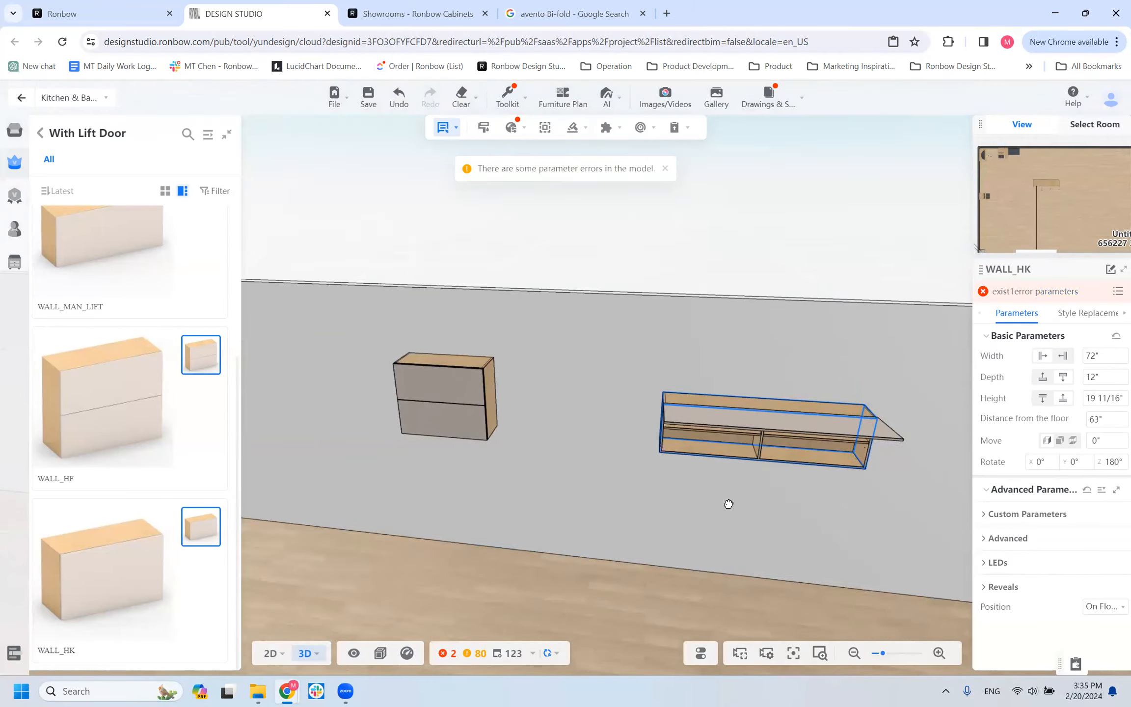
{"action": "left_click", "coordinate": [1117, 293]}
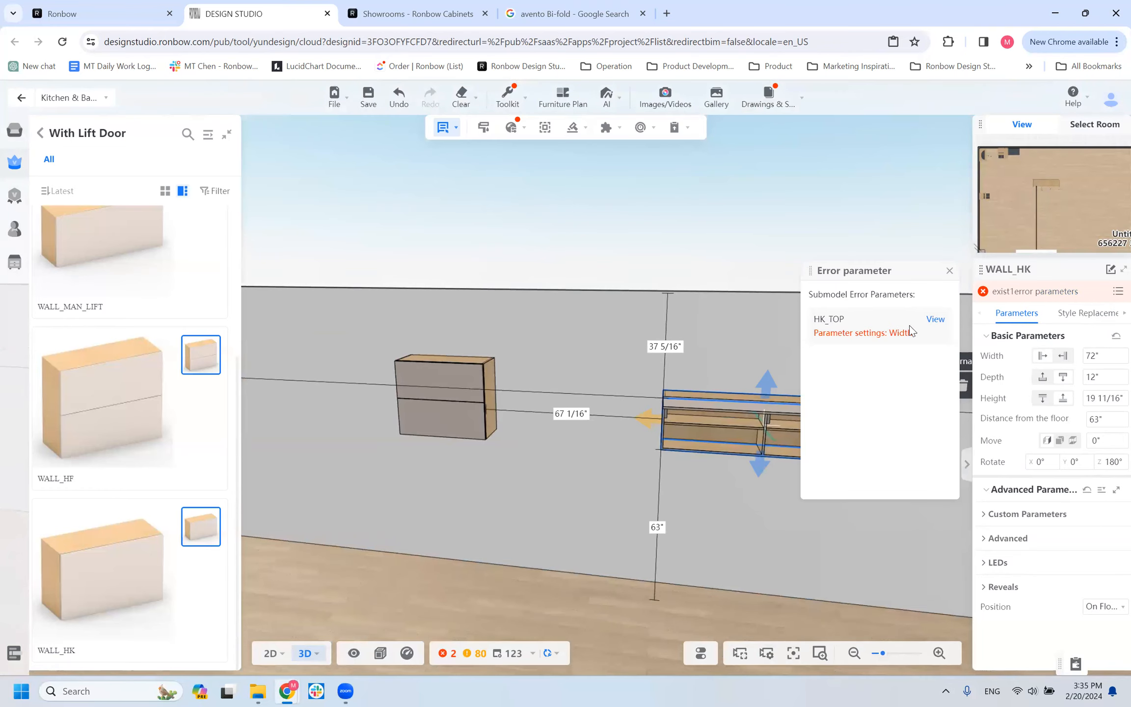
{"action": "left_click", "coordinate": [935, 320]}
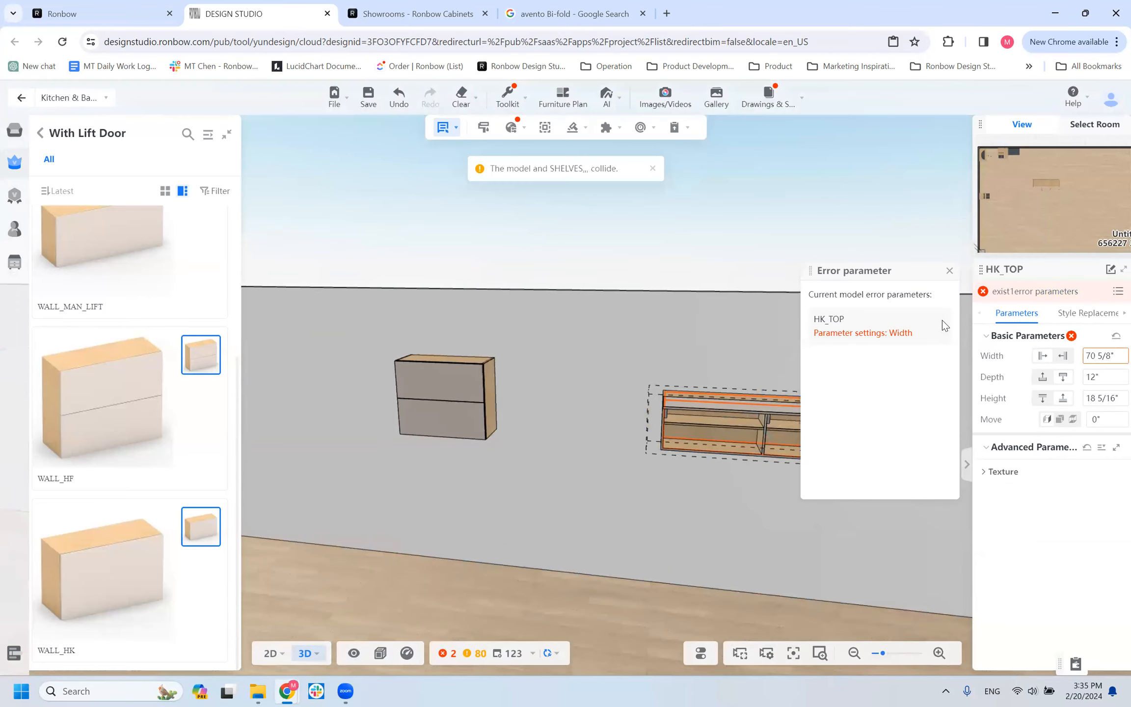
{"action": "mouse_move", "coordinate": [1105, 355]}
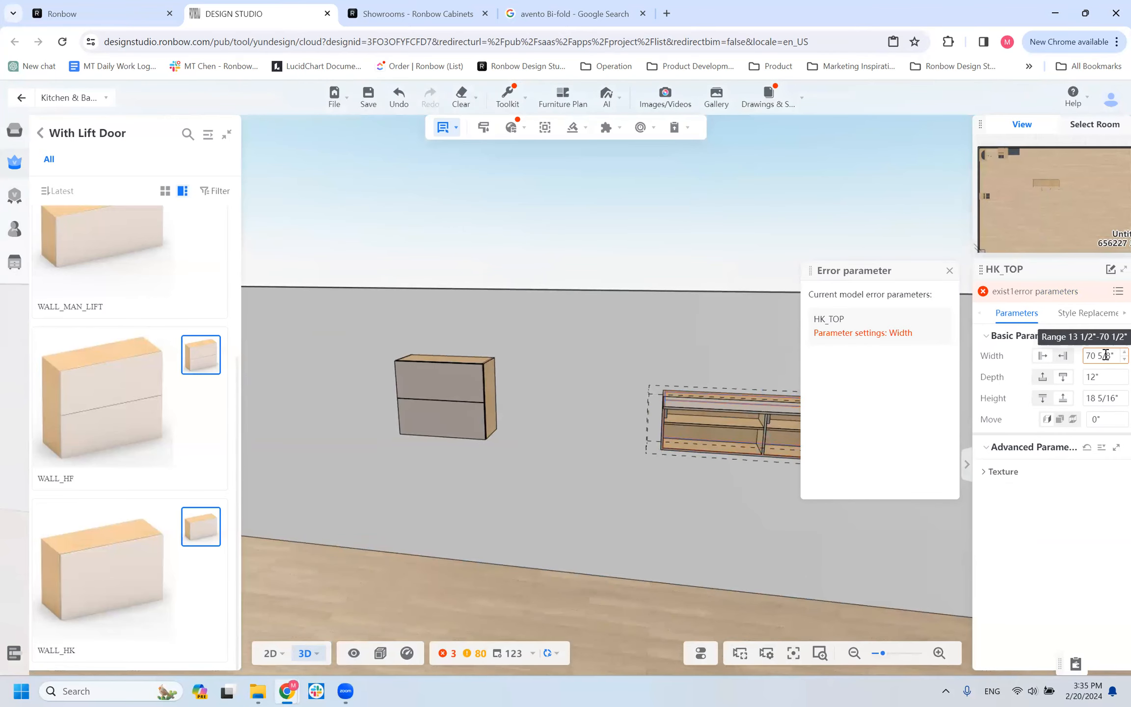
{"action": "left_click", "coordinate": [1105, 355]}
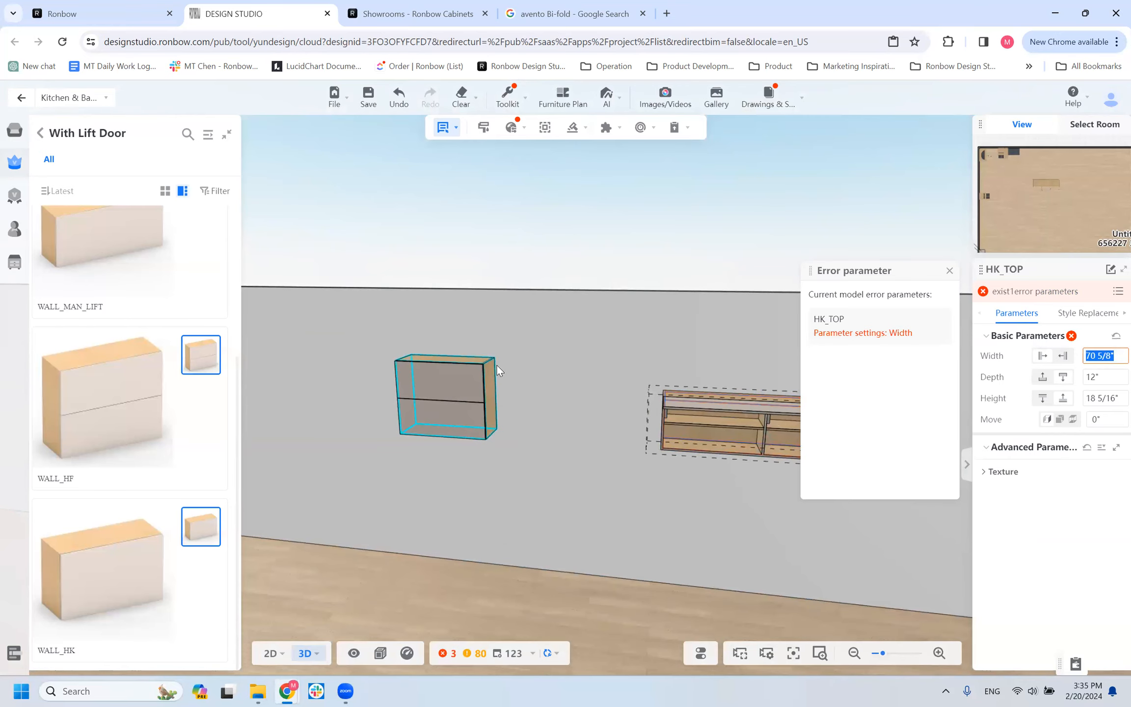
Set the WALL_HK cabinet's width to 70".
{"action": "left_click", "coordinate": [769, 438]}
{"action": "left_click", "coordinate": [769, 437]}
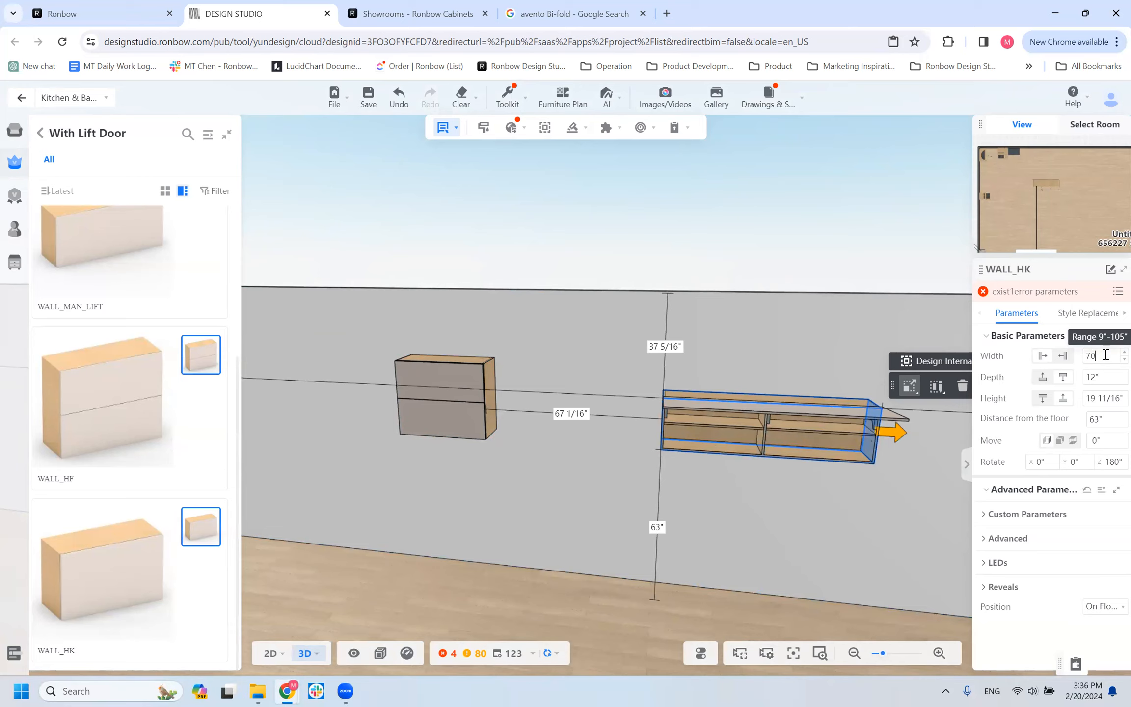
{"action": "key", "text": "Return"}
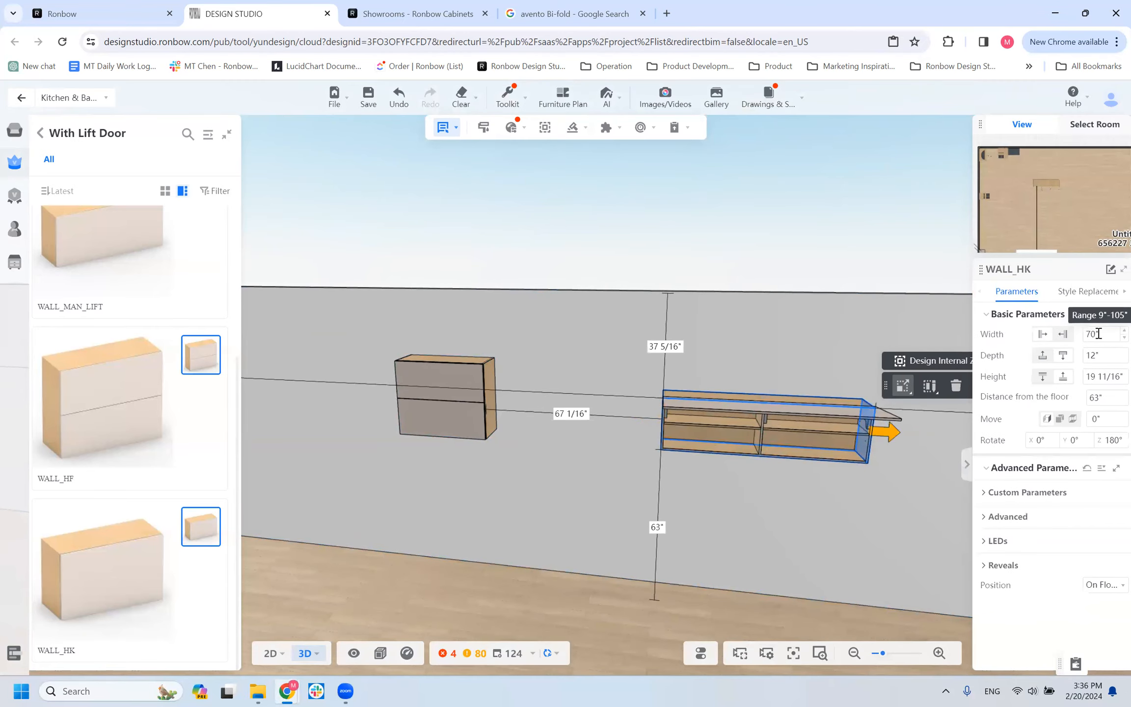
Inspect the widened WALL_HK cabinet's open lift door, interior and lift hardware from below, the front and farther away.
{"action": "left_click_drag", "start_coordinate": [793, 463], "coordinate": [777, 450]}
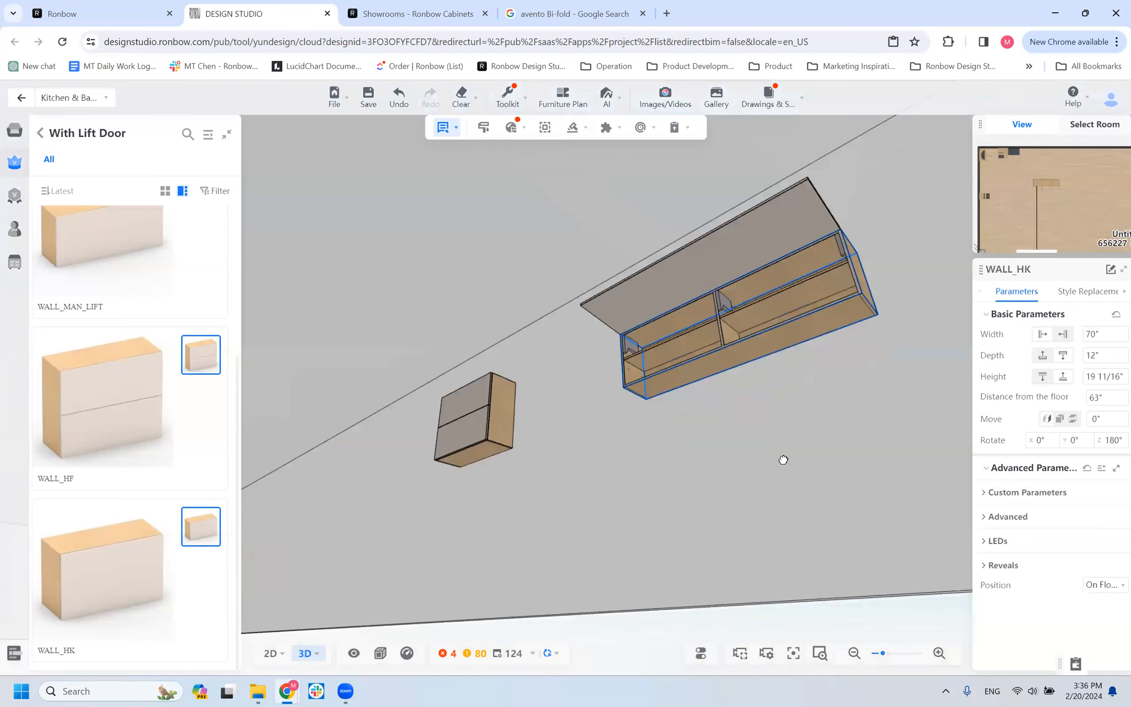
{"action": "left_click_drag", "start_coordinate": [784, 459], "coordinate": [749, 430]}
{"action": "scroll", "coordinate": [749, 431], "scroll_direction": "up", "scroll_amount": 3}
{"action": "scroll", "coordinate": [749, 430], "scroll_direction": "down", "scroll_amount": 3}
{"action": "left_click_drag", "start_coordinate": [644, 462], "coordinate": [652, 503]}
{"action": "scroll", "coordinate": [739, 438], "scroll_direction": "up", "scroll_amount": 1}
{"action": "left_click_drag", "start_coordinate": [738, 438], "coordinate": [805, 395]}
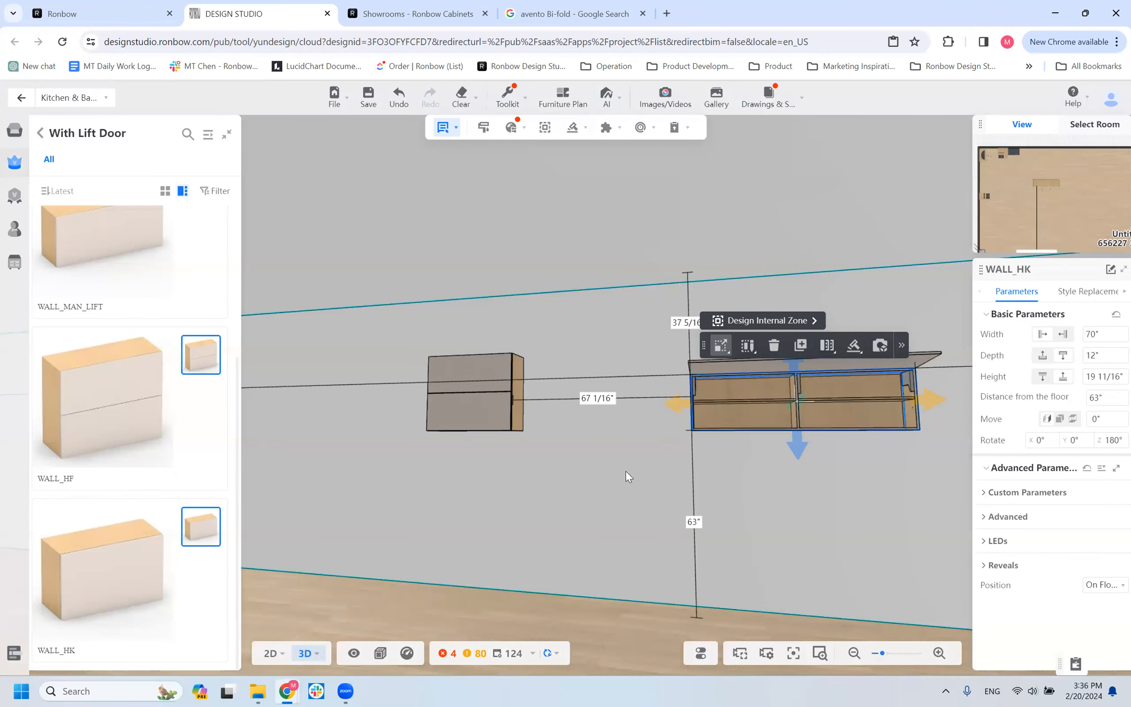
{"action": "mouse_move", "coordinate": [607, 444]}
{"action": "left_mouse_down"}
{"action": "mouse_move", "coordinate": [606, 482]}
{"action": "mouse_move", "coordinate": [597, 437]}
{"action": "left_mouse_up"}
{"action": "scroll", "coordinate": [902, 405], "scroll_direction": "down", "scroll_amount": 3}
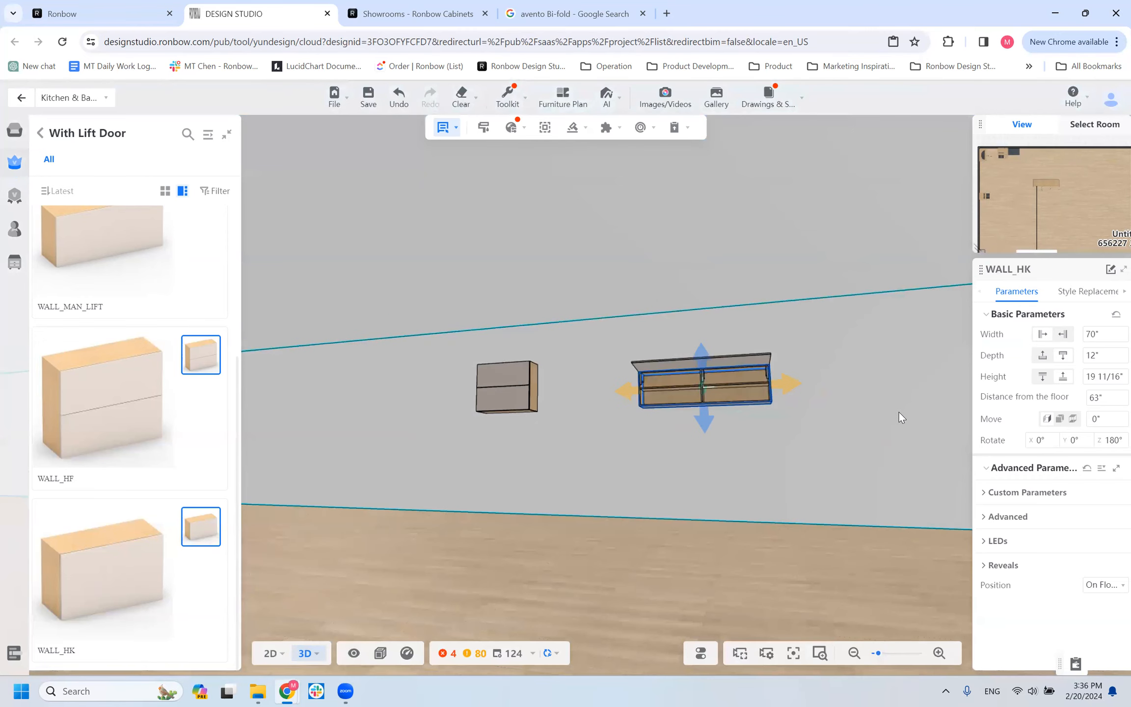
{"action": "left_click_drag", "start_coordinate": [841, 475], "coordinate": [851, 434]}
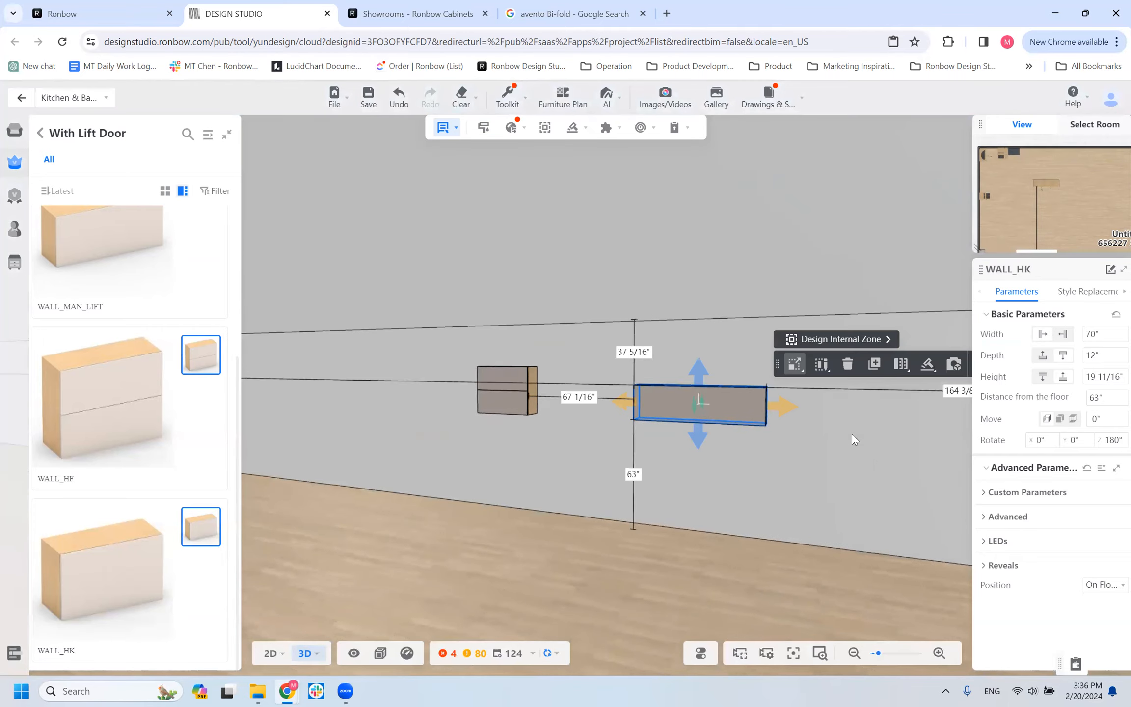
Switch to the bi-fold image search results in the browser and examine a Blum AVENTOS HF kitchen photo.
{"action": "left_click", "coordinate": [539, 10]}
{"action": "scroll", "coordinate": [326, 419], "scroll_direction": "up", "scroll_amount": 6}
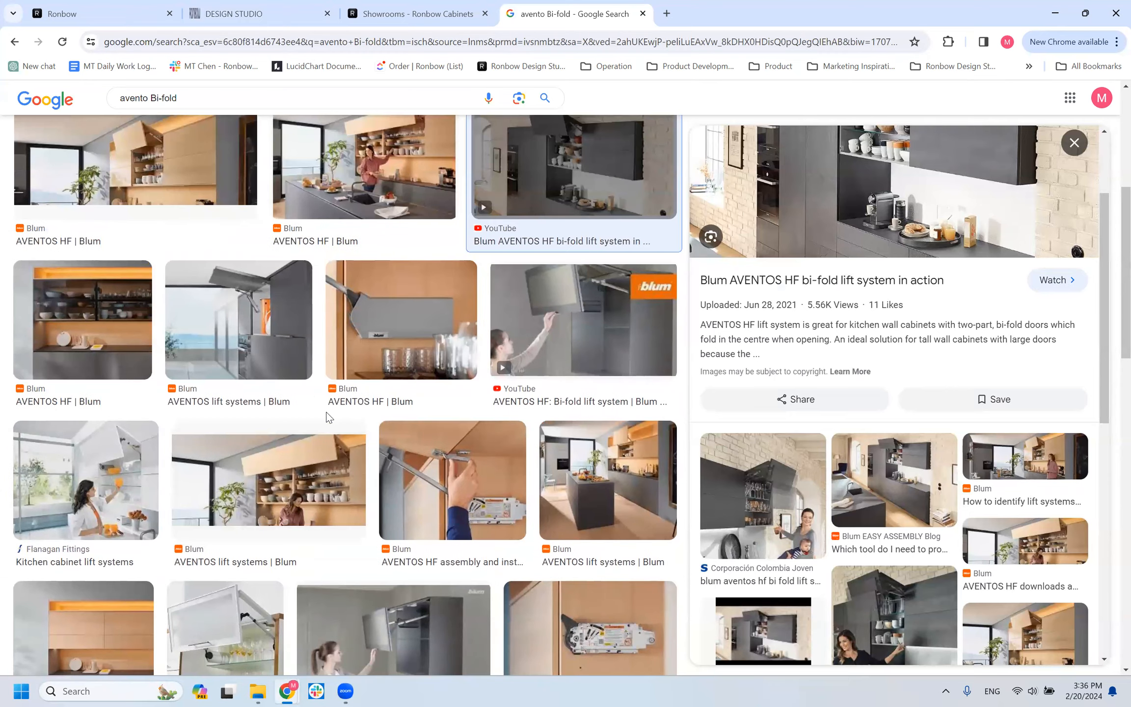
{"action": "left_click", "coordinate": [369, 365]}
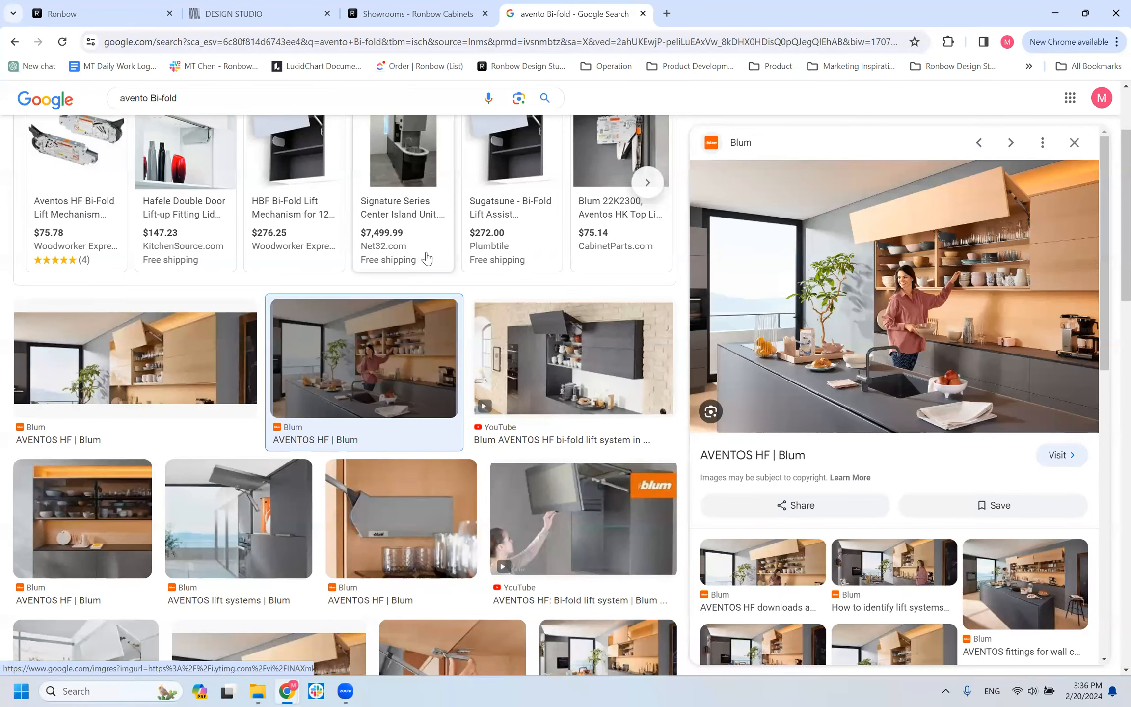
Return to the design, filter the door styles by the GLASS front style and apply GLASS_AF016 to the WALL_HK cabinet.
{"action": "left_click", "coordinate": [255, 14]}
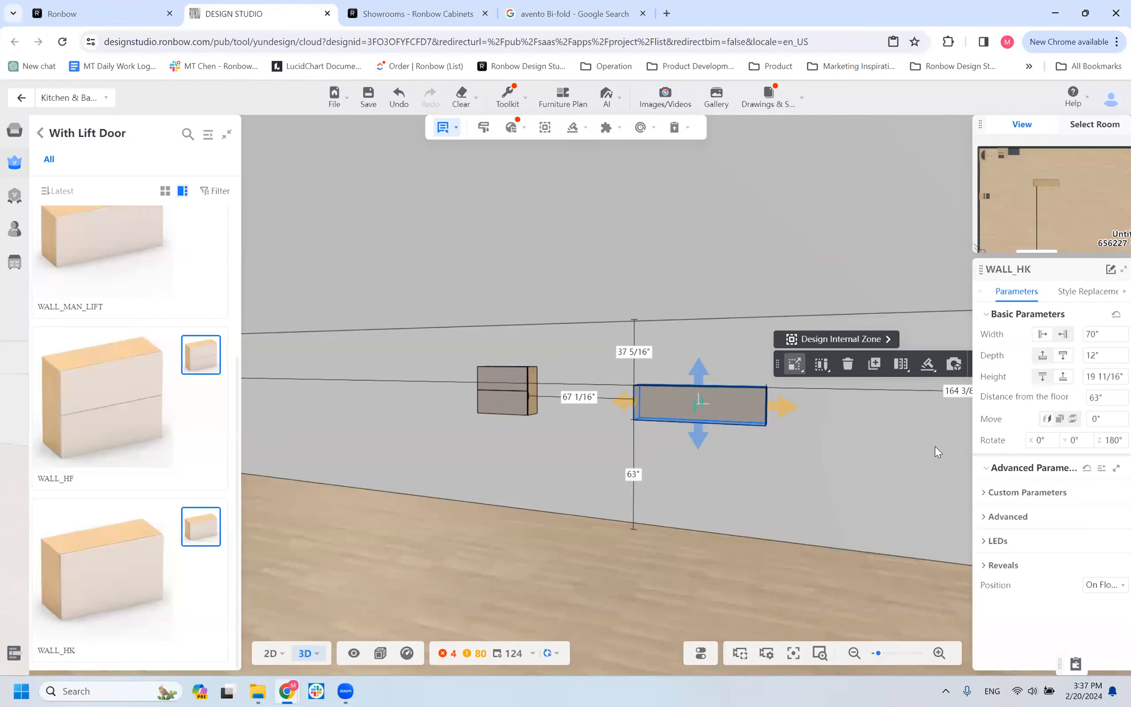
{"action": "scroll", "coordinate": [708, 397], "scroll_direction": "up", "scroll_amount": 3}
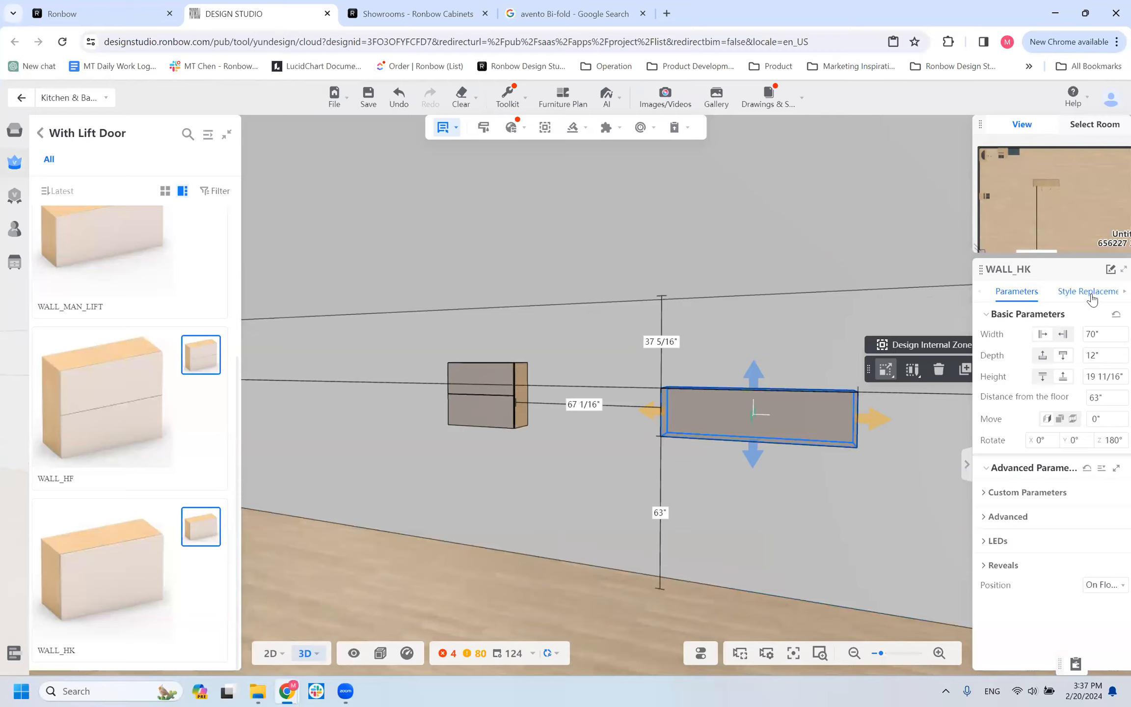
{"action": "left_click", "coordinate": [1090, 293]}
{"action": "left_click", "coordinate": [817, 418]}
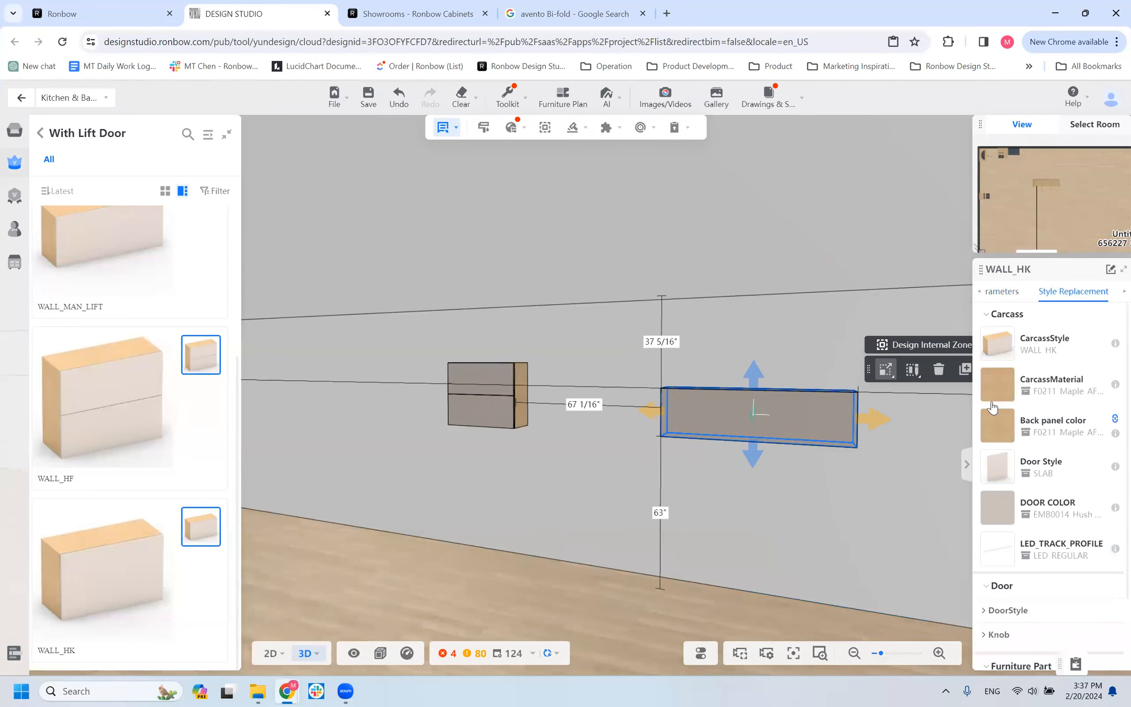
{"action": "left_click", "coordinate": [997, 474]}
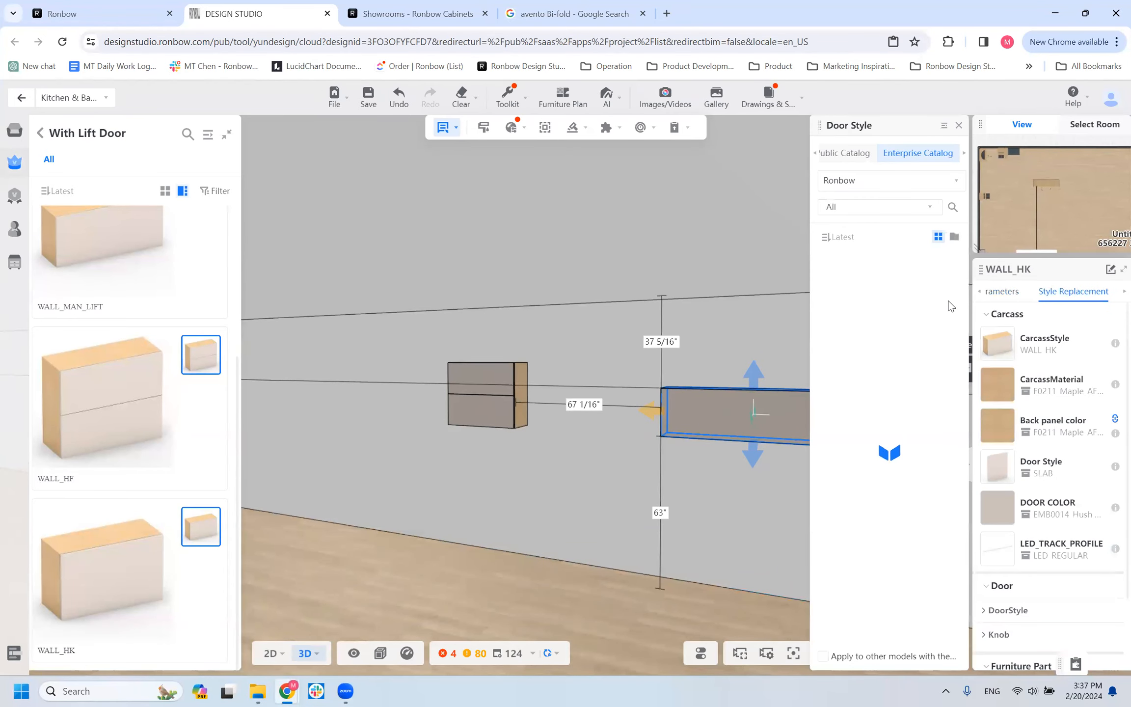
{"action": "left_click", "coordinate": [950, 238]}
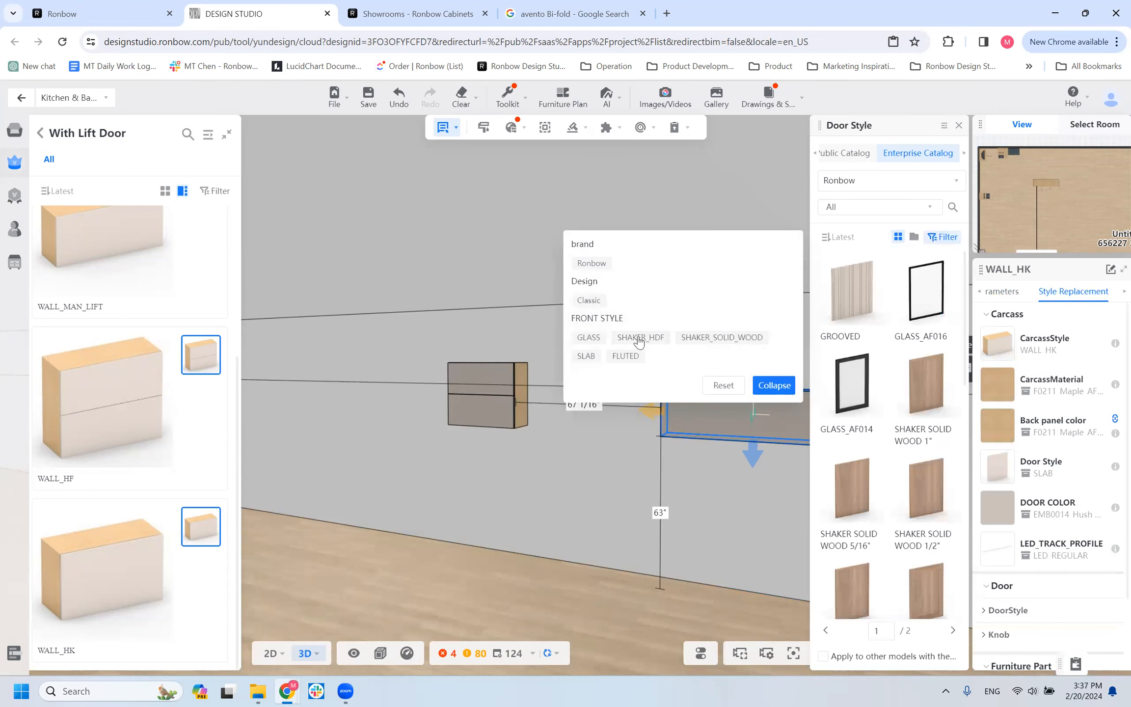
{"action": "left_click", "coordinate": [596, 339]}
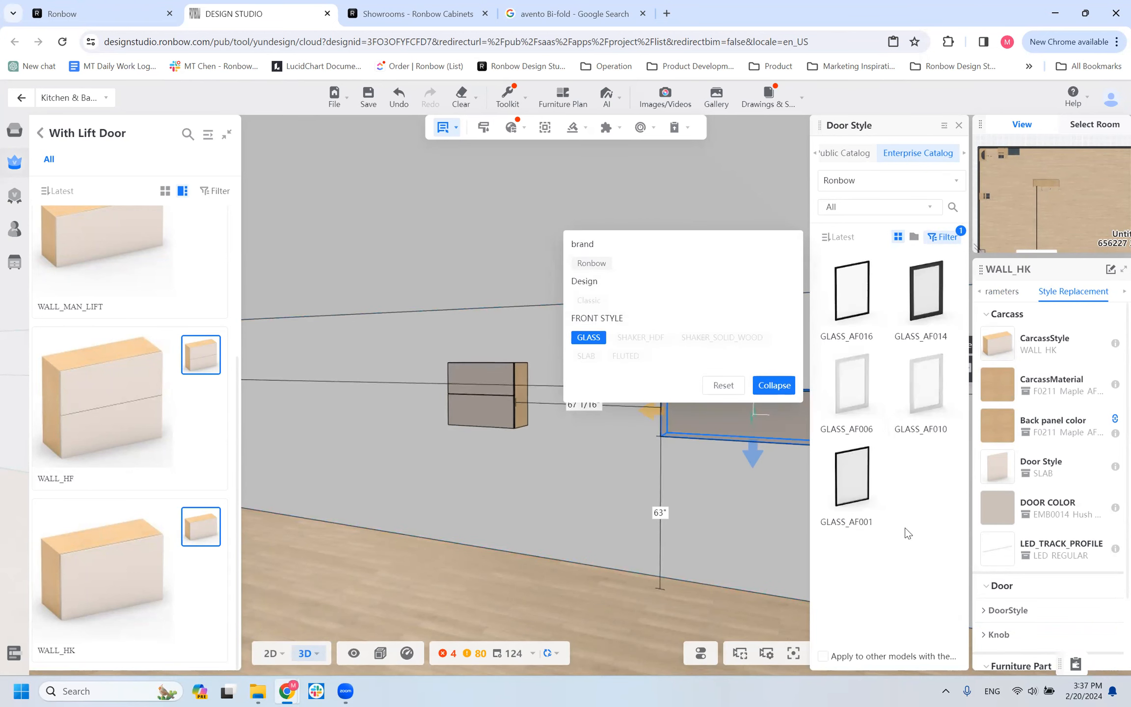
{"action": "left_click_drag", "start_coordinate": [691, 488], "coordinate": [606, 545]}
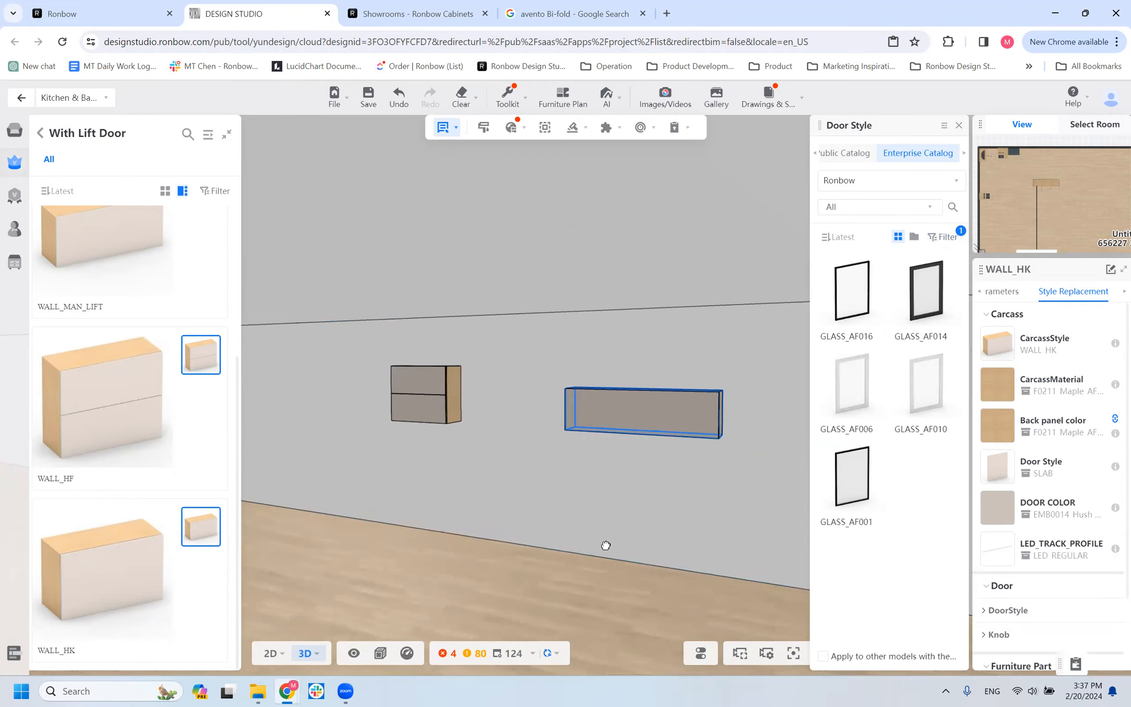
{"action": "left_click", "coordinate": [848, 304]}
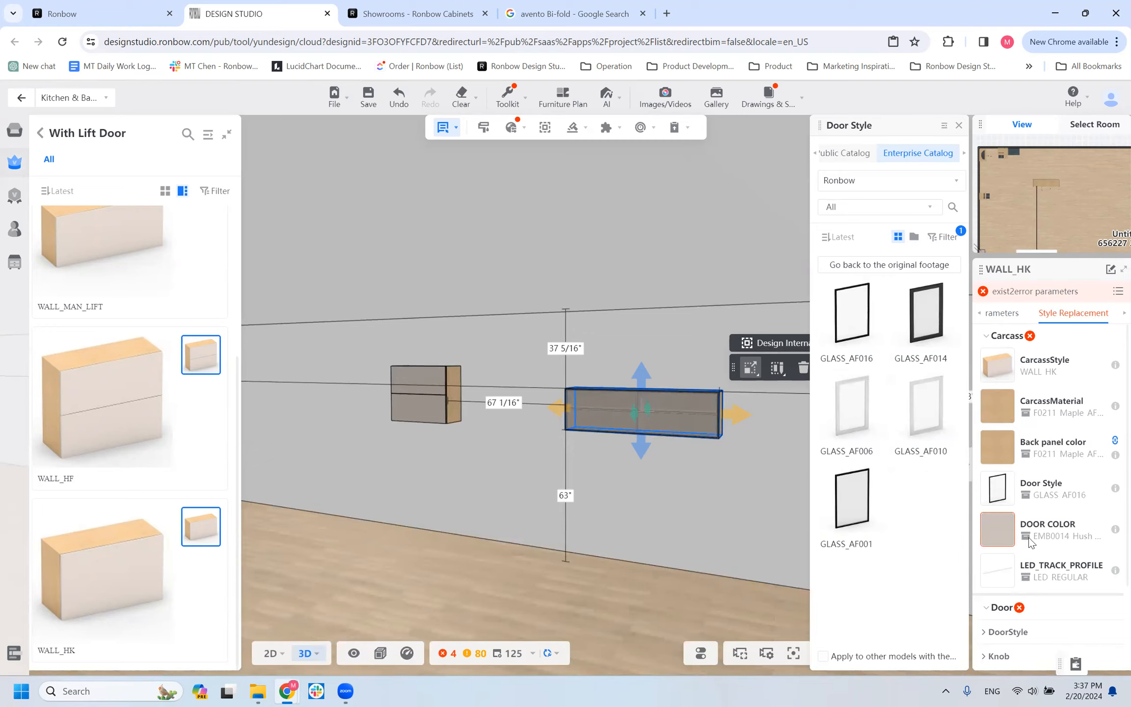
Open the door color choices for the WALL_HK cabinet's glass door to review the available frame finishes.
{"action": "left_click", "coordinate": [1001, 314]}
{"action": "left_click", "coordinate": [1094, 314]}
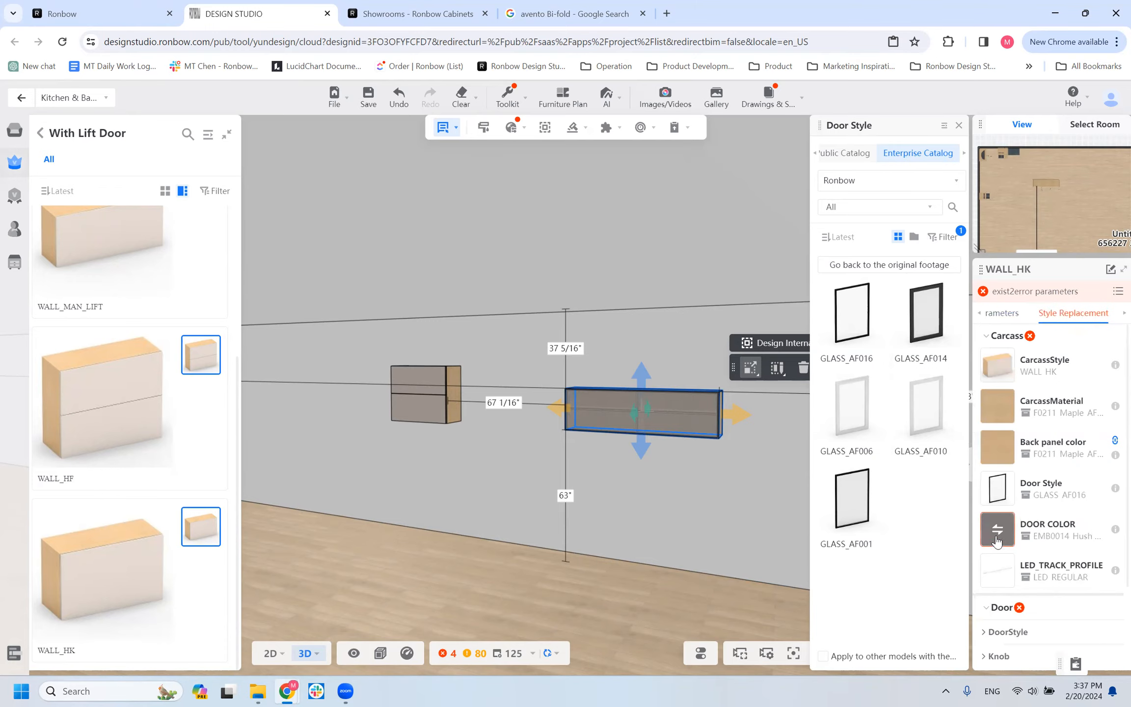
{"action": "left_click", "coordinate": [996, 538]}
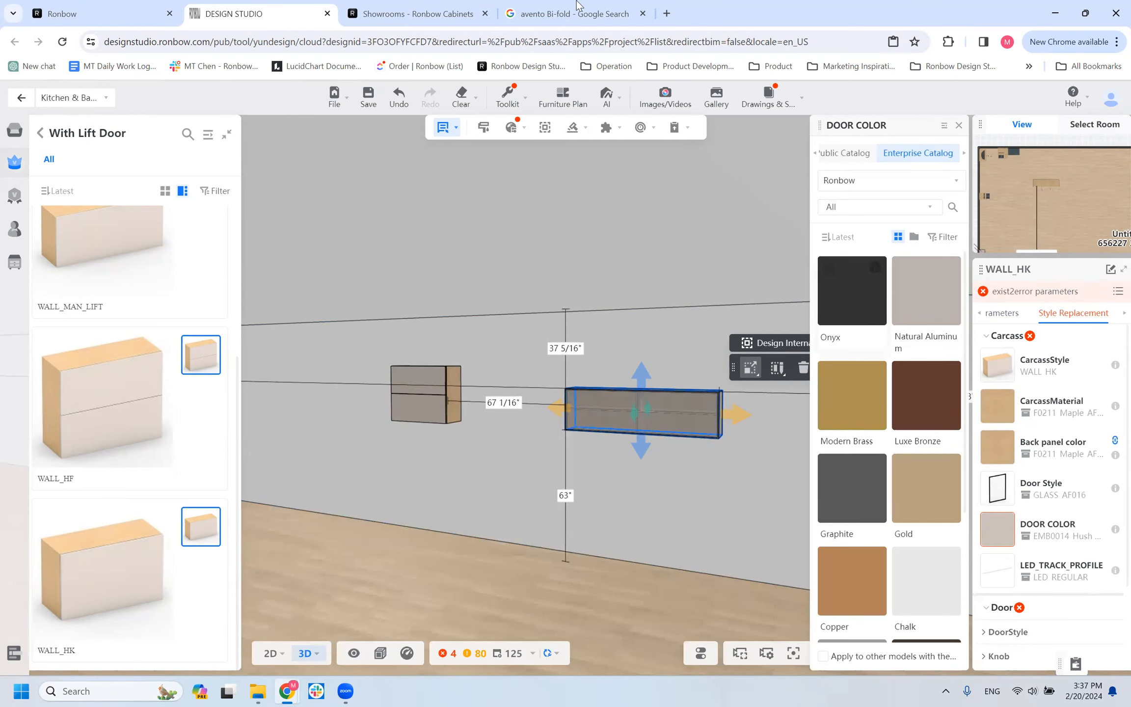
Open Google Drive in a new browser tab and search it for "training".
{"action": "left_click", "coordinate": [667, 13]}
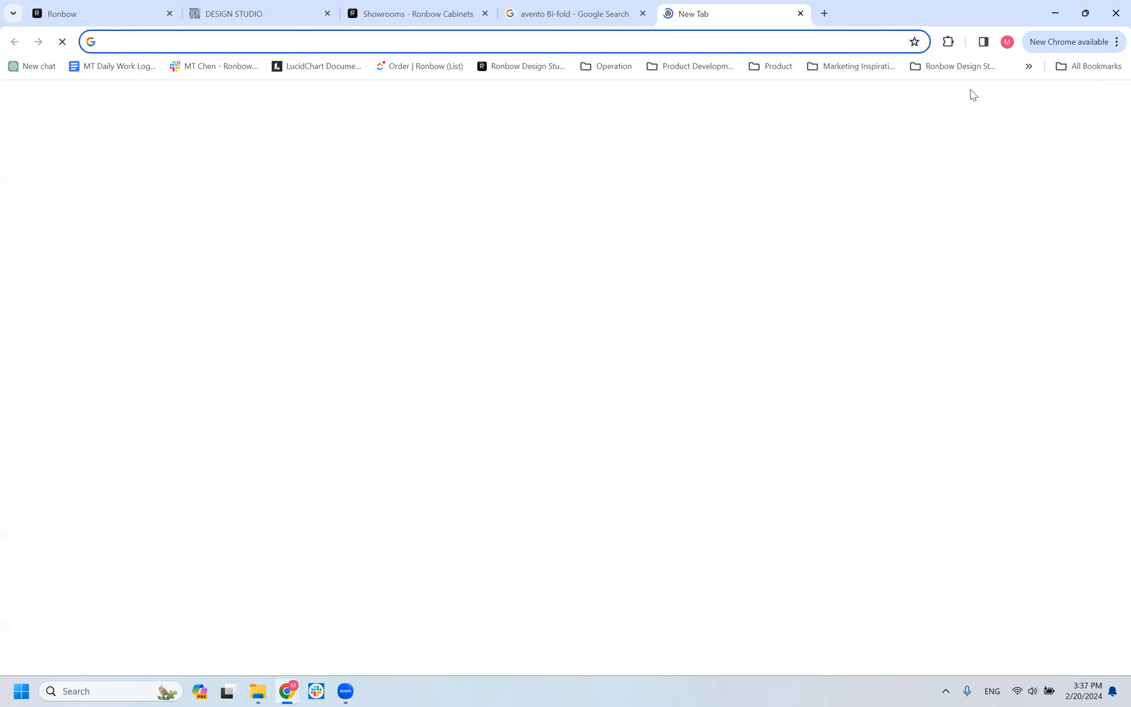
{"action": "left_click", "coordinate": [1078, 110]}
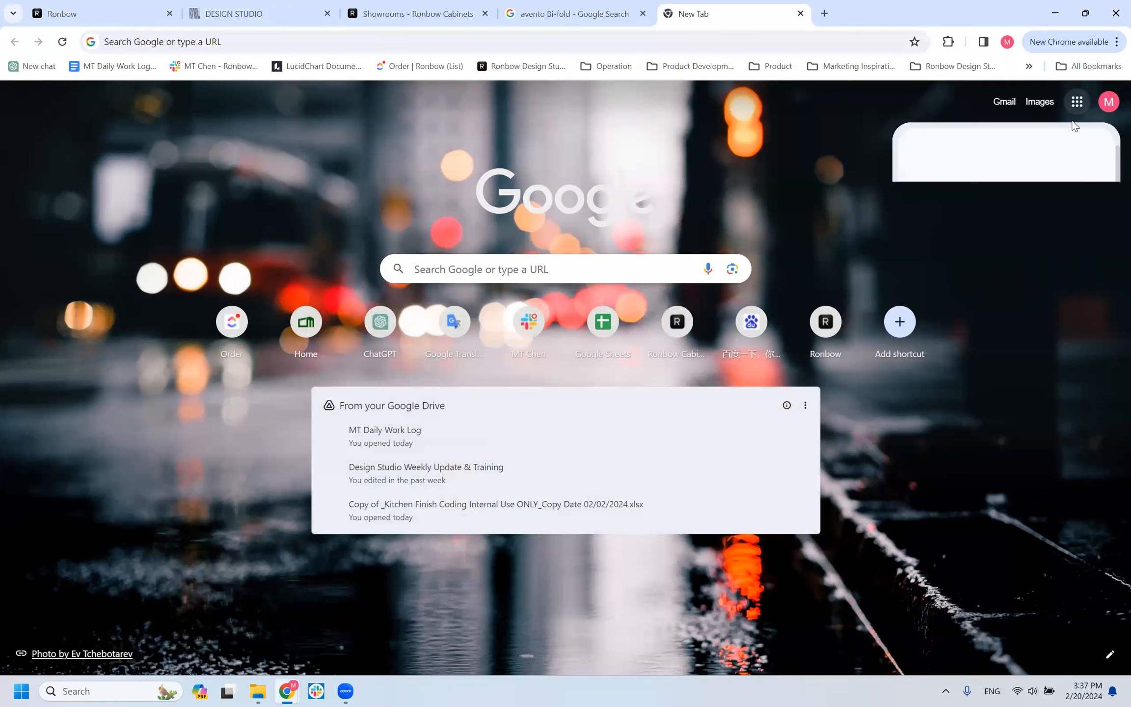
{"action": "left_click", "coordinate": [1069, 169]}
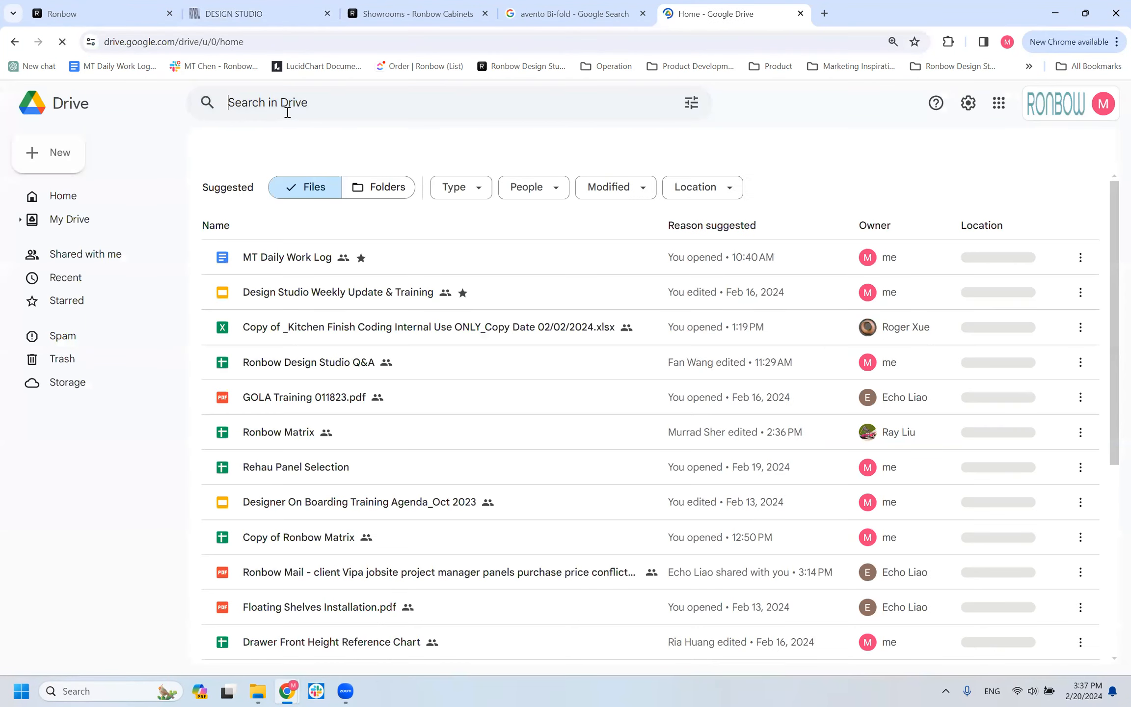
{"action": "left_click", "coordinate": [287, 113]}
{"action": "type", "text": "training"}
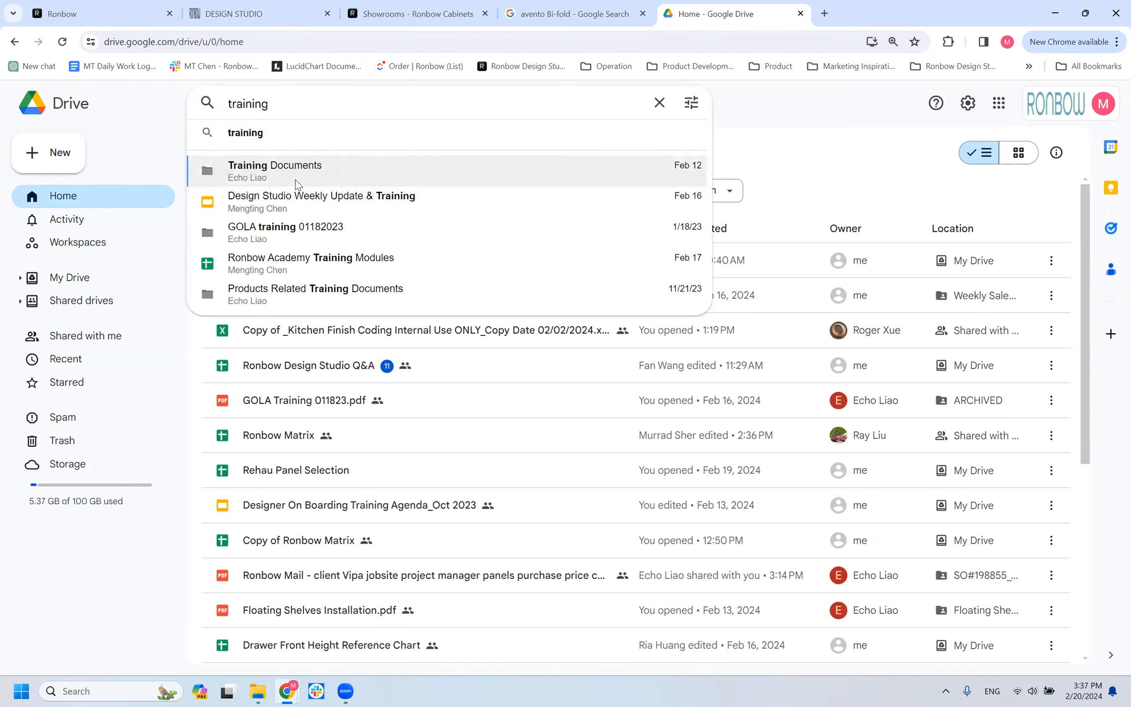
Open the Training Documents folder and go into its Products Related Training Documents subfolder.
{"action": "left_click", "coordinate": [305, 173]}
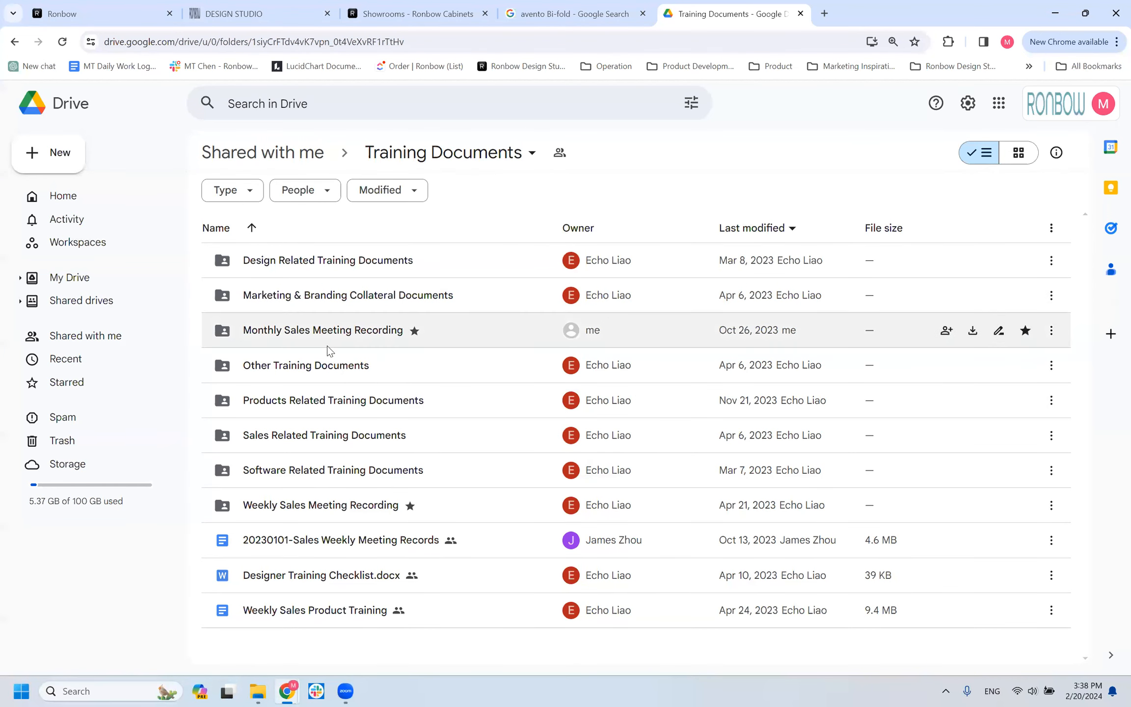
{"action": "left_click", "coordinate": [315, 404]}
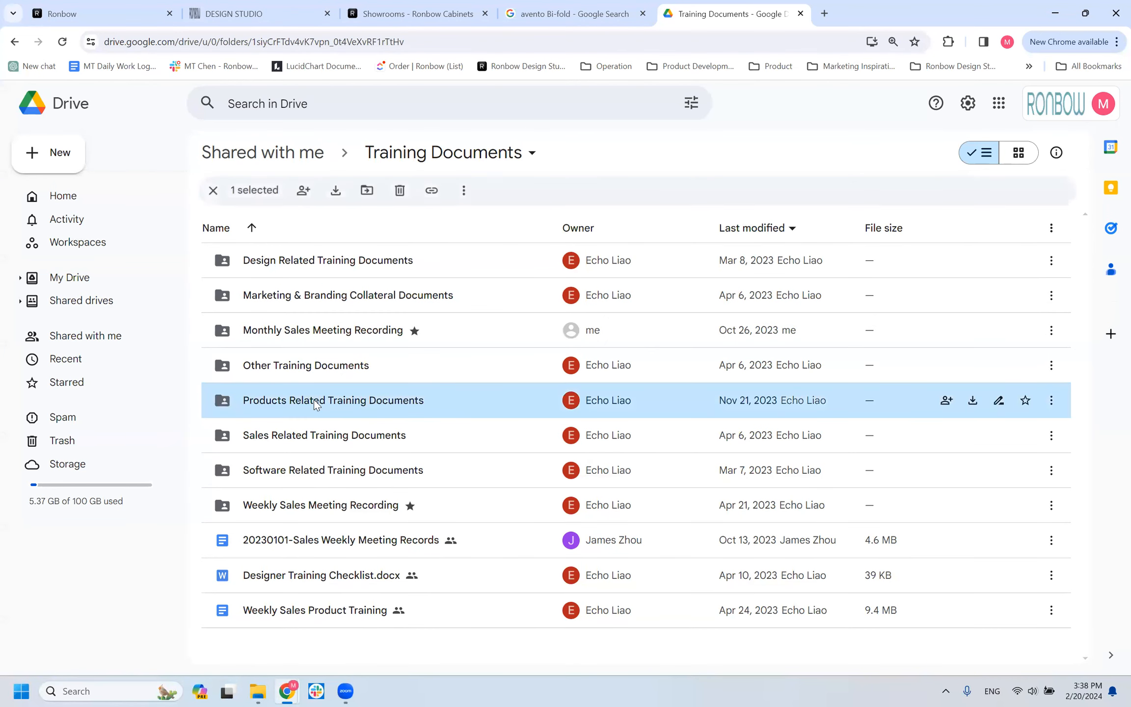
{"action": "double_click", "coordinate": [380, 401]}
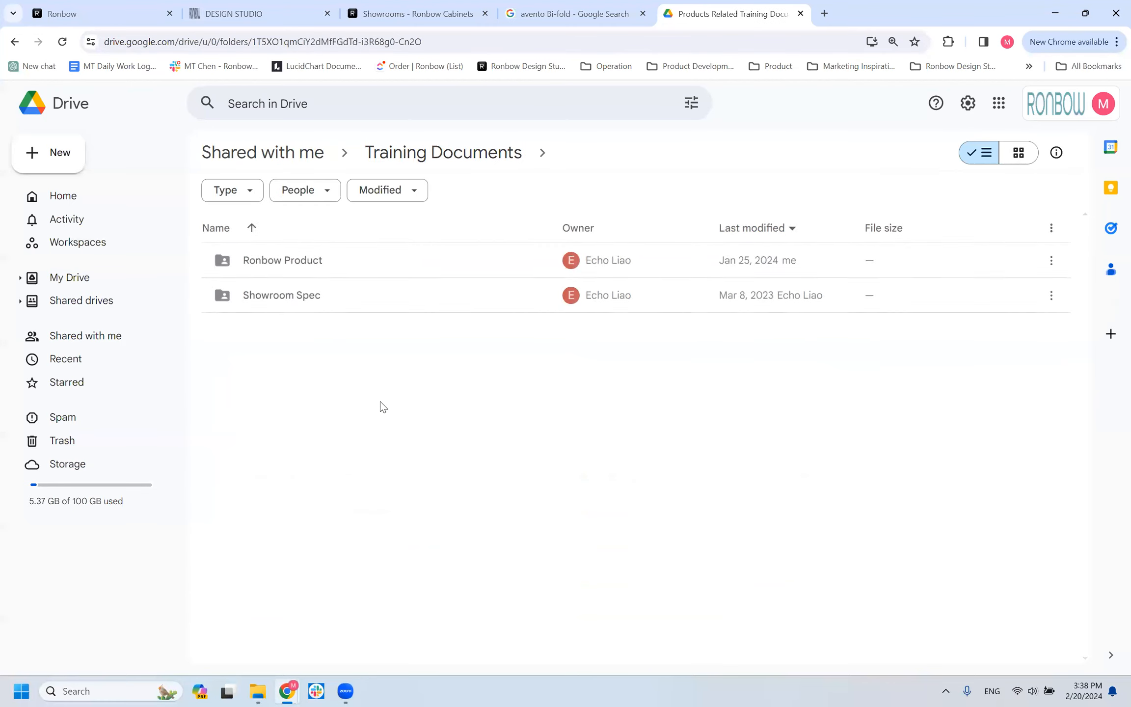
Go through the Ronbow Product, Kitchen and Glass door folders and open Glass Door Product Catalog_02.14.2024.pdf.
{"action": "double_click", "coordinate": [298, 261]}
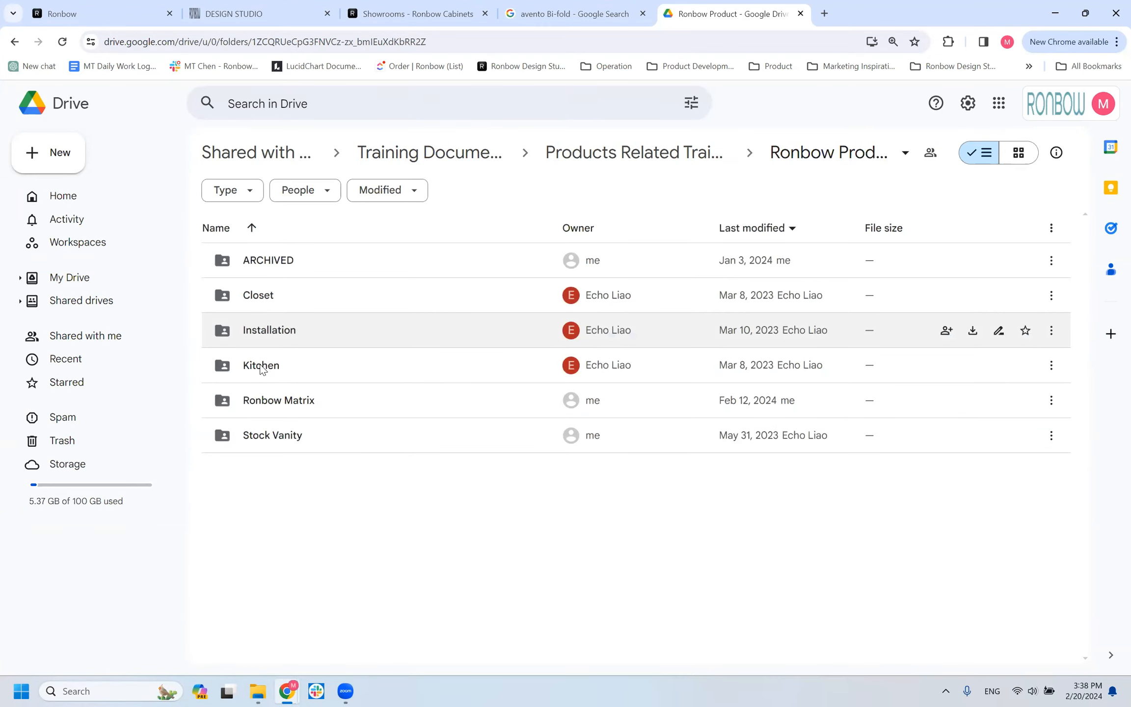
{"action": "double_click", "coordinate": [262, 366]}
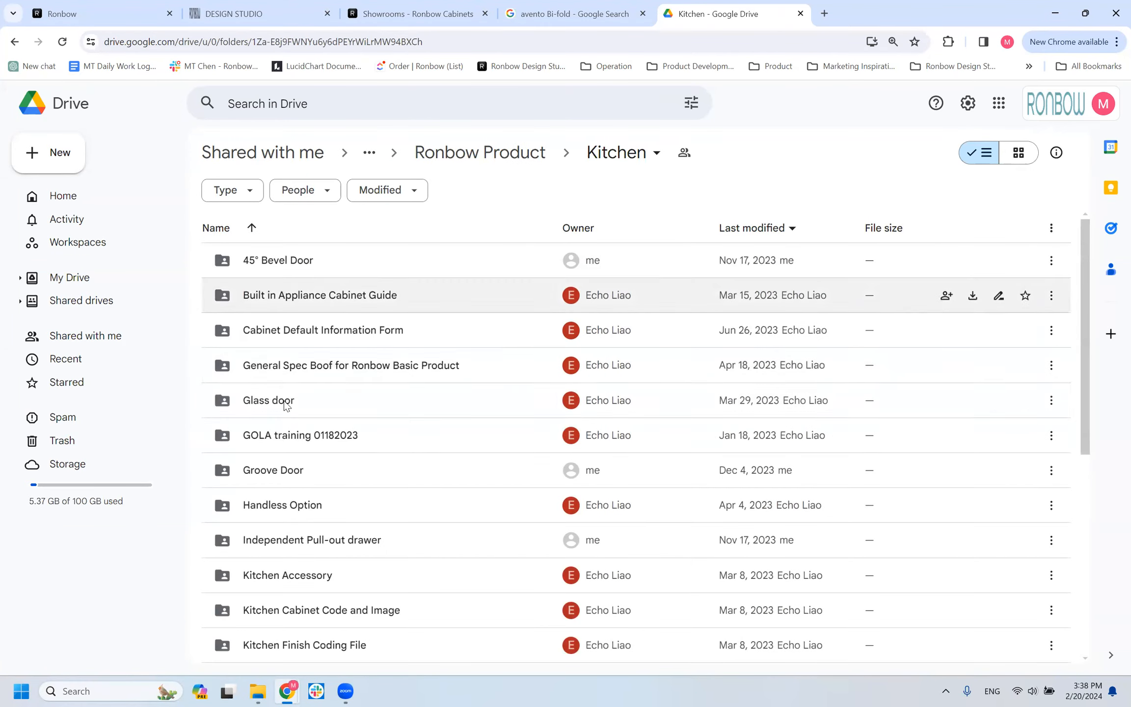
{"action": "double_click", "coordinate": [282, 401]}
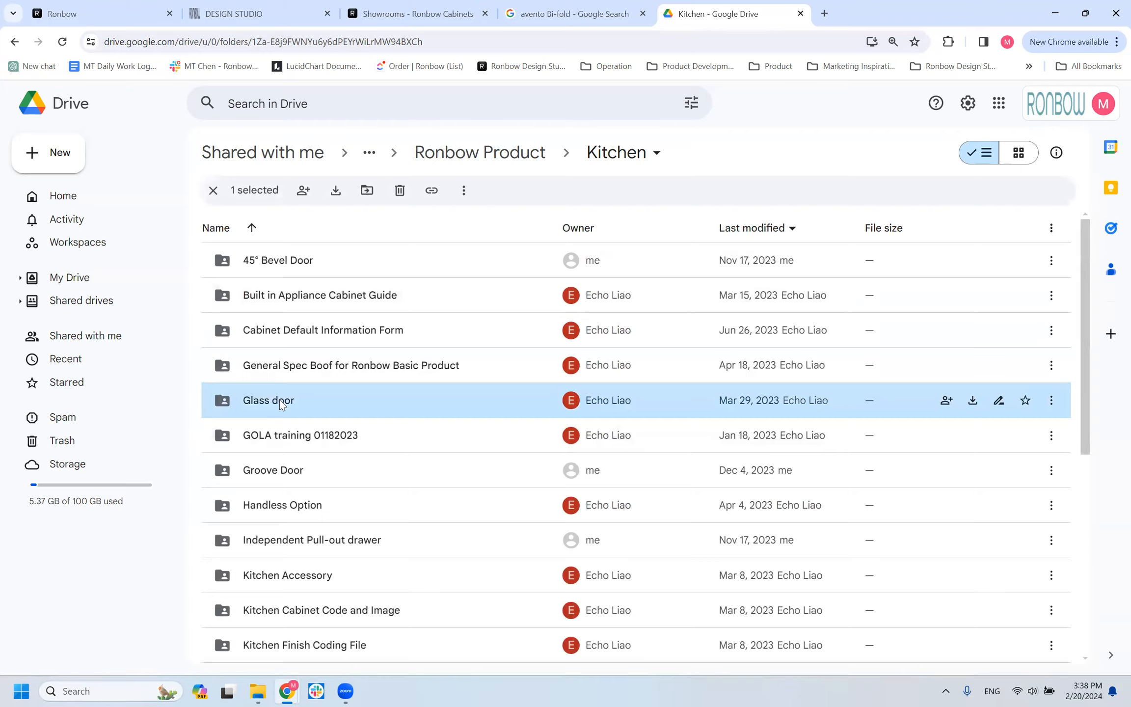
{"action": "double_click", "coordinate": [321, 295]}
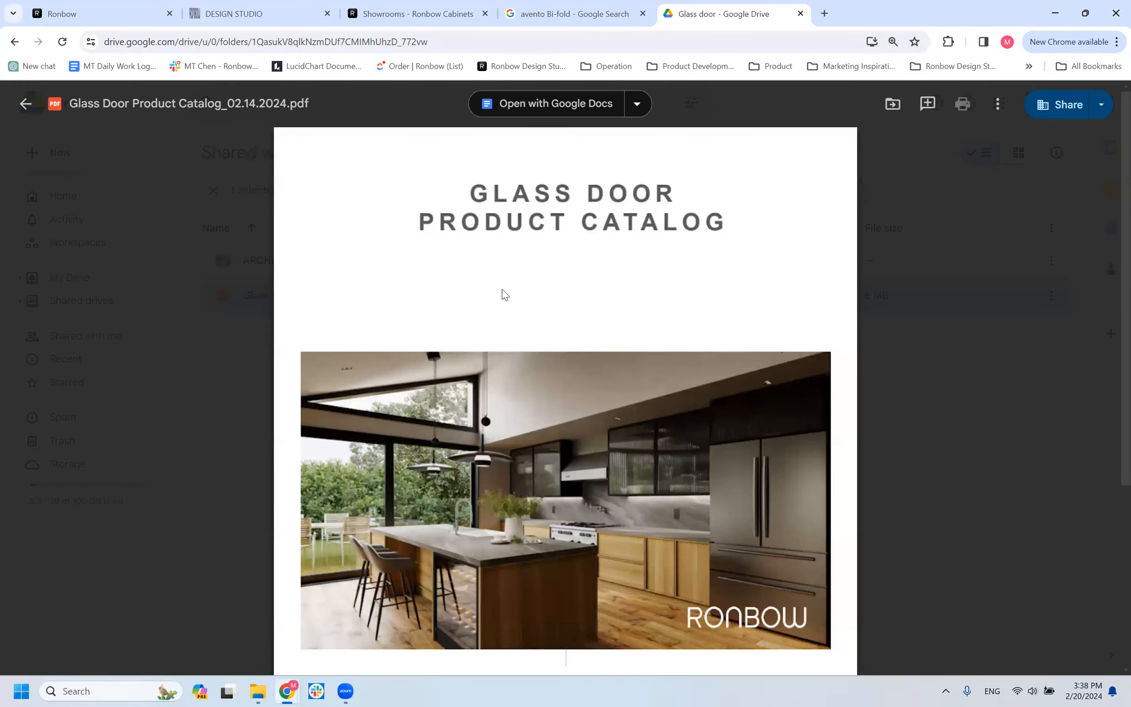
Find the AF001 page in the glass door catalog and highlight its maximum width and height guideline.
{"action": "scroll", "coordinate": [604, 214], "scroll_direction": "down", "scroll_amount": 12}
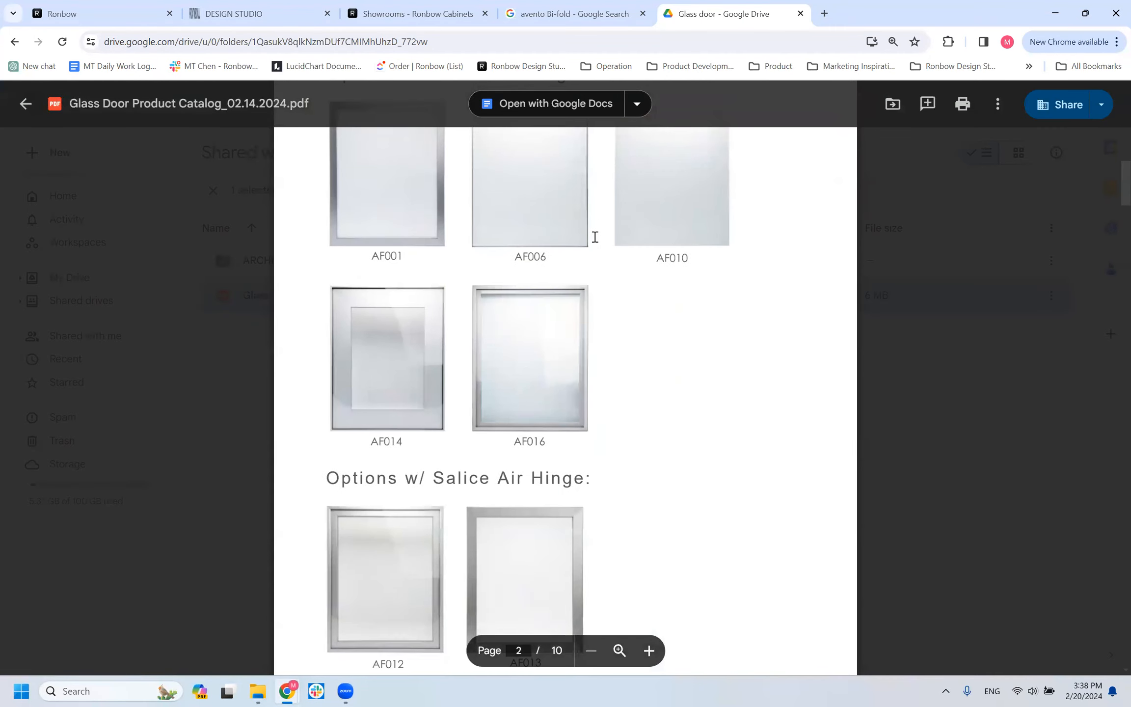
{"action": "scroll", "coordinate": [457, 289], "scroll_direction": "down", "scroll_amount": 20}
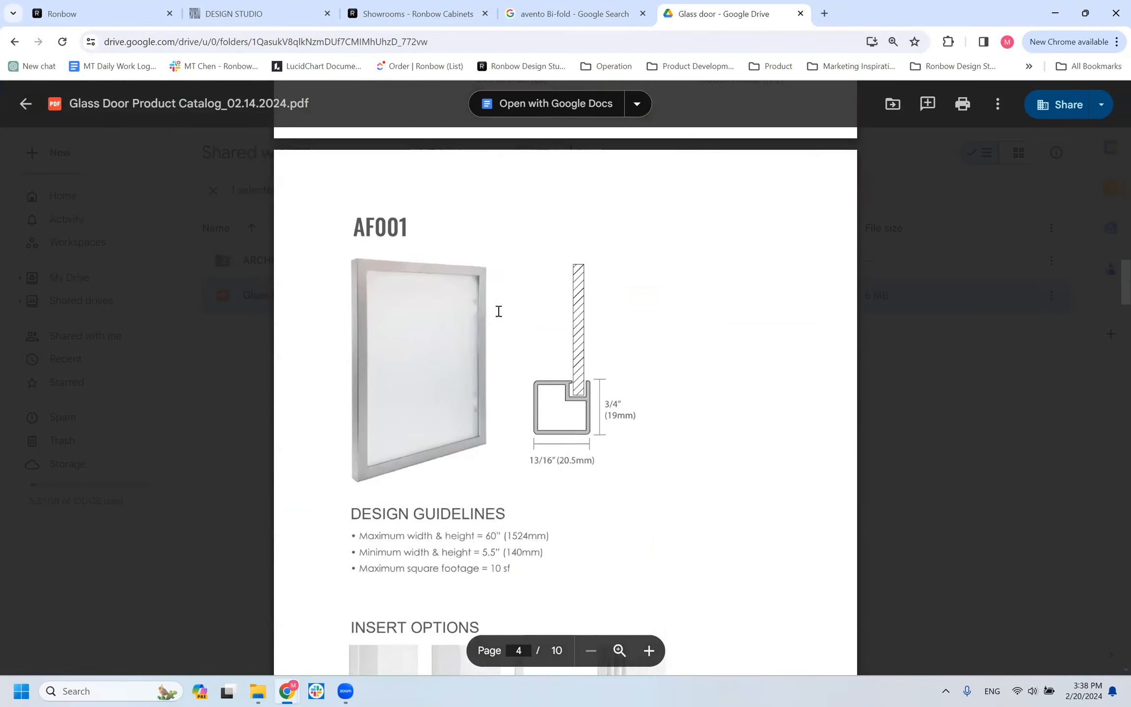
{"action": "scroll", "coordinate": [518, 429], "scroll_direction": "up", "scroll_amount": 6}
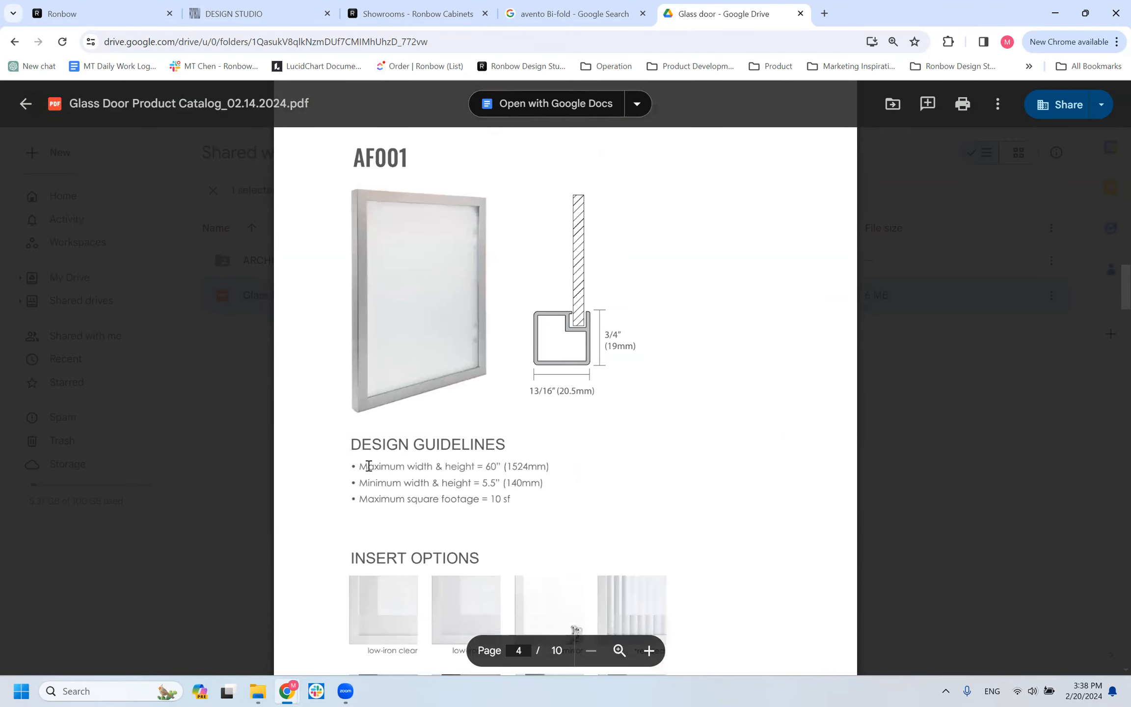
{"action": "left_click_drag", "start_coordinate": [354, 466], "coordinate": [546, 484]}
{"action": "left_click", "coordinate": [419, 466]}
{"action": "double_click", "coordinate": [388, 466]}
{"action": "left_click_drag", "start_coordinate": [404, 466], "coordinate": [540, 467]}
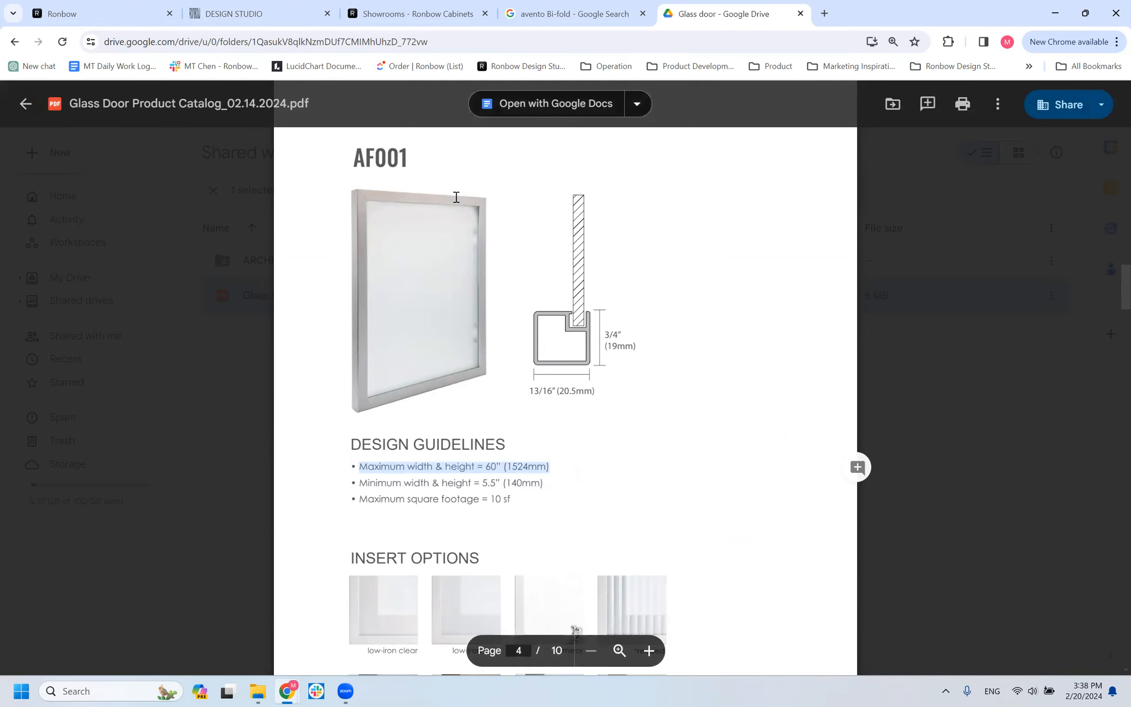
{"action": "left_click_drag", "start_coordinate": [465, 469], "coordinate": [532, 477]}
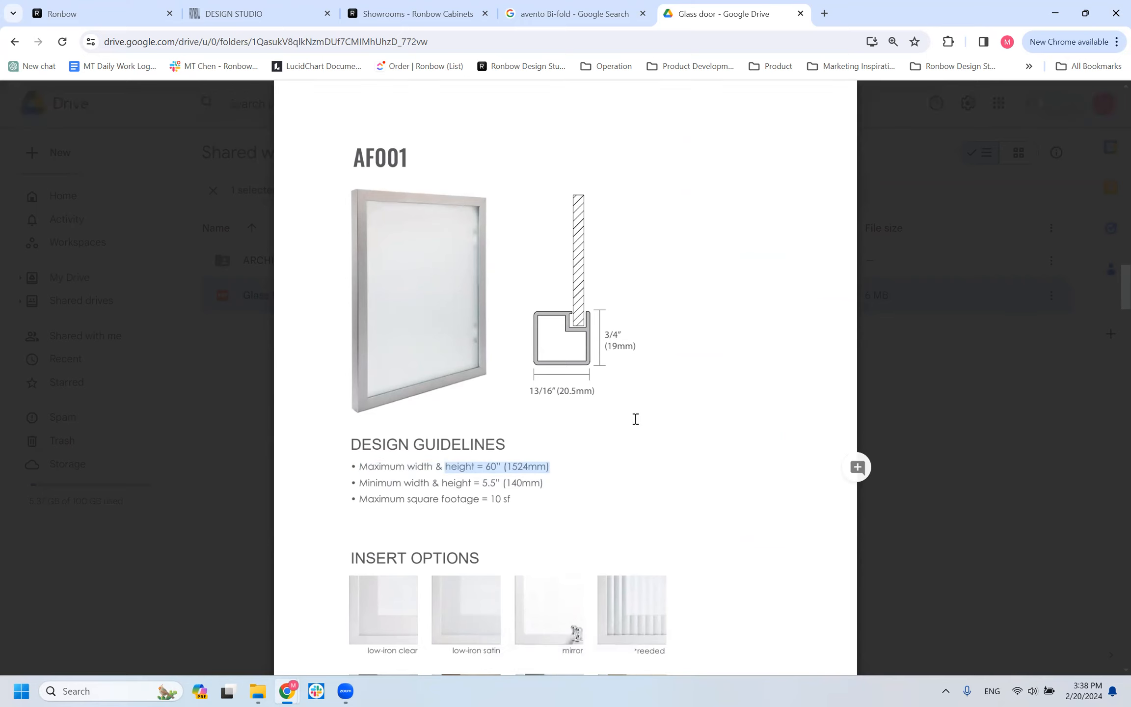
Read on through the AF006 page to AF012 and examine its design guidelines, especially the maximum height.
{"action": "scroll", "coordinate": [623, 407], "scroll_direction": "down", "scroll_amount": 10}
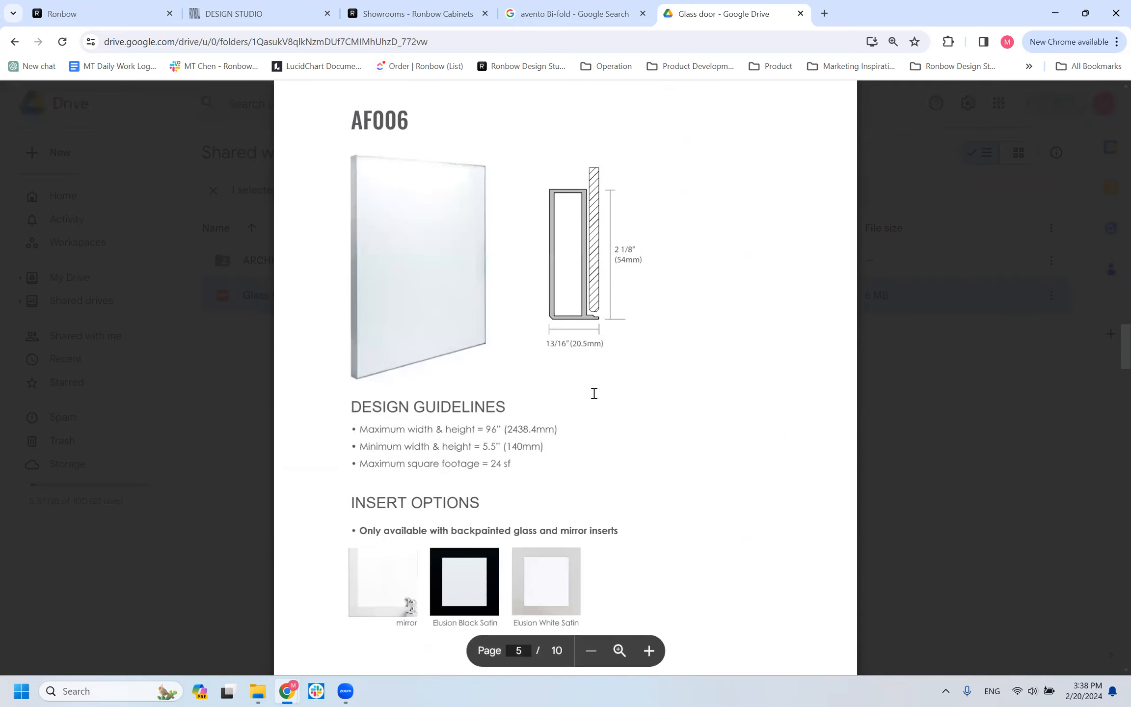
{"action": "scroll", "coordinate": [598, 445], "scroll_direction": "down", "scroll_amount": 15}
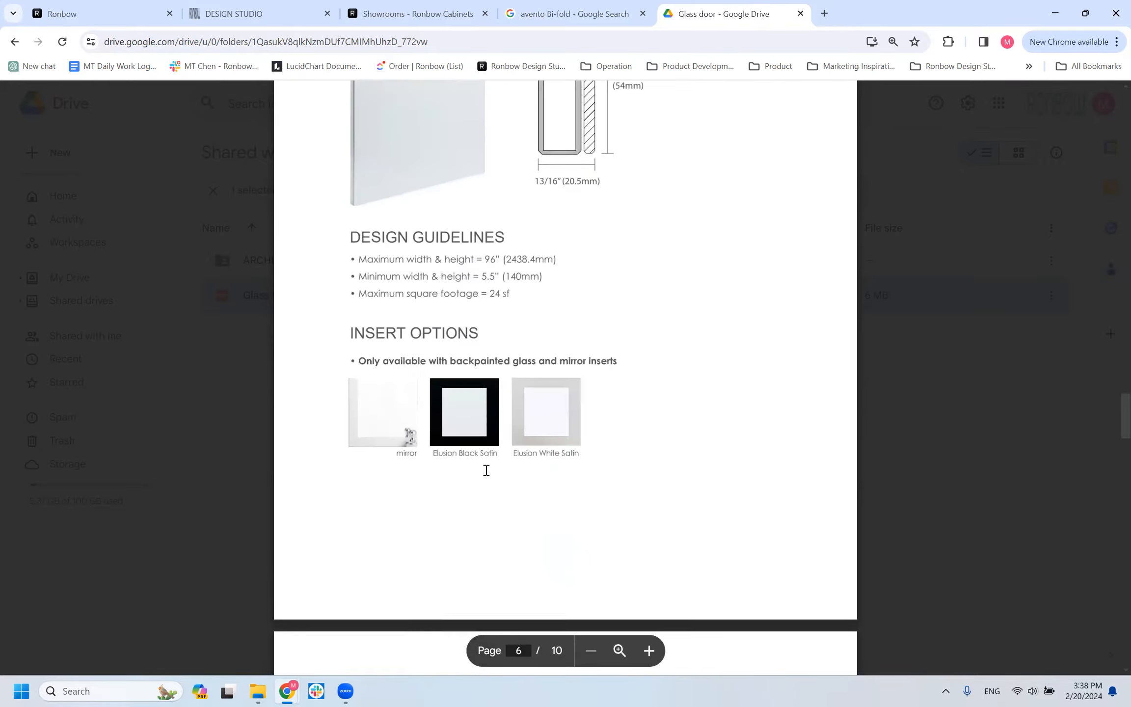
{"action": "scroll", "coordinate": [540, 377], "scroll_direction": "down", "scroll_amount": 10}
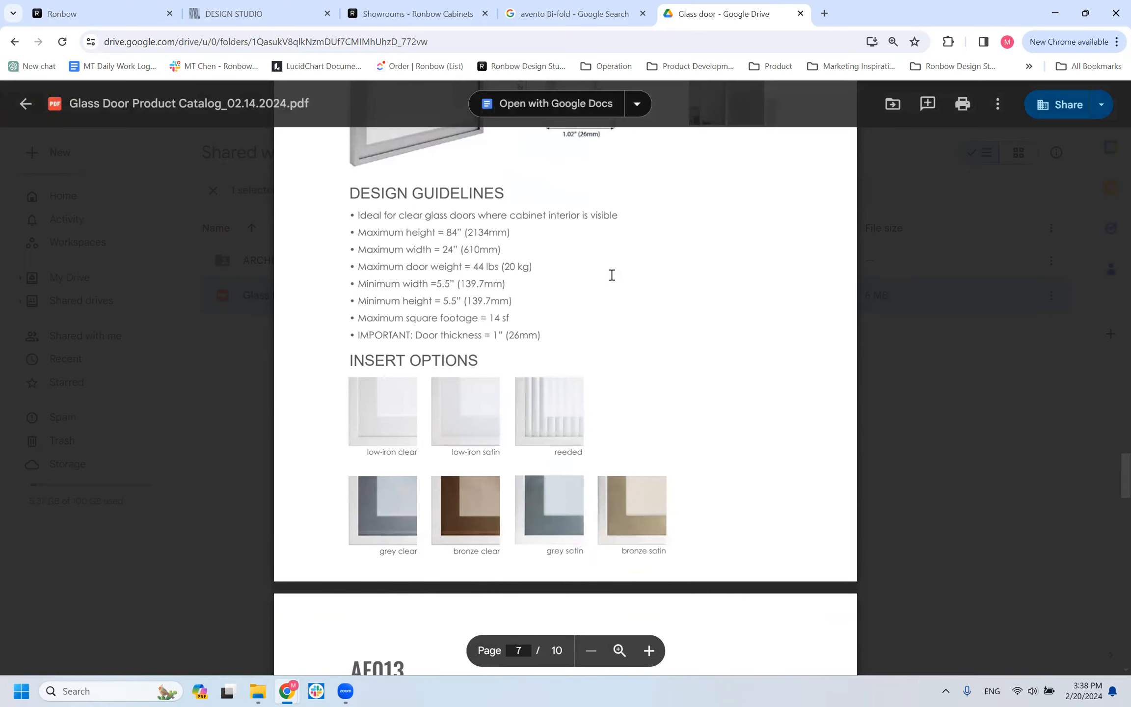
{"action": "scroll", "coordinate": [354, 360], "scroll_direction": "up", "scroll_amount": 5}
{"action": "left_click_drag", "start_coordinate": [358, 497], "coordinate": [568, 498]}
{"action": "left_click", "coordinate": [568, 499]}
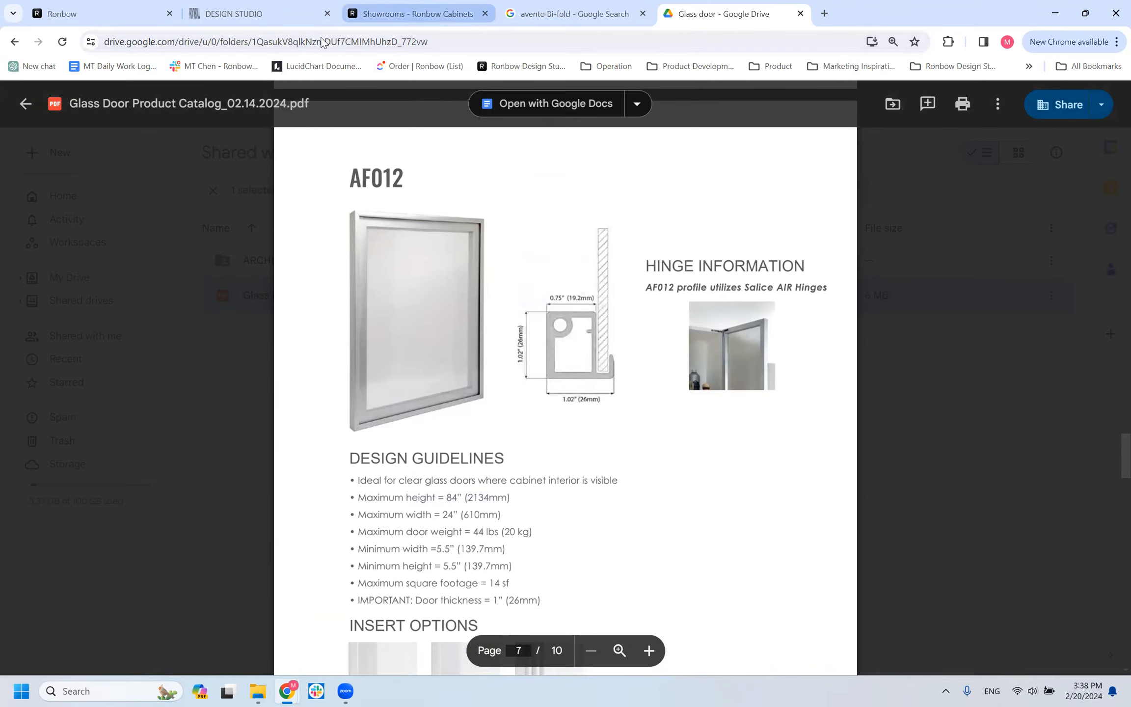
Switch back to the design in DESIGN STUDIO and show the Tall cabinets in the Ronbow product catalog.
{"action": "left_click", "coordinate": [417, 13]}
{"action": "left_click", "coordinate": [255, 13]}
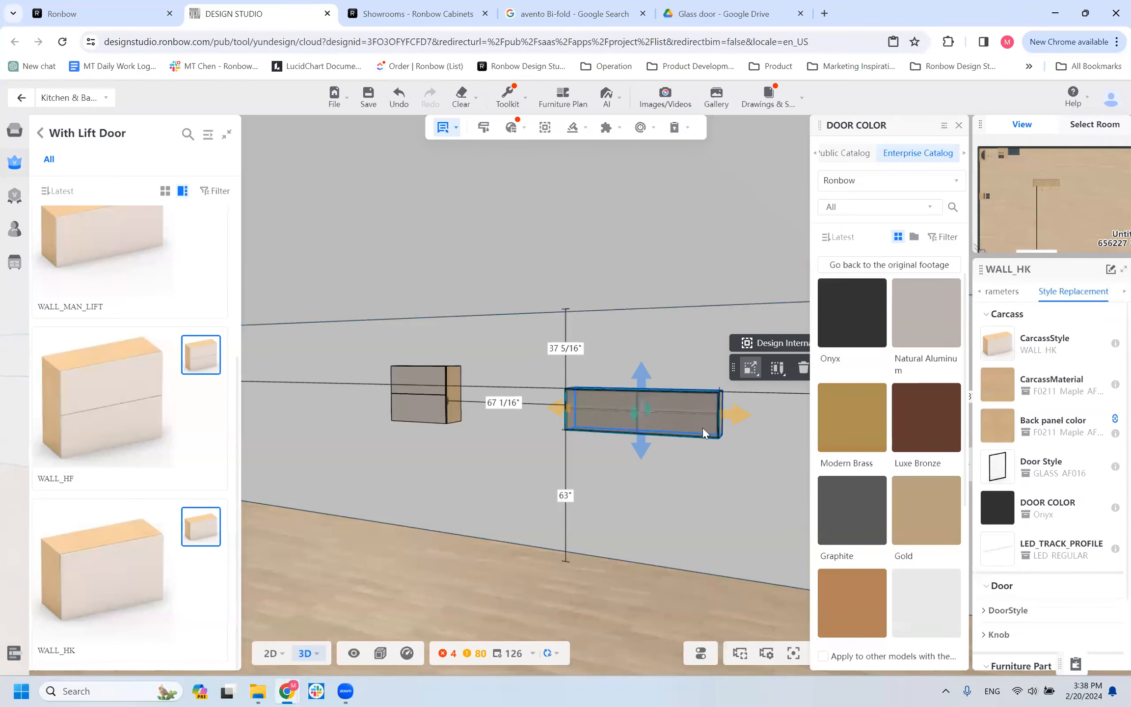
{"action": "scroll", "coordinate": [535, 408], "scroll_direction": "down", "scroll_amount": 4}
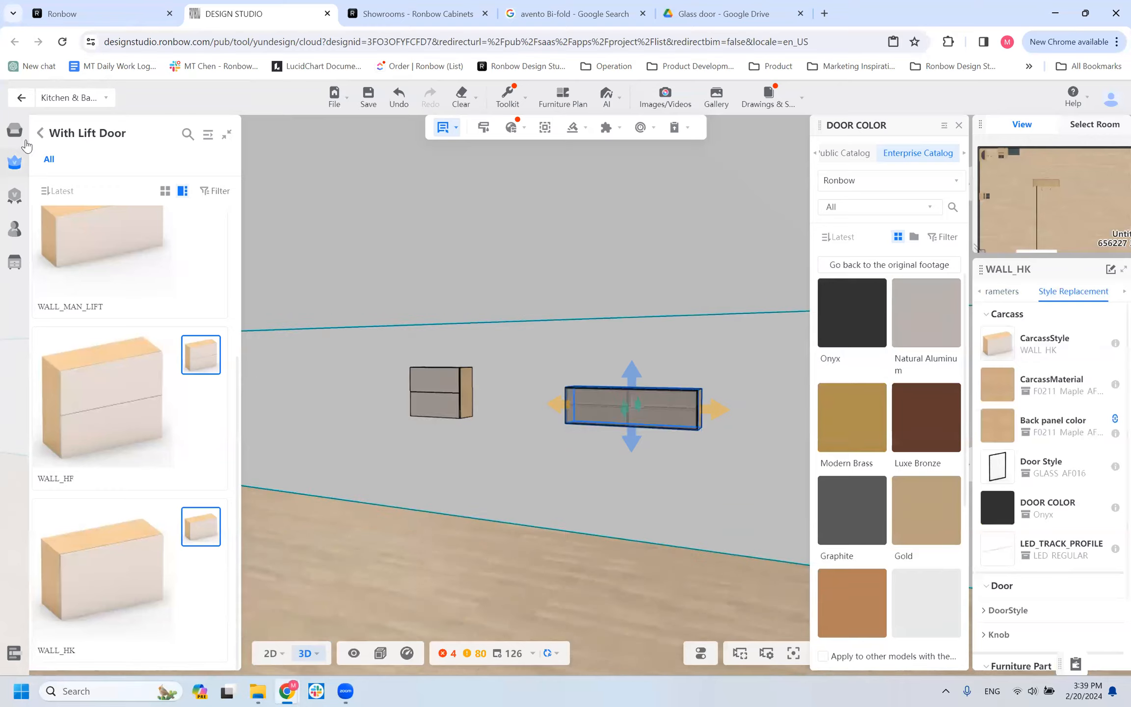
{"action": "mouse_move", "coordinate": [38, 142]}
{"action": "left_click", "coordinate": [102, 163]}
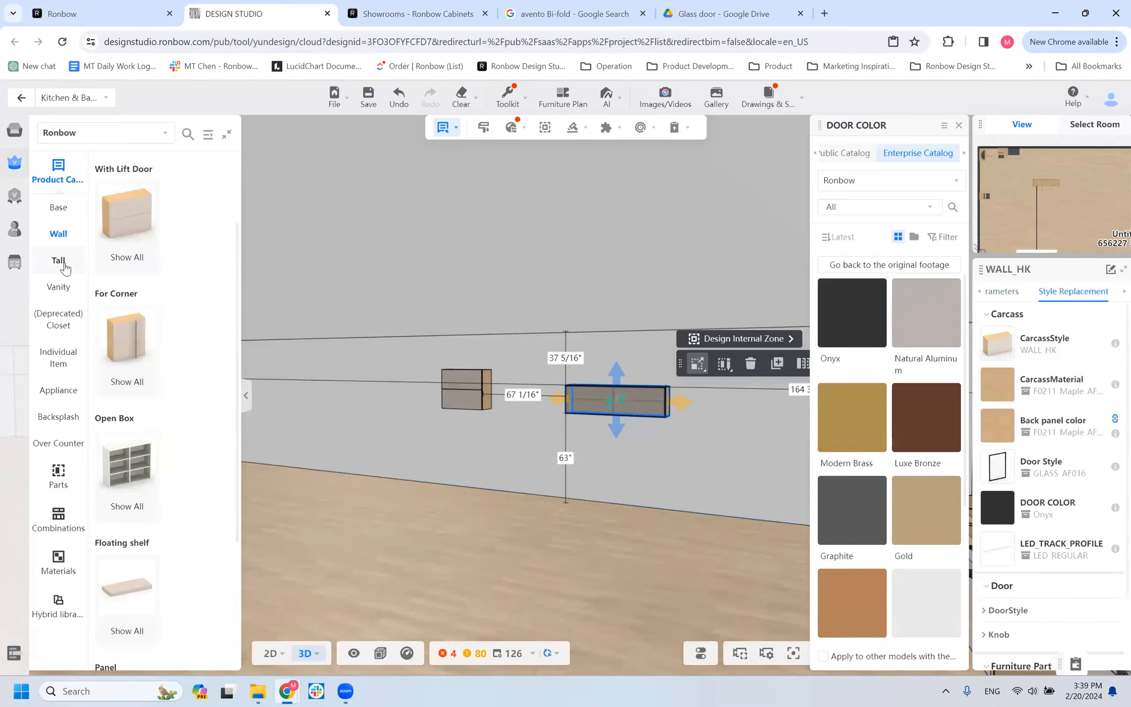
{"action": "left_click", "coordinate": [62, 263]}
Try placing a T1D_ACCESSORY cabinet from the For Accessory group in the room.
{"action": "left_click", "coordinate": [144, 227]}
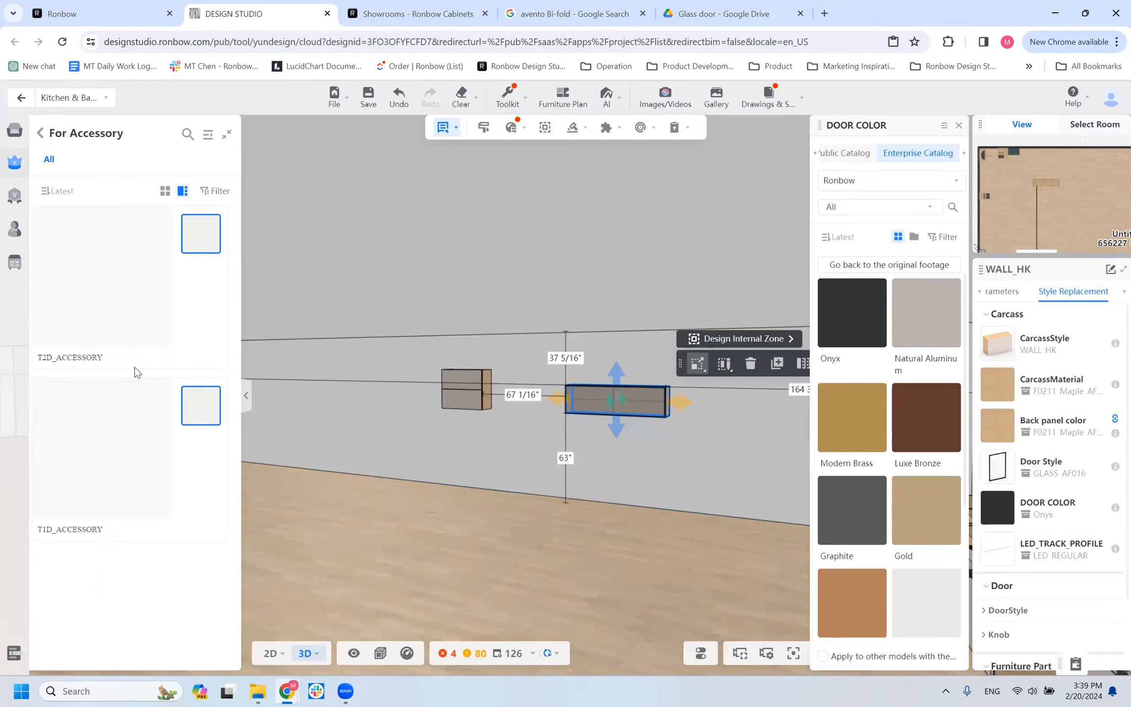
{"action": "left_click", "coordinate": [444, 462]}
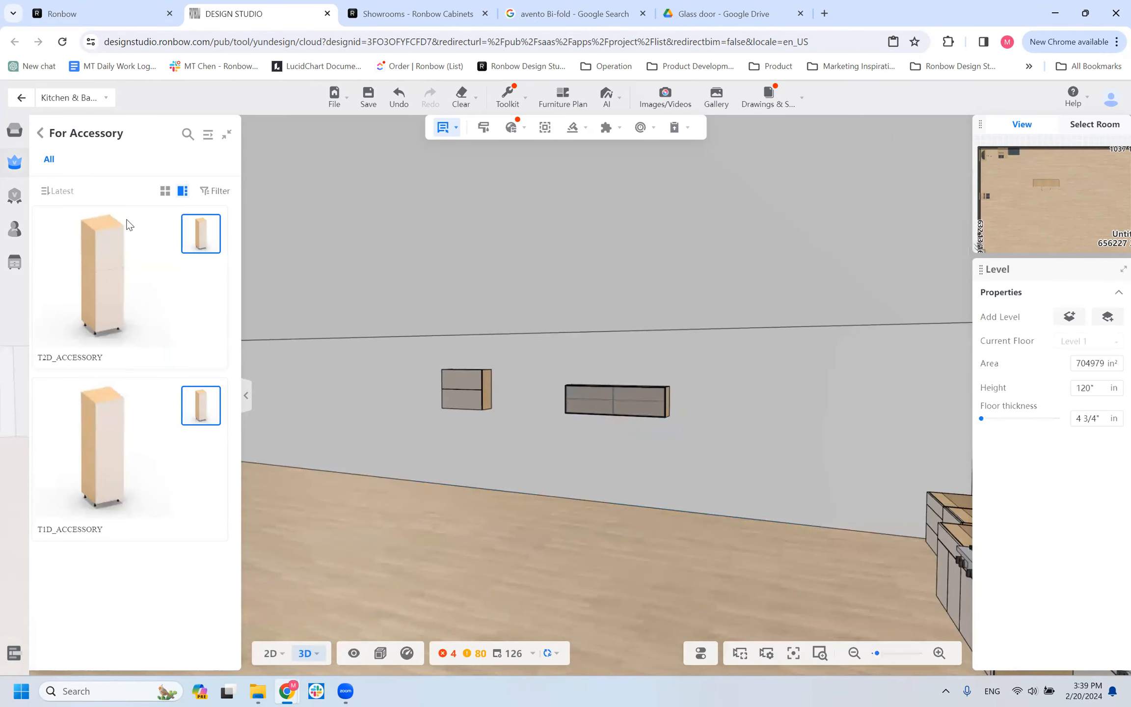
{"action": "left_click", "coordinate": [42, 135]}
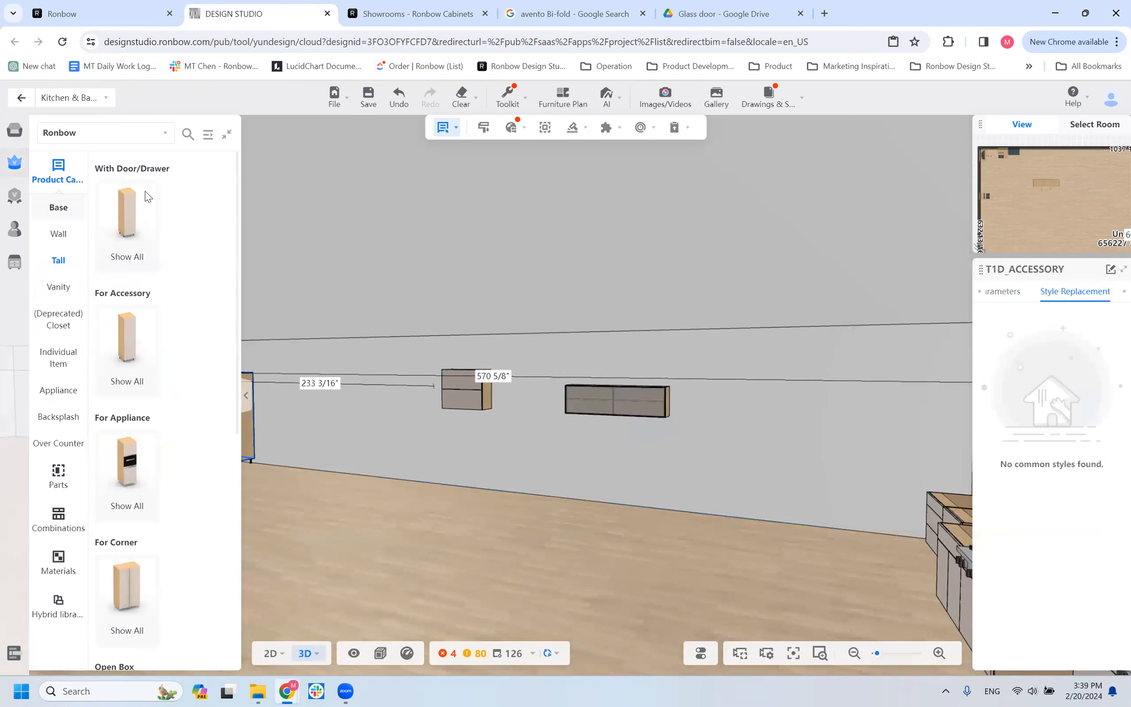
Delete the T1D_ACCESSORY cabinet and place a T1D cabinet from the With Door/Drawer group on the wall beside the WALL_HK cabinet.
{"action": "left_click", "coordinate": [123, 218]}
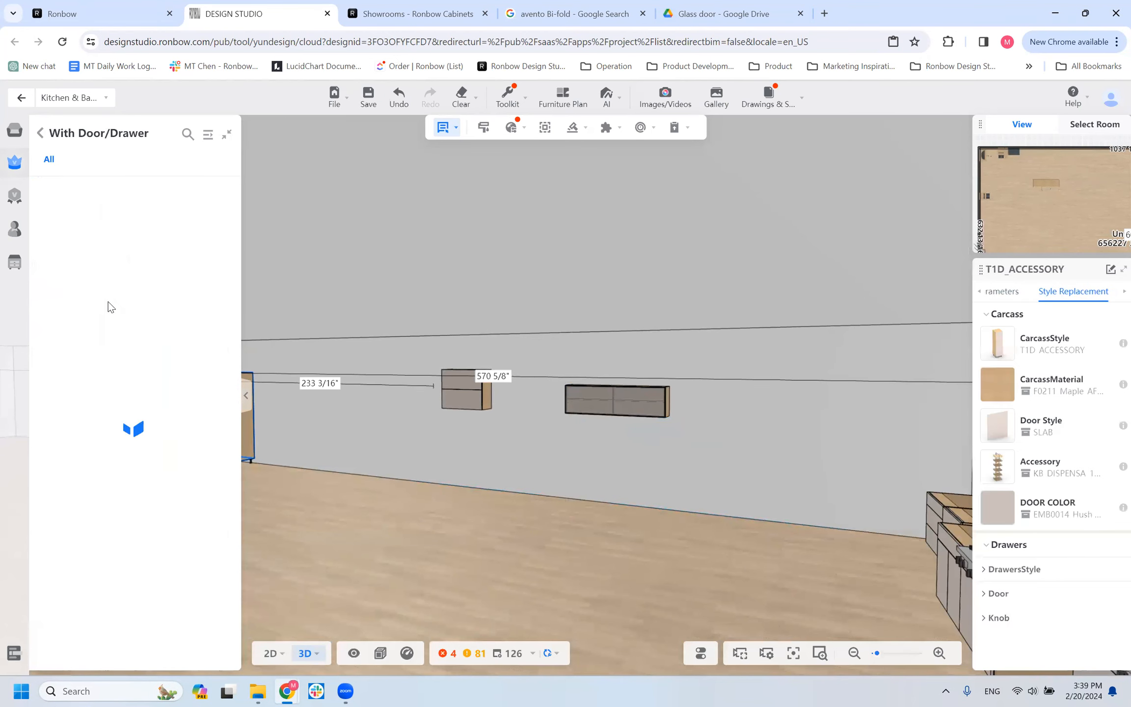
{"action": "scroll", "coordinate": [124, 329], "scroll_direction": "down", "scroll_amount": 1}
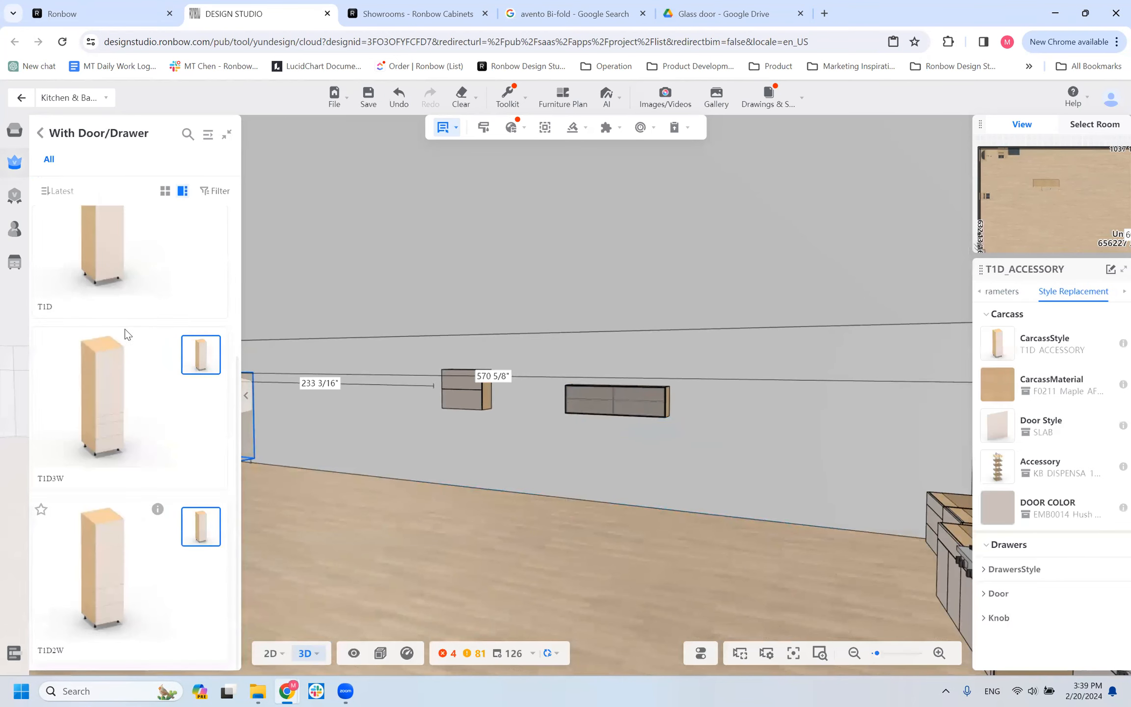
{"action": "key", "text": "Delete"}
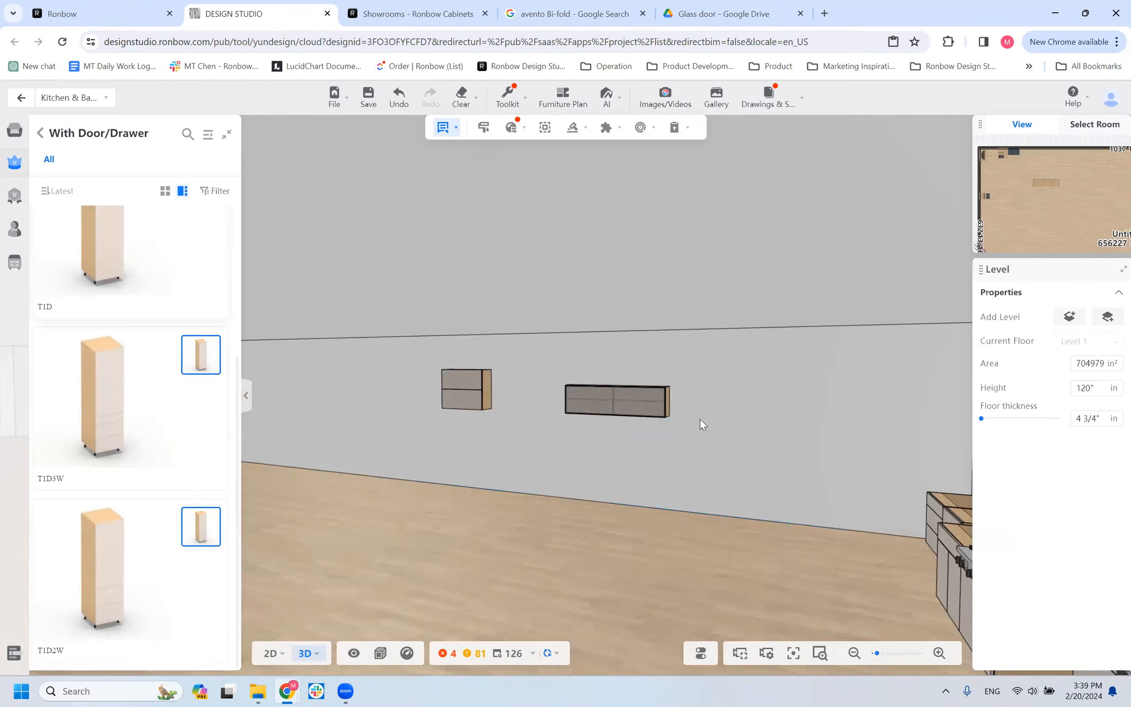
{"action": "left_click", "coordinate": [753, 438]}
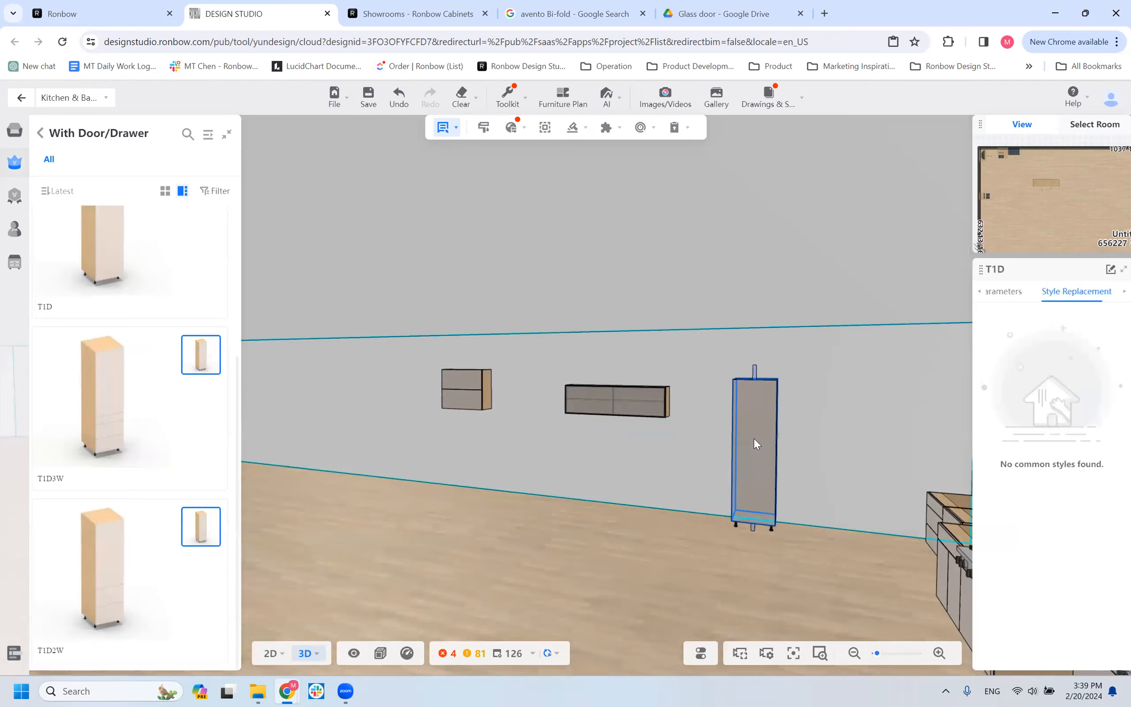
Set the T1D tall cabinet's case height to 95".
{"action": "scroll", "coordinate": [818, 496], "scroll_direction": "up", "scroll_amount": 2}
{"action": "scroll", "coordinate": [819, 496], "scroll_direction": "up", "scroll_amount": 3}
{"action": "right_click_drag", "start_coordinate": [578, 465], "coordinate": [466, 403]}
{"action": "left_click", "coordinate": [1004, 292]}
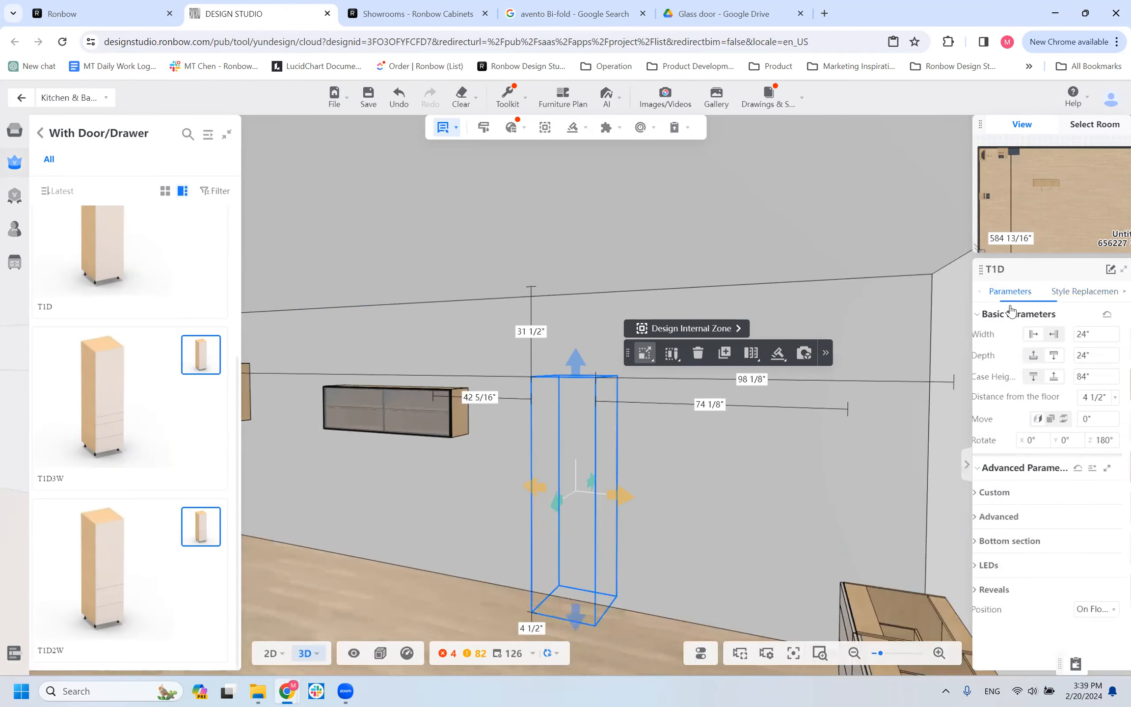
{"action": "left_click", "coordinate": [1116, 380]}
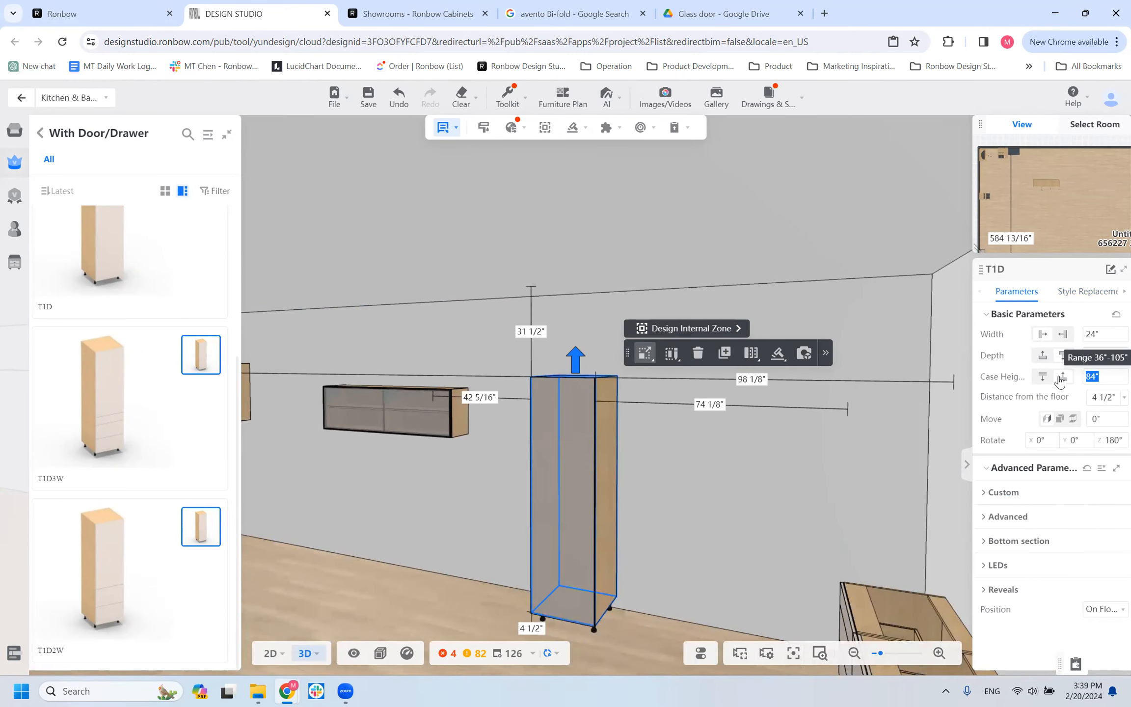
{"action": "type", "text": "95"}
{"action": "key", "text": "Return"}
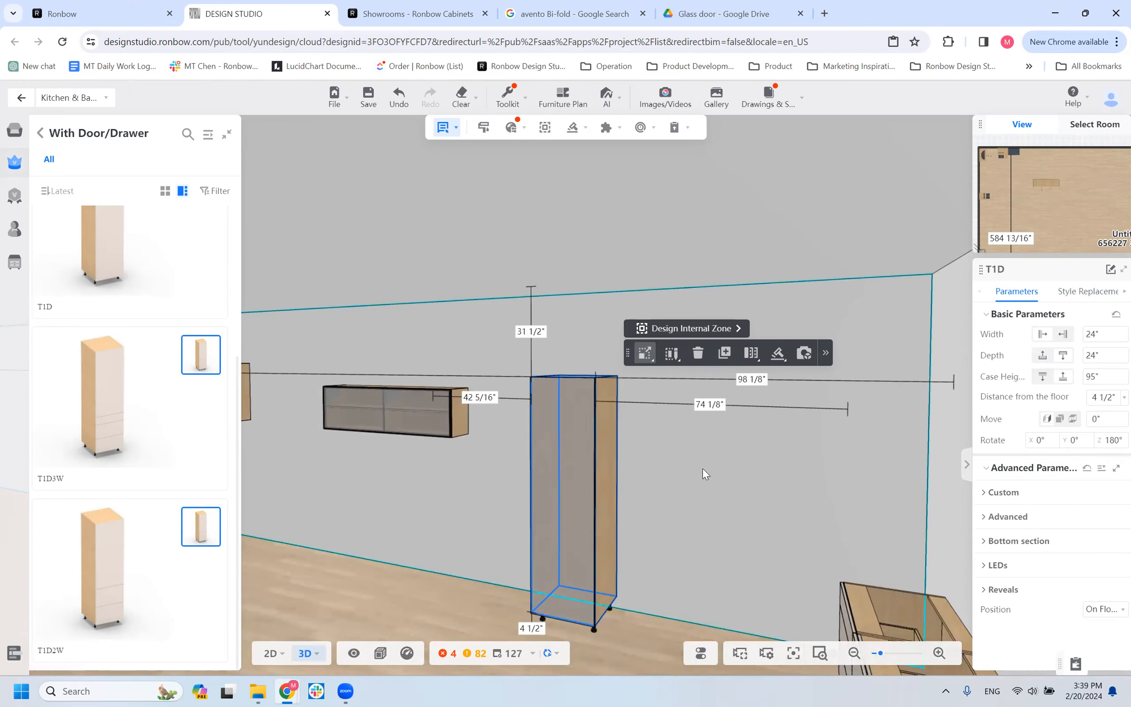
Apply the GLASS_AF016 door style to the T1D cabinet and set its door color to Onyx.
{"action": "right_click_drag", "start_coordinate": [574, 522], "coordinate": [604, 521]}
{"action": "left_click", "coordinate": [1083, 292]}
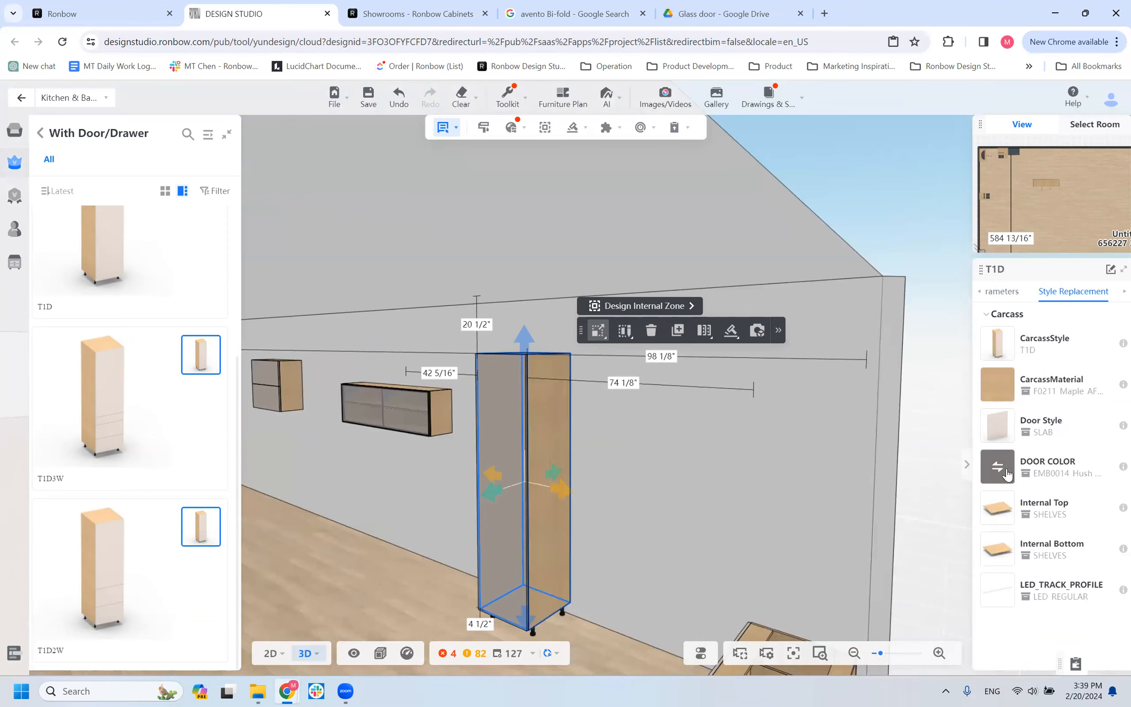
{"action": "left_click", "coordinate": [1007, 474]}
{"action": "left_click", "coordinate": [998, 433]}
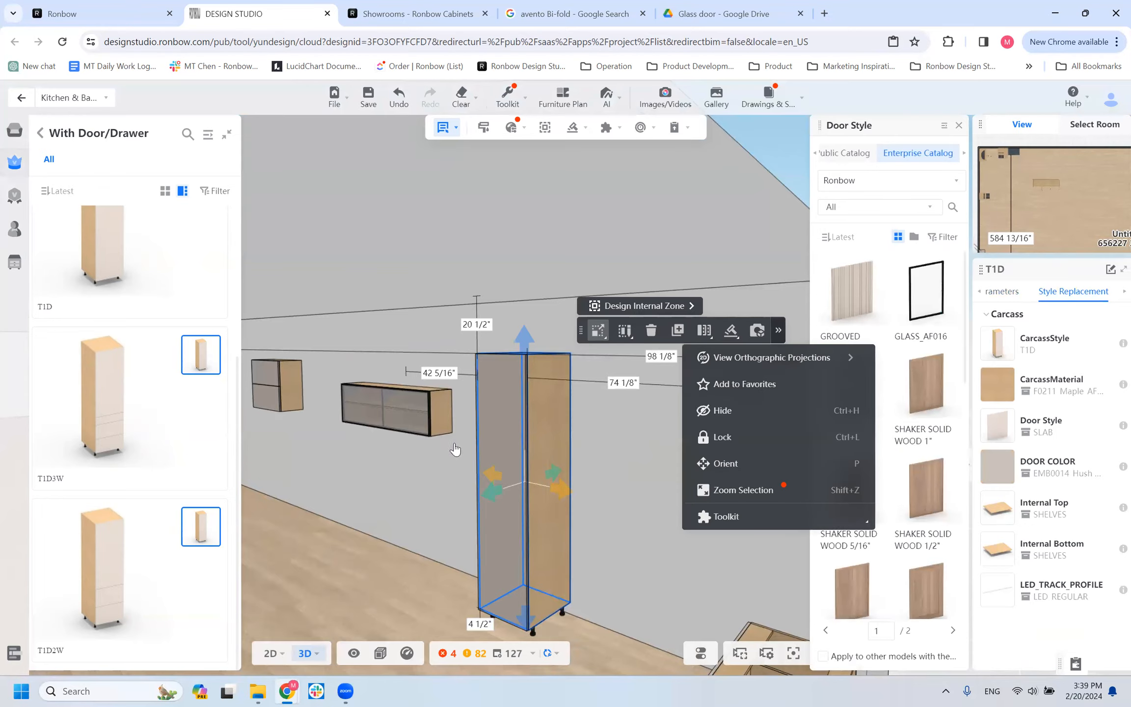
{"action": "left_click", "coordinate": [925, 312]}
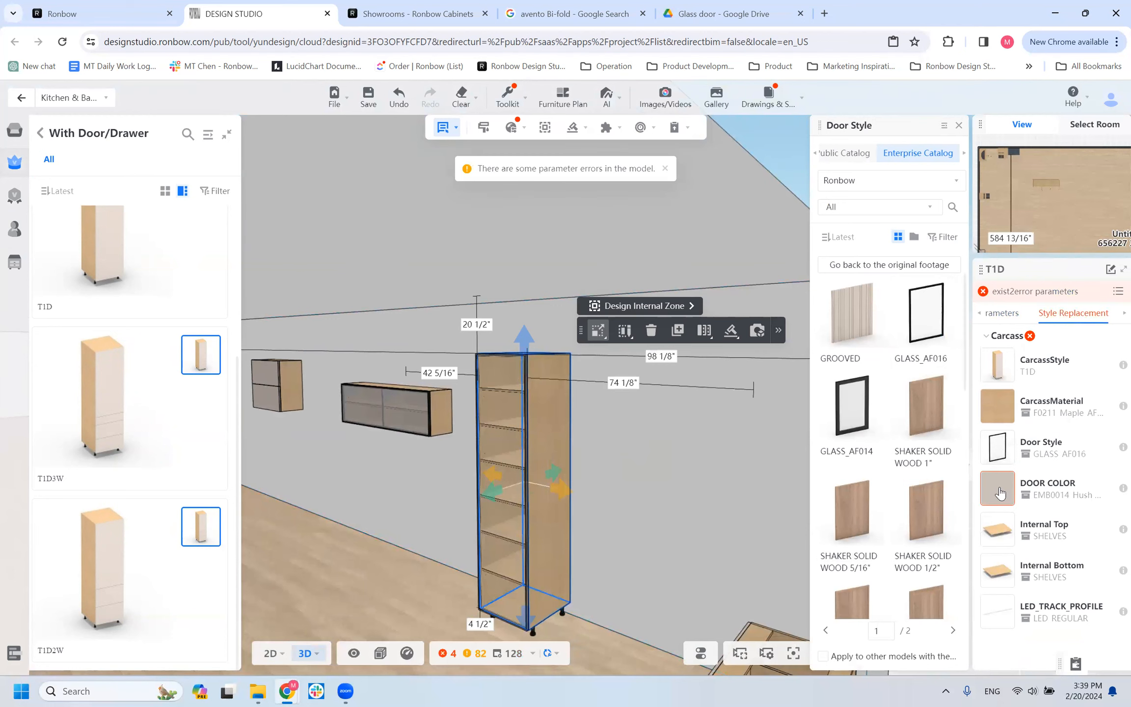
{"action": "left_click", "coordinate": [1000, 491]}
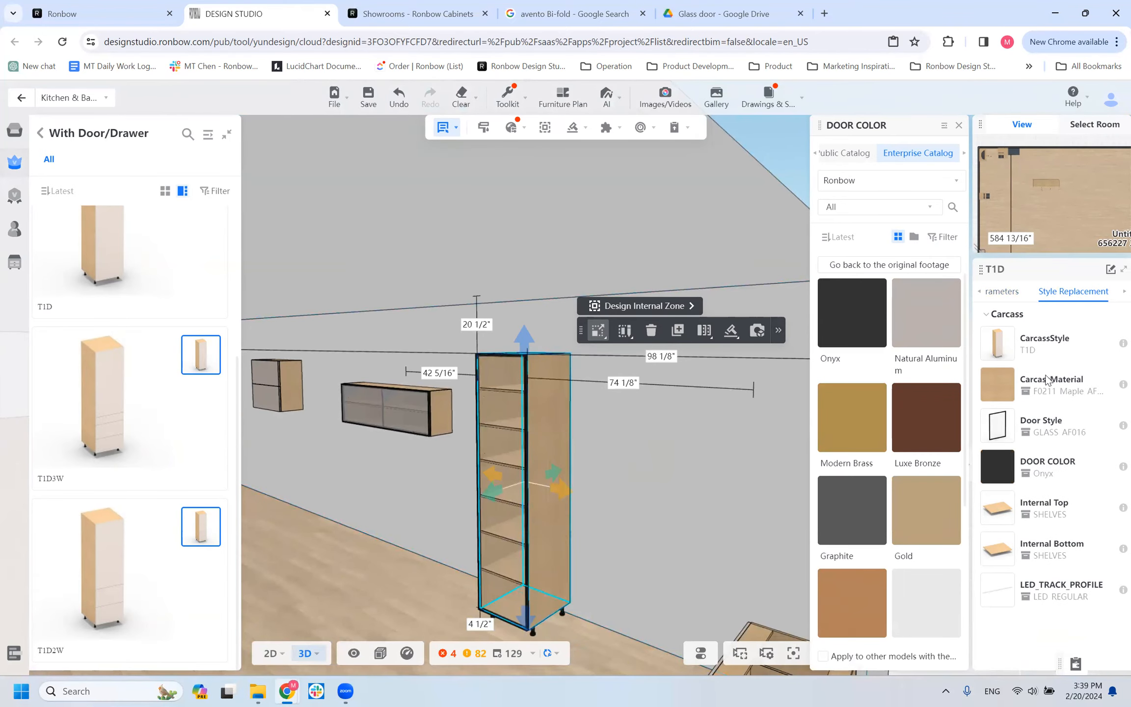
Review the T1D cabinet's door styles and parameters, and return to the glass door catalog to find the AF016 design guidelines.
{"action": "left_click", "coordinate": [996, 425]}
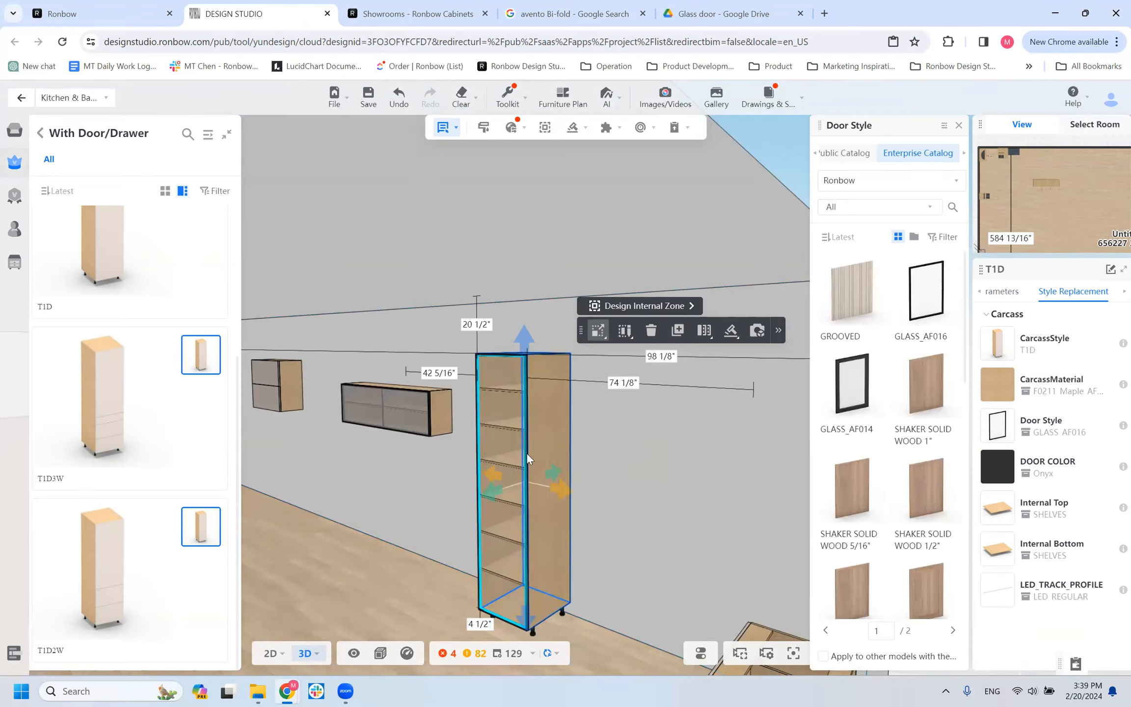
{"action": "left_click", "coordinate": [1000, 295]}
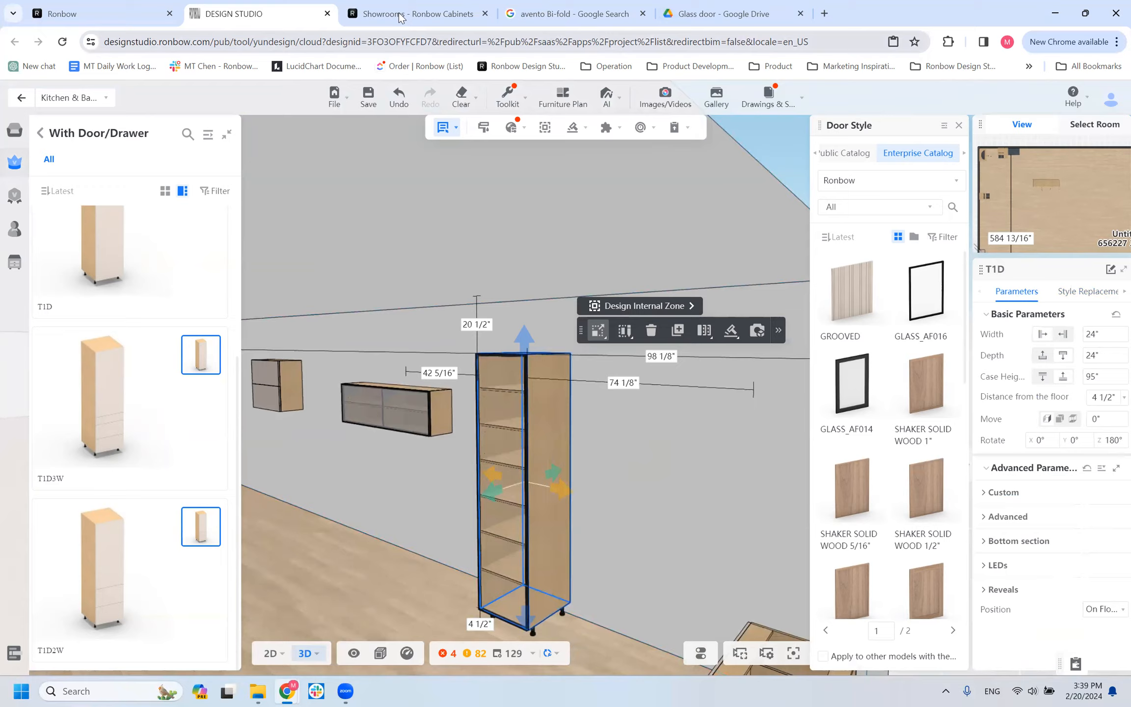
{"action": "left_click", "coordinate": [701, 16]}
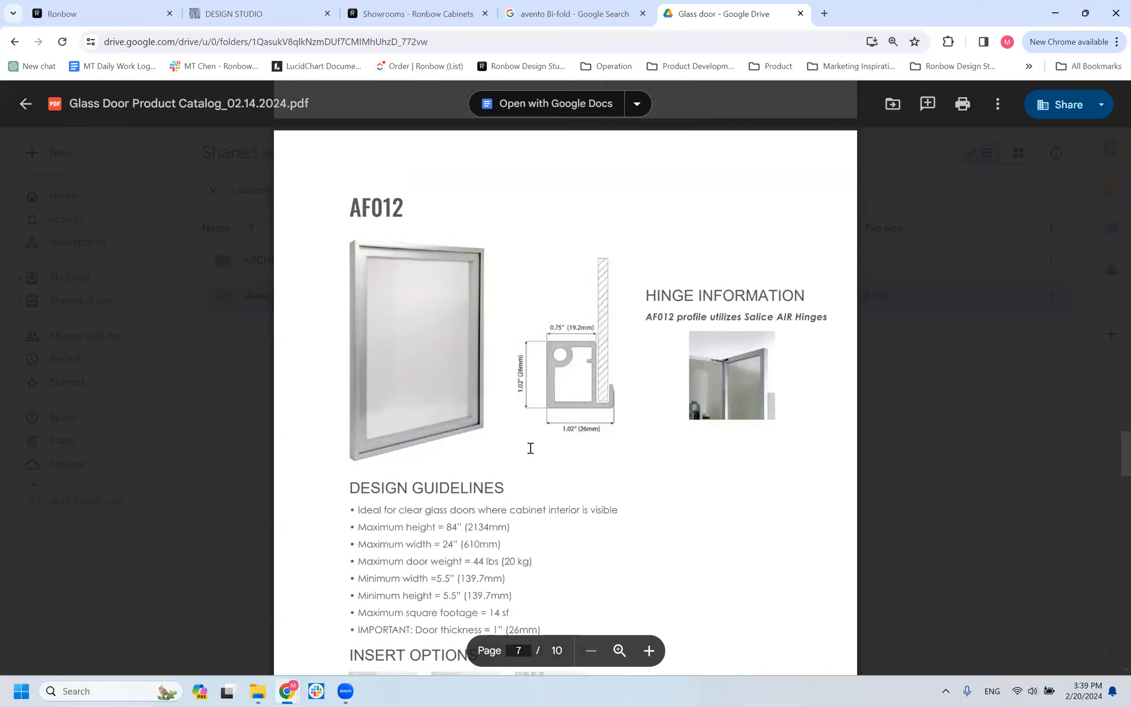
{"action": "scroll", "coordinate": [530, 448], "scroll_direction": "up", "scroll_amount": 20}
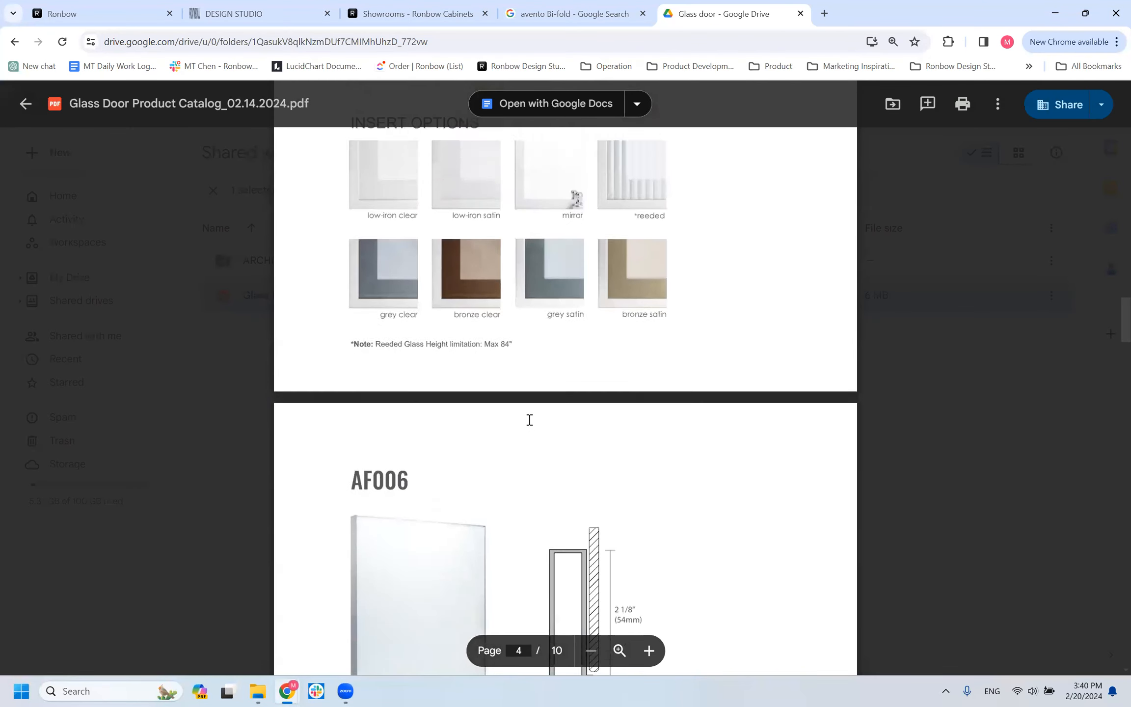
{"action": "scroll", "coordinate": [530, 420], "scroll_direction": "down", "scroll_amount": 20}
{"action": "scroll", "coordinate": [521, 422], "scroll_direction": "up", "scroll_amount": 5}
{"action": "scroll", "coordinate": [515, 412], "scroll_direction": "down", "scroll_amount": 6}
{"action": "scroll", "coordinate": [434, 316], "scroll_direction": "up", "scroll_amount": 3}
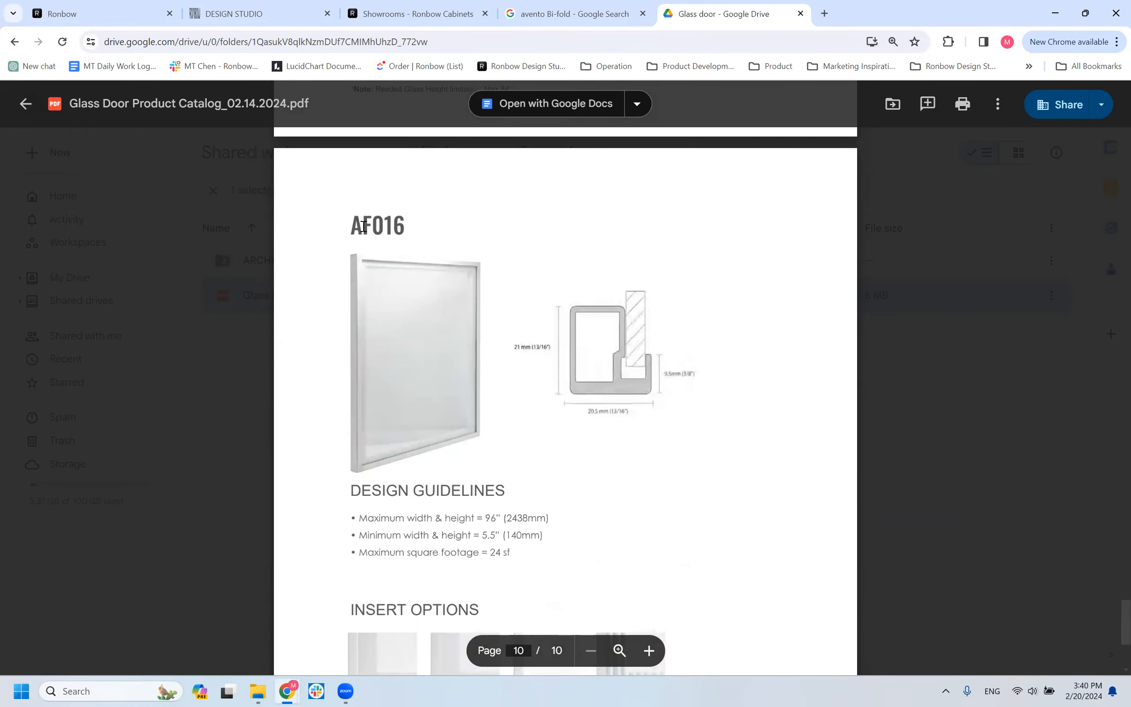
Highlight the AF016 maximum width and height guideline in the glass door catalog.
{"action": "triple_click", "coordinate": [383, 511]}
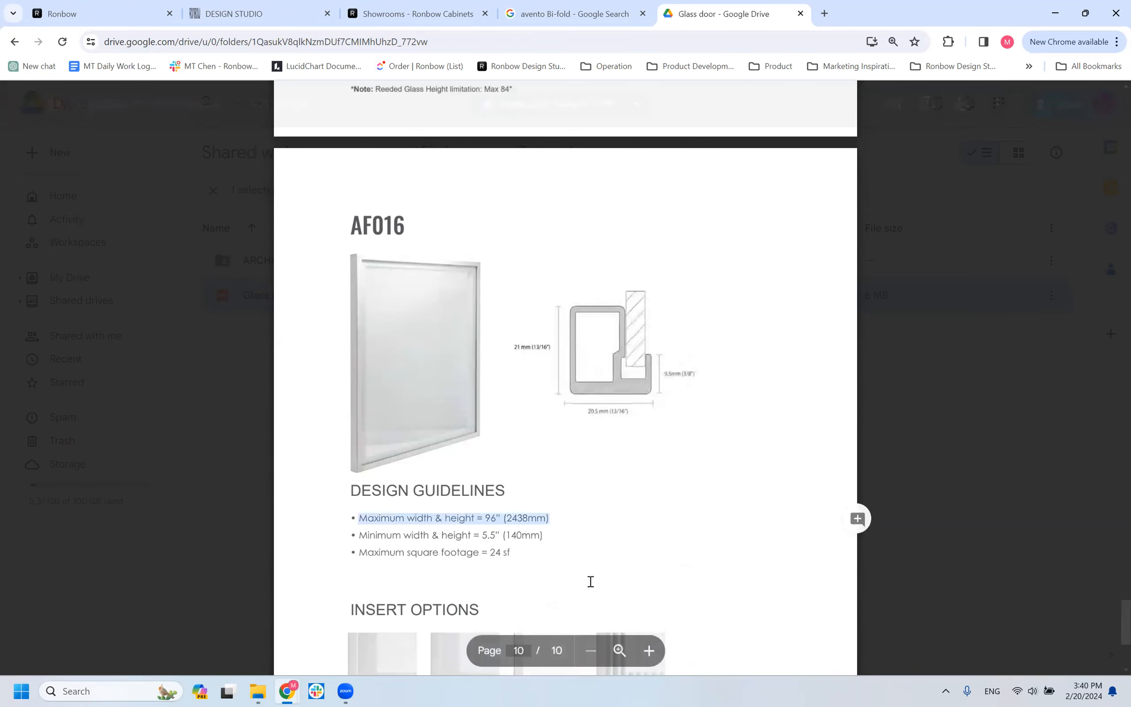
{"action": "left_click", "coordinate": [231, 13]}
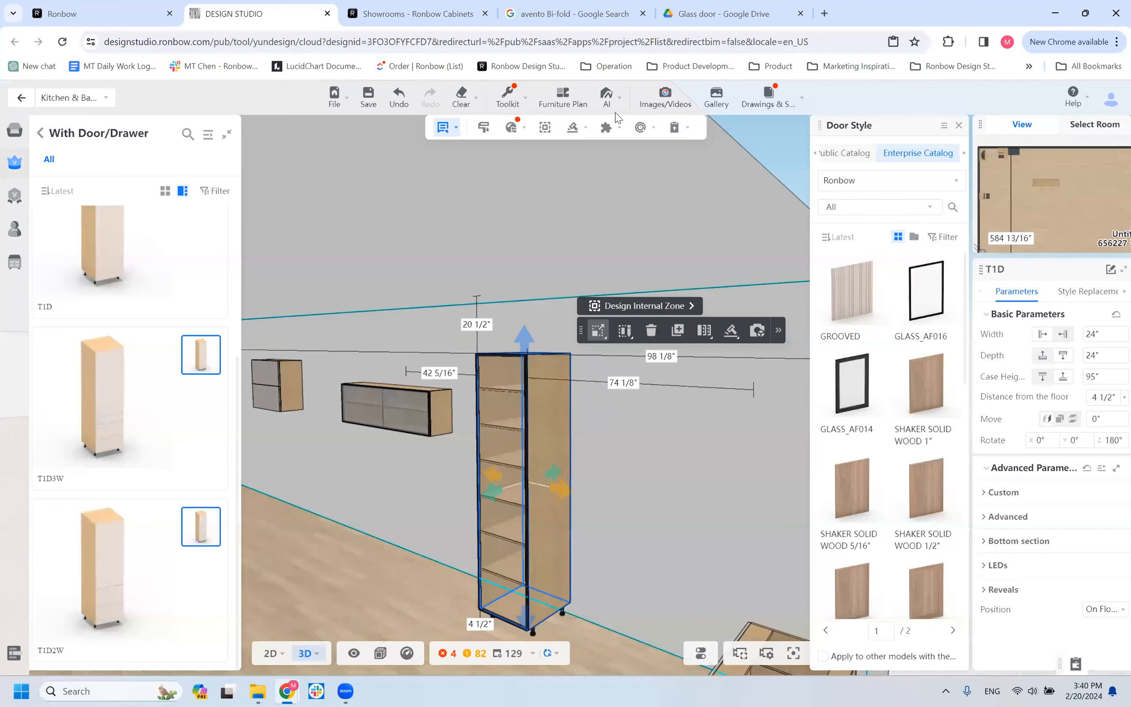
{"action": "left_click", "coordinate": [544, 17]}
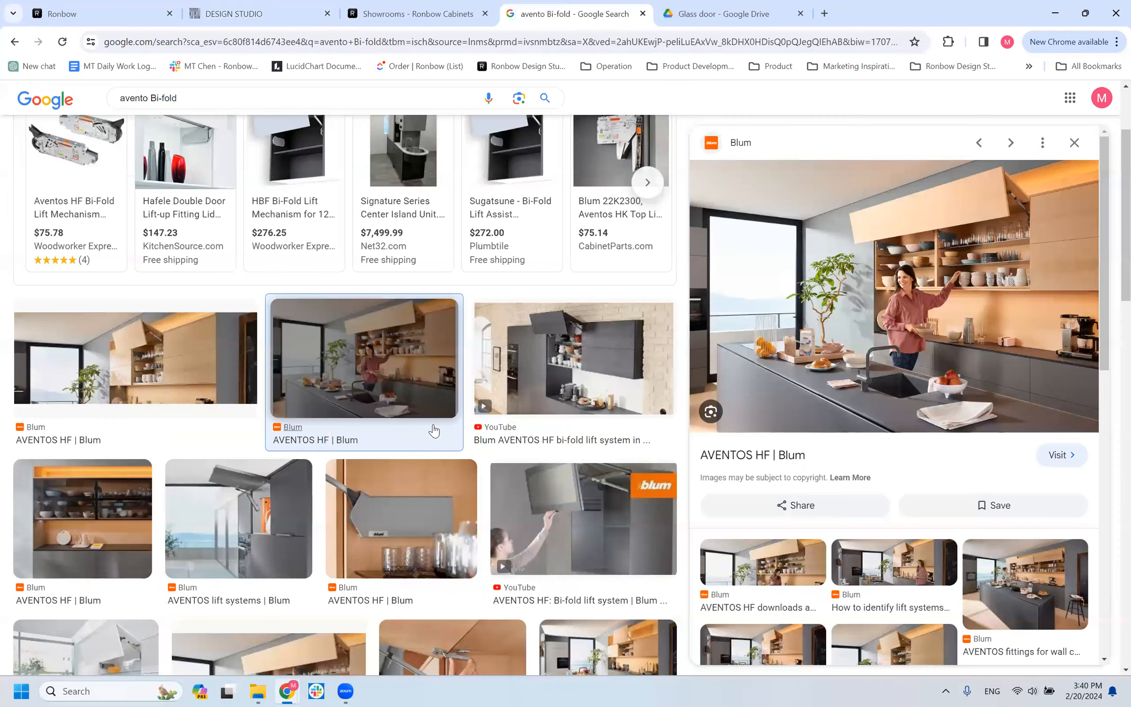
Browse back through the frame profiles in the glass door catalog to the AF001 design guidelines.
{"action": "key", "text": "ctrl+Tab"}
{"action": "scroll", "coordinate": [465, 421], "scroll_direction": "up", "scroll_amount": 10}
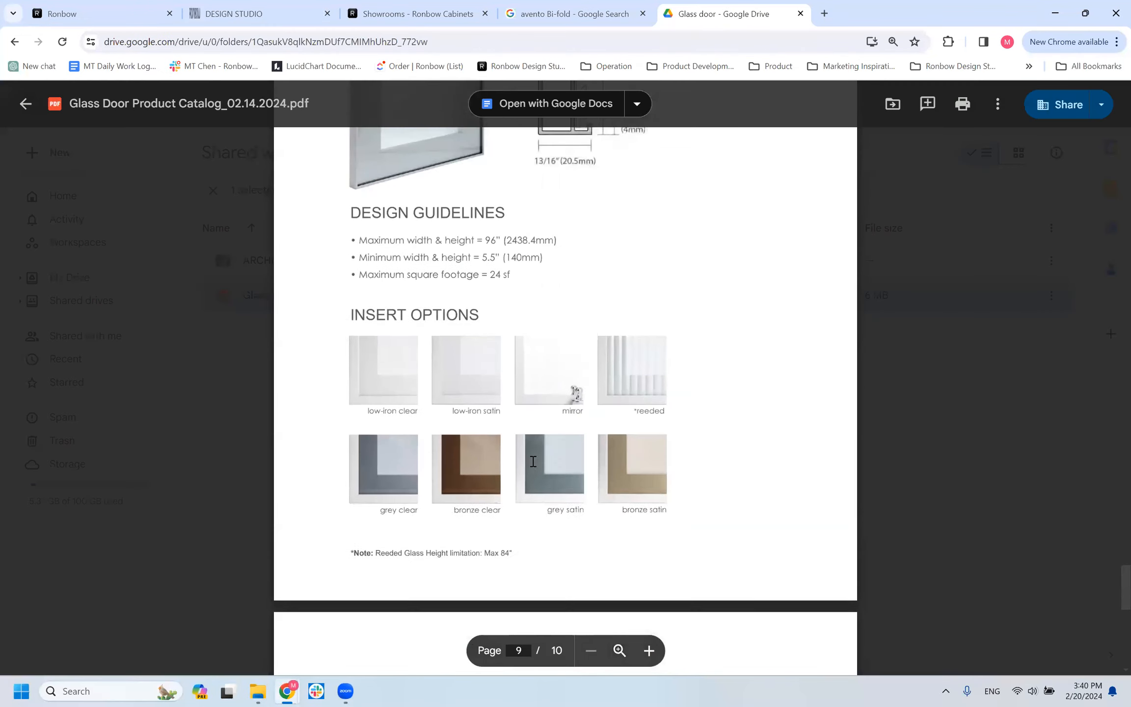
{"action": "scroll", "coordinate": [465, 421], "scroll_direction": "up", "scroll_amount": 10}
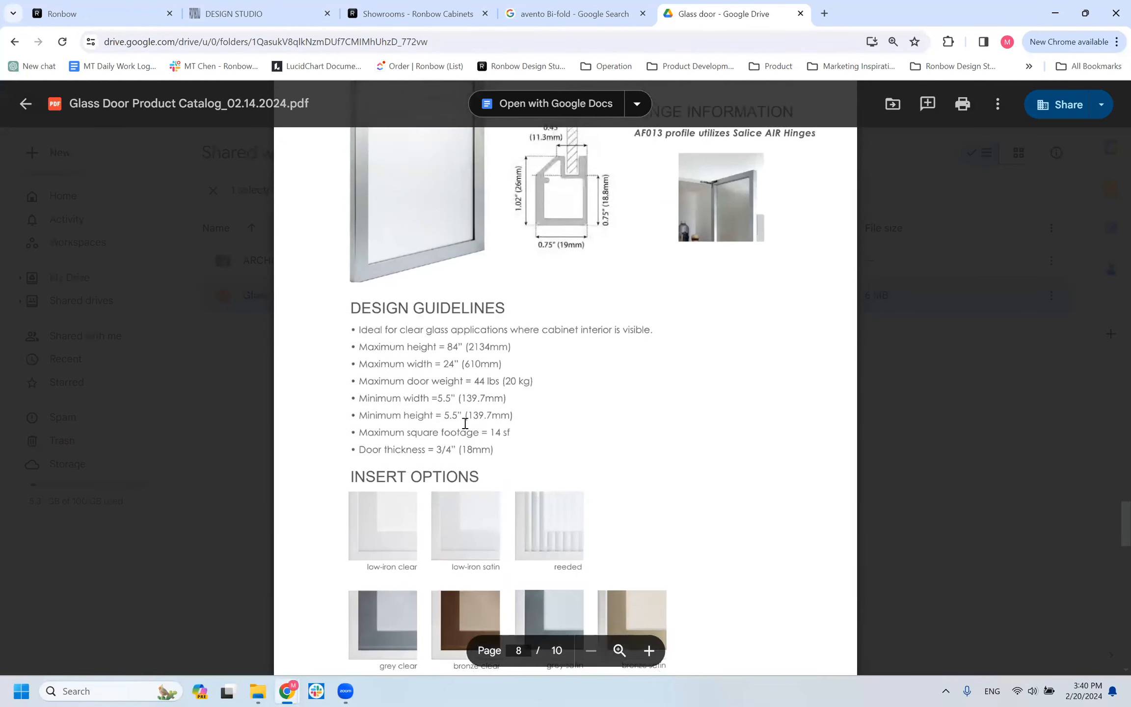
{"action": "scroll", "coordinate": [518, 327], "scroll_direction": "up", "scroll_amount": 10}
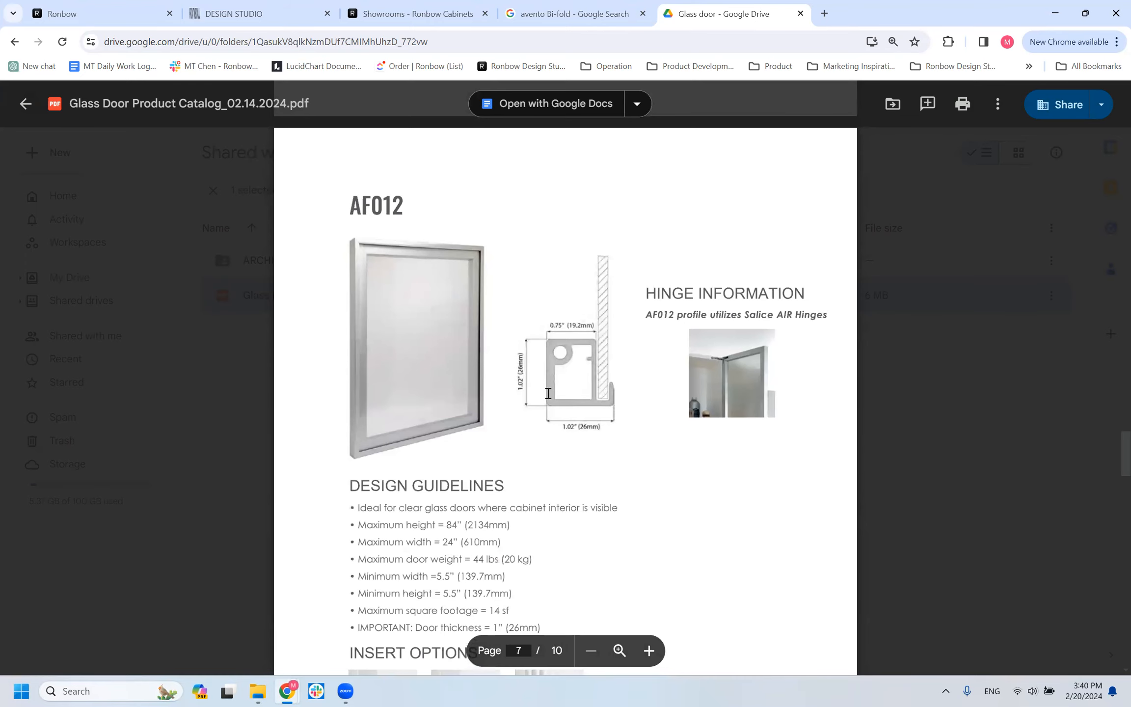
{"action": "scroll", "coordinate": [547, 393], "scroll_direction": "up", "scroll_amount": 15}
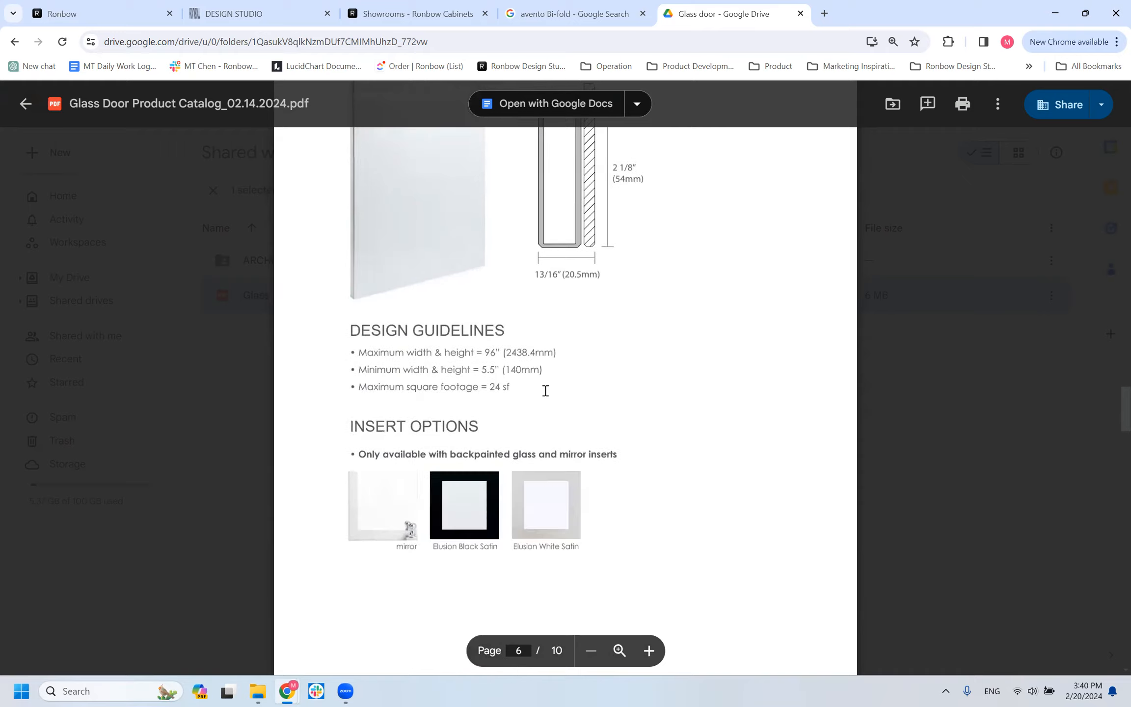
{"action": "scroll", "coordinate": [545, 391], "scroll_direction": "up", "scroll_amount": 20}
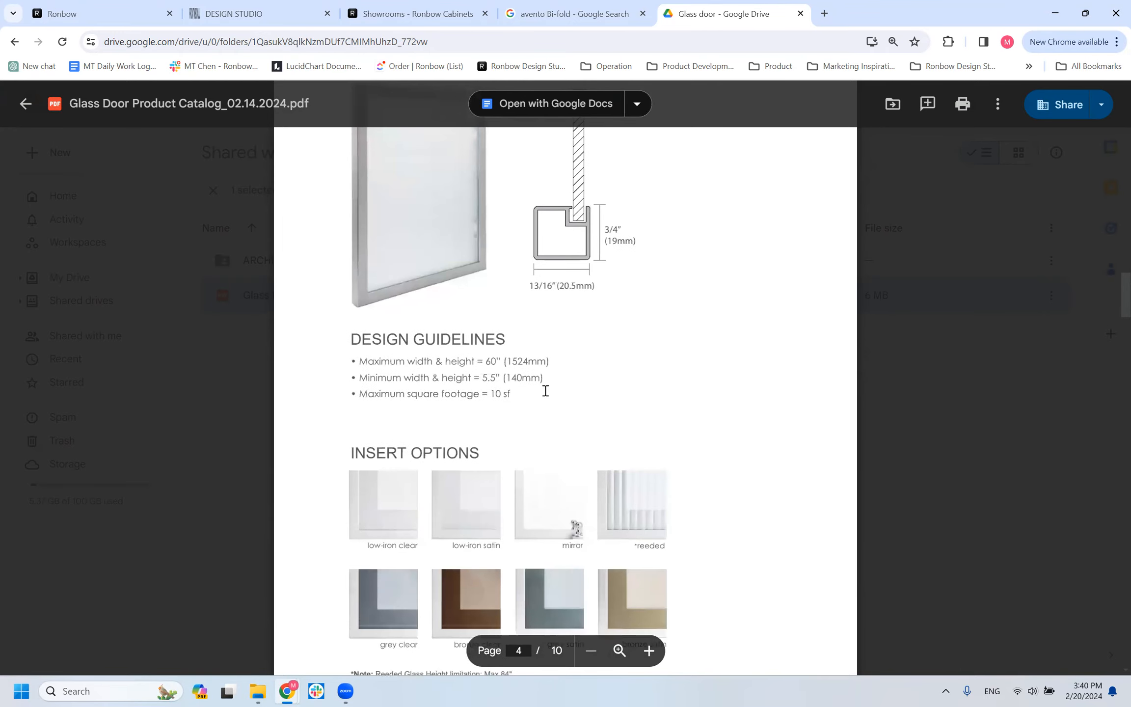
{"action": "scroll", "coordinate": [545, 391], "scroll_direction": "up", "scroll_amount": 7}
{"action": "scroll", "coordinate": [544, 387], "scroll_direction": "down", "scroll_amount": 3}
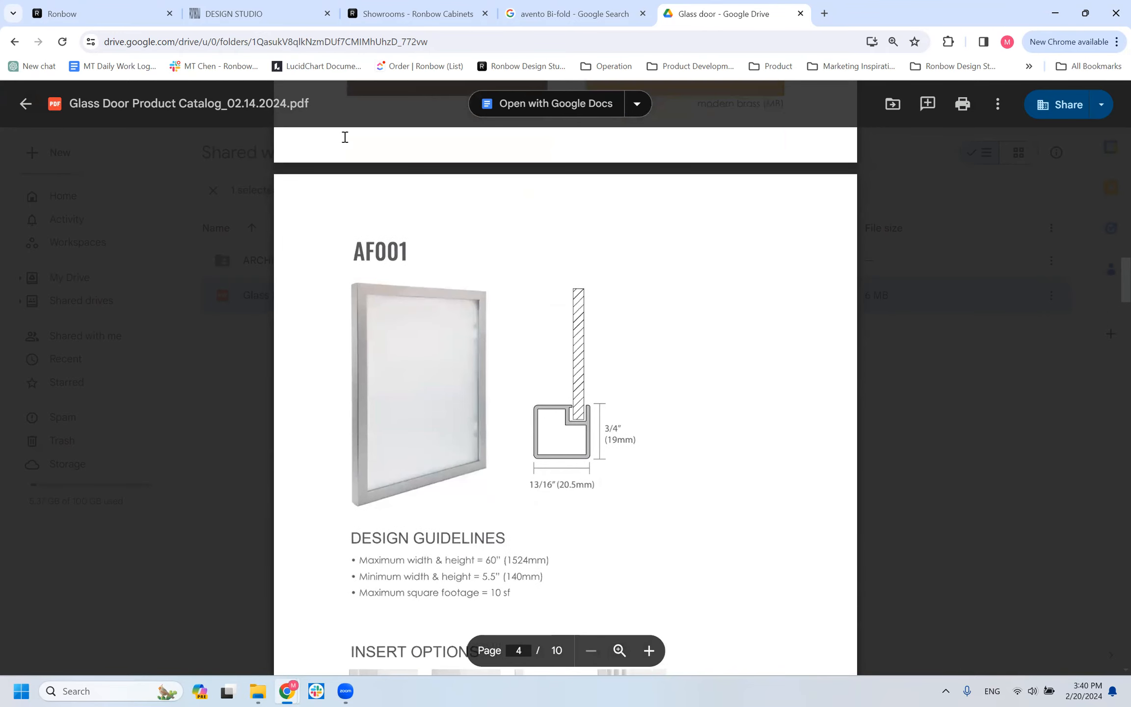
Return to Design Studio and apply the GLASS_AF001 door style to the T1D cabinet.
{"action": "left_click", "coordinate": [237, 20]}
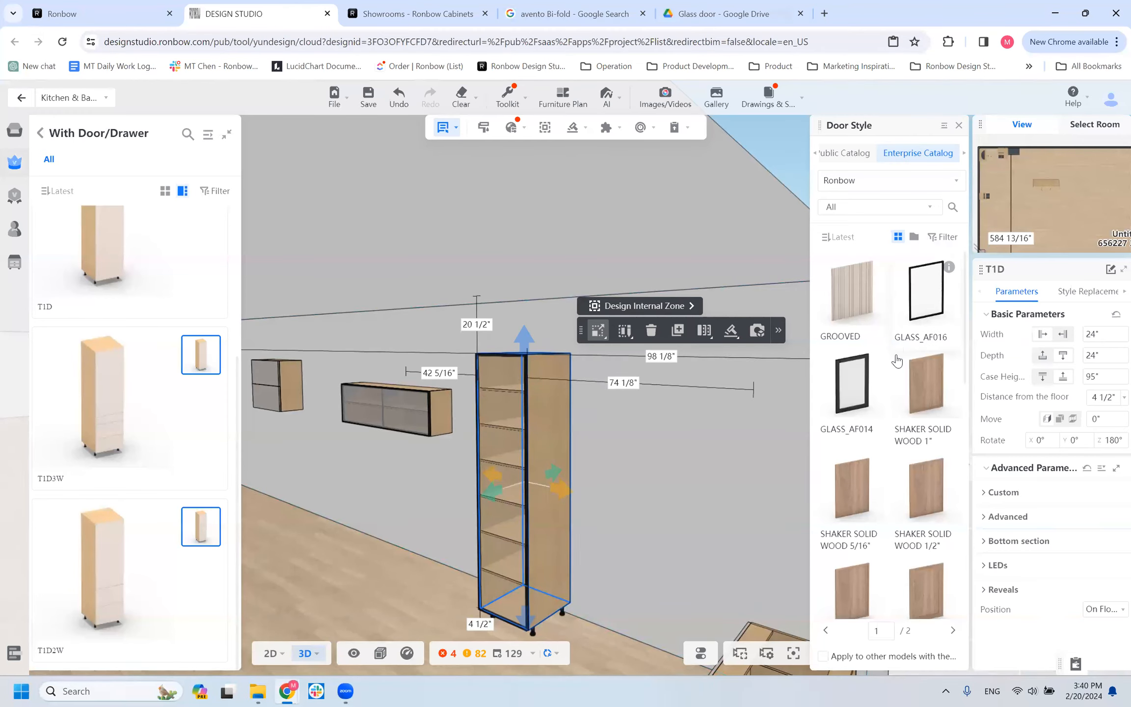
{"action": "scroll", "coordinate": [906, 363], "scroll_direction": "down", "scroll_amount": 10}
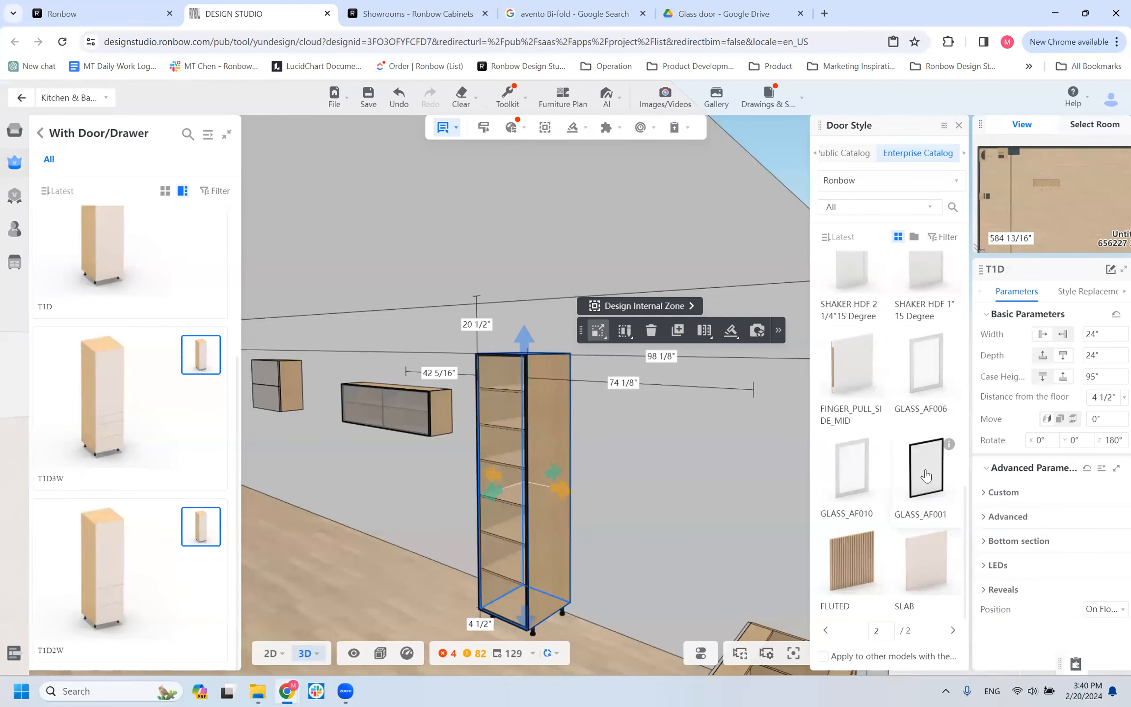
{"action": "left_click", "coordinate": [924, 502]}
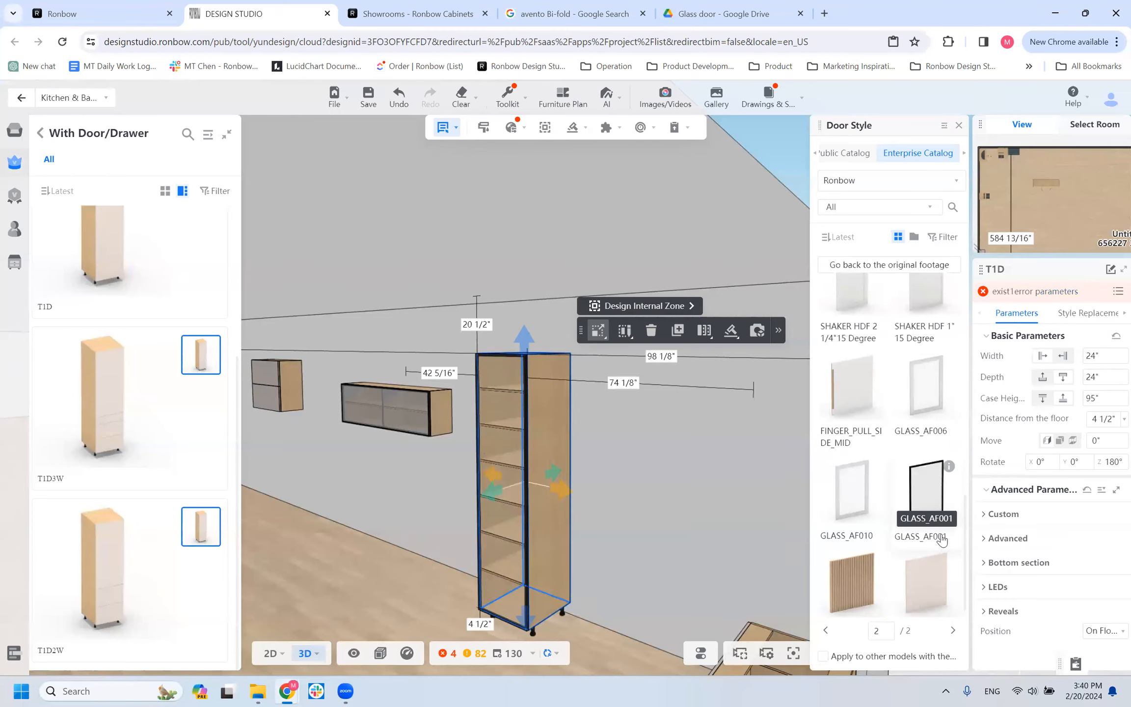
Highlight the AF001 maximum width and height guideline in the glass door catalog.
{"action": "left_click", "coordinate": [592, 15]}
{"action": "left_click", "coordinate": [688, 16]}
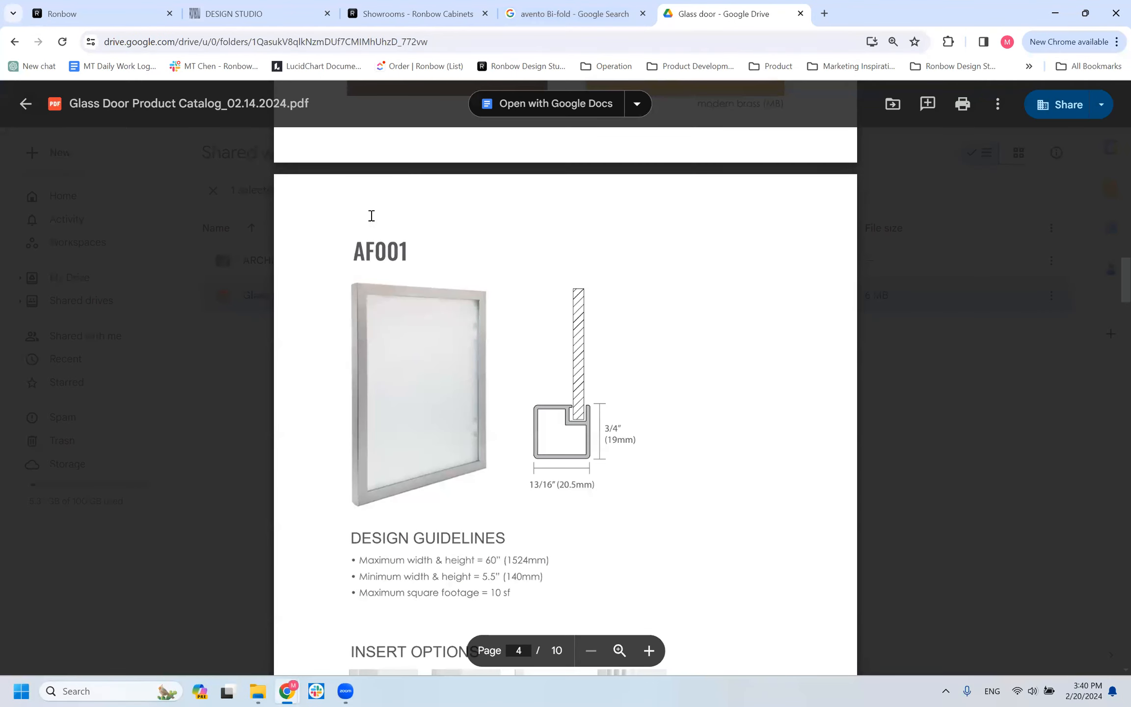
{"action": "left_click_drag", "start_coordinate": [358, 560], "coordinate": [518, 559]}
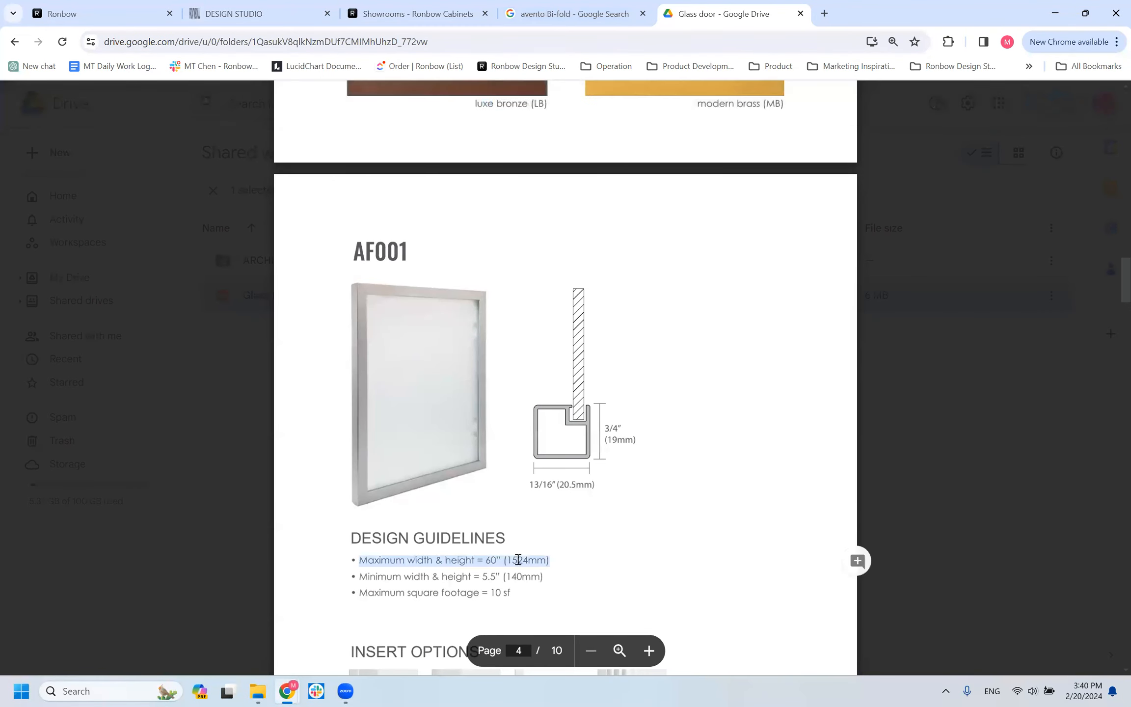
Return to Design Studio, view the T1D cabinet's error parameters and check the GLASS_AF001 door's allowed height range.
{"action": "left_click", "coordinate": [270, 11]}
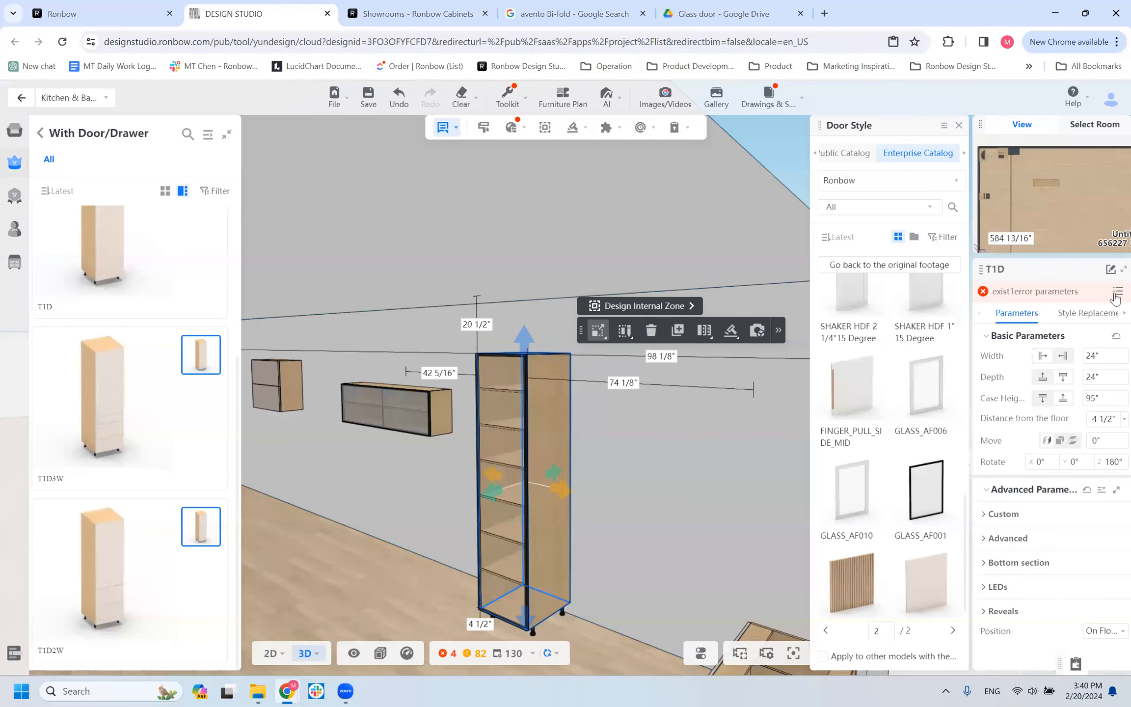
{"action": "left_click", "coordinate": [1042, 297]}
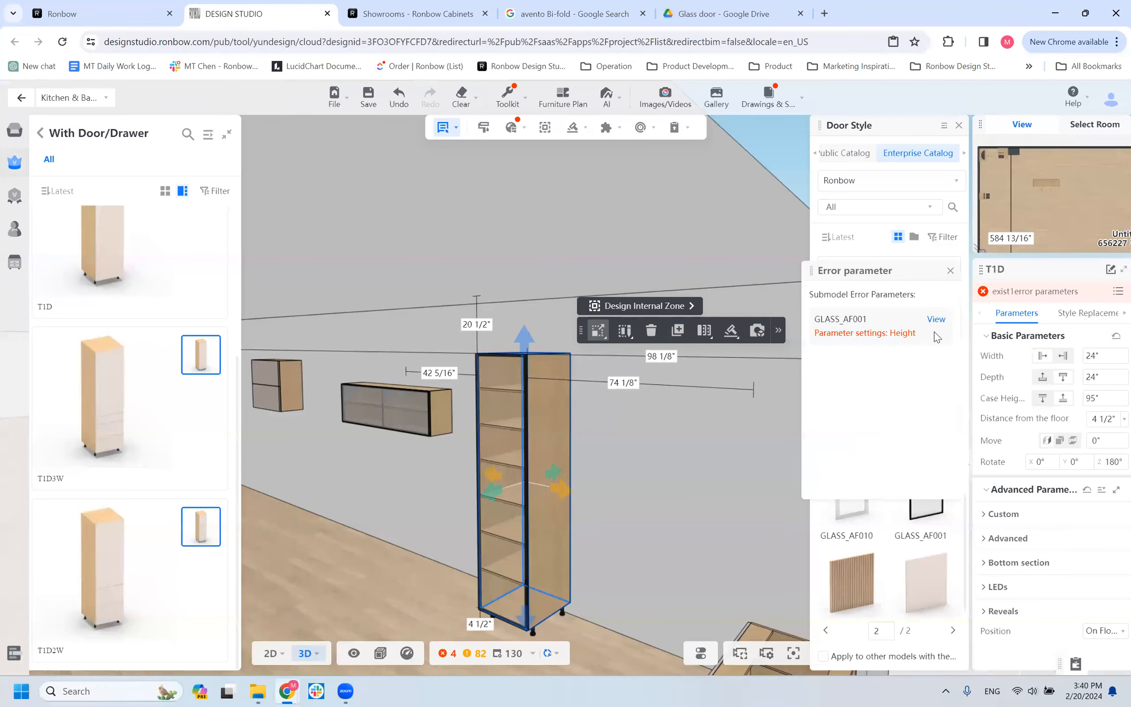
{"action": "left_click_drag", "start_coordinate": [829, 319], "coordinate": [884, 345]}
{"action": "left_click", "coordinate": [914, 331]}
{"action": "left_click", "coordinate": [936, 320]}
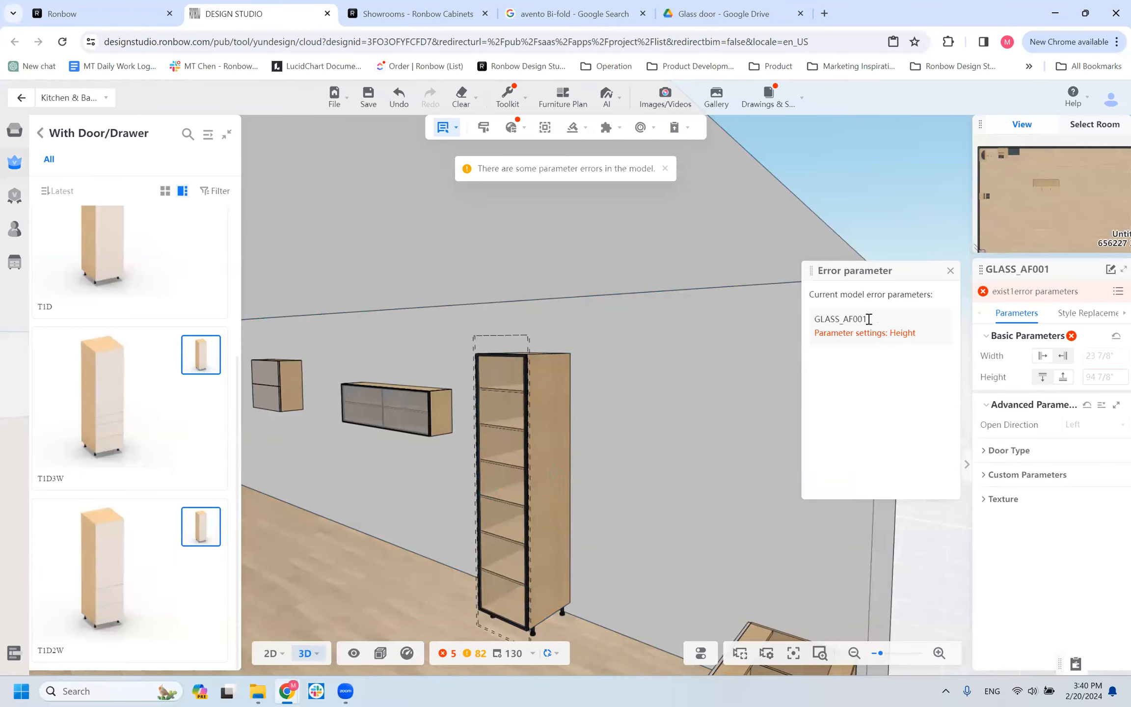
{"action": "double_click", "coordinate": [869, 319]}
{"action": "left_click", "coordinate": [1086, 377]}
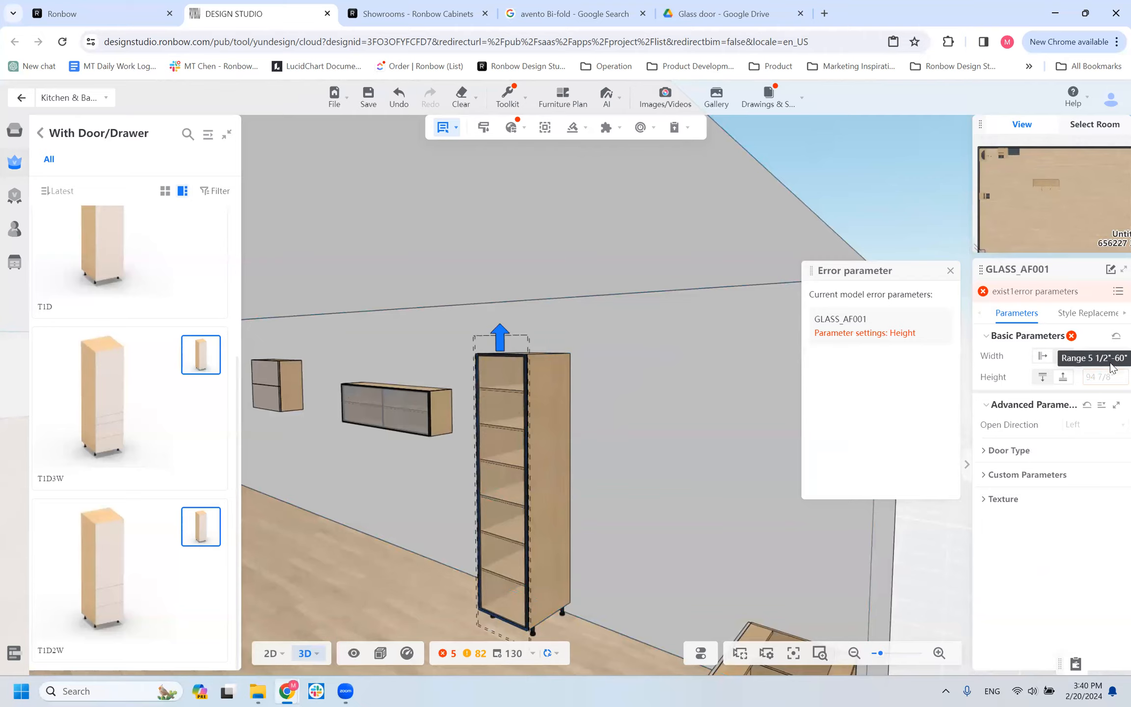
Delete the T1D tall cabinet beside the WALL_HK cabinet.
{"action": "left_click", "coordinate": [650, 418]}
{"action": "scroll", "coordinate": [512, 457], "scroll_direction": "down", "scroll_amount": 5}
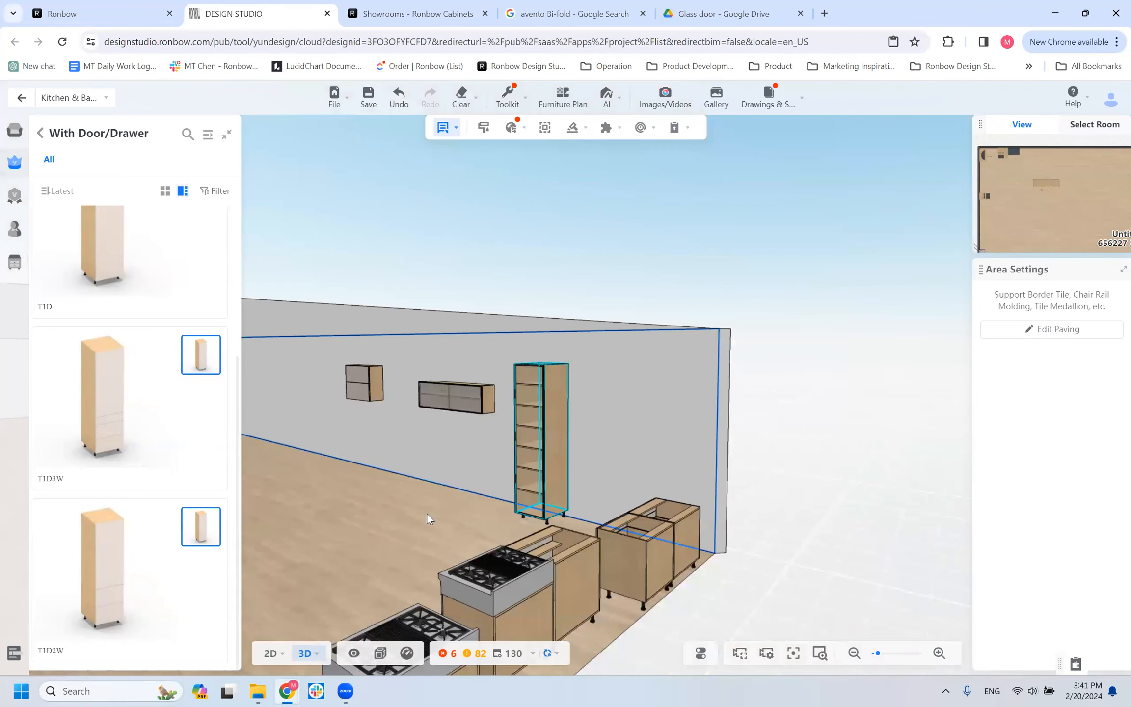
{"action": "mouse_move", "coordinate": [556, 534]}
{"action": "left_mouse_down"}
{"action": "mouse_move", "coordinate": [572, 536]}
{"action": "mouse_move", "coordinate": [551, 529]}
{"action": "left_mouse_up"}
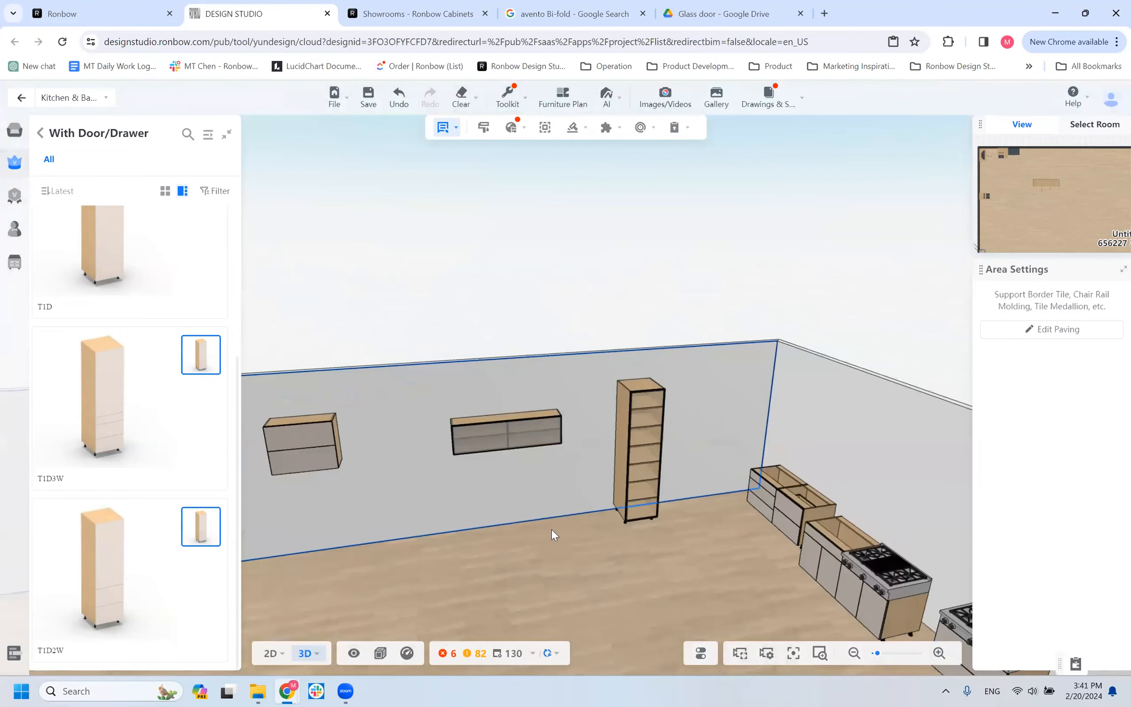
{"action": "left_click", "coordinate": [627, 471]}
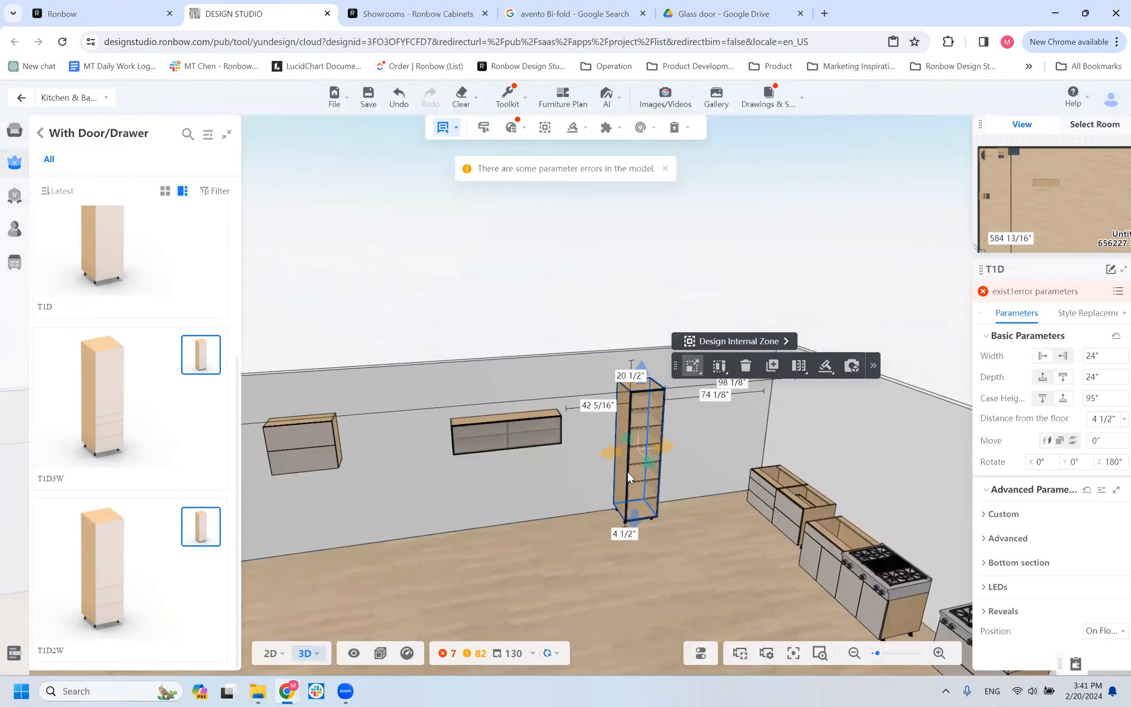
{"action": "scroll", "coordinate": [533, 444], "scroll_direction": "up", "scroll_amount": 5}
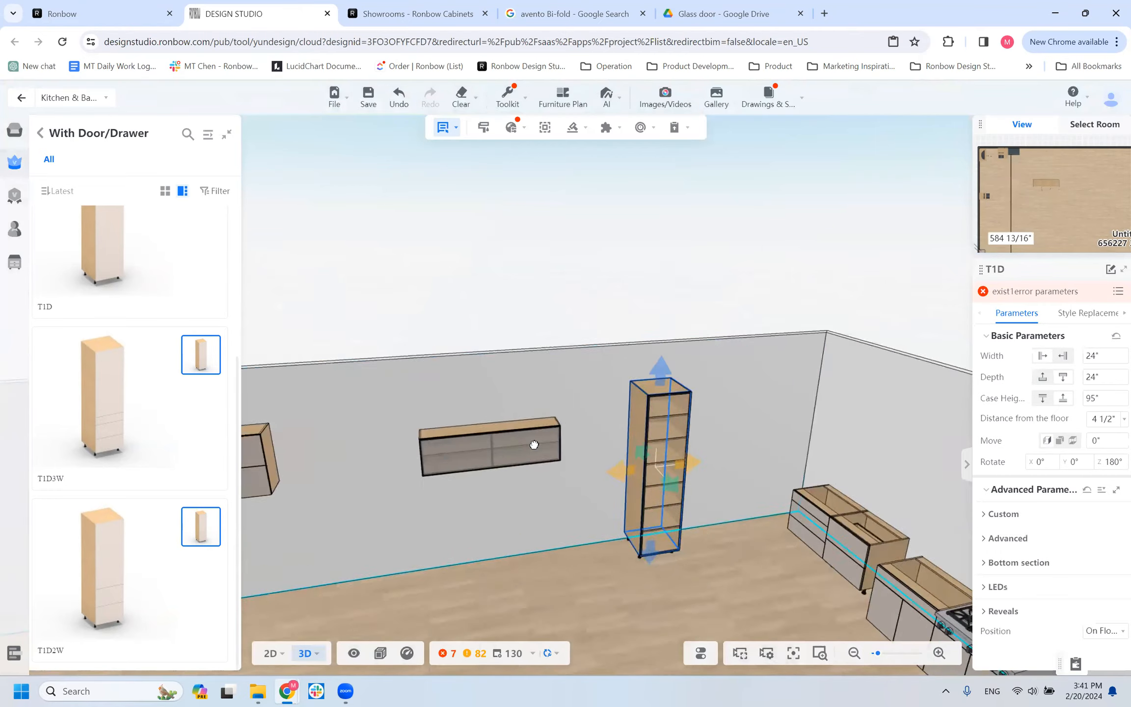
{"action": "scroll", "coordinate": [545, 456], "scroll_direction": "down", "scroll_amount": 1}
{"action": "left_click_drag", "start_coordinate": [518, 464], "coordinate": [475, 443]}
{"action": "left_click_drag", "start_coordinate": [497, 495], "coordinate": [589, 489]}
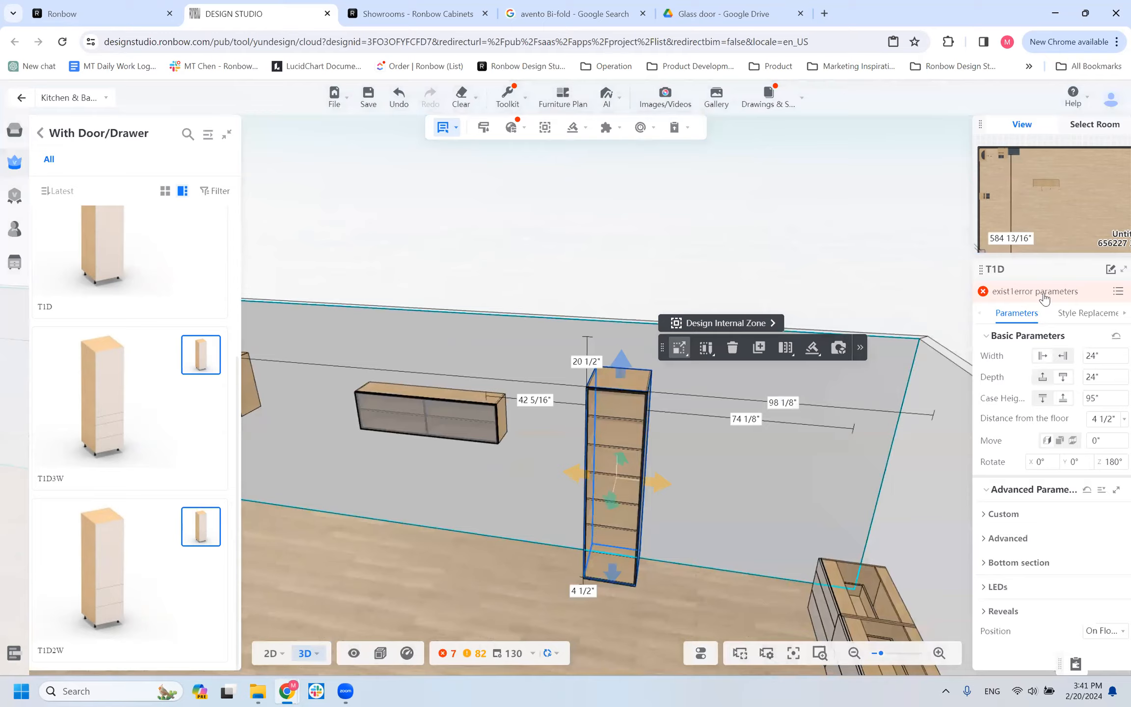
{"action": "mouse_move", "coordinate": [642, 483]}
{"action": "left_mouse_down"}
{"action": "mouse_move", "coordinate": [785, 496]}
{"action": "mouse_move", "coordinate": [620, 486]}
{"action": "mouse_move", "coordinate": [652, 488]}
{"action": "left_mouse_up"}
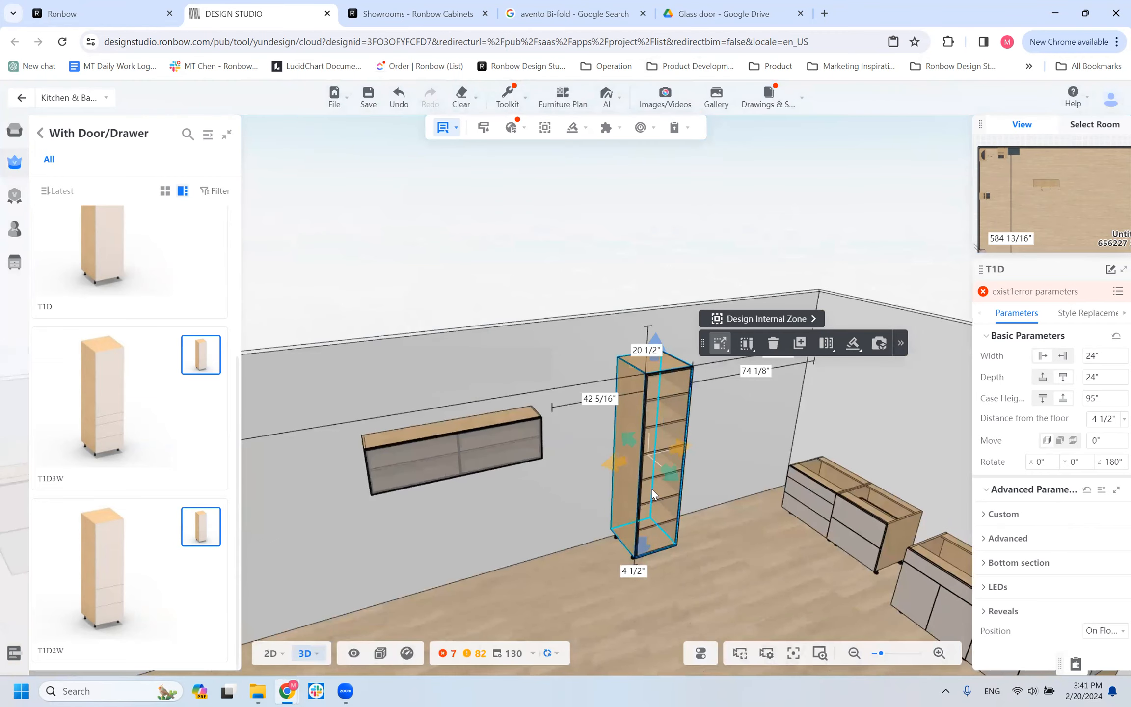
{"action": "key", "text": "Delete"}
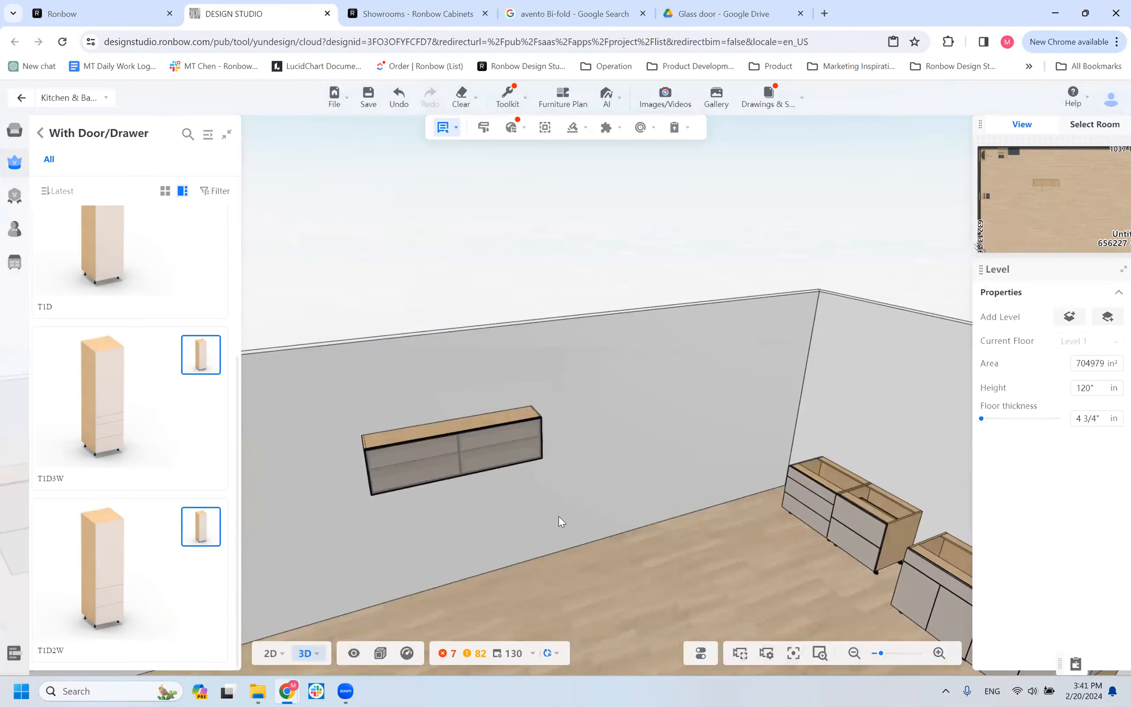
Leave the With Door/Drawer group and show the Wall cabinet category of the Ronbow catalog.
{"action": "left_click_drag", "start_coordinate": [939, 455], "coordinate": [970, 454]}
{"action": "scroll", "coordinate": [704, 501], "scroll_direction": "down", "scroll_amount": 4}
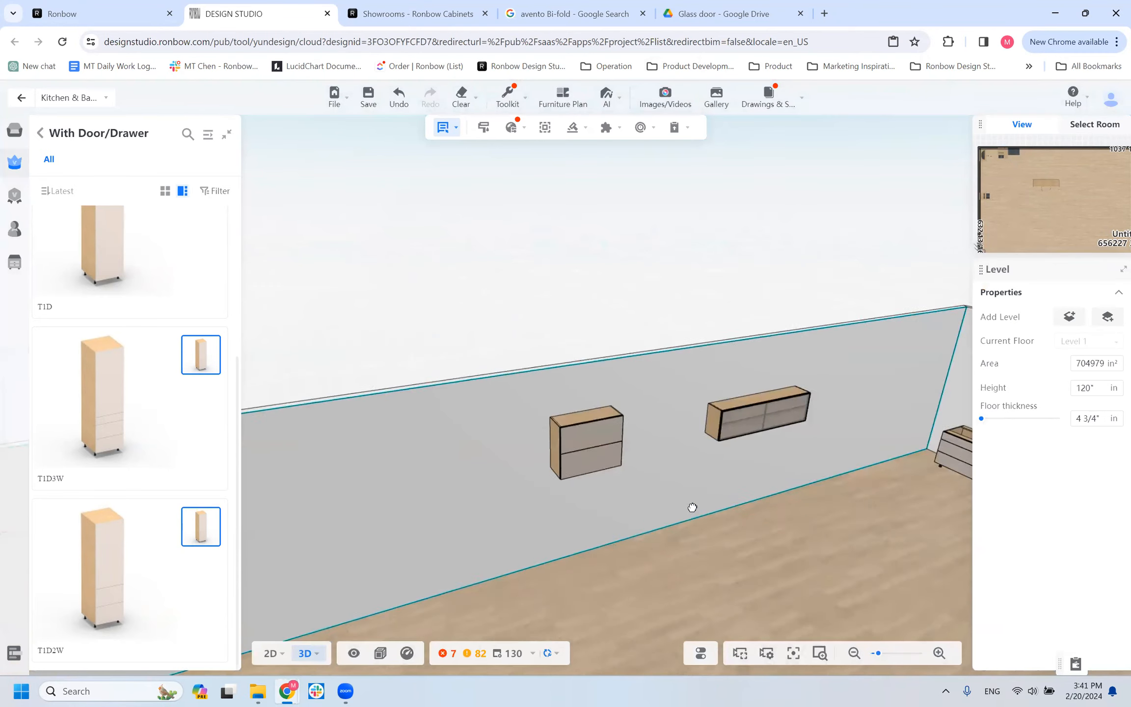
{"action": "left_click_drag", "start_coordinate": [680, 505], "coordinate": [712, 397]}
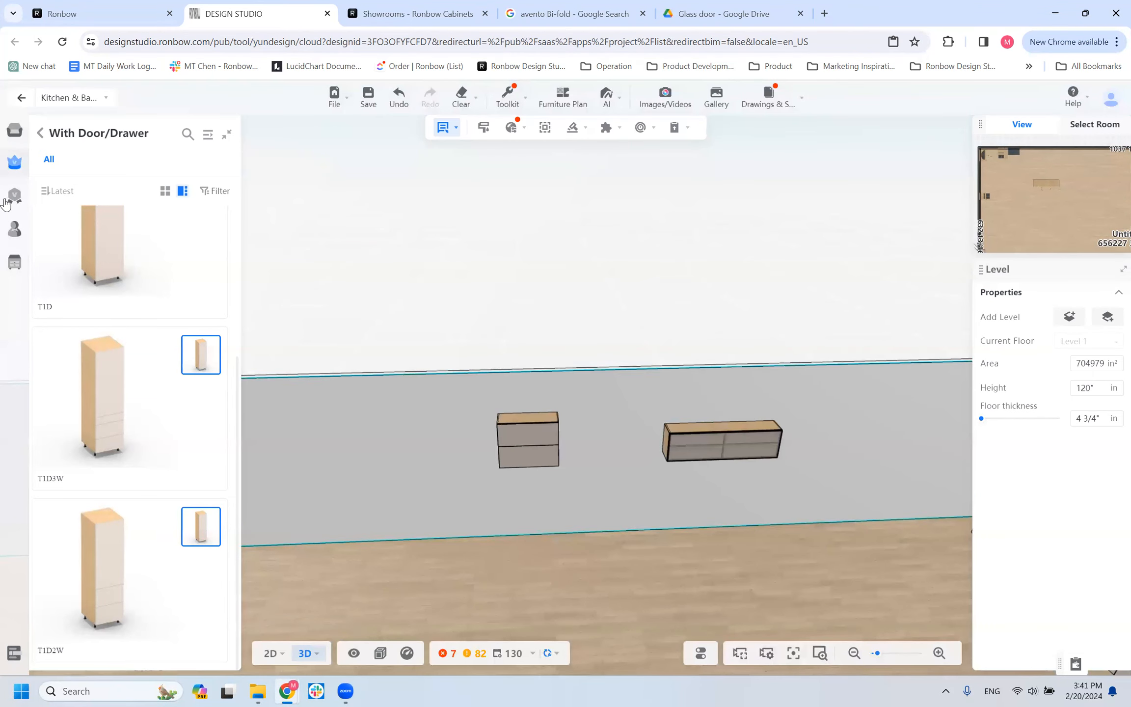
{"action": "left_click", "coordinate": [41, 136]}
{"action": "left_click", "coordinate": [55, 238]}
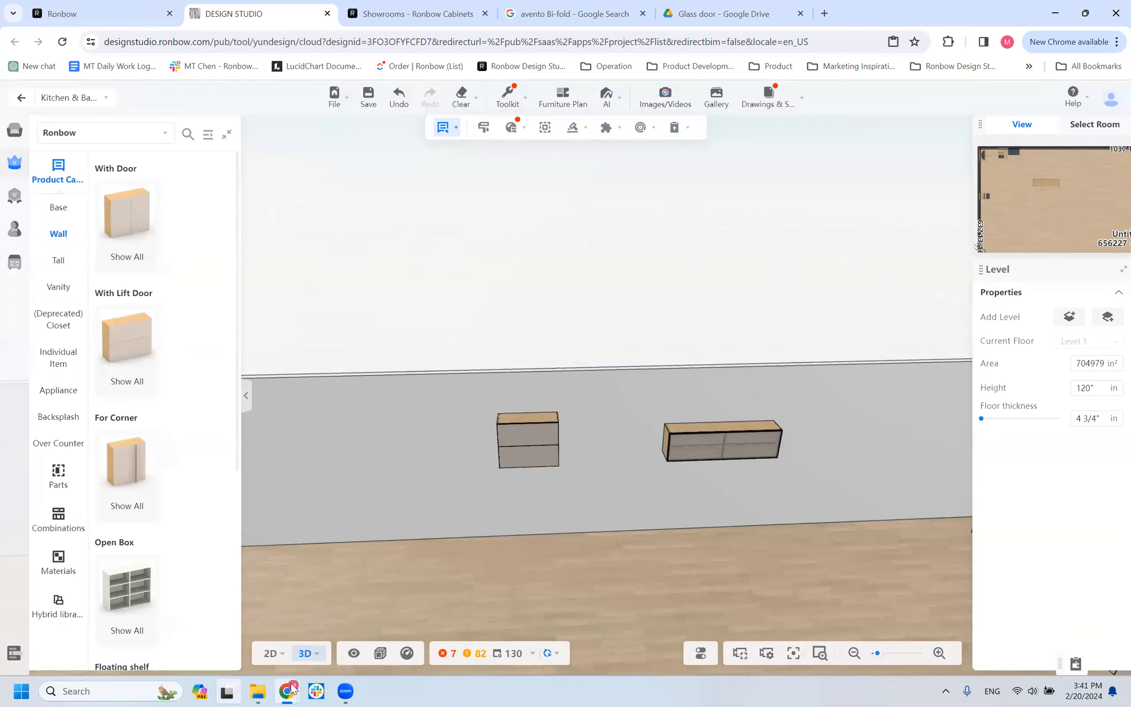
{"action": "mouse_move", "coordinate": [345, 691]}
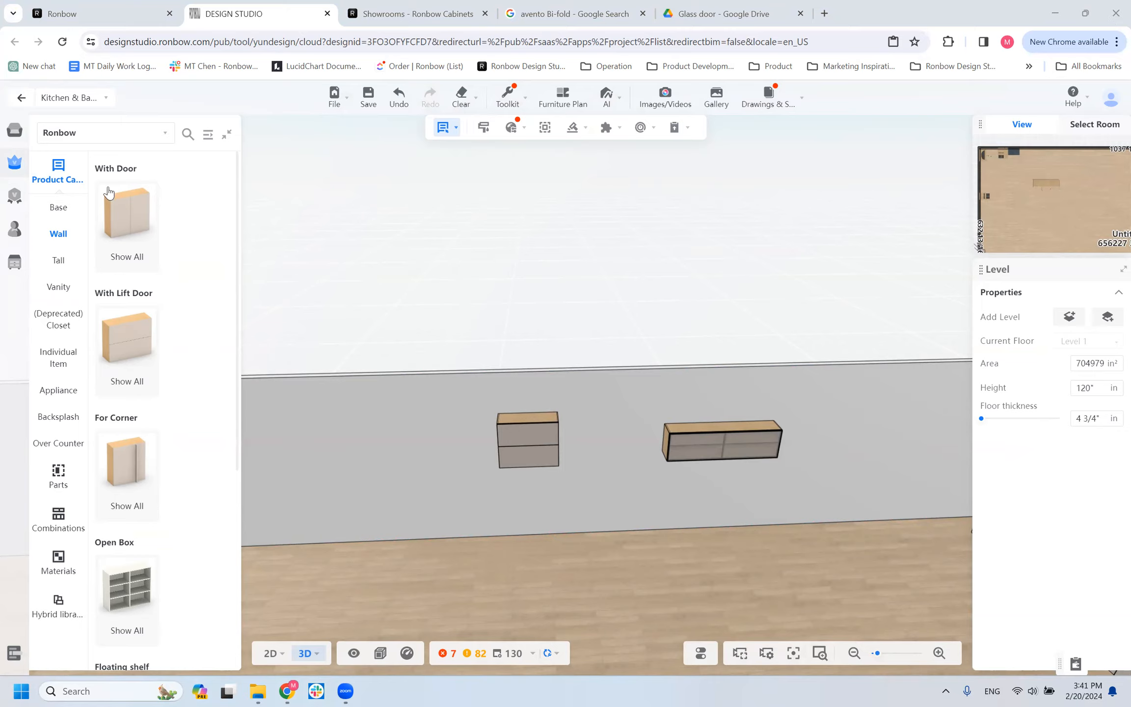
{"action": "scroll", "coordinate": [647, 436], "scroll_direction": "up", "scroll_amount": 2}
{"action": "left_click_drag", "start_coordinate": [647, 436], "coordinate": [805, 421]}
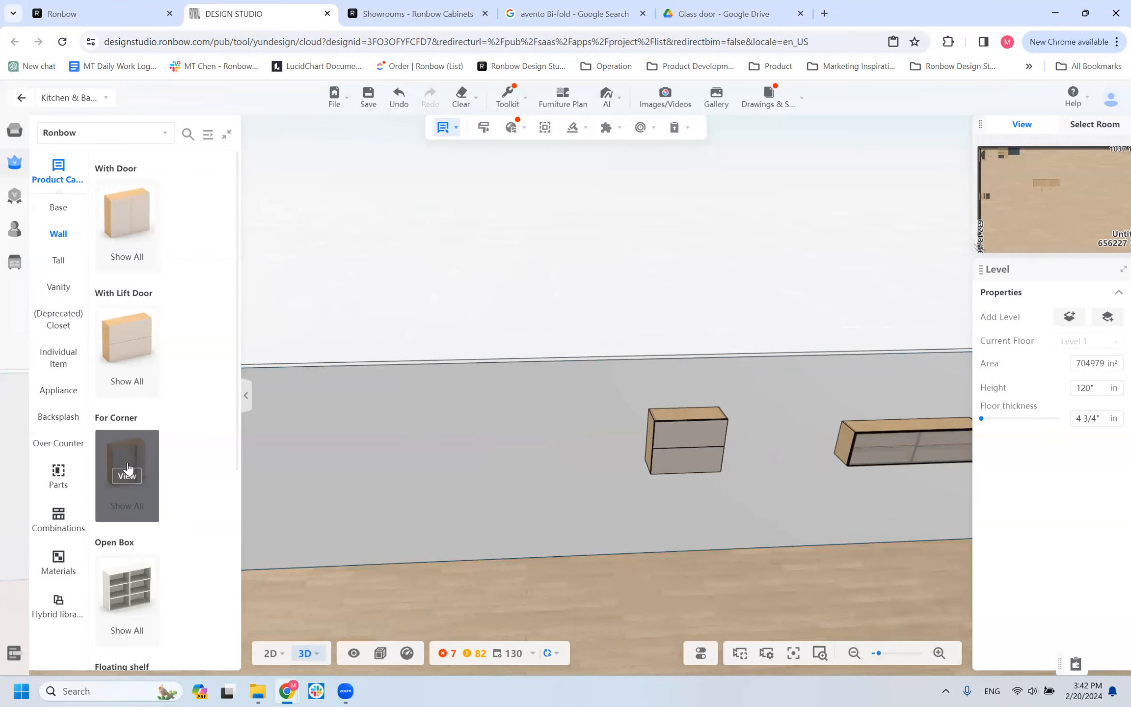
{"action": "scroll", "coordinate": [565, 446], "scroll_direction": "down", "scroll_amount": 3}
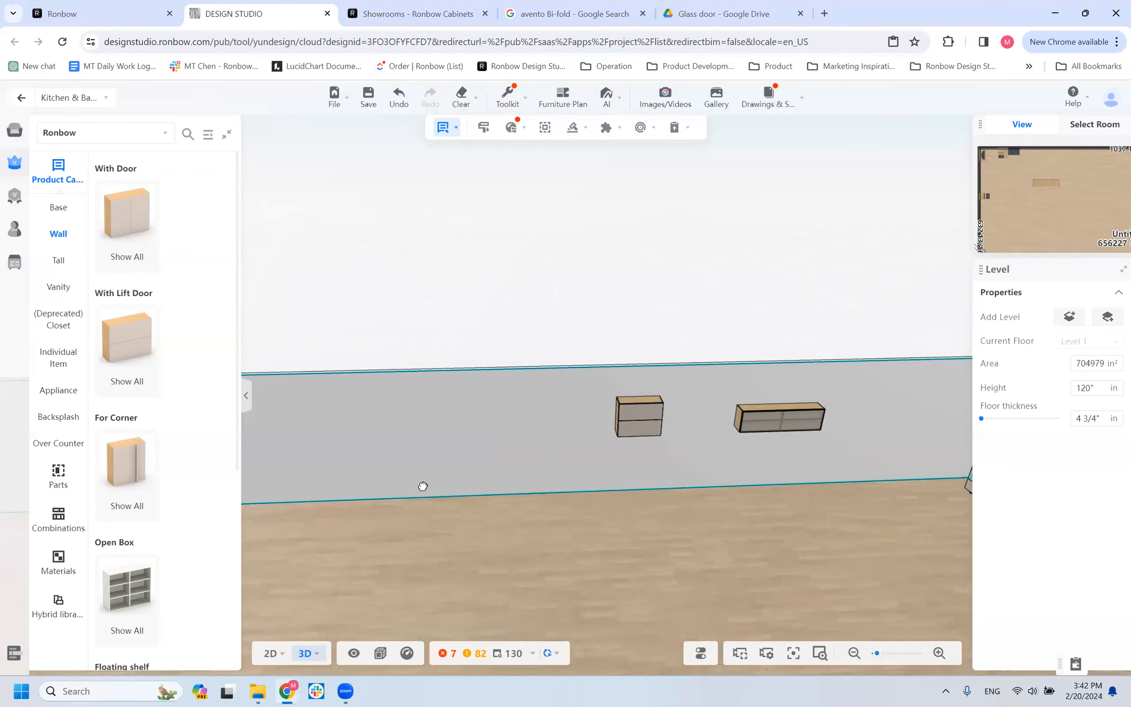
{"action": "left_click_drag", "start_coordinate": [422, 484], "coordinate": [325, 495]}
{"action": "right_click_drag", "start_coordinate": [438, 451], "coordinate": [283, 417]}
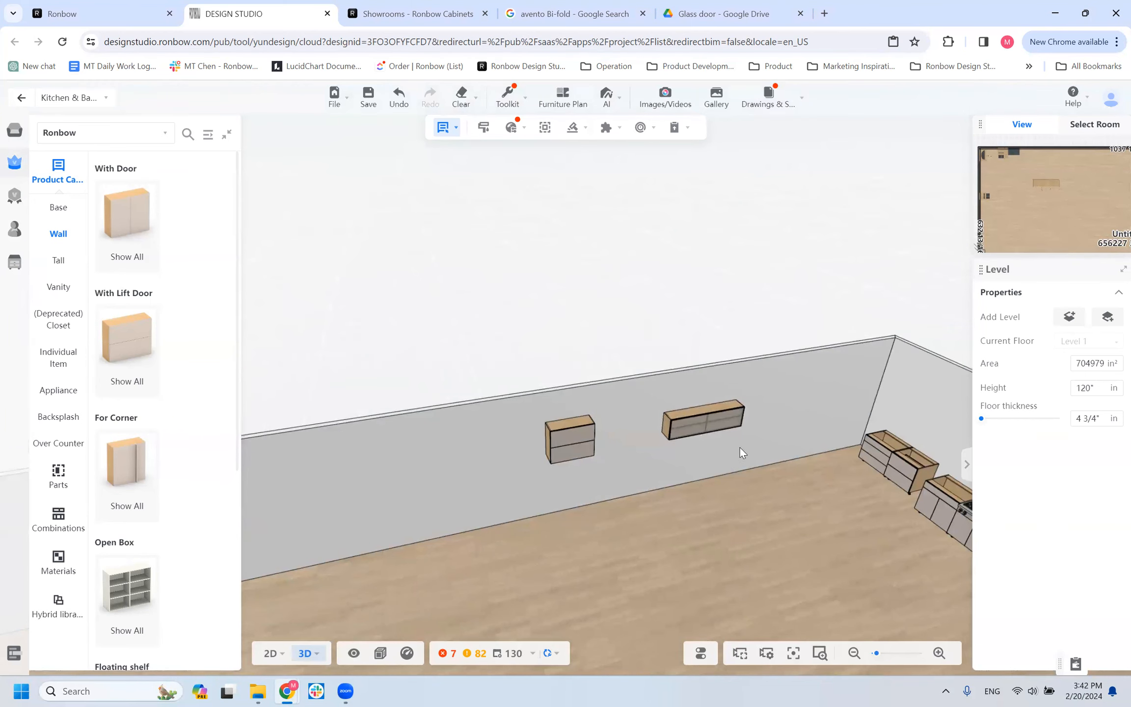
{"action": "scroll", "coordinate": [590, 471], "scroll_direction": "up", "scroll_amount": 1}
{"action": "scroll", "coordinate": [590, 471], "scroll_direction": "up", "scroll_amount": 3}
{"action": "right_click_drag", "start_coordinate": [562, 359], "coordinate": [503, 255]}
{"action": "scroll", "coordinate": [632, 487], "scroll_direction": "down", "scroll_amount": 1}
{"action": "right_click_drag", "start_coordinate": [631, 487], "coordinate": [614, 454]}
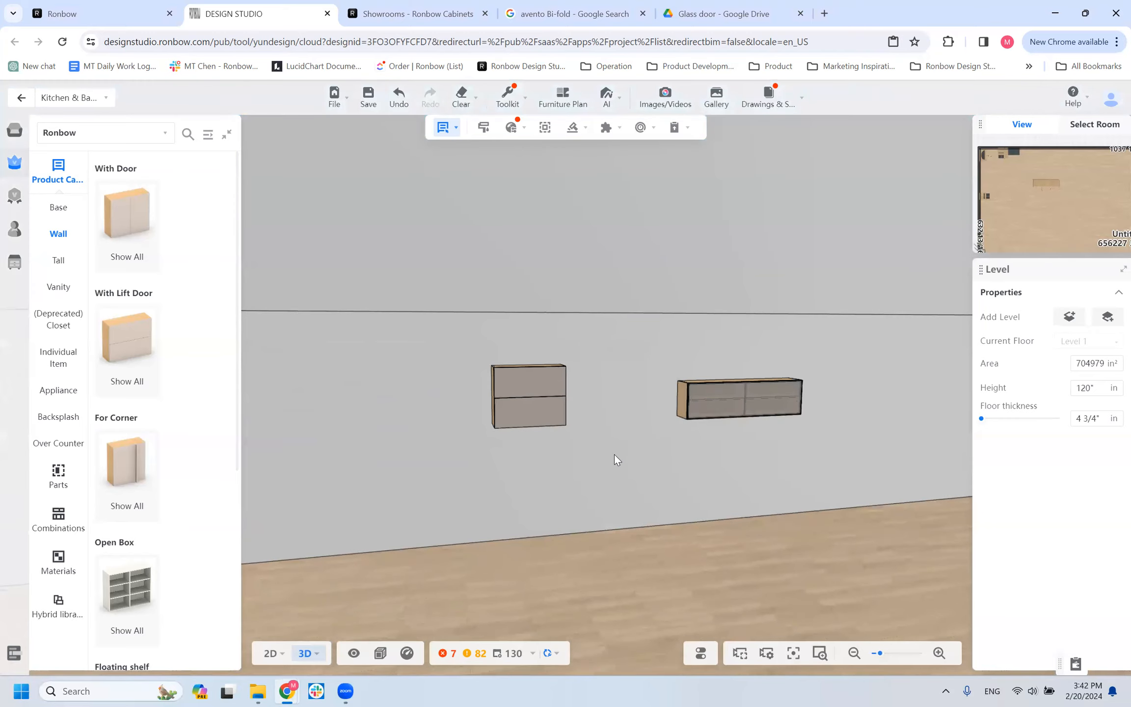
Open the For Corner group of wall cabinets and look through its models.
{"action": "left_click", "coordinate": [115, 469]}
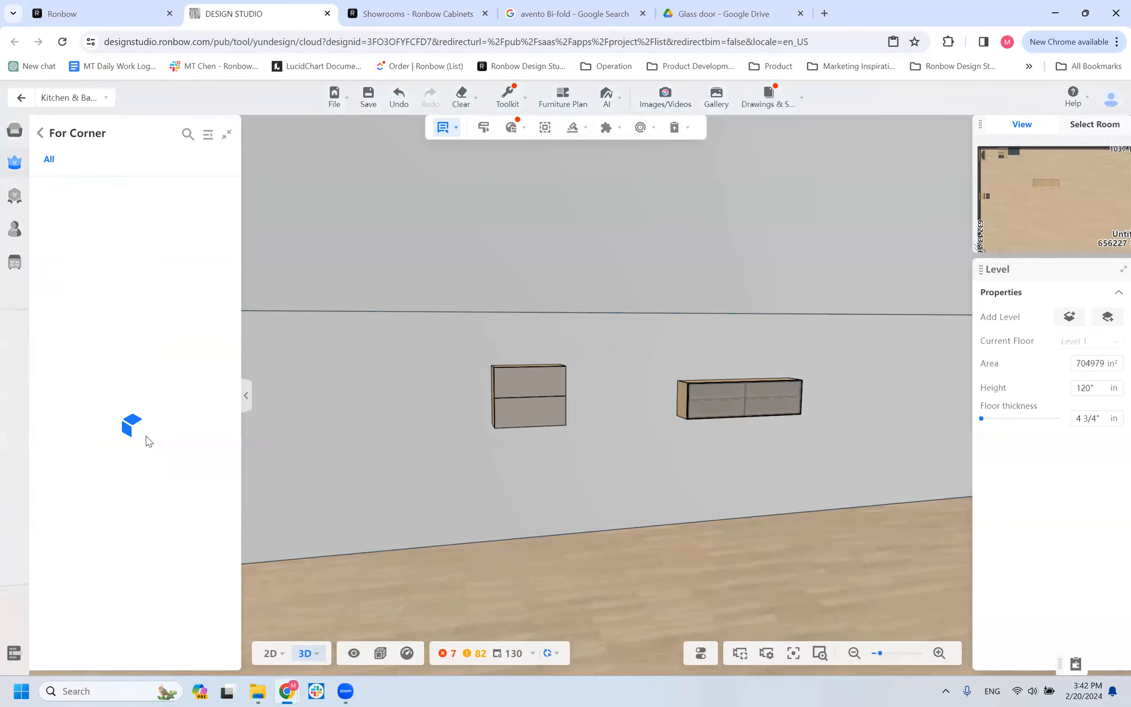
{"action": "scroll", "coordinate": [121, 429], "scroll_direction": "down", "scroll_amount": 3}
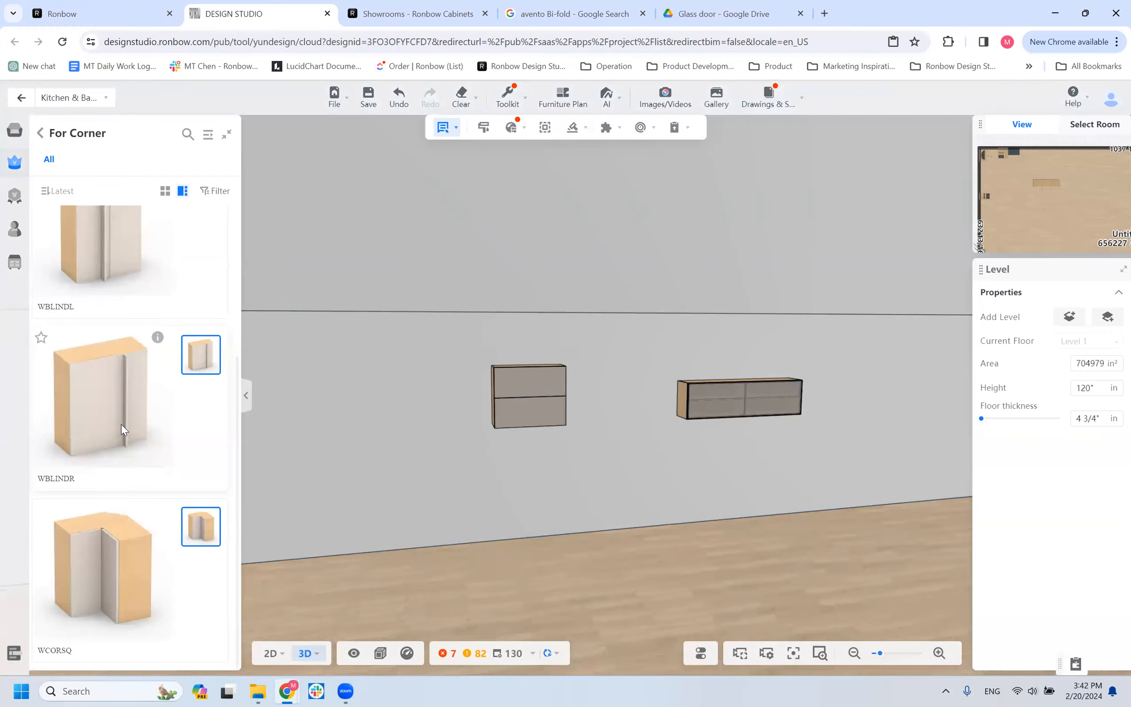
{"action": "scroll", "coordinate": [120, 395], "scroll_direction": "up", "scroll_amount": 3}
{"action": "scroll", "coordinate": [363, 450], "scroll_direction": "down", "scroll_amount": 3}
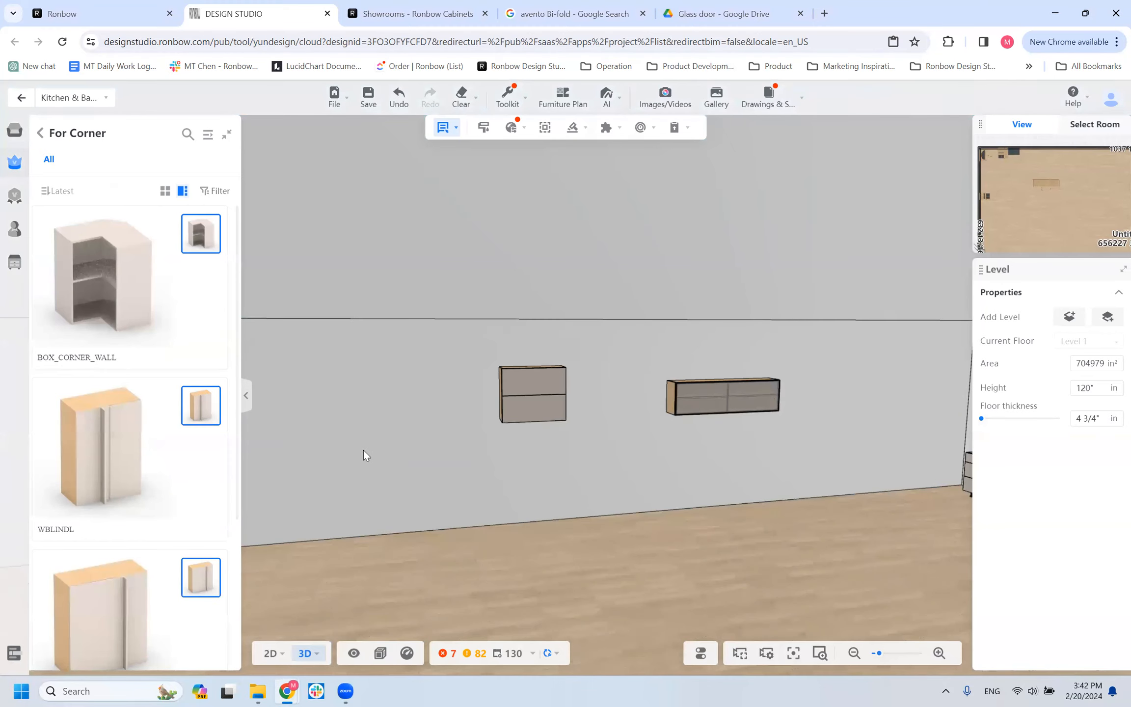
Try a WBLINDL blind corner cabinet on the long wall beside the room corner and delete it.
{"action": "scroll", "coordinate": [367, 446], "scroll_direction": "down", "scroll_amount": 2}
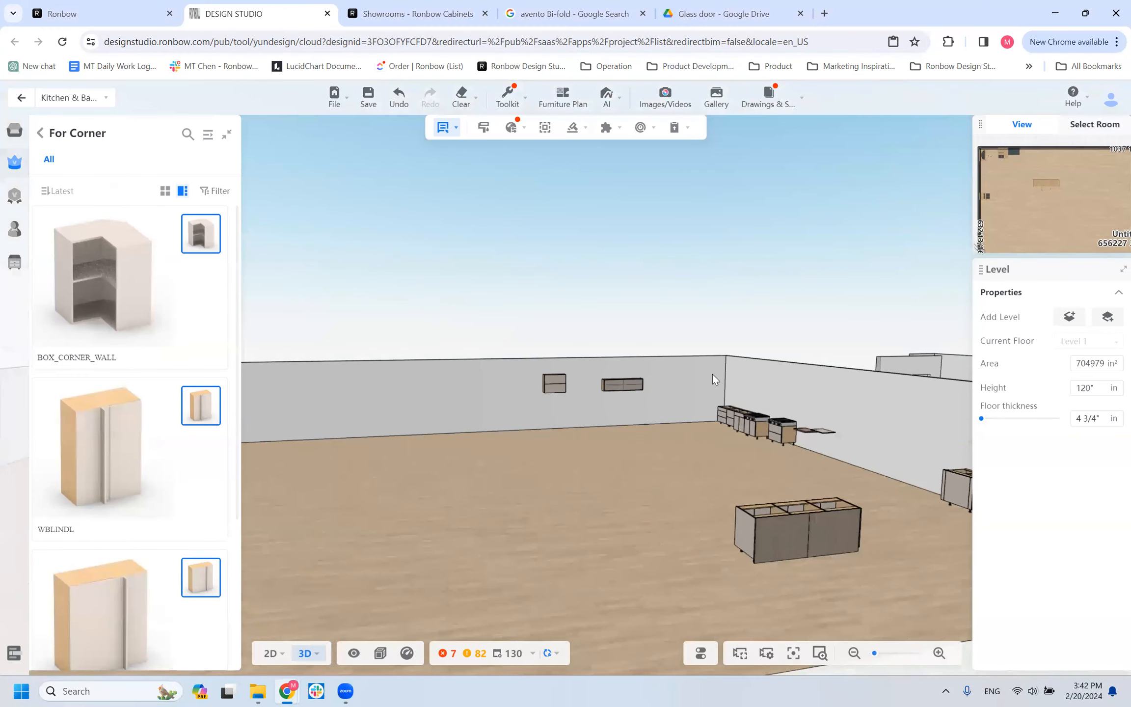
{"action": "left_click", "coordinate": [714, 381]}
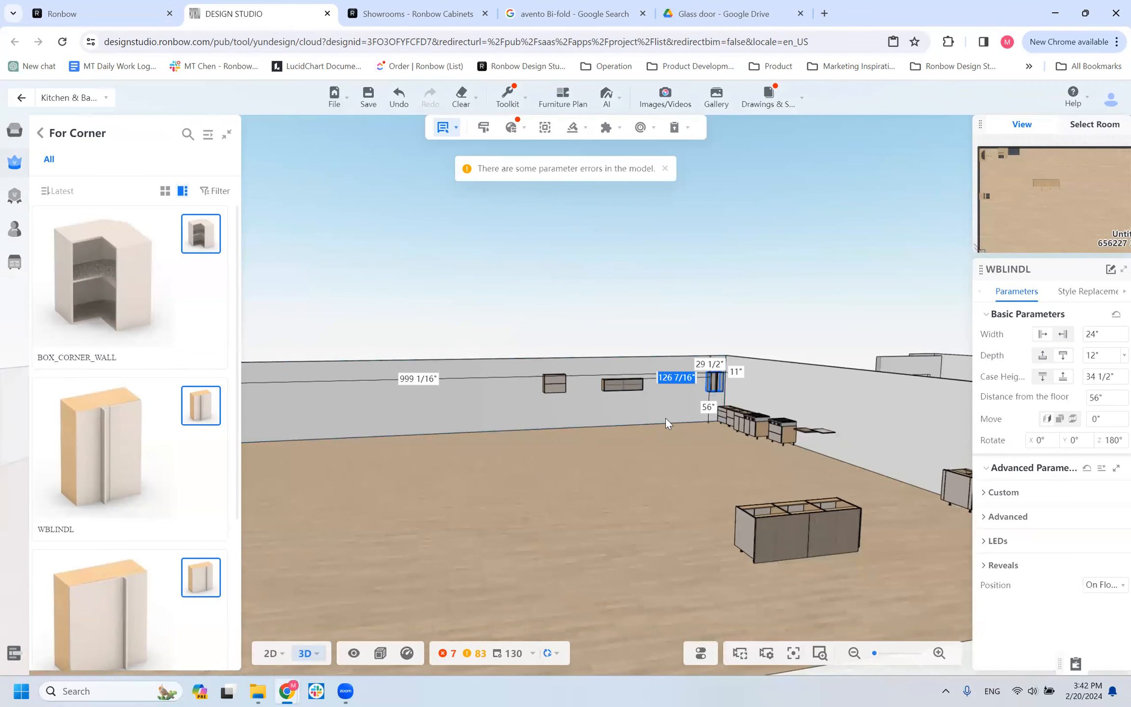
{"action": "left_click_drag", "start_coordinate": [642, 470], "coordinate": [584, 424]}
{"action": "scroll", "coordinate": [584, 424], "scroll_direction": "up", "scroll_amount": 2}
{"action": "right_click_drag", "start_coordinate": [584, 424], "coordinate": [457, 481]}
{"action": "key", "text": "Delete"}
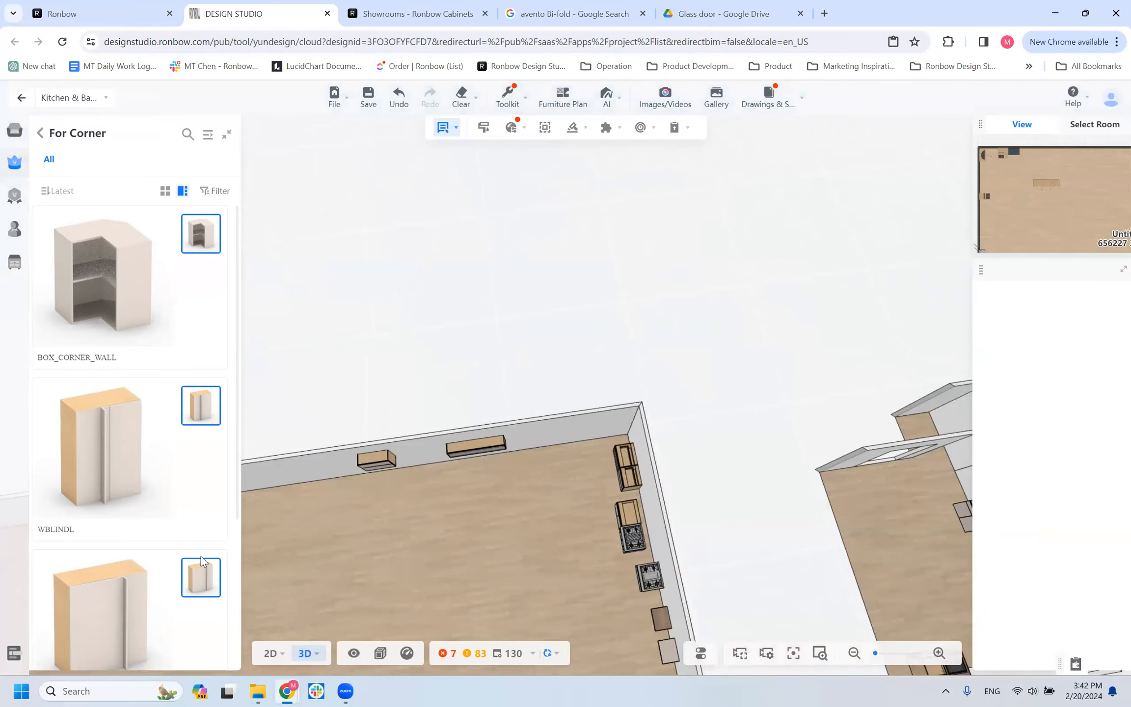
Place a WBLINDR blind corner wall cabinet on the long wall next to the room corner.
{"action": "left_click", "coordinate": [621, 417]}
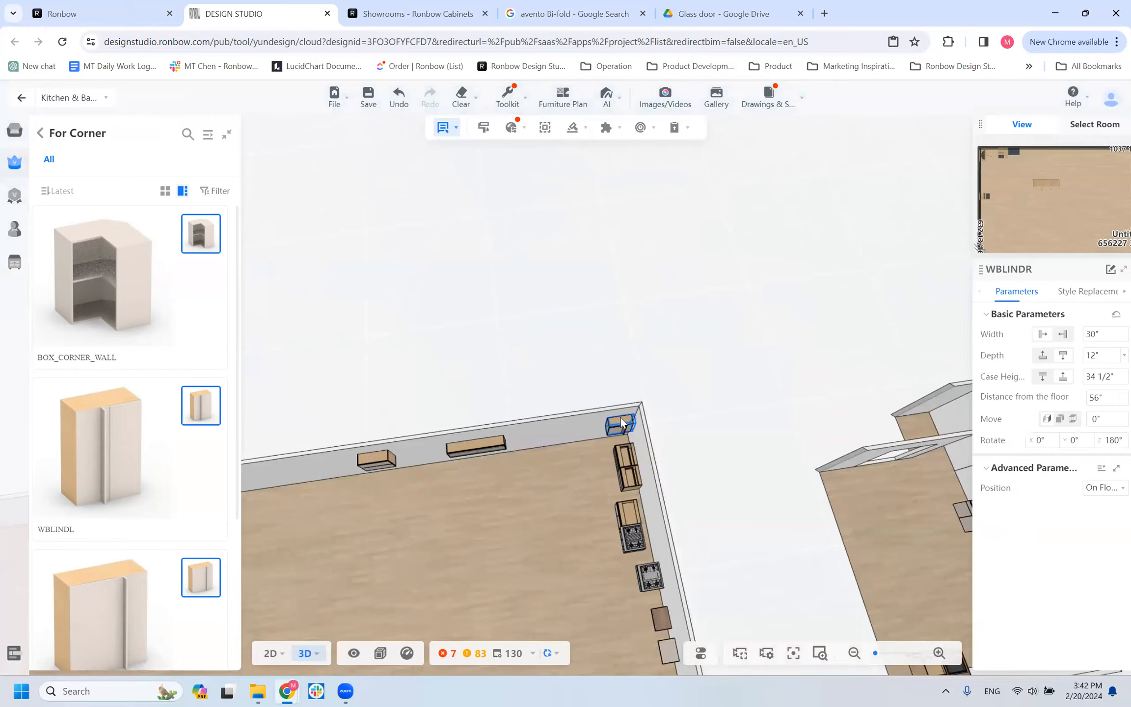
{"action": "left_click_drag", "start_coordinate": [552, 512], "coordinate": [595, 427]}
{"action": "scroll", "coordinate": [566, 461], "scroll_direction": "up", "scroll_amount": 5}
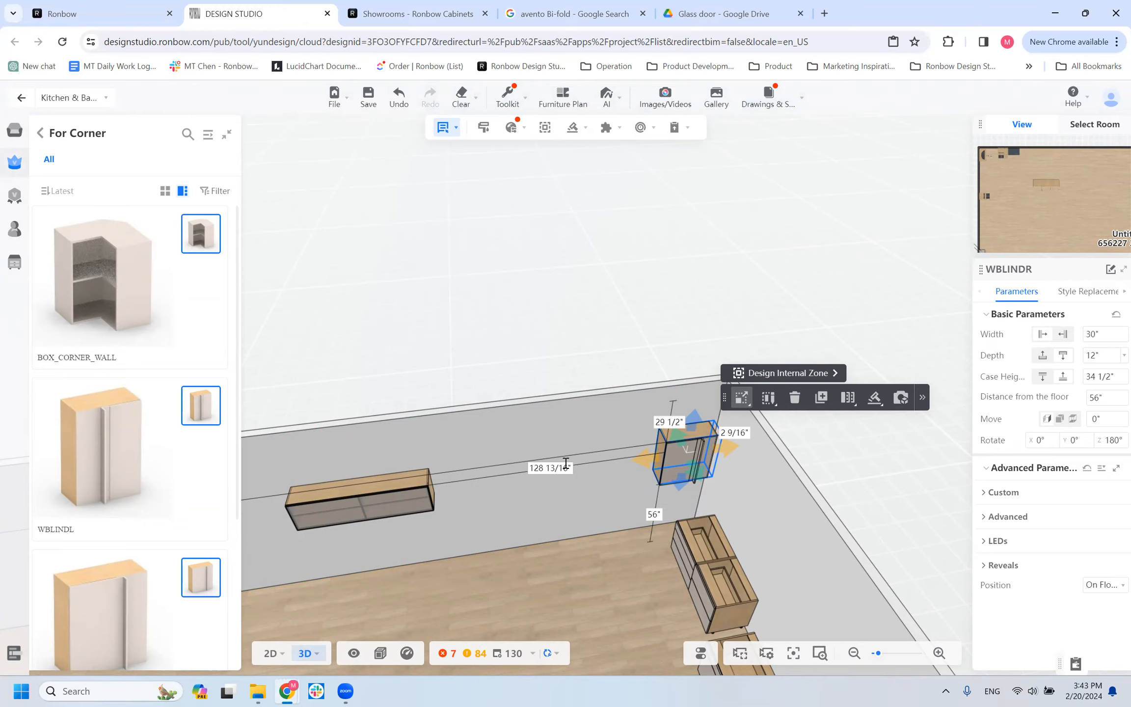
{"action": "scroll", "coordinate": [611, 443], "scroll_direction": "up", "scroll_amount": 5}
{"action": "right_click_drag", "start_coordinate": [530, 457], "coordinate": [360, 415]}
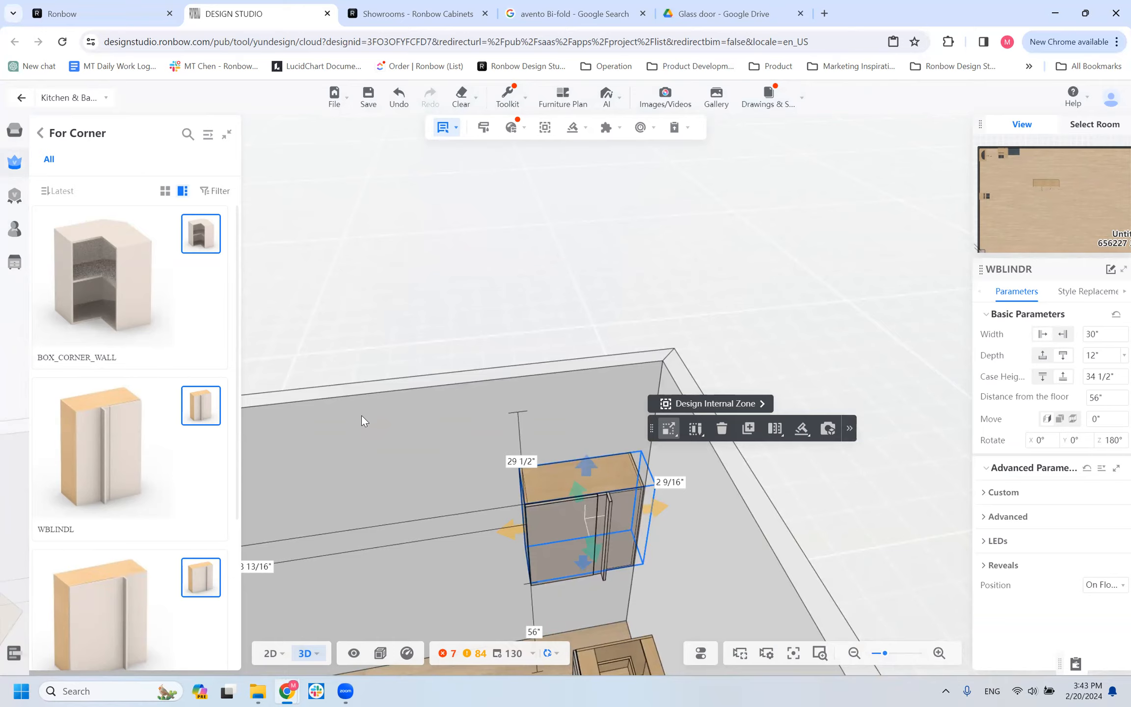
Try to set the WBLINDR cabinet's distance to the adjoining side wall to 0.
{"action": "left_click", "coordinate": [849, 428]}
{"action": "left_click", "coordinate": [670, 482]}
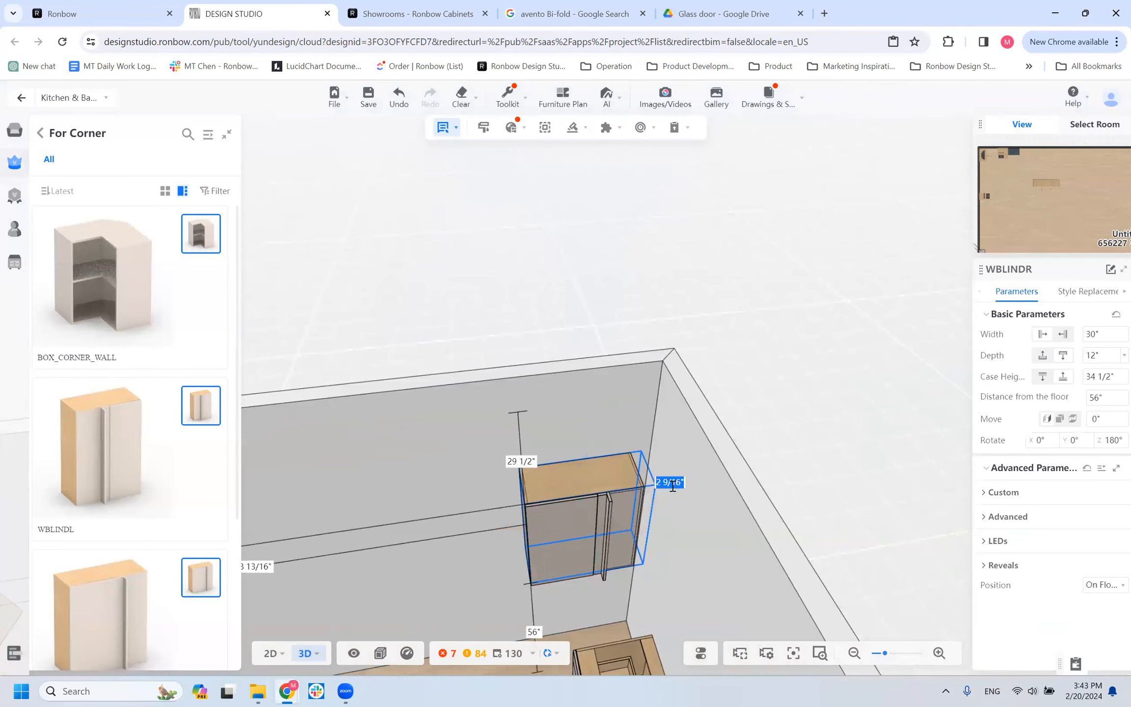
{"action": "type", "text": "0"}
{"action": "key", "text": "Return"}
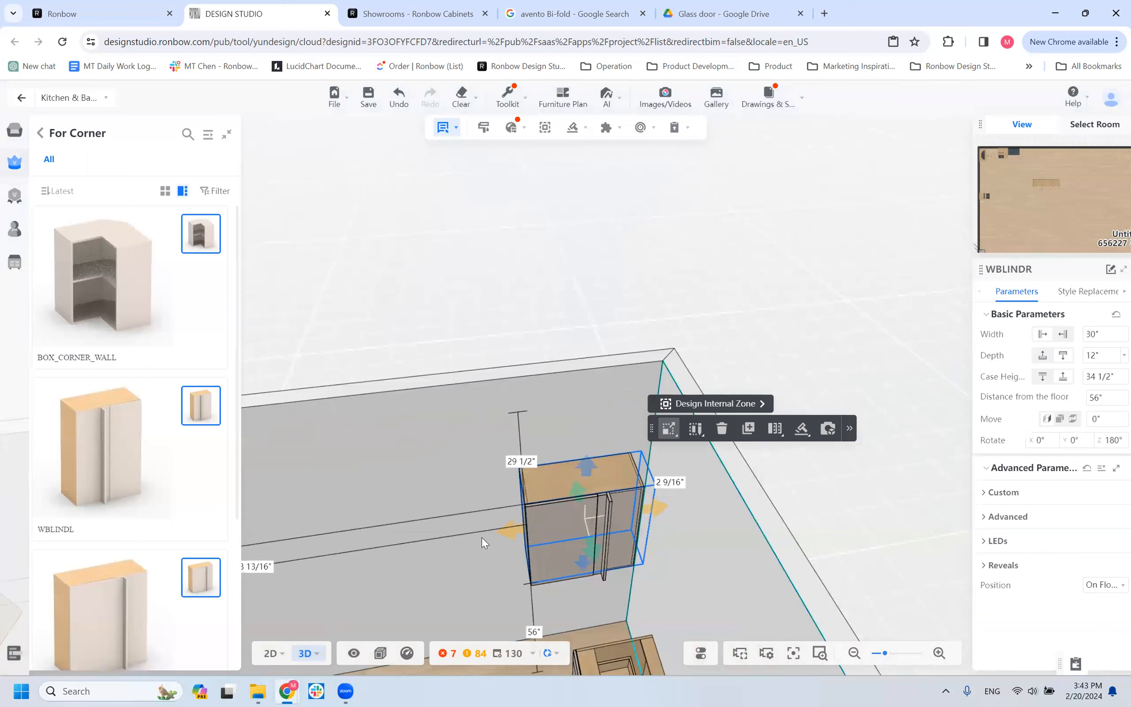
Inspect the WBLINDR cabinet in the corner and show its Custom and Advanced parameters.
{"action": "left_click", "coordinate": [306, 590]}
{"action": "left_click_drag", "start_coordinate": [306, 589], "coordinate": [239, 527]}
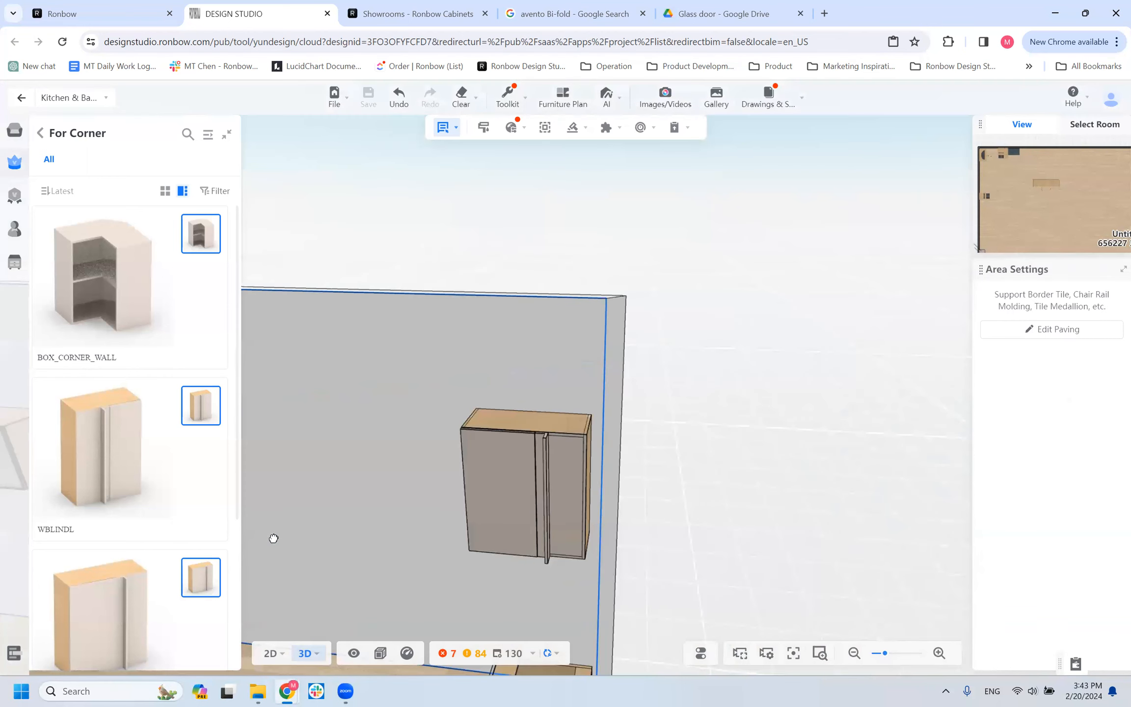
{"action": "left_click_drag", "start_coordinate": [334, 540], "coordinate": [317, 557]}
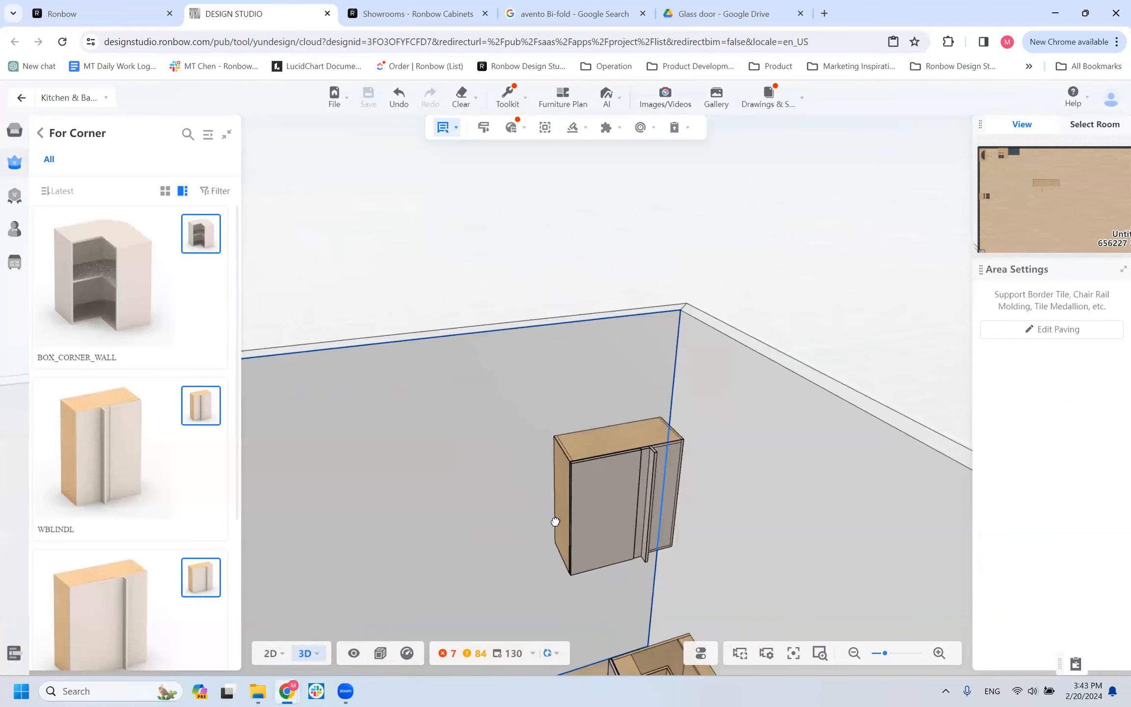
{"action": "left_click", "coordinate": [572, 511]}
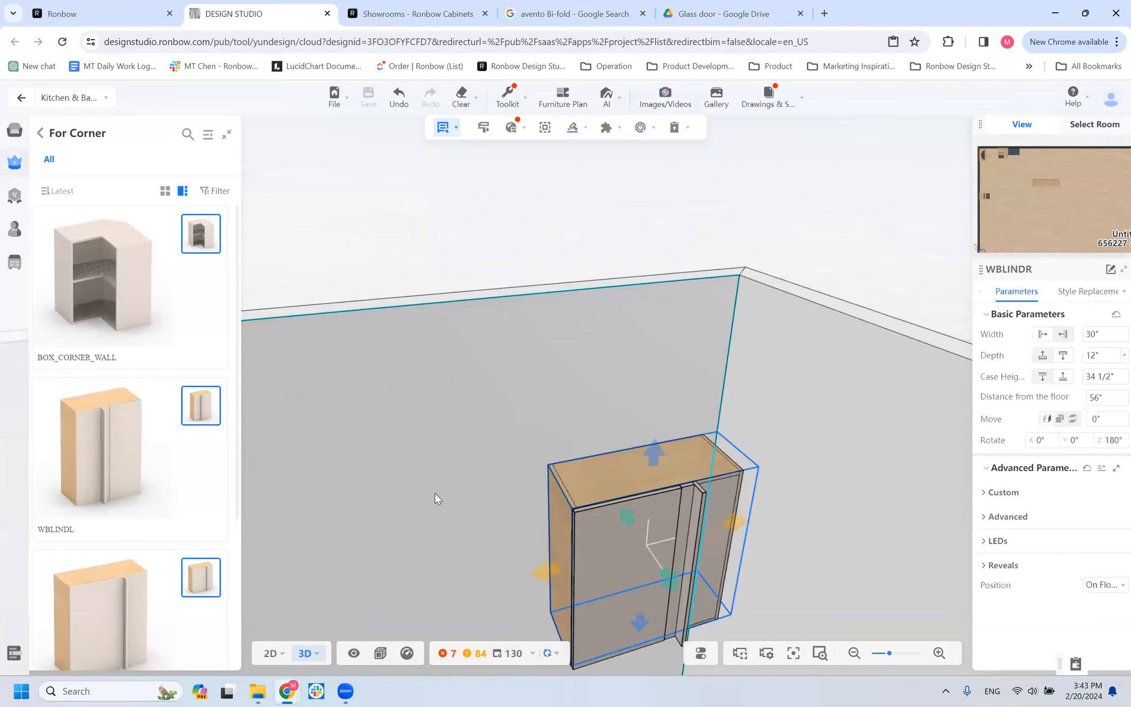
{"action": "left_click_drag", "start_coordinate": [385, 497], "coordinate": [292, 506]}
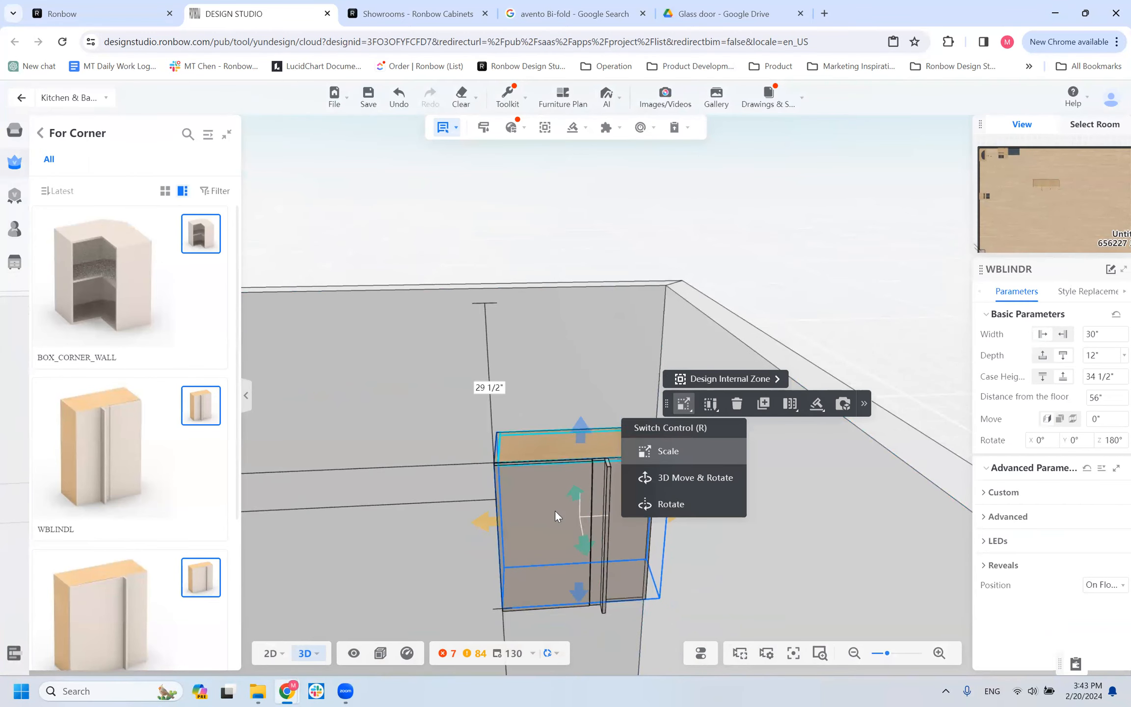
{"action": "left_click", "coordinate": [993, 493]}
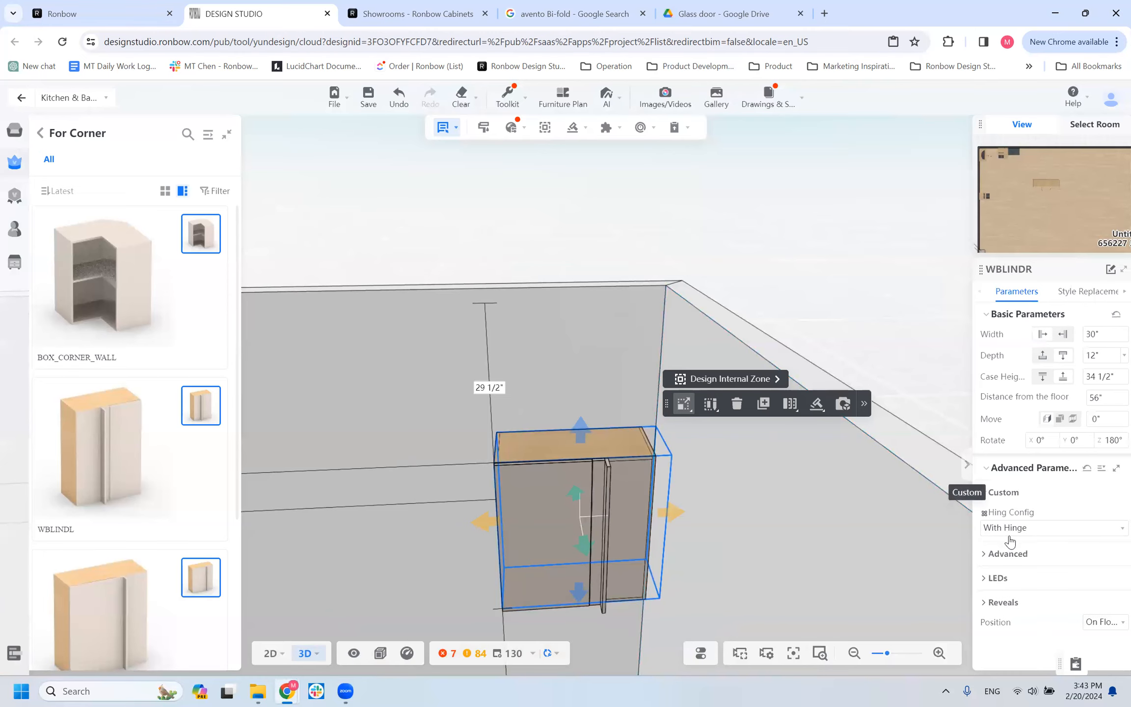
{"action": "left_click", "coordinate": [1007, 554]}
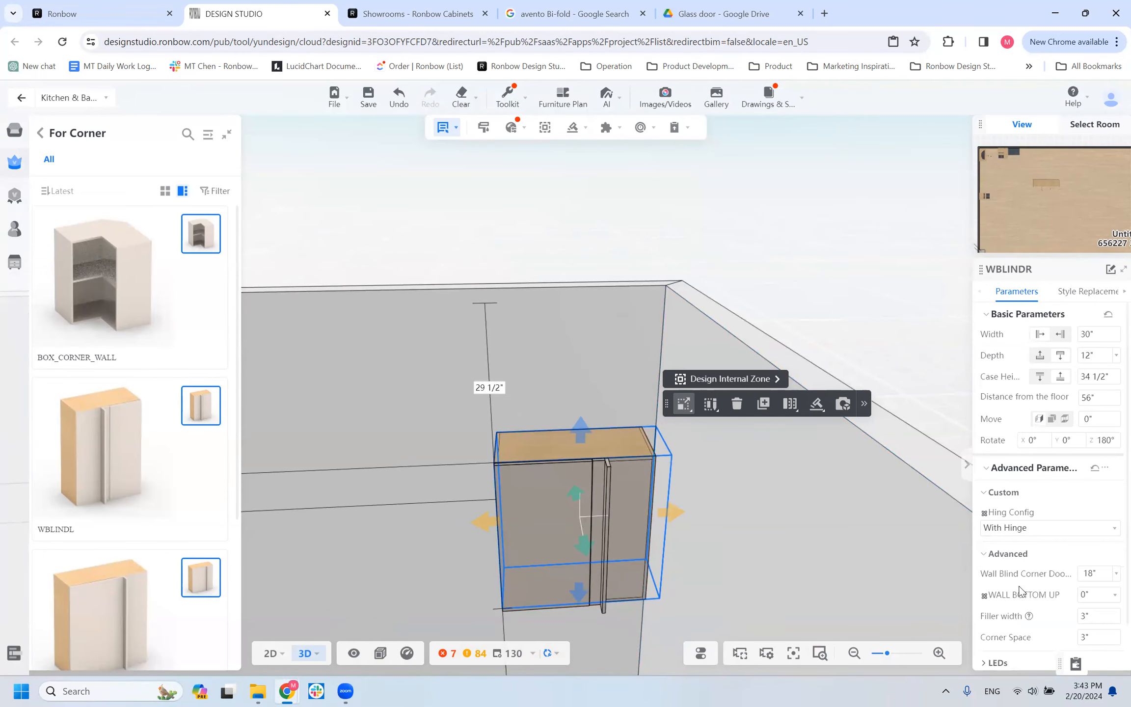
{"action": "scroll", "coordinate": [1019, 589], "scroll_direction": "down", "scroll_amount": 1}
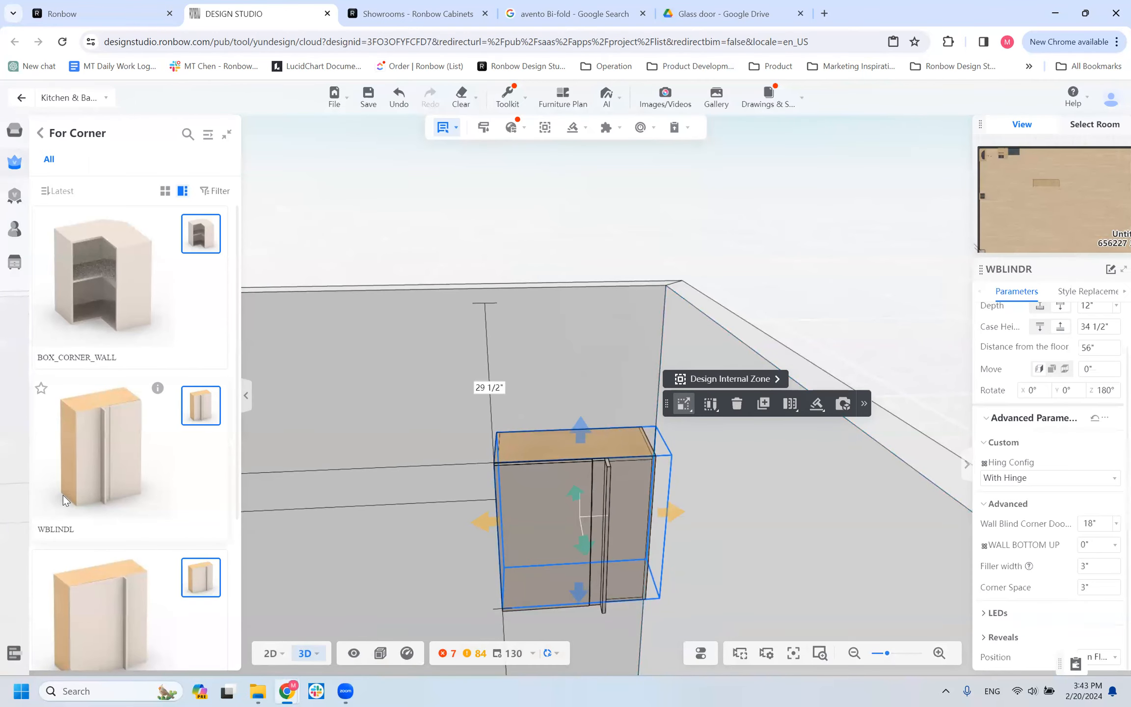
Place a WCORSQ square corner cabinet on the long wall between the WBLINDR and the lift-door wall cabinet.
{"action": "scroll", "coordinate": [63, 495], "scroll_direction": "down", "scroll_amount": 5}
{"action": "scroll", "coordinate": [430, 492], "scroll_direction": "down", "scroll_amount": 3}
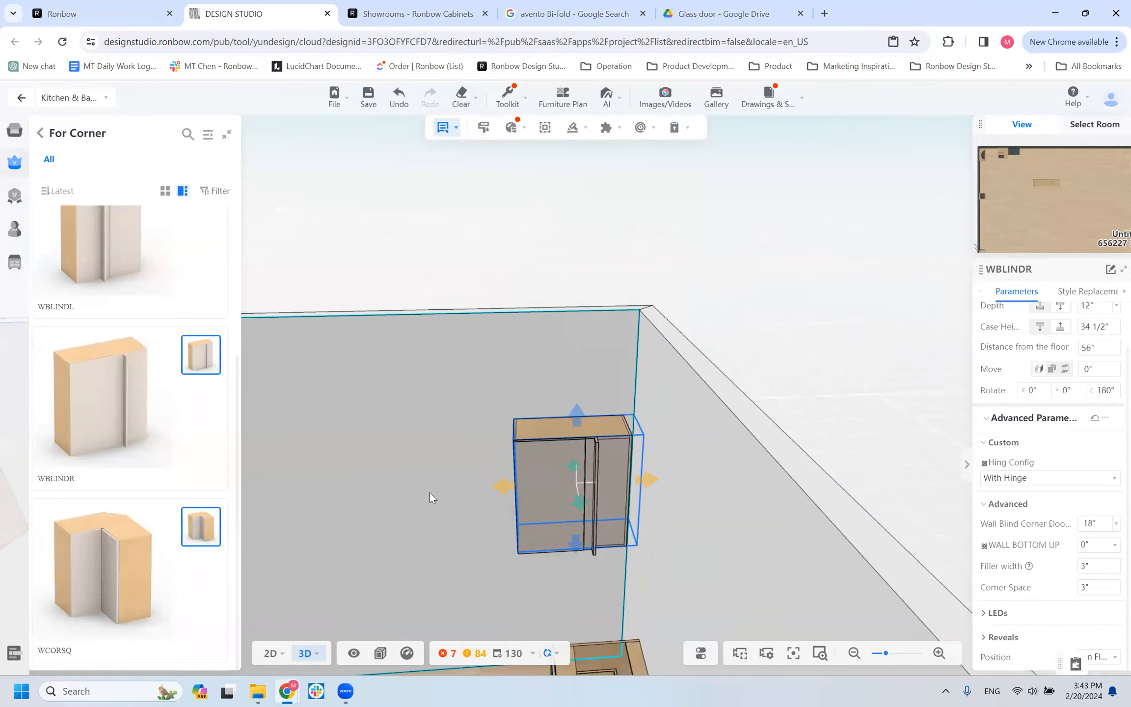
{"action": "scroll", "coordinate": [429, 492], "scroll_direction": "down", "scroll_amount": 5}
{"action": "left_click_drag", "start_coordinate": [409, 492], "coordinate": [454, 515]}
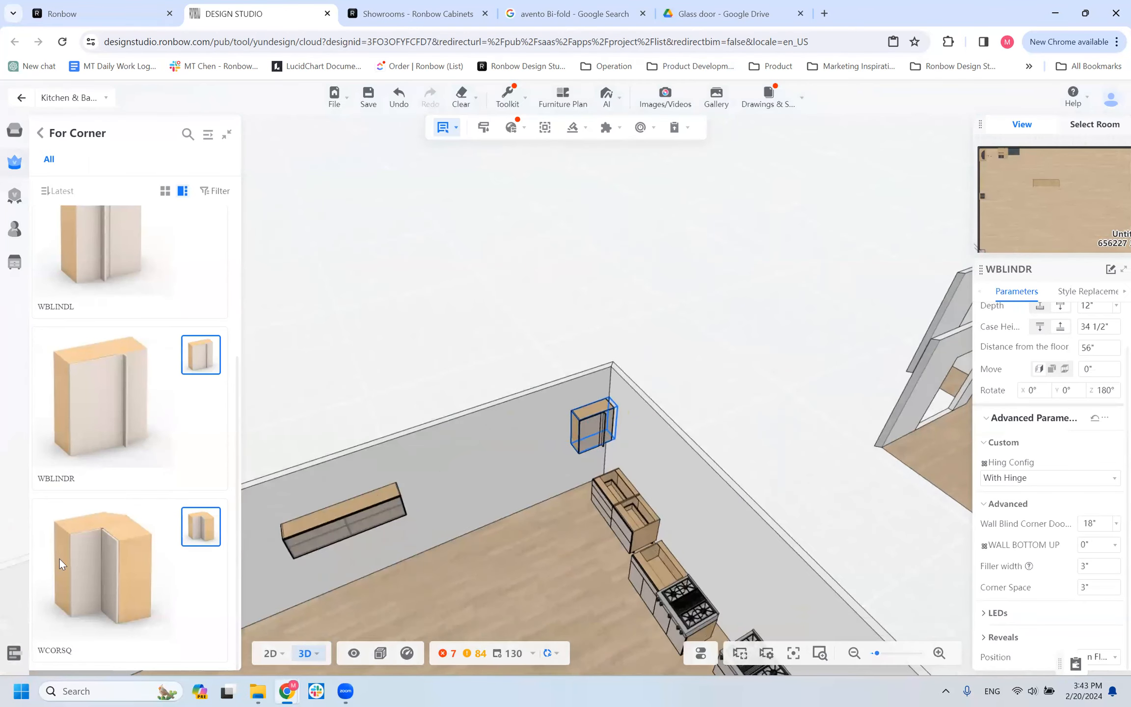
{"action": "left_click", "coordinate": [504, 457]}
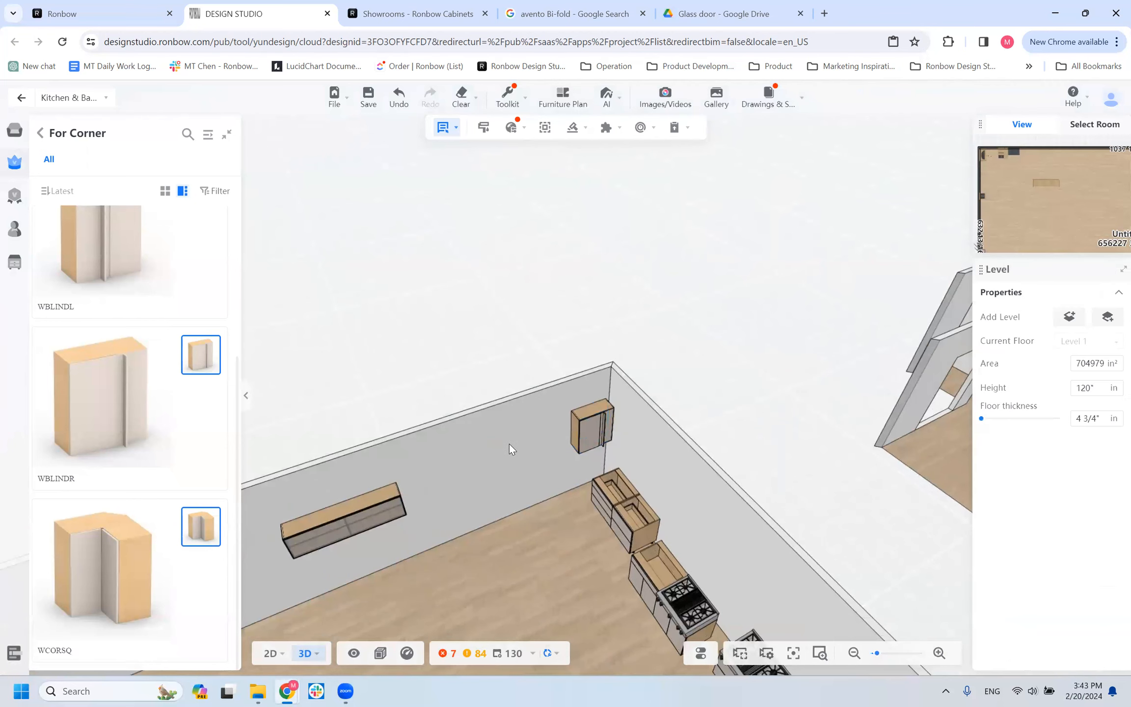
{"action": "left_click", "coordinate": [512, 440]}
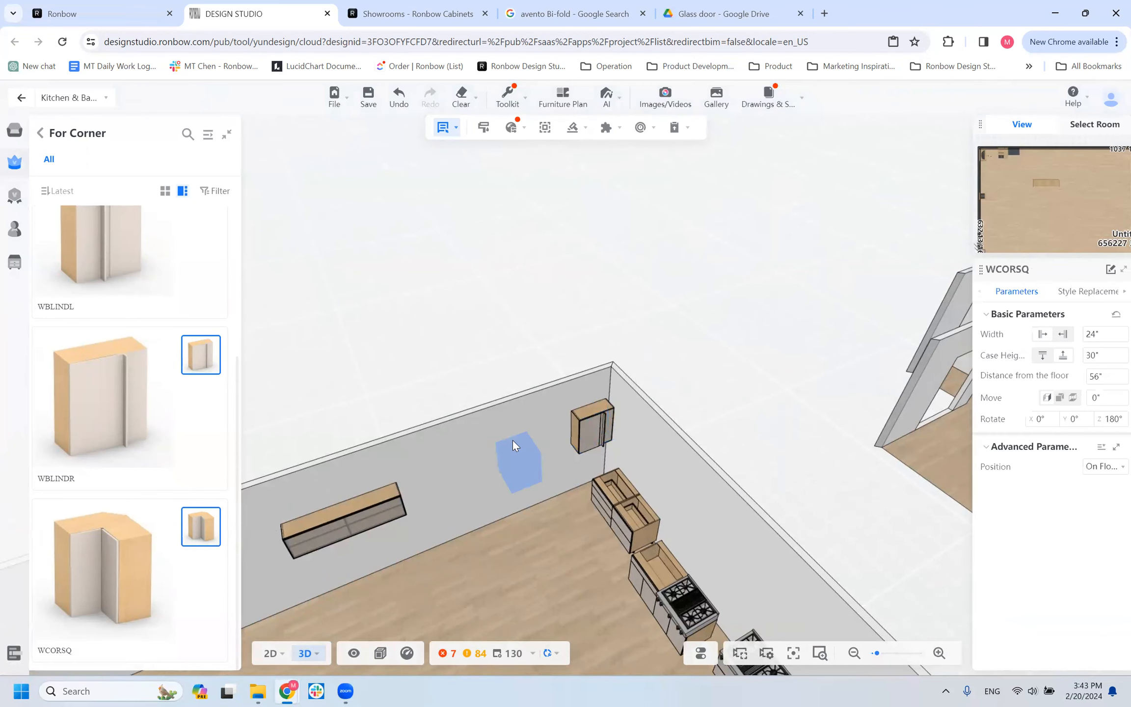
{"action": "scroll", "coordinate": [521, 540], "scroll_direction": "up", "scroll_amount": 2}
{"action": "left_click_drag", "start_coordinate": [543, 510], "coordinate": [555, 554]}
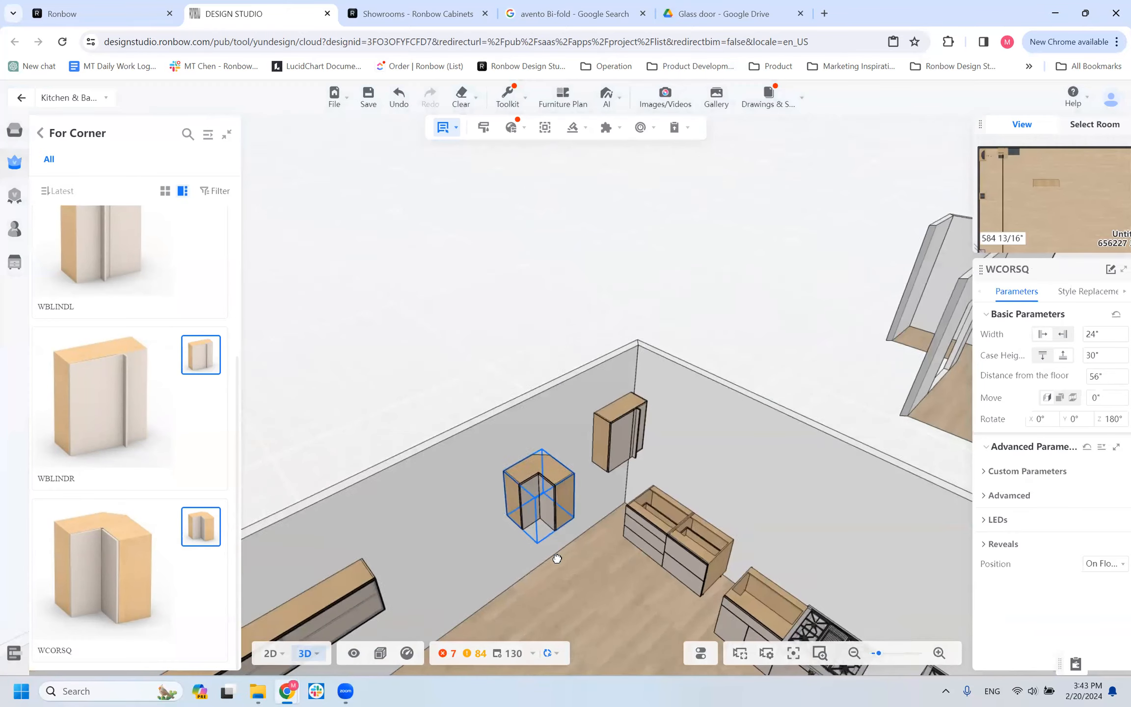
Review the For Corner models, comparing BOX_CORNER_WALL with WBLINDL, WBLINDR and WCORSQ.
{"action": "scroll", "coordinate": [100, 436], "scroll_direction": "up", "scroll_amount": 3}
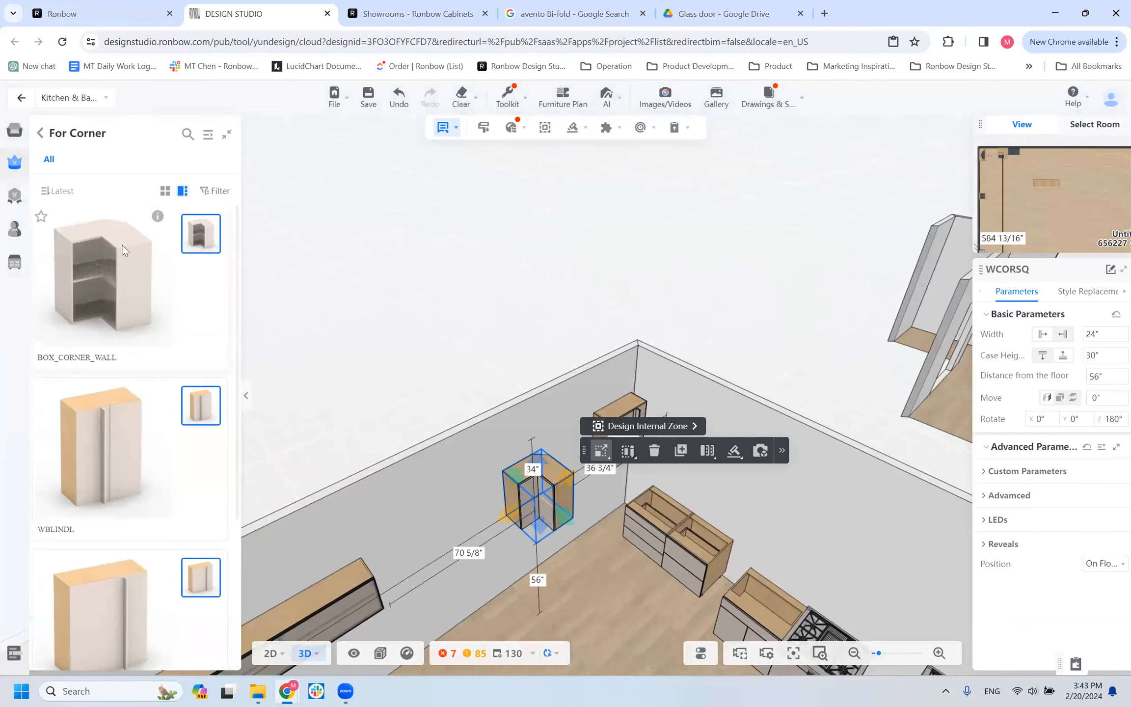
{"action": "scroll", "coordinate": [92, 440], "scroll_direction": "down", "scroll_amount": 3}
{"action": "scroll", "coordinate": [94, 432], "scroll_direction": "up", "scroll_amount": 3}
{"action": "scroll", "coordinate": [88, 343], "scroll_direction": "down", "scroll_amount": 3}
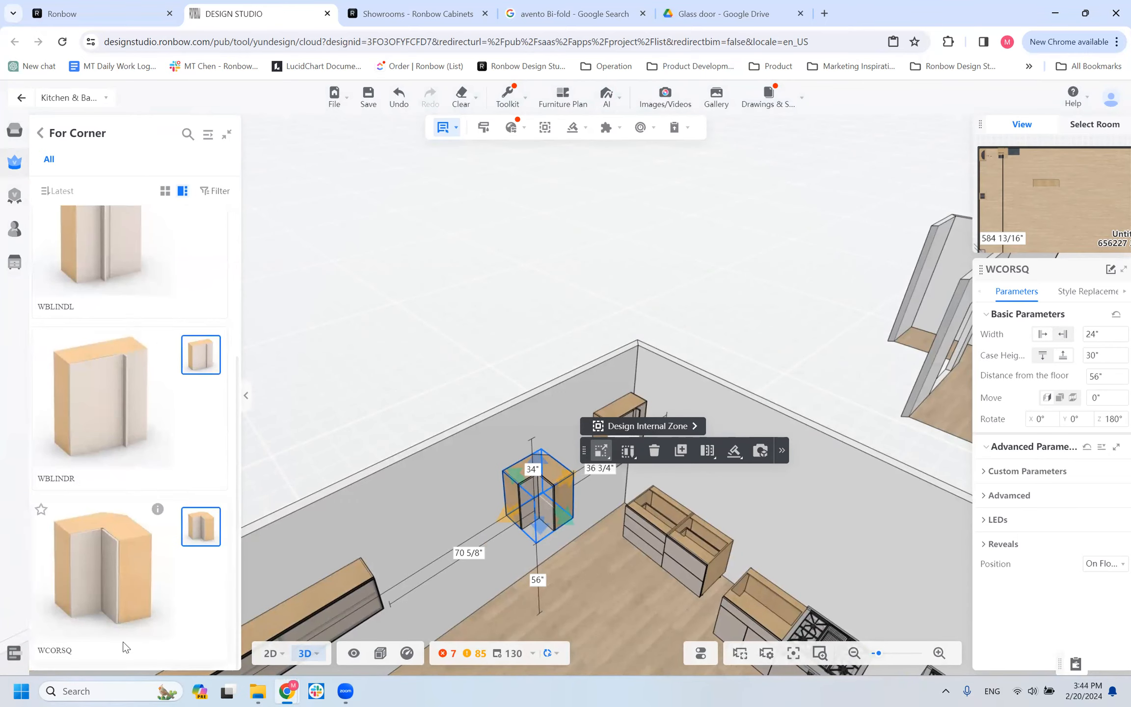
{"action": "scroll", "coordinate": [125, 618], "scroll_direction": "up", "scroll_amount": 3}
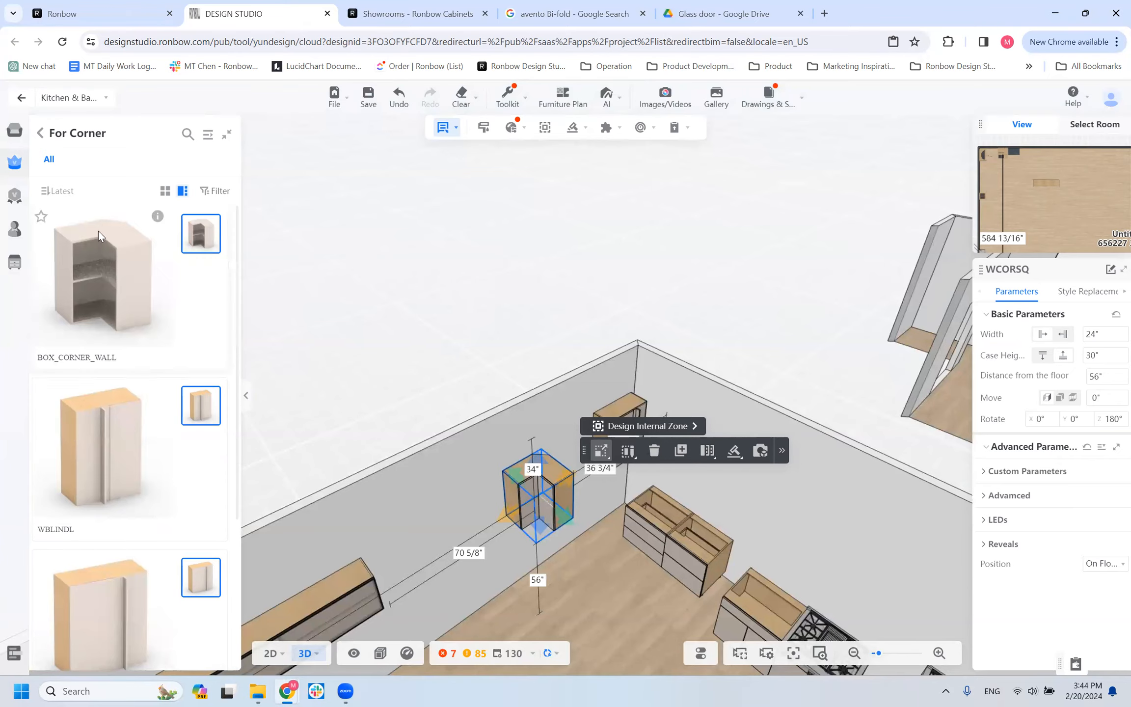
{"action": "scroll", "coordinate": [105, 236], "scroll_direction": "down", "scroll_amount": 3}
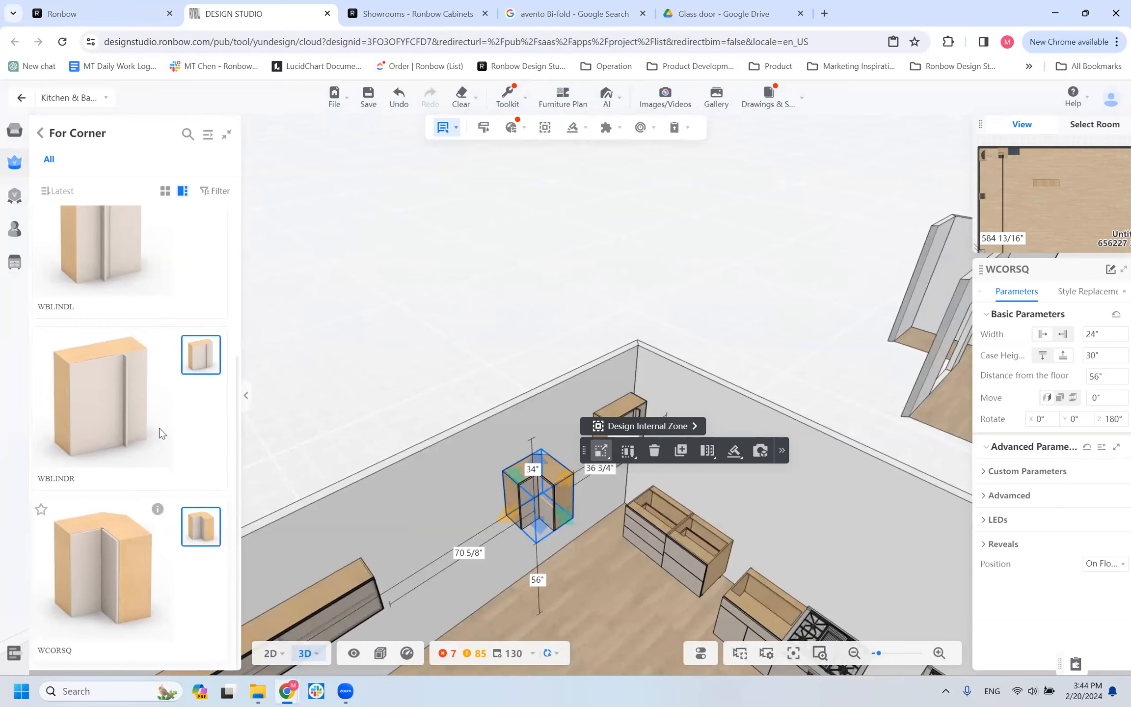
{"action": "scroll", "coordinate": [132, 262], "scroll_direction": "up", "scroll_amount": 3}
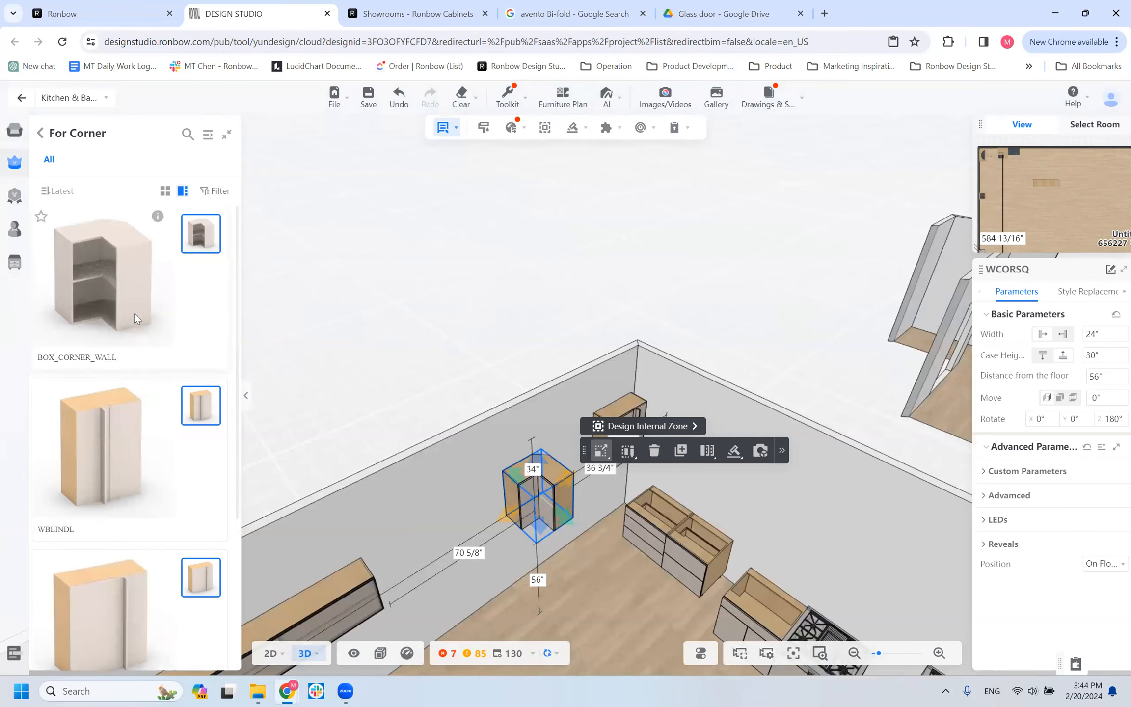
{"action": "scroll", "coordinate": [135, 313], "scroll_direction": "down", "scroll_amount": 3}
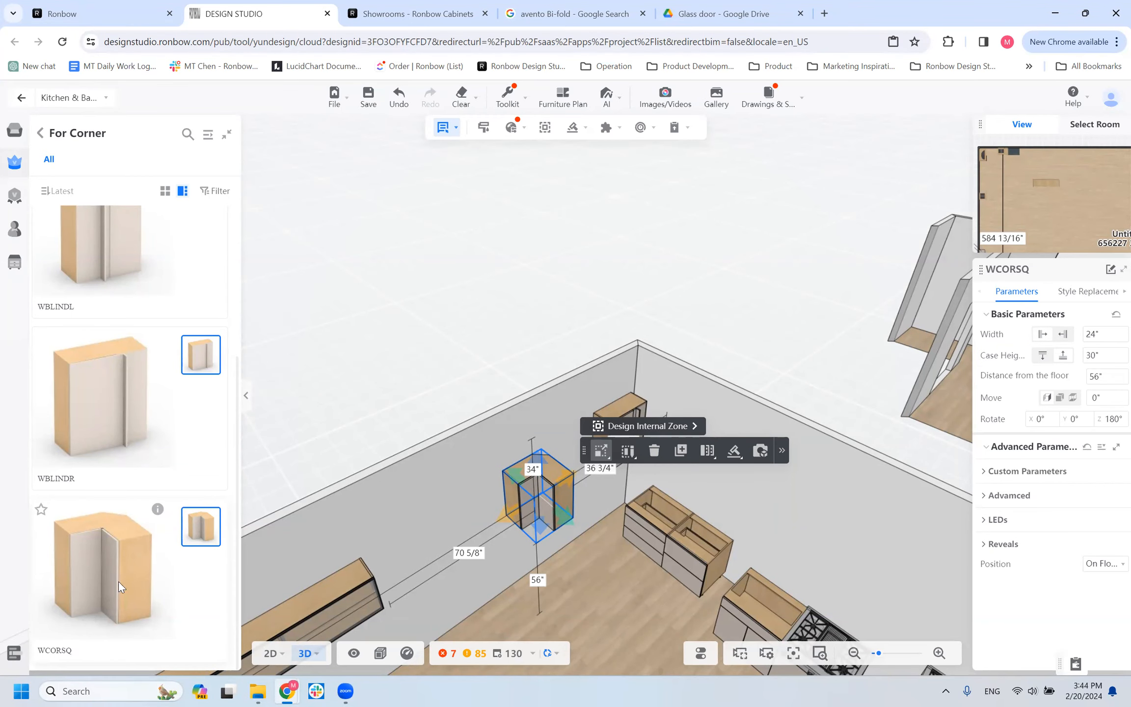
{"action": "scroll", "coordinate": [108, 487], "scroll_direction": "up", "scroll_amount": 4}
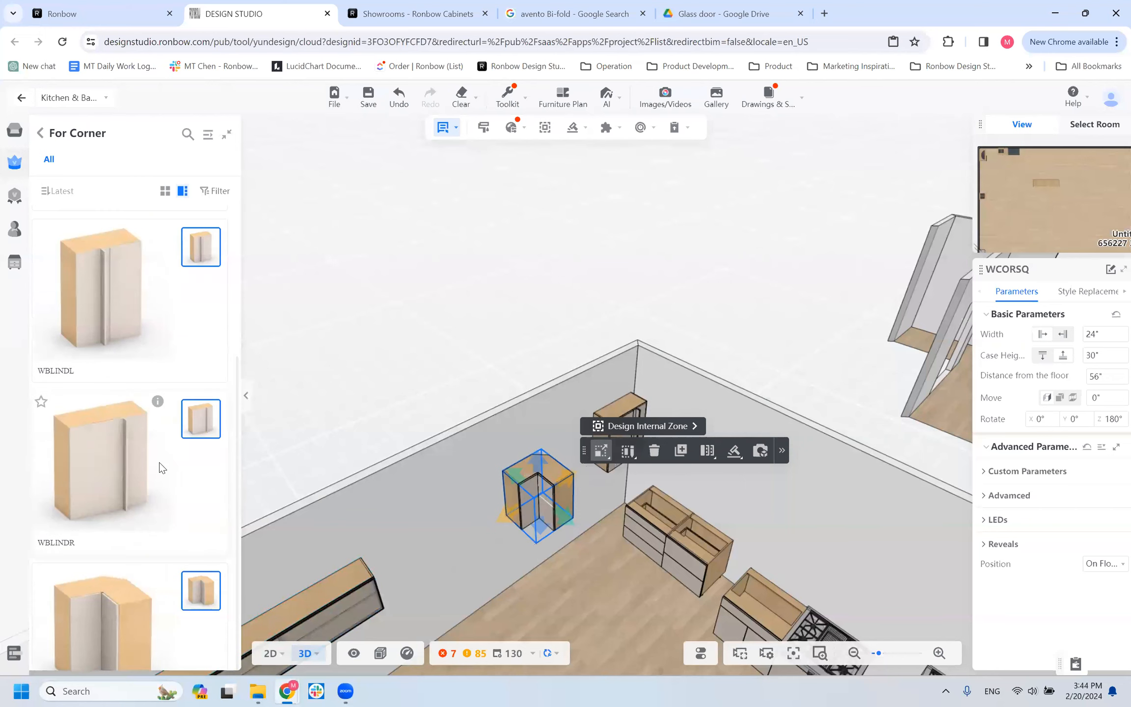
Examine the placed WCORSQ square corner cabinet from several angles and compare it with the For Corner models.
{"action": "scroll", "coordinate": [123, 324], "scroll_direction": "down", "scroll_amount": 4}
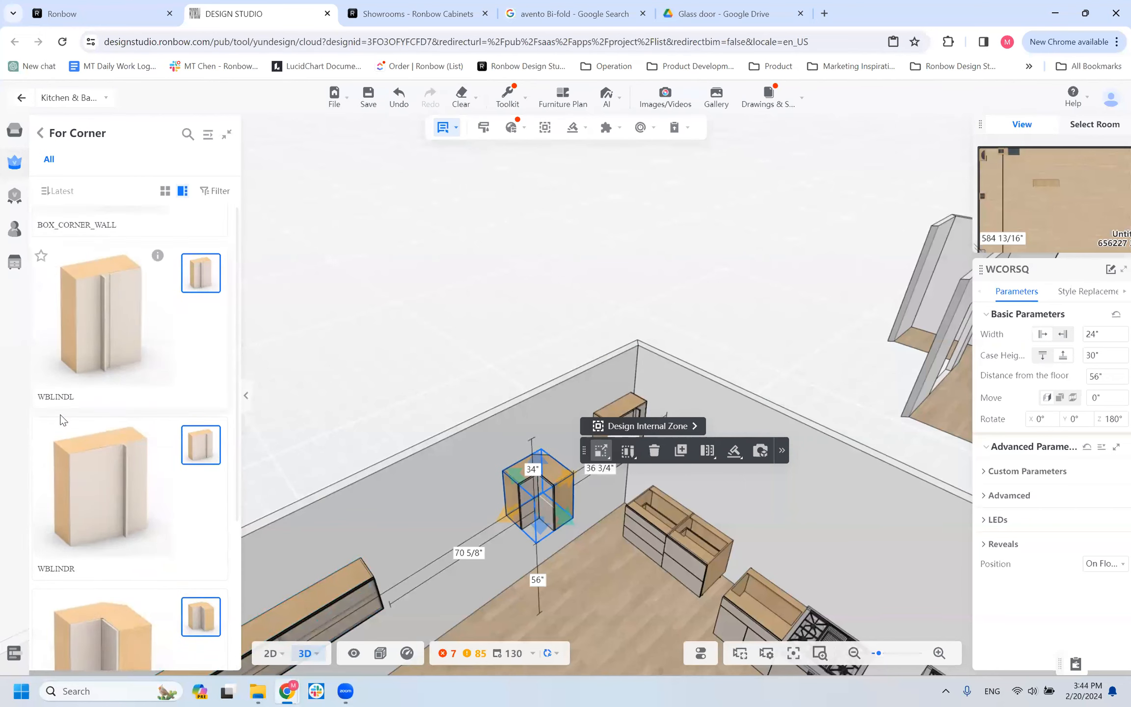
{"action": "scroll", "coordinate": [445, 496], "scroll_direction": "up", "scroll_amount": 5}
{"action": "right_click_drag", "start_coordinate": [579, 358], "coordinate": [658, 273]}
{"action": "scroll", "coordinate": [478, 570], "scroll_direction": "down", "scroll_amount": 4}
{"action": "left_click_drag", "start_coordinate": [467, 553], "coordinate": [452, 558]}
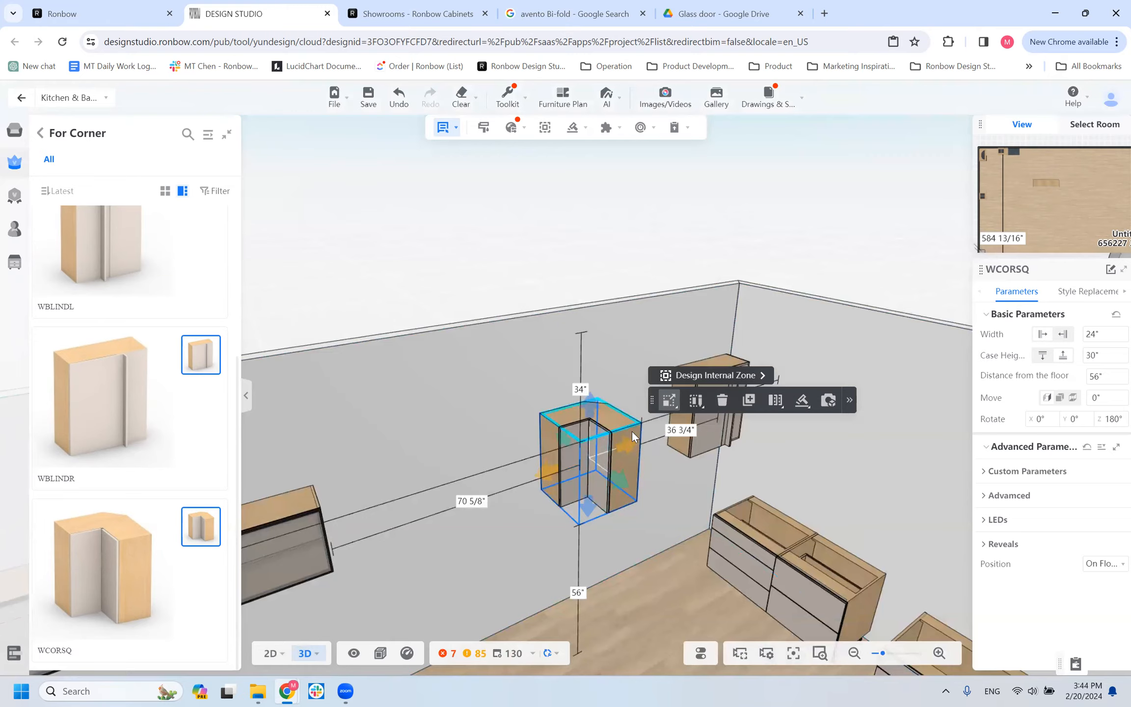
{"action": "left_click_drag", "start_coordinate": [472, 517], "coordinate": [567, 439]}
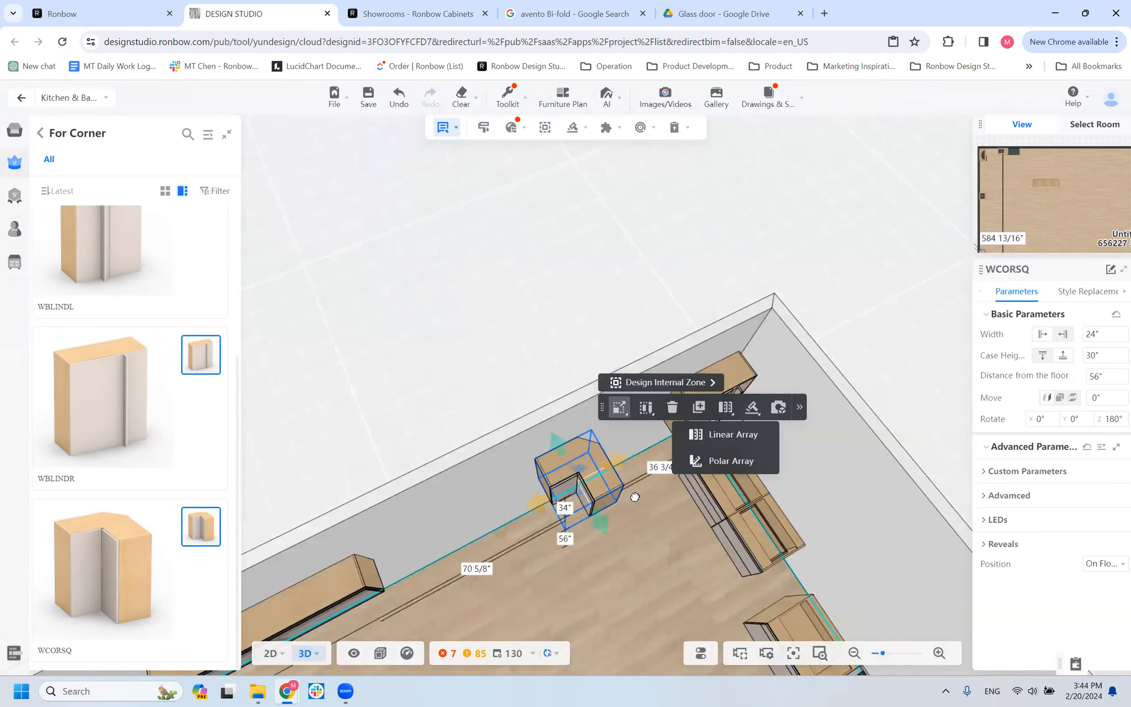
{"action": "left_click_drag", "start_coordinate": [667, 472], "coordinate": [635, 496]}
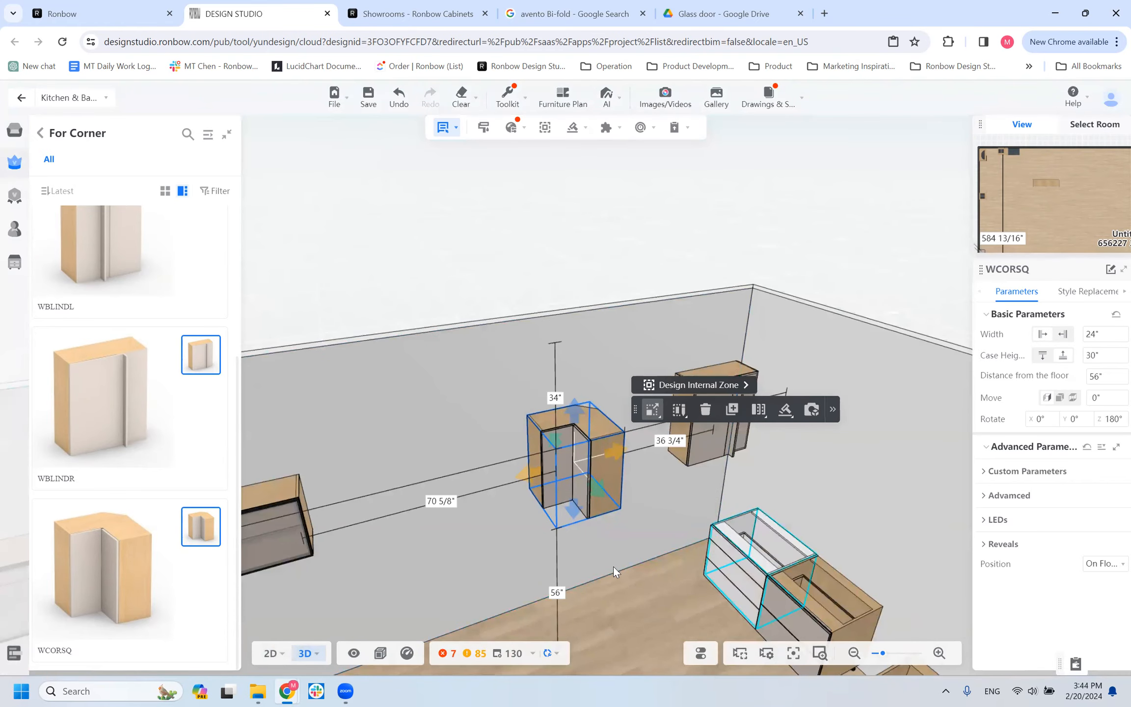
{"action": "left_click_drag", "start_coordinate": [577, 631], "coordinate": [700, 523]}
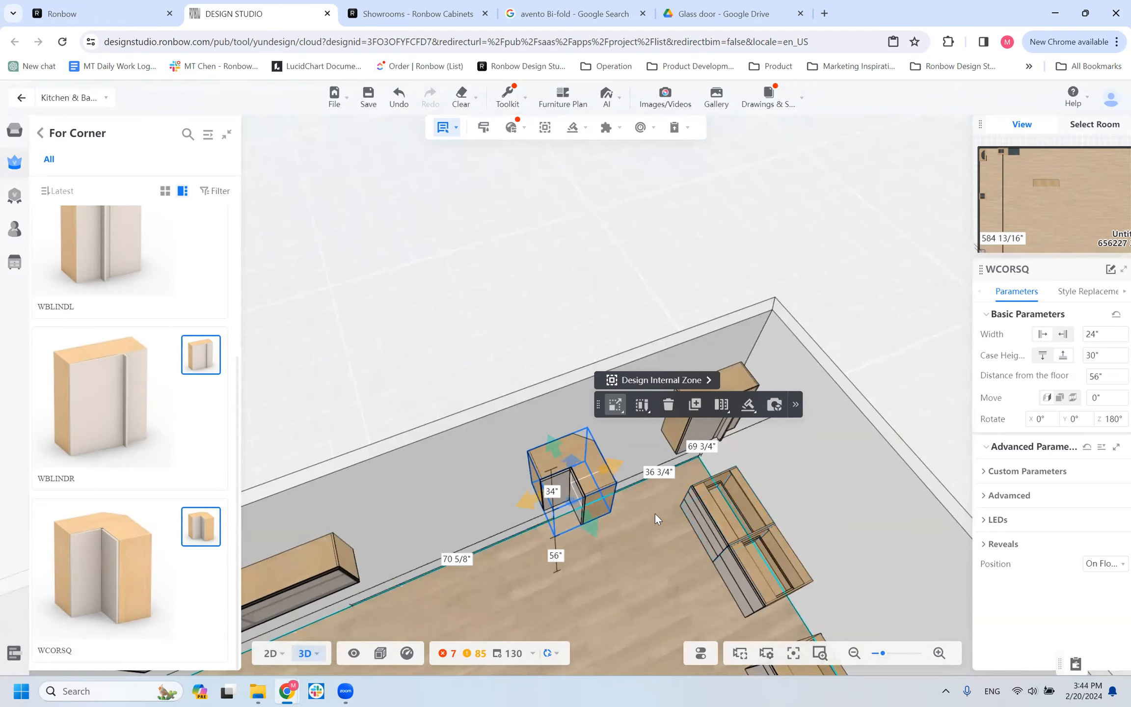
{"action": "scroll", "coordinate": [636, 586], "scroll_direction": "up", "scroll_amount": 3}
{"action": "right_click_drag", "start_coordinate": [674, 537], "coordinate": [546, 606]}
{"action": "scroll", "coordinate": [499, 564], "scroll_direction": "down", "scroll_amount": 5}
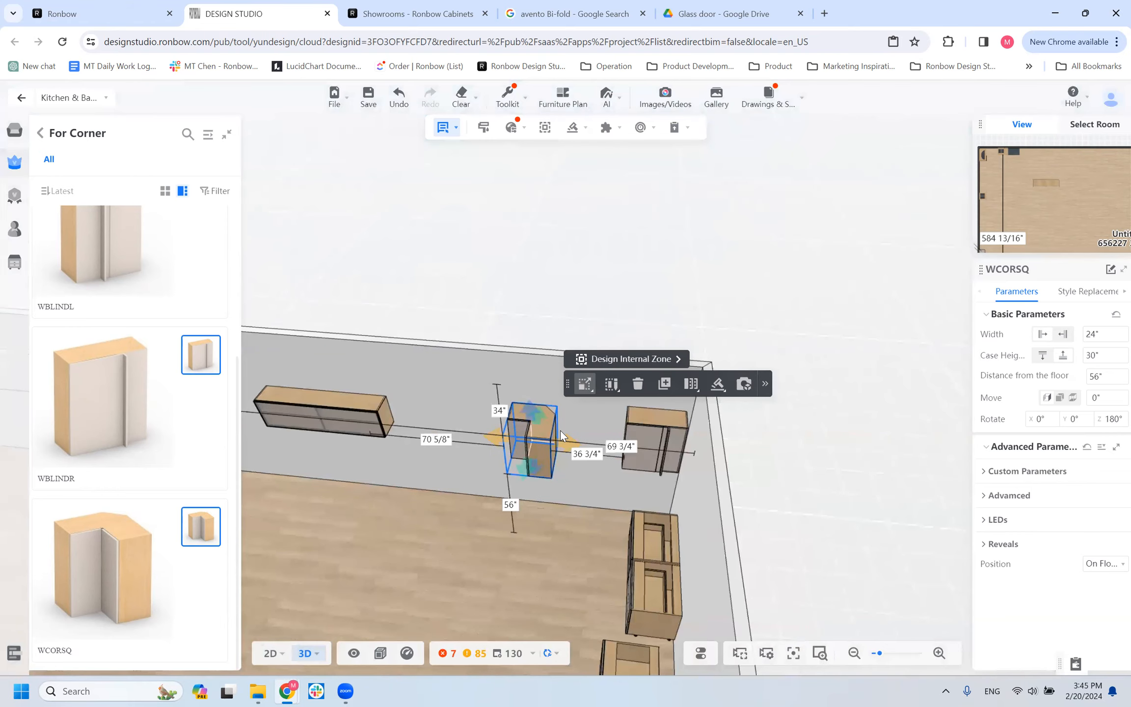
{"action": "scroll", "coordinate": [485, 568], "scroll_direction": "up", "scroll_amount": 3}
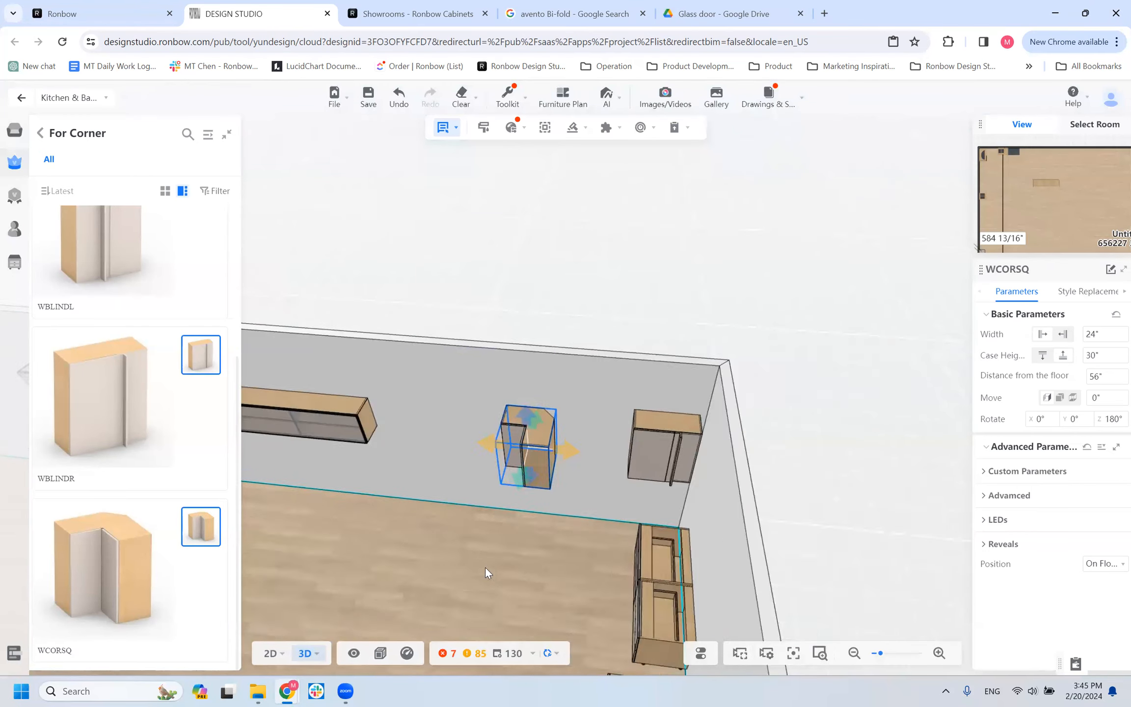
Compare the placed WBLINDR and WCORSQ corner cabinets and their positions along the long wall.
{"action": "left_click", "coordinate": [783, 498]}
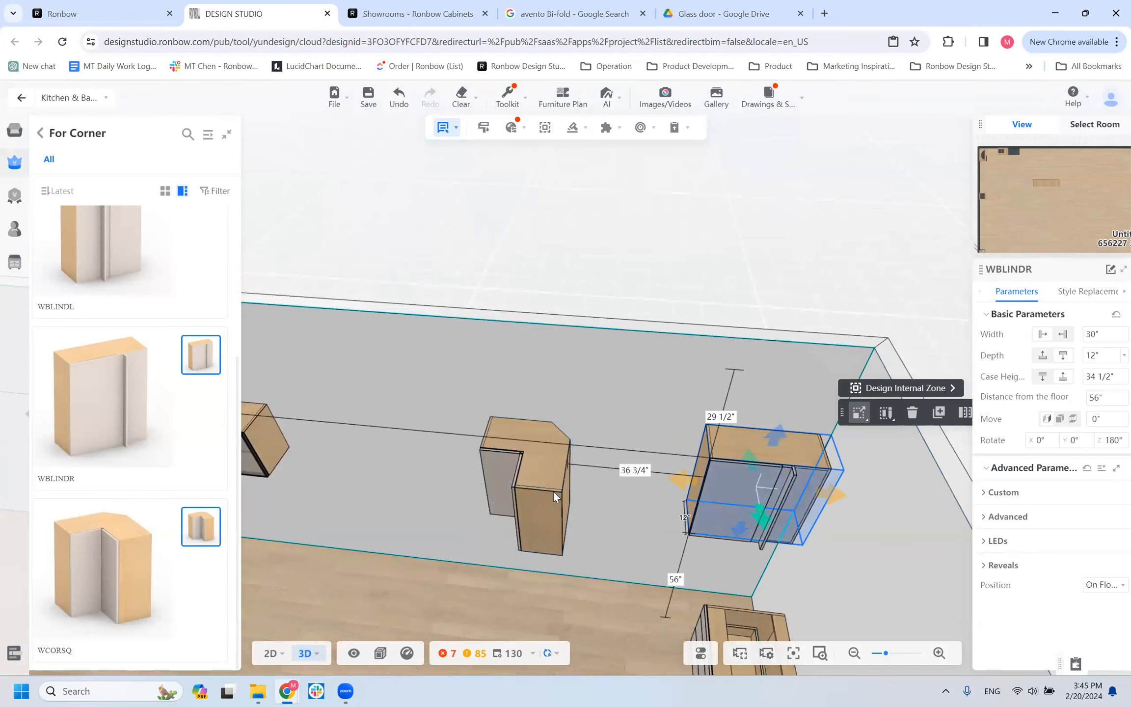
{"action": "scroll", "coordinate": [609, 523], "scroll_direction": "down", "scroll_amount": 2}
{"action": "scroll", "coordinate": [604, 528], "scroll_direction": "down", "scroll_amount": 3}
{"action": "left_click_drag", "start_coordinate": [543, 563], "coordinate": [614, 506]}
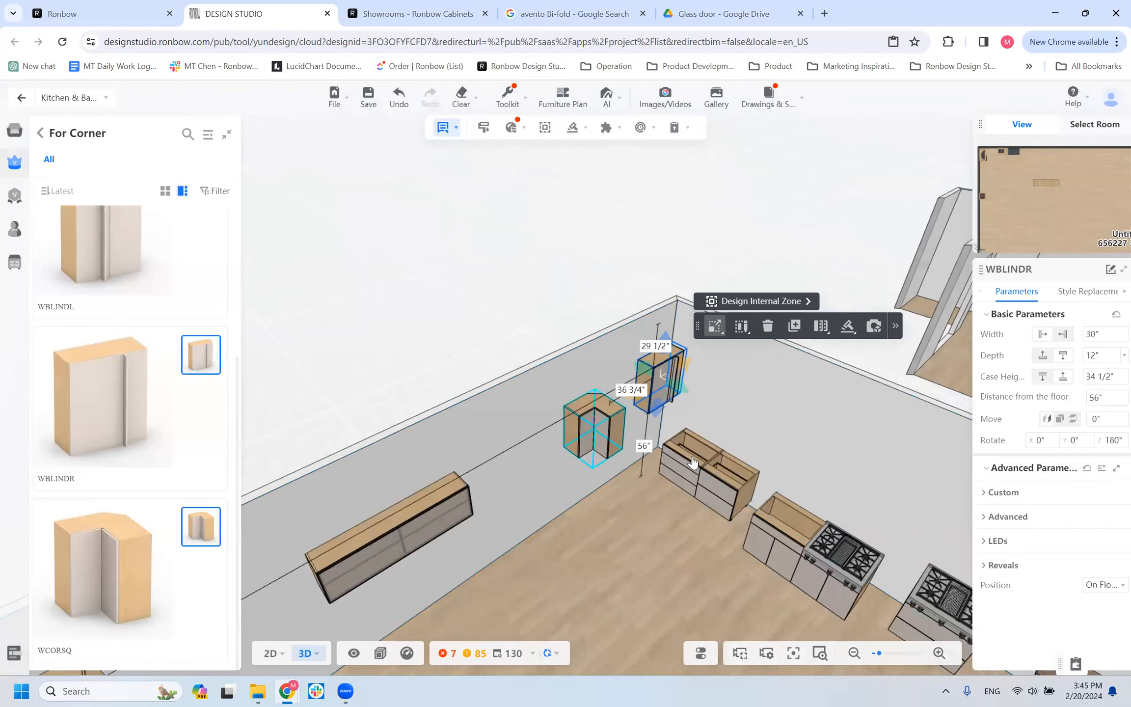
{"action": "left_click", "coordinate": [595, 433]}
{"action": "scroll", "coordinate": [580, 492], "scroll_direction": "down", "scroll_amount": 3}
{"action": "right_click_drag", "start_coordinate": [578, 500], "coordinate": [561, 543]}
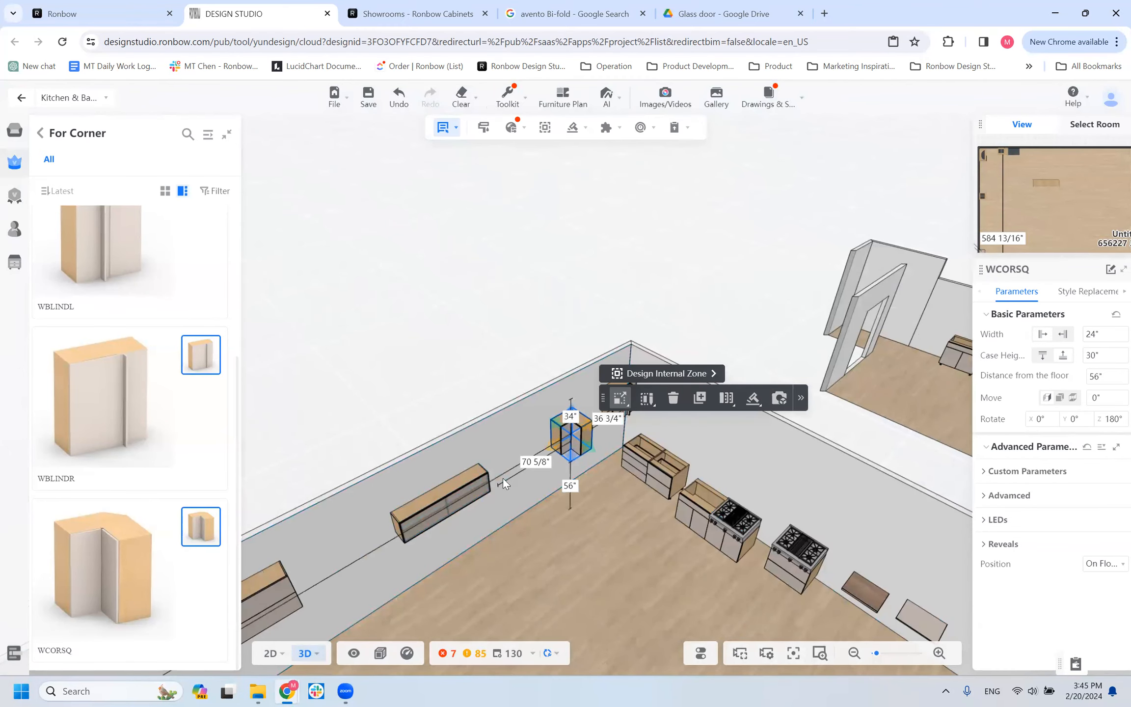
{"action": "scroll", "coordinate": [546, 470], "scroll_direction": "down", "scroll_amount": 3}
{"action": "scroll", "coordinate": [546, 470], "scroll_direction": "up", "scroll_amount": 3}
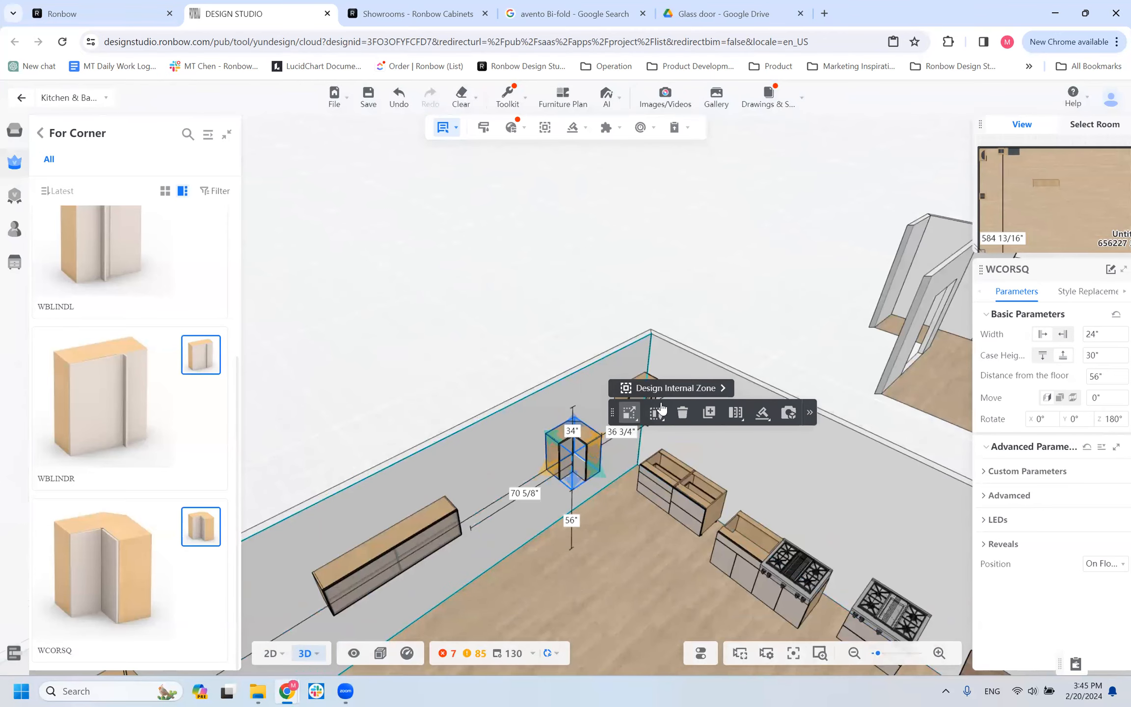
{"action": "left_click", "coordinate": [603, 448]}
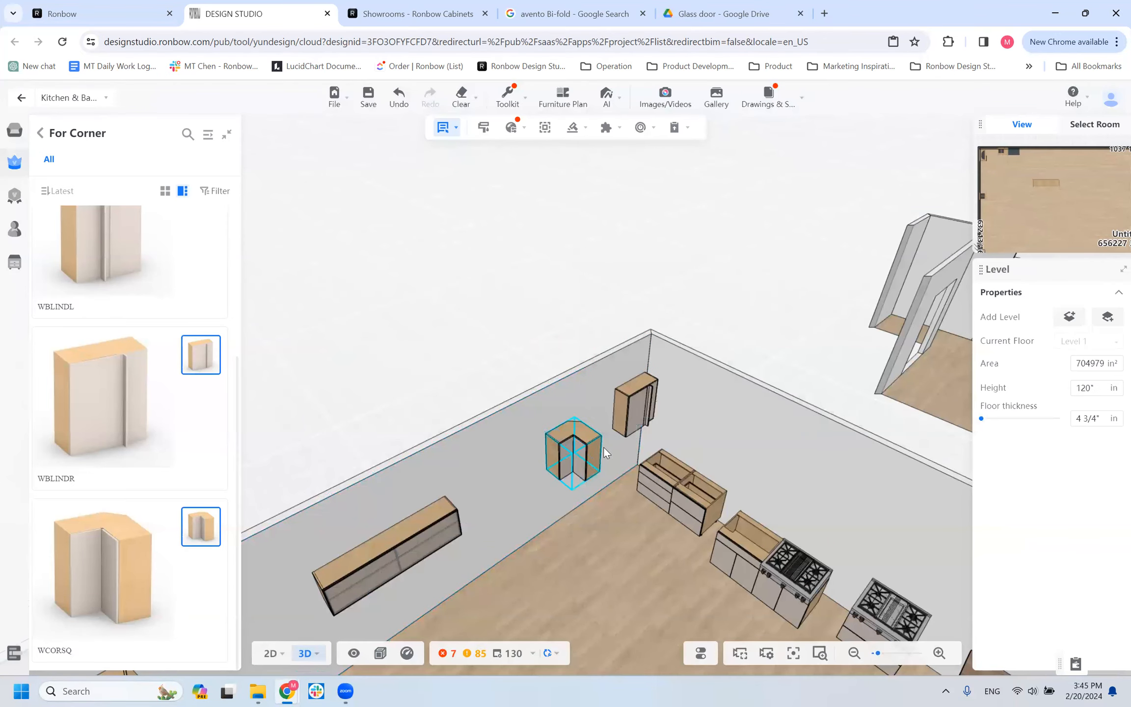
{"action": "scroll", "coordinate": [540, 459], "scroll_direction": "up", "scroll_amount": 4}
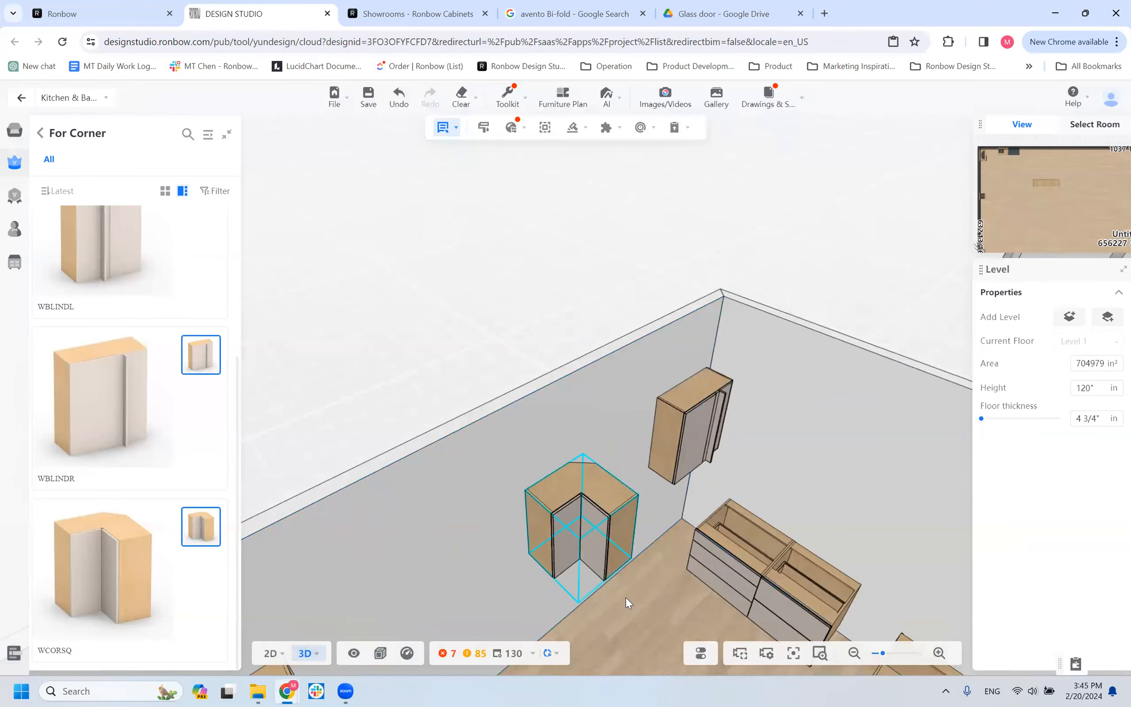
{"action": "left_click_drag", "start_coordinate": [583, 611], "coordinate": [547, 515]}
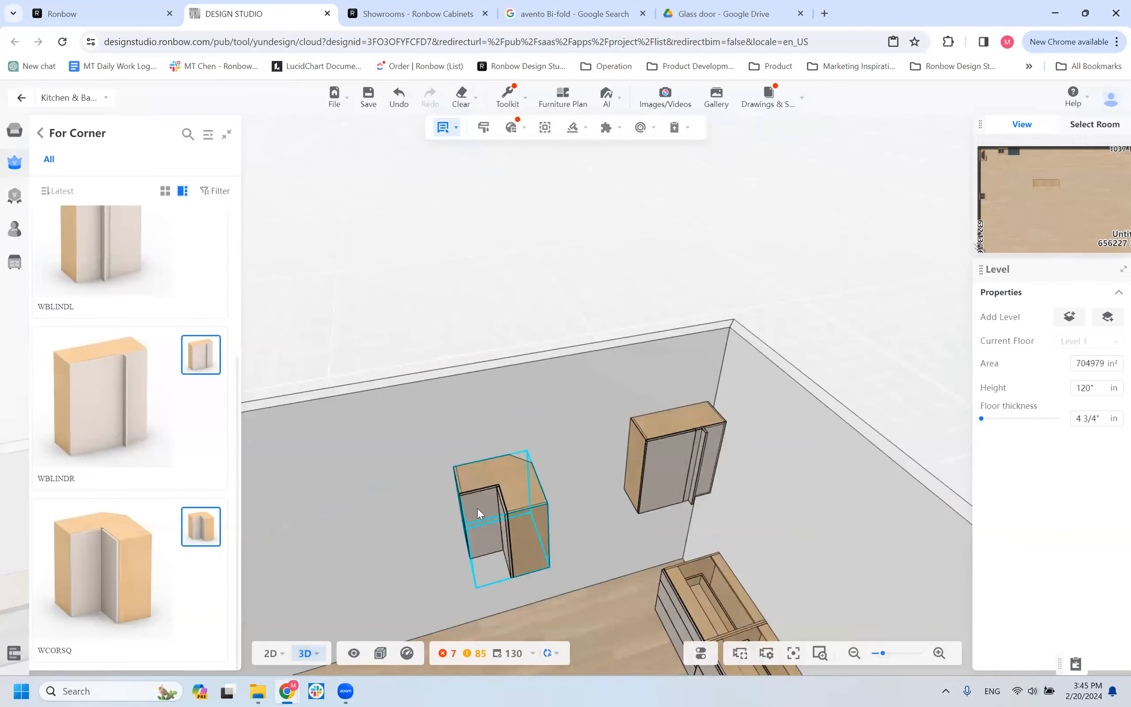
{"action": "scroll", "coordinate": [477, 508], "scroll_direction": "down", "scroll_amount": 5}
{"action": "left_click_drag", "start_coordinate": [521, 537], "coordinate": [734, 561]}
{"action": "scroll", "coordinate": [767, 439], "scroll_direction": "down", "scroll_amount": 5}
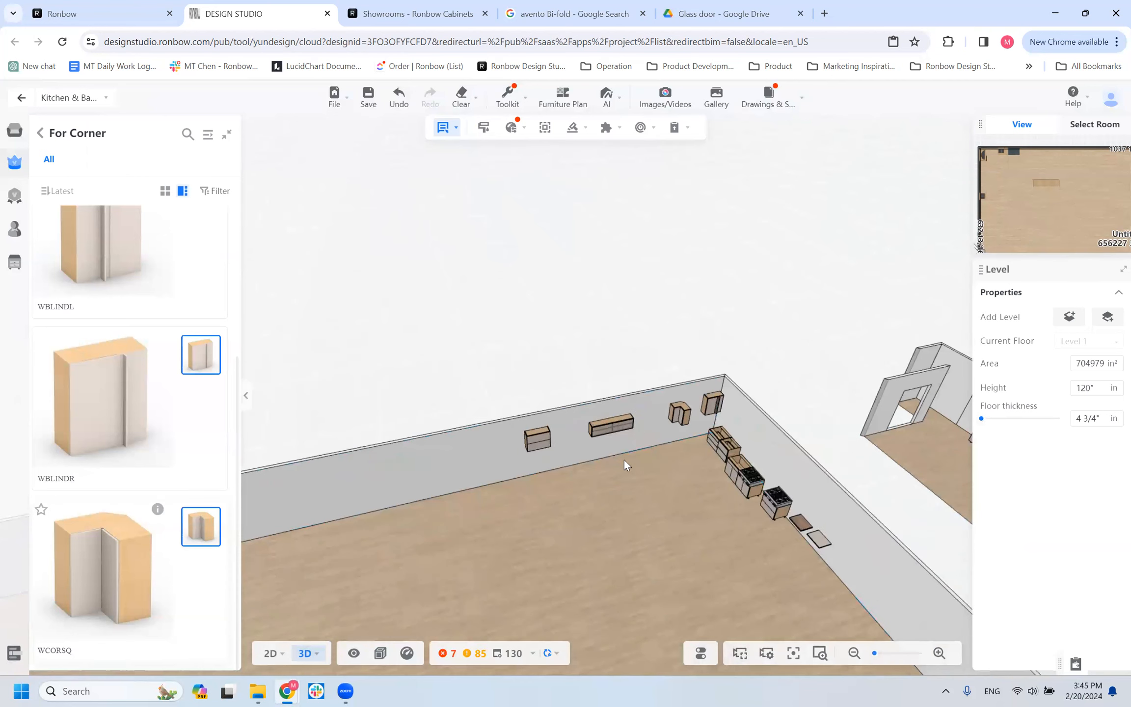
Delete the WBLINDR and WCORSQ corner cabinets from the long wall.
{"action": "left_click", "coordinate": [716, 401]}
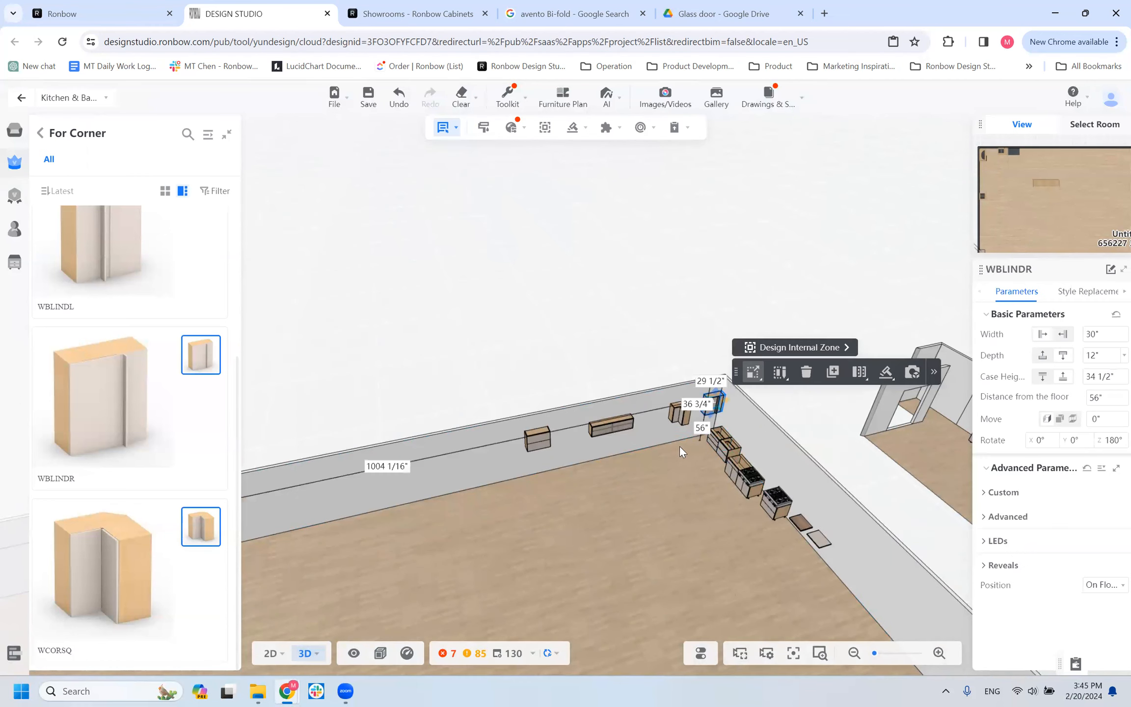
{"action": "scroll", "coordinate": [682, 461], "scroll_direction": "up", "scroll_amount": 3}
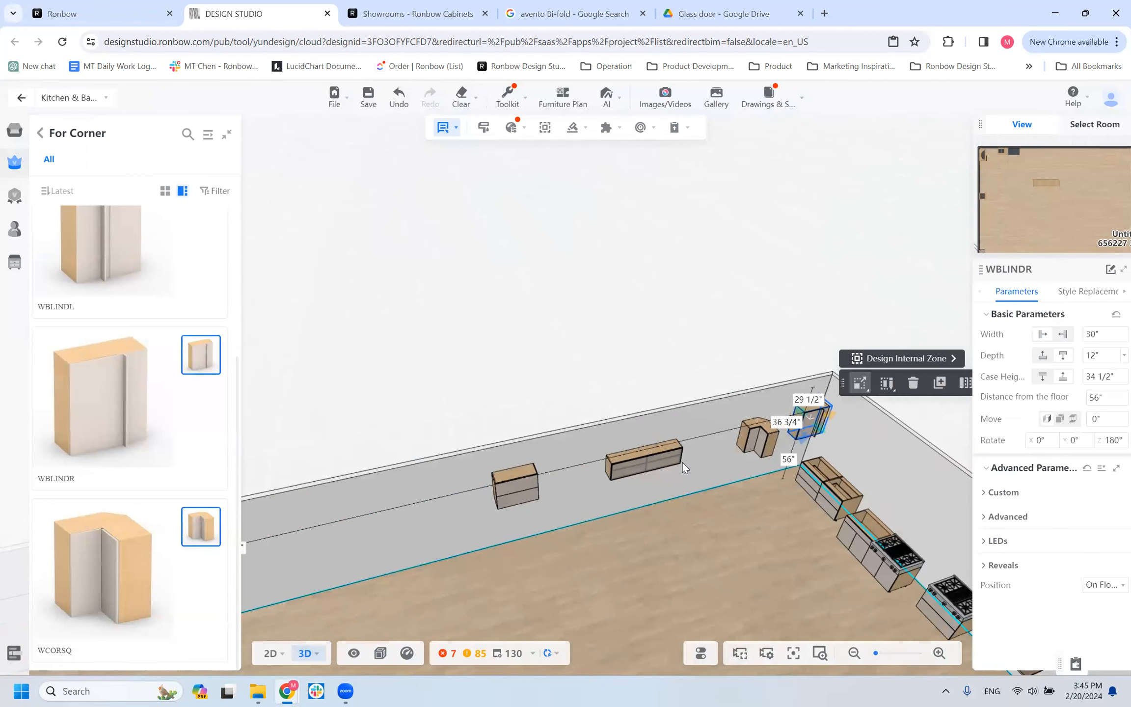
{"action": "left_click", "coordinate": [683, 463]}
{"action": "left_click", "coordinate": [774, 438]}
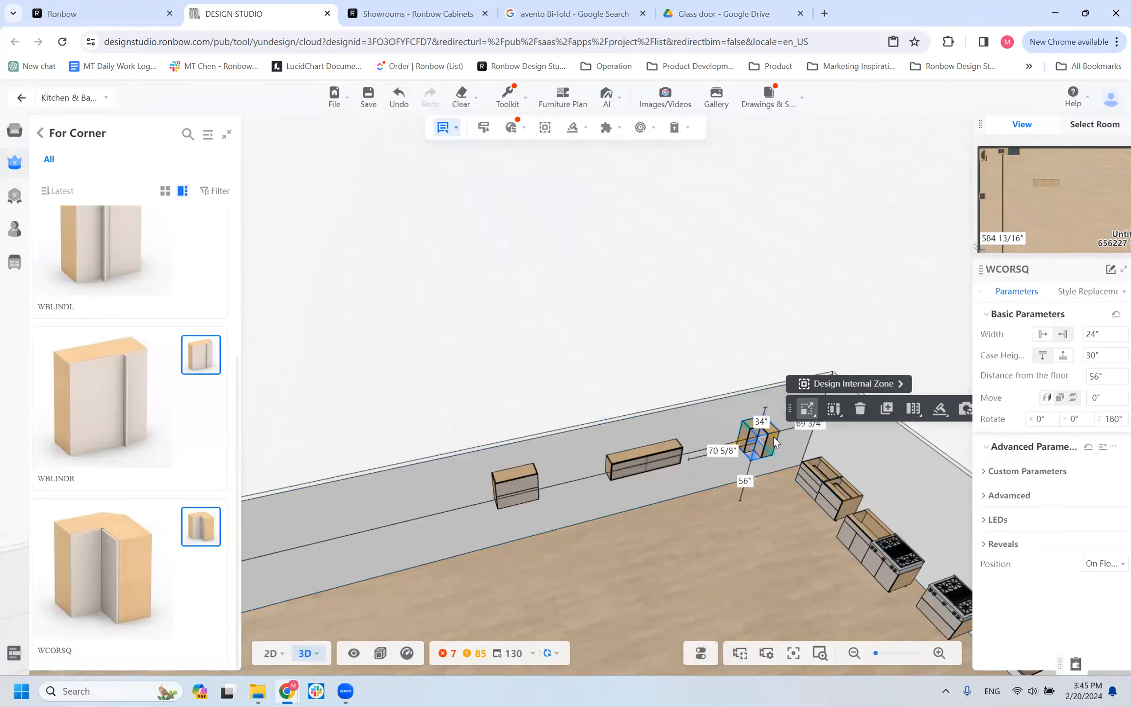
{"action": "key", "text": "Delete"}
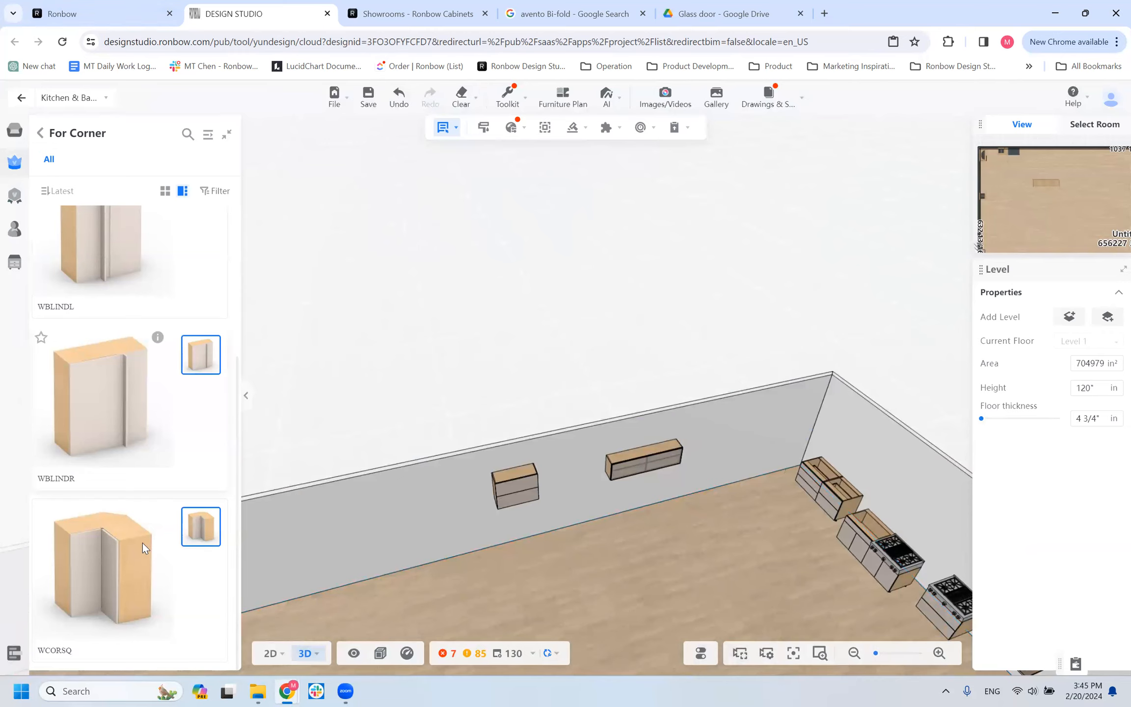
Show the Open Box wall models and try to fit a BOX_WALL between the two lift-door wall cabinets.
{"action": "scroll", "coordinate": [144, 530], "scroll_direction": "up", "scroll_amount": 5}
{"action": "left_click", "coordinate": [41, 132]}
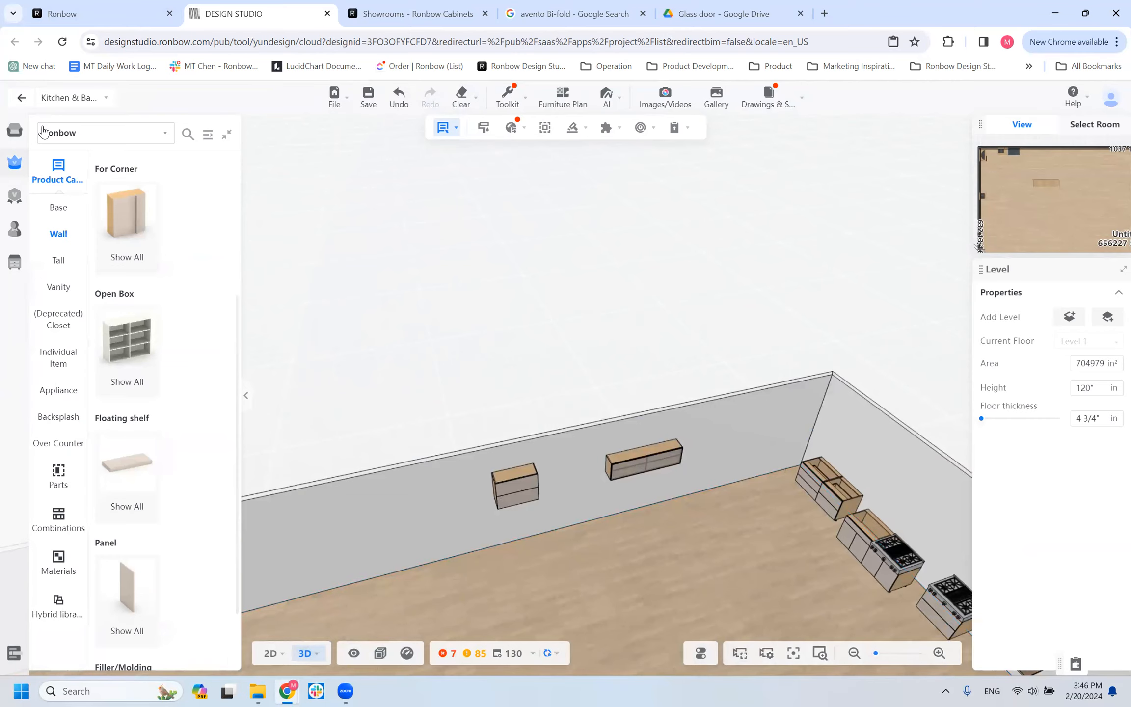
{"action": "scroll", "coordinate": [192, 437], "scroll_direction": "up", "scroll_amount": 5}
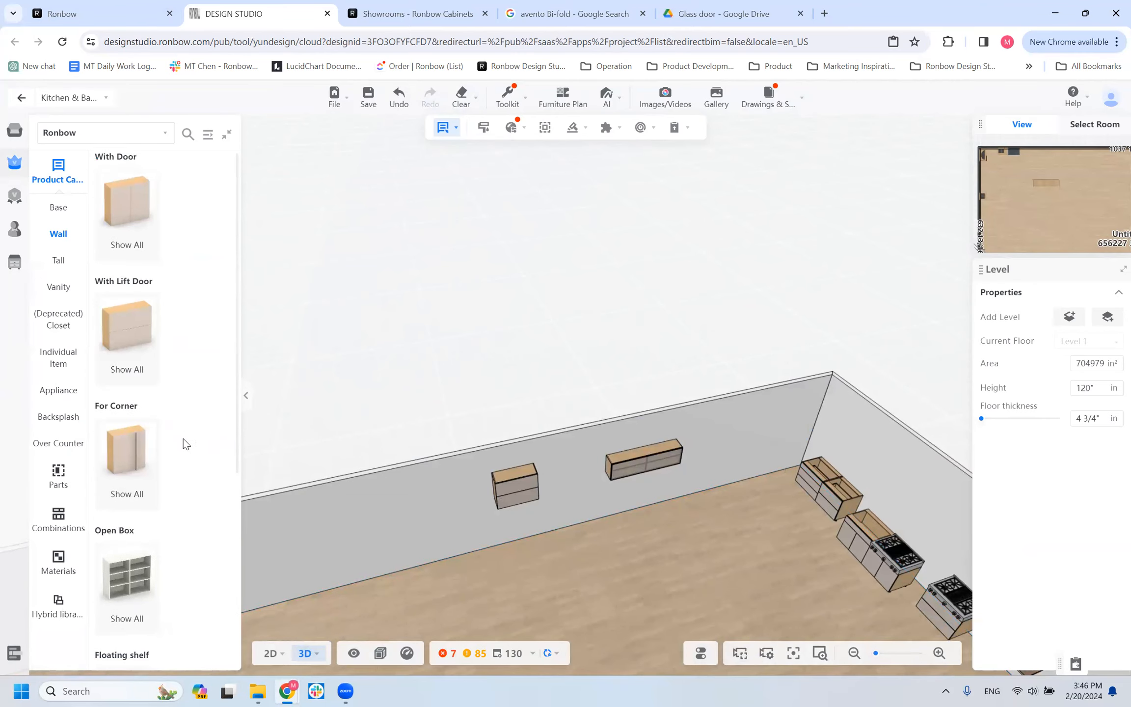
{"action": "scroll", "coordinate": [186, 444], "scroll_direction": "down", "scroll_amount": 5}
{"action": "left_click", "coordinate": [129, 268]}
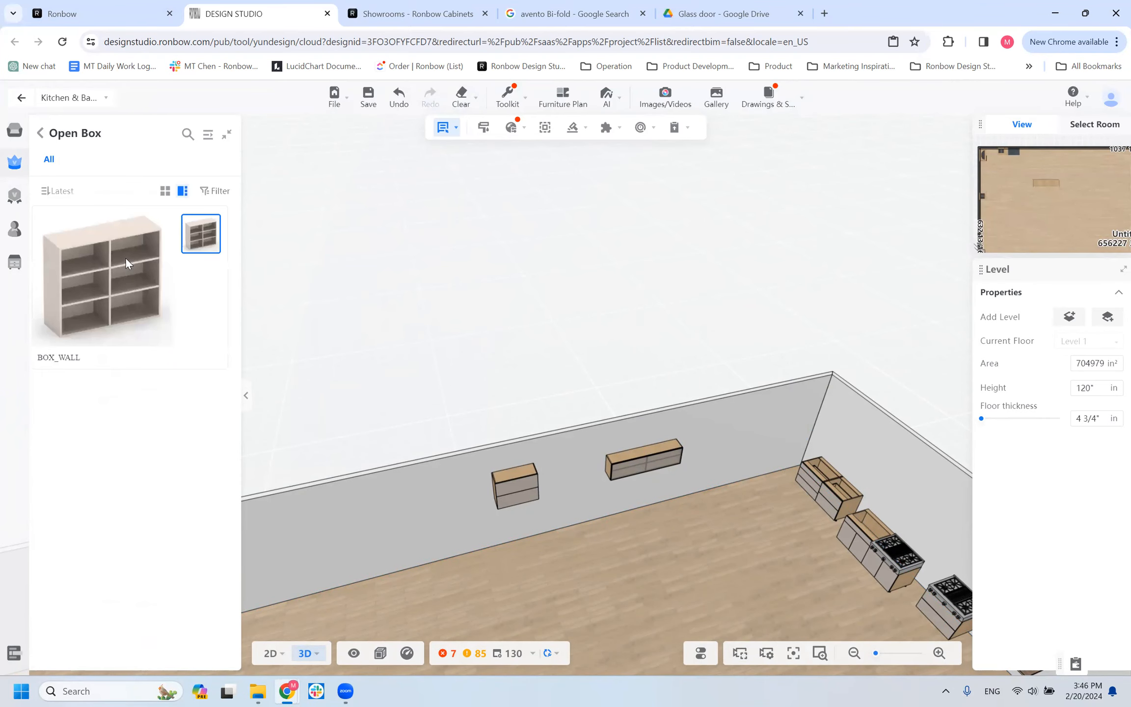
{"action": "left_click", "coordinate": [483, 484]}
{"action": "scroll", "coordinate": [376, 576], "scroll_direction": "up", "scroll_amount": 5}
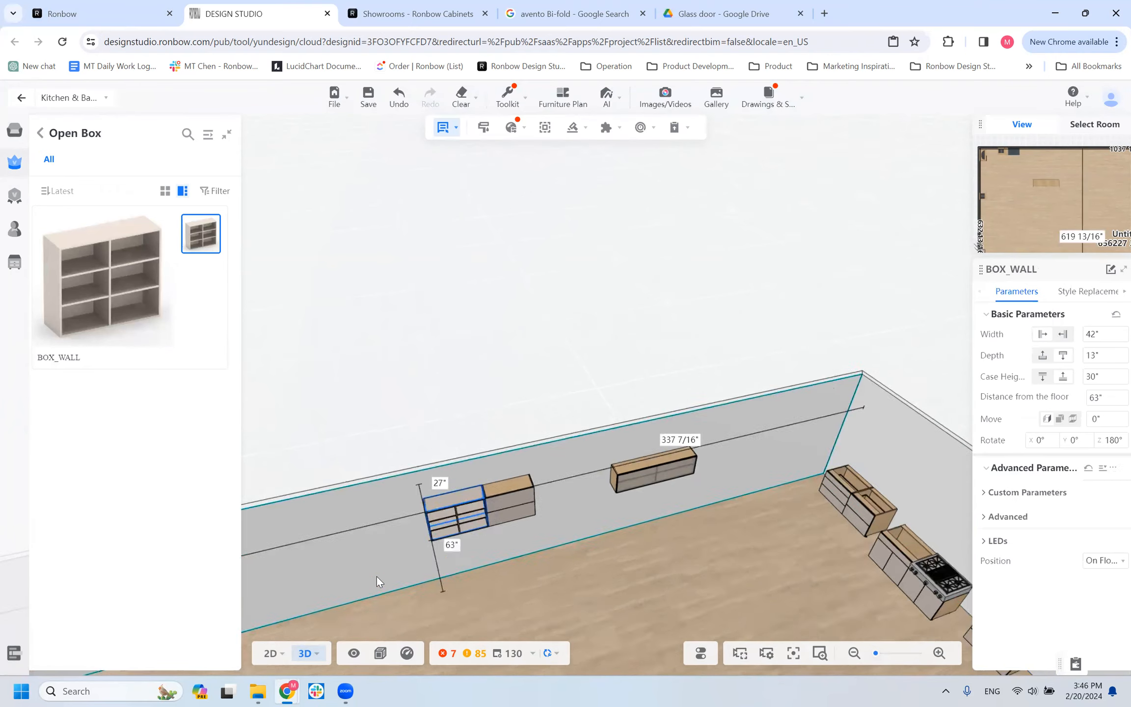
{"action": "left_click", "coordinate": [535, 607]}
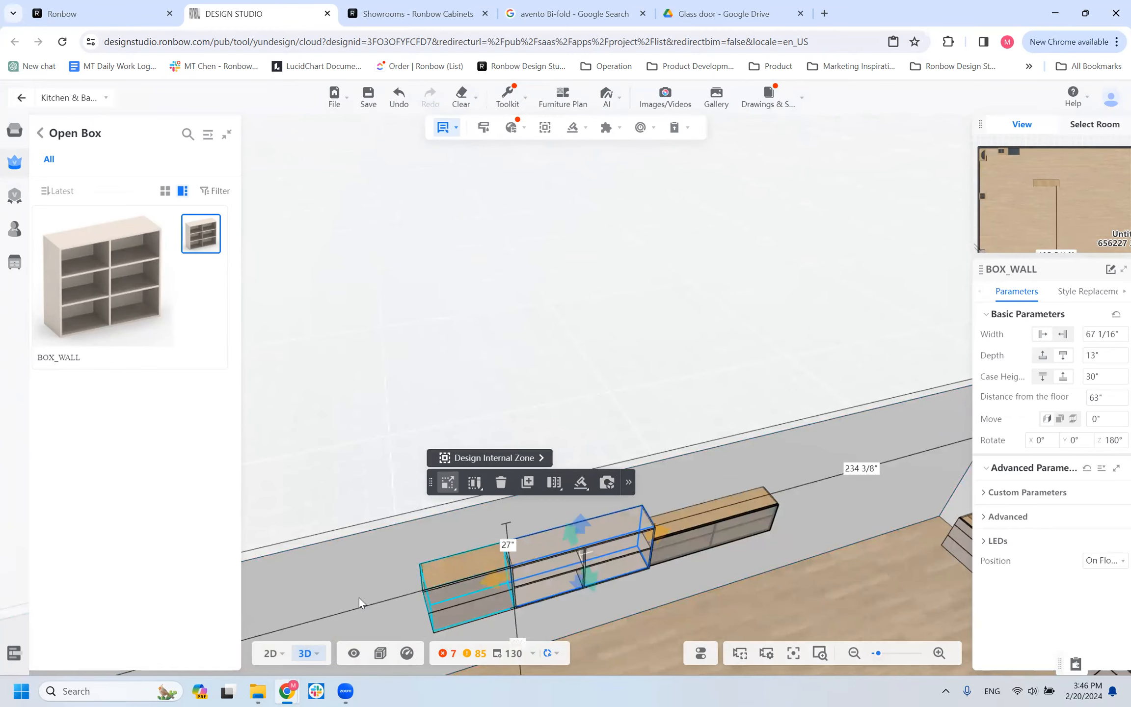
{"action": "key", "text": "ctrl+z"}
Place a 42" wide BOX_WALL open box on the long wall, against the free side of the two-door-high lift-door cabinet.
{"action": "right_click_drag", "start_coordinate": [378, 584], "coordinate": [670, 436]}
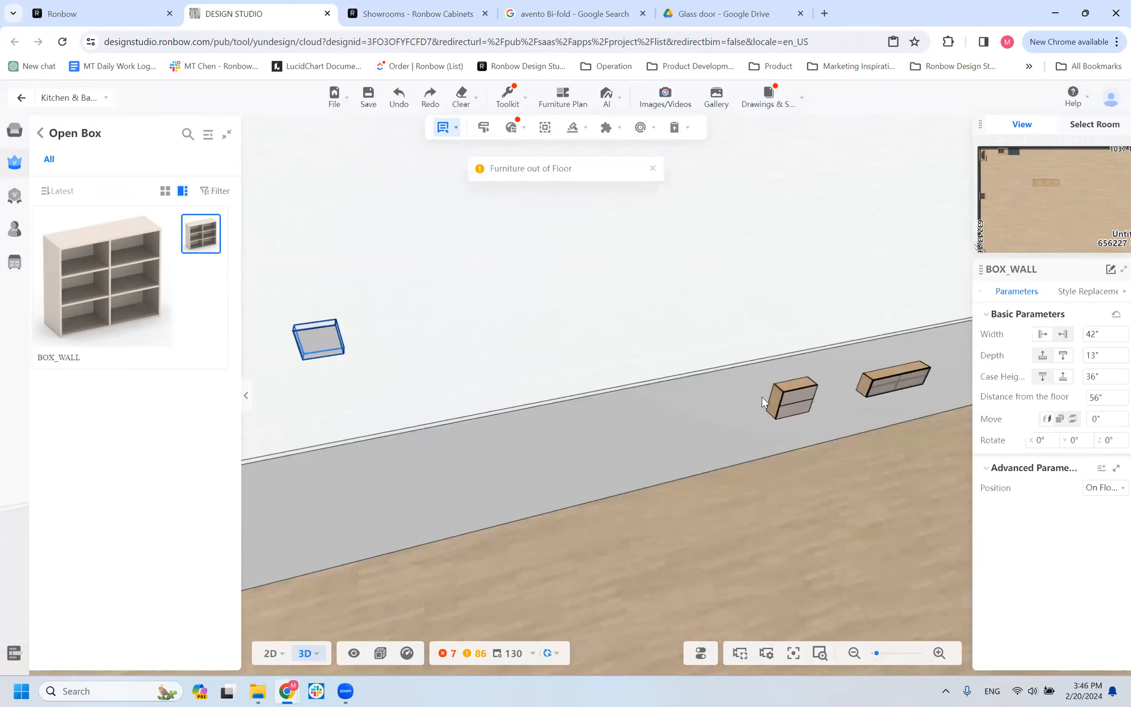
{"action": "left_click", "coordinate": [762, 397]}
{"action": "scroll", "coordinate": [594, 486], "scroll_direction": "up", "scroll_amount": 3}
{"action": "left_click_drag", "start_coordinate": [595, 486], "coordinate": [510, 457]}
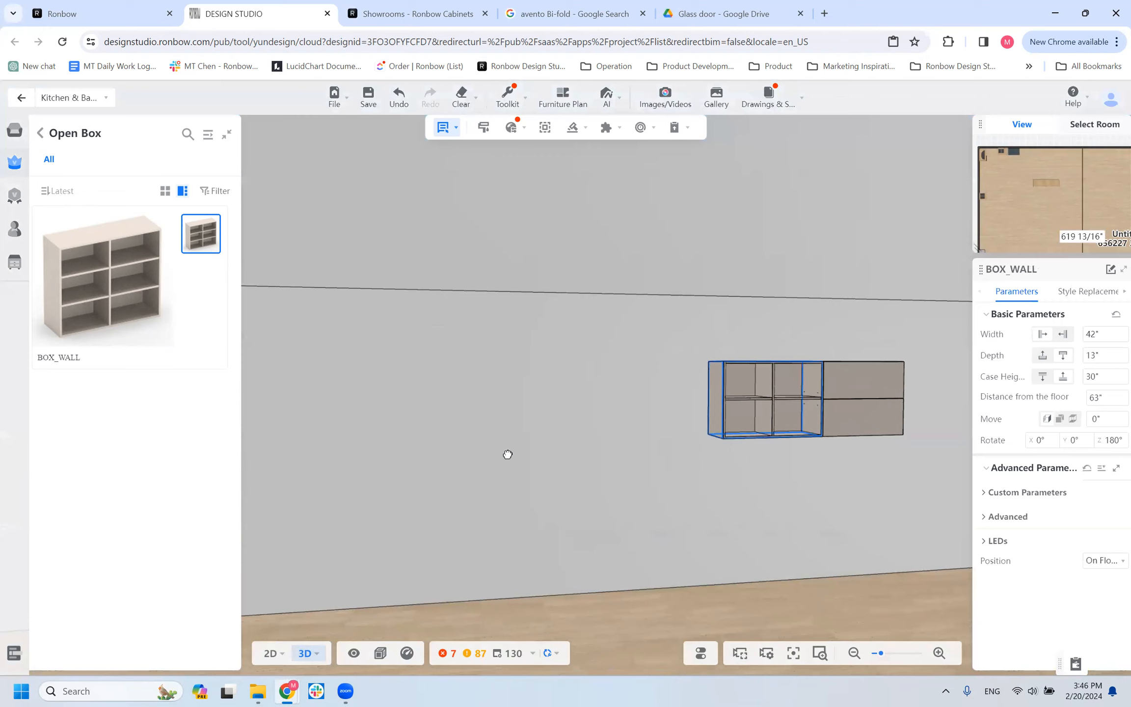
{"action": "scroll", "coordinate": [682, 497], "scroll_direction": "up", "scroll_amount": 2}
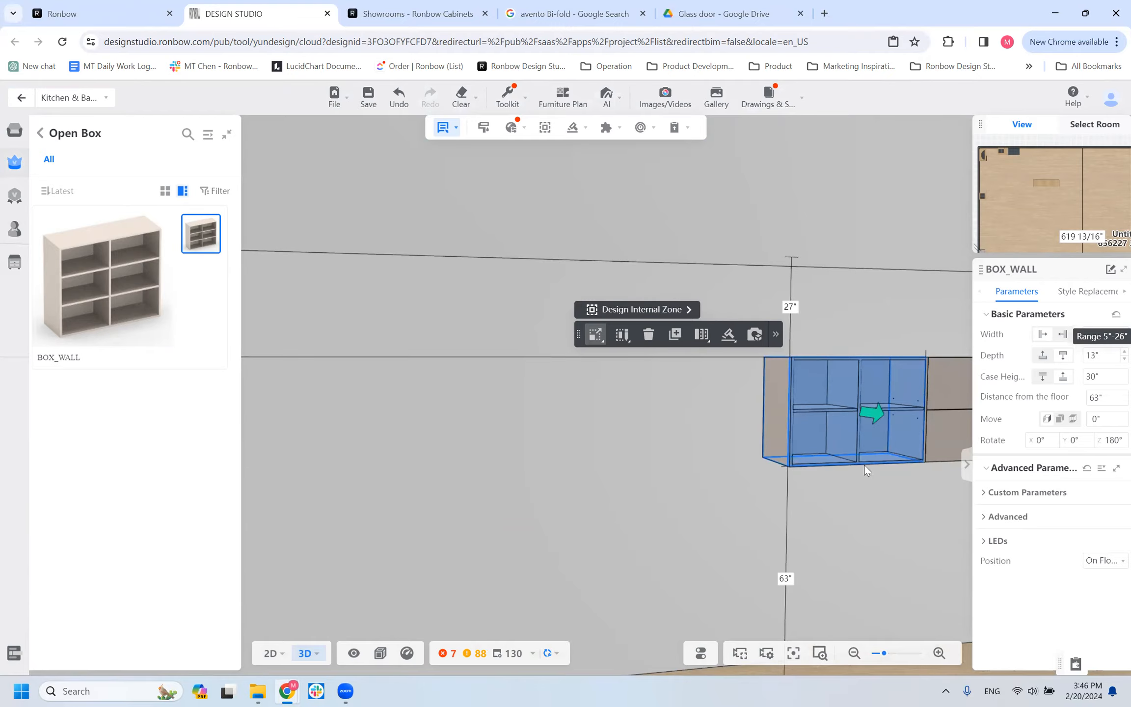
Review the BOX_WALL's back and its Custom Parameters, and delete the open box.
{"action": "left_click_drag", "start_coordinate": [838, 560], "coordinate": [710, 565]}
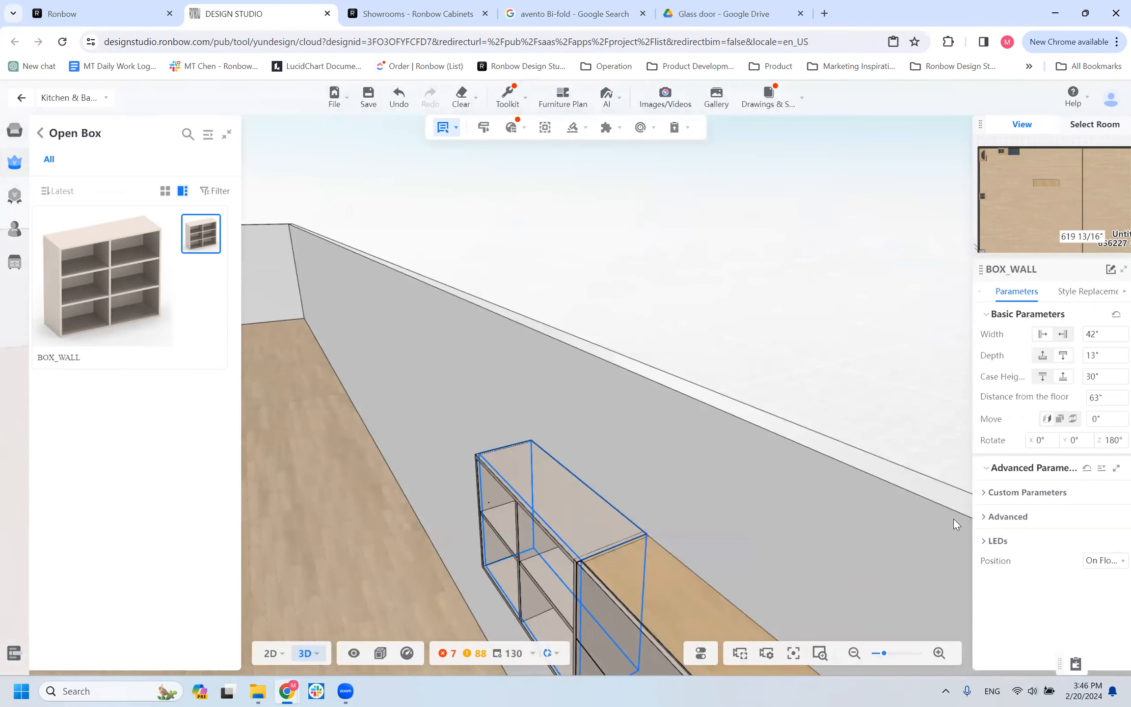
{"action": "left_click", "coordinate": [1011, 492]}
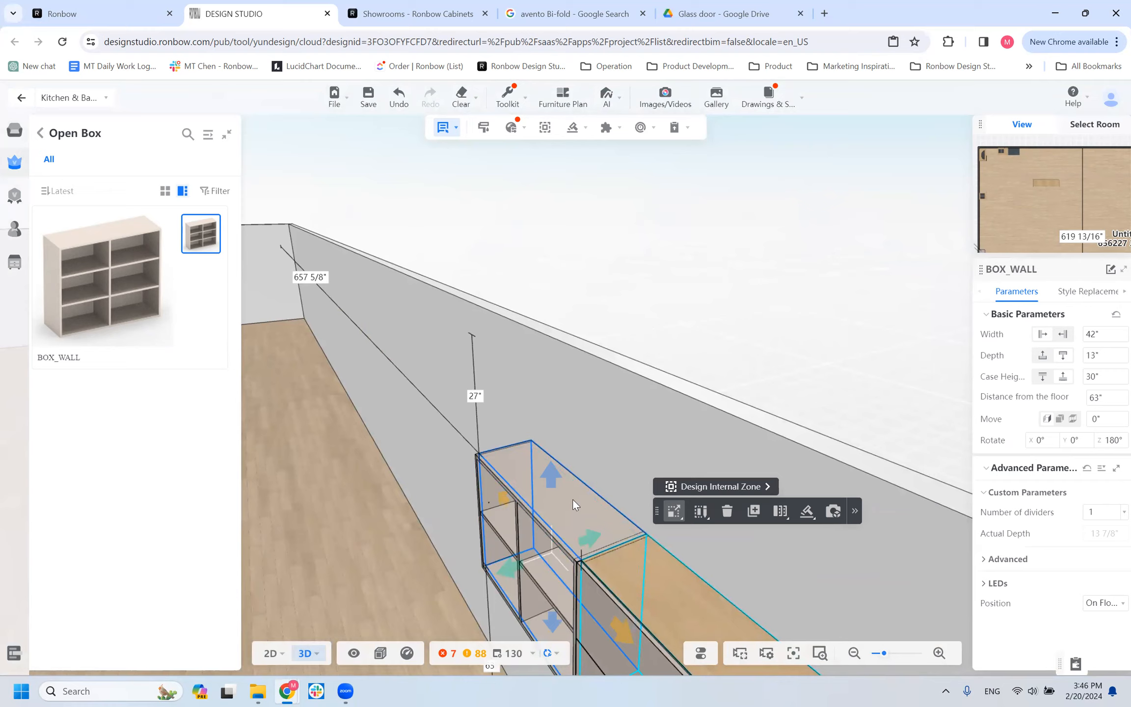
{"action": "left_click_drag", "start_coordinate": [354, 467], "coordinate": [409, 467]}
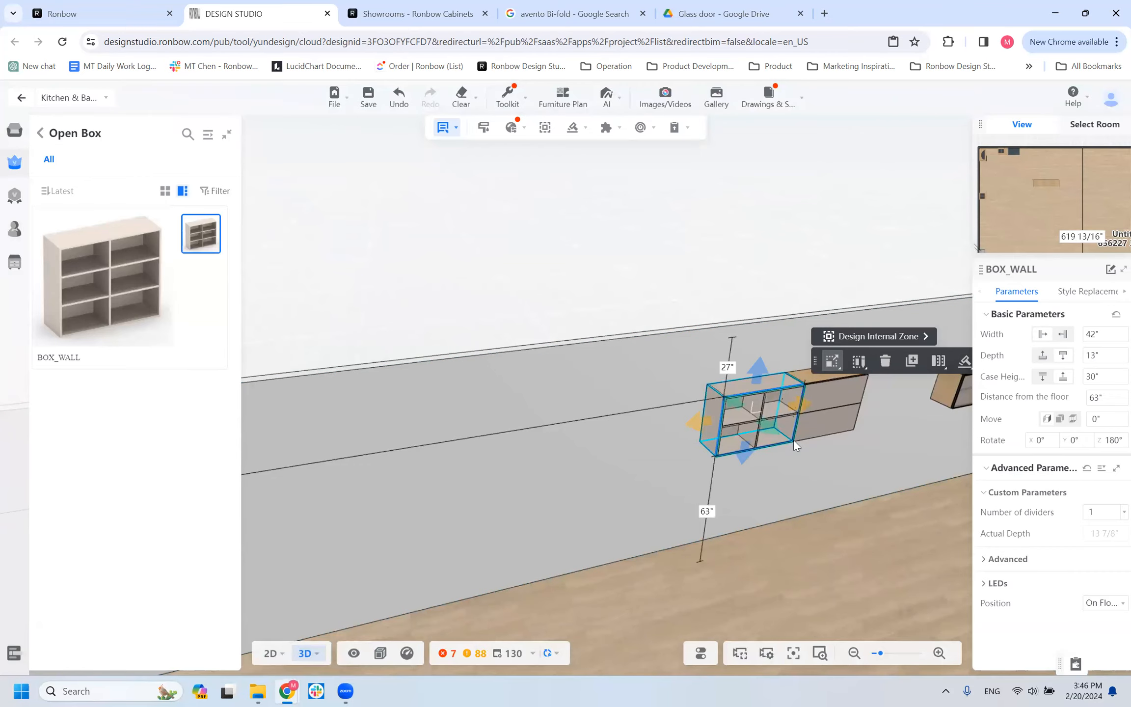
{"action": "key", "text": "Delete"}
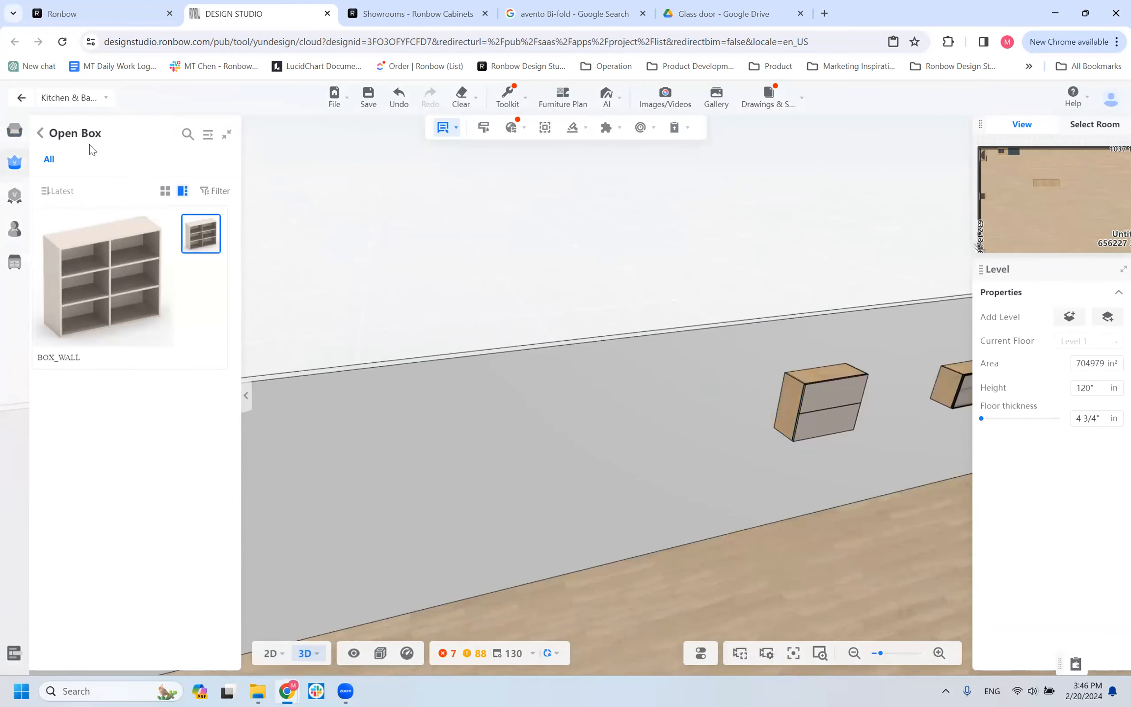
Place a PNL_WALL_SIDE panel on the exposed side of the smaller lift-door wall cabinet and show its Advanced parameters.
{"action": "left_click", "coordinate": [40, 139]}
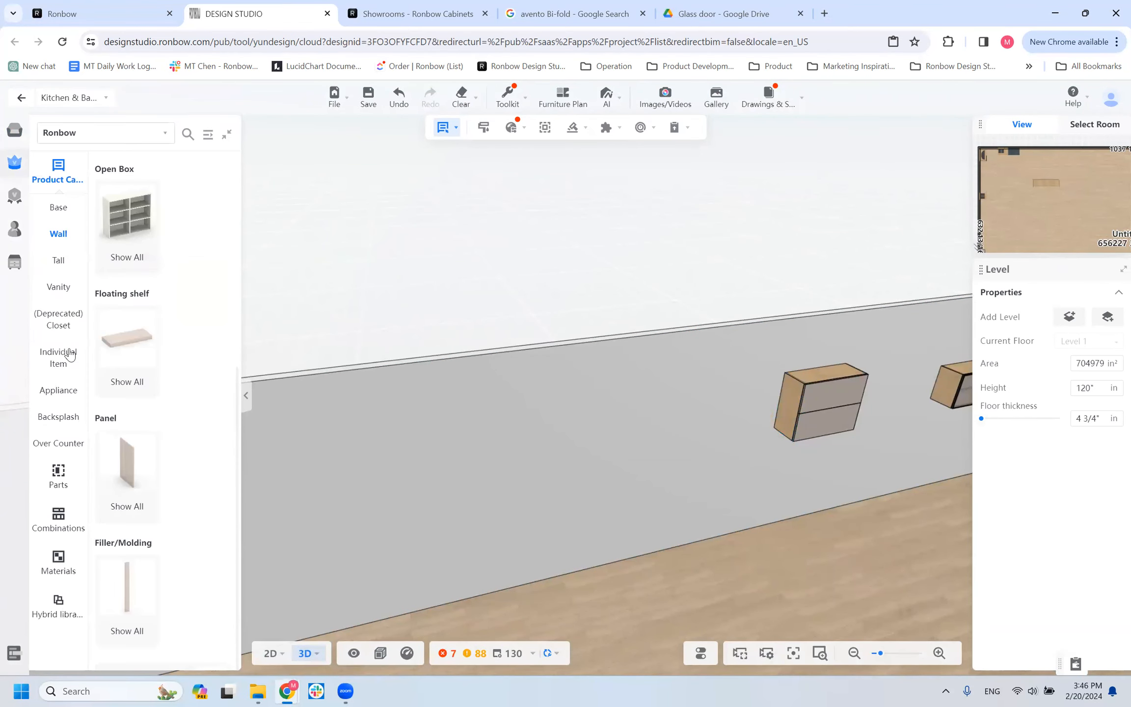
{"action": "left_click", "coordinate": [120, 479]}
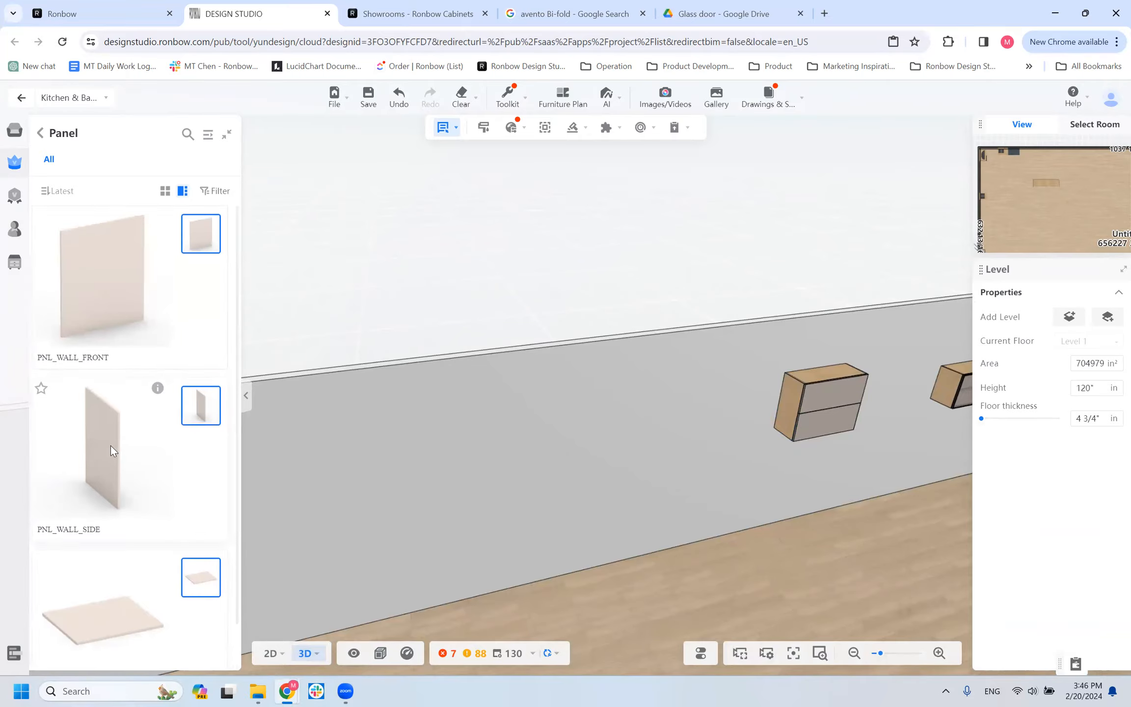
{"action": "left_click", "coordinate": [778, 401]}
{"action": "scroll", "coordinate": [829, 469], "scroll_direction": "up", "scroll_amount": 5}
{"action": "left_click_drag", "start_coordinate": [804, 491], "coordinate": [844, 416]}
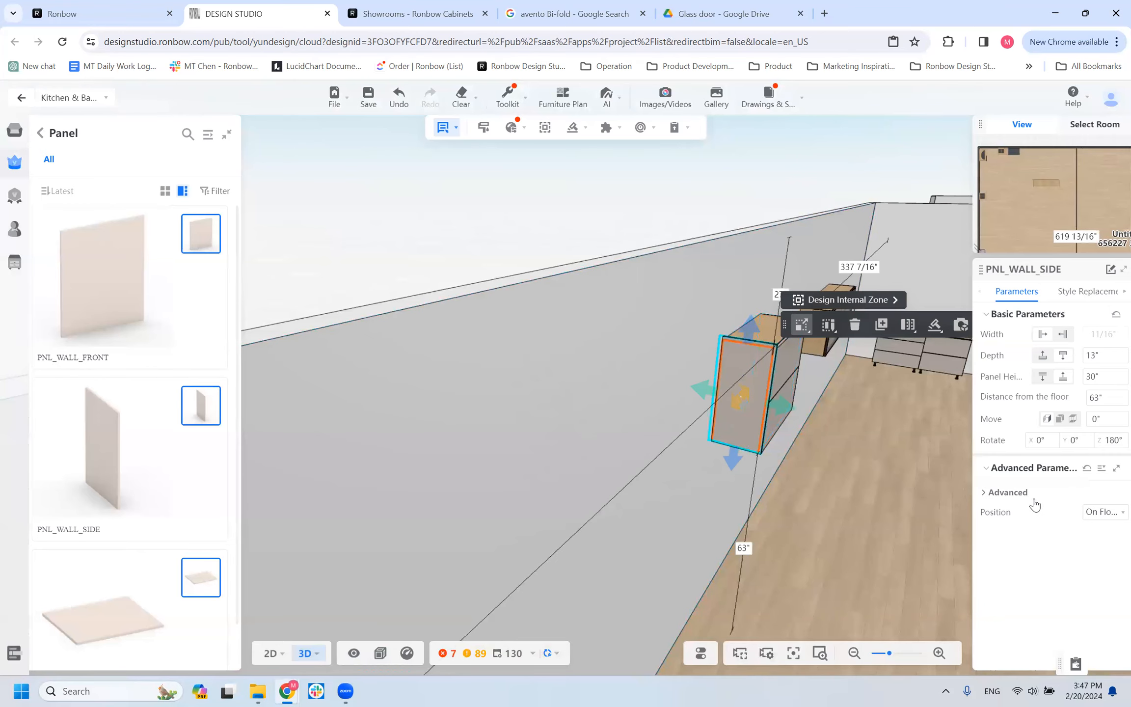
{"action": "left_click", "coordinate": [994, 516]}
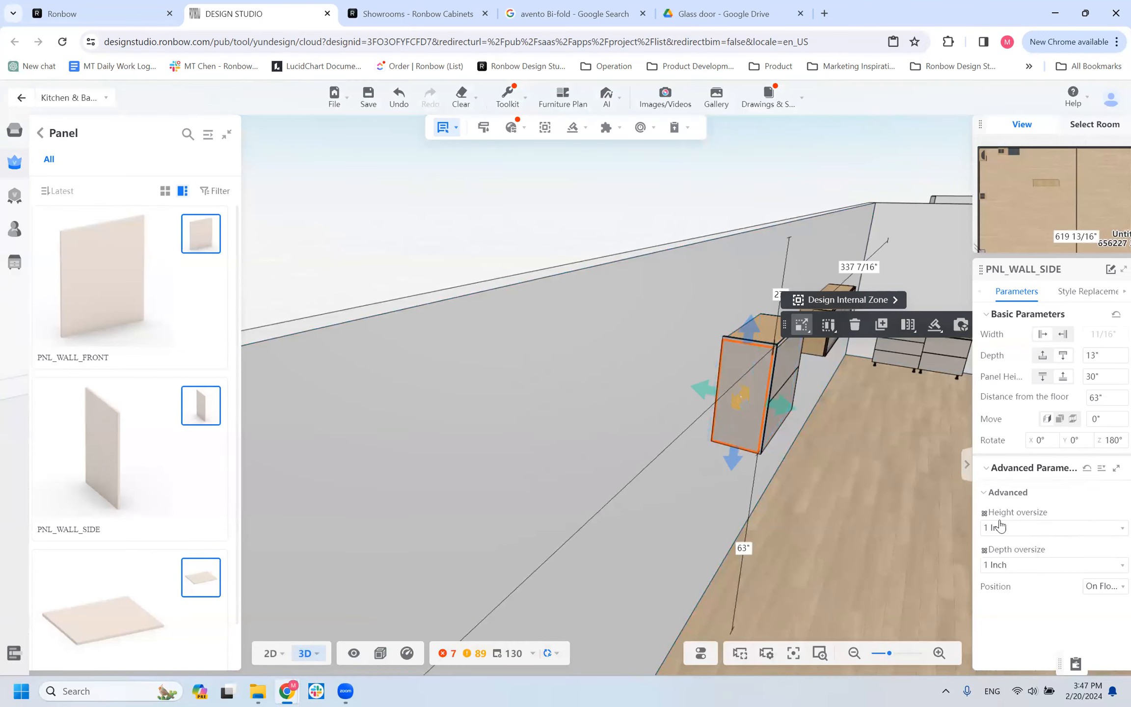
Examine the PNL_WALL_SIDE panel on the two-door-high lift-door cabinet from several angles.
{"action": "mouse_move", "coordinate": [588, 518]}
{"action": "left_mouse_down"}
{"action": "mouse_move", "coordinate": [512, 524]}
{"action": "mouse_move", "coordinate": [600, 520]}
{"action": "mouse_move", "coordinate": [641, 500]}
{"action": "mouse_move", "coordinate": [572, 510]}
{"action": "left_mouse_up"}
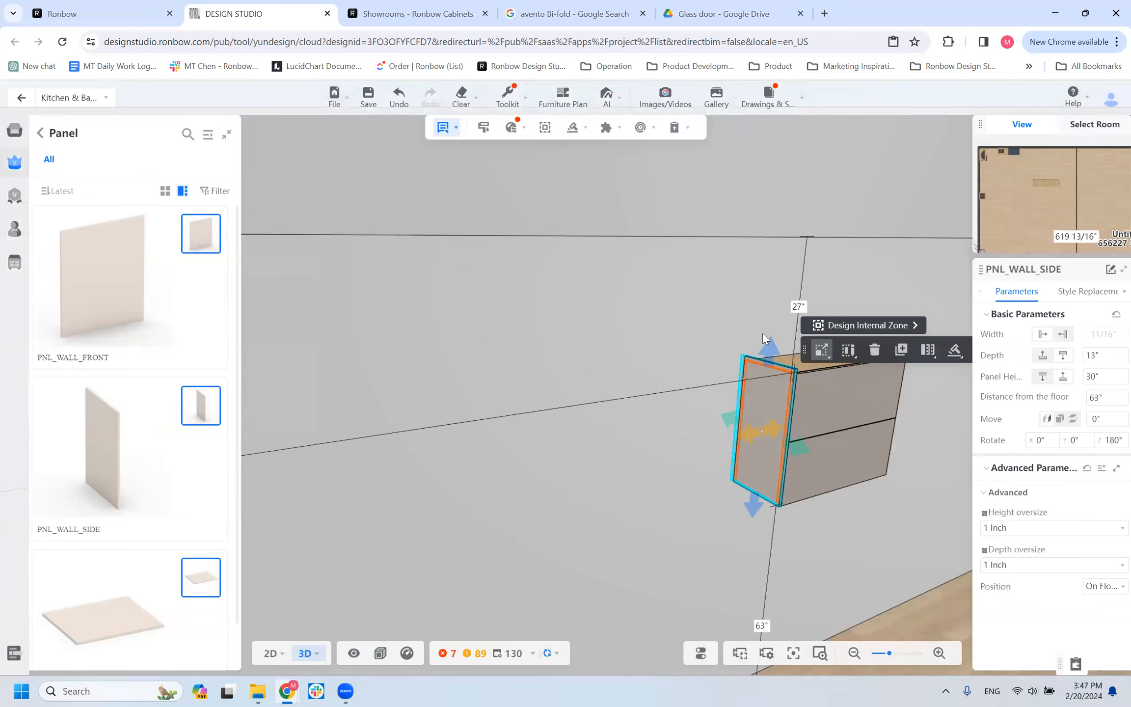
{"action": "left_click_drag", "start_coordinate": [426, 464], "coordinate": [481, 456]}
{"action": "scroll", "coordinate": [785, 415], "scroll_direction": "down", "scroll_amount": 3}
{"action": "scroll", "coordinate": [681, 408], "scroll_direction": "up", "scroll_amount": 2}
{"action": "left_click", "coordinate": [659, 373]}
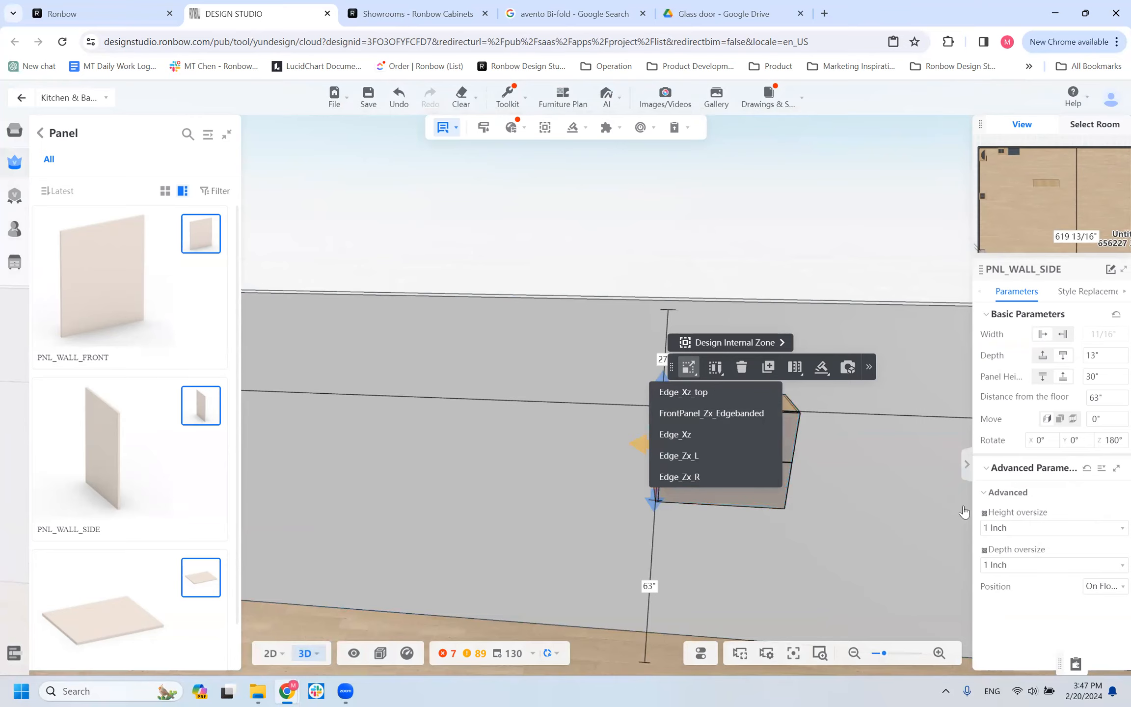
{"action": "left_click_drag", "start_coordinate": [588, 502], "coordinate": [530, 480]}
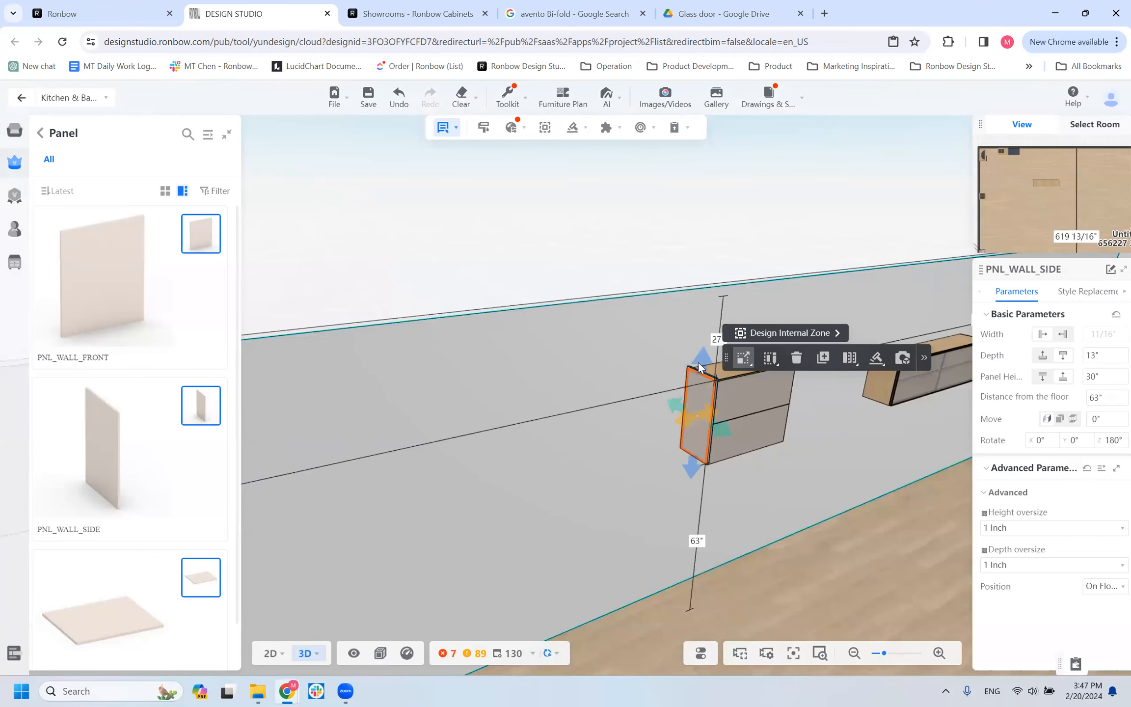
Set the Panel Height of the cabinet's PNL_WALL_SIDE to 33" and view the extended panel from both sides.
{"action": "left_click", "coordinate": [755, 426]}
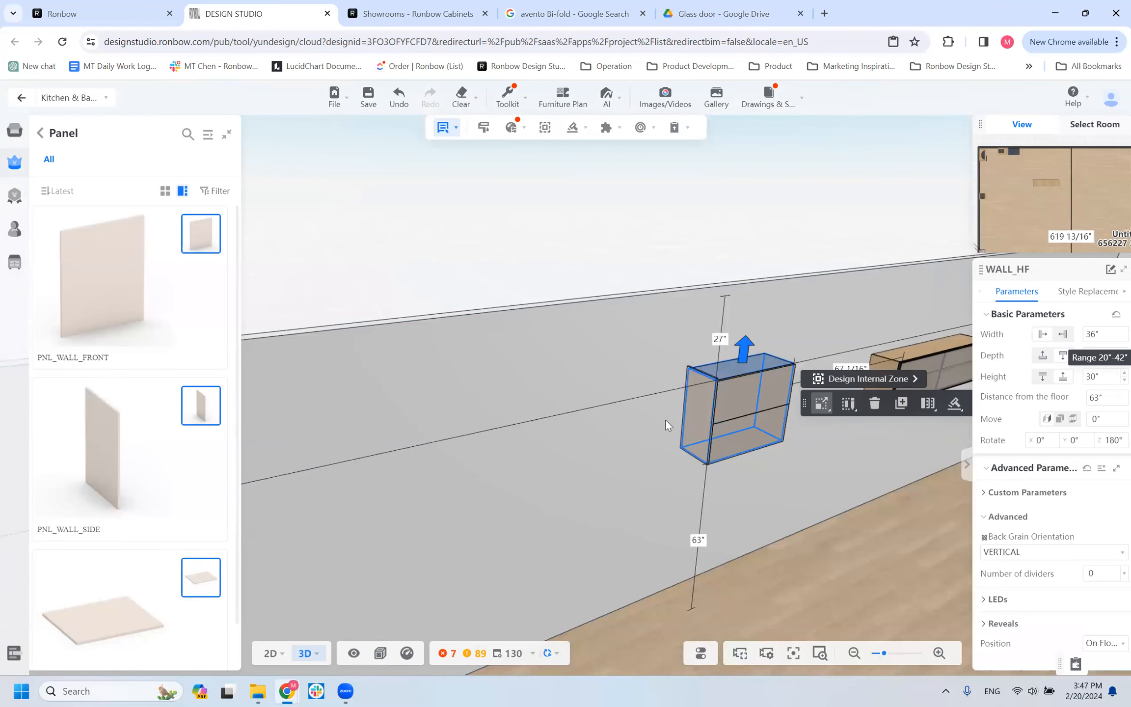
{"action": "left_click", "coordinate": [688, 424]}
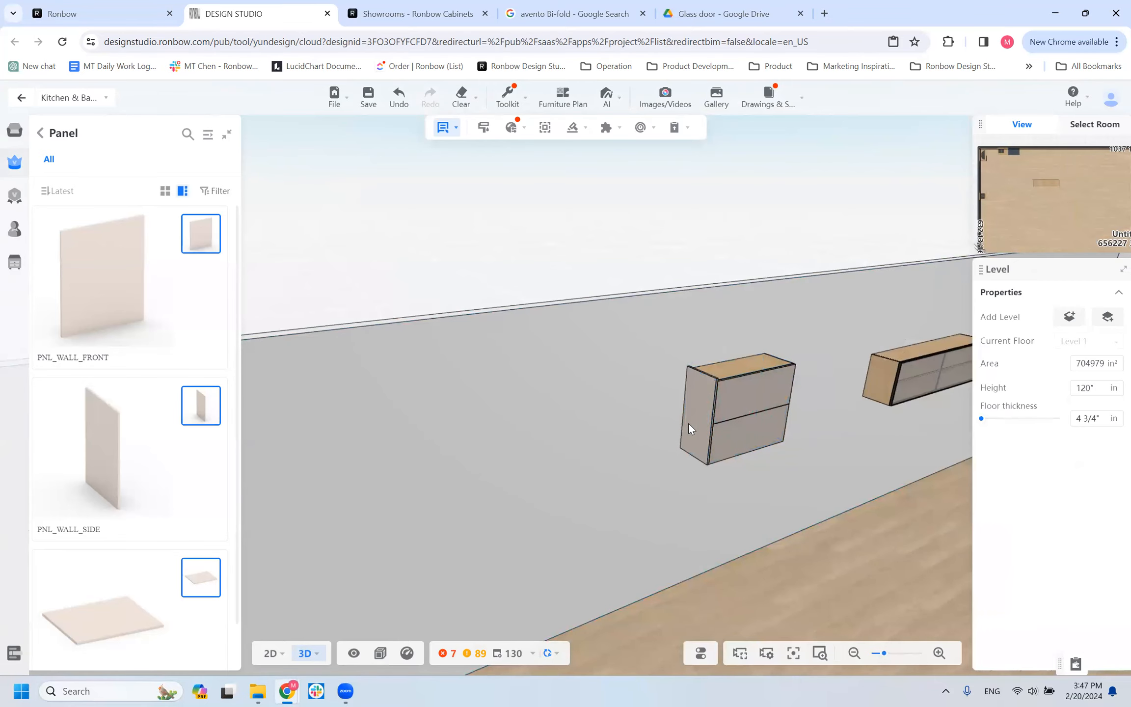
{"action": "left_click", "coordinate": [700, 426]}
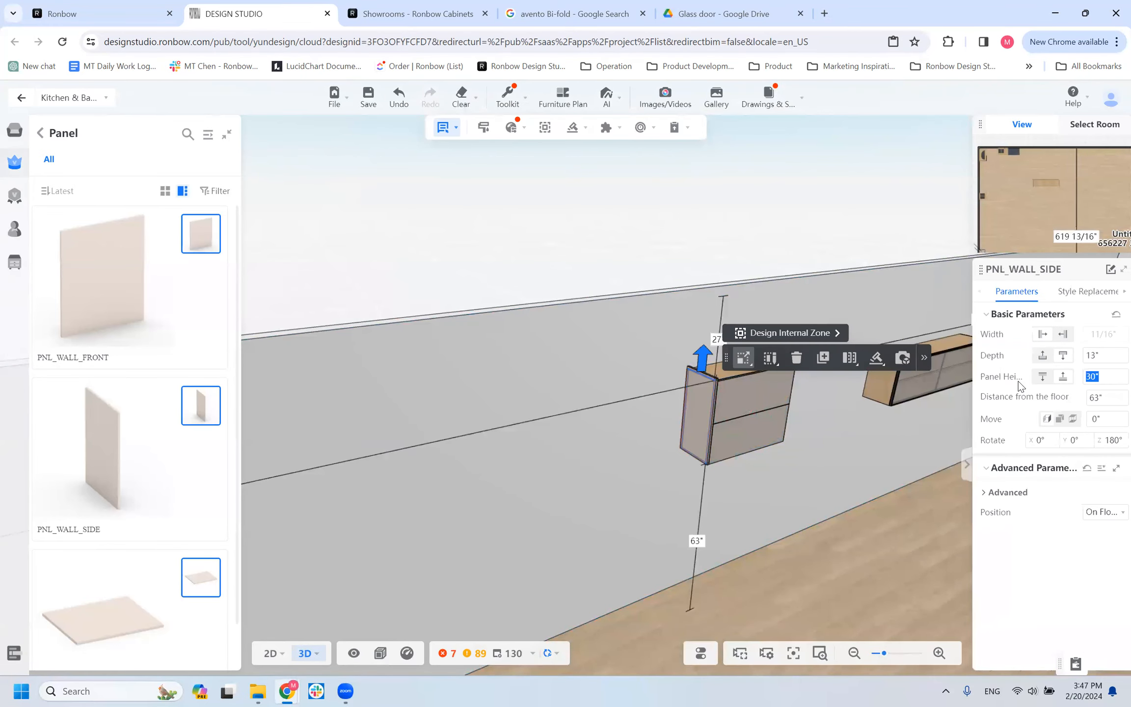
{"action": "type", "text": "33"}
{"action": "key", "text": "Return"}
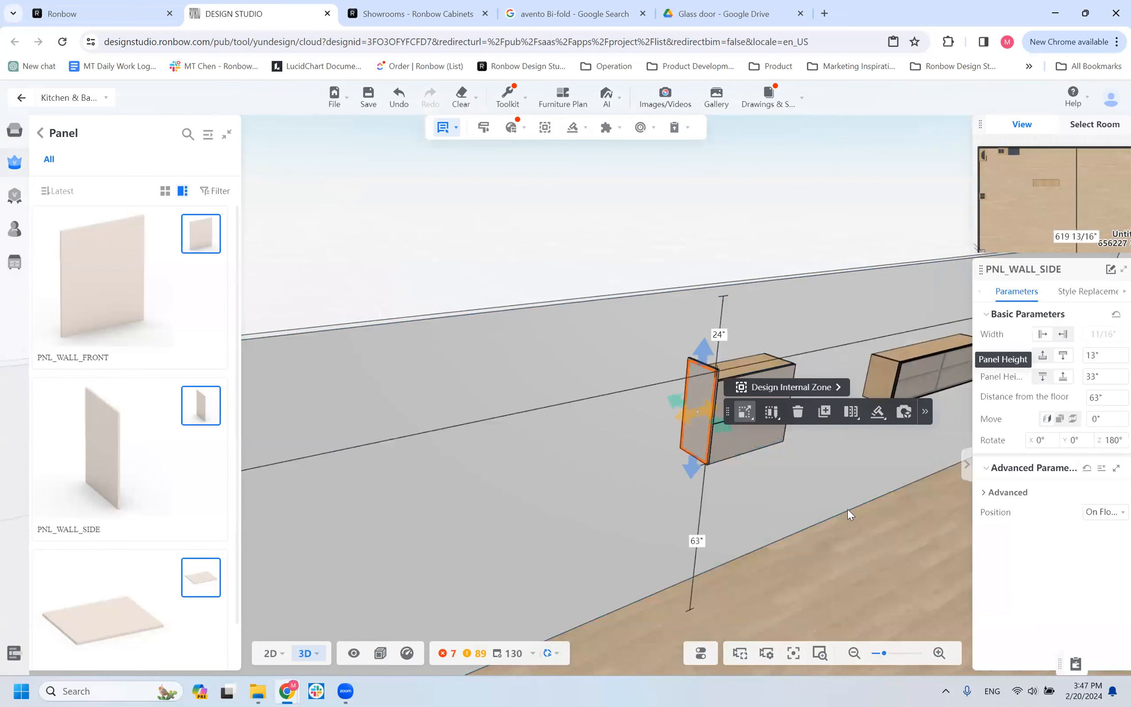
{"action": "left_click", "coordinate": [841, 510]}
{"action": "left_click_drag", "start_coordinate": [829, 500], "coordinate": [695, 492]}
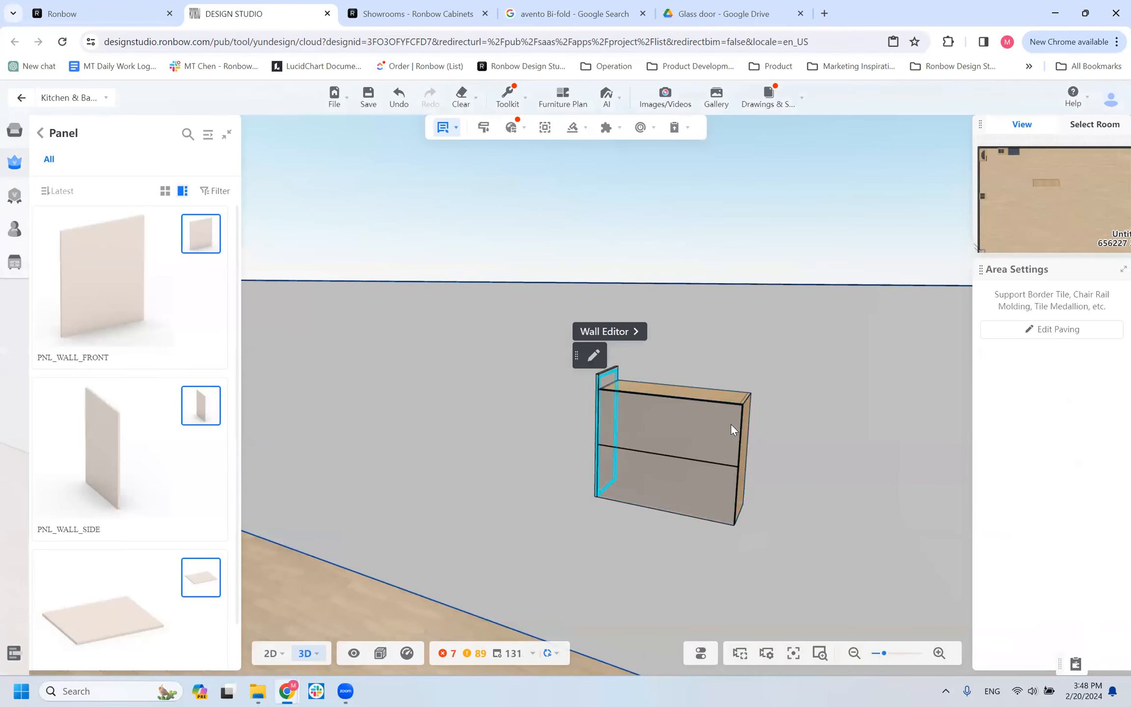
{"action": "left_click", "coordinate": [648, 532]}
{"action": "left_click_drag", "start_coordinate": [648, 533], "coordinate": [714, 538]}
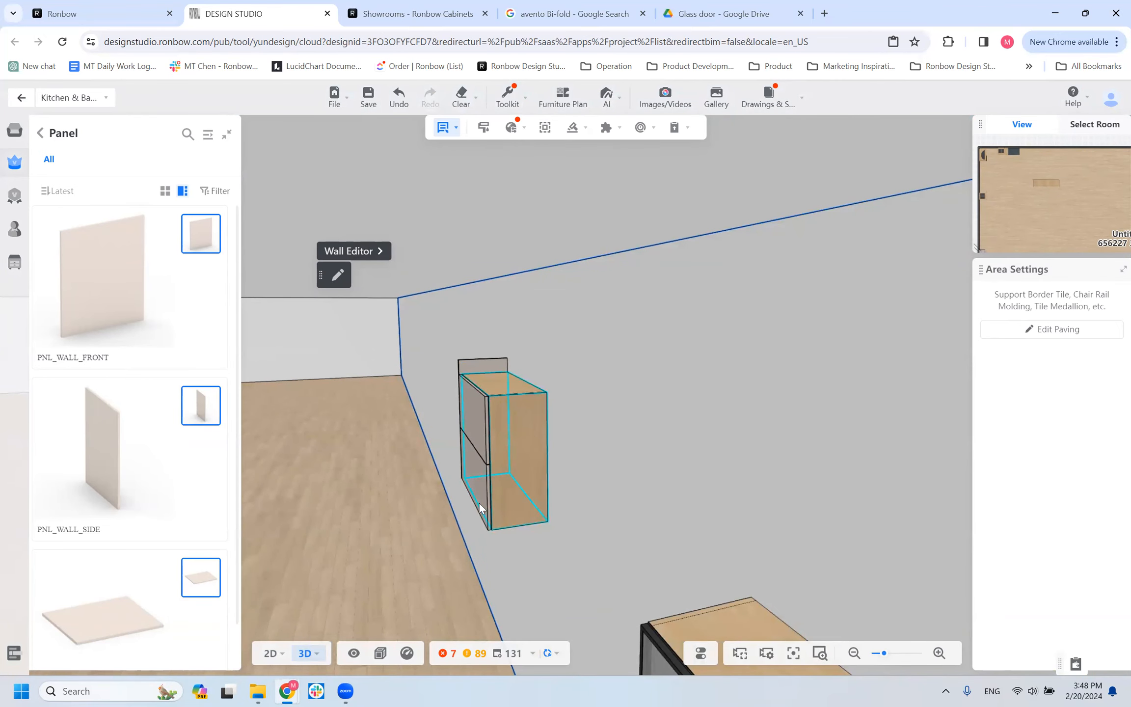
Place a PNL_WALL_FRONT panel on the long wall, beside the lift-door cabinet with the side panel.
{"action": "left_click_drag", "start_coordinate": [376, 492], "coordinate": [562, 475]}
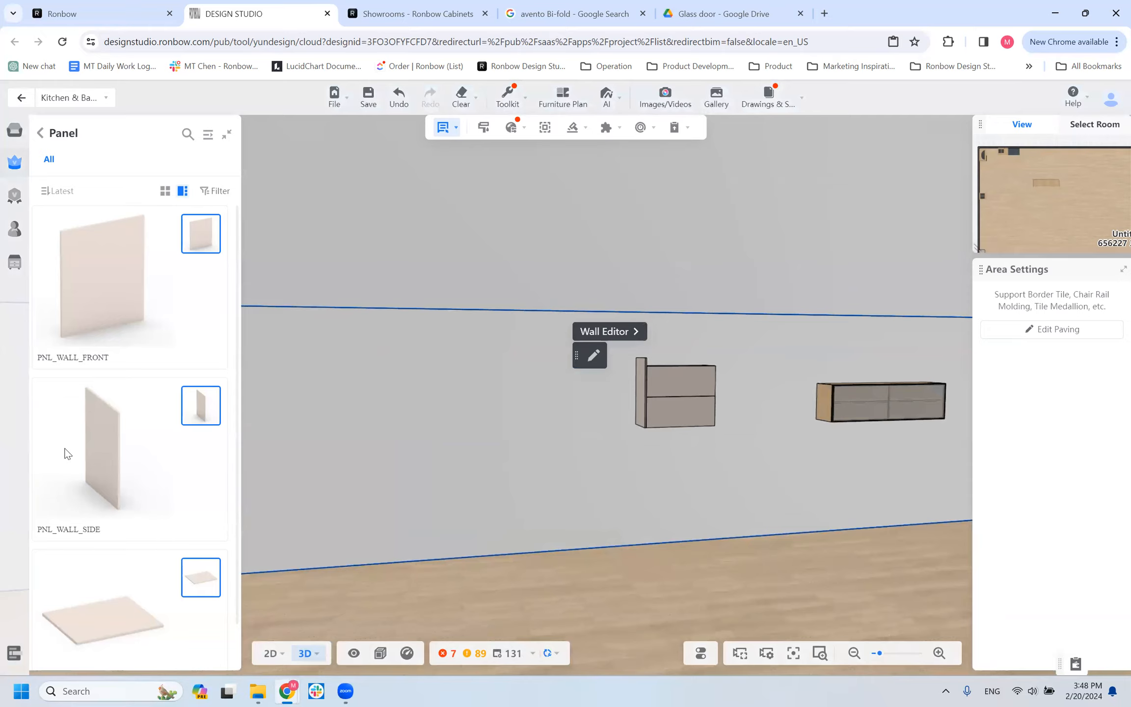
{"action": "left_click", "coordinate": [106, 265]}
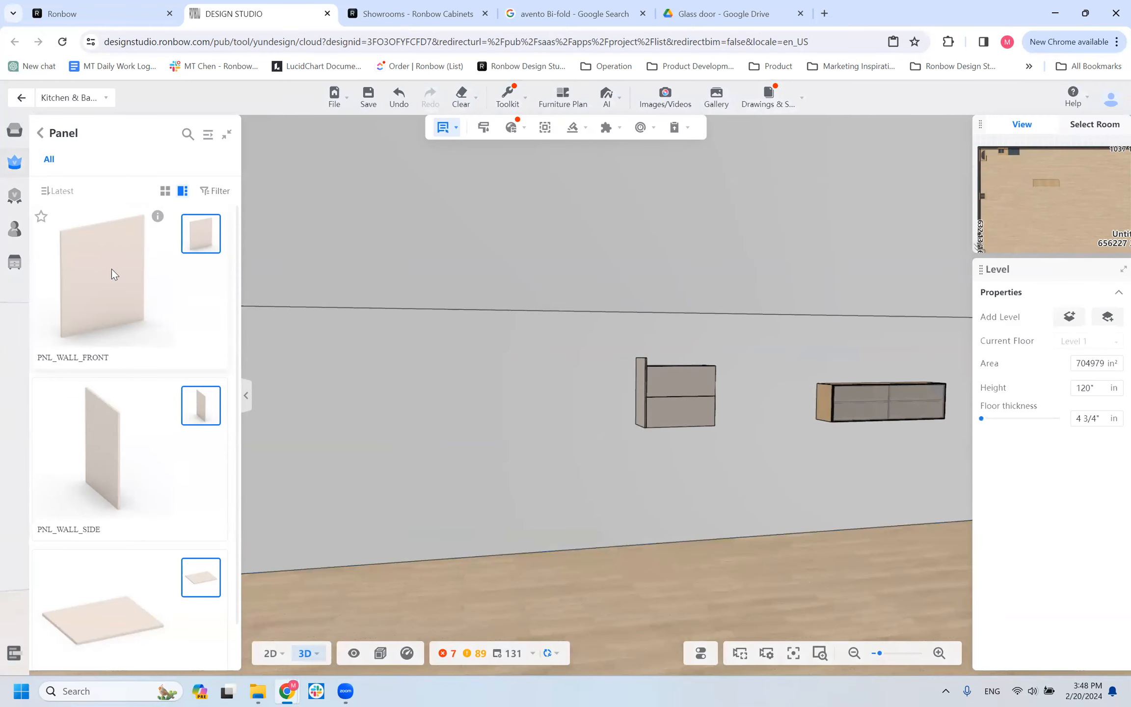
{"action": "left_click_drag", "start_coordinate": [115, 277], "coordinate": [528, 402]}
{"action": "left_click_drag", "start_coordinate": [296, 391], "coordinate": [476, 403]}
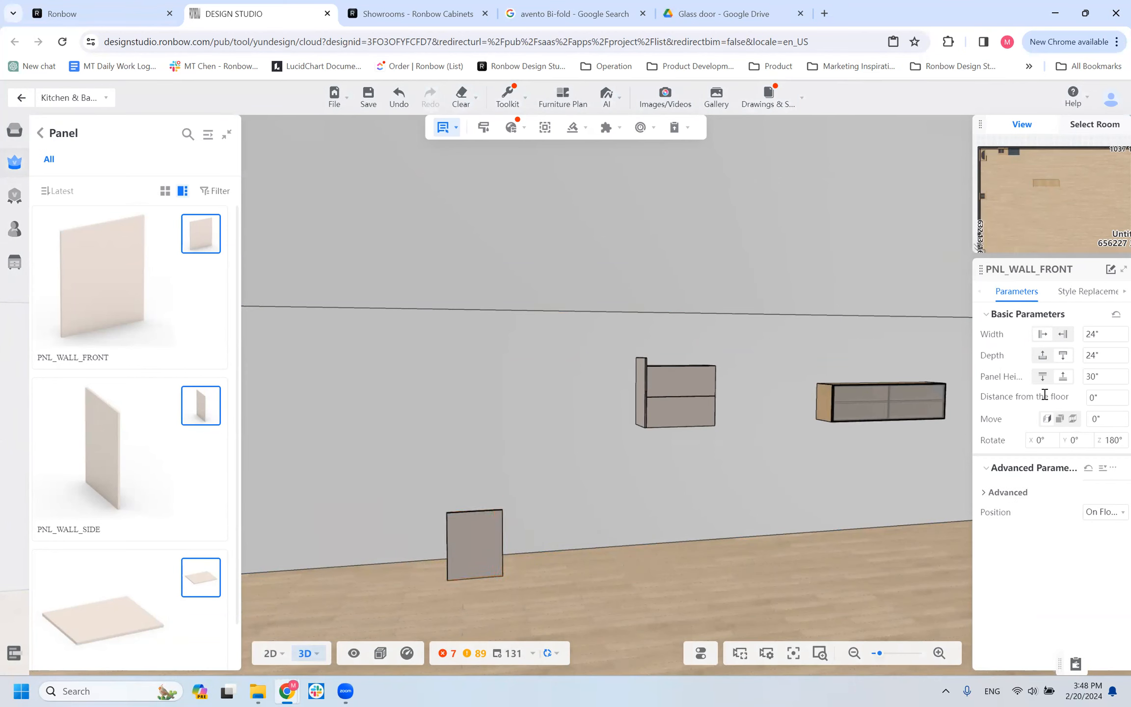
Try setting the PNL_WALL_FRONT panel's height to 63", and undo the change.
{"action": "left_click", "coordinate": [677, 404]}
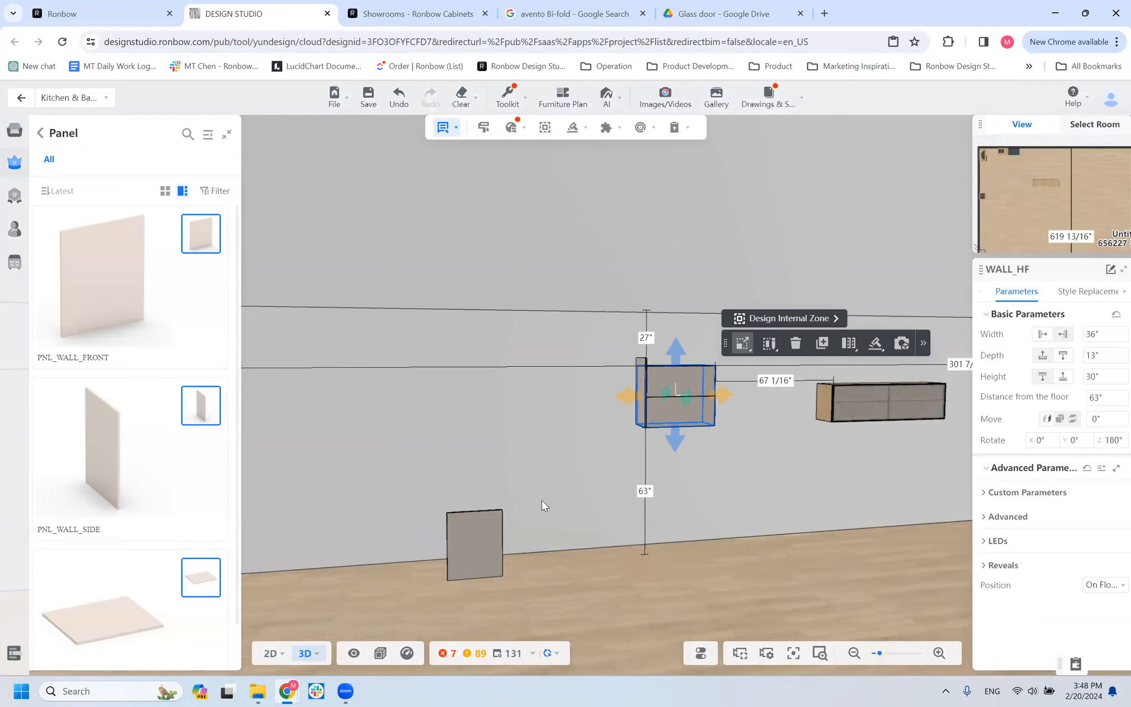
{"action": "left_click", "coordinate": [481, 542]}
{"action": "left_click_drag", "start_coordinate": [1106, 375], "coordinate": [1042, 380]}
{"action": "type", "text": "63"}
{"action": "key", "text": "Return"}
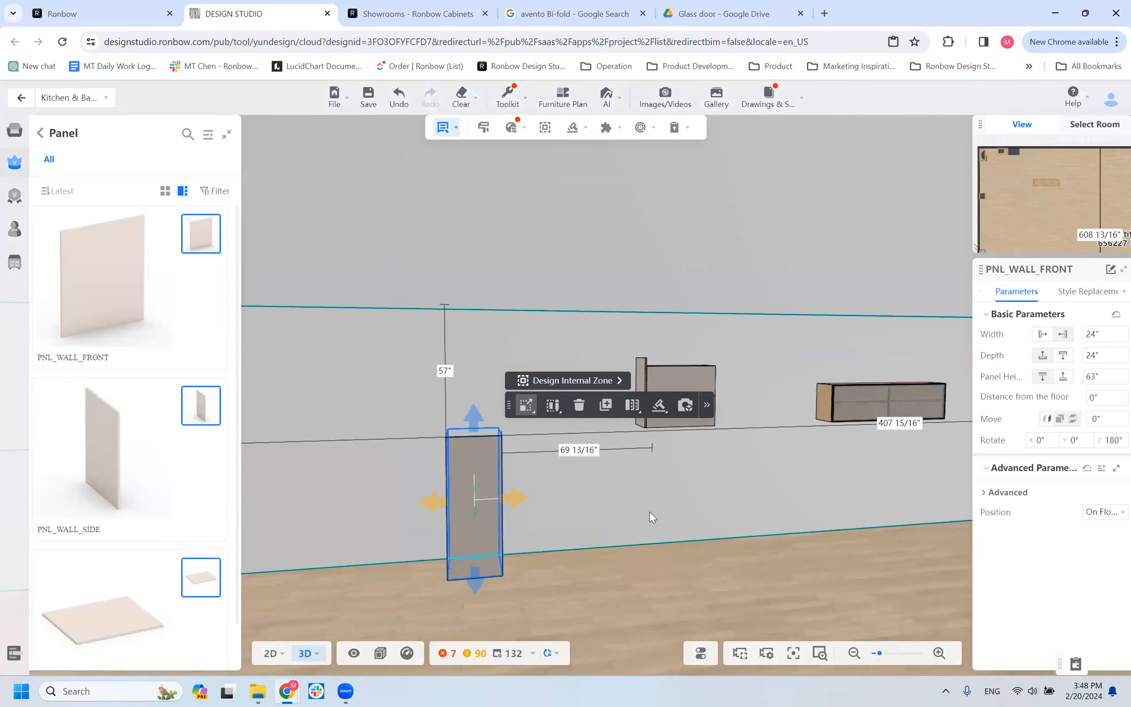
{"action": "key", "text": "ctrl+z"}
Set the PNL_WALL_FRONT panel's distance from the floor to 63".
{"action": "left_click", "coordinate": [1086, 402]}
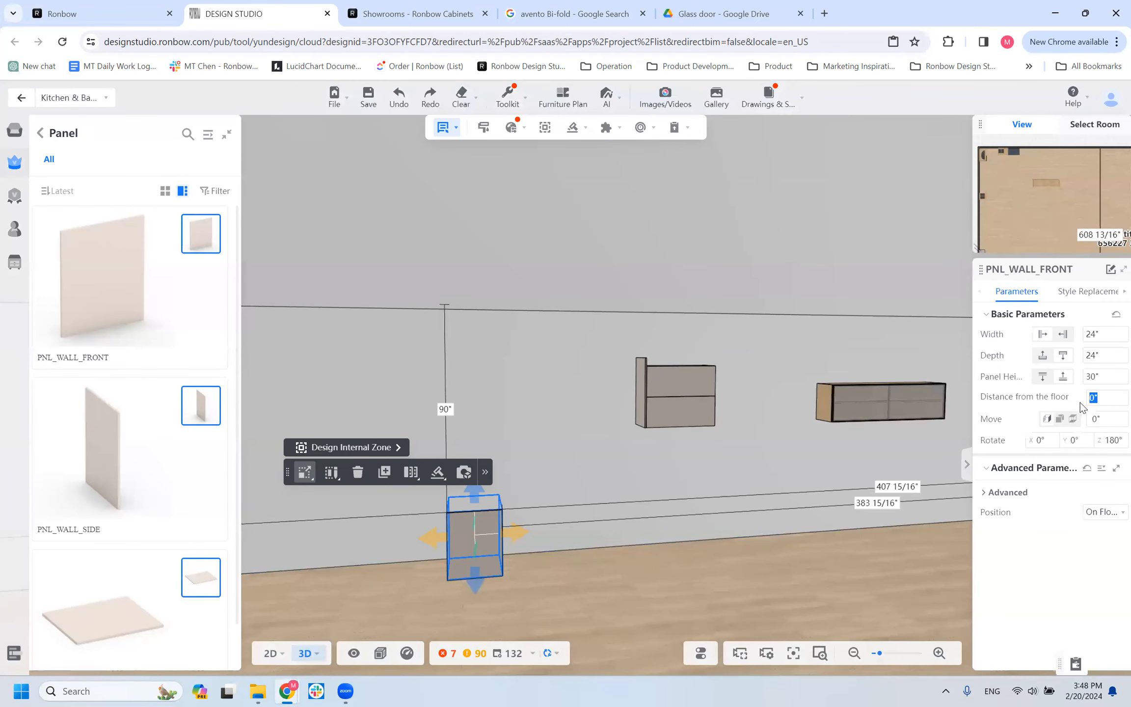
{"action": "key", "text": "Return"}
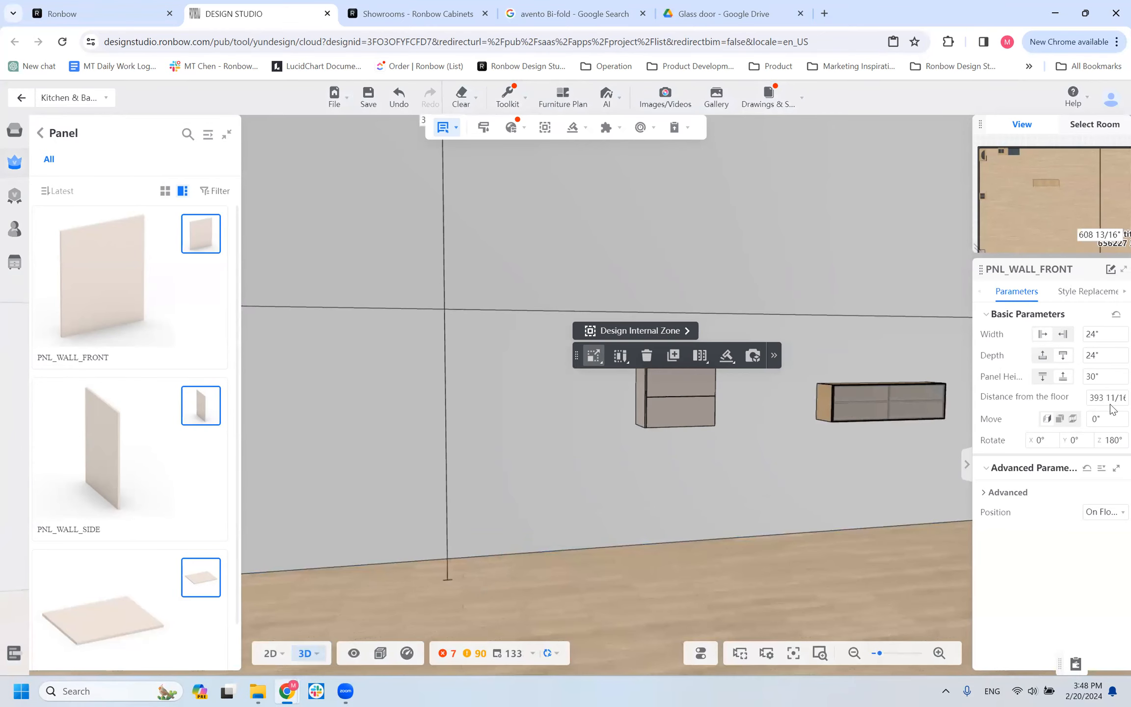
{"action": "triple_click", "coordinate": [1112, 397]}
{"action": "type", "text": "63\""}
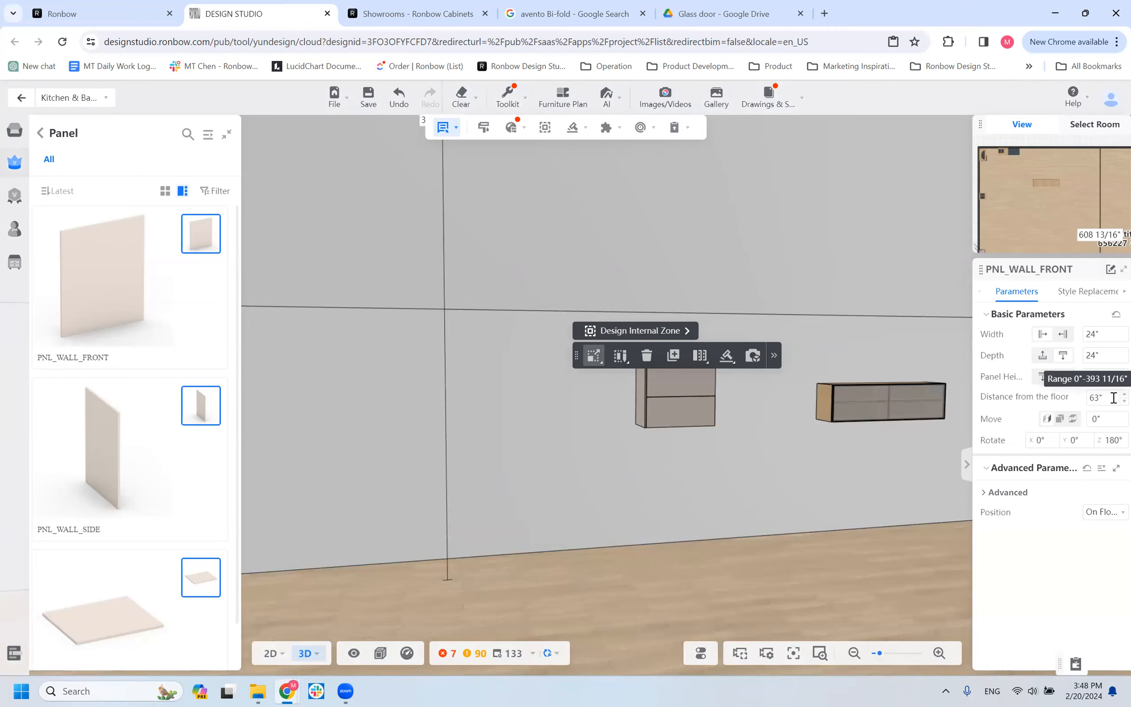
{"action": "key", "text": "Return"}
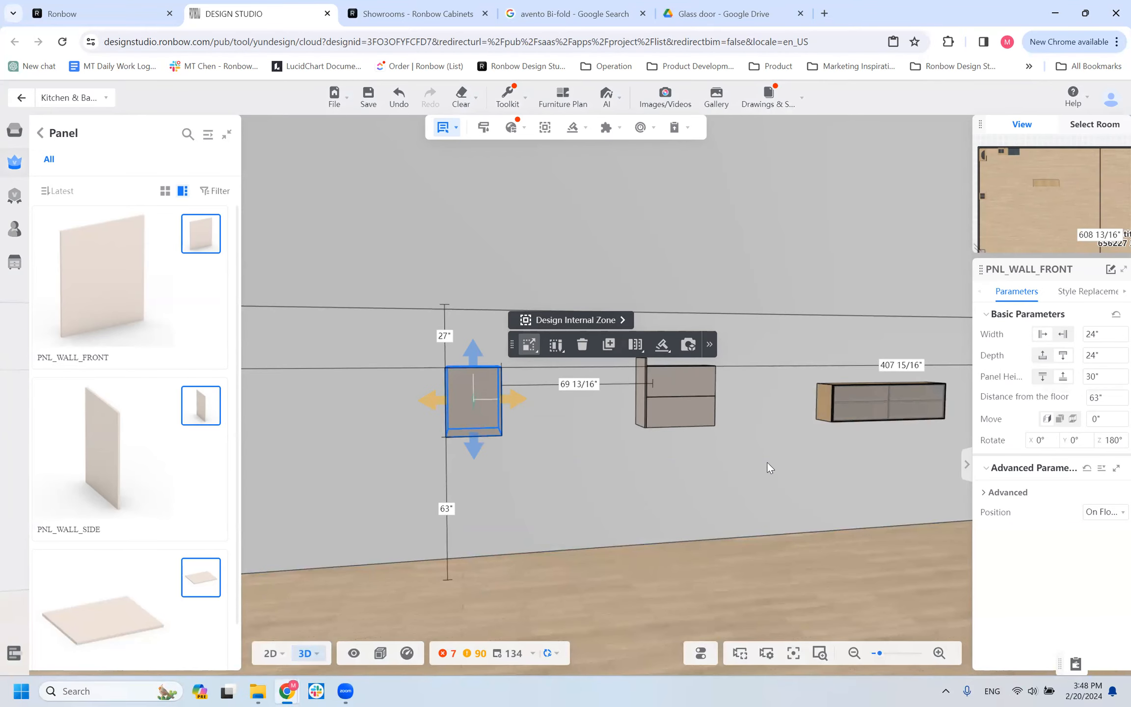
Copy the 33" PNL_WALL_SIDE panel to the opposite side of the lift-door cabinet and view both panels.
{"action": "scroll", "coordinate": [761, 465], "scroll_direction": "up", "scroll_amount": 3}
{"action": "left_click", "coordinate": [716, 453]}
{"action": "left_click_drag", "start_coordinate": [596, 515], "coordinate": [530, 528]}
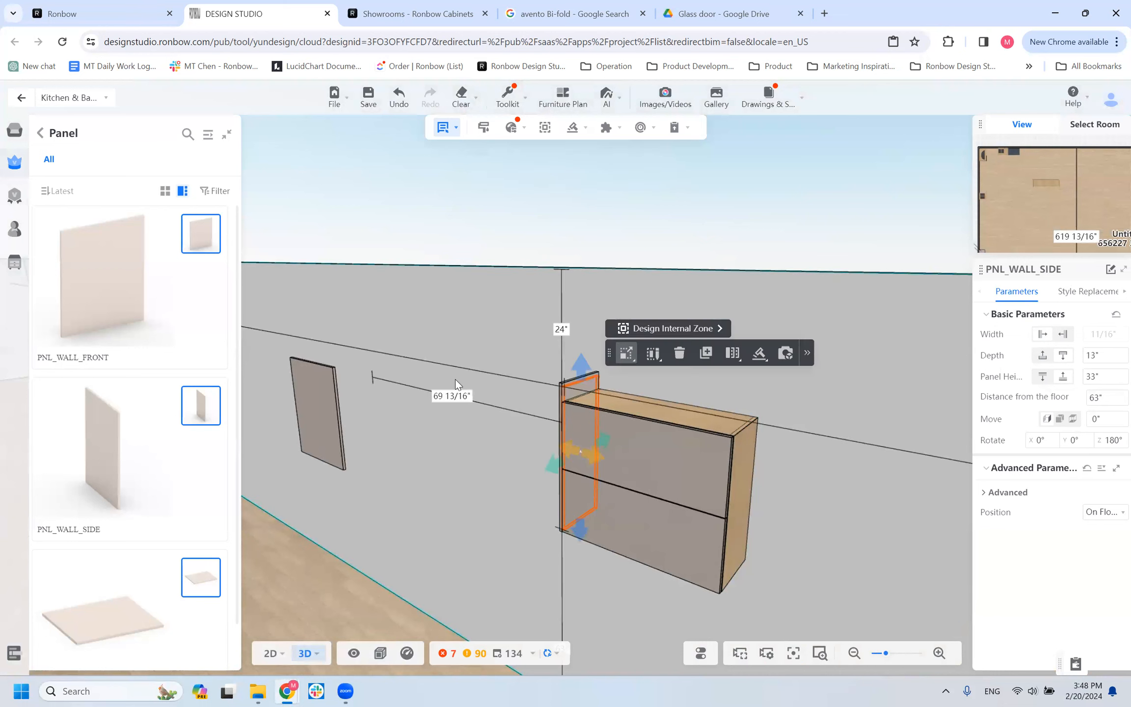
{"action": "scroll", "coordinate": [580, 394], "scroll_direction": "down", "scroll_amount": 2}
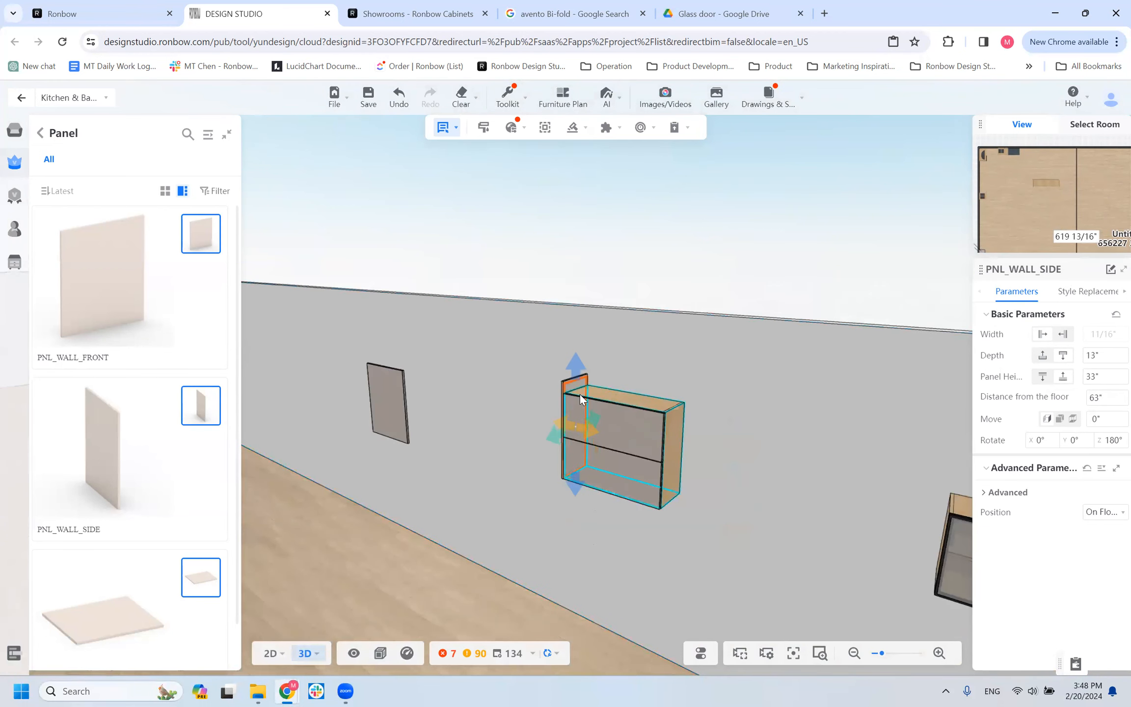
{"action": "left_click", "coordinate": [692, 450]}
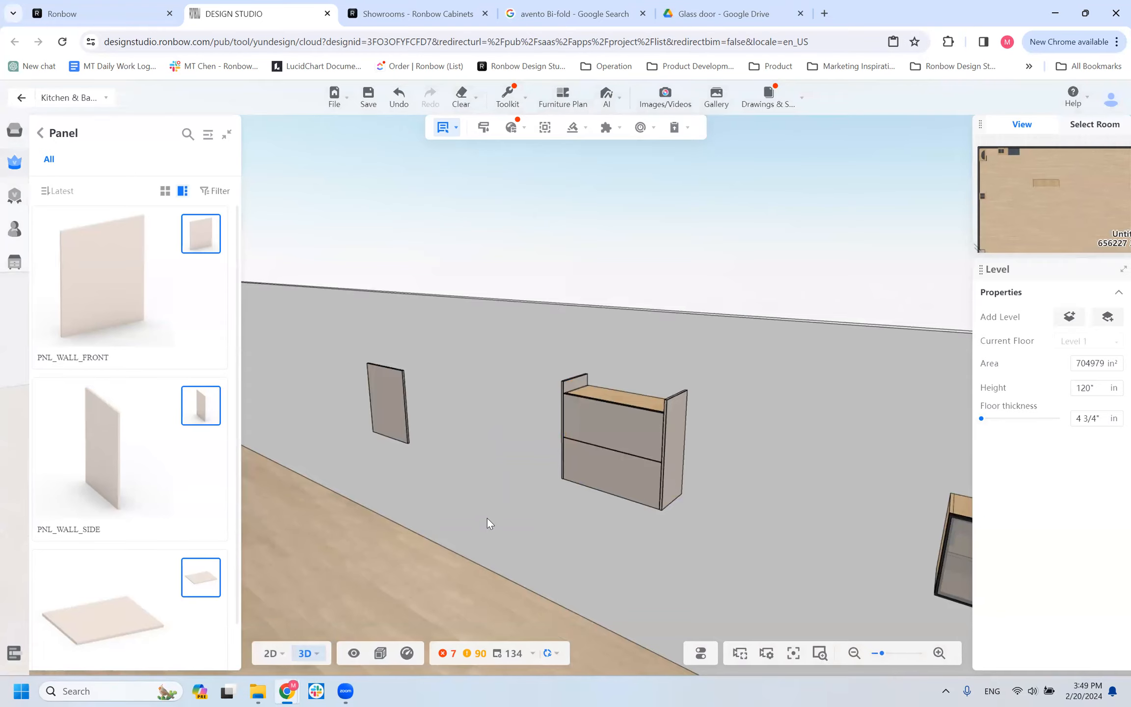
{"action": "key", "text": "ctrl+v"}
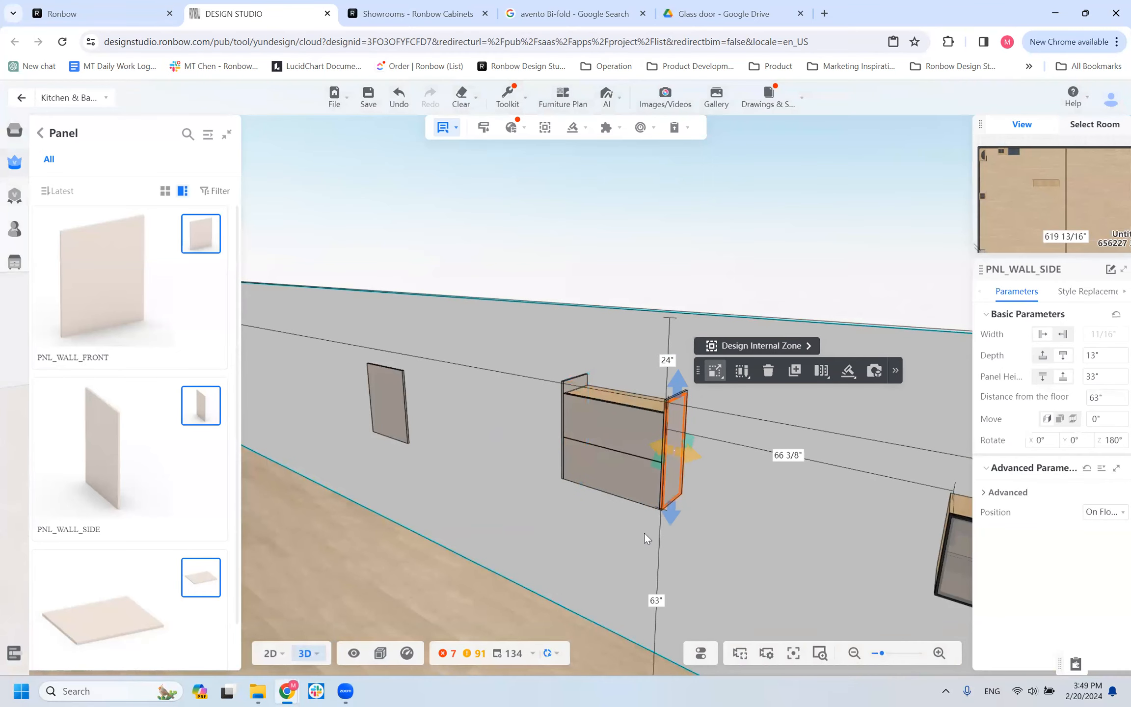
{"action": "left_click_drag", "start_coordinate": [515, 467], "coordinate": [537, 443]}
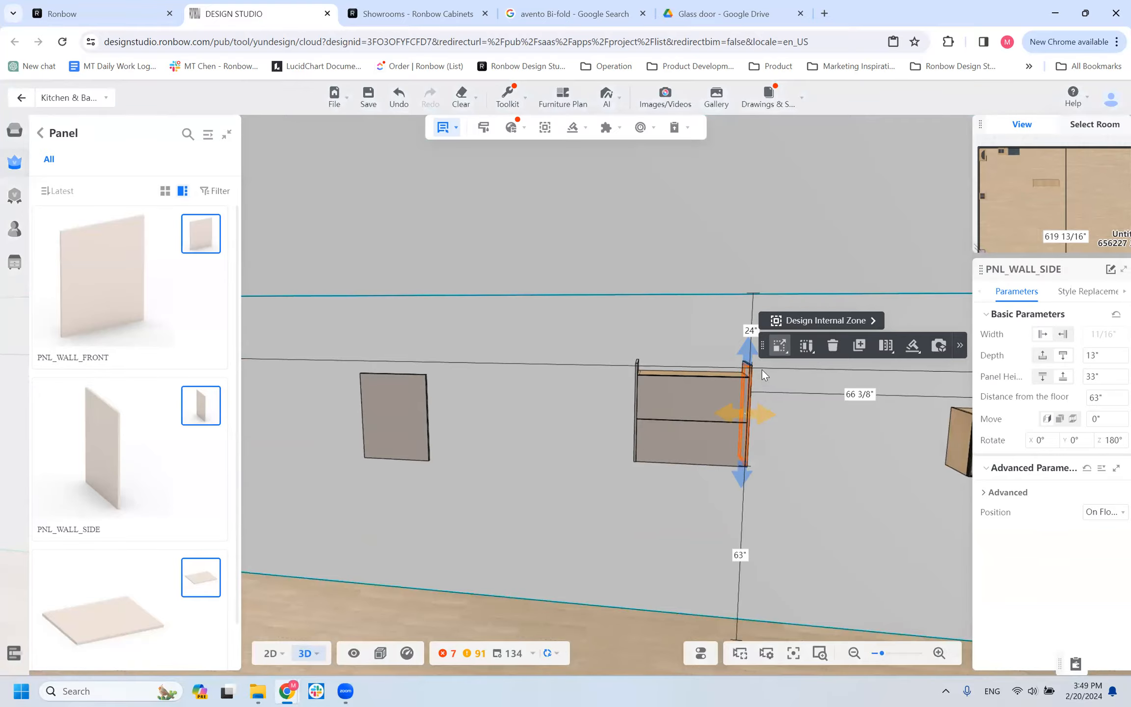
{"action": "left_click_drag", "start_coordinate": [712, 471], "coordinate": [705, 465]}
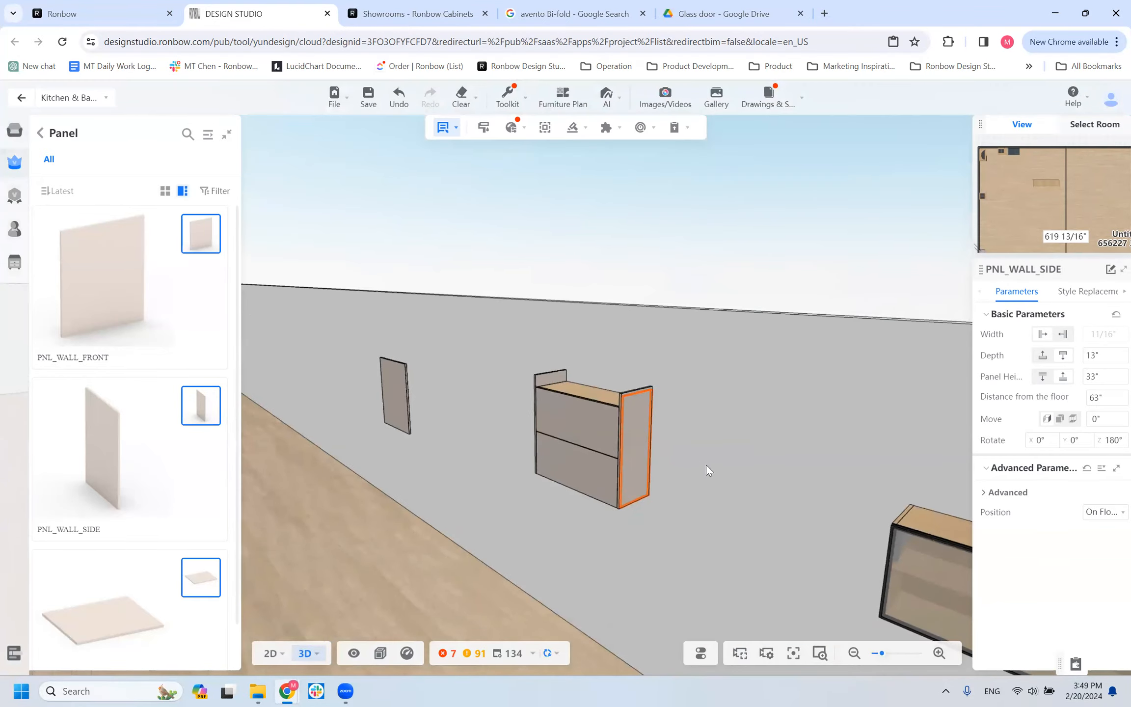
{"action": "left_click", "coordinate": [539, 415]}
{"action": "left_click_drag", "start_coordinate": [419, 445], "coordinate": [442, 449]}
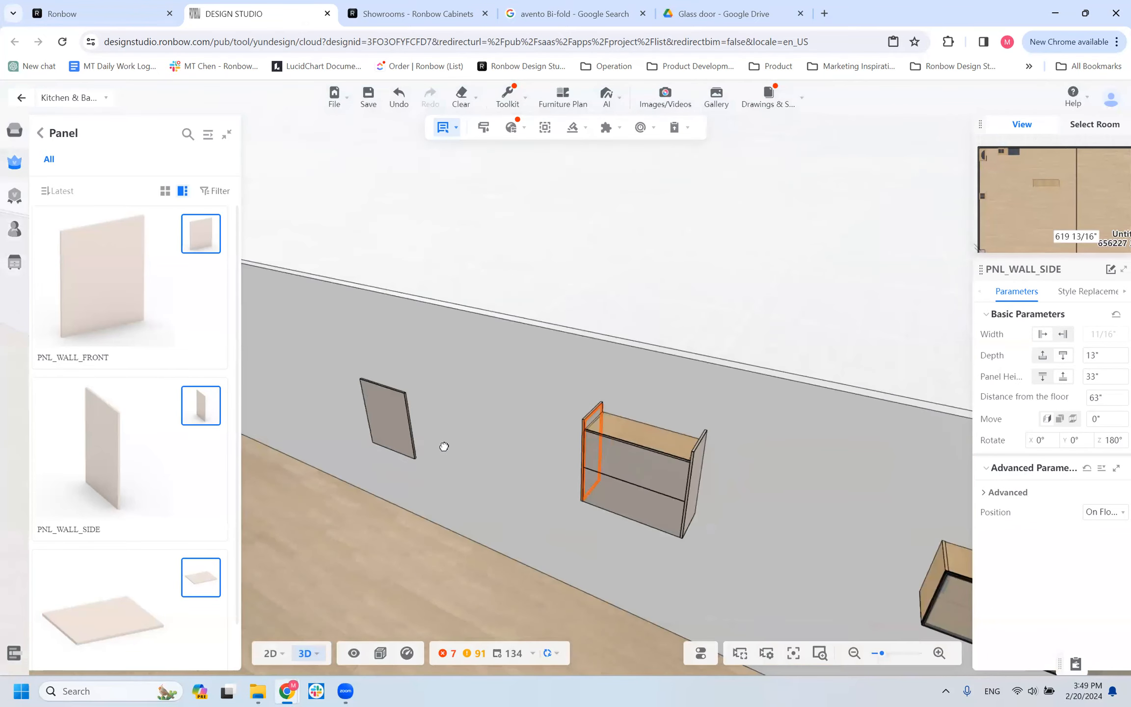
Change the WALL_HF cabinet's DOOR COLOR to VTD0121_American Walnut.
{"action": "left_click", "coordinate": [608, 467]}
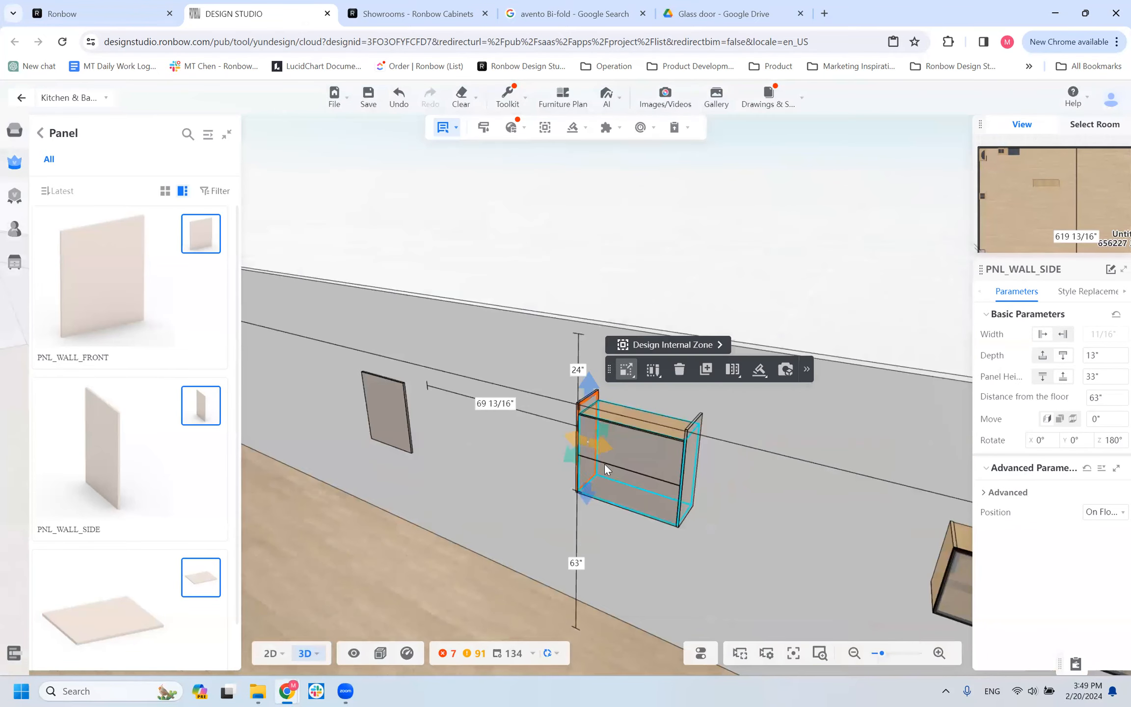
{"action": "left_click", "coordinate": [1093, 295]}
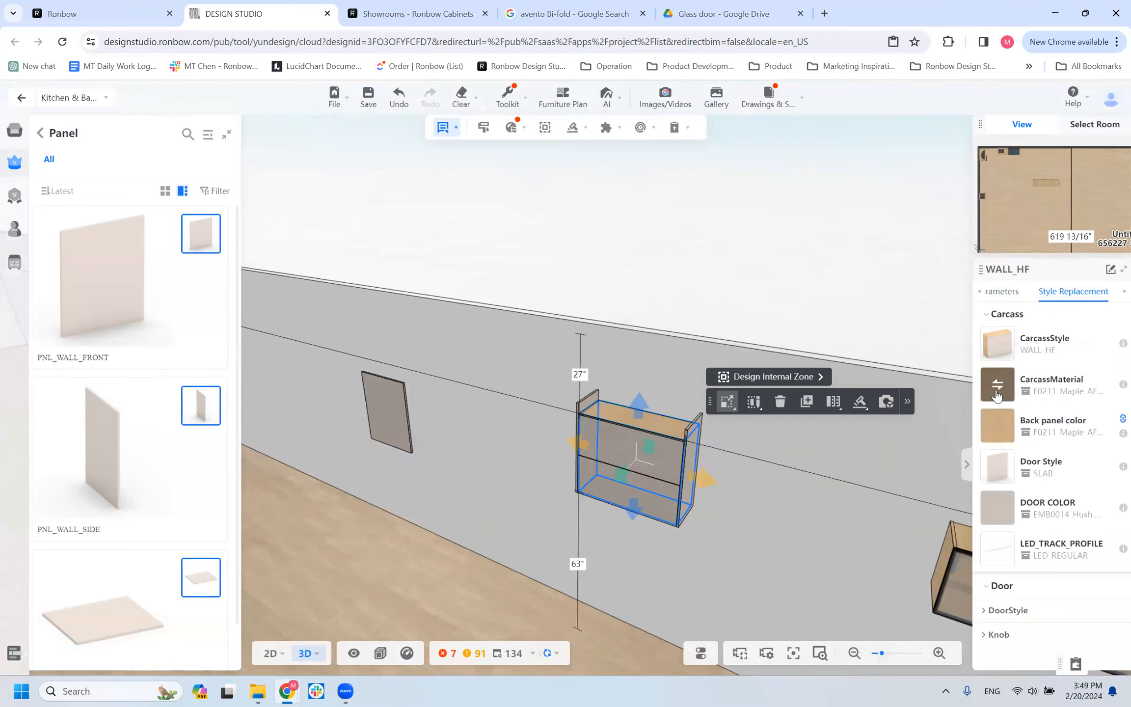
{"action": "left_click", "coordinate": [998, 380]}
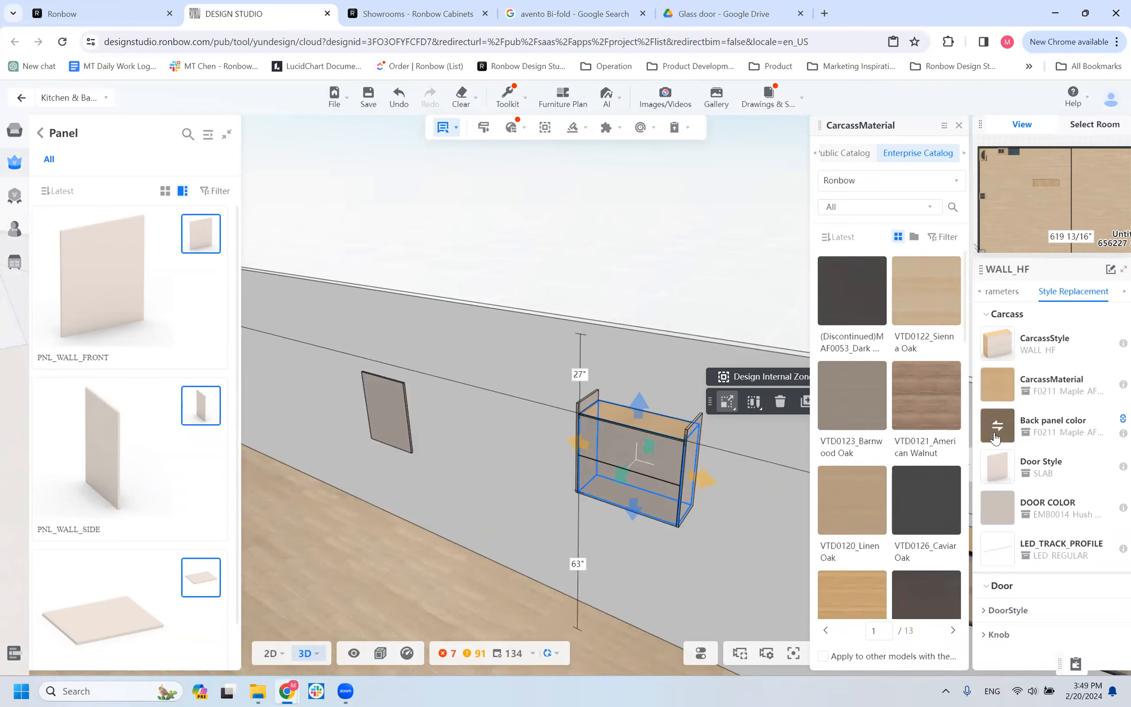
{"action": "left_click", "coordinate": [995, 478]}
{"action": "left_click", "coordinate": [996, 508]}
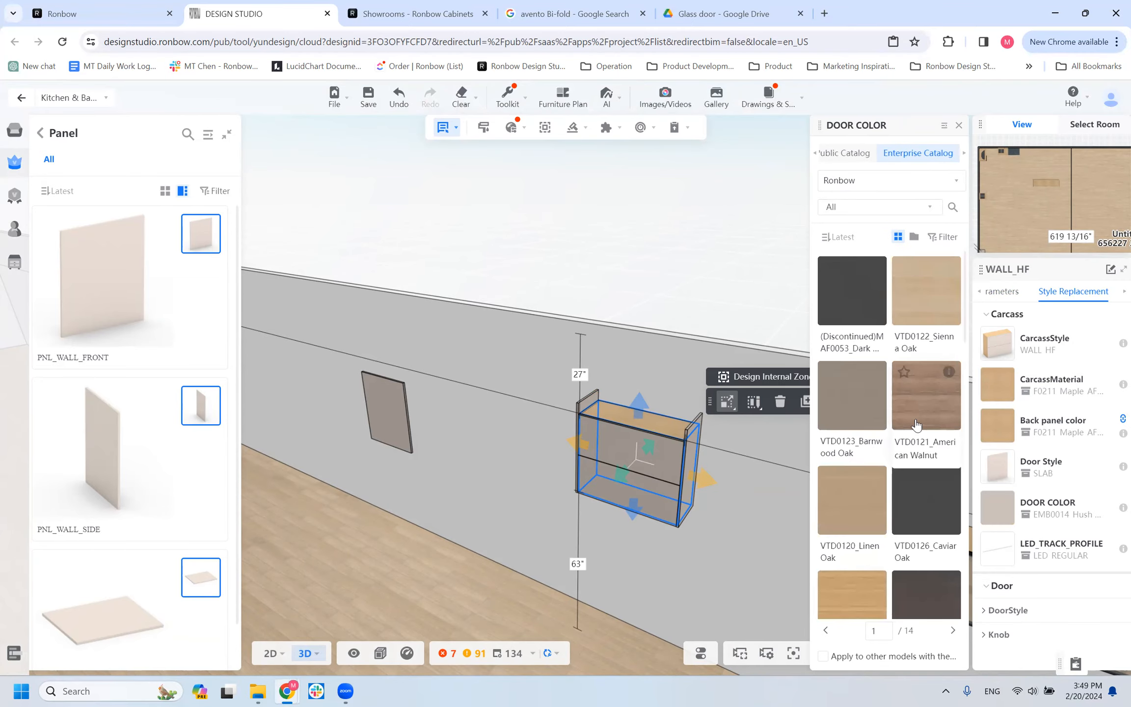
{"action": "left_click", "coordinate": [916, 423]}
{"action": "left_click", "coordinate": [996, 384]}
Delete the PNL_WALL_SIDE panel on the cabinet side facing the front panel.
{"action": "left_click", "coordinate": [589, 402]}
{"action": "left_click_drag", "start_coordinate": [549, 452], "coordinate": [699, 426]}
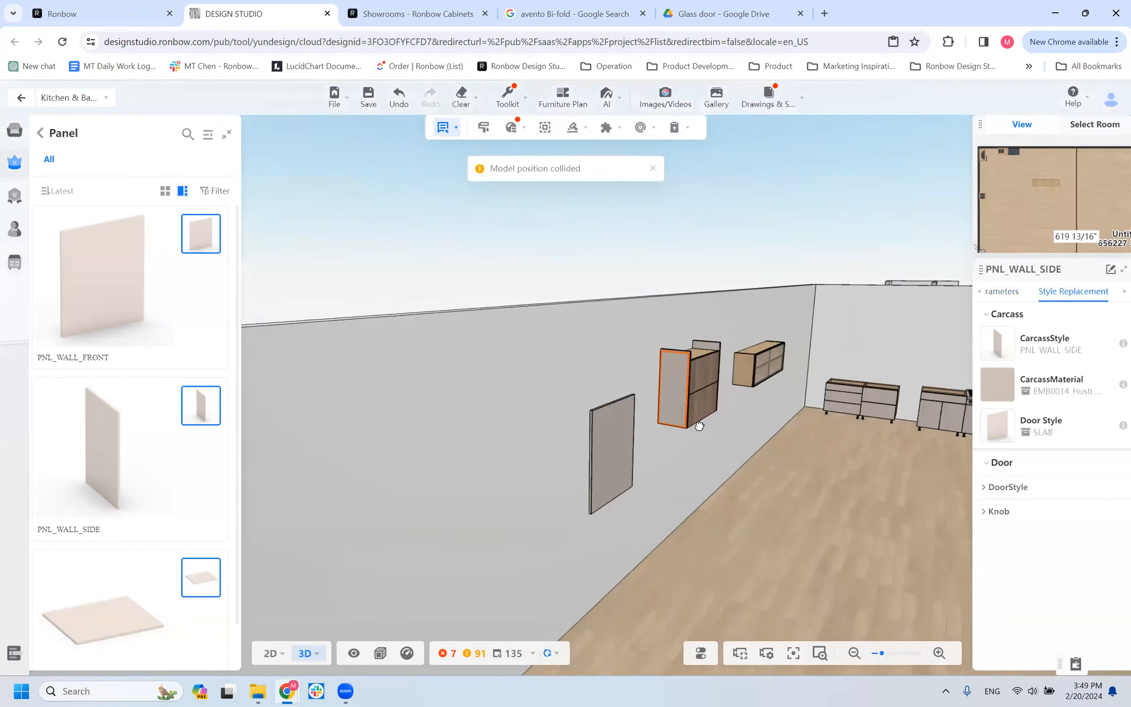
{"action": "left_click", "coordinate": [700, 426]}
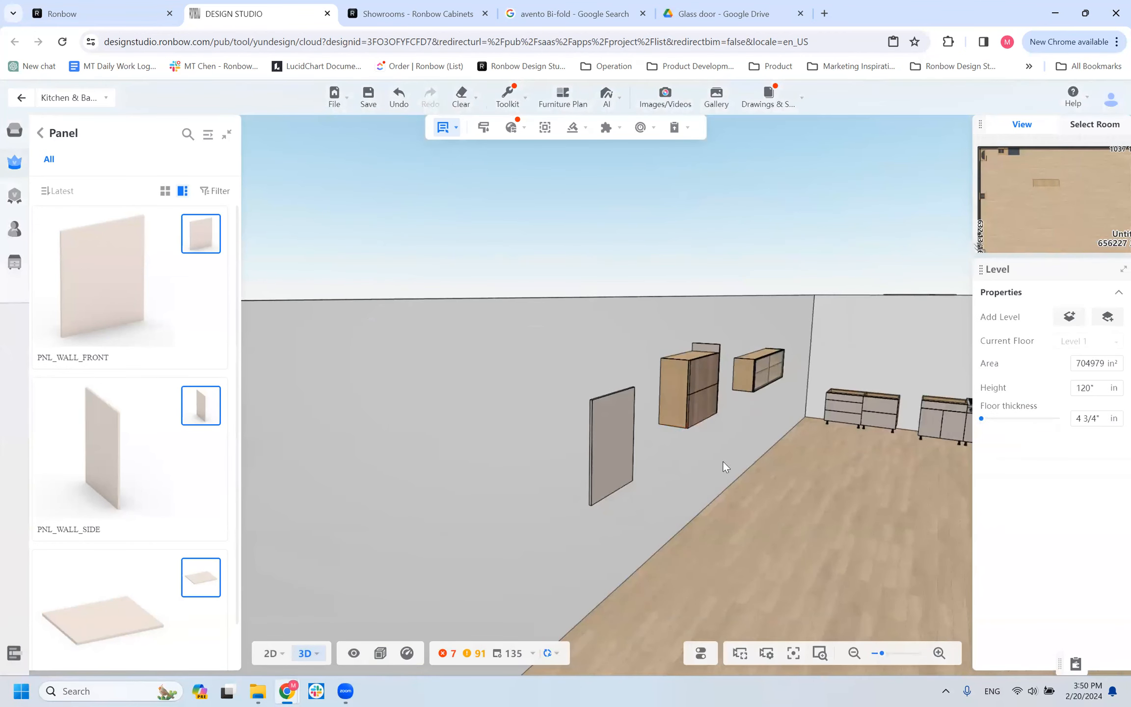
Change the WALL_HF cabinet's CarcassMaterial to VTD0121_American Walnut.
{"action": "scroll", "coordinate": [730, 440], "scroll_direction": "up", "scroll_amount": 5}
{"action": "left_click", "coordinate": [752, 422]}
{"action": "left_click", "coordinate": [782, 387]}
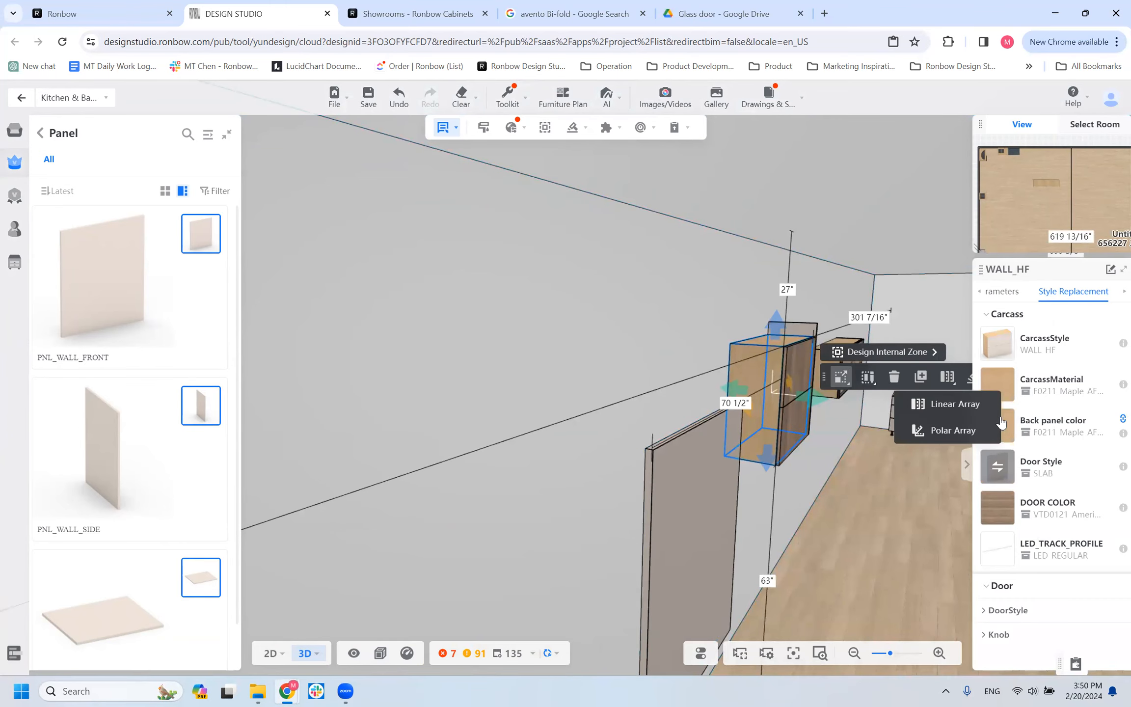
{"action": "left_click", "coordinate": [1003, 386]}
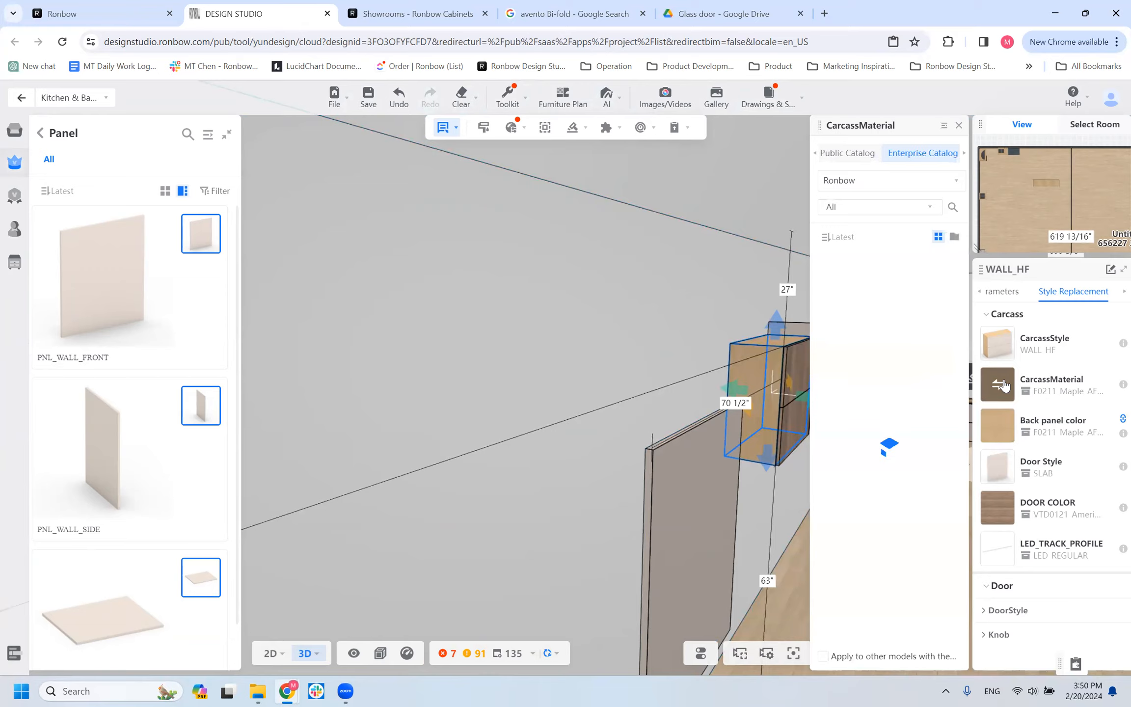
{"action": "left_click", "coordinate": [904, 375]}
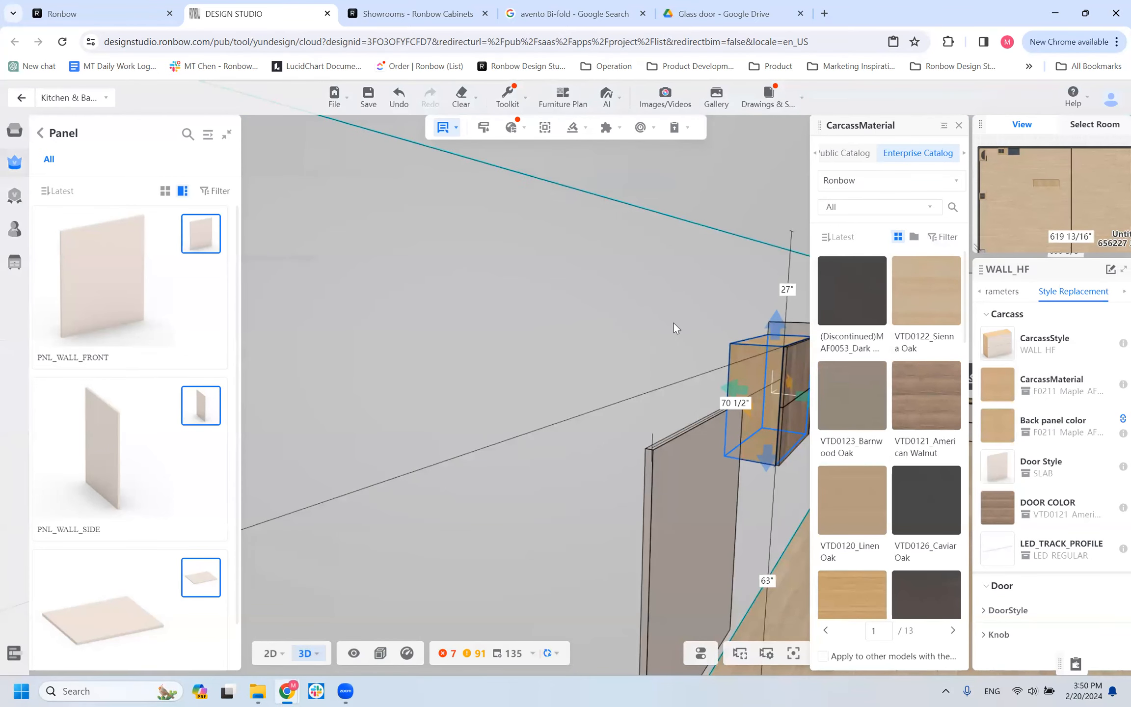
Open the cabinet's lift doors to view the interior and underside, and close them again.
{"action": "left_click_drag", "start_coordinate": [525, 329], "coordinate": [444, 325]}
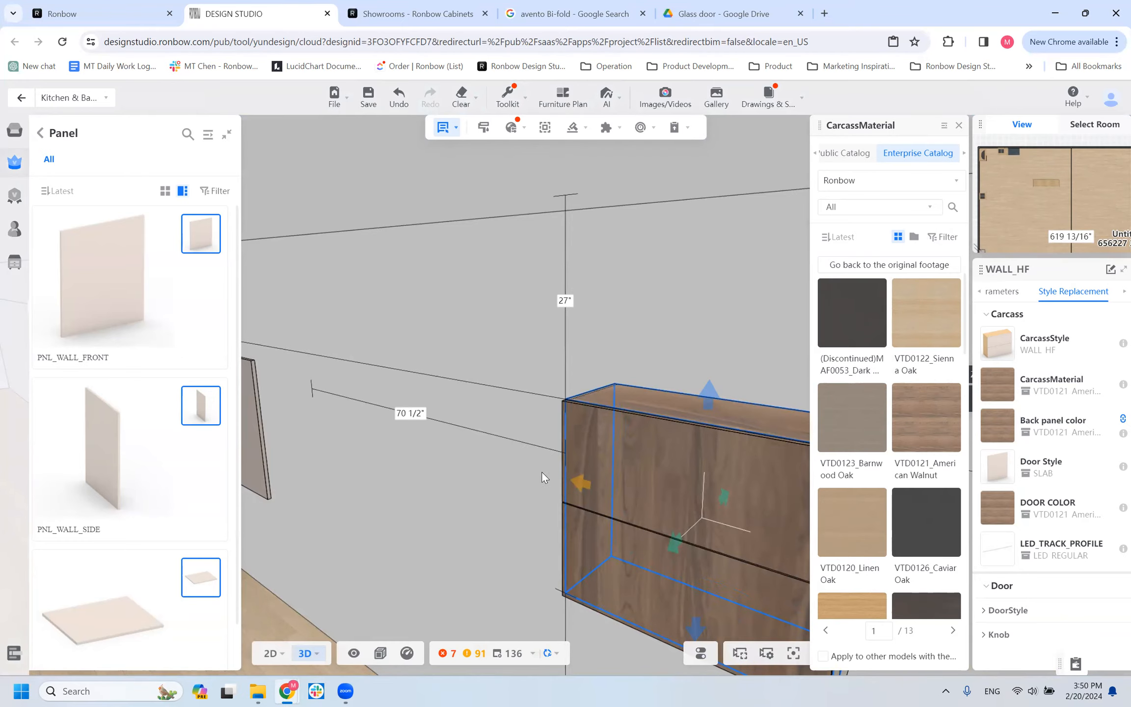
{"action": "scroll", "coordinate": [639, 287], "scroll_direction": "down", "scroll_amount": 4}
{"action": "left_click", "coordinate": [640, 287]}
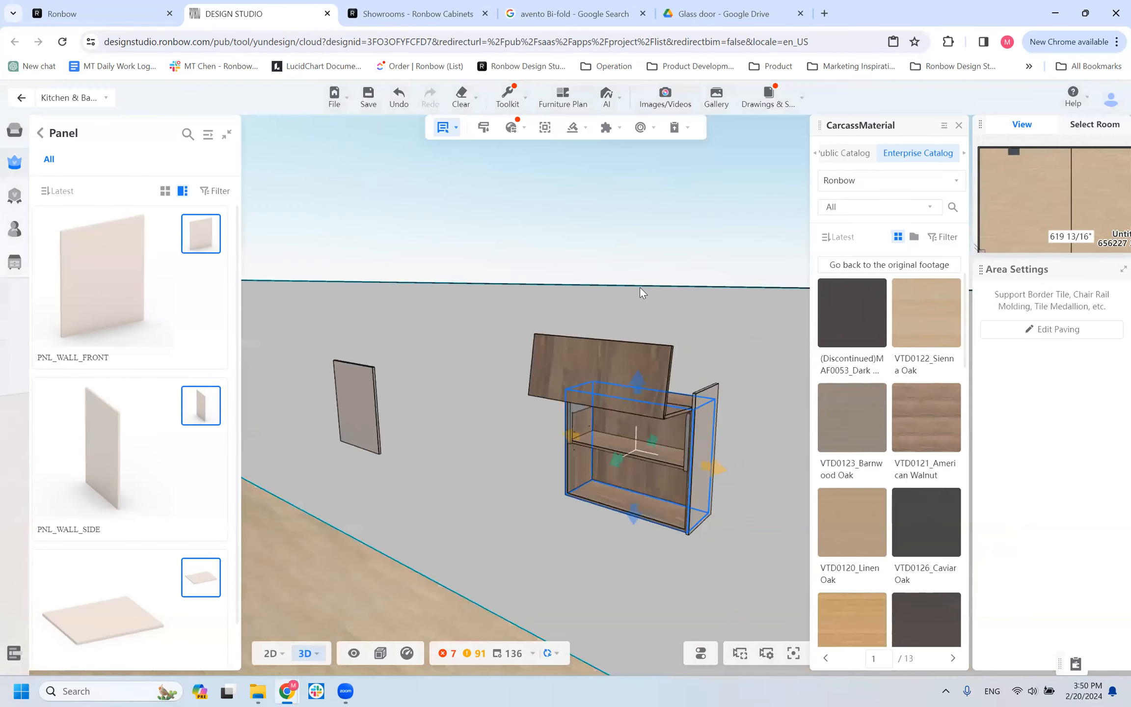
{"action": "left_click_drag", "start_coordinate": [711, 499], "coordinate": [775, 455]}
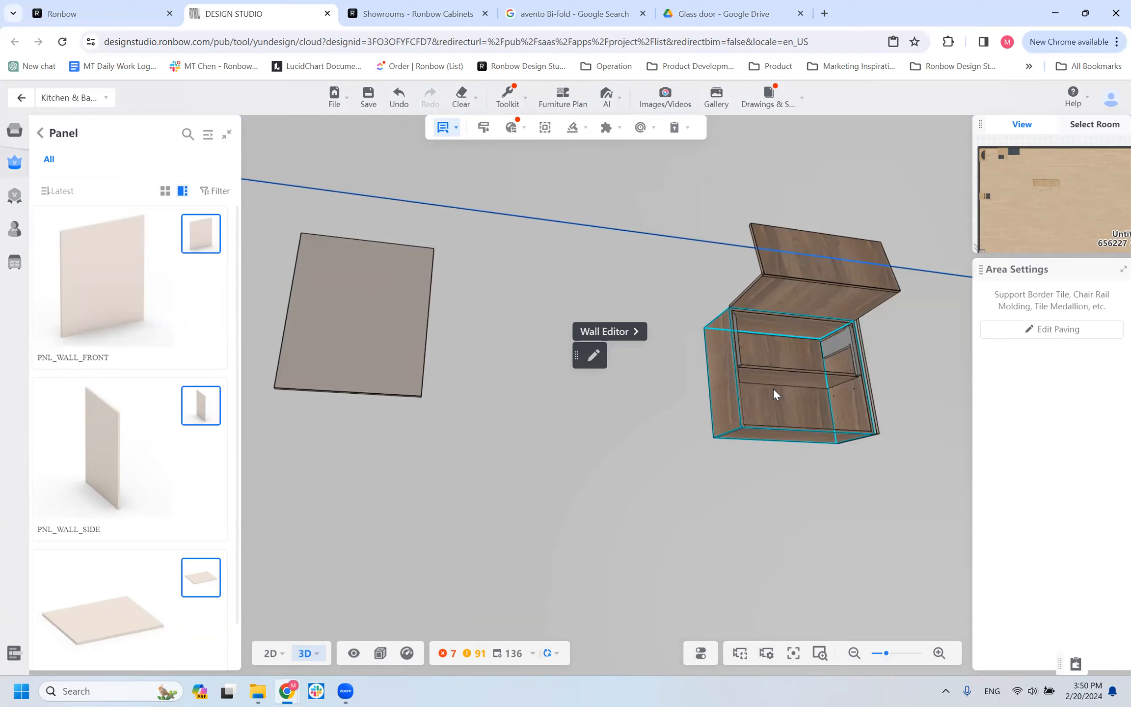
{"action": "key", "text": "o"}
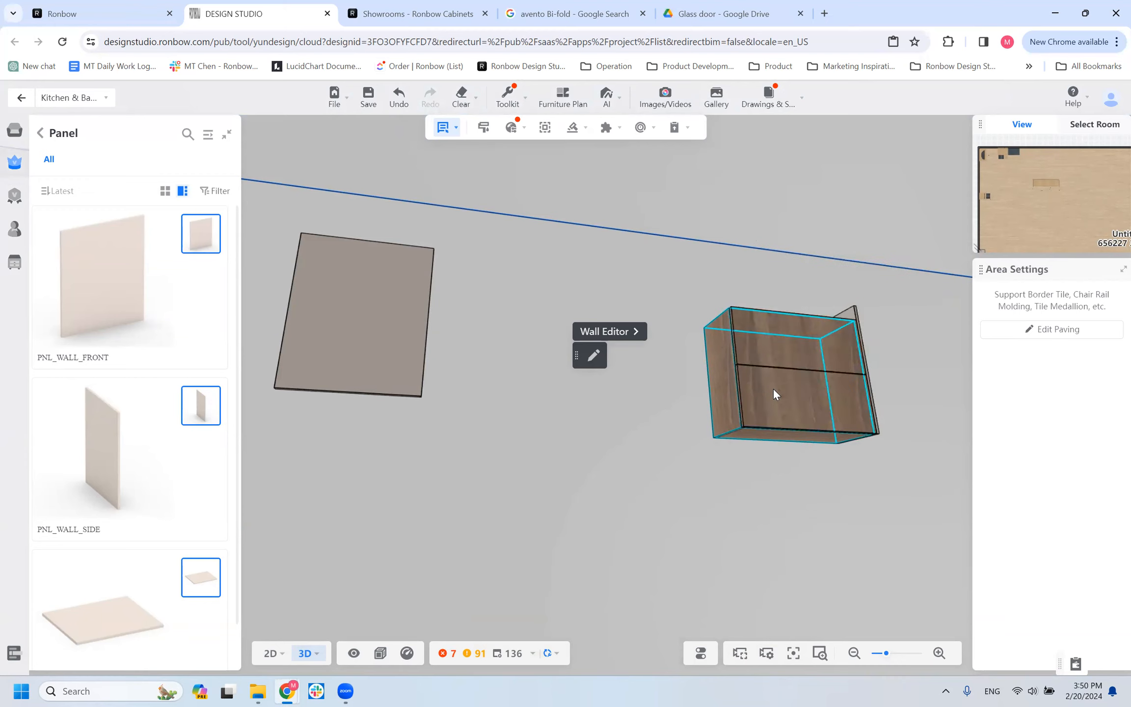
Select the remaining PNL_WALL_SIDE panel and compare it with the exposed carcass side of the cabinet.
{"action": "left_click_drag", "start_coordinate": [772, 497], "coordinate": [663, 518]}
{"action": "left_click", "coordinate": [802, 444]}
{"action": "left_click", "coordinate": [802, 444]}
{"action": "left_click_drag", "start_coordinate": [600, 545], "coordinate": [703, 443]}
{"action": "left_click", "coordinate": [704, 444]}
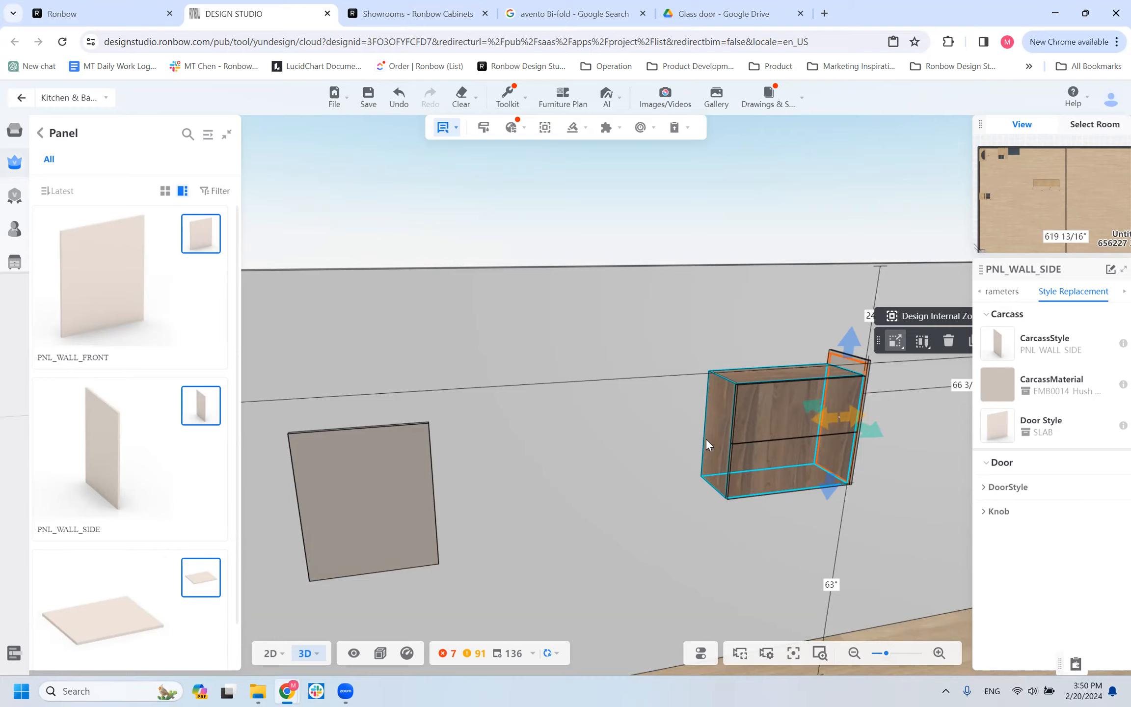
Review the PNL_WALL_FRONT panel's style replacement options and its size and reveal parameters, comparing them with the WALL_HF cabinet's parameters.
{"action": "scroll", "coordinate": [442, 432], "scroll_direction": "down", "scroll_amount": 3}
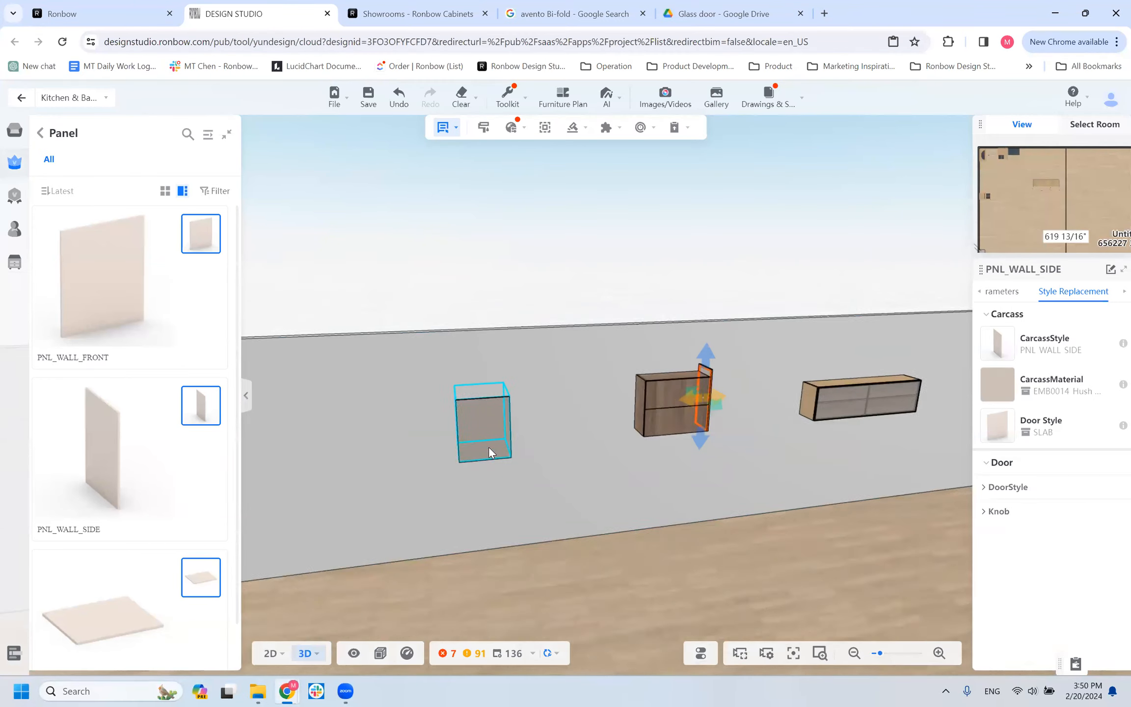
{"action": "scroll", "coordinate": [501, 461], "scroll_direction": "up", "scroll_amount": 2}
{"action": "scroll", "coordinate": [515, 482], "scroll_direction": "up", "scroll_amount": 1}
{"action": "left_click_drag", "start_coordinate": [537, 496], "coordinate": [501, 489]}
{"action": "left_click", "coordinate": [391, 456]}
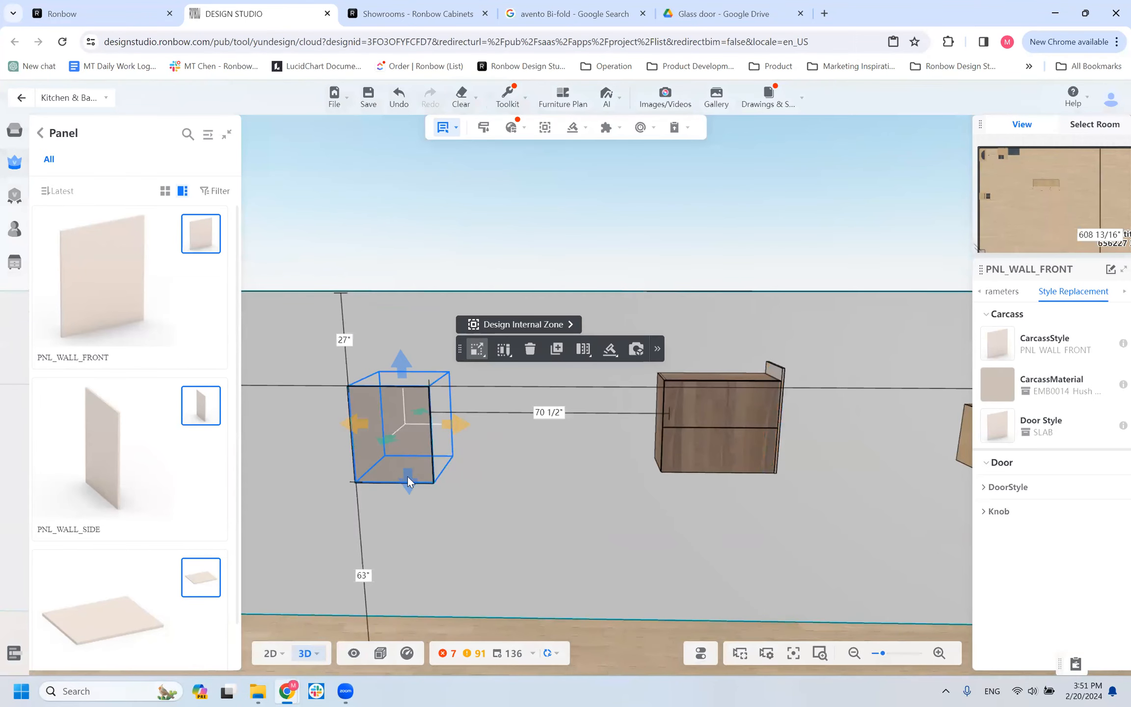
{"action": "left_click", "coordinate": [1019, 493]}
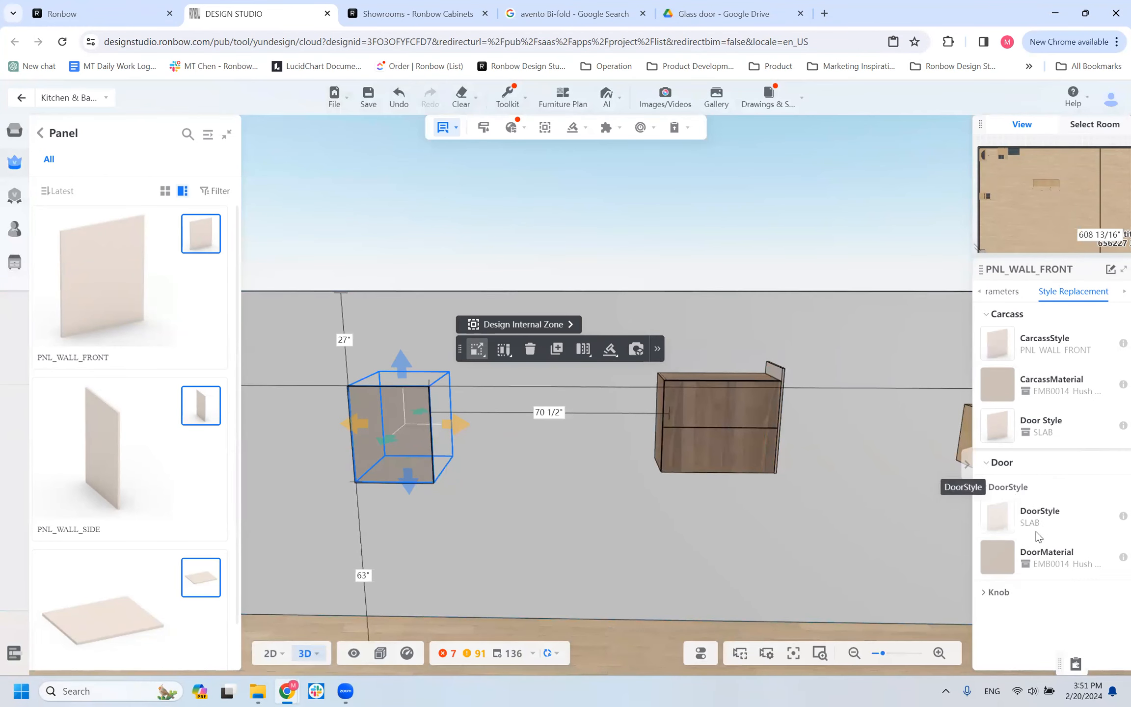
{"action": "left_click", "coordinate": [986, 464]}
{"action": "left_click", "coordinate": [989, 470]}
{"action": "left_click", "coordinate": [1012, 292]}
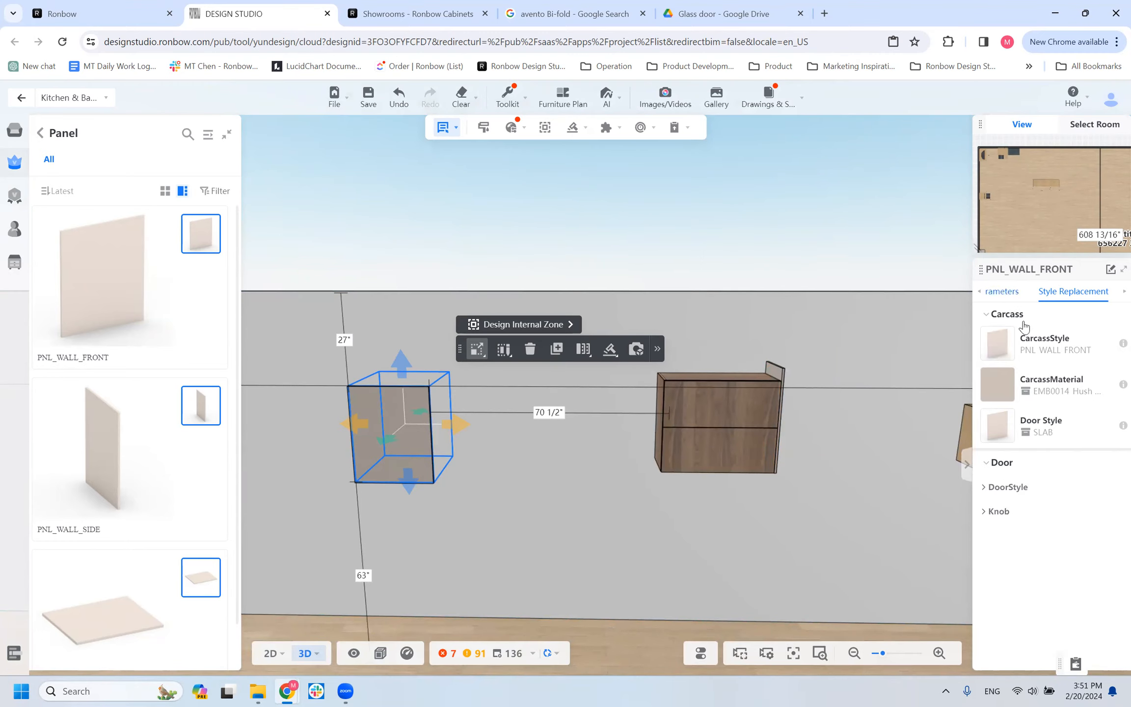
{"action": "left_click", "coordinate": [986, 492]}
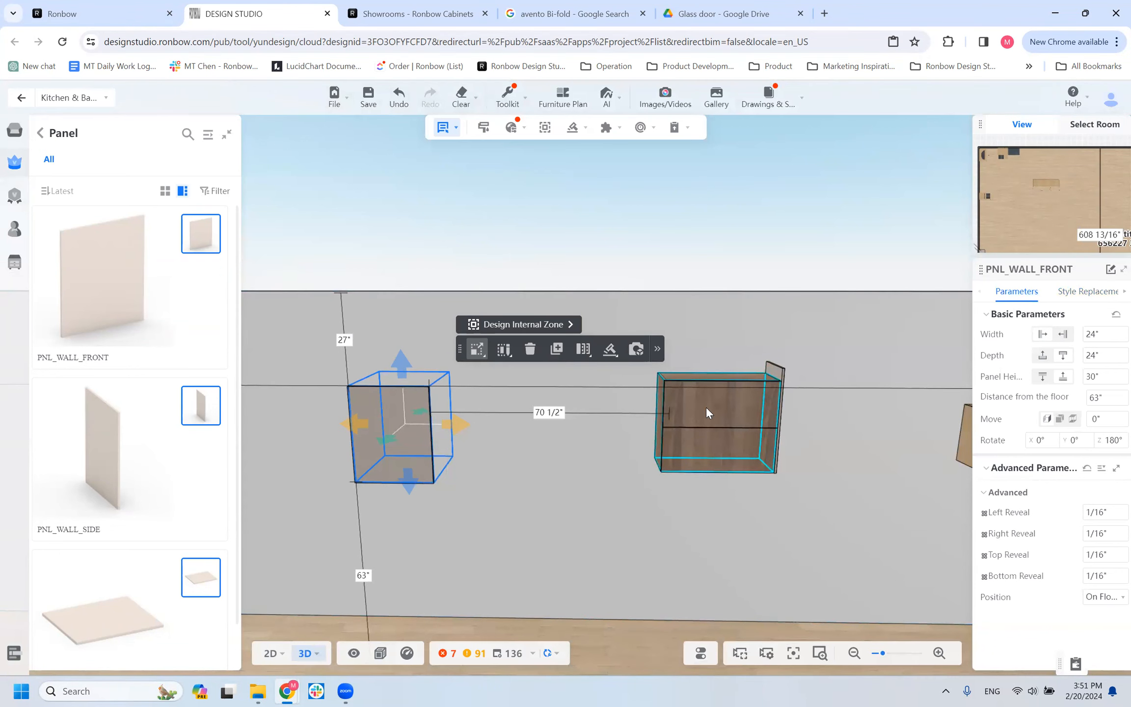
{"action": "left_click", "coordinate": [680, 396]}
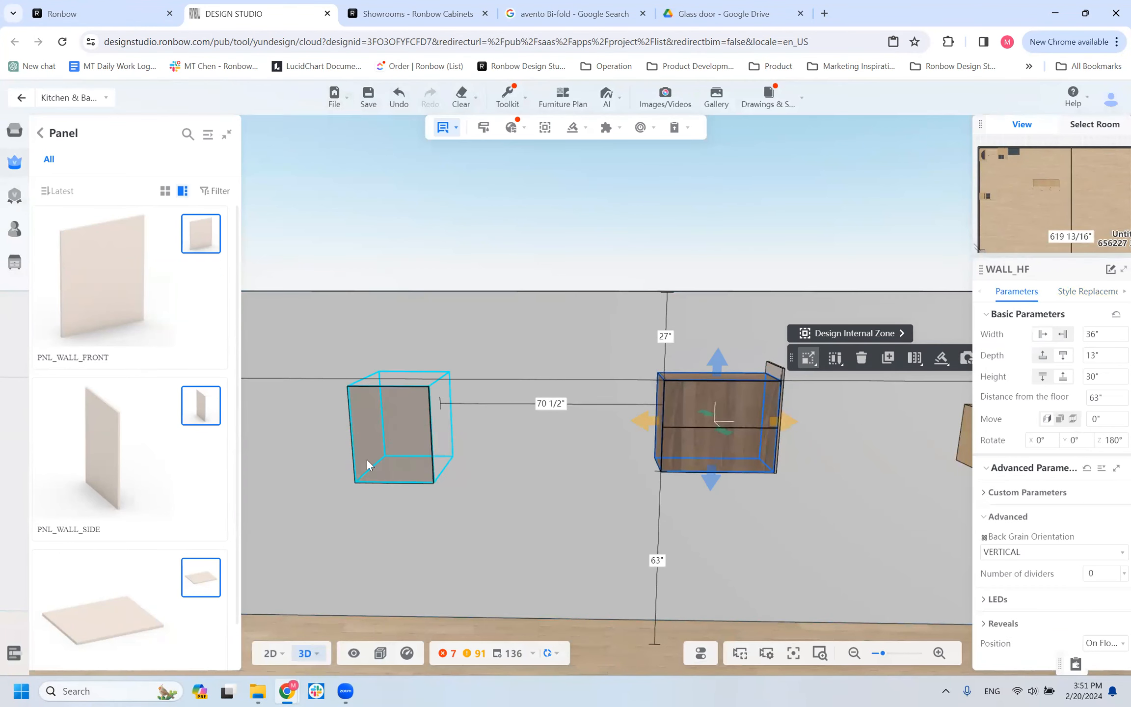
{"action": "left_click", "coordinate": [368, 459]}
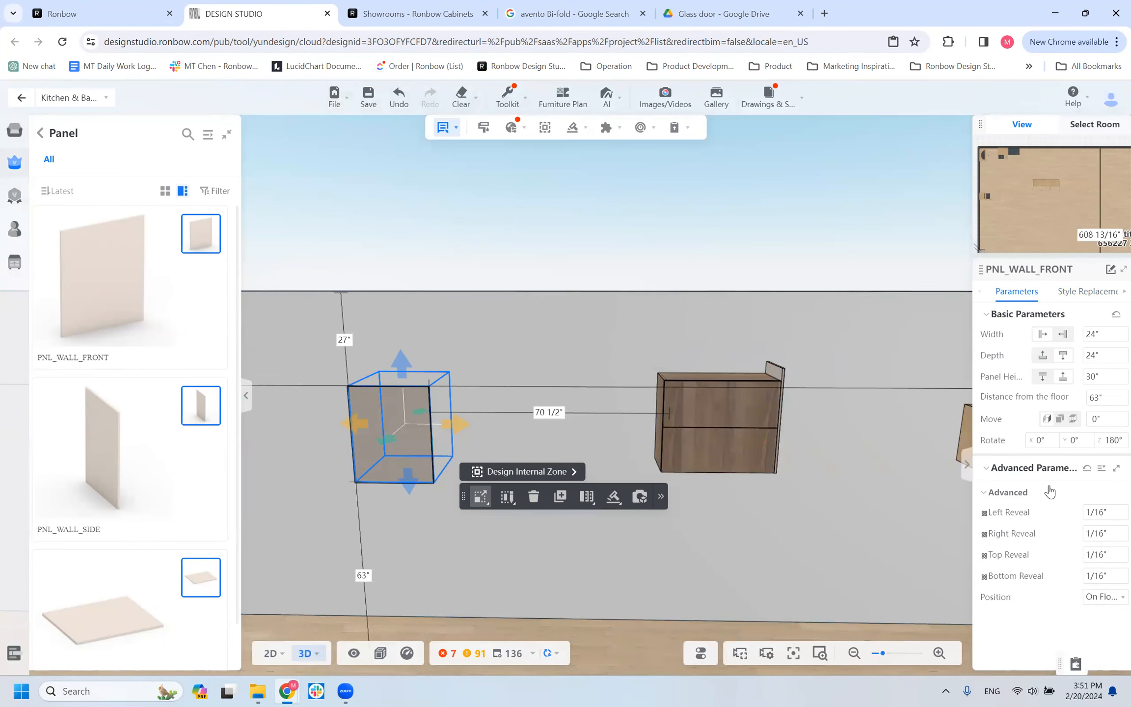
{"action": "scroll", "coordinate": [518, 375], "scroll_direction": "down", "scroll_amount": 5}
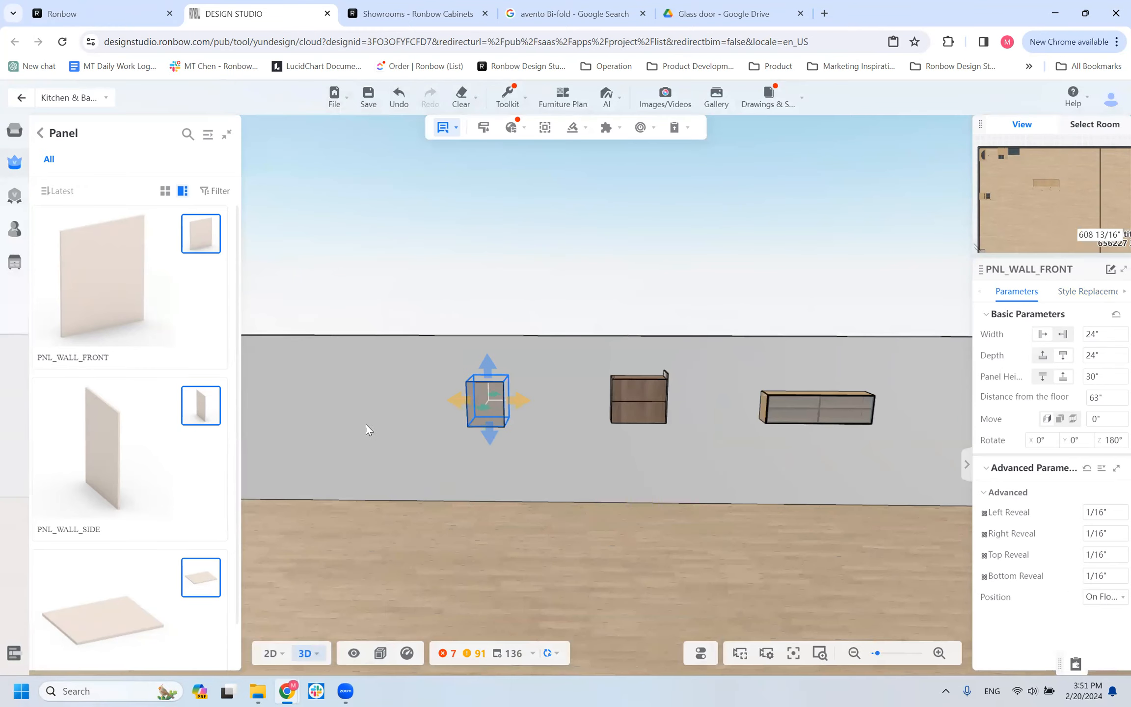
Place a PNL_HORI panel against the wall directly below the WALL_HF cabinet, 34 1/2" above the floor.
{"action": "left_click", "coordinate": [414, 404]}
{"action": "scroll", "coordinate": [108, 595], "scroll_direction": "down", "scroll_amount": 1}
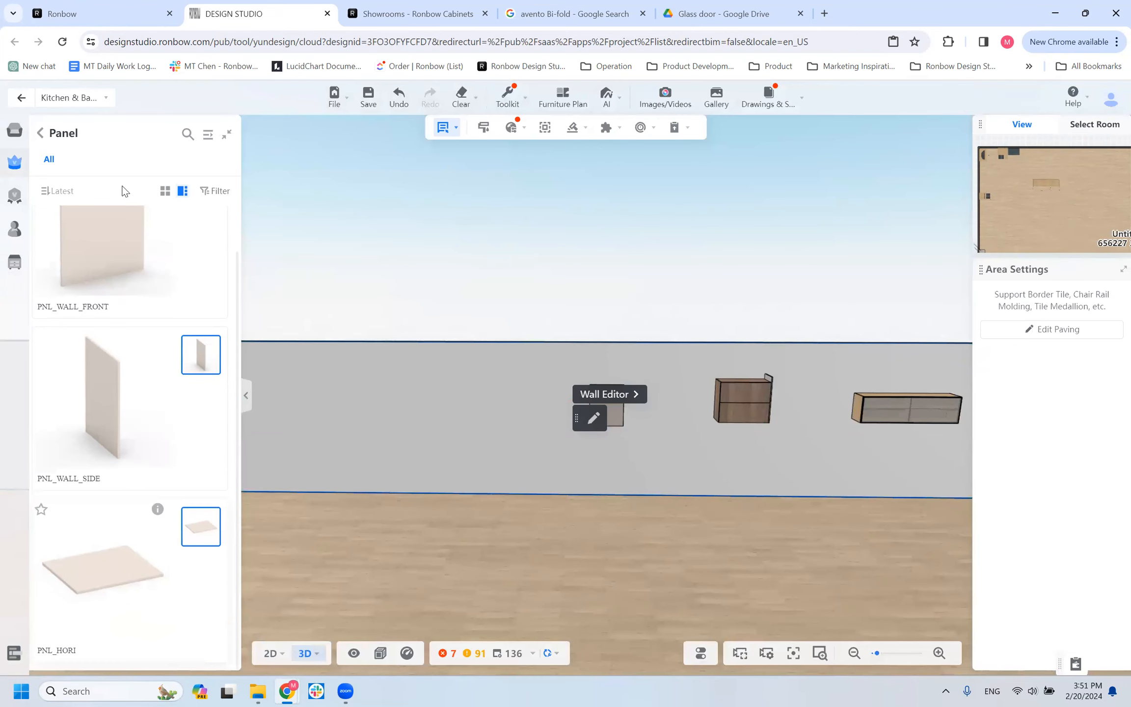
{"action": "left_click", "coordinate": [106, 578]}
{"action": "left_click_drag", "start_coordinate": [119, 593], "coordinate": [461, 538]}
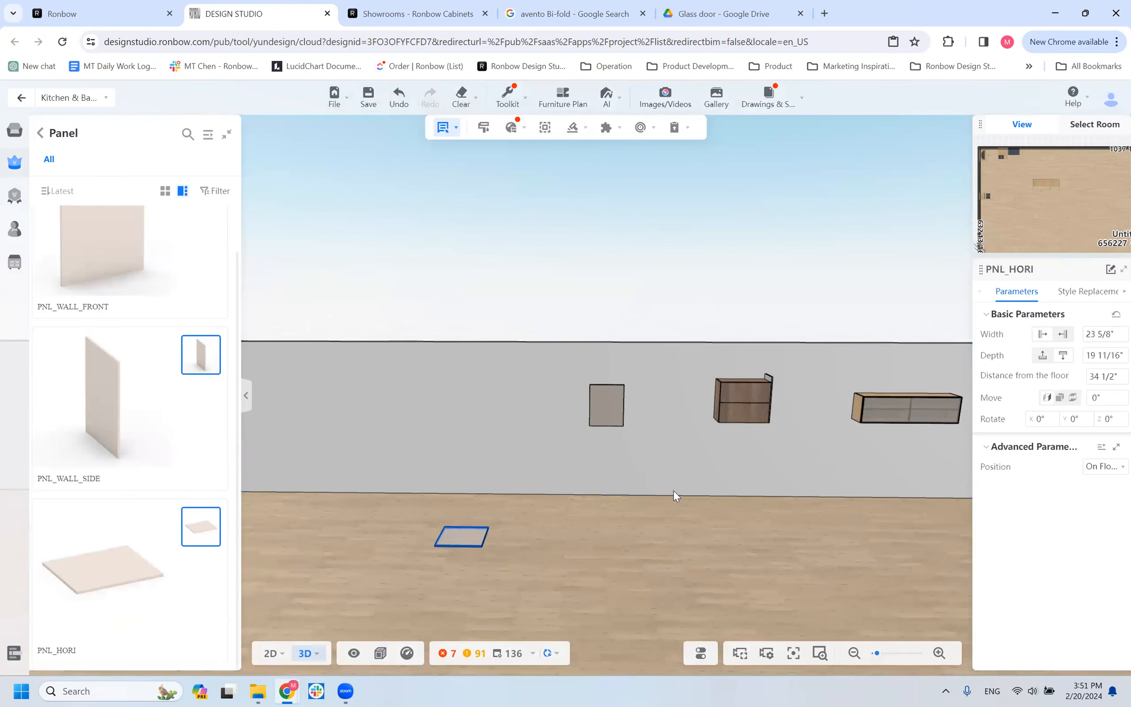
{"action": "left_click", "coordinate": [731, 434]}
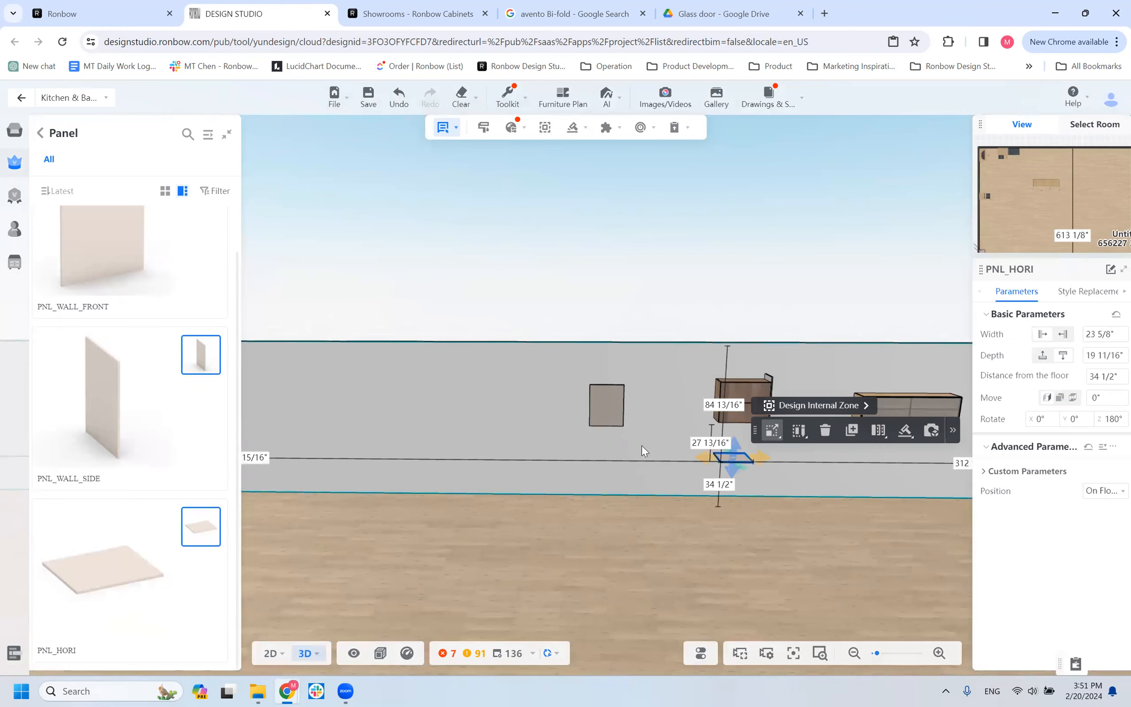
Set the PNL_HORI panel's distance from the floor to 64 1/4" and inspect its fit from below the cabinet.
{"action": "left_click_drag", "start_coordinate": [629, 424], "coordinate": [758, 379]}
{"action": "left_click", "coordinate": [758, 379]}
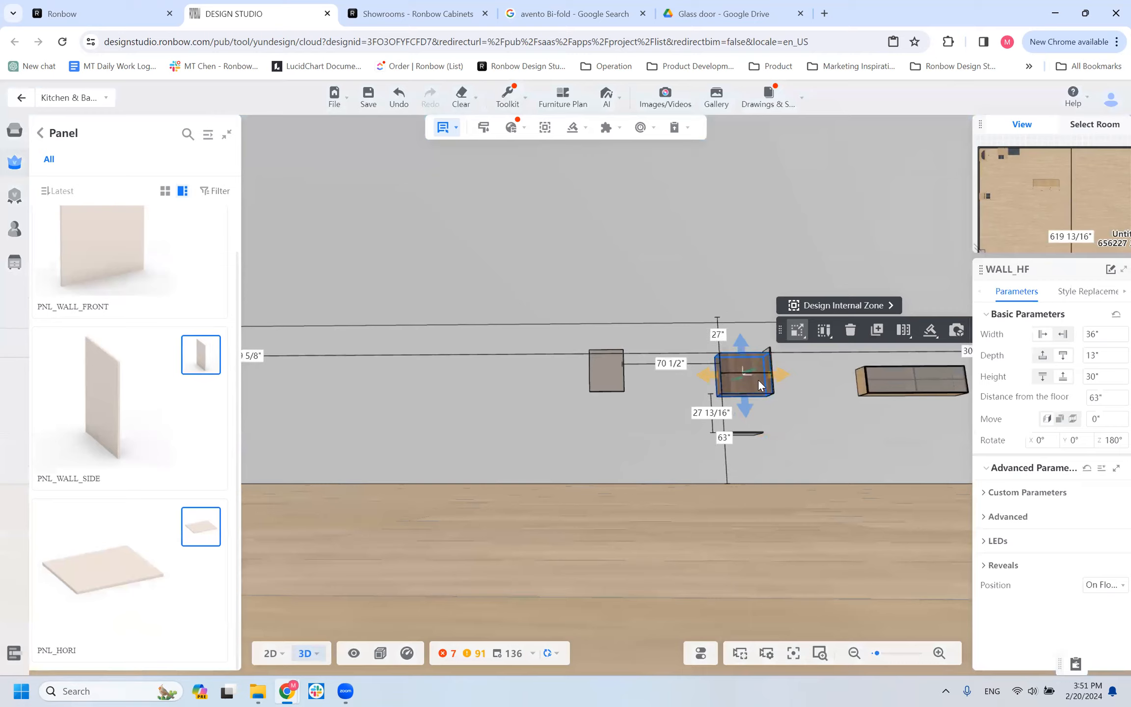
{"action": "left_click", "coordinate": [751, 433]}
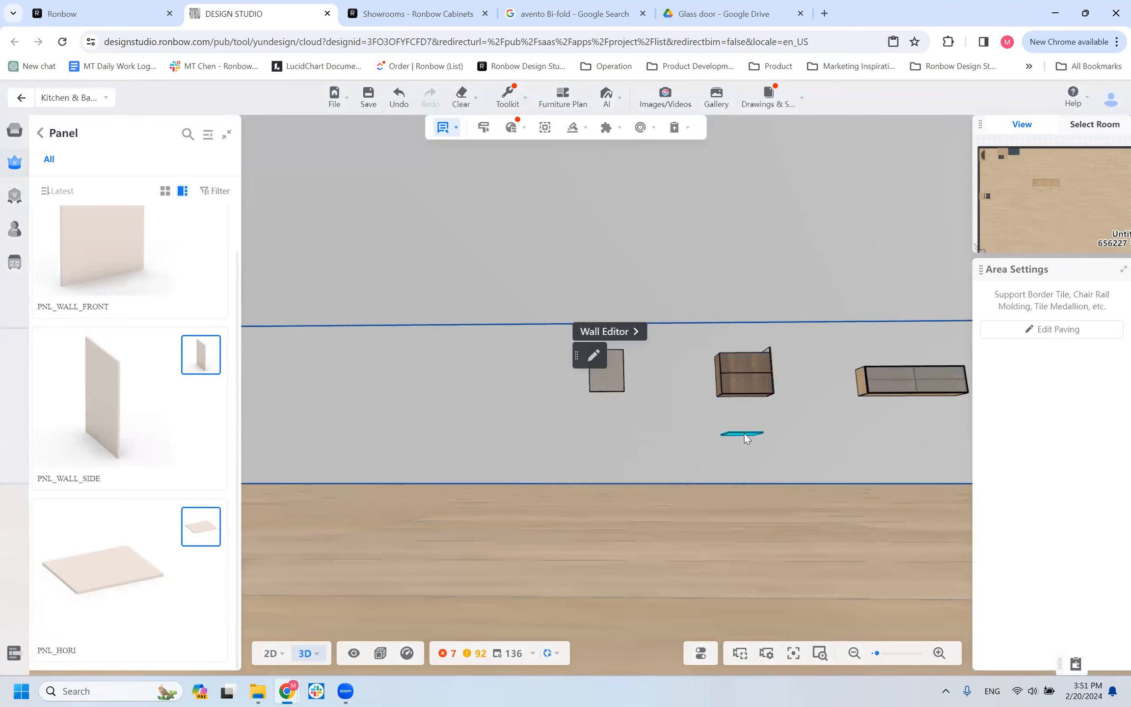
{"action": "left_click", "coordinate": [744, 434]}
{"action": "left_click", "coordinate": [1109, 381]}
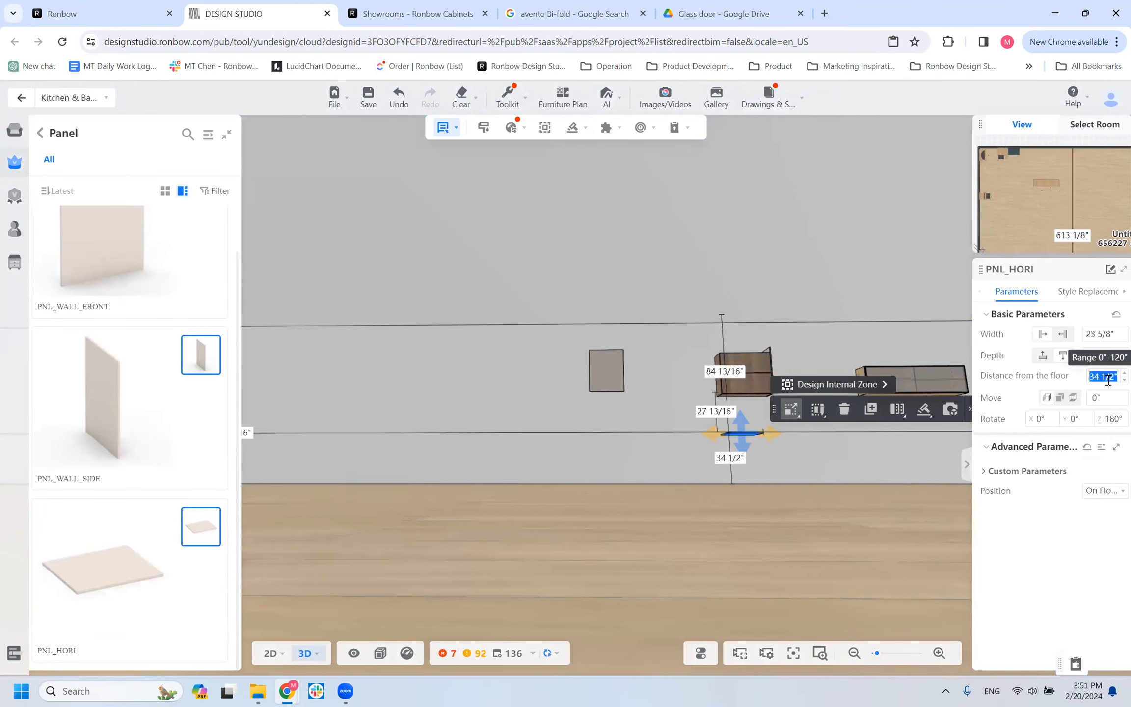
{"action": "type", "text": "6"}
{"action": "key", "text": "Return"}
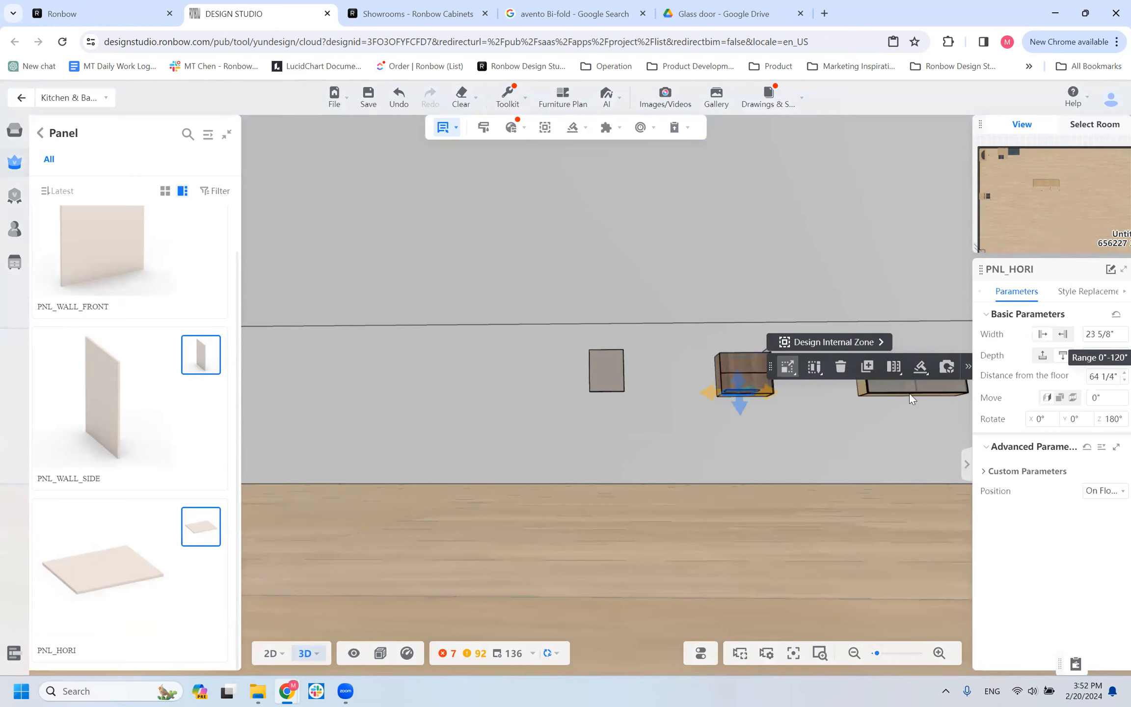
{"action": "scroll", "coordinate": [780, 433], "scroll_direction": "up", "scroll_amount": 3}
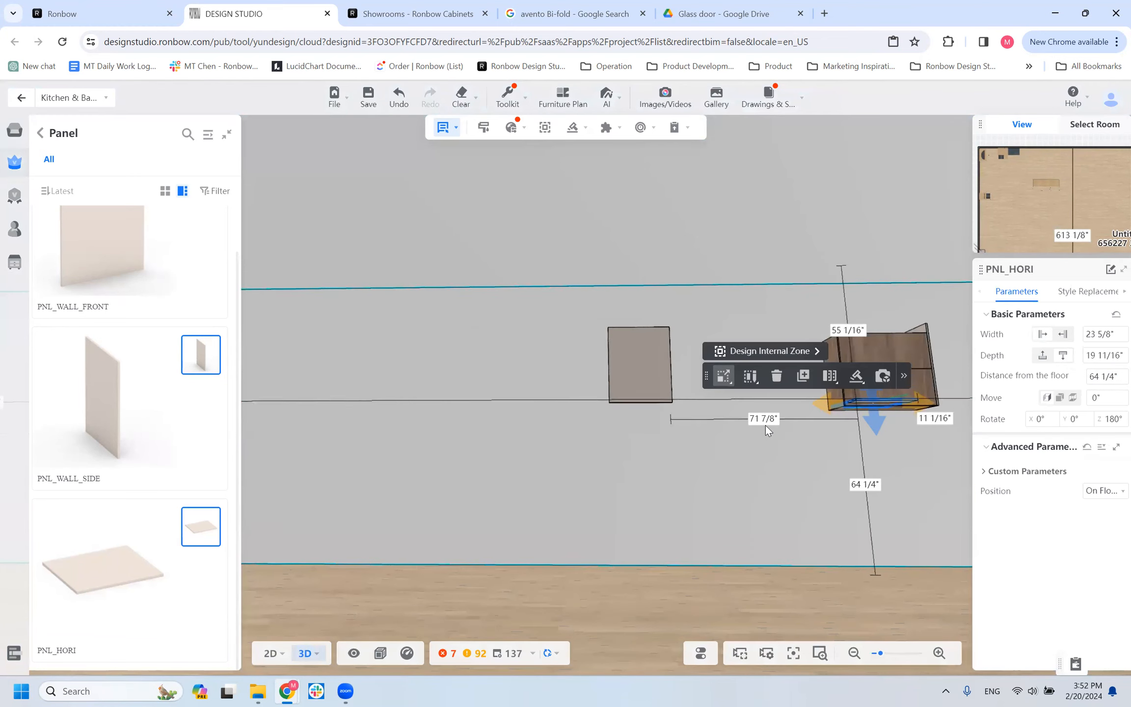
{"action": "left_click_drag", "start_coordinate": [725, 495], "coordinate": [741, 426]}
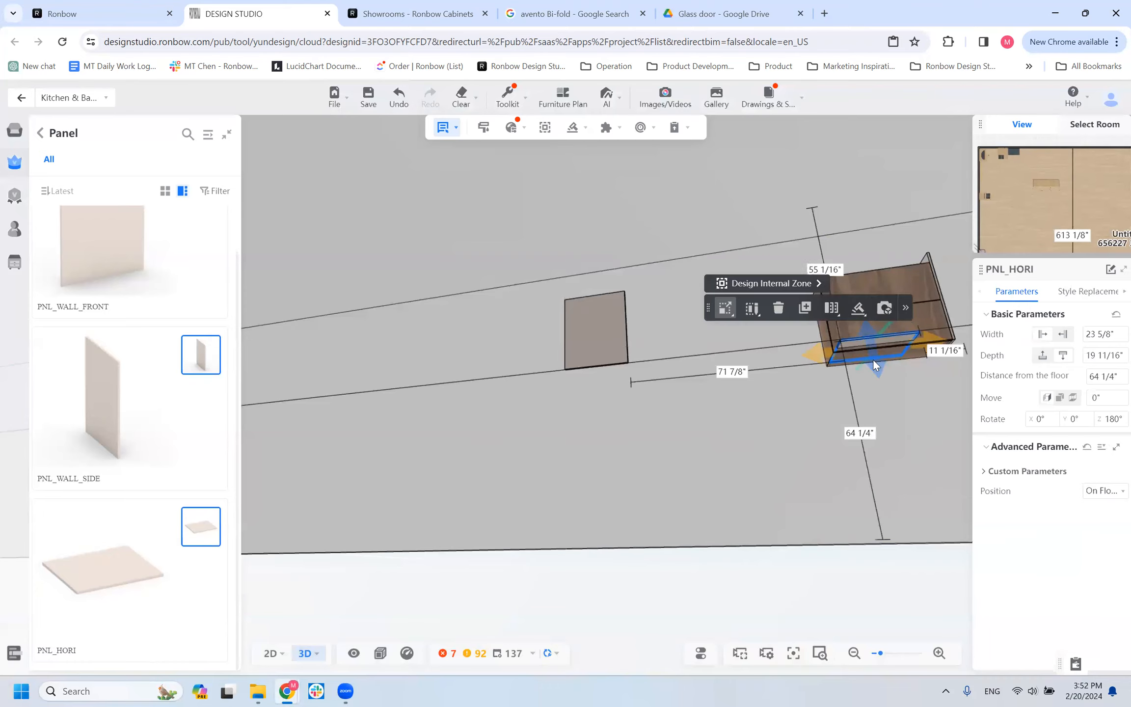
Set the PNL_HORI panel's distance from the floor to 62 1/4" so that it sits under the WALL_HF cabinet.
{"action": "left_click", "coordinate": [926, 281]}
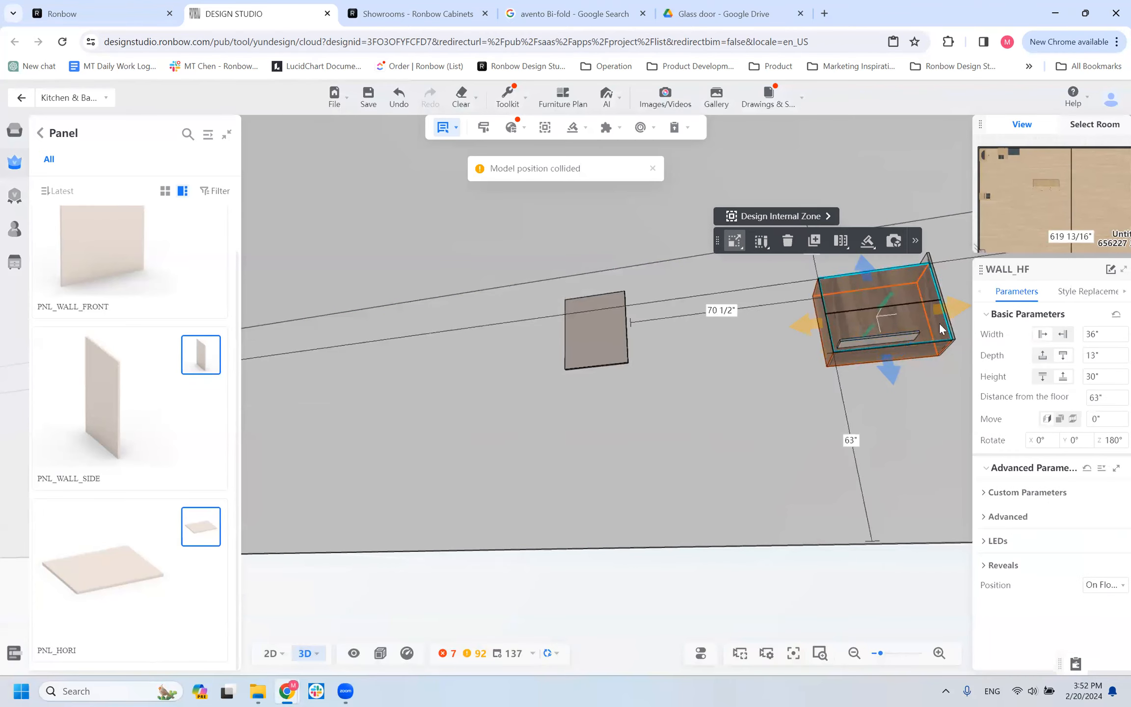
{"action": "left_click", "coordinate": [872, 340]}
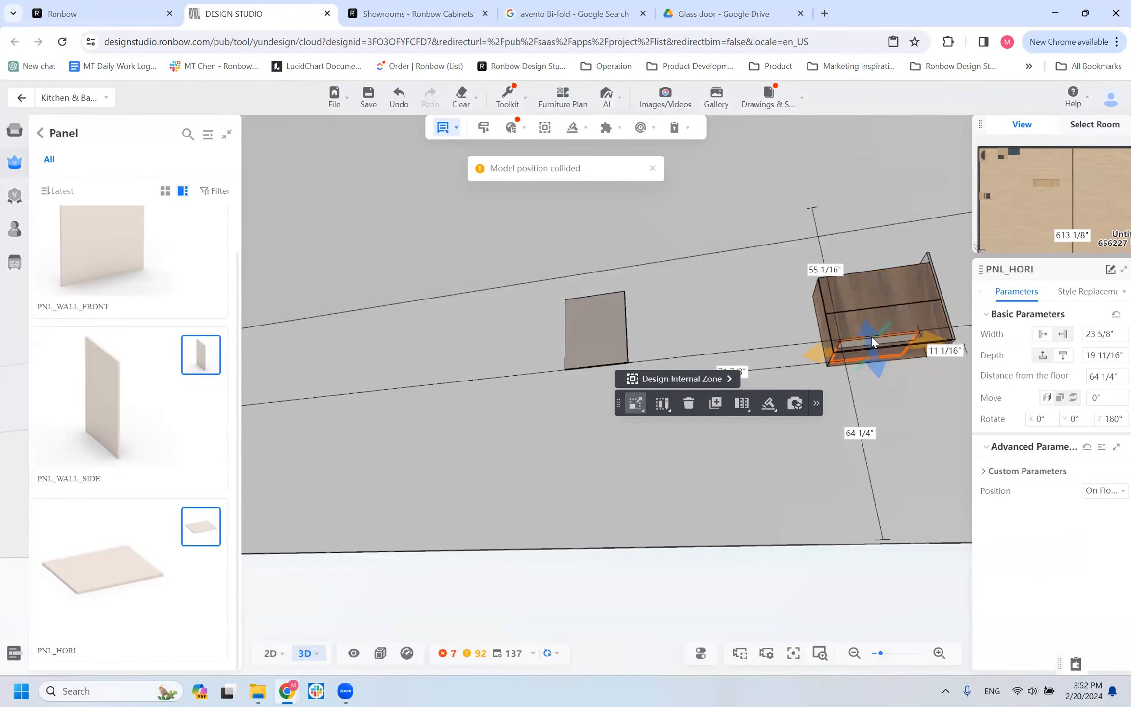
{"action": "left_click", "coordinate": [1096, 377]}
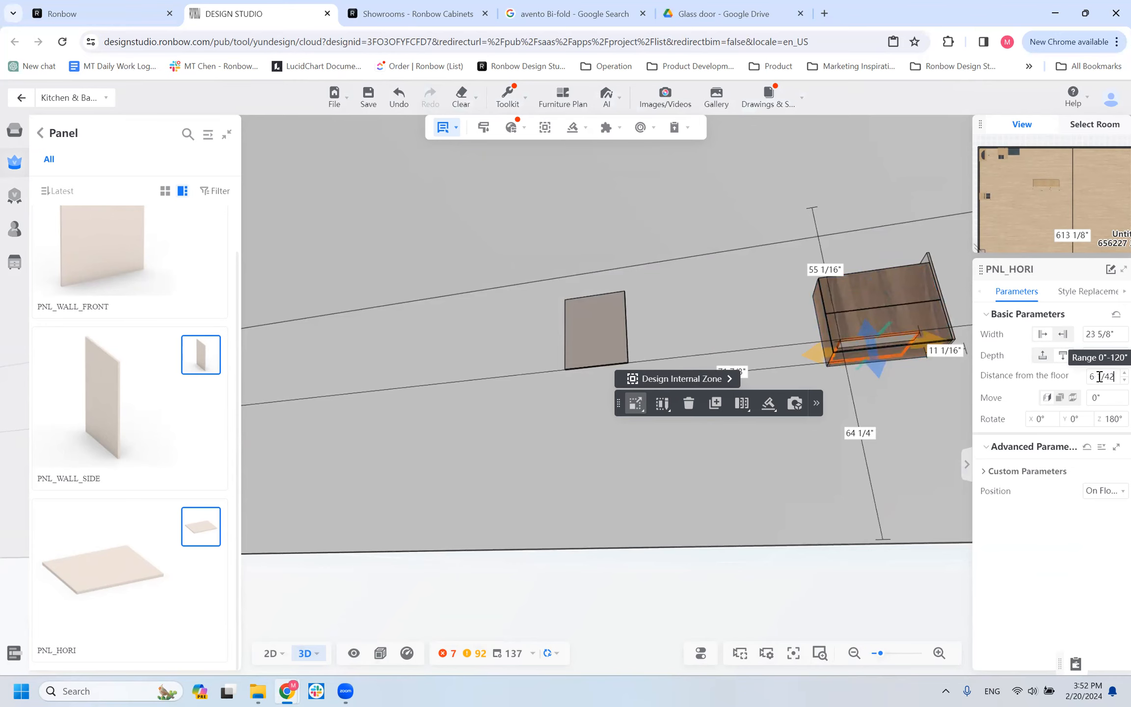
{"action": "type", "text": "6"}
{"action": "key", "text": "Return"}
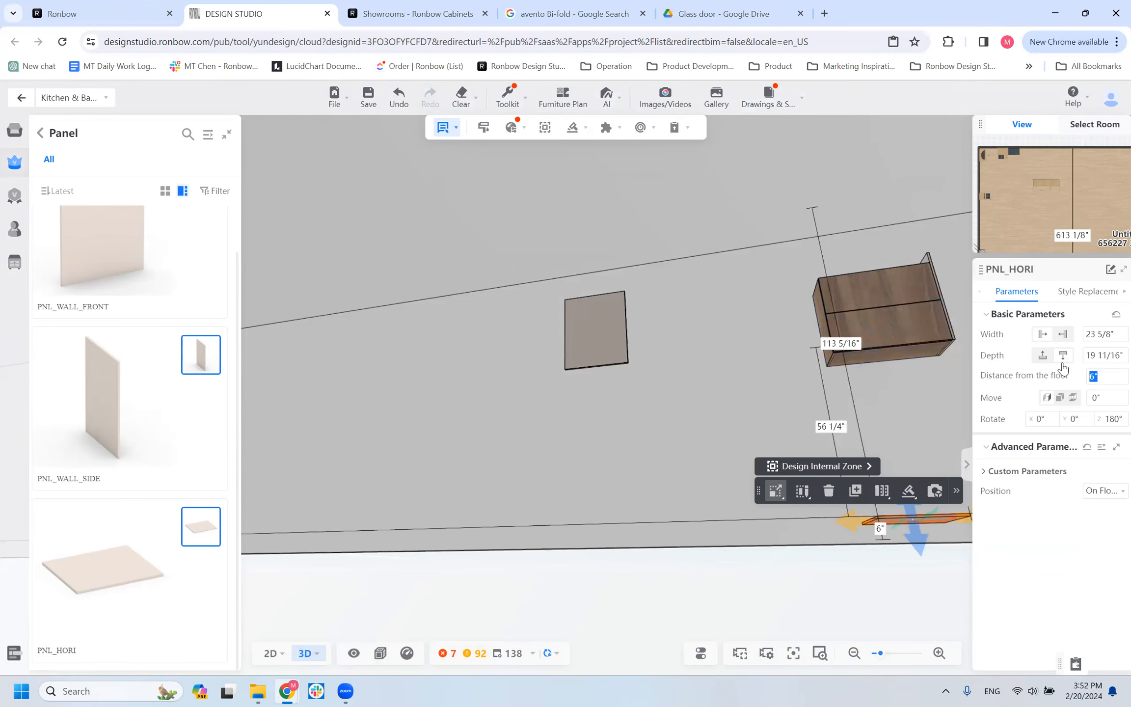
{"action": "type", "text": "62.25"}
{"action": "key", "text": "Return"}
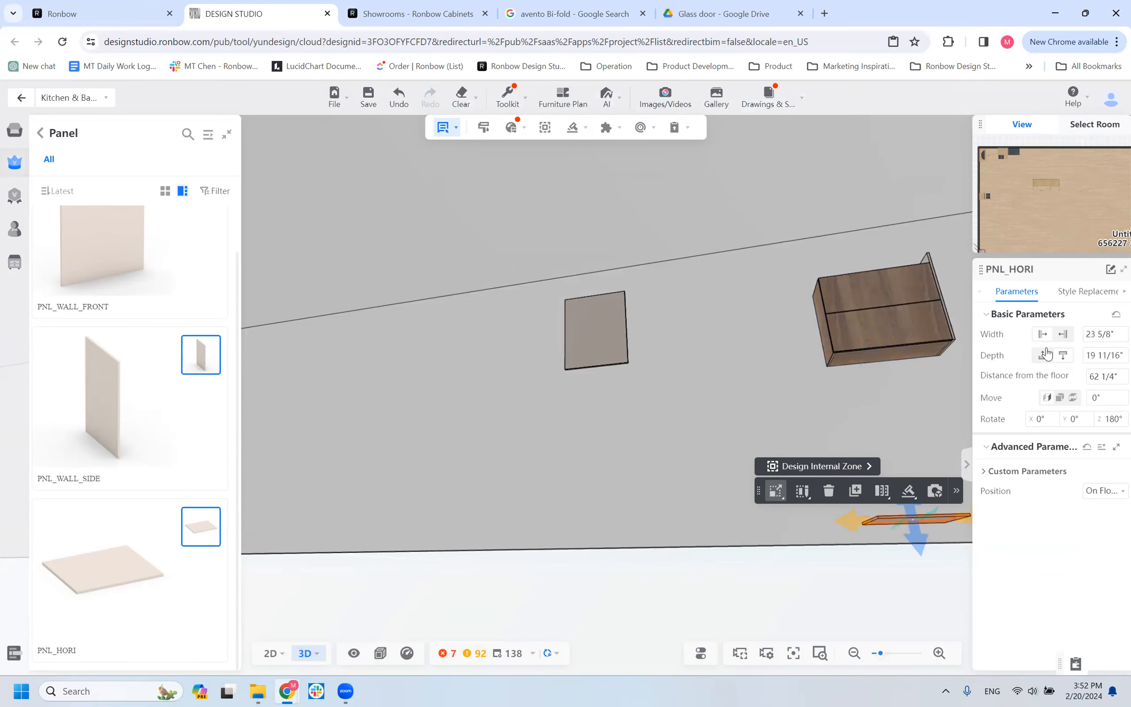
{"action": "left_click_drag", "start_coordinate": [812, 450], "coordinate": [728, 312]}
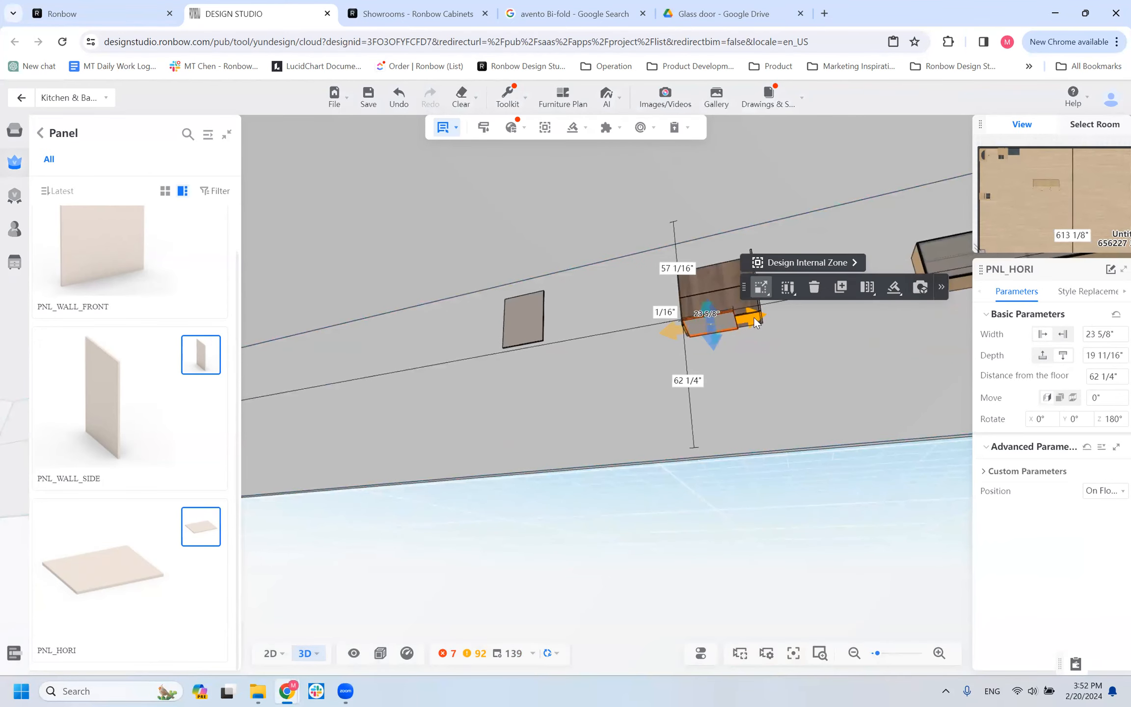
{"action": "key", "text": "Escape"}
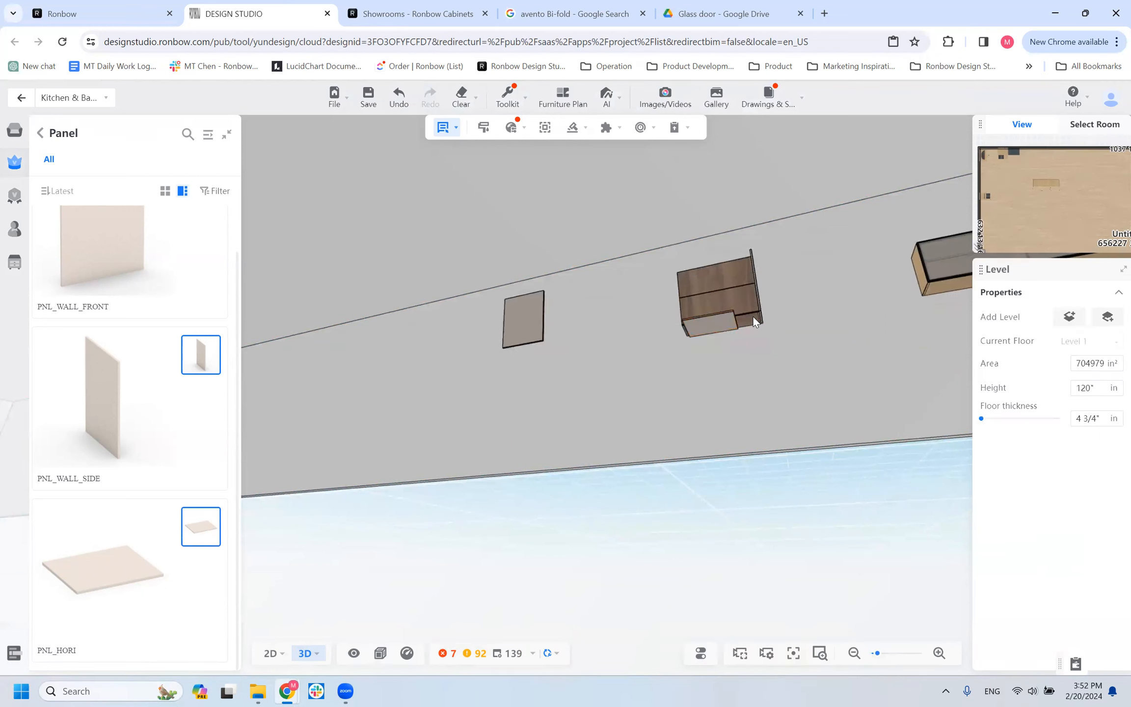
Search the enterprise materials for maple and change the WALL_HF cabinet's CarcassMaterial to F0211_Maple.
{"action": "left_click", "coordinate": [734, 285]}
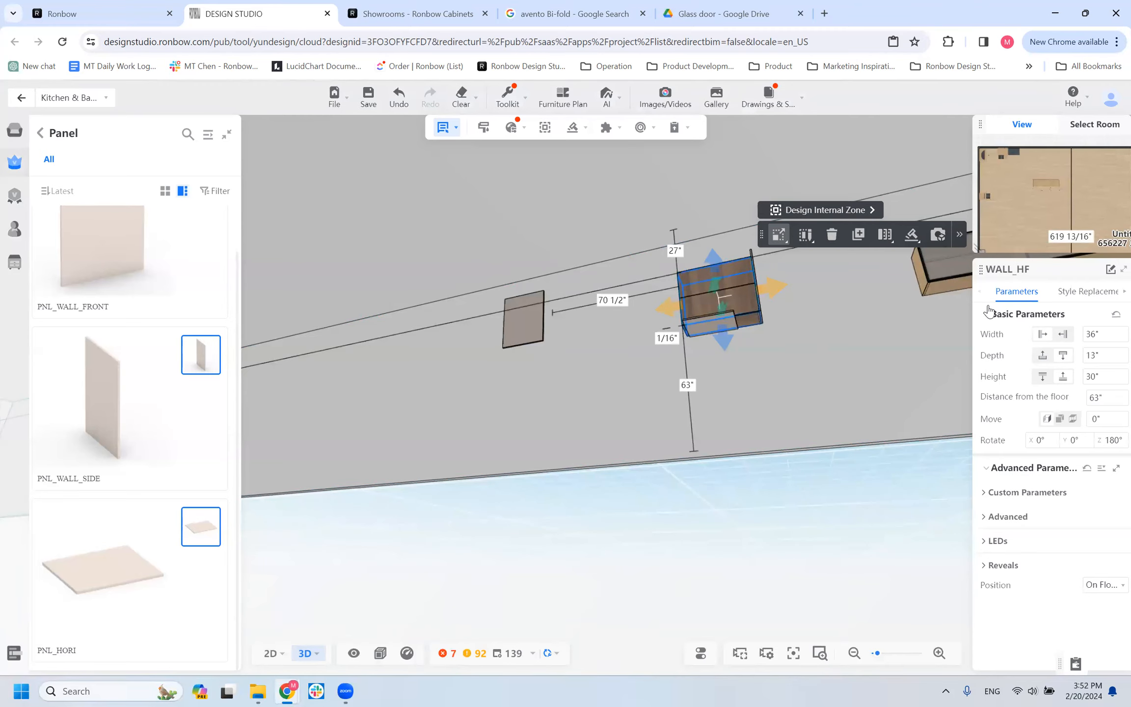
{"action": "left_click", "coordinate": [1070, 294]}
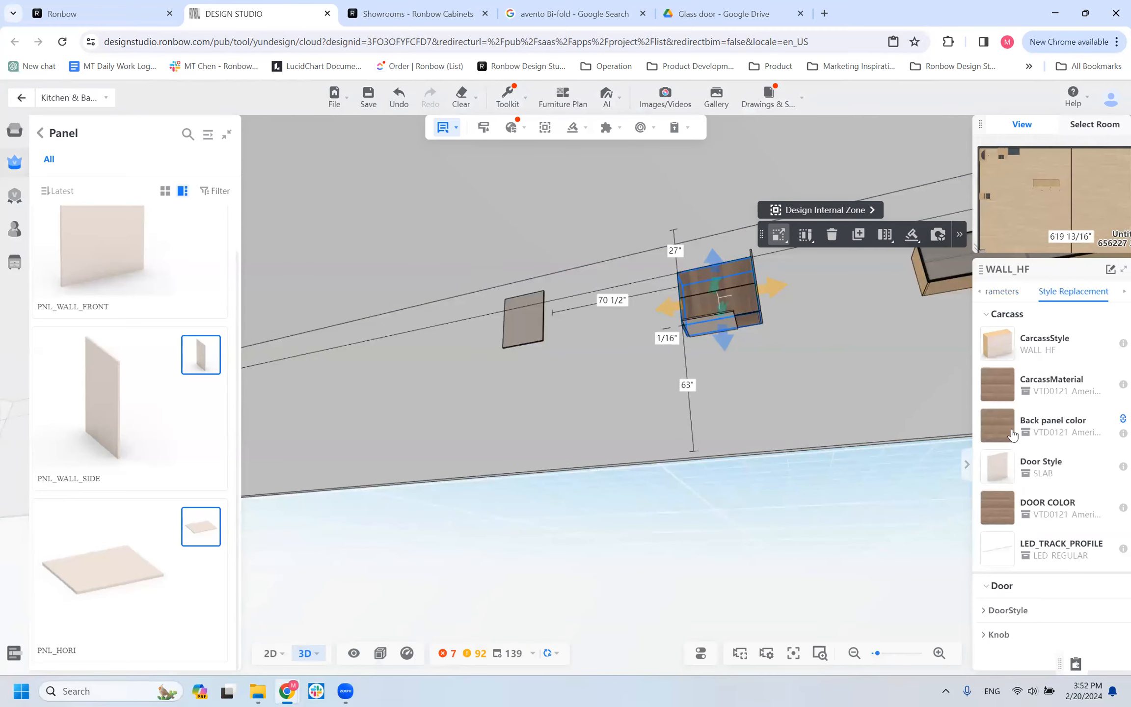
{"action": "left_click", "coordinate": [997, 384]}
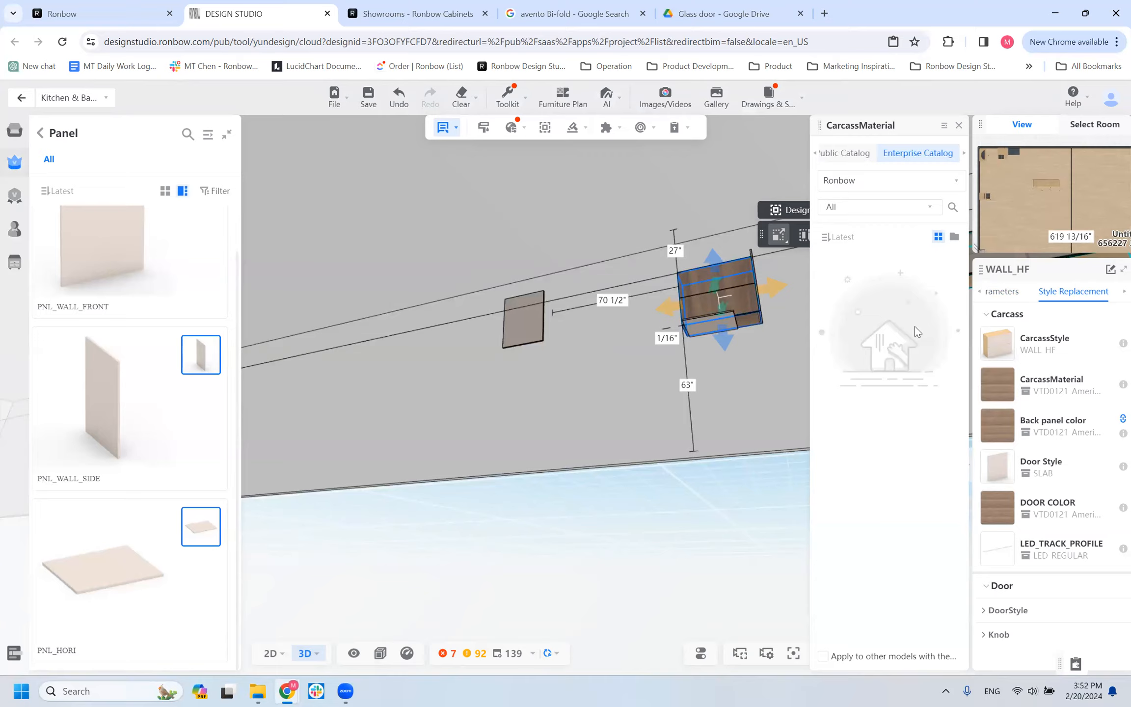
{"action": "left_click", "coordinate": [933, 207]}
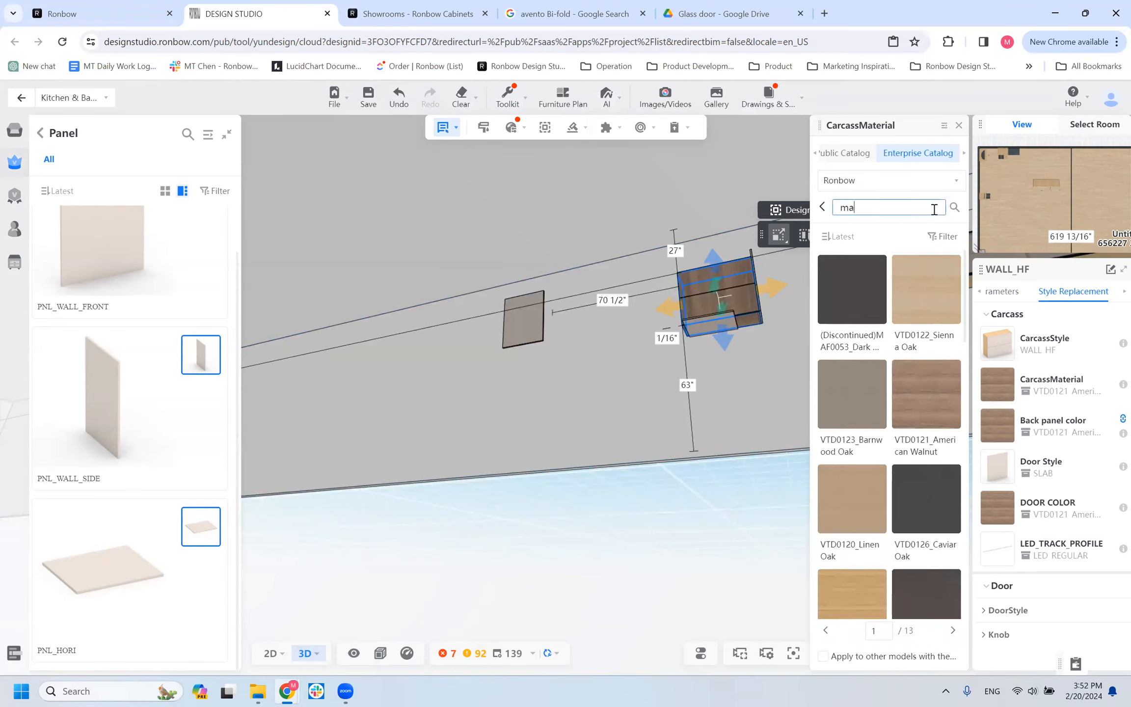
{"action": "key", "text": "Return"}
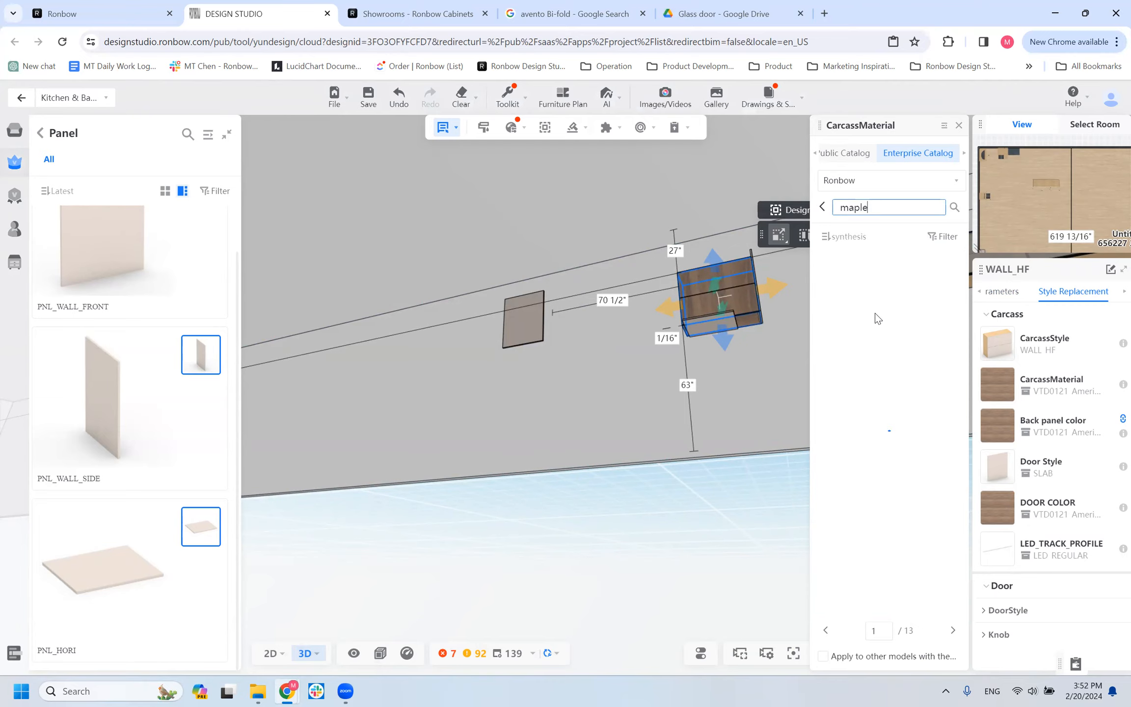
{"action": "left_click", "coordinate": [926, 297]}
{"action": "scroll", "coordinate": [788, 325], "scroll_direction": "up", "scroll_amount": 6}
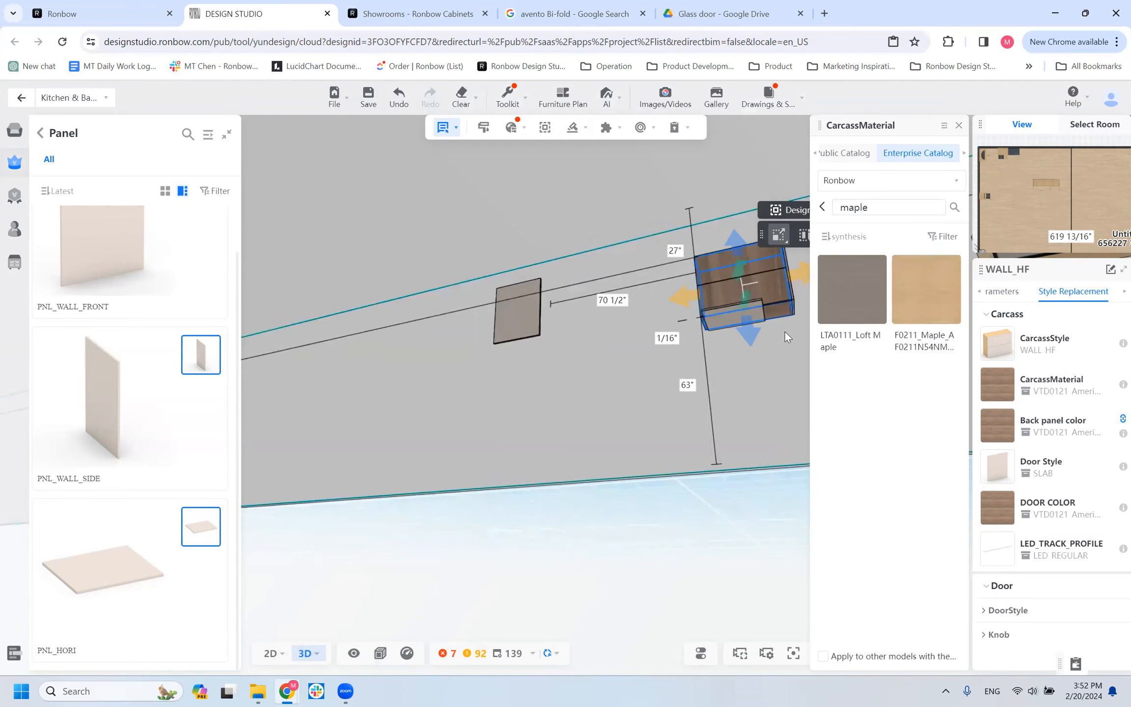
{"action": "right_click_drag", "start_coordinate": [769, 347], "coordinate": [578, 383]}
{"action": "scroll", "coordinate": [578, 383], "scroll_direction": "down", "scroll_amount": 6}
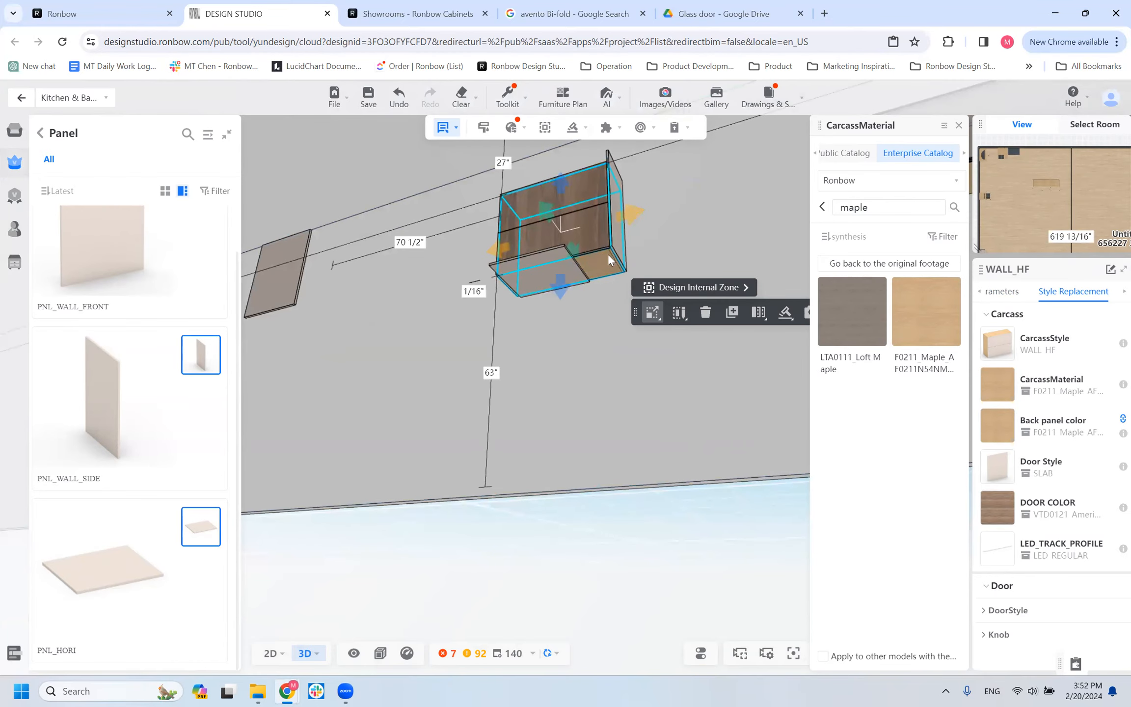
Set the width of the PNL_HORI panel under the WALL_HF cabinet to 36".
{"action": "left_click", "coordinate": [557, 270]}
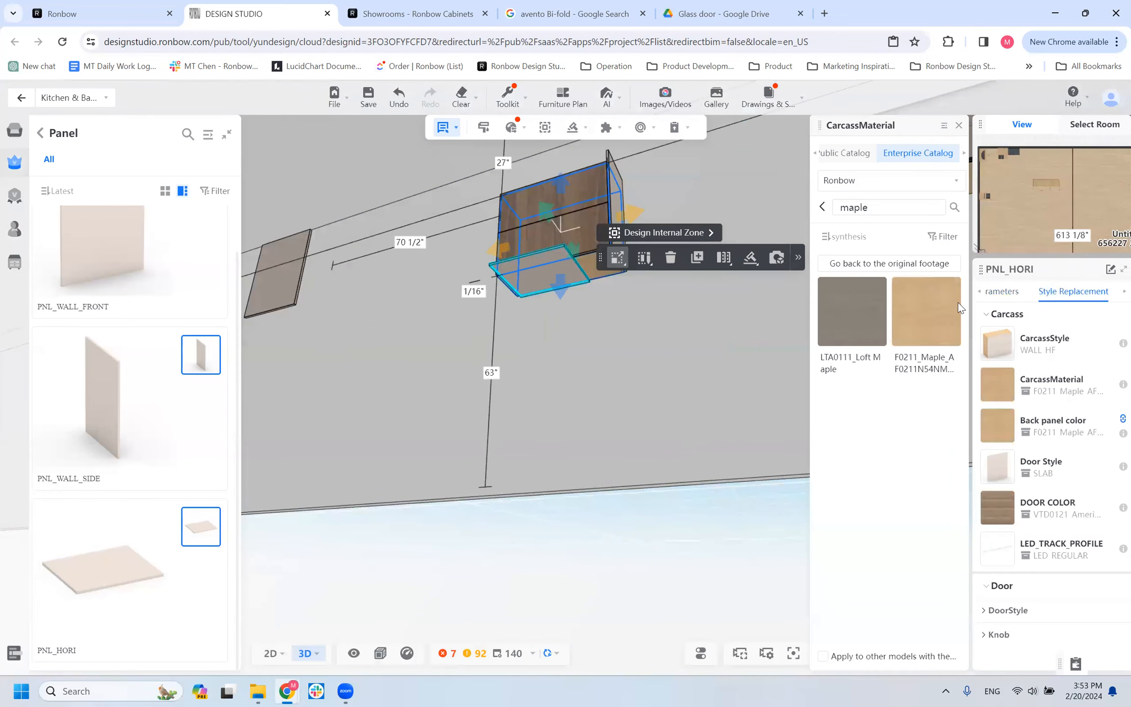
{"action": "left_click", "coordinate": [1003, 291]}
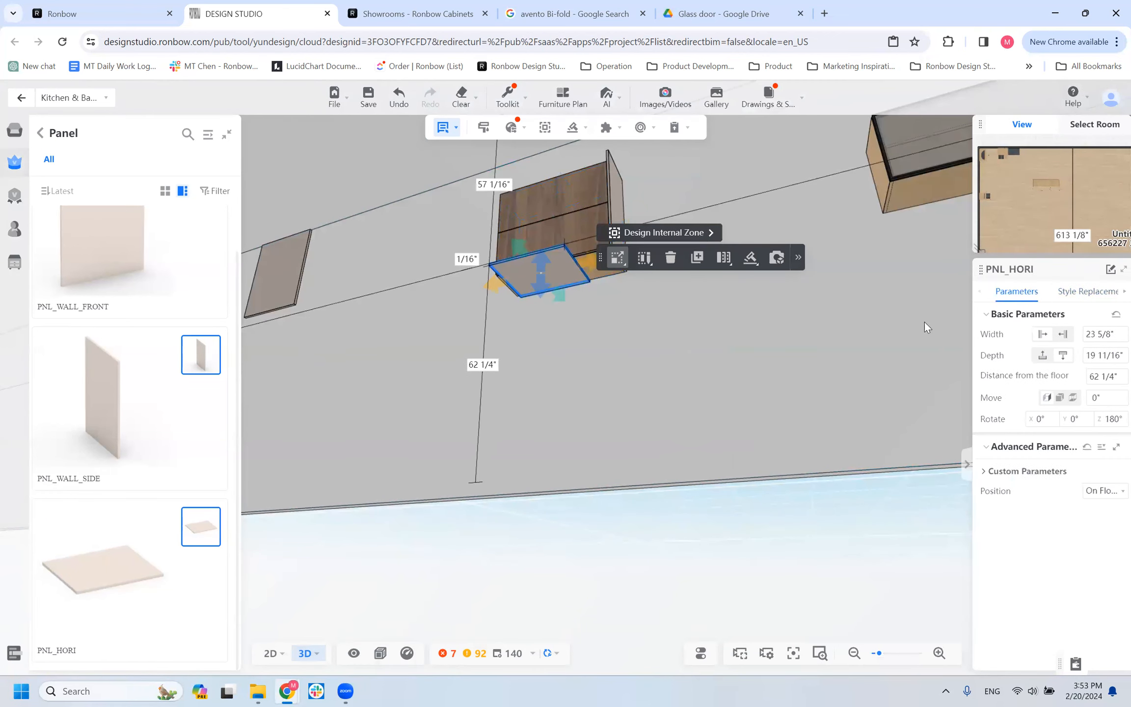
{"action": "left_click", "coordinate": [596, 193]}
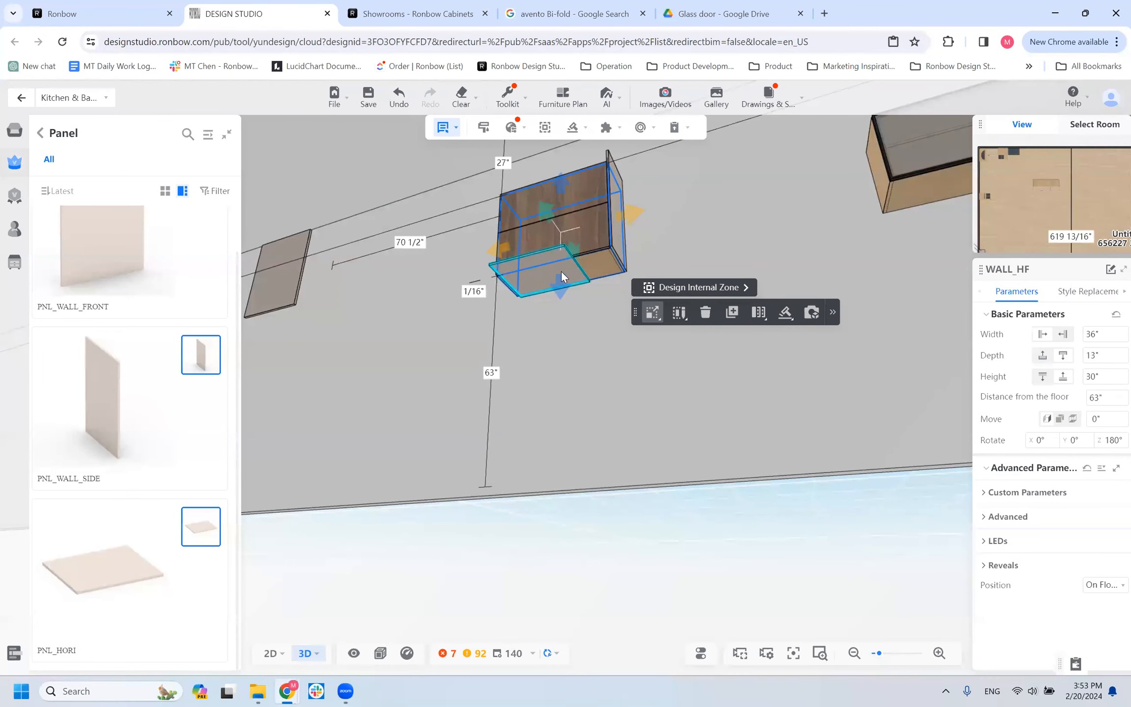
{"action": "left_click", "coordinate": [562, 272]}
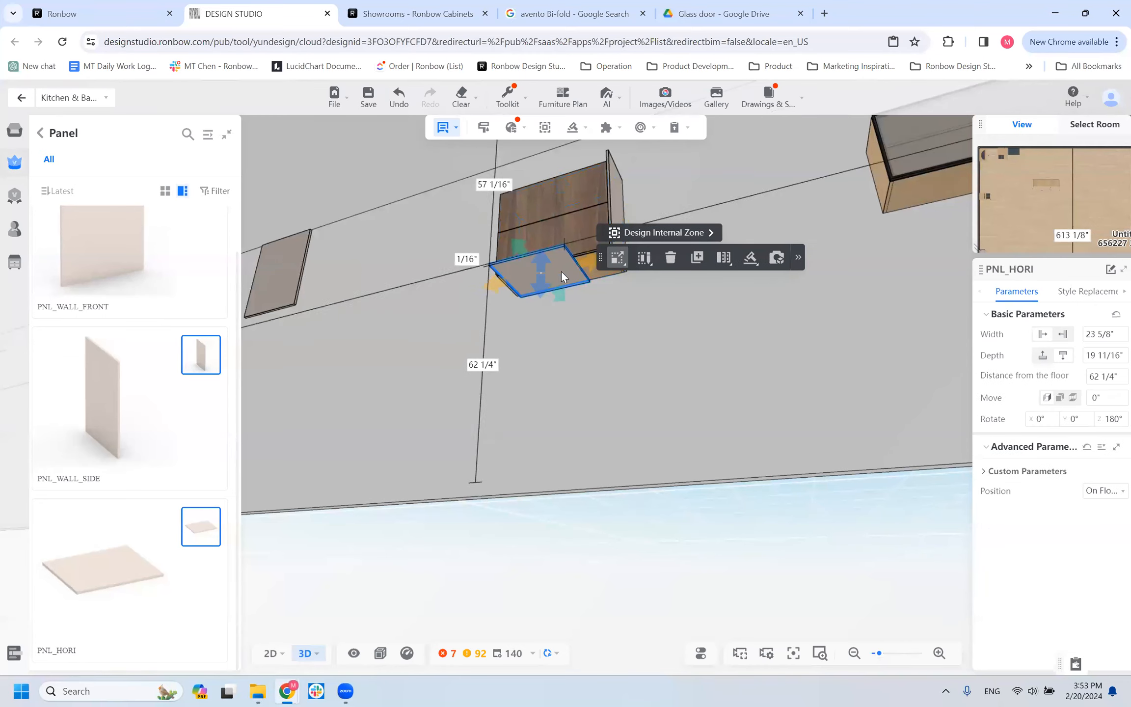
{"action": "left_click", "coordinate": [1105, 335]}
{"action": "type", "text": "36"}
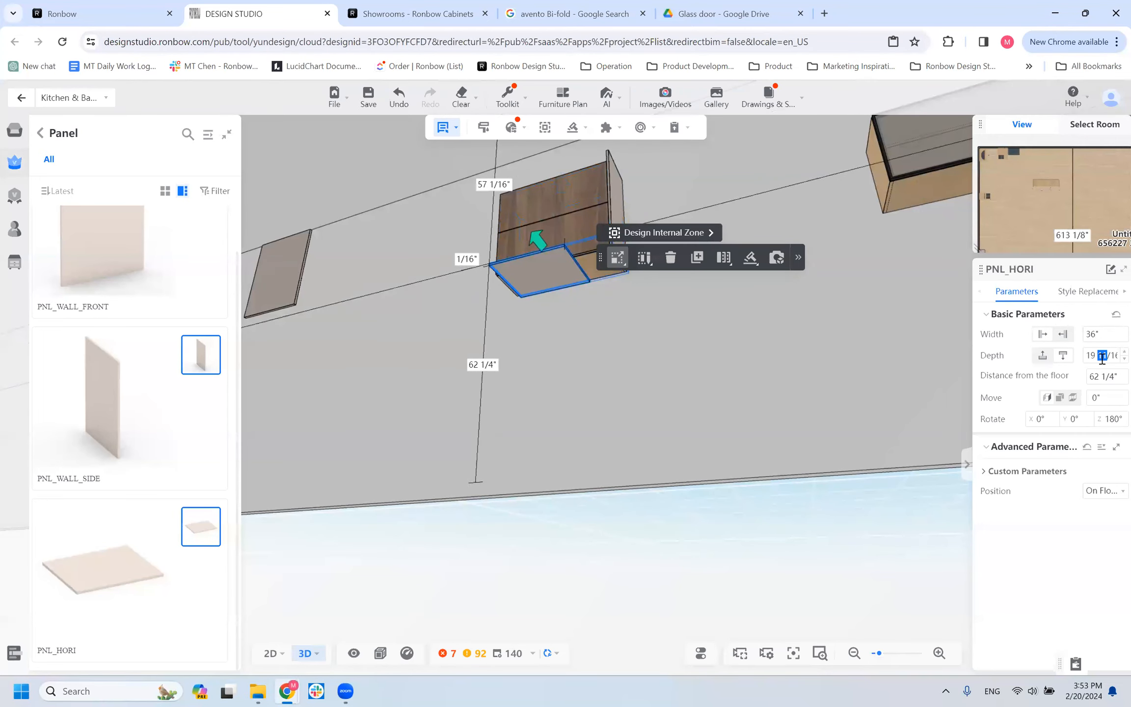
Set the PNL_HORI panel's depth to 12 7/8".
{"action": "left_click", "coordinate": [1102, 357]}
{"action": "type", "text": "12"}
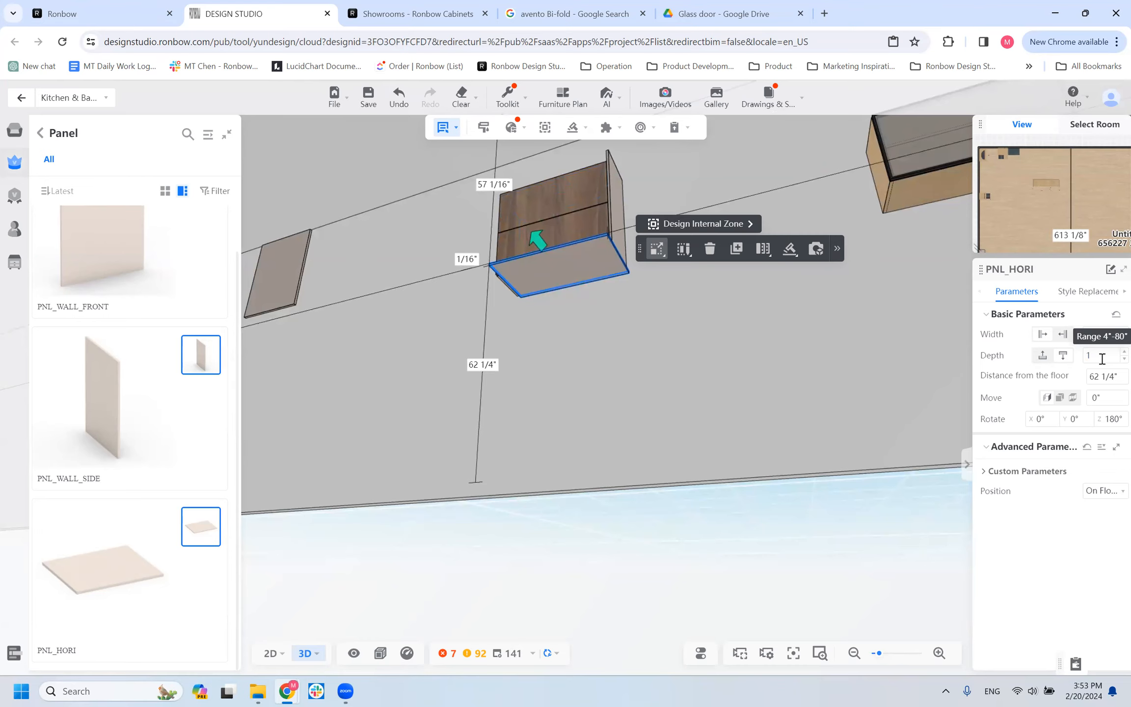
{"action": "key", "text": "Return"}
{"action": "left_click_drag", "start_coordinate": [1102, 359], "coordinate": [1076, 364]}
{"action": "type", "text": "12 7/8"}
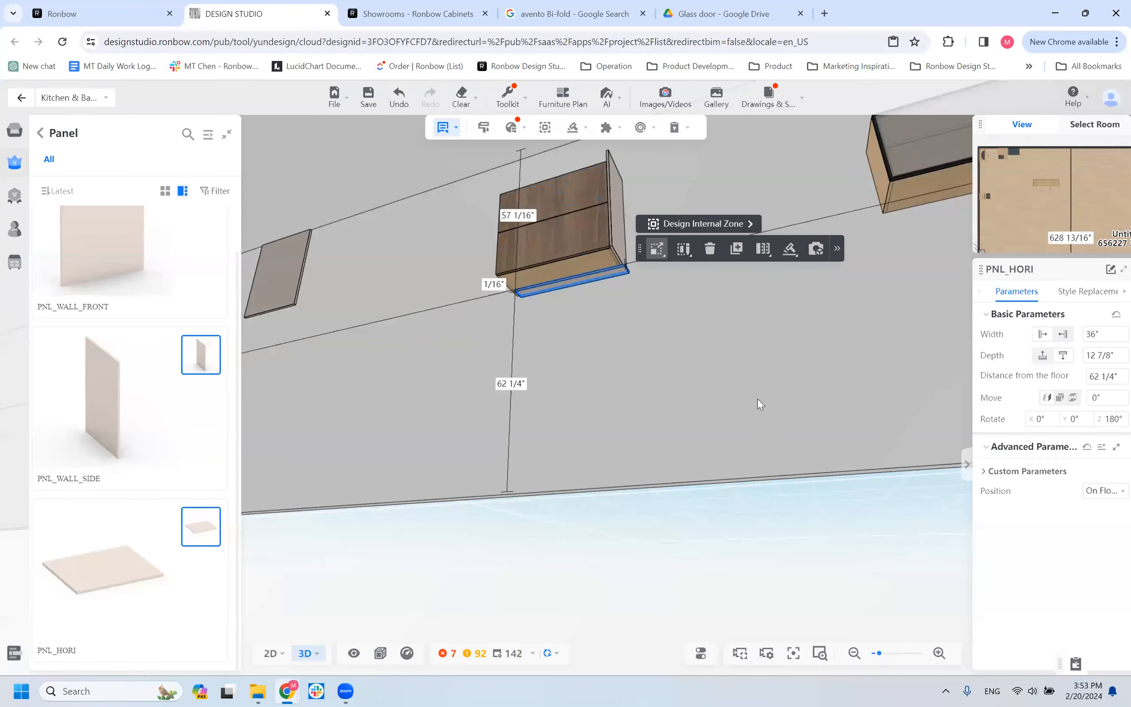
{"action": "key", "text": "Return"}
Set the PNL_HORI panel's bottom LED option to YES and inspect the panel from below.
{"action": "scroll", "coordinate": [619, 322], "scroll_direction": "up", "scroll_amount": 5}
{"action": "scroll", "coordinate": [612, 303], "scroll_direction": "down", "scroll_amount": 6}
{"action": "left_click_drag", "start_coordinate": [550, 331], "coordinate": [525, 287]}
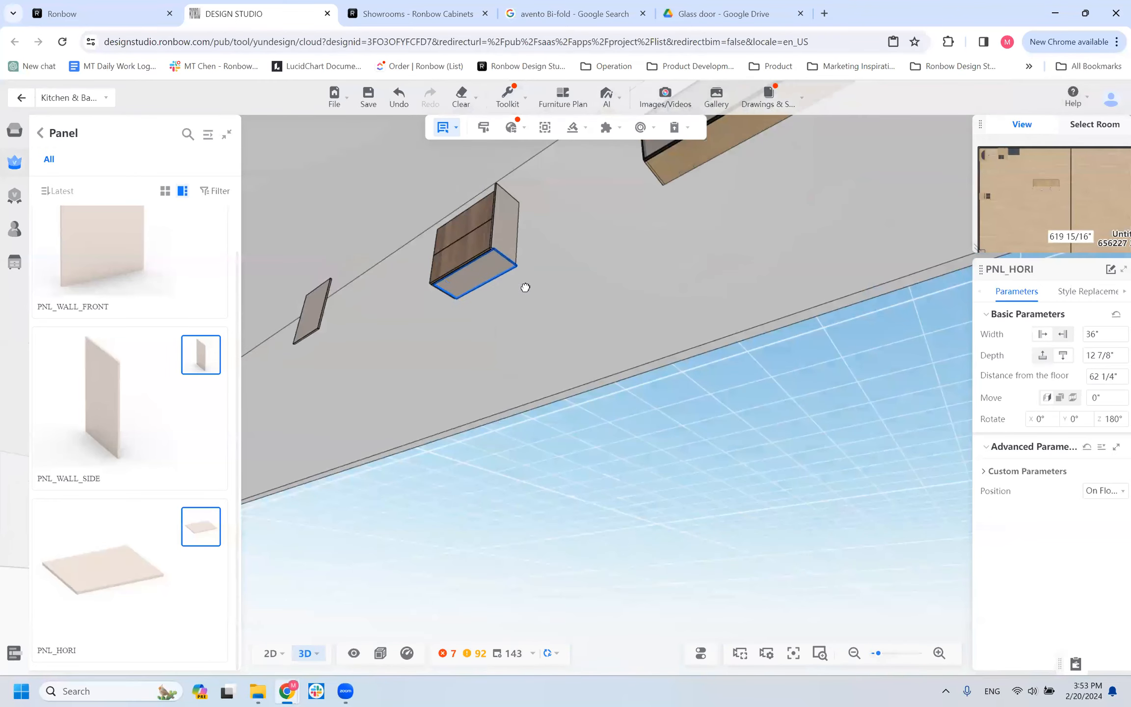
{"action": "left_click", "coordinate": [511, 283]}
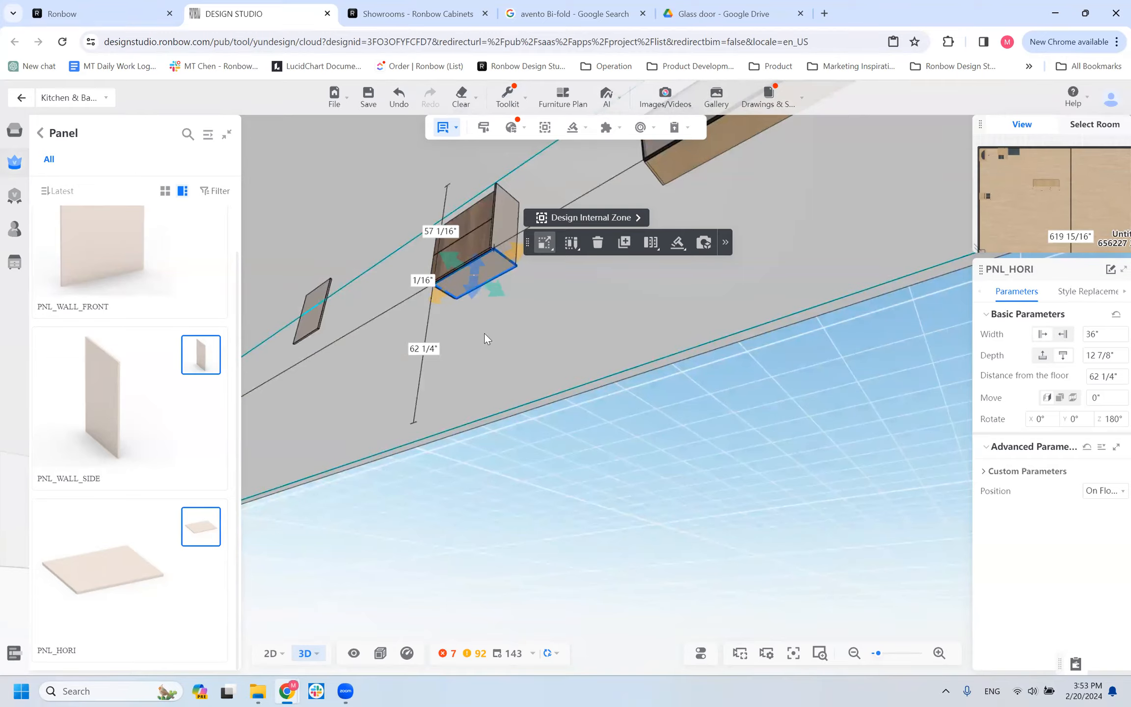
{"action": "left_click", "coordinate": [1095, 295]}
{"action": "left_click", "coordinate": [1005, 294]}
{"action": "left_click", "coordinate": [985, 472]}
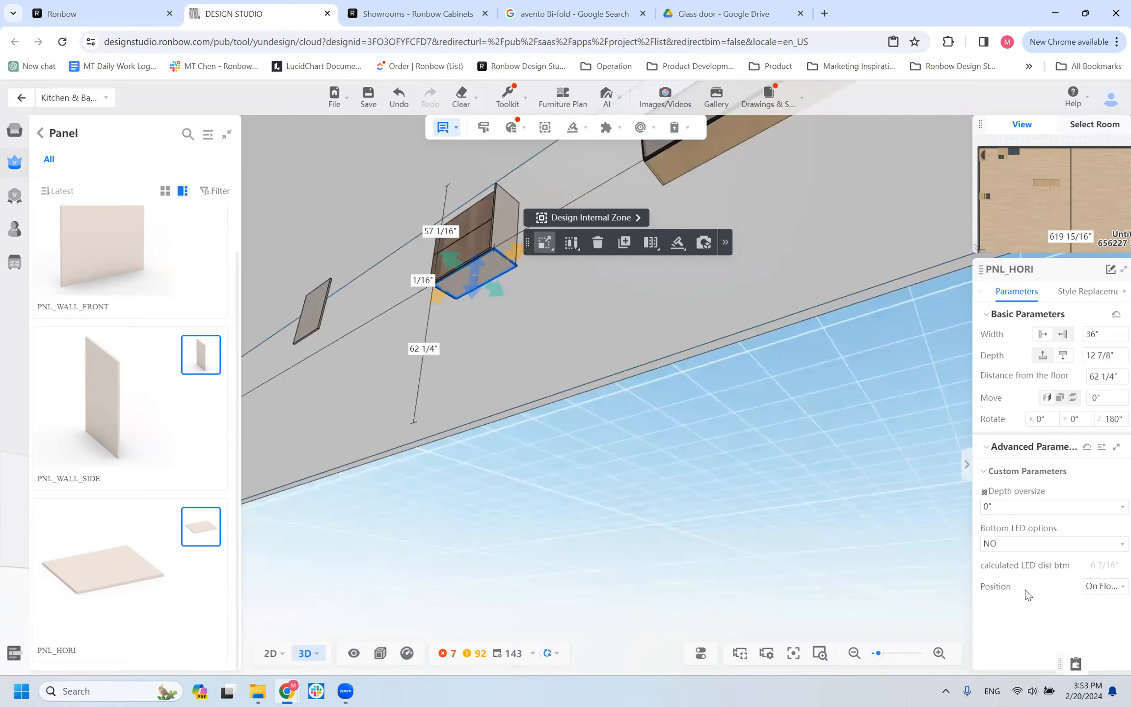
{"action": "left_click", "coordinate": [997, 545]}
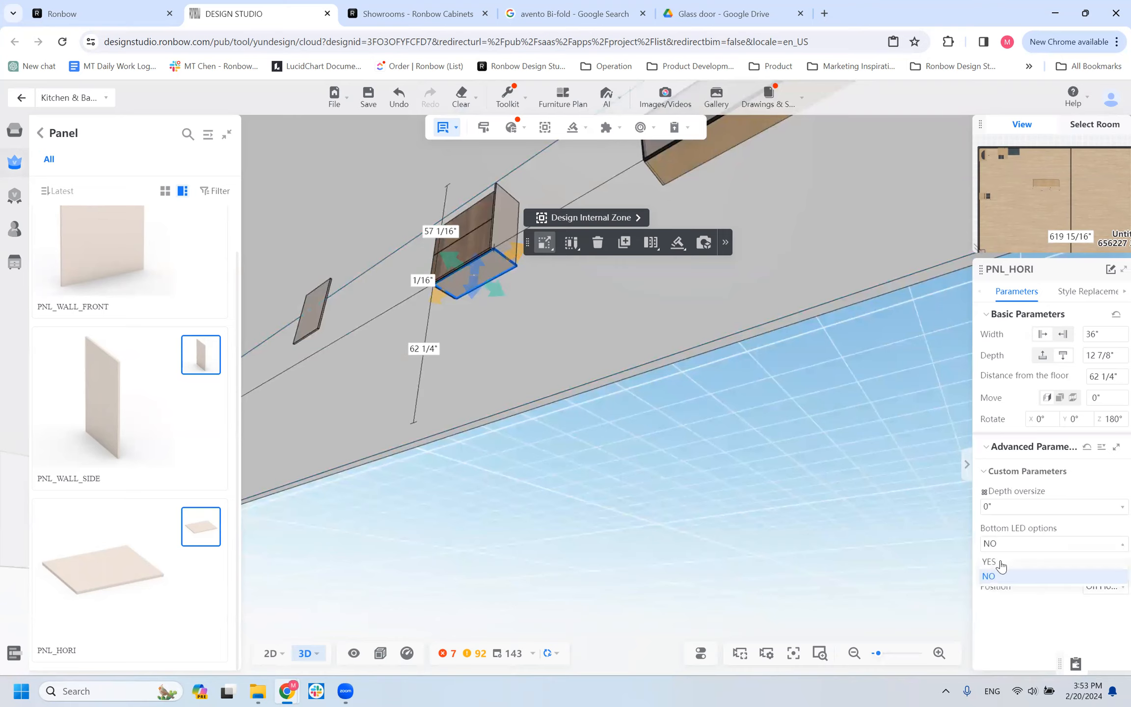
{"action": "left_click", "coordinate": [997, 562]}
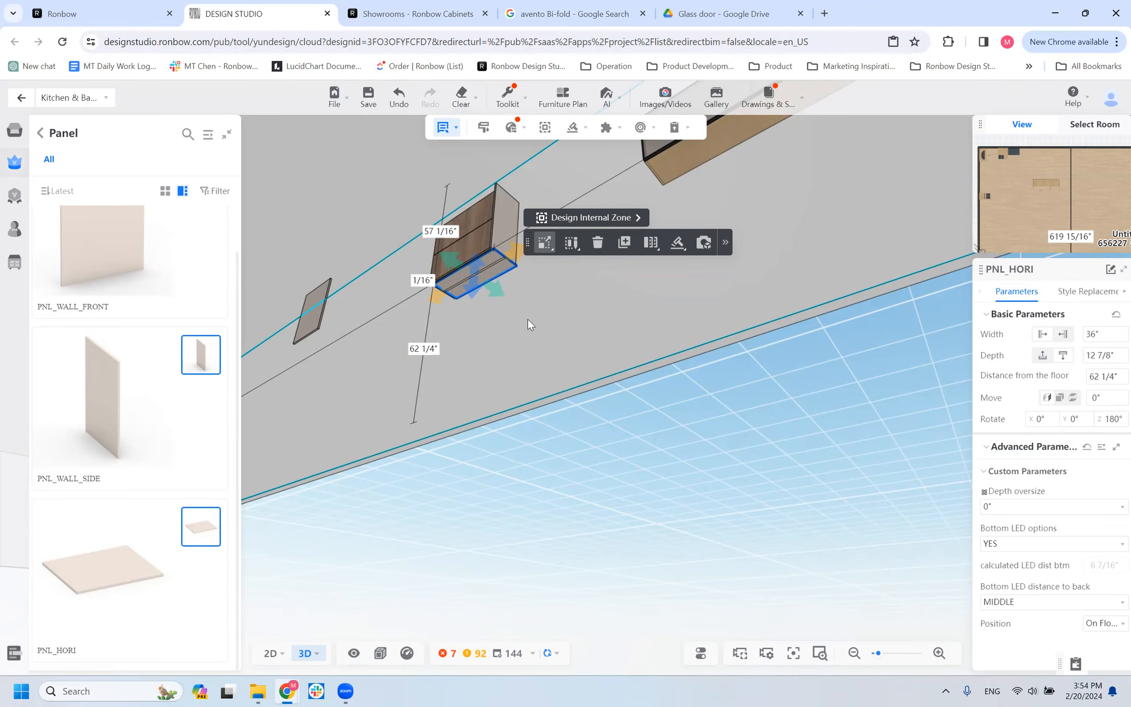
{"action": "left_click_drag", "start_coordinate": [578, 353], "coordinate": [616, 342]}
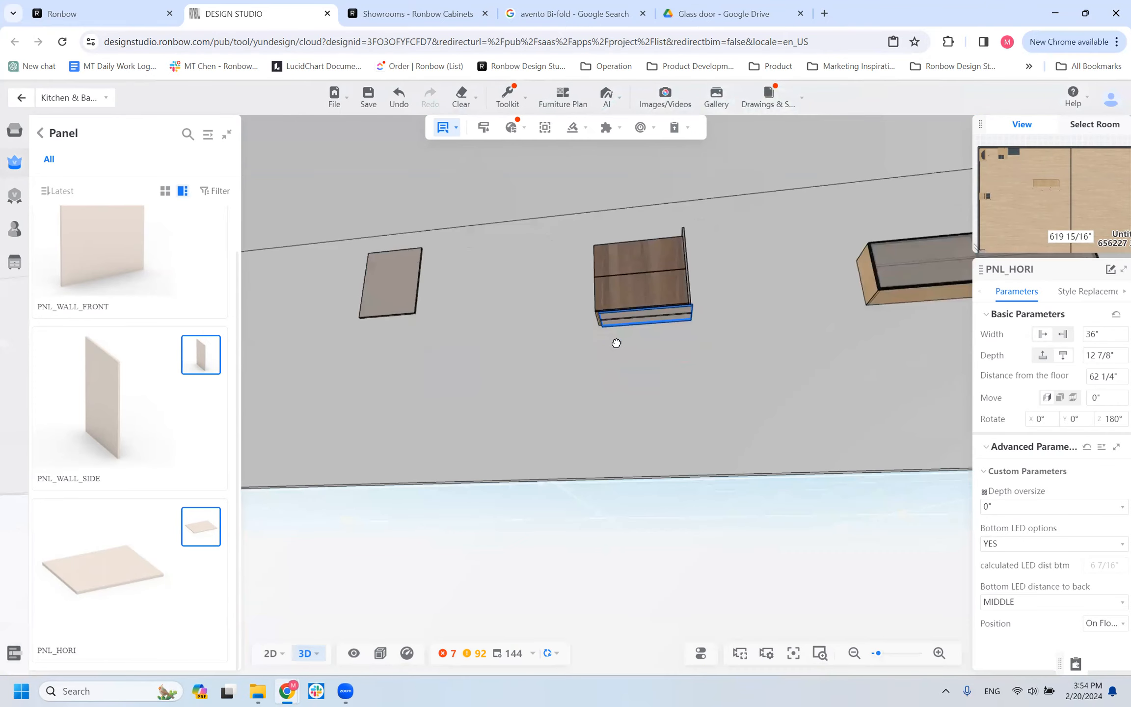
{"action": "scroll", "coordinate": [630, 356], "scroll_direction": "up", "scroll_amount": 6}
{"action": "scroll", "coordinate": [630, 355], "scroll_direction": "down", "scroll_amount": 4}
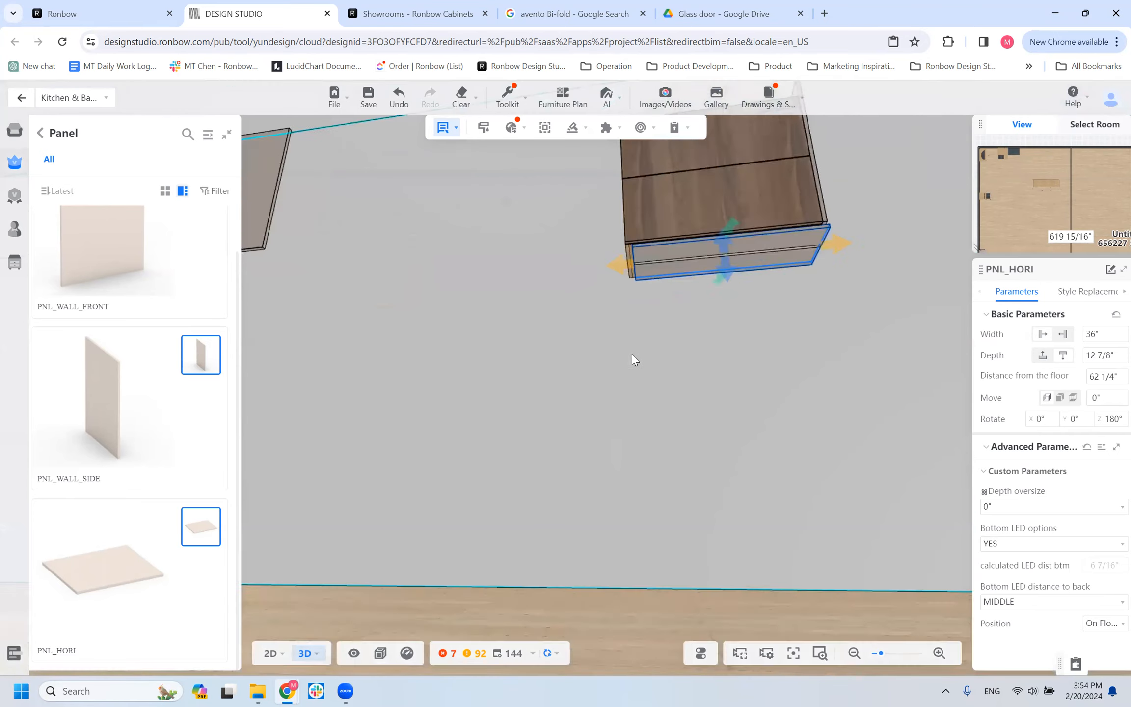
{"action": "left_click", "coordinate": [271, 654]}
{"action": "scroll", "coordinate": [405, 430], "scroll_direction": "down", "scroll_amount": 5}
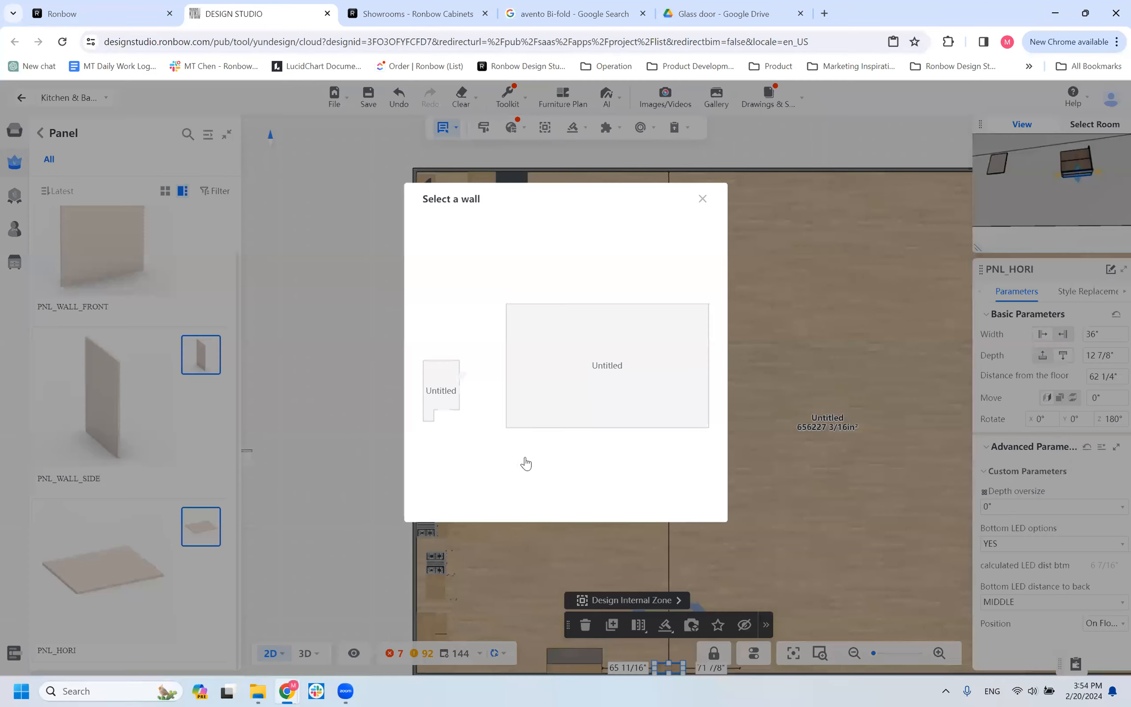
{"action": "left_click", "coordinate": [513, 378]}
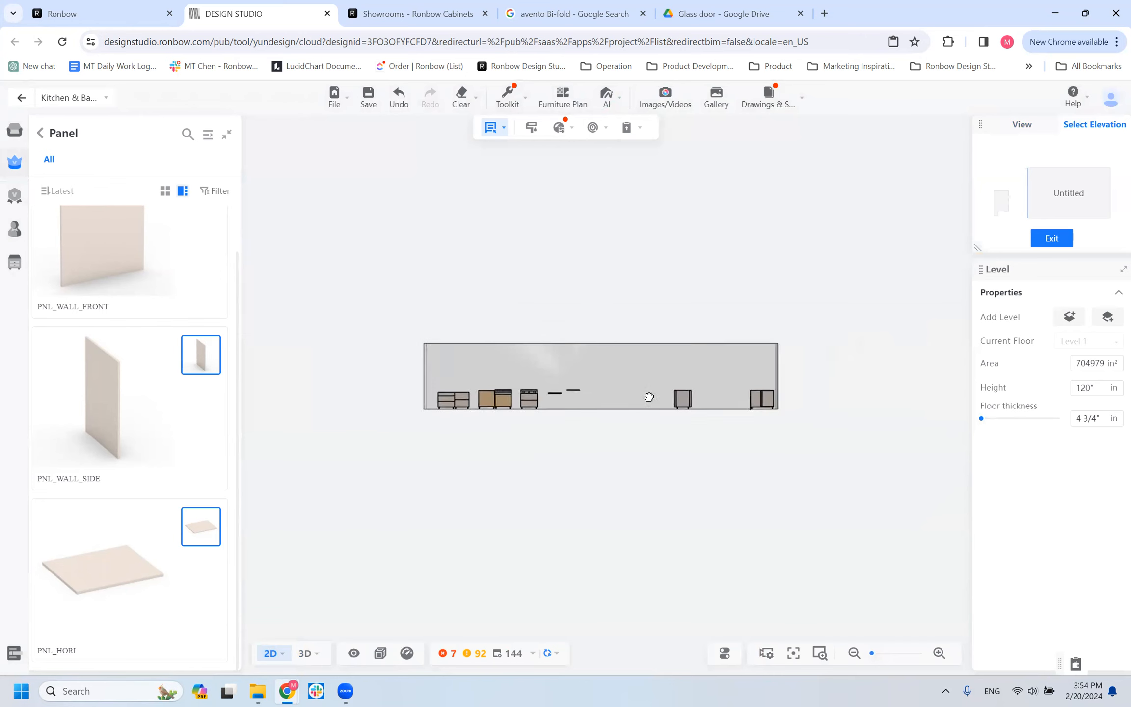
{"action": "left_click", "coordinate": [312, 653]}
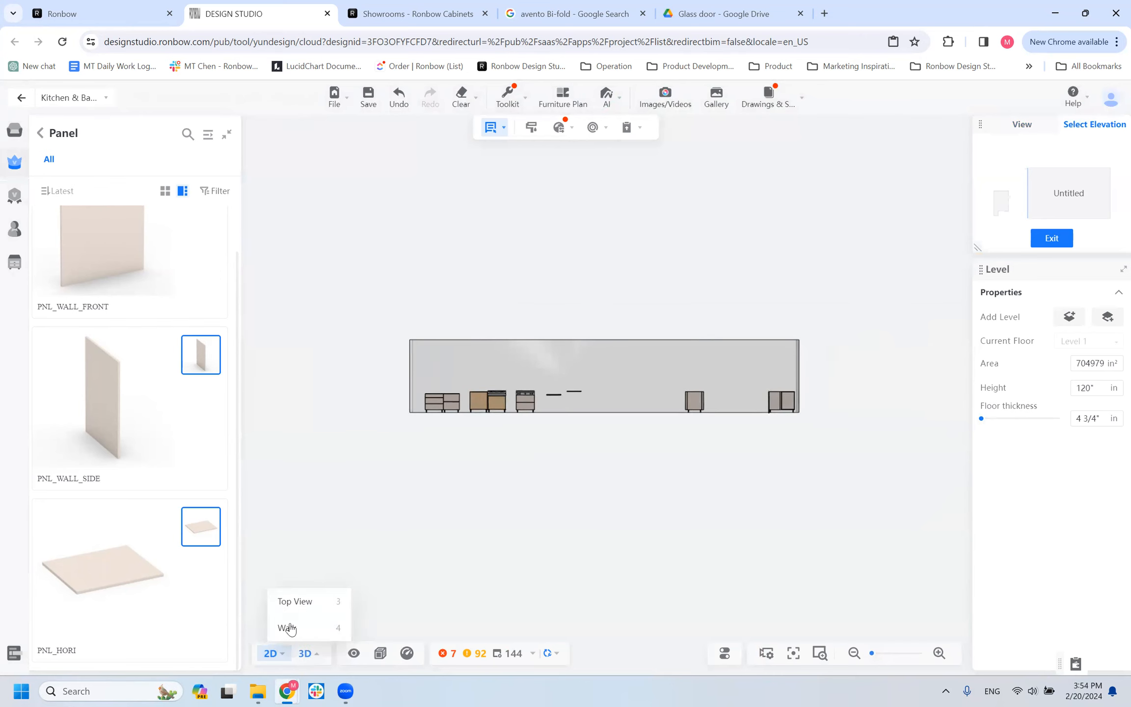
{"action": "left_click", "coordinate": [290, 628]}
{"action": "mouse_move", "coordinate": [270, 653]}
{"action": "left_click", "coordinate": [268, 574]}
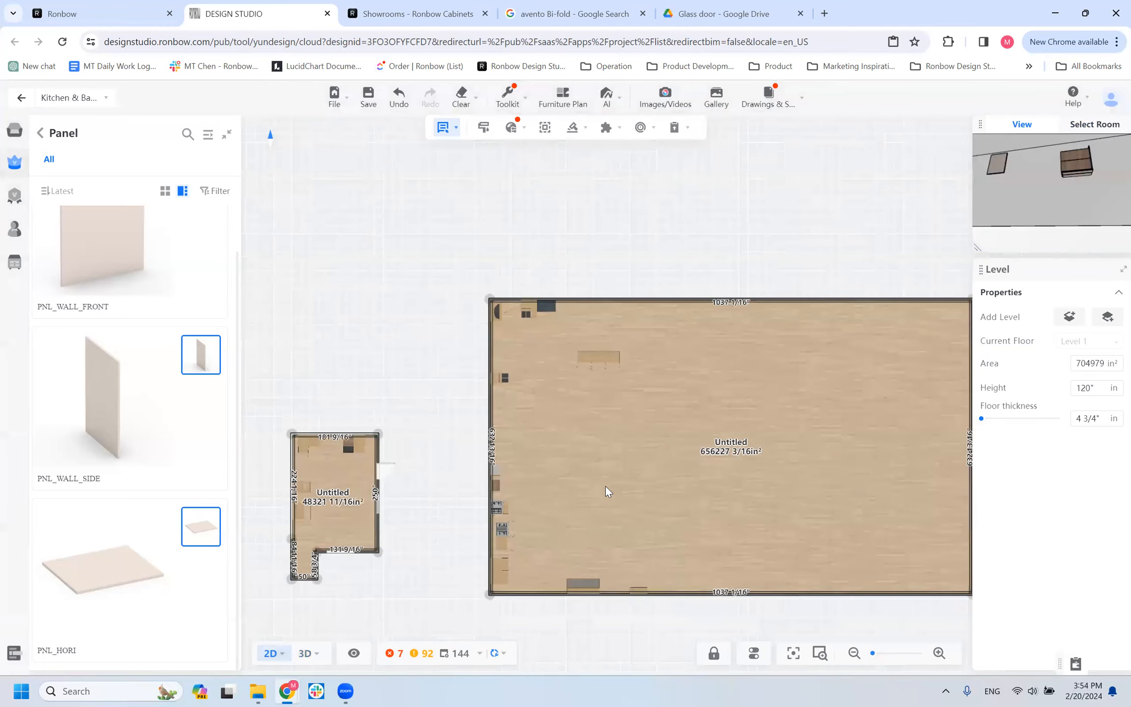
Open the elevation of the larger room's lower wall and compare the PNL_HORI panel's position with the WALL_HF cabinet above it.
{"action": "mouse_move", "coordinate": [270, 653]}
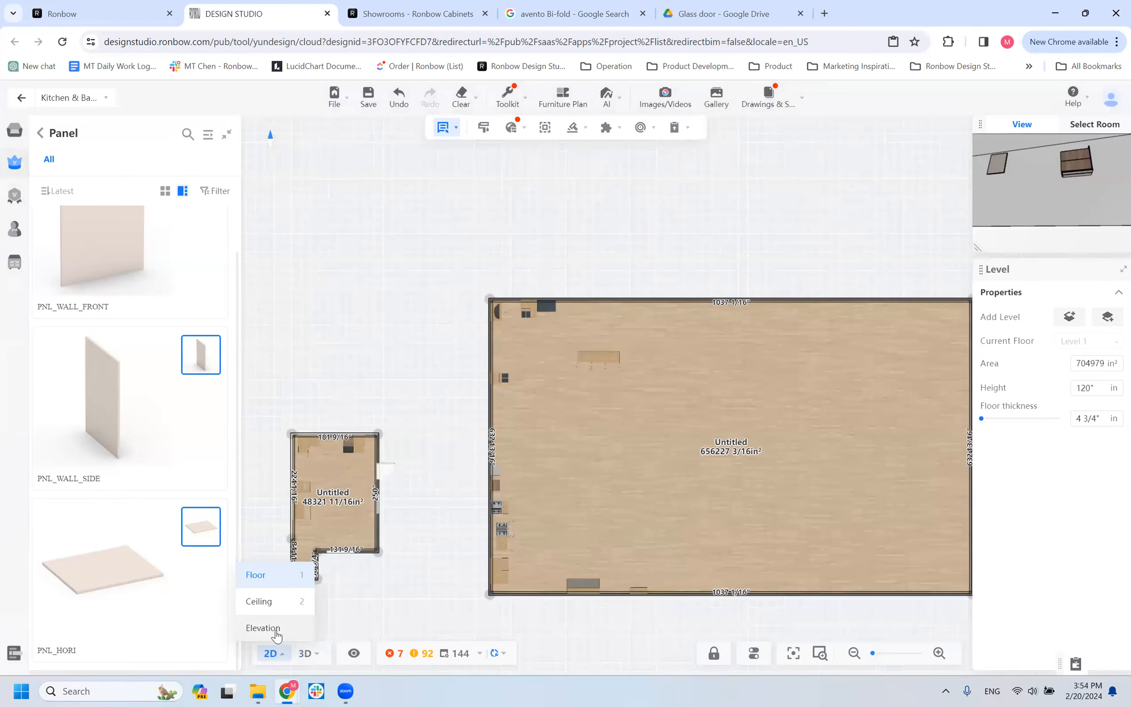
{"action": "left_click", "coordinate": [276, 635]}
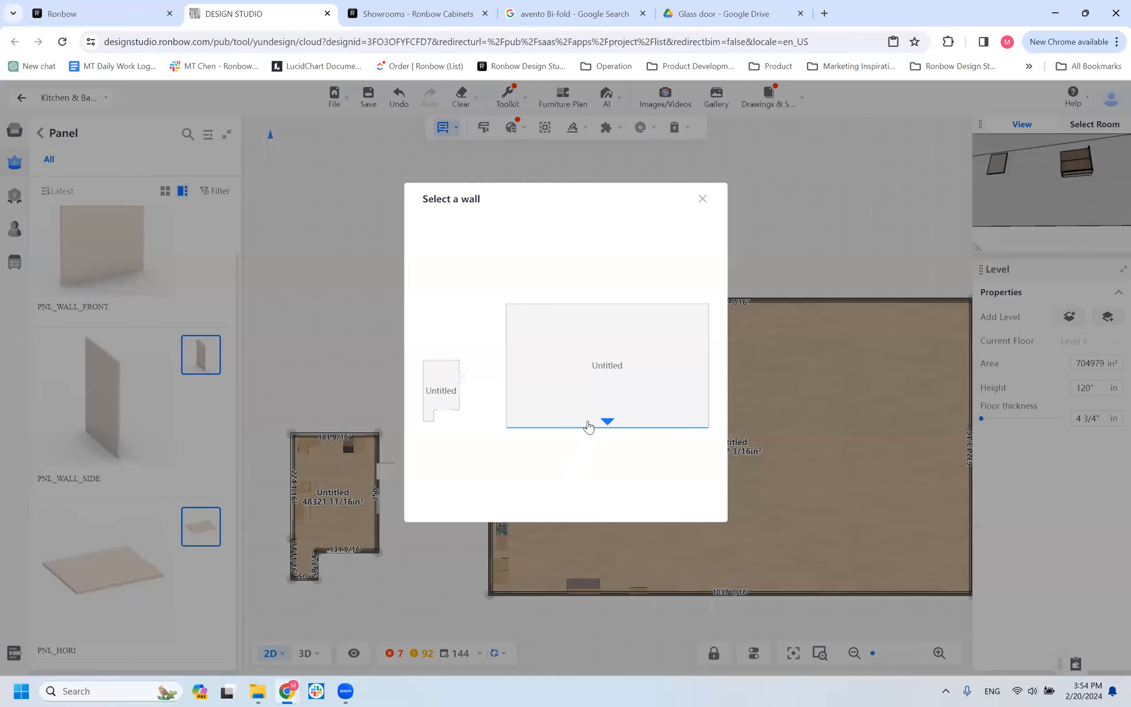
{"action": "left_click", "coordinate": [588, 426]}
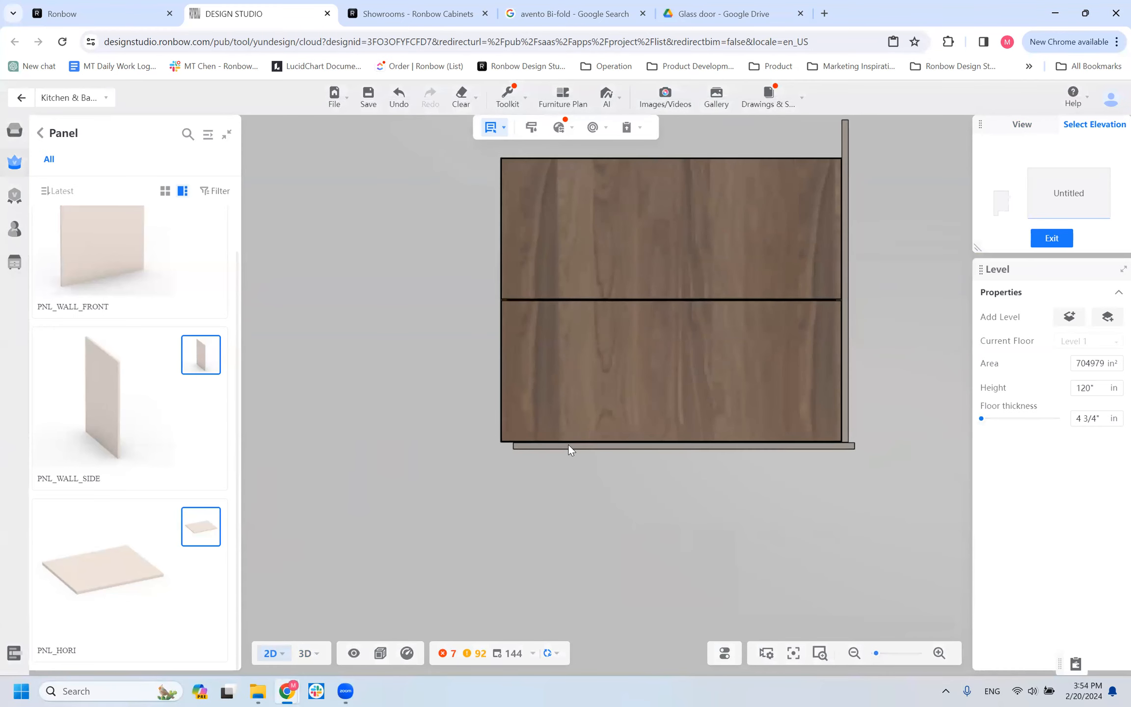
{"action": "left_click", "coordinate": [572, 446]}
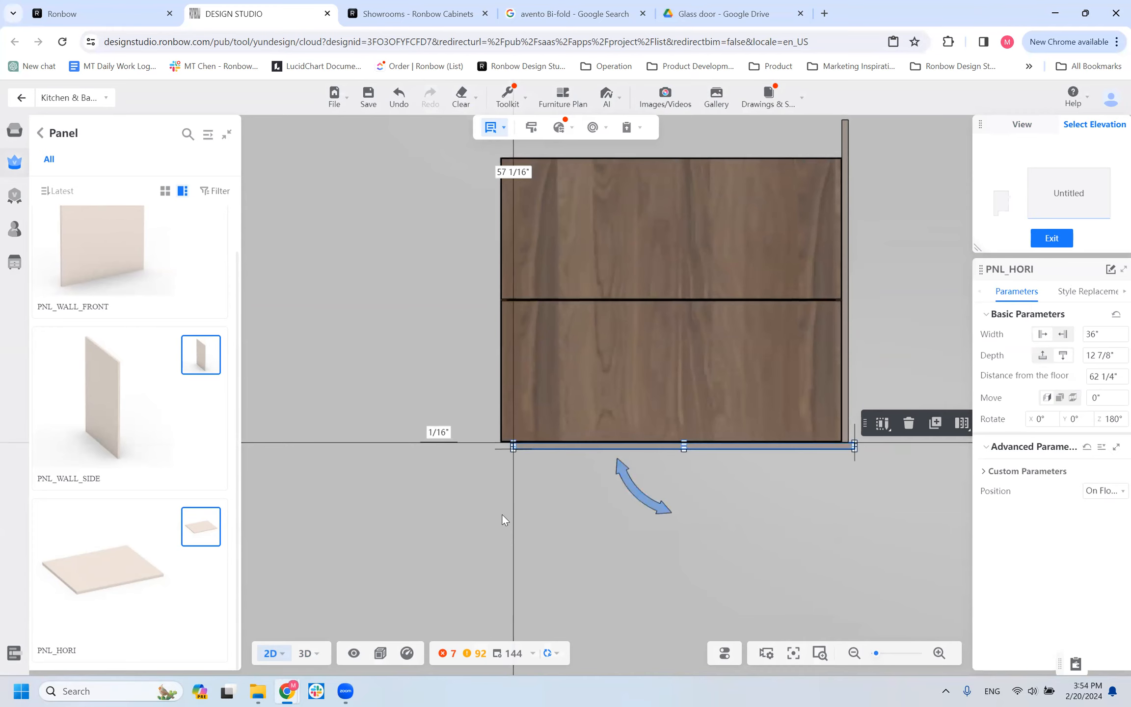
{"action": "scroll", "coordinate": [502, 514], "scroll_direction": "down", "scroll_amount": 2}
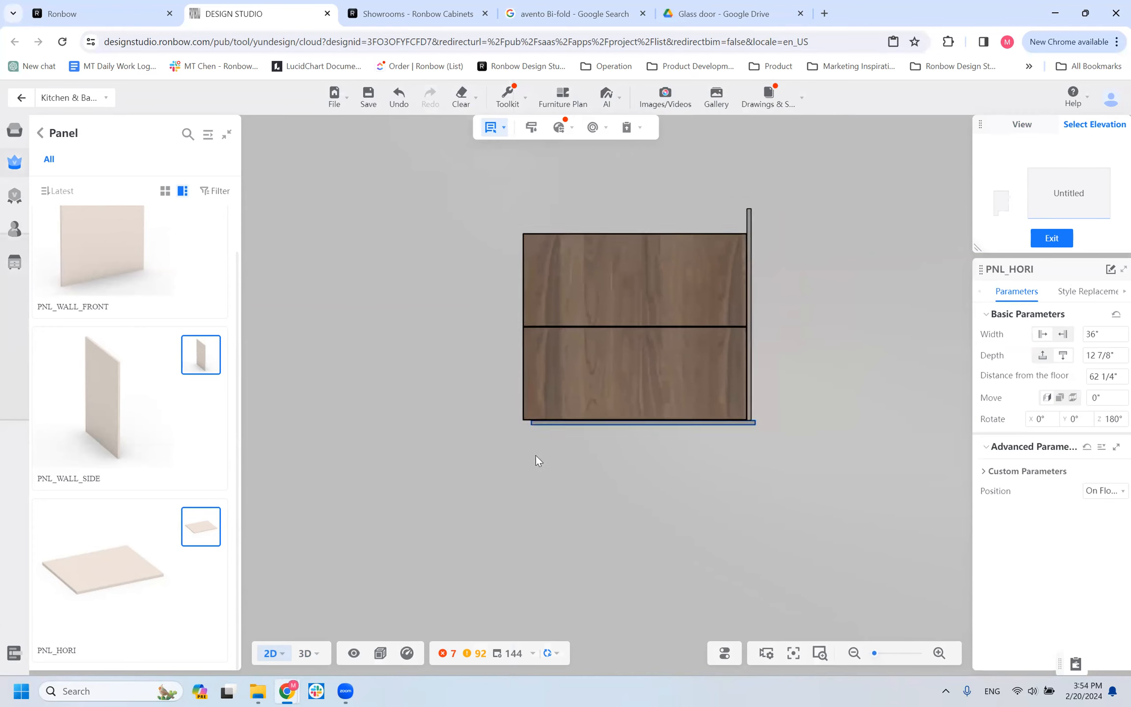
{"action": "left_click", "coordinate": [610, 340]}
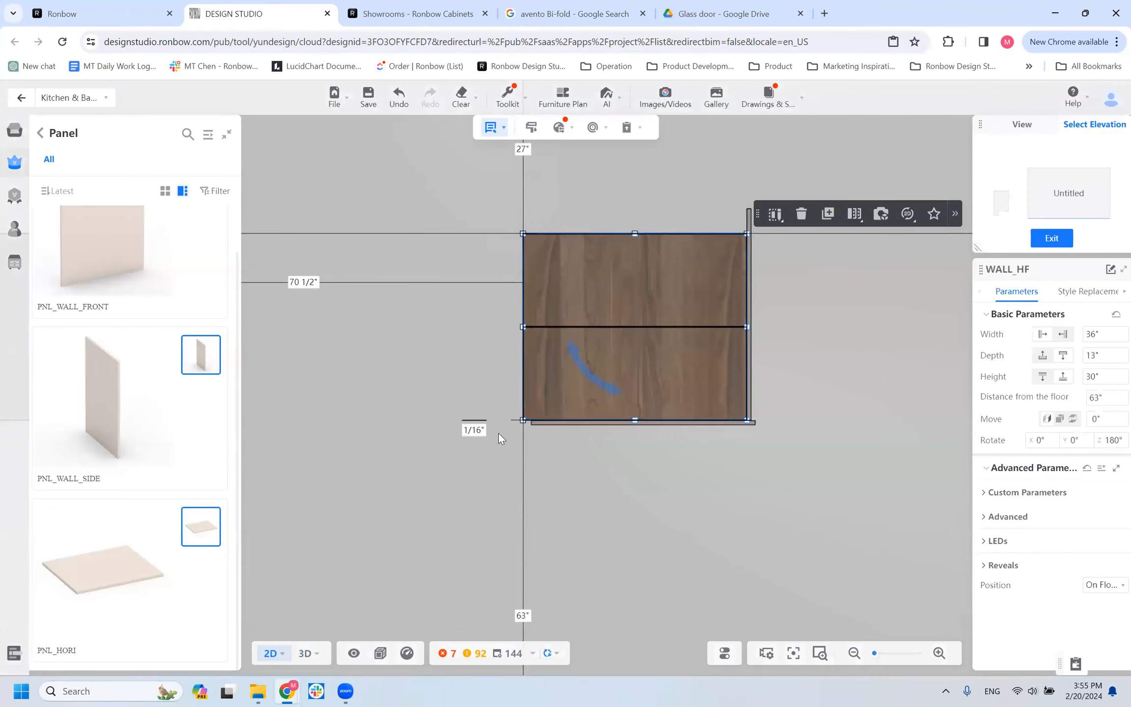
{"action": "left_click", "coordinate": [645, 427]}
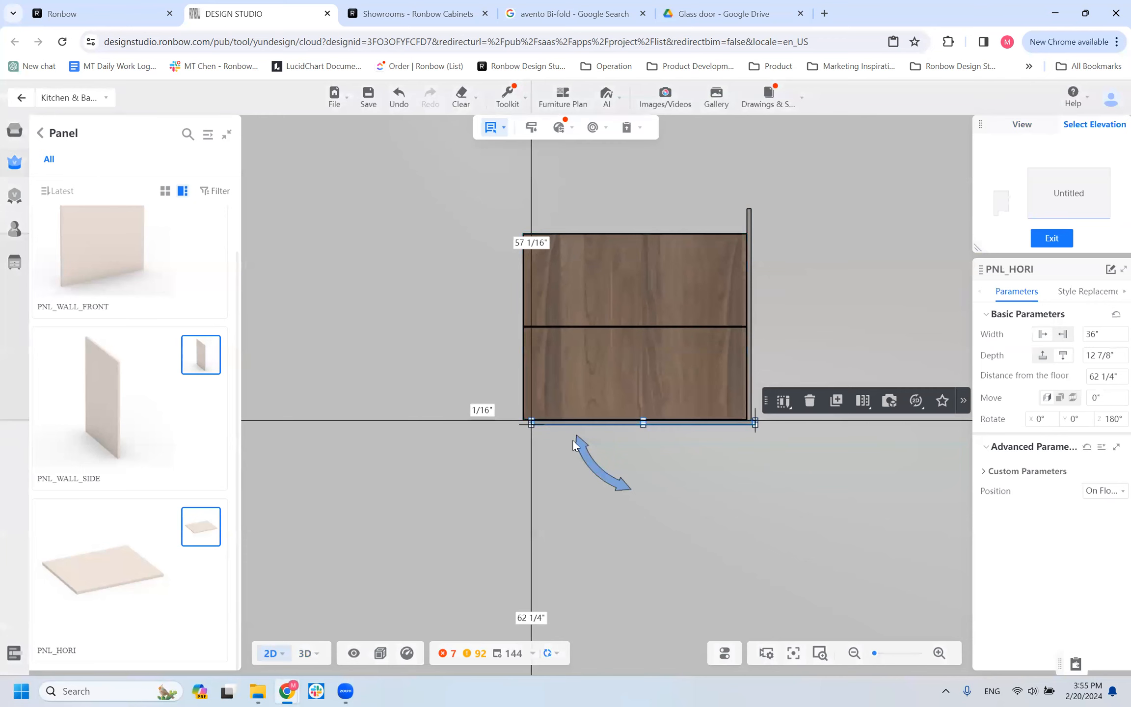
Set the WALL_HF cabinet's WALL BOTTOM UP parameter to 3/4".
{"action": "left_click", "coordinate": [604, 357]}
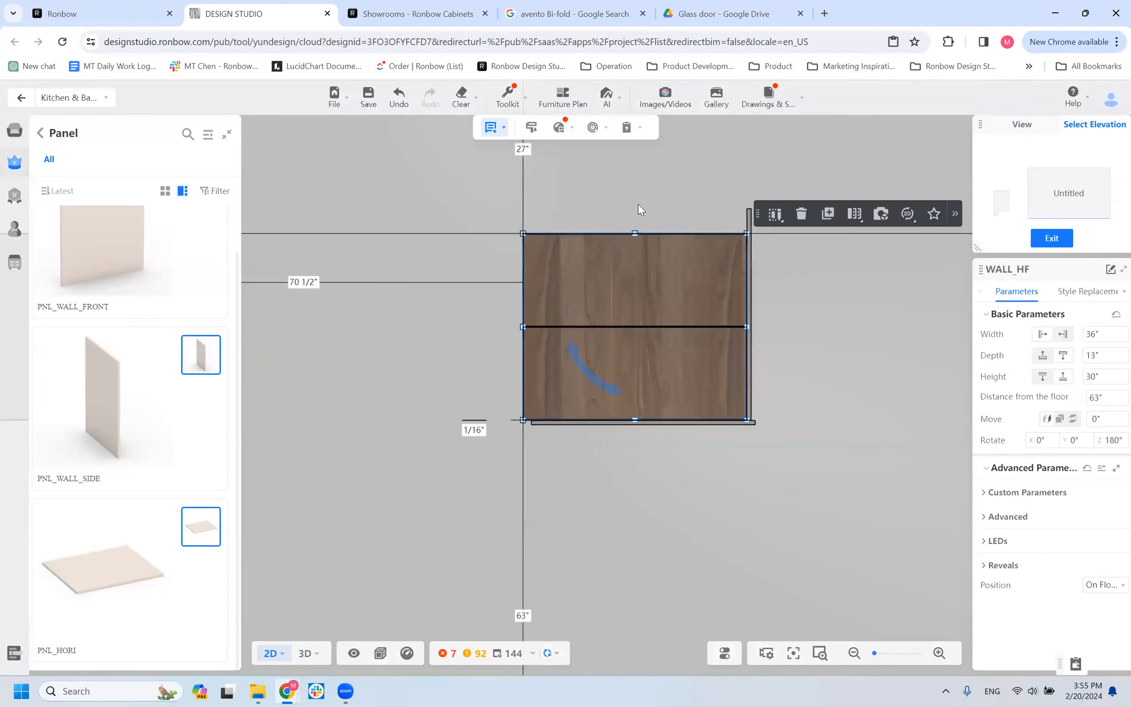
{"action": "left_click", "coordinate": [1025, 494]}
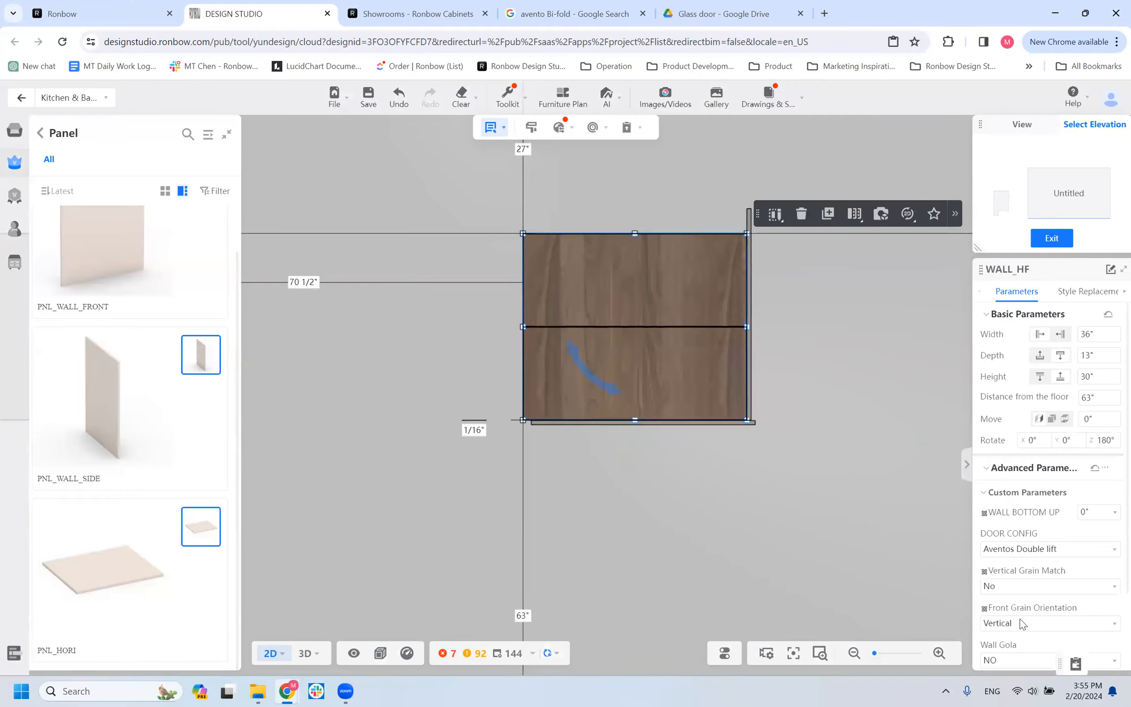
{"action": "scroll", "coordinate": [1022, 614], "scroll_direction": "down", "scroll_amount": 2}
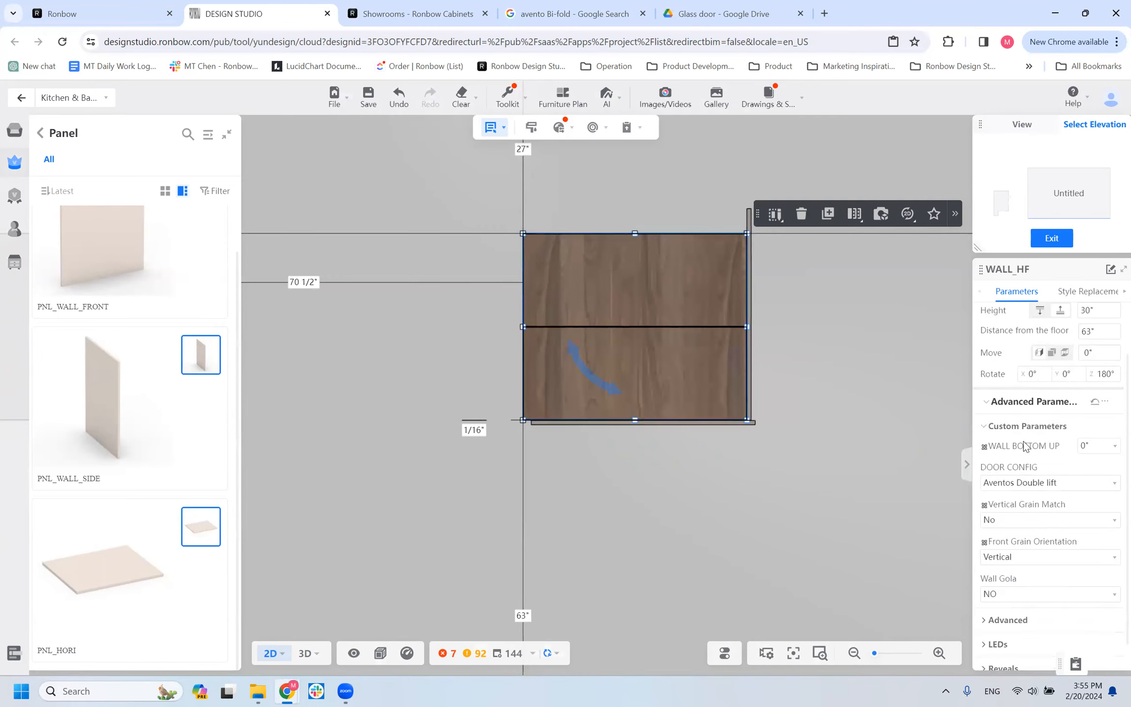
{"action": "left_click", "coordinate": [1096, 447]}
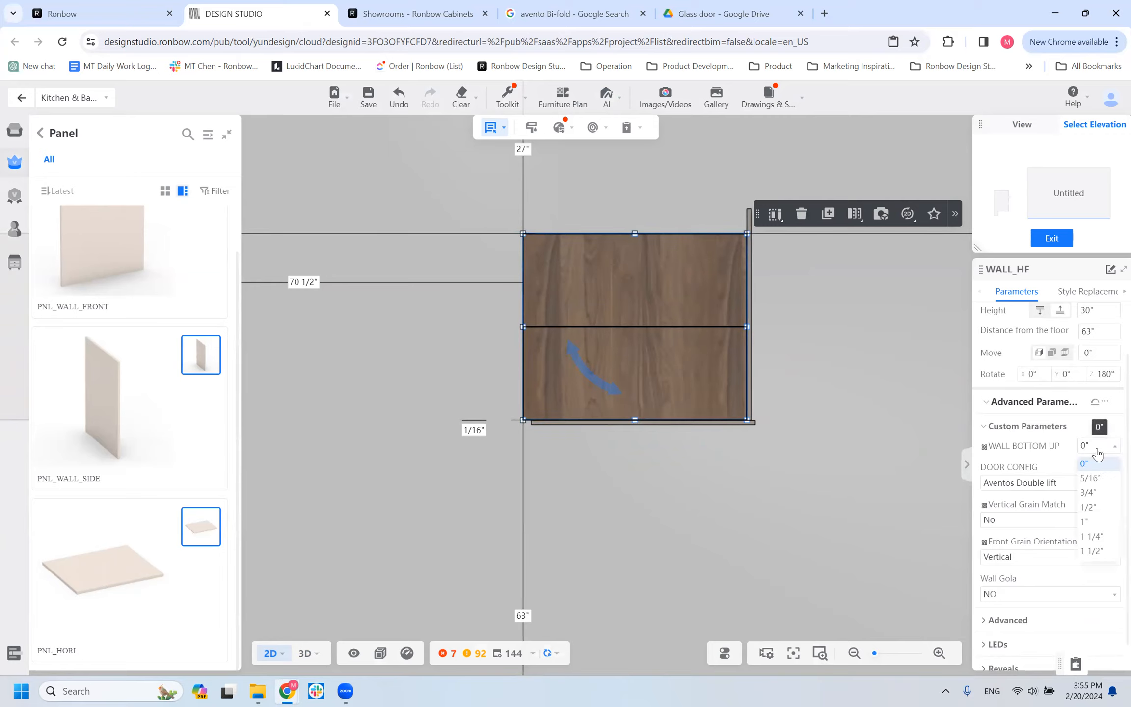
{"action": "left_click", "coordinate": [1094, 493]}
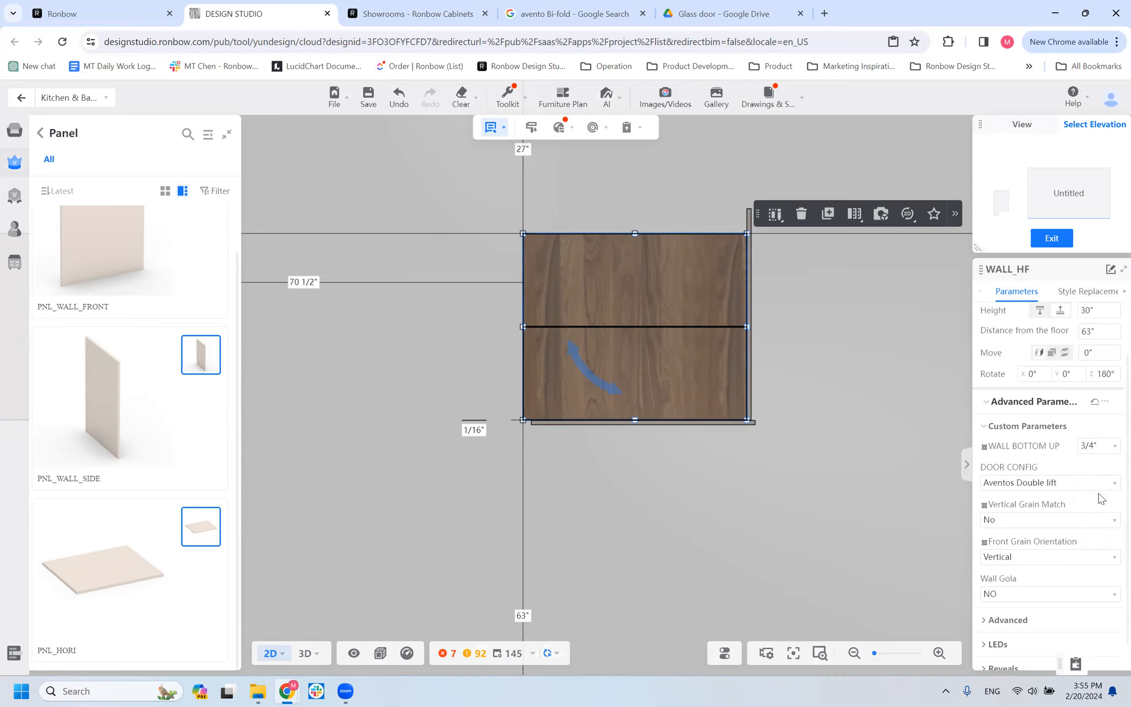
Set the PNL_HORI panel's distance from the floor to 63" and reselect the panel to check its position.
{"action": "left_click", "coordinate": [567, 423]}
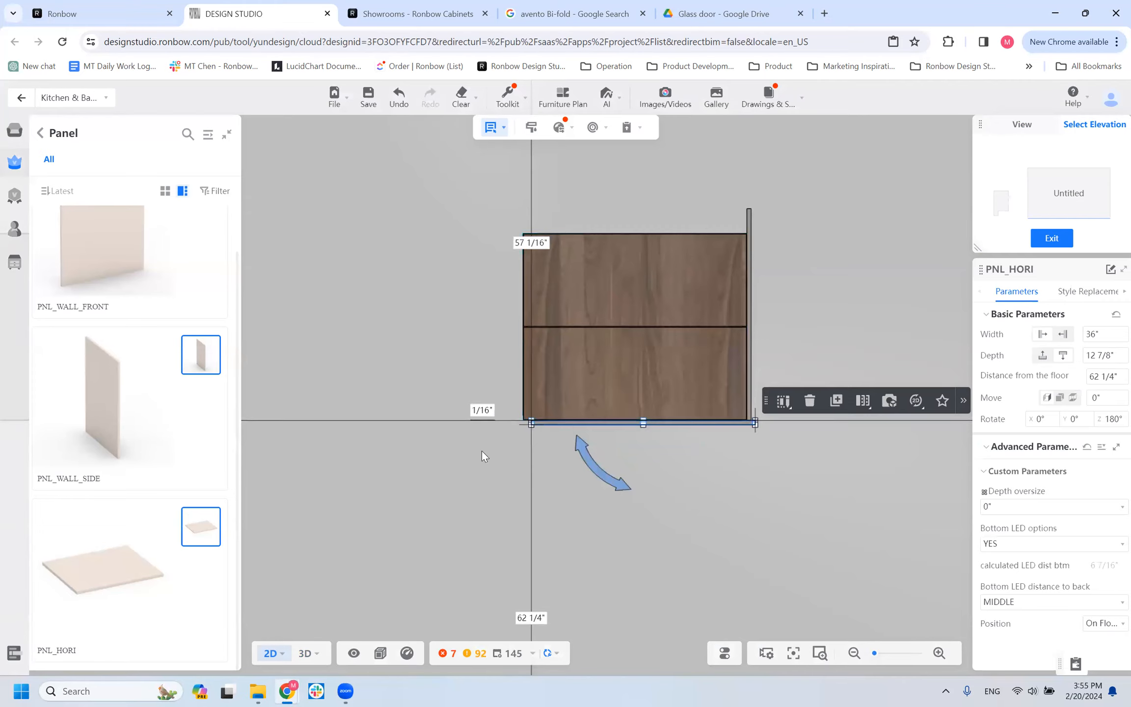
{"action": "left_click", "coordinate": [531, 617]}
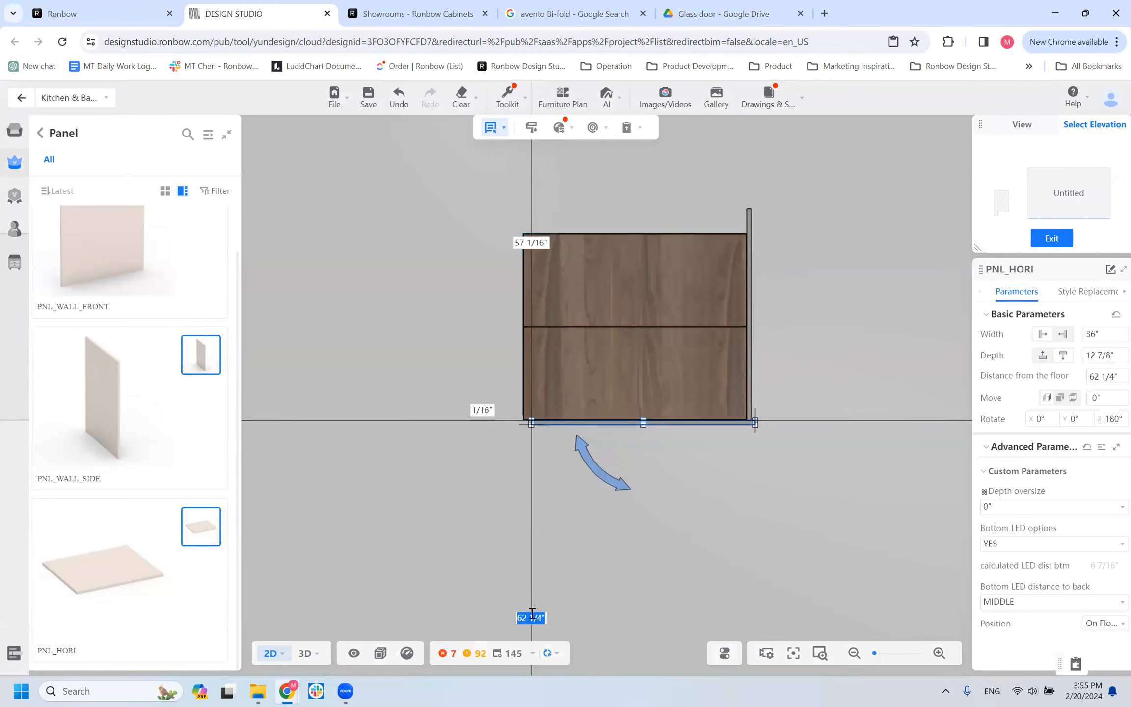
{"action": "type", "text": "63"}
{"action": "key", "text": "Return"}
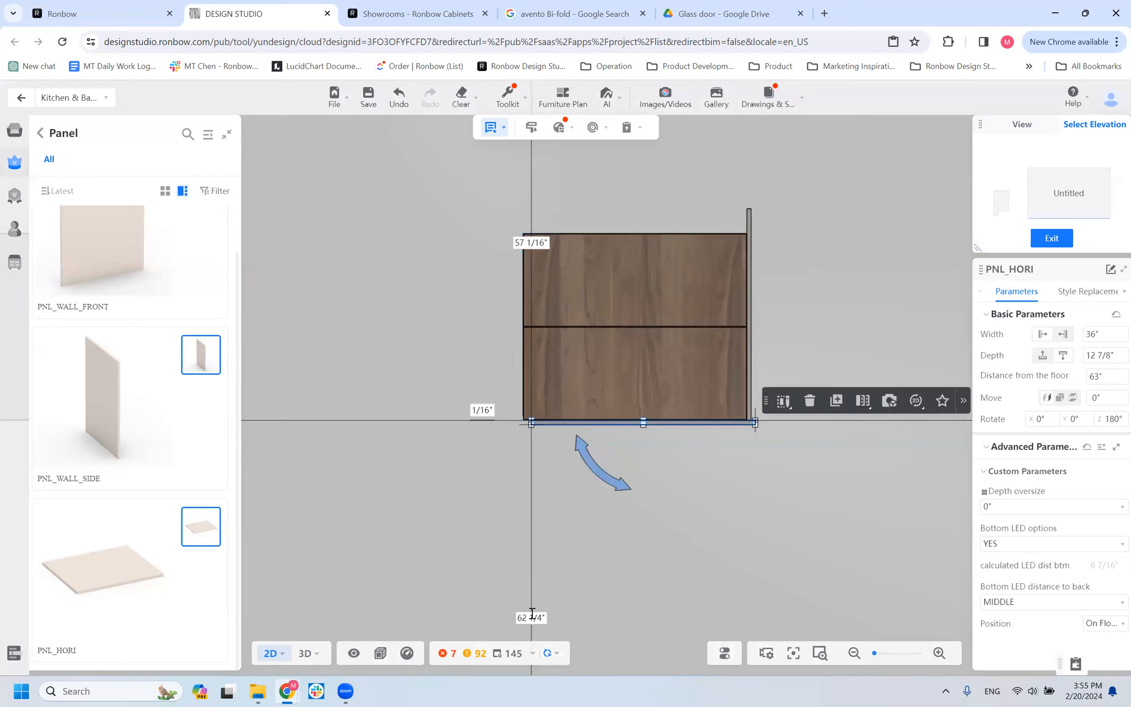
{"action": "left_click", "coordinate": [658, 563]}
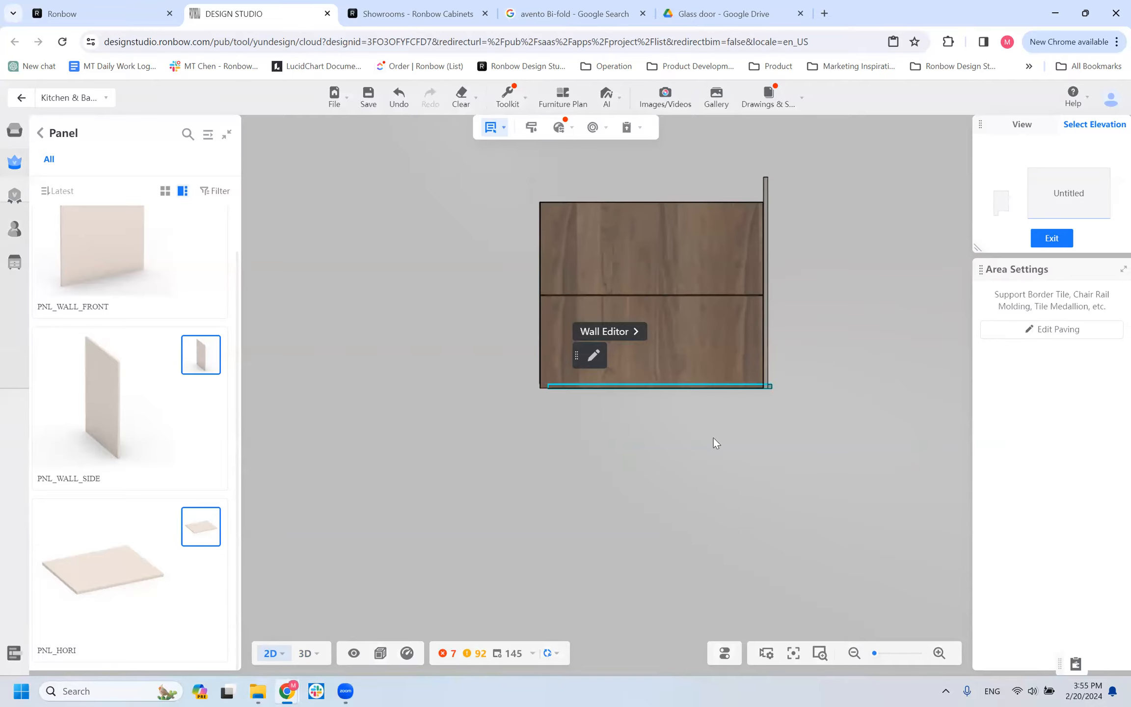
{"action": "left_click", "coordinate": [691, 421]}
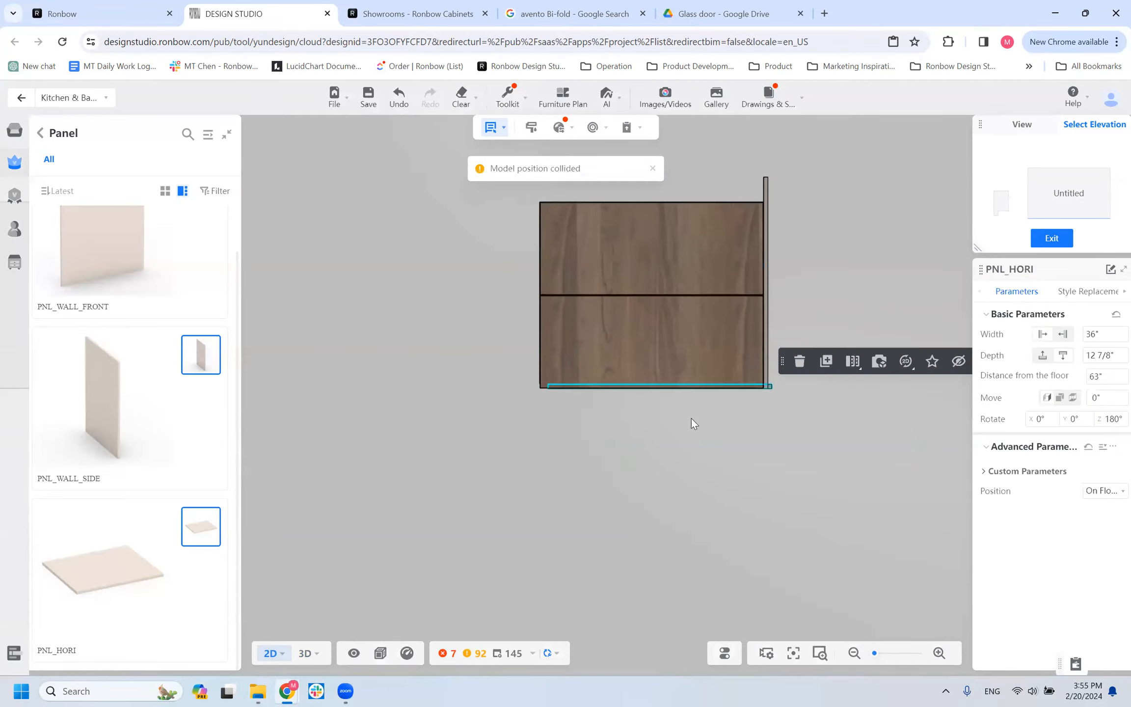
Return to the 3D view and examine how the PNL_HORI panel sits under the WALL_HF cabinet.
{"action": "left_click", "coordinate": [305, 653]}
{"action": "left_click_drag", "start_coordinate": [646, 456], "coordinate": [673, 311]}
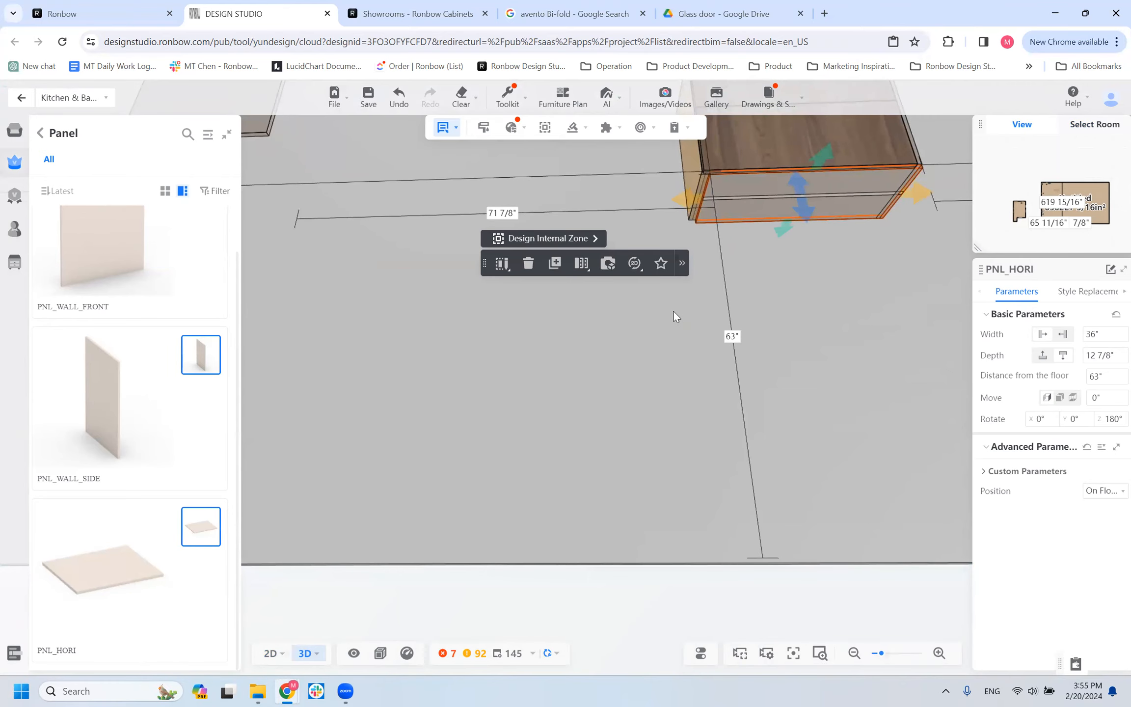
{"action": "mouse_move", "coordinate": [858, 316]}
{"action": "left_mouse_down"}
{"action": "mouse_move", "coordinate": [888, 334]}
{"action": "mouse_move", "coordinate": [848, 333]}
{"action": "left_mouse_up"}
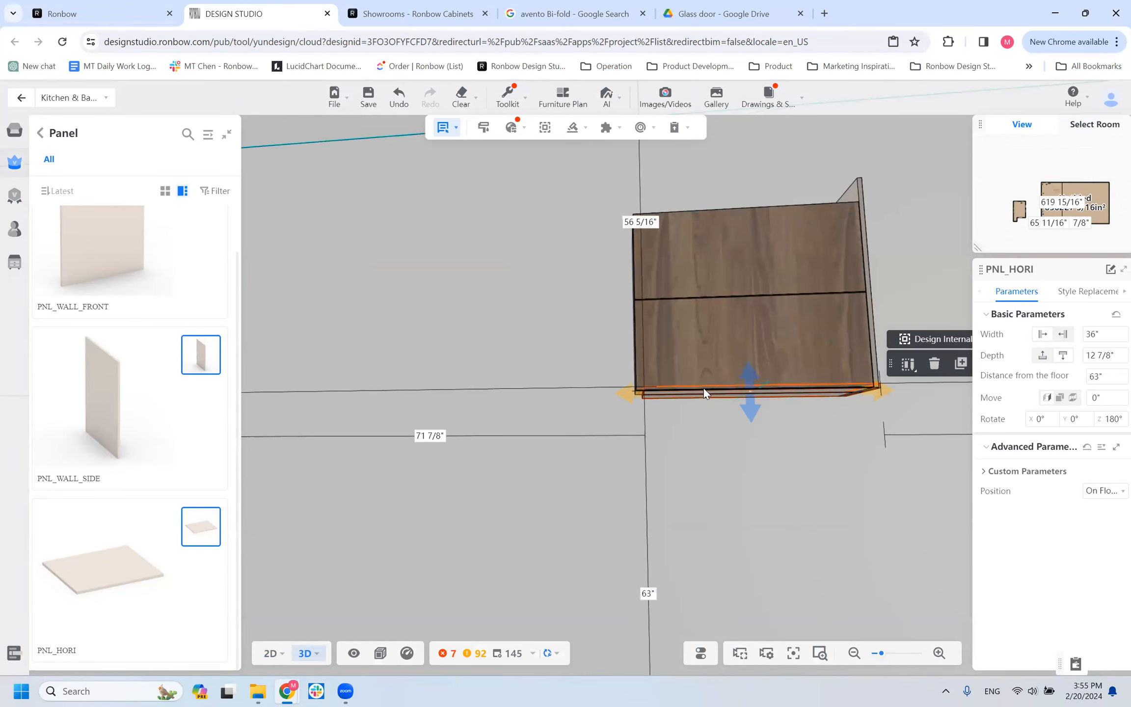
Set the WALL_HF cabinet's WALL BOTTOM UP parameter to 1 1/2".
{"action": "left_click", "coordinate": [847, 325]}
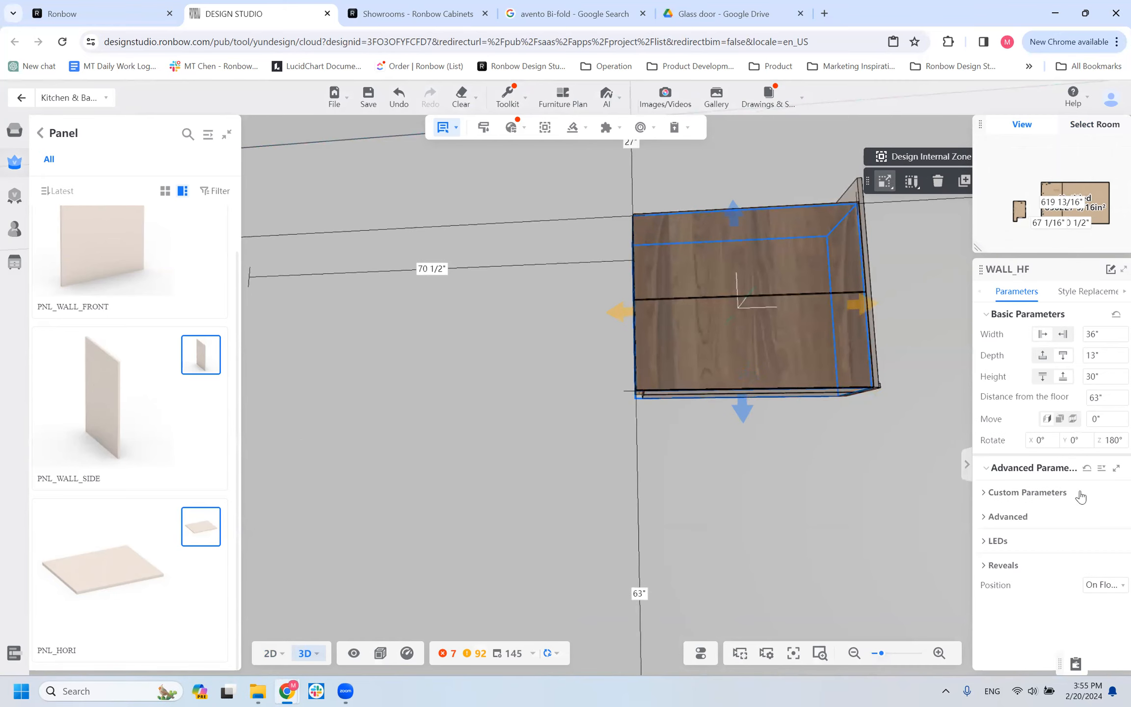
{"action": "left_click", "coordinate": [989, 493]}
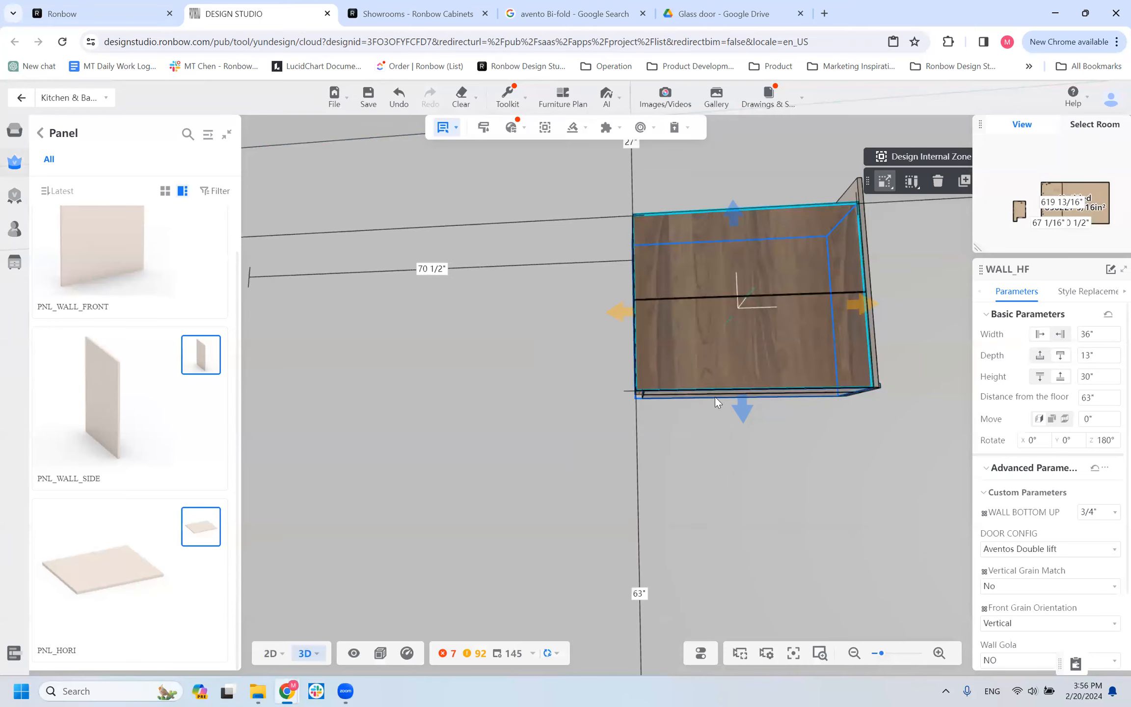
{"action": "left_click", "coordinate": [629, 330]}
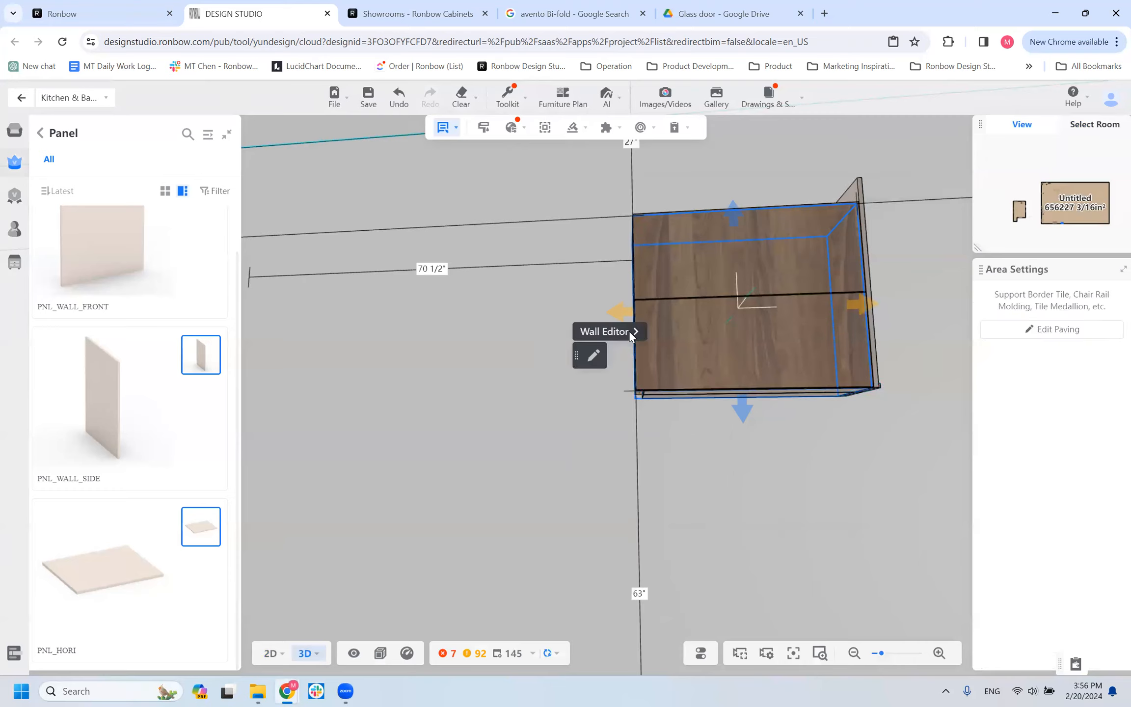
{"action": "left_click", "coordinate": [647, 307]}
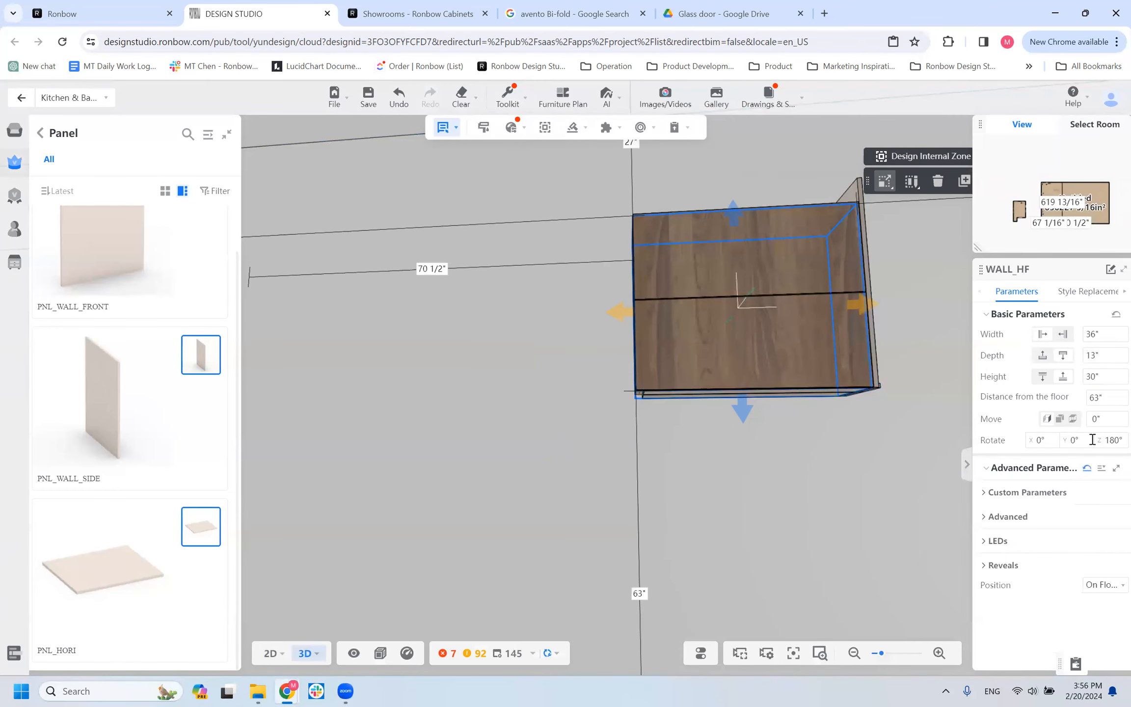
{"action": "left_click", "coordinate": [998, 493]}
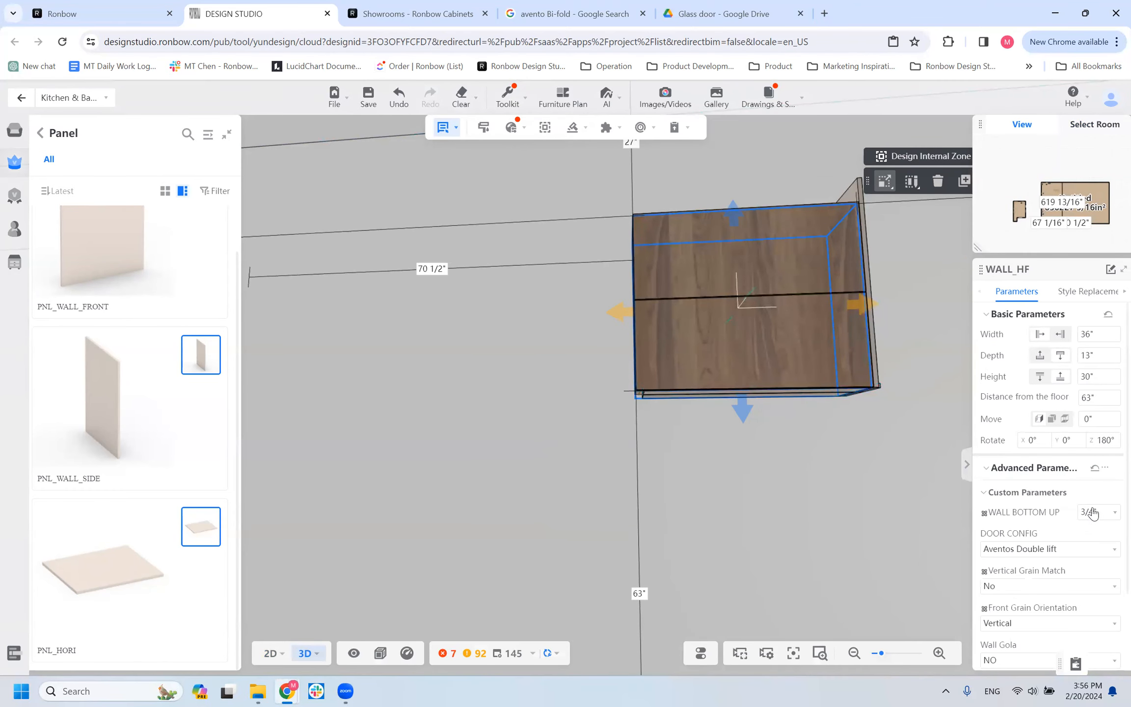
{"action": "left_click", "coordinate": [1095, 512]}
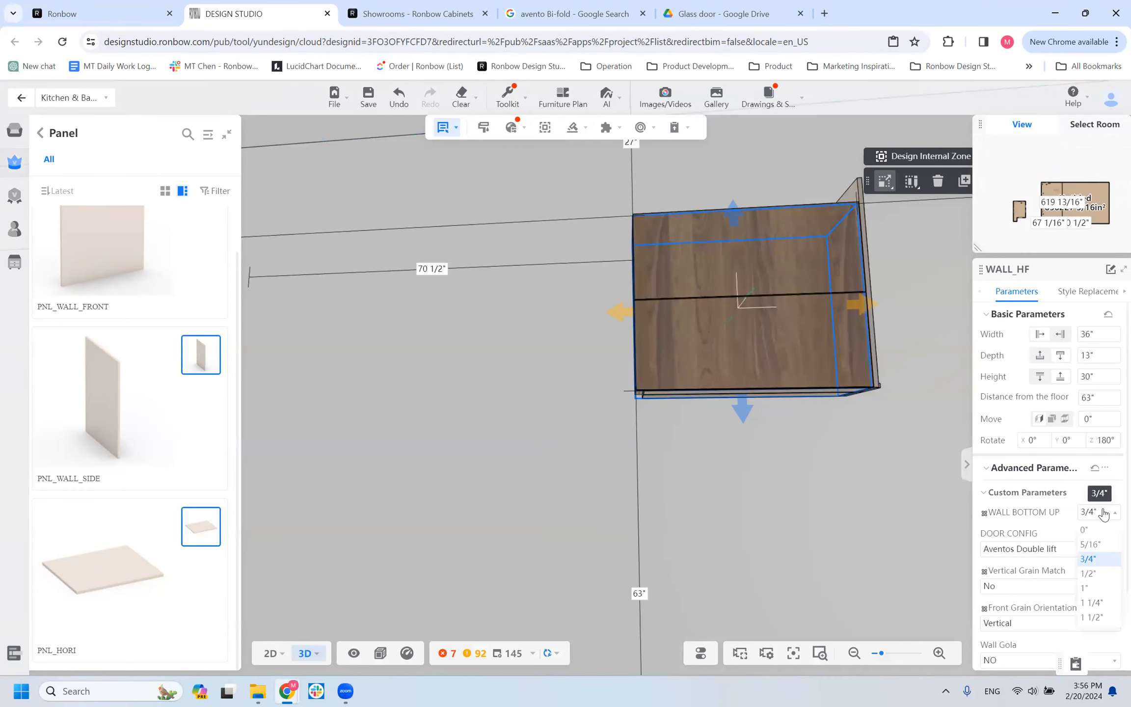
{"action": "left_click", "coordinate": [1098, 618]}
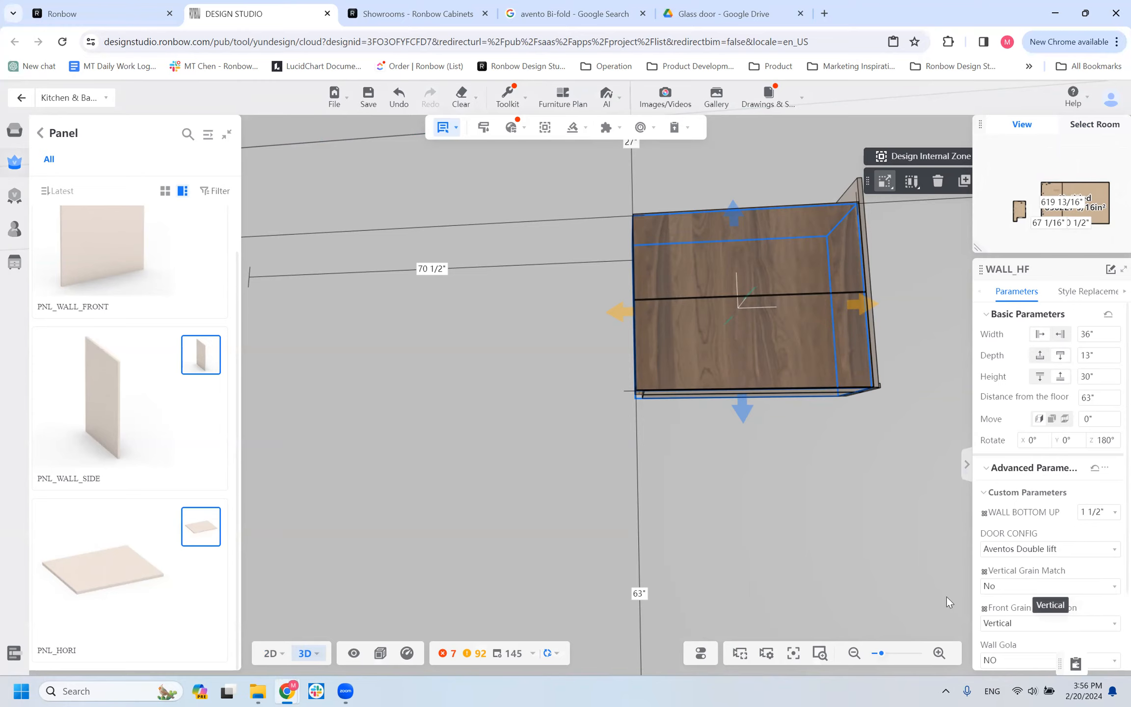
Set the PNL_HORI panel's distance from the floor to 63 3/4".
{"action": "left_click", "coordinate": [699, 394]}
{"action": "left_click", "coordinate": [648, 593]}
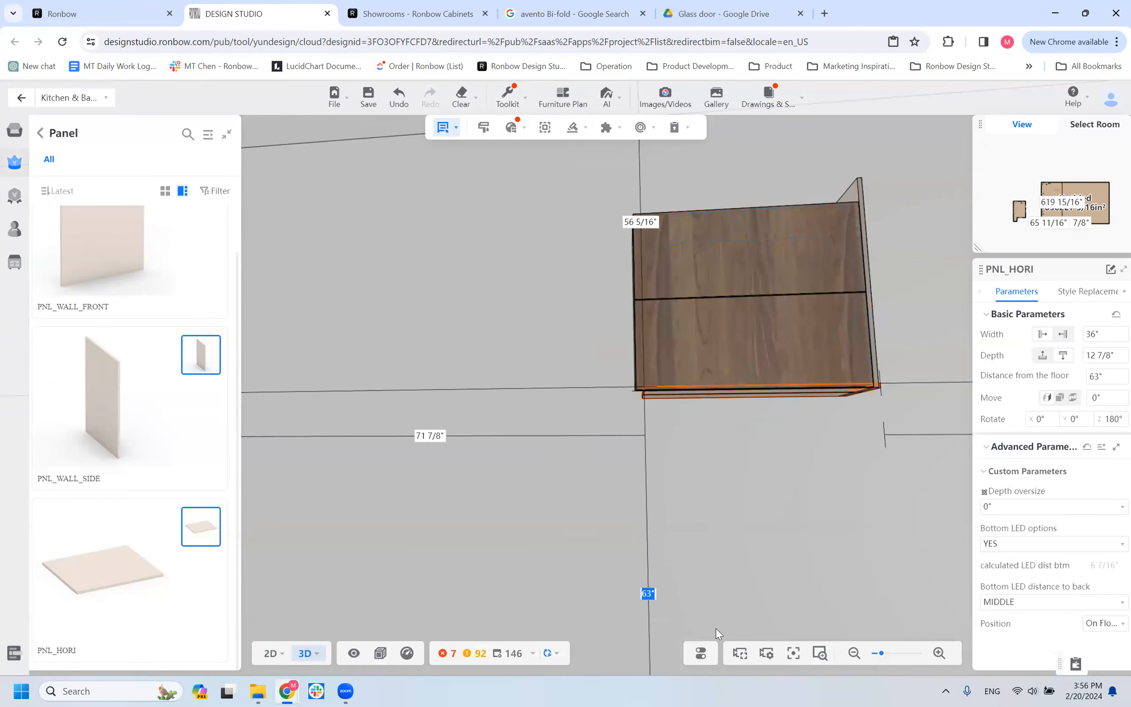
{"action": "type", "text": "53"}
{"action": "type", "text": " 3/4"}
{"action": "key", "text": "Return"}
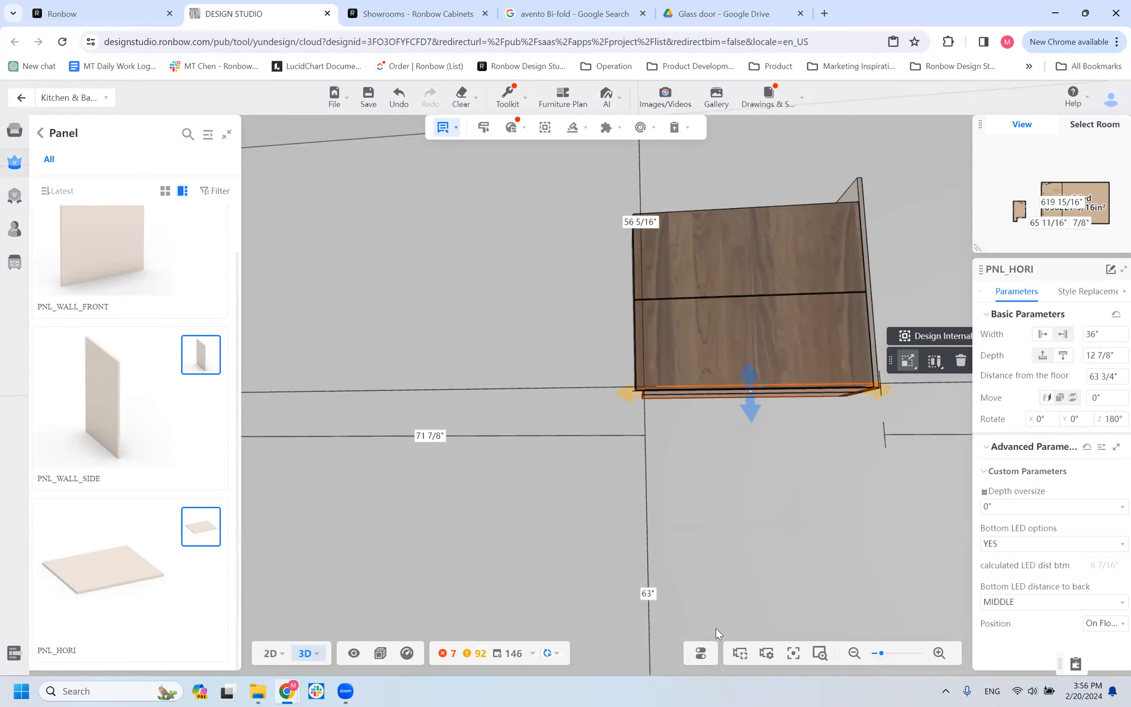
Undo the last change and check the PNL_HORI panel's fit beneath the WALL_HF cabinet from below and from the front.
{"action": "left_click_drag", "start_coordinate": [694, 580], "coordinate": [866, 473]}
{"action": "left_click", "coordinate": [454, 508]}
{"action": "scroll", "coordinate": [454, 508], "scroll_direction": "down", "scroll_amount": 1}
{"action": "scroll", "coordinate": [784, 515], "scroll_direction": "down", "scroll_amount": 1}
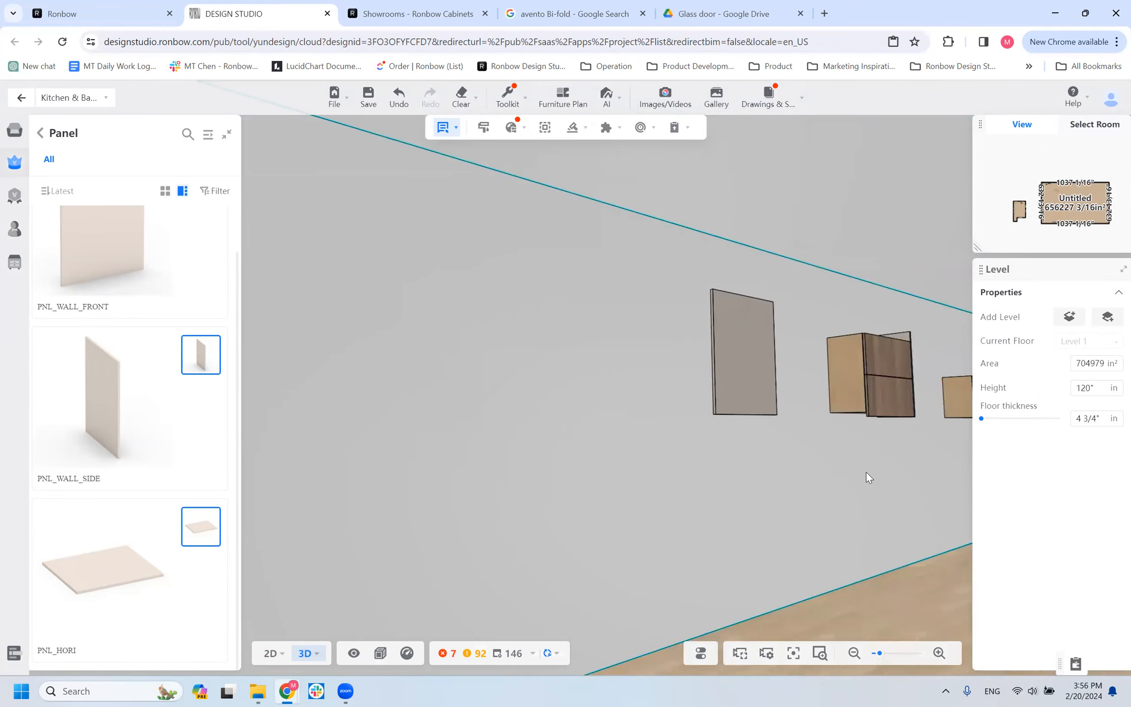
{"action": "key", "text": "ctrl+z"}
{"action": "scroll", "coordinate": [821, 469], "scroll_direction": "down", "scroll_amount": 1}
{"action": "left_click_drag", "start_coordinate": [770, 485], "coordinate": [718, 350]}
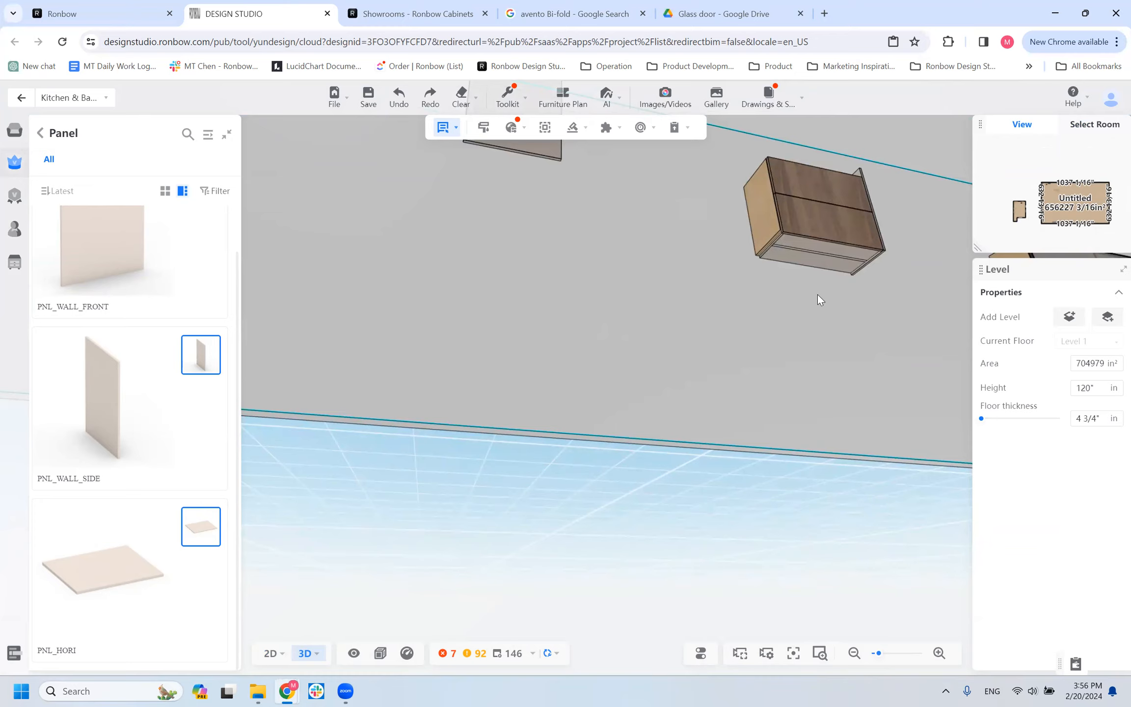
{"action": "left_click", "coordinate": [822, 265]}
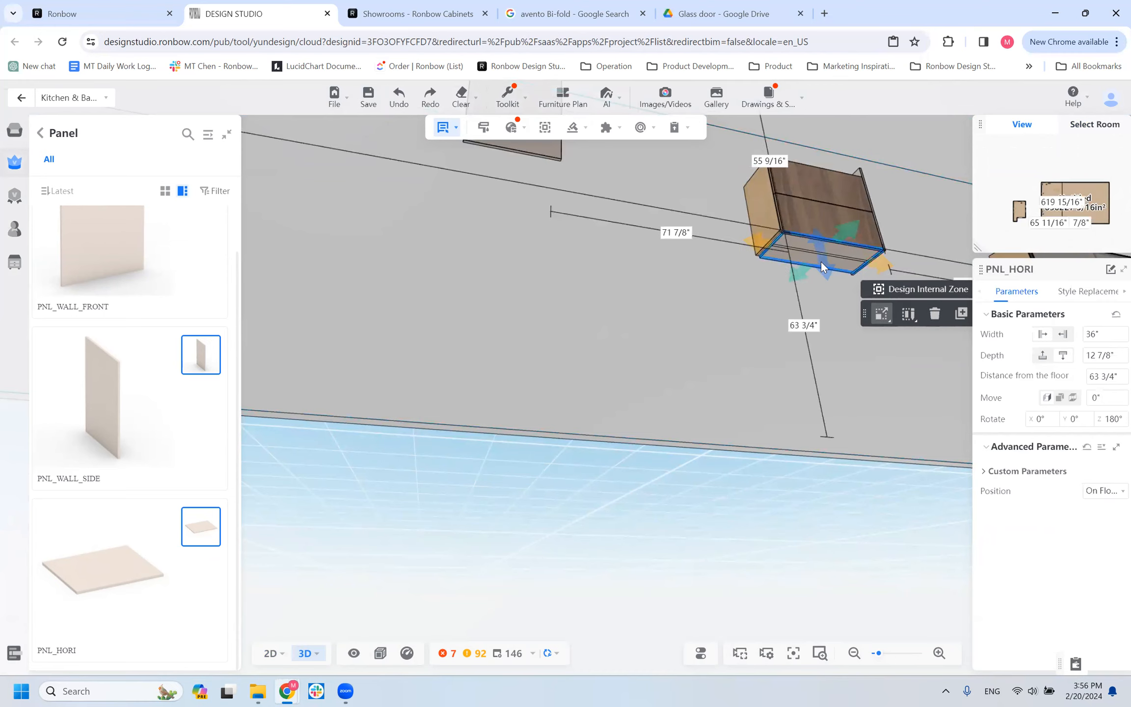
{"action": "left_click", "coordinate": [744, 302]}
{"action": "left_click", "coordinate": [789, 249]}
{"action": "mouse_move", "coordinate": [775, 310]}
{"action": "left_mouse_down"}
{"action": "mouse_move", "coordinate": [776, 336]}
{"action": "mouse_move", "coordinate": [777, 320]}
{"action": "left_mouse_up"}
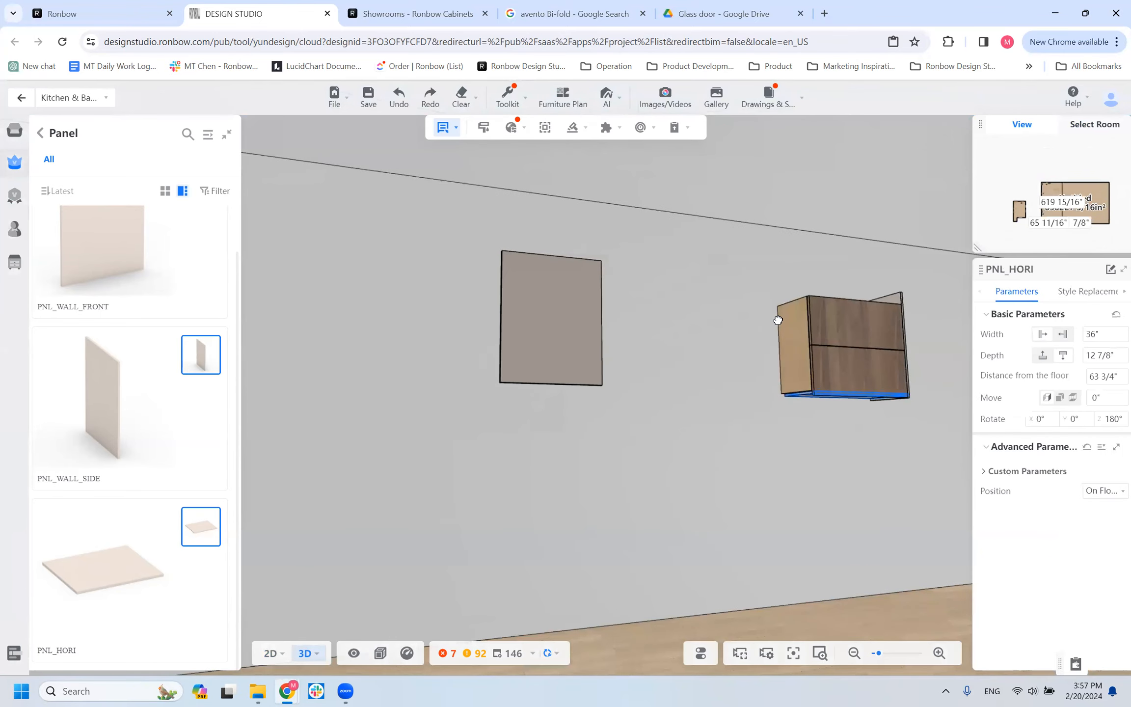
Select the WALL_HF cabinet and examine its raised bottom and lower side edges around the panel from several angles.
{"action": "left_click", "coordinate": [819, 340]}
{"action": "left_click_drag", "start_coordinate": [761, 438], "coordinate": [759, 441]}
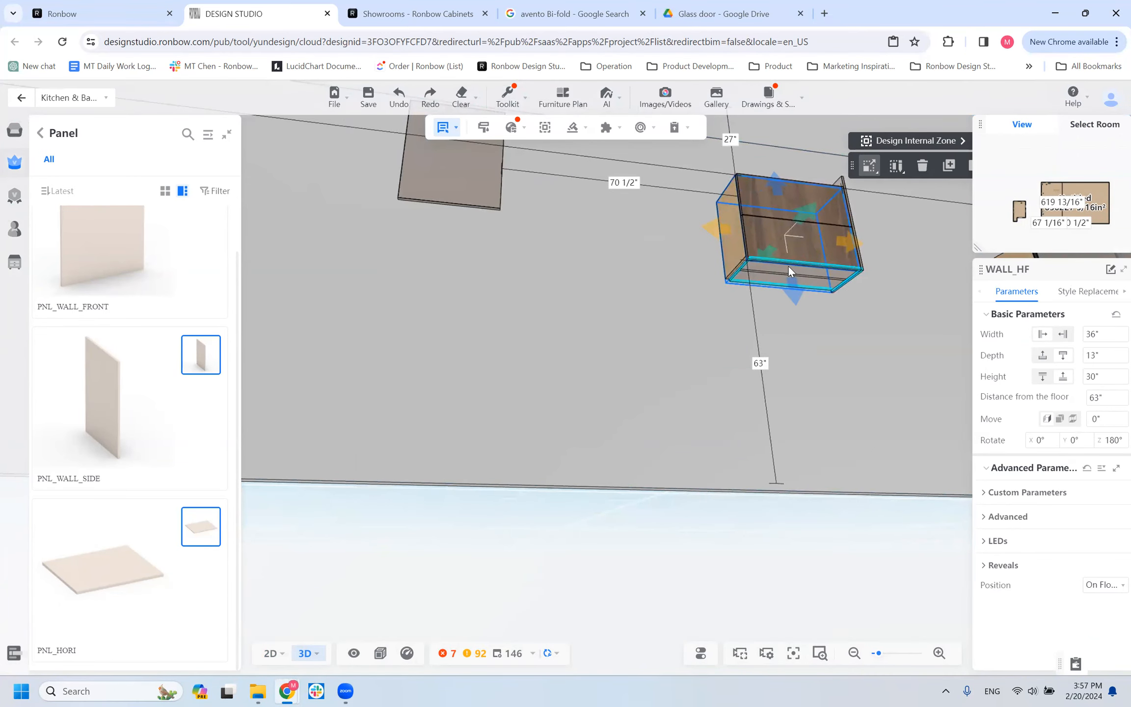
{"action": "scroll", "coordinate": [792, 268], "scroll_direction": "up", "scroll_amount": 2}
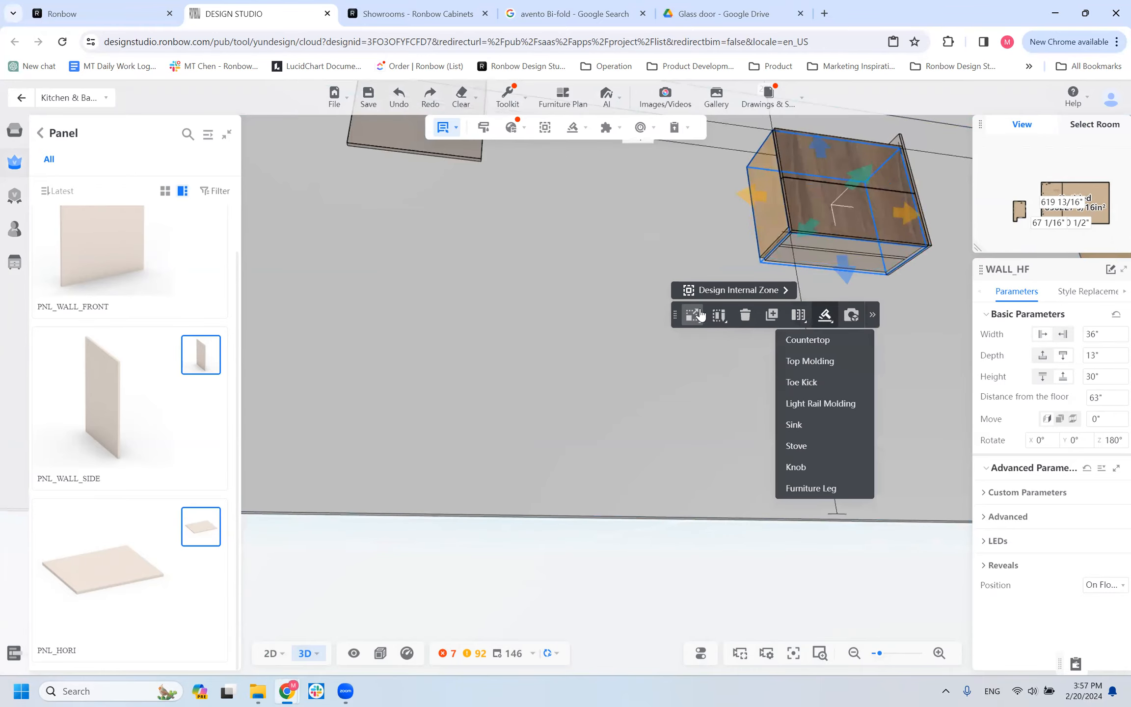
{"action": "left_click_drag", "start_coordinate": [591, 251], "coordinate": [558, 261]}
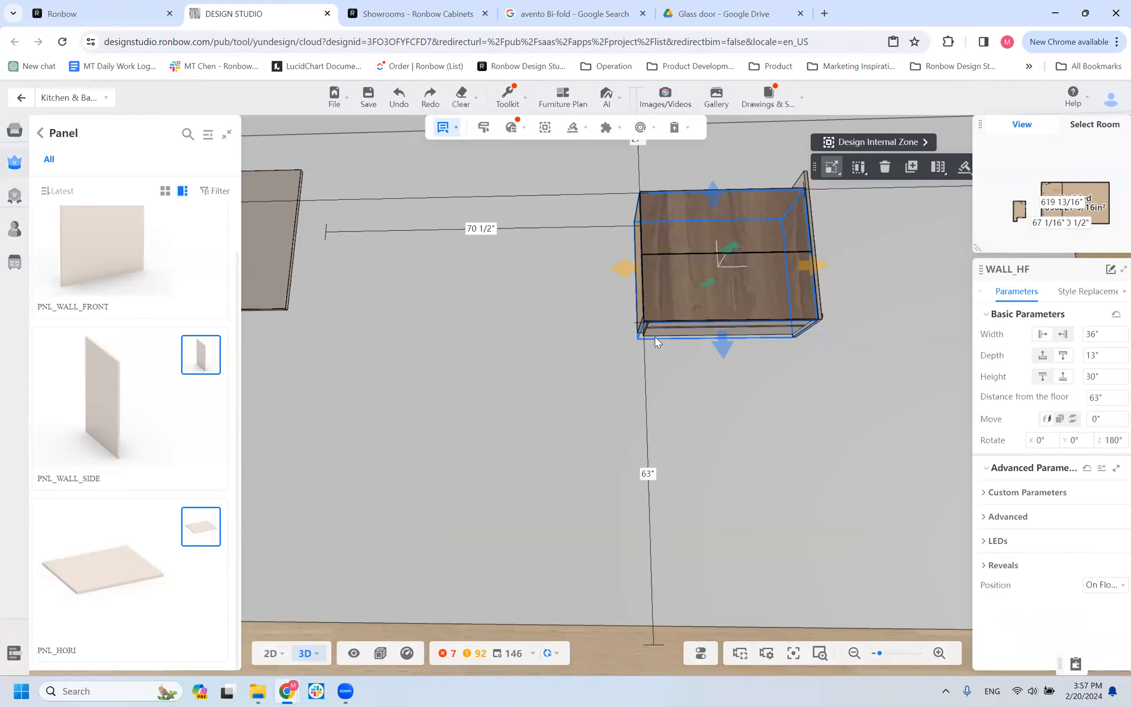
{"action": "left_click_drag", "start_coordinate": [596, 394], "coordinate": [602, 393]}
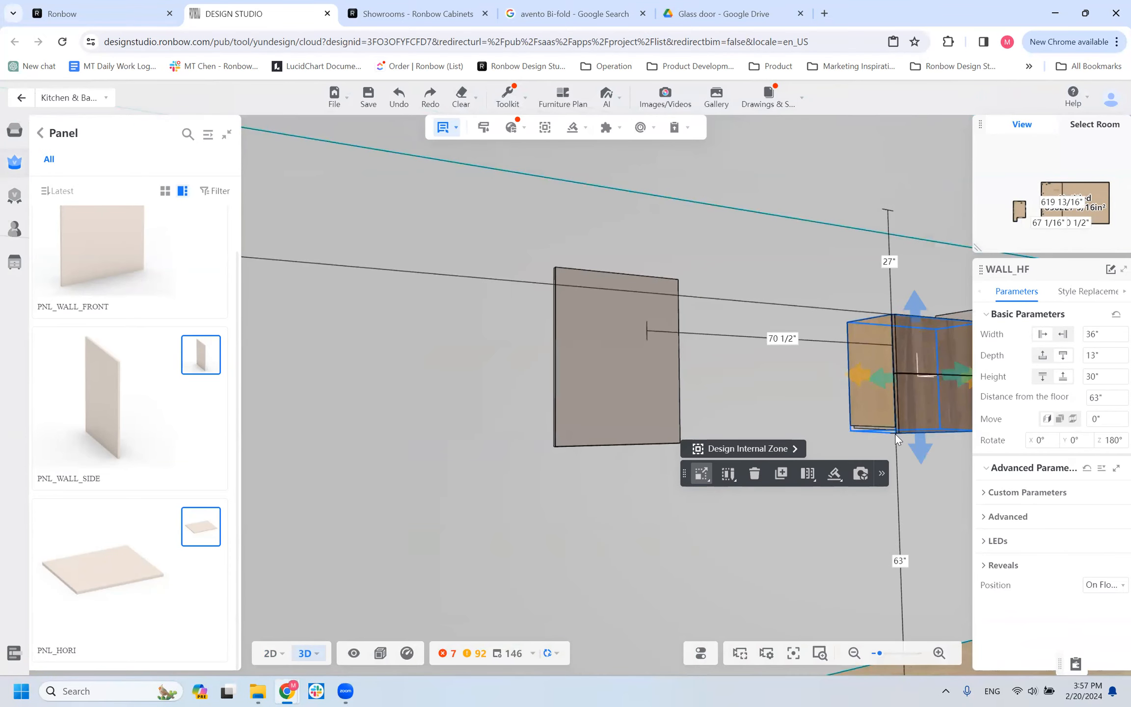
{"action": "scroll", "coordinate": [899, 436], "scroll_direction": "up", "scroll_amount": 5}
{"action": "scroll", "coordinate": [878, 428], "scroll_direction": "down", "scroll_amount": 5}
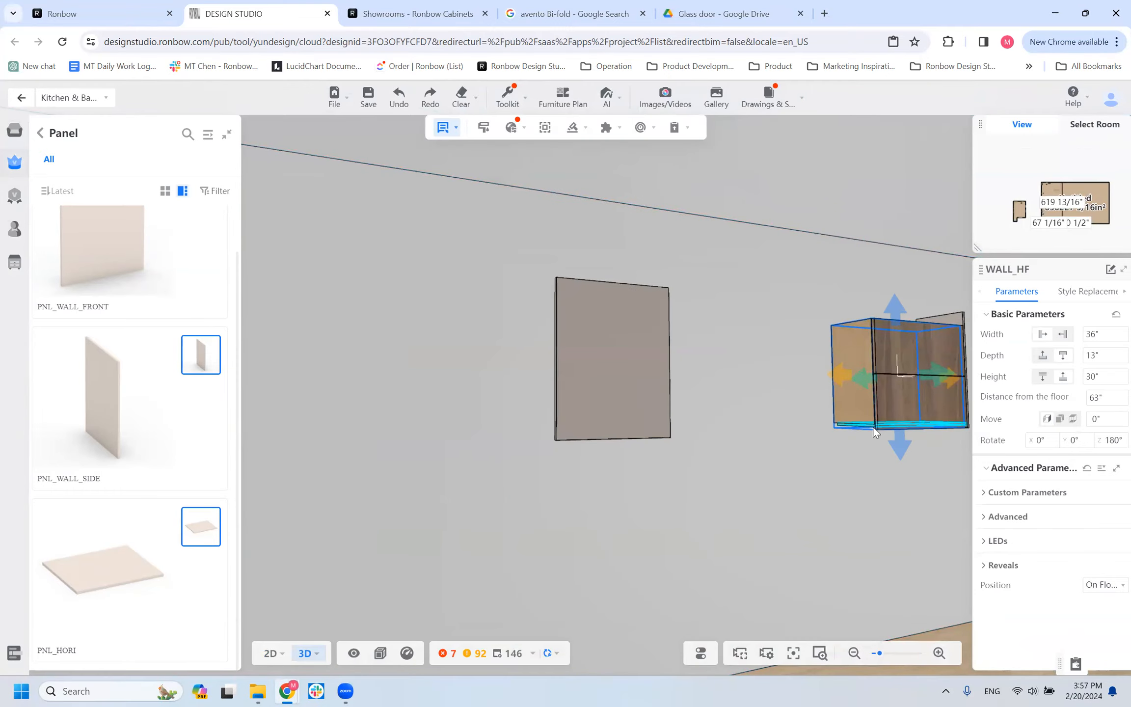
{"action": "scroll", "coordinate": [873, 426], "scroll_direction": "up", "scroll_amount": 2}
{"action": "scroll", "coordinate": [872, 434], "scroll_direction": "up", "scroll_amount": 5}
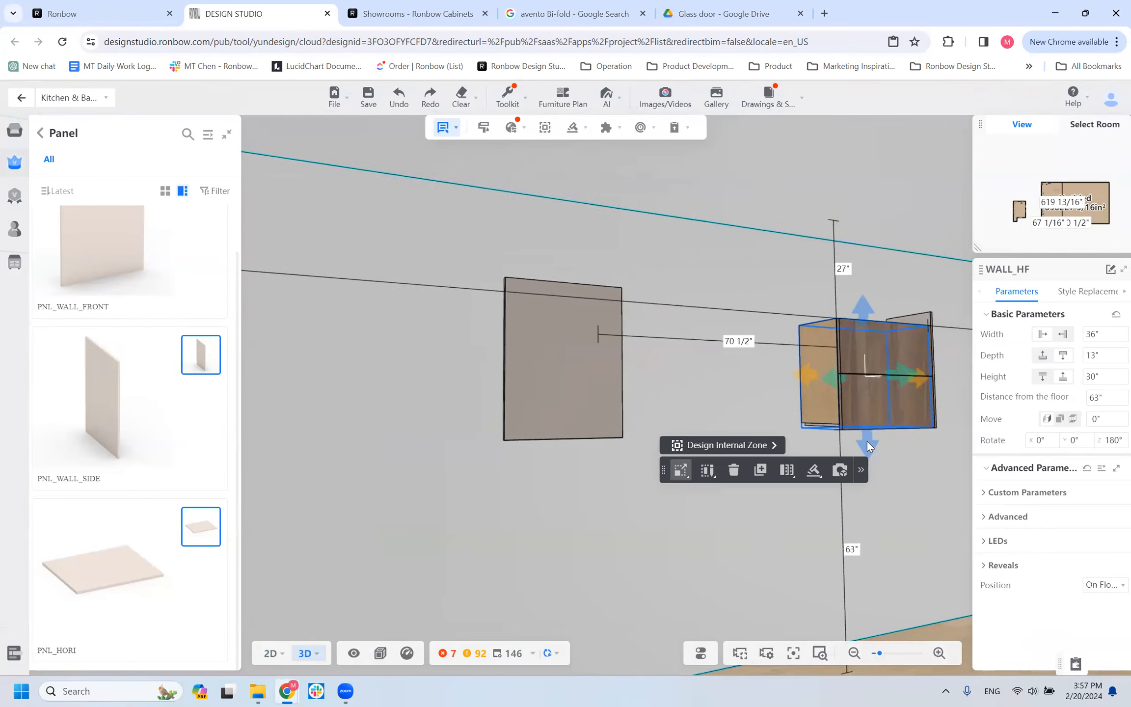
{"action": "scroll", "coordinate": [839, 492], "scroll_direction": "down", "scroll_amount": 2}
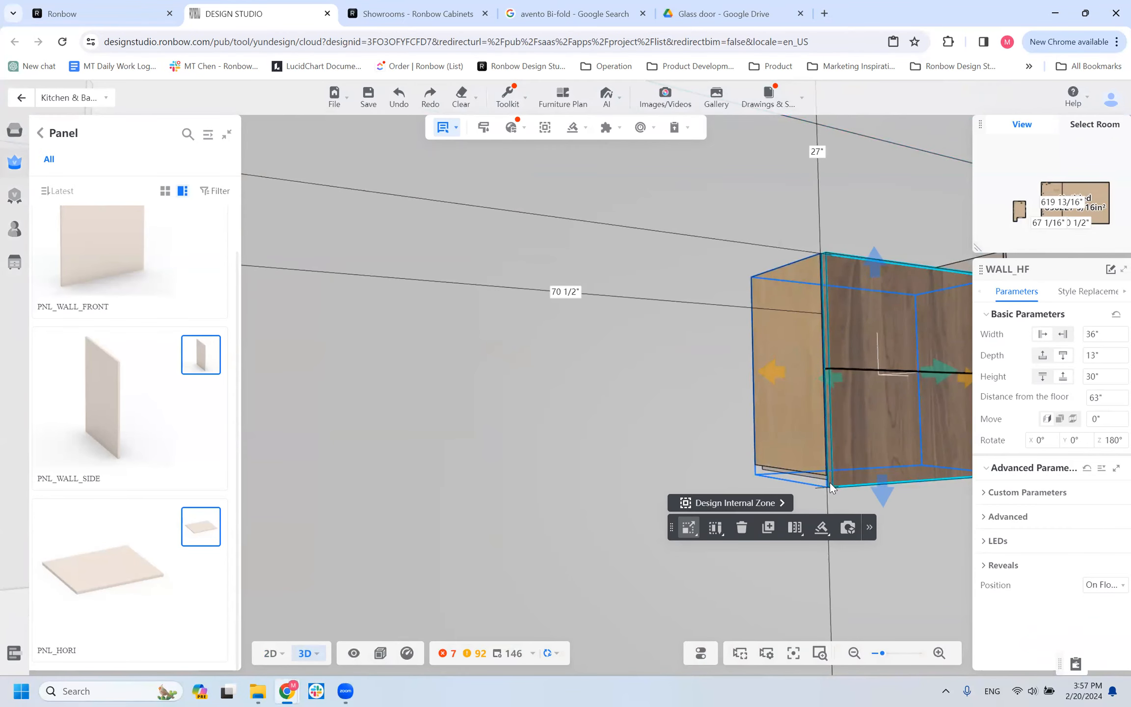
{"action": "scroll", "coordinate": [653, 420], "scroll_direction": "down", "scroll_amount": 5}
{"action": "mouse_move", "coordinate": [738, 437]}
{"action": "left_mouse_down"}
{"action": "mouse_move", "coordinate": [684, 440]}
{"action": "mouse_move", "coordinate": [728, 449]}
{"action": "left_mouse_up"}
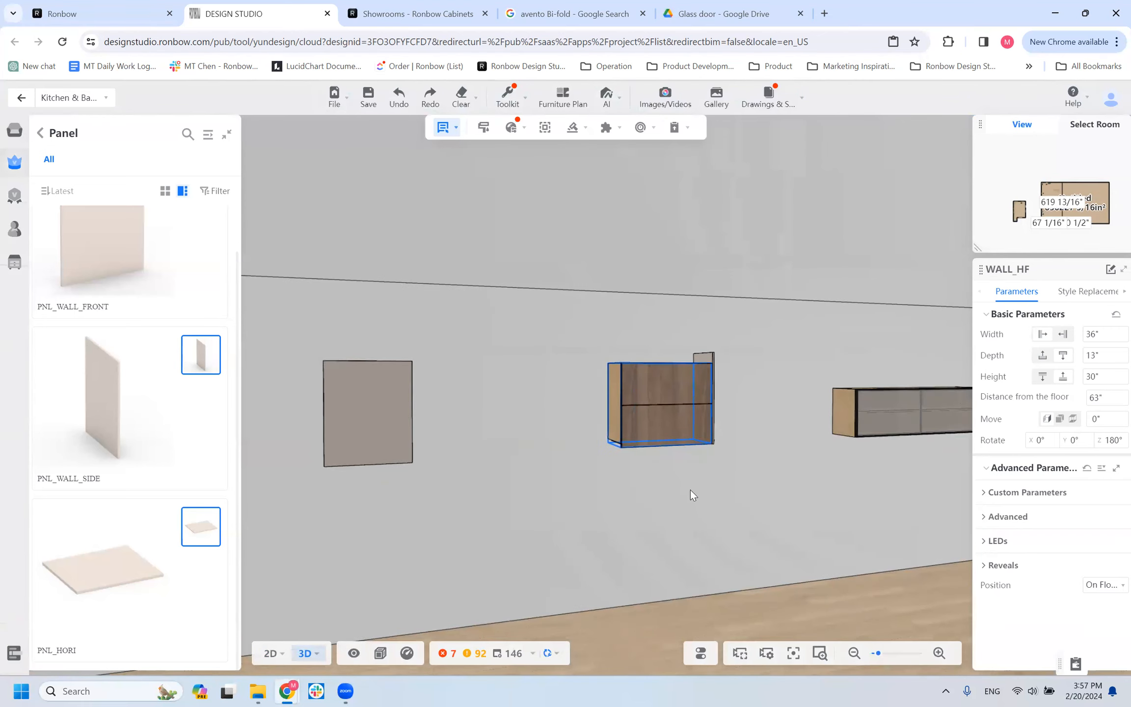
{"action": "scroll", "coordinate": [669, 509], "scroll_direction": "up", "scroll_amount": 5}
{"action": "left_click_drag", "start_coordinate": [618, 449], "coordinate": [626, 496]}
{"action": "mouse_move", "coordinate": [666, 558]}
{"action": "left_mouse_down"}
{"action": "mouse_move", "coordinate": [643, 525]}
{"action": "mouse_move", "coordinate": [661, 540]}
{"action": "left_mouse_up"}
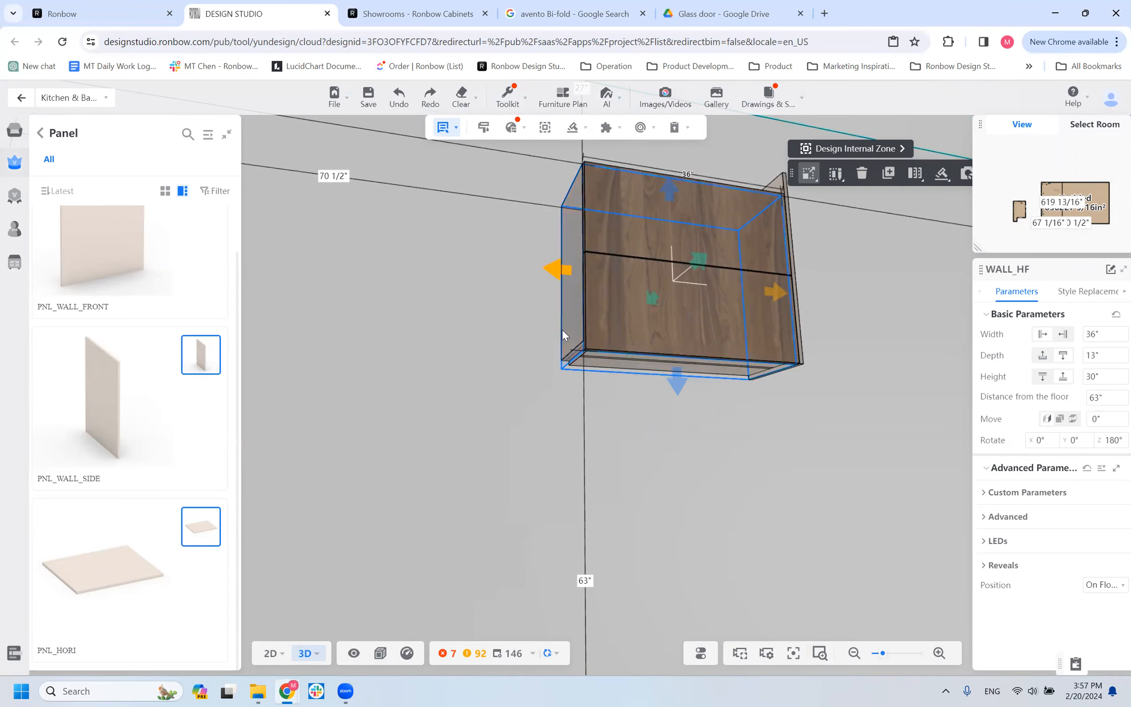
Go back to the Wall product categories and open the Floating shelf collection.
{"action": "left_click", "coordinate": [41, 136]}
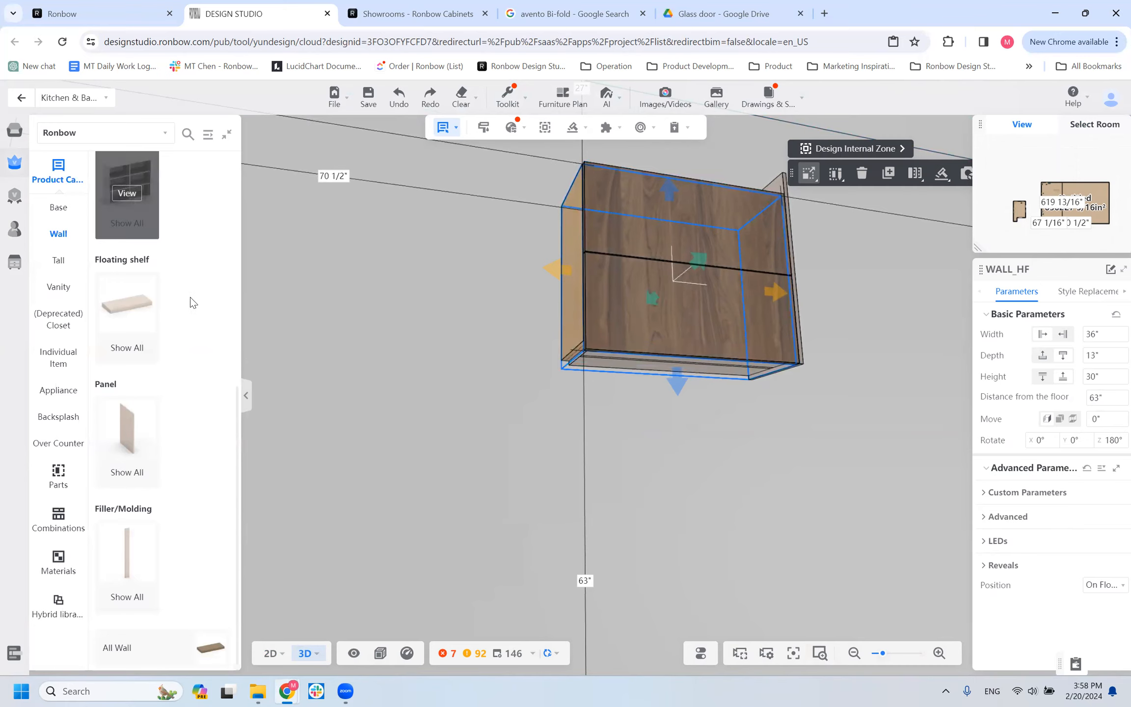
{"action": "scroll", "coordinate": [328, 376], "scroll_direction": "down", "scroll_amount": 2}
{"action": "scroll", "coordinate": [423, 403], "scroll_direction": "down", "scroll_amount": 5}
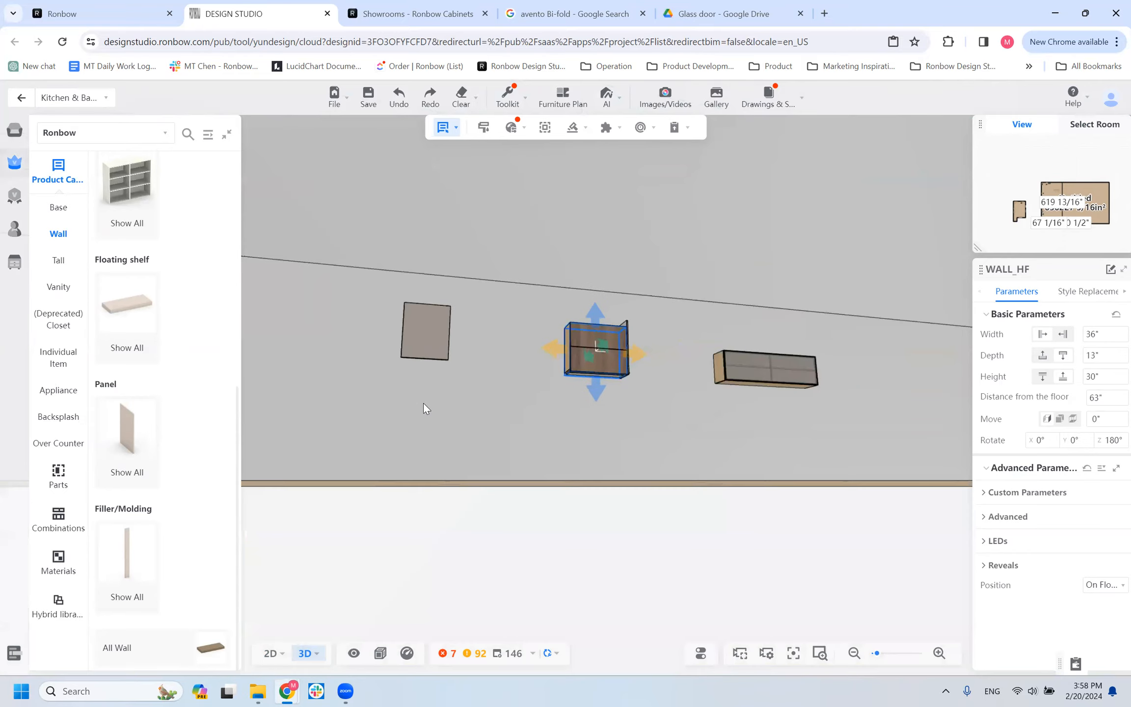
{"action": "mouse_move", "coordinate": [467, 438]}
{"action": "left_mouse_down"}
{"action": "mouse_move", "coordinate": [460, 459]}
{"action": "mouse_move", "coordinate": [454, 451]}
{"action": "left_mouse_up"}
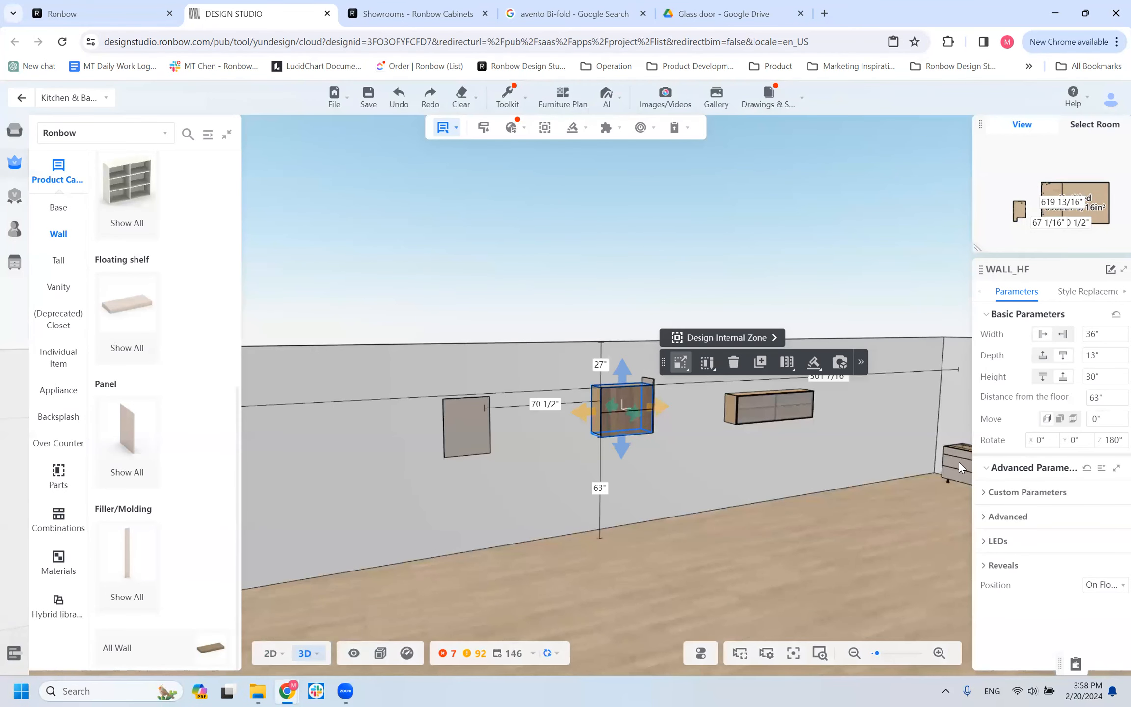
{"action": "scroll", "coordinate": [137, 525], "scroll_direction": "up", "scroll_amount": 8}
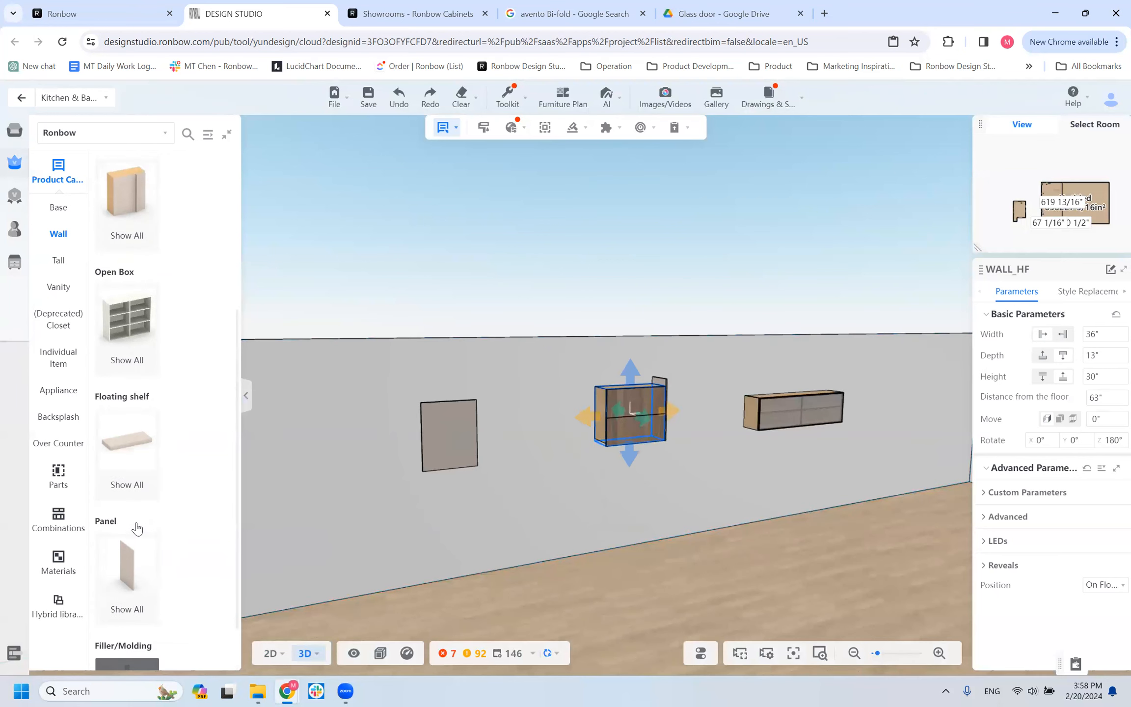
{"action": "scroll", "coordinate": [137, 527], "scroll_direction": "down", "scroll_amount": 4}
{"action": "scroll", "coordinate": [137, 527], "scroll_direction": "down", "scroll_amount": 5}
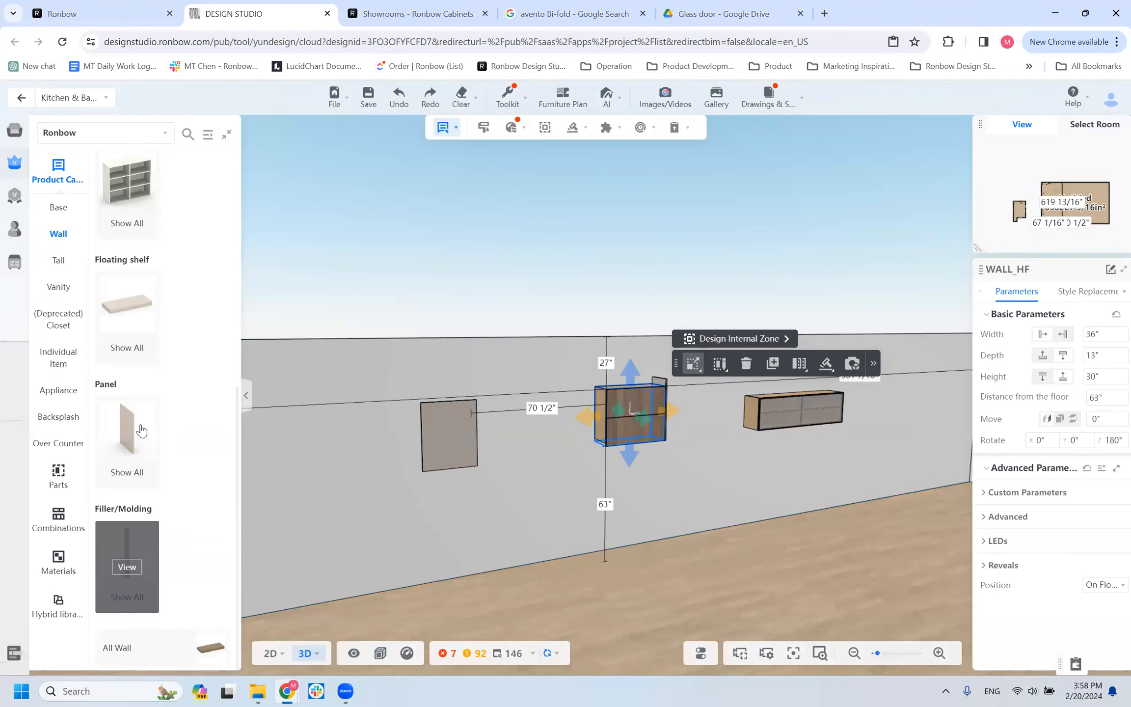
{"action": "left_click", "coordinate": [128, 311]}
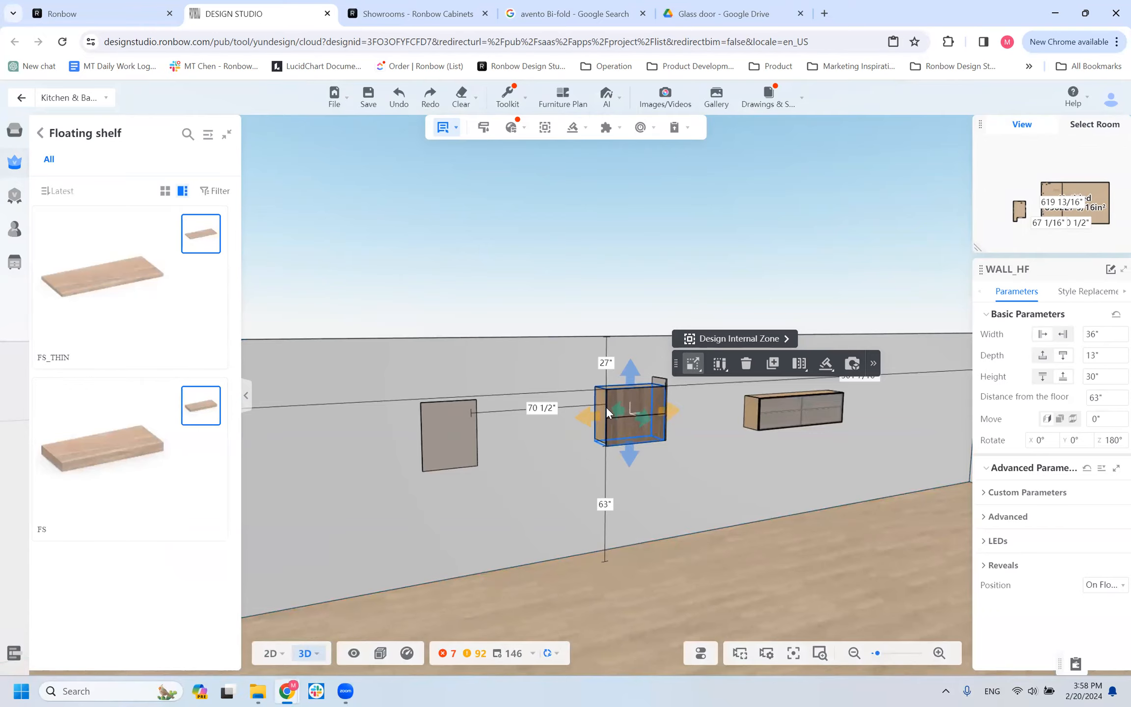
Compare the dimensions and floor distances of the WALL_HF, B3W_COOKTOP and WALL_HK cabinets.
{"action": "scroll", "coordinate": [608, 505], "scroll_direction": "up", "scroll_amount": 4}
{"action": "mouse_move", "coordinate": [589, 543]}
{"action": "left_mouse_down"}
{"action": "mouse_move", "coordinate": [568, 497]}
{"action": "mouse_move", "coordinate": [593, 529]}
{"action": "left_mouse_up"}
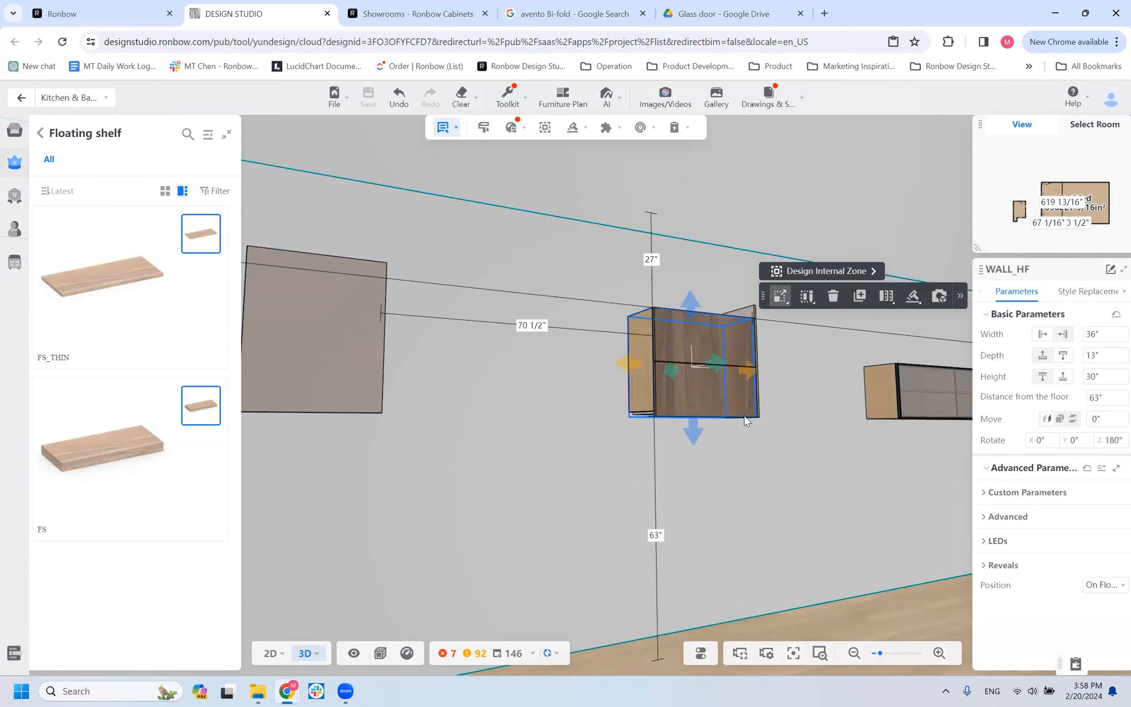
{"action": "left_click", "coordinate": [668, 330]}
{"action": "left_click", "coordinate": [655, 336]}
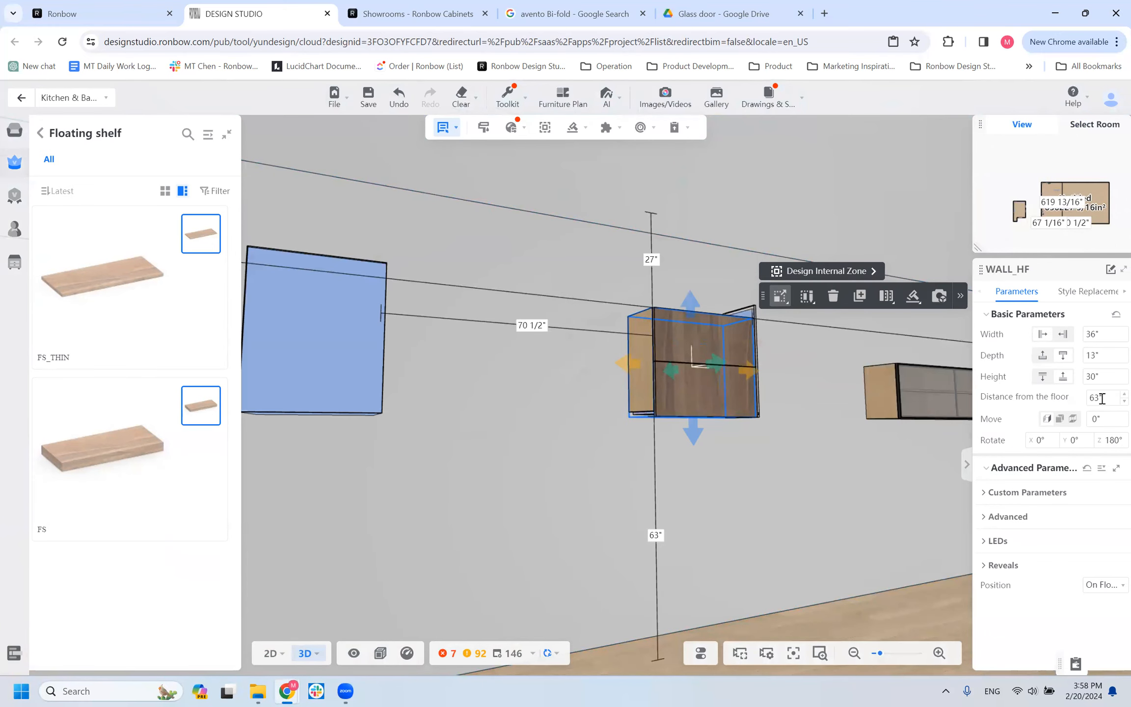
{"action": "scroll", "coordinate": [799, 443], "scroll_direction": "down", "scroll_amount": 3}
{"action": "left_click_drag", "start_coordinate": [799, 443], "coordinate": [658, 480]}
{"action": "left_click", "coordinate": [903, 474]}
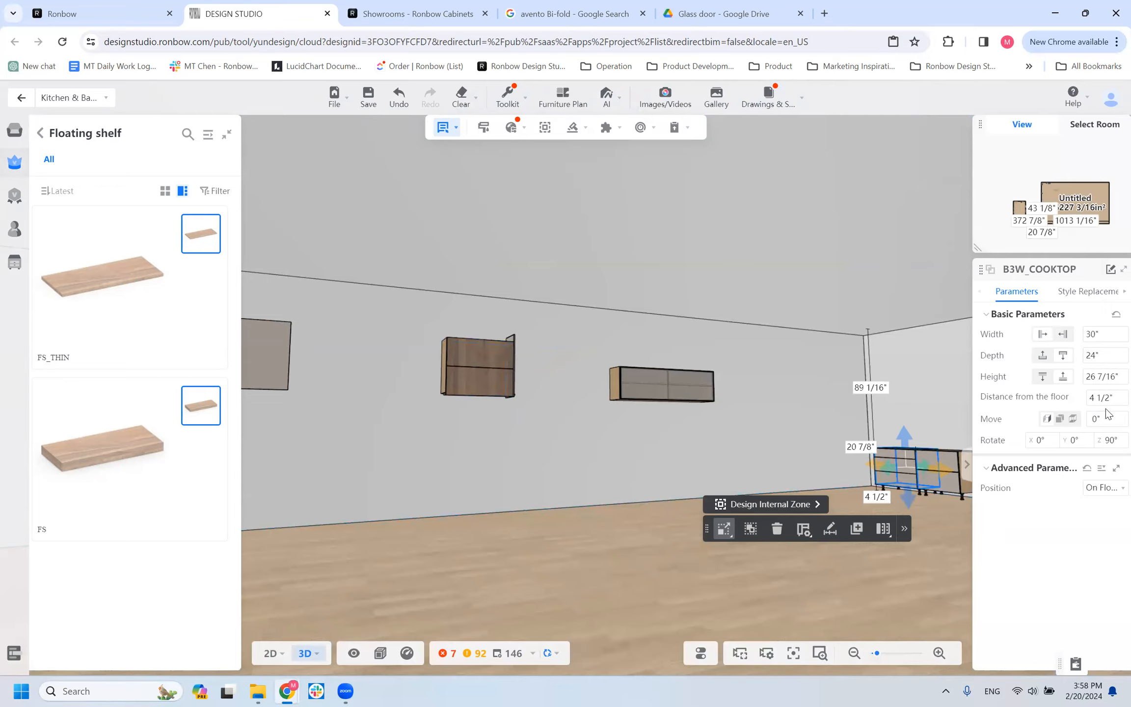
{"action": "left_click", "coordinate": [500, 391]}
{"action": "left_click", "coordinate": [483, 361]}
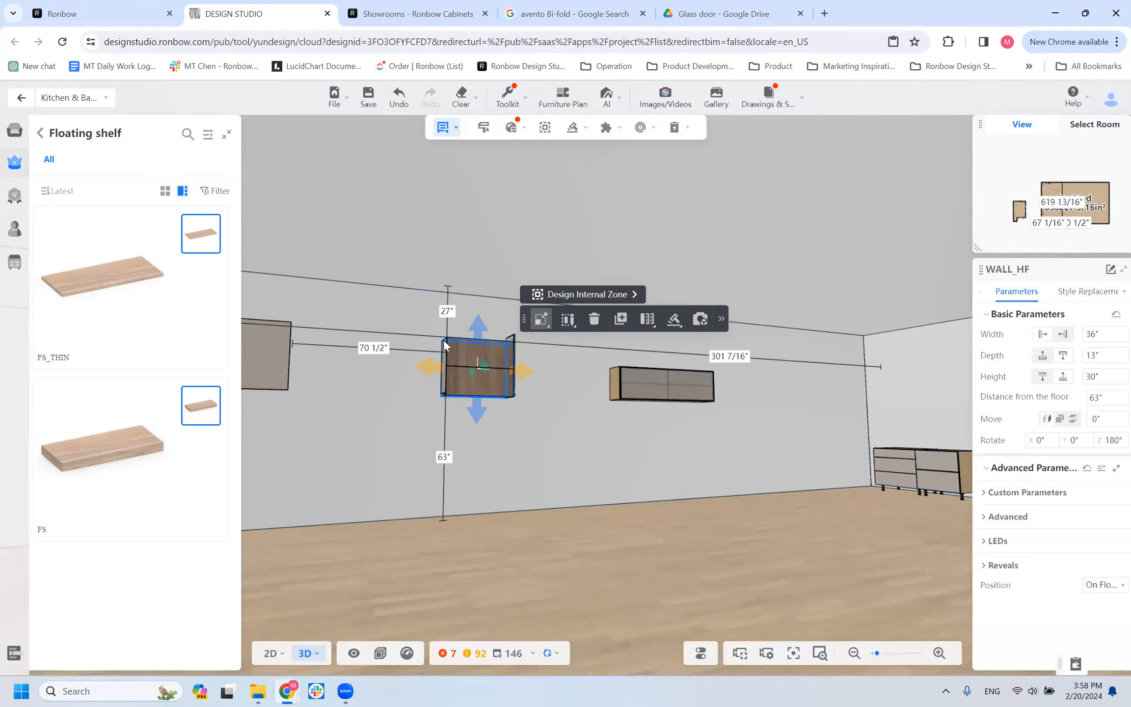
{"action": "left_click", "coordinate": [634, 379]}
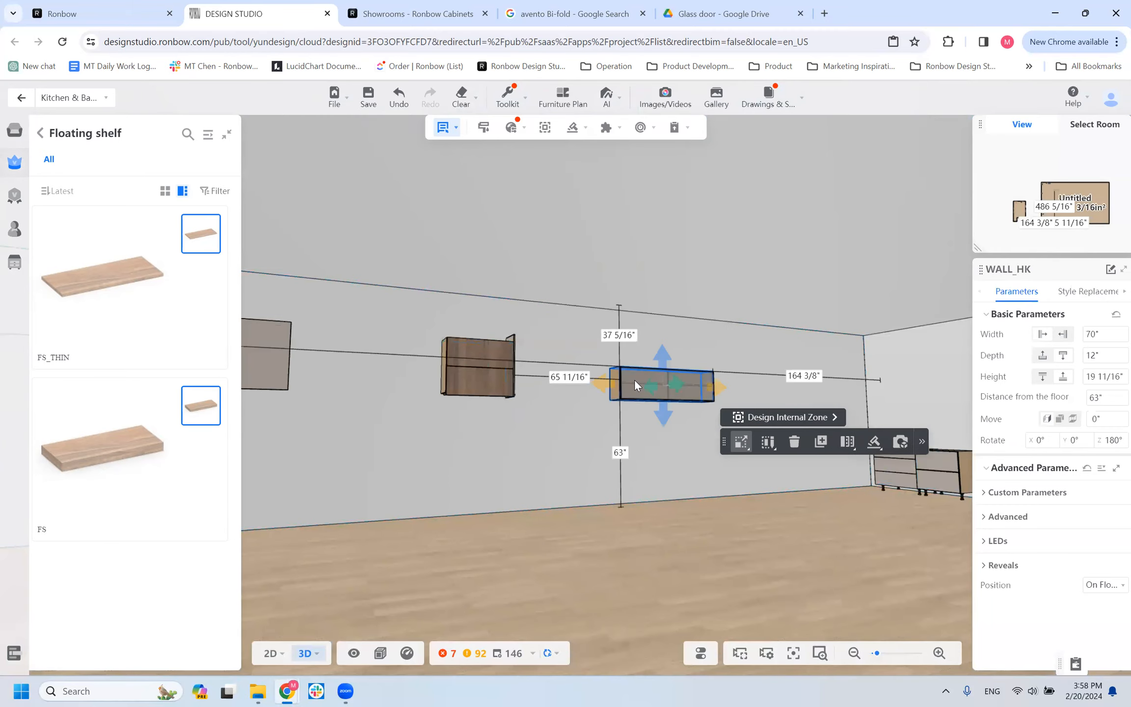
Set the gap between the 70" wide WALL_HK cabinet and the ceiling to 3".
{"action": "left_click", "coordinate": [610, 337]}
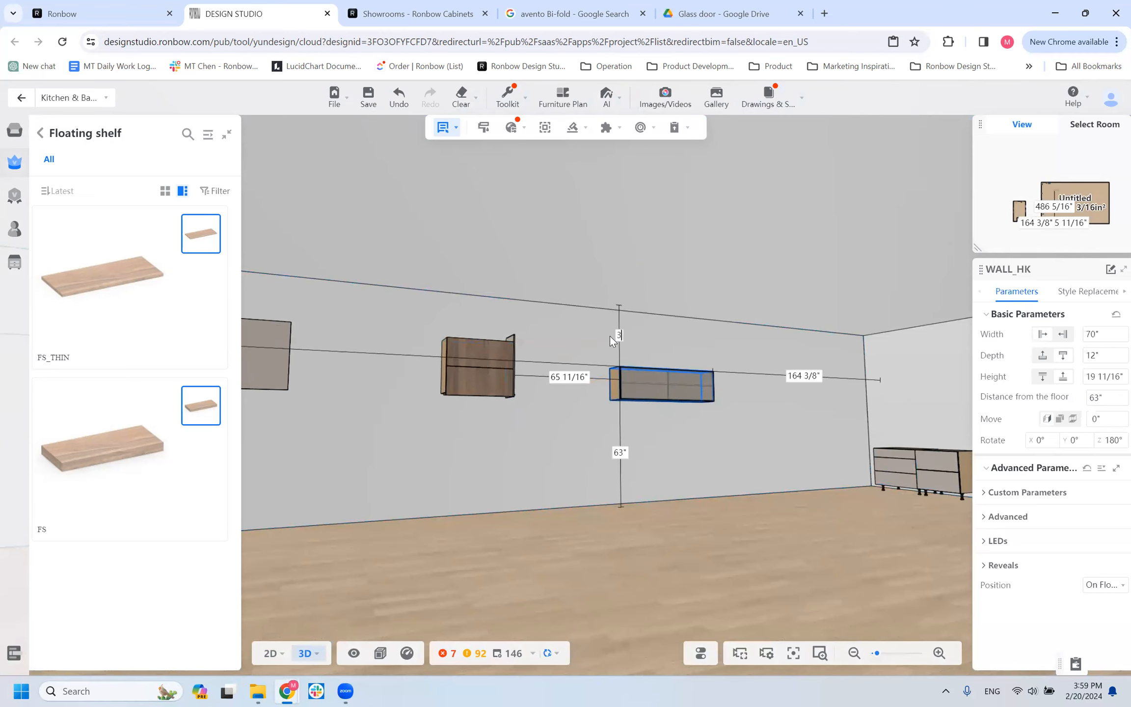
{"action": "type", "text": "3"}
{"action": "key", "text": "Return"}
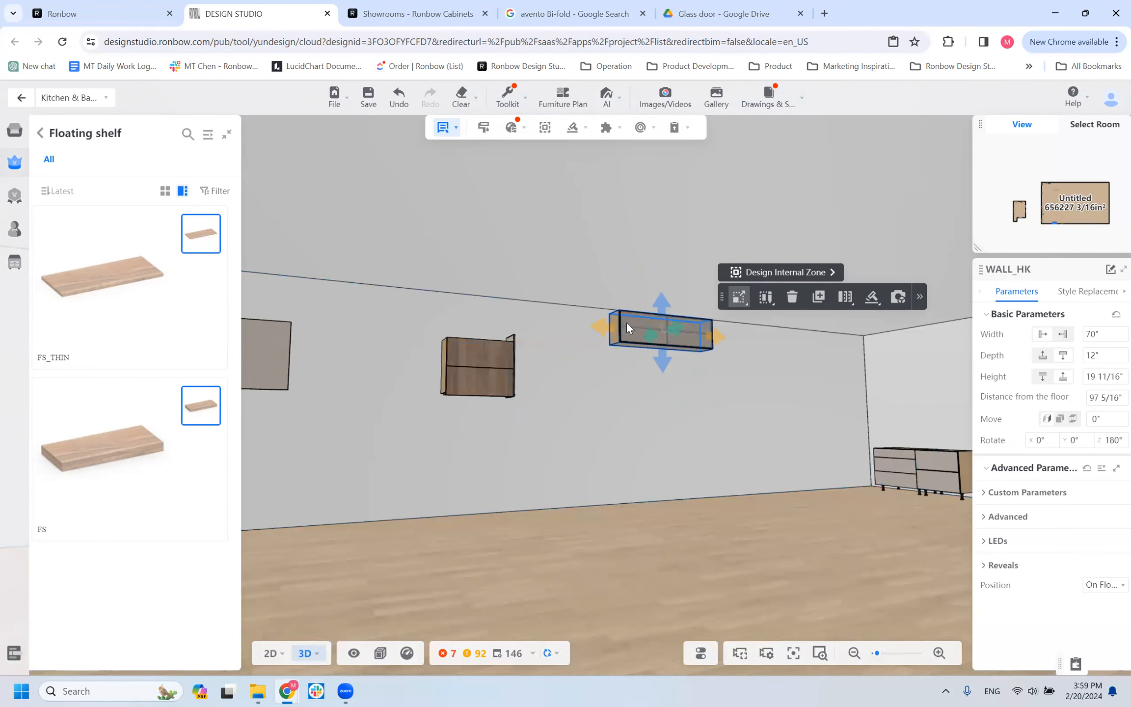
{"action": "left_click_drag", "start_coordinate": [656, 454], "coordinate": [647, 422]}
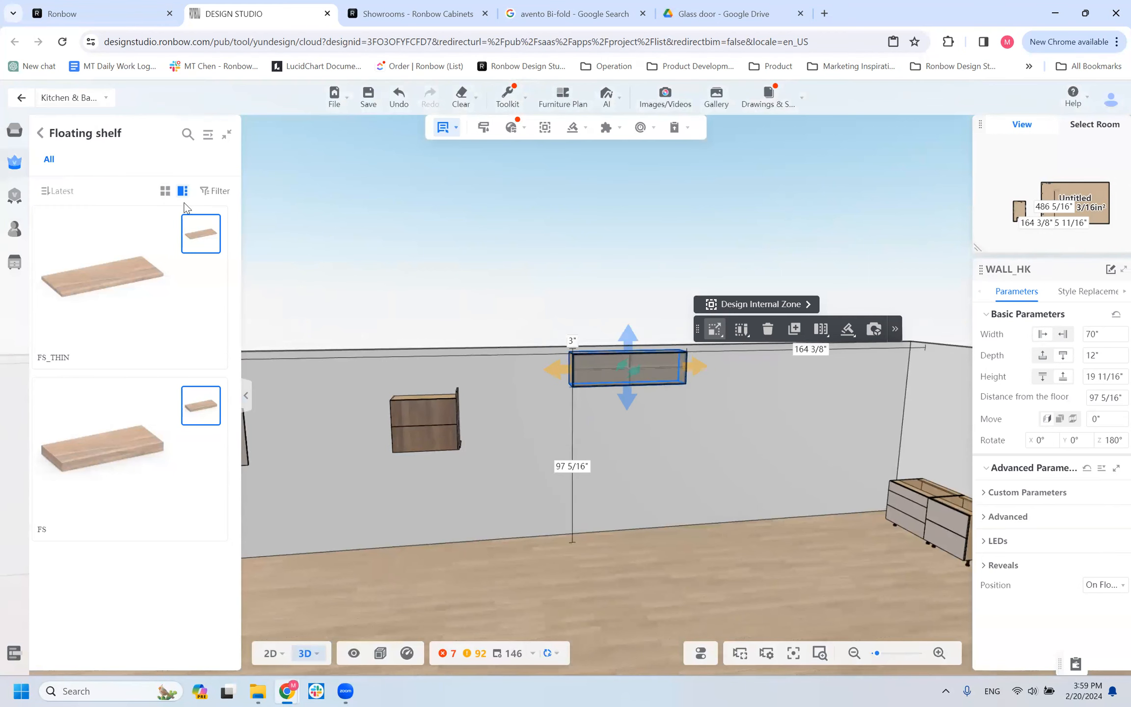
Go back to the Wall product categories and find WALL_HK in the With Lift Door collection.
{"action": "left_click", "coordinate": [40, 133]}
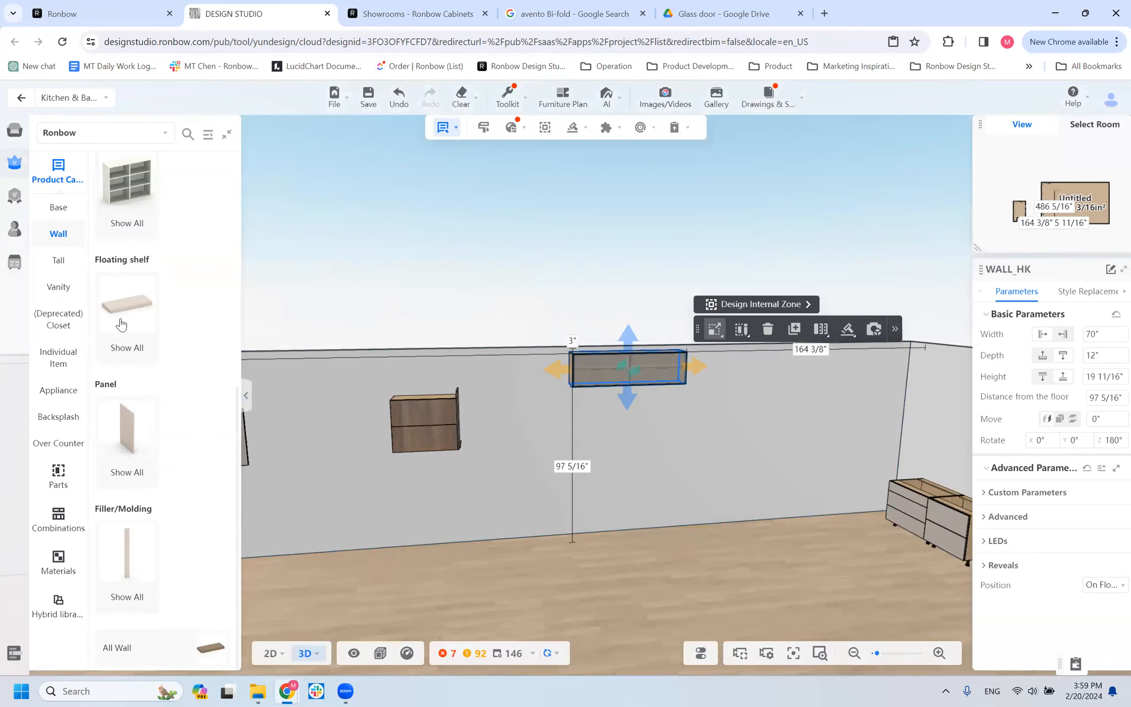
{"action": "scroll", "coordinate": [160, 269], "scroll_direction": "up", "scroll_amount": 1}
{"action": "scroll", "coordinate": [159, 269], "scroll_direction": "up", "scroll_amount": 10}
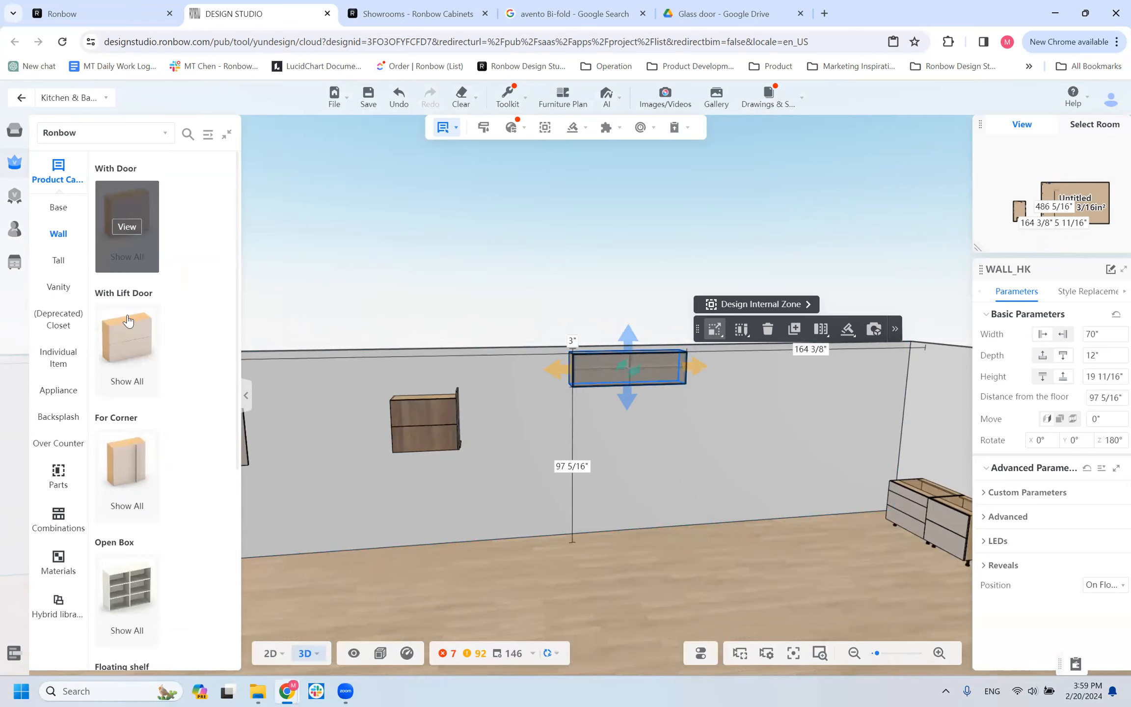
{"action": "left_click", "coordinate": [126, 374]}
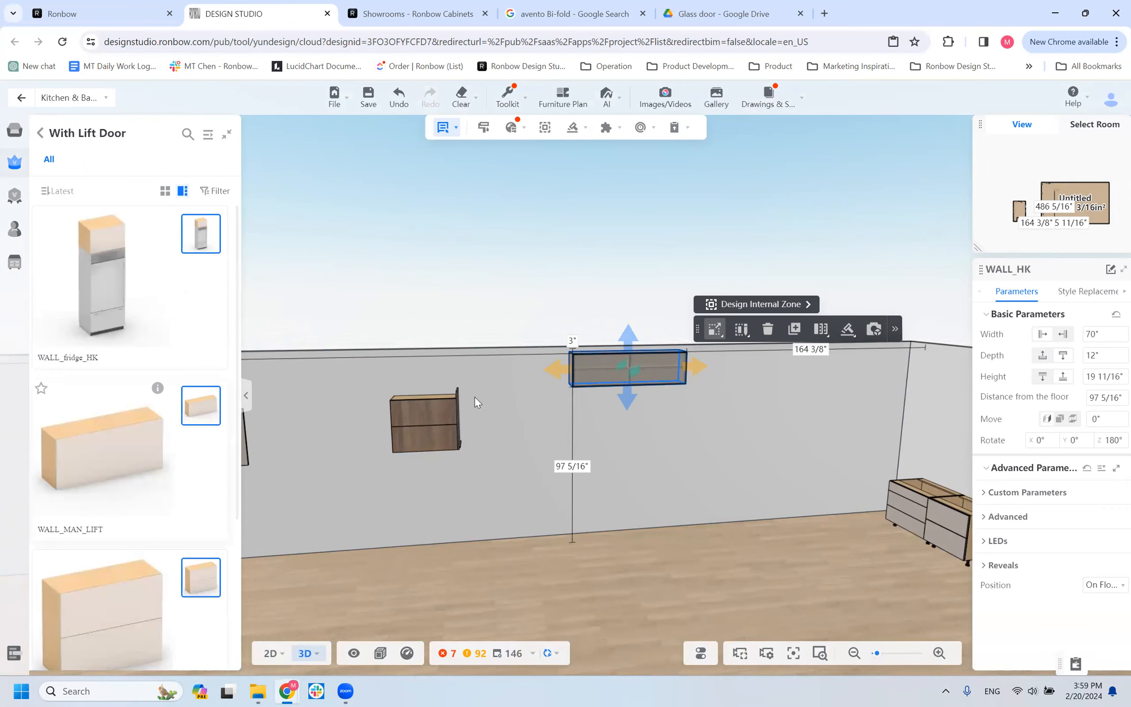
{"action": "left_click", "coordinate": [691, 376]}
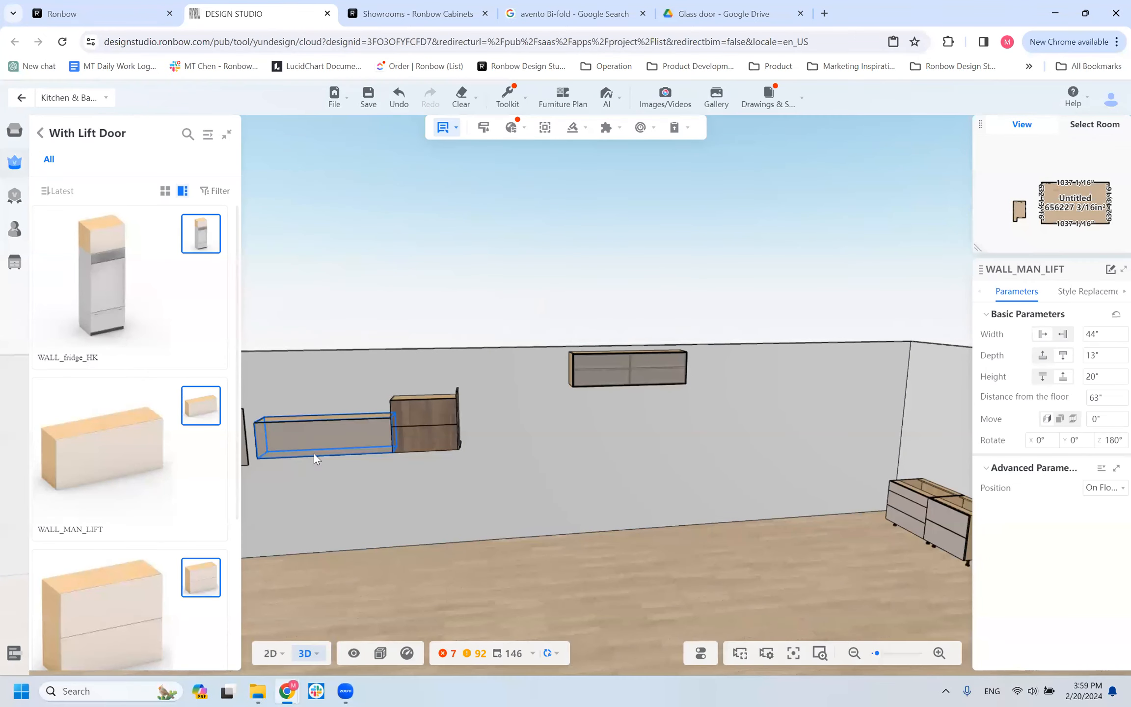
{"action": "key", "text": "Escape"}
{"action": "scroll", "coordinate": [117, 545], "scroll_direction": "down", "scroll_amount": 5}
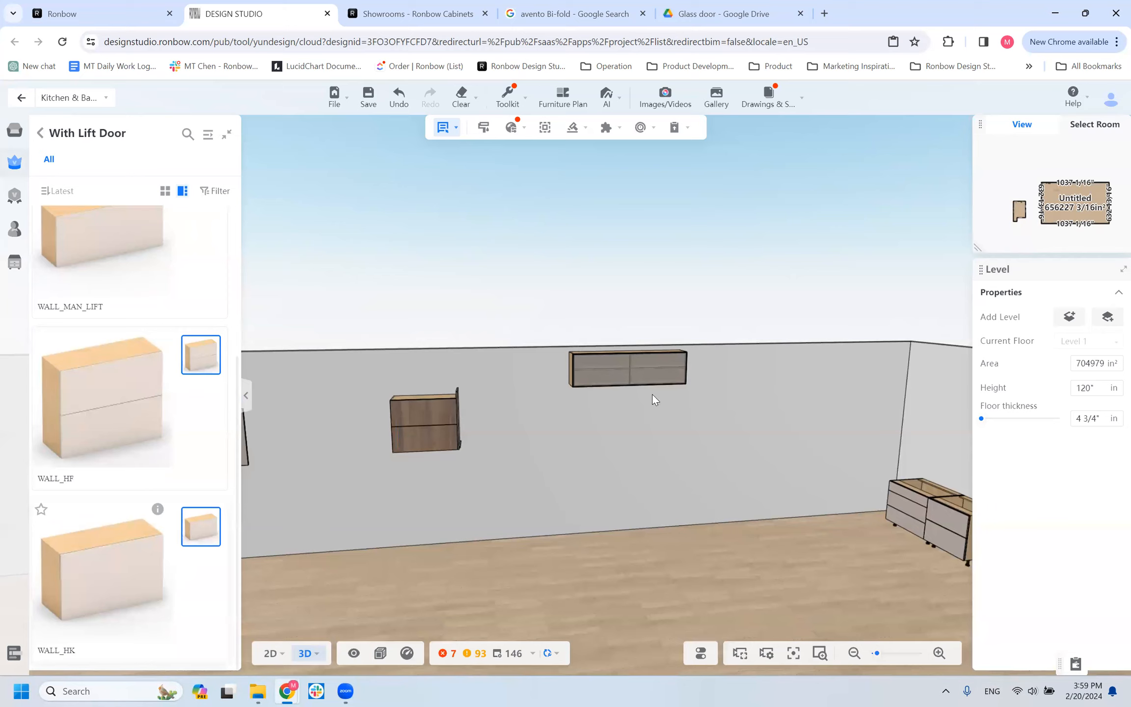
Switch to the 2D elevation of the wall that carries the wall cabinets.
{"action": "left_click", "coordinate": [694, 361]}
{"action": "left_click_drag", "start_coordinate": [657, 374], "coordinate": [272, 607]}
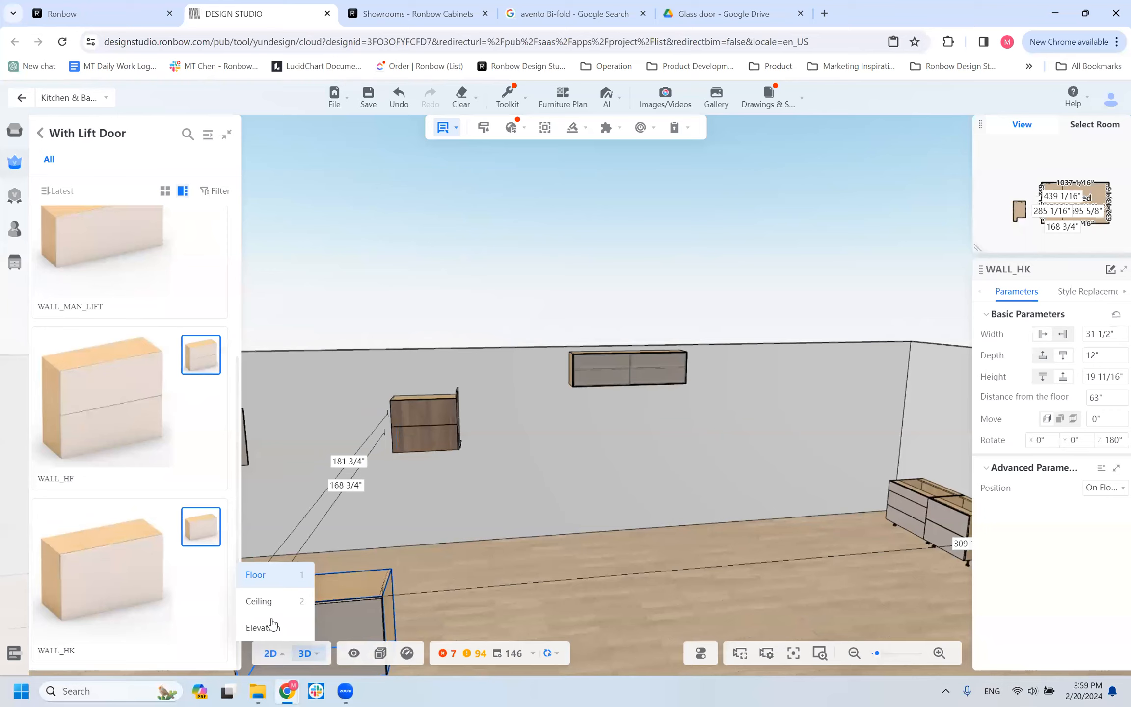
{"action": "left_click", "coordinate": [267, 625]}
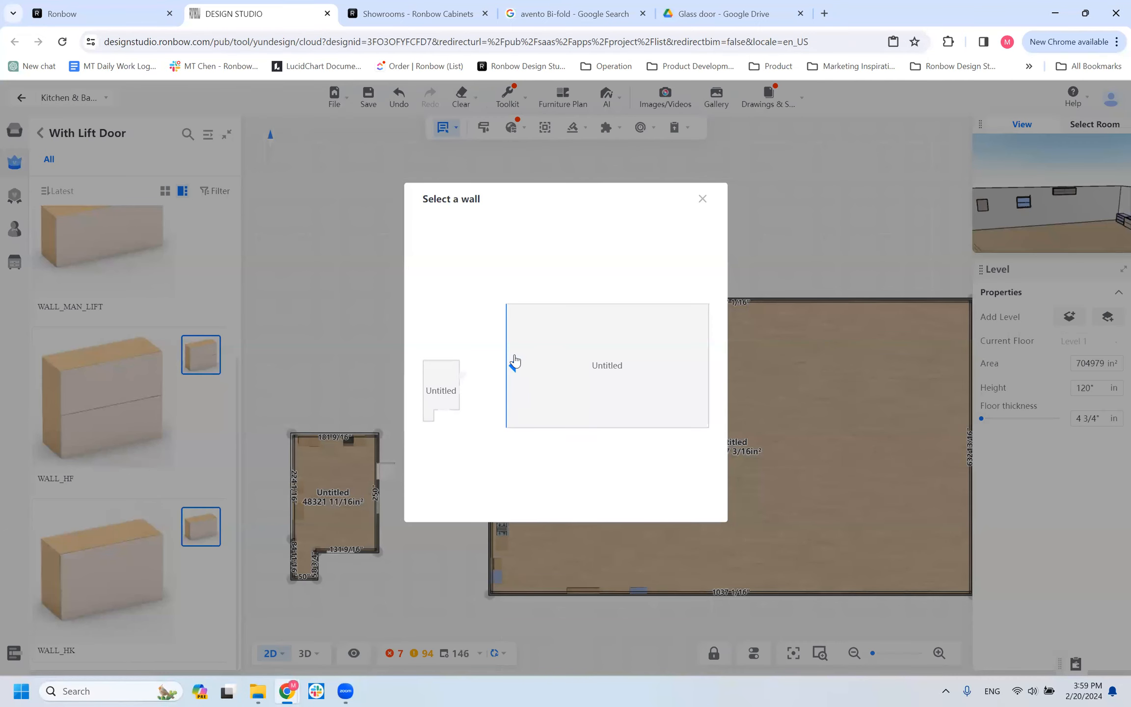
{"action": "left_click", "coordinate": [512, 381]}
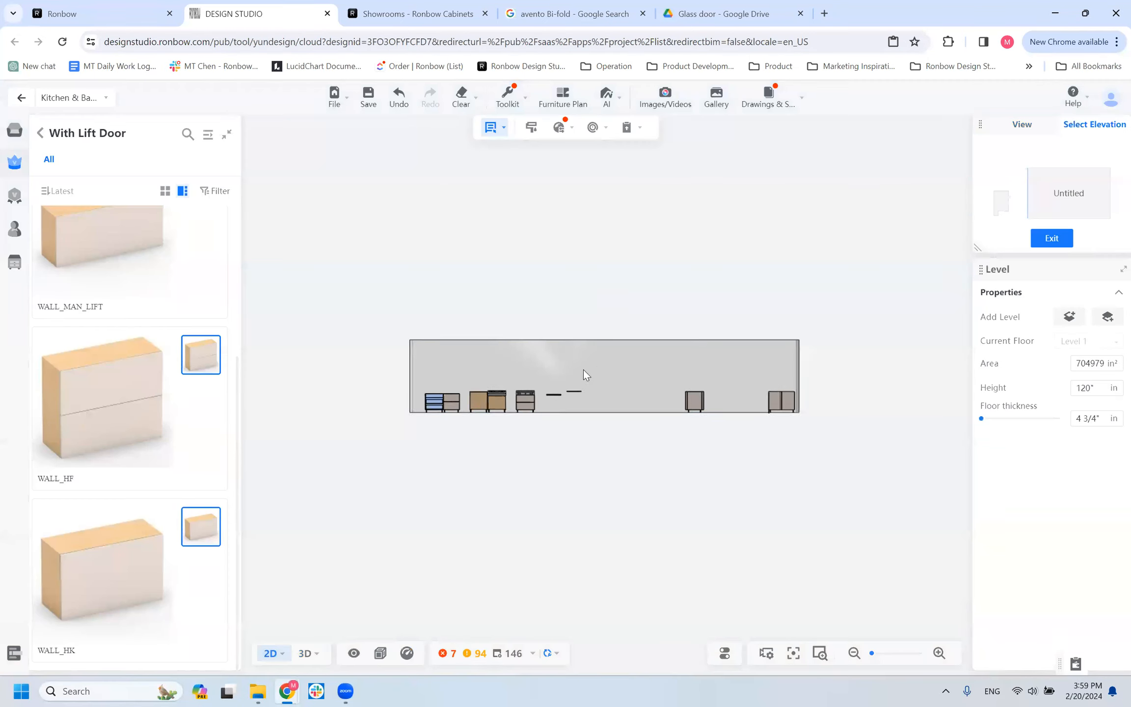
{"action": "left_click", "coordinate": [268, 652]}
{"action": "left_click", "coordinate": [268, 628]}
{"action": "left_click", "coordinate": [556, 423]}
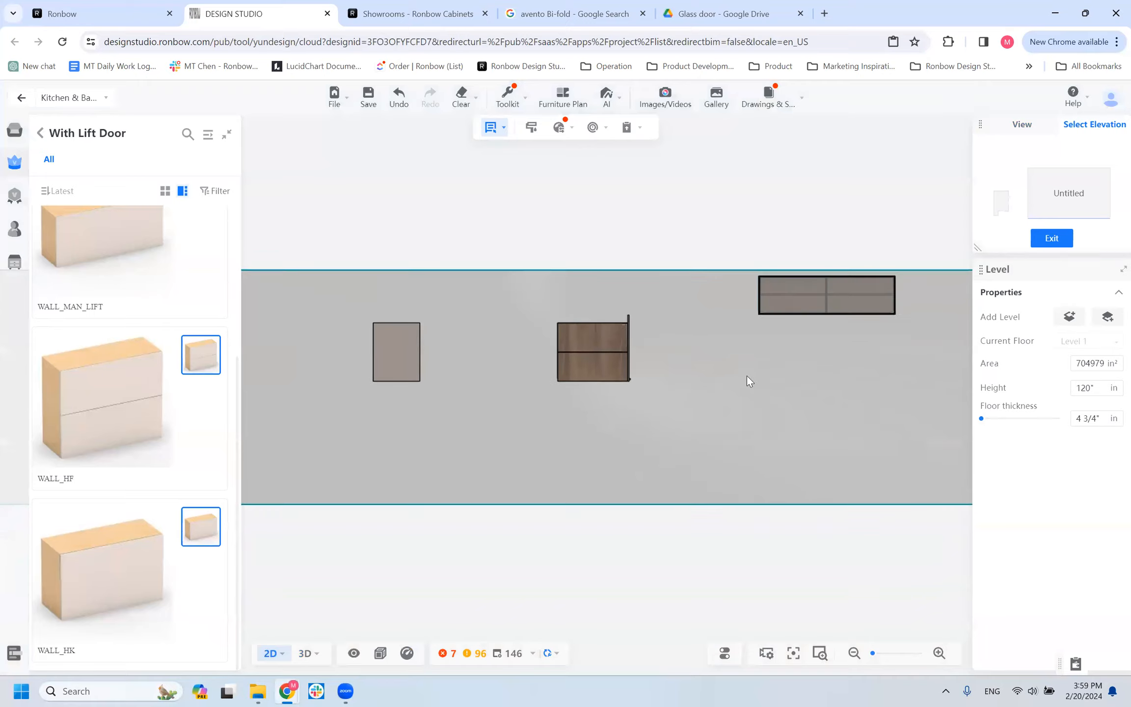
Place a 31 1/2" wide WALL_HK directly beside the raised WALL_HK, 3" below the ceiling, and return to the 3D view.
{"action": "scroll", "coordinate": [780, 393], "scroll_direction": "up", "scroll_amount": 2}
{"action": "left_click_drag", "start_coordinate": [780, 394], "coordinate": [550, 527]}
{"action": "left_click_drag", "start_coordinate": [165, 550], "coordinate": [625, 461]}
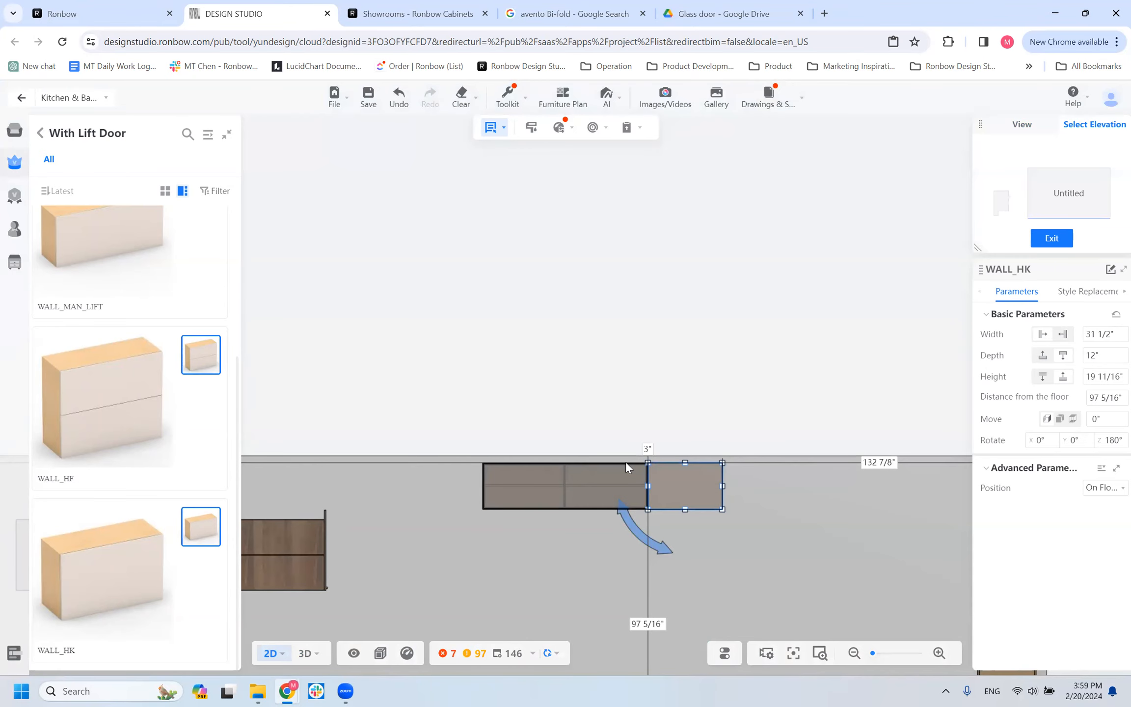
{"action": "left_click", "coordinate": [305, 652]}
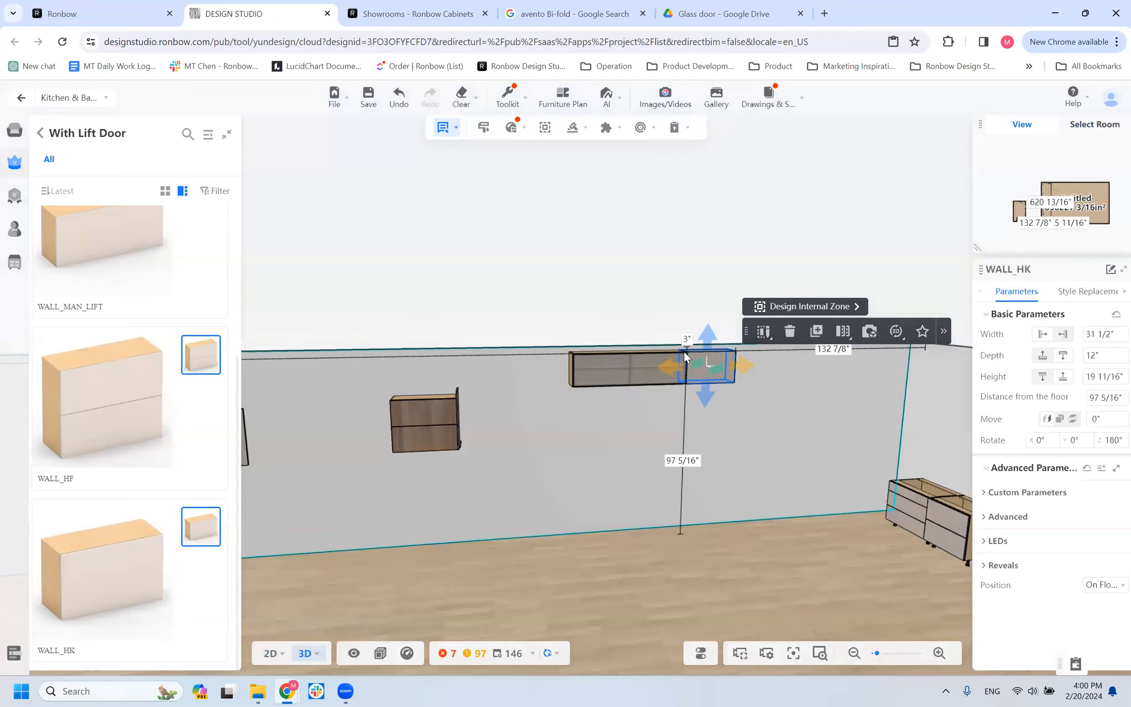
Return to the Wall product categories and reopen the Floating shelf collection.
{"action": "left_click_drag", "start_coordinate": [648, 448], "coordinate": [521, 480]}
{"action": "scroll", "coordinate": [717, 495], "scroll_direction": "down", "scroll_amount": 3}
{"action": "right_click_drag", "start_coordinate": [718, 497], "coordinate": [751, 504]}
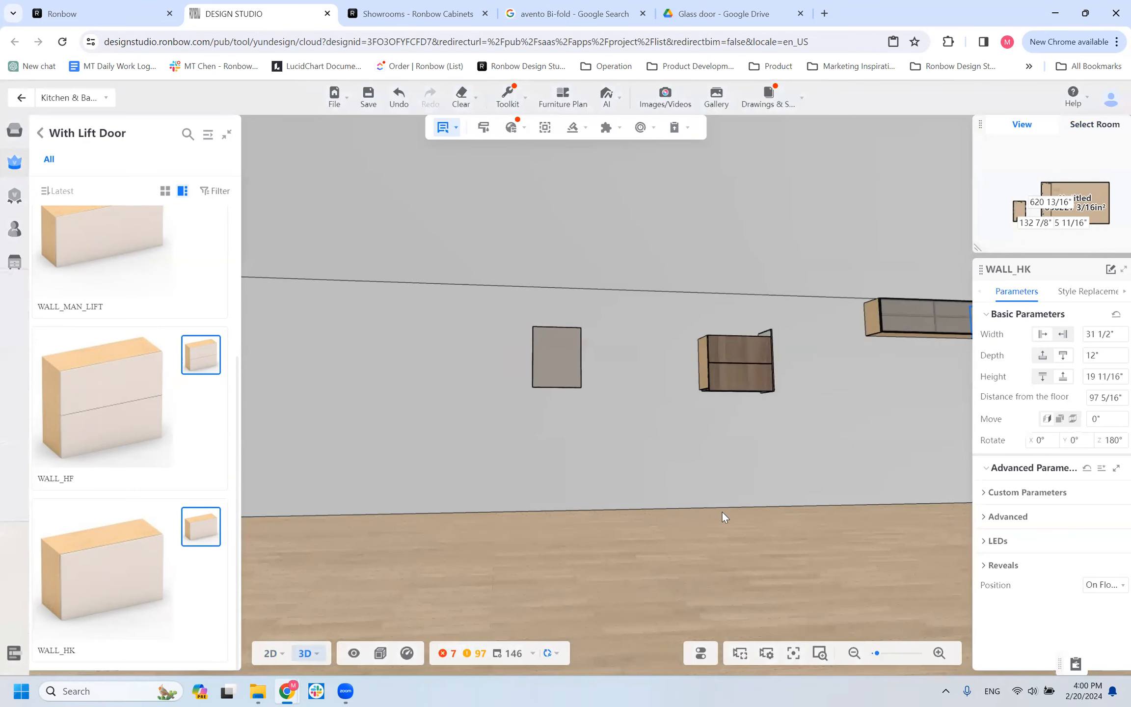
{"action": "left_click", "coordinate": [40, 133]}
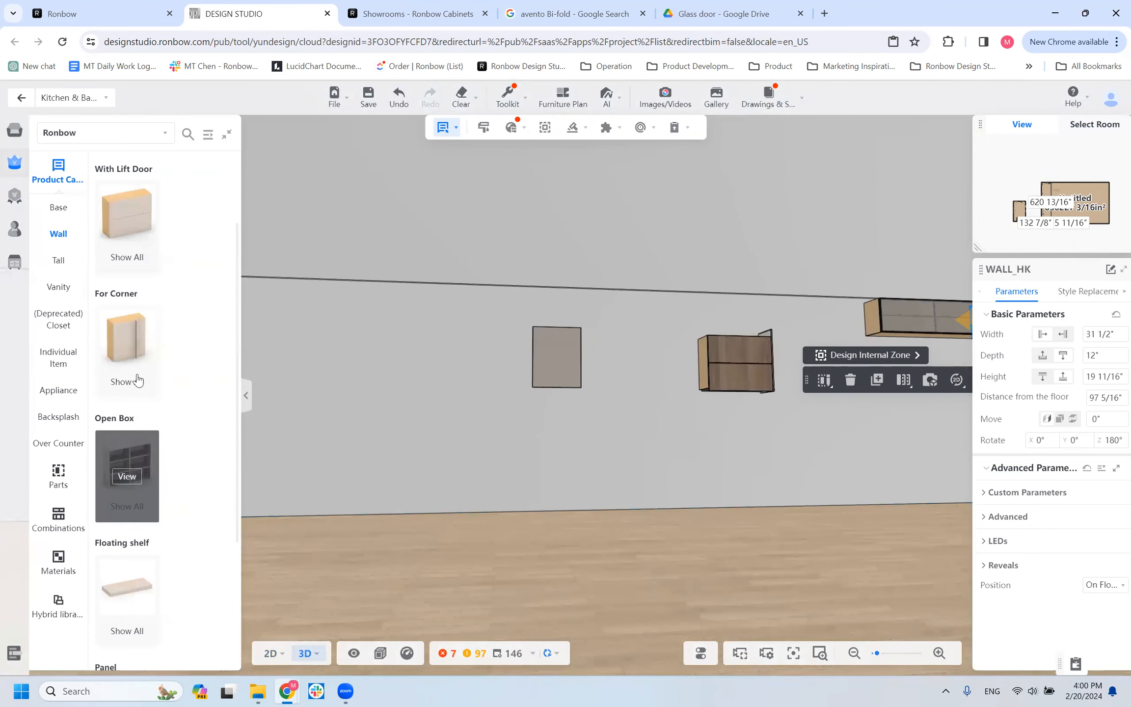
{"action": "scroll", "coordinate": [120, 543], "scroll_direction": "down", "scroll_amount": 5}
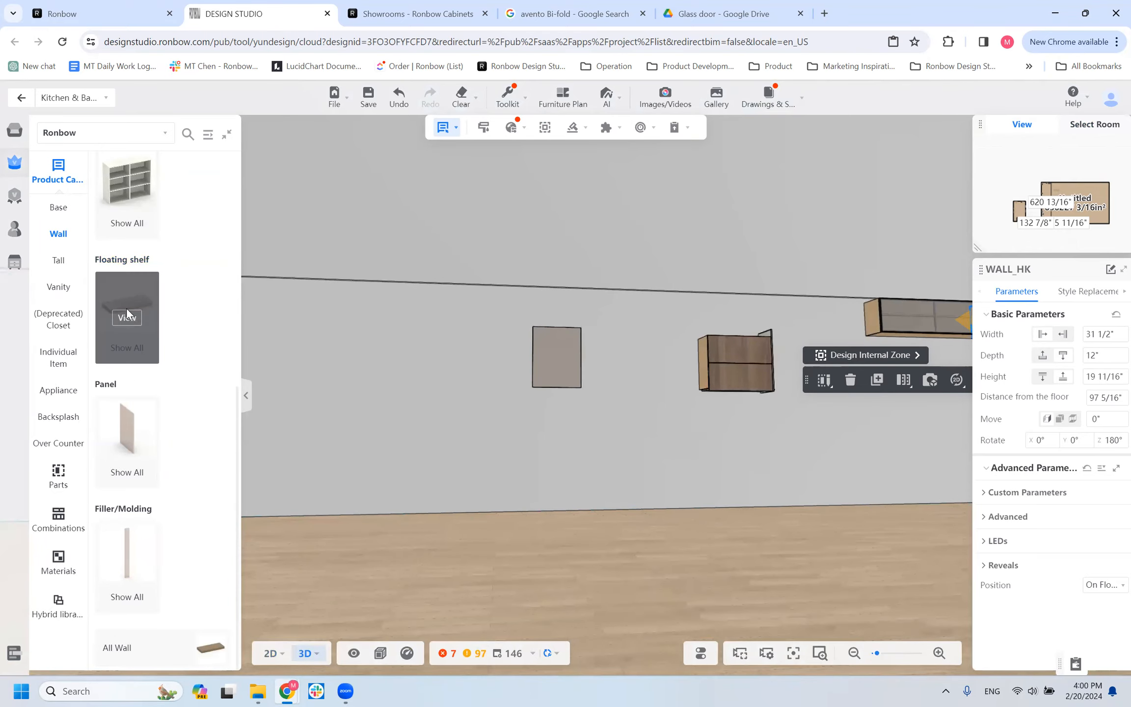
{"action": "left_click", "coordinate": [127, 312]}
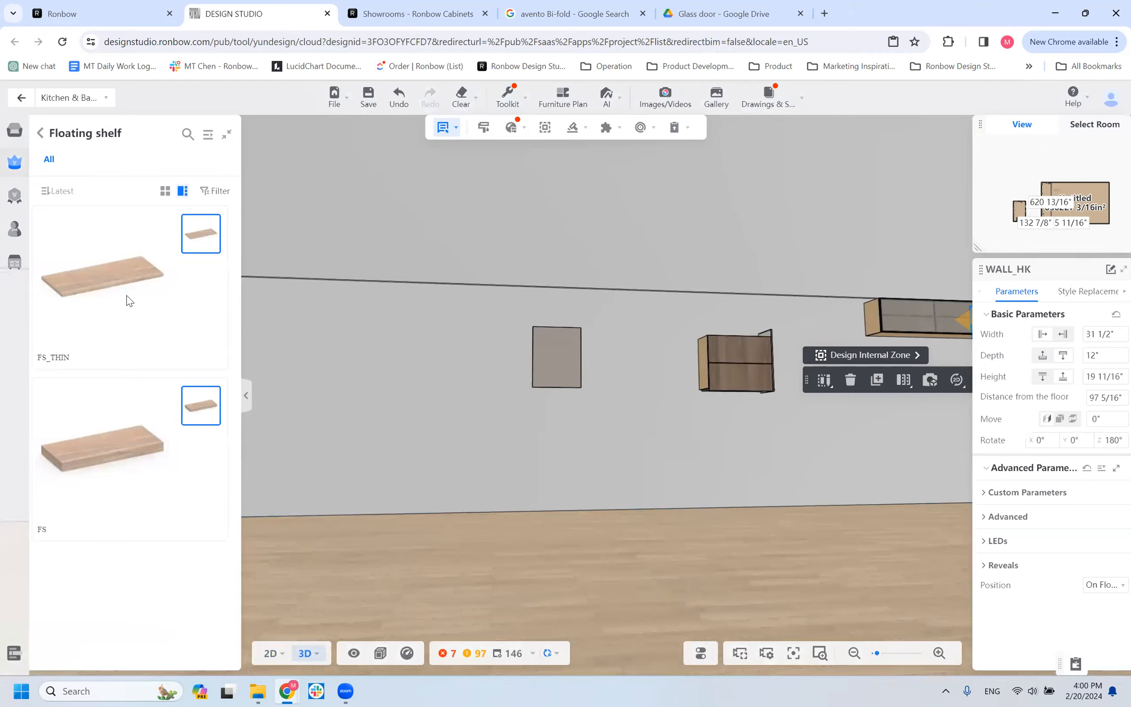
Place an FS_THIN floating shelf on the wall 56" above the floor and delete the plain grey cabinet next to it.
{"action": "left_click", "coordinate": [129, 298]}
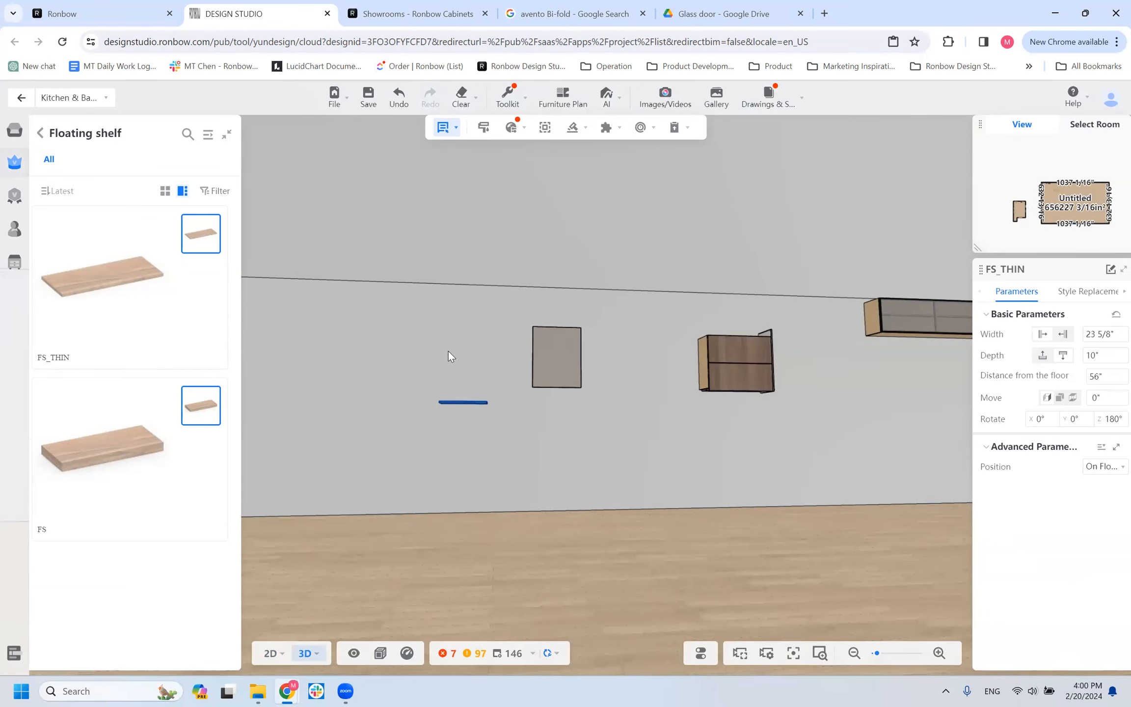
{"action": "scroll", "coordinate": [452, 354], "scroll_direction": "up", "scroll_amount": 4}
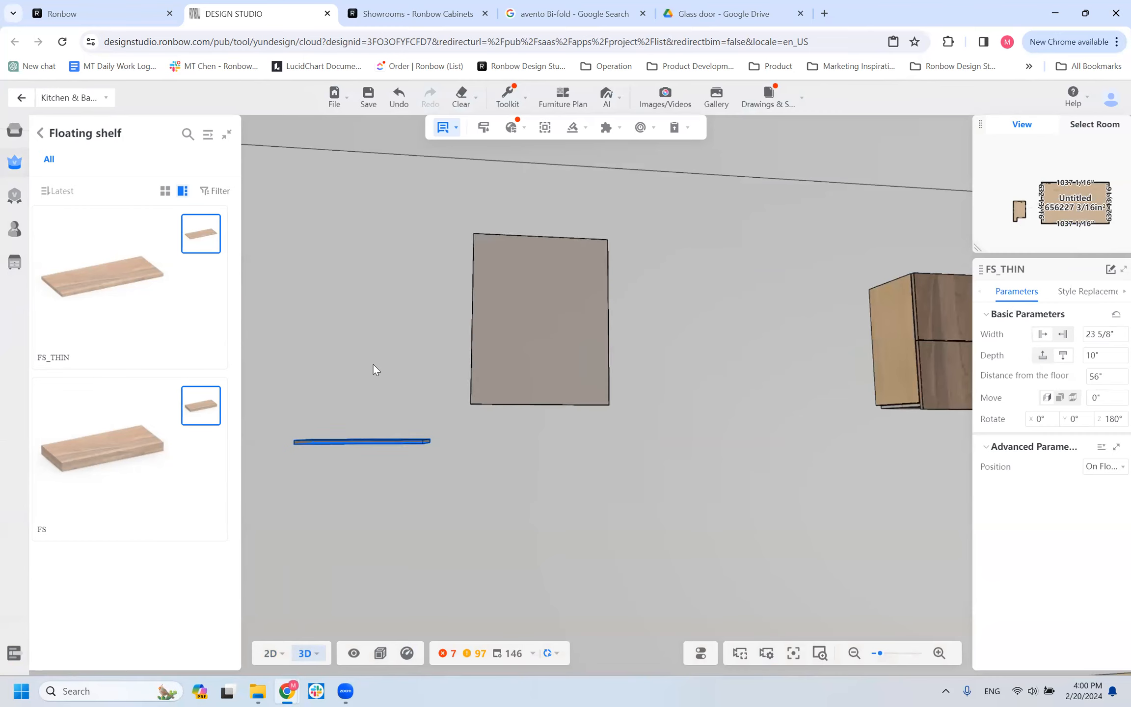
{"action": "left_click", "coordinate": [373, 366]}
{"action": "left_click", "coordinate": [528, 342]}
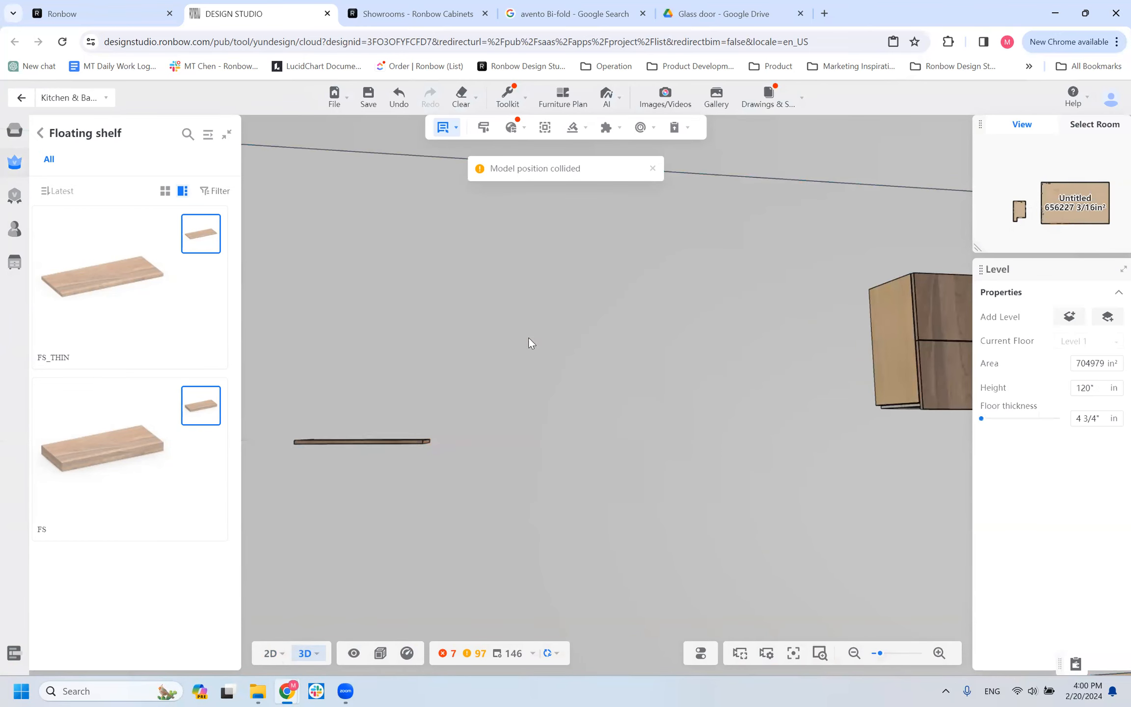
Place an FS floating shelf 56" above the floor, about 16 11/16" from the FS_THIN shelf.
{"action": "left_click_drag", "start_coordinate": [434, 414], "coordinate": [589, 433]}
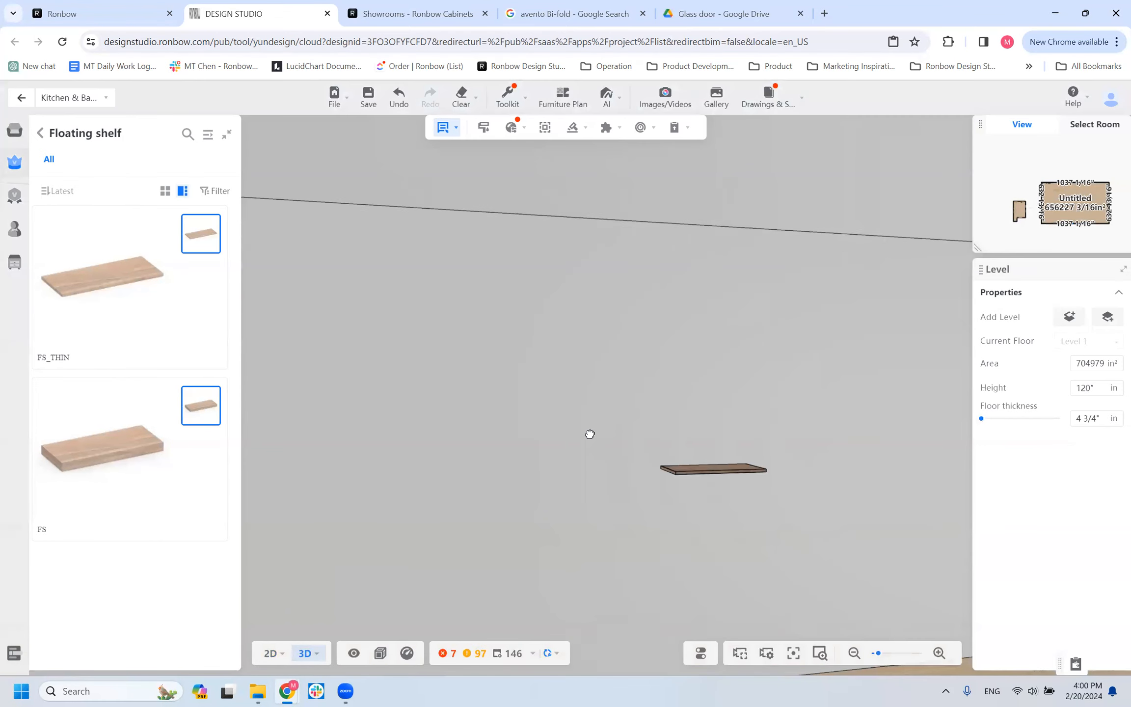
{"action": "left_click", "coordinate": [677, 466]}
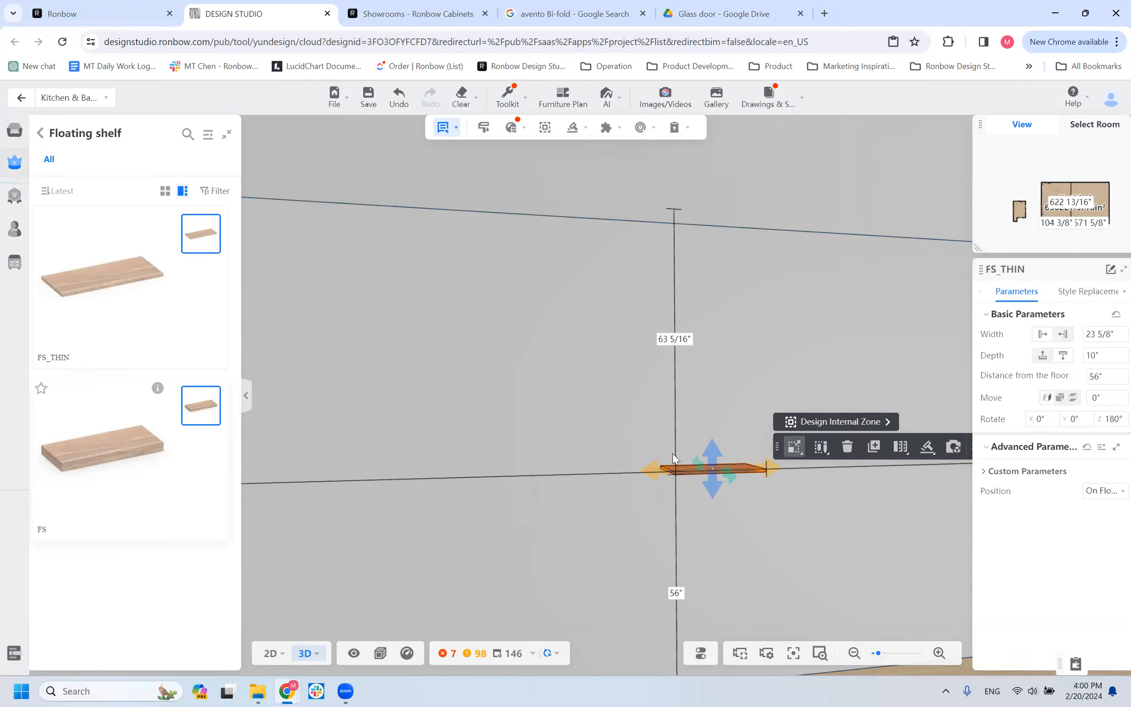
{"action": "left_click", "coordinate": [542, 444]}
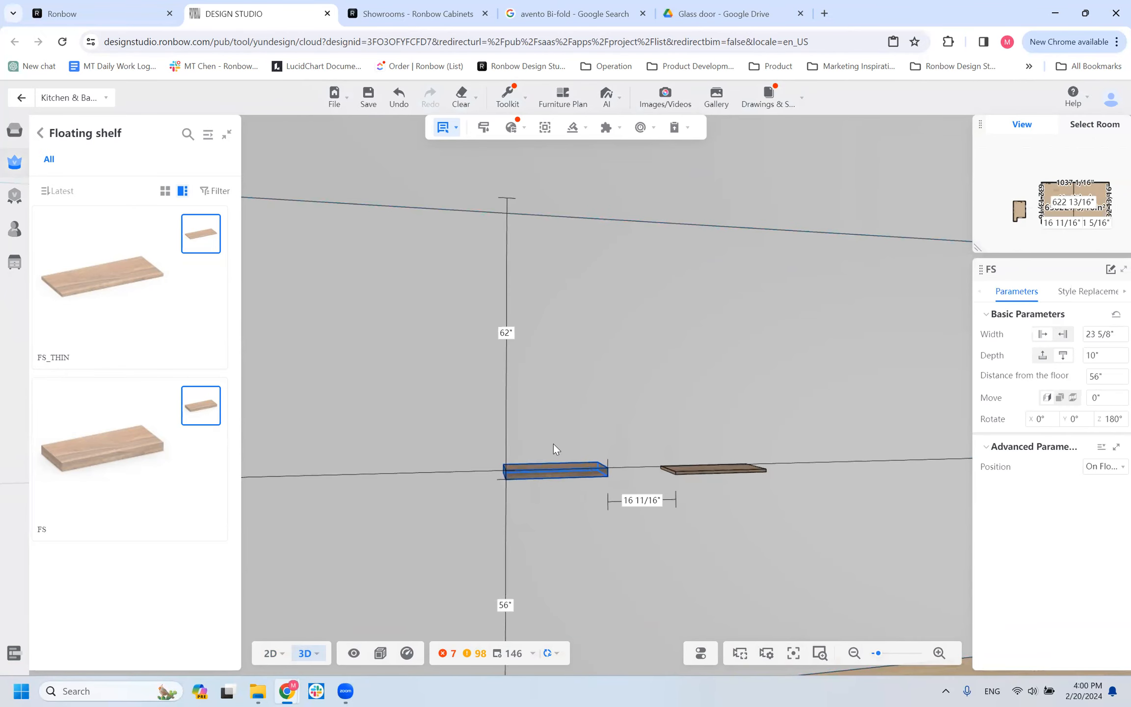
{"action": "left_click", "coordinate": [553, 443]}
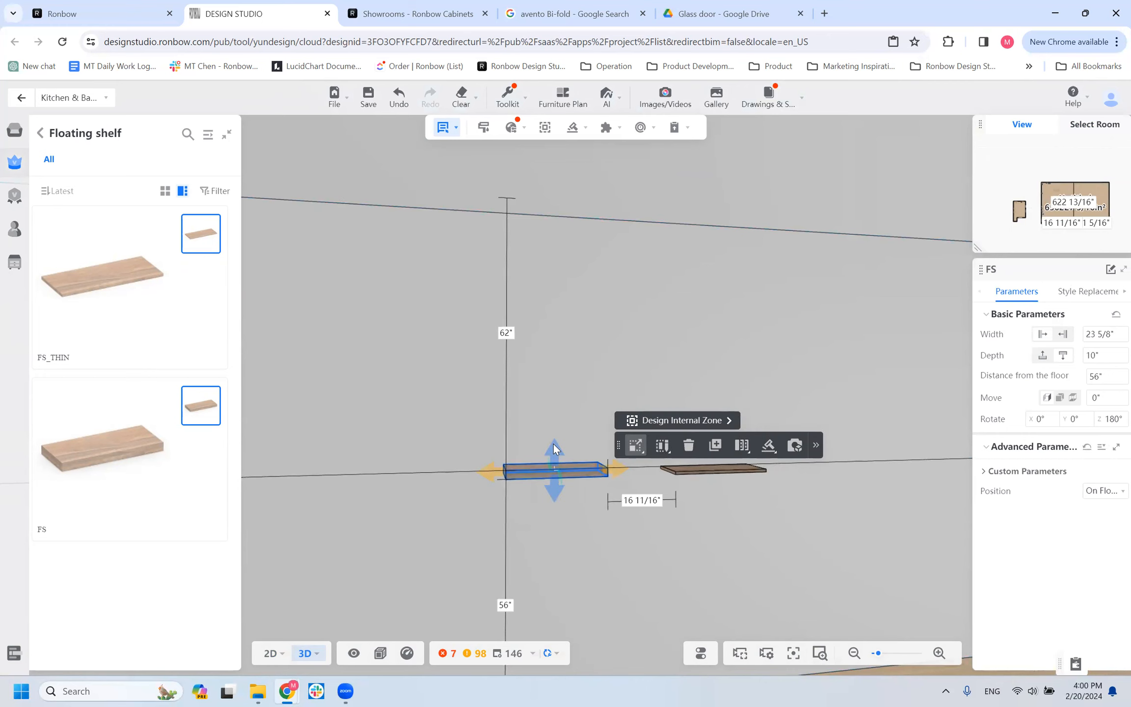
{"action": "scroll", "coordinate": [609, 541], "scroll_direction": "down", "scroll_amount": 5}
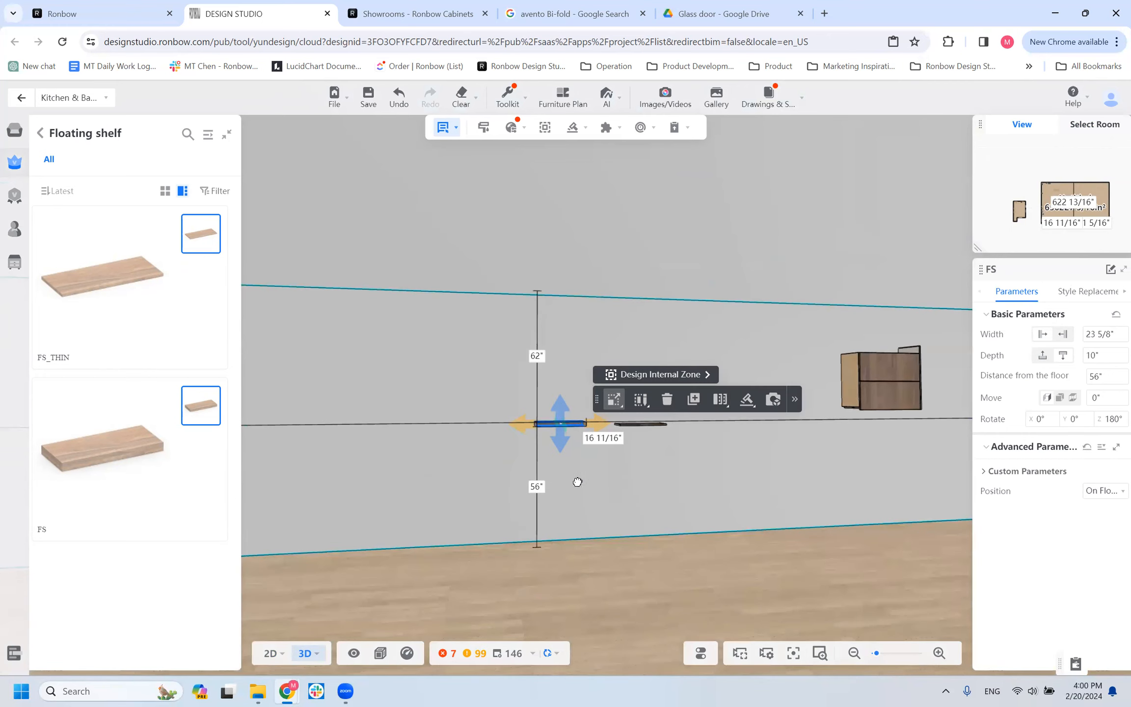
{"action": "left_click_drag", "start_coordinate": [575, 478], "coordinate": [574, 482]}
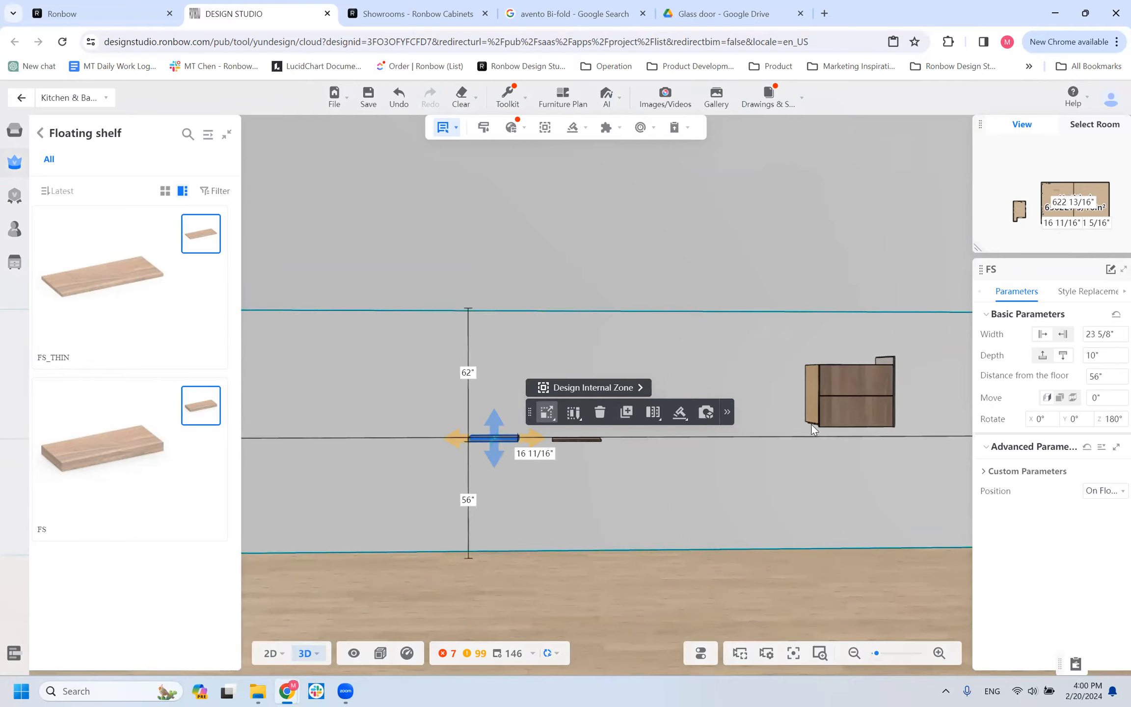
Duplicate the PNL_HORI panel beneath the WALL_HF cabinet and place the copy on the wall between the FS_THIN shelf and the cabinet.
{"action": "left_click", "coordinate": [828, 405]}
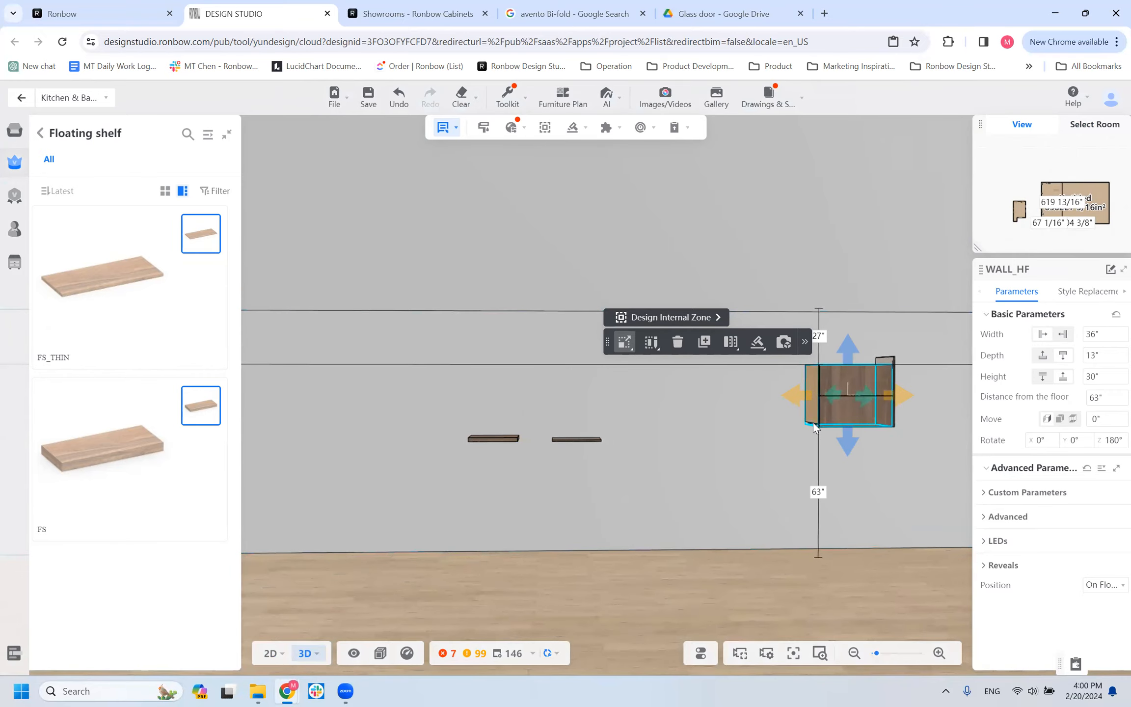
{"action": "left_click_drag", "start_coordinate": [783, 443], "coordinate": [815, 379]}
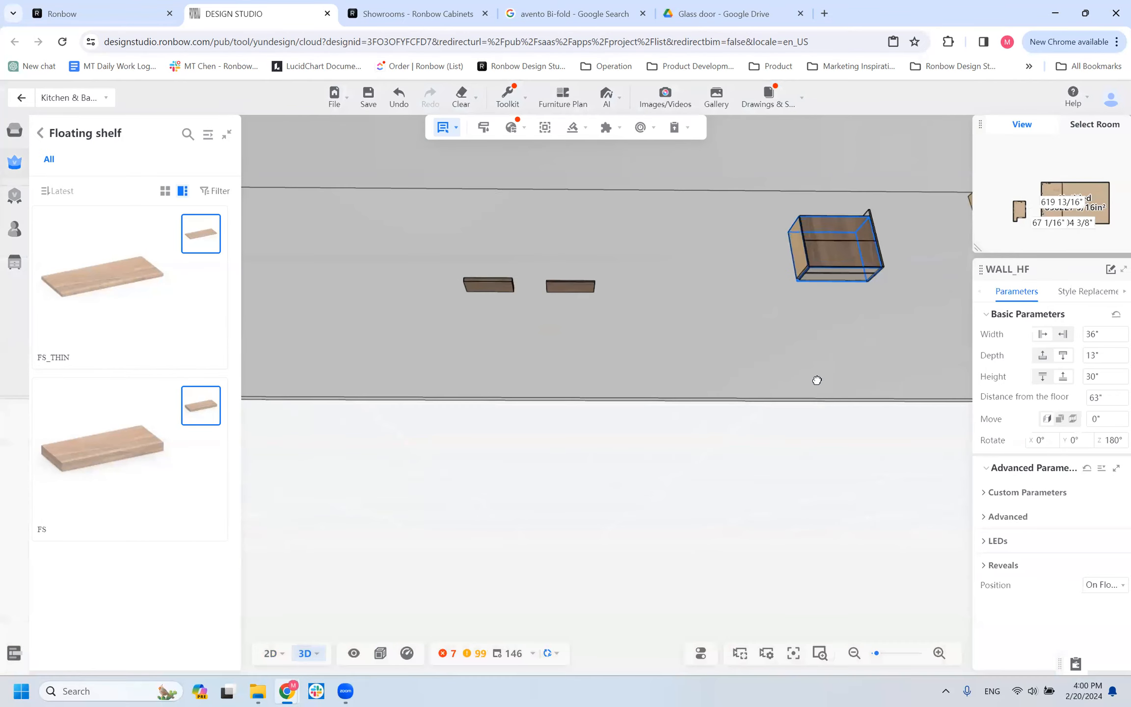
{"action": "left_click", "coordinate": [832, 272]}
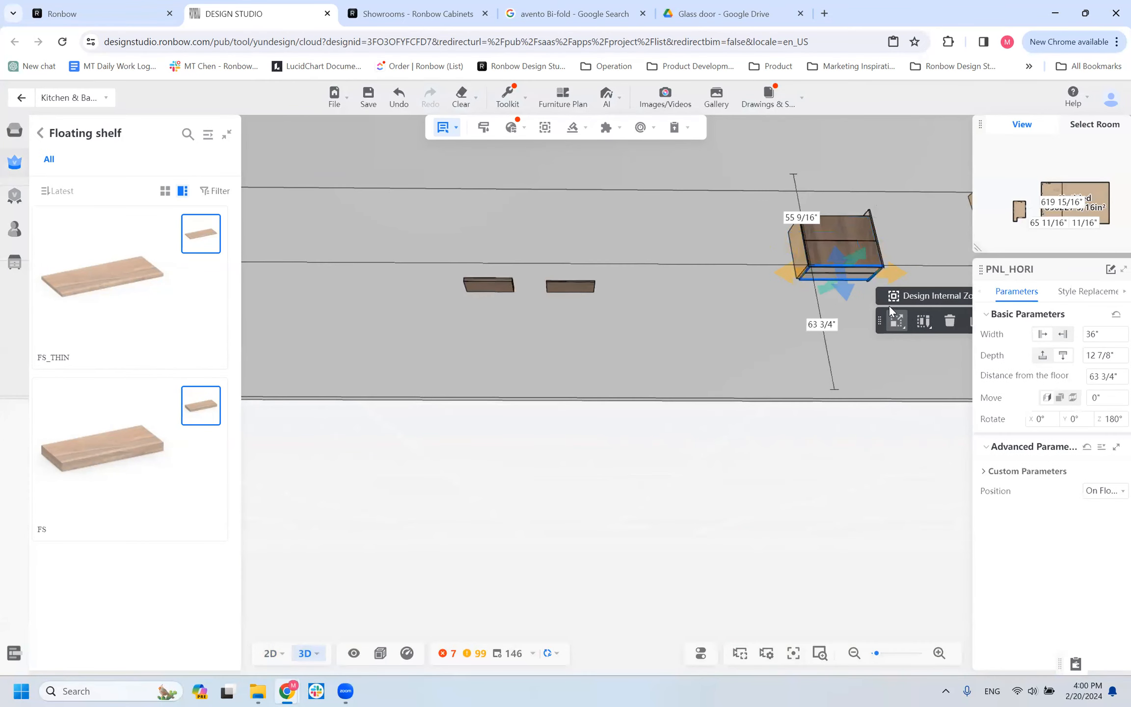
{"action": "left_click", "coordinate": [971, 323]}
{"action": "left_click", "coordinate": [669, 254]}
{"action": "left_click_drag", "start_coordinate": [625, 367], "coordinate": [594, 413]}
{"action": "left_click", "coordinate": [594, 413]}
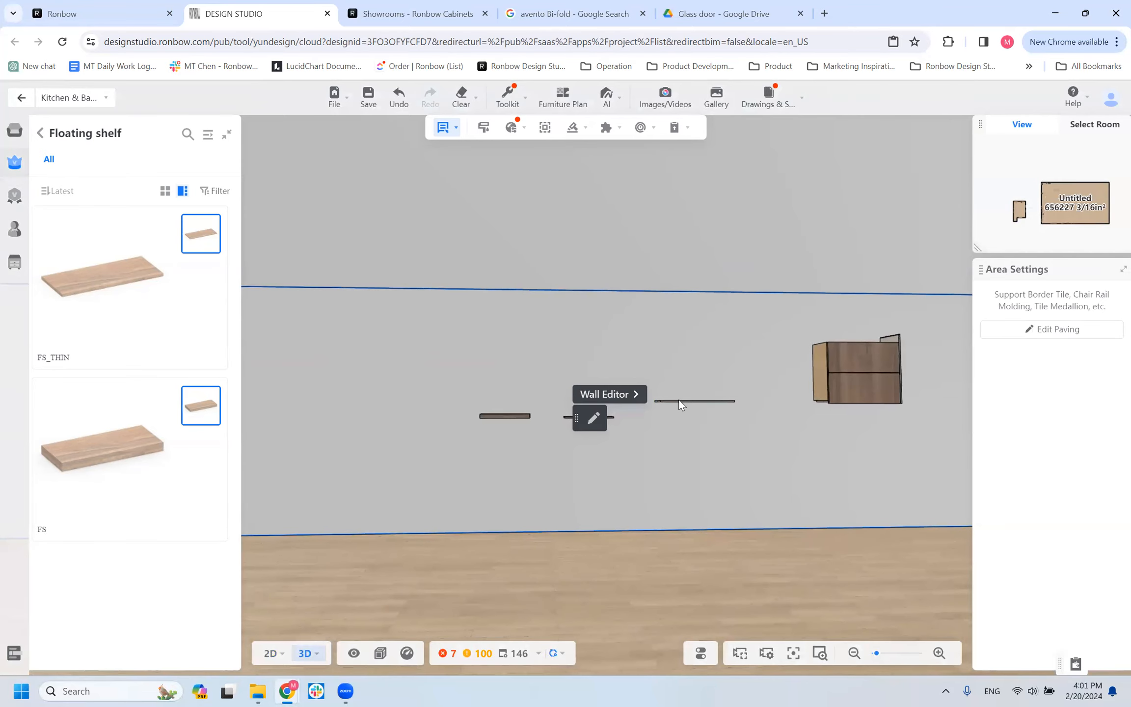
Compare the thickness and dimensions of the FS and FS_THIN shelves with the copied PNL_HORI panel.
{"action": "left_click_drag", "start_coordinate": [674, 410], "coordinate": [672, 451]}
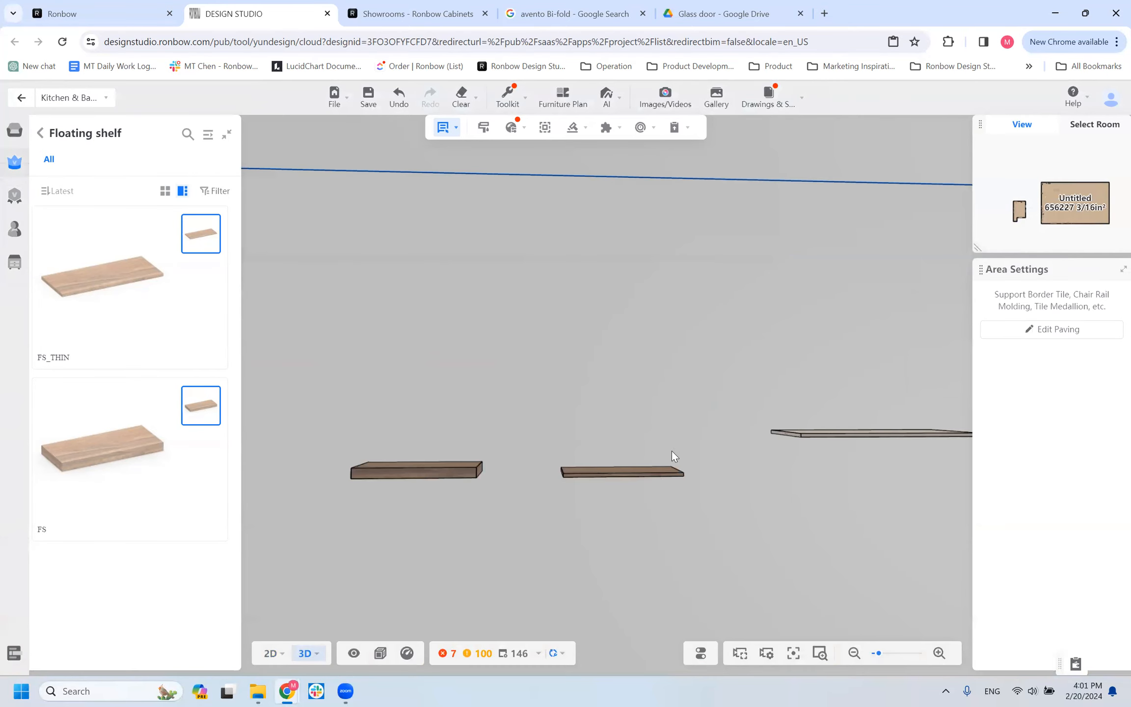
{"action": "left_click", "coordinate": [658, 474]}
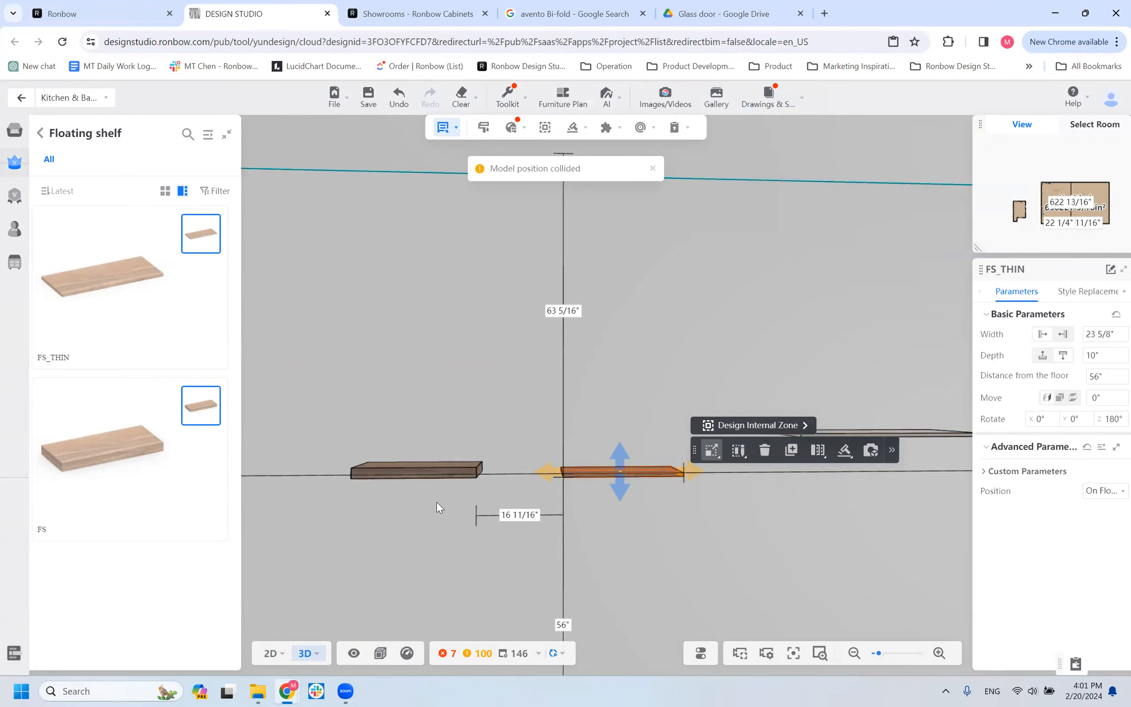
{"action": "left_click", "coordinate": [843, 431]}
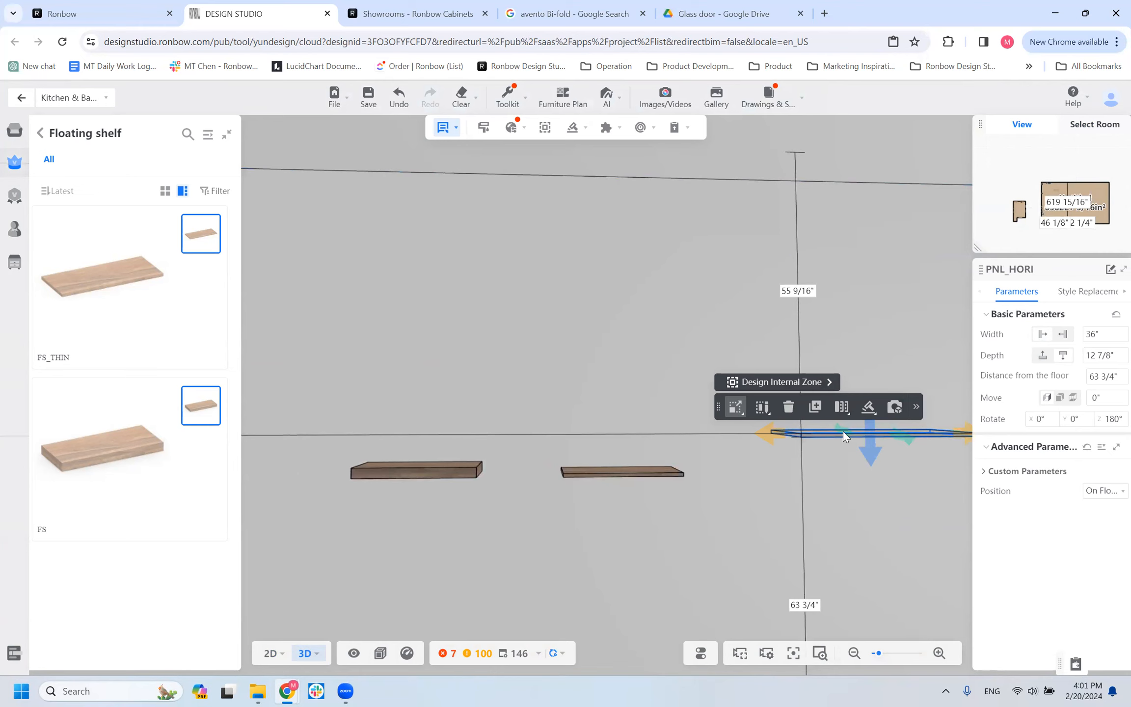
{"action": "left_click_drag", "start_coordinate": [686, 457], "coordinate": [705, 479]}
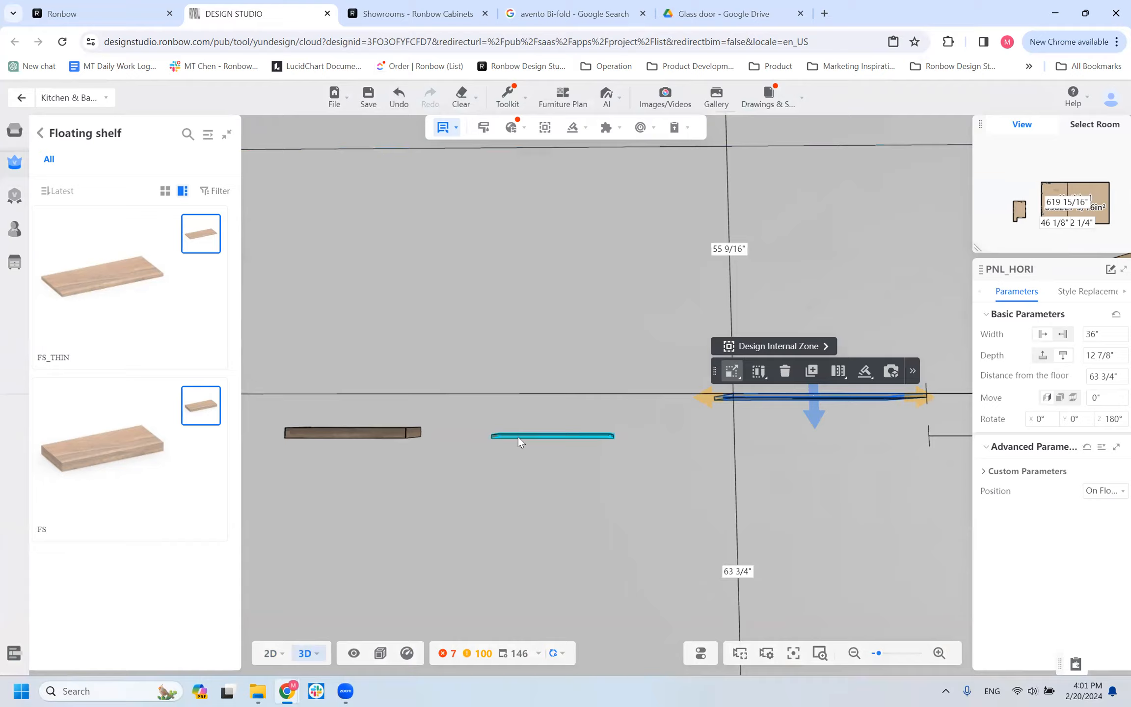
Check the basic parameters of the FS_THIN shelf, the FS shelf and the copied PNL_HORI panel in turn.
{"action": "left_click", "coordinate": [518, 437]}
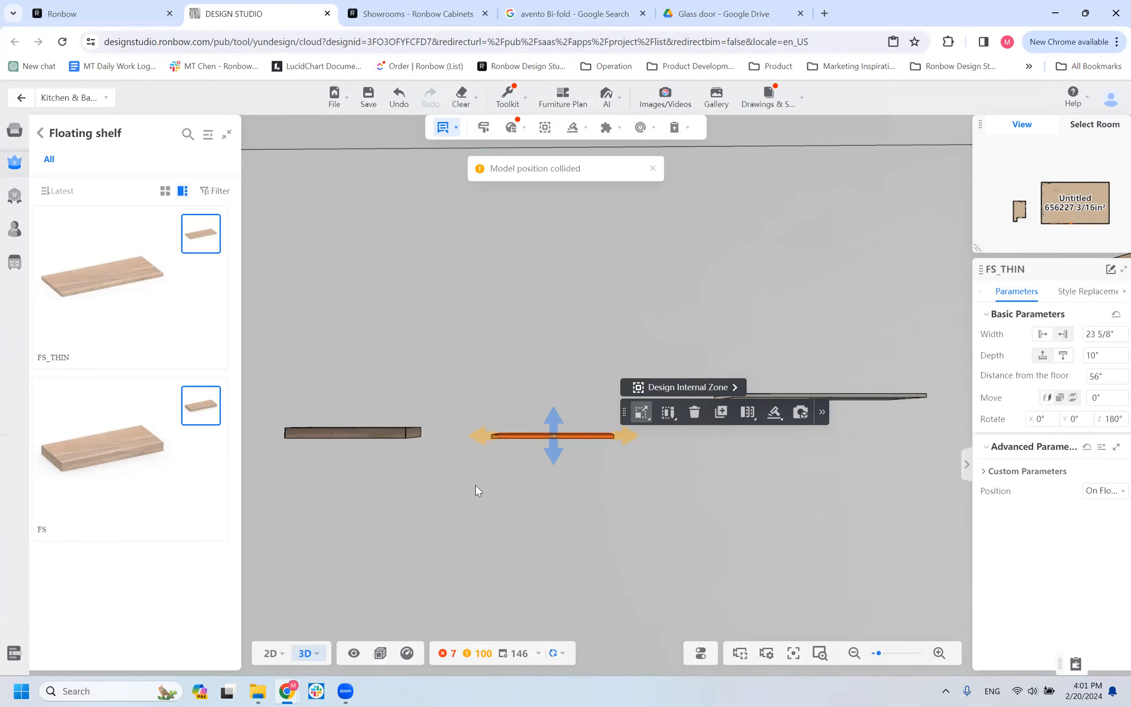
{"action": "left_click_drag", "start_coordinate": [612, 471], "coordinate": [608, 445]}
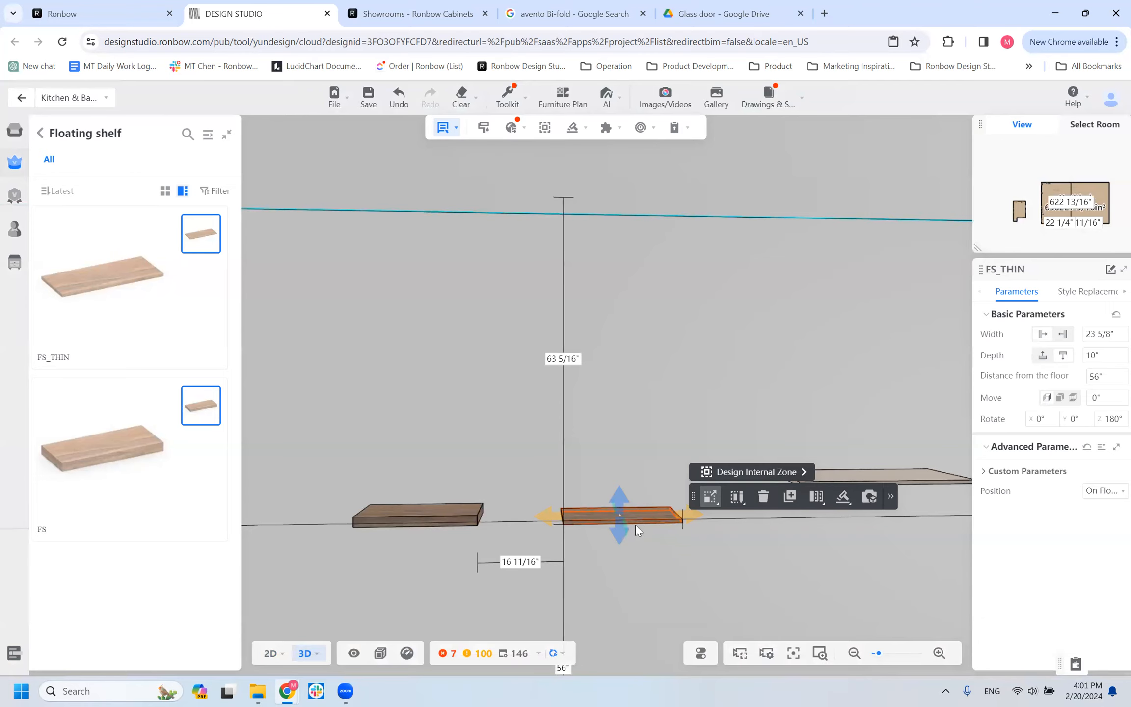
{"action": "left_click", "coordinate": [468, 520]}
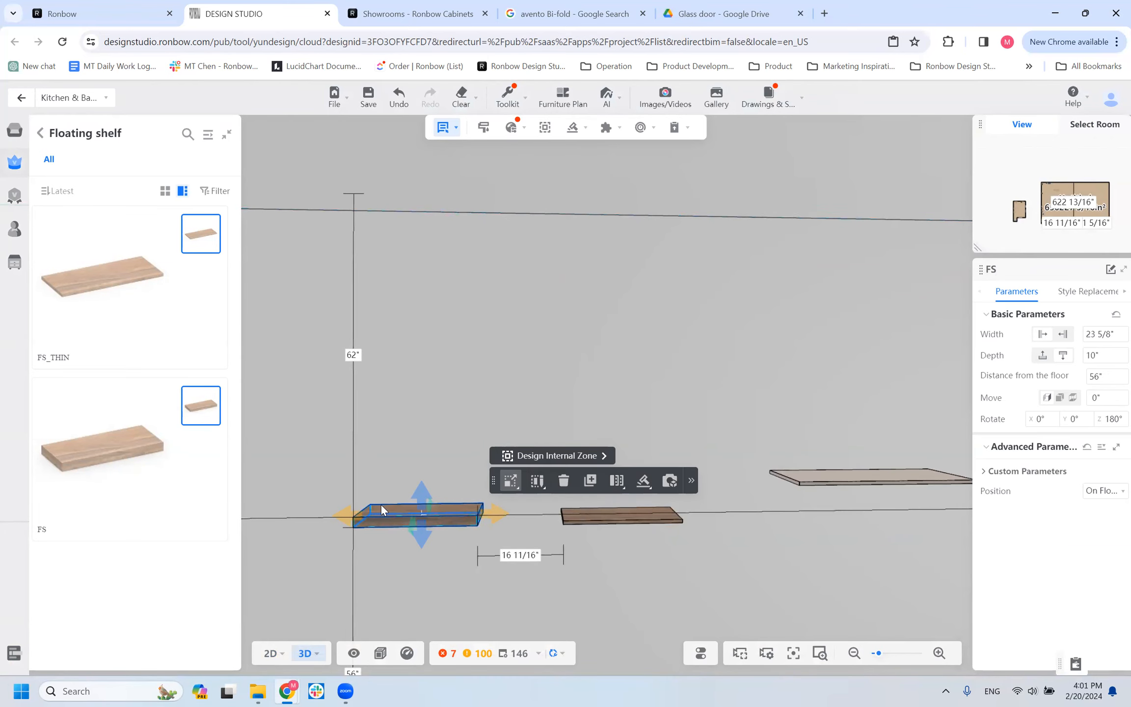
{"action": "left_click", "coordinate": [795, 477]}
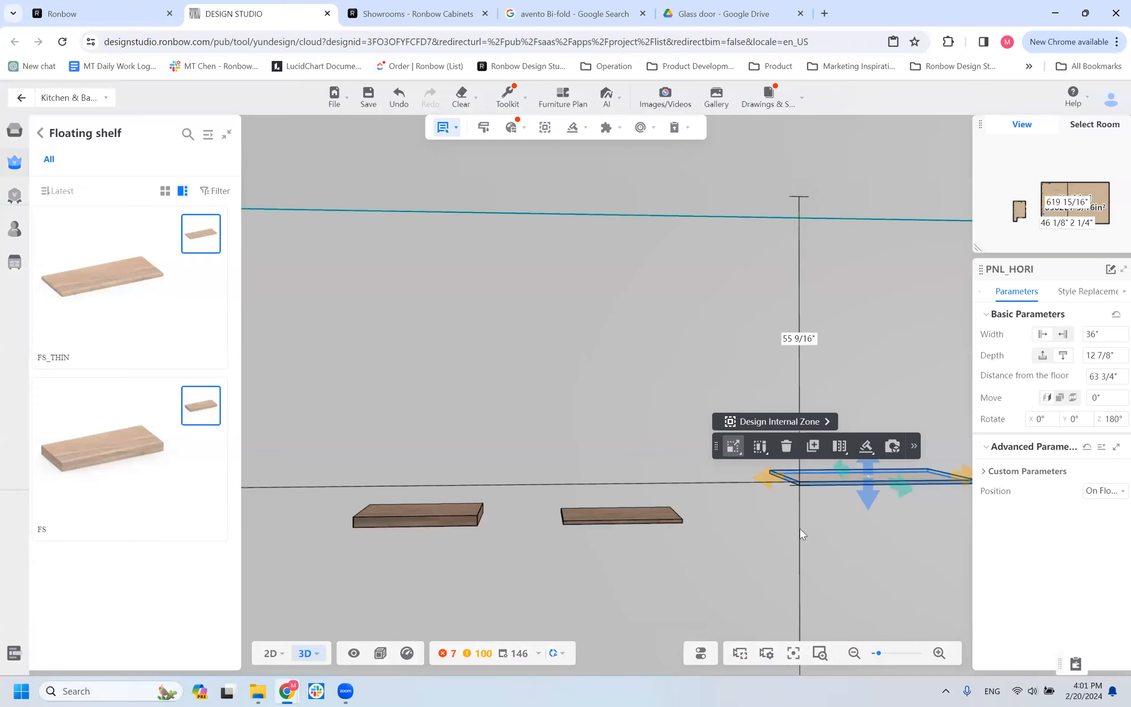
Browse the Ronbow carcass materials available for the FS_THIN floating shelf.
{"action": "left_click", "coordinate": [574, 519]}
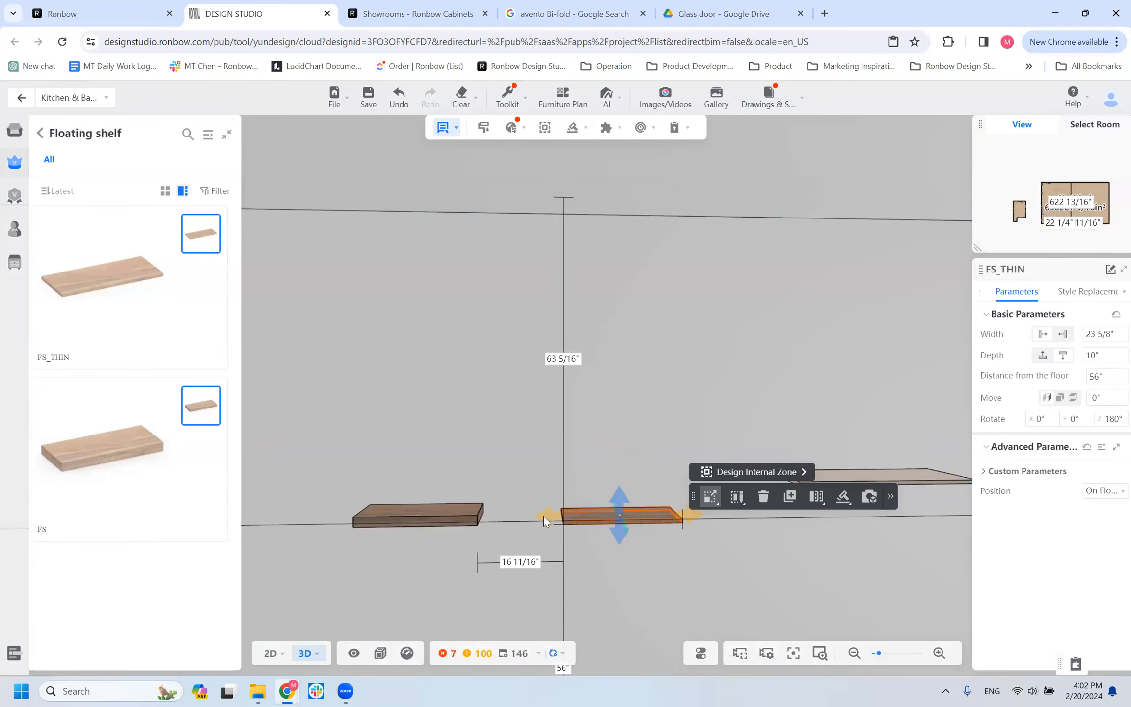
{"action": "left_click", "coordinate": [1073, 294]}
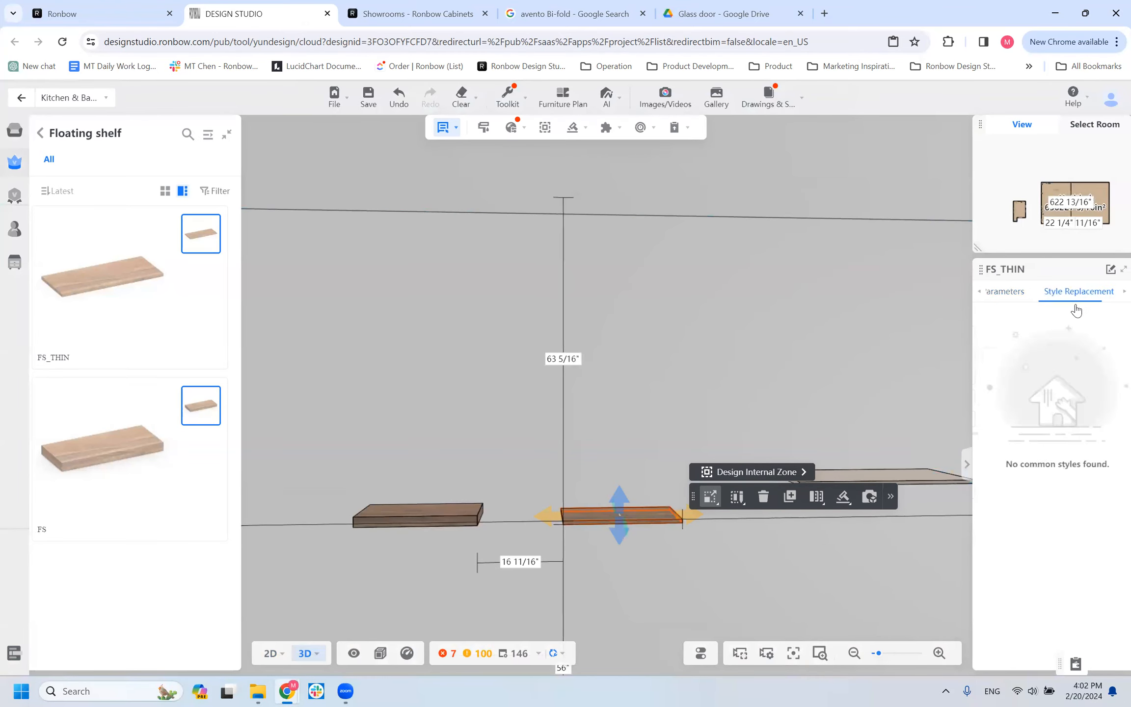
{"action": "left_click", "coordinate": [997, 387]}
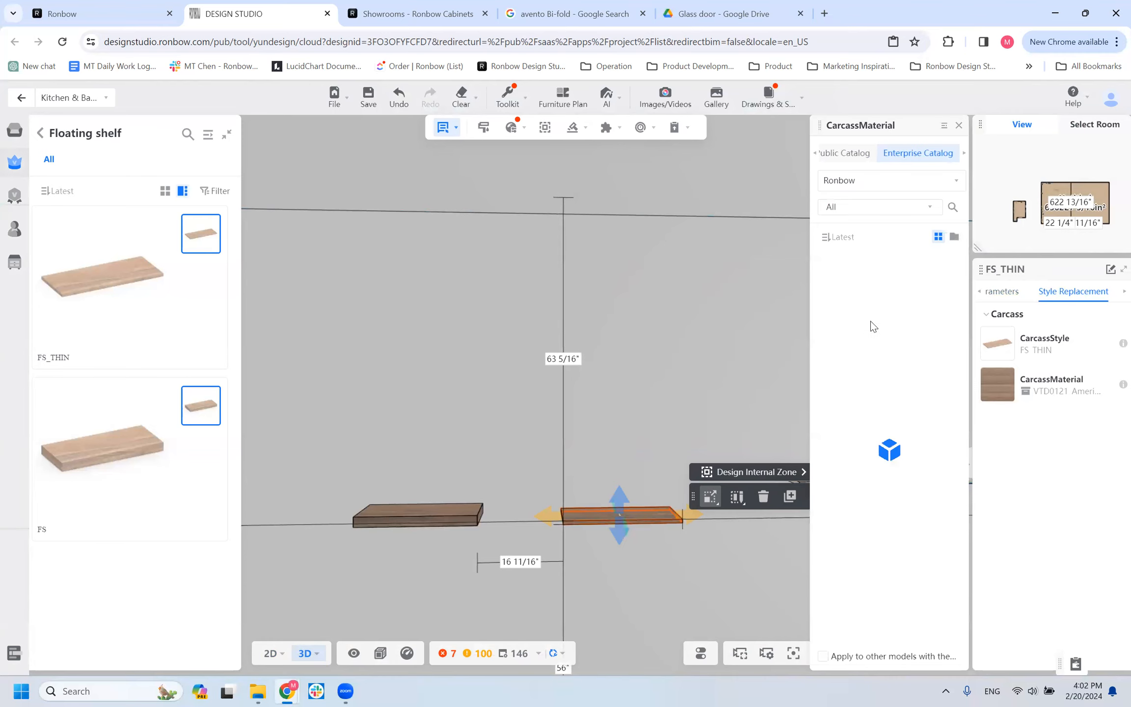
{"action": "scroll", "coordinate": [902, 481], "scroll_direction": "down", "scroll_amount": 8}
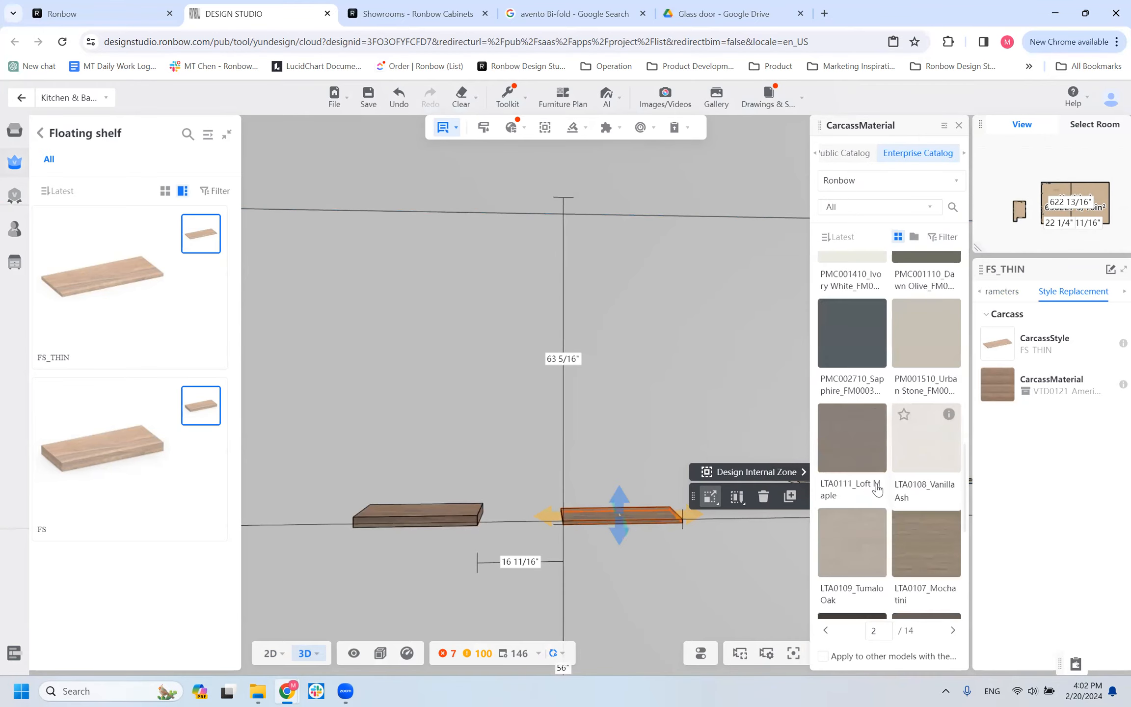
{"action": "scroll", "coordinate": [905, 511], "scroll_direction": "down", "scroll_amount": 5}
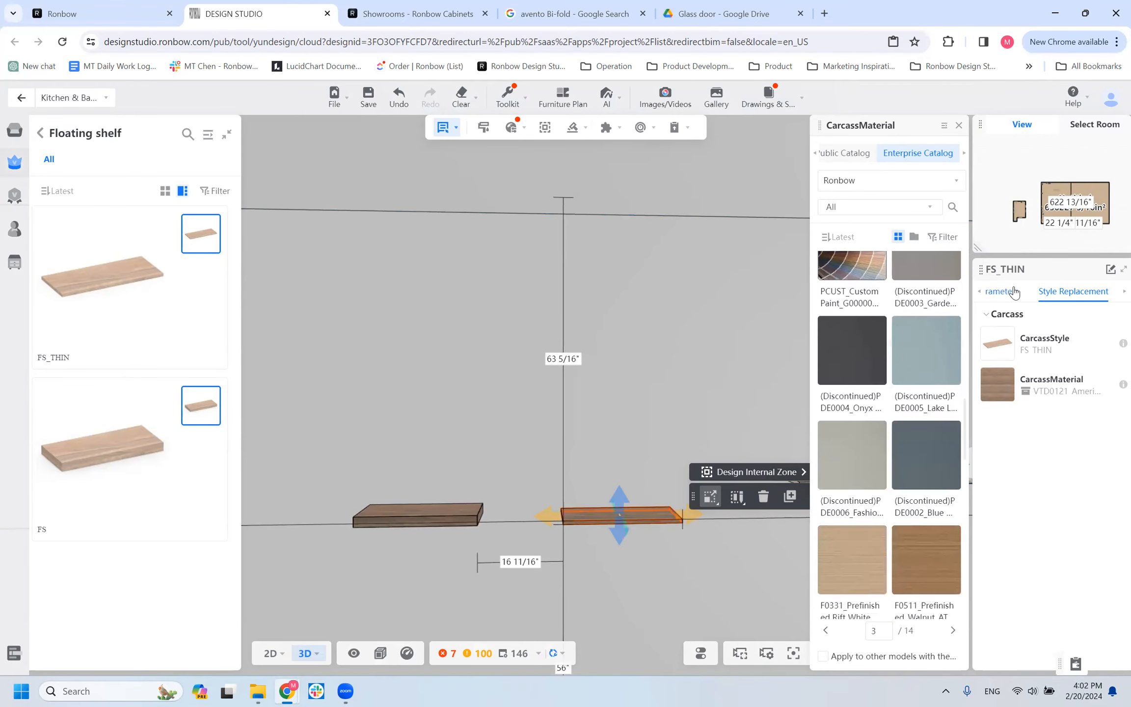
Browse the Ronbow carcass materials available for the thicker FS floating shelf.
{"action": "left_click", "coordinate": [459, 515]}
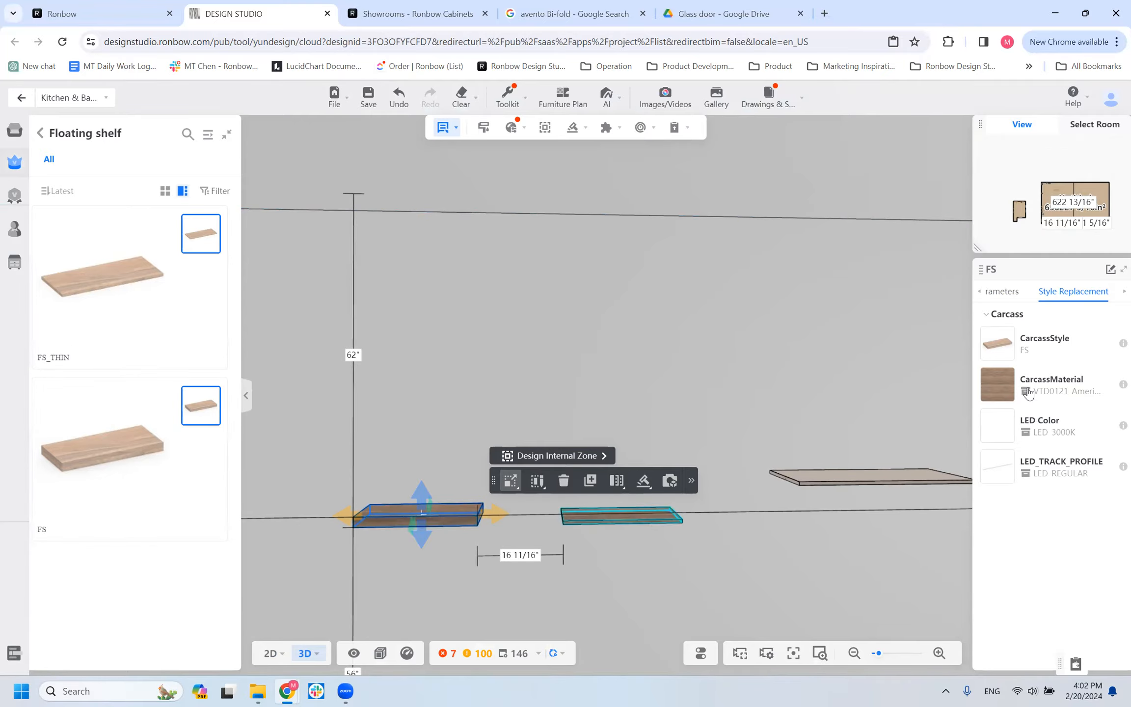
{"action": "left_click", "coordinate": [1007, 388]}
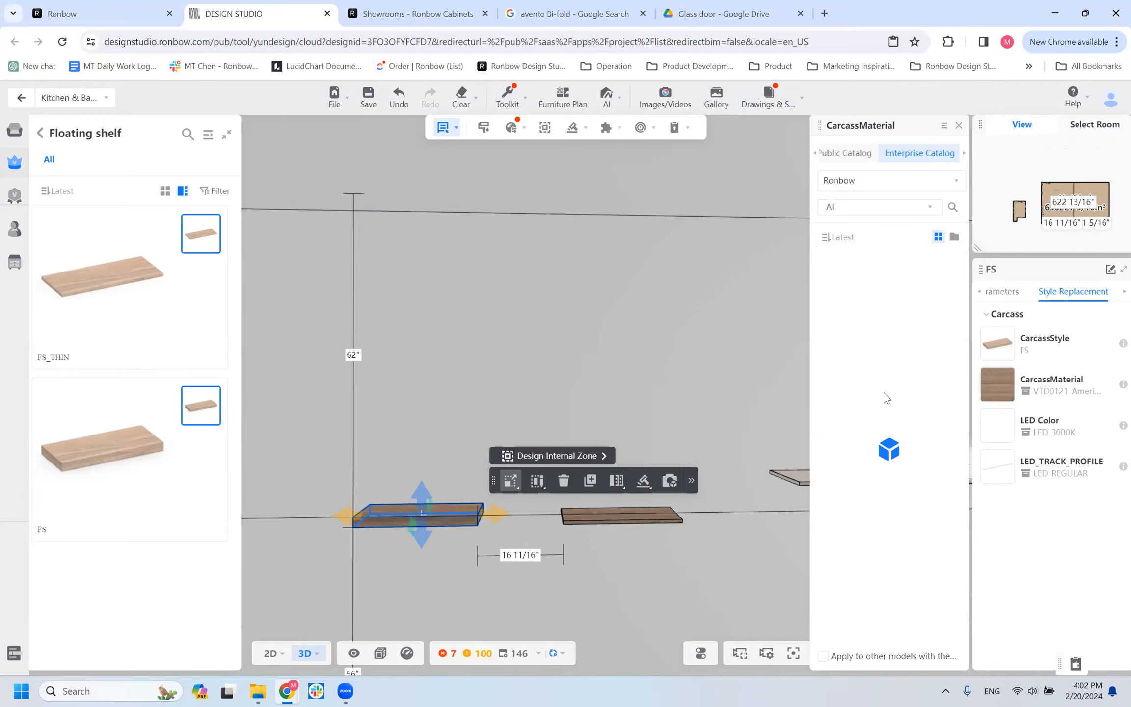
{"action": "scroll", "coordinate": [879, 417], "scroll_direction": "down", "scroll_amount": 10}
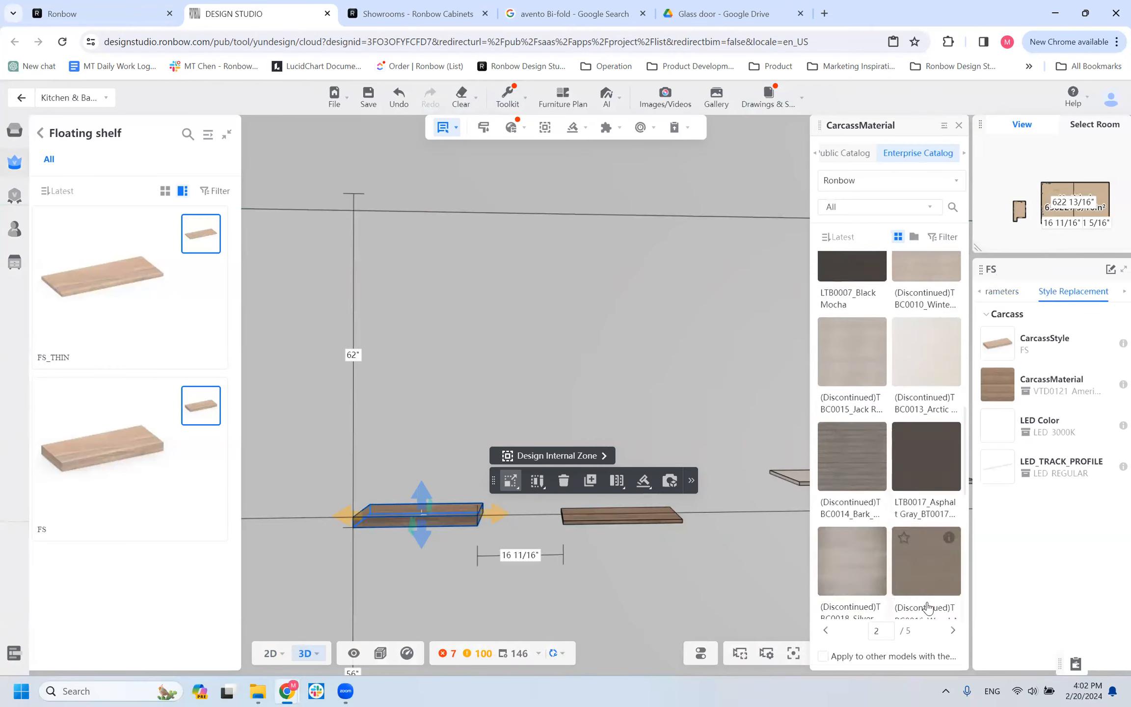
{"action": "scroll", "coordinate": [898, 594], "scroll_direction": "down", "scroll_amount": 1}
{"action": "scroll", "coordinate": [913, 491], "scroll_direction": "up", "scroll_amount": 6}
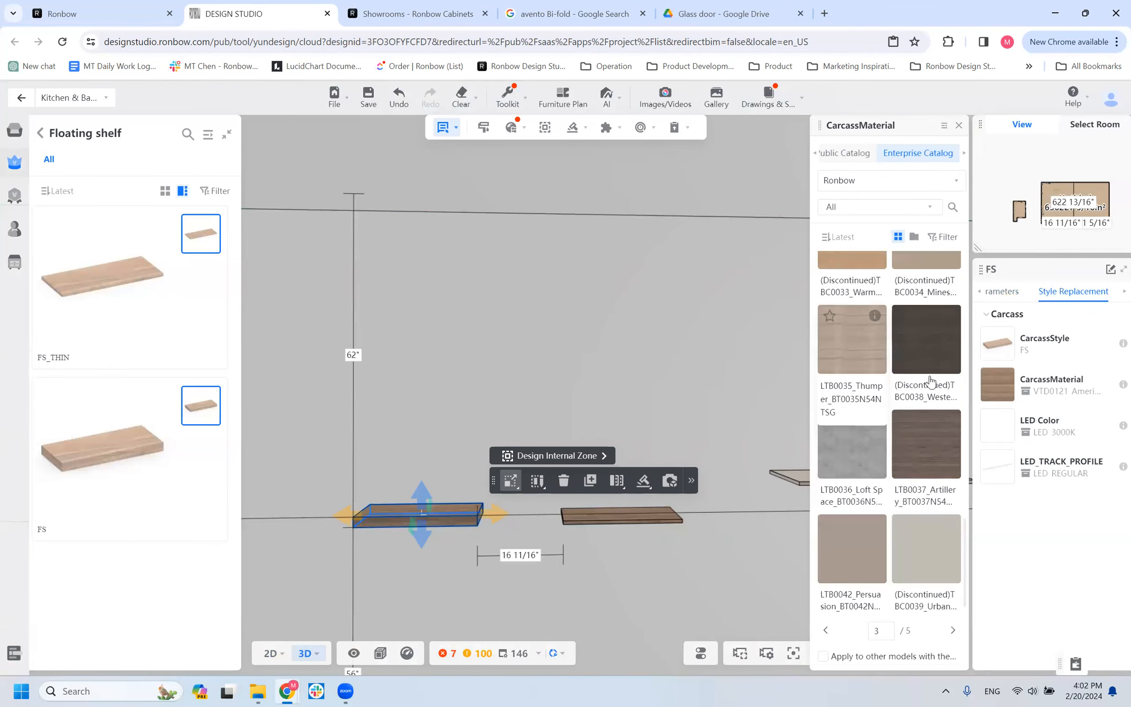
{"action": "scroll", "coordinate": [851, 500], "scroll_direction": "down", "scroll_amount": 6}
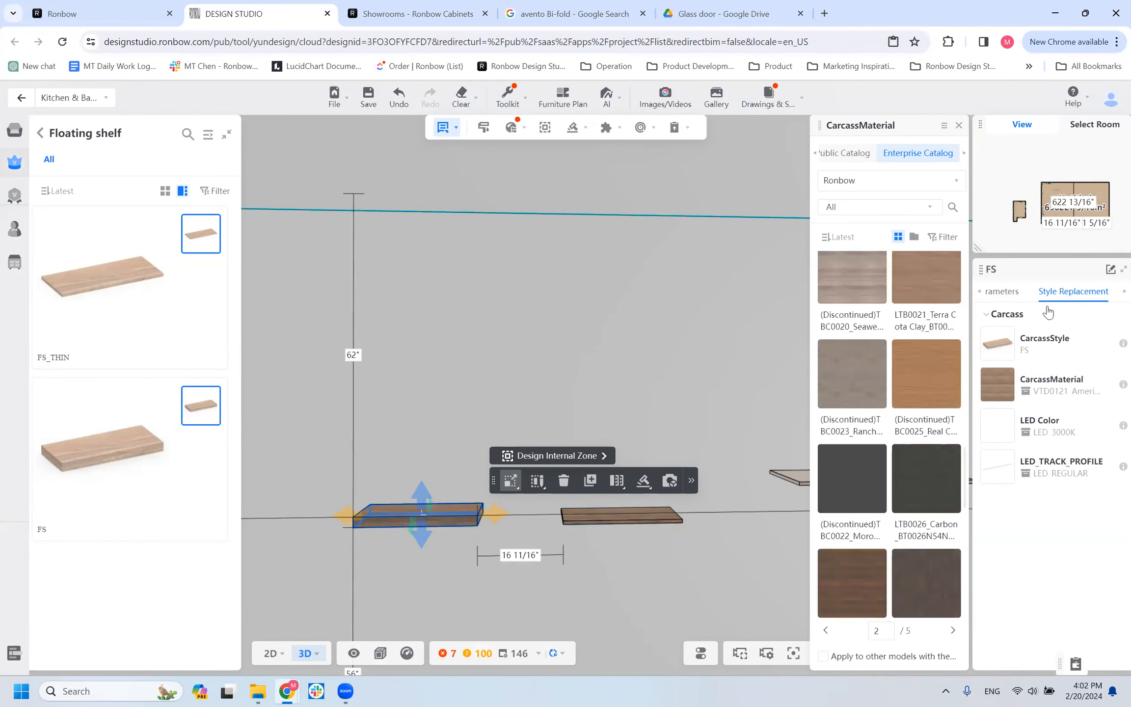
Inspect the FS_THIN shelf's edge thickness up close and expand its custom parameters.
{"action": "left_click", "coordinate": [1012, 296]}
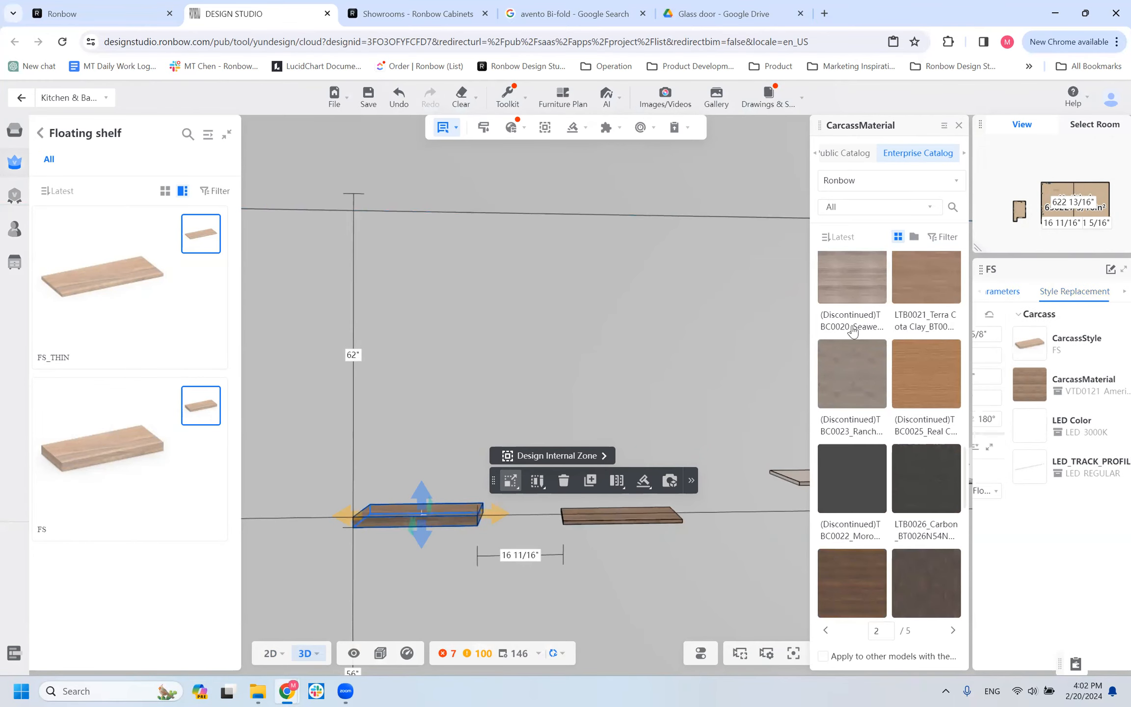
{"action": "left_click", "coordinate": [615, 514]}
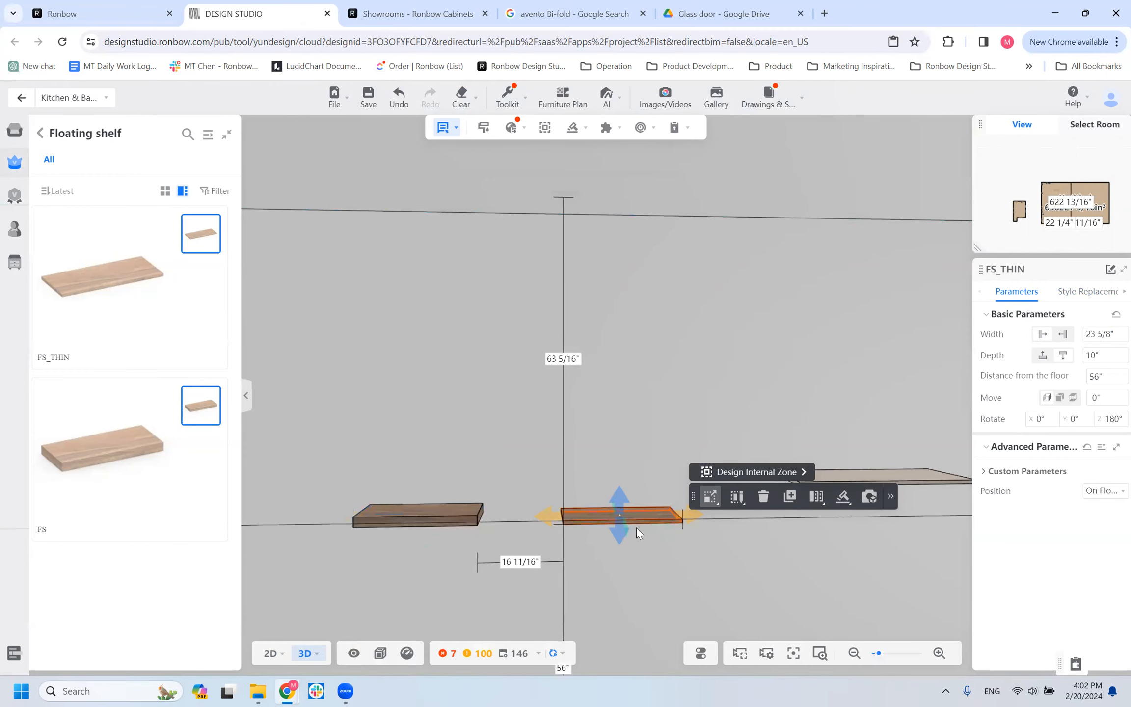
{"action": "mouse_move", "coordinate": [604, 520]}
{"action": "right_mouse_down"}
{"action": "mouse_move", "coordinate": [599, 546]}
{"action": "mouse_move", "coordinate": [602, 537]}
{"action": "right_mouse_up"}
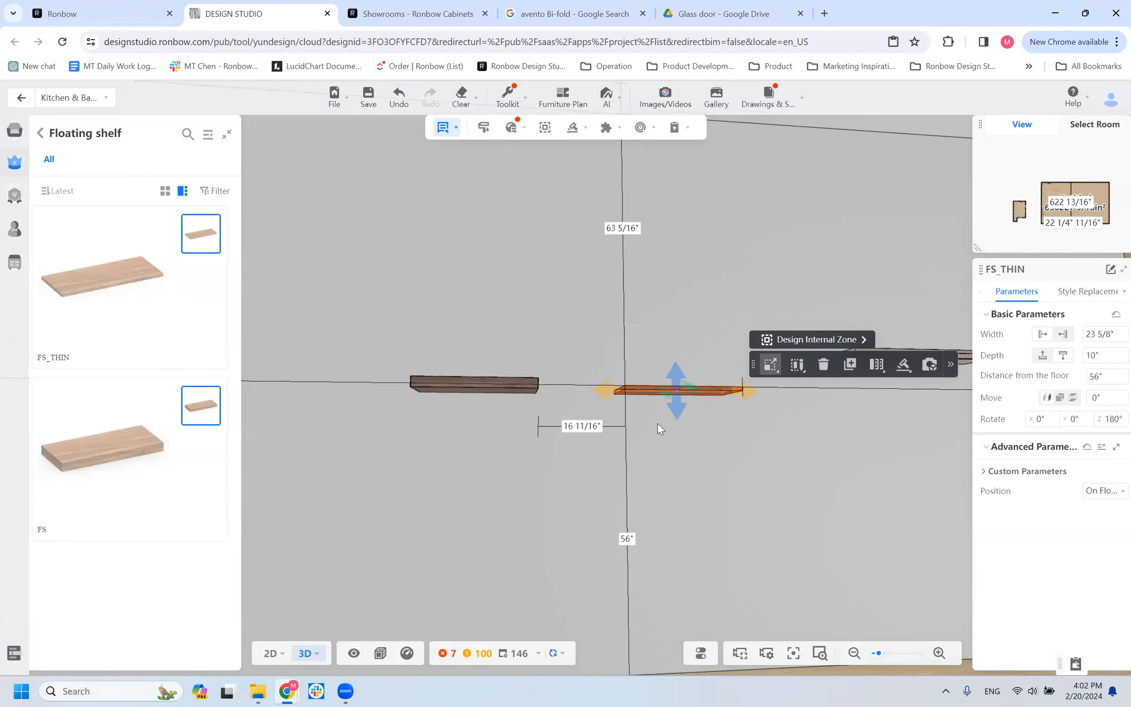
{"action": "scroll", "coordinate": [658, 423], "scroll_direction": "up", "scroll_amount": 3}
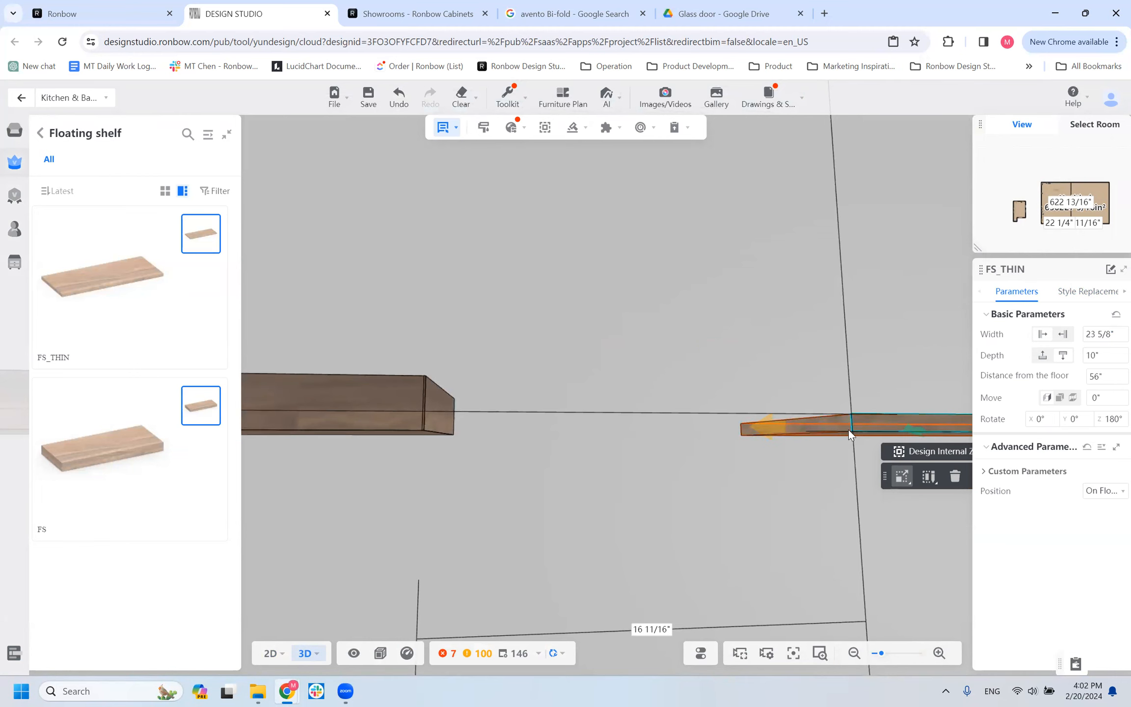
{"action": "scroll", "coordinate": [727, 463], "scroll_direction": "down", "scroll_amount": 3}
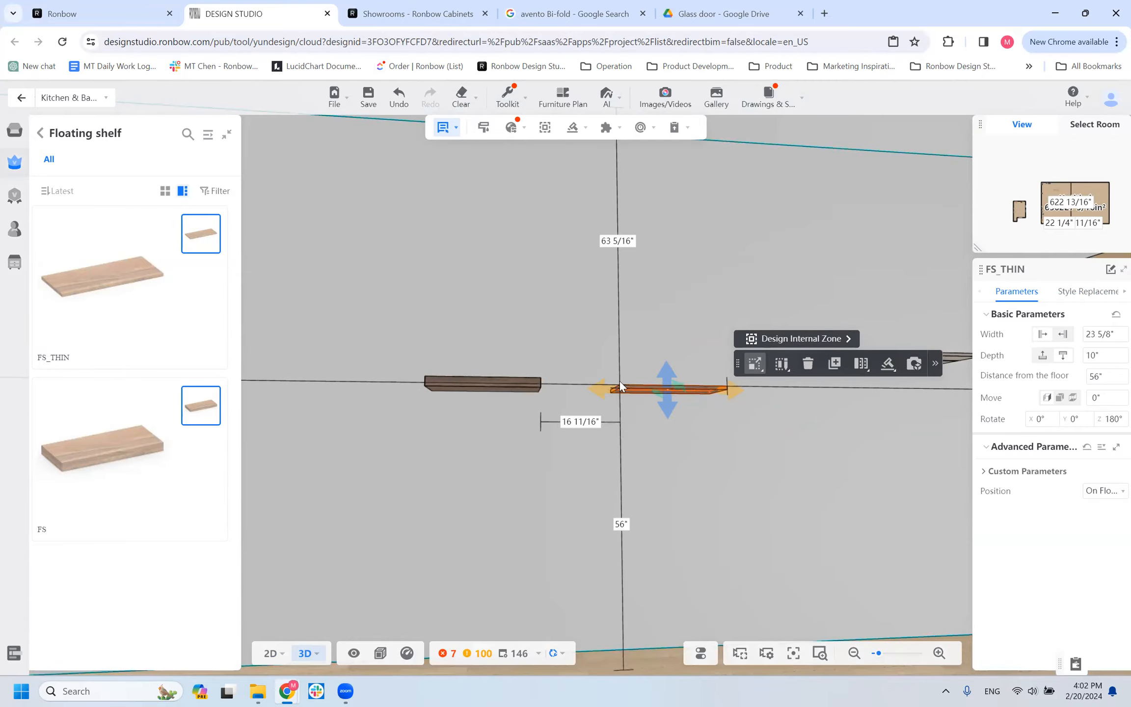
{"action": "left_click", "coordinate": [984, 472]}
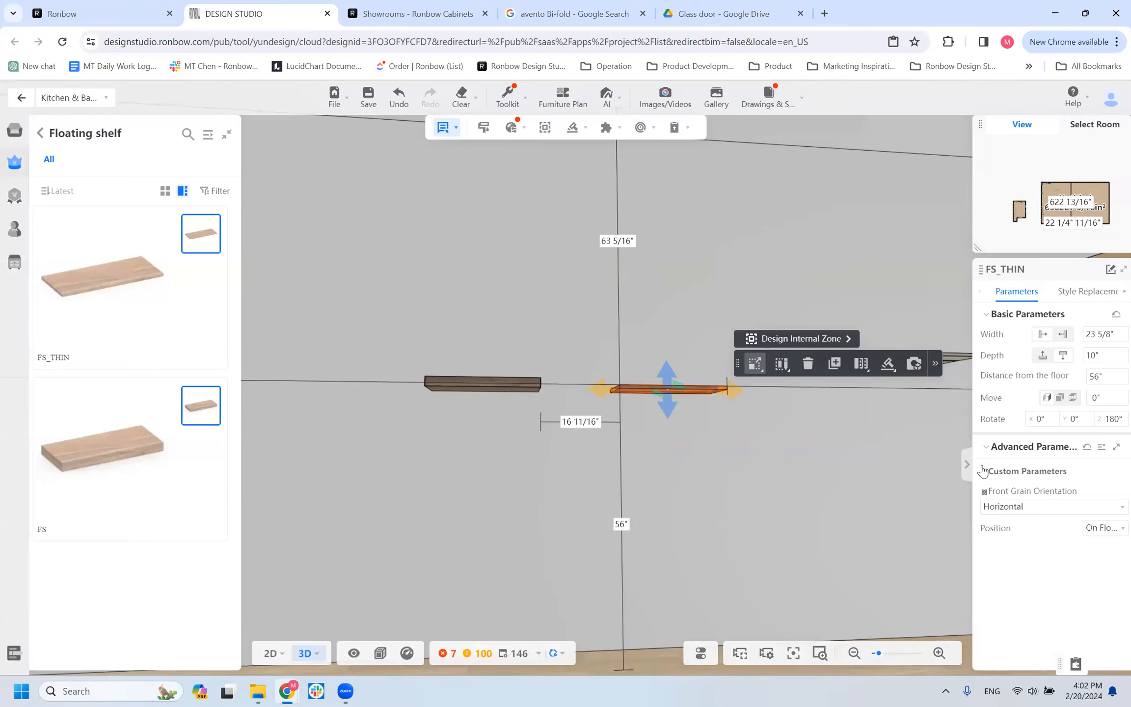
Set Bottom LED options to YES on the FS shelf and review the choices for the LED's distance to the back.
{"action": "left_click", "coordinate": [478, 383]}
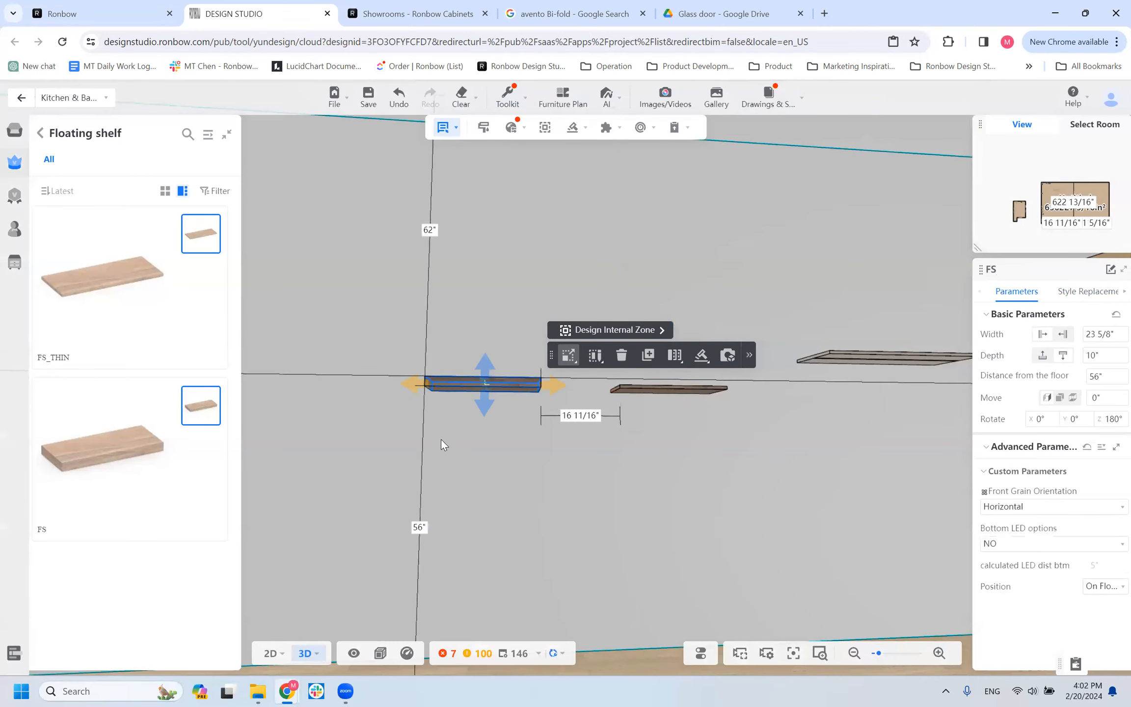
{"action": "left_click", "coordinate": [1029, 545]}
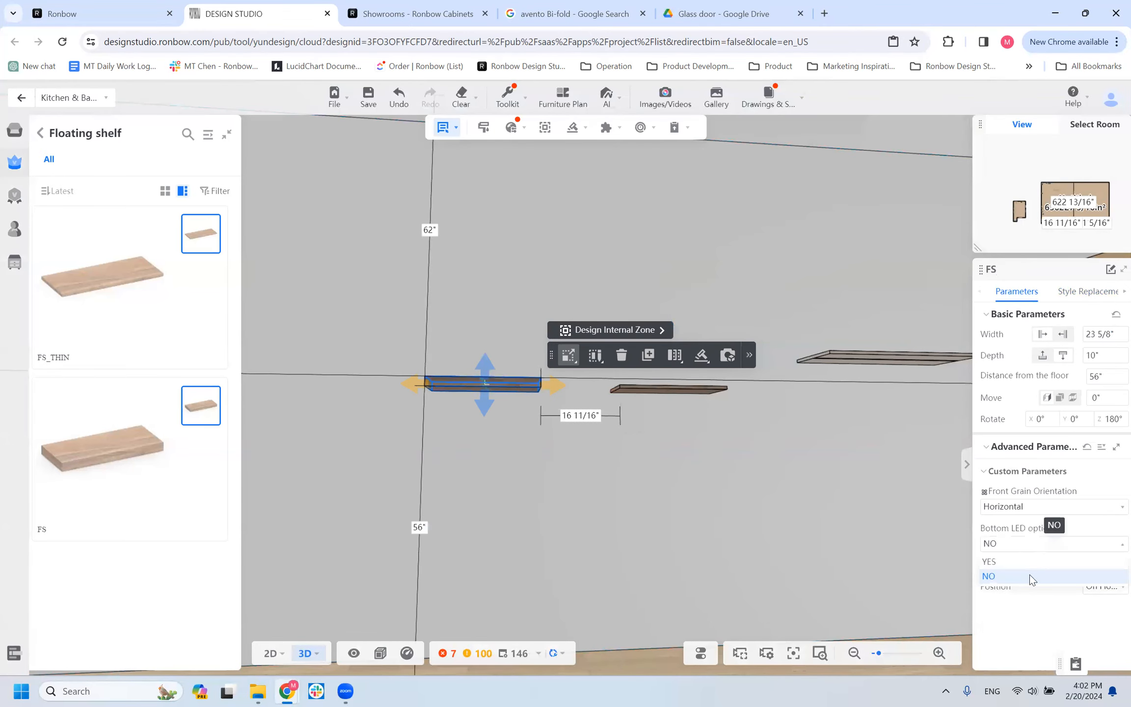
{"action": "left_click", "coordinate": [997, 561]}
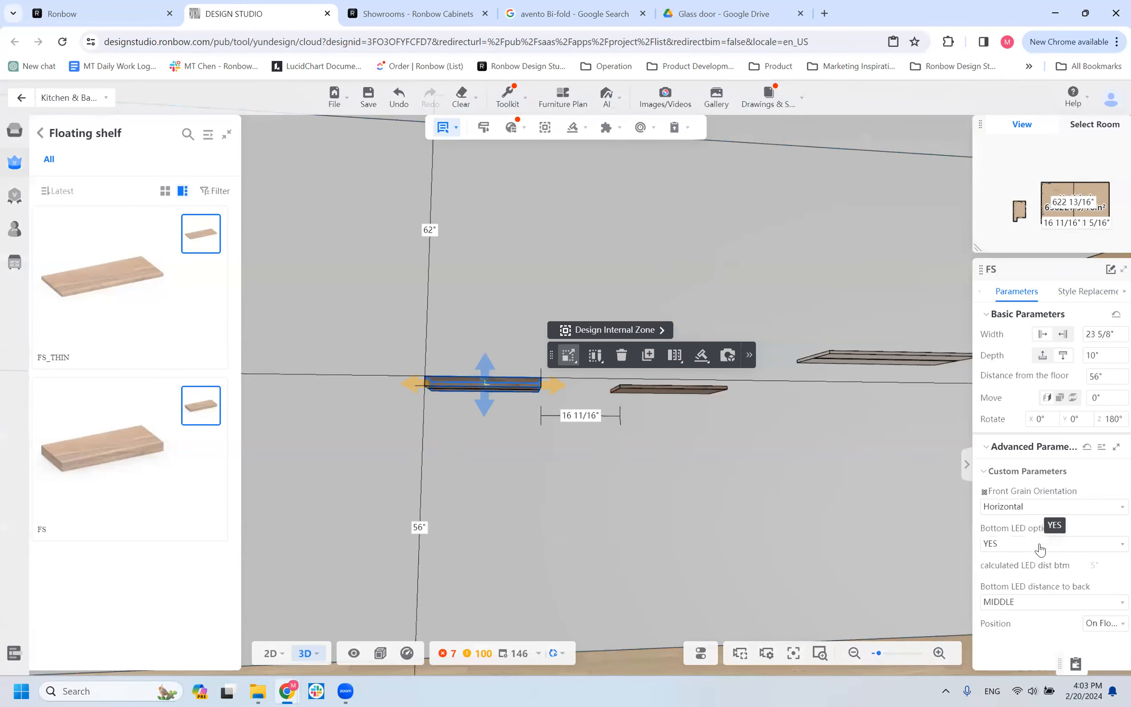
{"action": "left_click_drag", "start_coordinate": [509, 468], "coordinate": [559, 456]}
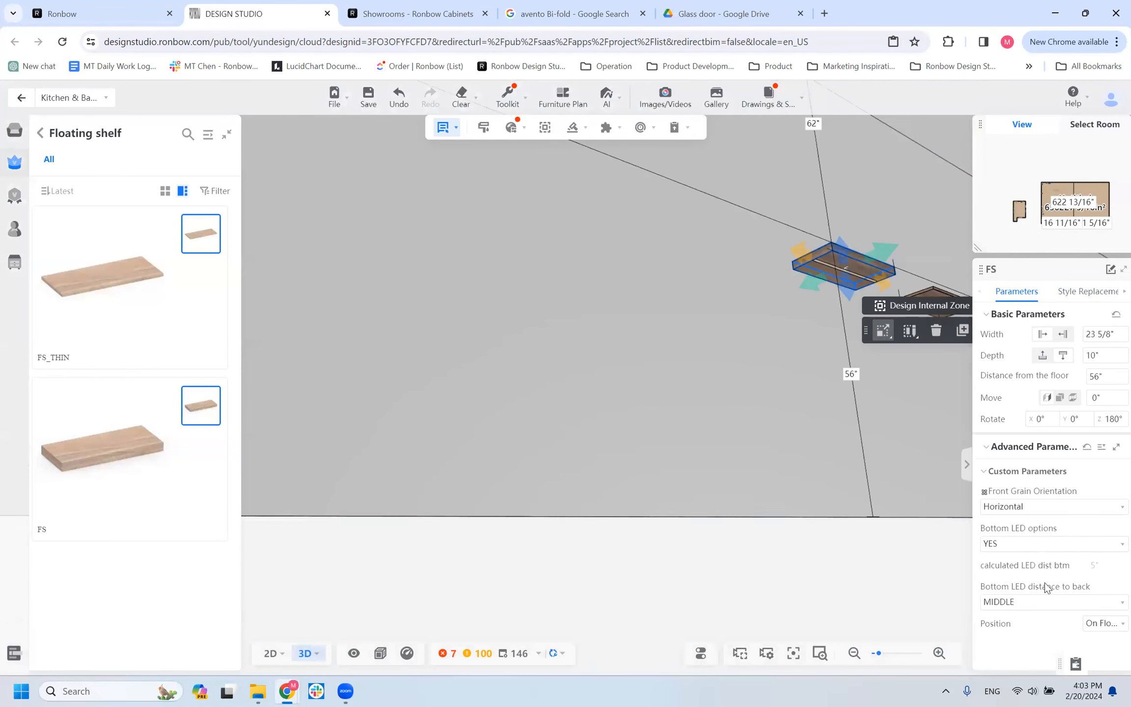
{"action": "left_click", "coordinate": [1031, 607]}
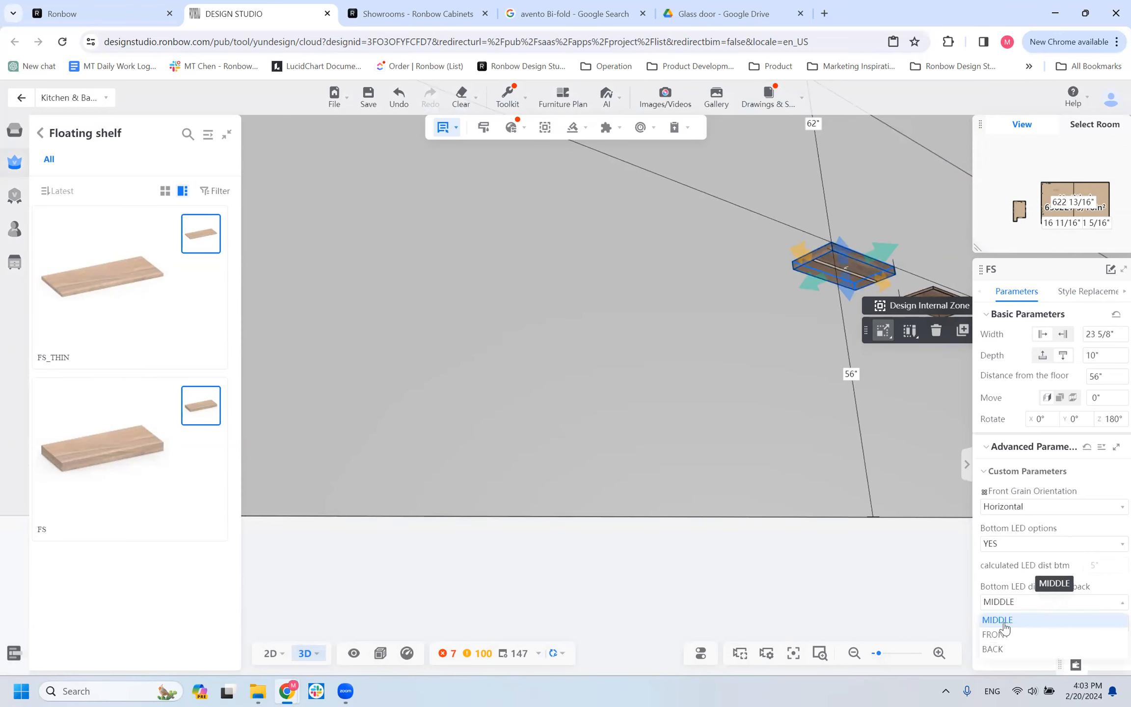
{"action": "left_click_drag", "start_coordinate": [795, 389], "coordinate": [686, 368]}
Review the copied PNL_HORI panel's custom LED parameters and underside beside the two shelves, and return to the Wall product catalog.
{"action": "left_click", "coordinate": [781, 288]}
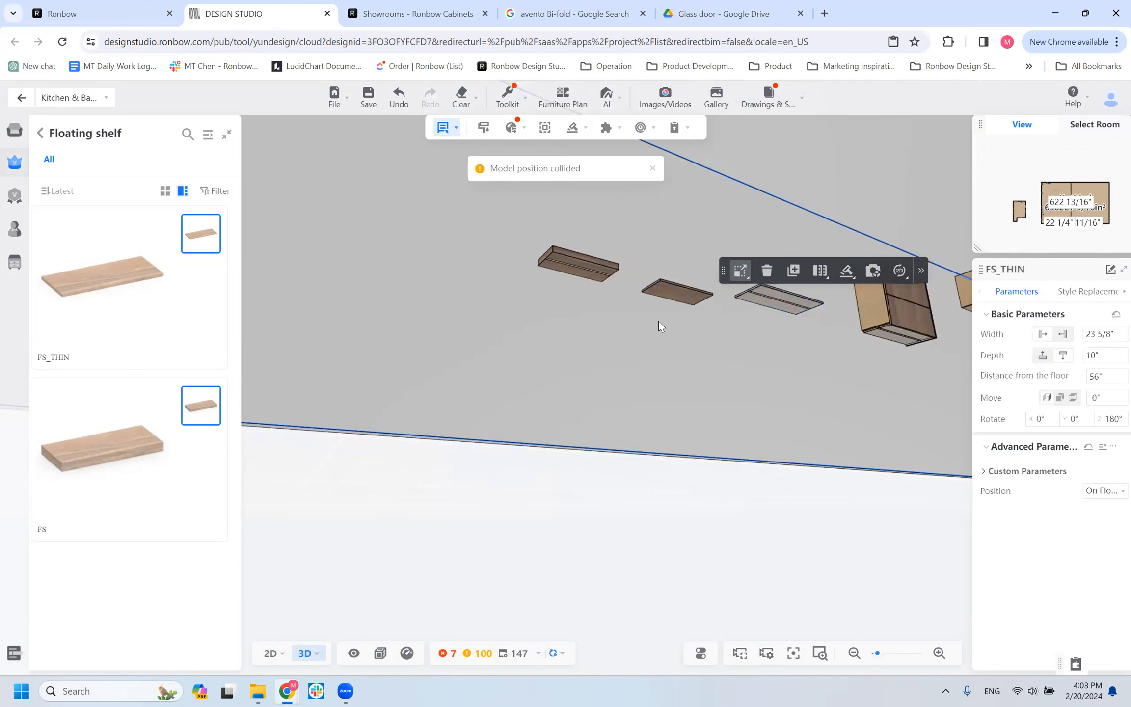
{"action": "left_click", "coordinate": [756, 296]}
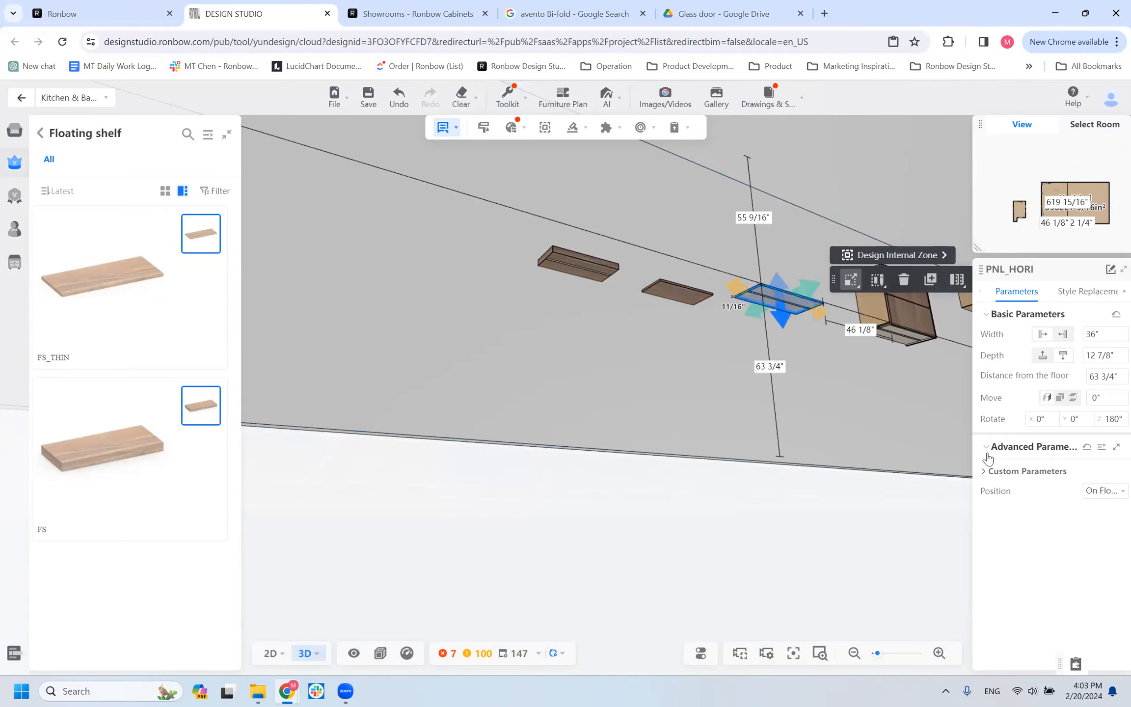
{"action": "left_click", "coordinate": [988, 471]}
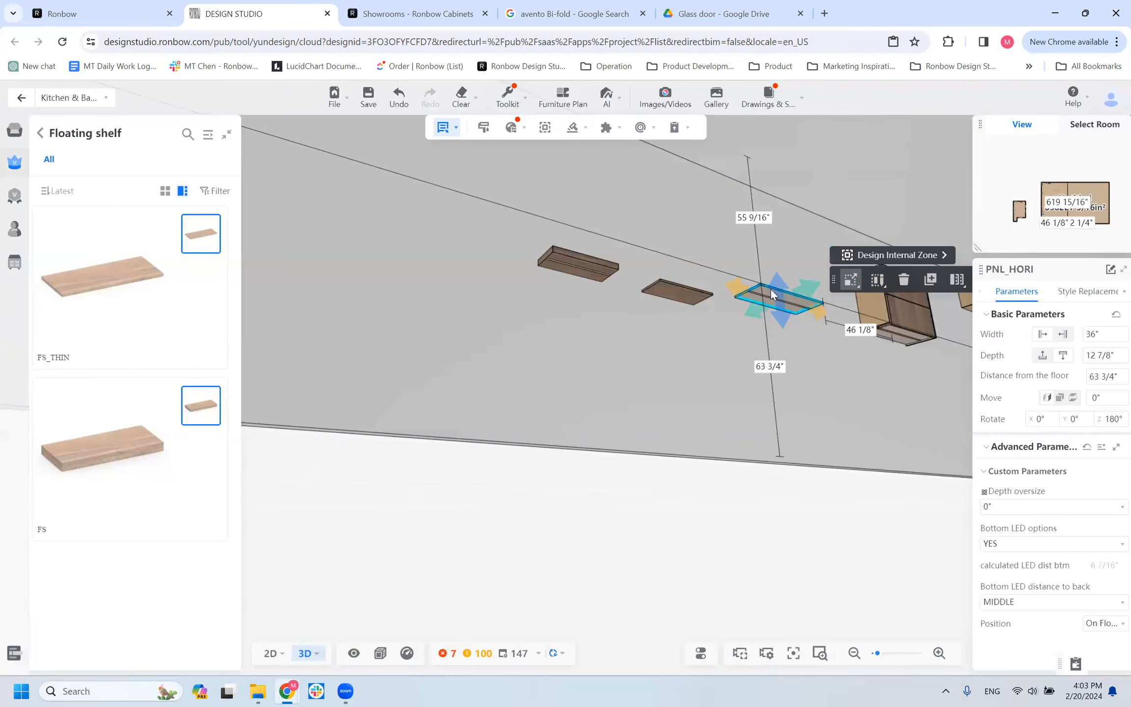
{"action": "left_click_drag", "start_coordinate": [757, 389], "coordinate": [775, 464]}
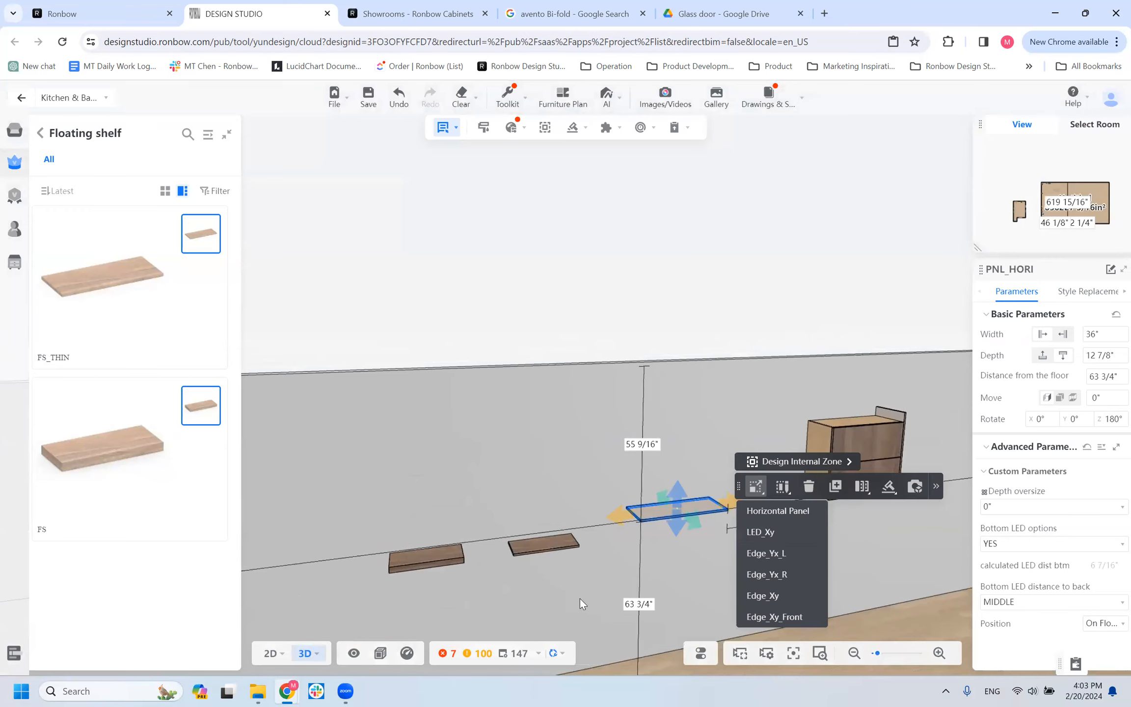
{"action": "left_click_drag", "start_coordinate": [631, 550], "coordinate": [631, 549]}
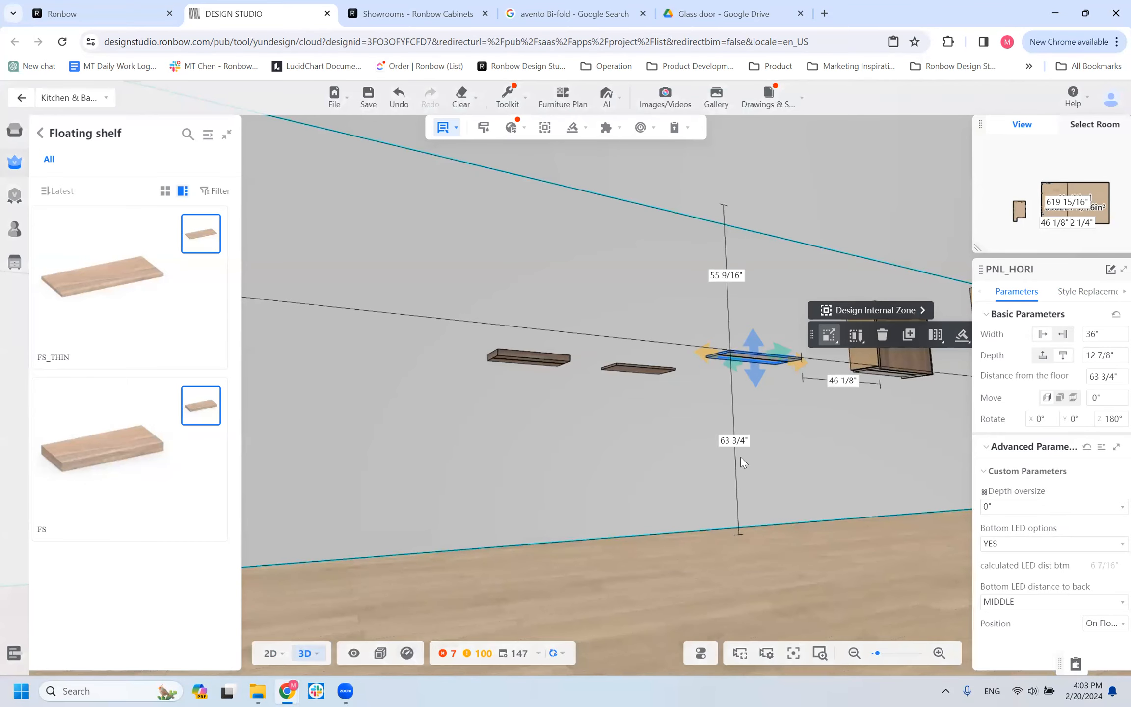
{"action": "left_click_drag", "start_coordinate": [741, 457], "coordinate": [732, 431]}
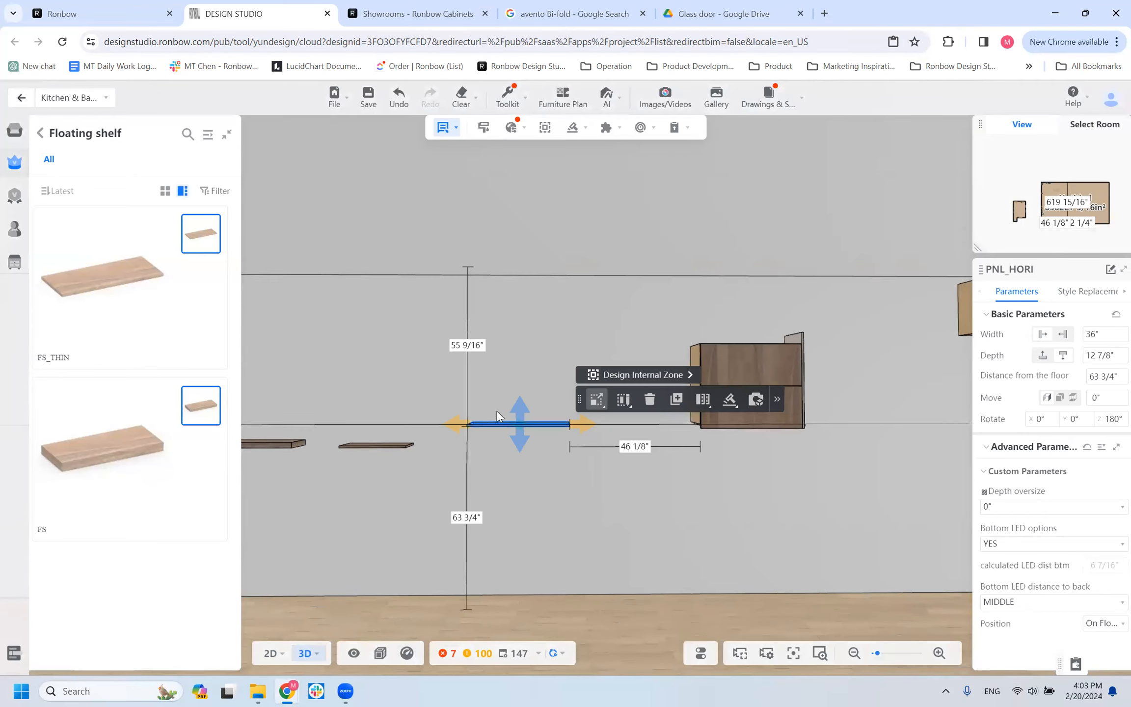
{"action": "scroll", "coordinate": [497, 437], "scroll_direction": "up", "scroll_amount": 3}
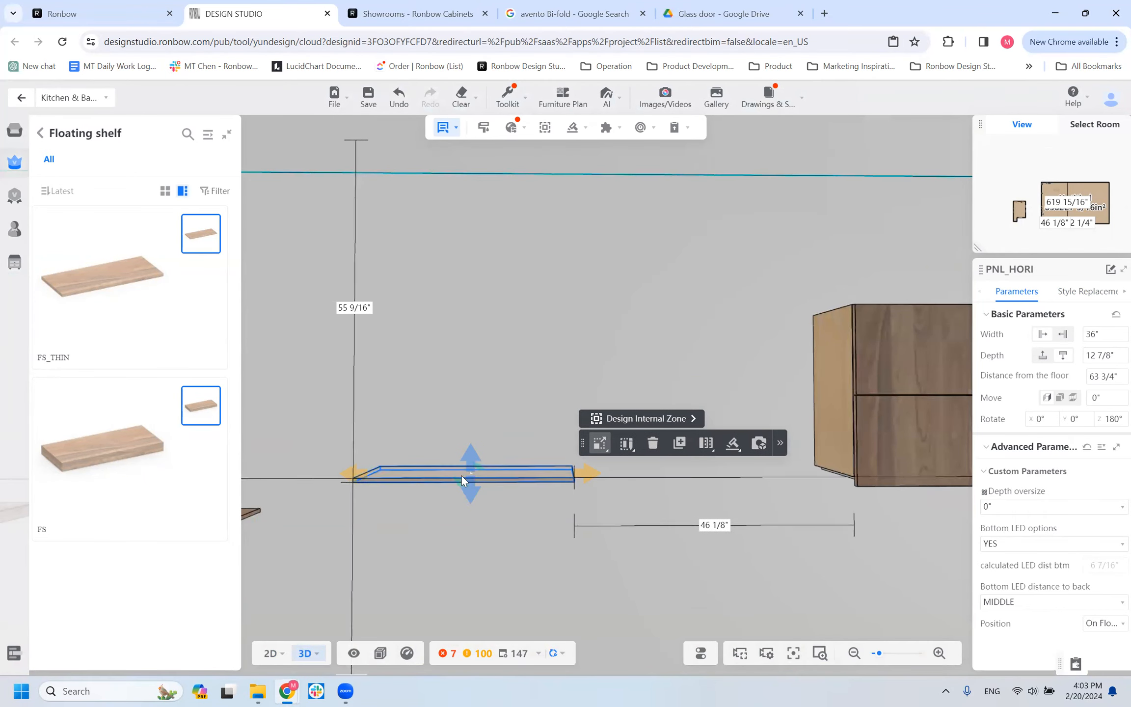
{"action": "left_click_drag", "start_coordinate": [469, 522], "coordinate": [438, 528]}
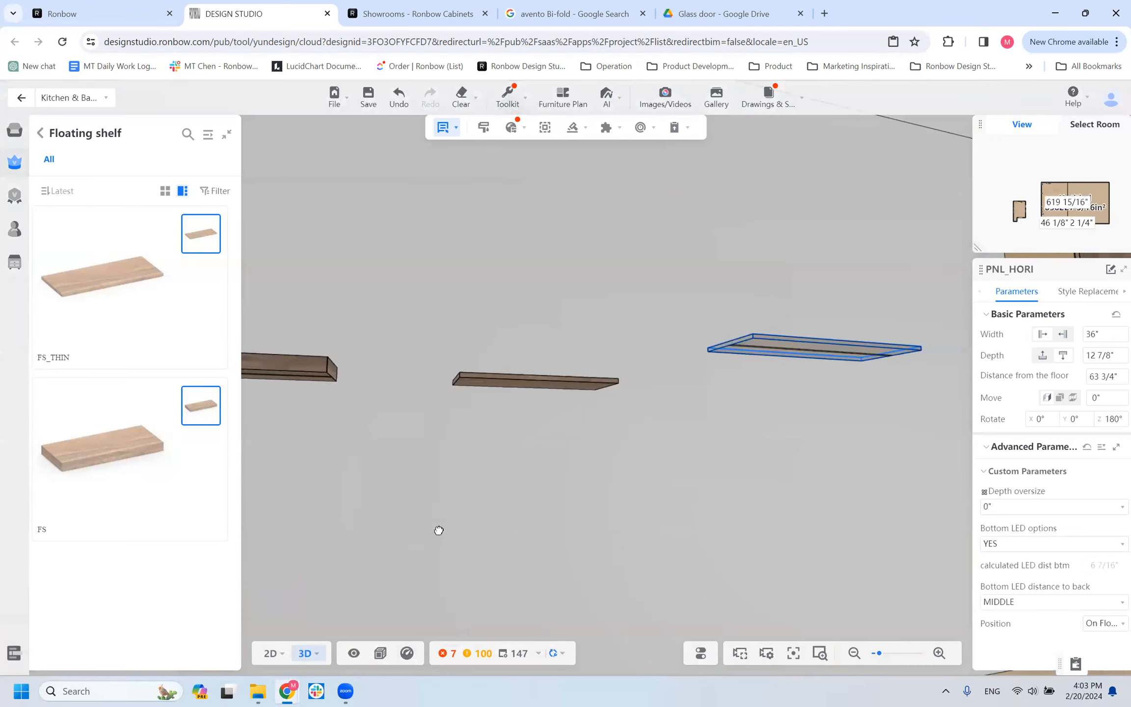
{"action": "scroll", "coordinate": [630, 309], "scroll_direction": "down", "scroll_amount": 3}
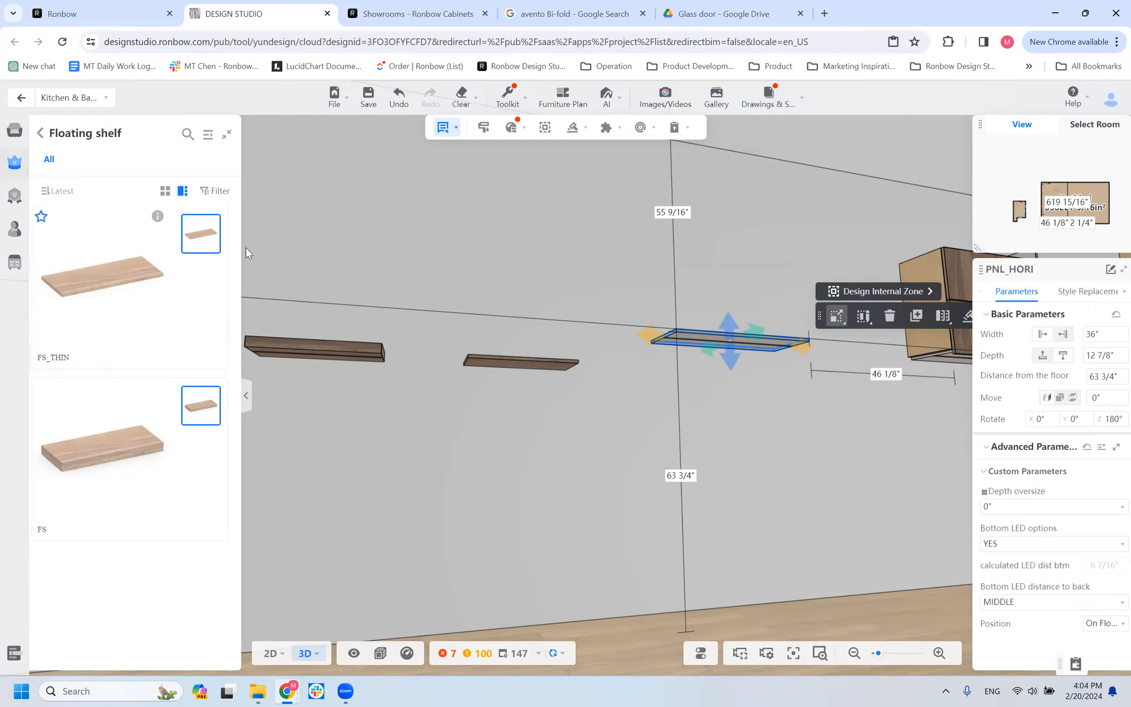
{"action": "left_click", "coordinate": [41, 134]}
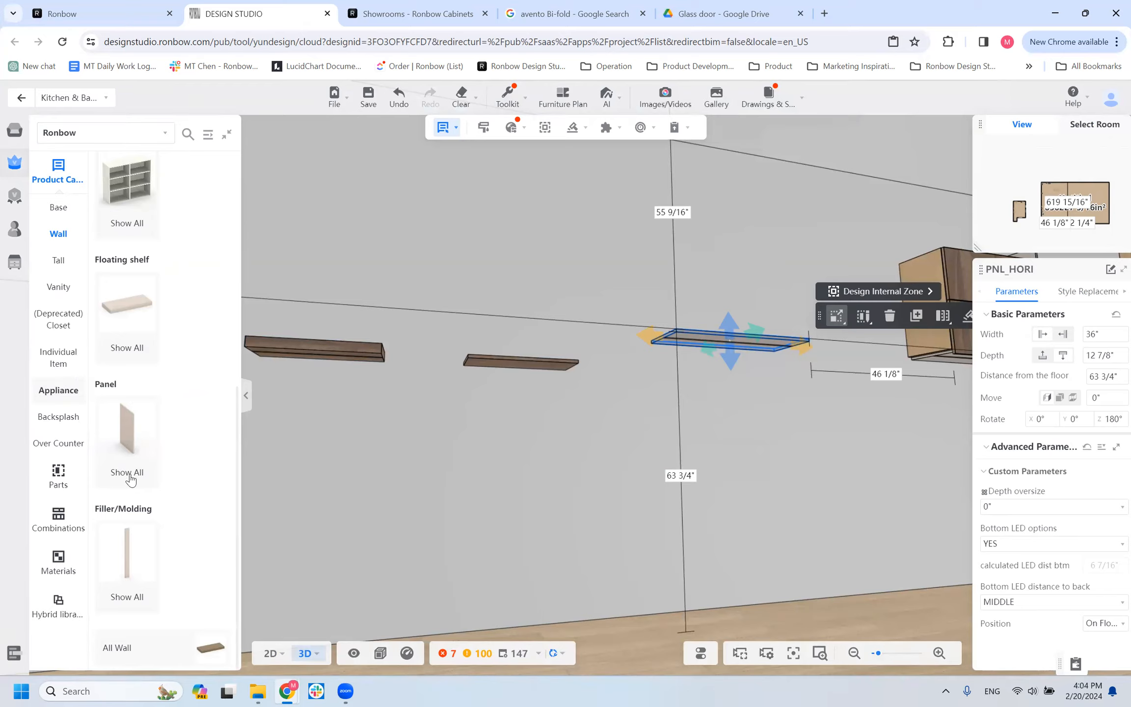
Open the Wall category's Filler/Molding products and browse the available fillers and moldings.
{"action": "left_click", "coordinate": [127, 589]}
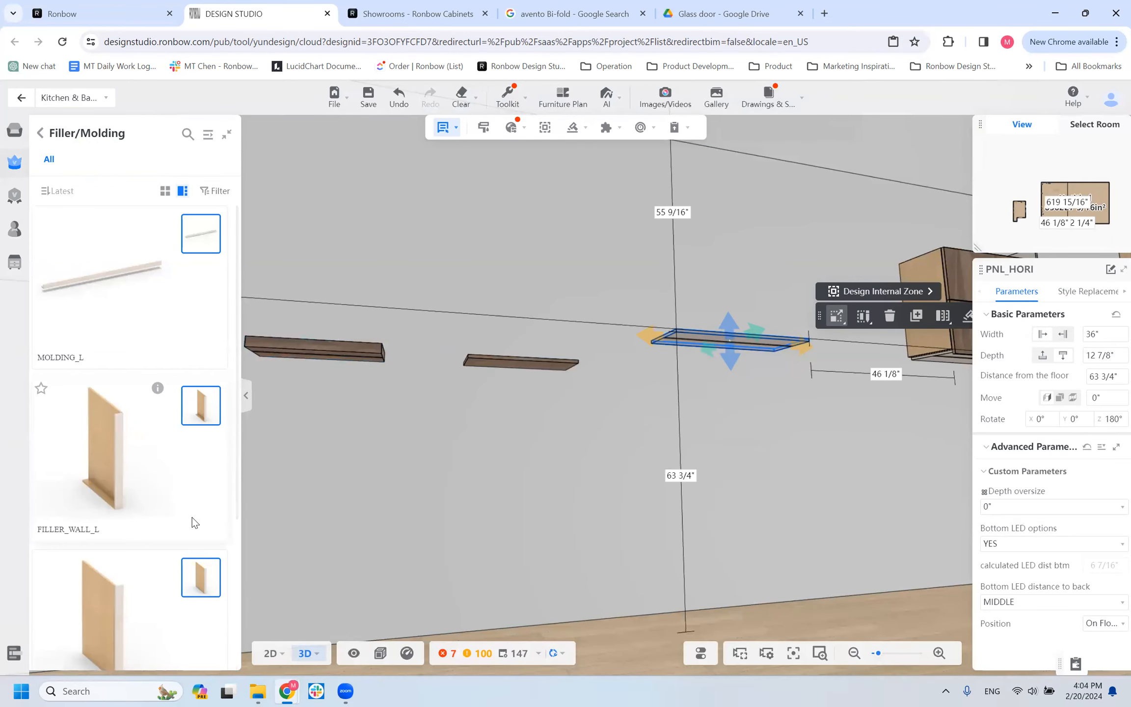
{"action": "scroll", "coordinate": [194, 523], "scroll_direction": "down", "scroll_amount": 3}
{"action": "scroll", "coordinate": [156, 442], "scroll_direction": "up", "scroll_amount": 3}
{"action": "left_click_drag", "start_coordinate": [541, 264], "coordinate": [353, 409]}
{"action": "scroll", "coordinate": [91, 463], "scroll_direction": "down", "scroll_amount": 3}
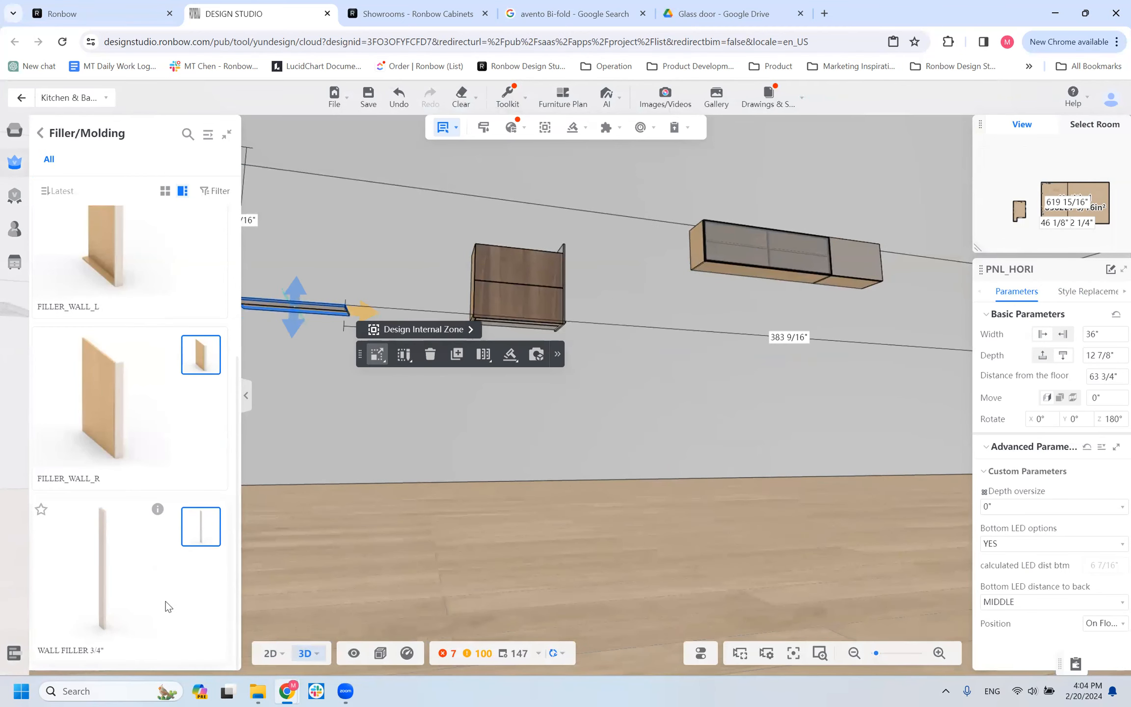
Place a WALL FILLER 3/4" against the left side of the walnut-front wall cabinet.
{"action": "left_click", "coordinate": [120, 584]}
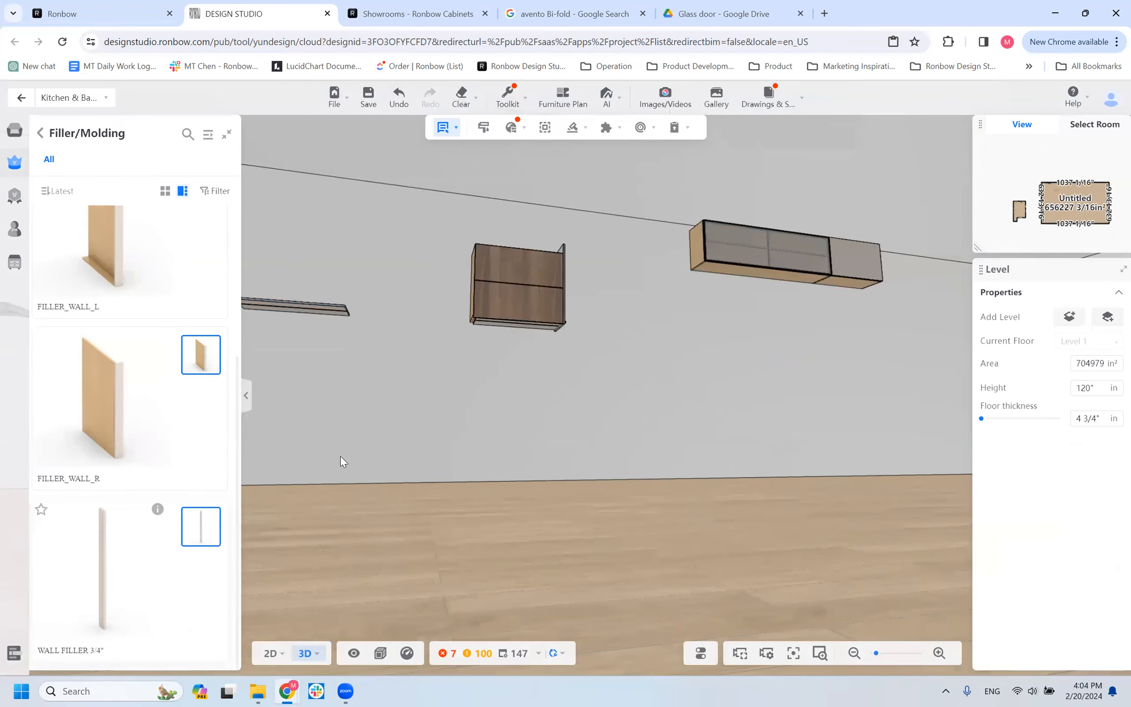
{"action": "left_click", "coordinate": [461, 292]}
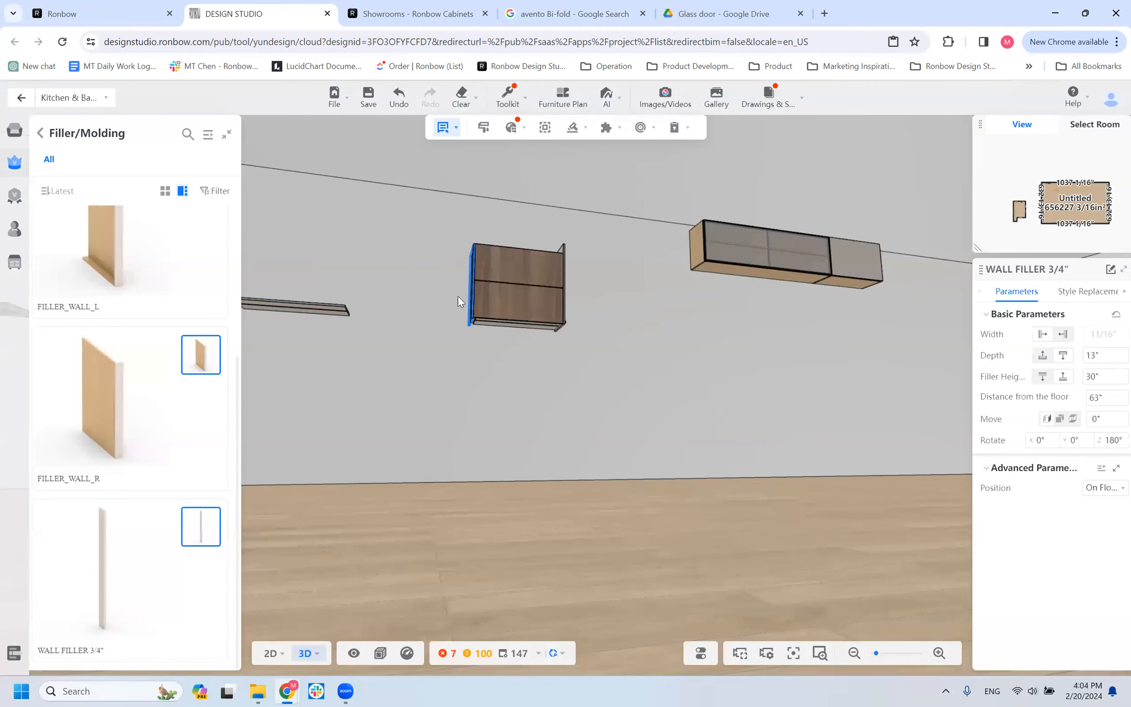
{"action": "left_click_drag", "start_coordinate": [412, 392], "coordinate": [366, 401]}
{"action": "left_click", "coordinate": [467, 307]}
{"action": "mouse_move", "coordinate": [450, 333]}
{"action": "left_mouse_down"}
{"action": "mouse_move", "coordinate": [459, 323]}
{"action": "mouse_move", "coordinate": [452, 334]}
{"action": "left_mouse_up"}
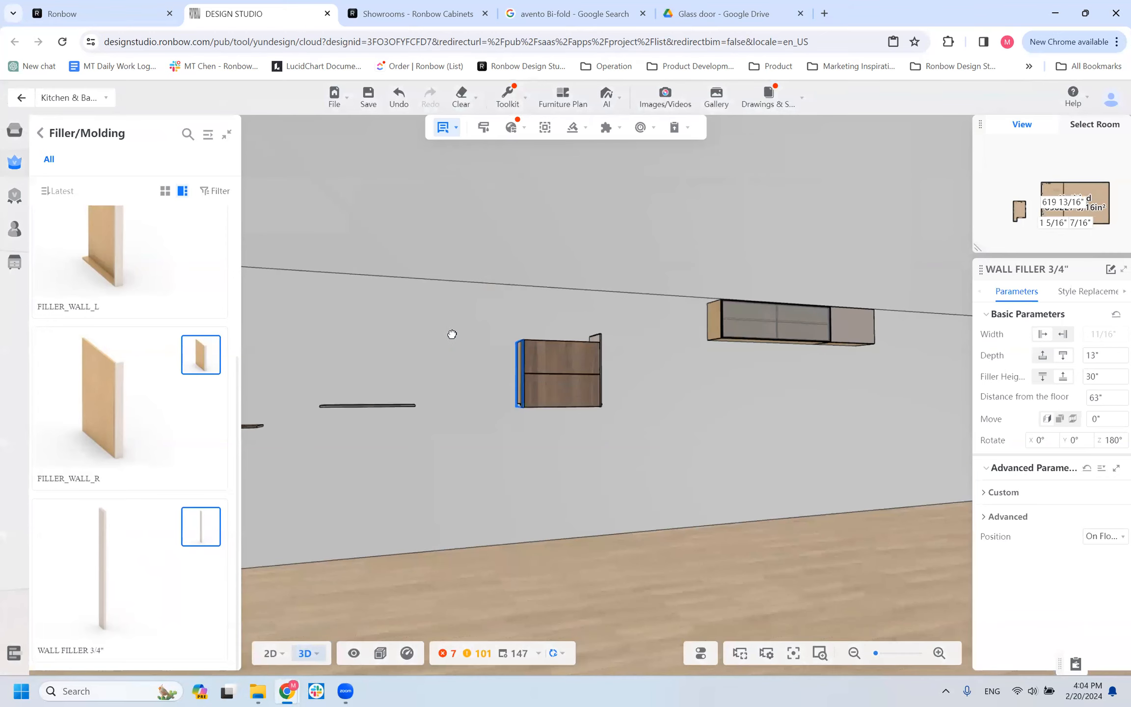
Inspect the WALL FILLER 3/4" beside the cabinet from several angles and remove it.
{"action": "left_click", "coordinate": [518, 373]}
{"action": "scroll", "coordinate": [516, 369], "scroll_direction": "up", "scroll_amount": 3}
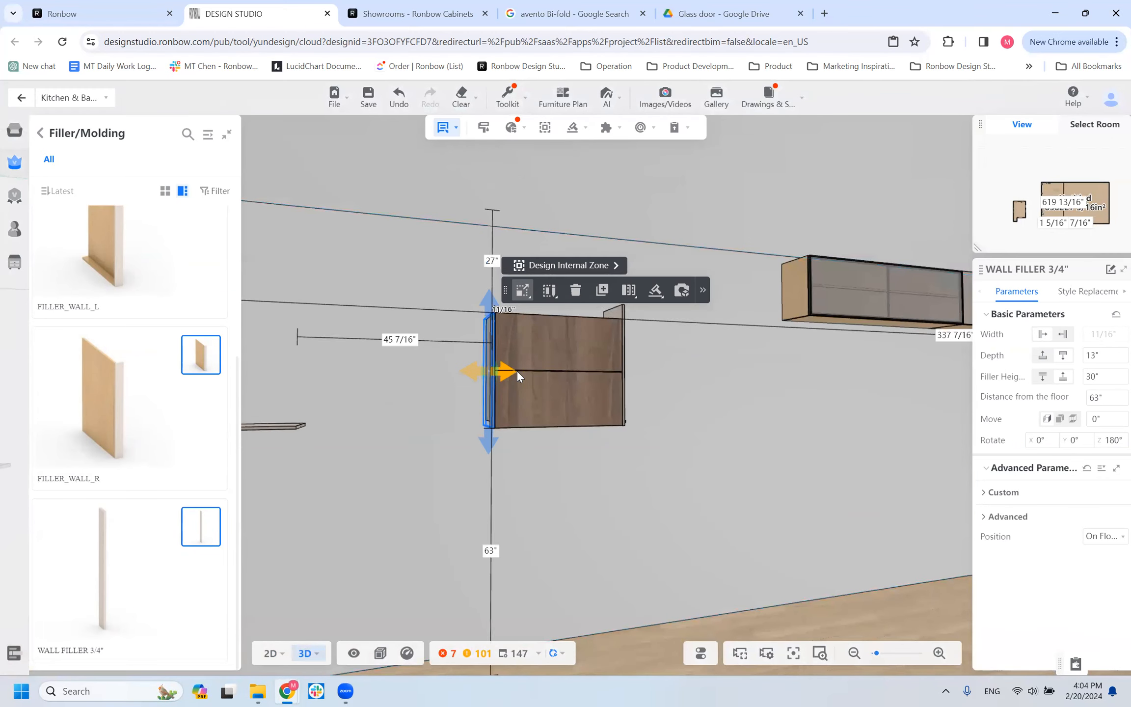
{"action": "left_click_drag", "start_coordinate": [517, 356], "coordinate": [506, 347]}
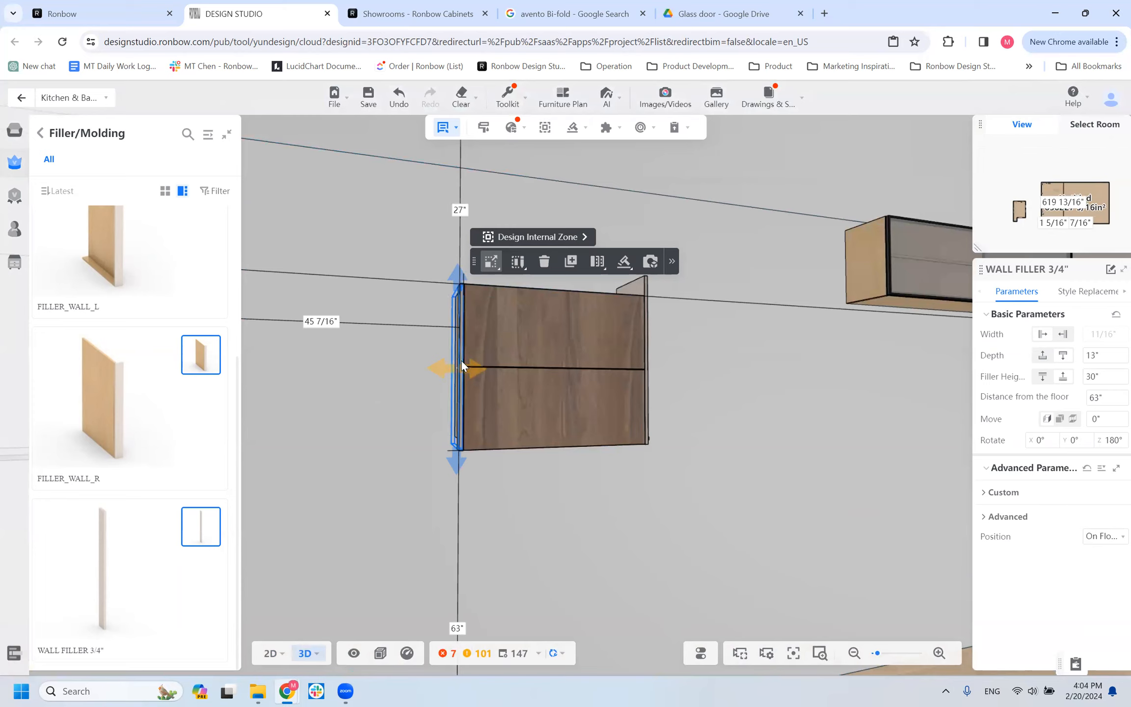
{"action": "left_click_drag", "start_coordinate": [422, 463], "coordinate": [385, 490]}
{"action": "scroll", "coordinate": [368, 482], "scroll_direction": "down", "scroll_amount": 5}
{"action": "scroll", "coordinate": [385, 490], "scroll_direction": "up", "scroll_amount": 3}
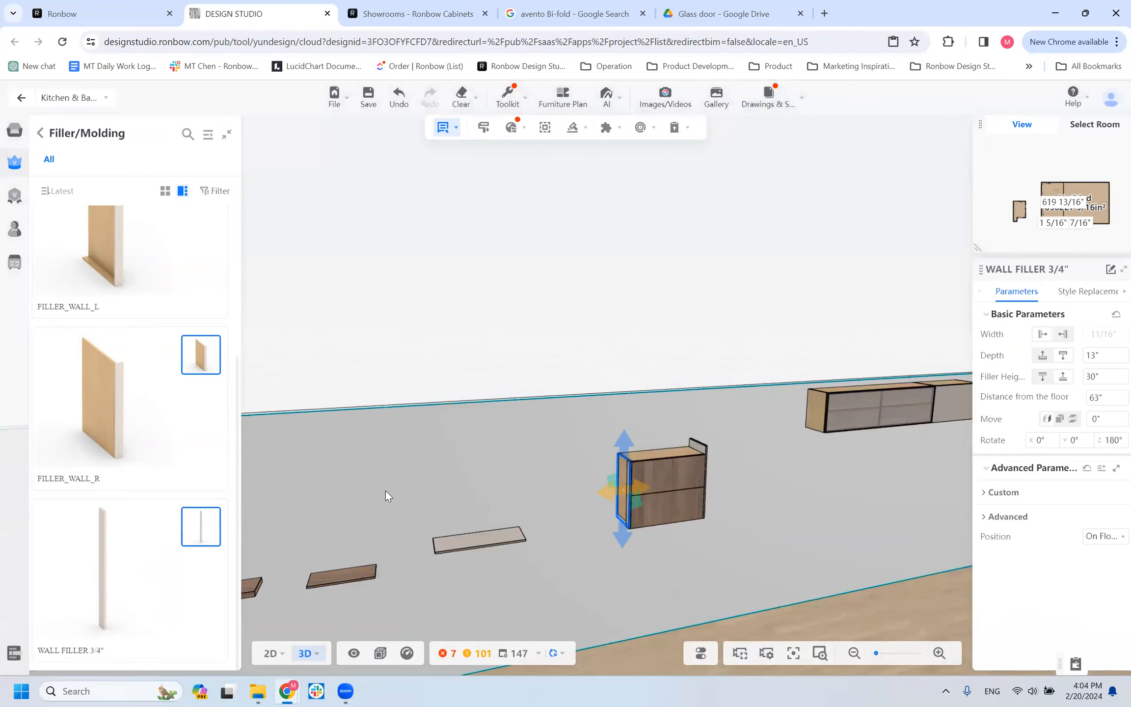
{"action": "left_click_drag", "start_coordinate": [499, 527], "coordinate": [440, 506]}
{"action": "left_click", "coordinate": [441, 506]}
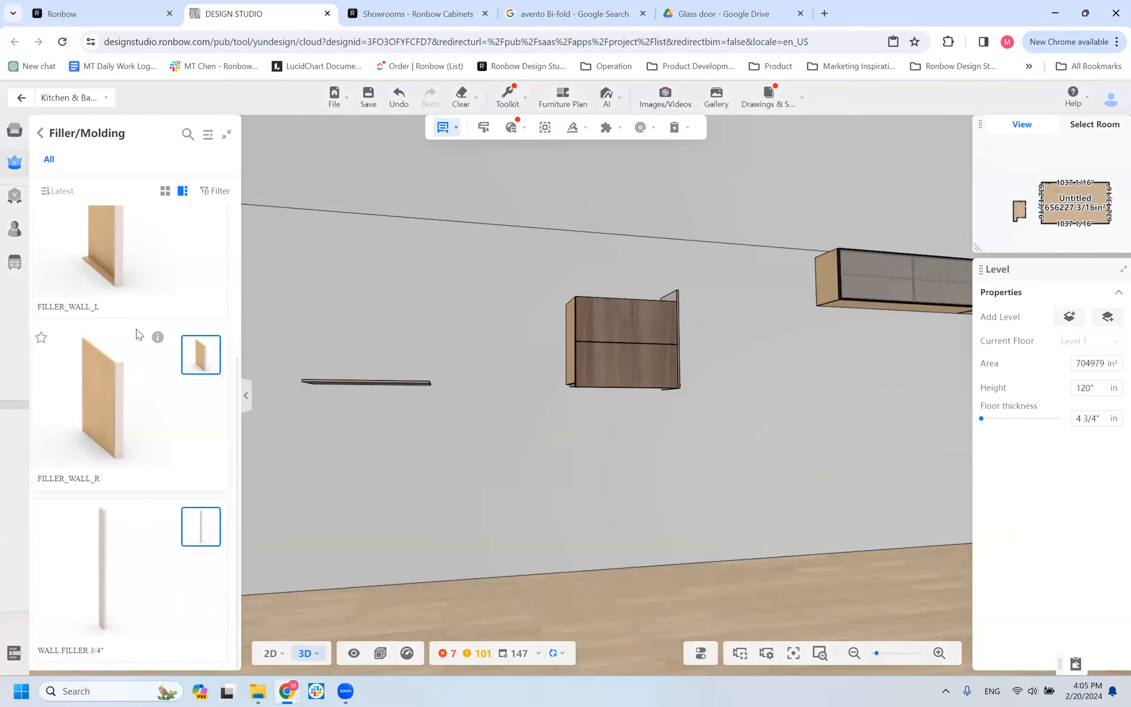
Delete the vertical panel on the wall cabinet's right side and the PNL_HORI panel beneath it.
{"action": "scroll", "coordinate": [133, 339], "scroll_direction": "up", "scroll_amount": 3}
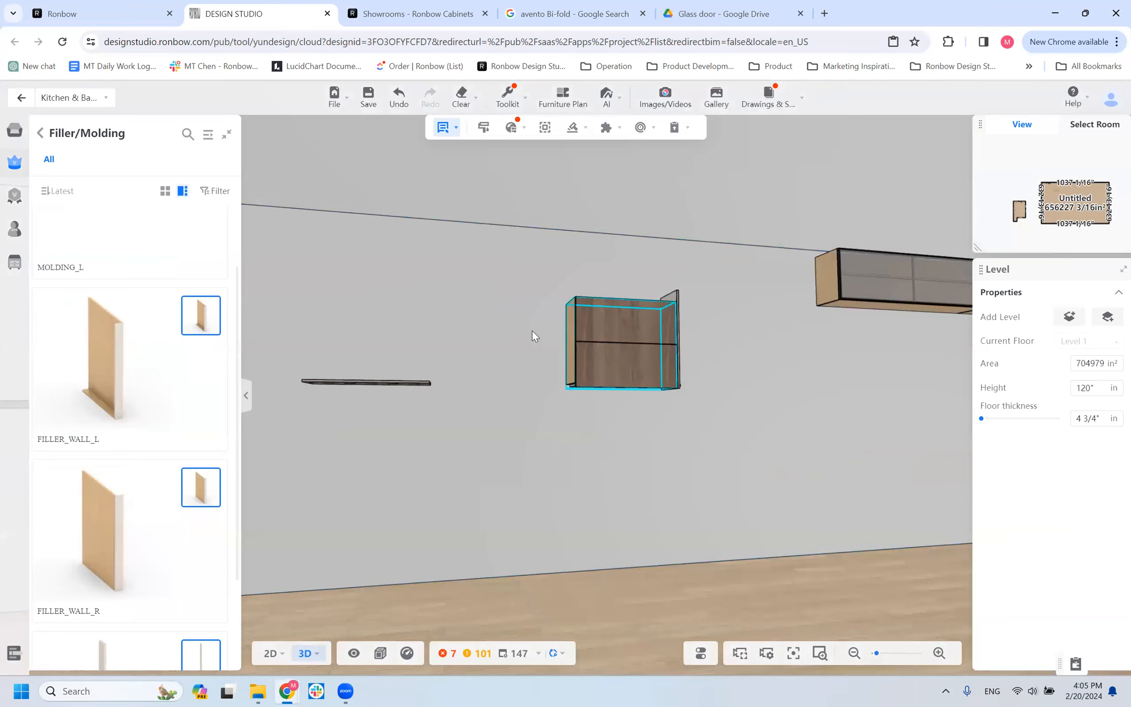
{"action": "left_click_drag", "start_coordinate": [502, 512], "coordinate": [459, 442]}
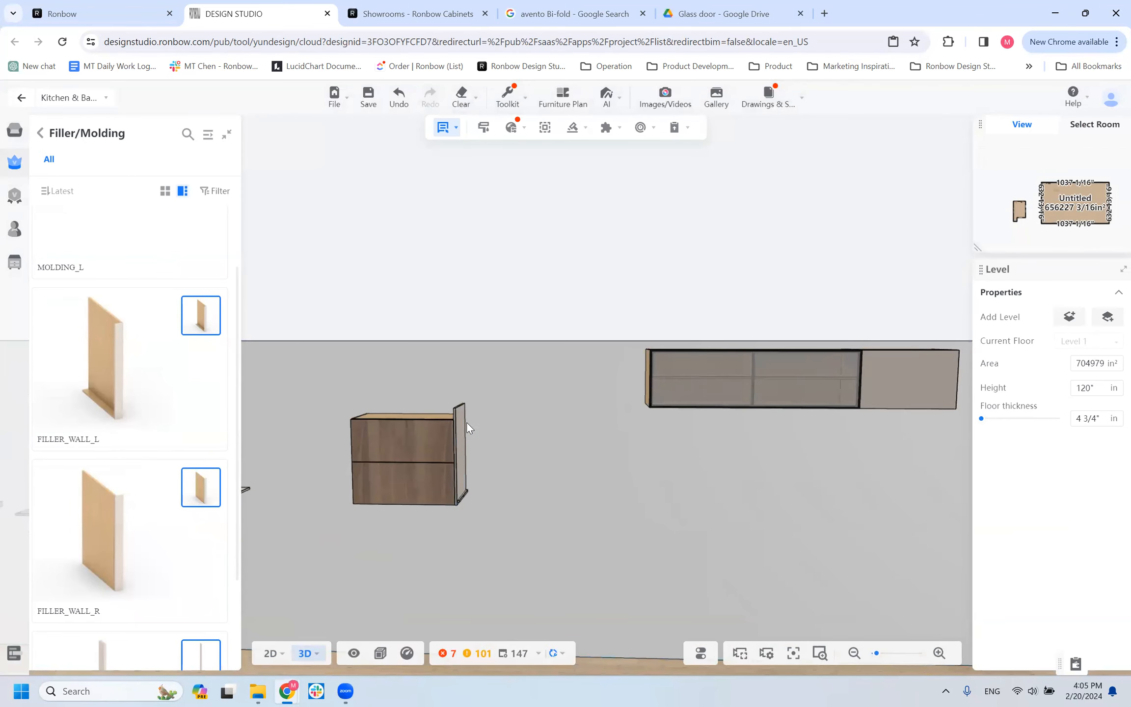
{"action": "left_click", "coordinate": [464, 420]}
{"action": "left_click", "coordinate": [462, 498]}
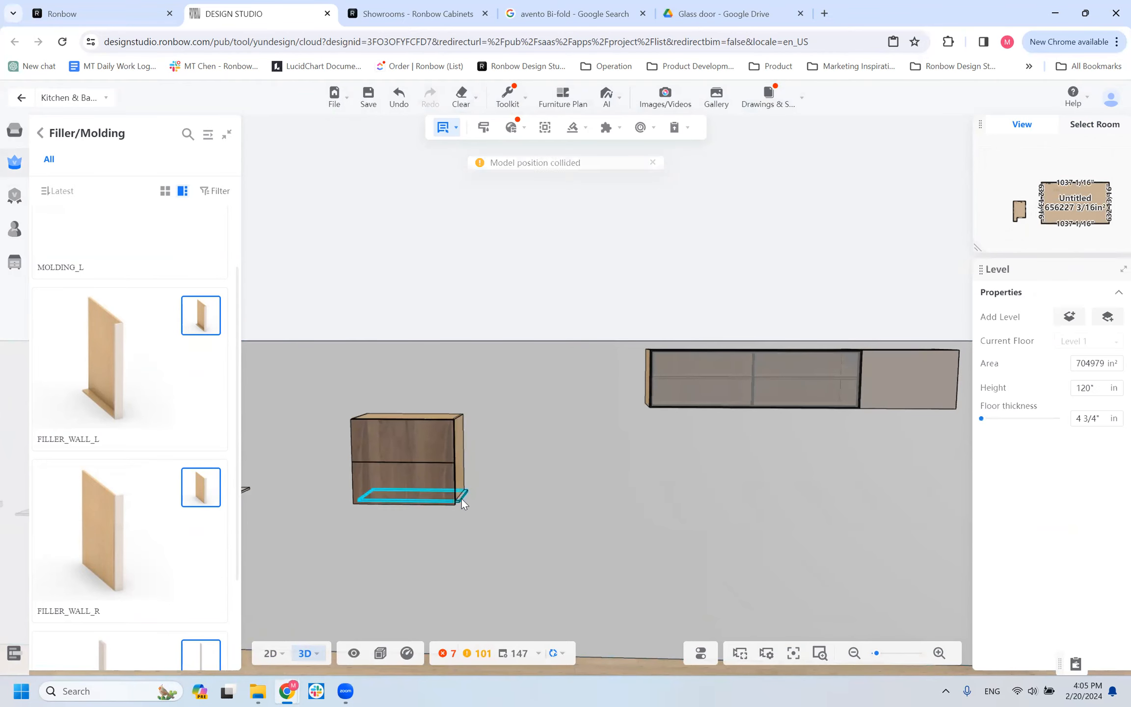
{"action": "left_click", "coordinate": [462, 499]}
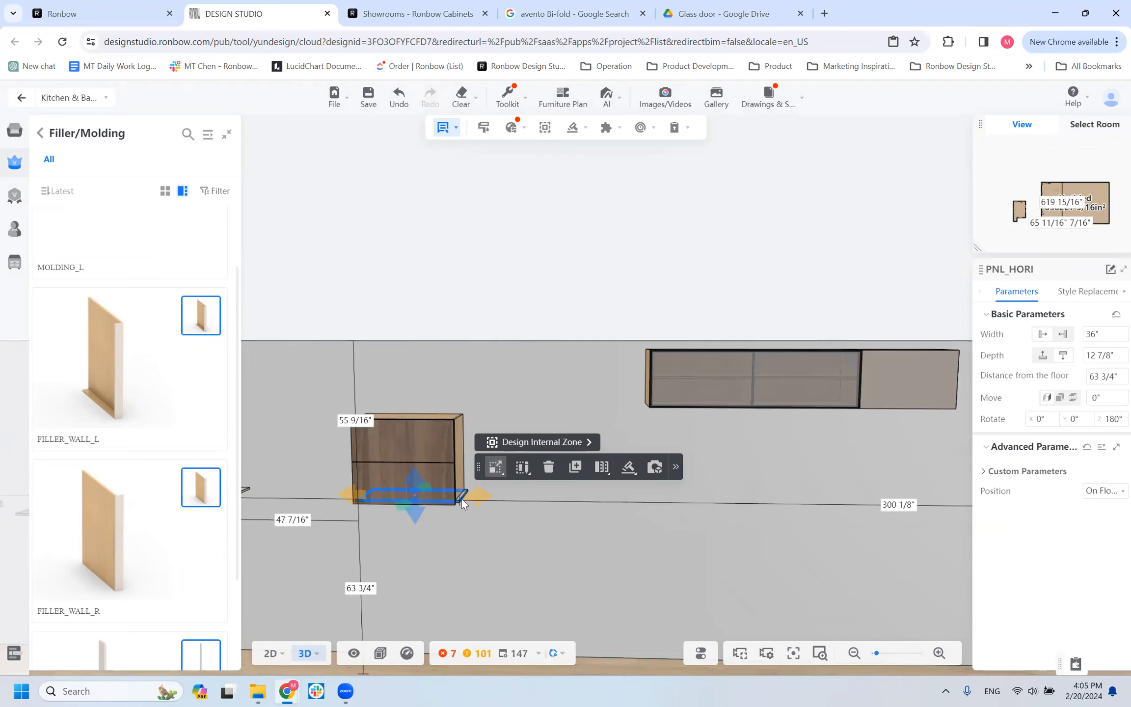
{"action": "key", "text": "Delete"}
Place a FILLER_WALL_L against the left side of the walnut-front wall cabinet.
{"action": "scroll", "coordinate": [309, 495], "scroll_direction": "up", "scroll_amount": 5}
{"action": "scroll", "coordinate": [459, 467], "scroll_direction": "down", "scroll_amount": 5}
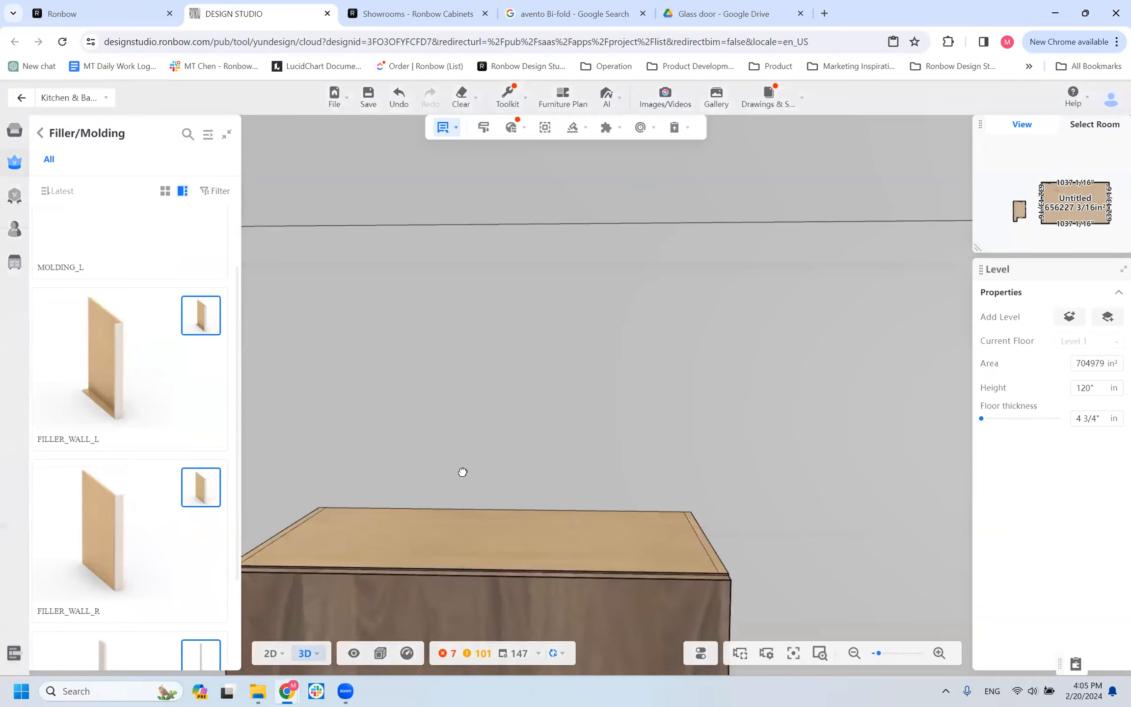
{"action": "scroll", "coordinate": [290, 466], "scroll_direction": "down", "scroll_amount": 2}
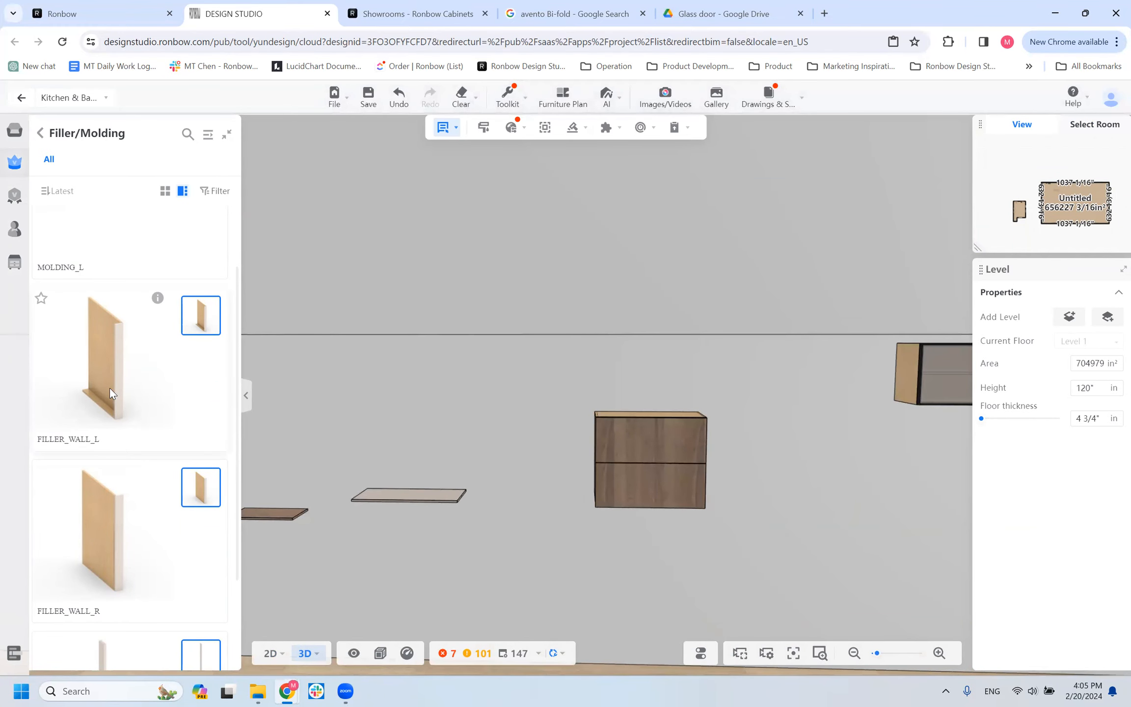
{"action": "left_click", "coordinate": [95, 360]}
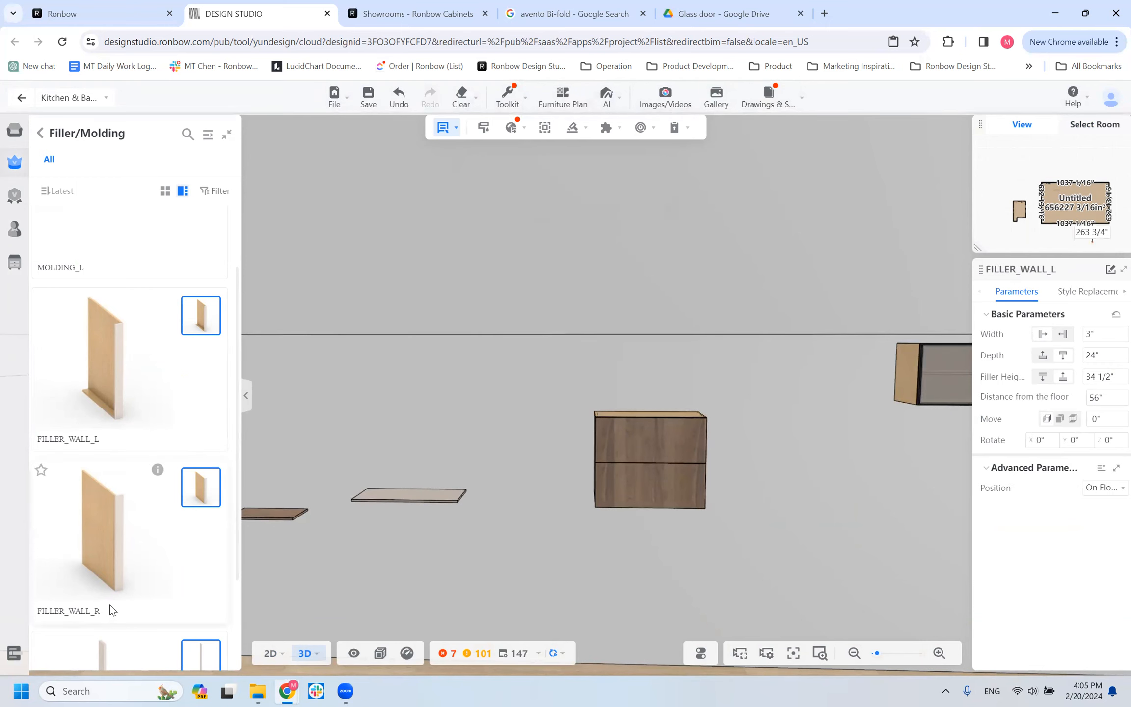
{"action": "left_click", "coordinate": [569, 438]}
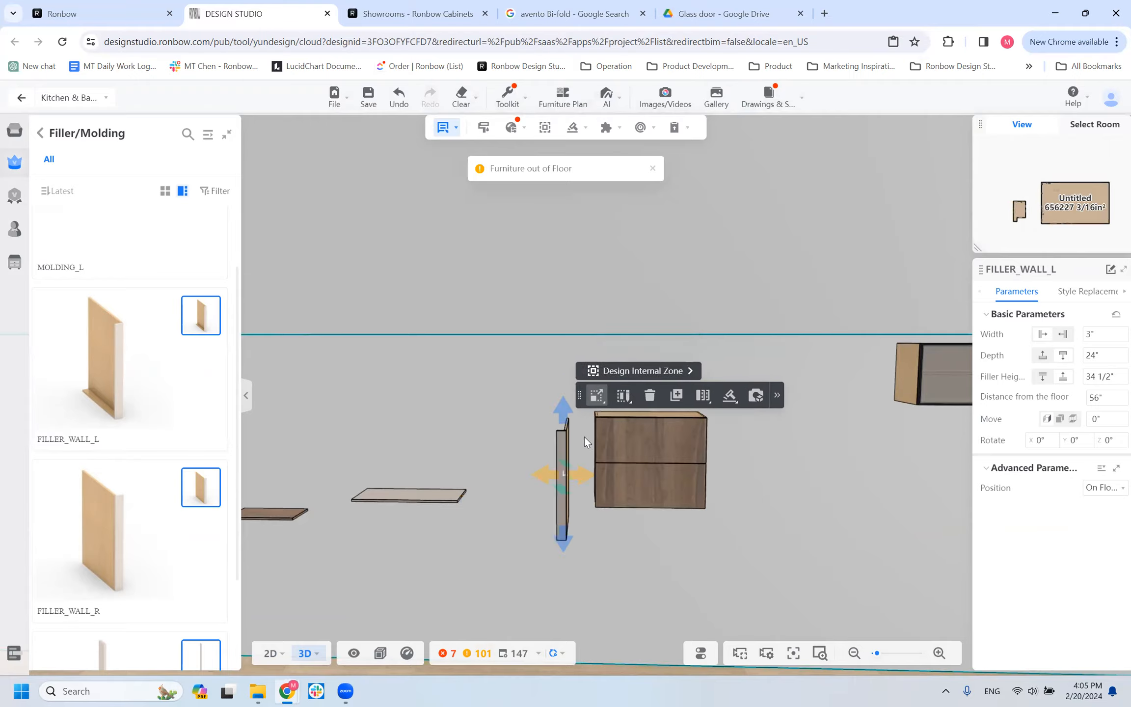
{"action": "left_click_drag", "start_coordinate": [543, 468], "coordinate": [505, 470]}
Place a FILLER_WALL_R against the right side of the same wall cabinet.
{"action": "left_click", "coordinate": [761, 482]}
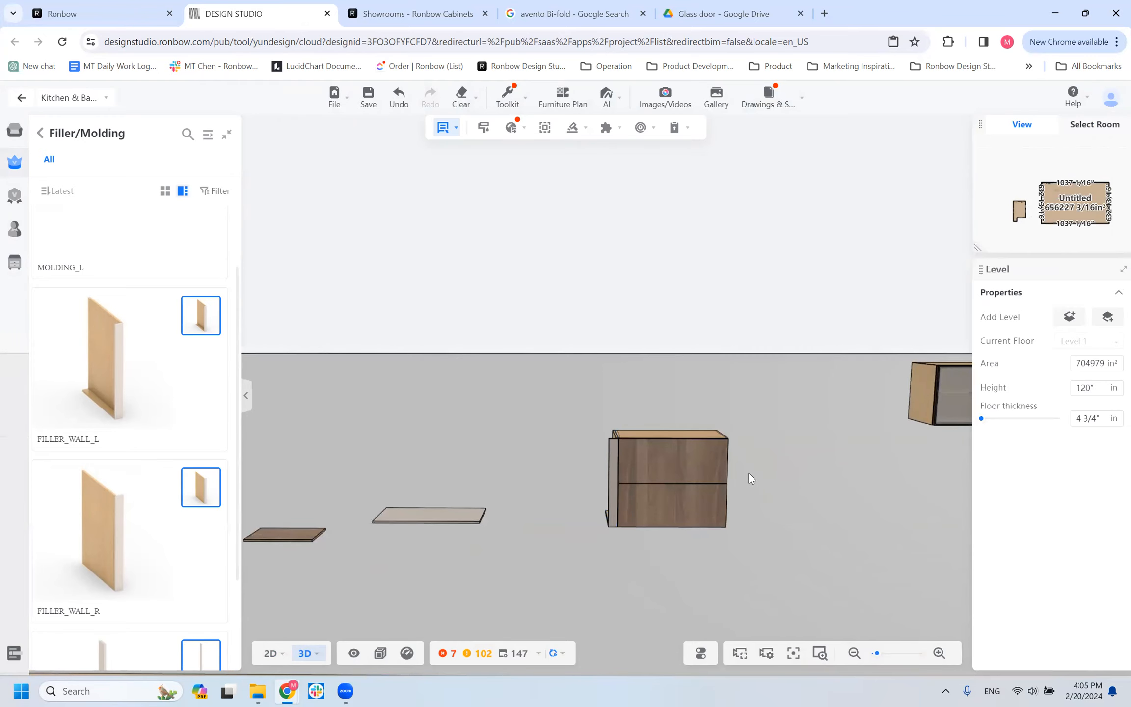
{"action": "left_click", "coordinate": [725, 468]}
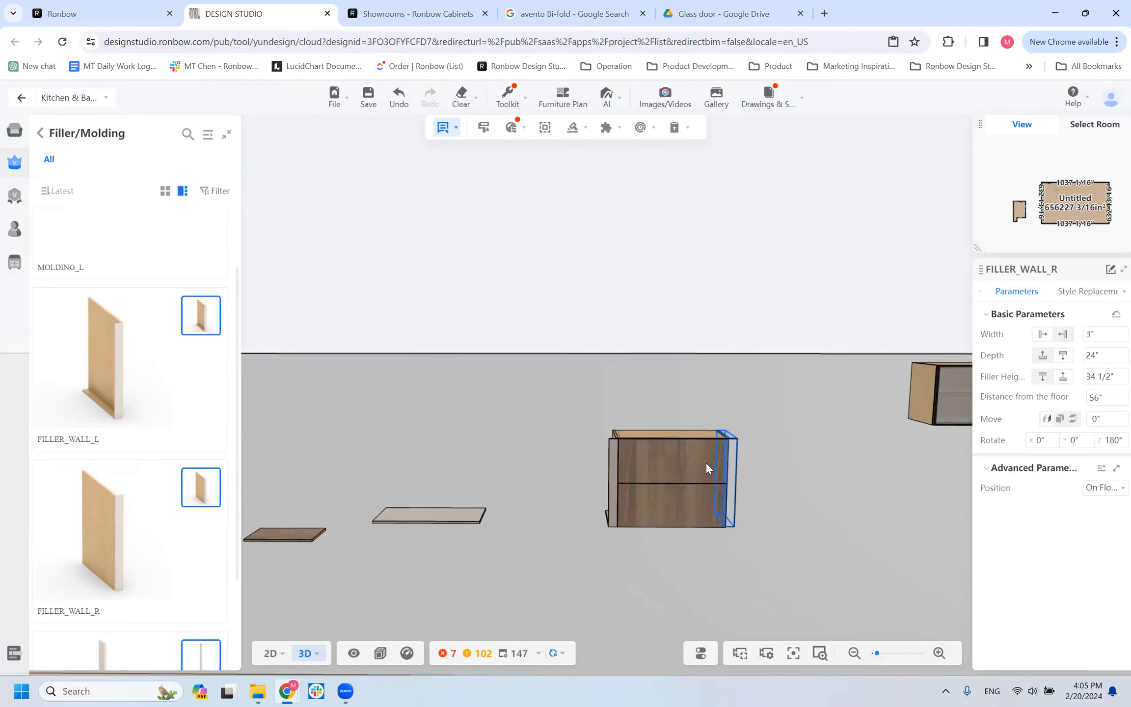
{"action": "left_click_drag", "start_coordinate": [578, 560], "coordinate": [617, 581]}
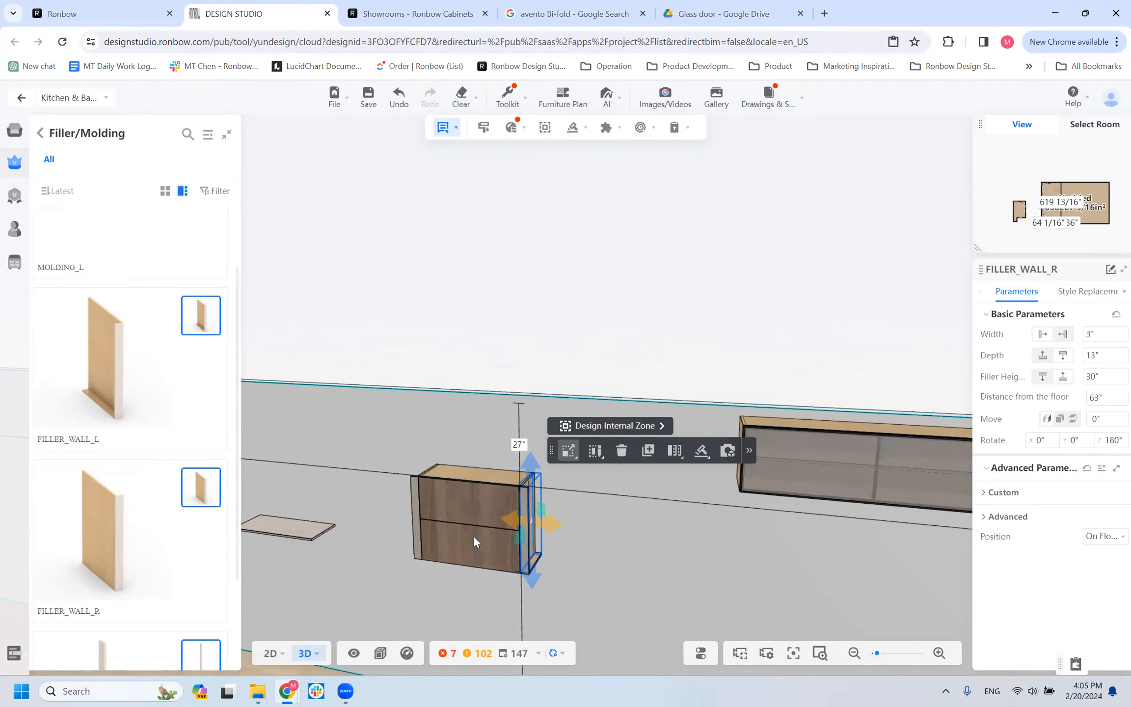
Pull the FILLER_WALL_R away from the cabinet to examine its shape and undo the move.
{"action": "mouse_move", "coordinate": [537, 529]}
{"action": "left_mouse_down"}
{"action": "mouse_move", "coordinate": [596, 542]}
{"action": "mouse_move", "coordinate": [500, 535]}
{"action": "mouse_move", "coordinate": [507, 515]}
{"action": "mouse_move", "coordinate": [487, 458]}
{"action": "mouse_move", "coordinate": [541, 528]}
{"action": "mouse_move", "coordinate": [532, 518]}
{"action": "left_mouse_up"}
{"action": "left_click_drag", "start_coordinate": [466, 540], "coordinate": [579, 324]}
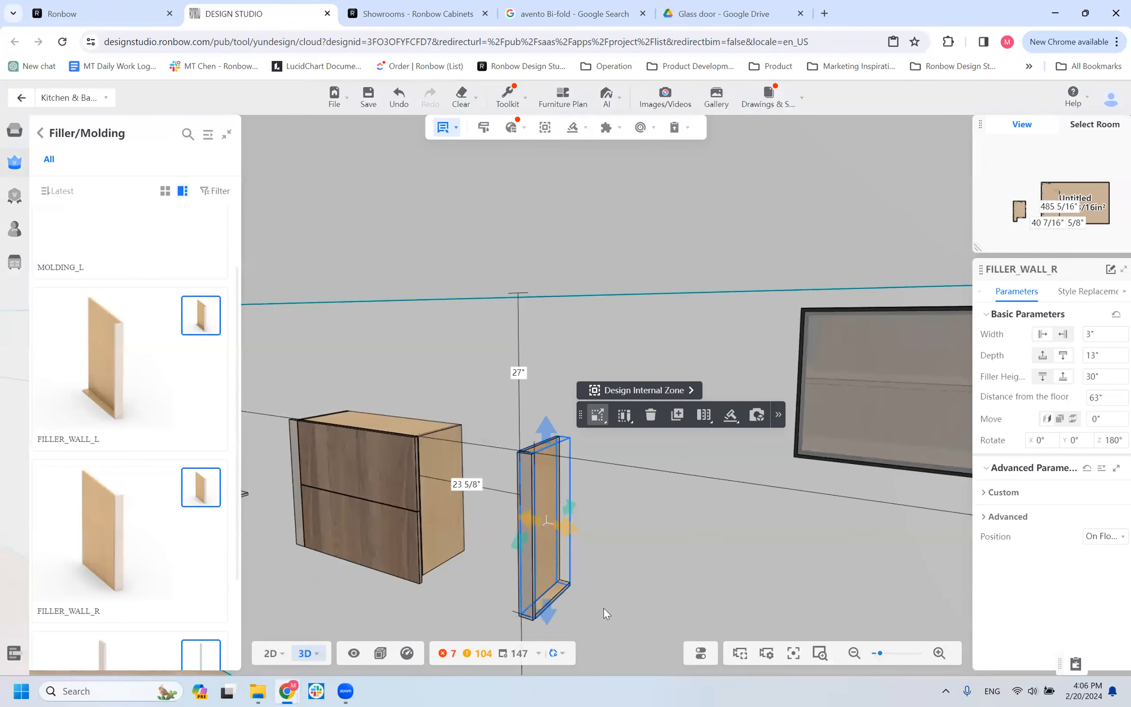
{"action": "key", "text": "ctrl+z"}
Examine both wall fillers beside the cabinet from below, the front and the right side.
{"action": "left_click_drag", "start_coordinate": [562, 497], "coordinate": [736, 312]}
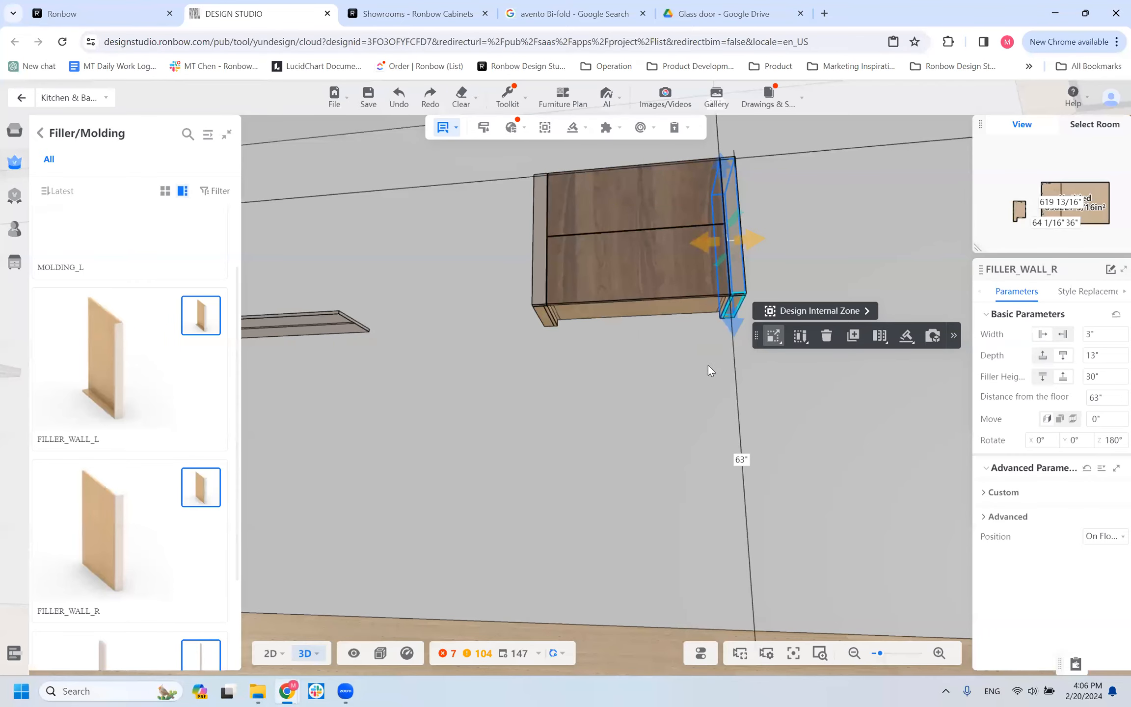
{"action": "left_click_drag", "start_coordinate": [609, 430], "coordinate": [637, 413]}
{"action": "left_click_drag", "start_coordinate": [493, 474], "coordinate": [648, 393]}
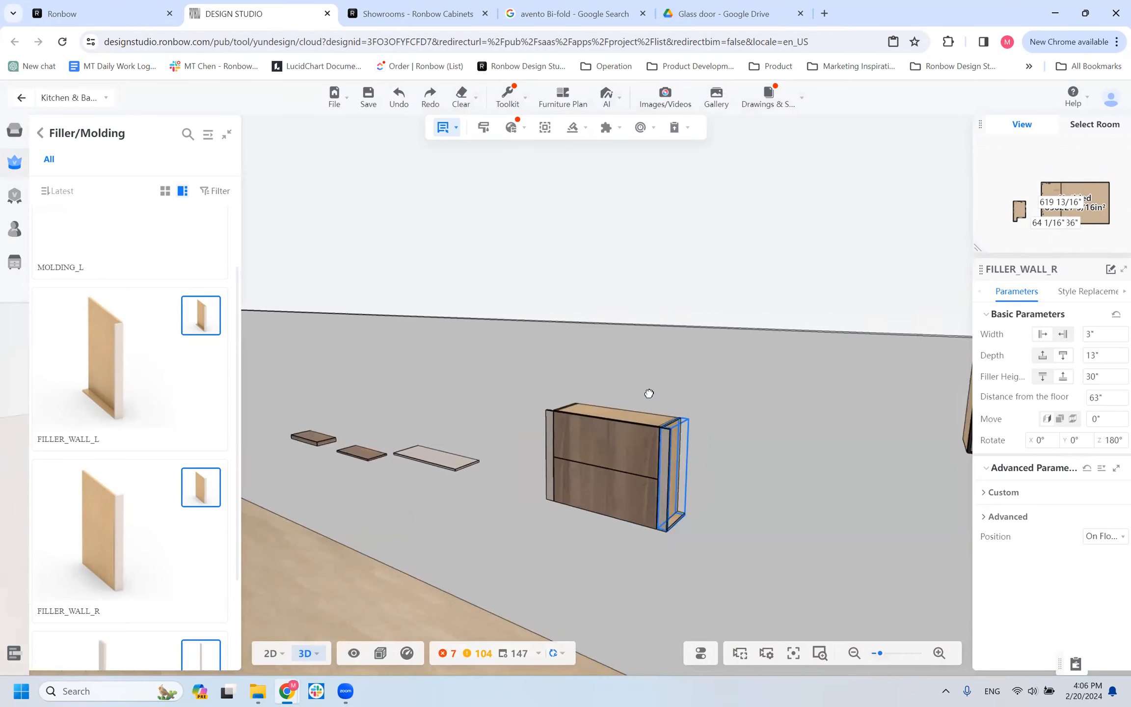
{"action": "left_click", "coordinate": [667, 535]}
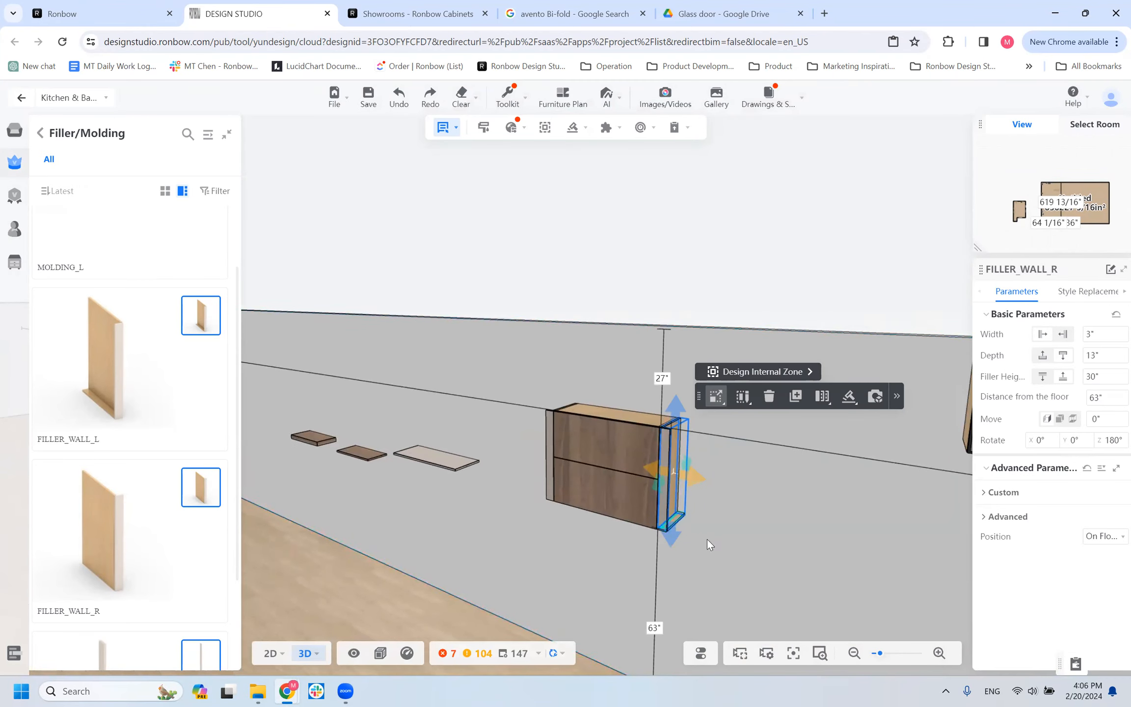
{"action": "left_click_drag", "start_coordinate": [707, 539], "coordinate": [662, 535]}
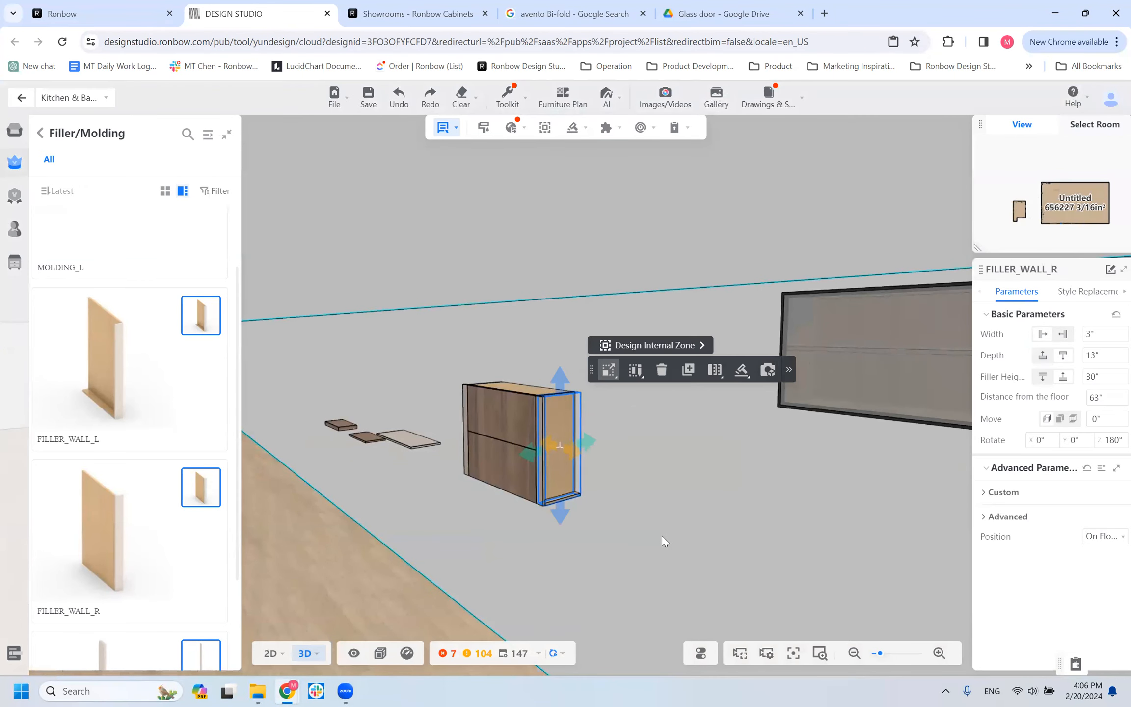
{"action": "scroll", "coordinate": [600, 501], "scroll_direction": "up", "scroll_amount": 4}
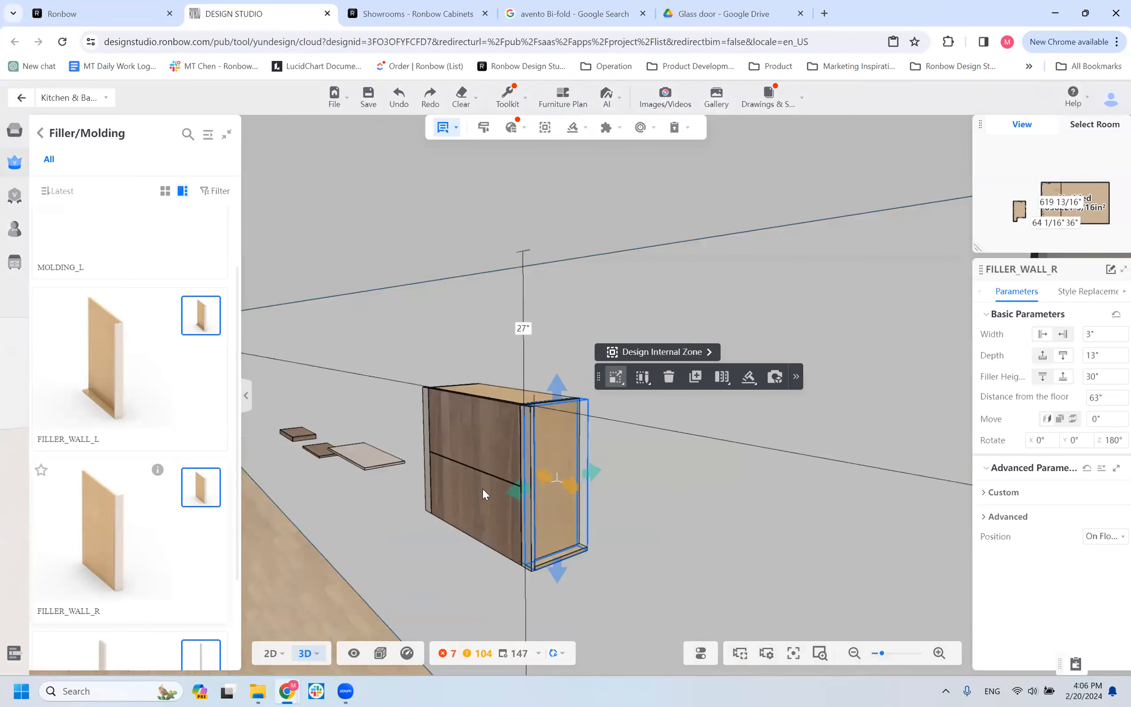
{"action": "left_click_drag", "start_coordinate": [442, 578], "coordinate": [555, 502]}
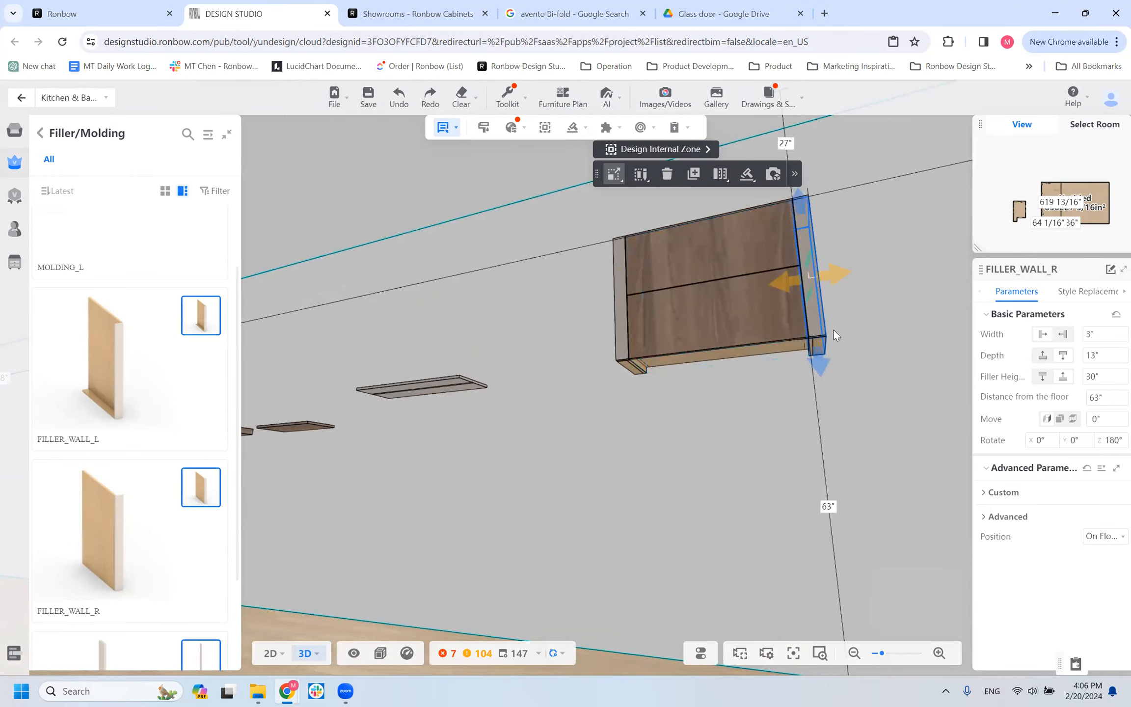
Compare the WALL BOTTOM UP custom parameter of the FILLER_WALL_R with that of the adjoining WALL_HF cabinet.
{"action": "left_click", "coordinate": [996, 492]}
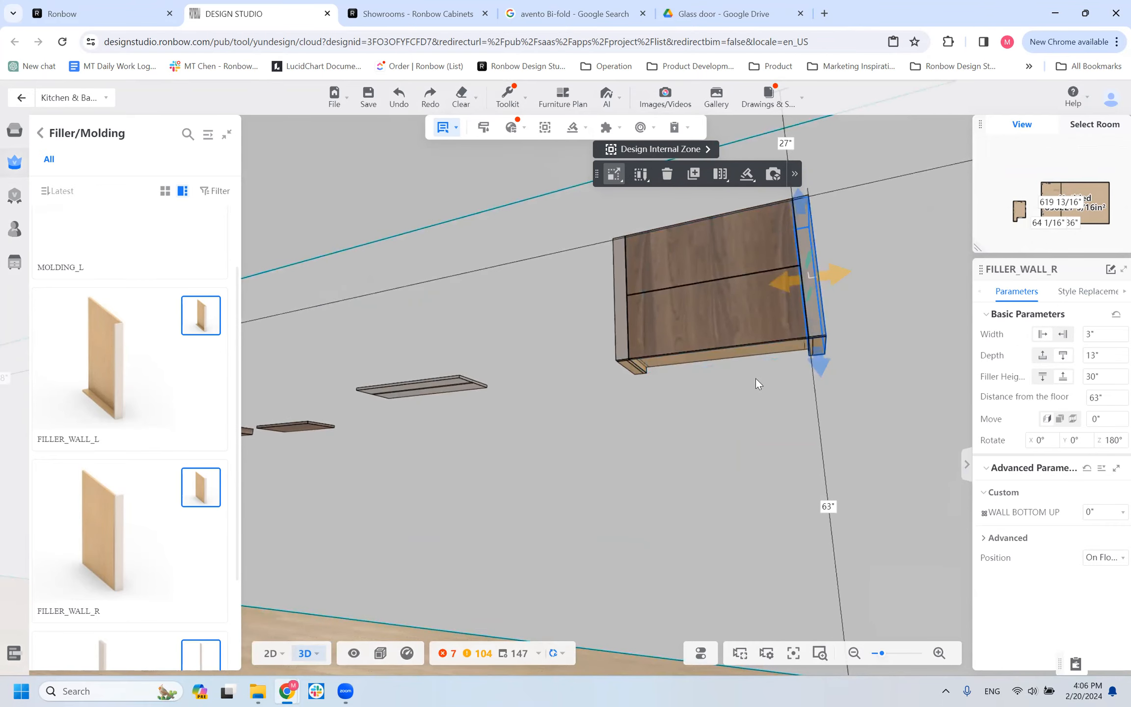
{"action": "left_click", "coordinate": [787, 345]}
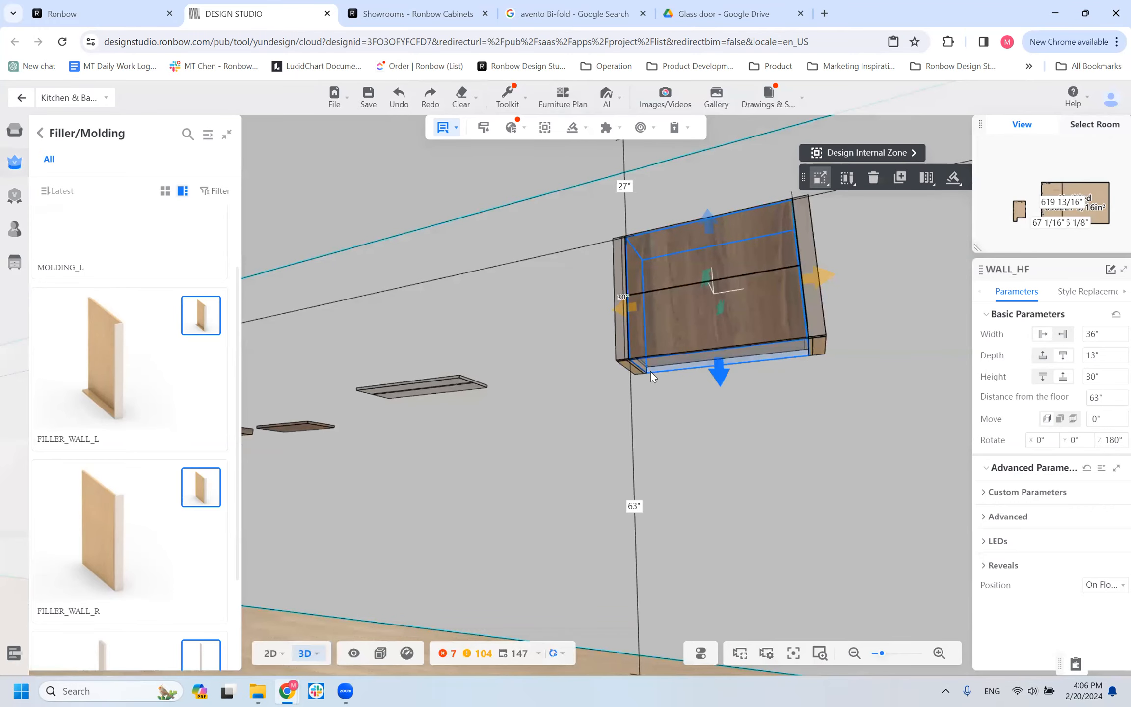
{"action": "left_click_drag", "start_coordinate": [712, 399], "coordinate": [563, 345]}
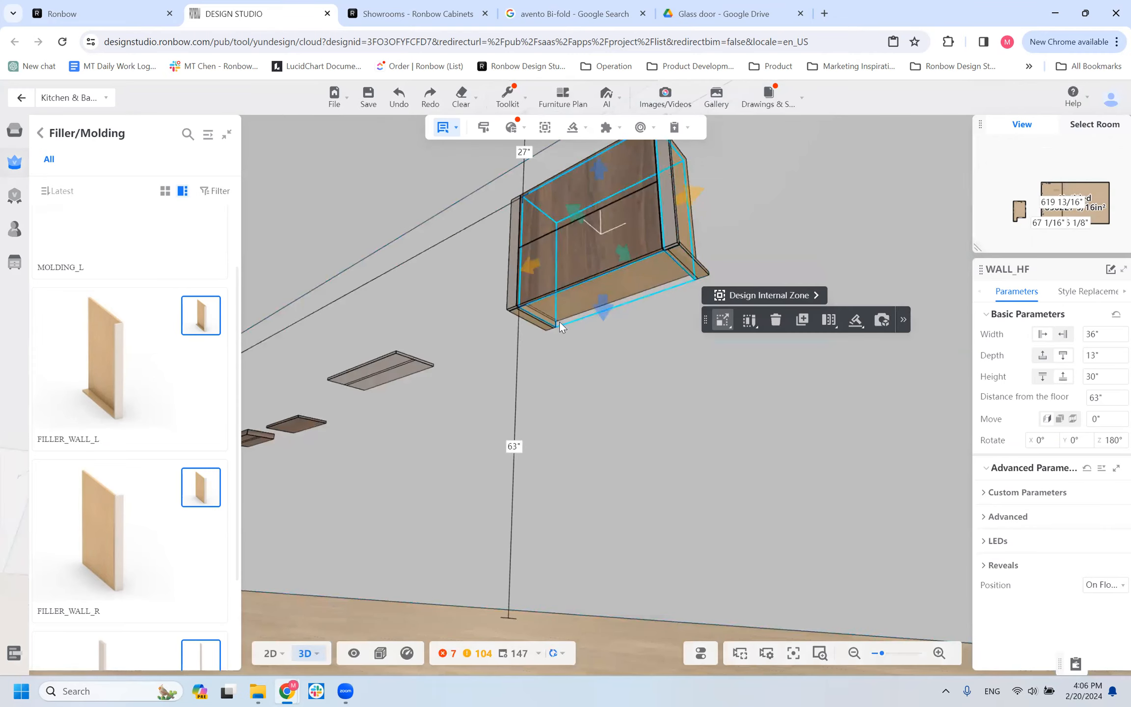
{"action": "left_click", "coordinate": [692, 255]}
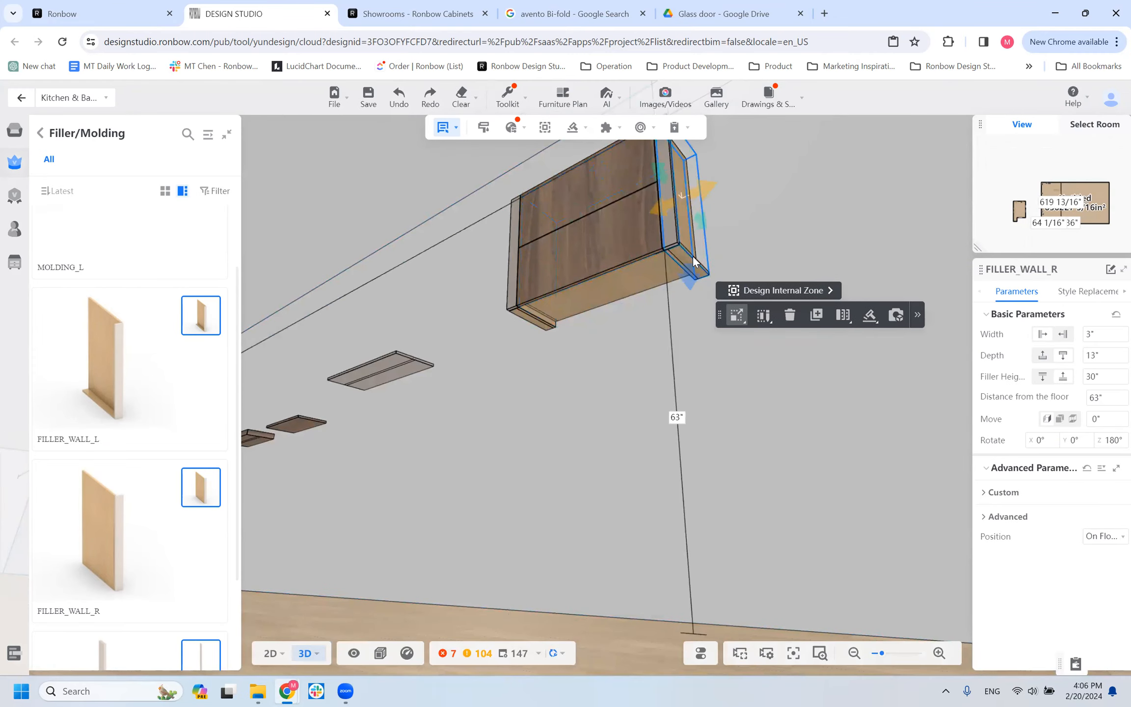
{"action": "left_click", "coordinate": [986, 493]}
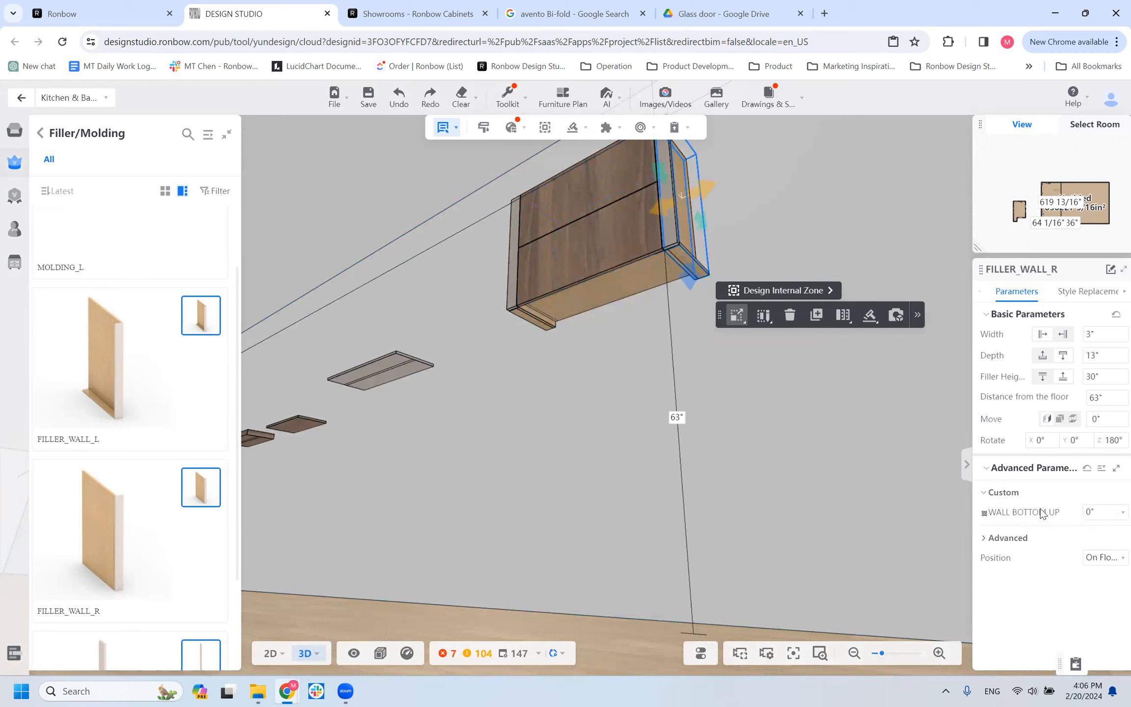
{"action": "left_click", "coordinate": [619, 227]}
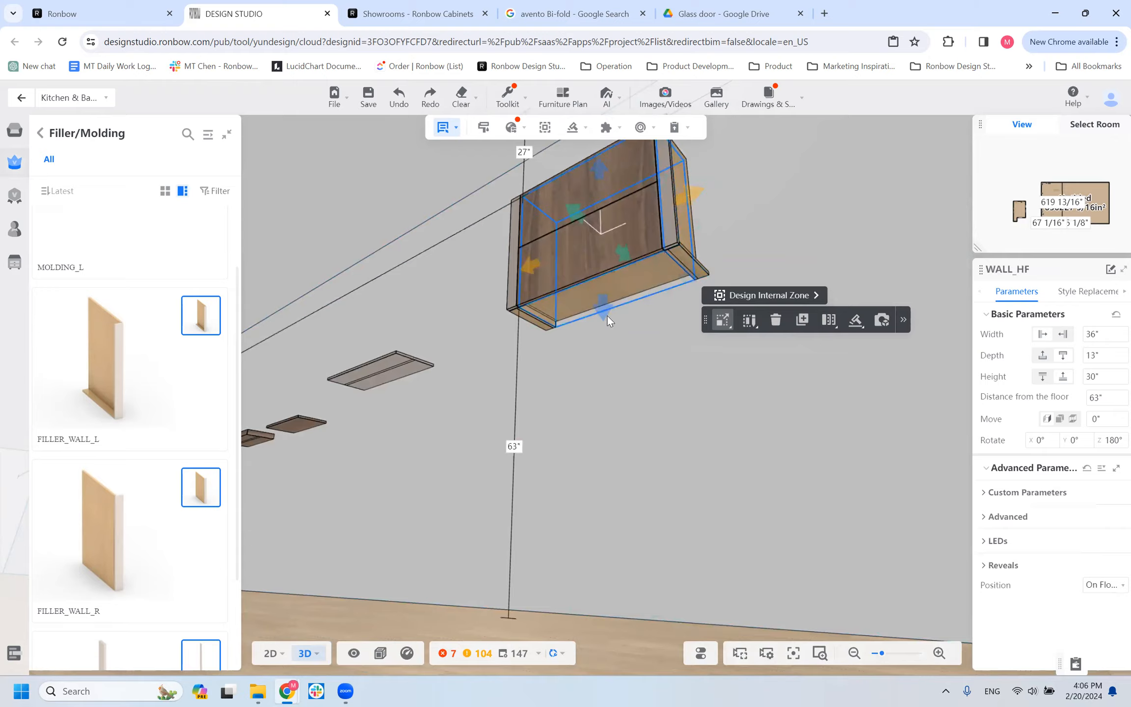
{"action": "left_click", "coordinate": [1006, 492]}
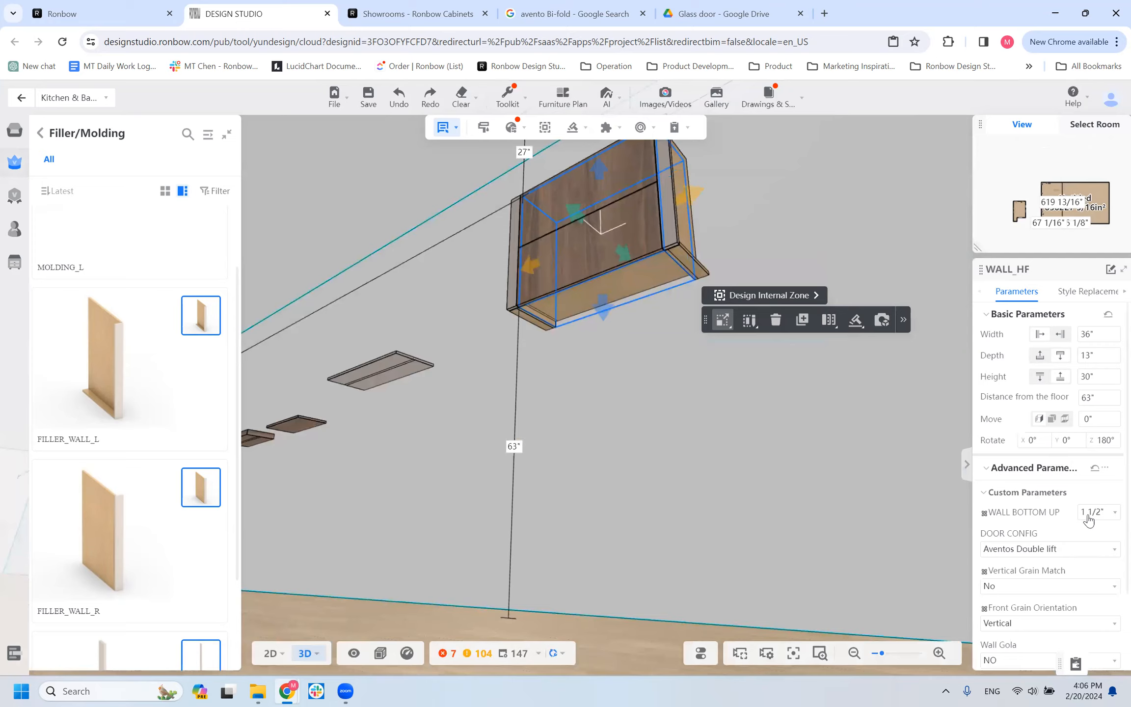
Set WALL BOTTOM UP of the FILLER_WALL_R to 1 1/2" and inspect its bottom edge beside the cabinet.
{"action": "left_click", "coordinate": [679, 228]}
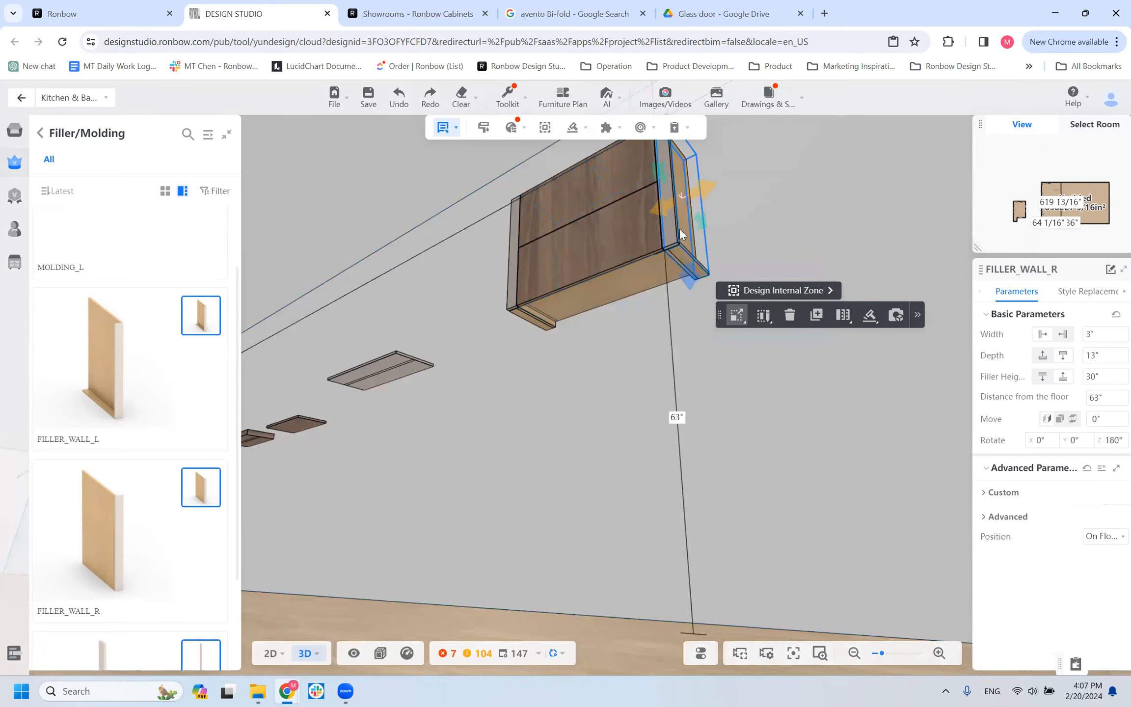
{"action": "left_click", "coordinate": [1003, 492]}
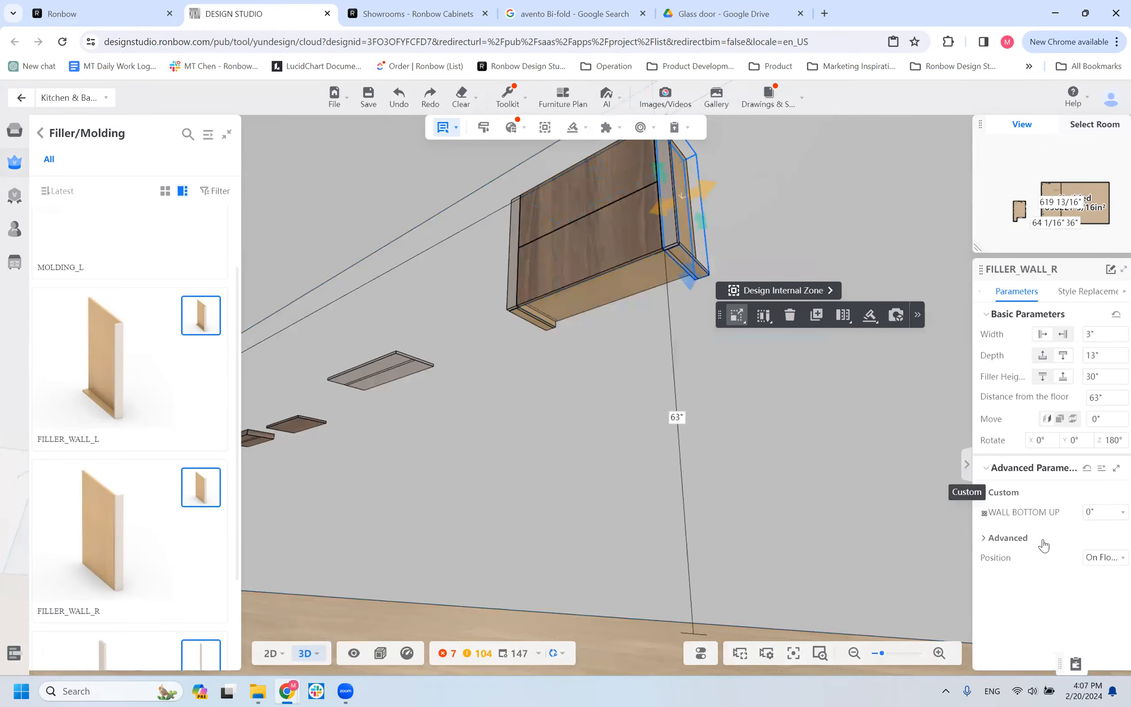
{"action": "left_click", "coordinate": [1097, 515]}
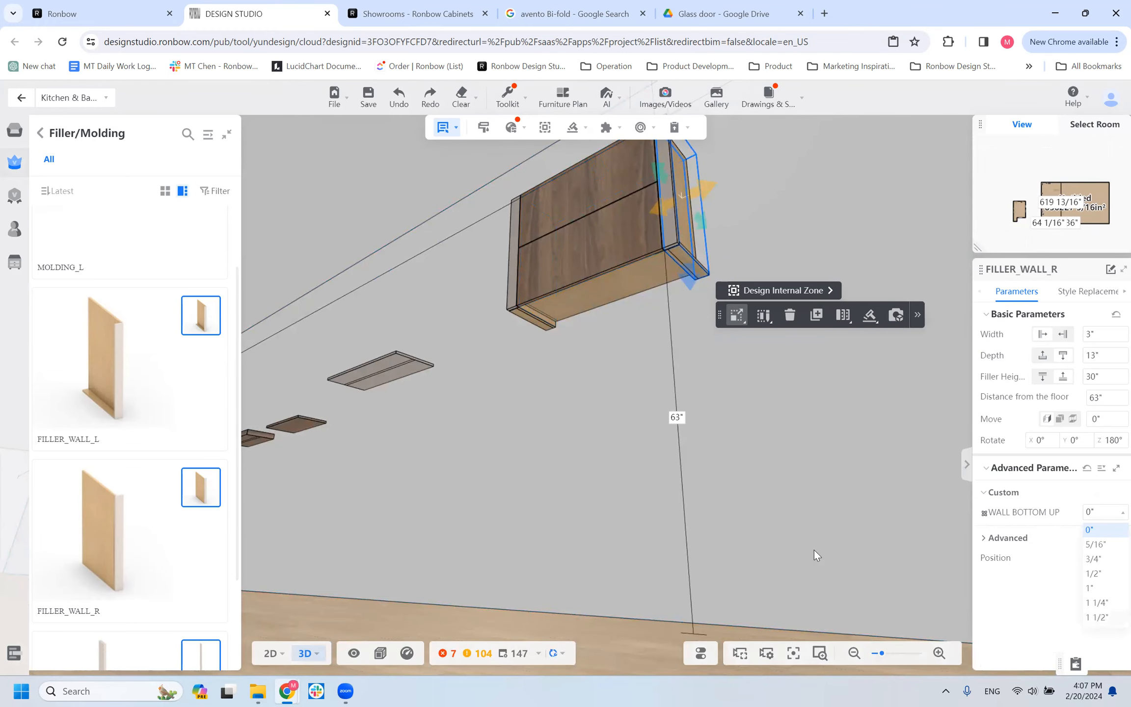
{"action": "mouse_move", "coordinate": [636, 351]}
{"action": "left_mouse_down"}
{"action": "mouse_move", "coordinate": [609, 363]}
{"action": "mouse_move", "coordinate": [625, 344]}
{"action": "left_mouse_up"}
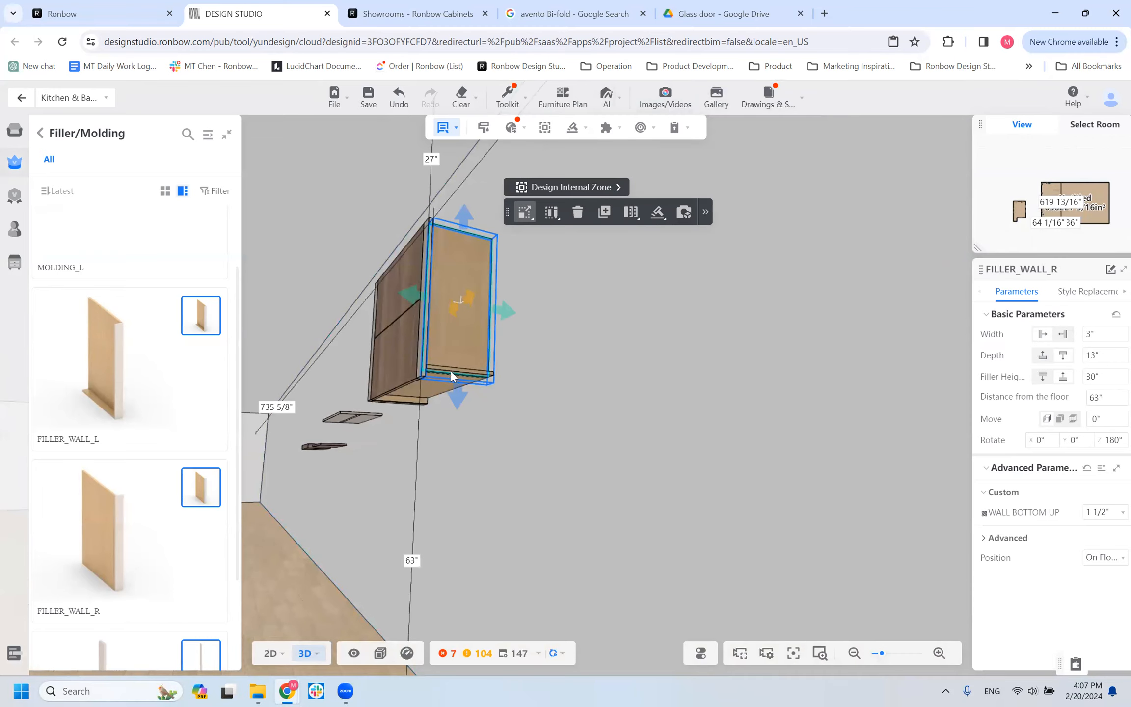
{"action": "left_click_drag", "start_coordinate": [498, 430], "coordinate": [531, 413]}
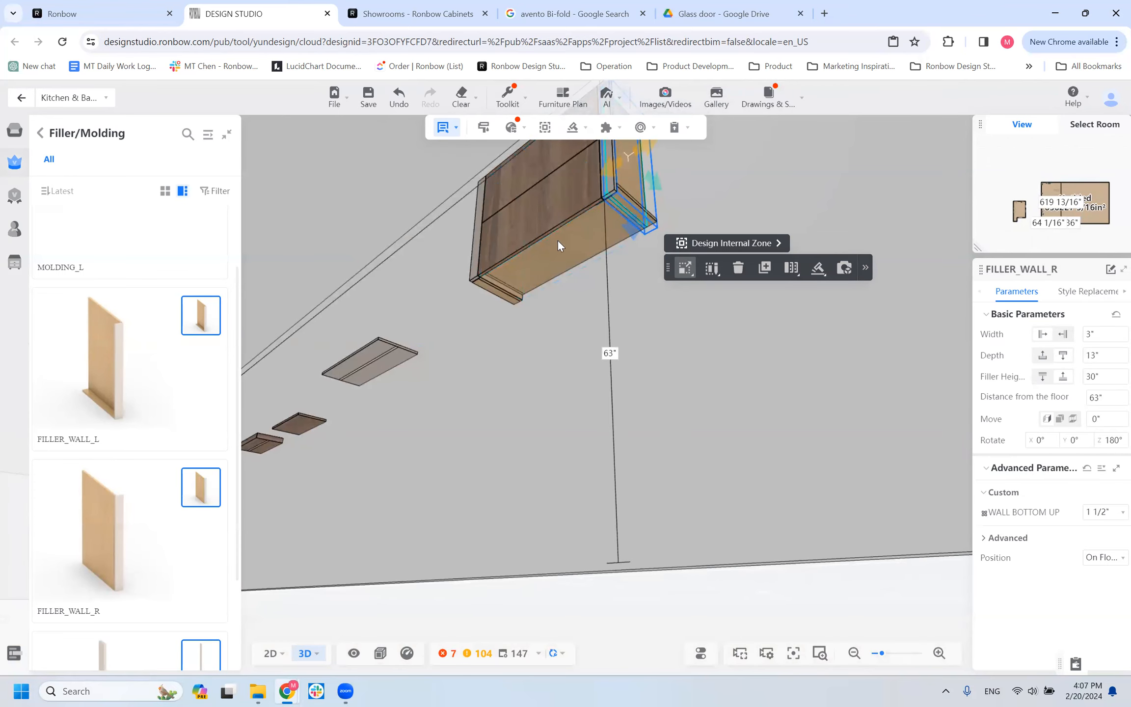
{"action": "left_click_drag", "start_coordinate": [506, 357], "coordinate": [564, 365]}
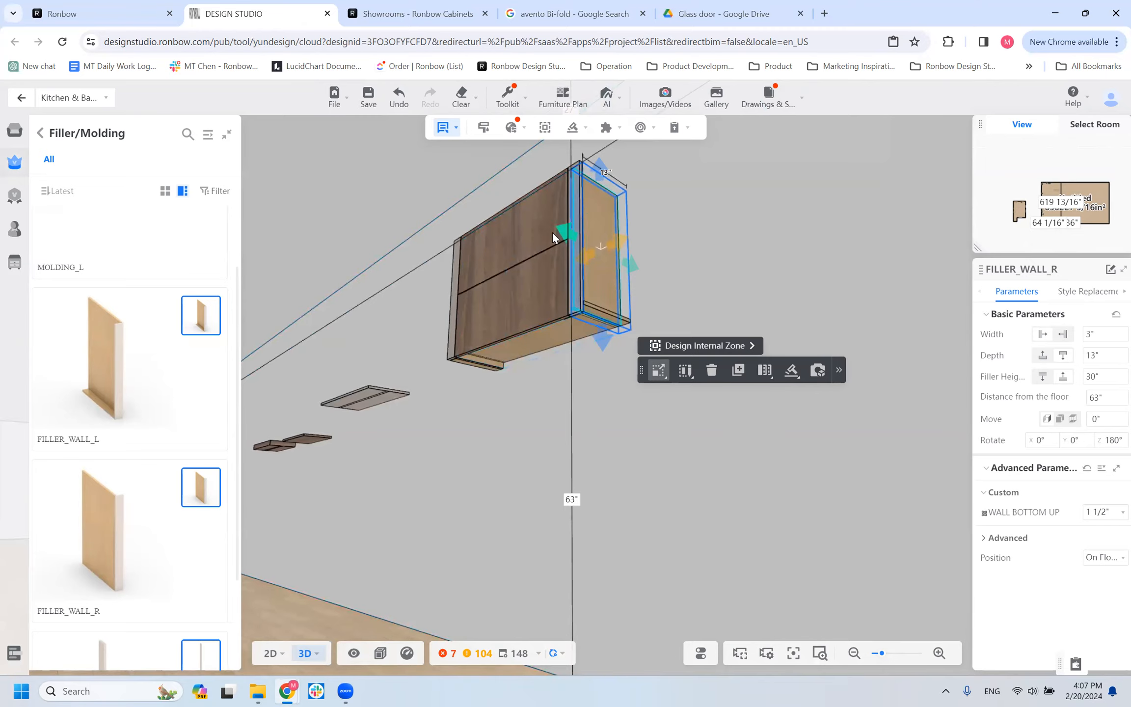
{"action": "left_click_drag", "start_coordinate": [572, 316], "coordinate": [536, 294]}
{"action": "scroll", "coordinate": [537, 296], "scroll_direction": "down", "scroll_amount": 3}
{"action": "left_click", "coordinate": [538, 322]}
{"action": "left_click", "coordinate": [537, 332]}
Place a FILLER_L_L from the base fillers against the left side of the base cabinet next to the range top cabinet.
{"action": "scroll", "coordinate": [474, 469], "scroll_direction": "down", "scroll_amount": 5}
{"action": "left_click_drag", "start_coordinate": [476, 472], "coordinate": [587, 459]}
{"action": "scroll", "coordinate": [586, 459], "scroll_direction": "down", "scroll_amount": 3}
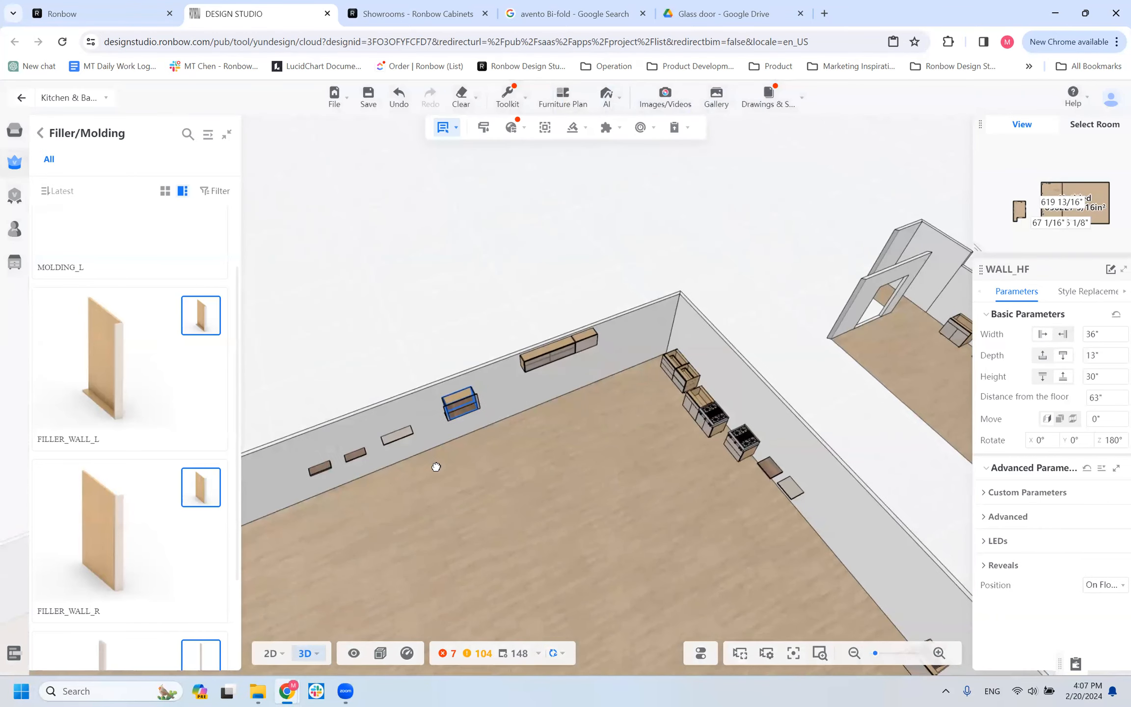
{"action": "left_click", "coordinate": [41, 133]}
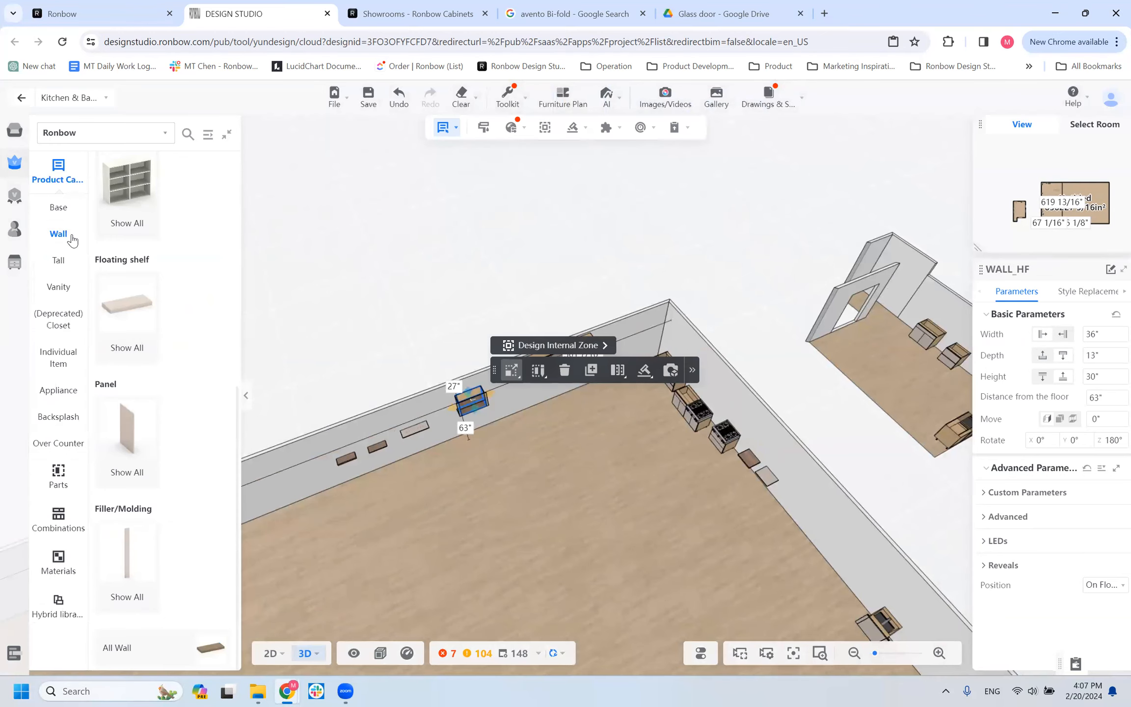
{"action": "left_click", "coordinate": [58, 212]}
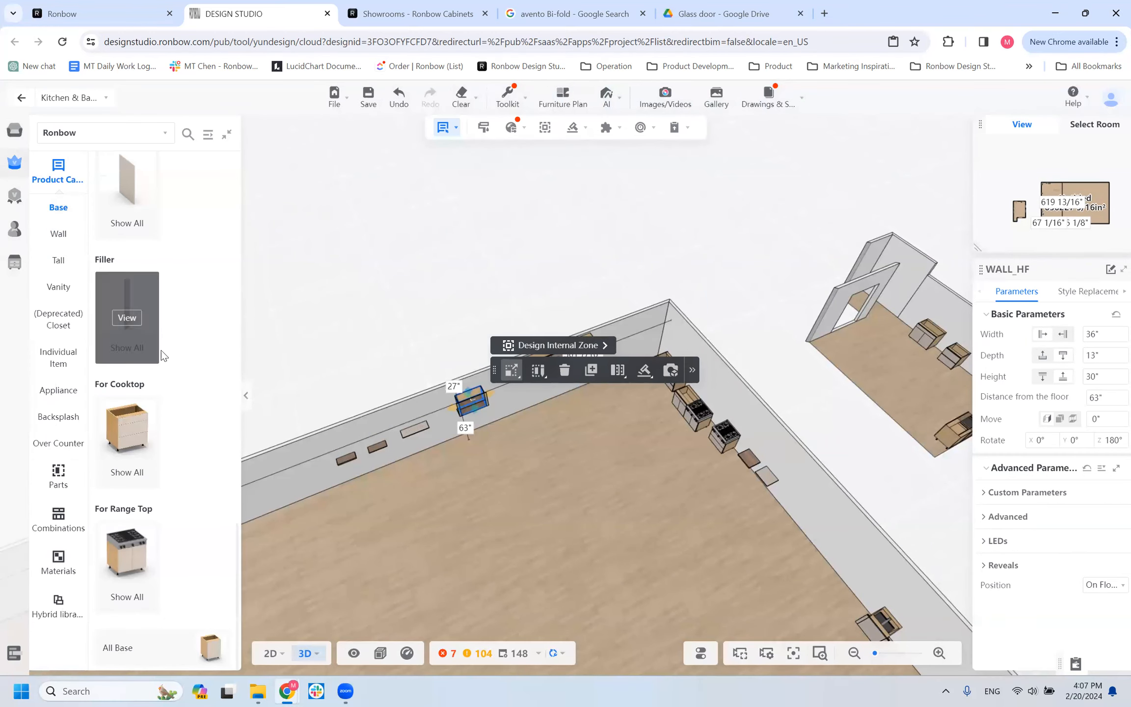
{"action": "left_click", "coordinate": [127, 318]}
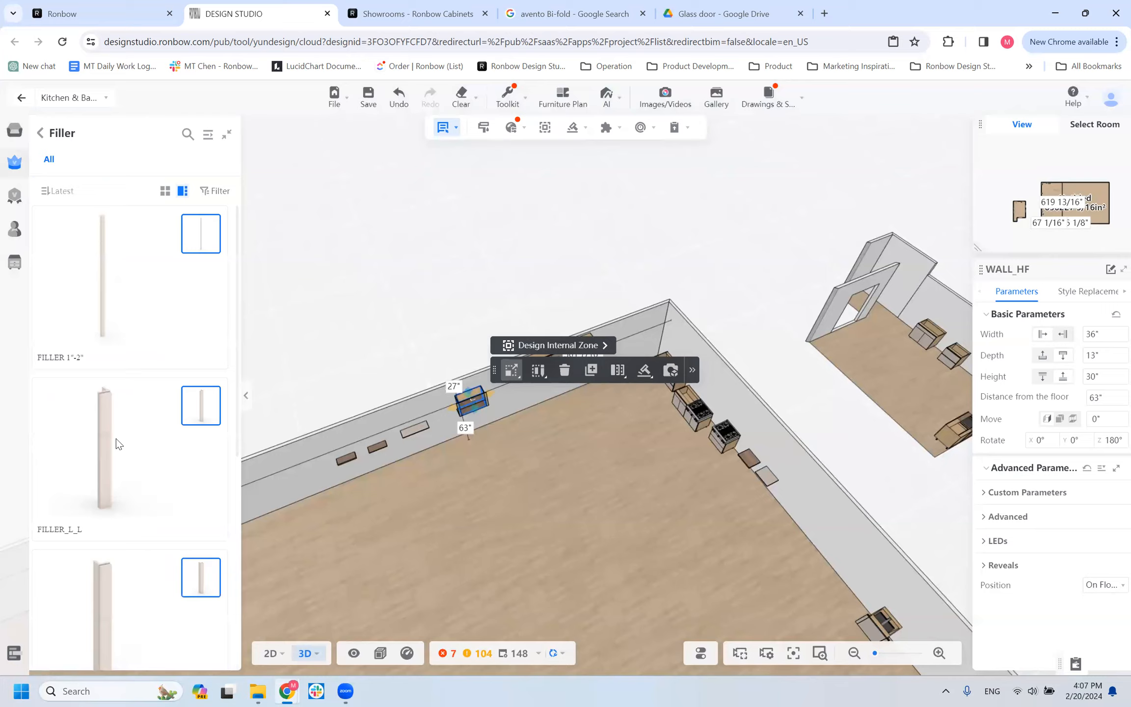
{"action": "left_click", "coordinate": [681, 445]}
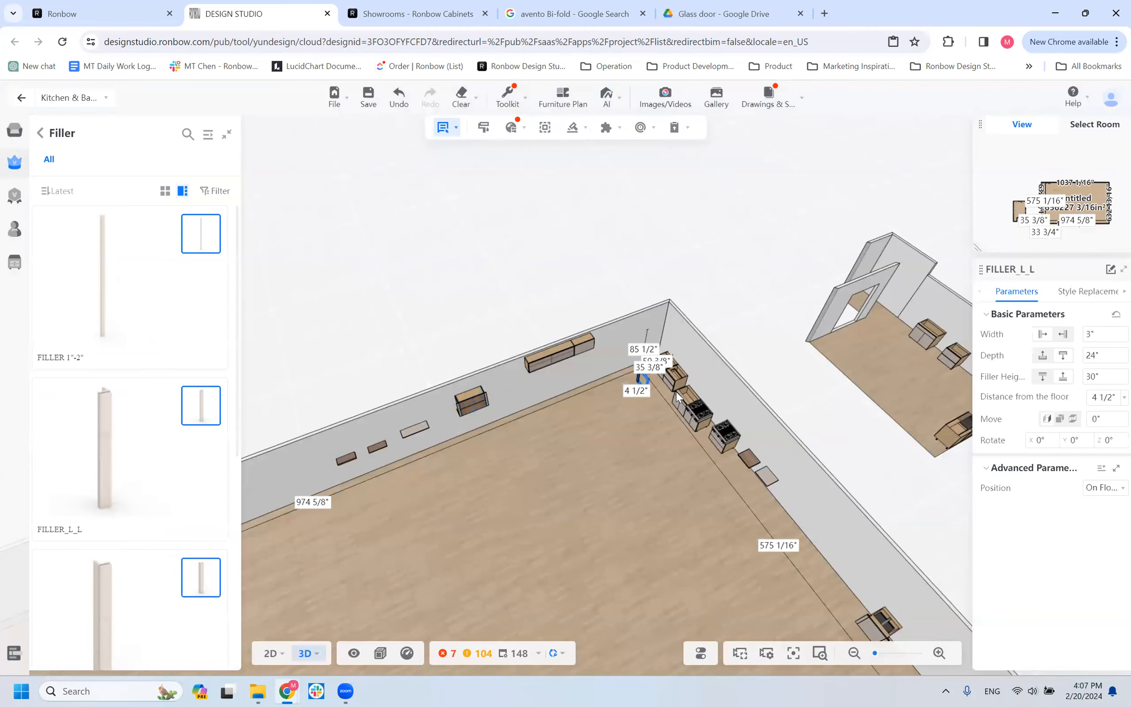
{"action": "left_click_drag", "start_coordinate": [734, 458], "coordinate": [800, 445]}
{"action": "scroll", "coordinate": [637, 370], "scroll_direction": "up", "scroll_amount": 6}
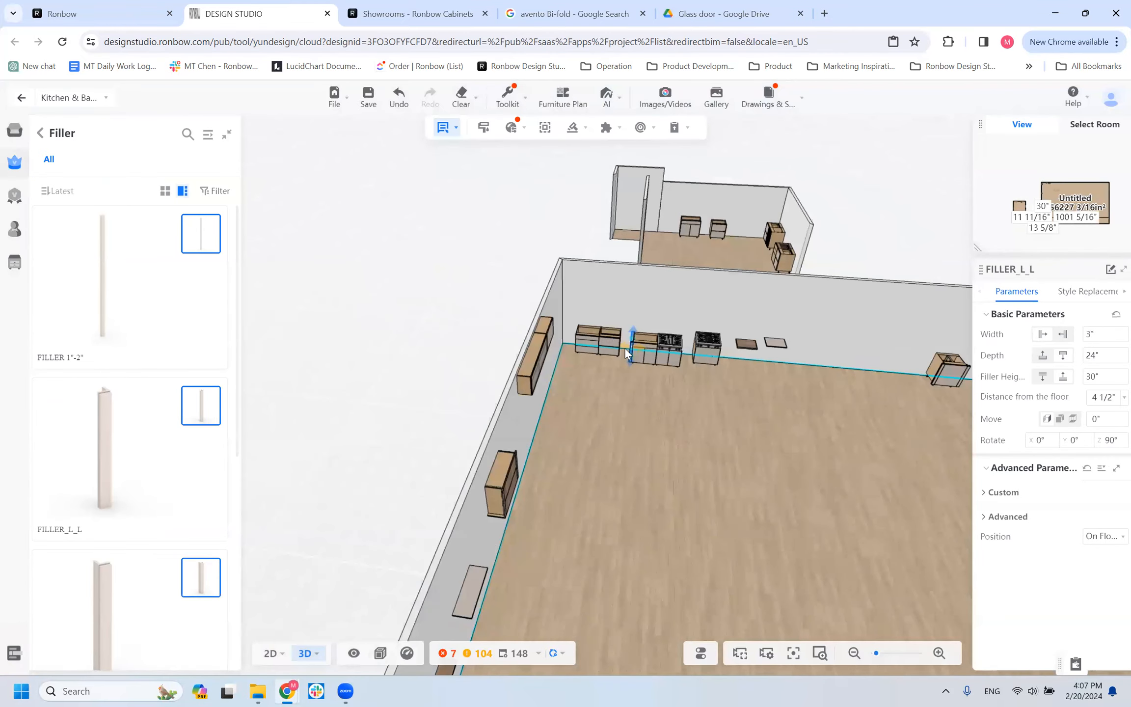
{"action": "right_click_drag", "start_coordinate": [633, 424], "coordinate": [520, 569]}
{"action": "scroll", "coordinate": [540, 559], "scroll_direction": "up", "scroll_amount": 3}
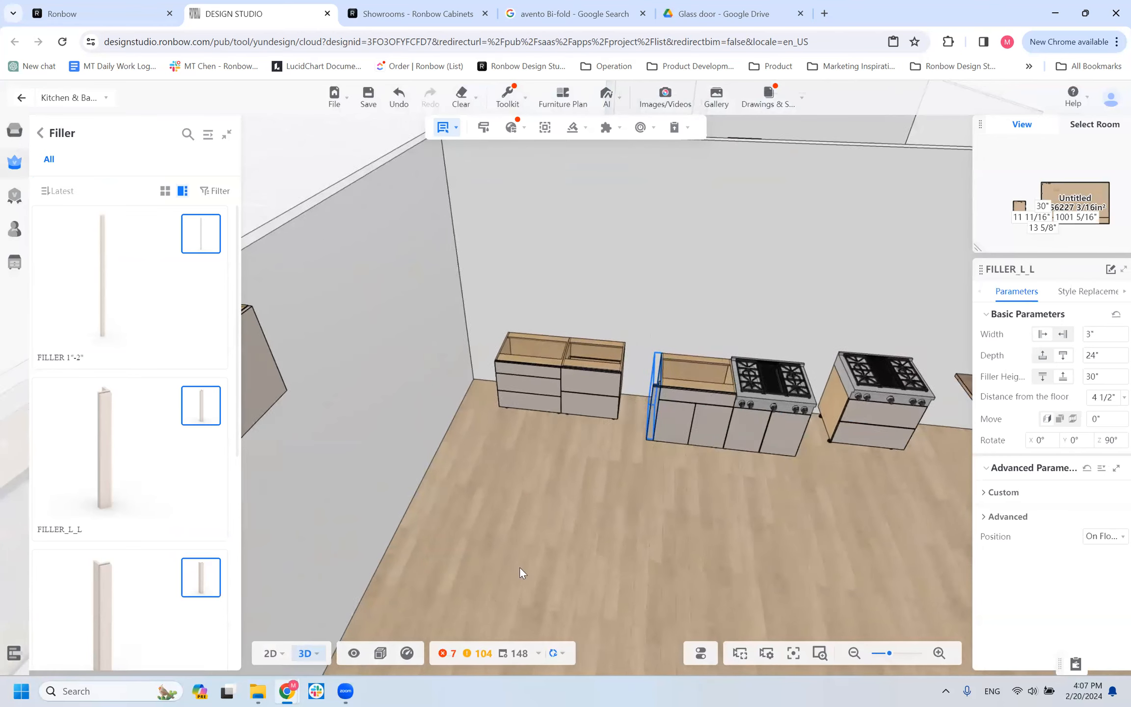
Apply VTD0121_American Walnut as the door color of the FILLER_L_L and the face front color of the adjoining B1W1D base cabinet.
{"action": "left_click", "coordinate": [1077, 292]}
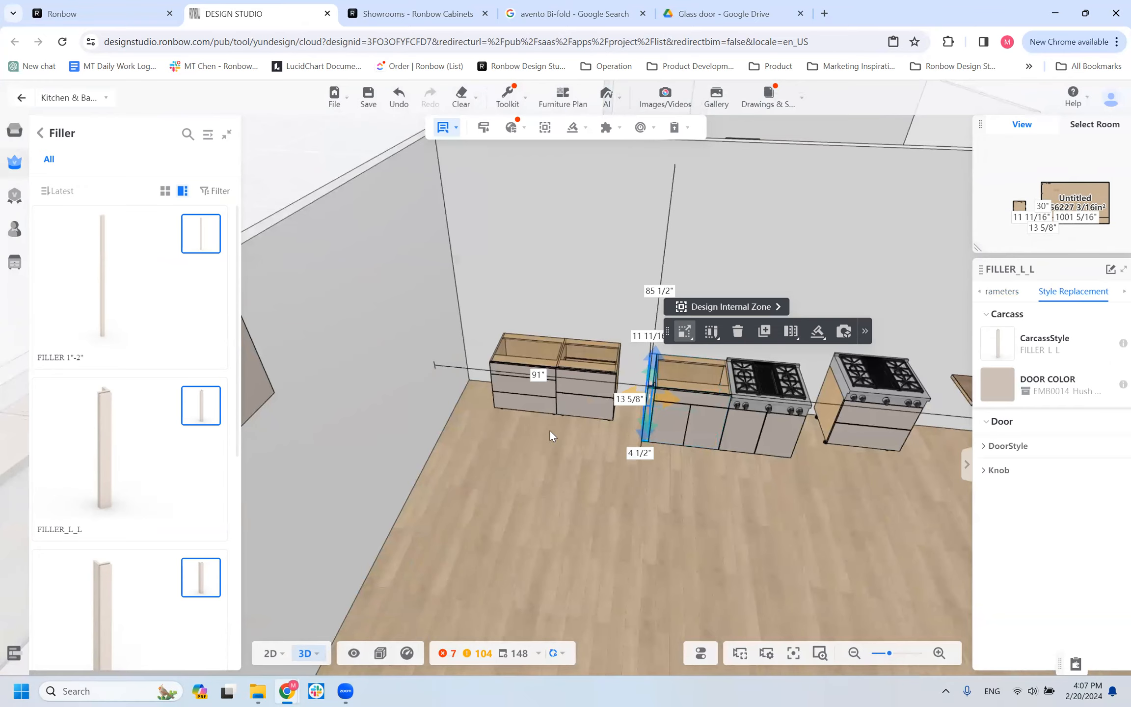
{"action": "left_click", "coordinate": [1001, 388]}
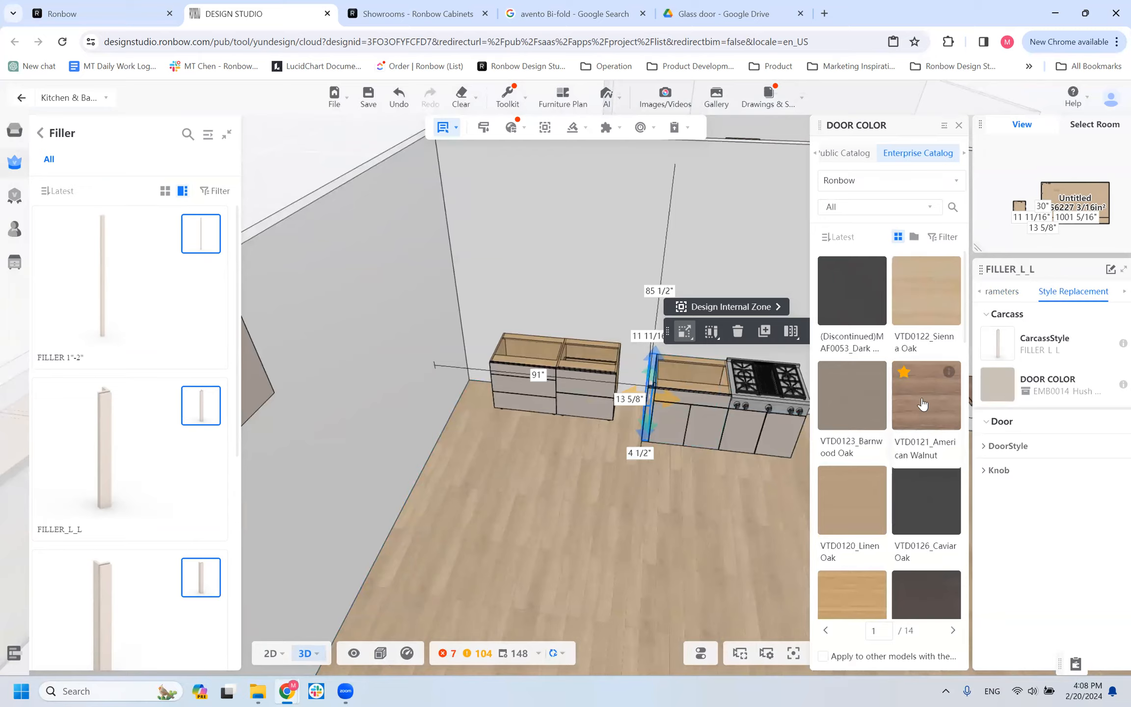
{"action": "left_click_drag", "start_coordinate": [736, 421], "coordinate": [707, 403]}
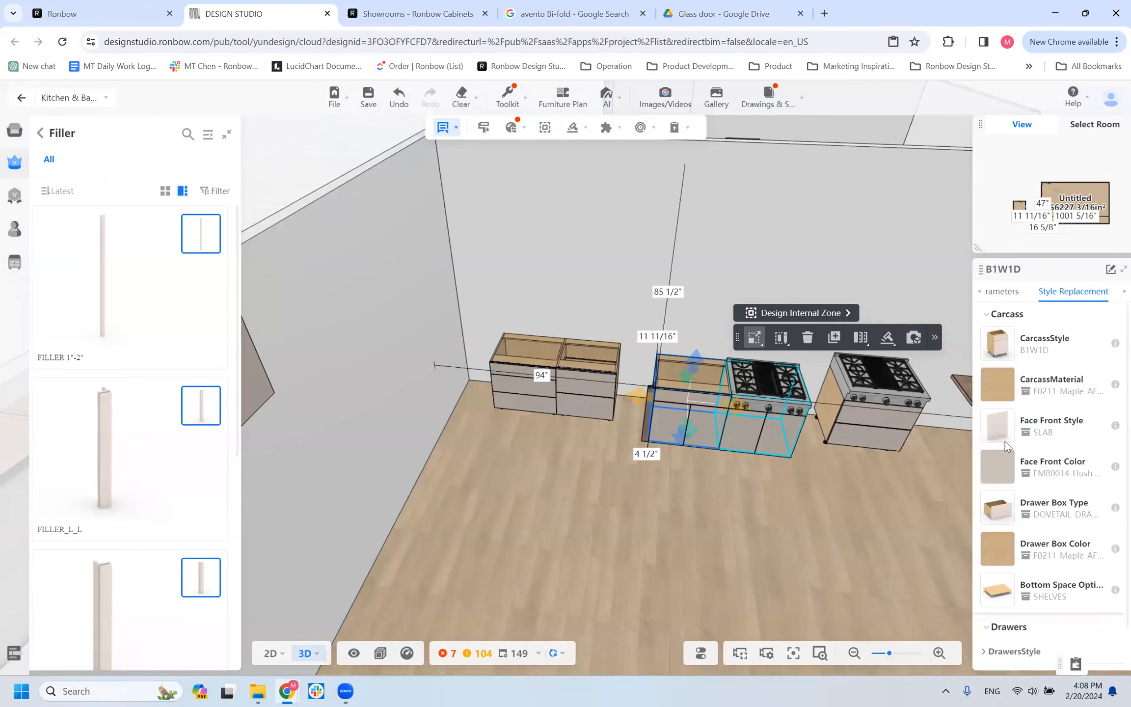
{"action": "left_click", "coordinate": [1007, 469]}
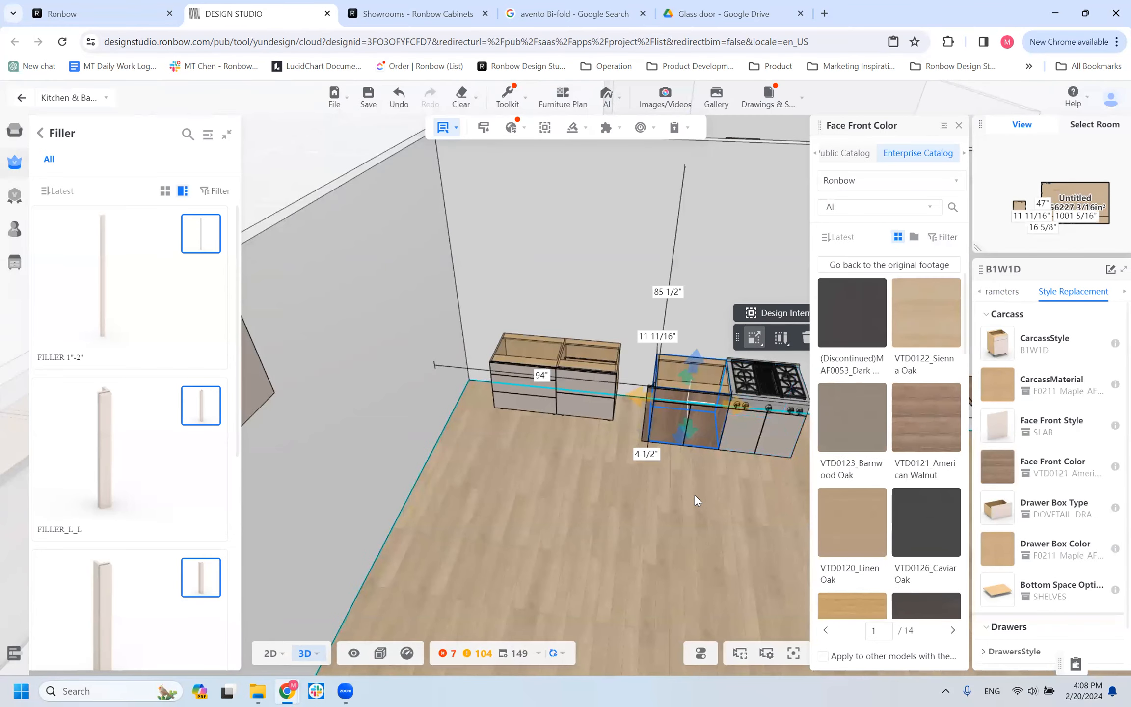
{"action": "scroll", "coordinate": [695, 495], "scroll_direction": "up", "scroll_amount": 2}
{"action": "left_click_drag", "start_coordinate": [662, 506], "coordinate": [645, 497]}
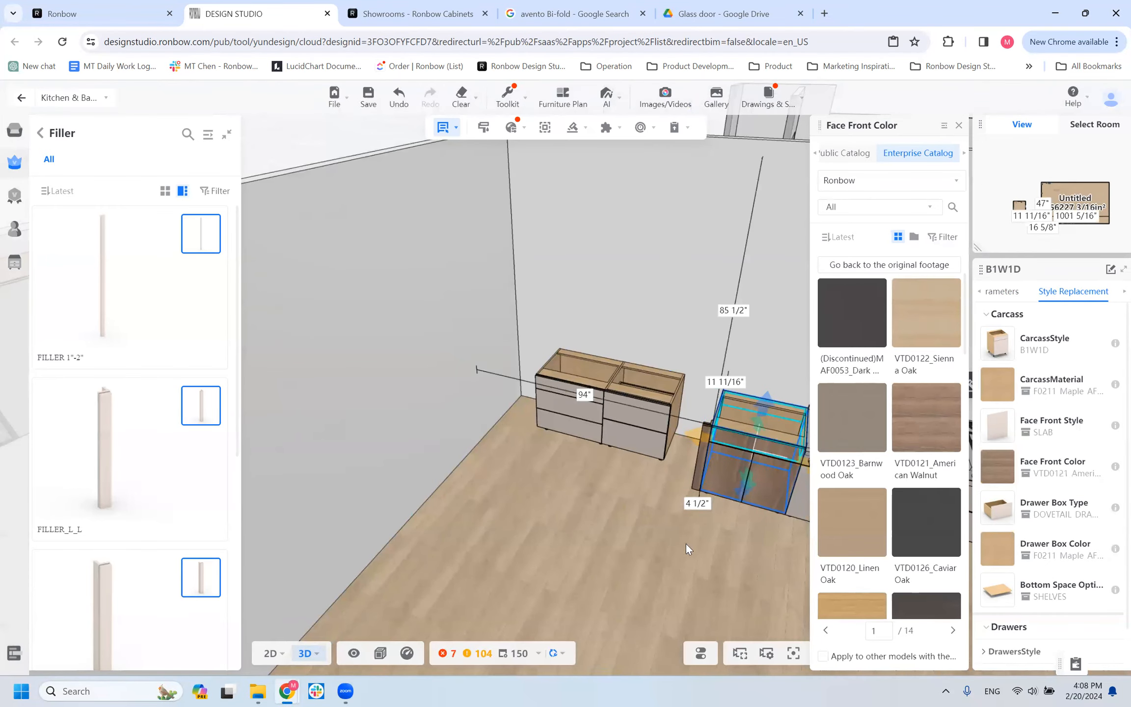
Filter the carcass materials by price group A, apply LTA0114_Wooden Black to the WALL_HF cabinet and view its interior.
{"action": "left_click_drag", "start_coordinate": [686, 548], "coordinate": [727, 565]}
{"action": "scroll", "coordinate": [477, 526], "scroll_direction": "down", "scroll_amount": 1}
{"action": "left_click_drag", "start_coordinate": [477, 527], "coordinate": [579, 604]}
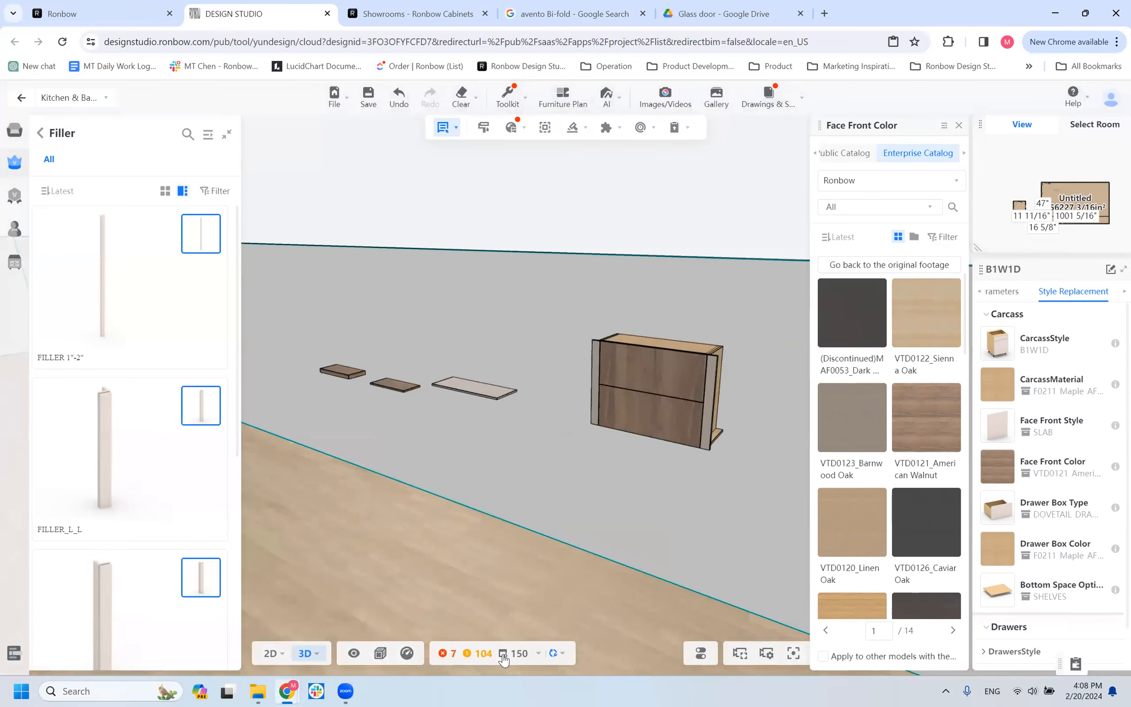
{"action": "left_click", "coordinate": [571, 405]}
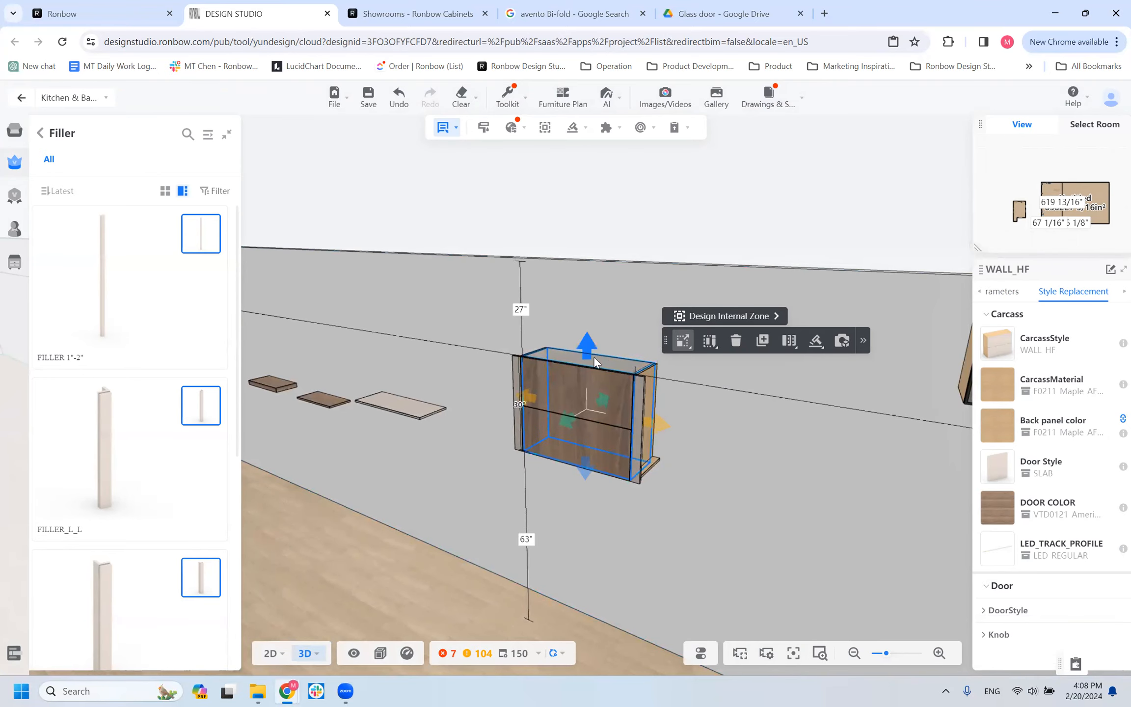
{"action": "left_click", "coordinate": [996, 386]}
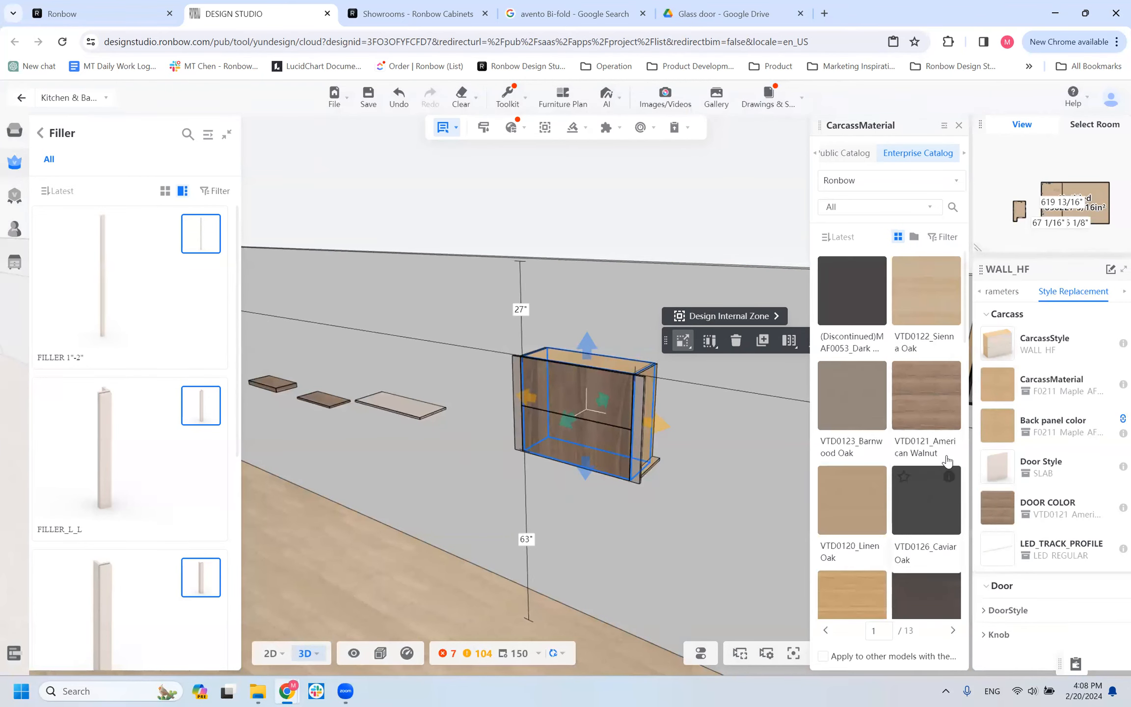
{"action": "left_click", "coordinate": [942, 237]}
{"action": "left_click", "coordinate": [574, 339]}
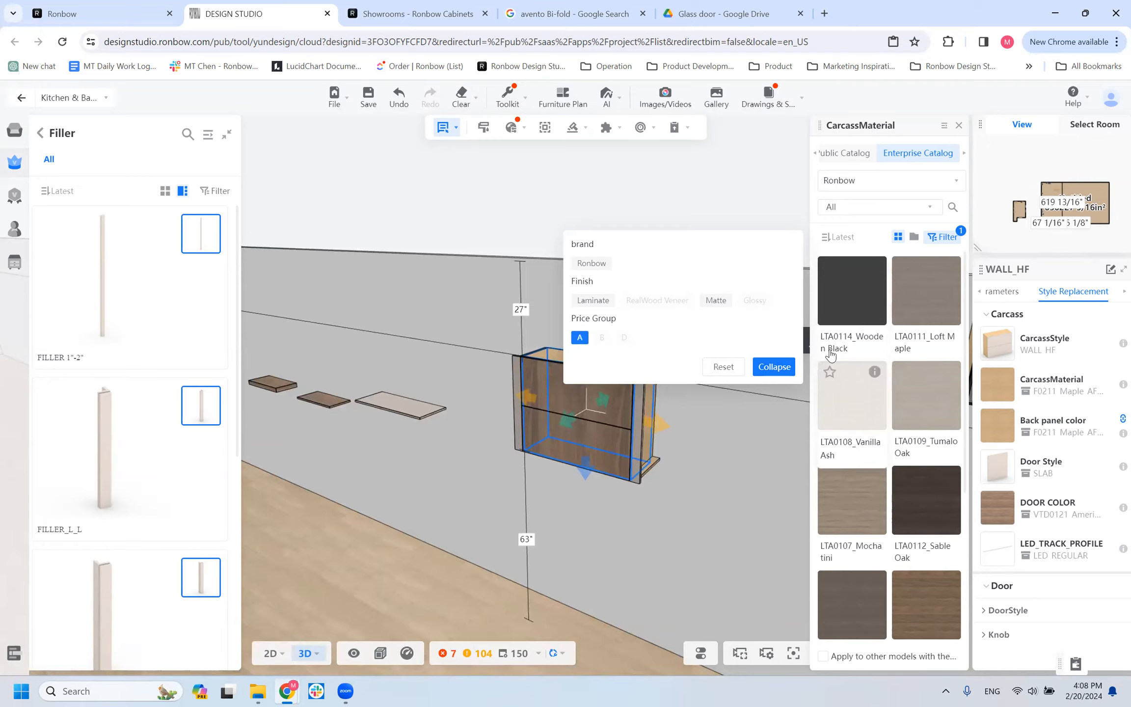
{"action": "left_click", "coordinate": [851, 306]}
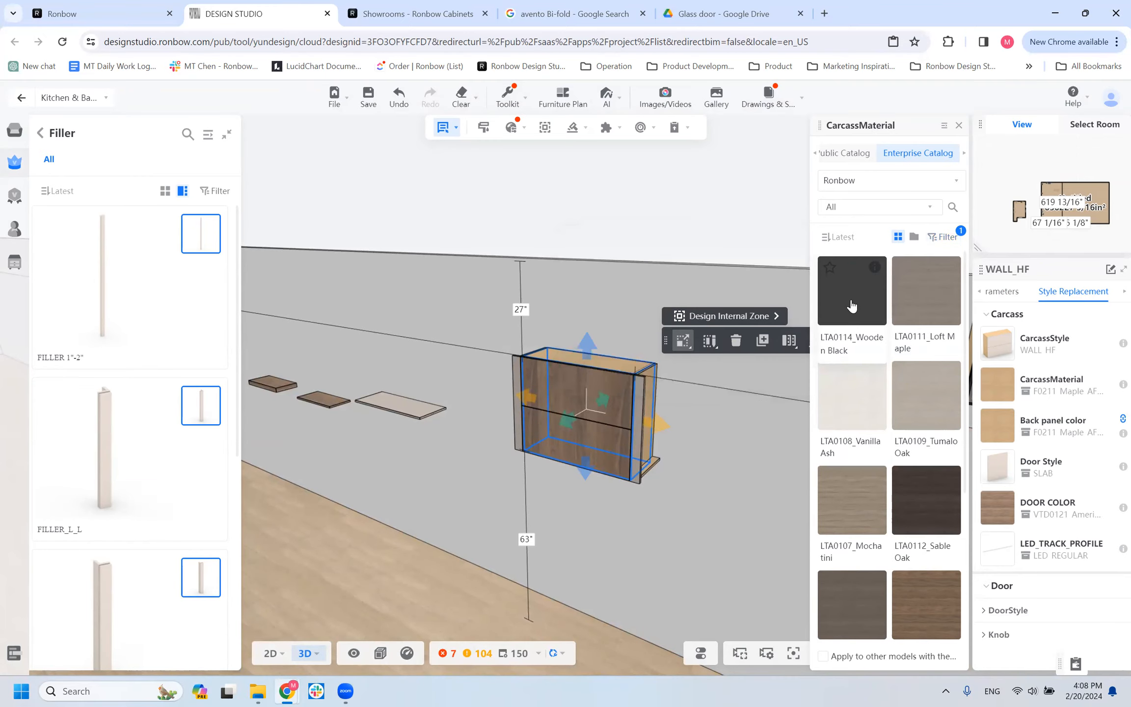
{"action": "left_click", "coordinate": [851, 306]}
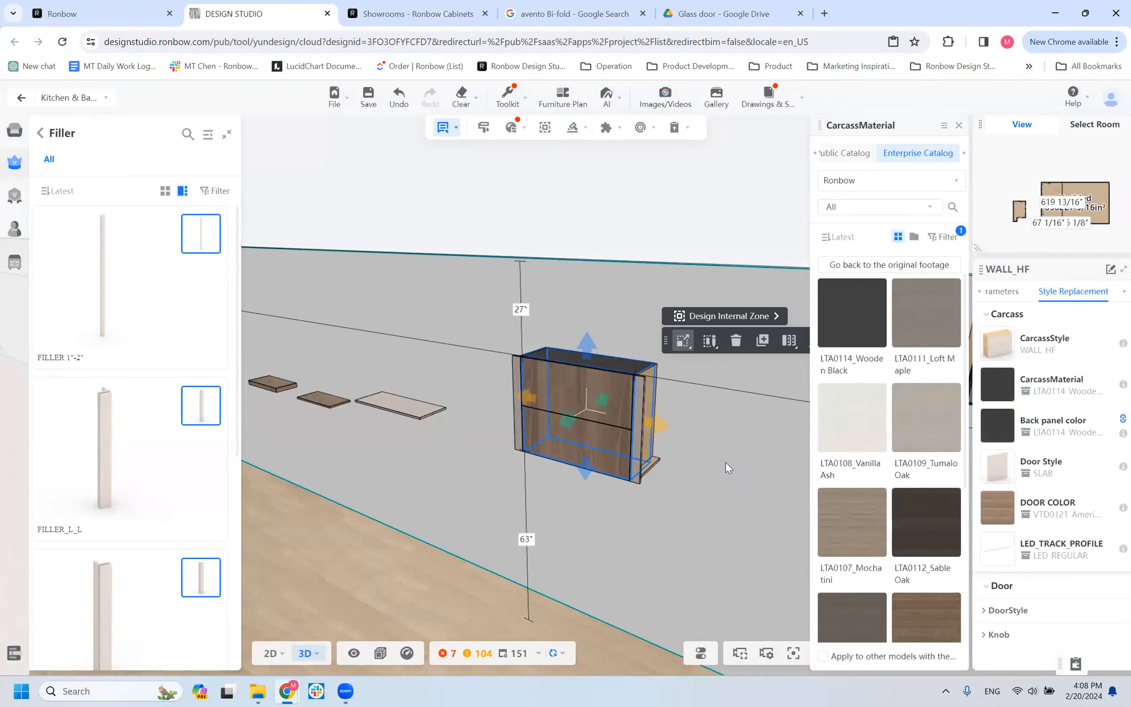
{"action": "left_click_drag", "start_coordinate": [486, 497], "coordinate": [469, 521]}
{"action": "left_click_drag", "start_coordinate": [562, 484], "coordinate": [576, 422]}
Replace the carcass style of the walnut-front wall cabinet with WALL and view it from above.
{"action": "left_click", "coordinate": [1002, 292]}
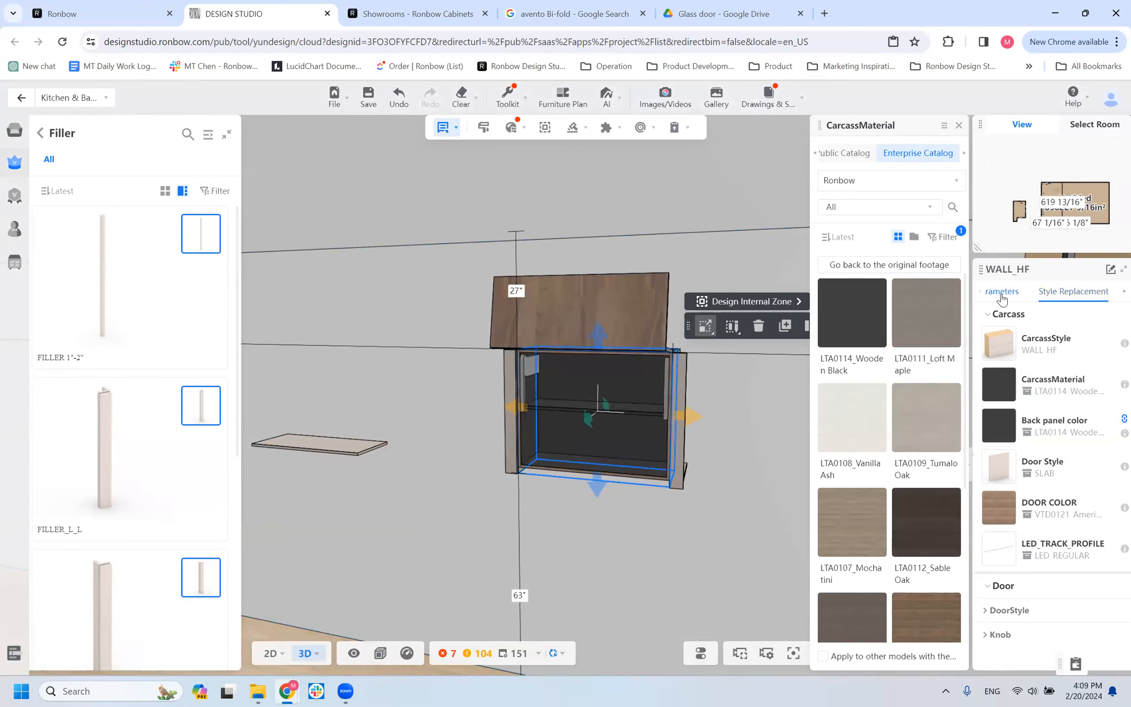
{"action": "left_click", "coordinate": [1088, 293]}
{"action": "left_click", "coordinate": [1011, 349]}
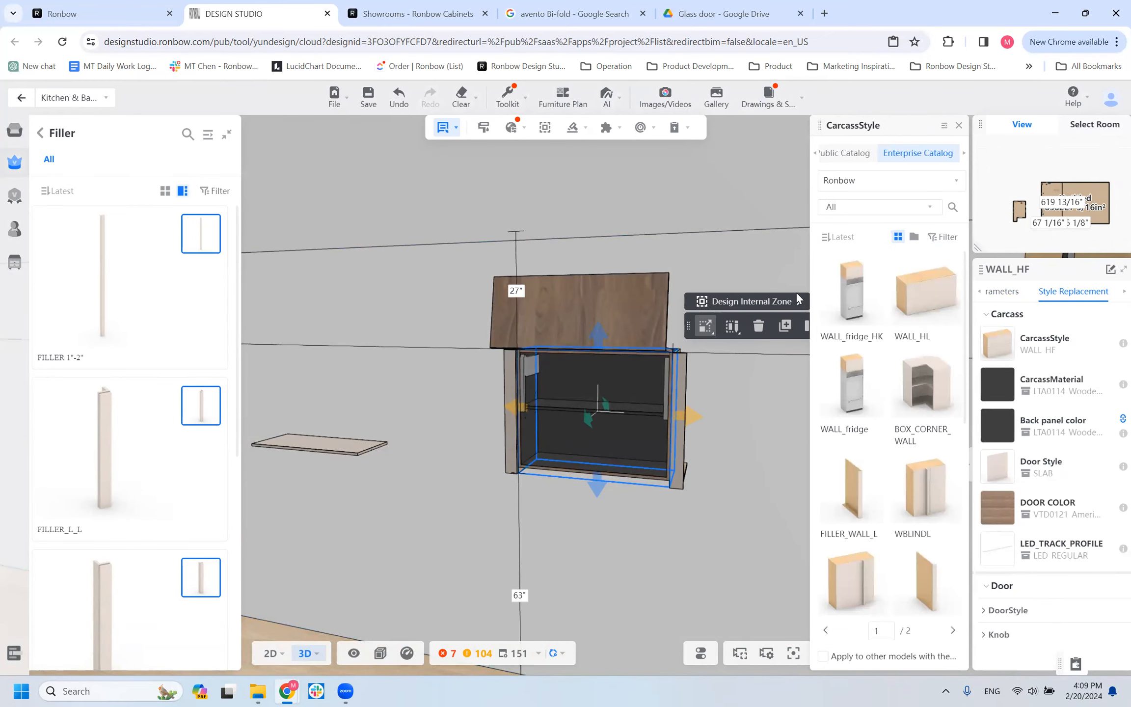
{"action": "scroll", "coordinate": [878, 520], "scroll_direction": "down", "scroll_amount": 10}
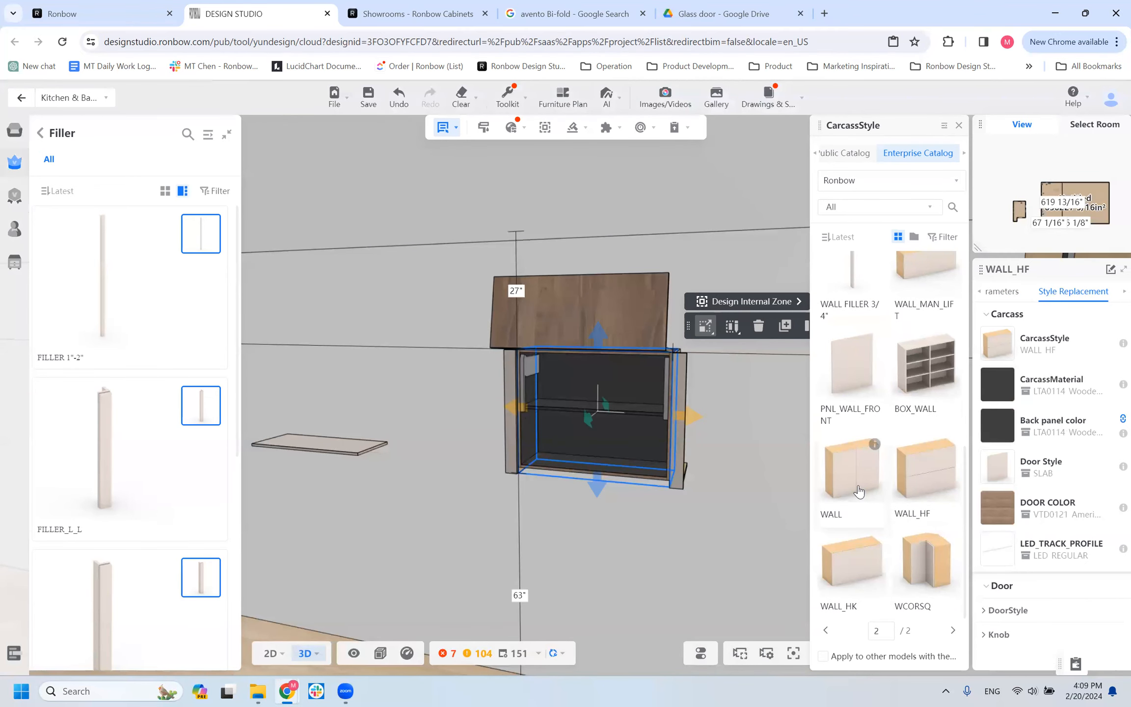
{"action": "left_click", "coordinate": [859, 491]}
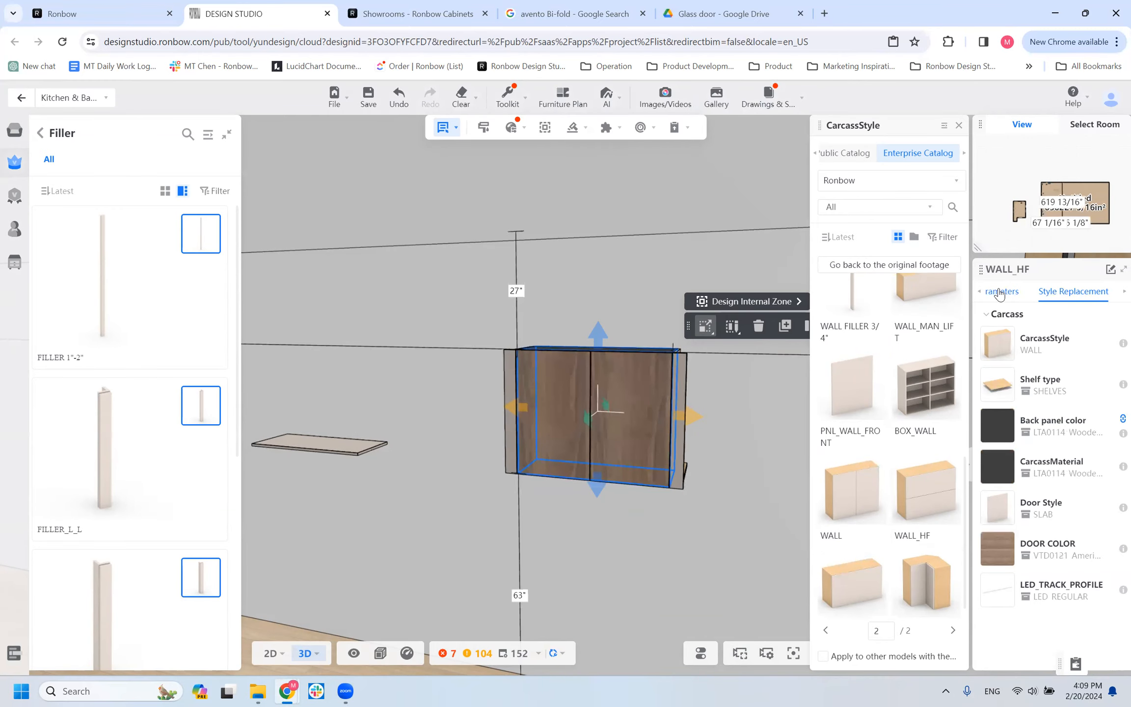
{"action": "left_click_drag", "start_coordinate": [701, 564], "coordinate": [535, 410]}
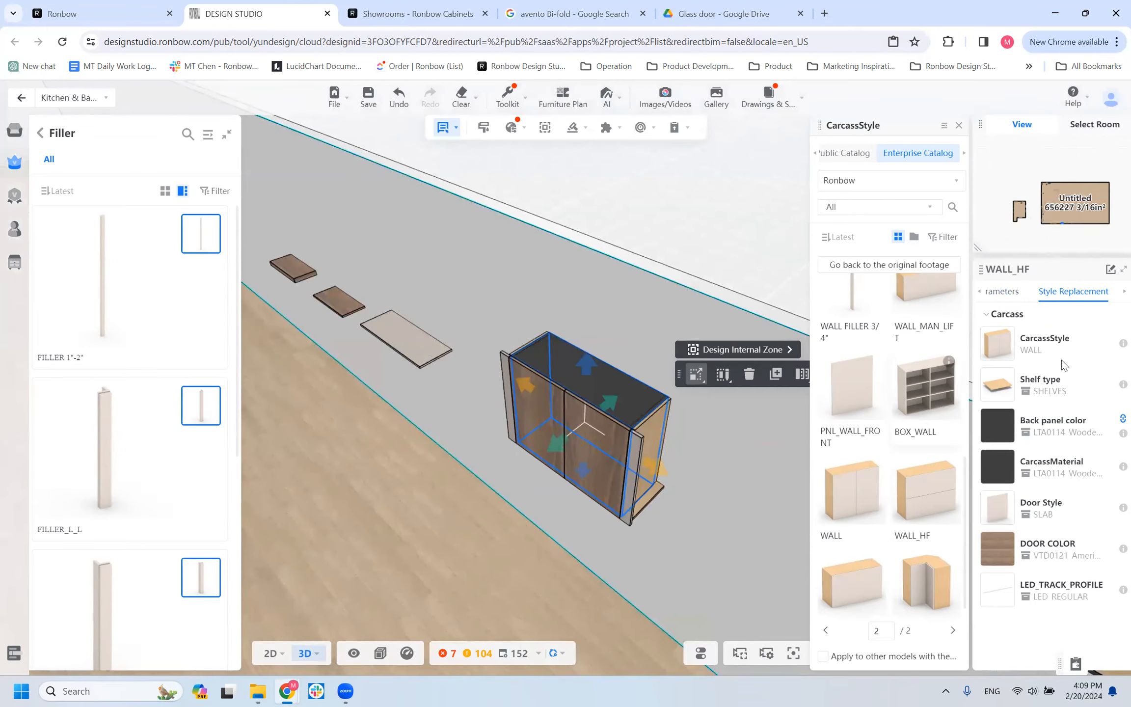
Open the doors of the walnut-front wall cabinet and inspect its underside and interior.
{"action": "right_click", "coordinate": [554, 396]}
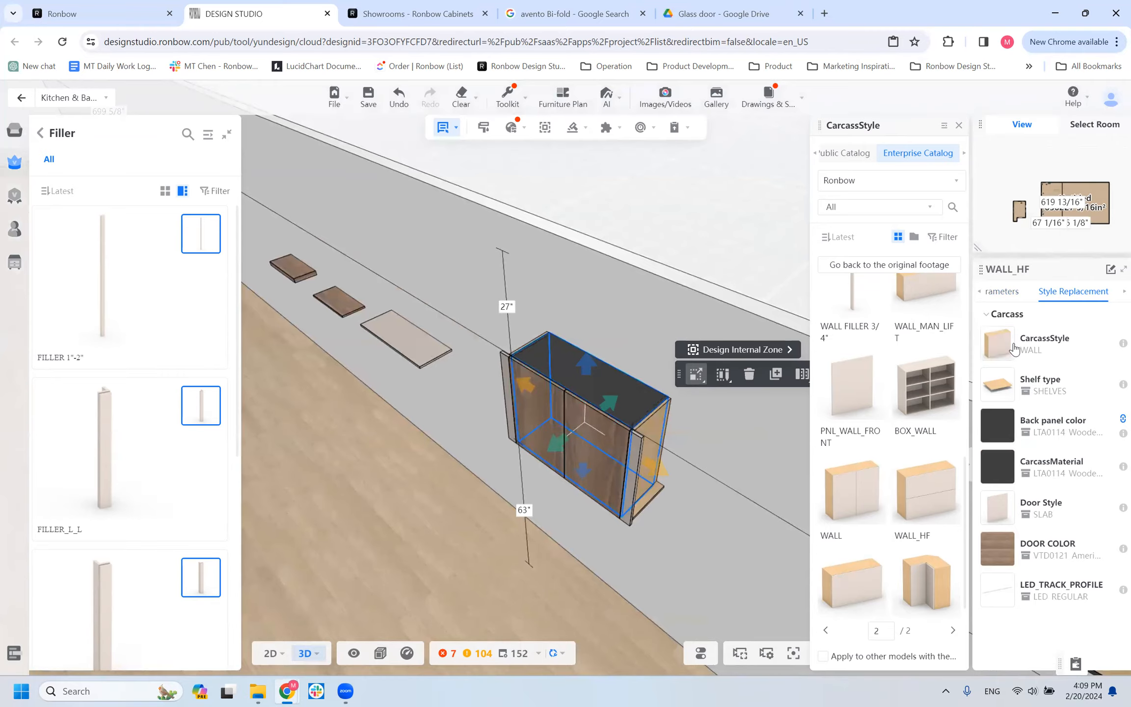
{"action": "left_click_drag", "start_coordinate": [725, 492], "coordinate": [727, 515]}
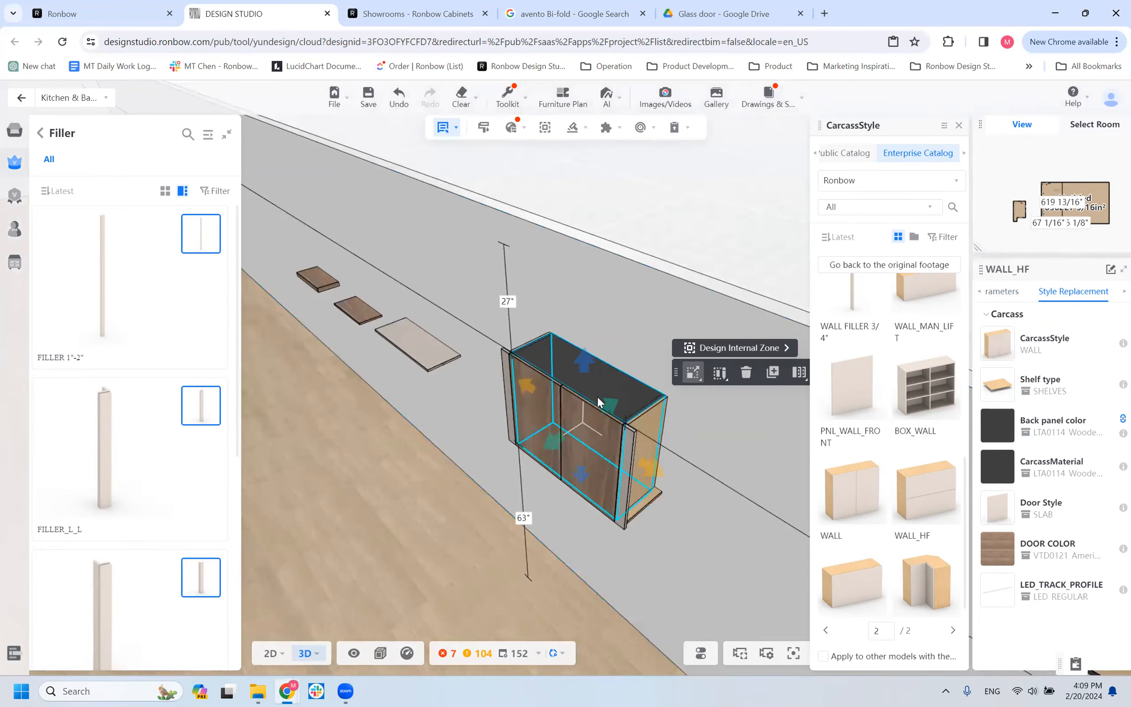
{"action": "left_click_drag", "start_coordinate": [576, 487], "coordinate": [533, 461]}
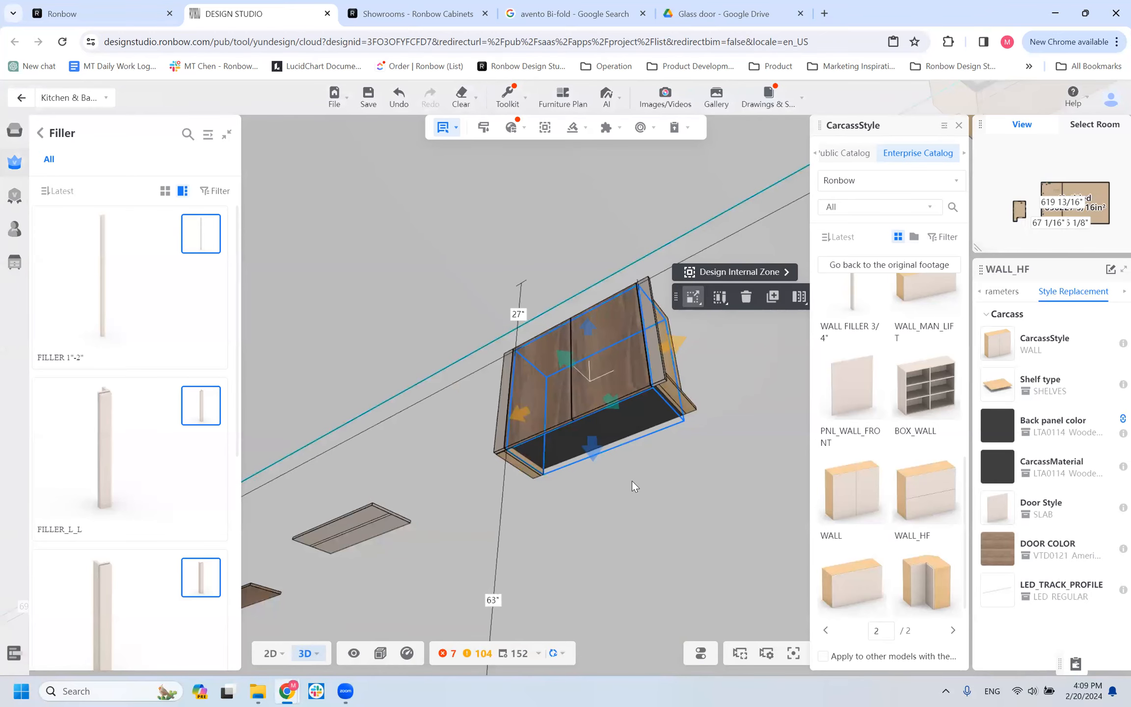
{"action": "key", "text": "o"}
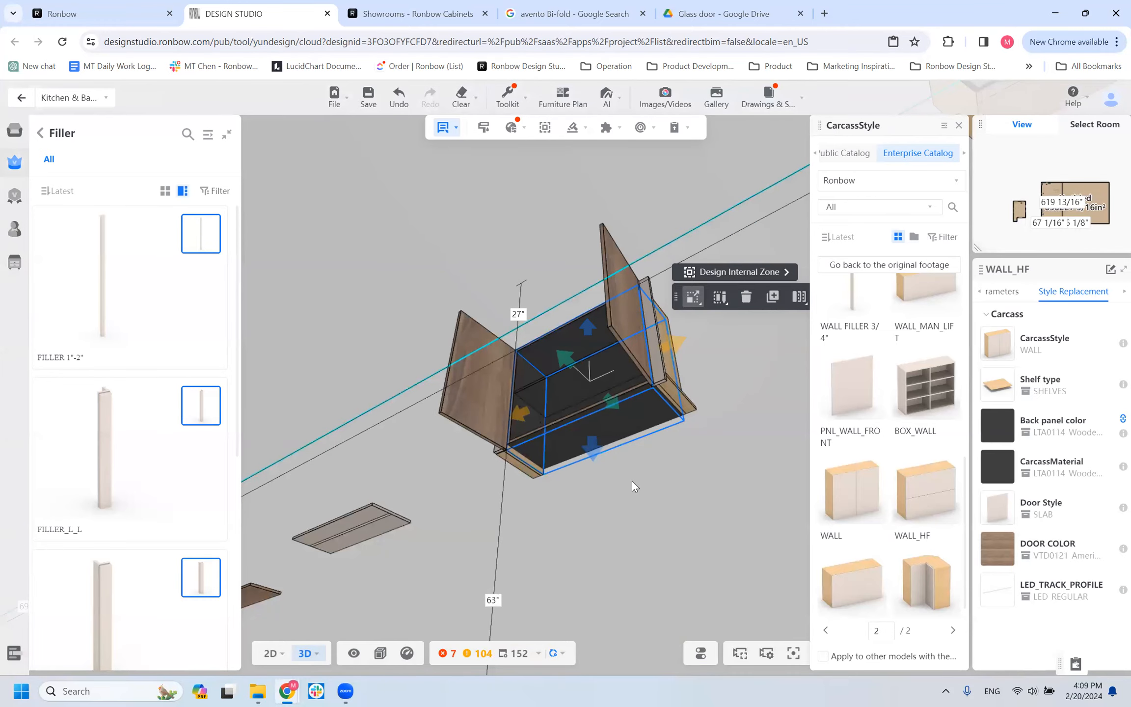
{"action": "left_click_drag", "start_coordinate": [730, 477], "coordinate": [734, 539]}
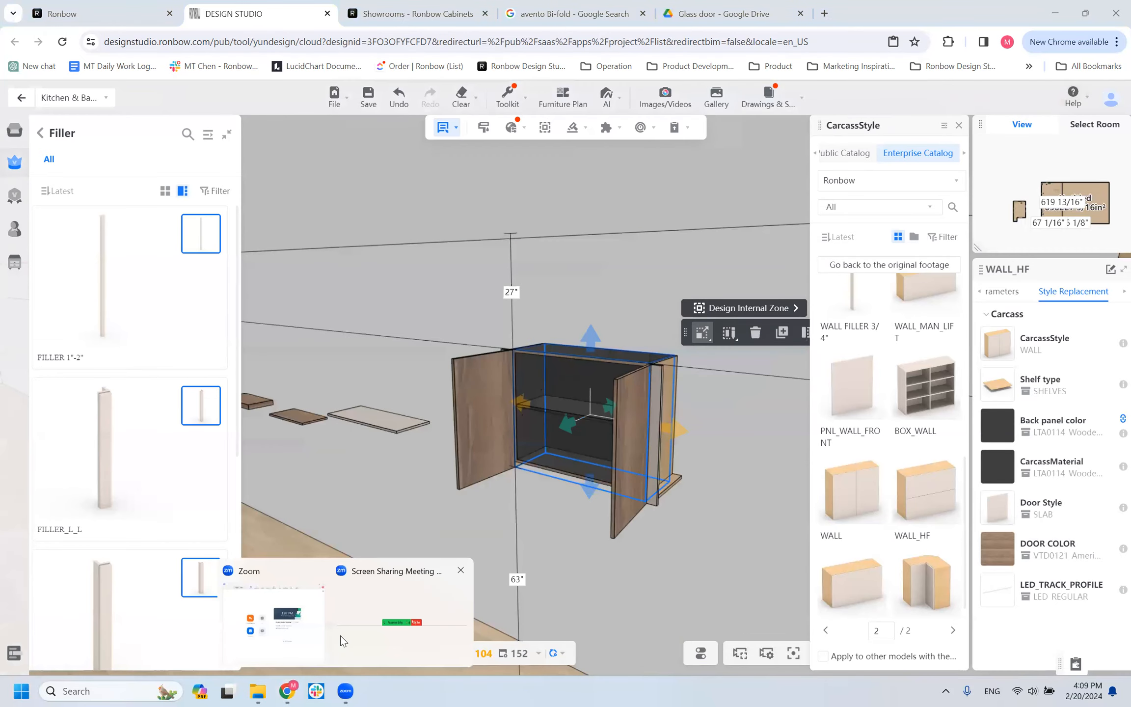
{"action": "left_click", "coordinate": [345, 691]}
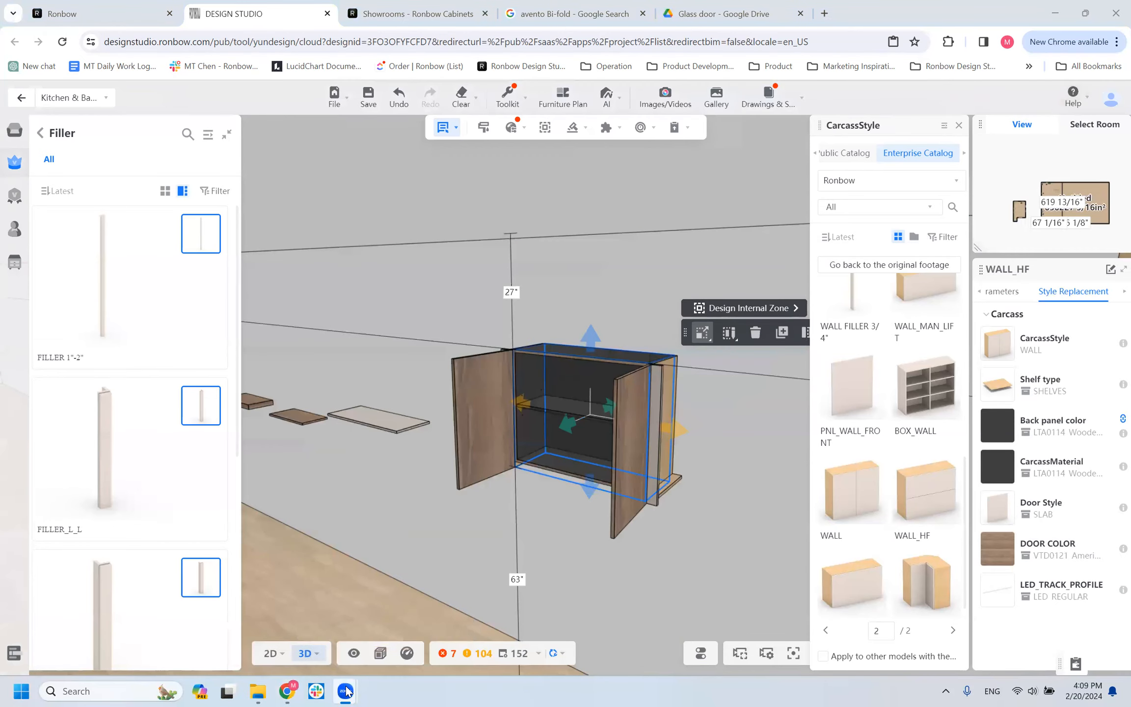
{"action": "mouse_move", "coordinate": [346, 691]}
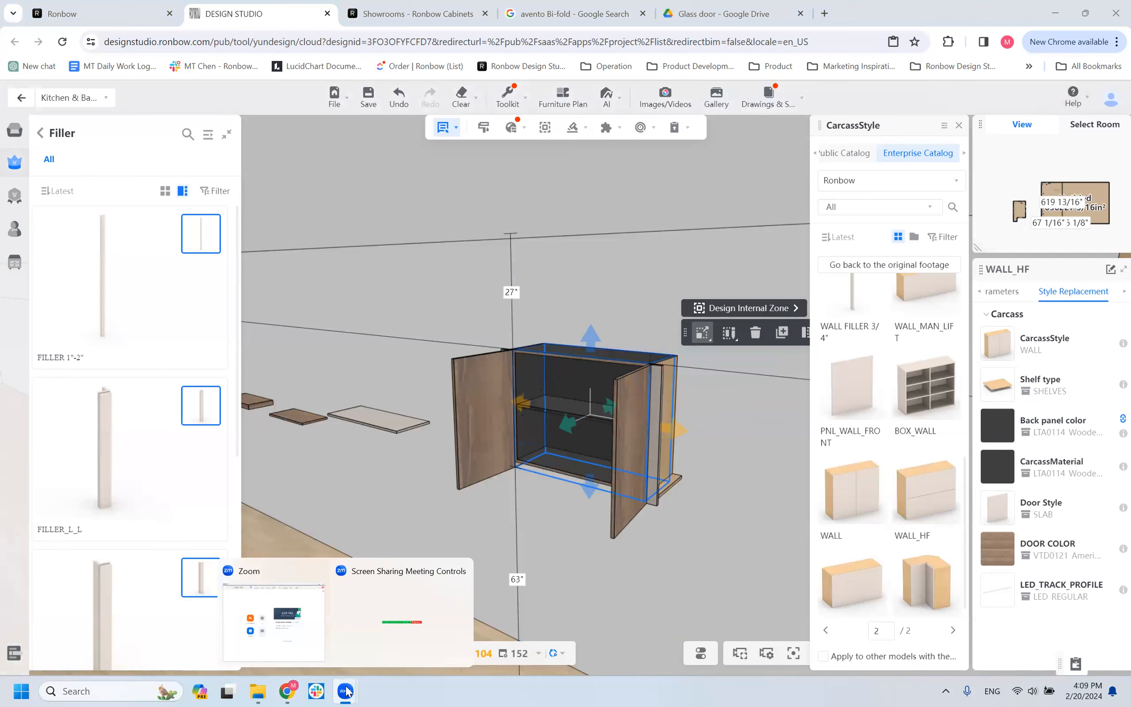
{"action": "left_click", "coordinate": [346, 690]}
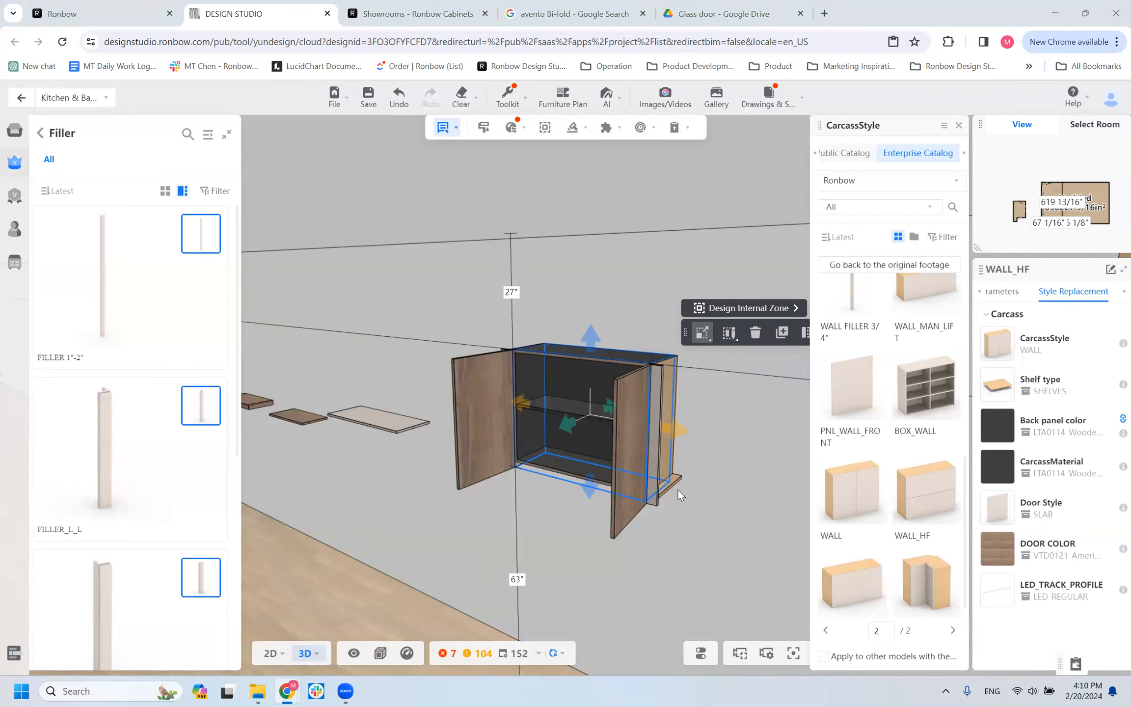
{"action": "mouse_move", "coordinate": [346, 691]}
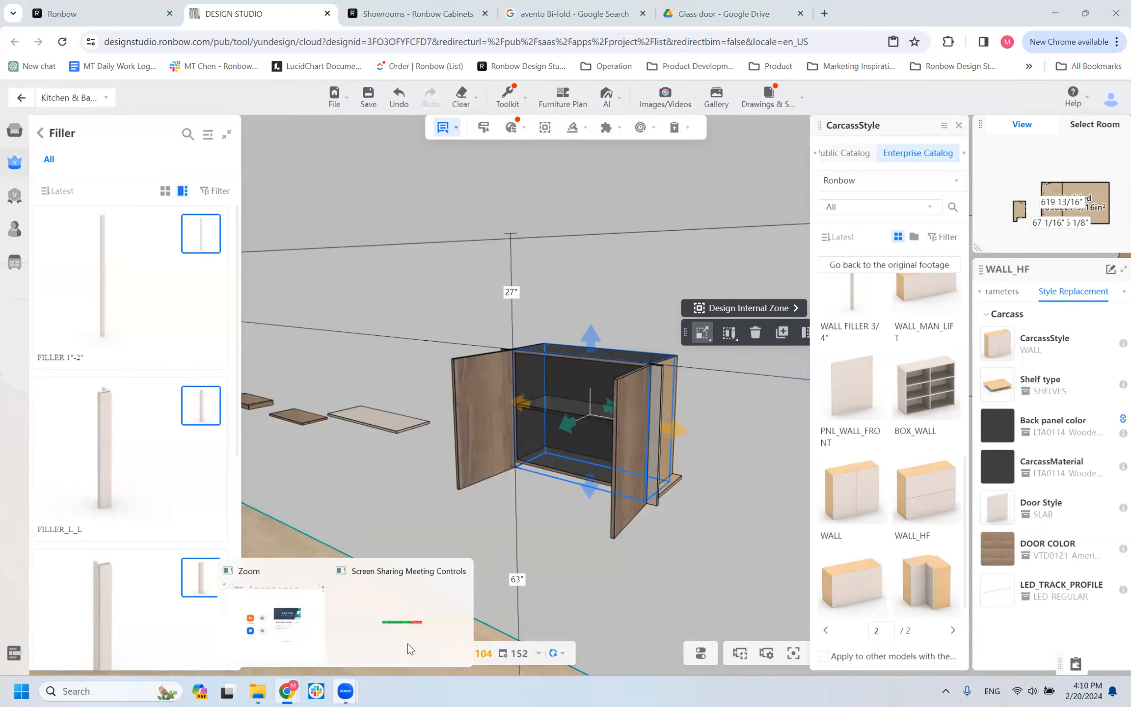
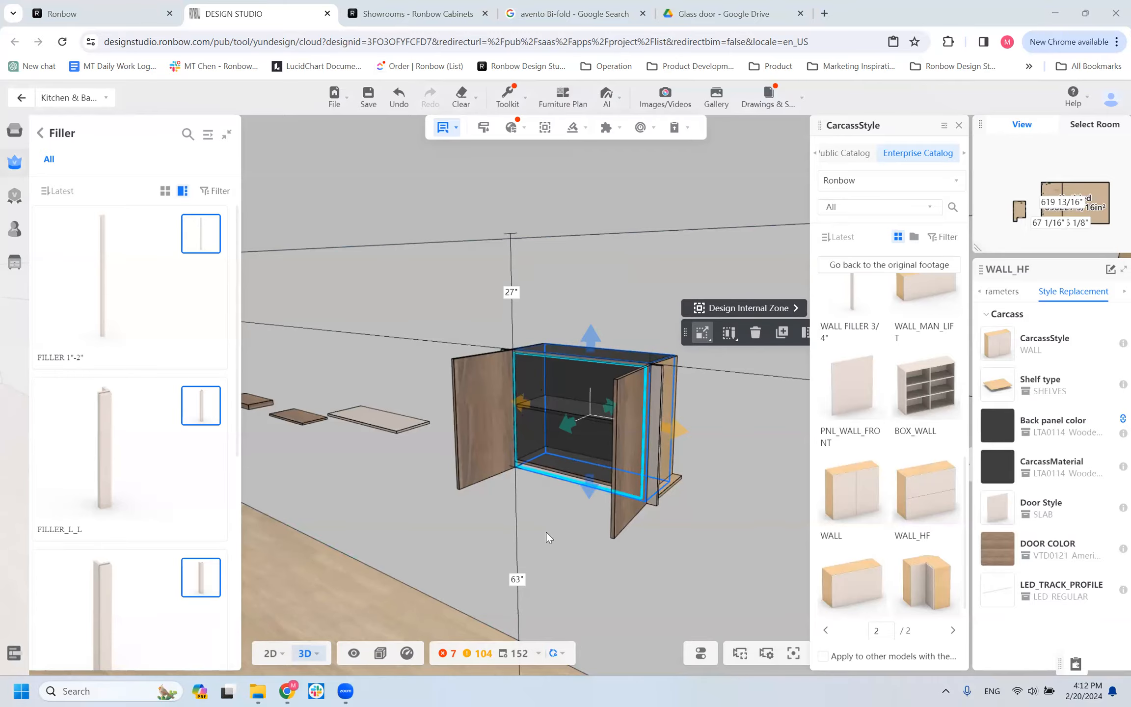
Examine the open wall cabinet's doors, interior and side filler from the front, side and above.
{"action": "scroll", "coordinate": [546, 532], "scroll_direction": "up", "scroll_amount": 2}
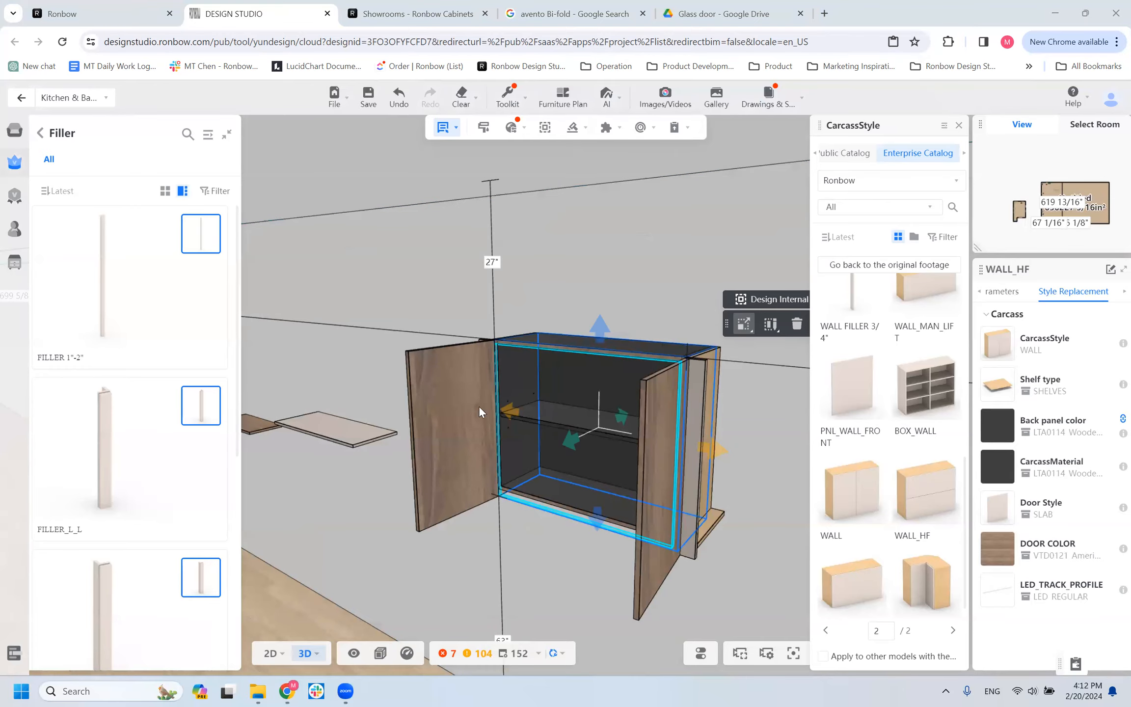
{"action": "scroll", "coordinate": [479, 405], "scroll_direction": "down", "scroll_amount": 2}
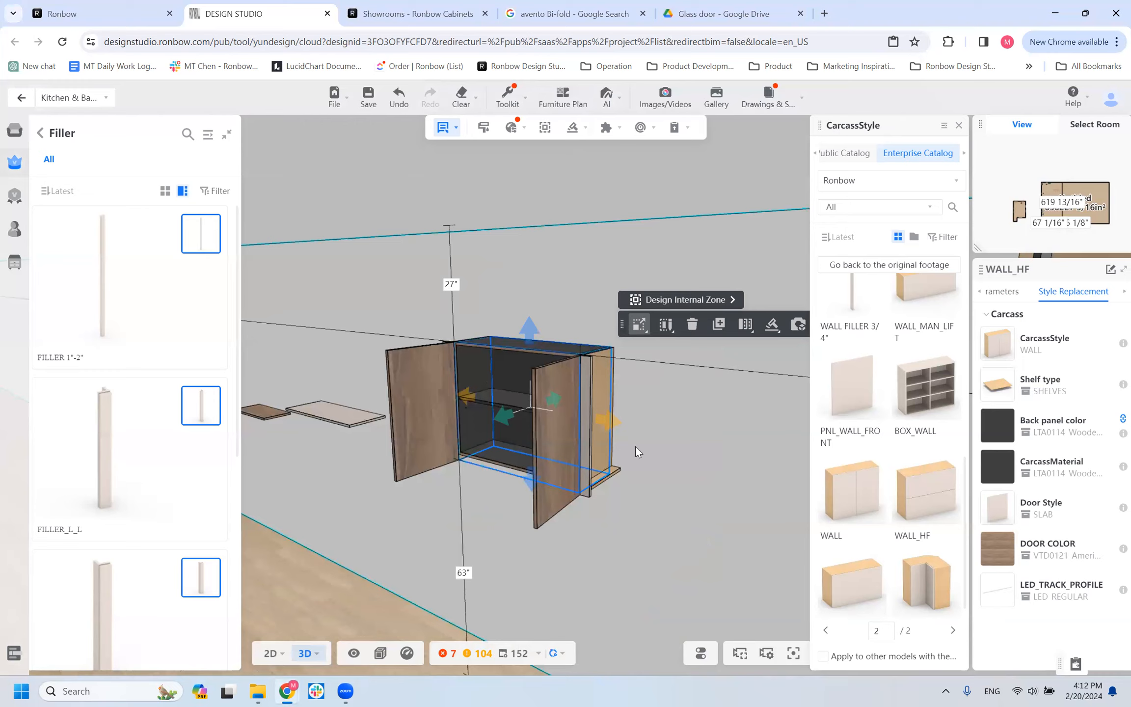
{"action": "scroll", "coordinate": [601, 341], "scroll_direction": "up", "scroll_amount": 3}
{"action": "scroll", "coordinate": [586, 285], "scroll_direction": "down", "scroll_amount": 2}
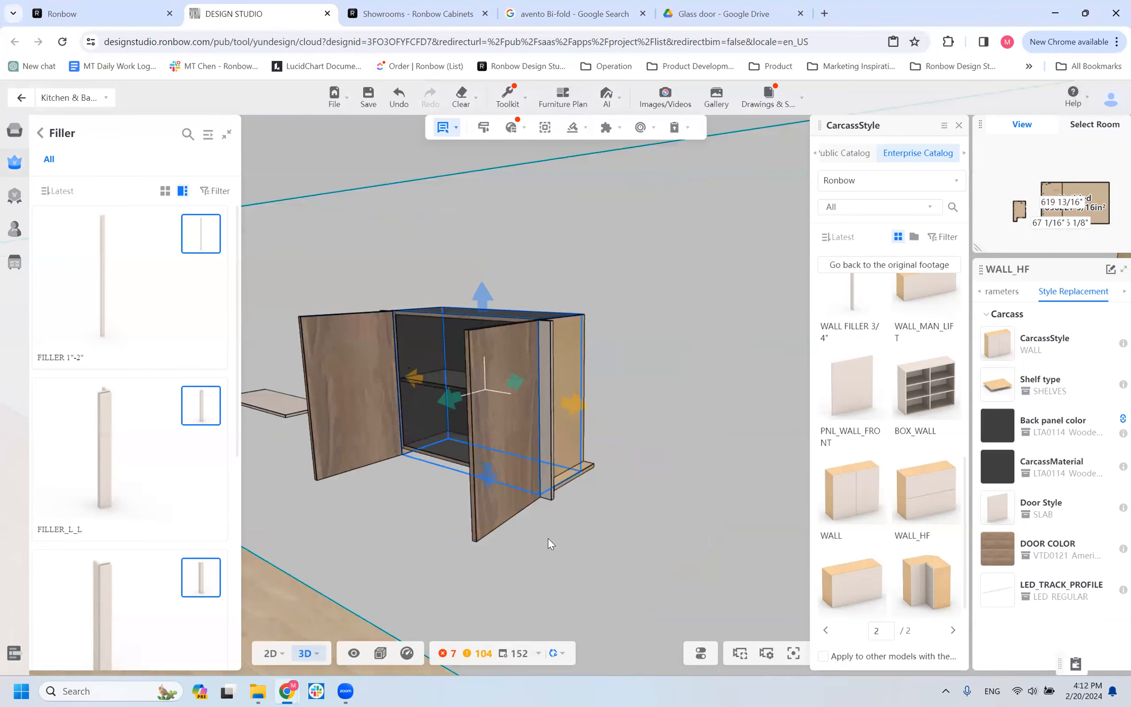
{"action": "mouse_move", "coordinate": [336, 542]}
{"action": "left_mouse_down"}
{"action": "mouse_move", "coordinate": [306, 549]}
{"action": "mouse_move", "coordinate": [343, 548]}
{"action": "left_mouse_up"}
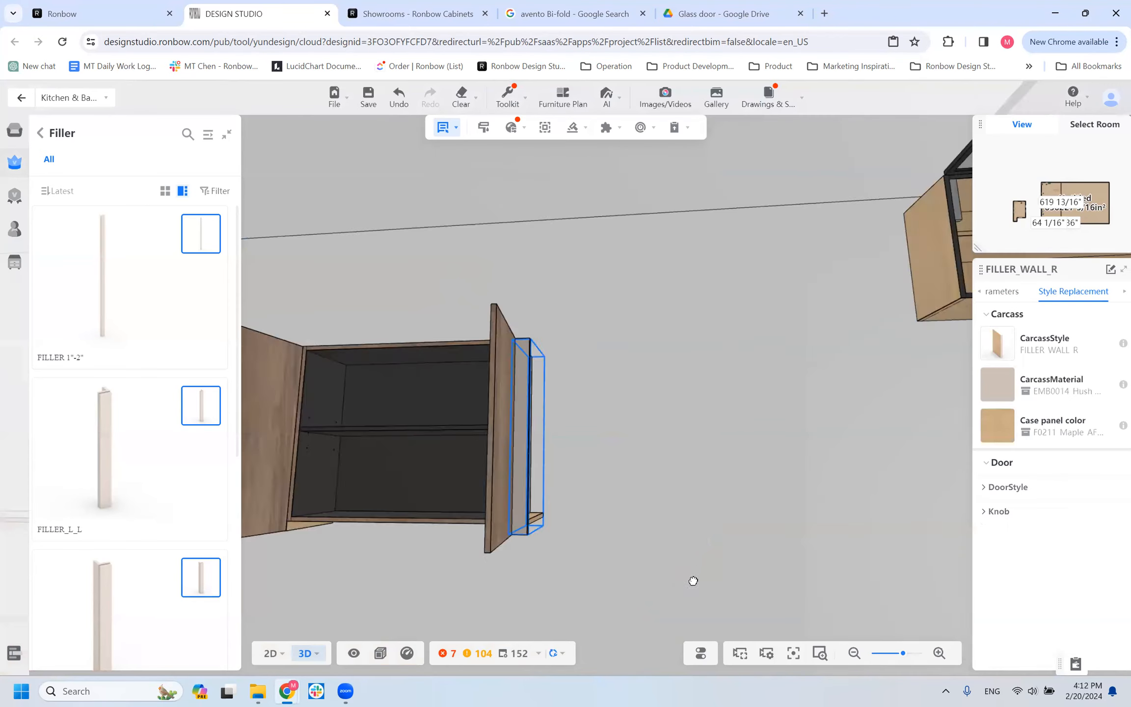
{"action": "left_click_drag", "start_coordinate": [691, 580], "coordinate": [376, 447]}
{"action": "left_click", "coordinate": [378, 448]}
{"action": "left_click", "coordinate": [378, 449]}
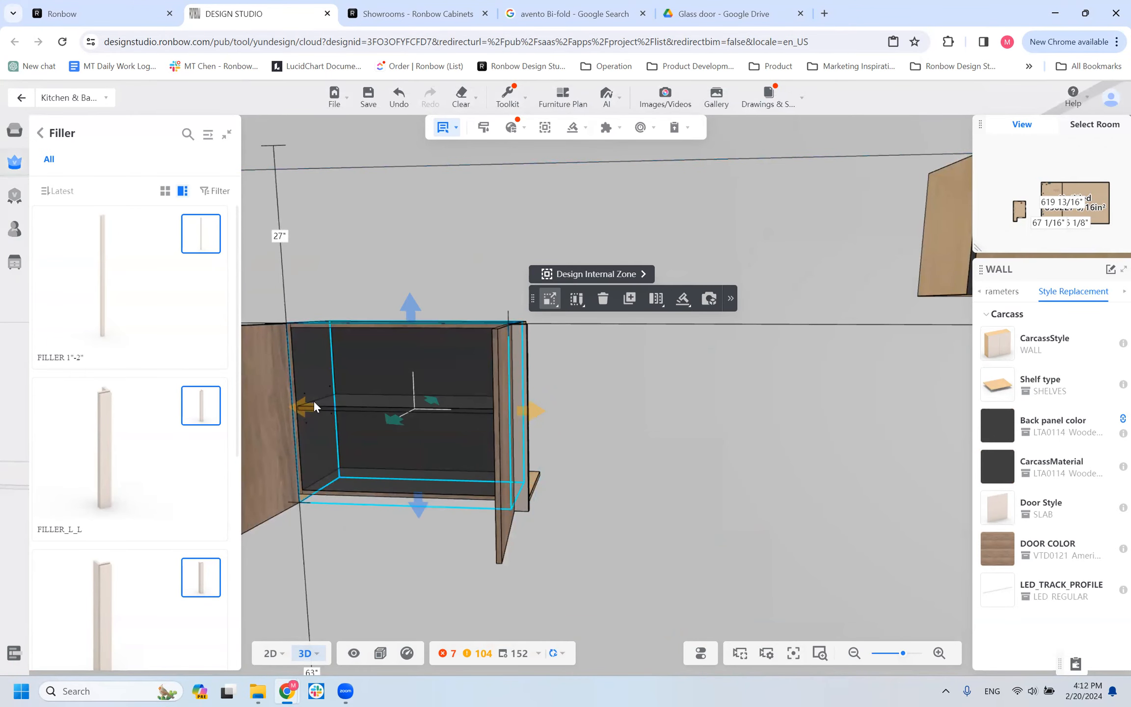
{"action": "left_click_drag", "start_coordinate": [379, 548], "coordinate": [227, 471]}
{"action": "left_click_drag", "start_coordinate": [381, 458], "coordinate": [431, 515]}
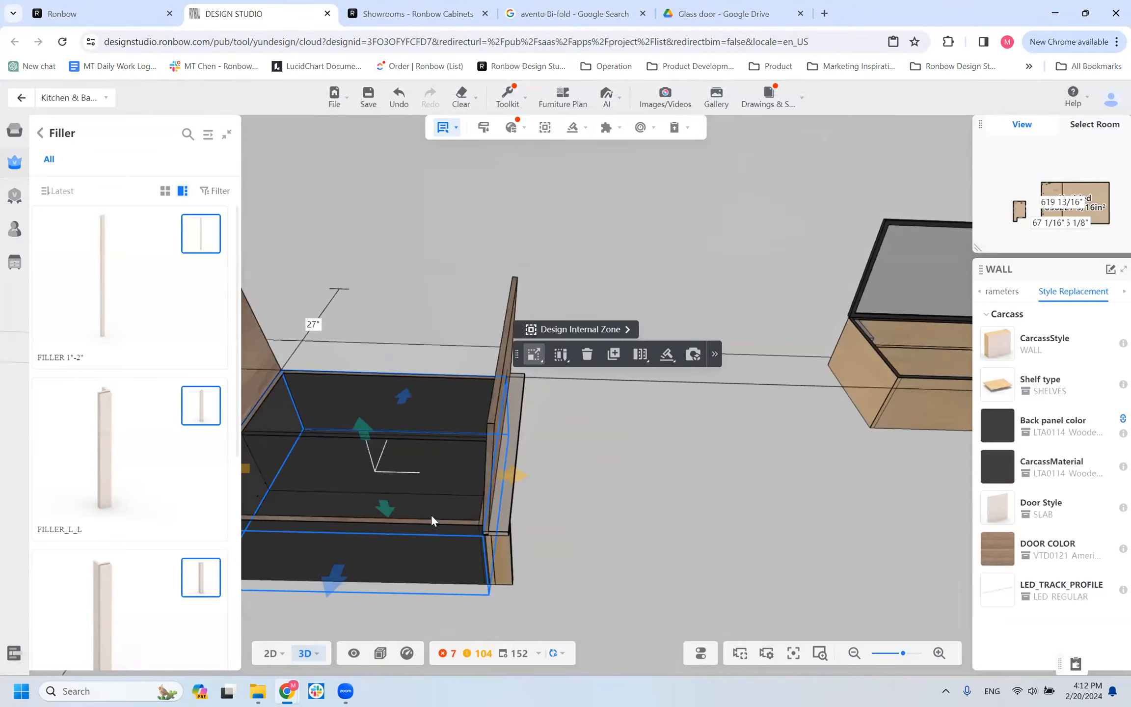
Set the carcass material of the wall cabinet's right-hand filler to VTD0121 American Walnut.
{"action": "left_click", "coordinate": [497, 559]}
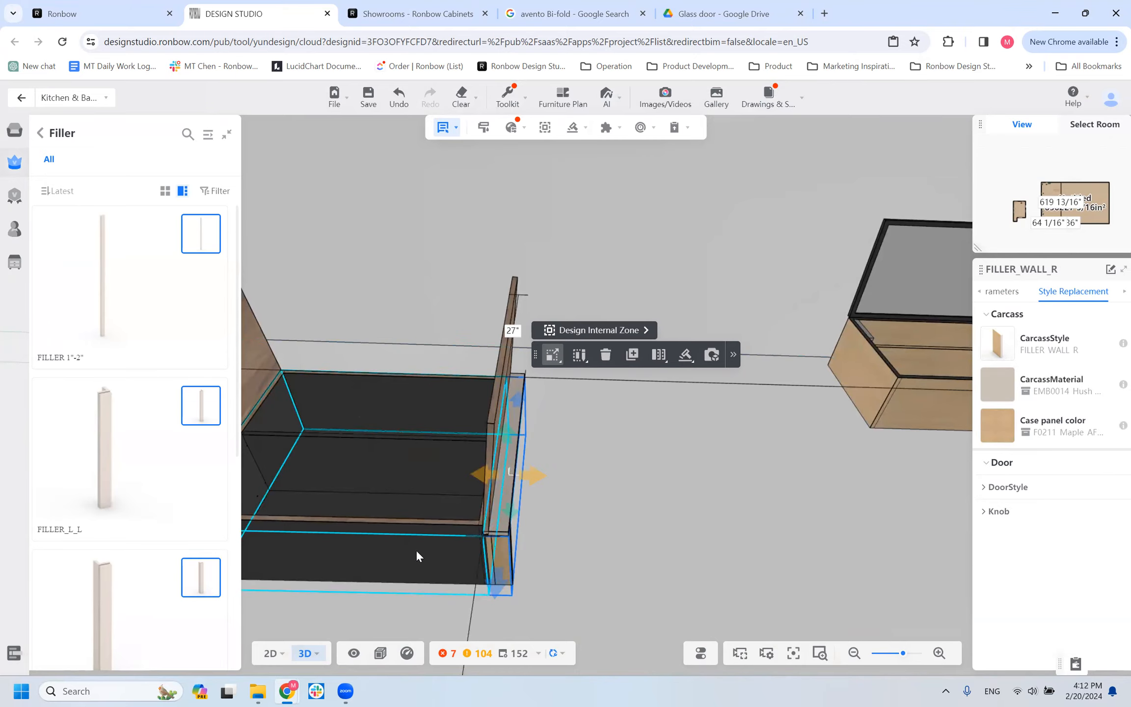
{"action": "left_click_drag", "start_coordinate": [604, 525], "coordinate": [548, 536]}
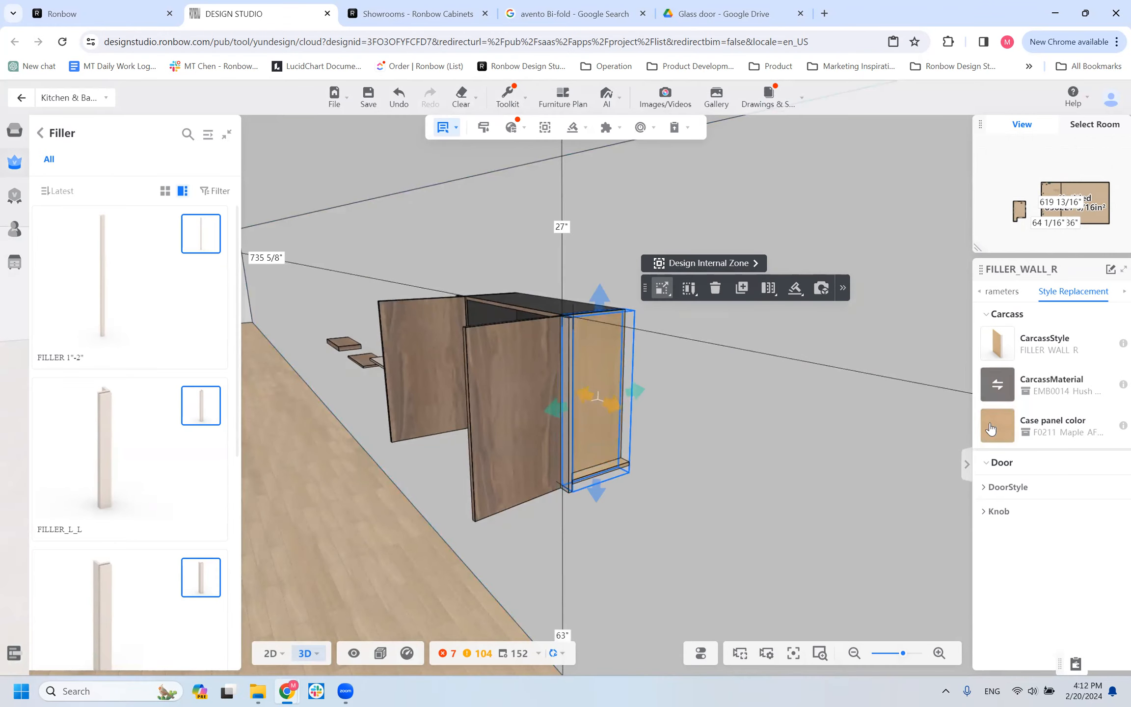
{"action": "left_click", "coordinate": [993, 388]}
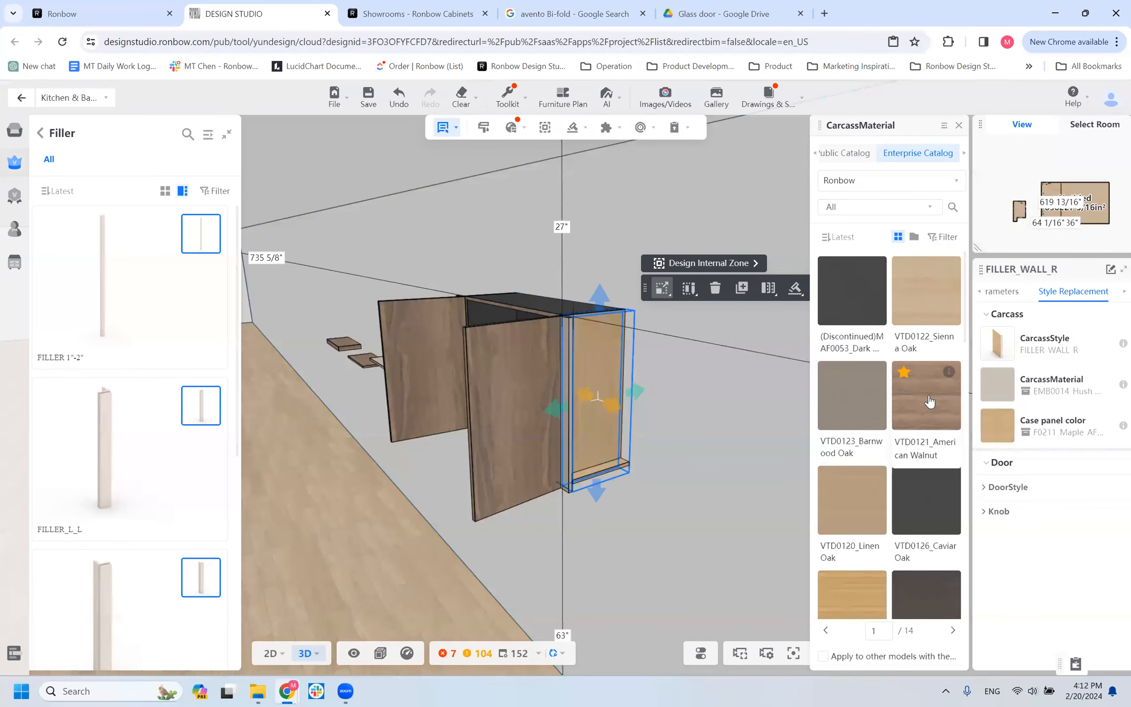
{"action": "left_click", "coordinate": [929, 416]}
{"action": "left_click_drag", "start_coordinate": [656, 541], "coordinate": [712, 553]}
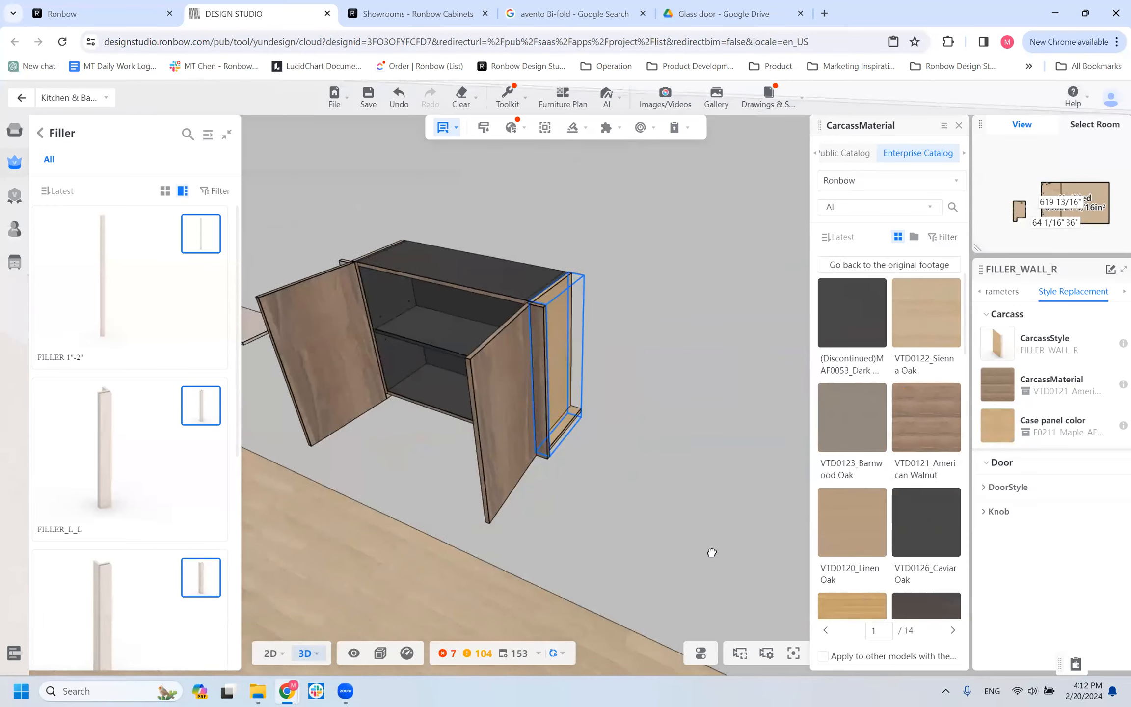
Filter the right filler's case panel colors by Price Group A and apply LTA0114 Wooden Black.
{"action": "left_click", "coordinate": [537, 382]}
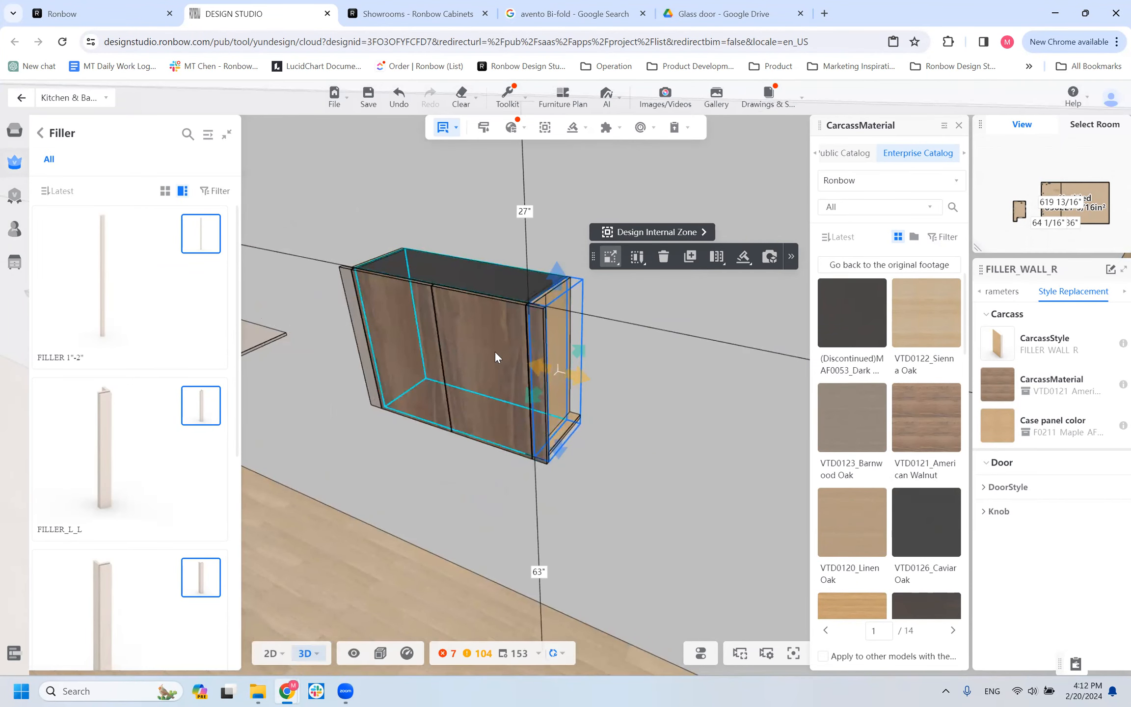
{"action": "left_click", "coordinate": [1000, 425]}
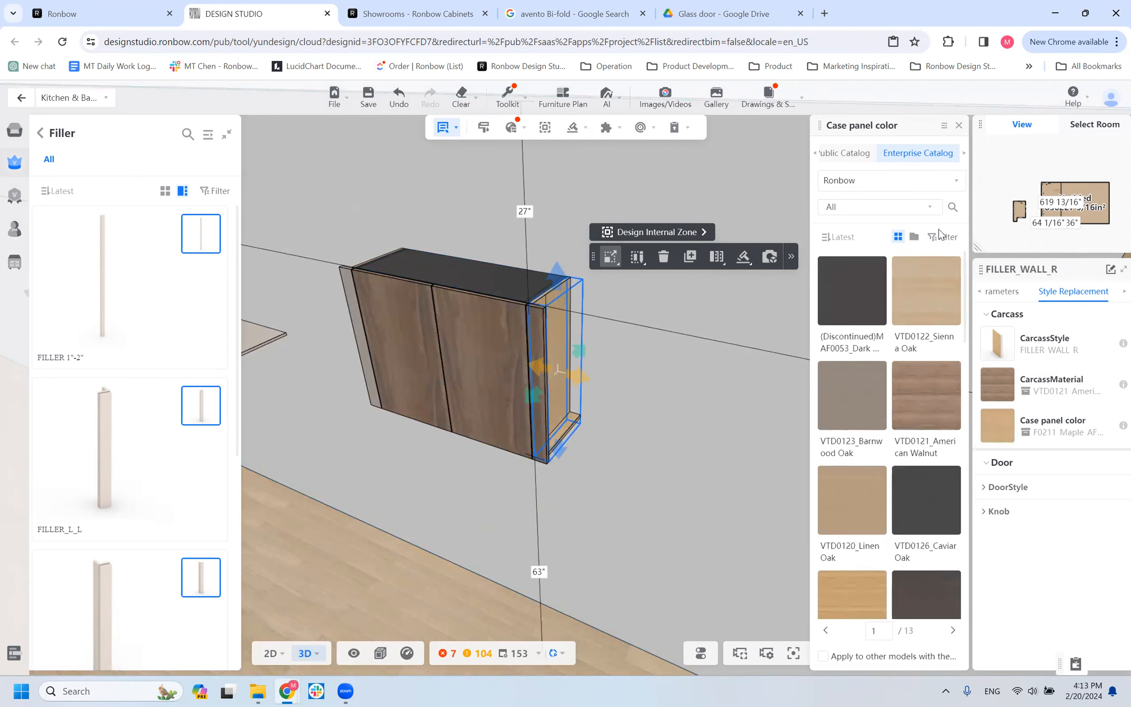
{"action": "left_click", "coordinate": [942, 236]}
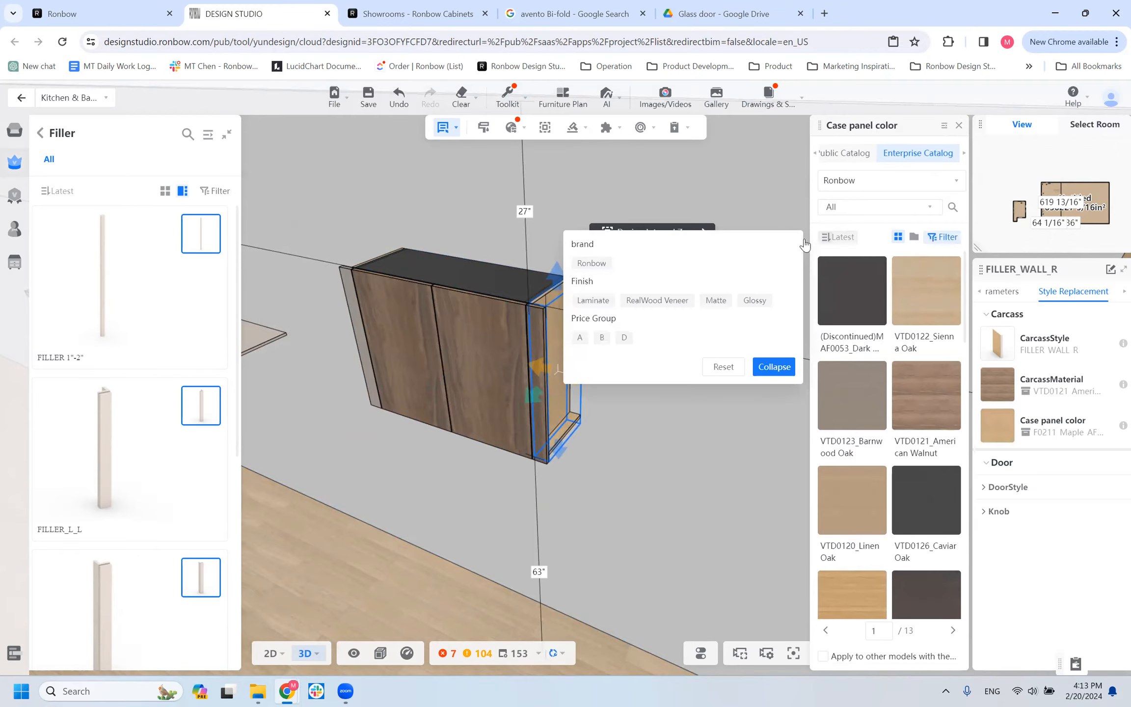
{"action": "left_click", "coordinate": [582, 337]}
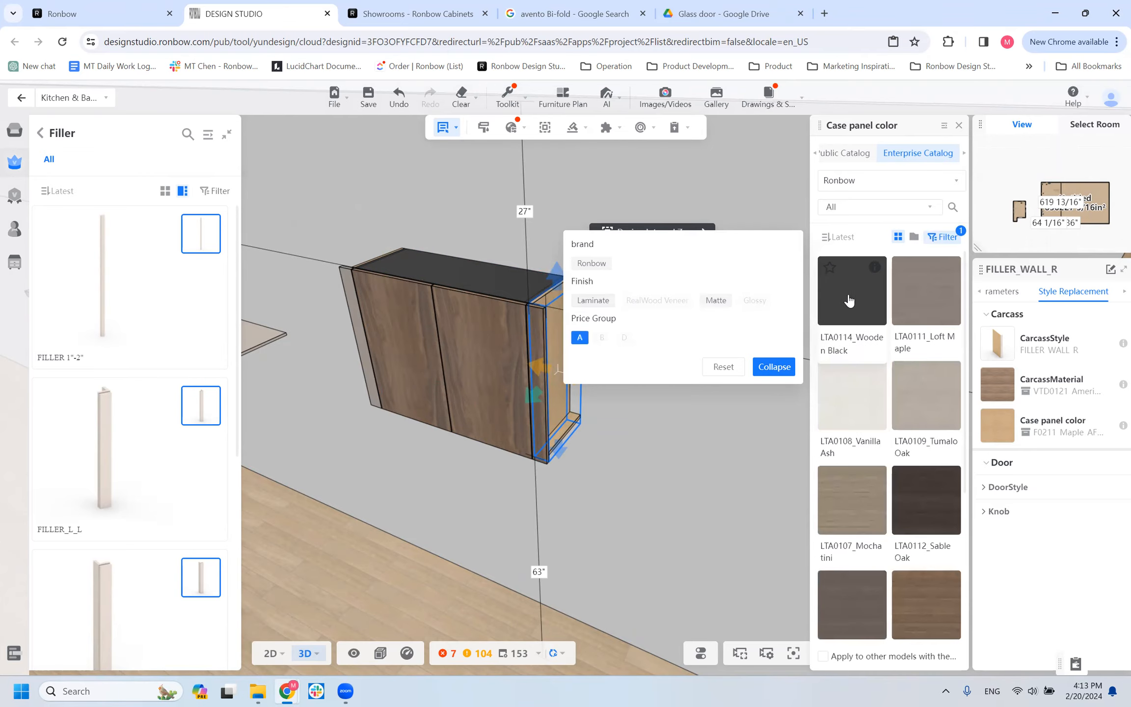
{"action": "left_click", "coordinate": [849, 301]}
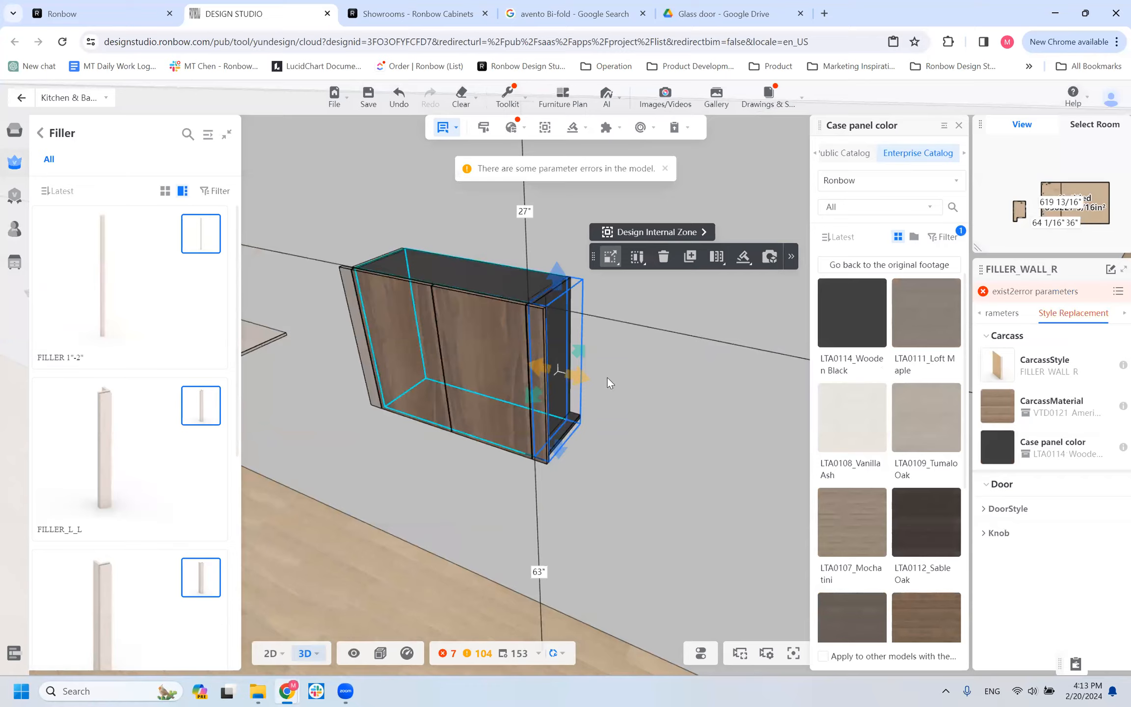
Deselect the filler and inspect the recolored wall cabinet from below and from its side.
{"action": "left_click_drag", "start_coordinate": [628, 437], "coordinate": [772, 405]}
{"action": "left_click", "coordinate": [603, 587]}
{"action": "left_click_drag", "start_coordinate": [505, 607], "coordinate": [674, 586]}
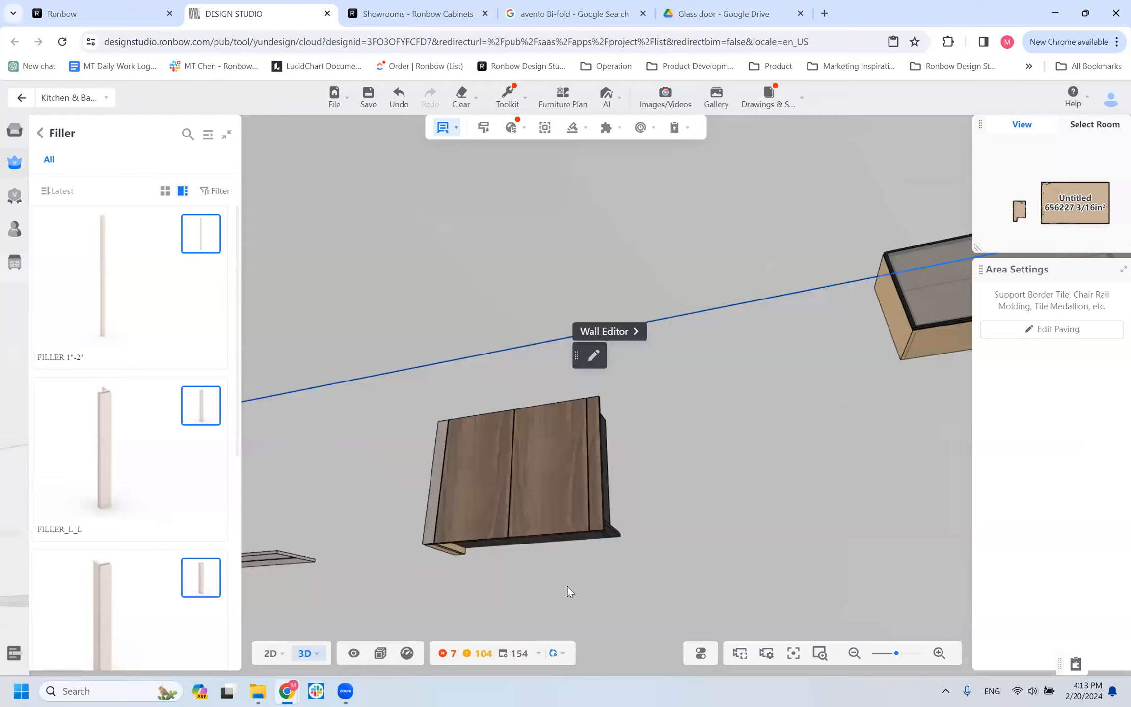
{"action": "left_click_drag", "start_coordinate": [543, 604], "coordinate": [550, 606]}
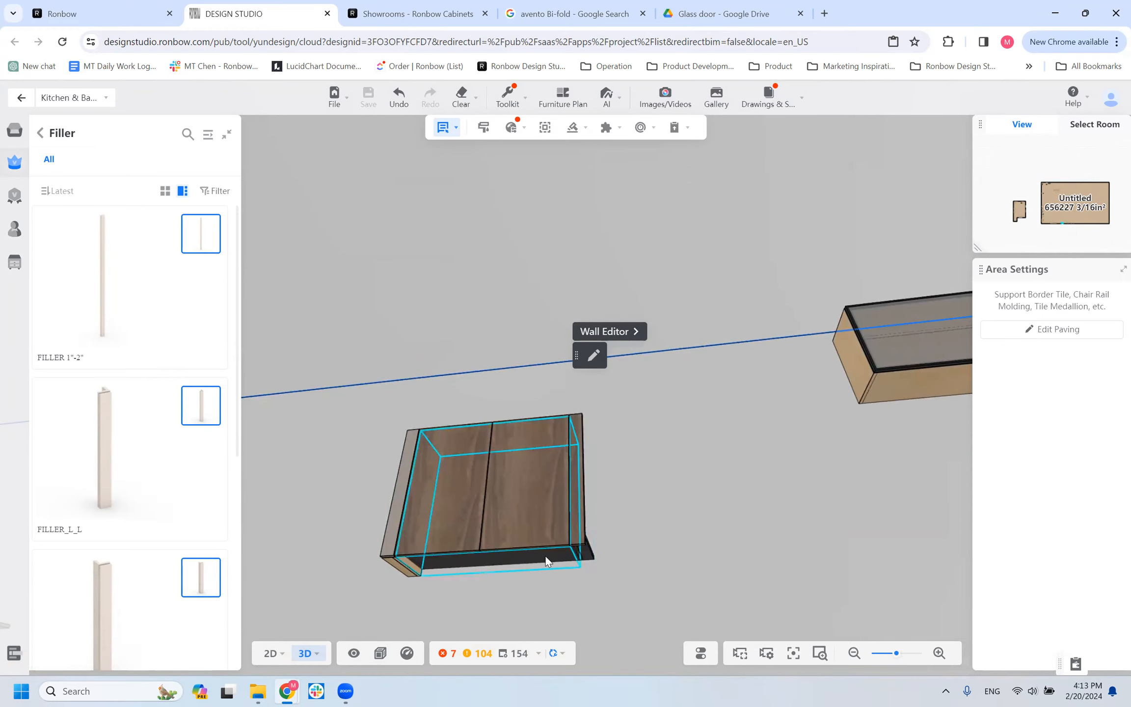
{"action": "left_click_drag", "start_coordinate": [619, 593], "coordinate": [618, 594]}
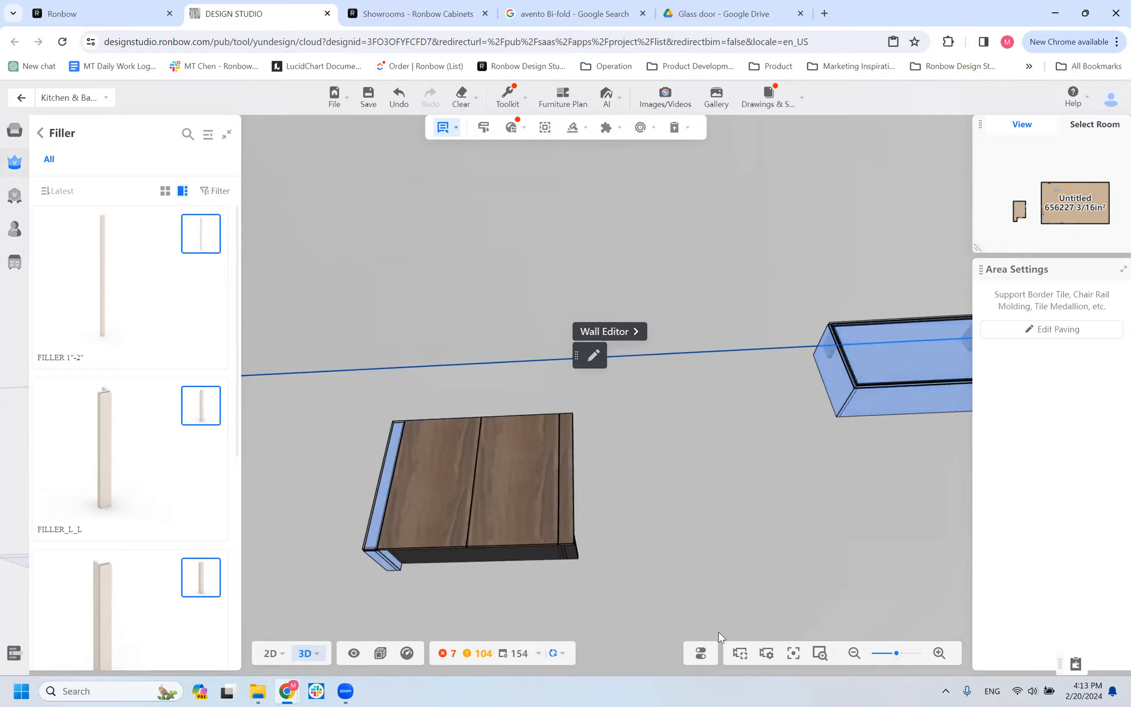
{"action": "left_click_drag", "start_coordinate": [672, 541], "coordinate": [526, 610]}
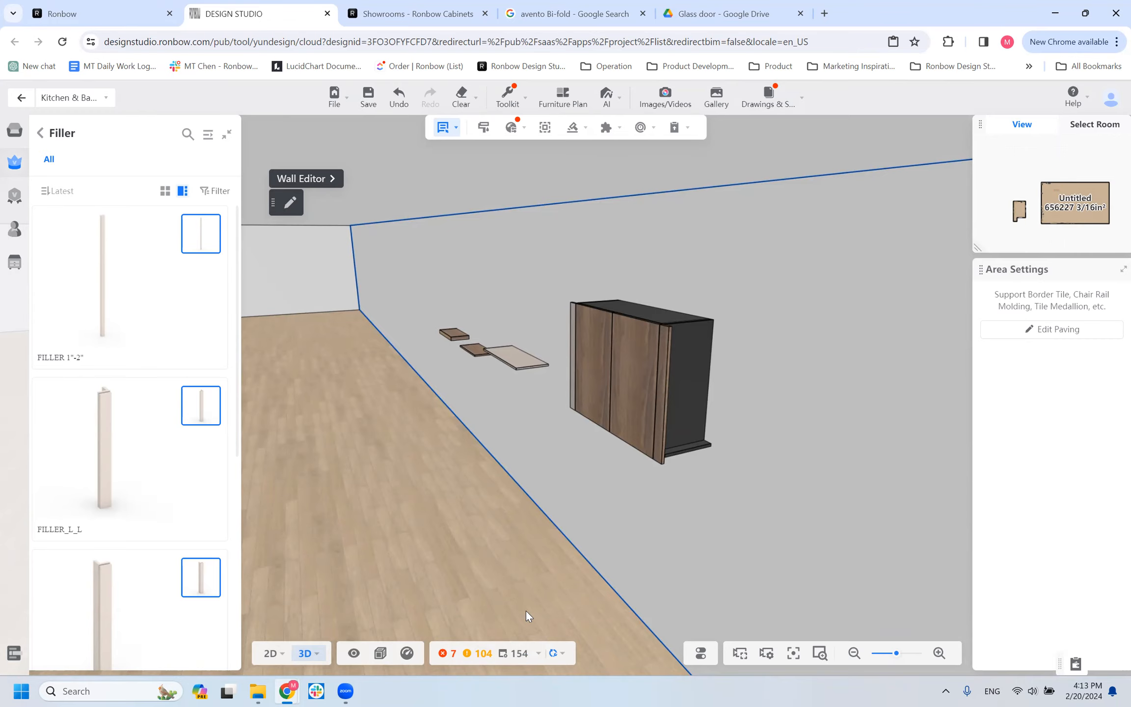
Leave the general Filler catalog and open the Filler/Molding collection for wall cabinets.
{"action": "scroll", "coordinate": [142, 417], "scroll_direction": "down", "scroll_amount": 6}
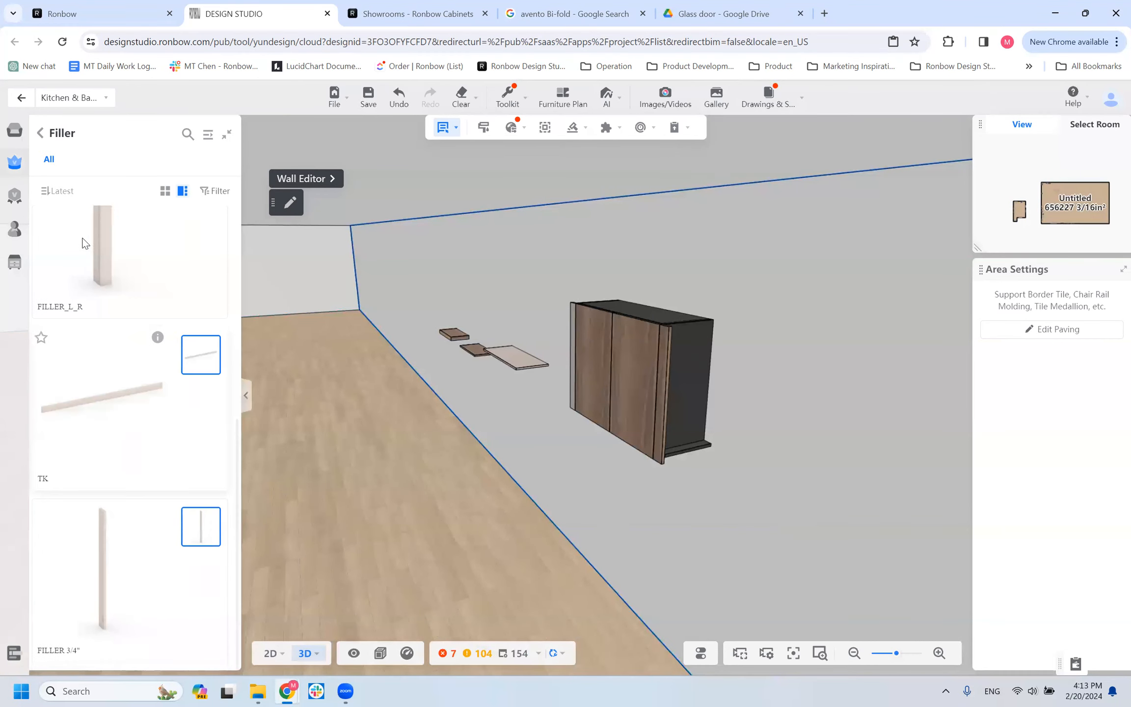
{"action": "left_click", "coordinate": [41, 135]}
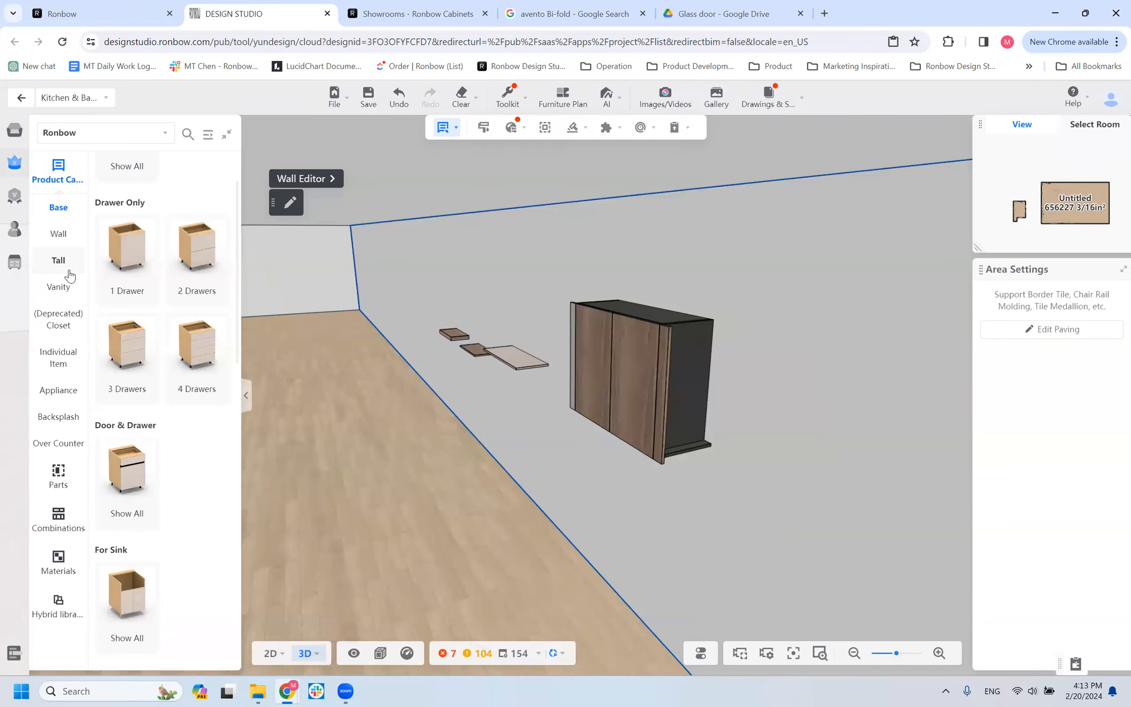
{"action": "left_click", "coordinate": [58, 235]}
{"action": "scroll", "coordinate": [130, 565], "scroll_direction": "down", "scroll_amount": 5}
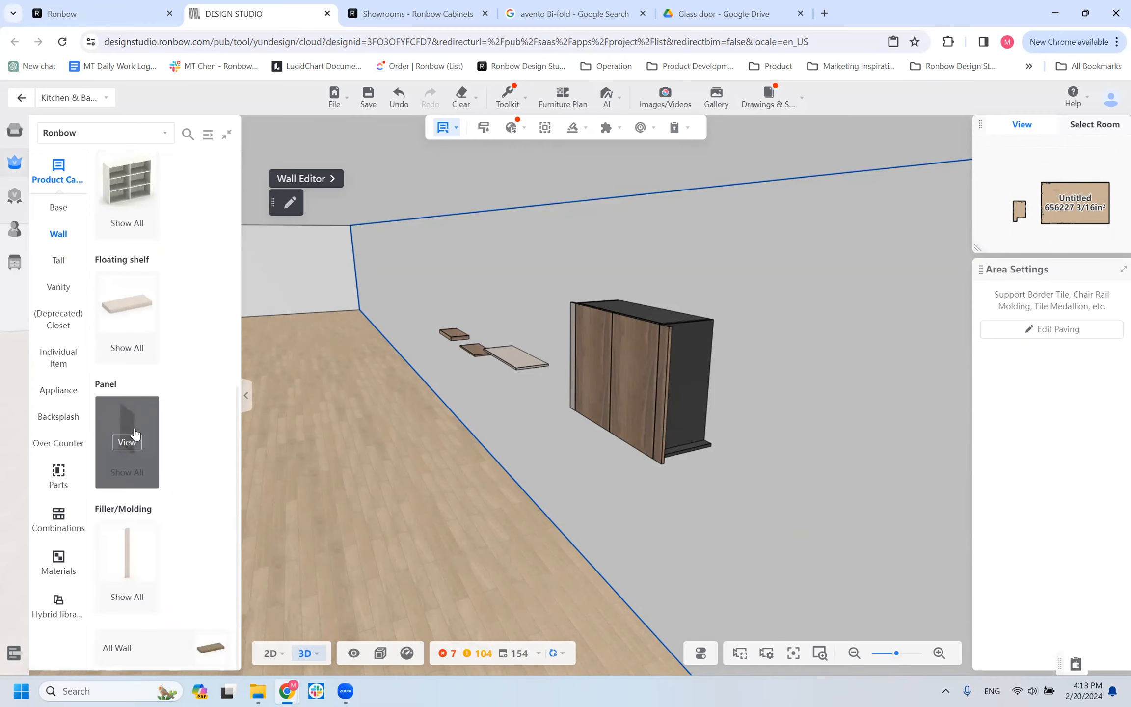
{"action": "left_click", "coordinate": [135, 548]}
{"action": "mouse_move", "coordinate": [465, 488]}
{"action": "left_mouse_down"}
{"action": "mouse_move", "coordinate": [396, 492]}
{"action": "mouse_move", "coordinate": [462, 485]}
{"action": "mouse_move", "coordinate": [452, 489]}
{"action": "left_mouse_up"}
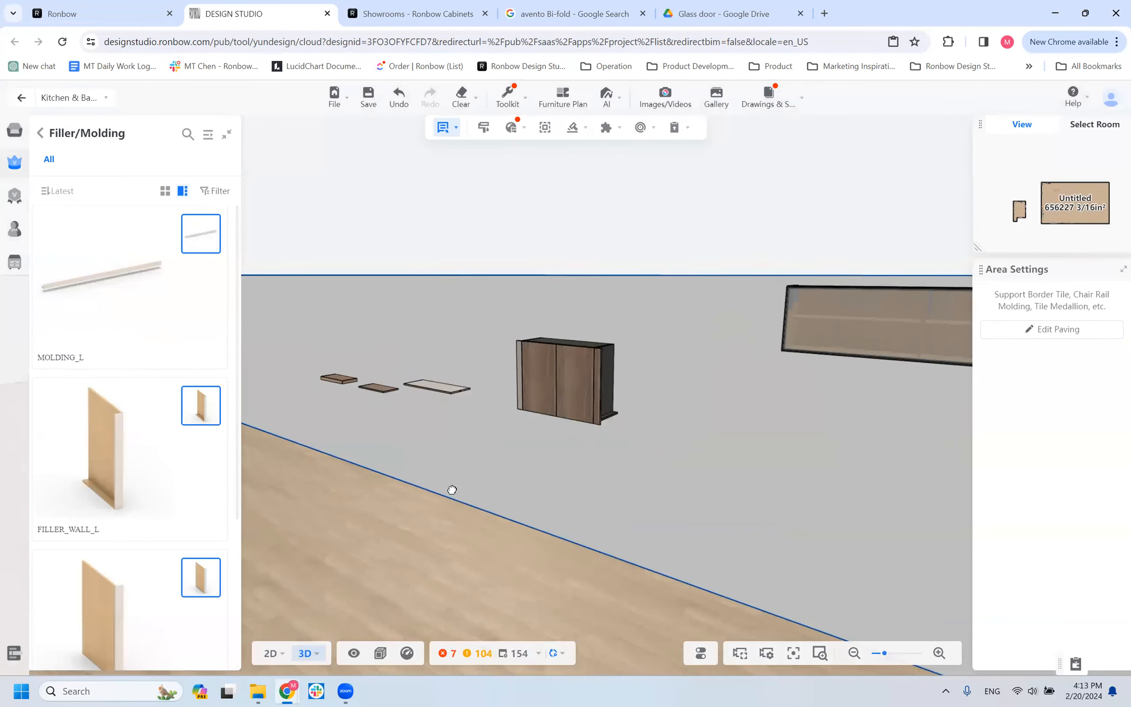
Inspect the right filler and the adjoining wall cabinet, comparing their assigned styles and materials.
{"action": "left_click", "coordinate": [607, 374]}
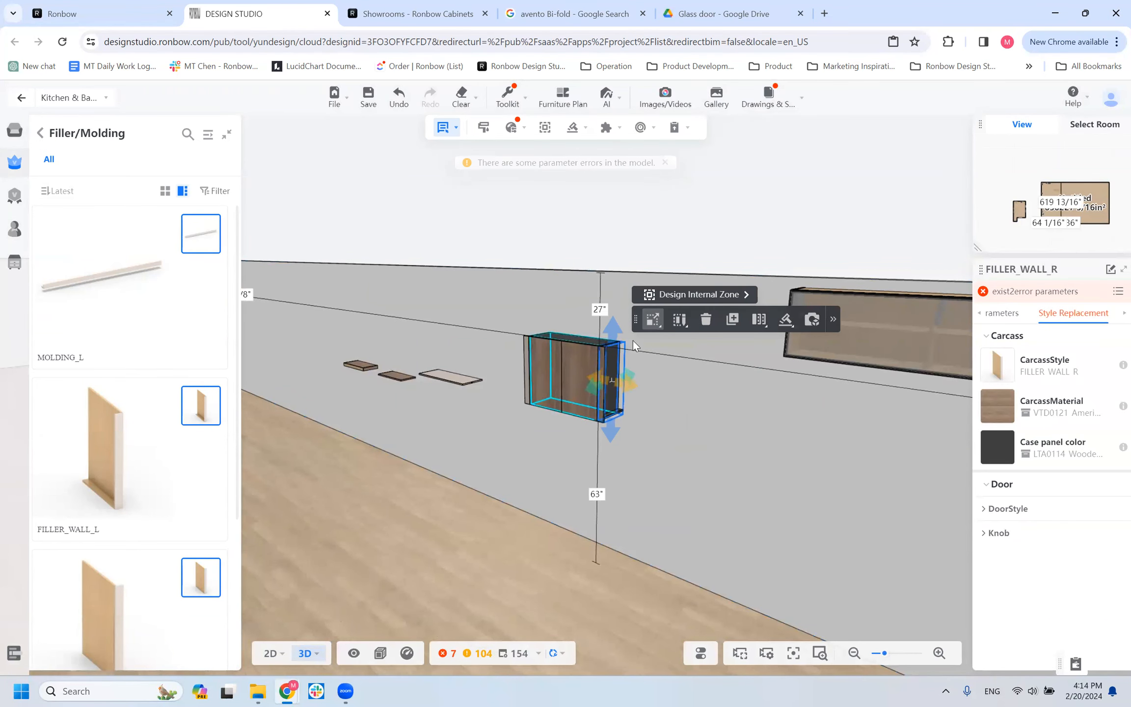
{"action": "scroll", "coordinate": [666, 450], "scroll_direction": "up", "scroll_amount": 2}
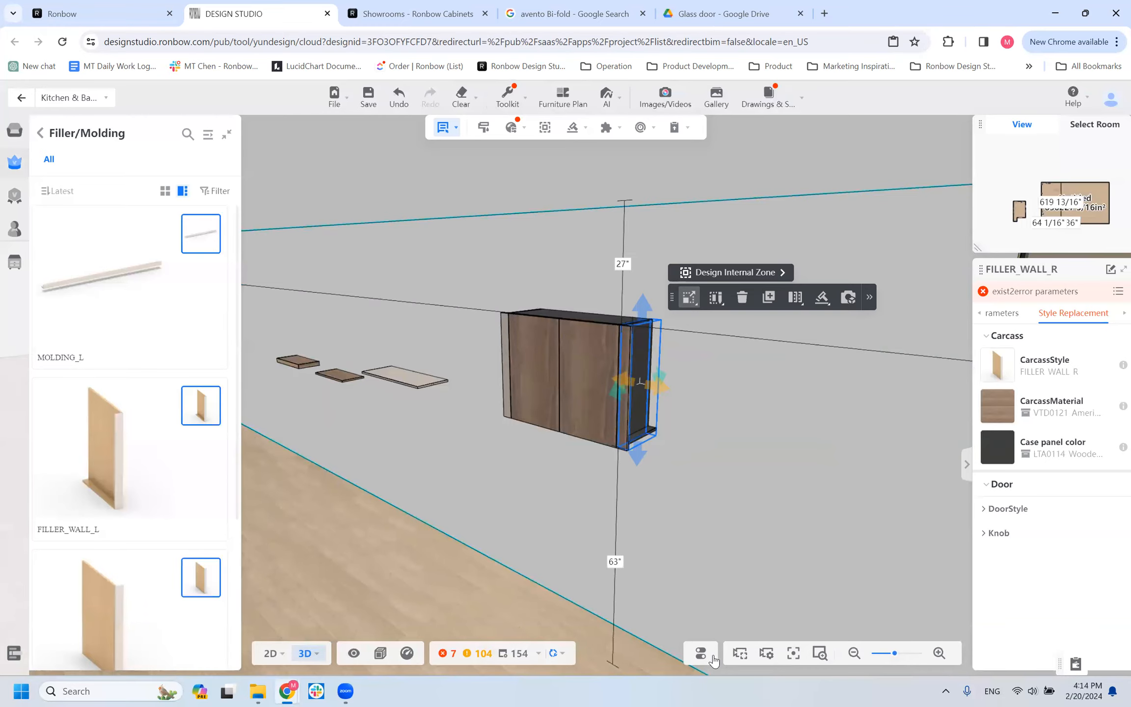
{"action": "scroll", "coordinate": [744, 454], "scroll_direction": "down", "scroll_amount": 5}
{"action": "scroll", "coordinate": [744, 461], "scroll_direction": "up", "scroll_amount": 3}
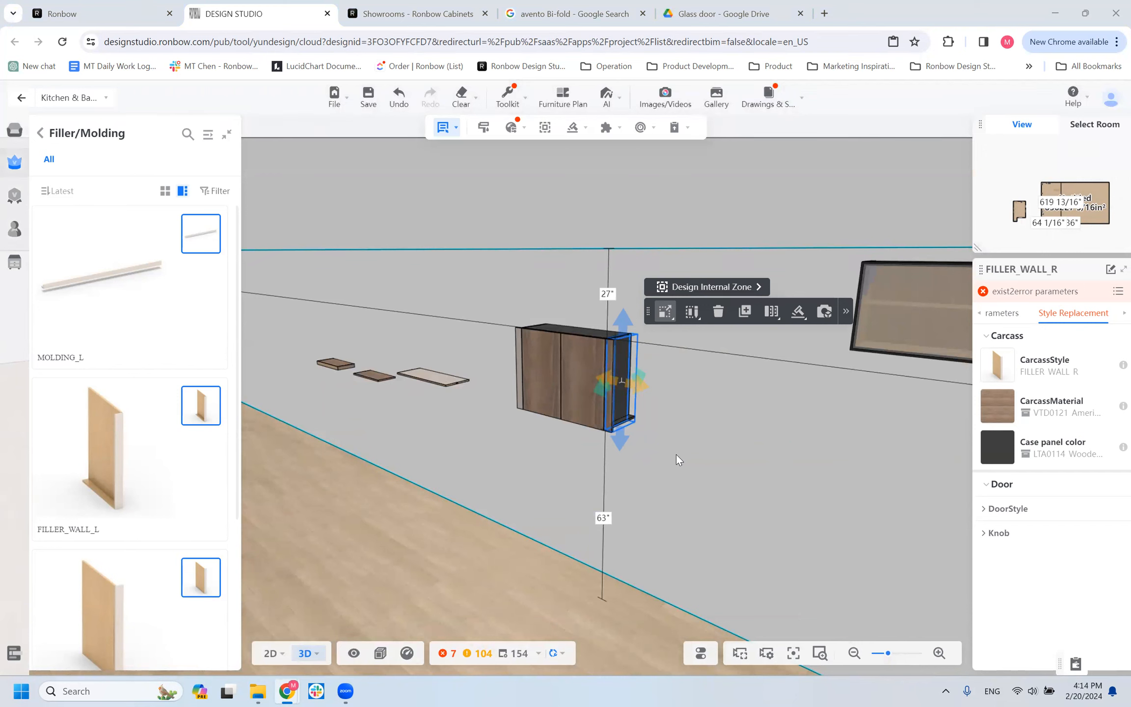
{"action": "scroll", "coordinate": [693, 443], "scroll_direction": "up", "scroll_amount": 3}
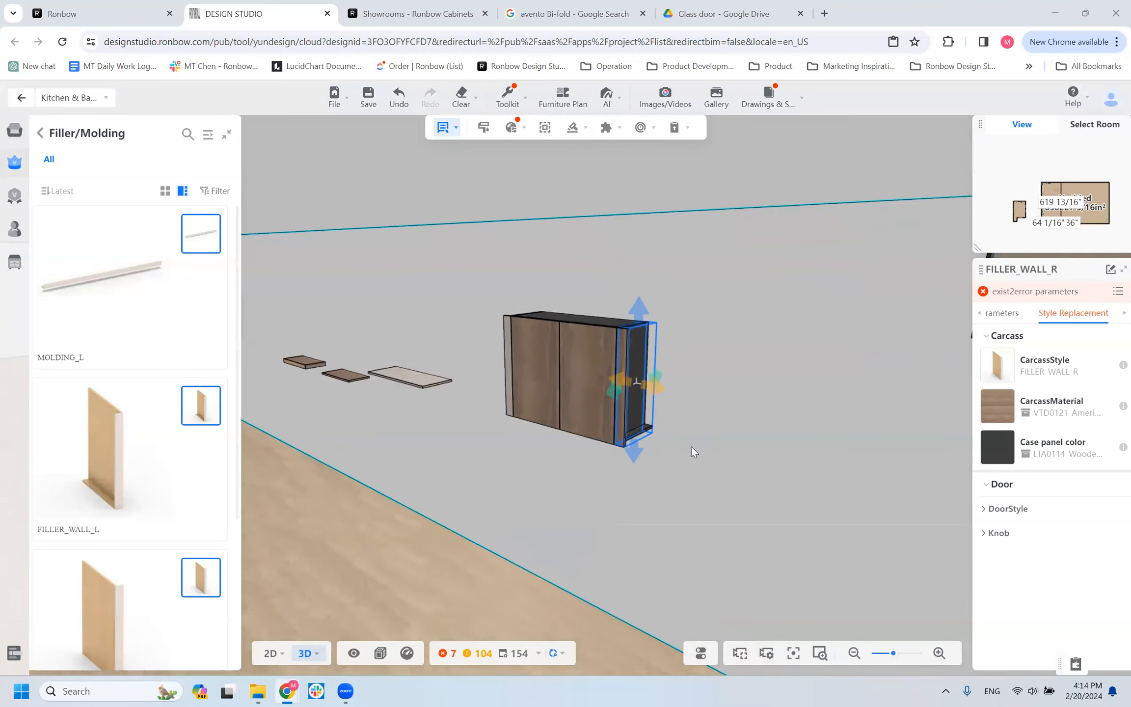
{"action": "left_click", "coordinate": [596, 330]}
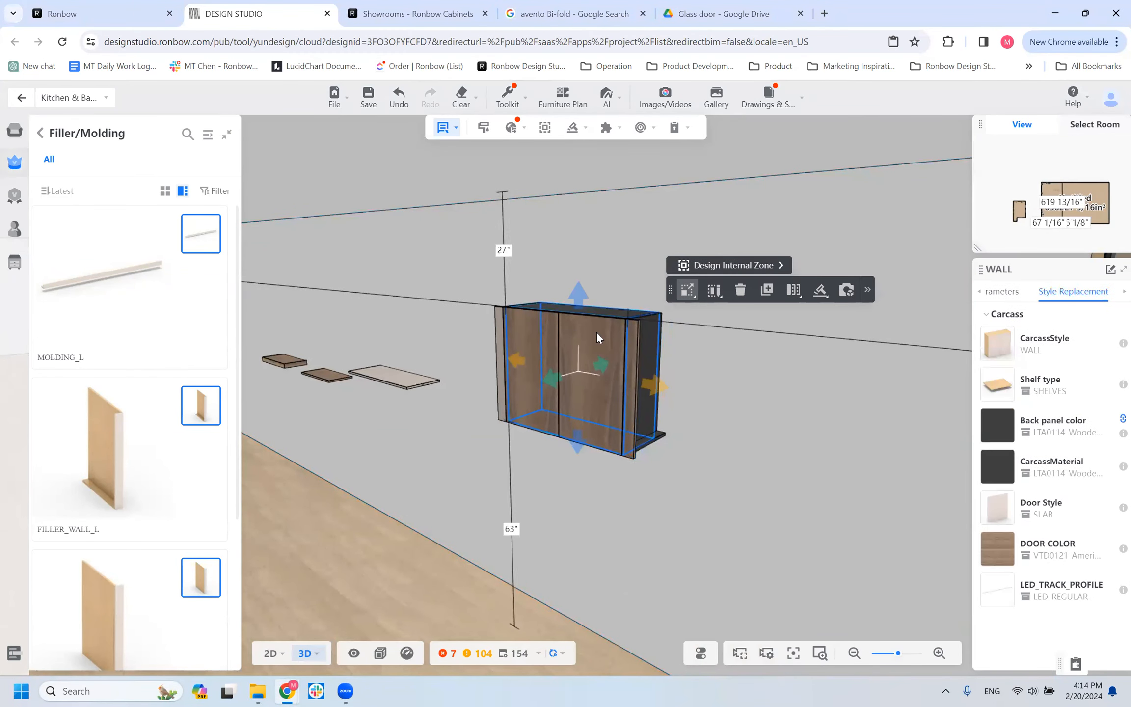
{"action": "left_click", "coordinate": [643, 374]}
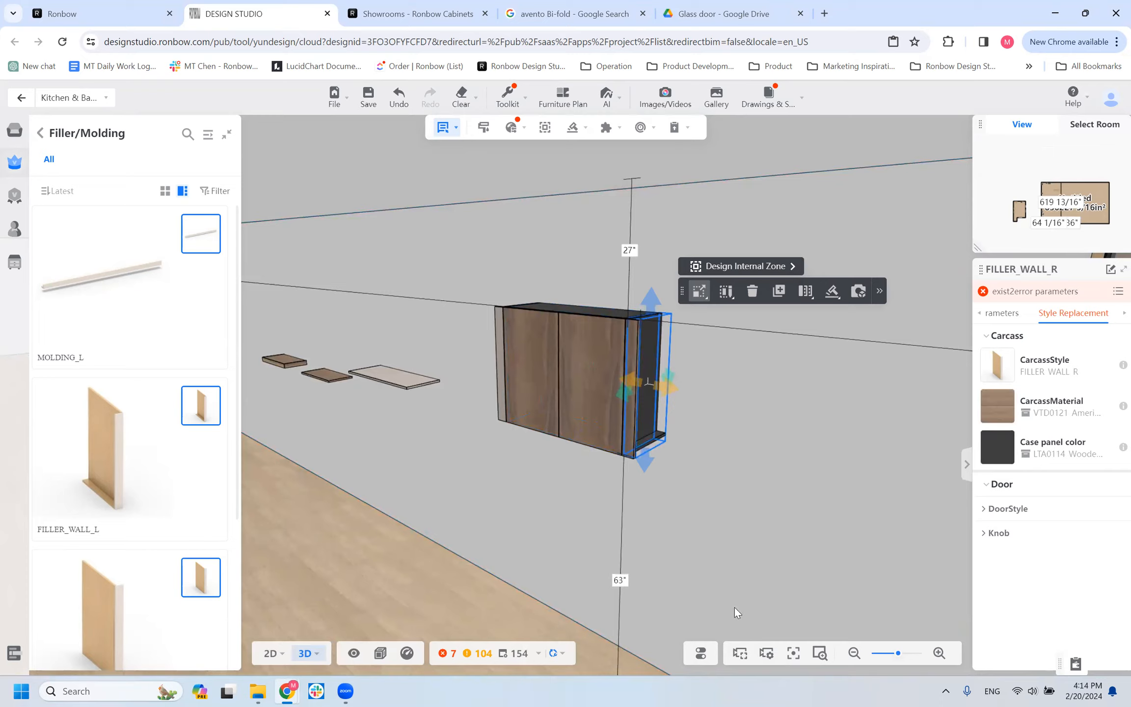
{"action": "mouse_move", "coordinate": [687, 656]}
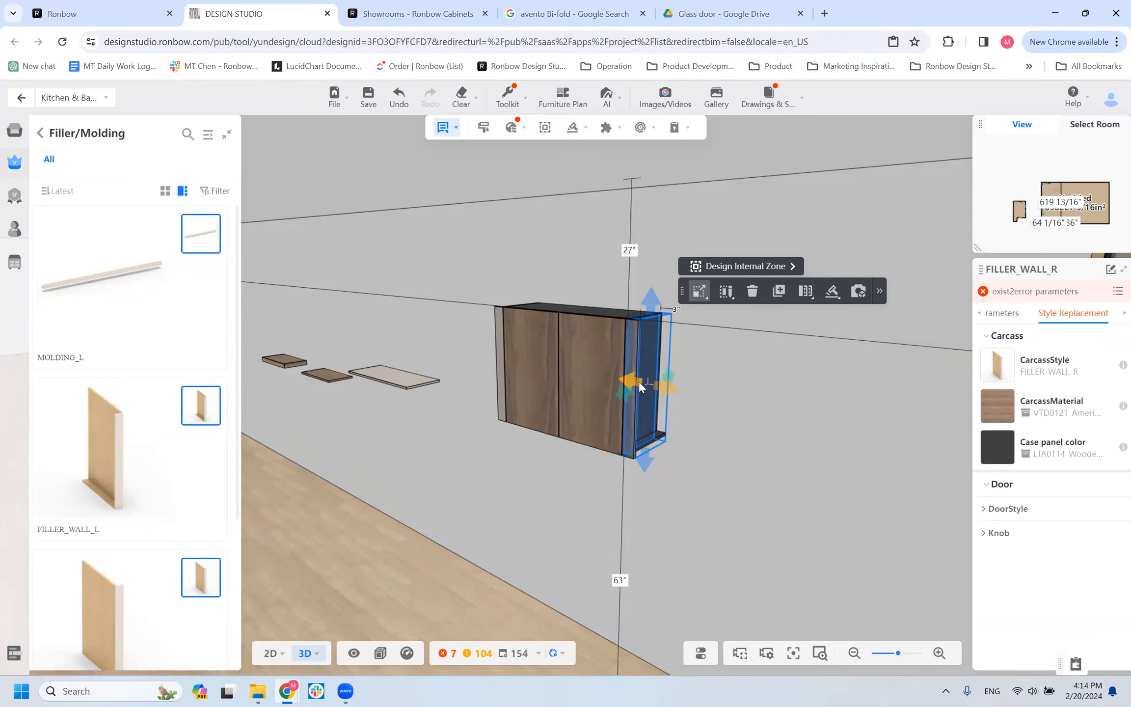
Browse the Price Group A case panel colors available for the right wall filler, leaving its current color applied.
{"action": "left_click", "coordinate": [1007, 454]}
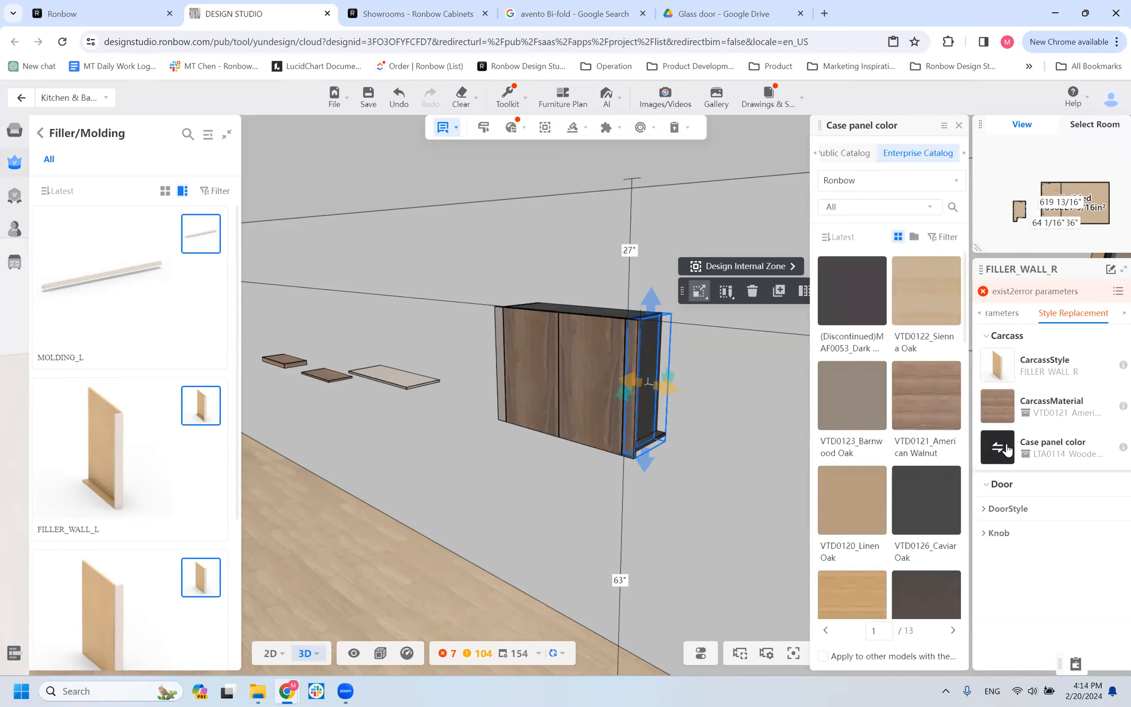
{"action": "left_click", "coordinate": [947, 237]}
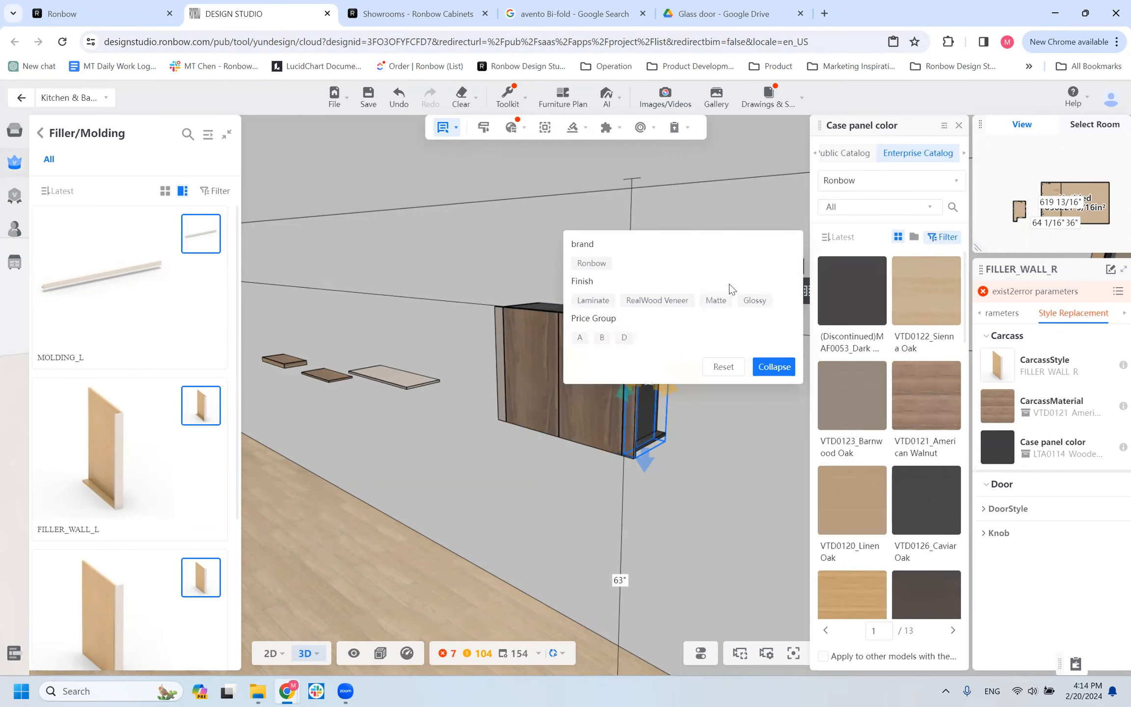
{"action": "left_click", "coordinate": [580, 338]}
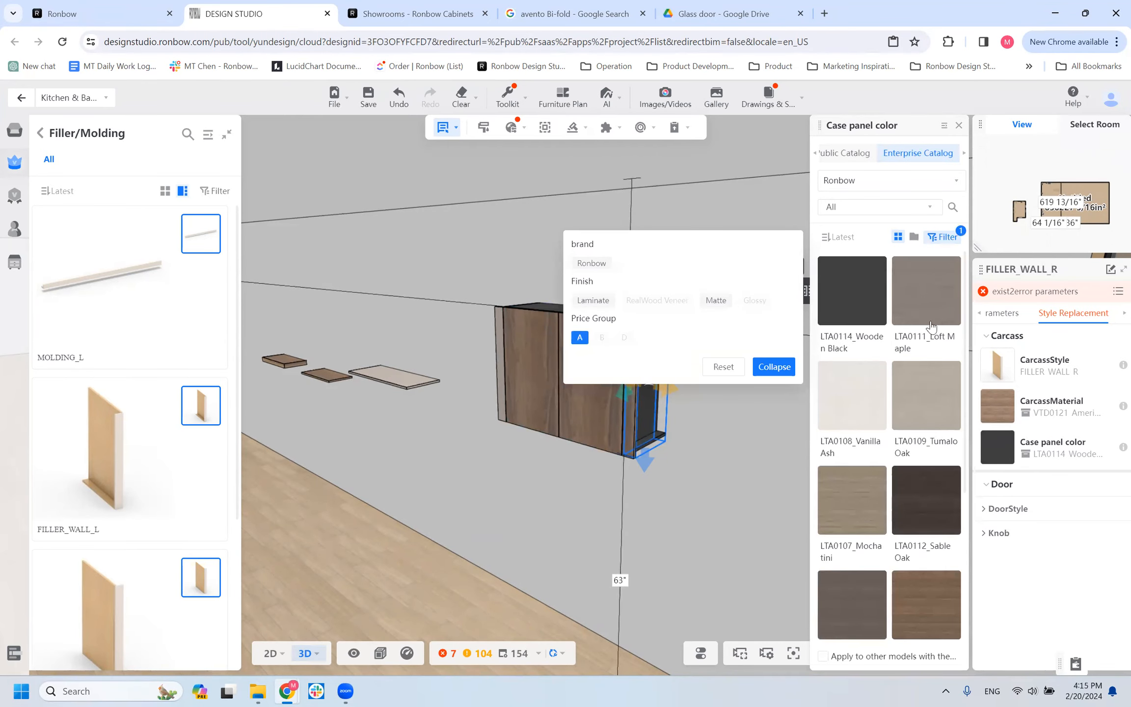
{"action": "scroll", "coordinate": [932, 326], "scroll_direction": "down", "scroll_amount": 4}
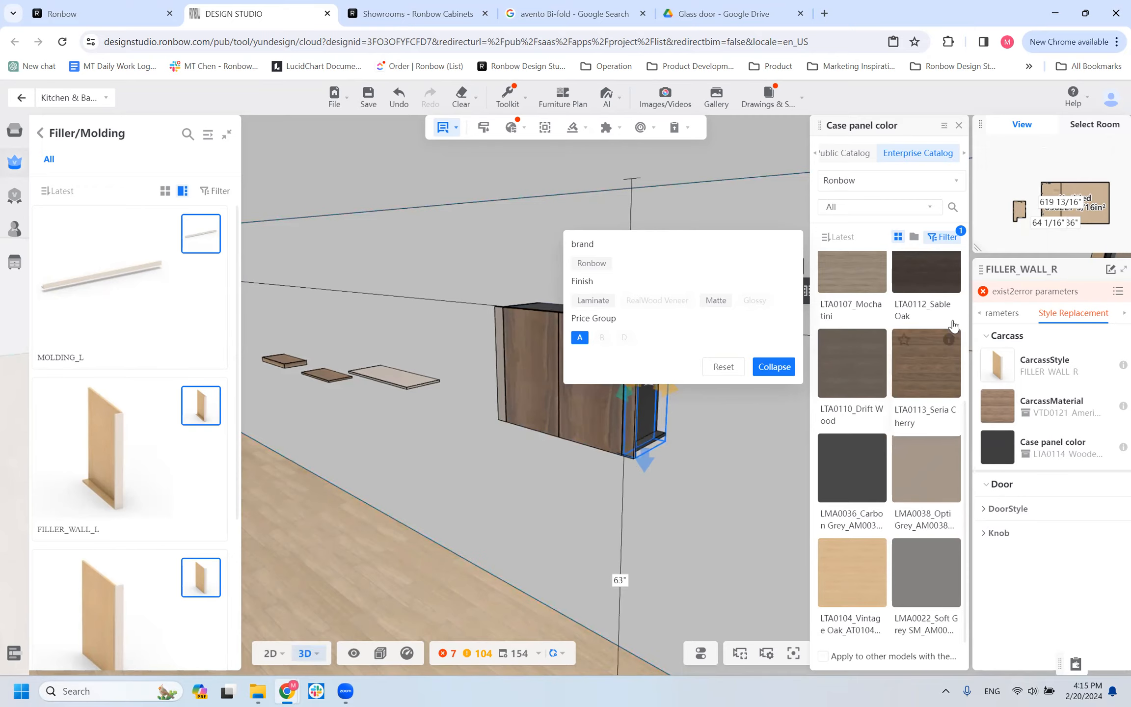
{"action": "scroll", "coordinate": [881, 559], "scroll_direction": "down", "scroll_amount": 1}
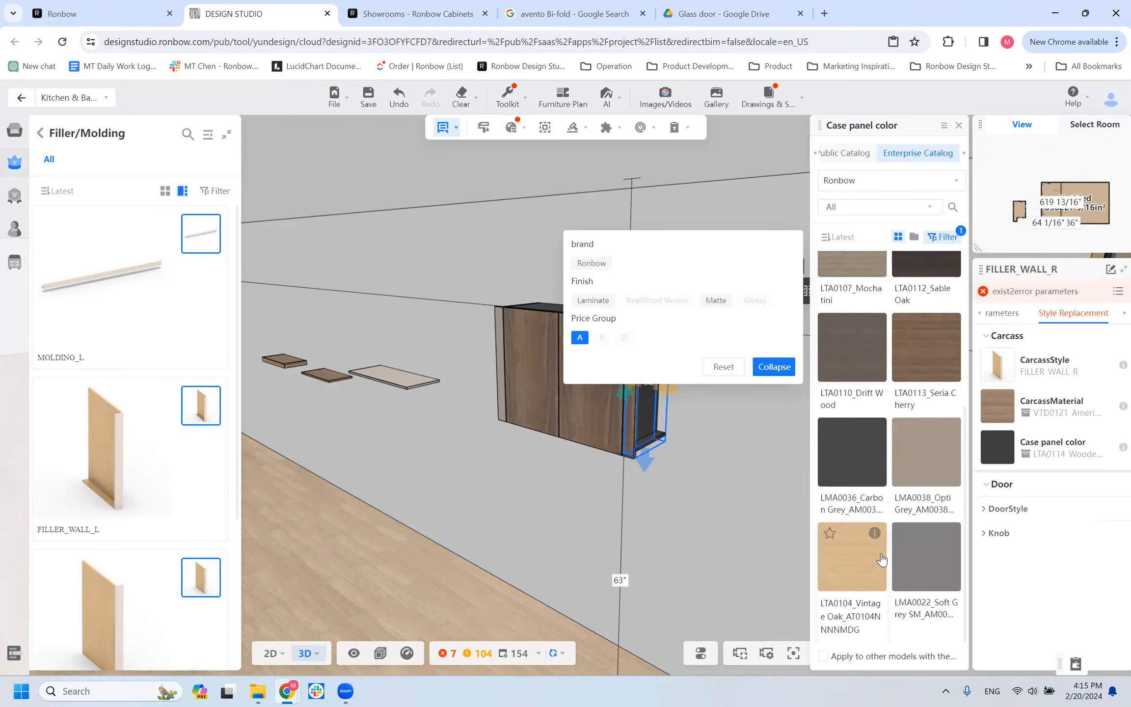
{"action": "left_click", "coordinate": [684, 528]}
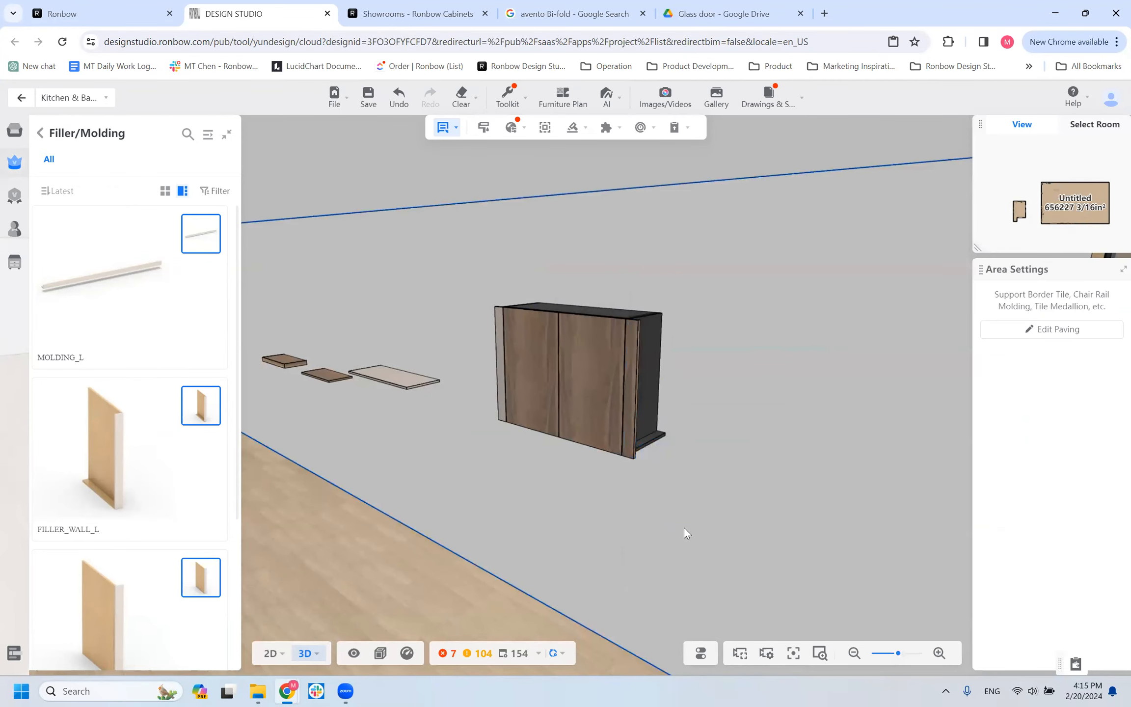
Place a MOLDING_L from the Filler/Molding collection on the floor in front of the wall, below the wall cabinet.
{"action": "left_click_drag", "start_coordinate": [437, 431], "coordinate": [676, 423]}
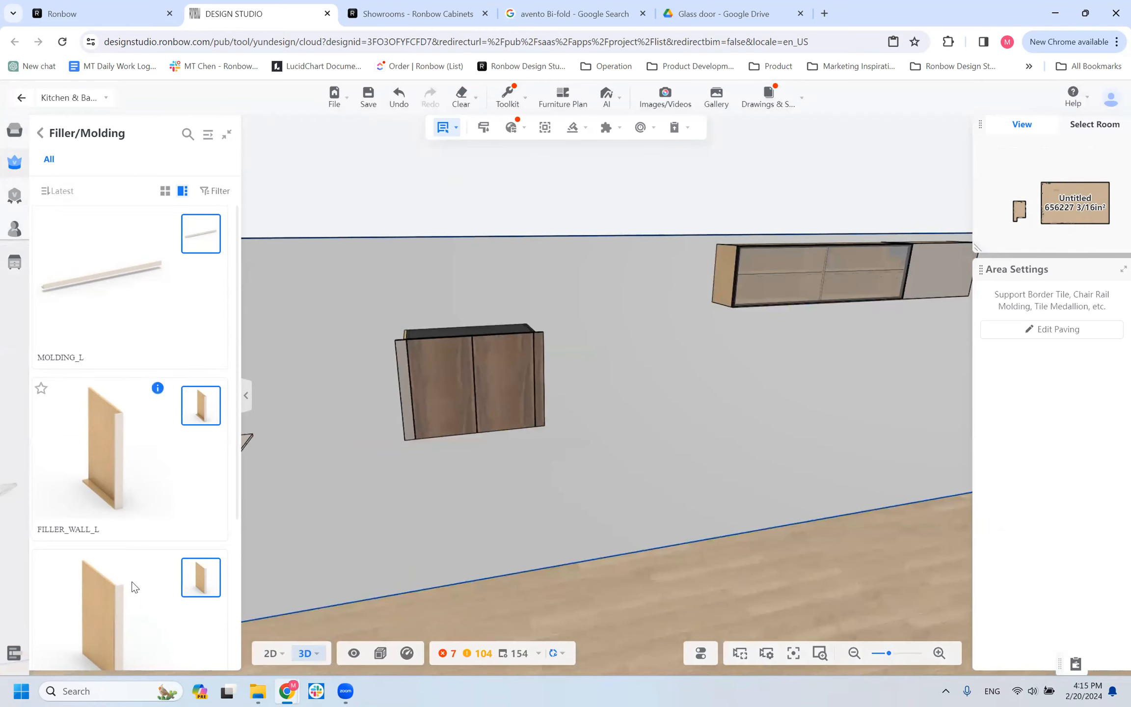
{"action": "scroll", "coordinate": [132, 575], "scroll_direction": "down", "scroll_amount": 5}
{"action": "scroll", "coordinate": [132, 574], "scroll_direction": "up", "scroll_amount": 4}
{"action": "left_click", "coordinate": [72, 298]}
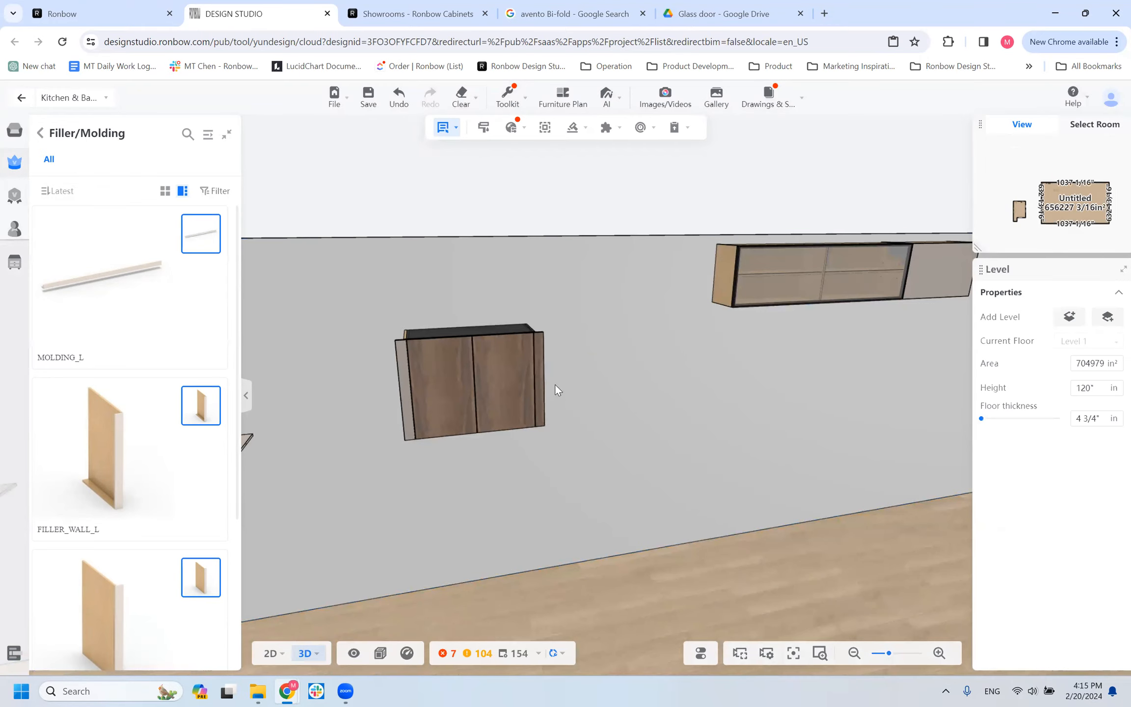
{"action": "left_click", "coordinate": [434, 325]}
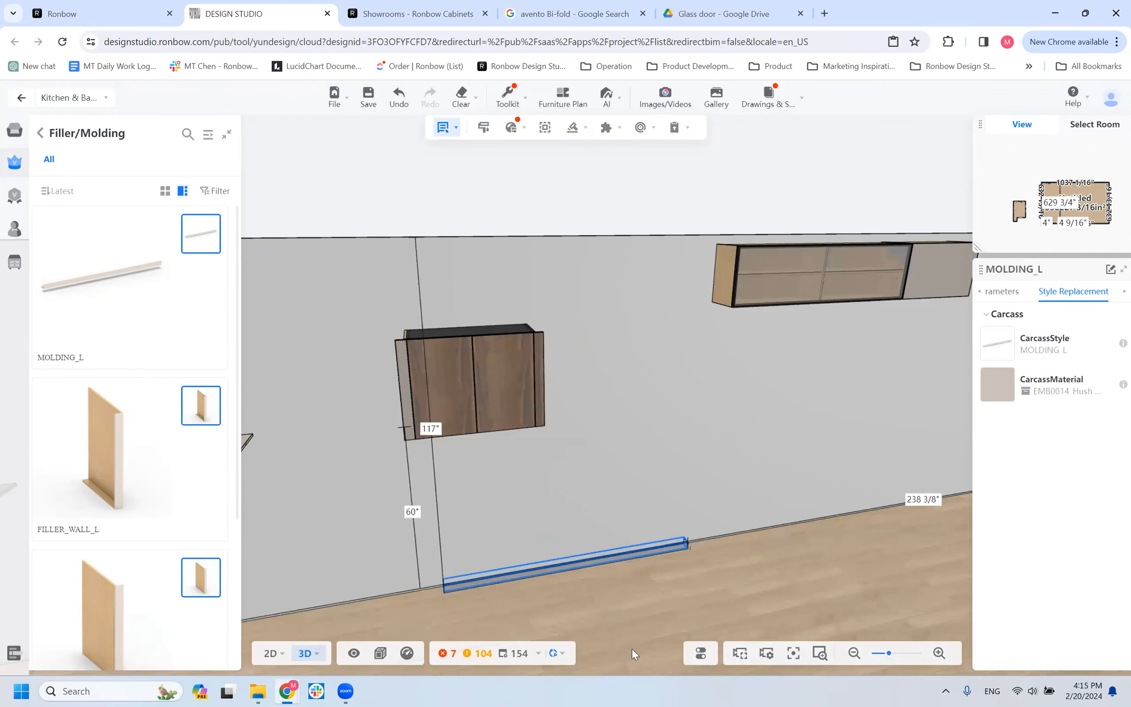
{"action": "left_click", "coordinate": [581, 598]}
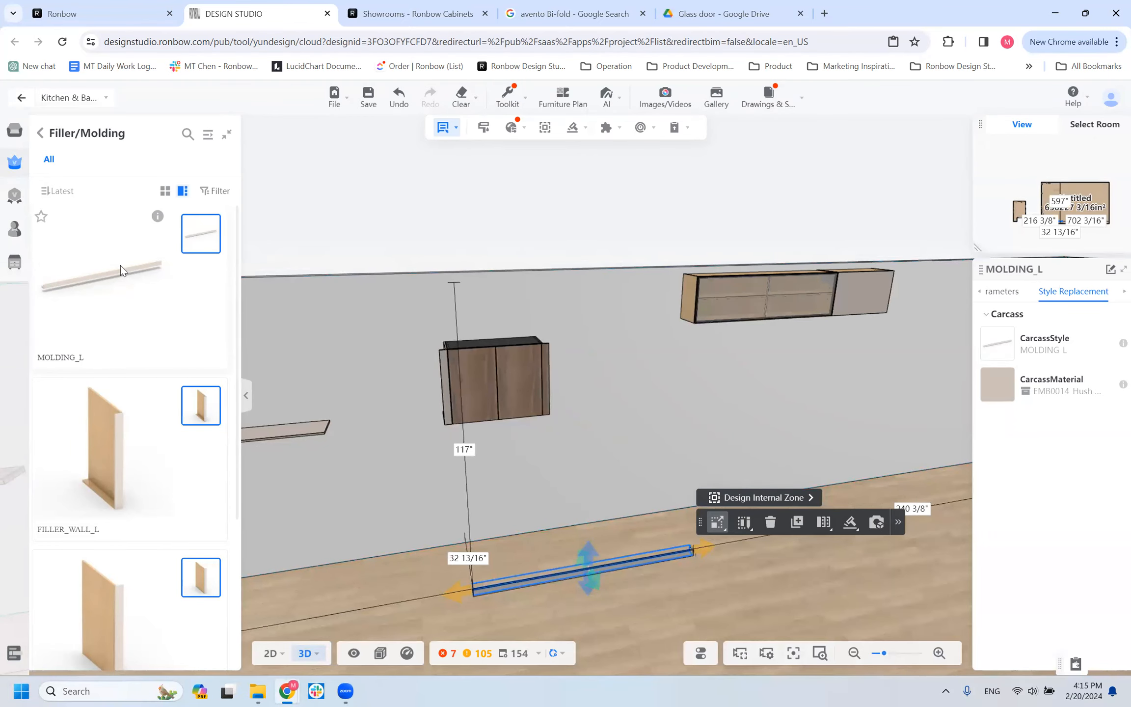
{"action": "scroll", "coordinate": [494, 569], "scroll_direction": "up", "scroll_amount": 1}
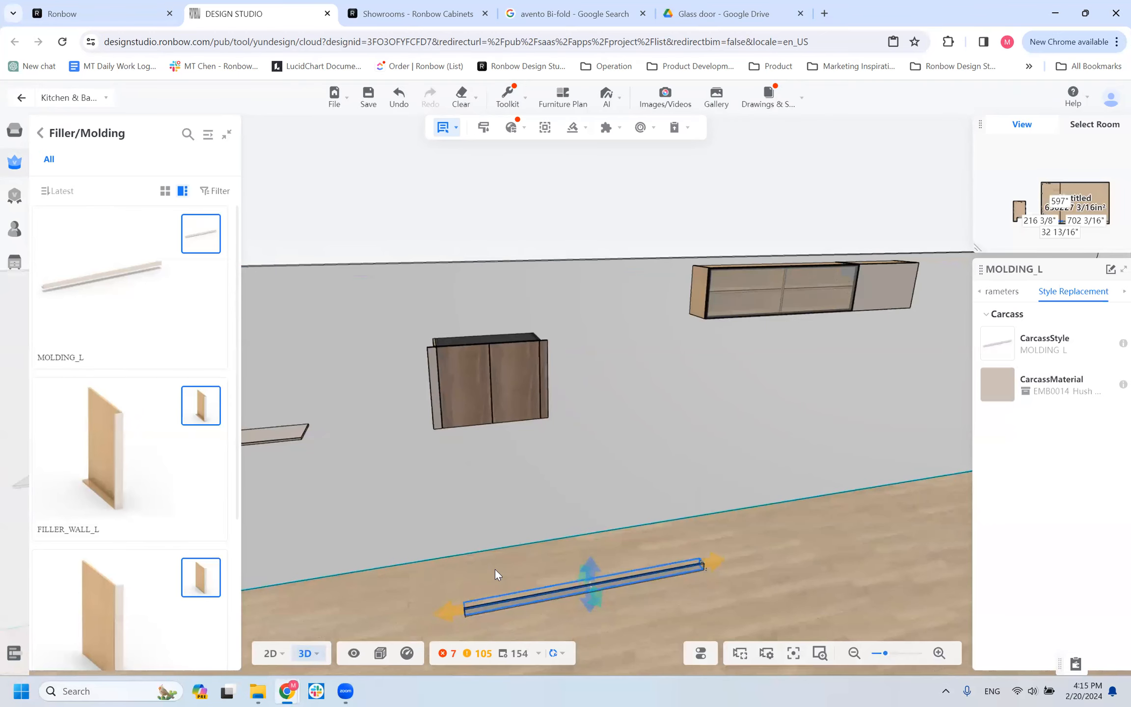
{"action": "scroll", "coordinate": [495, 569], "scroll_direction": "down", "scroll_amount": 2}
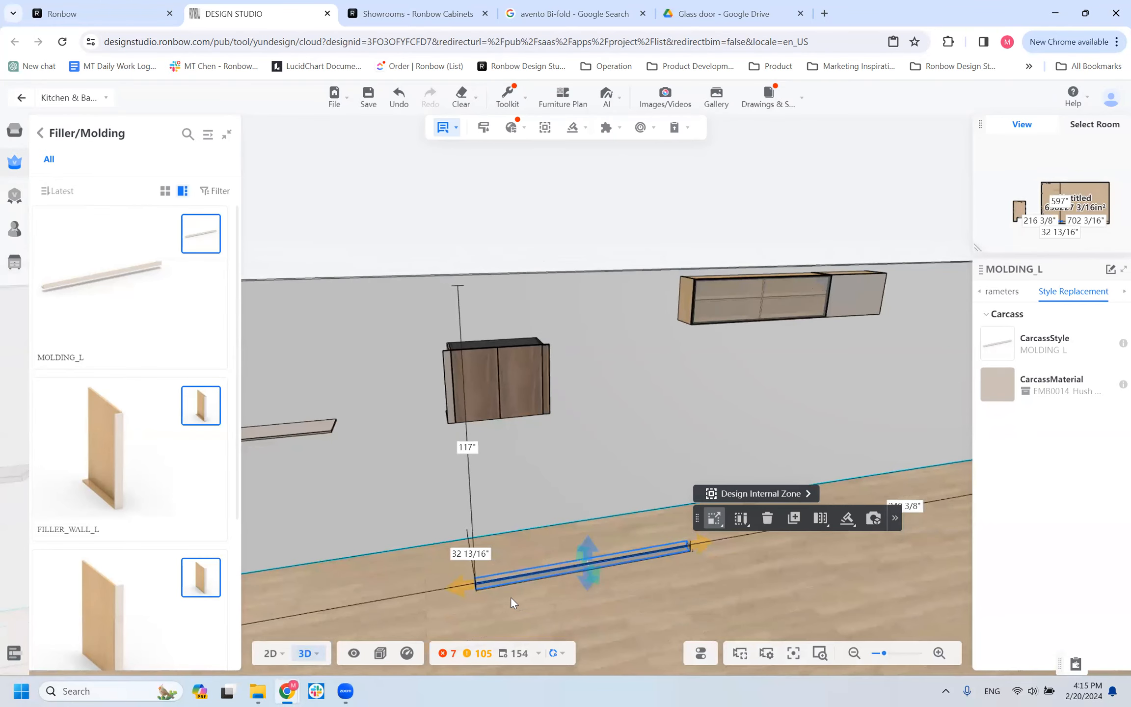
{"action": "scroll", "coordinate": [511, 596], "scroll_direction": "up", "scroll_amount": 1}
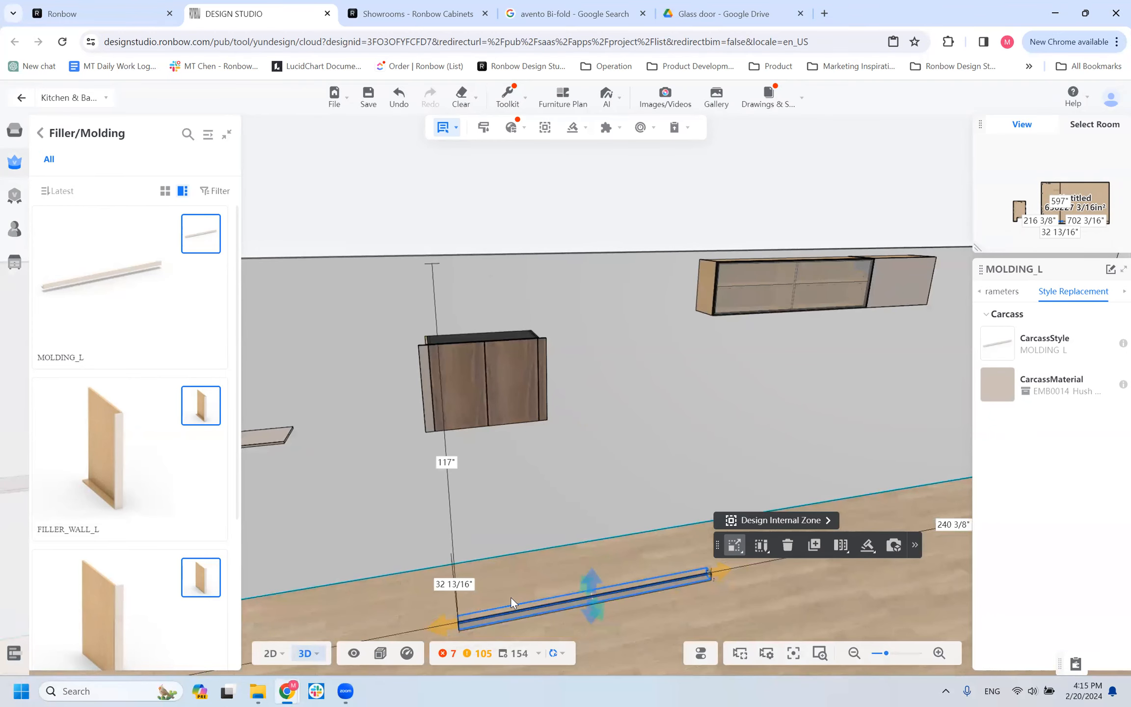
{"action": "scroll", "coordinate": [483, 589], "scroll_direction": "down", "scroll_amount": 1}
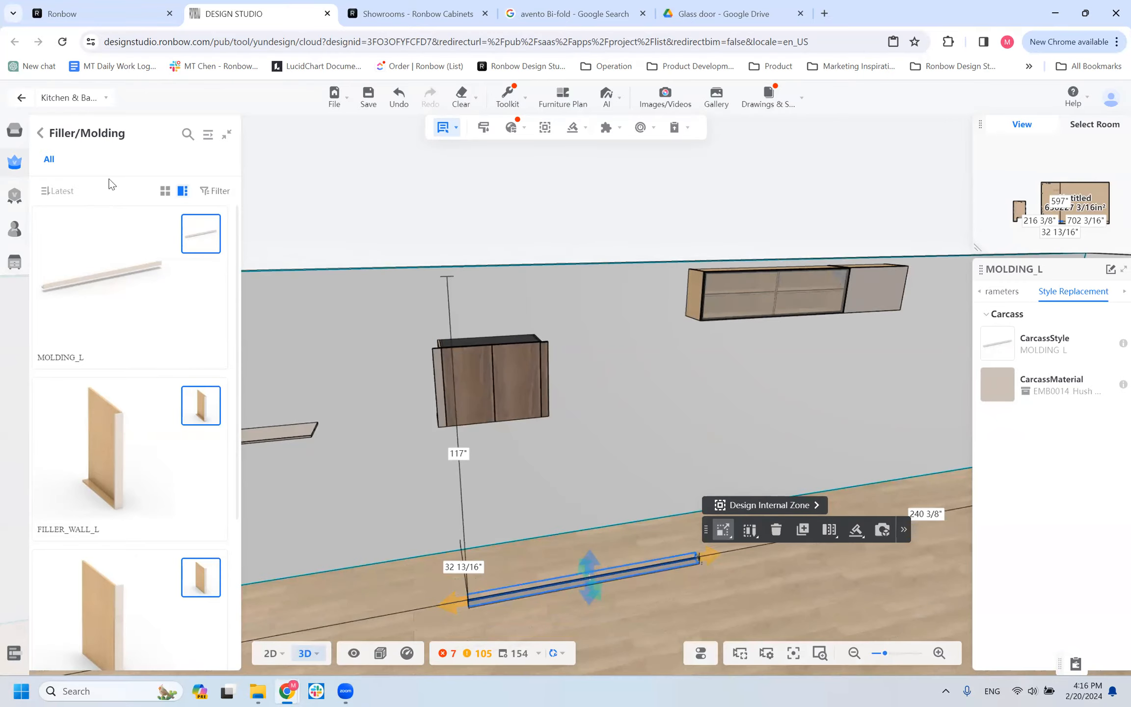
Leave the Filler/Molding collection, look through the Tall cabinet categories and open the With Door/Drawer collection.
{"action": "left_click", "coordinate": [40, 133]}
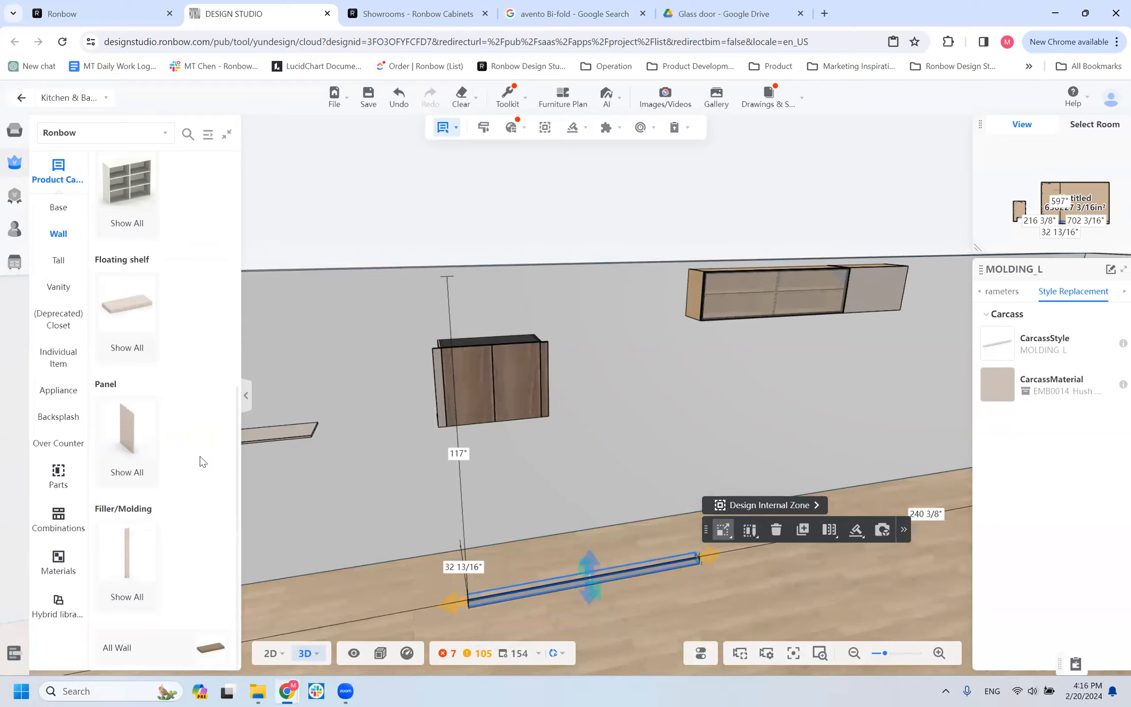
{"action": "left_click", "coordinate": [58, 260]}
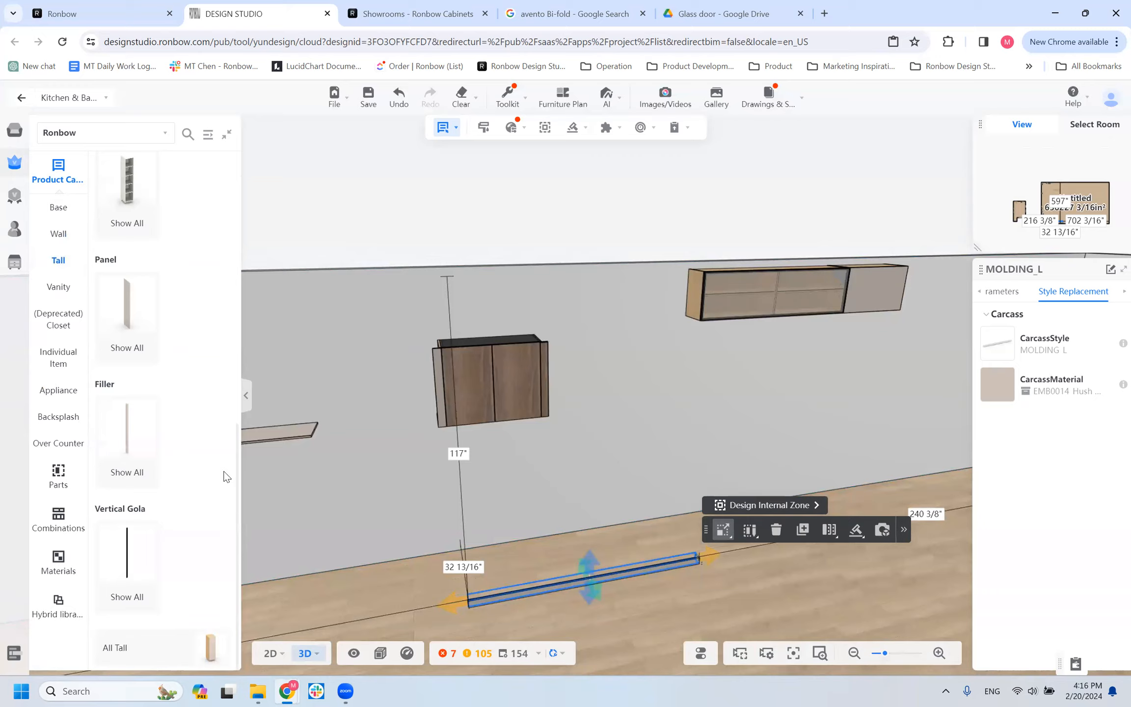
{"action": "scroll", "coordinate": [206, 355], "scroll_direction": "up", "scroll_amount": 10}
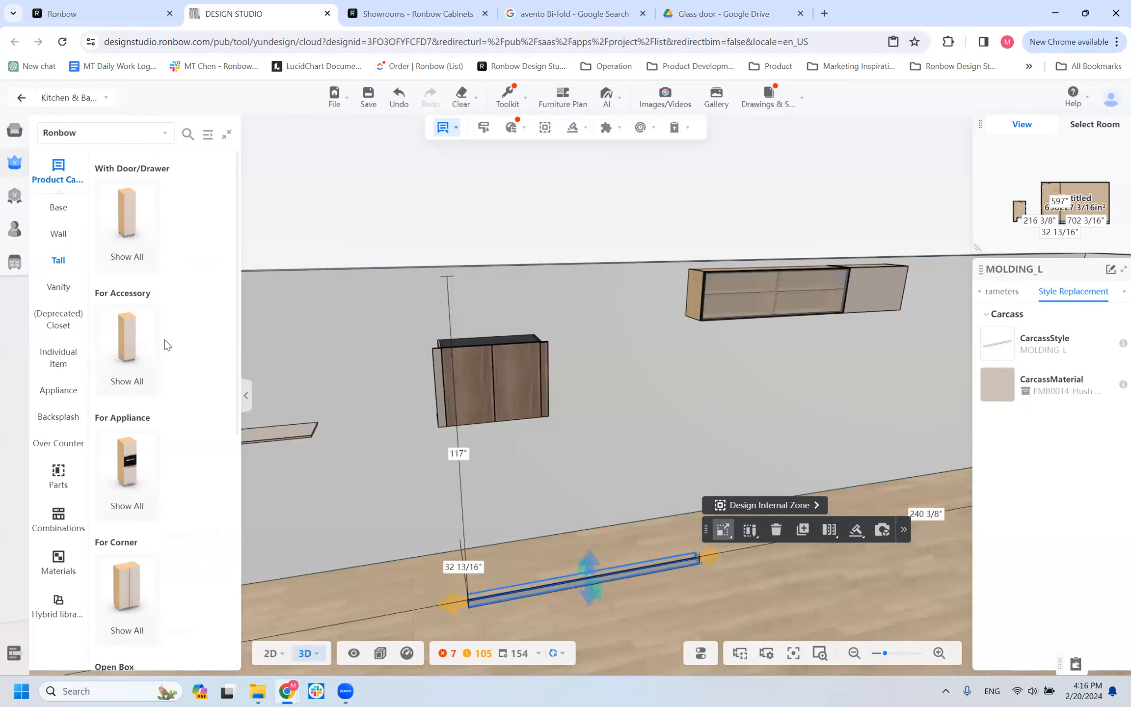
{"action": "scroll", "coordinate": [142, 365], "scroll_direction": "down", "scroll_amount": 10}
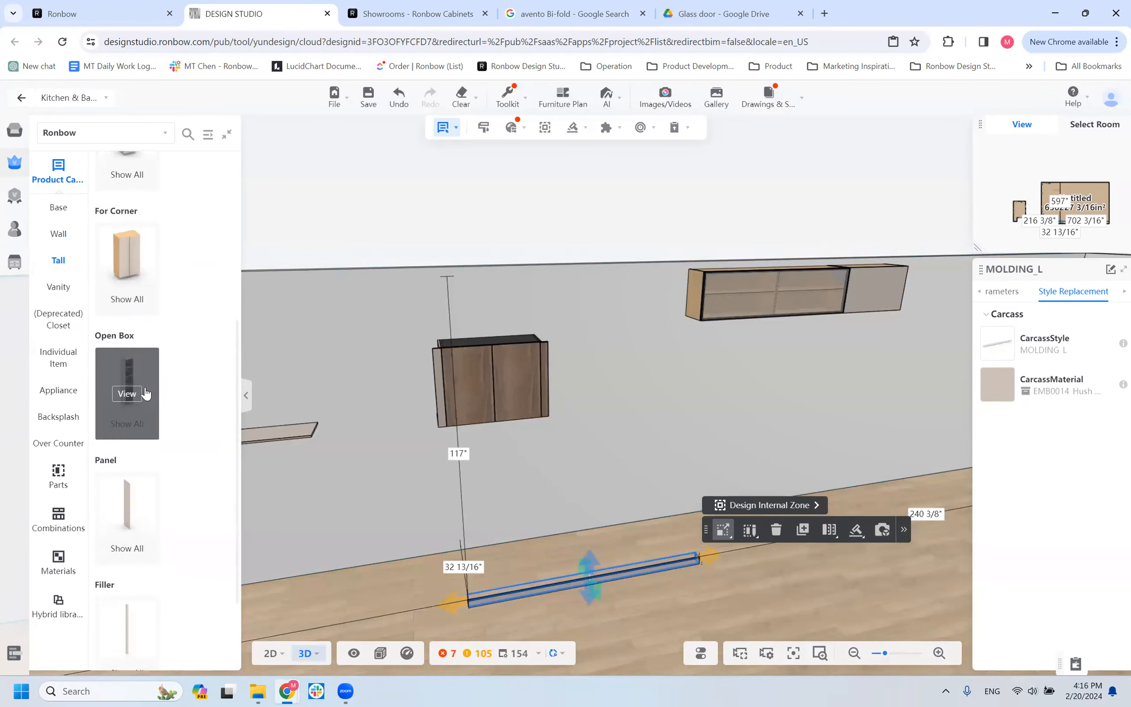
{"action": "scroll", "coordinate": [167, 329], "scroll_direction": "up", "scroll_amount": 10}
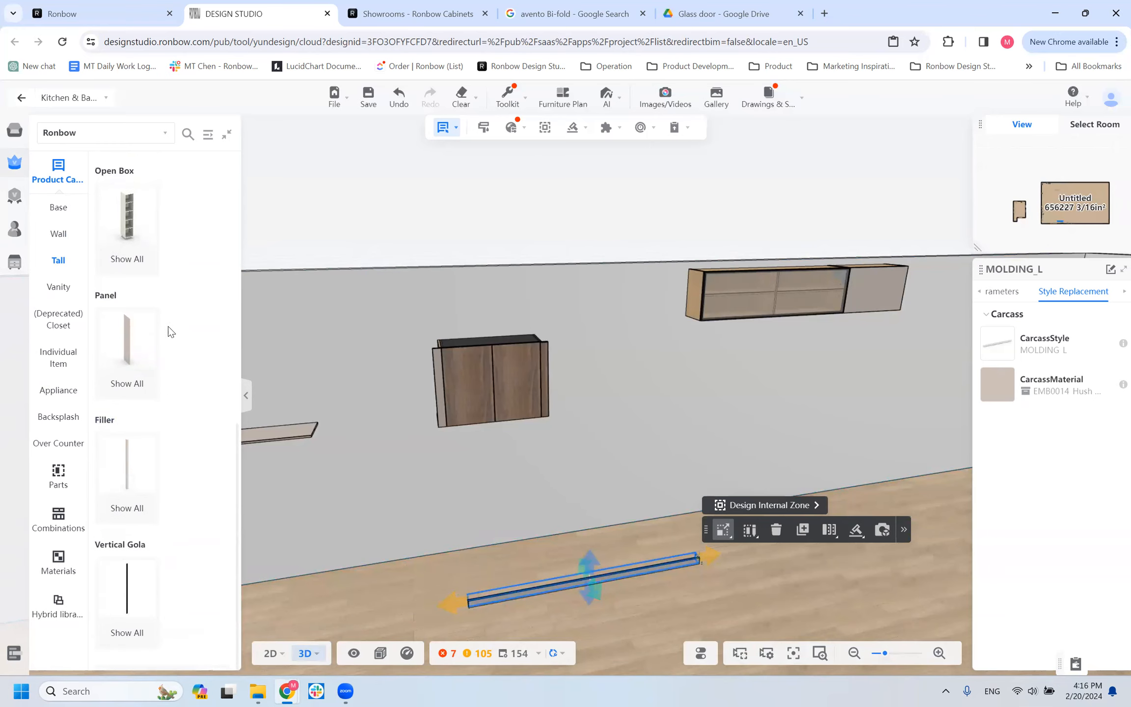
{"action": "left_click", "coordinate": [127, 213]}
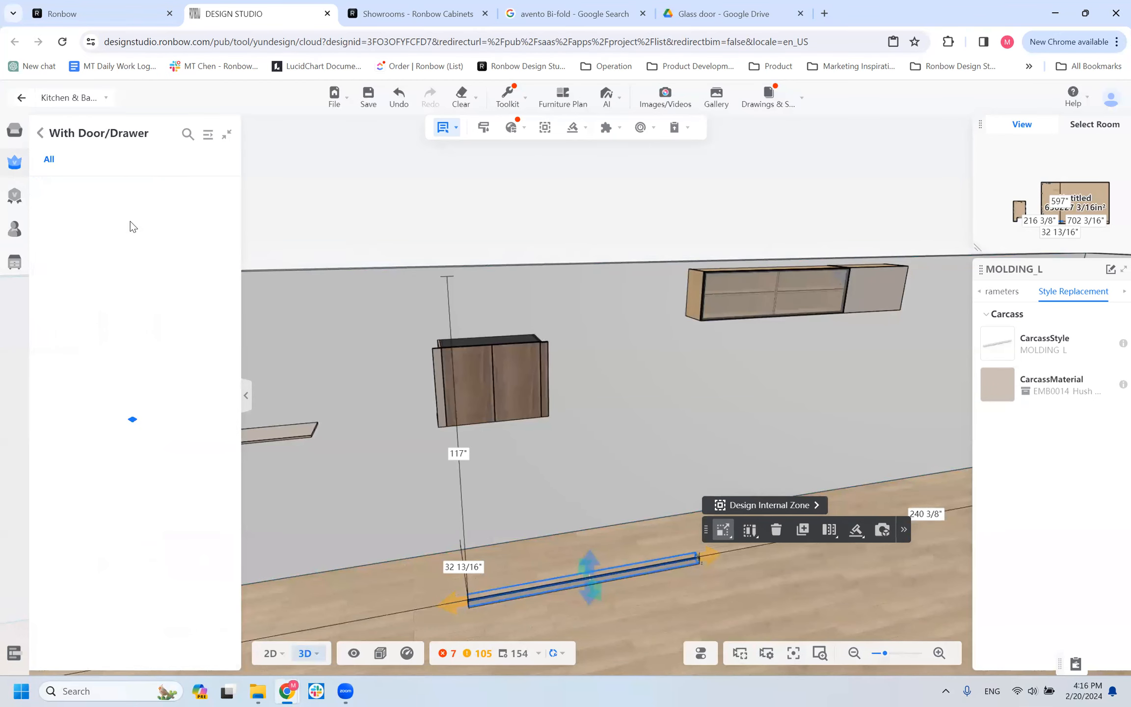
{"action": "scroll", "coordinate": [502, 449], "scroll_direction": "down", "scroll_amount": 5}
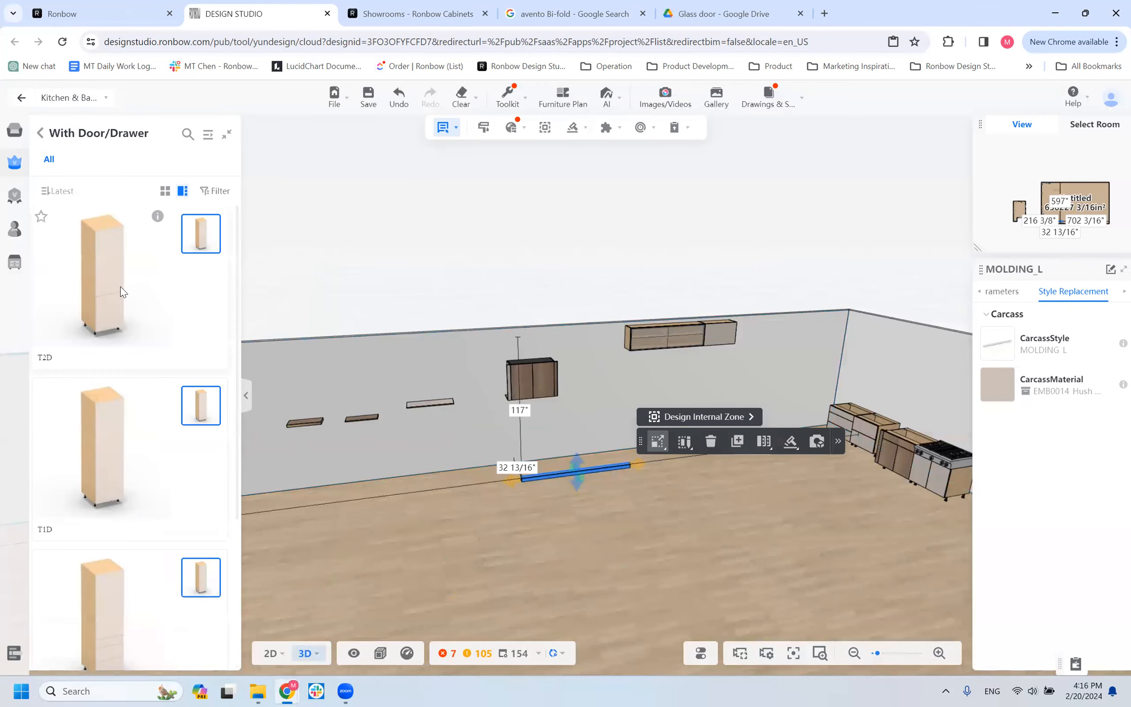
Delete the three wall-mounted shelves beside the wall cabinet and the molding lying on the floor.
{"action": "left_click", "coordinate": [314, 420]}
{"action": "key", "text": "Delete"}
{"action": "left_click_drag", "start_coordinate": [364, 421], "coordinate": [434, 403]}
{"action": "left_click", "coordinate": [434, 403]}
{"action": "key", "text": "Delete"}
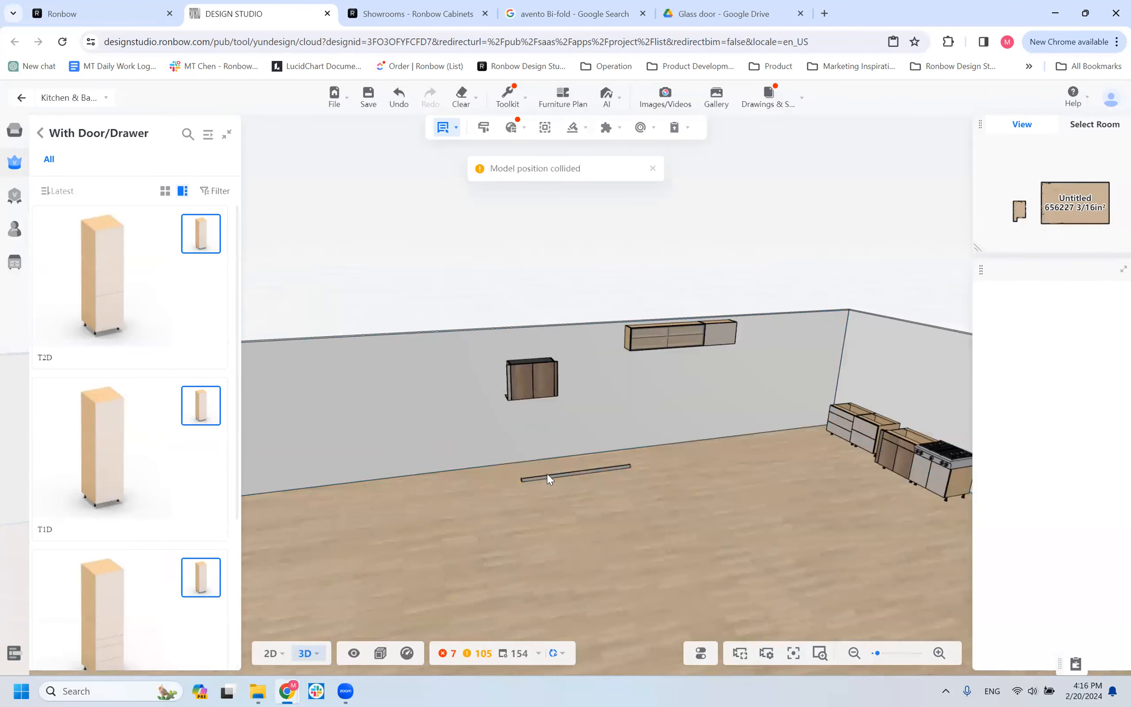
{"action": "left_click", "coordinate": [549, 477]}
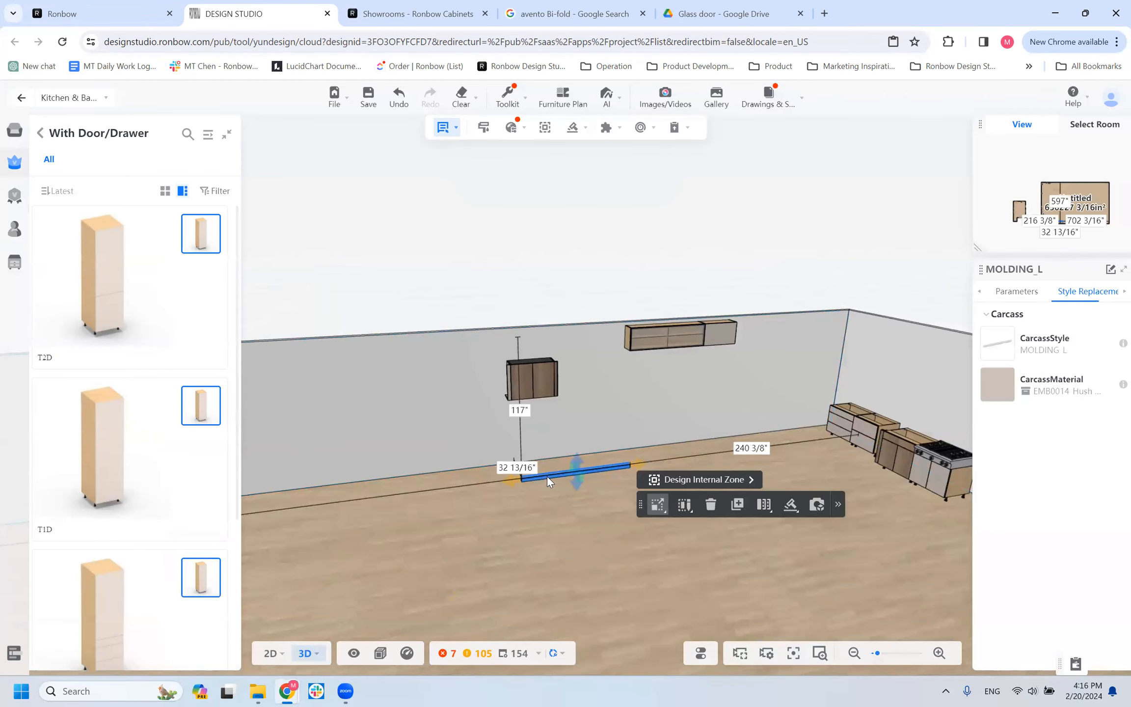
{"action": "key", "text": "Delete"}
Place a T2D tall cabinet against the wall, about 140 inches to the left of the wall cabinet.
{"action": "left_click_drag", "start_coordinate": [419, 402], "coordinate": [845, 421]}
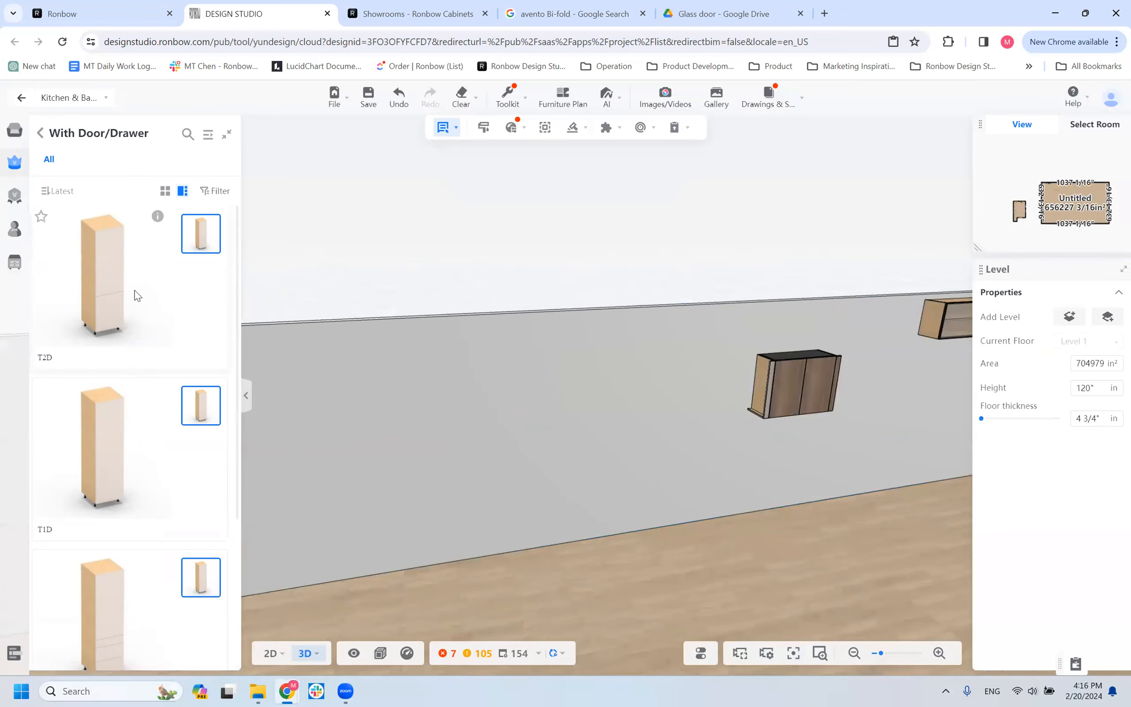
{"action": "left_click", "coordinate": [454, 452]}
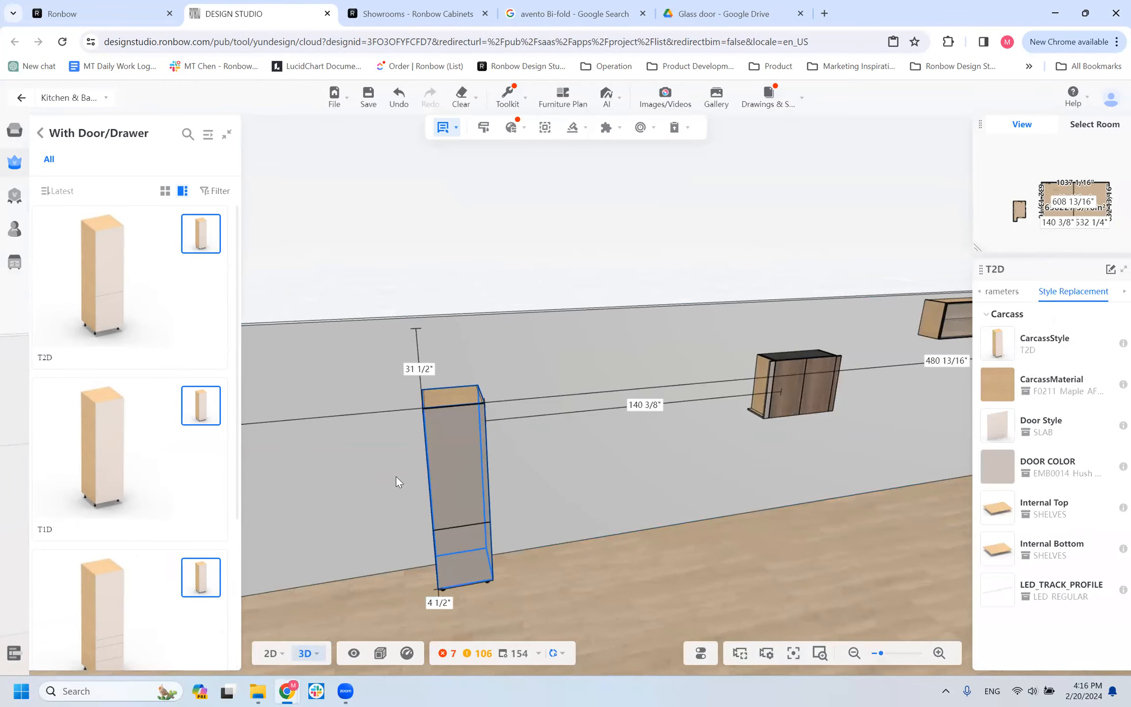
{"action": "scroll", "coordinate": [350, 479], "scroll_direction": "down", "scroll_amount": 3}
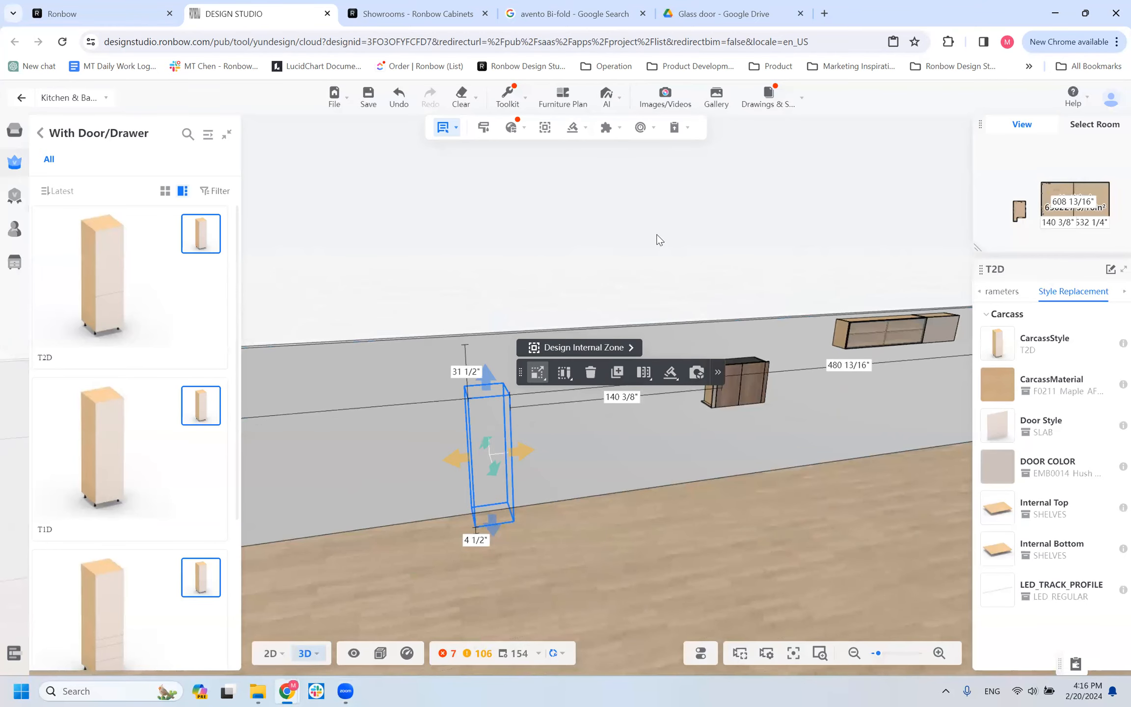
{"action": "scroll", "coordinate": [586, 410], "scroll_direction": "up", "scroll_amount": 4}
{"action": "right_click_drag", "start_coordinate": [565, 507], "coordinate": [703, 497]}
{"action": "left_click_drag", "start_coordinate": [704, 497], "coordinate": [712, 470]}
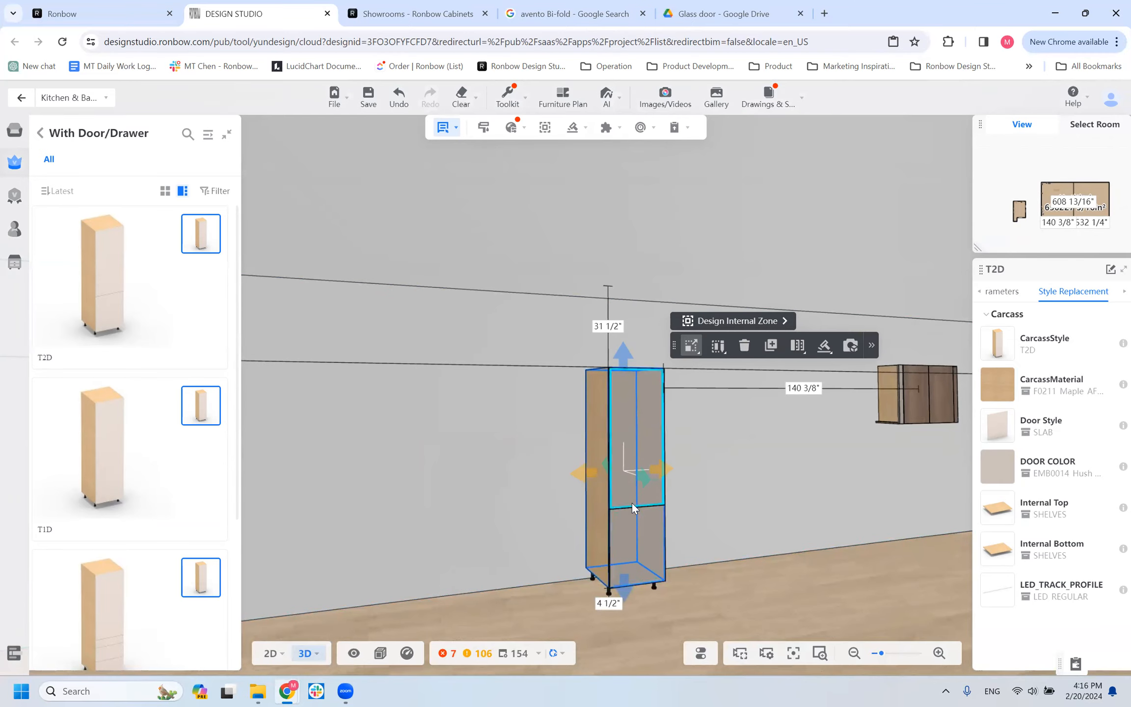
{"action": "left_click_drag", "start_coordinate": [709, 462], "coordinate": [934, 366]}
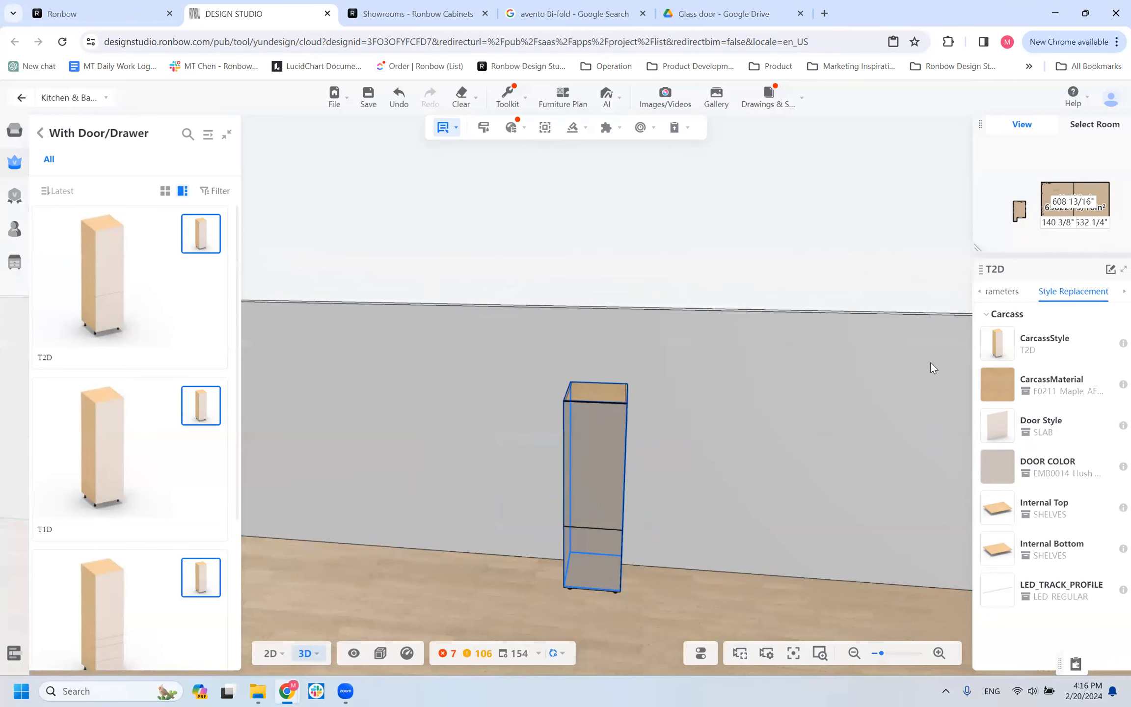
Set the T2D tall cabinet's width to 36 inches and inspect its doors from the side and front.
{"action": "left_click", "coordinate": [999, 292]}
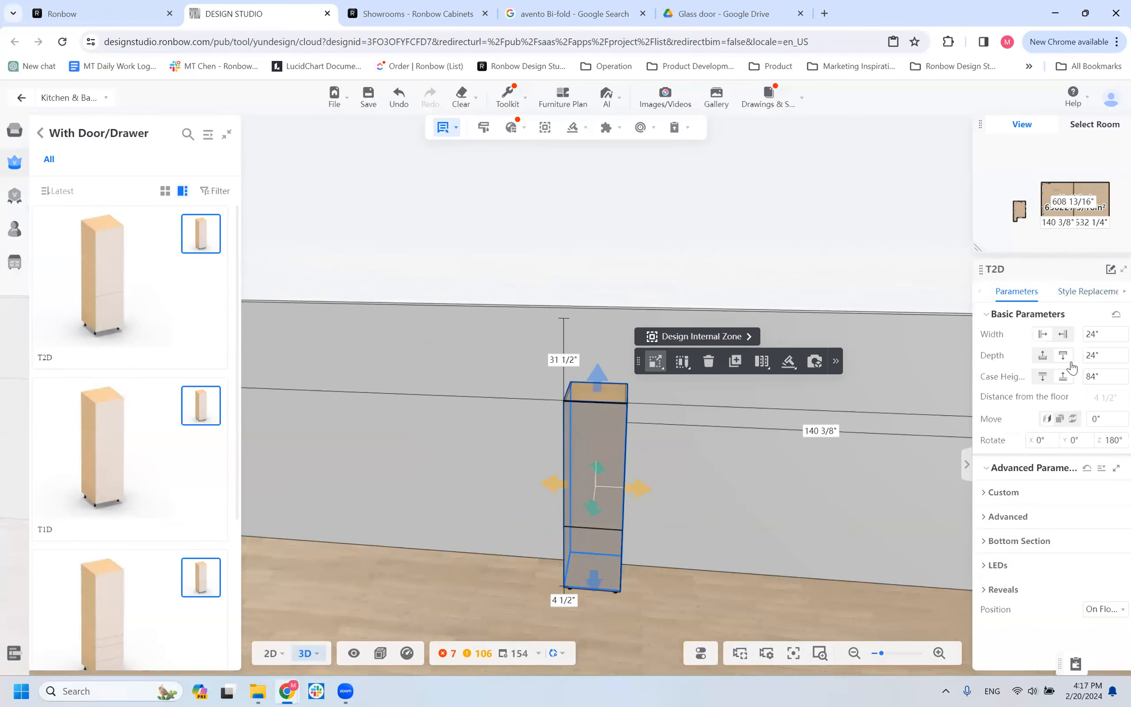
{"action": "left_click_drag", "start_coordinate": [1103, 332], "coordinate": [1036, 329]}
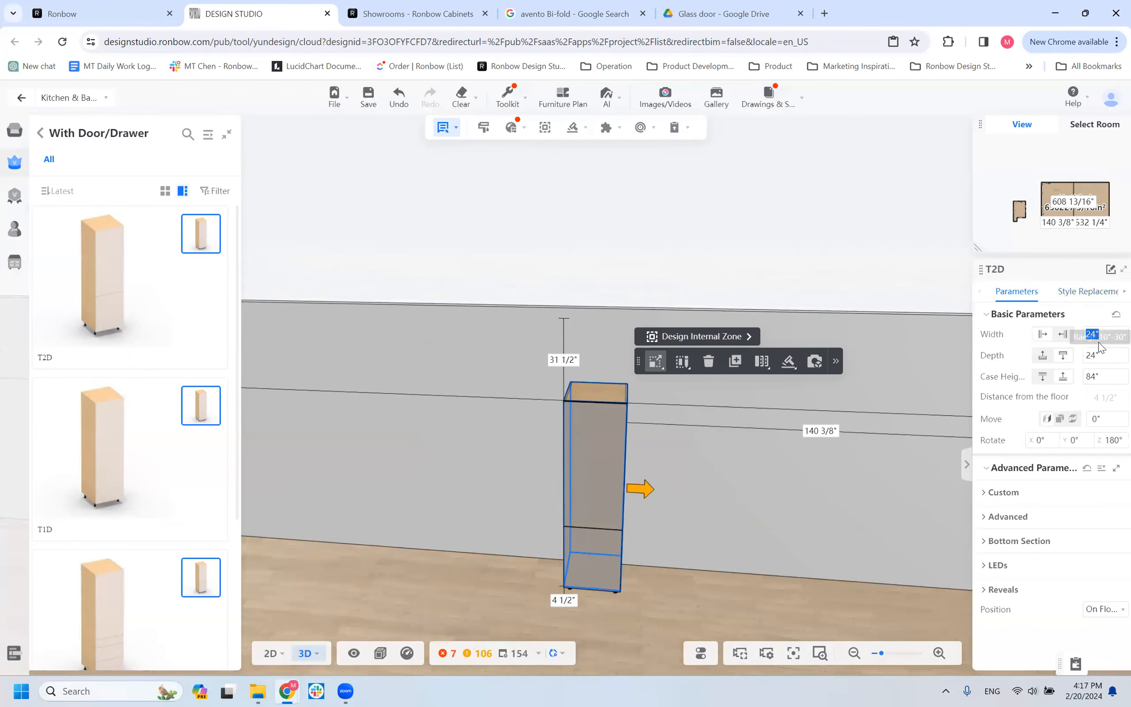
{"action": "type", "text": "36"}
{"action": "key", "text": "Return"}
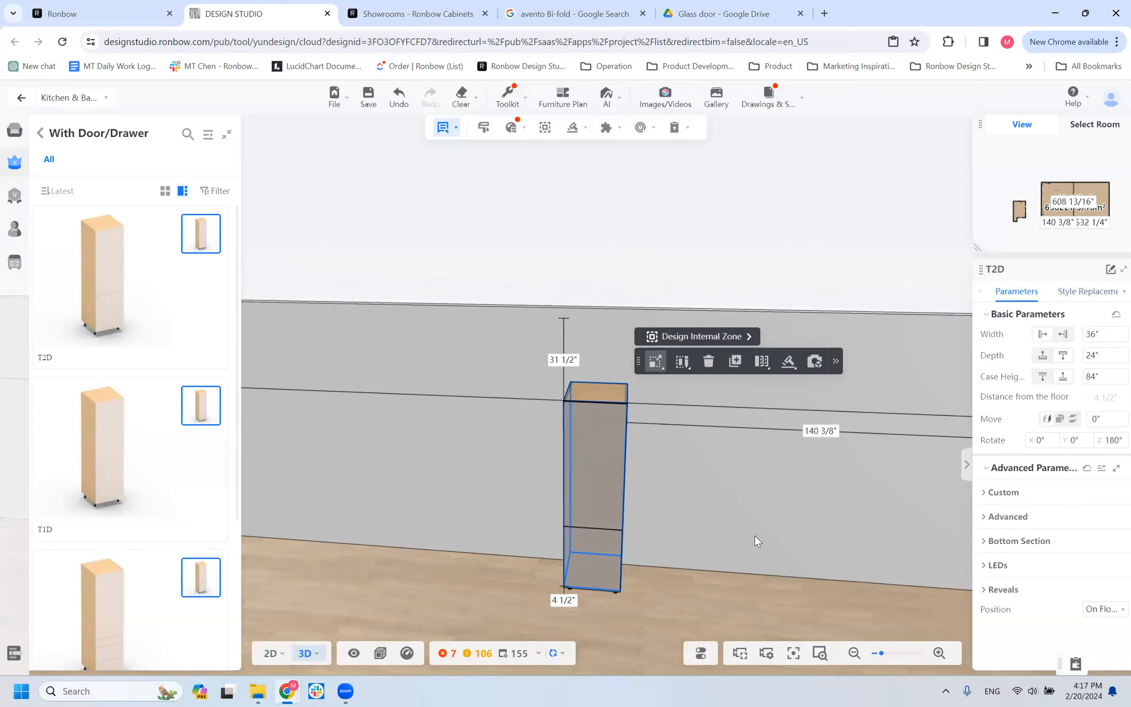
{"action": "left_click_drag", "start_coordinate": [767, 490], "coordinate": [634, 477]}
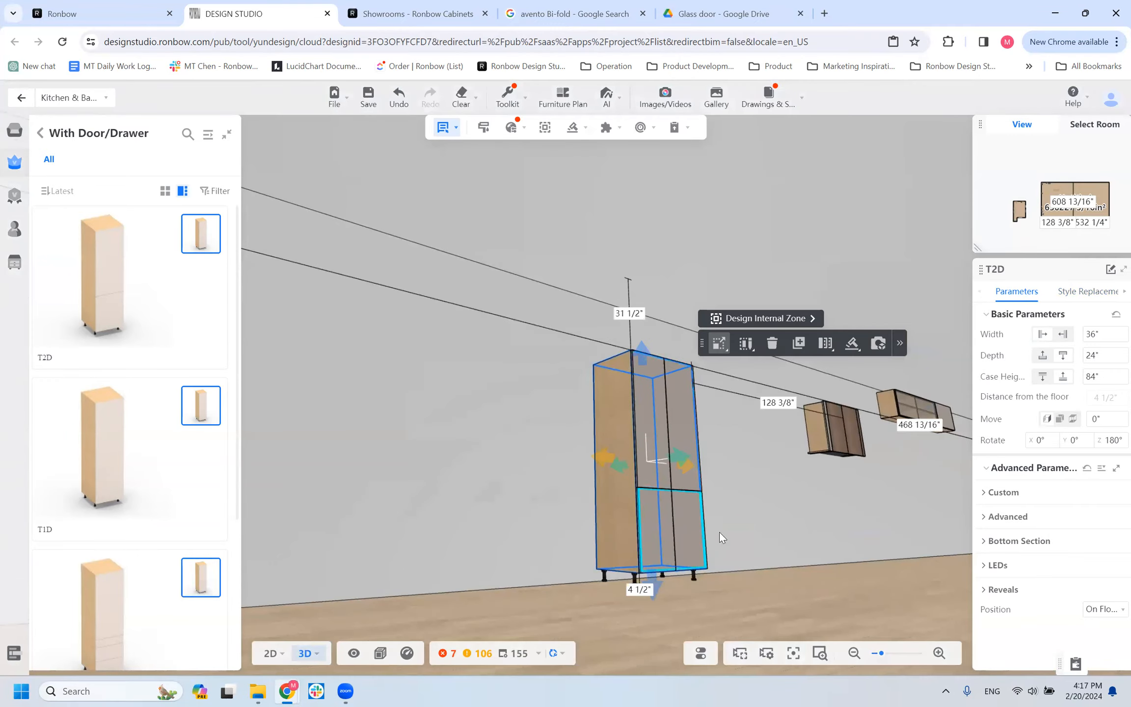
{"action": "left_click_drag", "start_coordinate": [681, 540], "coordinate": [669, 544]}
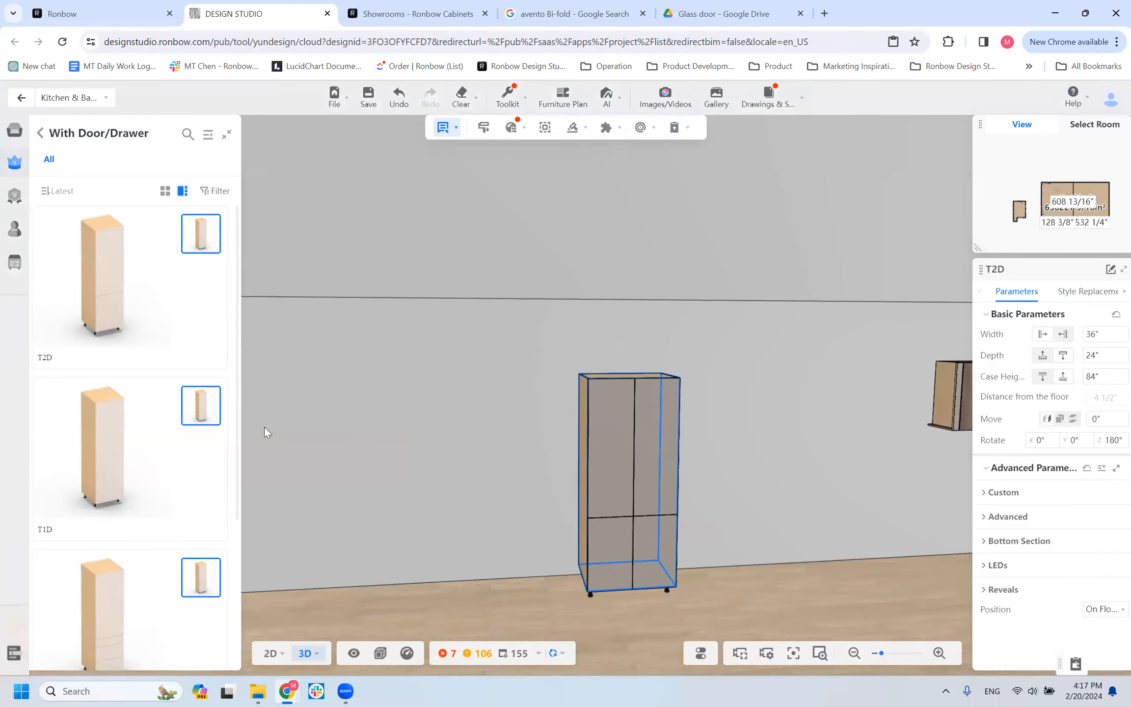
Place a T1D tall cabinet against the wall, about 44 inches to the left of the T2D cabinet.
{"action": "left_click", "coordinate": [447, 479]}
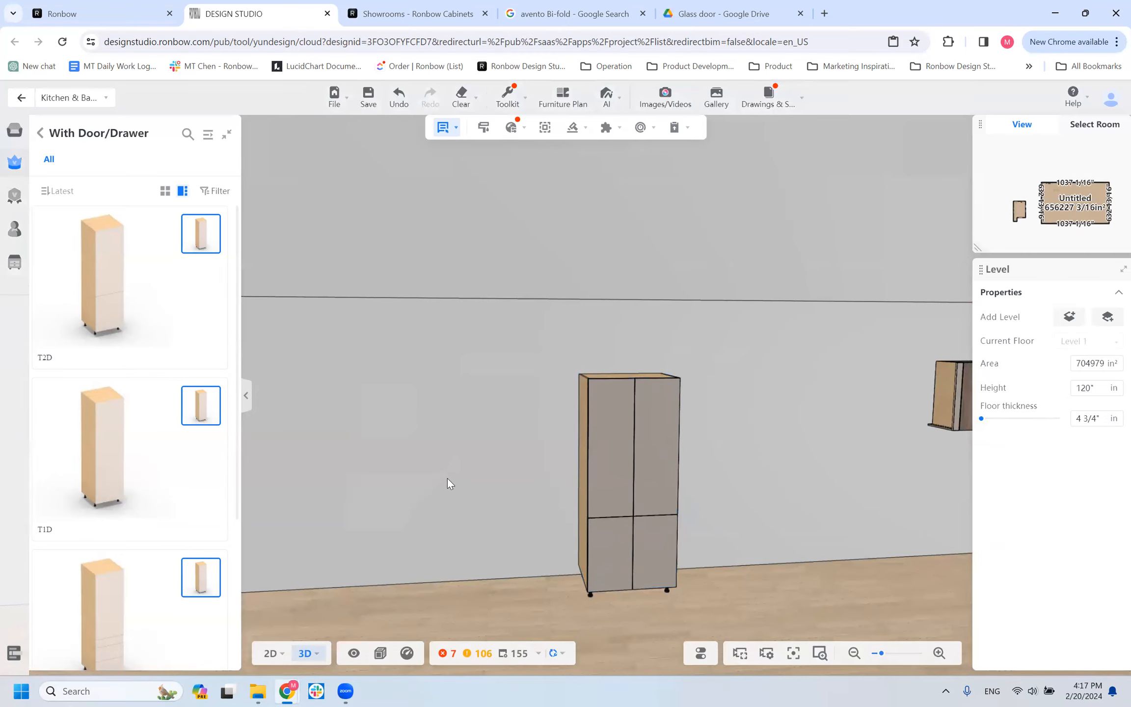
{"action": "left_click", "coordinate": [447, 478]}
{"action": "left_click_drag", "start_coordinate": [506, 524], "coordinate": [551, 518]}
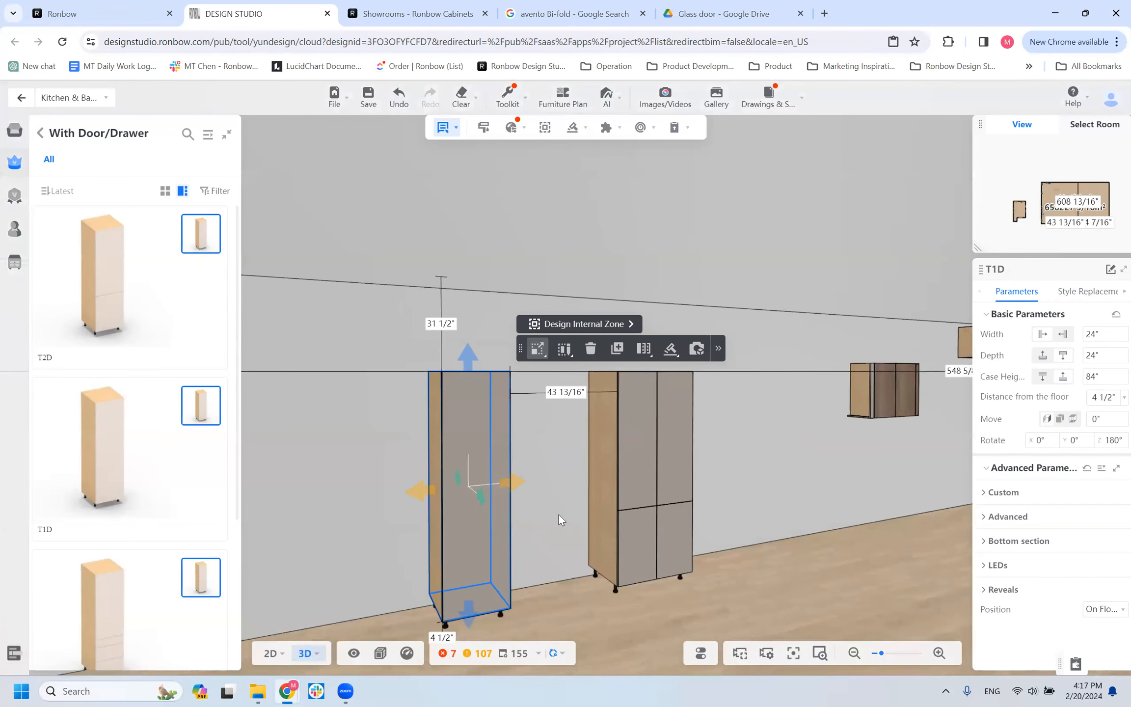
Compare the door fronts of the T1D and T2D tall cabinets from several angles.
{"action": "left_click_drag", "start_coordinate": [555, 447], "coordinate": [585, 453]}
{"action": "scroll", "coordinate": [585, 454], "scroll_direction": "down", "scroll_amount": 1}
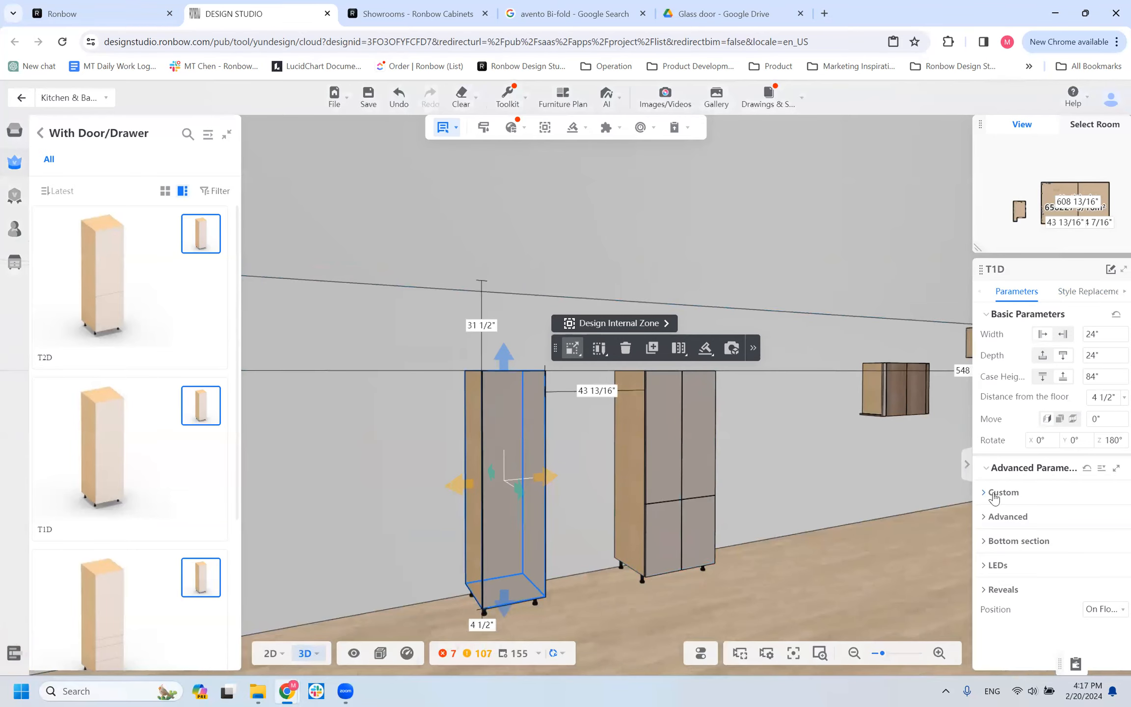
{"action": "left_click", "coordinate": [670, 475]}
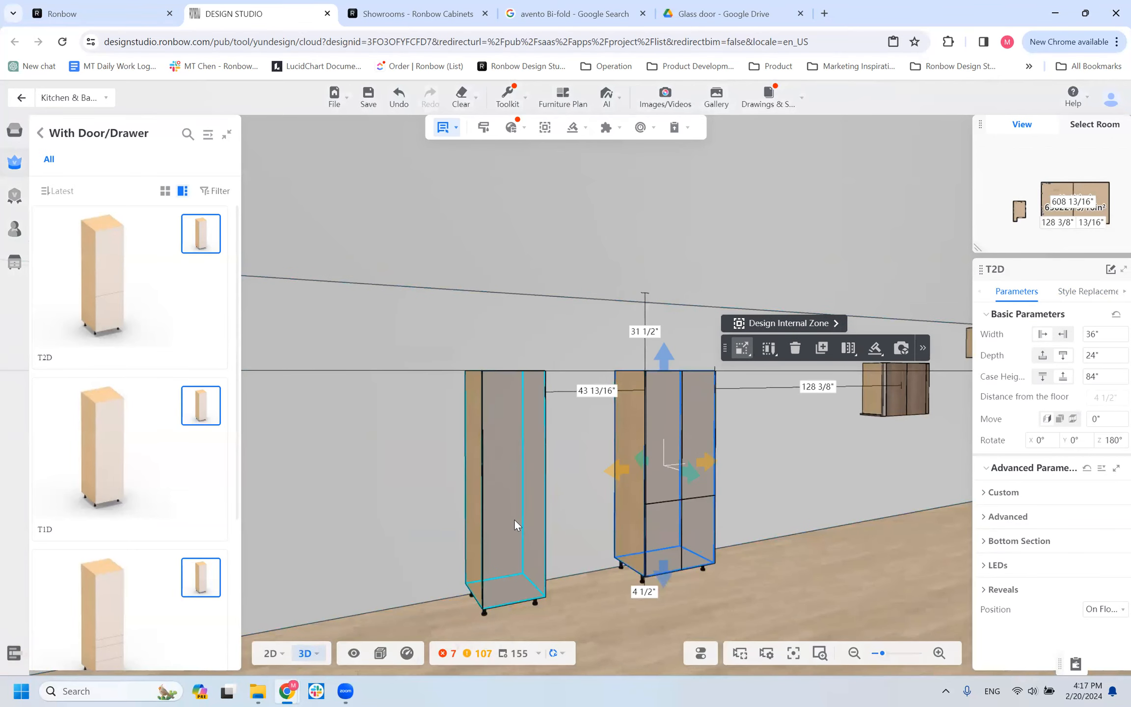
{"action": "left_click", "coordinate": [515, 519]}
{"action": "left_click_drag", "start_coordinate": [544, 497], "coordinate": [672, 466]}
{"action": "right_click_drag", "start_coordinate": [671, 467], "coordinate": [684, 484]}
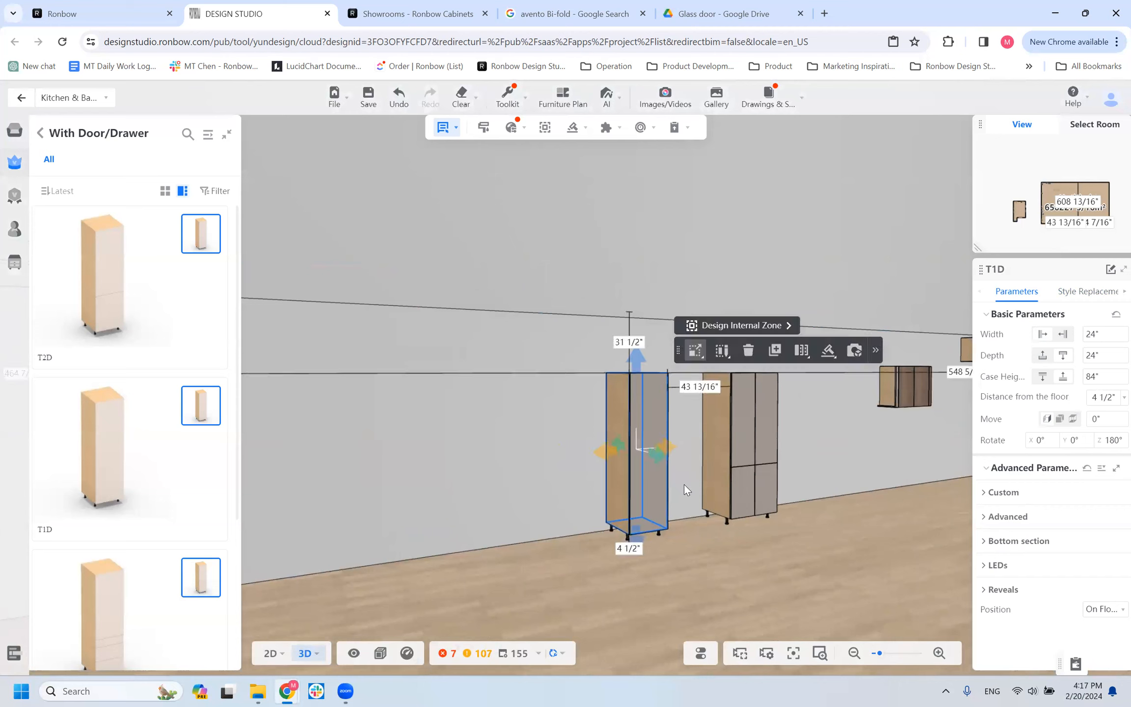
{"action": "scroll", "coordinate": [684, 484], "scroll_direction": "up", "scroll_amount": 1}
{"action": "right_click_drag", "start_coordinate": [445, 490], "coordinate": [432, 488]}
{"action": "left_click_drag", "start_coordinate": [432, 488], "coordinate": [430, 485]}
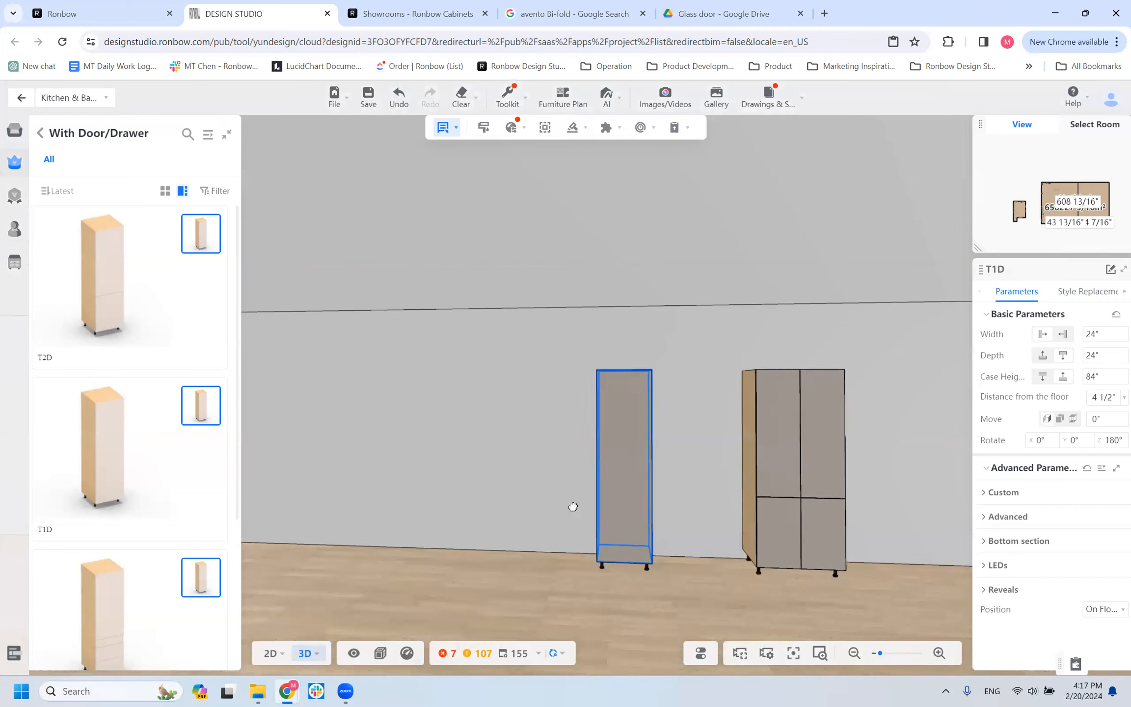
Set the T2D tall cabinet's width to 24 inches.
{"action": "left_click", "coordinate": [842, 492]}
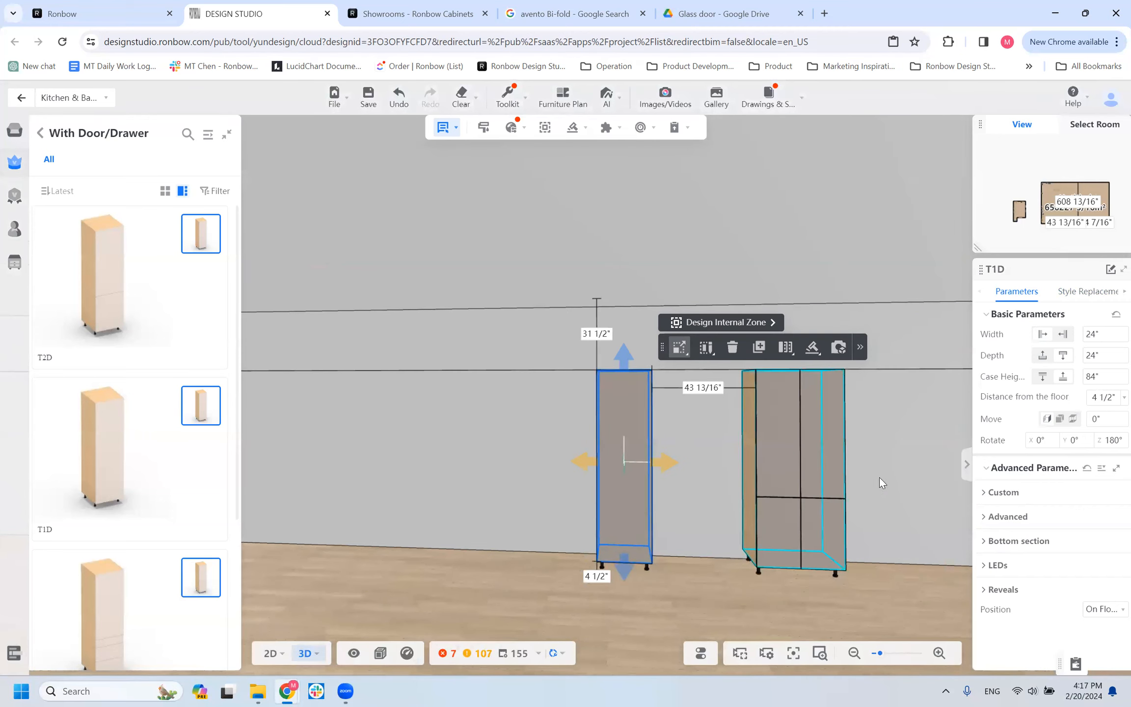
{"action": "scroll", "coordinate": [877, 478], "scroll_direction": "up", "scroll_amount": 3}
{"action": "right_click_drag", "start_coordinate": [850, 480], "coordinate": [565, 262]}
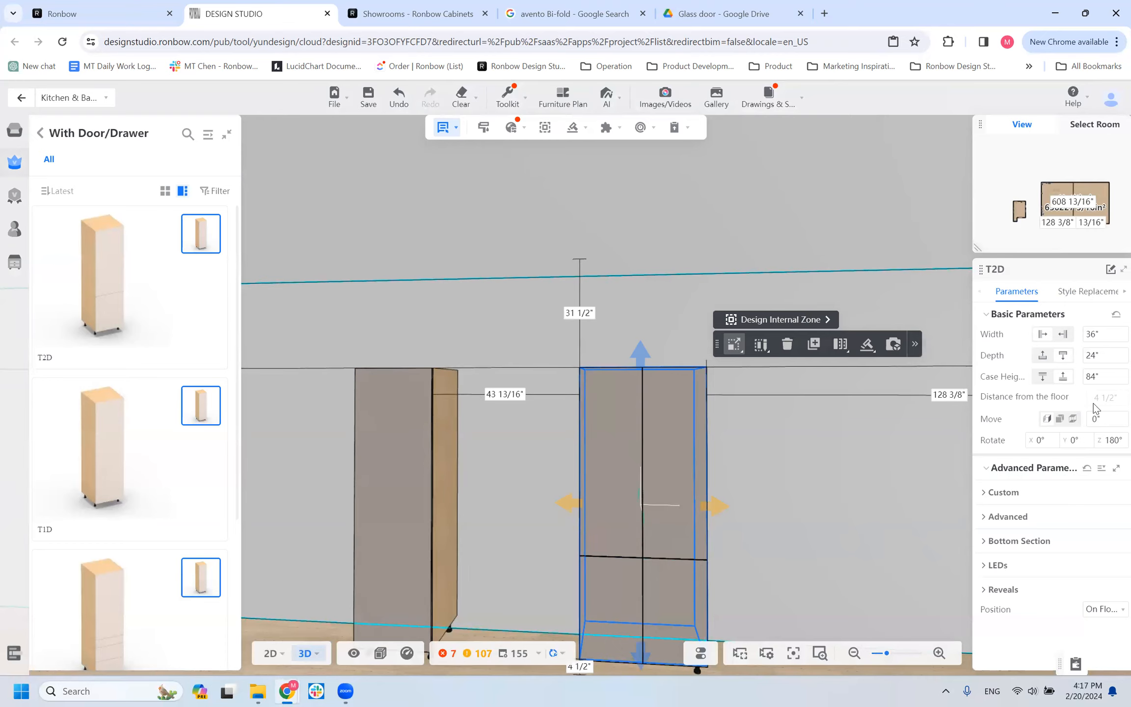
{"action": "left_click", "coordinate": [1096, 330]}
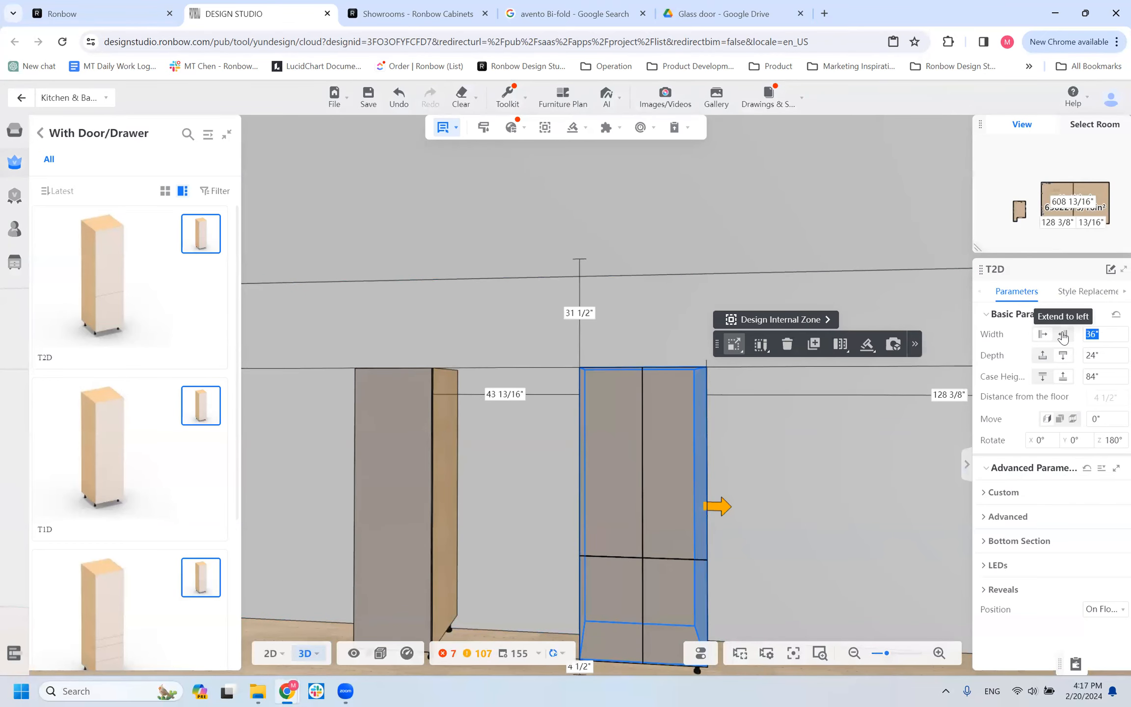
{"action": "type", "text": "24"}
{"action": "key", "text": "Return"}
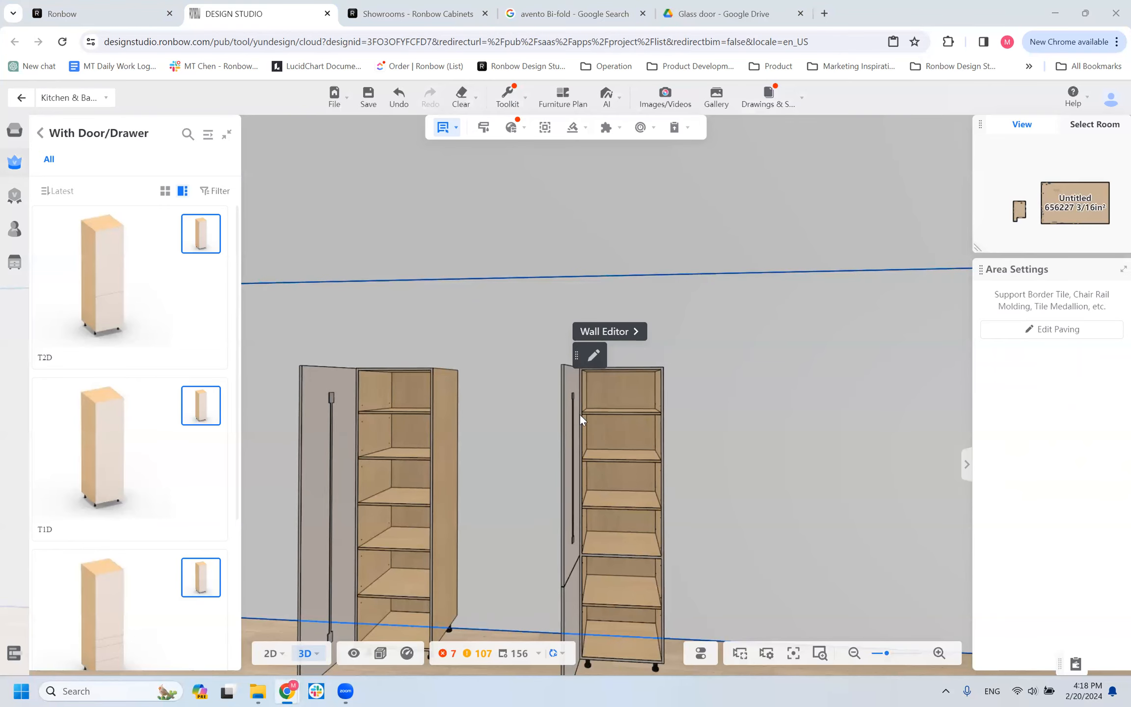
Review the T2D cabinet's door configuration and advanced parameters, including the available section alignment options.
{"action": "left_click", "coordinate": [639, 430]}
{"action": "left_click_drag", "start_coordinate": [711, 488], "coordinate": [805, 427]}
{"action": "scroll", "coordinate": [805, 427], "scroll_direction": "down", "scroll_amount": 1}
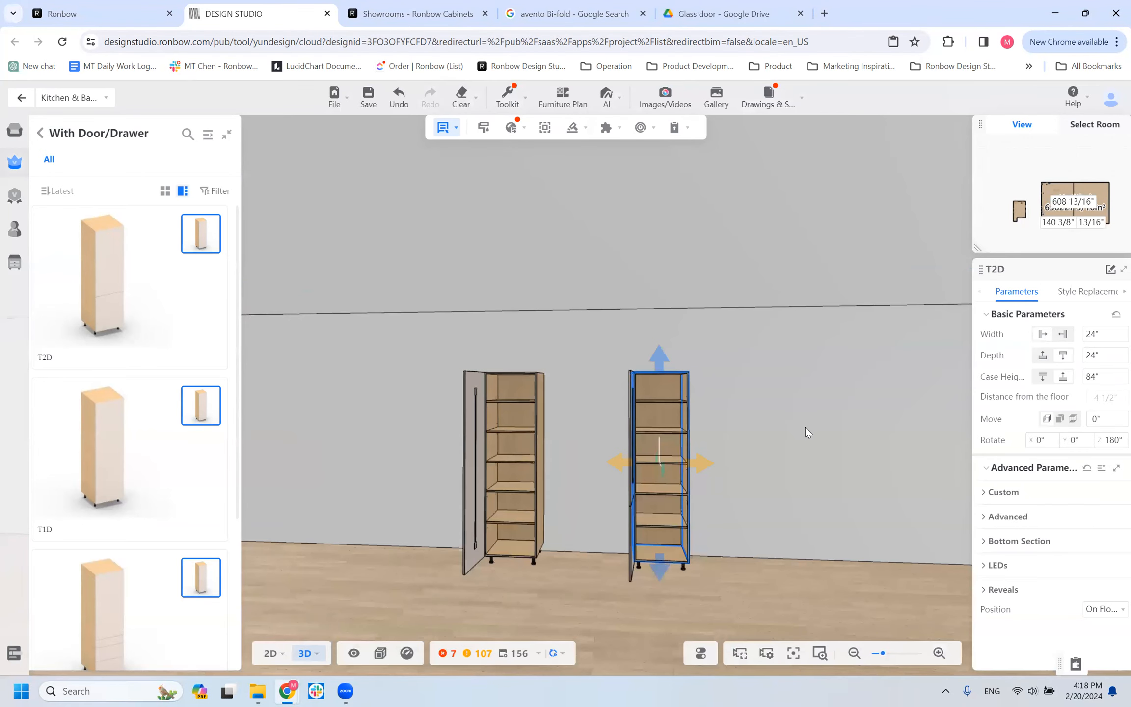
{"action": "left_click", "coordinate": [983, 495]}
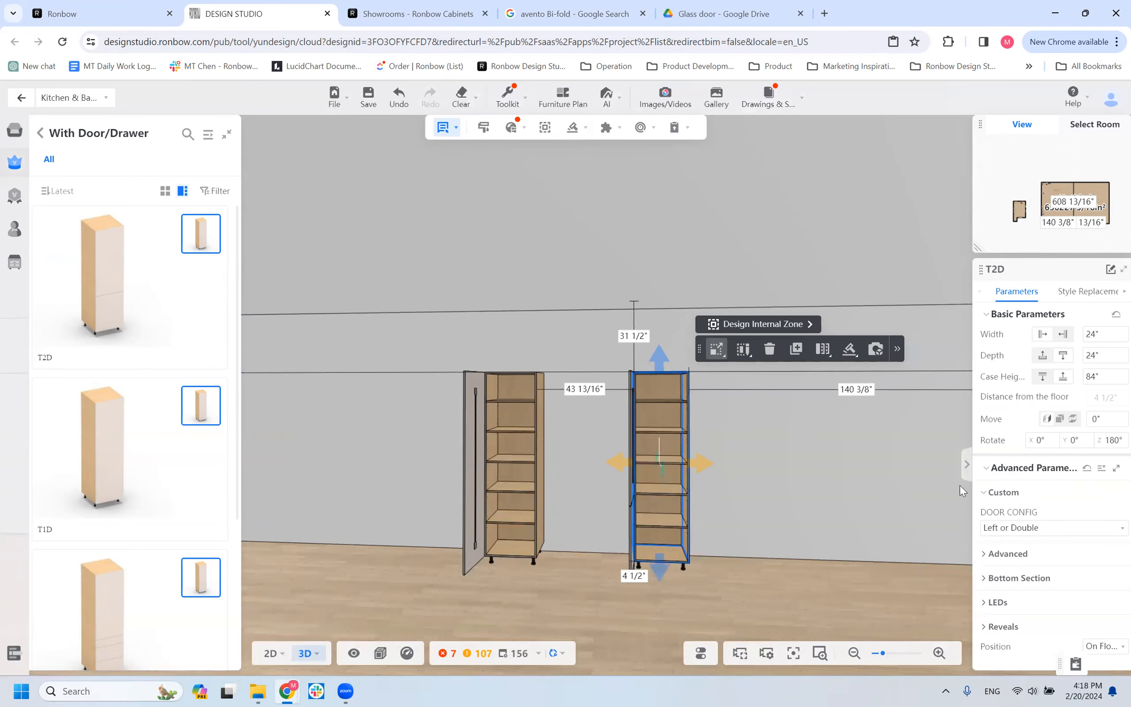
{"action": "left_click_drag", "start_coordinate": [709, 490], "coordinate": [707, 485]}
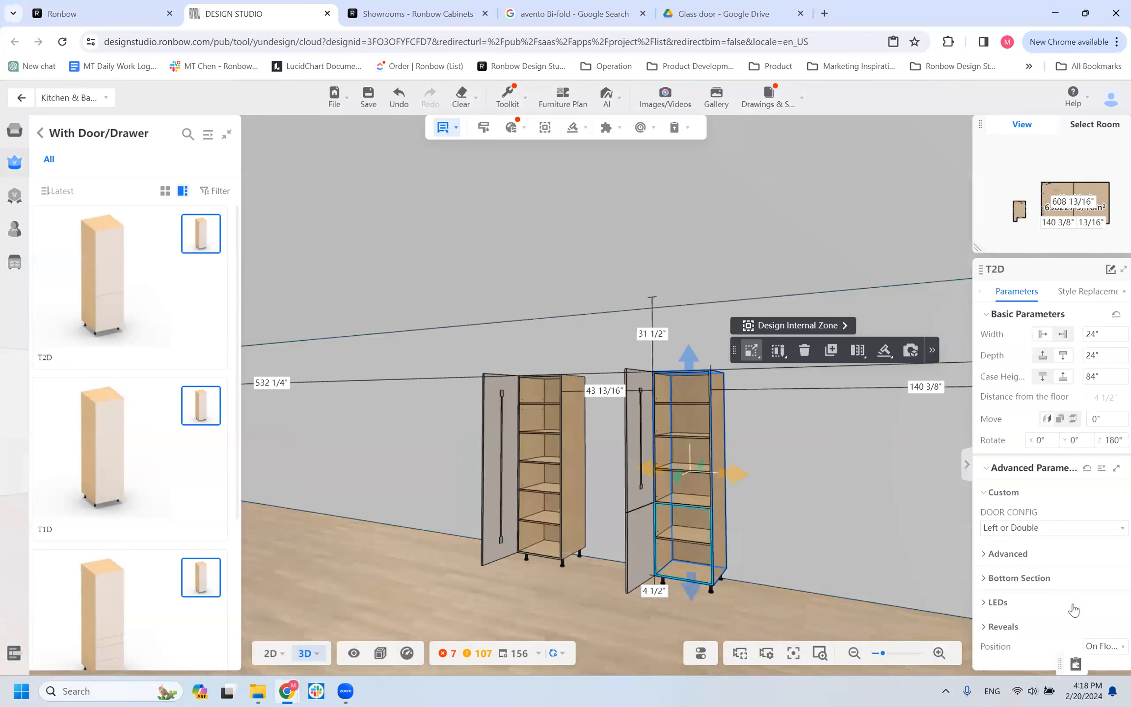
{"action": "left_click", "coordinate": [999, 554]}
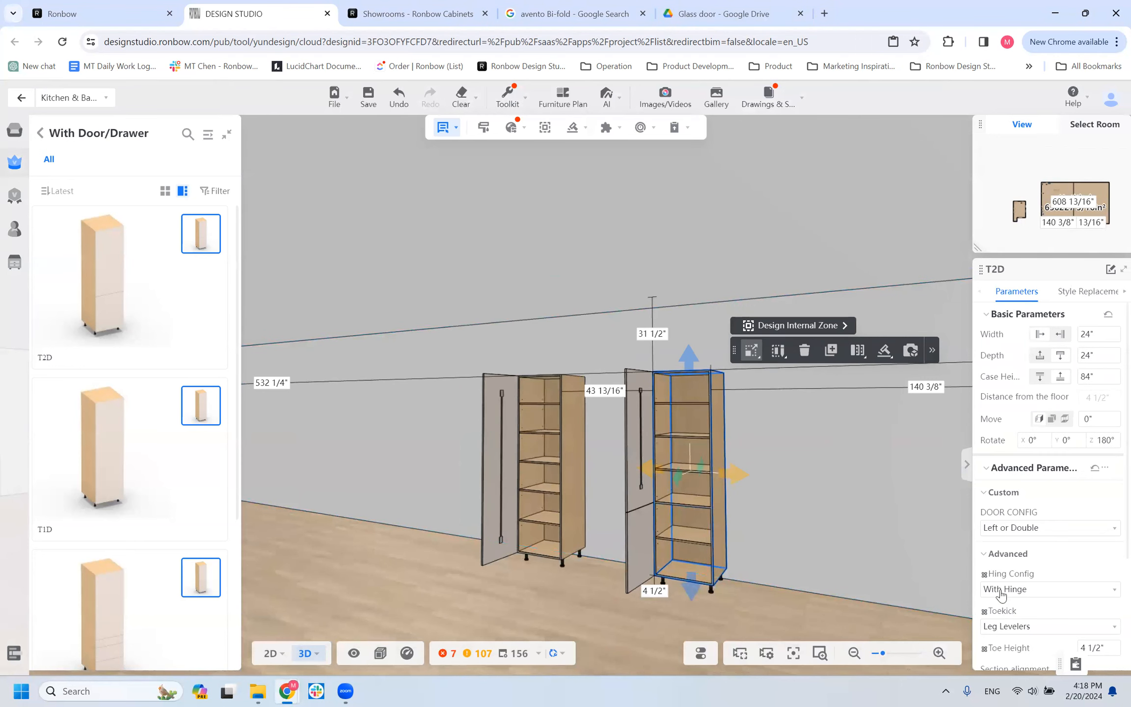
{"action": "scroll", "coordinate": [1028, 598], "scroll_direction": "down", "scroll_amount": 3}
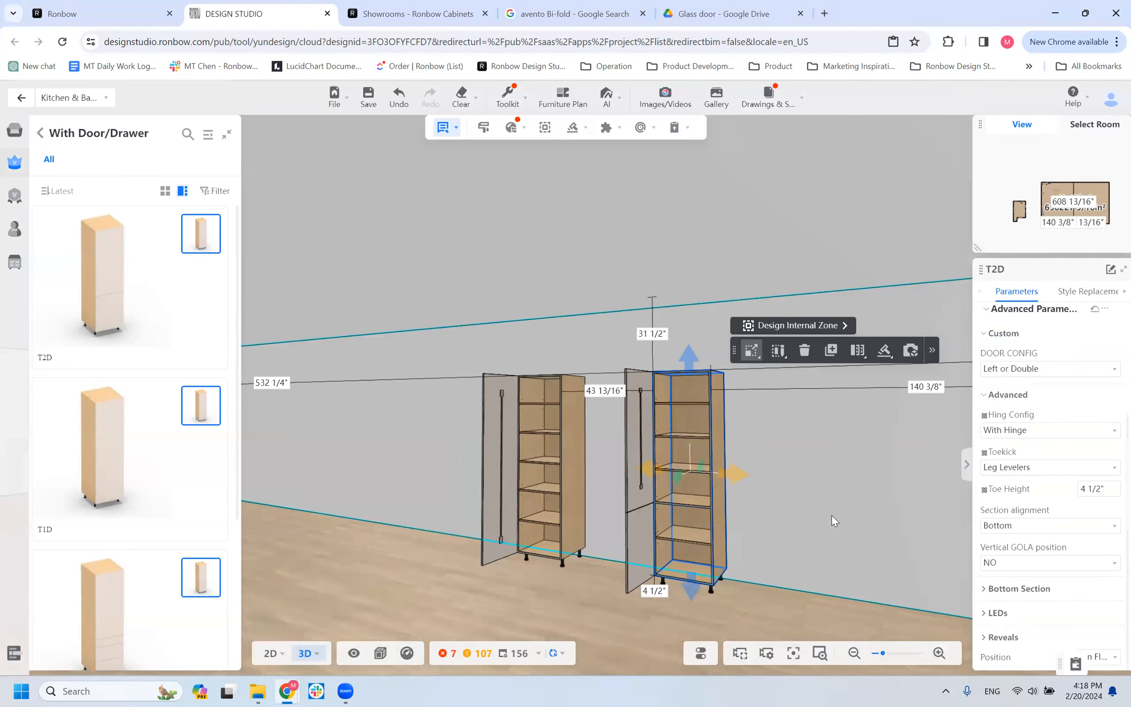
{"action": "left_click_drag", "start_coordinate": [667, 497], "coordinate": [661, 493]}
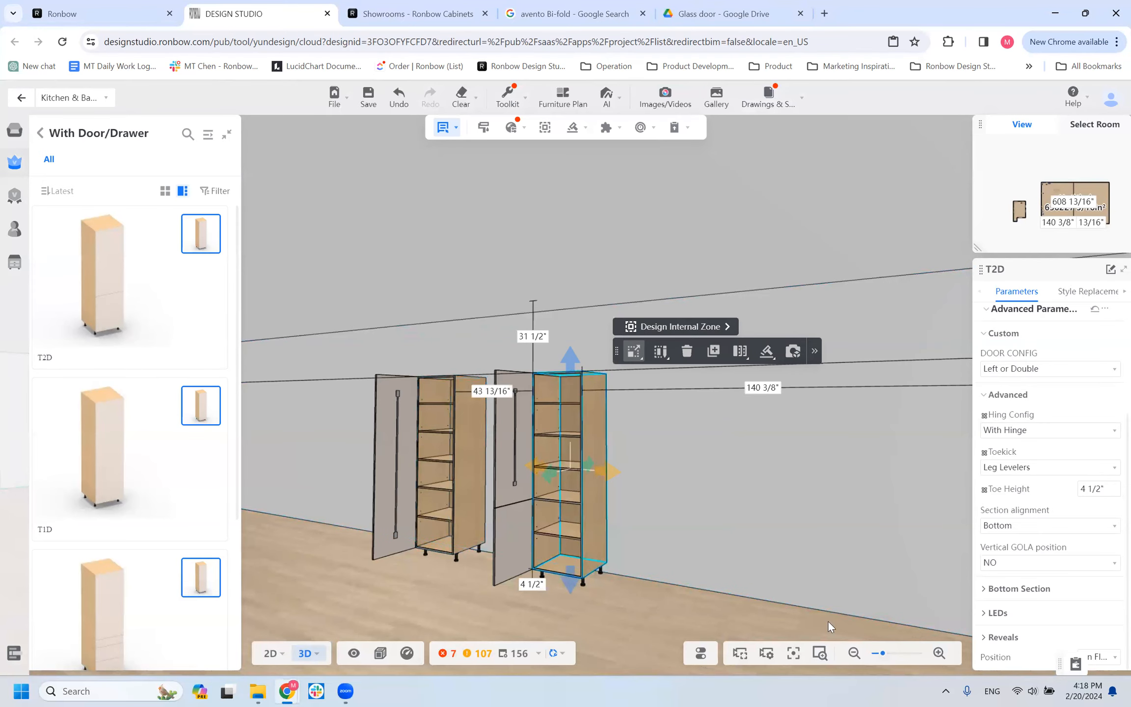
{"action": "left_click", "coordinate": [1016, 527]}
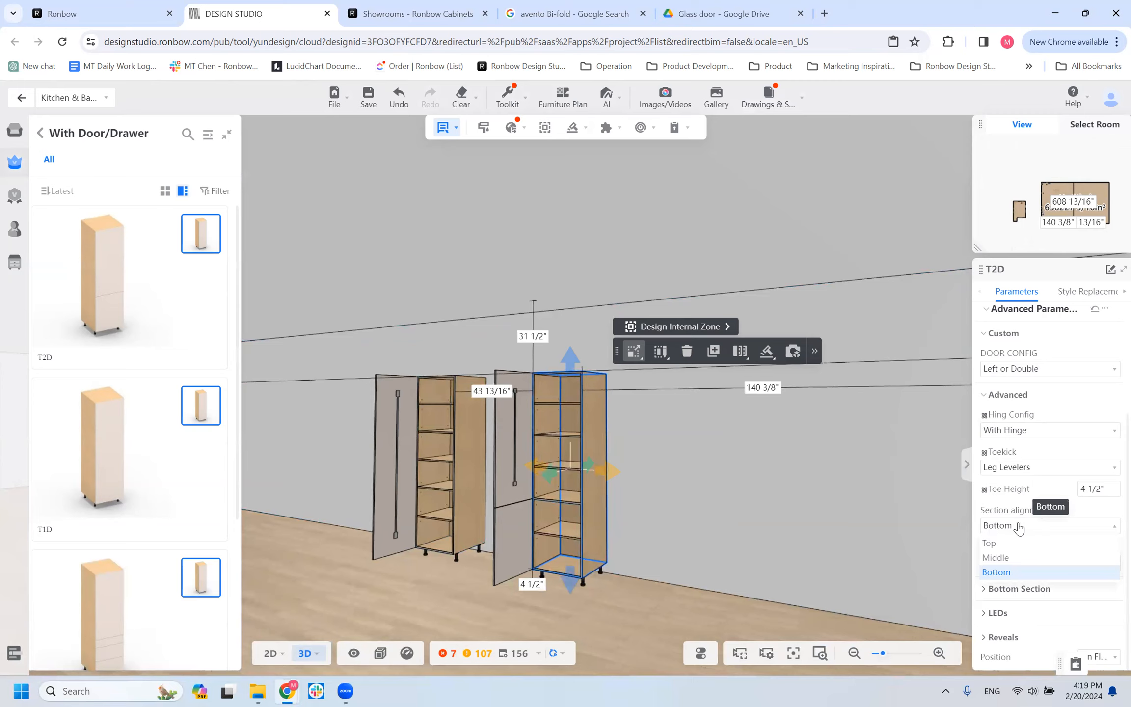
{"action": "left_click", "coordinate": [666, 525]}
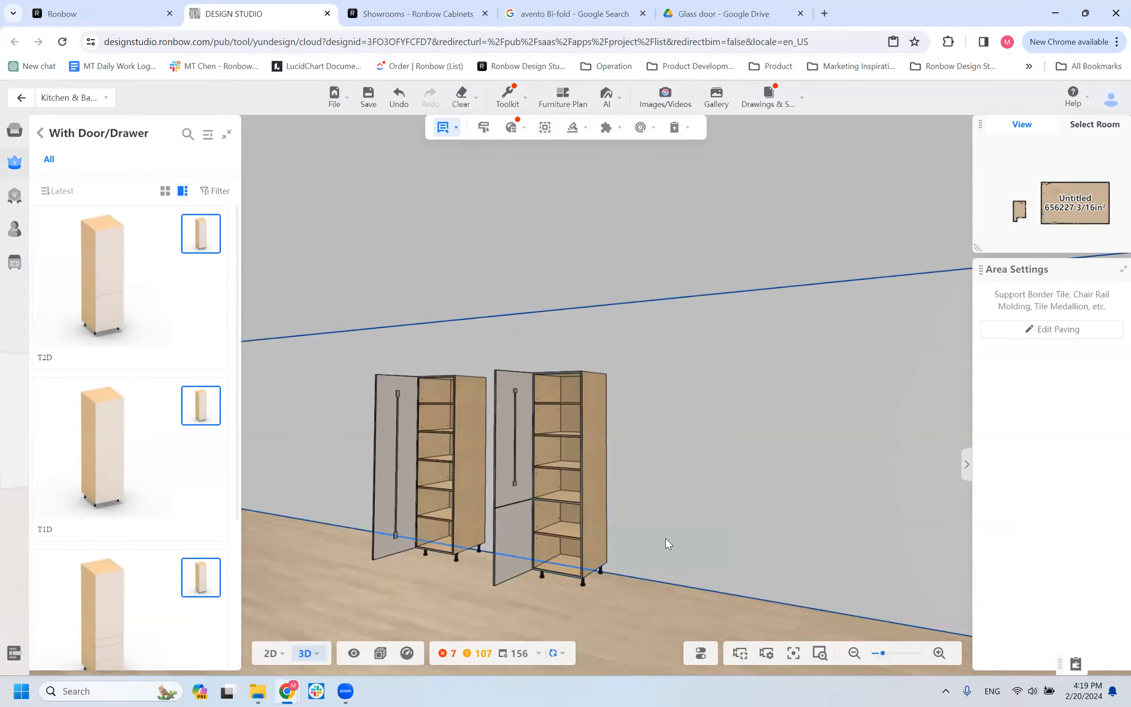
Place a door-only B1D base cabinet against the right side of the T2D tall cabinet.
{"action": "left_click", "coordinate": [40, 133]}
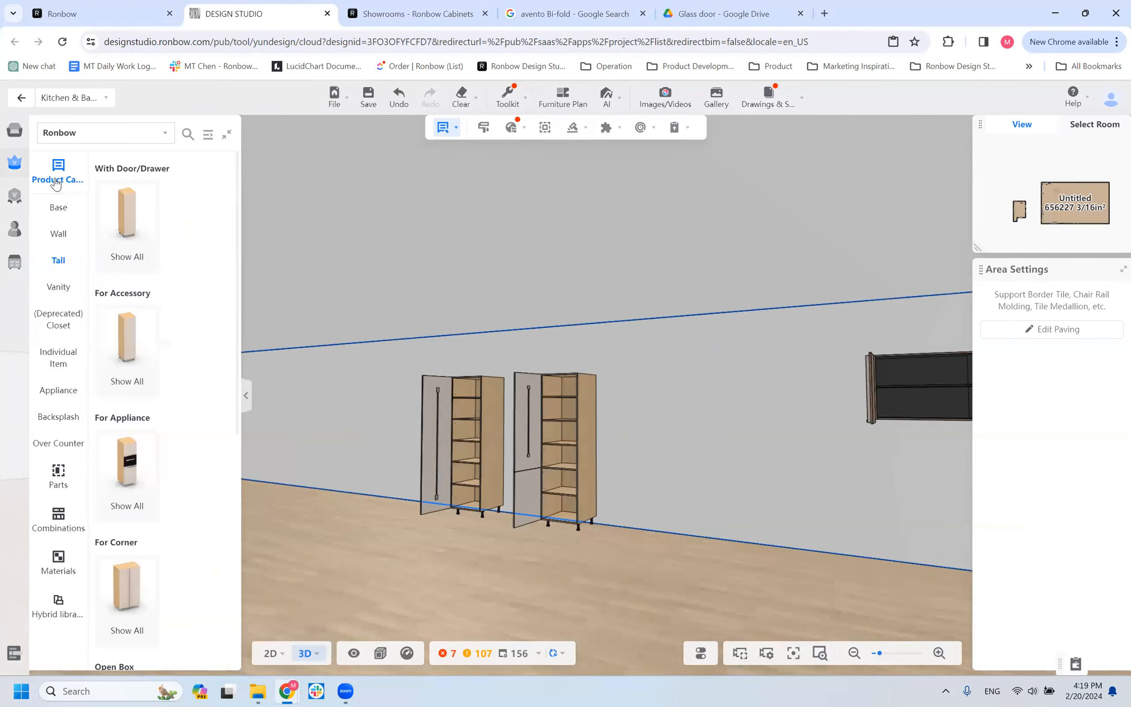
{"action": "left_click", "coordinate": [59, 209]}
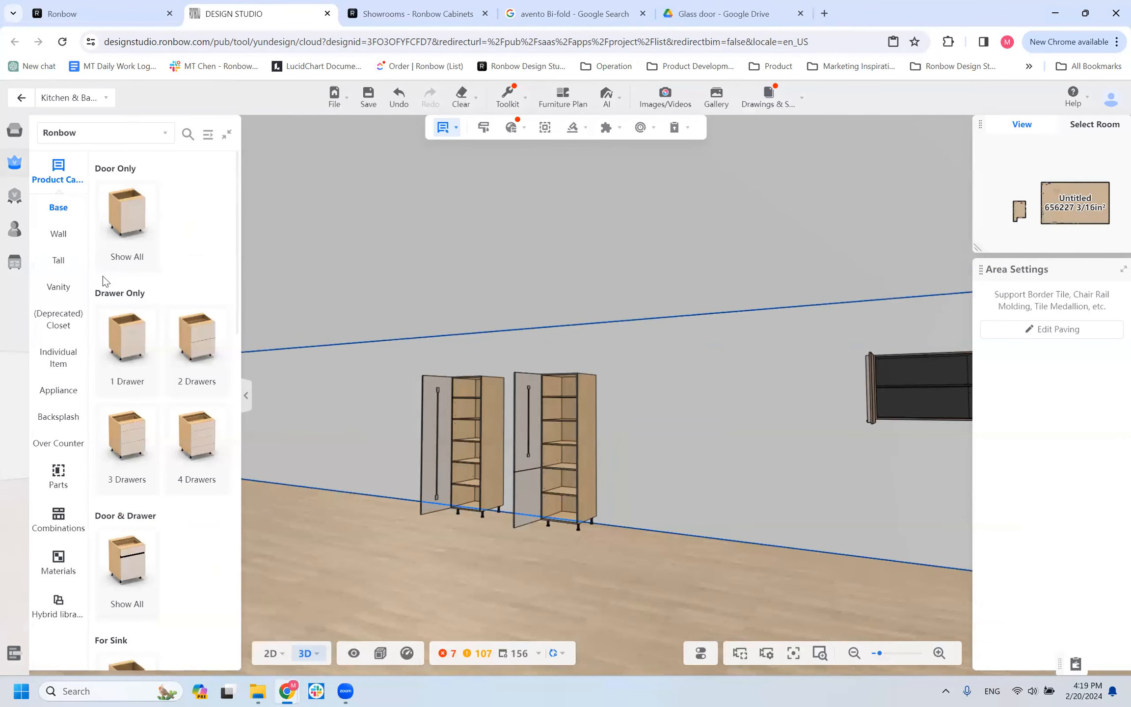
{"action": "left_click", "coordinate": [121, 234]}
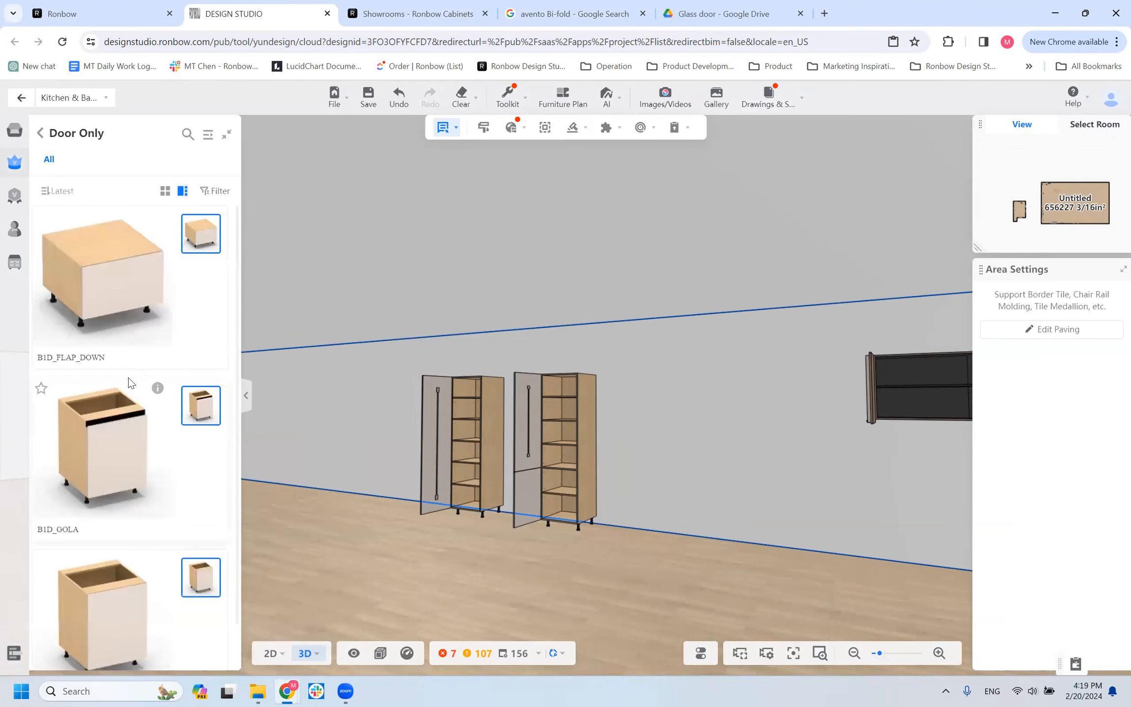
{"action": "scroll", "coordinate": [123, 343], "scroll_direction": "down", "scroll_amount": 1}
{"action": "left_click", "coordinate": [621, 482]}
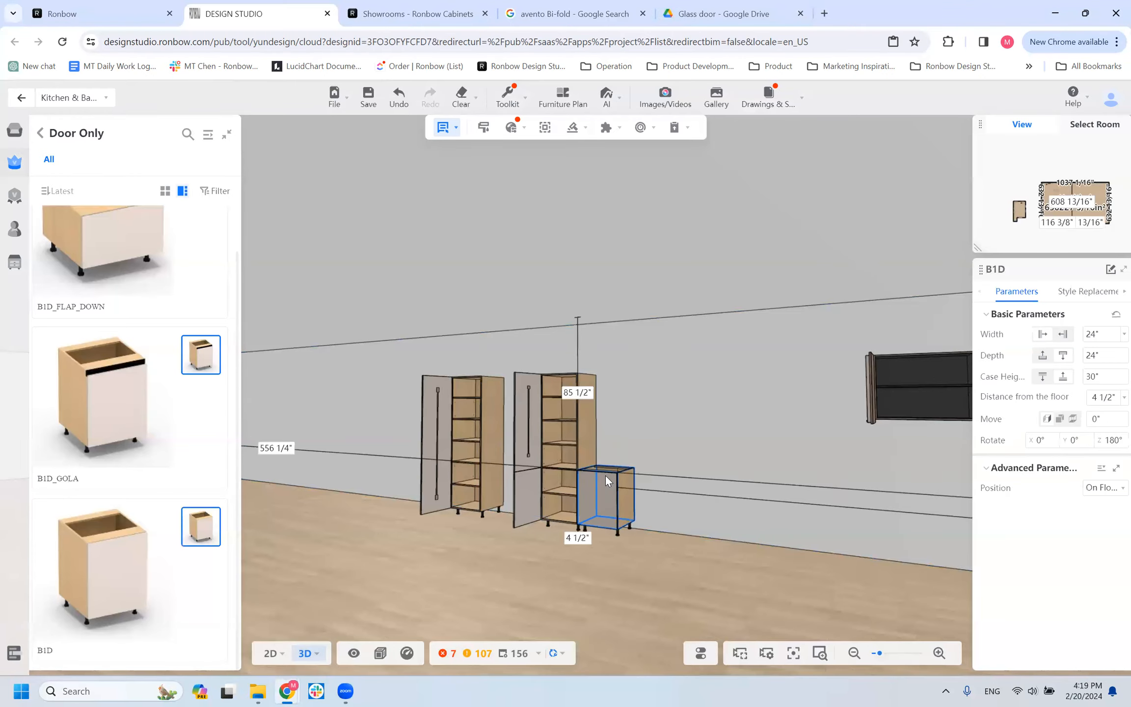
{"action": "left_click_drag", "start_coordinate": [549, 590], "coordinate": [544, 584]}
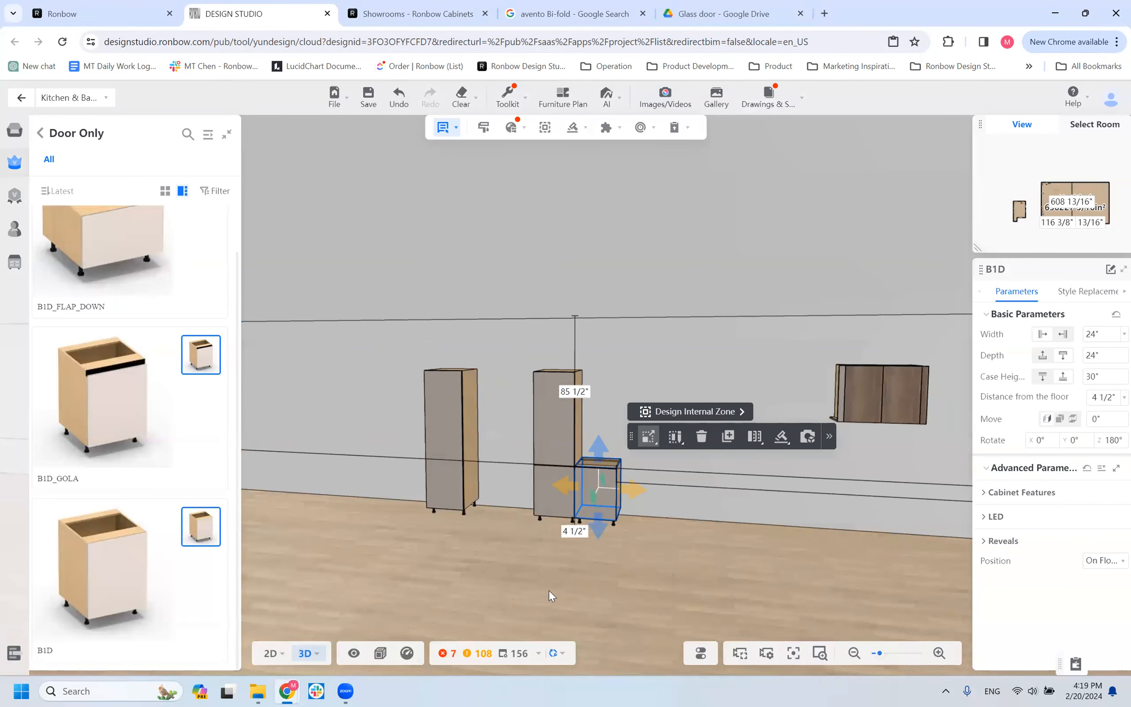
Check how the T2D's lower door lines up with the adjacent B1D base cabinet, and delete the base cabinet.
{"action": "left_click", "coordinate": [624, 579]}
{"action": "left_click_drag", "start_coordinate": [624, 580], "coordinate": [546, 522]}
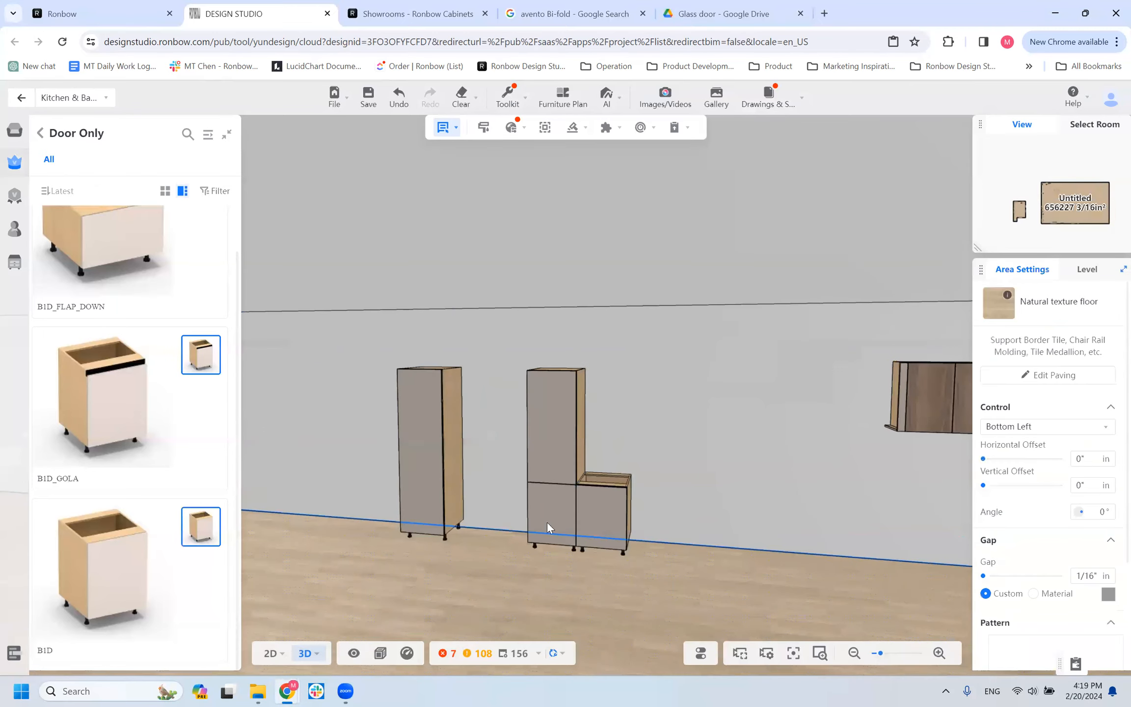
{"action": "left_click", "coordinate": [545, 521]}
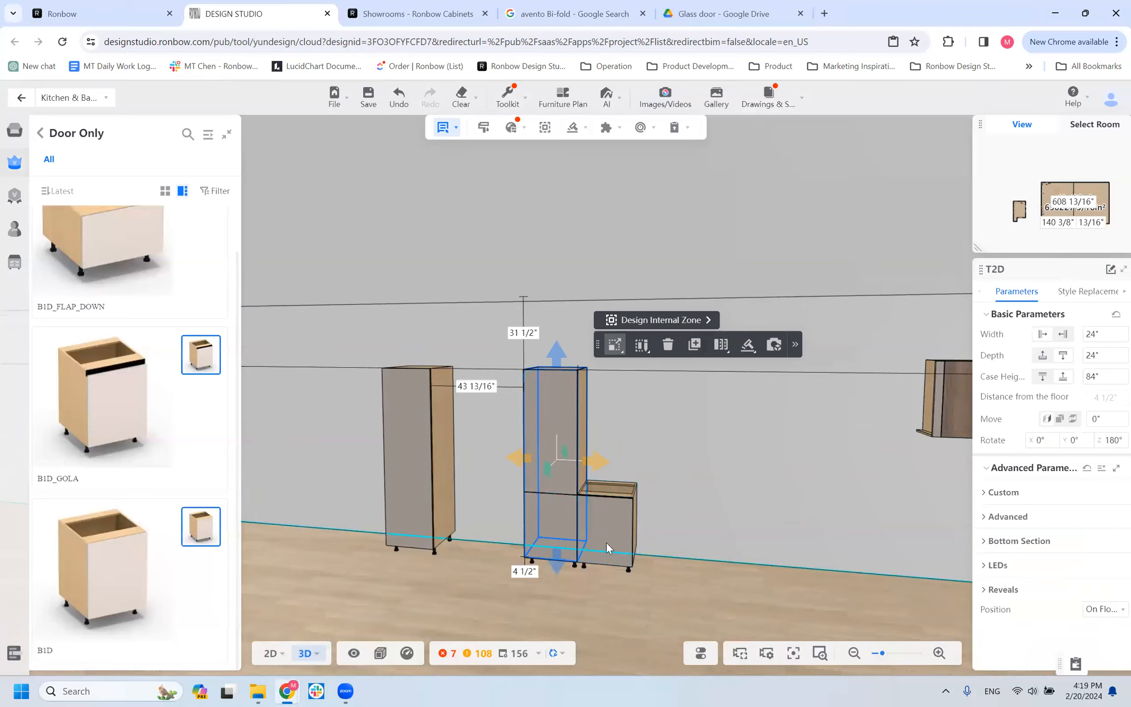
{"action": "left_click", "coordinate": [596, 504]}
{"action": "key", "text": "Delete"}
Set the T2D tall cabinet's bottom section height to 30 1/2 inches.
{"action": "left_click", "coordinate": [548, 516]}
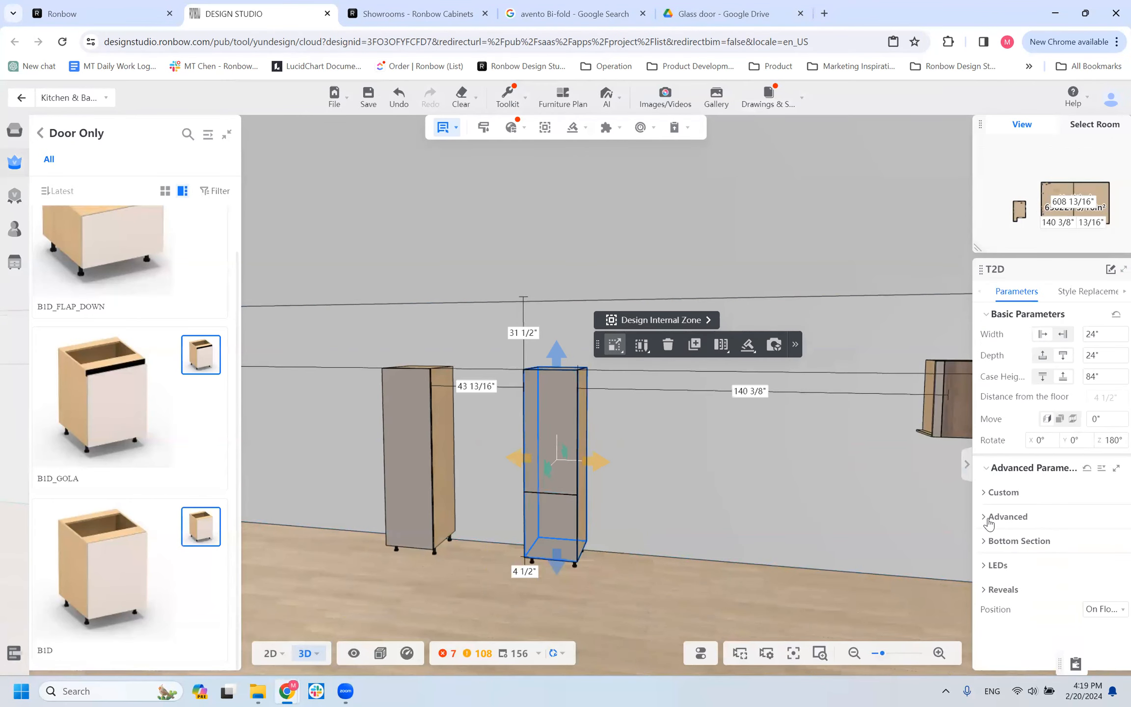
{"action": "left_click", "coordinate": [988, 522]}
{"action": "scroll", "coordinate": [997, 560], "scroll_direction": "down", "scroll_amount": 3}
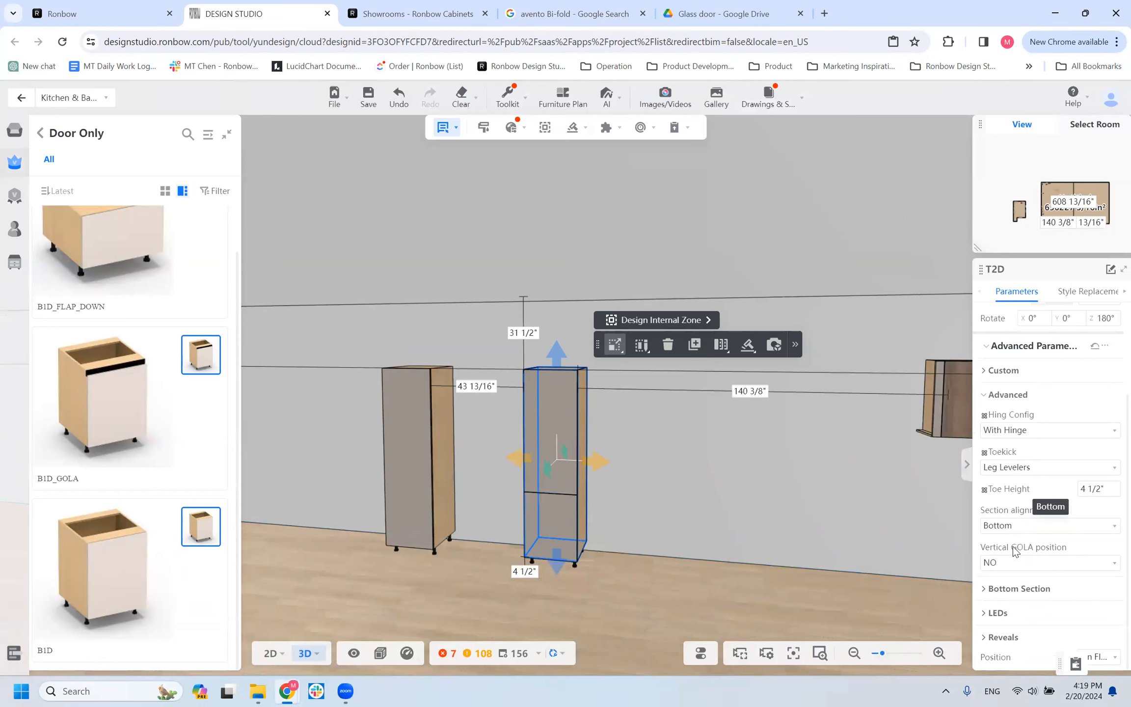
{"action": "left_click", "coordinate": [1050, 587]}
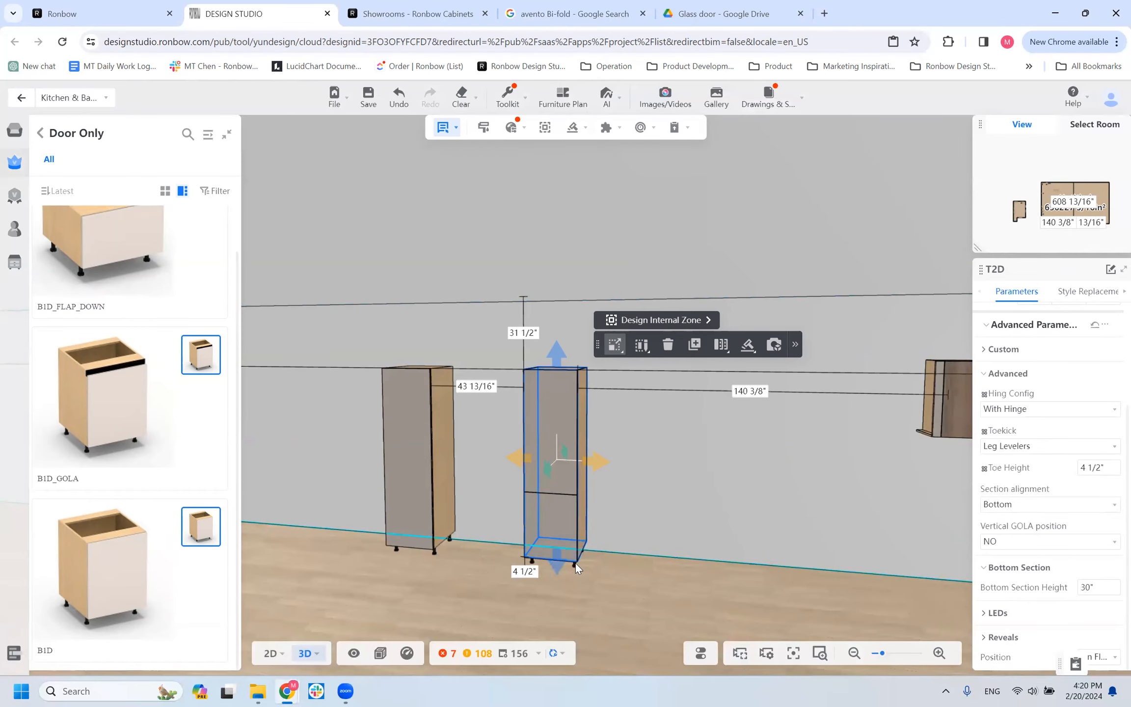
{"action": "scroll", "coordinate": [559, 526], "scroll_direction": "up", "scroll_amount": 3}
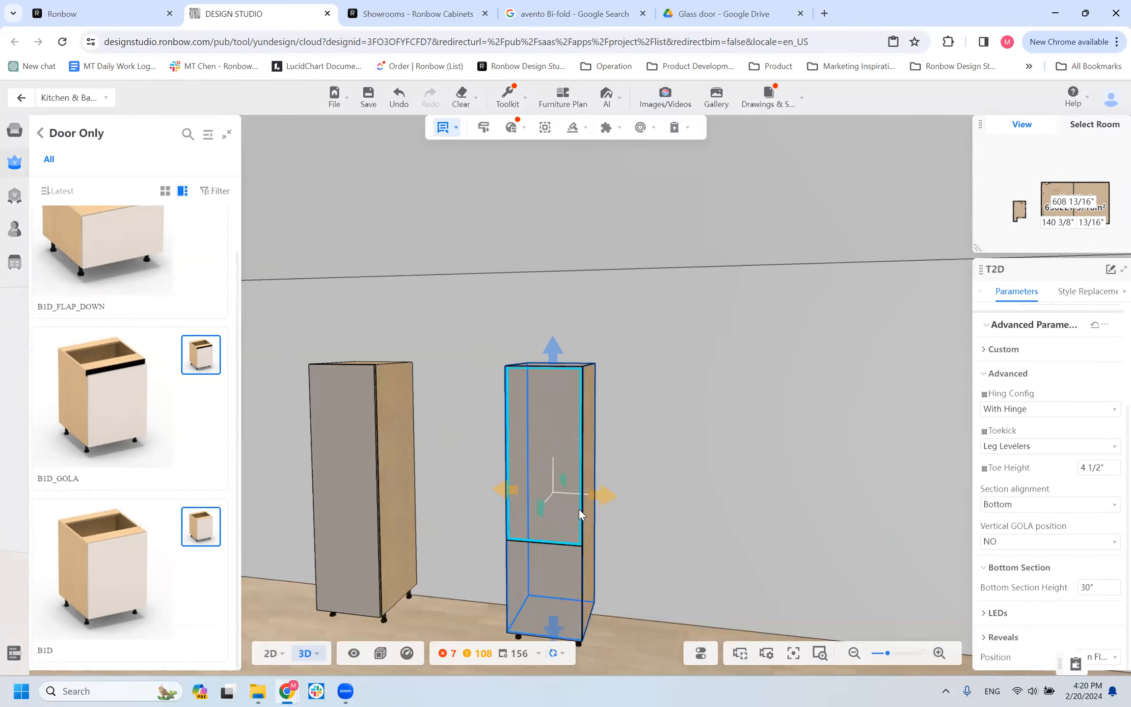
{"action": "scroll", "coordinate": [644, 513], "scroll_direction": "down", "scroll_amount": 2}
{"action": "scroll", "coordinate": [644, 511], "scroll_direction": "down", "scroll_amount": 2}
{"action": "left_click_drag", "start_coordinate": [1106, 587], "coordinate": [1019, 586]}
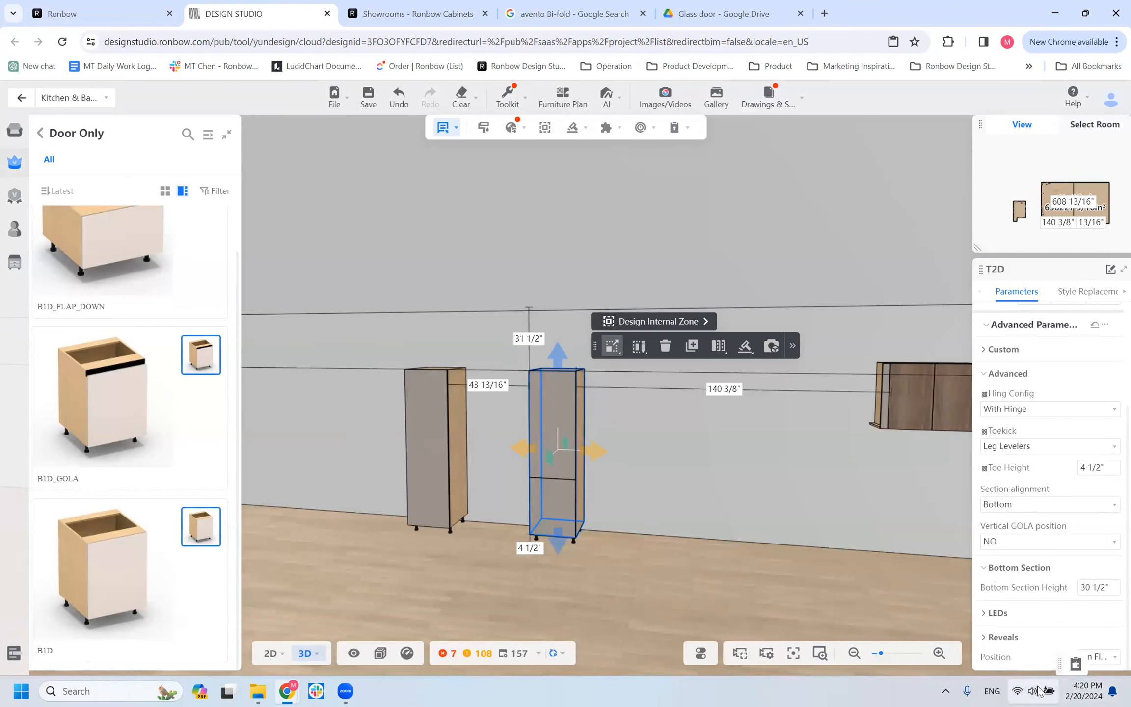
{"action": "left_click", "coordinate": [1104, 588]}
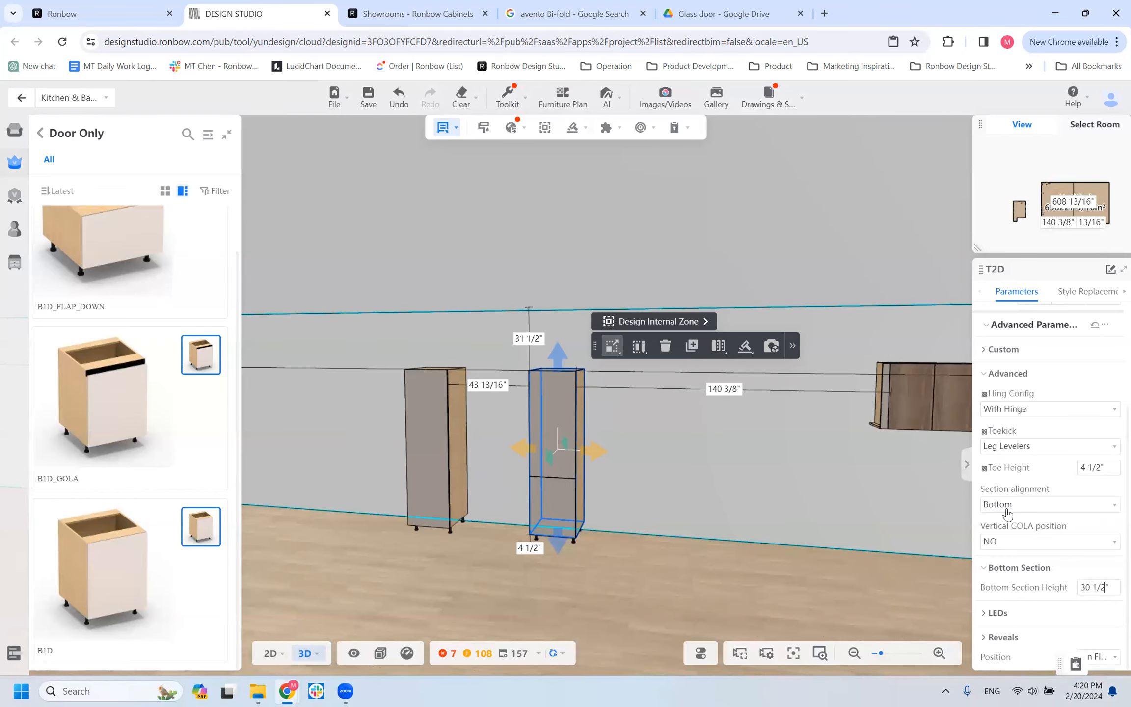
Change the T2D tall cabinet's section alignment to Top and inspect the door split.
{"action": "left_click", "coordinate": [1006, 506]}
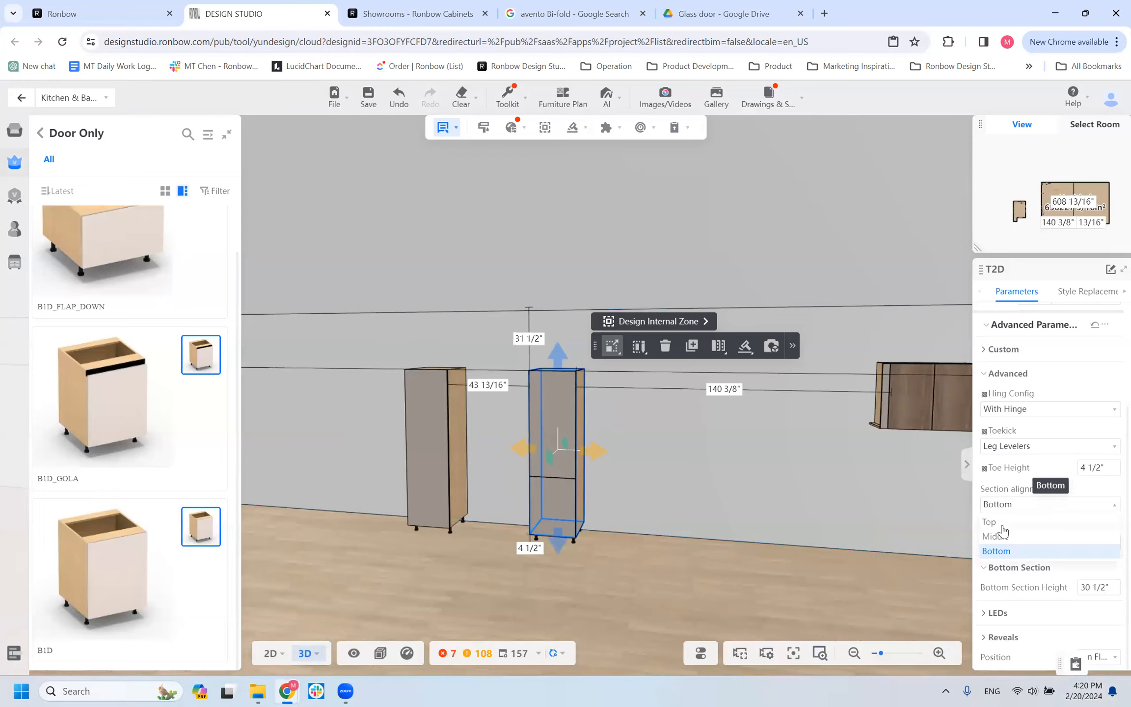
{"action": "left_click", "coordinate": [1012, 523]}
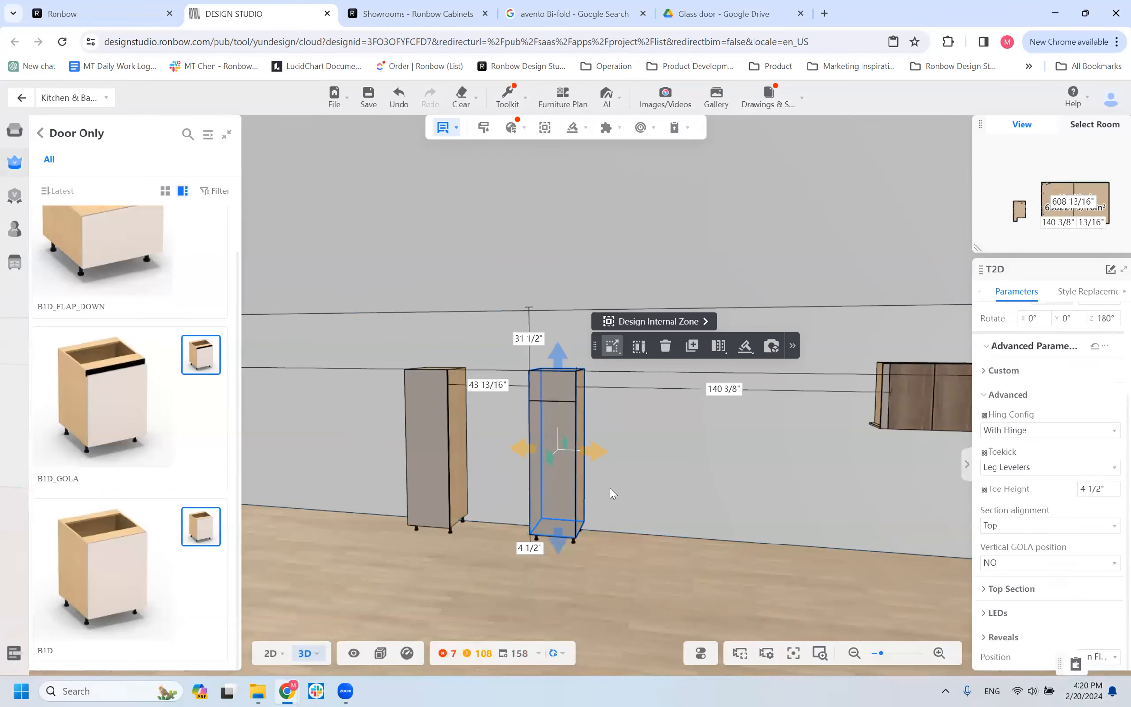
{"action": "scroll", "coordinate": [617, 494], "scroll_direction": "up", "scroll_amount": 2}
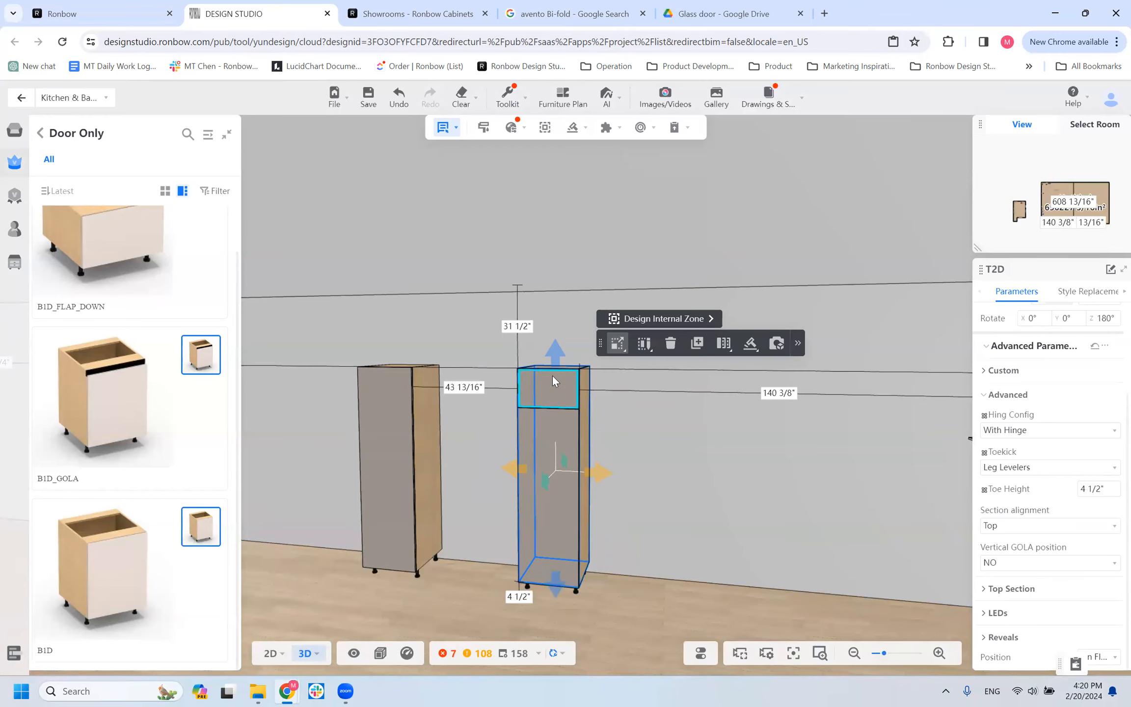
{"action": "scroll", "coordinate": [731, 505], "scroll_direction": "down", "scroll_amount": 2}
{"action": "scroll", "coordinate": [612, 401], "scroll_direction": "down", "scroll_amount": 1}
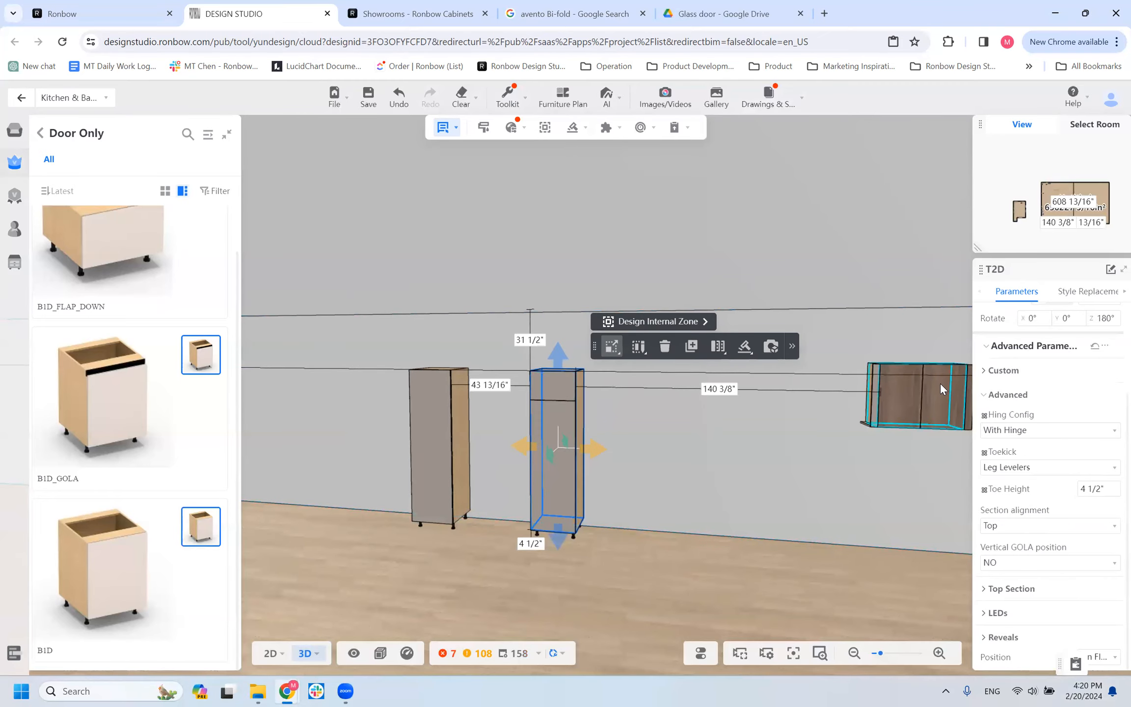
Place a copy of the two-door wall cabinet on the wall between the T2D tall cabinet and the original wall cabinet.
{"action": "left_click", "coordinate": [868, 430]}
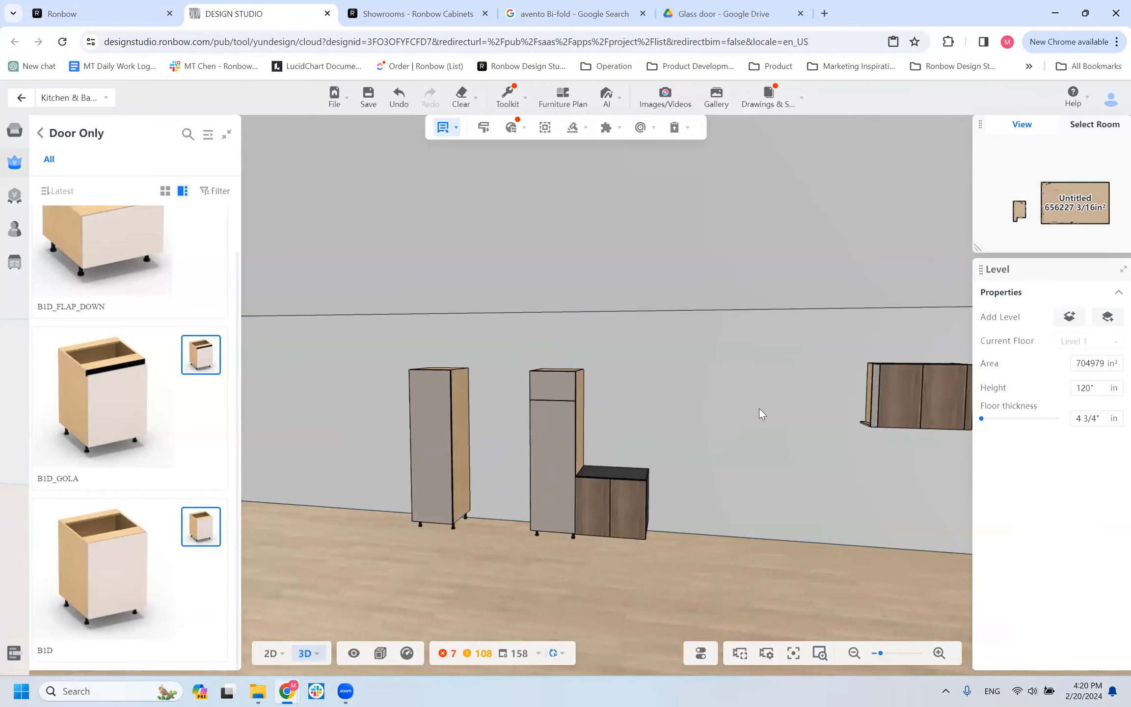
{"action": "left_click", "coordinate": [679, 382]}
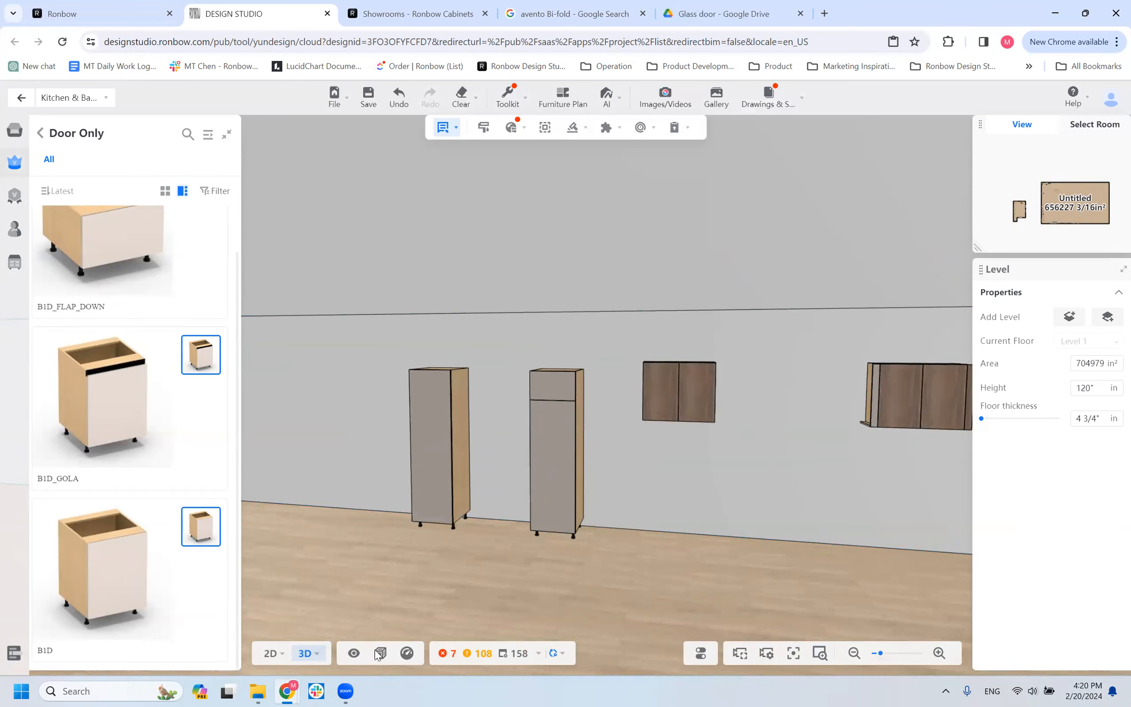
Open the 2D elevation of the large room's long wall that holds the tall and wall cabinets.
{"action": "left_click", "coordinate": [271, 654]}
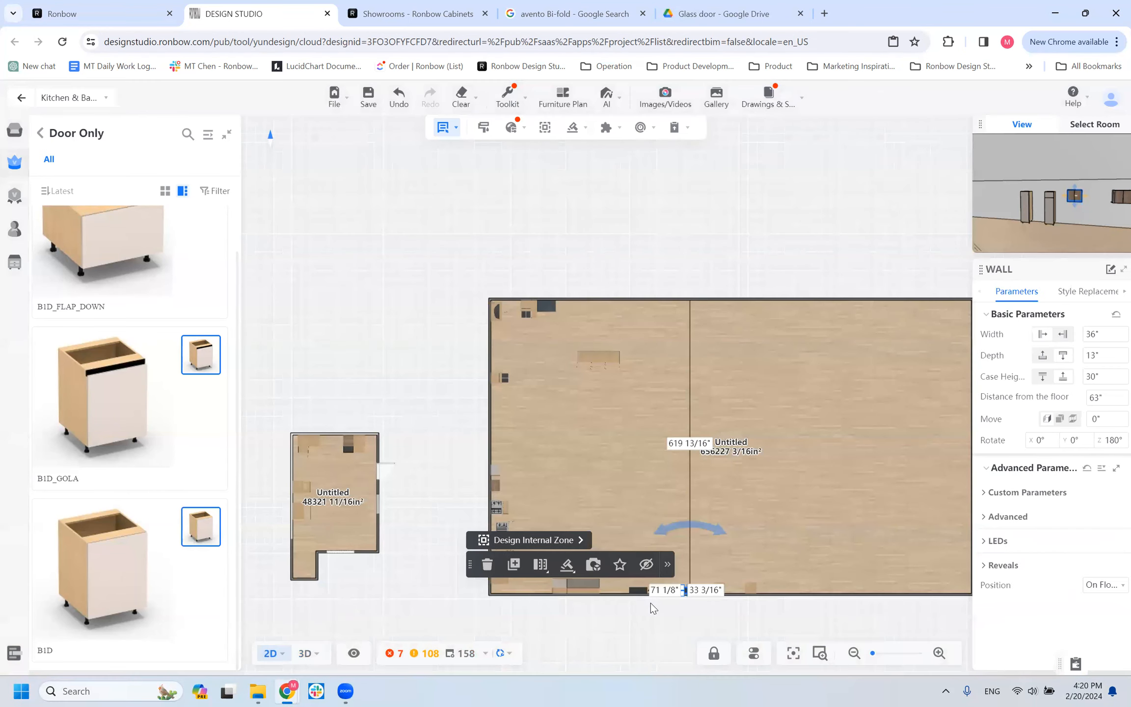
{"action": "mouse_move", "coordinate": [272, 658]}
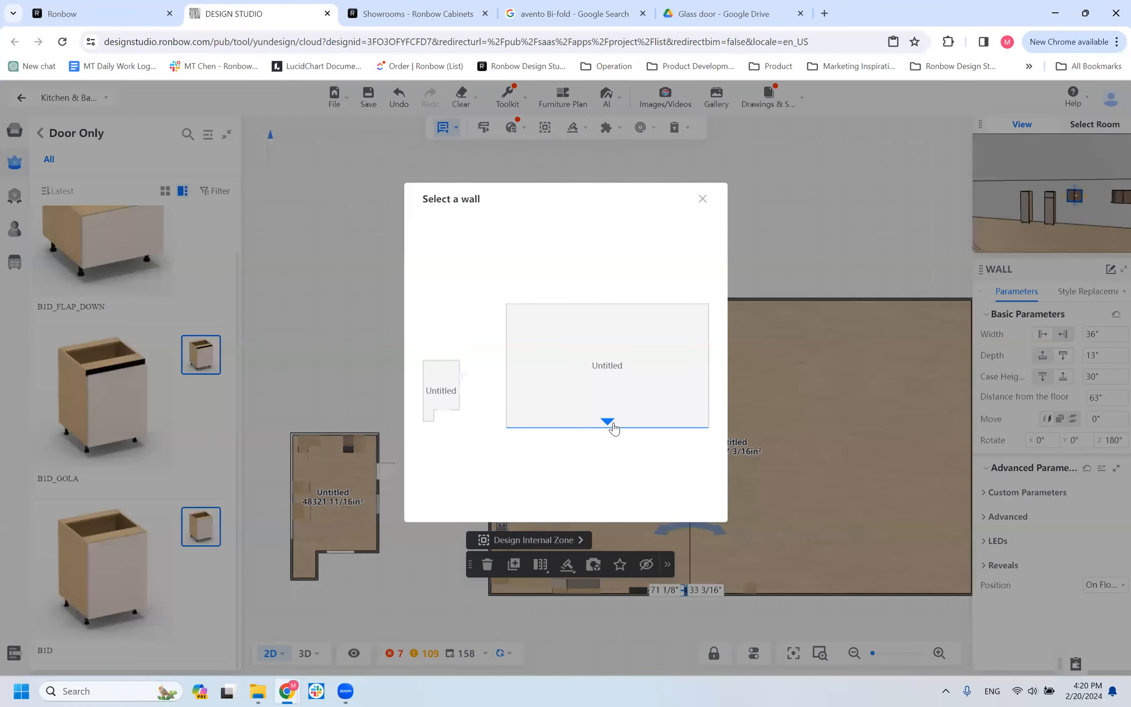
{"action": "left_click", "coordinate": [612, 426]}
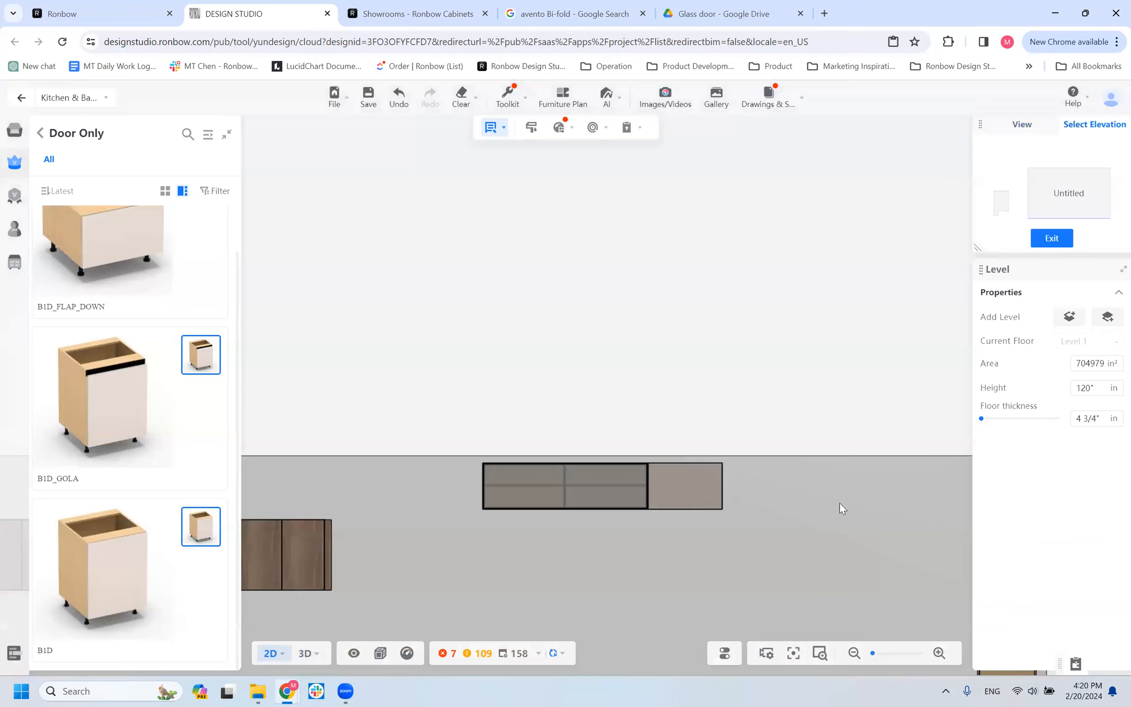
{"action": "scroll", "coordinate": [586, 531], "scroll_direction": "down", "scroll_amount": 7}
{"action": "left_click_drag", "start_coordinate": [587, 532], "coordinate": [959, 617]}
{"action": "scroll", "coordinate": [726, 563], "scroll_direction": "up", "scroll_amount": 5}
{"action": "left_click_drag", "start_coordinate": [590, 476], "coordinate": [605, 480]}
{"action": "scroll", "coordinate": [606, 479], "scroll_direction": "down", "scroll_amount": 1}
{"action": "scroll", "coordinate": [641, 506], "scroll_direction": "up", "scroll_amount": 6}
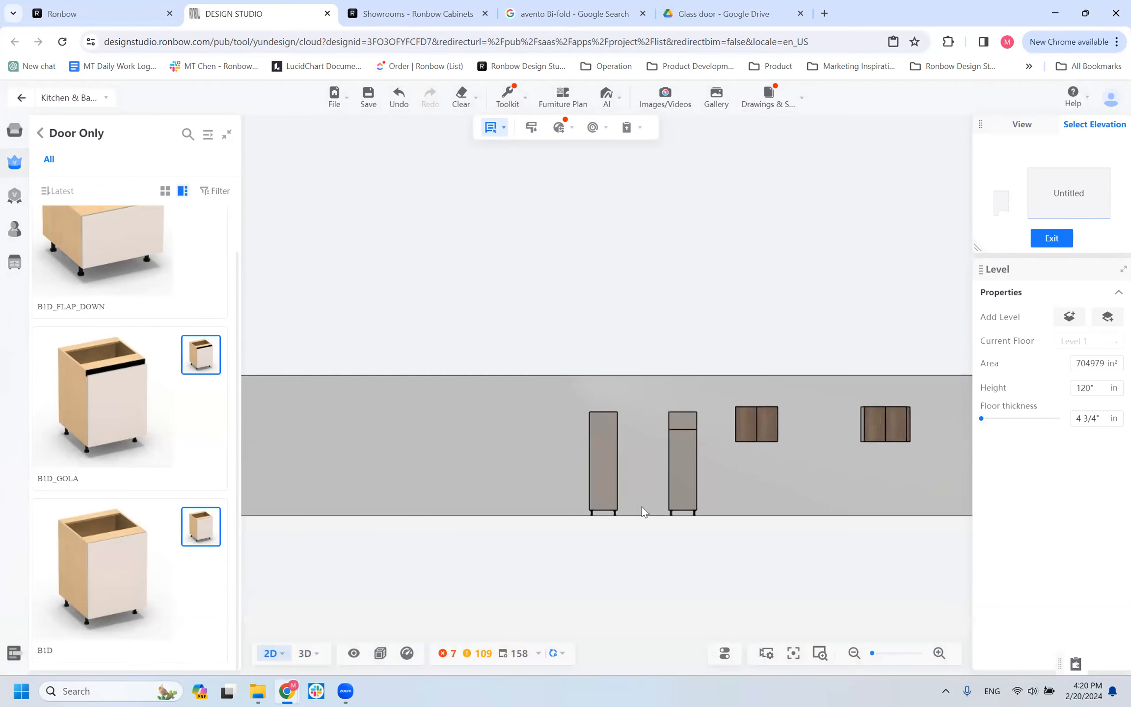
Set the T2D tall cabinet's case height to 95 inches and its top section height to 24 inches.
{"action": "left_click", "coordinate": [760, 519]}
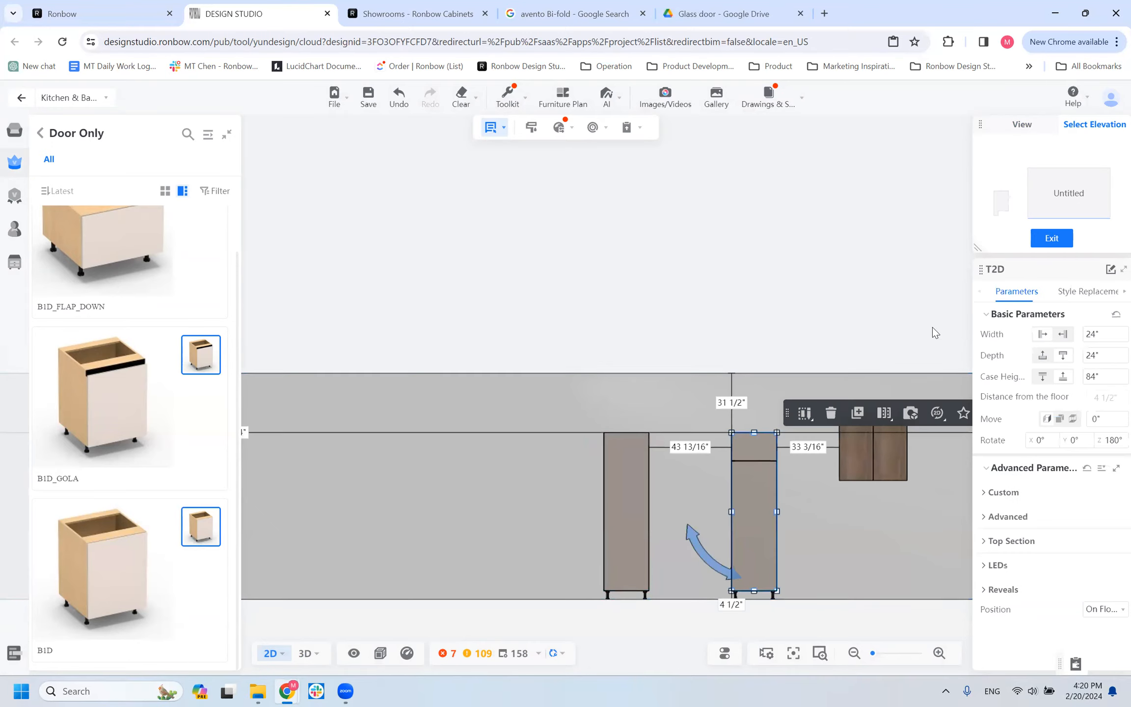
{"action": "left_click", "coordinate": [1111, 376]}
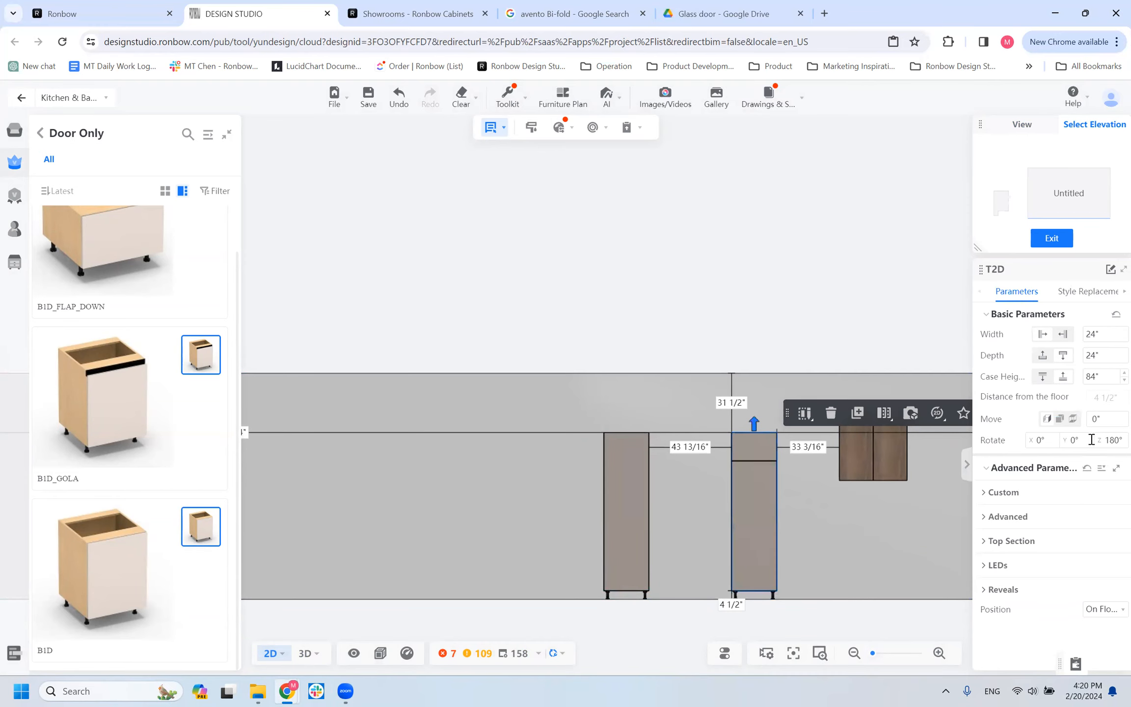
{"action": "key", "text": "Return"}
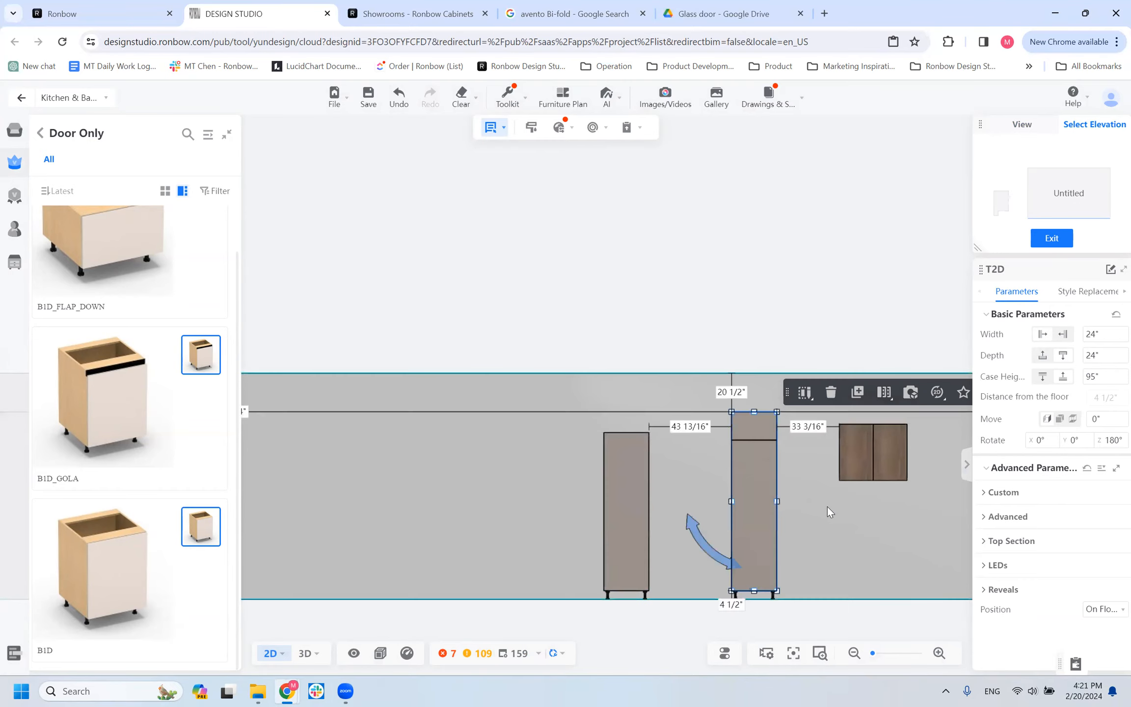
{"action": "scroll", "coordinate": [827, 506], "scroll_direction": "up", "scroll_amount": 1}
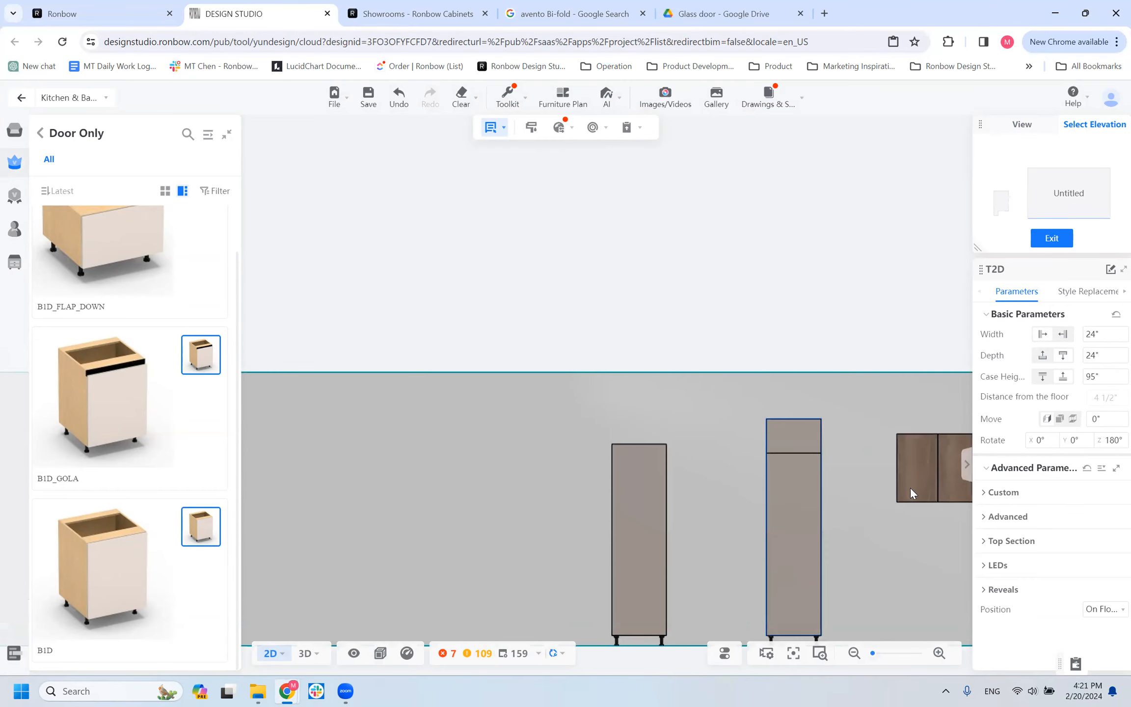
{"action": "left_click", "coordinate": [1014, 542]}
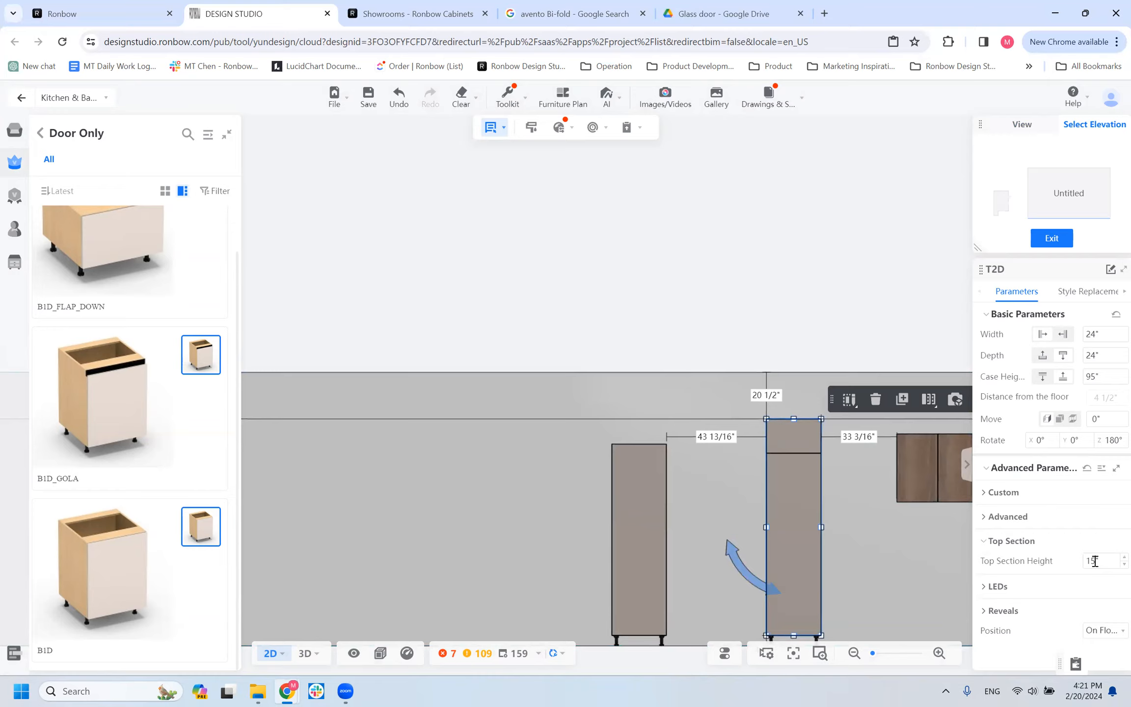
{"action": "left_click", "coordinate": [1095, 561]}
{"action": "key", "text": "Return"}
Set the depth of the two-door wall cabinet nearest the T2D to 24 inches.
{"action": "left_click", "coordinate": [917, 465]}
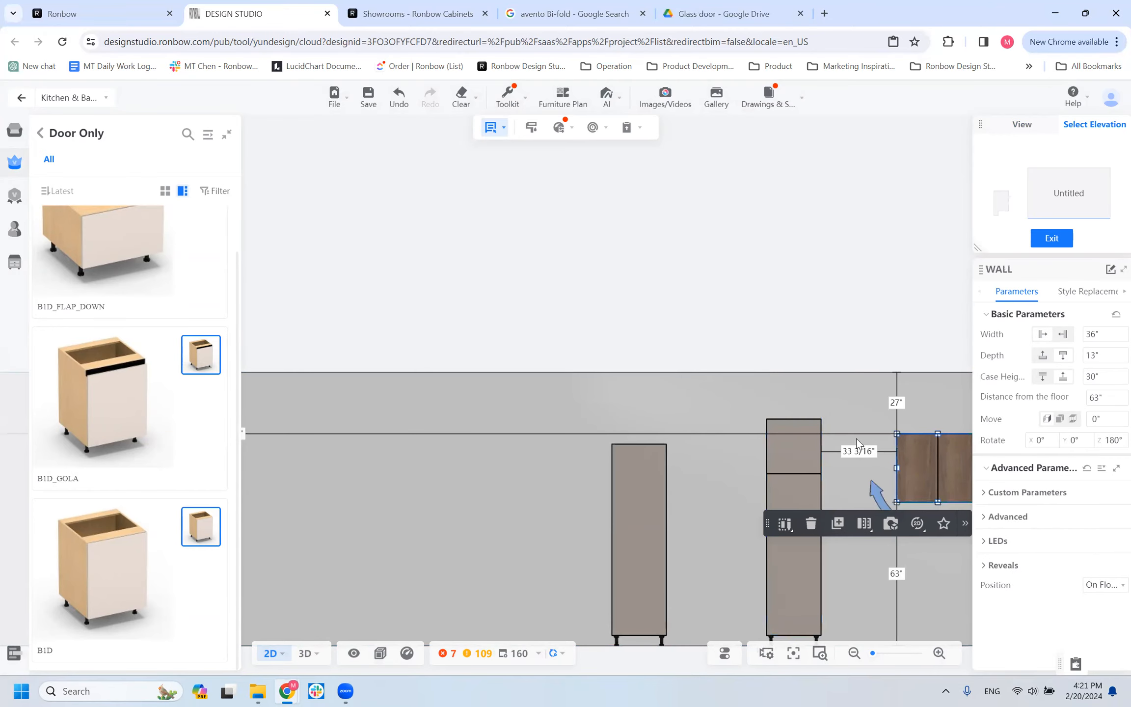
{"action": "left_click", "coordinate": [1099, 355]}
{"action": "type", "text": "24"}
{"action": "key", "text": "Return"}
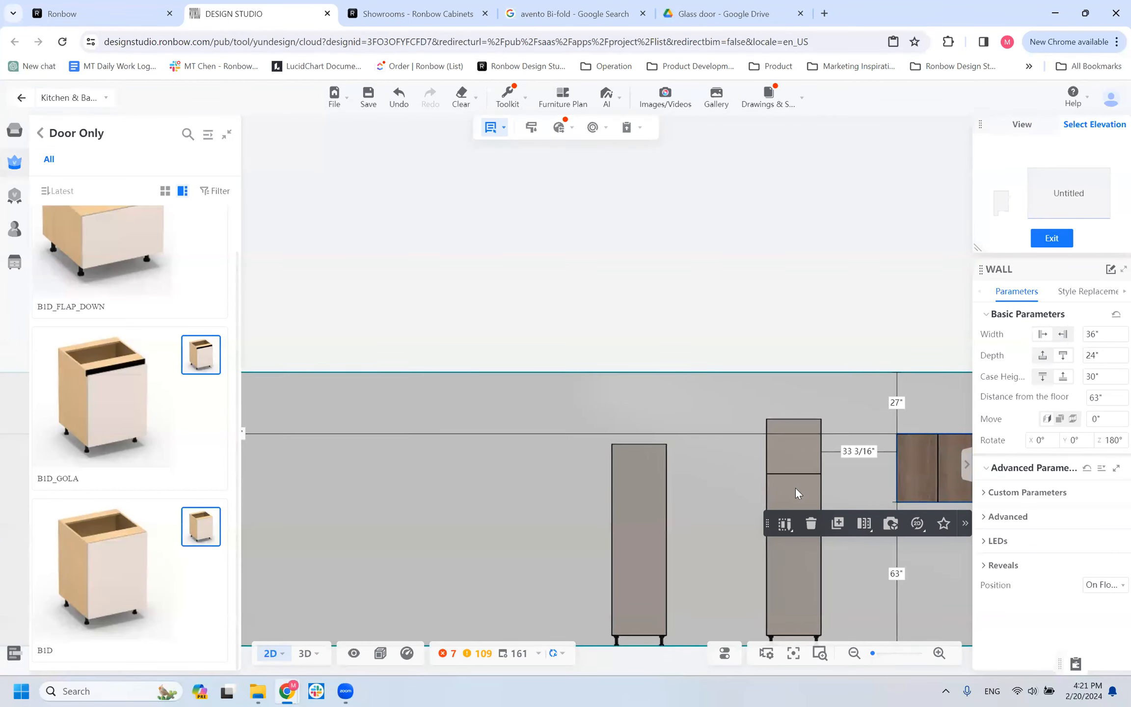
Position the wall cabinet 20 1/2 inches below the ceiling, matching the top of the T2D tall cabinet.
{"action": "left_click", "coordinate": [795, 488]}
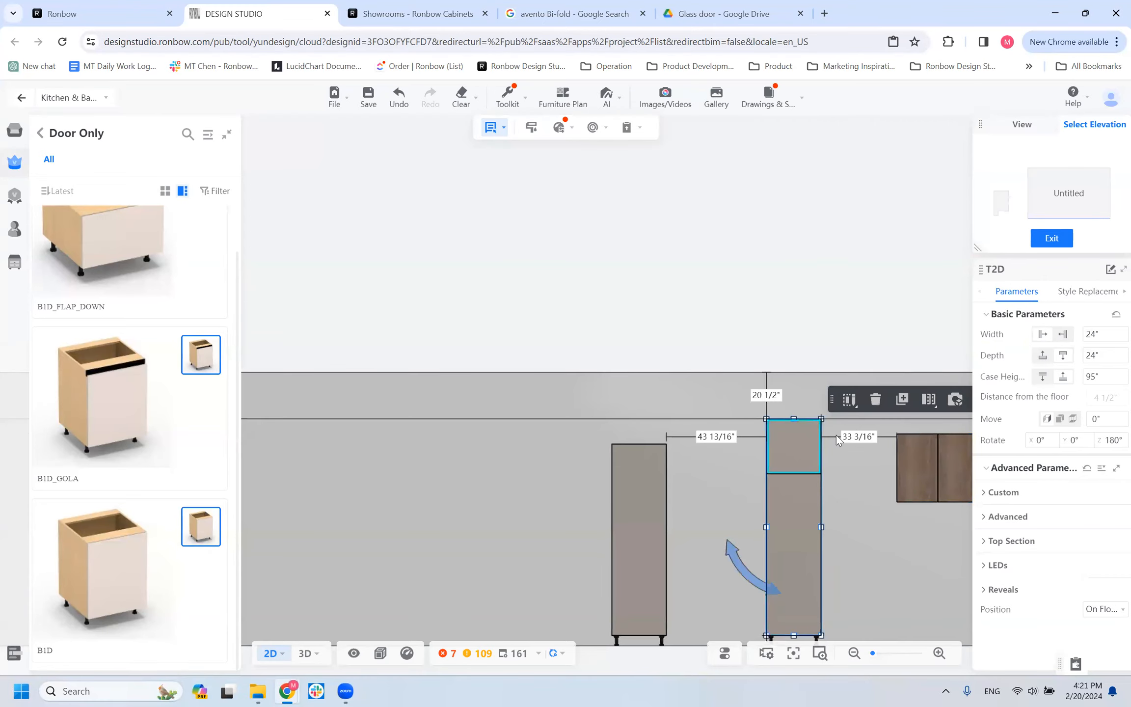
{"action": "left_click", "coordinate": [937, 451]}
{"action": "left_click", "coordinate": [897, 403]}
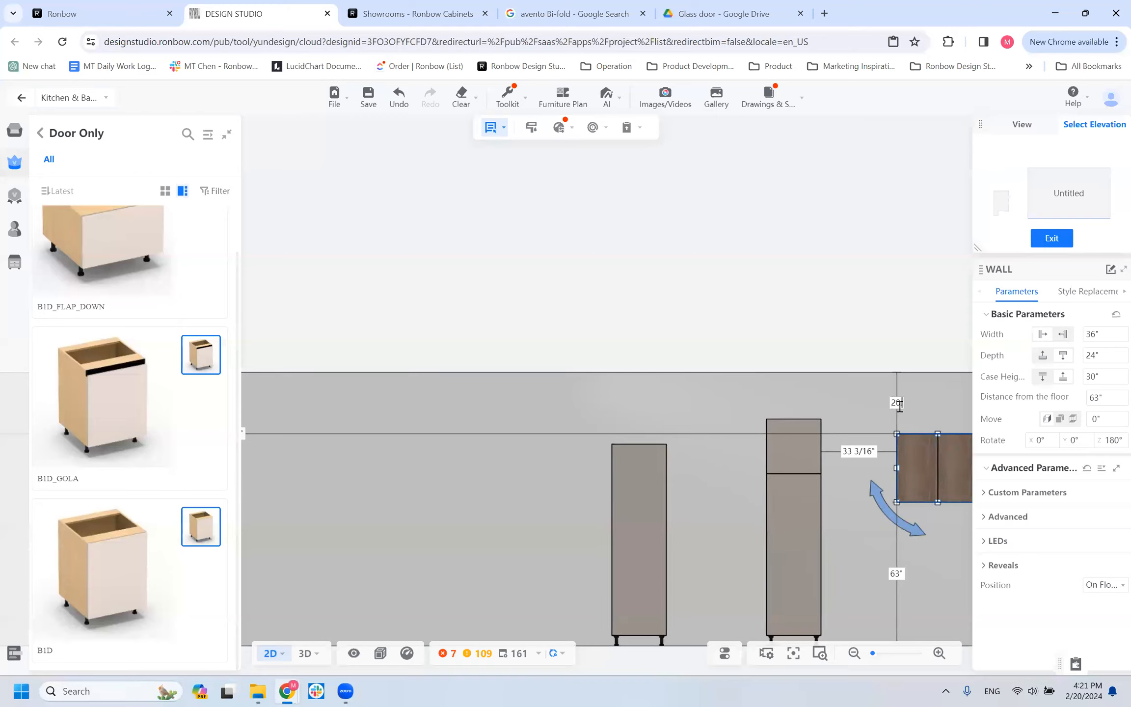
{"action": "type", "text": "20"}
{"action": "key", "text": "Return"}
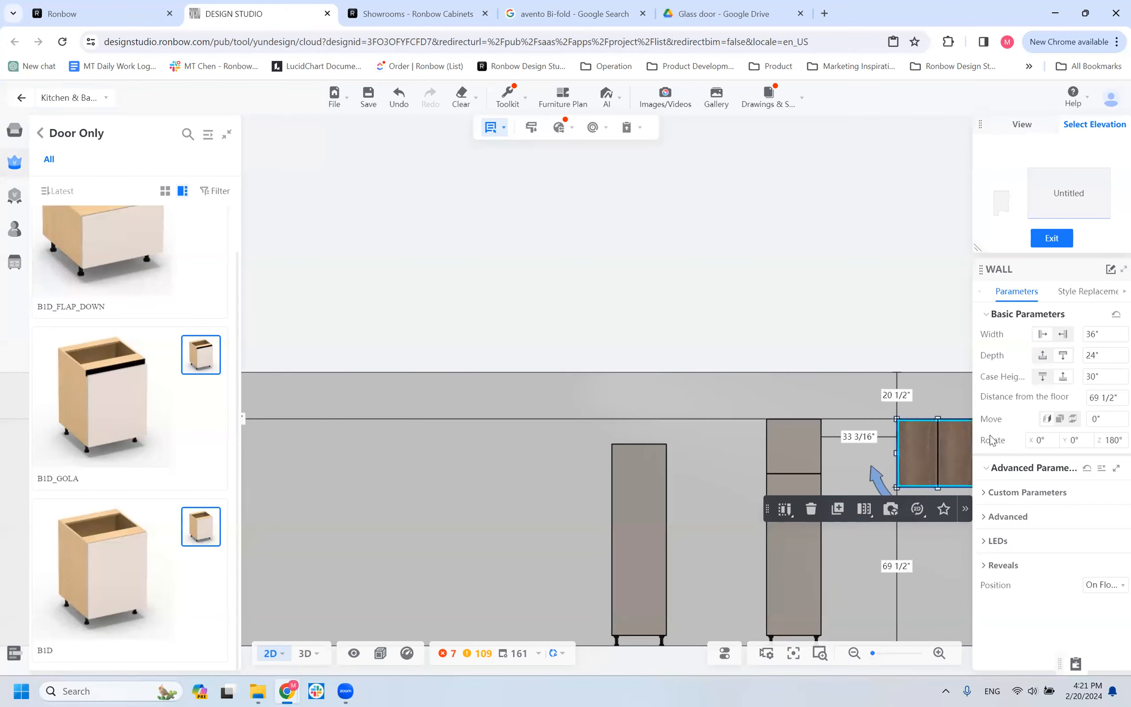
Set the gap between the wall cabinet and the T2D tall cabinet to 0.
{"action": "left_click", "coordinate": [1097, 380]}
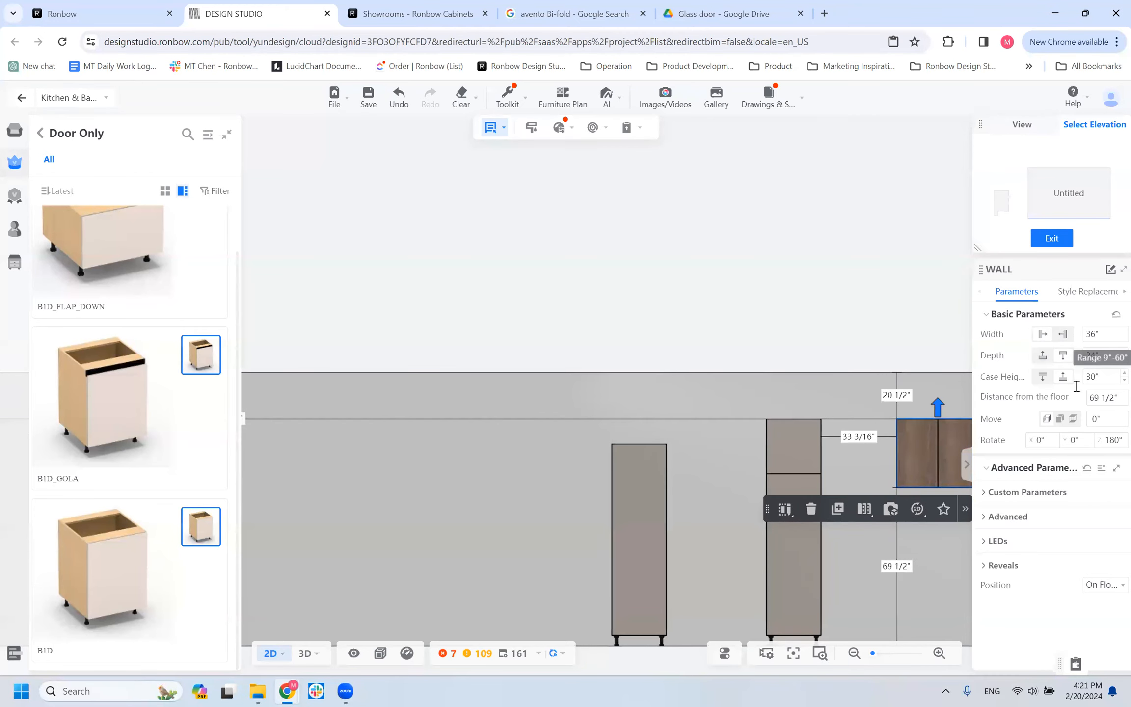
{"action": "left_click", "coordinate": [863, 437]}
{"action": "type", "text": "0"}
{"action": "key", "text": "Return"}
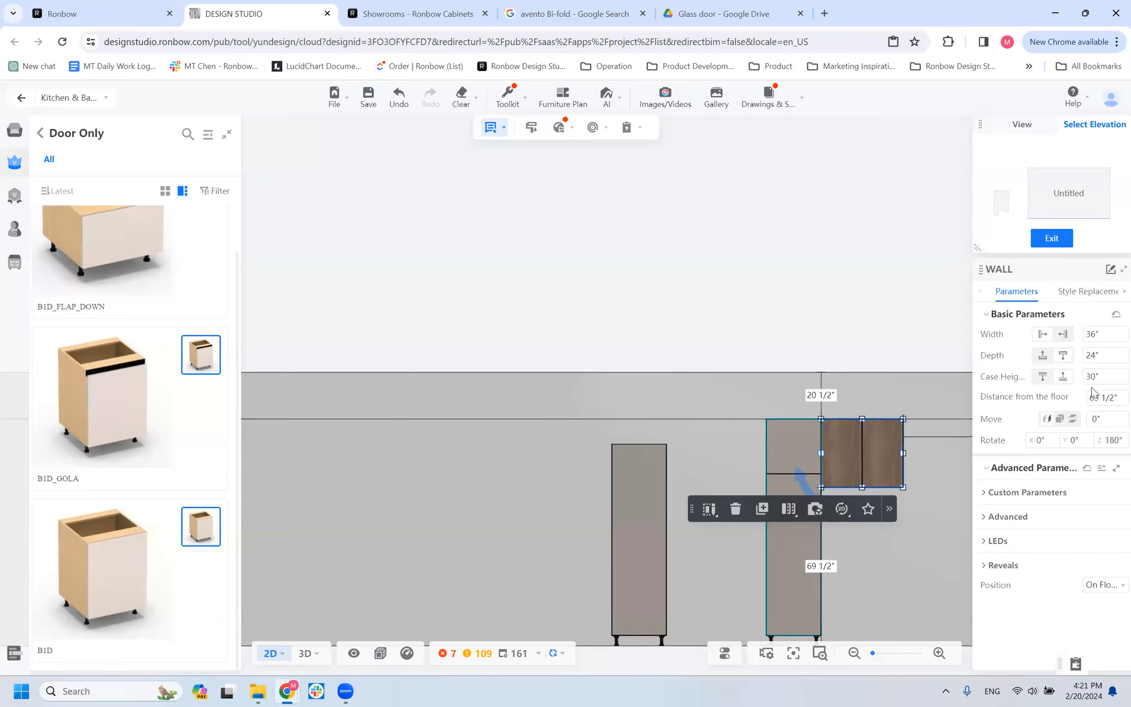
Set the wall cabinet's case height to 24 inches and its distance below the ceiling to 20 1/2 inches.
{"action": "left_click", "coordinate": [1102, 377]}
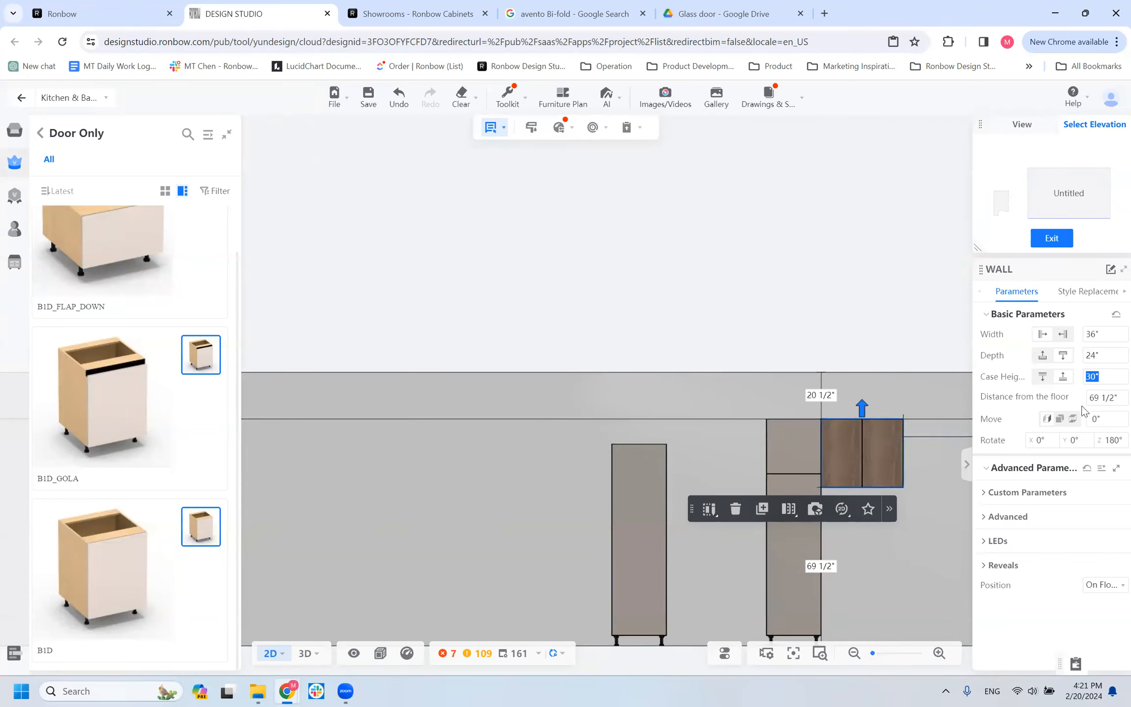
{"action": "type", "text": "24"}
{"action": "key", "text": "Return"}
{"action": "left_click", "coordinate": [827, 402]}
{"action": "type", "text": "20.5"}
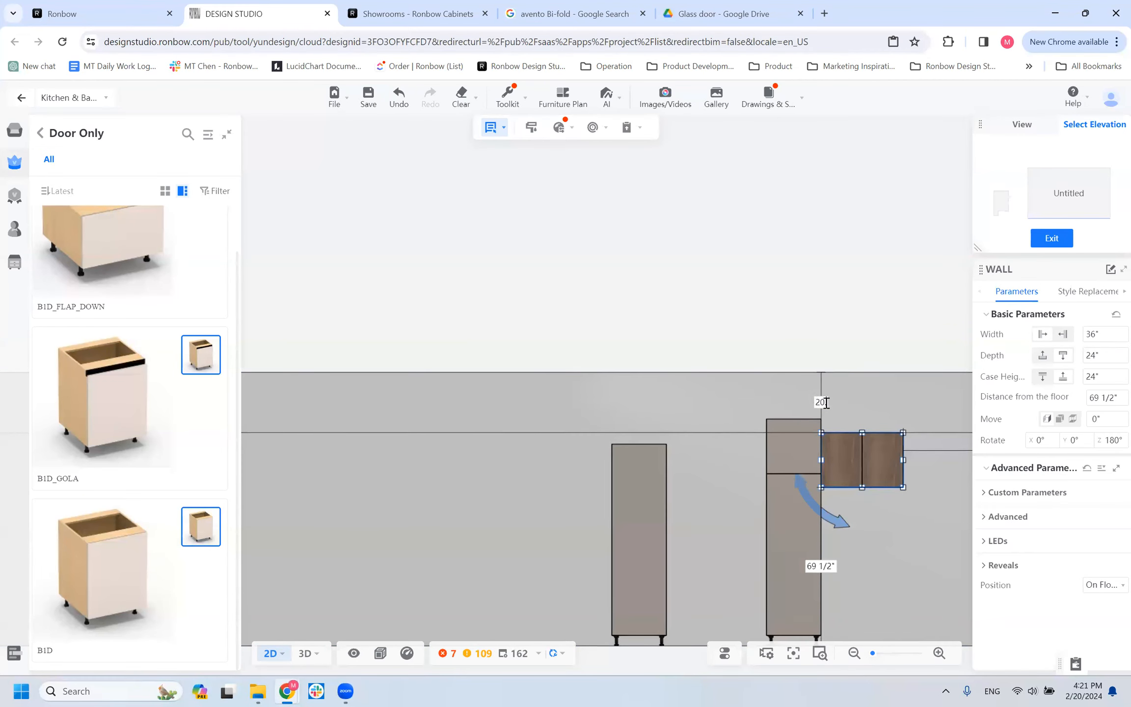
{"action": "key", "text": "Return"}
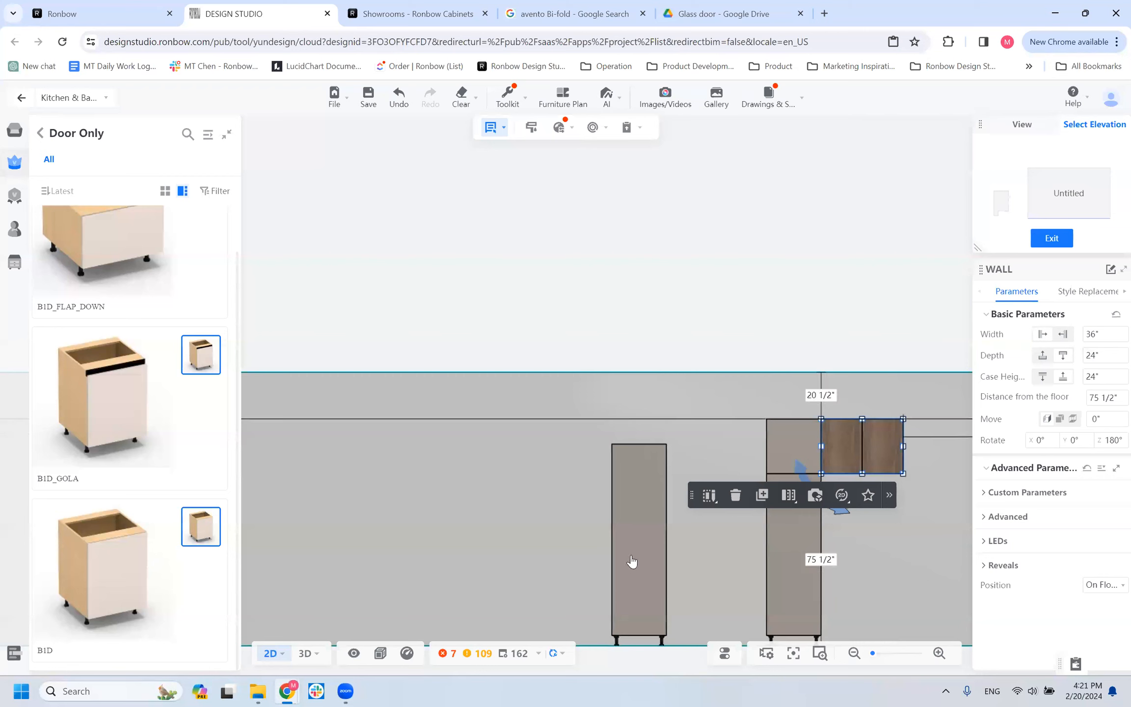
Return to the 3D view and place a copy of the 24-inch-high wall cabinet directly beside it, extending the row away from the T2D.
{"action": "mouse_move", "coordinate": [309, 656]}
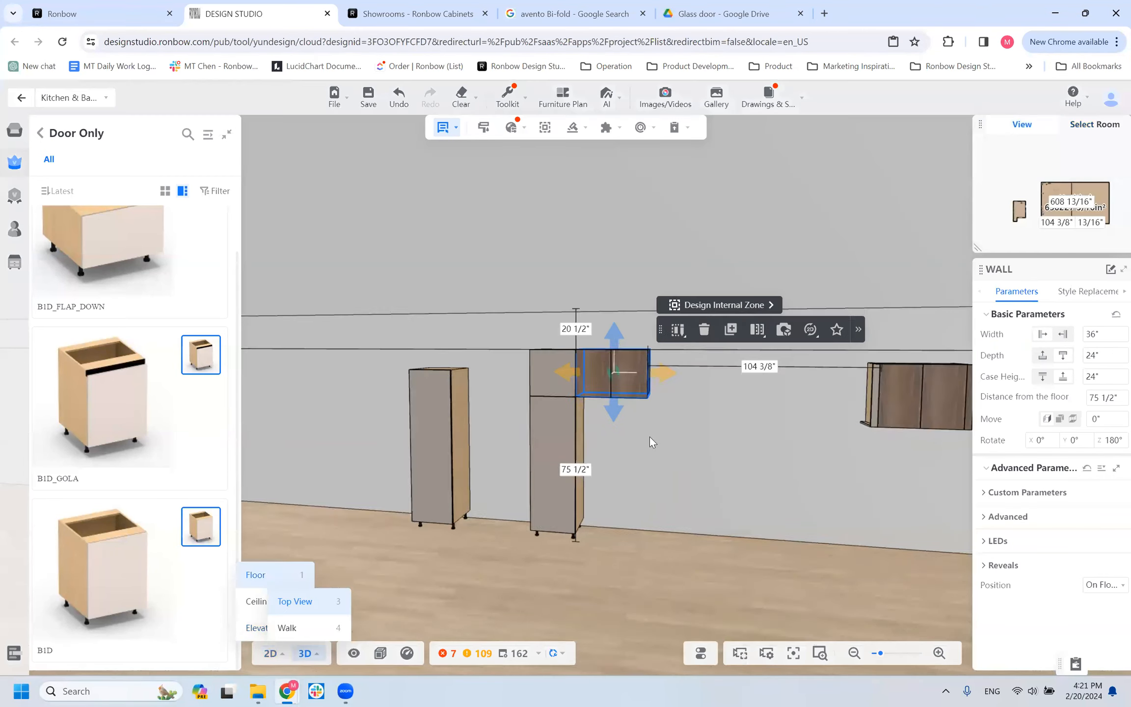
{"action": "scroll", "coordinate": [650, 439], "scroll_direction": "down", "scroll_amount": 5}
{"action": "left_click_drag", "start_coordinate": [651, 445], "coordinate": [693, 433]}
{"action": "scroll", "coordinate": [648, 426], "scroll_direction": "up", "scroll_amount": 5}
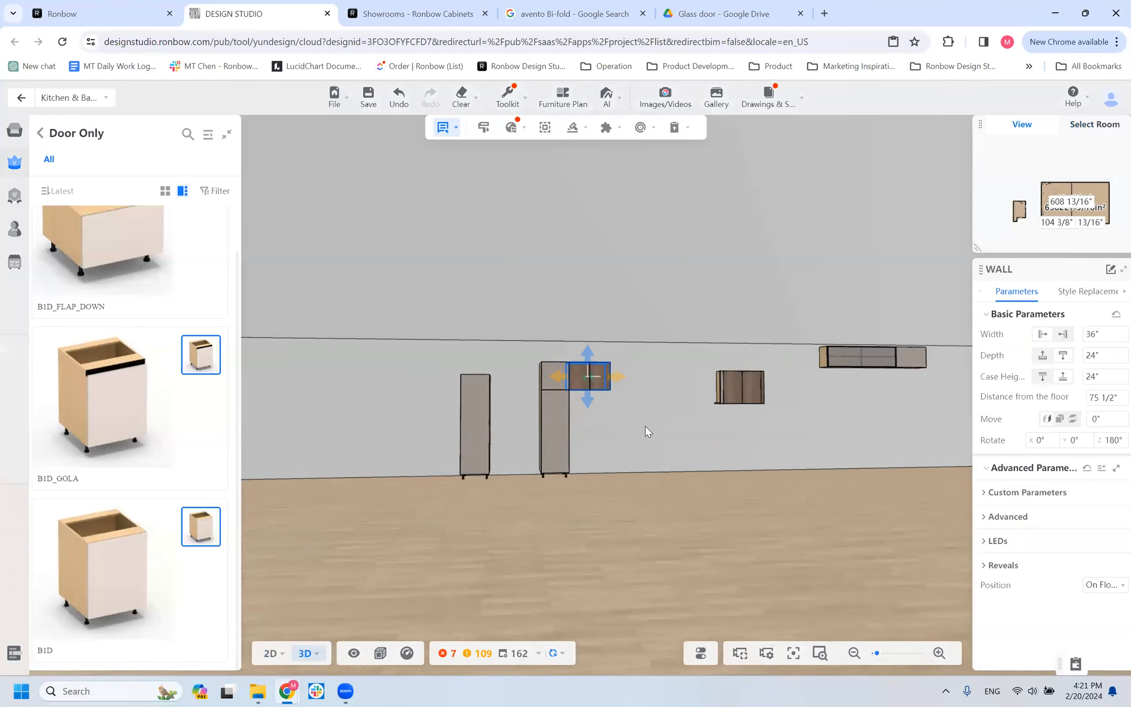
{"action": "left_click", "coordinate": [613, 377]}
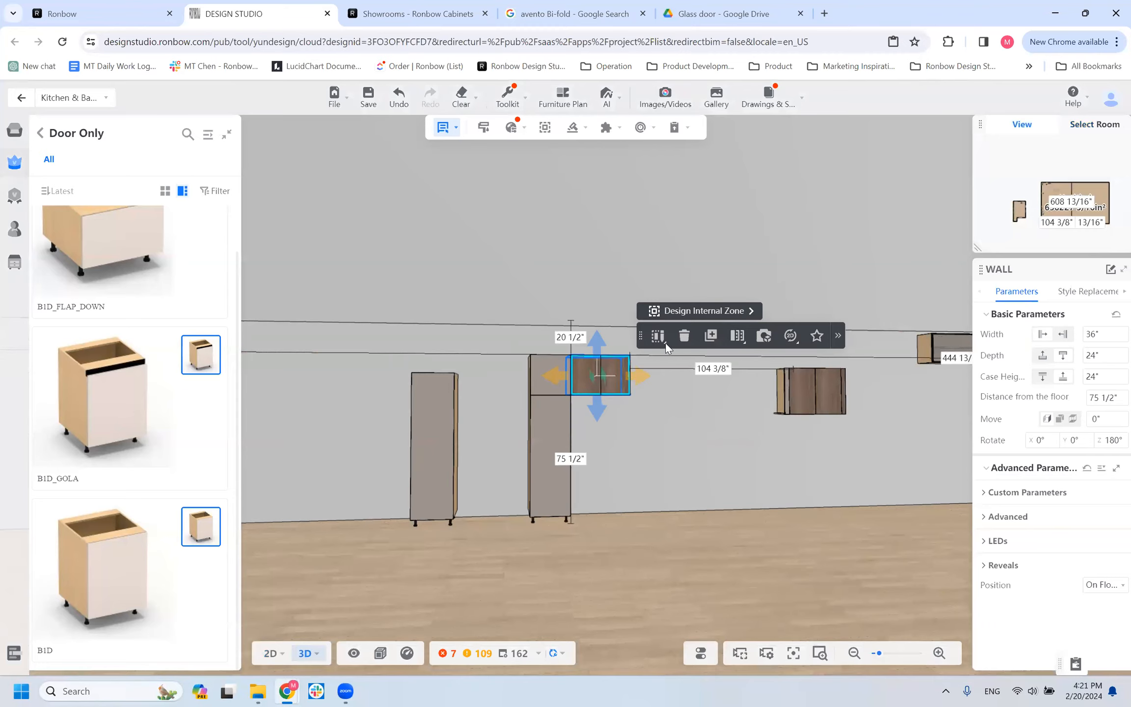
{"action": "left_click", "coordinate": [647, 371]}
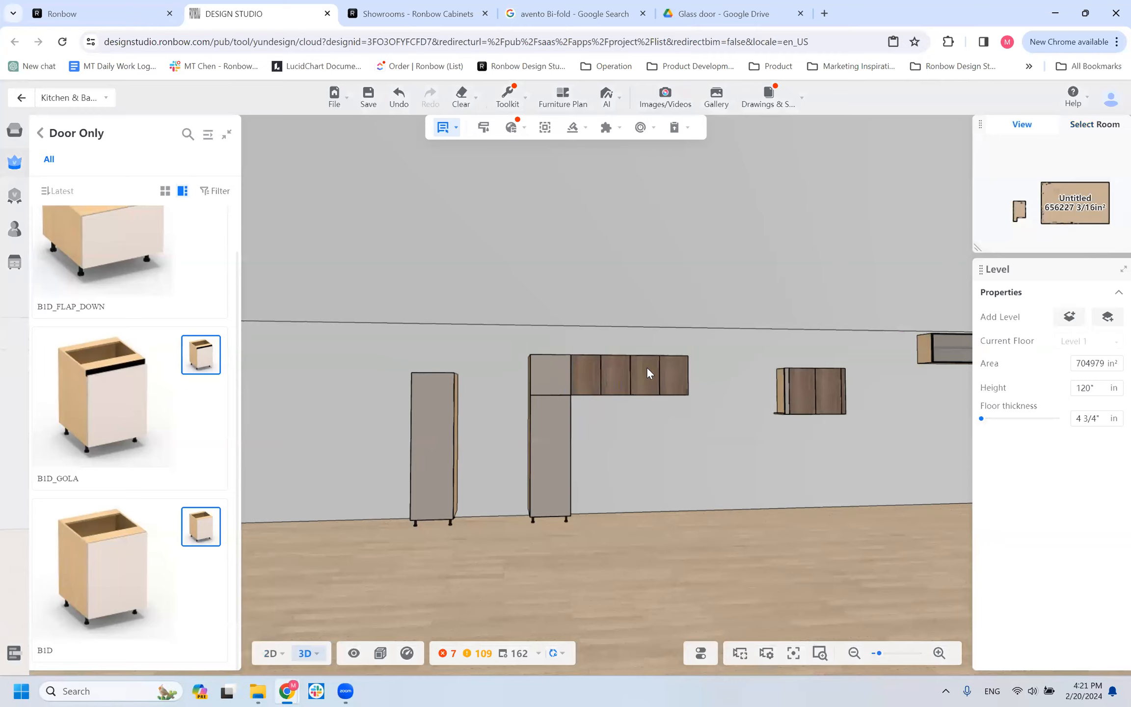
Duplicate the T2D tall cabinet and place the copy against the free end of the wall cabinet row.
{"action": "mouse_move", "coordinate": [559, 429]}
{"action": "right_mouse_down"}
{"action": "mouse_move", "coordinate": [572, 437]}
{"action": "mouse_move", "coordinate": [565, 442]}
{"action": "right_mouse_up"}
{"action": "left_click", "coordinate": [564, 442]}
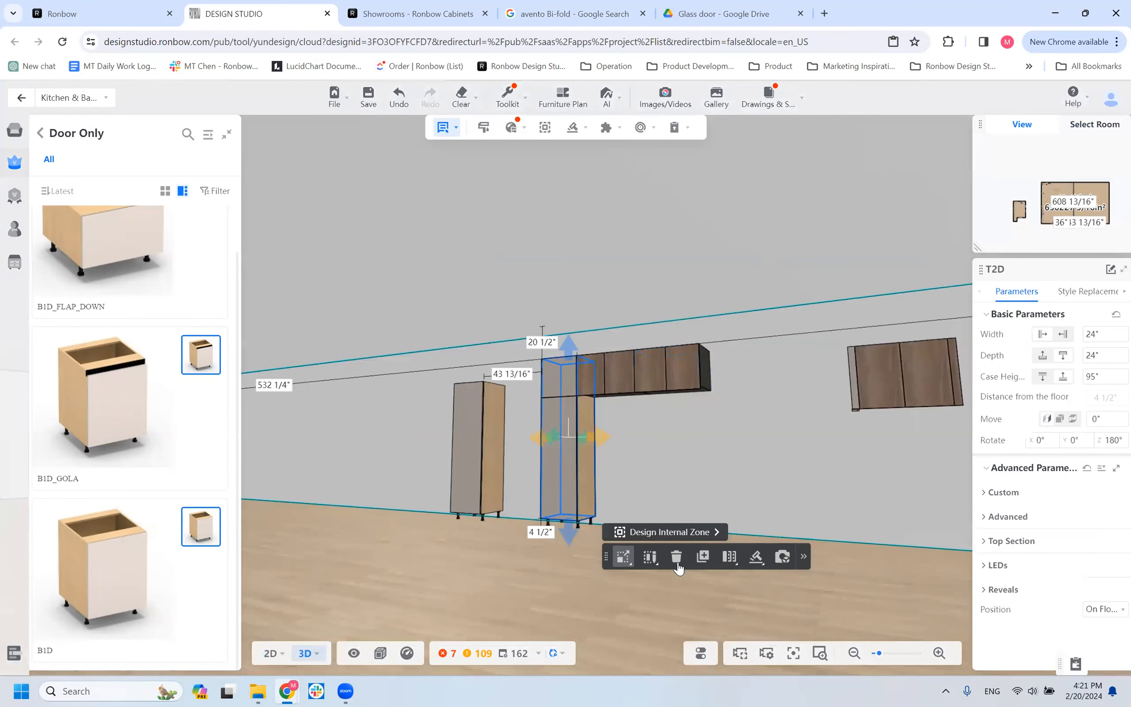
{"action": "left_click", "coordinate": [703, 559]}
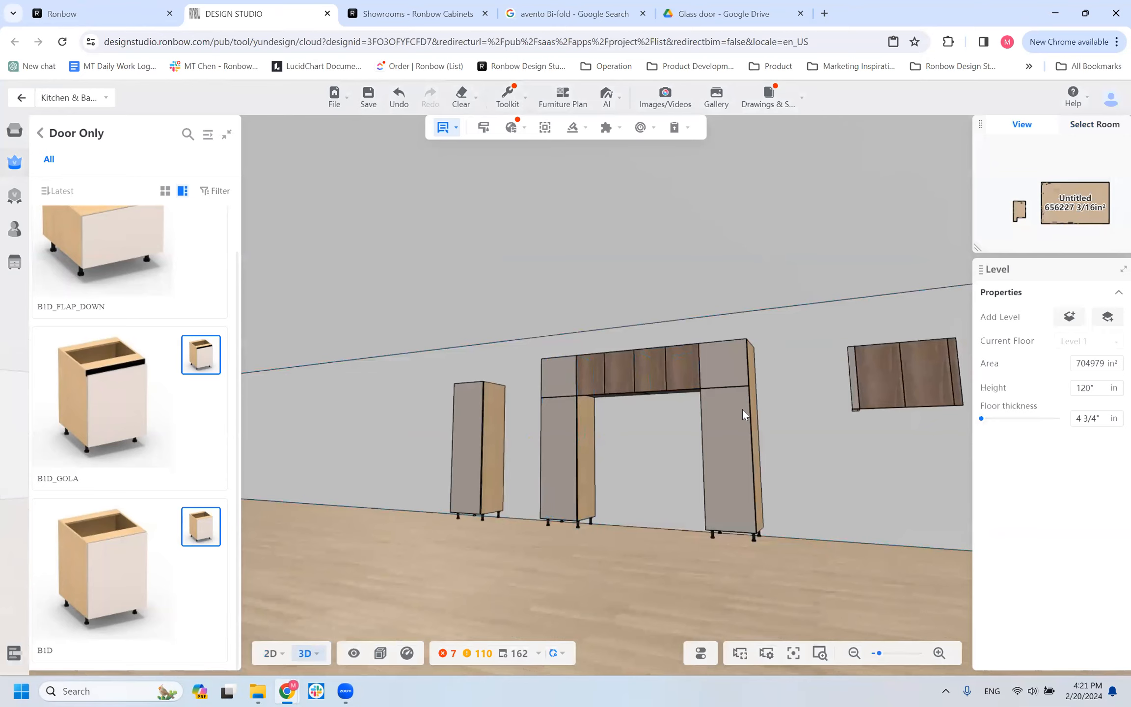
{"action": "left_click", "coordinate": [709, 525]}
{"action": "right_click_drag", "start_coordinate": [709, 525], "coordinate": [644, 445]}
{"action": "left_click", "coordinate": [659, 403]}
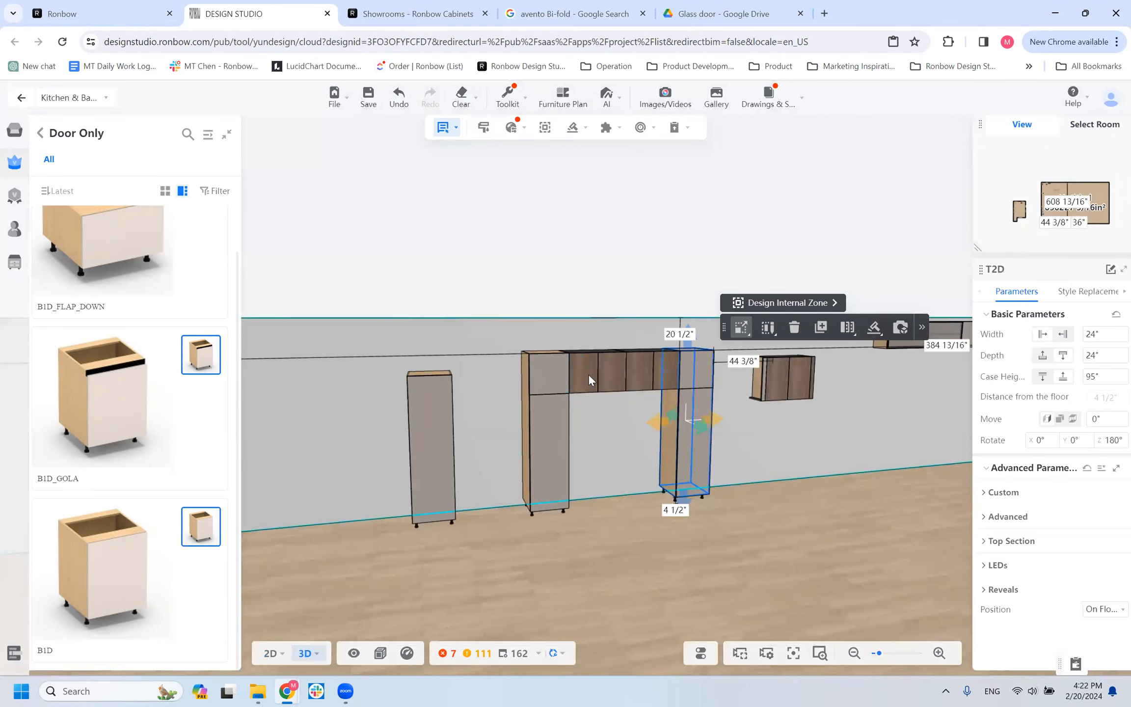
Duplicate the wall cabinet next to the original T2D and try to place this further copy in the room.
{"action": "left_click", "coordinate": [589, 390]}
{"action": "left_click", "coordinate": [731, 432]}
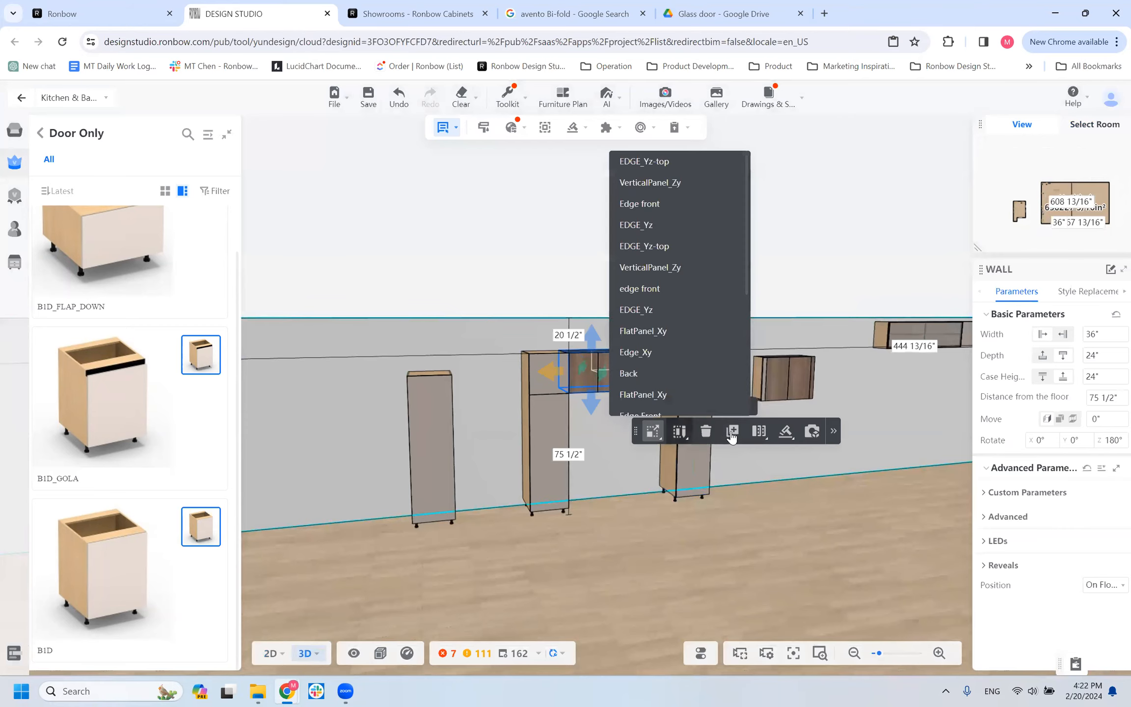
{"action": "left_click", "coordinate": [598, 408]}
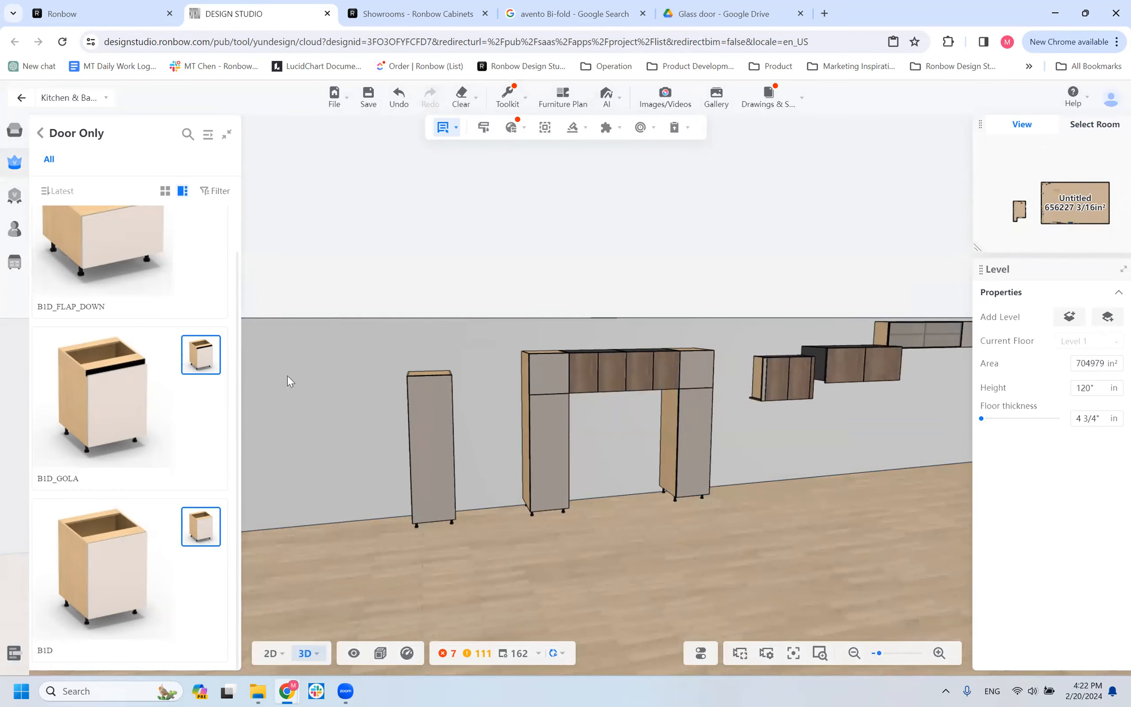
{"action": "left_click", "coordinate": [756, 580]}
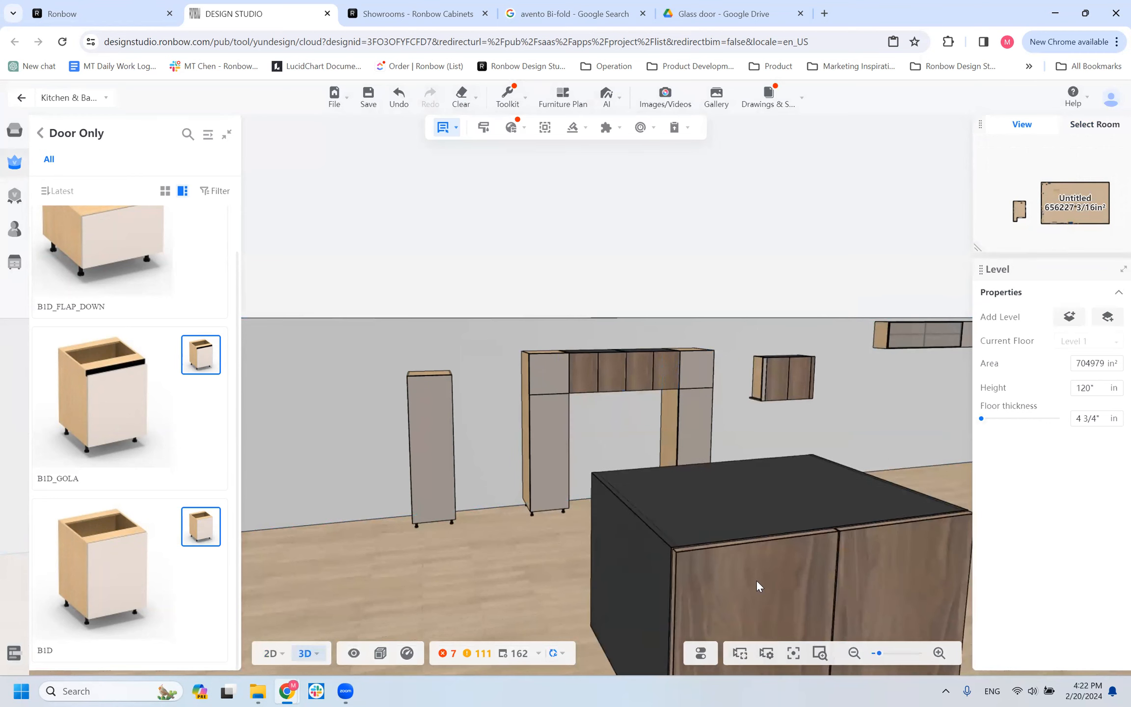
Inspect the door alignment across the tall and wall cabinets, and show the original T2D's top section settings.
{"action": "left_click_drag", "start_coordinate": [740, 538], "coordinate": [722, 519]}
{"action": "scroll", "coordinate": [595, 555], "scroll_direction": "up", "scroll_amount": 2}
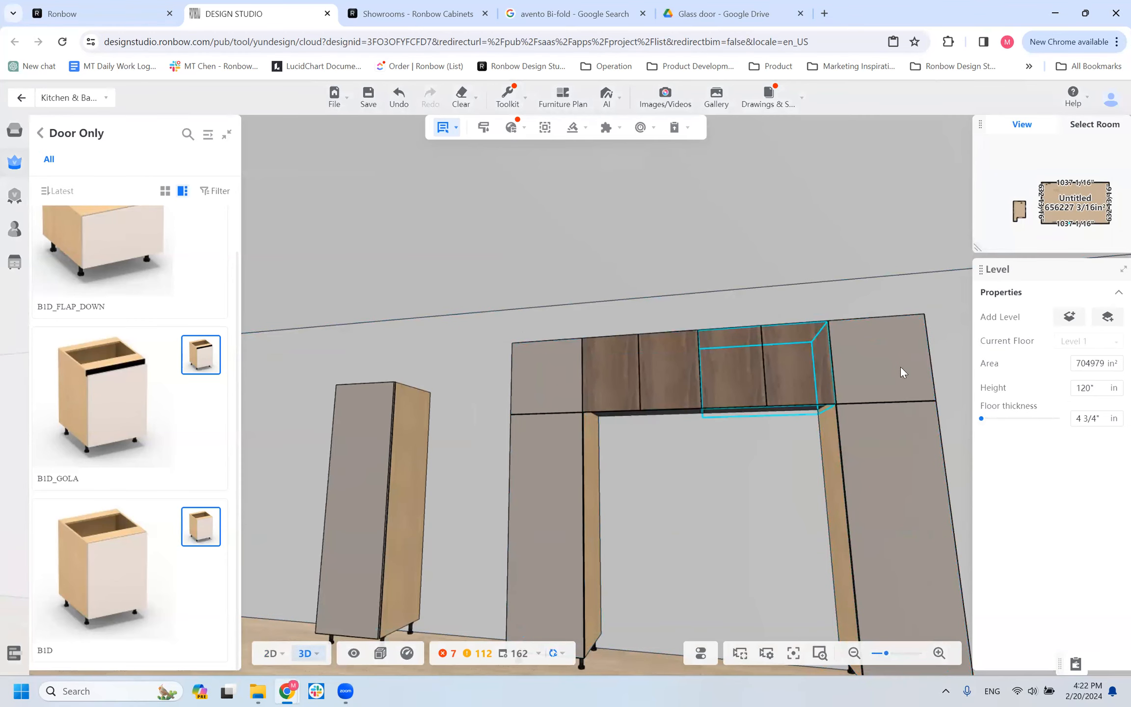
{"action": "scroll", "coordinate": [659, 481], "scroll_direction": "down", "scroll_amount": 5}
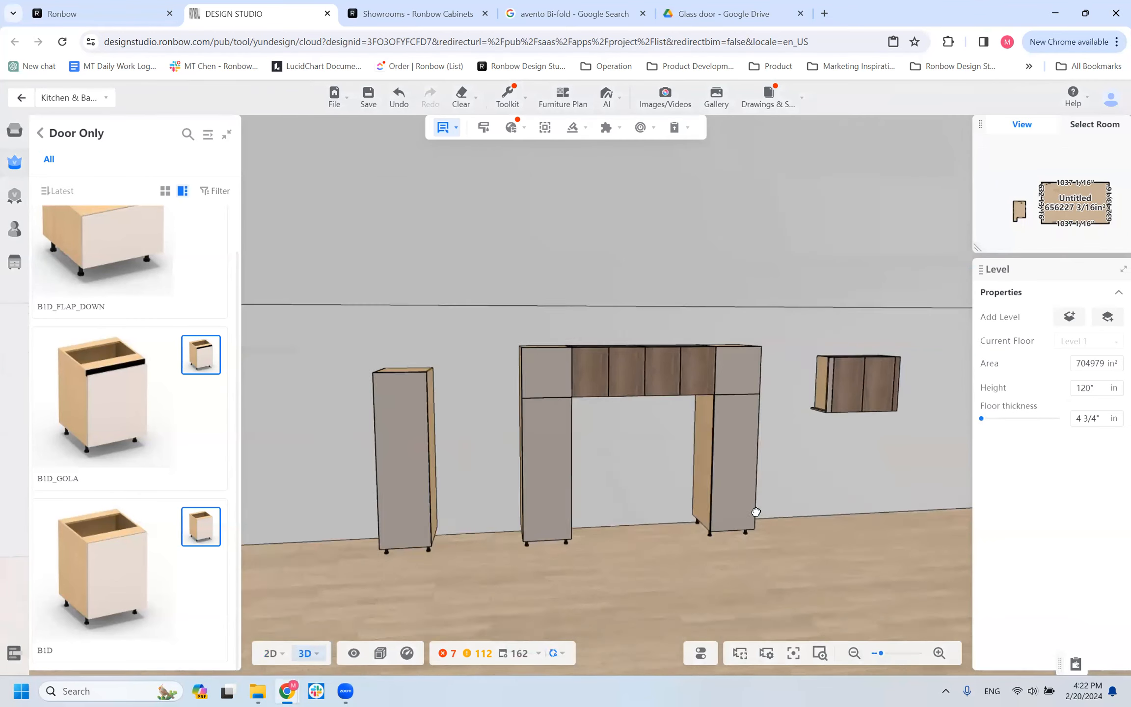
{"action": "left_click_drag", "start_coordinate": [756, 511], "coordinate": [652, 437]}
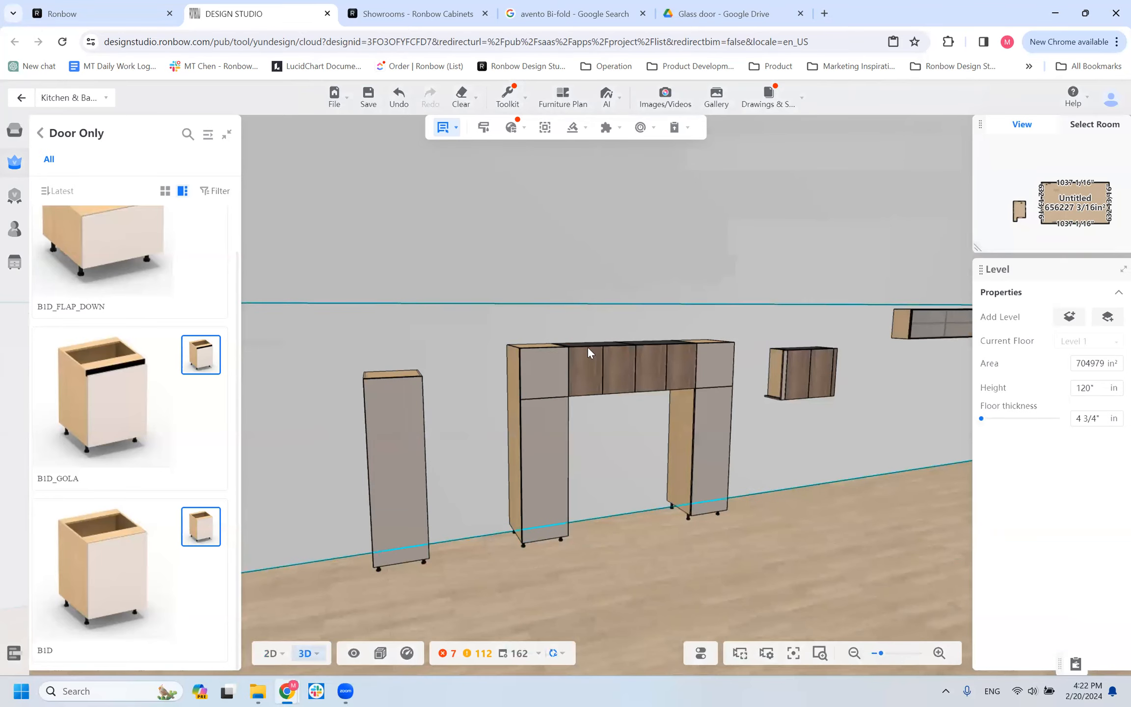
{"action": "left_click", "coordinate": [511, 362]}
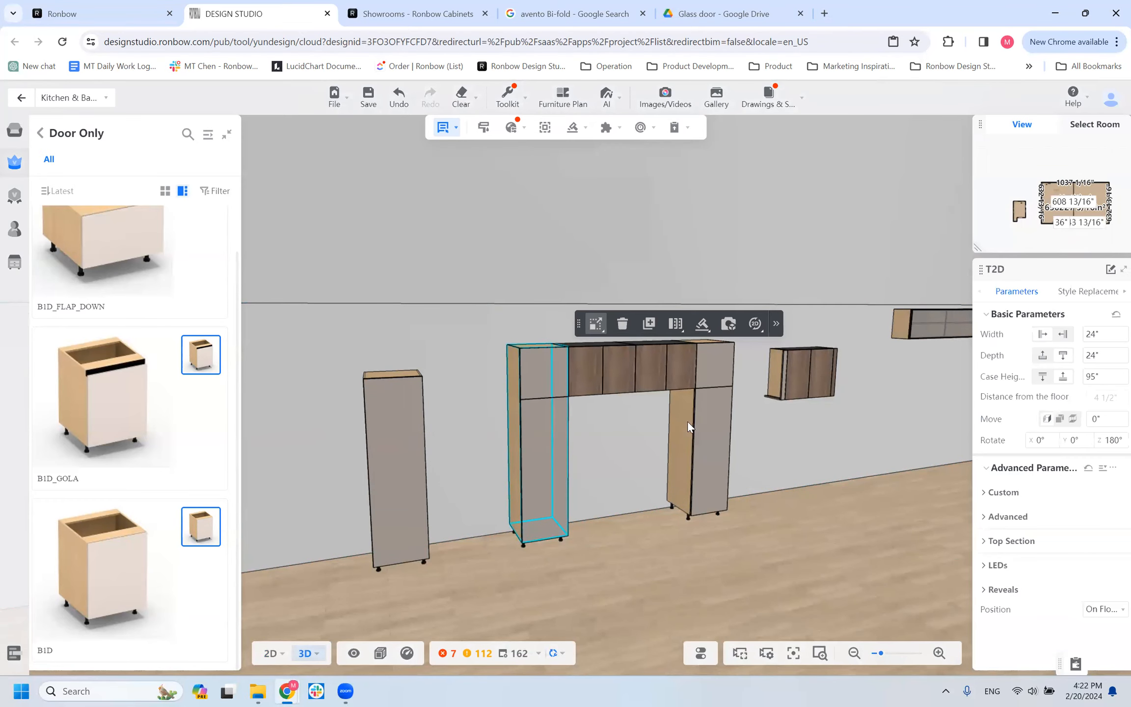
{"action": "left_click", "coordinate": [1001, 541]}
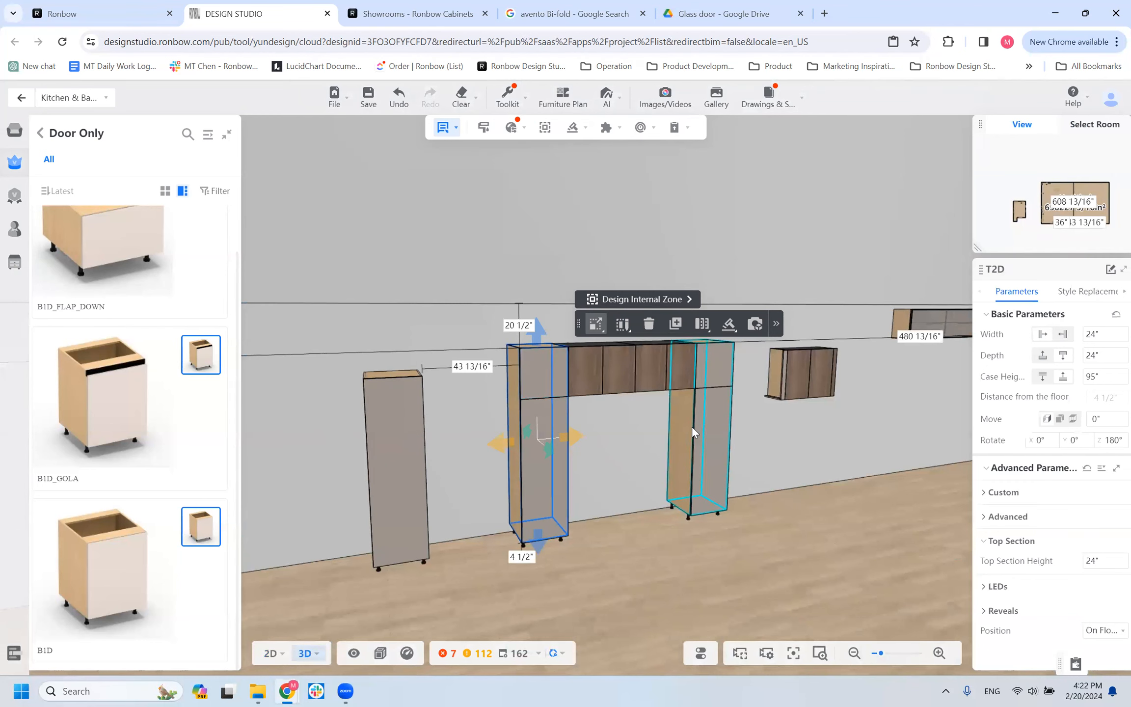
Check how the T2D's top door aligns with the adjacent wall cabinet, and undo the T2D's shift away from it.
{"action": "scroll", "coordinate": [674, 429], "scroll_direction": "up", "scroll_amount": 3}
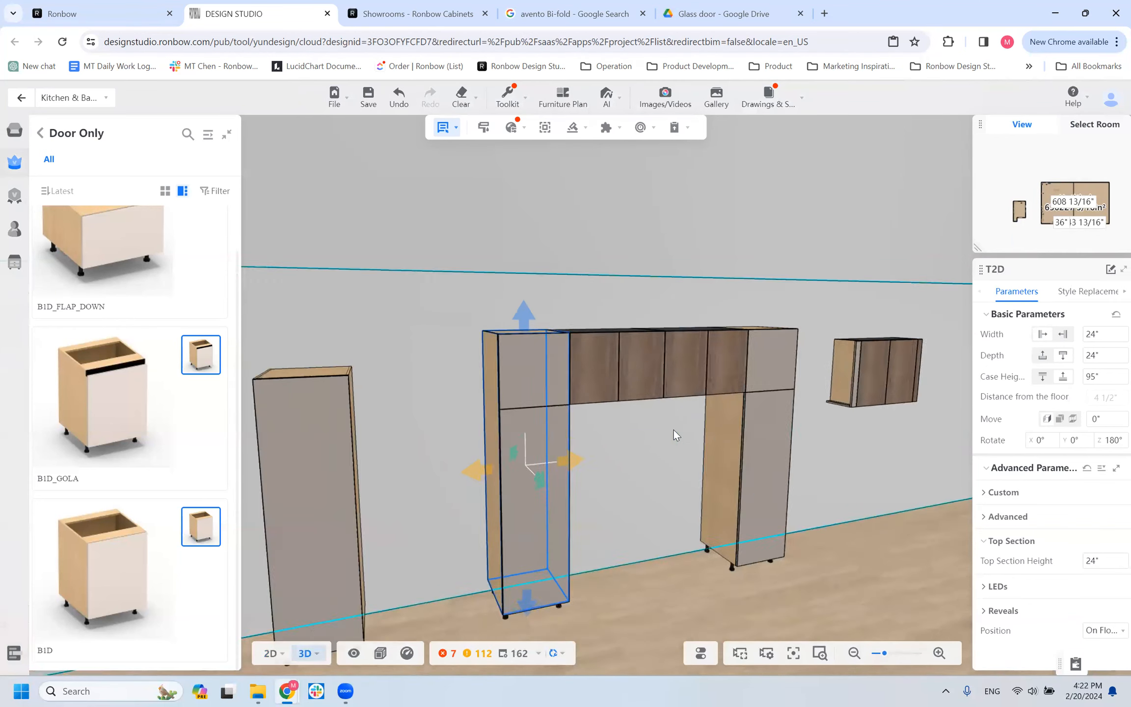
{"action": "scroll", "coordinate": [593, 484], "scroll_direction": "up", "scroll_amount": 3}
{"action": "right_click_drag", "start_coordinate": [592, 485], "coordinate": [626, 500]}
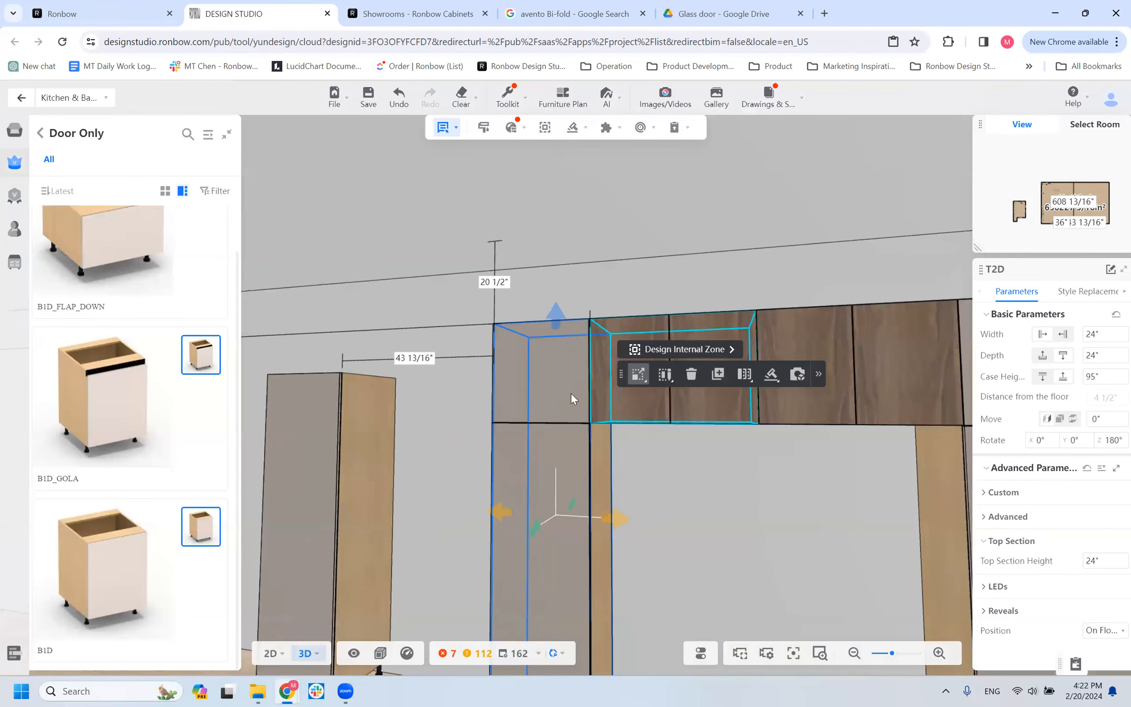
{"action": "key", "text": "Delete"}
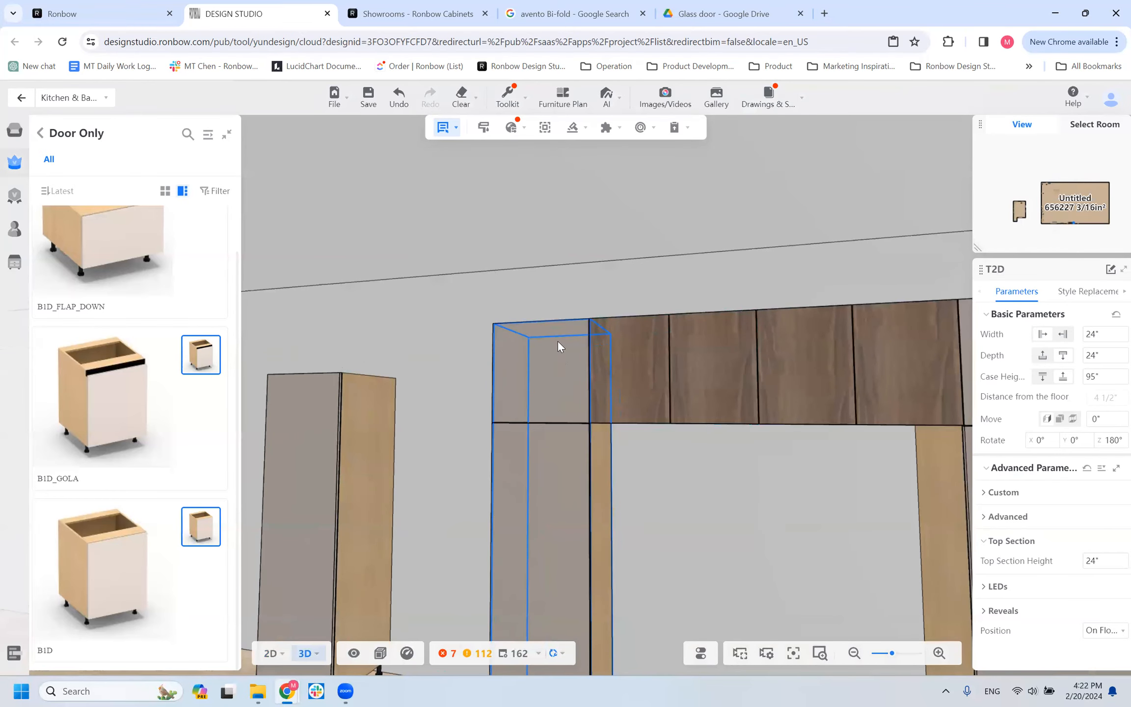
{"action": "left_click", "coordinate": [529, 418]}
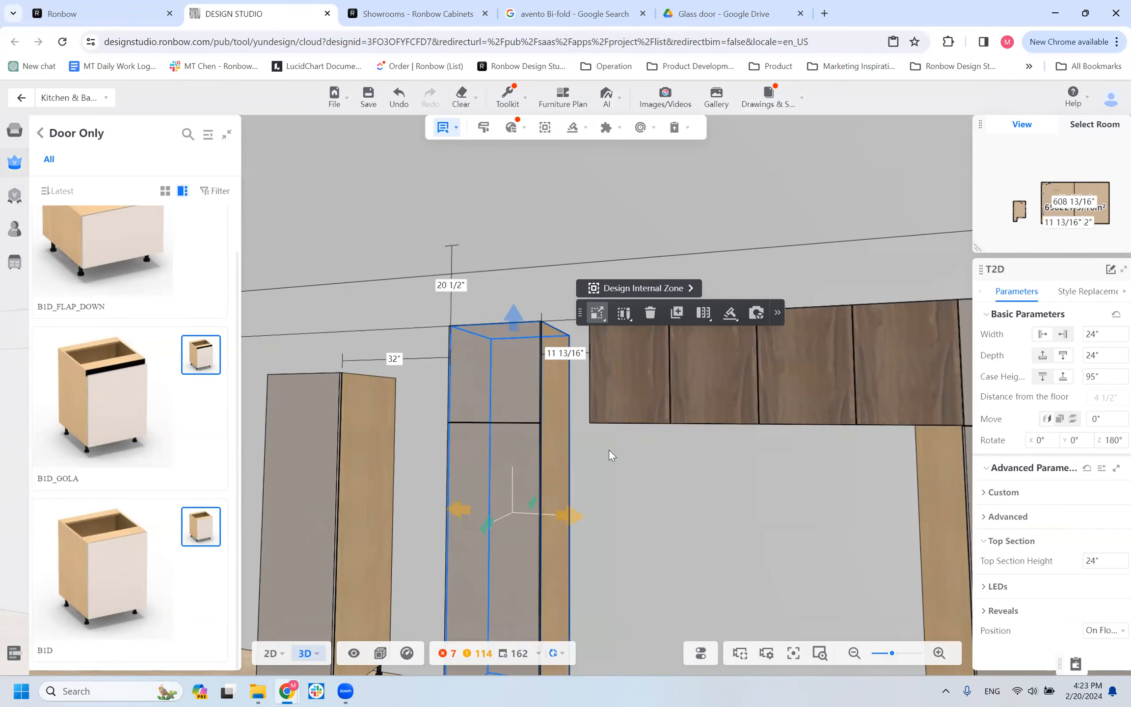
{"action": "key", "text": "ctrl+z"}
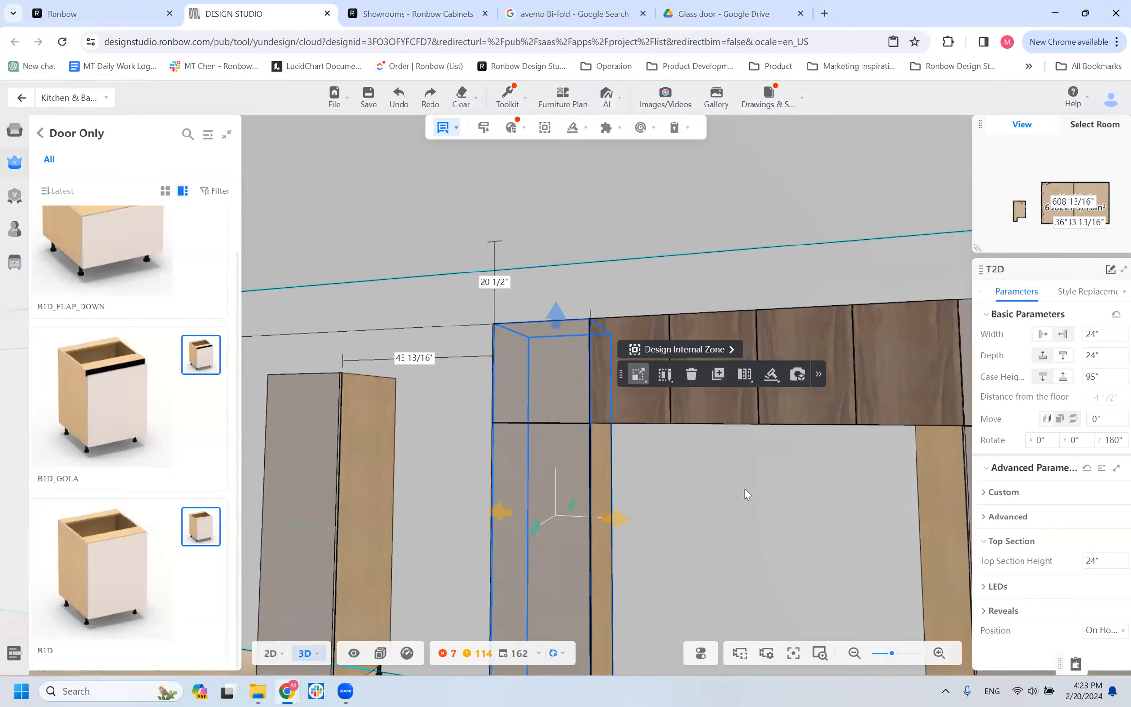
Set the section alignment of the original T2D tall cabinet to Middle and view the resulting door split.
{"action": "scroll", "coordinate": [731, 500], "scroll_direction": "down", "scroll_amount": 2}
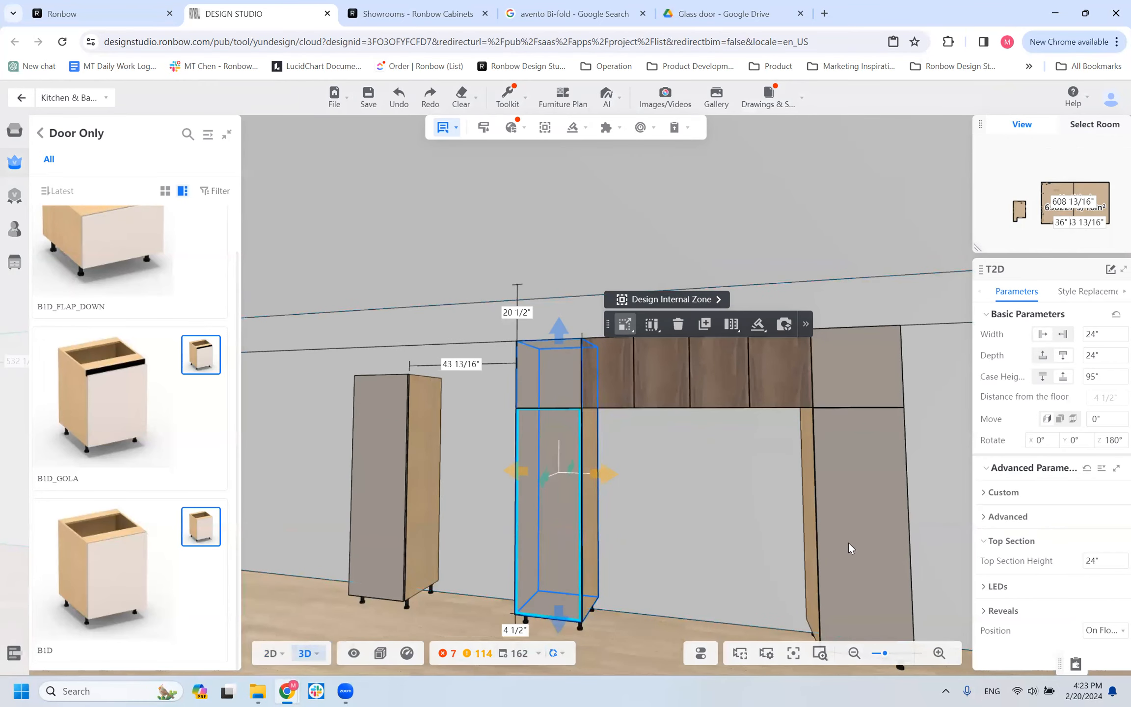
{"action": "left_click", "coordinate": [993, 519]}
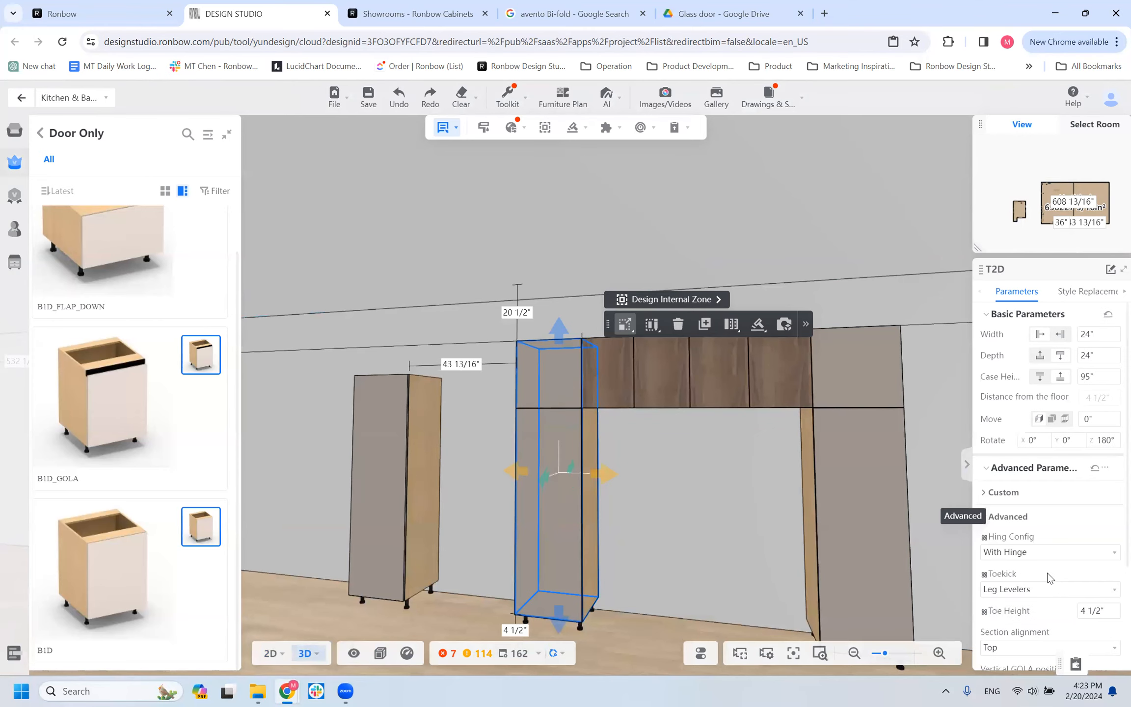
{"action": "scroll", "coordinate": [1063, 569], "scroll_direction": "down", "scroll_amount": 3}
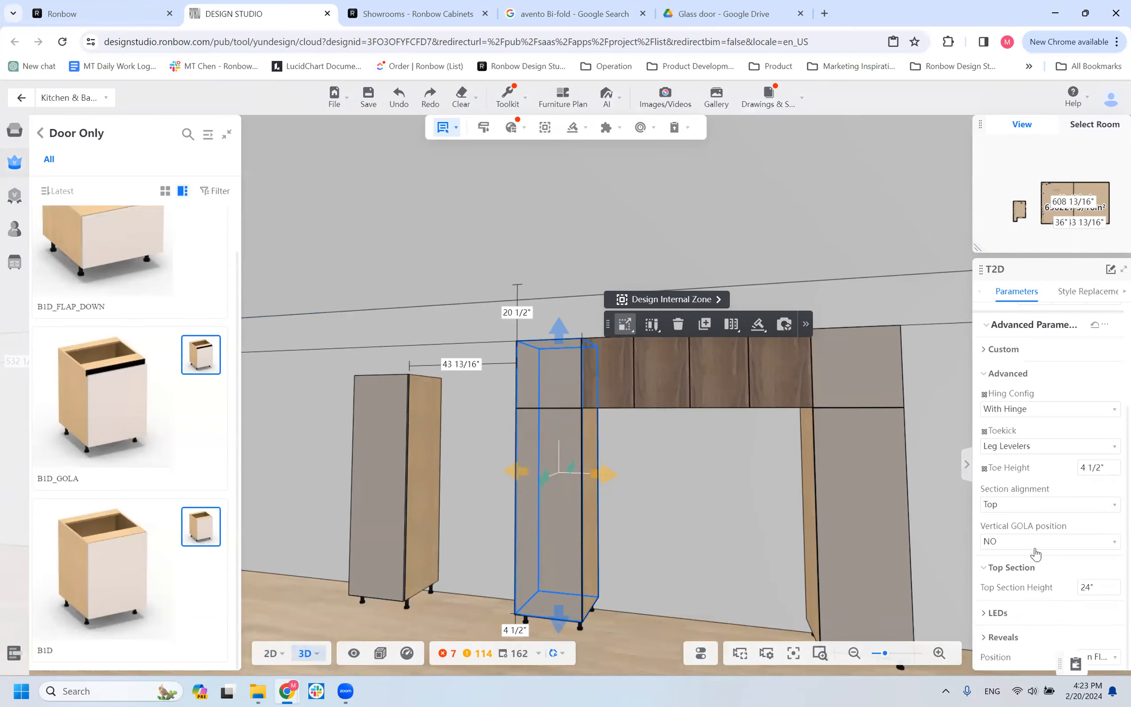
{"action": "left_click", "coordinate": [1032, 508]}
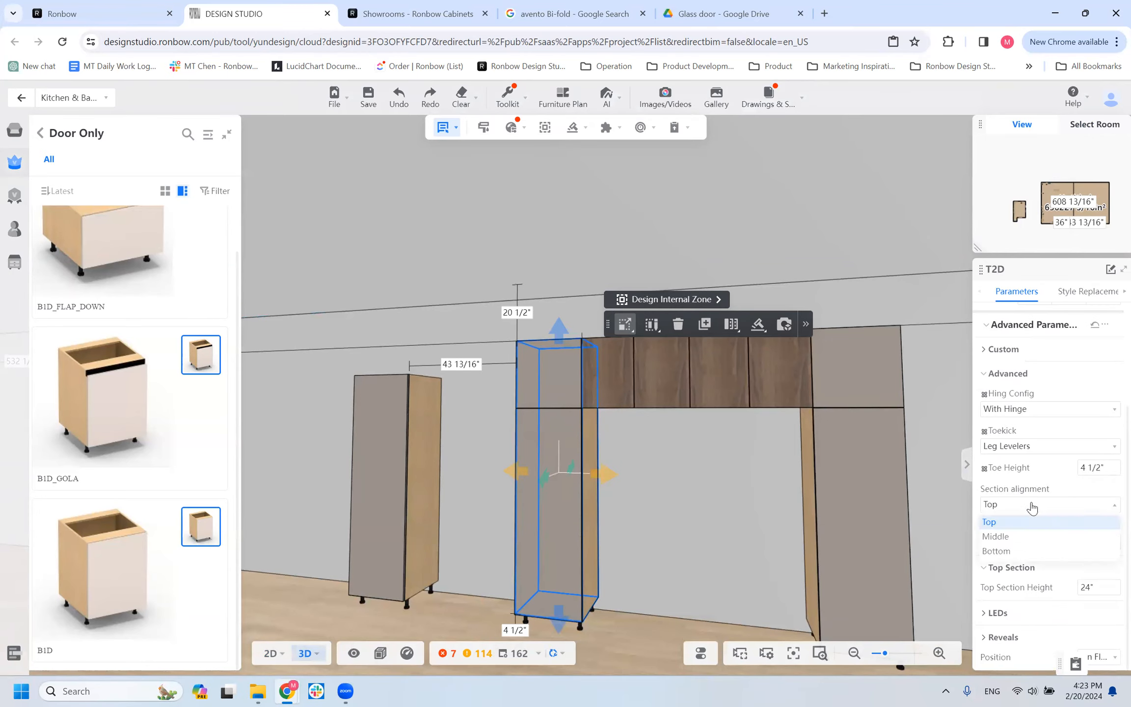
{"action": "left_click", "coordinate": [996, 537]}
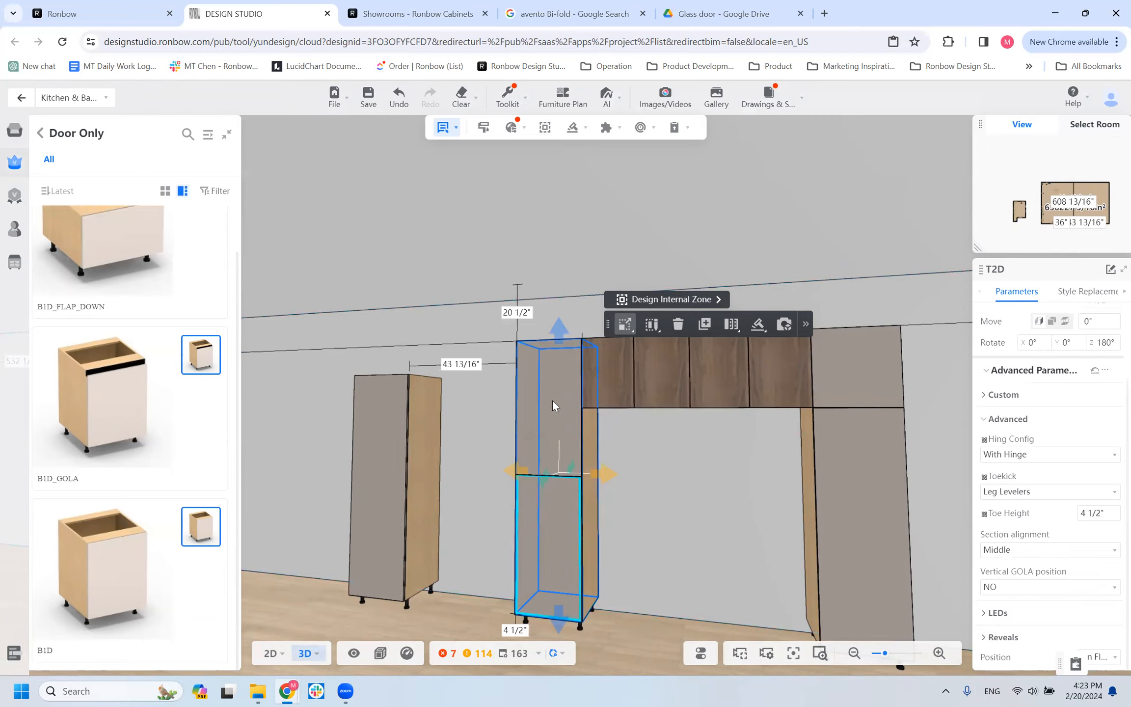
{"action": "mouse_move", "coordinate": [632, 548]}
{"action": "left_mouse_down"}
{"action": "mouse_move", "coordinate": [740, 598]}
{"action": "mouse_move", "coordinate": [631, 570]}
{"action": "left_mouse_up"}
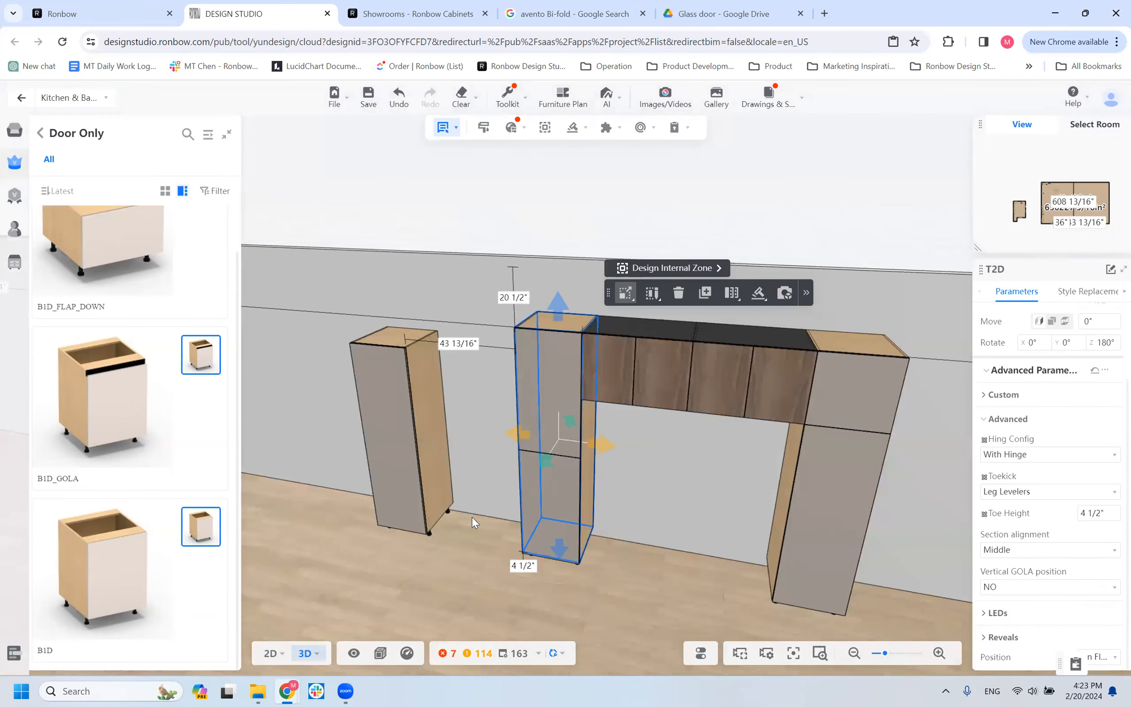
Open the cabinet doors to show the T1D's interior shelves, and view its section alignment options.
{"action": "left_click", "coordinate": [391, 405]}
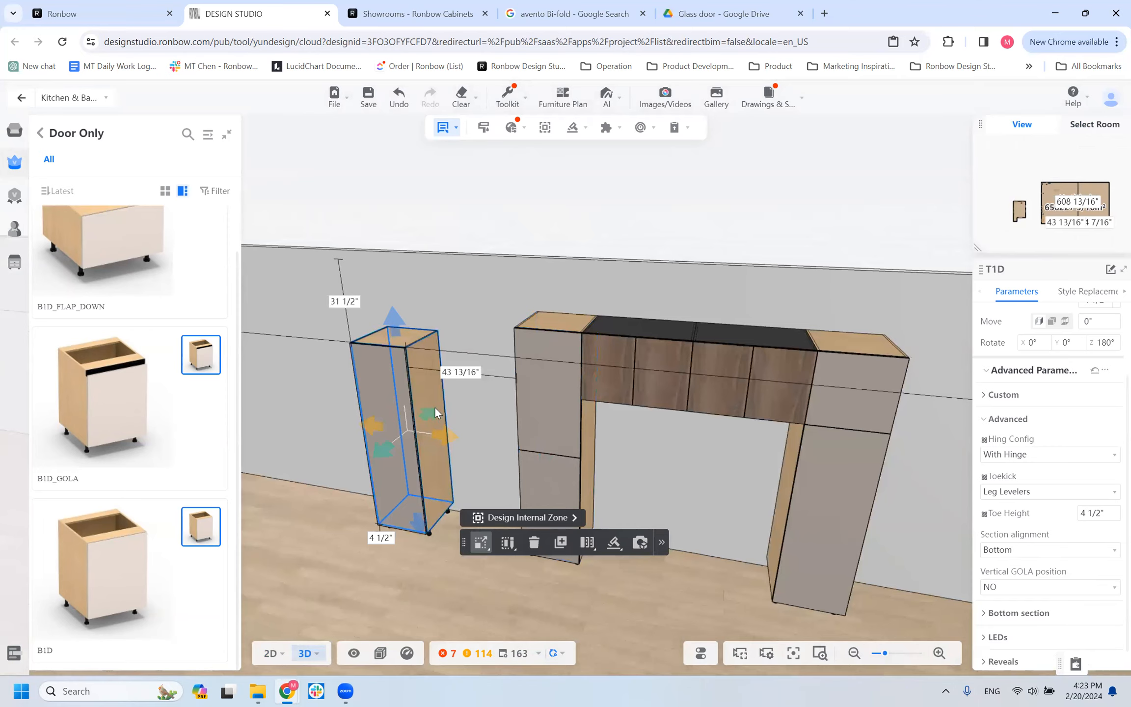
{"action": "scroll", "coordinate": [461, 396], "scroll_direction": "up", "scroll_amount": 5}
{"action": "right_click_drag", "start_coordinate": [548, 354], "coordinate": [654, 344]}
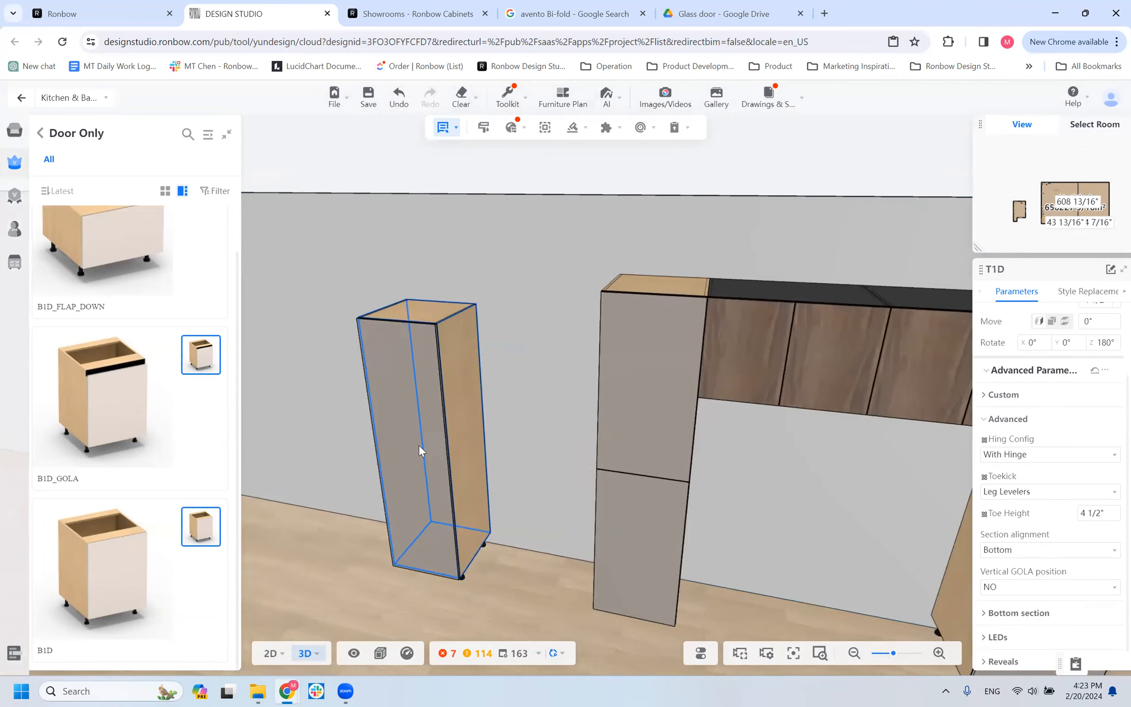
{"action": "scroll", "coordinate": [419, 445], "scroll_direction": "down", "scroll_amount": 1}
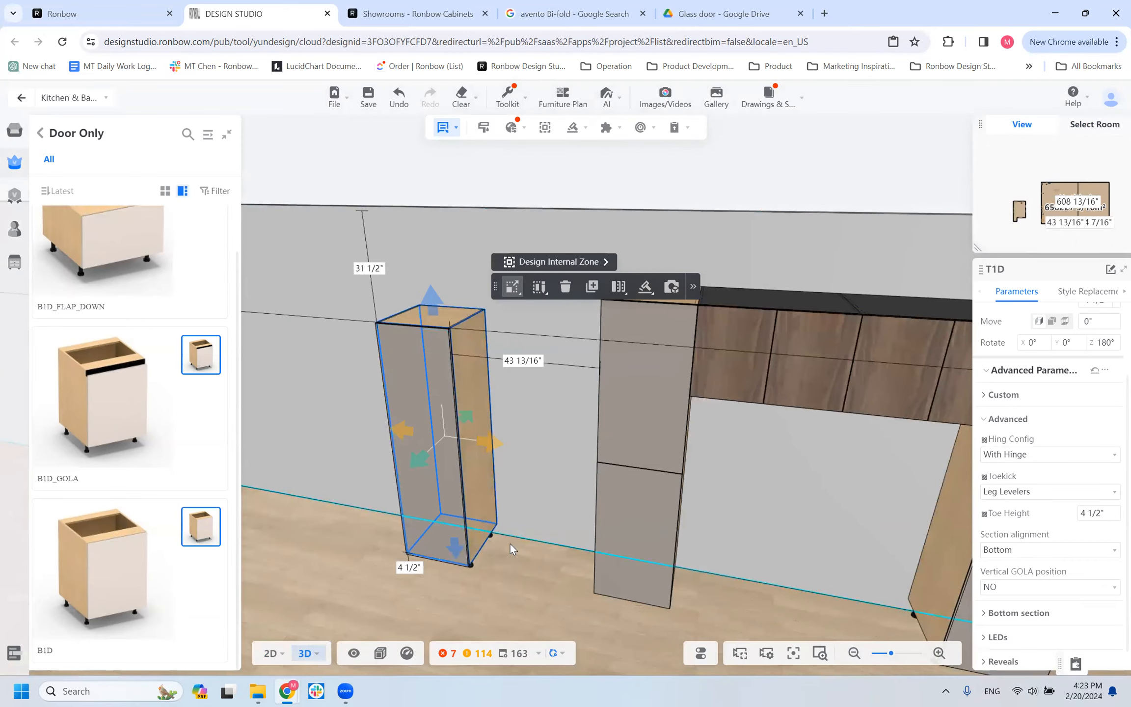
{"action": "key", "text": "o"}
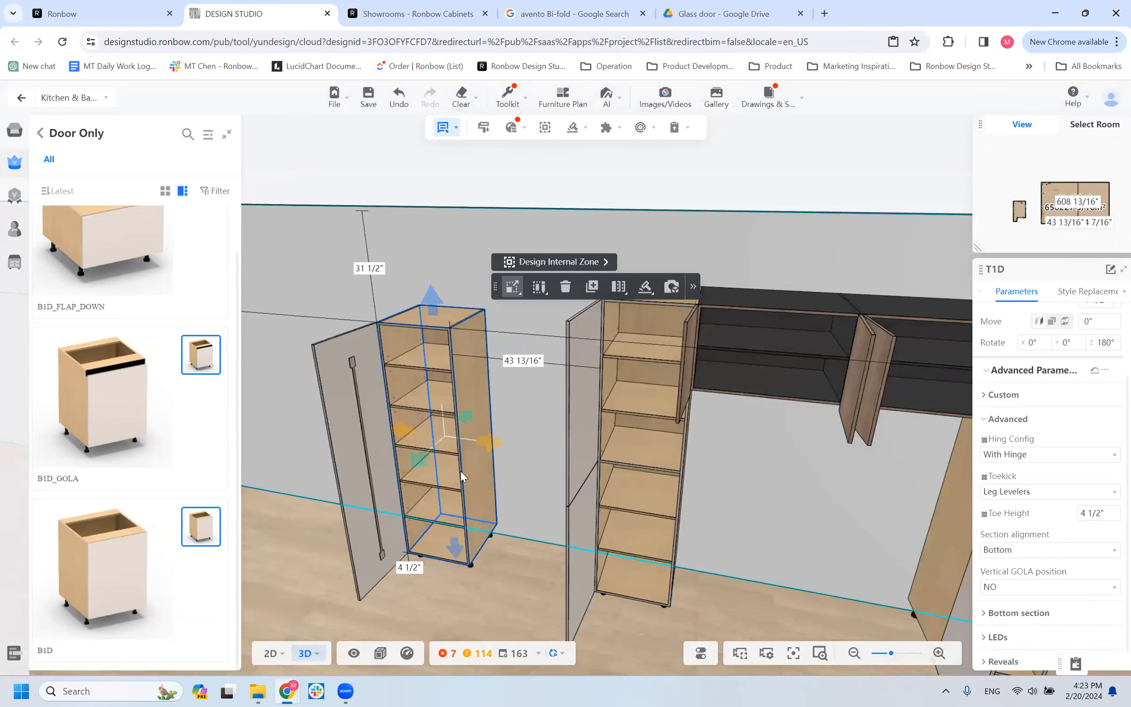
{"action": "left_click_drag", "start_coordinate": [441, 524], "coordinate": [623, 533]}
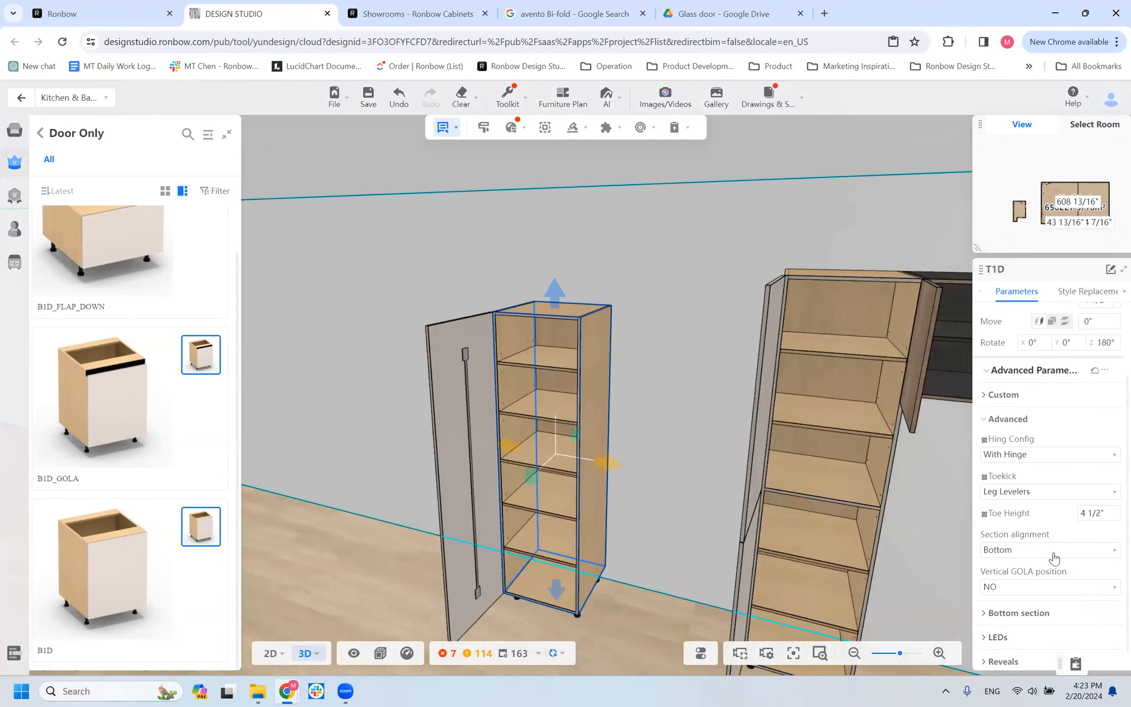
{"action": "left_click", "coordinate": [1047, 550]}
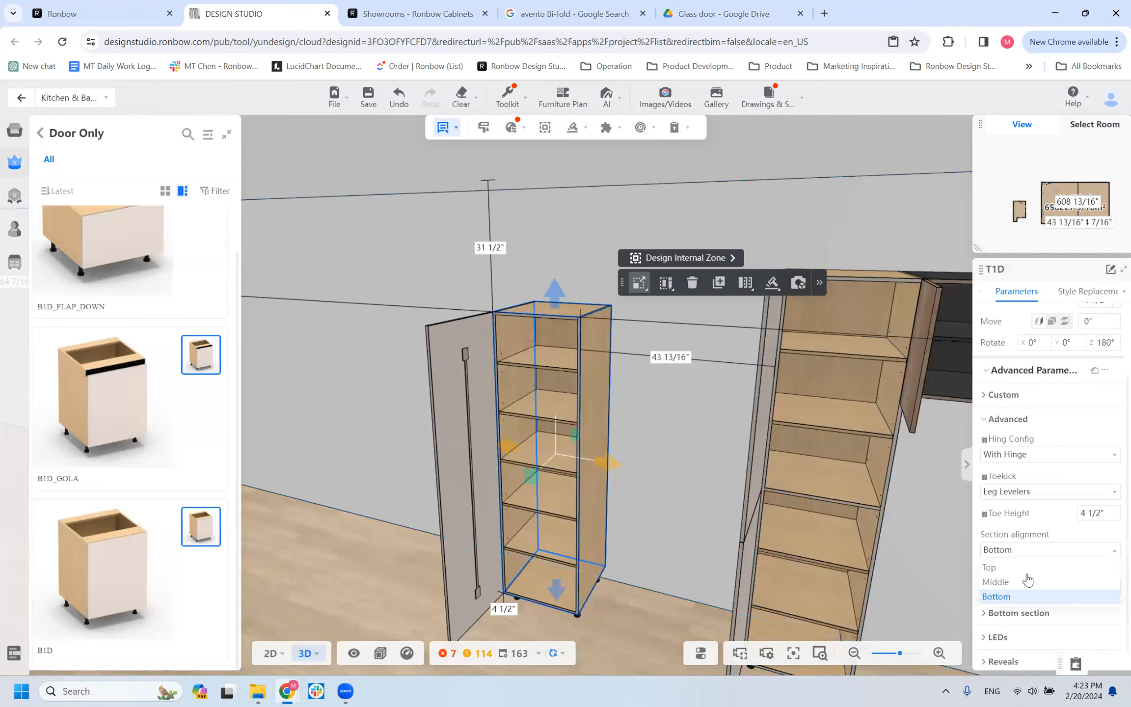
{"action": "left_click", "coordinate": [541, 461]}
Replace the original T2D's internal top shelves with the COAT_HANGER style.
{"action": "left_click", "coordinate": [842, 431]}
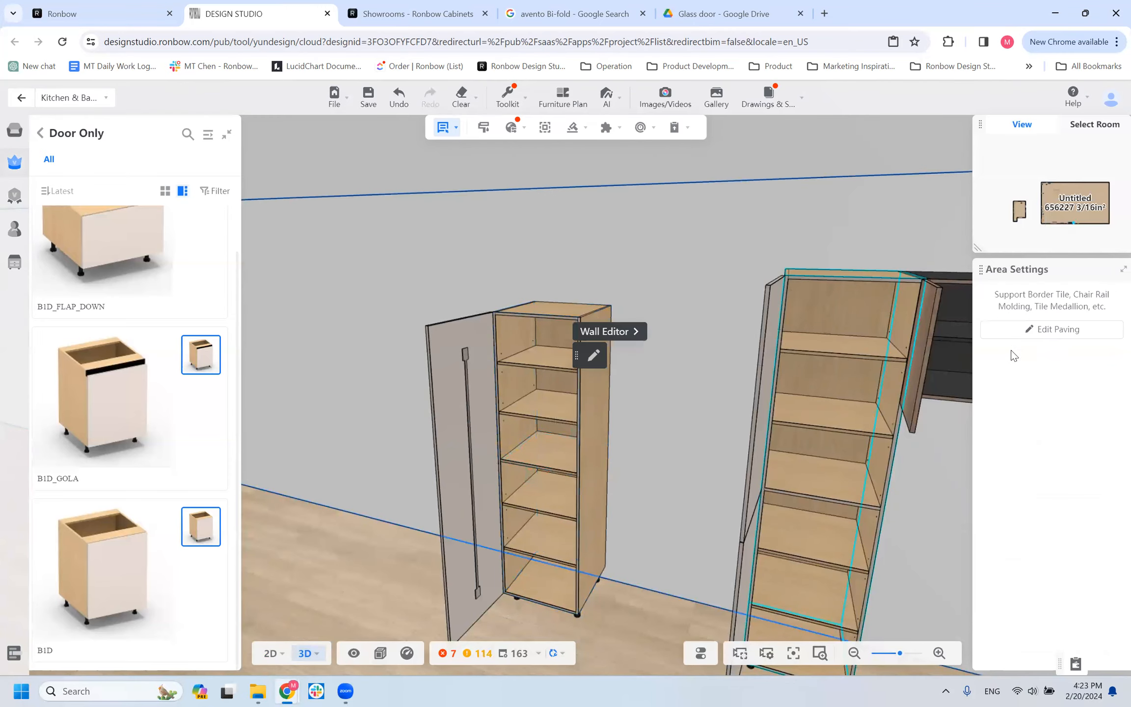
{"action": "scroll", "coordinate": [909, 473], "scroll_direction": "down", "scroll_amount": 6}
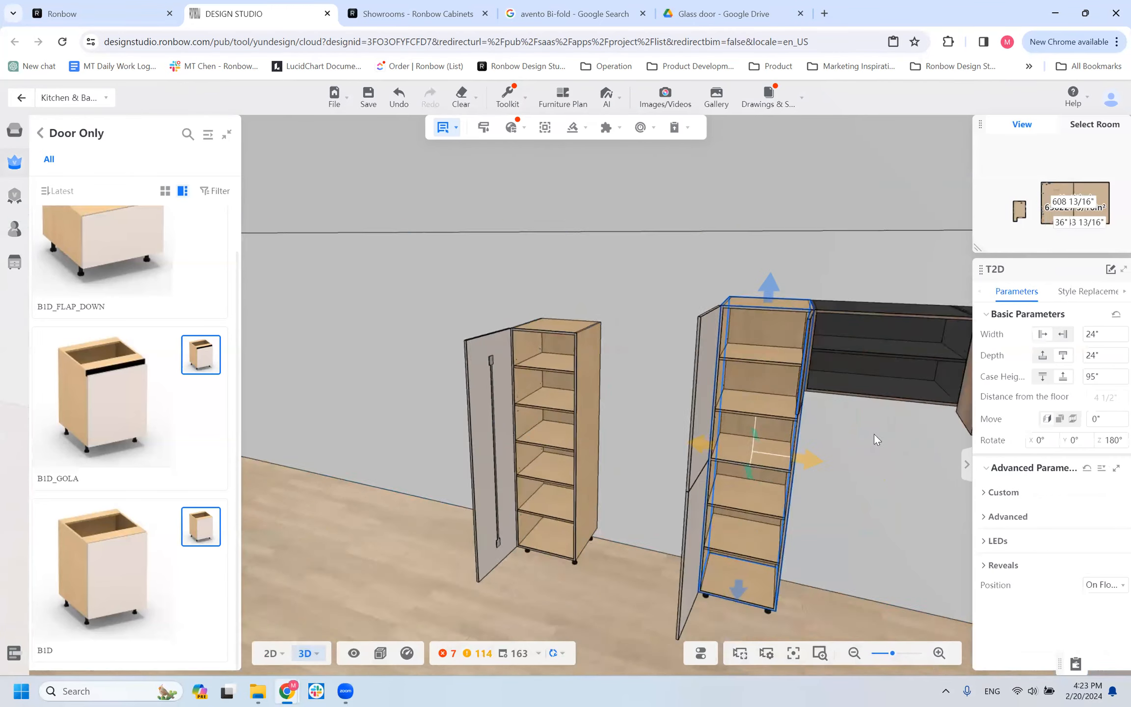
{"action": "left_click_drag", "start_coordinate": [782, 457], "coordinate": [1080, 296]}
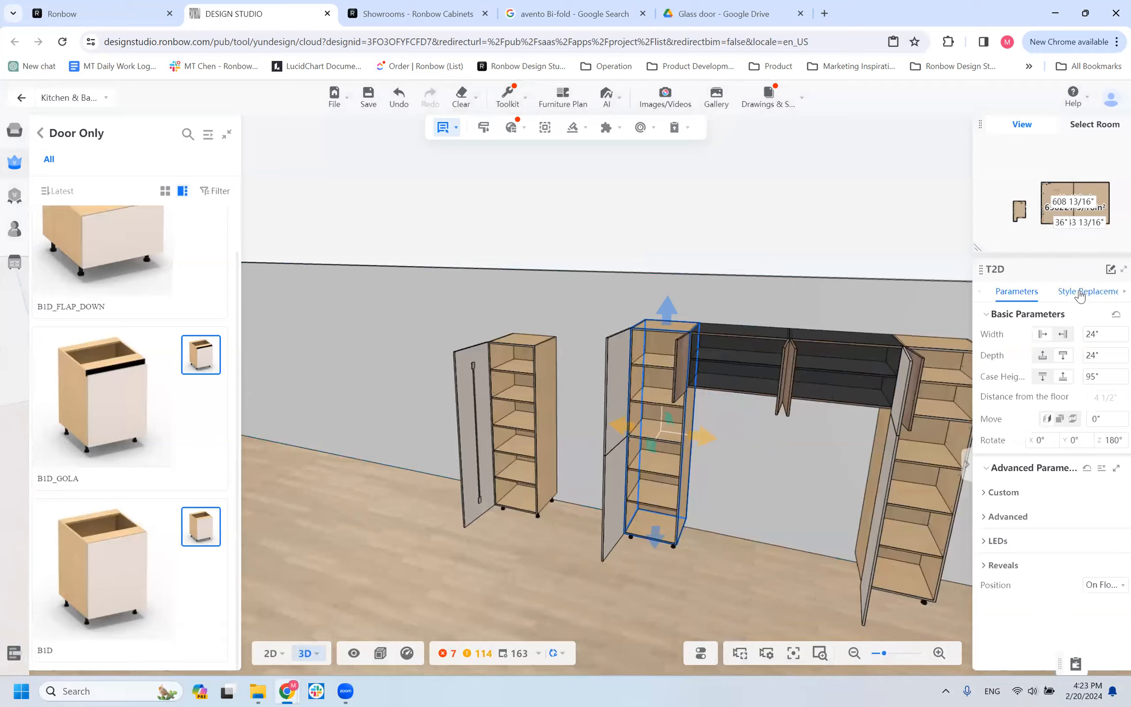
{"action": "left_click", "coordinate": [1080, 295]}
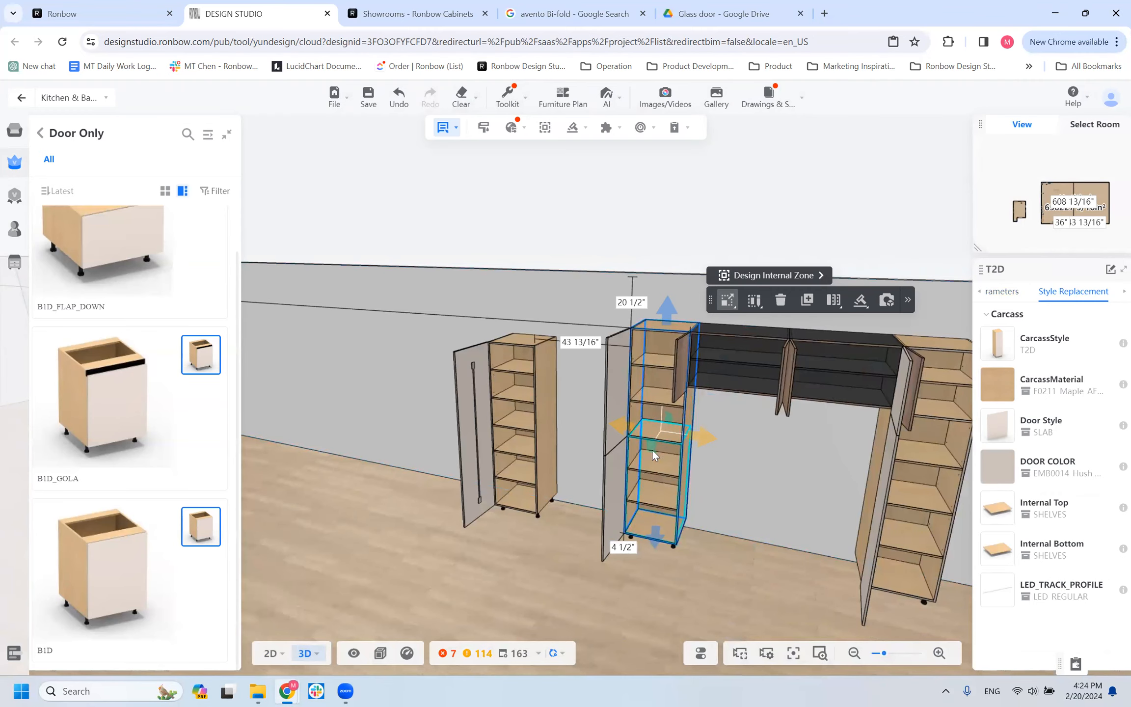
{"action": "left_click", "coordinate": [1002, 514]}
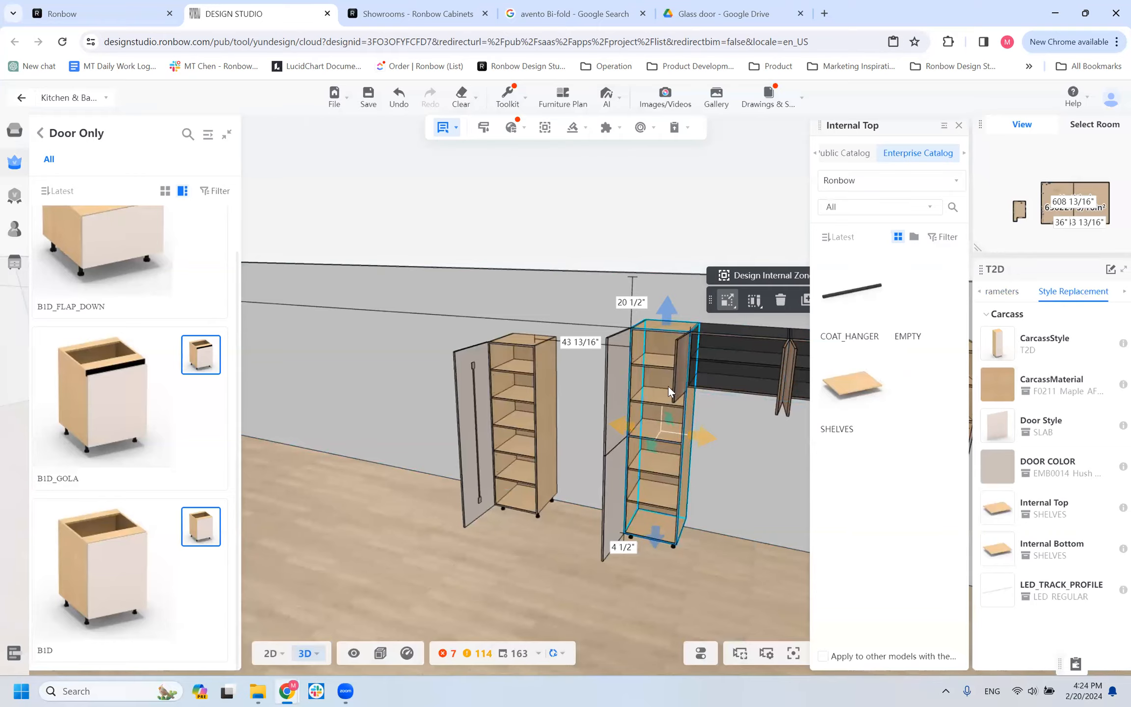
{"action": "left_click_drag", "start_coordinate": [760, 462], "coordinate": [757, 466]}
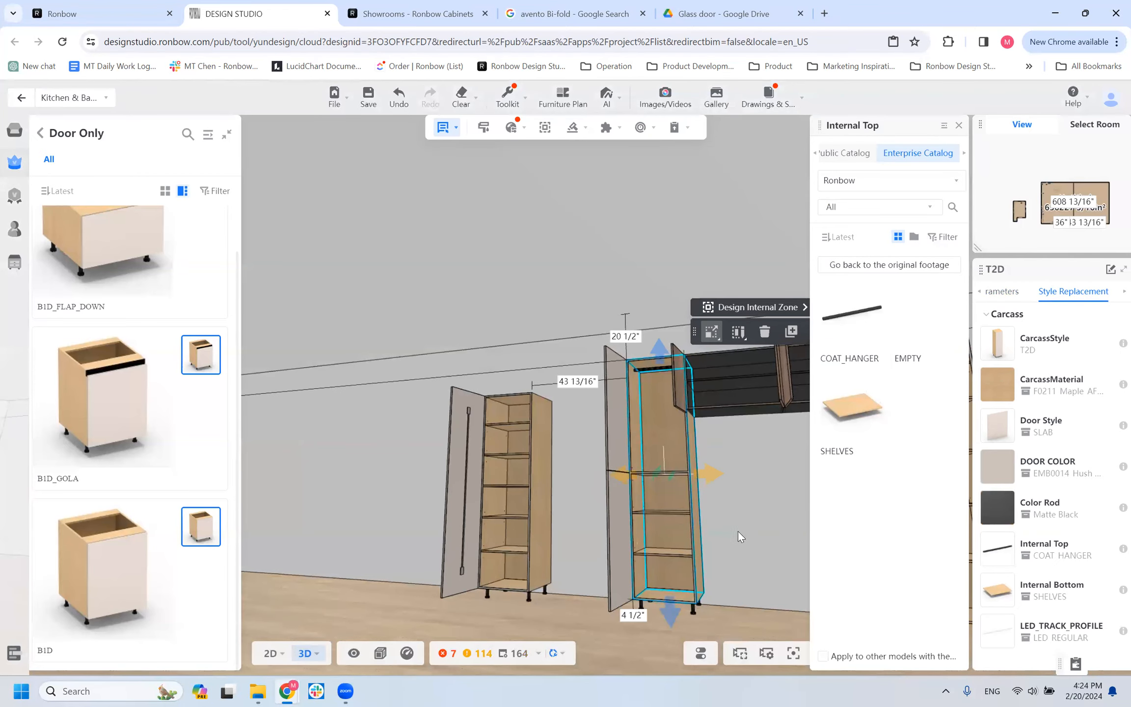
Replace the T2D's internal bottom shelves with the COAT_HANGER style.
{"action": "mouse_move", "coordinate": [755, 550]}
{"action": "left_mouse_down"}
{"action": "mouse_move", "coordinate": [735, 552]}
{"action": "mouse_move", "coordinate": [735, 542]}
{"action": "left_mouse_up"}
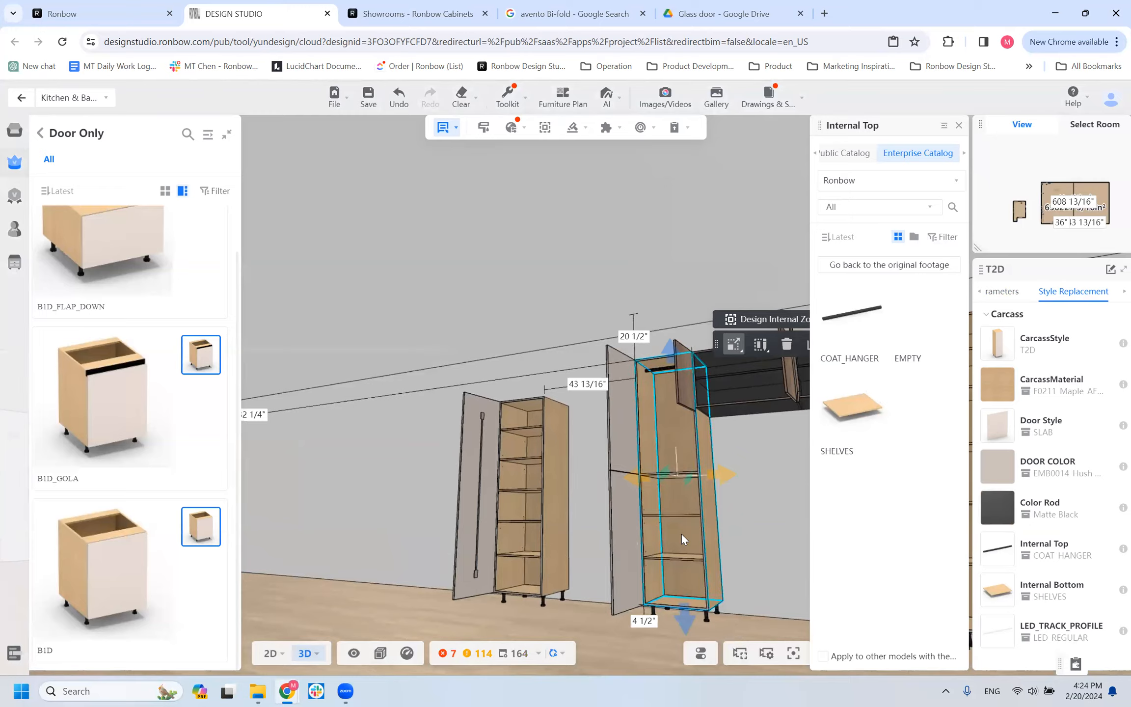
{"action": "left_click", "coordinate": [998, 589]}
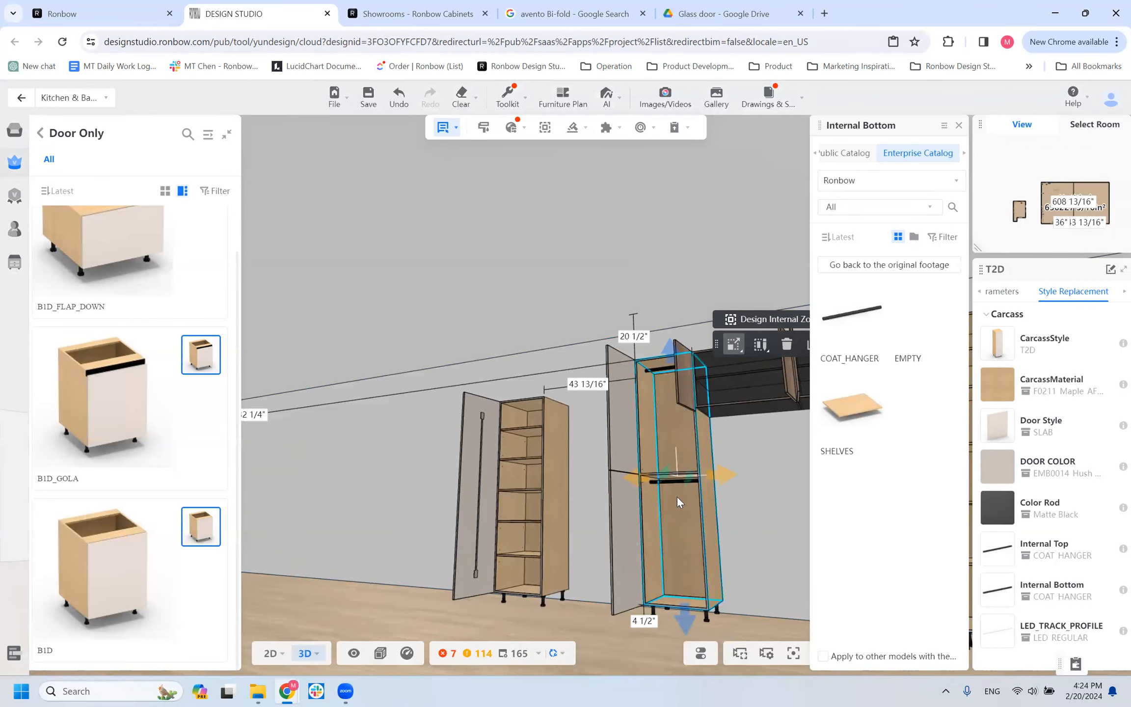
{"action": "left_click_drag", "start_coordinate": [735, 577], "coordinate": [786, 537]}
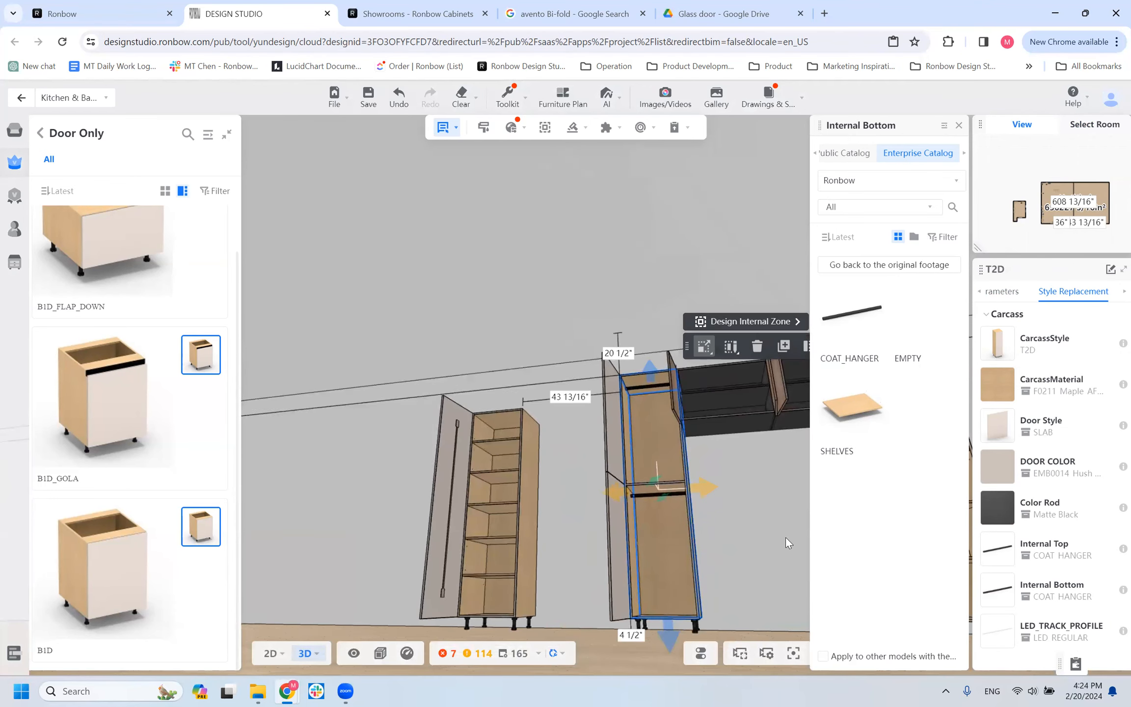
Examine the T1D's internal top style options, its section alignment setting and its bottom section height.
{"action": "left_click", "coordinate": [482, 549]}
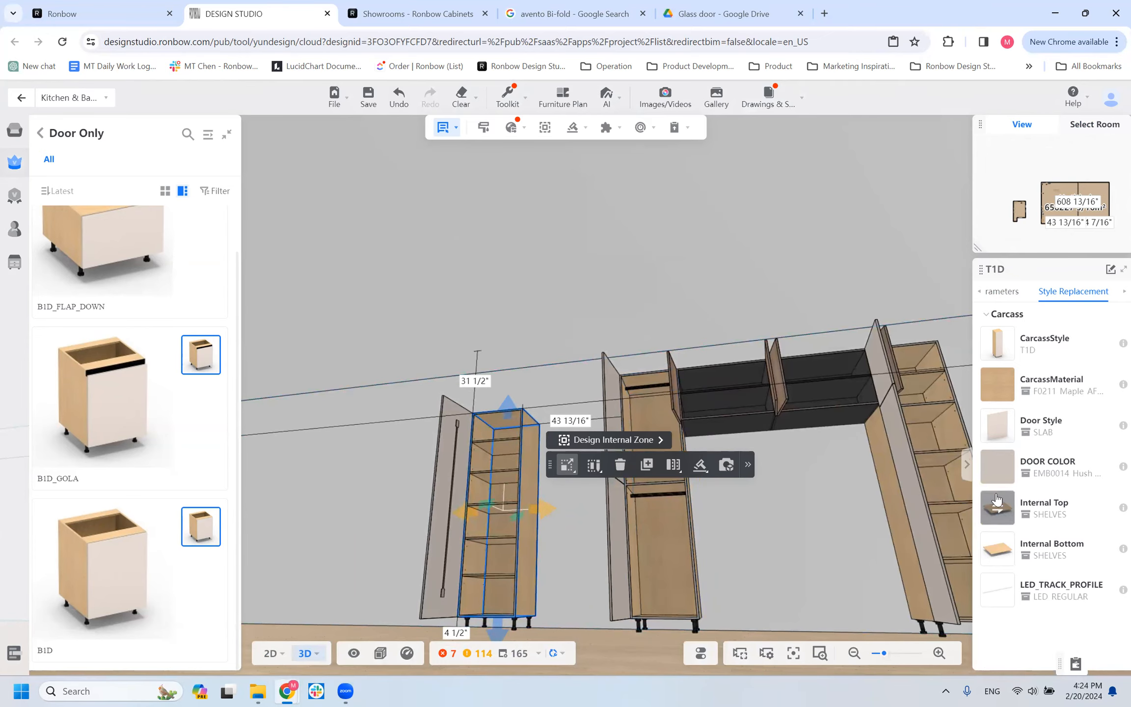
{"action": "left_click", "coordinate": [1014, 509]}
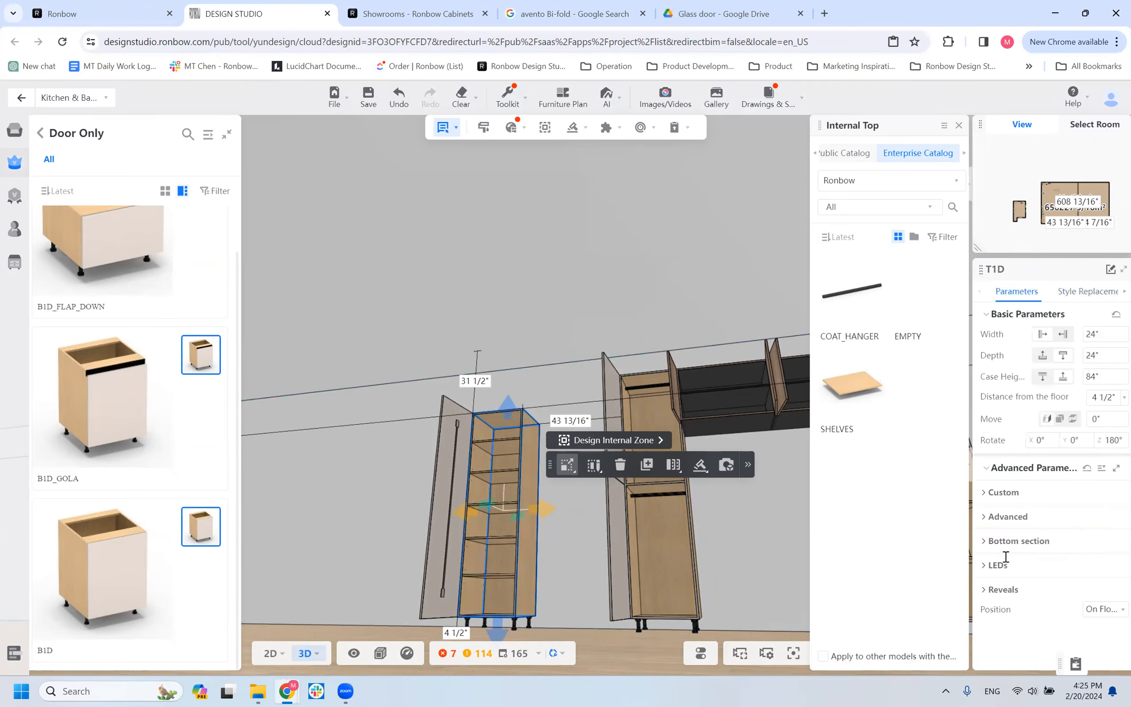
{"action": "left_click", "coordinate": [989, 515]}
{"action": "scroll", "coordinate": [1027, 632], "scroll_direction": "down", "scroll_amount": 1}
{"action": "scroll", "coordinate": [1027, 631], "scroll_direction": "down", "scroll_amount": 2}
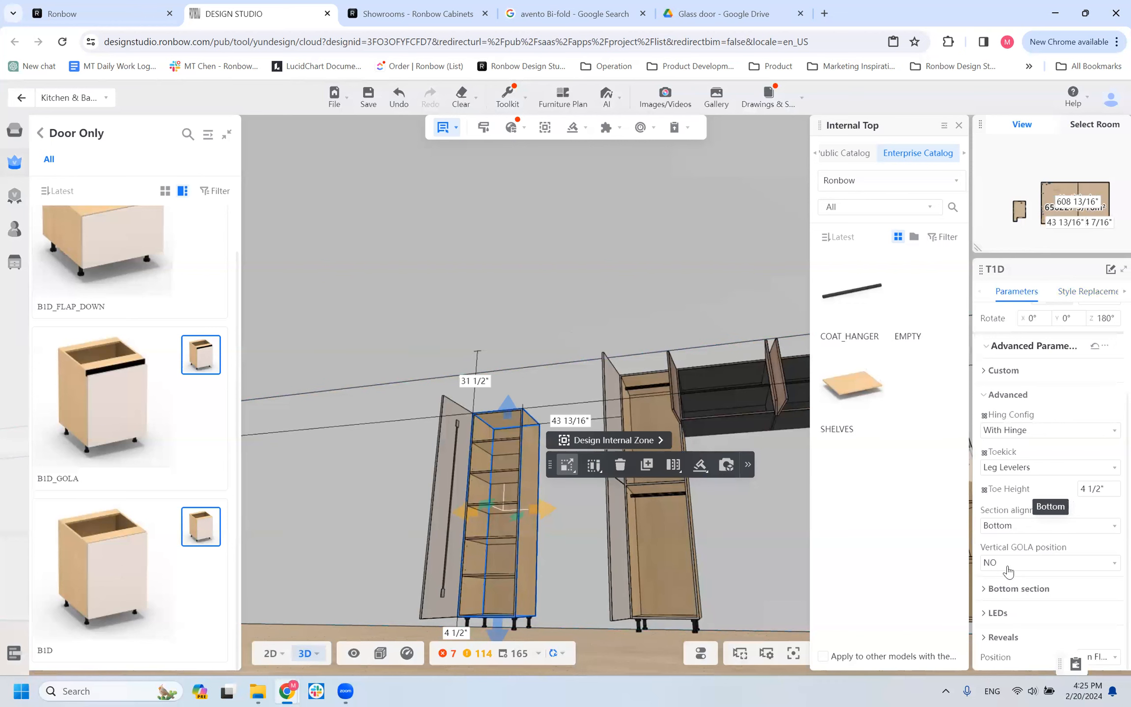
{"action": "left_click", "coordinate": [1003, 589]}
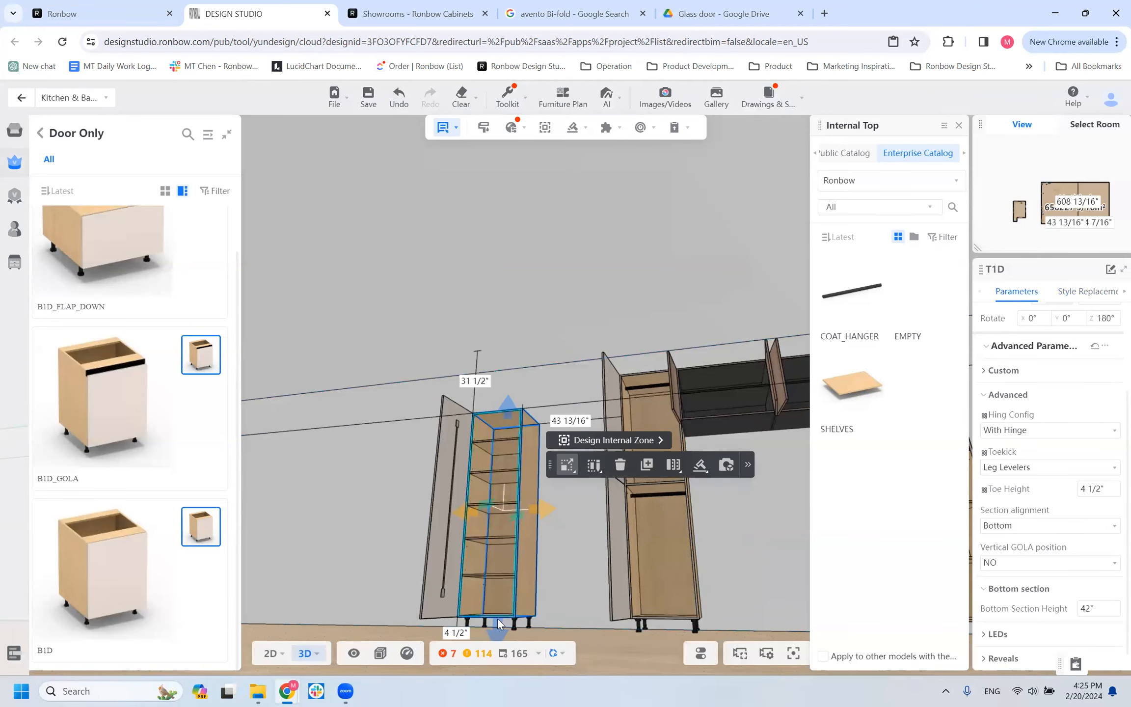
Replace the T1D's internal bottom shelves with the 4_PULLOUT_DOVETAIL style and view the pullouts.
{"action": "left_click", "coordinate": [1073, 295]}
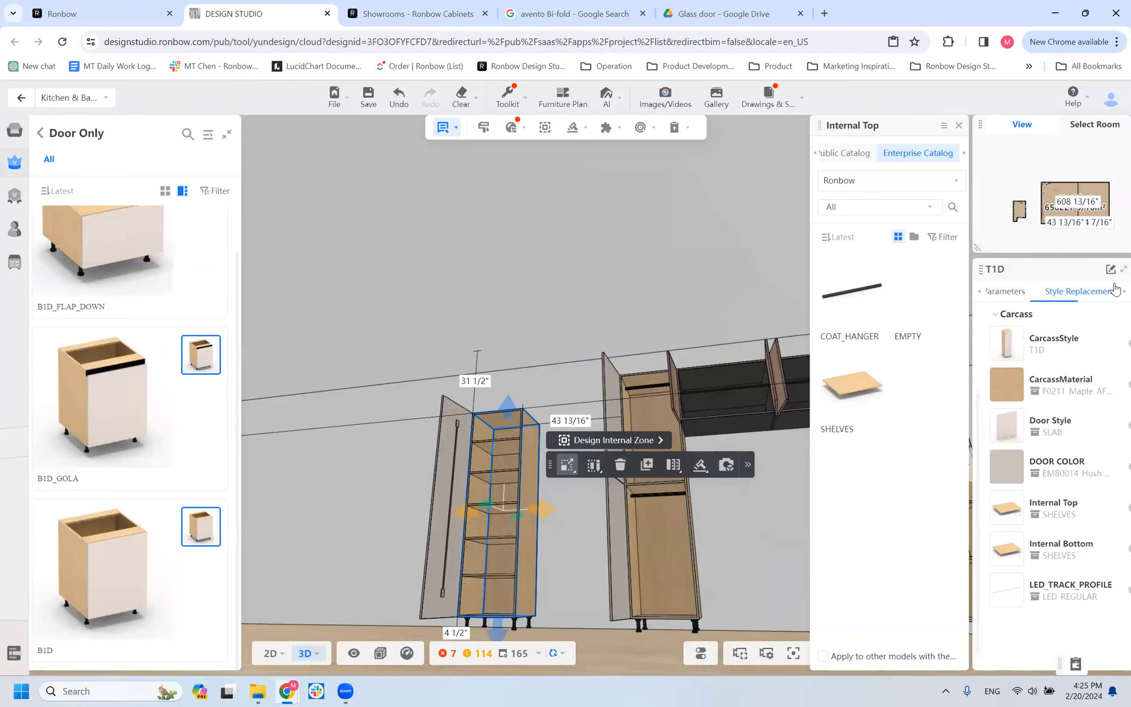
{"action": "left_click", "coordinate": [999, 549]}
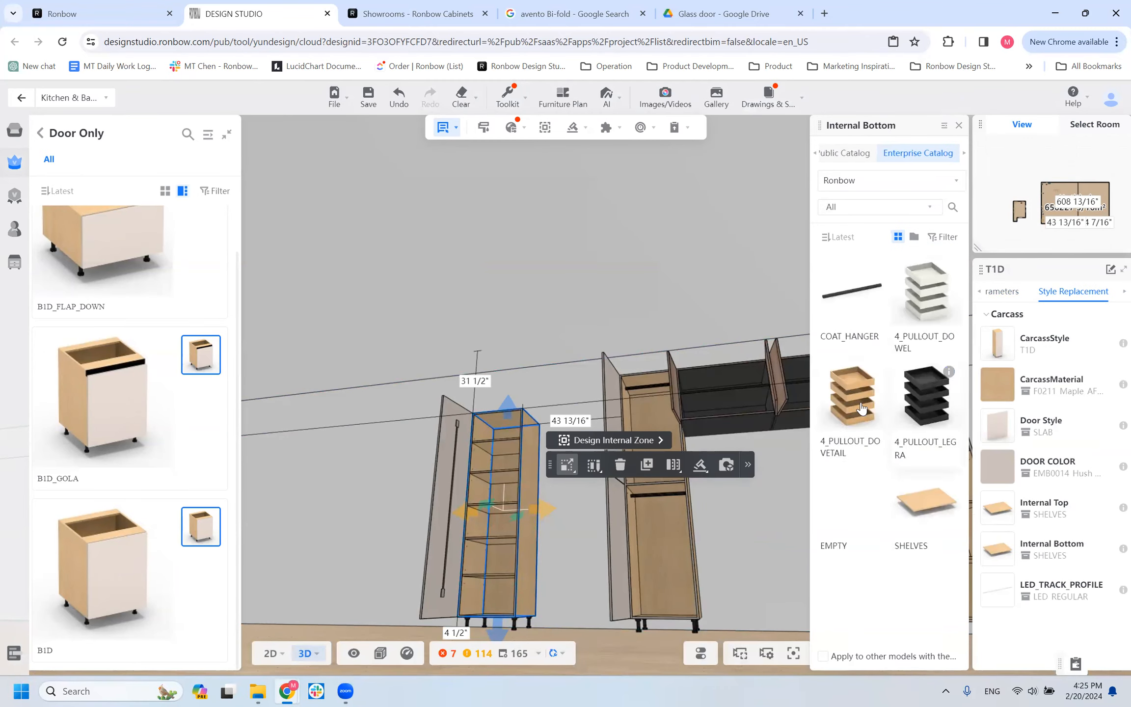
{"action": "left_click", "coordinate": [999, 293]}
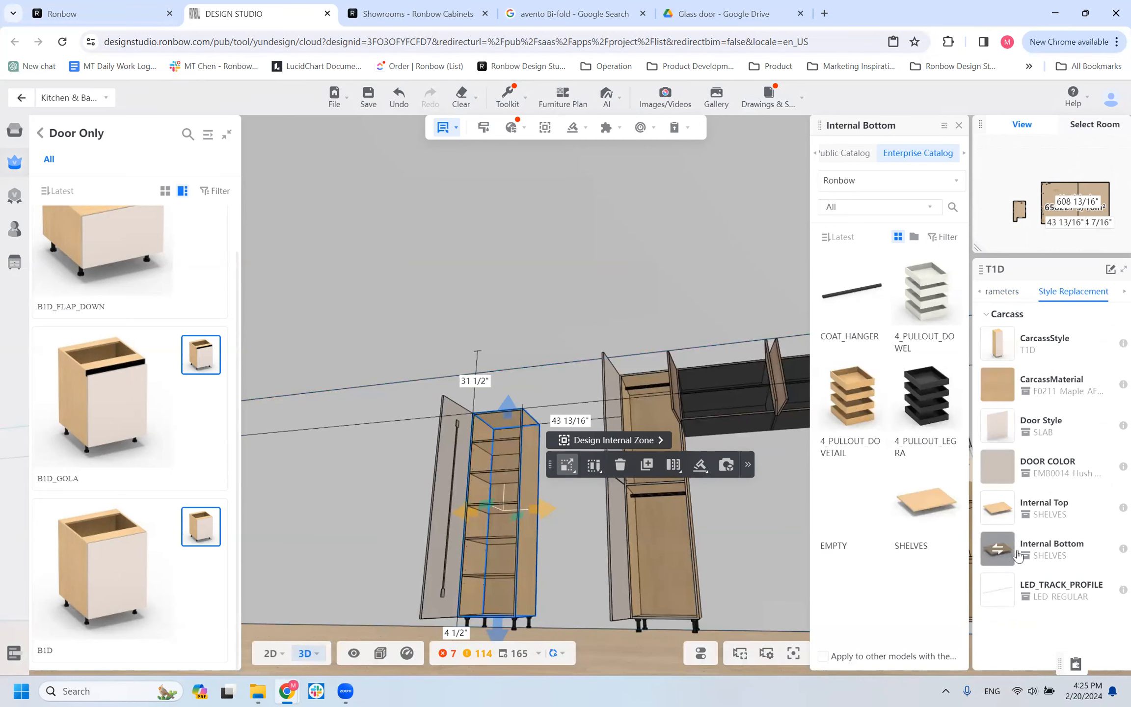
{"action": "left_click", "coordinate": [826, 402]}
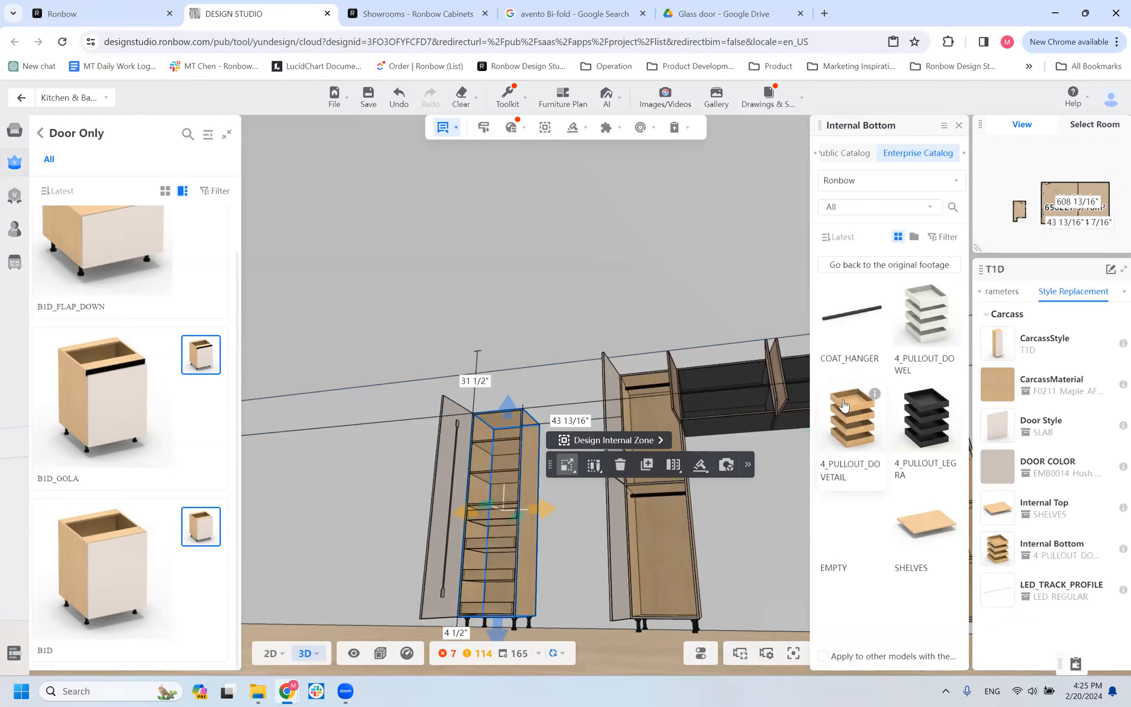
{"action": "left_click_drag", "start_coordinate": [520, 608], "coordinate": [515, 607]}
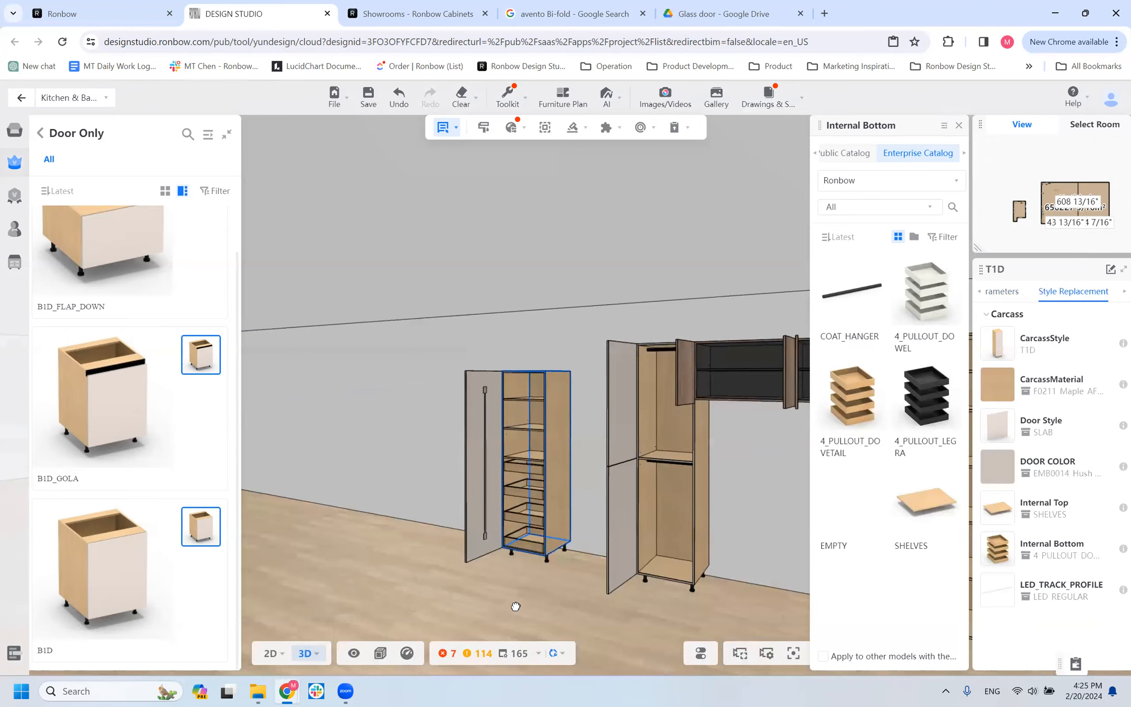
Close and reopen the cabinet doors, then examine the T1D's extended pullouts and the T2D's coat hangers.
{"action": "key", "text": "o"}
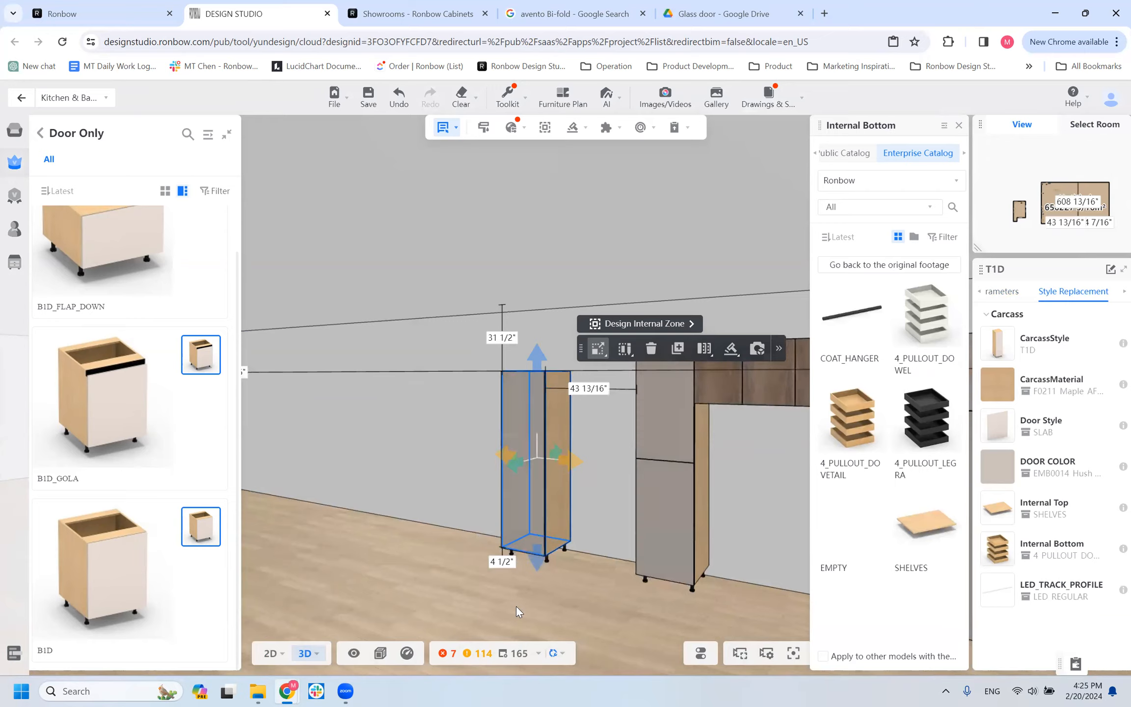
{"action": "key", "text": "o"}
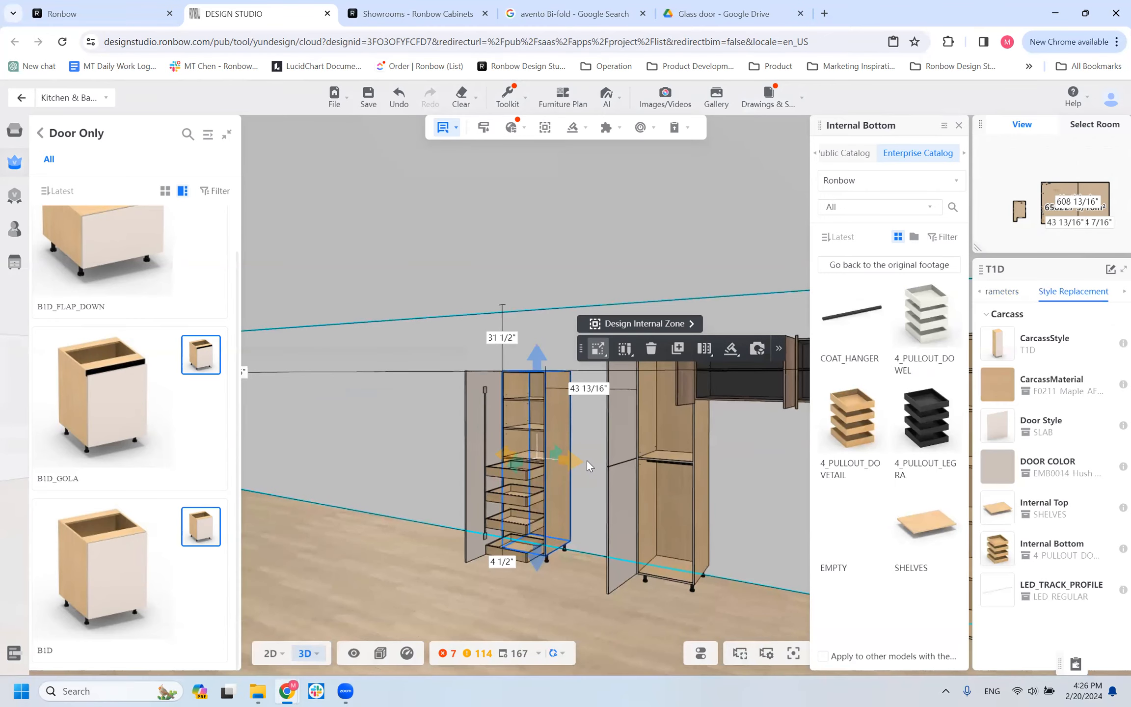
{"action": "scroll", "coordinate": [586, 460], "scroll_direction": "up", "scroll_amount": 3}
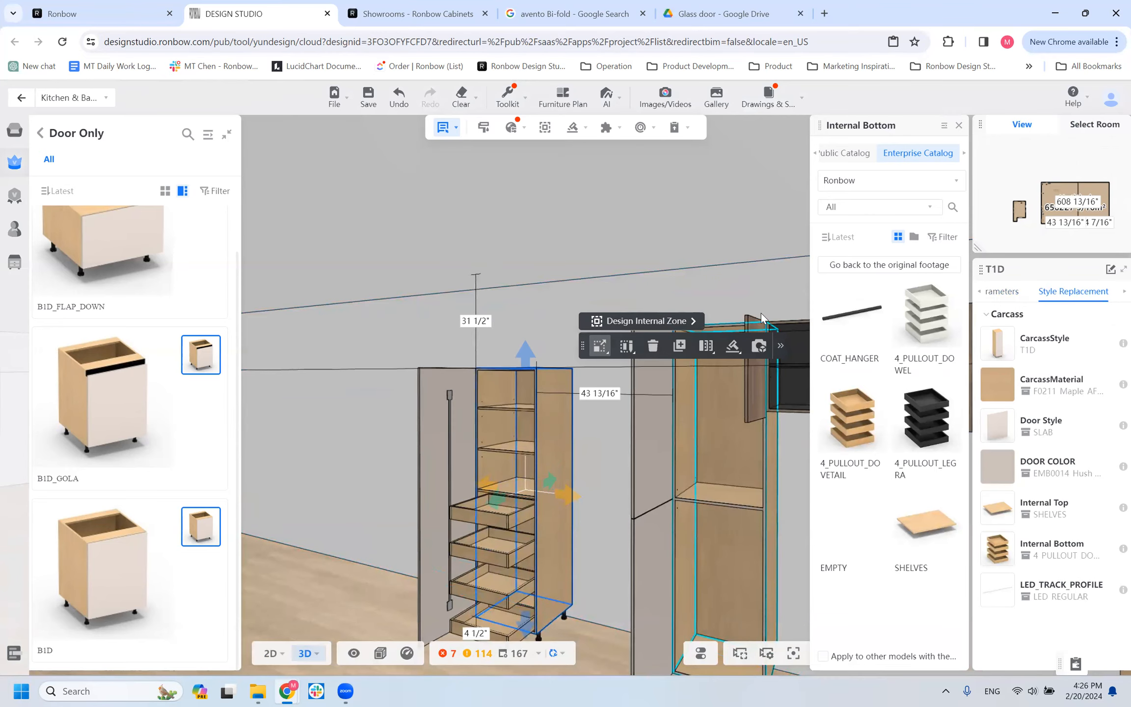
{"action": "left_click", "coordinate": [709, 410]}
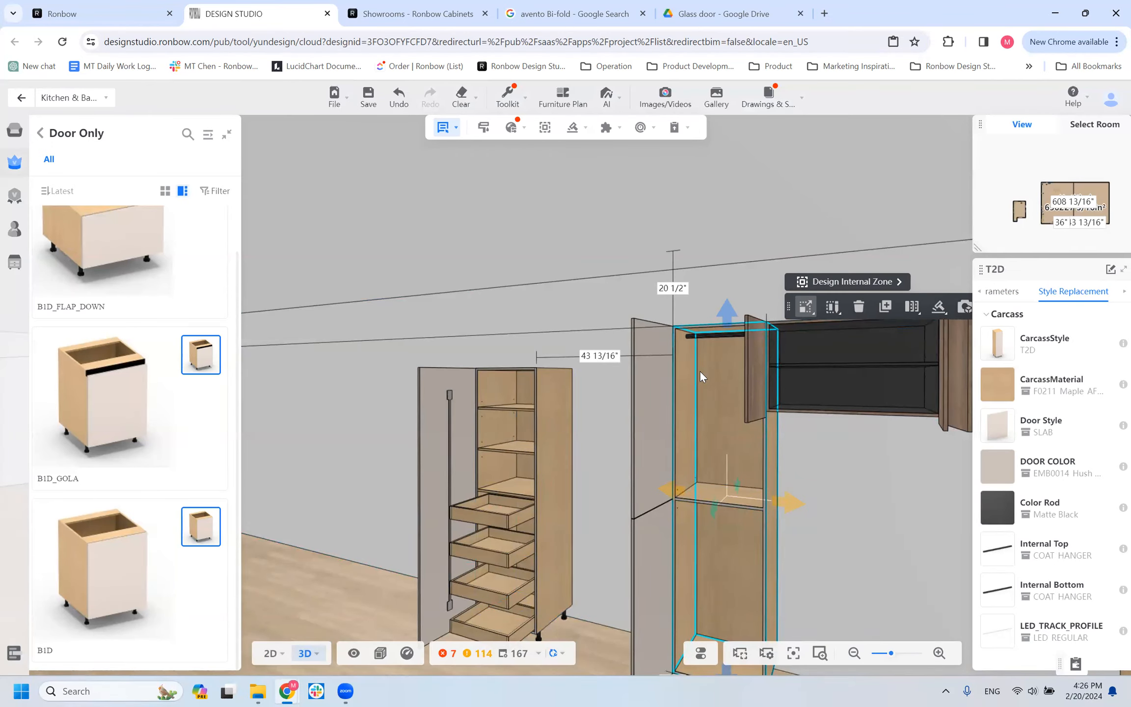
{"action": "scroll", "coordinate": [713, 494], "scroll_direction": "down", "scroll_amount": 5}
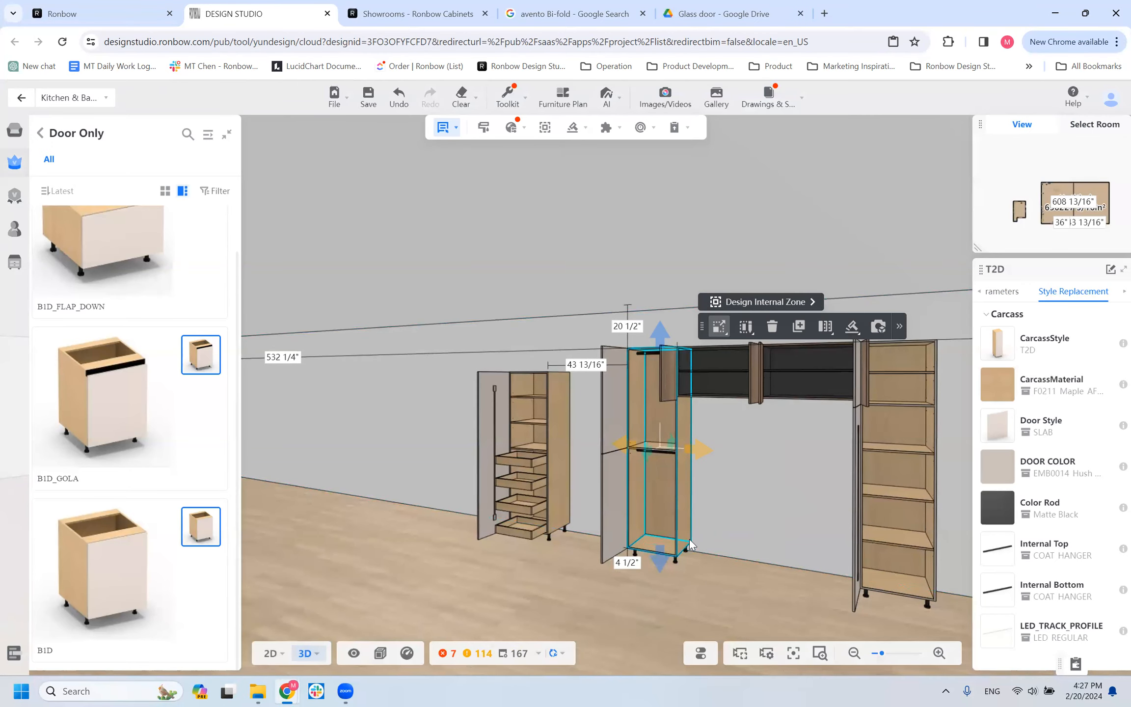
{"action": "scroll", "coordinate": [700, 443], "scroll_direction": "up", "scroll_amount": 2}
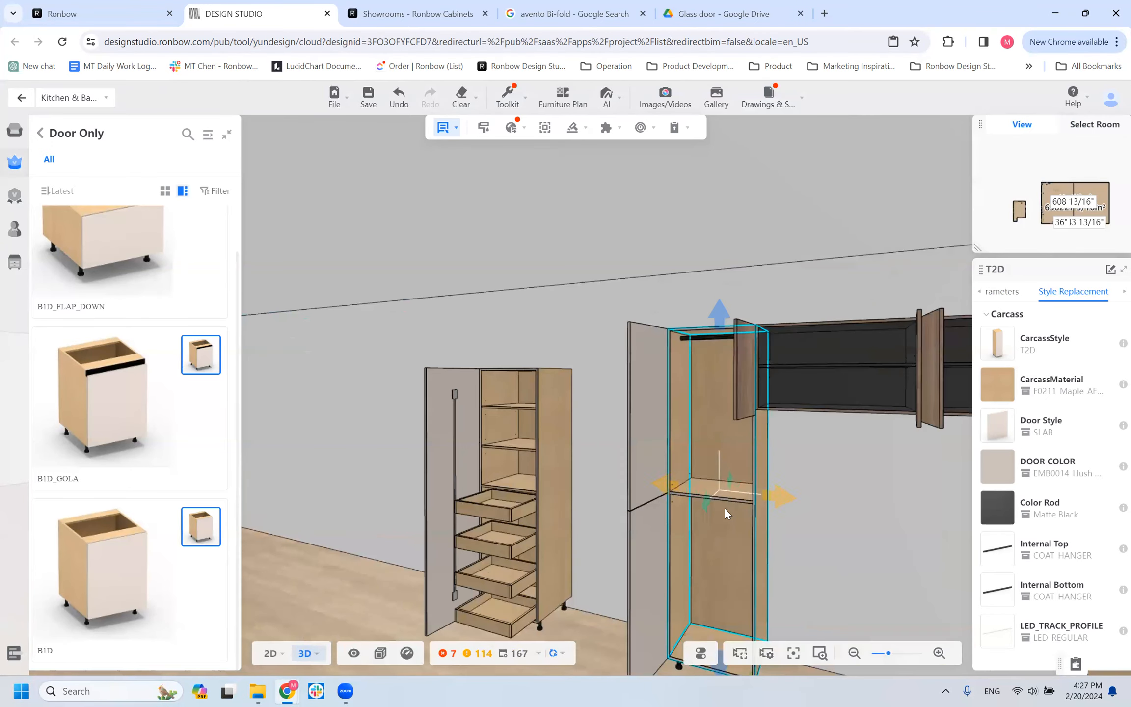
{"action": "scroll", "coordinate": [562, 606], "scroll_direction": "down", "scroll_amount": 2}
{"action": "left_click_drag", "start_coordinate": [603, 593], "coordinate": [519, 594]}
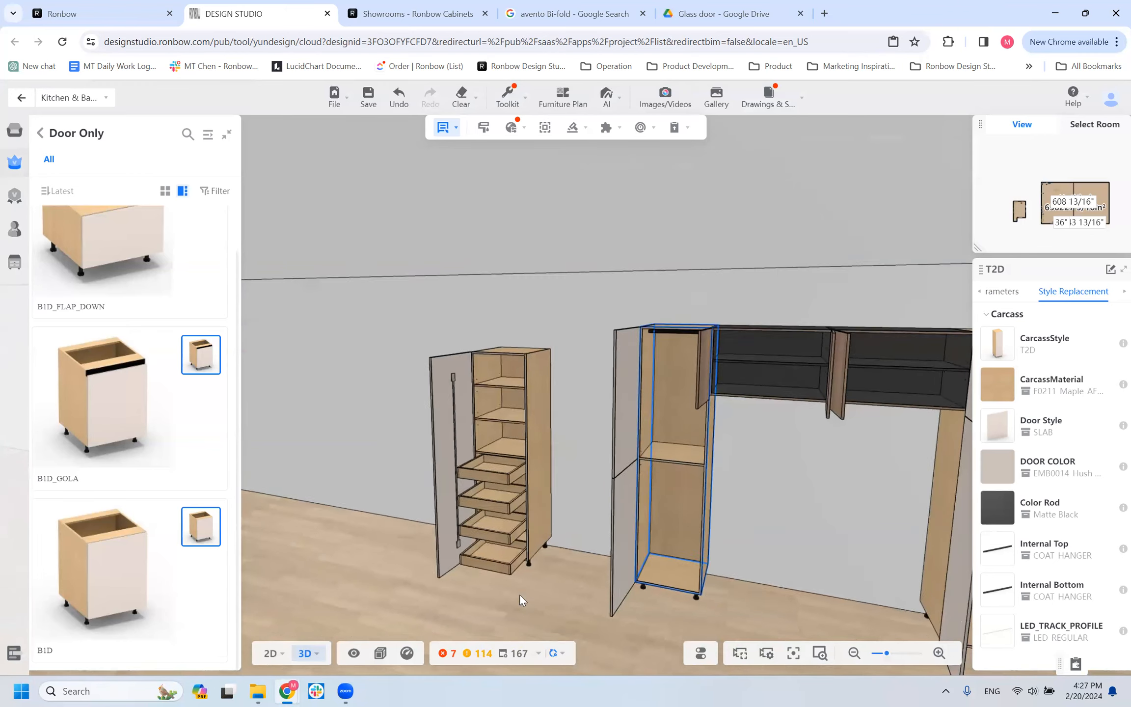
Replace the T1D's internal bottom pullouts with the COAT_HANGER style.
{"action": "left_click", "coordinate": [525, 514]}
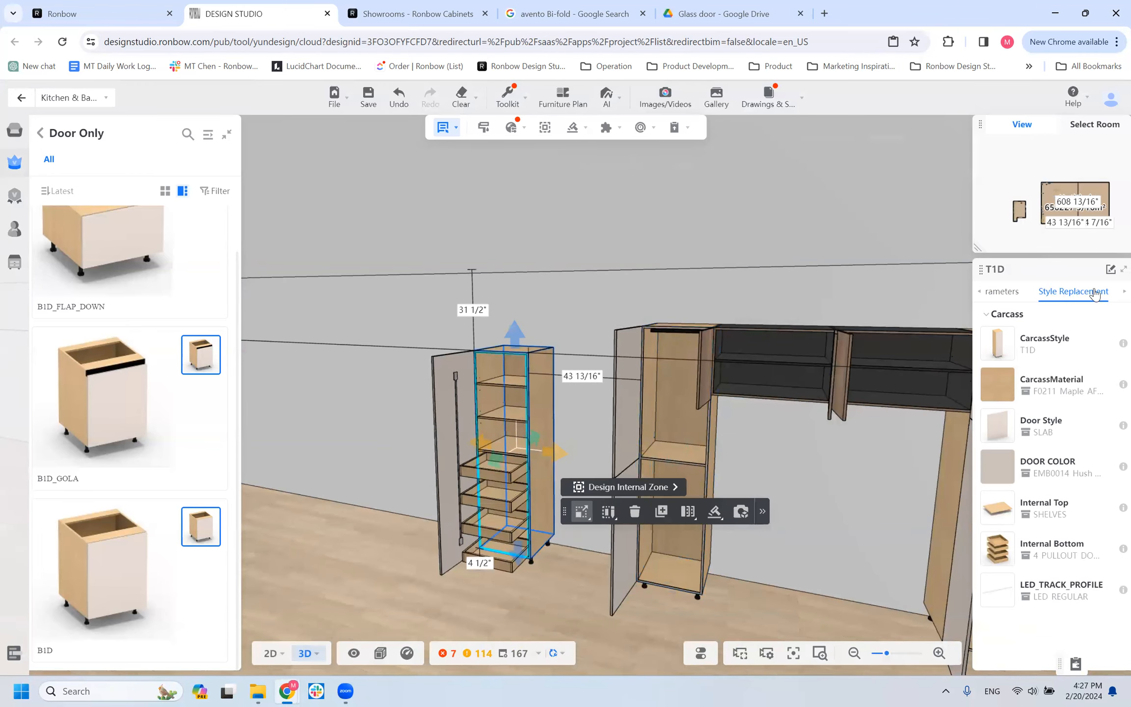
{"action": "left_click", "coordinate": [1012, 293]}
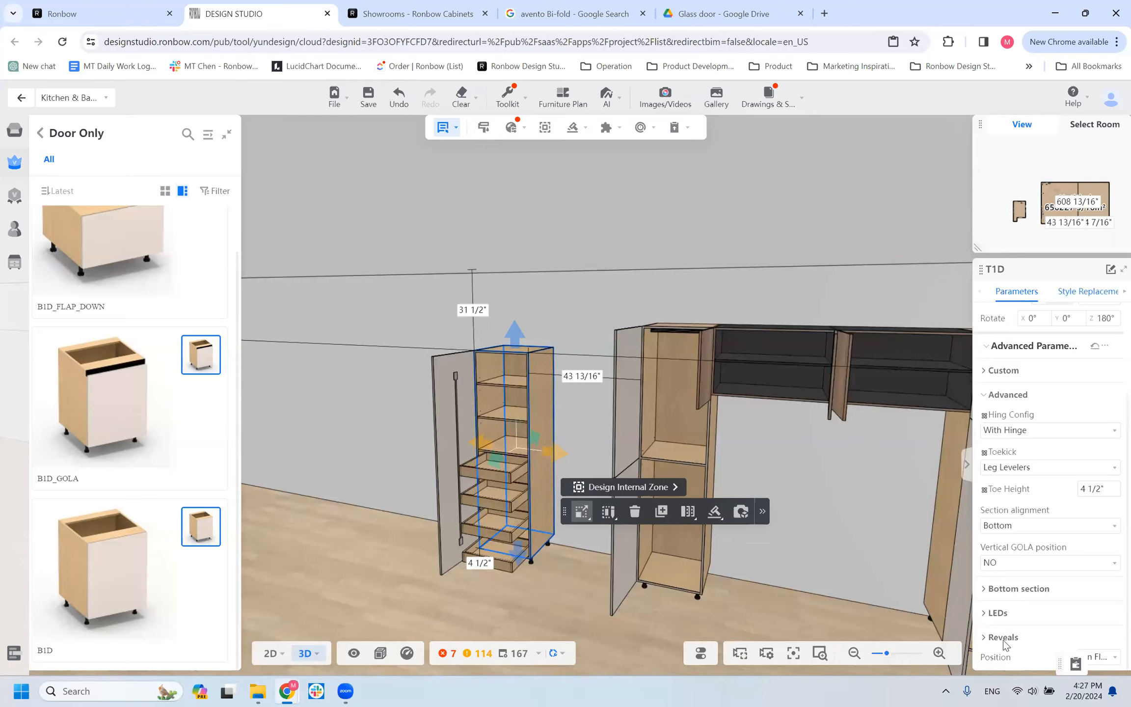
{"action": "left_click", "coordinate": [1085, 292]}
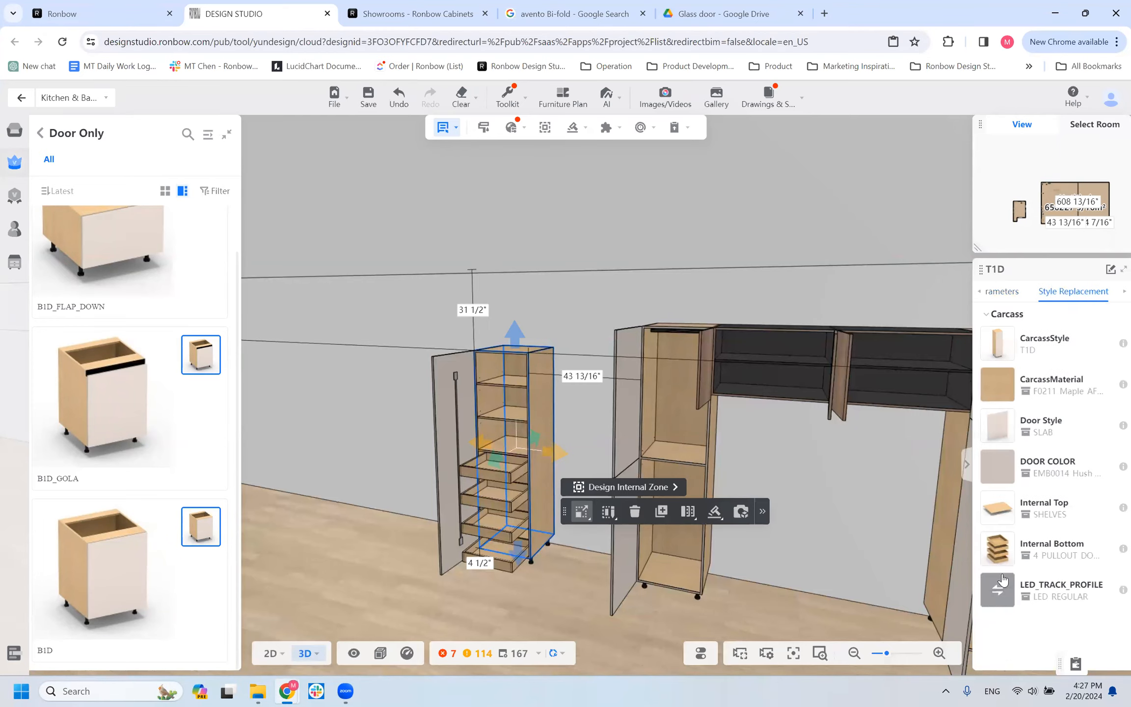
{"action": "left_click", "coordinate": [997, 548]}
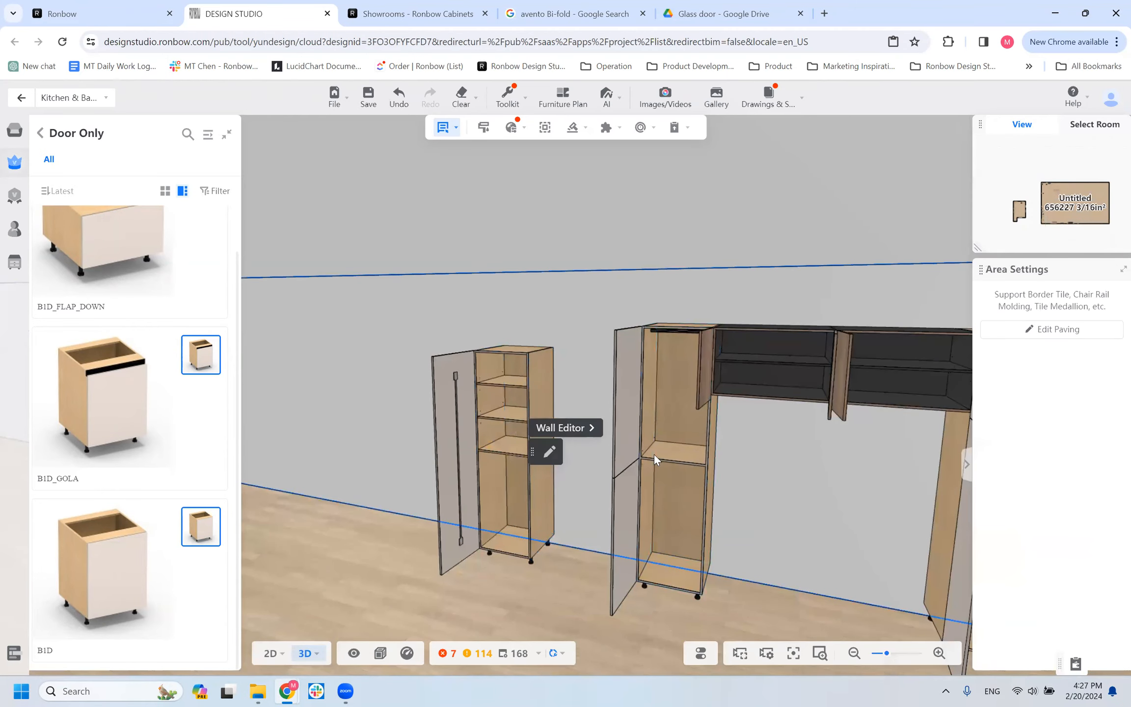
Replace the T1D's internal top shelves with the COAT_HANGER style and view the hangers from below.
{"action": "left_click", "coordinate": [513, 390]}
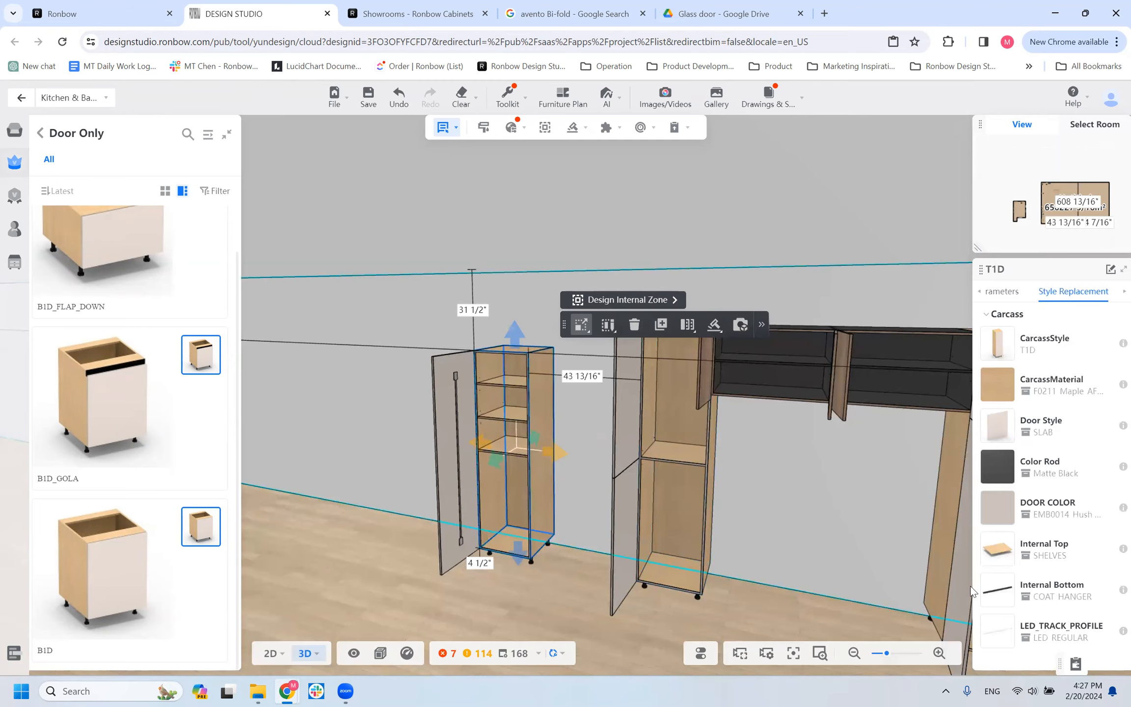
{"action": "left_click", "coordinate": [997, 545]}
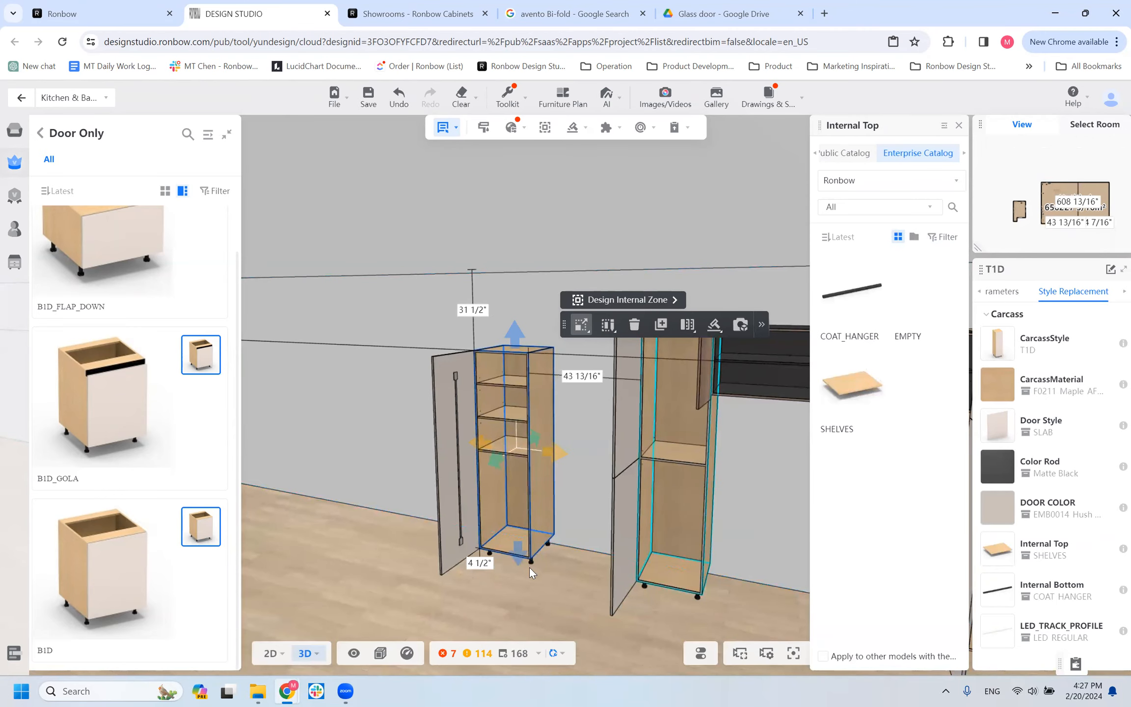
{"action": "scroll", "coordinate": [529, 567], "scroll_direction": "up", "scroll_amount": 3}
{"action": "left_click_drag", "start_coordinate": [562, 595], "coordinate": [591, 552]}
{"action": "left_click_drag", "start_coordinate": [674, 435], "coordinate": [663, 556]}
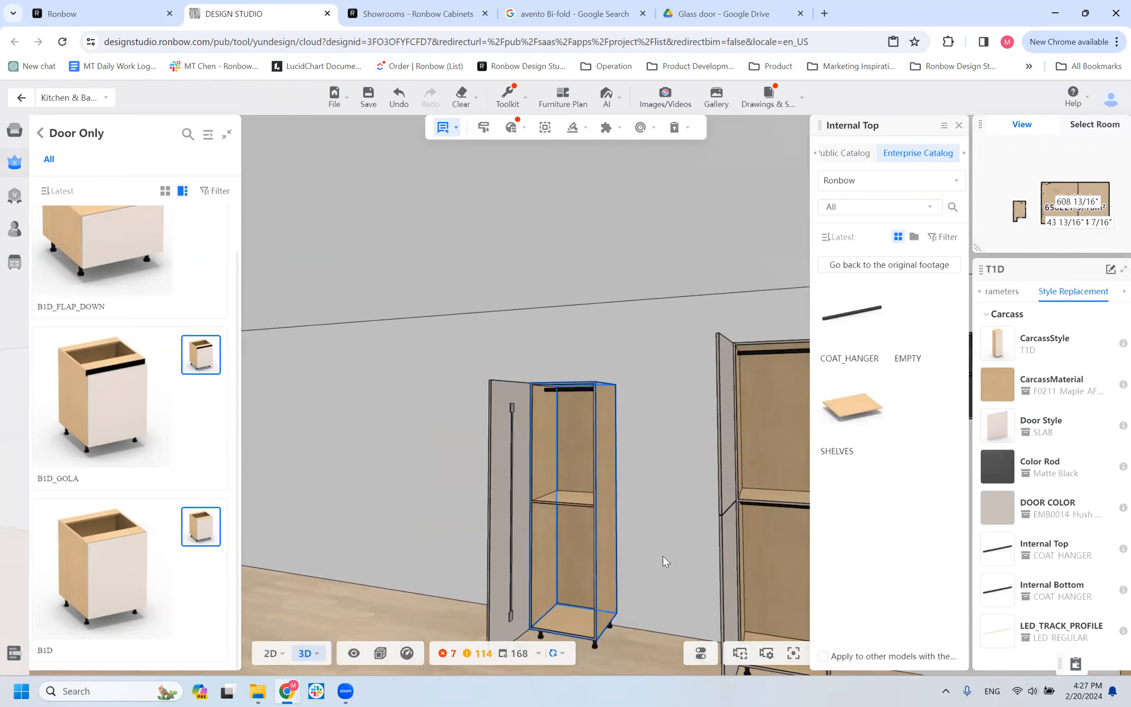
{"action": "left_click_drag", "start_coordinate": [672, 505], "coordinate": [673, 501]}
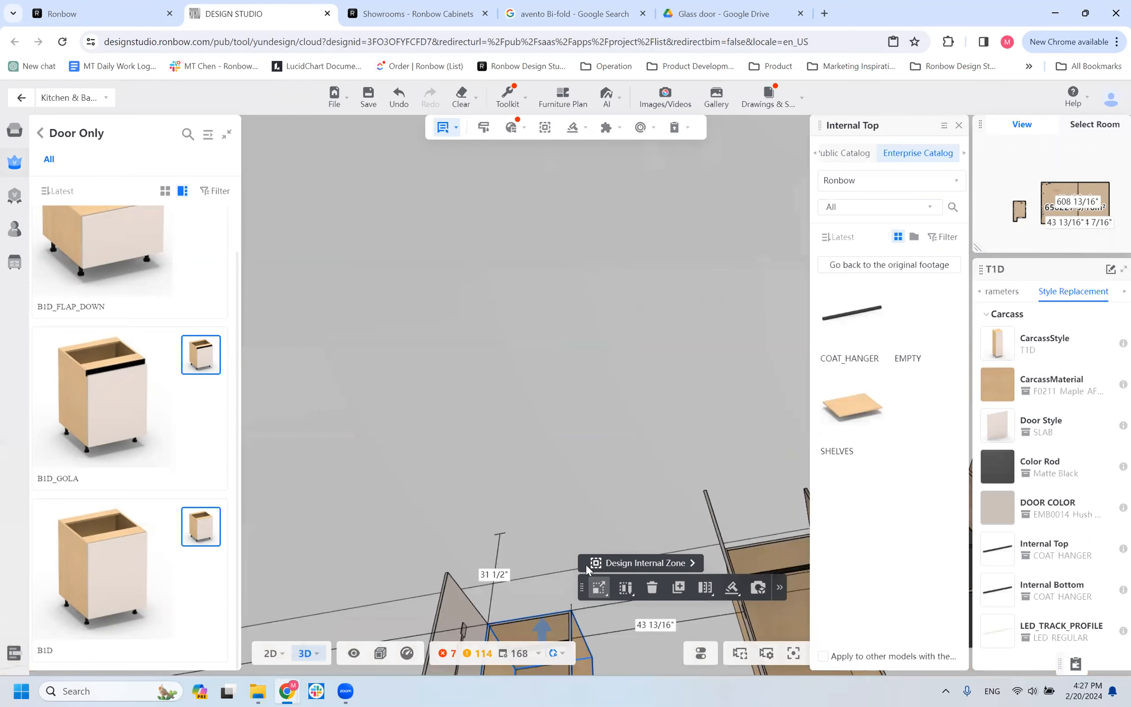
{"action": "left_click_drag", "start_coordinate": [518, 457], "coordinate": [608, 623]}
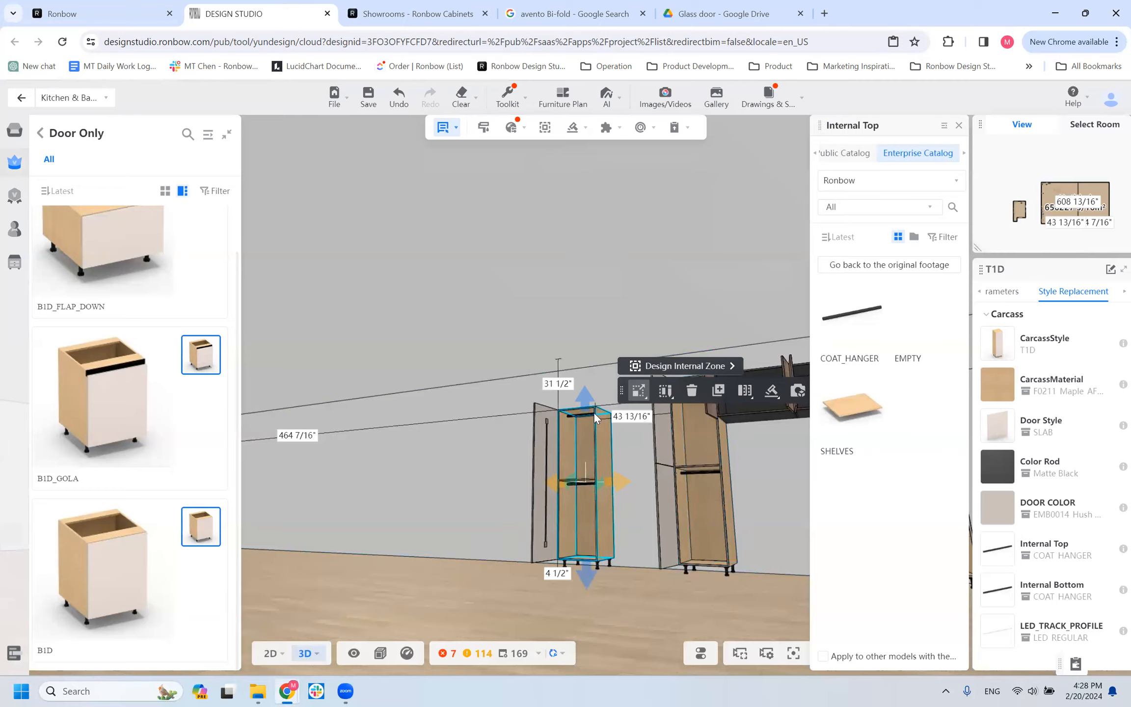
Set the T1D's section alignment to Top in its advanced parameters.
{"action": "left_click", "coordinate": [1002, 292]}
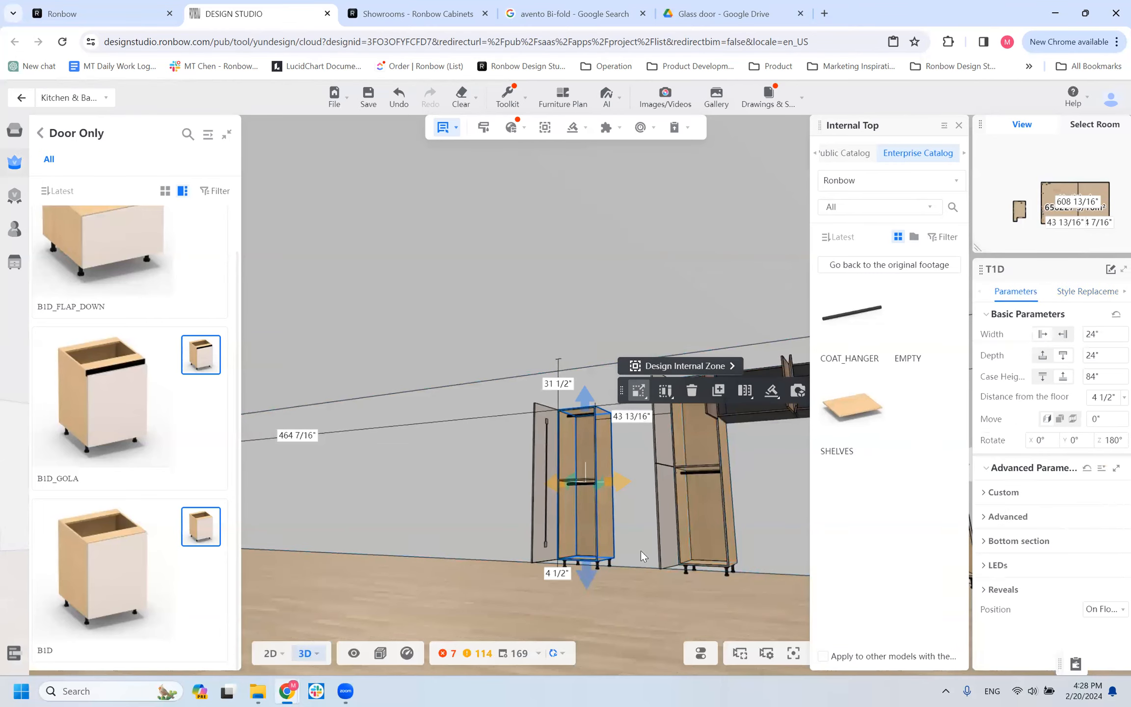
{"action": "left_click", "coordinate": [997, 516]}
{"action": "scroll", "coordinate": [1031, 564], "scroll_direction": "down", "scroll_amount": 3}
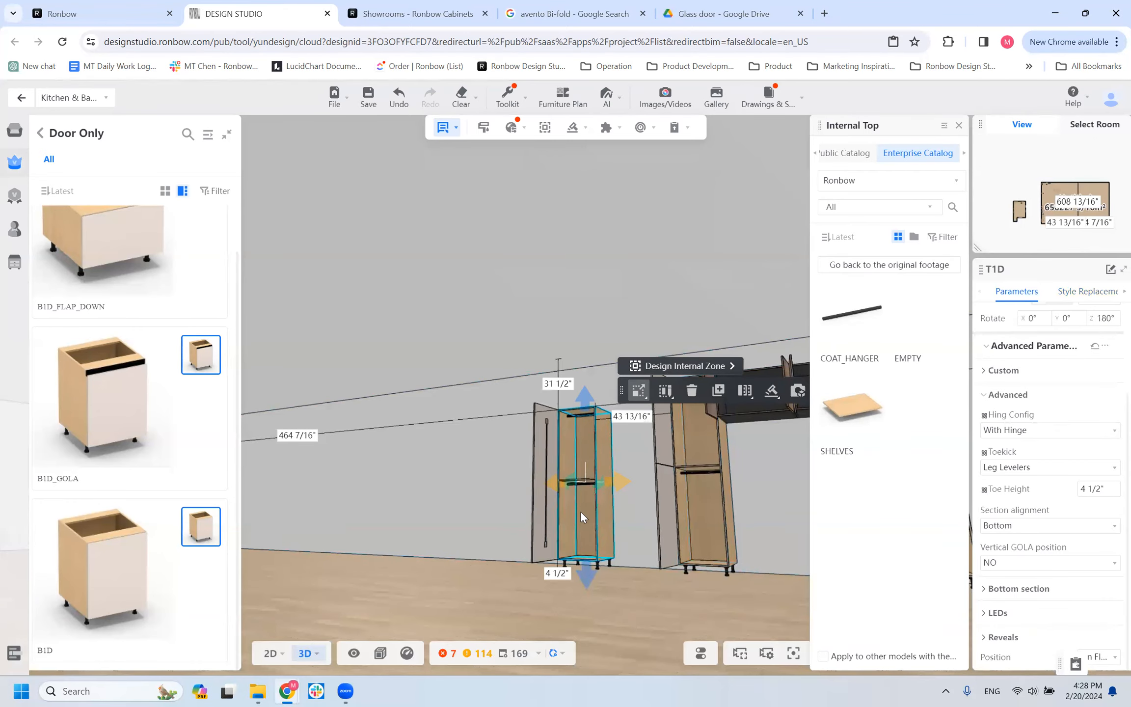
{"action": "left_click", "coordinate": [1010, 529]}
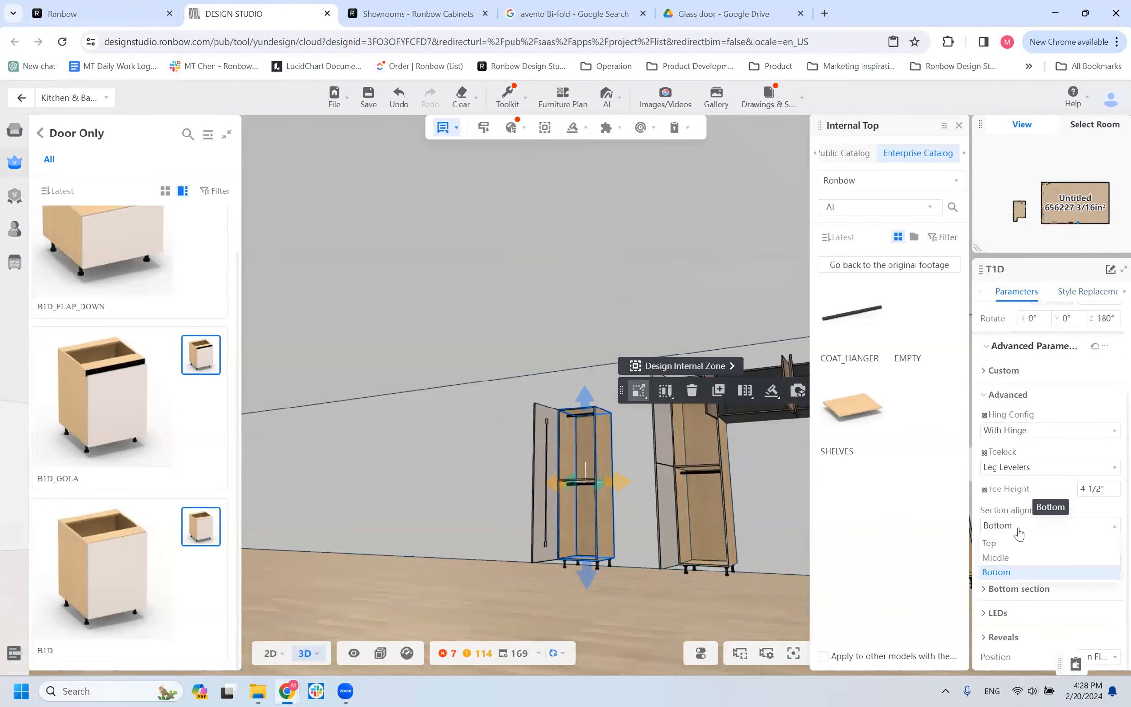
{"action": "left_click", "coordinate": [989, 543]}
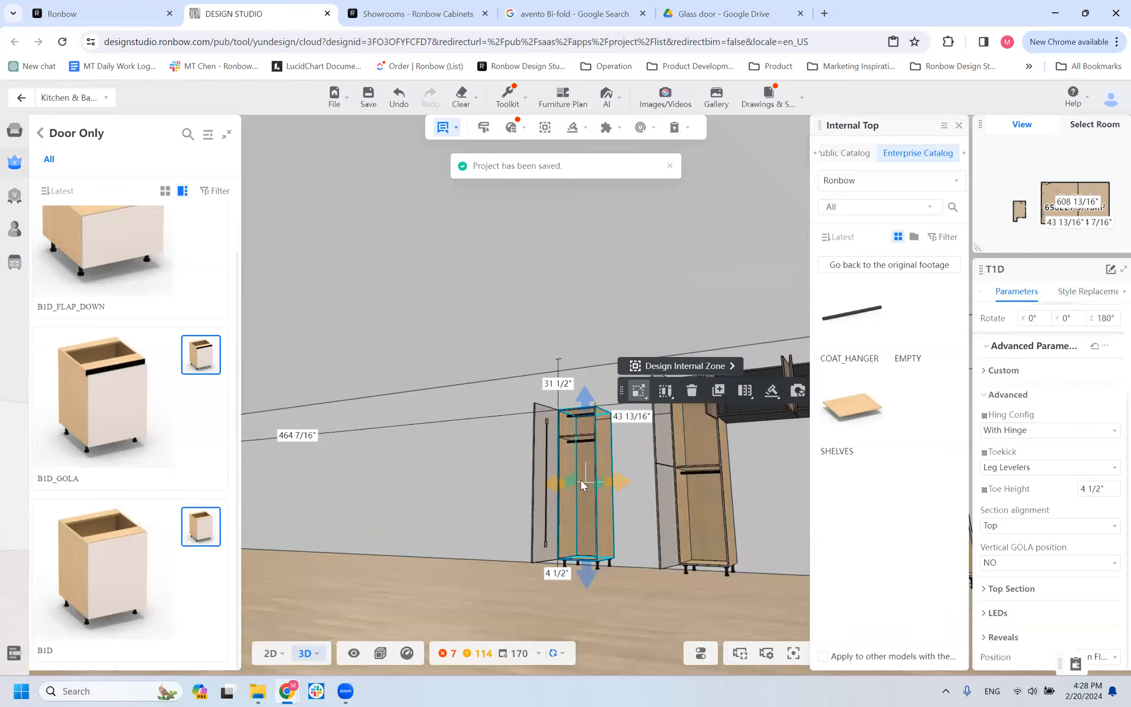
Set the T1D's top section height to 30" and inspect the divider shelf and hangers.
{"action": "left_click", "coordinate": [1003, 588]}
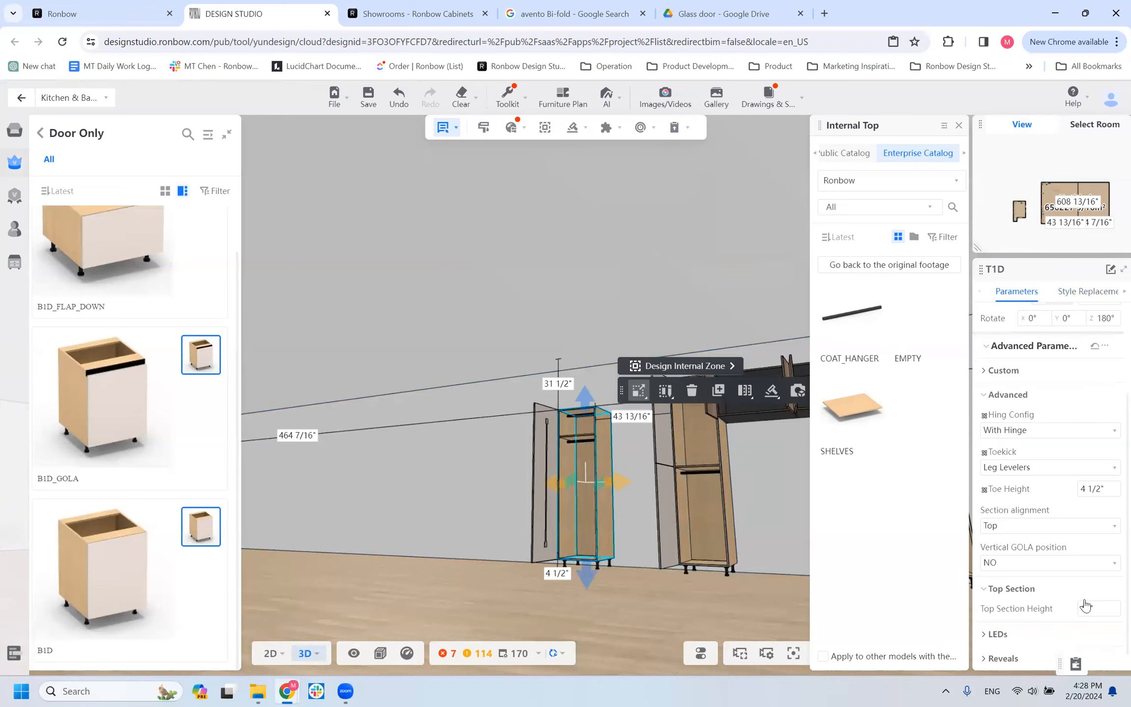
{"action": "left_click", "coordinate": [1052, 608]}
{"action": "type", "text": "30\""}
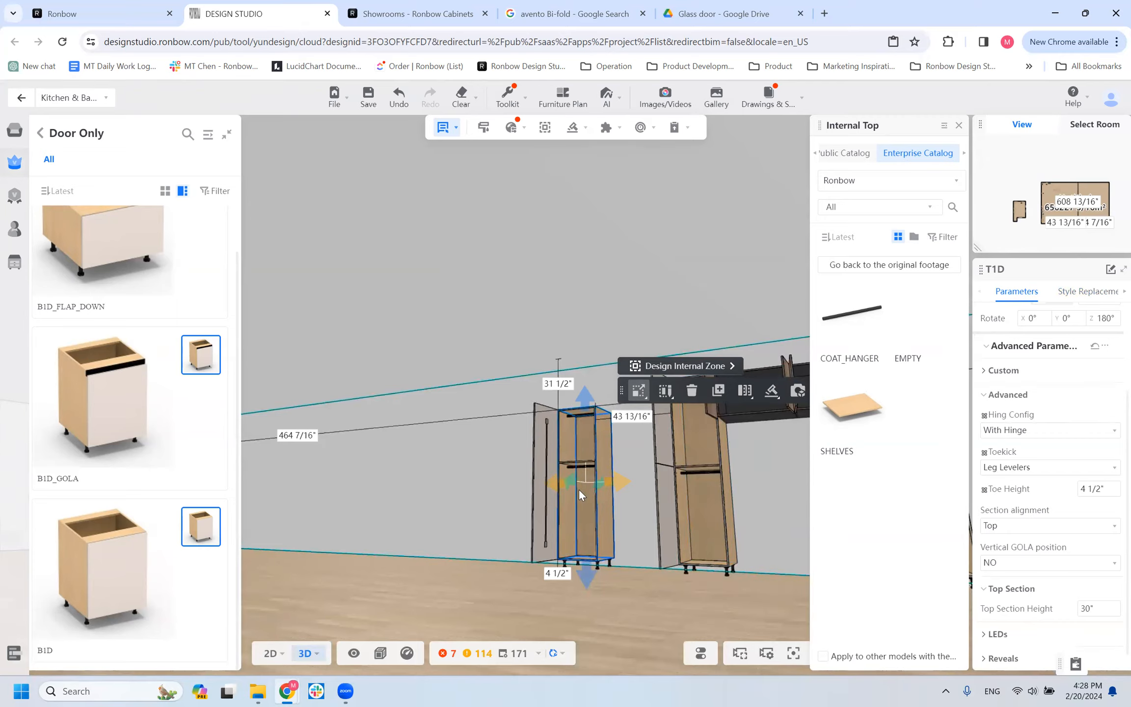
{"action": "scroll", "coordinate": [578, 489], "scroll_direction": "up", "scroll_amount": 3}
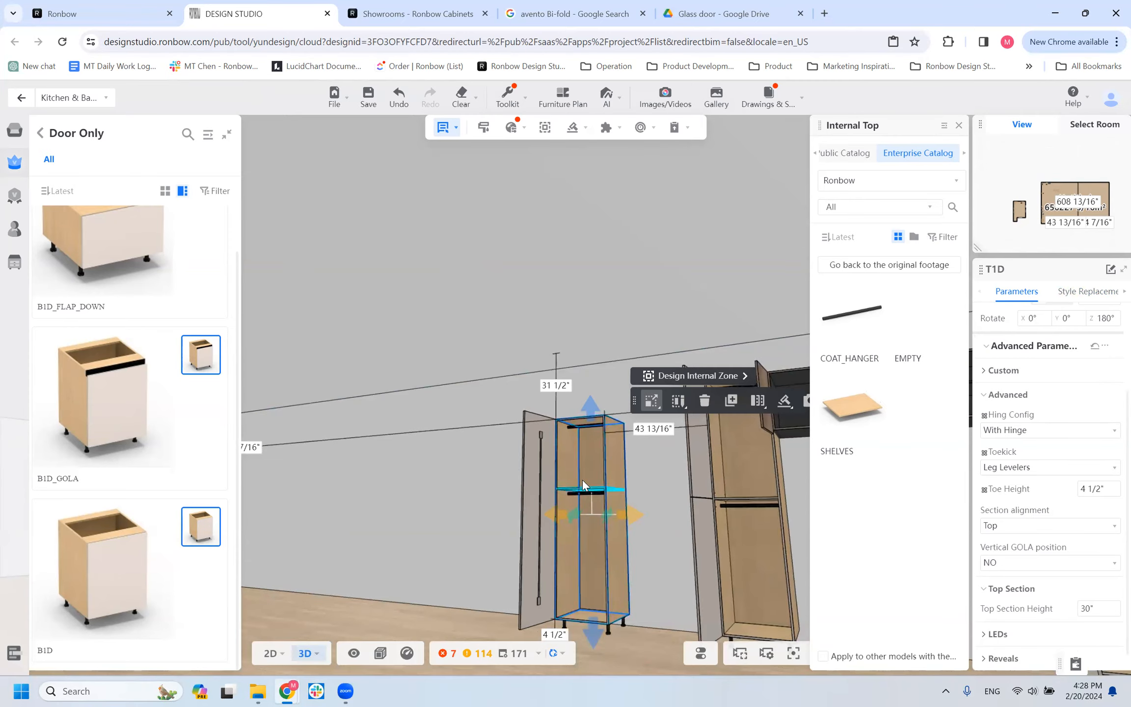
{"action": "key", "text": "r"}
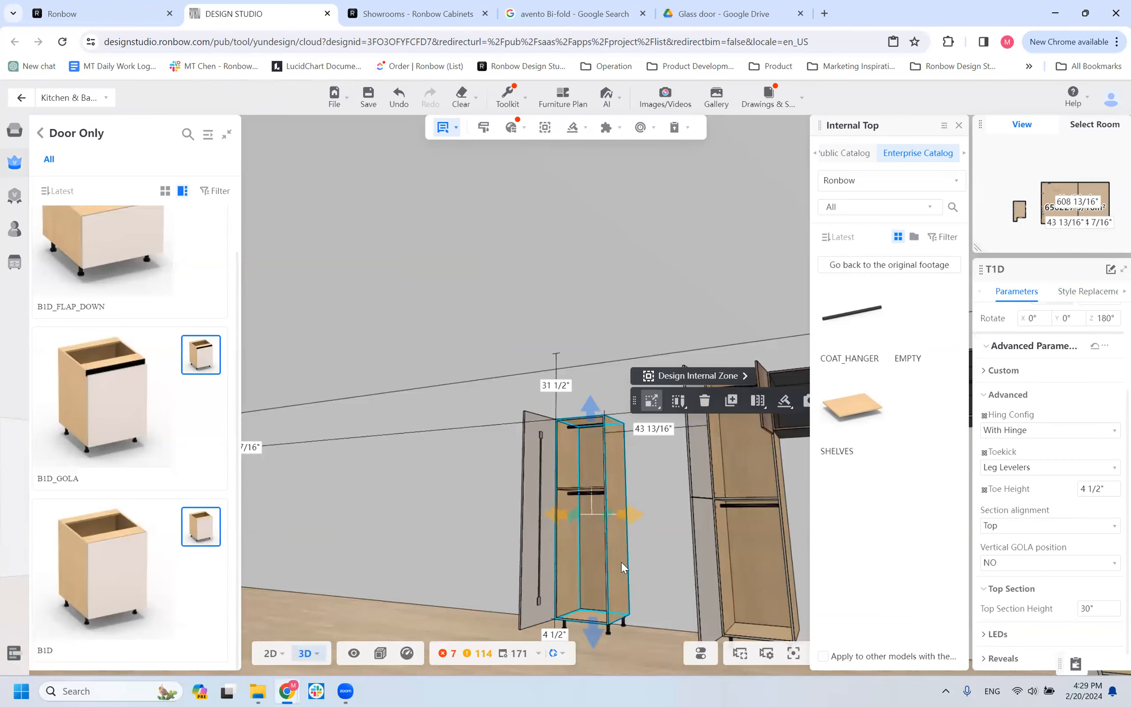
Check the T2D's section alignment setting and set the T1D's section alignment to Bottom.
{"action": "scroll", "coordinate": [719, 510], "scroll_direction": "down", "scroll_amount": 1}
{"action": "left_click", "coordinate": [719, 510]}
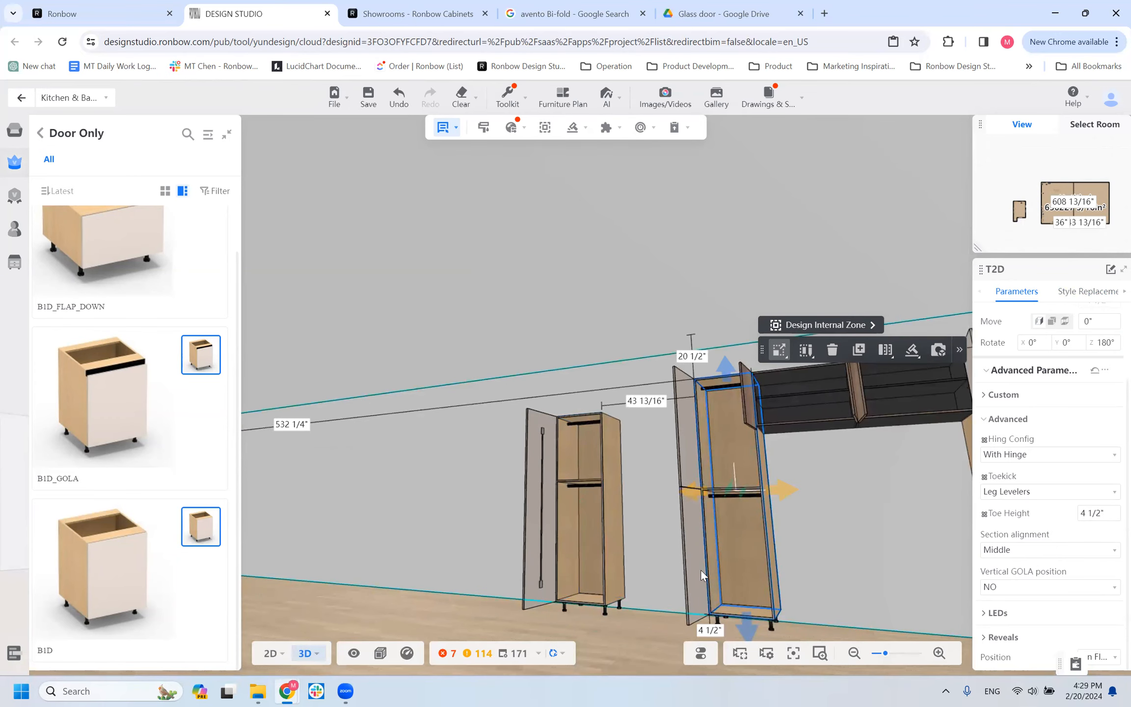
{"action": "left_click", "coordinate": [559, 445]}
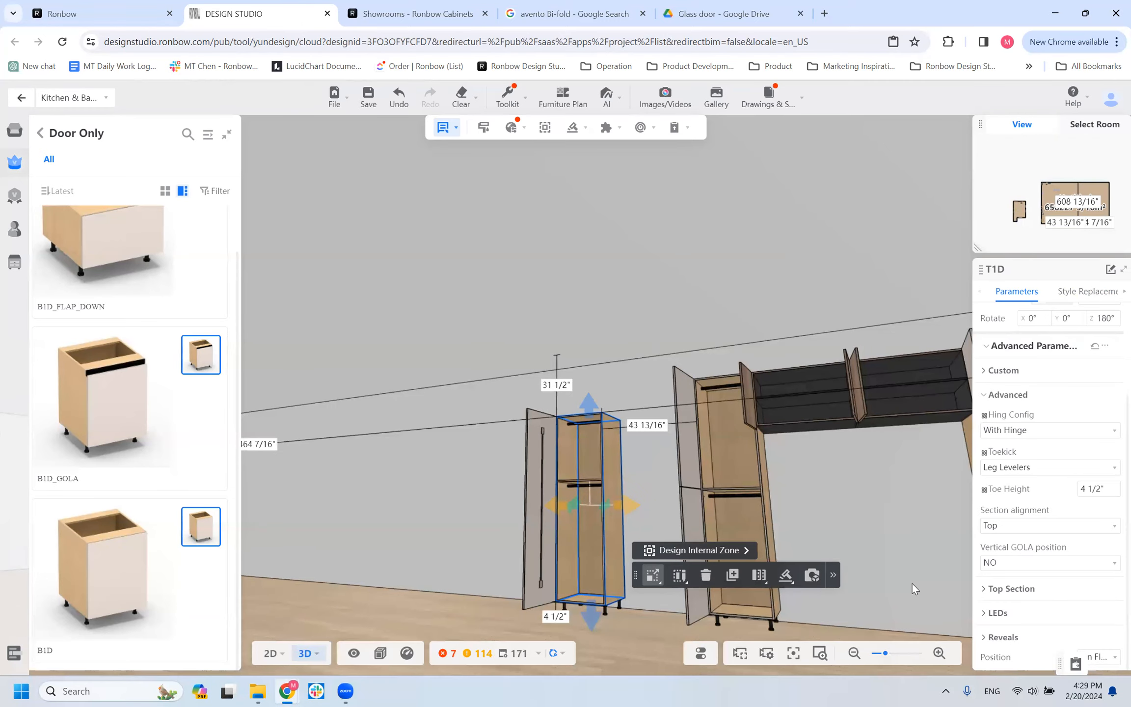
{"action": "right_click", "coordinate": [594, 548]}
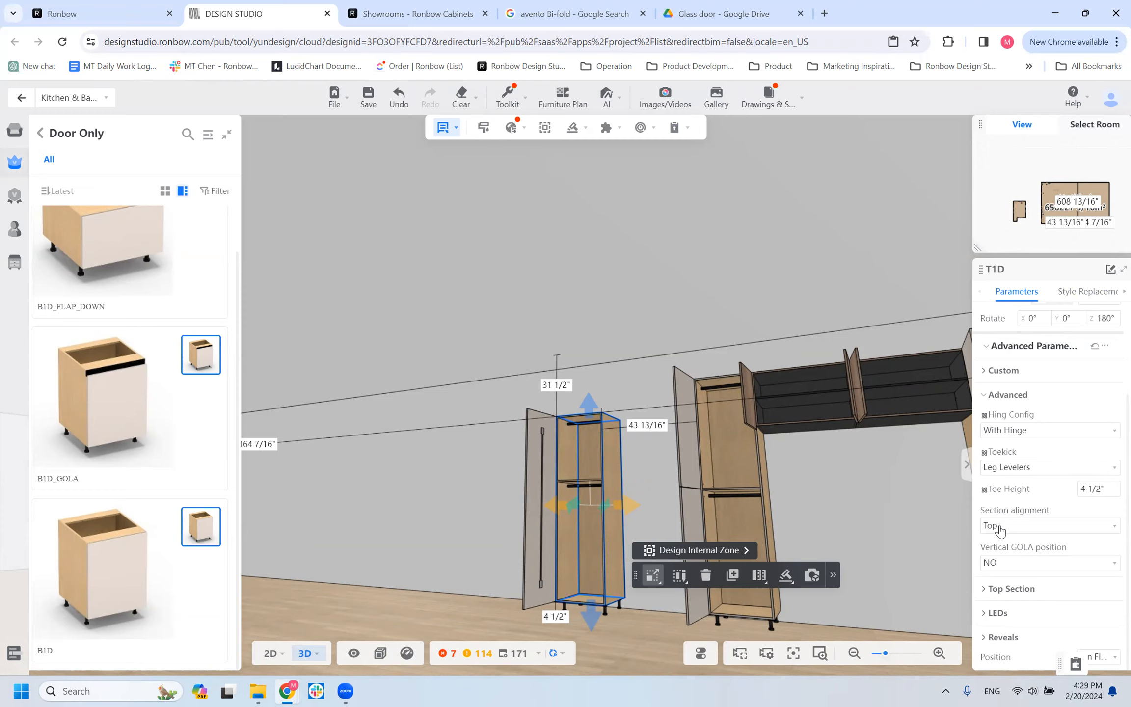
{"action": "left_click", "coordinate": [1112, 528]}
{"action": "left_click", "coordinate": [1016, 572]}
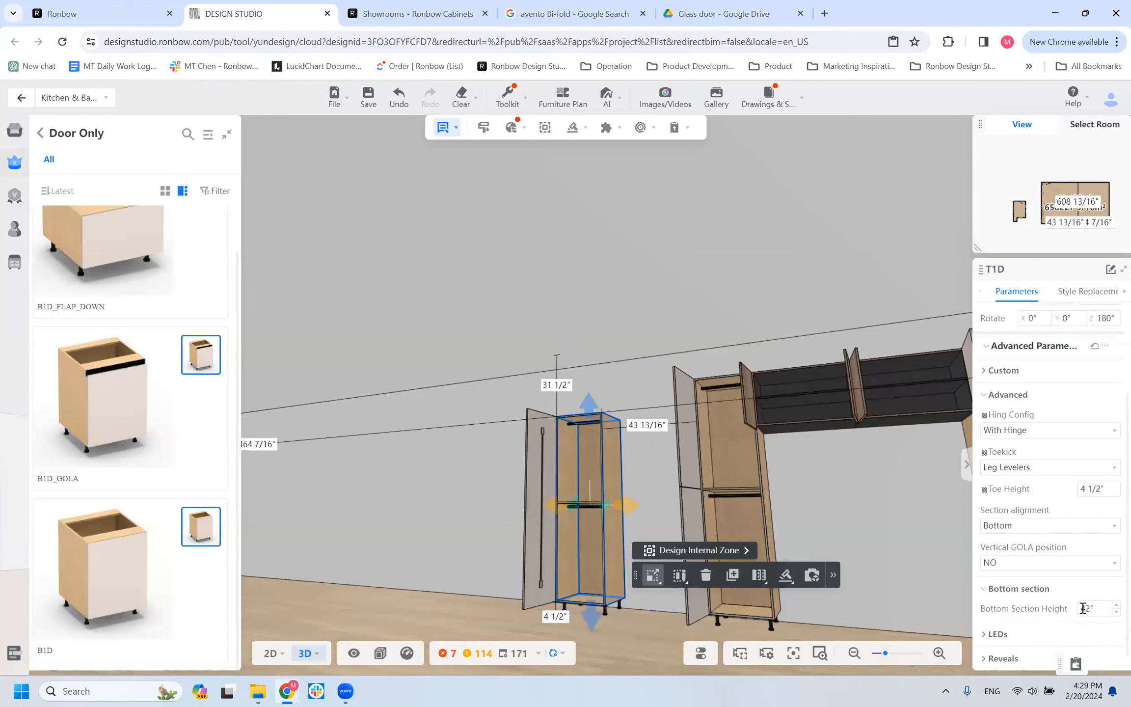
Replace the T1D's internal bottom coat hanger with the 4_PULLOUT_DOVETAIL style.
{"action": "left_click", "coordinate": [1085, 292]}
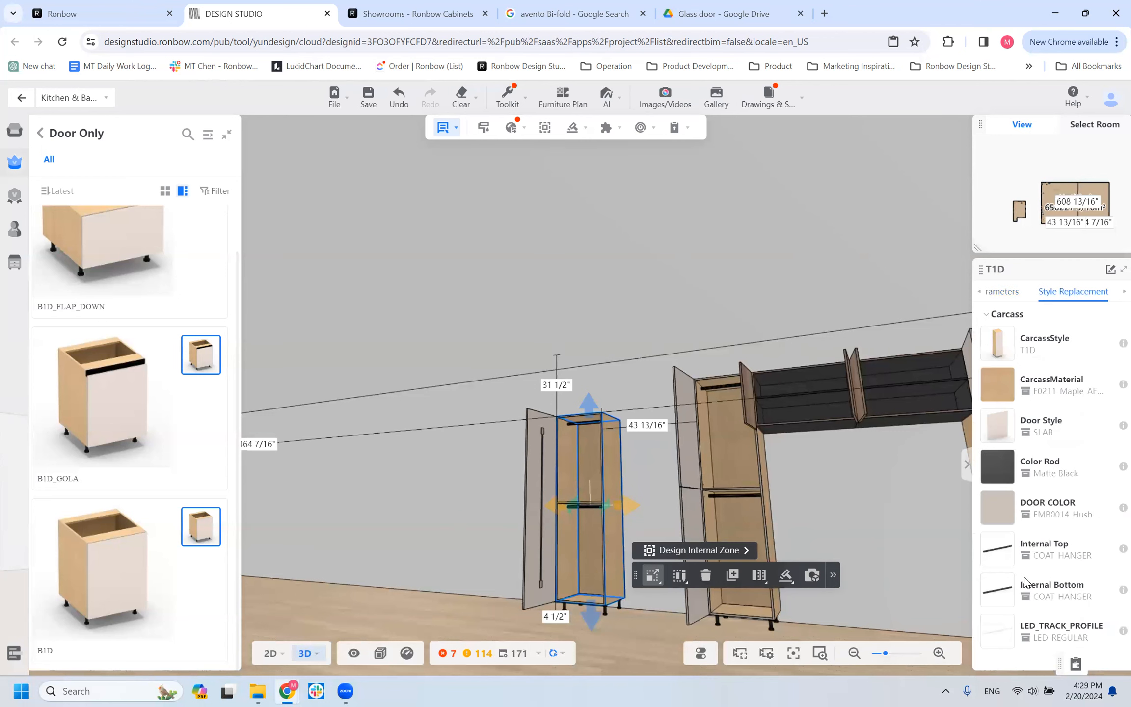
{"action": "left_click", "coordinate": [1002, 596]}
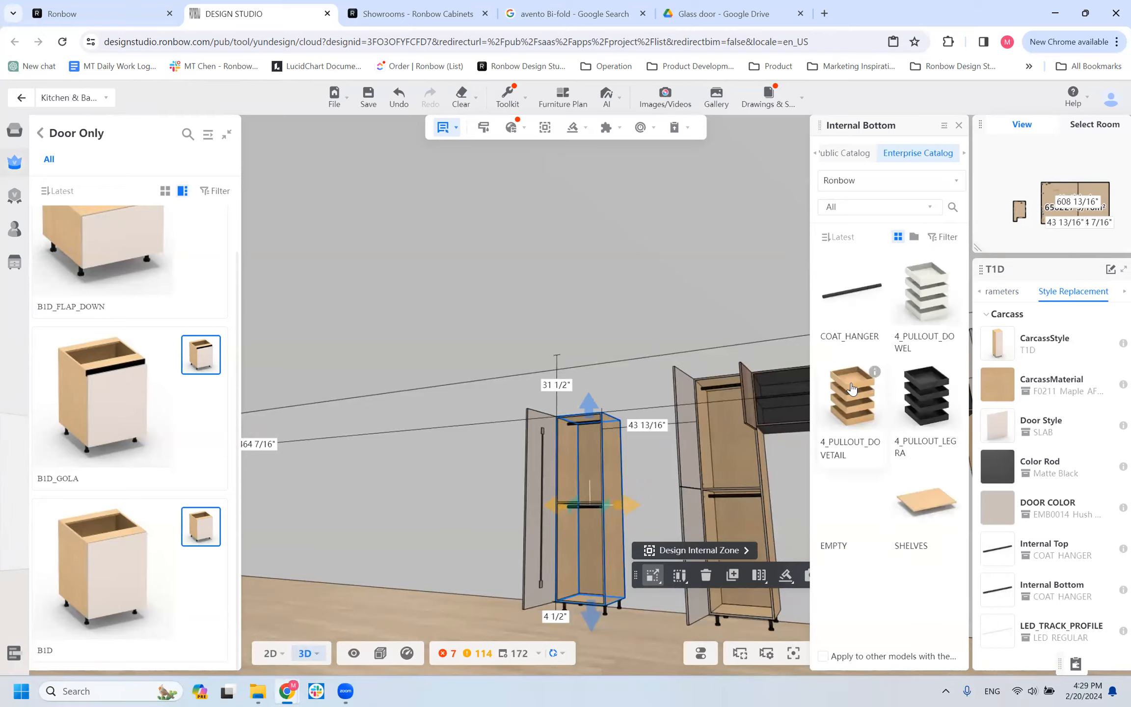
{"action": "left_click", "coordinate": [852, 389]}
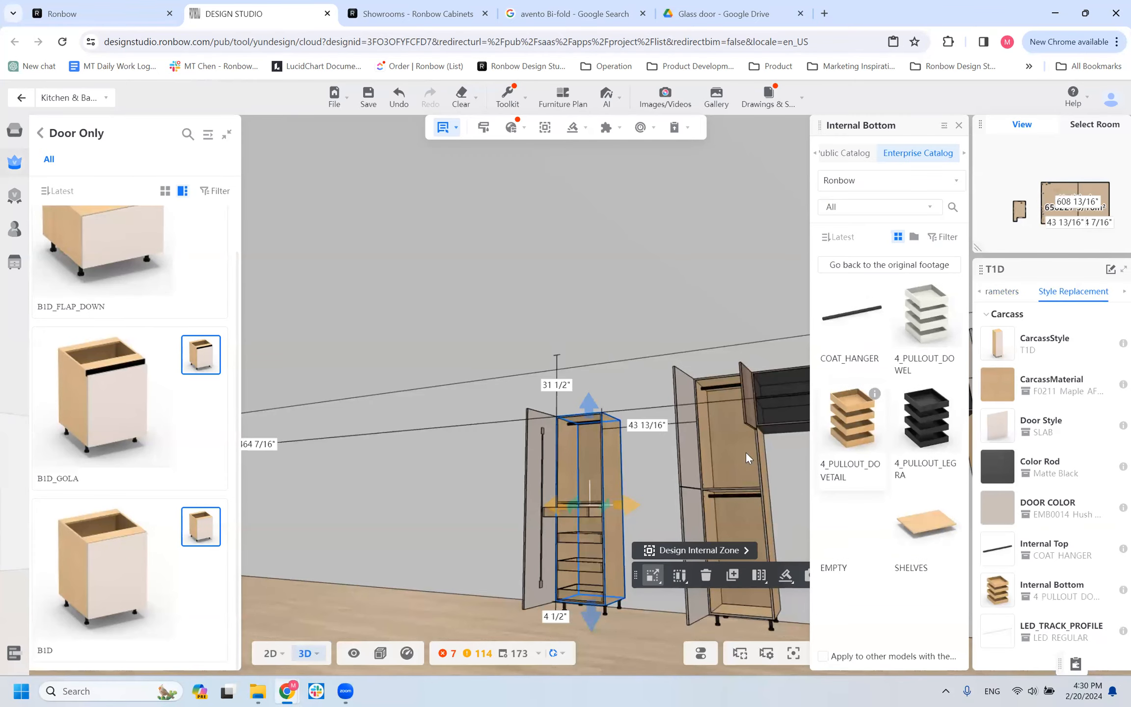
{"action": "scroll", "coordinate": [351, 490], "scroll_direction": "up", "scroll_amount": 1}
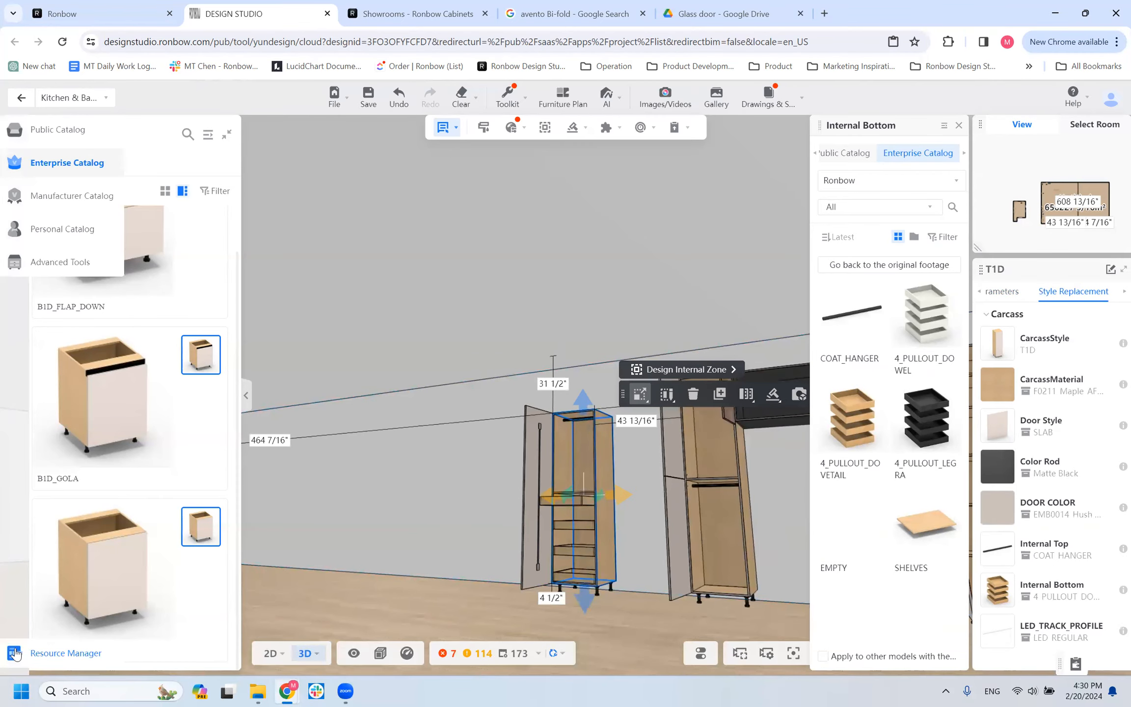
In the Resource Manager, select the 4 PULLOUT DOVETAIL inside the T1D's BASE SPACE and show its custom parameters.
{"action": "left_click", "coordinate": [16, 653]}
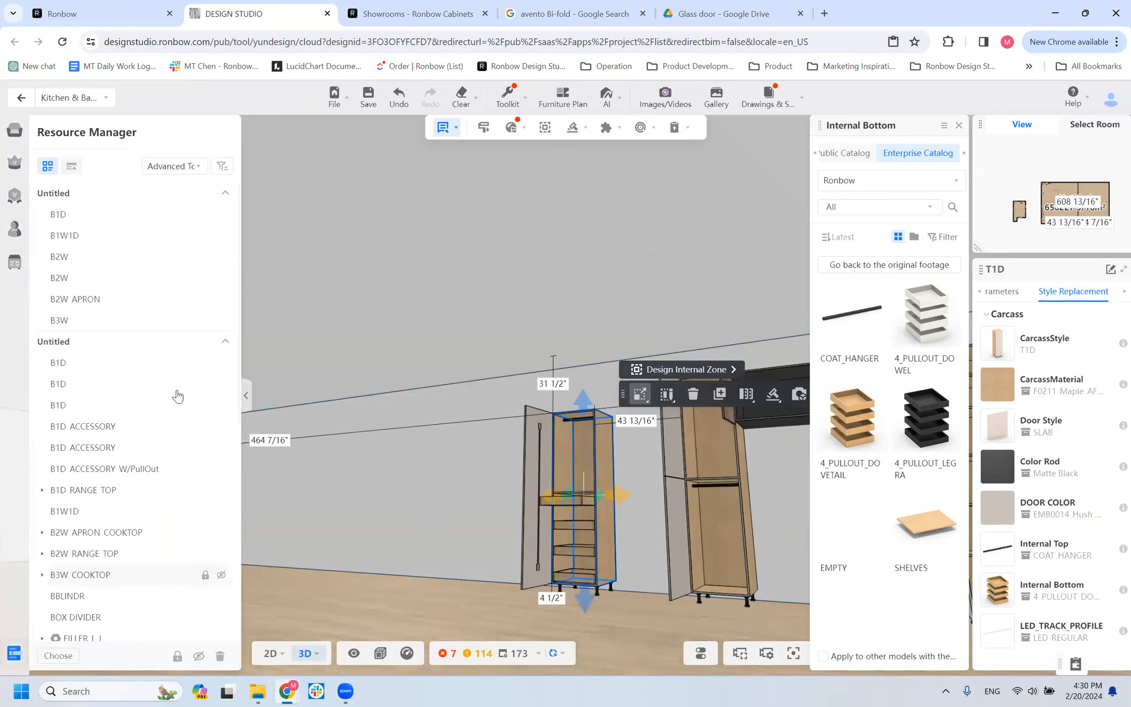
{"action": "scroll", "coordinate": [178, 397], "scroll_direction": "down", "scroll_amount": 8}
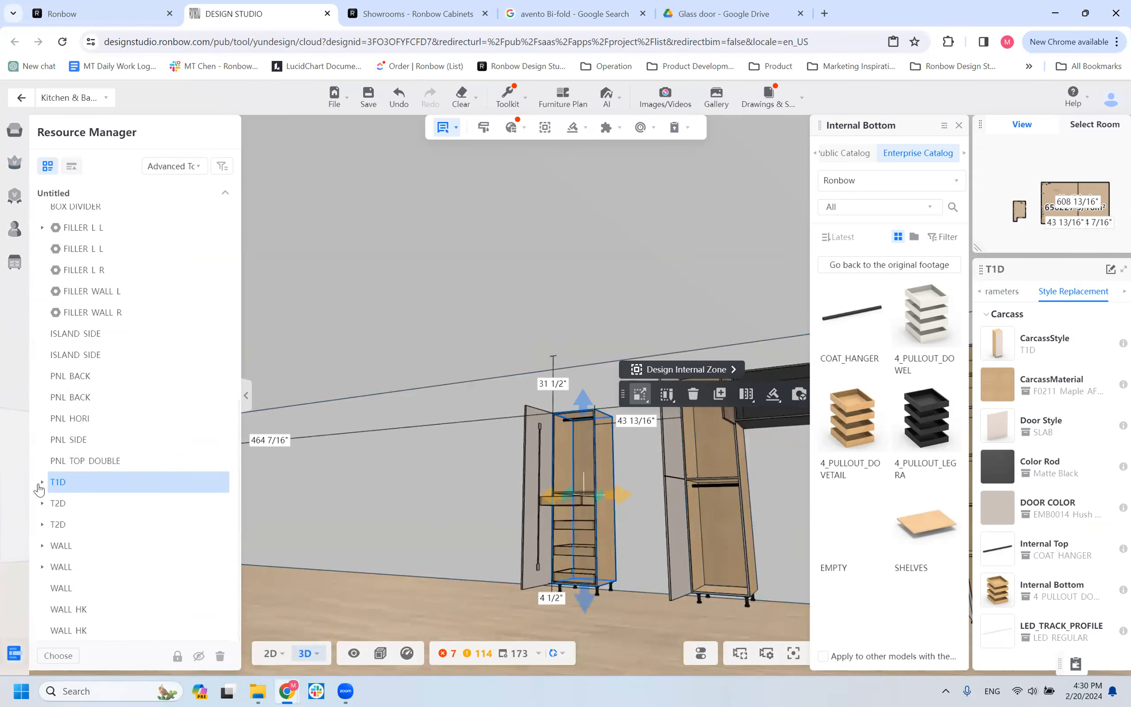
{"action": "left_click", "coordinate": [42, 482]}
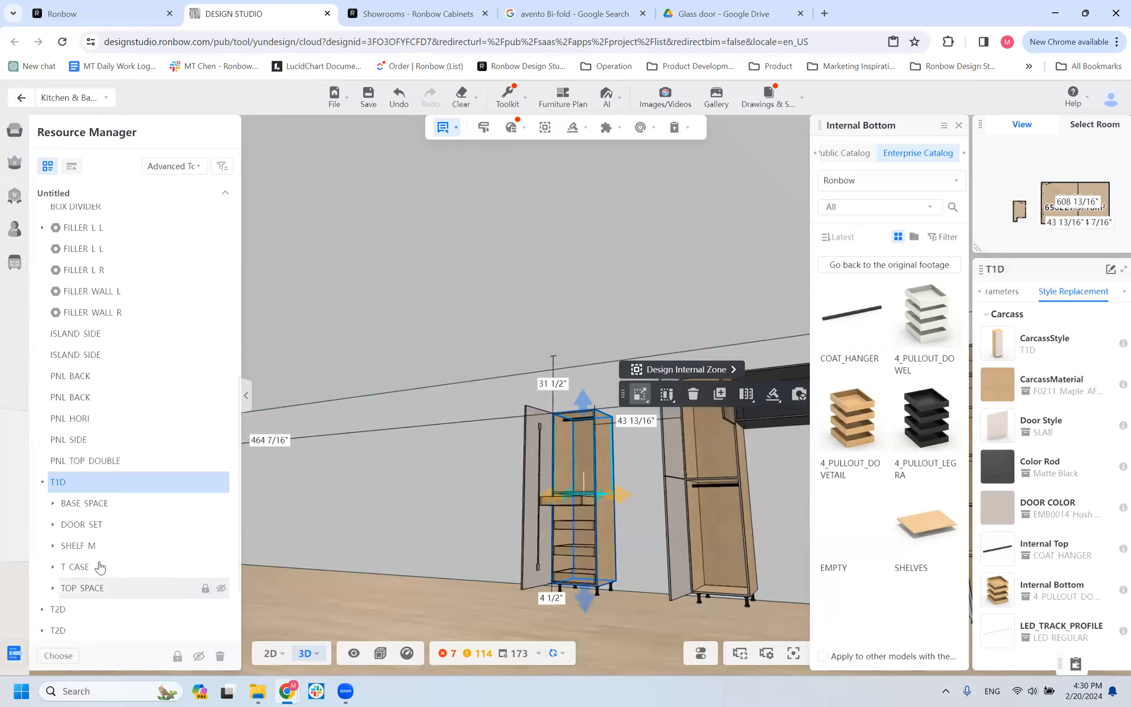
{"action": "left_click", "coordinate": [109, 504]}
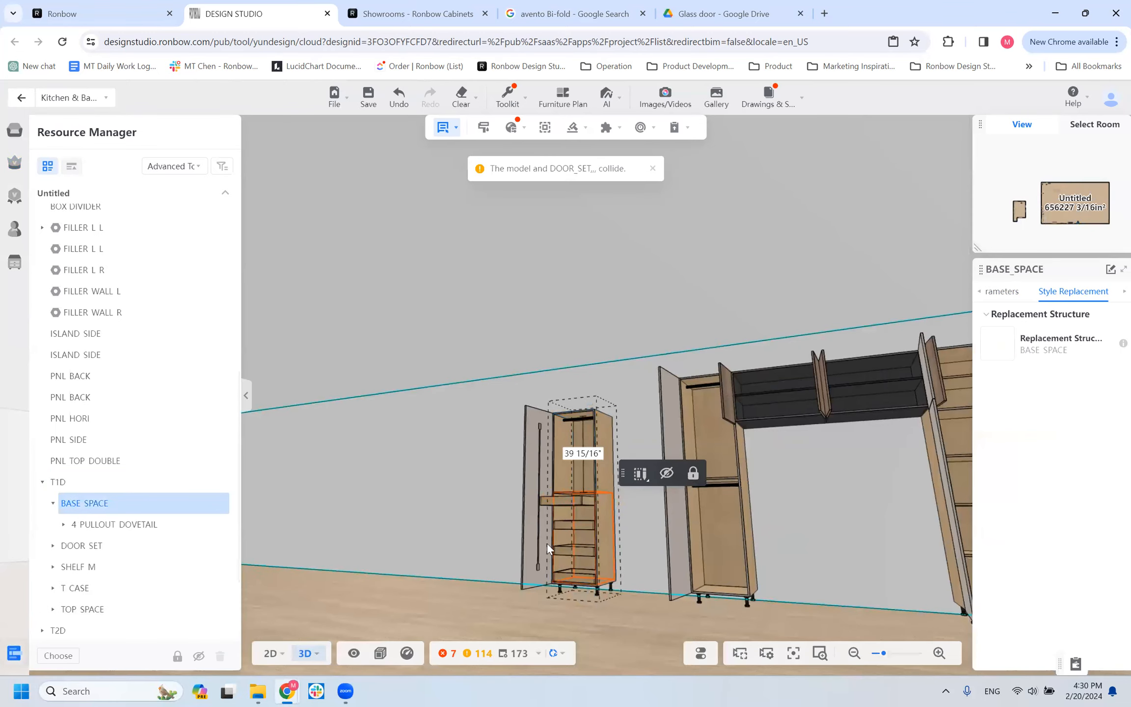
{"action": "left_click", "coordinate": [150, 524]}
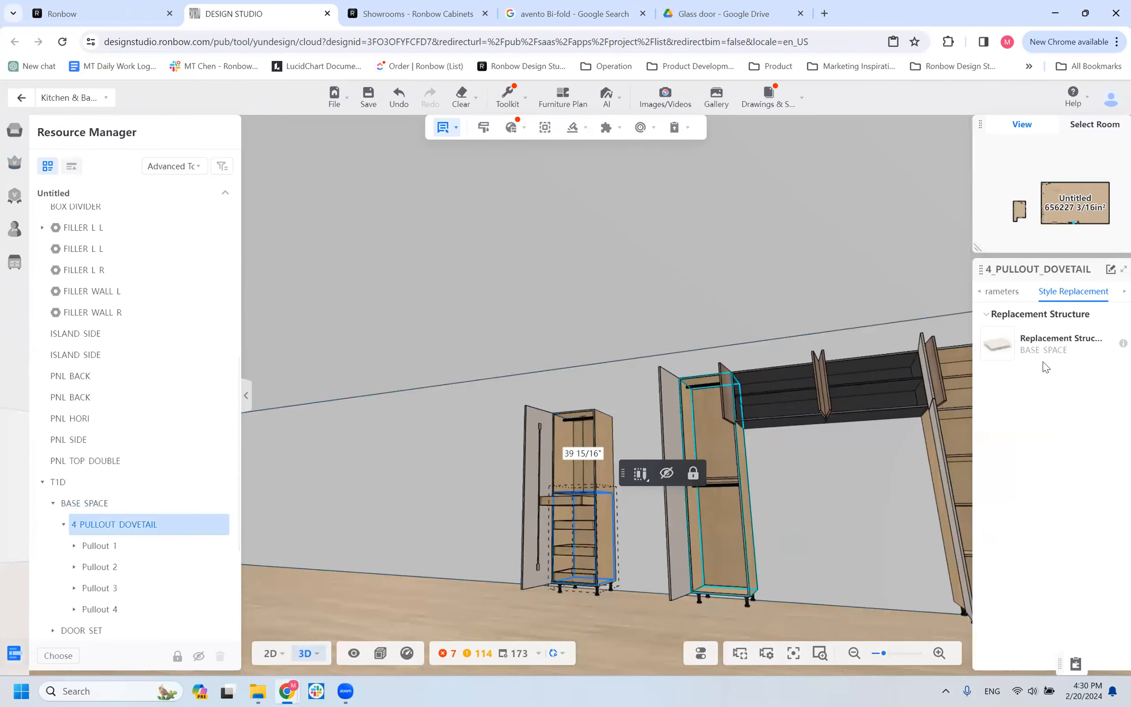
{"action": "left_click", "coordinate": [1004, 291]}
{"action": "left_click", "coordinate": [1001, 391]}
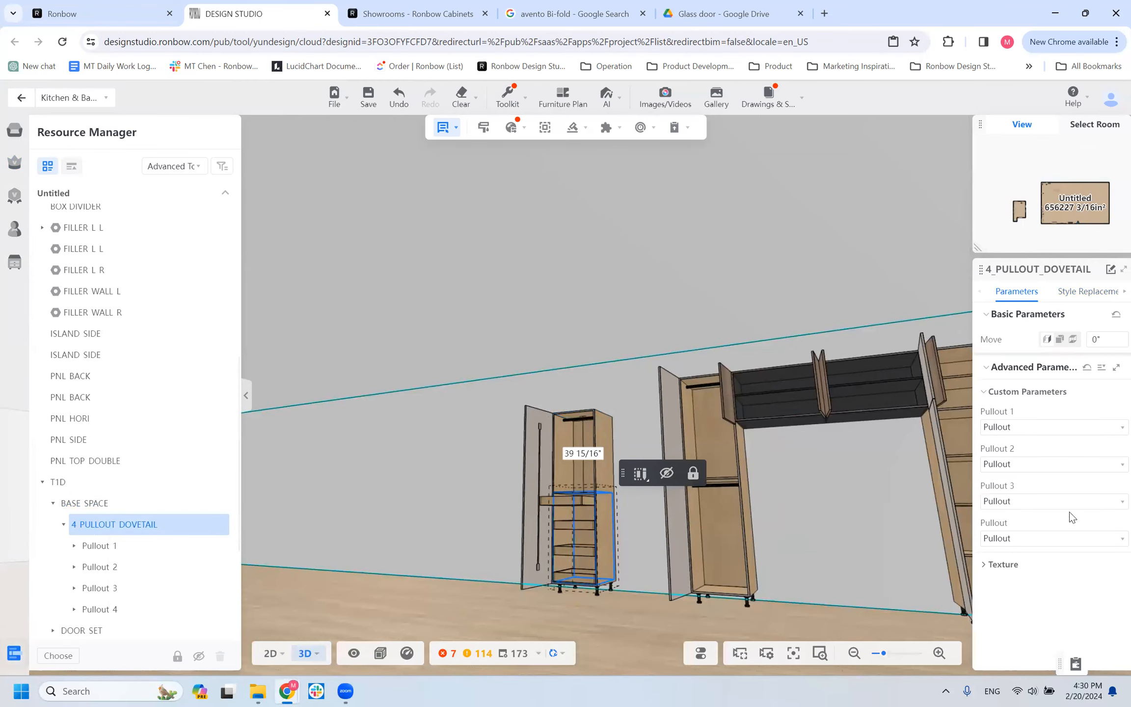
Set Pullout 1 and Pullout 3 of the T1D's dovetail pullout set to No Pullout.
{"action": "left_click", "coordinate": [1024, 428]}
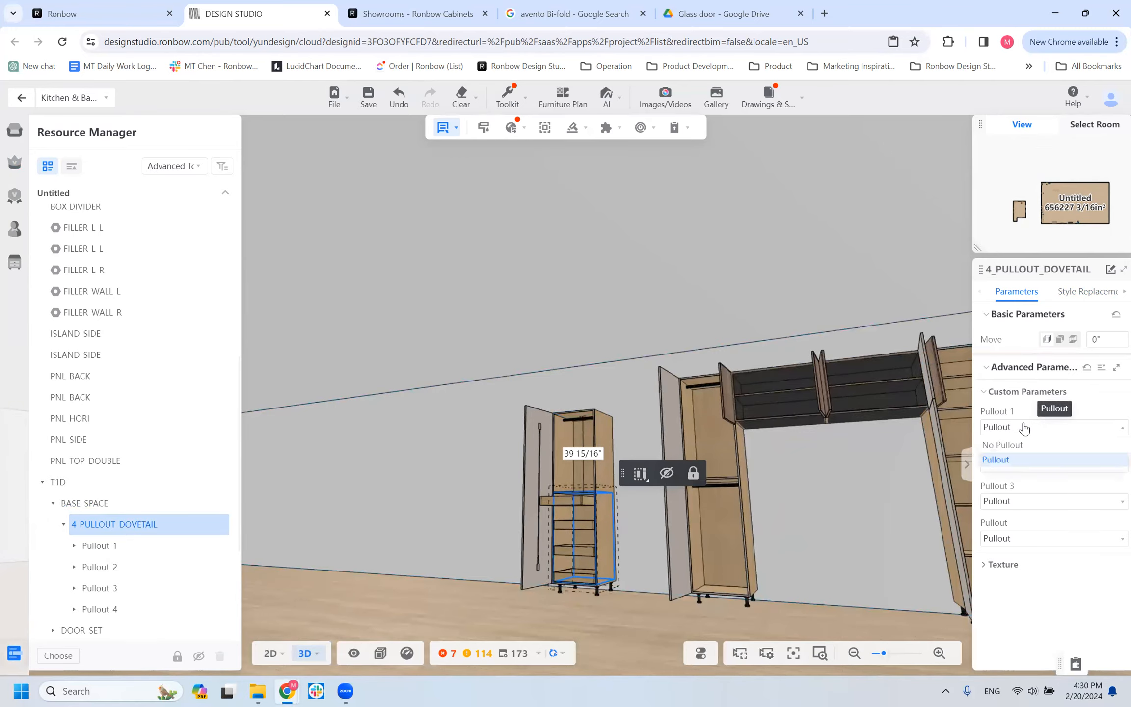
{"action": "left_click", "coordinate": [1011, 445]}
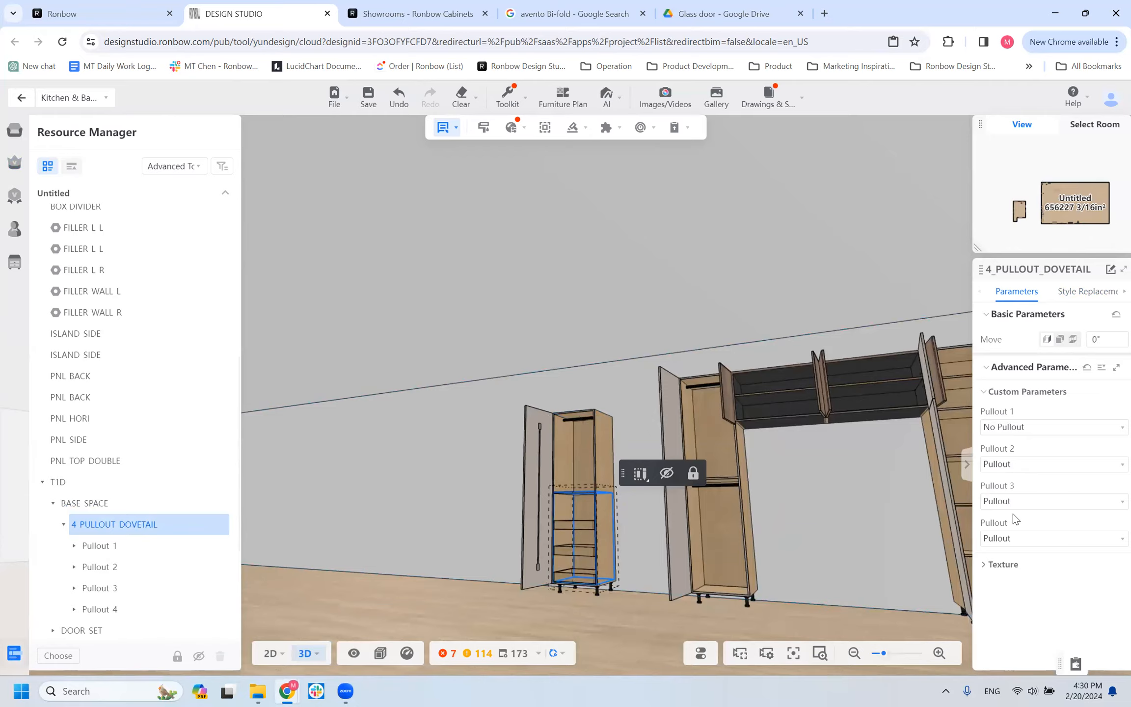
{"action": "left_click", "coordinate": [1009, 503]}
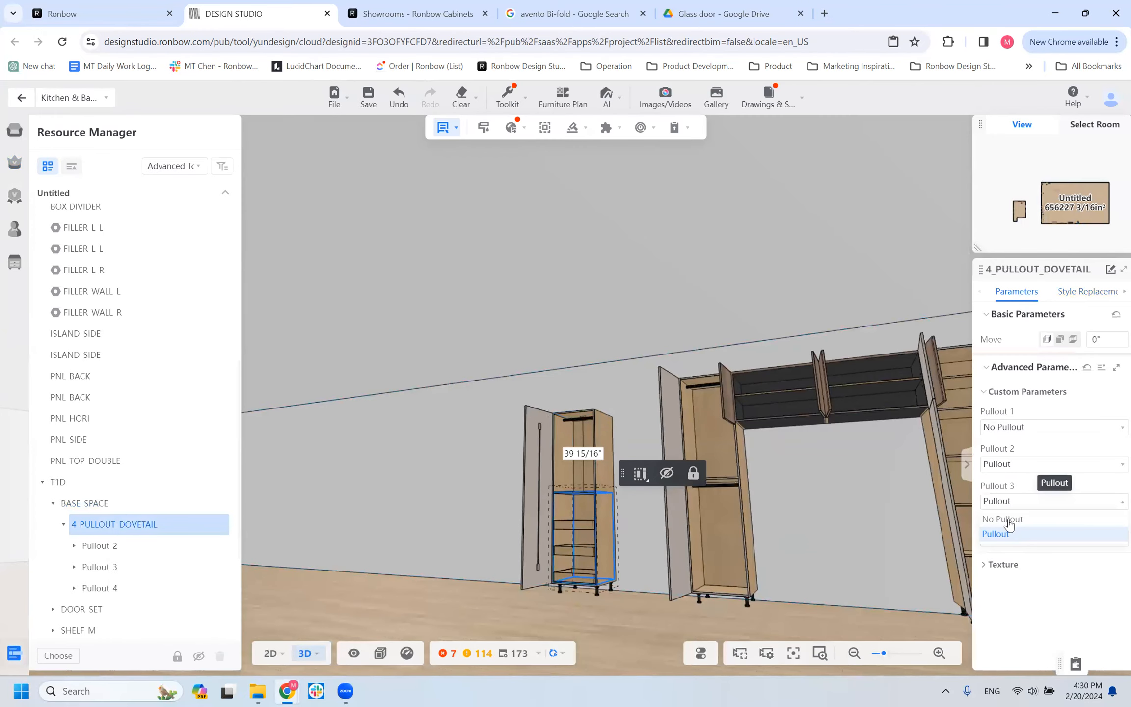
{"action": "left_click", "coordinate": [1009, 520]}
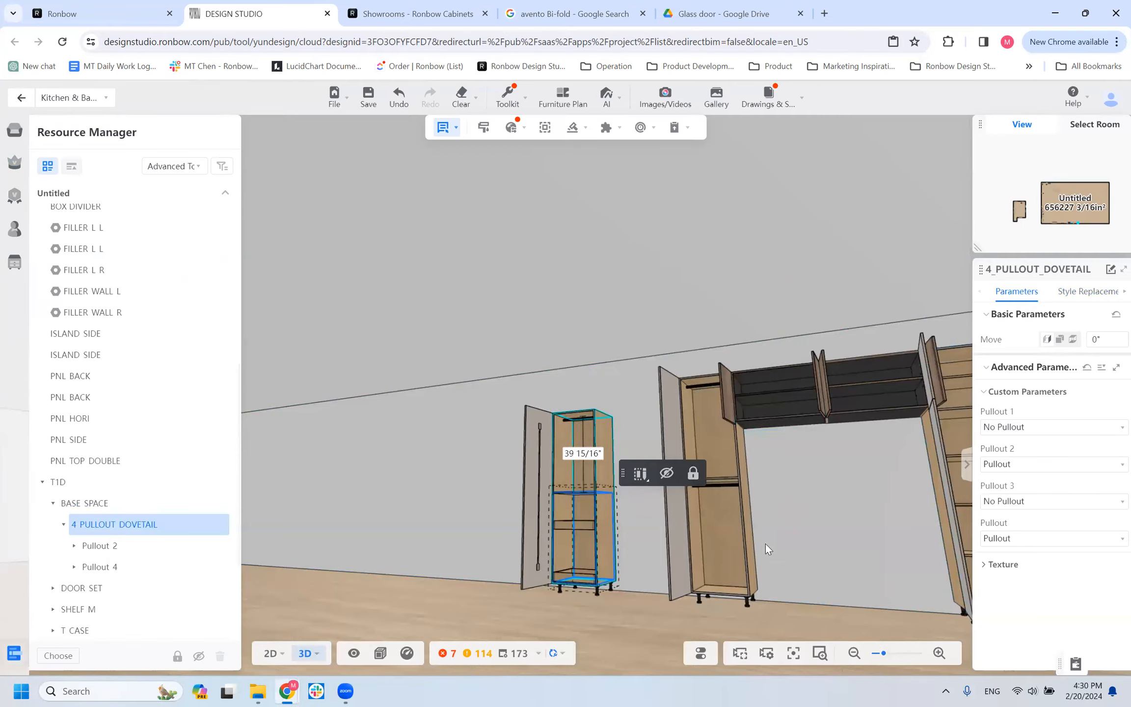
Examine the remaining pullouts and the divider shelf in the T1D's bottom section from several angles, and select the cabinet.
{"action": "scroll", "coordinate": [581, 566], "scroll_direction": "up", "scroll_amount": 3}
{"action": "left_click", "coordinate": [581, 550]}
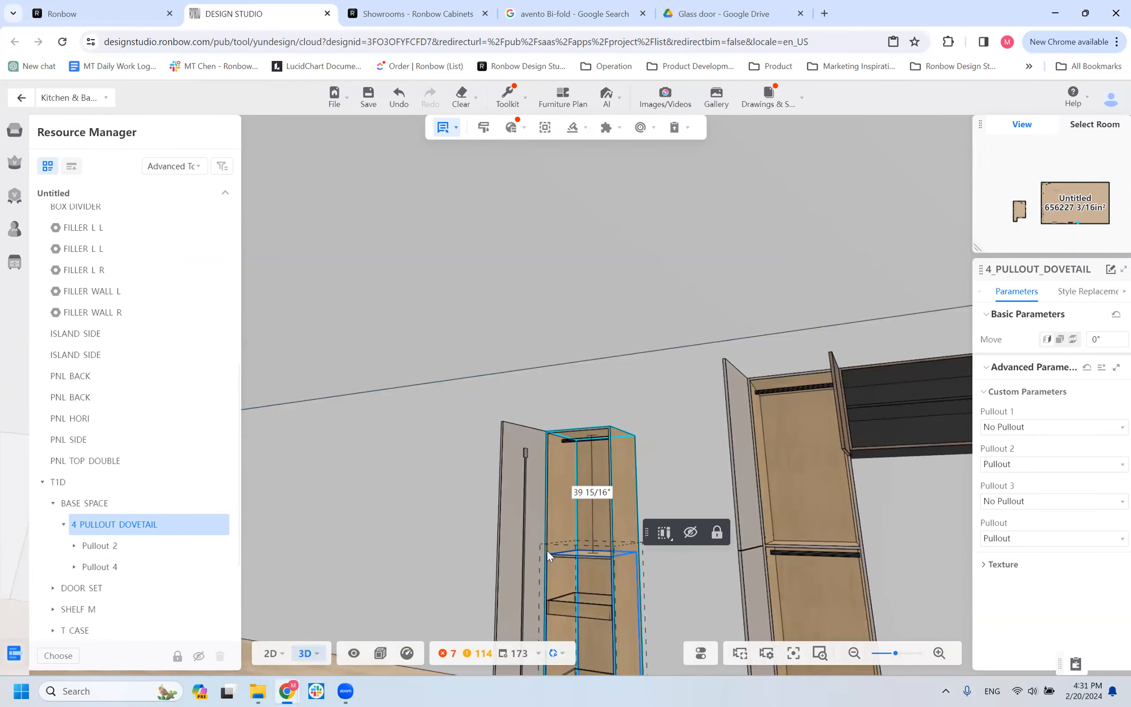
{"action": "scroll", "coordinate": [584, 565], "scroll_direction": "down", "scroll_amount": 2}
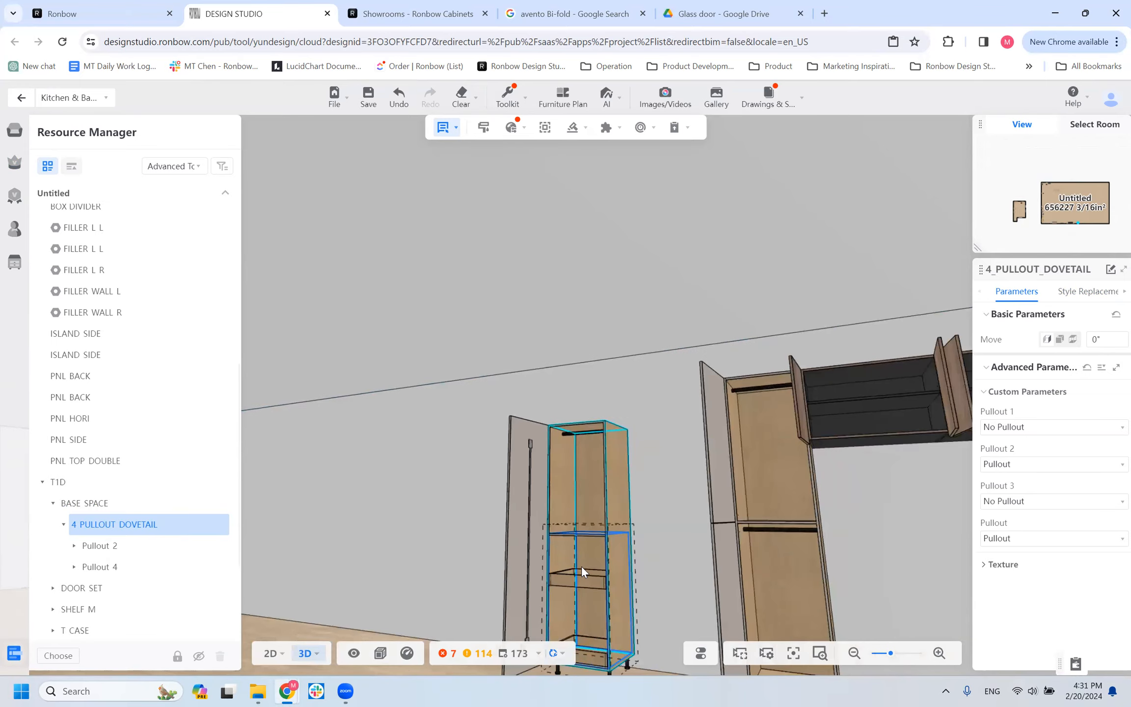
{"action": "left_click", "coordinate": [581, 565]}
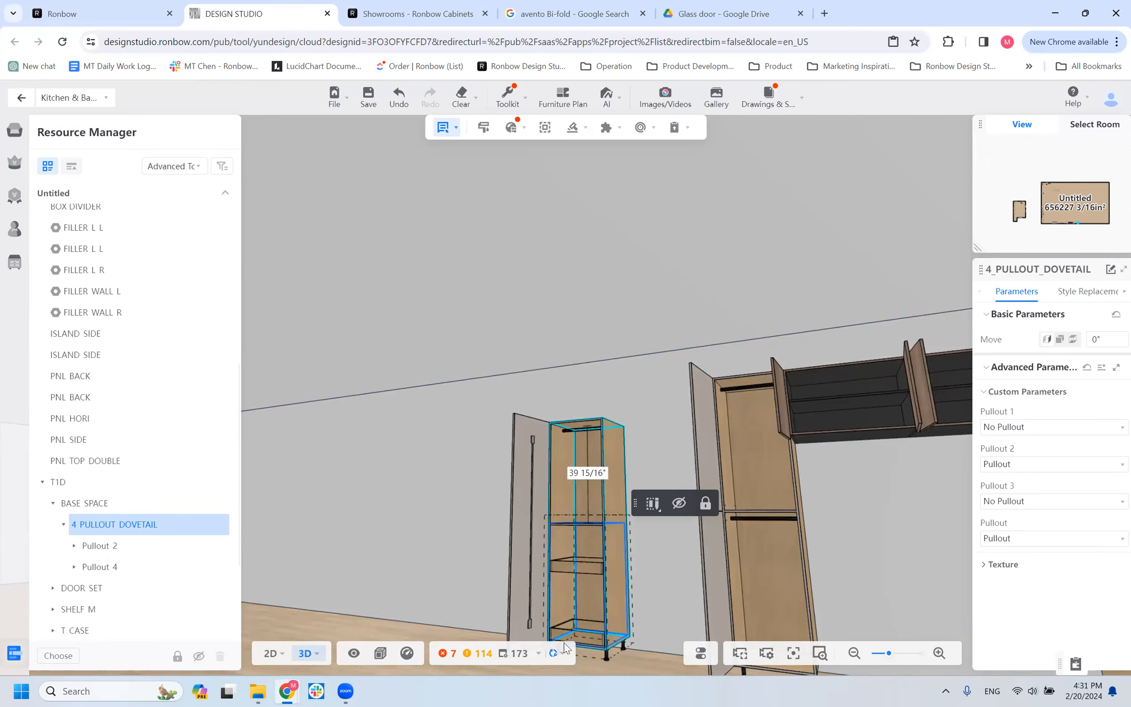
{"action": "mouse_move", "coordinate": [611, 665]}
{"action": "left_mouse_down"}
{"action": "mouse_move", "coordinate": [644, 682]}
{"action": "mouse_move", "coordinate": [633, 662]}
{"action": "left_mouse_up"}
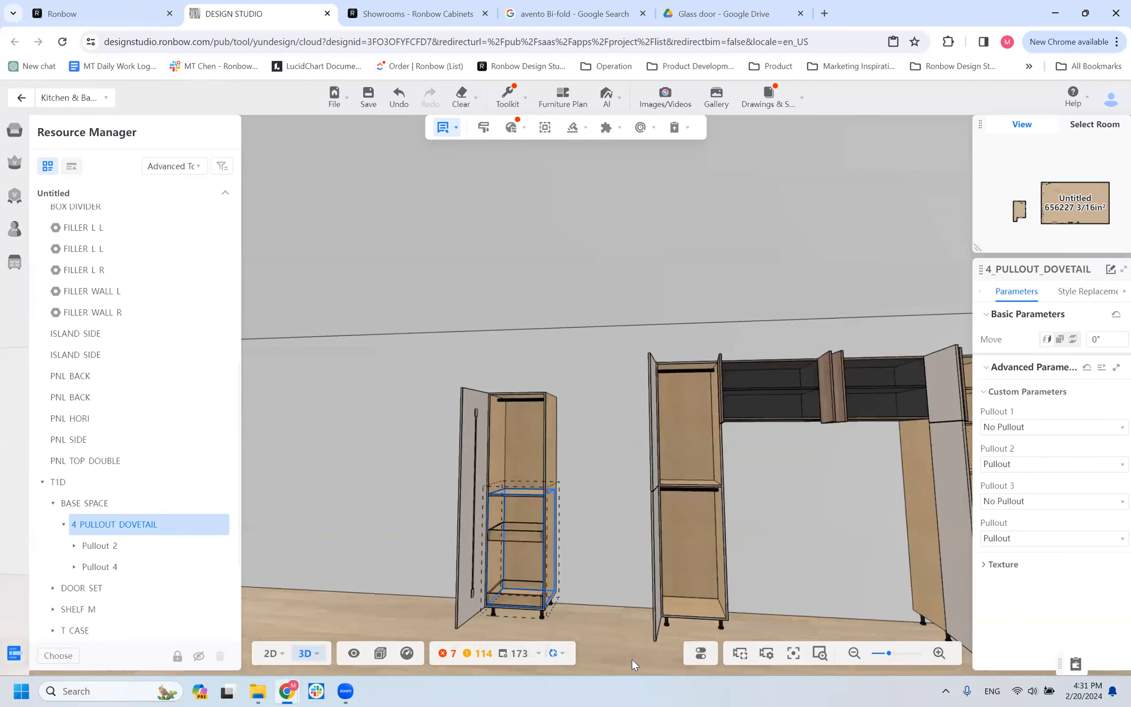
{"action": "scroll", "coordinate": [505, 549], "scroll_direction": "up", "scroll_amount": 3}
{"action": "left_click_drag", "start_coordinate": [721, 432], "coordinate": [673, 435]}
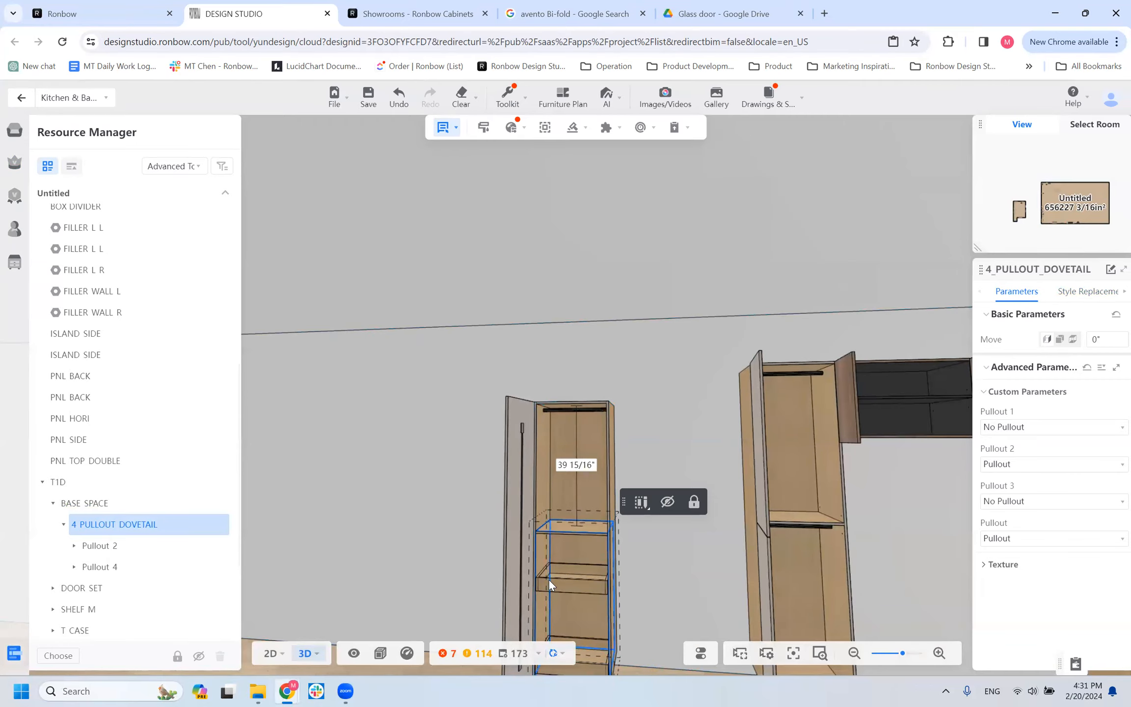
{"action": "scroll", "coordinate": [531, 600], "scroll_direction": "up", "scroll_amount": 3}
{"action": "right_click_drag", "start_coordinate": [587, 373], "coordinate": [717, 354]}
{"action": "right_click_drag", "start_coordinate": [431, 369], "coordinate": [373, 393]}
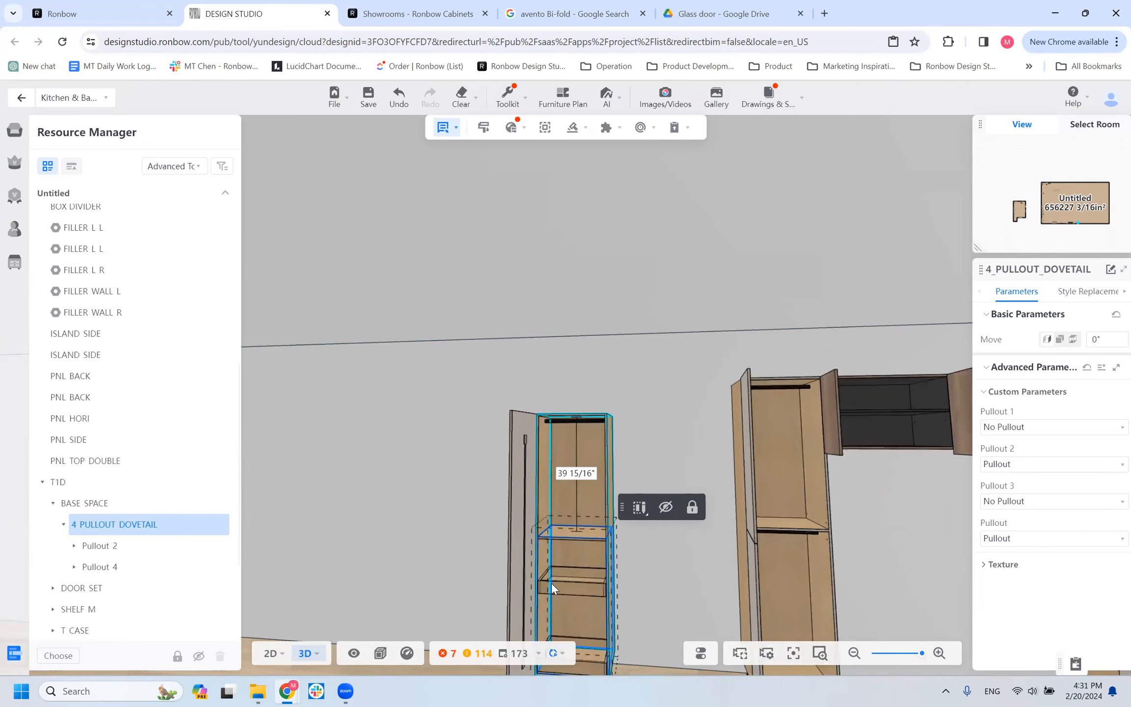
{"action": "scroll", "coordinate": [434, 599], "scroll_direction": "down", "scroll_amount": 4}
{"action": "left_click_drag", "start_coordinate": [362, 529], "coordinate": [593, 505]}
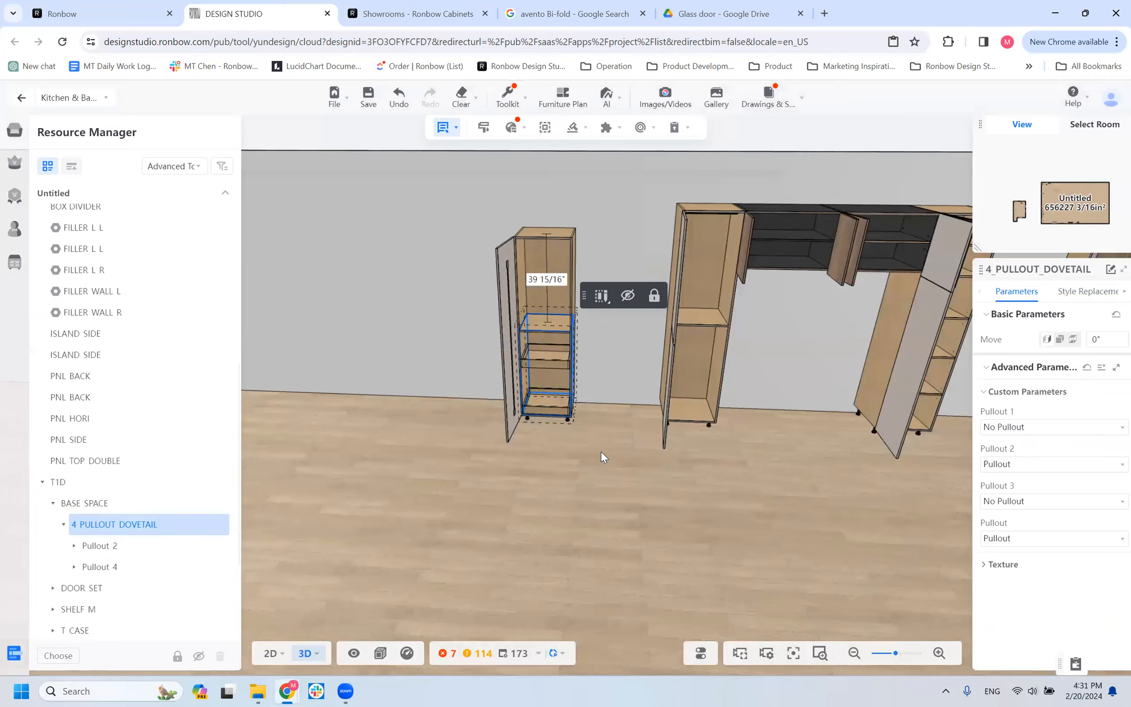
{"action": "scroll", "coordinate": [601, 451], "scroll_direction": "up", "scroll_amount": 2}
{"action": "left_click_drag", "start_coordinate": [472, 503], "coordinate": [465, 505]}
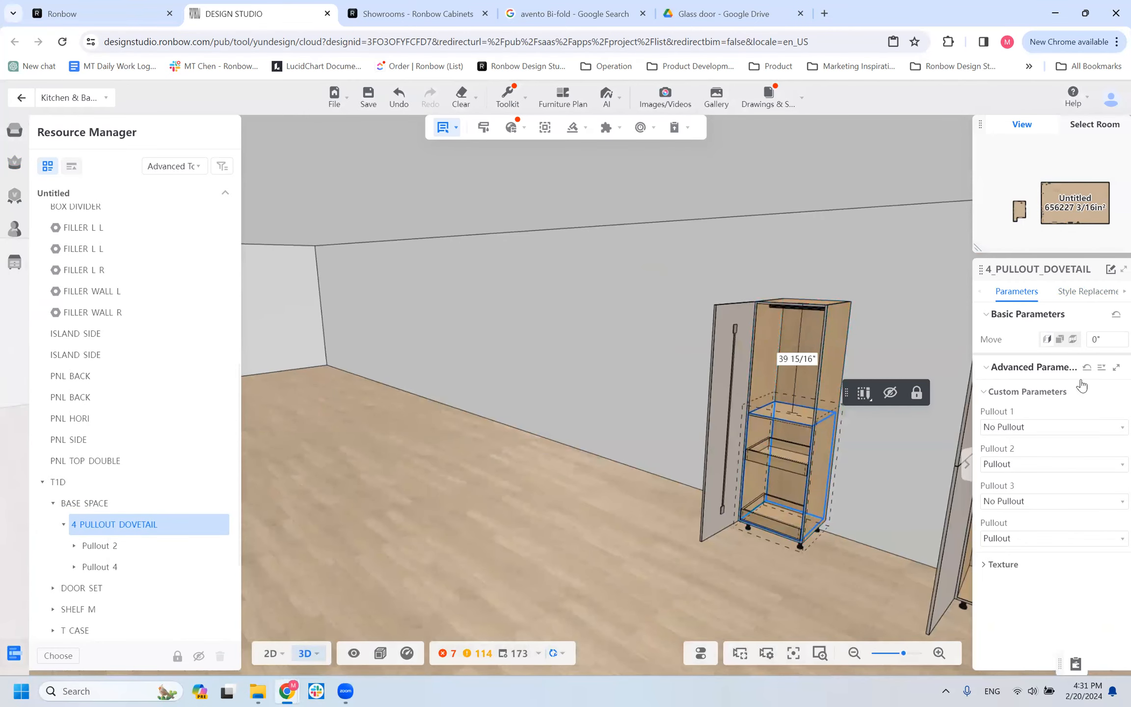
{"action": "scroll", "coordinate": [762, 581], "scroll_direction": "down", "scroll_amount": 5}
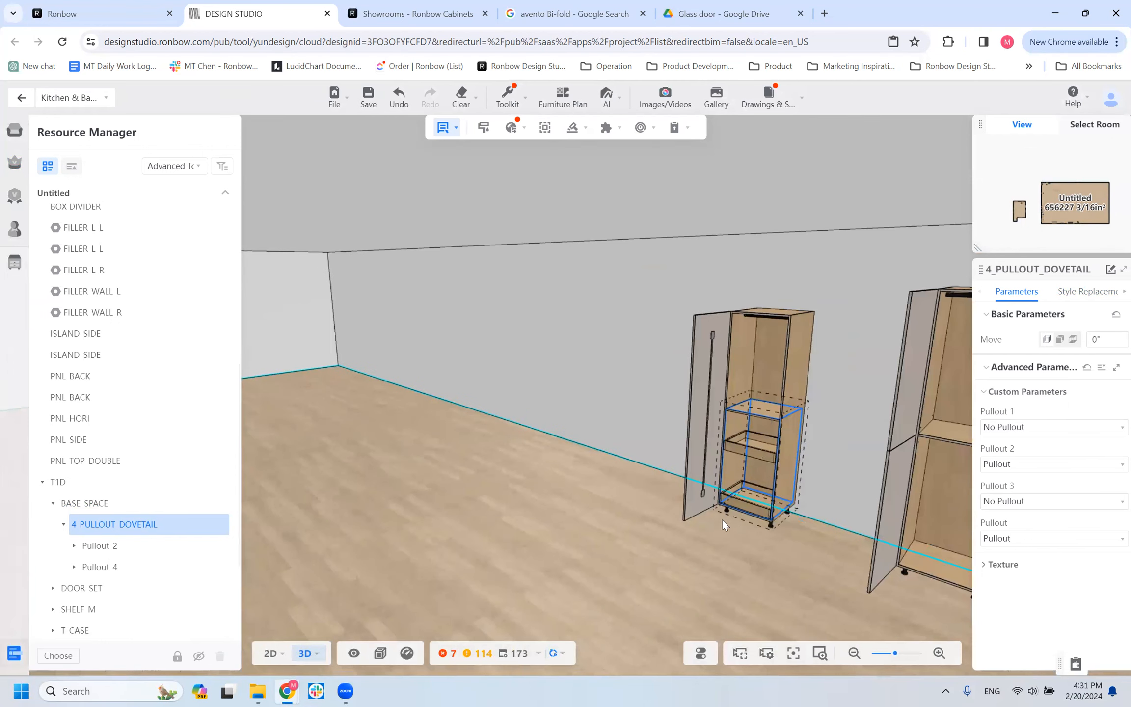
{"action": "left_click", "coordinate": [748, 413]}
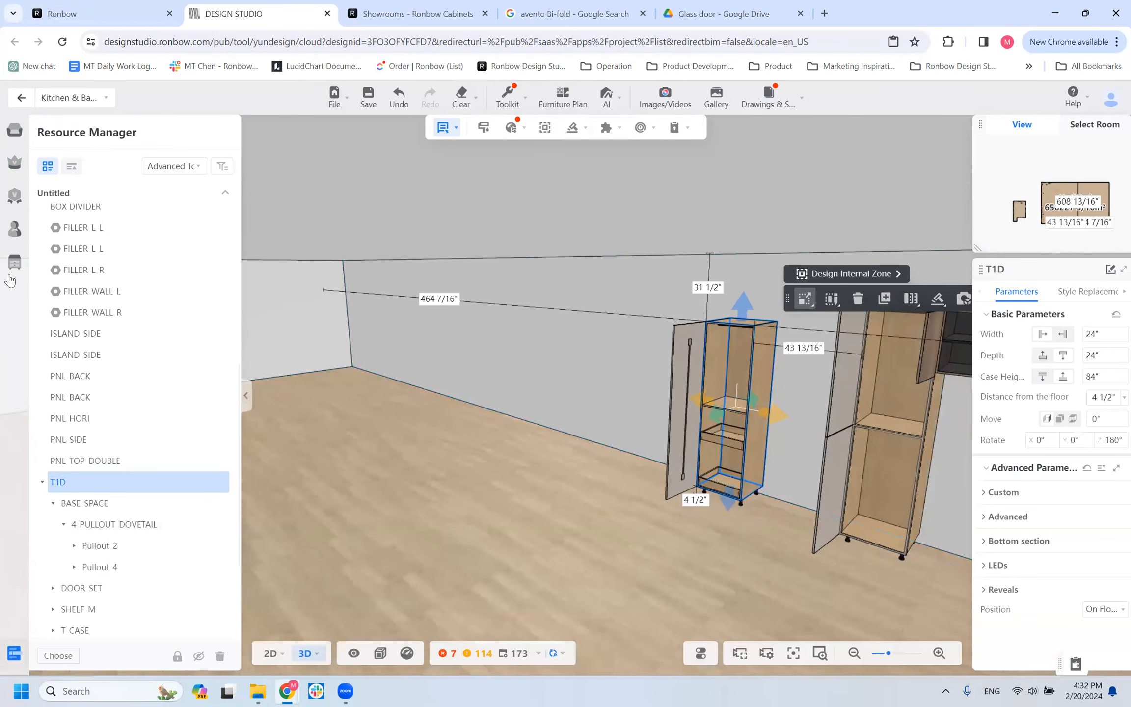
Re-enter the Kitchen & Bath tool and show all Drawer / Drawer Accessory products among the Ronbow individual items.
{"action": "left_click", "coordinate": [21, 99]}
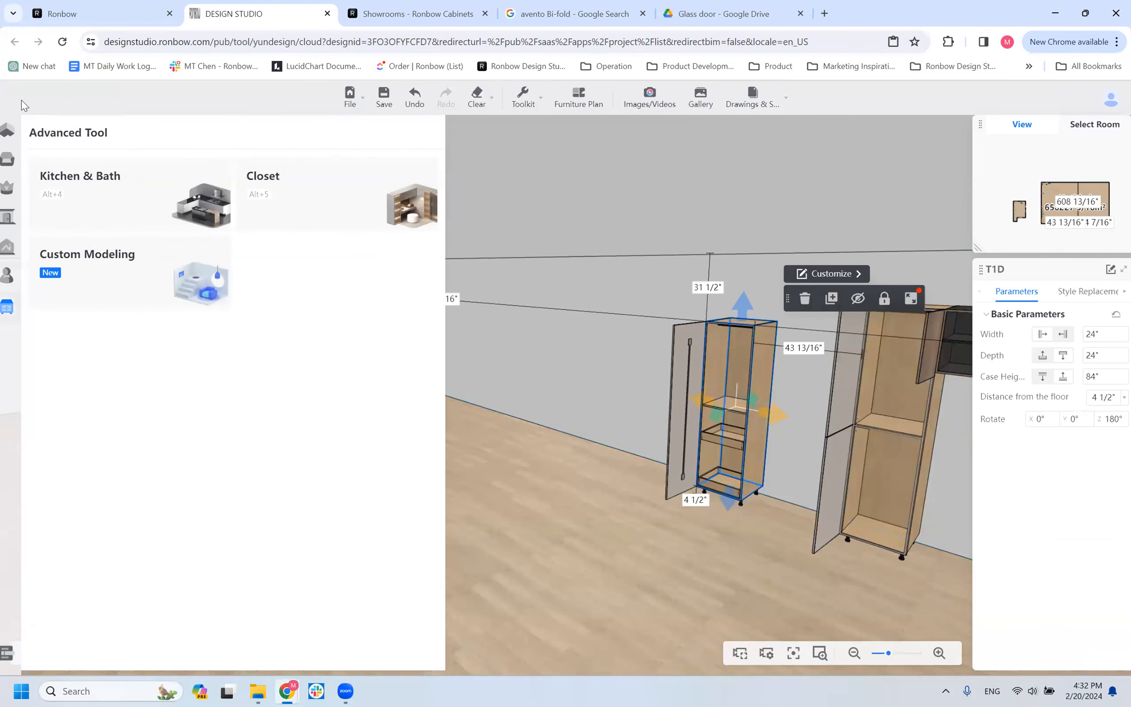
{"action": "left_click", "coordinate": [70, 198]}
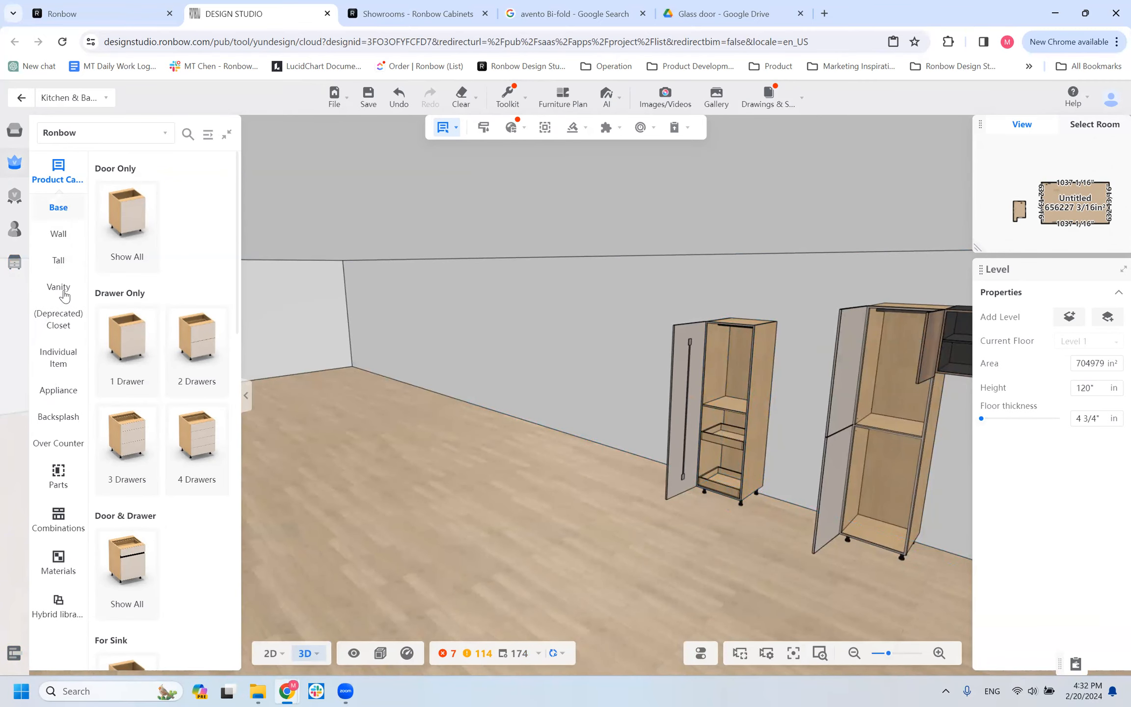
{"action": "left_click", "coordinate": [71, 366]}
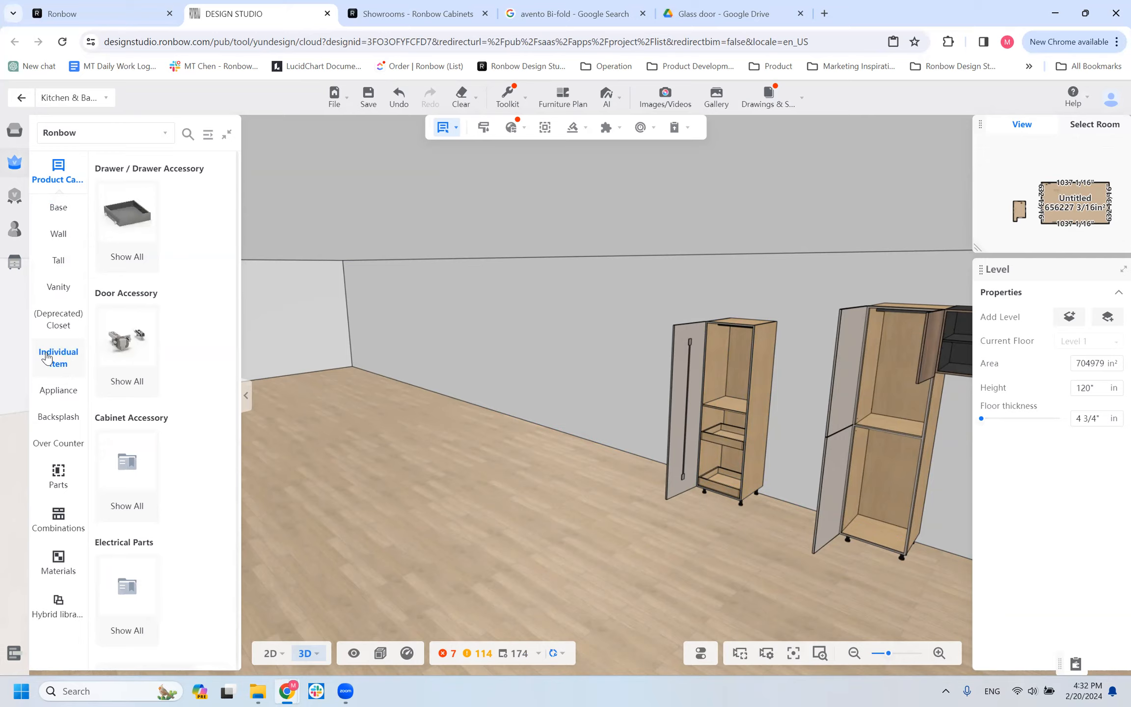
{"action": "mouse_move", "coordinate": [111, 226]}
{"action": "left_click", "coordinate": [127, 227]}
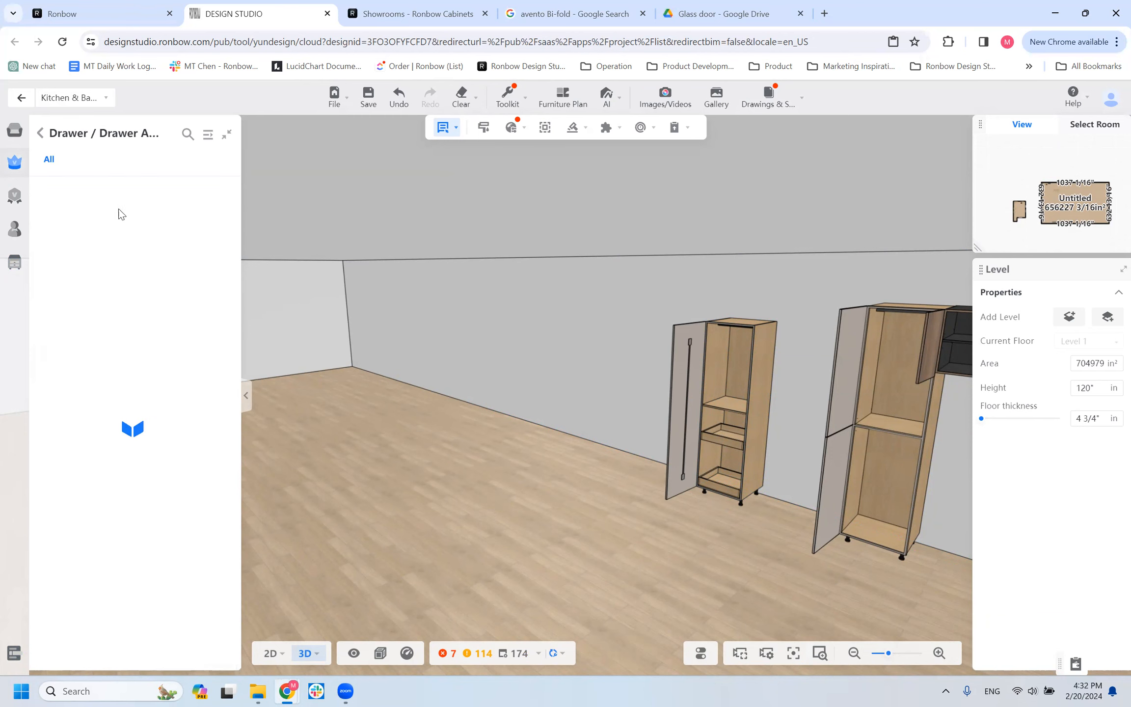
Place a PullOut Kit With Spacer against the wall beside the T1D tall cabinet, 15" above the floor.
{"action": "scroll", "coordinate": [140, 377], "scroll_direction": "down", "scroll_amount": 4}
{"action": "scroll", "coordinate": [129, 361], "scroll_direction": "up", "scroll_amount": 4}
{"action": "scroll", "coordinate": [113, 349], "scroll_direction": "down", "scroll_amount": 4}
{"action": "scroll", "coordinate": [113, 491], "scroll_direction": "up", "scroll_amount": 4}
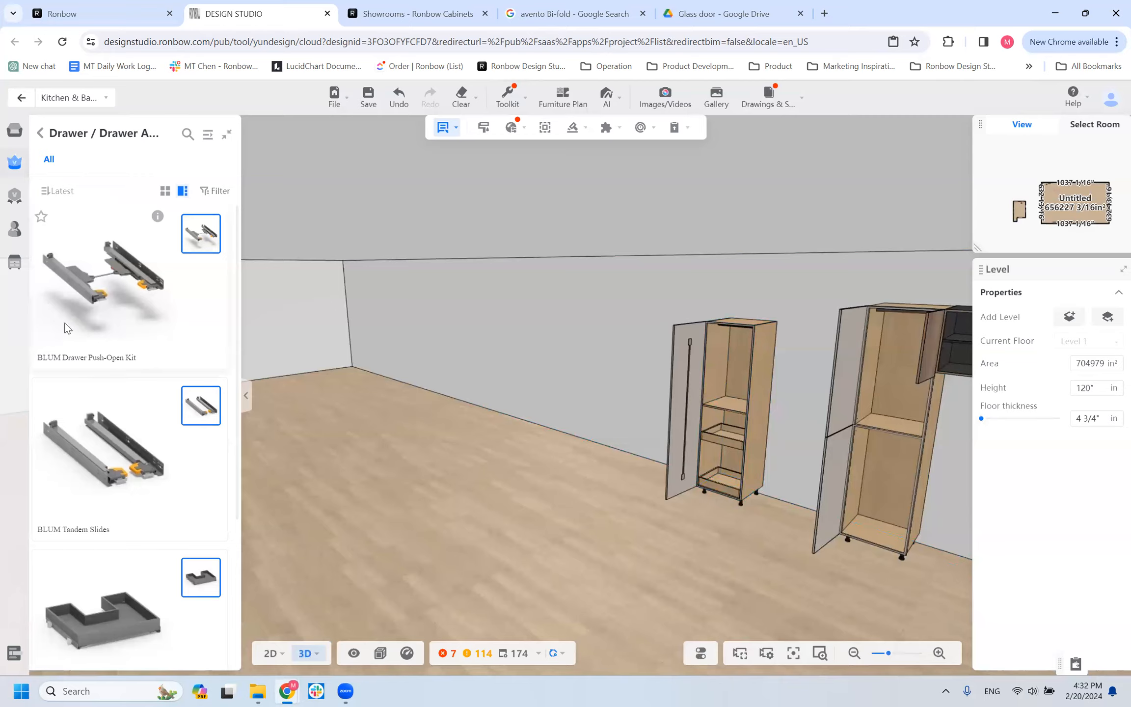
{"action": "scroll", "coordinate": [143, 432], "scroll_direction": "down", "scroll_amount": 3}
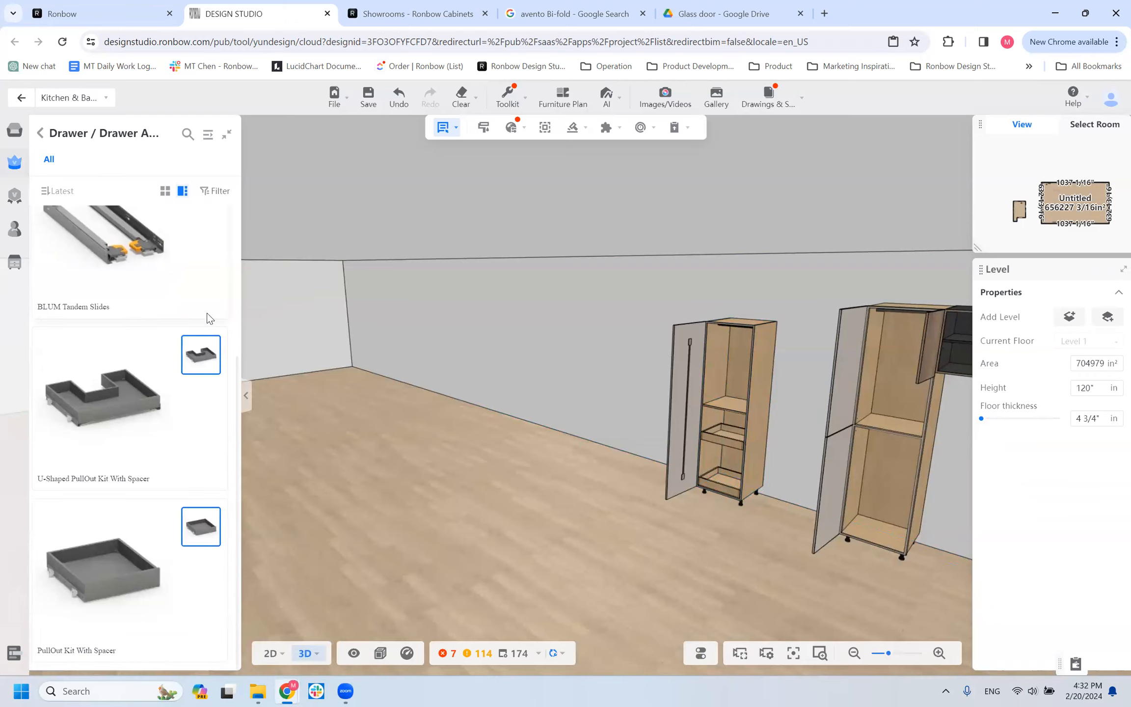
{"action": "scroll", "coordinate": [157, 334], "scroll_direction": "up", "scroll_amount": 3}
{"action": "scroll", "coordinate": [78, 454], "scroll_direction": "down", "scroll_amount": 2}
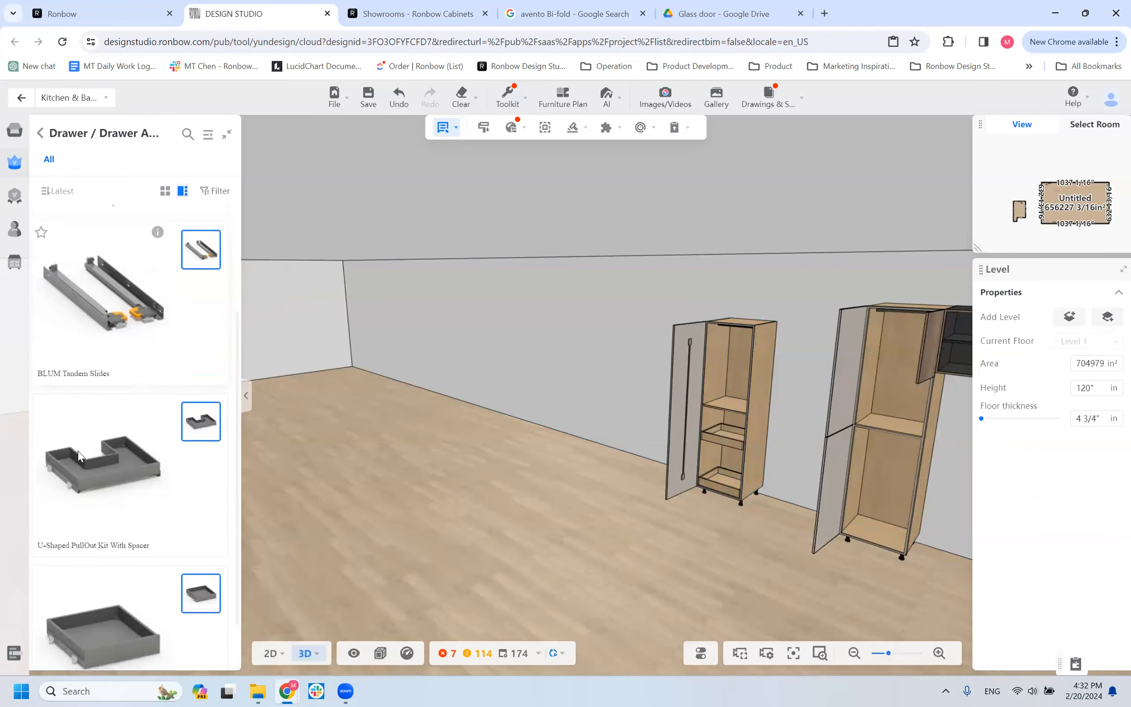
{"action": "scroll", "coordinate": [79, 454], "scroll_direction": "down", "scroll_amount": 1}
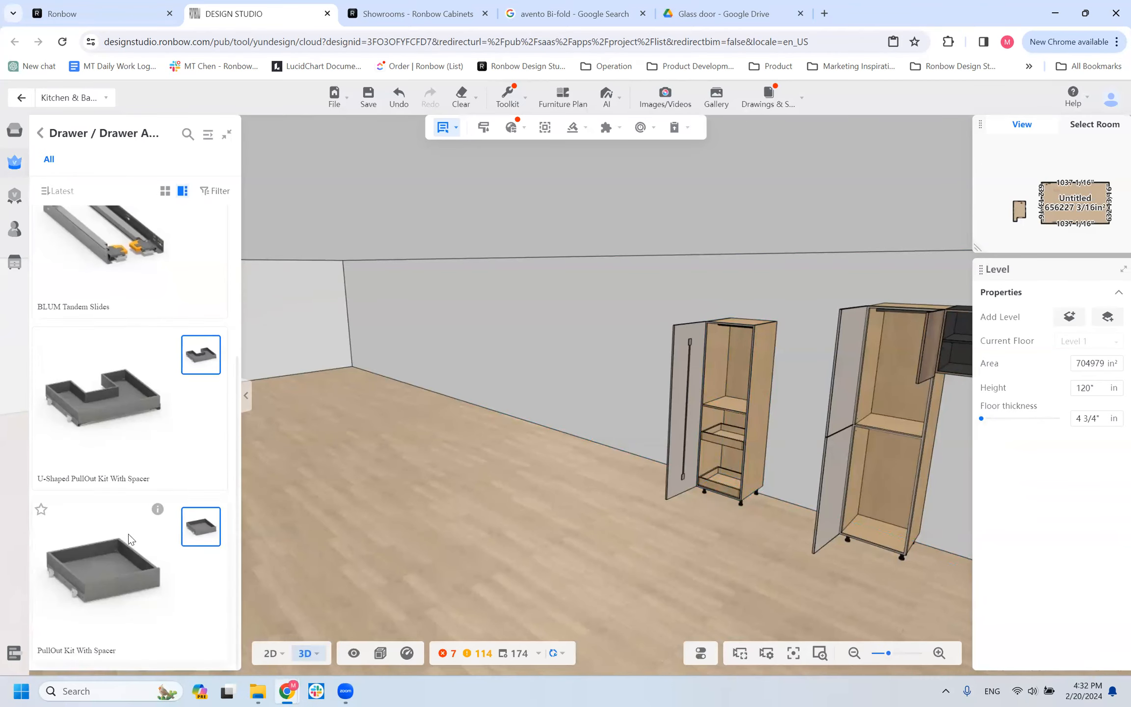
{"action": "left_click", "coordinate": [72, 579]}
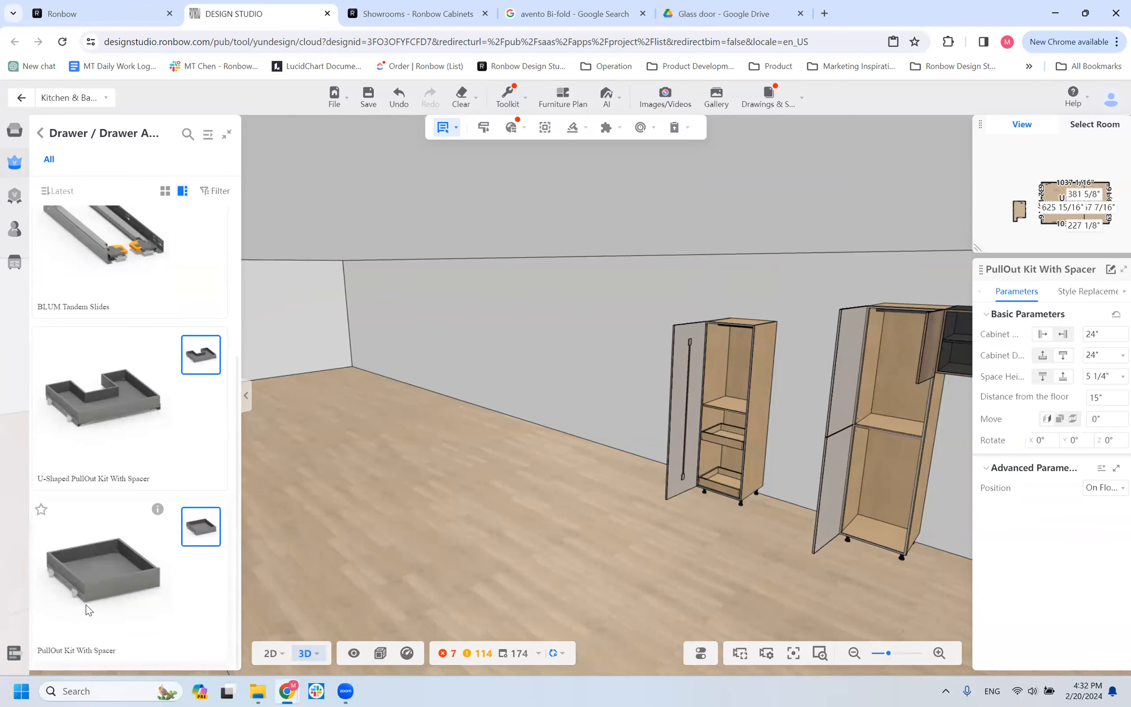
{"action": "left_click", "coordinate": [613, 430]}
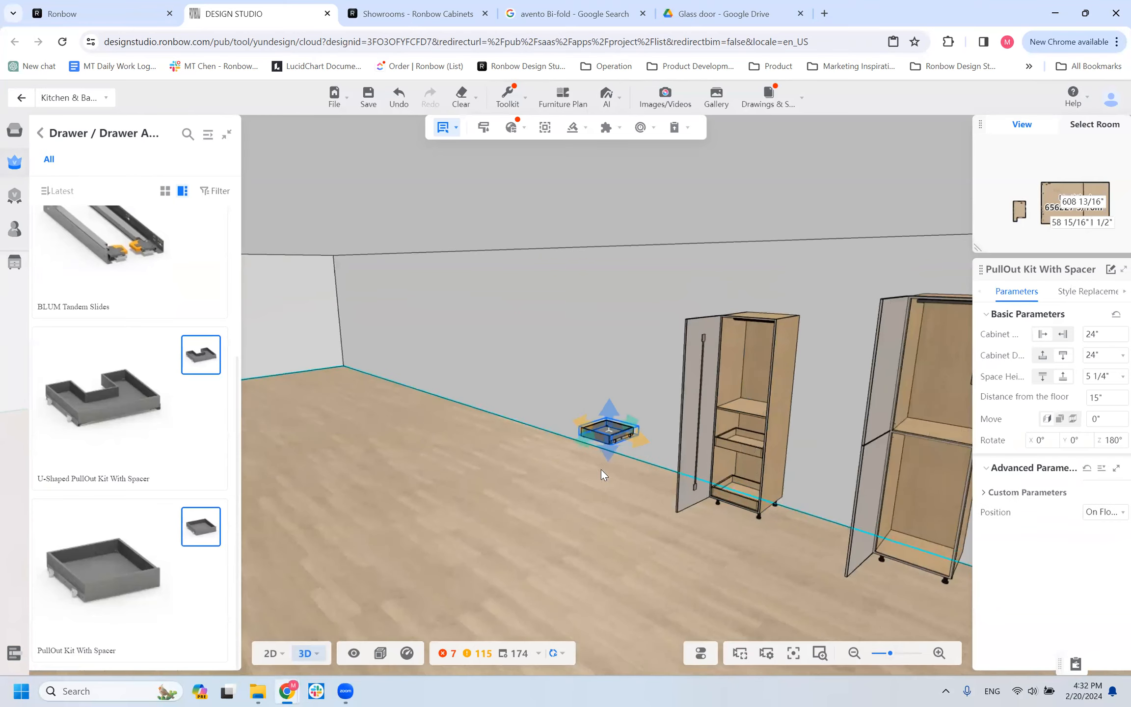
Examine the placed PullOut Kit With Spacer and its position relative to the T1D cabinet from several angles.
{"action": "left_click_drag", "start_coordinate": [635, 500], "coordinate": [687, 513]}
{"action": "left_click_drag", "start_coordinate": [660, 504], "coordinate": [318, 391]}
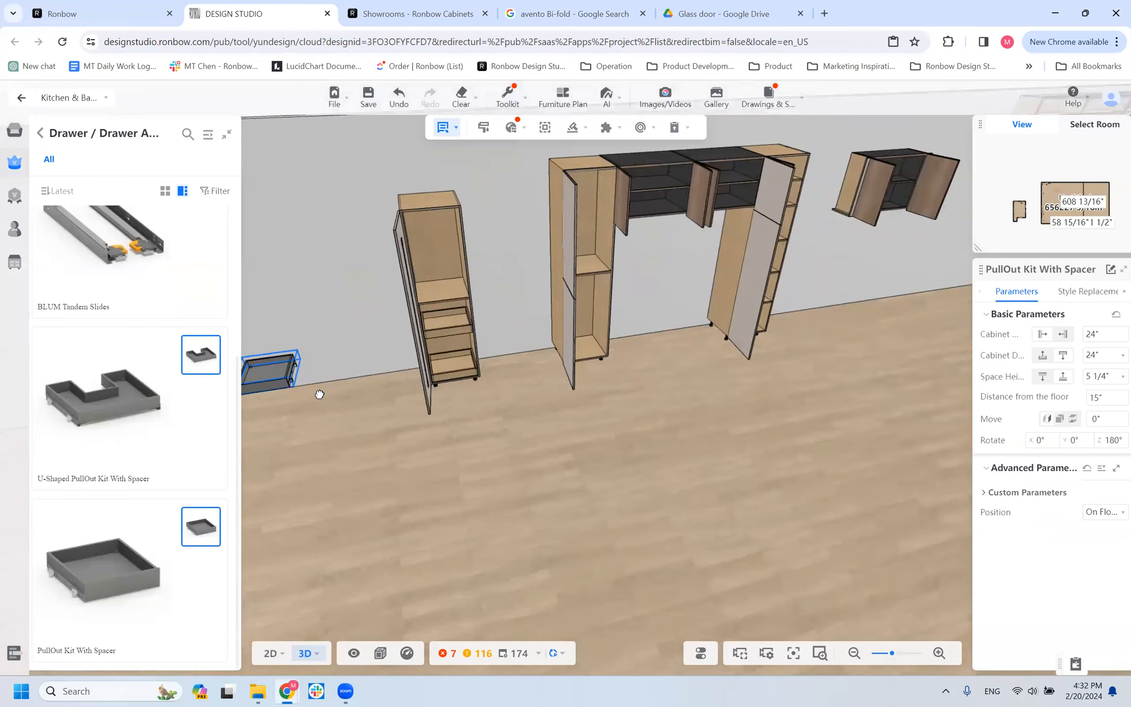
{"action": "left_click_drag", "start_coordinate": [513, 462], "coordinate": [460, 412]}
{"action": "scroll", "coordinate": [322, 400], "scroll_direction": "up", "scroll_amount": 5}
{"action": "right_click_drag", "start_coordinate": [460, 412], "coordinate": [467, 404]}
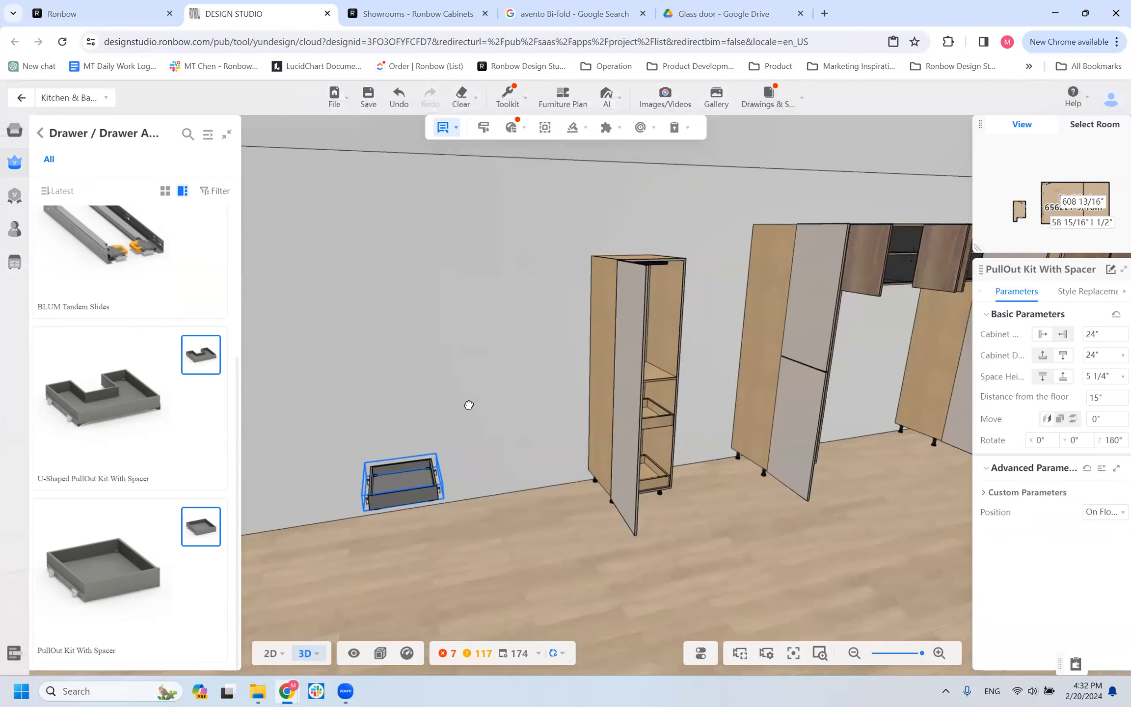
{"action": "left_click_drag", "start_coordinate": [388, 531], "coordinate": [485, 513]}
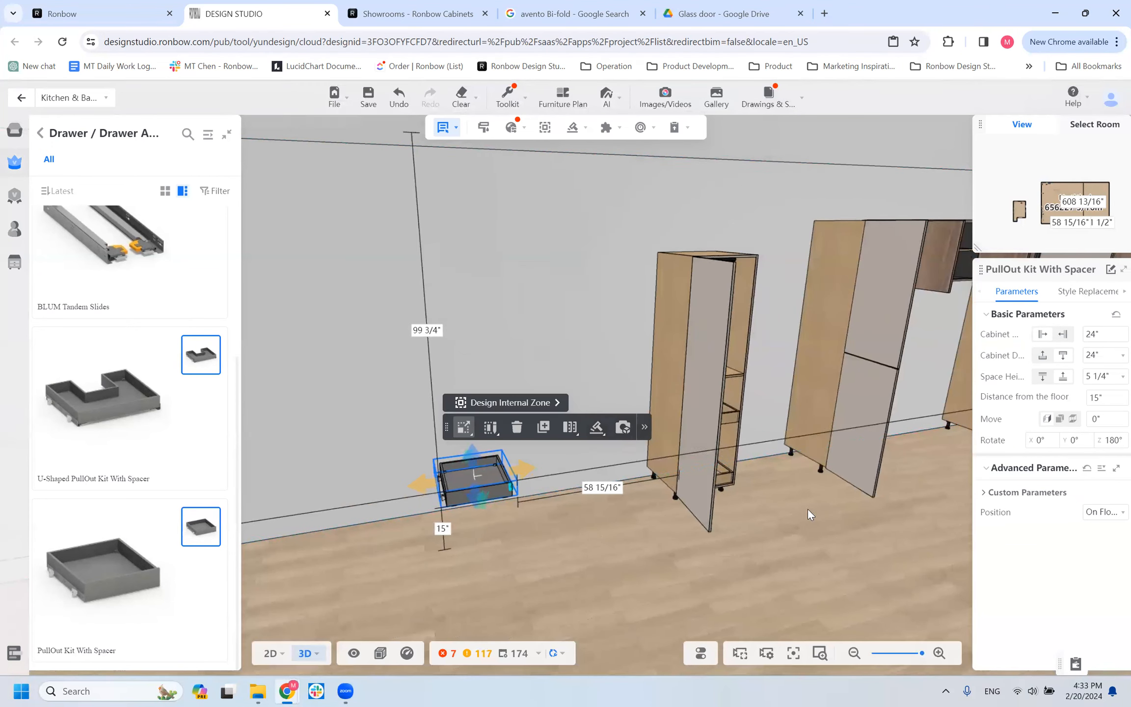
{"action": "left_click_drag", "start_coordinate": [694, 526], "coordinate": [682, 531]}
{"action": "right_click_drag", "start_coordinate": [682, 531], "coordinate": [769, 535]}
{"action": "left_click_drag", "start_coordinate": [769, 534], "coordinate": [749, 533]}
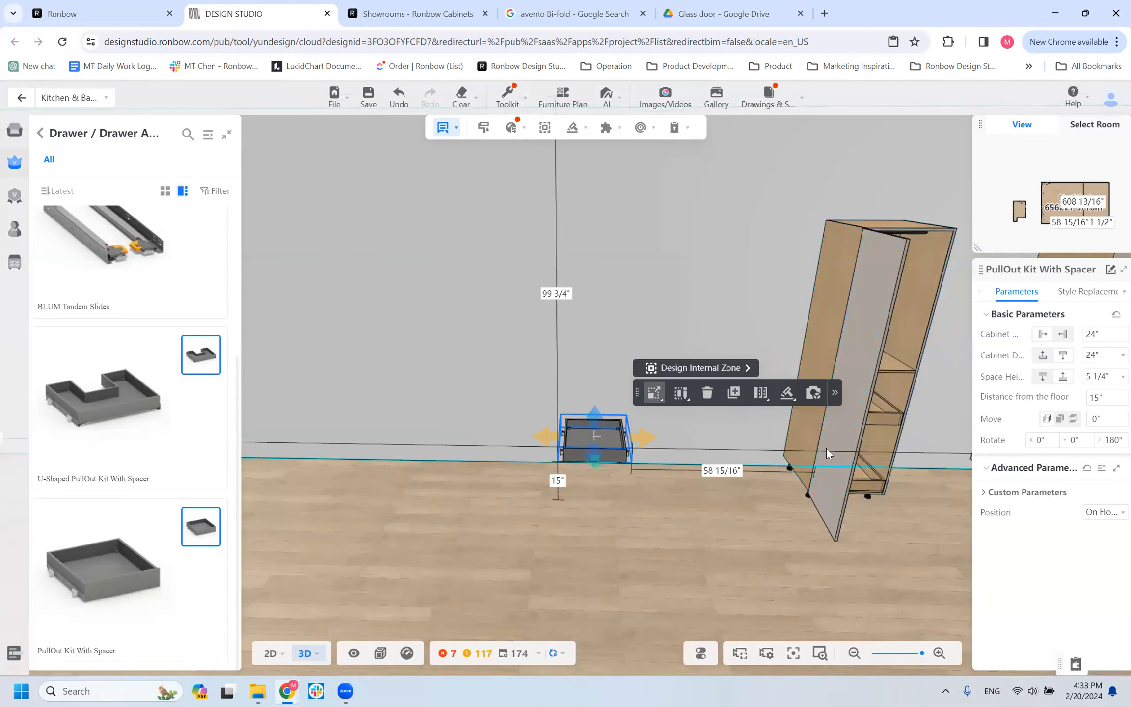
{"action": "left_click_drag", "start_coordinate": [684, 503], "coordinate": [559, 444]}
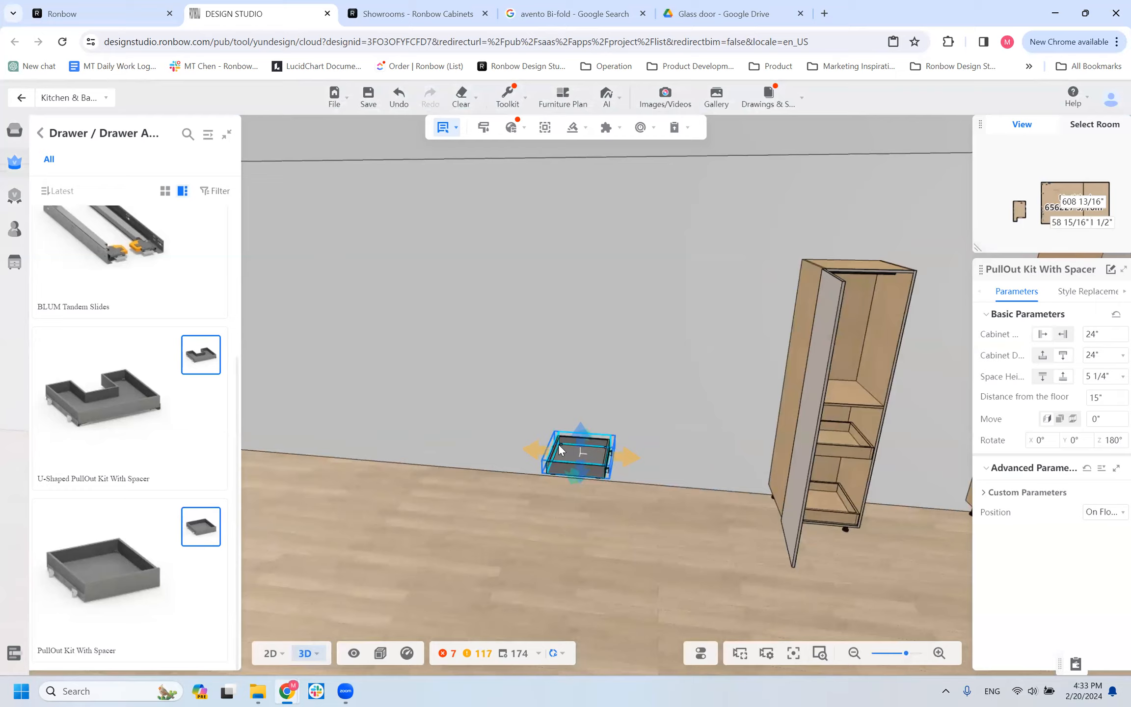
Inspect the PullOut Kit With Spacer beside the T1D tall cabinet and check the cabinet's door configuration.
{"action": "left_click", "coordinate": [577, 446]}
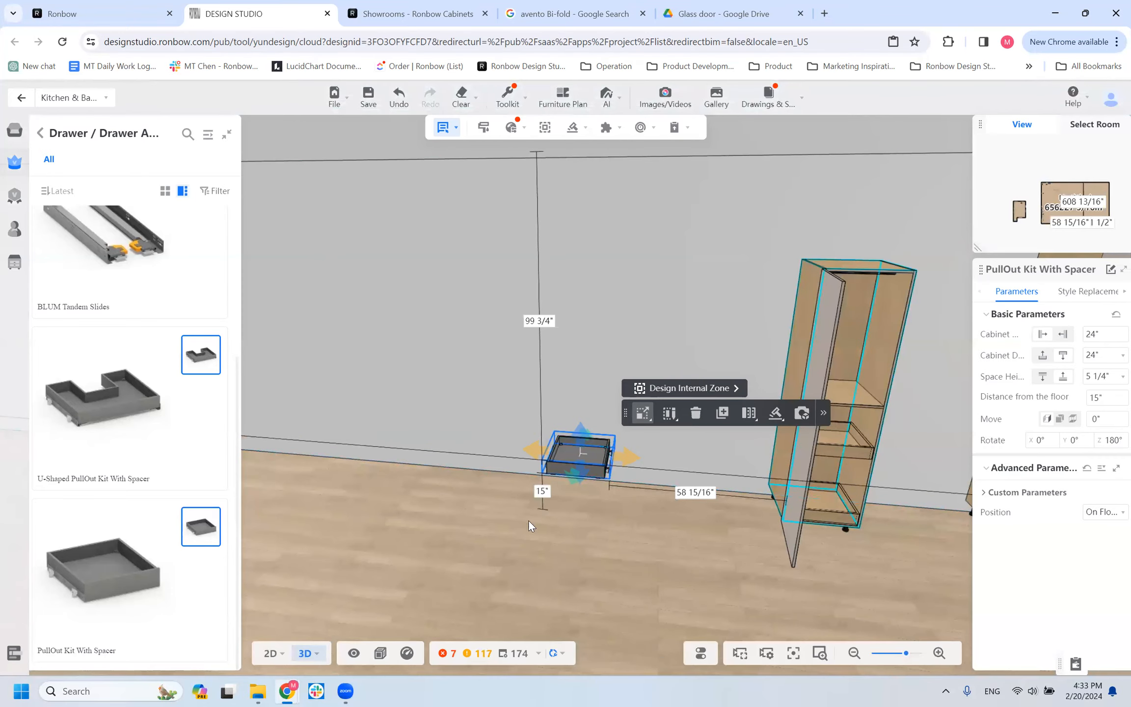
{"action": "left_click_drag", "start_coordinate": [631, 529], "coordinate": [652, 561]}
{"action": "mouse_move", "coordinate": [378, 554]}
{"action": "left_mouse_down"}
{"action": "mouse_move", "coordinate": [390, 530]}
{"action": "mouse_move", "coordinate": [361, 613]}
{"action": "mouse_move", "coordinate": [350, 548]}
{"action": "mouse_move", "coordinate": [378, 562]}
{"action": "left_mouse_up"}
{"action": "left_click_drag", "start_coordinate": [601, 456], "coordinate": [572, 471]}
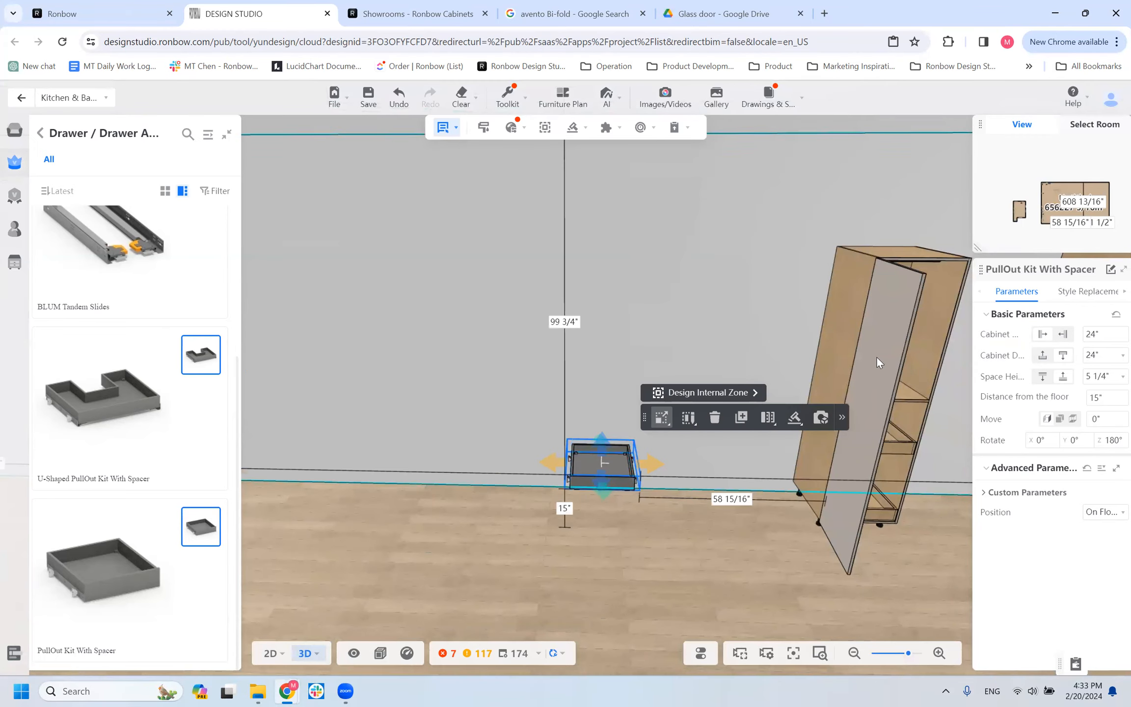
{"action": "left_click", "coordinate": [881, 278]}
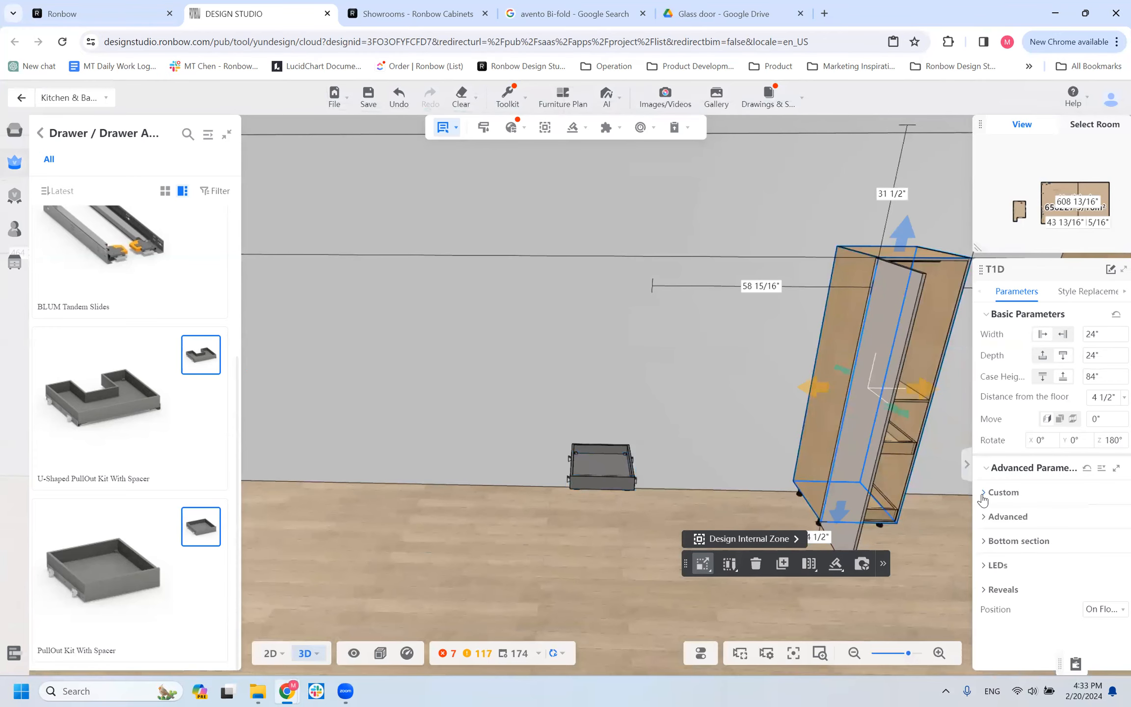
{"action": "left_click", "coordinate": [1002, 492]}
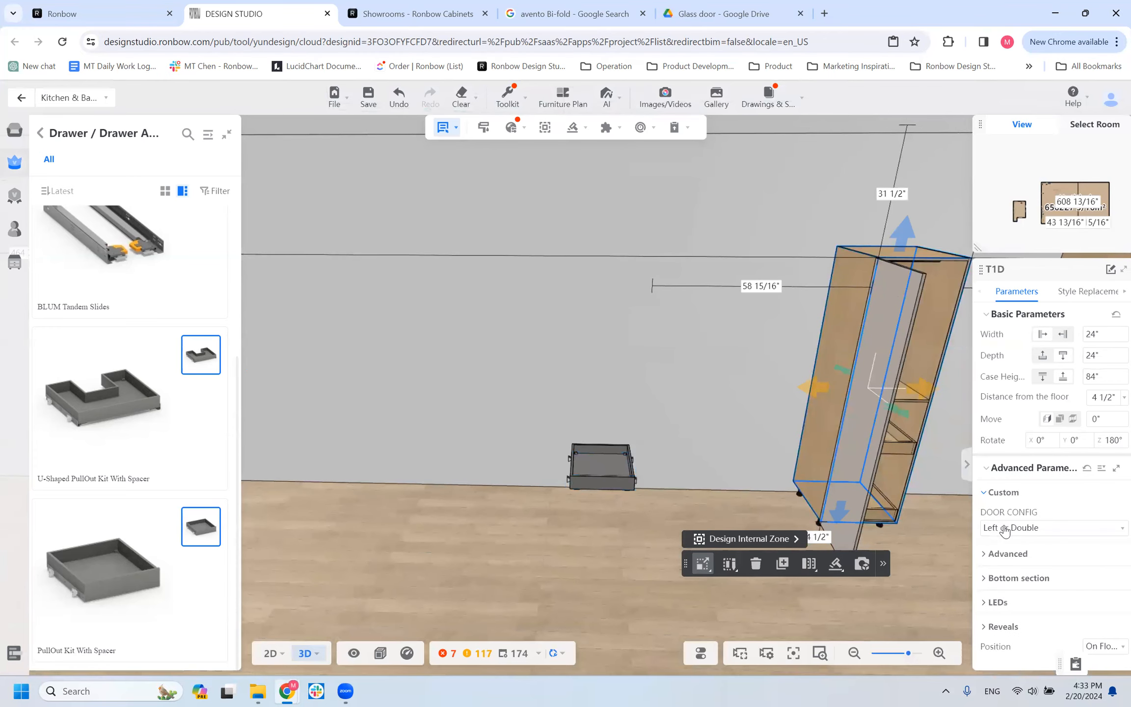
Set the door configuration of the PullOut Kit With Spacer to LEFT in its custom parameters.
{"action": "left_click", "coordinate": [621, 466]}
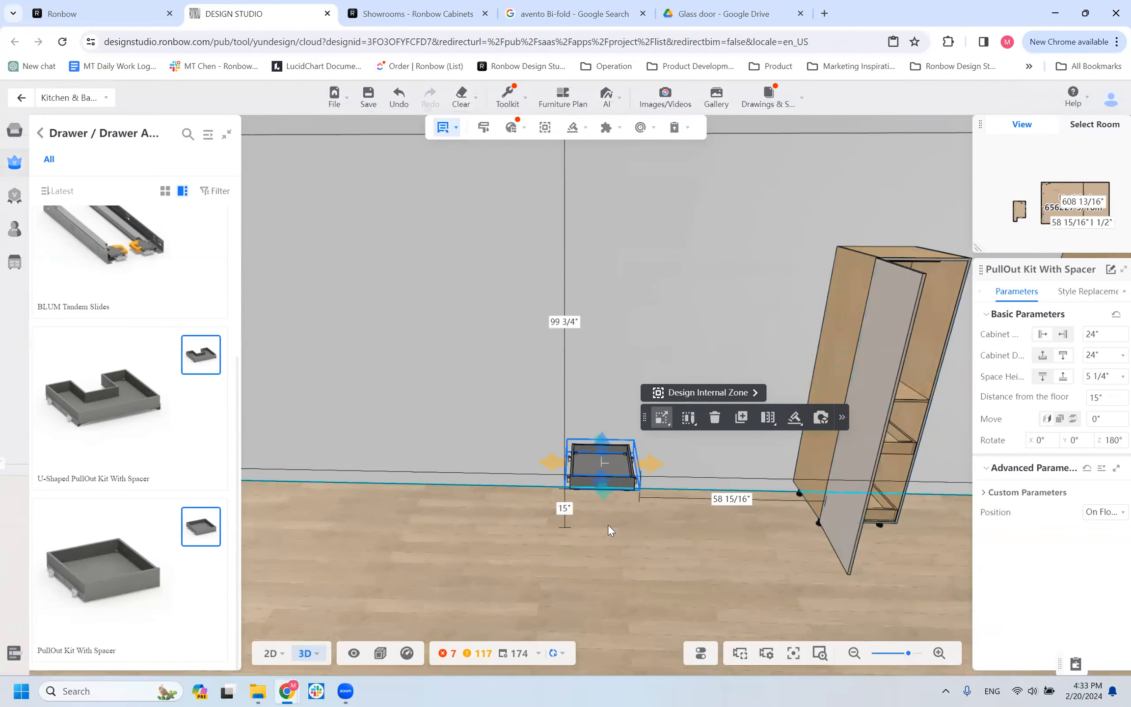
{"action": "scroll", "coordinate": [607, 525], "scroll_direction": "down", "scroll_amount": 2}
{"action": "left_click_drag", "start_coordinate": [555, 525], "coordinate": [543, 522]}
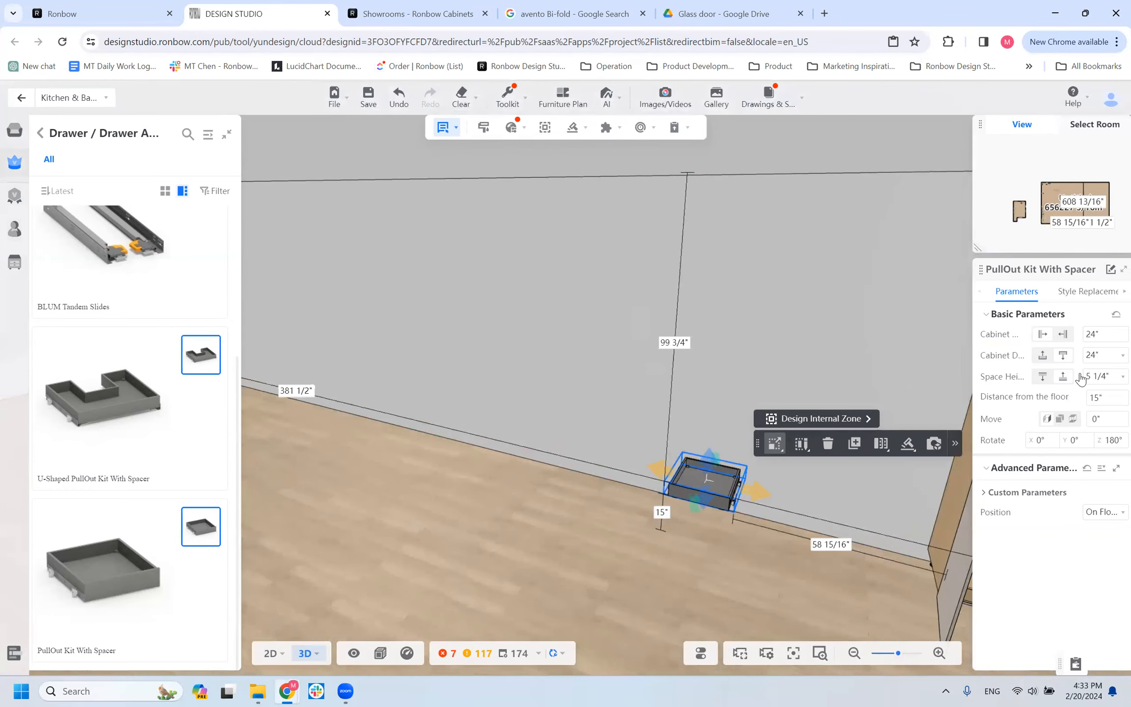
{"action": "left_click_drag", "start_coordinate": [712, 578], "coordinate": [722, 574]}
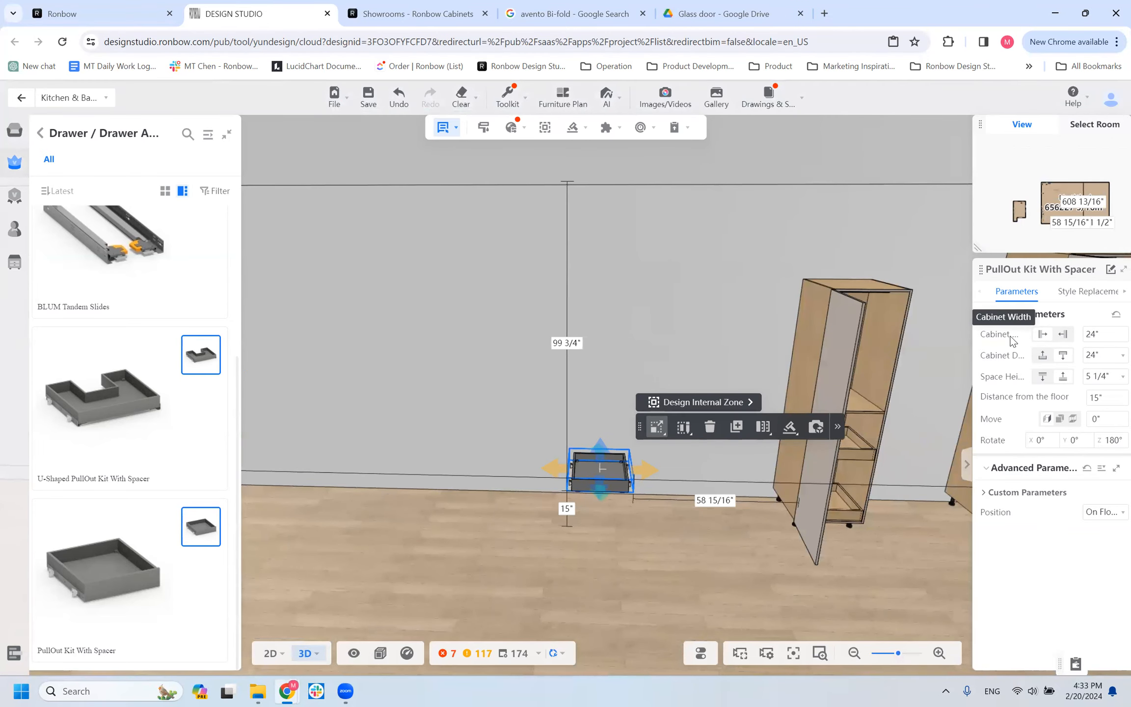
{"action": "left_click", "coordinate": [983, 494]}
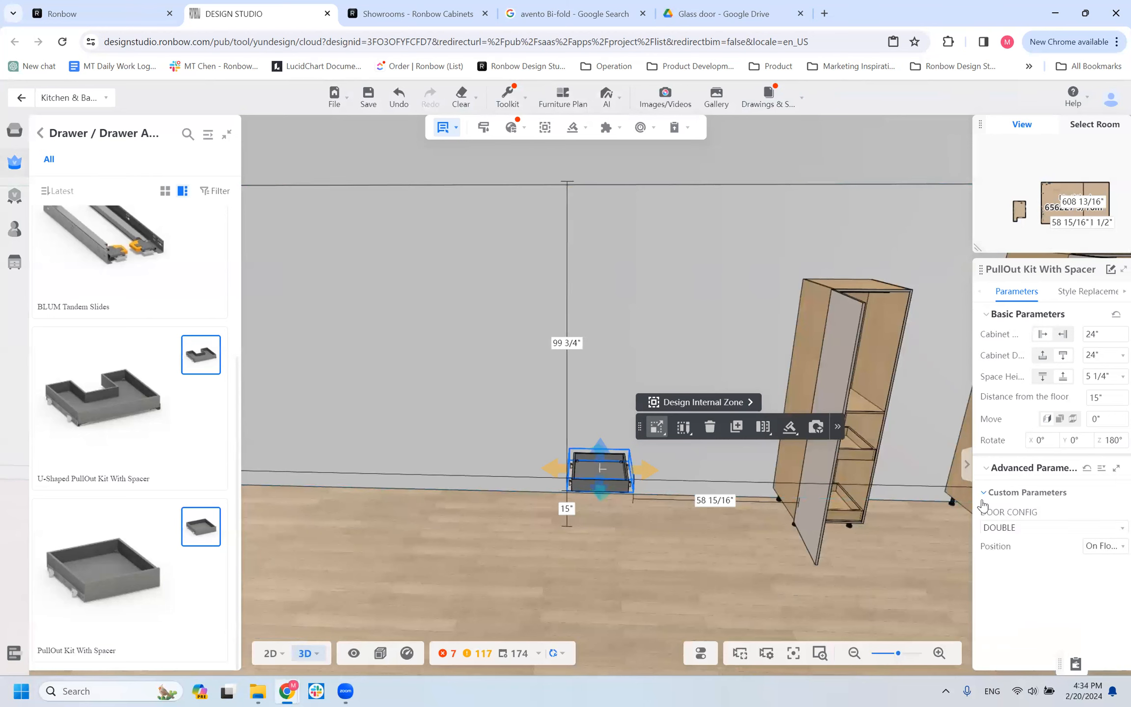
{"action": "left_click", "coordinate": [1004, 529]}
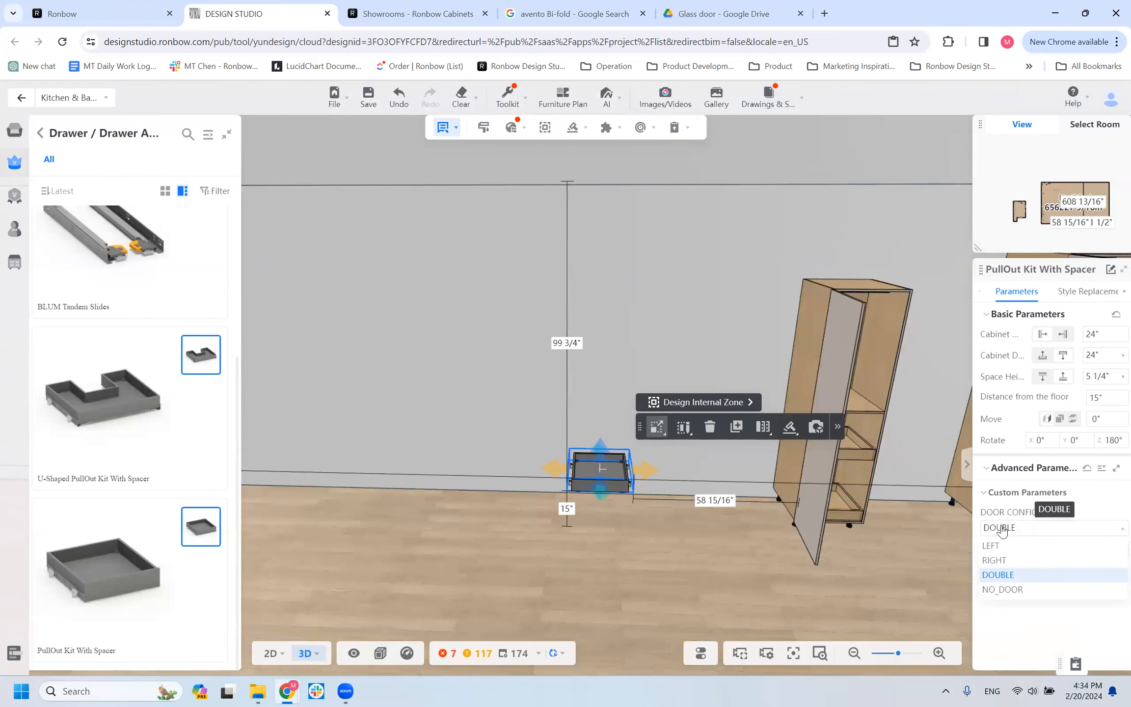
{"action": "left_click", "coordinate": [1004, 546]}
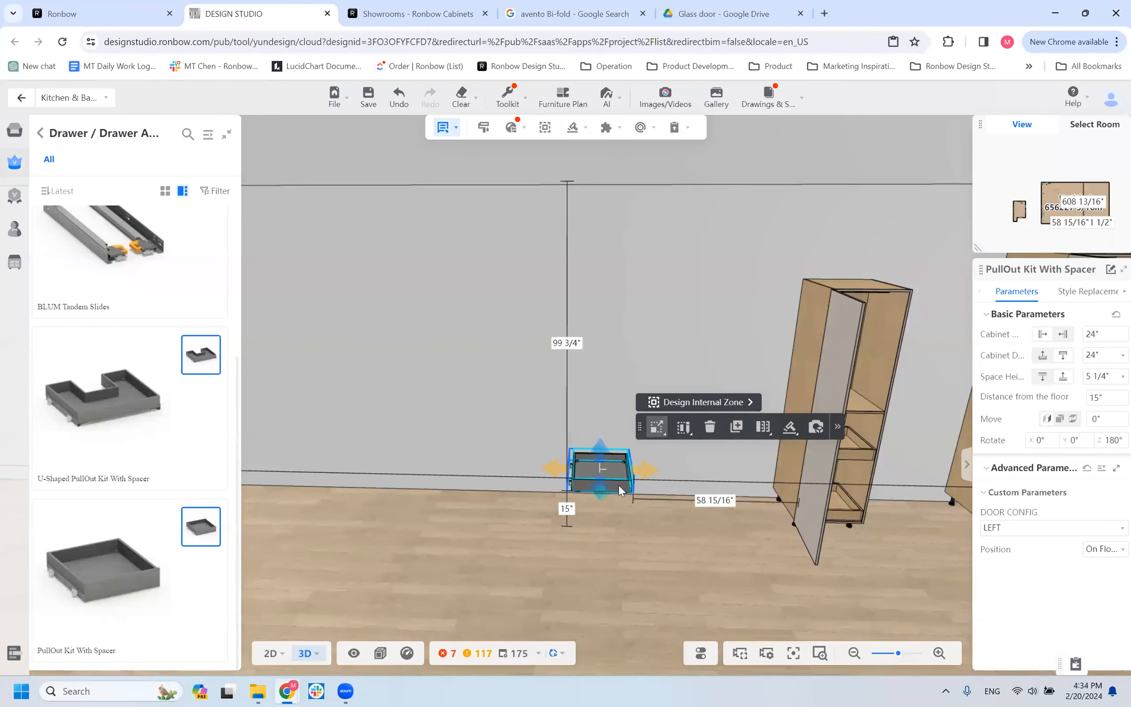
Examine the left-door PullOut Kit With Spacer and the neighbouring tall cabinets from several angles and distances.
{"action": "scroll", "coordinate": [633, 484], "scroll_direction": "up", "scroll_amount": 2}
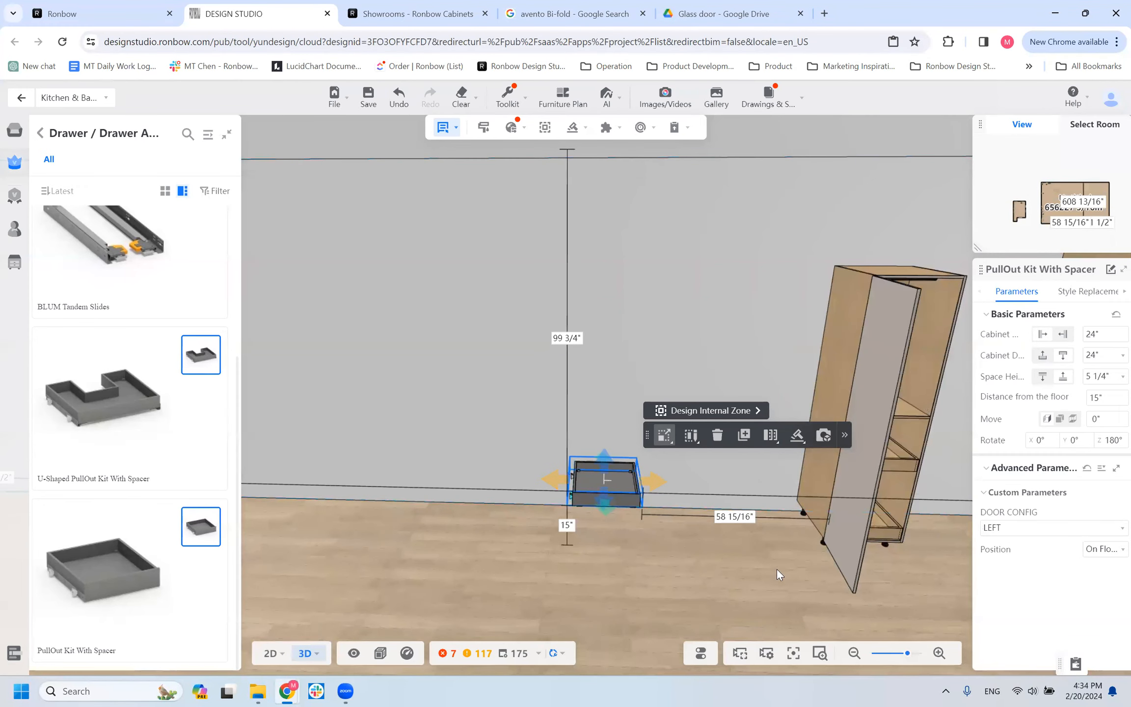
{"action": "left_click_drag", "start_coordinate": [647, 576], "coordinate": [624, 580]}
{"action": "scroll", "coordinate": [825, 457], "scroll_direction": "down", "scroll_amount": 3}
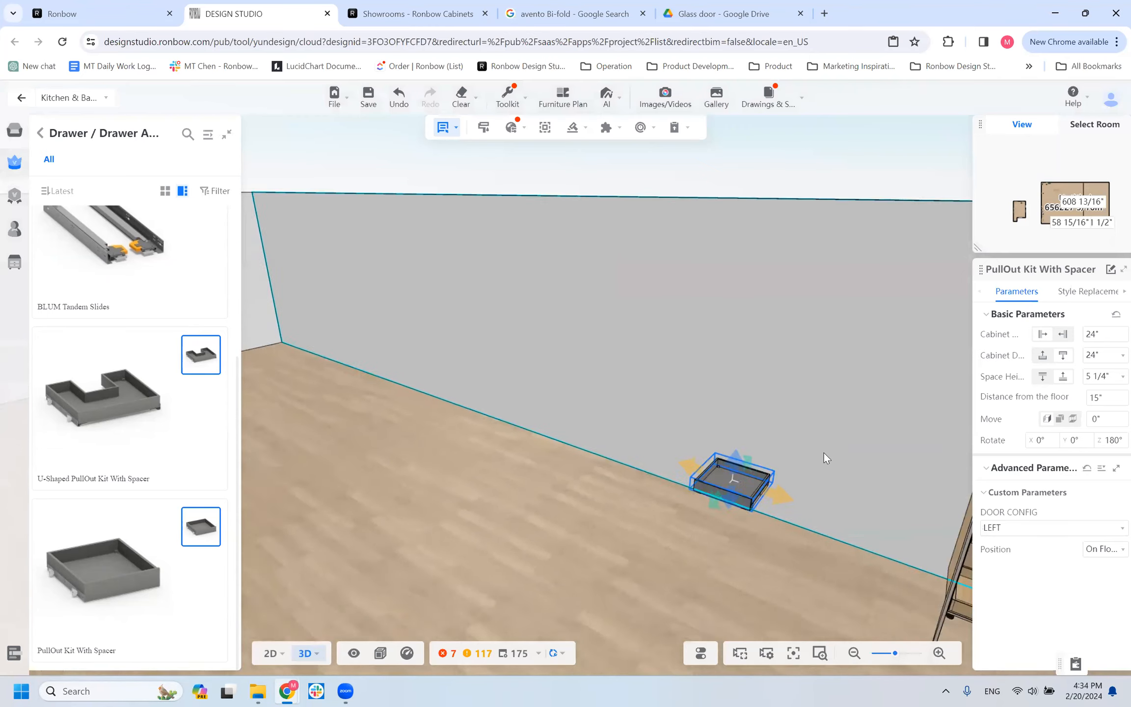
{"action": "scroll", "coordinate": [877, 493], "scroll_direction": "down", "scroll_amount": 5}
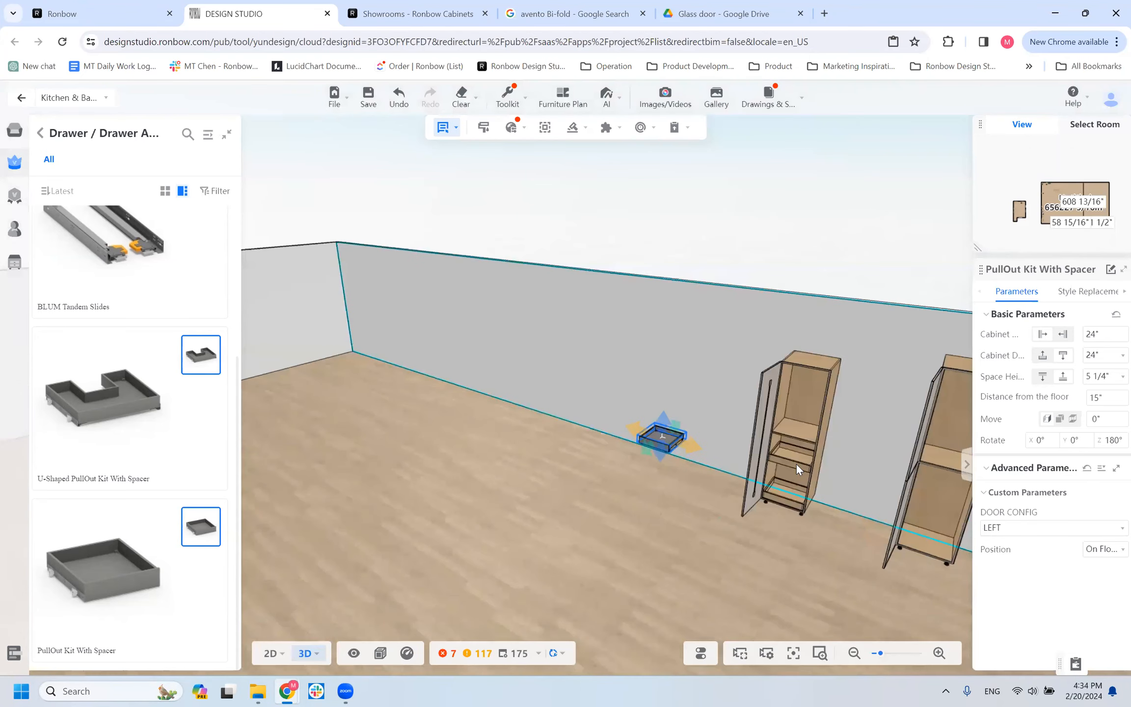
{"action": "left_click_drag", "start_coordinate": [614, 499], "coordinate": [524, 423]}
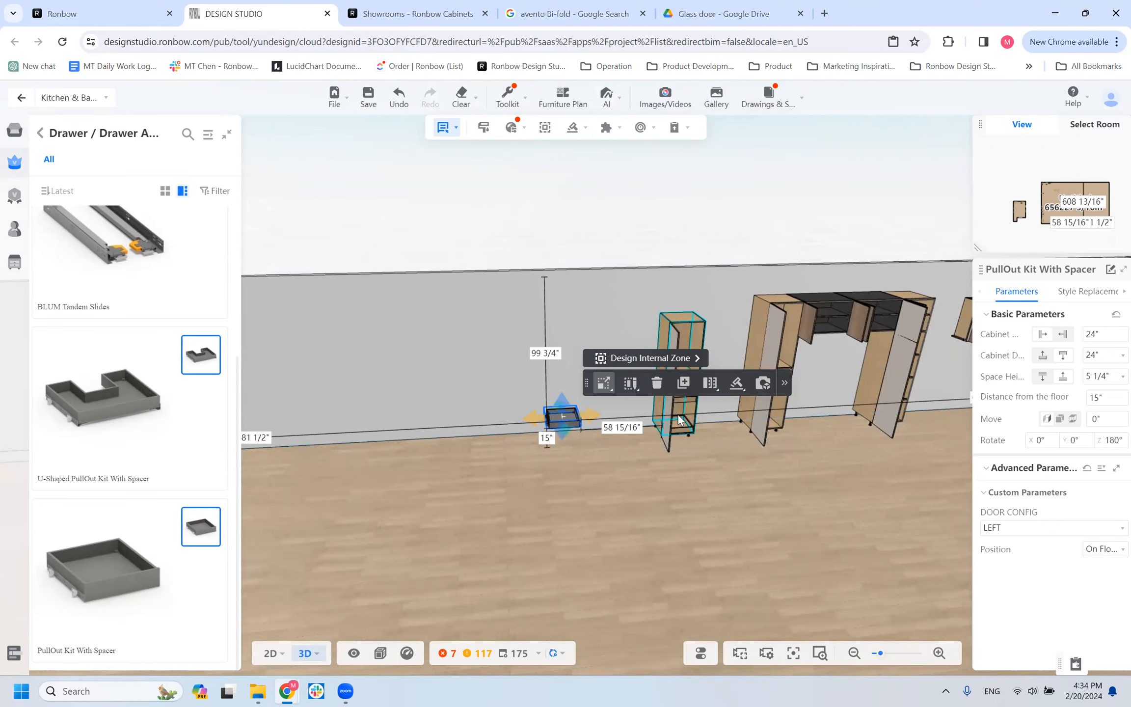
{"action": "scroll", "coordinate": [678, 419], "scroll_direction": "up", "scroll_amount": 3}
{"action": "left_click_drag", "start_coordinate": [530, 564], "coordinate": [648, 538]}
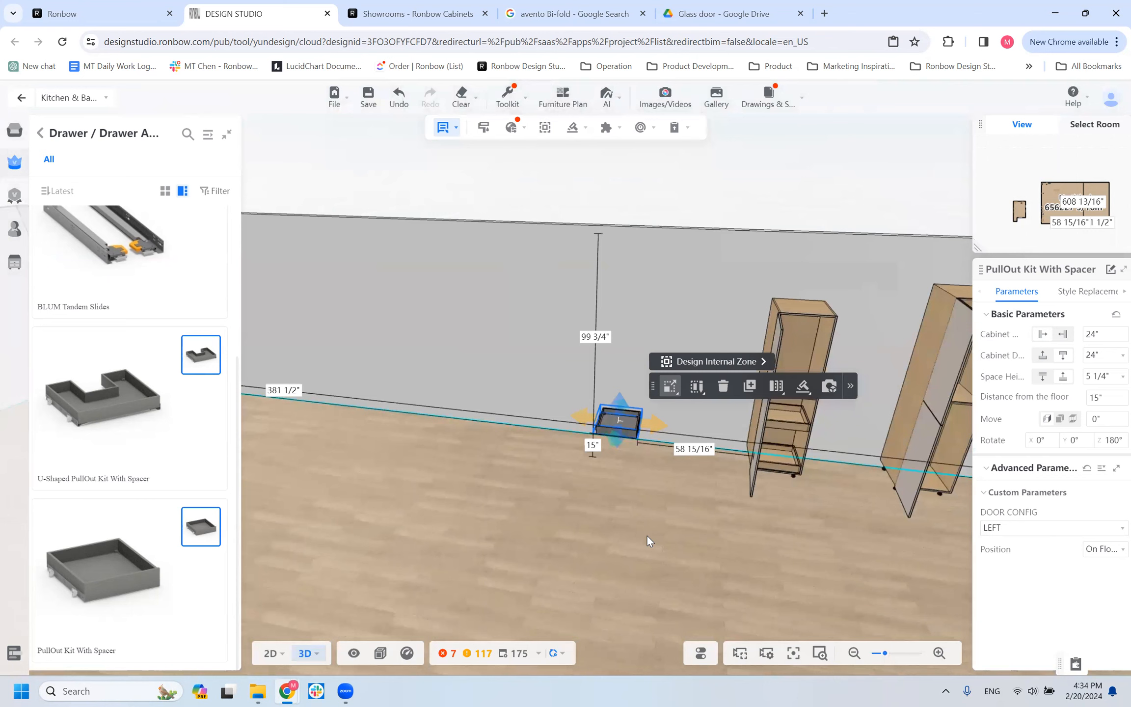
Deselect the kit and review the Drawer / Drawer Accessory and Door Accessory products among the Ronbow individual items.
{"action": "left_click", "coordinate": [647, 539]}
{"action": "left_click", "coordinate": [41, 134]}
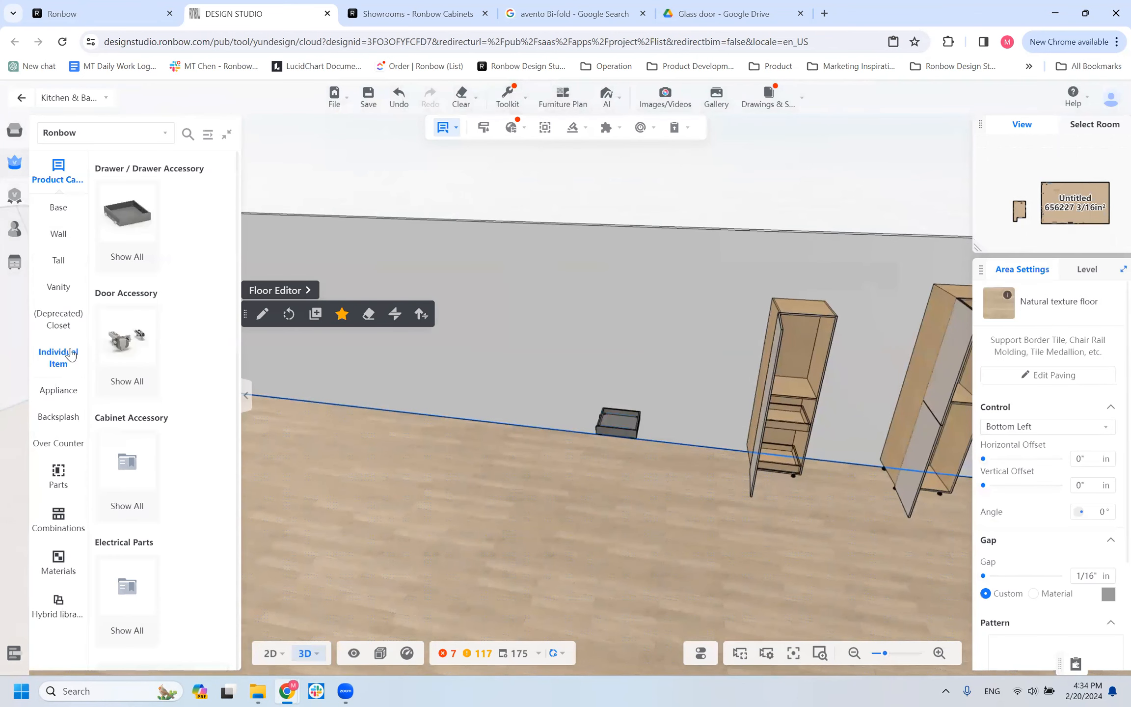
{"action": "mouse_move", "coordinate": [129, 347]}
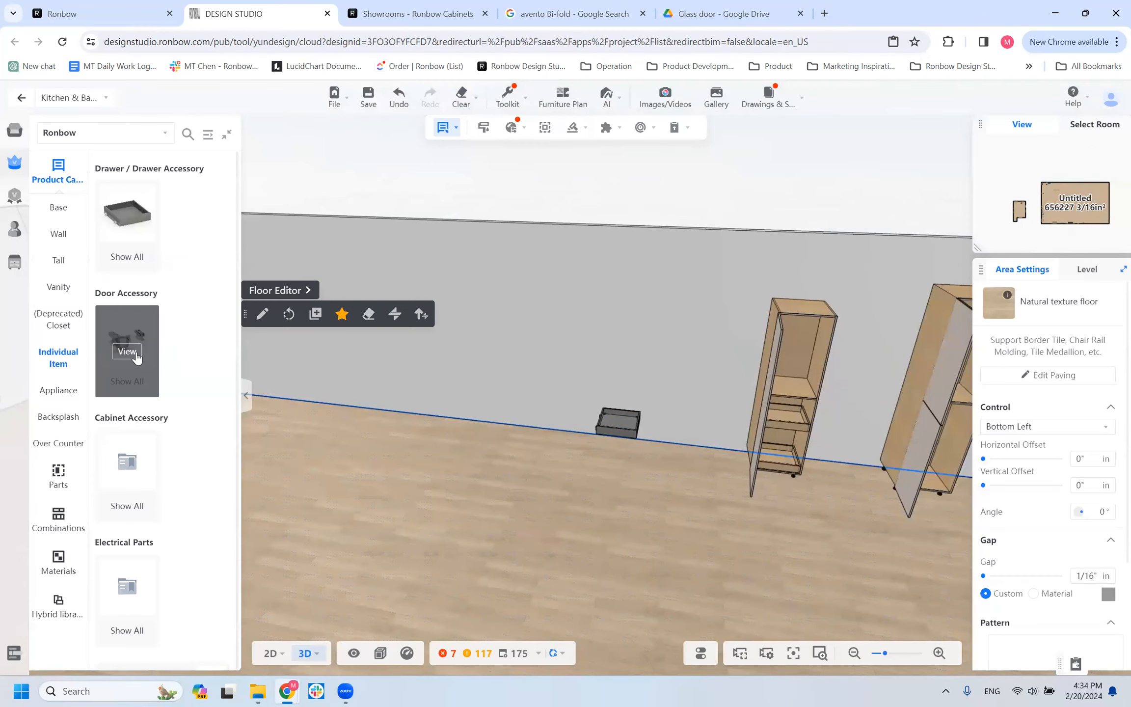
{"action": "left_click", "coordinate": [127, 227]}
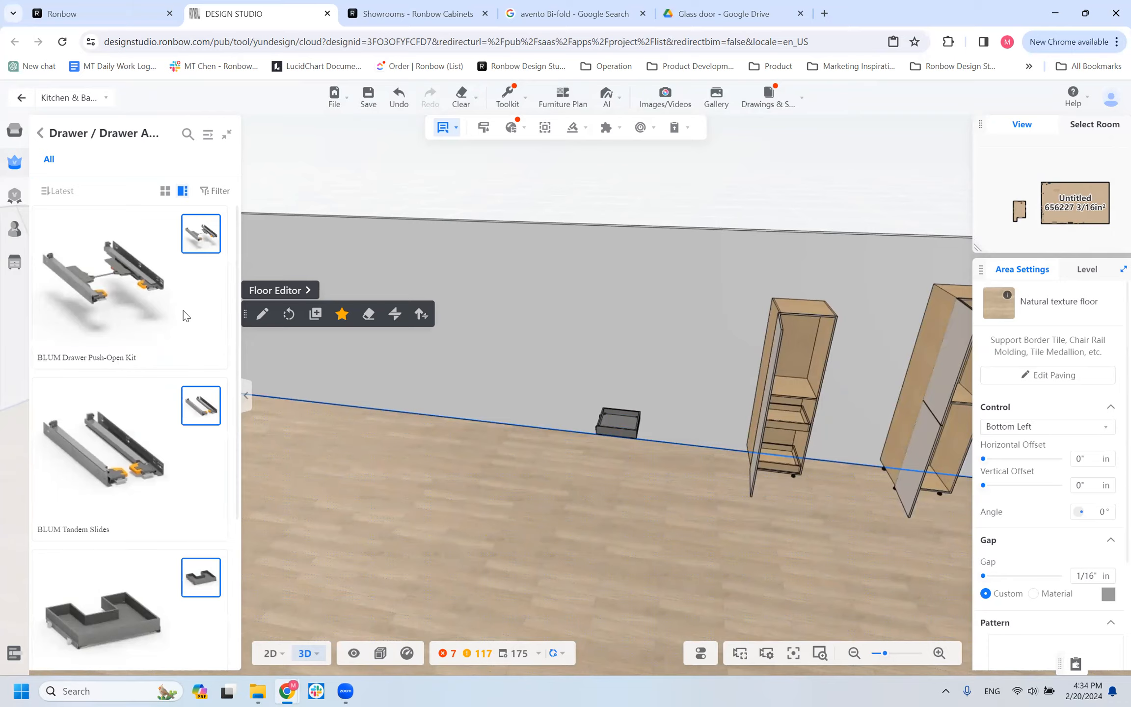
{"action": "left_click", "coordinate": [40, 133]}
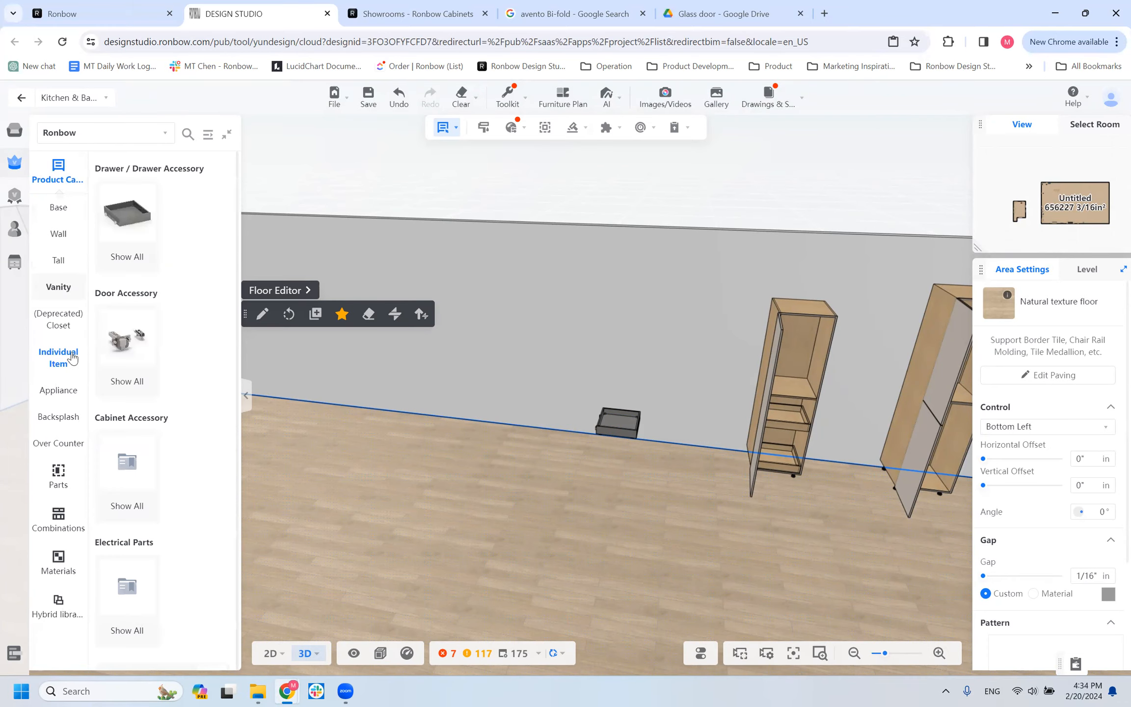
{"action": "left_click", "coordinate": [137, 355]}
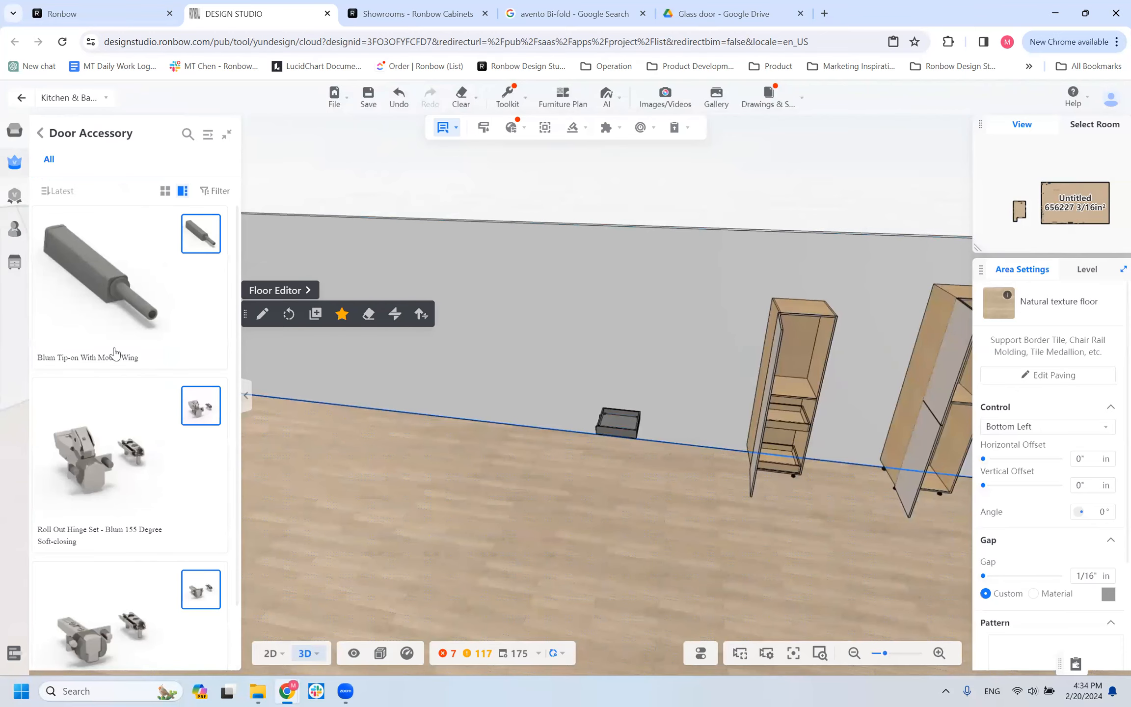
{"action": "left_click", "coordinate": [39, 132]}
{"action": "left_click", "coordinate": [125, 321]}
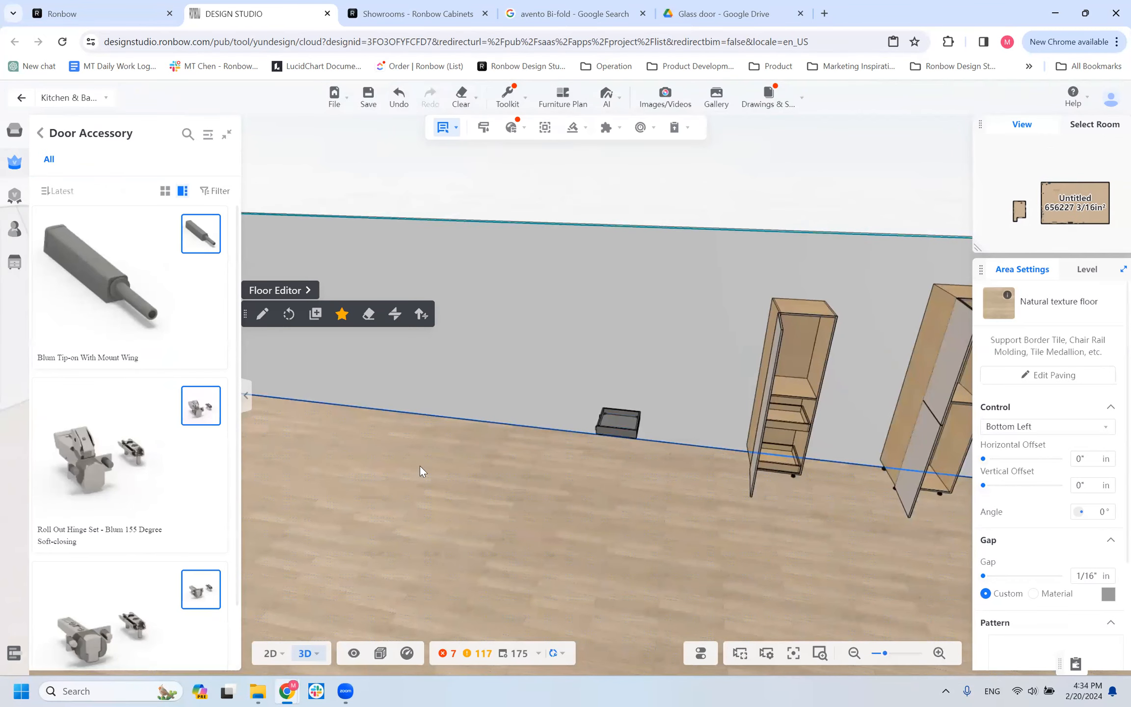
{"action": "scroll", "coordinate": [503, 486], "scroll_direction": "down", "scroll_amount": 1}
{"action": "scroll", "coordinate": [502, 486], "scroll_direction": "down", "scroll_amount": 1}
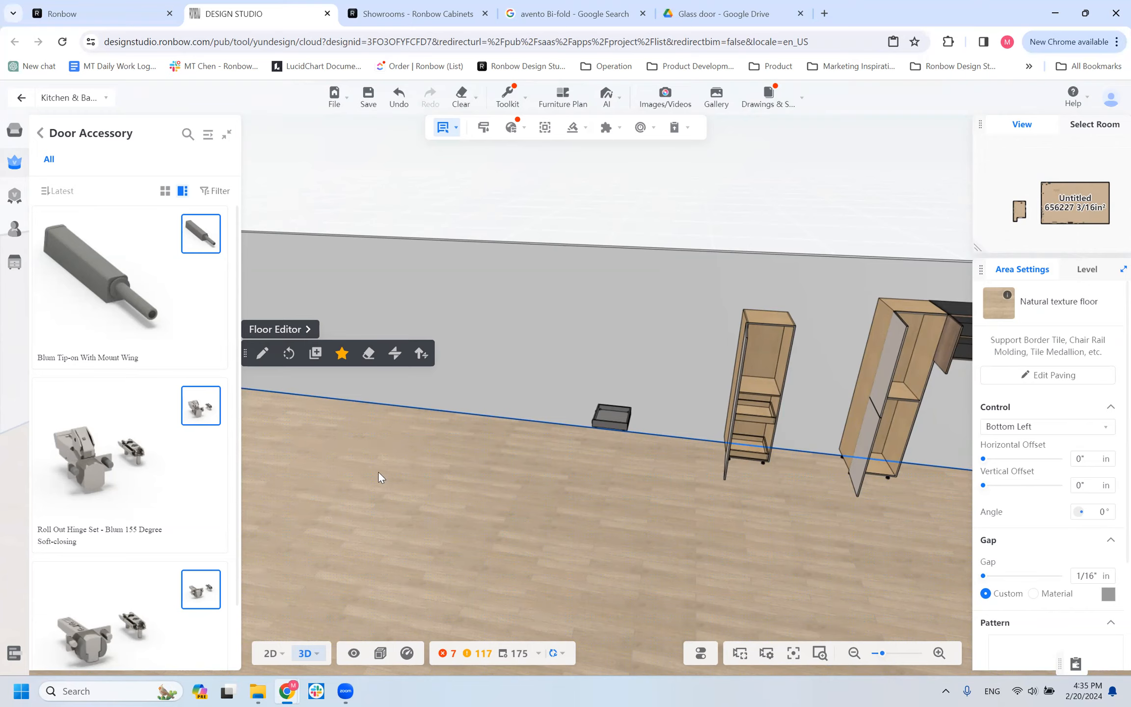
Place a Regular Hinge Set - Blum 110 Degree Soft-closing on the floor along the wall and examine it up close.
{"action": "scroll", "coordinate": [147, 516], "scroll_direction": "down", "scroll_amount": 2}
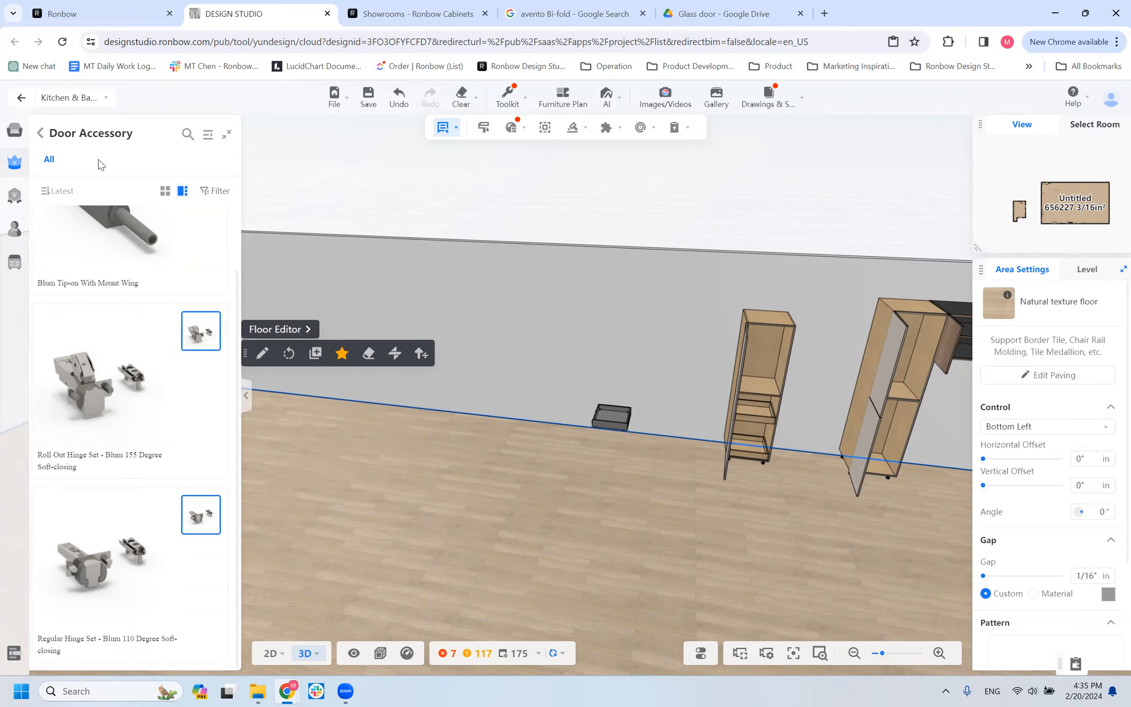
{"action": "left_click", "coordinate": [510, 394]}
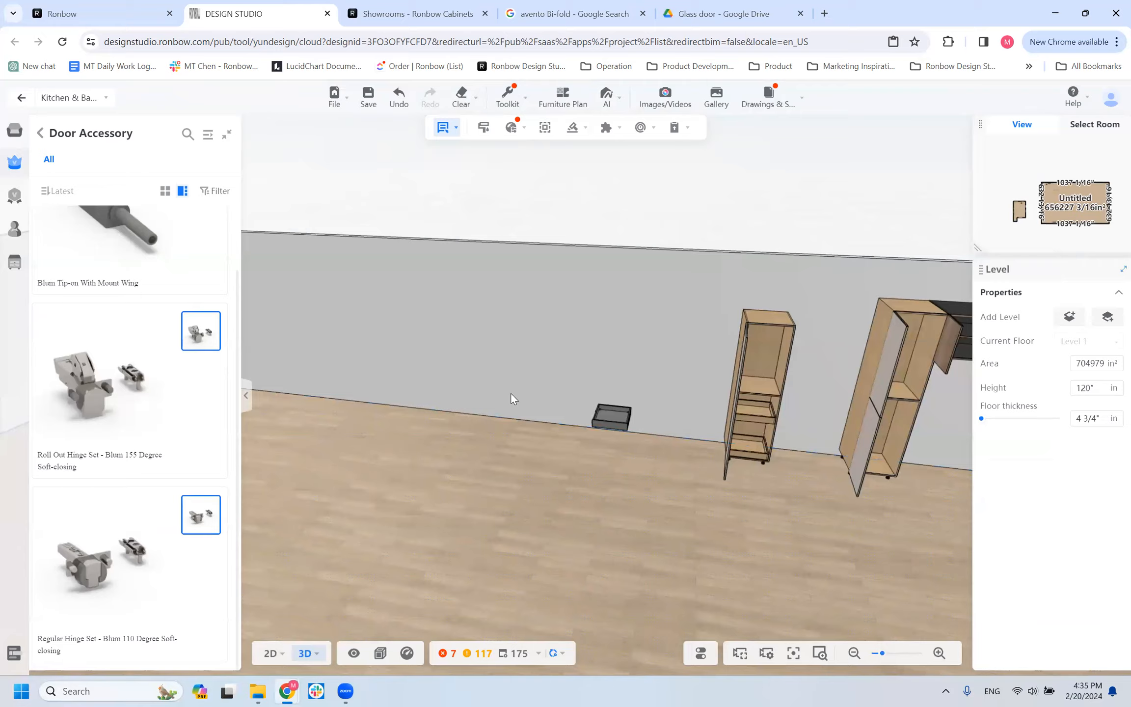
{"action": "left_click", "coordinate": [480, 382]}
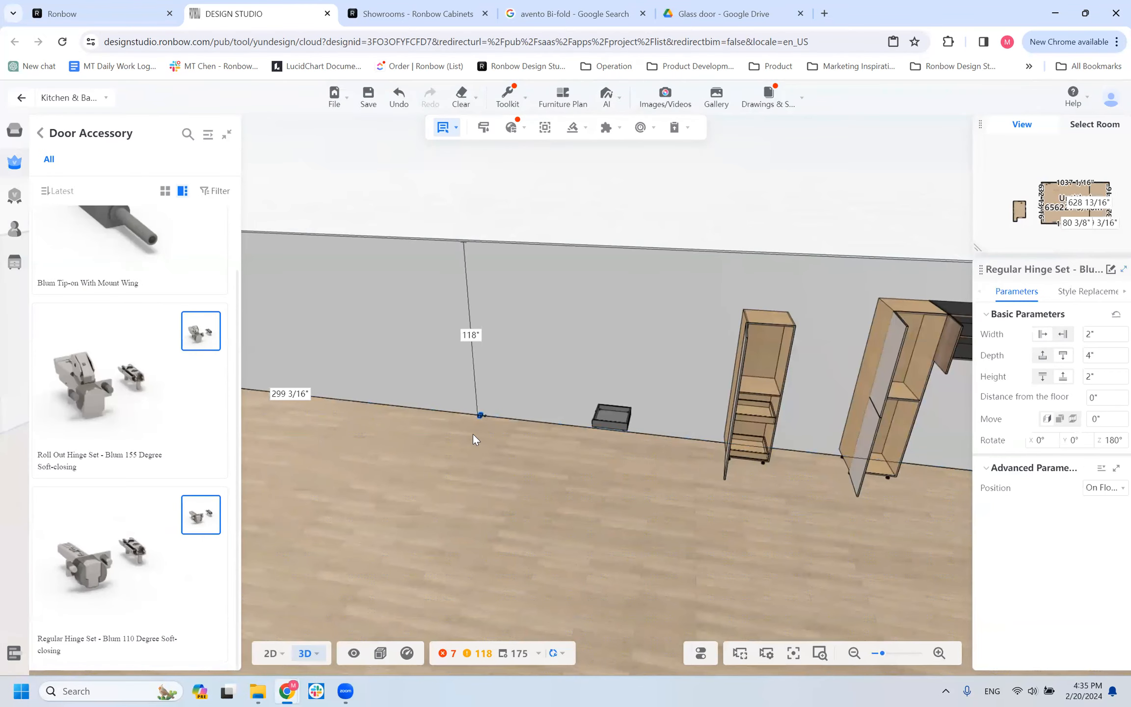
{"action": "scroll", "coordinate": [346, 511], "scroll_direction": "up", "scroll_amount": 2}
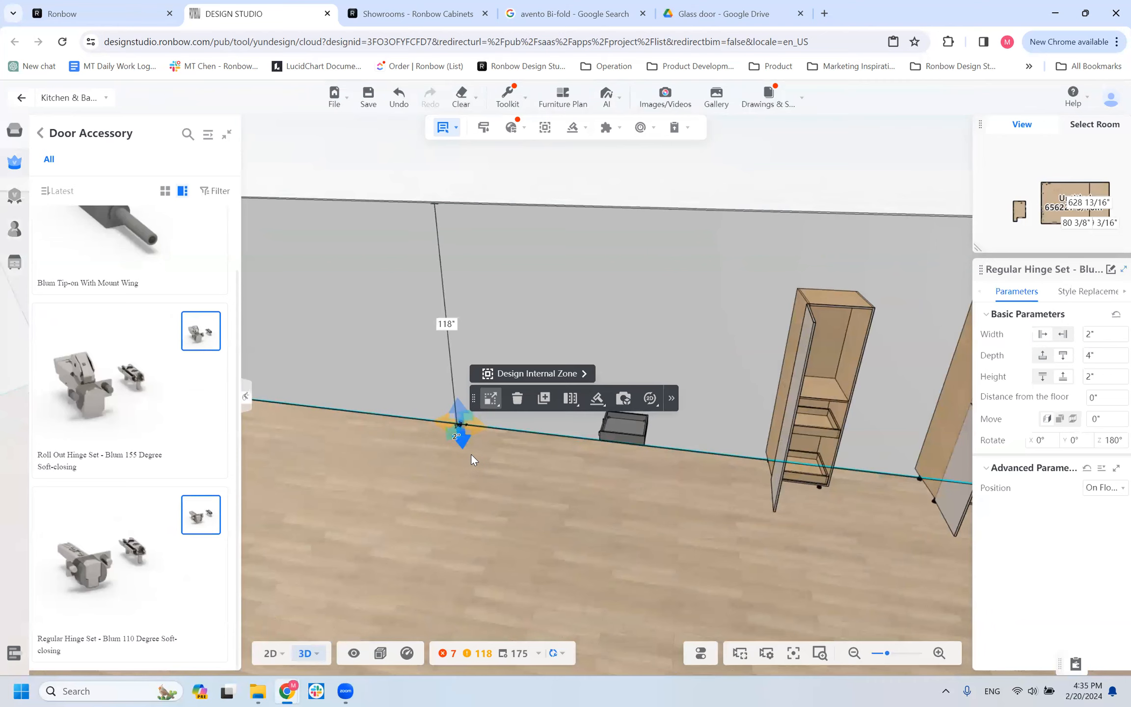
{"action": "scroll", "coordinate": [470, 453], "scroll_direction": "up", "scroll_amount": 2}
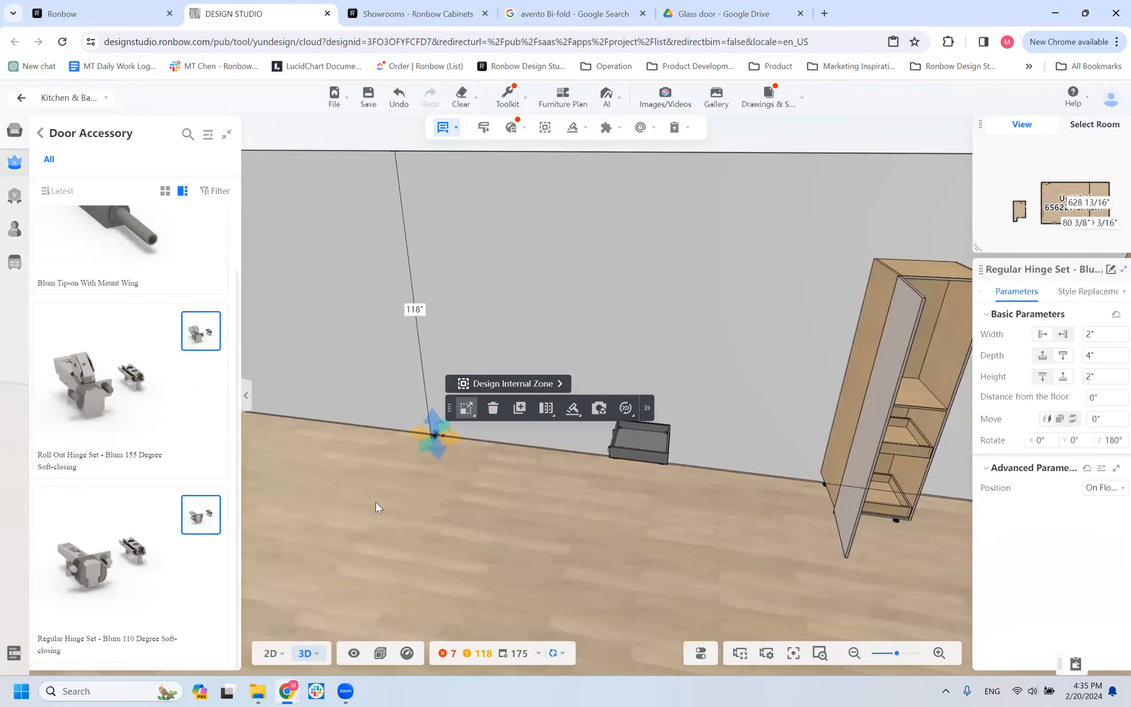
{"action": "left_click", "coordinate": [443, 453]}
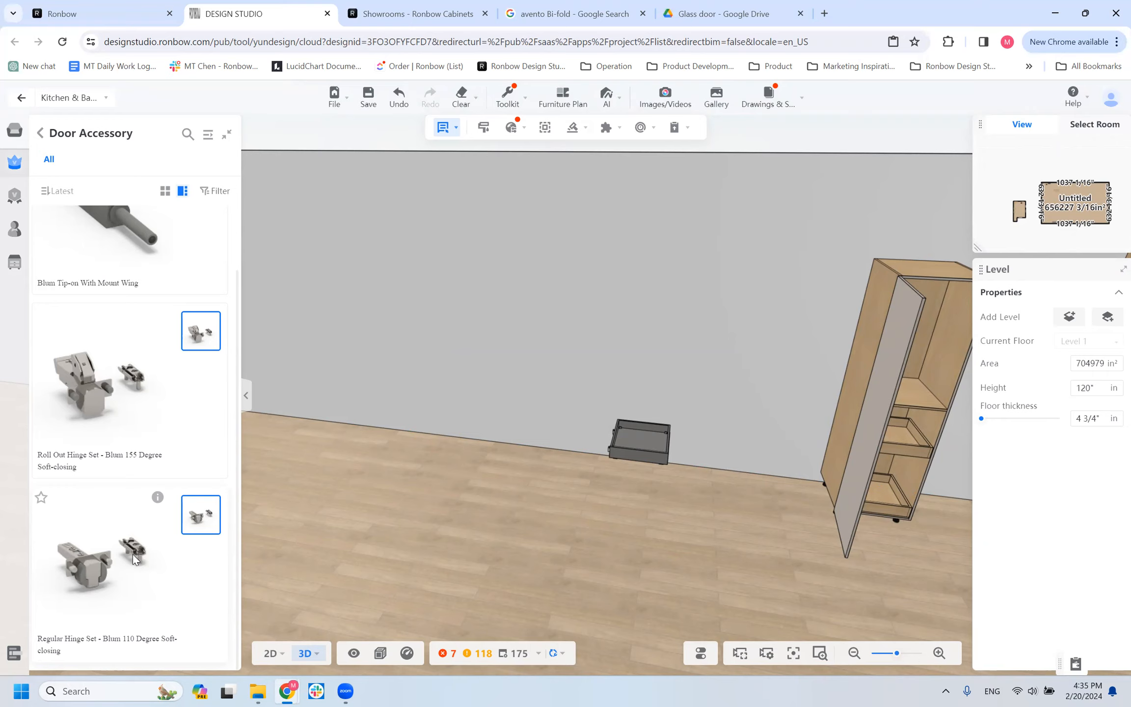
List the Ronbow tall cabinets with door/drawer and delete the individual pullout kit standing by the wall.
{"action": "left_click", "coordinate": [41, 133]}
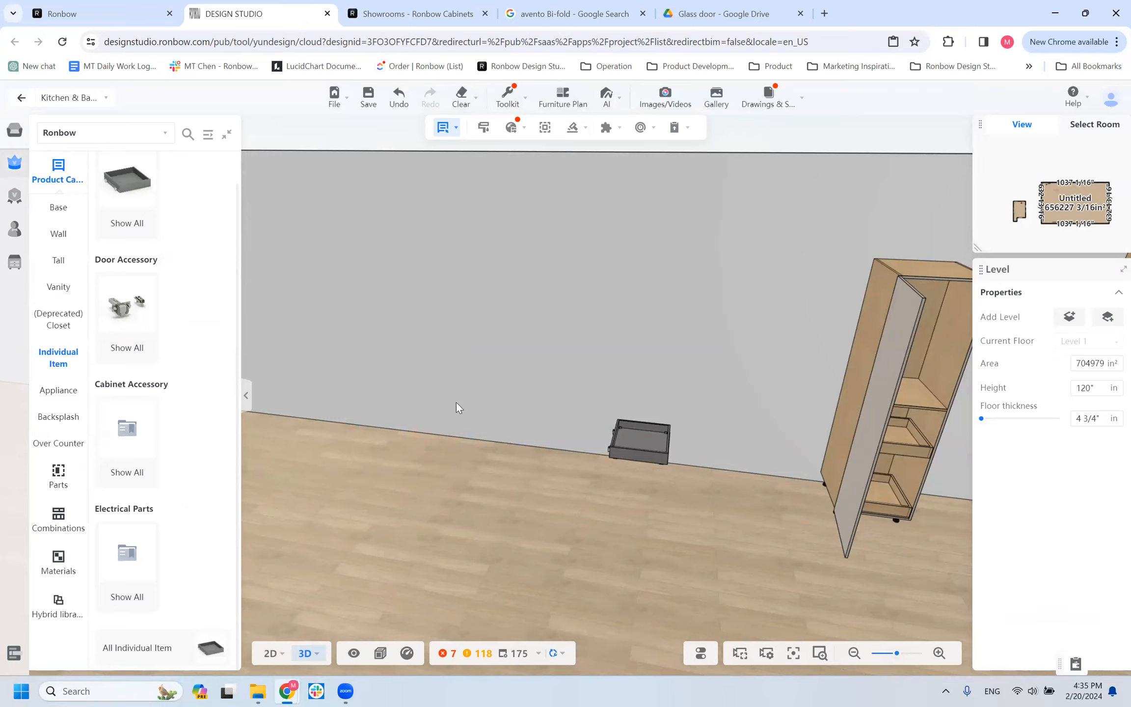
{"action": "left_click", "coordinate": [58, 260]}
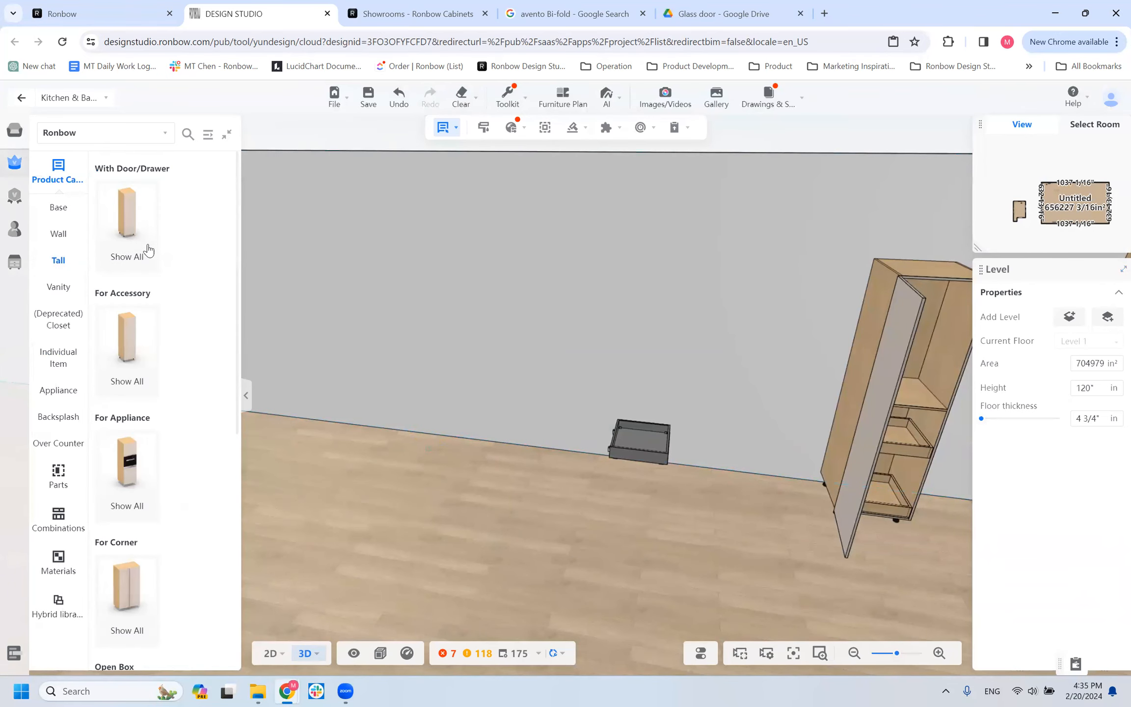
{"action": "left_click", "coordinate": [138, 229]}
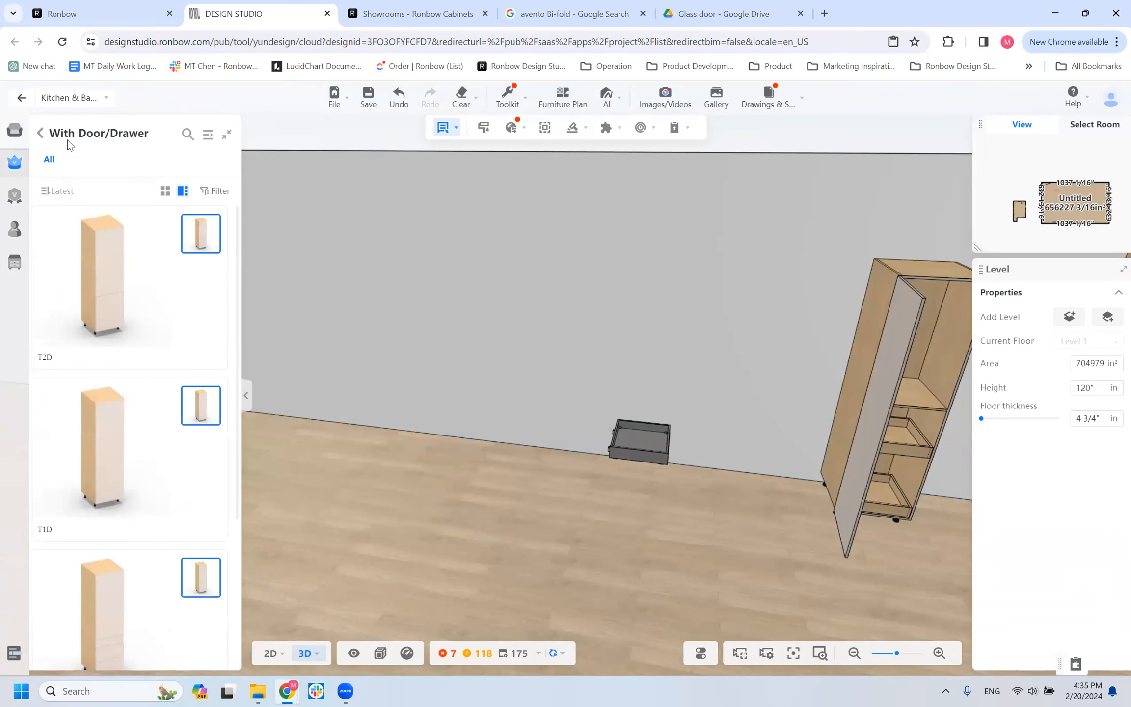
{"action": "scroll", "coordinate": [157, 409], "scroll_direction": "down", "scroll_amount": 3}
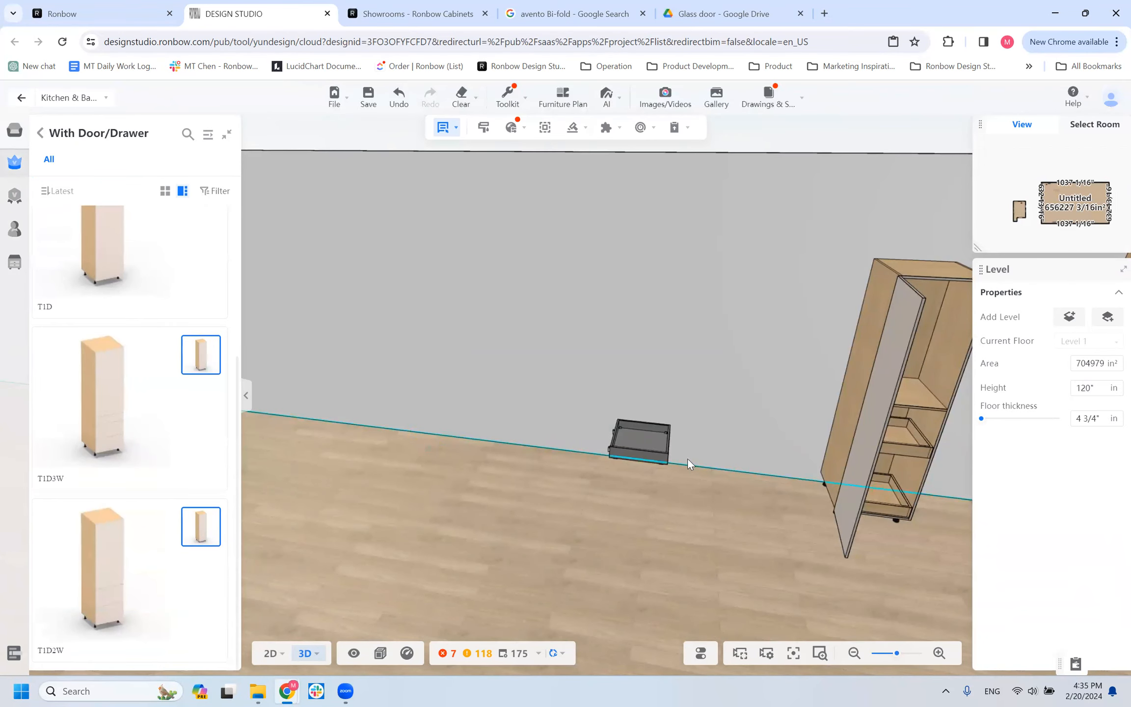
{"action": "left_click", "coordinate": [623, 437]}
{"action": "key", "text": "Delete"}
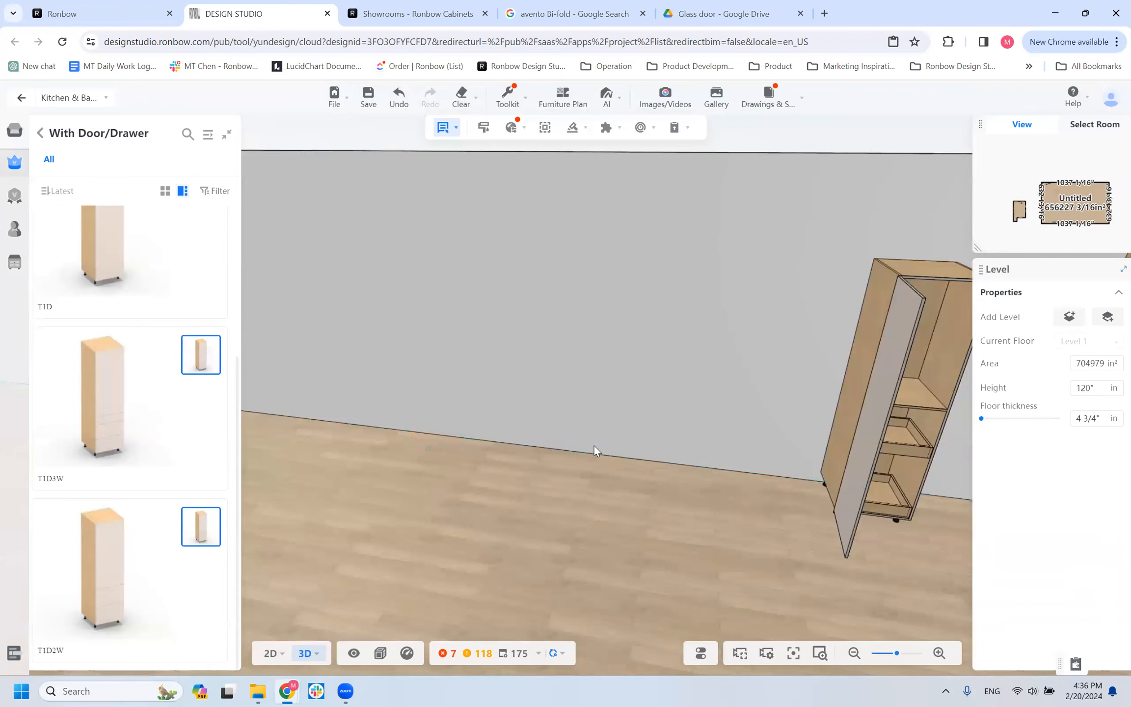
Place a T1D3W tall cabinet against the wall, in the free space beside the open-door tall cabinets.
{"action": "scroll", "coordinate": [449, 493], "scroll_direction": "down", "scroll_amount": 1}
{"action": "scroll", "coordinate": [449, 493], "scroll_direction": "down", "scroll_amount": 3}
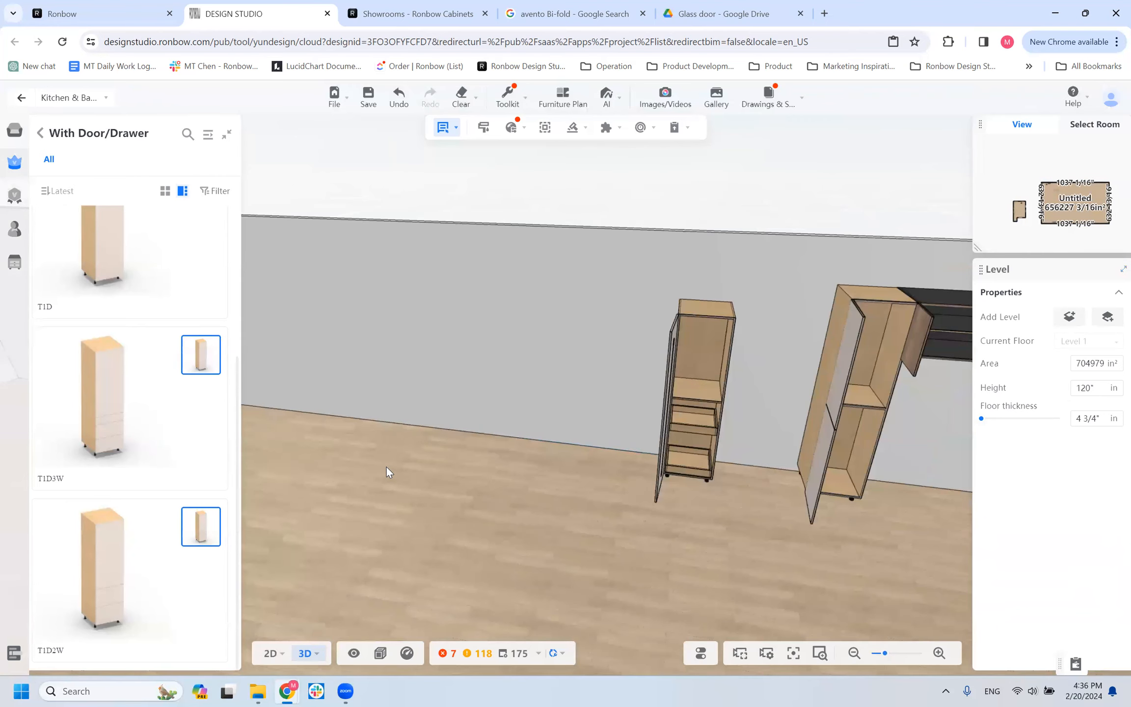
{"action": "scroll", "coordinate": [415, 460], "scroll_direction": "down", "scroll_amount": 2}
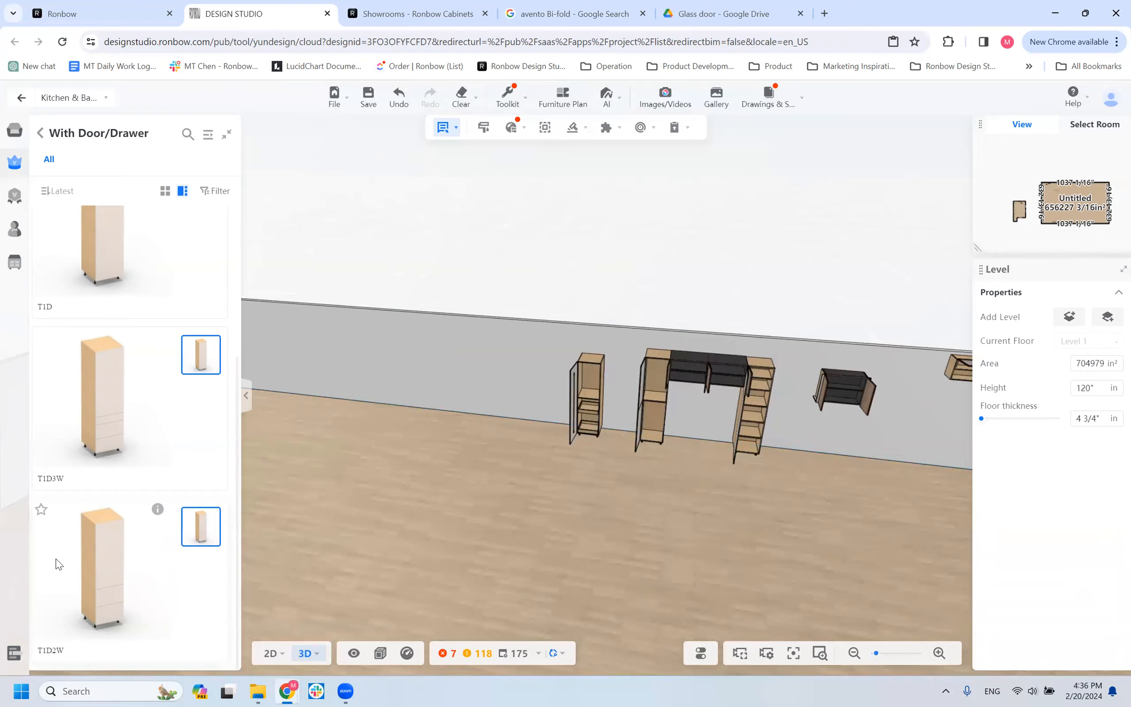
{"action": "left_click", "coordinate": [90, 476]}
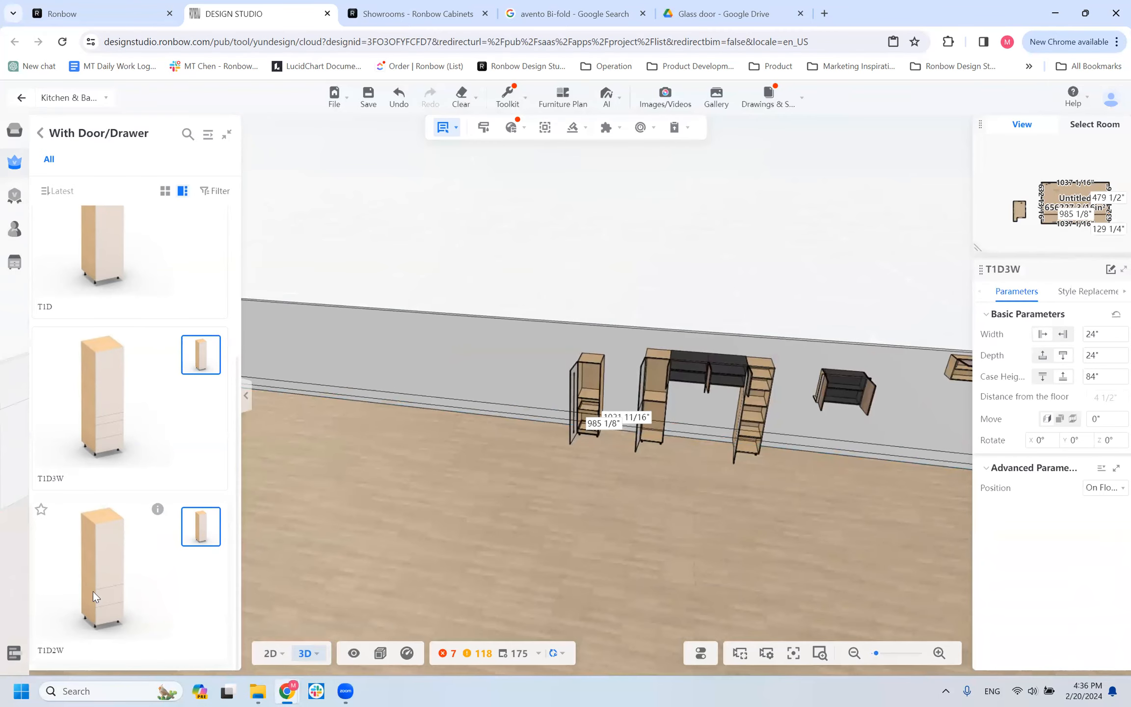
{"action": "left_click", "coordinate": [418, 370]}
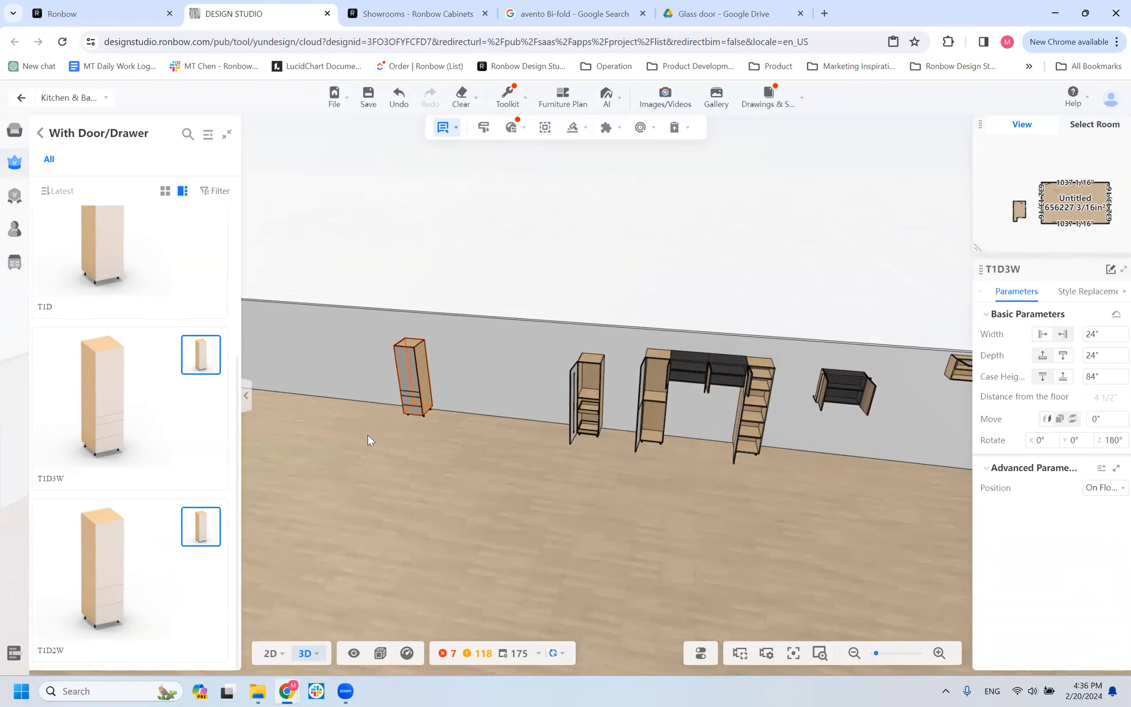
{"action": "scroll", "coordinate": [280, 509], "scroll_direction": "up", "scroll_amount": 3}
{"action": "left_click_drag", "start_coordinate": [287, 509], "coordinate": [396, 451]}
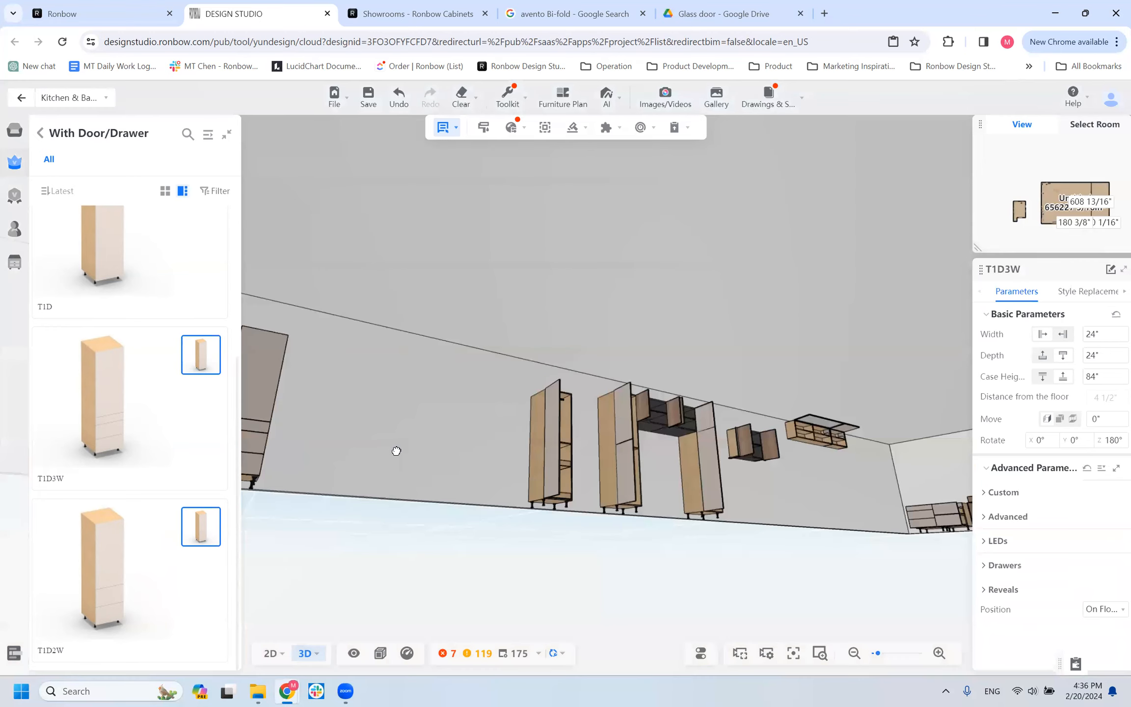
{"action": "left_click_drag", "start_coordinate": [333, 490], "coordinate": [312, 475]}
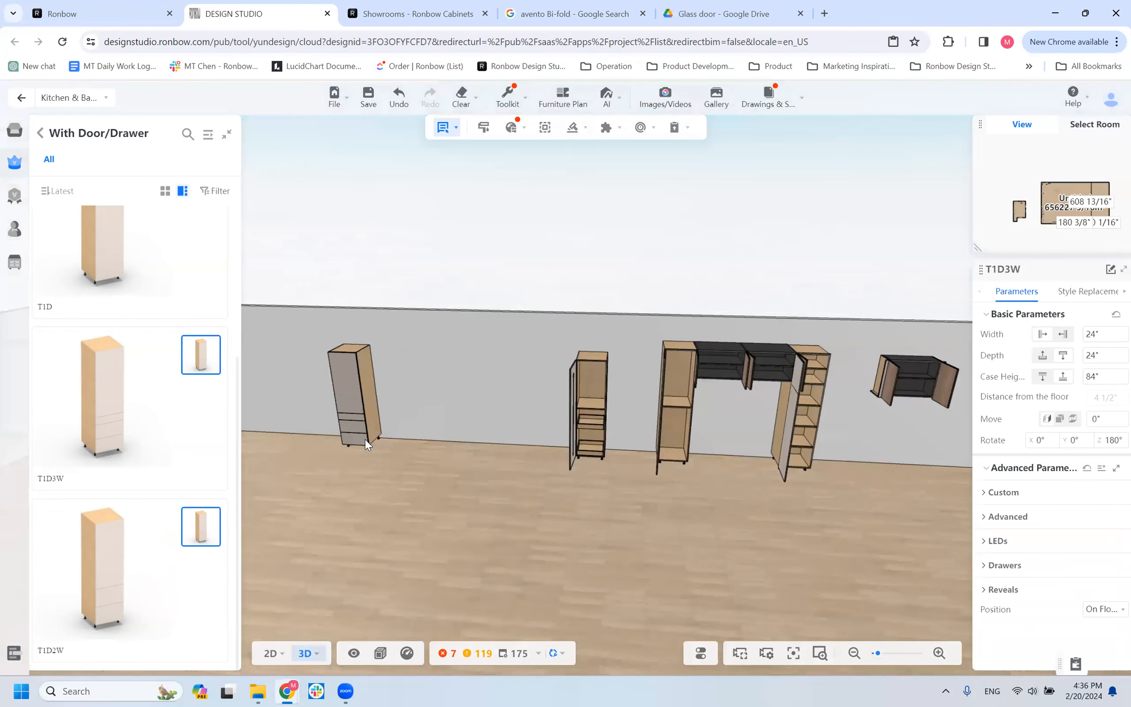
Review the T1D3W cabinet's custom and advanced parameters, including its door configuration, section configuration options and section height.
{"action": "left_click", "coordinate": [351, 403]}
{"action": "left_click", "coordinate": [1014, 492]}
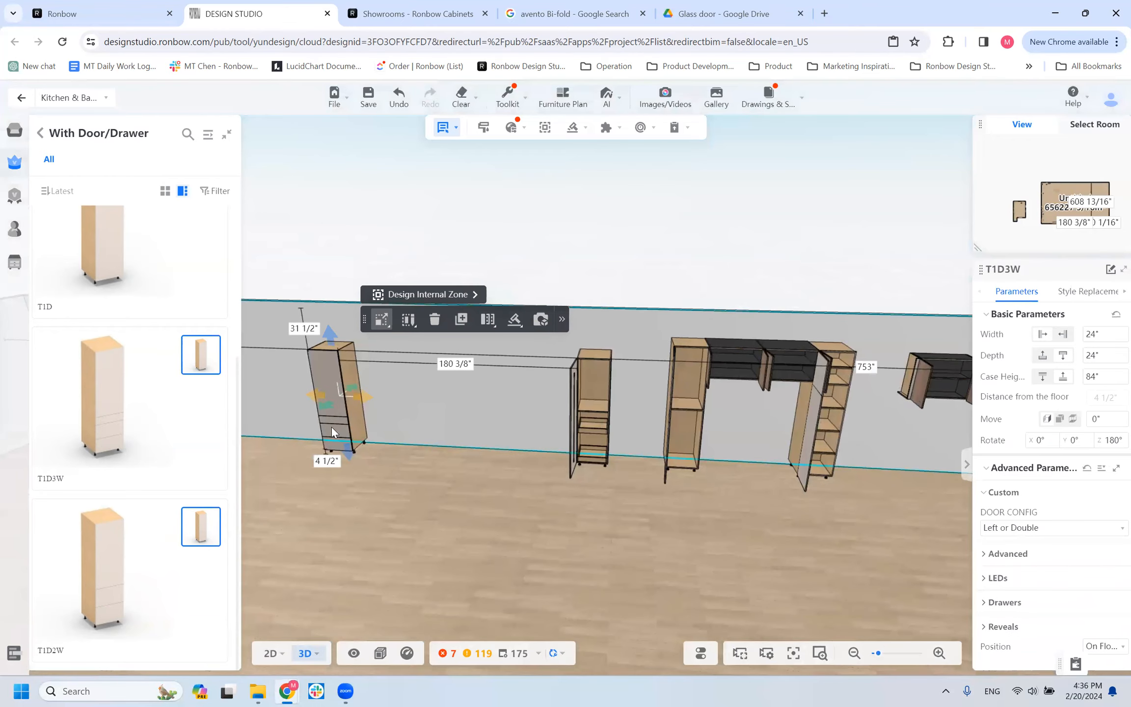
{"action": "left_click", "coordinate": [999, 555]}
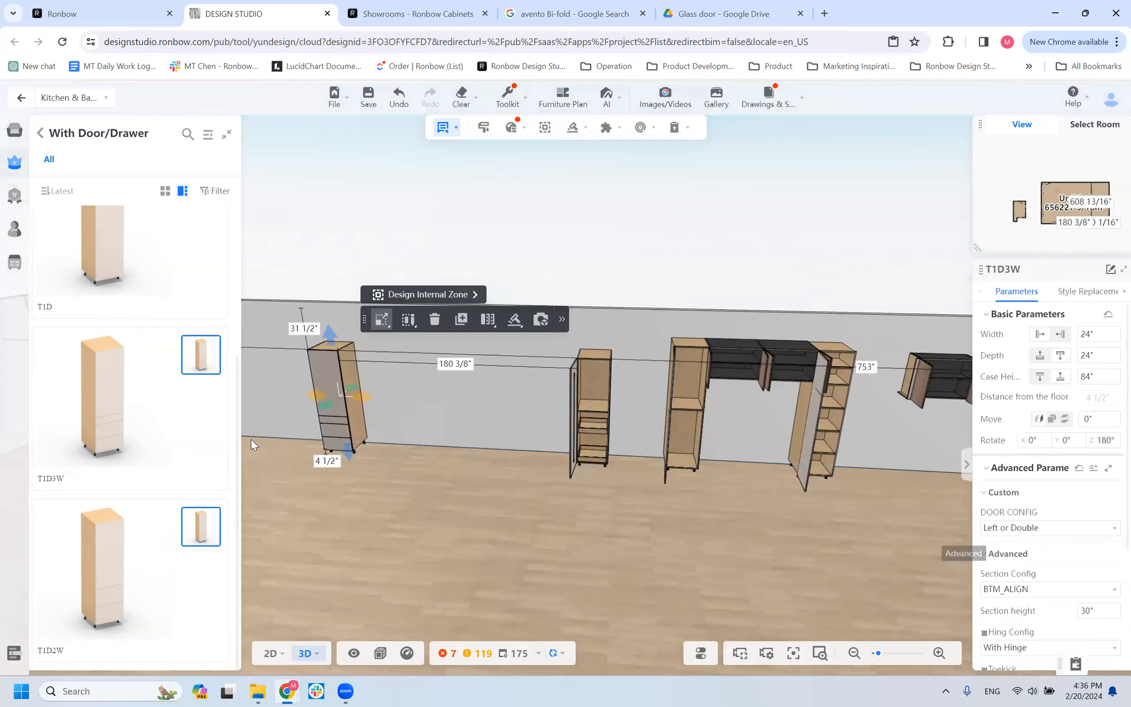
{"action": "scroll", "coordinate": [1092, 617], "scroll_direction": "down", "scroll_amount": 3}
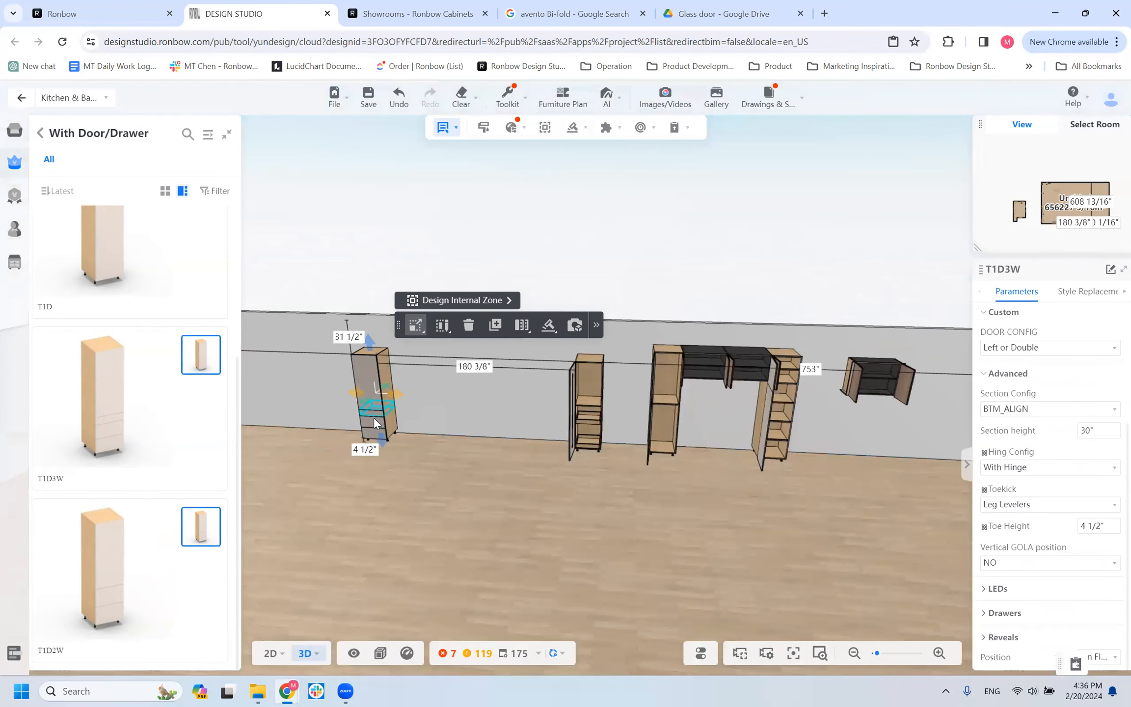
{"action": "left_click", "coordinate": [1022, 411]}
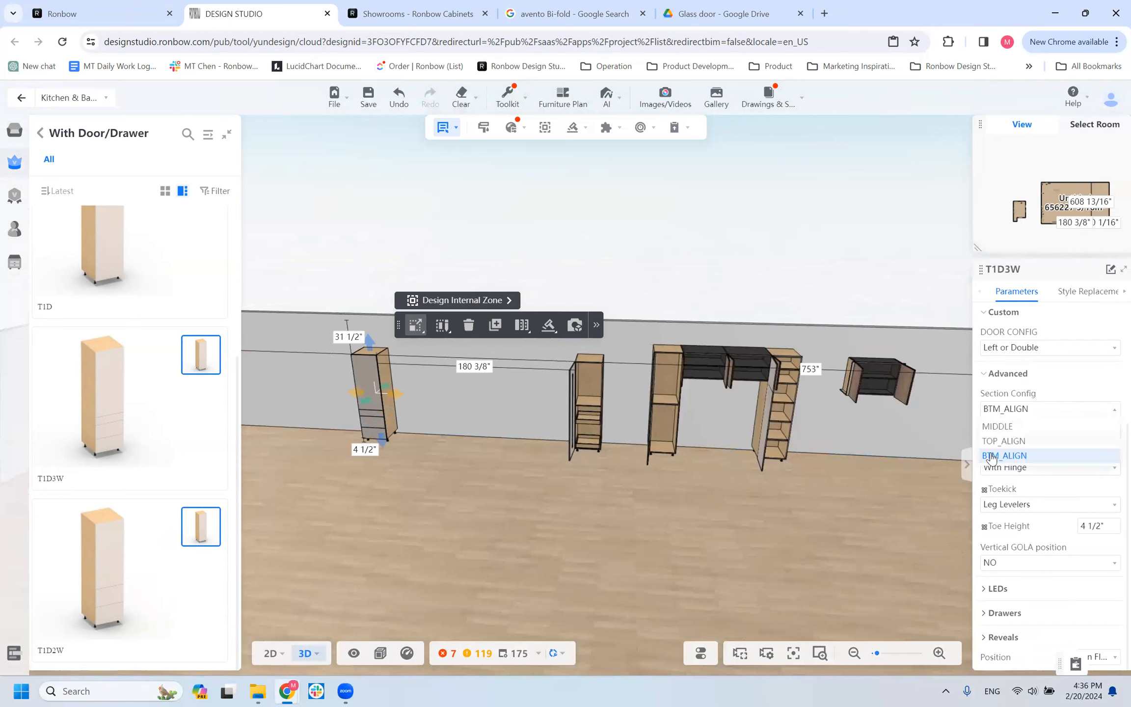
{"action": "left_click", "coordinate": [1057, 393]}
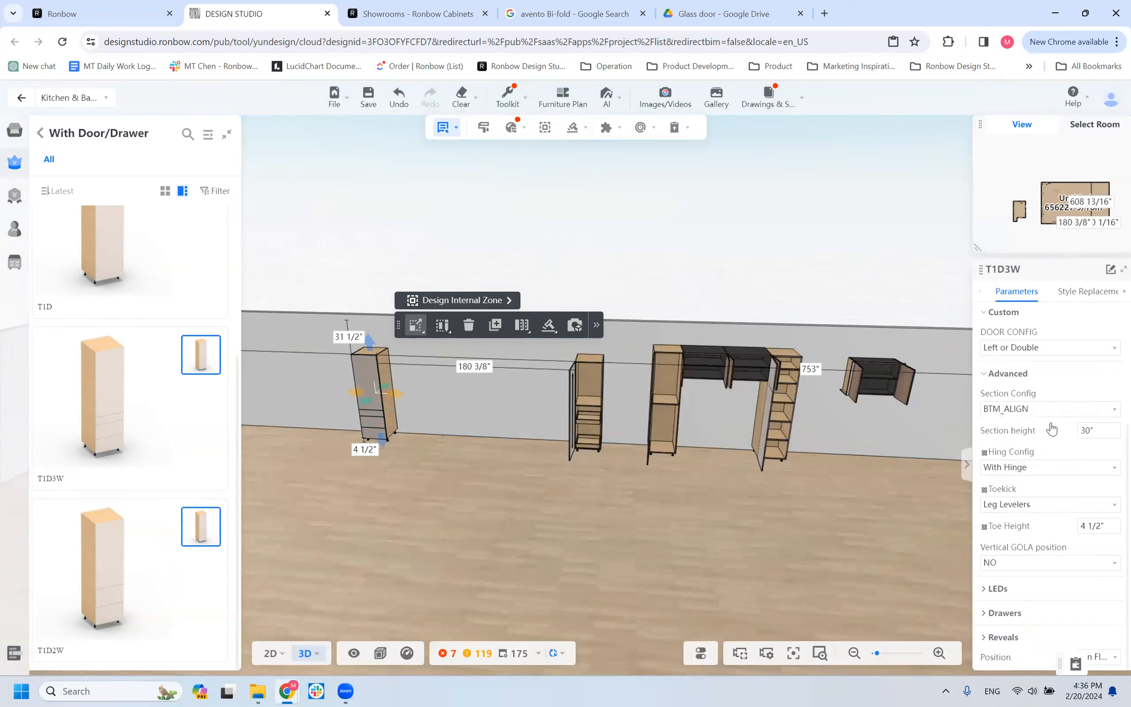
{"action": "left_click", "coordinate": [1099, 432]}
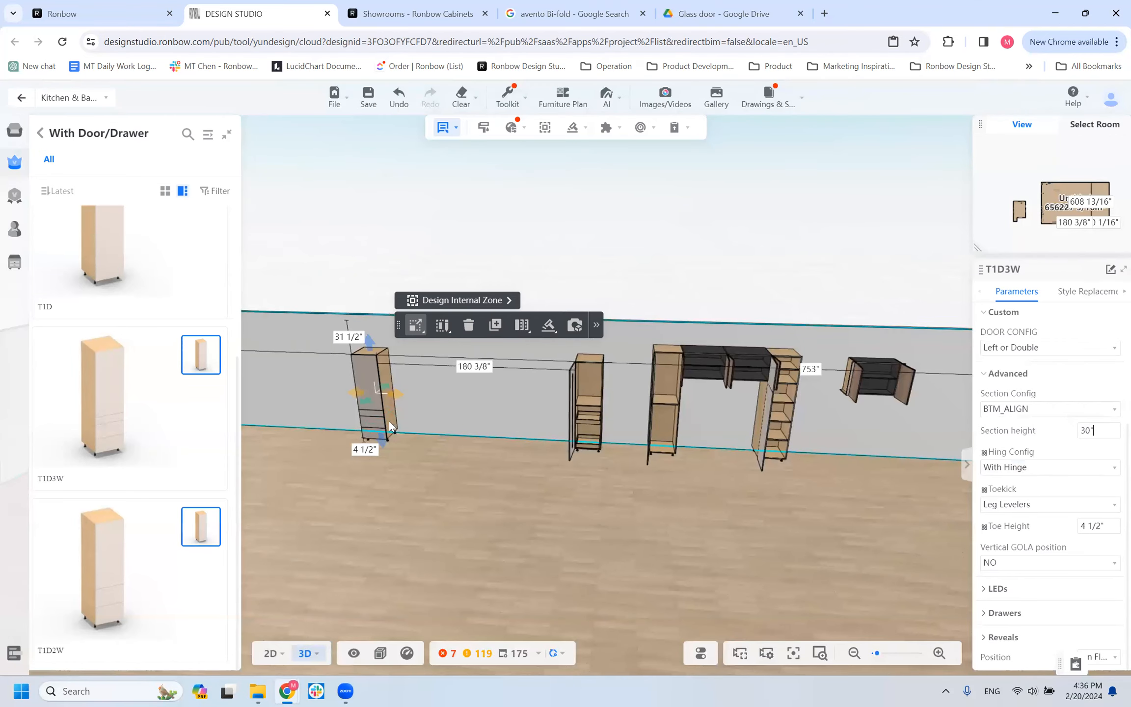
Set the T1D3W cabinet's drawer front configuration to EQ_DIVIDE and inspect its three drawer fronts.
{"action": "scroll", "coordinate": [442, 537], "scroll_direction": "up", "scroll_amount": 5}
{"action": "right_click_drag", "start_coordinate": [565, 542], "coordinate": [766, 530]}
{"action": "scroll", "coordinate": [537, 528], "scroll_direction": "down", "scroll_amount": 2}
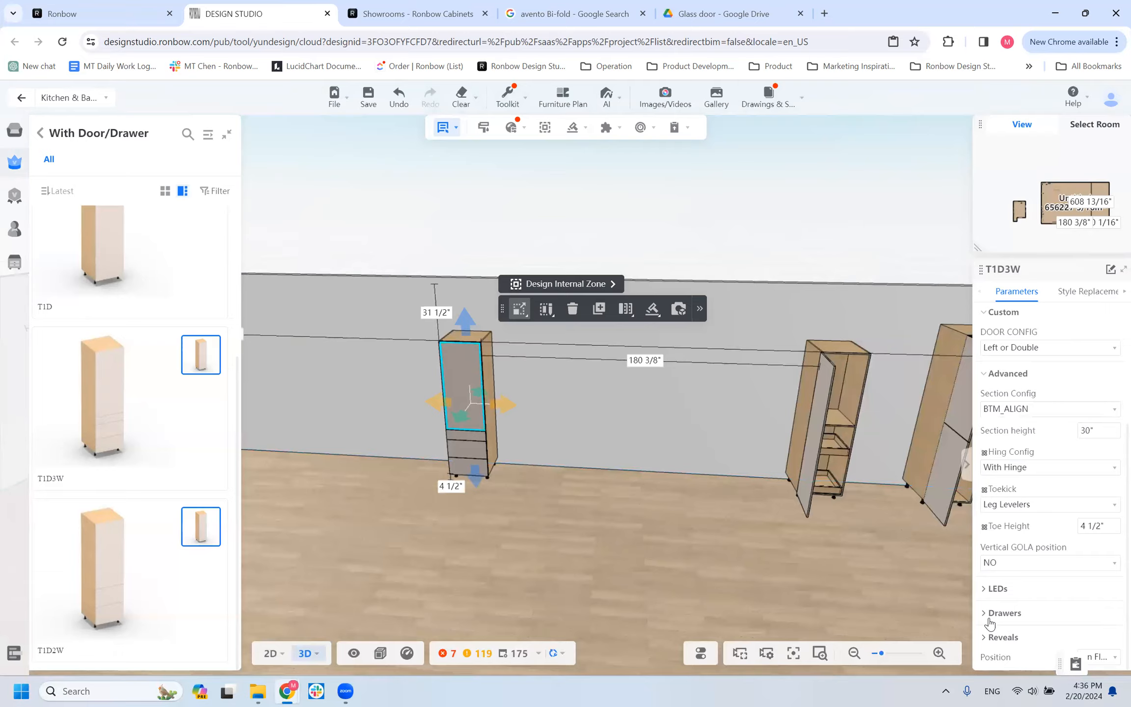
{"action": "left_click", "coordinate": [465, 438]}
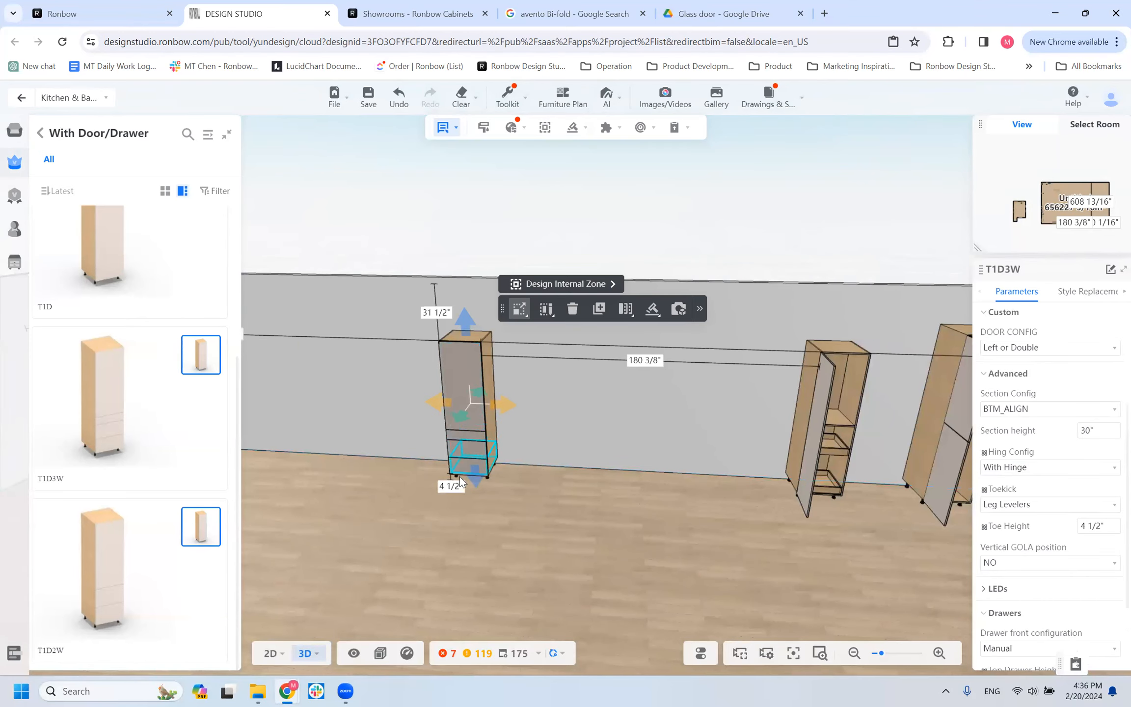
{"action": "scroll", "coordinate": [1067, 608], "scroll_direction": "down", "scroll_amount": 2}
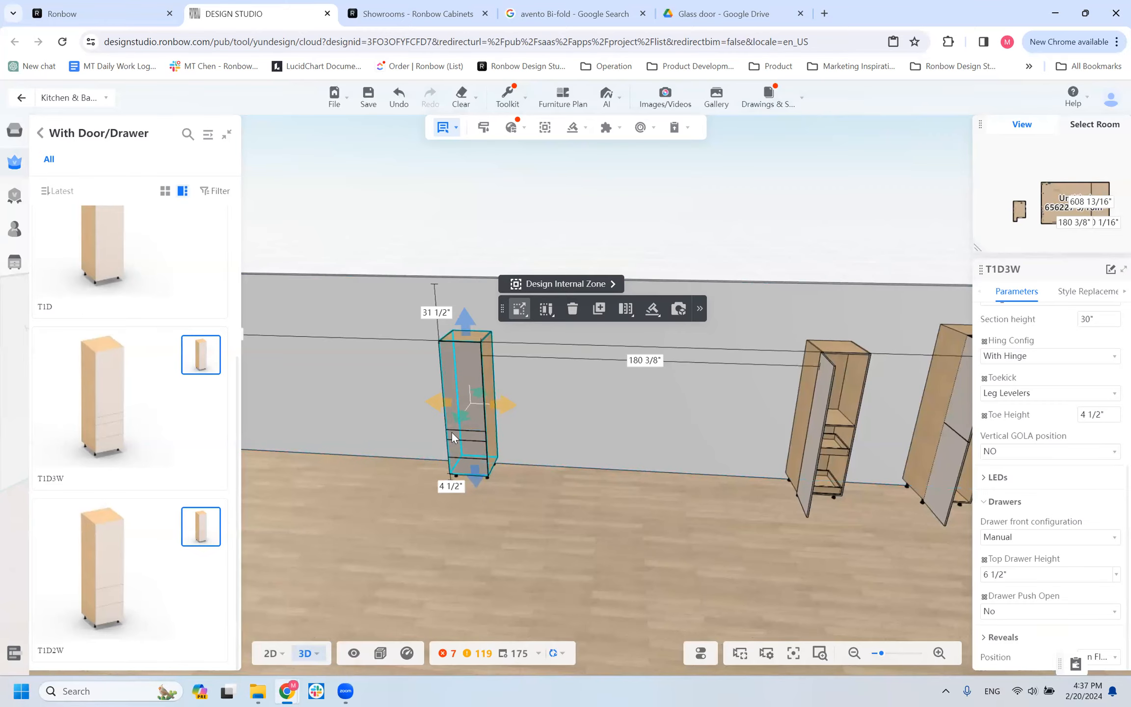
{"action": "left_click", "coordinate": [1007, 540]}
{"action": "left_click", "coordinate": [1011, 555]}
{"action": "left_click", "coordinate": [1003, 540]}
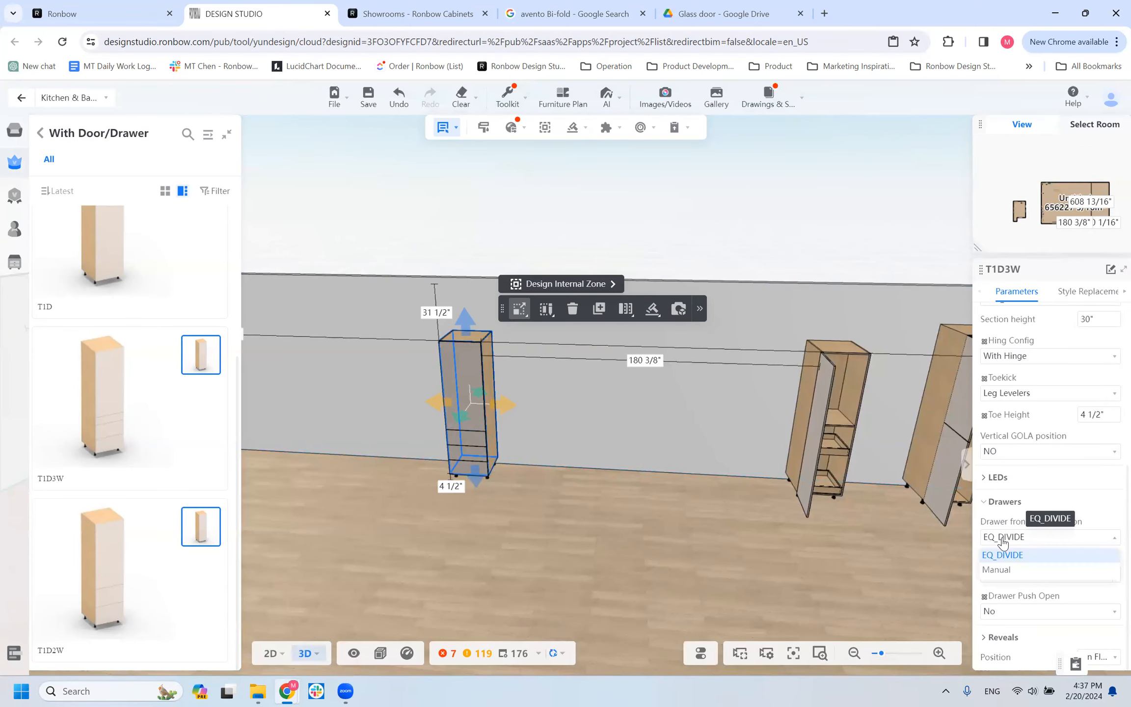
{"action": "scroll", "coordinate": [535, 511], "scroll_direction": "up", "scroll_amount": 3}
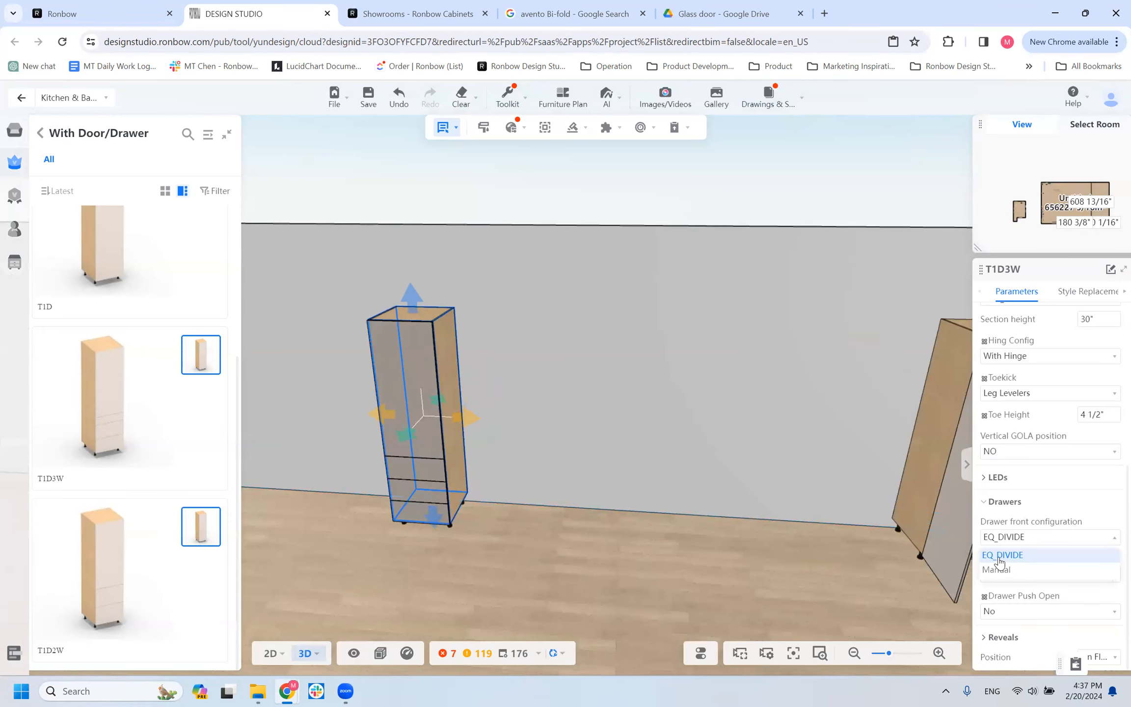
{"action": "left_click_drag", "start_coordinate": [402, 565], "coordinate": [410, 538]}
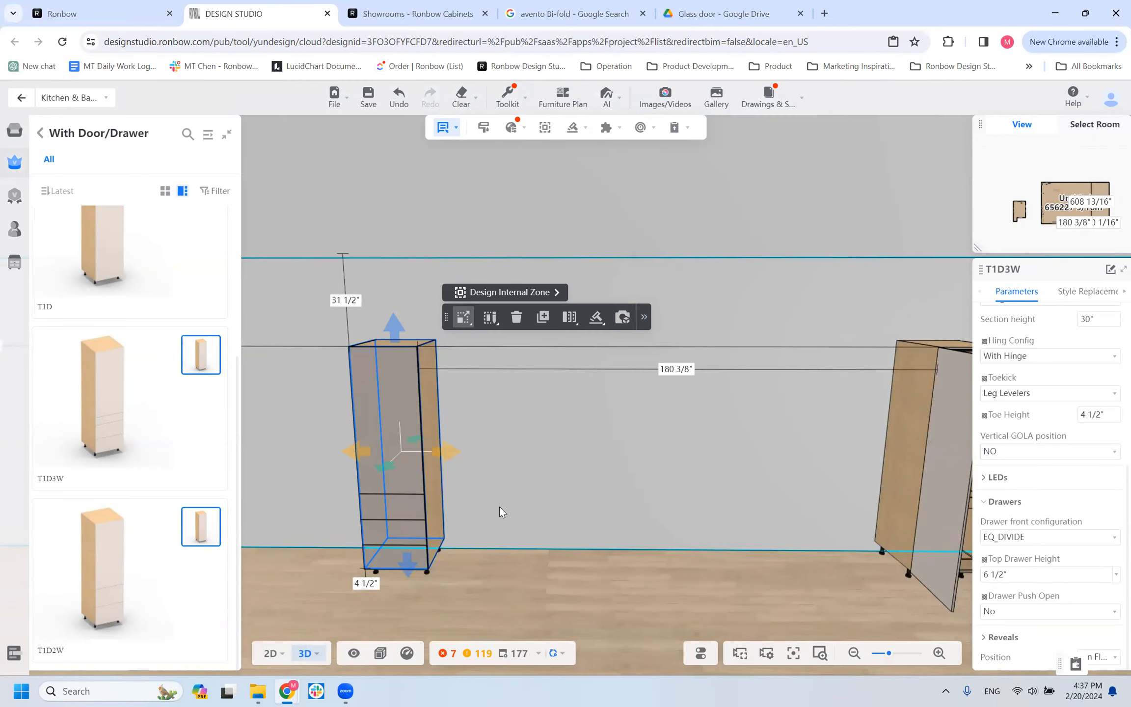
{"action": "scroll", "coordinate": [499, 506], "scroll_direction": "down", "scroll_amount": 3}
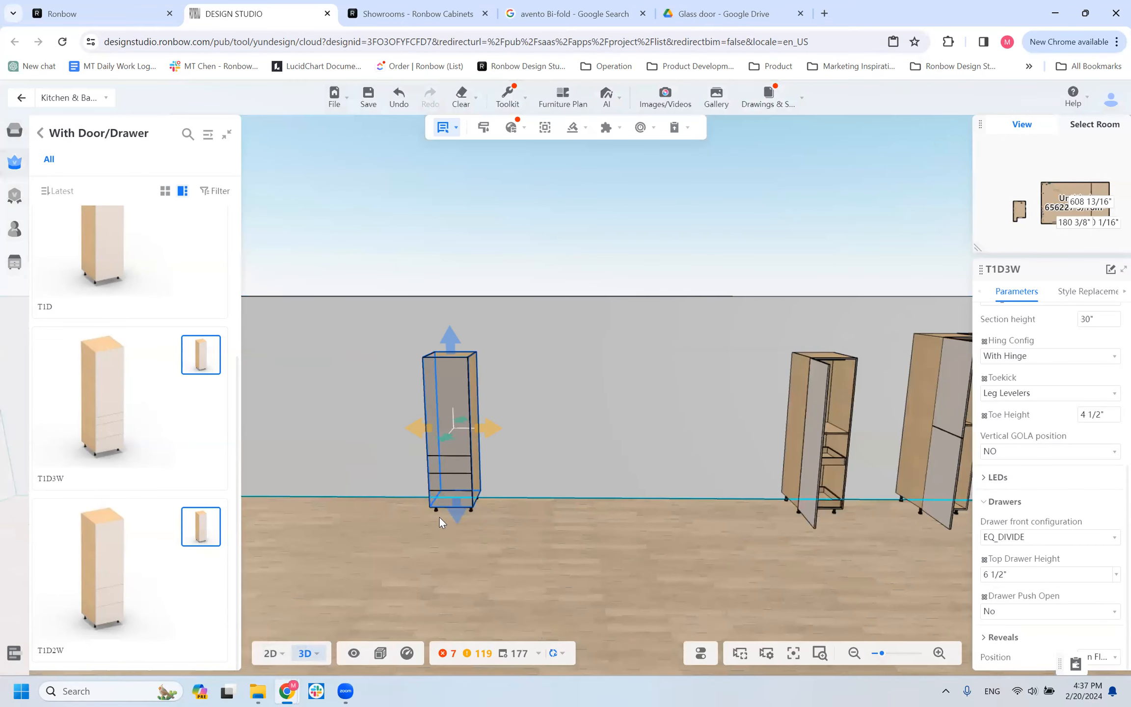
Place a T1D_ACCESSORY tall cabinet from the For Accessory products against the wall, about 33 inches from the T1D3W cabinet.
{"action": "left_click", "coordinate": [40, 133]}
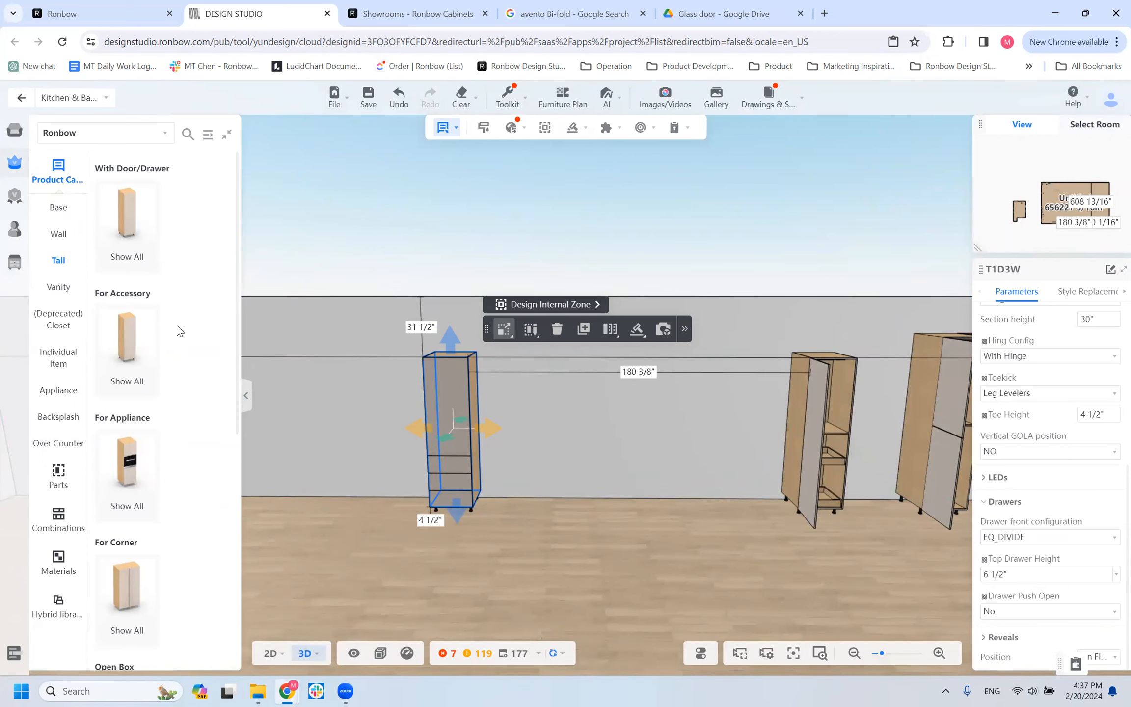
{"action": "left_click", "coordinate": [142, 351]}
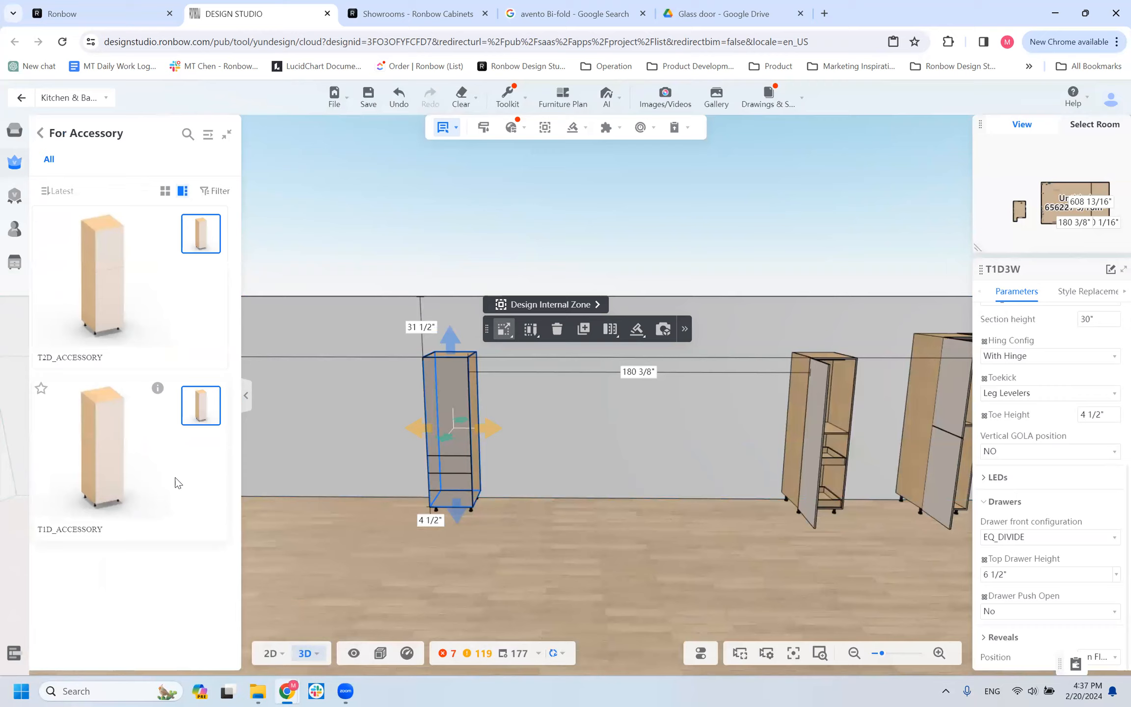
{"action": "left_click_drag", "start_coordinate": [250, 500], "coordinate": [489, 565]}
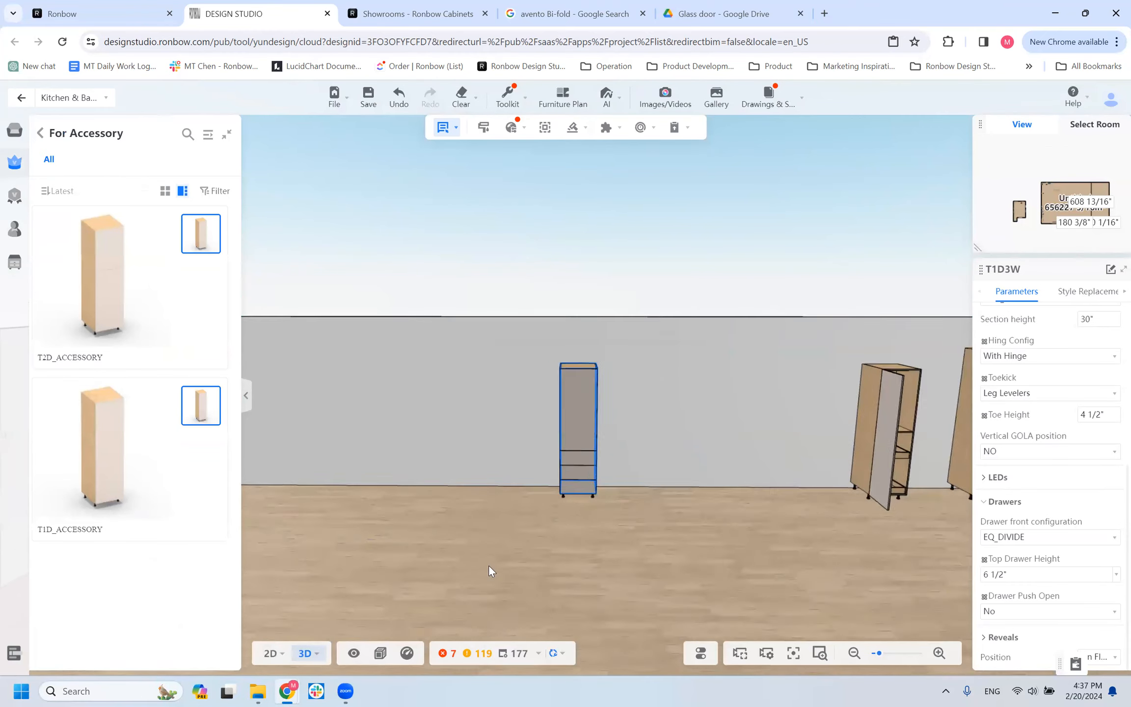
{"action": "left_click", "coordinate": [351, 436]}
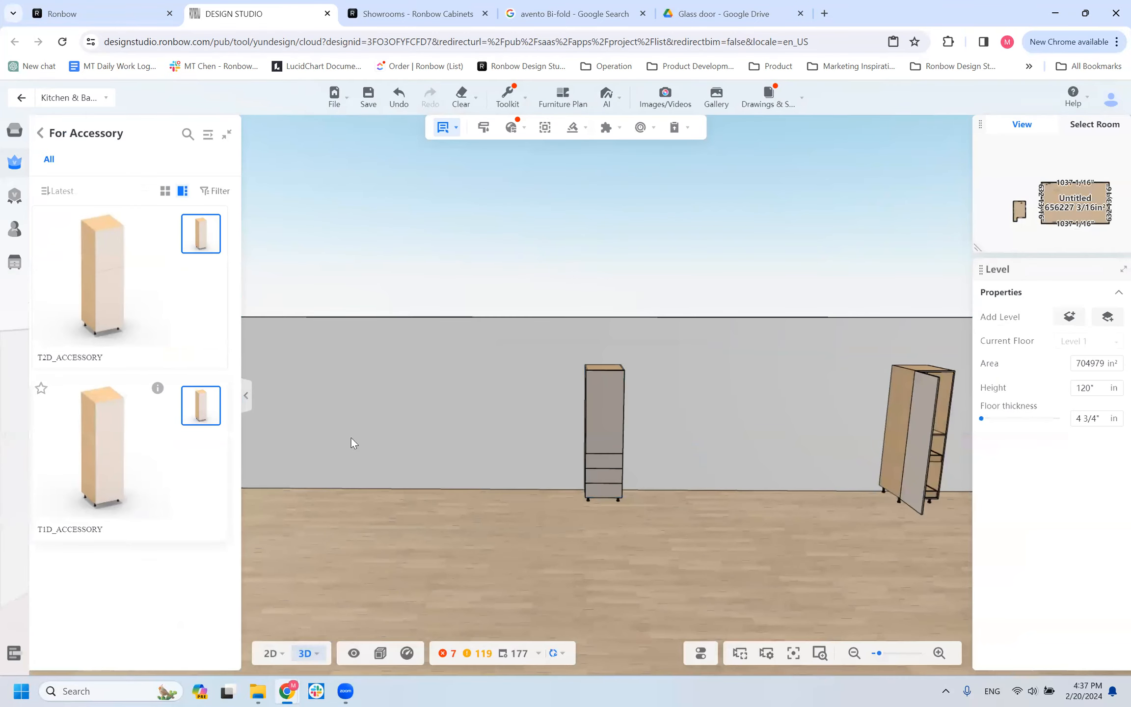
{"action": "left_click", "coordinate": [518, 399]}
{"action": "left_click_drag", "start_coordinate": [279, 582], "coordinate": [345, 561]}
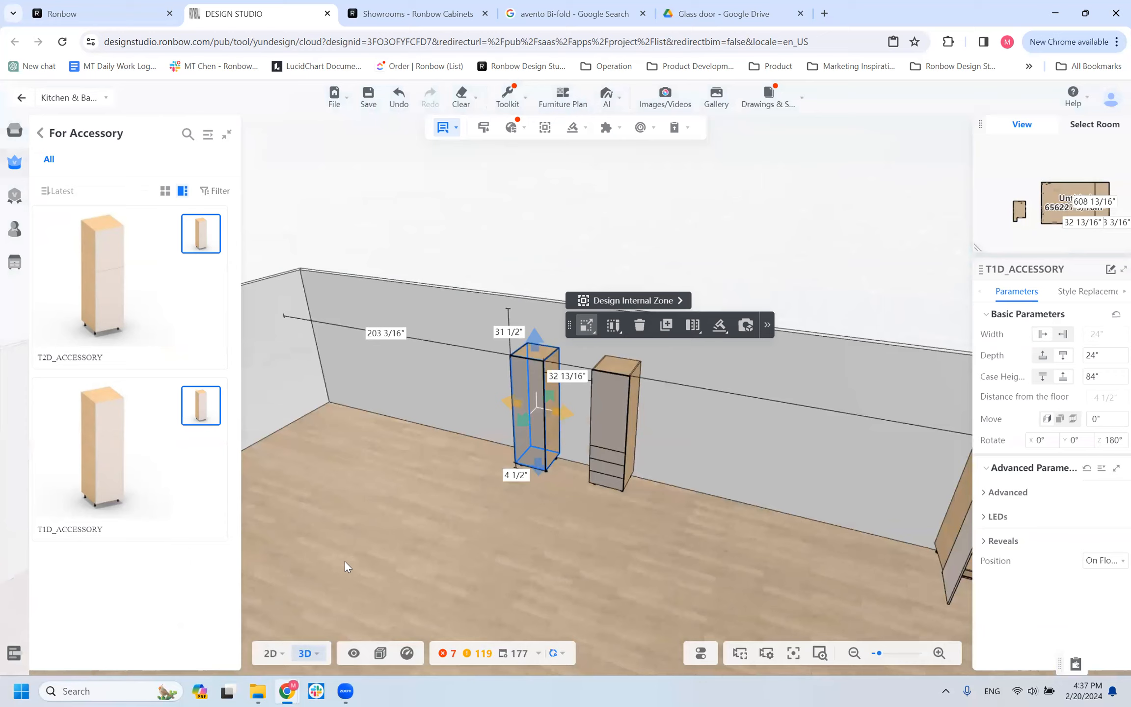
Open the cabinet doors and pullouts and bring up the replacement options for the T1D_ACCESSORY cabinet's Accessory.
{"action": "key", "text": "o"}
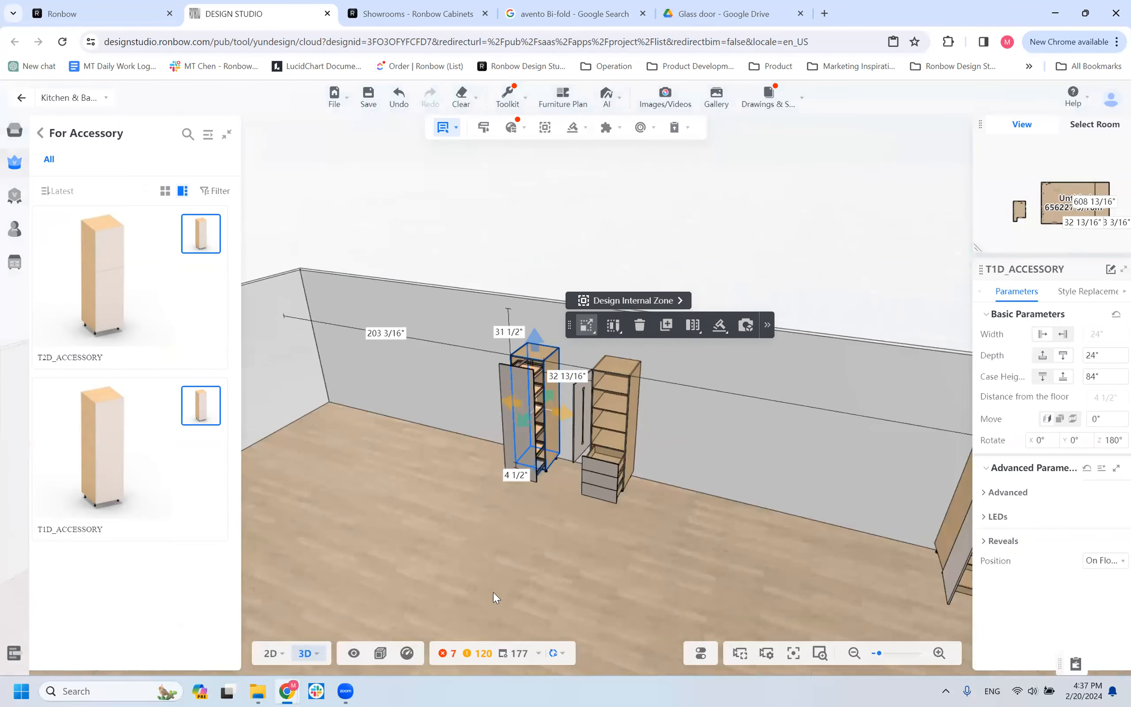
{"action": "scroll", "coordinate": [581, 485], "scroll_direction": "up", "scroll_amount": 3}
{"action": "scroll", "coordinate": [494, 533], "scroll_direction": "up", "scroll_amount": 5}
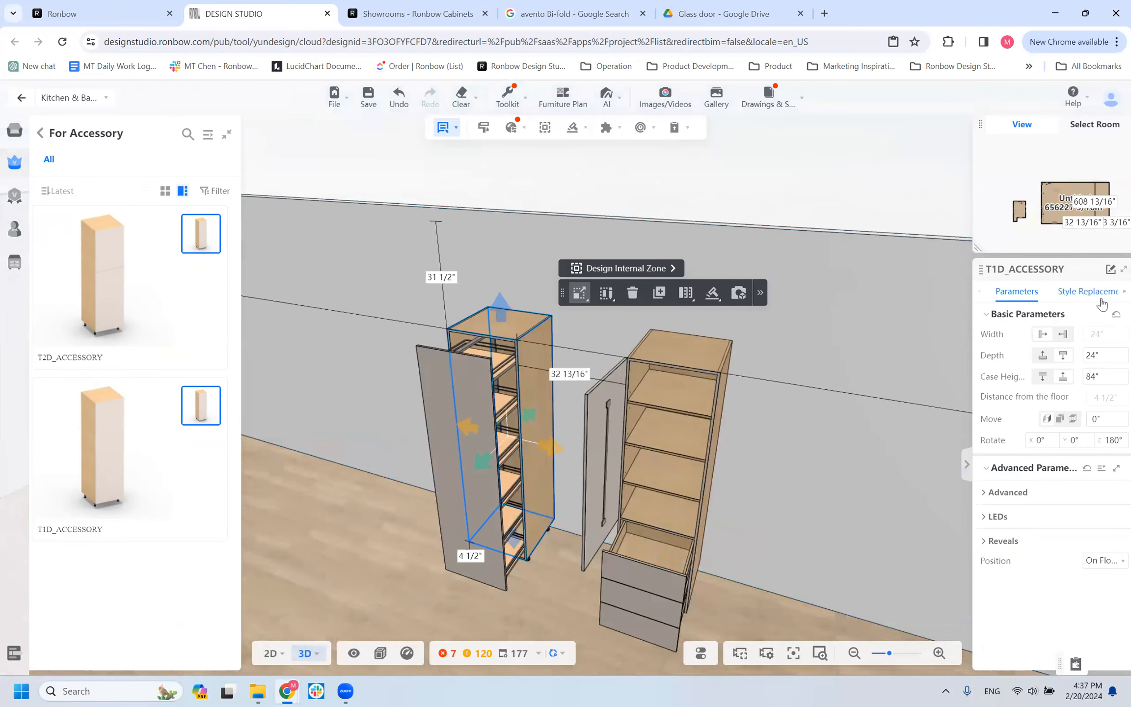
{"action": "left_click", "coordinate": [1079, 293]}
{"action": "left_click", "coordinate": [997, 467]}
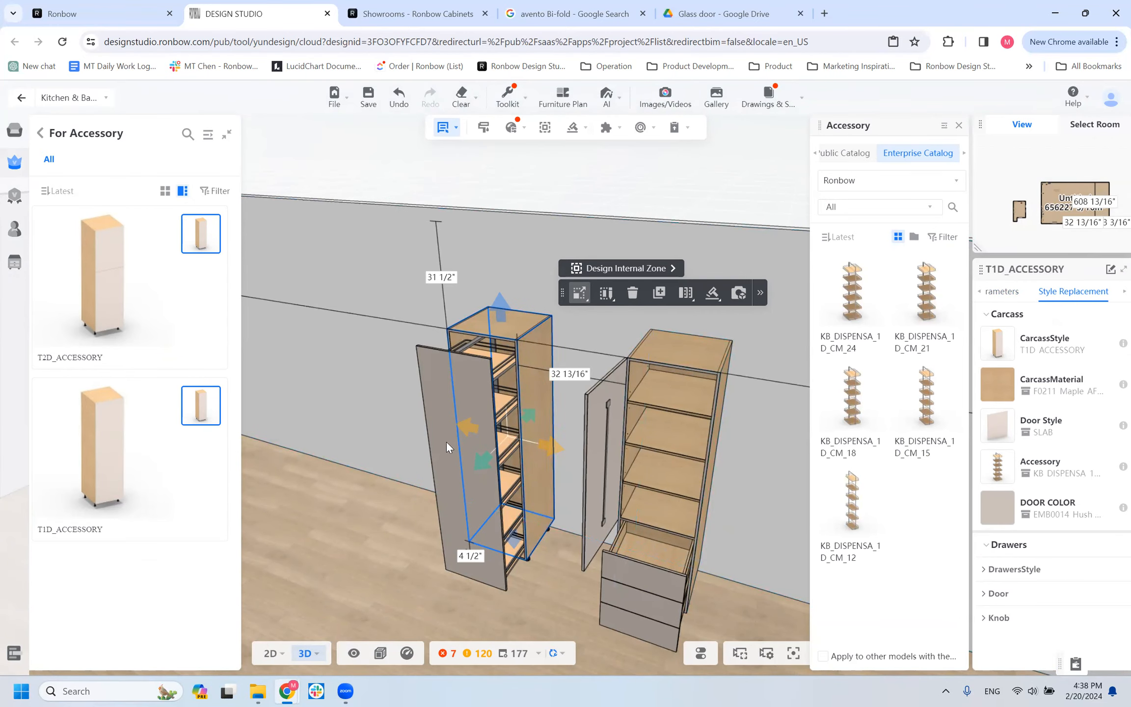
Inspect the T1D_ACCESSORY cabinet's extended pullout from both sides and from above, and check the cabinet's basic parameters.
{"action": "scroll", "coordinate": [489, 376], "scroll_direction": "up", "scroll_amount": 4}
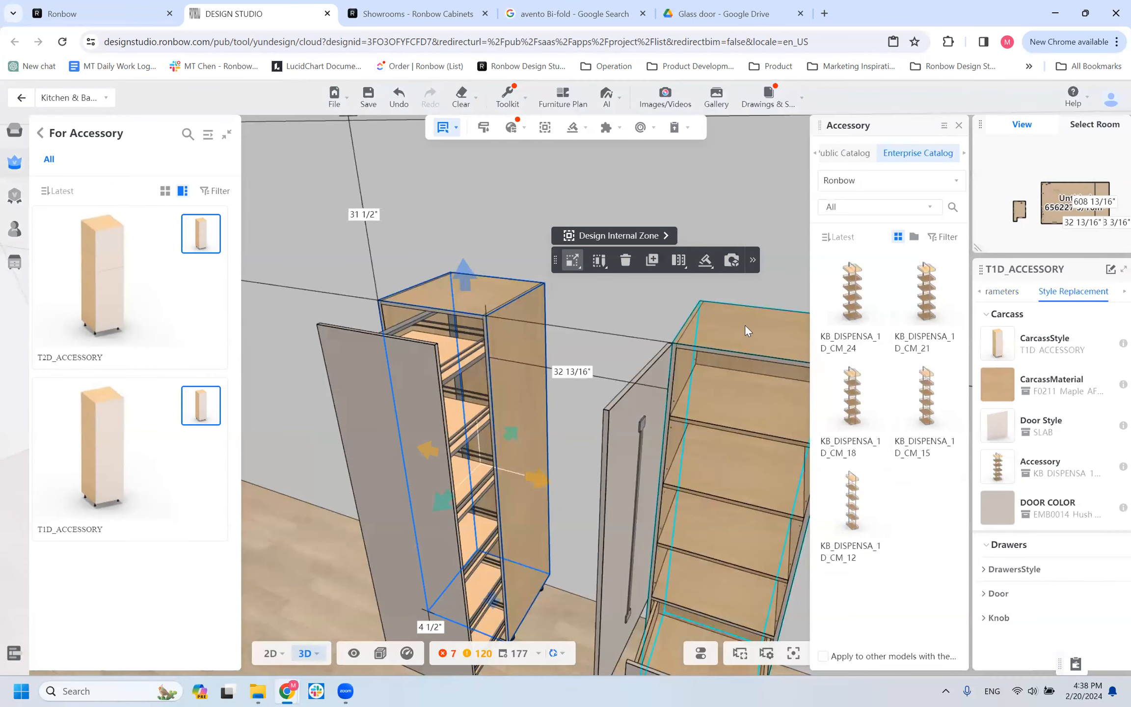
{"action": "scroll", "coordinate": [442, 392], "scroll_direction": "down", "scroll_amount": 4}
{"action": "left_click_drag", "start_coordinate": [528, 533], "coordinate": [598, 584]}
{"action": "scroll", "coordinate": [562, 560], "scroll_direction": "down", "scroll_amount": 3}
{"action": "scroll", "coordinate": [528, 576], "scroll_direction": "up", "scroll_amount": 5}
{"action": "left_click_drag", "start_coordinate": [523, 574], "coordinate": [491, 554]}
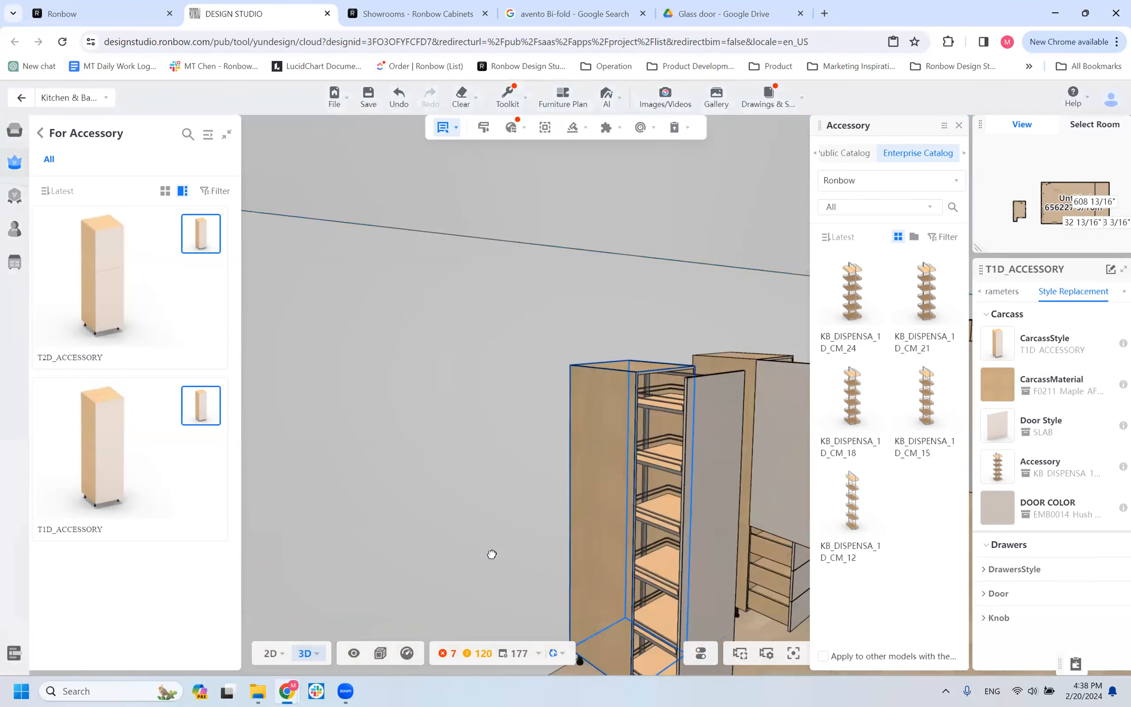
{"action": "scroll", "coordinate": [492, 554], "scroll_direction": "down", "scroll_amount": 5}
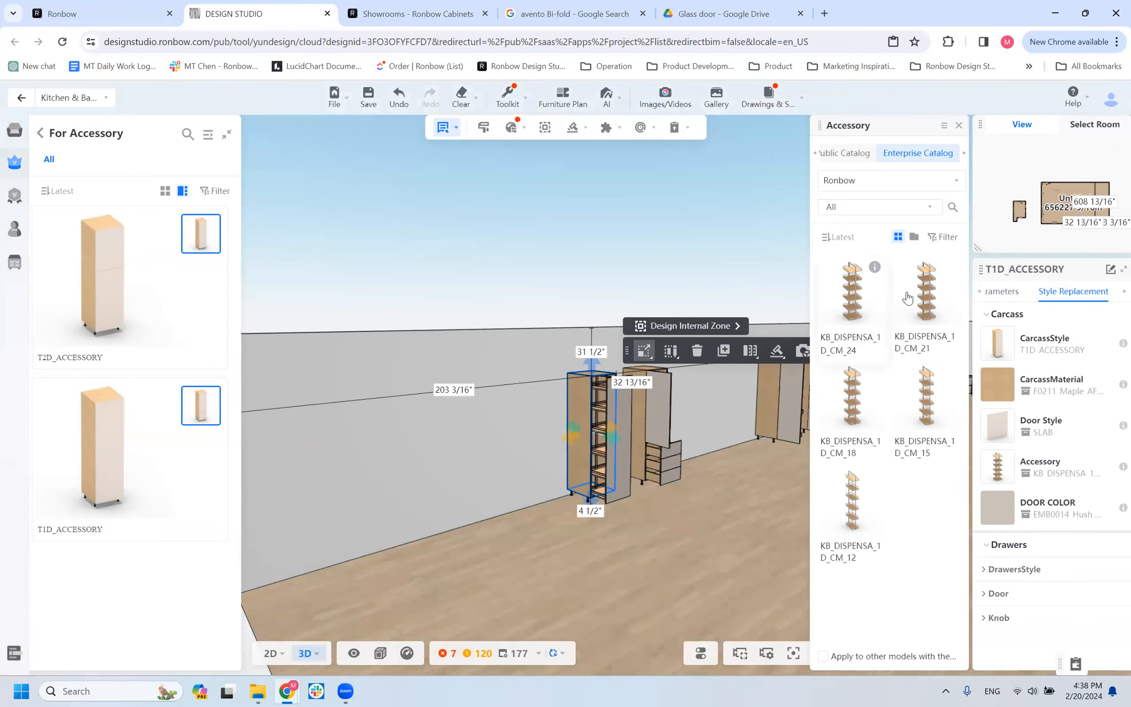
{"action": "left_click", "coordinate": [1002, 291]}
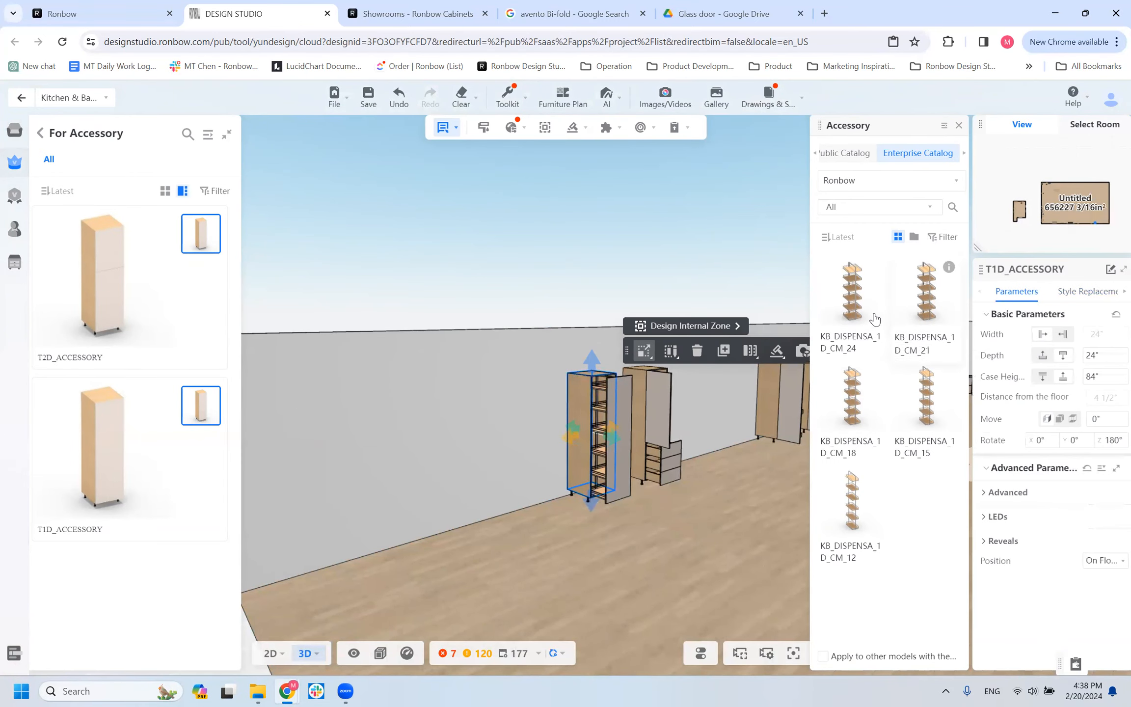
{"action": "left_click_drag", "start_coordinate": [594, 528], "coordinate": [618, 391]}
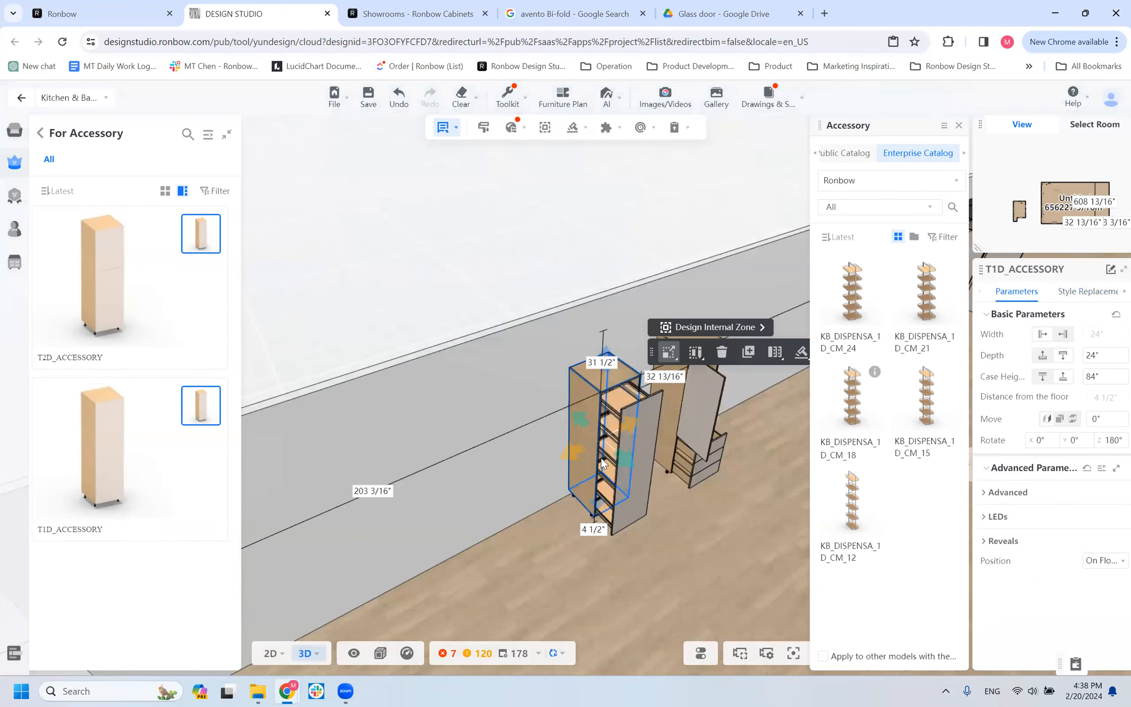
Try the KB_DISPENSA_1D_CM_21 and KB_DISPENSA_1D_CM_18 pullouts in the T1D_ACCESSORY cabinet.
{"action": "left_click", "coordinate": [938, 294]}
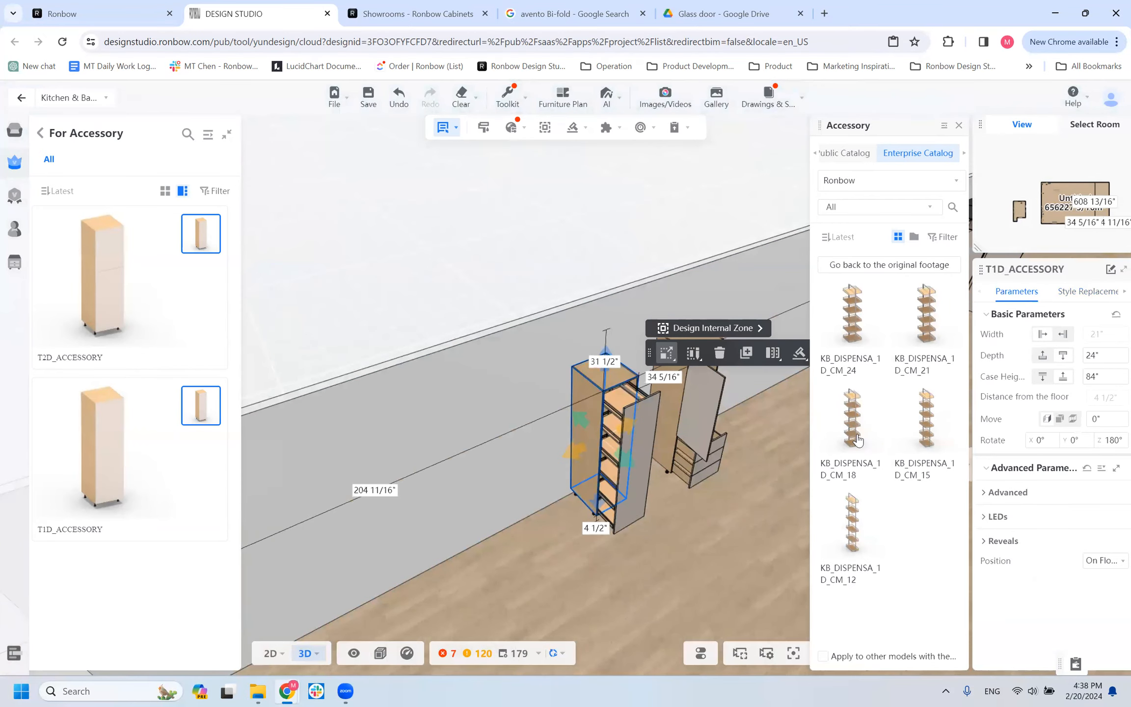
{"action": "scroll", "coordinate": [857, 438], "scroll_direction": "down", "scroll_amount": 1}
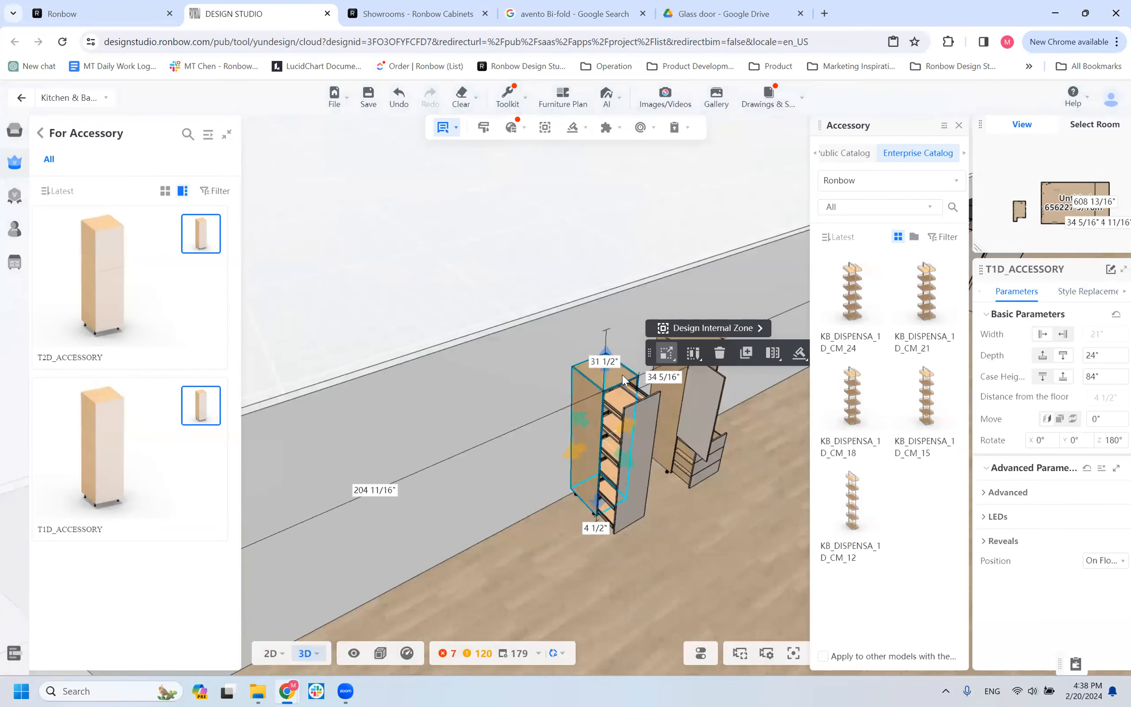
{"action": "left_click", "coordinate": [839, 433]}
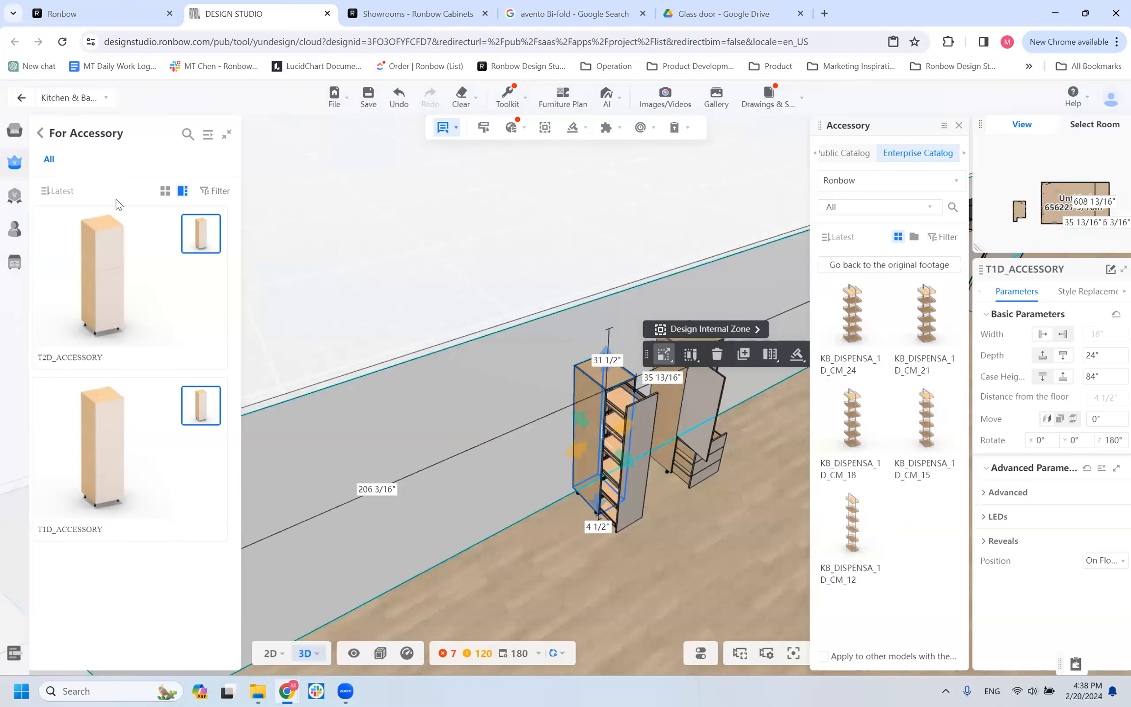
Browse the For Appliance models of the tall cabinet catalog, from TALLAPP_STACK through TALLAPP_1W.
{"action": "left_click", "coordinate": [41, 133]}
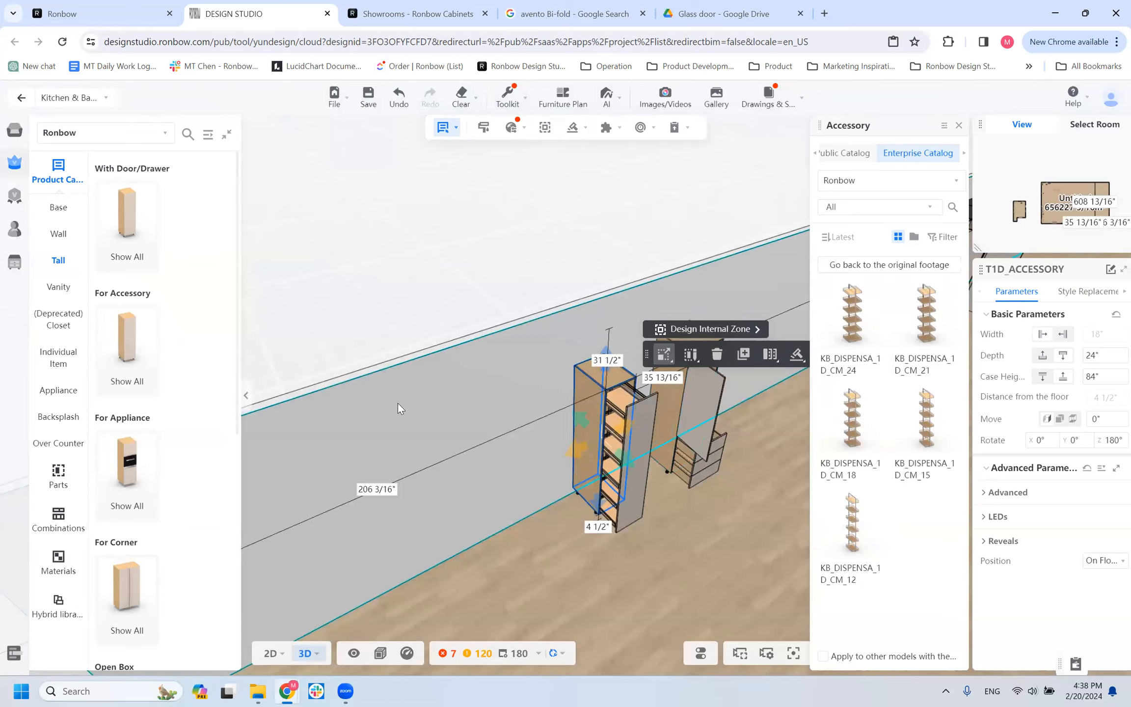
{"action": "mouse_move", "coordinate": [154, 494]}
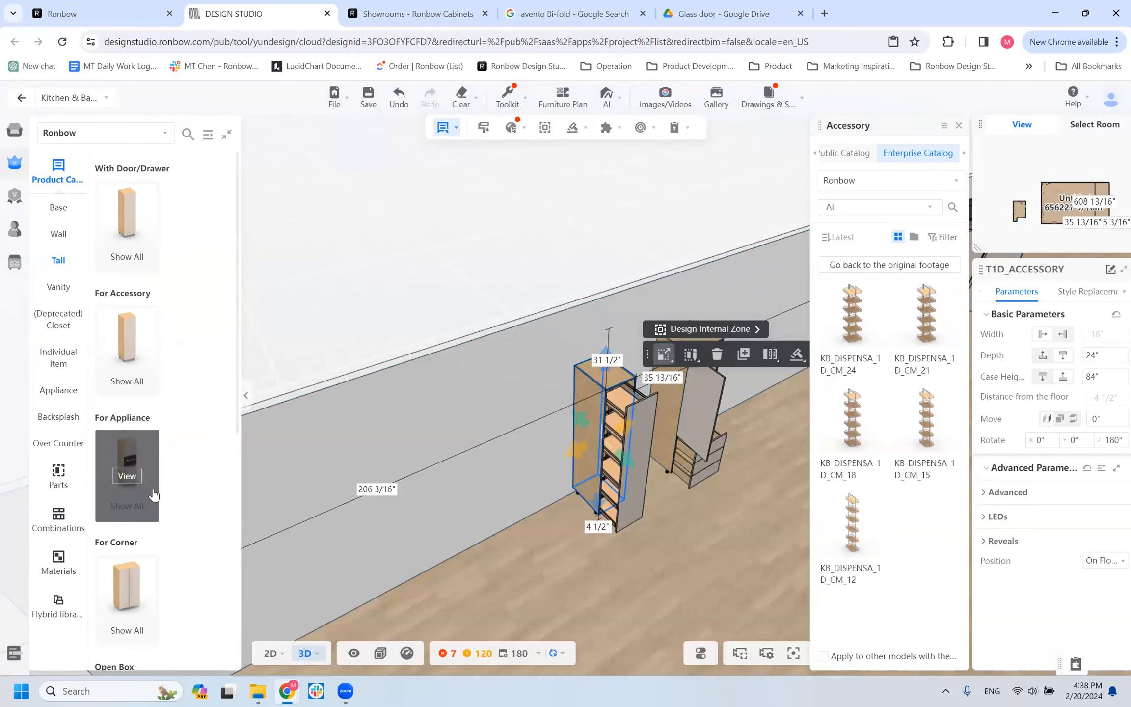
{"action": "scroll", "coordinate": [290, 475], "scroll_direction": "up", "scroll_amount": 1}
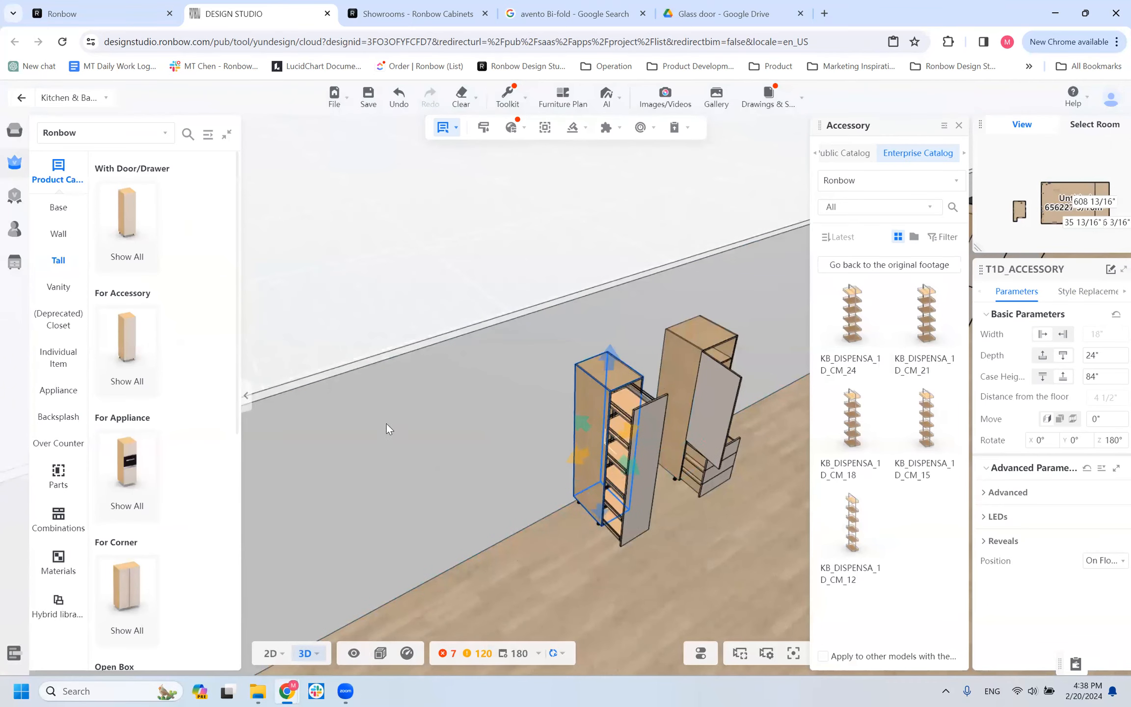
{"action": "left_click", "coordinate": [124, 482]}
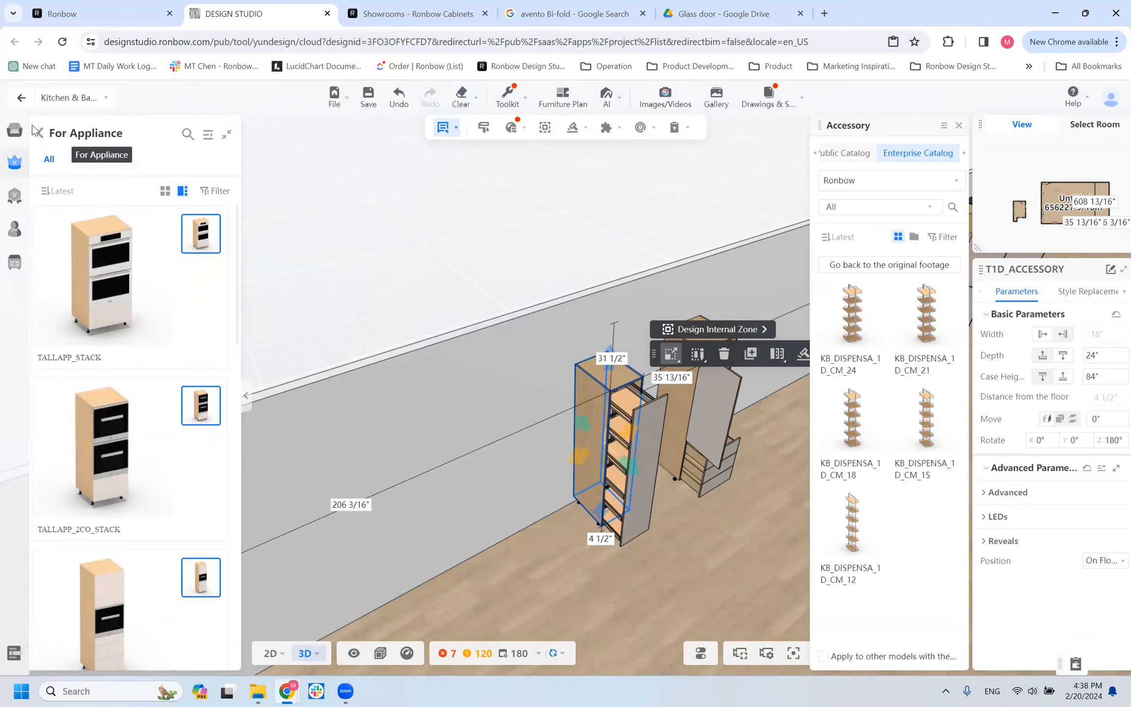
{"action": "scroll", "coordinate": [109, 394], "scroll_direction": "down", "scroll_amount": 2}
{"action": "scroll", "coordinate": [110, 394], "scroll_direction": "down", "scroll_amount": 5}
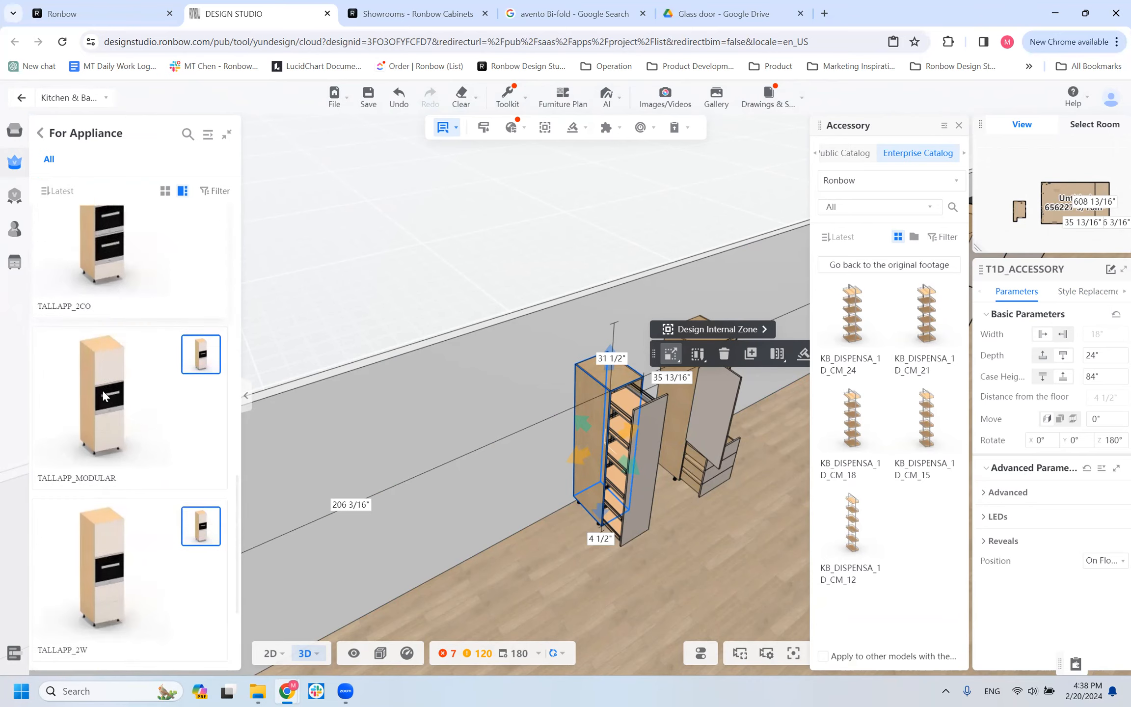
{"action": "scroll", "coordinate": [103, 391], "scroll_direction": "up", "scroll_amount": 6}
{"action": "scroll", "coordinate": [151, 325], "scroll_direction": "down", "scroll_amount": 12}
{"action": "scroll", "coordinate": [142, 337], "scroll_direction": "down", "scroll_amount": 5}
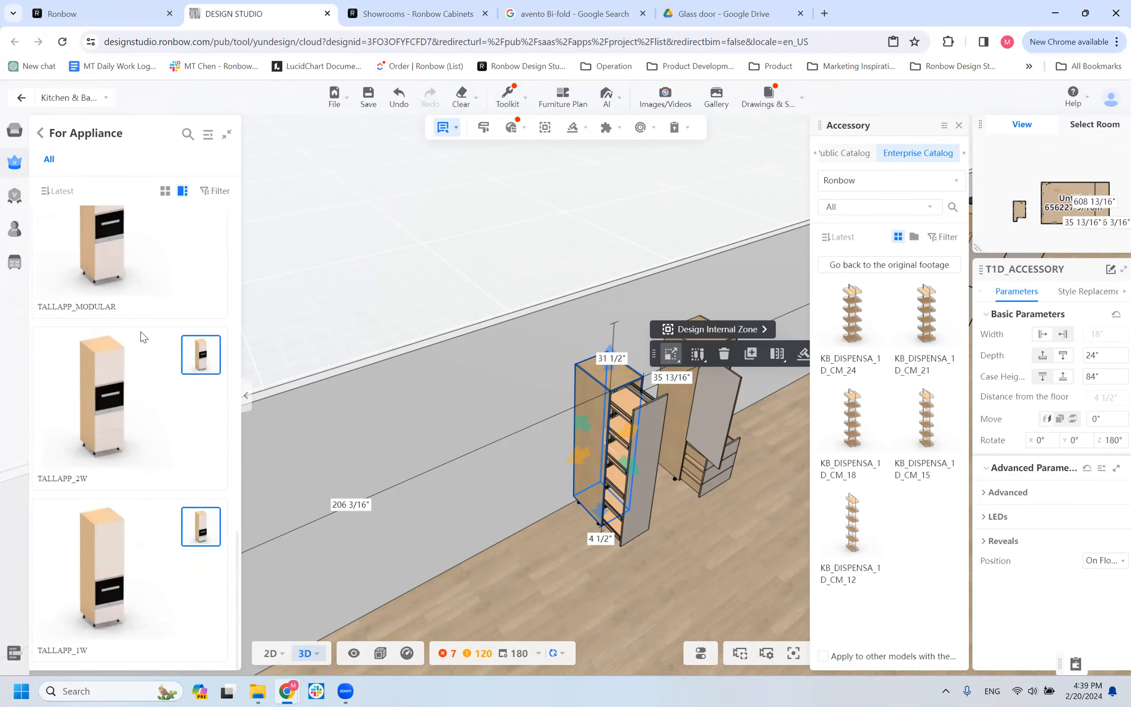
{"action": "scroll", "coordinate": [123, 395], "scroll_direction": "up", "scroll_amount": 10}
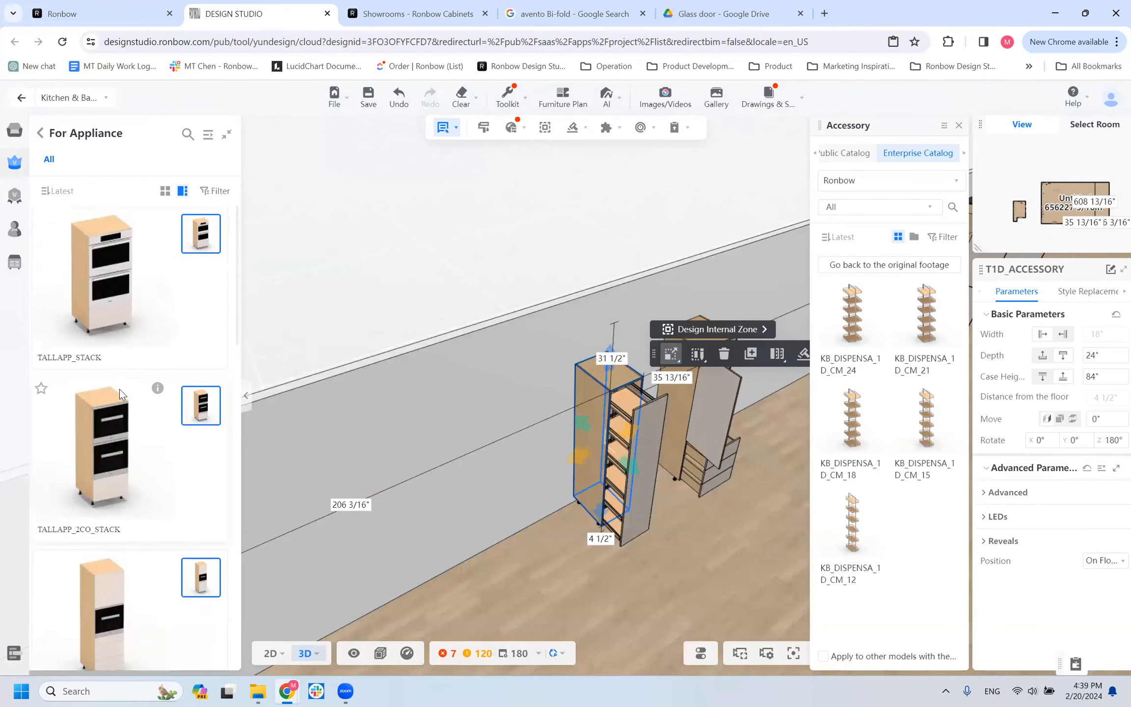
{"action": "scroll", "coordinate": [155, 388], "scroll_direction": "down", "scroll_amount": 10}
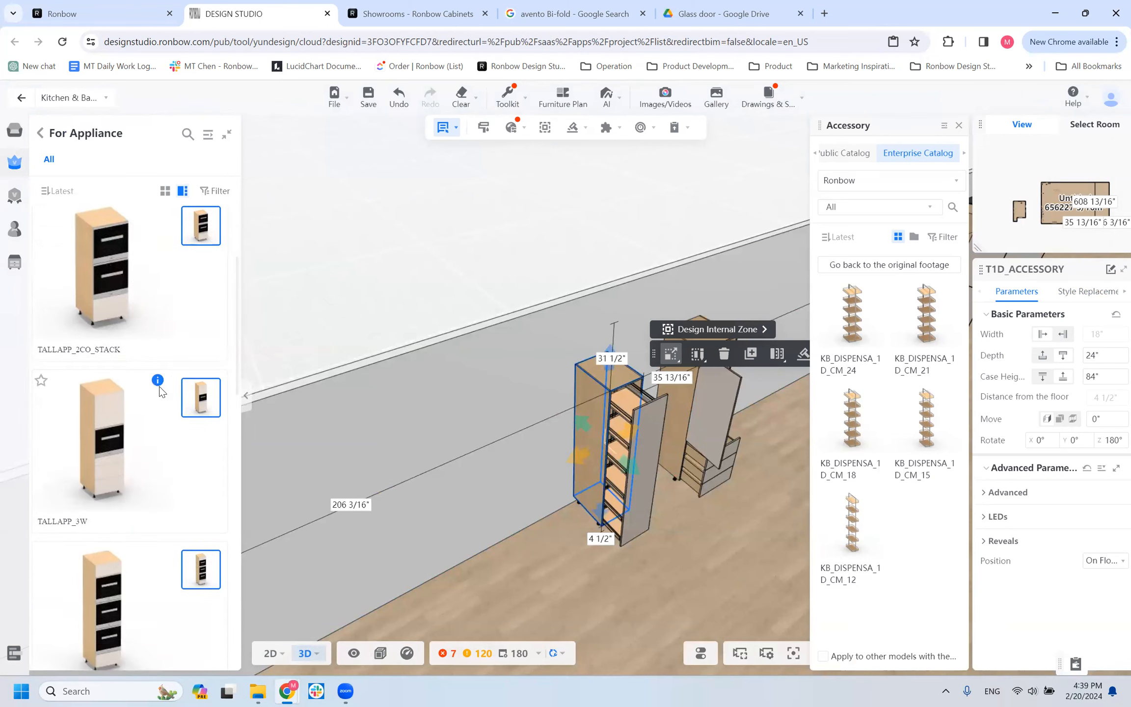
{"action": "scroll", "coordinate": [156, 392], "scroll_direction": "up", "scroll_amount": 5}
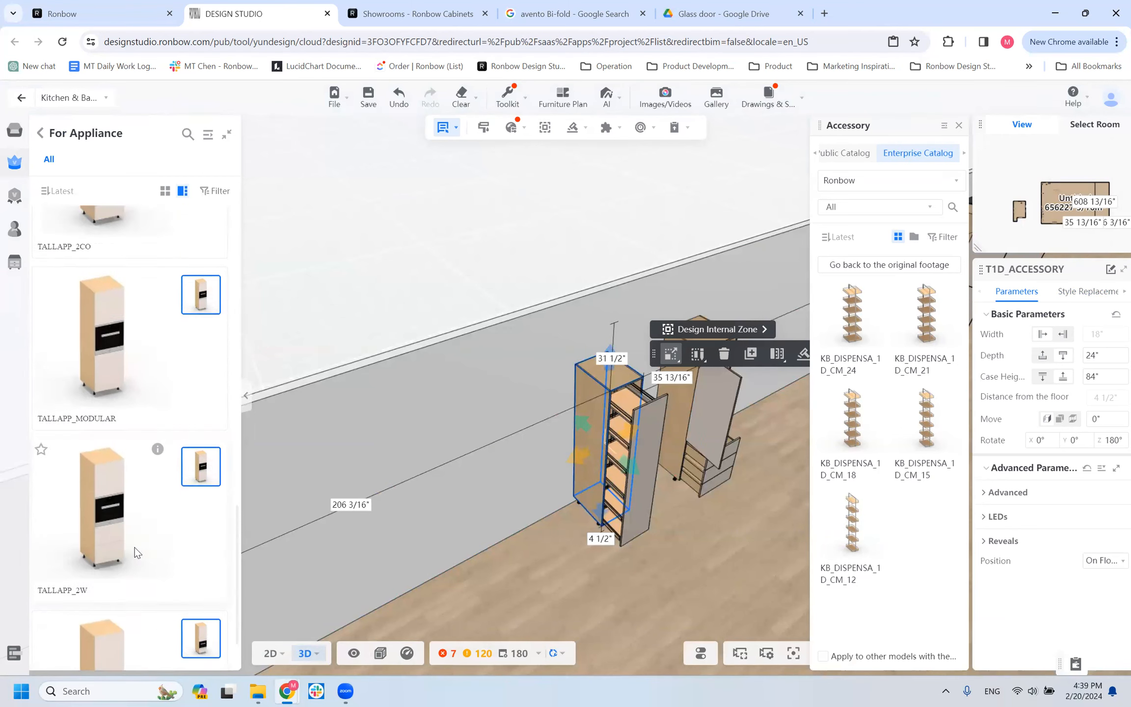
{"action": "scroll", "coordinate": [121, 515], "scroll_direction": "up", "scroll_amount": 4}
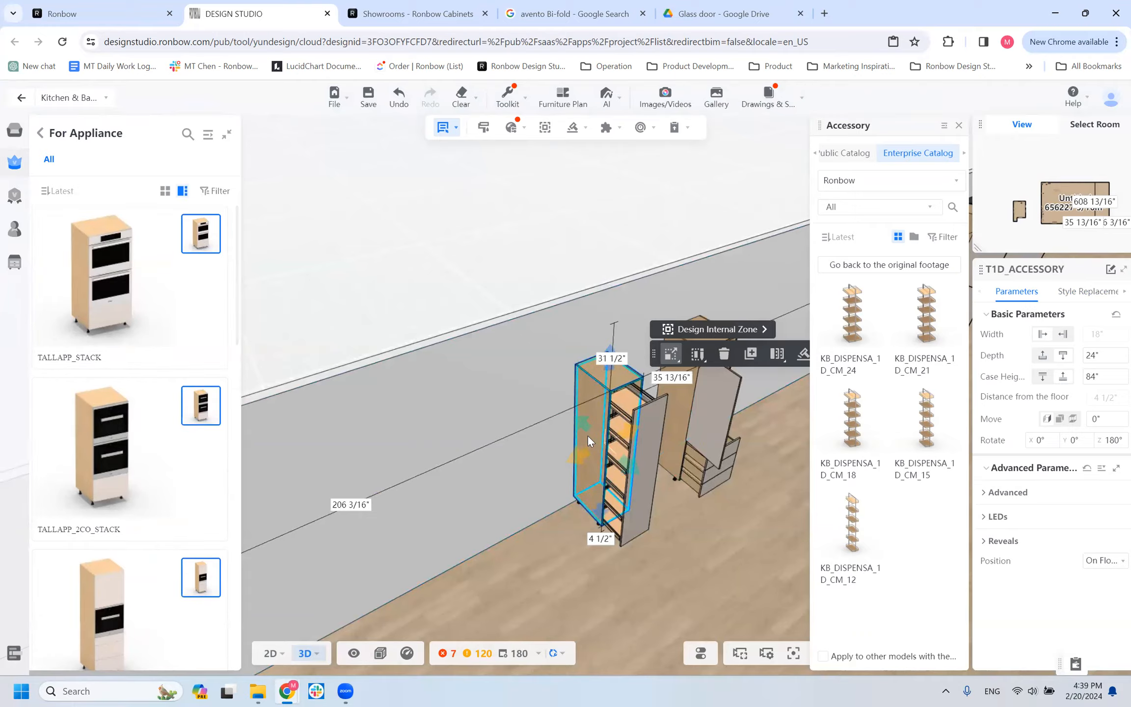
Delete the T1D_ACCESSORY cabinet and place a TALLAPP_STACK appliance cabinet against the wall, in the free space beside the T1D3W cabinet.
{"action": "left_click", "coordinate": [724, 354]}
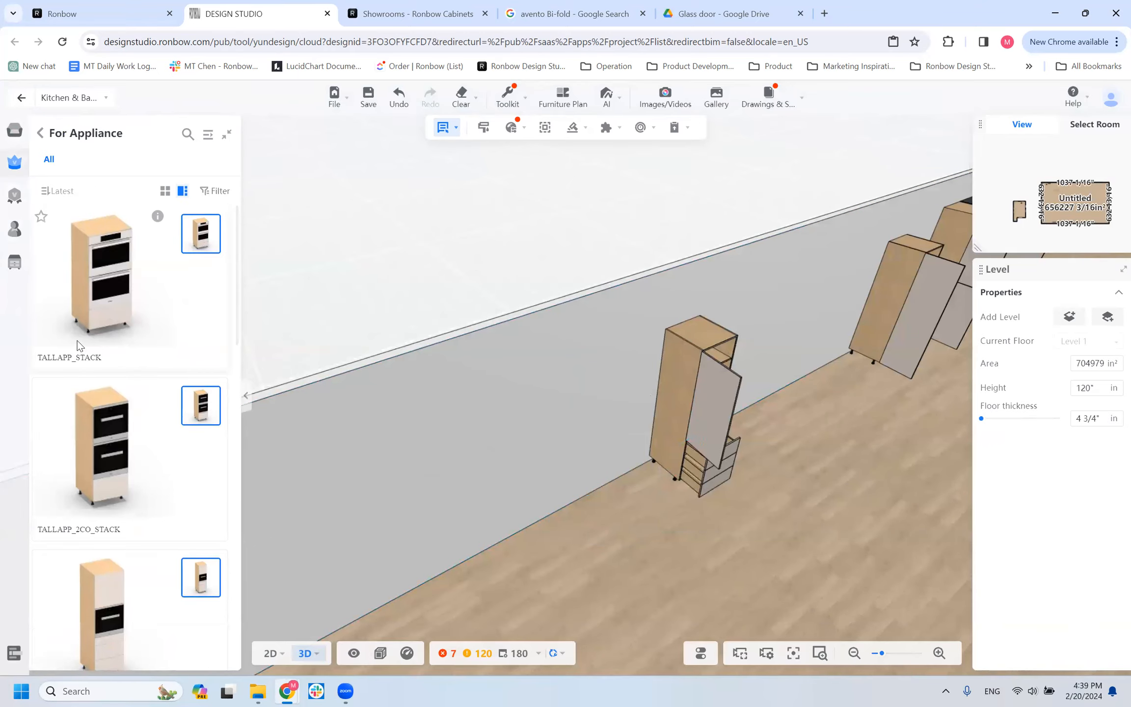
{"action": "left_click", "coordinate": [94, 299]}
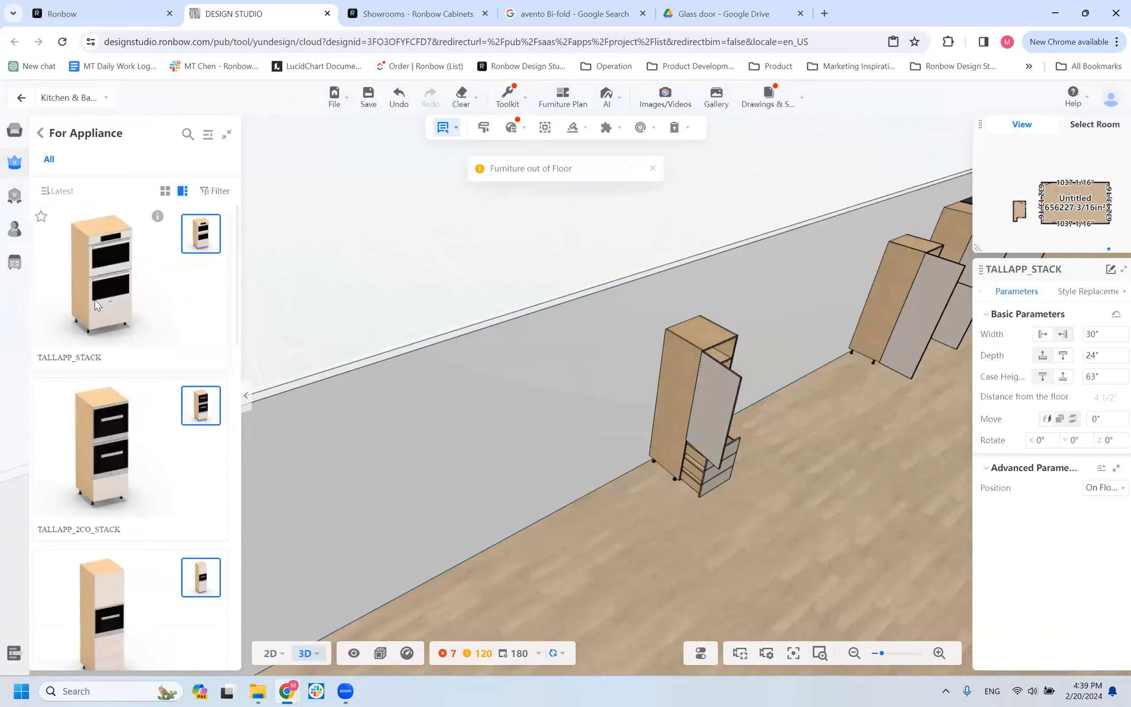
{"action": "left_click", "coordinate": [459, 476]}
Place a TALLAPP_2CO_STACK cabinet against the wall, about 9 inches from the TALLAPP_STACK cabinet on the side away from the T1D3W cabinet.
{"action": "left_click_drag", "start_coordinate": [371, 505], "coordinate": [357, 527]}
{"action": "scroll", "coordinate": [358, 527], "scroll_direction": "down", "scroll_amount": 3}
{"action": "right_click_drag", "start_coordinate": [357, 527], "coordinate": [510, 492]}
{"action": "scroll", "coordinate": [531, 491], "scroll_direction": "down", "scroll_amount": 1}
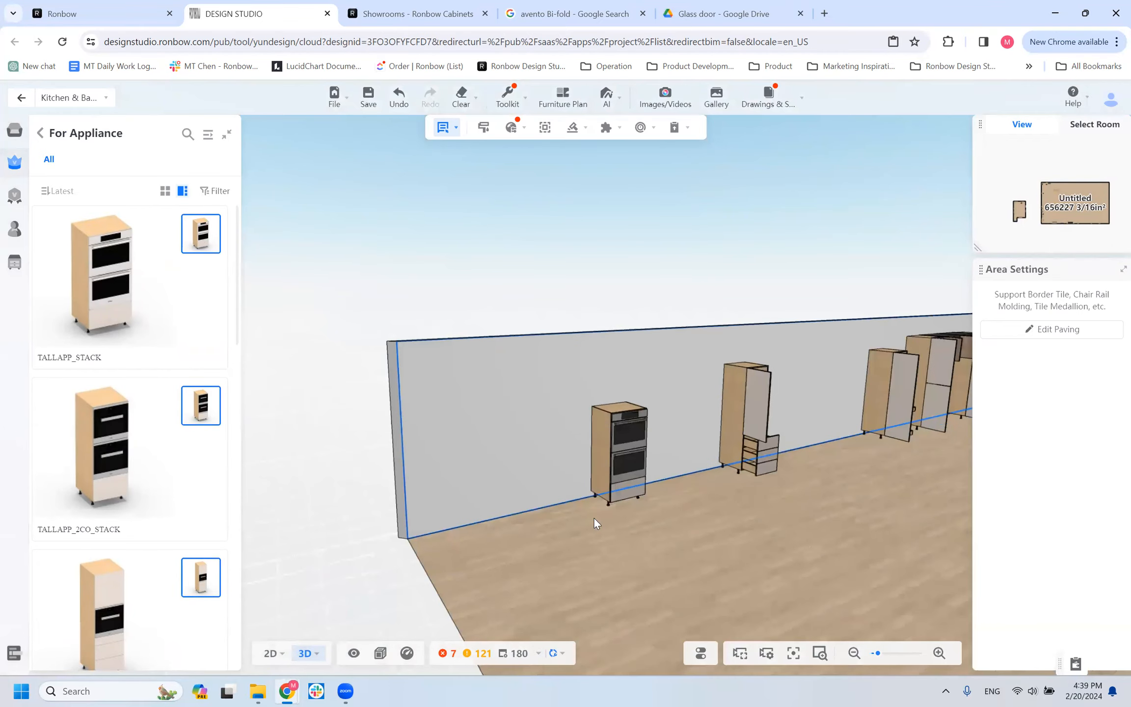
{"action": "left_click_drag", "start_coordinate": [438, 547], "coordinate": [487, 530]}
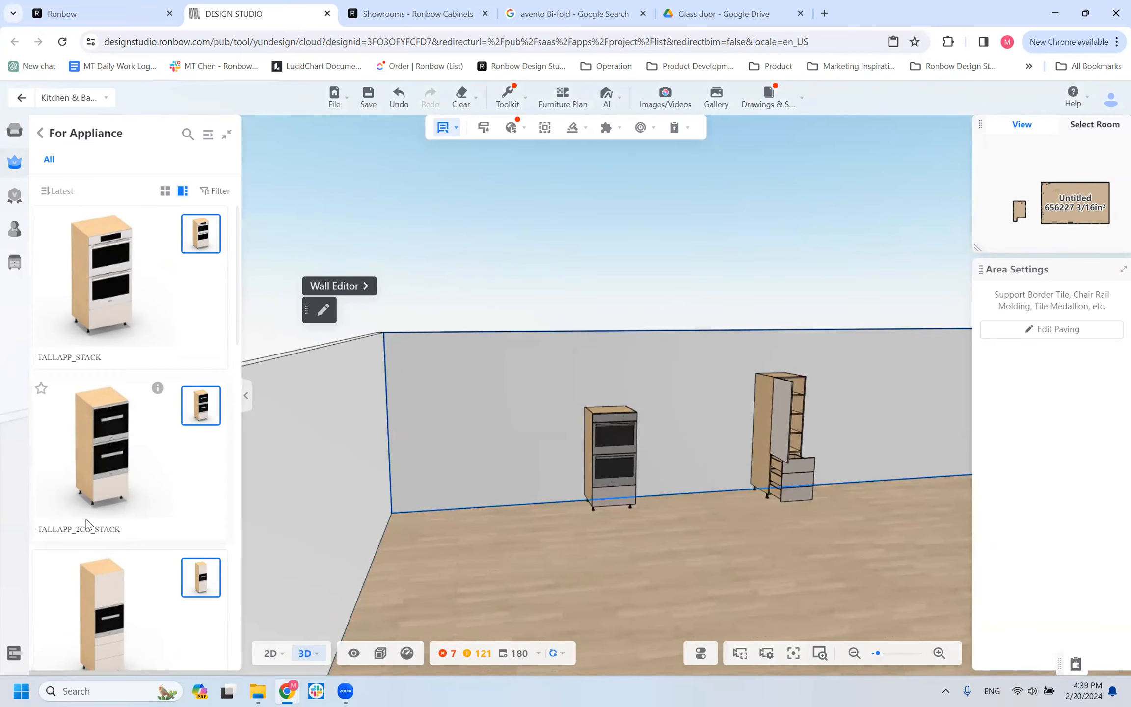
{"action": "left_click_drag", "start_coordinate": [462, 449], "coordinate": [501, 432]}
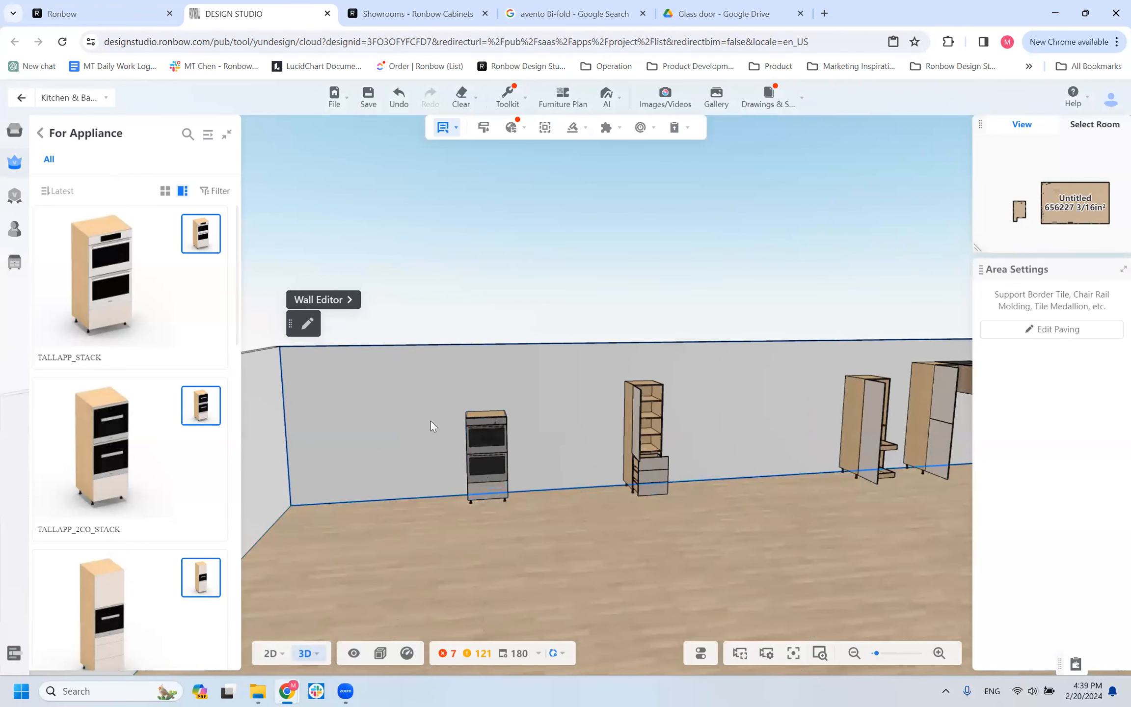
{"action": "left_click_drag", "start_coordinate": [382, 559], "coordinate": [411, 598]}
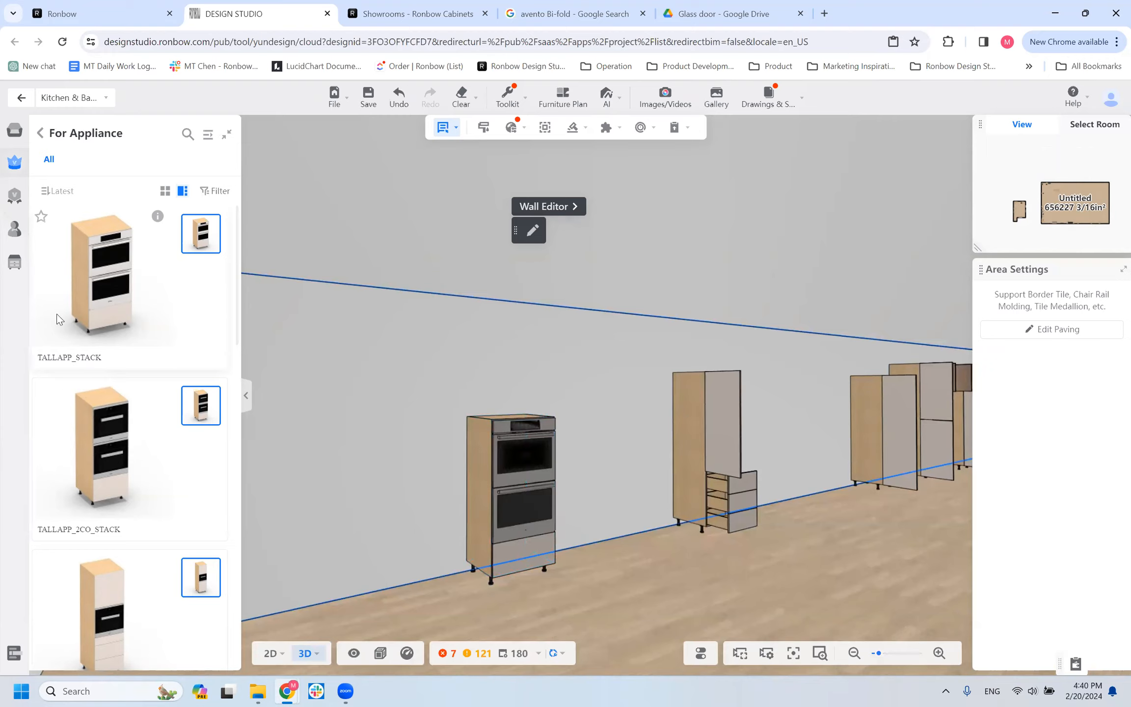
{"action": "left_click", "coordinate": [314, 481]}
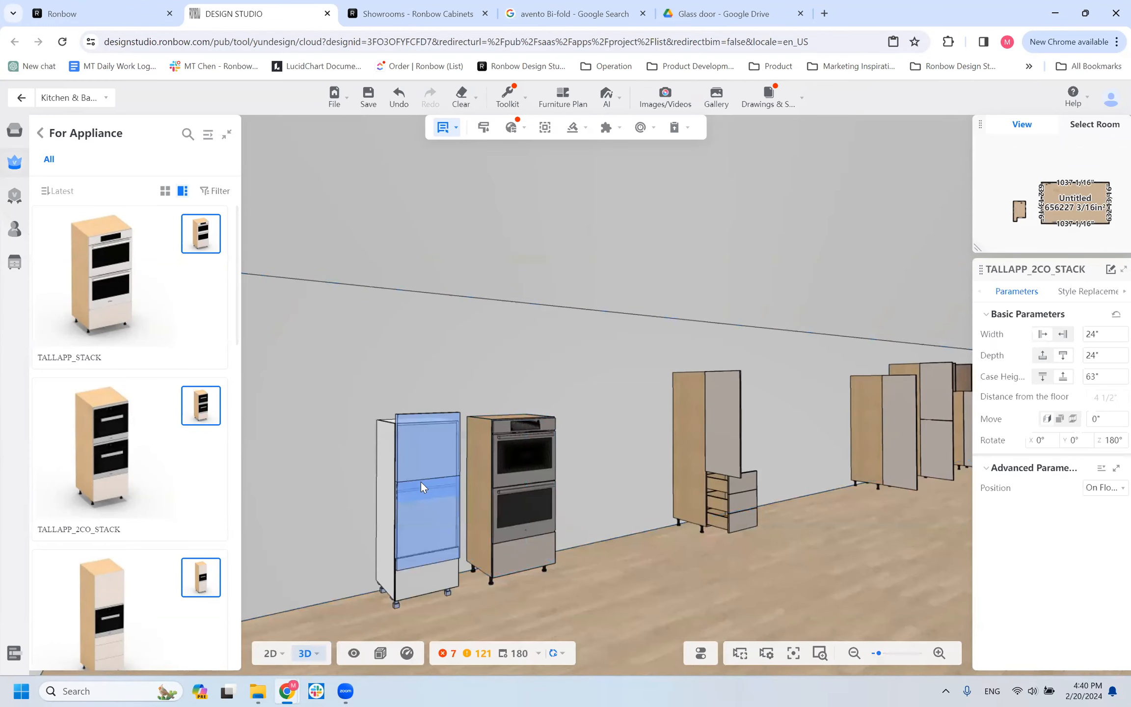
{"action": "left_click", "coordinate": [420, 479]}
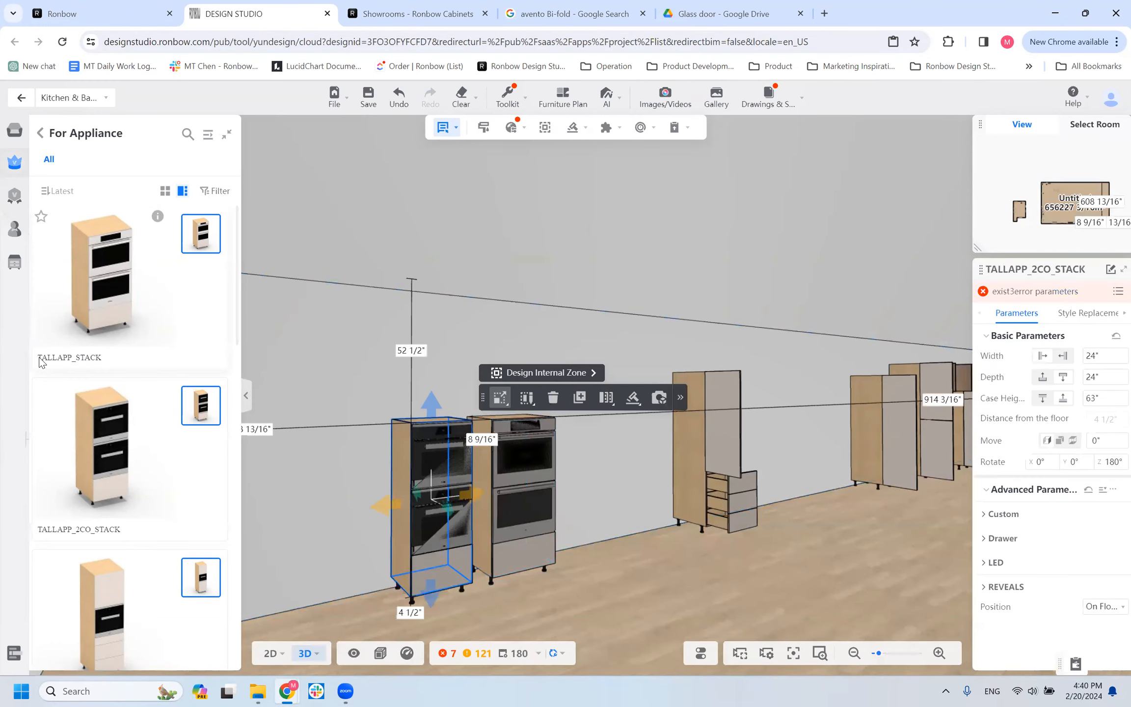
Compare the TALLAPP_STACK and TALLAPP_2CO_STACK cabinets up close, including their basic parameters and the TALLAPP_STACK cabinet's style replacement options.
{"action": "left_click", "coordinate": [524, 510]}
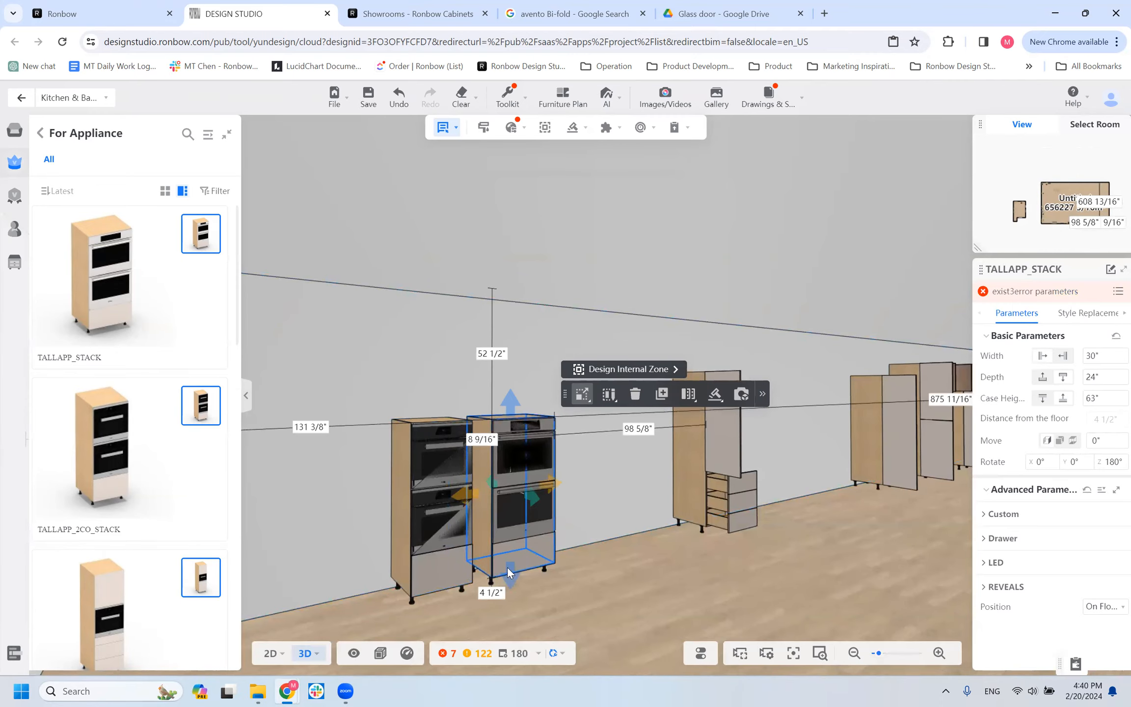
{"action": "mouse_move", "coordinate": [334, 599]}
{"action": "left_mouse_down"}
{"action": "mouse_move", "coordinate": [294, 588]}
{"action": "mouse_move", "coordinate": [332, 587]}
{"action": "left_mouse_up"}
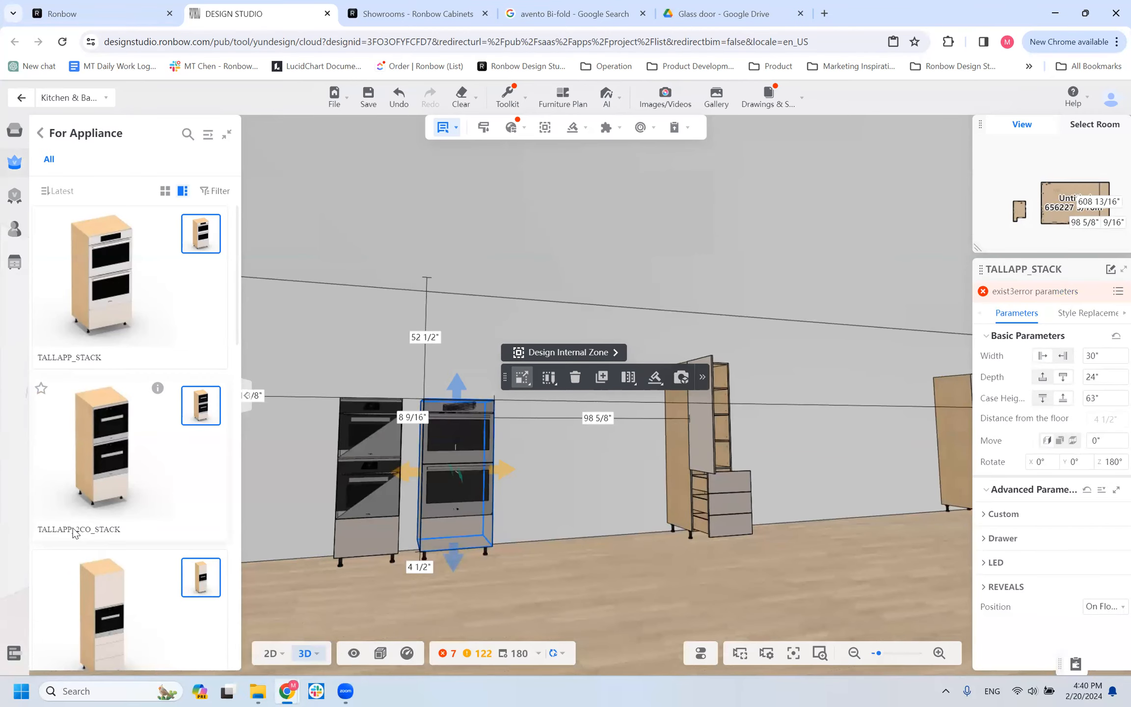
{"action": "scroll", "coordinate": [391, 592], "scroll_direction": "up", "scroll_amount": 5}
{"action": "left_click_drag", "start_coordinate": [618, 523], "coordinate": [737, 508]}
{"action": "scroll", "coordinate": [631, 527], "scroll_direction": "down", "scroll_amount": 5}
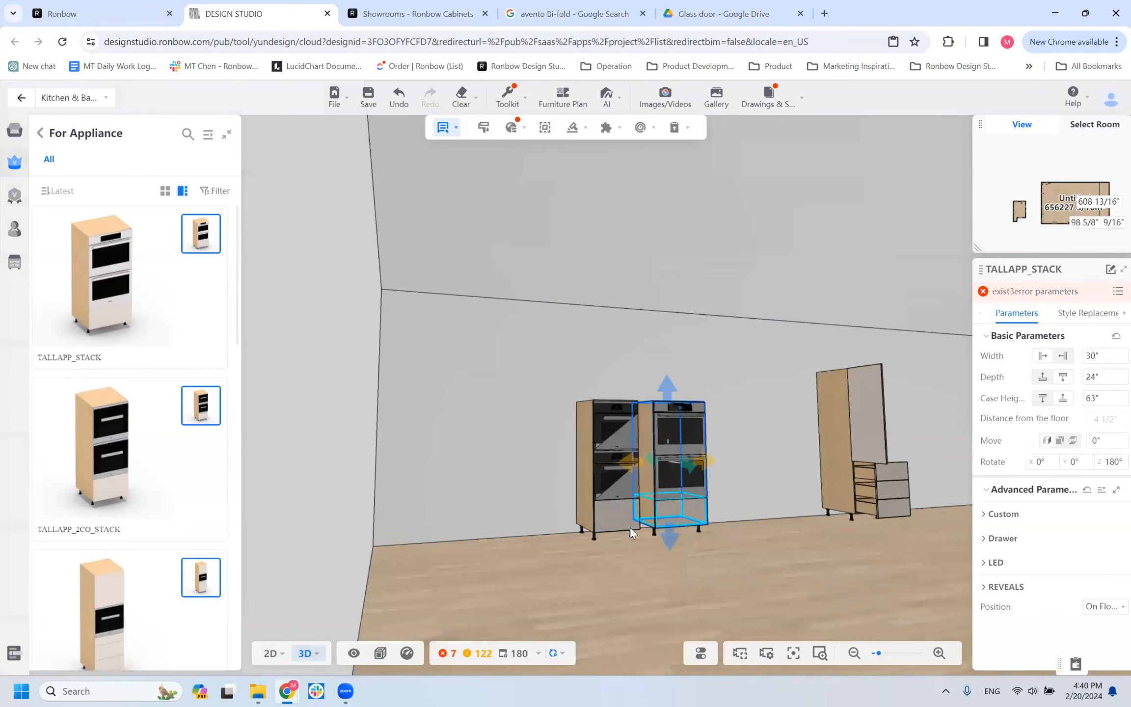
{"action": "left_click", "coordinate": [625, 525]}
{"action": "left_click", "coordinate": [692, 506]}
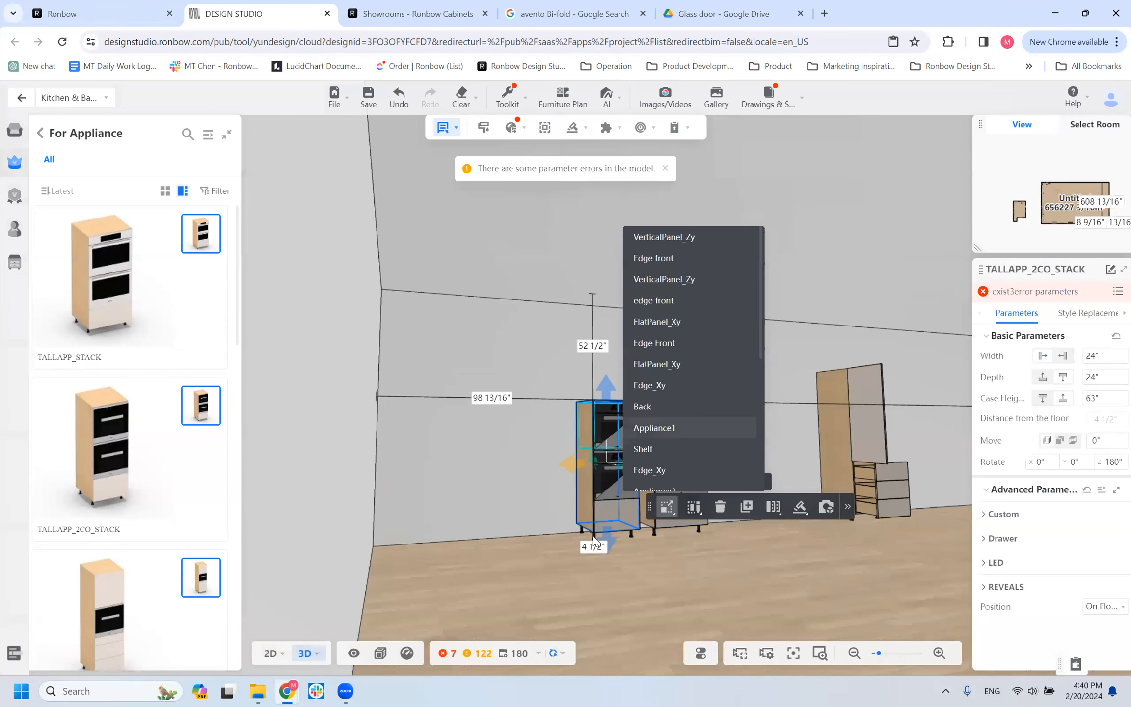
{"action": "scroll", "coordinate": [644, 601], "scroll_direction": "up", "scroll_amount": 3}
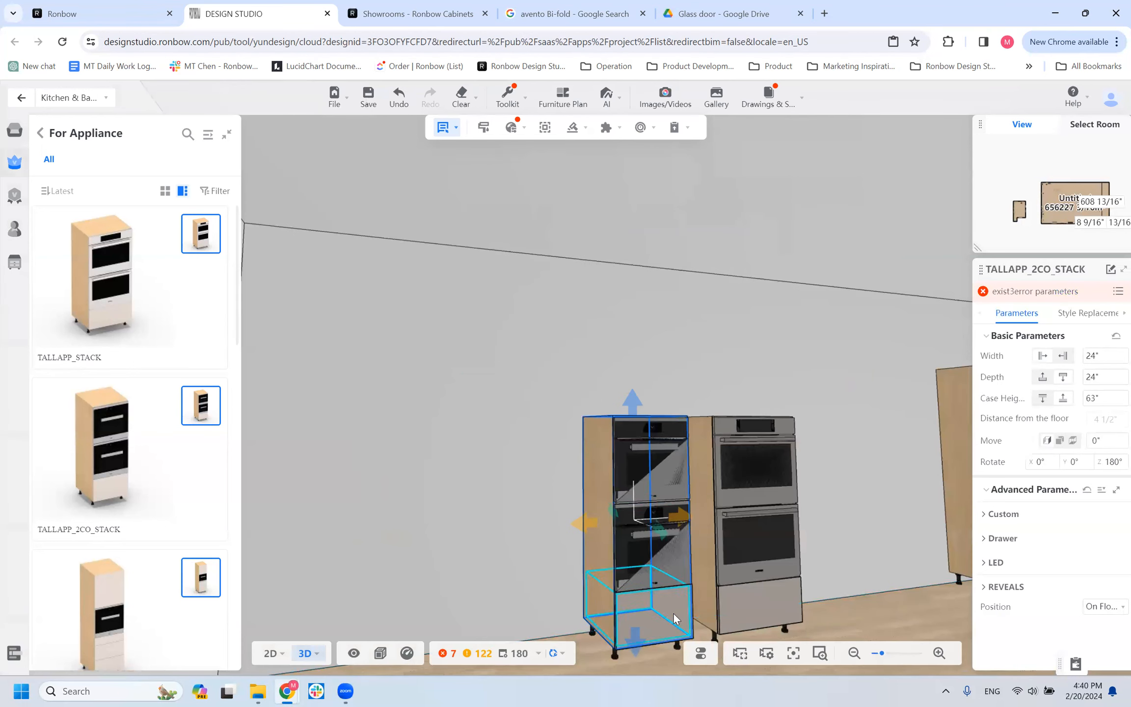
{"action": "left_click", "coordinate": [756, 496]}
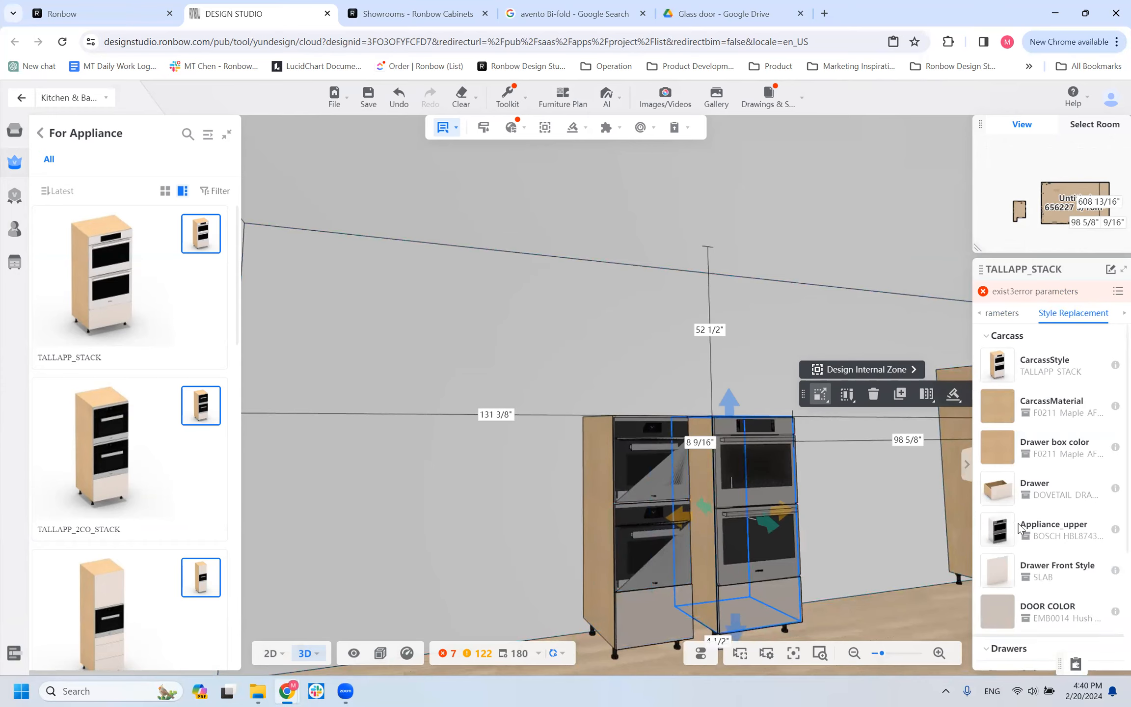
Examine the TALLAPP_STACK cabinet's upper appliance options, filtered to the Double oven type.
{"action": "mouse_move", "coordinate": [989, 536]}
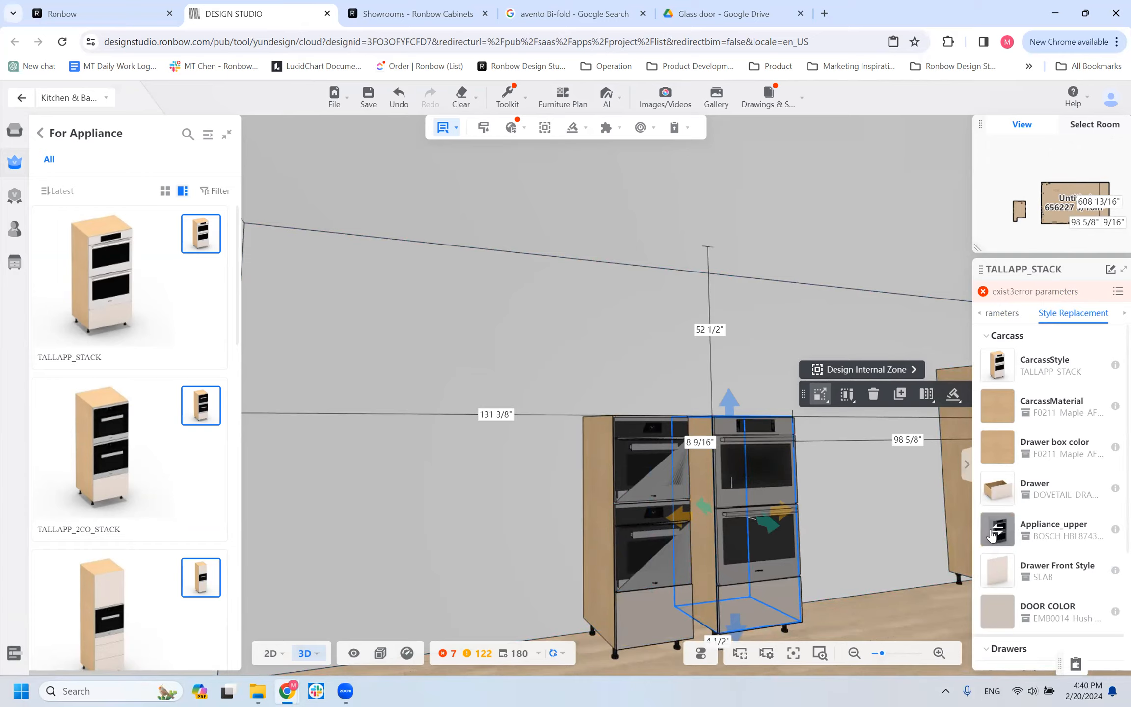
{"action": "left_click", "coordinate": [992, 533]}
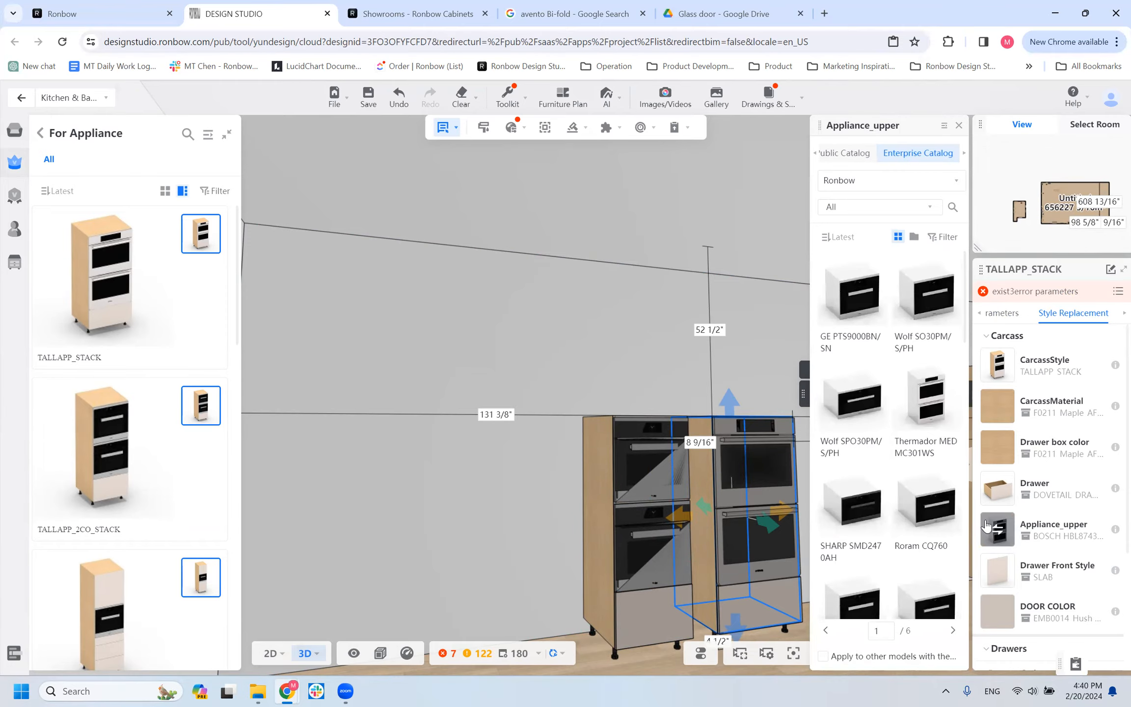
{"action": "left_click", "coordinate": [924, 239]}
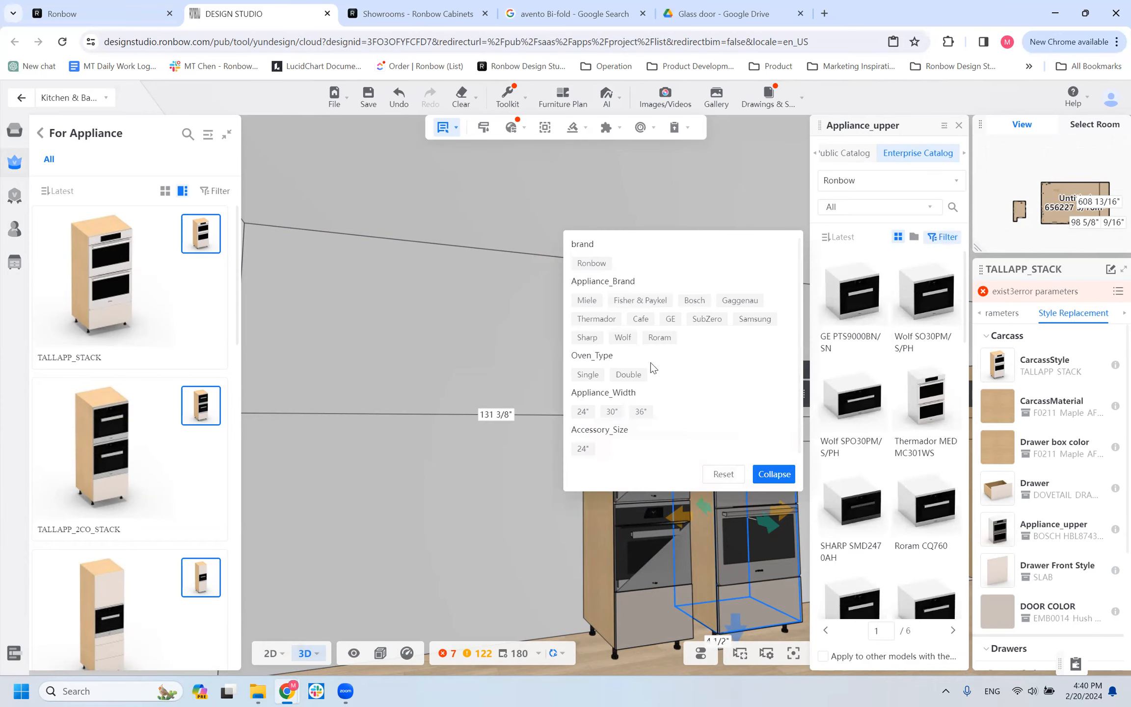
{"action": "left_click", "coordinate": [641, 375]}
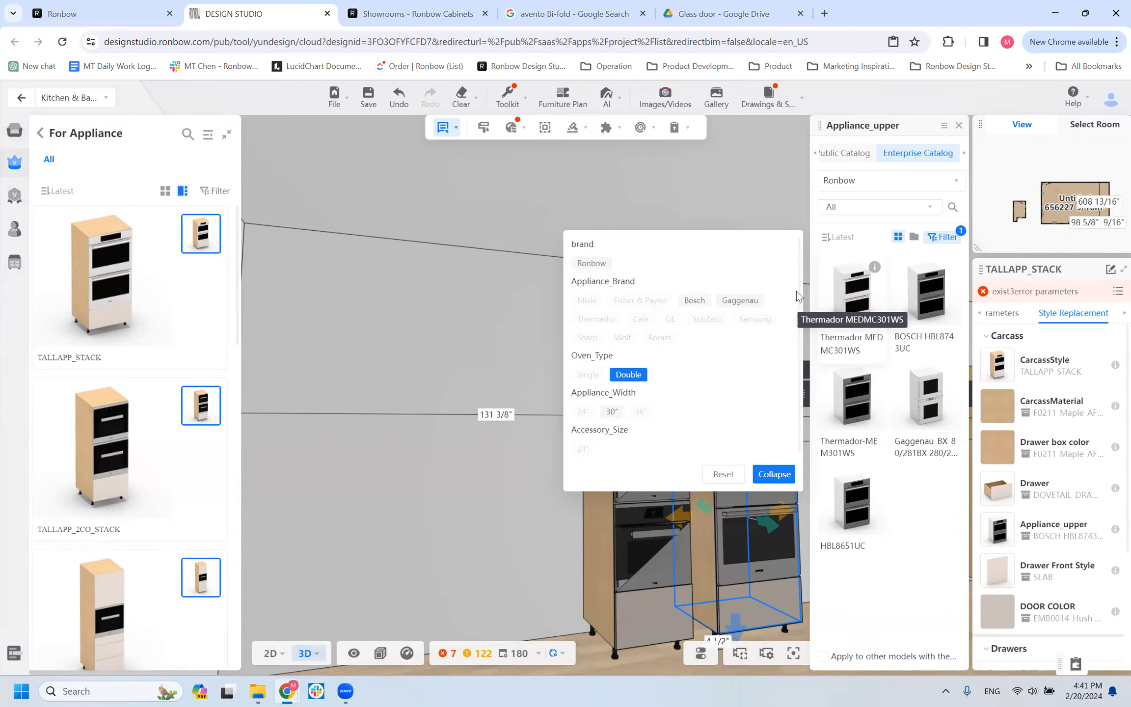
{"action": "scroll", "coordinate": [516, 608], "scroll_direction": "down", "scroll_amount": 5}
{"action": "left_click_drag", "start_coordinate": [515, 608], "coordinate": [468, 644]}
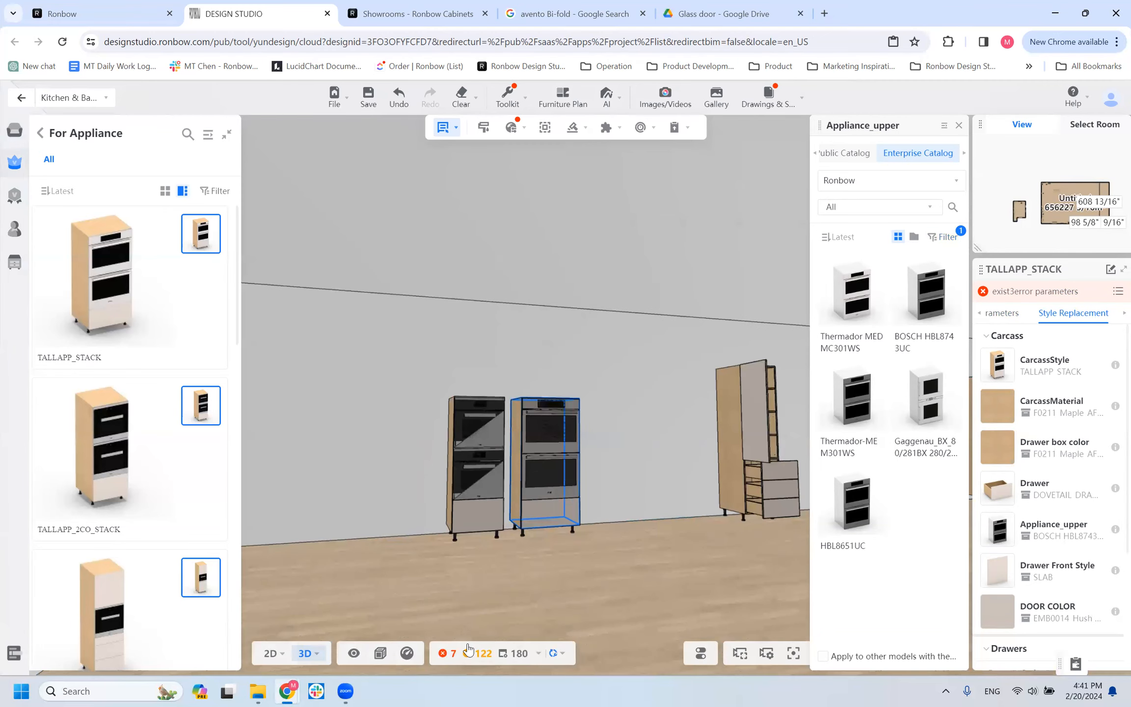
{"action": "left_click", "coordinate": [543, 452]}
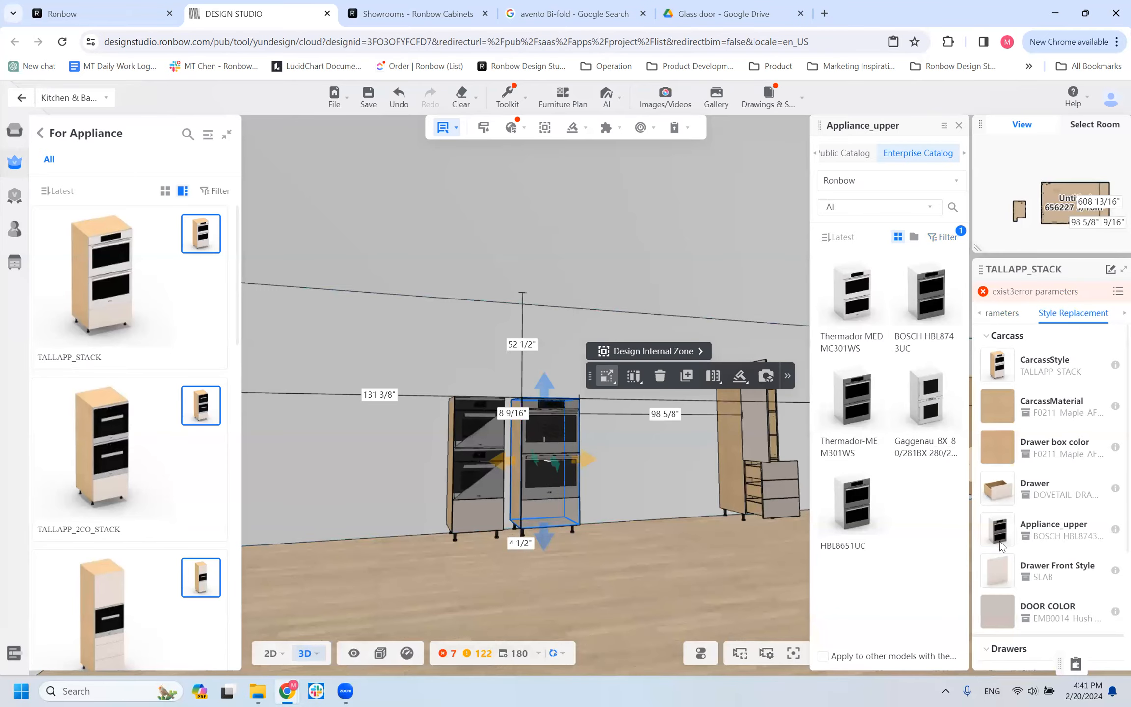
{"action": "mouse_move", "coordinate": [1000, 540]}
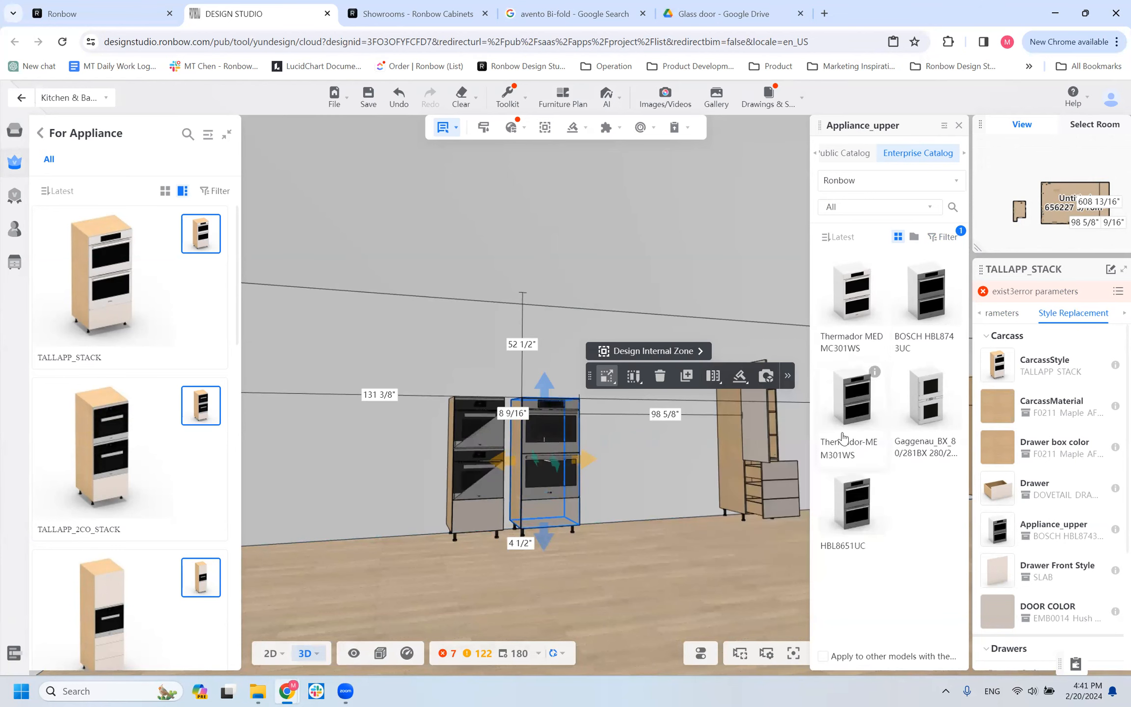
Replace the TALLAPP_2CO_STACK cabinet's upper appliance with the Miele H-6200-BM, filtering the models by Miele brand and 24" width.
{"action": "left_click", "coordinate": [463, 490]}
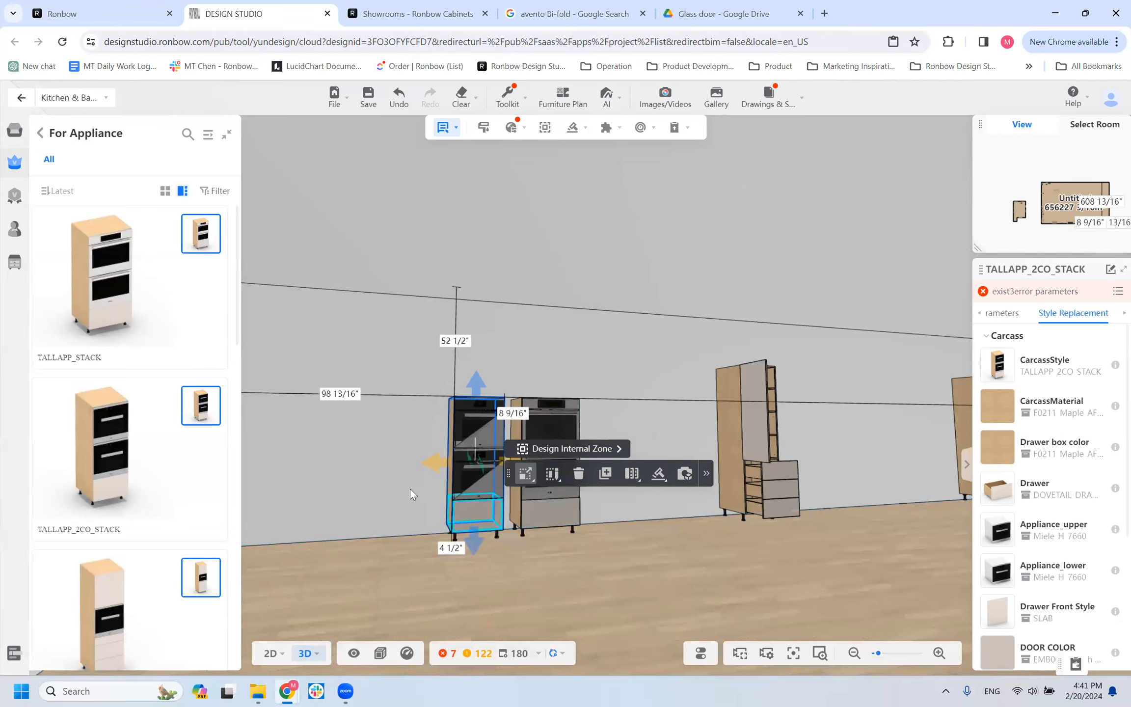
{"action": "scroll", "coordinate": [360, 479], "scroll_direction": "up", "scroll_amount": 5}
{"action": "scroll", "coordinate": [775, 422], "scroll_direction": "down", "scroll_amount": 5}
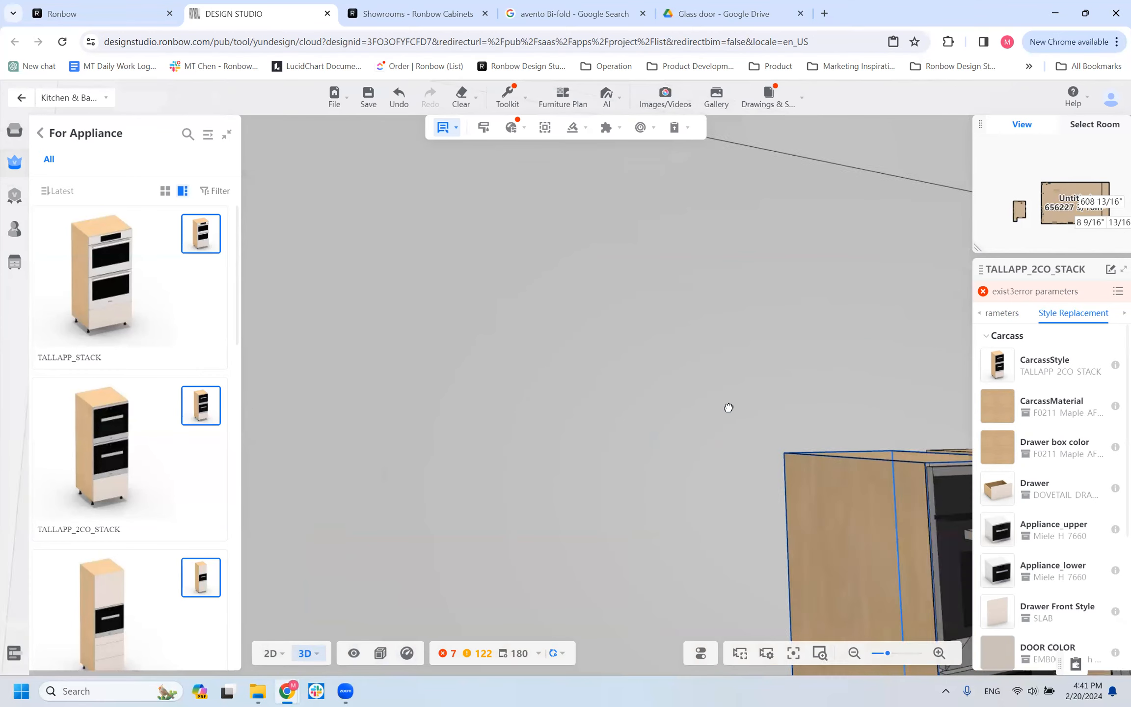
{"action": "scroll", "coordinate": [660, 447], "scroll_direction": "up", "scroll_amount": 3}
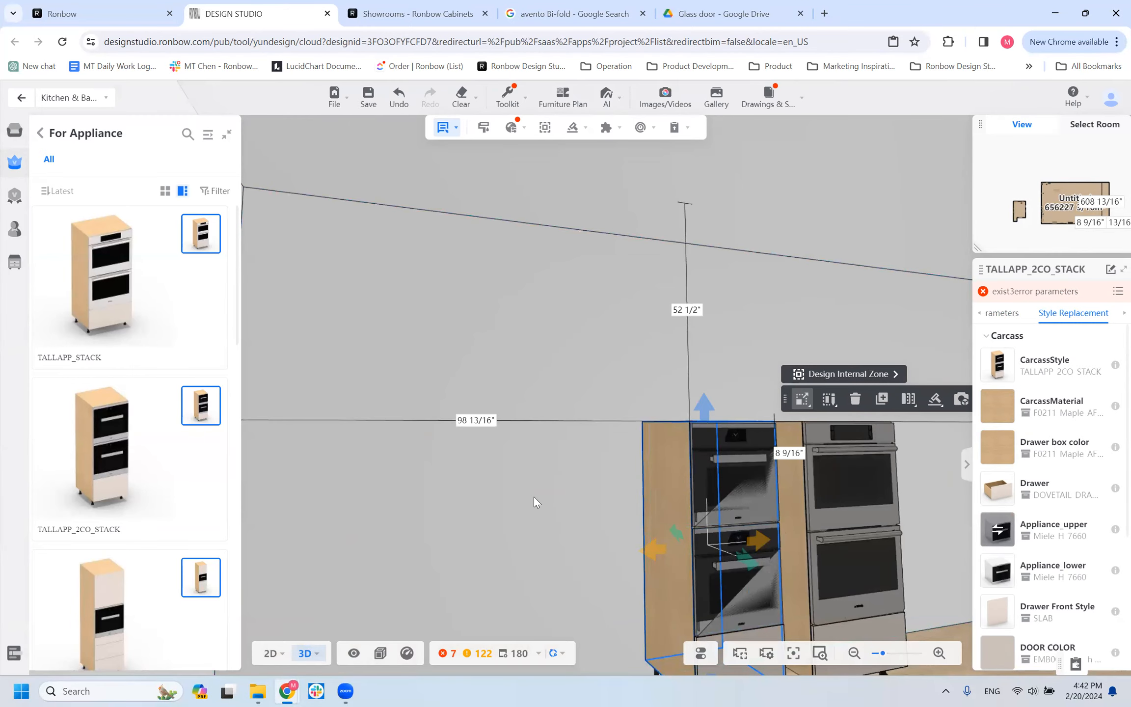
{"action": "scroll", "coordinate": [536, 501], "scroll_direction": "down", "scroll_amount": 3}
{"action": "scroll", "coordinate": [766, 516], "scroll_direction": "up", "scroll_amount": 2}
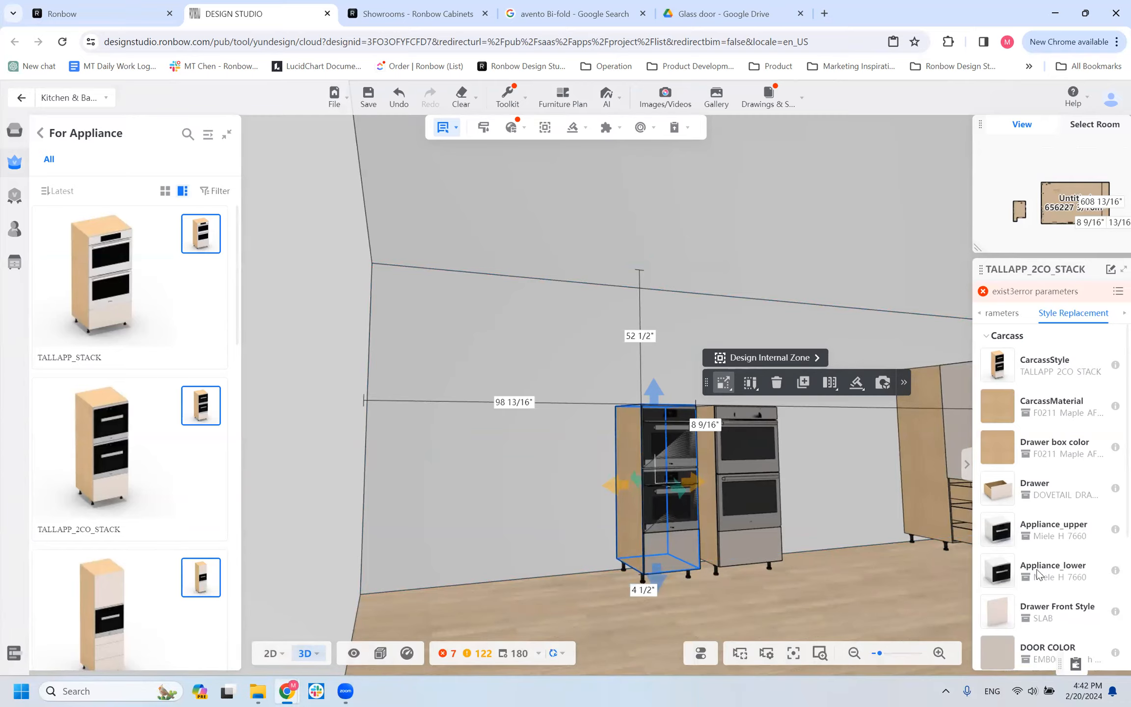
{"action": "left_click", "coordinate": [999, 530]}
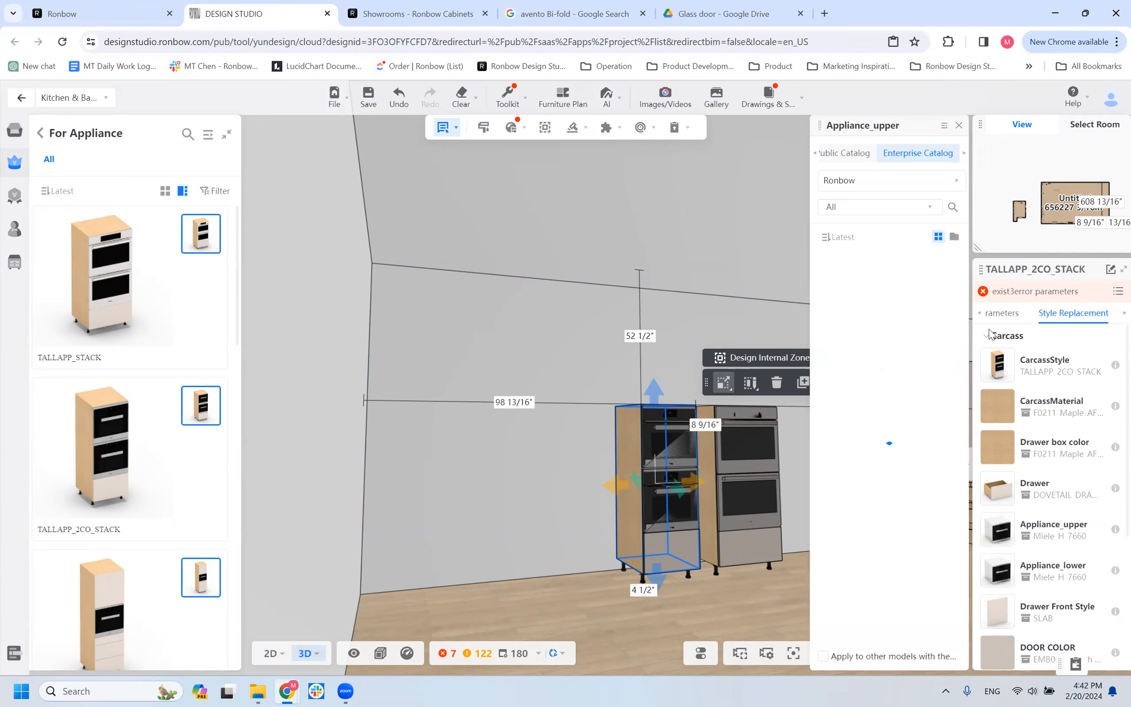
{"action": "left_click", "coordinate": [947, 238]}
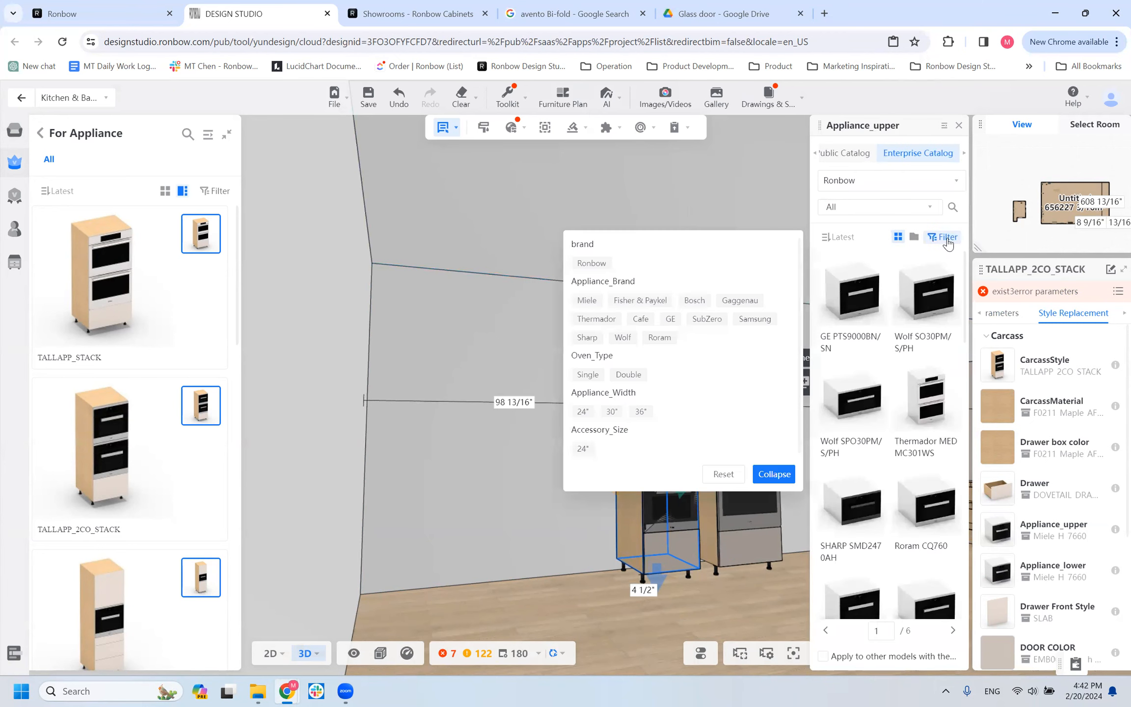
{"action": "left_click", "coordinate": [587, 300]}
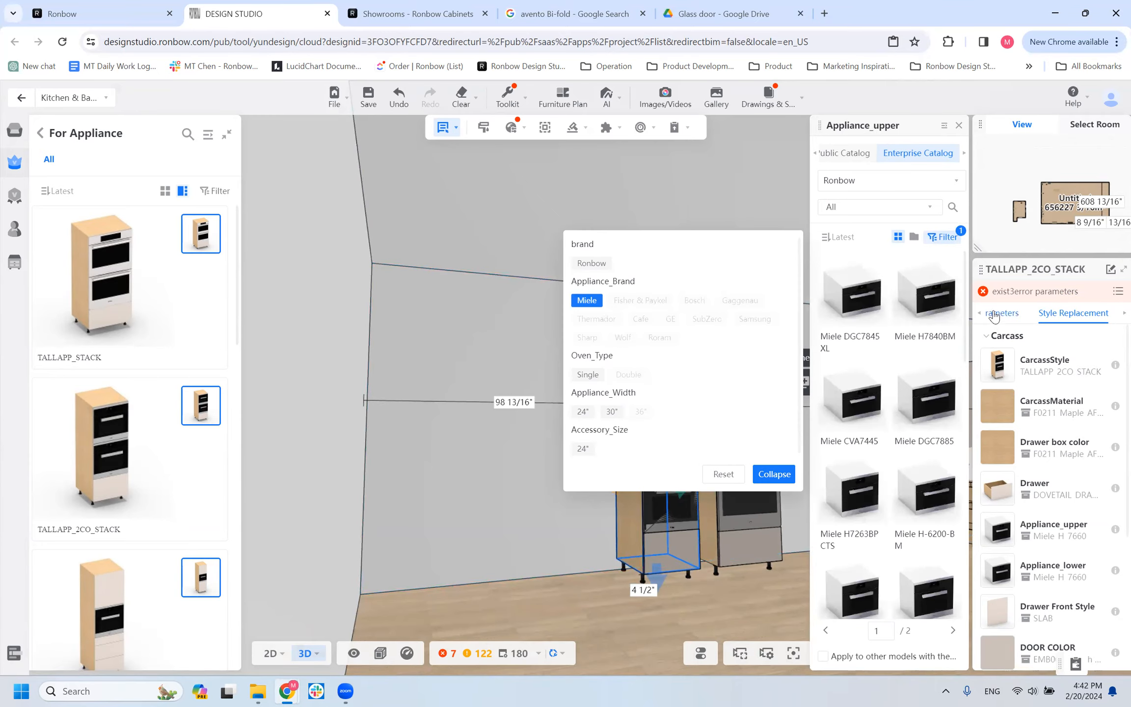
{"action": "left_click", "coordinate": [582, 413]}
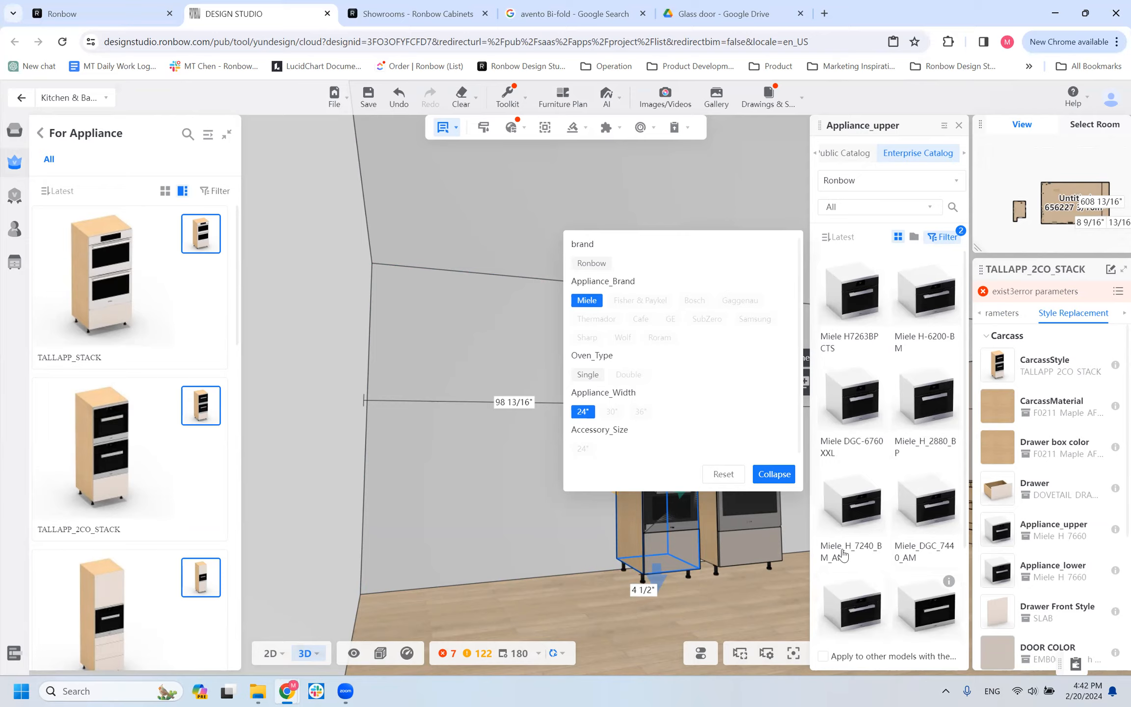
{"action": "scroll", "coordinate": [877, 568], "scroll_direction": "down", "scroll_amount": 3}
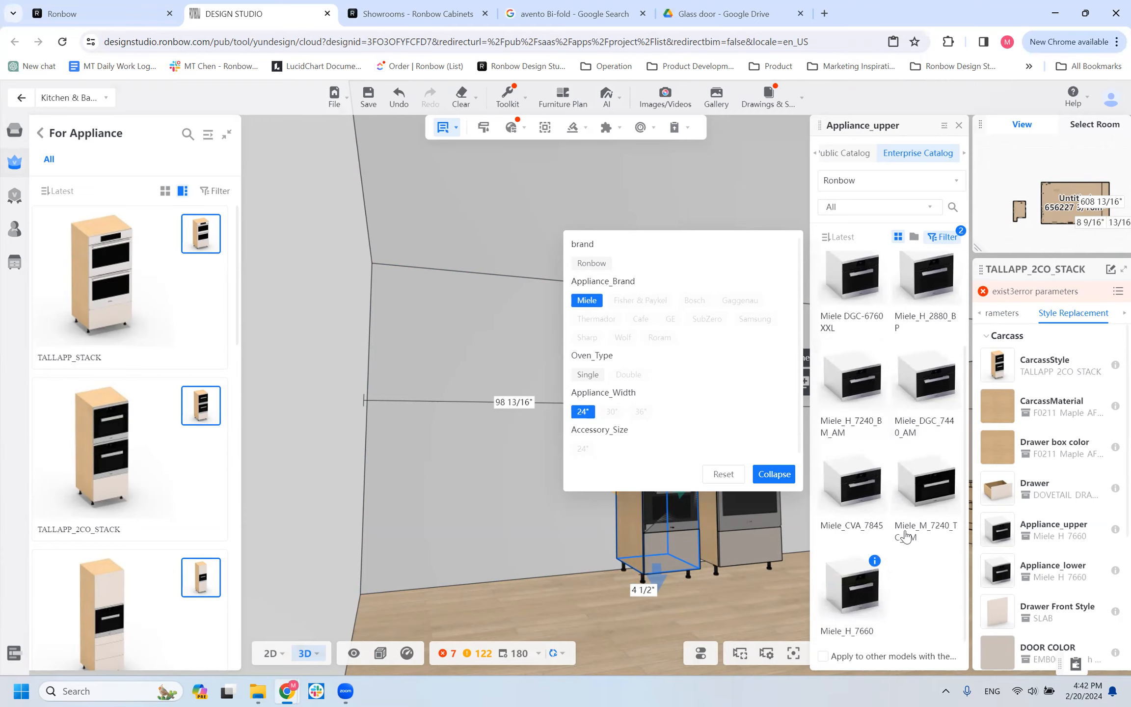
{"action": "scroll", "coordinate": [874, 540], "scroll_direction": "up", "scroll_amount": 3}
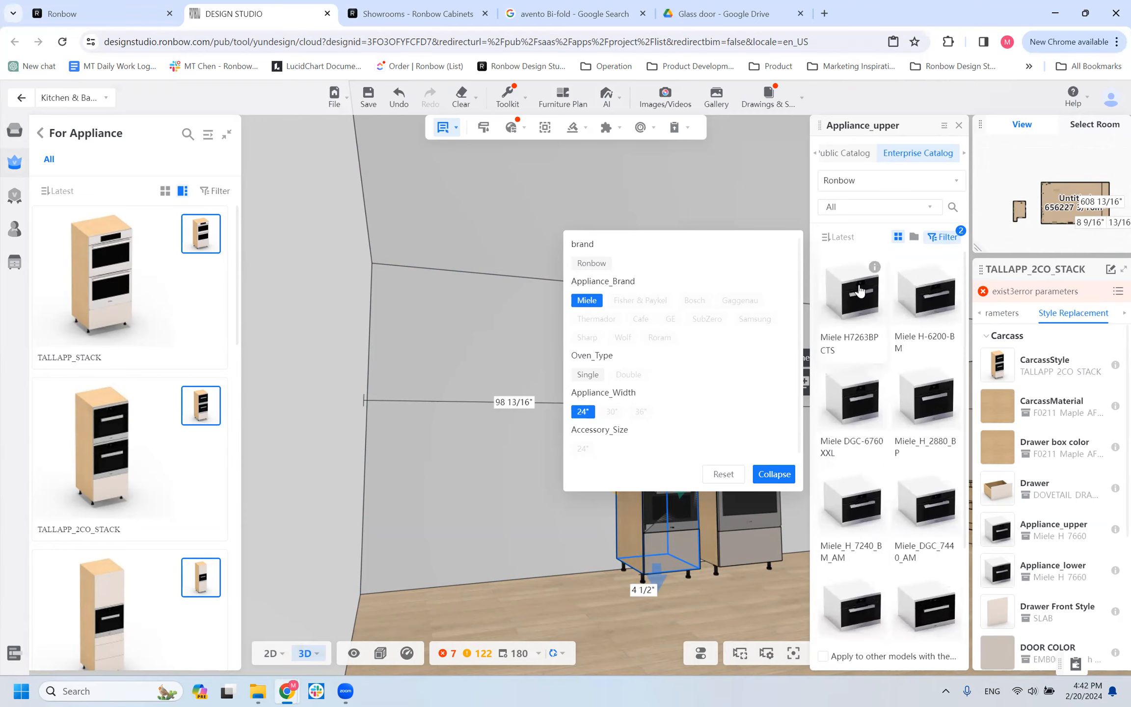
{"action": "left_click", "coordinate": [931, 303]}
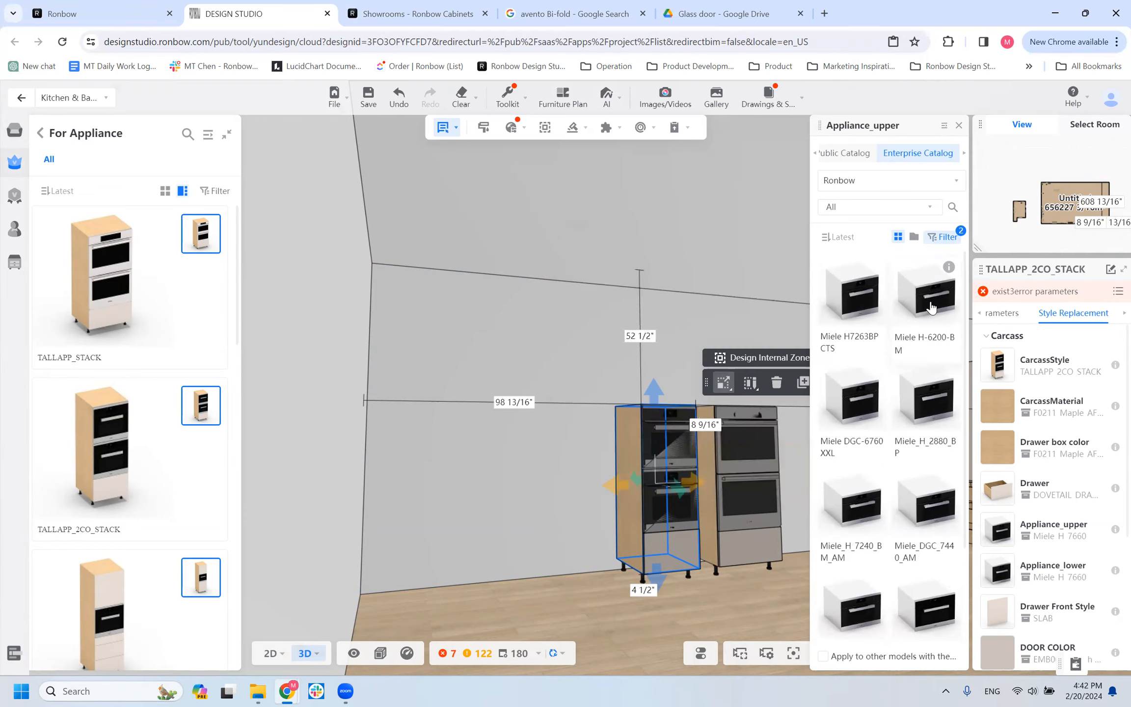
Replace the TALLAPP_2CO_STACK cabinet's lower appliance with the Miele H7263BPCTS, filtering the models by Miele brand and 24" width.
{"action": "left_click", "coordinate": [999, 572]}
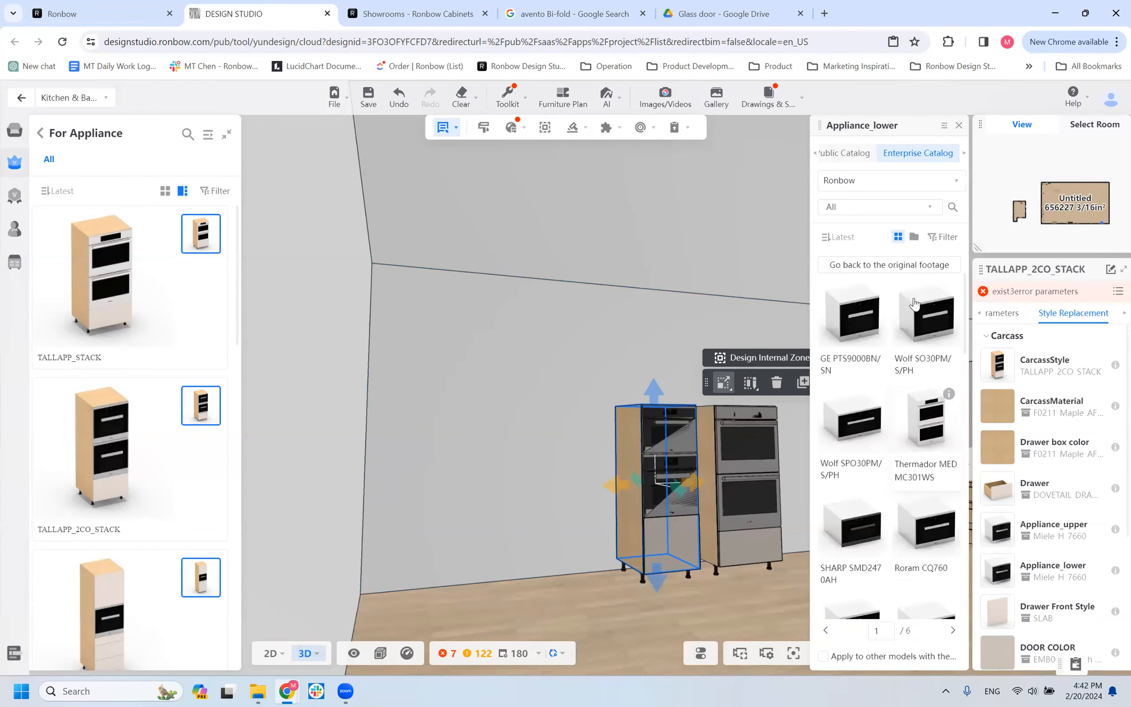
{"action": "left_click", "coordinate": [942, 236]}
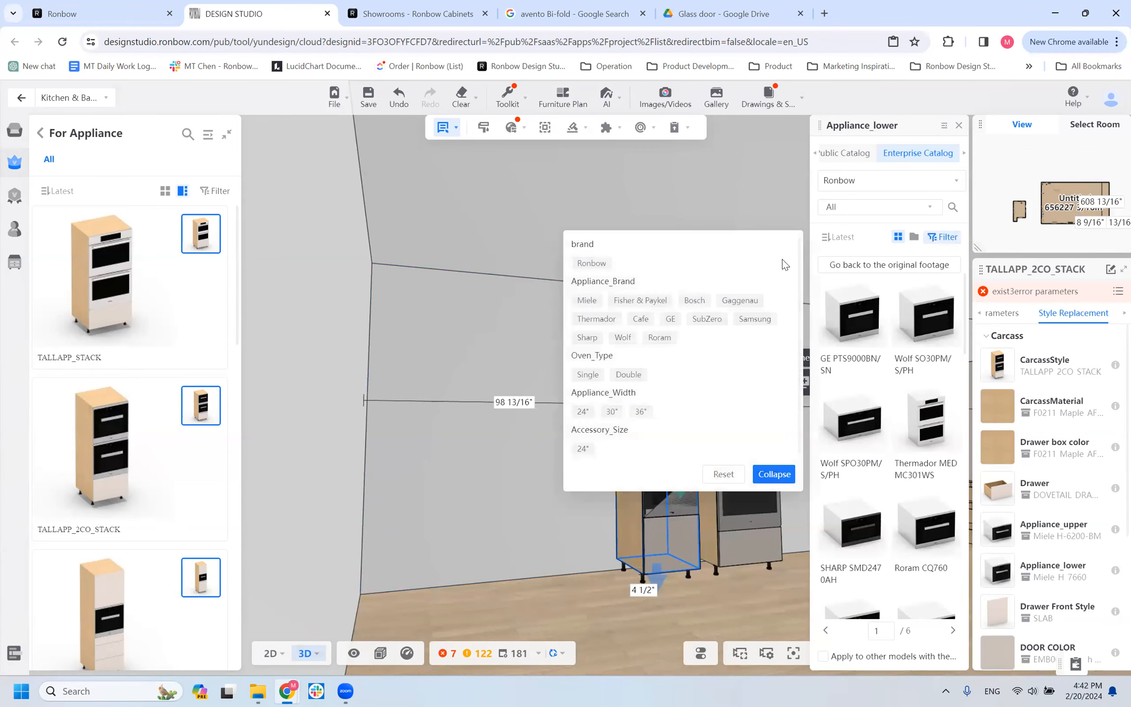
{"action": "left_click", "coordinate": [586, 301]}
{"action": "left_click", "coordinate": [583, 412]}
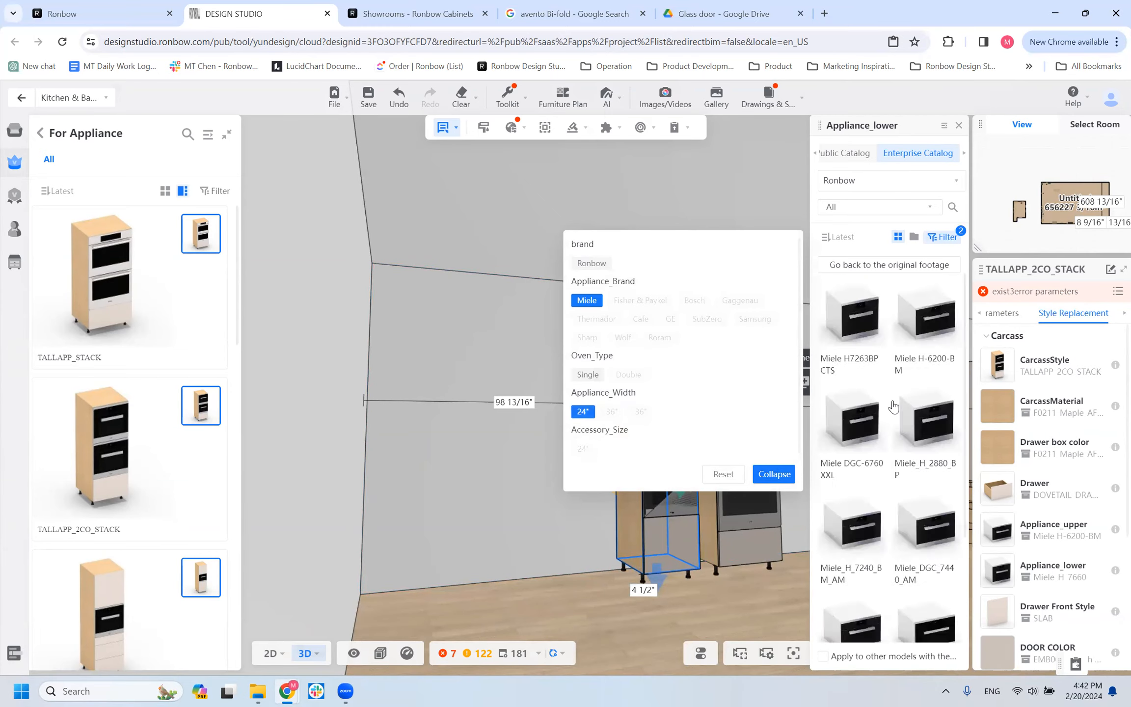
{"action": "scroll", "coordinate": [925, 387], "scroll_direction": "down", "scroll_amount": 2}
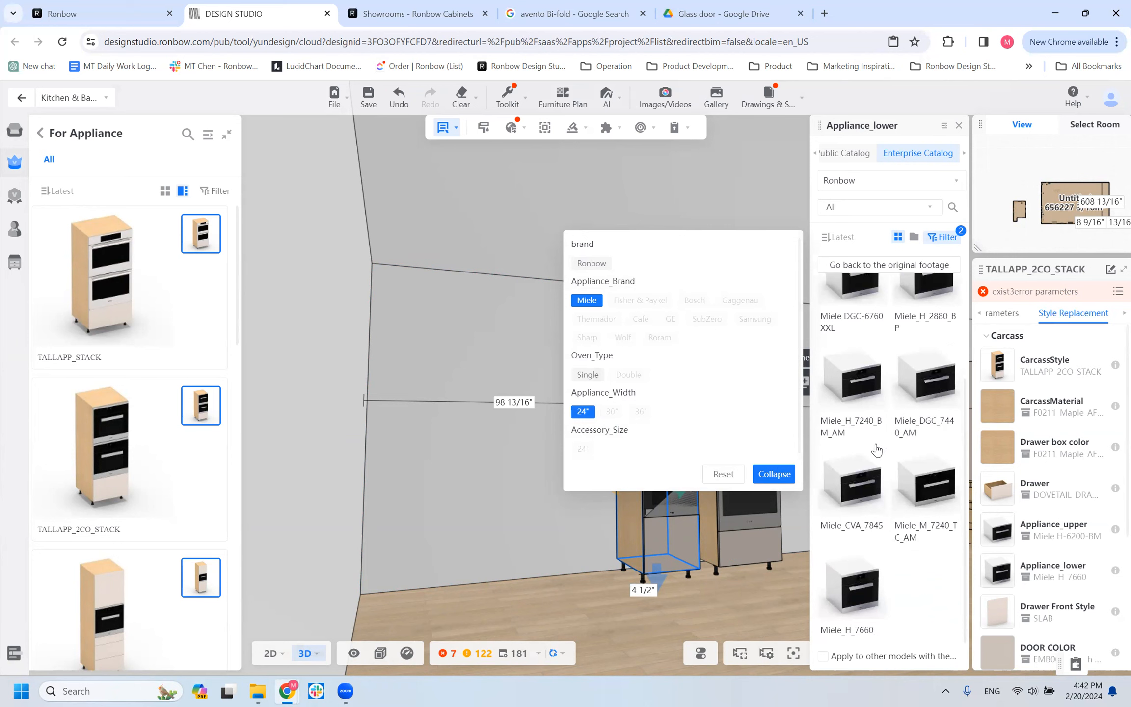
{"action": "scroll", "coordinate": [863, 344], "scroll_direction": "up", "scroll_amount": 2}
{"action": "left_click", "coordinate": [852, 333]}
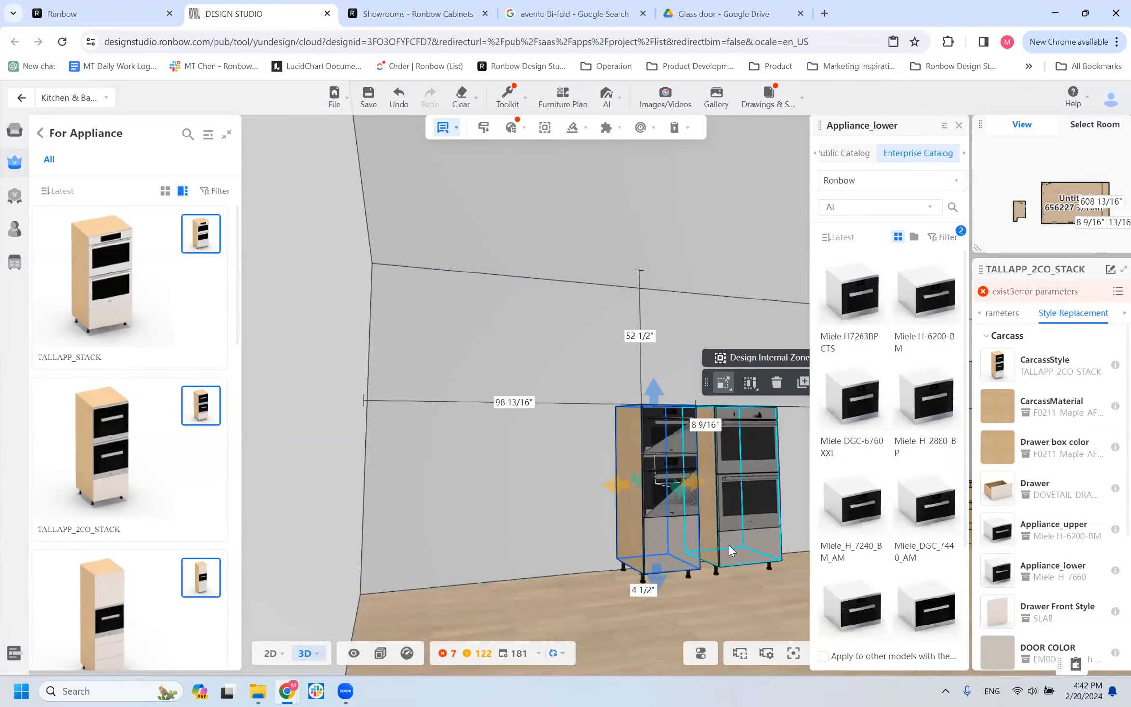
{"action": "scroll", "coordinate": [577, 514], "scroll_direction": "up", "scroll_amount": 5}
{"action": "right_click_drag", "start_coordinate": [479, 464], "coordinate": [400, 322]}
{"action": "left_click_drag", "start_coordinate": [506, 295], "coordinate": [509, 295]}
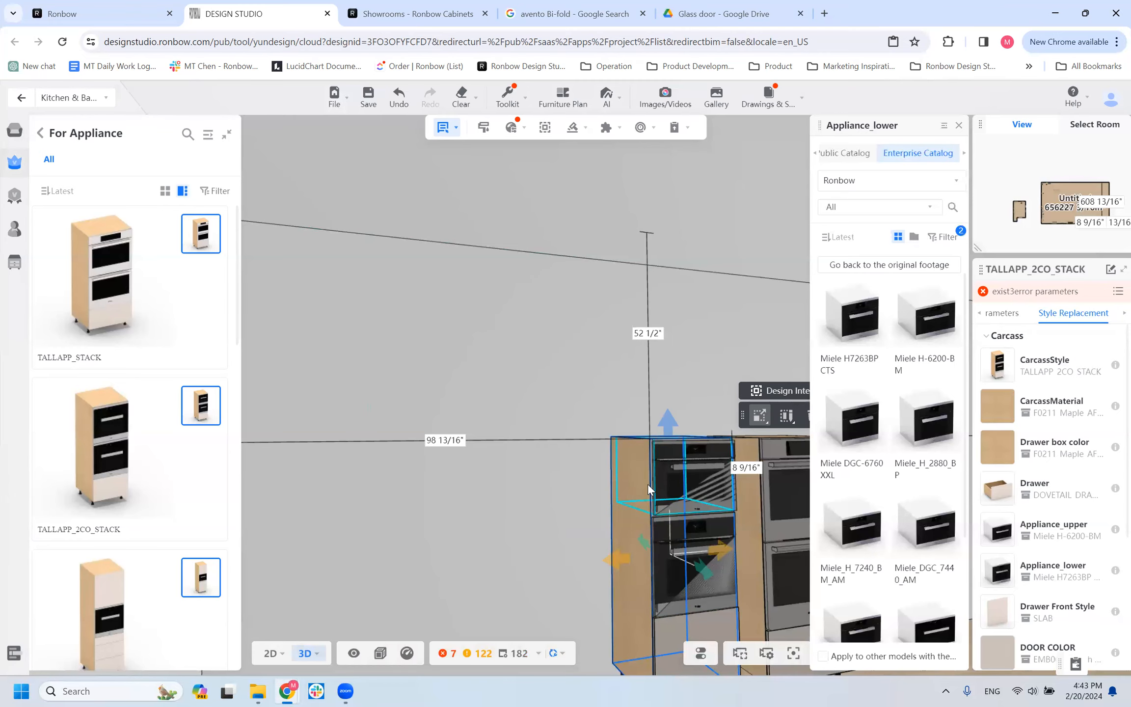
{"action": "scroll", "coordinate": [523, 487], "scroll_direction": "down", "scroll_amount": 5}
{"action": "left_click_drag", "start_coordinate": [482, 491], "coordinate": [474, 490]}
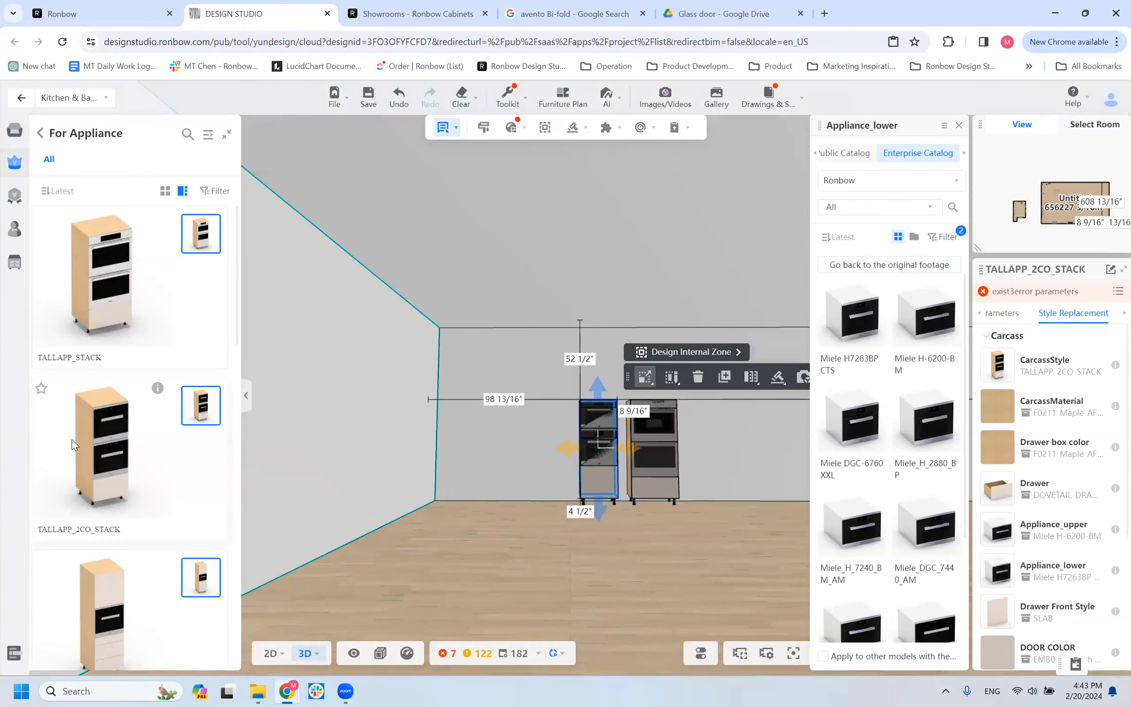
{"action": "scroll", "coordinate": [98, 485], "scroll_direction": "down", "scroll_amount": 5}
{"action": "scroll", "coordinate": [100, 489], "scroll_direction": "up", "scroll_amount": 3}
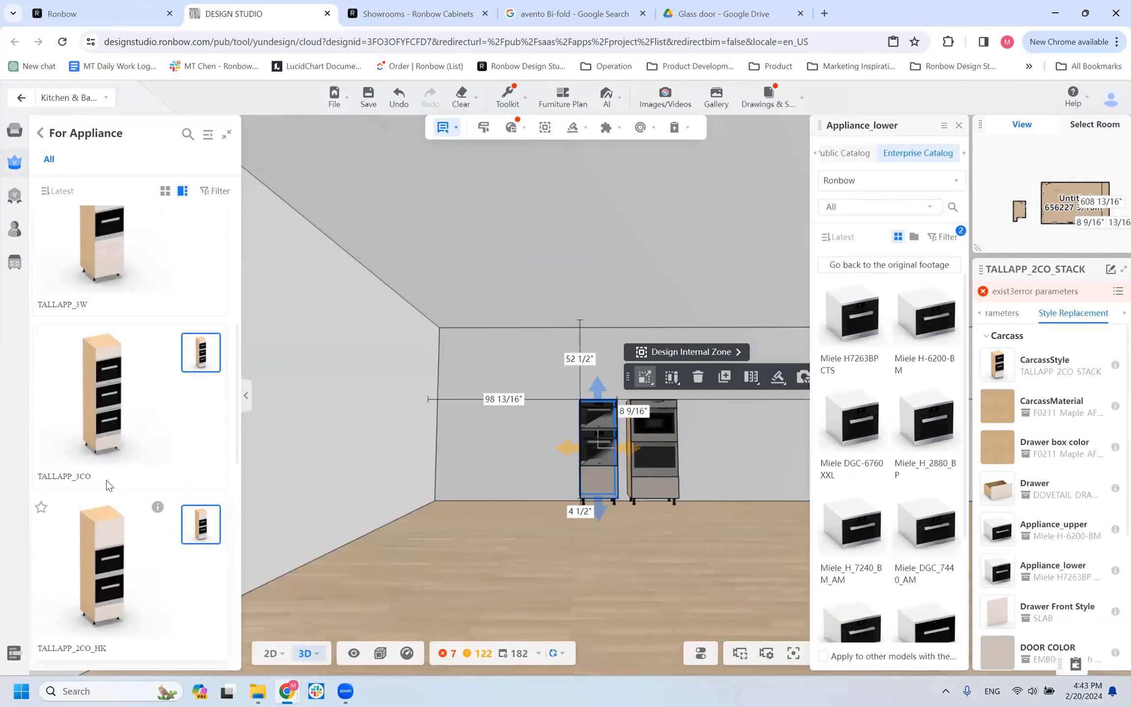
{"action": "left_click", "coordinate": [109, 503]}
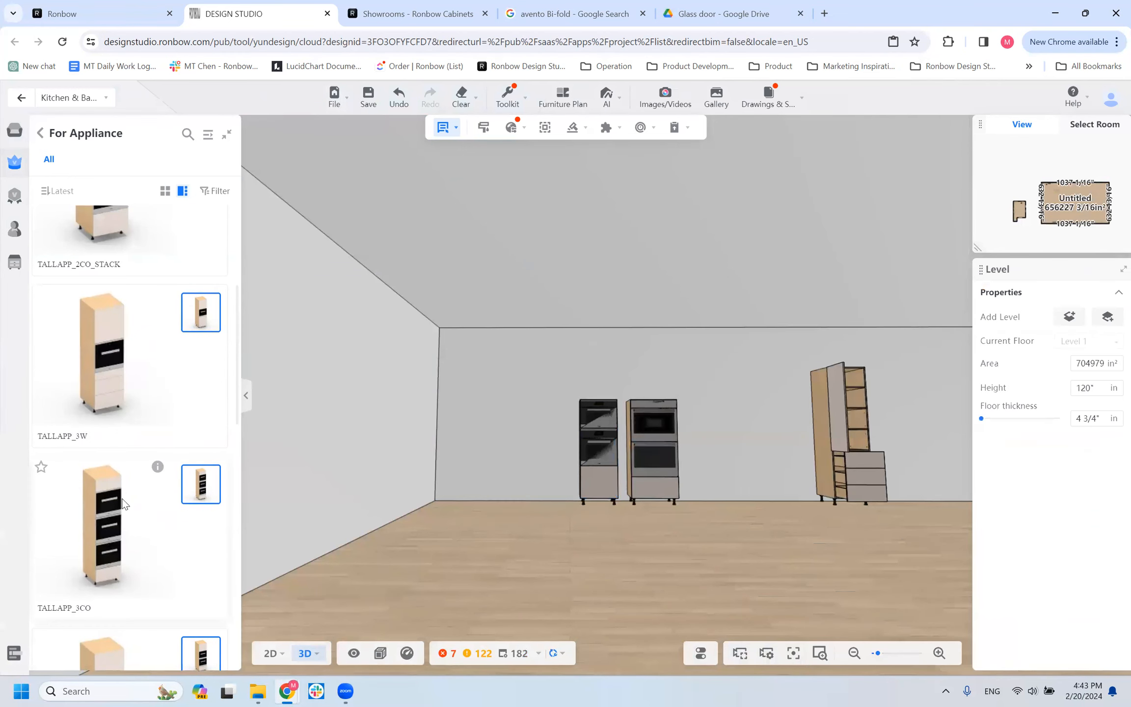
{"action": "scroll", "coordinate": [131, 410], "scroll_direction": "up", "scroll_amount": 4}
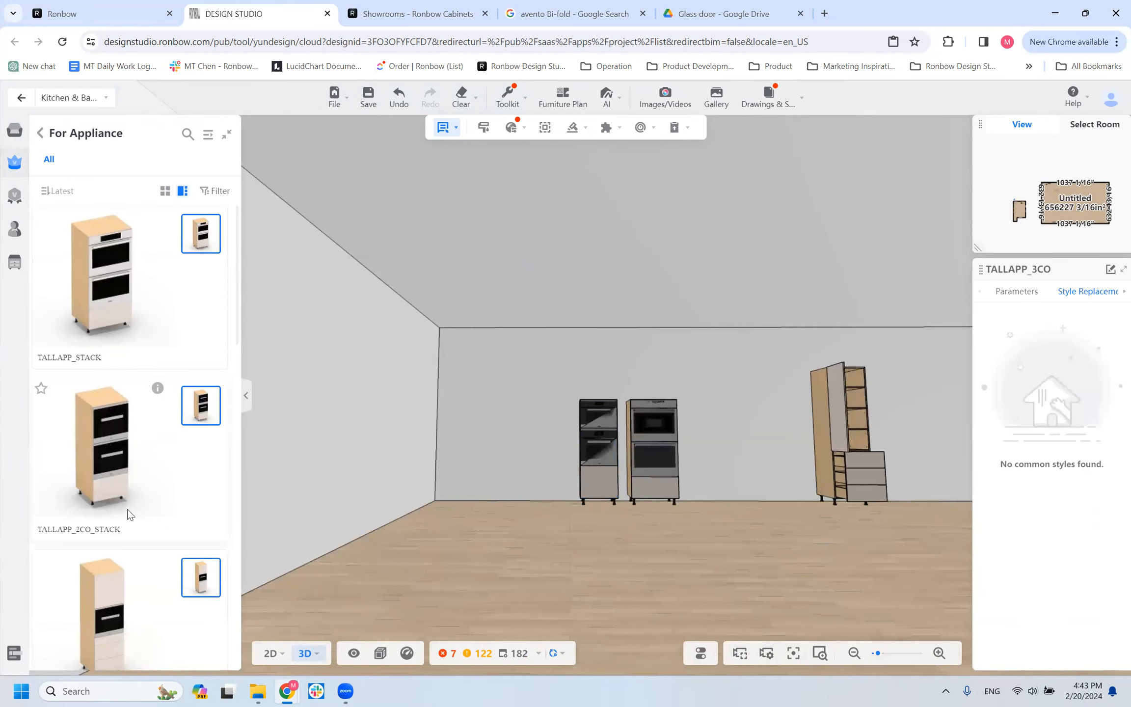
Place a TALLAPP_3W cabinet against the wall, about 27 inches from the TALLAPP_2CO_STACK cabinet on the side away from the TALLAPP_STACK cabinet.
{"action": "scroll", "coordinate": [130, 514], "scroll_direction": "down", "scroll_amount": 3}
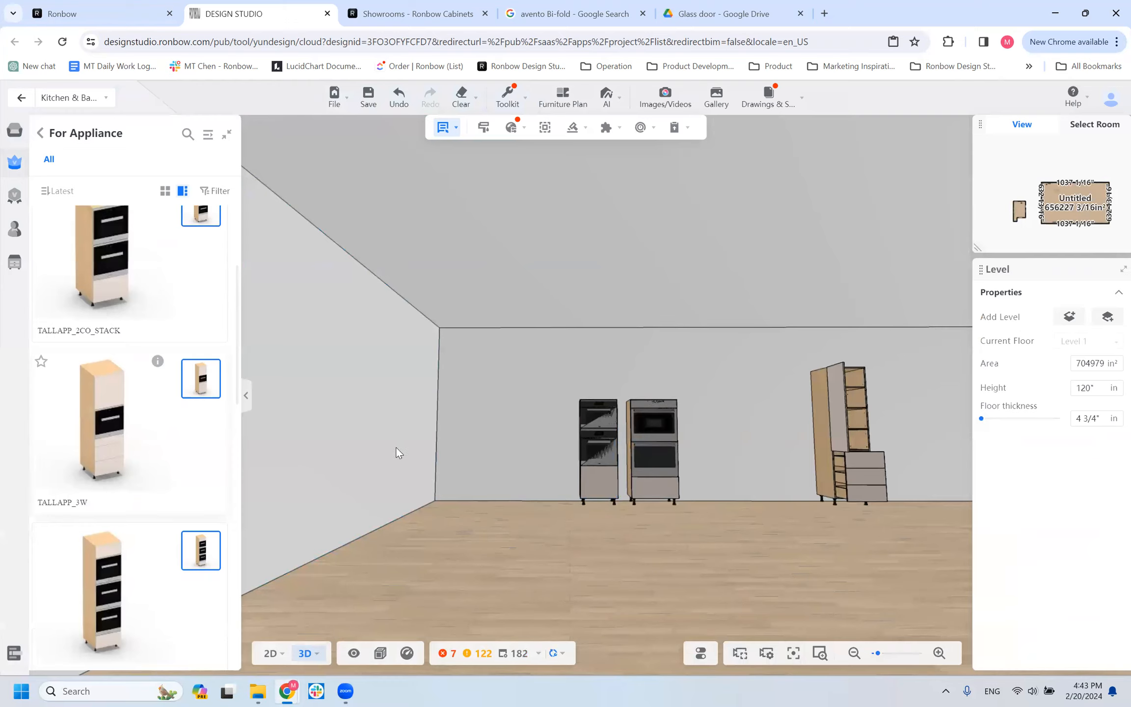
{"action": "left_click", "coordinate": [95, 445]}
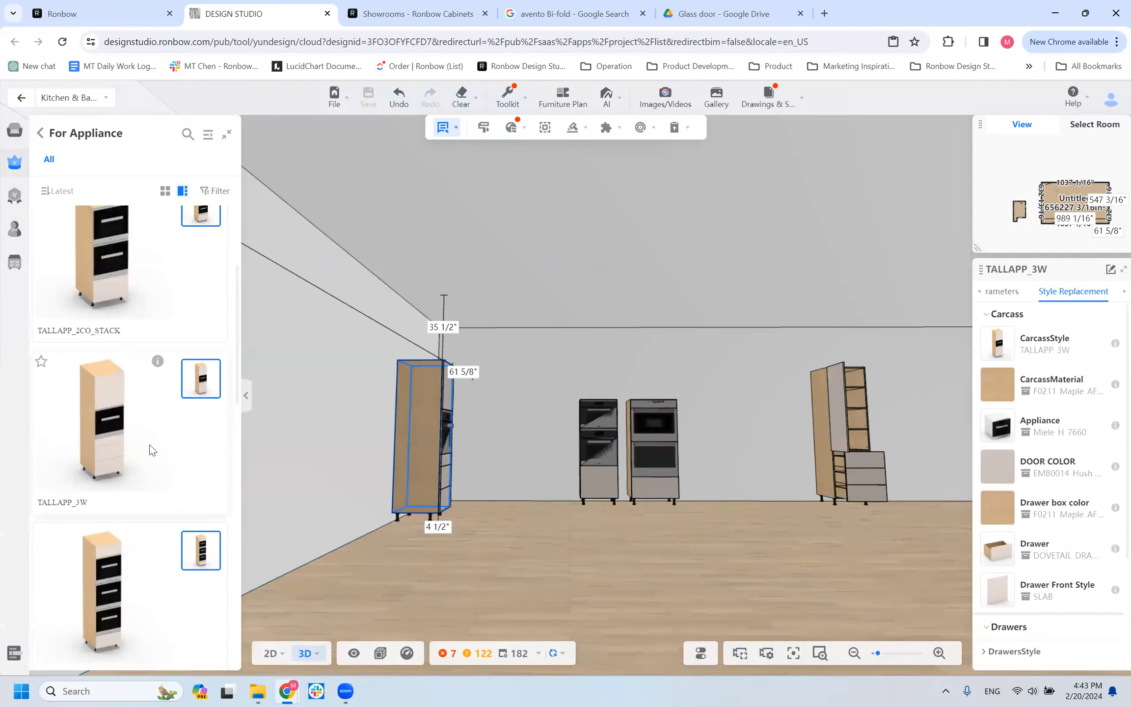
{"action": "left_click", "coordinate": [523, 433]}
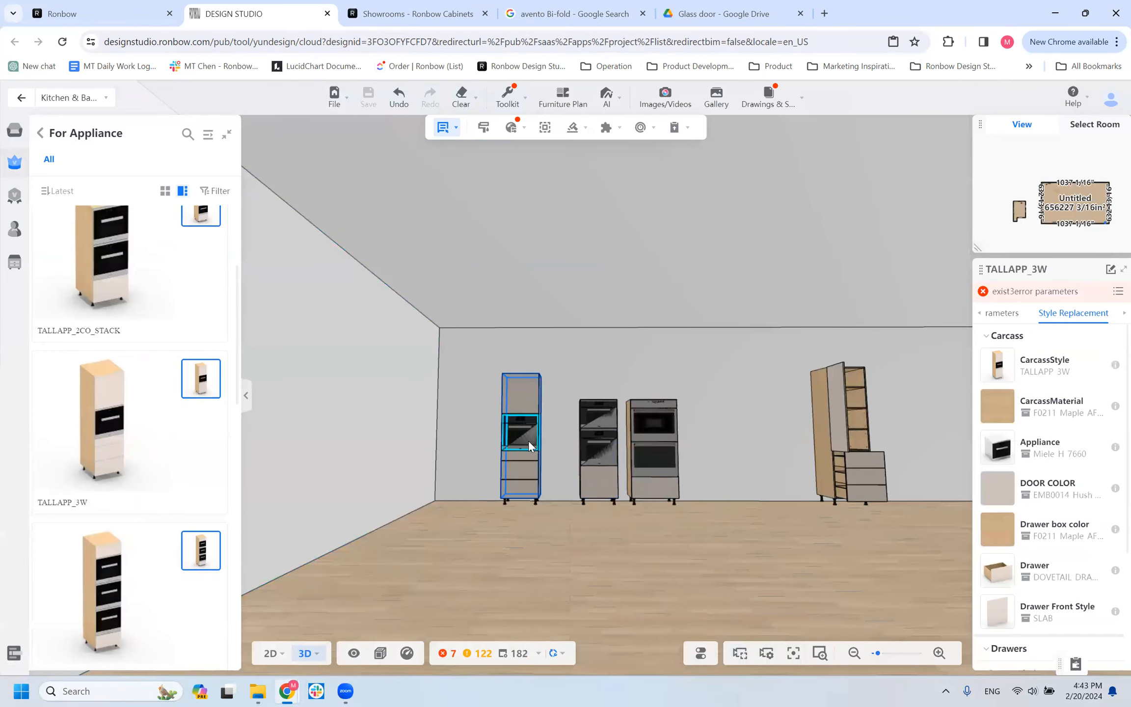
{"action": "left_click", "coordinate": [538, 452]}
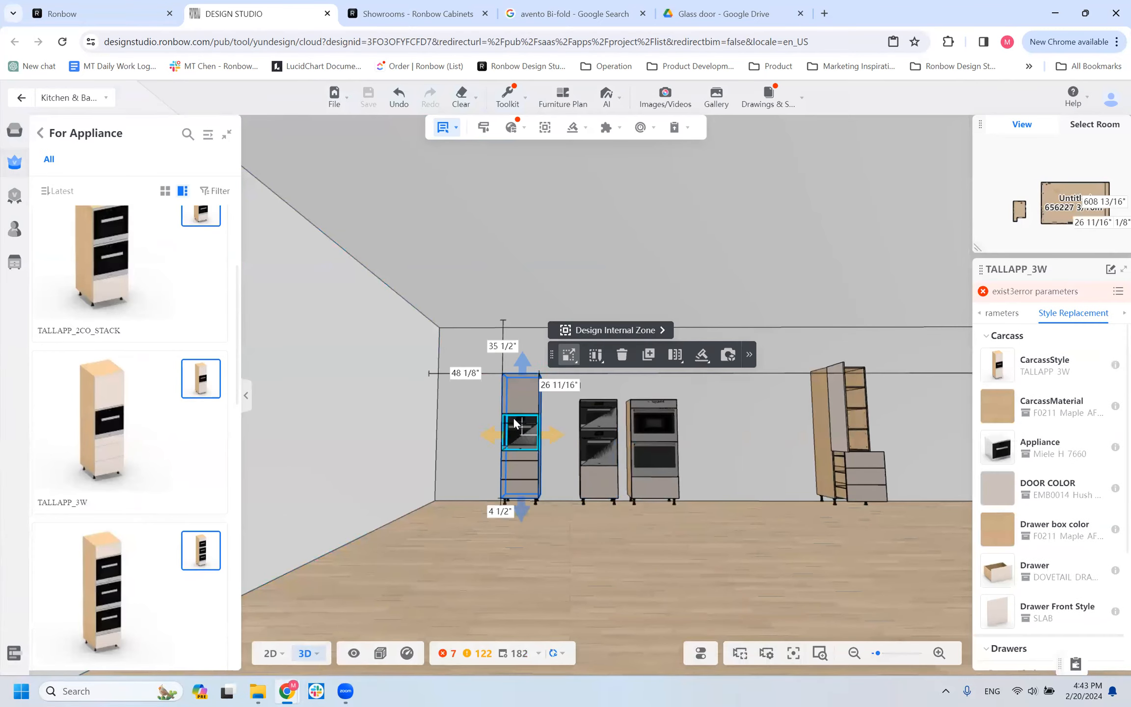
Review the TALLAPP_3W cabinet's appliance replacement options and delete the cabinet.
{"action": "left_click", "coordinate": [997, 448]}
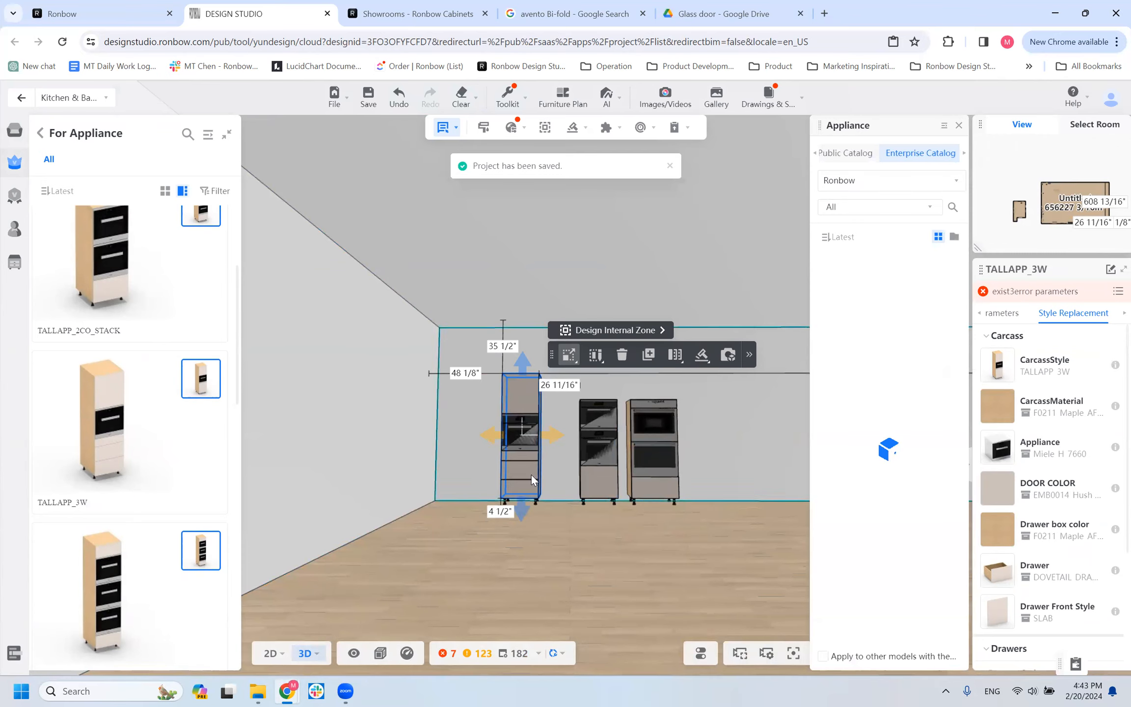
{"action": "left_click", "coordinate": [957, 128]}
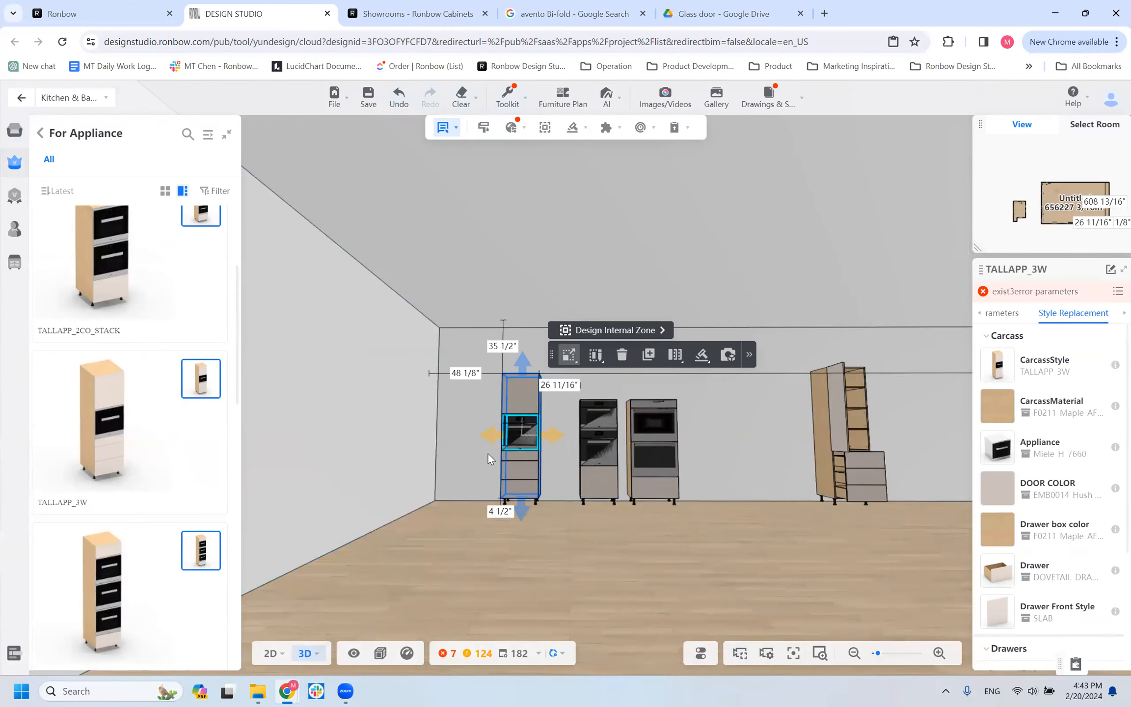
{"action": "key", "text": "Delete"}
{"action": "scroll", "coordinate": [106, 483], "scroll_direction": "down", "scroll_amount": 3}
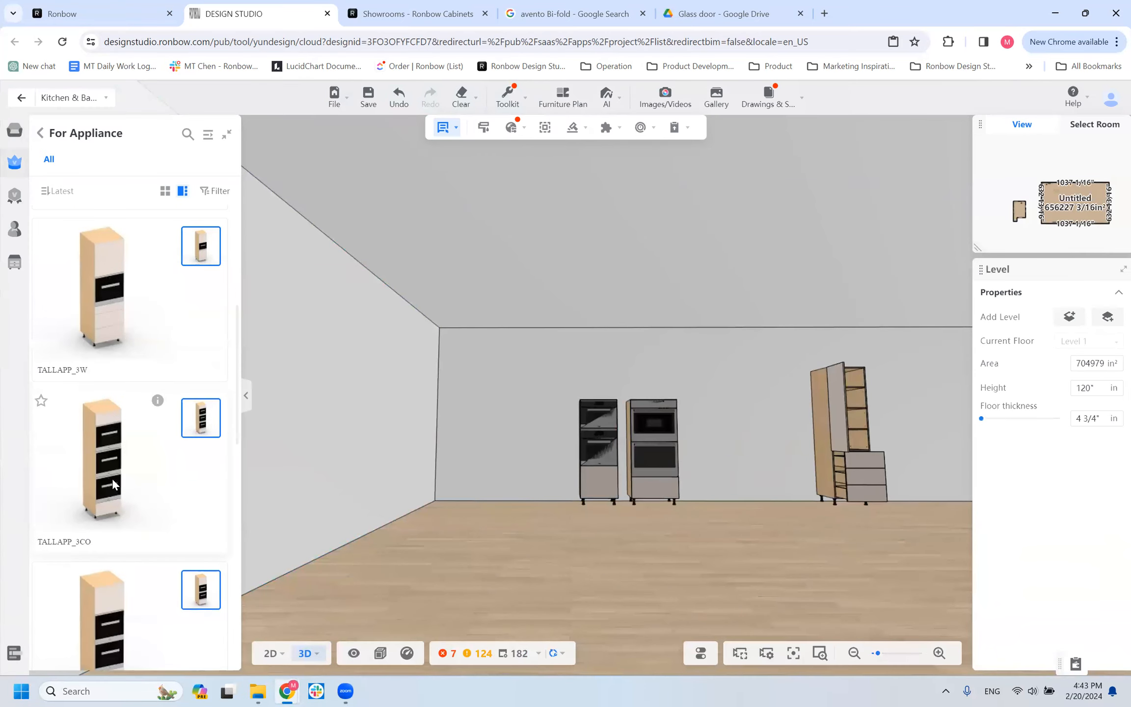
Place a TALLAPP_3CO cabinet against the wall, about 13 7/8 inches from the TALLAPP_2CO_STACK cabinet and 61 inches from the side wall.
{"action": "left_click", "coordinate": [113, 427]}
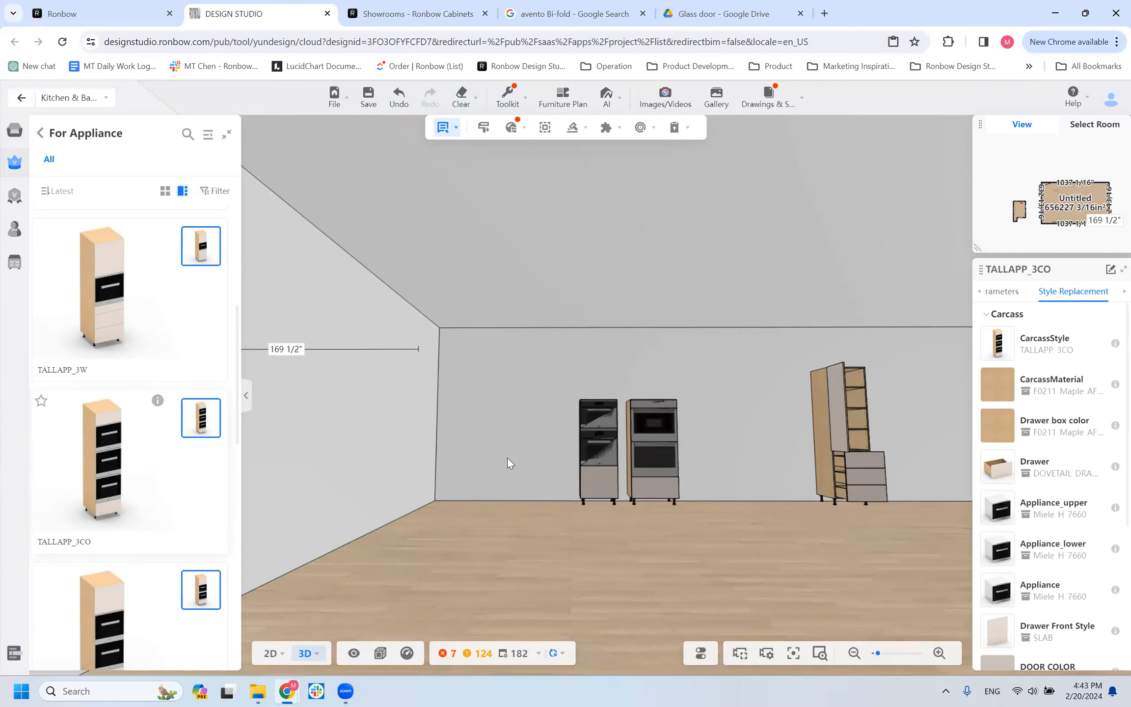
{"action": "left_click", "coordinate": [542, 442]}
{"action": "left_click_drag", "start_coordinate": [412, 535], "coordinate": [389, 526]}
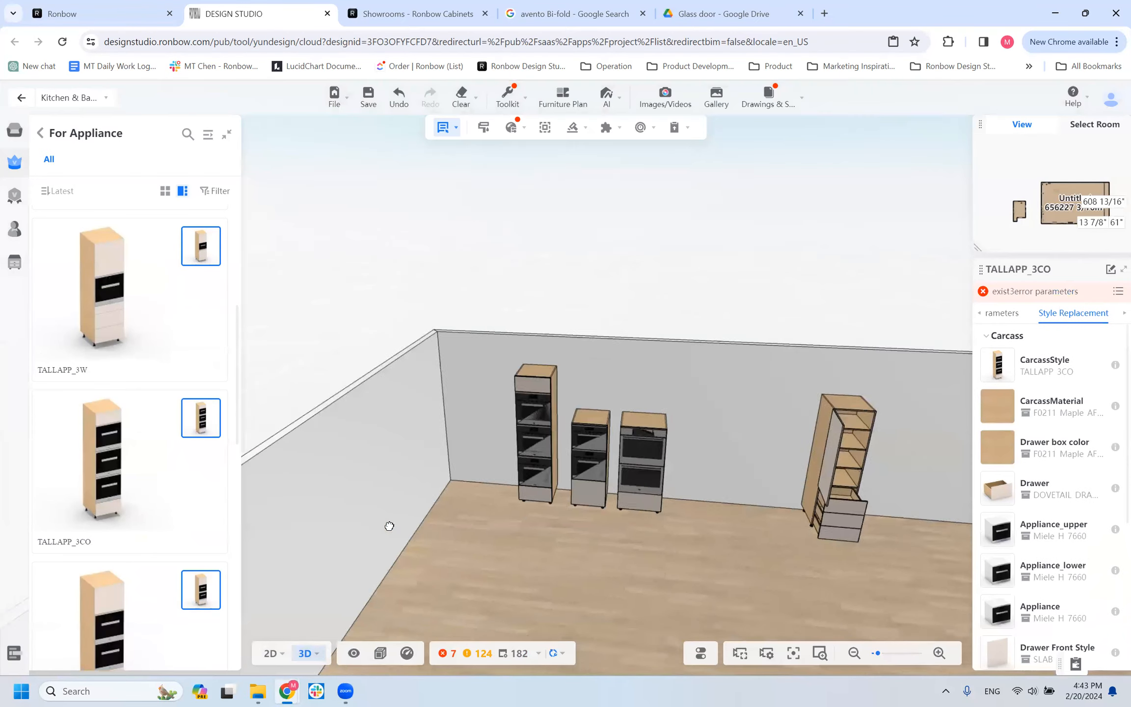
{"action": "left_click", "coordinate": [534, 408]}
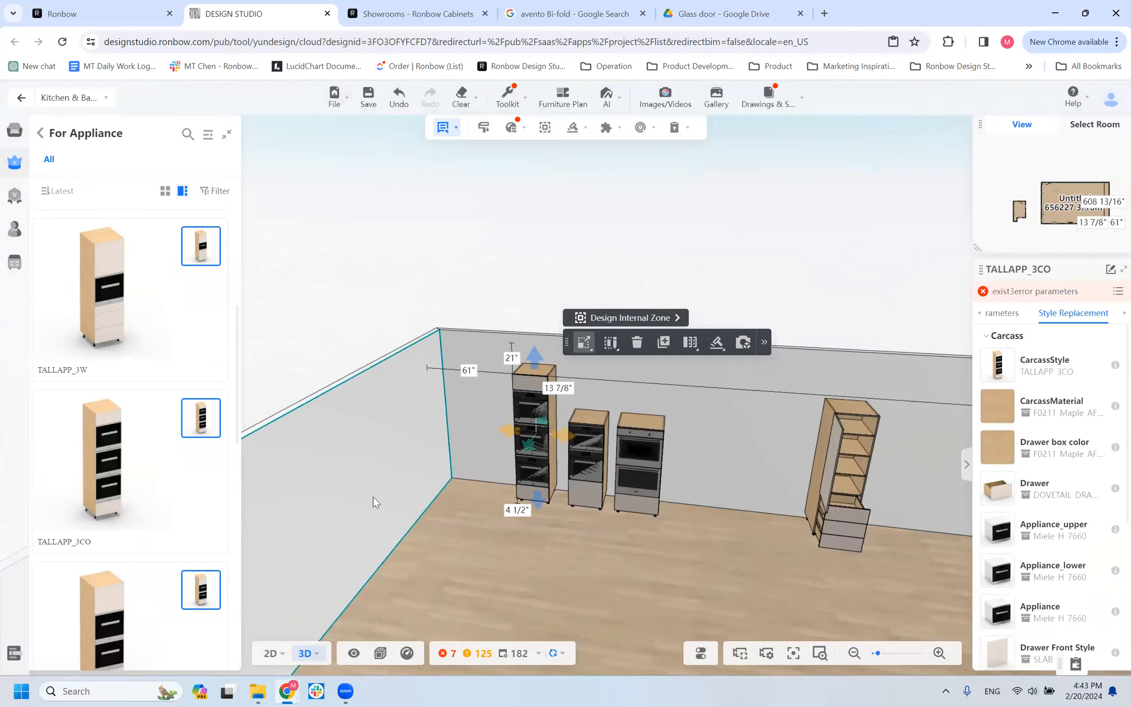
{"action": "left_click_drag", "start_coordinate": [472, 470], "coordinate": [530, 459]}
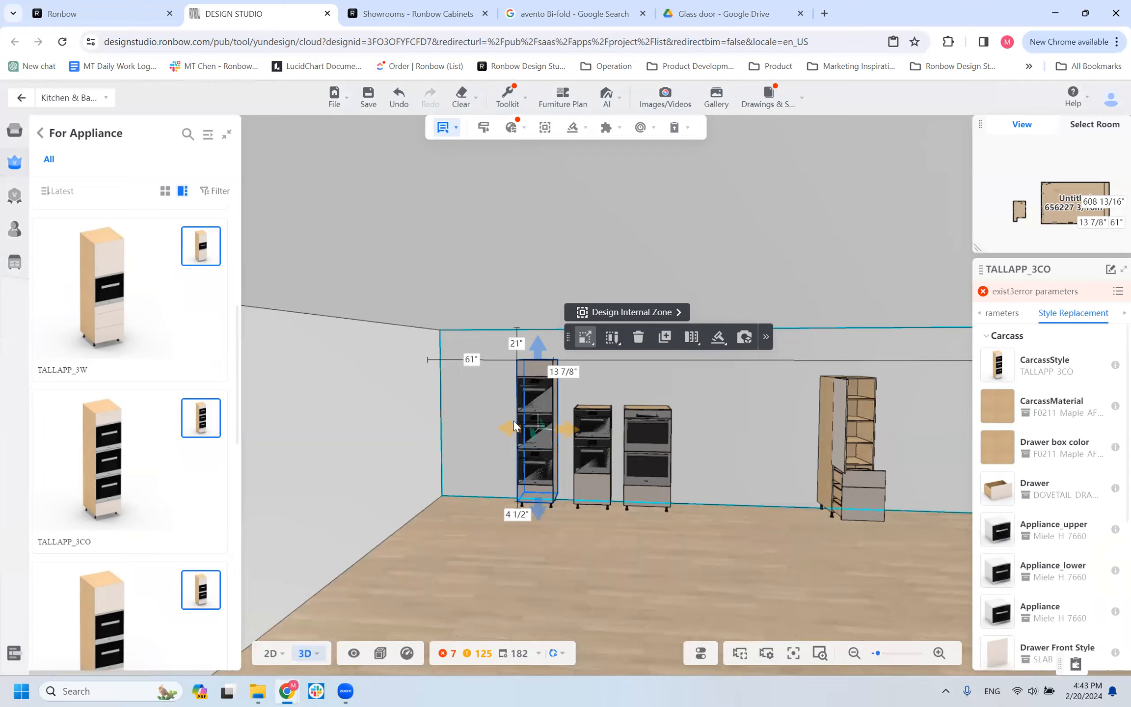
Select the placed TALLAPP_3CO, TALLAPP_2CO_STACK and TALLAPP_STACK cabinets in turn to compare their appliances and style options.
{"action": "left_click", "coordinate": [582, 546]}
{"action": "left_click", "coordinate": [537, 388]}
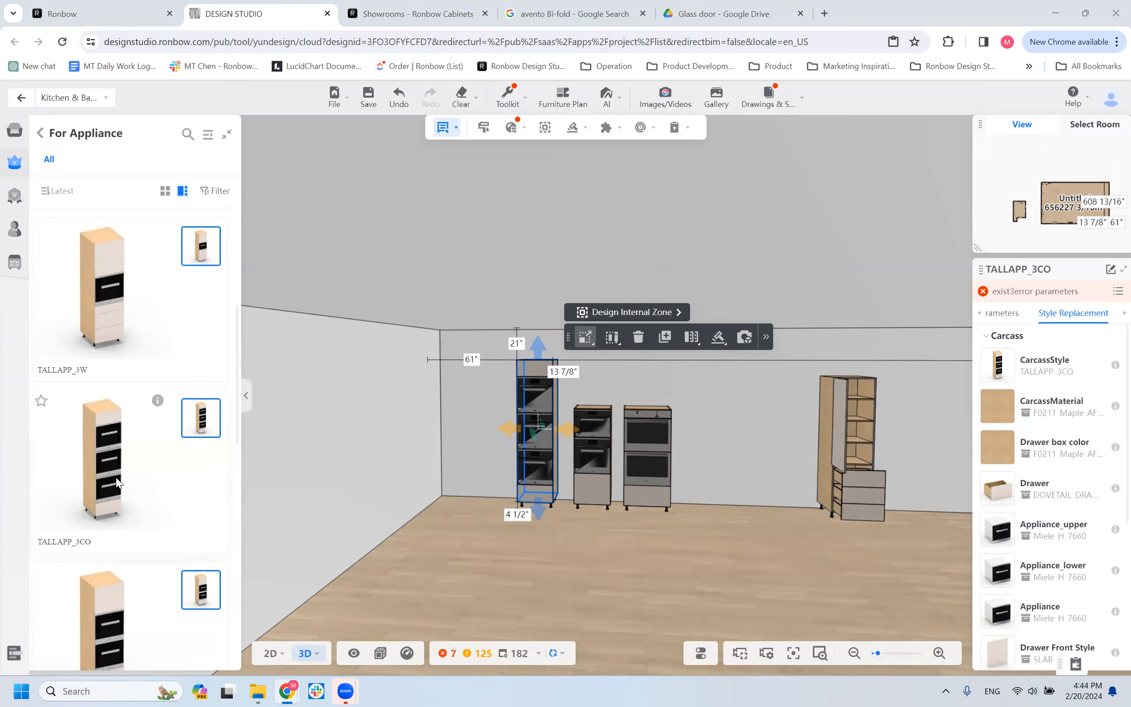
{"action": "scroll", "coordinate": [101, 535], "scroll_direction": "down", "scroll_amount": 4}
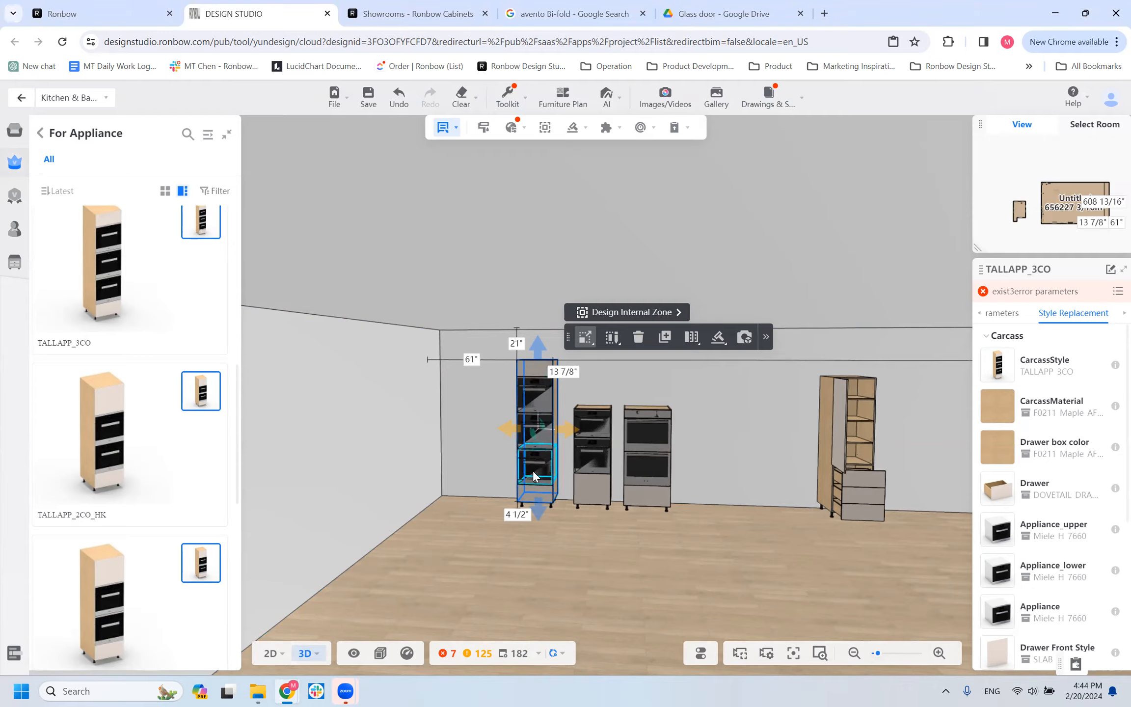
{"action": "left_click", "coordinate": [597, 421]}
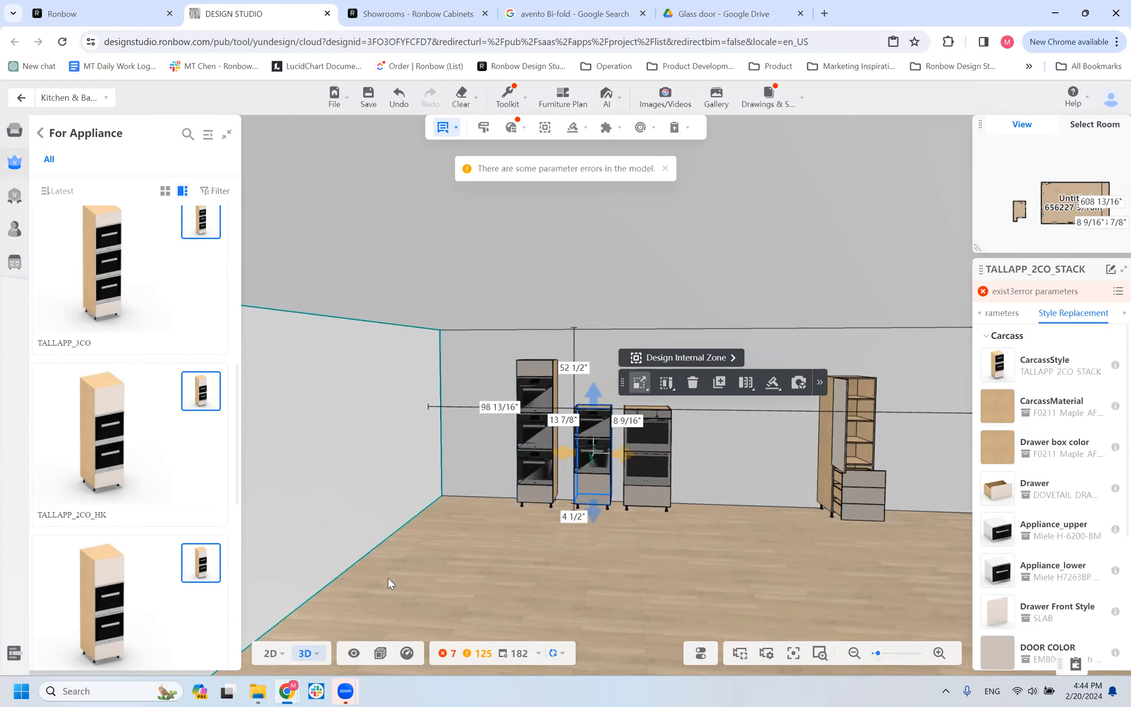
{"action": "left_click", "coordinate": [655, 435]}
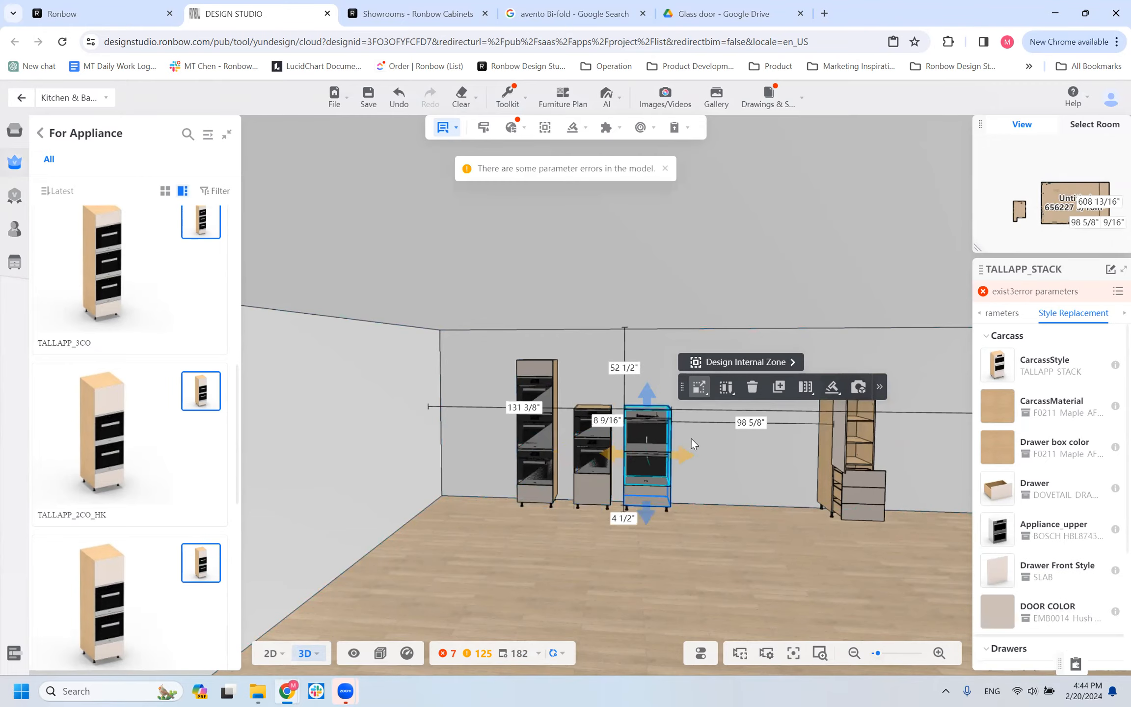
Review the tall For Appliance models from TALLAPP_STACK to TALLAPP_1W, comparing their appliance, door and drawer layouts.
{"action": "scroll", "coordinate": [110, 562], "scroll_direction": "down", "scroll_amount": 6}
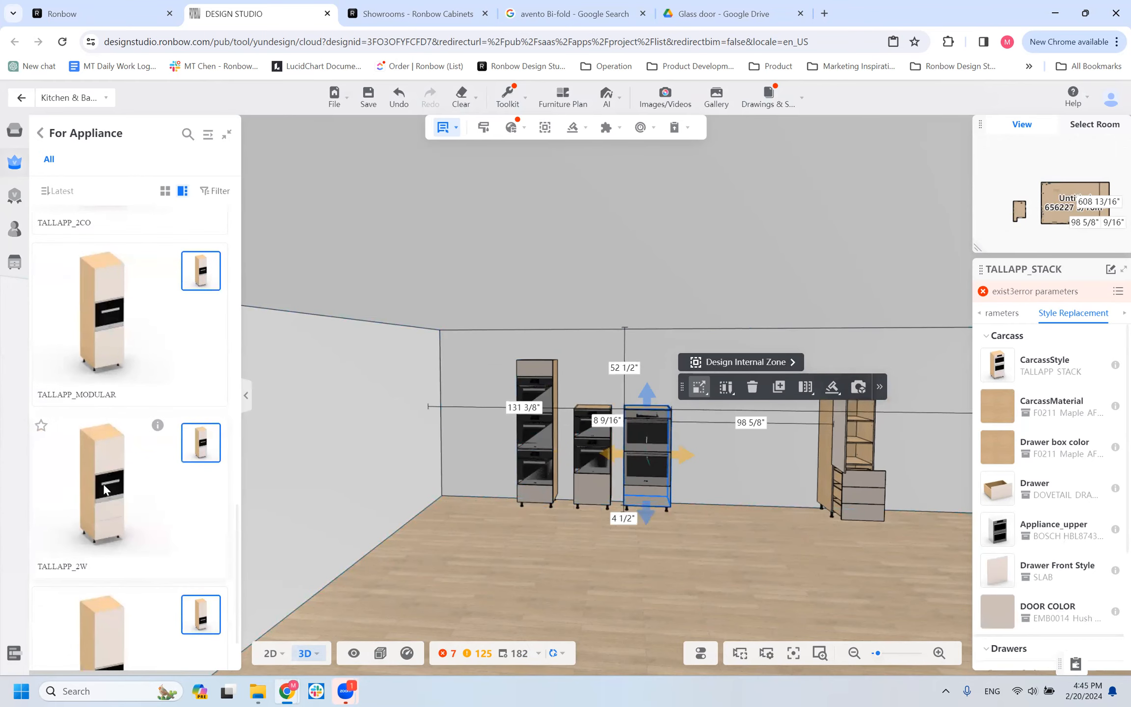
{"action": "scroll", "coordinate": [112, 397], "scroll_direction": "up", "scroll_amount": 2}
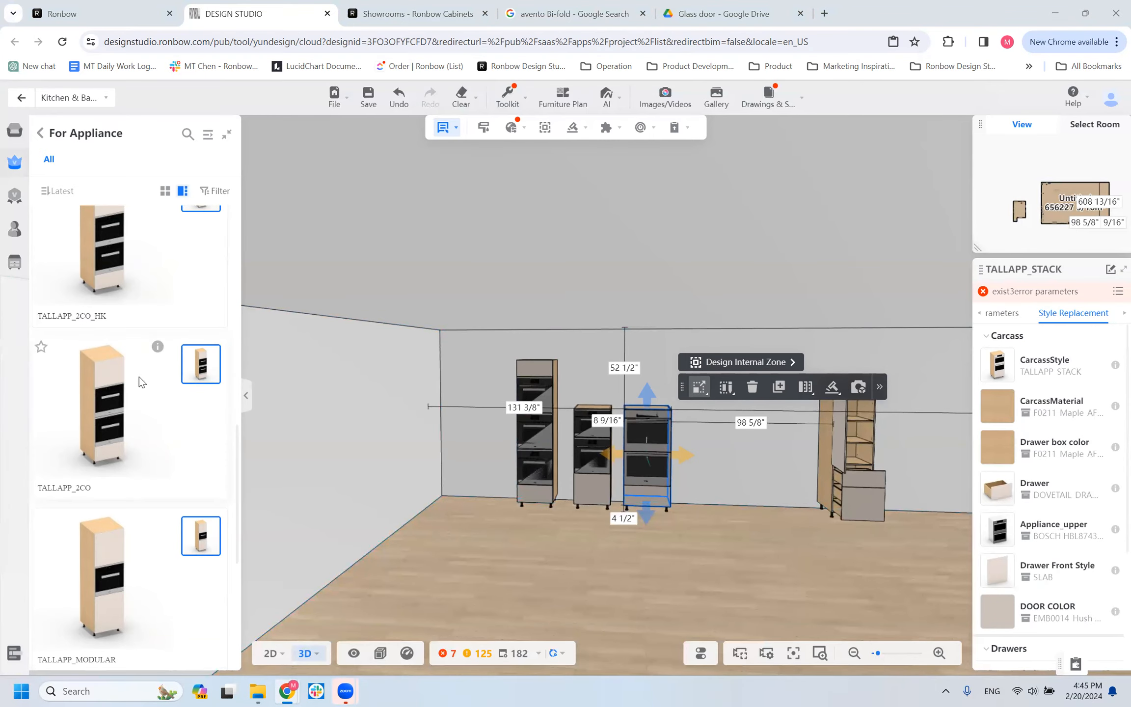
{"action": "scroll", "coordinate": [118, 466], "scroll_direction": "down", "scroll_amount": 3}
{"action": "scroll", "coordinate": [172, 386], "scroll_direction": "down", "scroll_amount": 1}
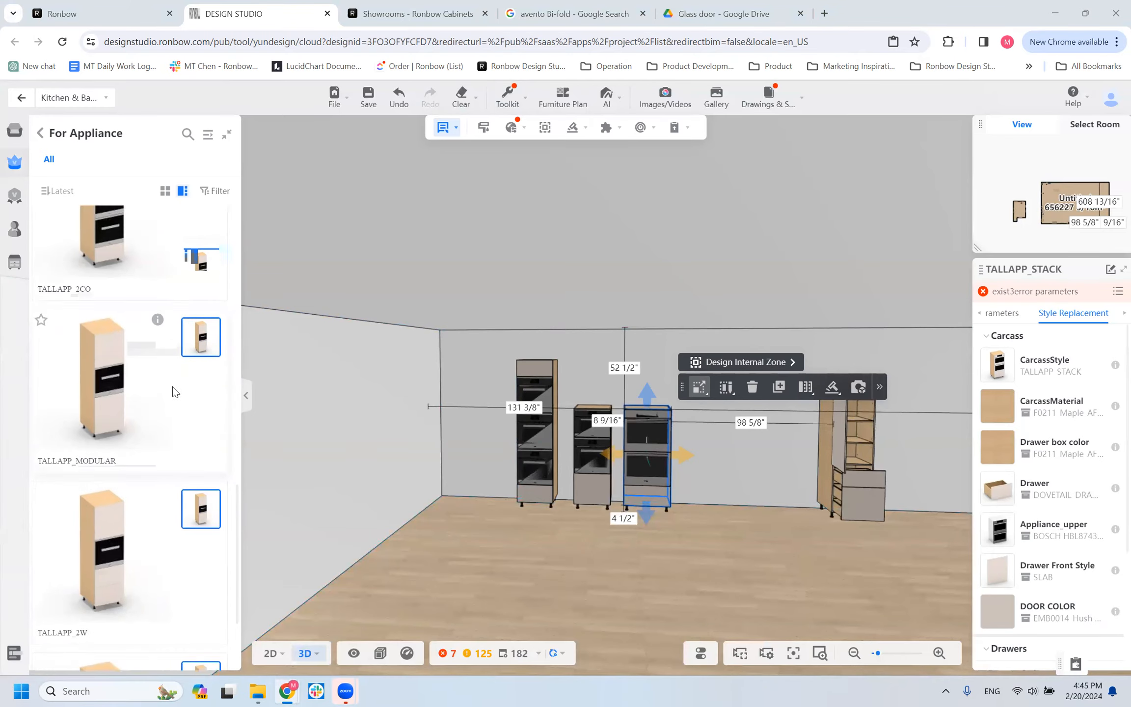
{"action": "scroll", "coordinate": [172, 386], "scroll_direction": "up", "scroll_amount": 1}
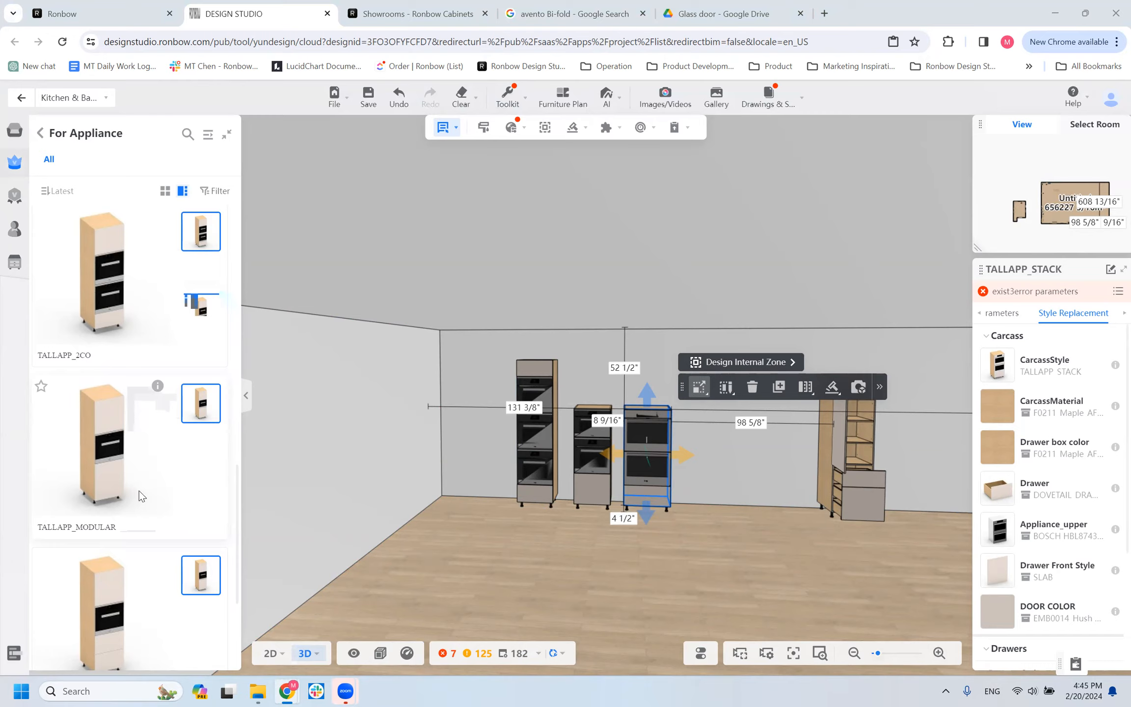
{"action": "scroll", "coordinate": [139, 493], "scroll_direction": "down", "scroll_amount": 3}
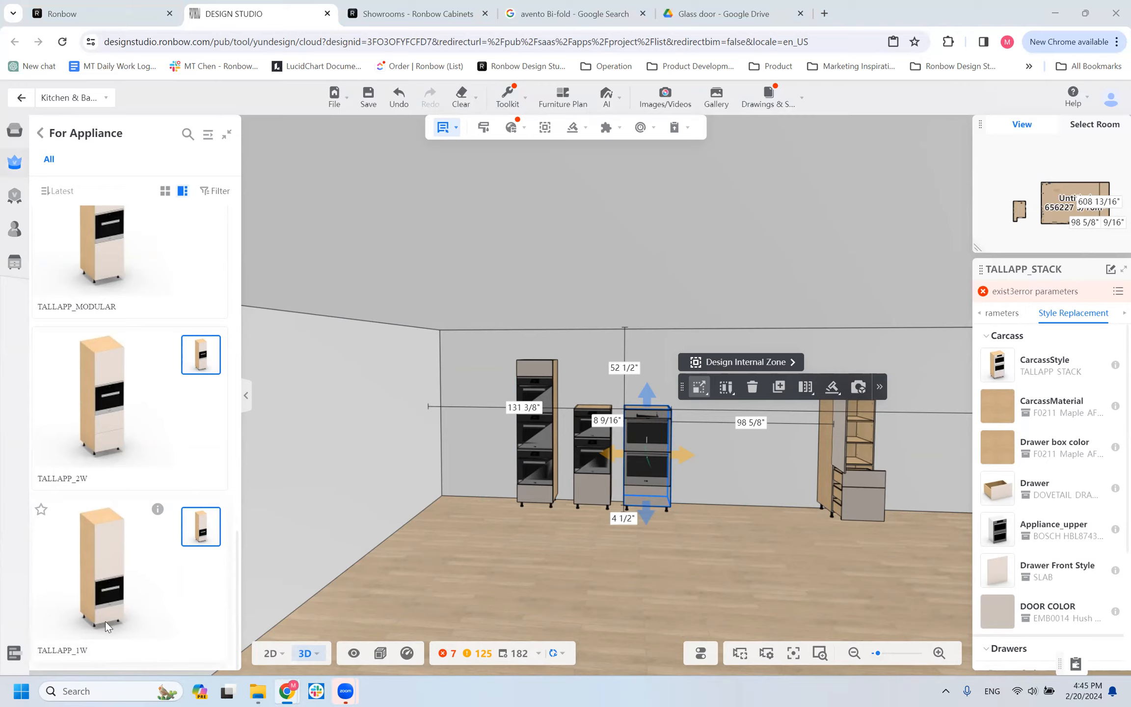
{"action": "scroll", "coordinate": [143, 256], "scroll_direction": "up", "scroll_amount": 3}
{"action": "scroll", "coordinate": [142, 255], "scroll_direction": "down", "scroll_amount": 3}
{"action": "scroll", "coordinate": [125, 299], "scroll_direction": "up", "scroll_amount": 5}
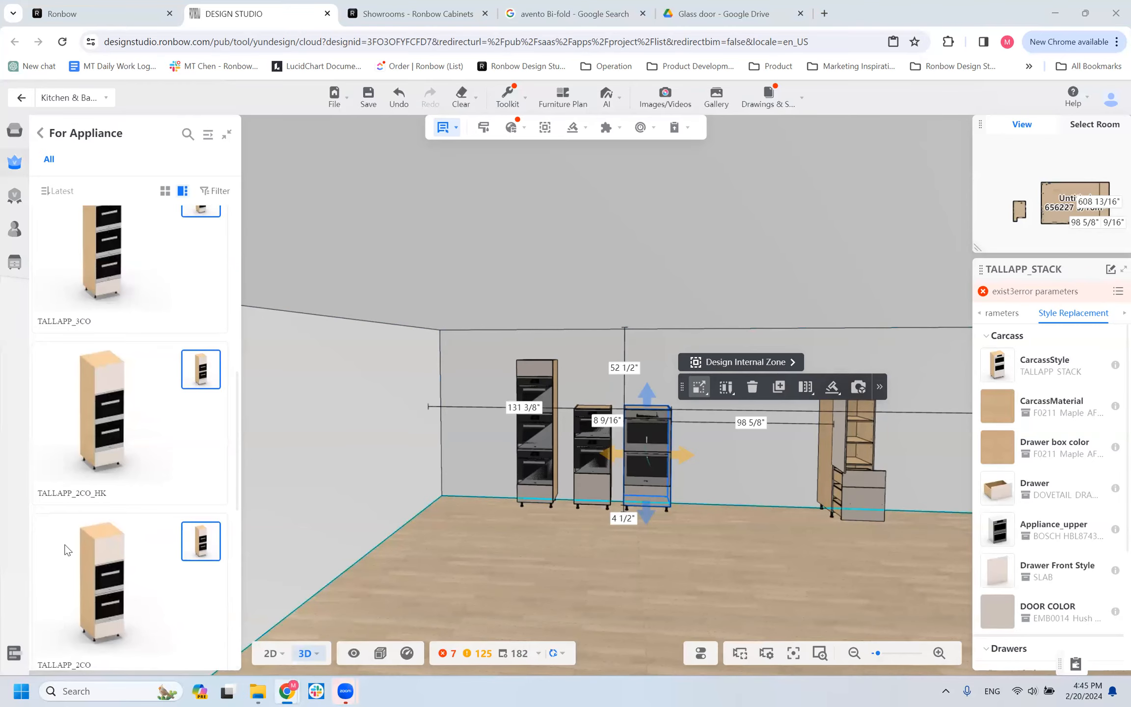
{"action": "scroll", "coordinate": [160, 622], "scroll_direction": "down", "scroll_amount": 5}
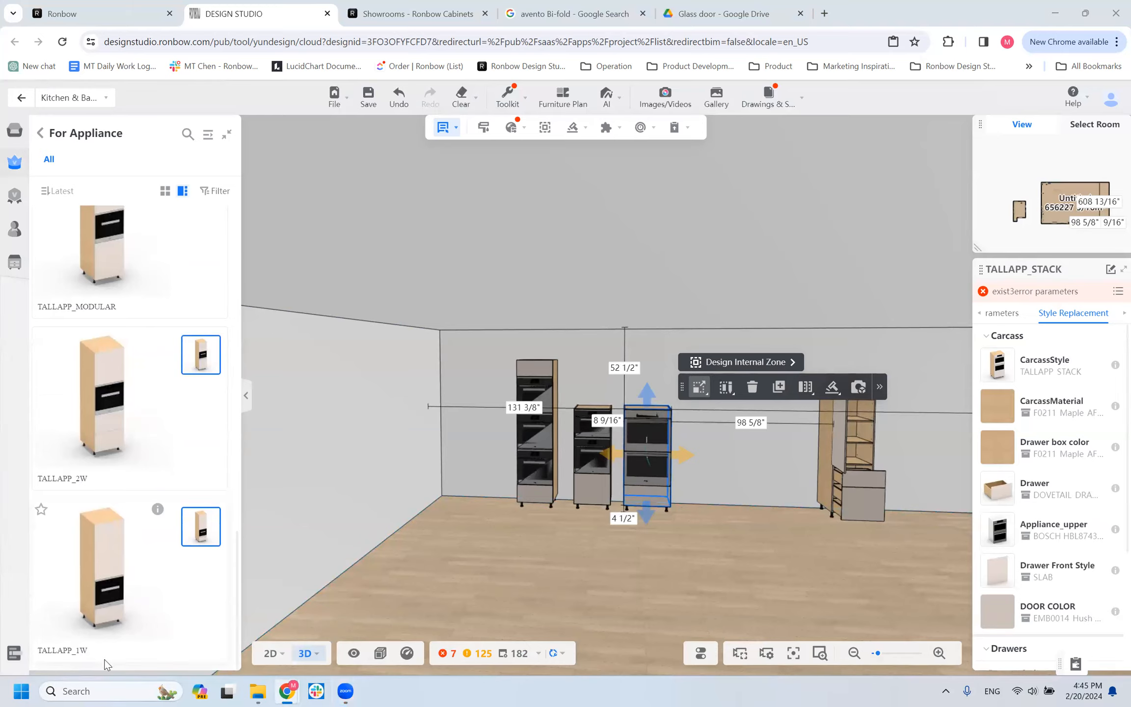
{"action": "scroll", "coordinate": [109, 447], "scroll_direction": "up", "scroll_amount": 5}
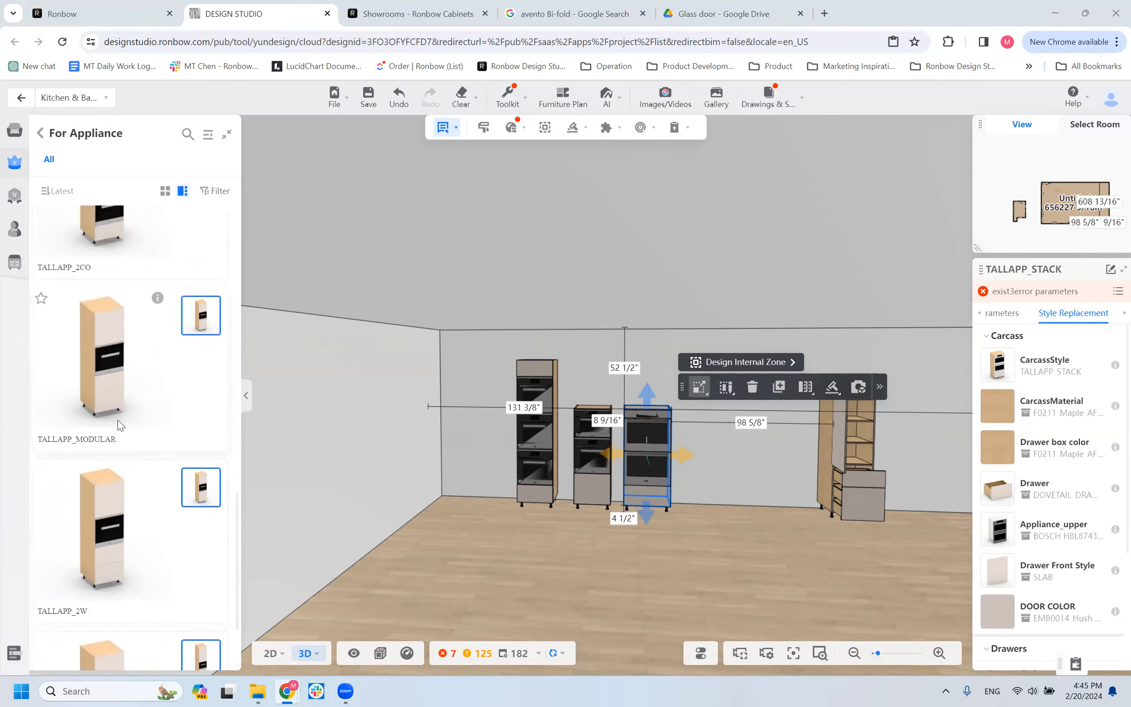
{"action": "scroll", "coordinate": [118, 430], "scroll_direction": "up", "scroll_amount": 1}
{"action": "scroll", "coordinate": [106, 357], "scroll_direction": "up", "scroll_amount": 10}
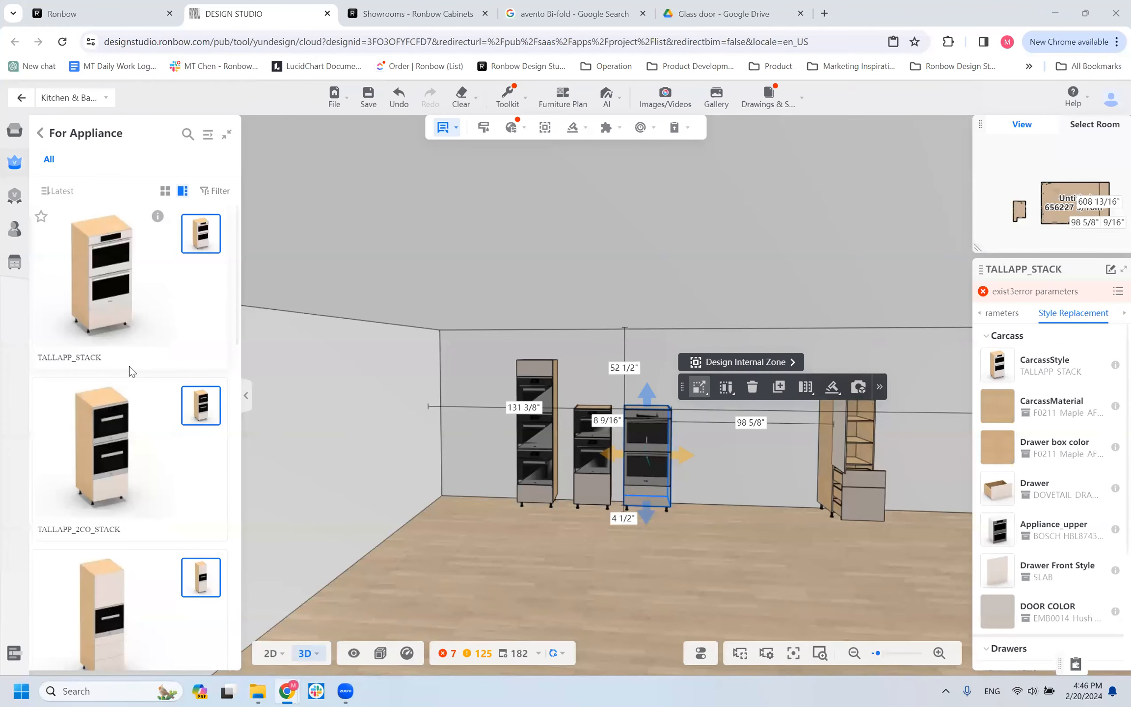
{"action": "scroll", "coordinate": [99, 422], "scroll_direction": "down", "scroll_amount": 5}
{"action": "scroll", "coordinate": [95, 422], "scroll_direction": "down", "scroll_amount": 5}
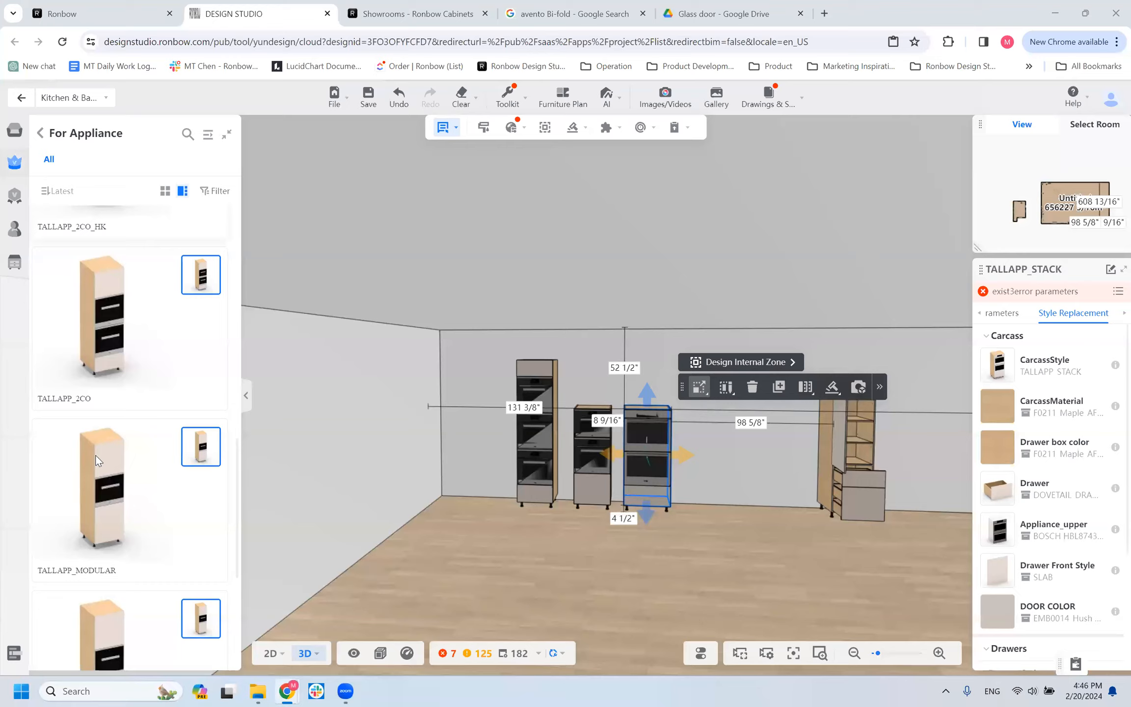
{"action": "scroll", "coordinate": [74, 540], "scroll_direction": "down", "scroll_amount": 1}
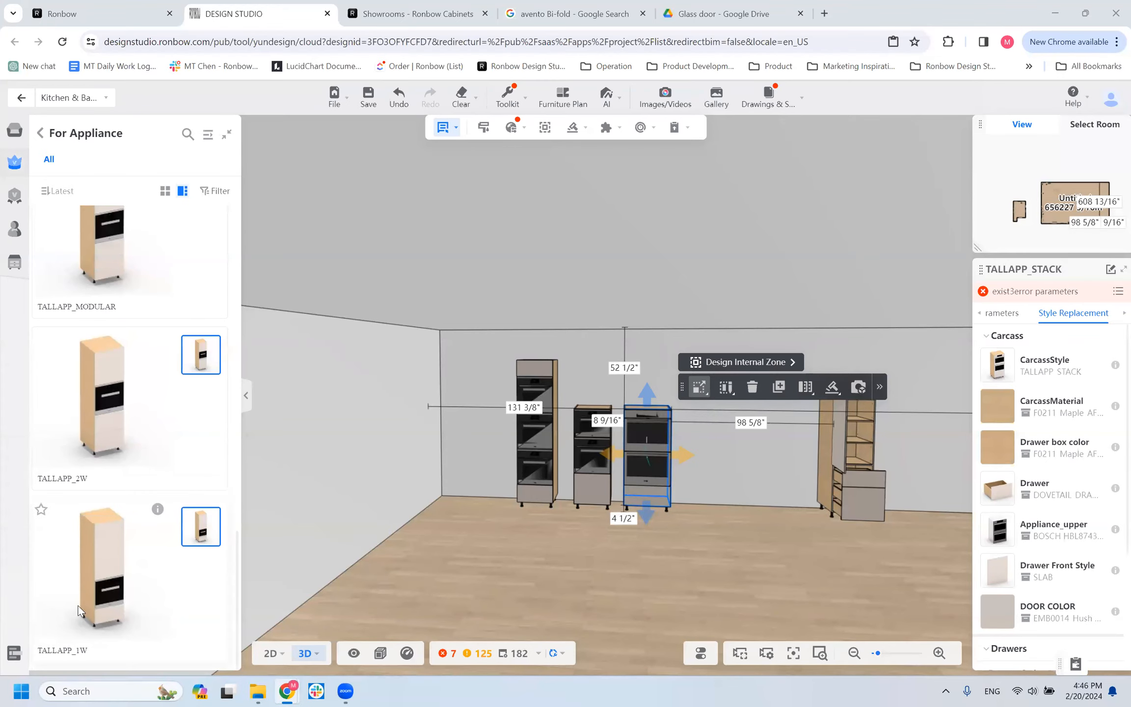
{"action": "scroll", "coordinate": [106, 649], "scroll_direction": "up", "scroll_amount": 4}
{"action": "scroll", "coordinate": [129, 521], "scroll_direction": "down", "scroll_amount": 10}
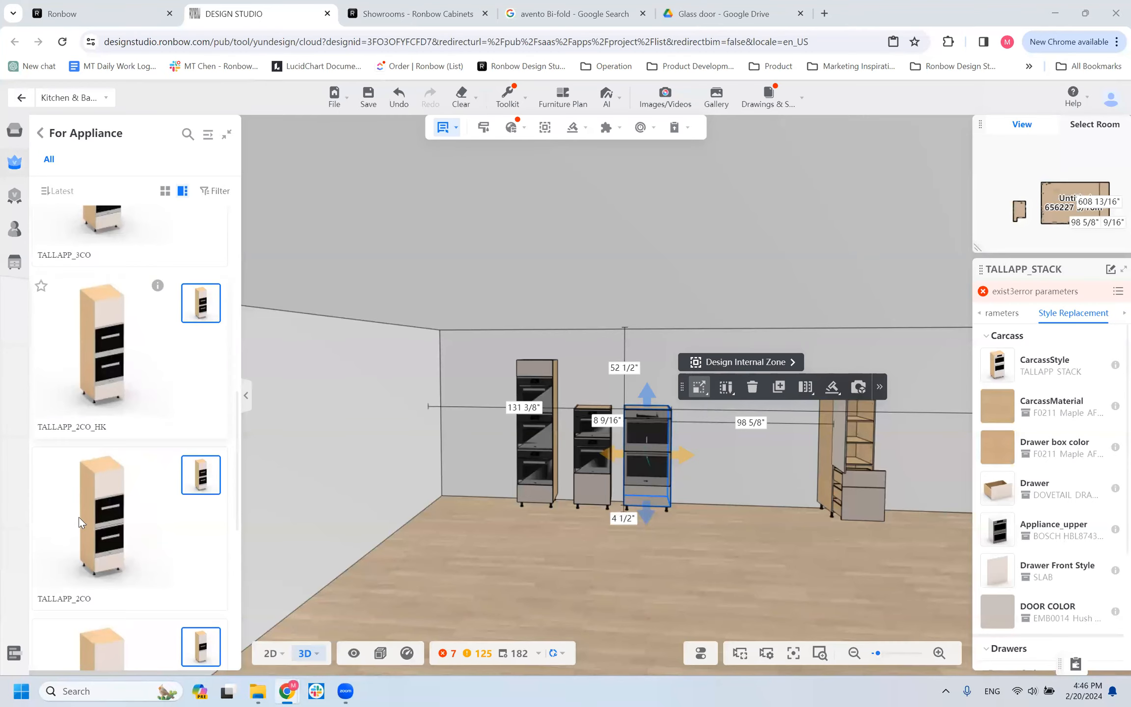
{"action": "scroll", "coordinate": [81, 549], "scroll_direction": "down", "scroll_amount": 5}
{"action": "scroll", "coordinate": [127, 534], "scroll_direction": "down", "scroll_amount": 2}
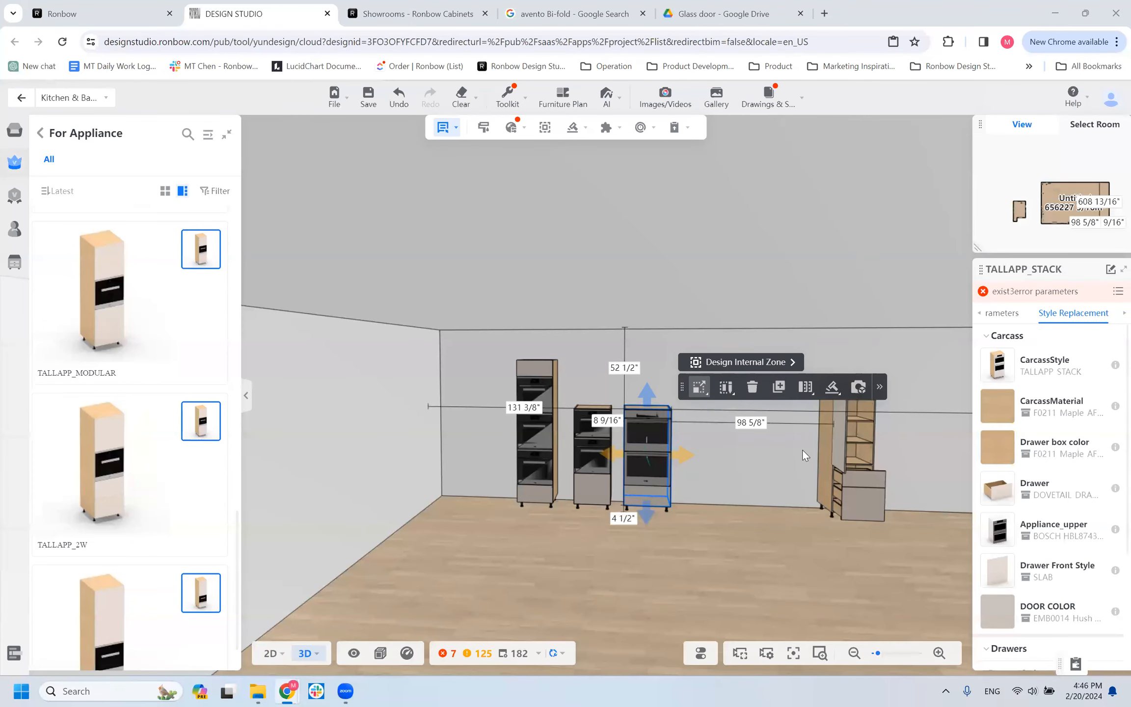
{"action": "scroll", "coordinate": [171, 466], "scroll_direction": "down", "scroll_amount": 1}
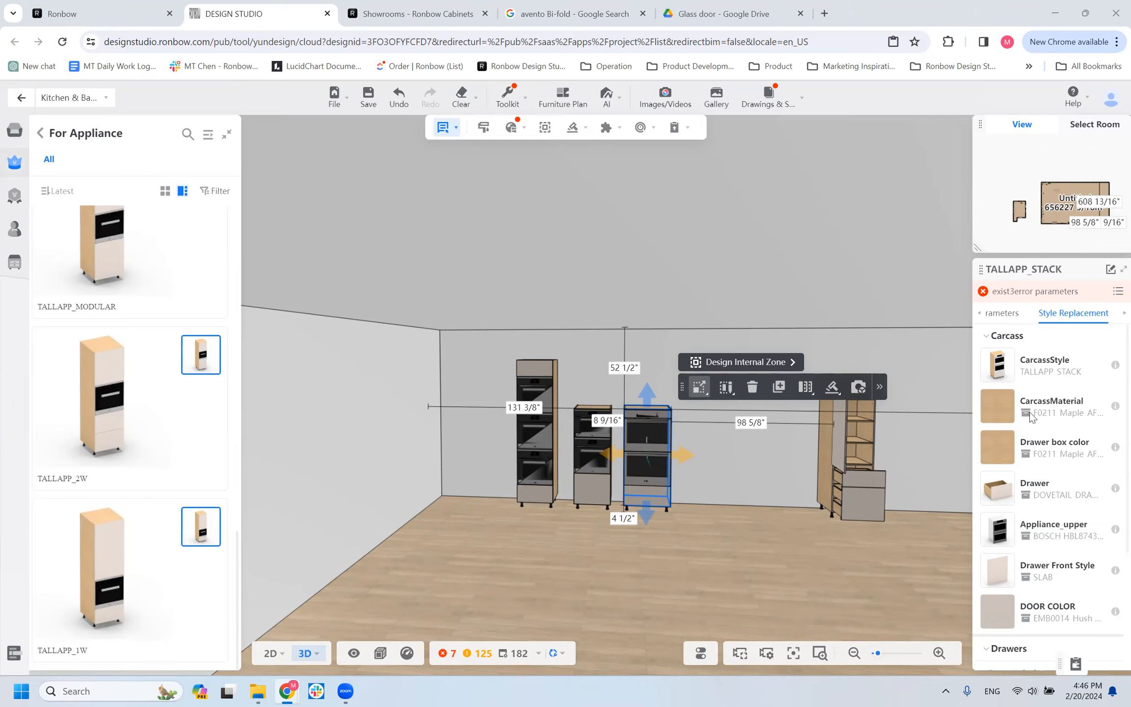
Return to the tall cabinet categories and look through them, from With Door/Drawer to Panel.
{"action": "left_click", "coordinate": [42, 132]}
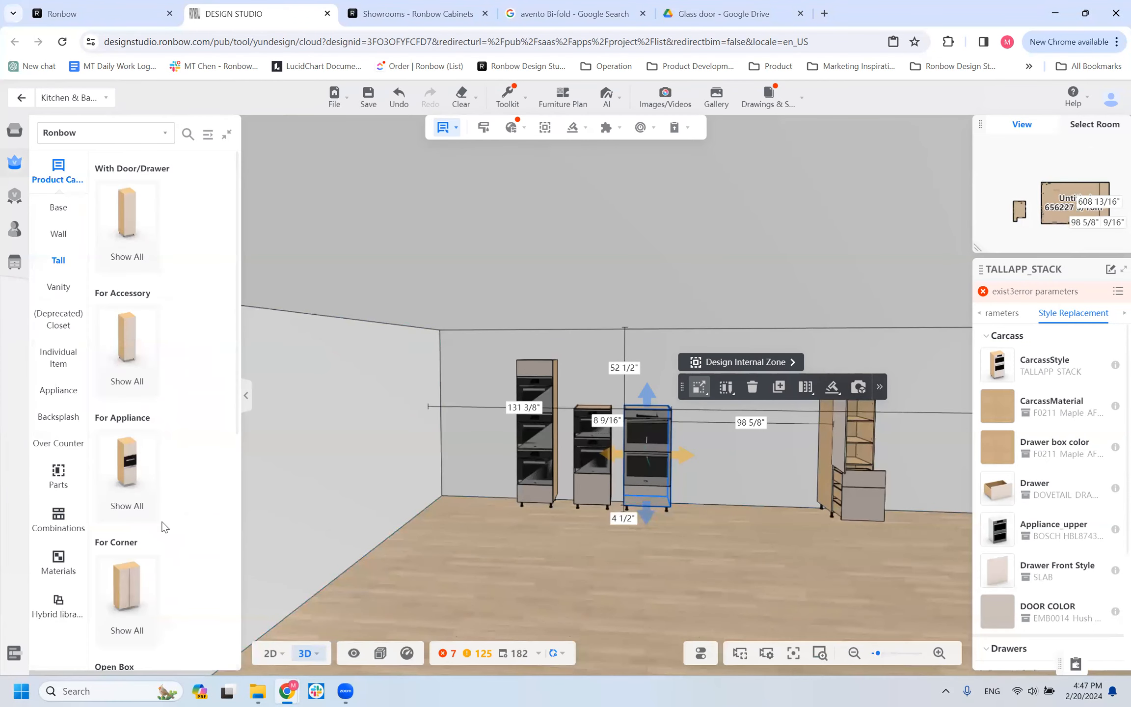
{"action": "mouse_move", "coordinate": [150, 482]}
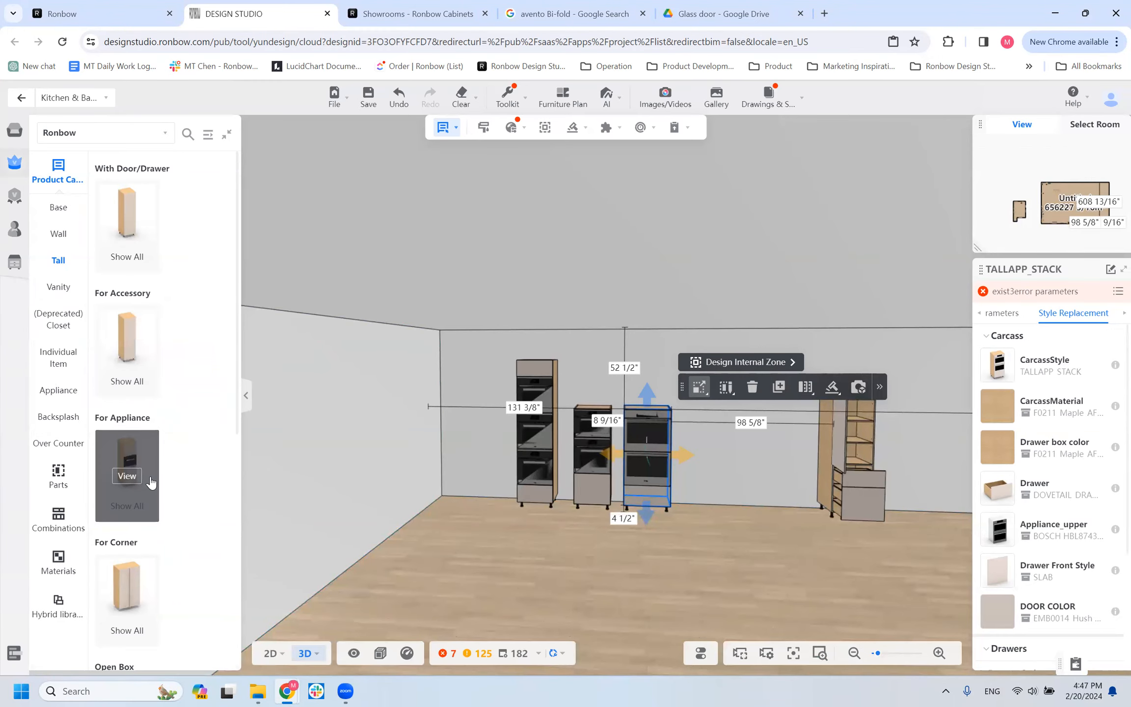
{"action": "scroll", "coordinate": [151, 488], "scroll_direction": "down", "scroll_amount": 3}
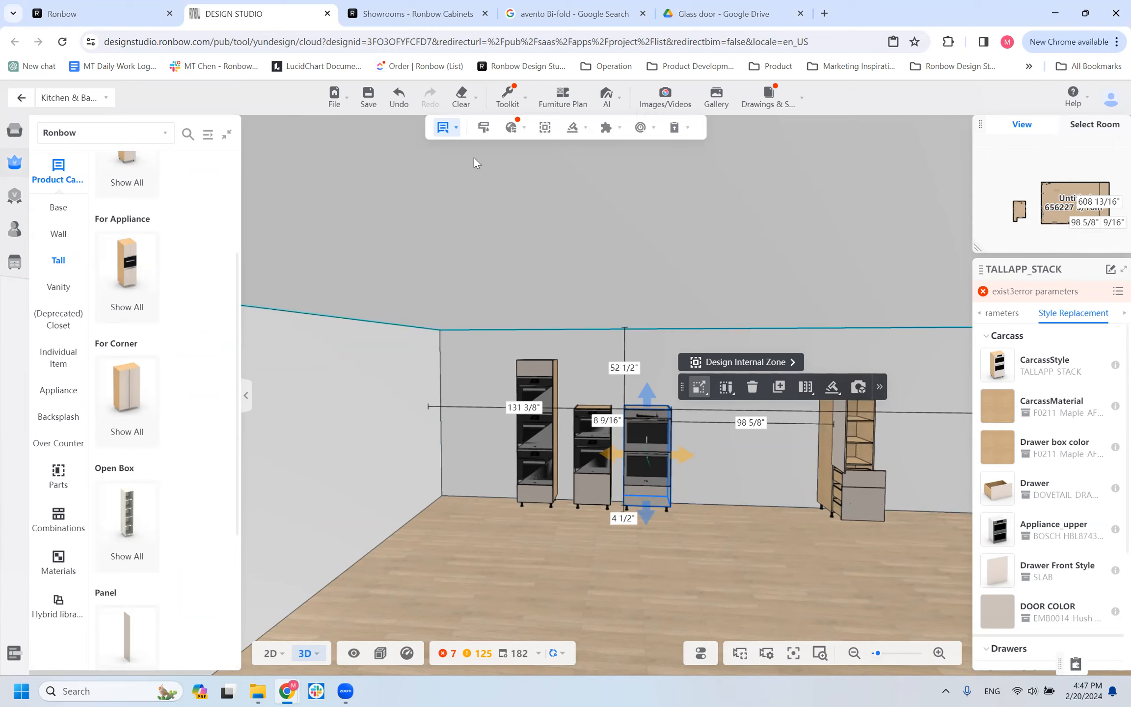
{"action": "mouse_move", "coordinate": [145, 275]}
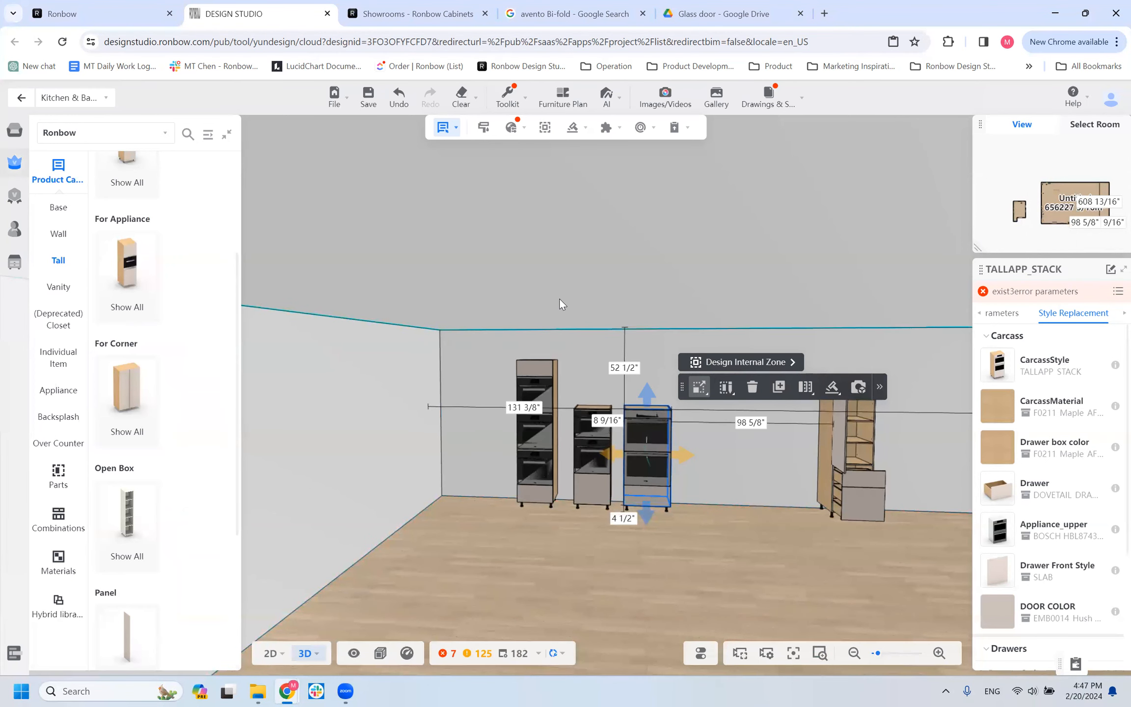
{"action": "scroll", "coordinate": [163, 301], "scroll_direction": "up", "scroll_amount": 4}
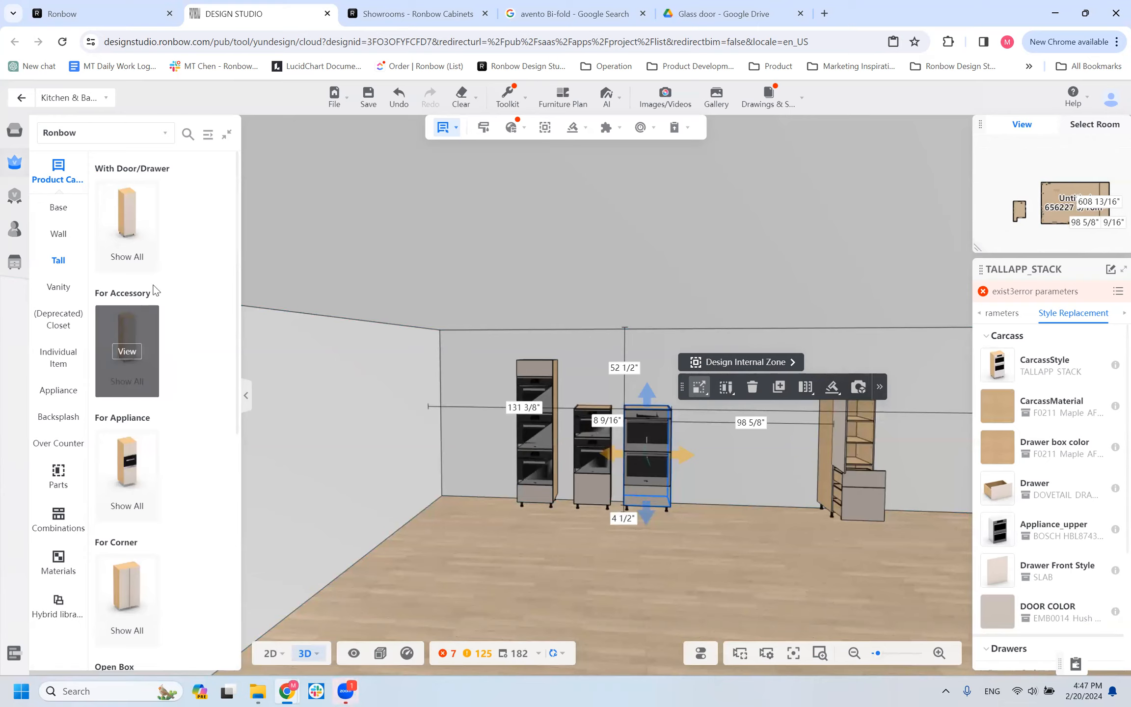
Look through the base cabinets' Door Only models and return to the base categories.
{"action": "left_click", "coordinate": [58, 210]}
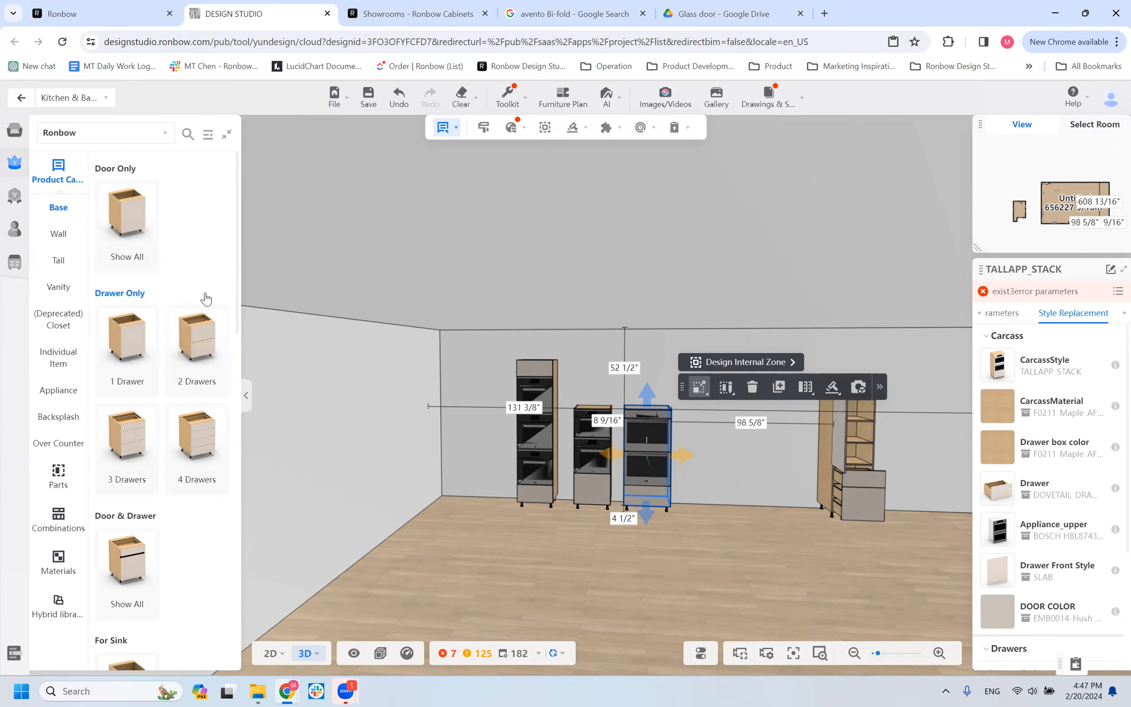
{"action": "left_click", "coordinate": [114, 219]}
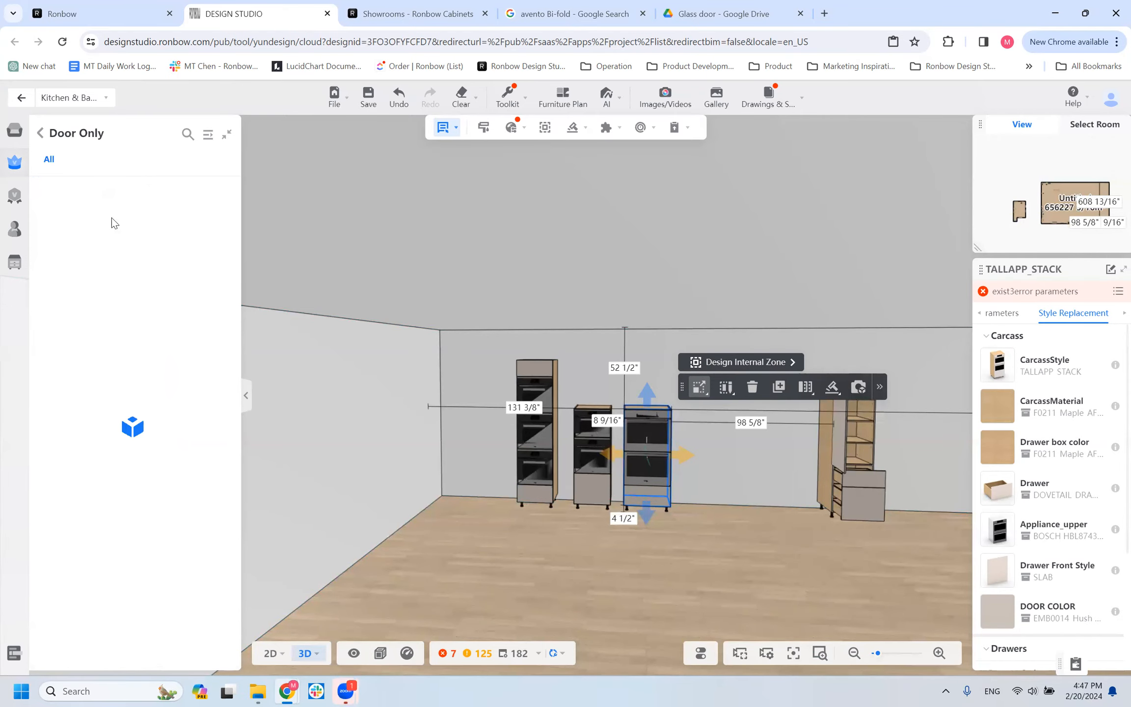
{"action": "scroll", "coordinate": [137, 236], "scroll_direction": "down", "scroll_amount": 1}
{"action": "mouse_move", "coordinate": [18, 117]}
{"action": "left_click", "coordinate": [47, 138]}
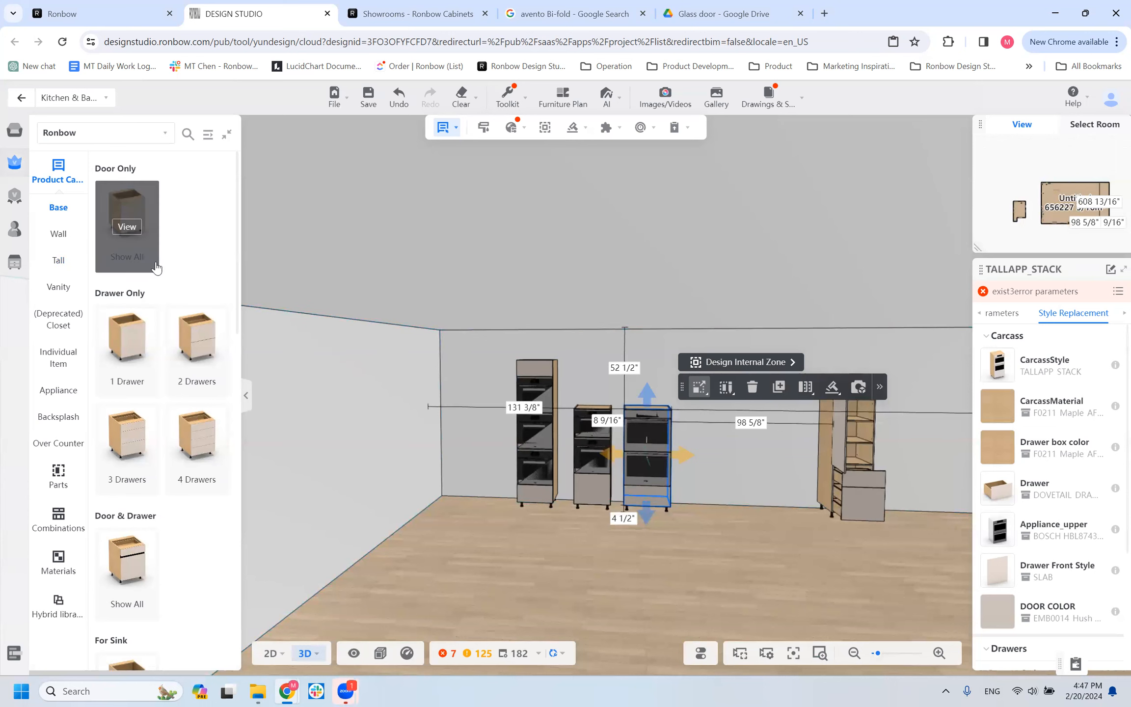
Look through the base cabinets' For Accessory models, including B1W1D_ACCESSORY and B1D_ACCESSORY, and return to the base categories.
{"action": "scroll", "coordinate": [202, 574], "scroll_direction": "down", "scroll_amount": 10}
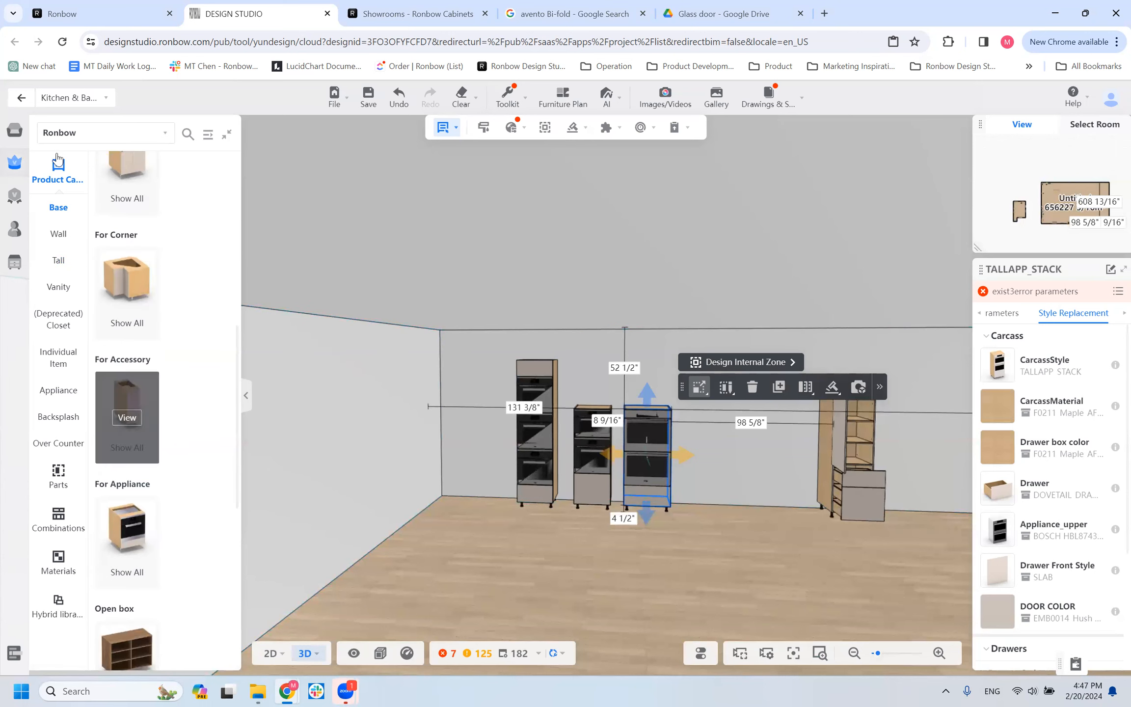
{"action": "left_click", "coordinate": [131, 431]}
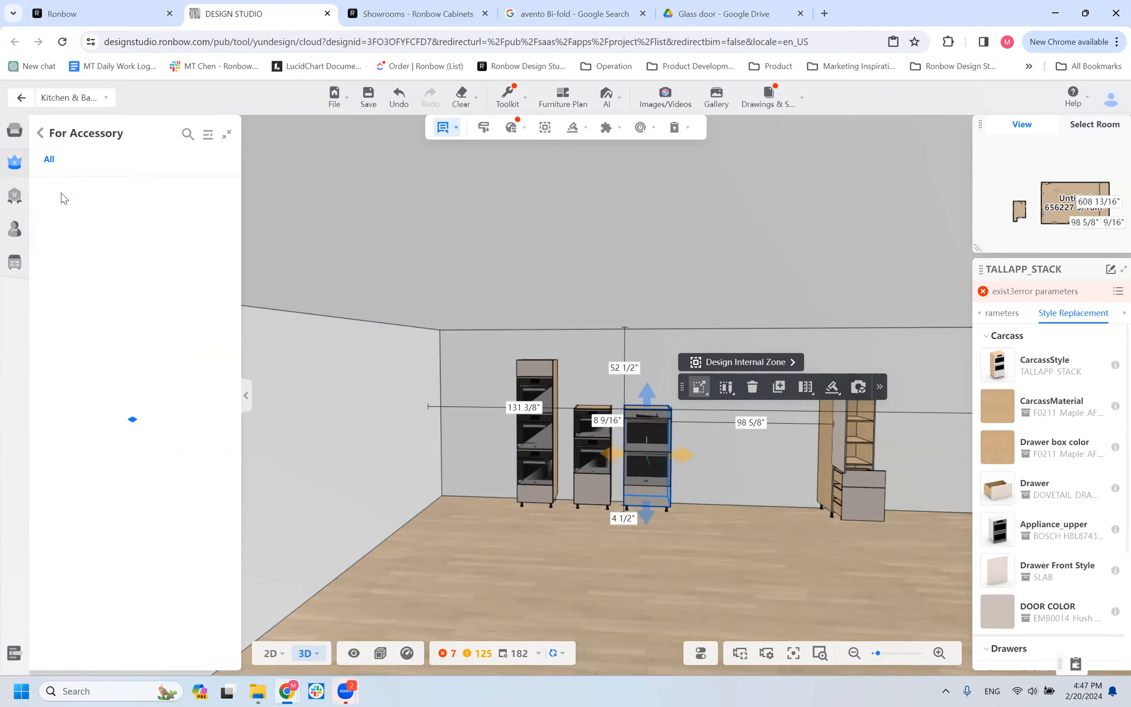
{"action": "scroll", "coordinate": [129, 330], "scroll_direction": "down", "scroll_amount": 10}
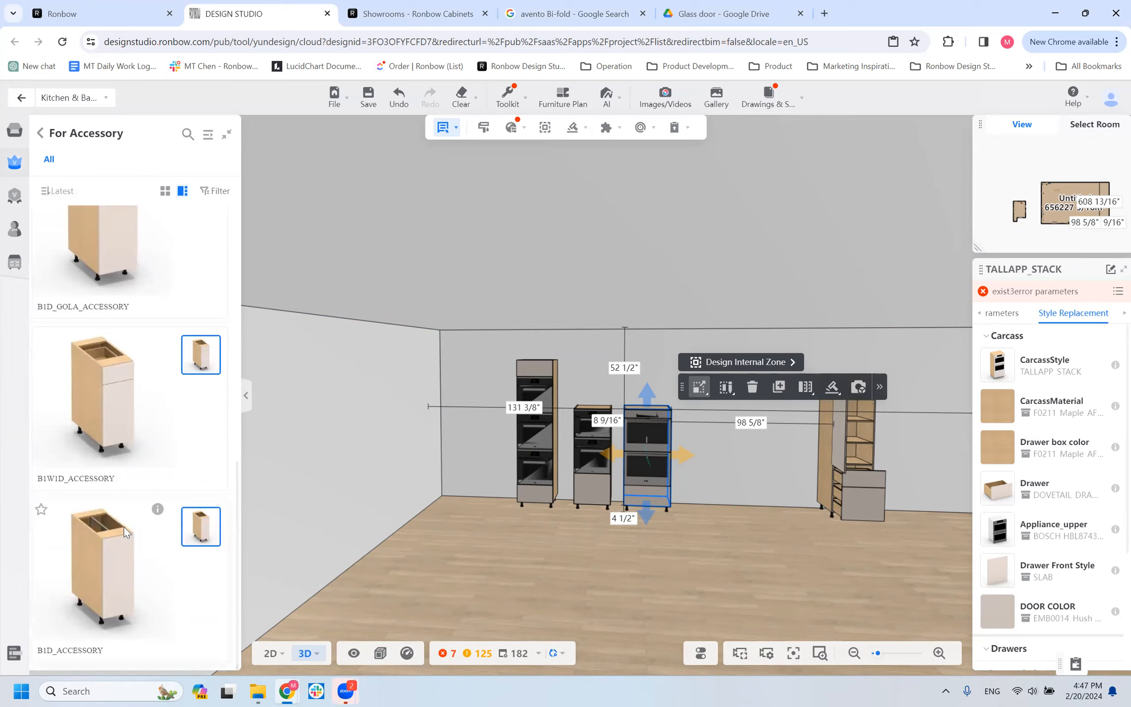
{"action": "left_click", "coordinate": [47, 134]}
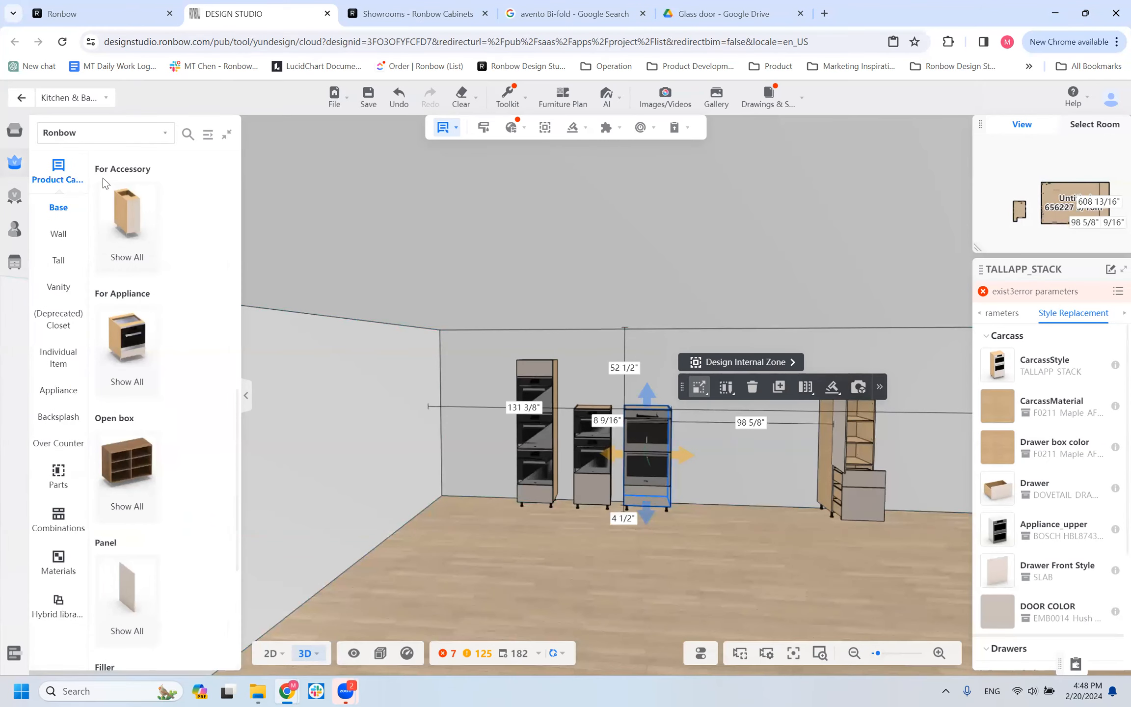
Check the base Door Only models B1D_FLAP_DOWN, B1D_GOLA and B1D again, and return to the base categories.
{"action": "scroll", "coordinate": [140, 251], "scroll_direction": "up", "scroll_amount": 10}
{"action": "left_click", "coordinate": [126, 226]}
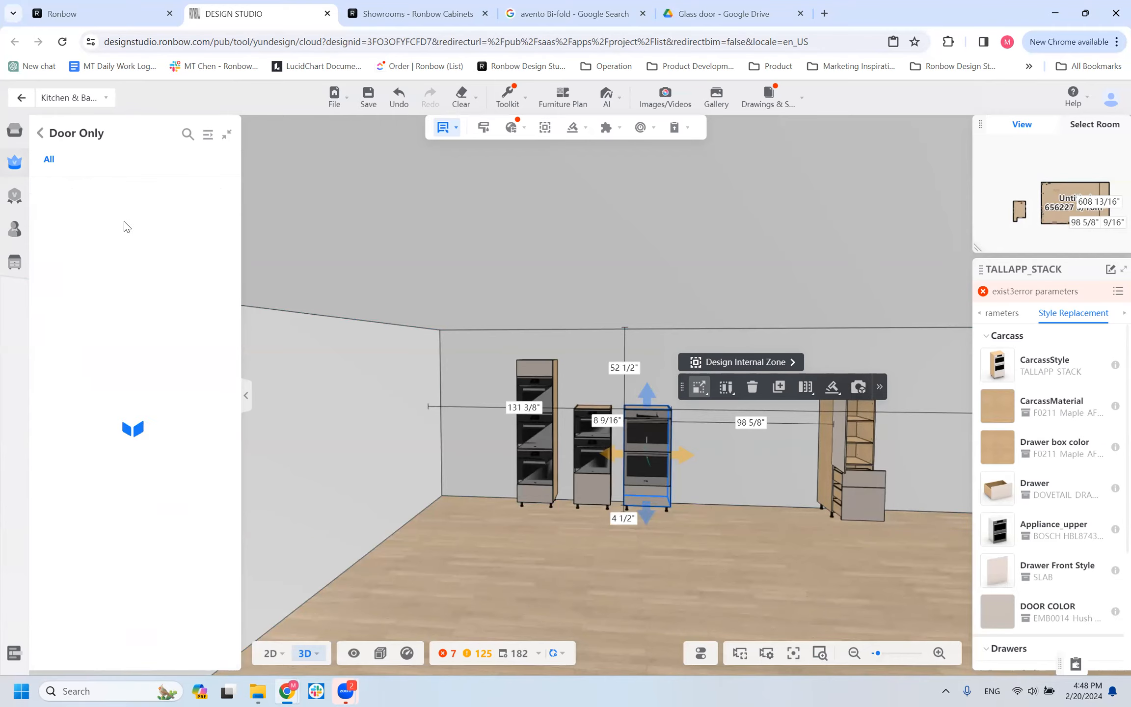
{"action": "scroll", "coordinate": [113, 589], "scroll_direction": "down", "scroll_amount": 2}
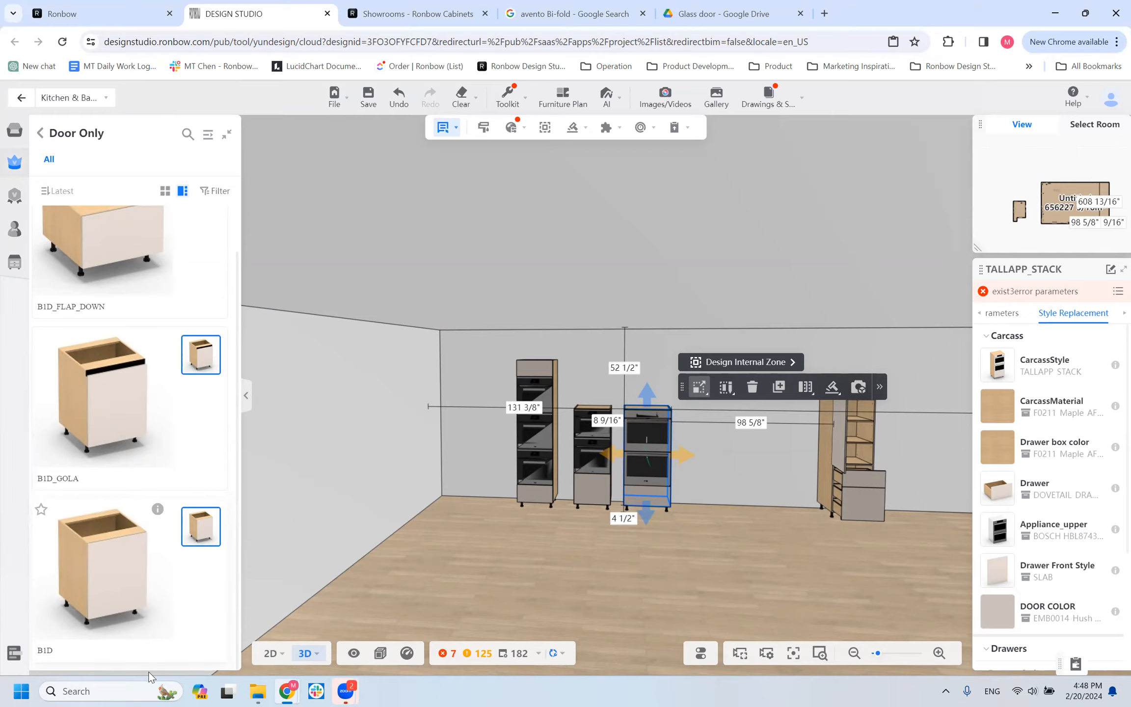
{"action": "left_click", "coordinate": [41, 133]}
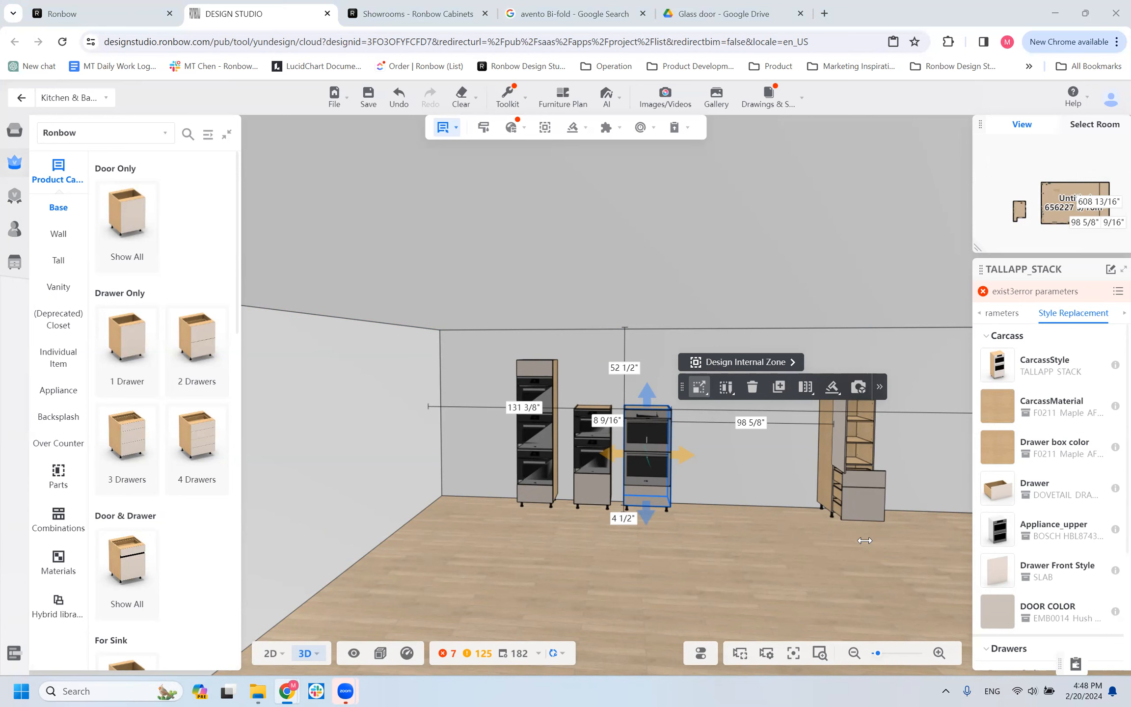
Look through the tall cabinets' For Corner models, from BOX_CORNER_TALL to TCORSQ.
{"action": "left_click", "coordinate": [58, 260]}
{"action": "scroll", "coordinate": [116, 585], "scroll_direction": "down", "scroll_amount": 5}
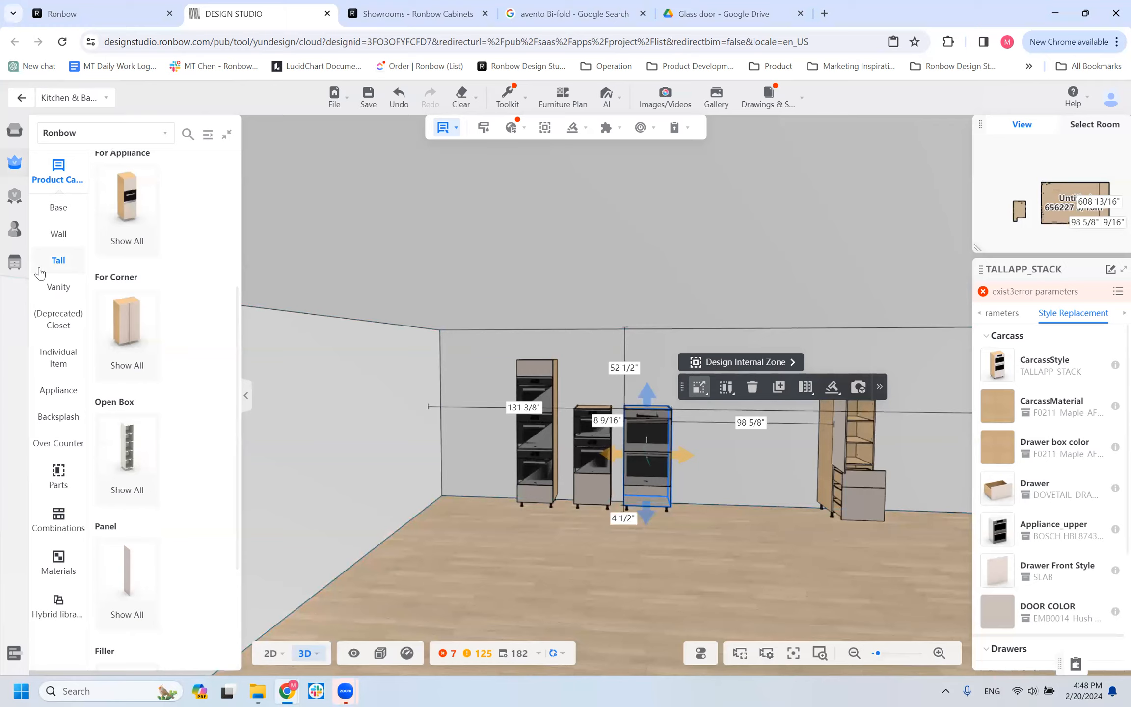
{"action": "left_click", "coordinate": [133, 353]}
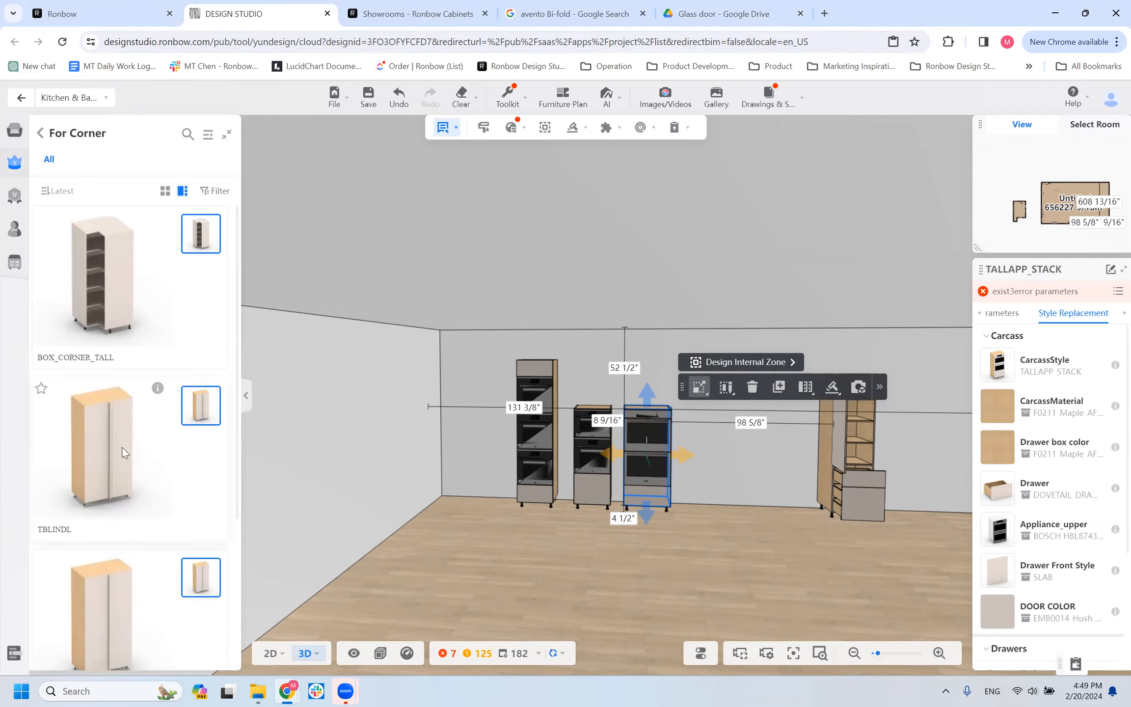
{"action": "scroll", "coordinate": [138, 511], "scroll_direction": "down", "scroll_amount": 3}
{"action": "scroll", "coordinate": [137, 510], "scroll_direction": "down", "scroll_amount": 1}
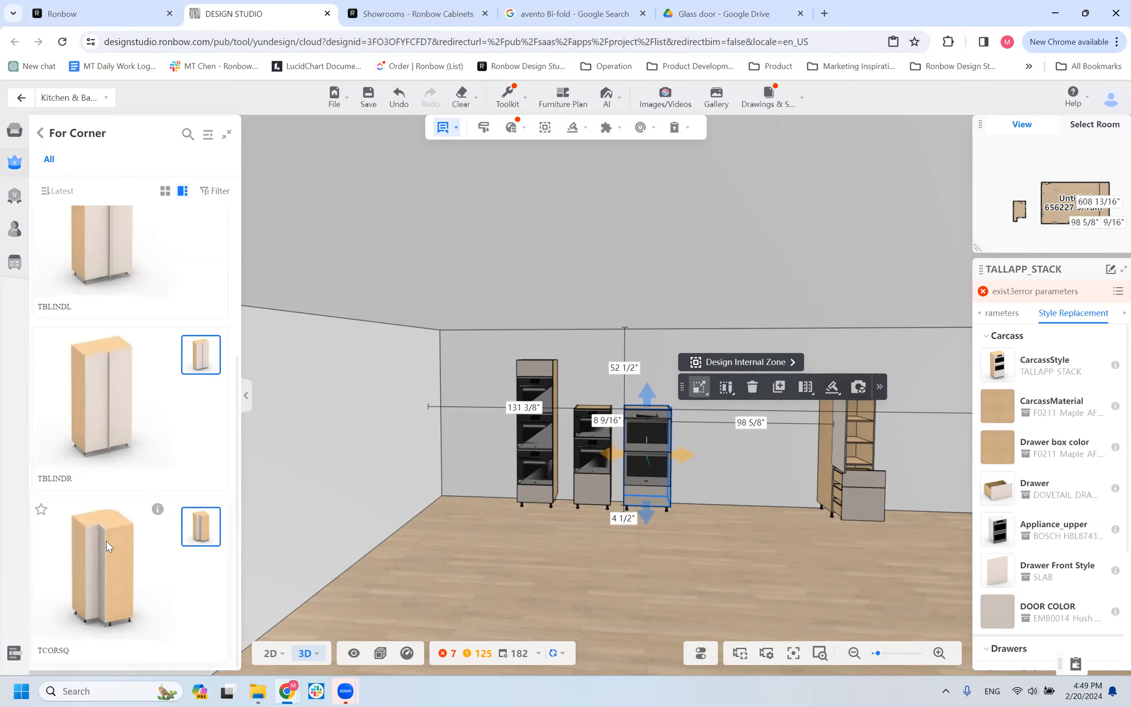
Place the TCORSQ tall cabinet in the room's corner, delete it, and place it again against the adjoining side wall.
{"action": "left_click", "coordinate": [452, 408]}
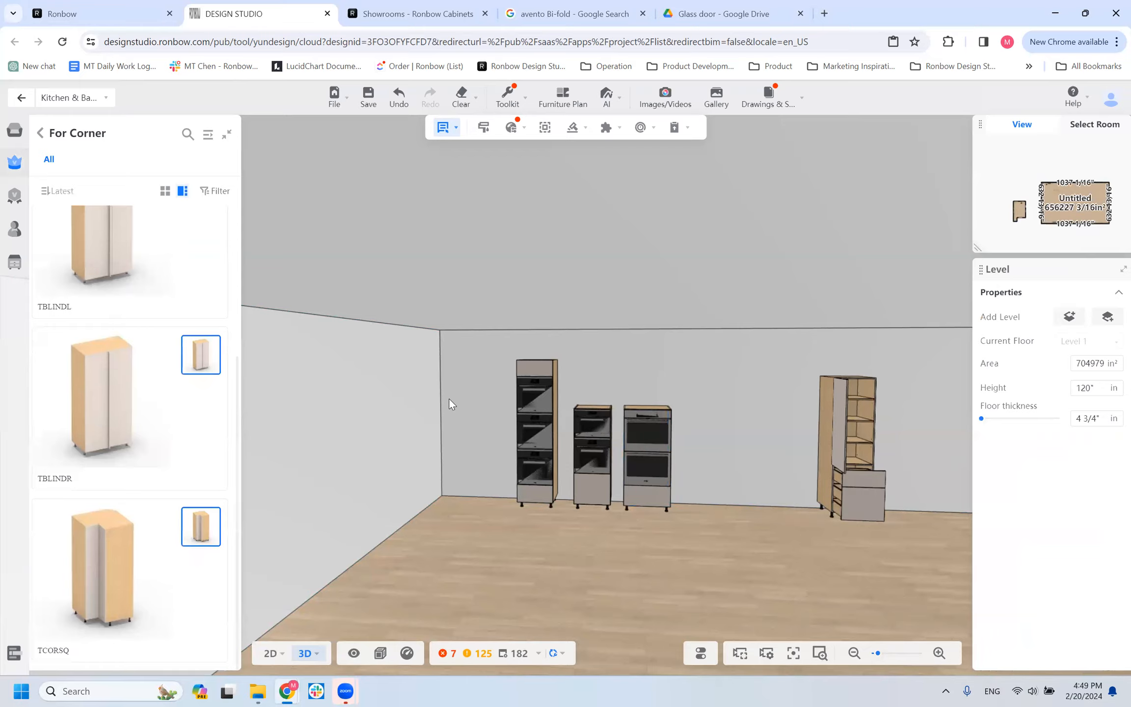
{"action": "left_click", "coordinate": [448, 398]}
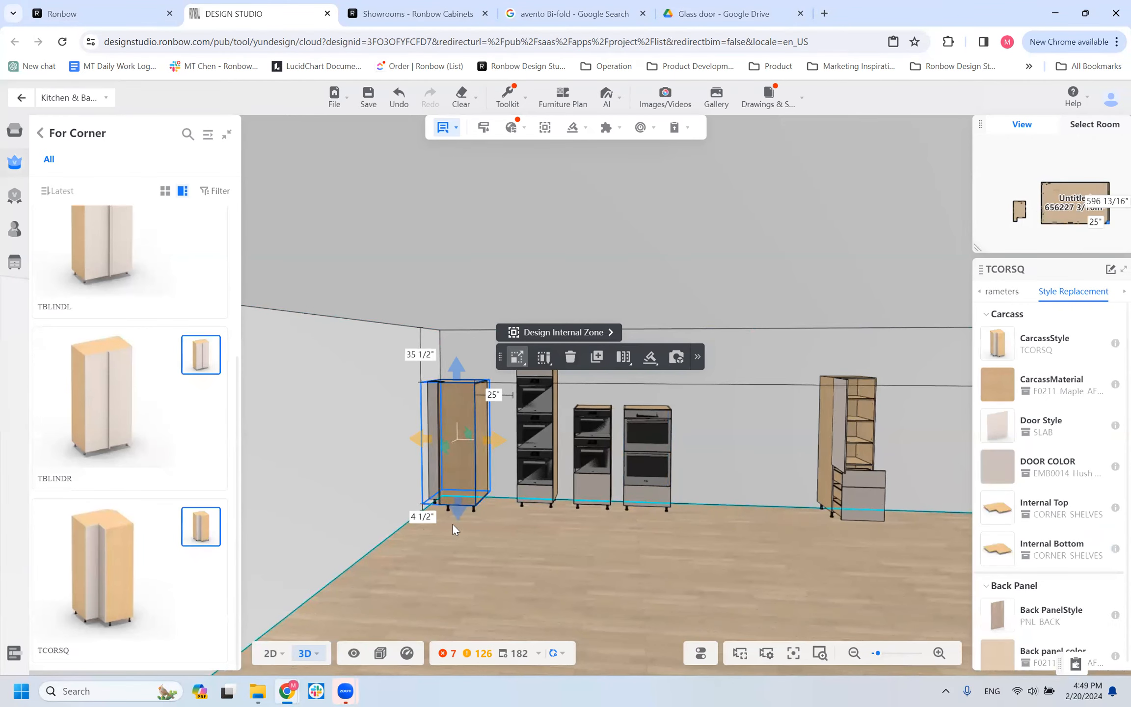
{"action": "key", "text": "Delete"}
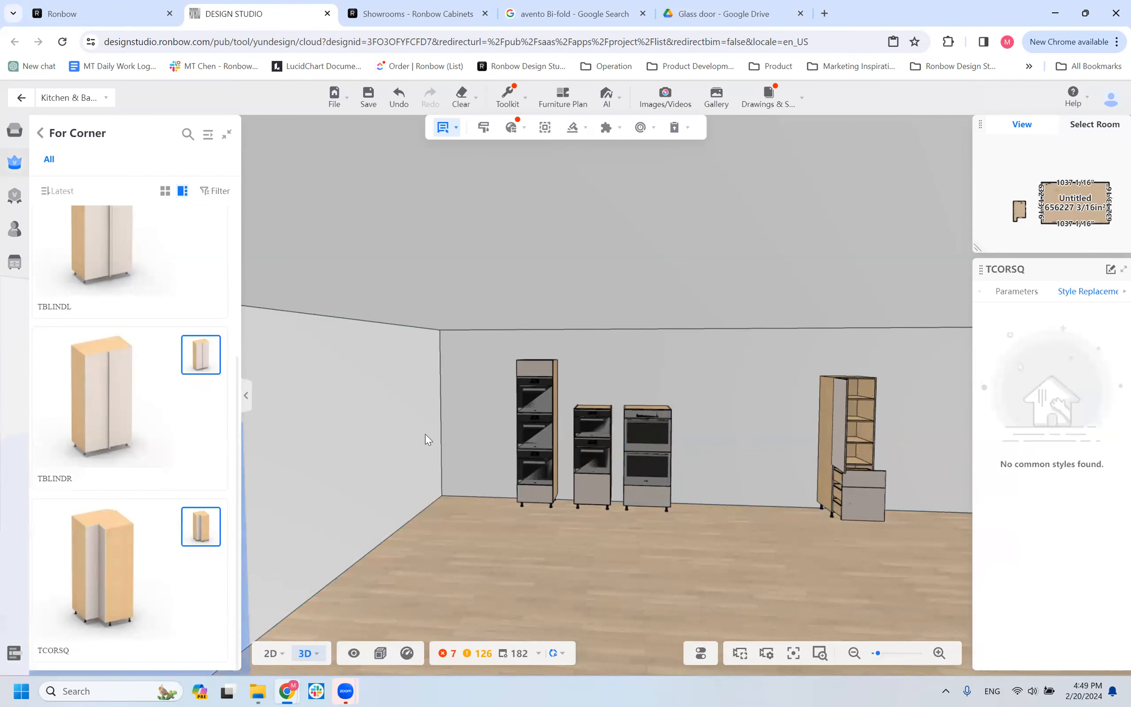
{"action": "left_click", "coordinate": [426, 434]}
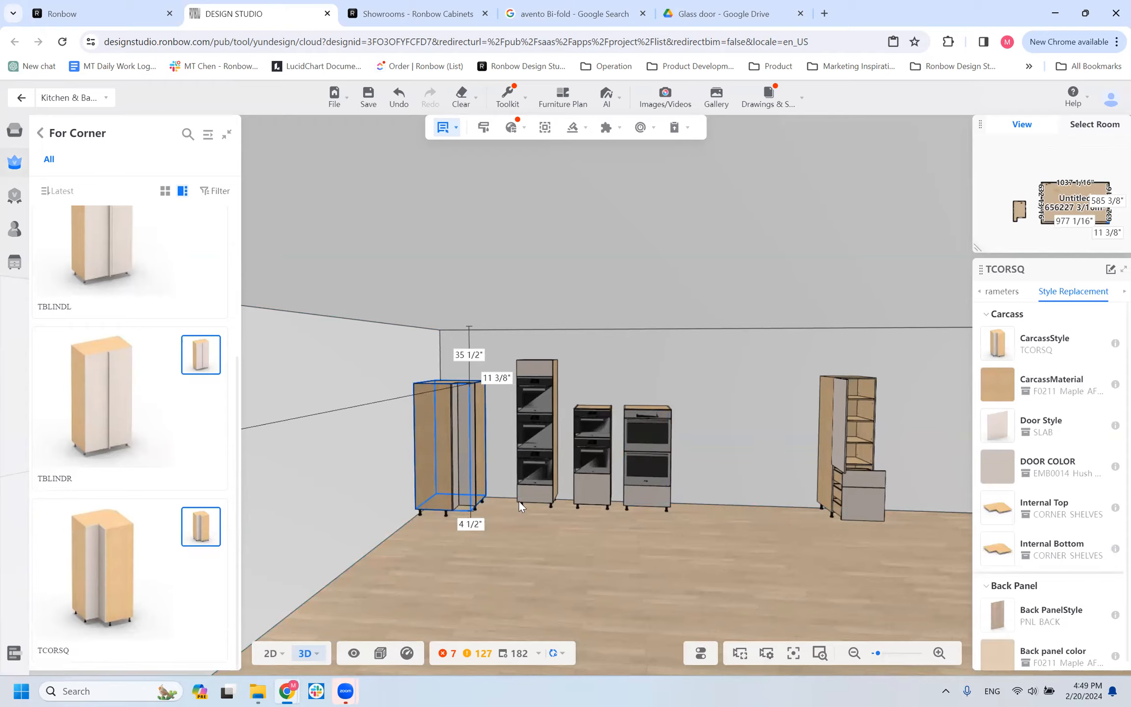
View the Internal Top replacement options for the TCORSQ cabinet, and return to the tall categories.
{"action": "left_click", "coordinate": [998, 510]}
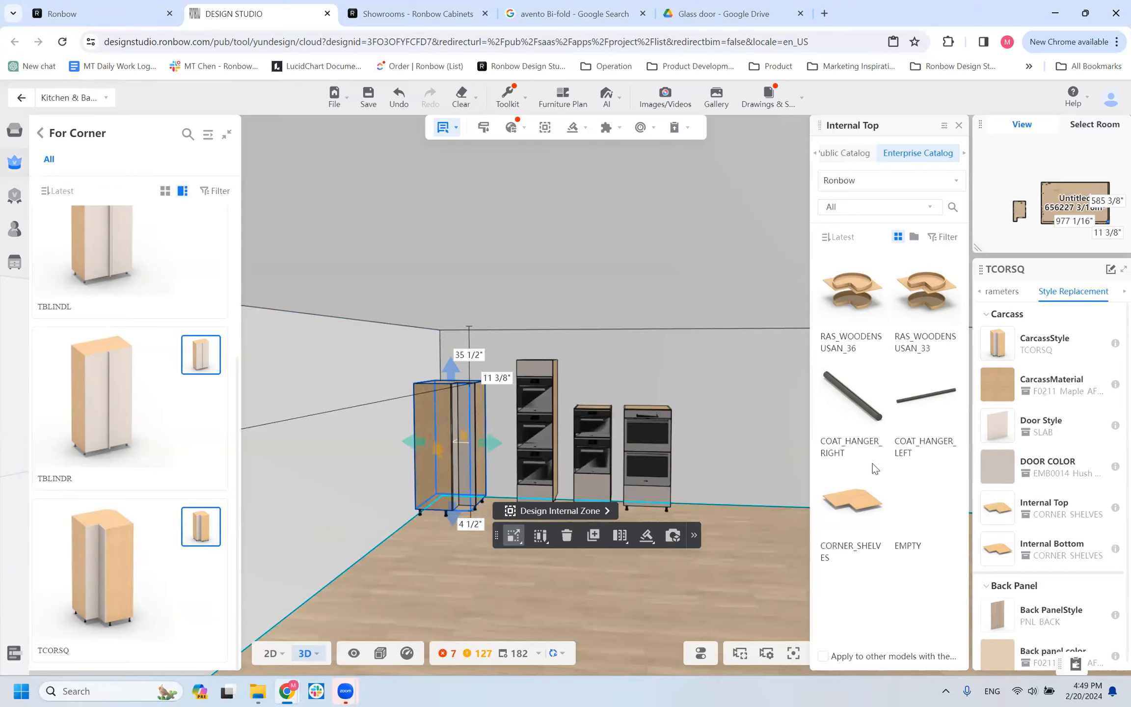
{"action": "left_click", "coordinate": [958, 127]}
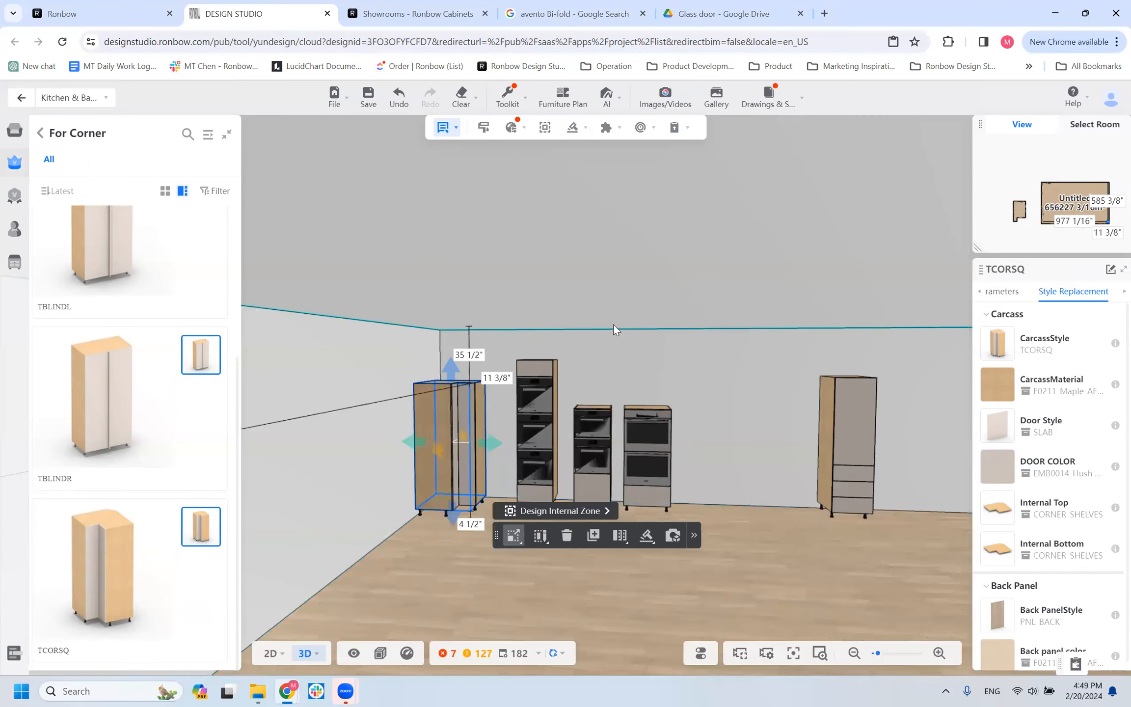
{"action": "left_click", "coordinate": [41, 133]}
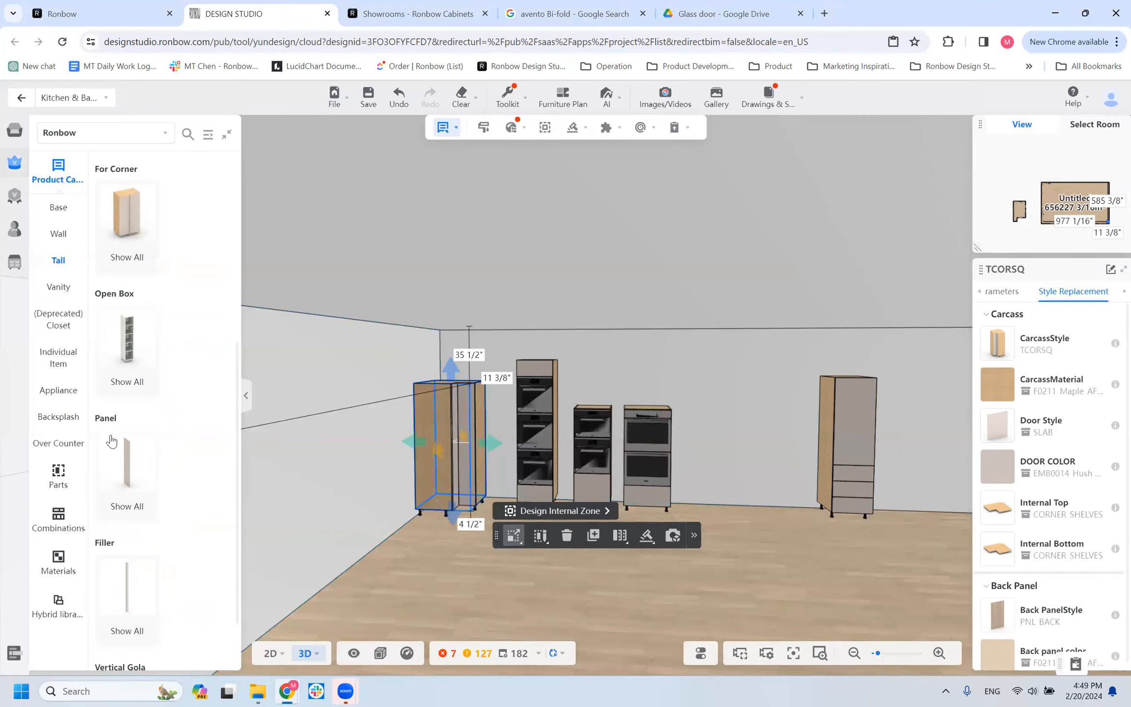
Try placing the BOX_TALL open box from the tall Open Box models at the corner cabinet, and undo the placement.
{"action": "left_click", "coordinate": [127, 344]}
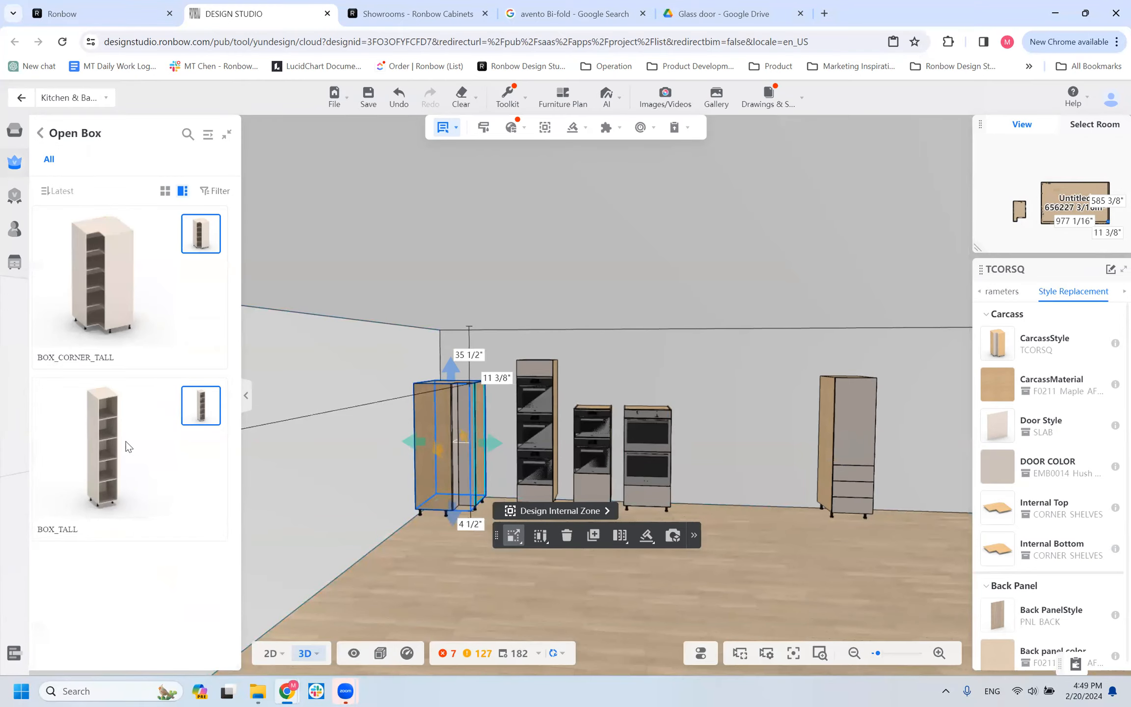
{"action": "left_click", "coordinate": [419, 455]}
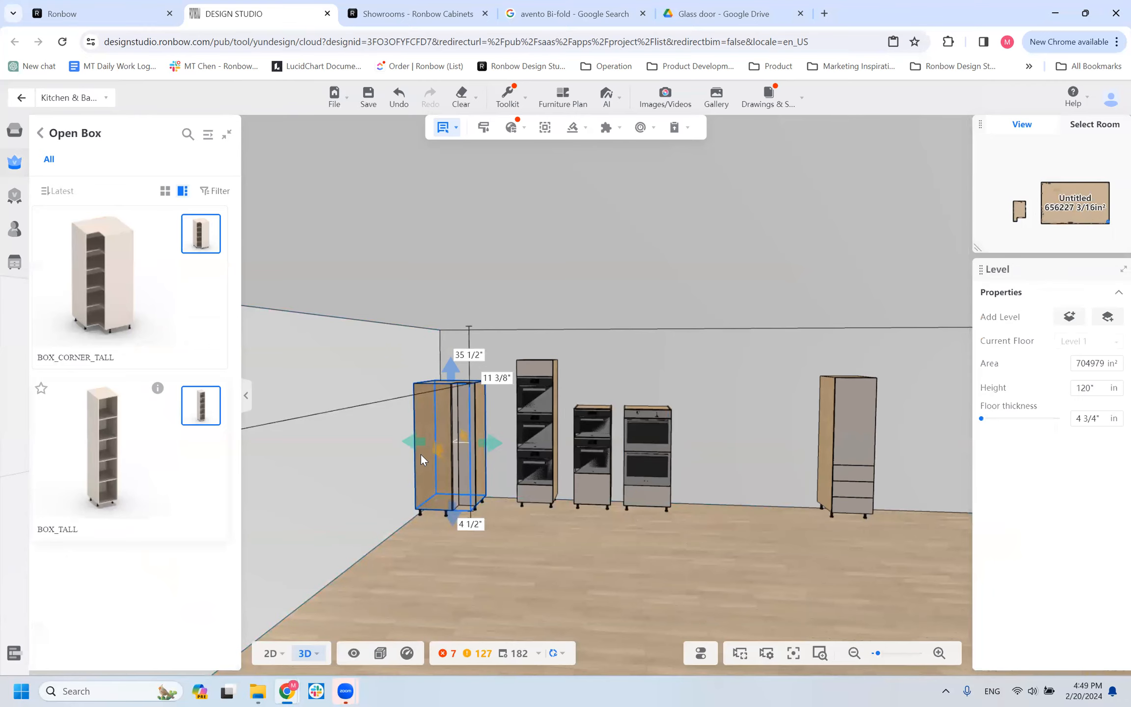
{"action": "left_click", "coordinate": [431, 450]}
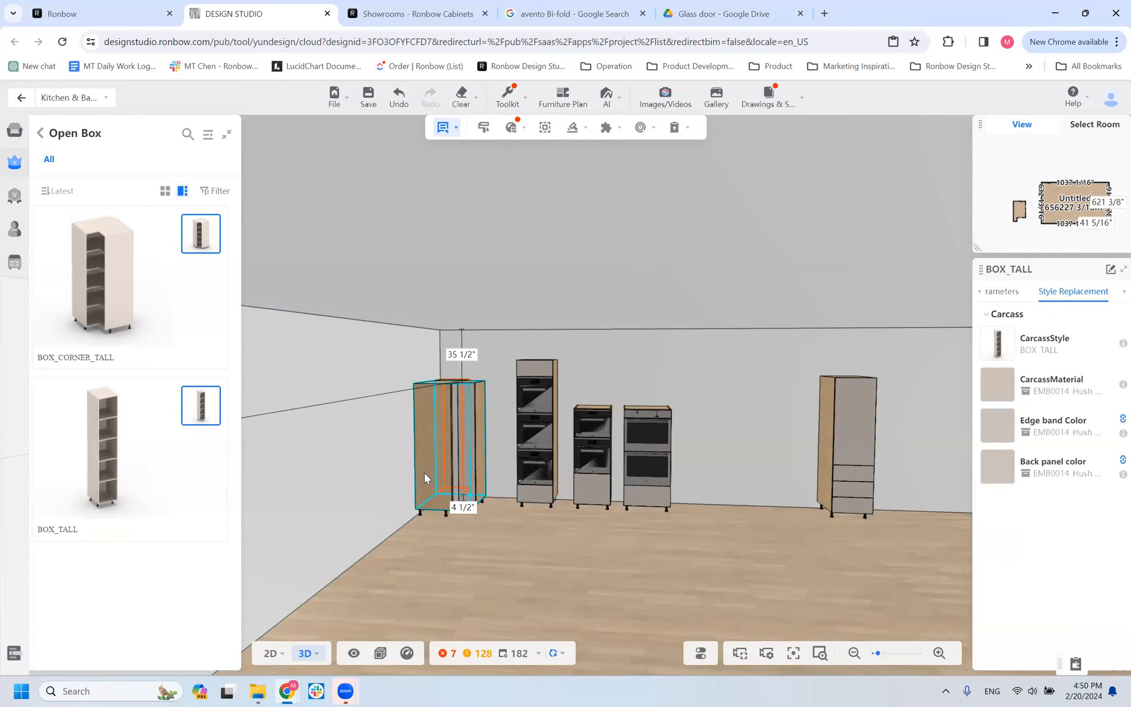
{"action": "left_click", "coordinate": [424, 473]}
{"action": "left_click", "coordinate": [398, 97]}
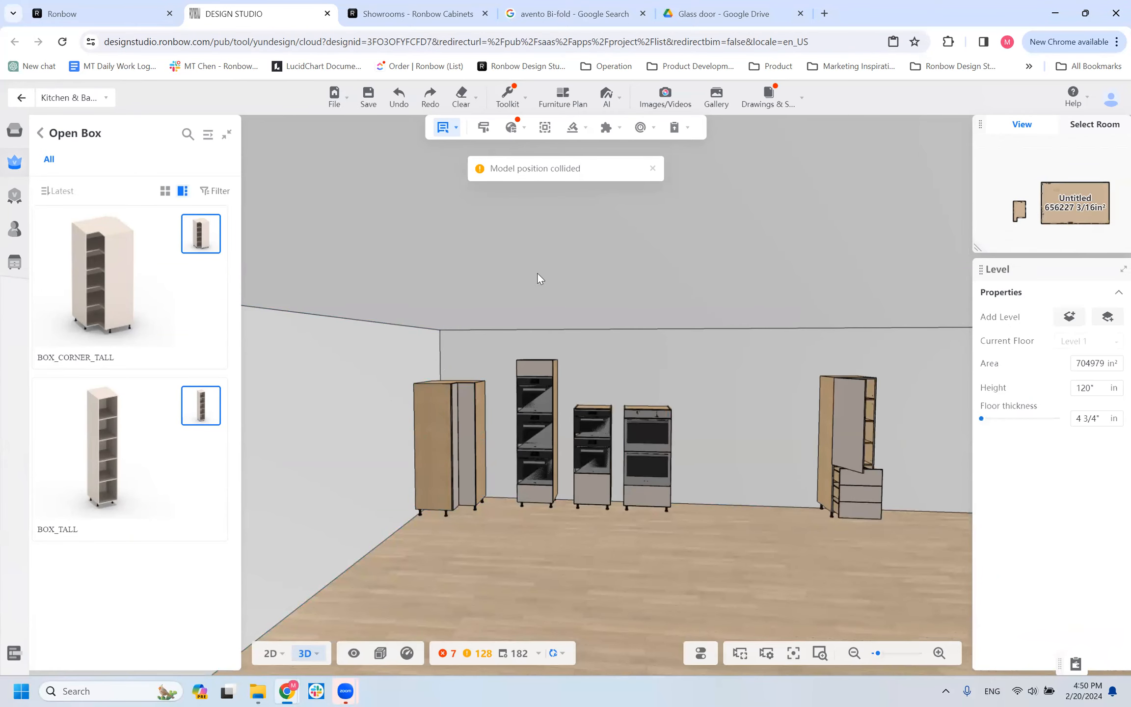
Delete the TCORSQ corner cabinet from the room.
{"action": "left_click", "coordinate": [467, 428]}
{"action": "left_click", "coordinate": [467, 428]}
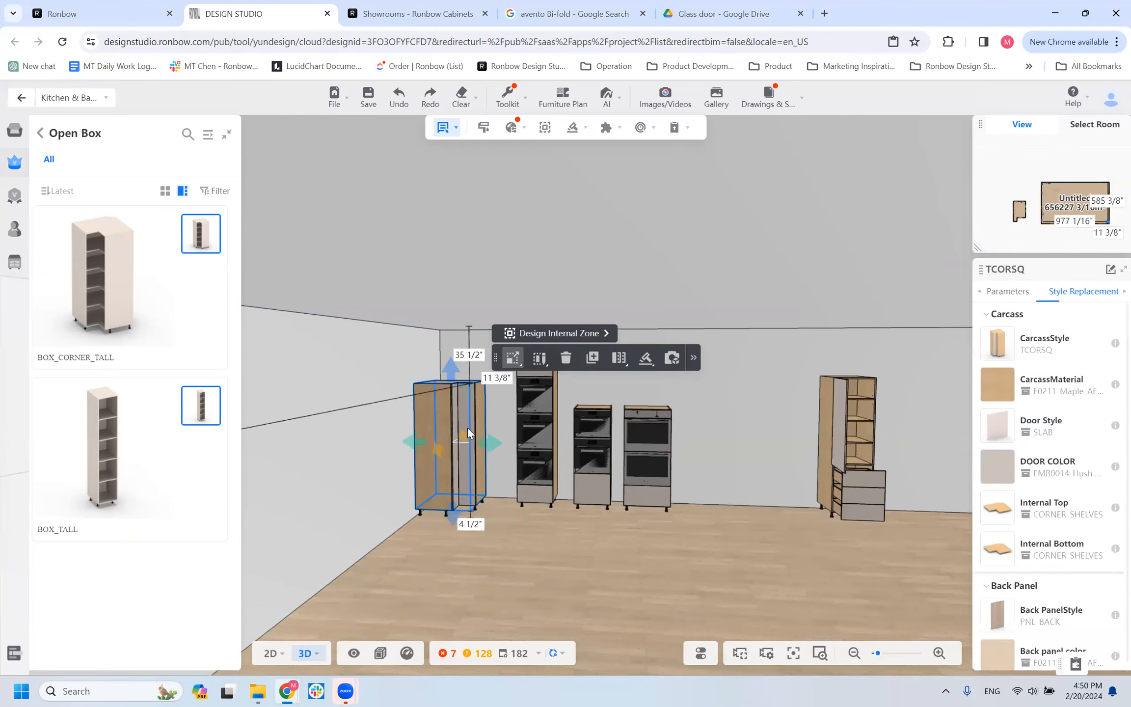
{"action": "key", "text": "Delete"}
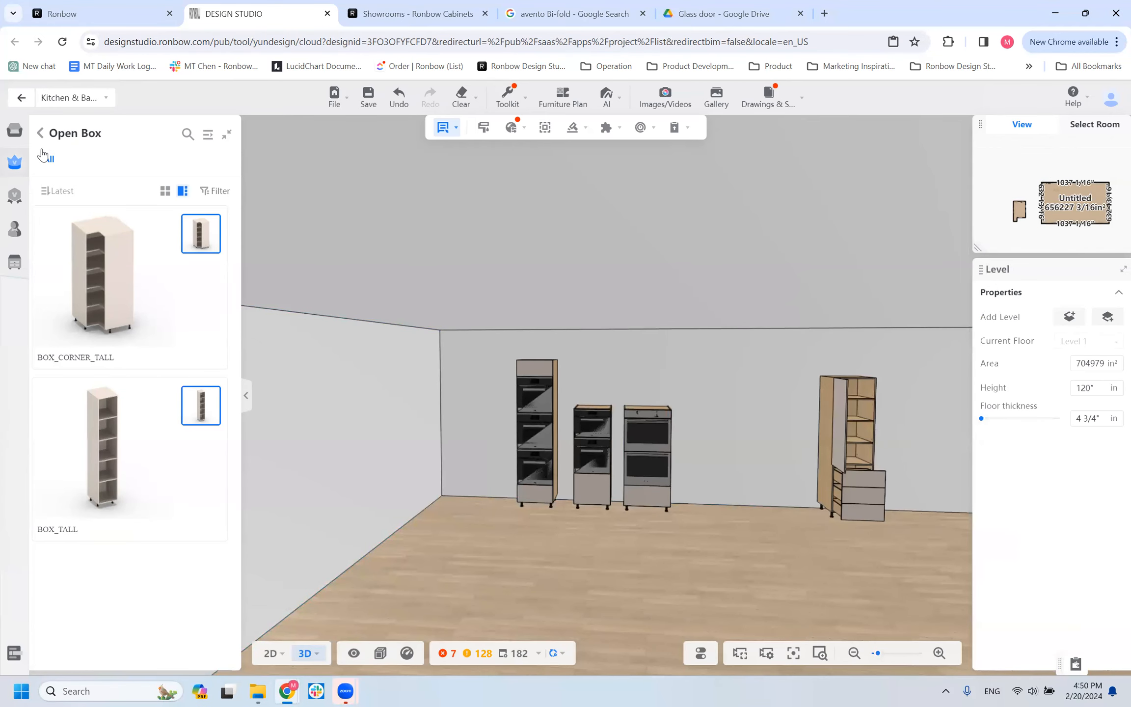
Return to the tall categories and look through the Panel models PNL_CUTOUT, PNL_FRONT and PNL_TALL_SIDE.
{"action": "left_click", "coordinate": [42, 153]}
{"action": "scroll", "coordinate": [145, 515], "scroll_direction": "down", "scroll_amount": 1}
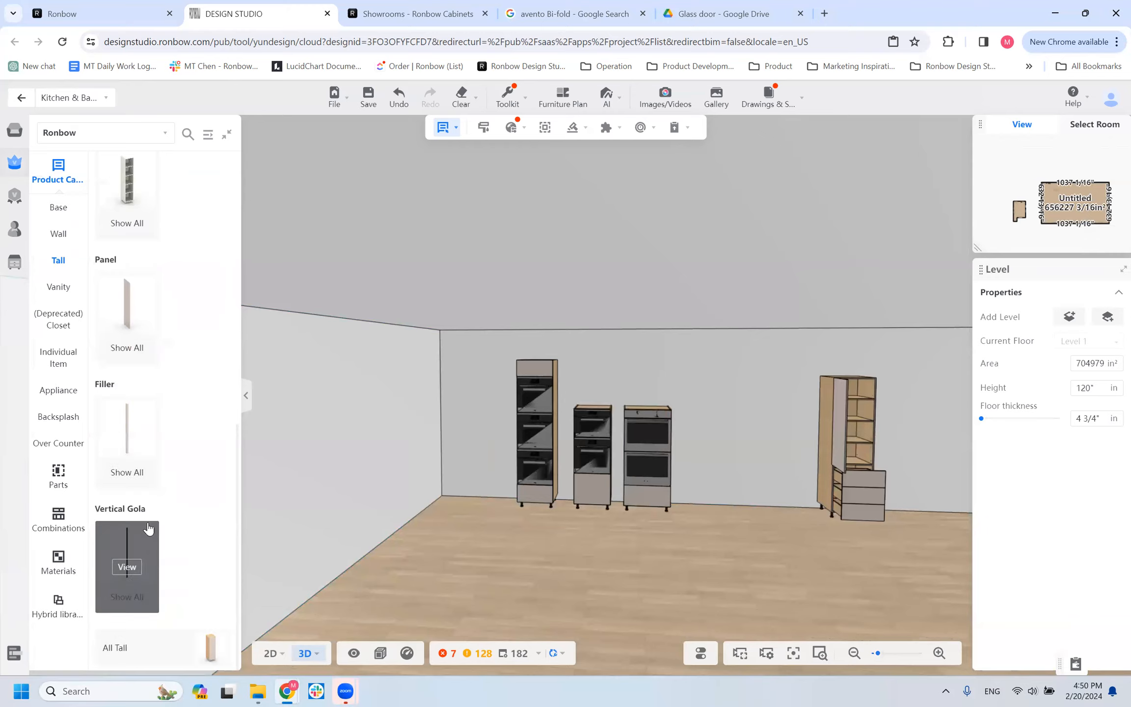
{"action": "scroll", "coordinate": [146, 442], "scroll_direction": "up", "scroll_amount": 4}
{"action": "left_click", "coordinate": [145, 515]}
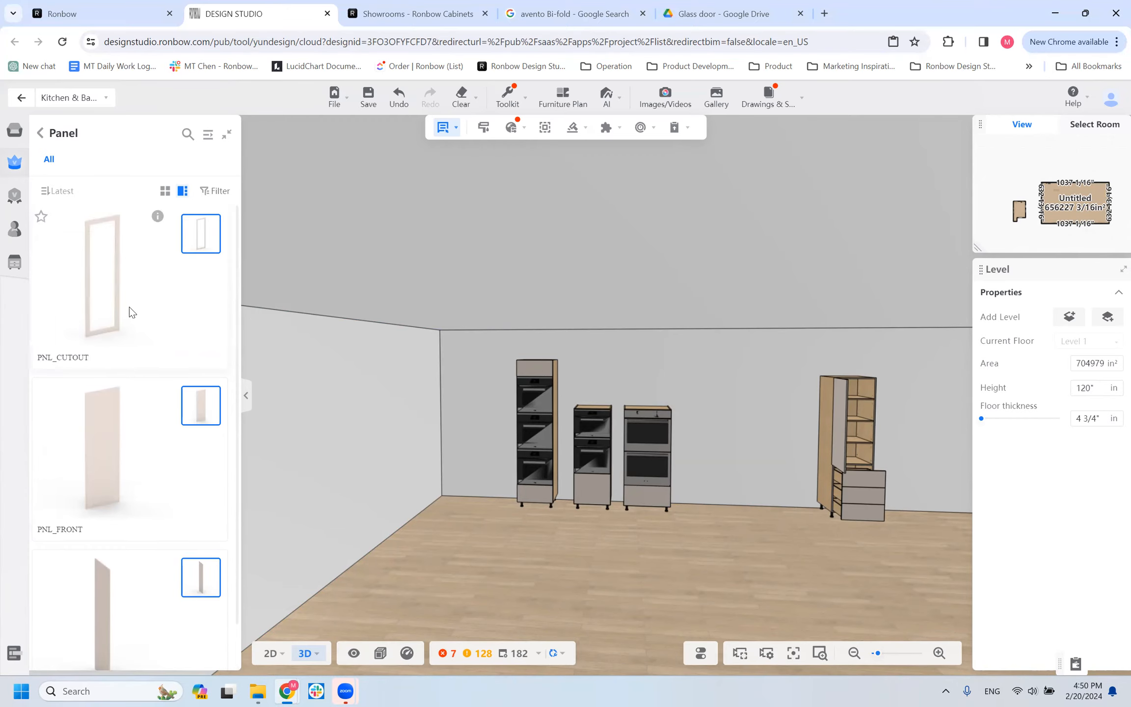
{"action": "scroll", "coordinate": [129, 310], "scroll_direction": "down", "scroll_amount": 1}
{"action": "scroll", "coordinate": [151, 491], "scroll_direction": "up", "scroll_amount": 1}
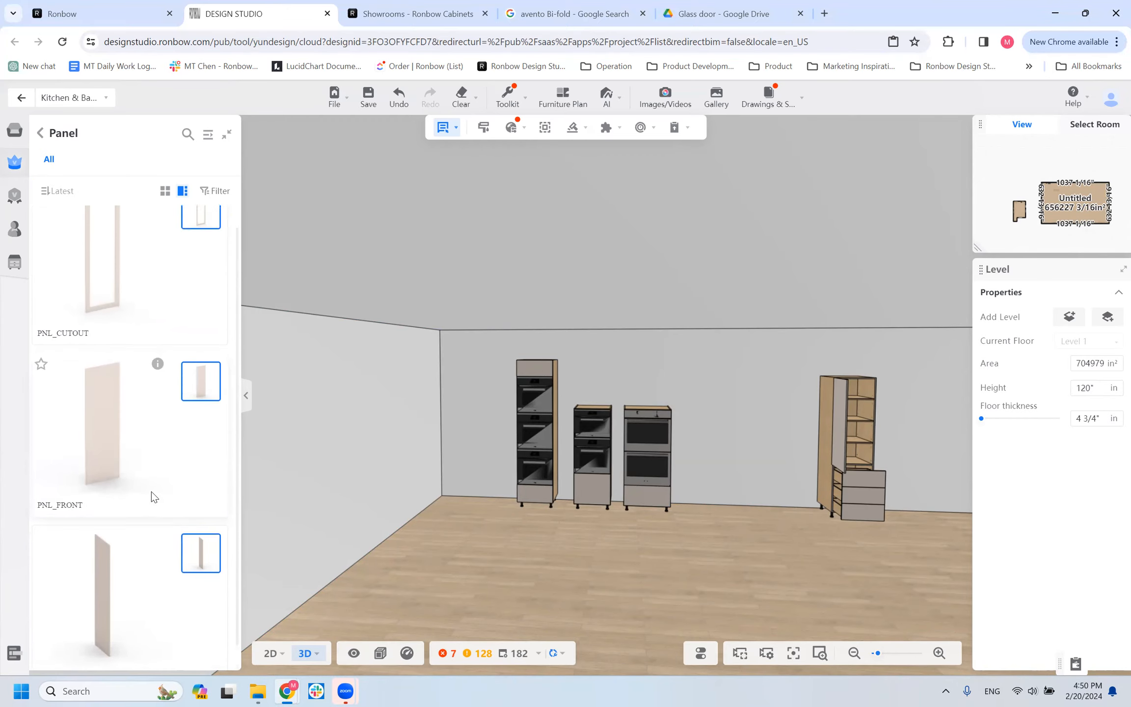
{"action": "scroll", "coordinate": [92, 428], "scroll_direction": "down", "scroll_amount": 1}
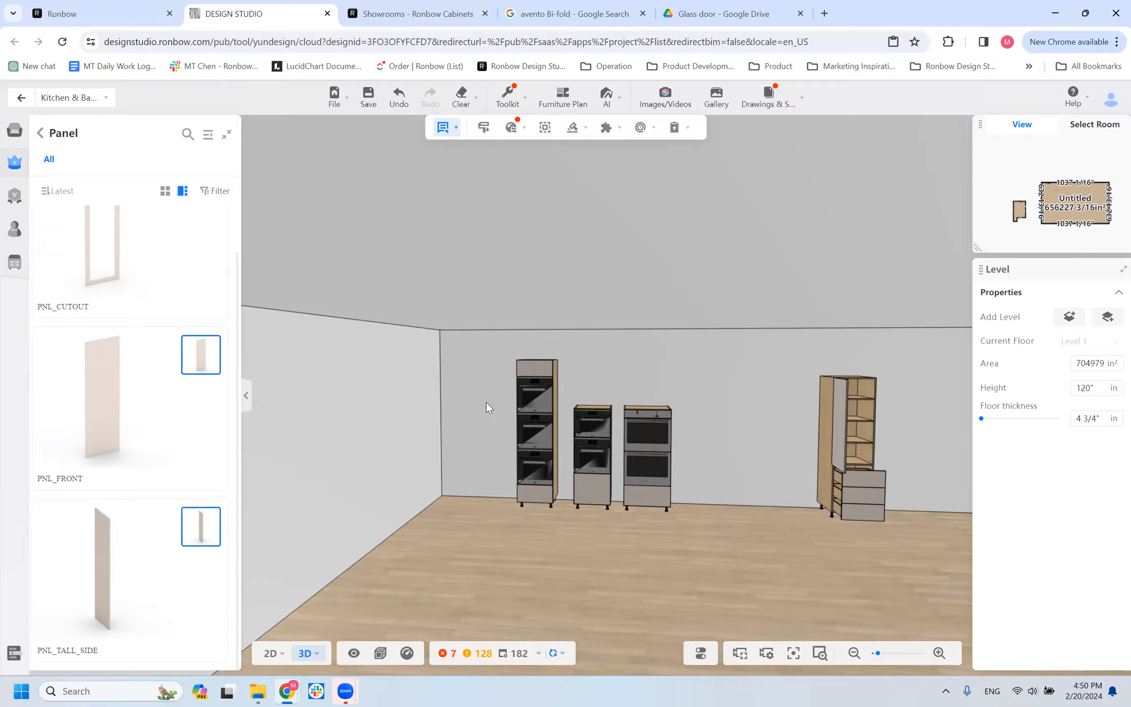
Place a PNL_TALL_SIDE panel on the exposed side of the triple-oven cabinet, examine its fit, and delete it.
{"action": "left_click", "coordinate": [540, 412]}
{"action": "mouse_move", "coordinate": [634, 581]}
{"action": "left_mouse_down"}
{"action": "mouse_move", "coordinate": [681, 596]}
{"action": "mouse_move", "coordinate": [637, 576]}
{"action": "left_mouse_up"}
{"action": "scroll", "coordinate": [633, 433], "scroll_direction": "up", "scroll_amount": 2}
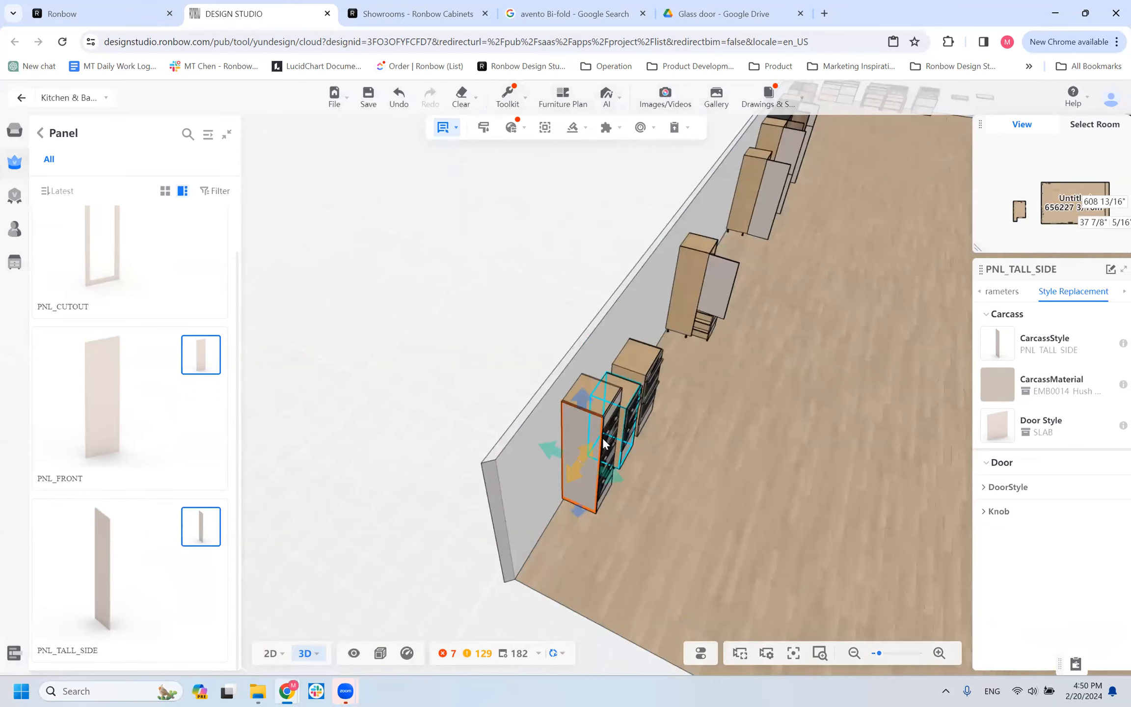
{"action": "left_click_drag", "start_coordinate": [563, 563], "coordinate": [563, 455]}
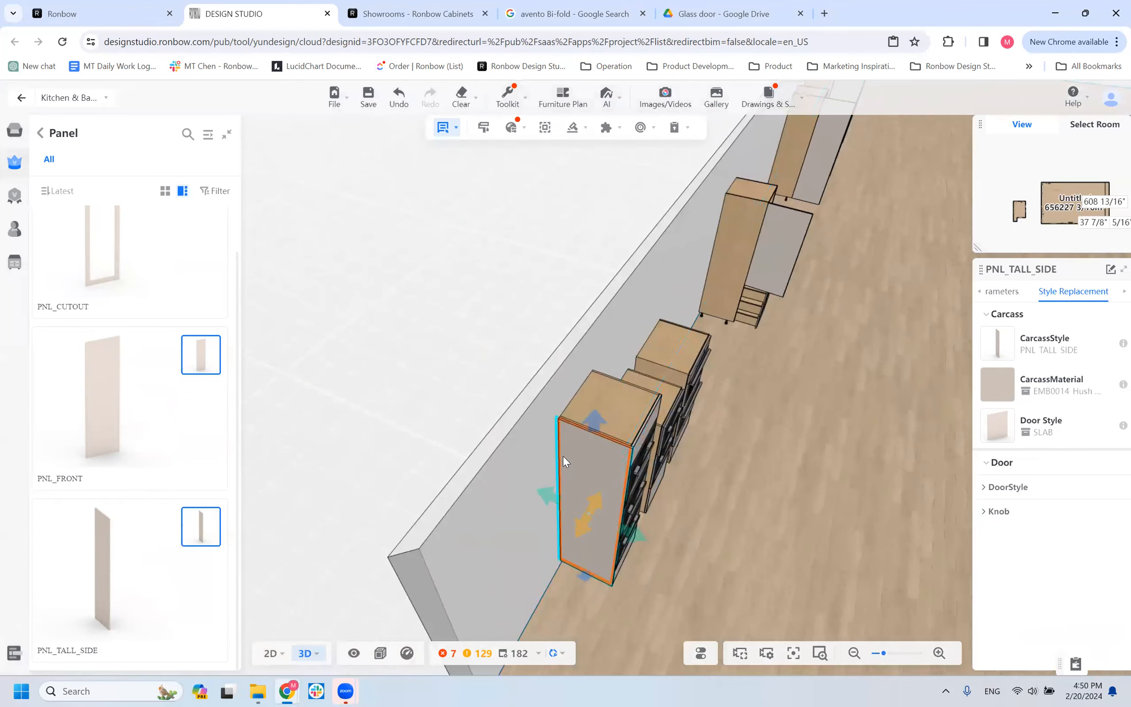
{"action": "left_click_drag", "start_coordinate": [474, 598], "coordinate": [513, 456]}
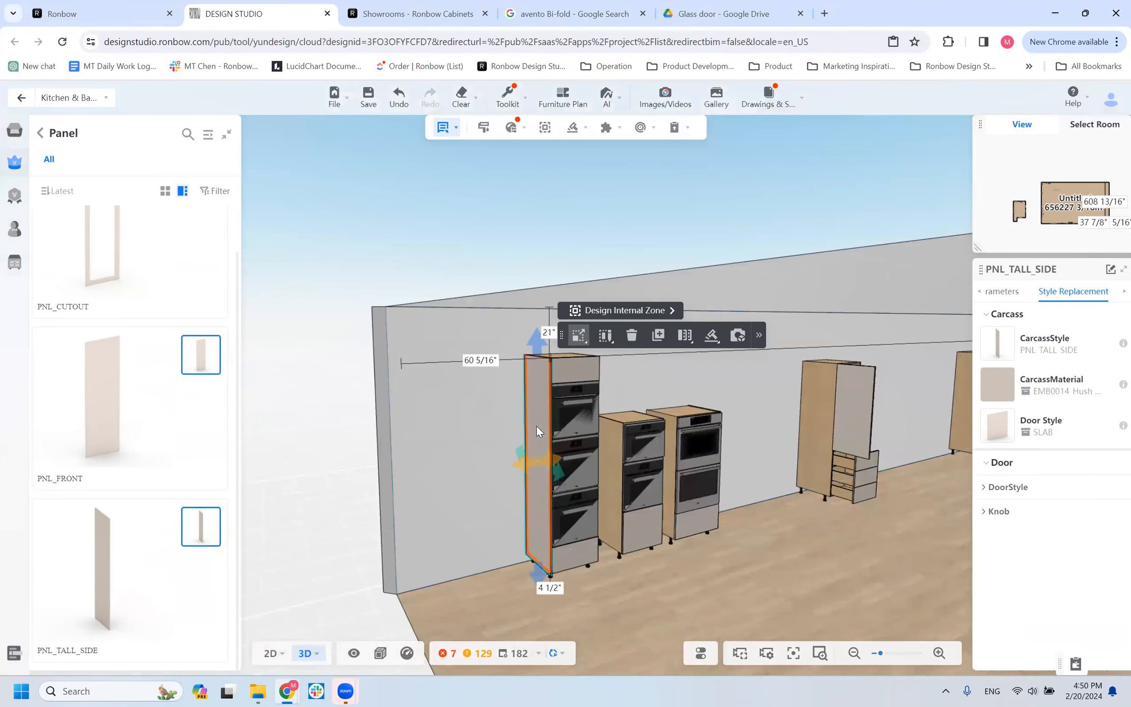
{"action": "key", "text": "Delete"}
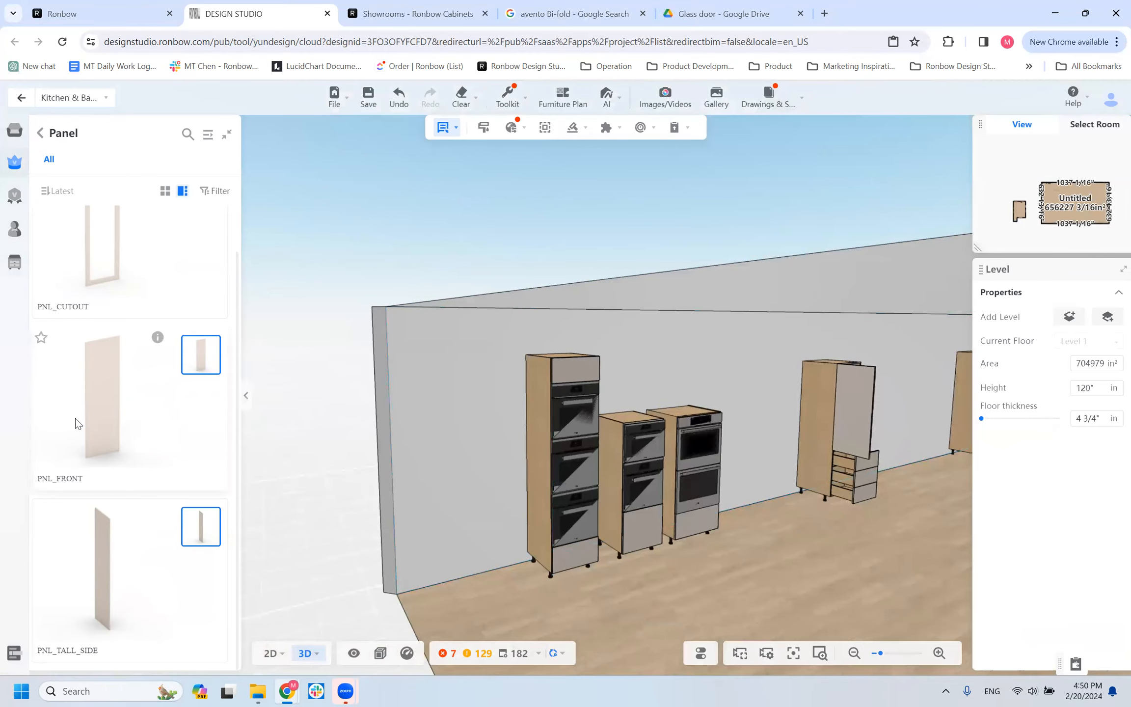
Place a PNL_FRONT panel between the room's corner and the triple-oven cabinet, about 16 1/2" from the cabinet.
{"action": "left_click", "coordinate": [467, 444]}
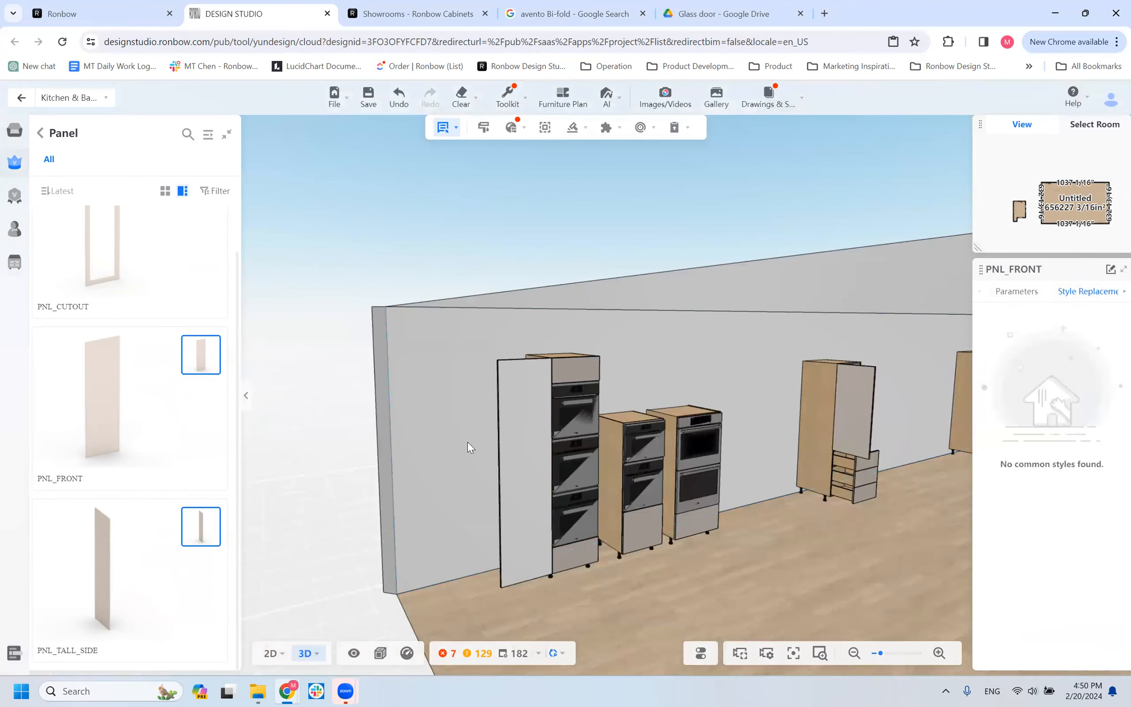
{"action": "left_click_drag", "start_coordinate": [449, 616], "coordinate": [489, 613]}
{"action": "left_click", "coordinate": [458, 504]}
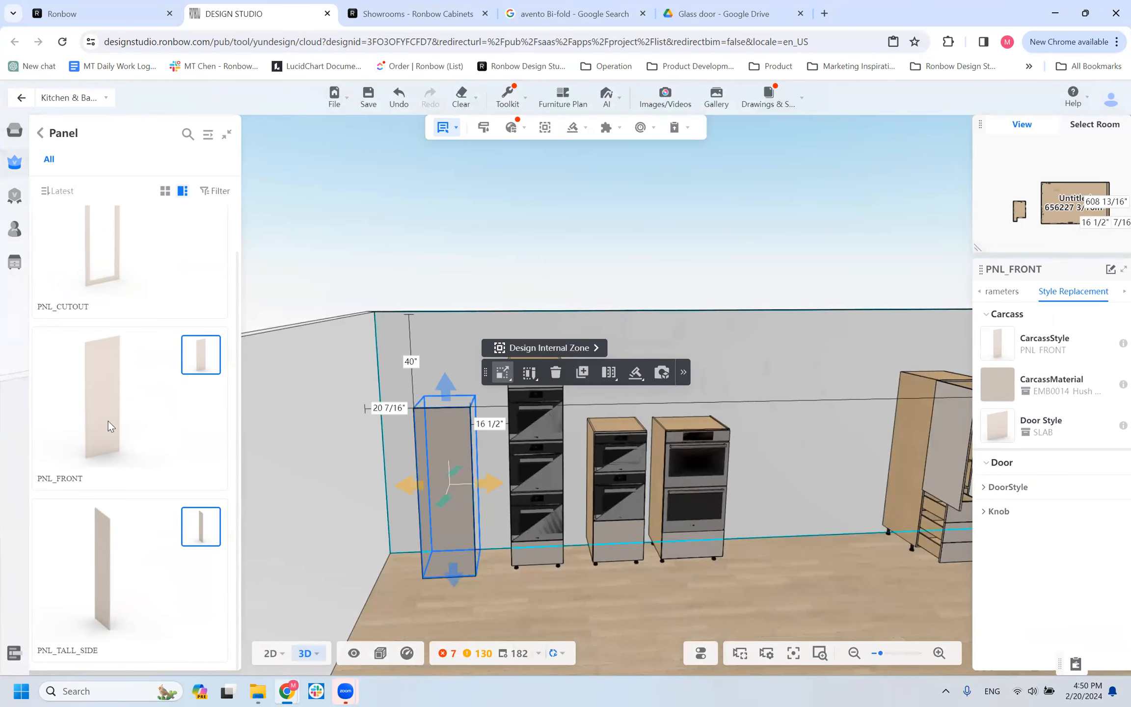
{"action": "key", "text": "Escape"}
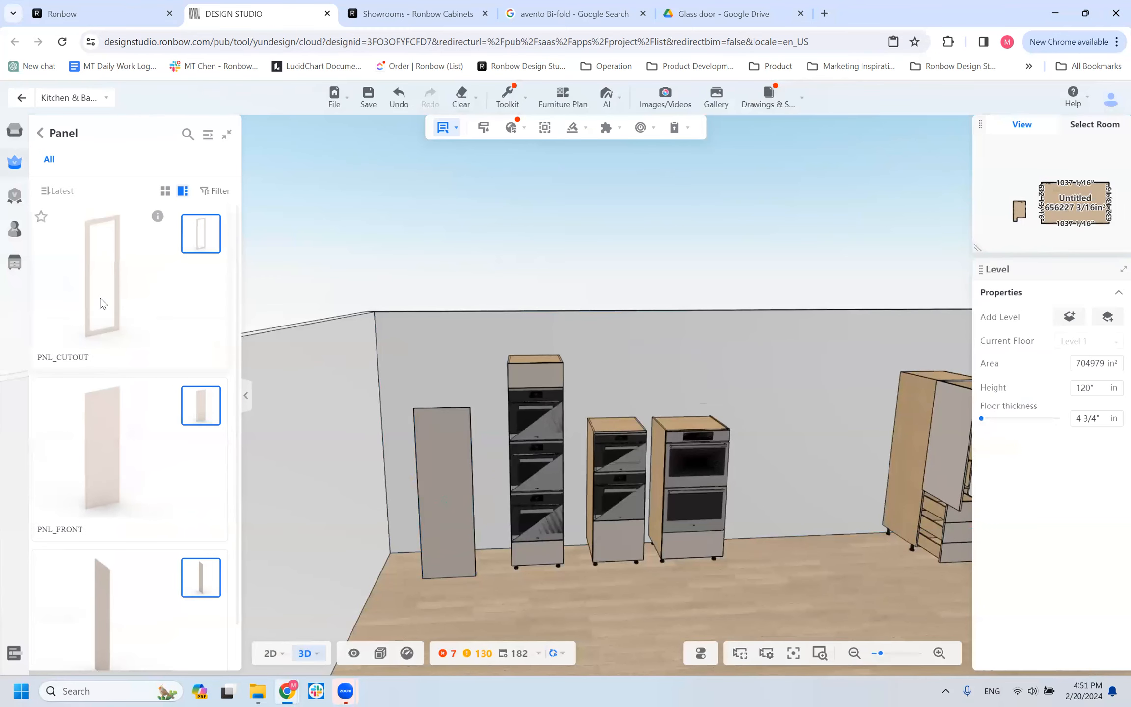
Place a PNL_CUTOUT panel about 34 3/4" from the double-oven cabinet and show its custom cutout distance parameters.
{"action": "left_click", "coordinate": [103, 300]}
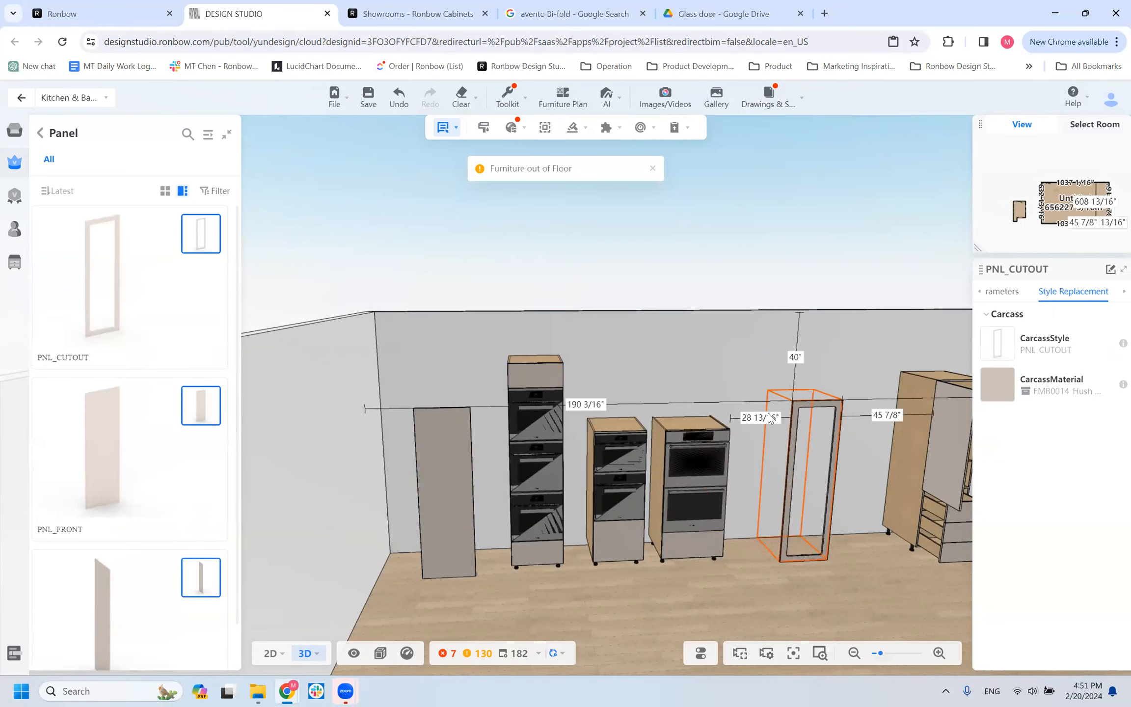
{"action": "left_click", "coordinate": [801, 407]}
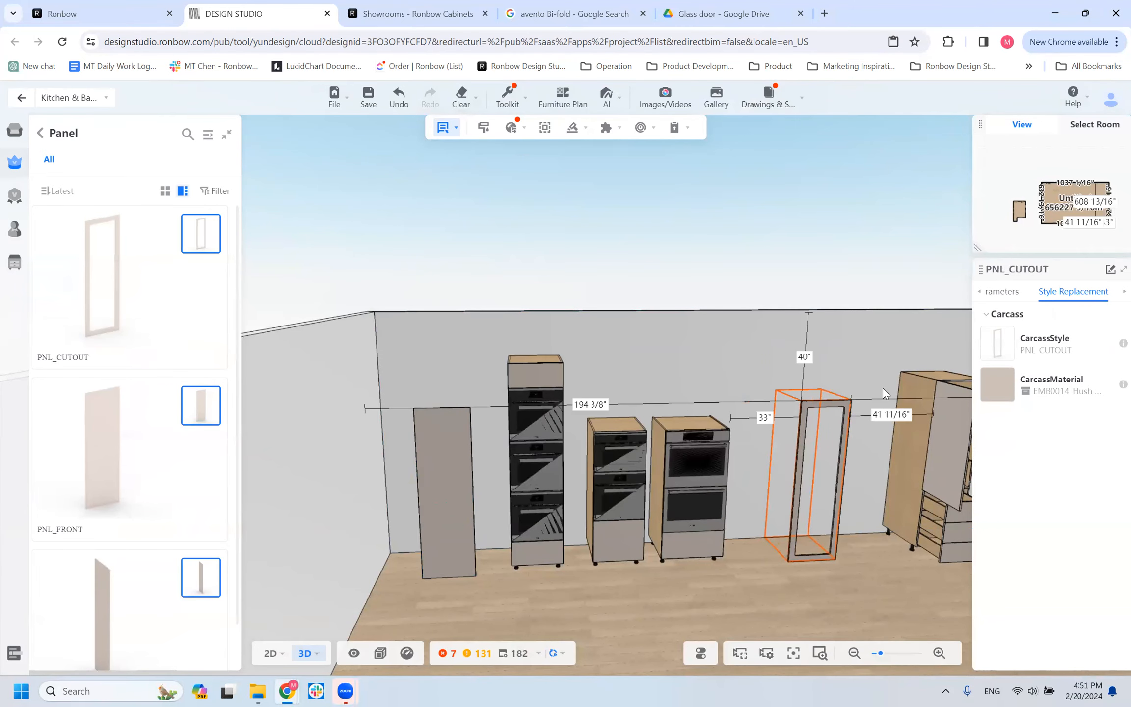
{"action": "left_click", "coordinate": [995, 294]}
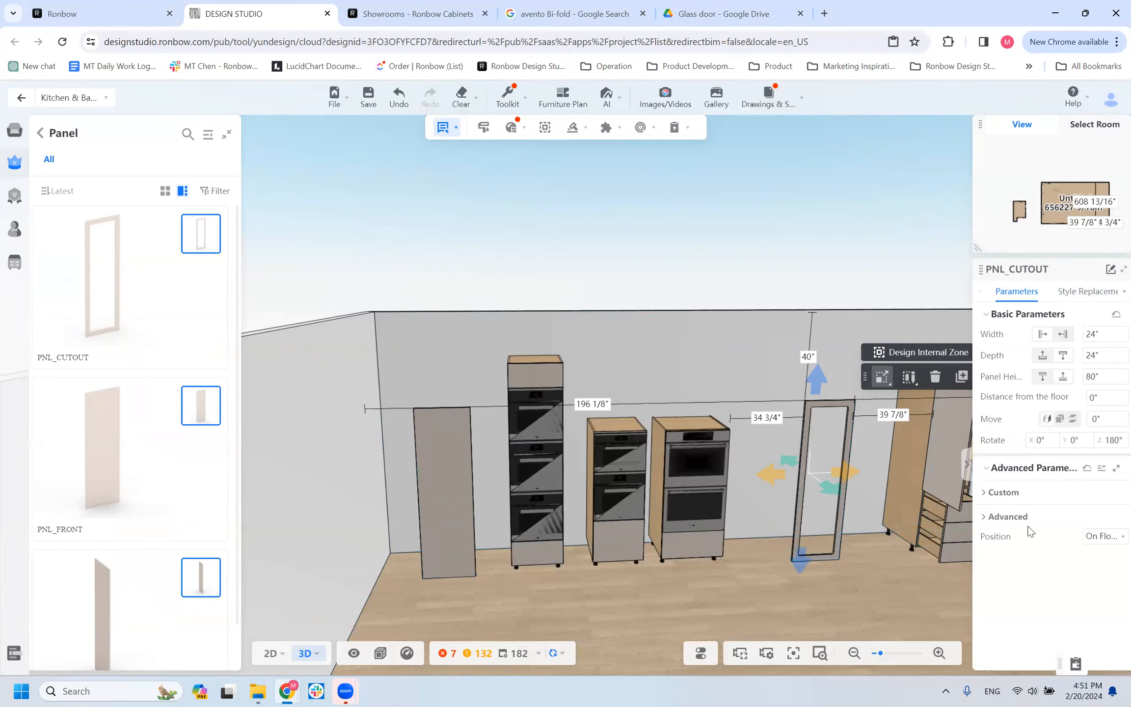
{"action": "left_click", "coordinate": [1003, 493]}
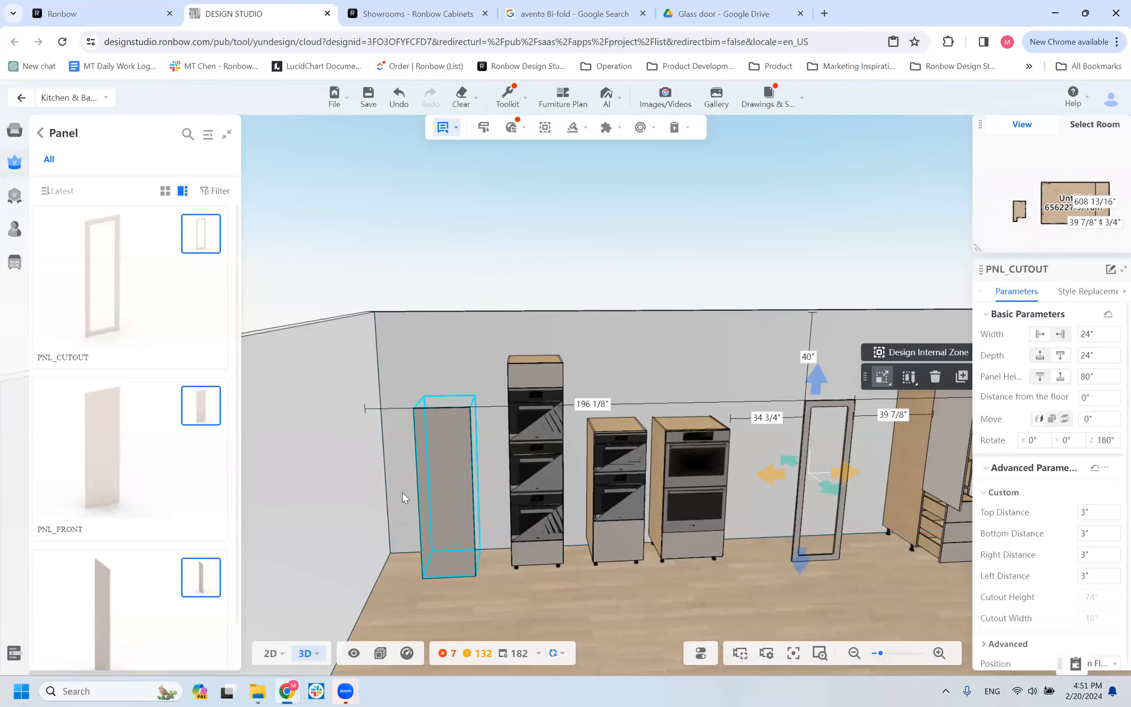
Delete the PNL_FRONT panel standing beside the triple-oven cabinet.
{"action": "left_click", "coordinate": [822, 553]}
{"action": "left_click", "coordinate": [400, 462]}
{"action": "left_click", "coordinate": [430, 458]}
{"action": "key", "text": "Delete"}
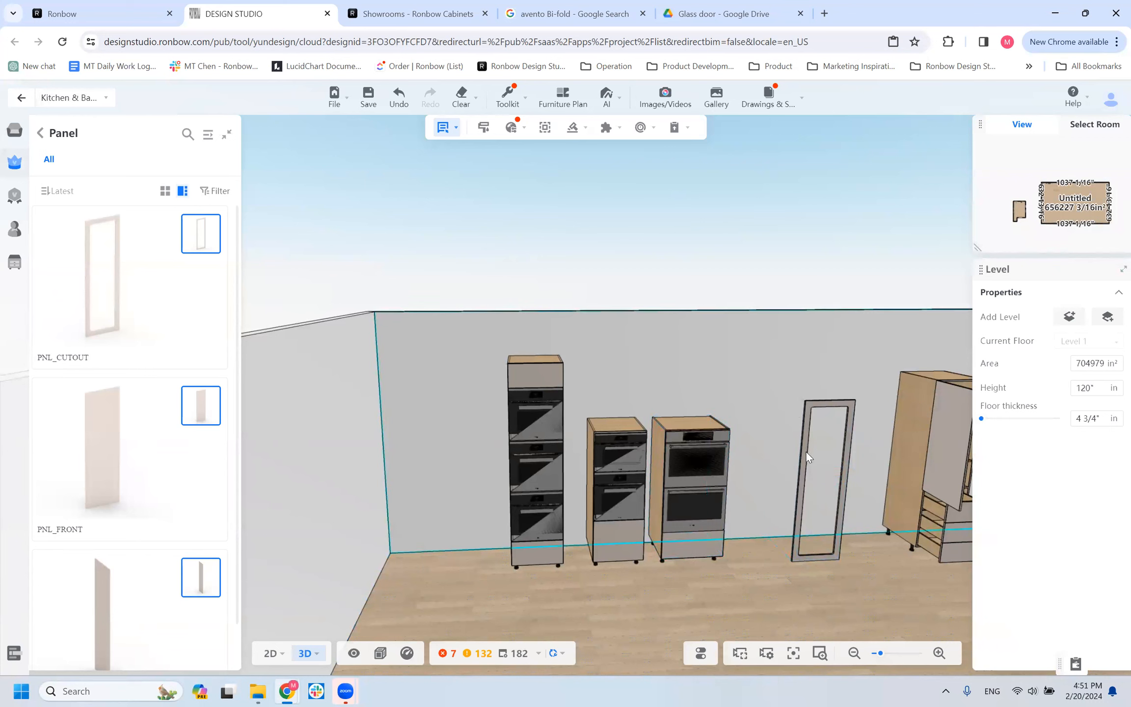
Delete the PNL_CUTOUT panel and look through the Vertical Gola models of the Tall category.
{"action": "left_click", "coordinate": [806, 452]}
{"action": "key", "text": "Delete"}
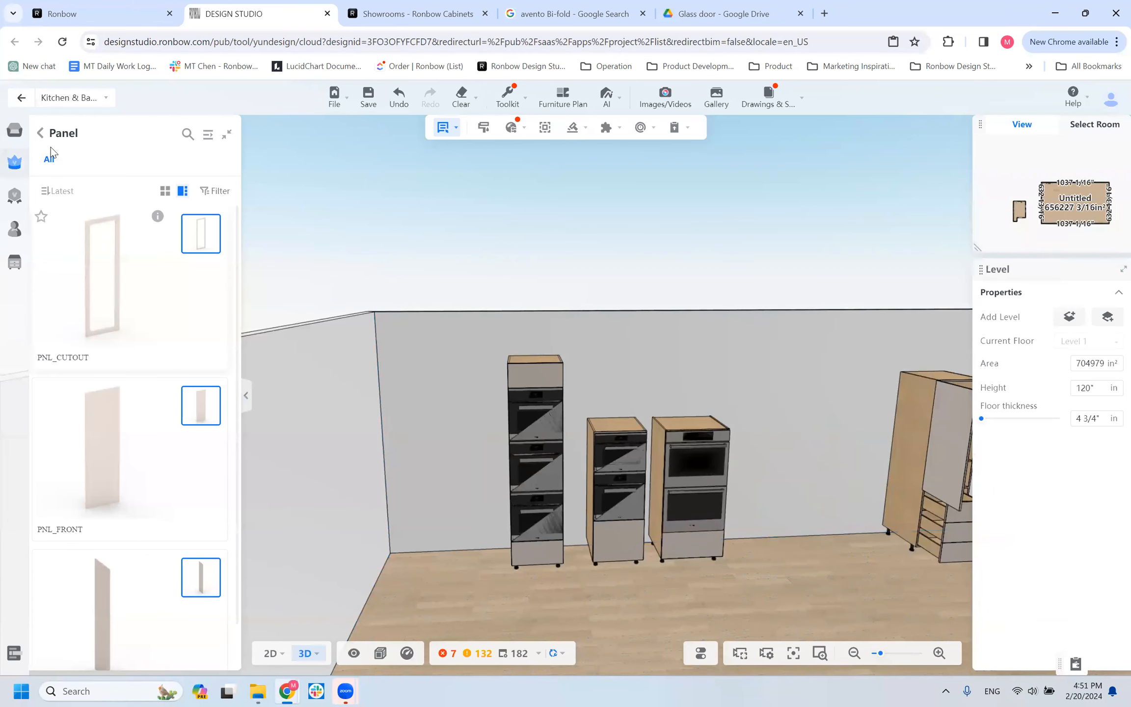
{"action": "left_click", "coordinate": [40, 133]}
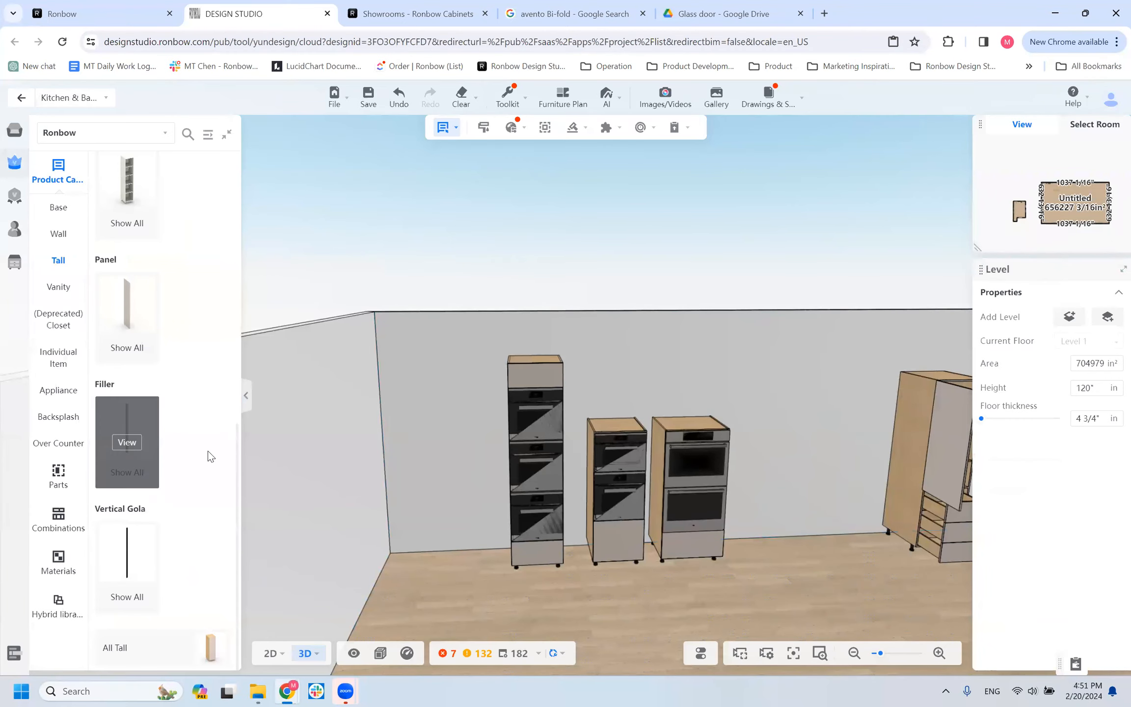
{"action": "left_click", "coordinate": [134, 564]}
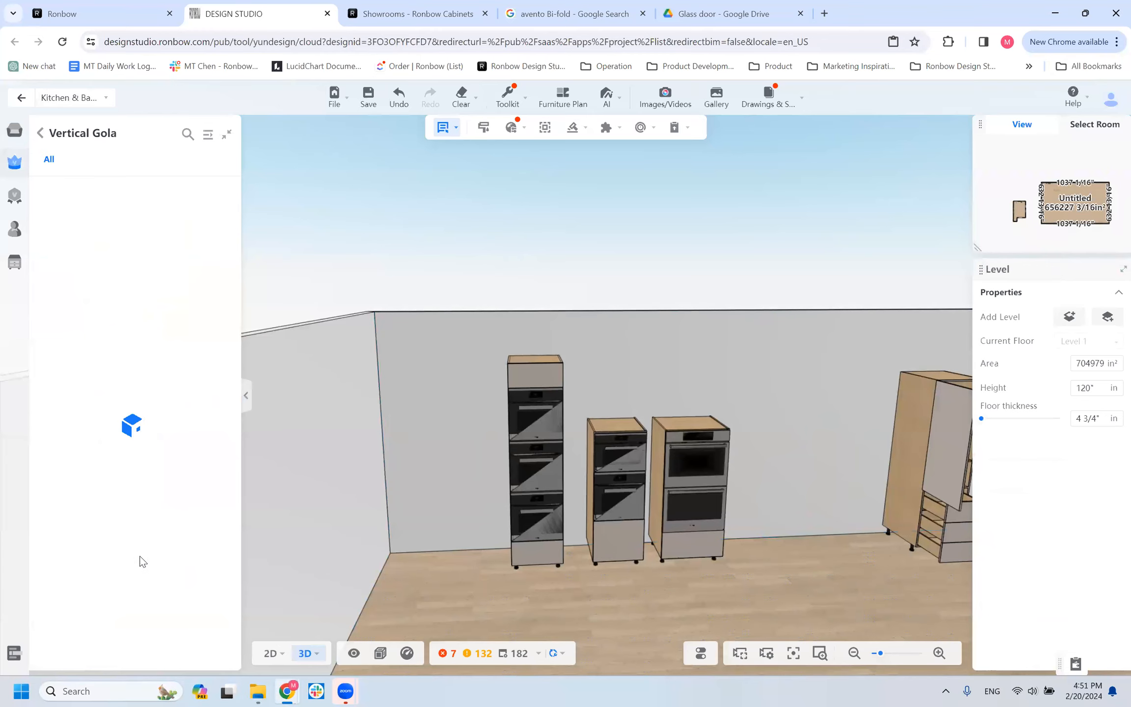
{"action": "scroll", "coordinate": [137, 364], "scroll_direction": "down", "scroll_amount": 1}
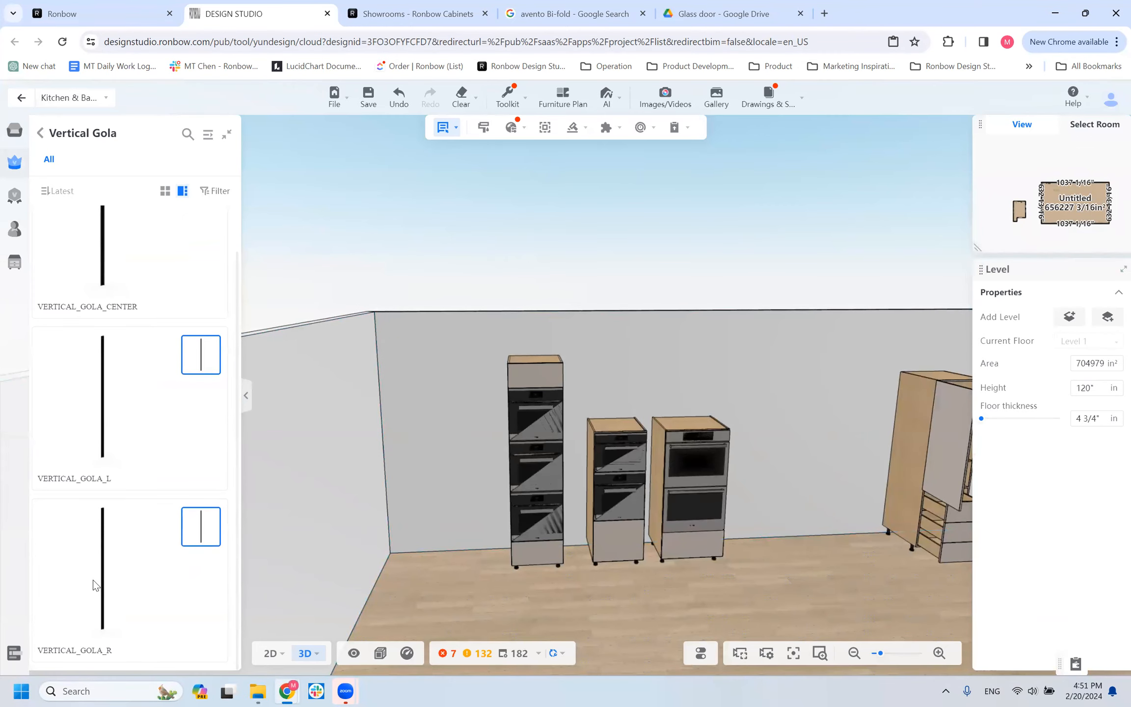
{"action": "scroll", "coordinate": [99, 280], "scroll_direction": "up", "scroll_amount": 1}
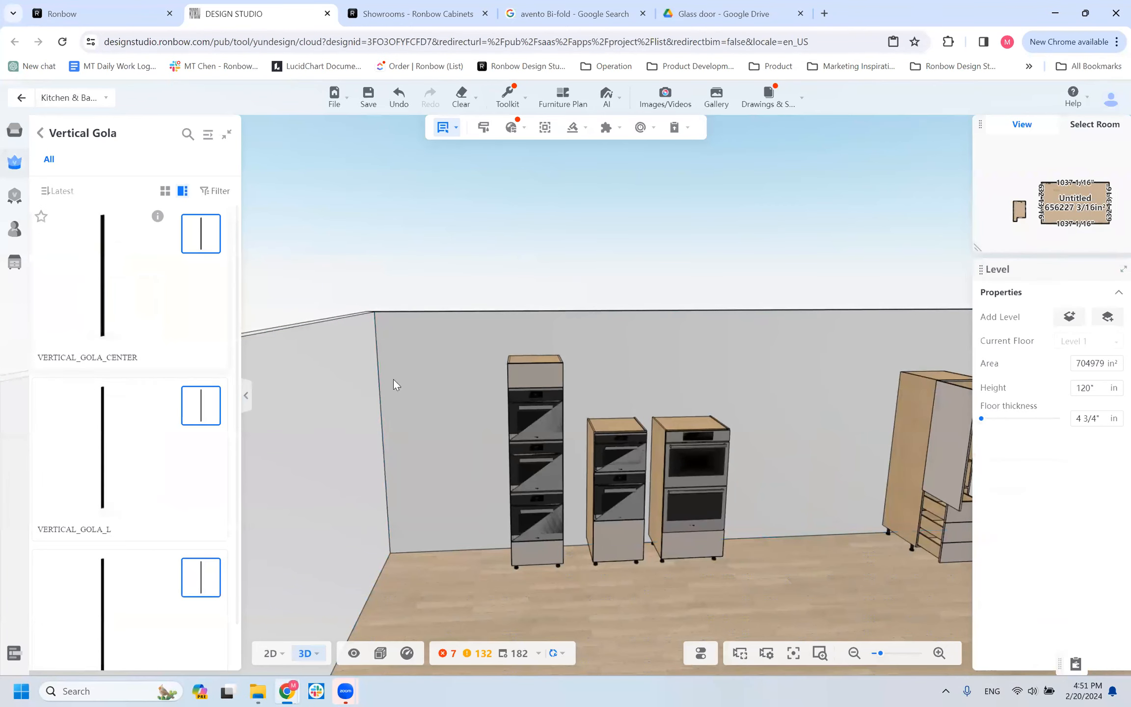
Delete the two double-oven cabinets and the triple-oven cabinet from the wall.
{"action": "left_click", "coordinate": [534, 466]}
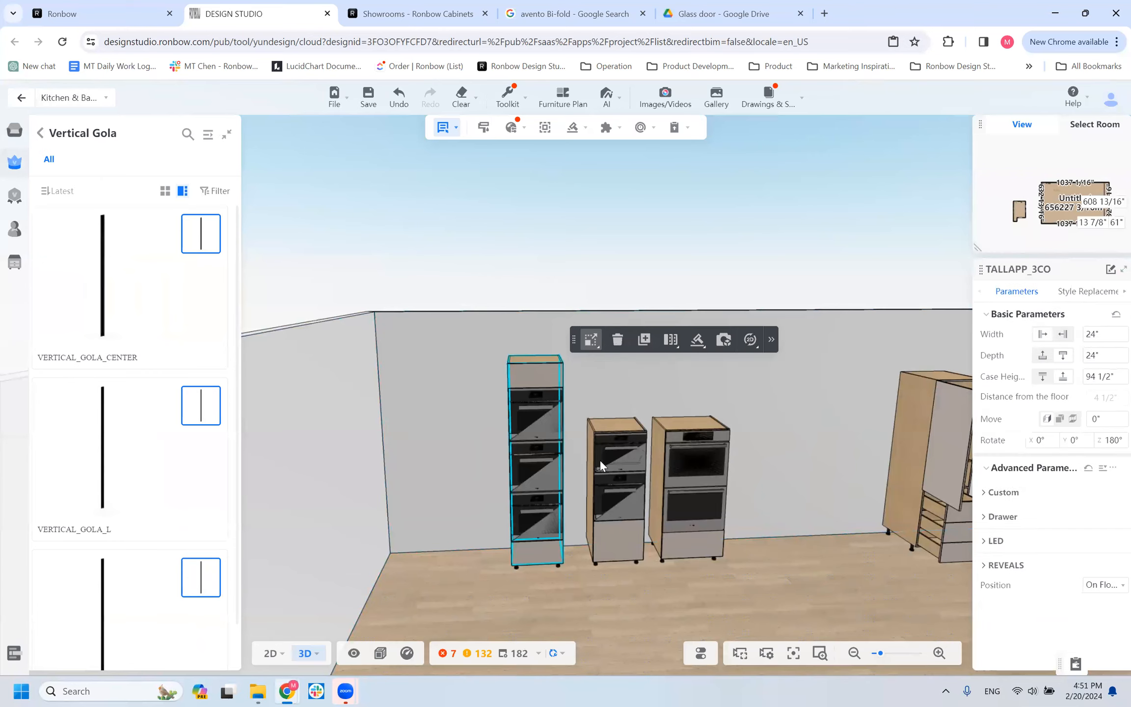
{"action": "left_click", "coordinate": [612, 454]}
{"action": "key", "text": "Delete"}
{"action": "left_click", "coordinate": [696, 463]}
{"action": "key", "text": "Delete"}
{"action": "left_click", "coordinate": [542, 454]}
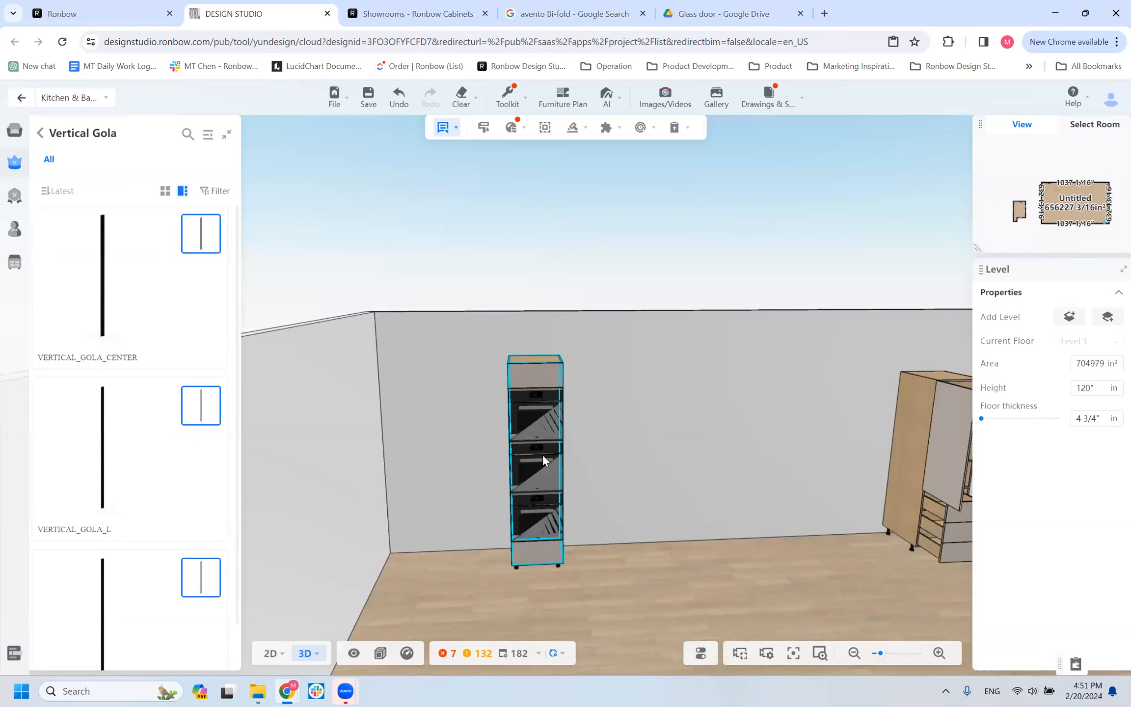
{"action": "key", "text": "Delete"}
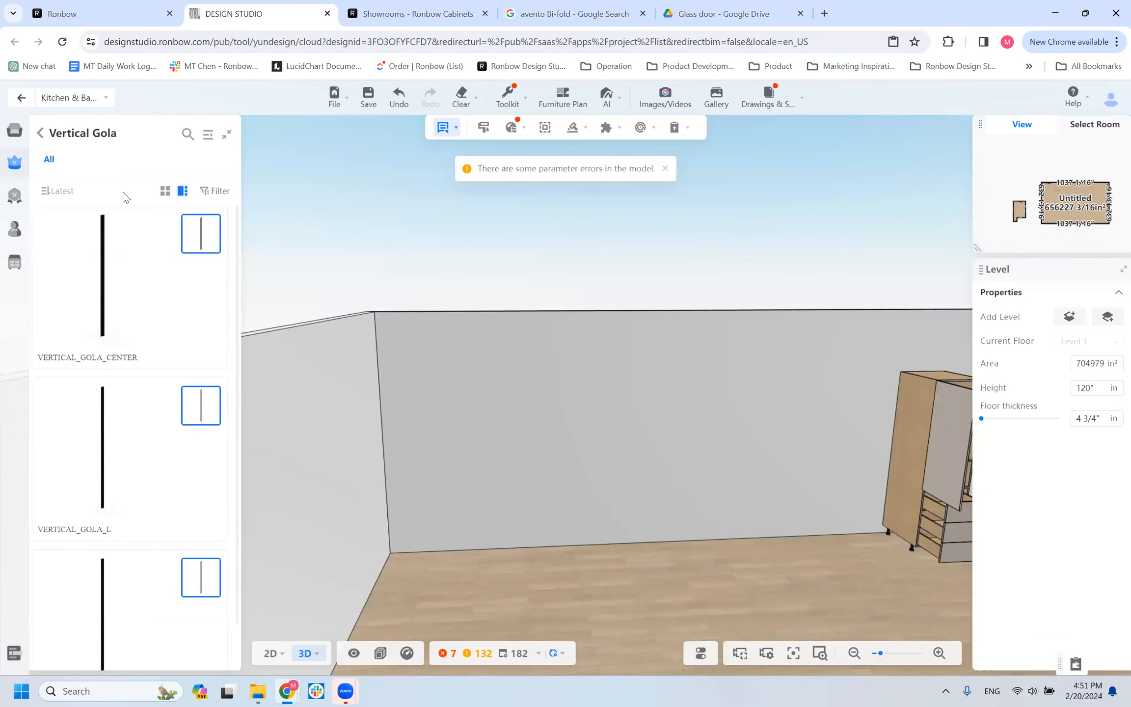
Place a T1D cabinet from the Tall With Door/Drawer models against the back wall, about 37 11/16" from the room's corner.
{"action": "left_click", "coordinate": [40, 135]}
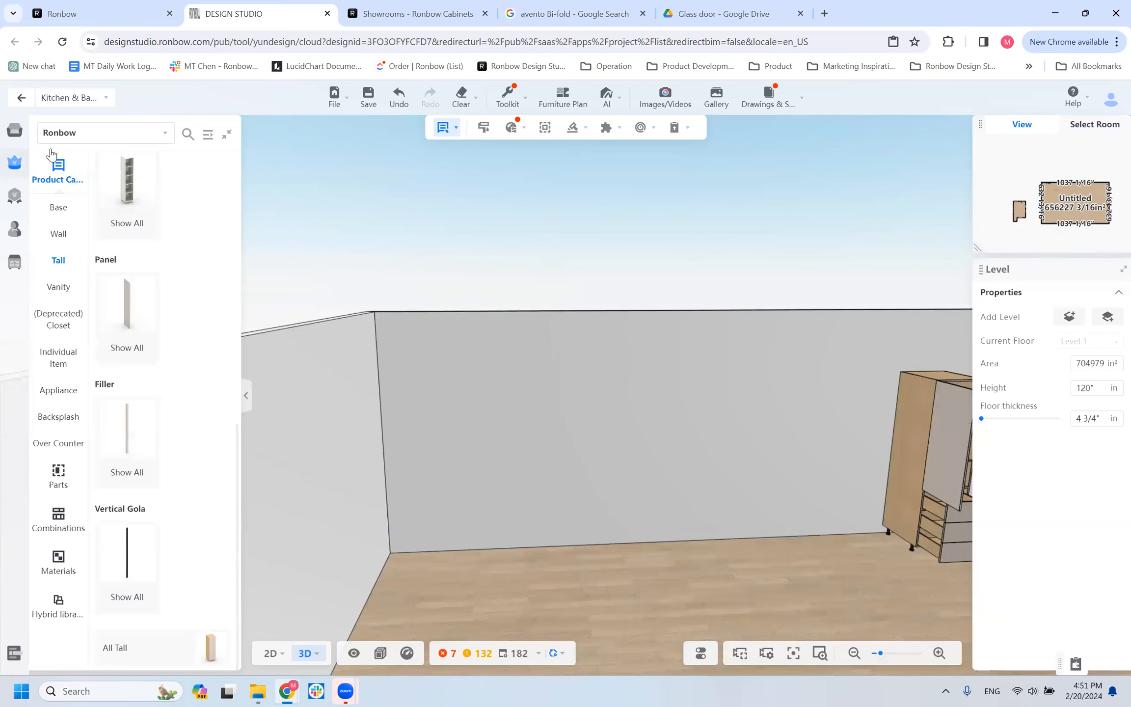
{"action": "scroll", "coordinate": [199, 336], "scroll_direction": "up", "scroll_amount": 10}
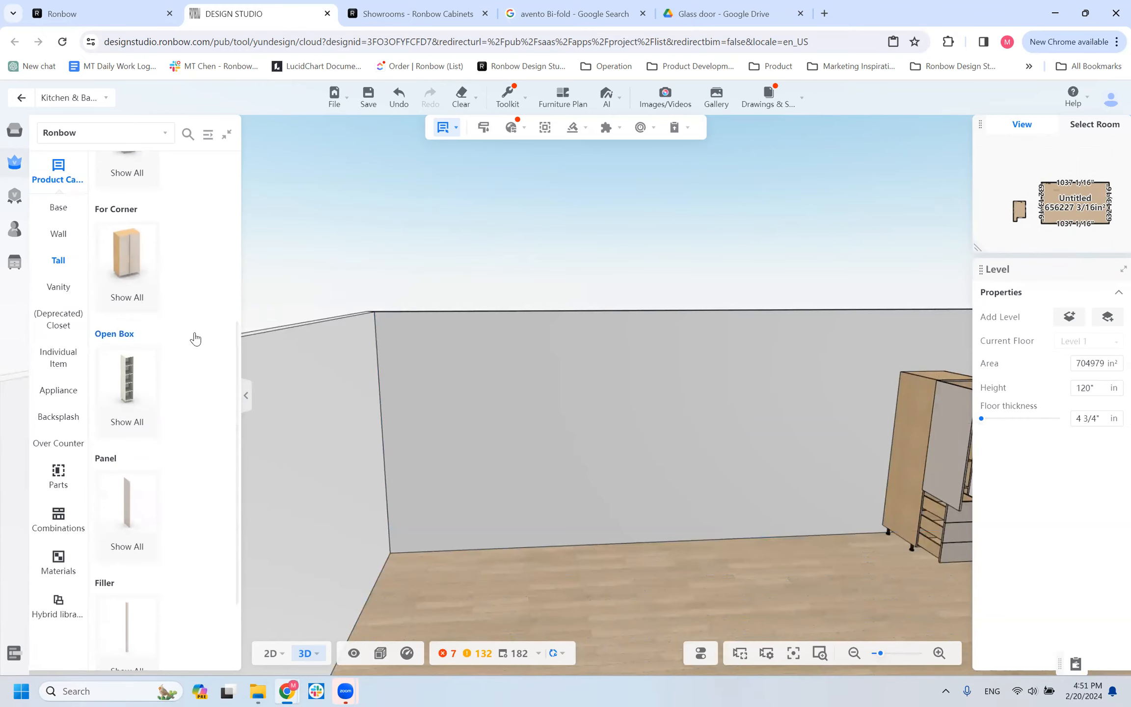
{"action": "left_click", "coordinate": [136, 265]}
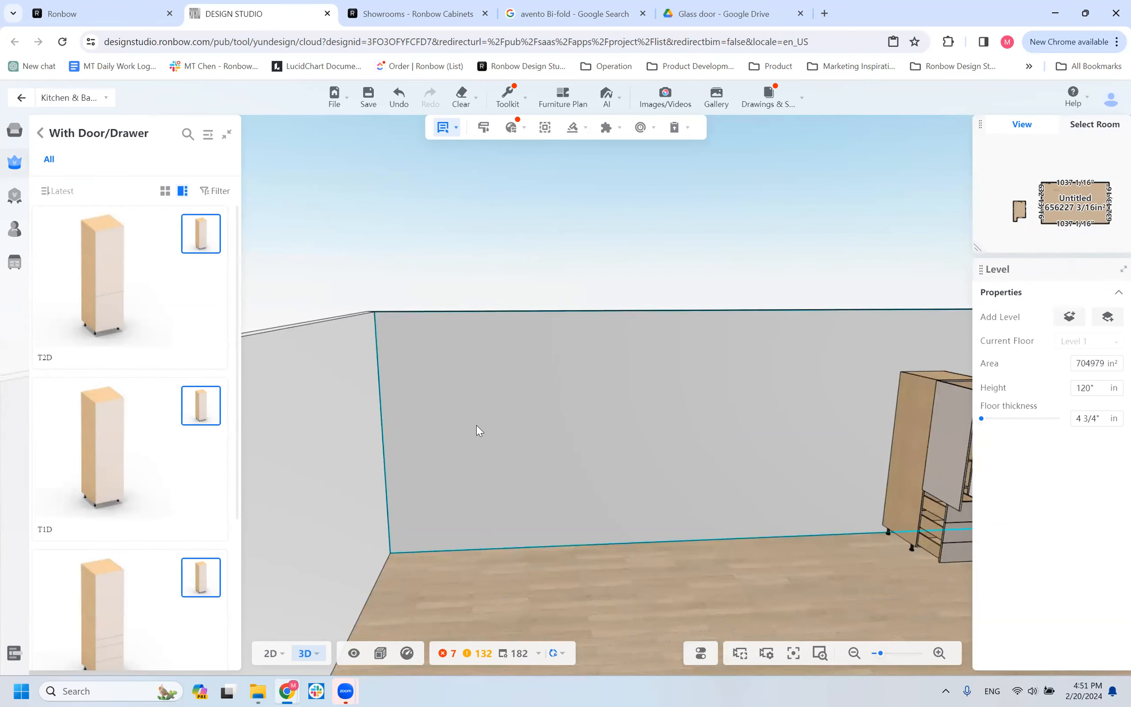
{"action": "left_click", "coordinate": [486, 406]}
{"action": "mouse_move", "coordinate": [568, 578]}
{"action": "left_mouse_down"}
{"action": "mouse_move", "coordinate": [449, 599]}
{"action": "mouse_move", "coordinate": [517, 598]}
{"action": "mouse_move", "coordinate": [555, 571]}
{"action": "left_mouse_up"}
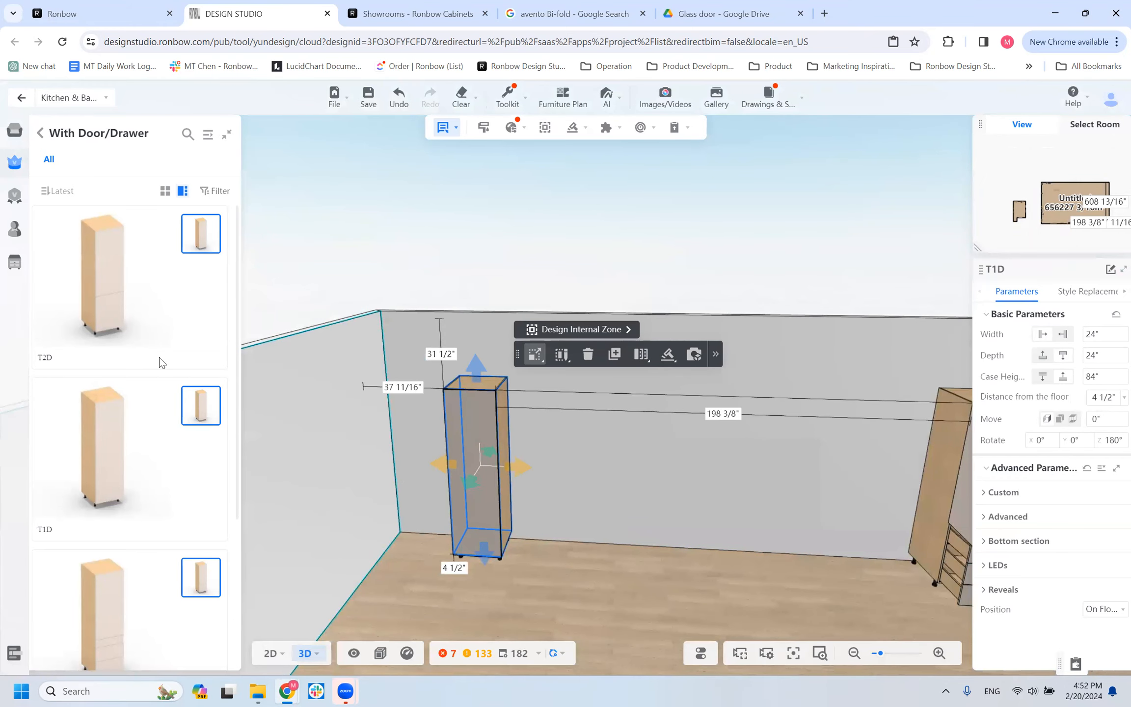
Review the T1D cabinet's Custom and Advanced parameters, down to the Vertical GOLA position.
{"action": "scroll", "coordinate": [81, 381], "scroll_direction": "down", "scroll_amount": 4}
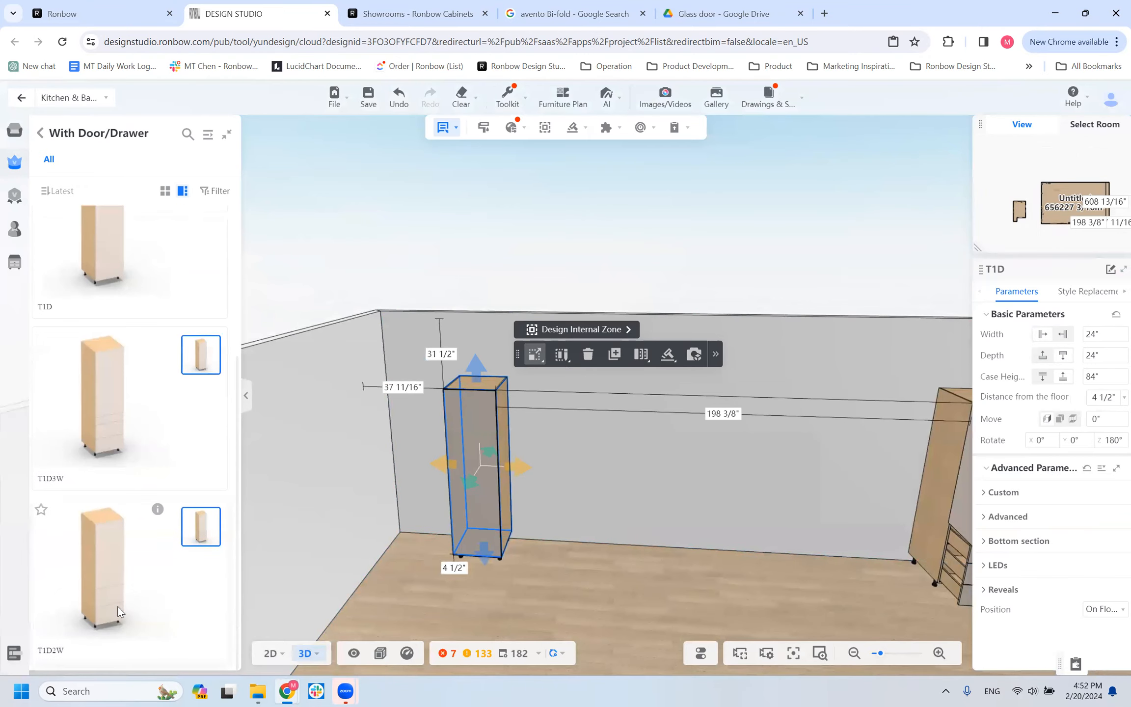
{"action": "scroll", "coordinate": [114, 587], "scroll_direction": "up", "scroll_amount": 3}
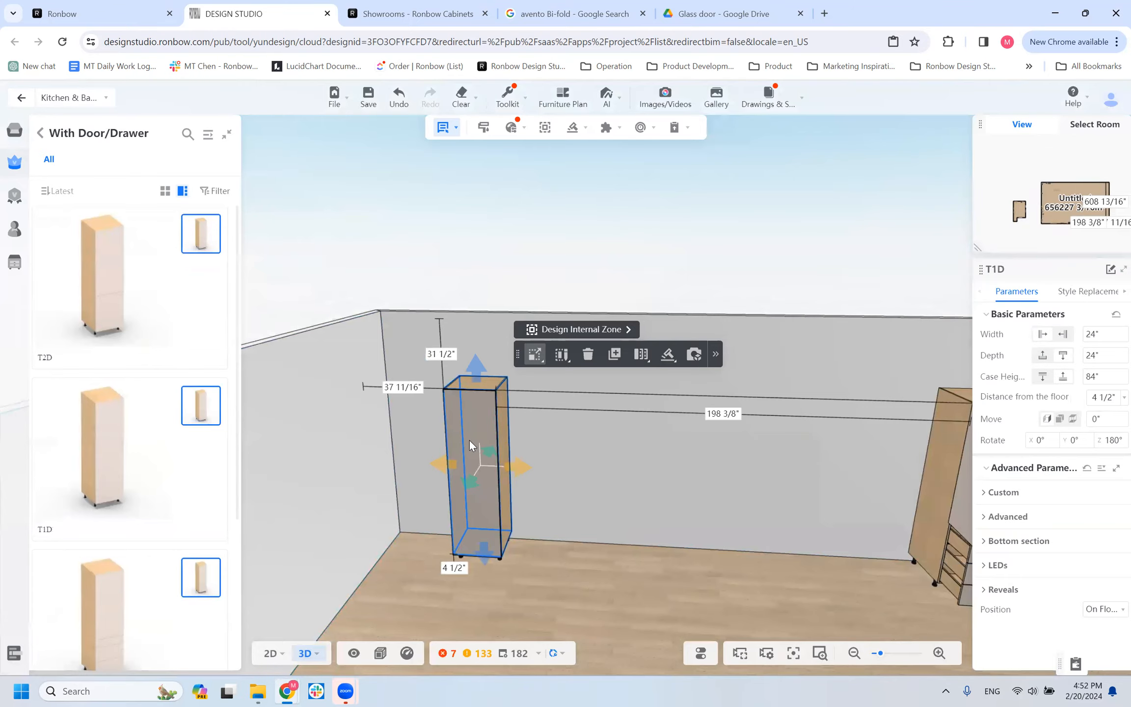
{"action": "left_click", "coordinate": [1001, 493]}
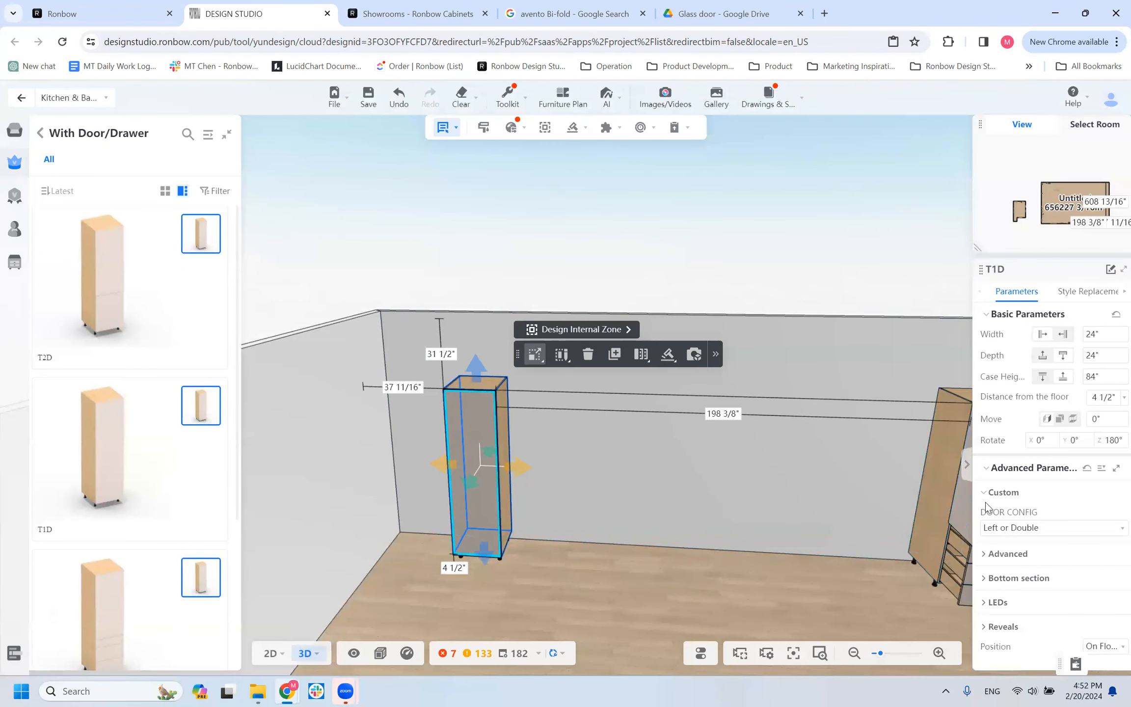
{"action": "left_click", "coordinate": [1004, 555]}
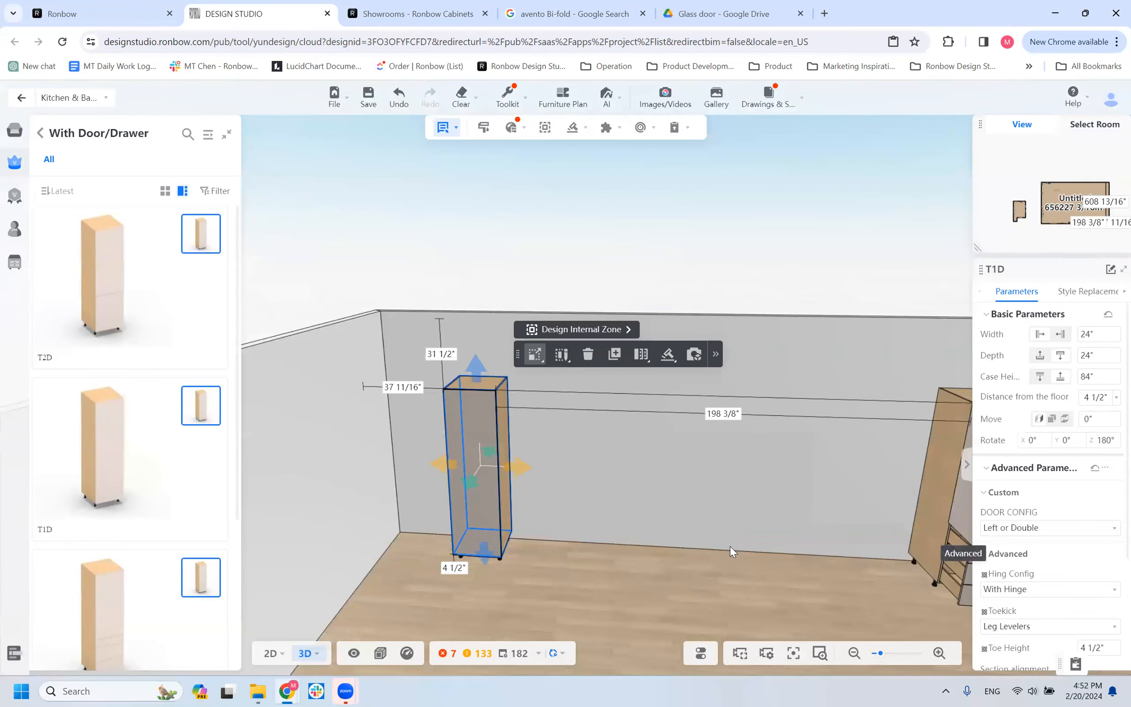
{"action": "scroll", "coordinate": [481, 473], "scroll_direction": "down", "scroll_amount": 3}
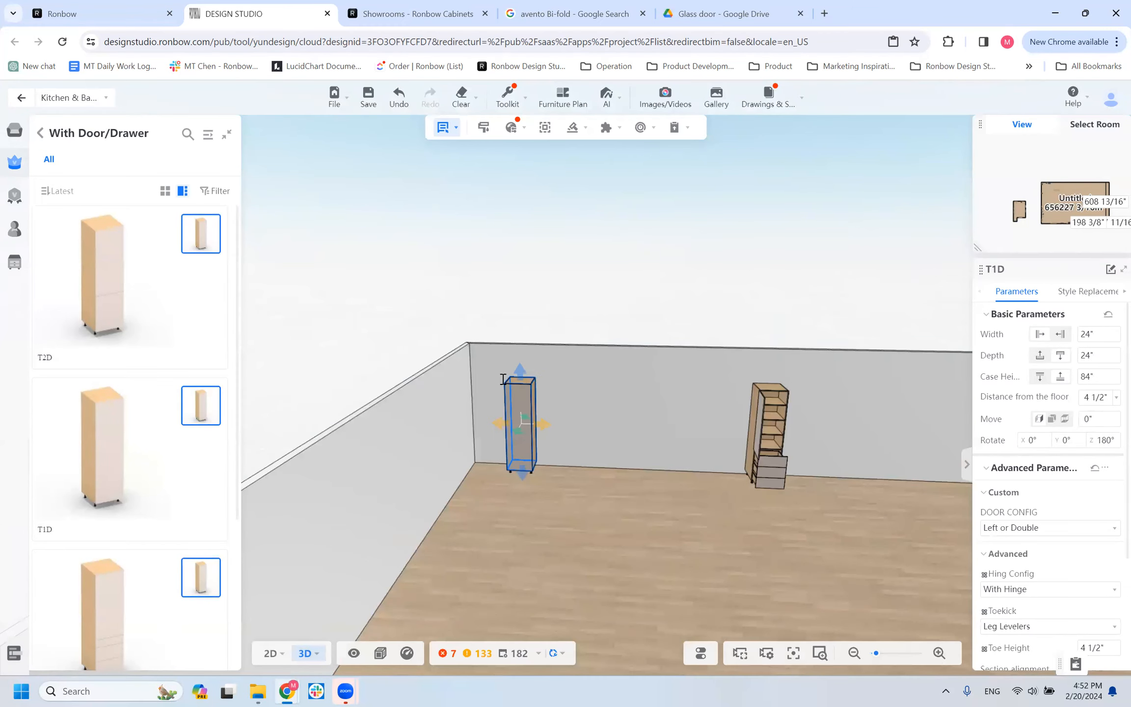
{"action": "scroll", "coordinate": [509, 387], "scroll_direction": "up", "scroll_amount": 5}
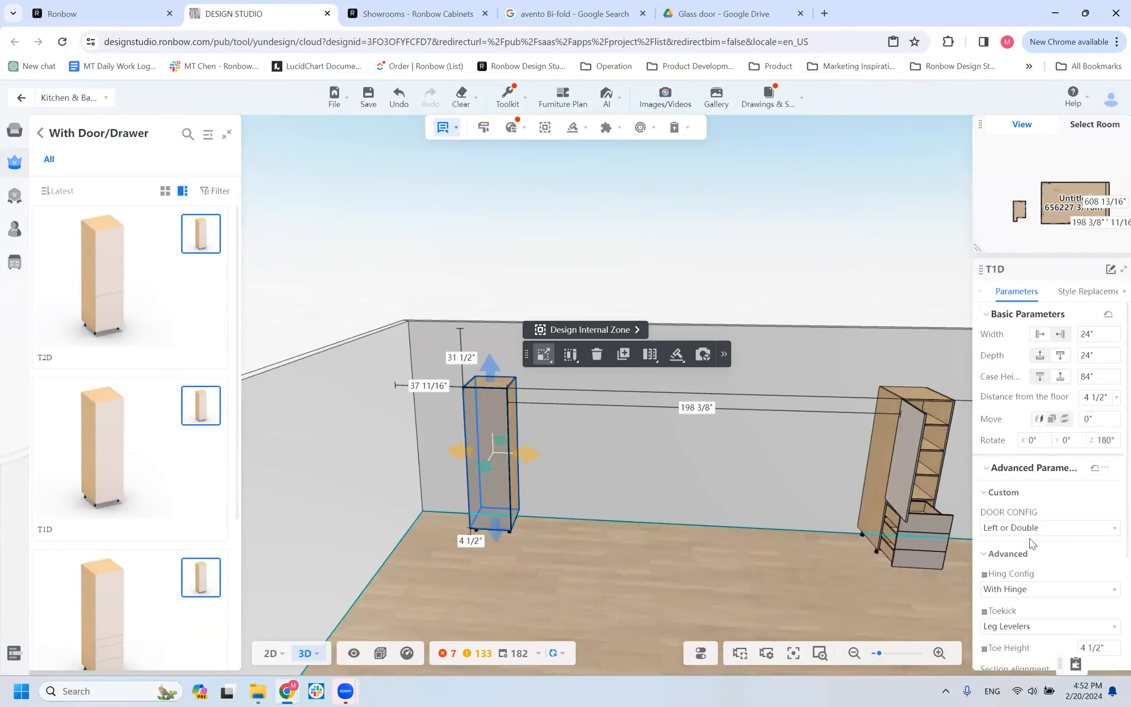
{"action": "scroll", "coordinate": [1018, 566], "scroll_direction": "down", "scroll_amount": 3}
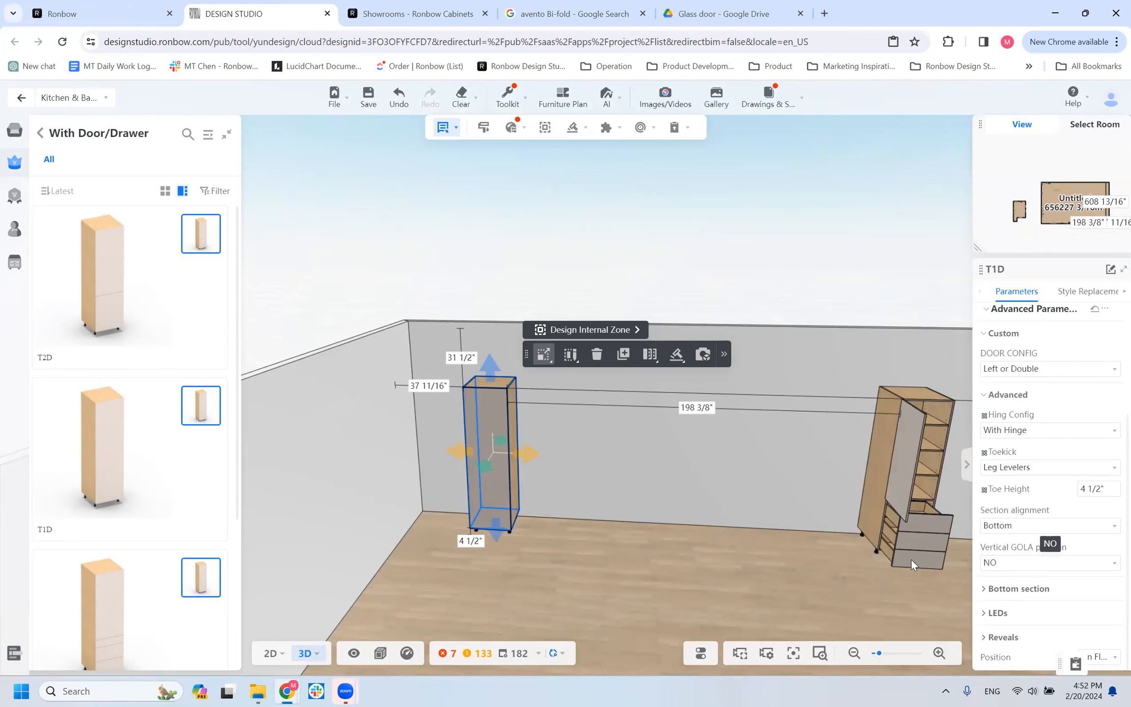
Set the T1D cabinet's Vertical GOLA position to GOLA_L_SIDE.
{"action": "scroll", "coordinate": [648, 497], "scroll_direction": "up", "scroll_amount": 5}
{"action": "right_click_drag", "start_coordinate": [649, 499], "coordinate": [844, 553]}
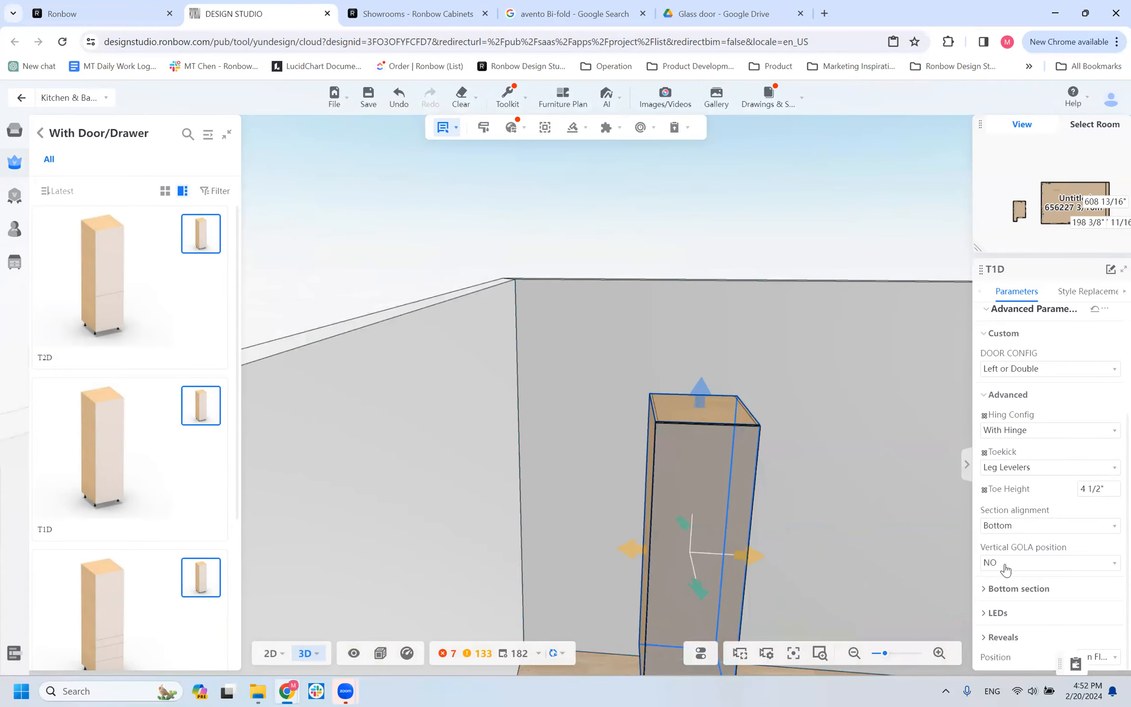
{"action": "left_click", "coordinate": [1005, 563]}
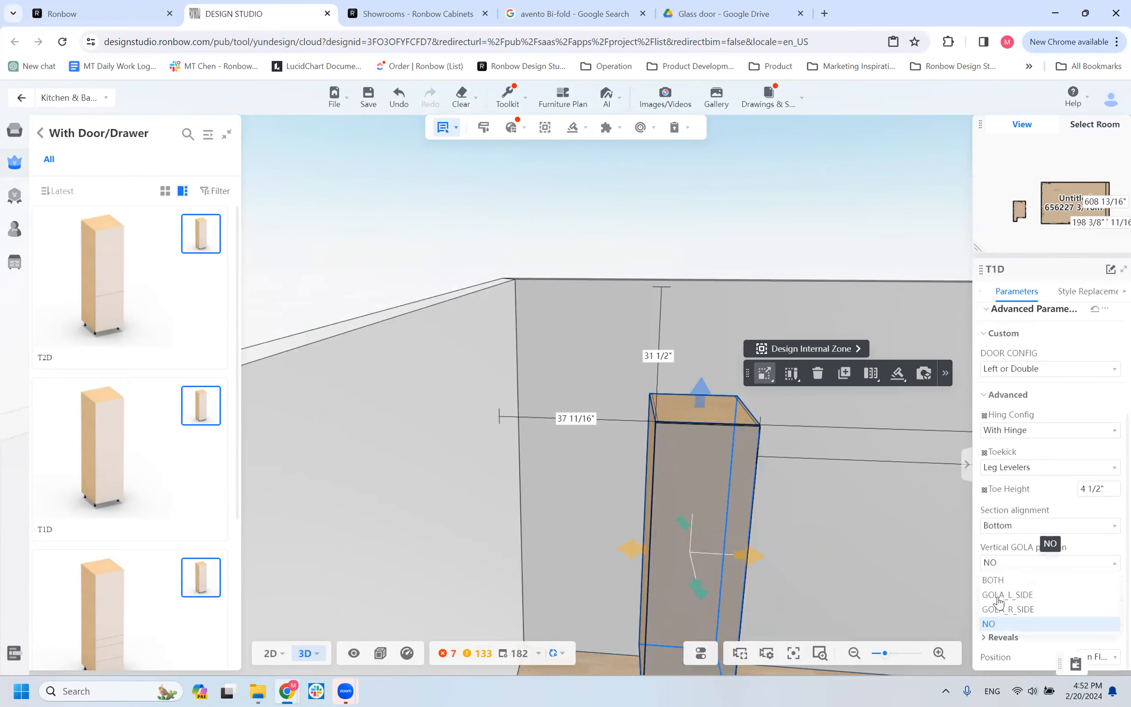
{"action": "left_click", "coordinate": [1026, 596]}
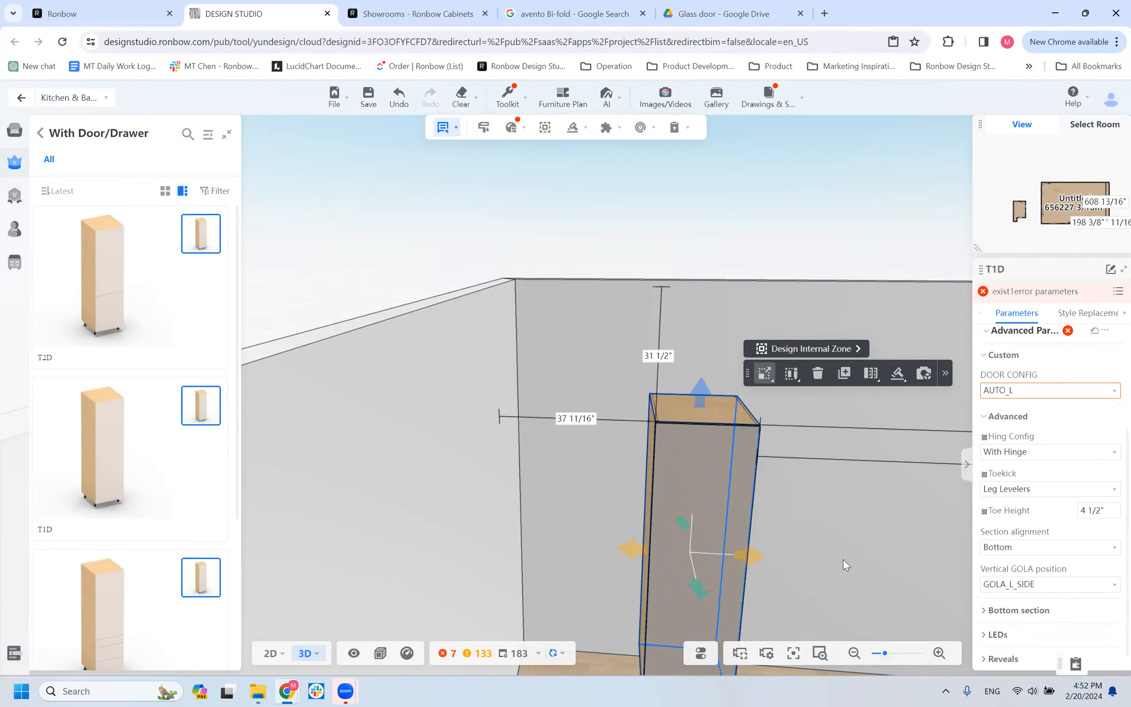
Examine the gap for the vertical gola between the T1D cabinet's case and door from the side and above.
{"action": "right_click_drag", "start_coordinate": [635, 551], "coordinate": [666, 548]}
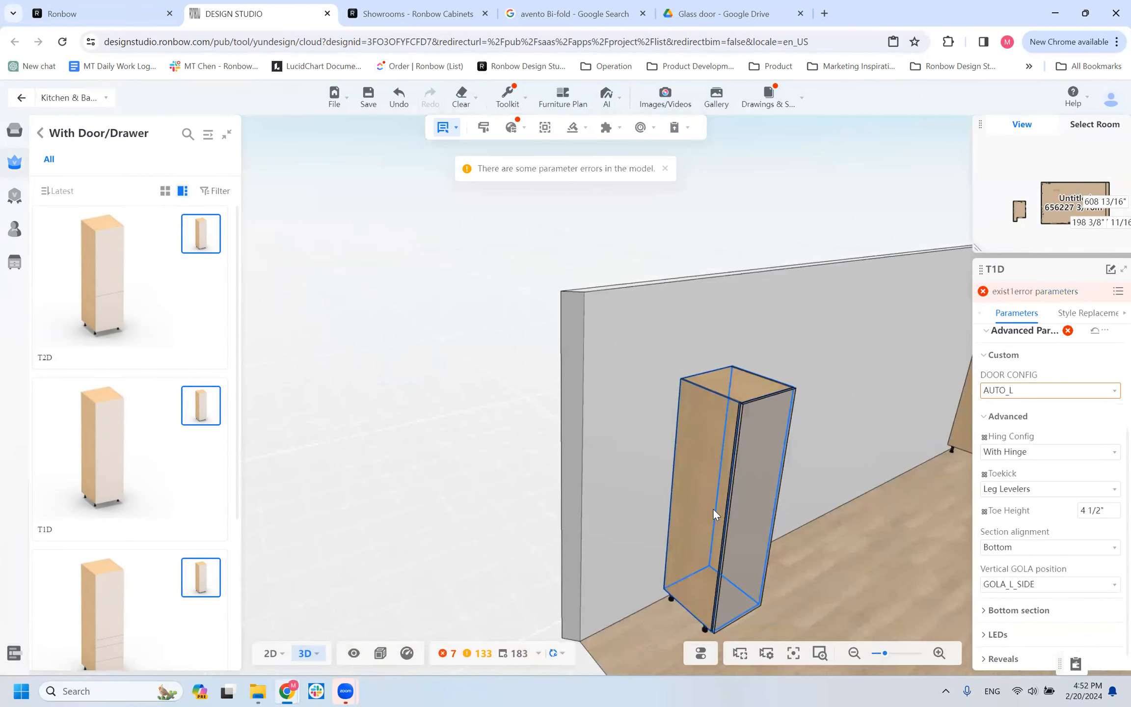
{"action": "left_click", "coordinate": [702, 538]}
{"action": "scroll", "coordinate": [669, 541], "scroll_direction": "up", "scroll_amount": 5}
{"action": "right_click_drag", "start_coordinate": [536, 423], "coordinate": [529, 420]}
{"action": "scroll", "coordinate": [775, 373], "scroll_direction": "up", "scroll_amount": 1}
{"action": "scroll", "coordinate": [800, 393], "scroll_direction": "down", "scroll_amount": 1}
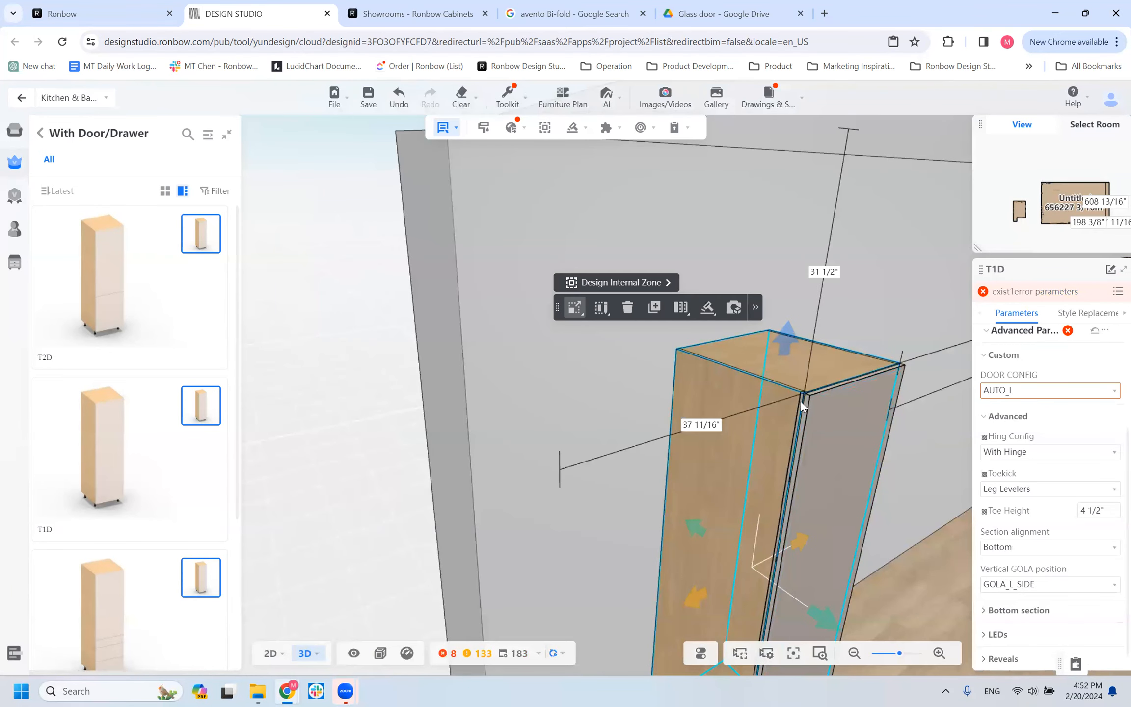
{"action": "scroll", "coordinate": [588, 496], "scroll_direction": "down", "scroll_amount": 2}
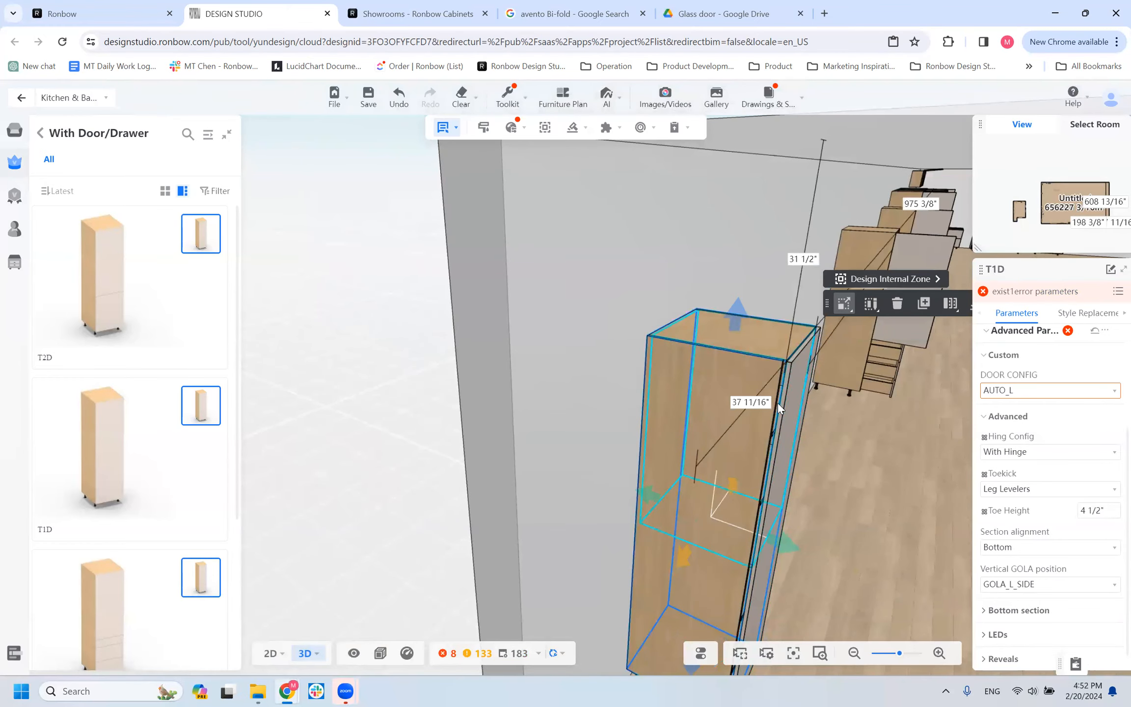
{"action": "left_click_drag", "start_coordinate": [525, 477], "coordinate": [460, 465]}
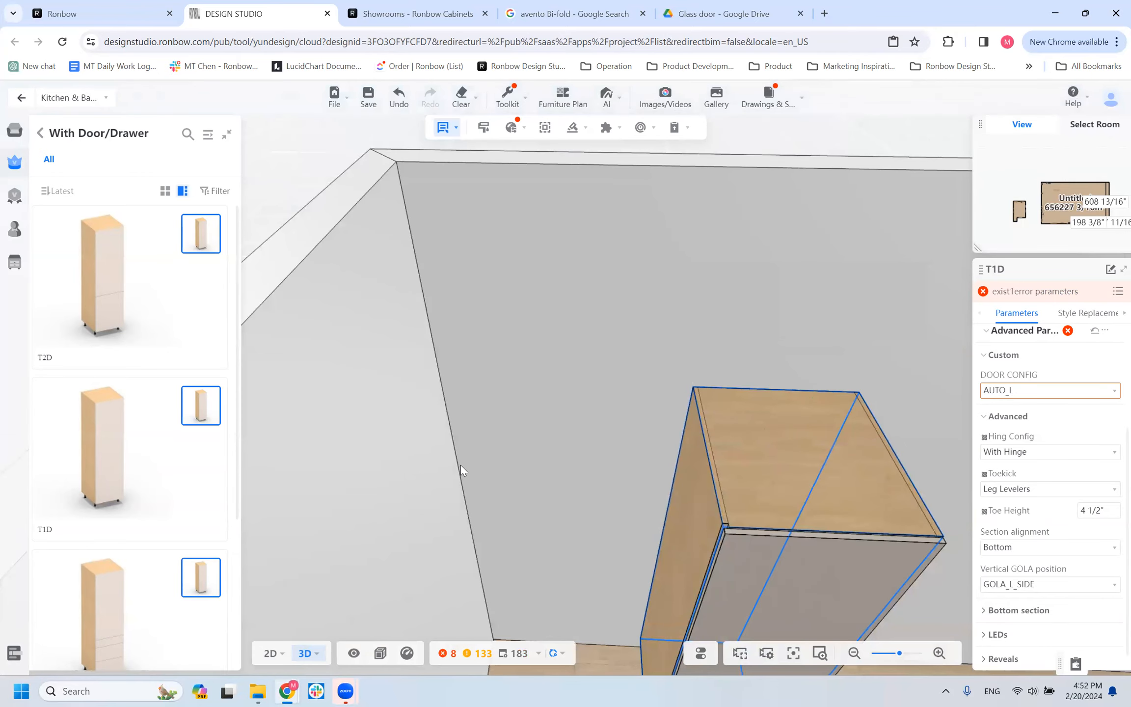
{"action": "scroll", "coordinate": [460, 465], "scroll_direction": "down", "scroll_amount": 3}
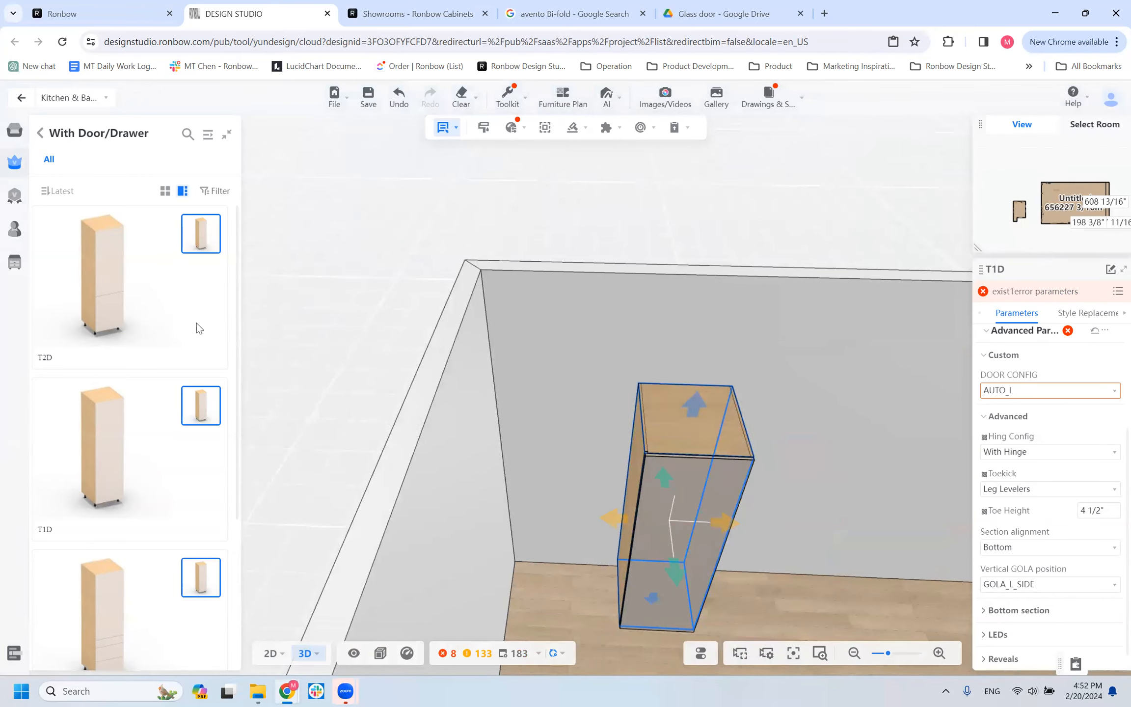
Return to the Tall category and list its Vertical Gola models beside the T1D cabinet.
{"action": "left_click", "coordinate": [41, 133]}
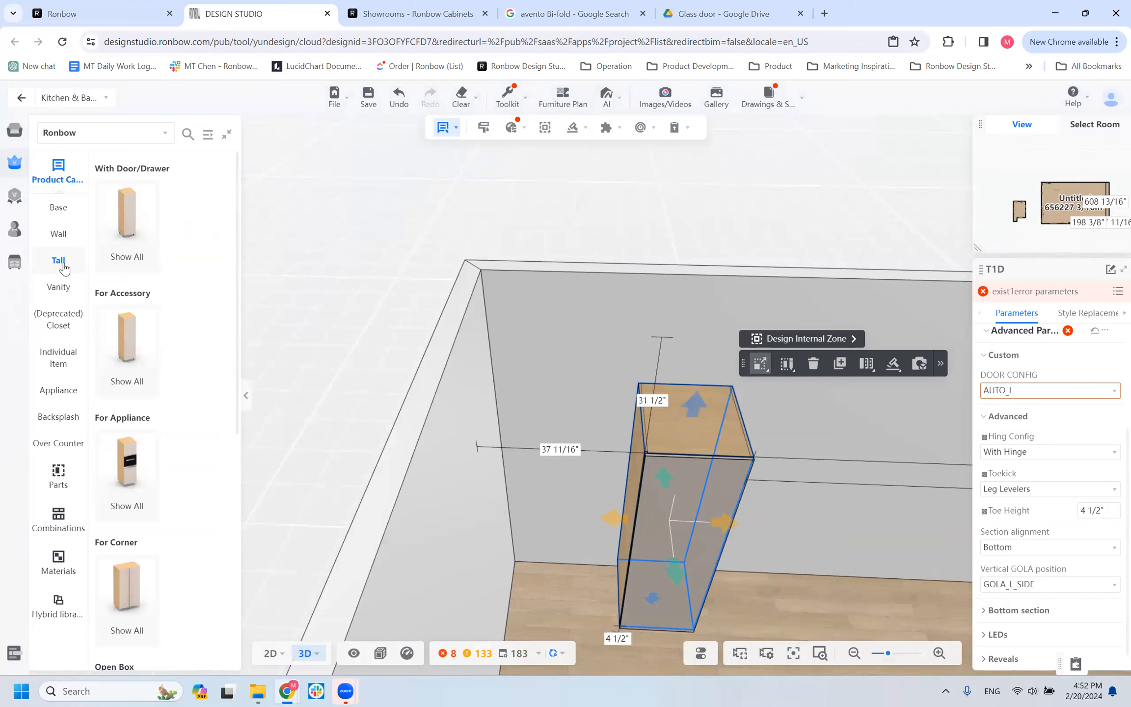
{"action": "scroll", "coordinate": [147, 520], "scroll_direction": "down", "scroll_amount": 10}
{"action": "left_click", "coordinate": [143, 551]}
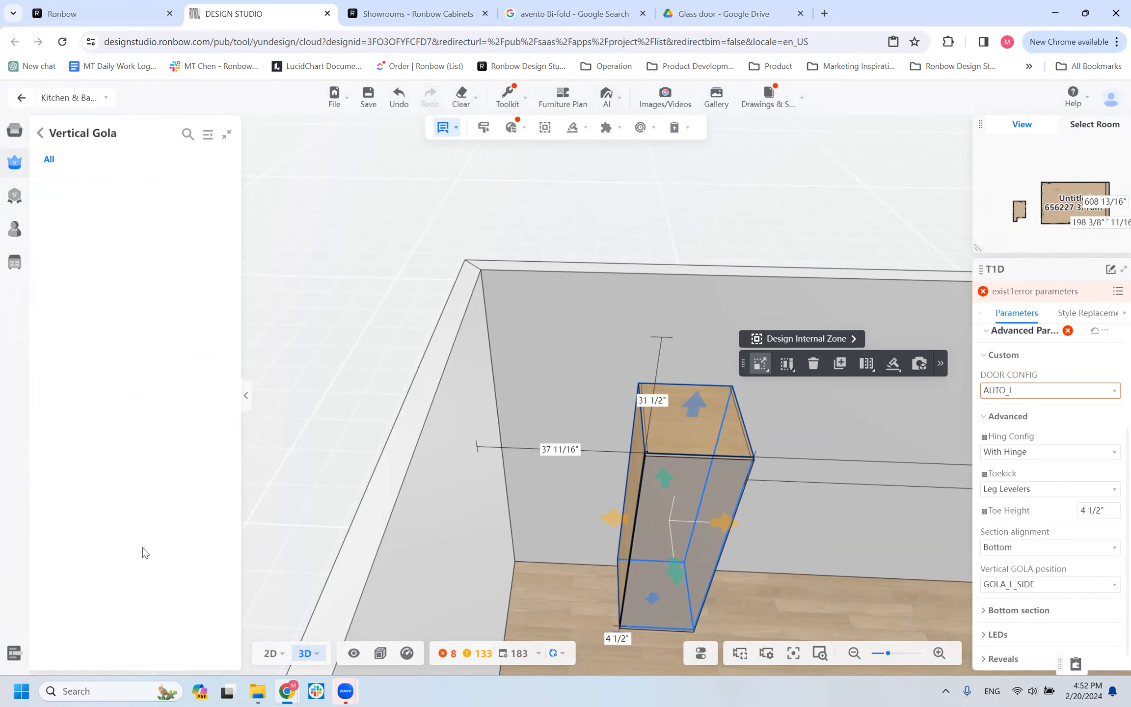
Open the T1D cabinet's door and examine its hinge side next to the gola from above.
{"action": "left_click_drag", "start_coordinate": [571, 525], "coordinate": [471, 513]}
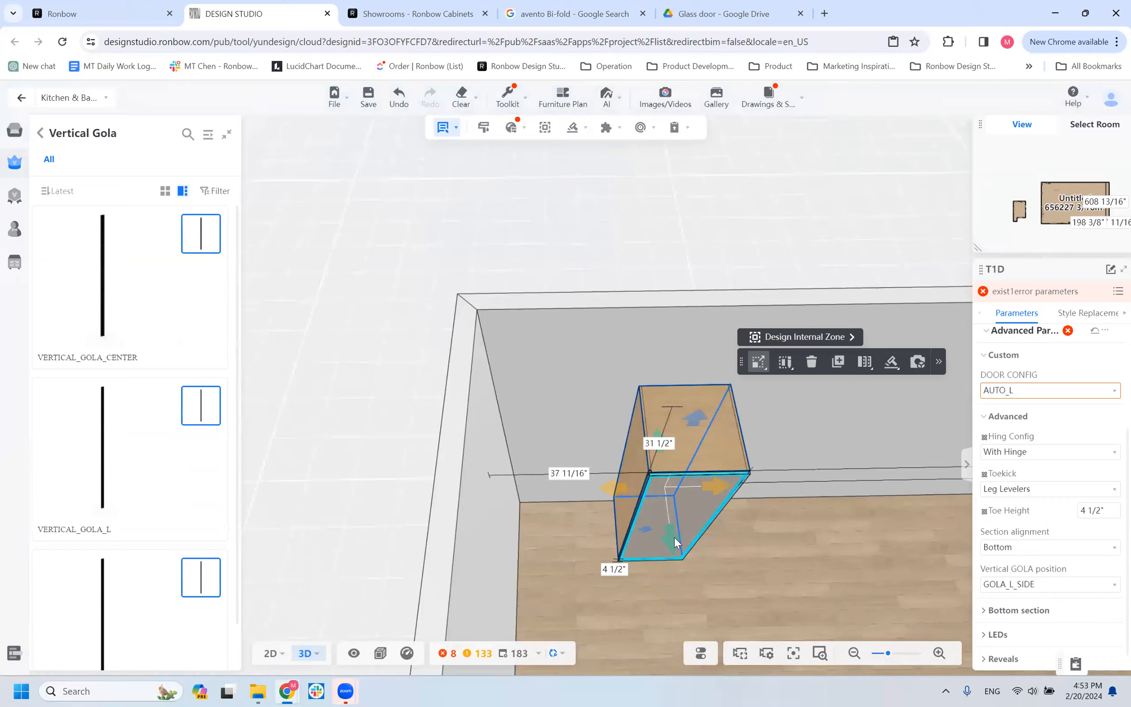
{"action": "scroll", "coordinate": [600, 536], "scroll_direction": "up", "scroll_amount": 1}
{"action": "scroll", "coordinate": [599, 532], "scroll_direction": "up", "scroll_amount": 3}
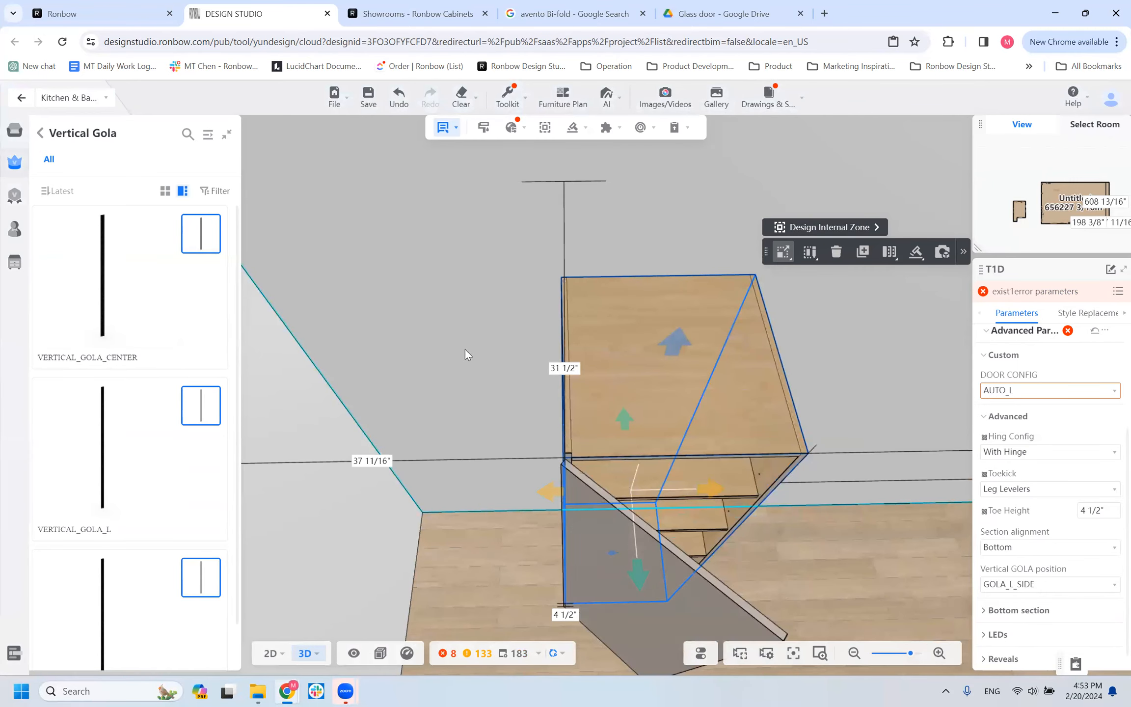
{"action": "scroll", "coordinate": [765, 488], "scroll_direction": "down", "scroll_amount": 3}
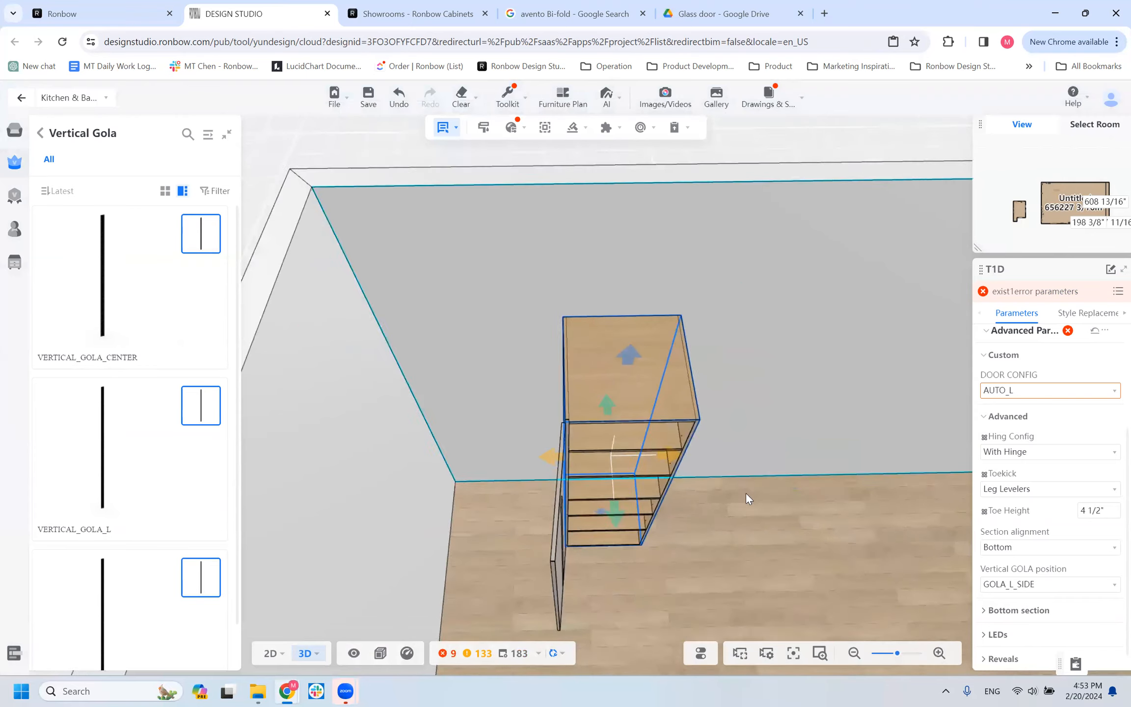
Set the T1D cabinet's door configuration to RIGHT and examine the opened door and the gola side up close.
{"action": "left_click_drag", "start_coordinate": [610, 532], "coordinate": [553, 448]}
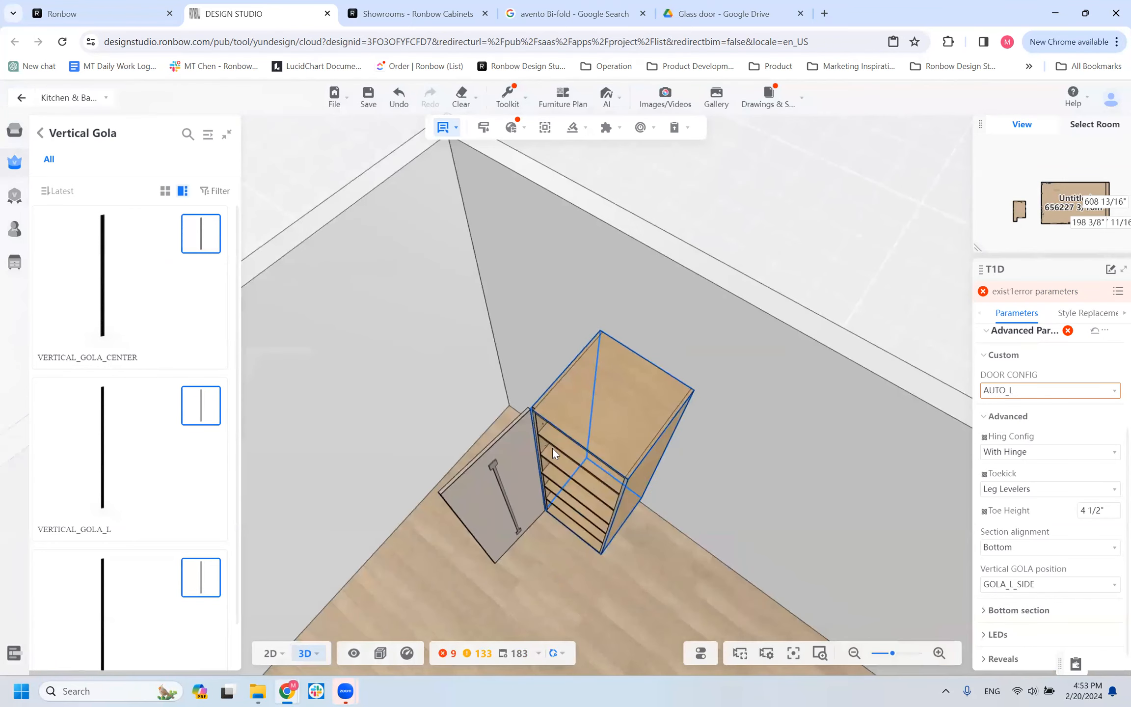
{"action": "left_click", "coordinate": [561, 441]}
{"action": "left_click_drag", "start_coordinate": [594, 607], "coordinate": [661, 586]}
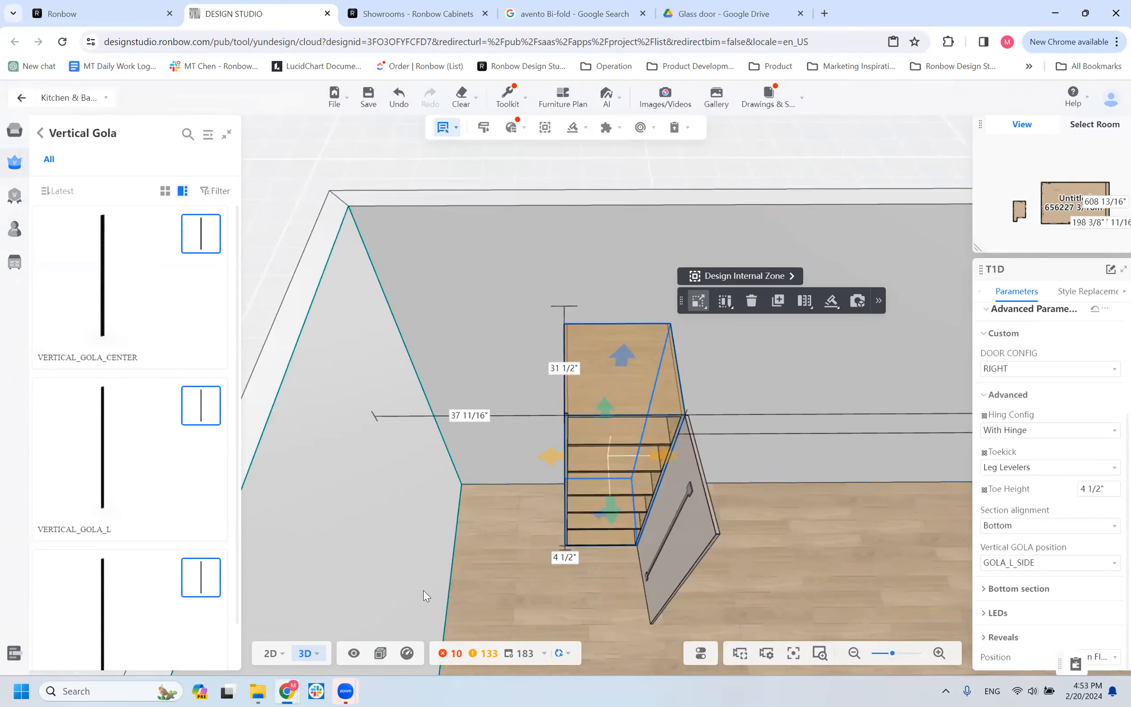
{"action": "scroll", "coordinate": [425, 589], "scroll_direction": "down", "scroll_amount": 1}
{"action": "scroll", "coordinate": [493, 620], "scroll_direction": "up", "scroll_amount": 3}
{"action": "scroll", "coordinate": [473, 616], "scroll_direction": "up", "scroll_amount": 2}
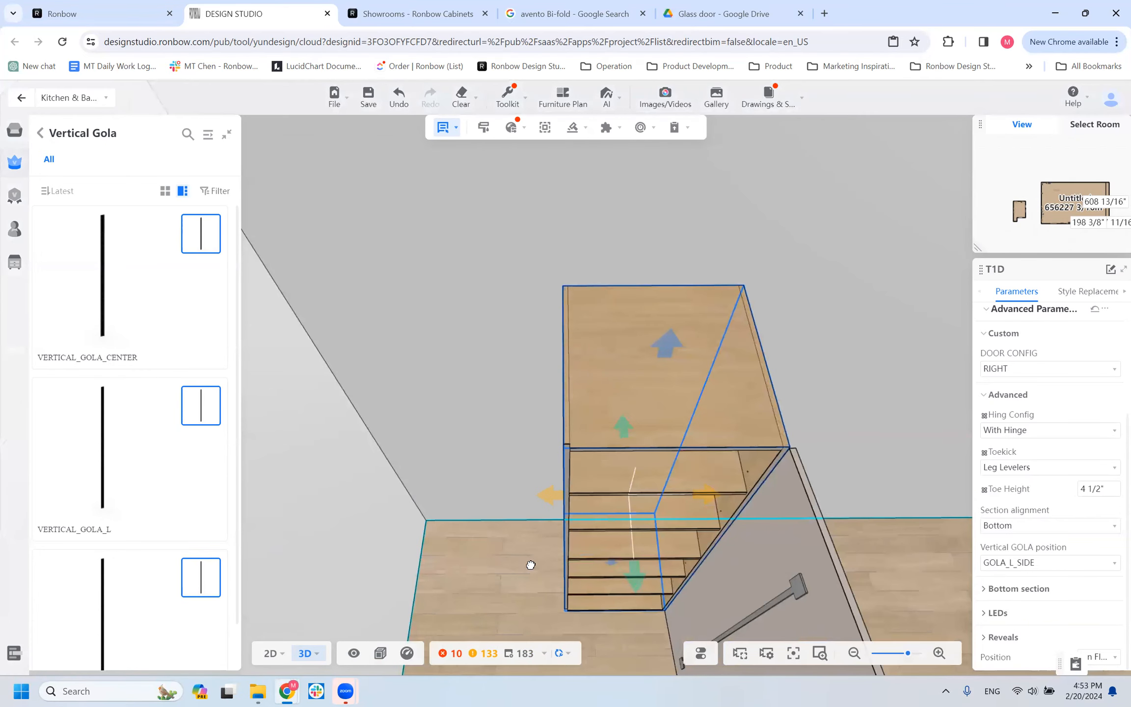
Place a VERTICAL_GOLA_CENTER against the T1D cabinet's gola side and a copy of the T1D cabinet on the gola's other side.
{"action": "left_click_drag", "start_coordinate": [531, 565], "coordinate": [535, 560]}
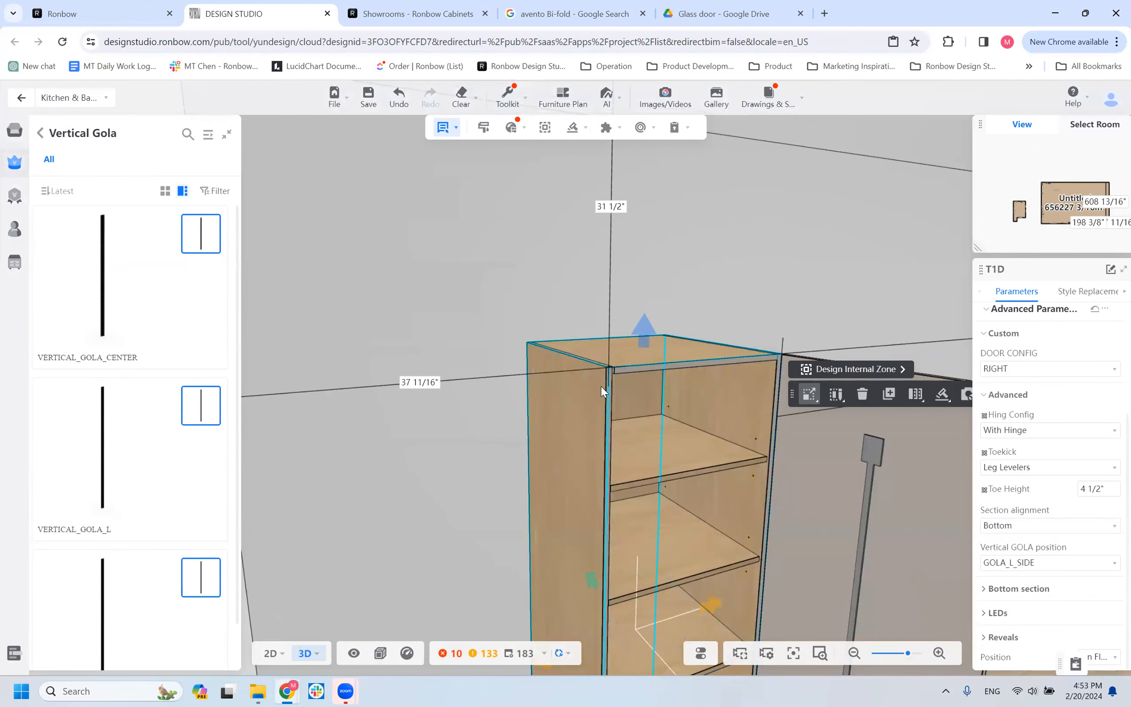
{"action": "left_click_drag", "start_coordinate": [482, 475], "coordinate": [438, 538]}
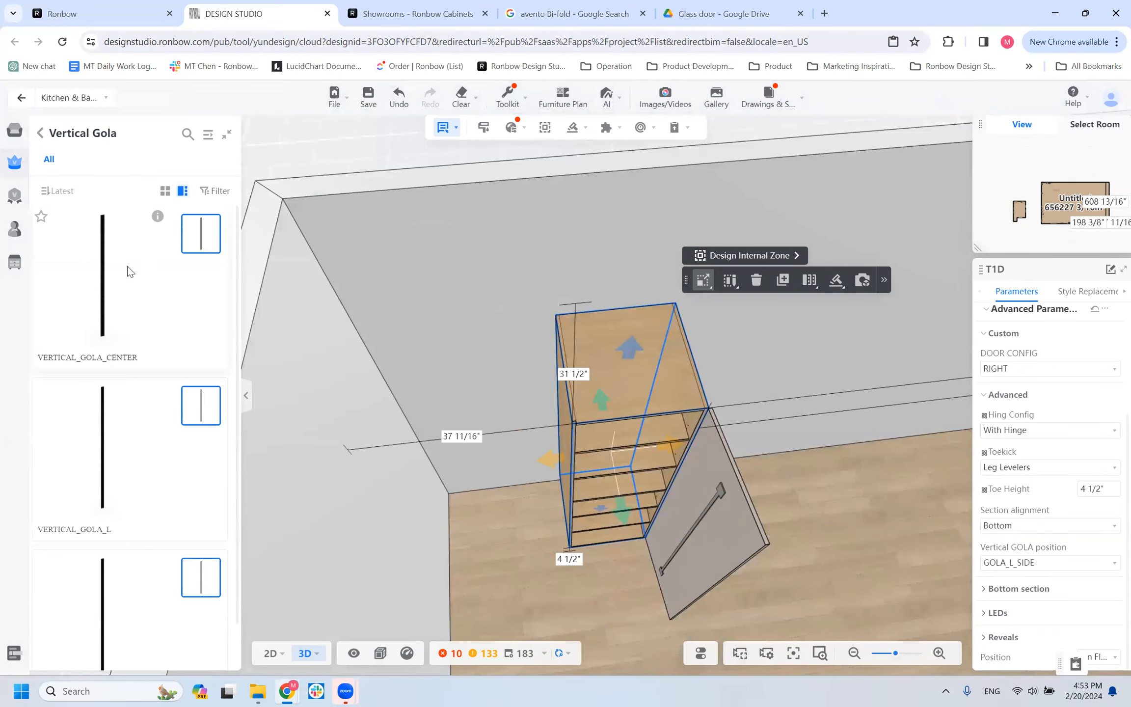
{"action": "scroll", "coordinate": [124, 457], "scroll_direction": "down", "scroll_amount": 1}
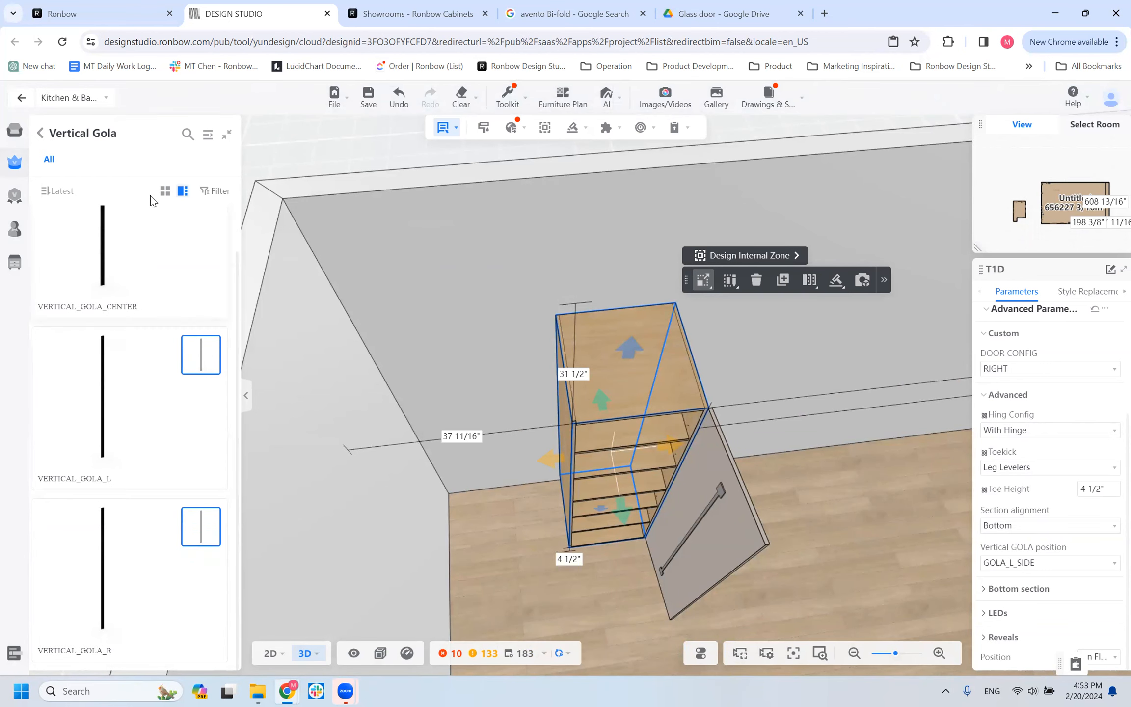
{"action": "scroll", "coordinate": [132, 366], "scroll_direction": "up", "scroll_amount": 1}
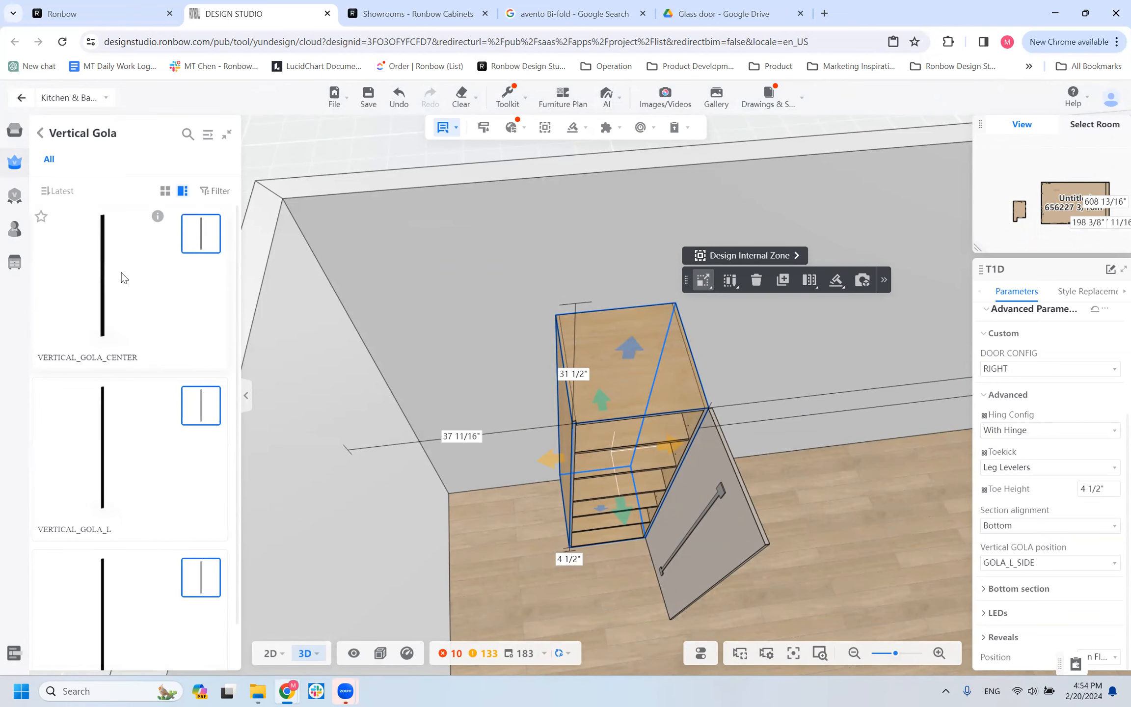
{"action": "left_click", "coordinate": [314, 411]}
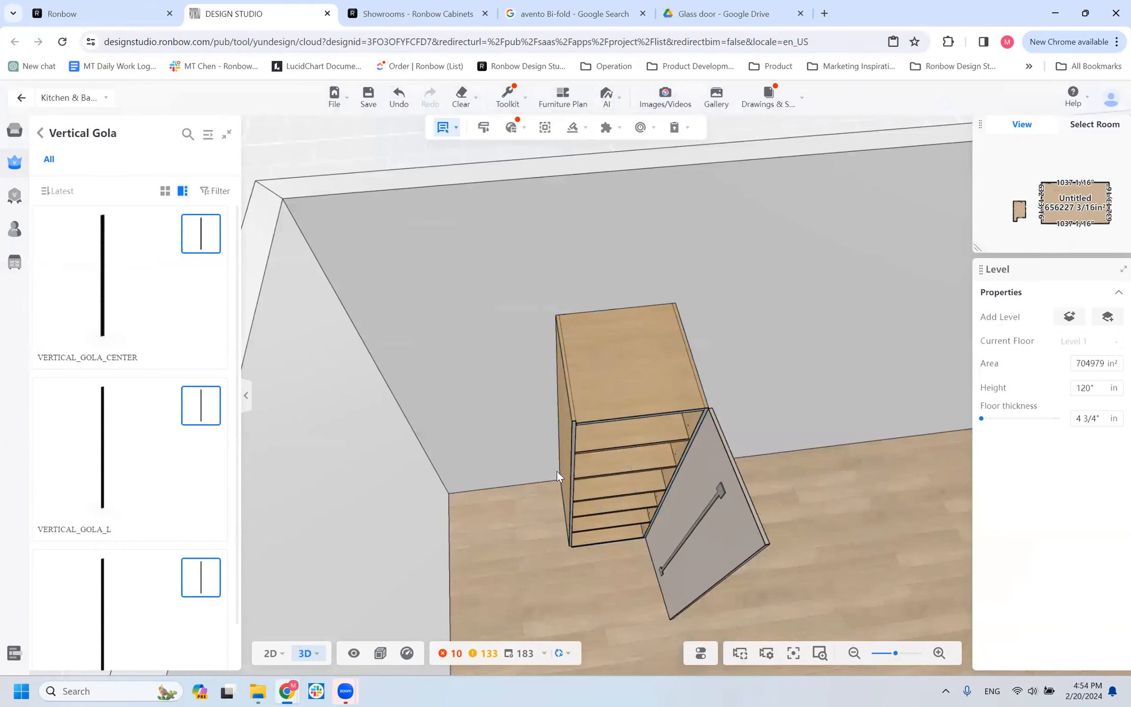
{"action": "left_click", "coordinate": [573, 448]}
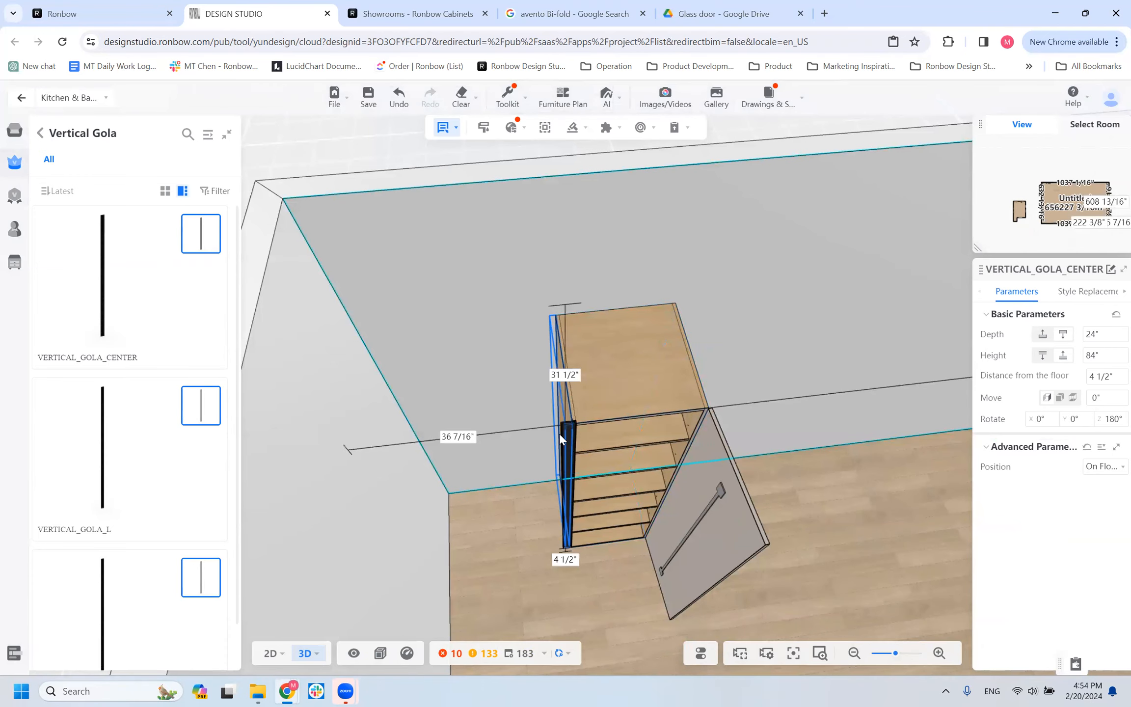
{"action": "left_click", "coordinate": [560, 434]}
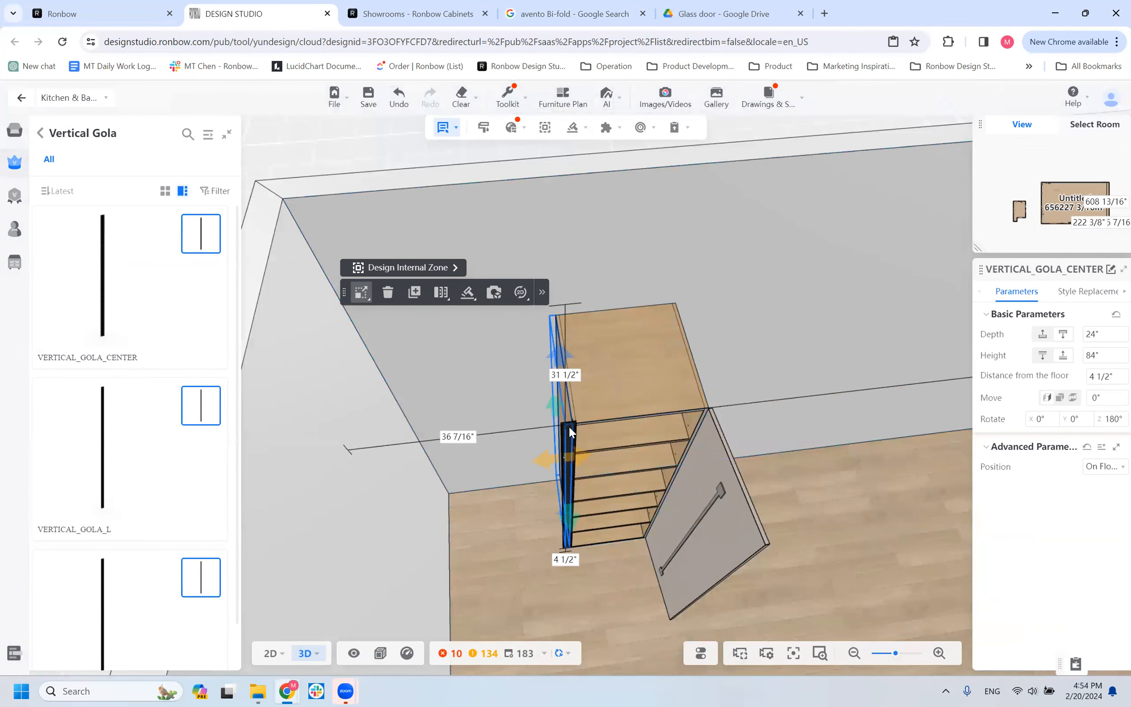
{"action": "left_click", "coordinate": [611, 399]}
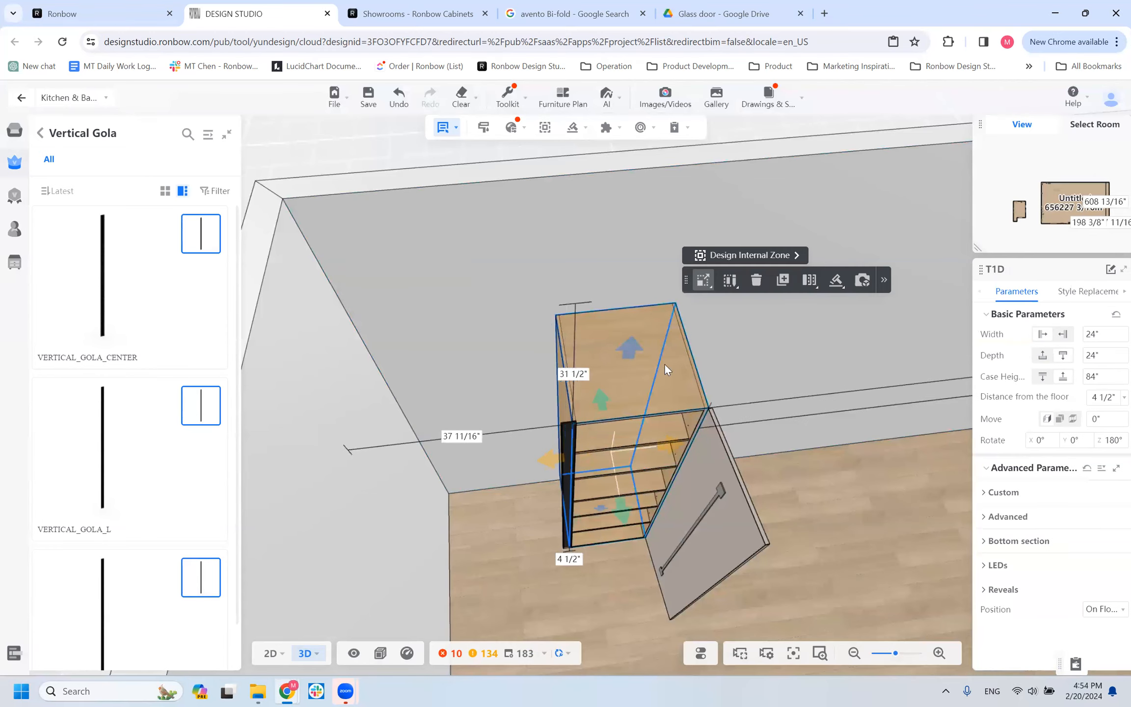
{"action": "left_click", "coordinate": [502, 366]}
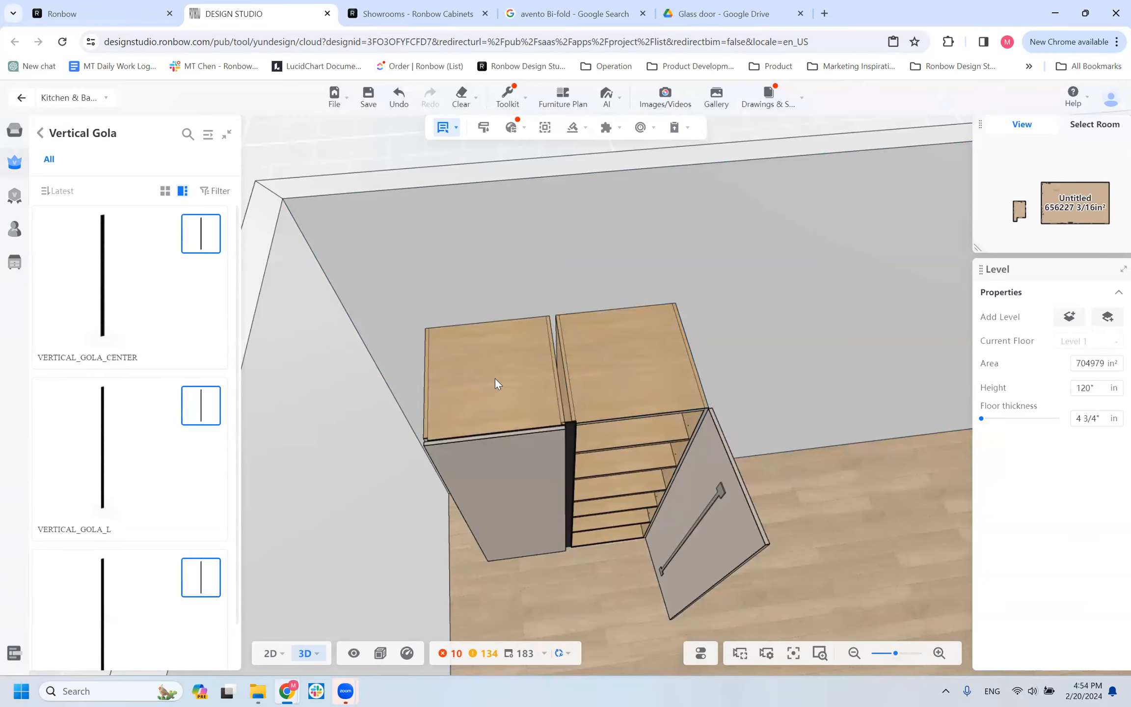
Set the copied T1D cabinet's vertical gola position to GOLA_R_SIDE and its door configuration to LEFT.
{"action": "left_click", "coordinate": [495, 380]}
{"action": "left_click", "coordinate": [1003, 492]}
{"action": "left_click", "coordinate": [1017, 530]}
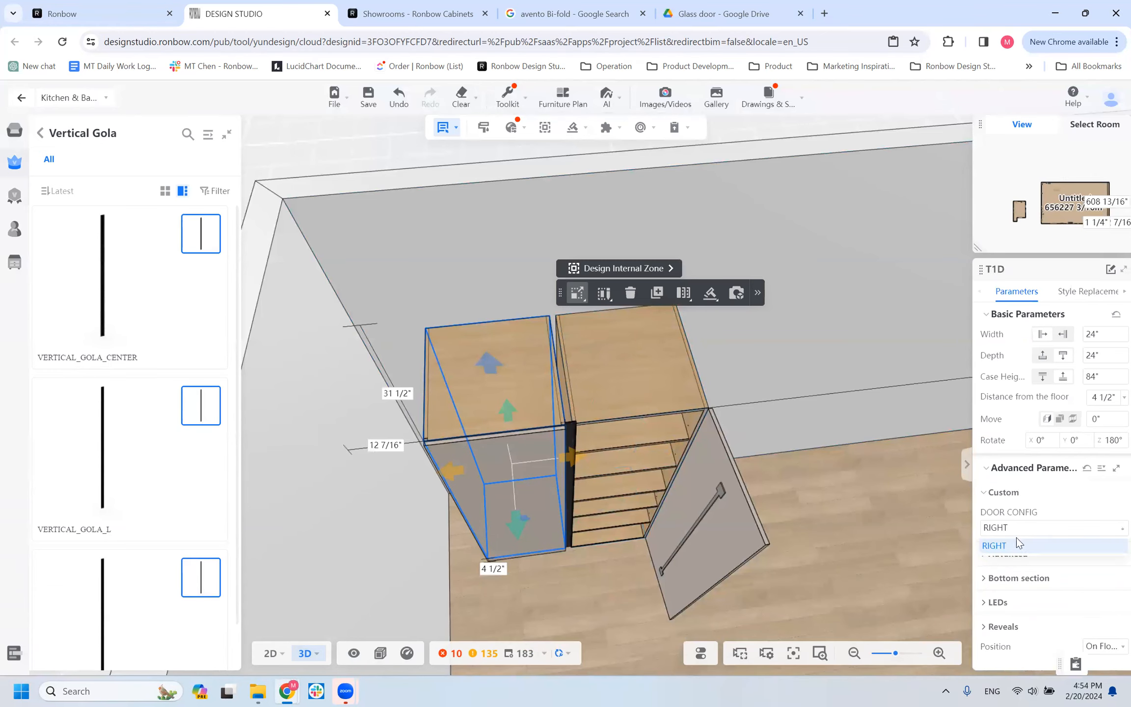
{"action": "left_click", "coordinate": [1014, 570]}
{"action": "left_click", "coordinate": [1013, 558]}
{"action": "scroll", "coordinate": [1016, 569], "scroll_direction": "down", "scroll_amount": 3}
{"action": "left_click", "coordinate": [1025, 542]}
{"action": "left_click", "coordinate": [1018, 588]}
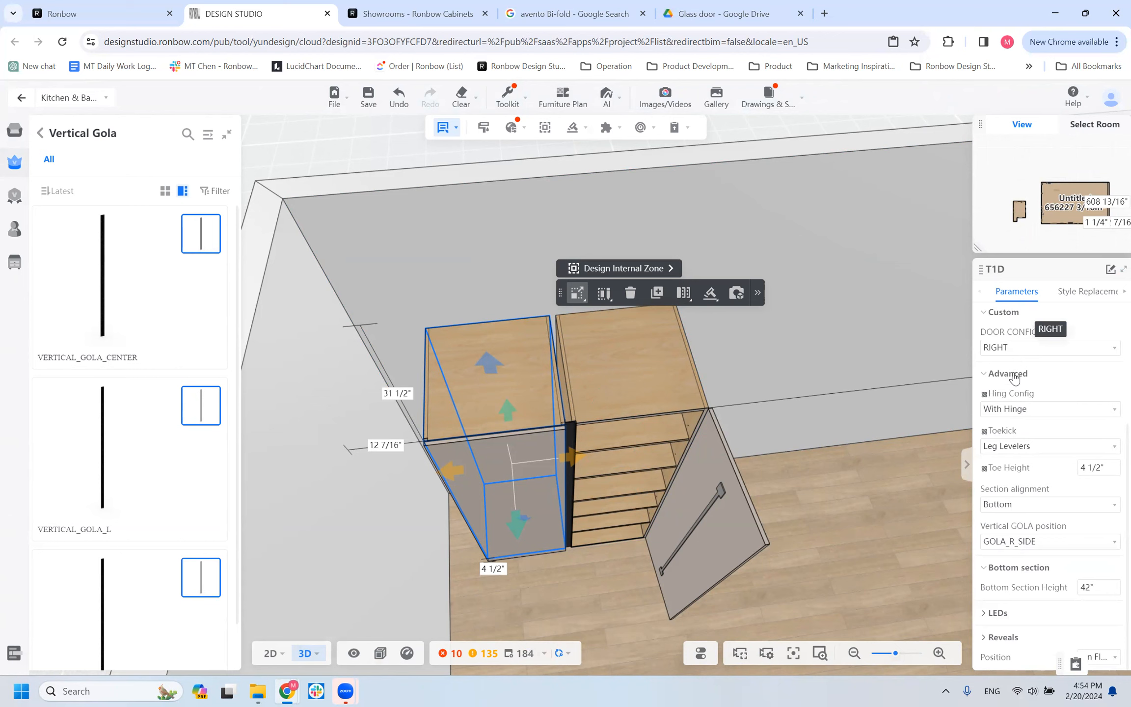
{"action": "left_click", "coordinate": [1008, 389]}
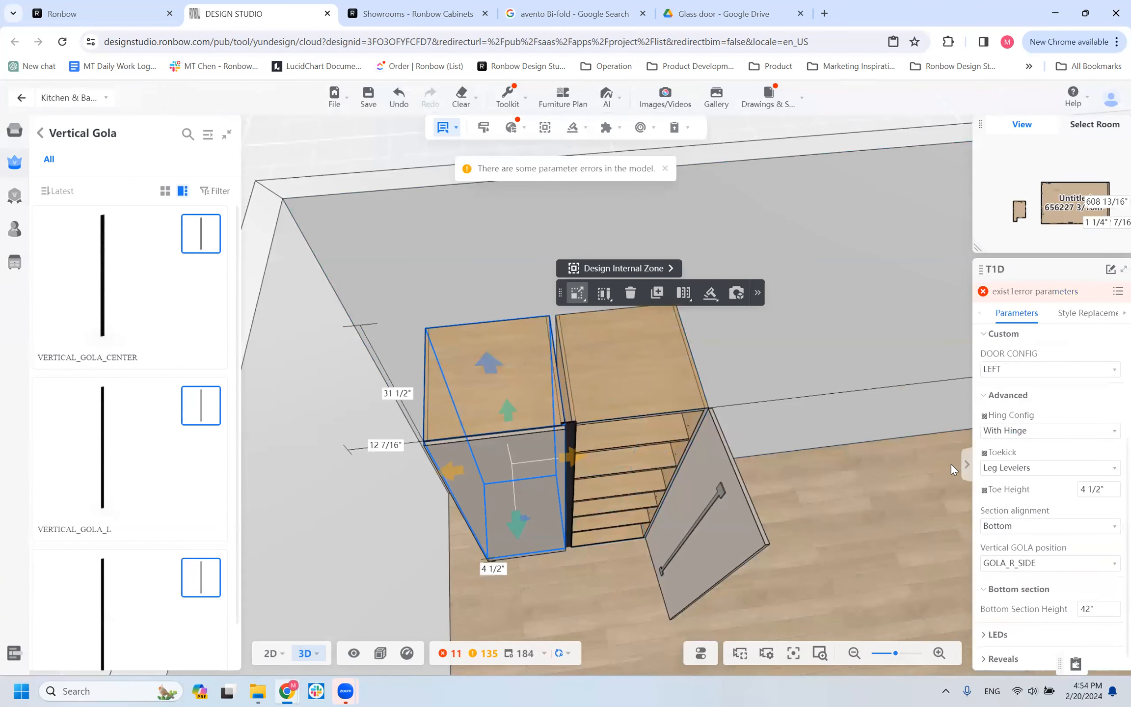
{"action": "left_click", "coordinate": [951, 464]}
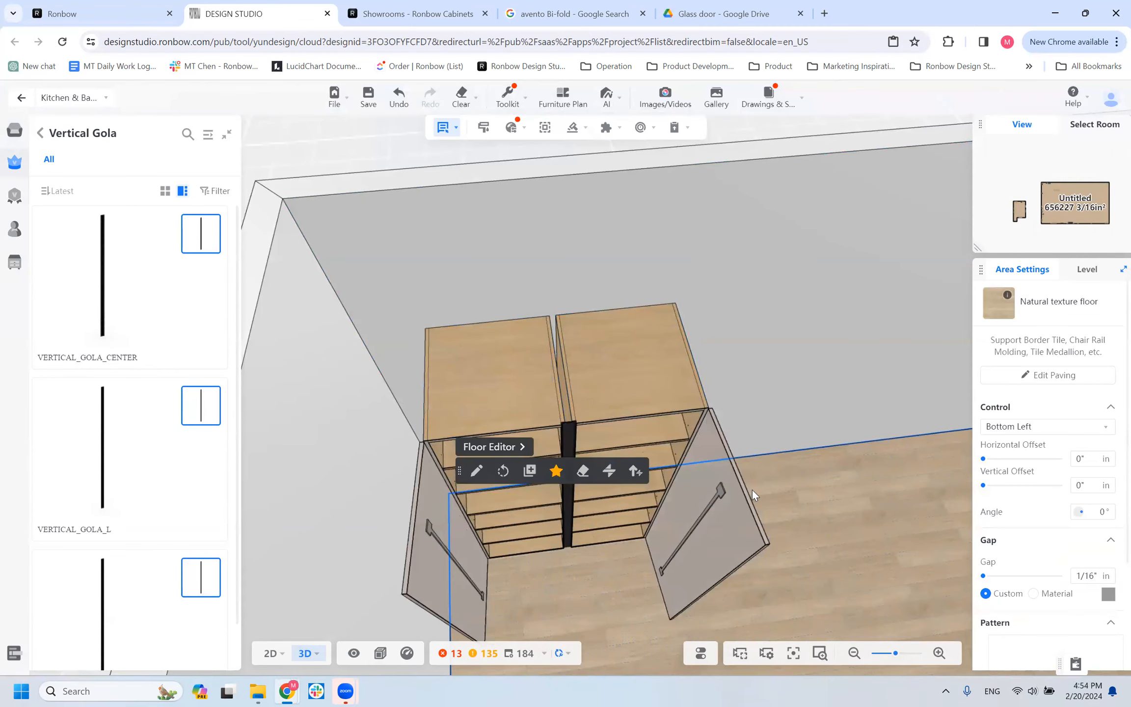
Examine the opened T1D cabinet pair from above, selecting the two cabinets and the center gola between them.
{"action": "left_click_drag", "start_coordinate": [563, 584], "coordinate": [532, 539]}
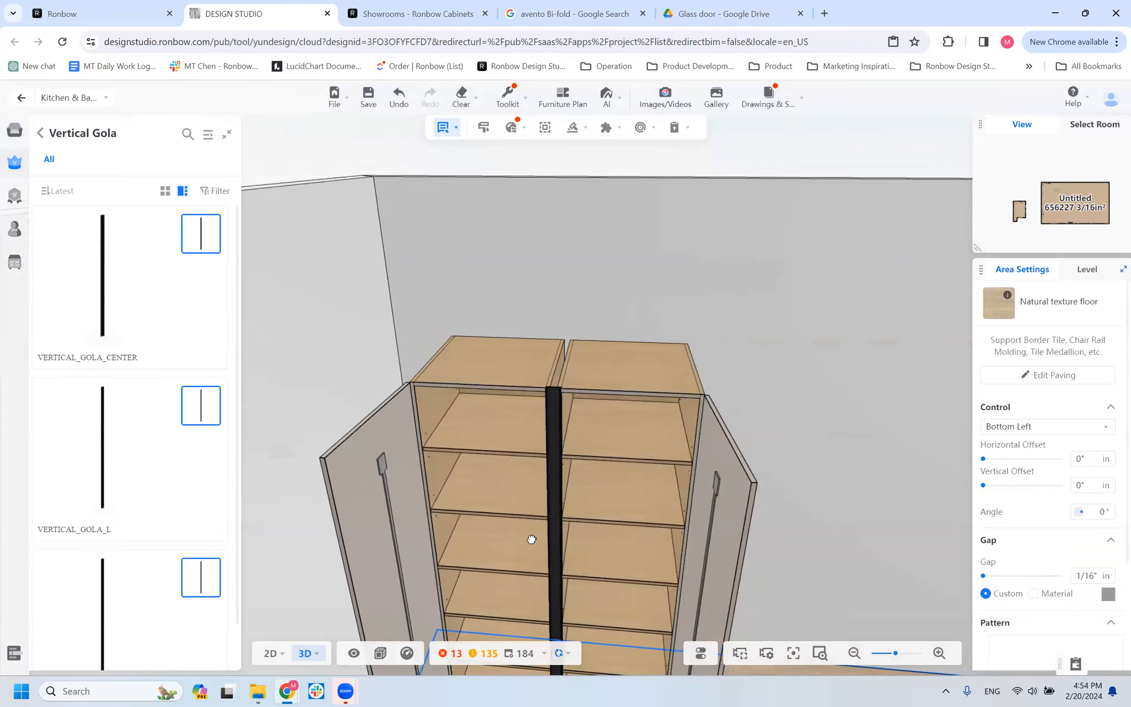
{"action": "left_click", "coordinate": [615, 430]}
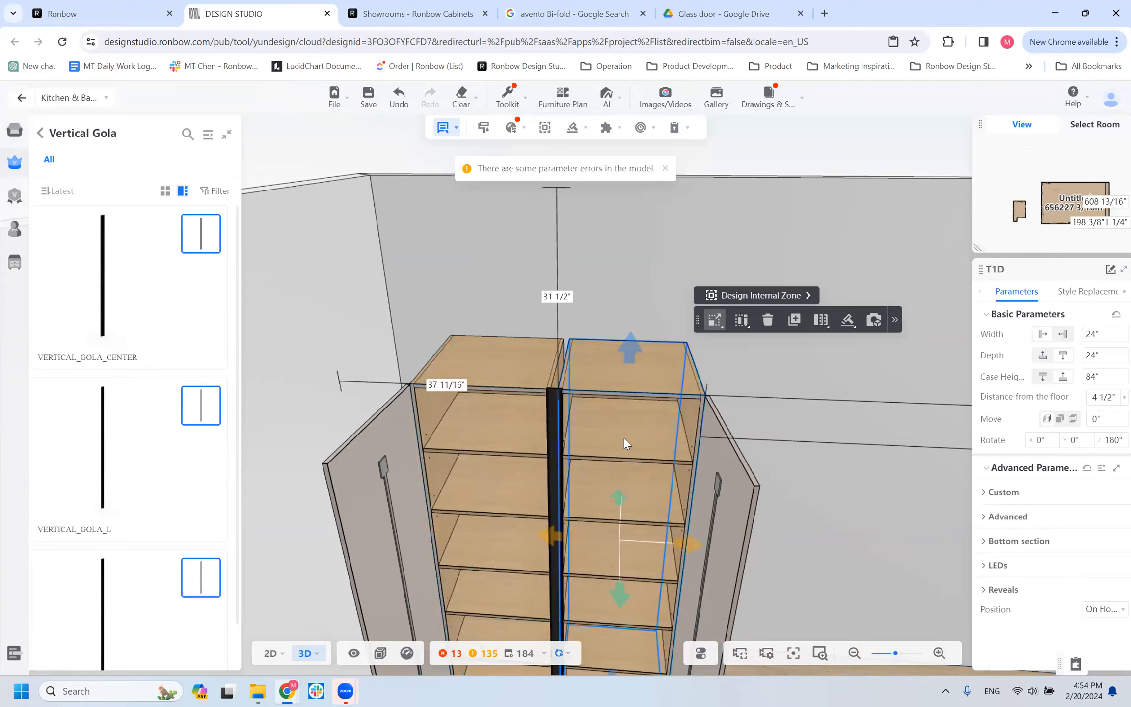
{"action": "scroll", "coordinate": [606, 528], "scroll_direction": "down", "scroll_amount": 6}
{"action": "left_click_drag", "start_coordinate": [584, 609], "coordinate": [611, 631]}
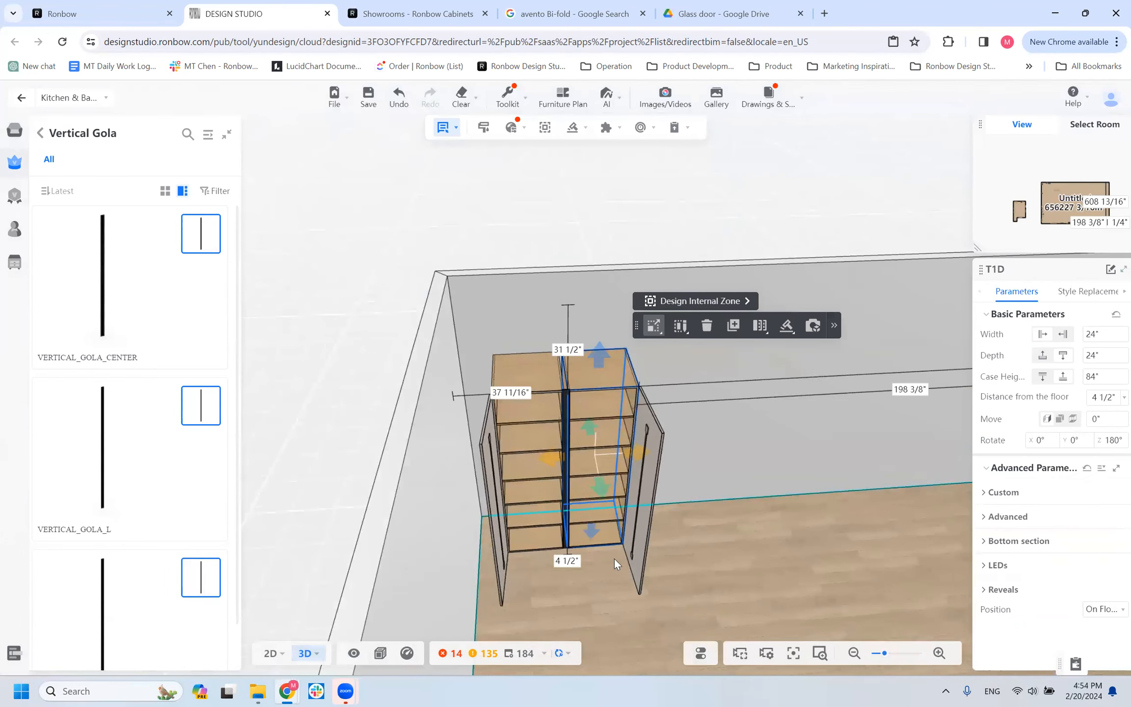
{"action": "scroll", "coordinate": [572, 422], "scroll_direction": "up", "scroll_amount": 3}
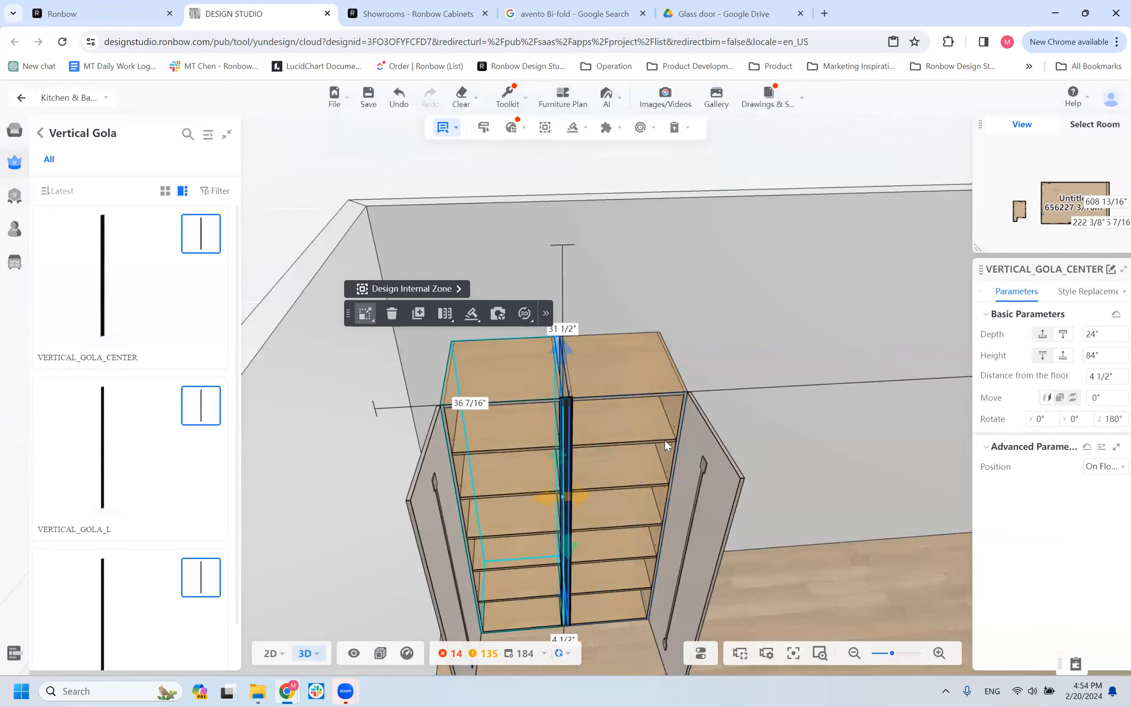
{"action": "left_click", "coordinate": [651, 446]}
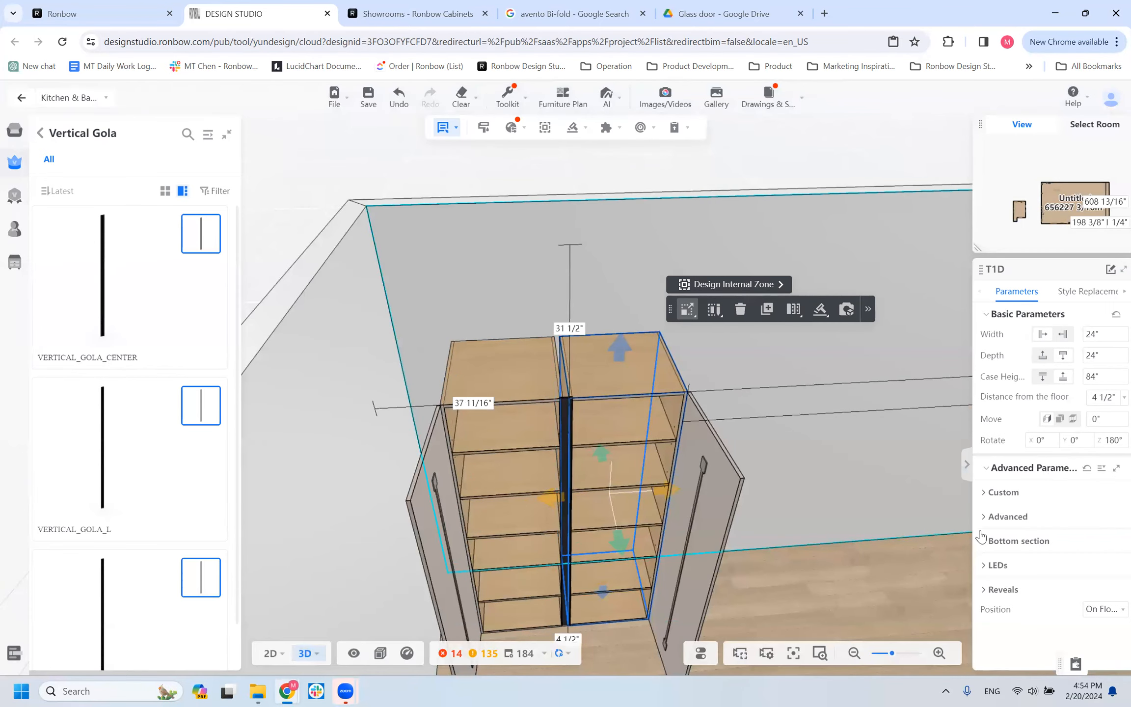
{"action": "left_click", "coordinate": [515, 374]}
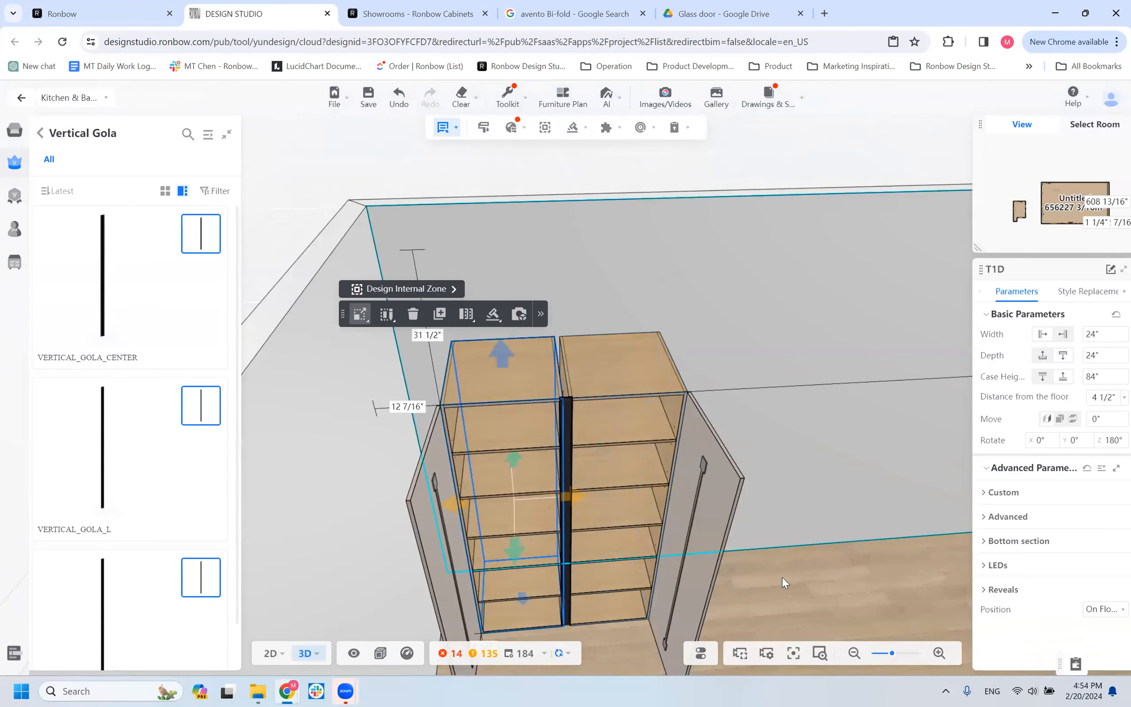
Open the doors of both T1D cabinets and examine the shared center gola from the front and from above.
{"action": "left_click", "coordinate": [755, 581]}
{"action": "scroll", "coordinate": [607, 629], "scroll_direction": "down", "scroll_amount": 3}
{"action": "left_click_drag", "start_coordinate": [607, 629], "coordinate": [564, 584]}
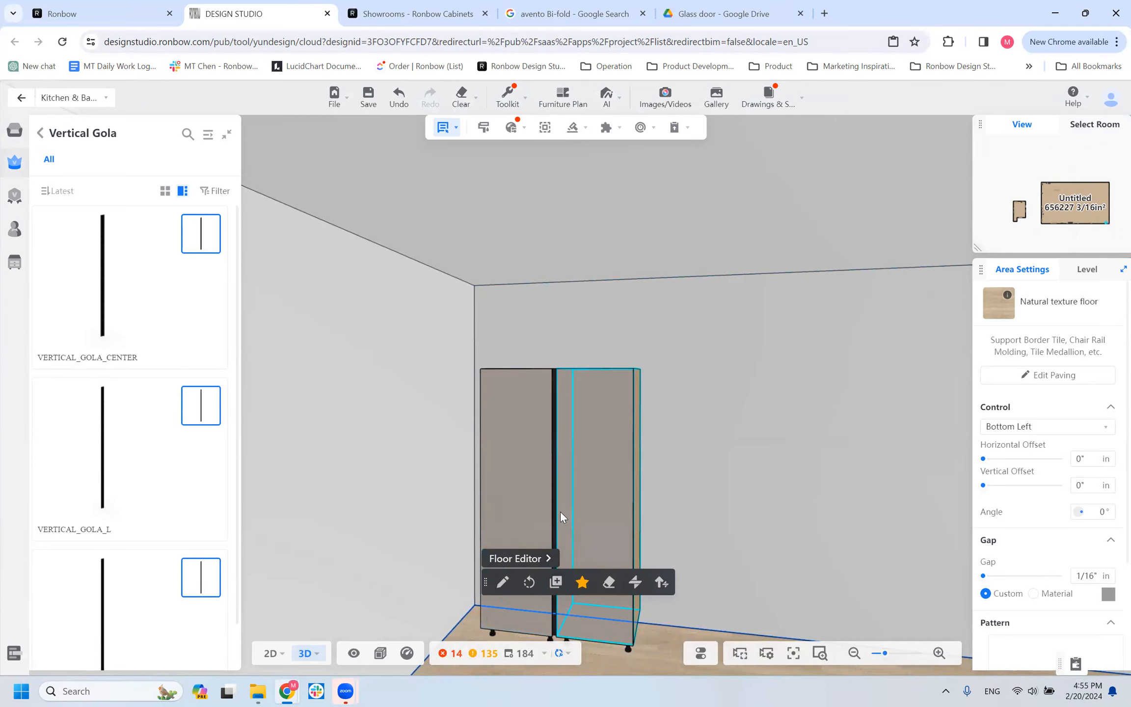
{"action": "key", "text": "o"}
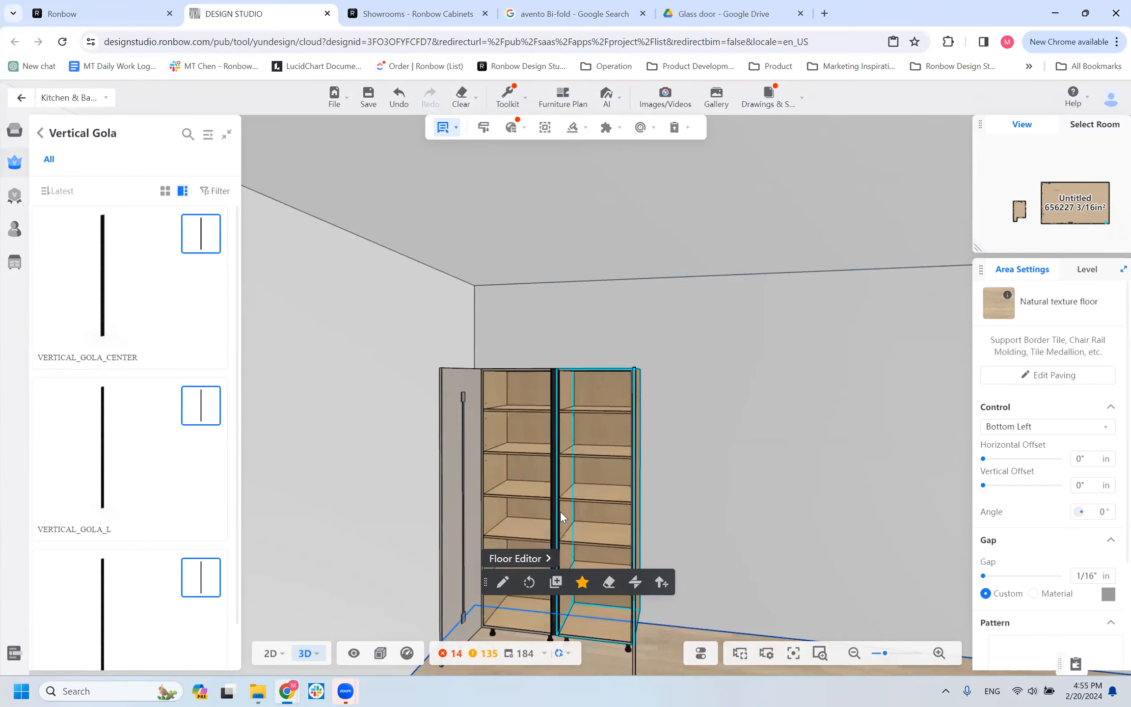
{"action": "left_click_drag", "start_coordinate": [829, 545], "coordinate": [589, 519]}
{"action": "left_click_drag", "start_coordinate": [654, 539], "coordinate": [587, 400]}
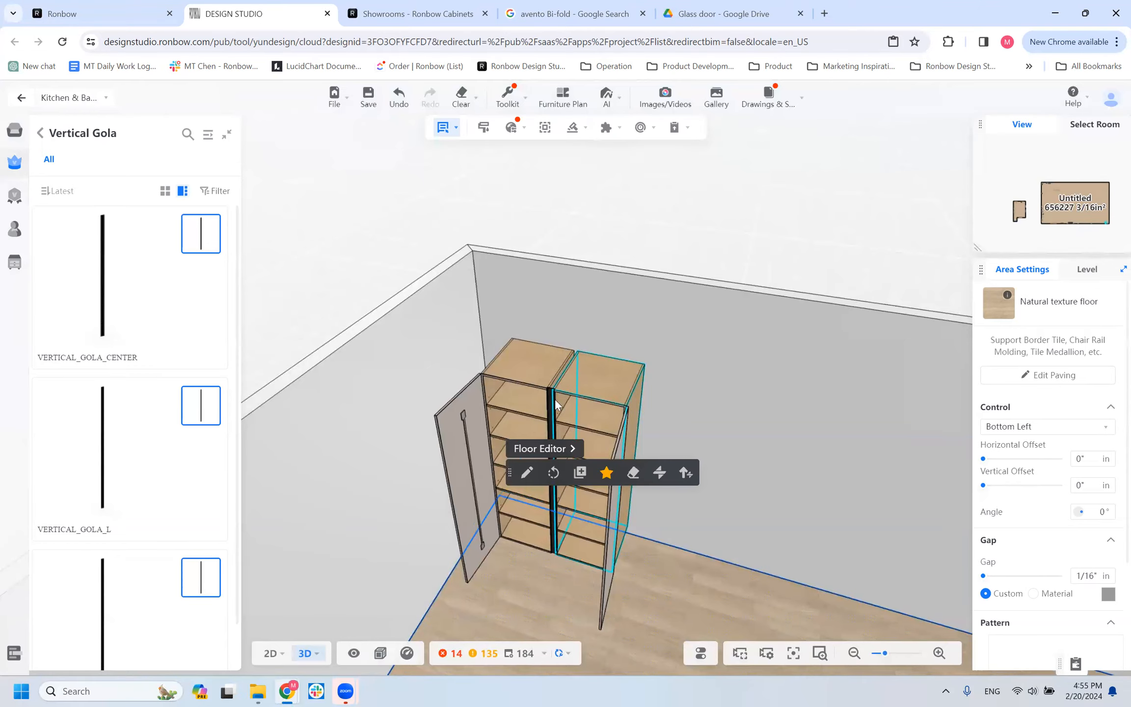
Review the right-hand T1D cabinet's advanced parameters and set its width to 30".
{"action": "left_click", "coordinate": [580, 392]}
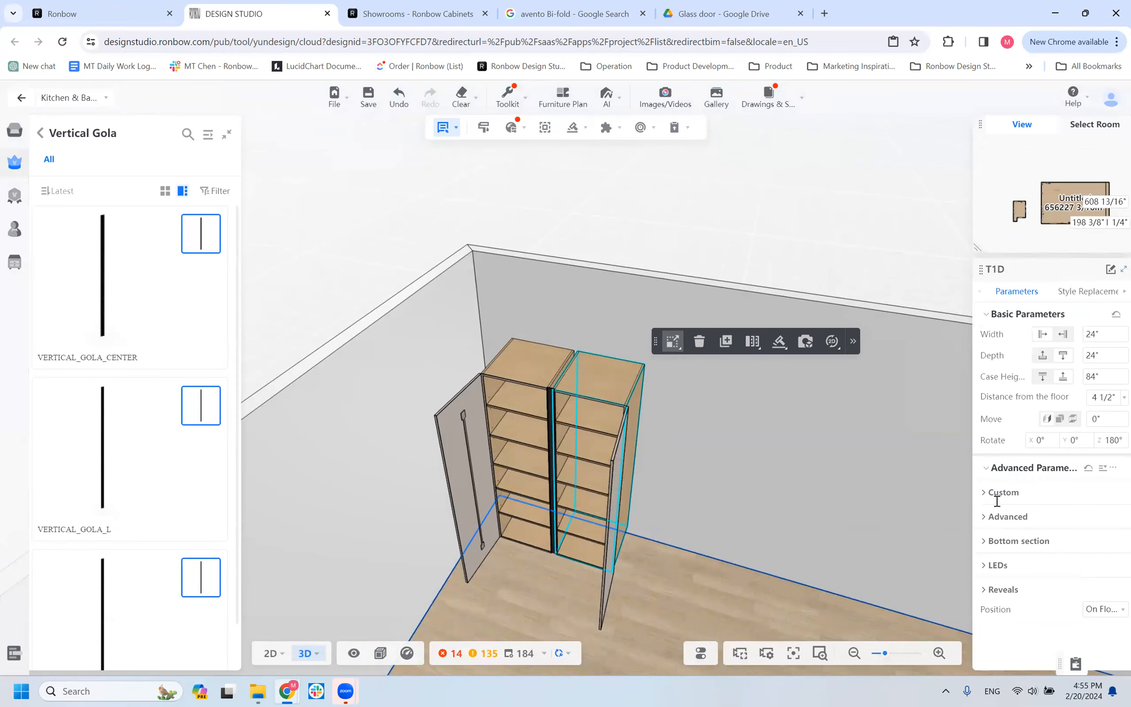
{"action": "left_click", "coordinate": [984, 520]}
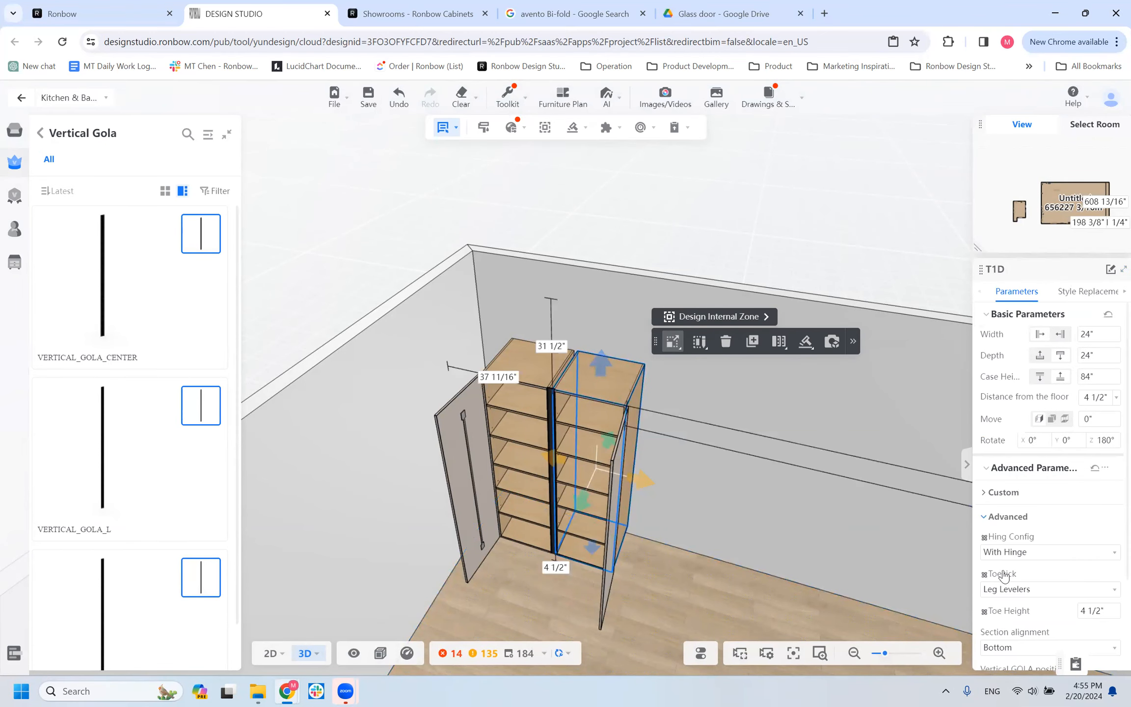
{"action": "left_click", "coordinate": [985, 520]}
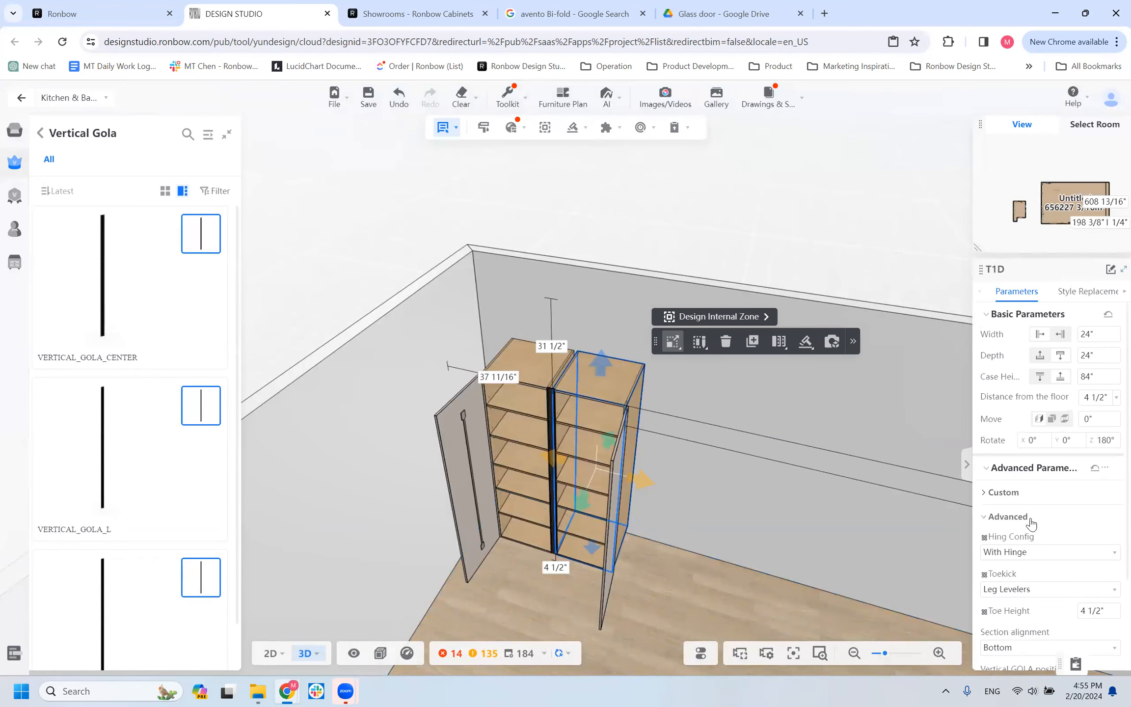
{"action": "scroll", "coordinate": [1030, 589], "scroll_direction": "down", "scroll_amount": 2}
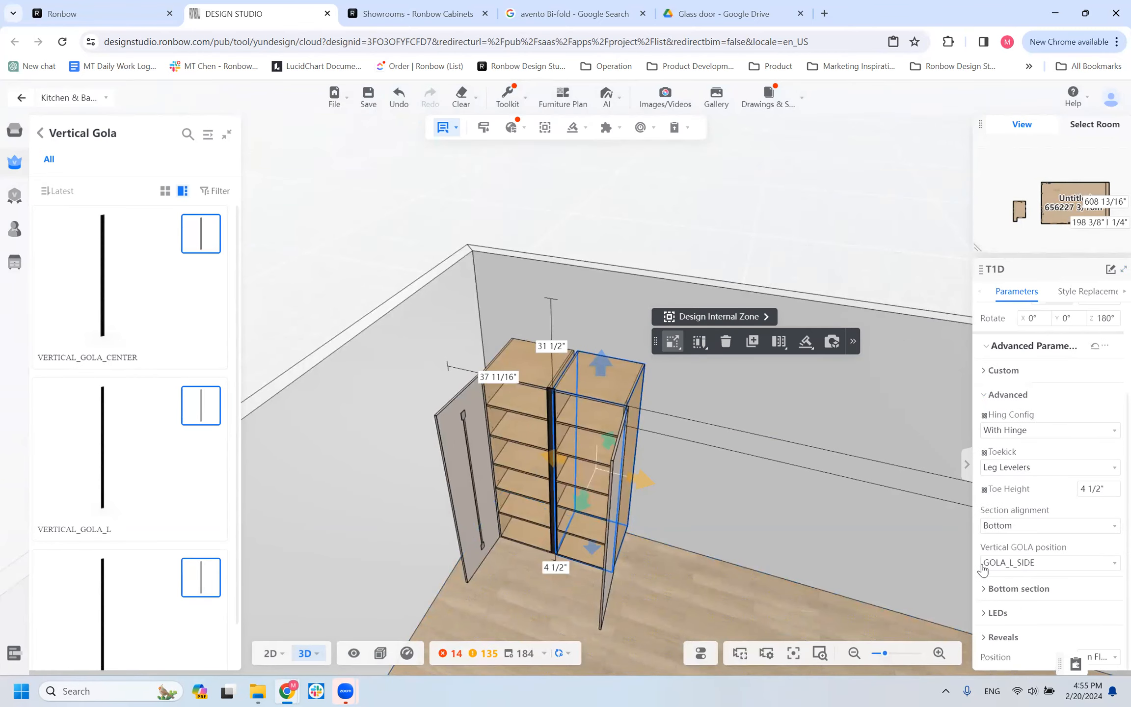
{"action": "scroll", "coordinate": [1038, 462], "scroll_direction": "up", "scroll_amount": 2}
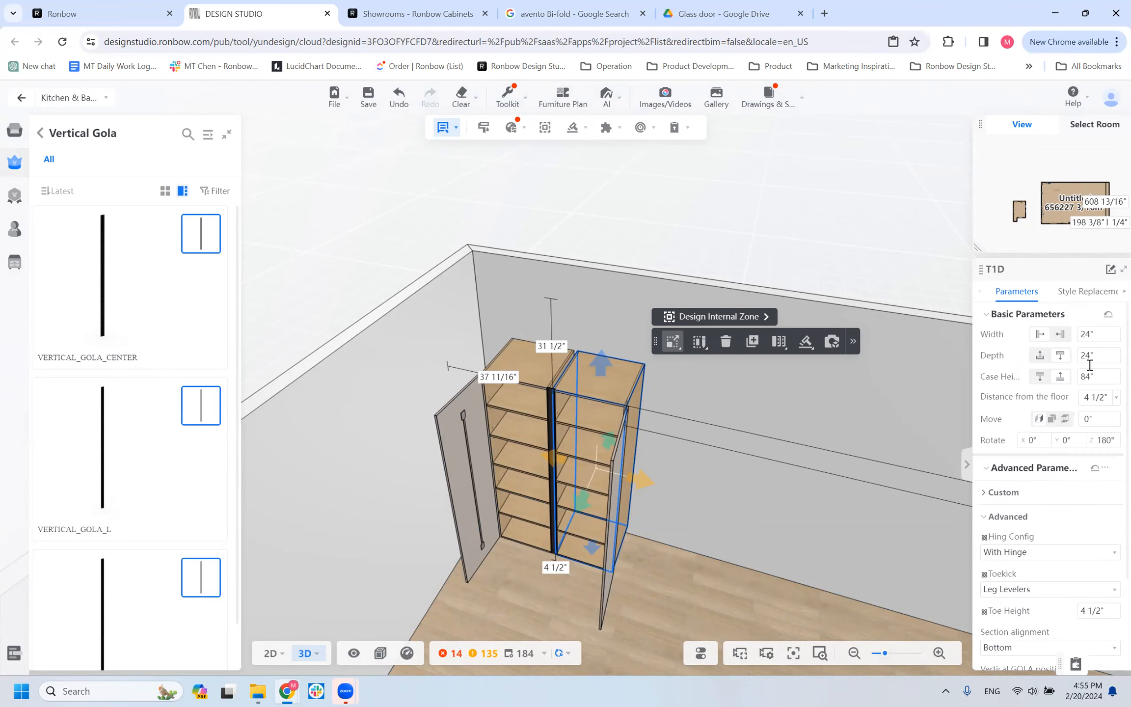
{"action": "left_click", "coordinate": [1087, 336]}
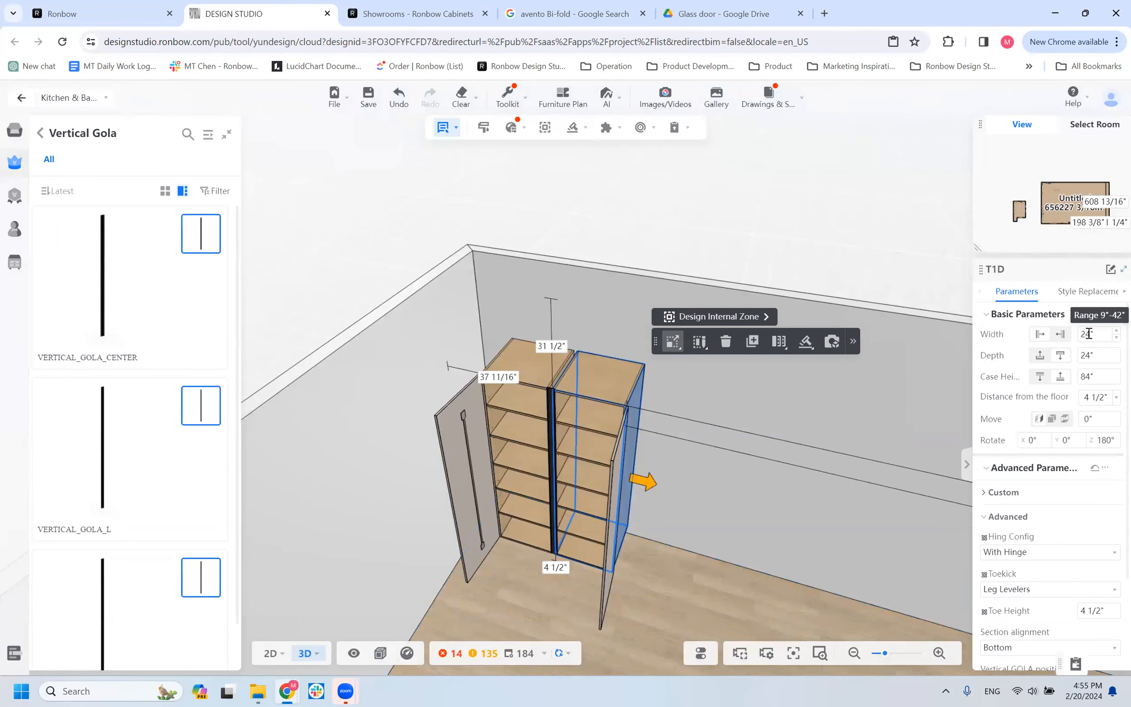
{"action": "left_click_drag", "start_coordinate": [1101, 334], "coordinate": [1079, 337]}
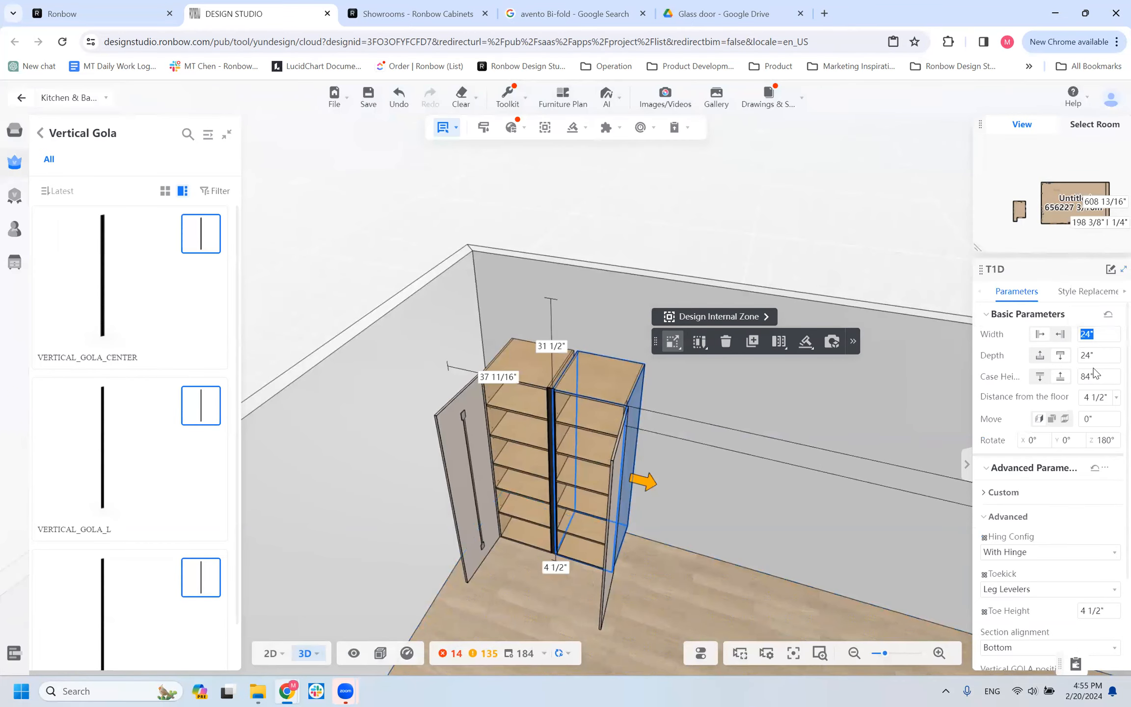
{"action": "type", "text": "30"}
{"action": "key", "text": "Return"}
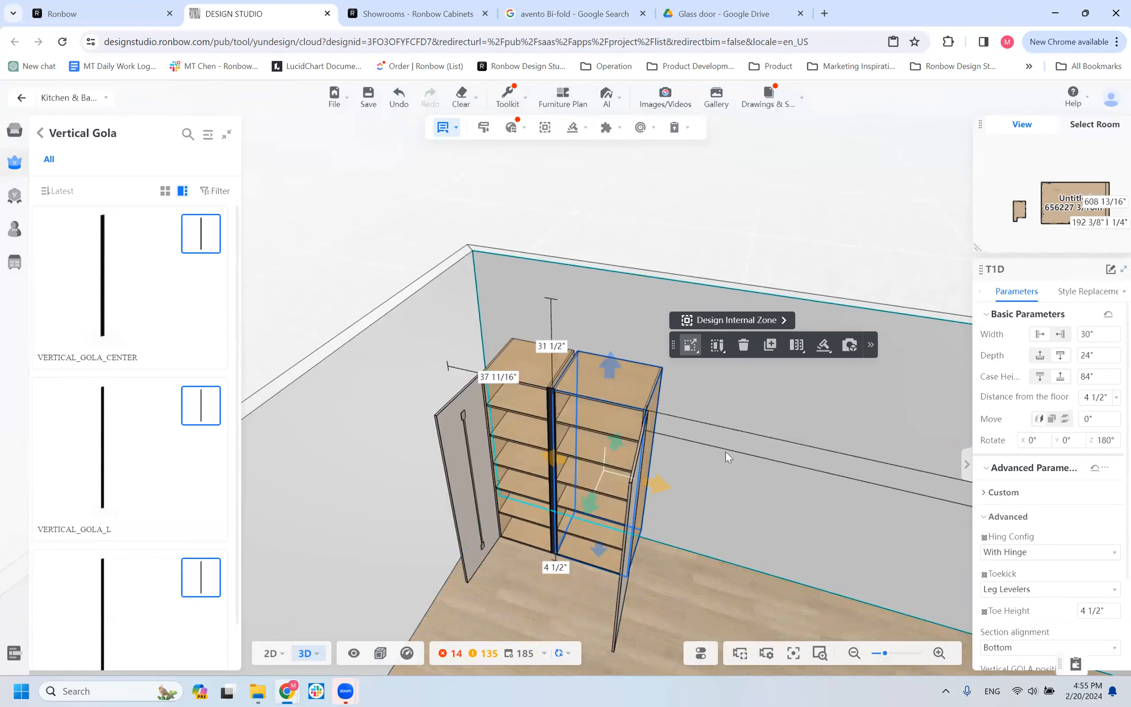
Review the hinge configuration and door configuration options offered for the right-hand T1D cabinet.
{"action": "left_click", "coordinate": [1041, 551]}
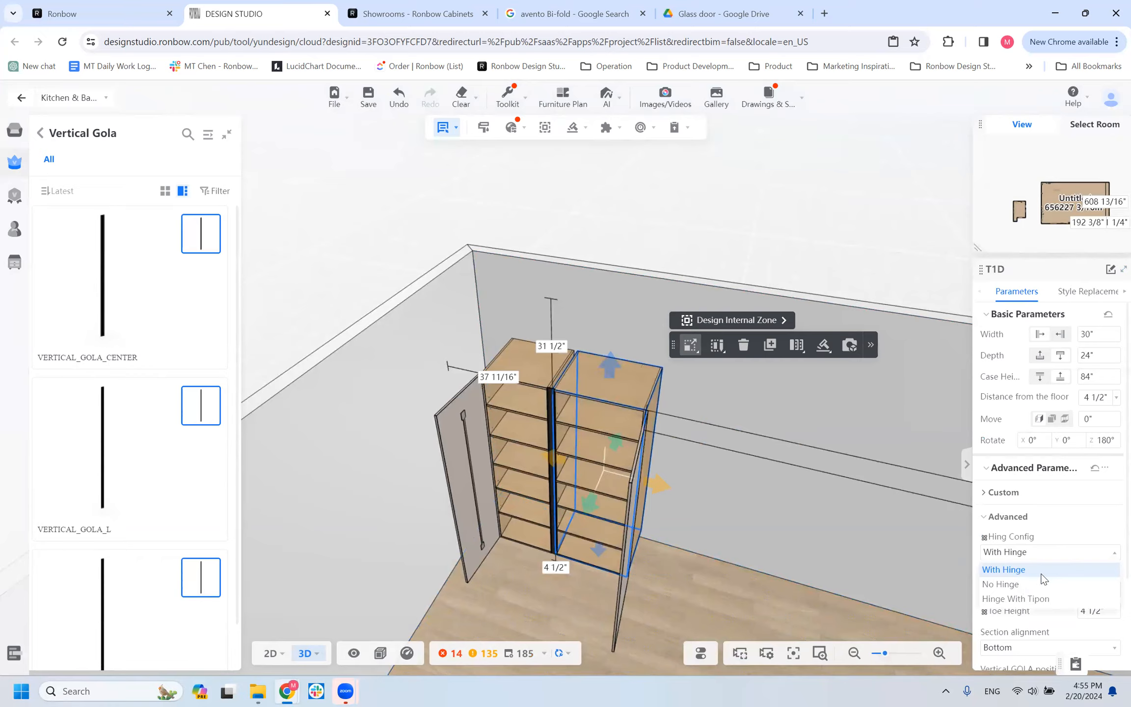
{"action": "left_click", "coordinate": [1014, 547]}
{"action": "left_click", "coordinate": [984, 517]}
{"action": "left_click", "coordinate": [984, 492]}
{"action": "left_click", "coordinate": [1011, 528]}
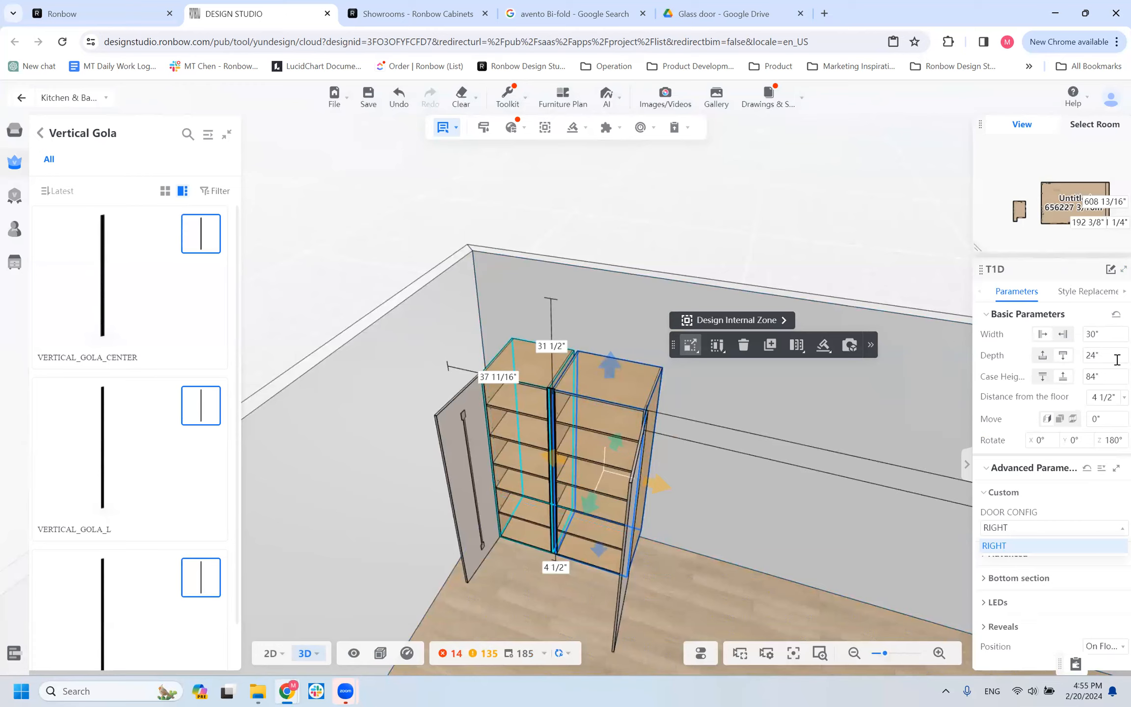
Set the right-hand T1D cabinet's width back to 24" and view the opened cabinet pair from the front.
{"action": "left_click", "coordinate": [1104, 334]}
{"action": "type", "text": "24"}
{"action": "key", "text": "Return"}
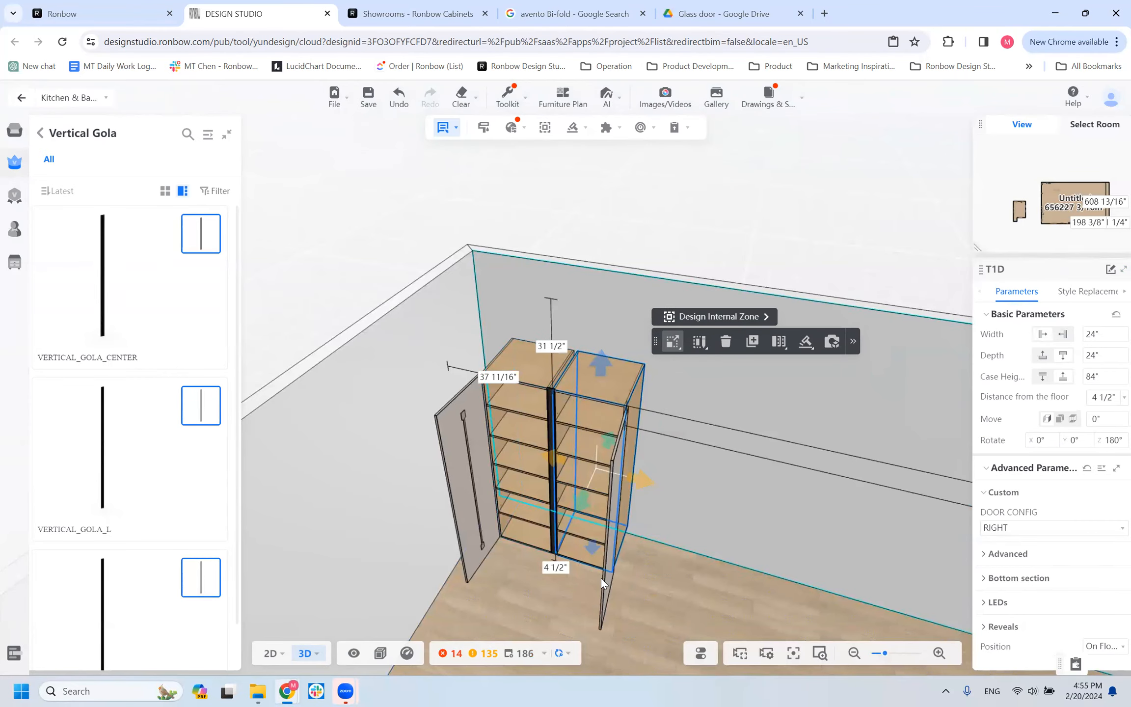
{"action": "left_click_drag", "start_coordinate": [518, 551], "coordinate": [721, 562]}
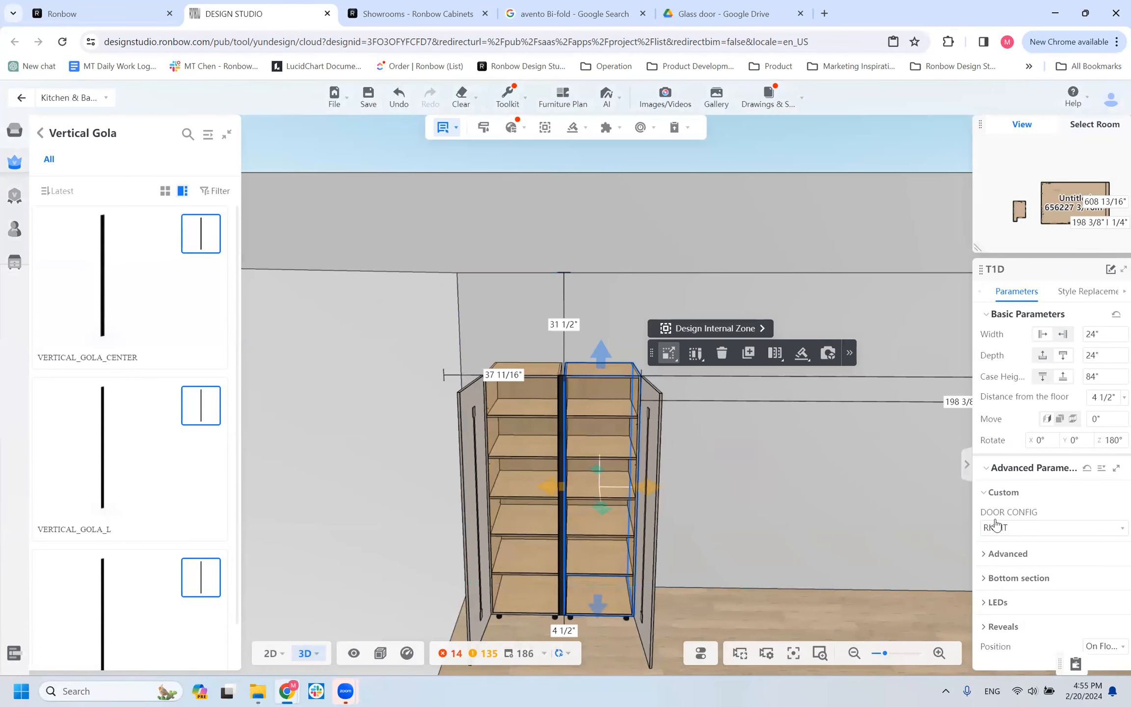
{"action": "left_click", "coordinate": [986, 494]}
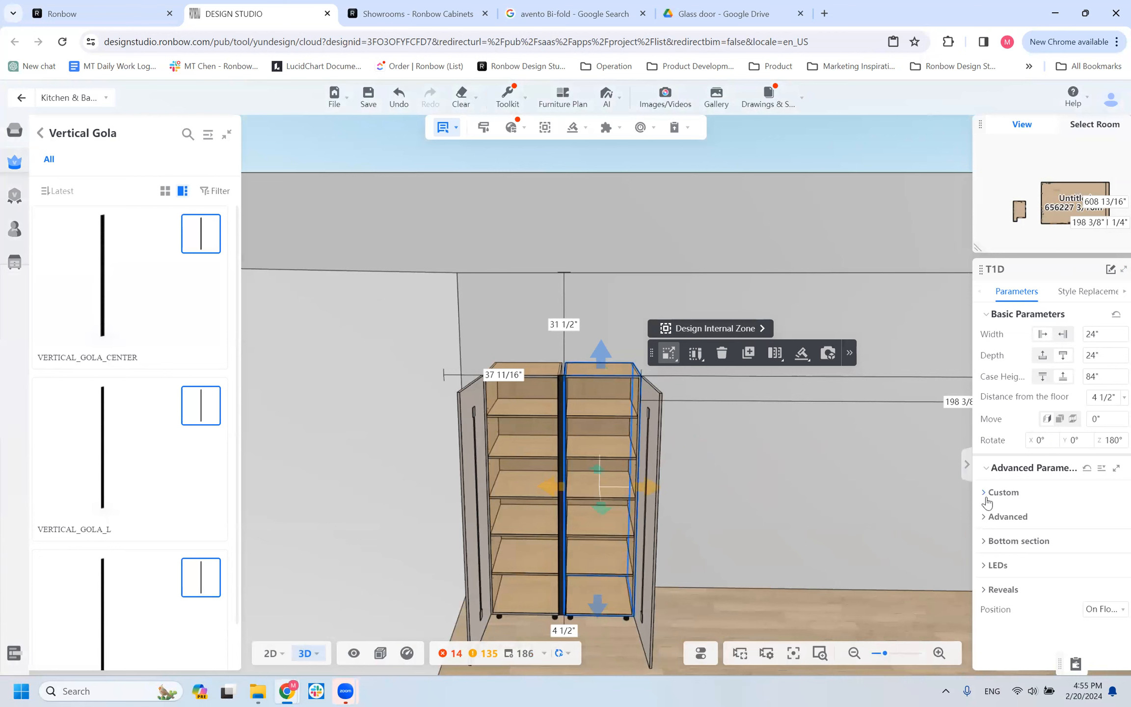
Set the vertical gola position of the right-hand T1D cabinet to BOTH.
{"action": "left_click", "coordinate": [988, 495]}
{"action": "left_click", "coordinate": [988, 555]}
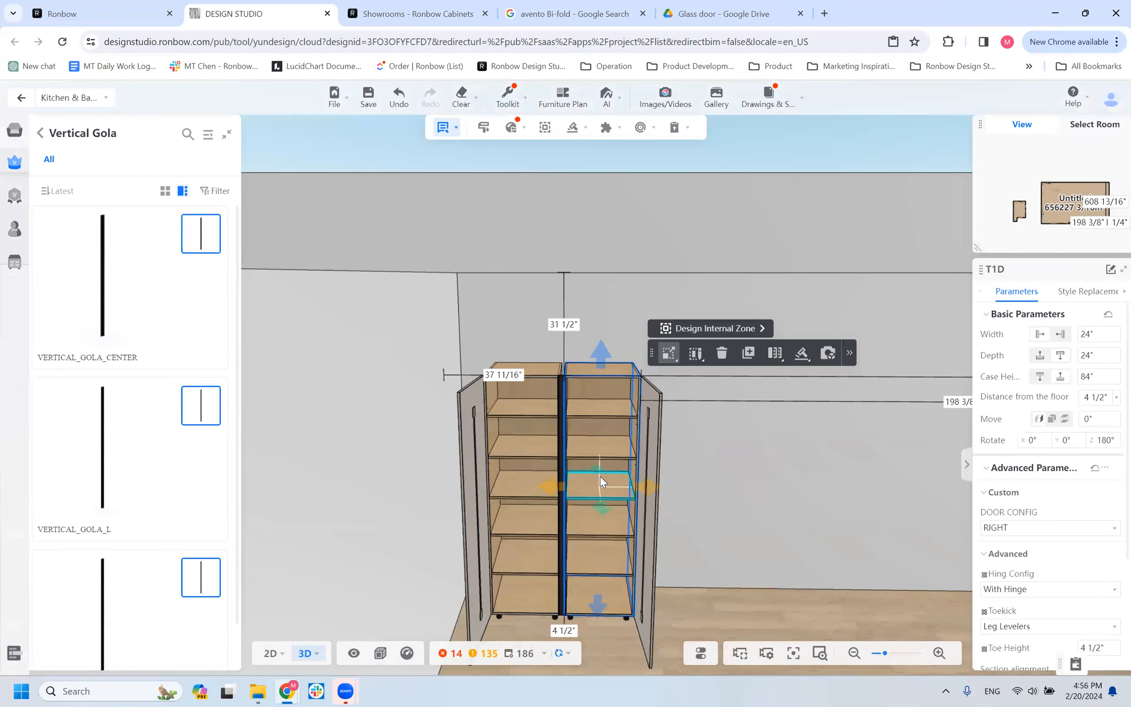
{"action": "scroll", "coordinate": [1028, 613], "scroll_direction": "down", "scroll_amount": 3}
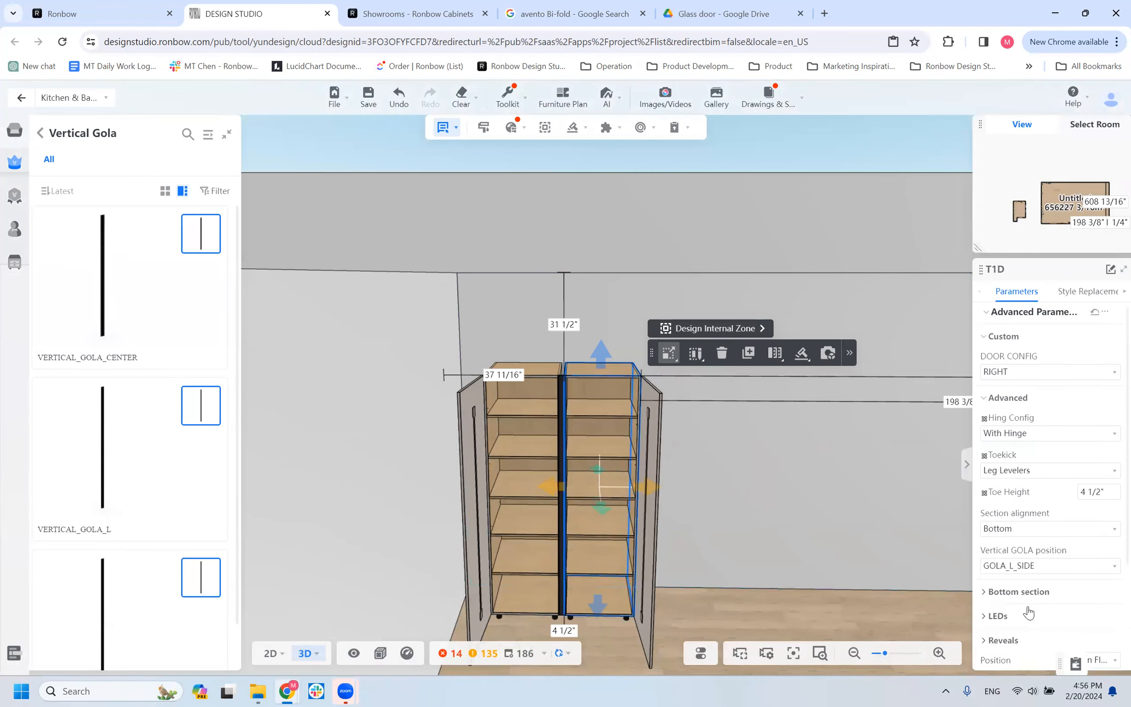
{"action": "left_click", "coordinate": [999, 563]}
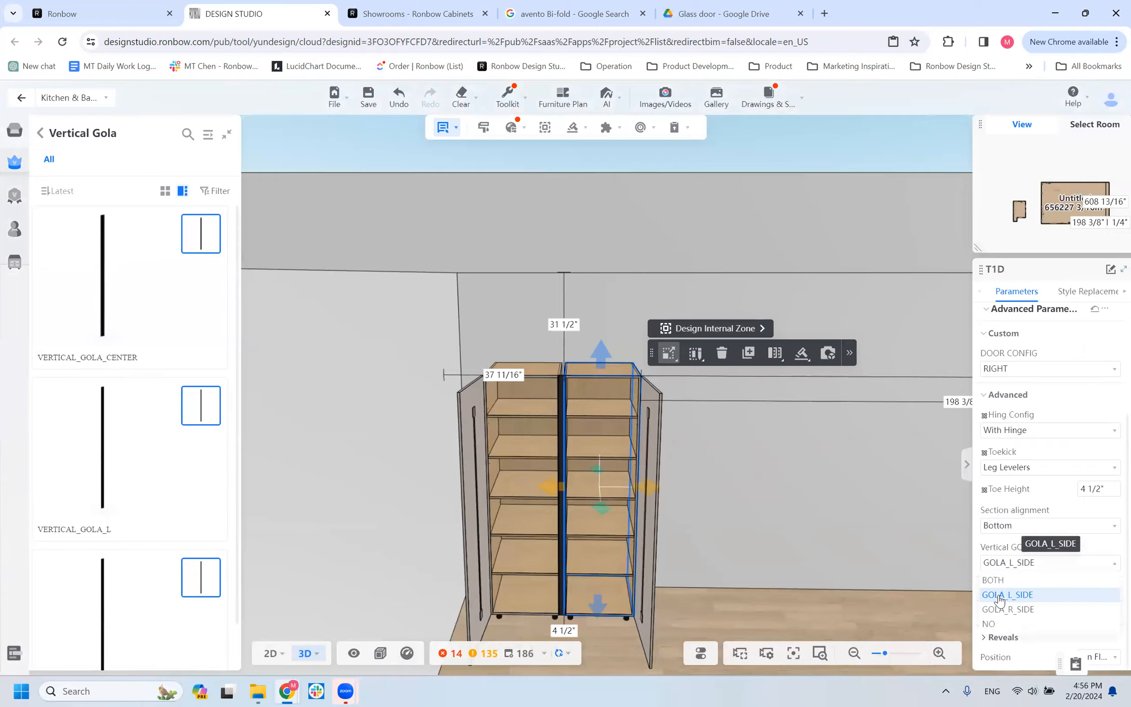
{"action": "left_click", "coordinate": [996, 580]}
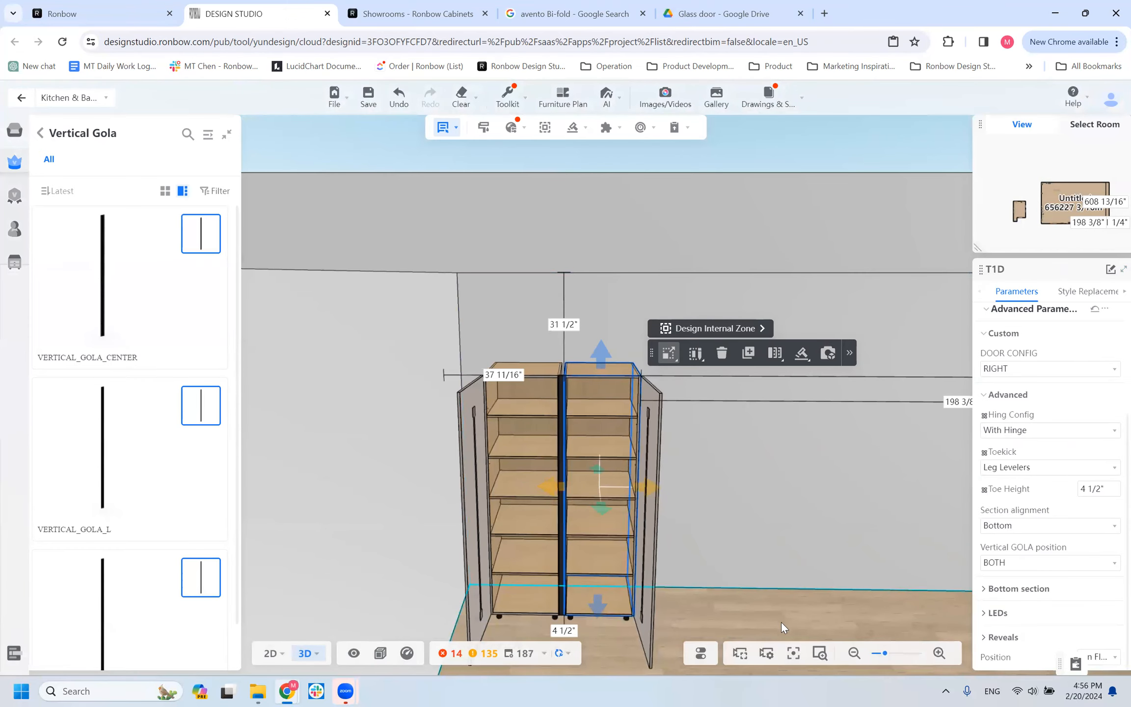
Copy the center gola and place the copy against the right side of the second T1D cabinet.
{"action": "left_click_drag", "start_coordinate": [734, 566], "coordinate": [696, 647]}
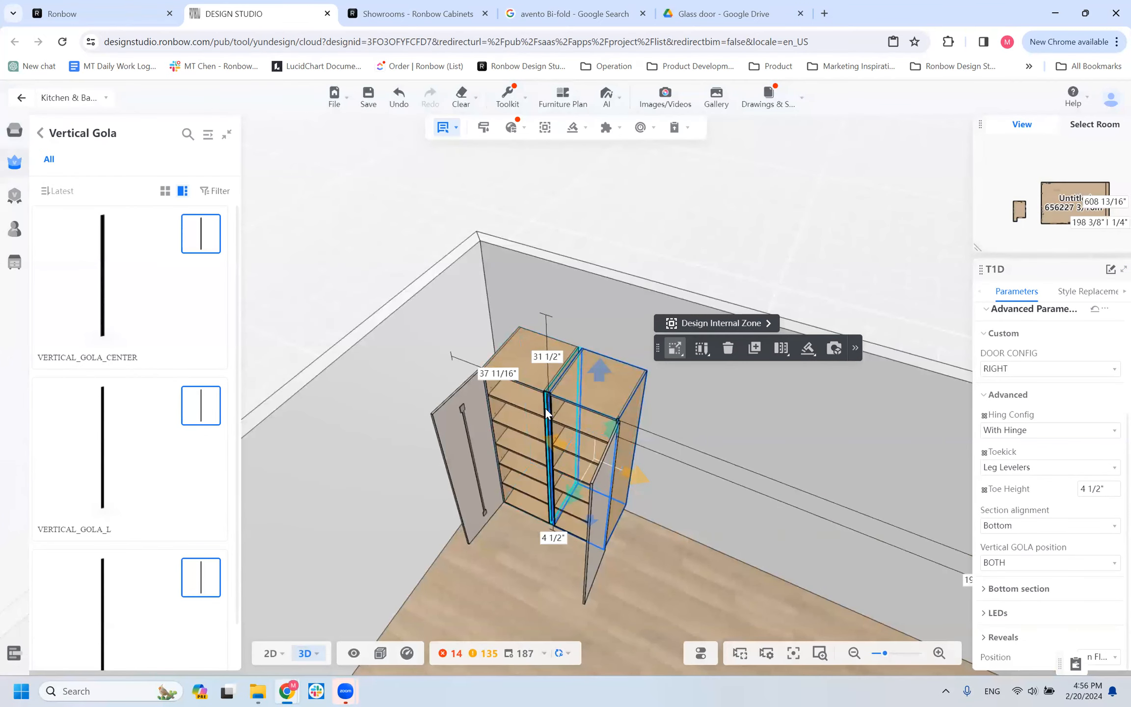
{"action": "left_click", "coordinate": [553, 396]}
{"action": "left_click", "coordinate": [665, 327]}
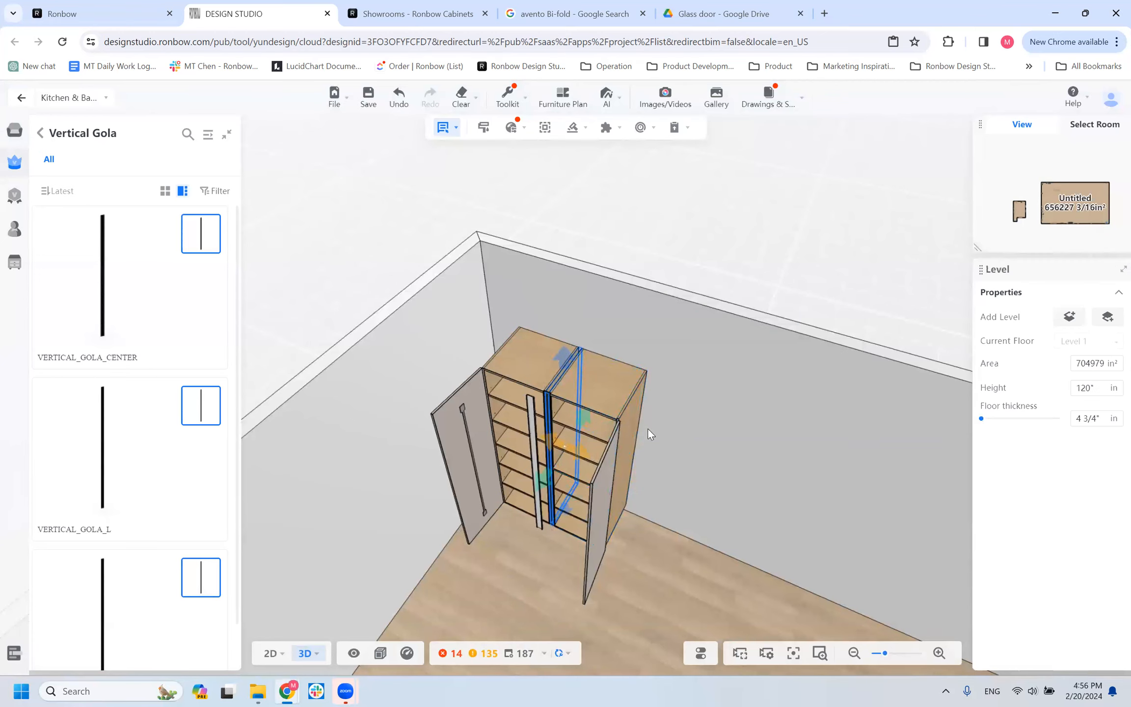
Copy the left T1D cabinet to the right of the new center gola and open the copy's door.
{"action": "left_click", "coordinate": [525, 364]}
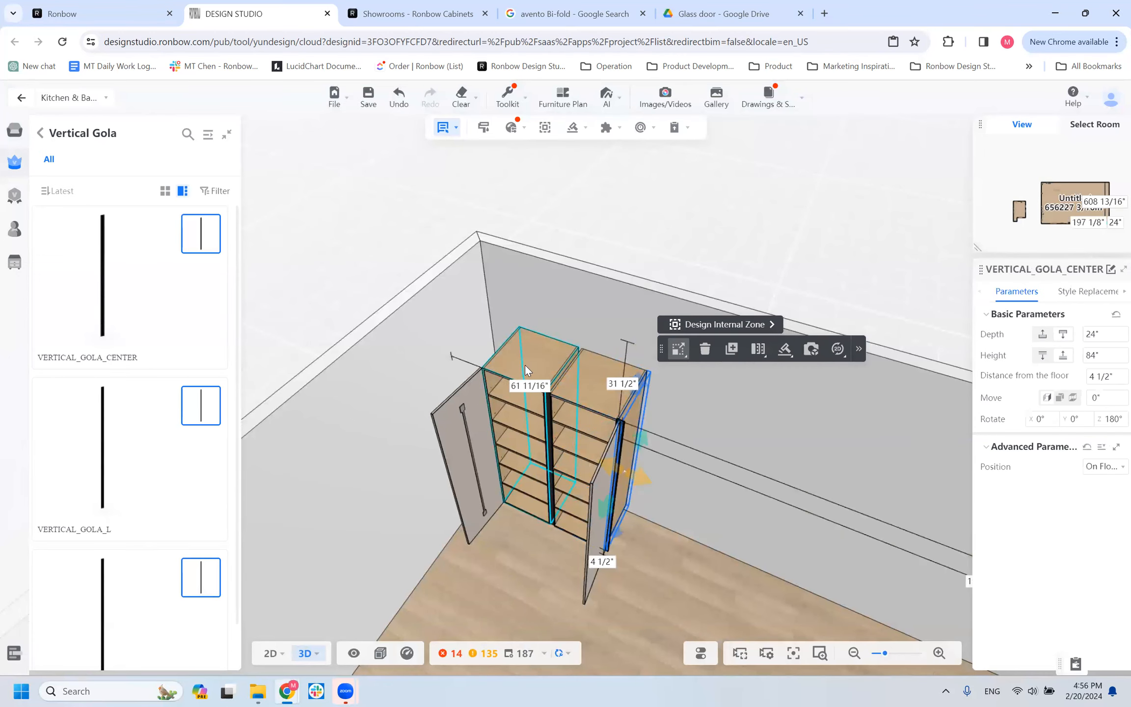
{"action": "left_click", "coordinate": [676, 362]}
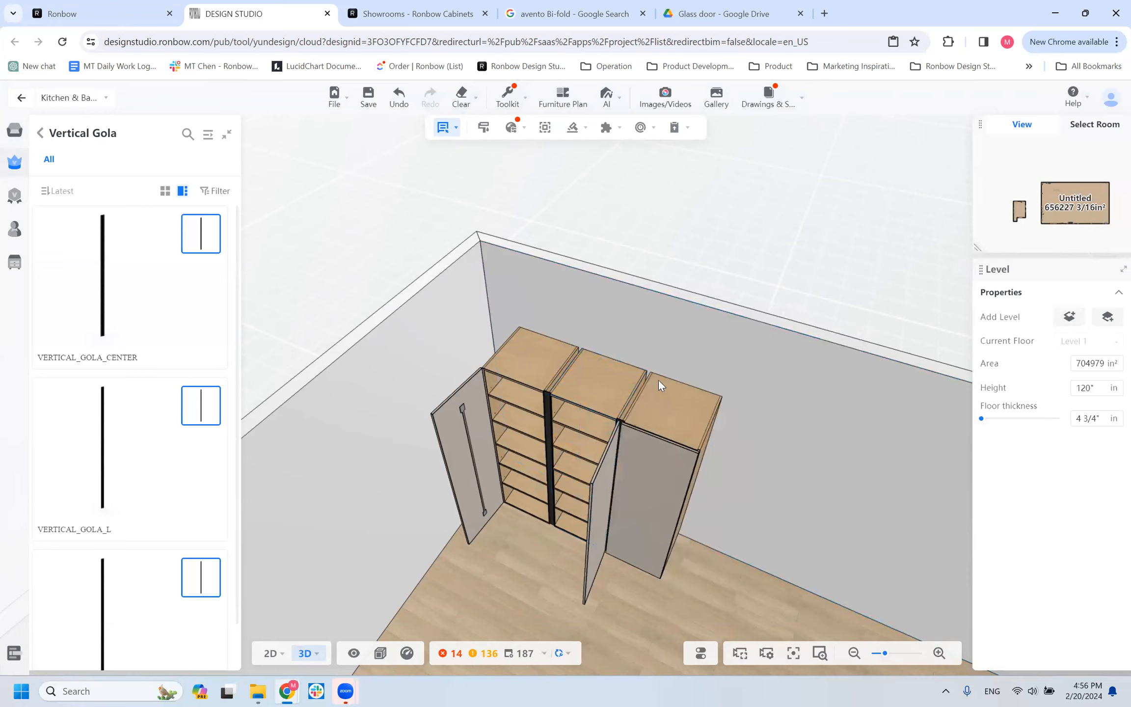
{"action": "left_click", "coordinate": [652, 431]}
{"action": "left_click", "coordinate": [643, 623]}
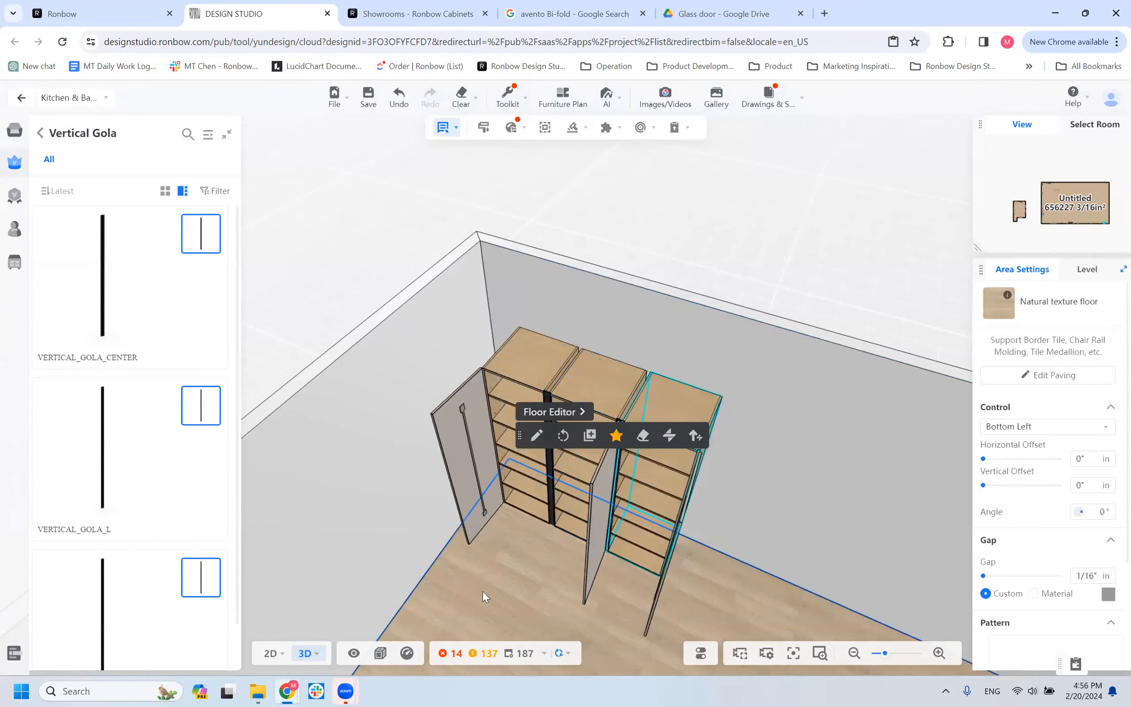
Review the door configuration and vertical gola position of the left T1D cabinet, followed by those of the middle one.
{"action": "left_click_drag", "start_coordinate": [613, 592], "coordinate": [510, 402]}
{"action": "left_click", "coordinate": [519, 384]}
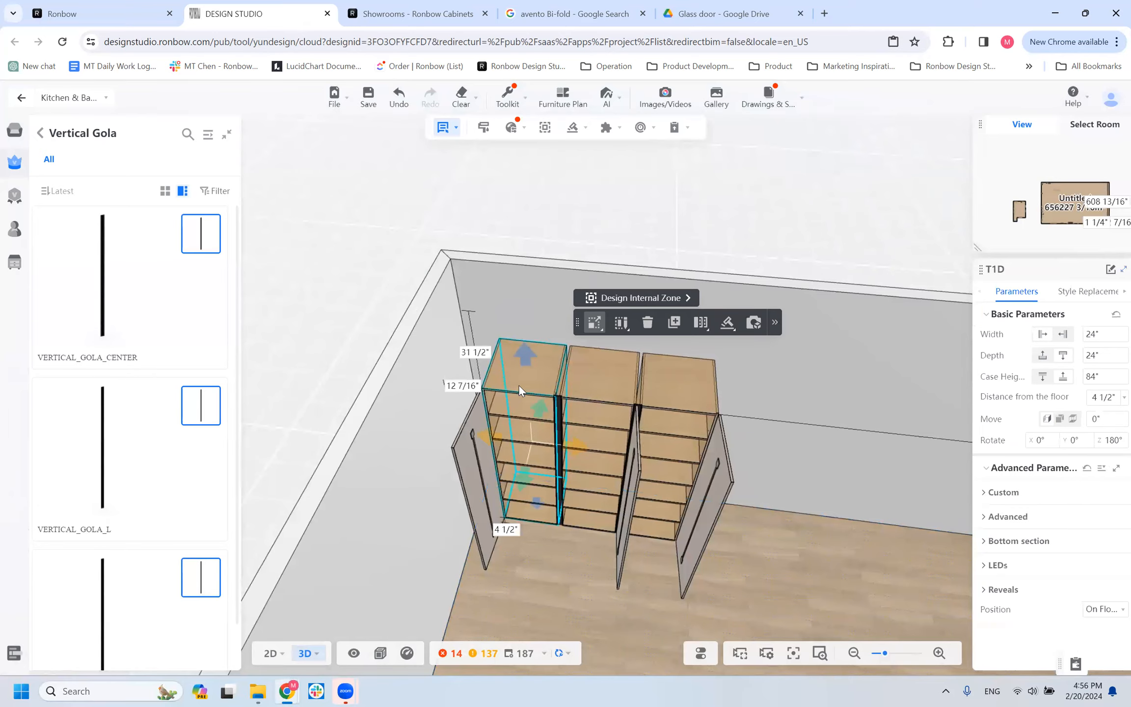
{"action": "left_click", "coordinate": [985, 492]}
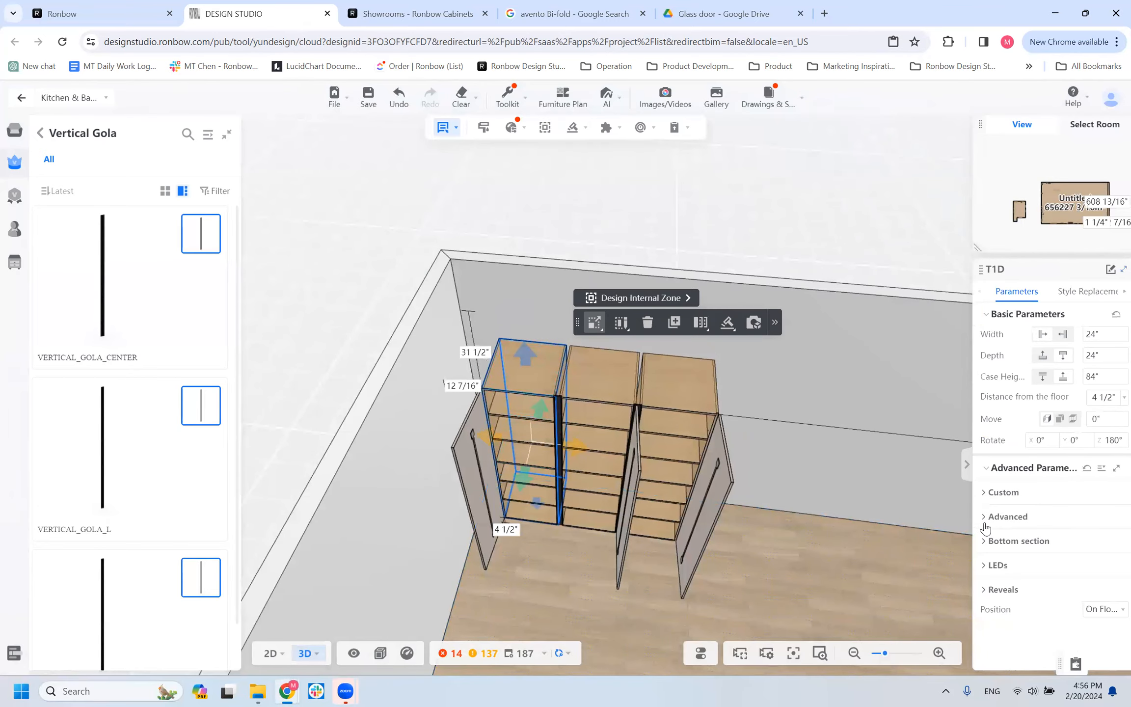
{"action": "left_click", "coordinate": [987, 529]}
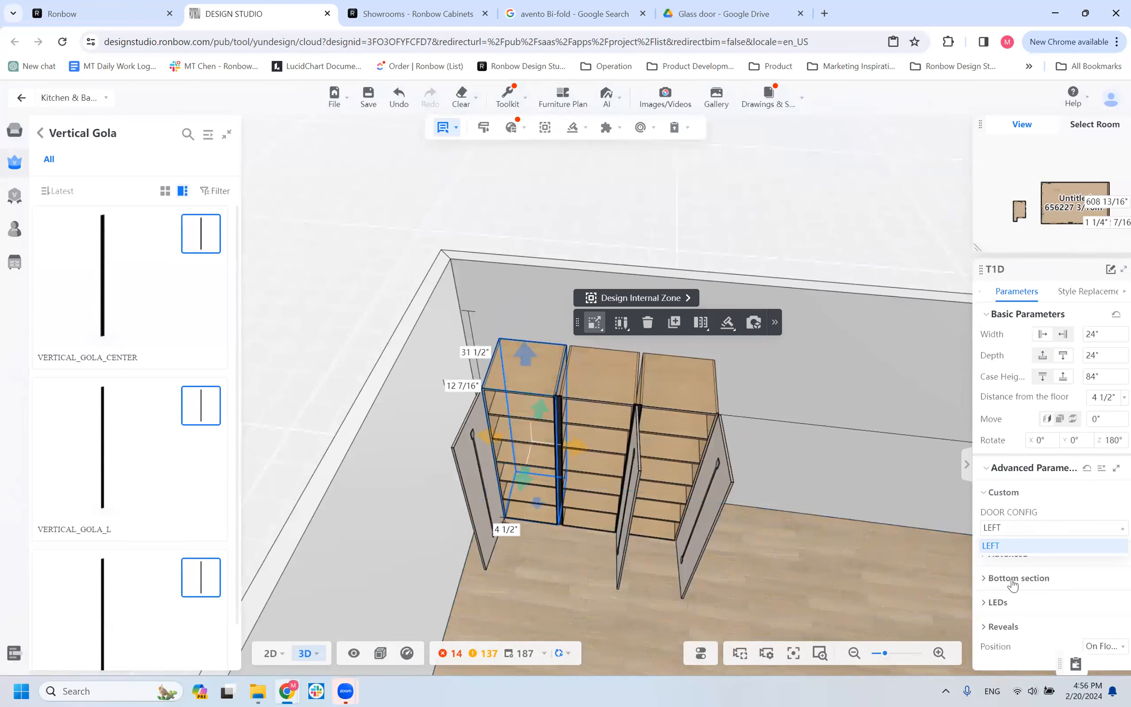
{"action": "left_click", "coordinate": [1047, 562]}
{"action": "left_click", "coordinate": [1048, 562]}
{"action": "scroll", "coordinate": [1028, 621], "scroll_direction": "down", "scroll_amount": 3}
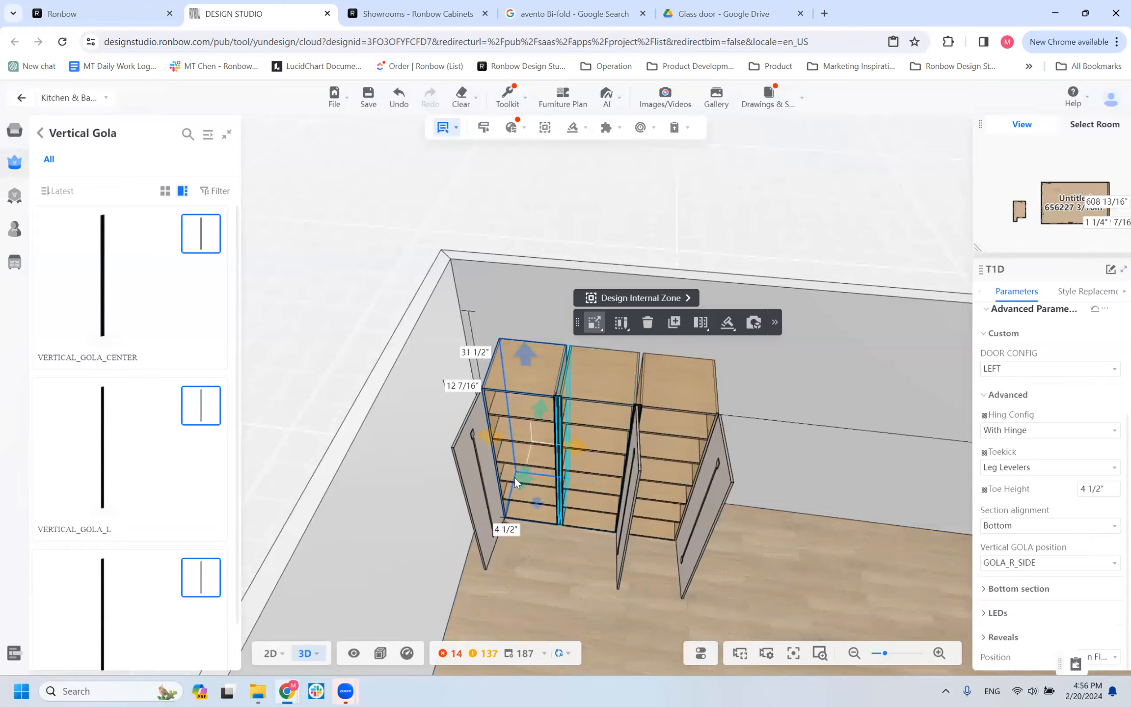
{"action": "left_click", "coordinate": [616, 386]}
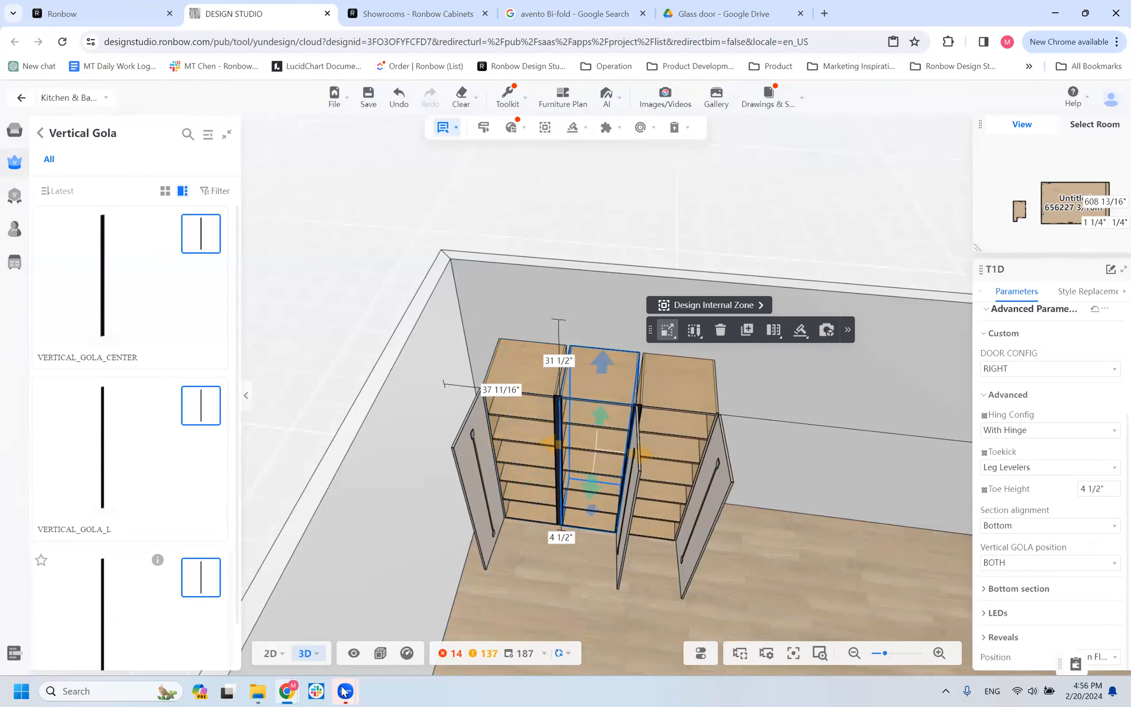
{"action": "mouse_move", "coordinate": [345, 690]}
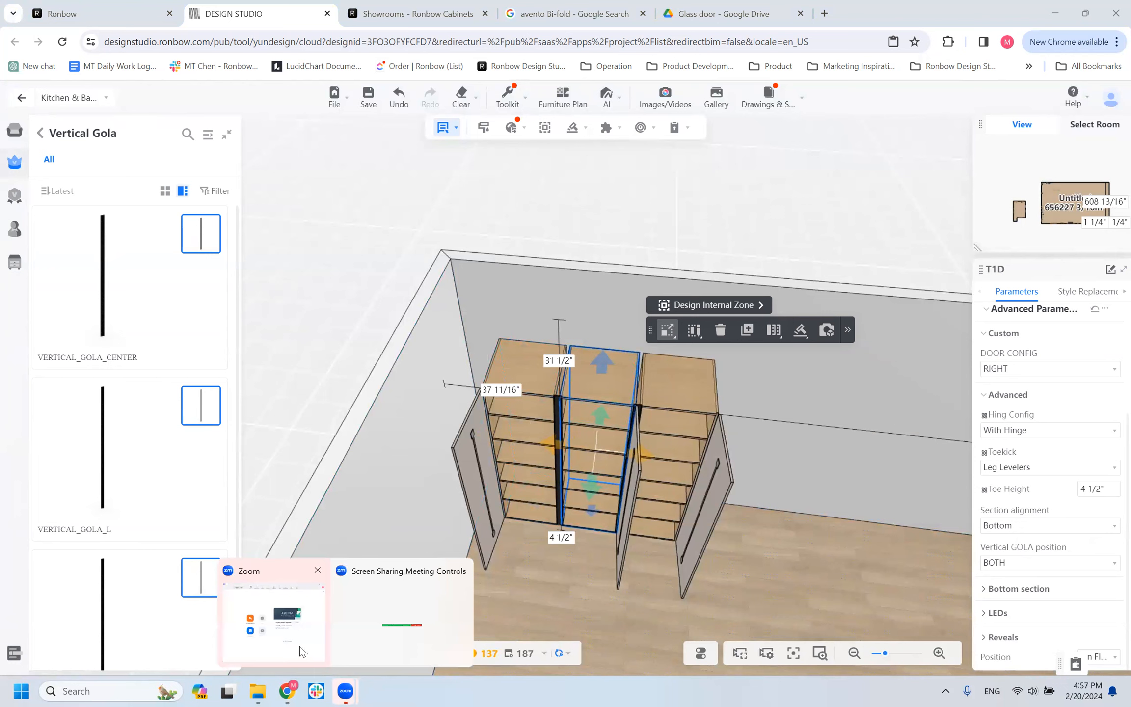
{"action": "left_click", "coordinate": [303, 651]}
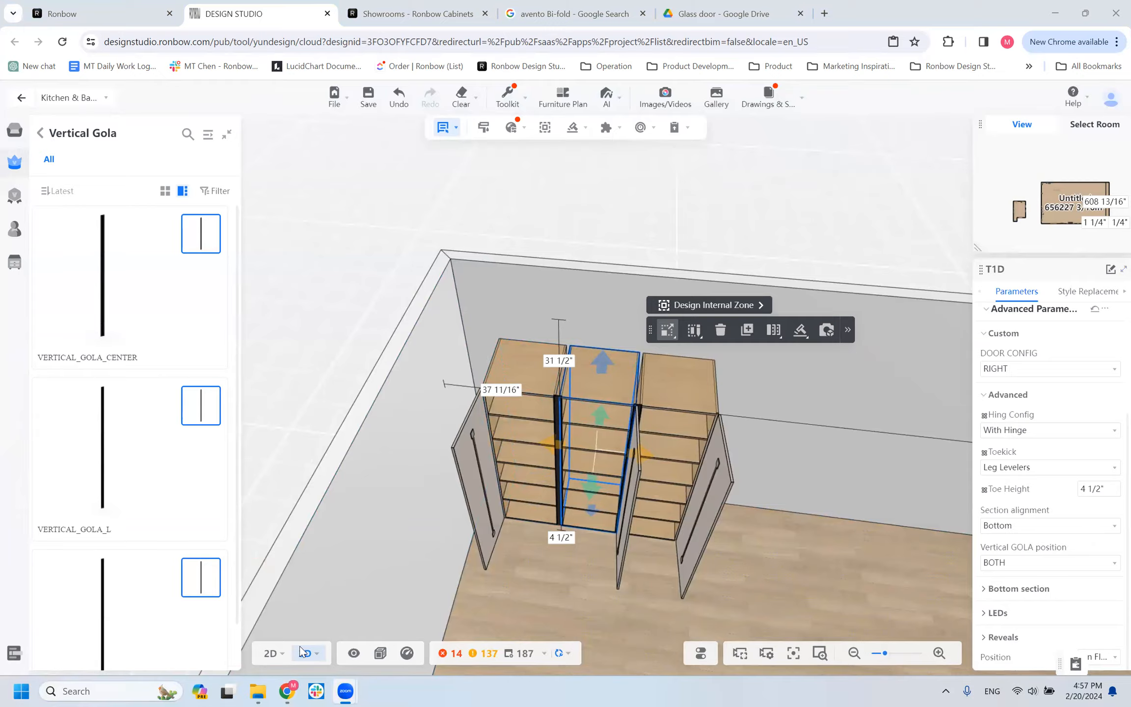
{"action": "left_click", "coordinate": [806, 579]}
{"action": "left_click", "coordinate": [805, 577]}
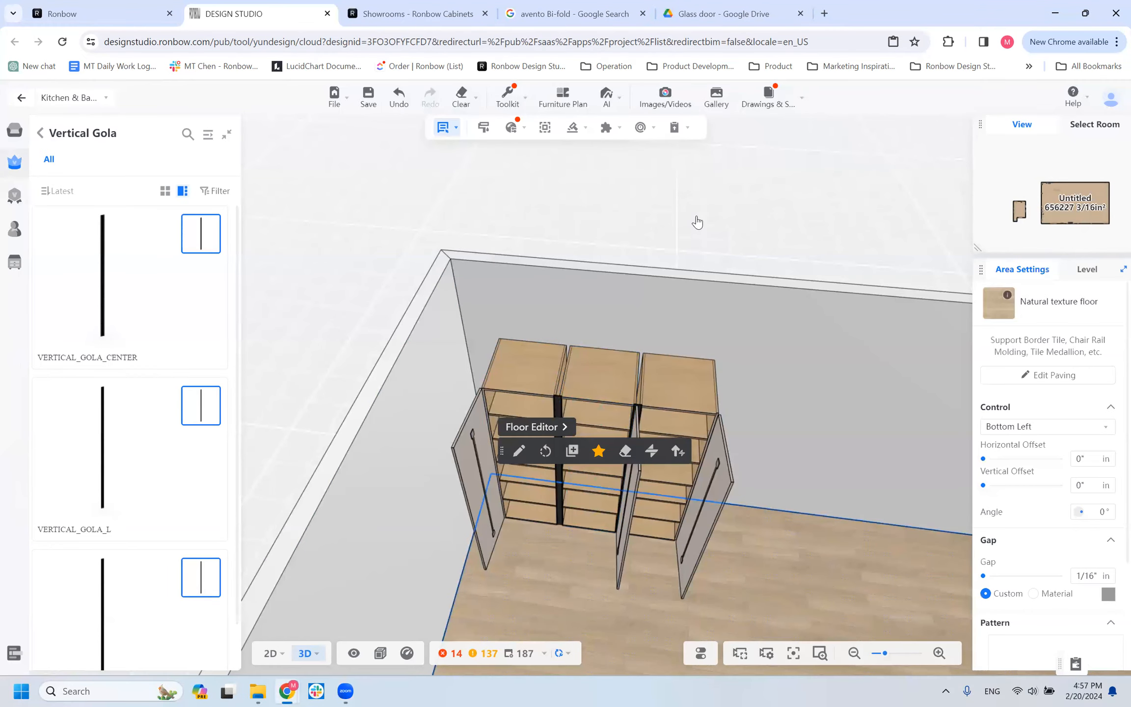
{"action": "left_click", "coordinate": [802, 408]}
{"action": "left_click", "coordinate": [609, 385]}
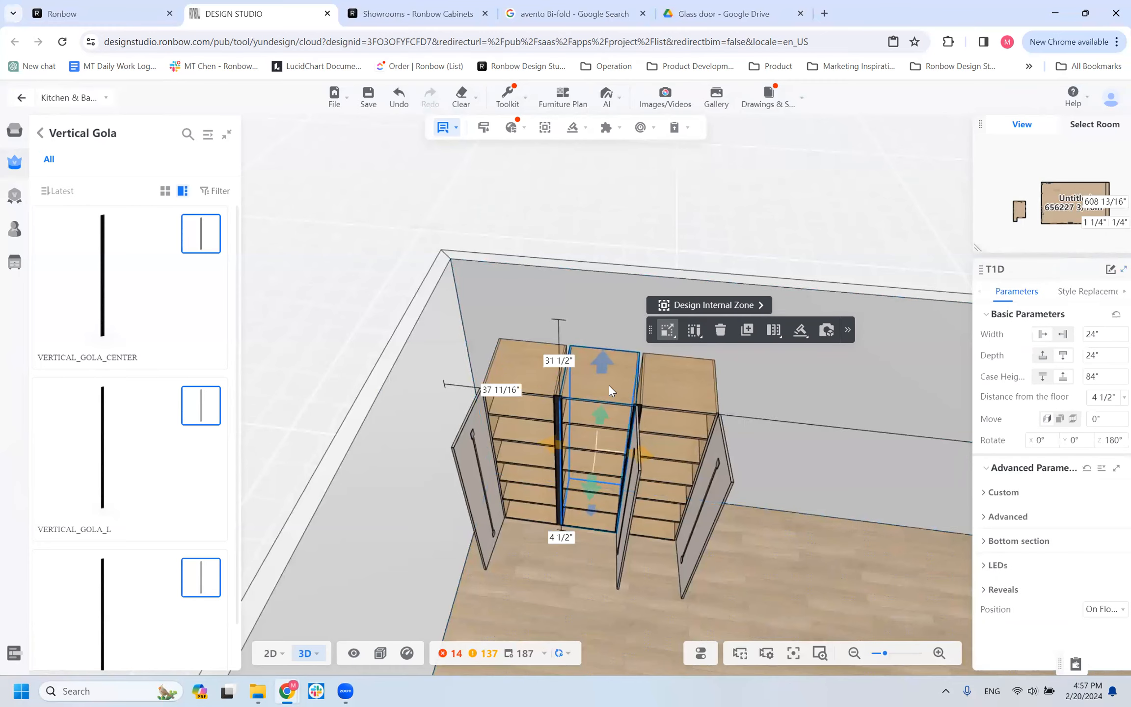
{"action": "left_click", "coordinate": [695, 380]}
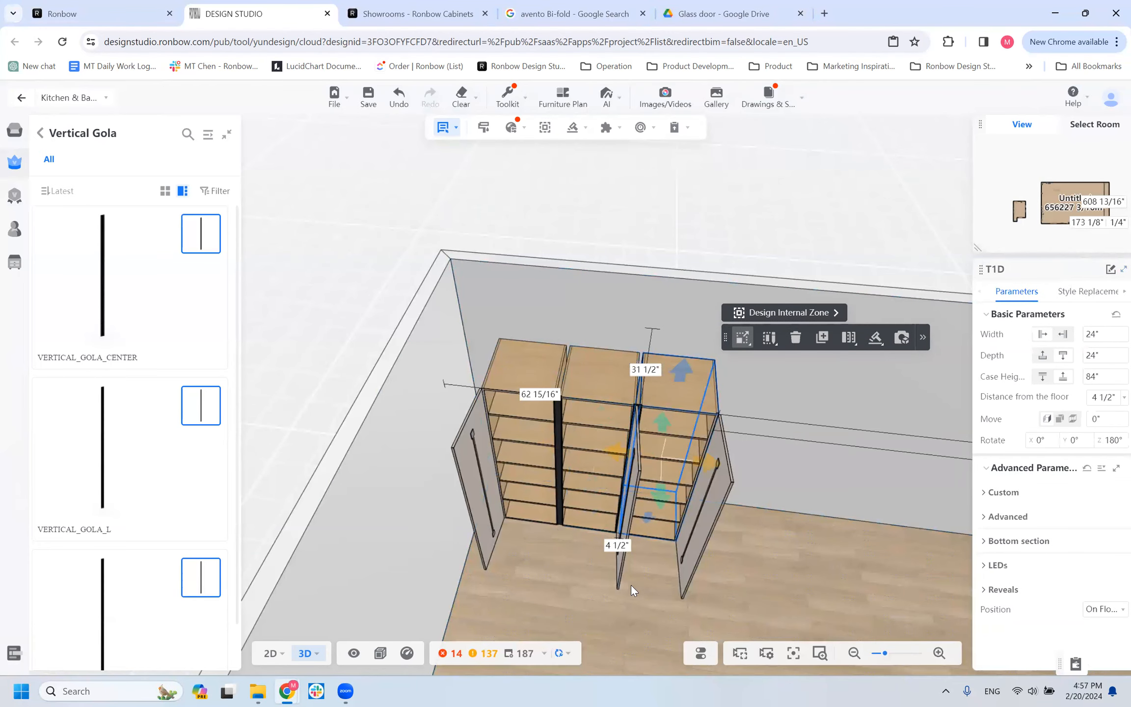
Place another T1D cabinet along the same wall, about 52 1/4" to the right of the three-cabinet row.
{"action": "left_click_drag", "start_coordinate": [454, 578], "coordinate": [666, 444]}
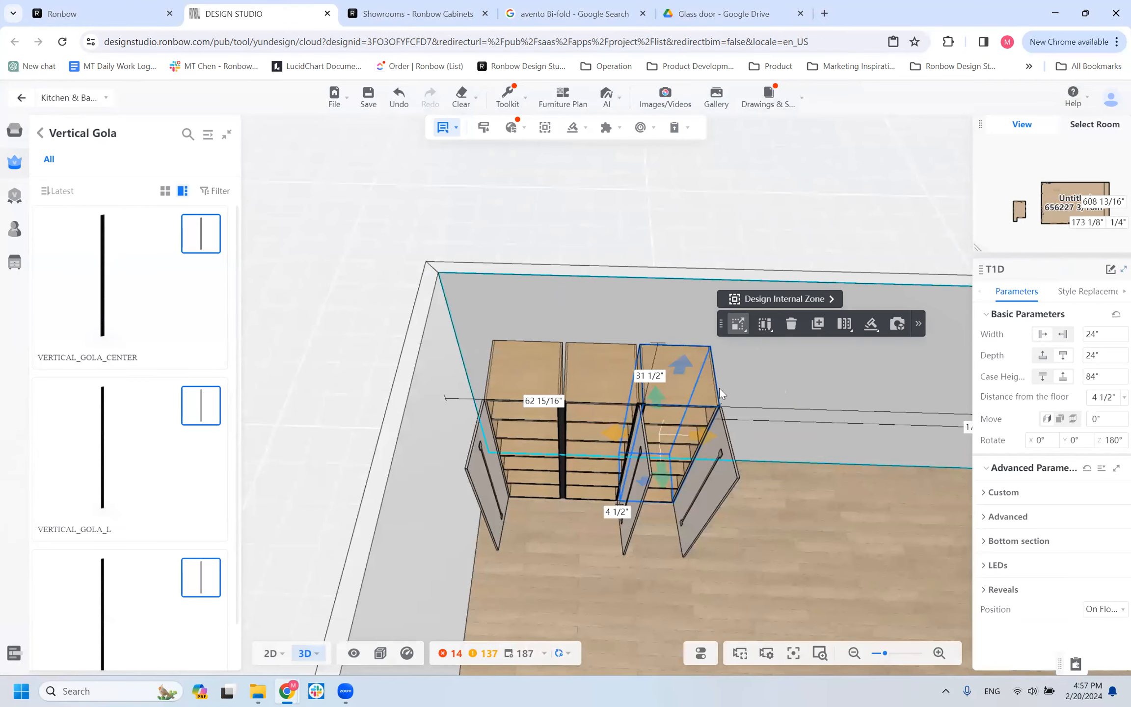
{"action": "left_click_drag", "start_coordinate": [825, 387], "coordinate": [700, 374]}
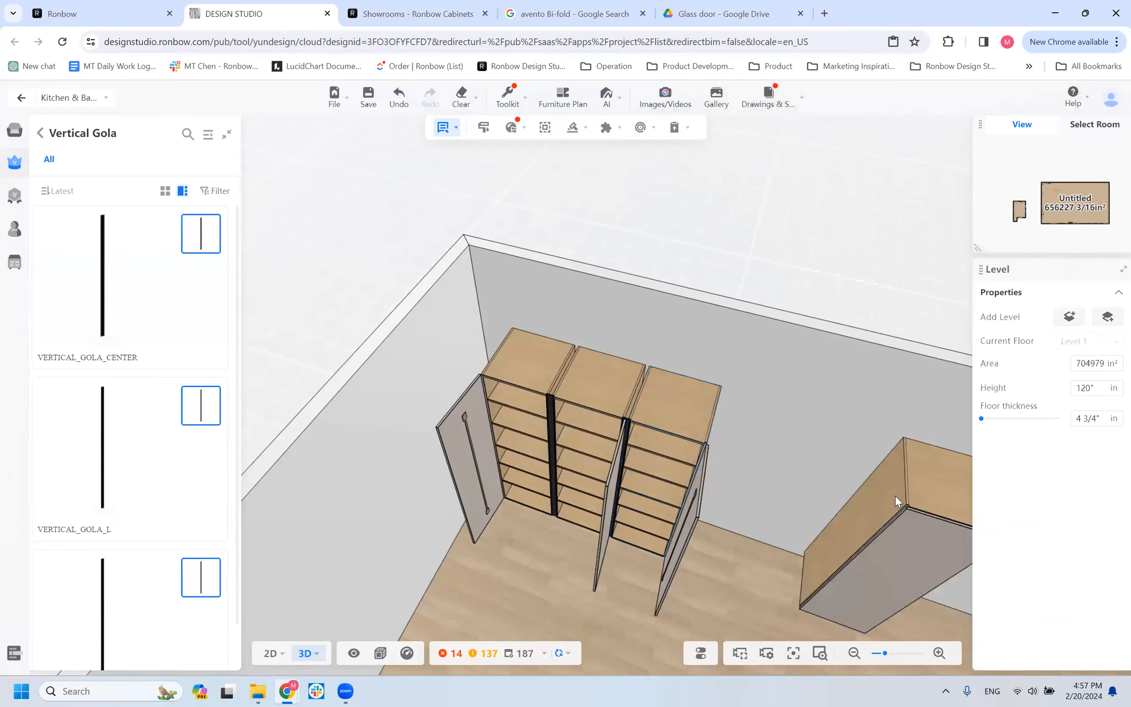
{"action": "left_click", "coordinate": [895, 496]}
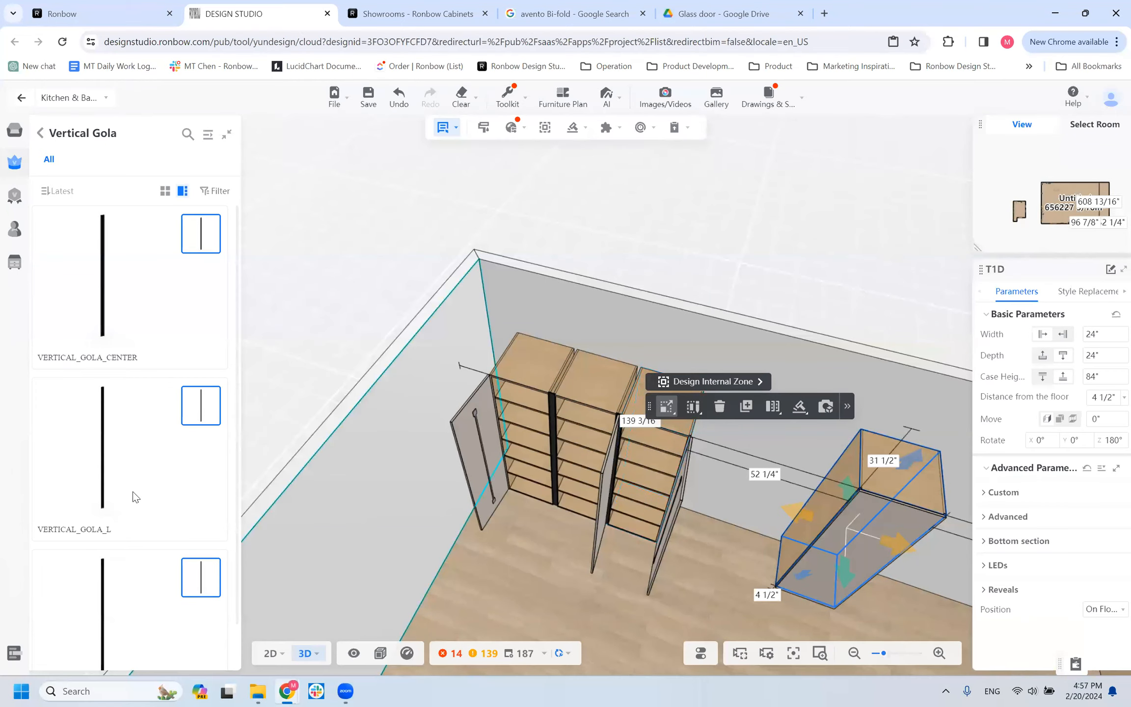
Add a VERTICAL_GOLA_L to the left side of the separate T1D cabinet.
{"action": "scroll", "coordinate": [130, 589], "scroll_direction": "down", "scroll_amount": 1}
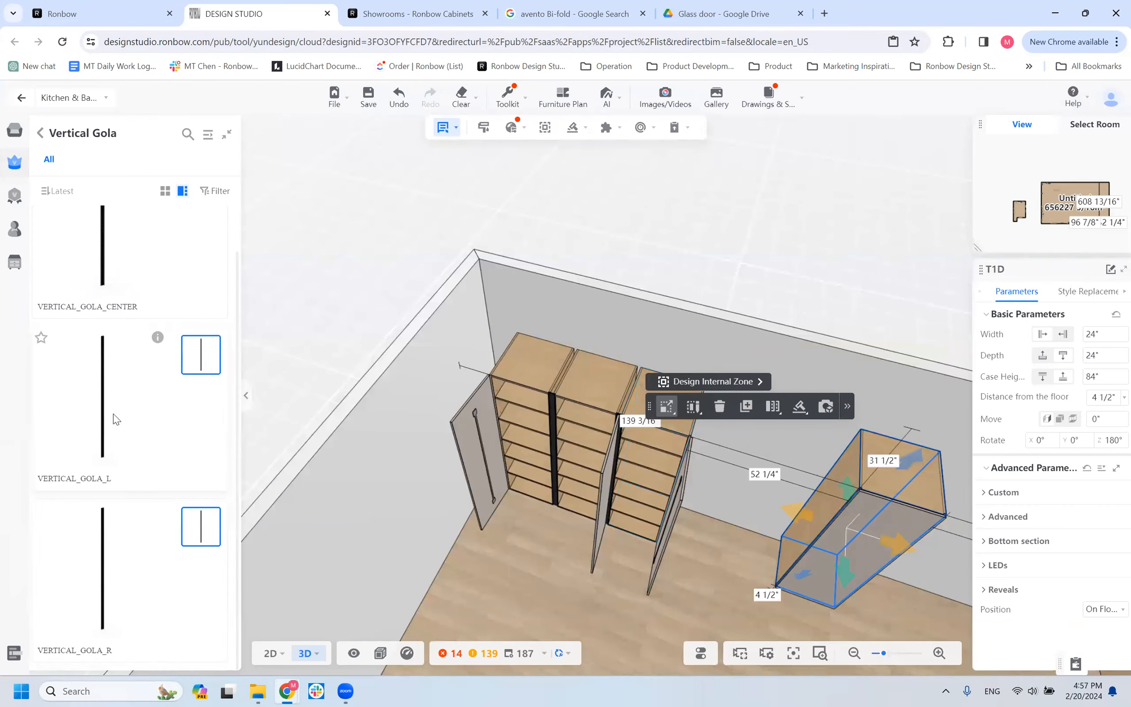
{"action": "key", "text": "Escape"}
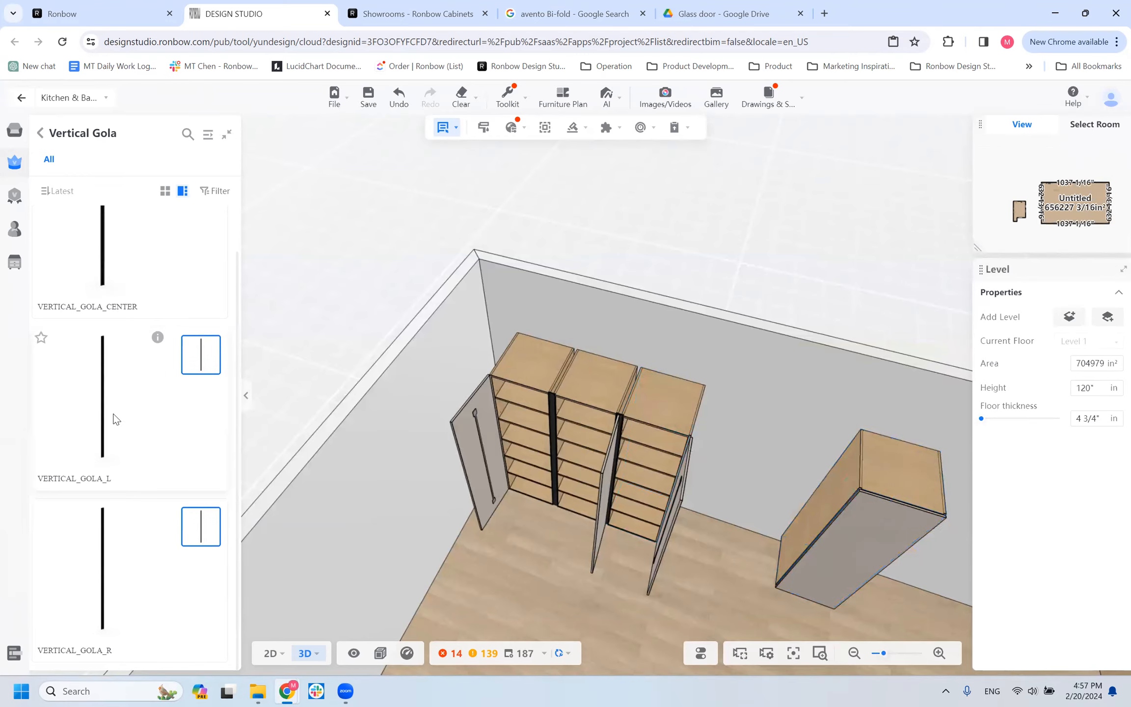
{"action": "left_click", "coordinate": [82, 398]}
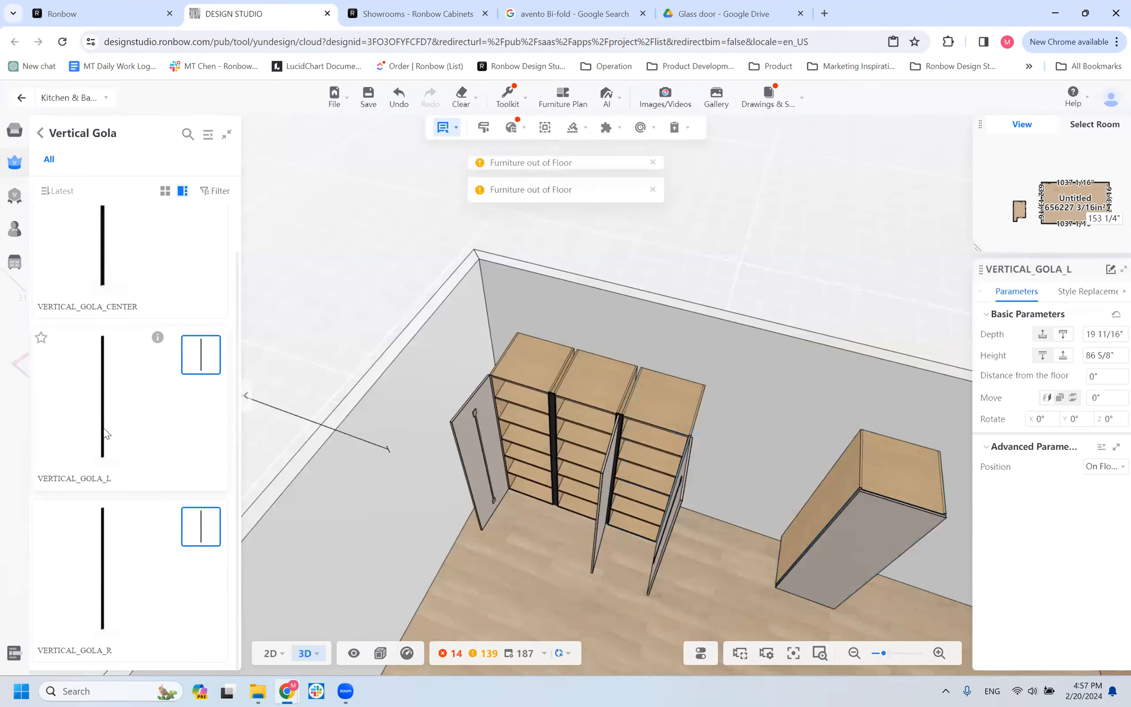
{"action": "left_click", "coordinate": [850, 498]}
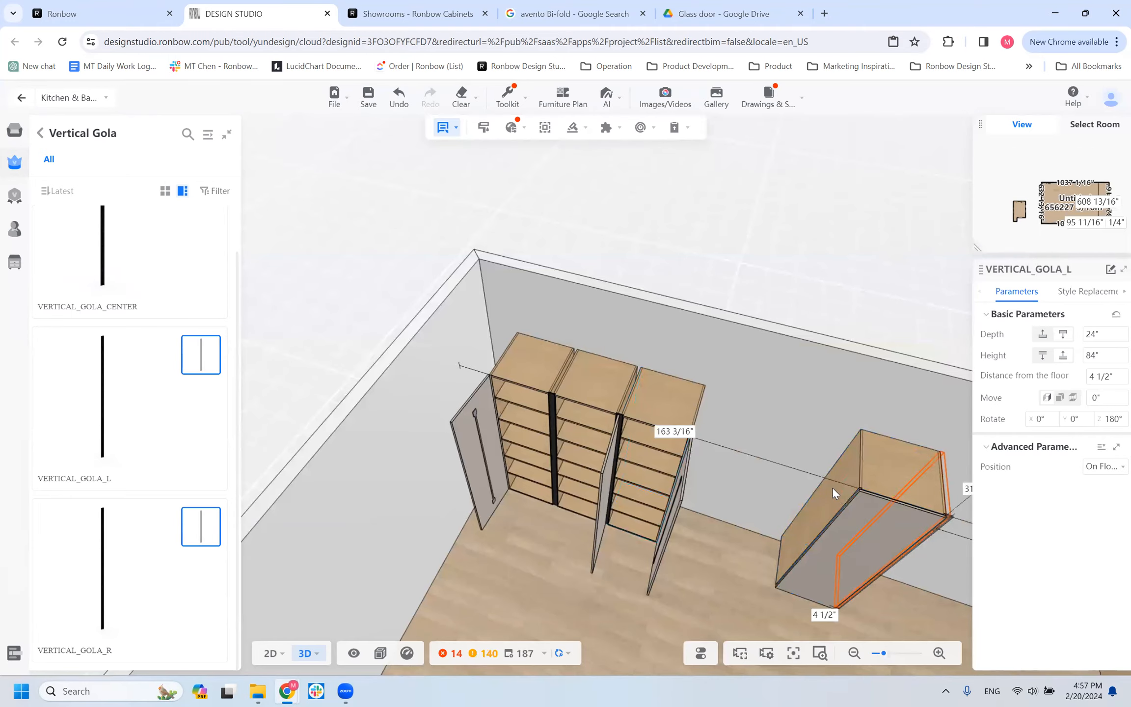
{"action": "left_click", "coordinate": [832, 488]}
Add a VERTICAL_GOLA_R to the right side of the separate T1D cabinet.
{"action": "scroll", "coordinate": [792, 458], "scroll_direction": "up", "scroll_amount": 3}
{"action": "left_click_drag", "start_coordinate": [792, 458], "coordinate": [334, 381]}
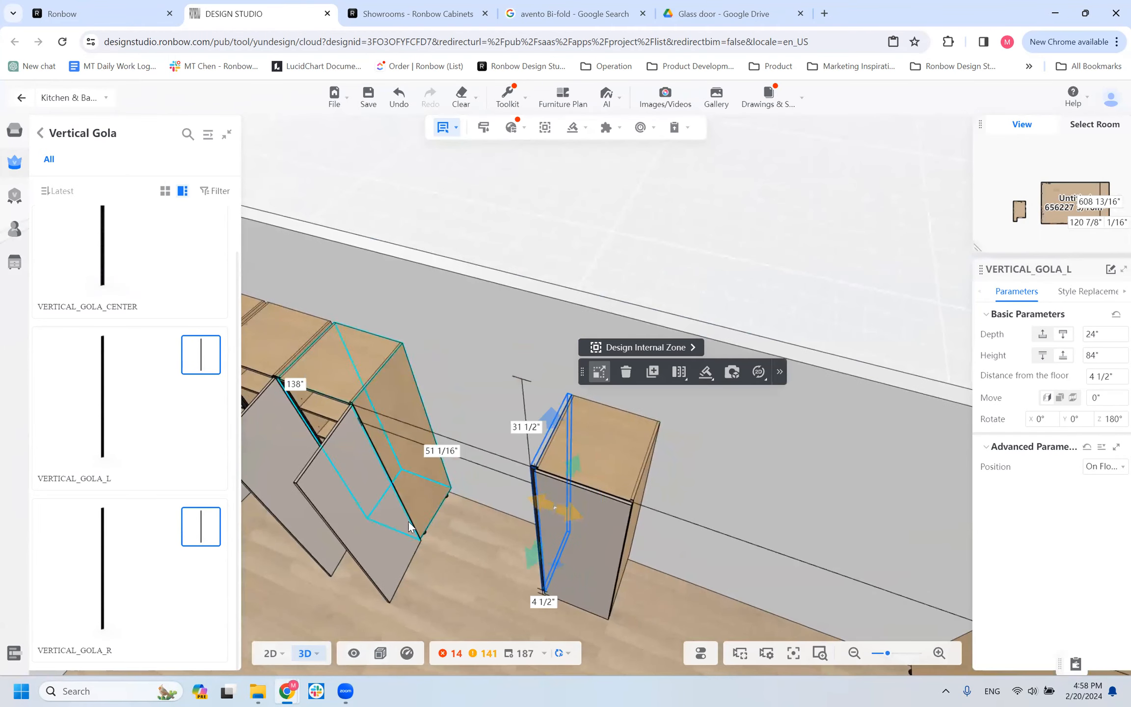
{"action": "scroll", "coordinate": [409, 526], "scroll_direction": "up", "scroll_amount": 3}
{"action": "left_click", "coordinate": [76, 610]}
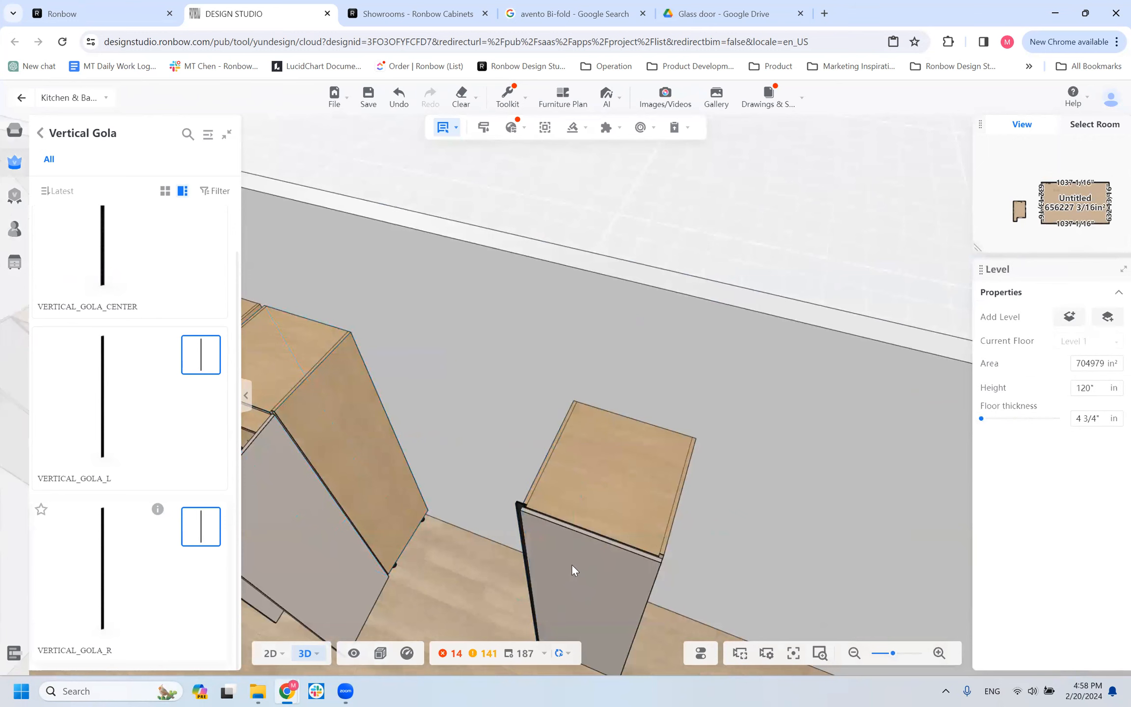
{"action": "left_click", "coordinate": [664, 547]}
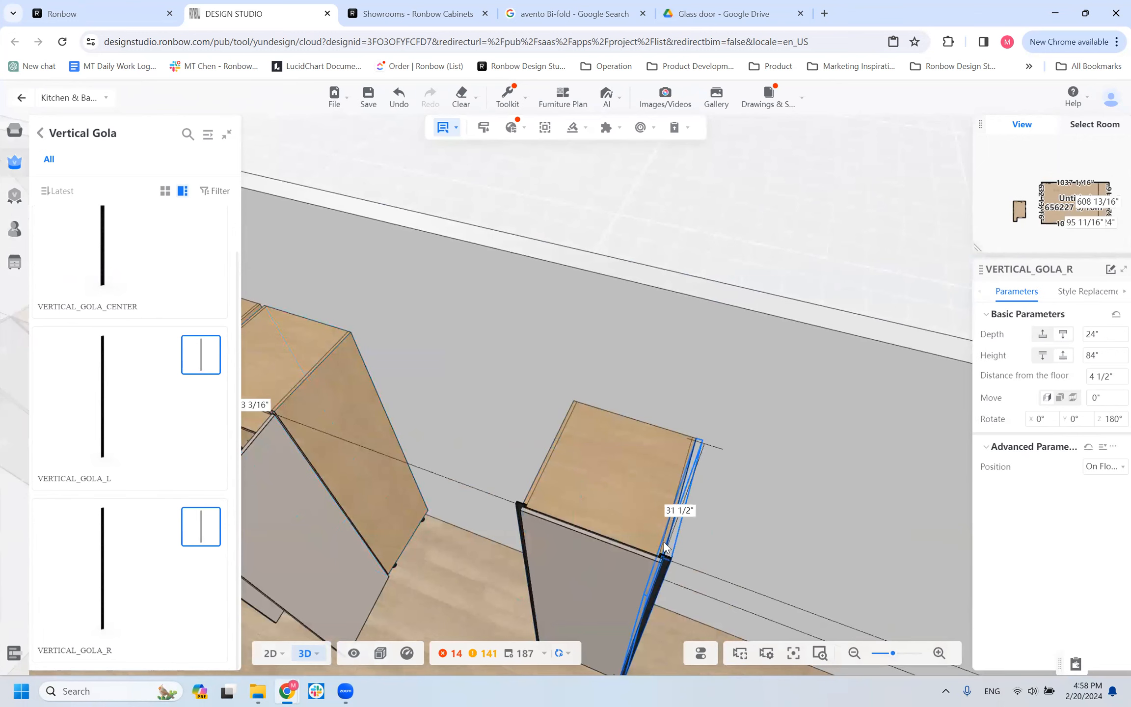
Inspect the left and right golas on the separate T1D cabinet from the front.
{"action": "left_click_drag", "start_coordinate": [494, 587], "coordinate": [629, 496]}
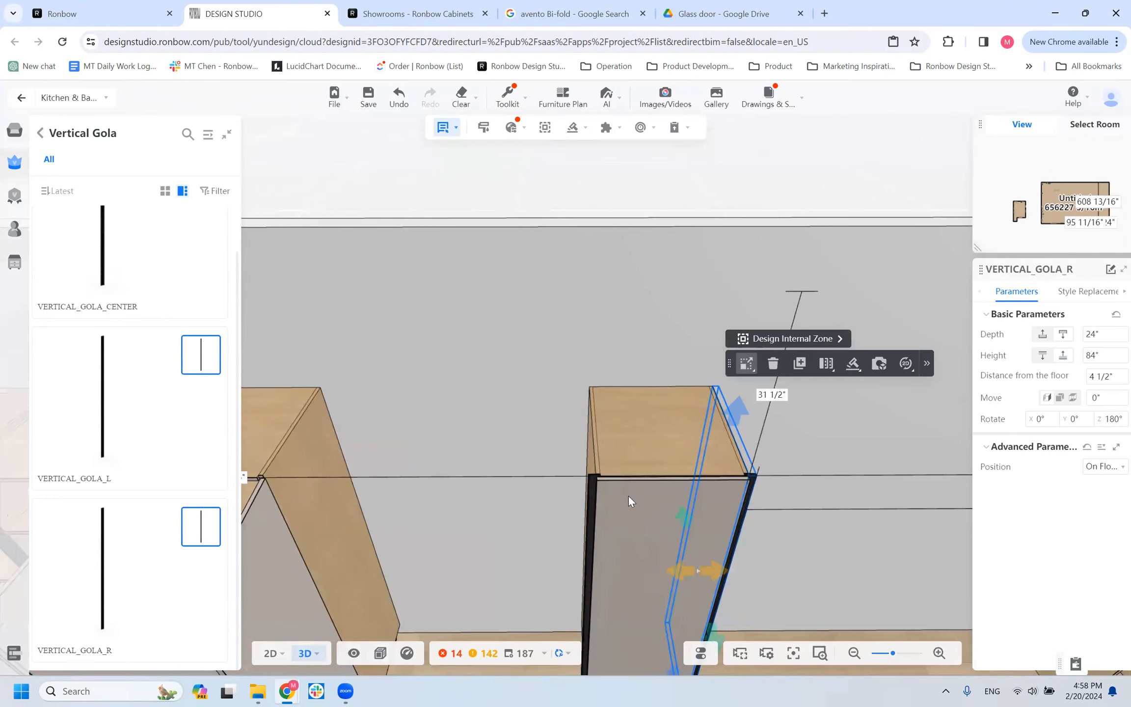
{"action": "left_click", "coordinate": [582, 488]}
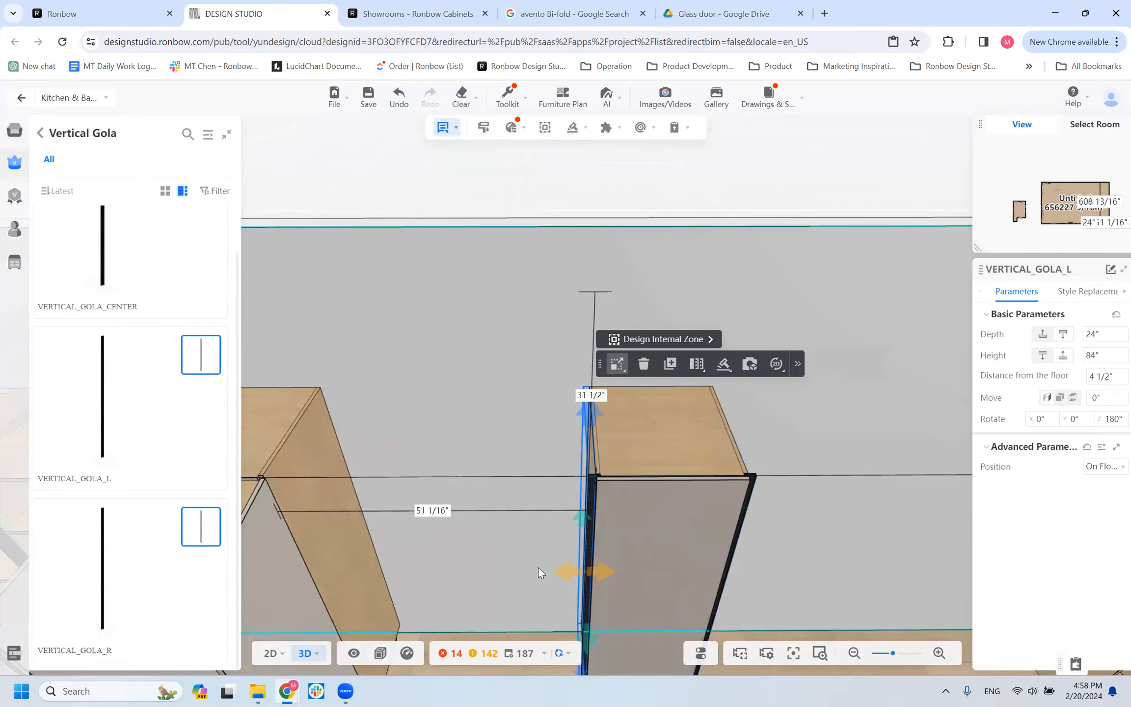
{"action": "left_click", "coordinate": [752, 483]}
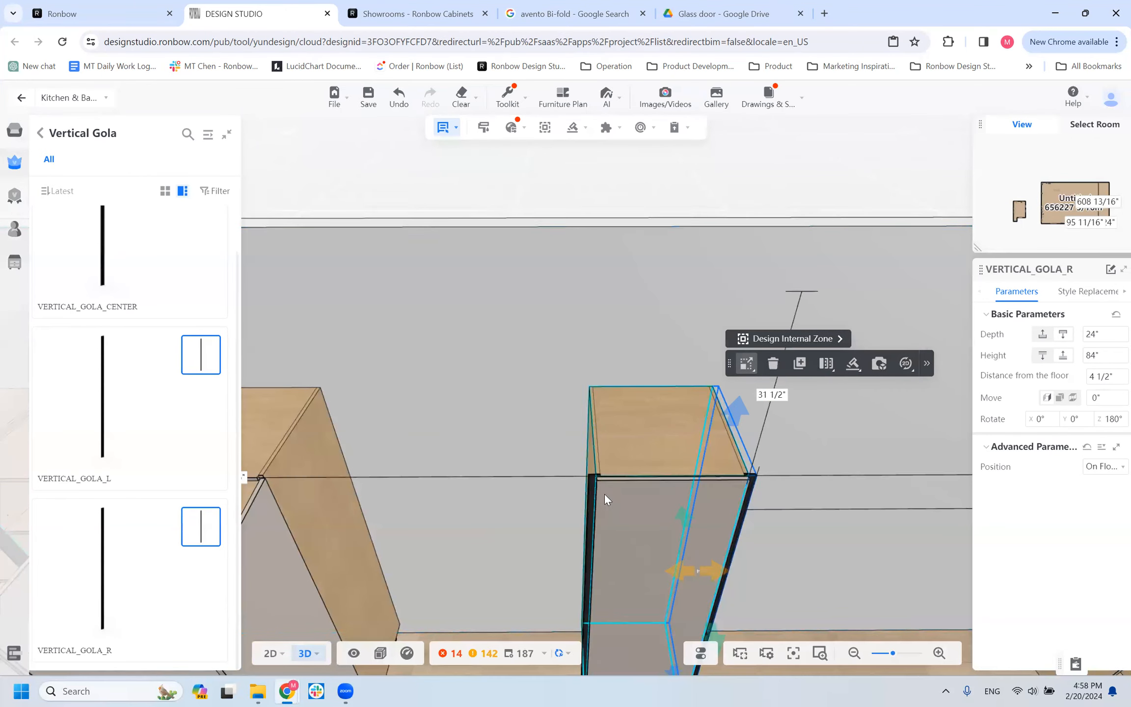
{"action": "scroll", "coordinate": [591, 470], "scroll_direction": "down", "scroll_amount": 4}
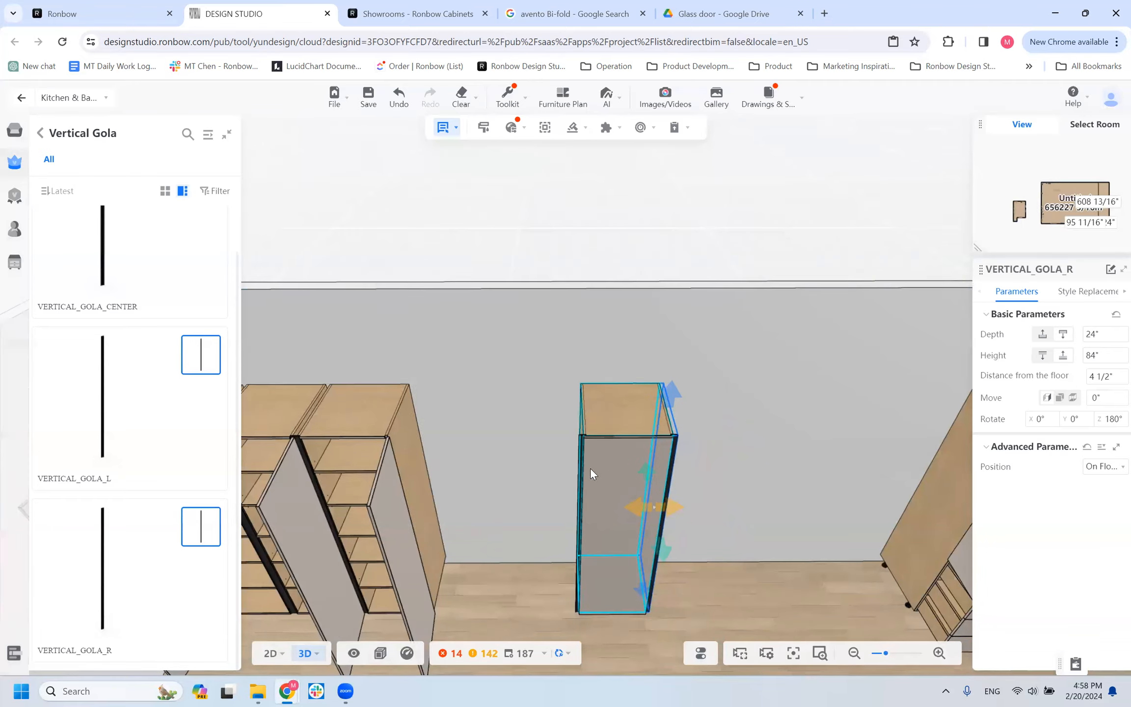
Add a PNL_TALL_SIDE panel to both the left and right outer sides of the separate T1D cabinet with the vertical golas.
{"action": "left_click", "coordinate": [40, 133]}
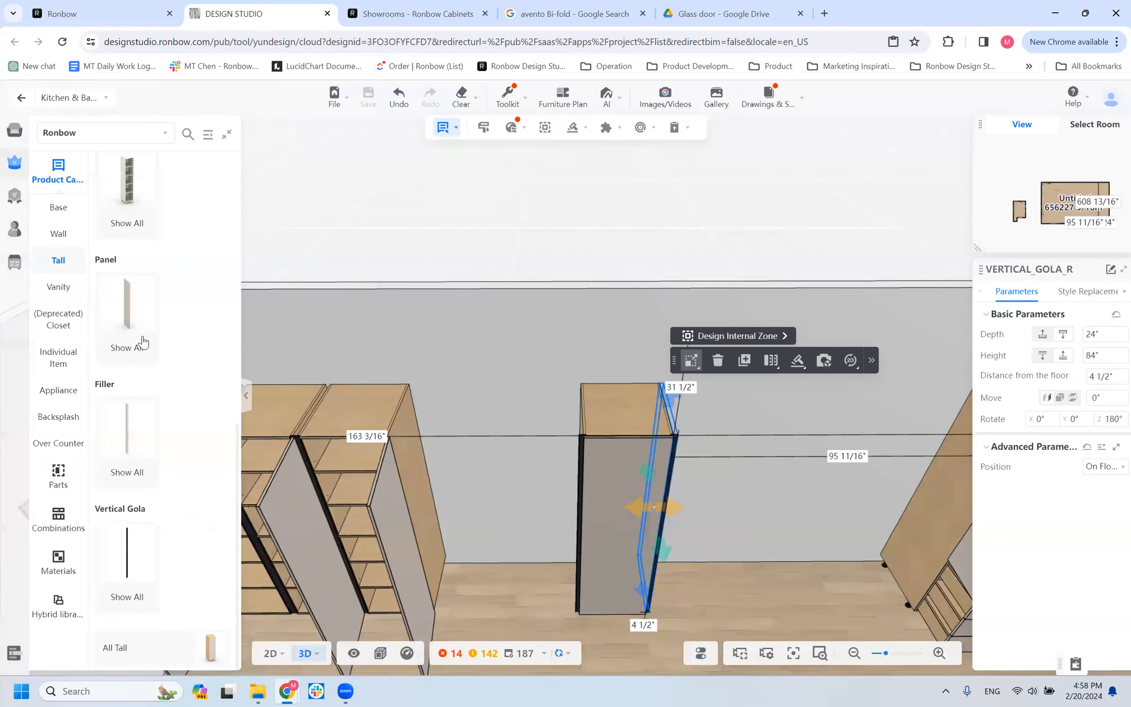
{"action": "left_click", "coordinate": [140, 313]}
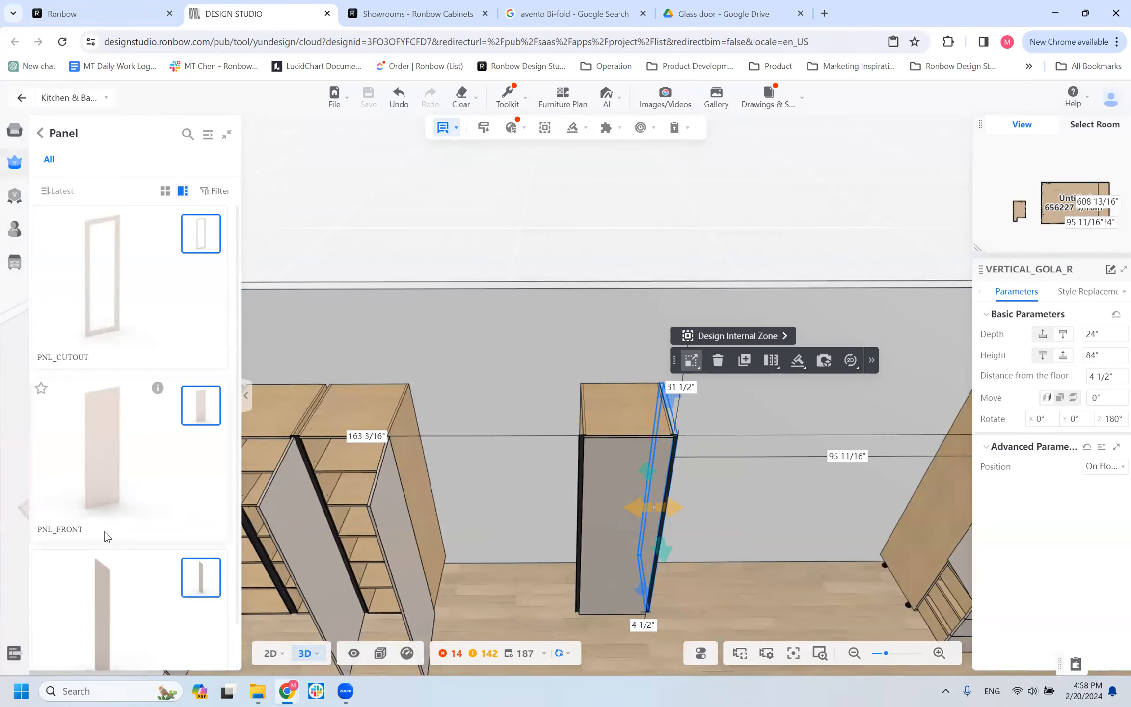
{"action": "scroll", "coordinate": [106, 536], "scroll_direction": "down", "scroll_amount": 1}
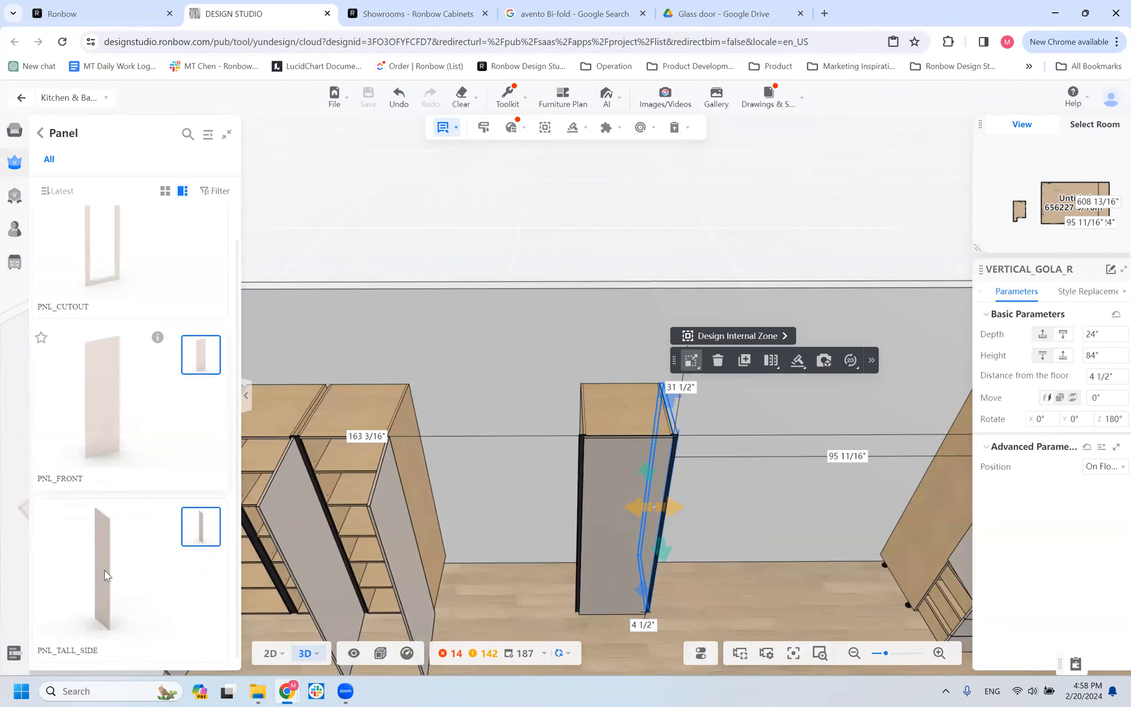
{"action": "left_click", "coordinate": [542, 429]}
{"action": "left_click", "coordinate": [585, 436]}
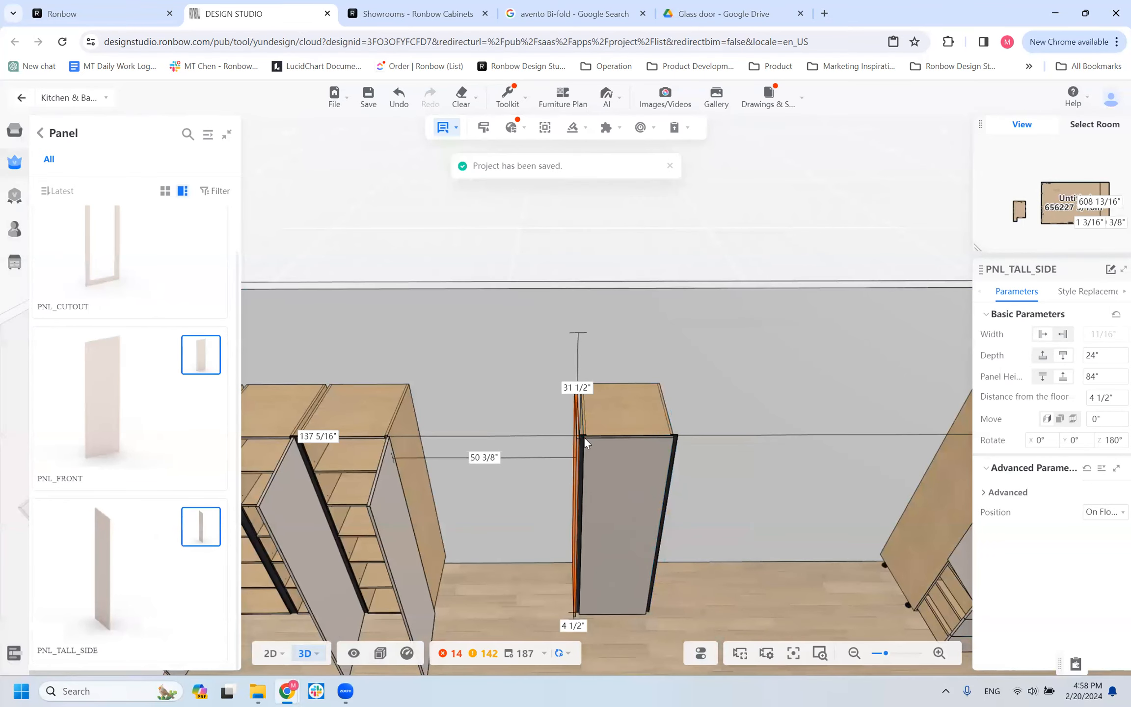
{"action": "left_click", "coordinate": [136, 561]}
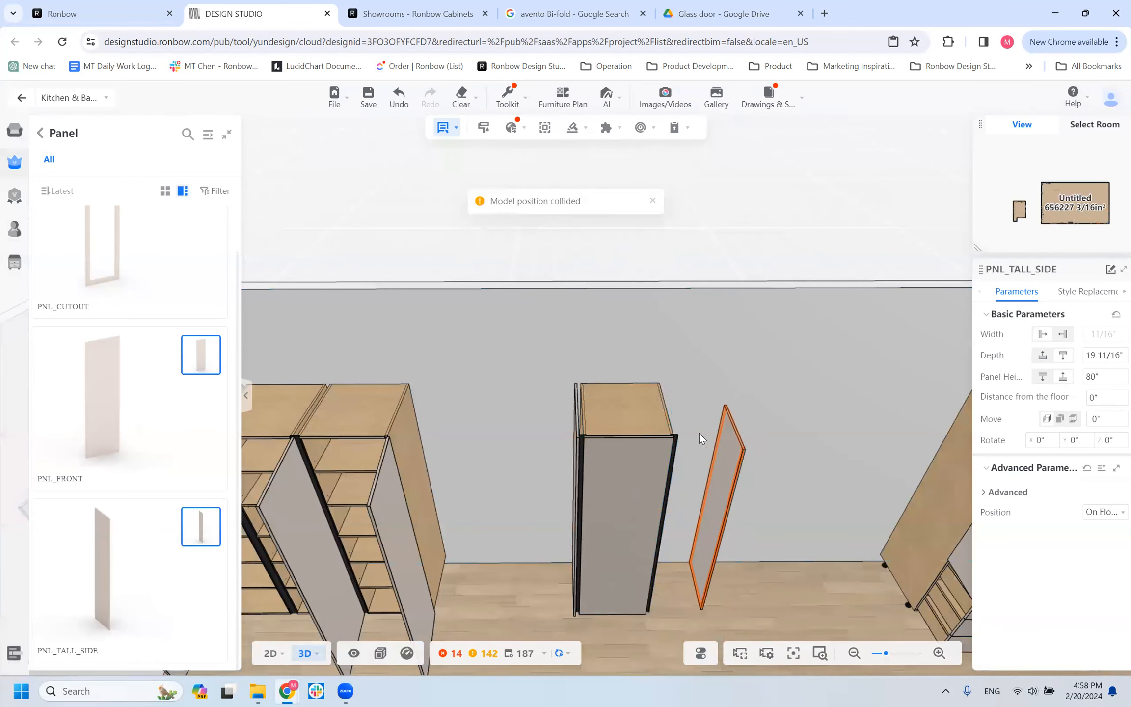
{"action": "left_click", "coordinate": [653, 414]}
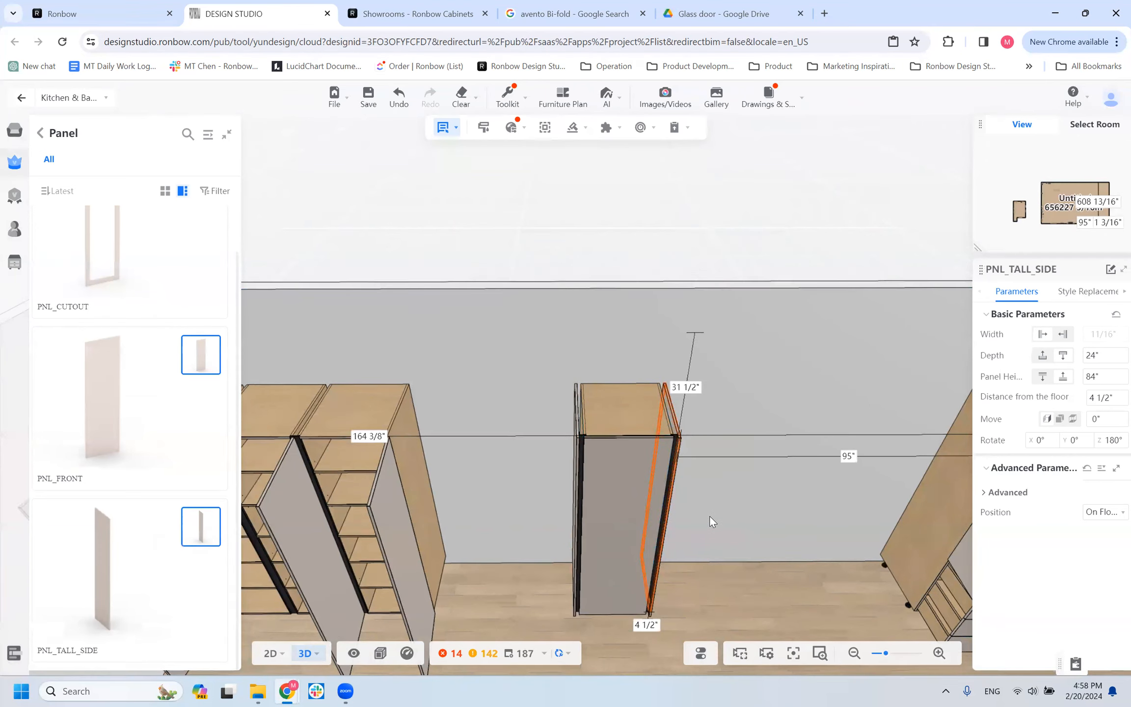
Examine the side panels and golas on the separate T1D cabinet from above and the front, comparing them with the three-cabinet row.
{"action": "scroll", "coordinate": [705, 512], "scroll_direction": "up", "scroll_amount": 1}
{"action": "scroll", "coordinate": [501, 519], "scroll_direction": "up", "scroll_amount": 2}
{"action": "left_click_drag", "start_coordinate": [501, 519], "coordinate": [493, 532]}
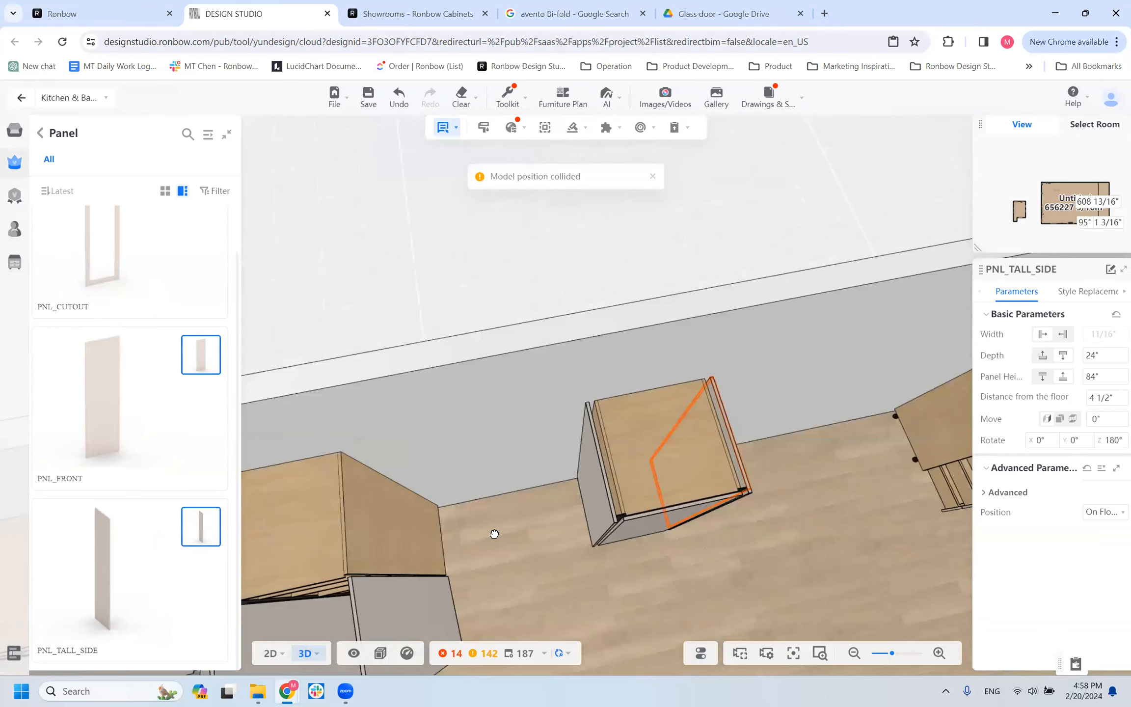
{"action": "left_click_drag", "start_coordinate": [472, 474], "coordinate": [472, 444]}
{"action": "scroll", "coordinate": [467, 403], "scroll_direction": "down", "scroll_amount": 4}
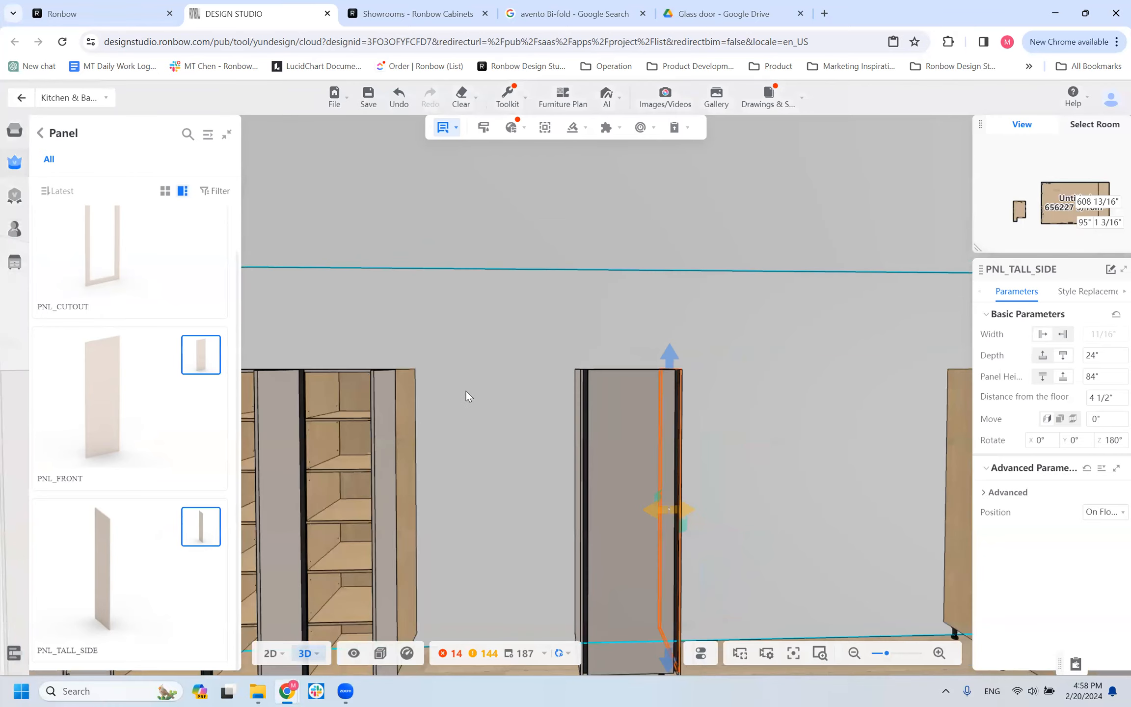
{"action": "left_click_drag", "start_coordinate": [502, 502], "coordinate": [522, 457]}
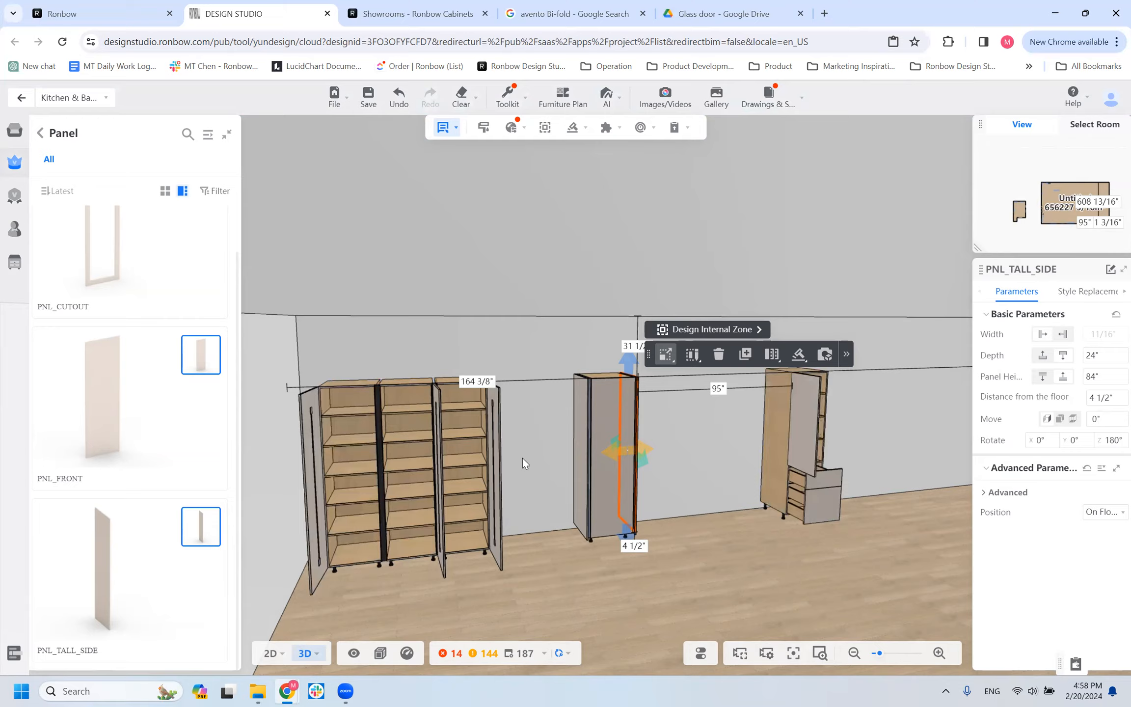
{"action": "left_click_drag", "start_coordinate": [529, 578], "coordinate": [676, 526]}
{"action": "scroll", "coordinate": [526, 560], "scroll_direction": "up", "scroll_amount": 3}
{"action": "scroll", "coordinate": [675, 526], "scroll_direction": "up", "scroll_amount": 2}
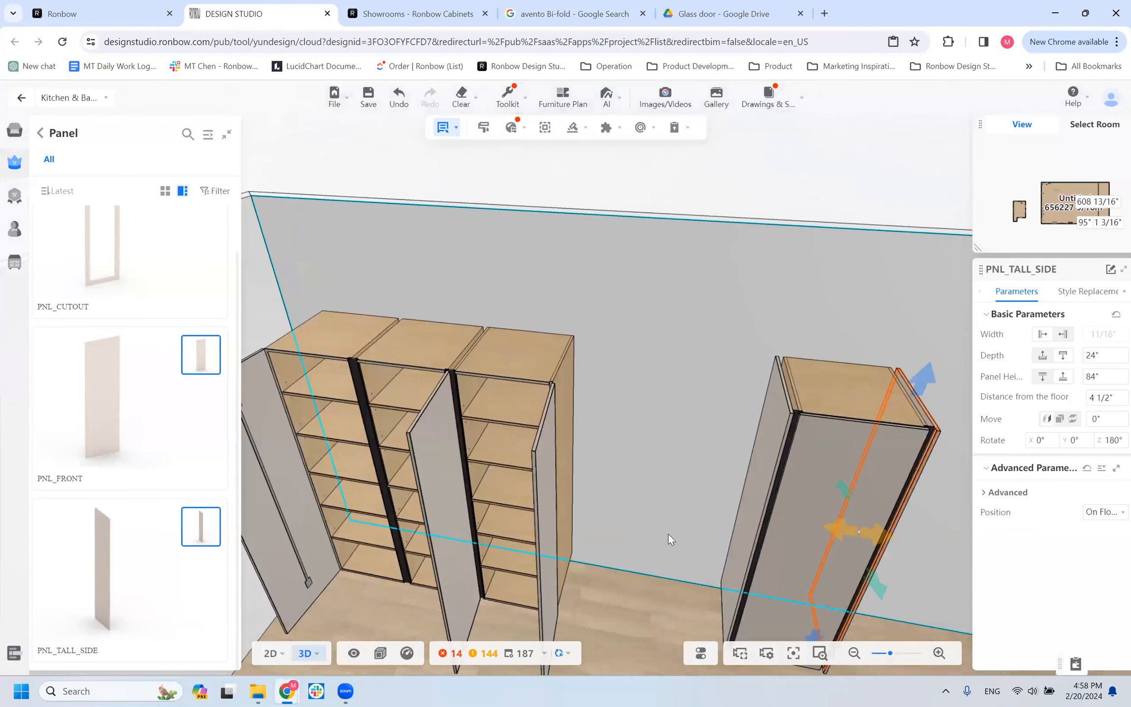
{"action": "scroll", "coordinate": [643, 544], "scroll_direction": "down", "scroll_amount": 2}
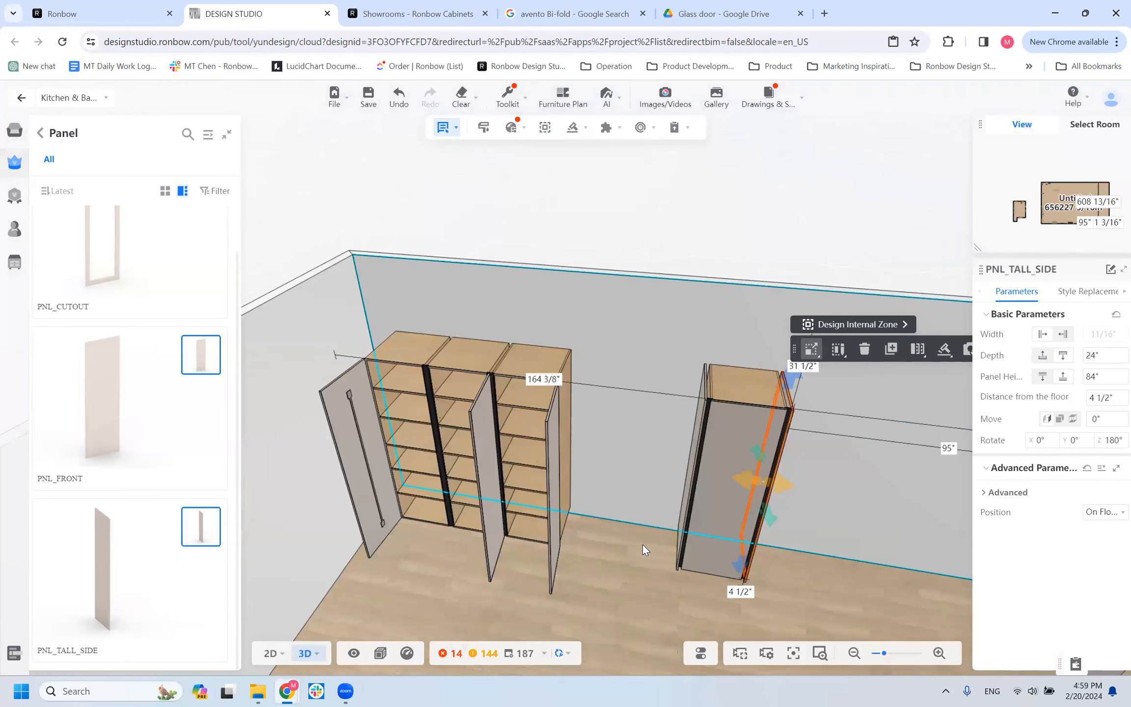
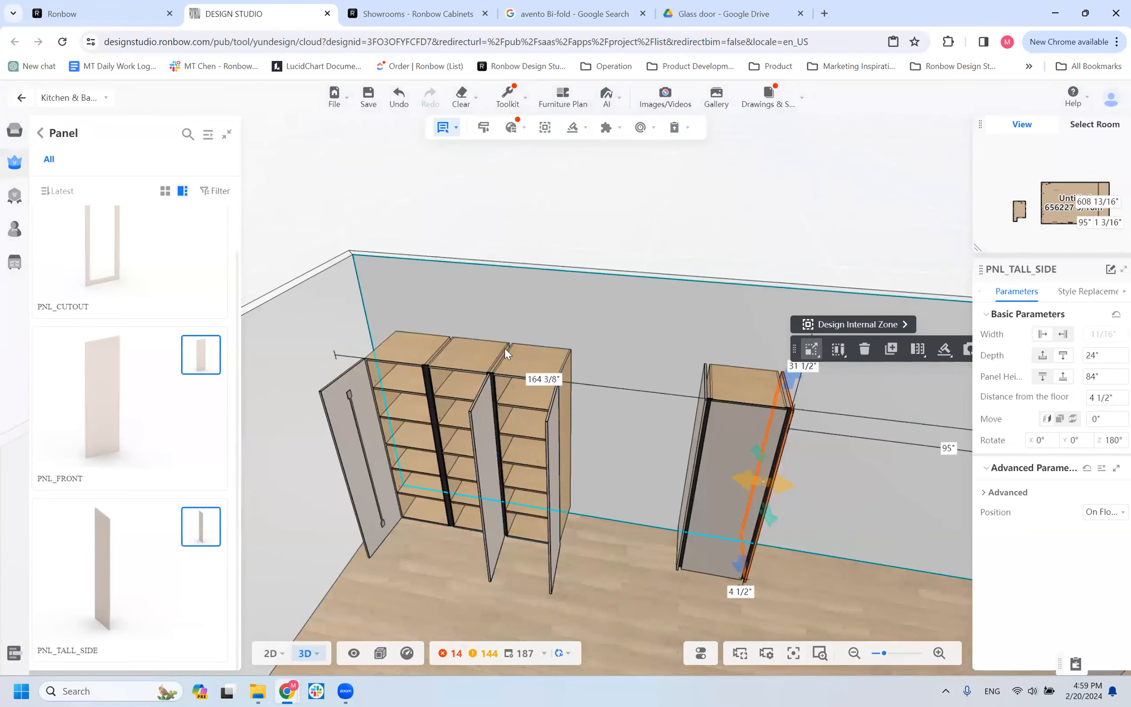
Open the Vanity category of the Ronbow product catalog and browse its cabinet models.
{"action": "scroll", "coordinate": [577, 474], "scroll_direction": "down", "scroll_amount": 4}
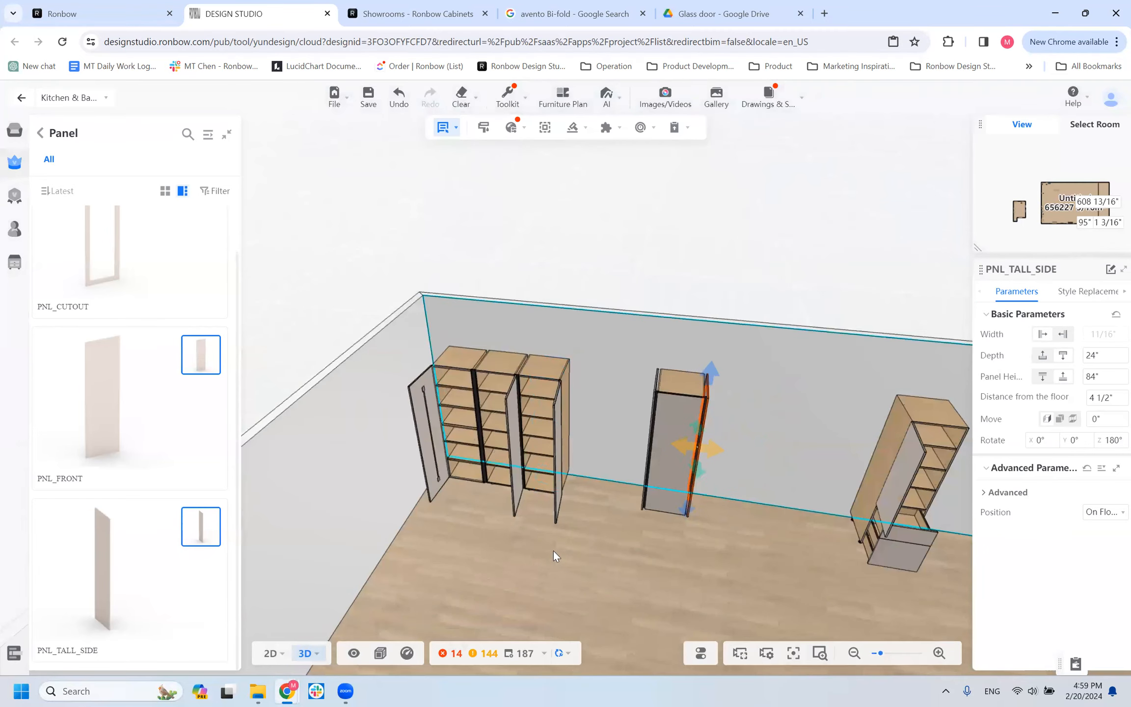
{"action": "left_click_drag", "start_coordinate": [400, 549], "coordinate": [552, 535]}
{"action": "left_click", "coordinate": [535, 486]}
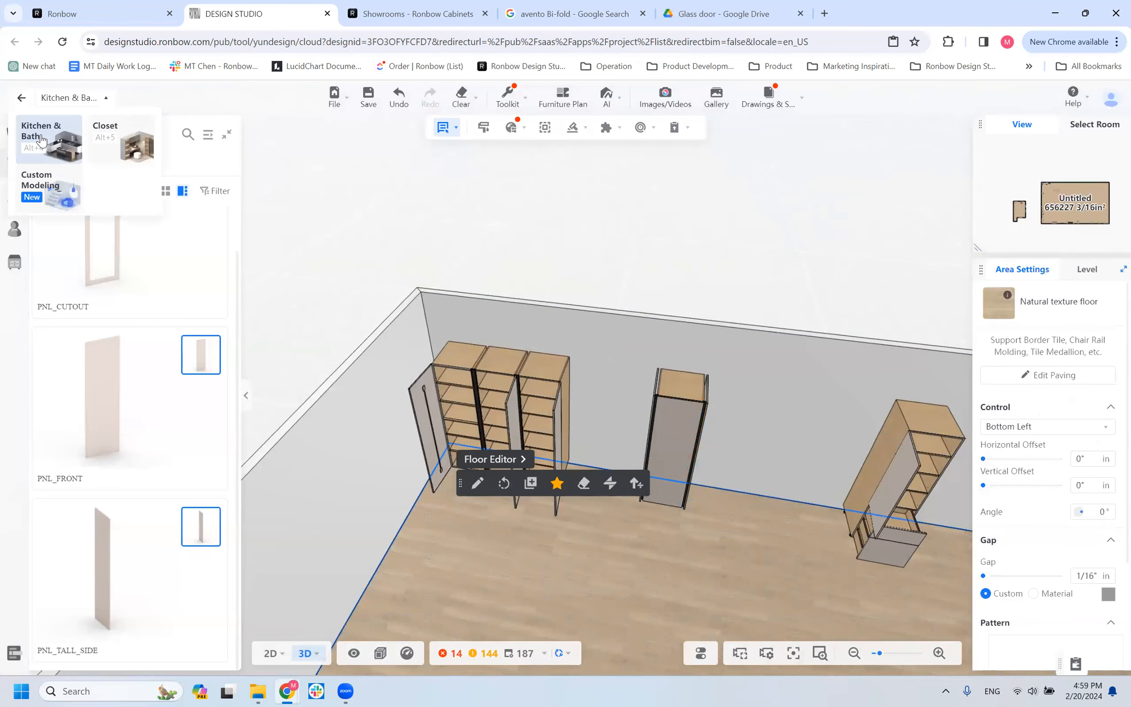
{"action": "left_click", "coordinate": [15, 261]}
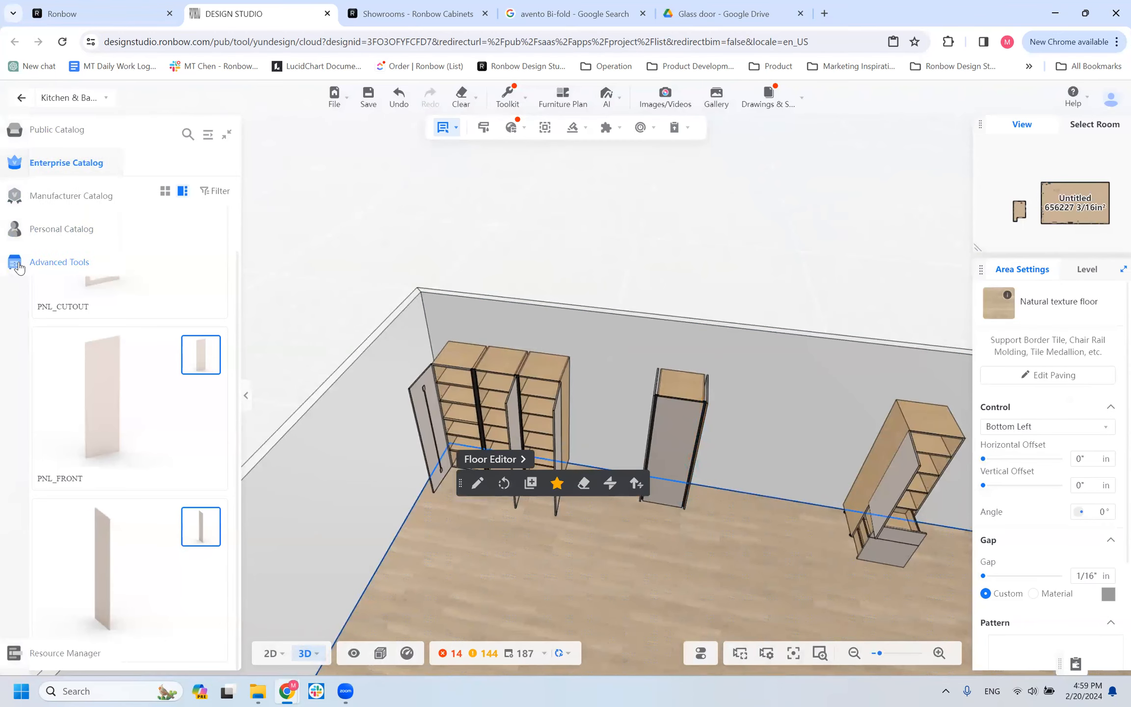
{"action": "left_click", "coordinate": [76, 198]}
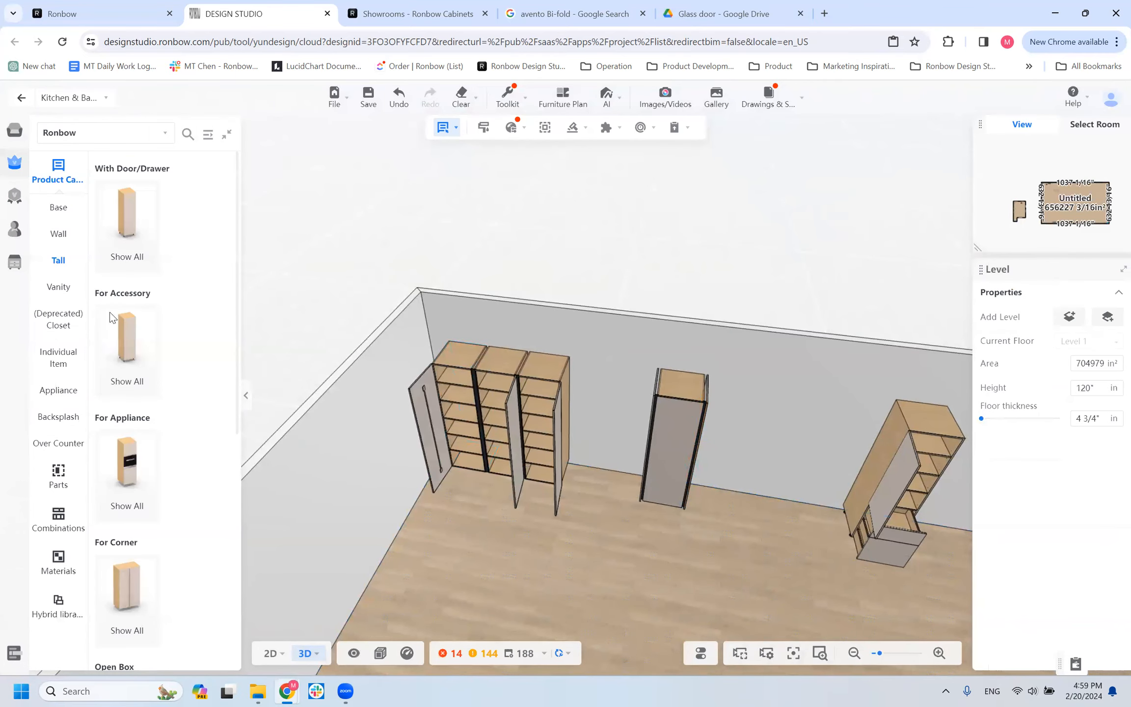
{"action": "scroll", "coordinate": [167, 376], "scroll_direction": "down", "scroll_amount": 1}
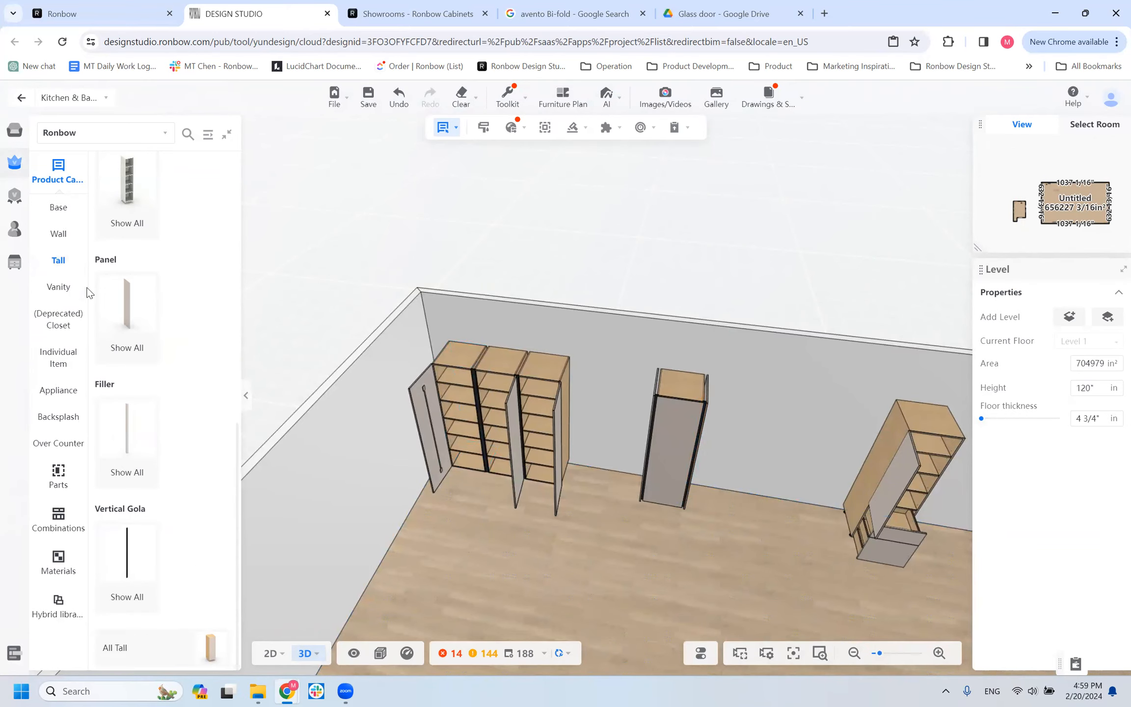
{"action": "left_click", "coordinate": [61, 293]}
{"action": "left_click", "coordinate": [149, 180]}
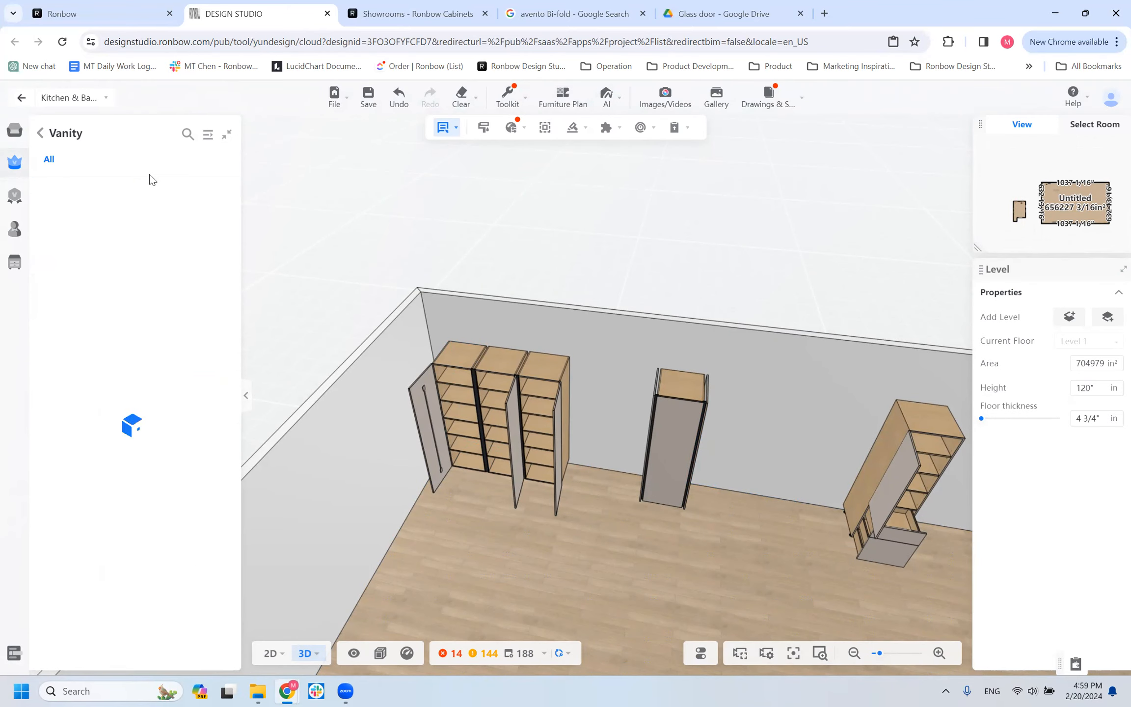
{"action": "scroll", "coordinate": [154, 352], "scroll_direction": "down", "scroll_amount": 1}
{"action": "scroll", "coordinate": [454, 425], "scroll_direction": "down", "scroll_amount": 4}
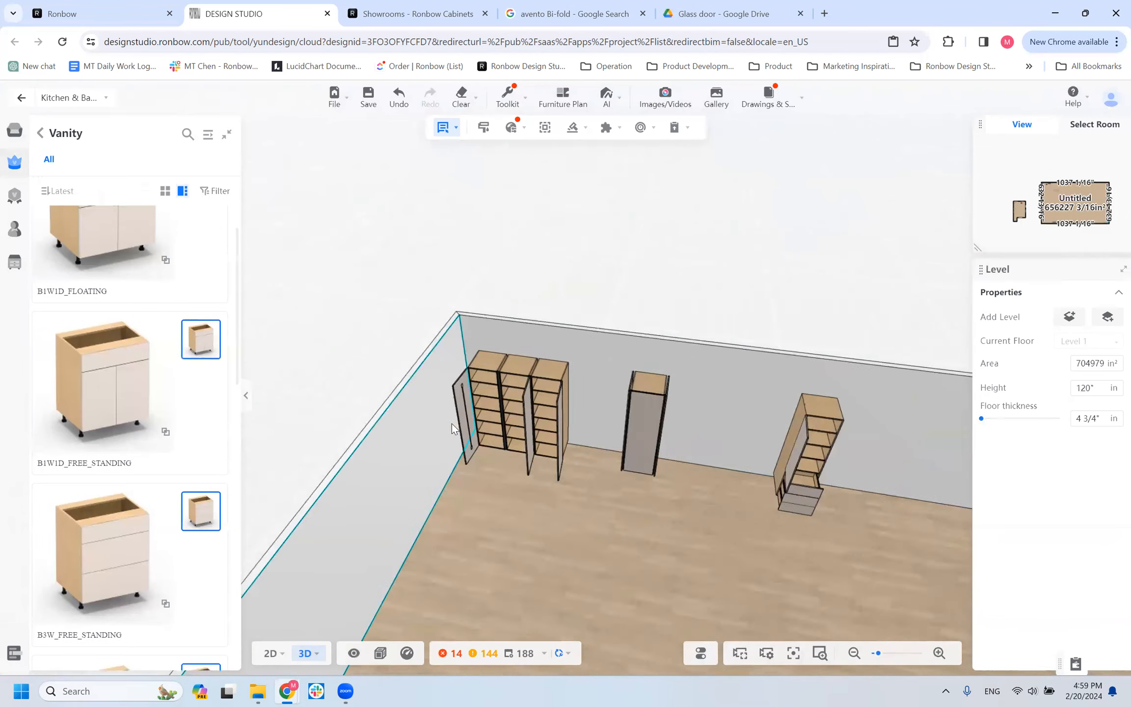
Place a B1W1D_FLOATING vanity cabinet against the empty long wall and check its advanced parameters.
{"action": "left_click_drag", "start_coordinate": [331, 628], "coordinate": [755, 538]}
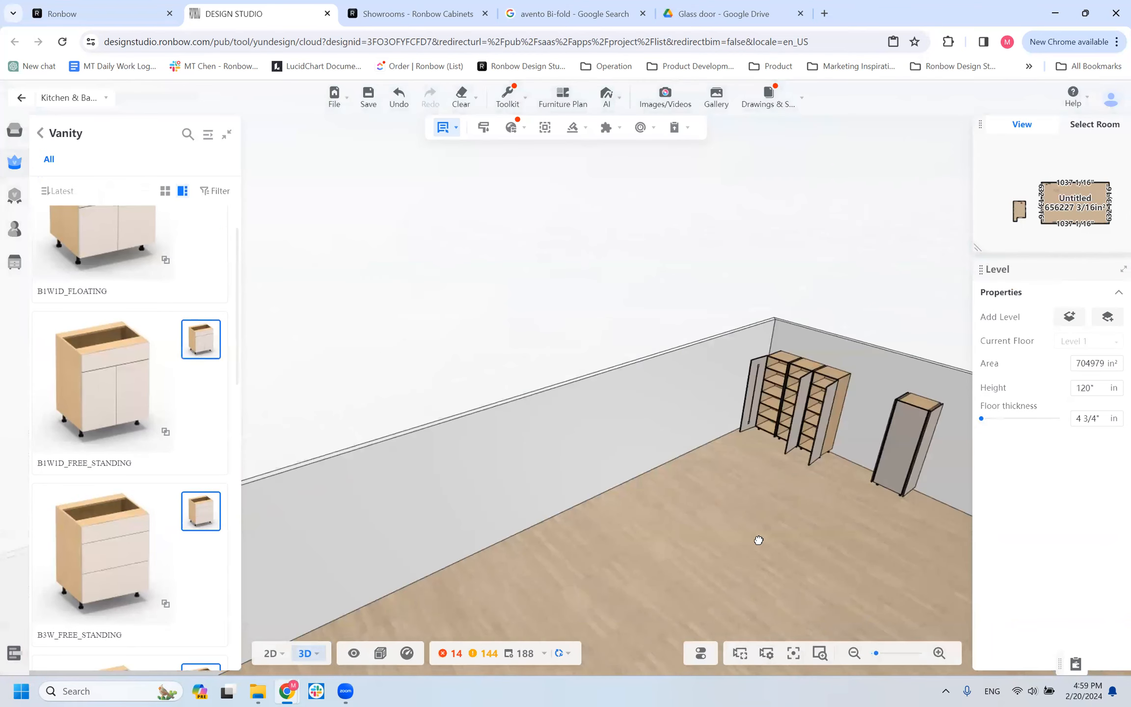
{"action": "scroll", "coordinate": [162, 339], "scroll_direction": "up", "scroll_amount": 1}
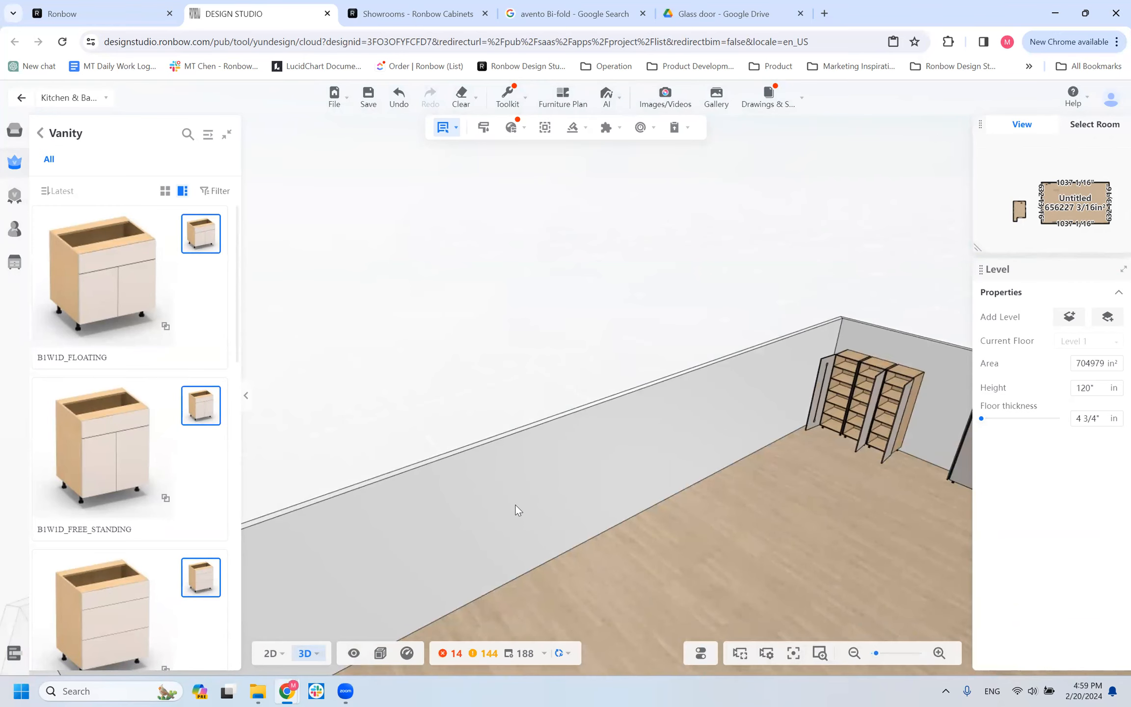
{"action": "scroll", "coordinate": [456, 596], "scroll_direction": "up", "scroll_amount": 5}
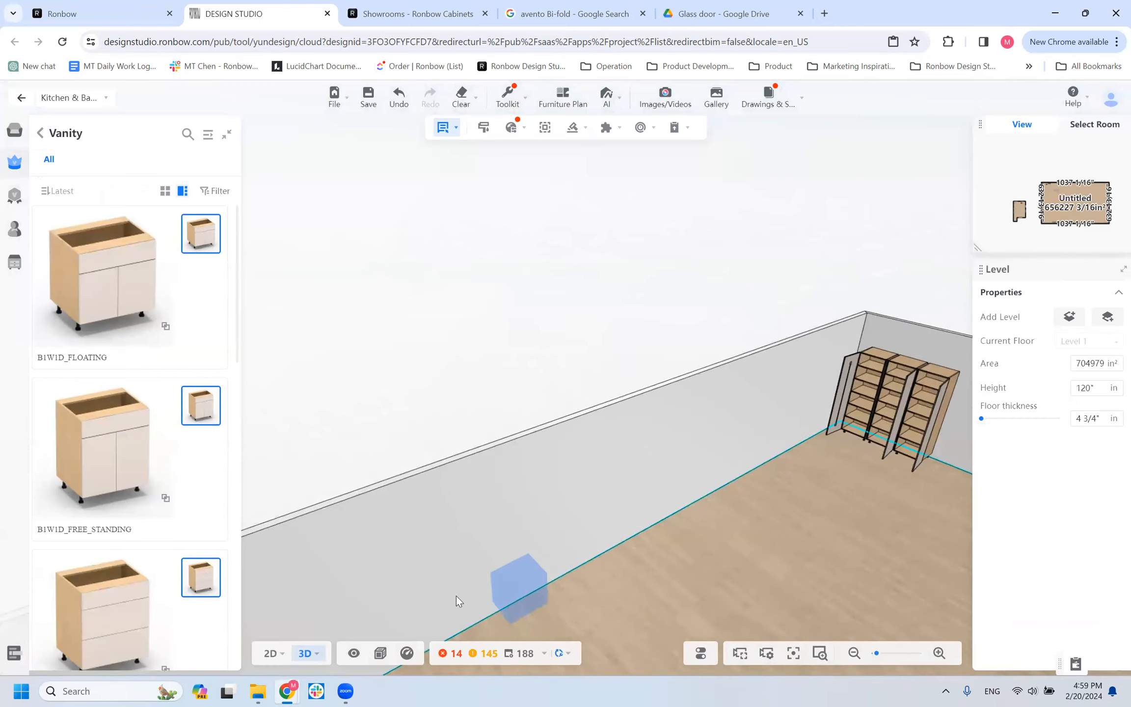
{"action": "scroll", "coordinate": [712, 442], "scroll_direction": "down", "scroll_amount": 2}
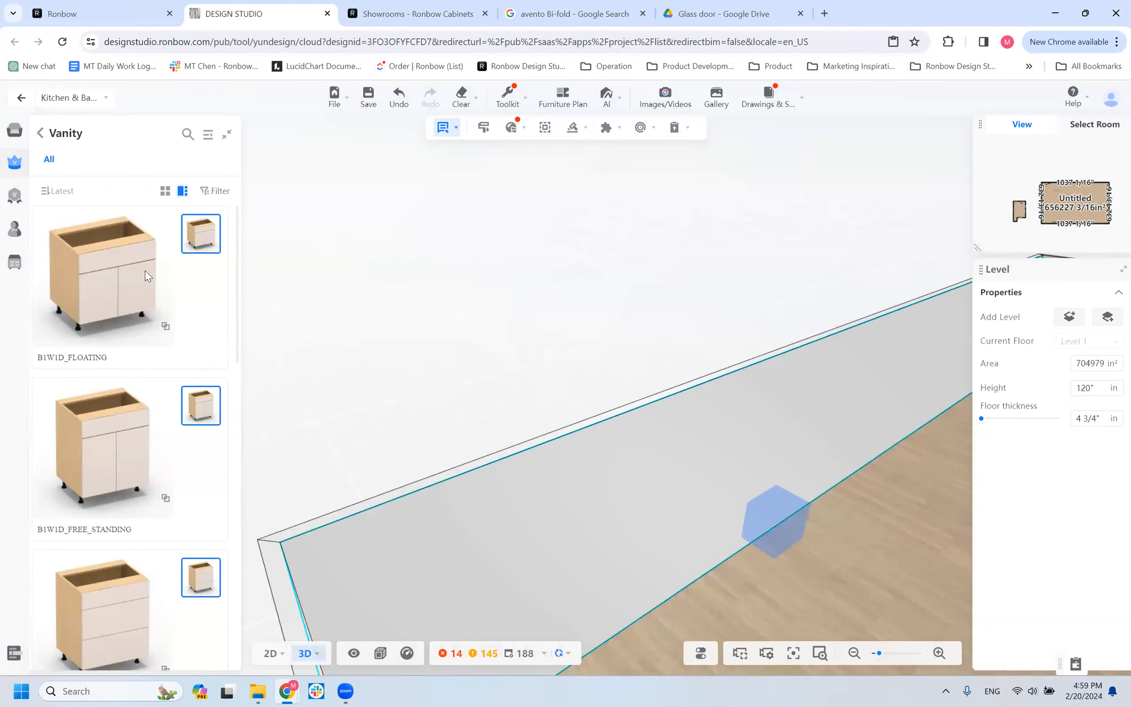
{"action": "left_click_drag", "start_coordinate": [774, 627], "coordinate": [644, 576]}
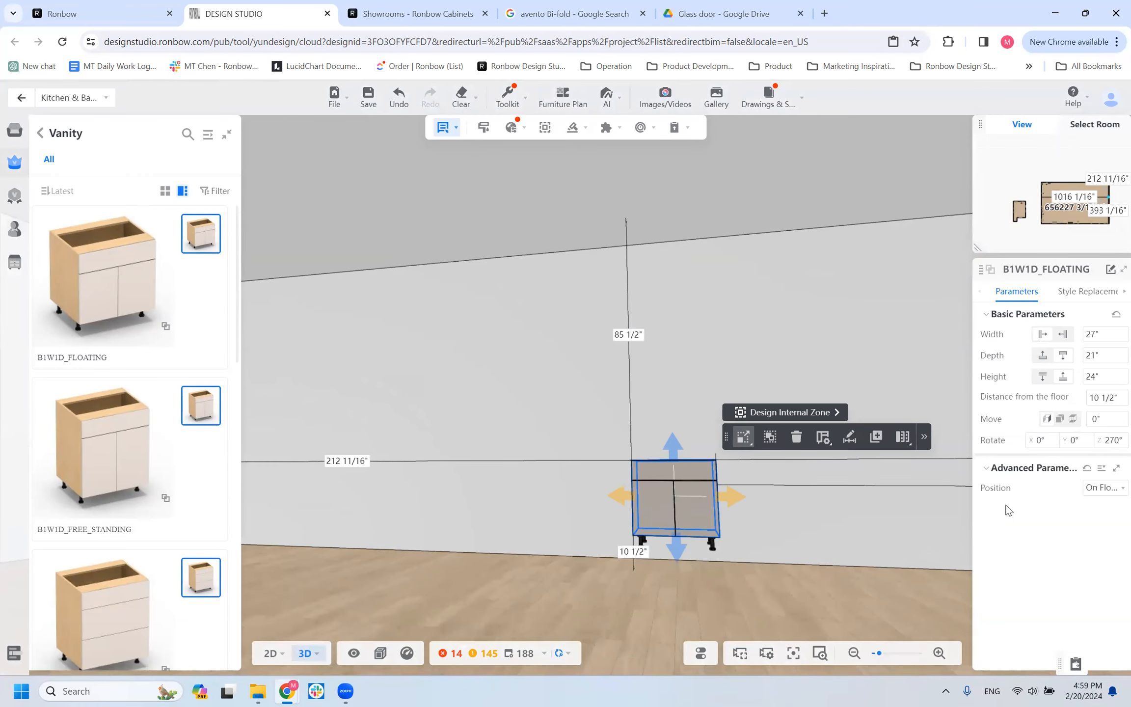
{"action": "left_click", "coordinate": [986, 469]}
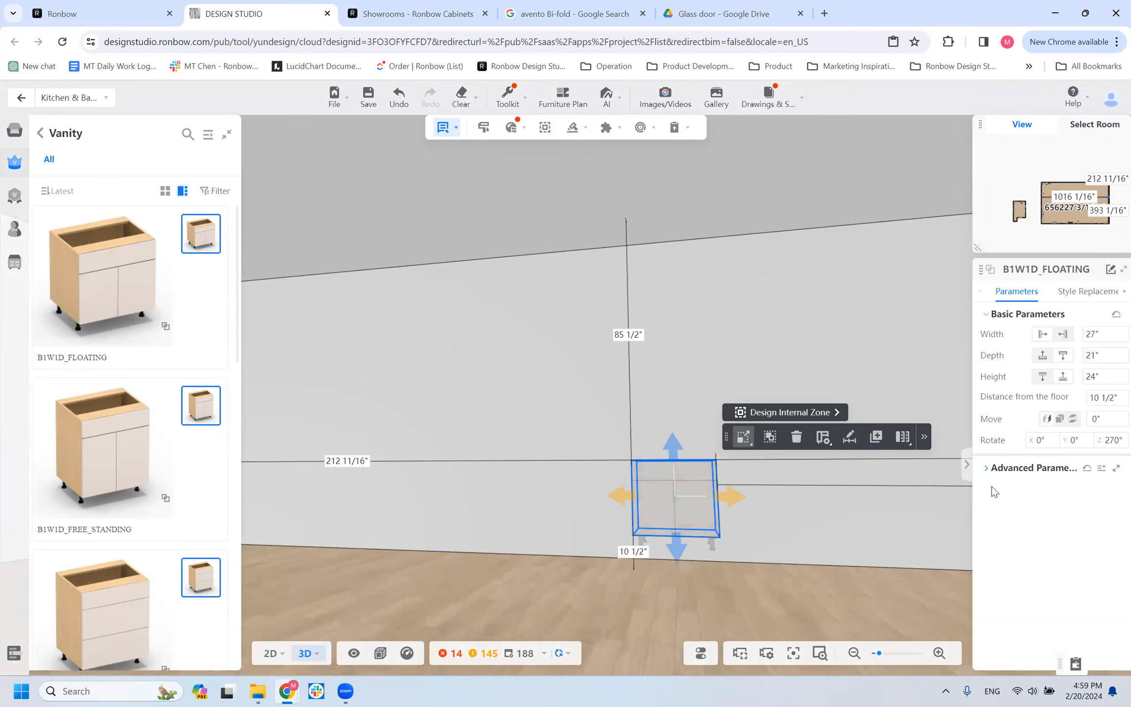
{"action": "left_click", "coordinate": [988, 470]}
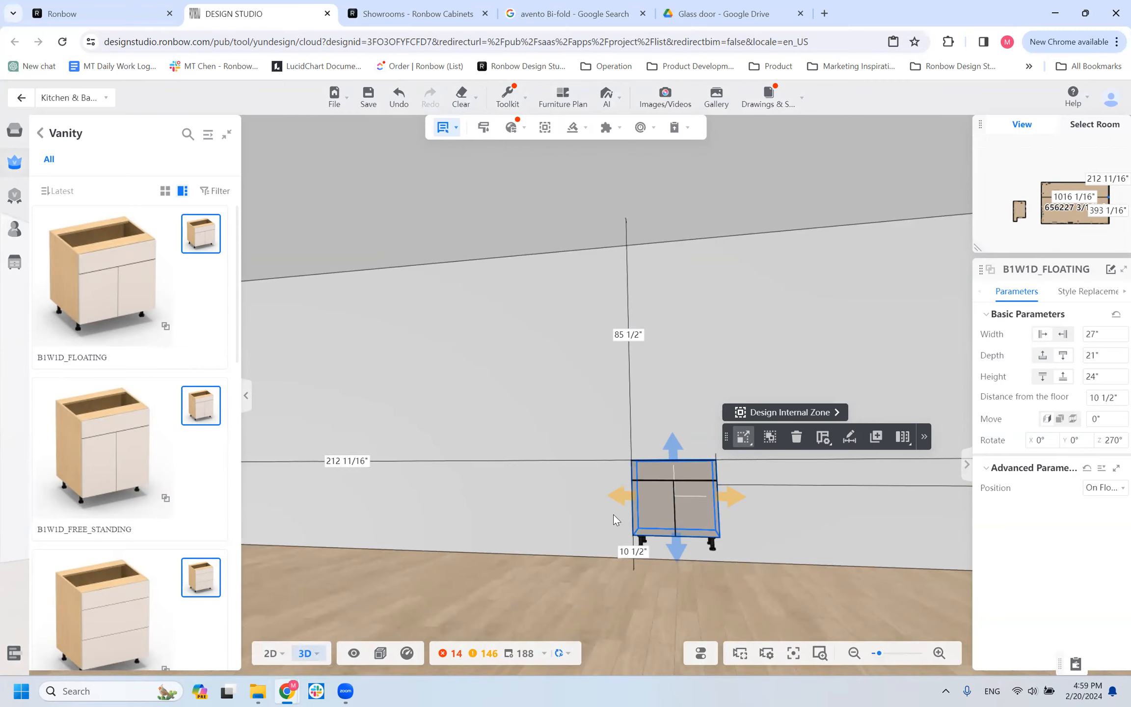
Browse the remaining vanity models and place a B2W_APRON cabinet on the wall beside the B1W1D_FLOATING cabinet.
{"action": "scroll", "coordinate": [142, 452], "scroll_direction": "down", "scroll_amount": 6}
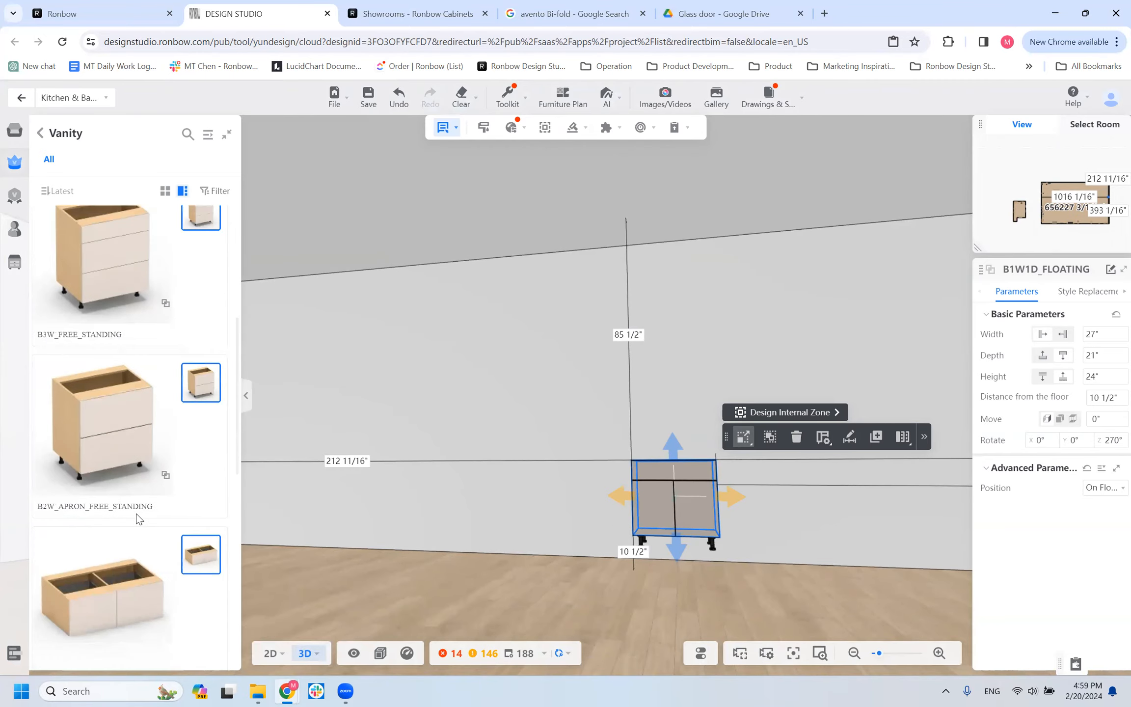
{"action": "scroll", "coordinate": [132, 507], "scroll_direction": "up", "scroll_amount": 5}
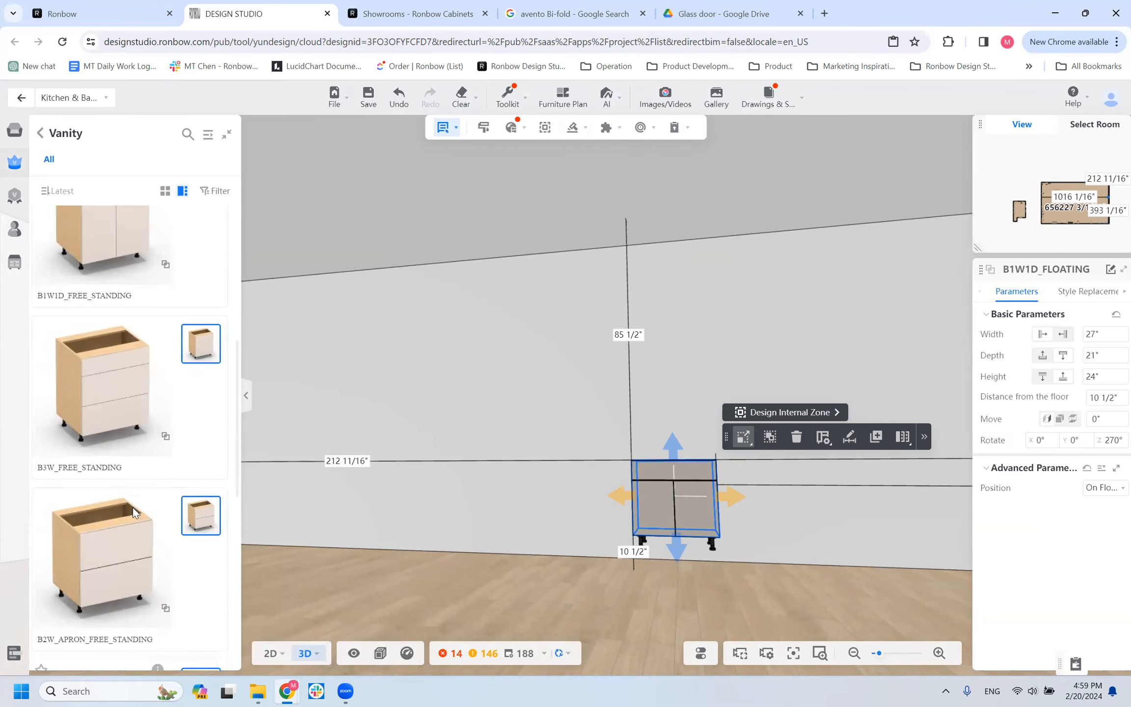
{"action": "scroll", "coordinate": [96, 460], "scroll_direction": "down", "scroll_amount": 6}
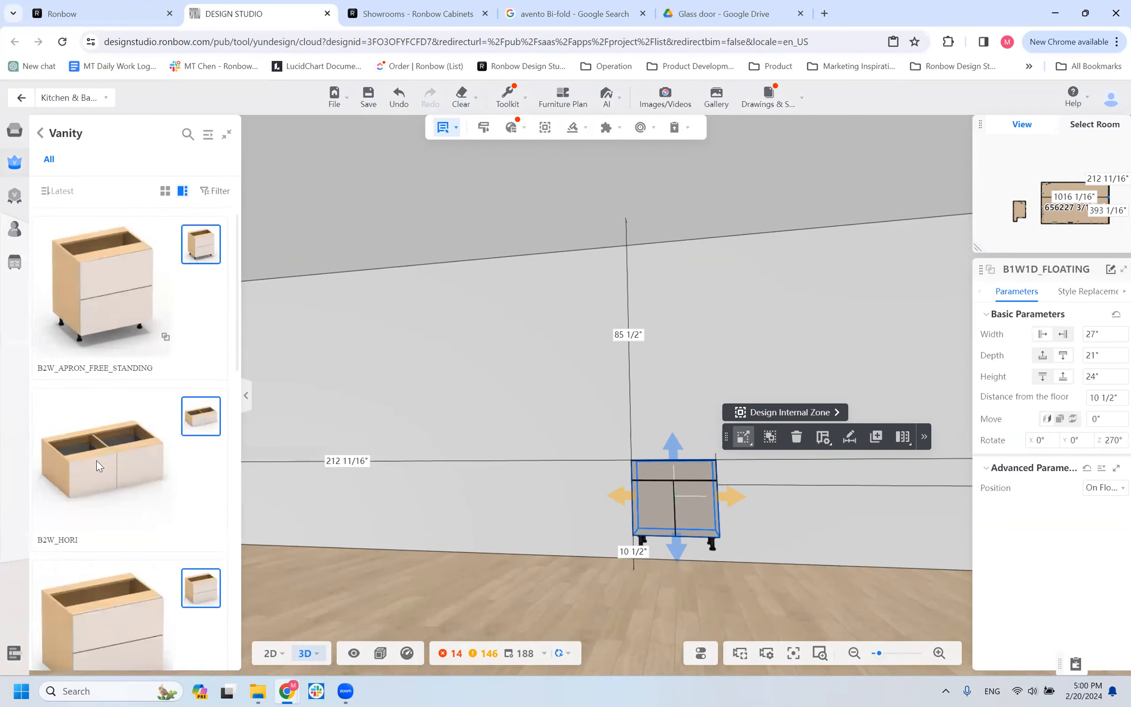
{"action": "scroll", "coordinate": [121, 519], "scroll_direction": "down", "scroll_amount": 4}
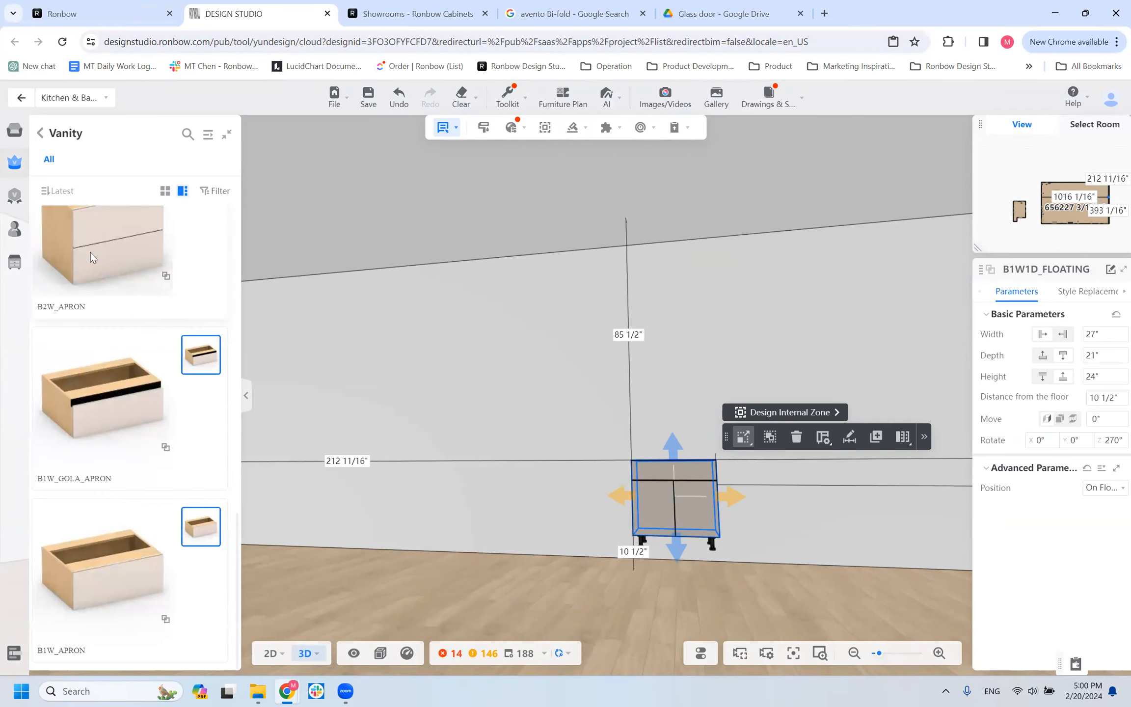
{"action": "left_click", "coordinate": [608, 480]}
{"action": "left_click", "coordinate": [513, 460]}
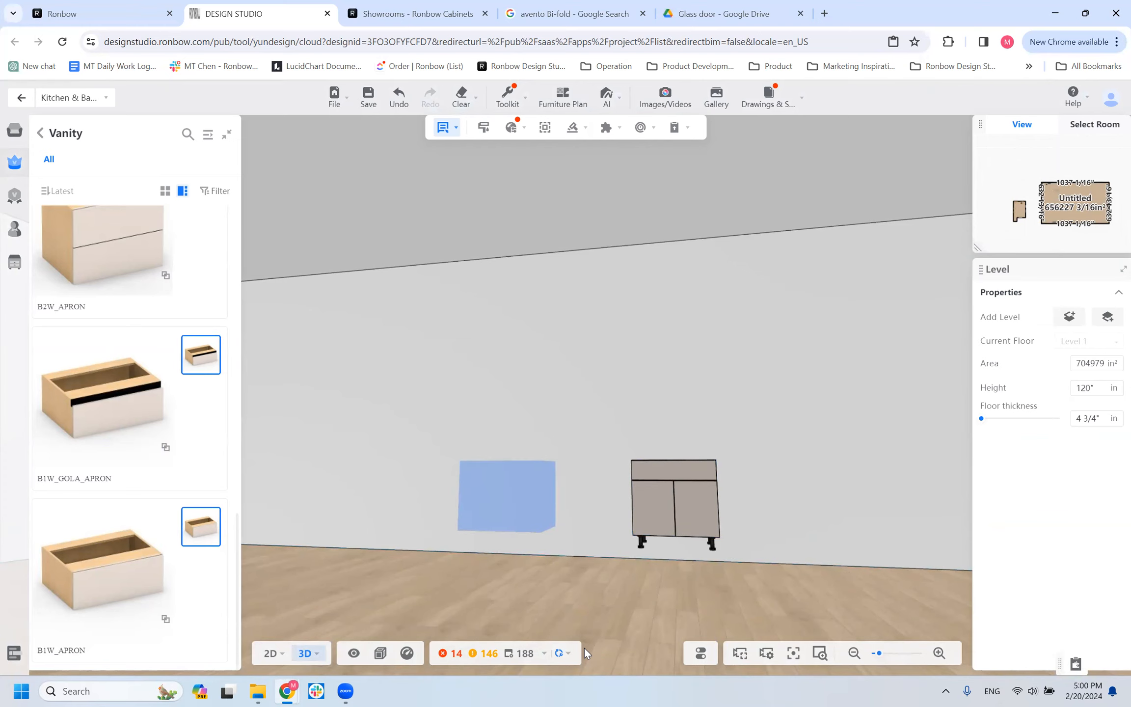
{"action": "scroll", "coordinate": [513, 495], "scroll_direction": "up", "scroll_amount": 5}
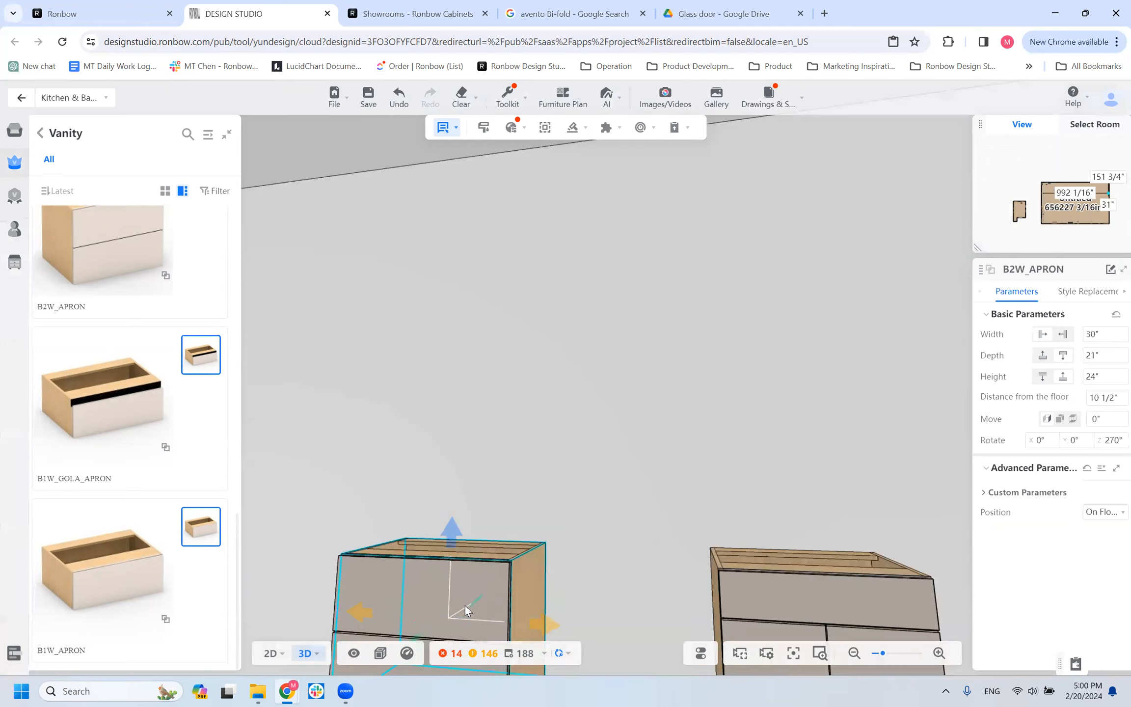
Delete the B1W1D_FLOATING vanity cabinet from the wall.
{"action": "left_click", "coordinate": [823, 576]}
{"action": "key", "text": "Delete"}
{"action": "scroll", "coordinate": [641, 396], "scroll_direction": "down", "scroll_amount": 8}
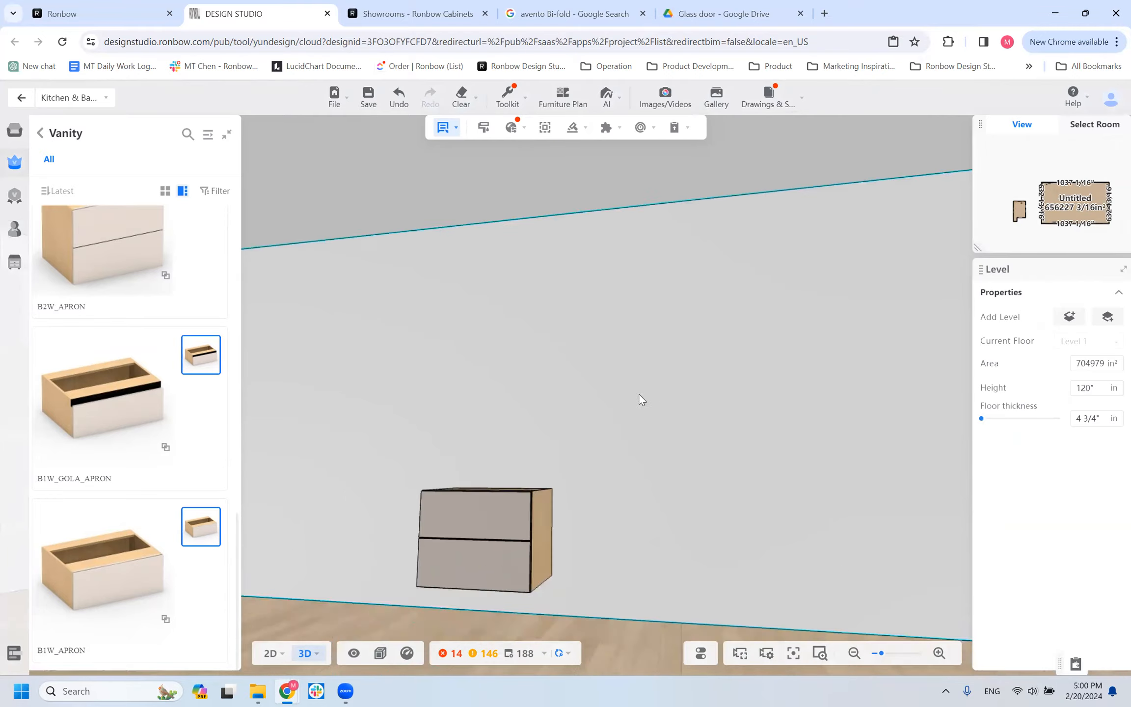
Examine the B2W_APRON vanity cabinet from the front and above, including its dimensions and top opening.
{"action": "left_click_drag", "start_coordinate": [648, 579], "coordinate": [598, 479]}
{"action": "left_click", "coordinate": [599, 481]}
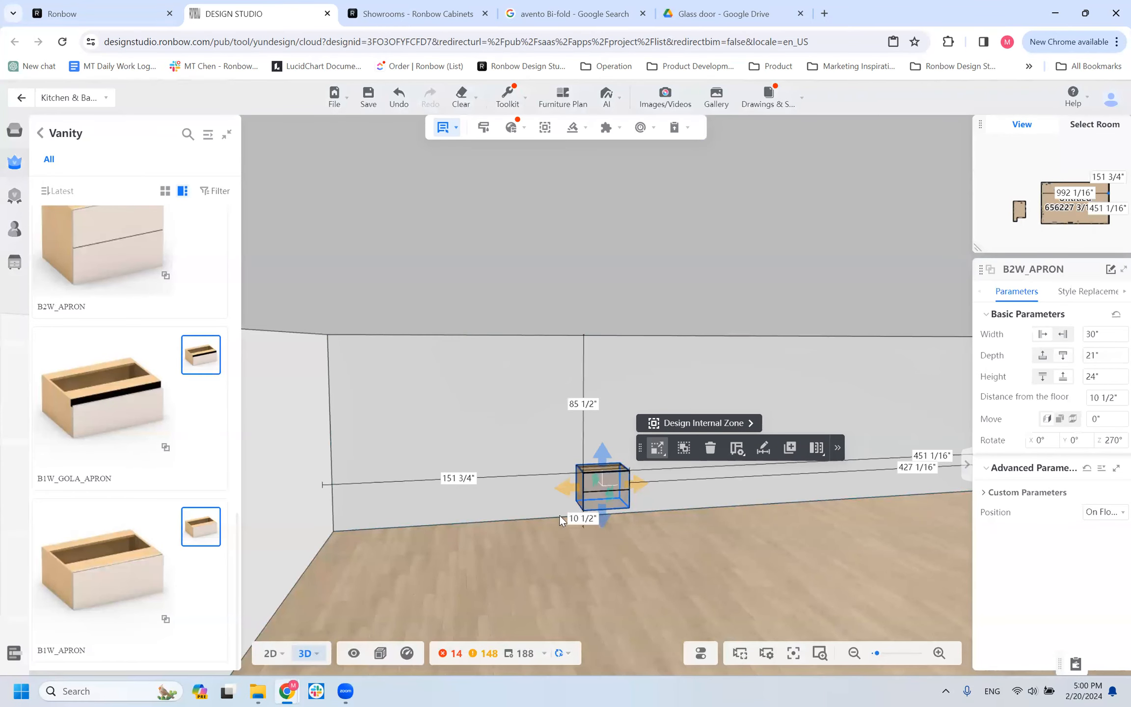
{"action": "scroll", "coordinate": [559, 520], "scroll_direction": "up", "scroll_amount": 4}
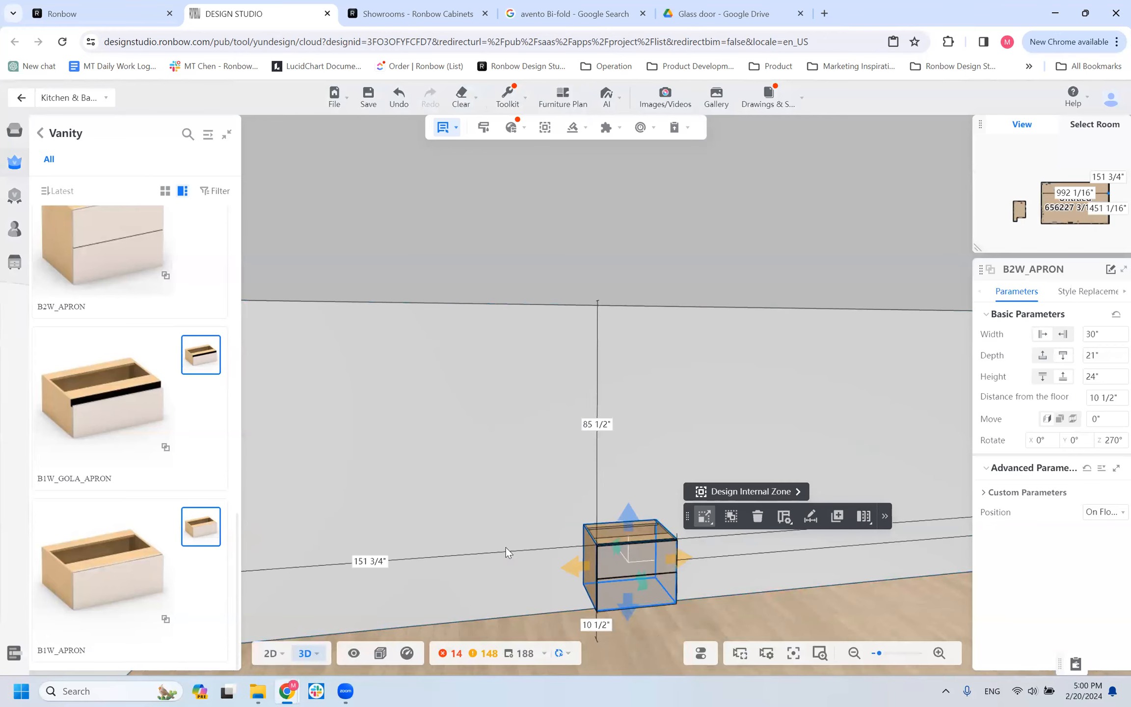
{"action": "left_click_drag", "start_coordinate": [523, 633], "coordinate": [487, 614]}
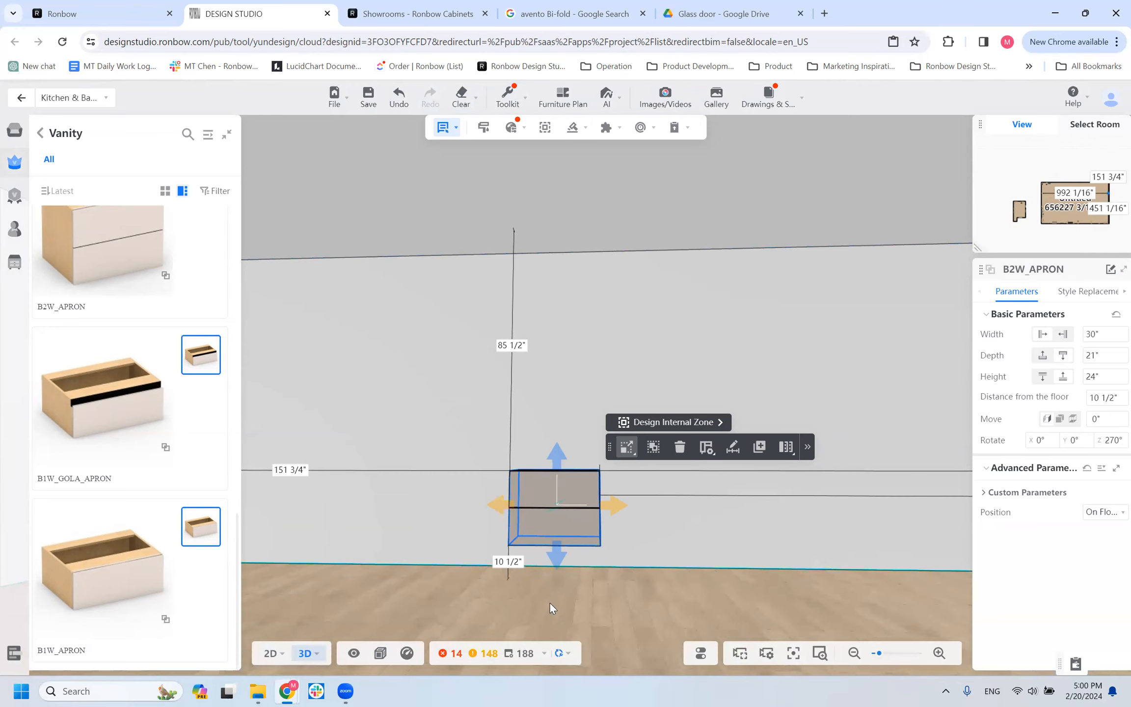
{"action": "left_click_drag", "start_coordinate": [519, 586], "coordinate": [411, 607]}
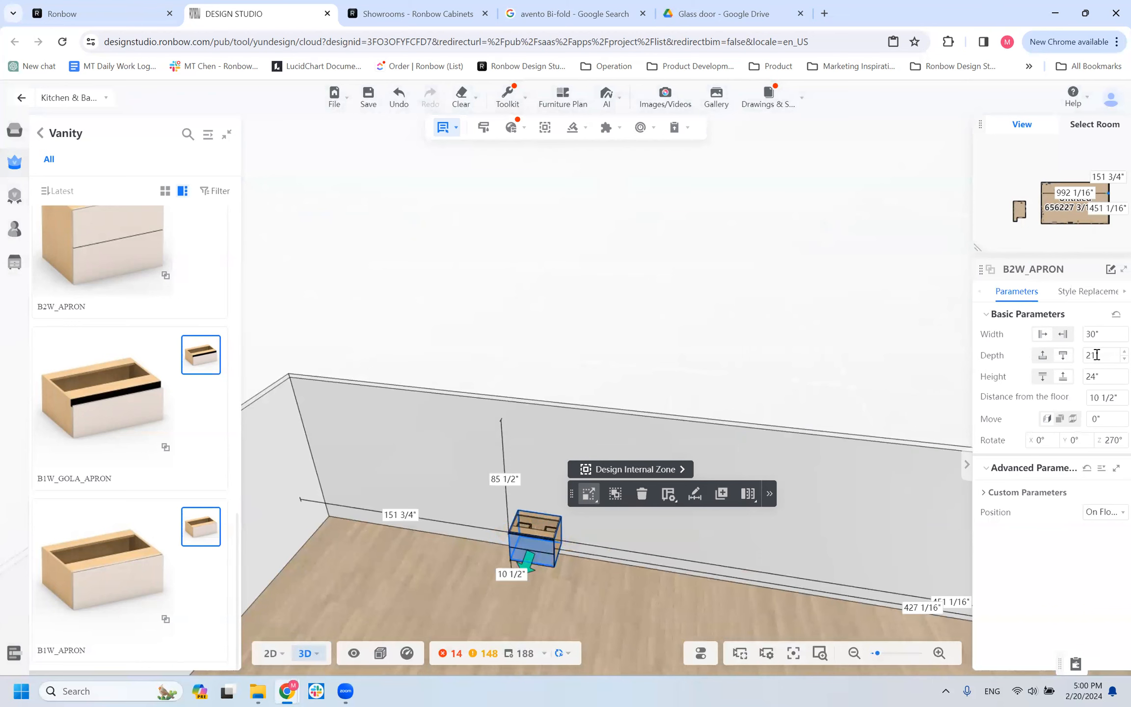
{"action": "left_click_drag", "start_coordinate": [561, 545], "coordinate": [585, 503]}
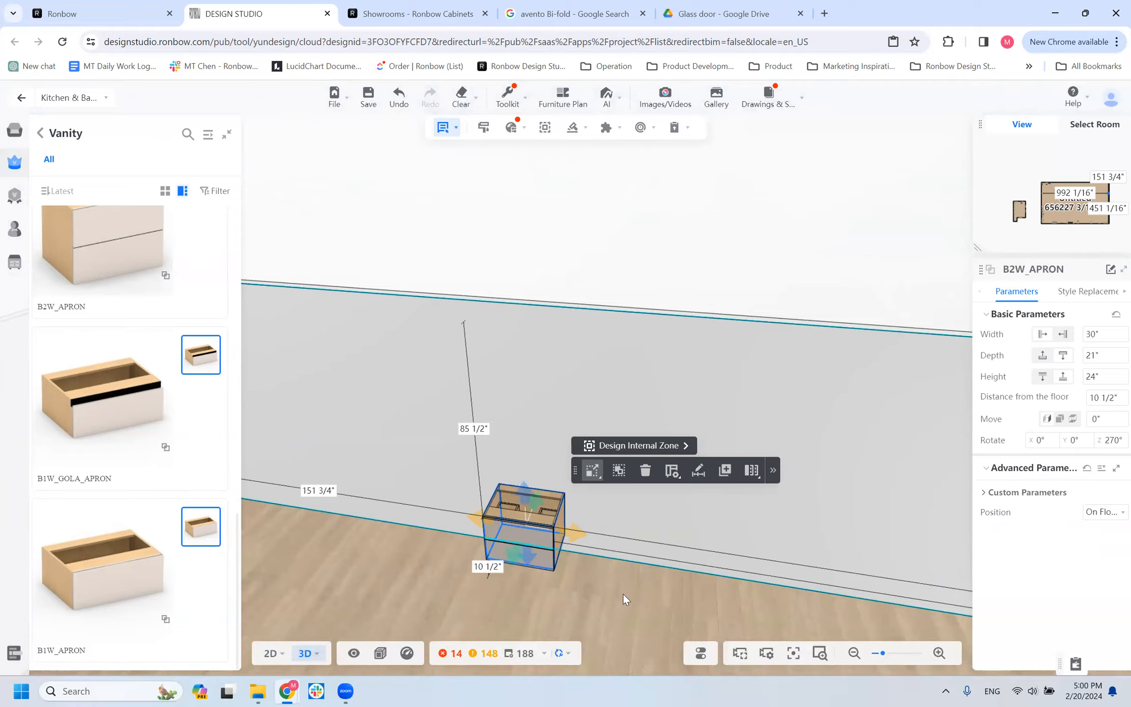
Show the B2W_APRON vanity cabinet with its drawers pulled open and view it from the side.
{"action": "left_click", "coordinate": [595, 623]}
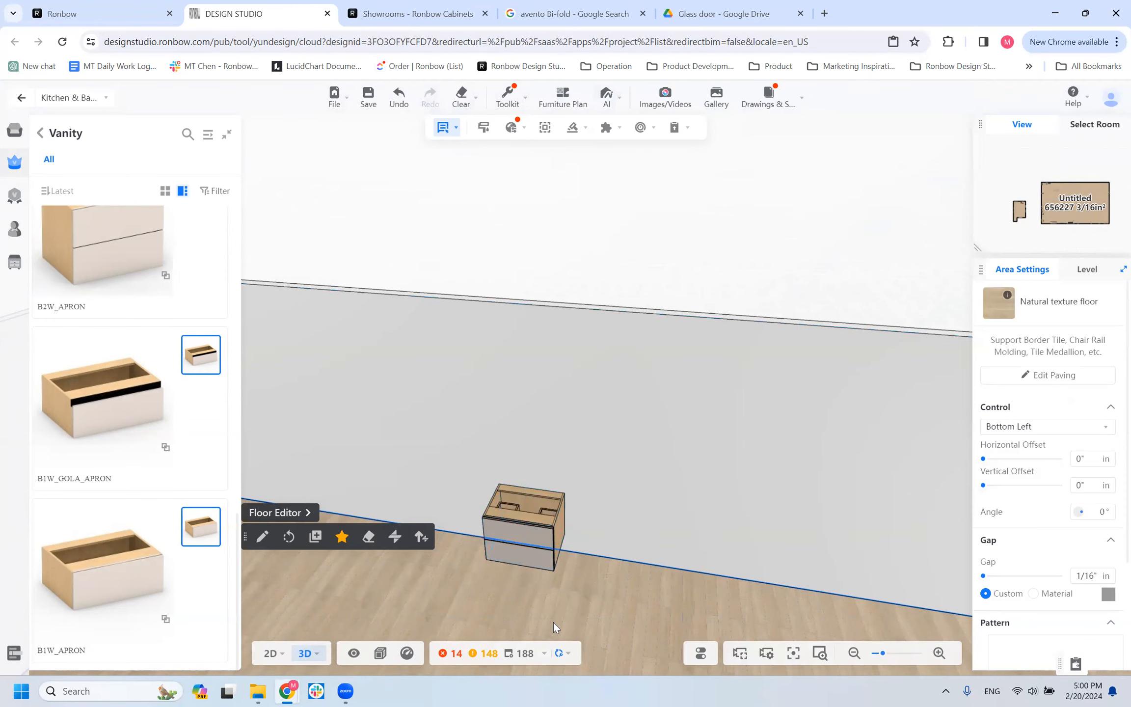
{"action": "left_click_drag", "start_coordinate": [438, 610], "coordinate": [546, 417]}
{"action": "left_click", "coordinate": [449, 600]}
{"action": "scroll", "coordinate": [570, 449], "scroll_direction": "up", "scroll_amount": 3}
{"action": "left_click_drag", "start_coordinate": [562, 503], "coordinate": [589, 550]}
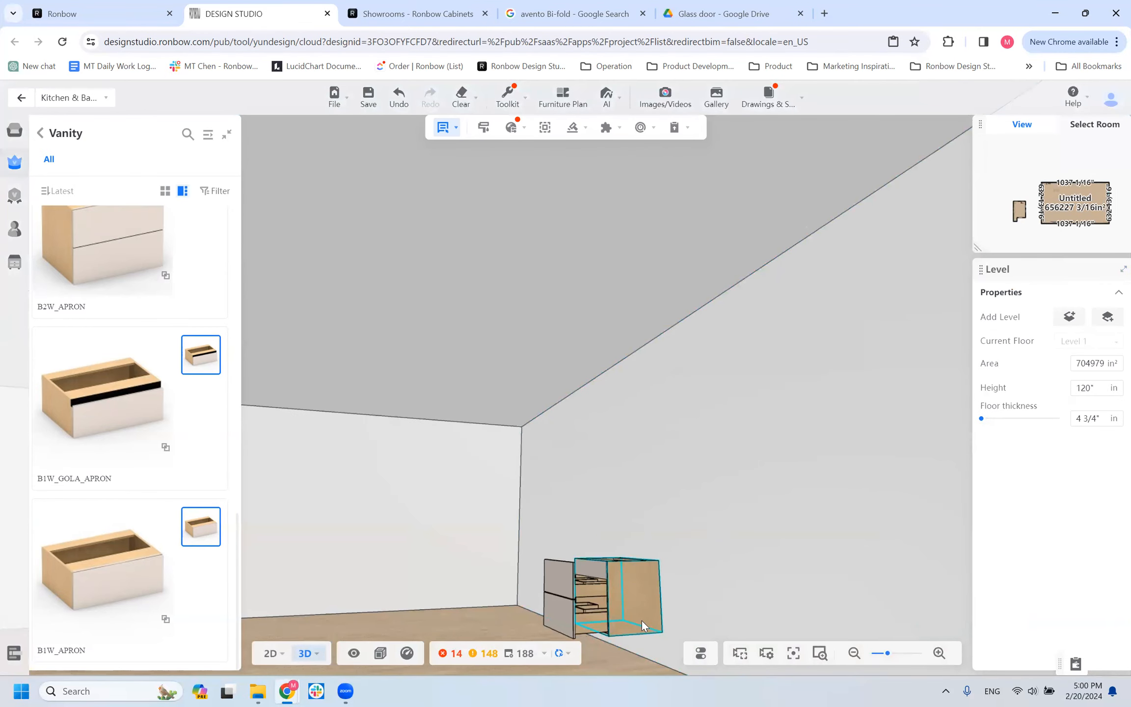
Inspect the open drawers and interior of the B2W_APRON vanity cabinet from the side, the front and above.
{"action": "left_click", "coordinate": [638, 611]}
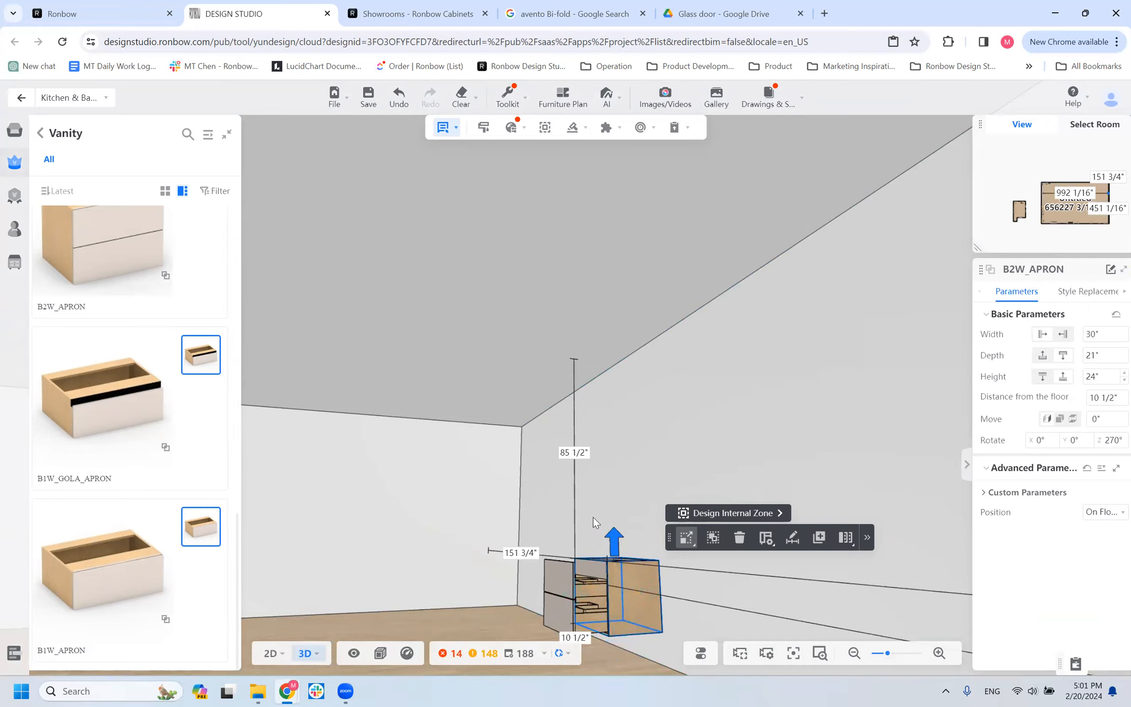
{"action": "scroll", "coordinate": [594, 608], "scroll_direction": "down", "scroll_amount": 2}
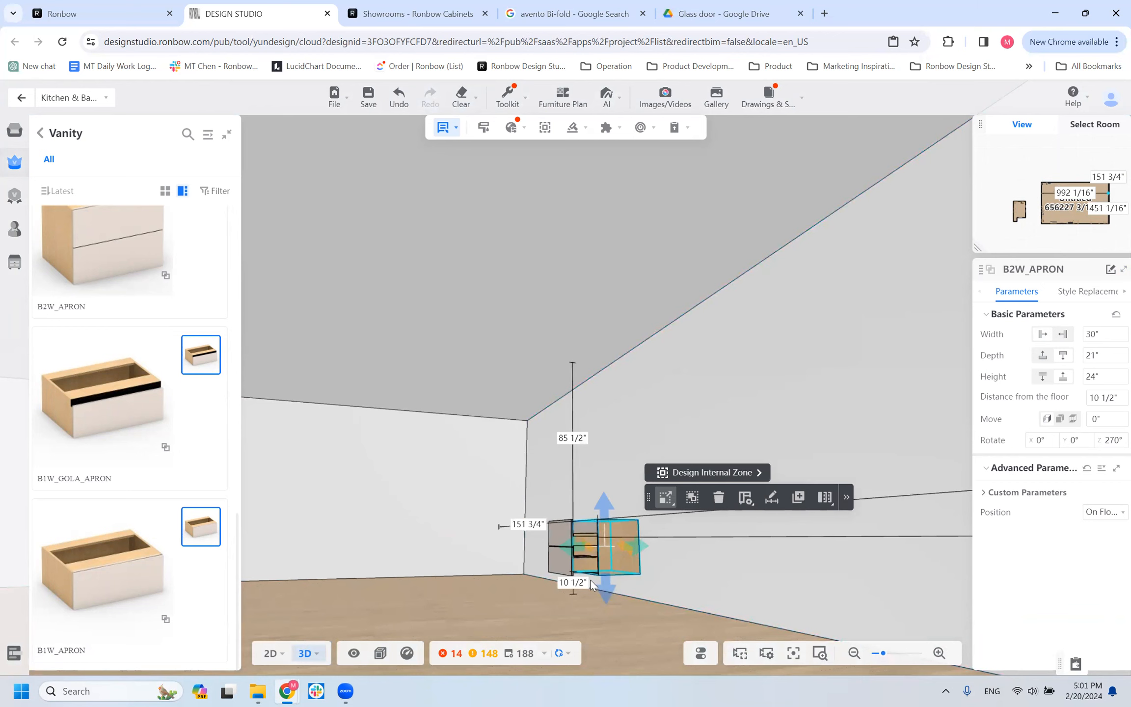
{"action": "left_click_drag", "start_coordinate": [617, 602], "coordinate": [615, 651]}
{"action": "left_click", "coordinate": [601, 436]}
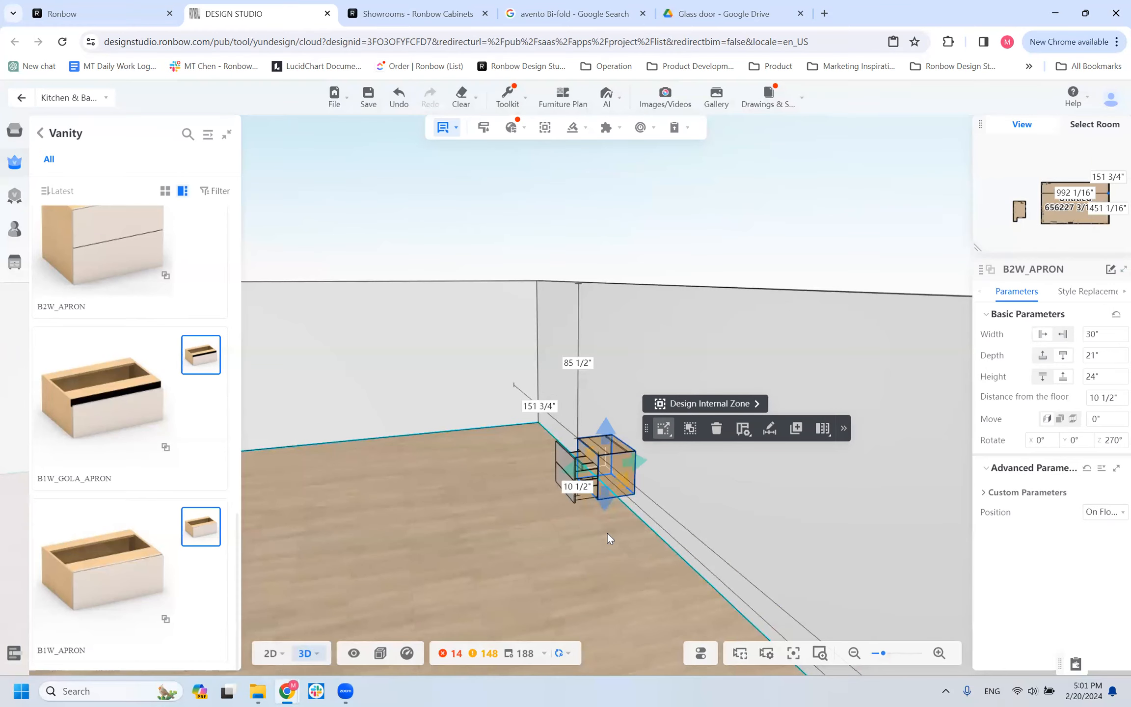
{"action": "scroll", "coordinate": [604, 524], "scroll_direction": "up", "scroll_amount": 3}
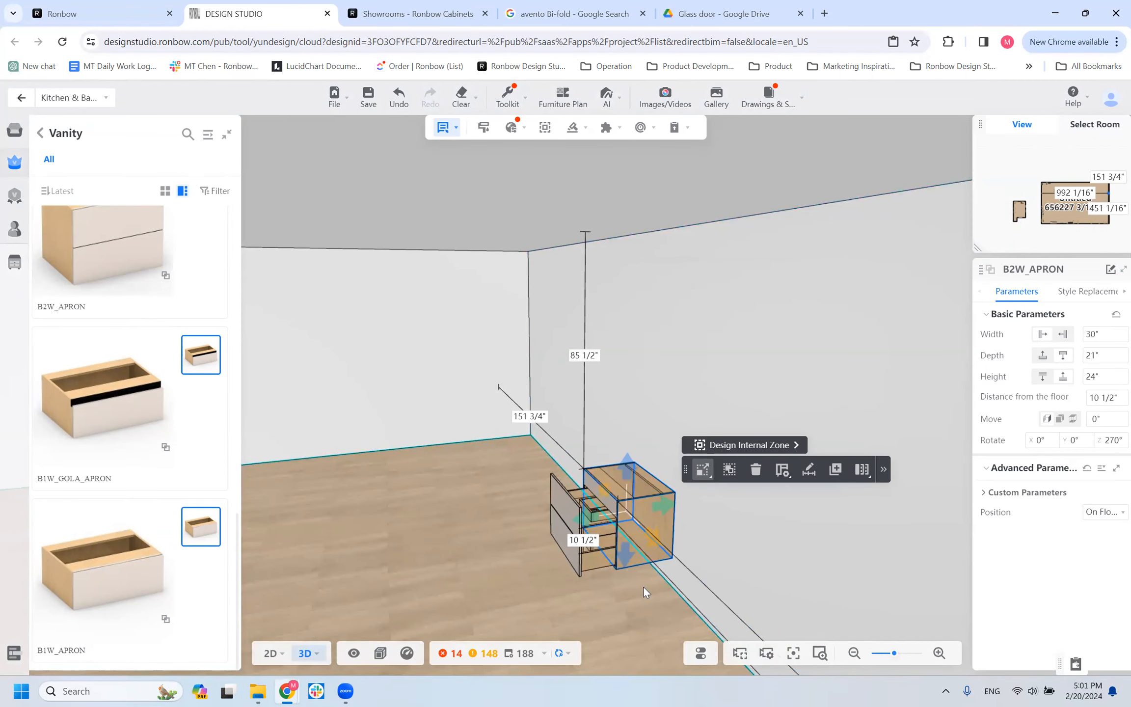
{"action": "left_click_drag", "start_coordinate": [664, 529], "coordinate": [346, 513]}
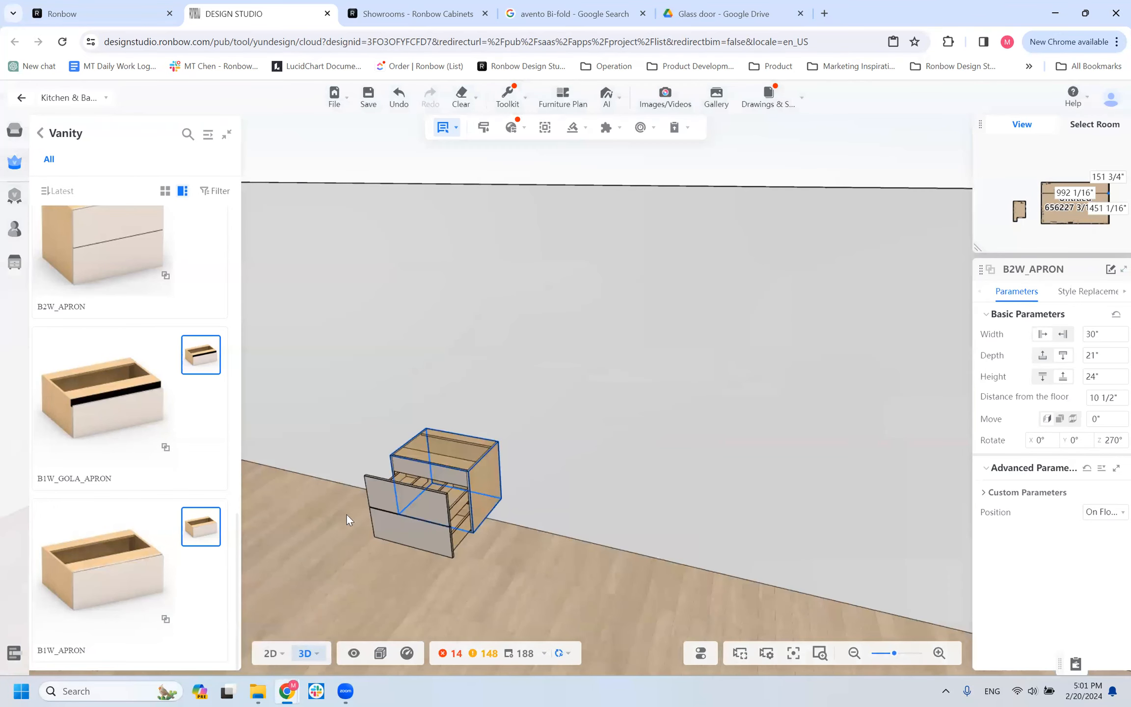
{"action": "scroll", "coordinate": [311, 520], "scroll_direction": "down", "scroll_amount": 2}
{"action": "left_click_drag", "start_coordinate": [834, 613], "coordinate": [275, 412]}
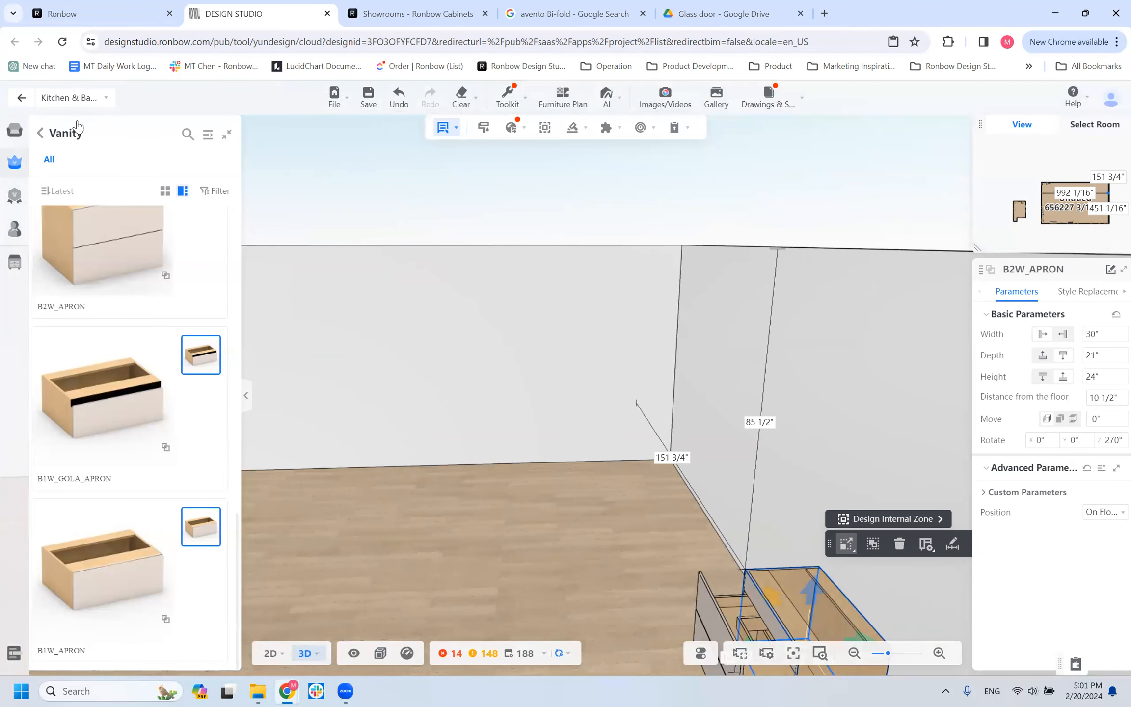
{"action": "scroll", "coordinate": [407, 498], "scroll_direction": "down", "scroll_amount": 3}
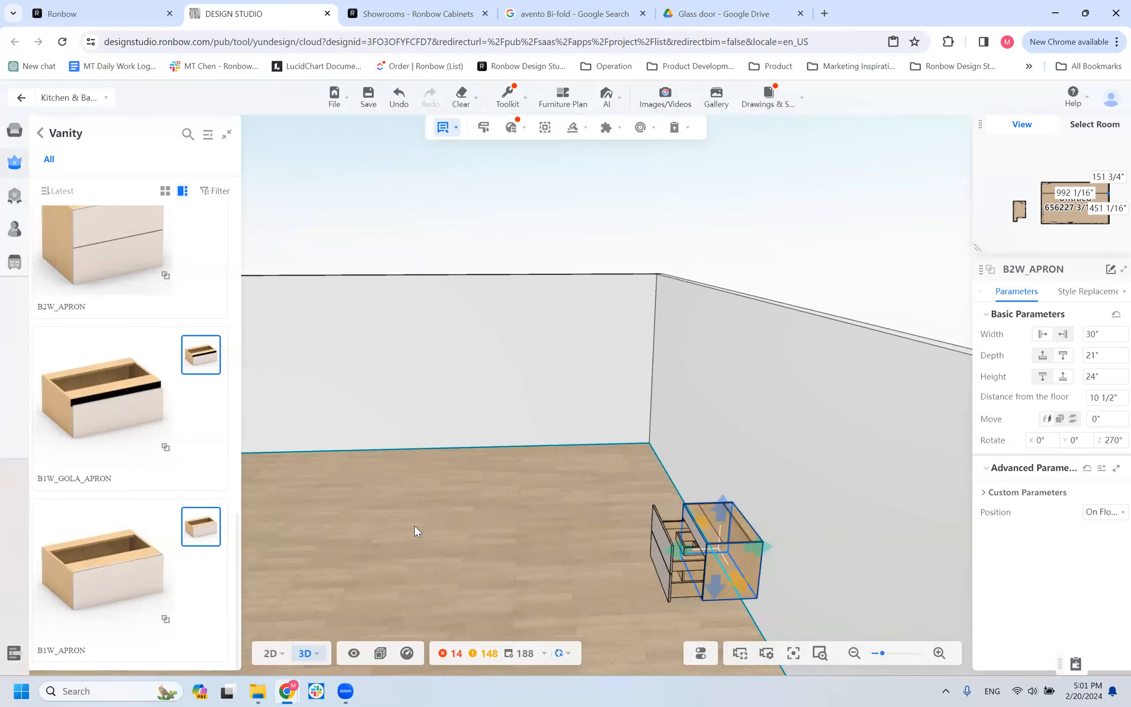
Check the allowed width range of the B2W_APRON vanity cabinet and view it facing the wall.
{"action": "left_click_drag", "start_coordinate": [357, 523], "coordinate": [437, 516]}
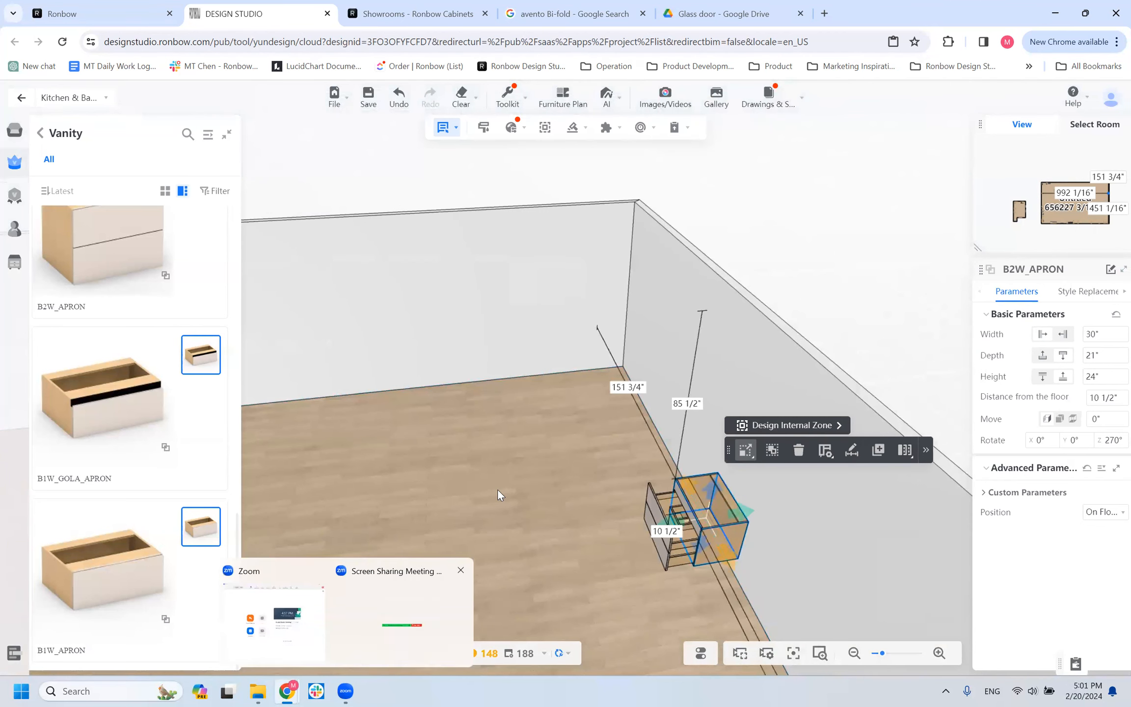
{"action": "left_click_drag", "start_coordinate": [501, 493], "coordinate": [475, 501]}
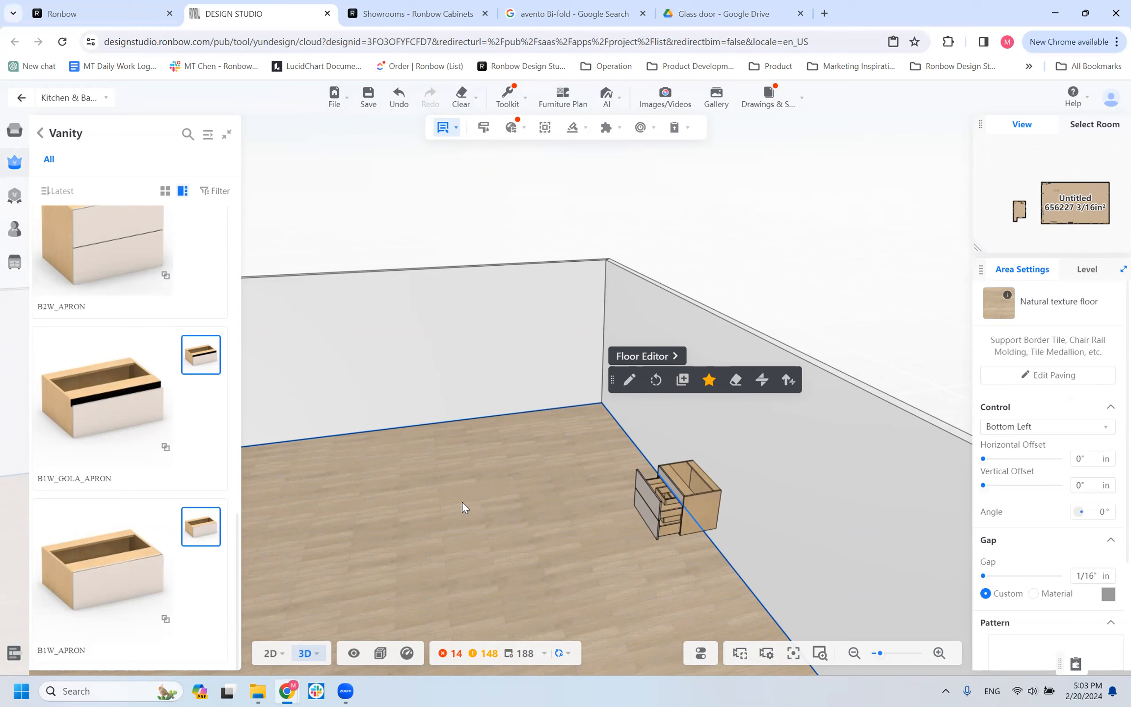
{"action": "left_click", "coordinate": [696, 475]}
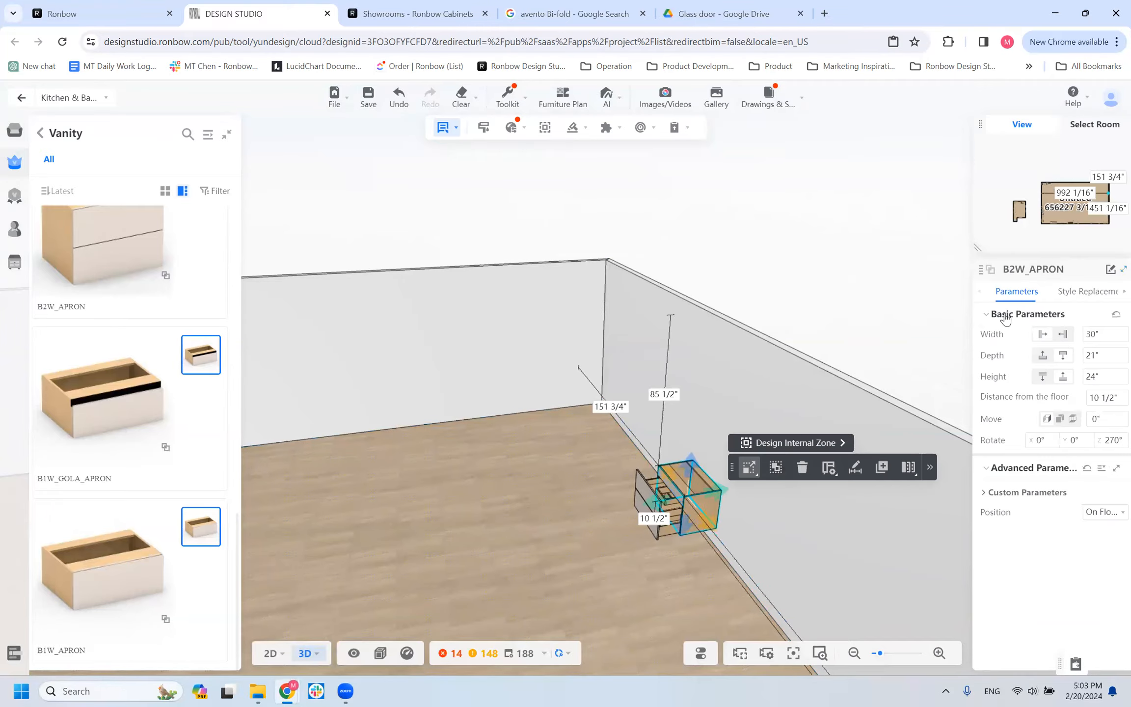
{"action": "mouse_move", "coordinate": [1092, 335]}
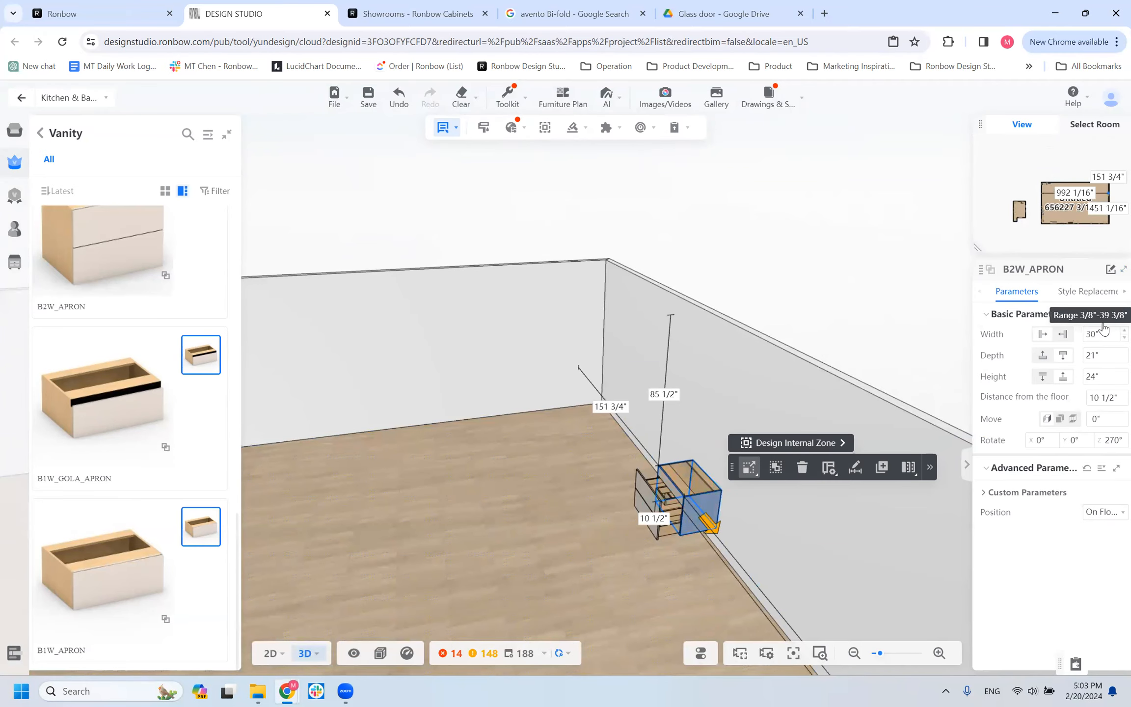
{"action": "left_click_drag", "start_coordinate": [610, 557], "coordinate": [731, 546]}
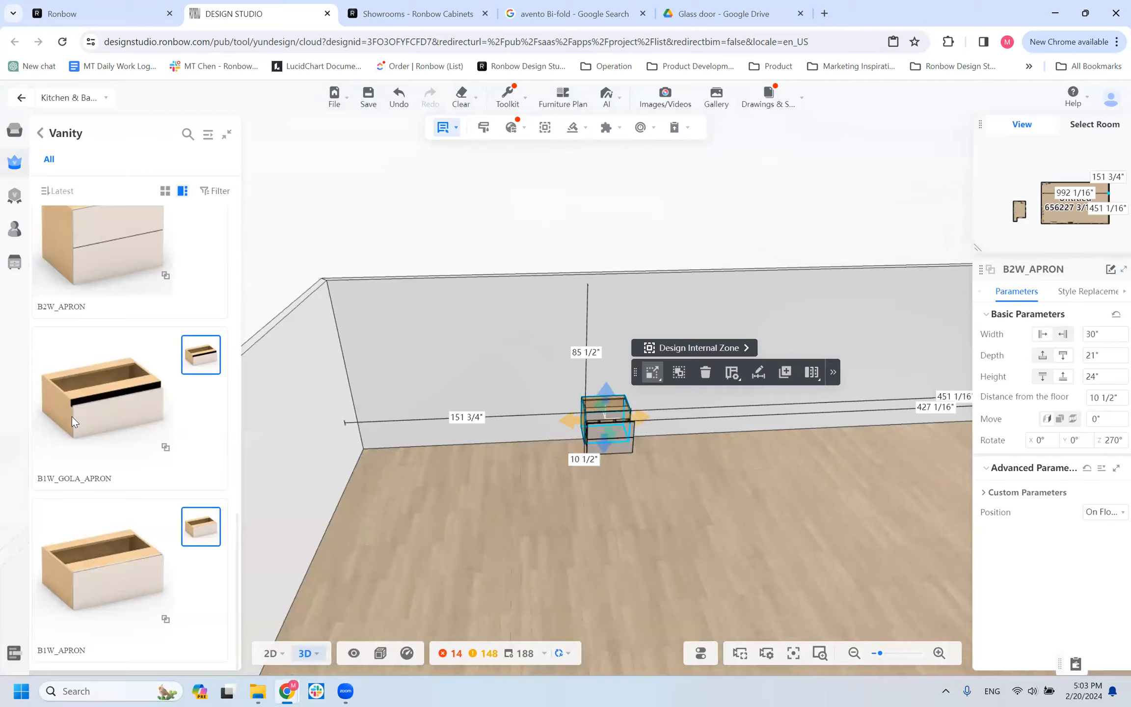
Duplicate the B2W_APRON vanity cabinet directly beside the original along the wall.
{"action": "scroll", "coordinate": [72, 416], "scroll_direction": "up", "scroll_amount": 8}
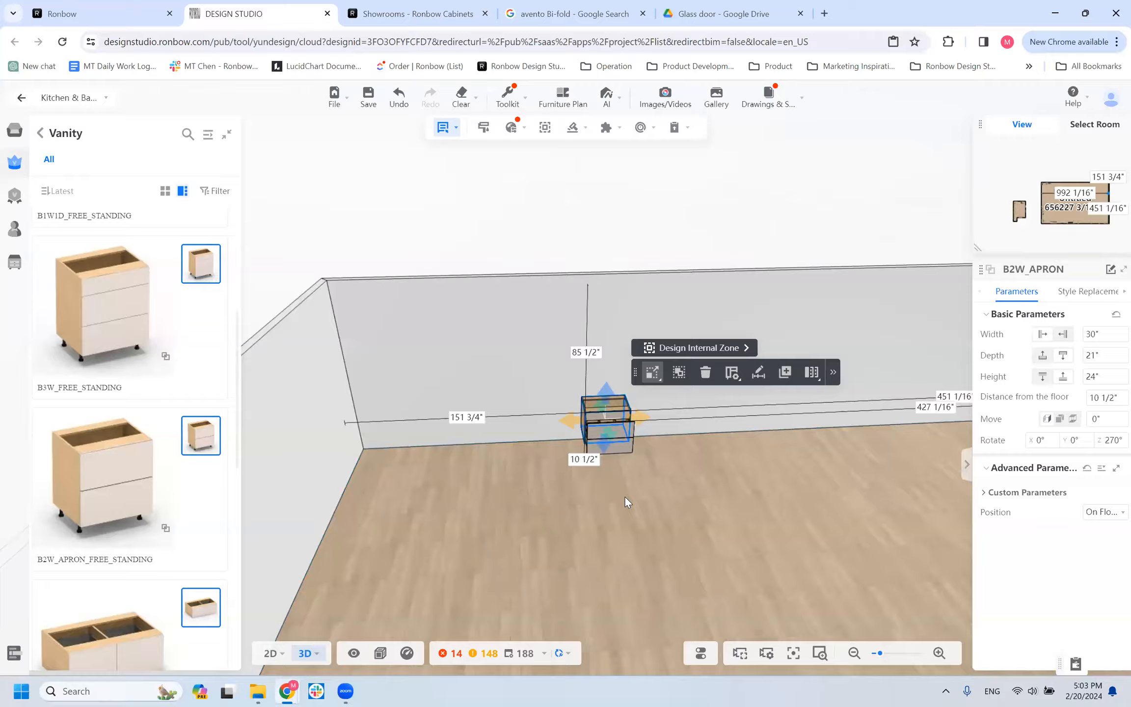
{"action": "scroll", "coordinate": [628, 449], "scroll_direction": "up", "scroll_amount": 2}
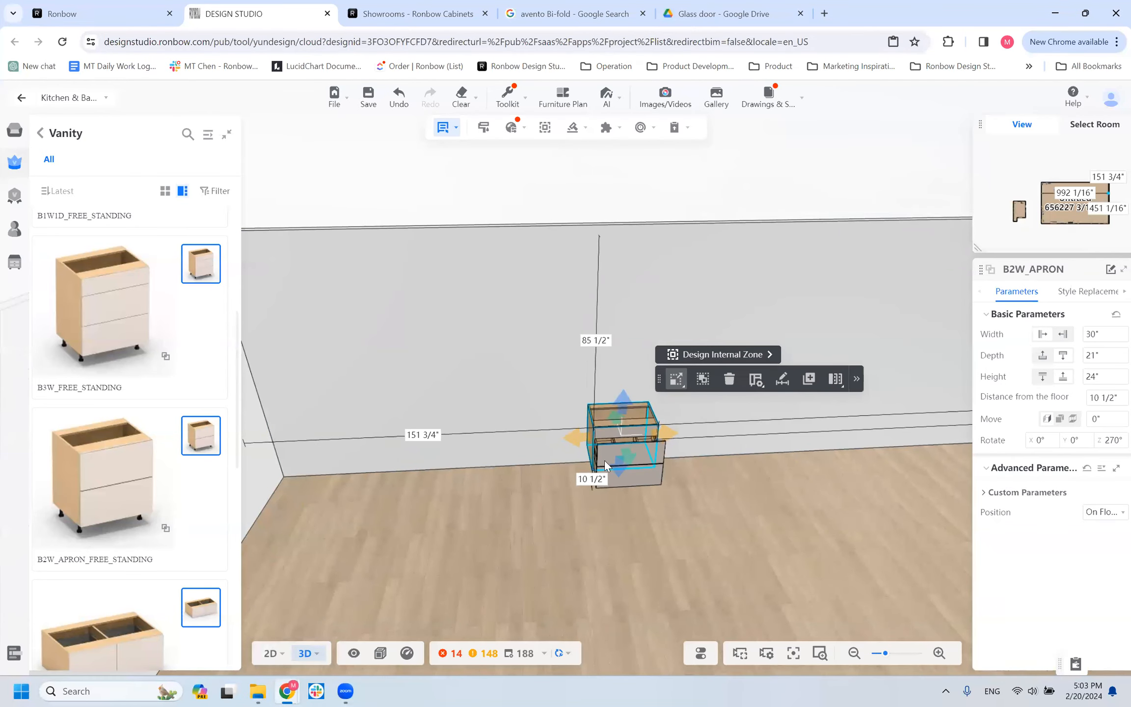
{"action": "mouse_move", "coordinate": [488, 506]}
{"action": "left_mouse_down"}
{"action": "mouse_move", "coordinate": [457, 494]}
{"action": "mouse_move", "coordinate": [471, 508]}
{"action": "left_mouse_up"}
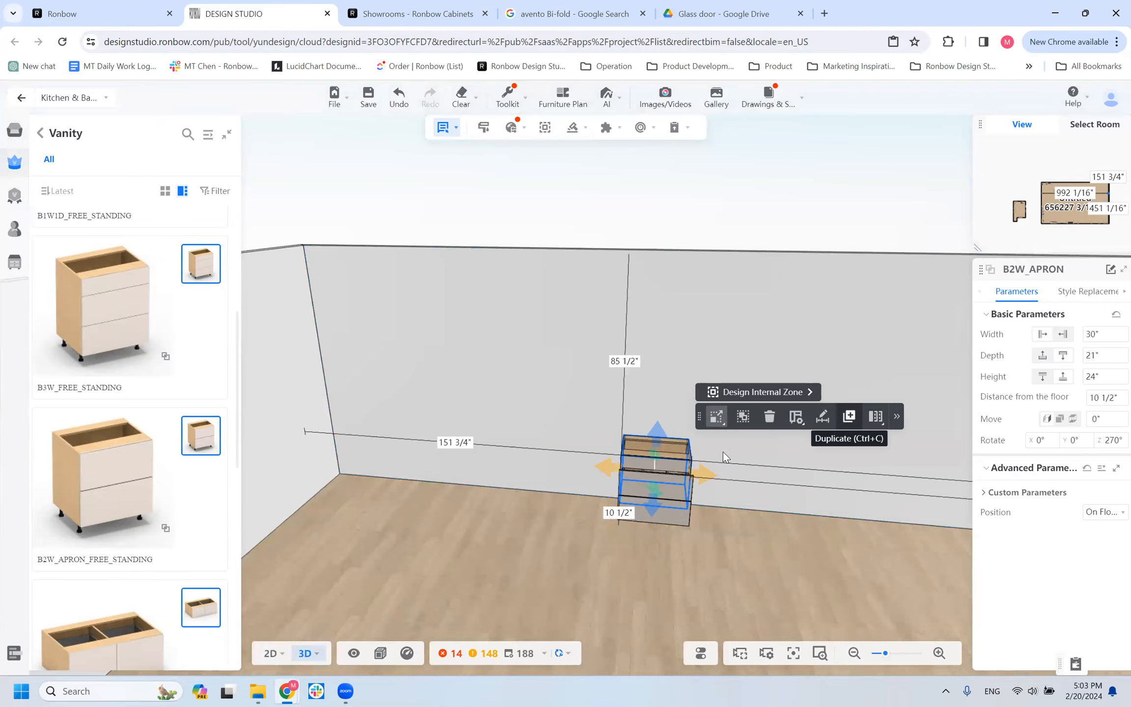
{"action": "key", "text": "ctrl+c"}
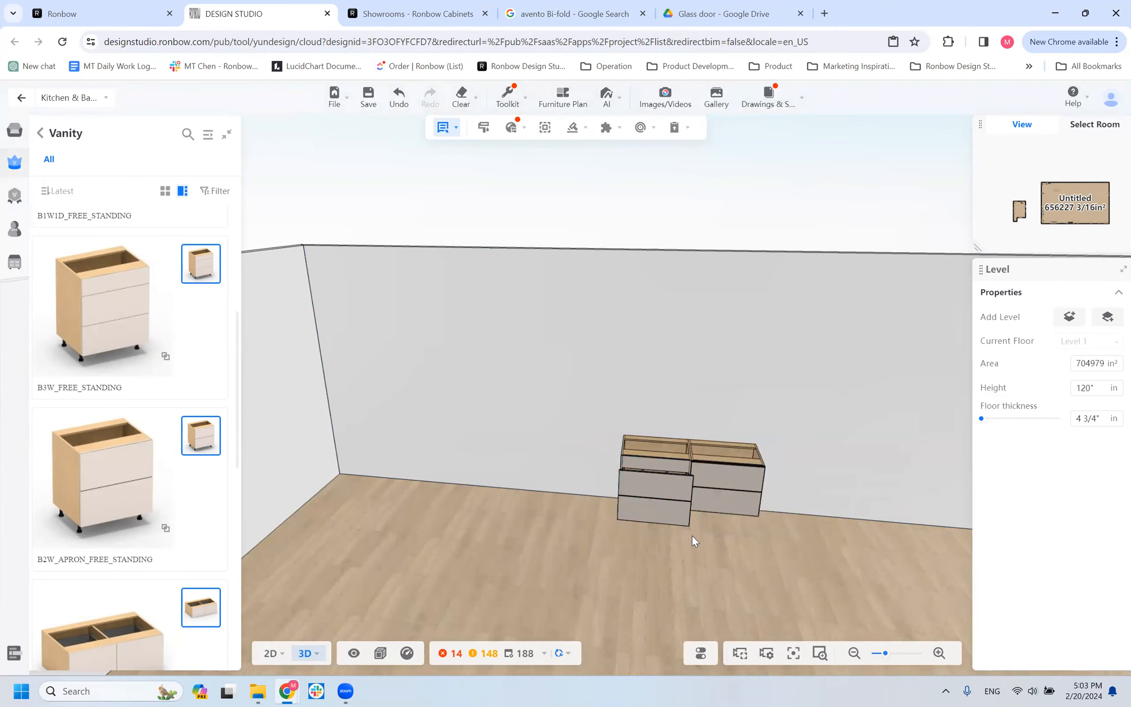
{"action": "left_click", "coordinate": [692, 535]}
Examine the two adjoining B2W_APRON vanity cabinets with their drawers open from an angle, from above and from the front.
{"action": "left_click_drag", "start_coordinate": [545, 582], "coordinate": [266, 533]}
{"action": "scroll", "coordinate": [302, 561], "scroll_direction": "up", "scroll_amount": 2}
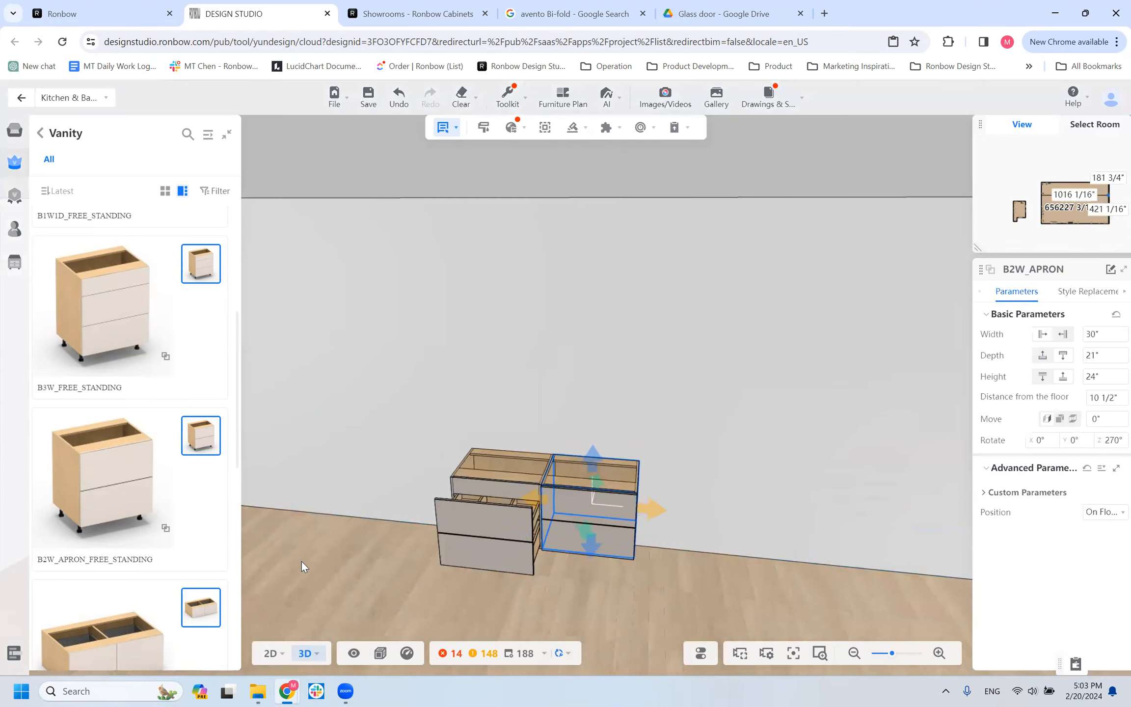
{"action": "scroll", "coordinate": [301, 561], "scroll_direction": "up", "scroll_amount": 2}
{"action": "scroll", "coordinate": [293, 577], "scroll_direction": "up", "scroll_amount": 3}
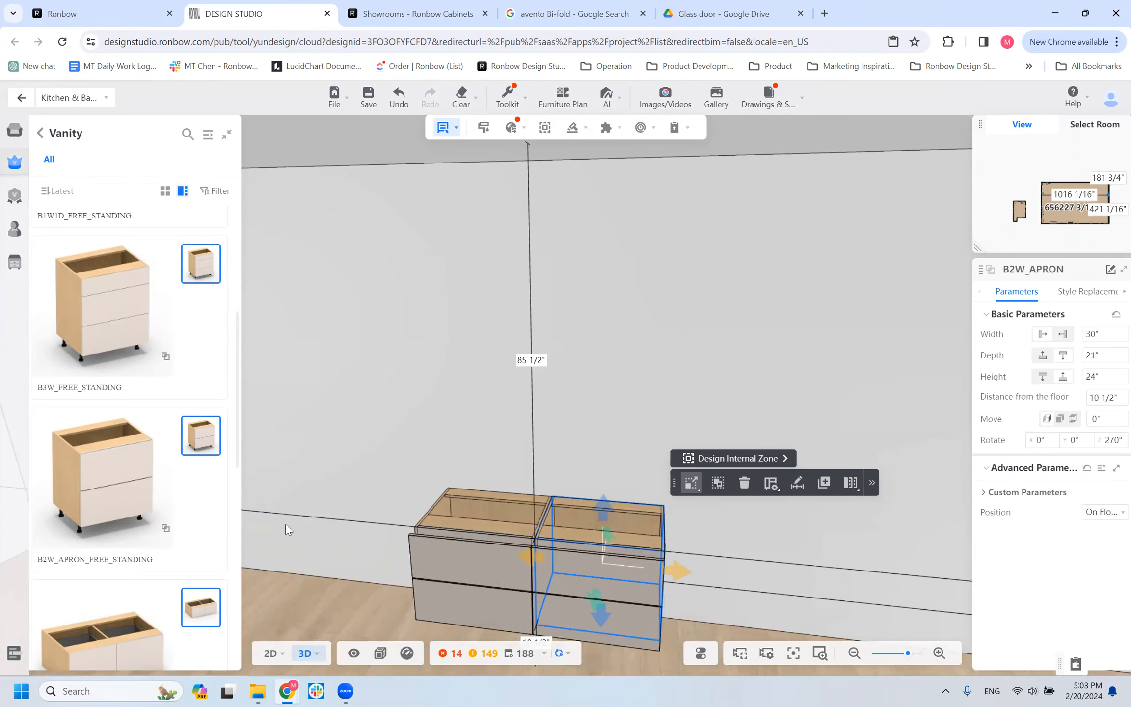
{"action": "left_click_drag", "start_coordinate": [339, 549], "coordinate": [607, 522]}
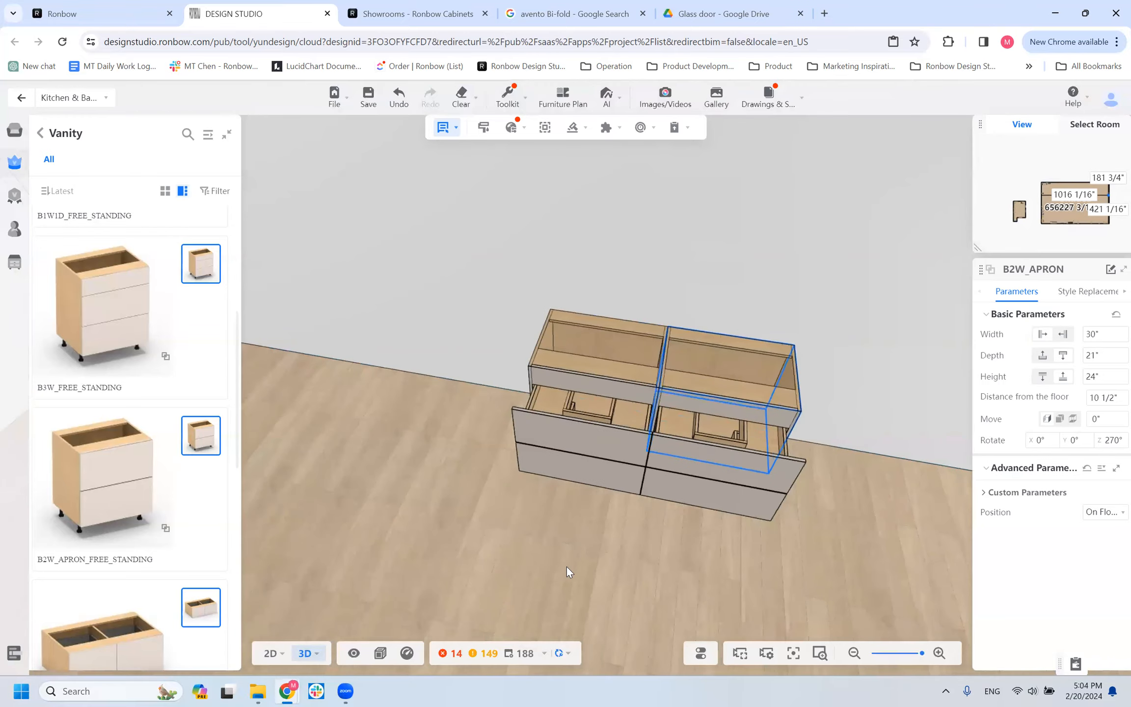
{"action": "left_click_drag", "start_coordinate": [566, 462], "coordinate": [367, 462]}
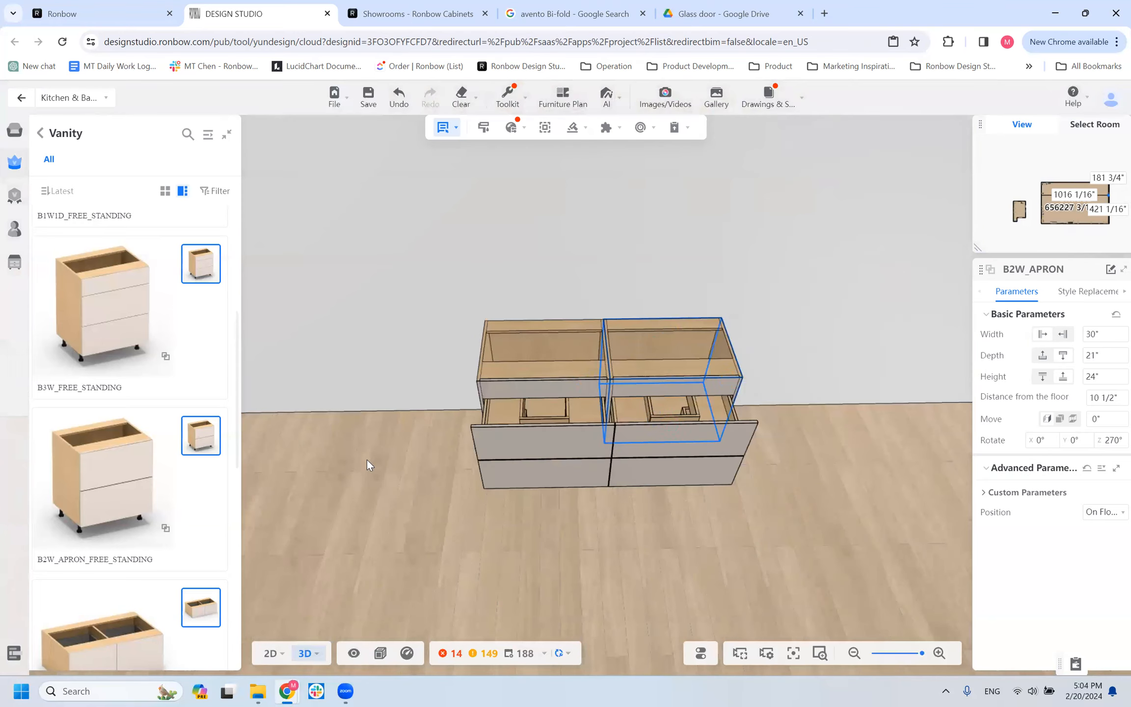
{"action": "left_click_drag", "start_coordinate": [363, 514], "coordinate": [378, 490]}
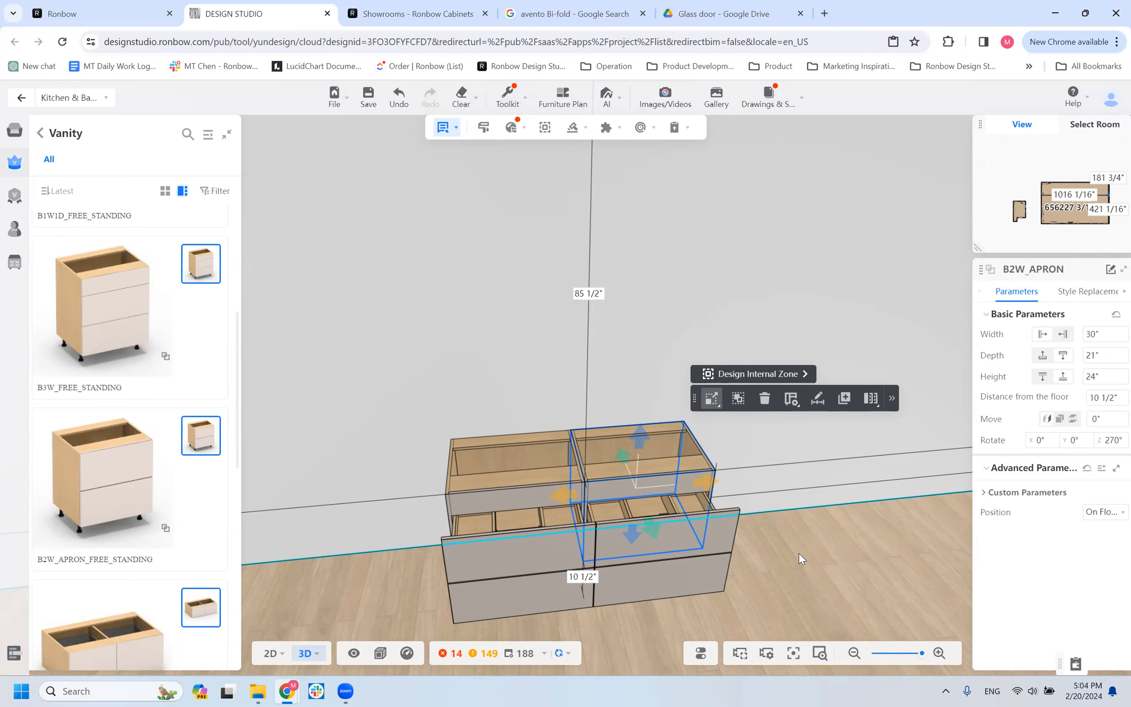
Inspect how the paired vanity cabinets' open drawers and interiors line up, from a distance and close from above.
{"action": "scroll", "coordinate": [378, 568], "scroll_direction": "down", "scroll_amount": 2}
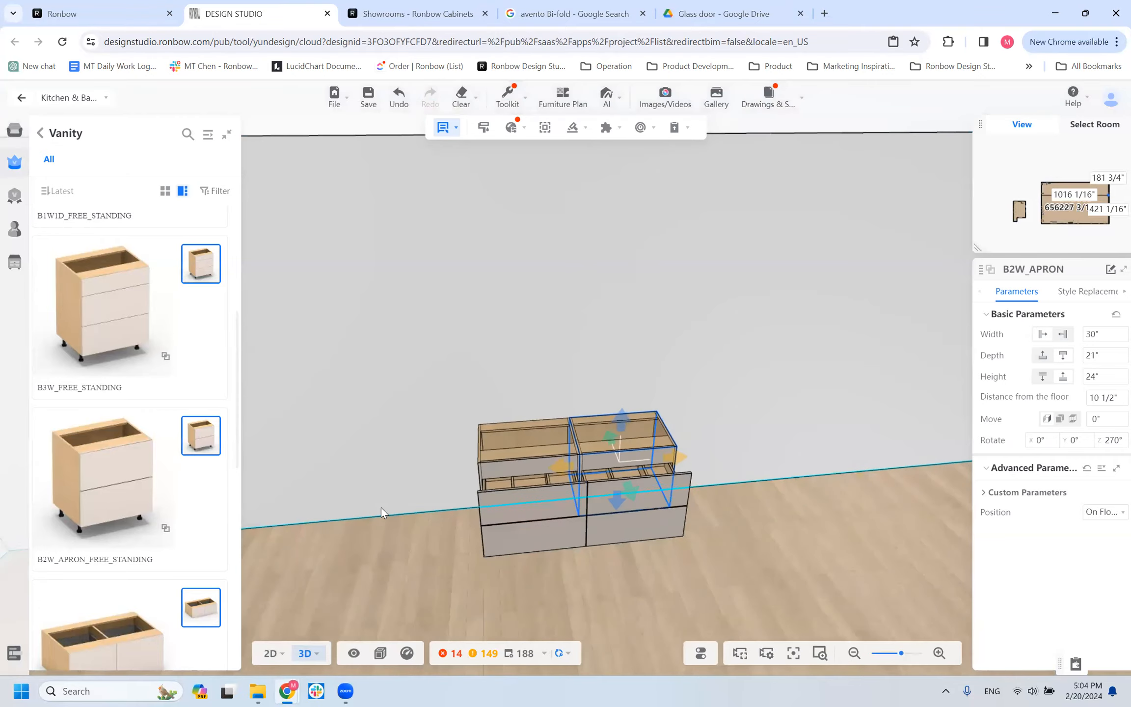
{"action": "left_click_drag", "start_coordinate": [360, 498], "coordinate": [361, 535]}
{"action": "left_click", "coordinate": [539, 553]}
{"action": "scroll", "coordinate": [376, 575], "scroll_direction": "down", "scroll_amount": 3}
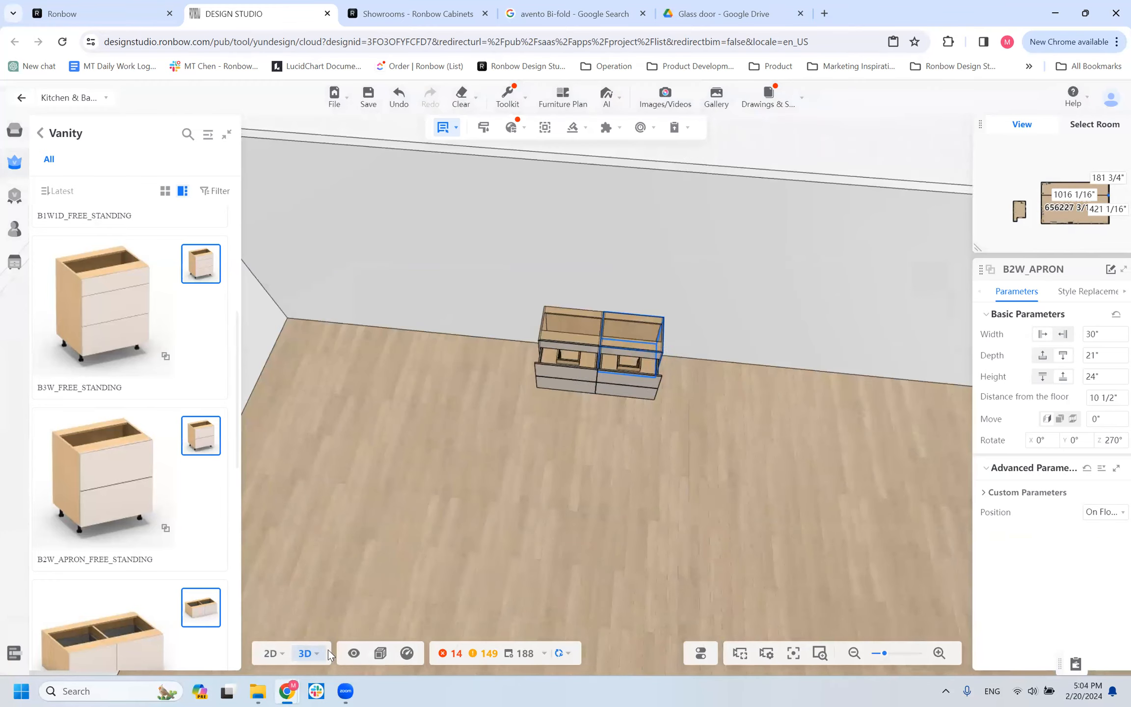
{"action": "left_click", "coordinate": [567, 370]}
{"action": "scroll", "coordinate": [517, 385], "scroll_direction": "up", "scroll_amount": 1}
{"action": "scroll", "coordinate": [516, 385], "scroll_direction": "up", "scroll_amount": 2}
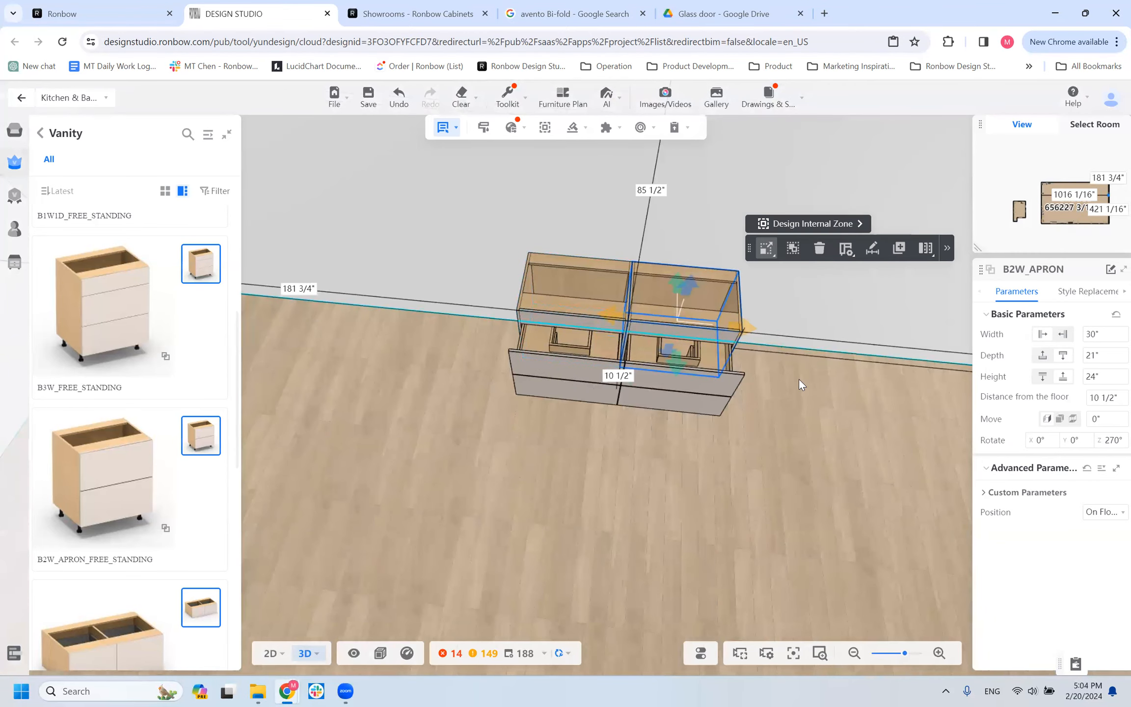
{"action": "scroll", "coordinate": [205, 530], "scroll_direction": "down", "scroll_amount": 5}
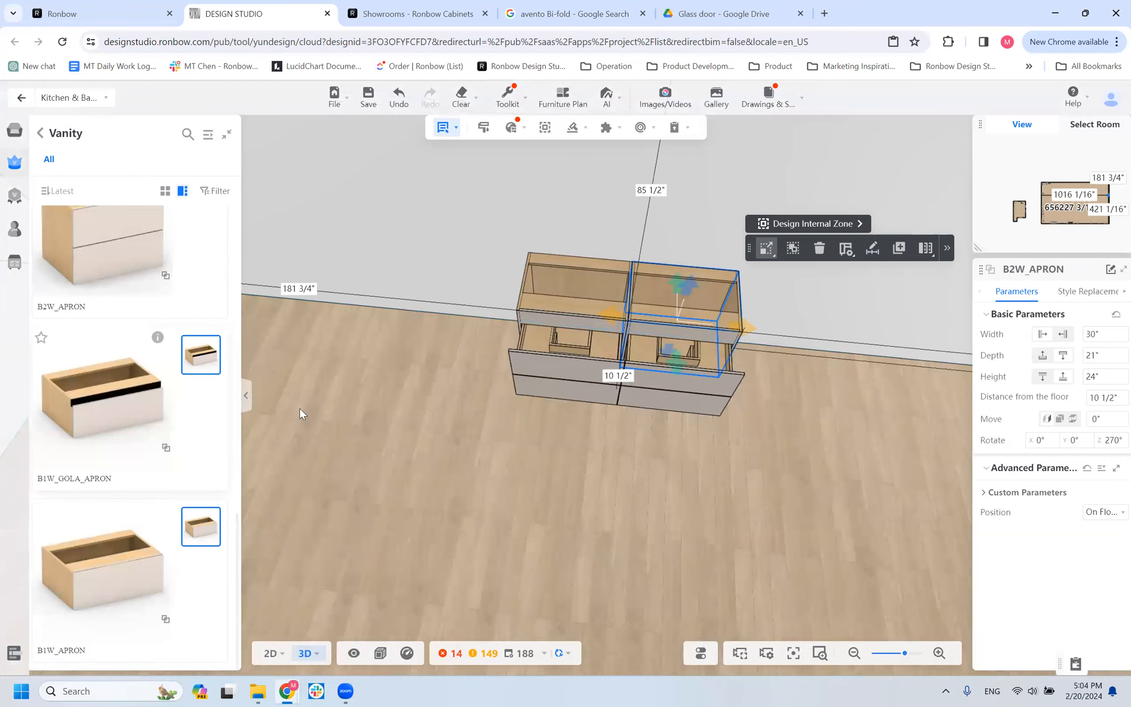
{"action": "left_click_drag", "start_coordinate": [421, 482], "coordinate": [565, 512]}
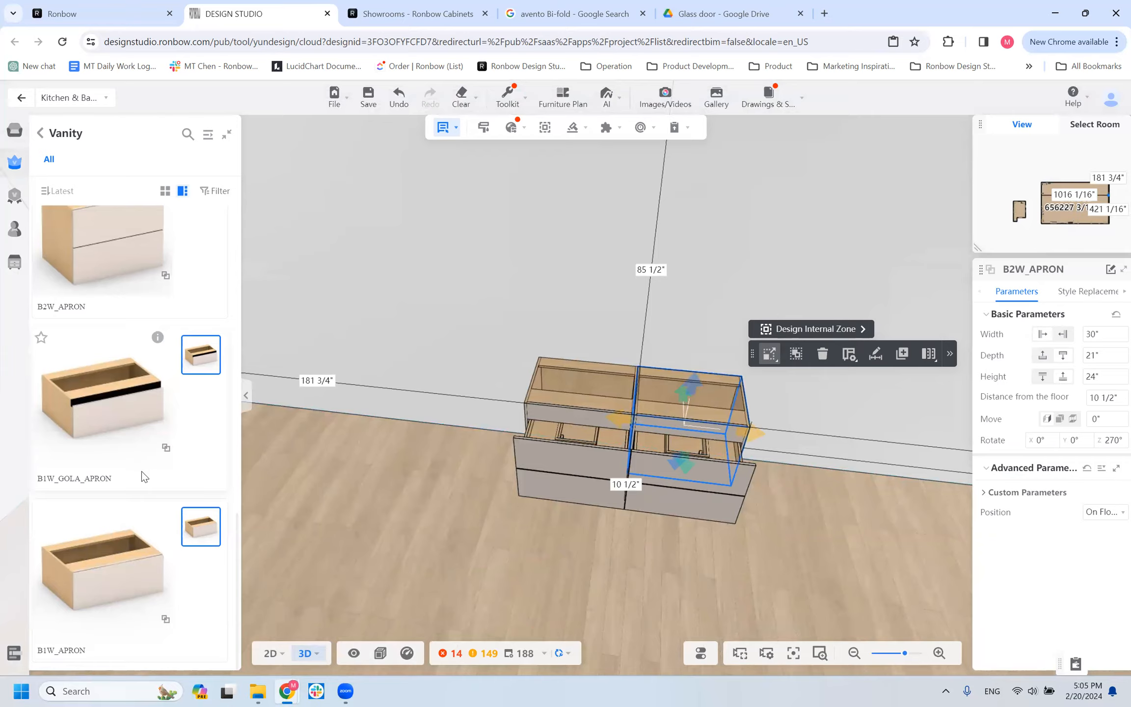
Leave the vanity cabinets and open the With Lift Door group of wall cabinets in the product library.
{"action": "scroll", "coordinate": [133, 224], "scroll_direction": "up", "scroll_amount": 5}
{"action": "left_click", "coordinate": [41, 132]}
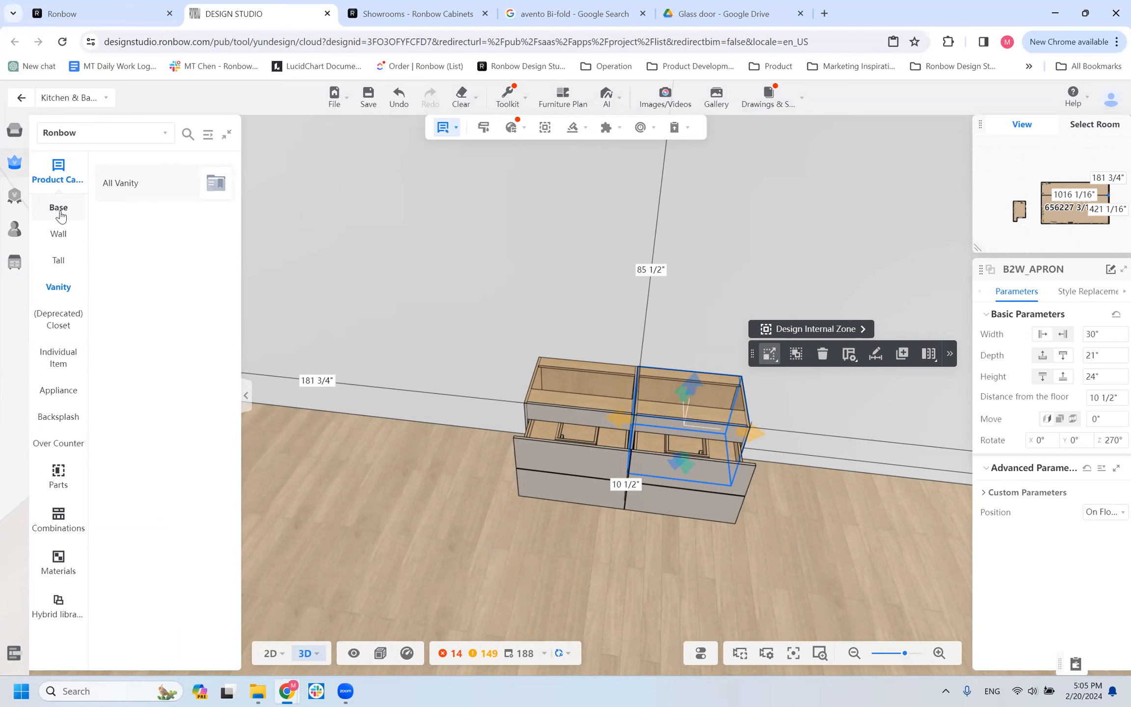
{"action": "left_click", "coordinate": [58, 236]}
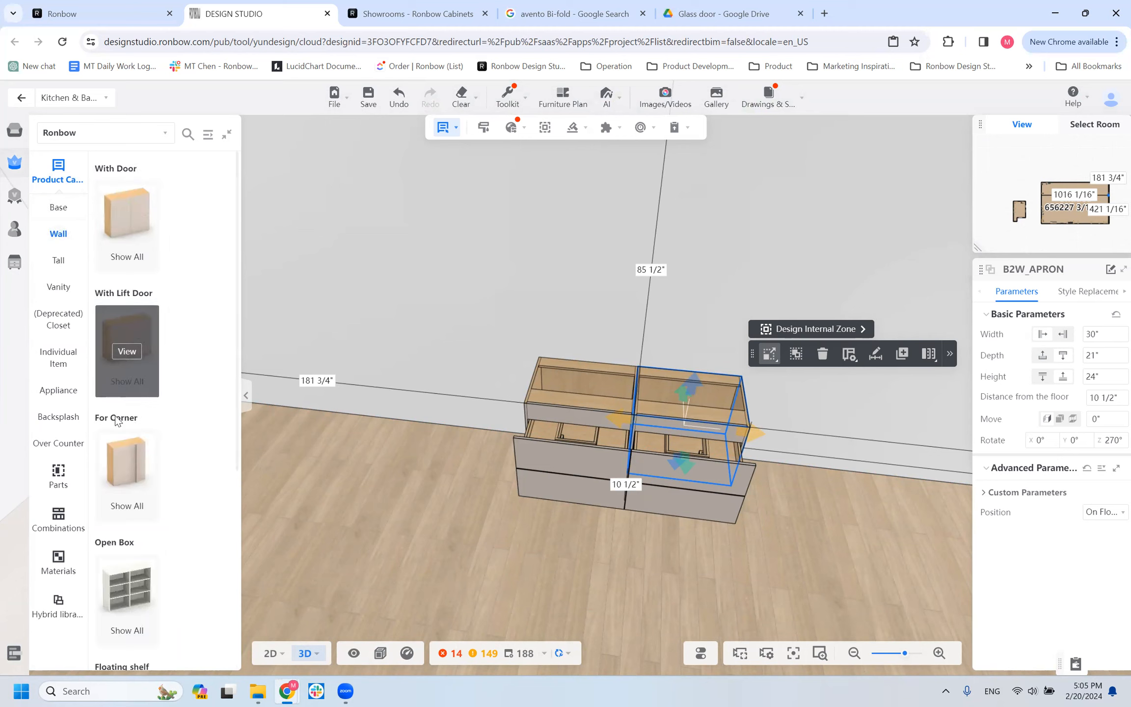
{"action": "scroll", "coordinate": [179, 351], "scroll_direction": "down", "scroll_amount": 5}
{"action": "scroll", "coordinate": [177, 350], "scroll_direction": "up", "scroll_amount": 5}
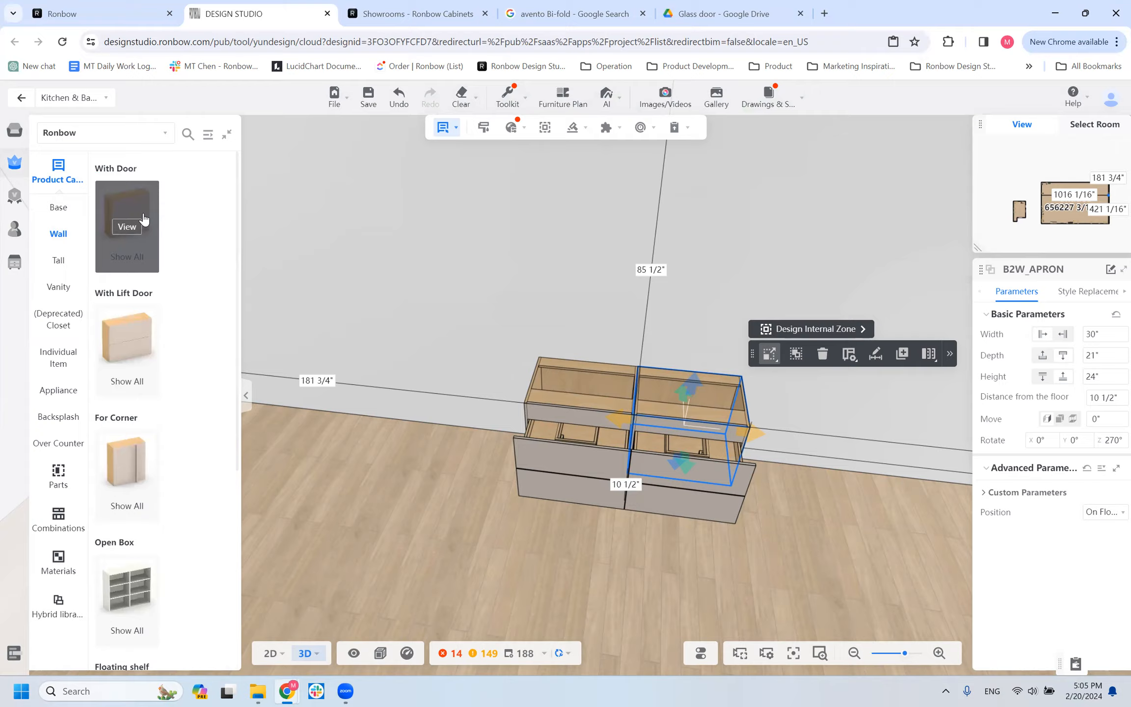
{"action": "left_click", "coordinate": [120, 352]}
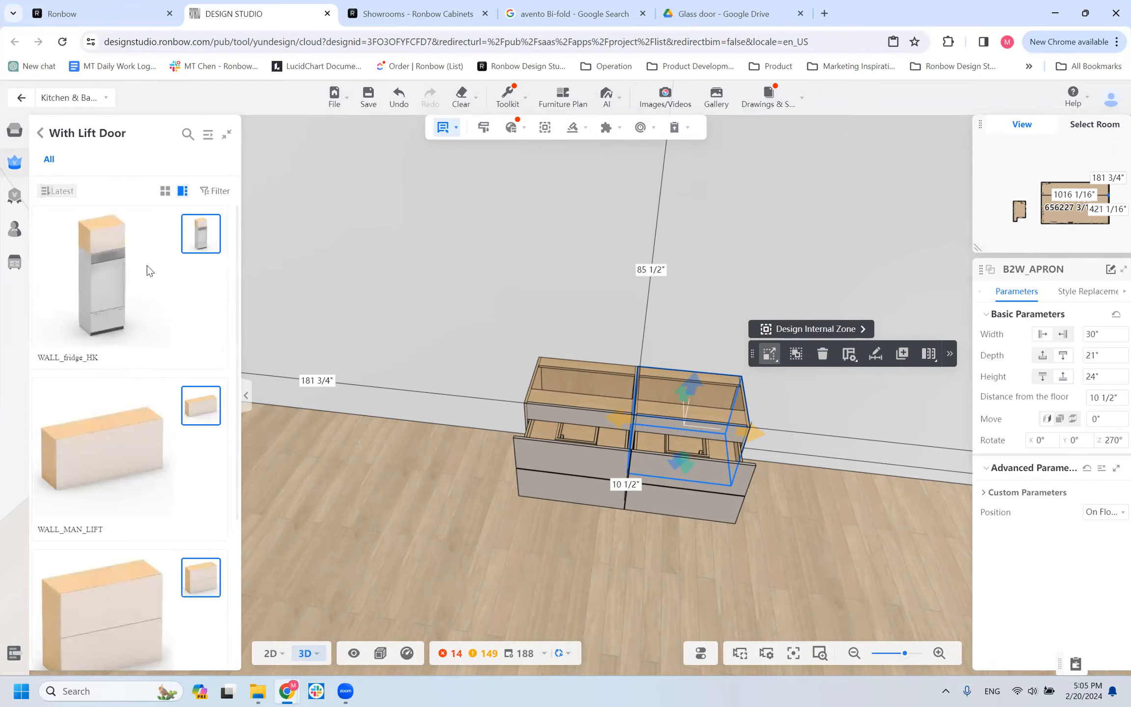
Place a WALL_HK lift-door cabinet on the wall above the two vanity cabinets and view it with its door open.
{"action": "left_click", "coordinate": [408, 280]}
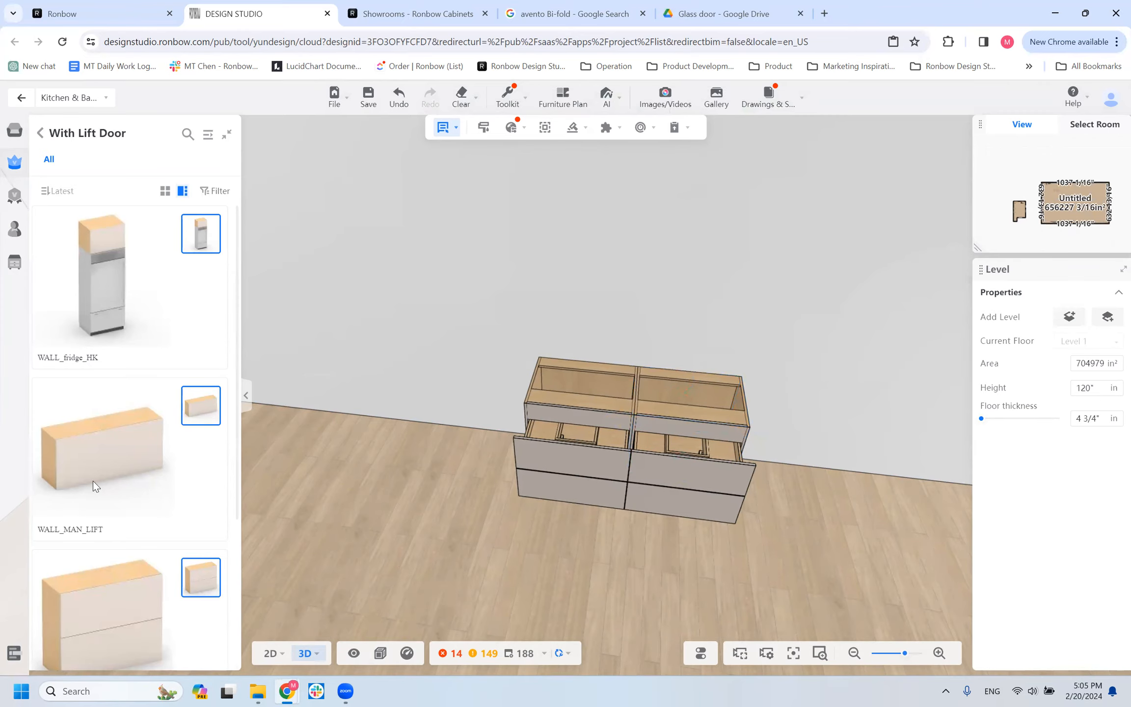
{"action": "scroll", "coordinate": [115, 555], "scroll_direction": "down", "scroll_amount": 3}
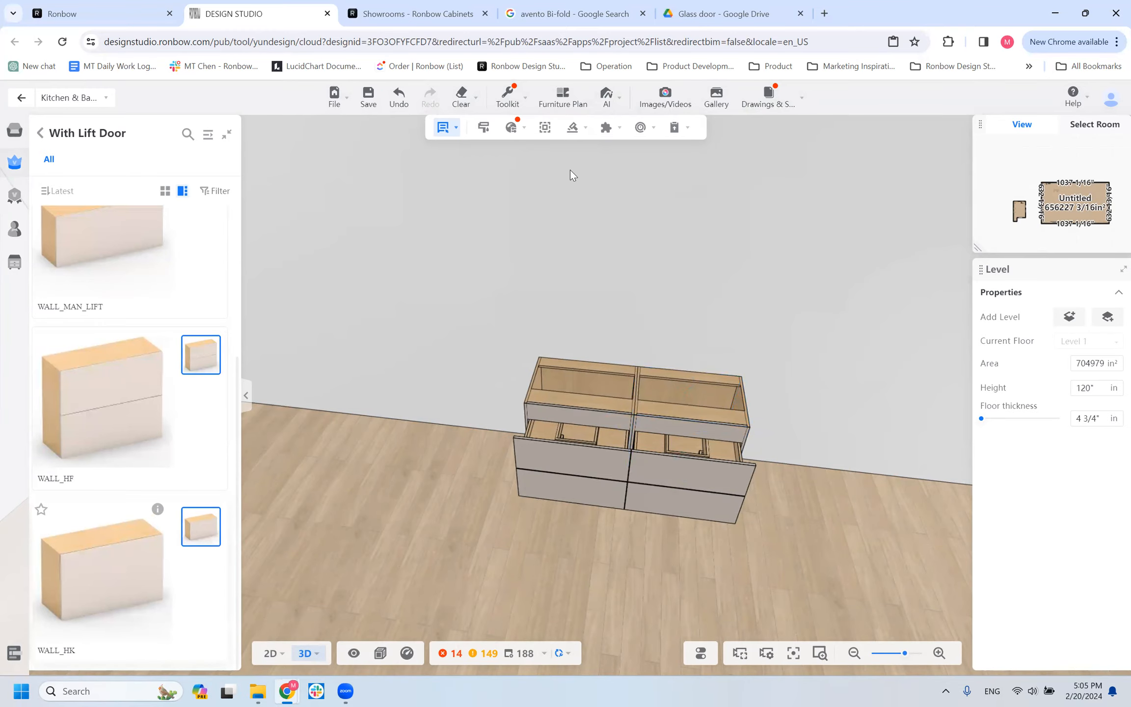
{"action": "left_click", "coordinate": [579, 214]}
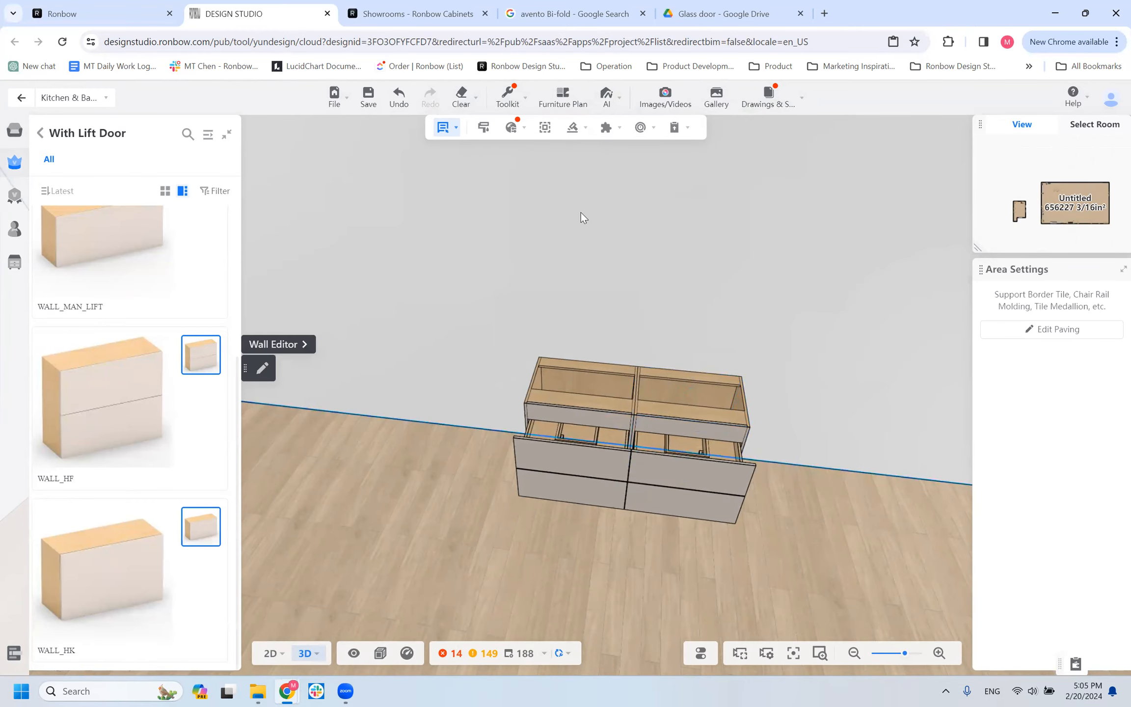
{"action": "scroll", "coordinate": [539, 205], "scroll_direction": "down", "scroll_amount": 5}
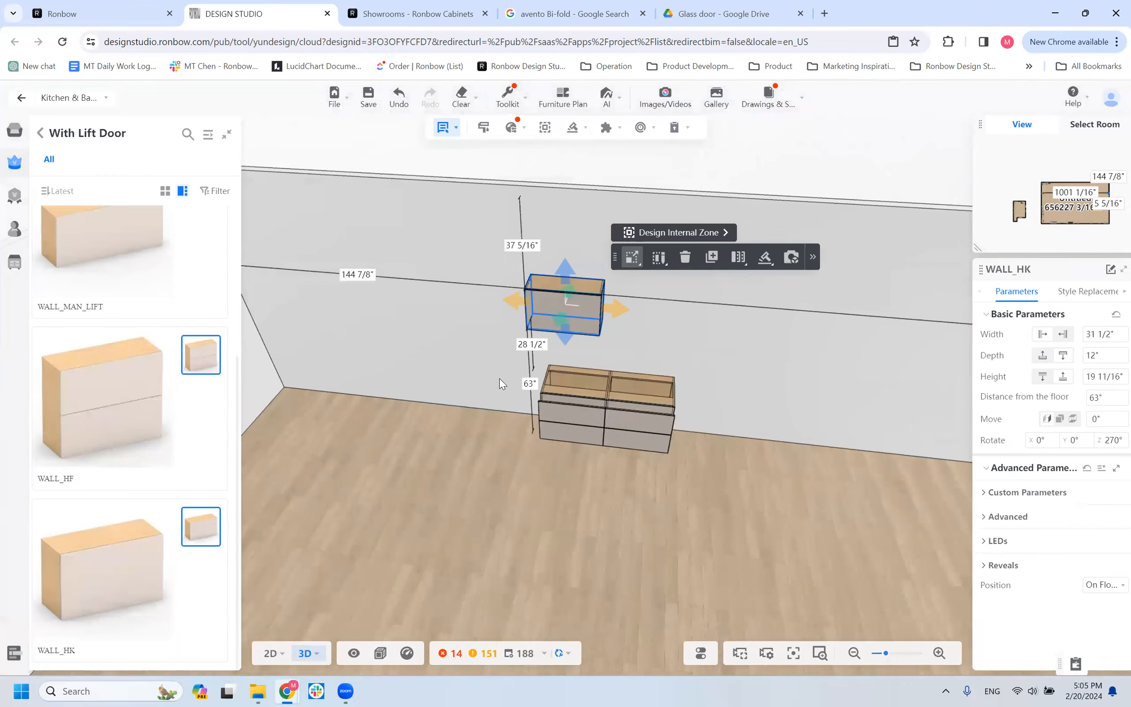
{"action": "left_click_drag", "start_coordinate": [491, 500], "coordinate": [515, 444]}
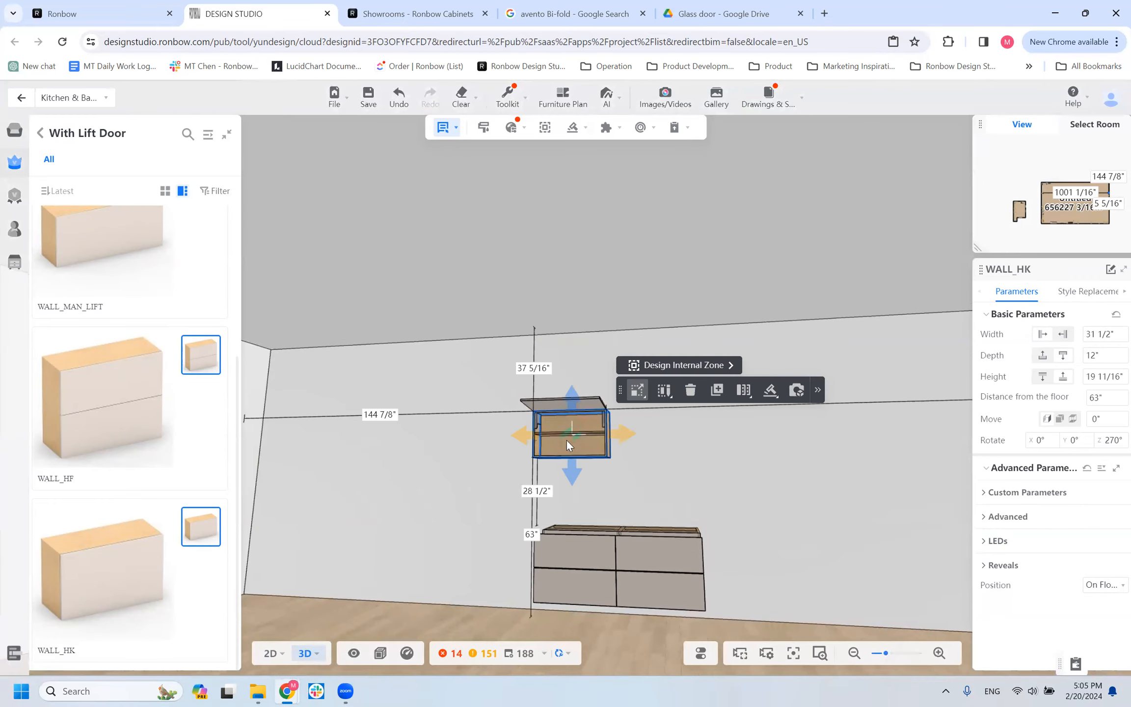
{"action": "left_click_drag", "start_coordinate": [376, 619], "coordinate": [367, 656]}
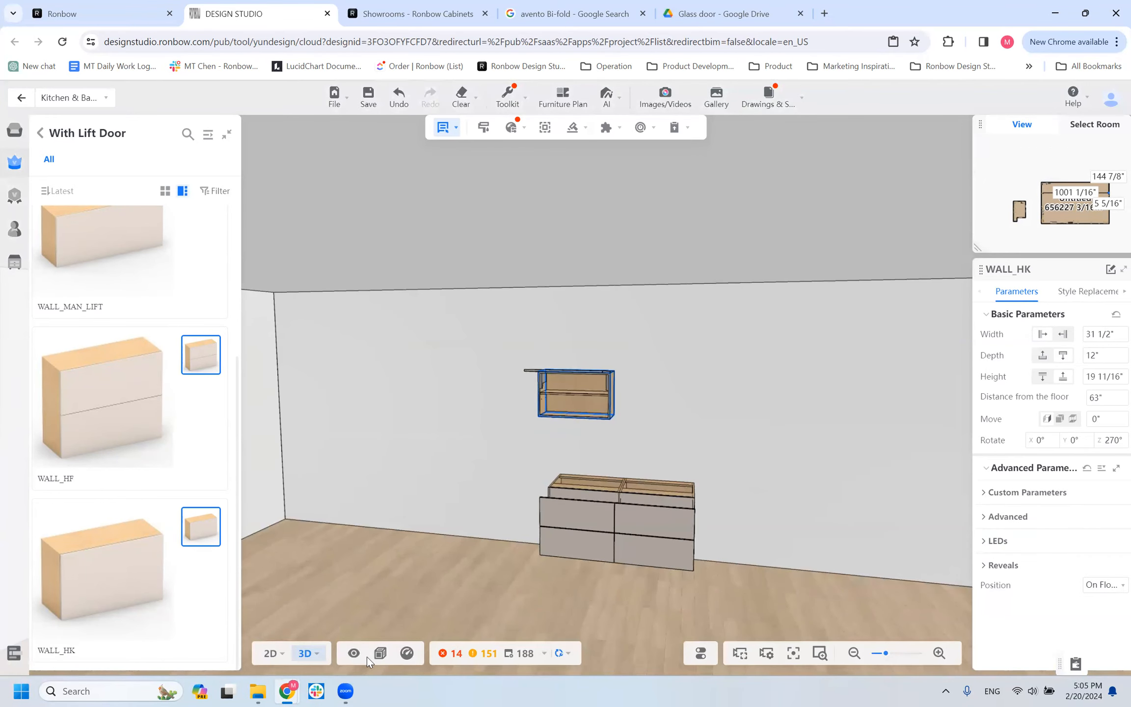
{"action": "scroll", "coordinate": [565, 393], "scroll_direction": "up", "scroll_amount": 3}
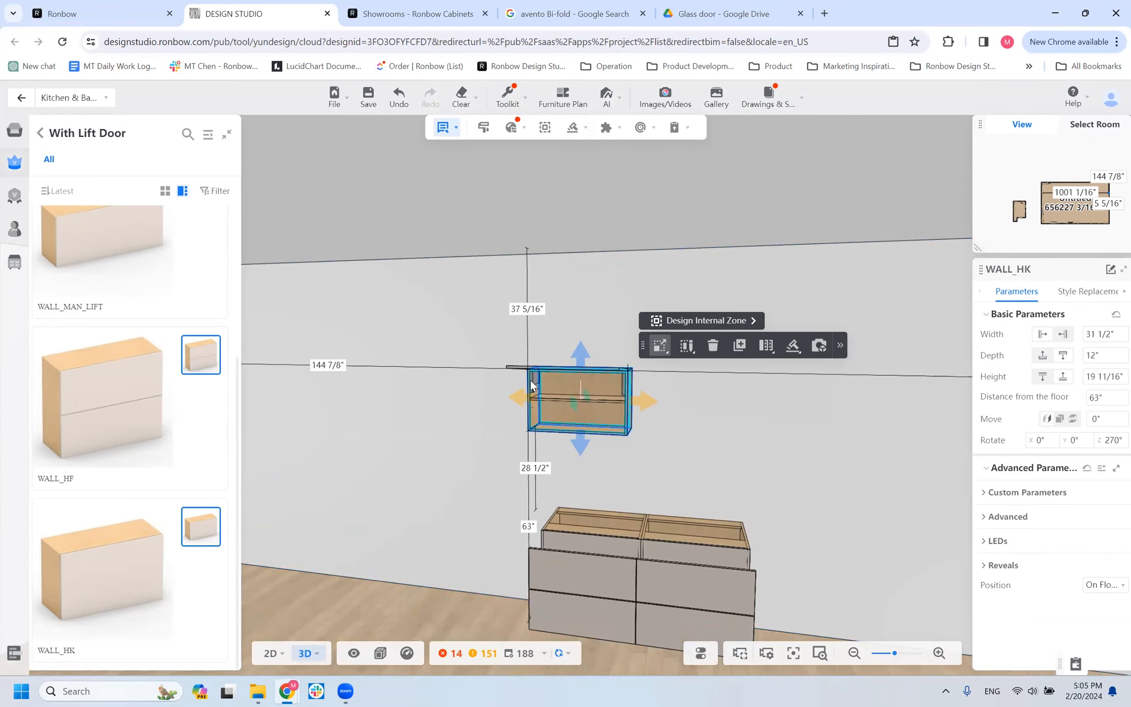
Set the WALL_HK cabinet's width to 70" and review it above the vanity cabinets.
{"action": "left_click", "coordinate": [1103, 338]}
{"action": "left_click", "coordinate": [1103, 338]}
{"action": "scroll", "coordinate": [1104, 335], "scroll_direction": "up", "scroll_amount": 1}
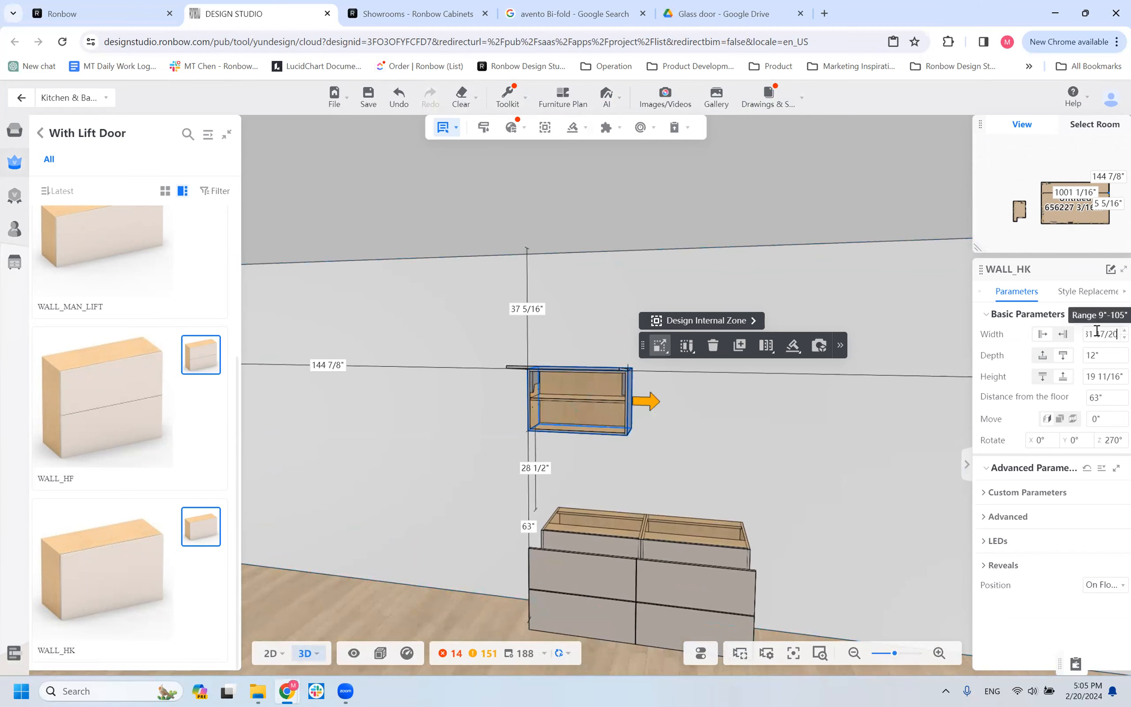
{"action": "left_click", "coordinate": [1108, 335]}
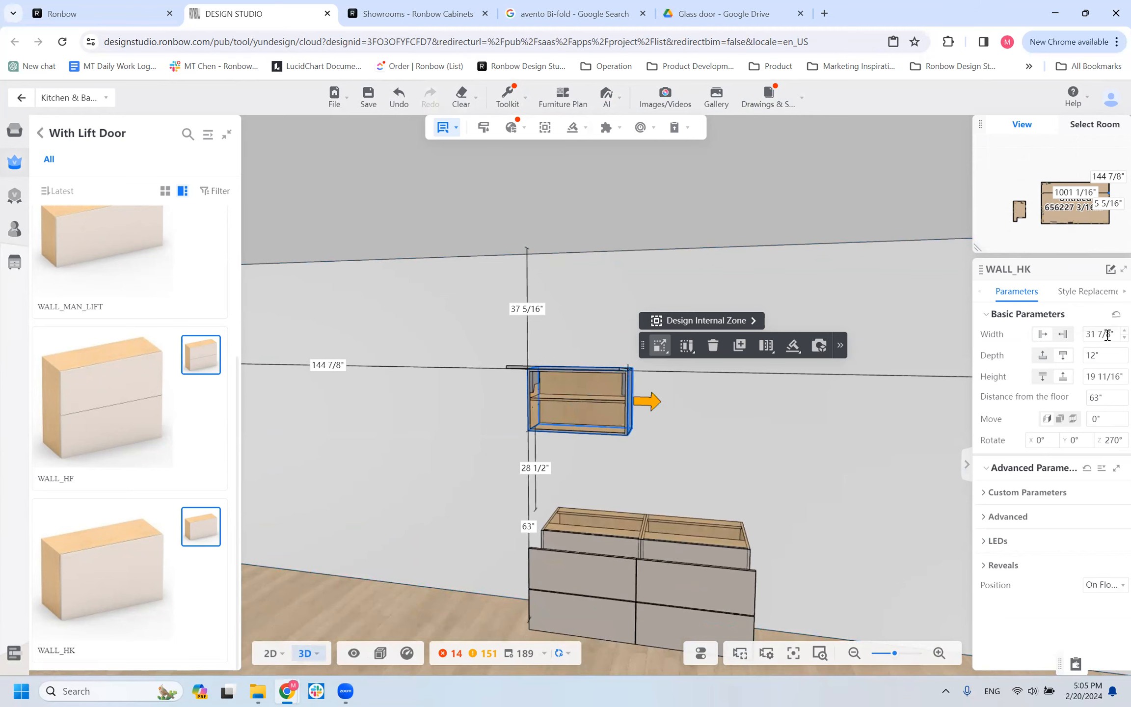
{"action": "type", "text": "70"}
{"action": "key", "text": "Return"}
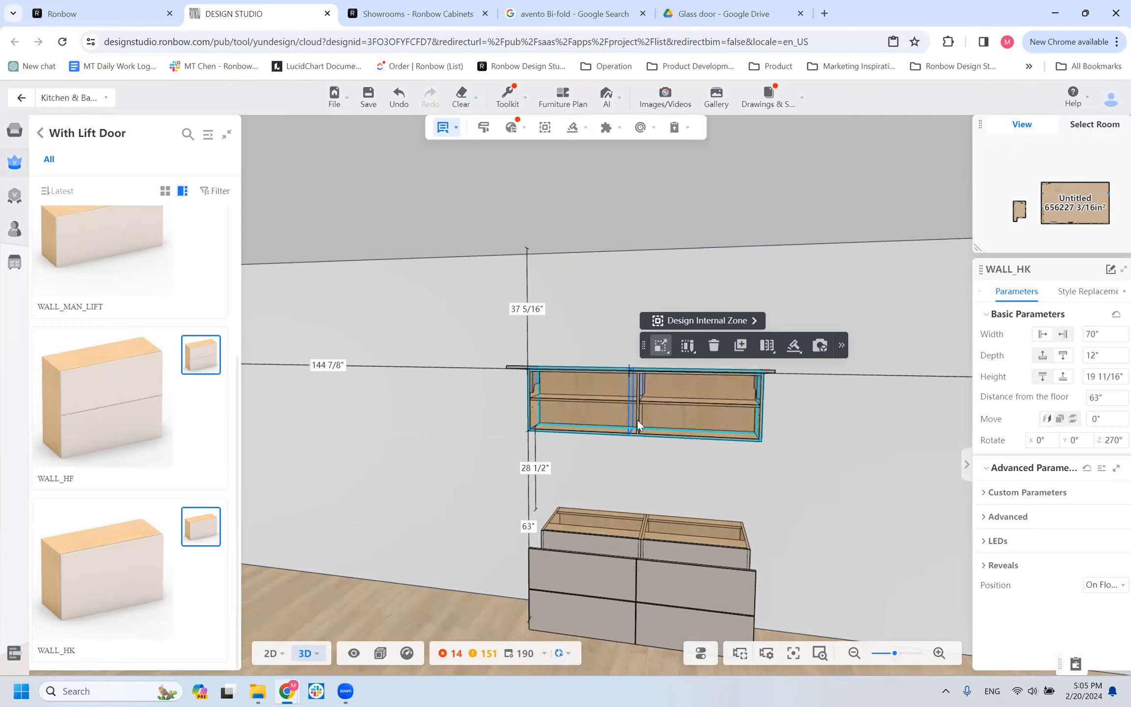
{"action": "scroll", "coordinate": [645, 408], "scroll_direction": "up", "scroll_amount": 2}
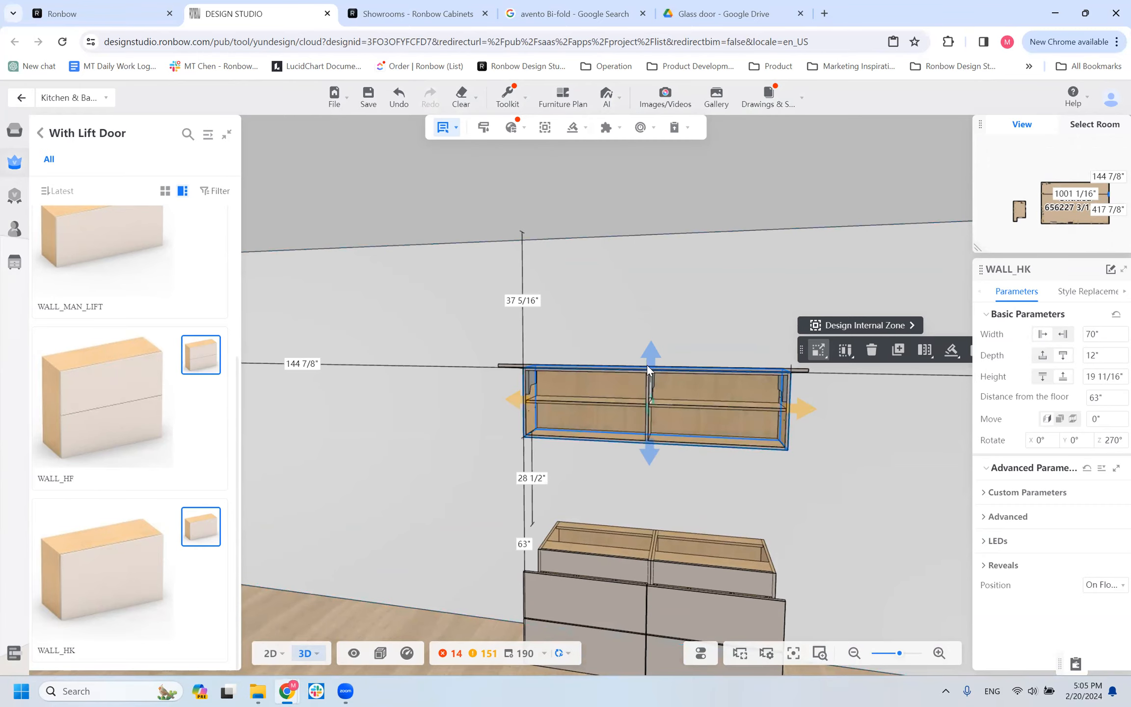
{"action": "scroll", "coordinate": [532, 470], "scroll_direction": "down", "scroll_amount": 3}
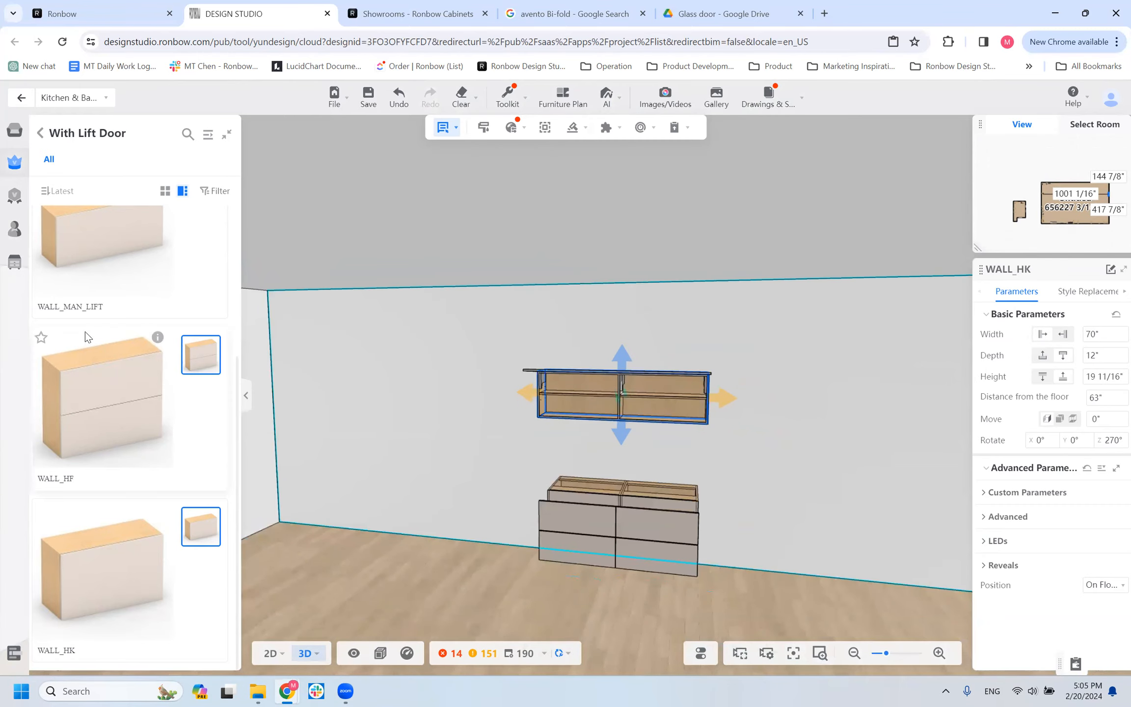
Switch from the lift-door group to the With Door wall cabinets and place a WALL cabinet beside the WALL_HK cabinet.
{"action": "left_click", "coordinate": [40, 132]}
{"action": "left_click", "coordinate": [122, 204]}
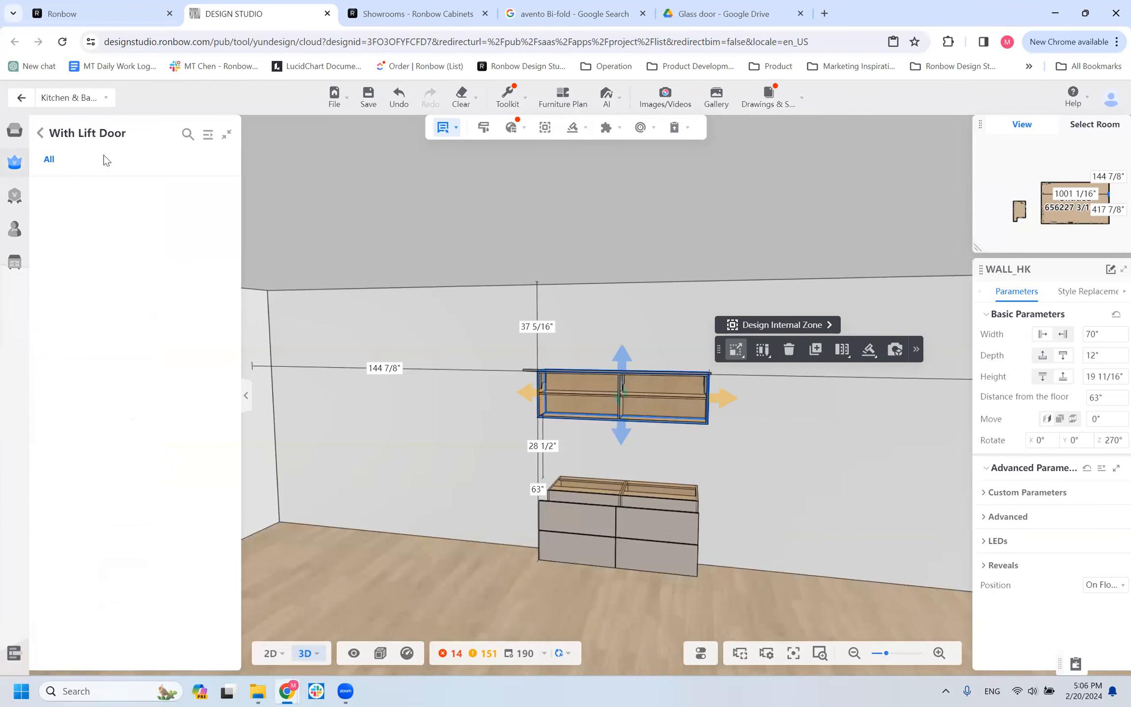
{"action": "left_click", "coordinate": [41, 135]}
{"action": "scroll", "coordinate": [93, 234], "scroll_direction": "up", "scroll_amount": 3}
{"action": "left_click", "coordinate": [122, 221]}
{"action": "left_click", "coordinate": [710, 326]}
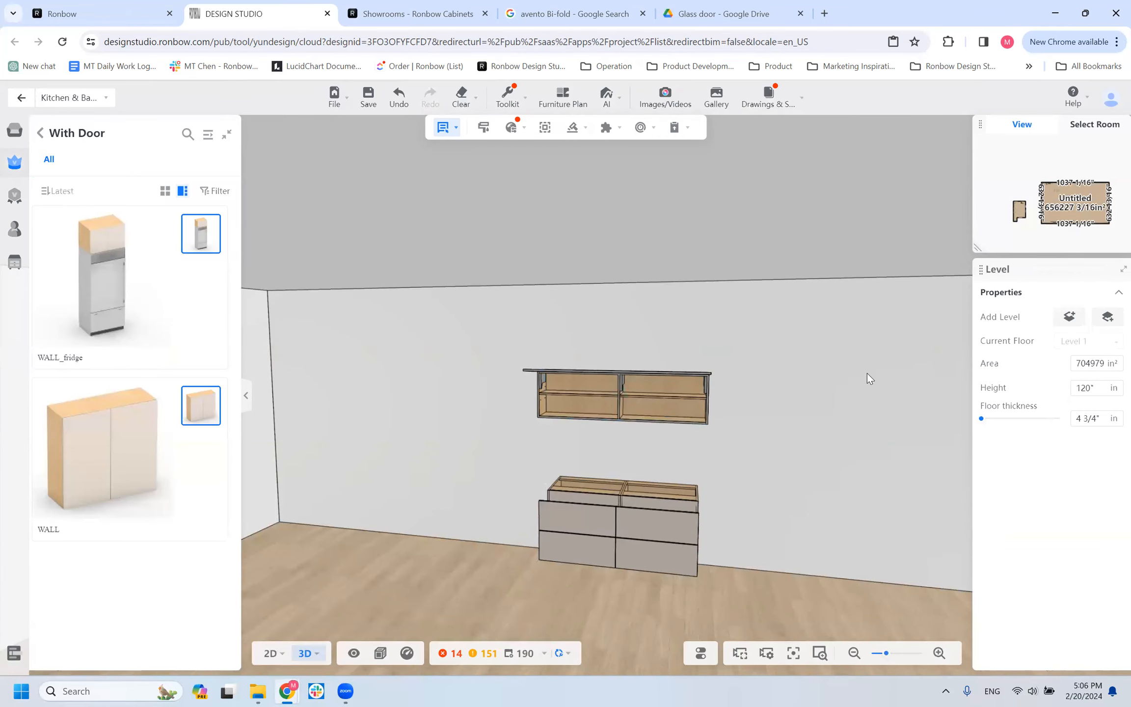
{"action": "left_click", "coordinate": [887, 390]}
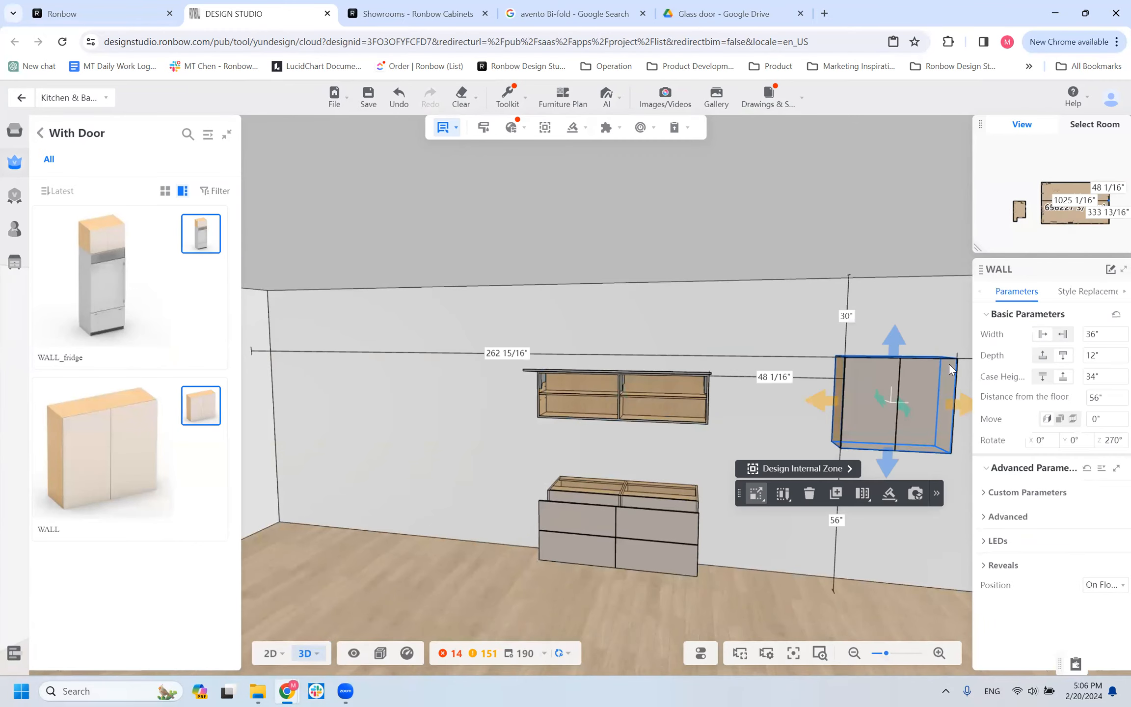
Set the new WALL cabinet's width to 70".
{"action": "left_click", "coordinate": [1099, 335]}
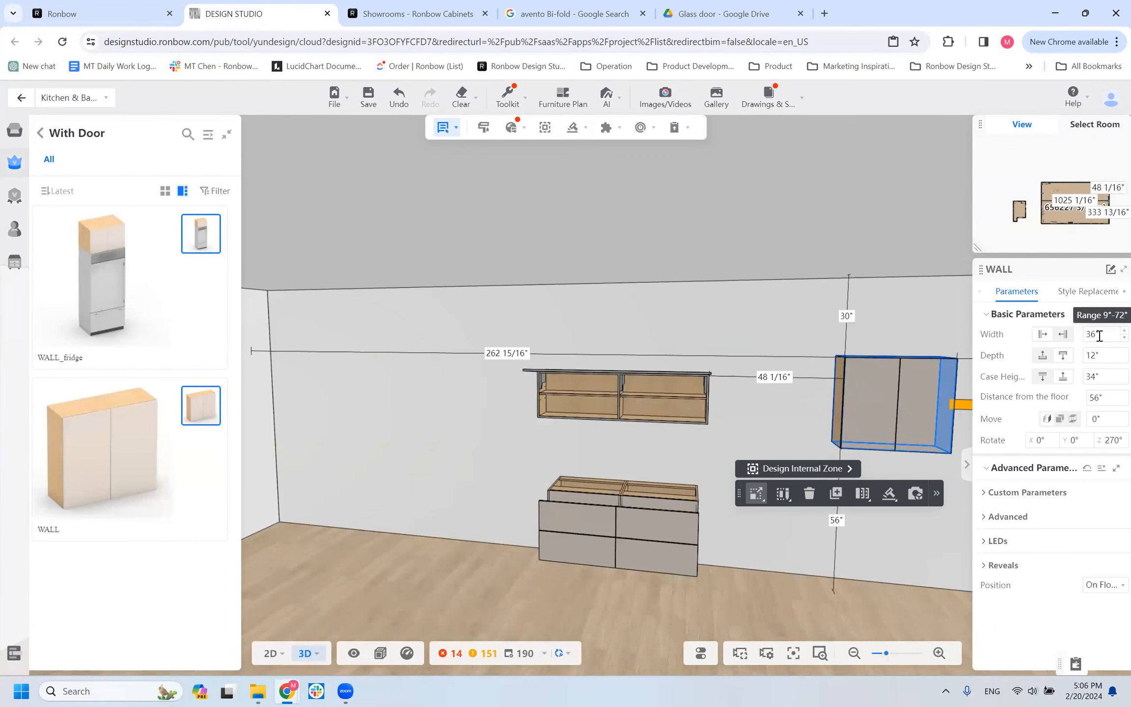
{"action": "left_click", "coordinate": [898, 384]}
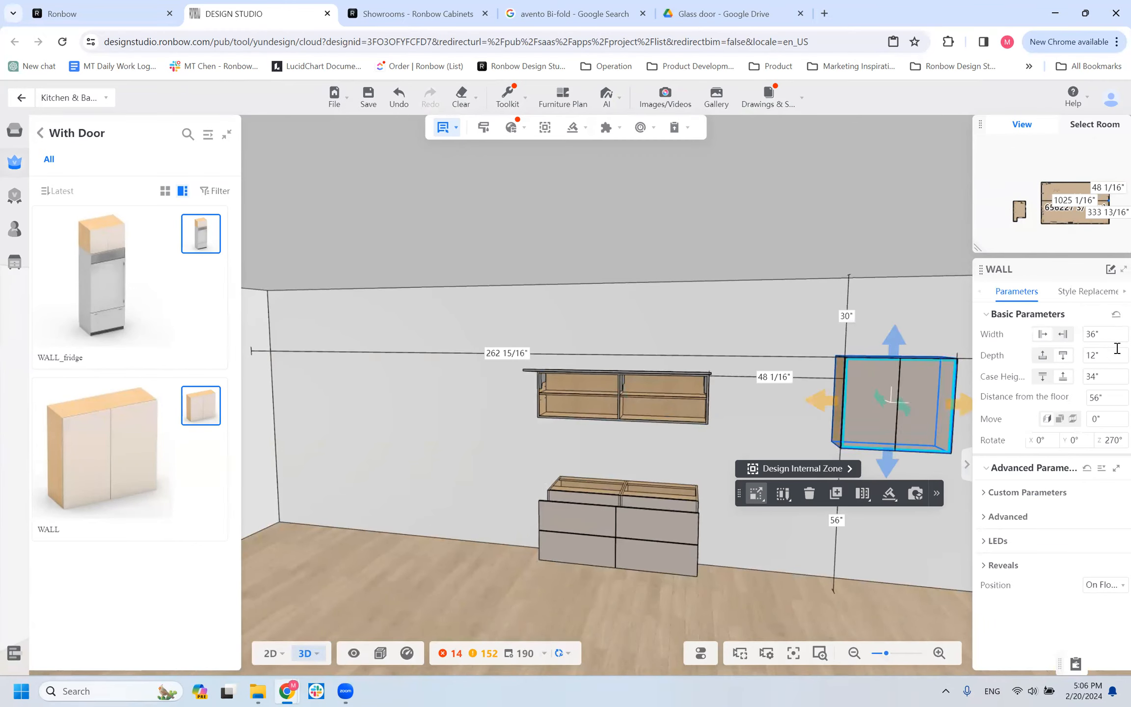
{"action": "left_click", "coordinate": [1043, 337]}
{"action": "type", "text": "70"}
{"action": "key", "text": "Return"}
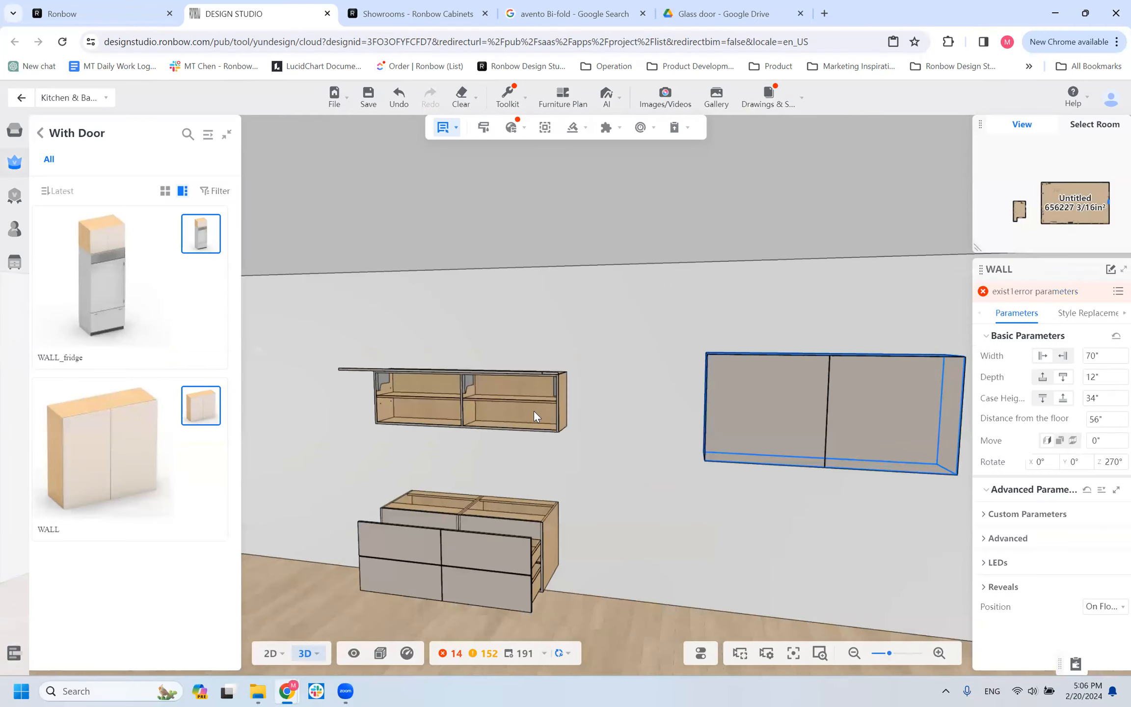
Examine the WALL cabinet's parameter error and locate the affected DOOR_SET submodel in the model.
{"action": "left_click", "coordinate": [1117, 291]}
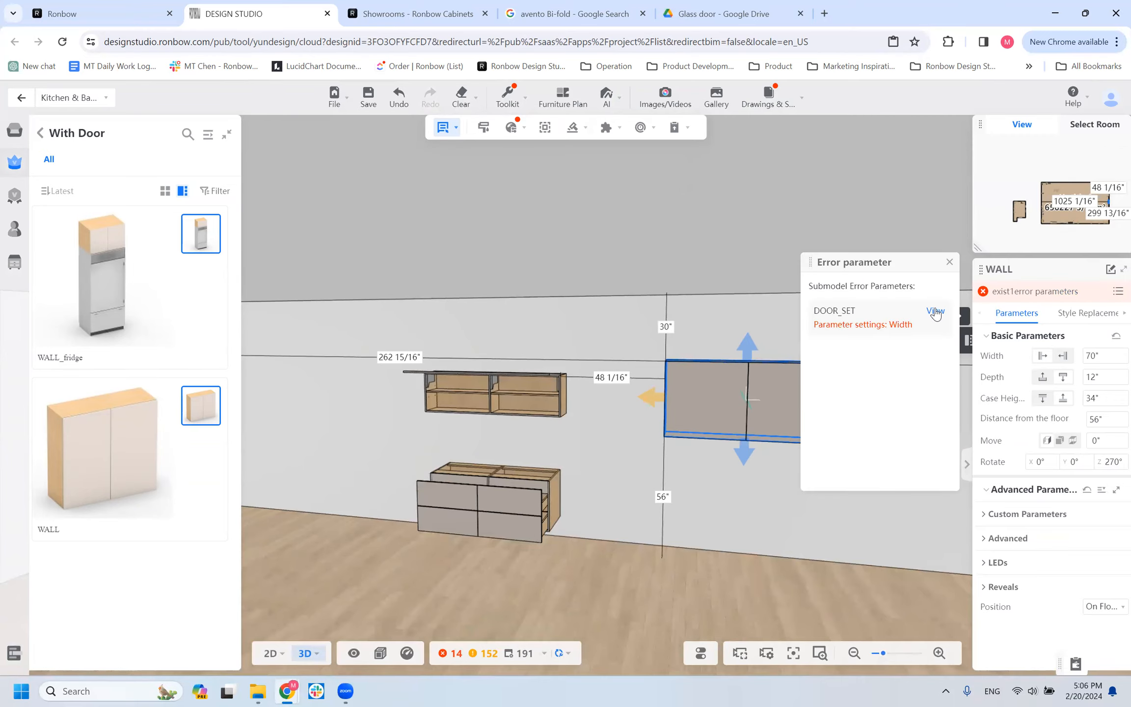
{"action": "left_click", "coordinate": [935, 312]}
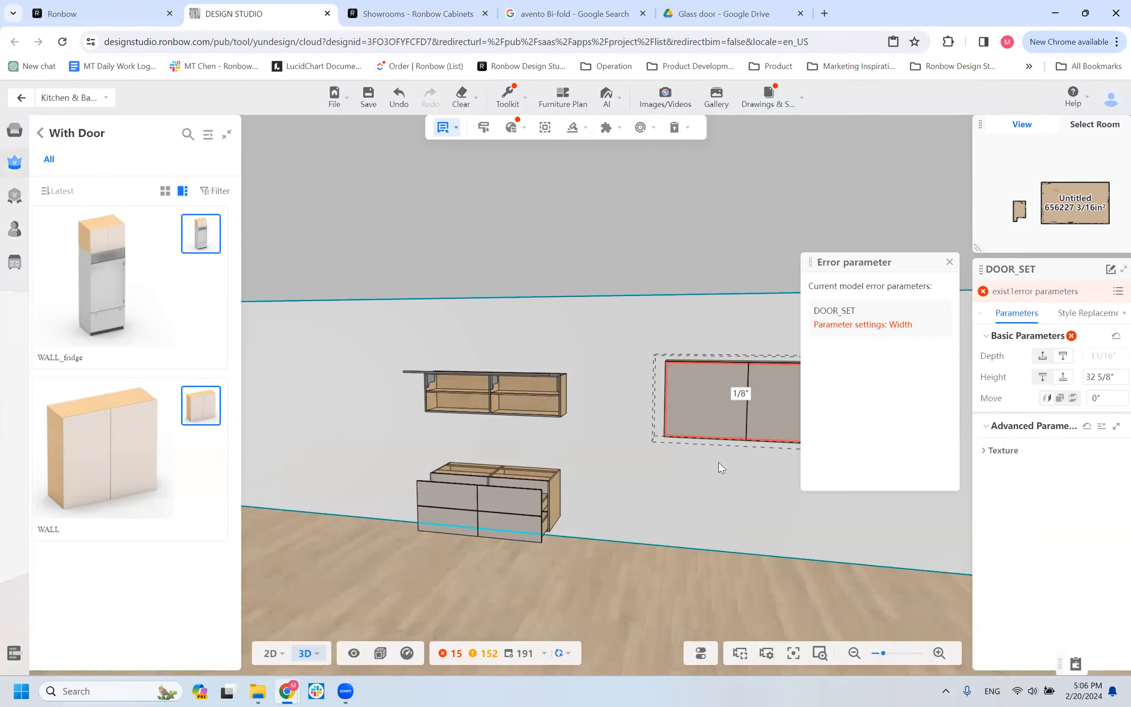
{"action": "left_click_drag", "start_coordinate": [690, 510], "coordinate": [709, 565]}
{"action": "left_click", "coordinate": [951, 265]}
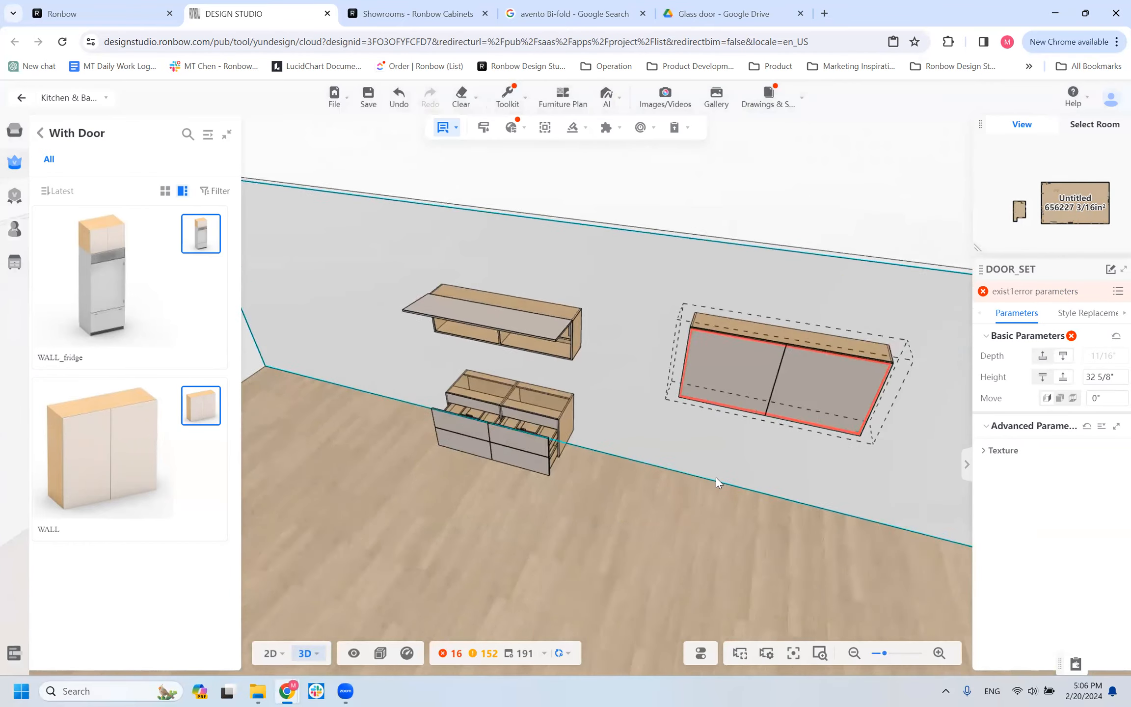
Inspect the two-door WALL cabinet's doors and shelves alongside the lift-door and vanity cabinets from several angles.
{"action": "scroll", "coordinate": [715, 477], "scroll_direction": "up", "scroll_amount": 3}
{"action": "left_click_drag", "start_coordinate": [732, 435], "coordinate": [767, 455]}
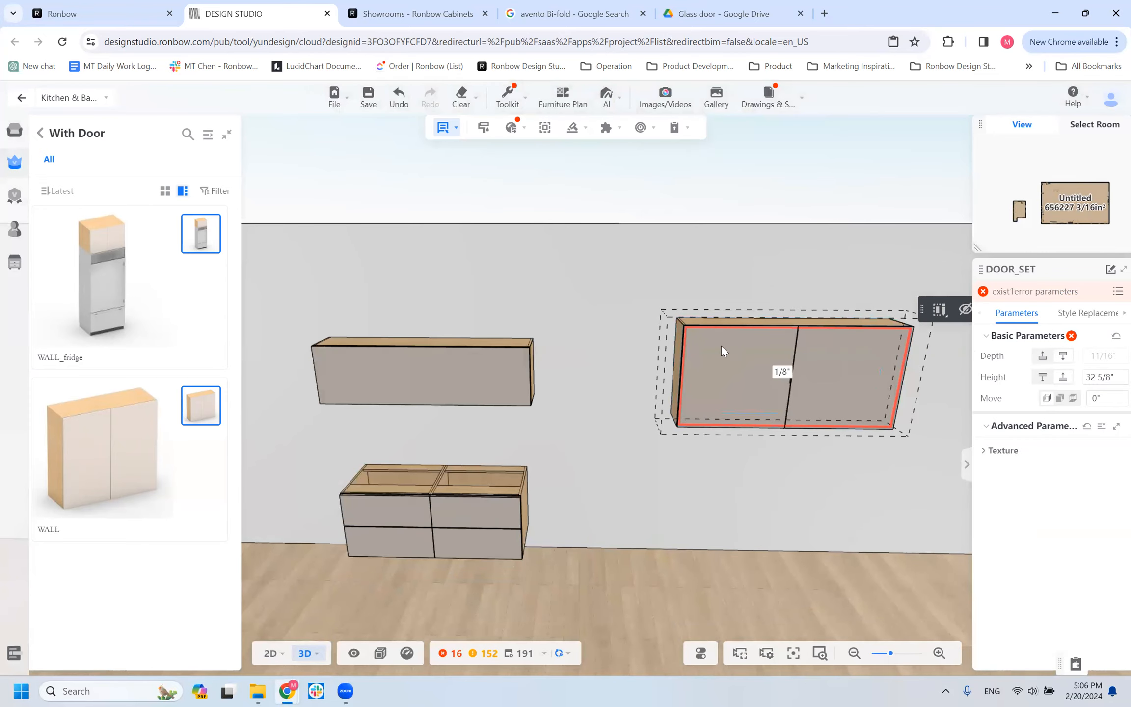
{"action": "mouse_move", "coordinate": [724, 473]}
{"action": "left_mouse_down"}
{"action": "mouse_move", "coordinate": [704, 461]}
{"action": "mouse_move", "coordinate": [696, 475]}
{"action": "mouse_move", "coordinate": [727, 448]}
{"action": "left_mouse_up"}
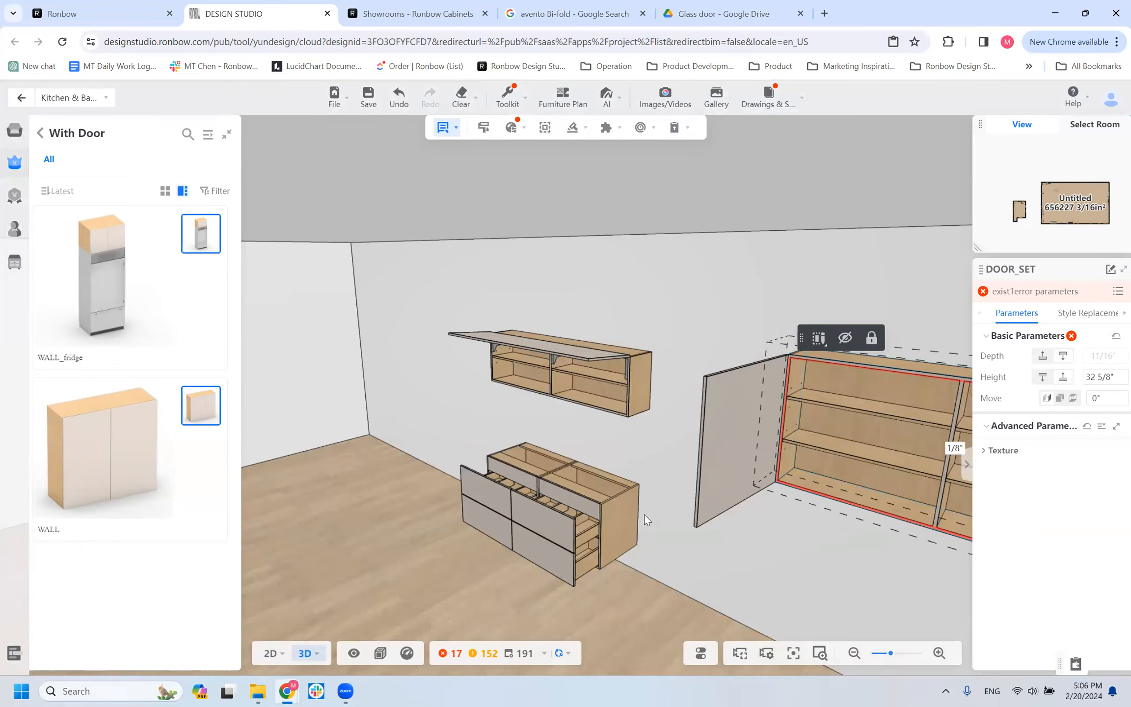
{"action": "left_click_drag", "start_coordinate": [814, 590], "coordinate": [884, 591]}
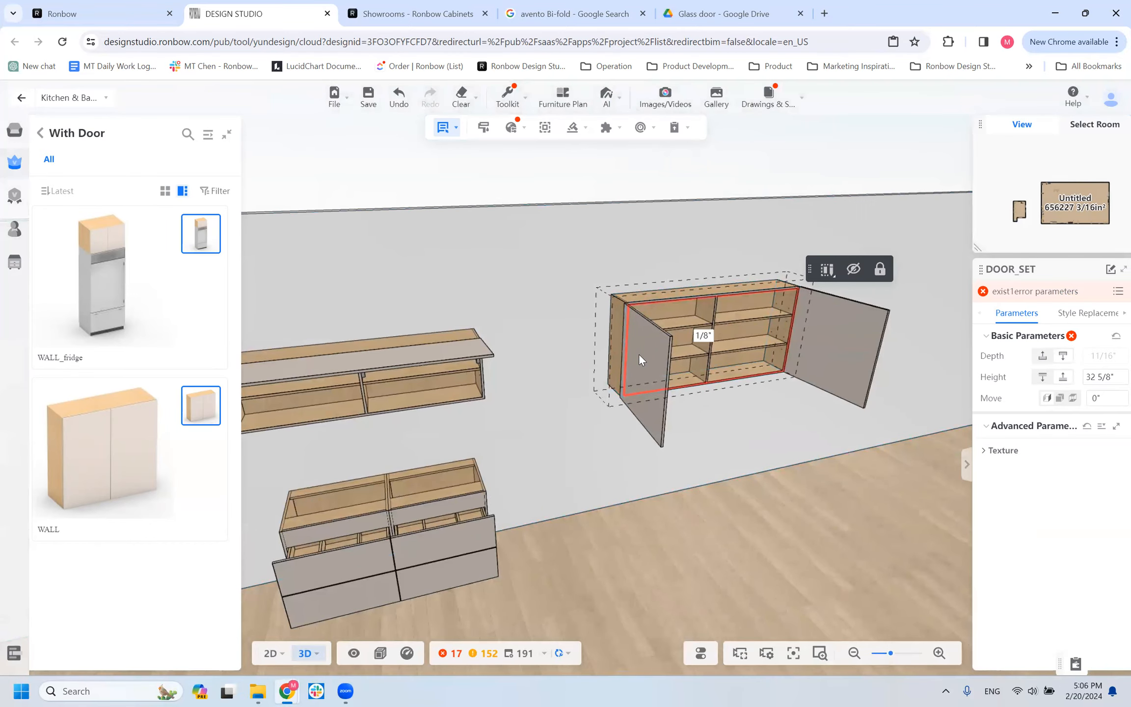
{"action": "scroll", "coordinate": [532, 449], "scroll_direction": "down", "scroll_amount": 3}
{"action": "scroll", "coordinate": [532, 450], "scroll_direction": "up", "scroll_amount": 3}
{"action": "scroll", "coordinate": [662, 463], "scroll_direction": "up", "scroll_amount": 2}
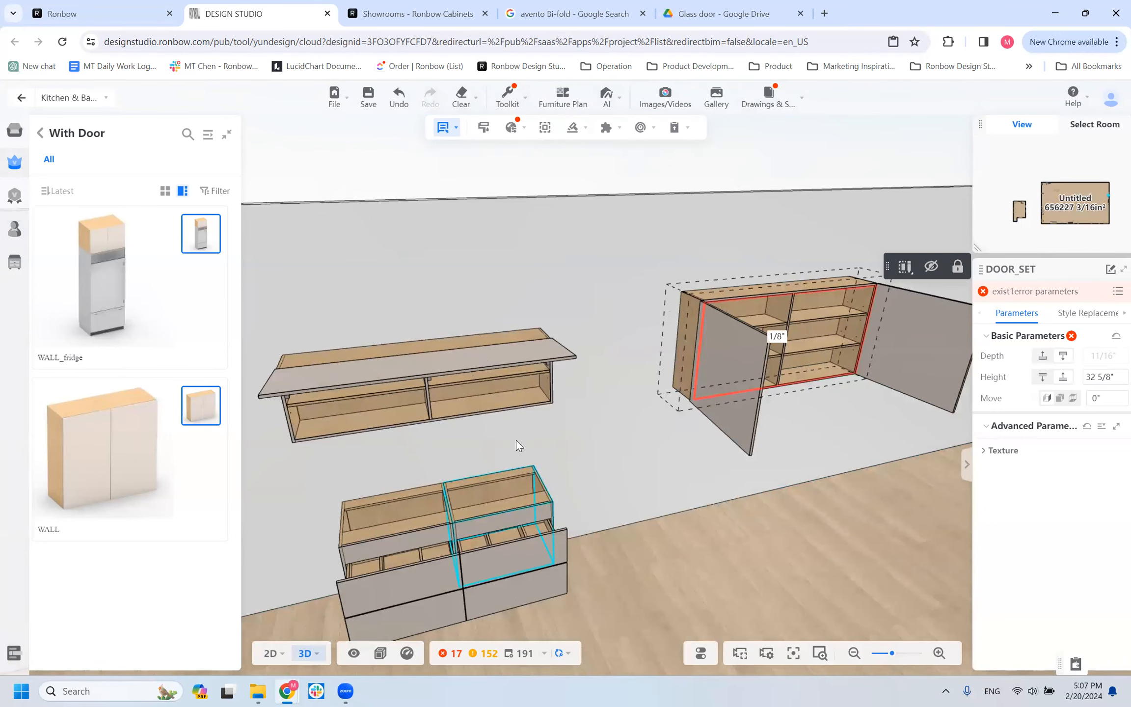
Check the allowed width range of the B2W_APRON vanity cabinet nearer the WALL cabinet and view it from several angles.
{"action": "left_click", "coordinate": [457, 563]}
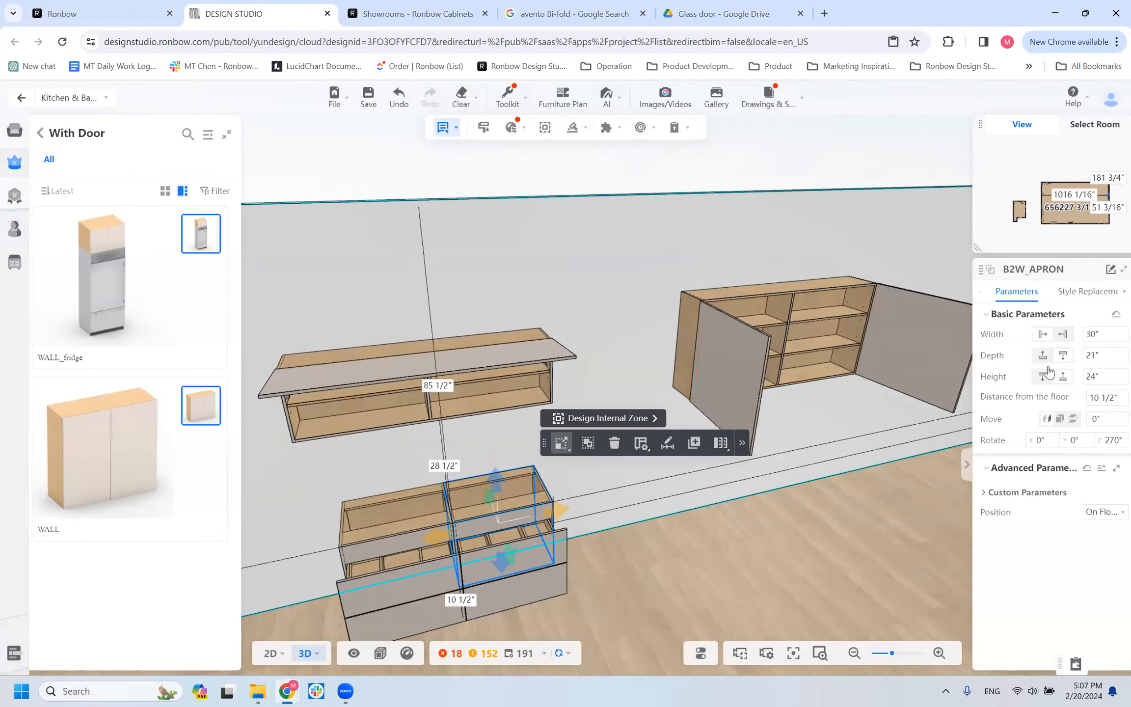
{"action": "left_click", "coordinate": [1098, 335]}
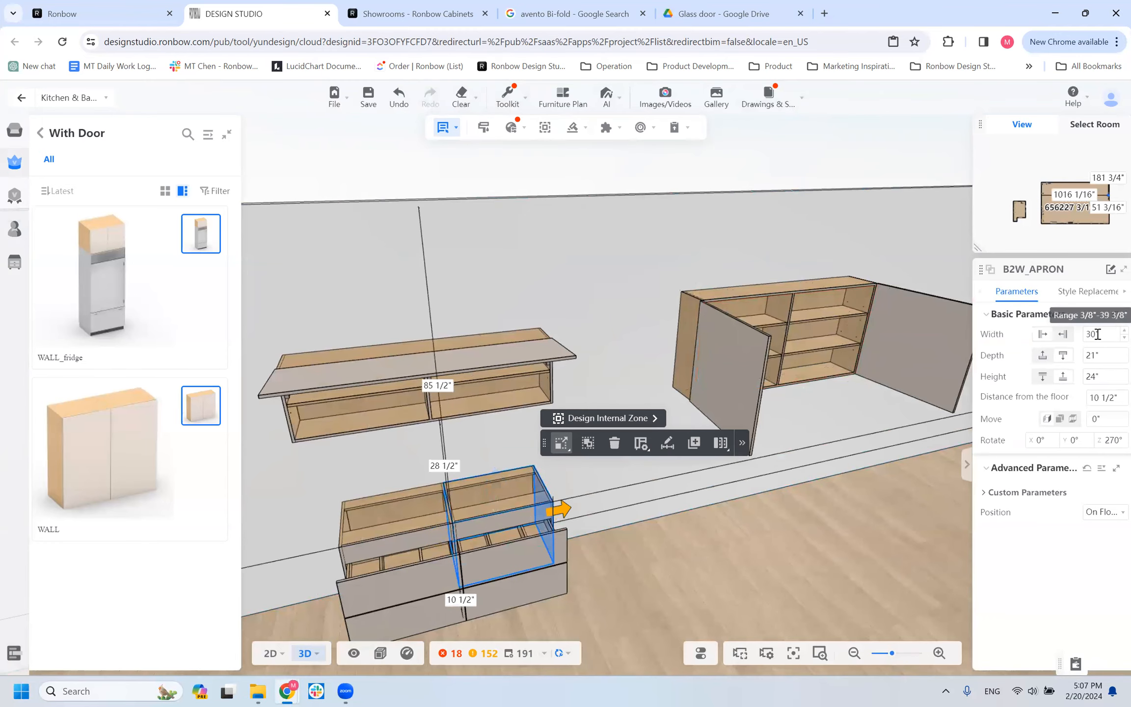
{"action": "left_click_drag", "start_coordinate": [638, 569], "coordinate": [503, 568]}
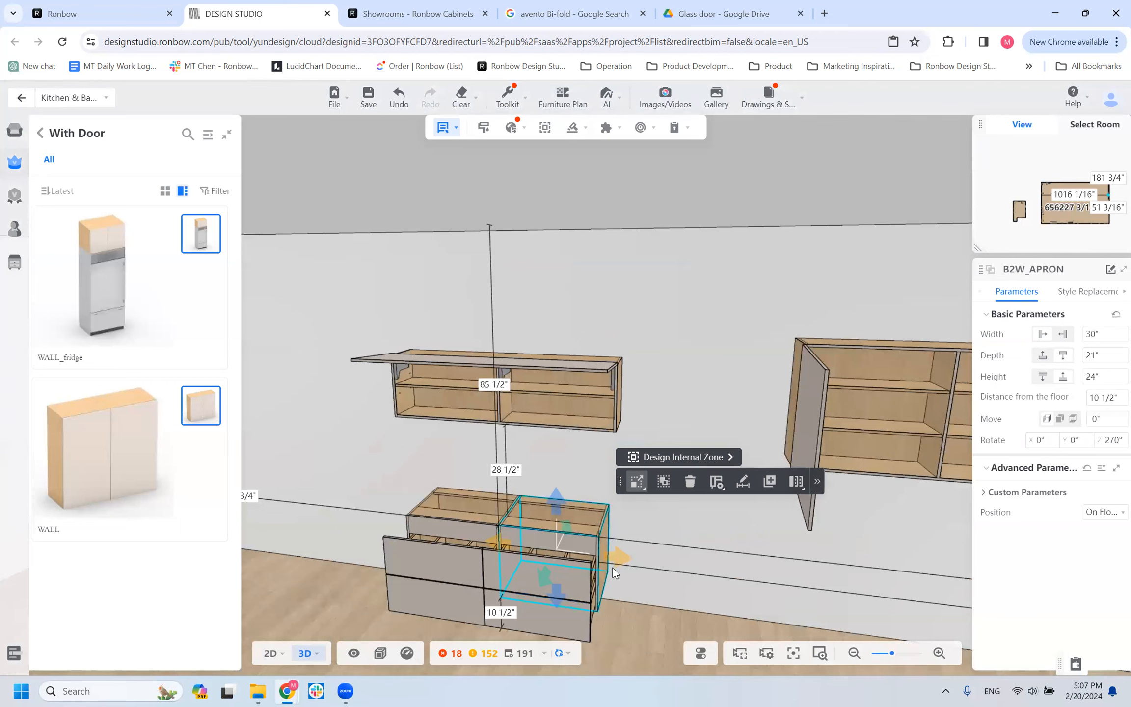
{"action": "scroll", "coordinate": [622, 573], "scroll_direction": "down", "scroll_amount": 3}
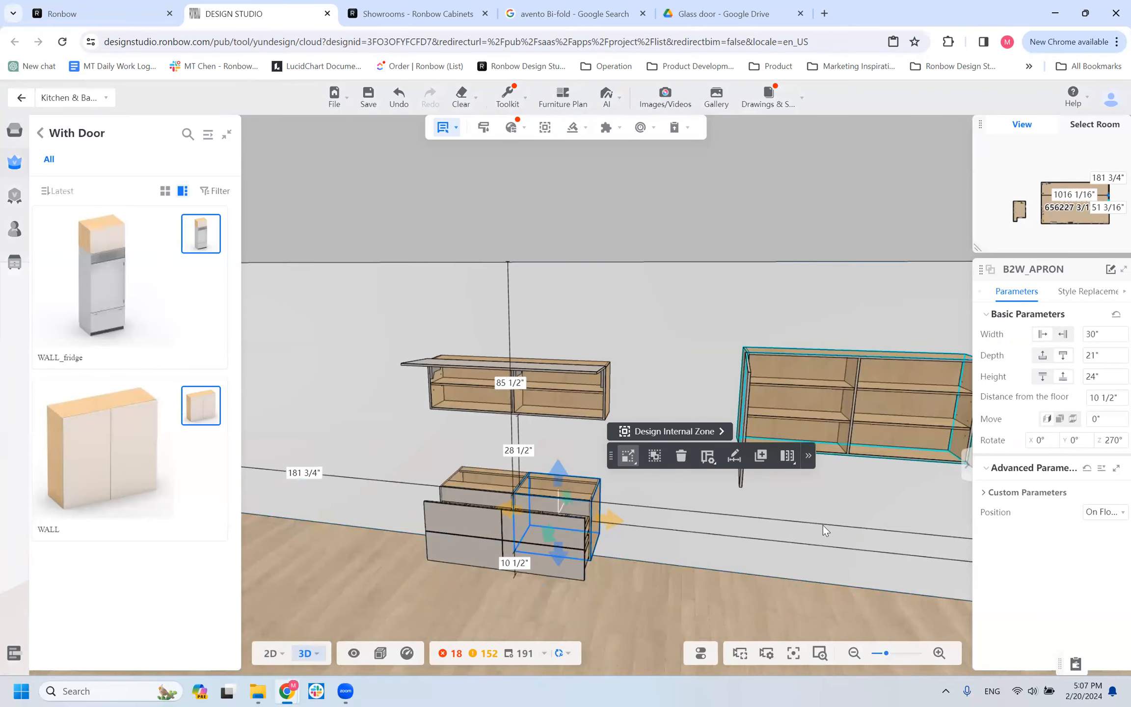
{"action": "left_click_drag", "start_coordinate": [685, 568], "coordinate": [760, 539]}
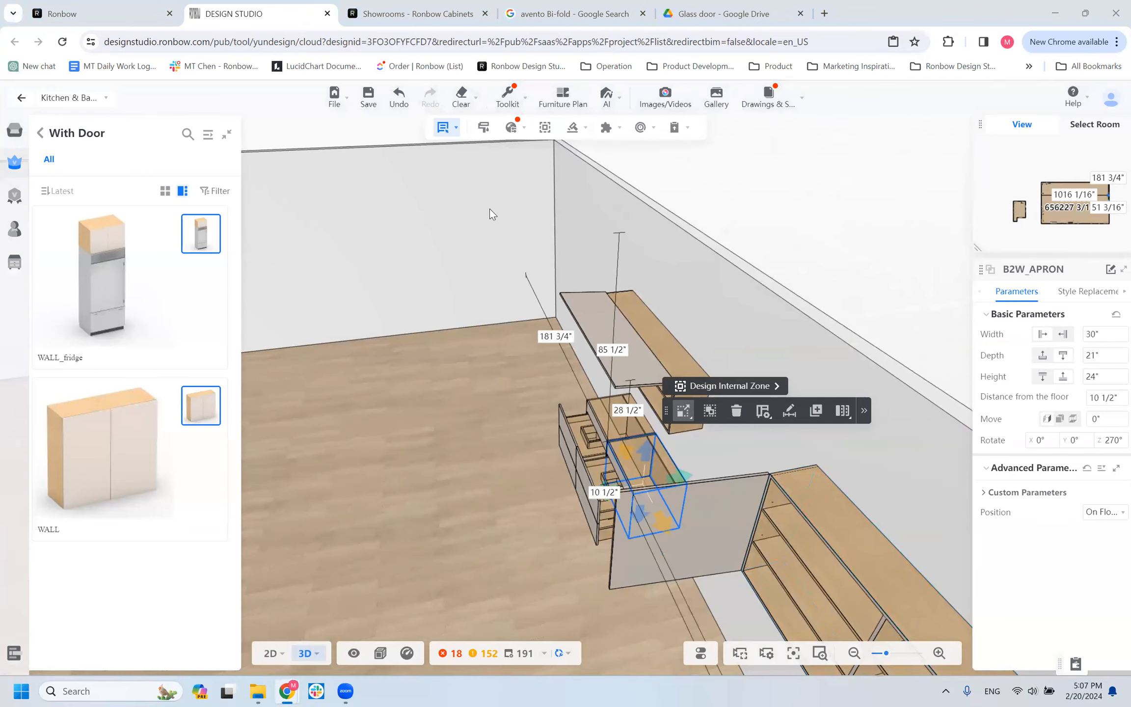
{"action": "left_click_drag", "start_coordinate": [687, 578], "coordinate": [663, 491]}
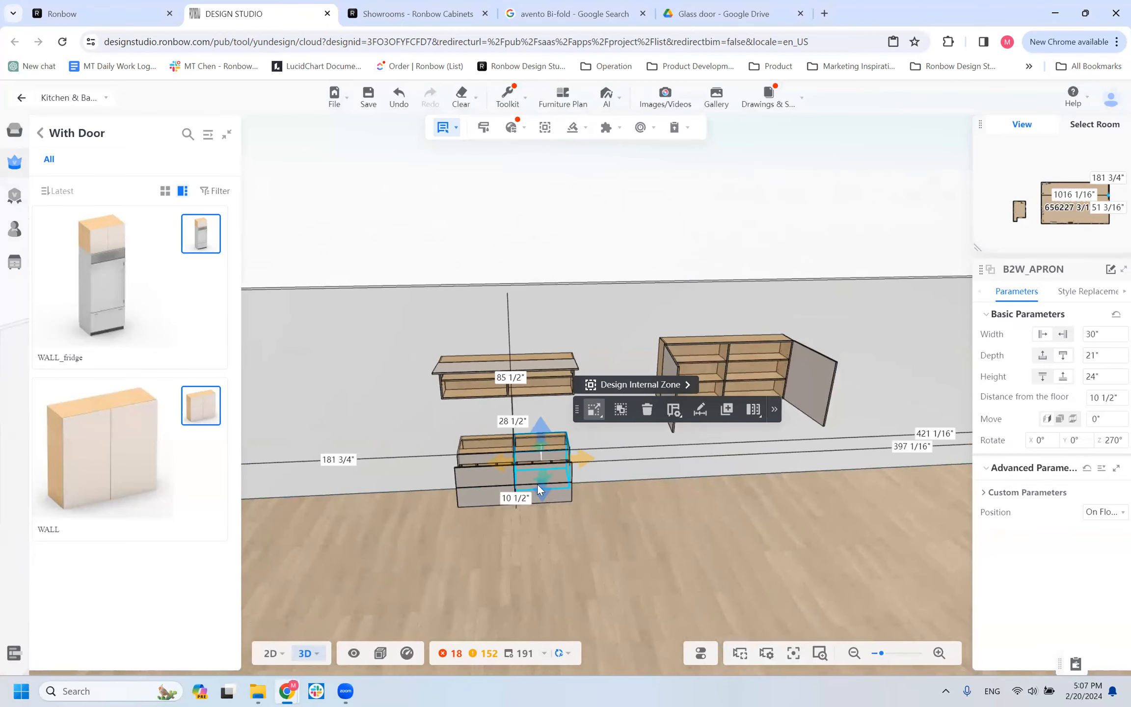
{"action": "scroll", "coordinate": [537, 483], "scroll_direction": "up", "scroll_amount": 3}
{"action": "scroll", "coordinate": [698, 399], "scroll_direction": "up", "scroll_amount": 3}
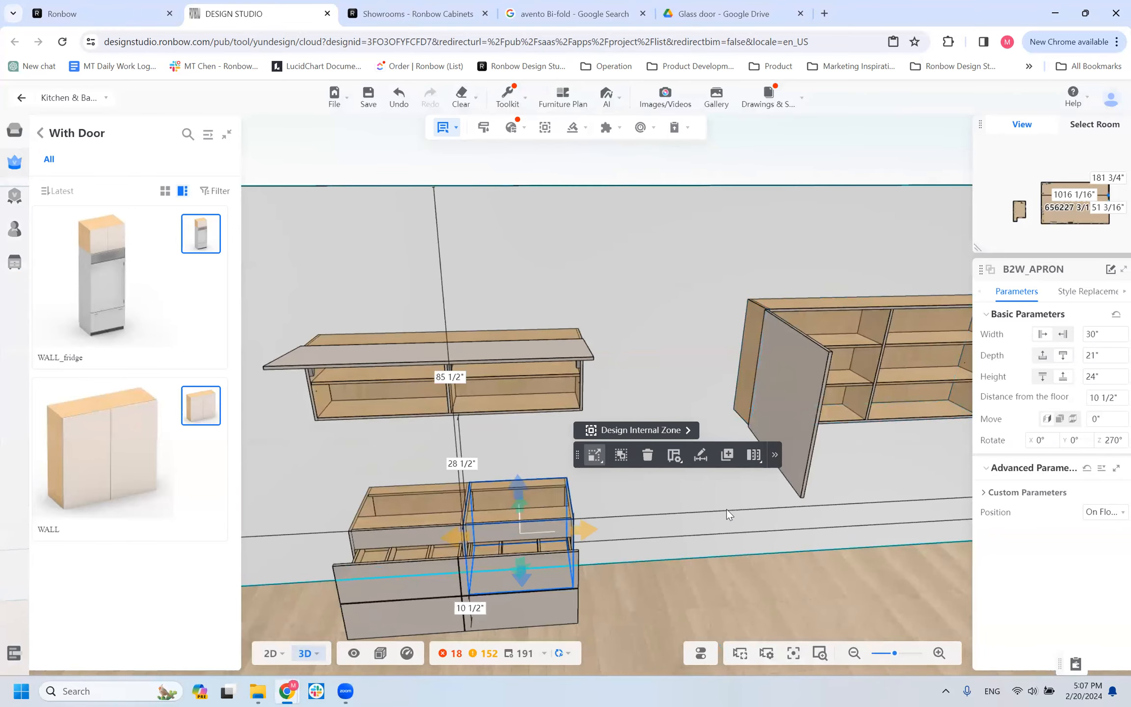
Set the selected B2W_APRON vanity cabinet's width to 39".
{"action": "left_click", "coordinate": [1108, 335]}
{"action": "double_click", "coordinate": [1093, 335]}
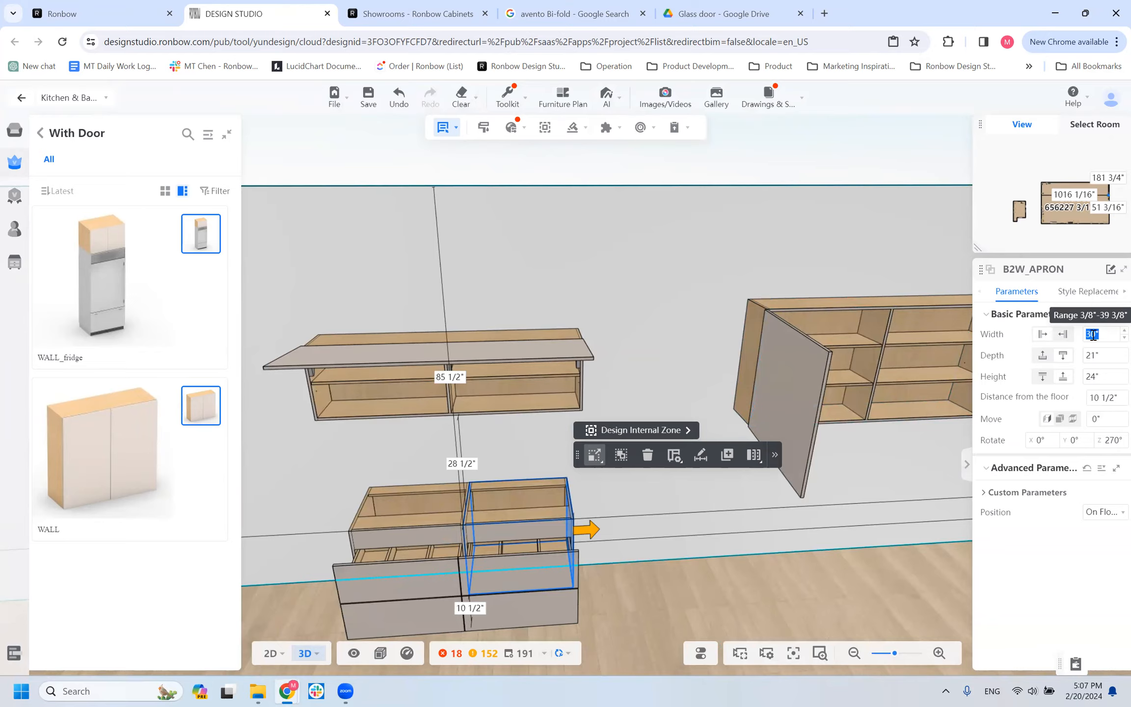
{"action": "type", "text": "39"}
{"action": "key", "text": "Return"}
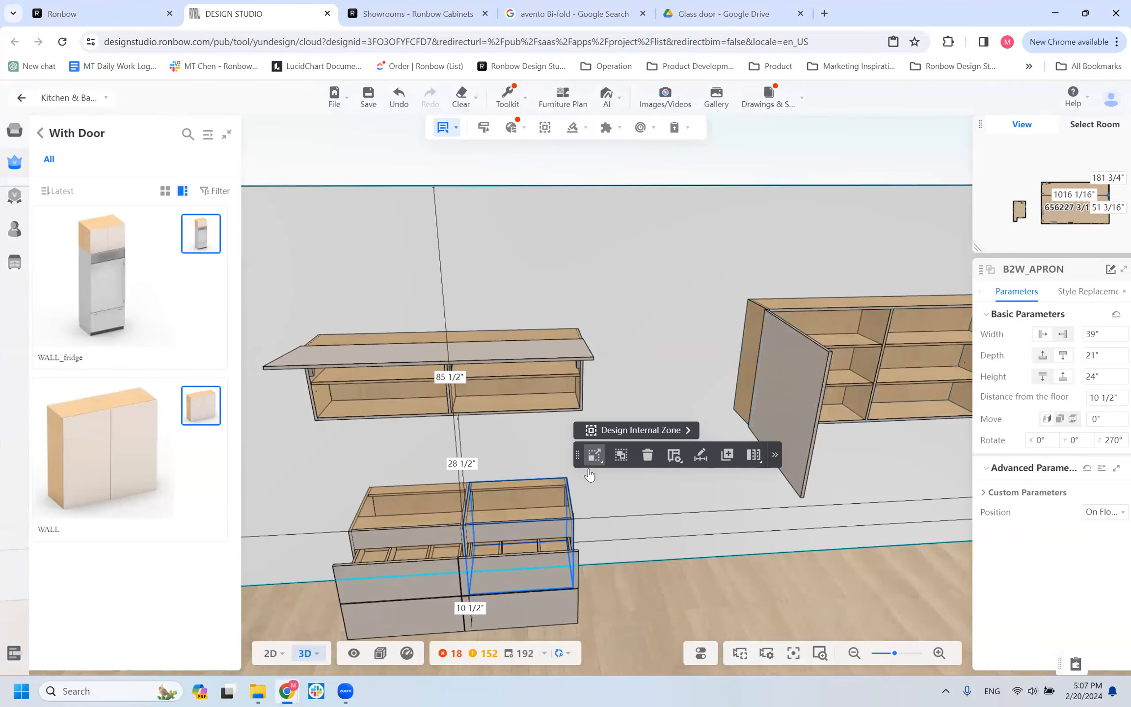
{"action": "left_click", "coordinate": [479, 519]}
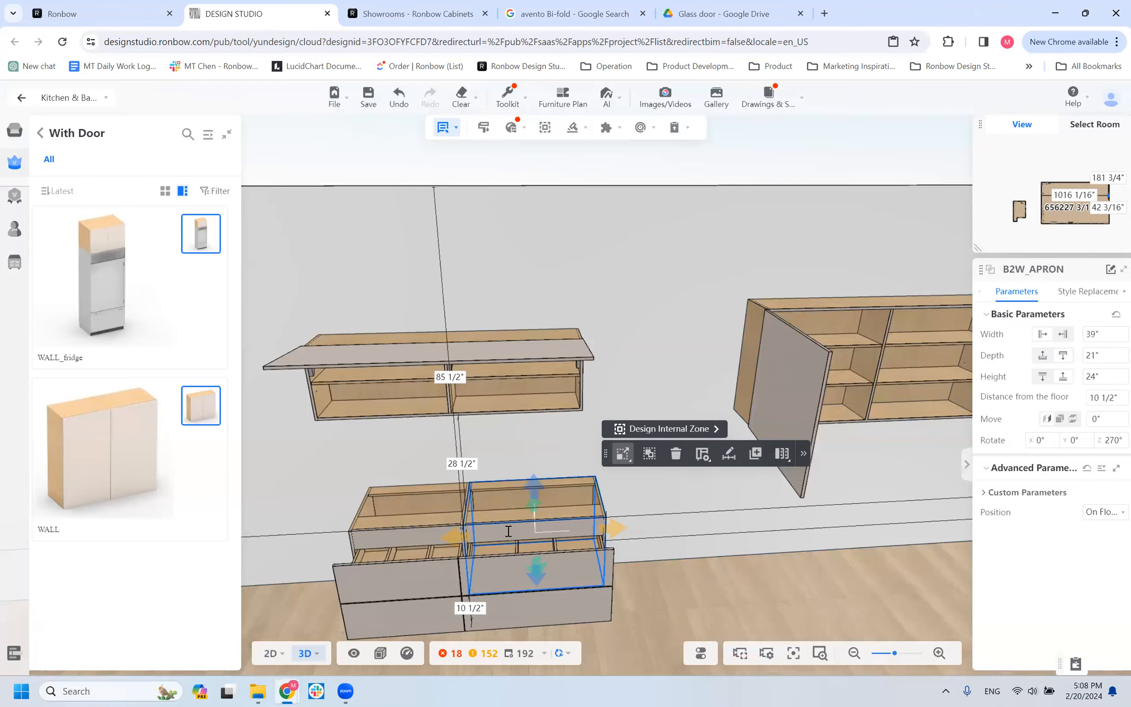
Set the selected B2W_APRON vanity cabinet's width to 38".
{"action": "left_click", "coordinate": [1109, 339]}
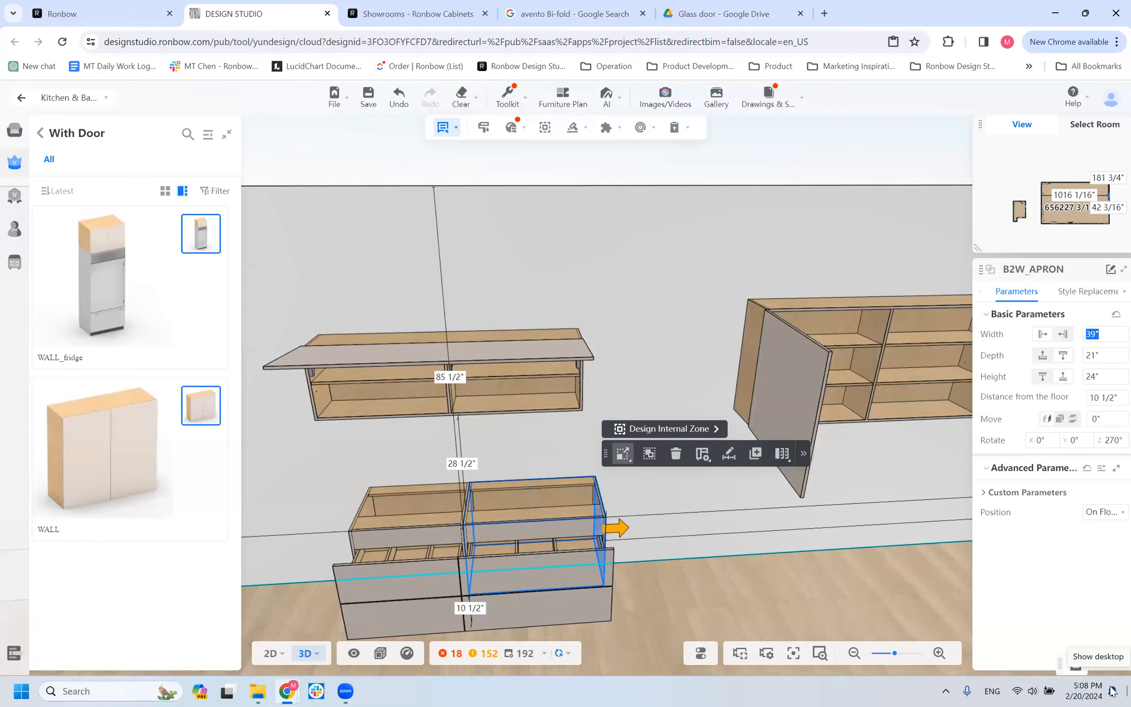
{"action": "type", "text": "38"}
{"action": "key", "text": "Return"}
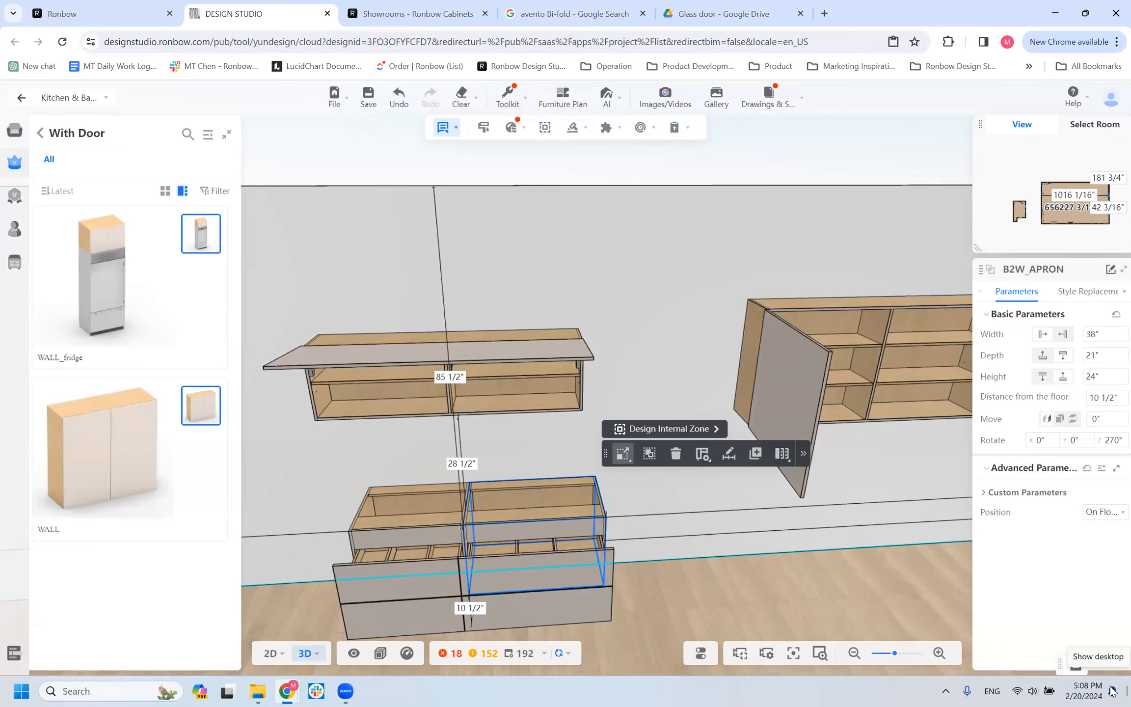
{"action": "left_click", "coordinate": [776, 462]}
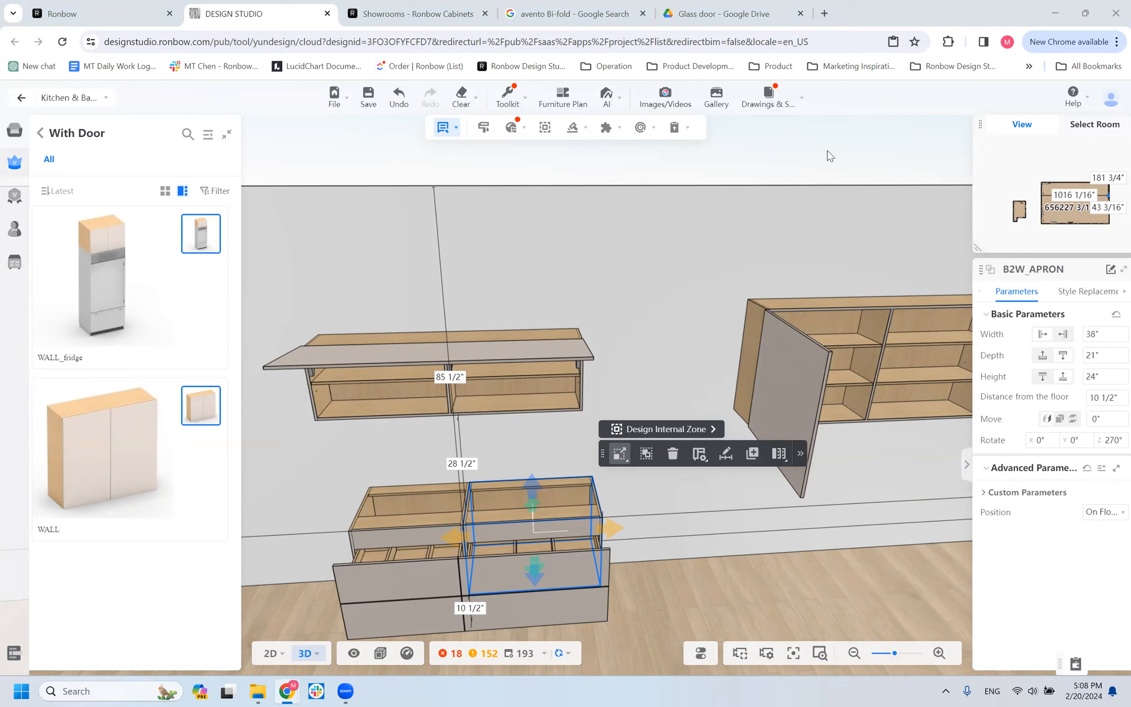
Open the Drawer / Drawer Accessory group under Individual Item in the product library and browse its slides and pullout kits.
{"action": "left_click", "coordinate": [42, 134]}
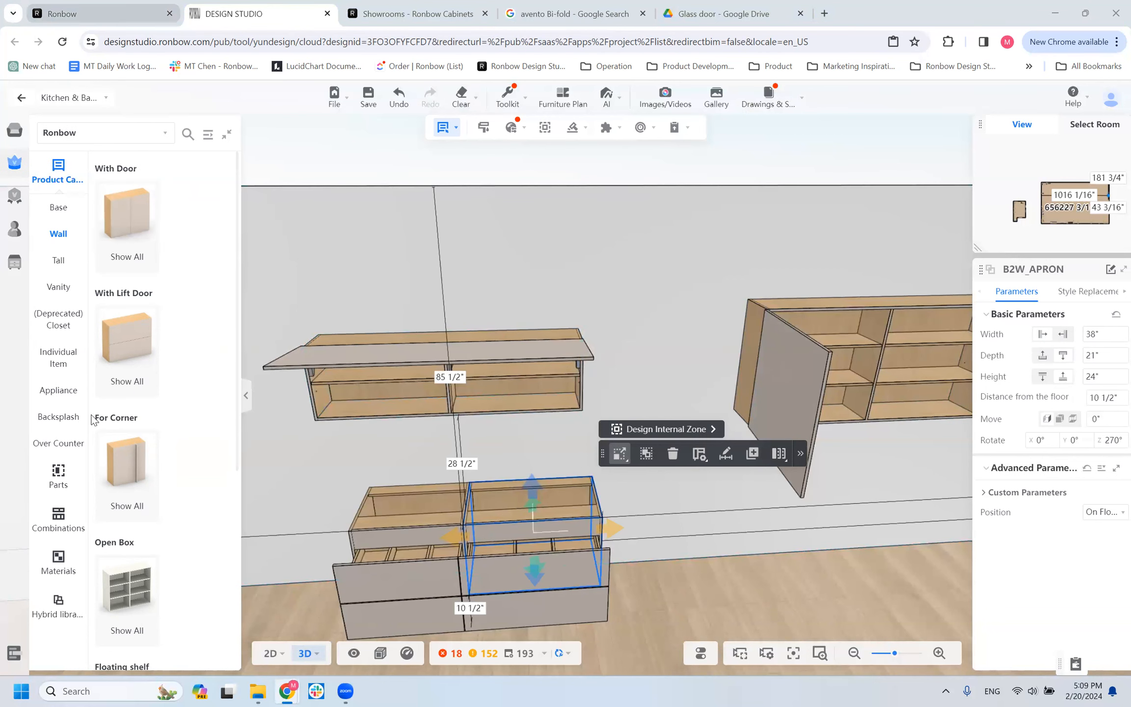
{"action": "left_click", "coordinate": [63, 292]}
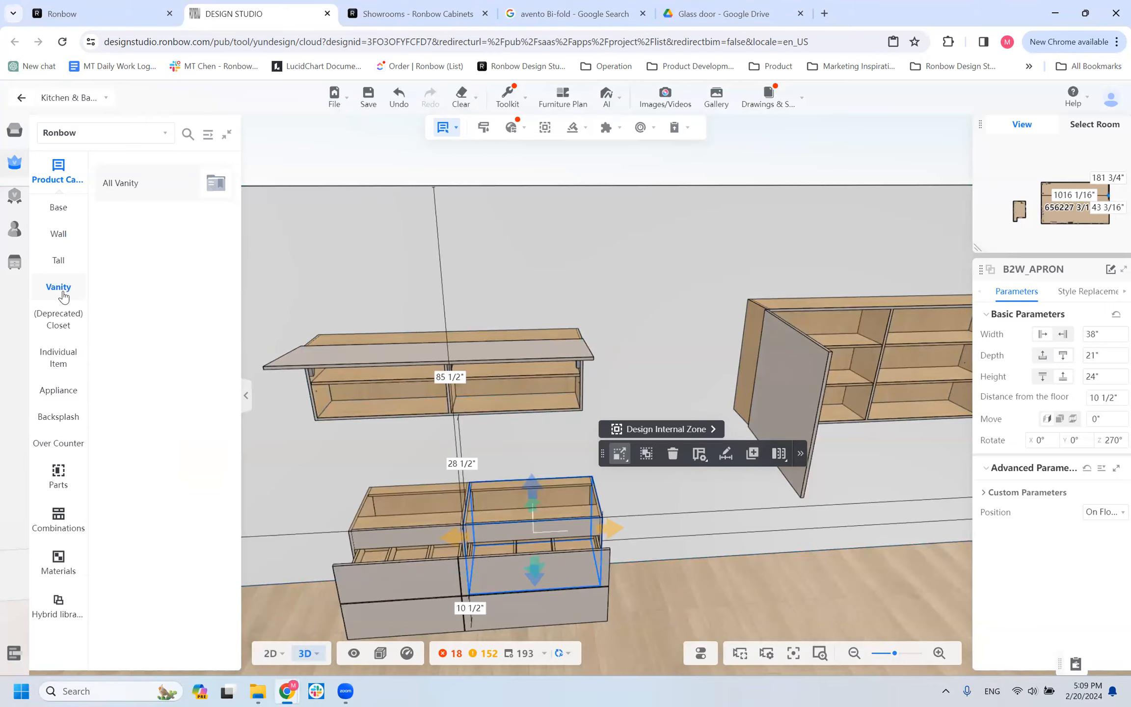
{"action": "left_click", "coordinate": [48, 377]}
{"action": "mouse_move", "coordinate": [128, 238]}
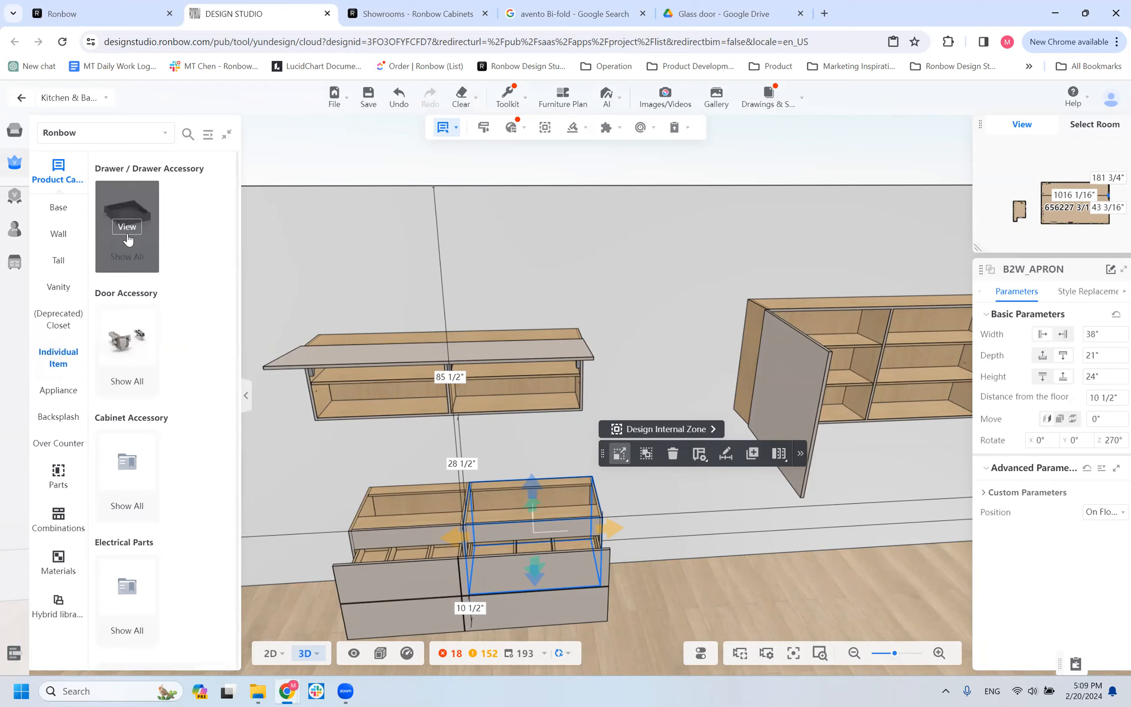
{"action": "mouse_move", "coordinate": [141, 338]}
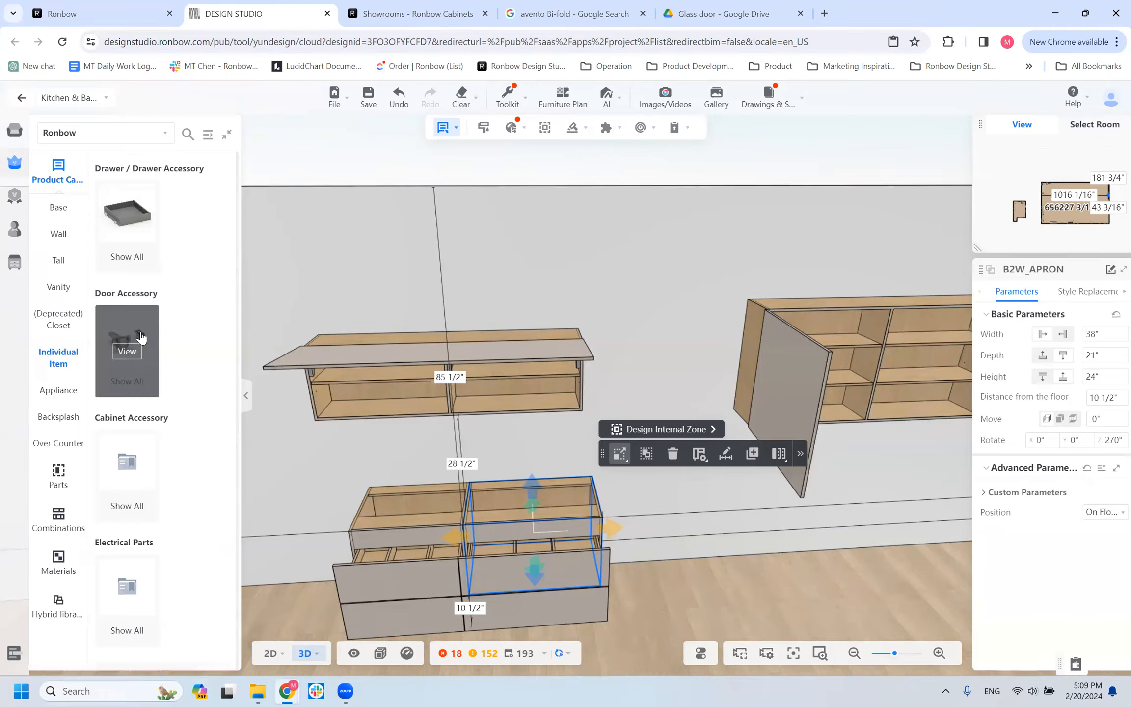
{"action": "left_click", "coordinate": [129, 222]}
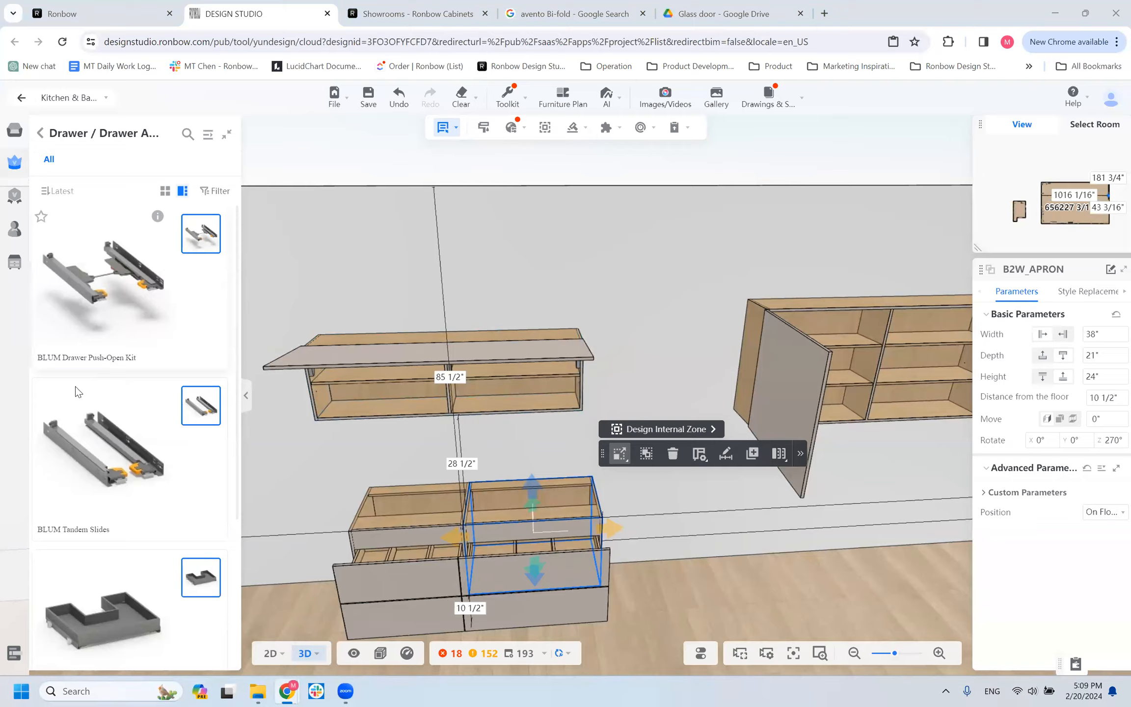
{"action": "scroll", "coordinate": [111, 522], "scroll_direction": "down", "scroll_amount": 3}
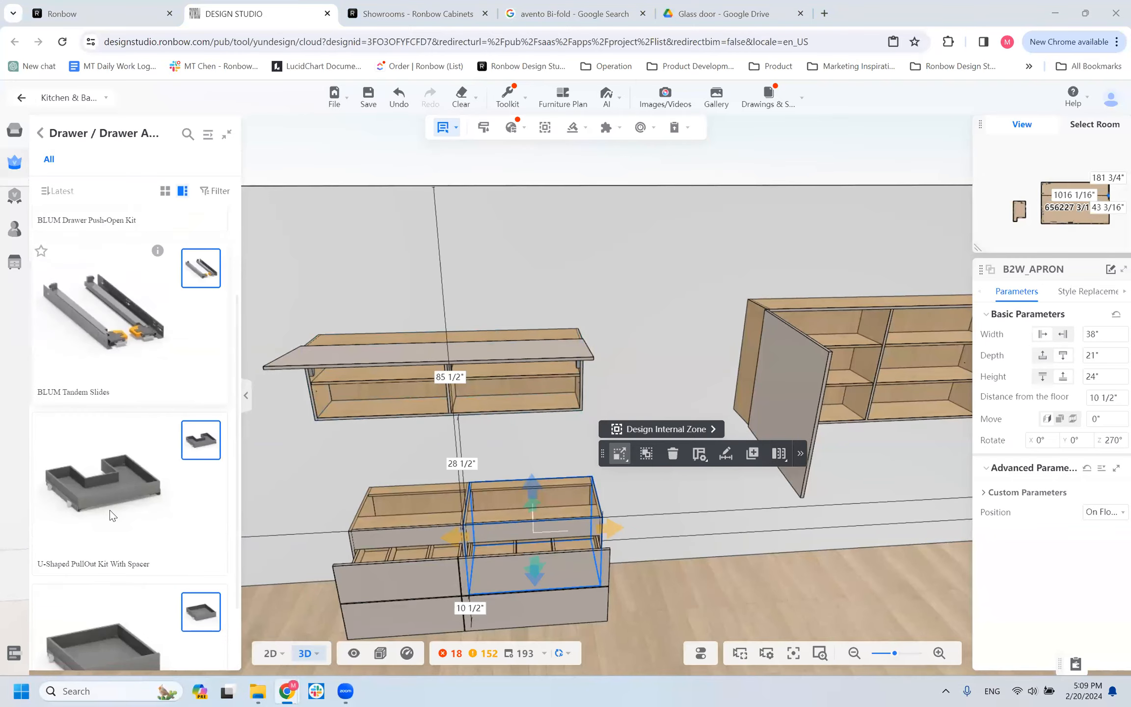
Open the Door Accessory group and browse its hinge sets and tip-on hardware.
{"action": "left_click", "coordinate": [40, 133]}
{"action": "left_click", "coordinate": [167, 380]}
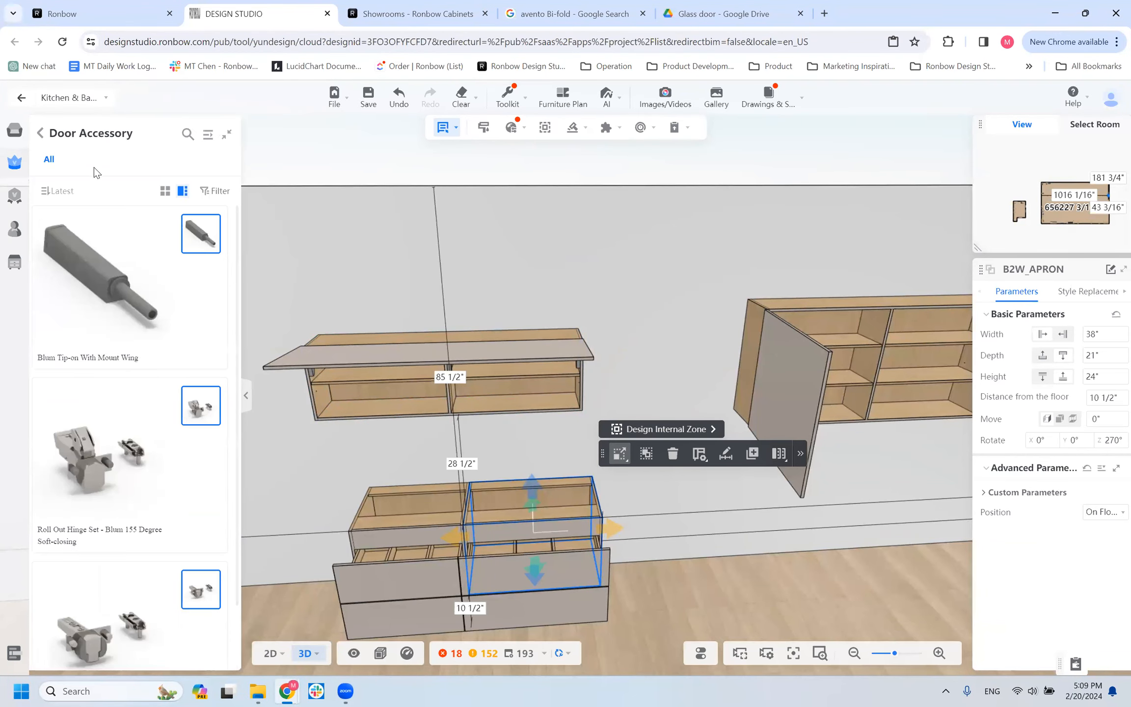
{"action": "scroll", "coordinate": [98, 402], "scroll_direction": "down", "scroll_amount": 1}
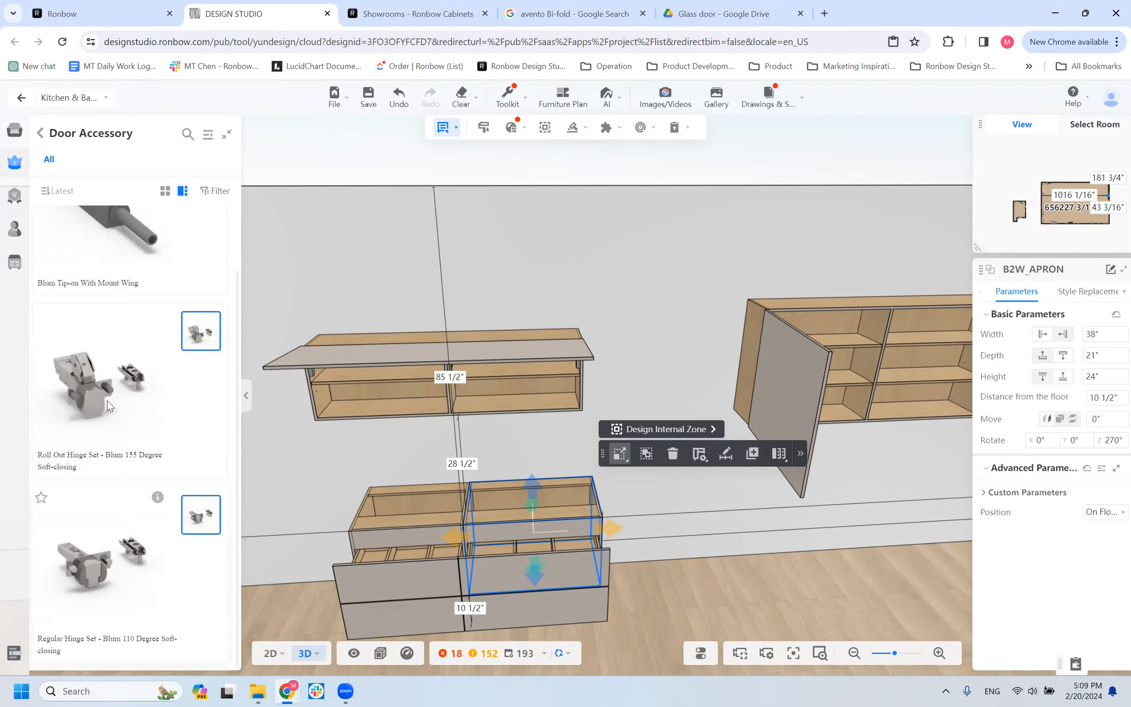
{"action": "scroll", "coordinate": [148, 422], "scroll_direction": "up", "scroll_amount": 1}
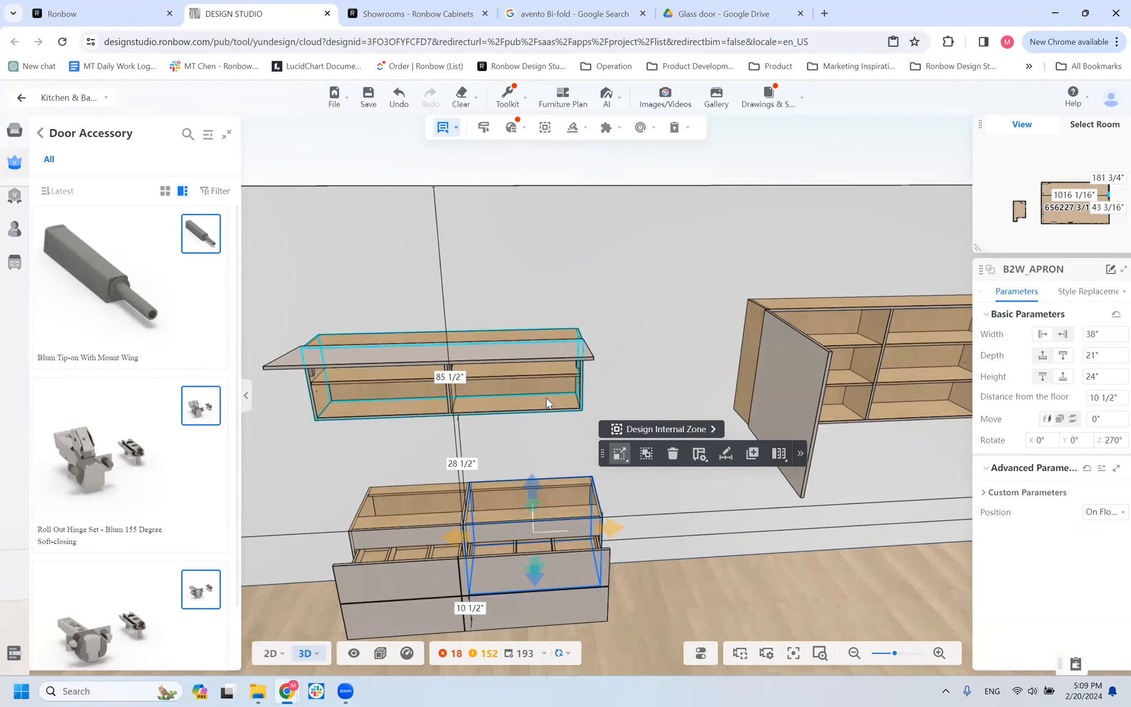
{"action": "scroll", "coordinate": [455, 410], "scroll_direction": "down", "scroll_amount": 2}
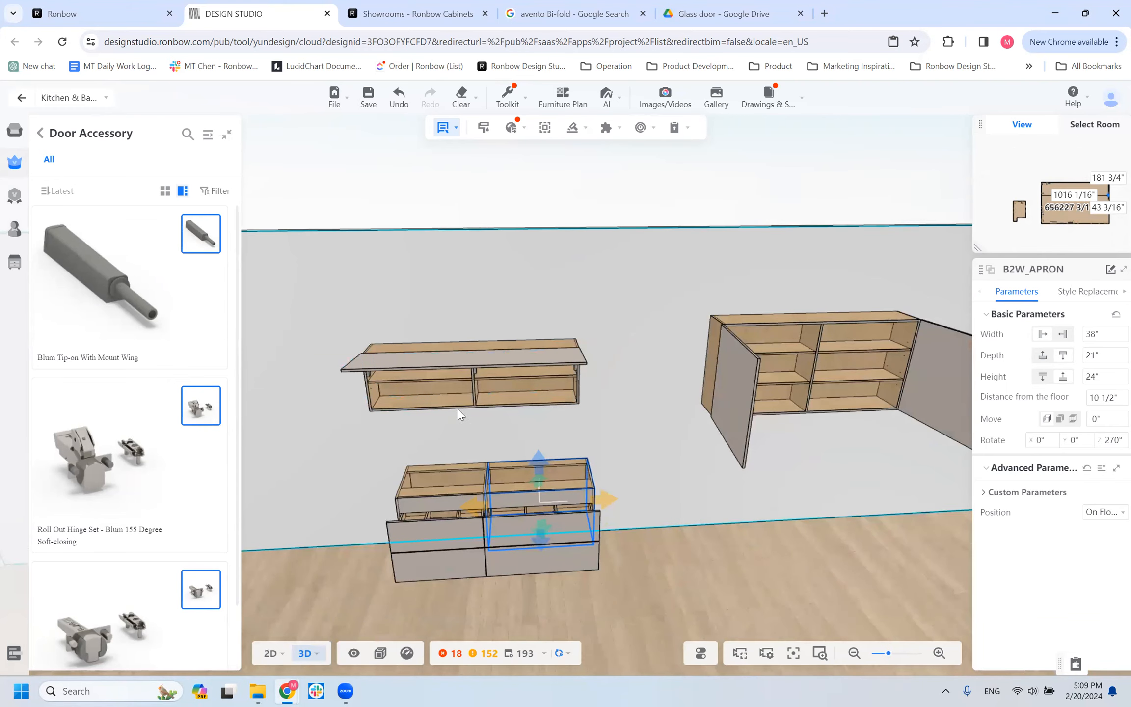
Delete the WALL cabinet with the open doors and select the WALL_HK cabinet above the vanity.
{"action": "left_click", "coordinate": [765, 382]}
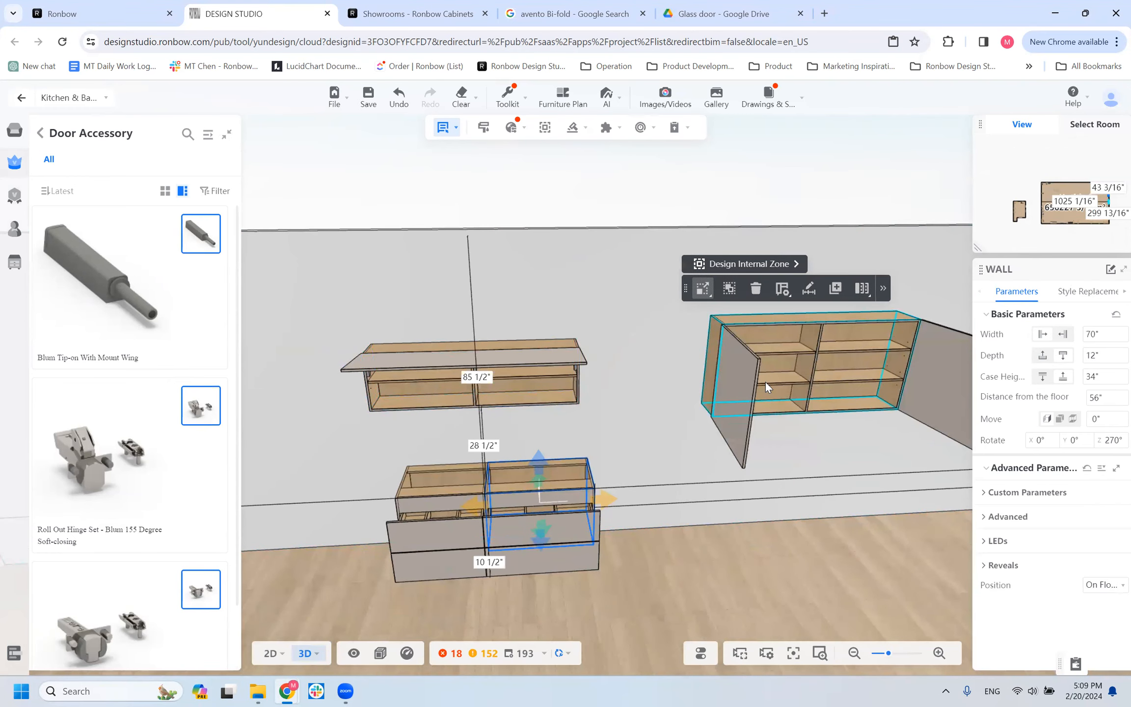
{"action": "key", "text": "Delete"}
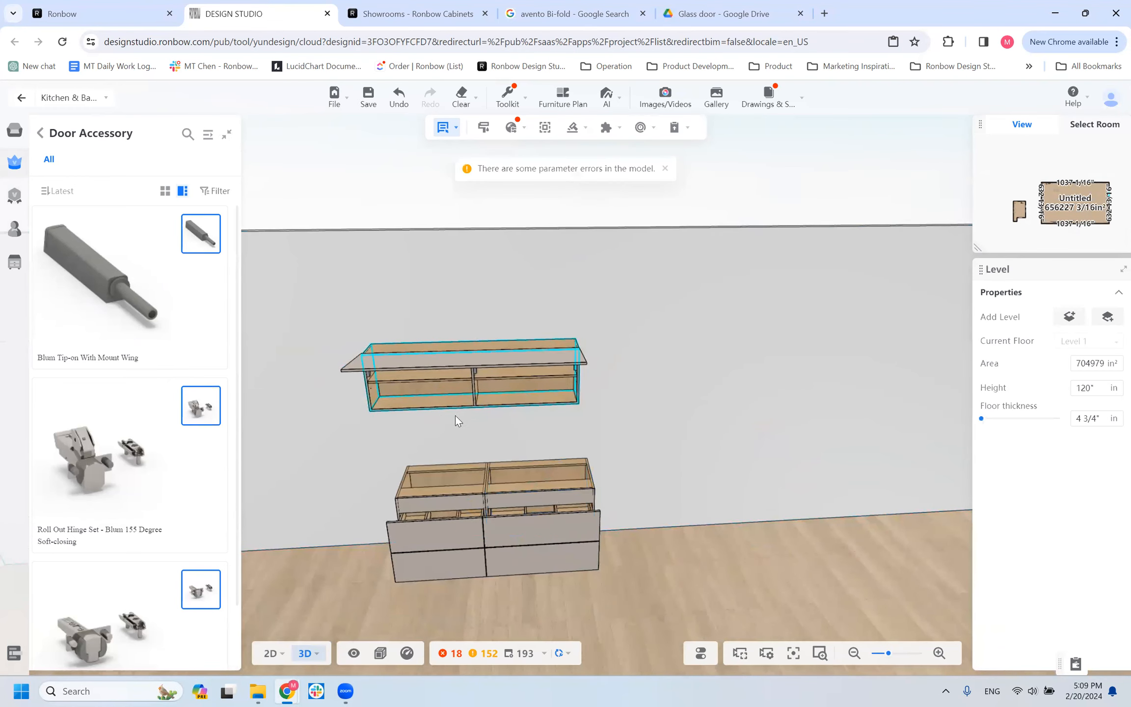
{"action": "left_click", "coordinate": [439, 397]}
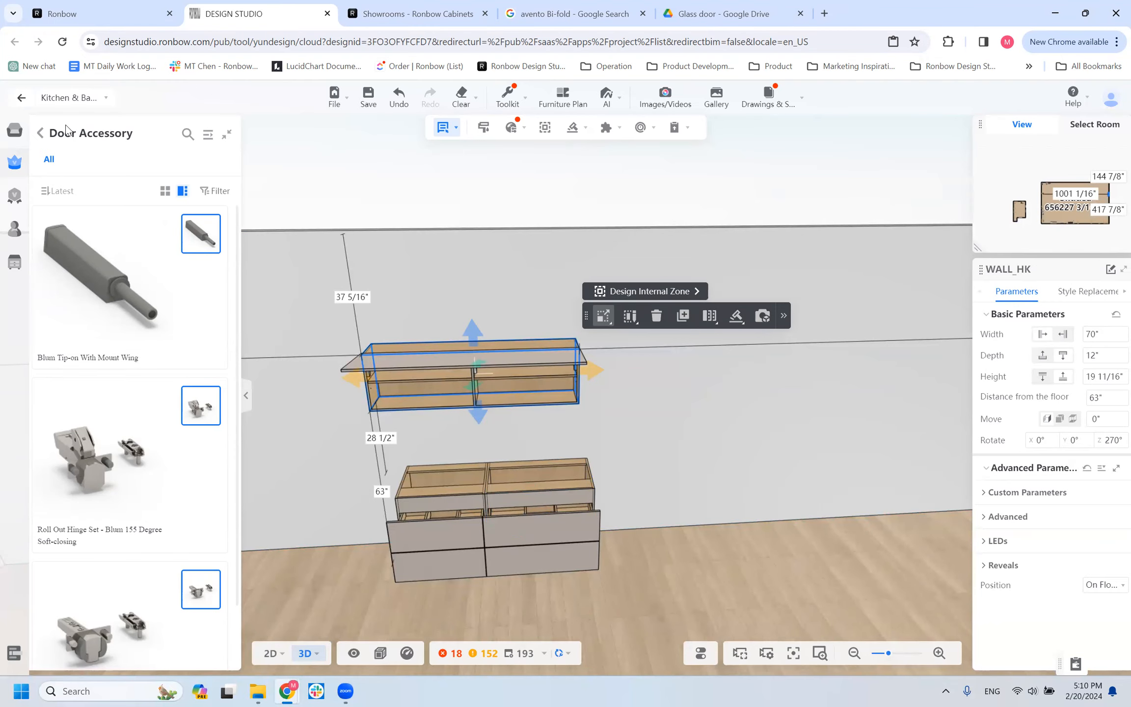
Place an Edge Band 5ft from the Cabinet Accessory group on the floor beside the vanity cabinets.
{"action": "left_click", "coordinate": [40, 133]}
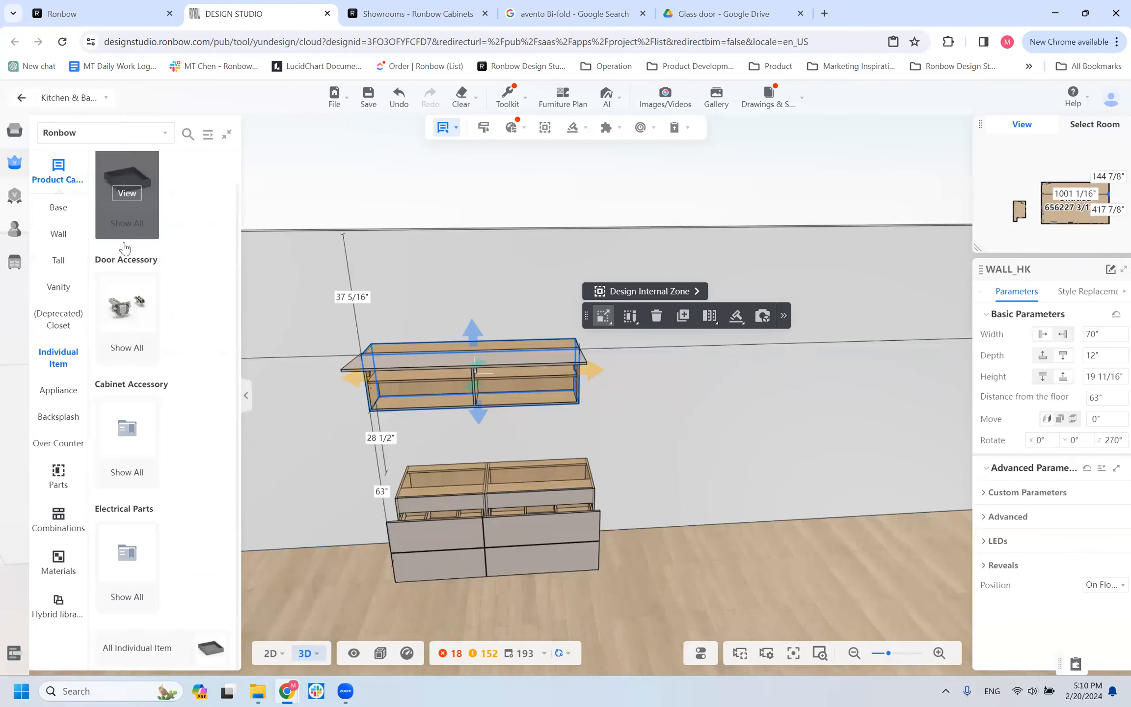
{"action": "left_click", "coordinate": [149, 435]}
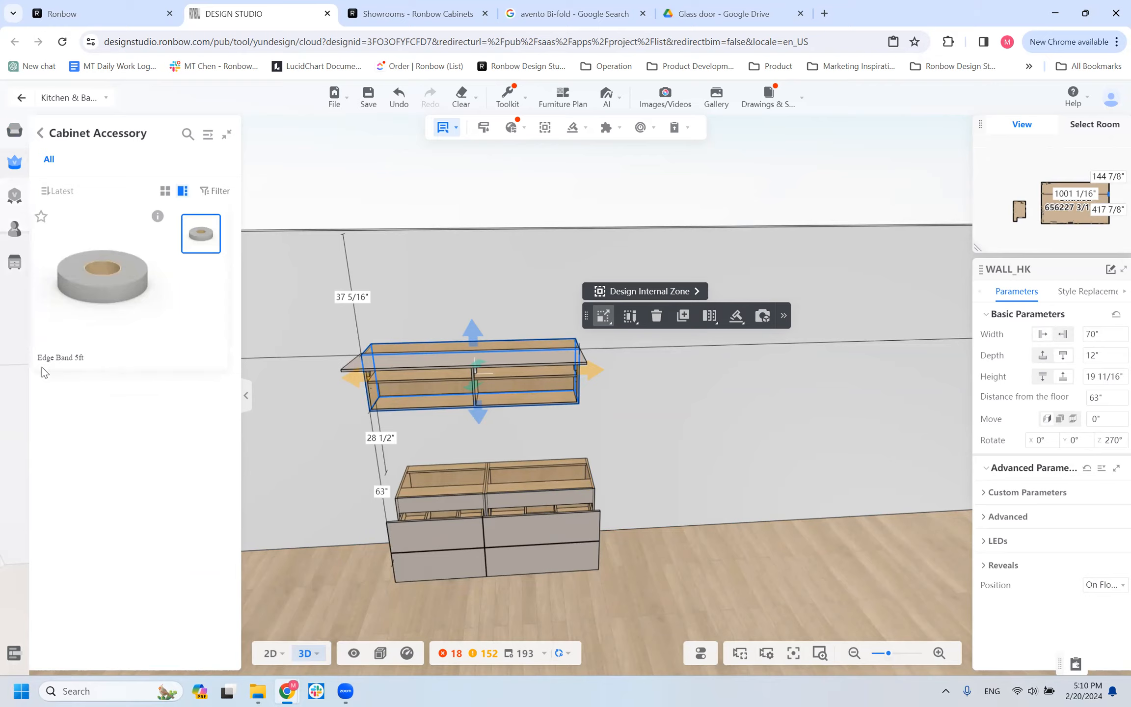
{"action": "left_click", "coordinate": [103, 283]}
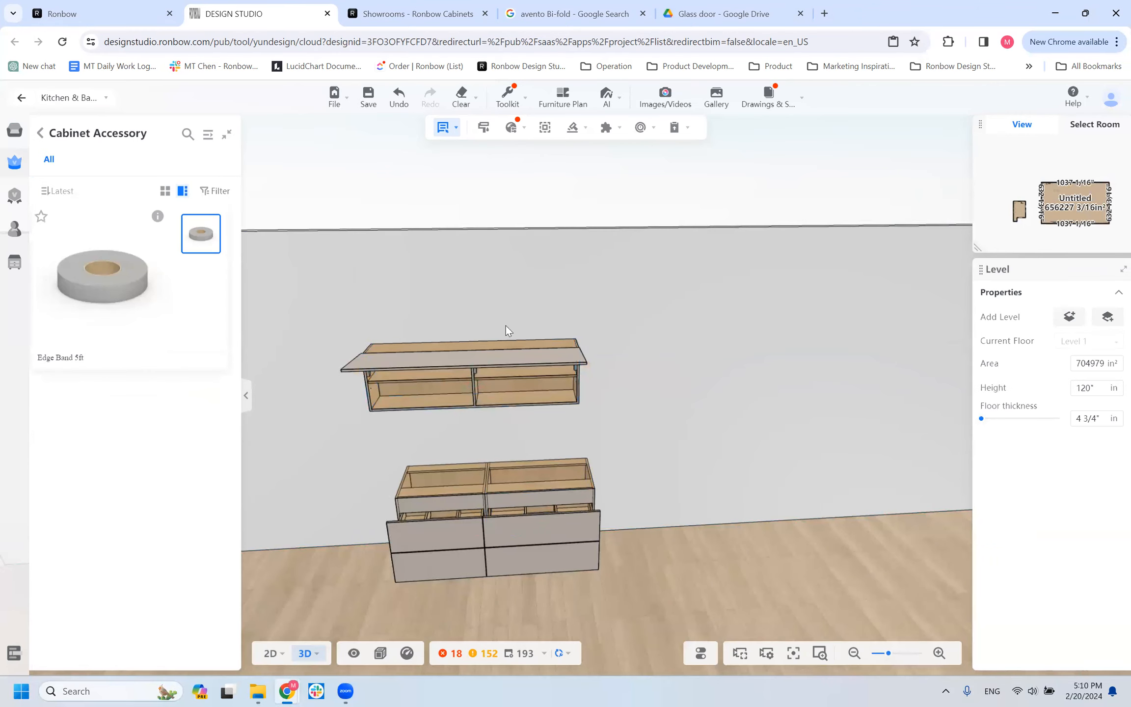
{"action": "left_click", "coordinate": [716, 531]}
Delete the Edge Band 5ft from the floor.
{"action": "scroll", "coordinate": [681, 523], "scroll_direction": "up", "scroll_amount": 3}
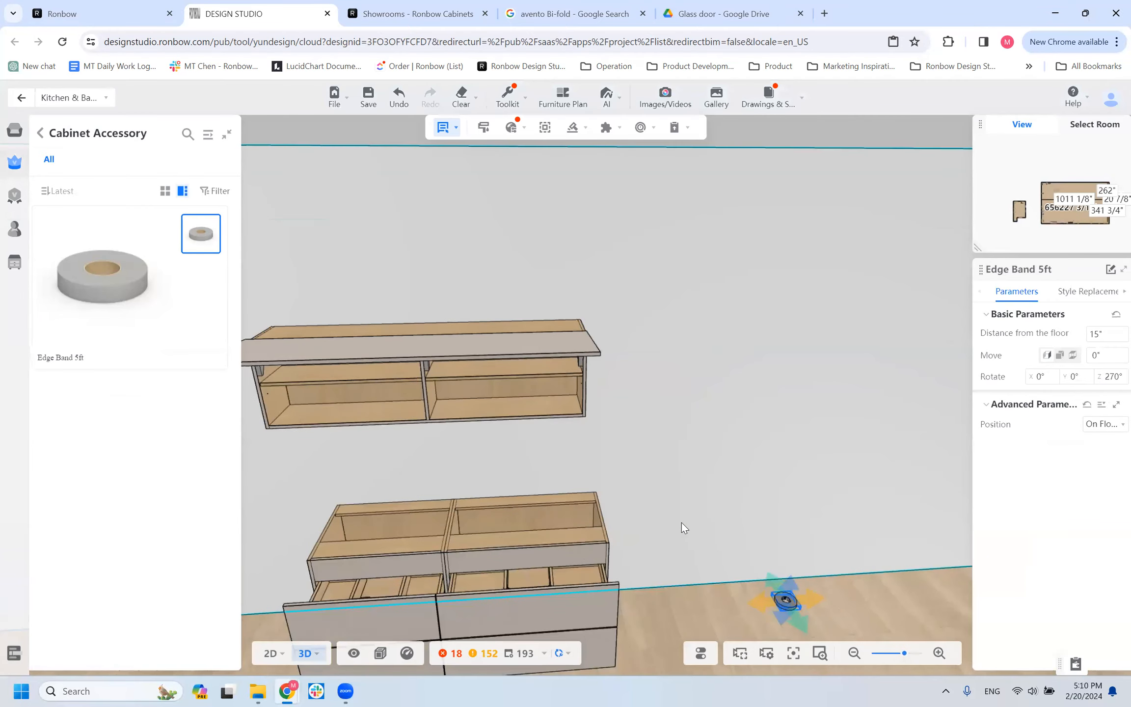
{"action": "left_click", "coordinate": [803, 590]}
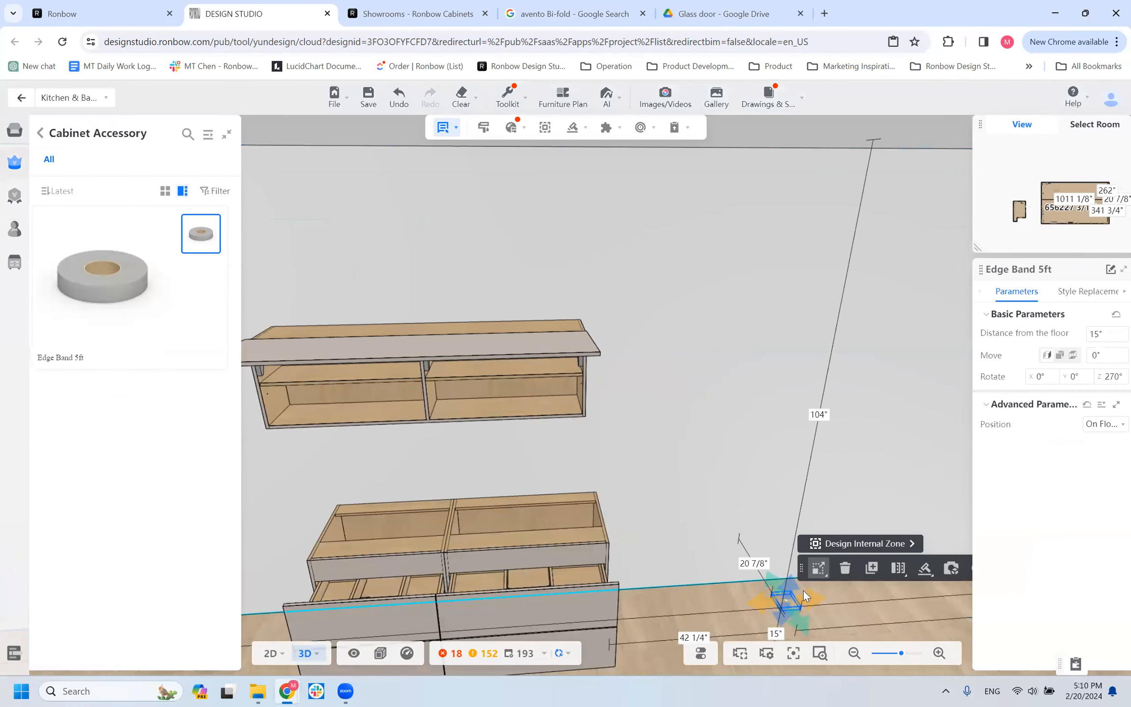
{"action": "key", "text": "Delete"}
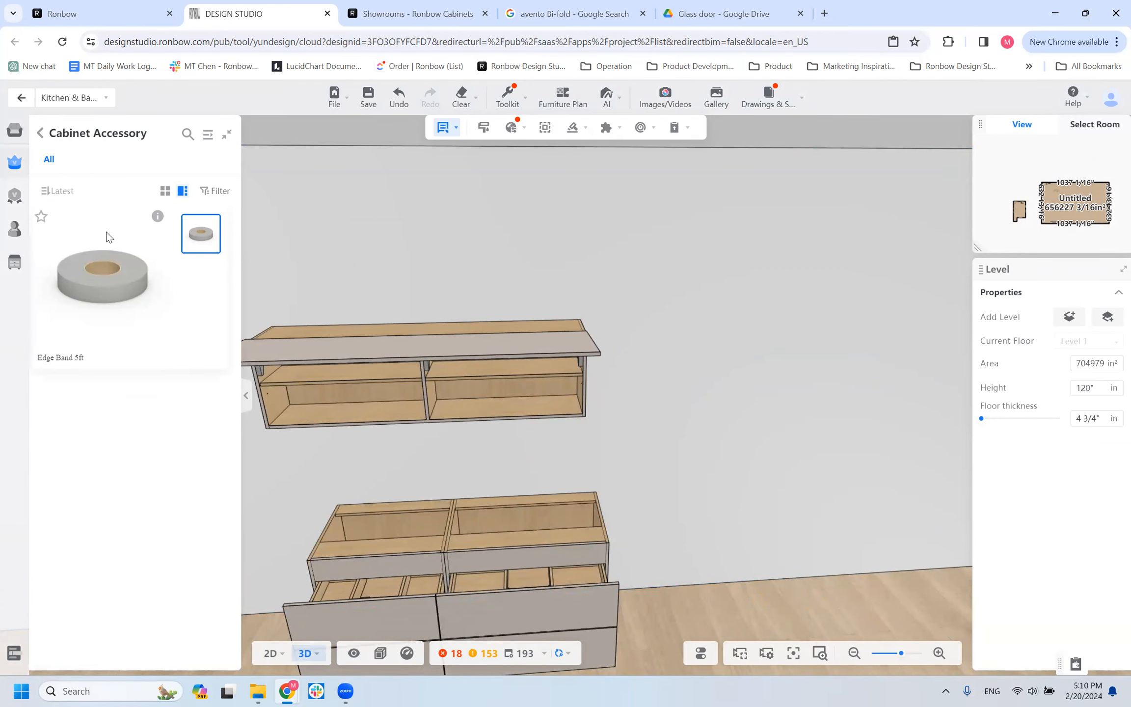
Open the Electrical Parts group and browse its LED power kit, strip roll and controller/dimmer.
{"action": "left_click", "coordinate": [42, 133]}
{"action": "left_click", "coordinate": [130, 589]}
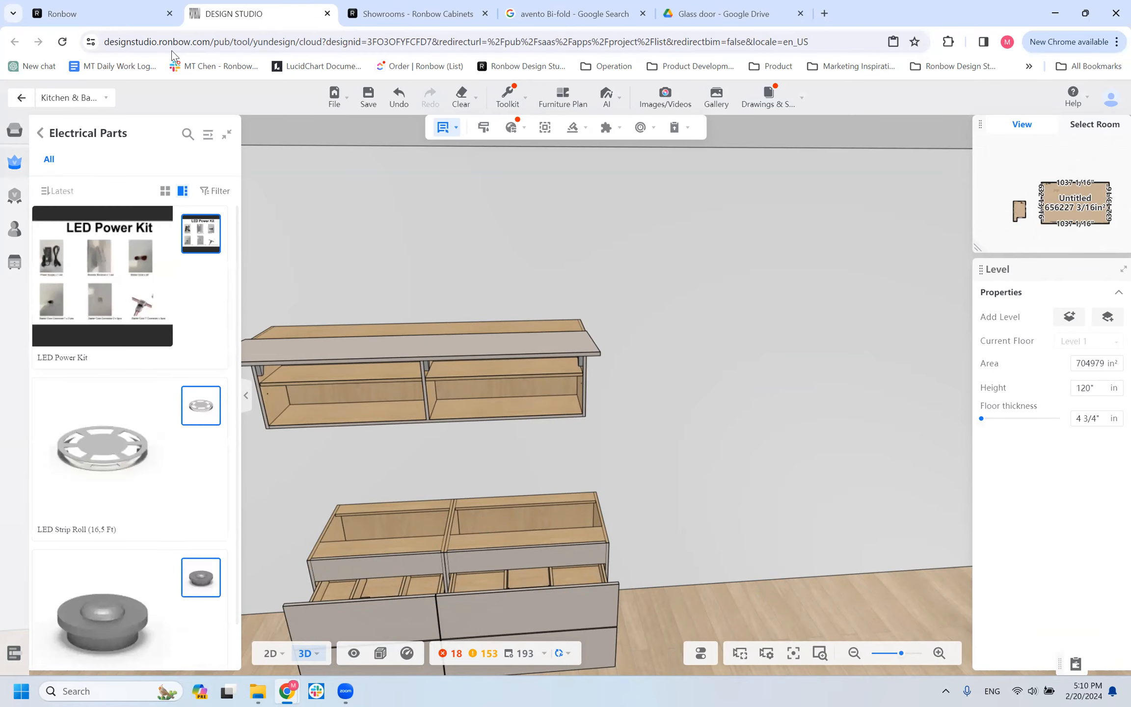
{"action": "scroll", "coordinate": [111, 331], "scroll_direction": "down", "scroll_amount": 1}
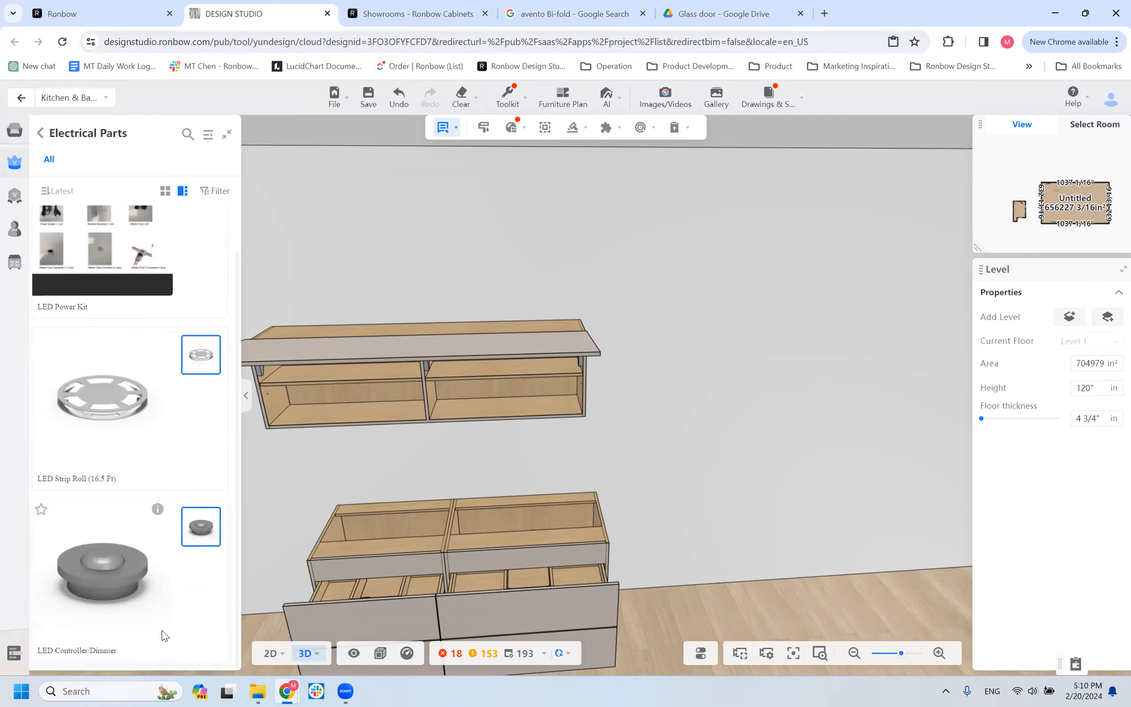
{"action": "scroll", "coordinate": [90, 346], "scroll_direction": "up", "scroll_amount": 1}
{"action": "scroll", "coordinate": [699, 387], "scroll_direction": "down", "scroll_amount": 3}
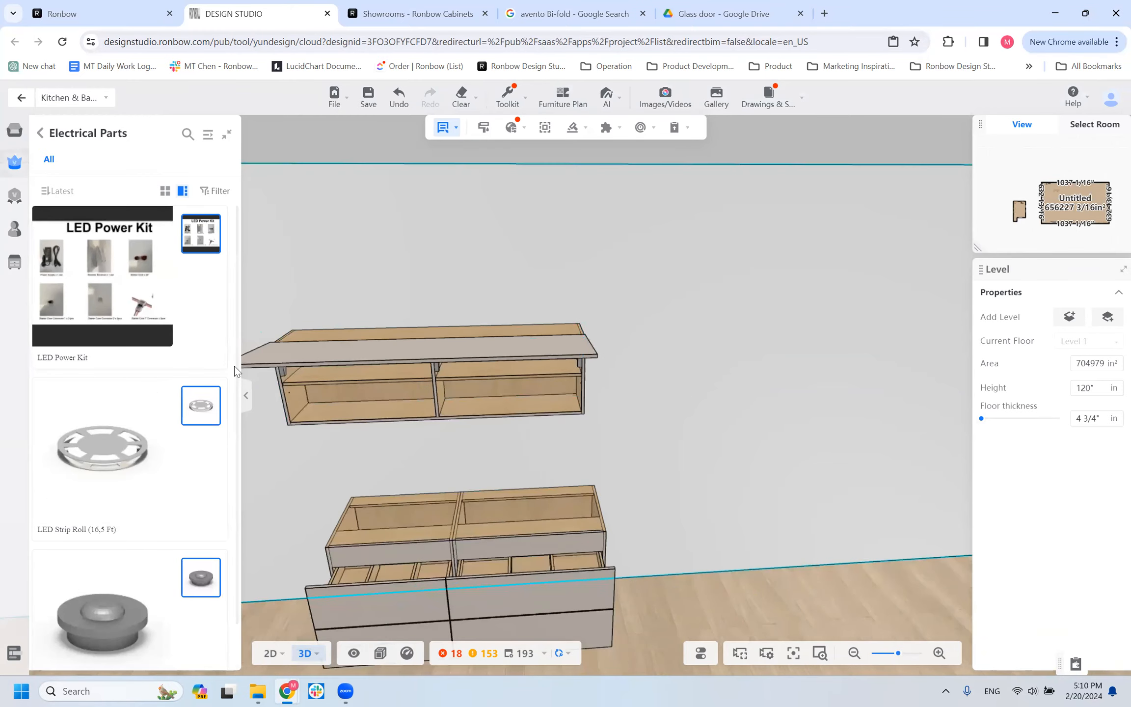
Select the WALL_HK cabinet and inspect it from below alongside the LED parts in the library.
{"action": "left_click", "coordinate": [536, 384]}
{"action": "left_click_drag", "start_coordinate": [747, 368], "coordinate": [593, 476]}
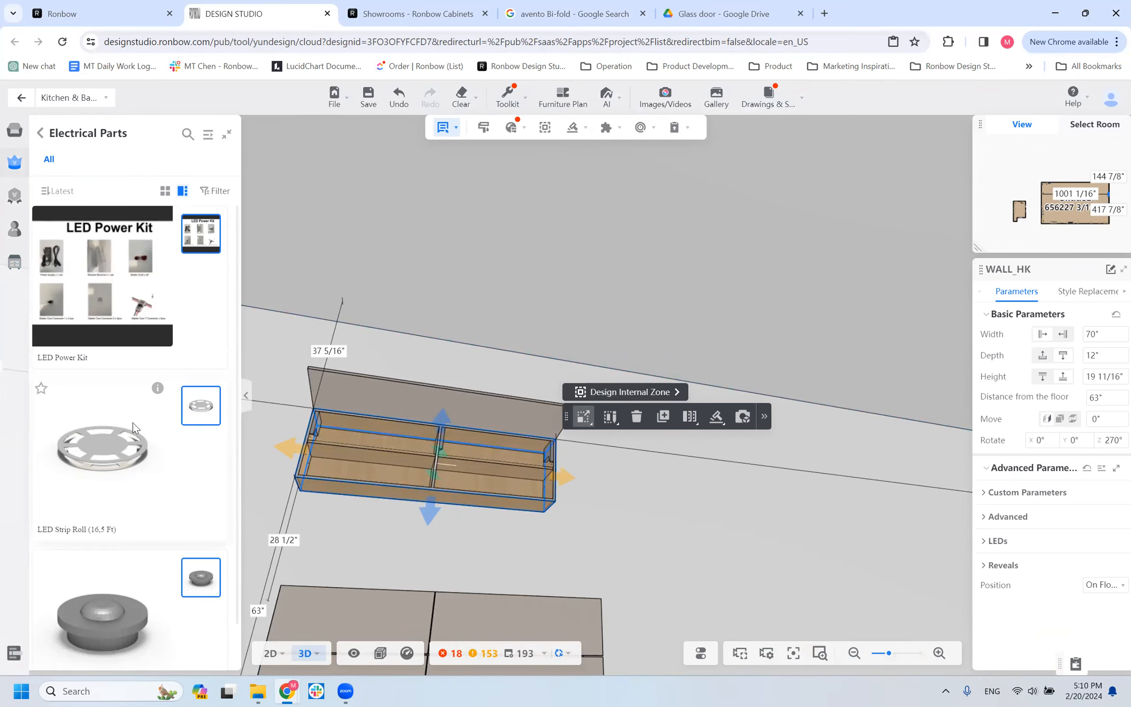
{"action": "scroll", "coordinate": [132, 422], "scroll_direction": "down", "scroll_amount": 1}
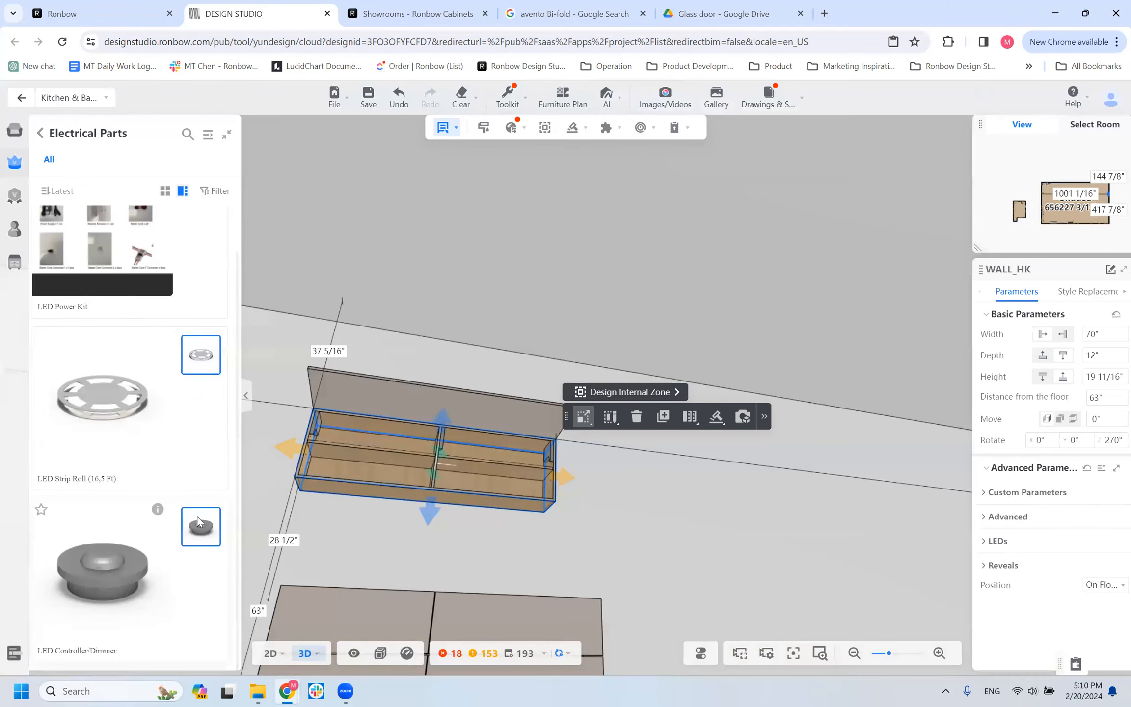
Open the full Appliance category and browse its cooktops, refrigerators, dishwashers, hoods and wine coolers.
{"action": "left_click", "coordinate": [42, 133]}
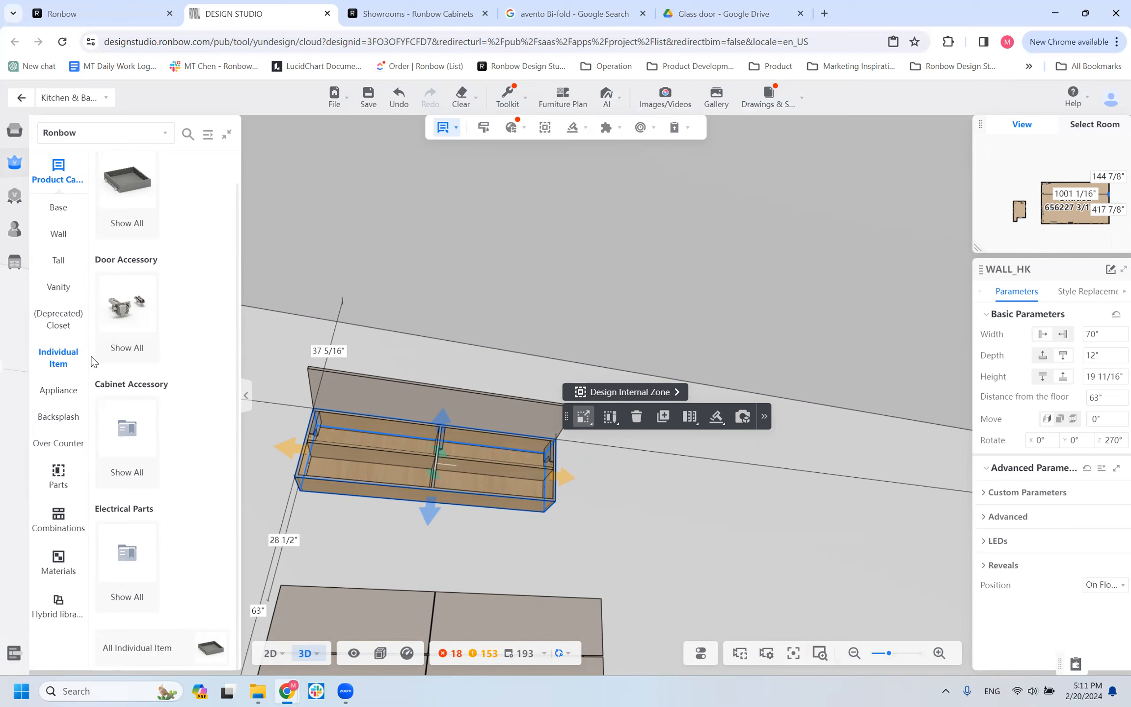
{"action": "left_click", "coordinate": [69, 391]}
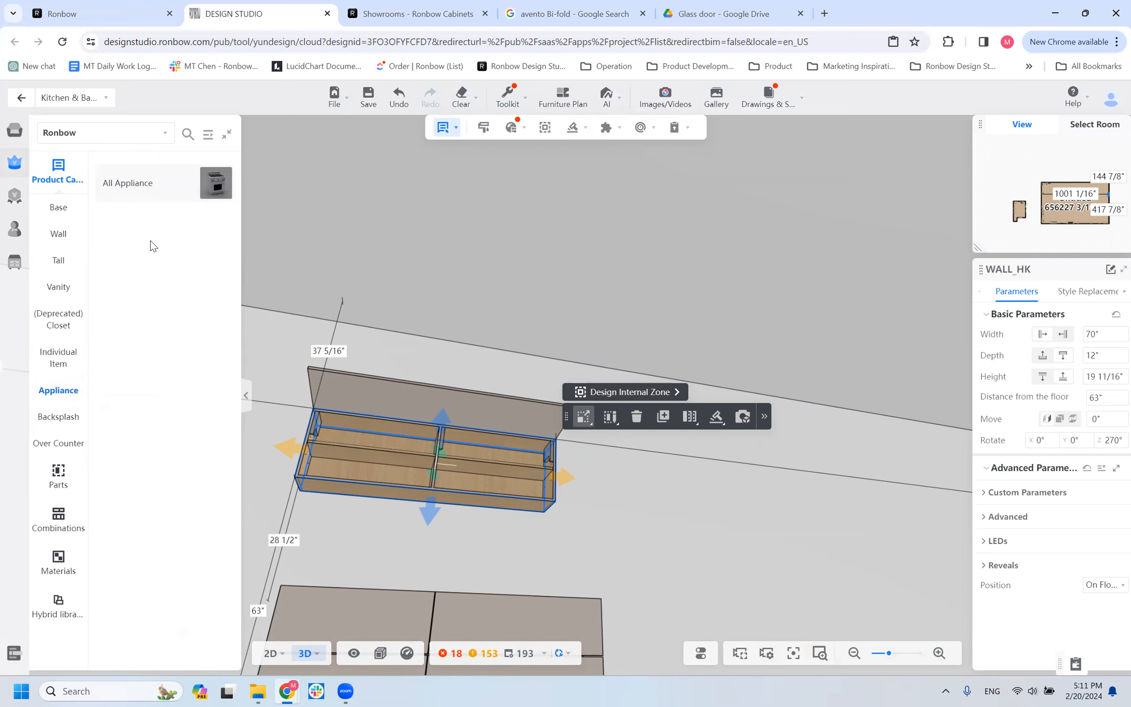
{"action": "mouse_move", "coordinate": [146, 181]}
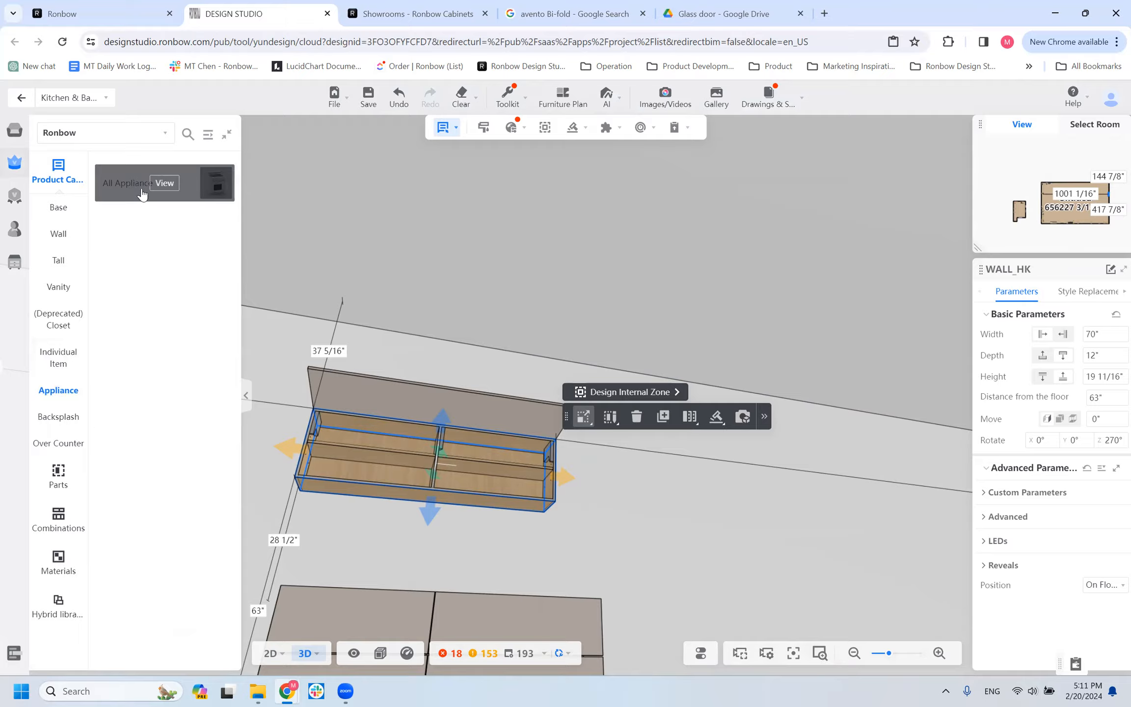
{"action": "left_click", "coordinate": [164, 182]}
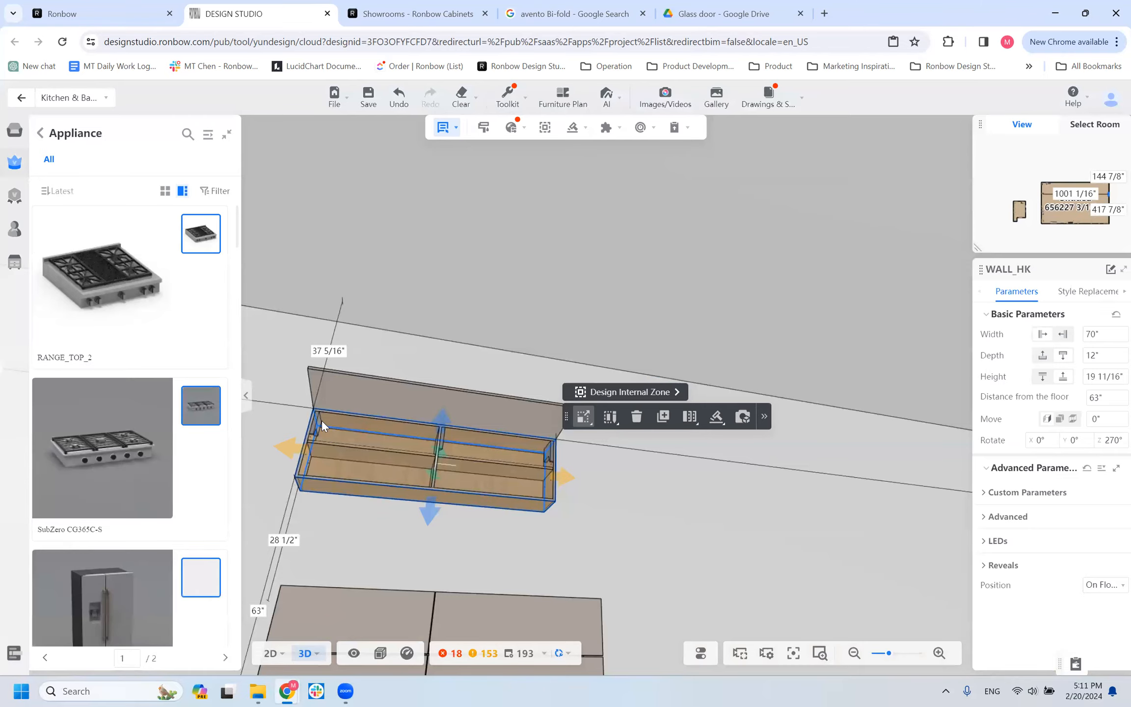
{"action": "scroll", "coordinate": [139, 447], "scroll_direction": "down", "scroll_amount": 5}
{"action": "scroll", "coordinate": [594, 465], "scroll_direction": "down", "scroll_amount": 6}
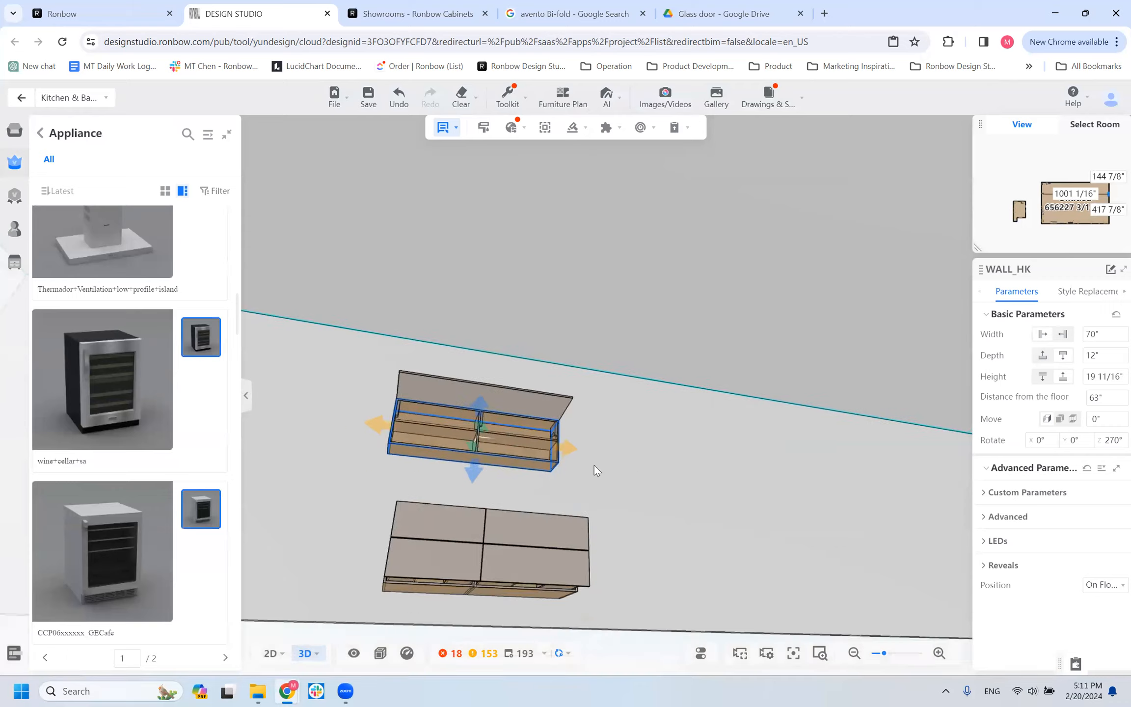
{"action": "scroll", "coordinate": [647, 528], "scroll_direction": "down", "scroll_amount": 3}
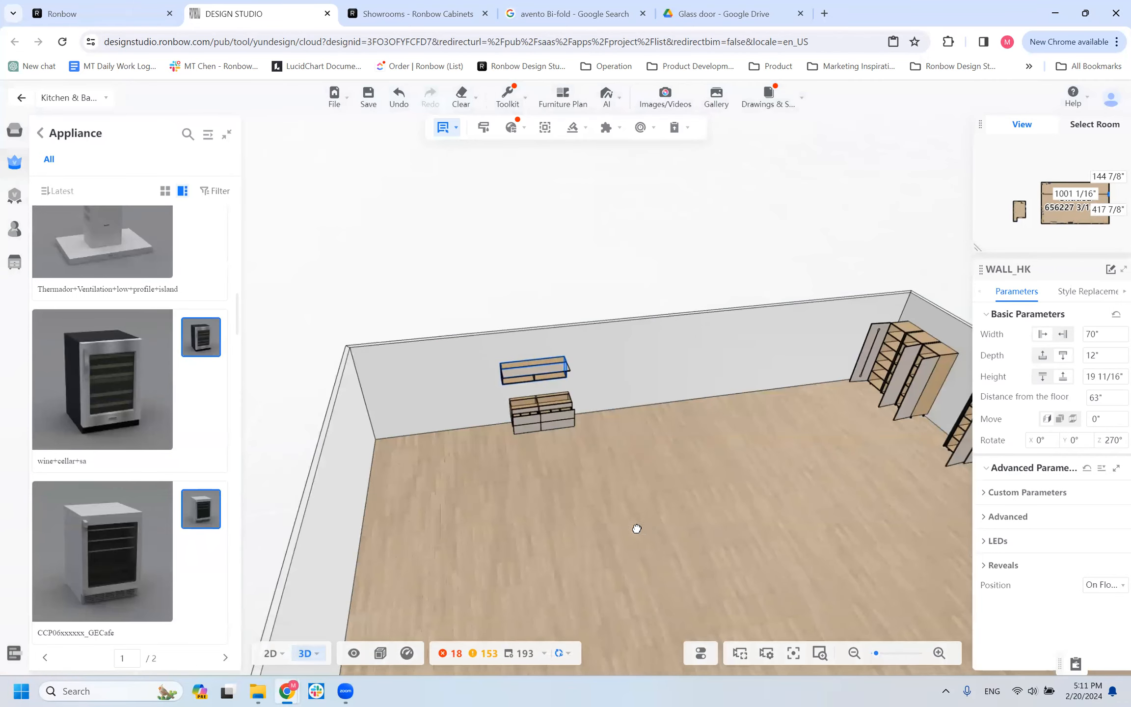
{"action": "scroll", "coordinate": [96, 402], "scroll_direction": "down", "scroll_amount": 5}
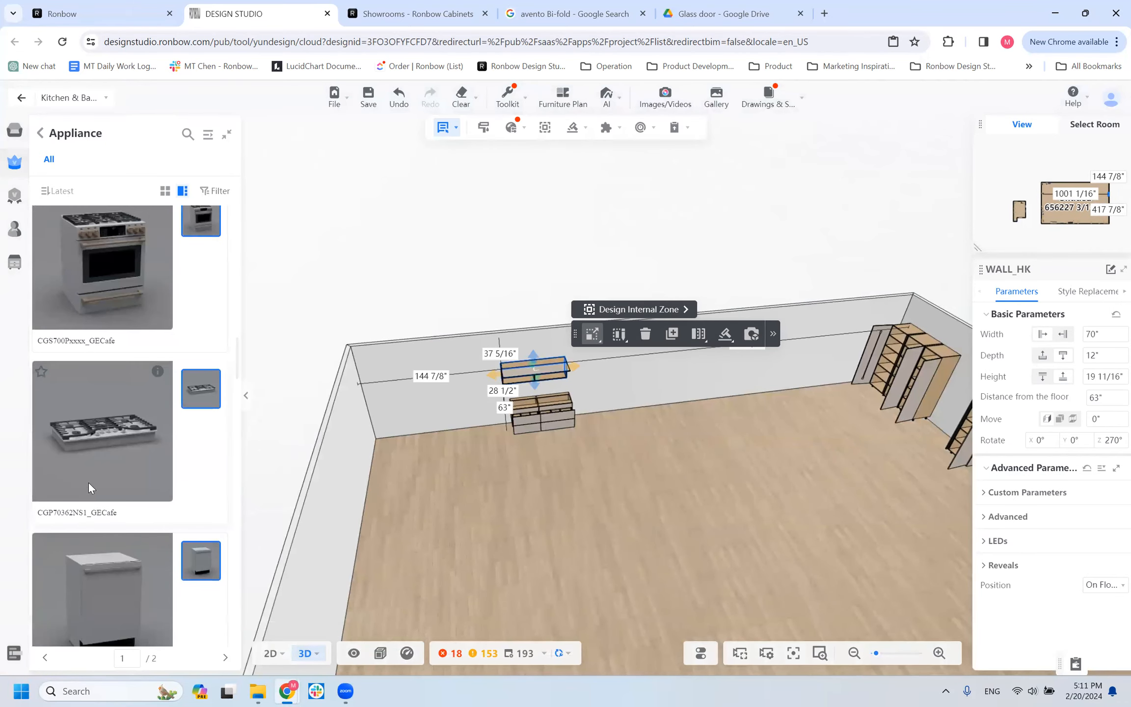
{"action": "scroll", "coordinate": [102, 564], "scroll_direction": "down", "scroll_amount": 8}
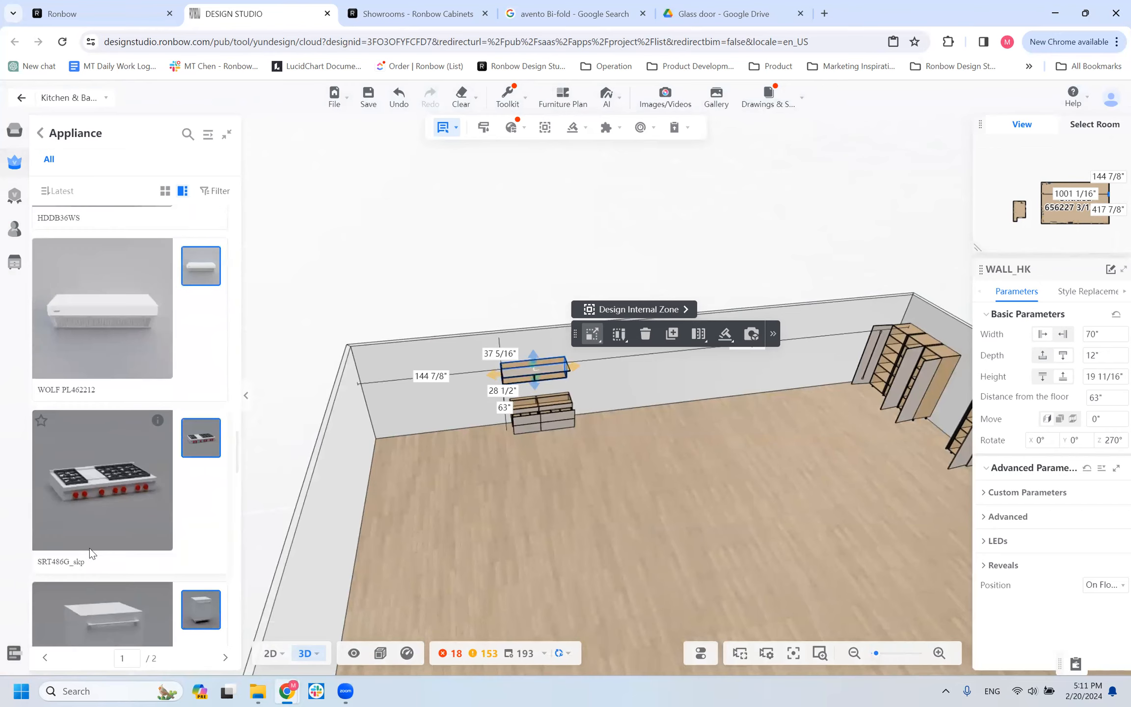
{"action": "scroll", "coordinate": [115, 561], "scroll_direction": "up", "scroll_amount": 10}
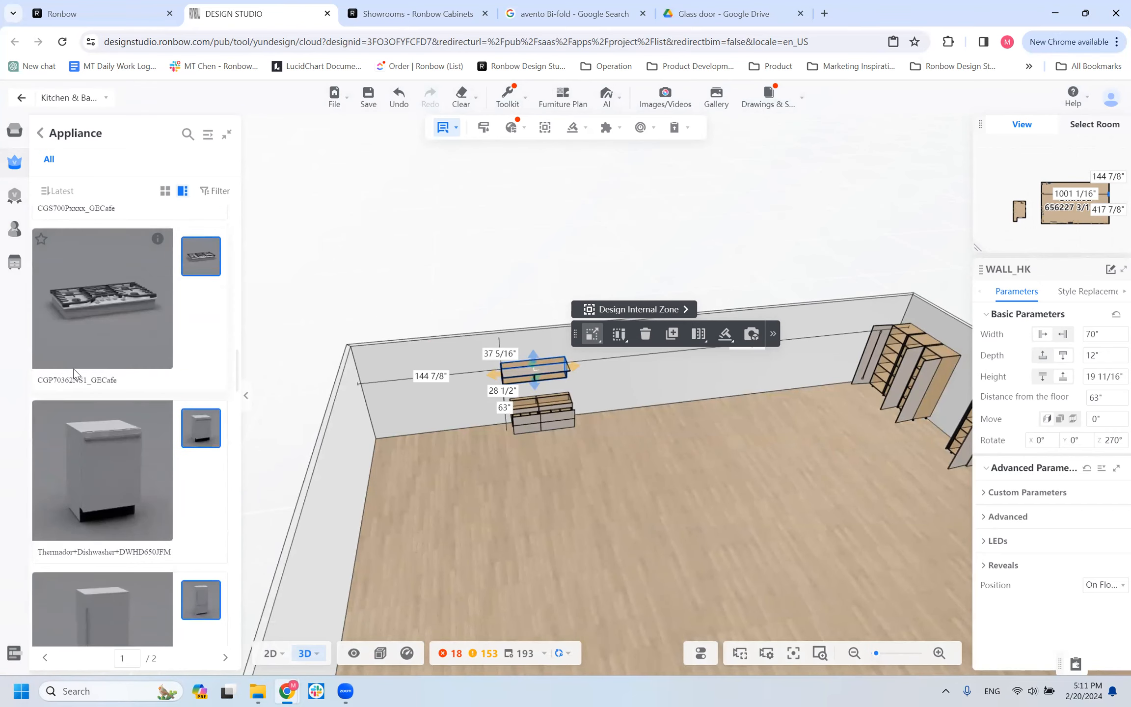
{"action": "mouse_move", "coordinate": [140, 328]}
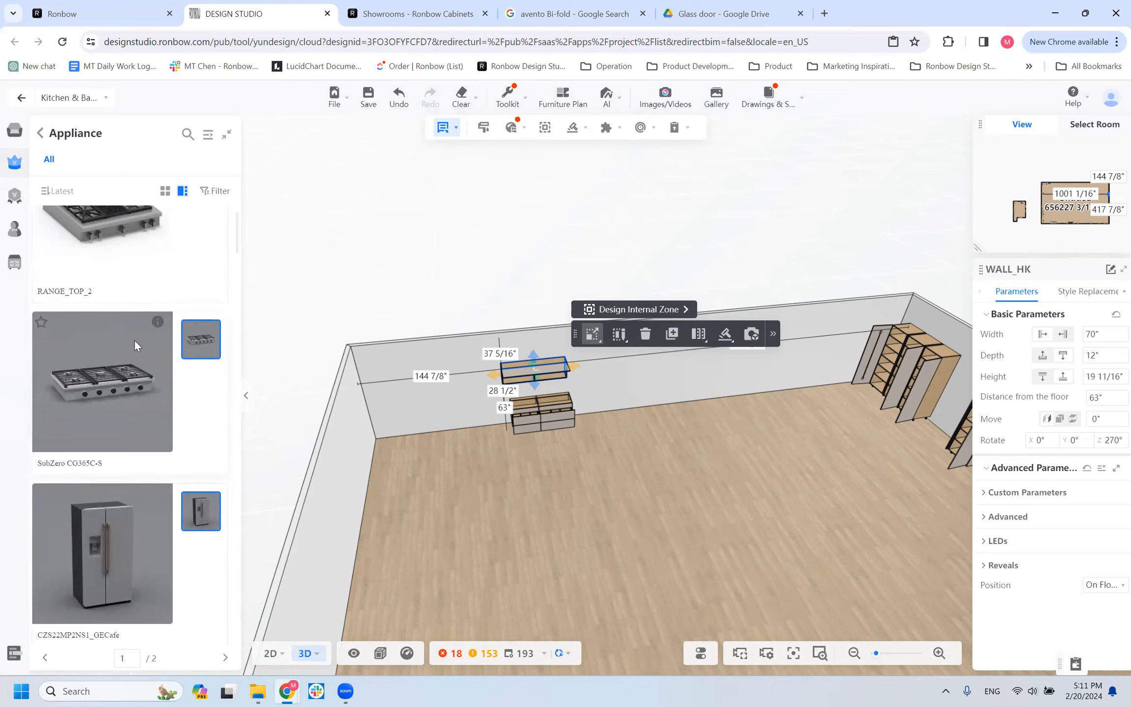
{"action": "scroll", "coordinate": [165, 311], "scroll_direction": "up", "scroll_amount": 1}
{"action": "scroll", "coordinate": [169, 322], "scroll_direction": "down", "scroll_amount": 5}
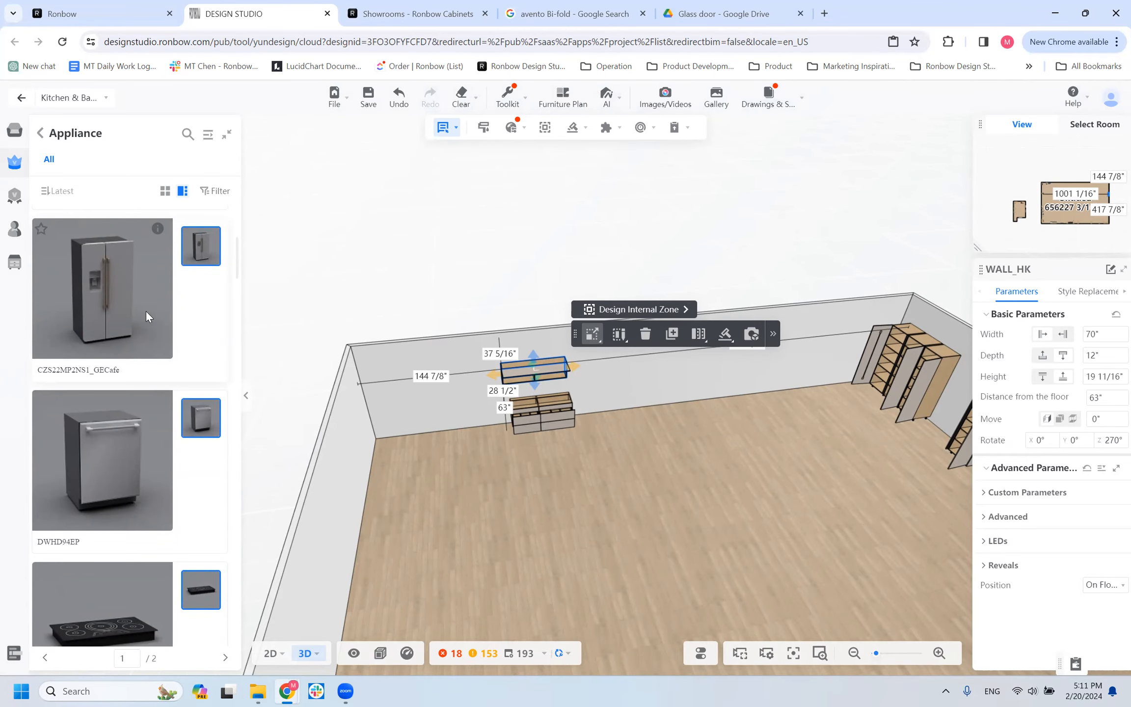
Reopen the Kitchen & Bath advanced tool with the wider room in view.
{"action": "left_click_drag", "start_coordinate": [719, 416], "coordinate": [530, 400]}
{"action": "scroll", "coordinate": [529, 399], "scroll_direction": "down", "scroll_amount": 3}
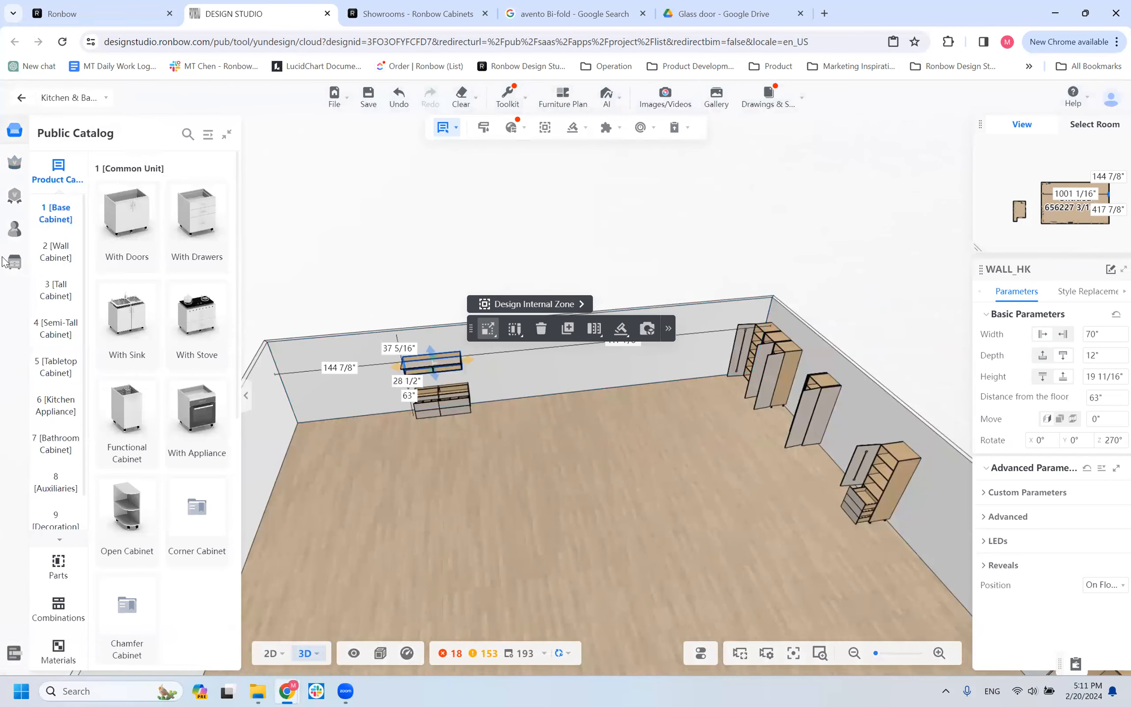
{"action": "mouse_move", "coordinate": [45, 260]}
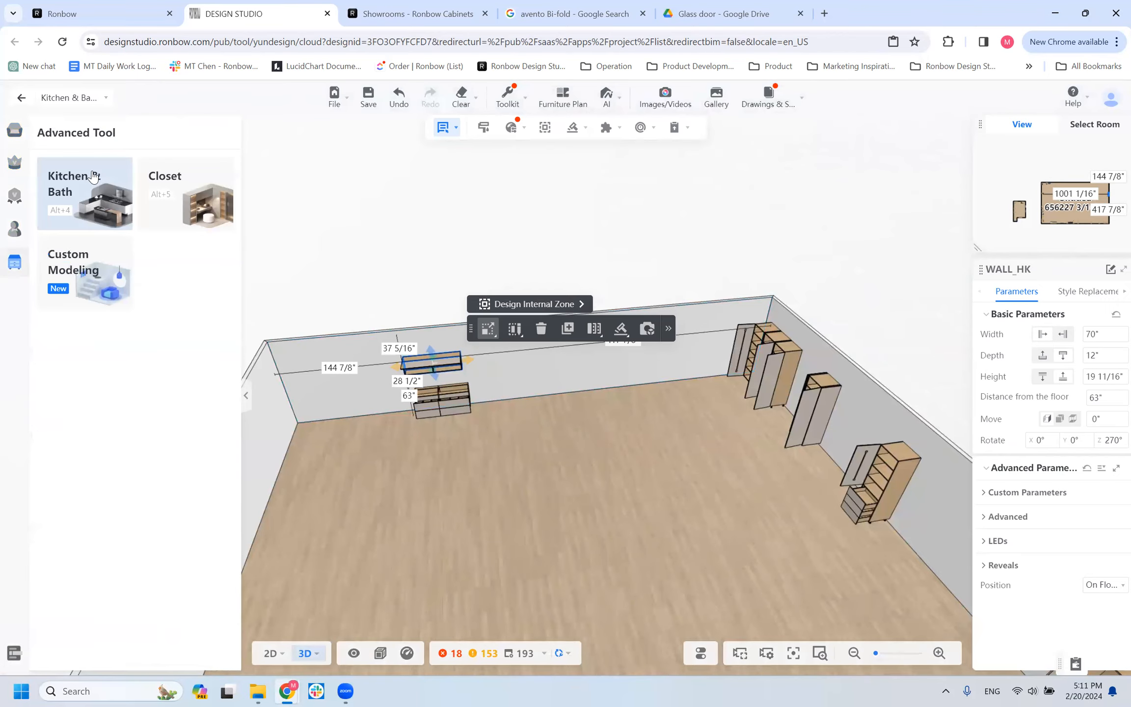
{"action": "left_click", "coordinate": [93, 177]}
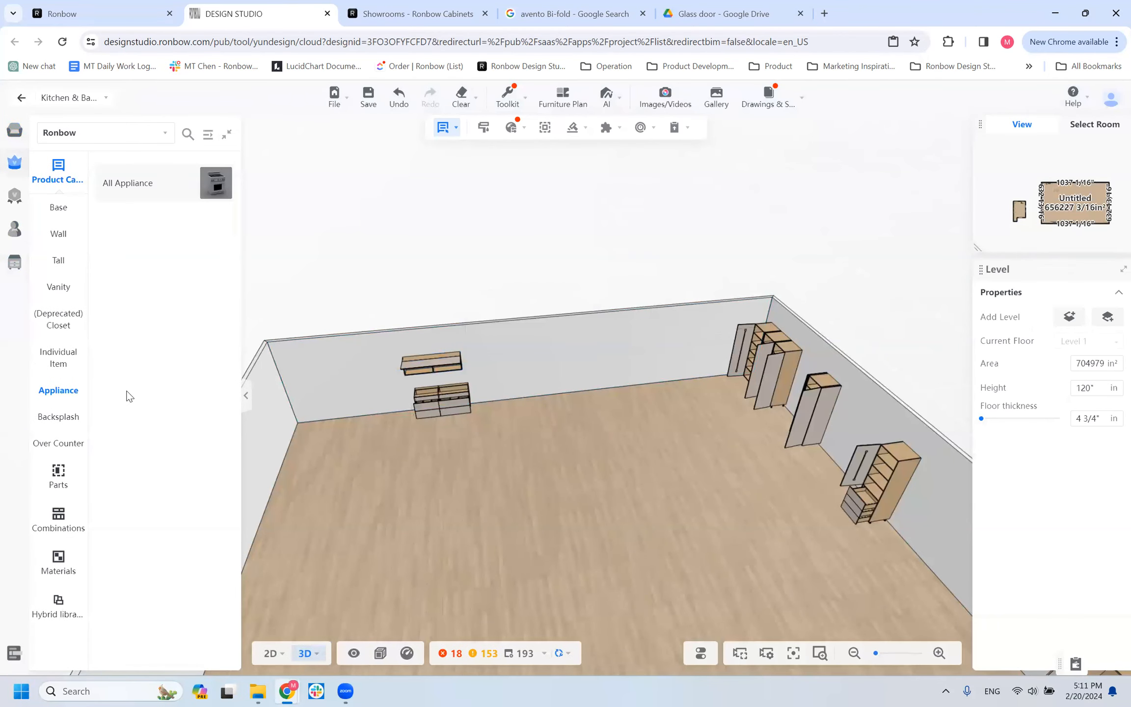
Place a BAPP_GOLA base cabinet from the Base category's For Appliance group against the wall beside the vanity cabinets.
{"action": "left_click", "coordinate": [59, 208]}
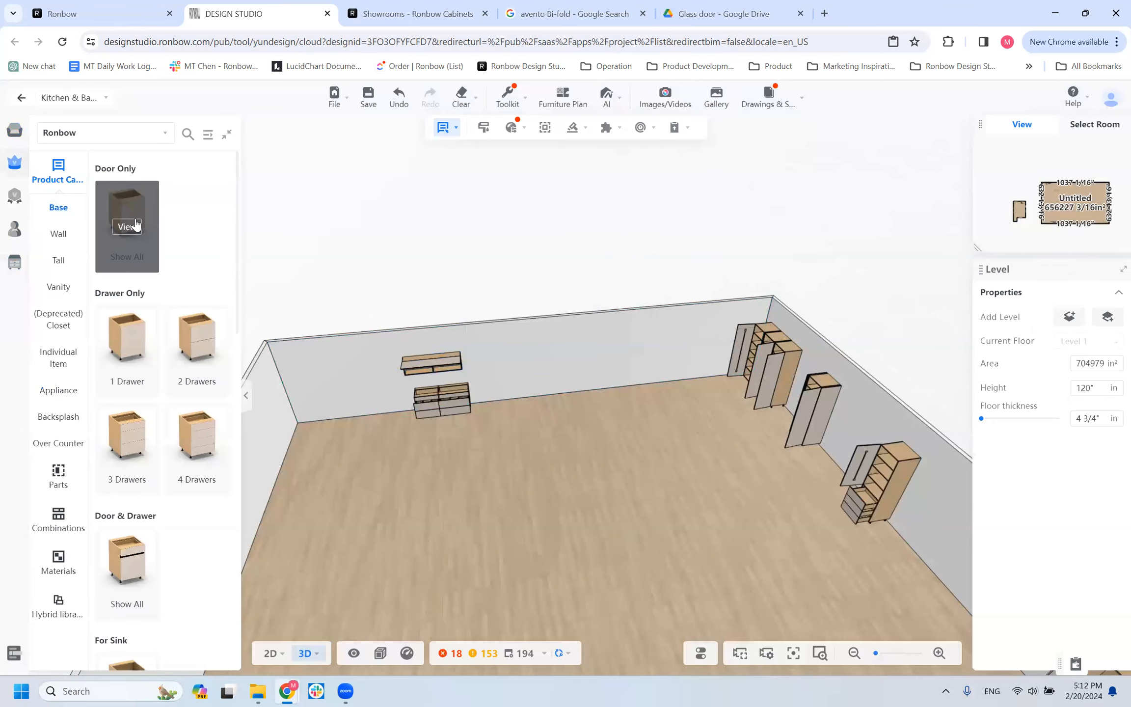
{"action": "scroll", "coordinate": [132, 525], "scroll_direction": "down", "scroll_amount": 5}
{"action": "left_click", "coordinate": [136, 260]}
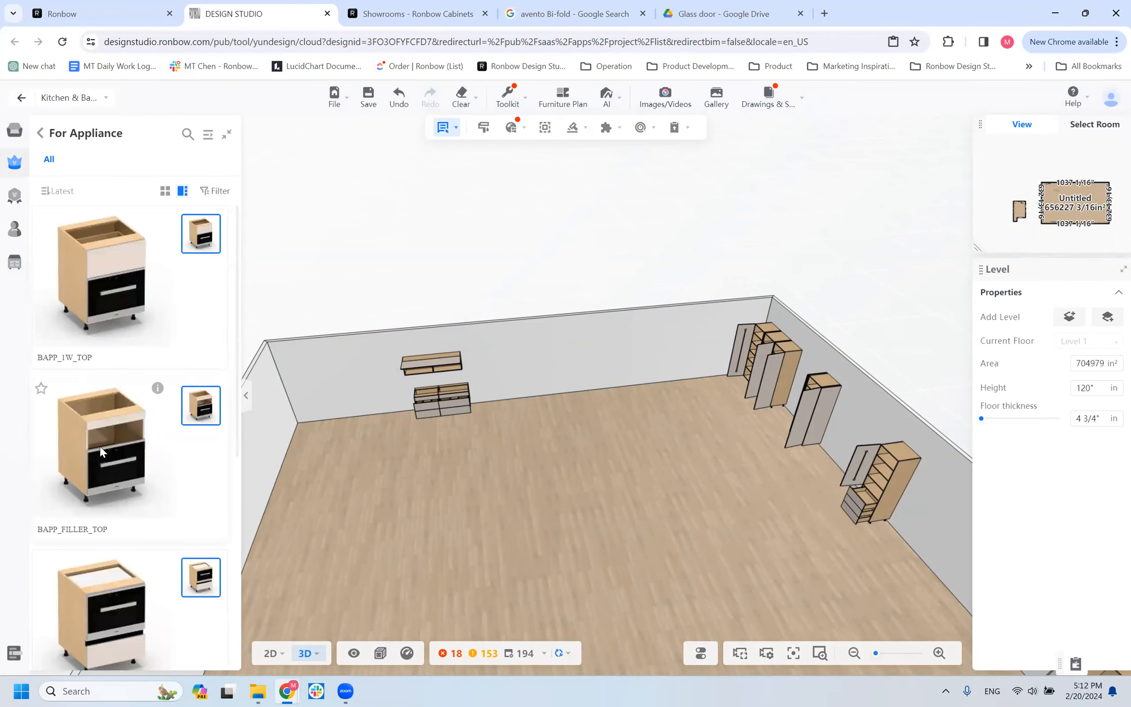
{"action": "left_click", "coordinate": [524, 370]}
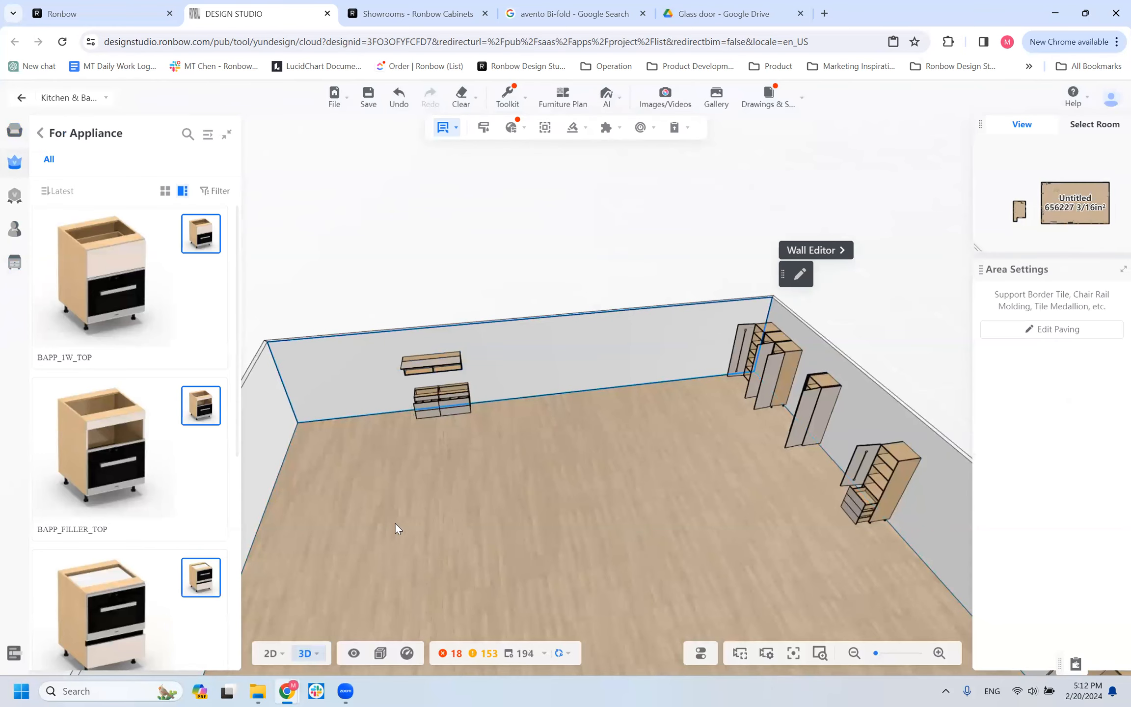
{"action": "left_click", "coordinate": [522, 389]}
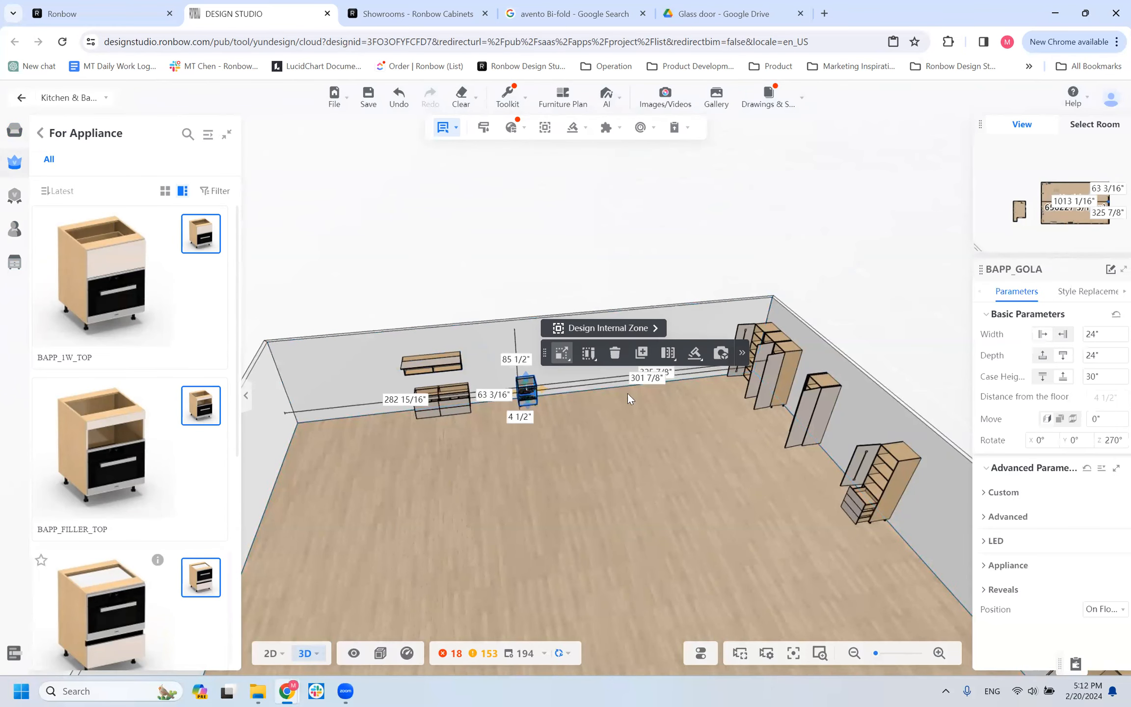
Open the appliance style replacements for the BAPP_GOLA cabinet and browse the ovens in the Ronbow enterprise catalog.
{"action": "left_click", "coordinate": [1086, 291]}
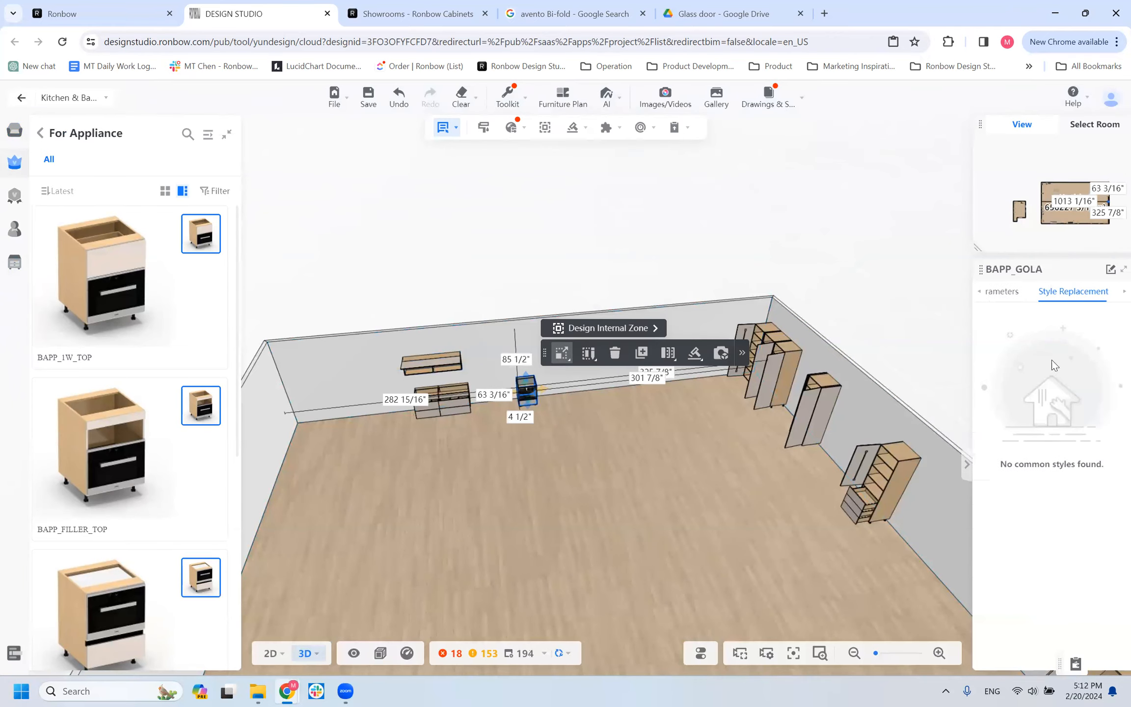
{"action": "left_click", "coordinate": [996, 424]}
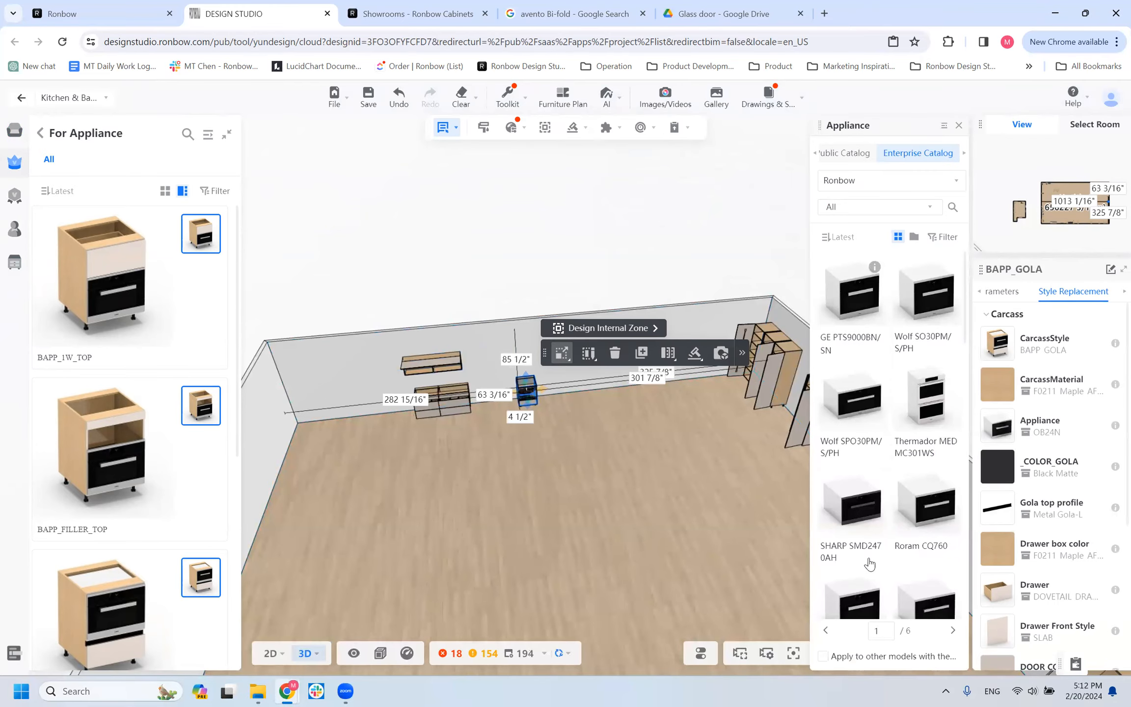
{"action": "scroll", "coordinate": [893, 294], "scroll_direction": "down", "scroll_amount": 10}
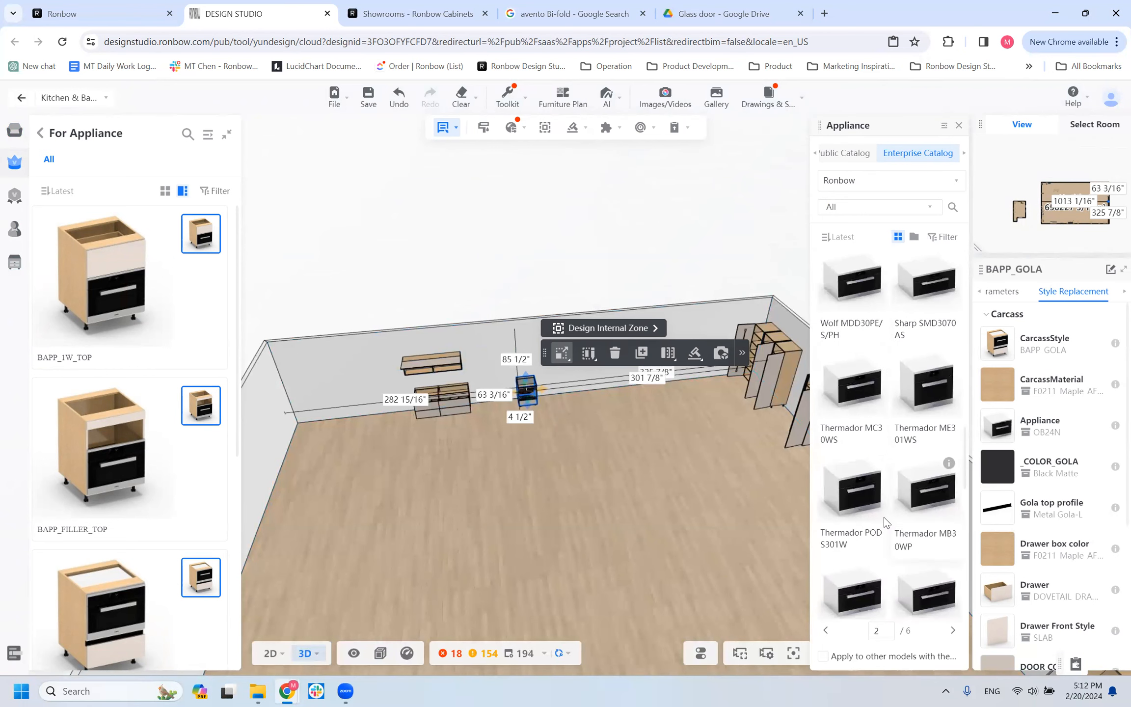
{"action": "scroll", "coordinate": [906, 569], "scroll_direction": "down", "scroll_amount": 1}
{"action": "scroll", "coordinate": [905, 570], "scroll_direction": "down", "scroll_amount": 5}
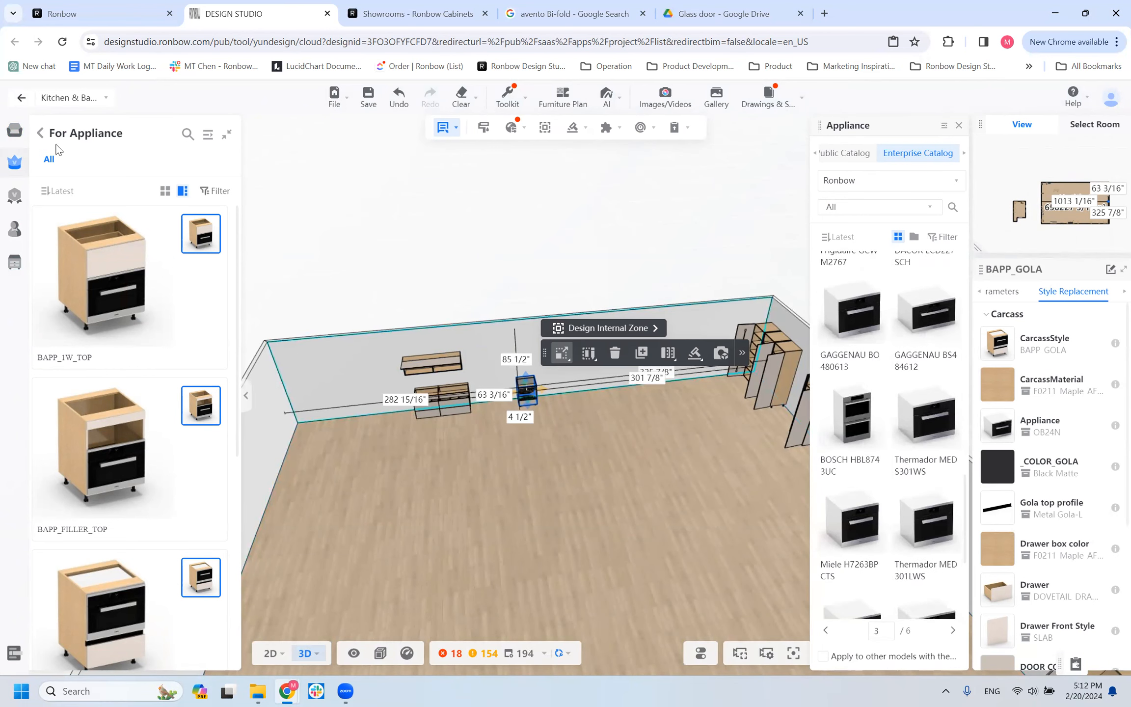
Place a CGS700Pxxxx_GECafe range from the library's Appliance category against the back wall, about 74 inches from the corner beside the vanity cabinets.
{"action": "left_click", "coordinate": [41, 133]}
{"action": "left_click", "coordinate": [45, 398]}
{"action": "left_click", "coordinate": [130, 196]}
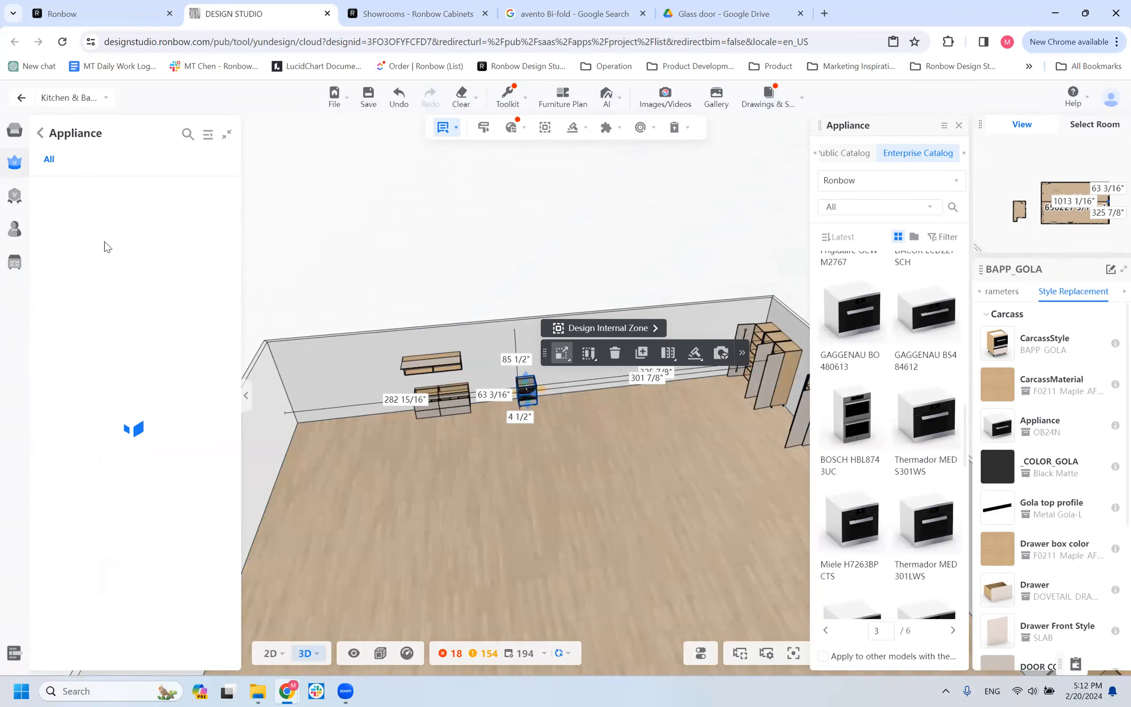
{"action": "scroll", "coordinate": [123, 462], "scroll_direction": "down", "scroll_amount": 5}
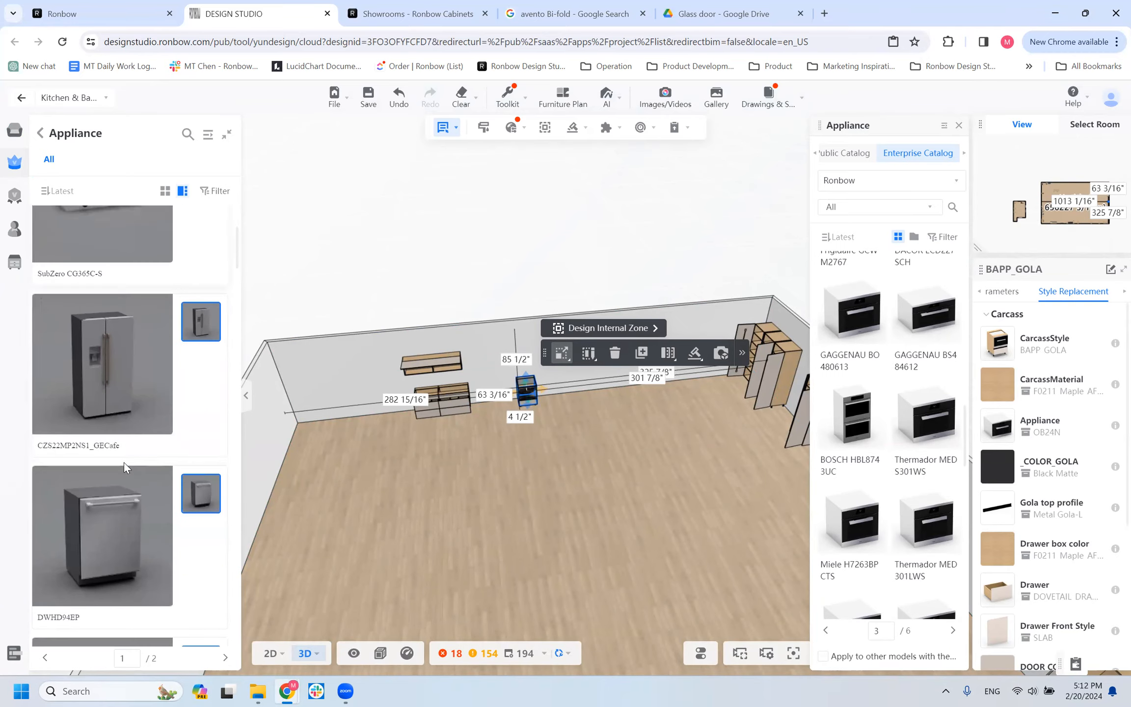
{"action": "scroll", "coordinate": [127, 347], "scroll_direction": "down", "scroll_amount": 2}
{"action": "scroll", "coordinate": [122, 346], "scroll_direction": "down", "scroll_amount": 5}
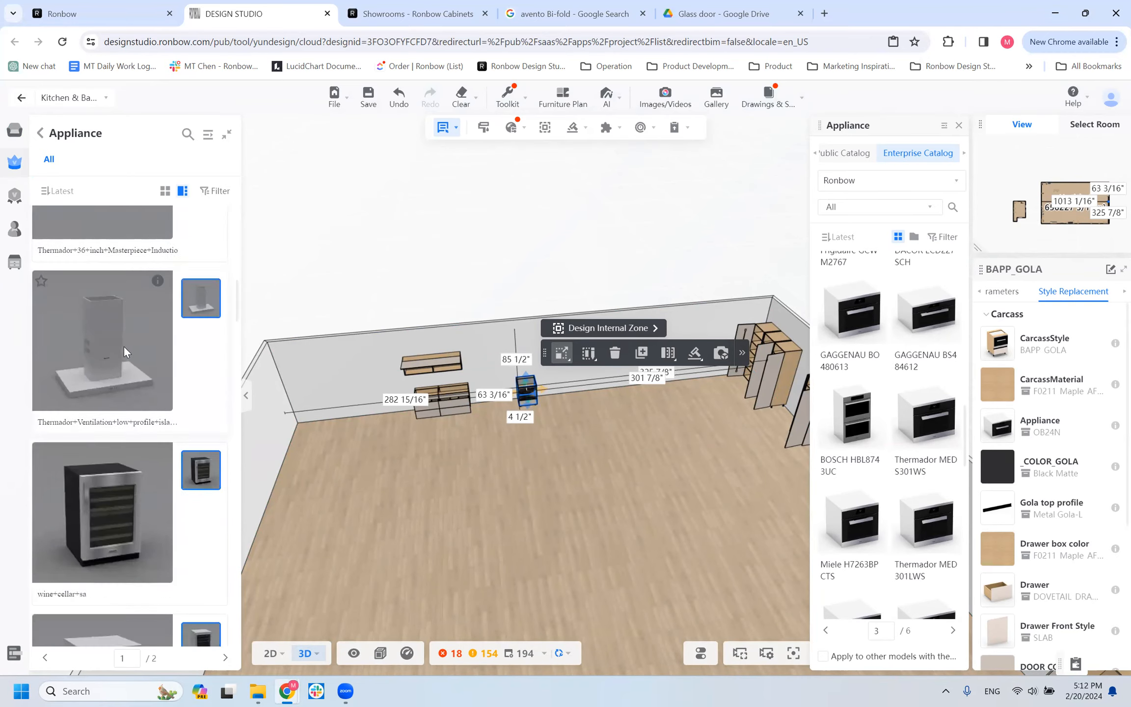
{"action": "scroll", "coordinate": [74, 508], "scroll_direction": "down", "scroll_amount": 4}
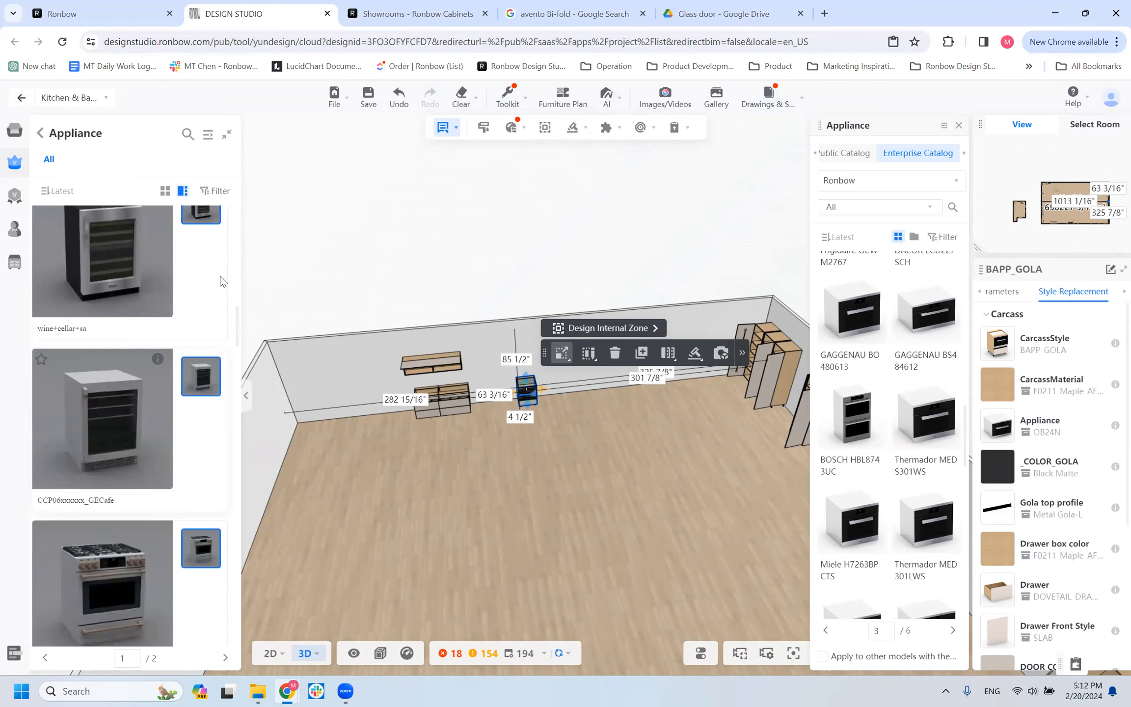
{"action": "scroll", "coordinate": [152, 444], "scroll_direction": "down", "scroll_amount": 4}
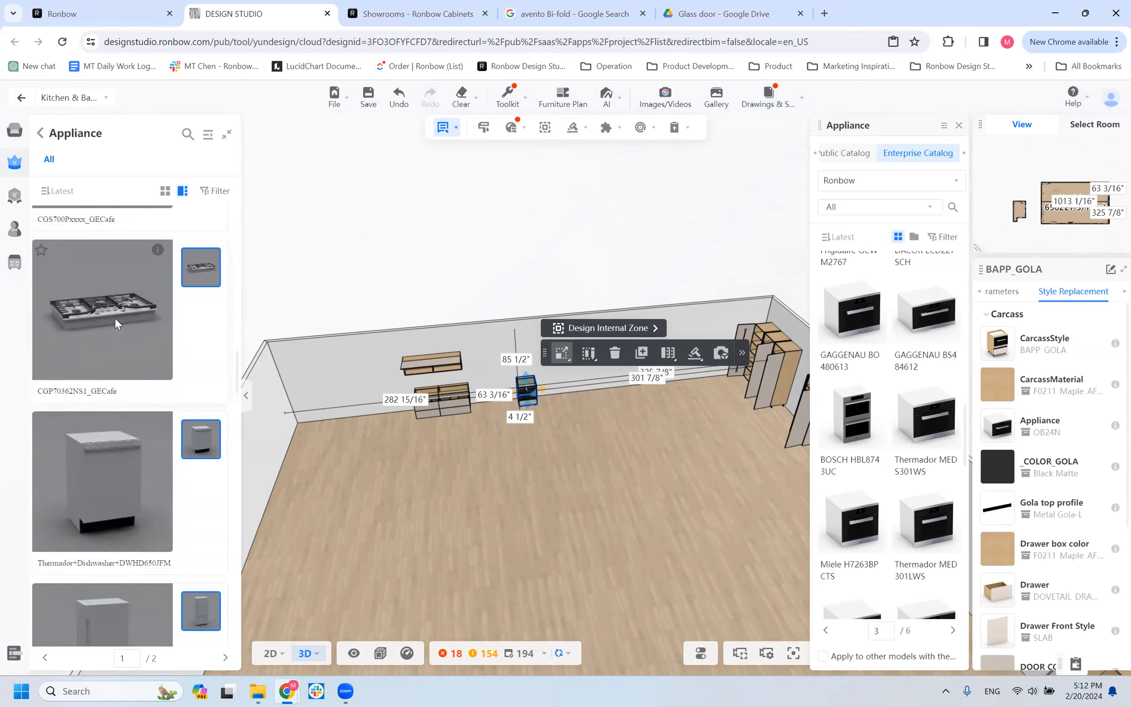
{"action": "left_click", "coordinate": [342, 448]}
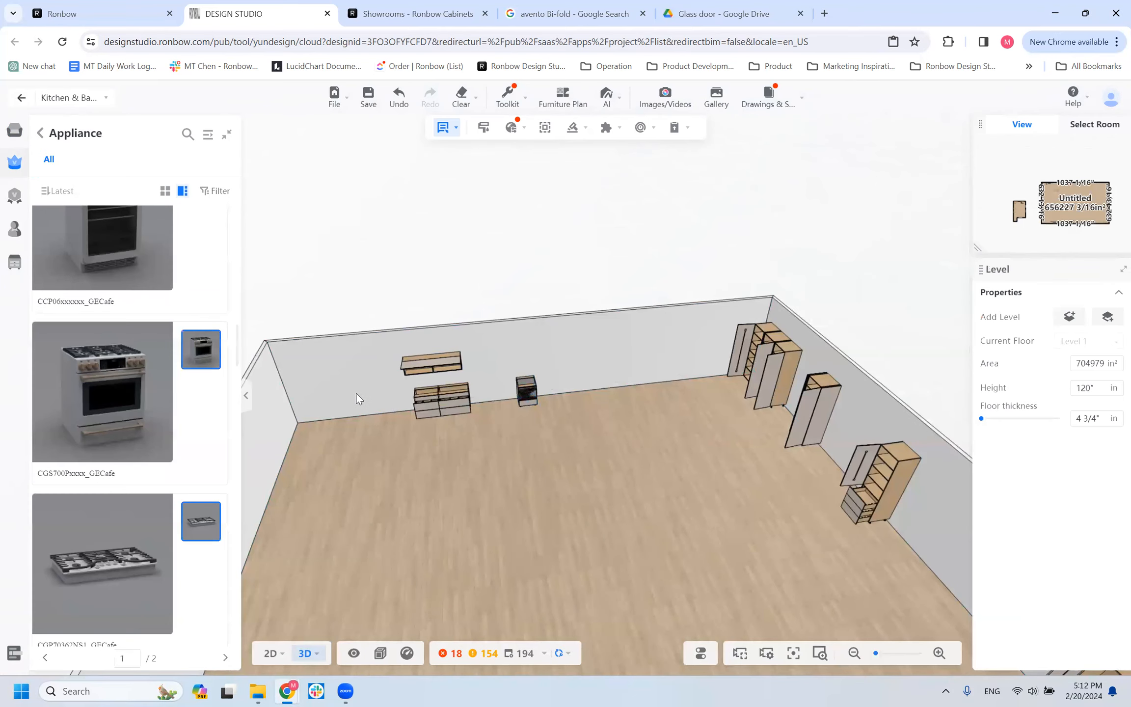
{"action": "left_click", "coordinate": [363, 388]}
Examine the placed range up close from the front, the side and above, alongside the neighbouring cabinets.
{"action": "scroll", "coordinate": [677, 503], "scroll_direction": "up", "scroll_amount": 3}
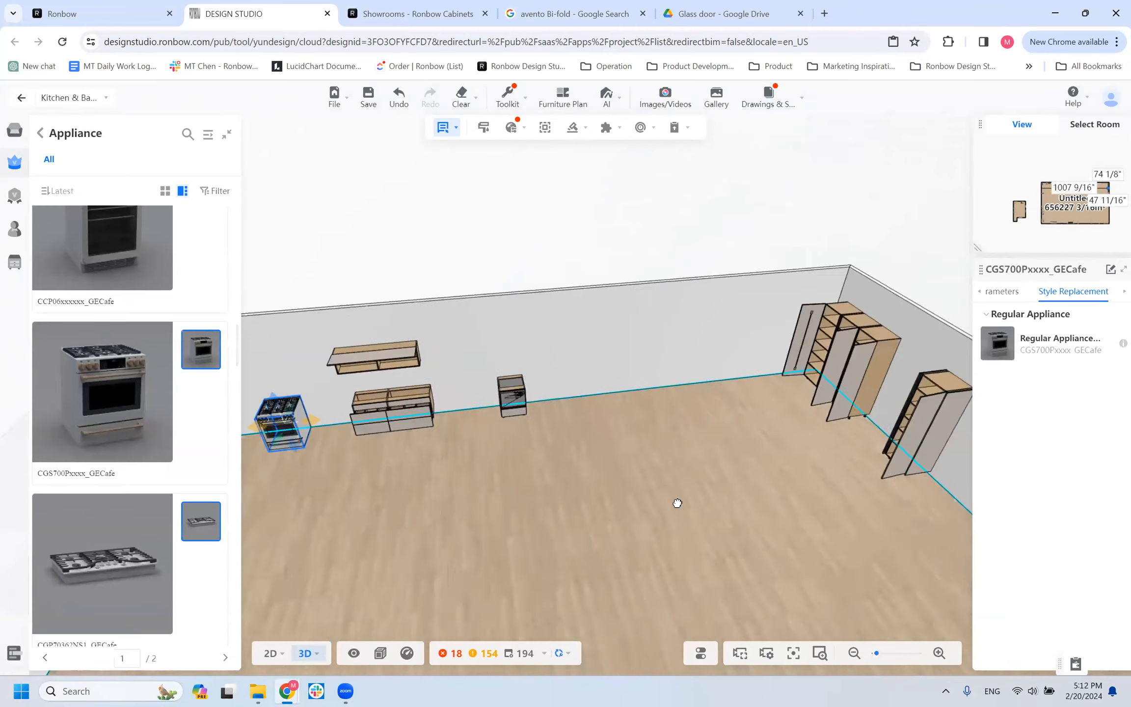
{"action": "right_click_drag", "start_coordinate": [677, 503], "coordinate": [648, 528]}
{"action": "left_click_drag", "start_coordinate": [452, 543], "coordinate": [379, 521]}
{"action": "scroll", "coordinate": [176, 498], "scroll_direction": "up", "scroll_amount": 5}
{"action": "scroll", "coordinate": [502, 509], "scroll_direction": "up", "scroll_amount": 2}
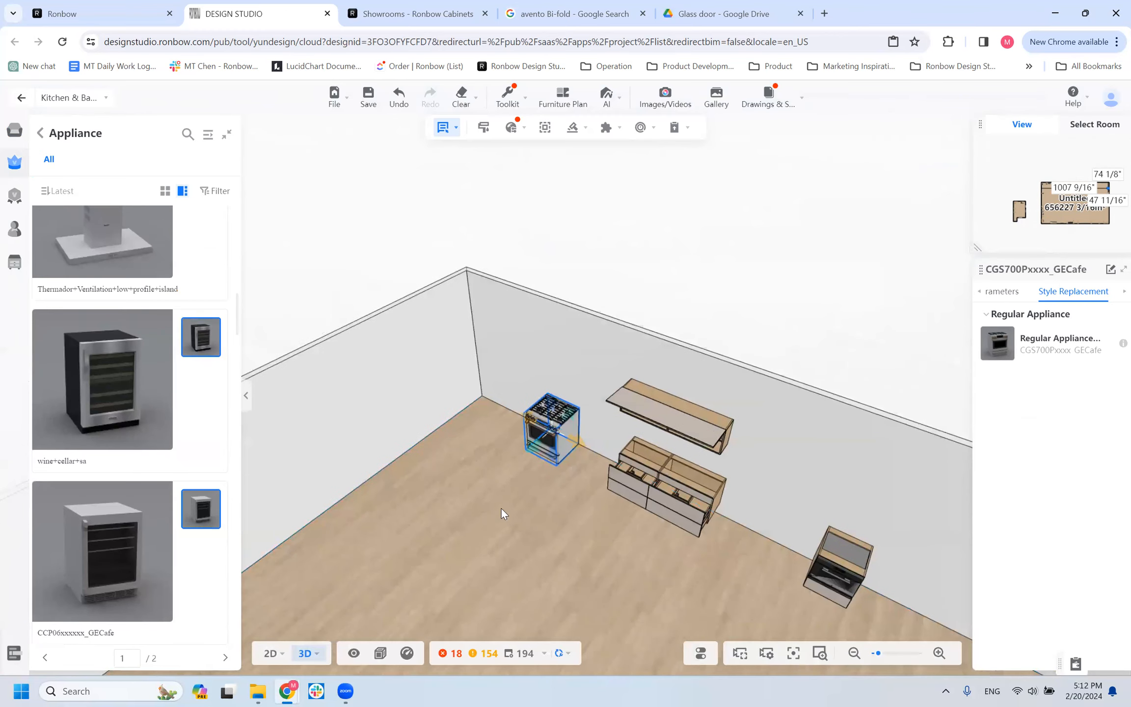
{"action": "scroll", "coordinate": [472, 535], "scroll_direction": "up", "scroll_amount": 2}
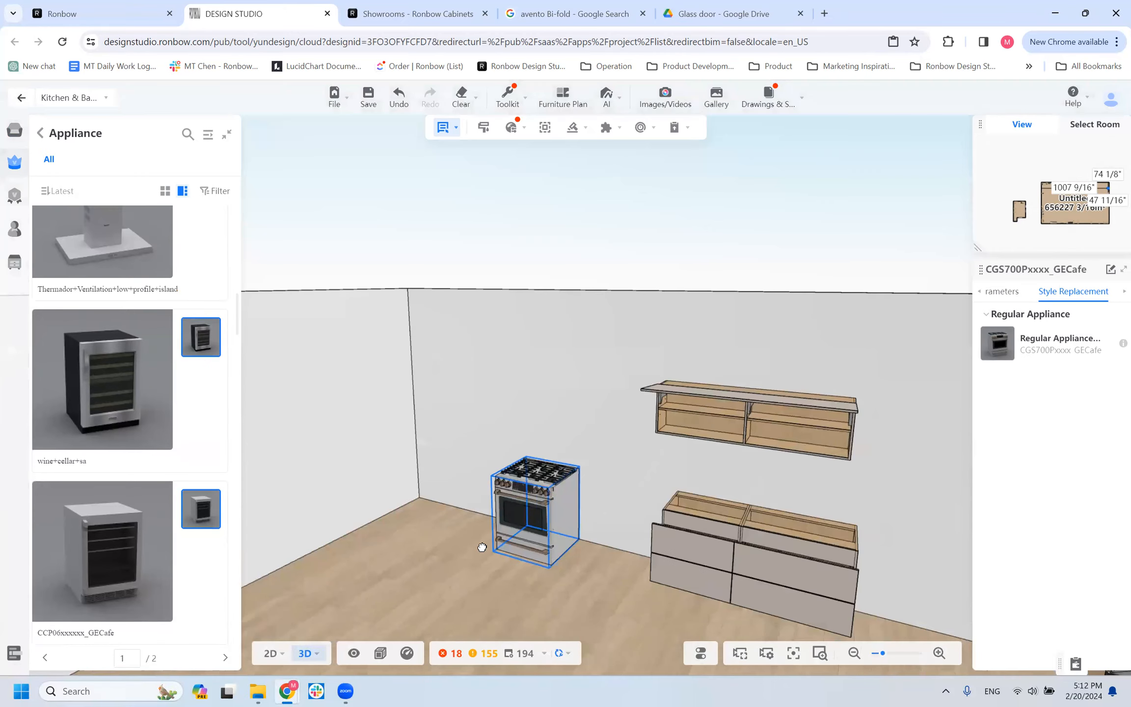
{"action": "left_click_drag", "start_coordinate": [478, 540], "coordinate": [461, 539]}
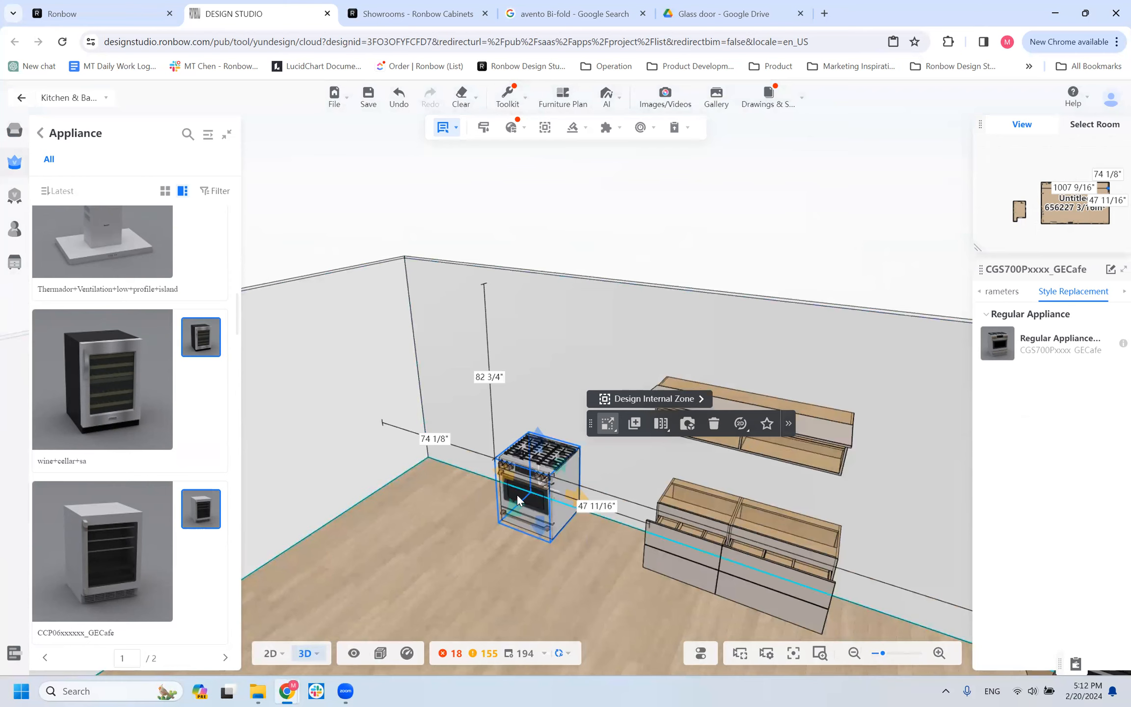
{"action": "scroll", "coordinate": [459, 510], "scroll_direction": "down", "scroll_amount": 5}
{"action": "left_click_drag", "start_coordinate": [399, 556], "coordinate": [374, 559]}
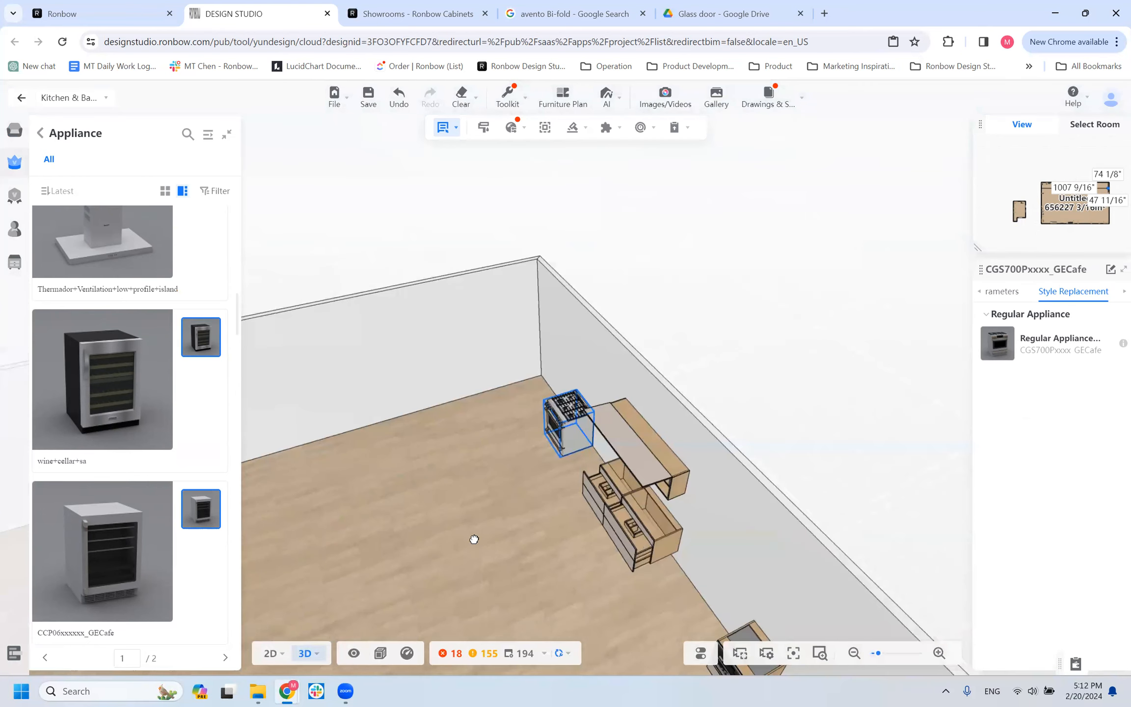
{"action": "left_click_drag", "start_coordinate": [472, 538], "coordinate": [530, 373]}
Browse the dishwashers, refrigerators, hoods and cooktops further down the Appliance category, and save the project.
{"action": "scroll", "coordinate": [94, 488], "scroll_direction": "down", "scroll_amount": 5}
{"action": "scroll", "coordinate": [94, 488], "scroll_direction": "down", "scroll_amount": 3}
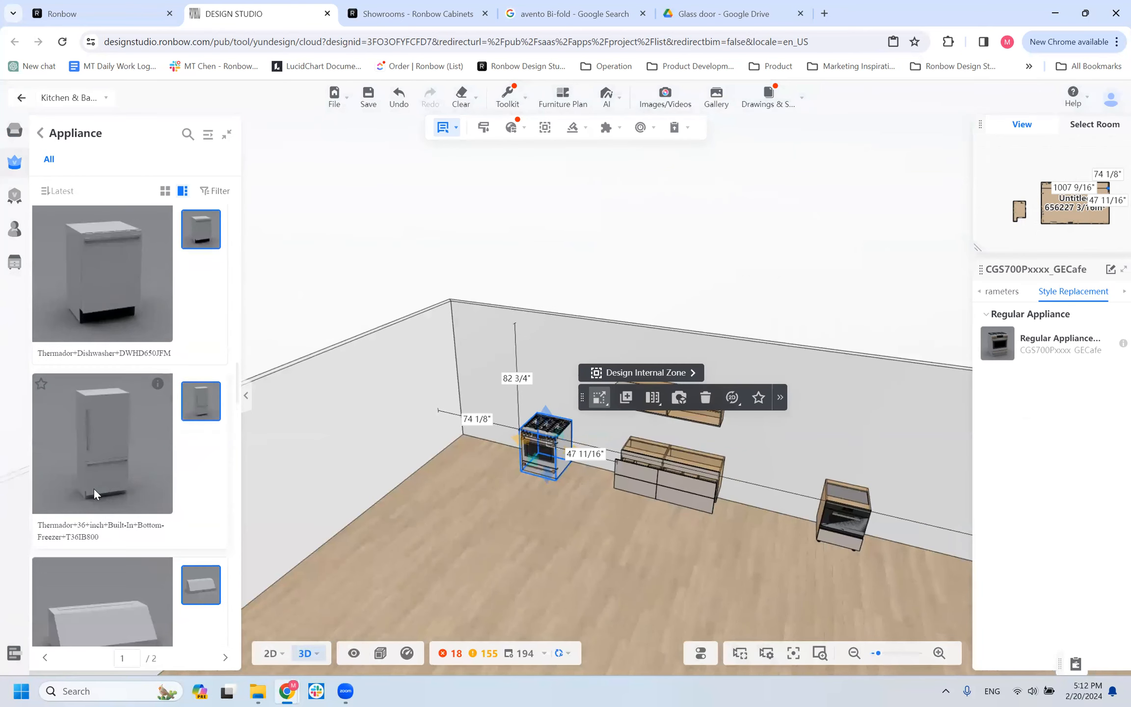
{"action": "scroll", "coordinate": [95, 487], "scroll_direction": "down", "scroll_amount": 3}
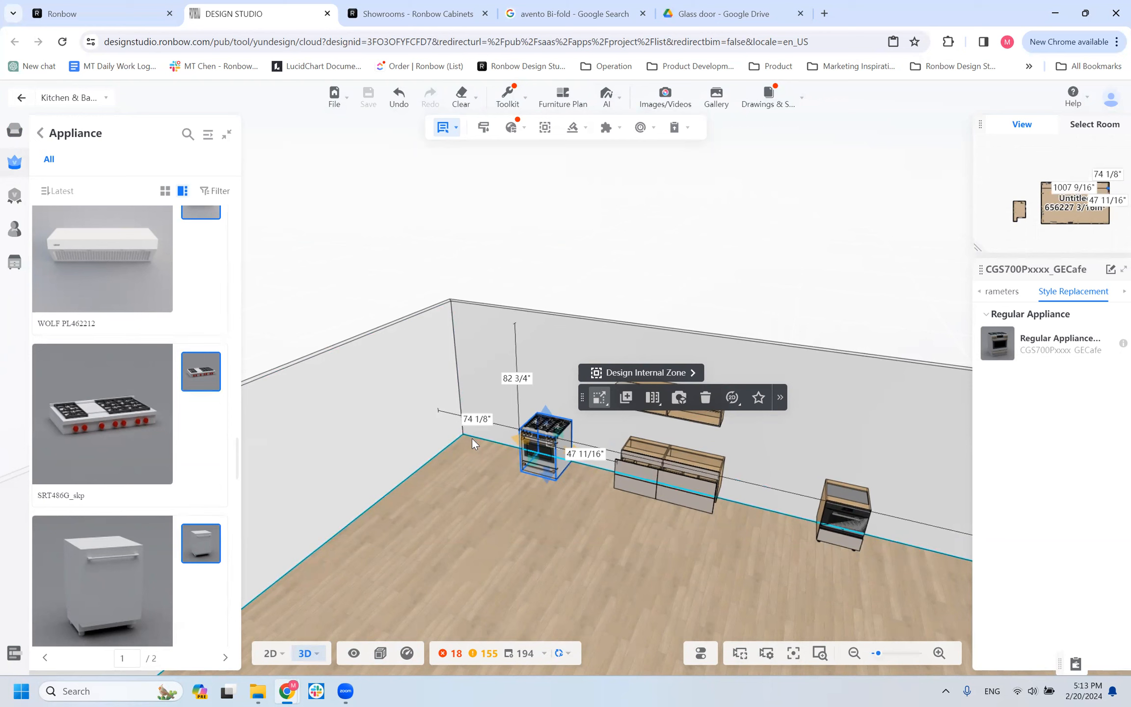
{"action": "key", "text": "ctrl+s"}
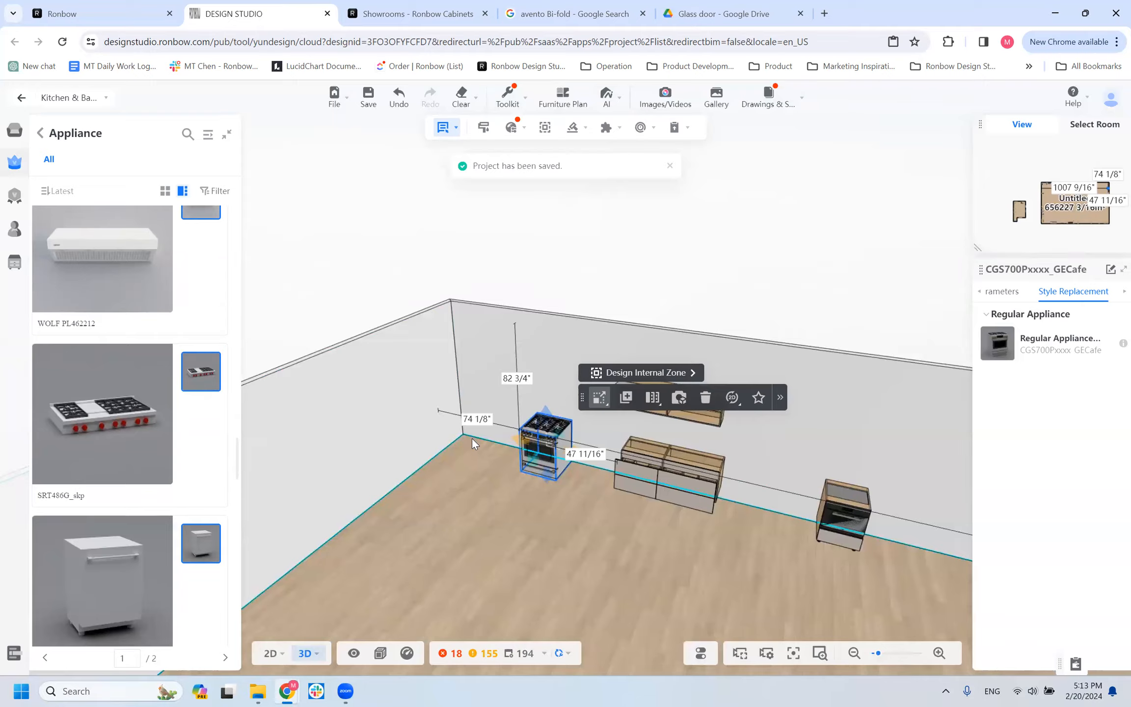
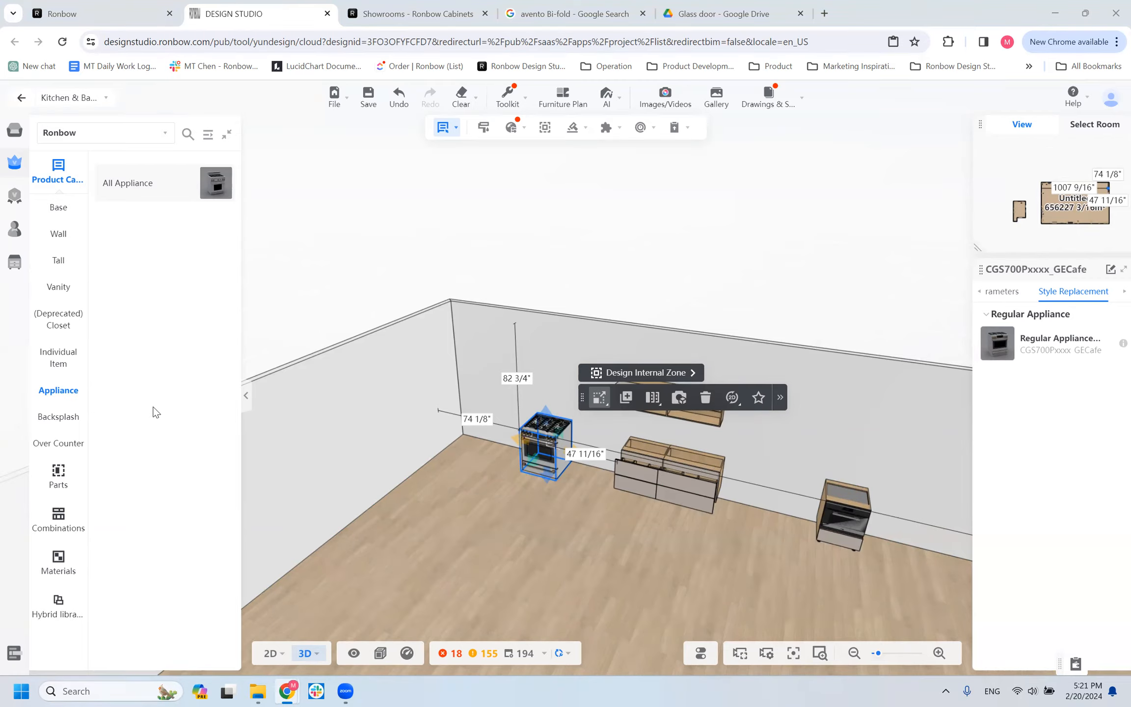
Browse the Over Counter category and the vanity cabinets in the Ronbow product catalog.
{"action": "left_click", "coordinate": [80, 448]}
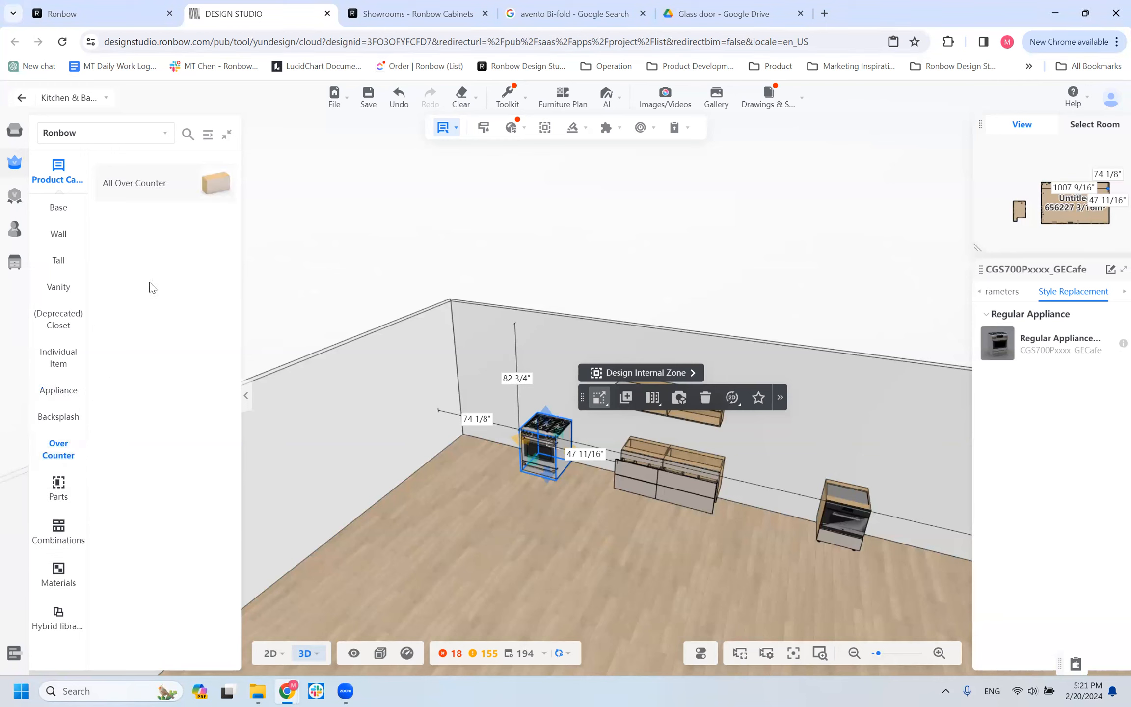
{"action": "mouse_move", "coordinate": [171, 185]}
{"action": "scroll", "coordinate": [435, 398], "scroll_direction": "down", "scroll_amount": 3}
{"action": "scroll", "coordinate": [435, 399], "scroll_direction": "up", "scroll_amount": 5}
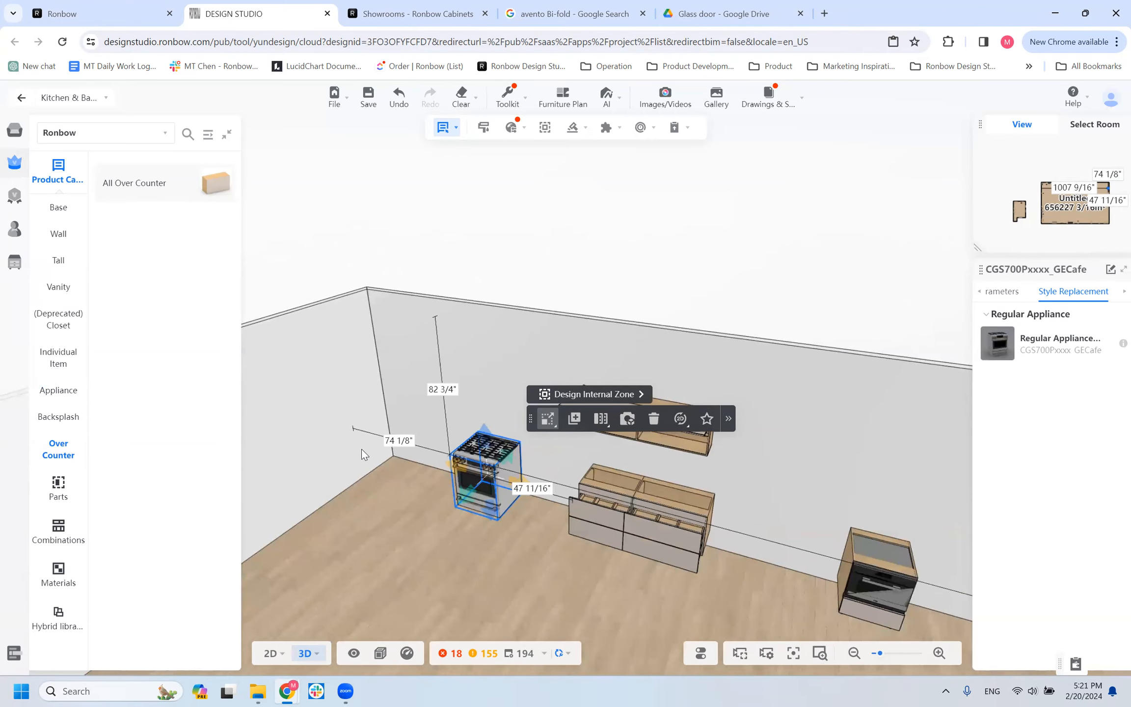
{"action": "left_click", "coordinate": [57, 289]}
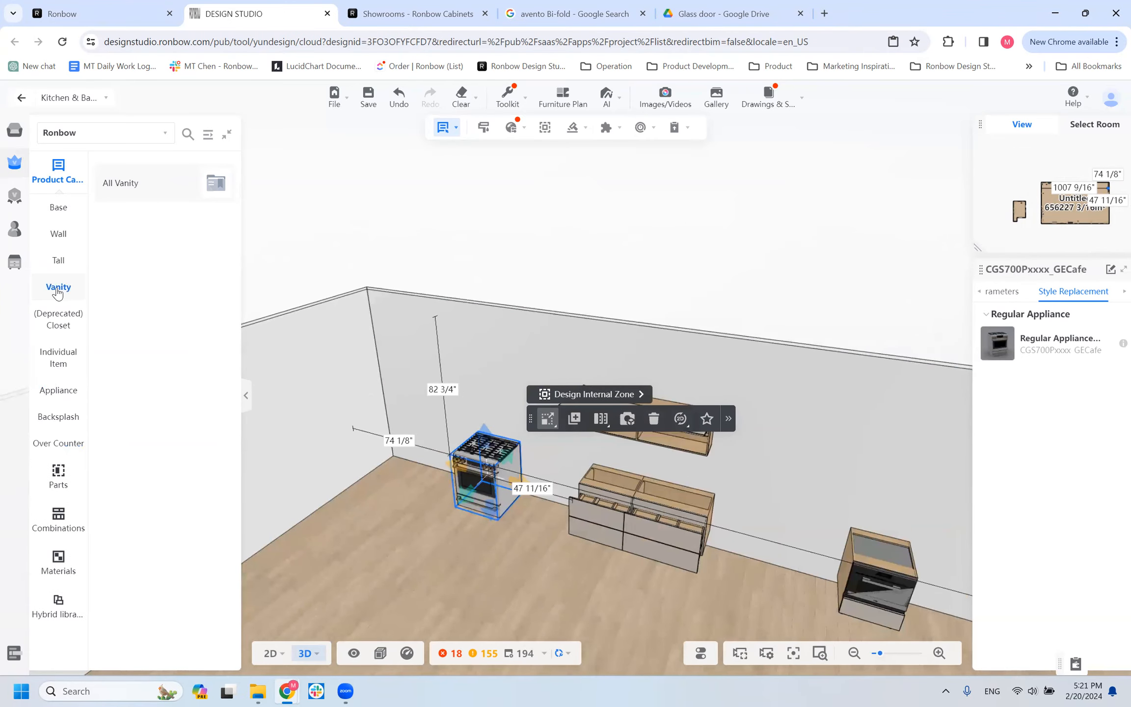
{"action": "left_click", "coordinate": [149, 186]}
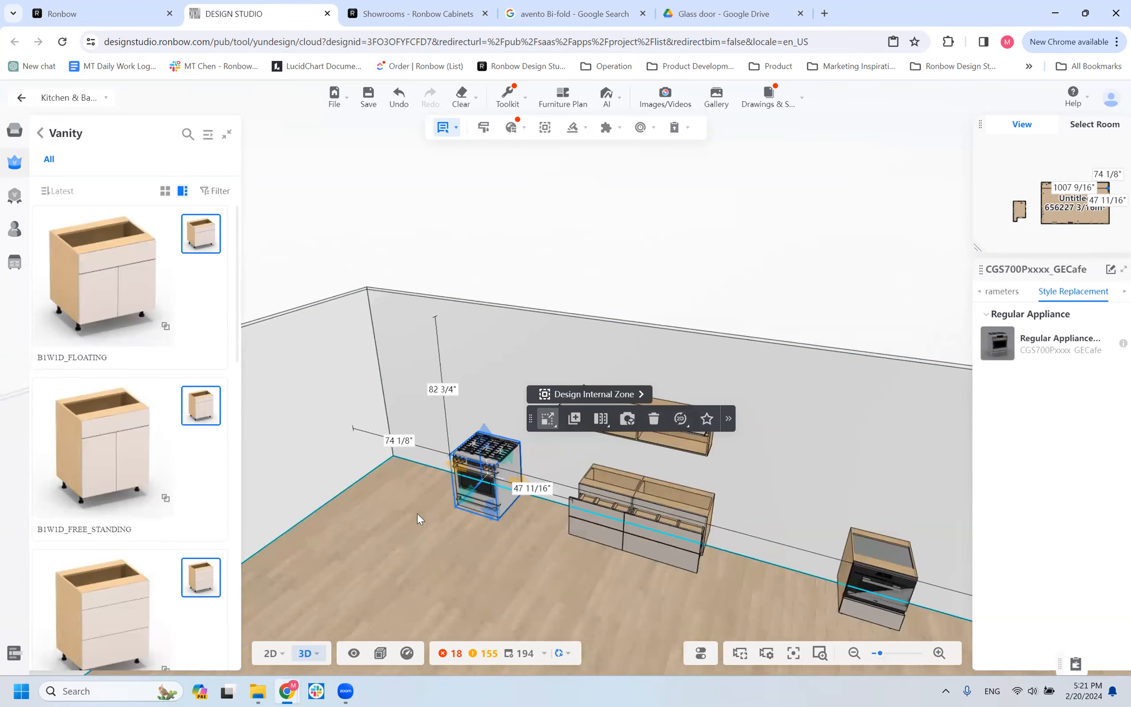
{"action": "scroll", "coordinate": [447, 492], "scroll_direction": "down", "scroll_amount": 3}
{"action": "scroll", "coordinate": [444, 496], "scroll_direction": "down", "scroll_amount": 4}
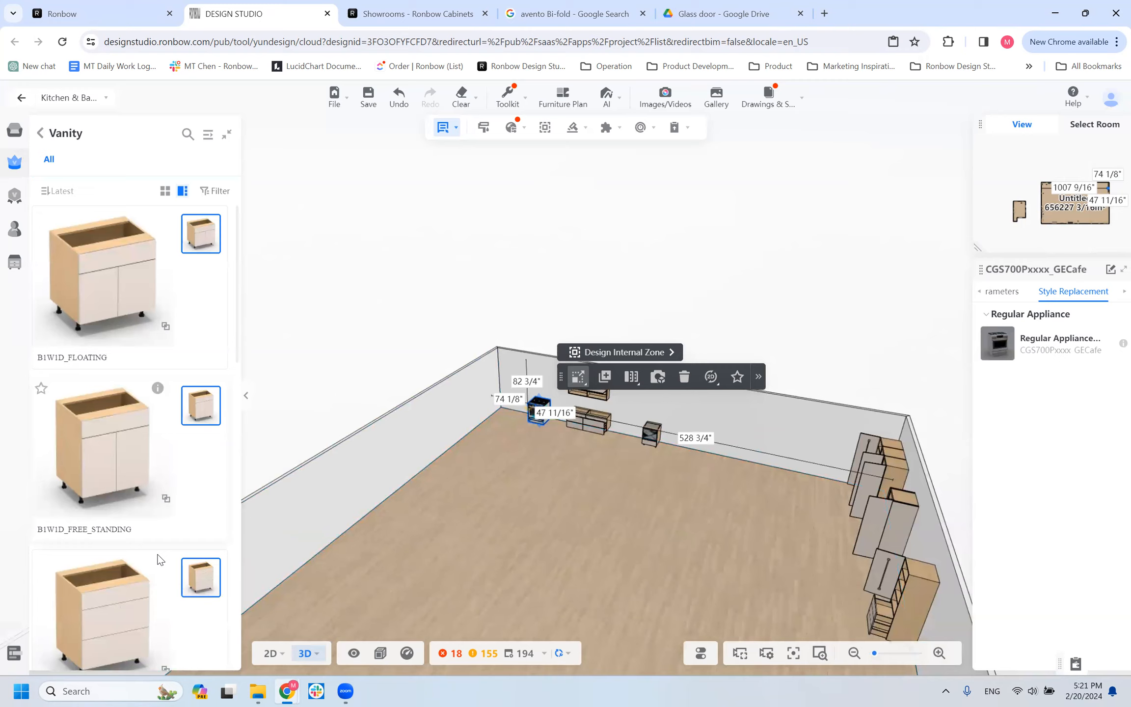
{"action": "scroll", "coordinate": [237, 508], "scroll_direction": "down", "scroll_amount": 3}
Start generating a sink, browse the sink styles in the enterprise and public catalogs, and leave without generating one.
{"action": "left_click", "coordinate": [574, 127]}
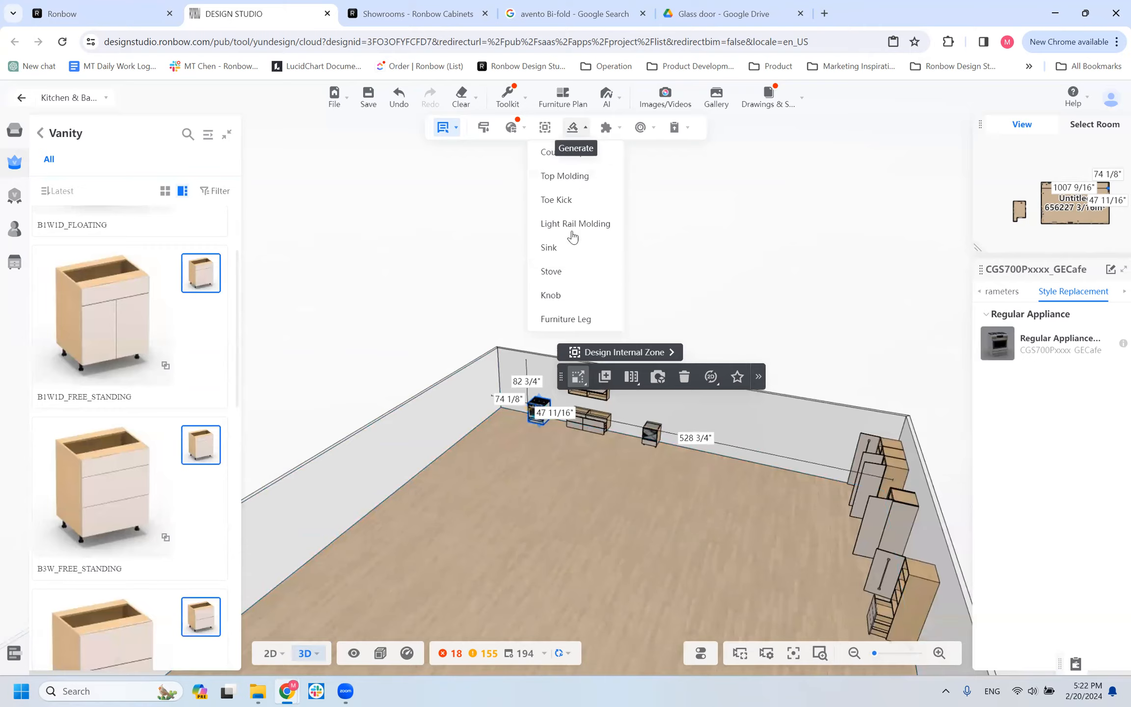
{"action": "left_click", "coordinate": [550, 248]}
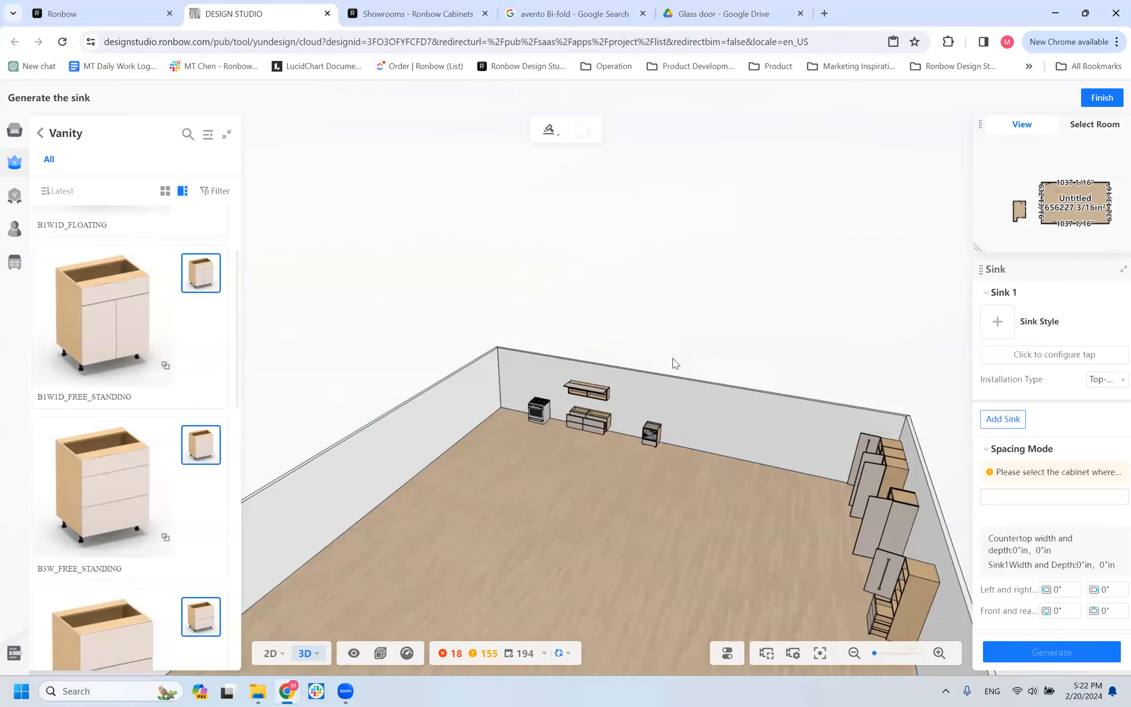
{"action": "left_click", "coordinate": [998, 322]}
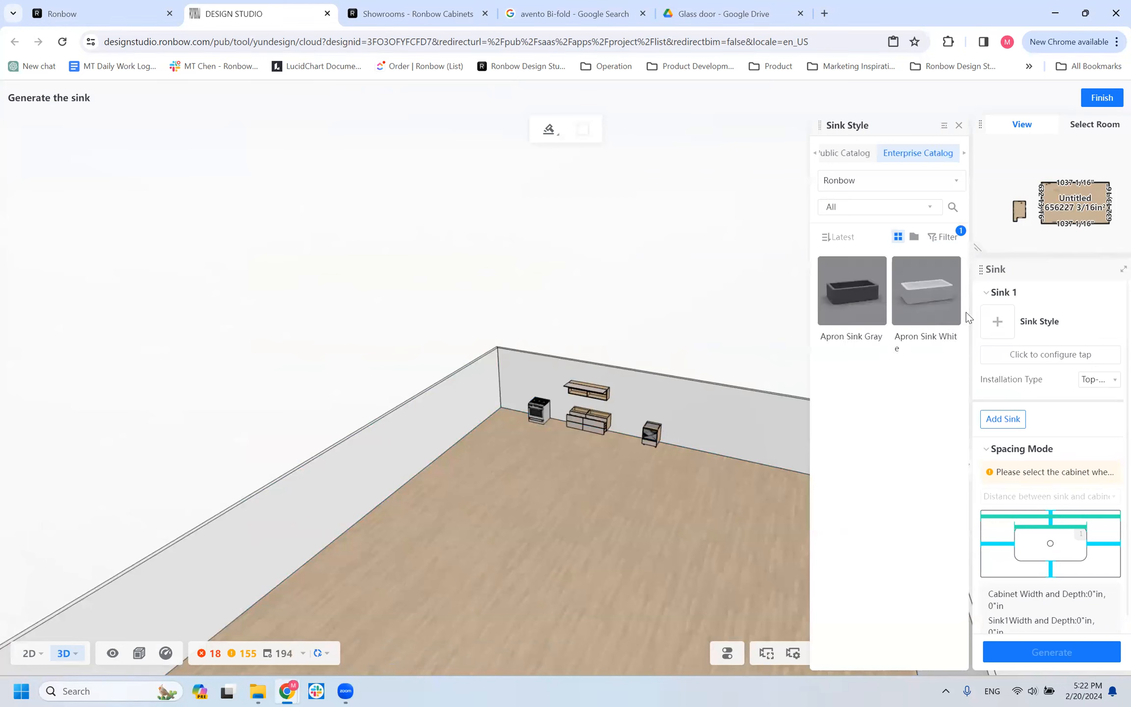
{"action": "left_click", "coordinate": [843, 154]}
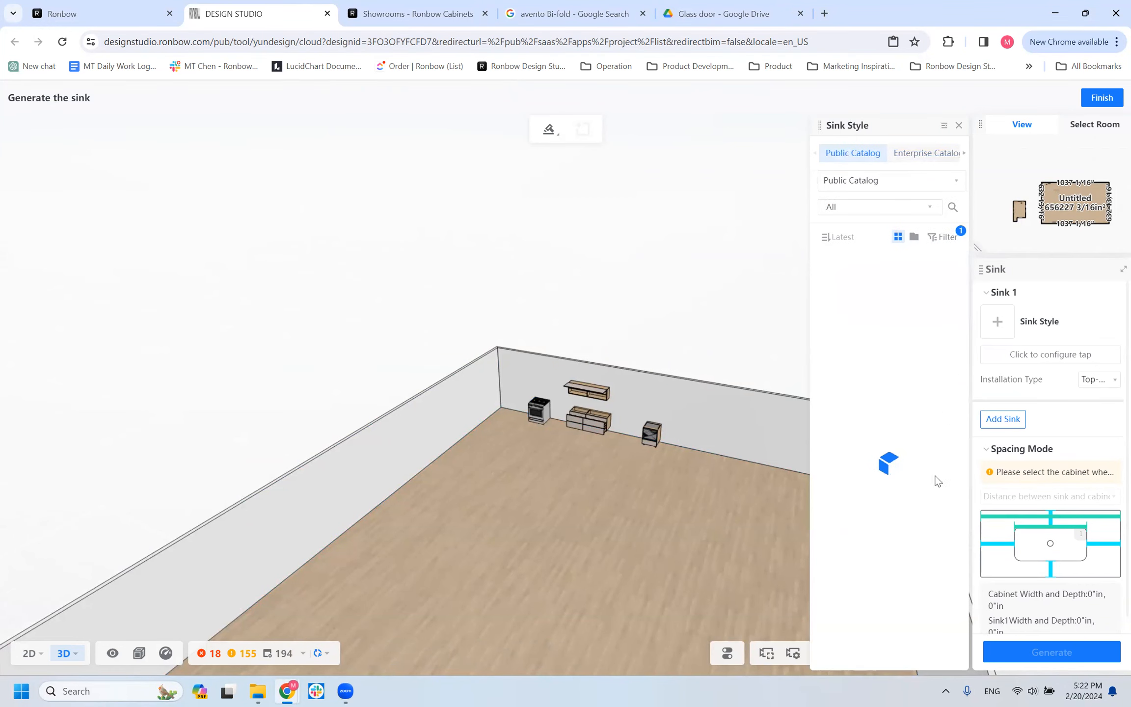
{"action": "scroll", "coordinate": [863, 433], "scroll_direction": "down", "scroll_amount": 5}
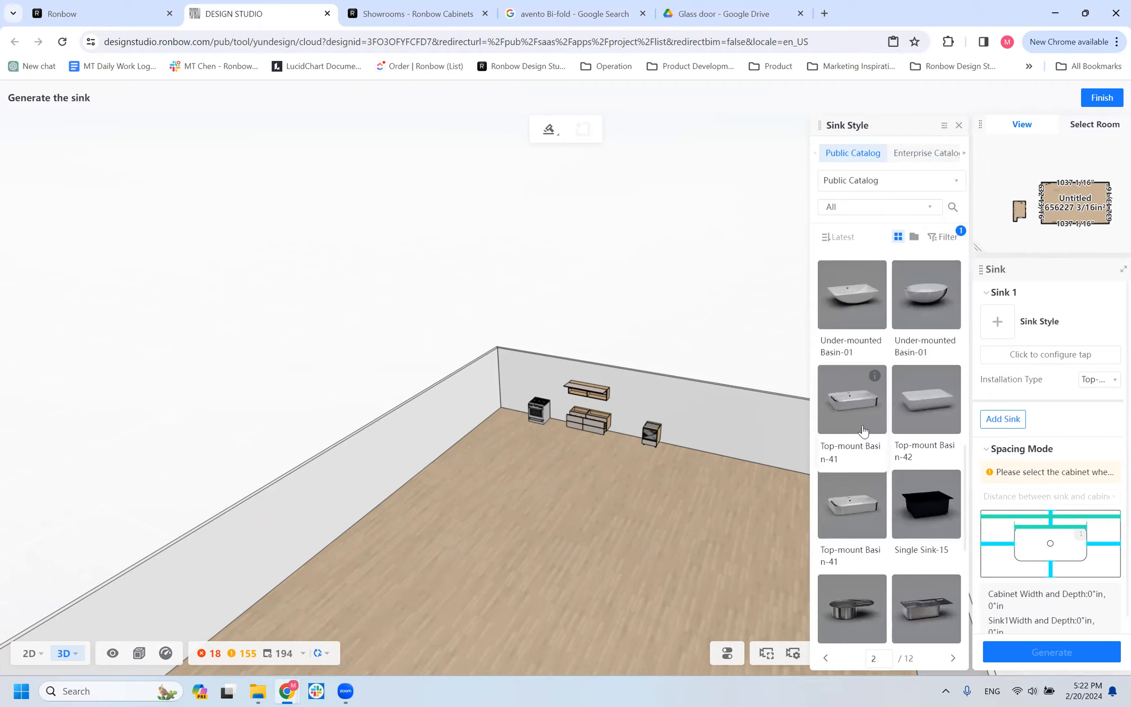
{"action": "left_click", "coordinate": [959, 129]}
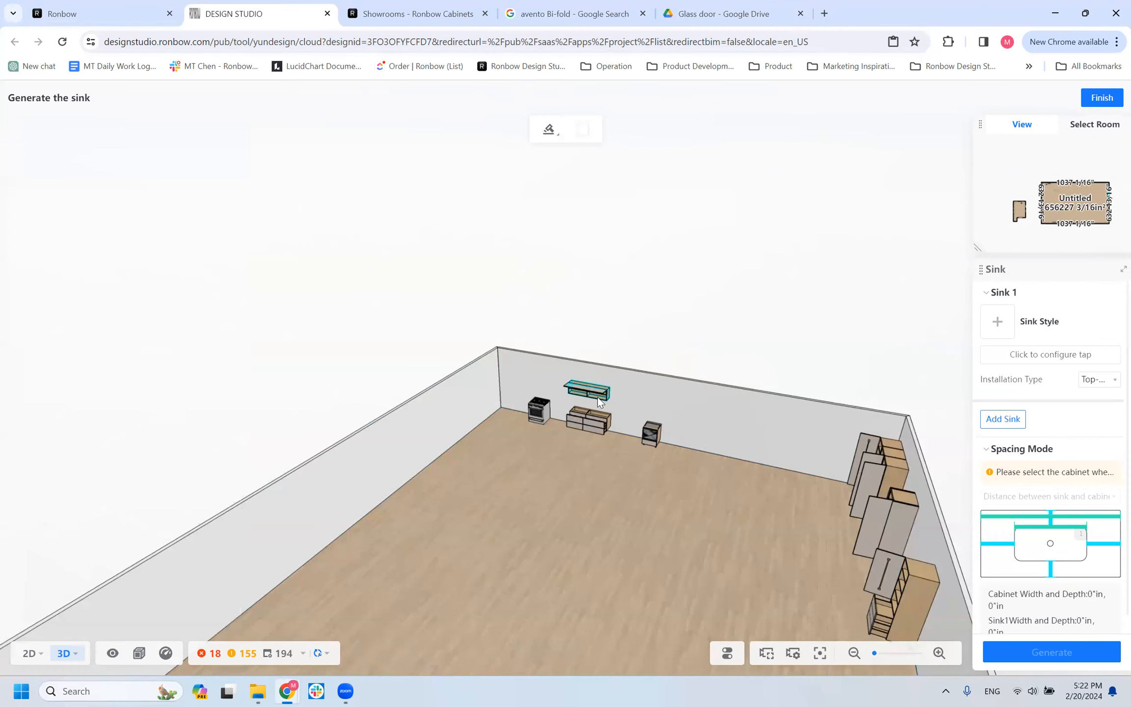
{"action": "scroll", "coordinate": [584, 388], "scroll_direction": "up", "scroll_amount": 5}
{"action": "scroll", "coordinate": [713, 439], "scroll_direction": "up", "scroll_amount": 1}
{"action": "left_click", "coordinate": [1103, 102]}
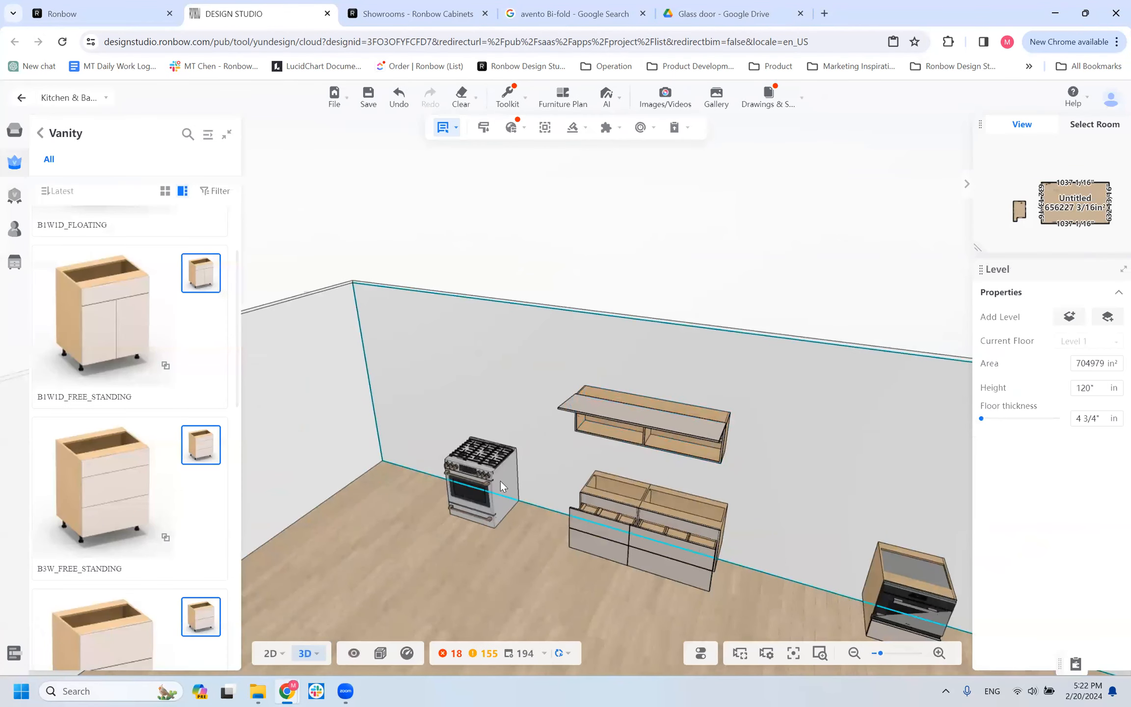
Place a WALL_HL cabinet from the Over Counter category on the side wall, about 21 inches from the corner and 36 inches above the floor.
{"action": "scroll", "coordinate": [132, 400], "scroll_direction": "up", "scroll_amount": 3}
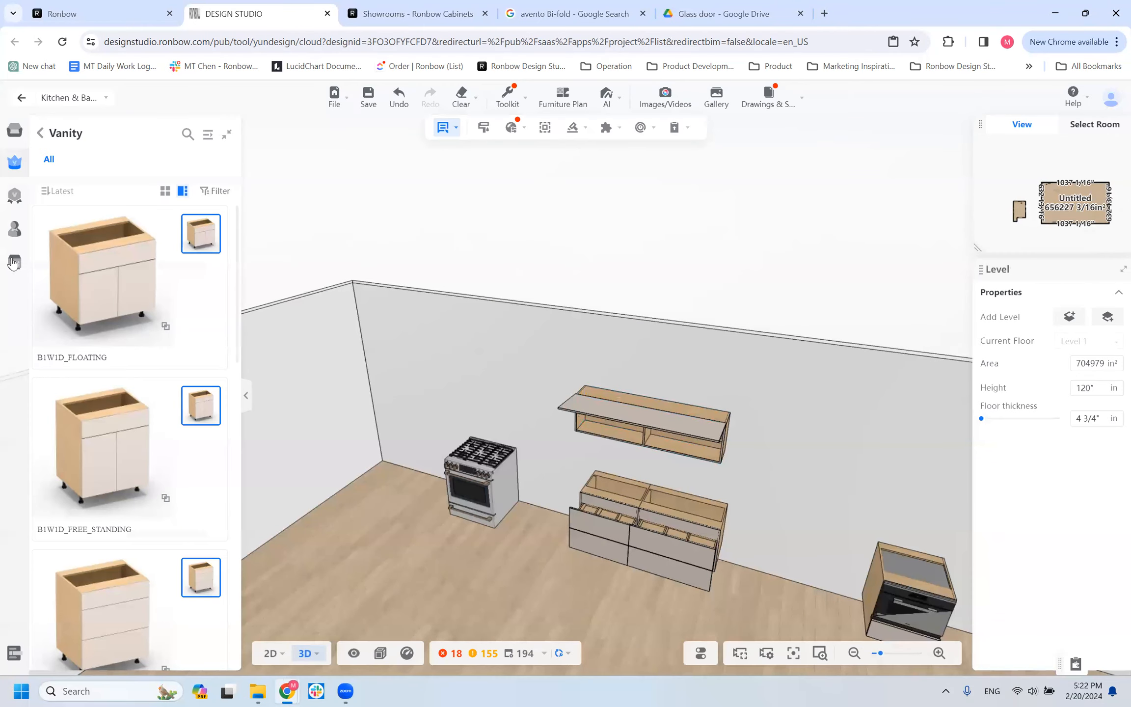
{"action": "mouse_move", "coordinate": [30, 263]}
{"action": "left_click", "coordinate": [41, 134]}
{"action": "left_click", "coordinate": [54, 442]}
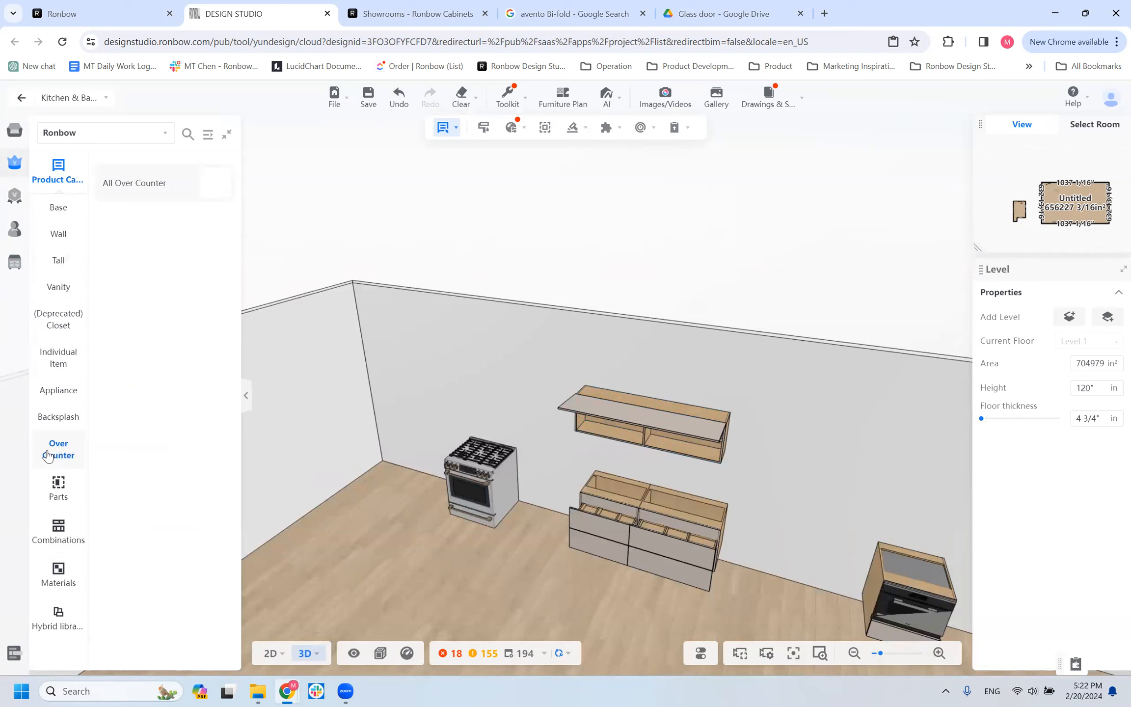
{"action": "left_click", "coordinate": [152, 184]}
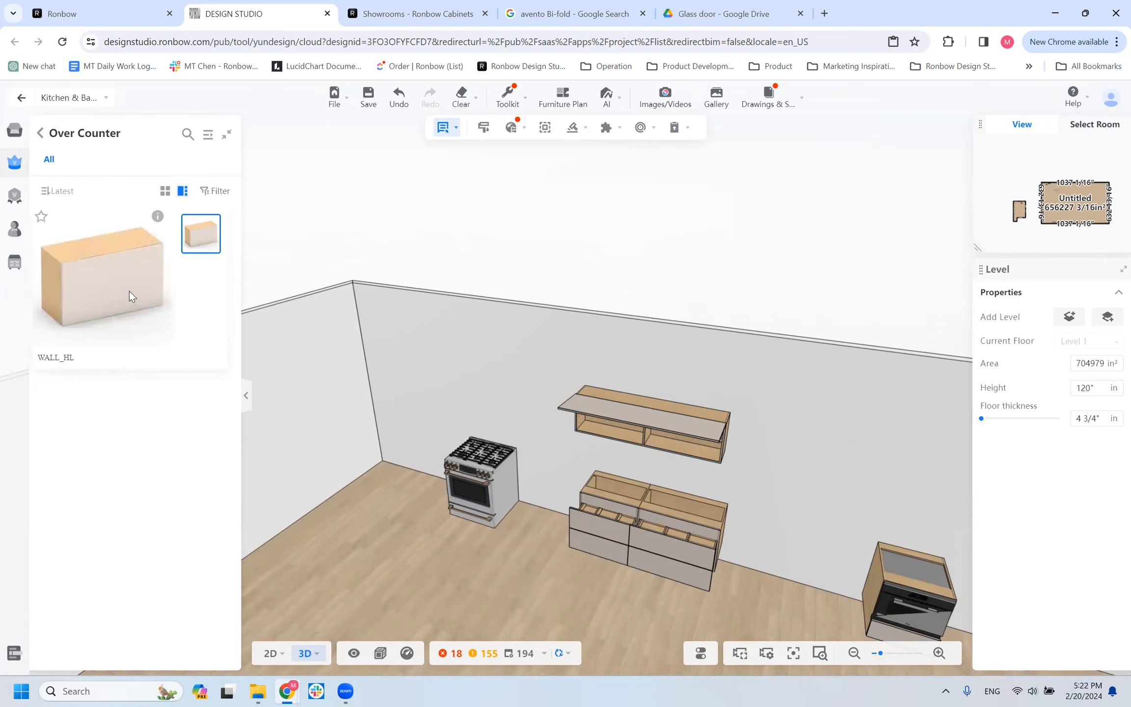
{"action": "mouse_move", "coordinate": [53, 150]}
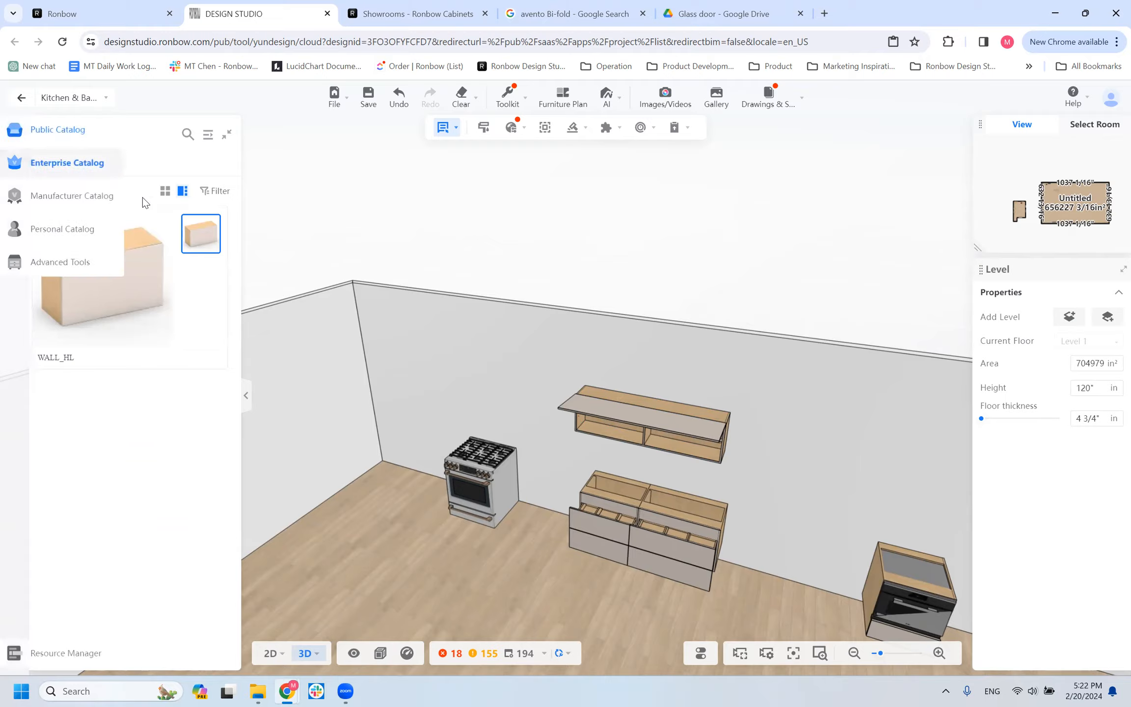
{"action": "left_click", "coordinate": [217, 229]}
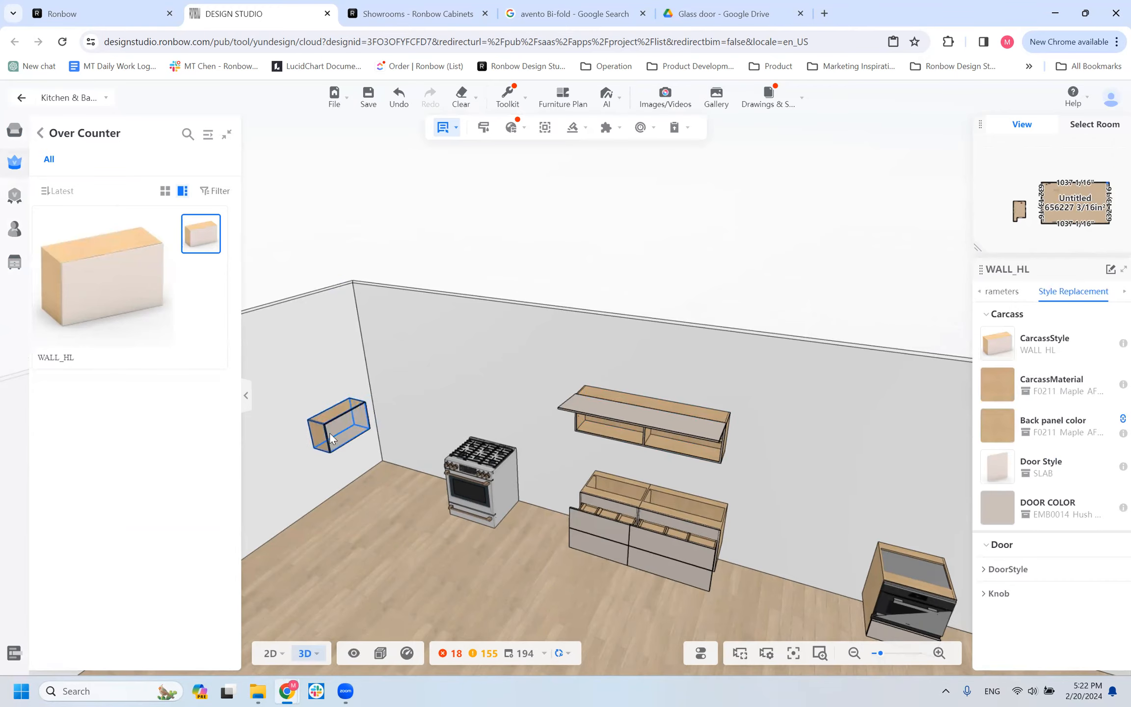
{"action": "left_click", "coordinate": [327, 428]}
Inspect the WALL_HL cabinet on the side wall up close, and delete it.
{"action": "left_click_drag", "start_coordinate": [329, 498], "coordinate": [400, 454]}
{"action": "left_click_drag", "start_coordinate": [247, 482], "coordinate": [232, 485]}
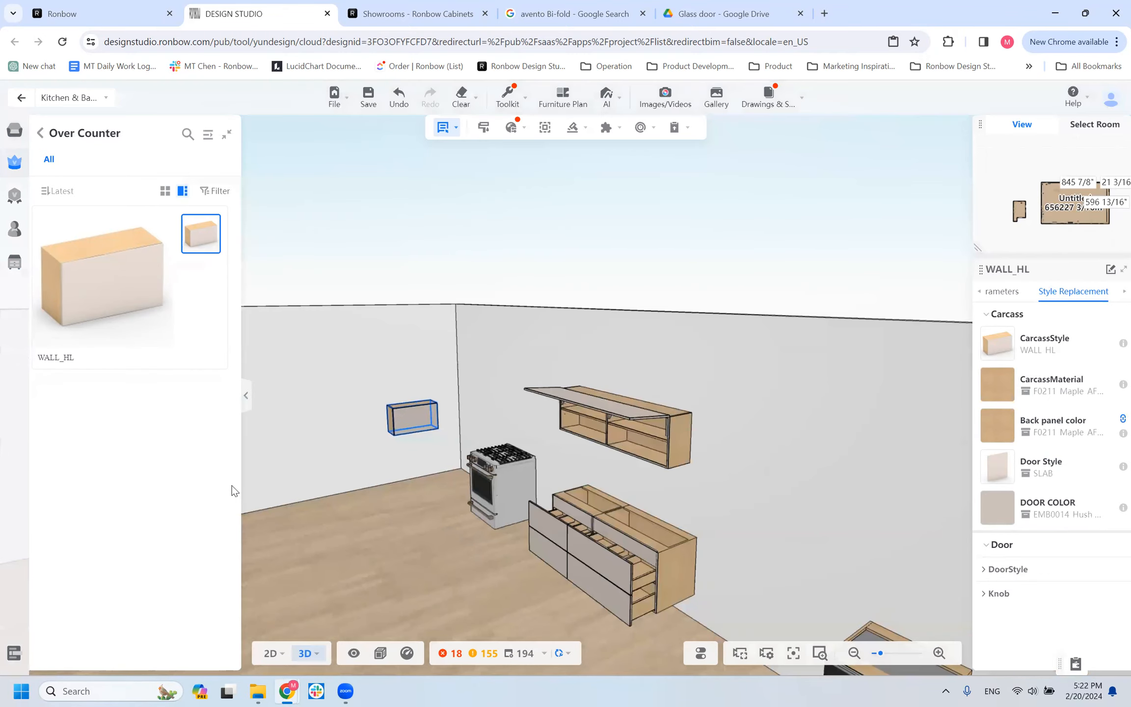
{"action": "scroll", "coordinate": [524, 490], "scroll_direction": "up", "scroll_amount": 2}
{"action": "scroll", "coordinate": [524, 490], "scroll_direction": "up", "scroll_amount": 1}
{"action": "right_click_drag", "start_coordinate": [524, 490], "coordinate": [626, 484]}
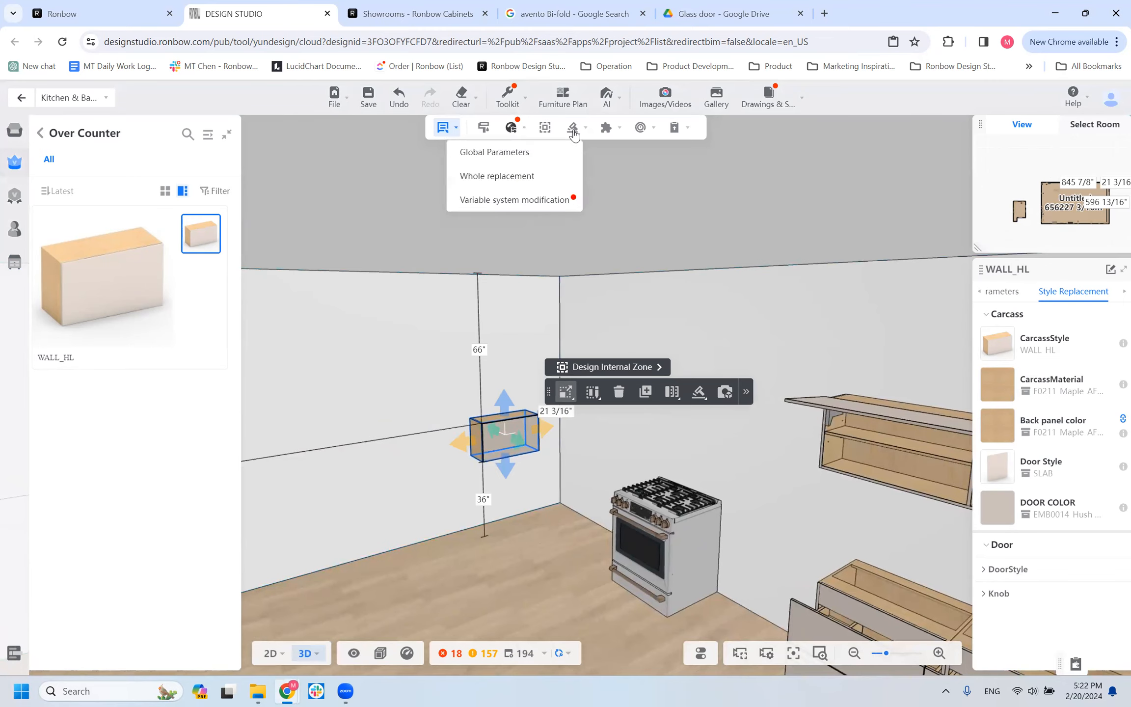
{"action": "mouse_move", "coordinate": [574, 130]}
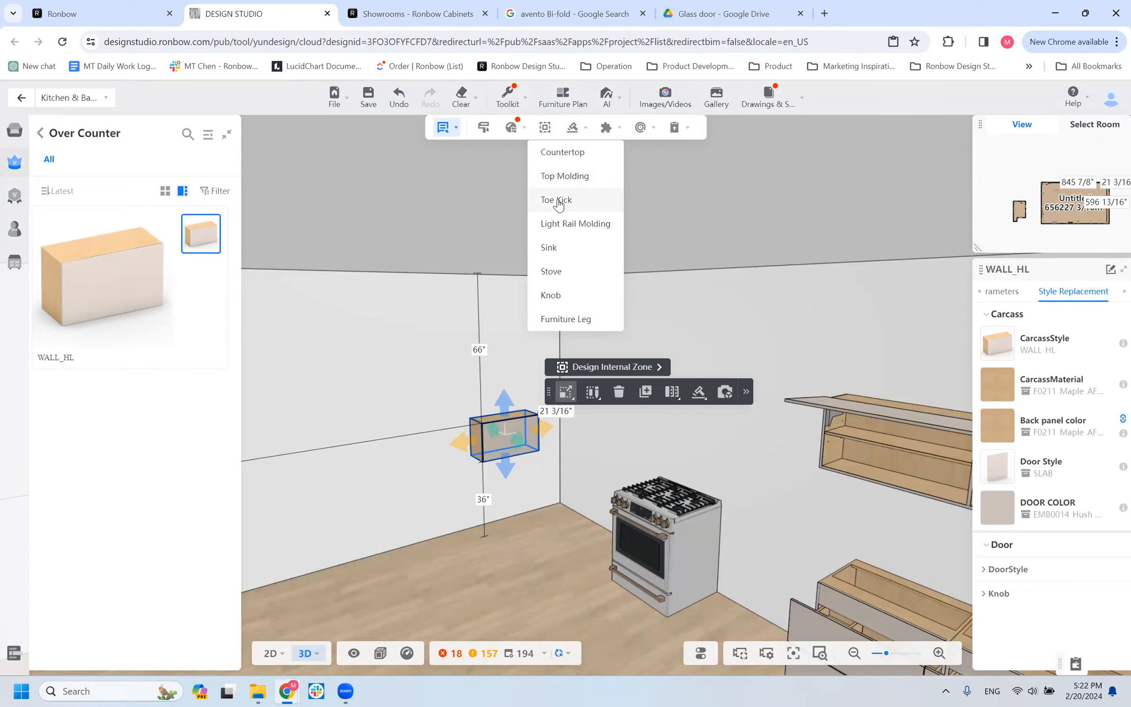
{"action": "scroll", "coordinate": [421, 444], "scroll_direction": "down", "scroll_amount": 3}
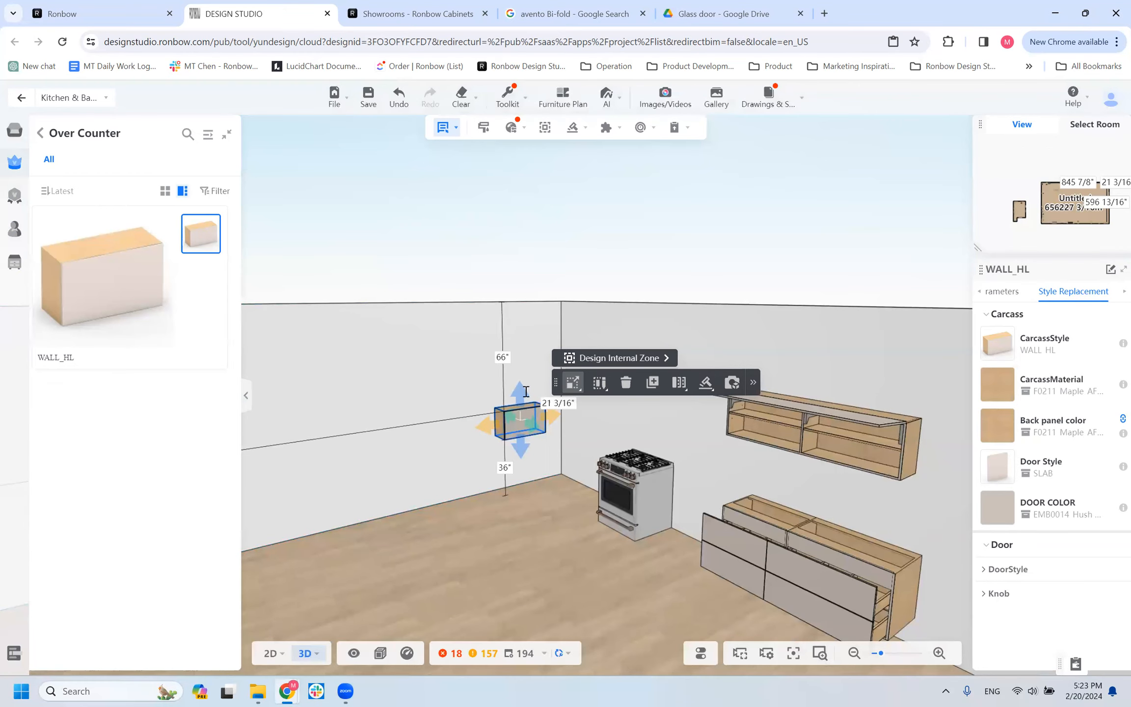
{"action": "scroll", "coordinate": [415, 422], "scroll_direction": "up", "scroll_amount": 2}
{"action": "scroll", "coordinate": [411, 410], "scroll_direction": "up", "scroll_amount": 1}
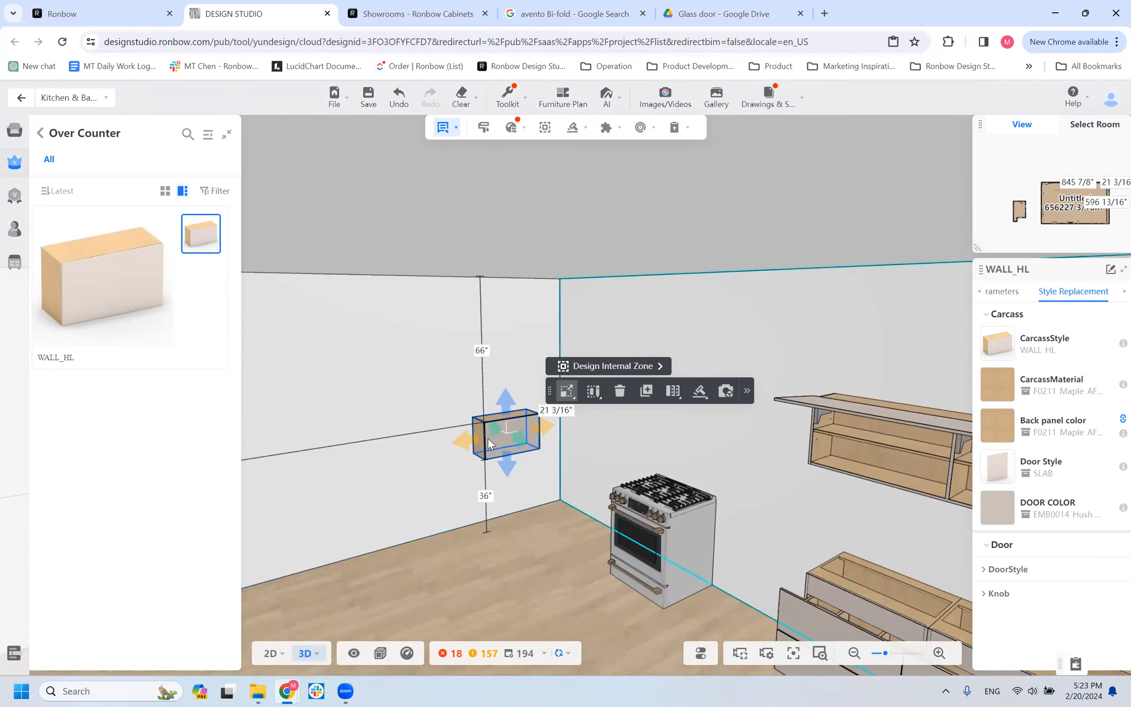
{"action": "key", "text": "Delete"}
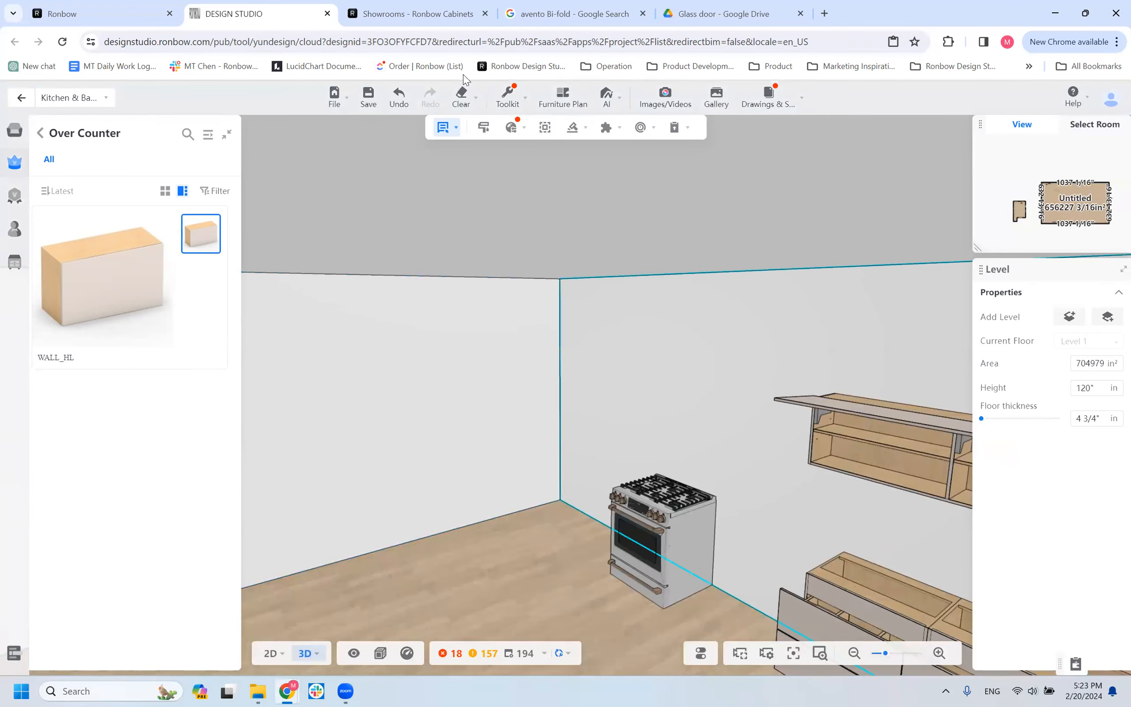
{"action": "mouse_move", "coordinate": [489, 117]}
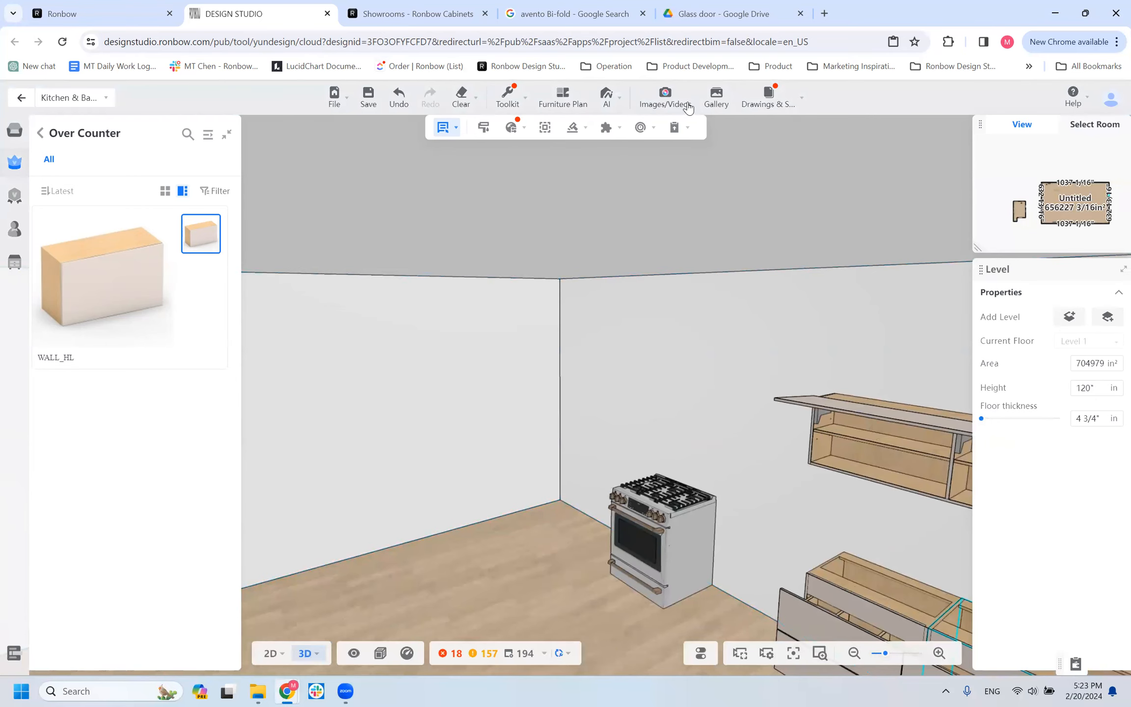
{"action": "left_click", "coordinate": [525, 102]}
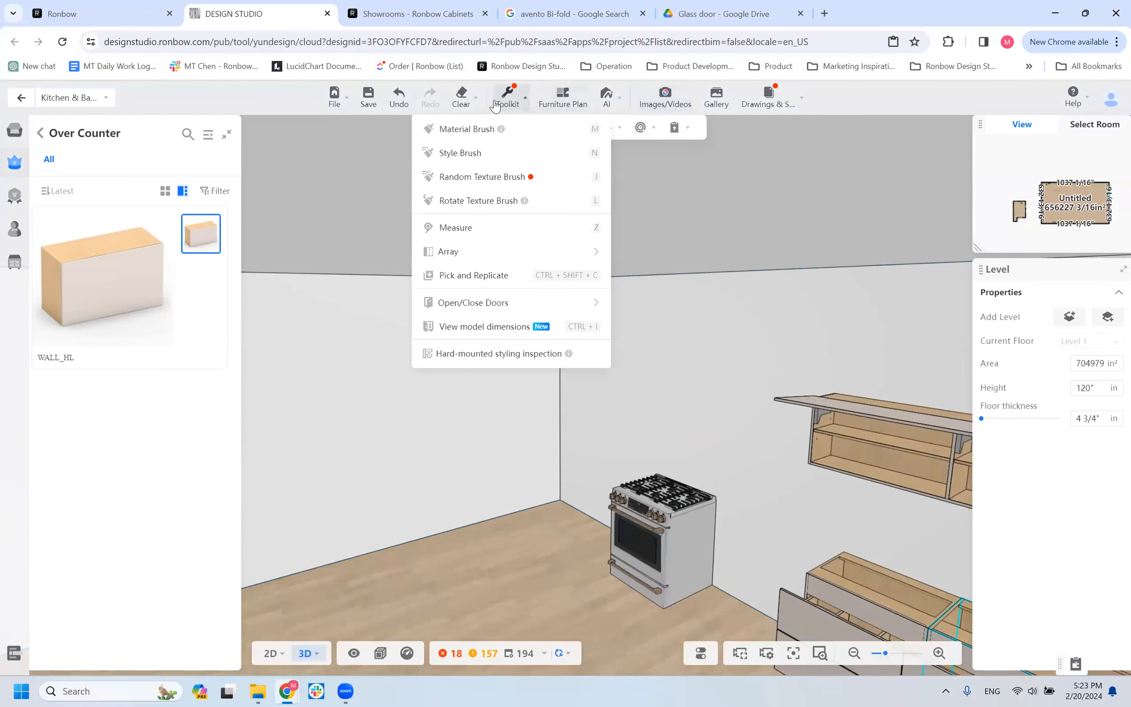
{"action": "left_click", "coordinate": [509, 102]}
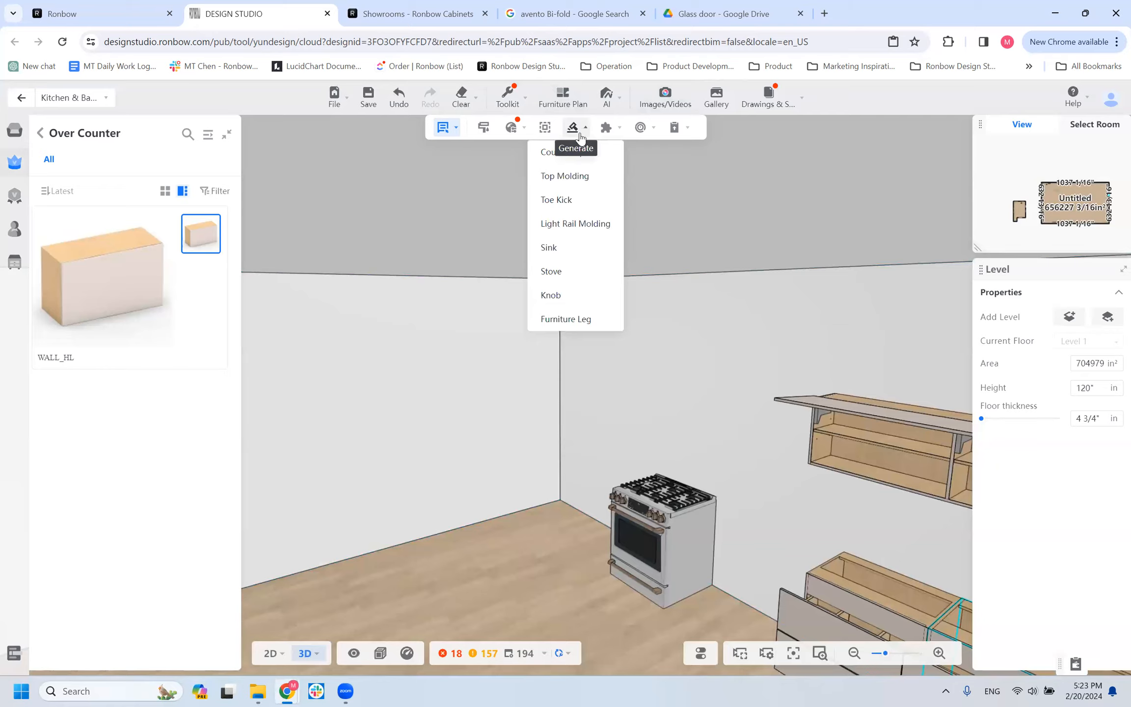
{"action": "mouse_move", "coordinate": [522, 88]}
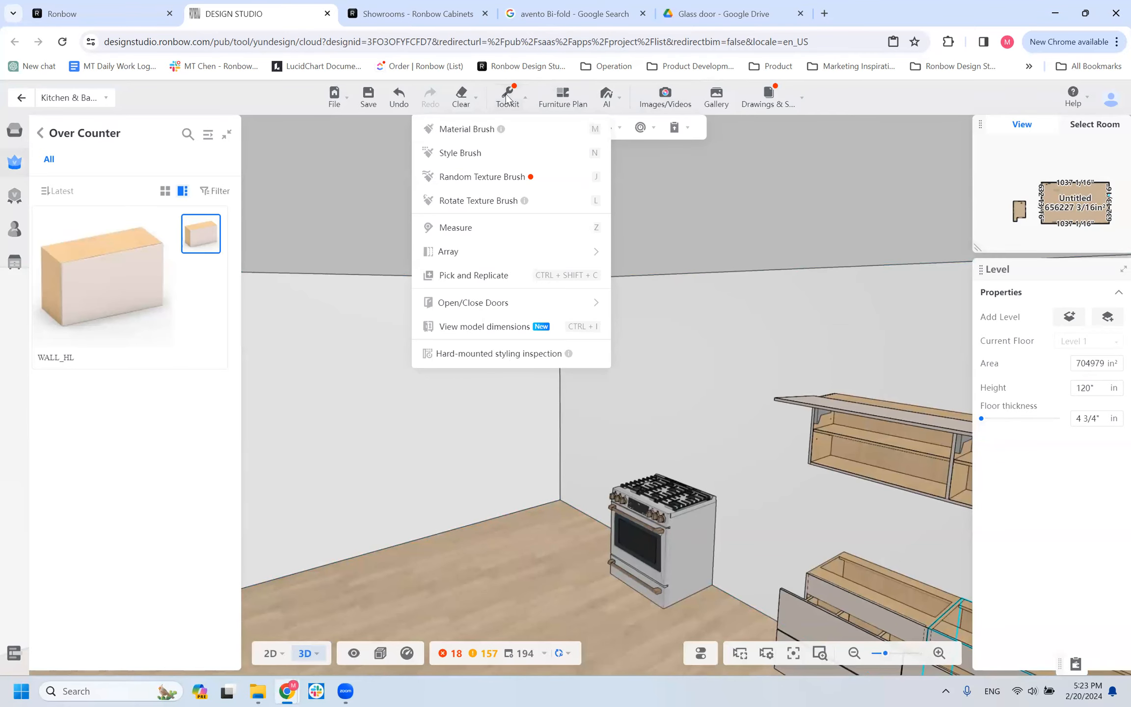
{"action": "mouse_move", "coordinate": [765, 92]}
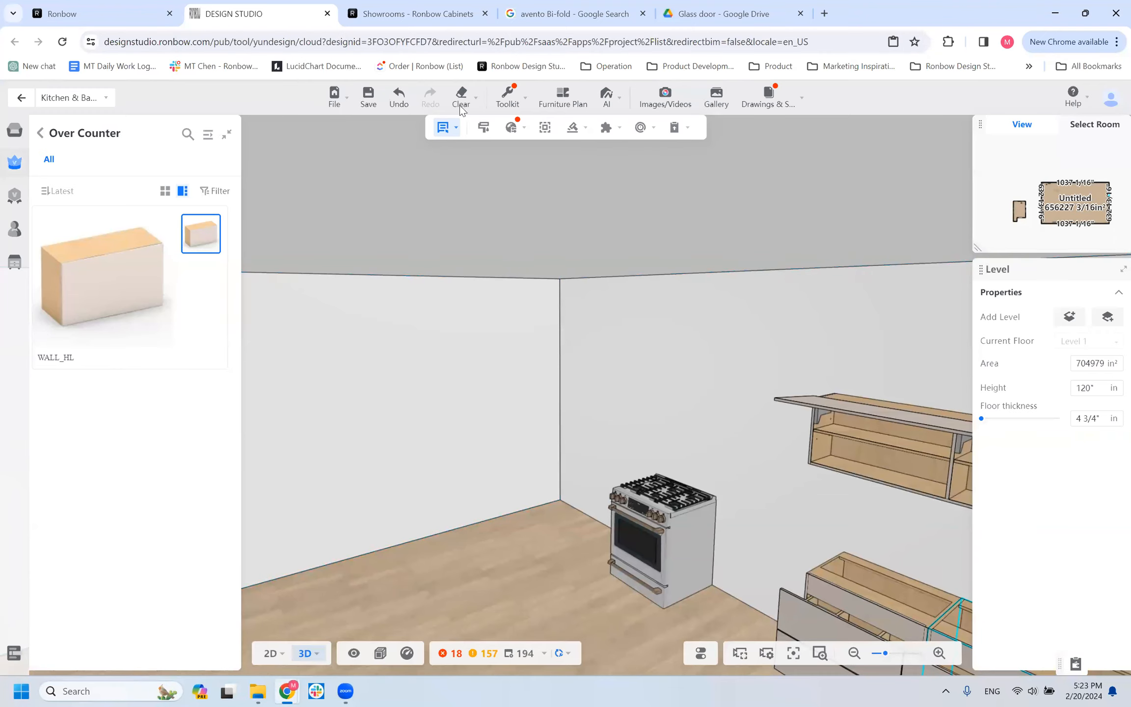
{"action": "left_click", "coordinate": [544, 15]}
{"action": "left_click", "coordinate": [255, 13]}
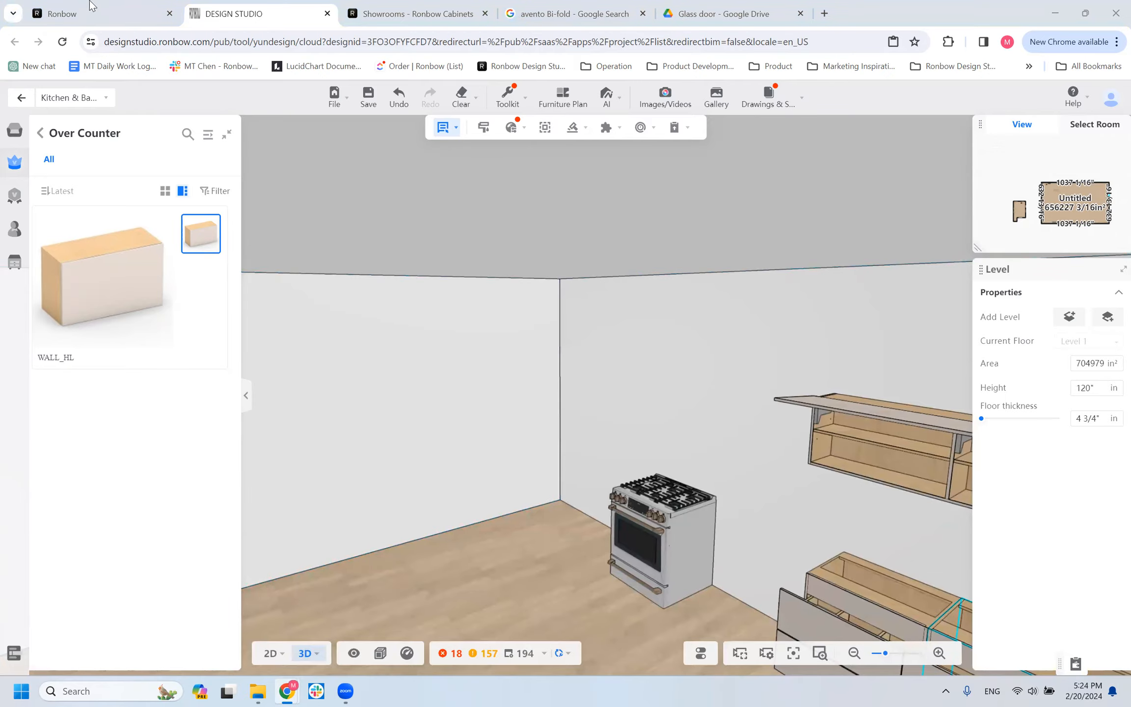
{"action": "mouse_move", "coordinate": [85, 7]}
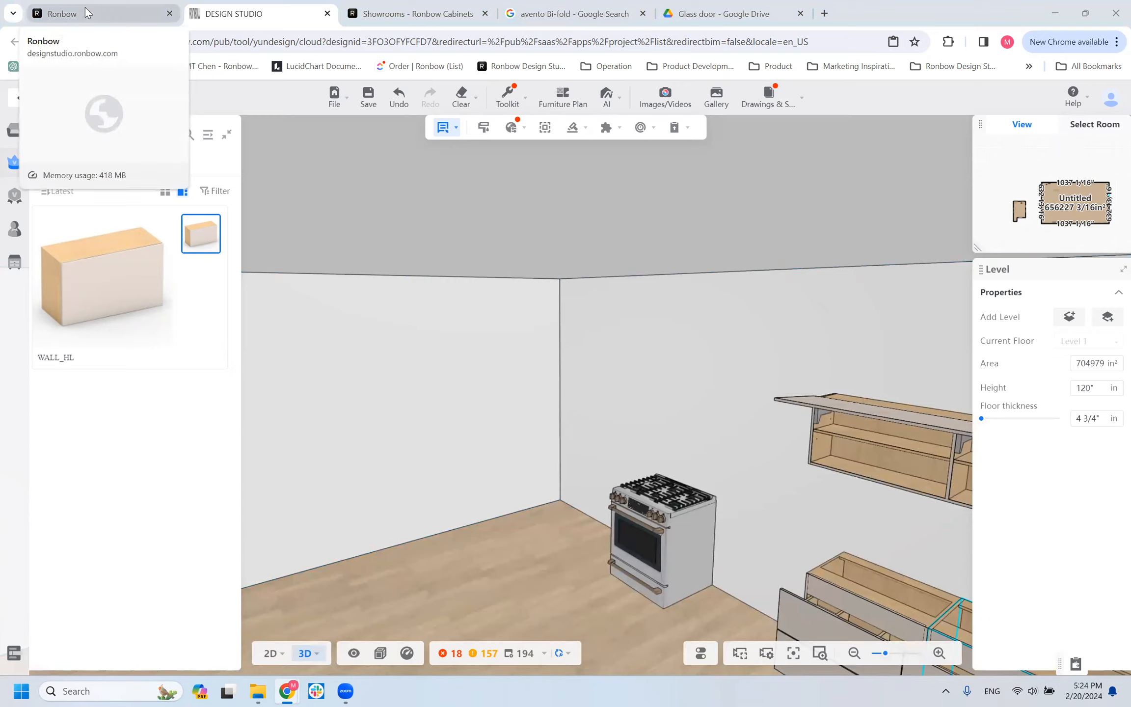